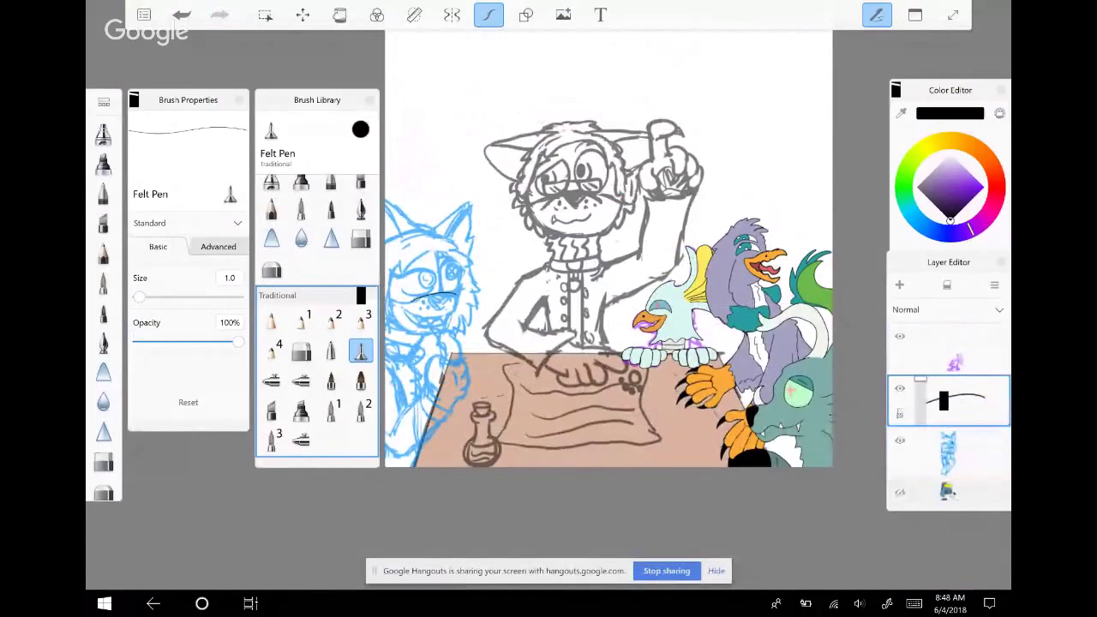
Ink the closed muzzle outline of the blue-sketched wolf and the rounded nose at its upper edge with the Felt Pen
scroll(429, 292, up, 5)
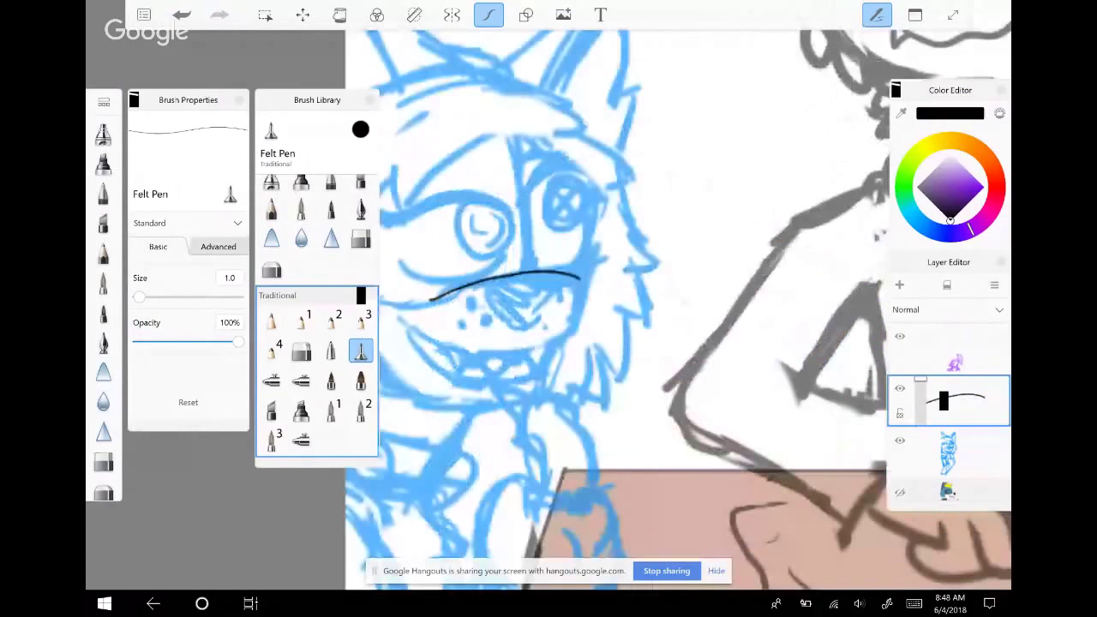
scroll(443, 332, up, 4)
mouse_move(699, 237)
mouse_down()
mouse_move(691, 292)
mouse_move(576, 368)
mouse_move(449, 360)
mouse_up()
key(ctrl+z)
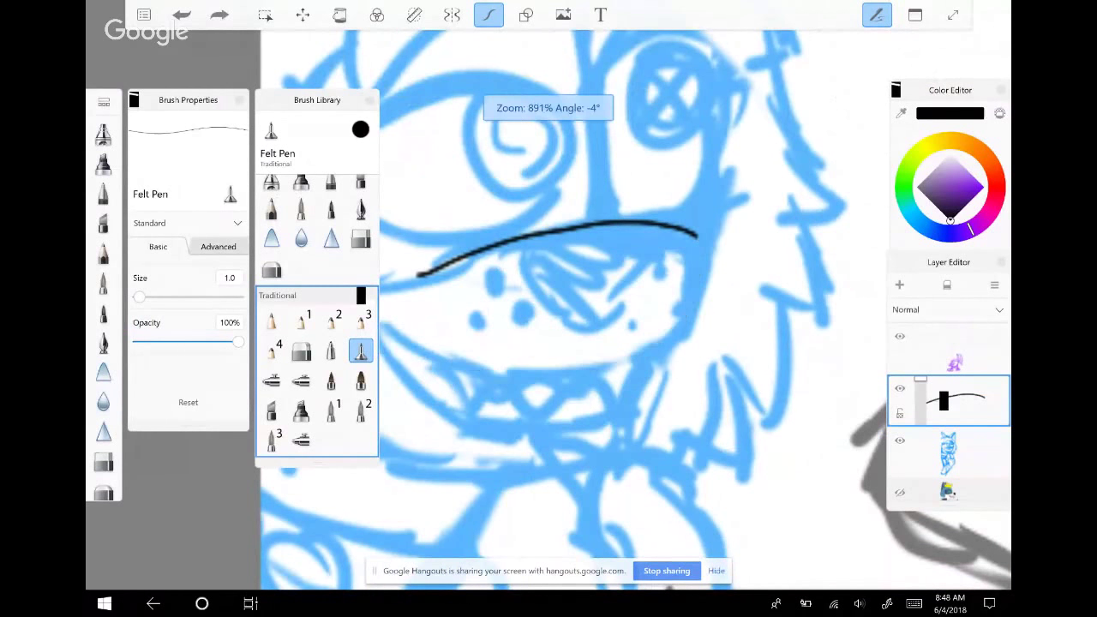
mouse_move(558, 253)
mouse_down()
mouse_move(668, 221)
mouse_move(703, 283)
mouse_up()
mouse_move(523, 122)
mouse_down()
mouse_move(514, 225)
mouse_move(538, 287)
mouse_move(605, 375)
mouse_move(672, 404)
mouse_move(719, 396)
mouse_move(749, 371)
mouse_up()
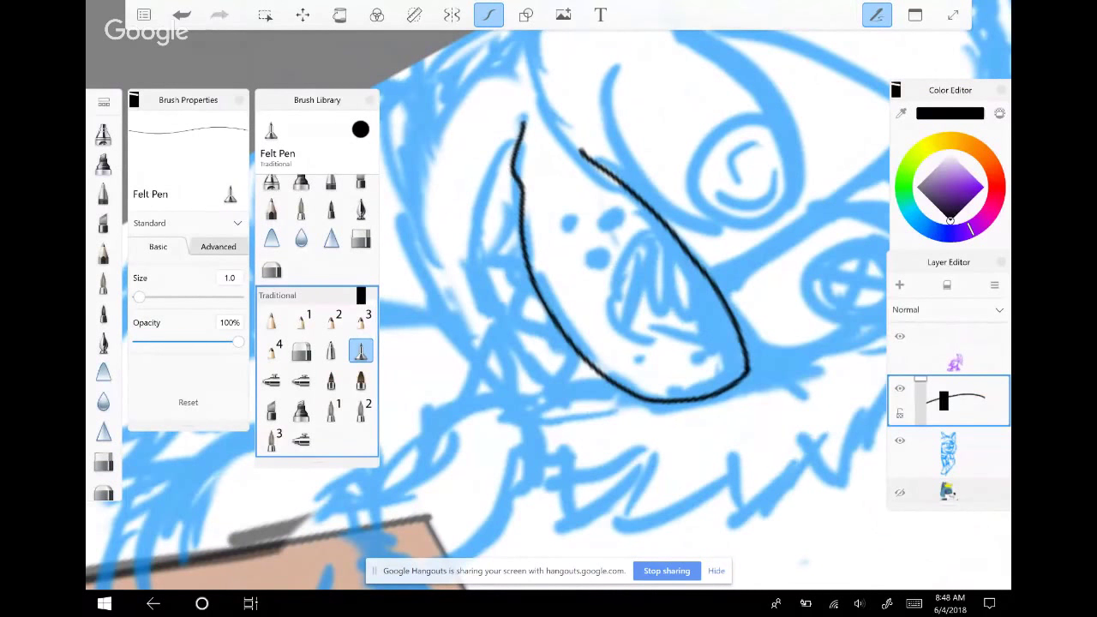
mouse_move(596, 257)
mouse_down()
mouse_move(554, 296)
mouse_move(514, 257)
mouse_up()
mouse_move(485, 260)
mouse_down()
mouse_move(474, 322)
mouse_move(512, 367)
mouse_move(551, 377)
mouse_move(623, 306)
mouse_move(636, 256)
mouse_up()
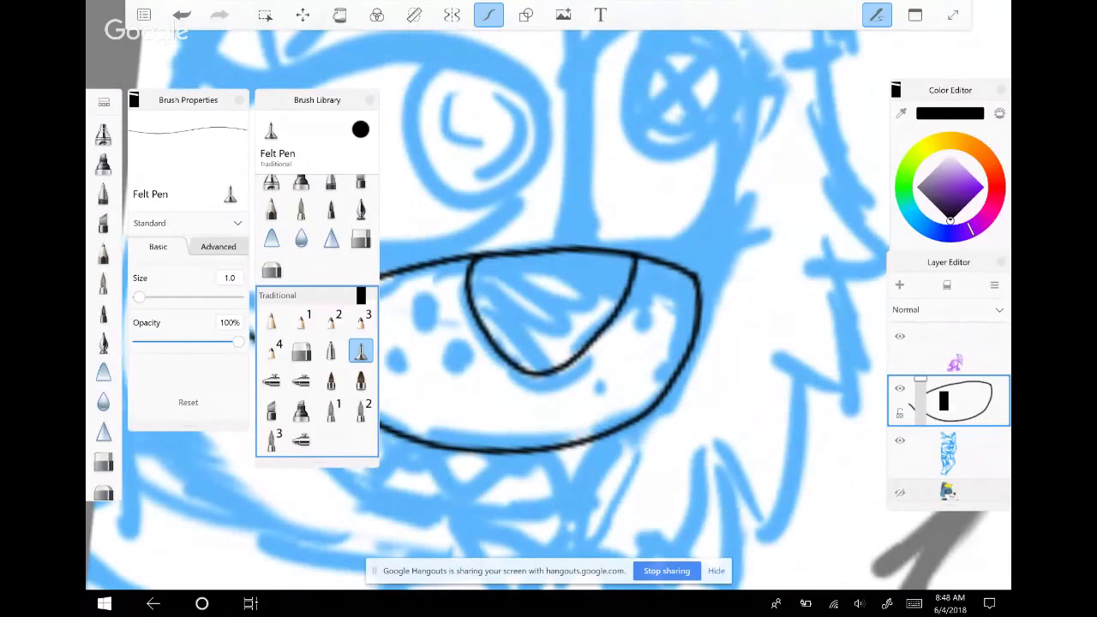
Dot six whisker freckles on the muzzle, three on each side of the nose
scroll(548, 343, up, 2)
scroll(549, 343, up, 2)
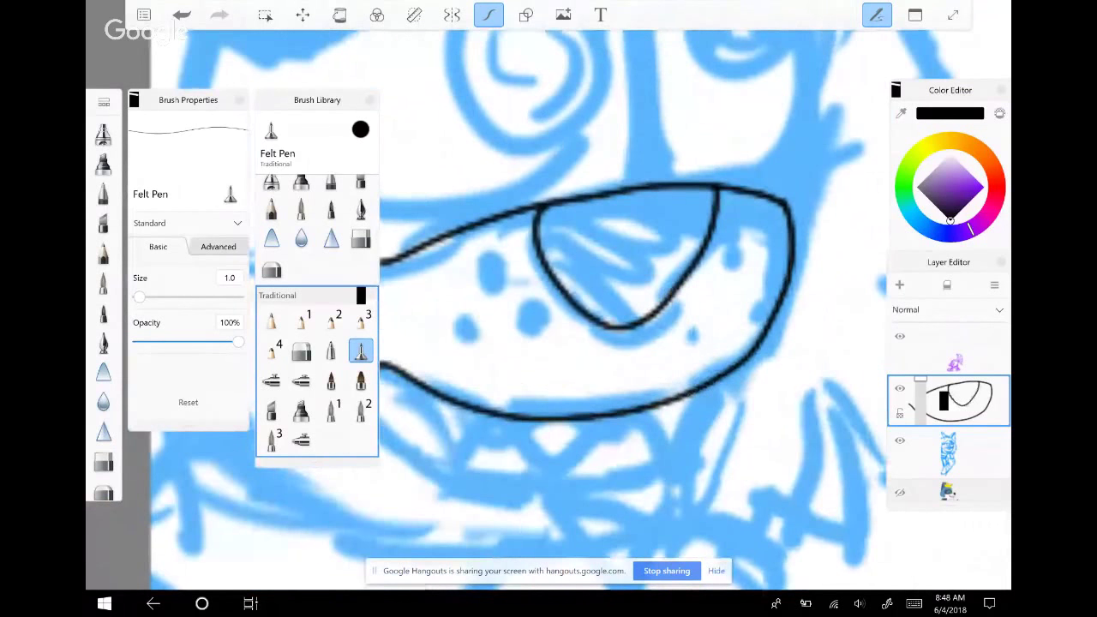
click(496, 261)
click(532, 308)
click(483, 316)
click(479, 317)
click(736, 253)
click(712, 299)
click(755, 284)
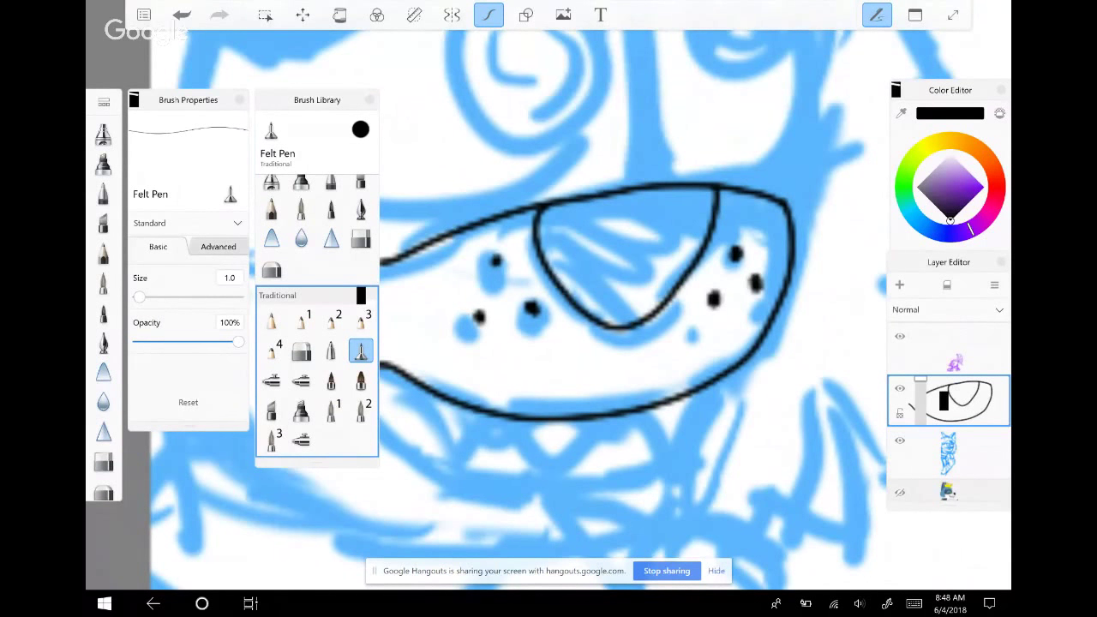
Ink the curved lower jaw line of the grin beneath the muzzle and close the mouth's front edge
scroll(549, 309, down, 5)
mouse_move(427, 258)
mouse_down()
mouse_move(439, 287)
mouse_move(509, 351)
mouse_move(564, 364)
mouse_move(679, 355)
mouse_up()
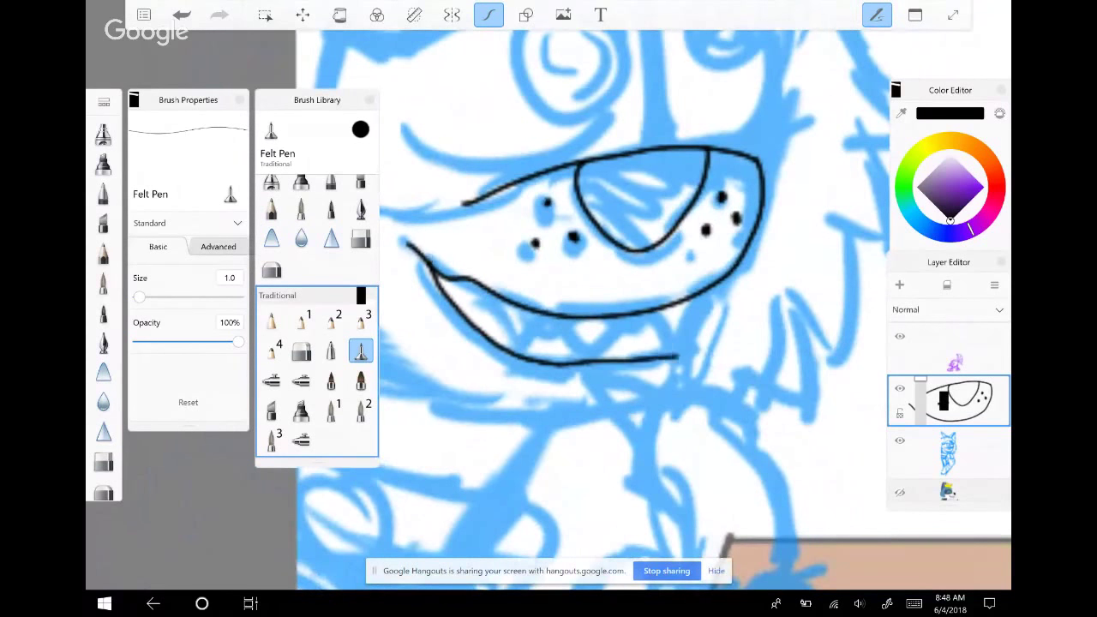
drag(710, 291, 675, 355)
mouse_move(655, 314)
mouse_down()
mouse_move(674, 355)
mouse_move(557, 319)
mouse_move(551, 334)
mouse_up()
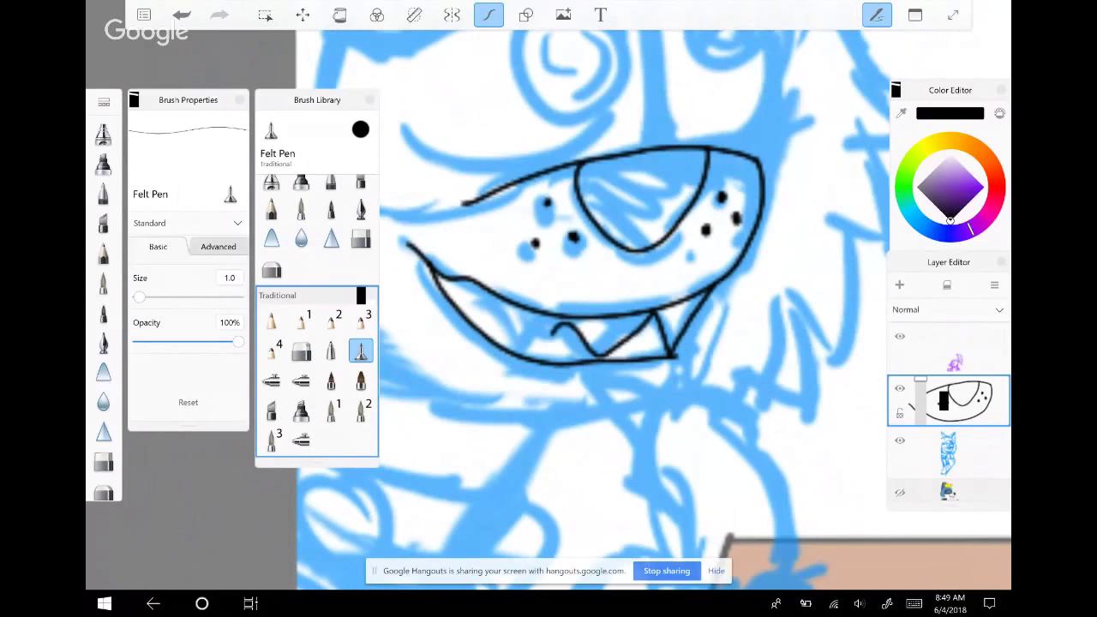
key(ctrl+z)
mouse_move(465, 276)
mouse_down()
mouse_move(477, 327)
mouse_move(496, 307)
mouse_move(518, 333)
mouse_move(543, 336)
mouse_up()
key(ctrl+z)
key(ctrl+z)
Ink a zigzag row of pointed triangular teeth across the grin and close the mouth's front edge
mouse_move(459, 275)
mouse_down()
mouse_move(468, 317)
mouse_move(487, 306)
mouse_move(513, 339)
mouse_move(543, 324)
mouse_move(558, 349)
mouse_move(587, 332)
mouse_move(599, 342)
mouse_move(659, 324)
mouse_move(674, 354)
mouse_move(713, 286)
mouse_up()
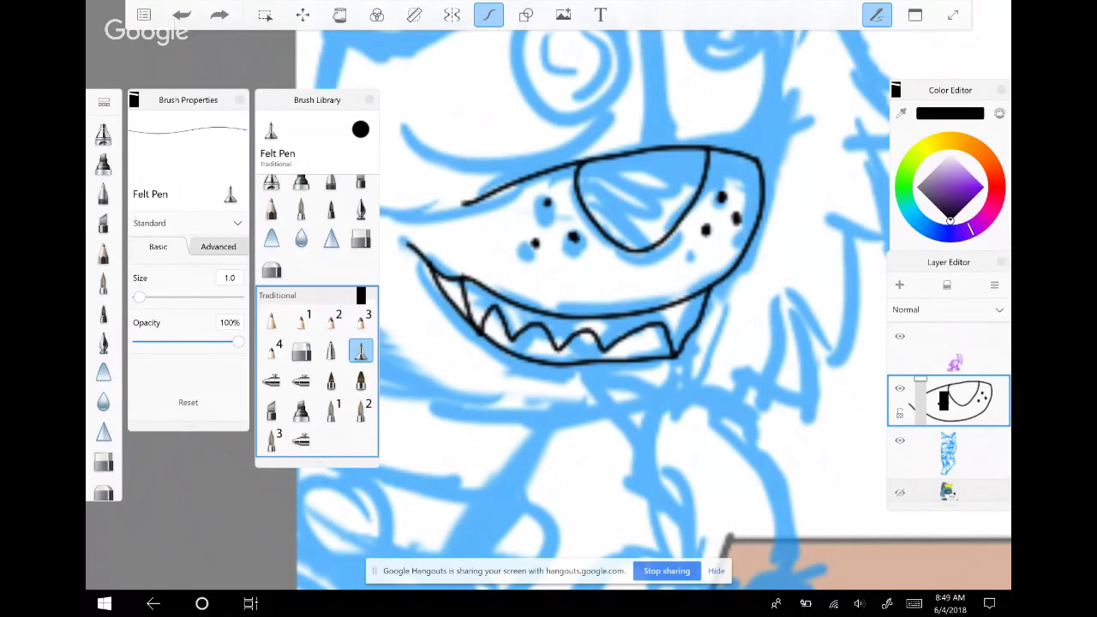
key(ctrl+z)
key(ctrl+z)
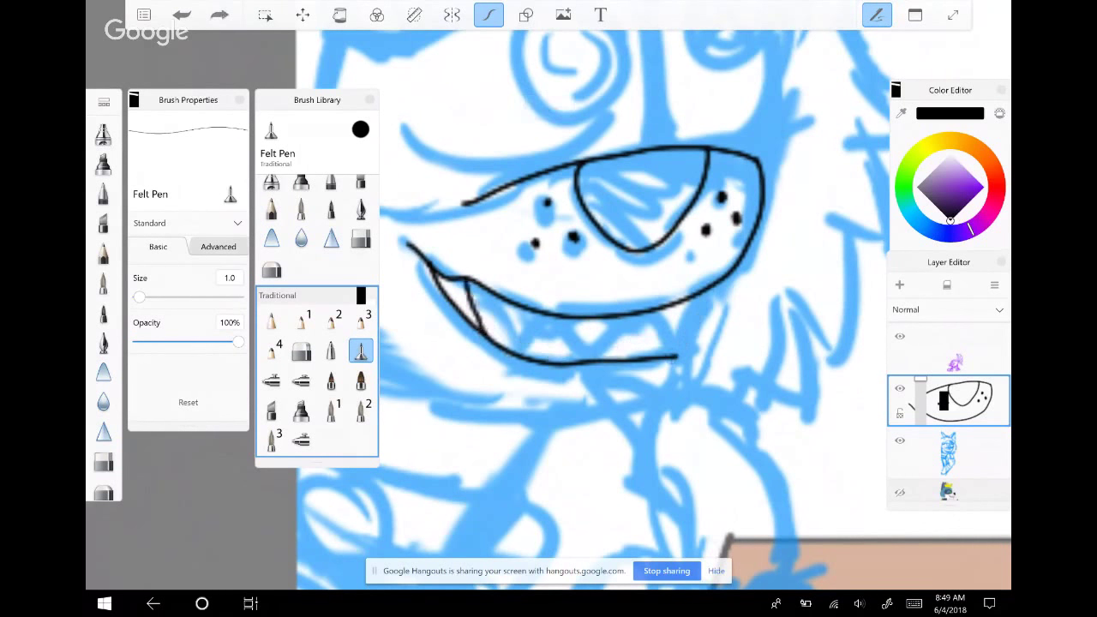
mouse_move(473, 311)
mouse_down()
mouse_move(487, 336)
mouse_move(512, 306)
mouse_move(523, 353)
mouse_move(557, 317)
mouse_move(574, 343)
mouse_move(603, 324)
mouse_move(631, 353)
mouse_move(678, 306)
mouse_up()
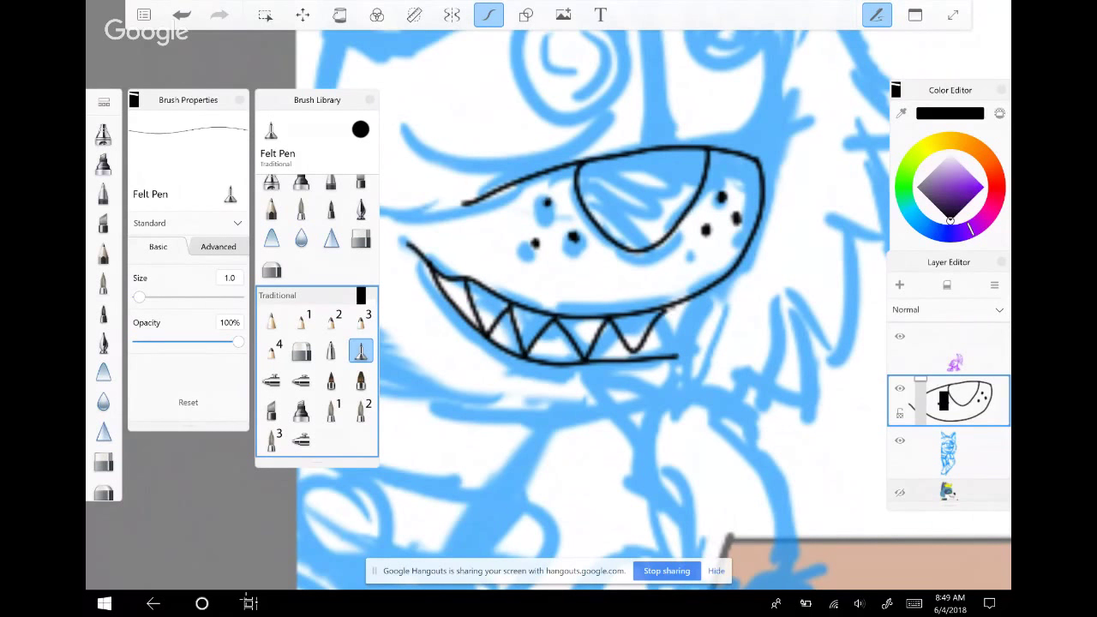
key(ctrl+z)
mouse_move(607, 321)
mouse_down()
mouse_move(632, 355)
mouse_move(670, 307)
mouse_move(673, 354)
mouse_move(711, 290)
mouse_up()
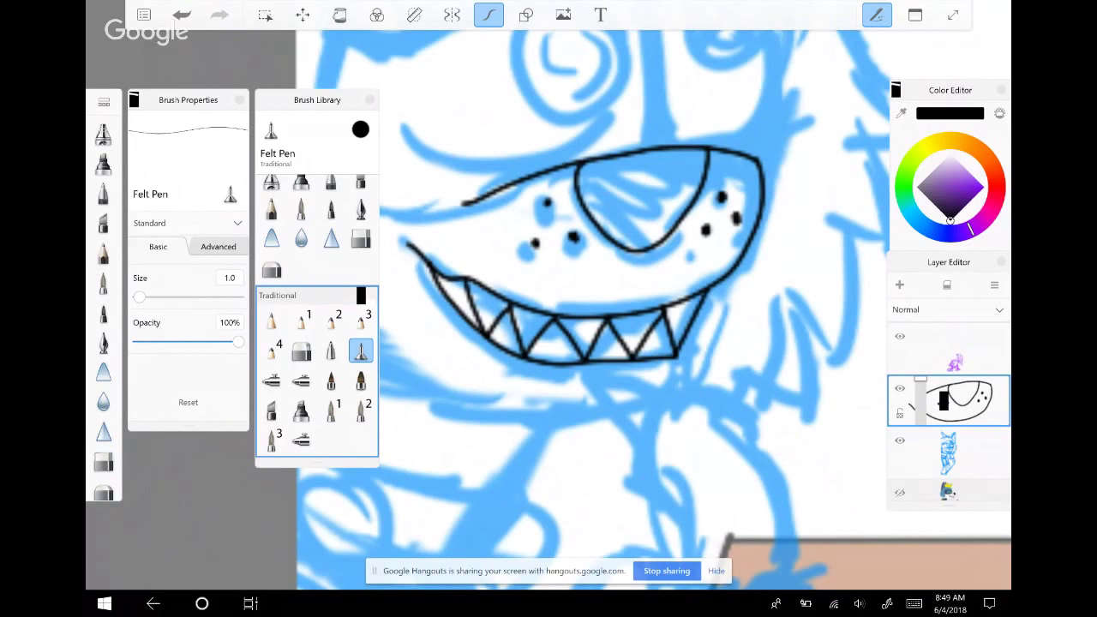
Ink the pointed hair fringe over the forehead and continue down the outer face contour to the neck fur
scroll(659, 394, down, 2)
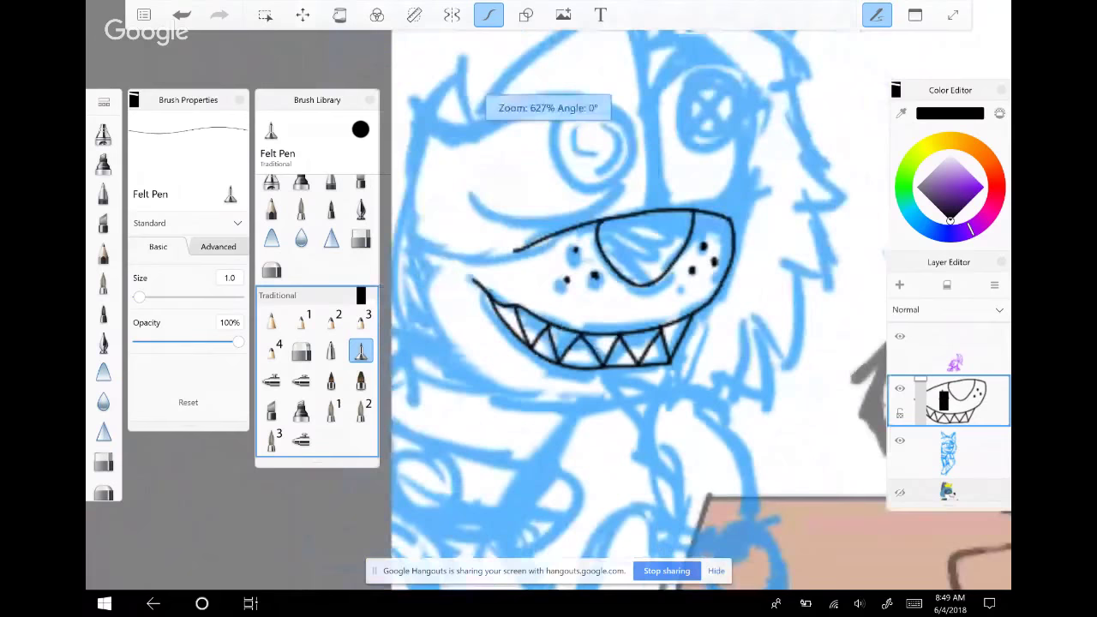
scroll(639, 309, down, 2)
scroll(638, 308, up, 2)
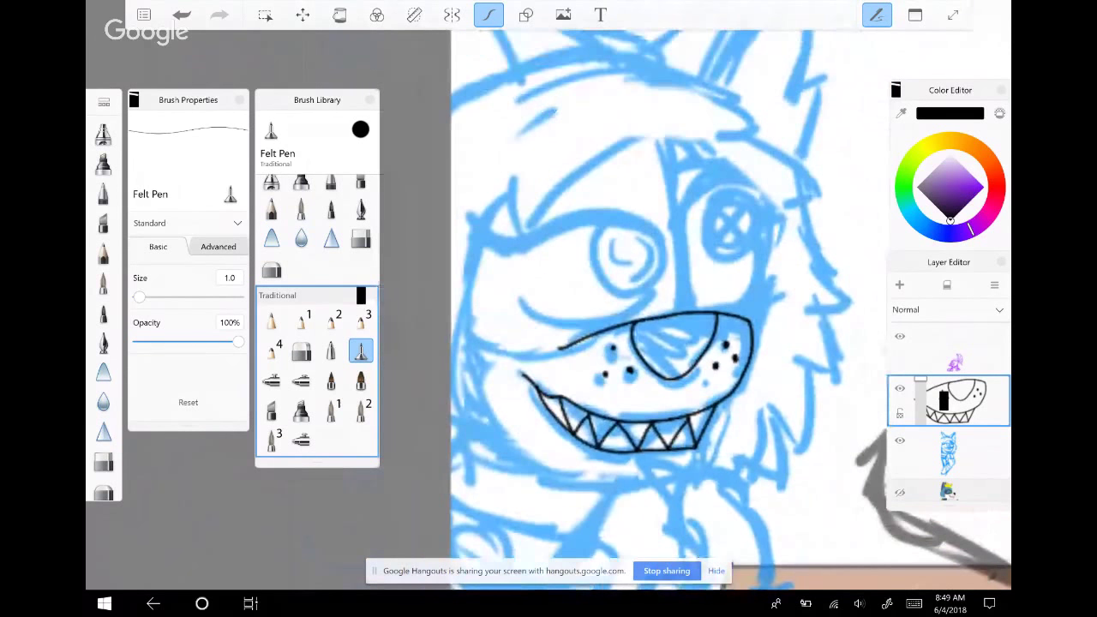
scroll(639, 309, up, 1)
mouse_move(669, 136)
mouse_down()
mouse_move(583, 177)
mouse_move(521, 251)
mouse_move(502, 210)
mouse_move(506, 185)
mouse_move(467, 249)
mouse_move(446, 314)
mouse_move(476, 448)
mouse_move(437, 451)
mouse_move(458, 513)
mouse_move(437, 531)
mouse_up()
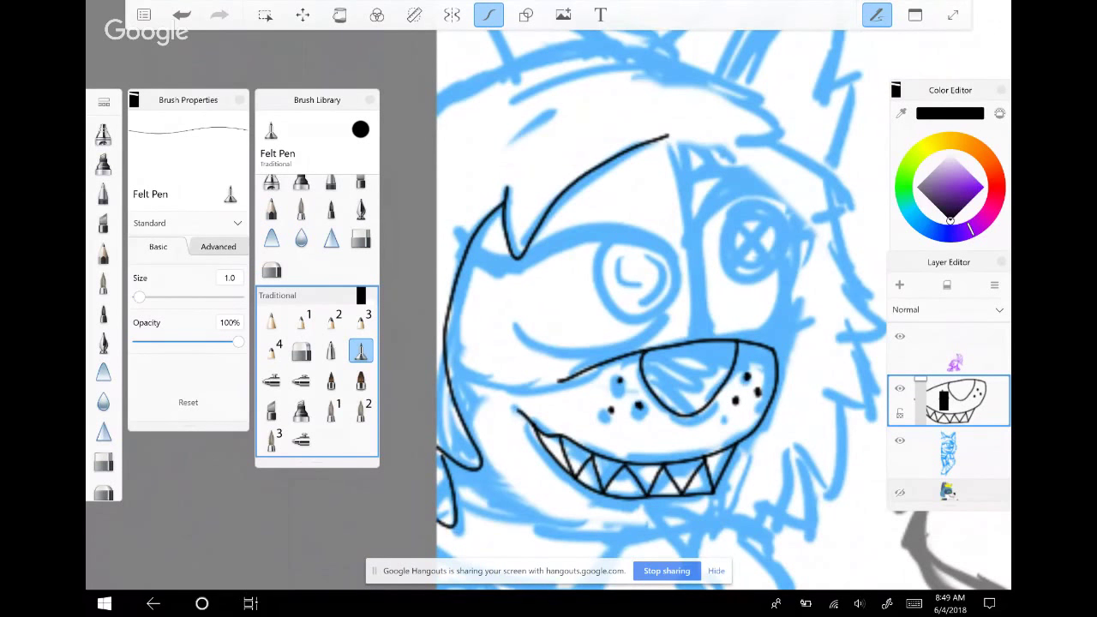
Ink the top contour of the head with small hair tufts, running back to the canvas edge
scroll(639, 308, up, 5)
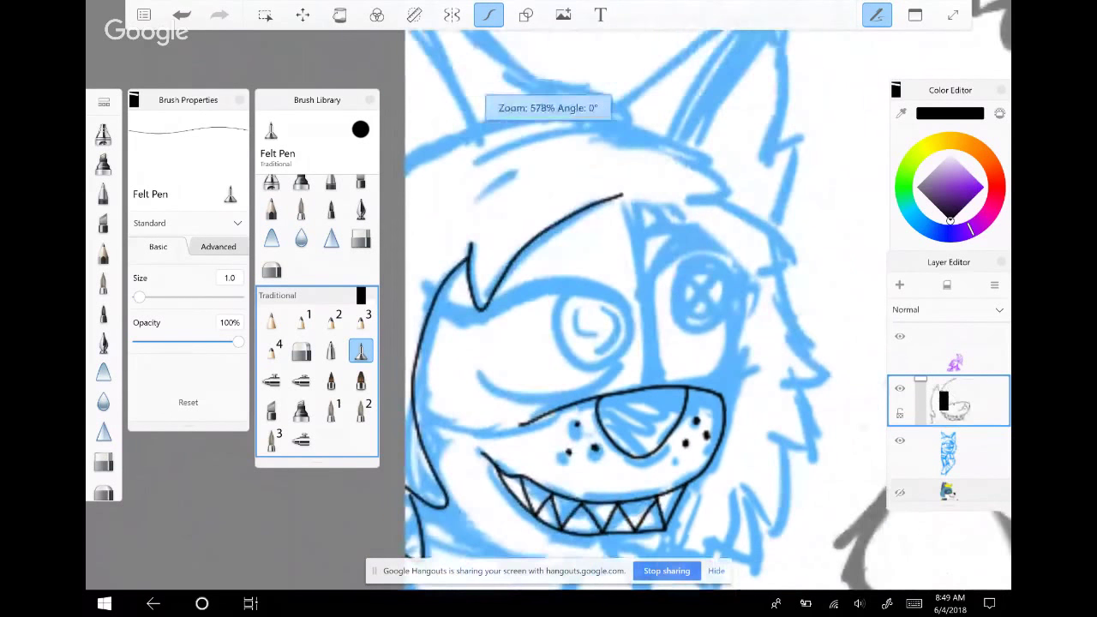
mouse_move(649, 199)
mouse_down()
mouse_move(531, 255)
mouse_move(433, 352)
mouse_up()
scroll(639, 308, down, 2)
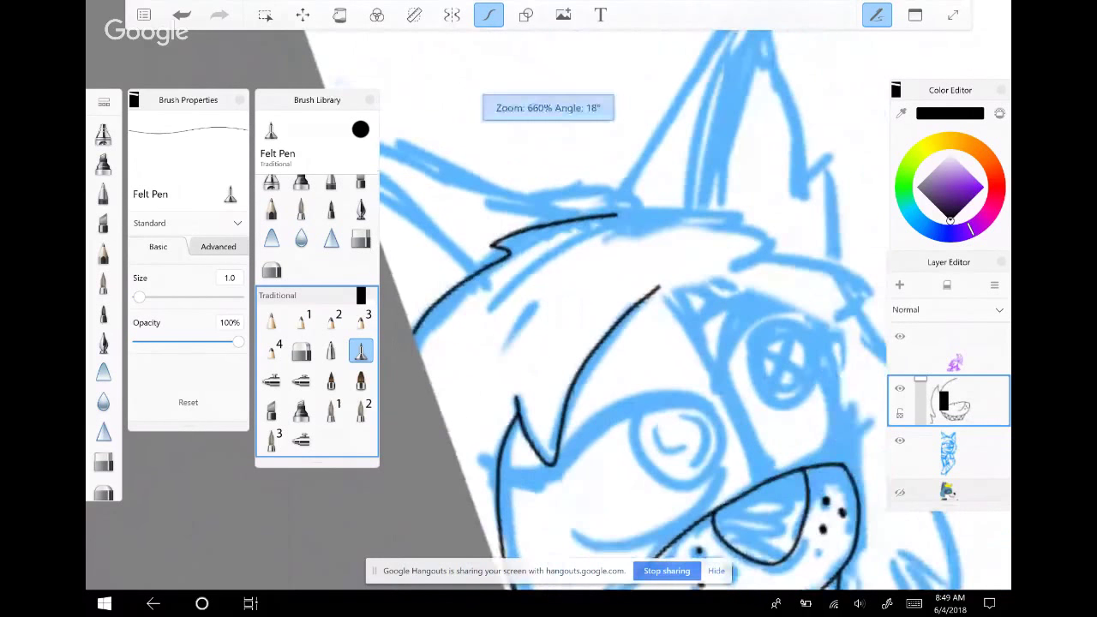
scroll(639, 308, down, 3)
scroll(639, 309, up, 3)
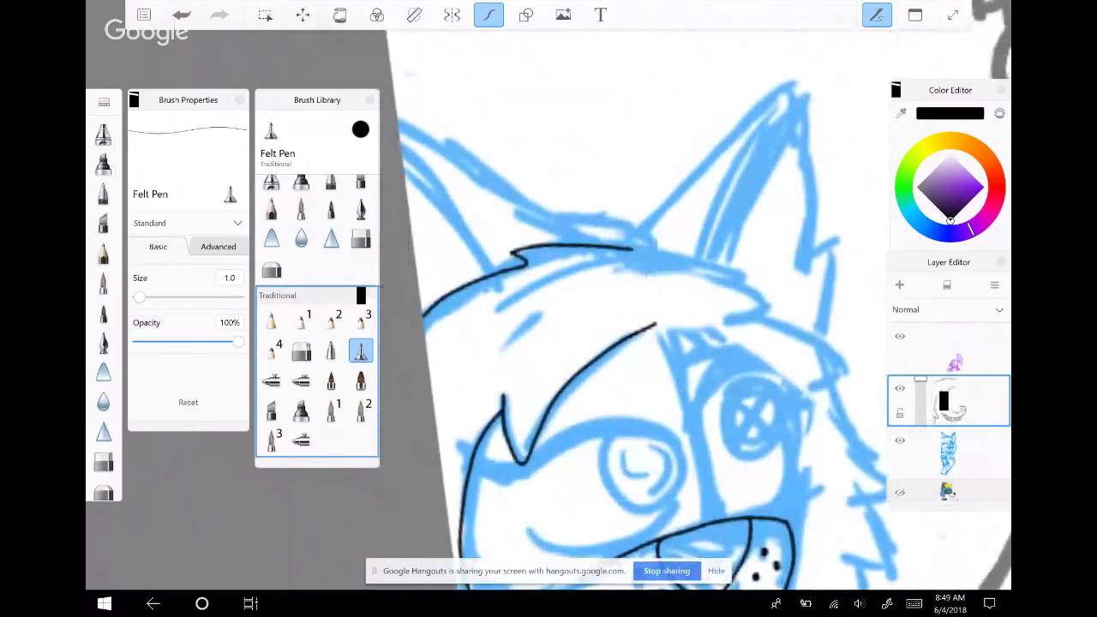
scroll(639, 309, up, 3)
mouse_move(607, 180)
mouse_down()
mouse_move(554, 248)
mouse_move(547, 394)
mouse_move(571, 396)
mouse_move(568, 473)
mouse_up()
scroll(639, 308, down, 2)
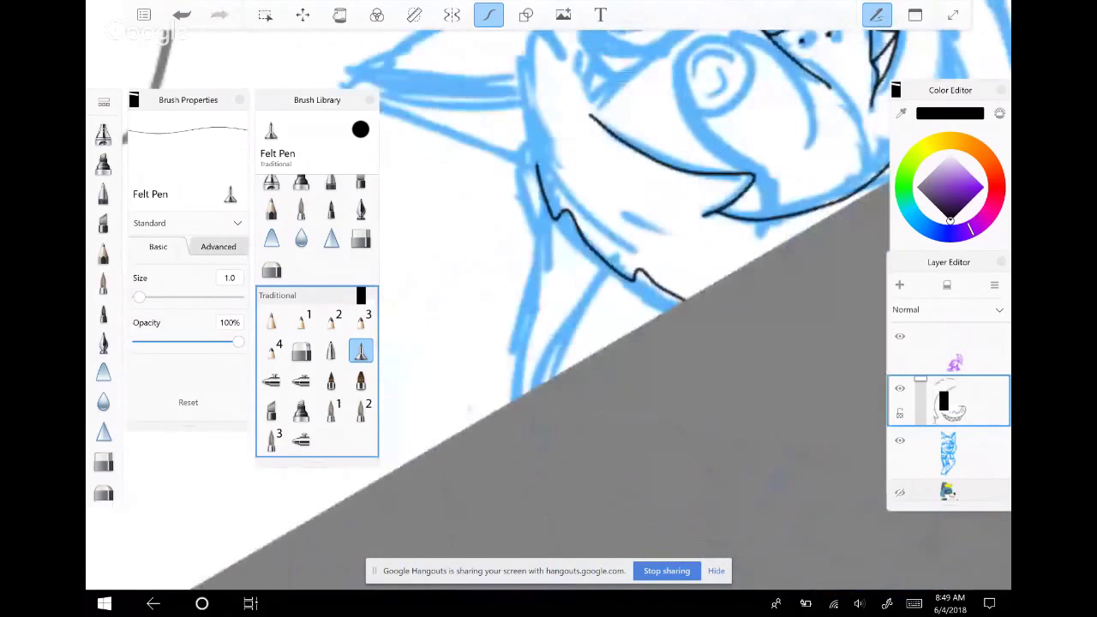
Ink both edges of the ear nearest the canvas edge, joining them to the head contour
scroll(639, 308, up, 2)
drag(506, 202, 507, 497)
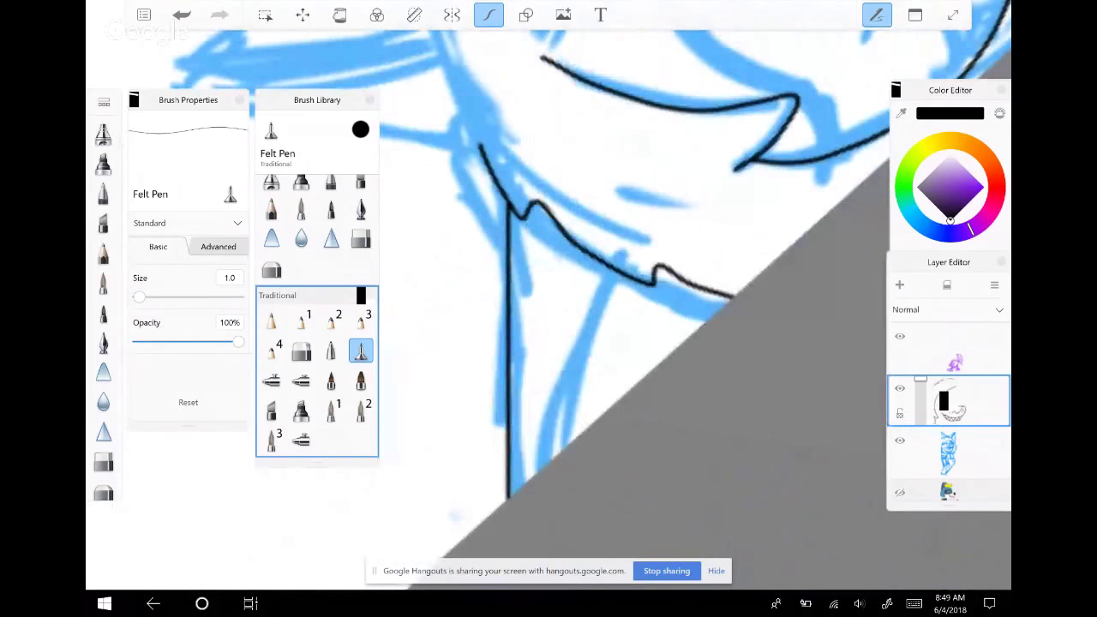
mouse_move(616, 269)
mouse_down()
mouse_move(581, 328)
mouse_move(549, 459)
mouse_up()
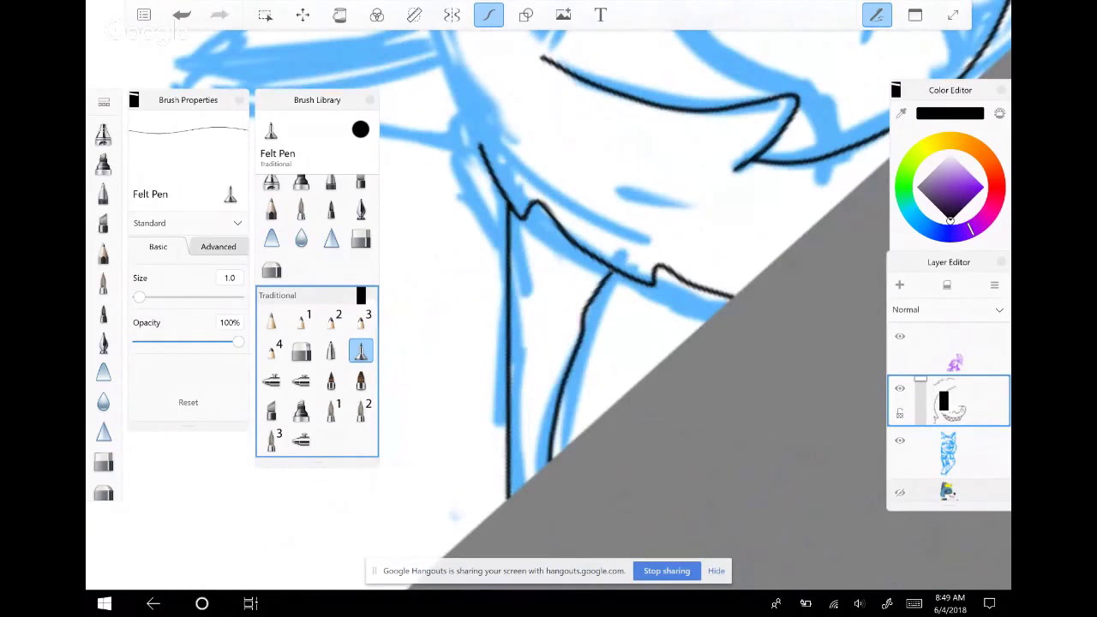
scroll(549, 309, down, 1)
scroll(549, 309, down, 2)
scroll(549, 309, up, 3)
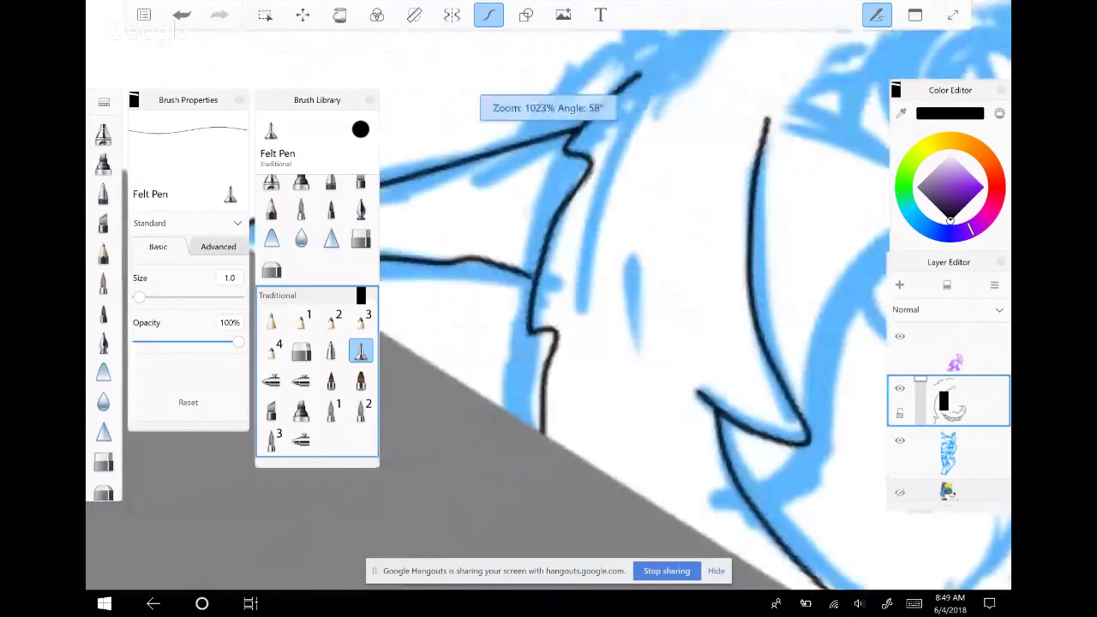
scroll(549, 309, down, 3)
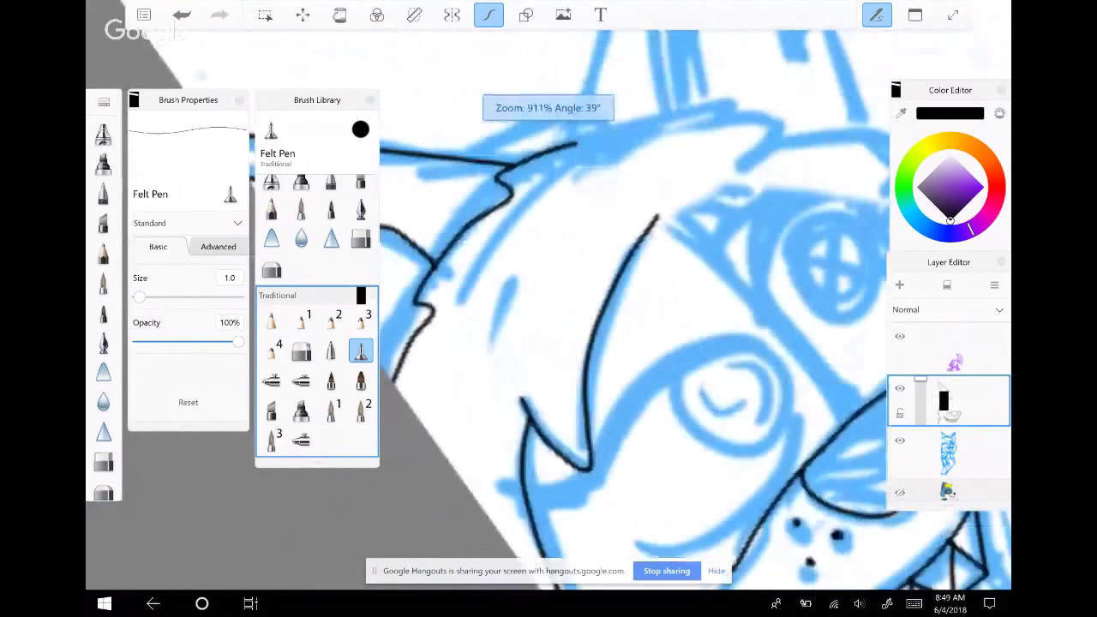
scroll(549, 309, up, 3)
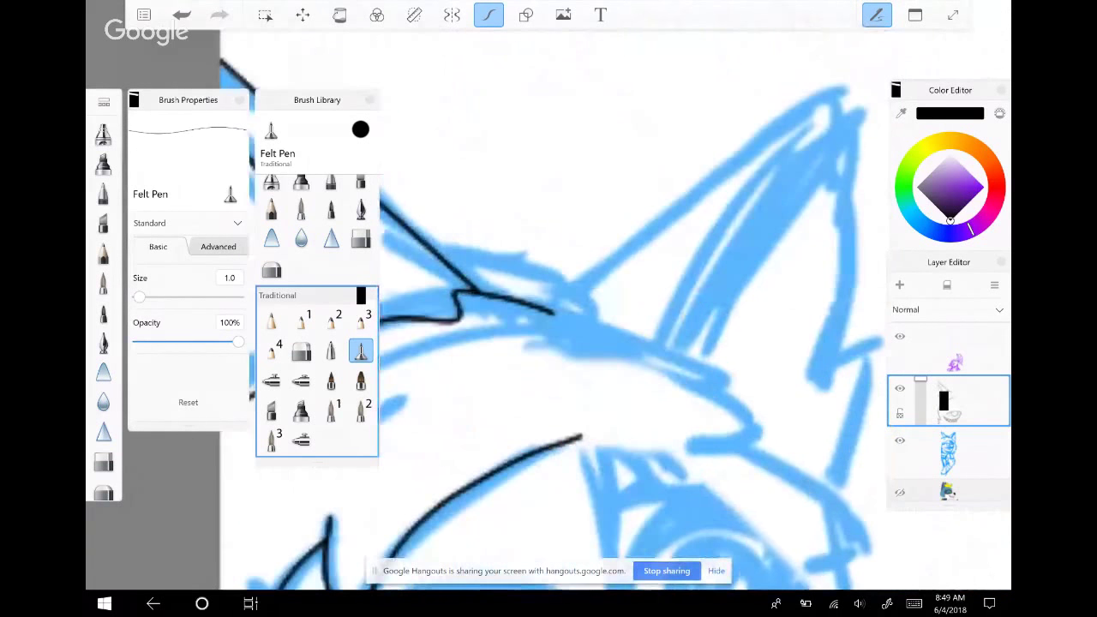
scroll(549, 309, up, 2)
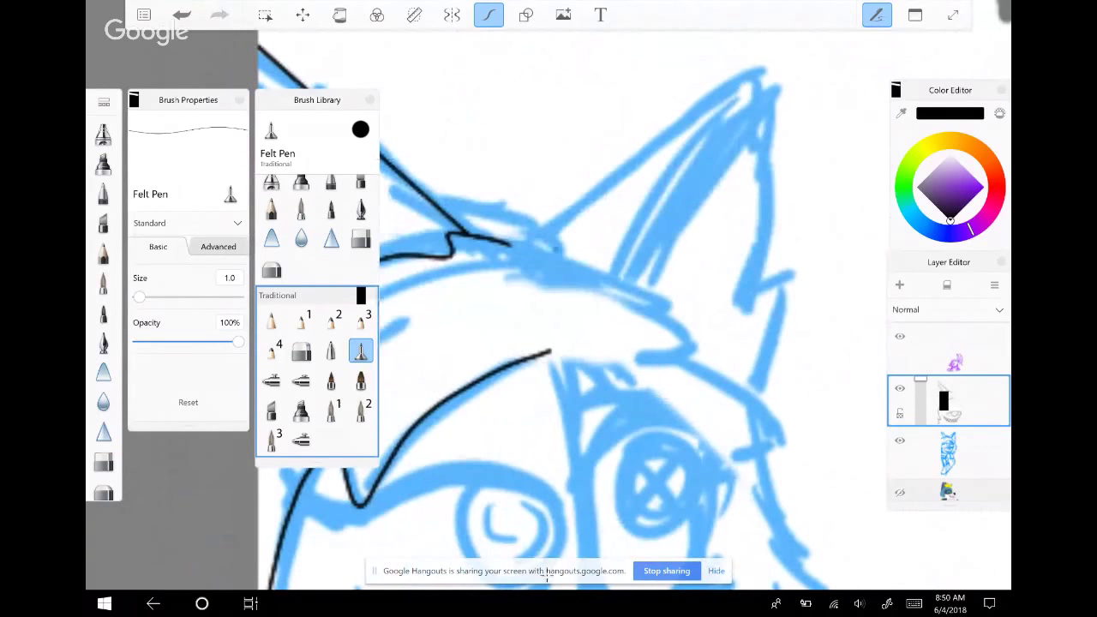
mouse_move(531, 245)
mouse_down()
mouse_move(662, 299)
mouse_move(685, 347)
mouse_move(656, 360)
mouse_up()
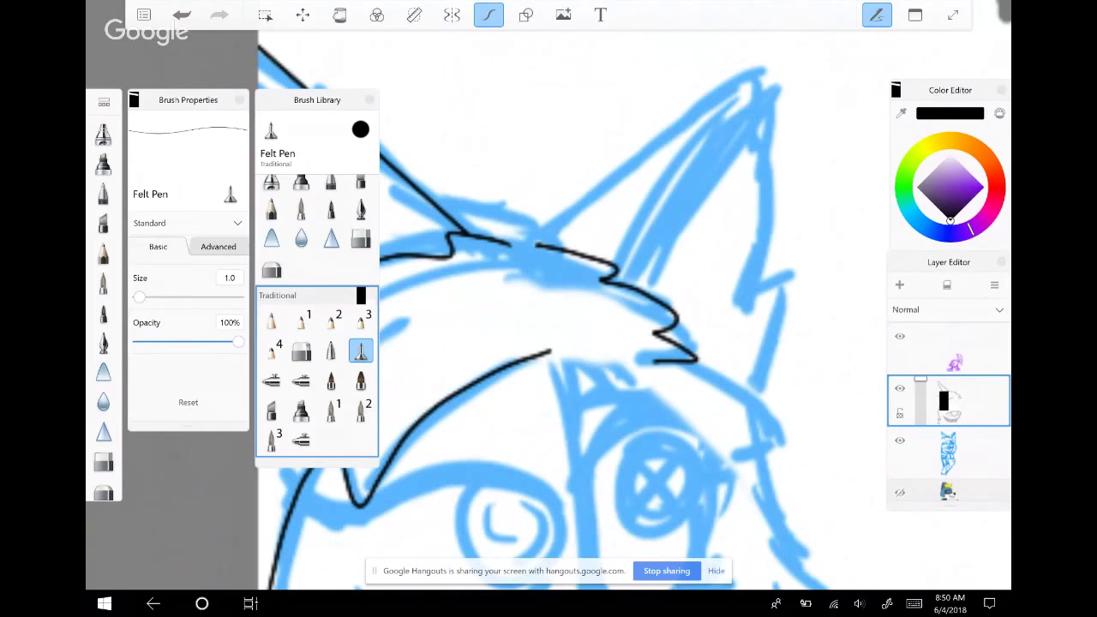
key(ctrl+z)
mouse_move(532, 246)
mouse_down()
mouse_move(671, 315)
mouse_move(675, 345)
mouse_move(650, 358)
mouse_move(735, 385)
mouse_move(734, 452)
mouse_up()
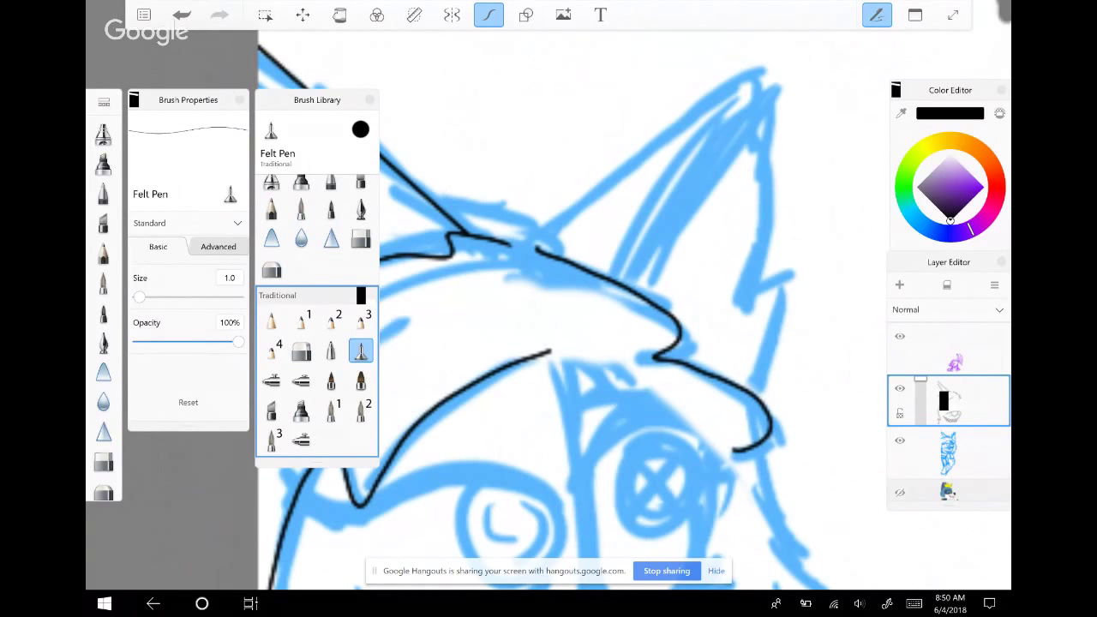
scroll(549, 326, down, 2)
scroll(549, 326, down, 2)
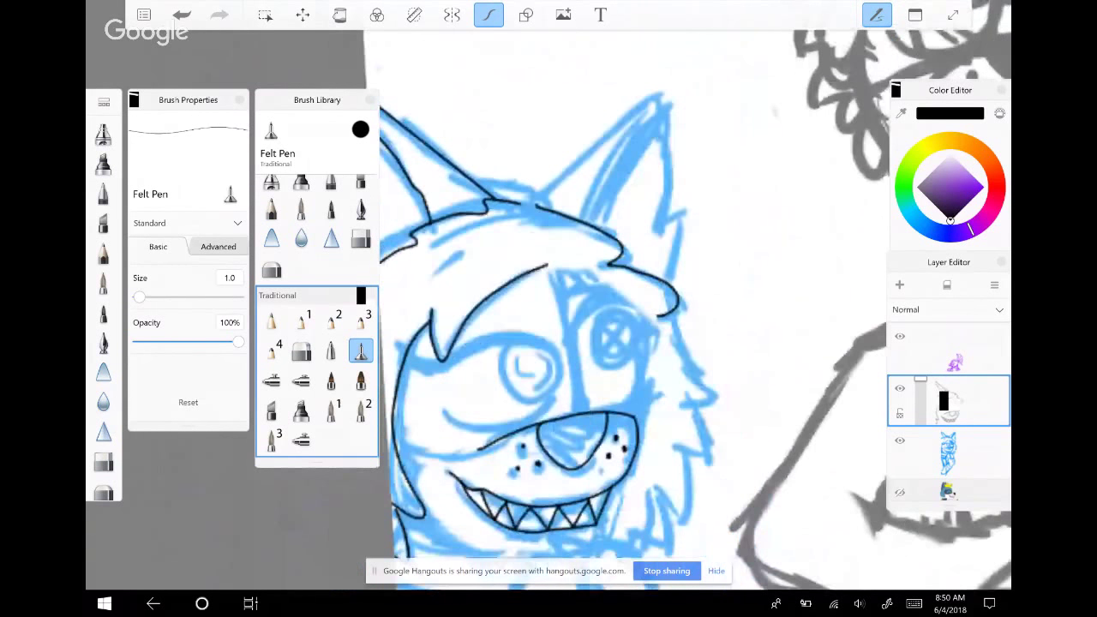
scroll(549, 326, up, 3)
key(ctrl+z)
Ink the hair contour below the second ear with one small tuft, curving down to the side of the face
mouse_move(486, 184)
mouse_down()
mouse_move(619, 233)
mouse_move(686, 305)
mouse_move(712, 356)
mouse_move(684, 361)
mouse_up()
scroll(548, 325, up, 1)
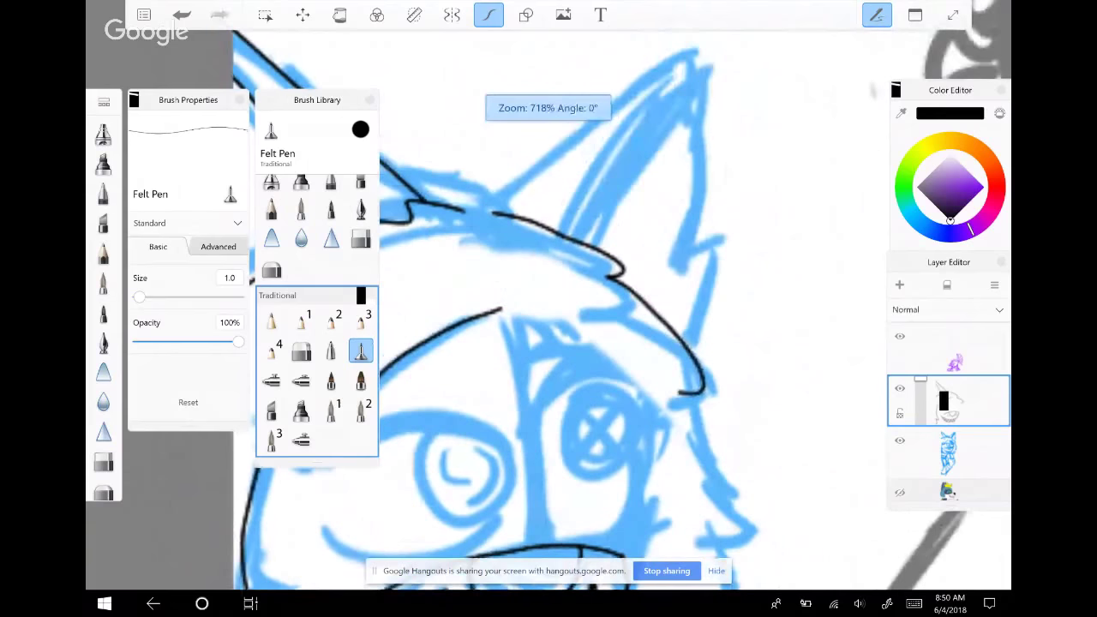
scroll(548, 325, up, 2)
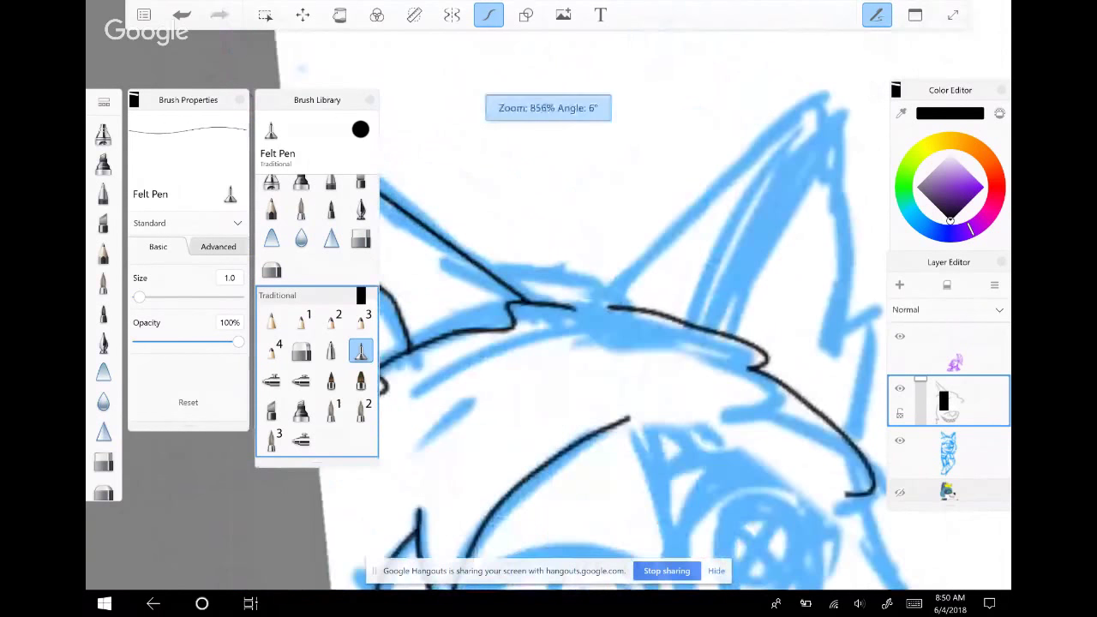
scroll(548, 326, up, 1)
scroll(548, 326, down, 3)
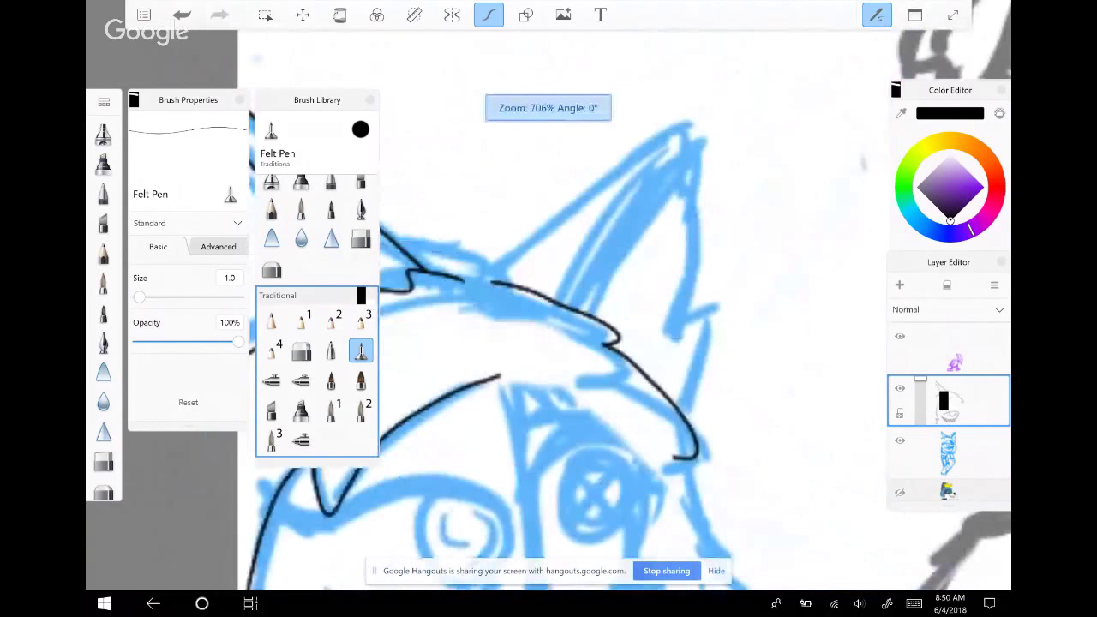
Ink the face contour around the X-marked eye and the jagged fur tufts down that cheek
scroll(549, 326, down, 3)
scroll(549, 326, down, 3)
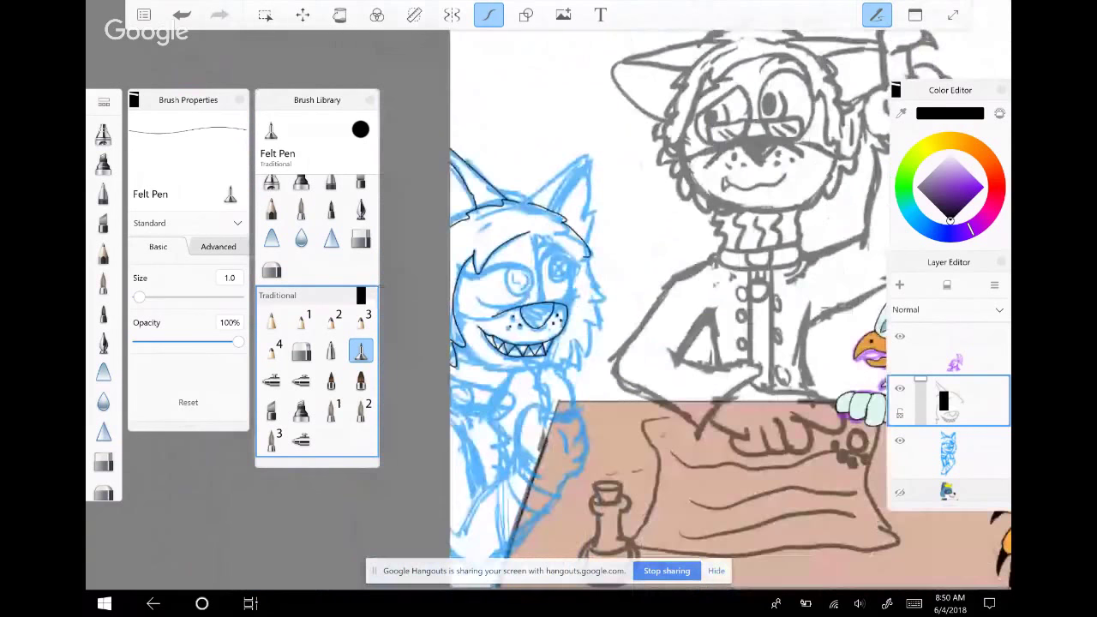
scroll(527, 292, up, 5)
mouse_move(506, 190)
mouse_down()
mouse_move(623, 250)
mouse_move(652, 291)
mouse_move(645, 370)
mouse_move(668, 391)
mouse_up()
drag(600, 343, 528, 206)
mouse_move(643, 139)
mouse_down()
mouse_move(662, 288)
mouse_move(690, 364)
mouse_move(633, 355)
mouse_up()
Ink a short curved cheek line joining the face contour beside the X-marked eye to the muzzle
mouse_move(598, 253)
mouse_down()
mouse_move(574, 262)
mouse_move(567, 307)
mouse_up()
key(ctrl+z)
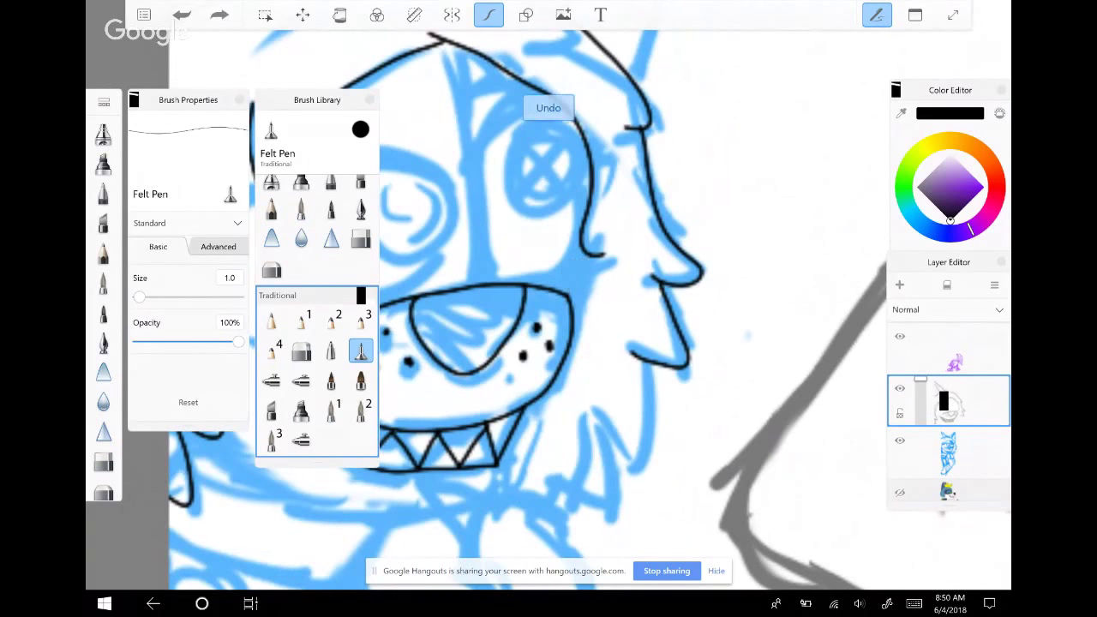
drag(590, 254, 561, 296)
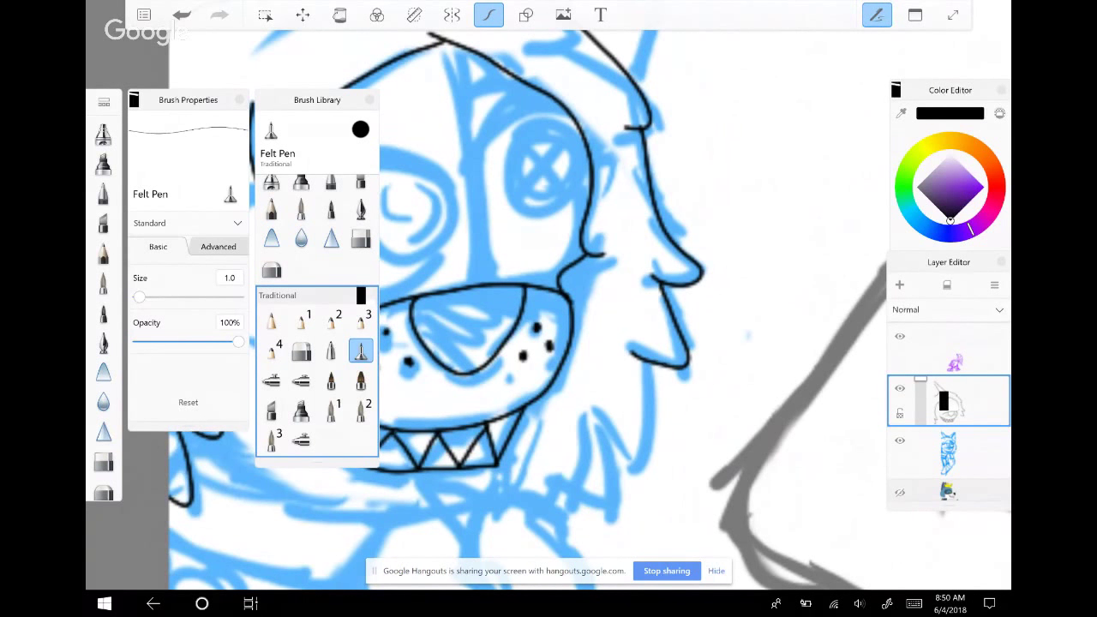
scroll(549, 309, down, 1)
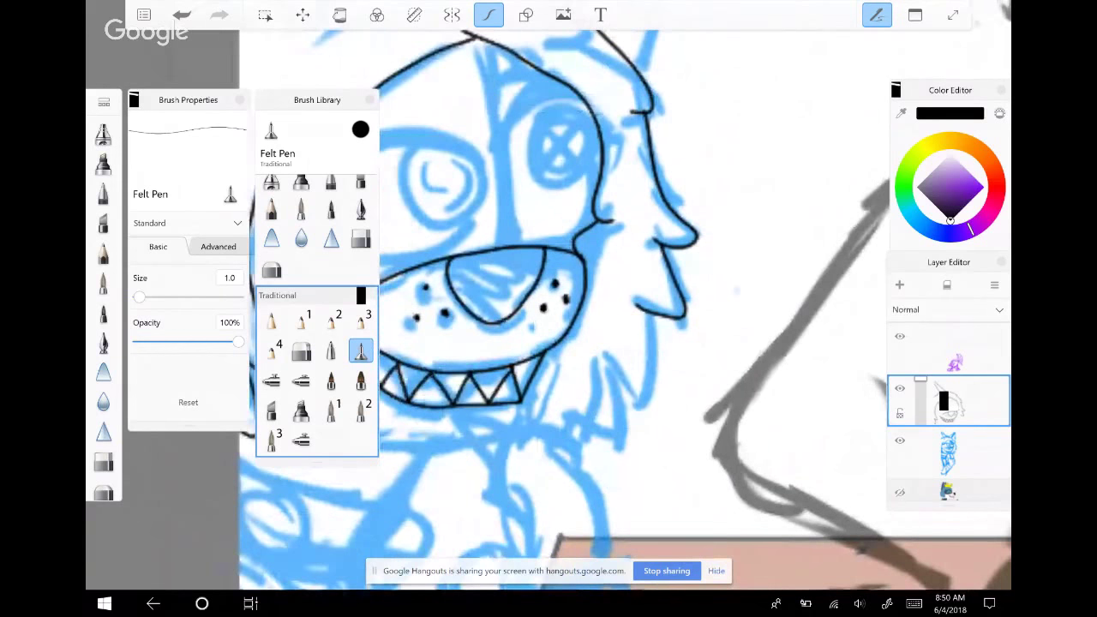
Try to ink a curved forehead seam from the hair parting down to the muzzle, with short diagonal stitch marks across its upper part
scroll(523, 245, up, 2)
scroll(548, 296, down, 2)
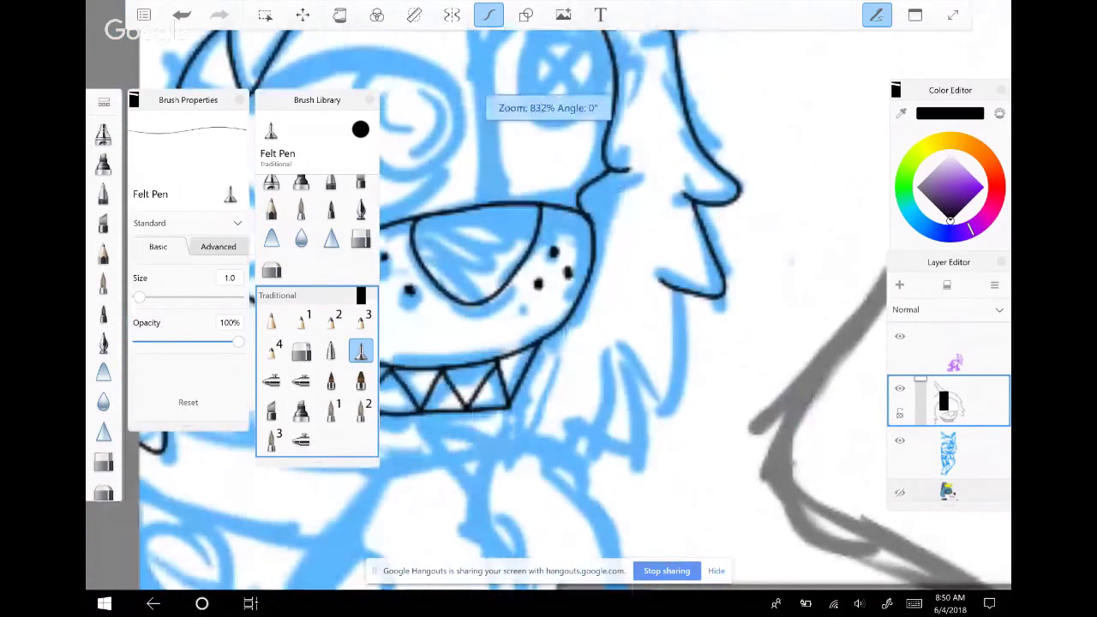
scroll(548, 309, down, 2)
scroll(634, 309, up, 2)
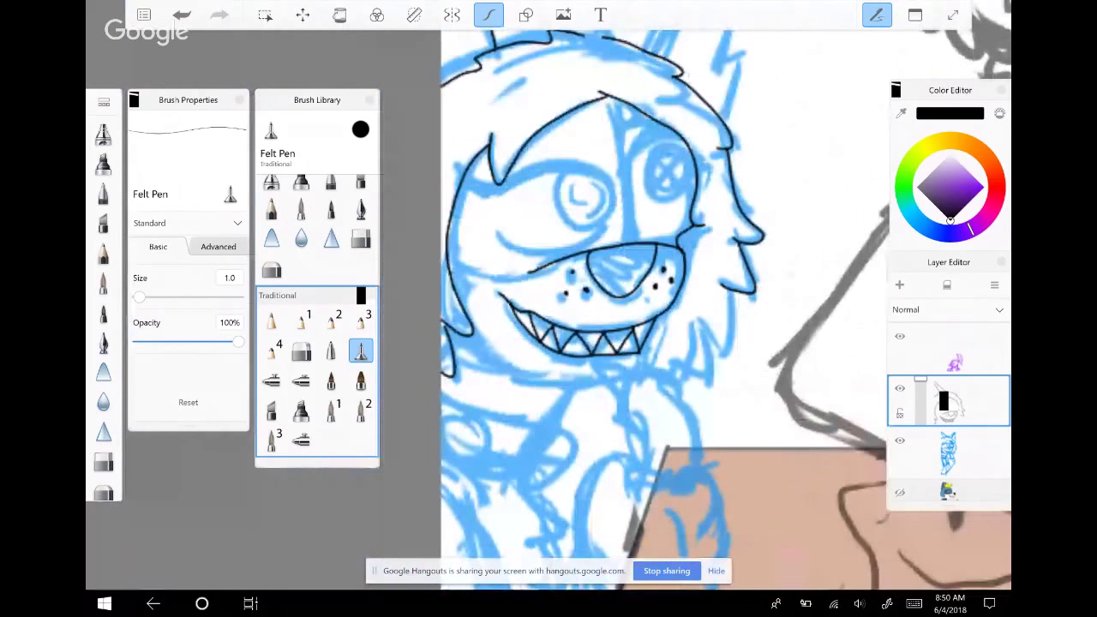
scroll(634, 309, up, 4)
mouse_move(645, 149)
mouse_down()
mouse_move(693, 265)
mouse_move(698, 410)
mouse_up()
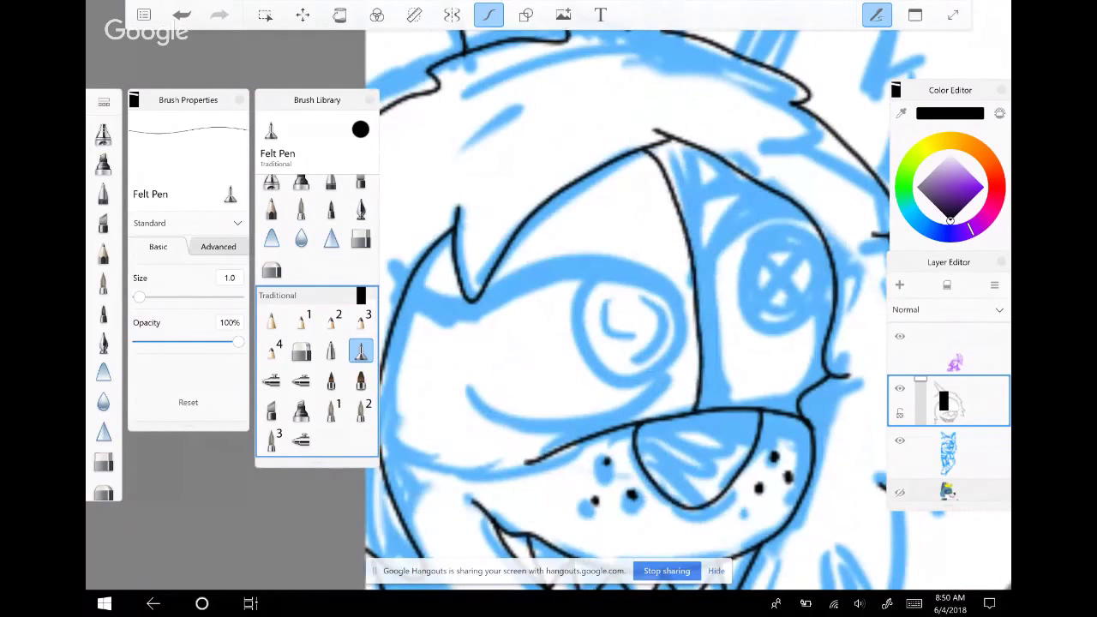
drag(649, 172, 672, 158)
drag(657, 168, 681, 154)
drag(653, 192, 679, 177)
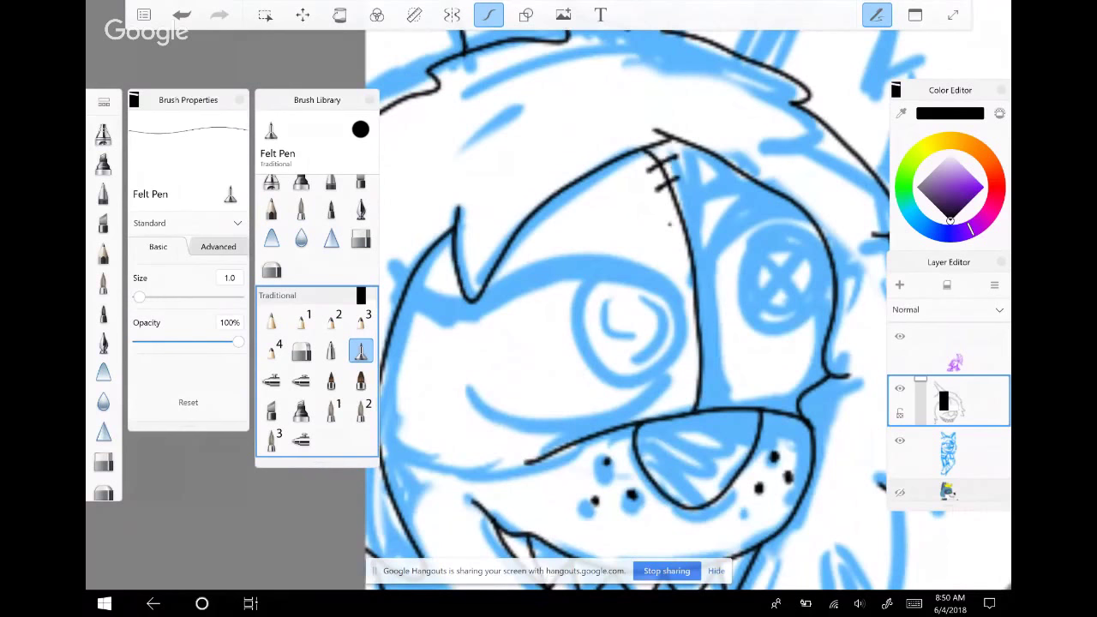
drag(667, 216, 683, 204)
drag(670, 233, 689, 220)
drag(676, 264, 693, 251)
Undo the forehead seam together with all its stitch marks
key(ctrl+z)
key(ctrl+z)
key(ctrl+z)
key(ctrl+z)
key(ctrl+z)
key(ctrl+z)
key(ctrl+z)
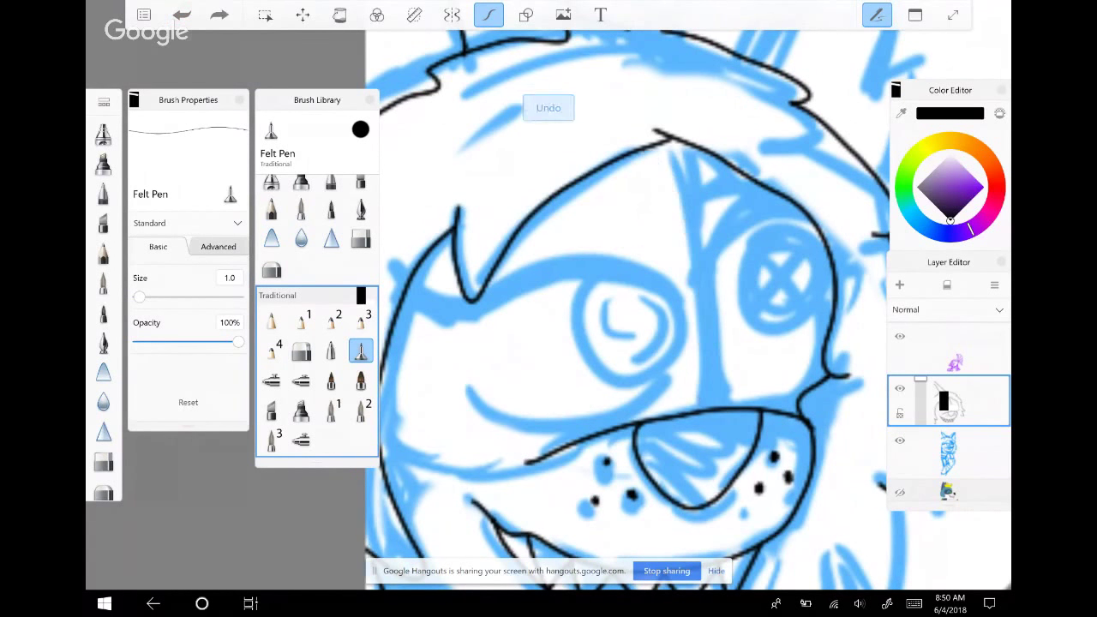
Ink a curved seam line from the hair parting between the eyes down to the top of the muzzle
mouse_move(385, 339)
mouse_down()
mouse_move(410, 398)
mouse_move(474, 454)
mouse_move(533, 463)
mouse_up()
key(ctrl+z)
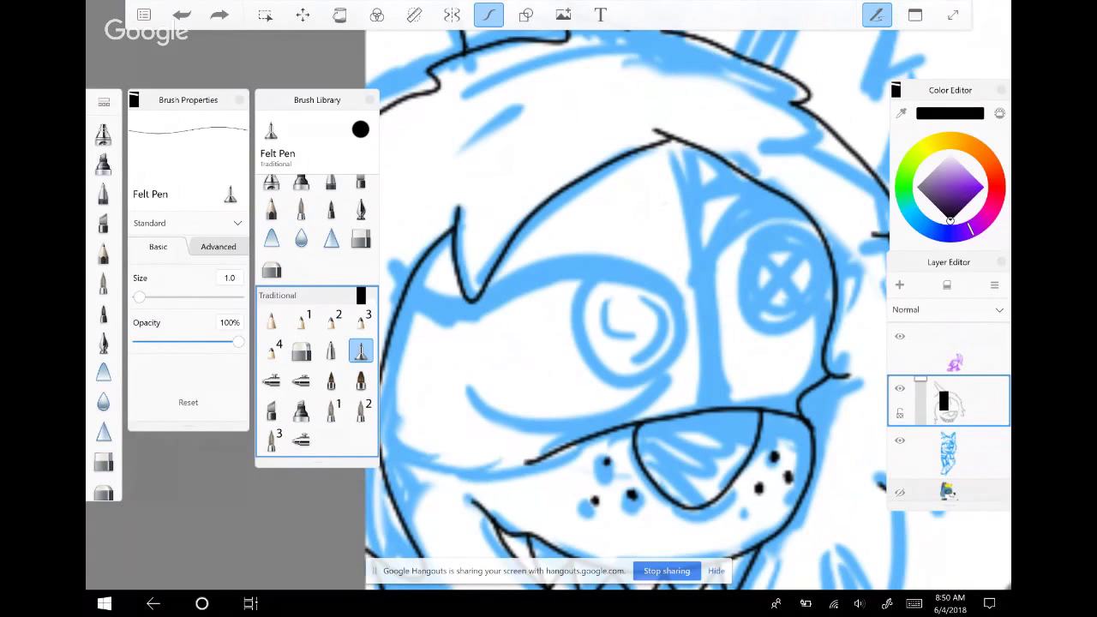
scroll(626, 308, down, 2)
scroll(709, 309, down, 2)
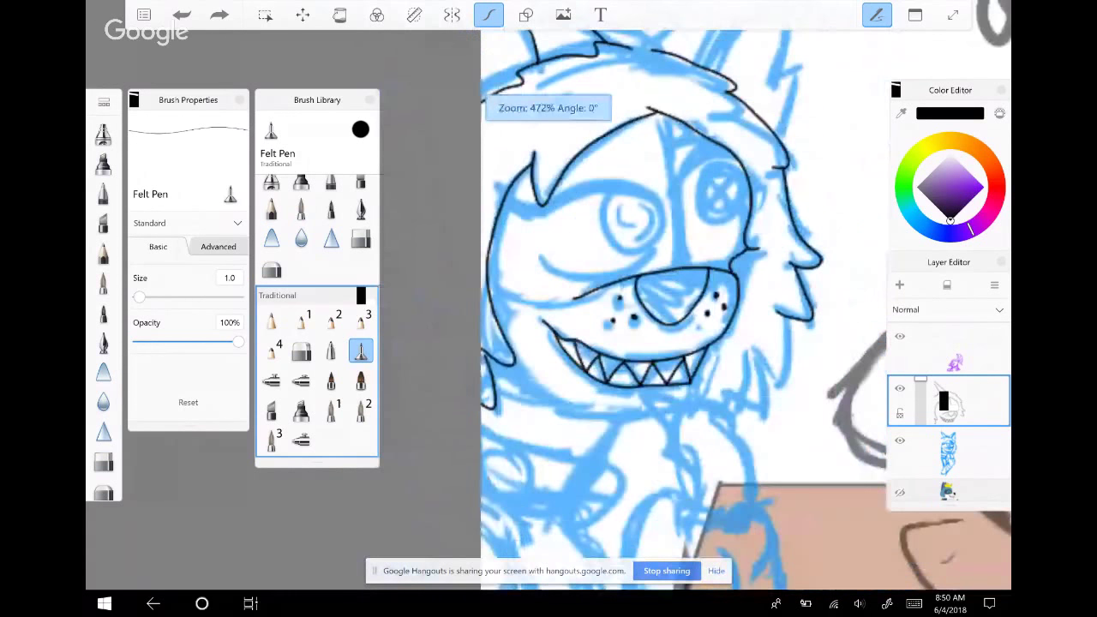
scroll(668, 309, up, 2)
scroll(651, 309, up, 2)
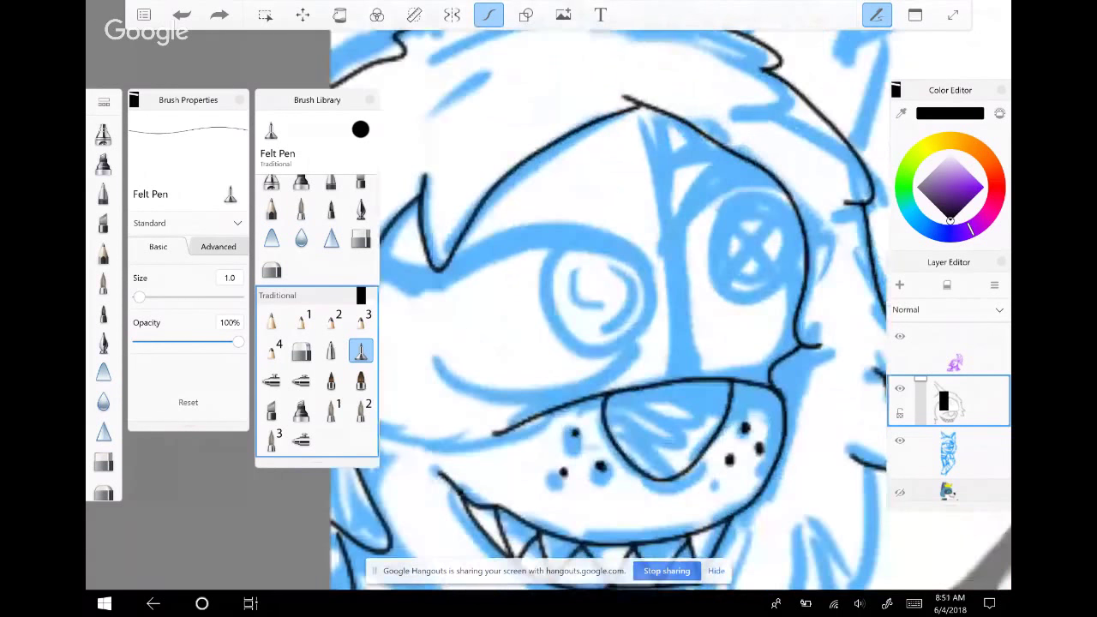
scroll(652, 308, up, 2)
mouse_move(687, 142)
mouse_down()
mouse_move(668, 127)
mouse_move(661, 217)
mouse_move(695, 423)
mouse_up()
key(ctrl+z)
mouse_move(653, 127)
mouse_down()
mouse_move(653, 233)
mouse_move(688, 336)
mouse_move(698, 422)
mouse_up()
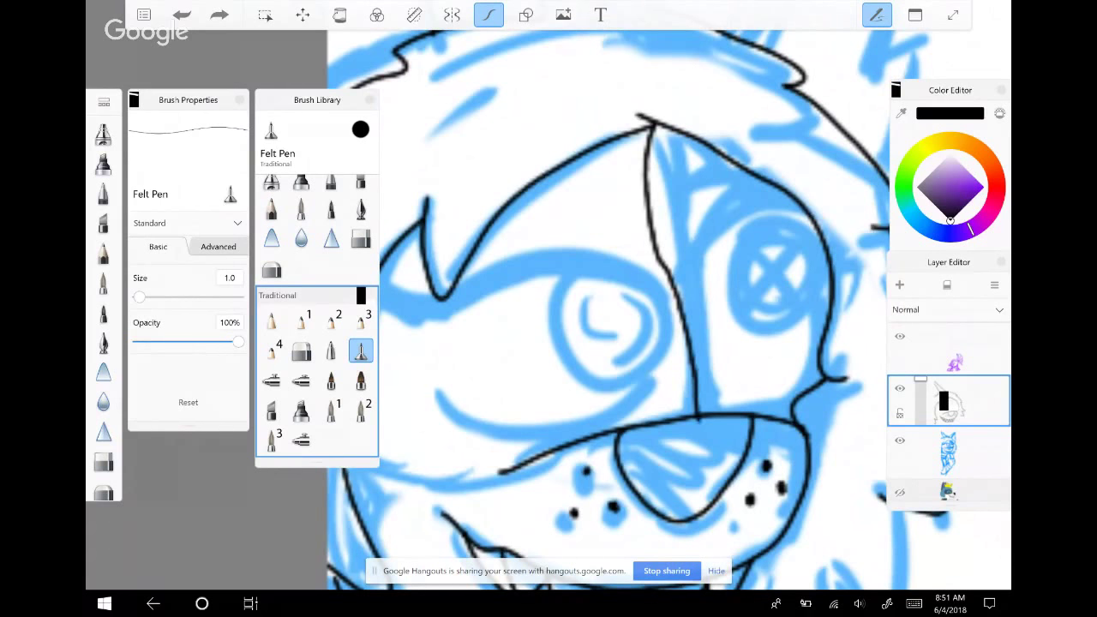
Ink short stitch marks across the forehead seam, spaced along its whole length down to the muzzle
drag(635, 154, 669, 140)
drag(628, 183, 657, 171)
drag(638, 210, 662, 199)
drag(647, 242, 667, 230)
drag(651, 272, 672, 261)
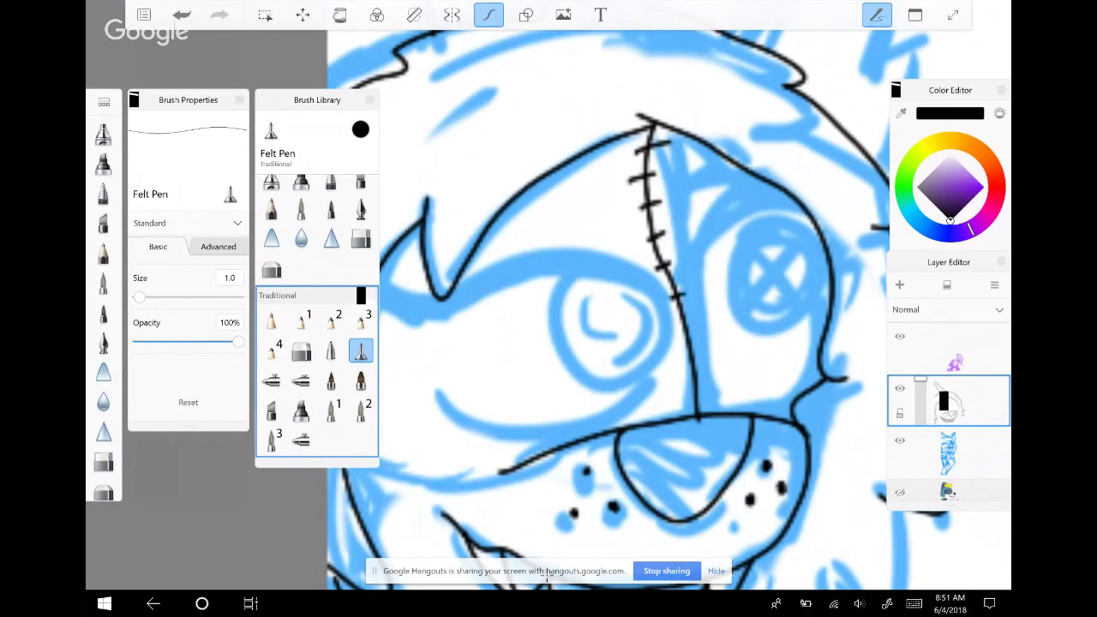
mouse_move(682, 370)
mouse_down()
mouse_move(701, 366)
mouse_move(708, 389)
mouse_up()
Ink the outer outline of the ear above the X-marked eye, with small fur notches on both edges, joining the head contour
scroll(651, 309, down, 2)
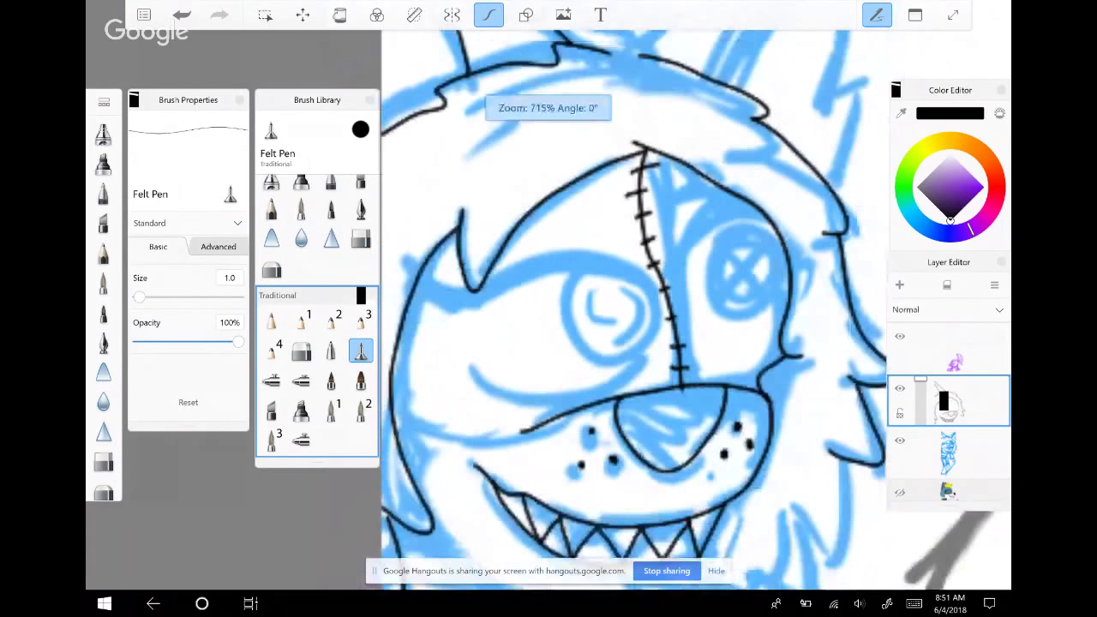
scroll(643, 283, down, 5)
scroll(643, 283, up, 5)
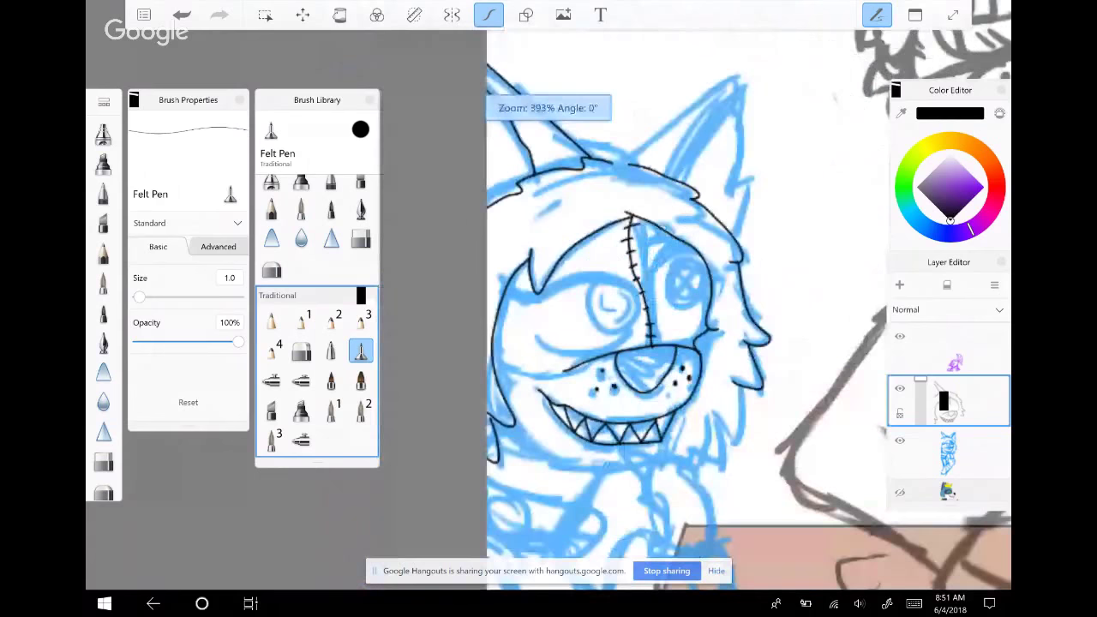
scroll(643, 283, up, 5)
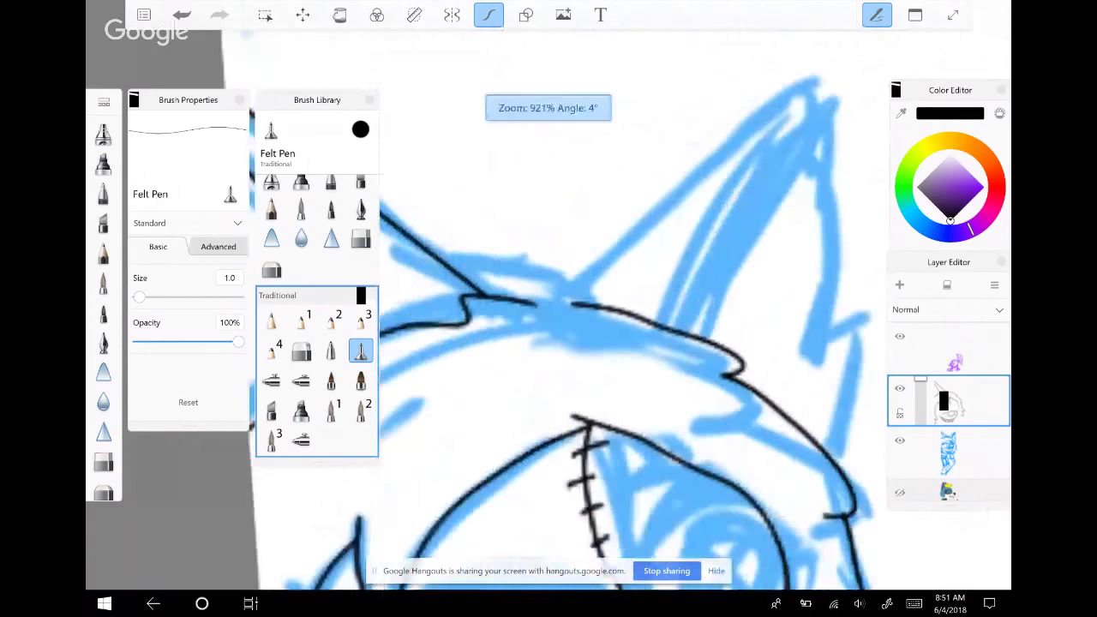
mouse_move(643, 283)
mouse_down()
mouse_move(510, 309)
mouse_move(544, 257)
mouse_move(694, 104)
mouse_move(733, 137)
mouse_move(763, 349)
mouse_move(753, 480)
mouse_up()
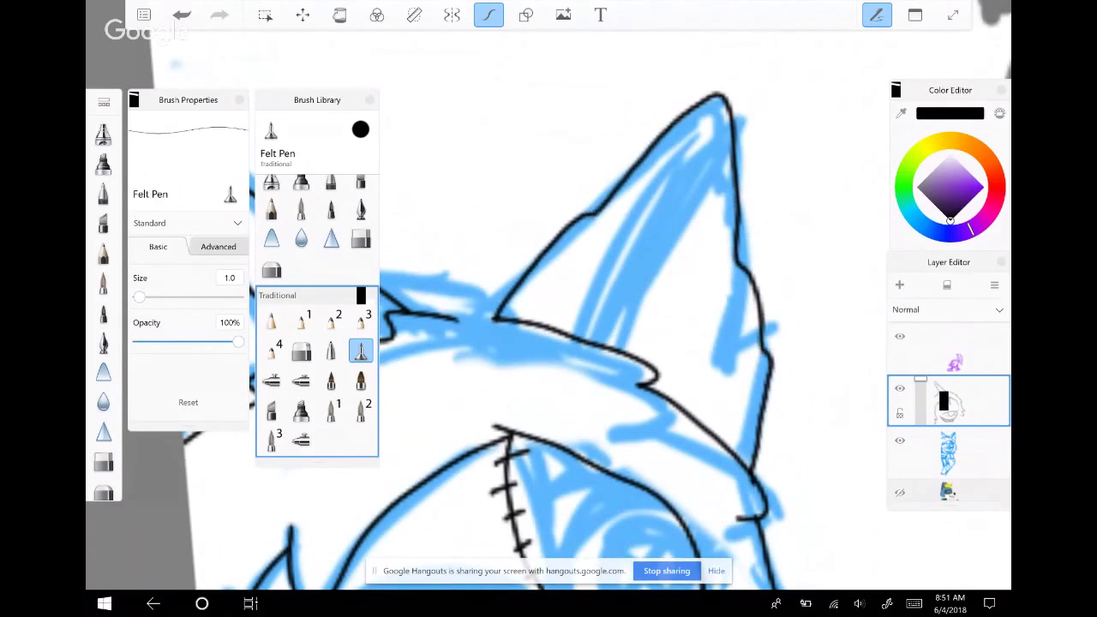
drag(600, 343, 669, 322)
mouse_move(562, 396)
mouse_down()
mouse_move(595, 368)
mouse_move(650, 363)
mouse_move(565, 394)
mouse_up()
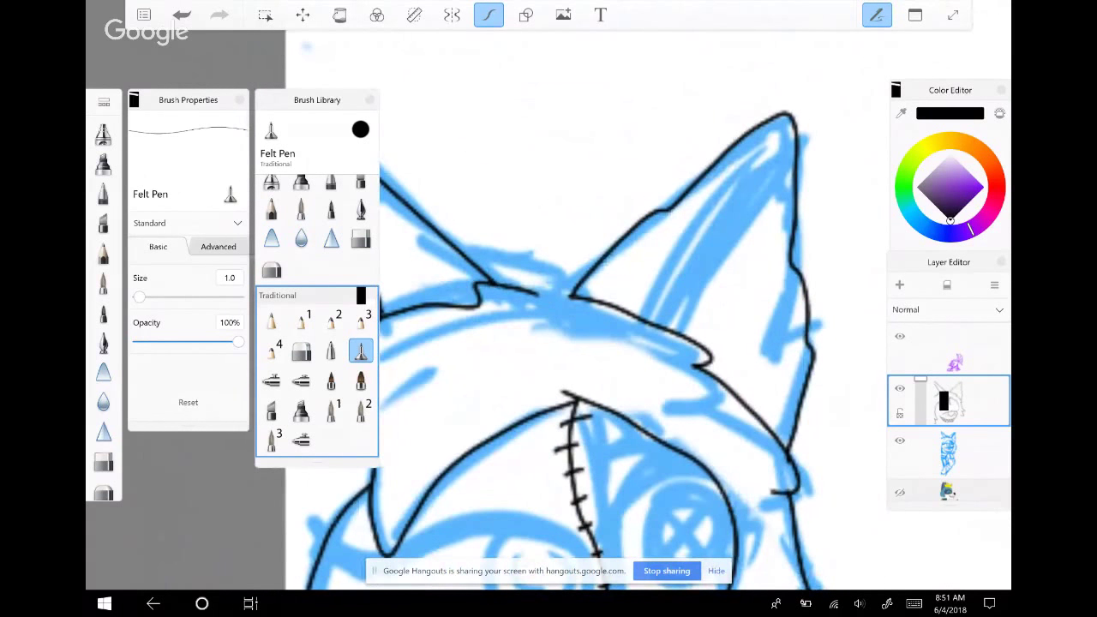
Try straight lines crossing one another inside the ear above the X-marked eye
drag(666, 241, 771, 366)
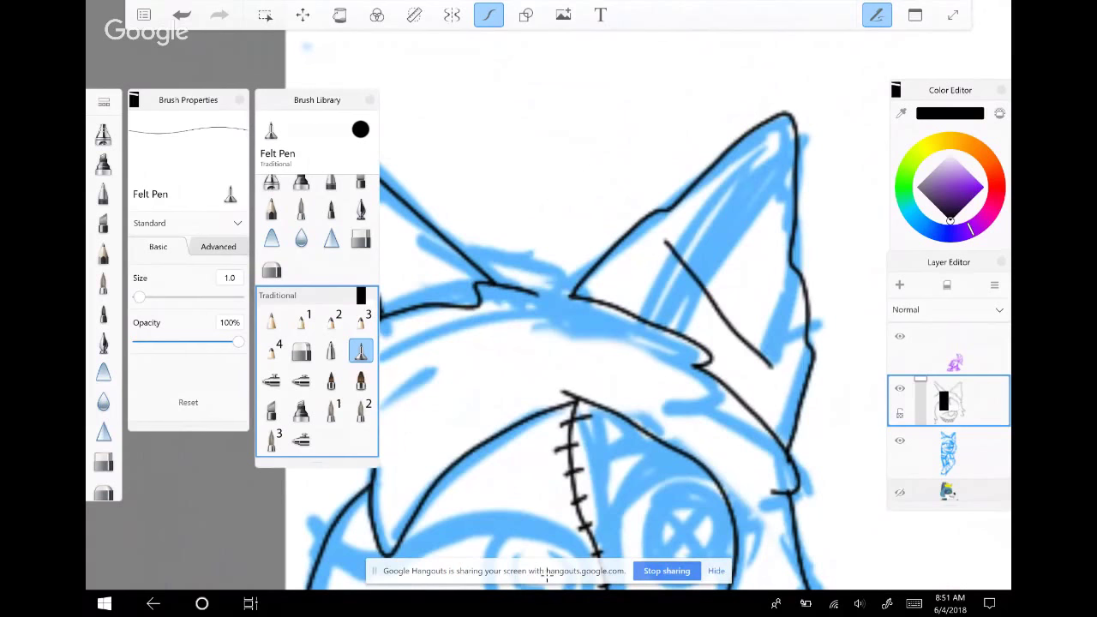
click(182, 15)
drag(774, 148, 682, 334)
drag(704, 197, 779, 362)
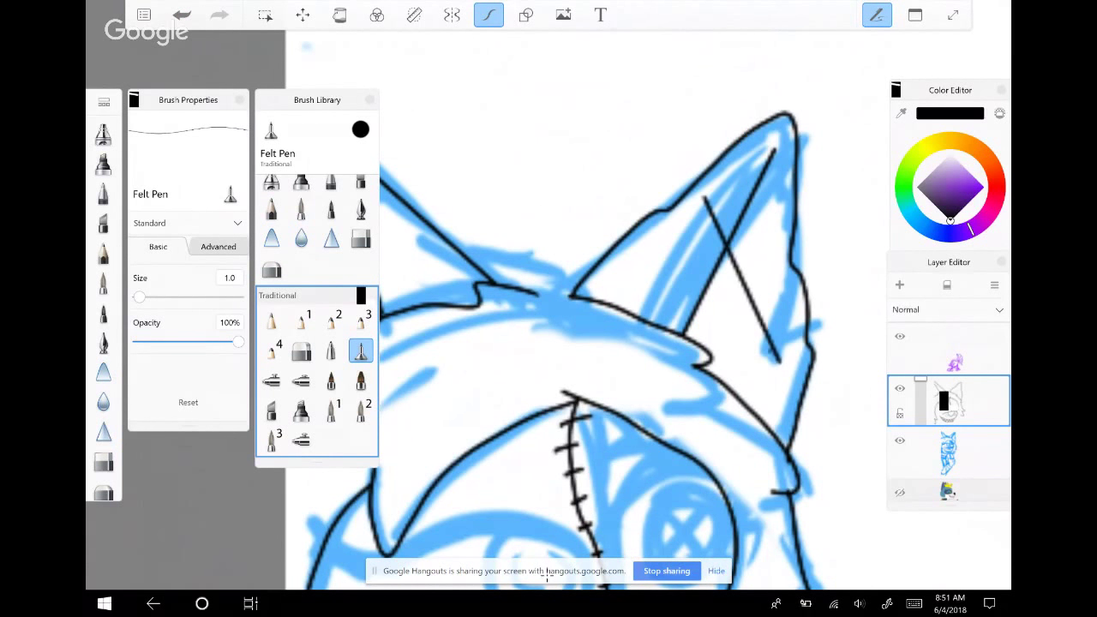
drag(775, 227, 639, 288)
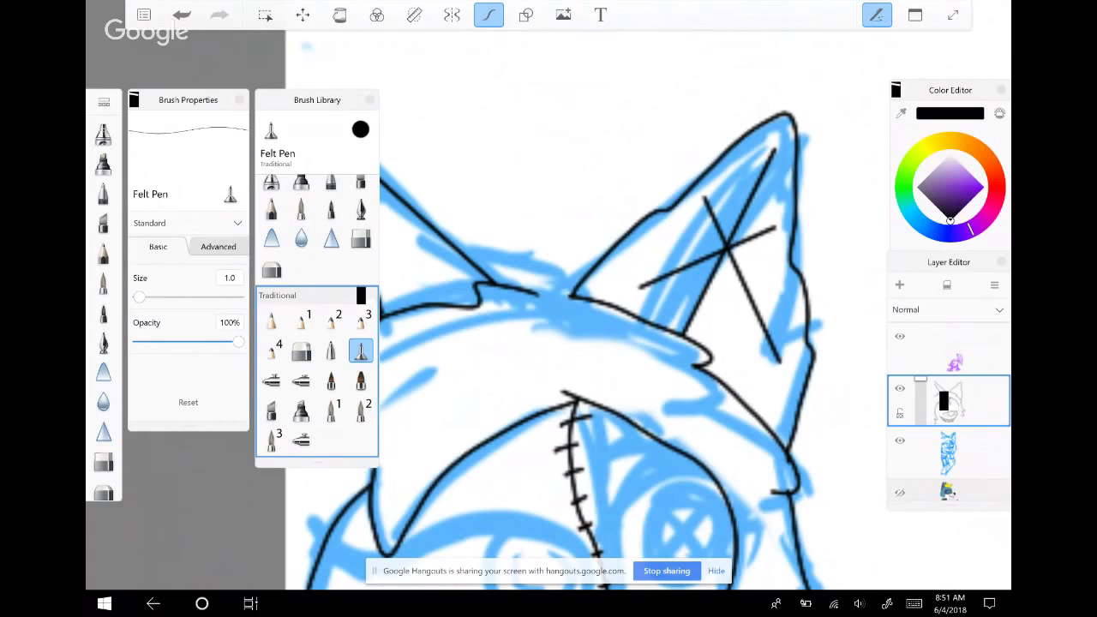
scroll(588, 309, down, 3)
scroll(651, 325, down, 3)
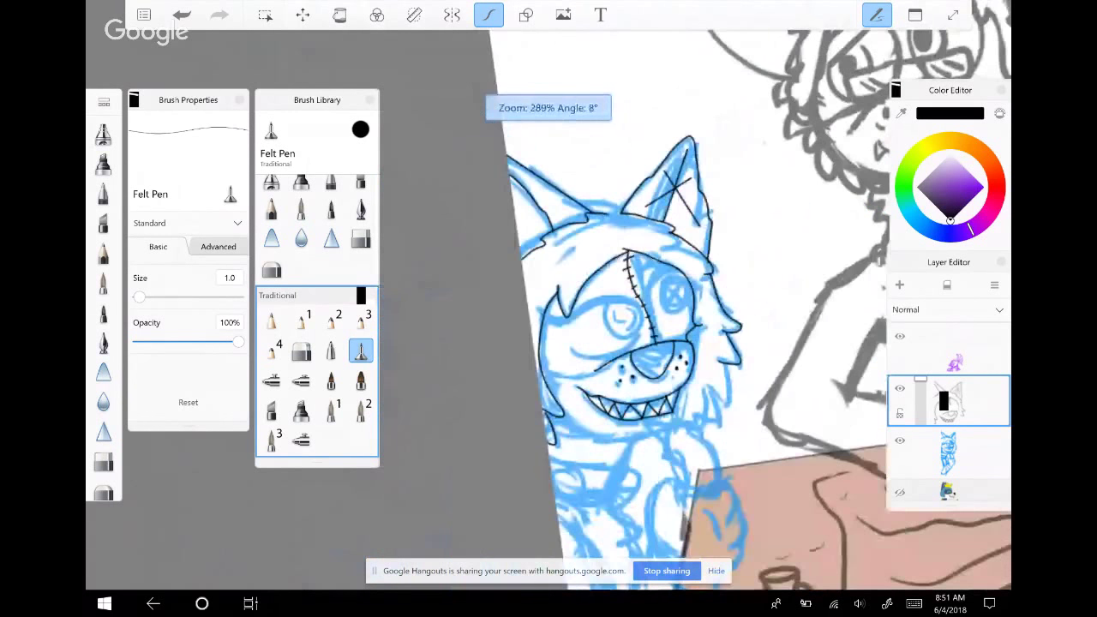
Ink a notched inner-ear line in each ear, running down to the head contour
scroll(652, 326, up, 10)
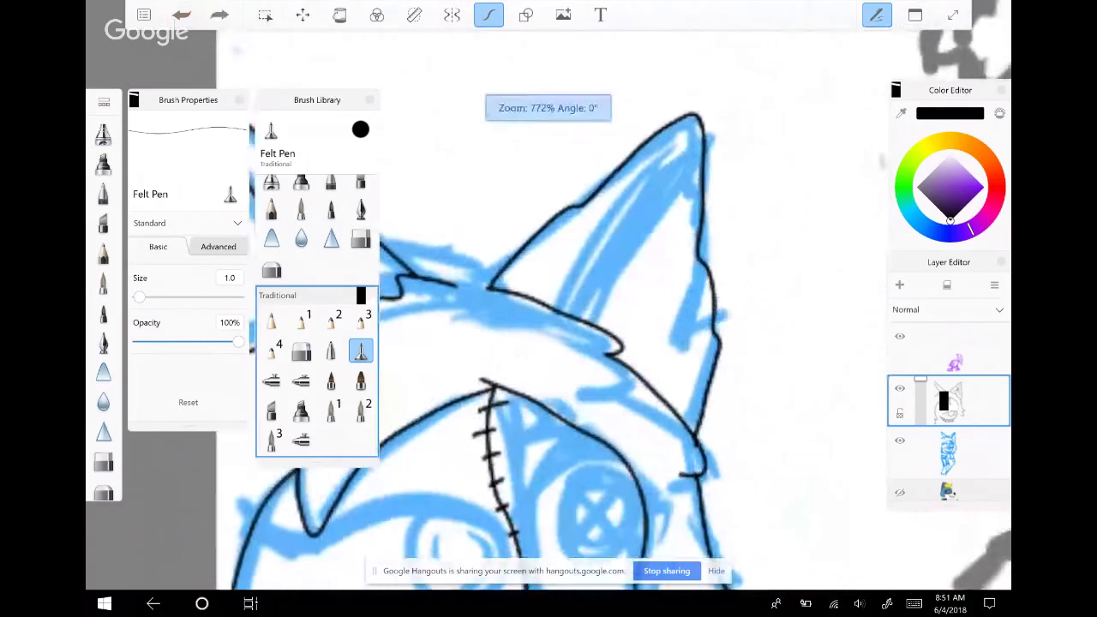
mouse_move(510, 422)
mouse_down()
mouse_move(542, 324)
mouse_move(596, 254)
mouse_move(587, 246)
mouse_move(703, 98)
mouse_up()
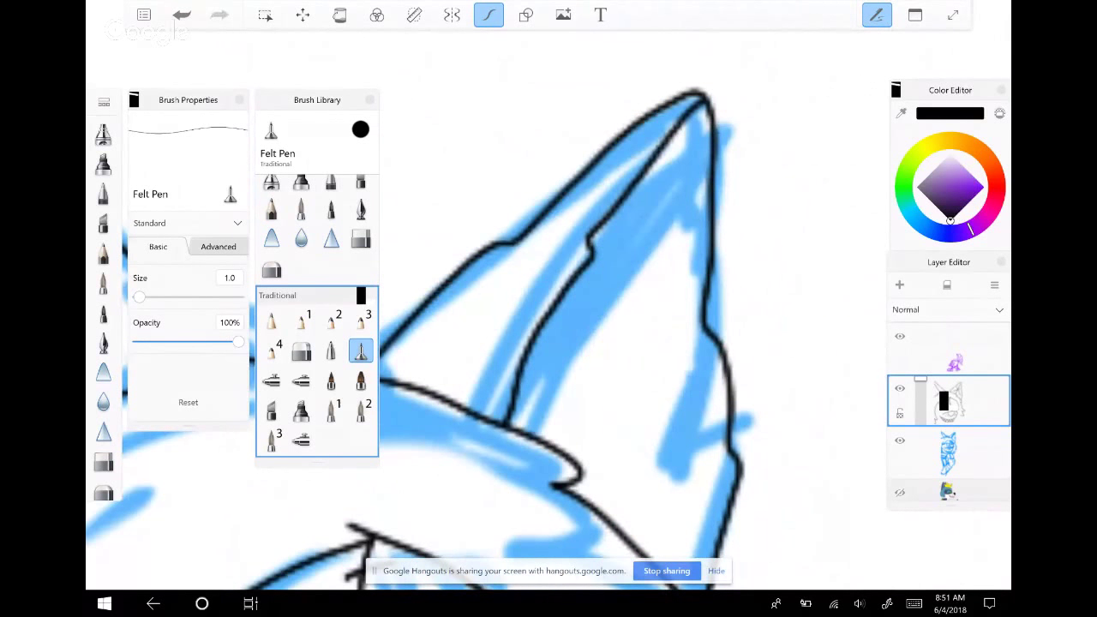
drag(549, 309, 755, 403)
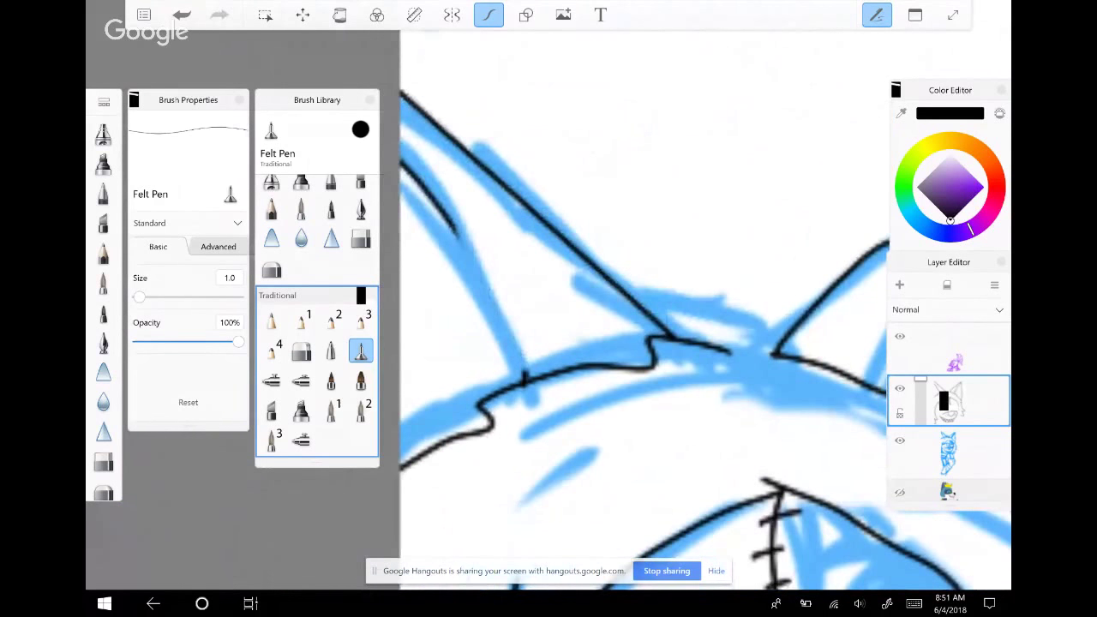
key(ctrl+z)
mouse_move(569, 369)
mouse_down()
mouse_move(541, 307)
mouse_move(515, 297)
mouse_move(455, 224)
mouse_up()
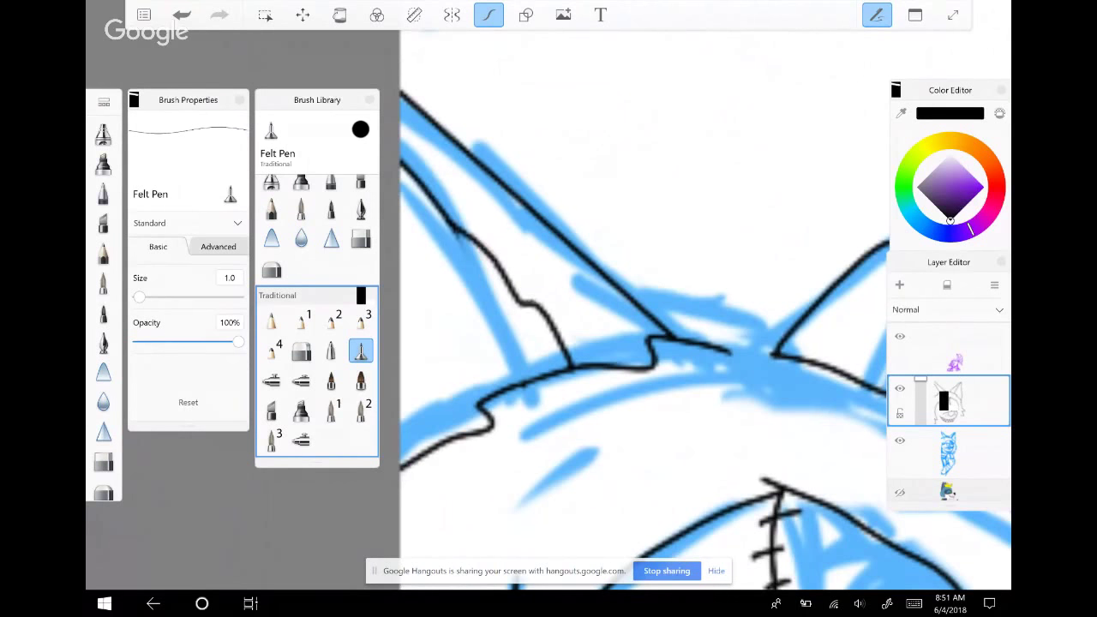
drag(634, 343, 652, 326)
drag(755, 463, 617, 420)
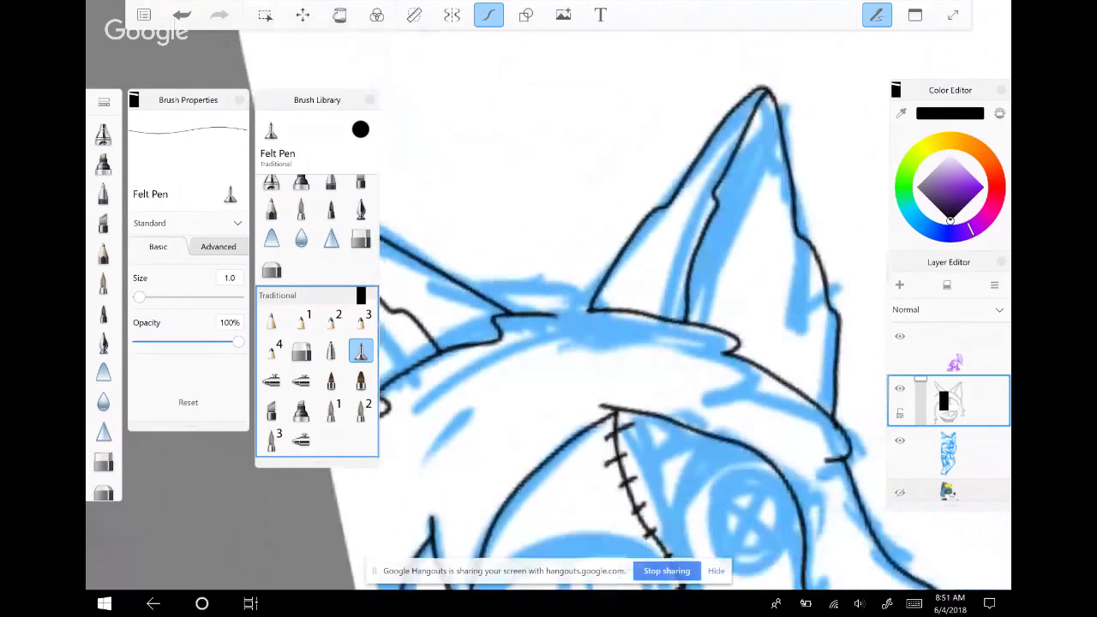
Redraw the nose as a shallower rounded outline hanging from the muzzle's upper contour
mouse_move(601, 343)
mouse_down()
mouse_move(634, 326)
mouse_move(600, 300)
mouse_up()
drag(557, 257, 600, 274)
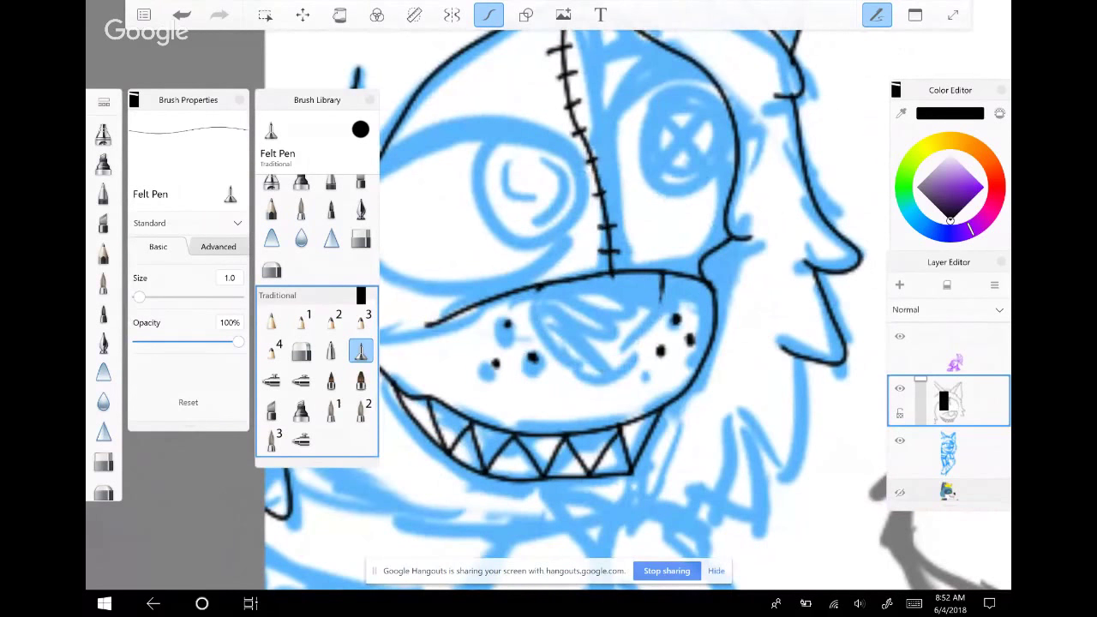
drag(583, 257, 617, 292)
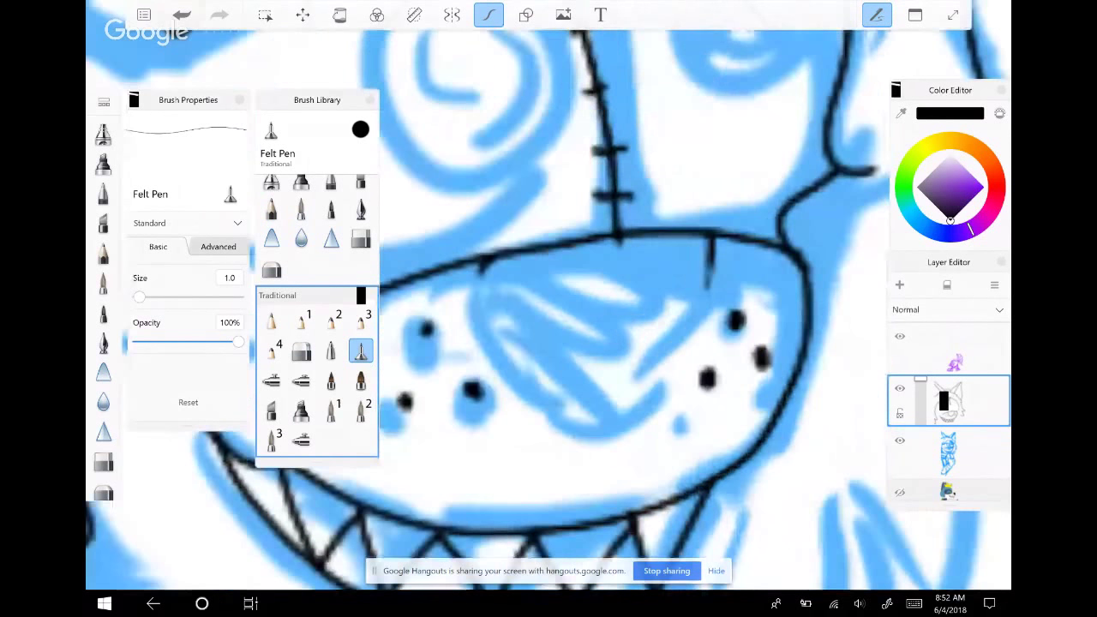
mouse_move(530, 254)
mouse_down()
mouse_move(515, 268)
mouse_move(518, 305)
mouse_move(571, 390)
mouse_move(651, 360)
mouse_move(710, 248)
mouse_up()
key(ctrl+z)
mouse_move(527, 253)
mouse_down()
mouse_move(490, 264)
mouse_move(544, 347)
mouse_move(630, 371)
mouse_move(678, 328)
mouse_move(720, 239)
mouse_up()
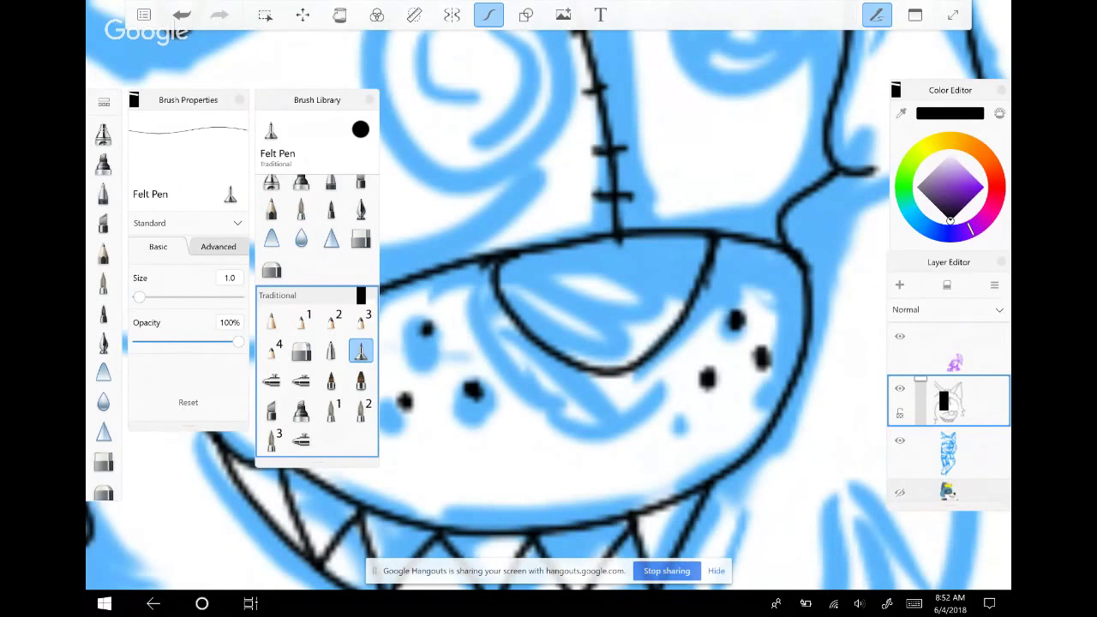
Lasso the upper muzzle contour with the nose and whisker dots, and move the selection slightly down toward the teeth
scroll(549, 308, down, 2)
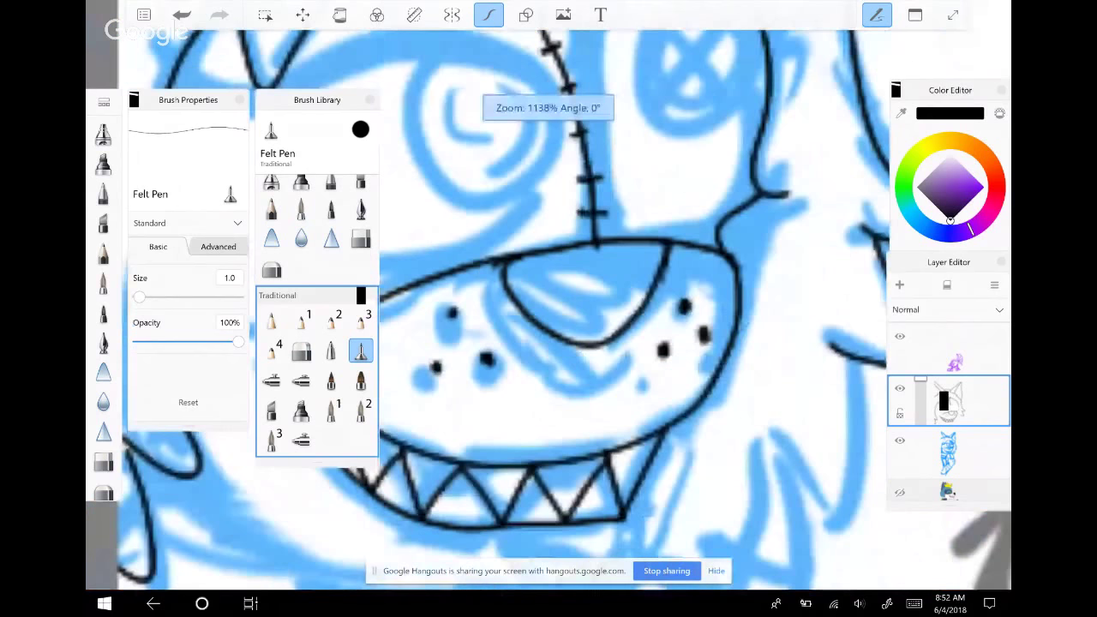
scroll(549, 308, down, 2)
scroll(549, 308, down, 2)
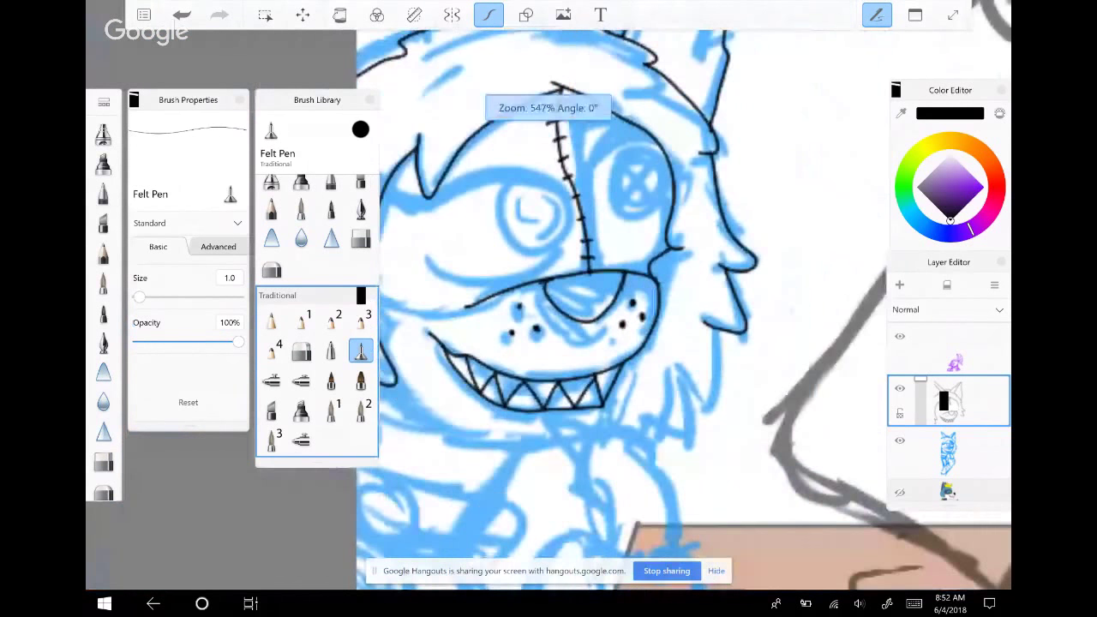
scroll(549, 309, up, 4)
key(m)
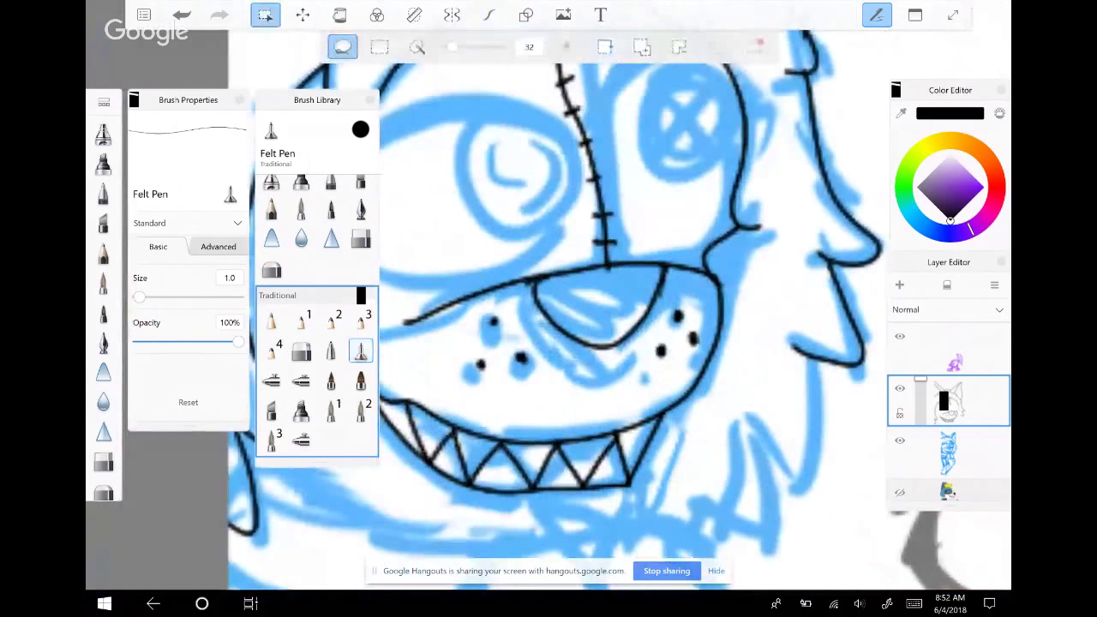
mouse_move(421, 294)
mouse_down()
mouse_move(594, 250)
mouse_move(638, 255)
mouse_move(713, 277)
mouse_move(729, 345)
mouse_move(630, 352)
mouse_move(393, 322)
mouse_move(463, 288)
mouse_move(631, 256)
mouse_move(716, 270)
mouse_move(733, 288)
mouse_move(669, 352)
mouse_up()
click(394, 324)
mouse_move(480, 341)
mouse_down()
mouse_move(420, 364)
mouse_move(429, 395)
mouse_move(583, 409)
mouse_up()
click(303, 15)
drag(566, 335, 562, 346)
key(Return)
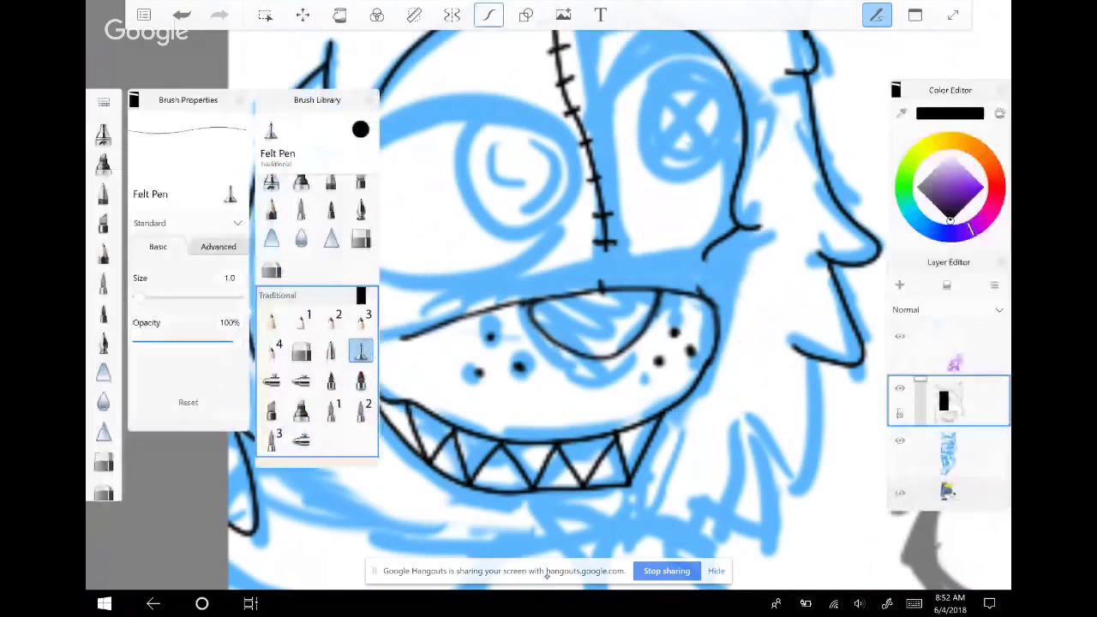
Reconnect the forehead seam and cheek line to the moved muzzle, and re-ink the muzzle's upper contour in one smooth stroke
scroll(643, 257, up, 2)
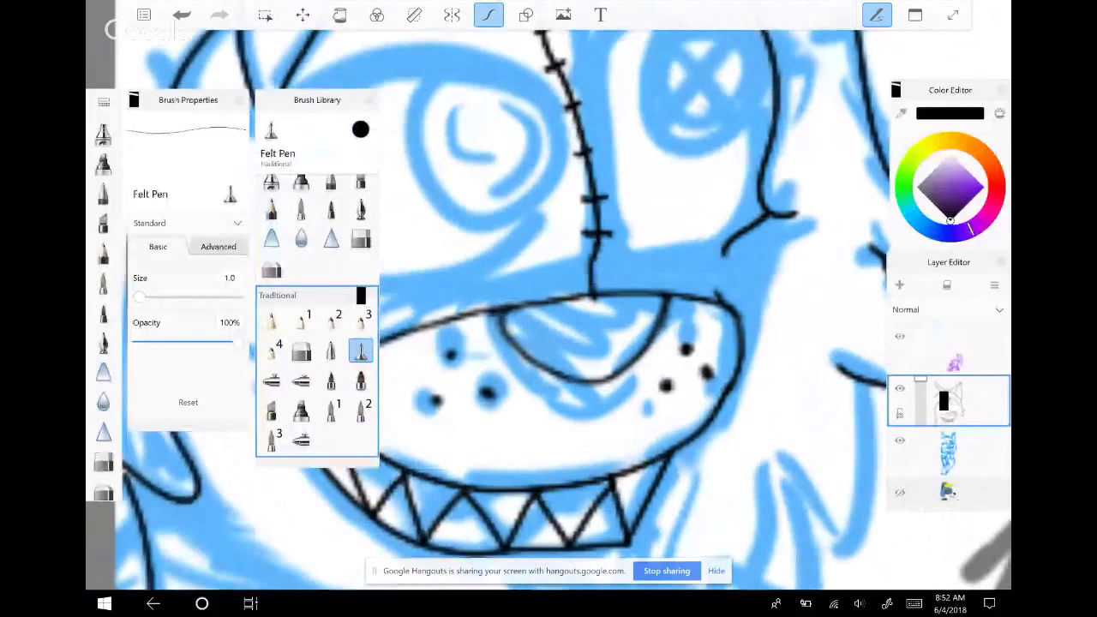
drag(726, 268, 706, 300)
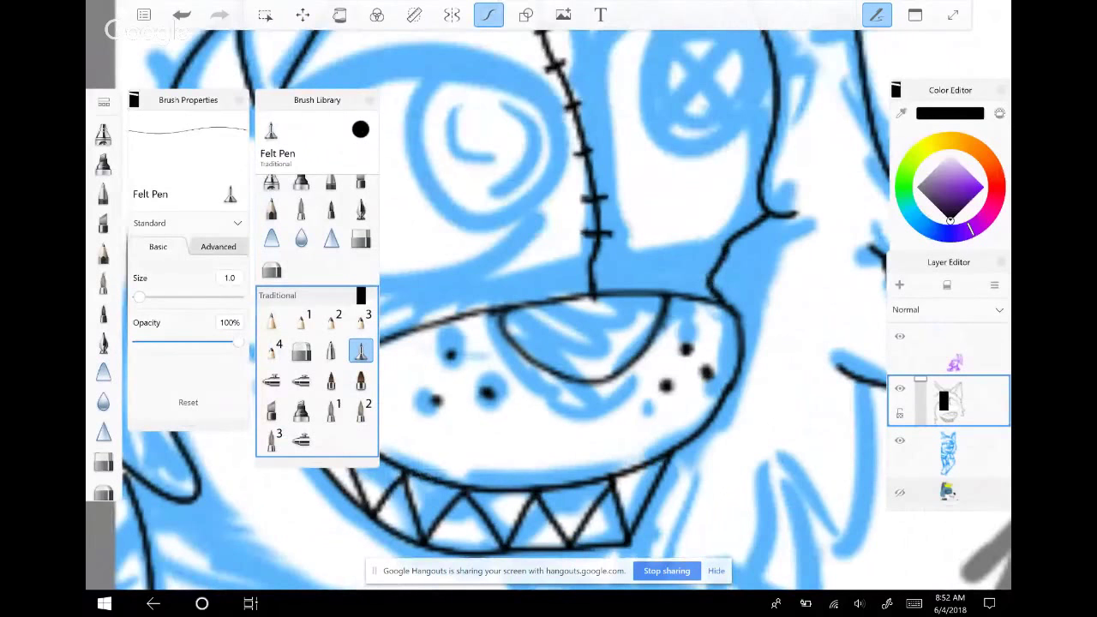
scroll(549, 309, up, 1)
drag(651, 257, 600, 360)
mouse_move(656, 133)
mouse_down()
mouse_move(600, 182)
mouse_move(558, 316)
mouse_move(536, 468)
mouse_up()
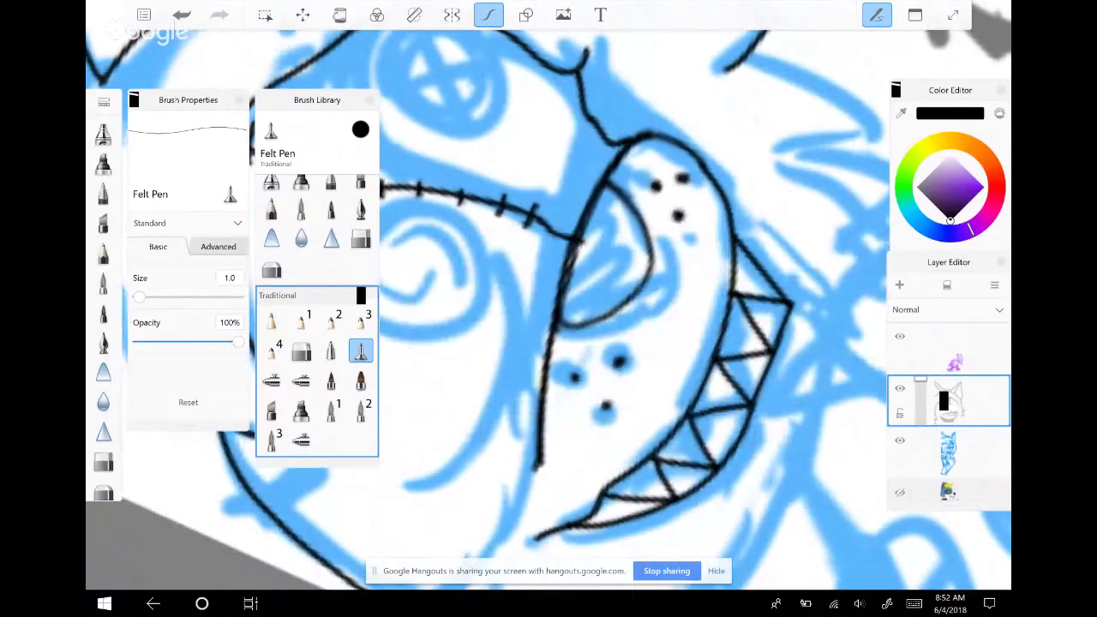
key(ctrl+z)
mouse_move(656, 133)
mouse_down()
mouse_move(624, 158)
mouse_move(576, 240)
mouse_move(537, 469)
mouse_up()
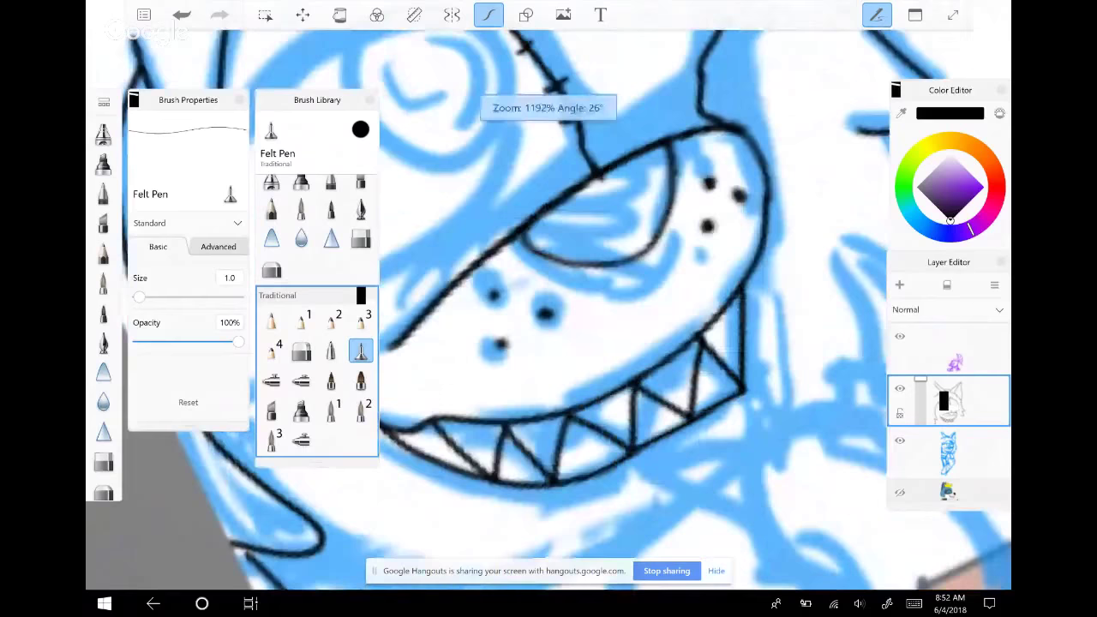
Redraw the muzzle's lower contour slightly higher above the teeth and erase the old line with the transparent color
mouse_move(533, 238)
mouse_down()
mouse_move(630, 328)
mouse_move(712, 279)
mouse_move(731, 240)
mouse_up()
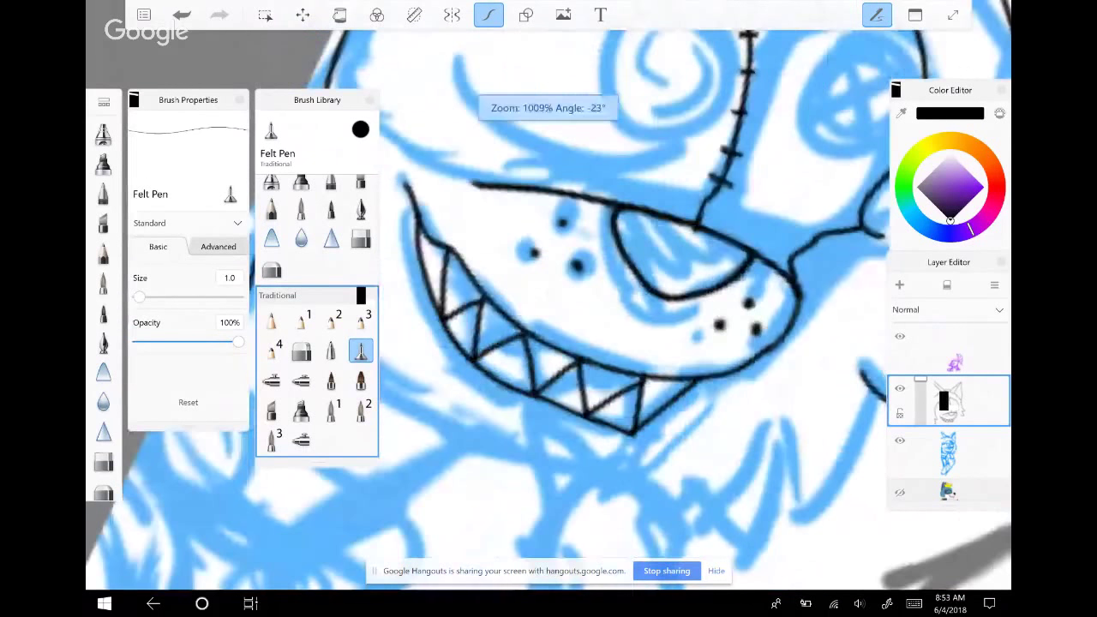
mouse_move(481, 172)
mouse_down()
mouse_move(463, 296)
mouse_move(467, 365)
mouse_move(515, 508)
mouse_up()
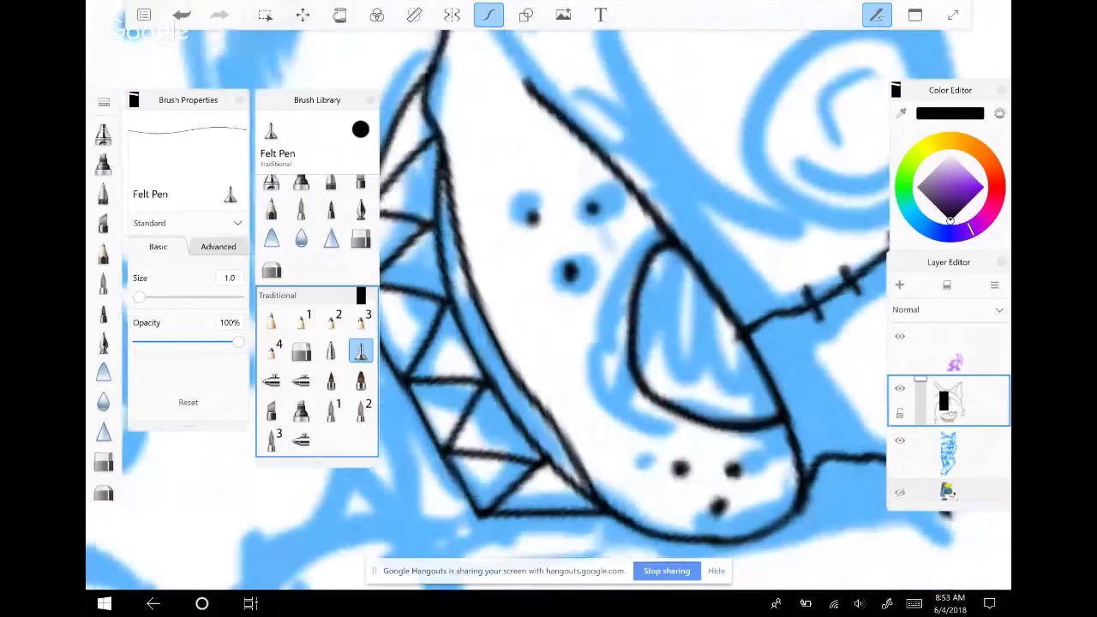
click(944, 474)
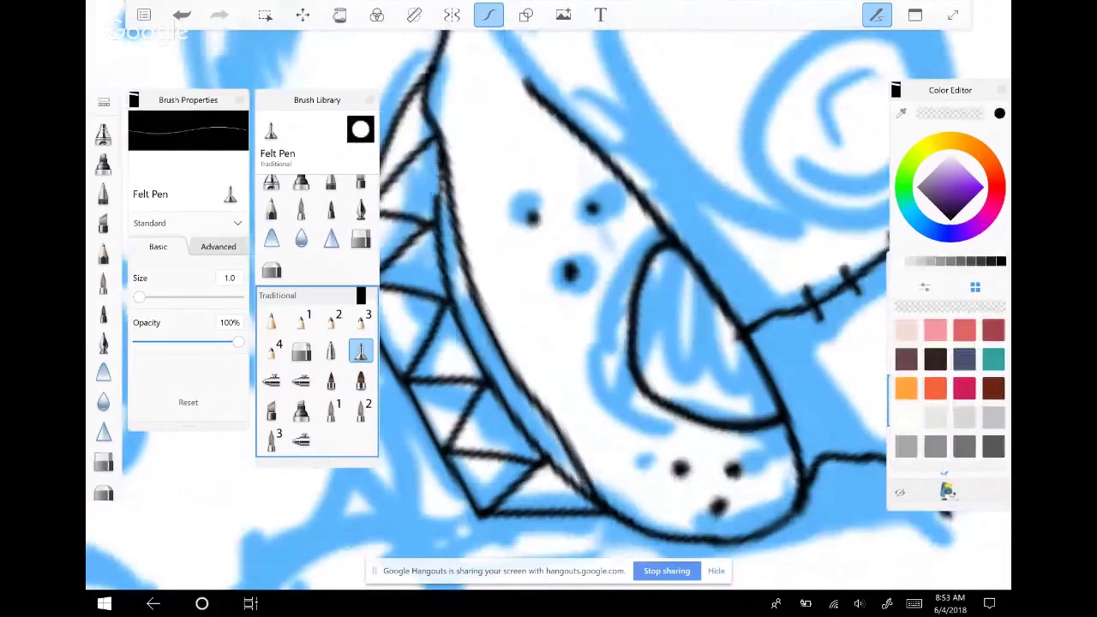
mouse_move(436, 196)
mouse_down()
mouse_move(473, 368)
mouse_move(591, 501)
mouse_move(472, 338)
mouse_up()
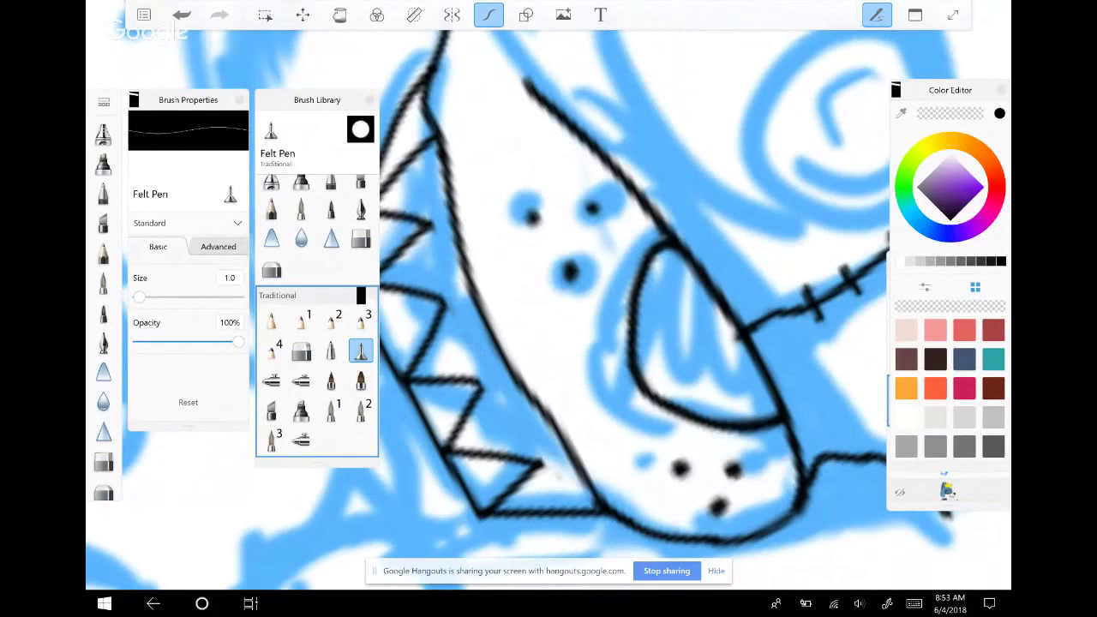
drag(453, 242, 455, 233)
Extend the tooth lines near the mouth corner up to the muzzle contour in black and sharpen the neighbouring lower tooth's tip
click(950, 220)
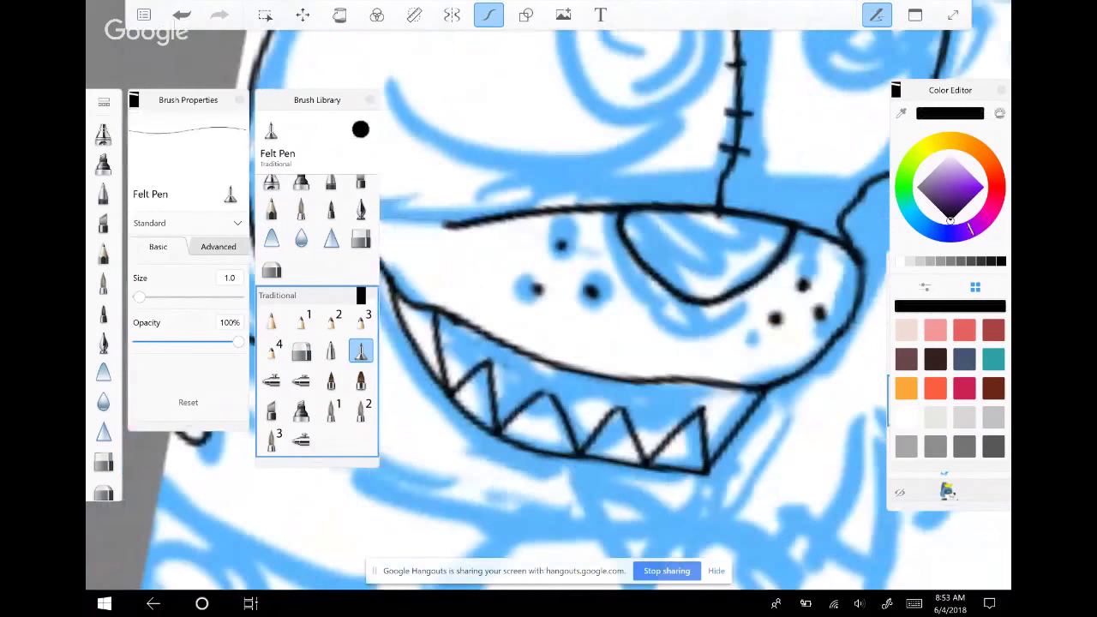
scroll(549, 308, up, 5)
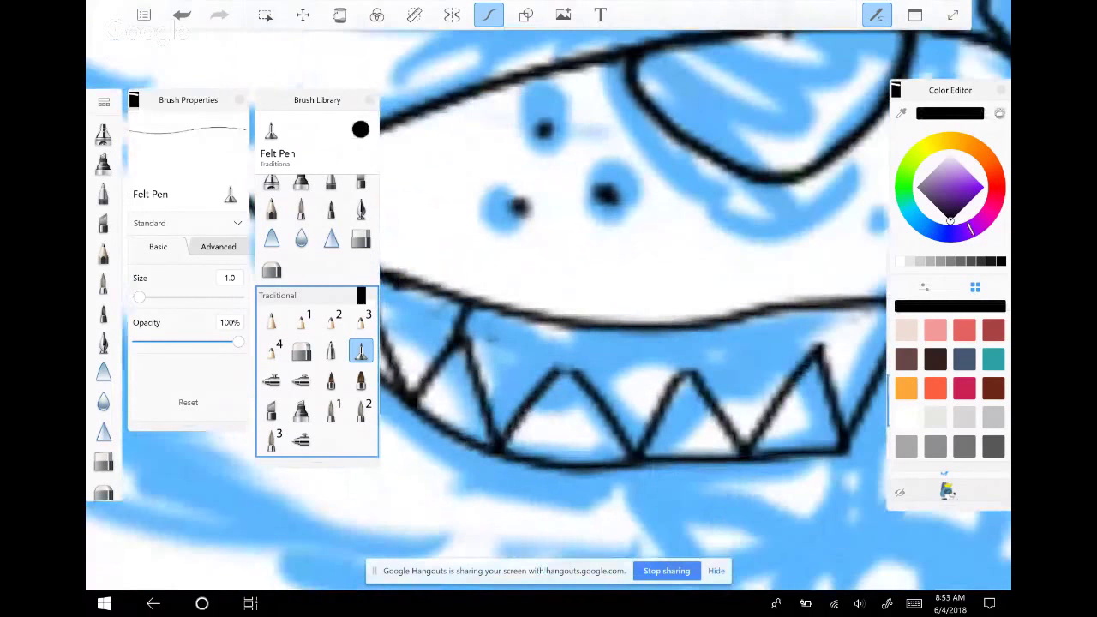
key(ctrl+z)
drag(457, 291, 487, 382)
mouse_move(439, 353)
mouse_down()
mouse_move(504, 309)
mouse_move(604, 397)
mouse_up()
key(ctrl+z)
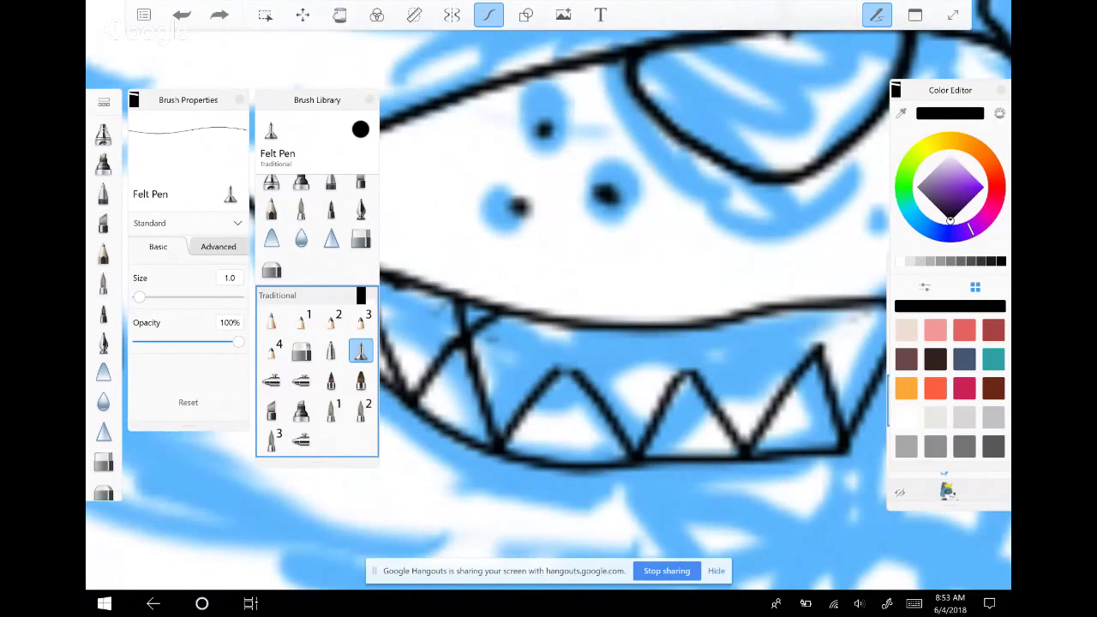
mouse_move(545, 377)
mouse_down()
mouse_move(564, 360)
mouse_move(591, 396)
mouse_up()
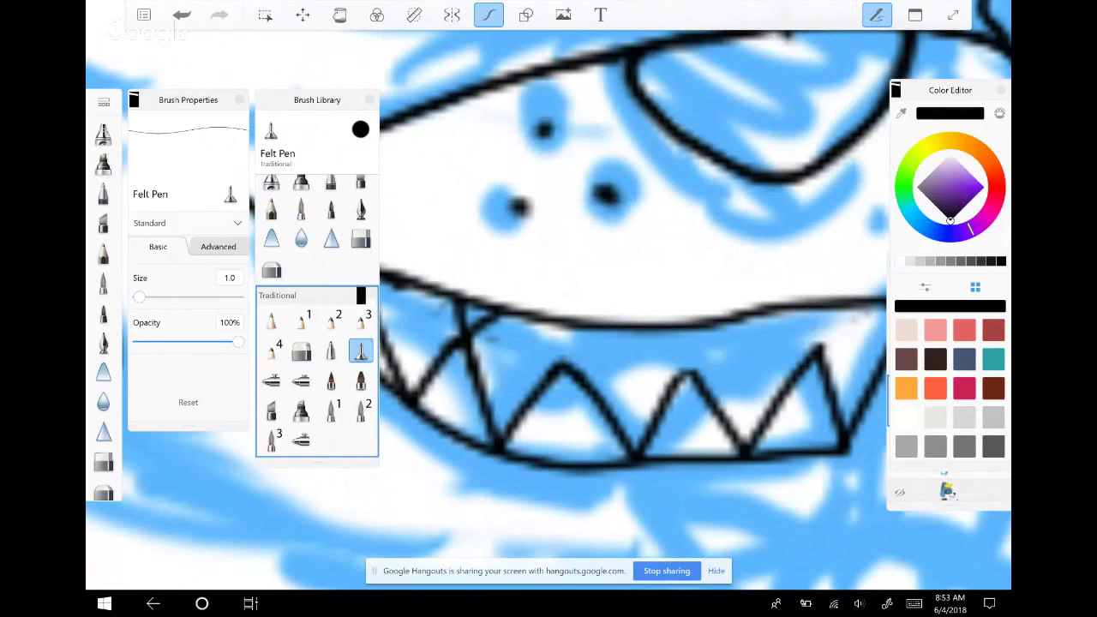
Ink short lines rising from the tips of the three remaining lower teeth toward the muzzle contour
scroll(548, 308, down, 3)
mouse_move(548, 308)
mouse_down()
mouse_move(583, 334)
mouse_move(576, 378)
mouse_up()
mouse_move(427, 371)
mouse_down()
mouse_move(437, 346)
mouse_move(458, 357)
mouse_up()
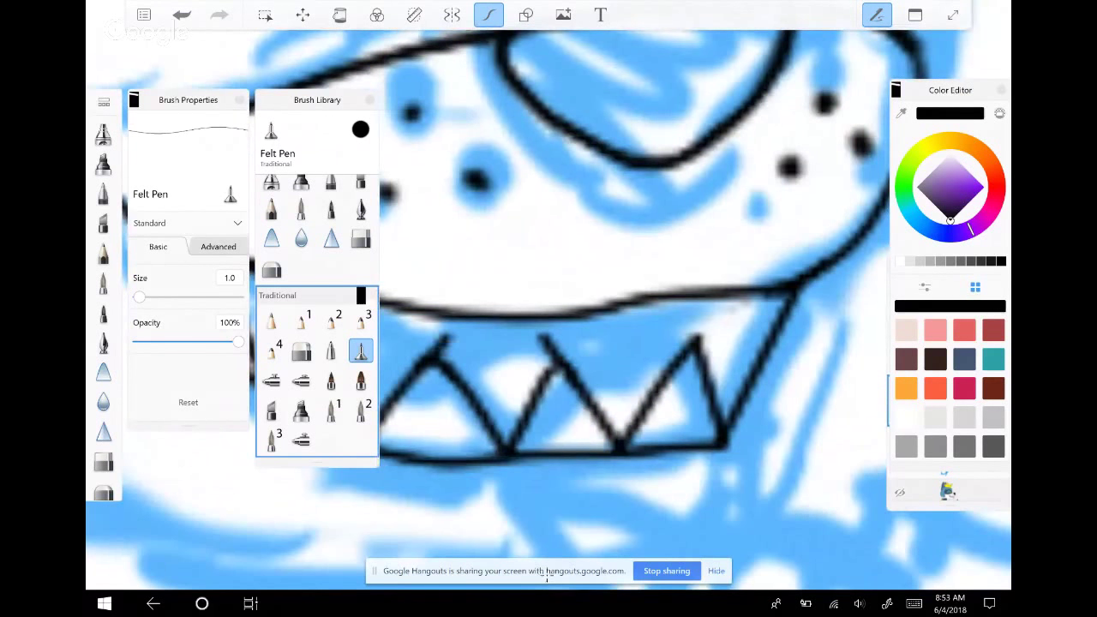
drag(698, 345, 712, 314)
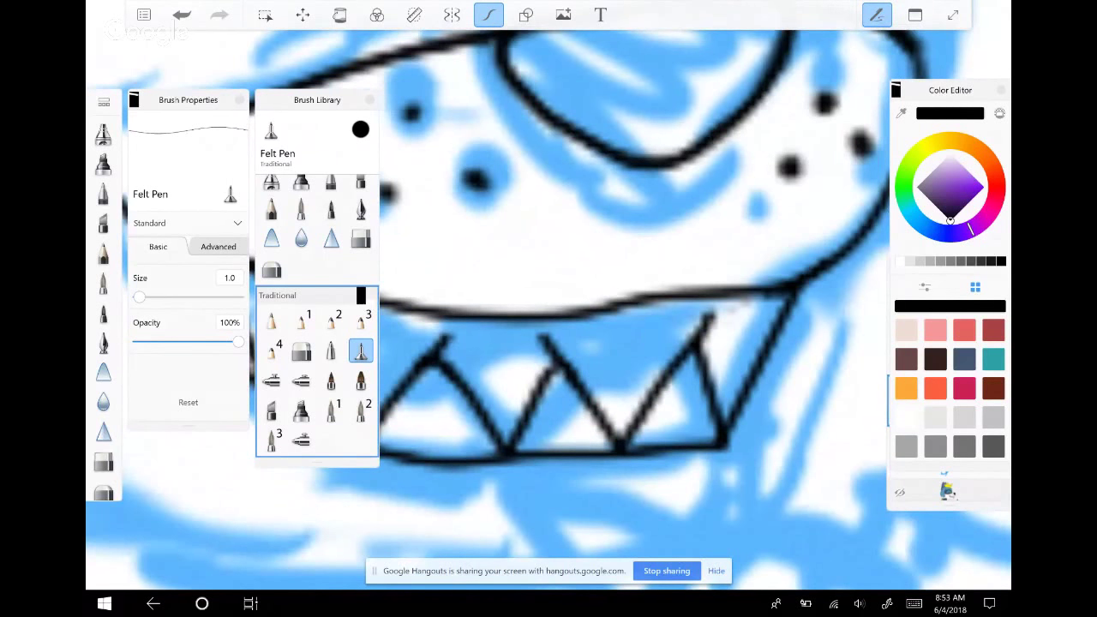
Ink two short crease strokes just above the muzzle's lower contour, one on each side of the mouth
mouse_move(549, 309)
mouse_down()
mouse_move(651, 322)
mouse_move(722, 283)
mouse_move(776, 274)
mouse_up()
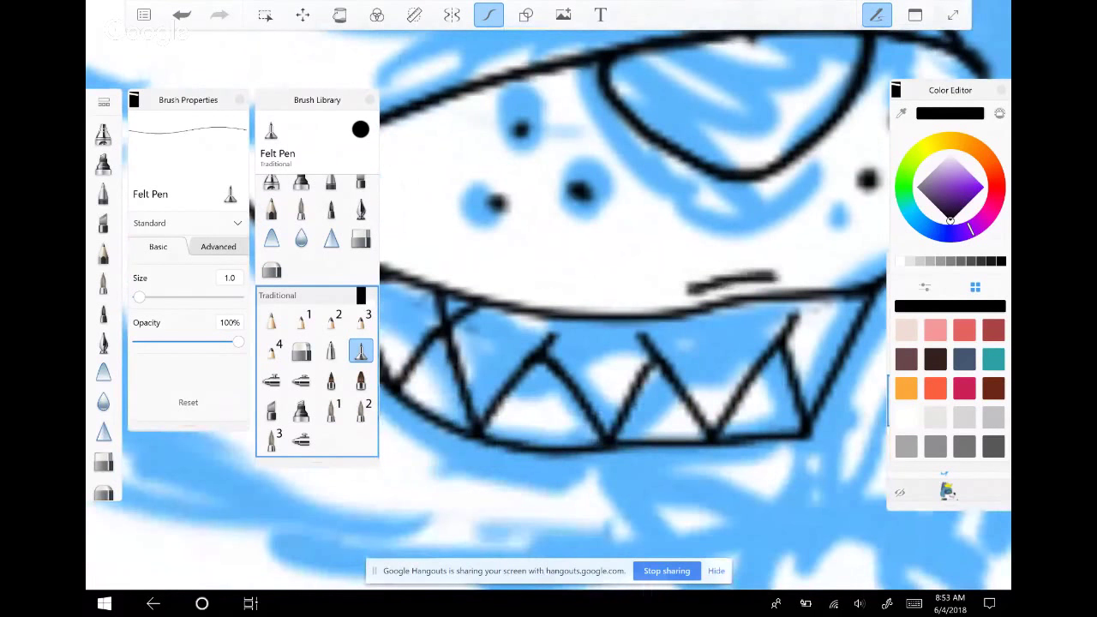
scroll(549, 309, down, 2)
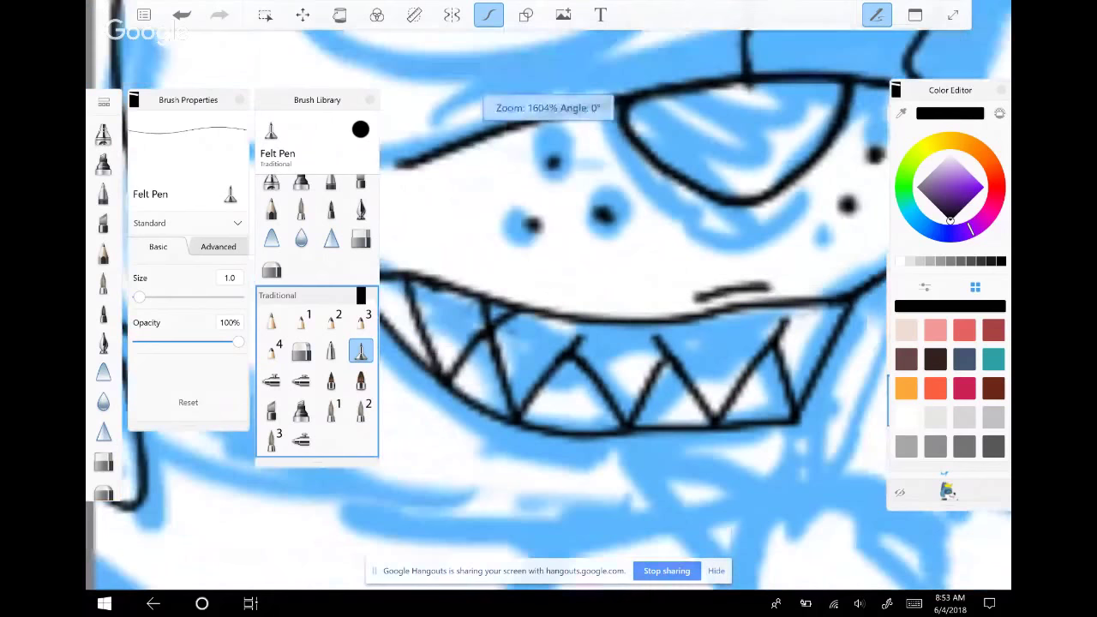
scroll(549, 309, down, 1)
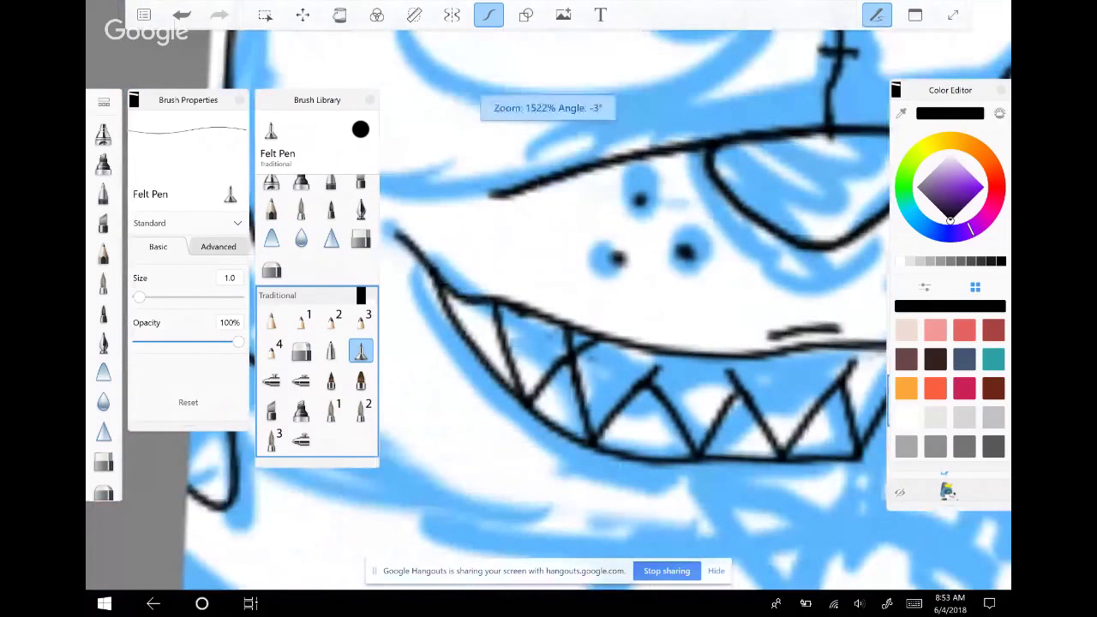
drag(549, 308, 463, 300)
drag(519, 322, 619, 338)
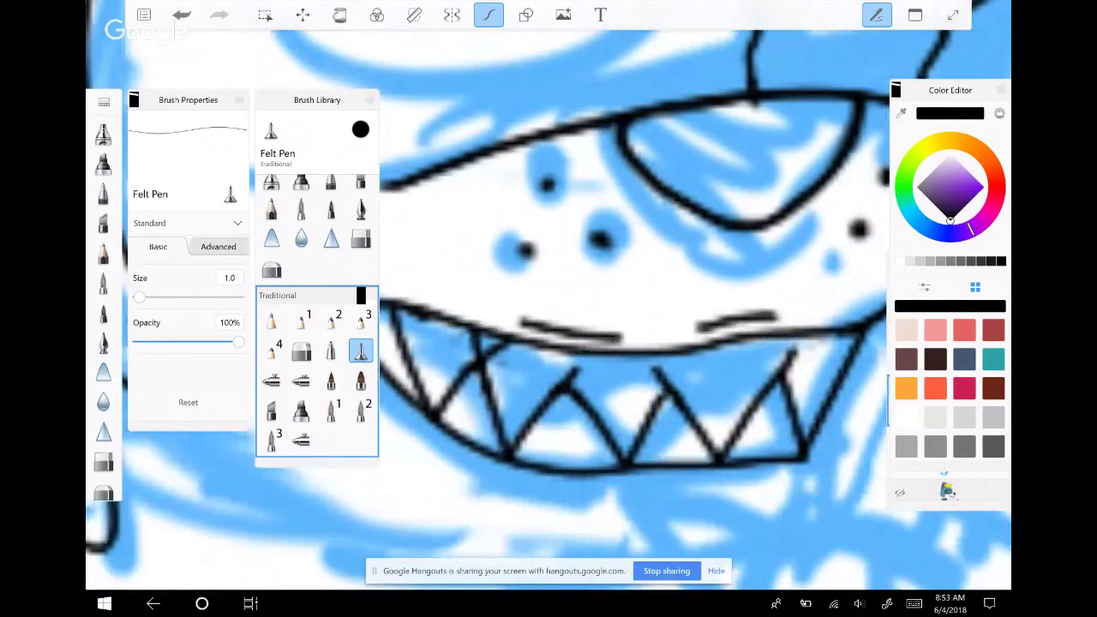
scroll(549, 308, down, 1)
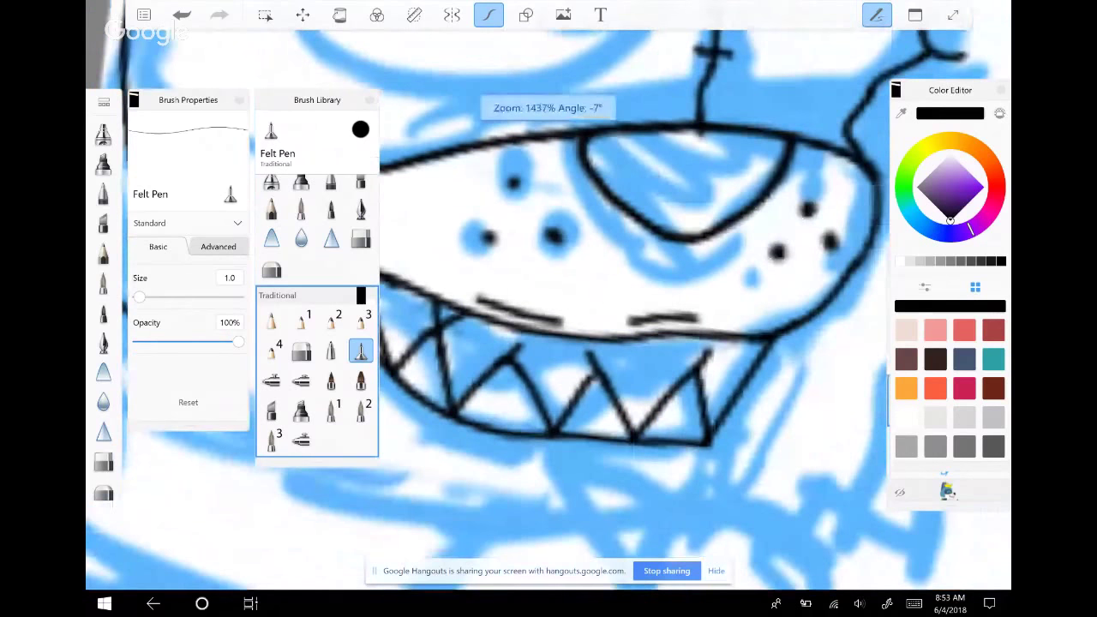
scroll(549, 308, down, 5)
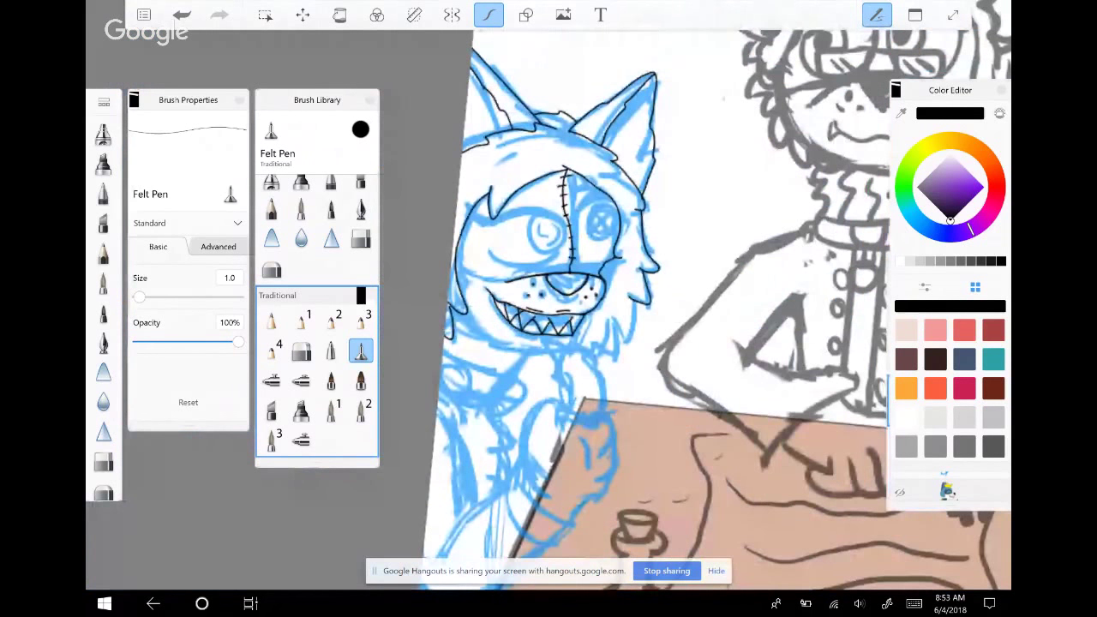
Flood fill the nose outline with solid black
scroll(548, 309, down, 5)
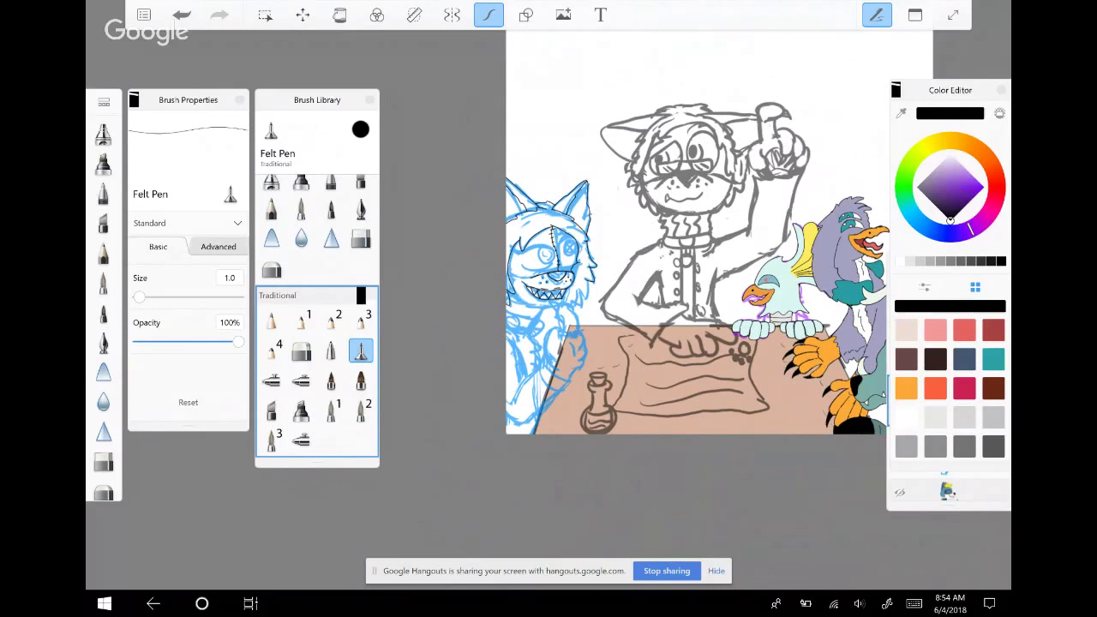
scroll(536, 314, up, 2)
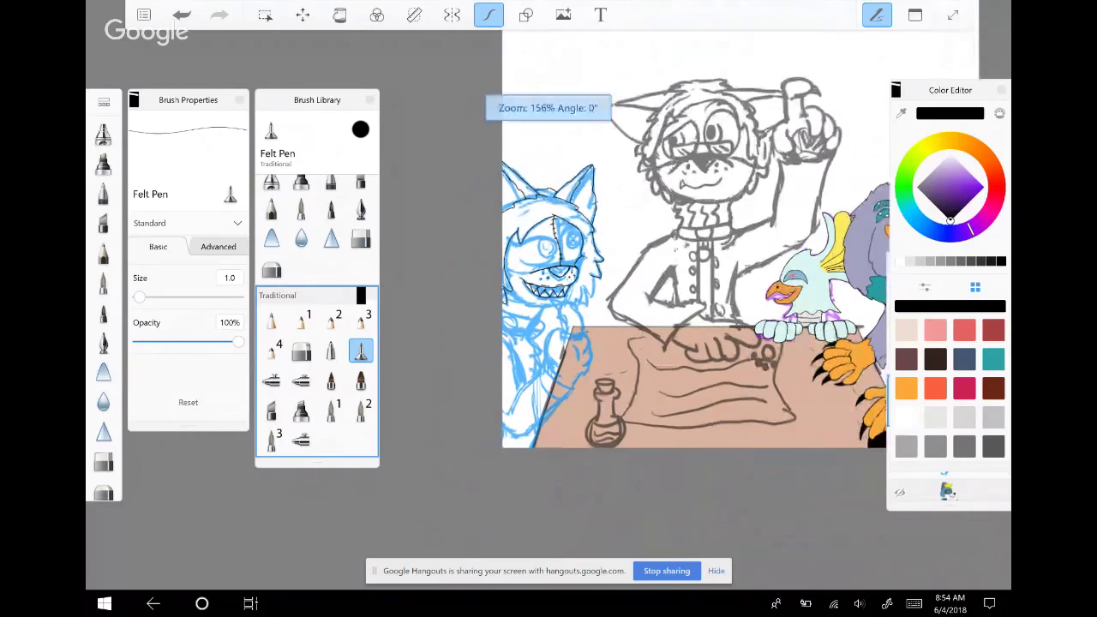
scroll(549, 249, up, 5)
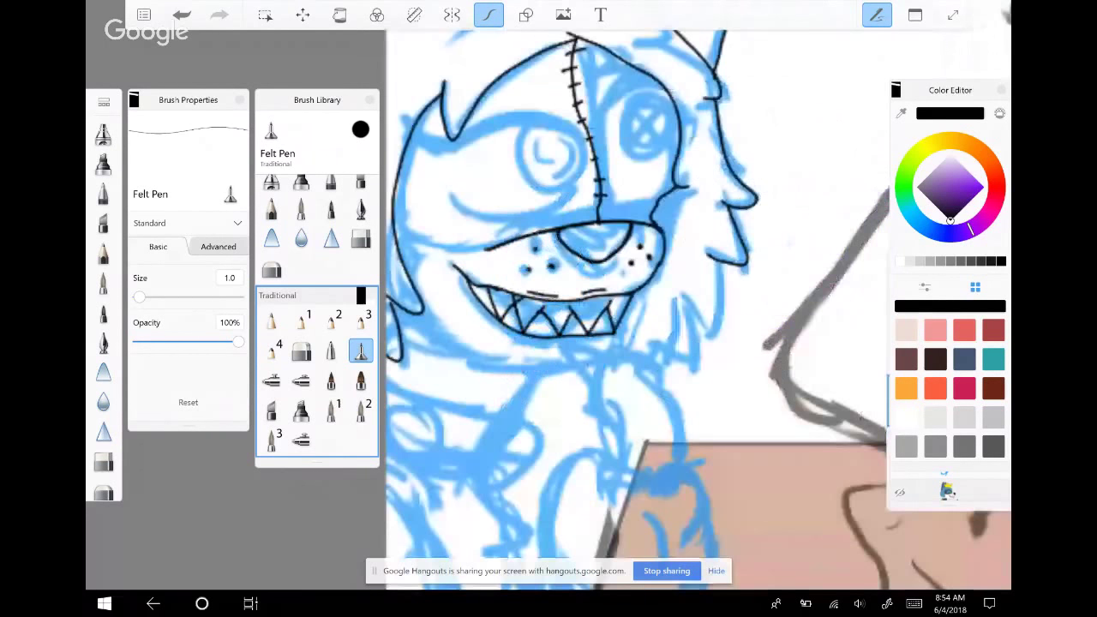
click(340, 15)
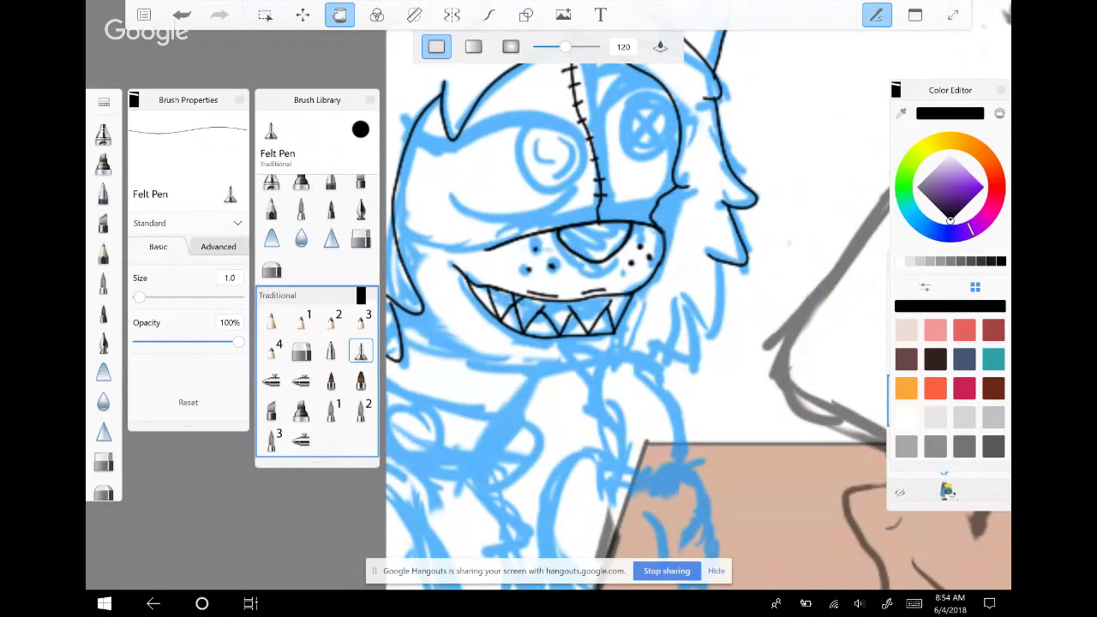
scroll(600, 257, up, 3)
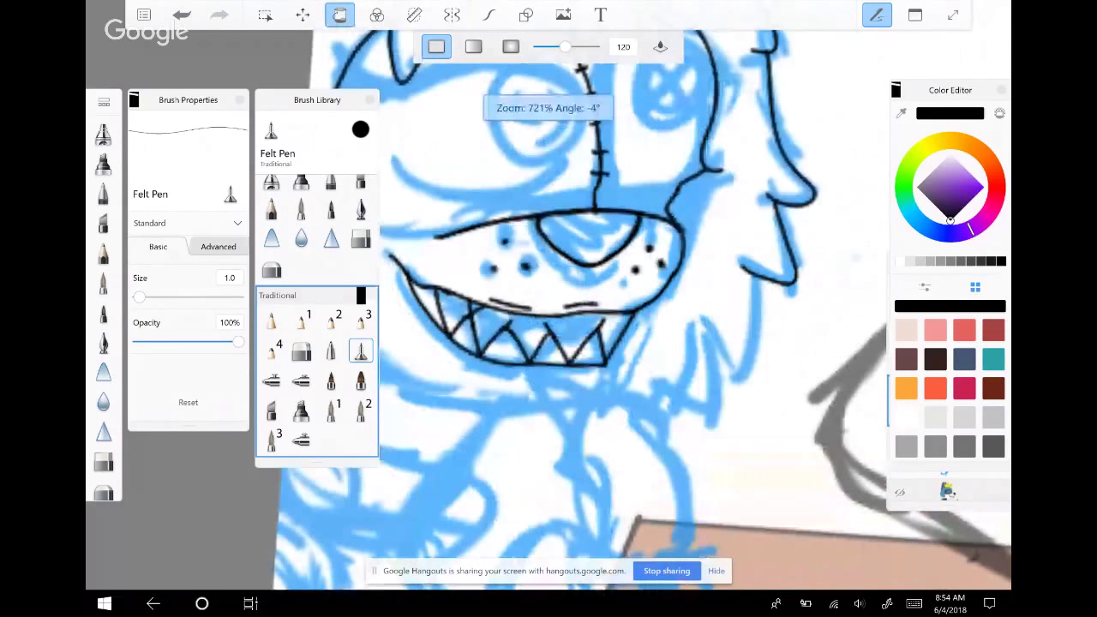
scroll(601, 300, down, 3)
scroll(600, 300, up, 3)
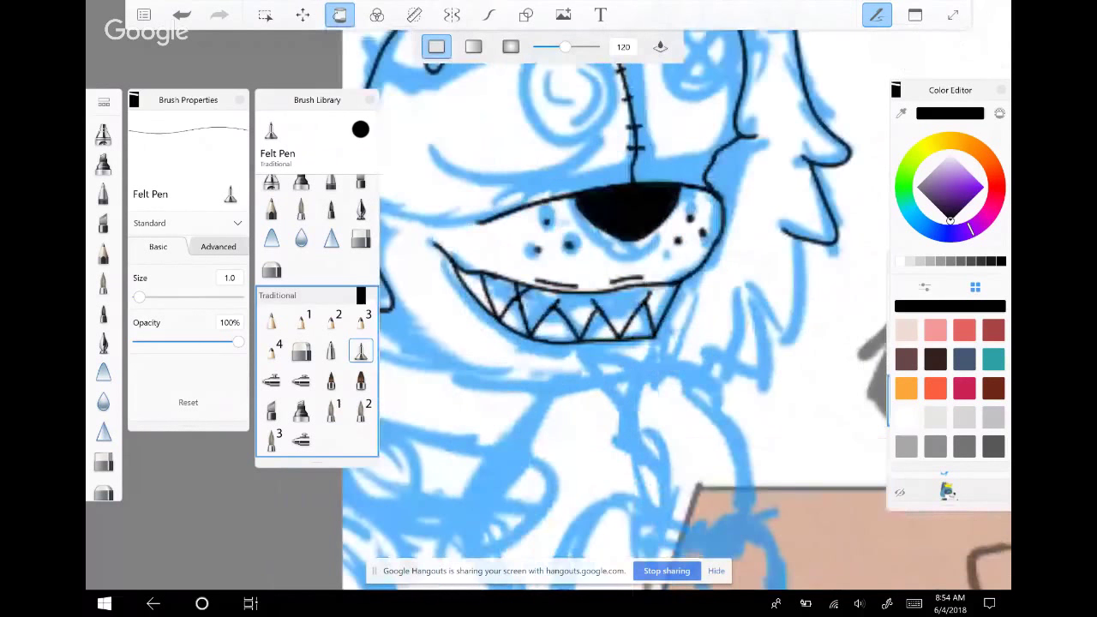
Flood fill all the teeth in the grin with white
scroll(600, 300, up, 2)
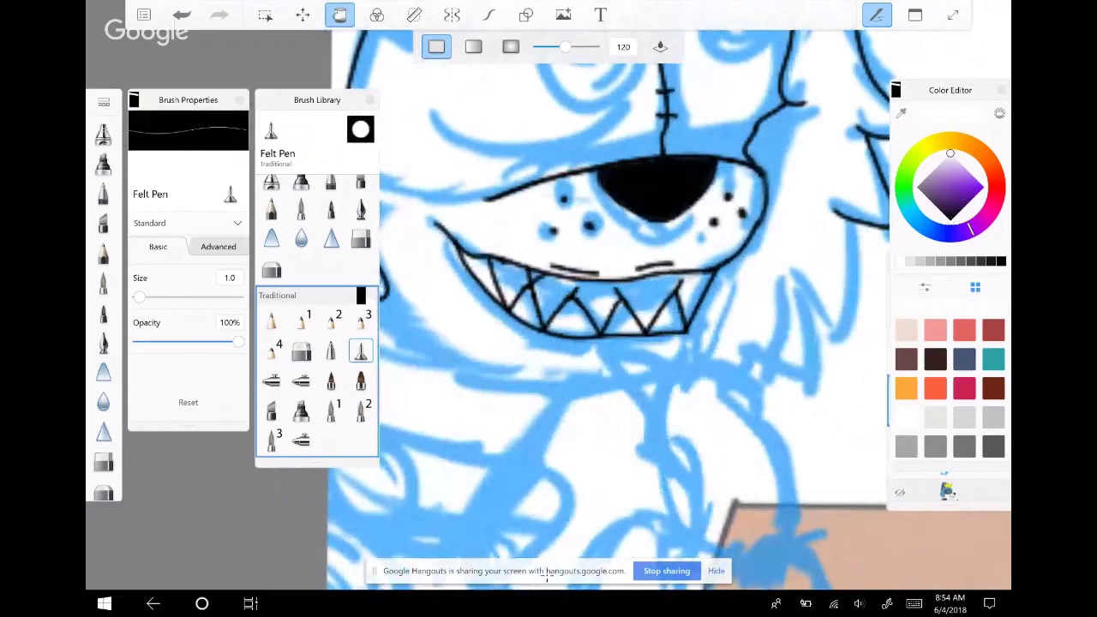
drag(549, 335, 598, 300)
drag(650, 334, 684, 297)
mouse_move(511, 329)
mouse_down()
mouse_move(543, 291)
mouse_move(527, 264)
mouse_up()
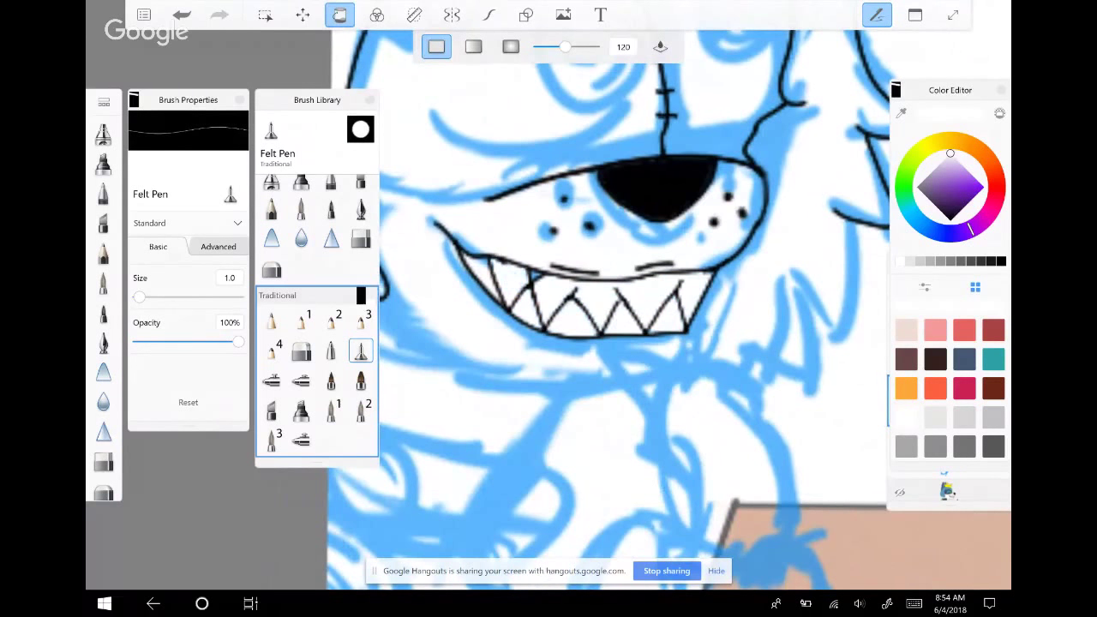
Flood fill the small gap between the upper teeth with light red and the open mouth corner with dark red
scroll(600, 300, up, 3)
click(964, 331)
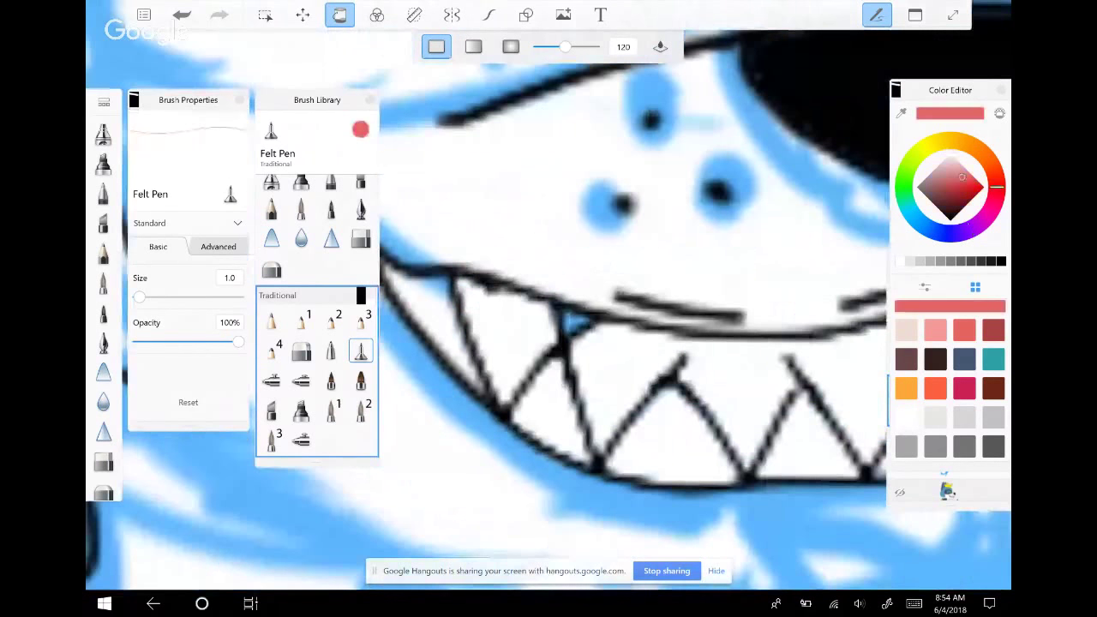
scroll(600, 300, up, 3)
click(178, 7)
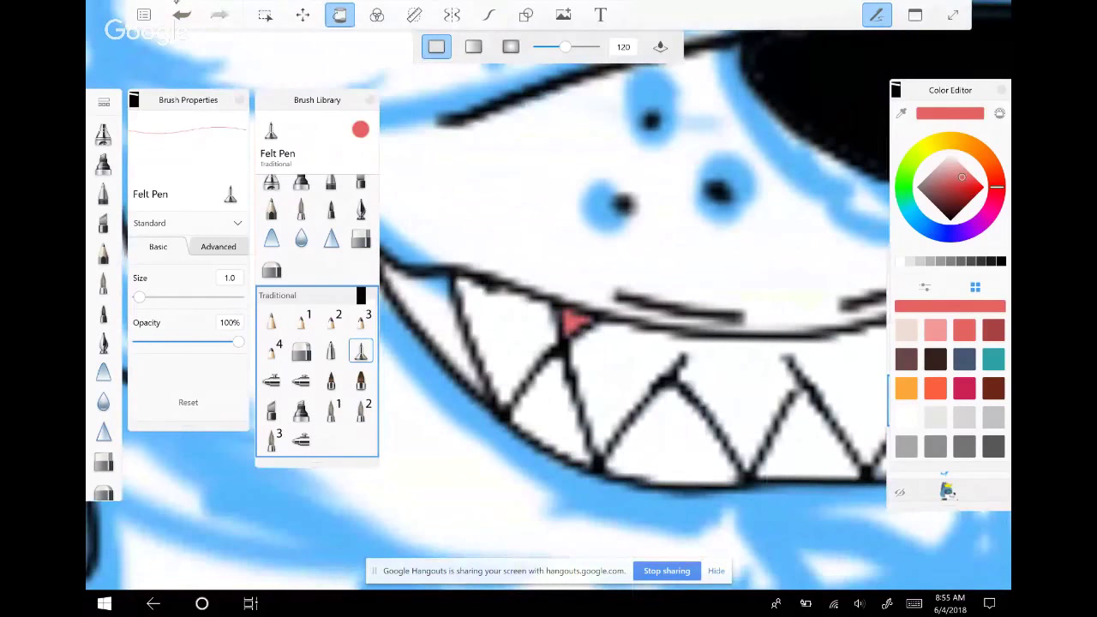
click(994, 331)
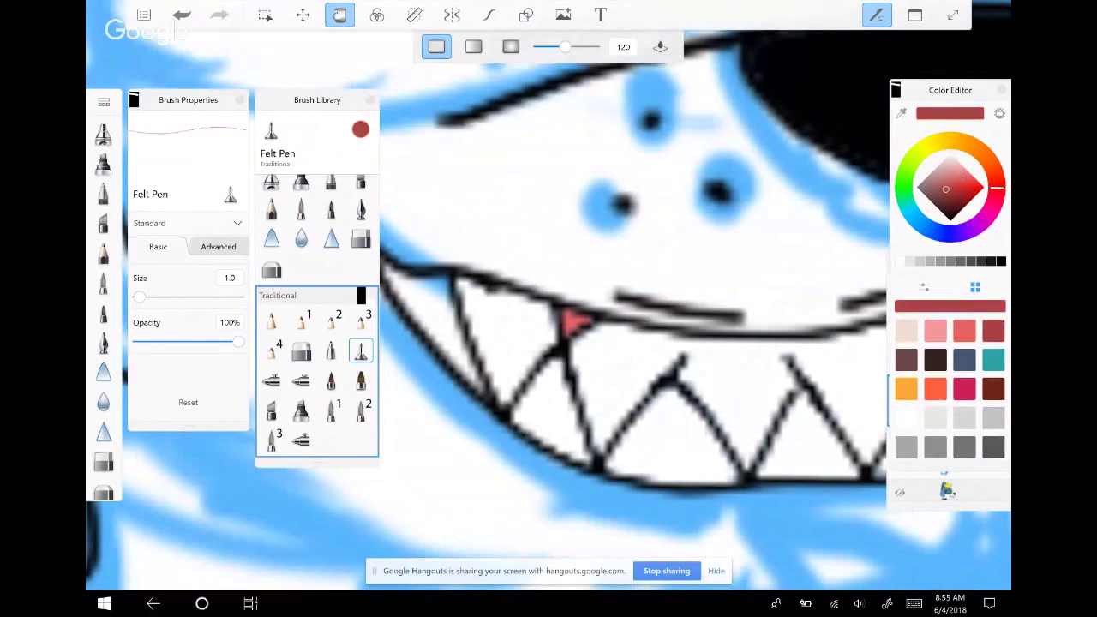
click(422, 309)
scroll(600, 343, down, 2)
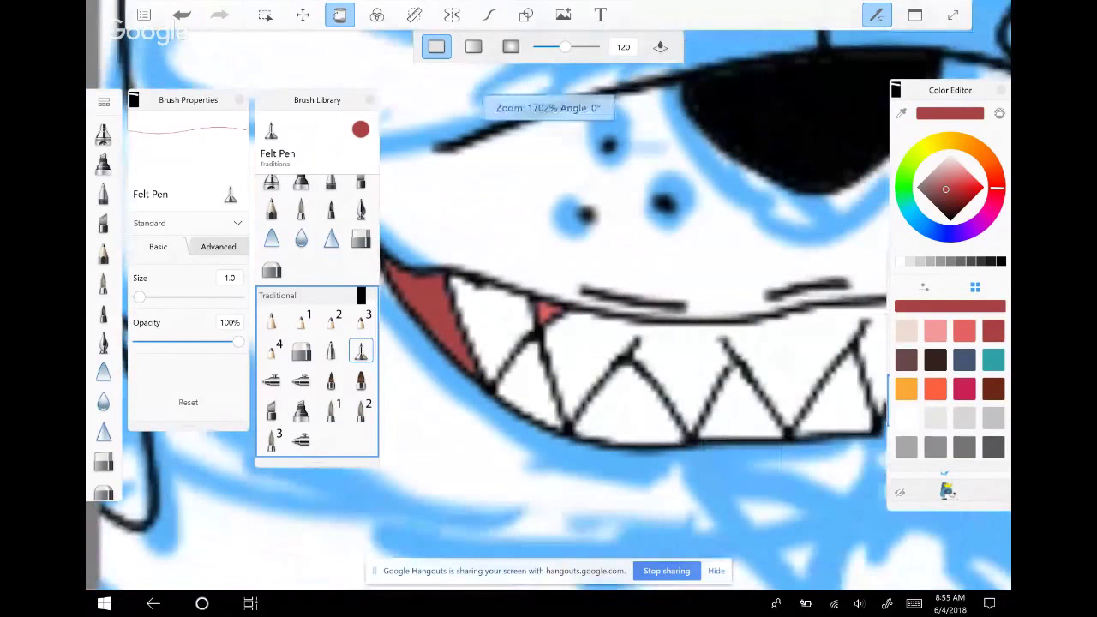
scroll(600, 343, down, 10)
scroll(600, 343, up, 2)
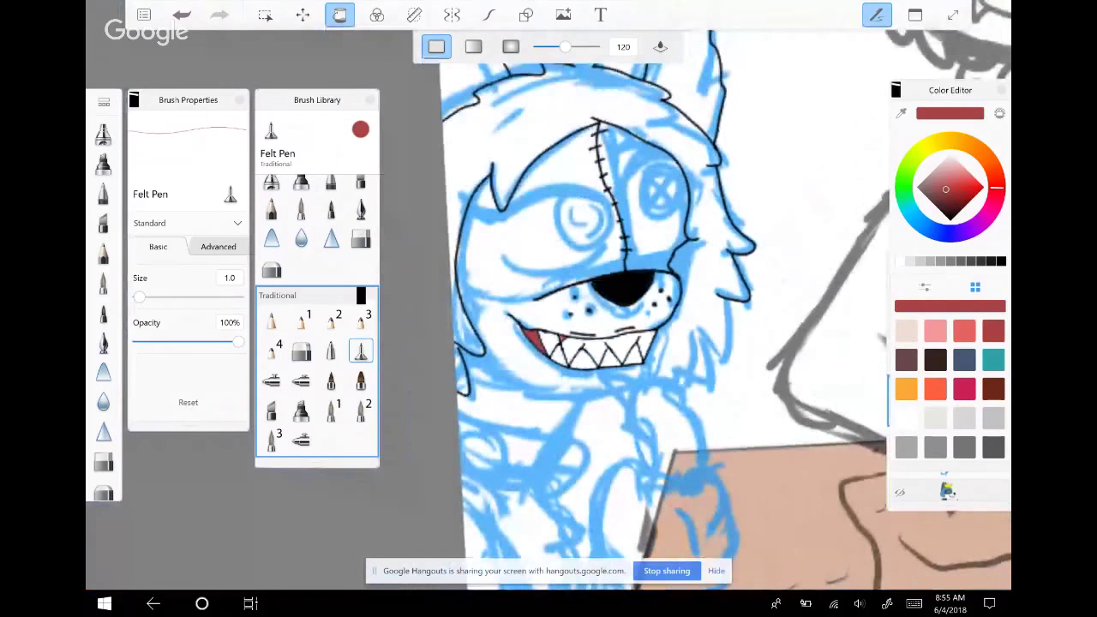
Paint over the short lines above the lower tooth tips using the Felt Pen in white
scroll(600, 343, up, 2)
scroll(600, 343, up, 3)
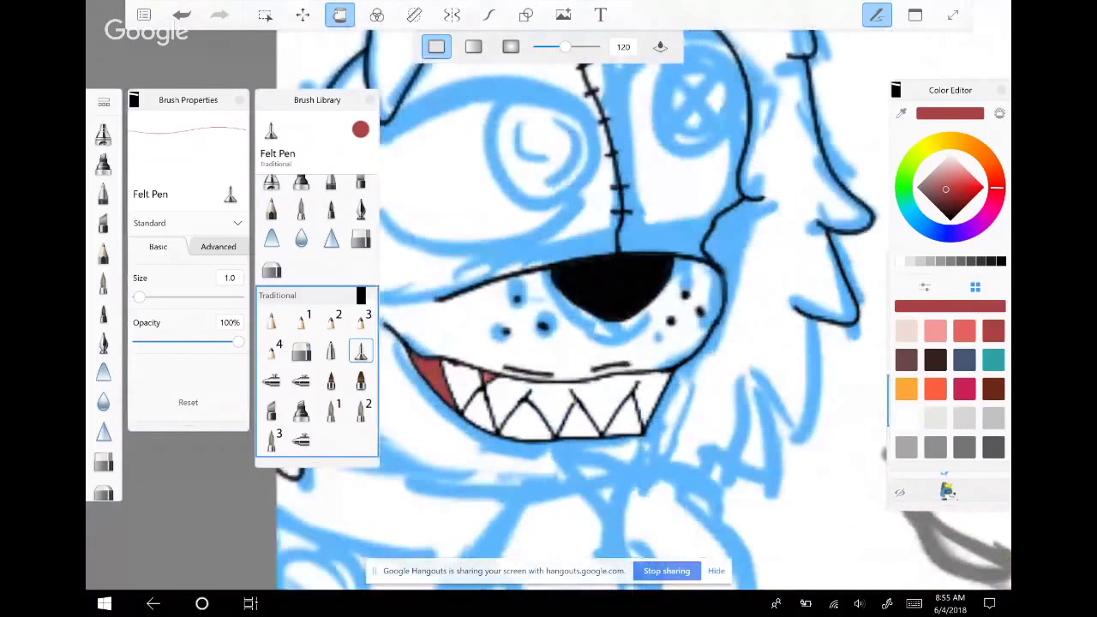
scroll(600, 343, up, 2)
scroll(600, 343, up, 2)
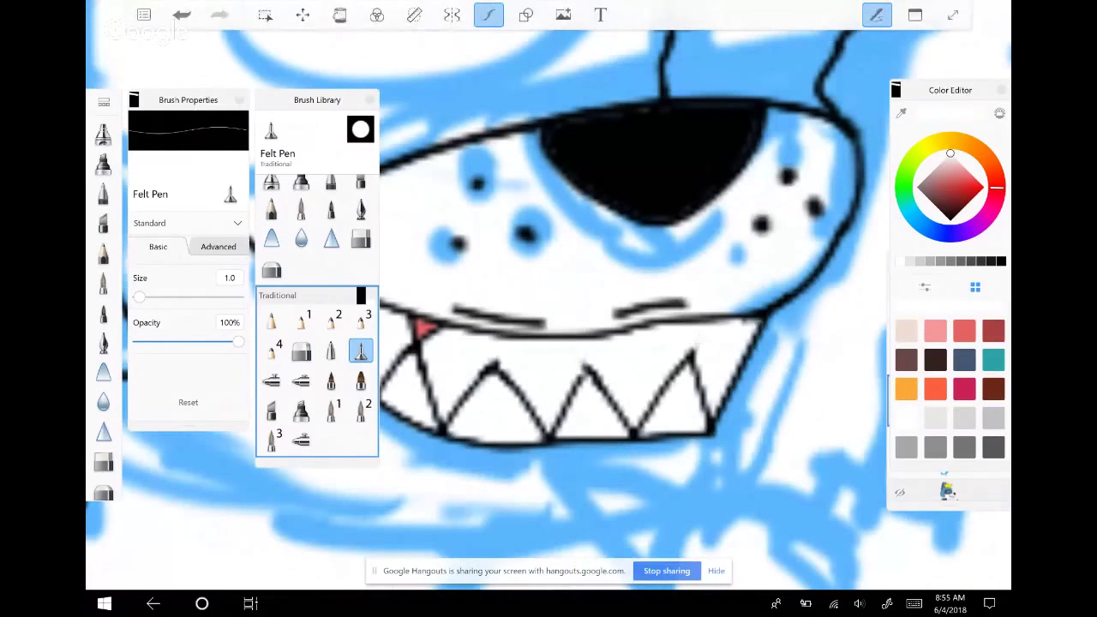
scroll(549, 309, down, 1)
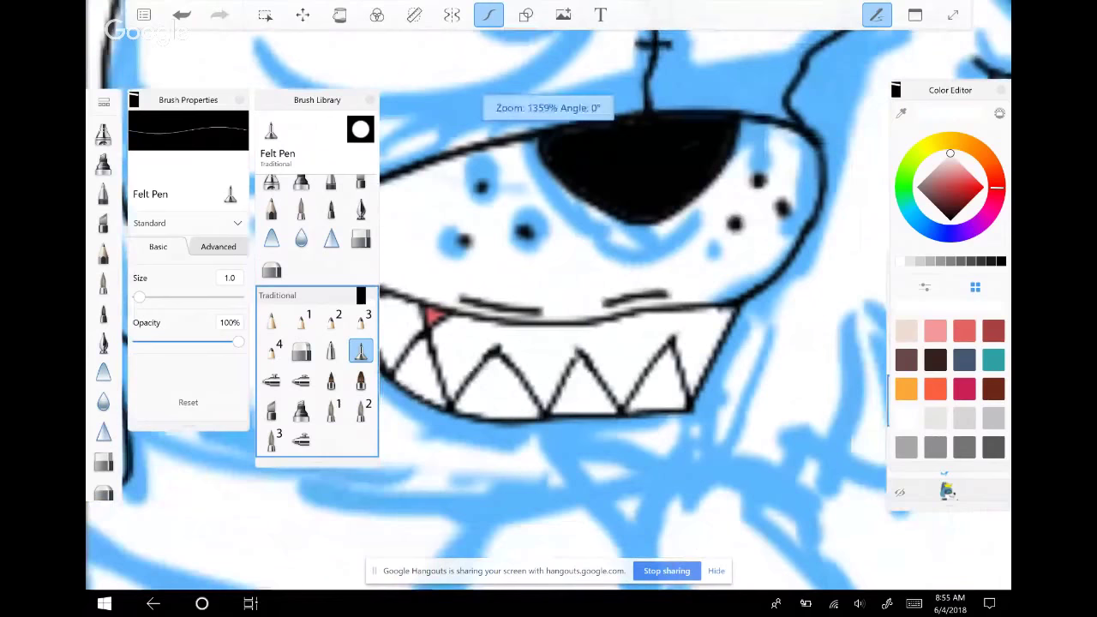
scroll(549, 309, down, 3)
scroll(549, 308, down, 2)
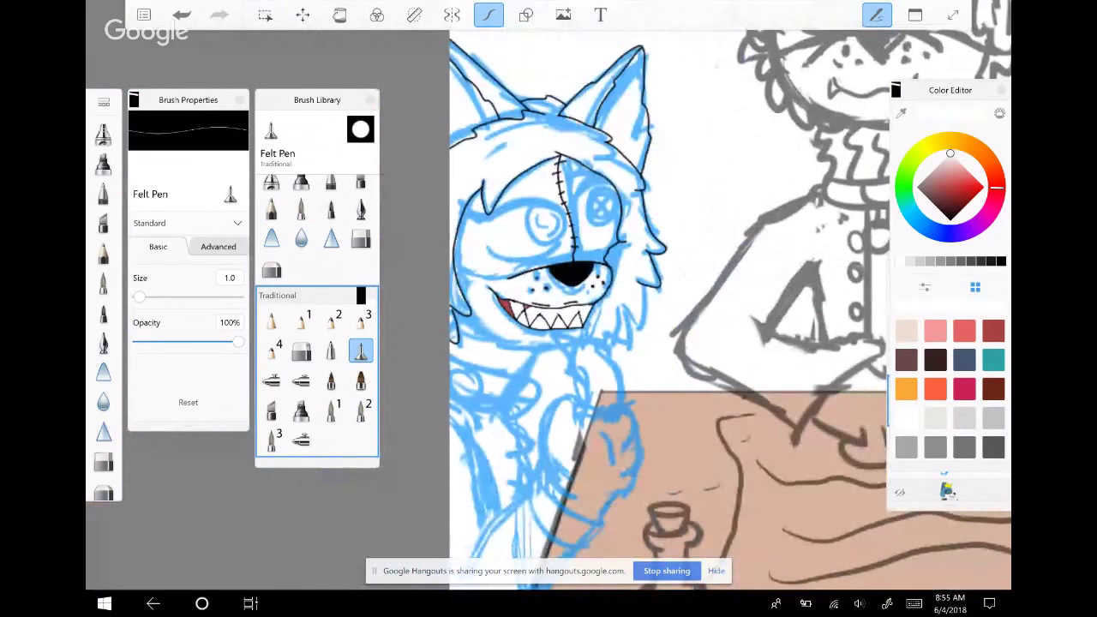
scroll(548, 308, up, 3)
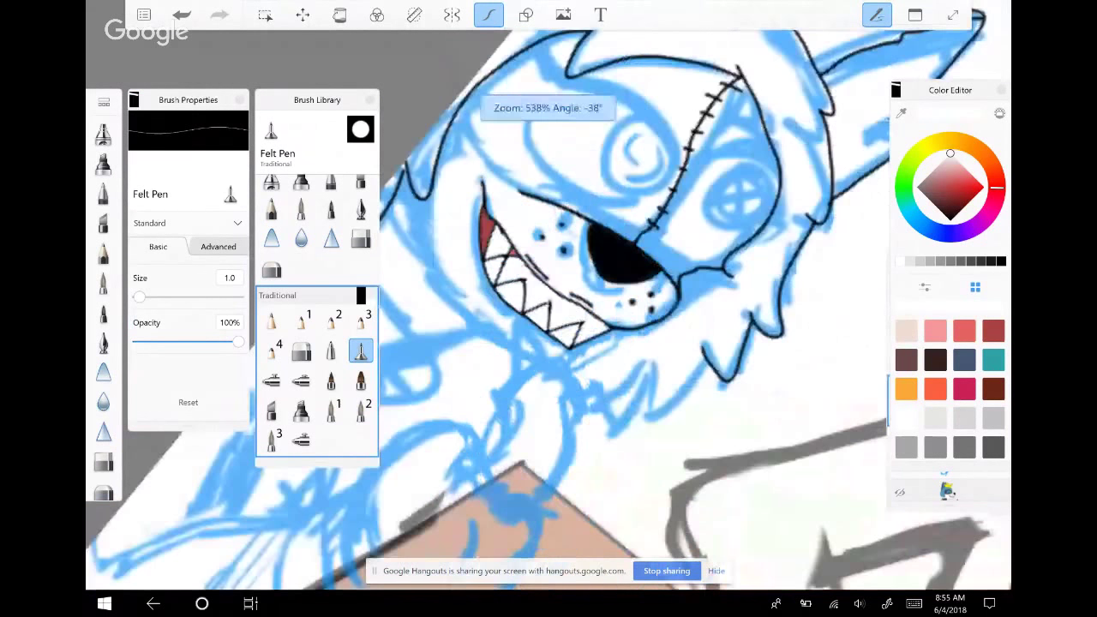
scroll(549, 309, up, 2)
scroll(635, 271, up, 1)
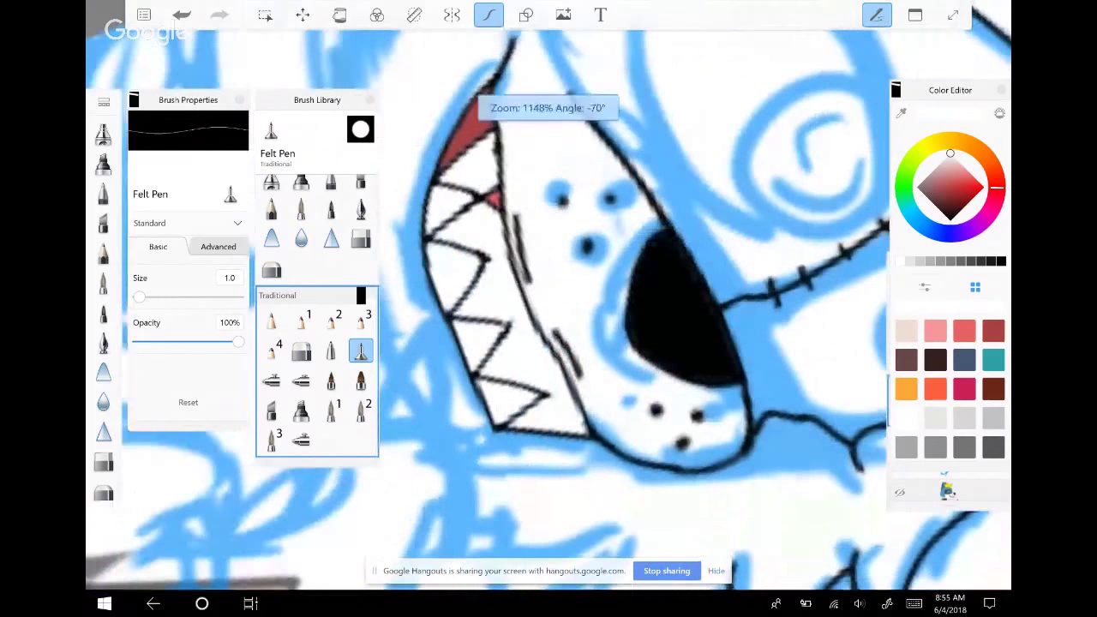
Undo the red, white and black fills of the mouth, teeth and nose, the short lines above the teeth, and the last tooth strokes
key(ctrl+z)
key(ctrl+z)
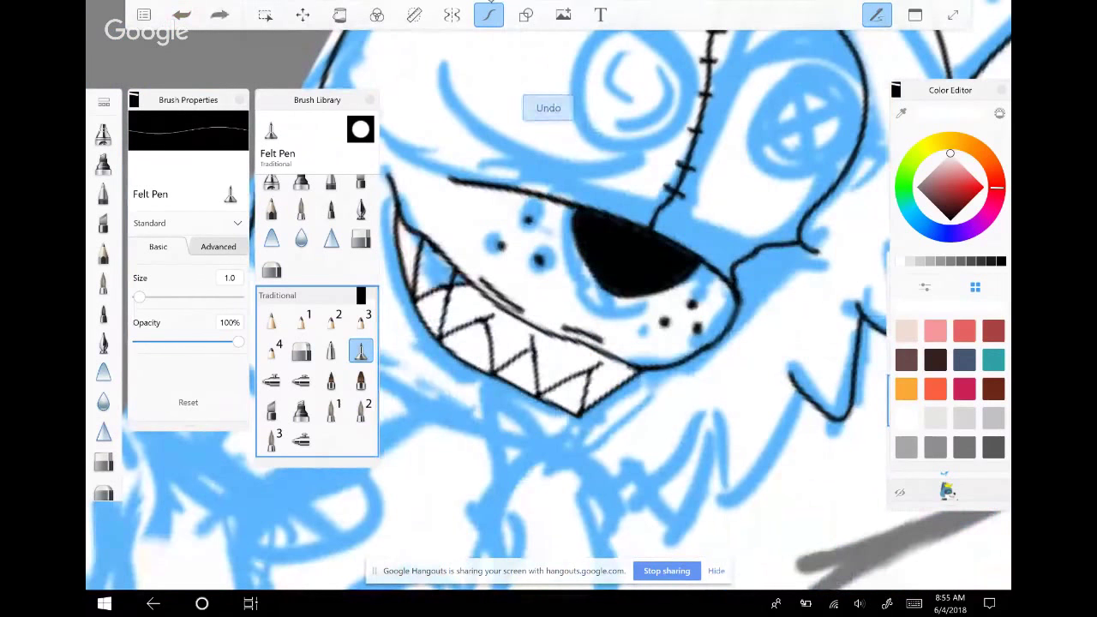
key(ctrl+z)
key(ctrl+z)
key(ctrl+z)
key(ctrl+z)
key(ctrl+z)
key(ctrl+z)
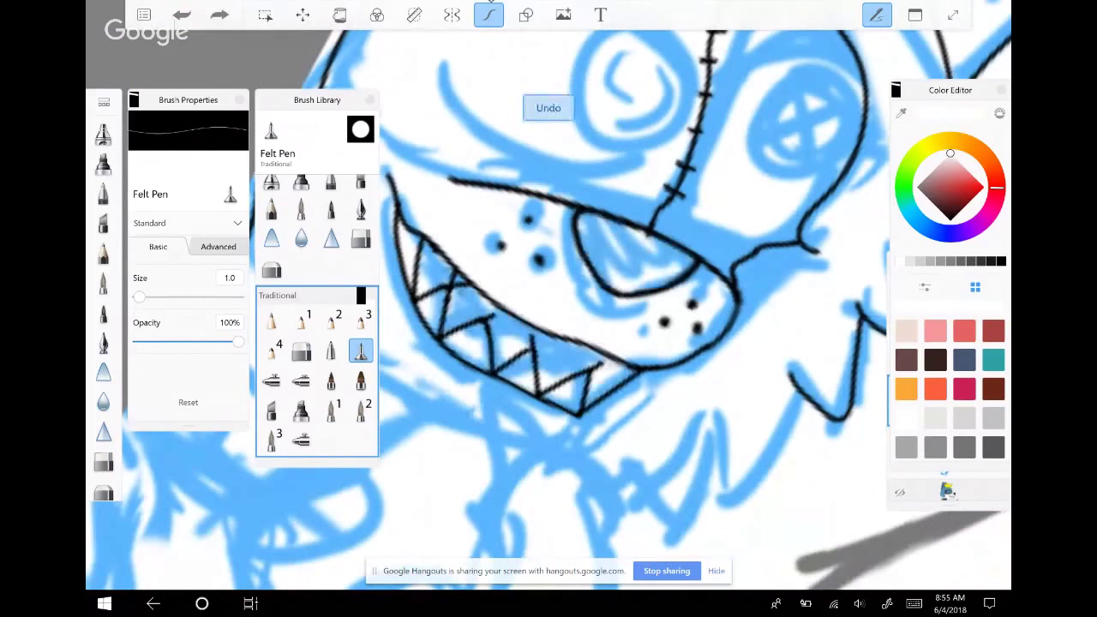
key(ctrl+z)
key(ctrl+z)
key(ctrl+z)
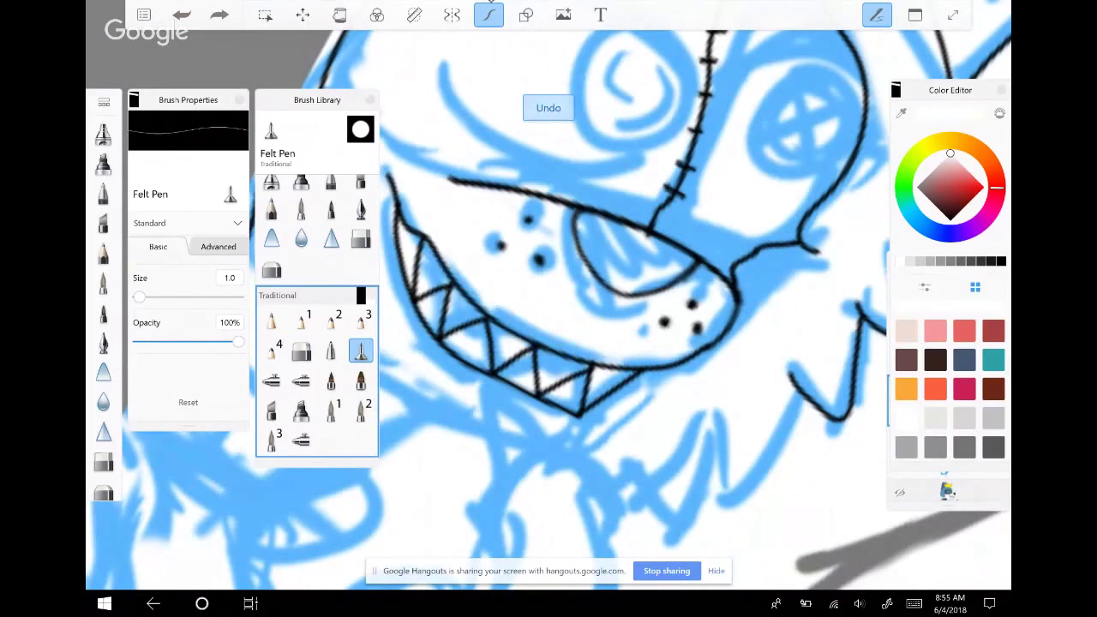
key(ctrl+z)
key(ctrl+z)
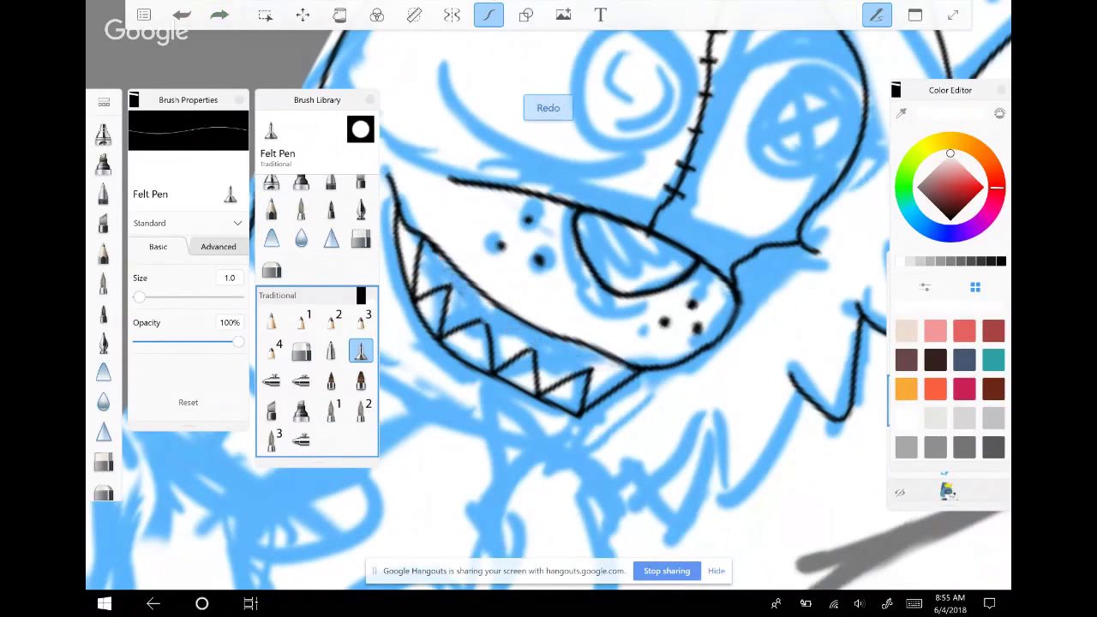
Try to flood fill the nose with black and the teeth with white, and undo both fills
click(950, 221)
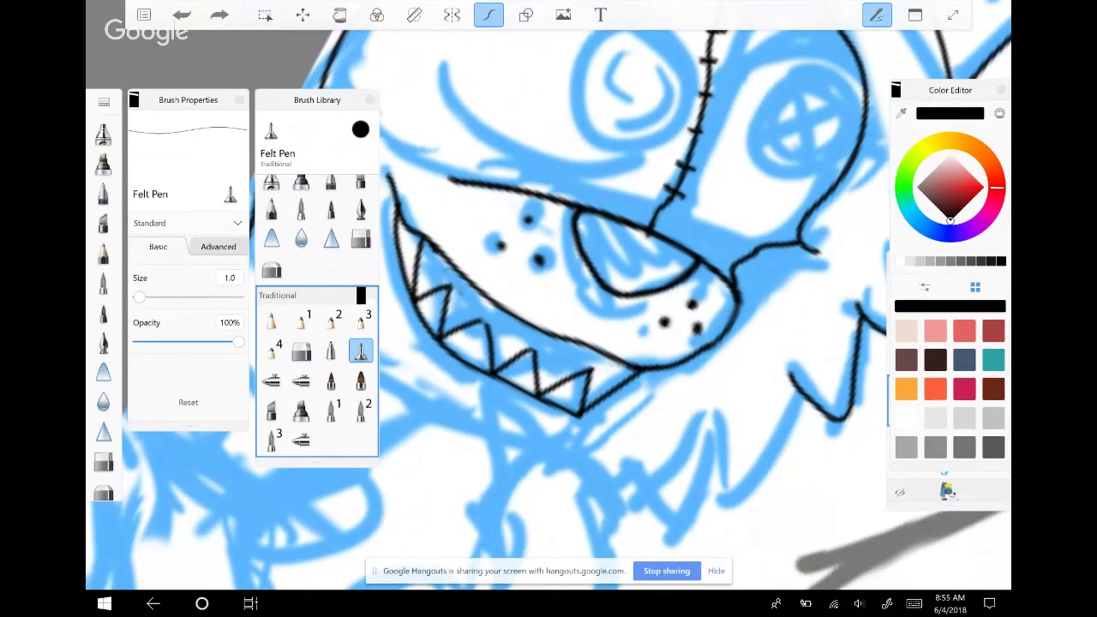
click(339, 14)
click(631, 248)
click(950, 153)
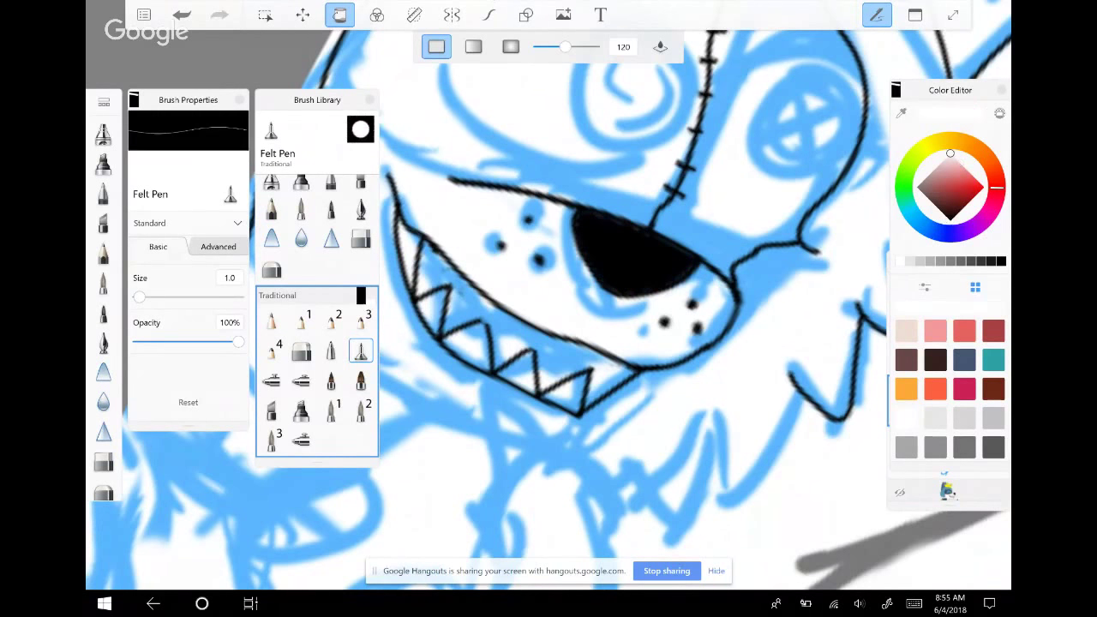
click(515, 343)
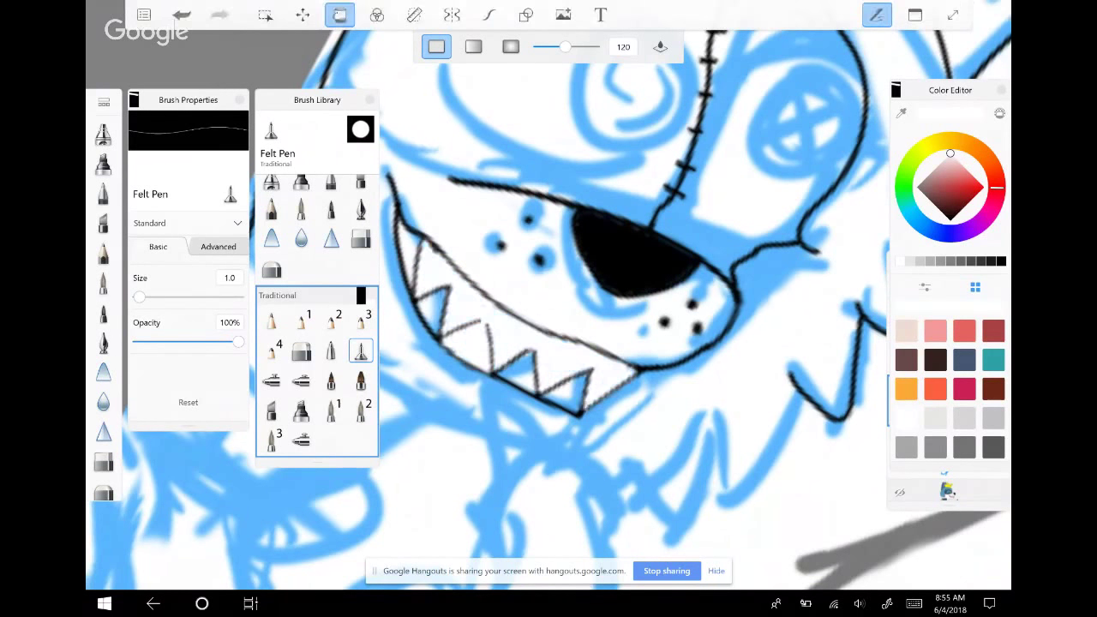
click(182, 15)
click(182, 15)
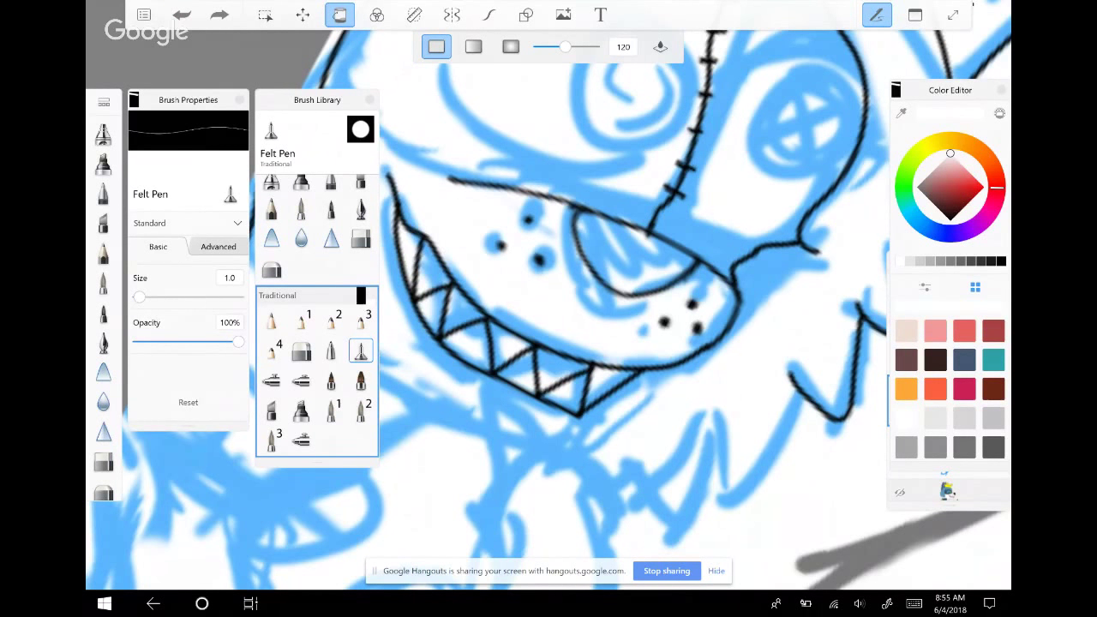
Flood fill each upper and lower tooth in the grin with white
click(433, 269)
click(463, 310)
click(510, 344)
click(468, 346)
click(433, 313)
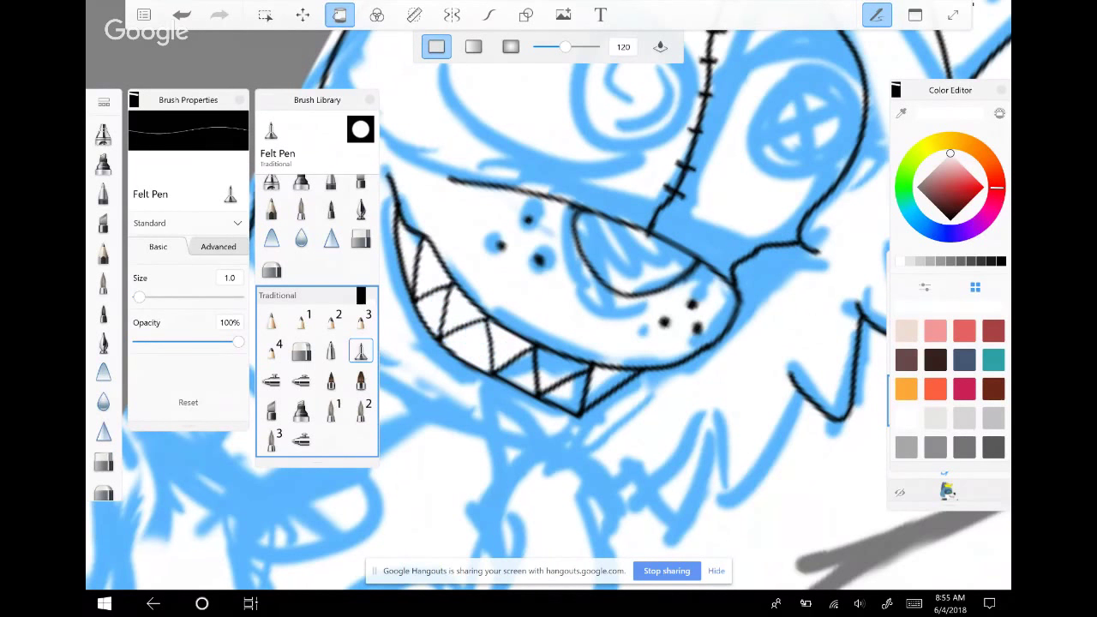
click(514, 370)
click(561, 369)
click(565, 394)
click(611, 382)
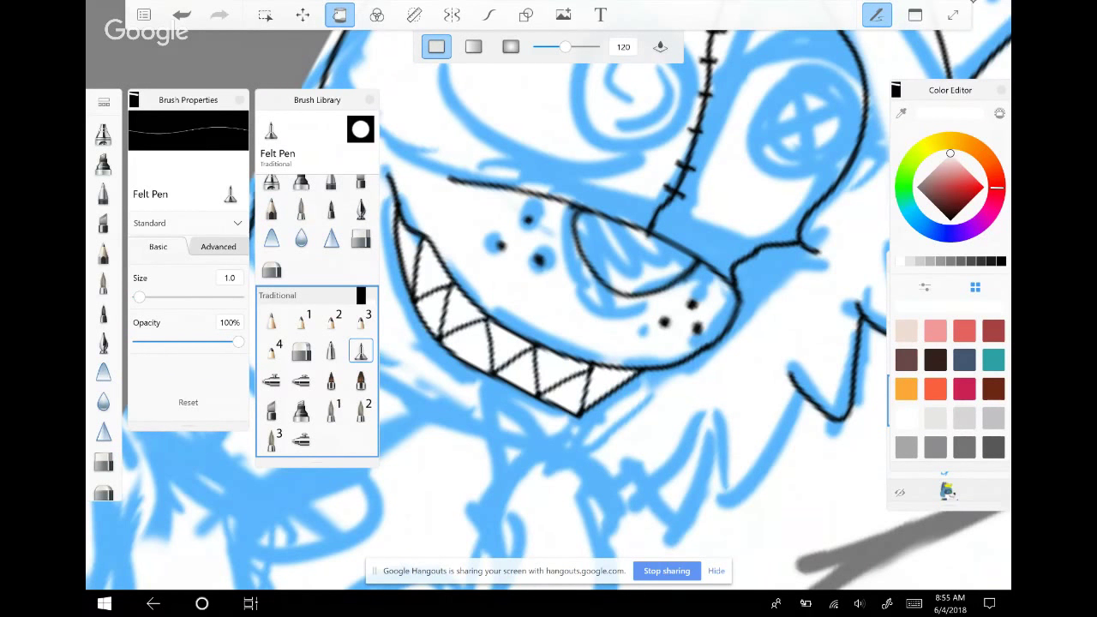
Flood fill the nose outline with black and the open mouth corner with dark red
click(950, 219)
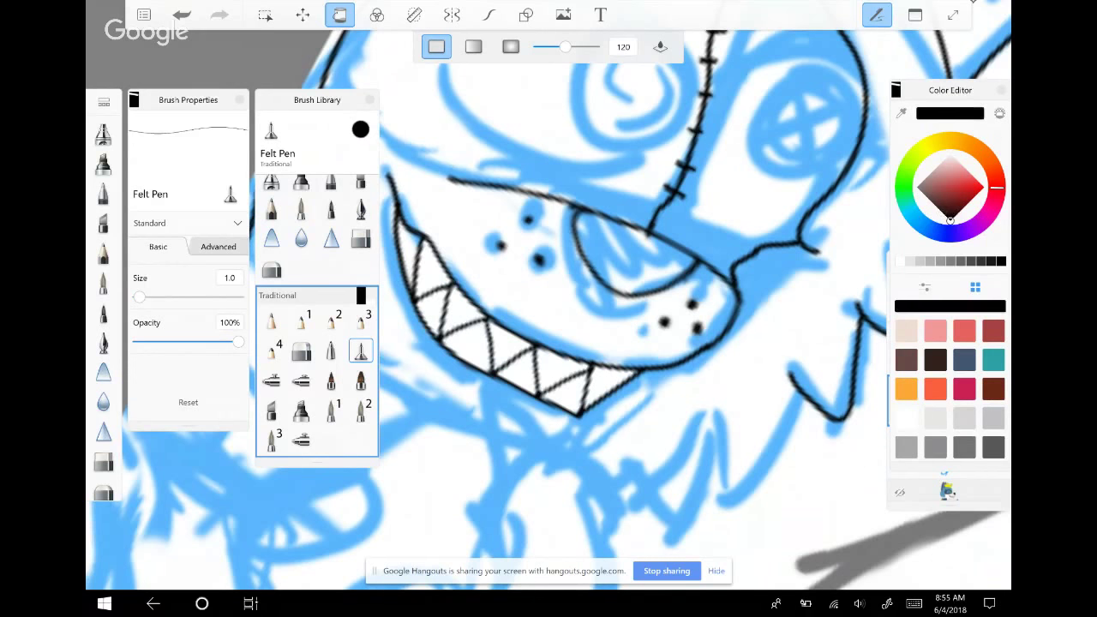
click(630, 245)
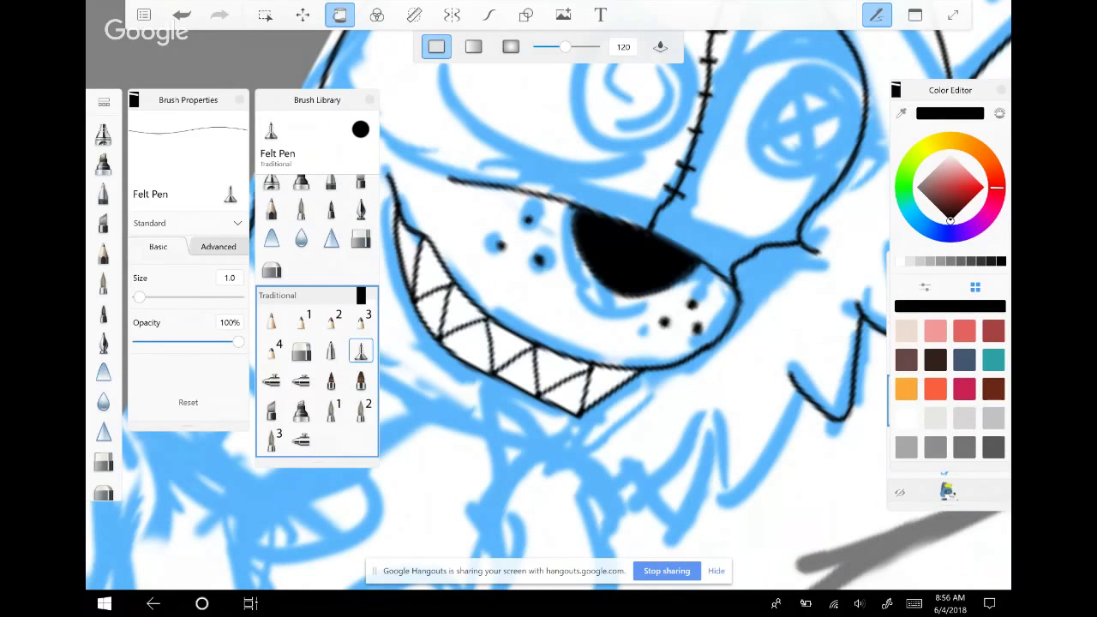
drag(950, 219, 985, 187)
click(962, 176)
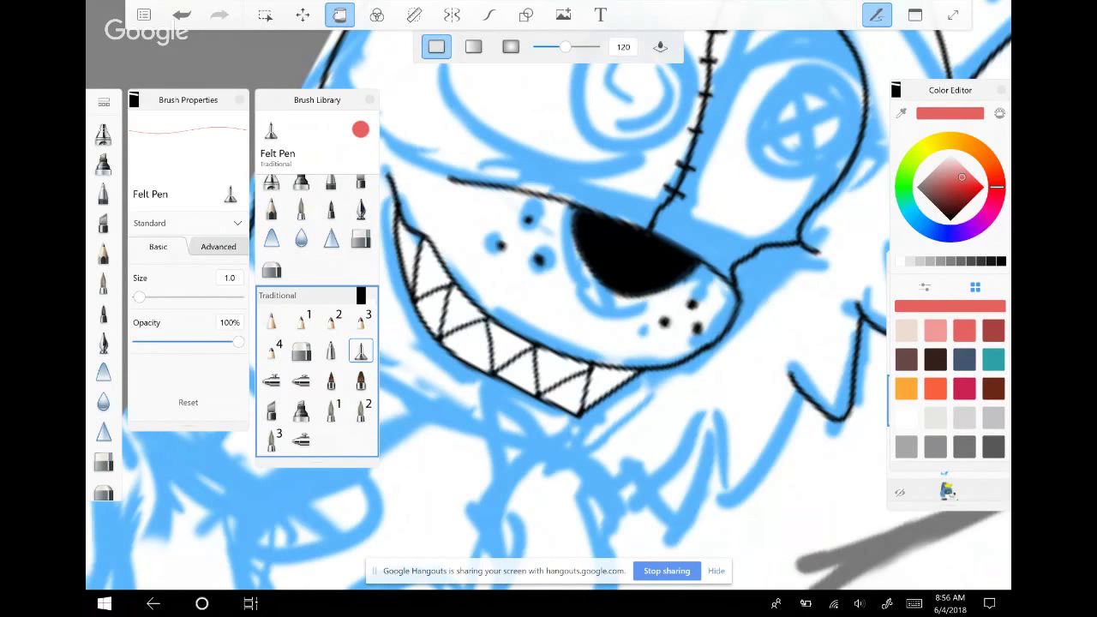
click(946, 189)
click(408, 254)
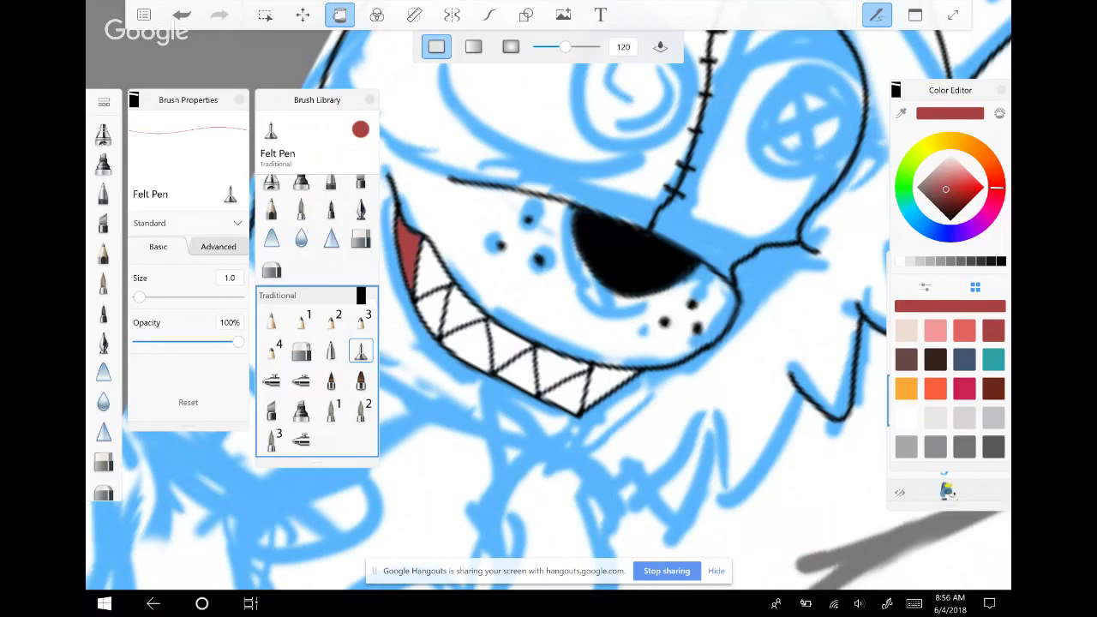
Thicken the outline along the top and front of the muzzle using the Felt Pen in black
click(950, 219)
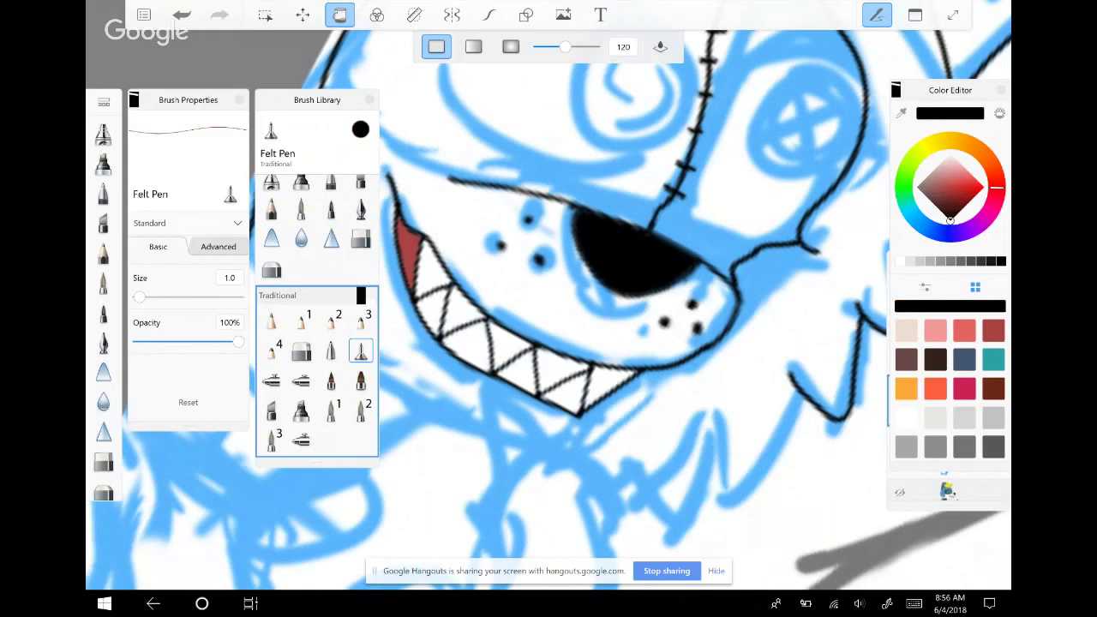
click(489, 15)
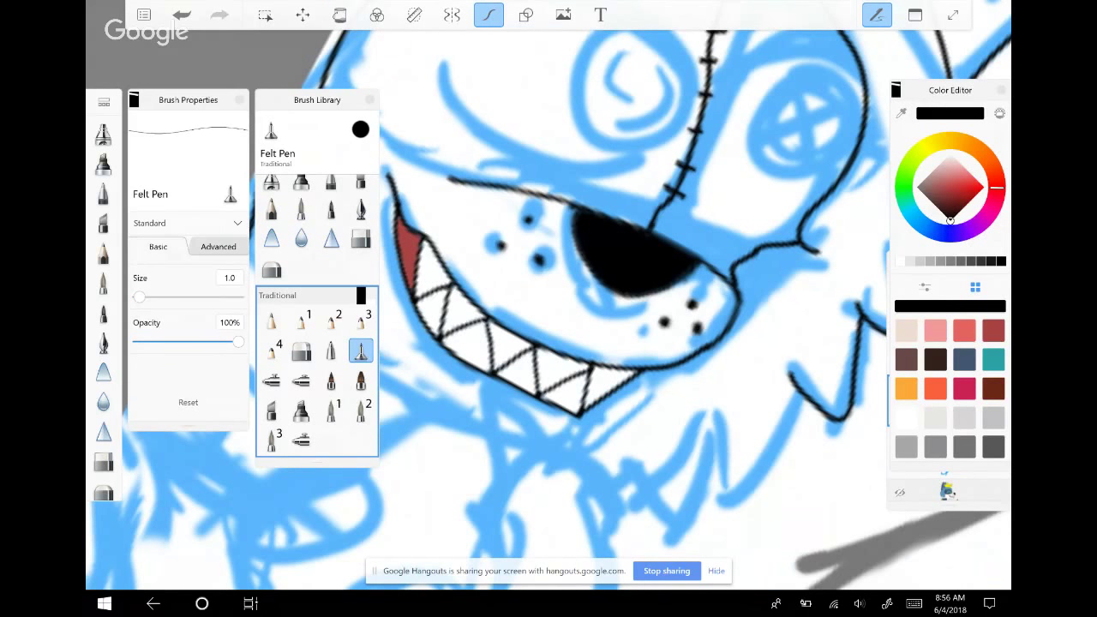
scroll(549, 308, up, 2)
drag(549, 308, 600, 257)
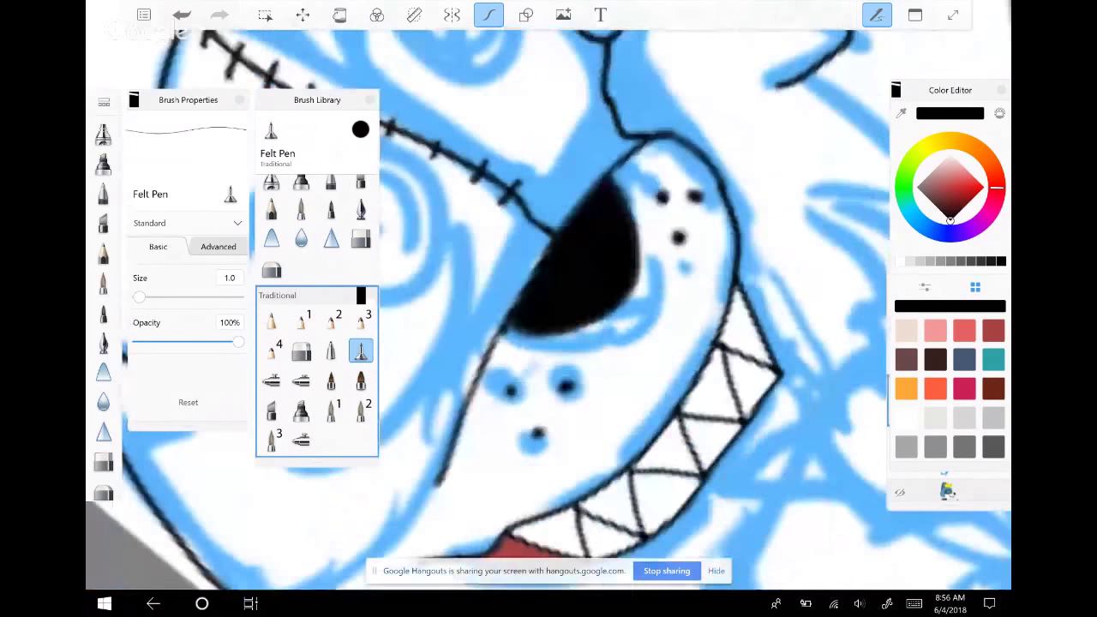
mouse_move(610, 175)
mouse_down()
mouse_move(658, 136)
mouse_move(712, 161)
mouse_move(739, 297)
mouse_up()
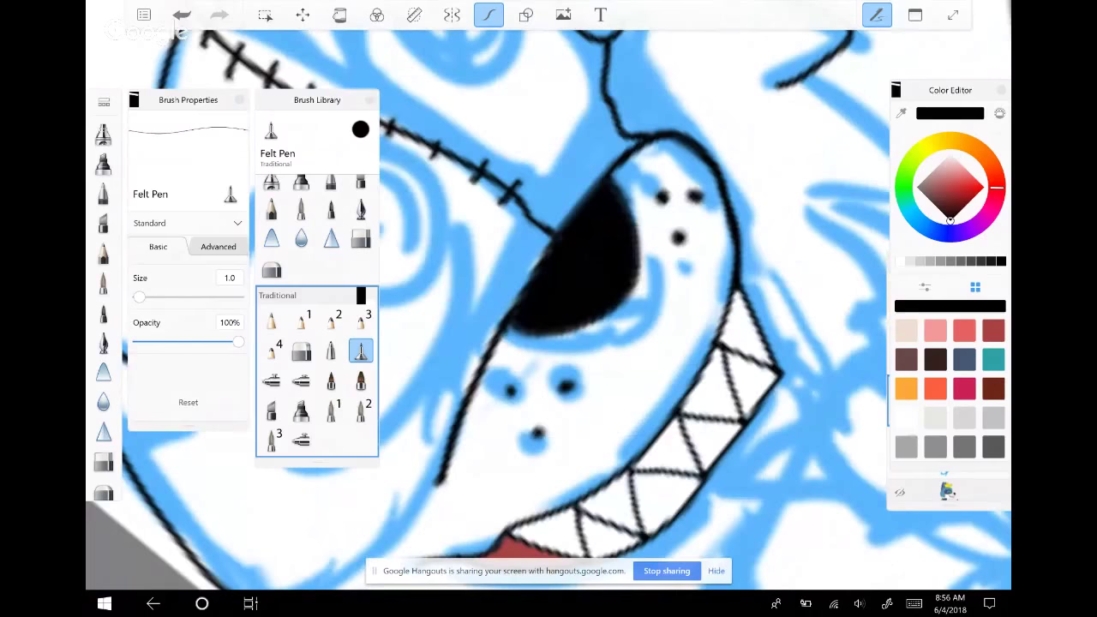
drag(548, 308, 600, 257)
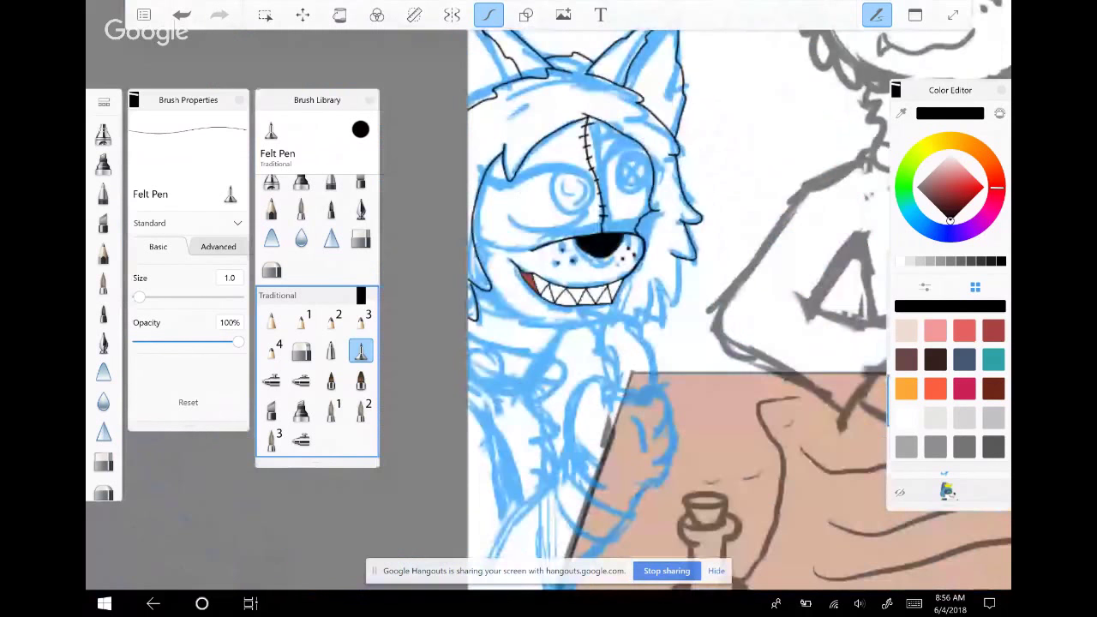
Undo the muzzle outline thickening and the nose, teeth and mouth fills
scroll(591, 240, up, 3)
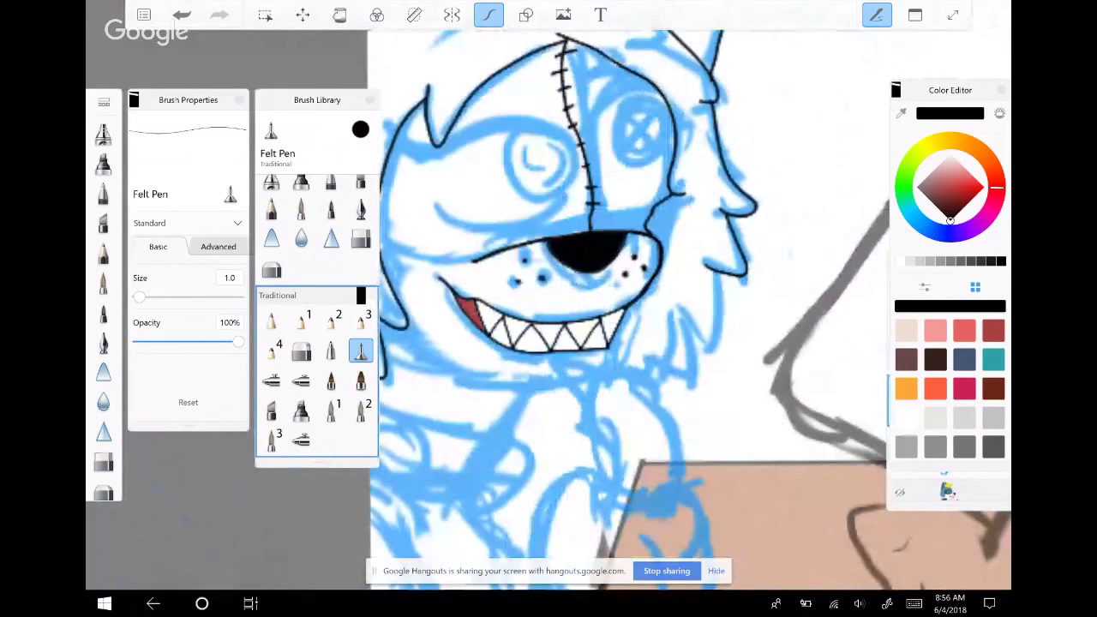
scroll(592, 258, up, 2)
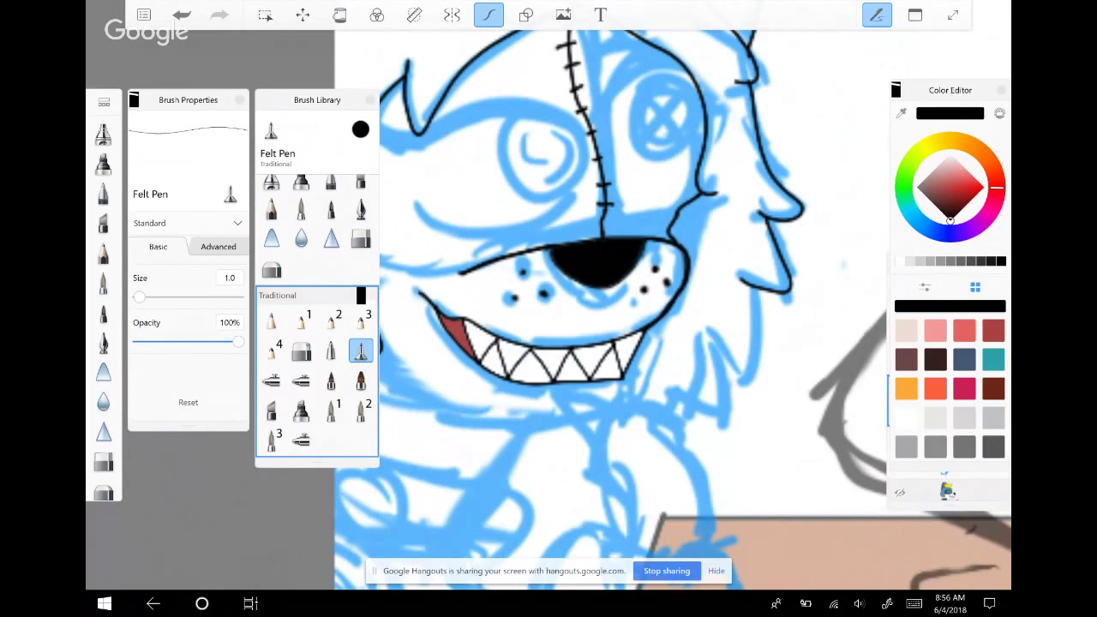
key(ctrl+z)
key(ctrl+z)
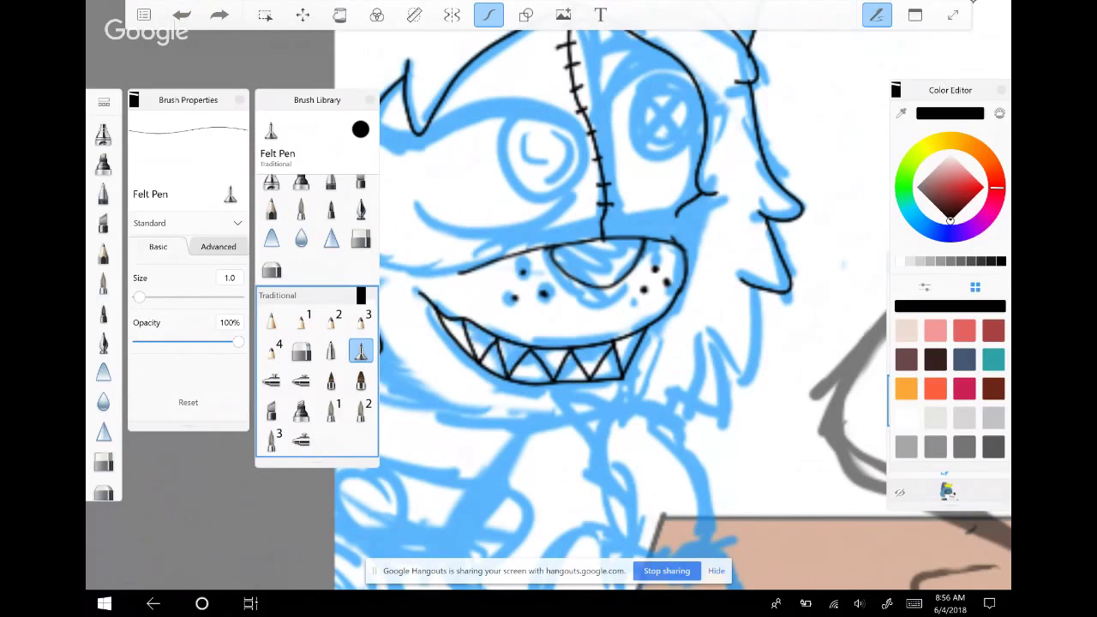
key(ctrl+z)
key(ctrl+y)
Try to reshape the grin by lassoing the mouth and transforming it slightly upward, and clear the selection
key(m)
mouse_move(669, 322)
mouse_down()
mouse_move(396, 293)
mouse_move(690, 343)
mouse_up()
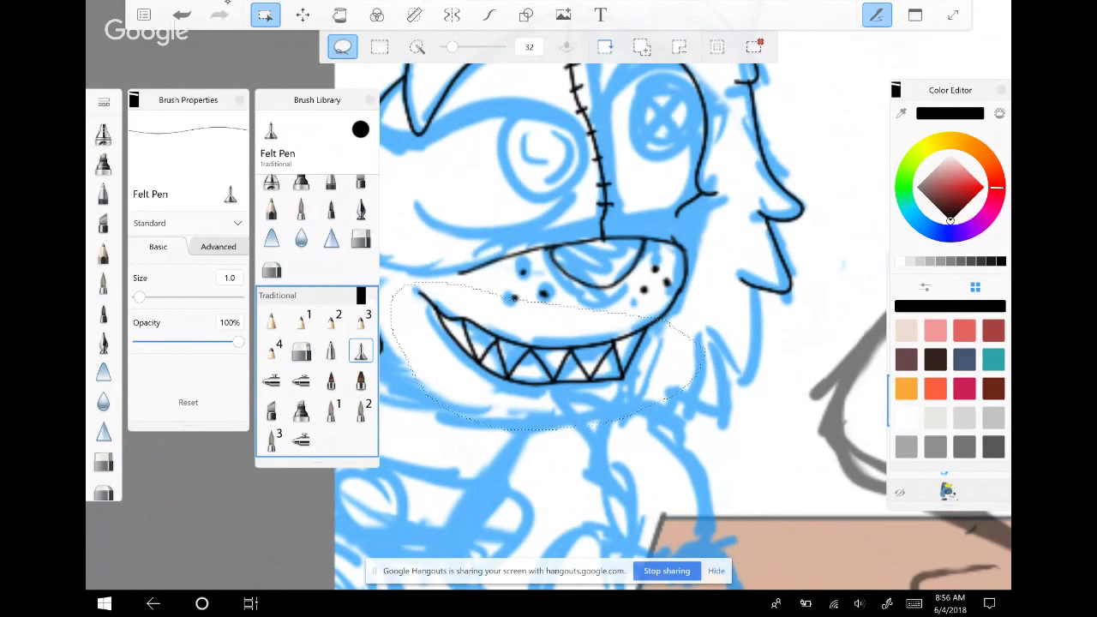
key(v)
drag(549, 429, 555, 417)
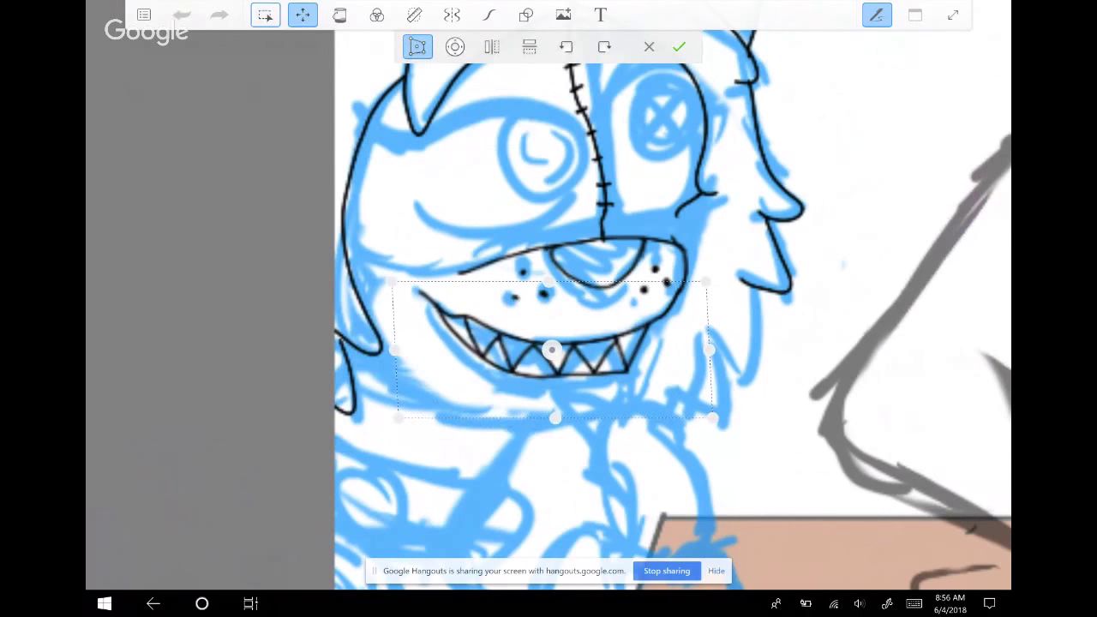
click(679, 46)
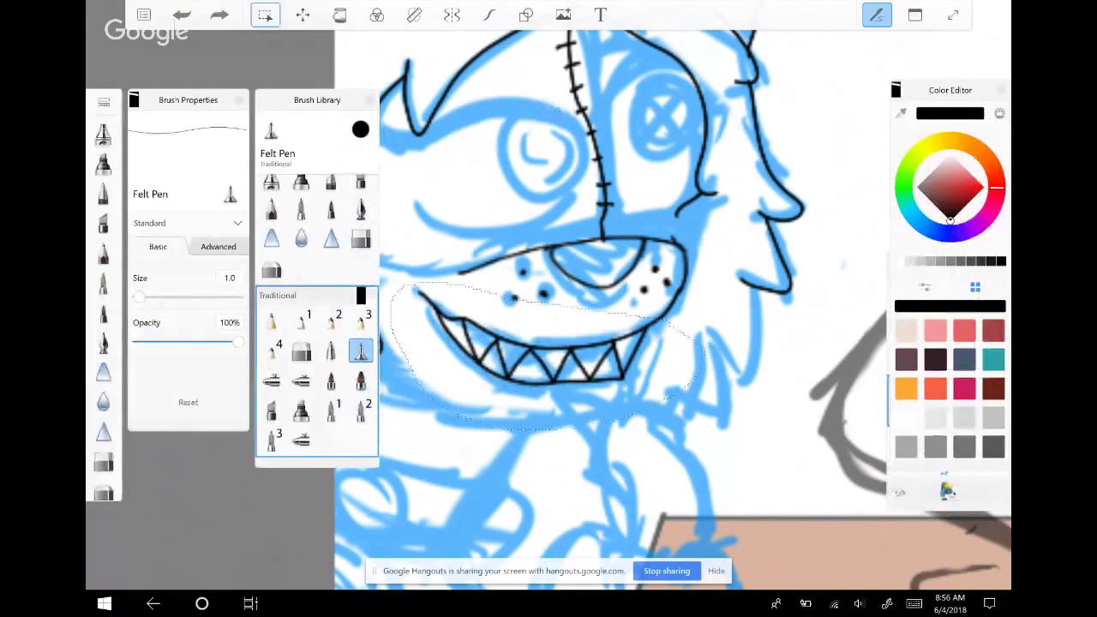
click(489, 14)
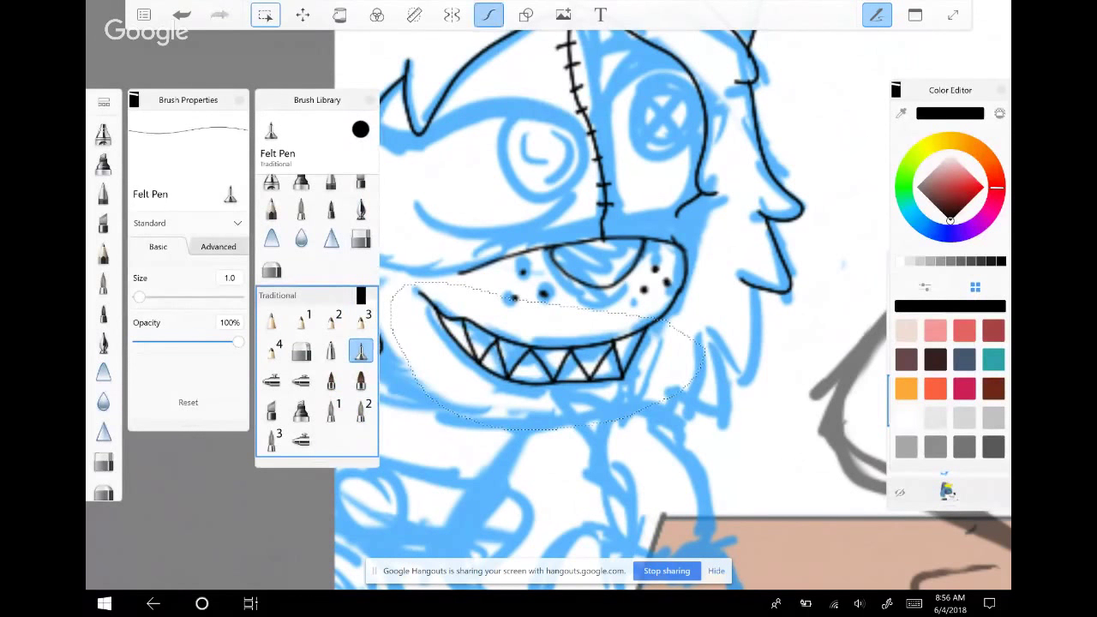
click(265, 15)
click(265, 14)
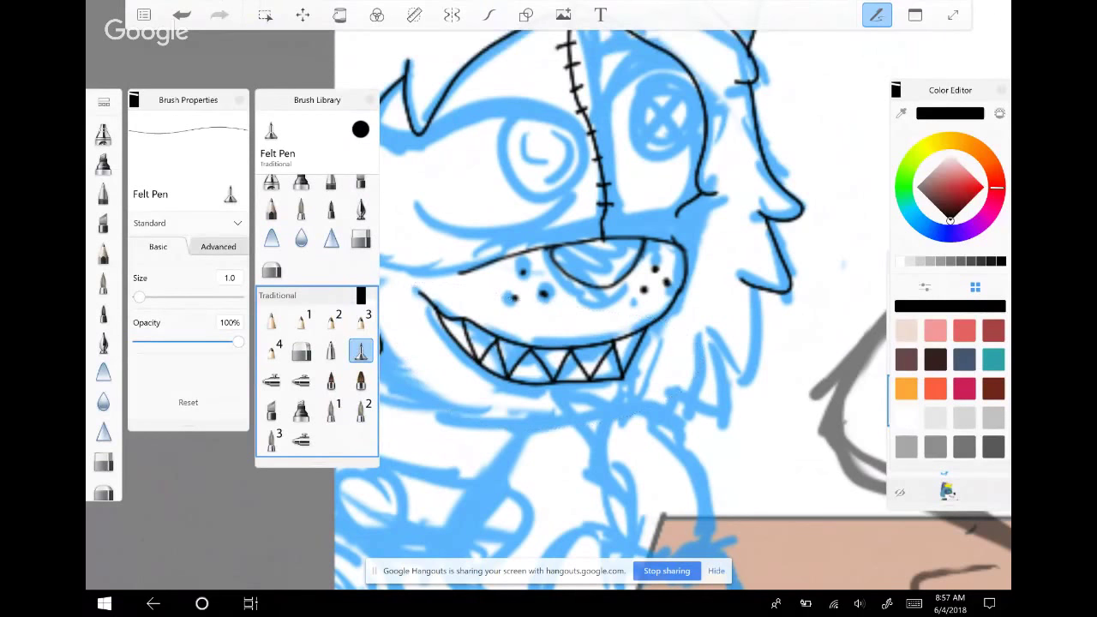
Ink the line joining the cheek to the muzzle and redraw the nose outline thicker with the black Felt Pen
click(489, 14)
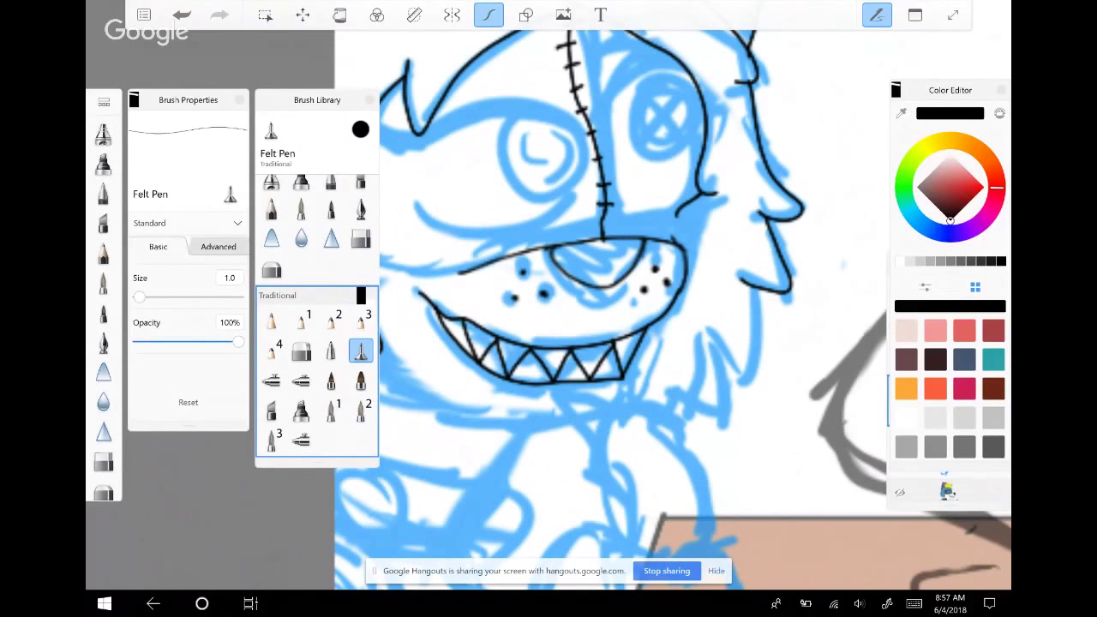
scroll(540, 257, up, 3)
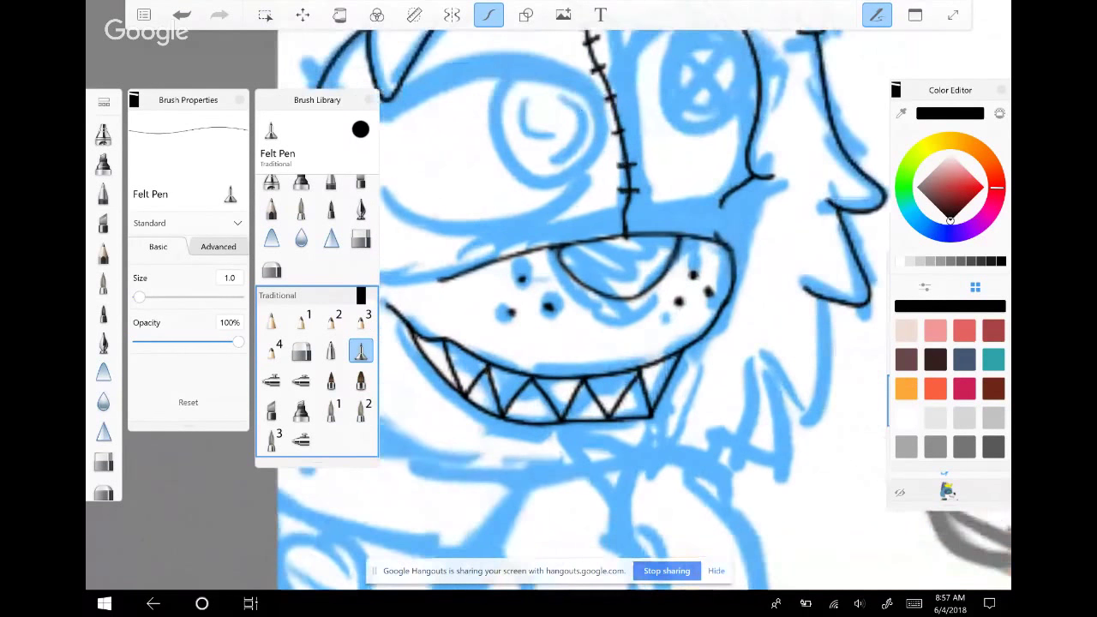
scroll(557, 301, up, 2)
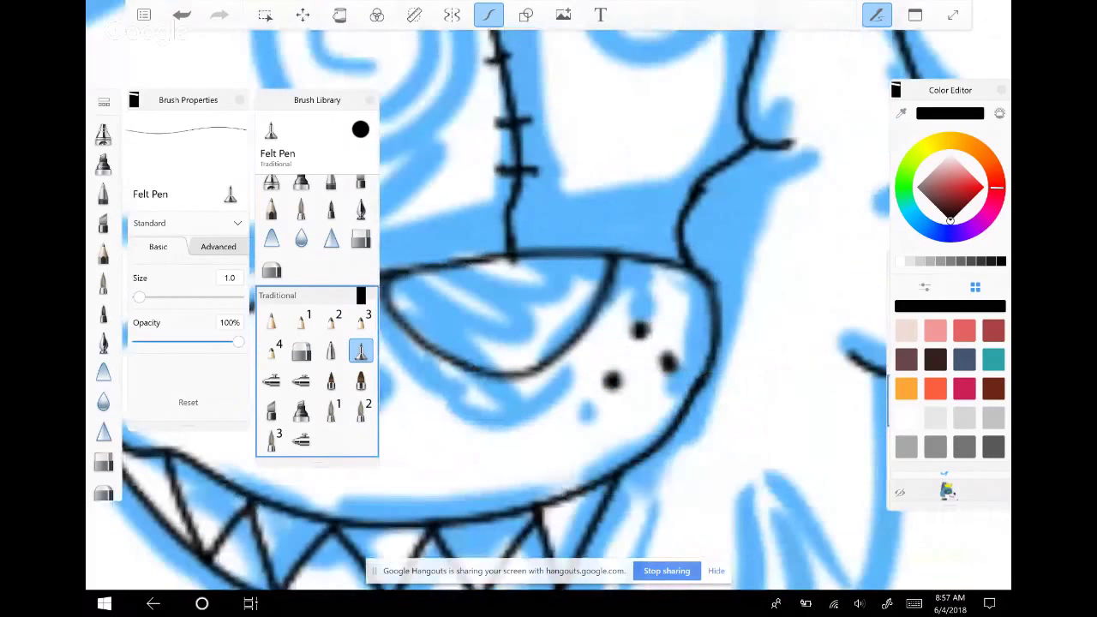
scroll(549, 309, down, 2)
scroll(549, 309, down, 1)
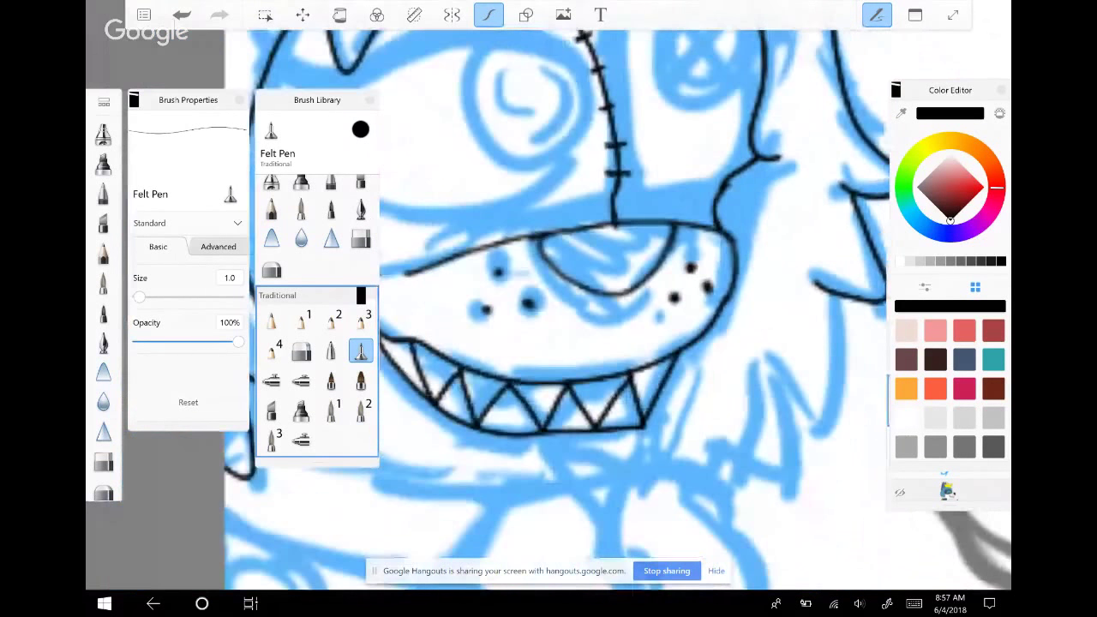
scroll(549, 309, up, 2)
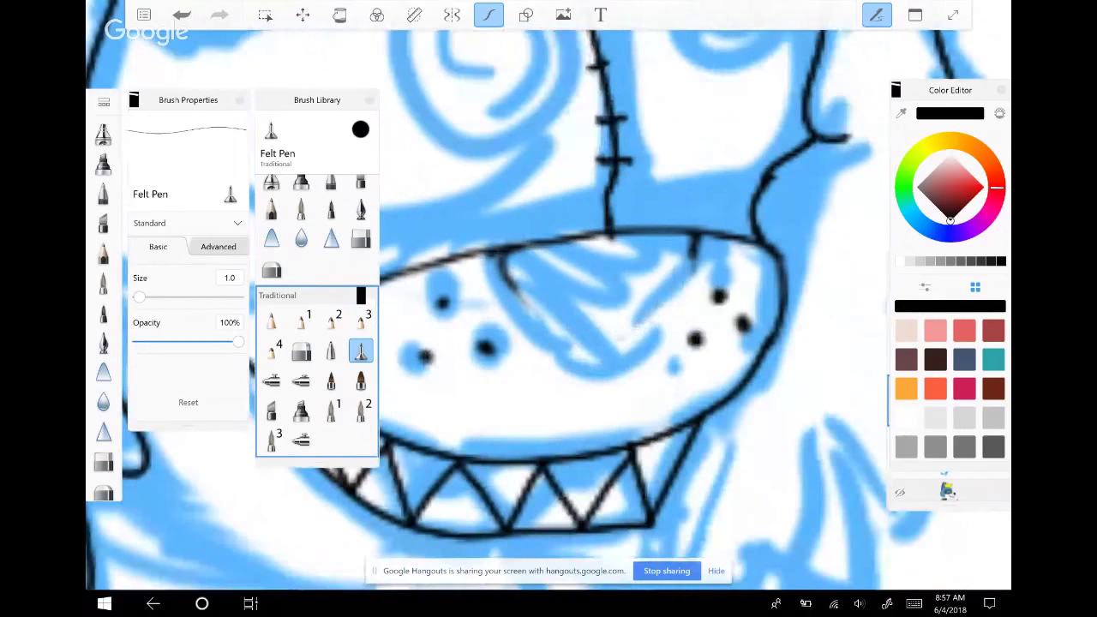
mouse_move(517, 272)
mouse_down()
mouse_move(526, 314)
mouse_move(571, 343)
mouse_move(640, 331)
mouse_move(686, 276)
mouse_move(691, 237)
mouse_move(622, 231)
mouse_move(501, 266)
mouse_move(525, 297)
mouse_up()
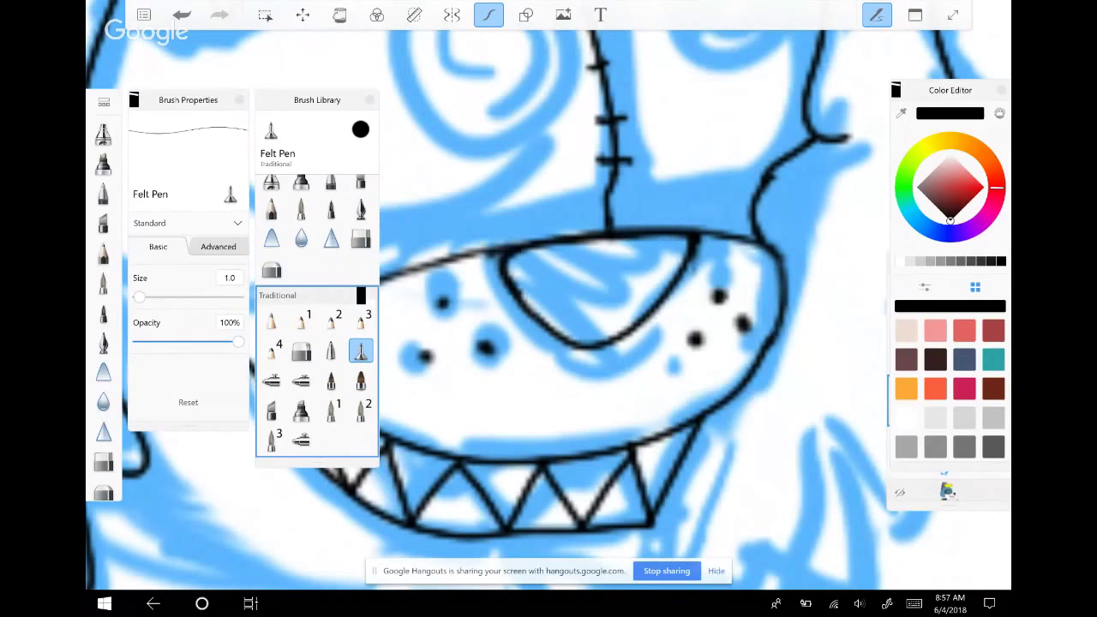
scroll(549, 308, down, 2)
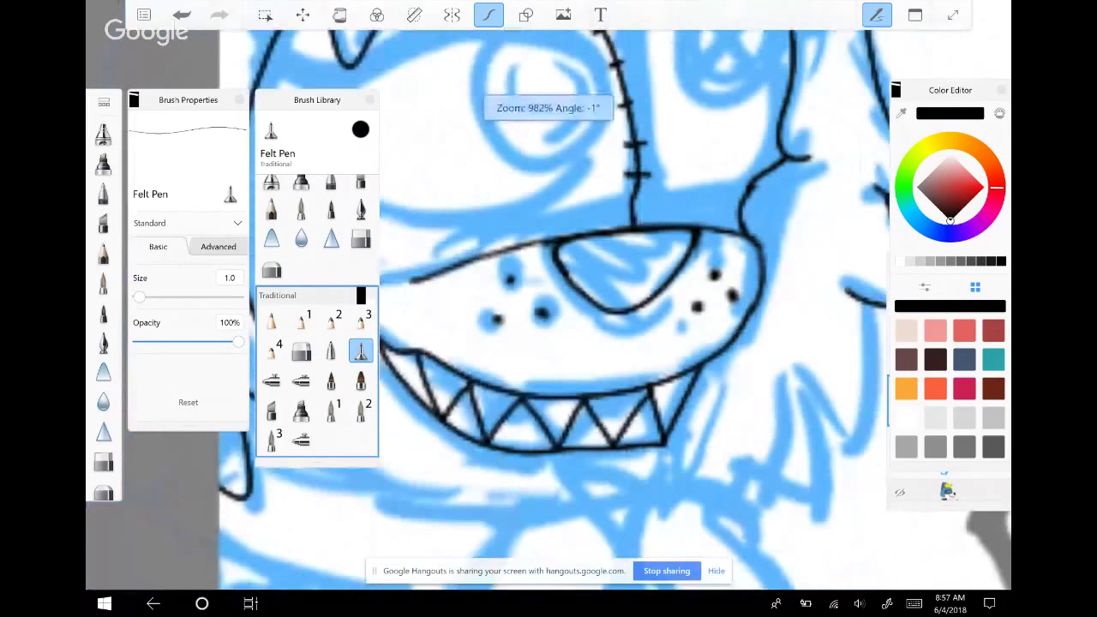
drag(600, 343, 549, 308)
scroll(549, 308, down, 2)
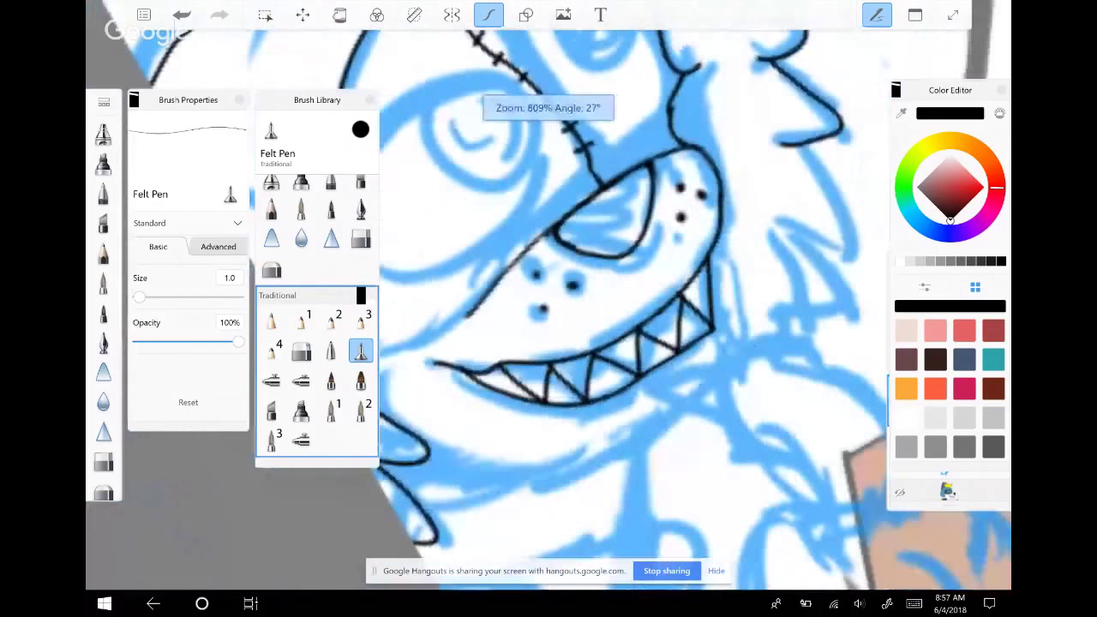
Try to thicken the upper mouth line by adding a second black Felt Pen stroke along the tops of the teeth
scroll(548, 309, down, 3)
scroll(600, 283, up, 5)
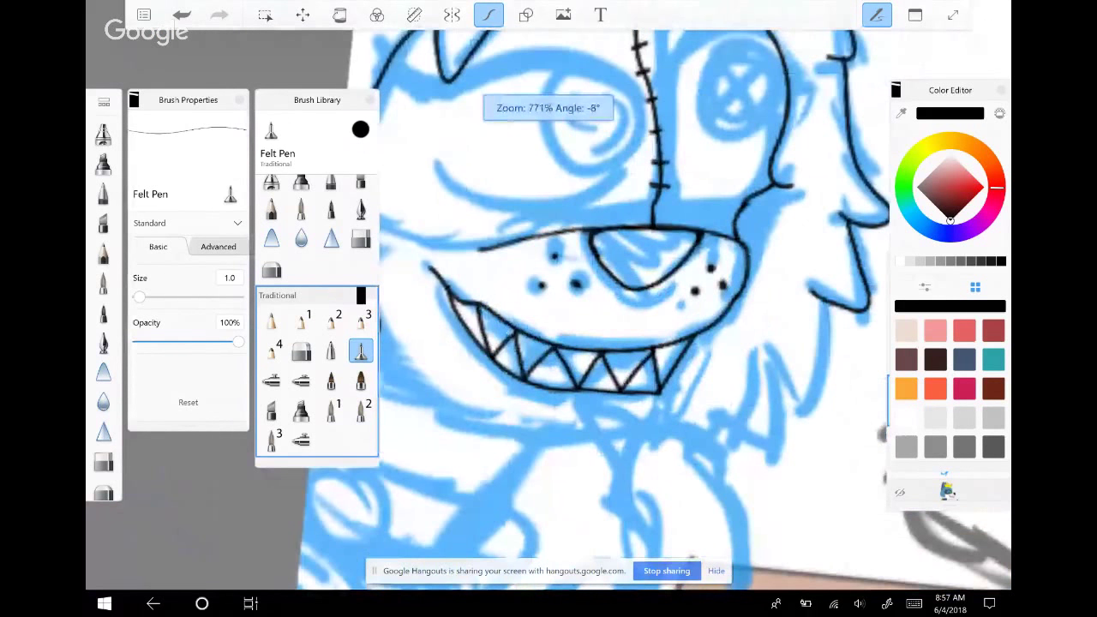
scroll(583, 309, up, 2)
mouse_move(553, 167)
mouse_down()
mouse_move(502, 249)
mouse_move(482, 316)
mouse_move(473, 382)
mouse_move(493, 497)
mouse_up()
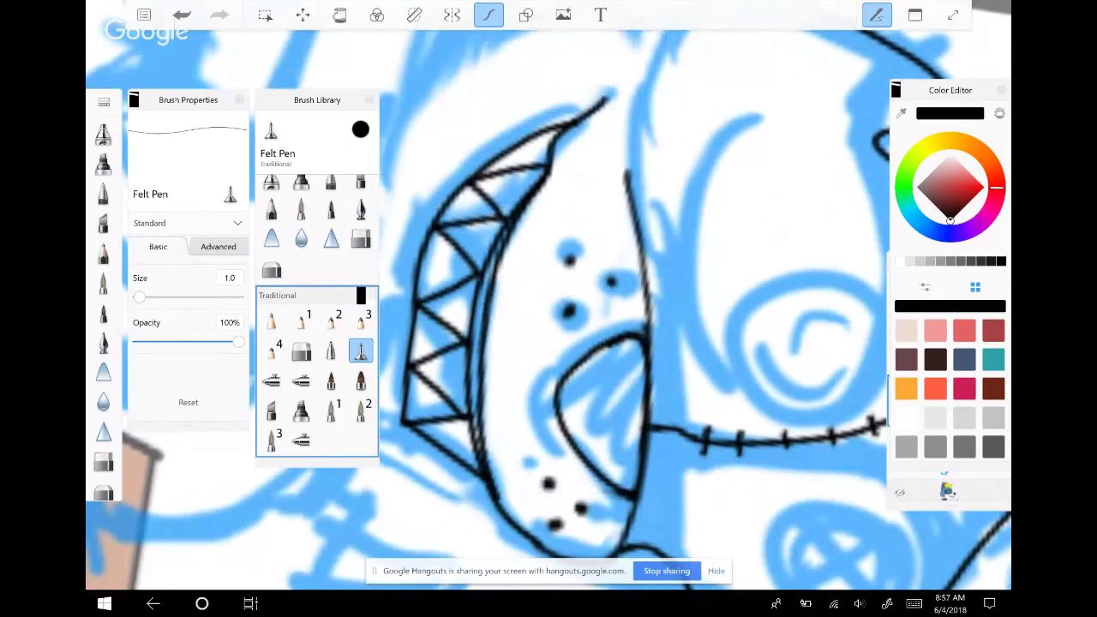
scroll(583, 309, up, 2)
scroll(548, 308, down, 3)
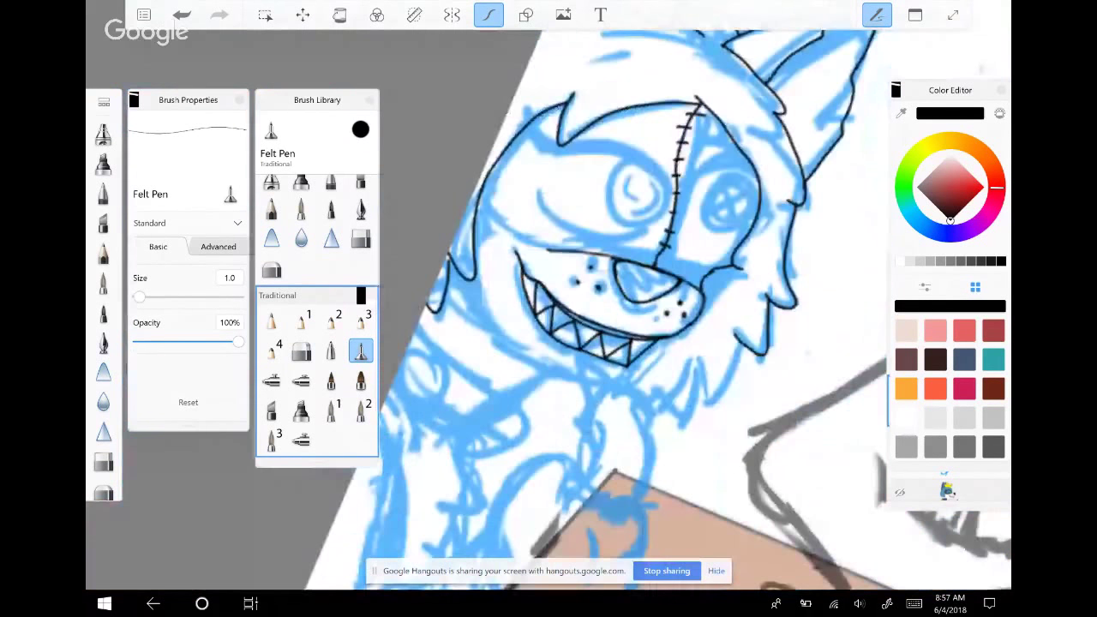
scroll(549, 309, up, 2)
scroll(549, 309, up, 3)
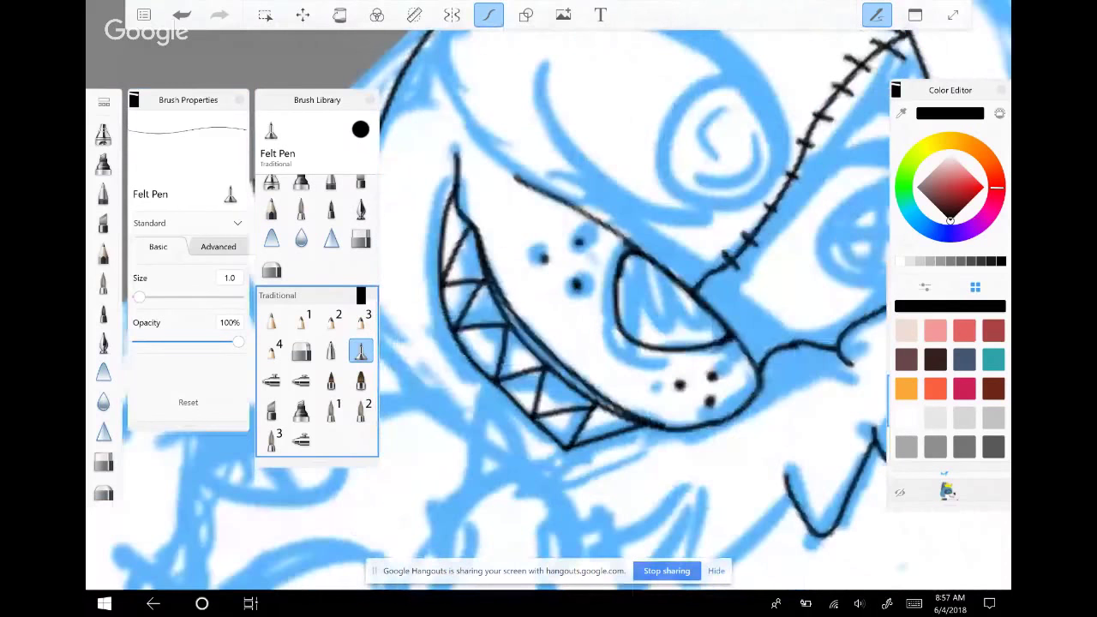
scroll(549, 308, up, 2)
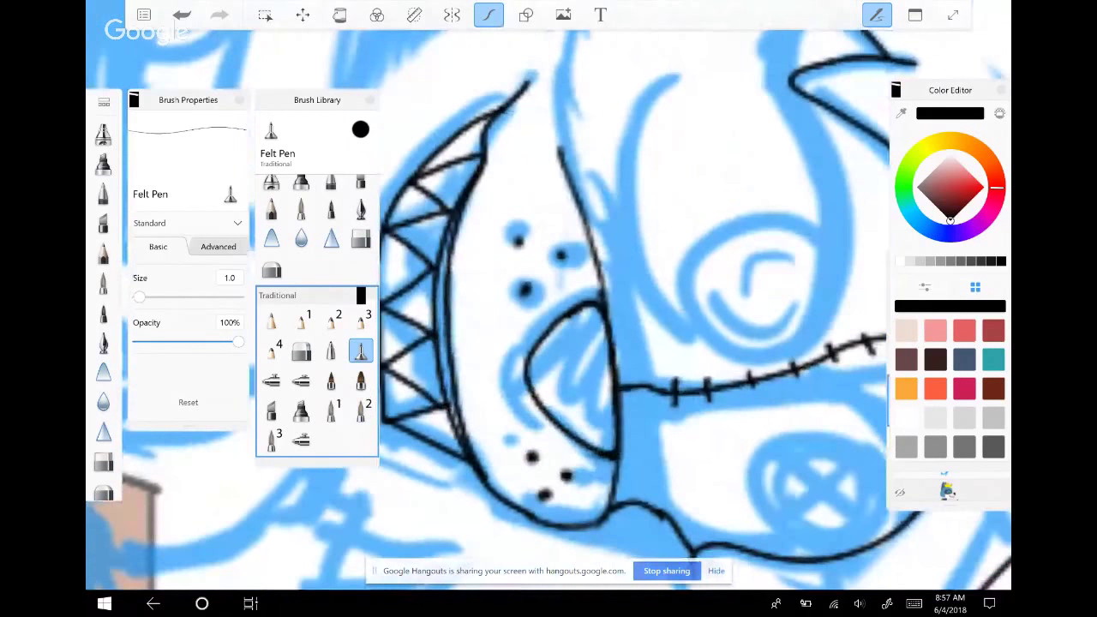
key(ctrl+z)
Fill the nose with solid black and return to the brush
click(340, 15)
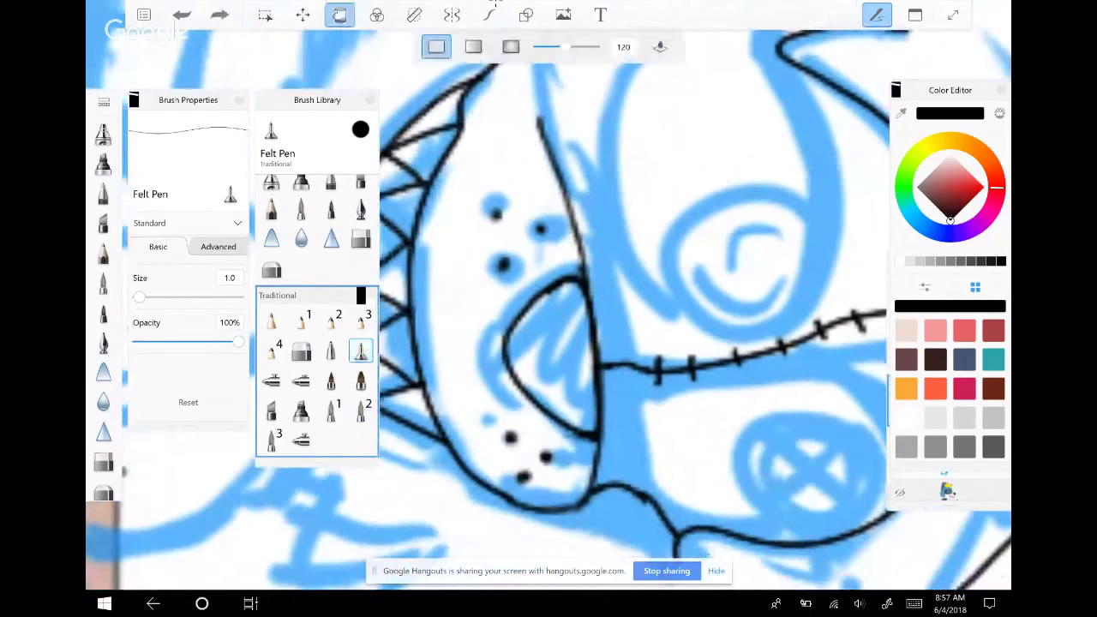
click(548, 351)
click(488, 15)
Redraw the upper mouth line slightly further into the muzzle and erase the old line running along the tips of the teeth
scroll(549, 309, up, 1)
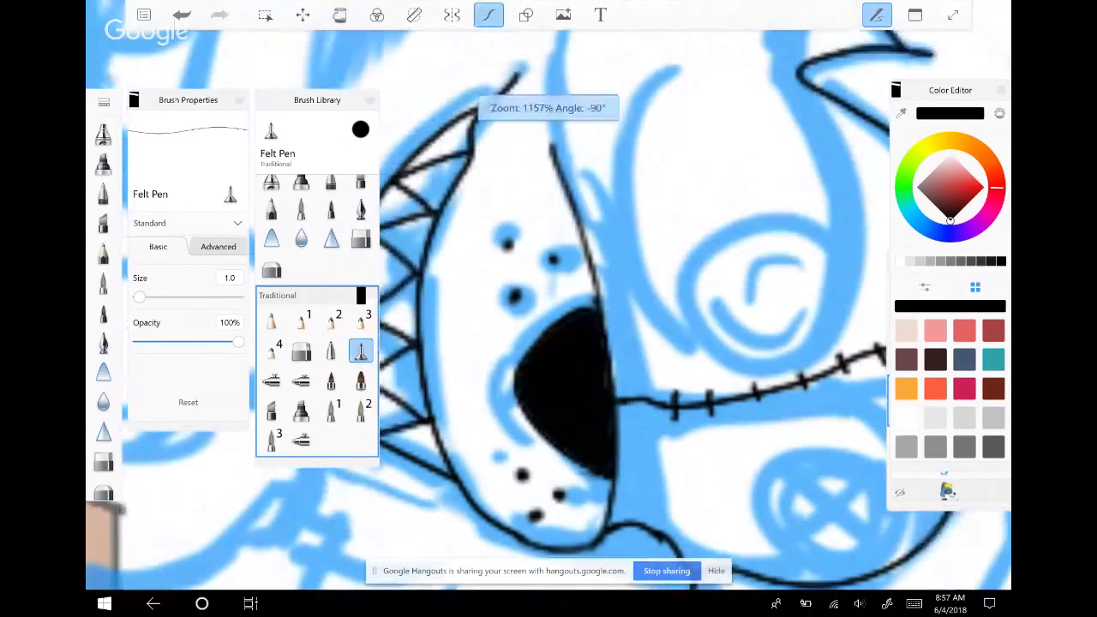
mouse_move(478, 152)
mouse_down()
mouse_move(434, 307)
mouse_move(472, 489)
mouse_move(499, 523)
mouse_up()
scroll(548, 309, up, 1)
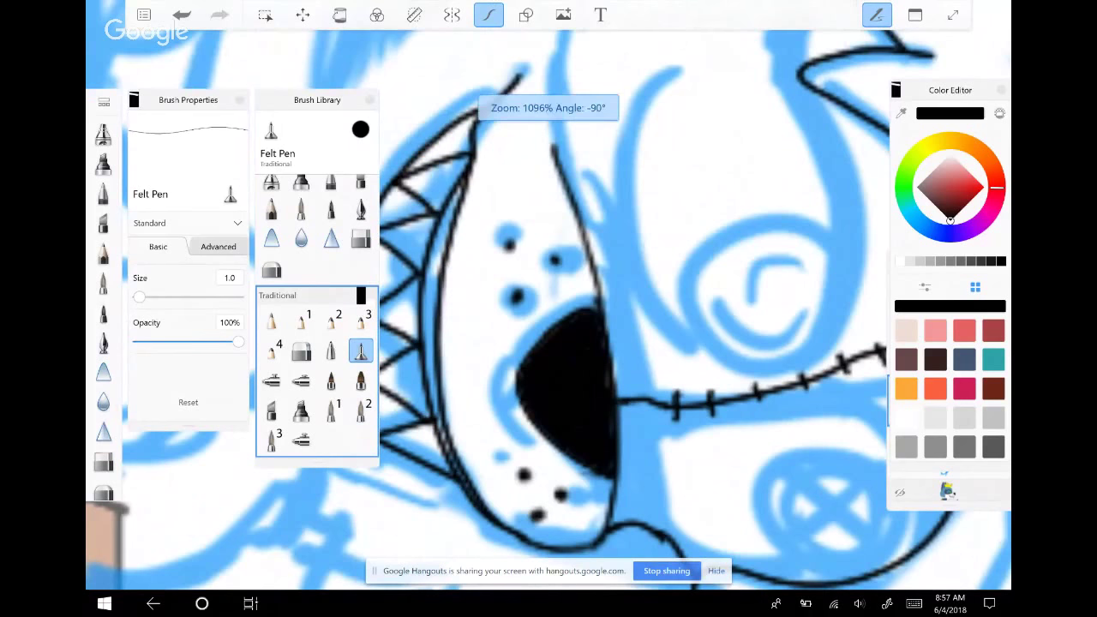
scroll(549, 309, down, 1)
scroll(548, 308, up, 1)
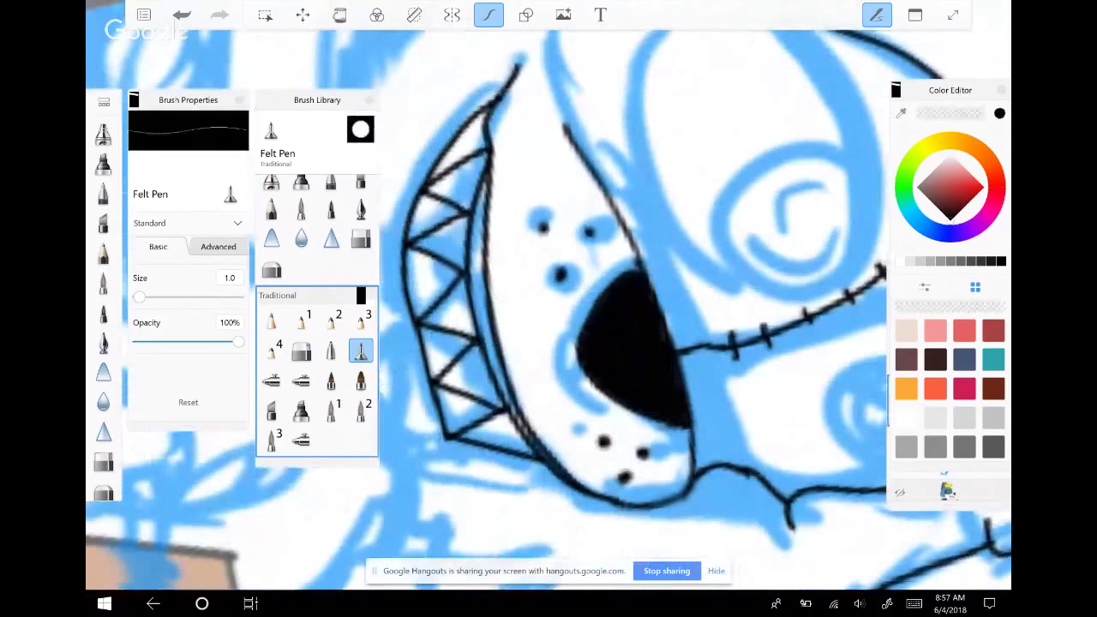
scroll(549, 309, up, 1)
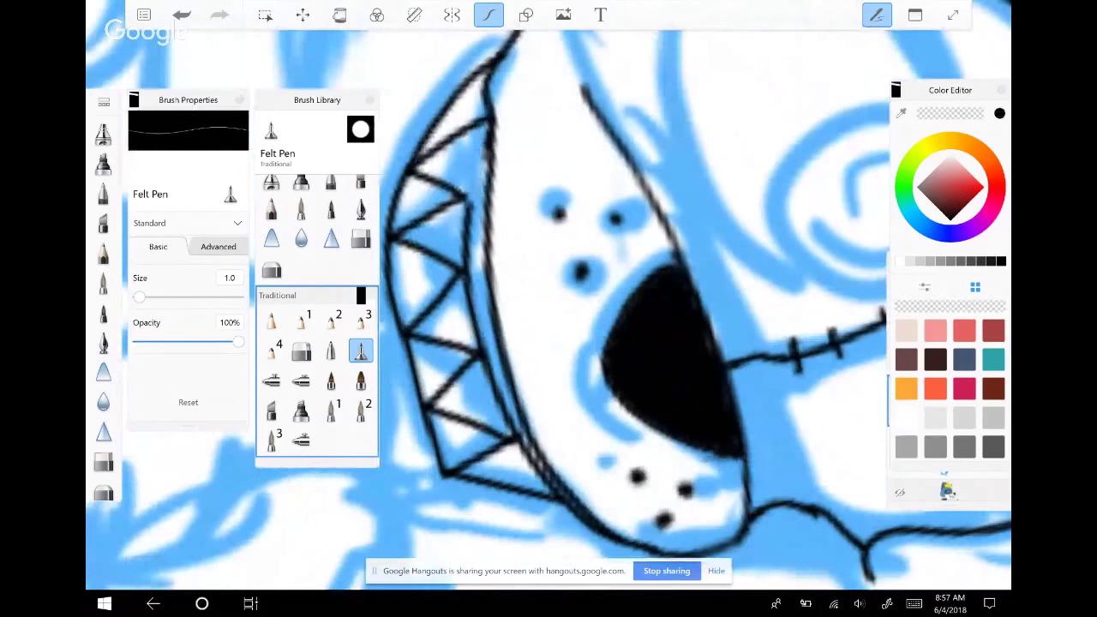
mouse_move(470, 199)
mouse_down()
mouse_move(472, 321)
mouse_move(514, 430)
mouse_move(568, 501)
mouse_up()
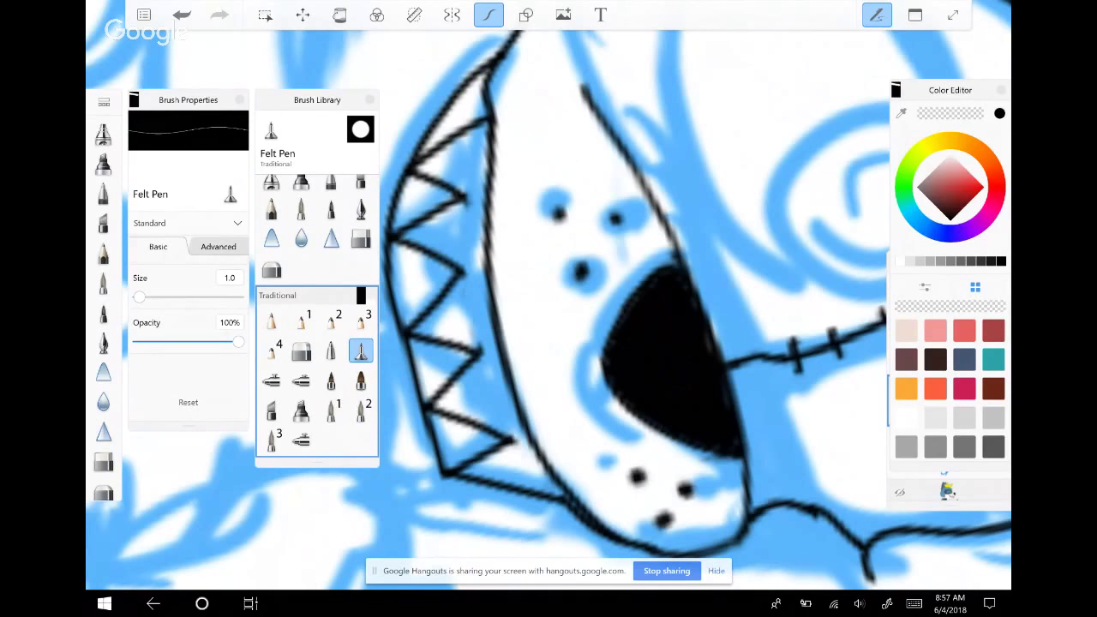
mouse_move(600, 343)
mouse_down()
mouse_move(557, 326)
mouse_move(548, 258)
mouse_up()
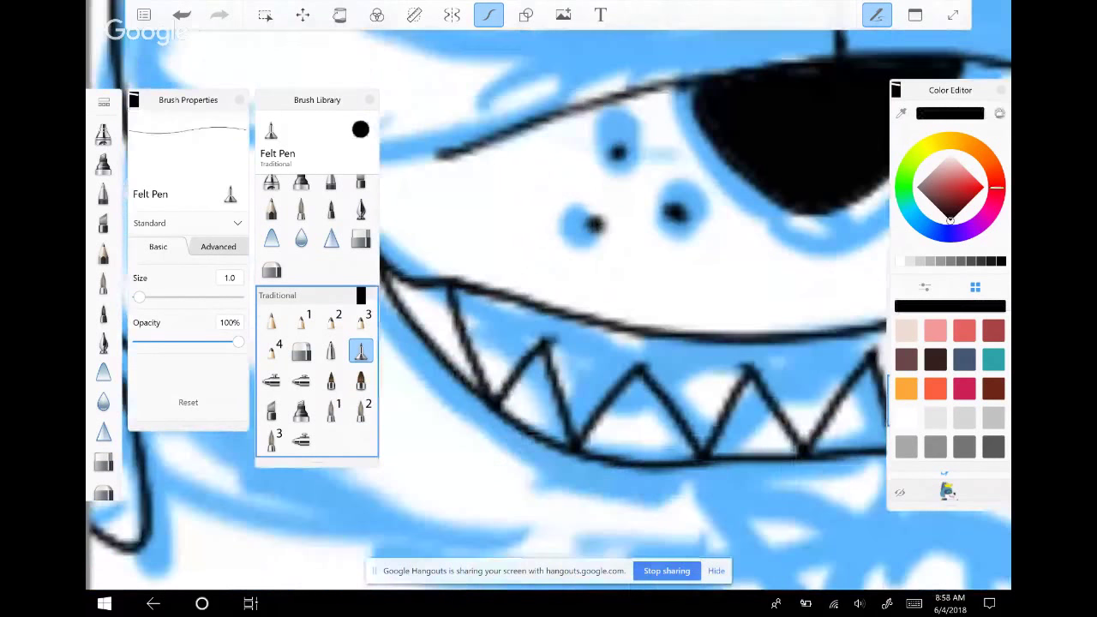
Extend the edges of the rear teeth towards the upper mouth line and neaten the line at the mouth's front corner
mouse_move(515, 298)
mouse_down()
mouse_move(558, 355)
mouse_move(577, 310)
mouse_move(592, 335)
mouse_move(535, 287)
mouse_move(548, 257)
mouse_move(540, 266)
mouse_move(566, 249)
mouse_up()
key(e)
mouse_move(677, 227)
mouse_down()
mouse_move(775, 171)
mouse_move(824, 128)
mouse_move(796, 162)
mouse_move(676, 231)
mouse_up()
key(e)
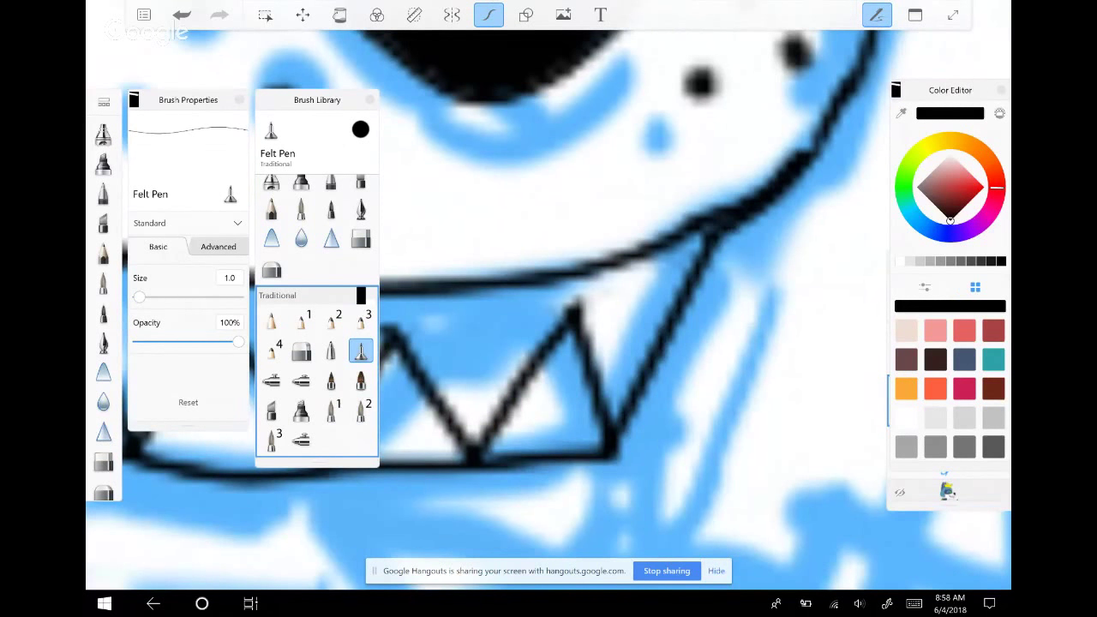
key(ctrl+z)
drag(772, 181, 686, 242)
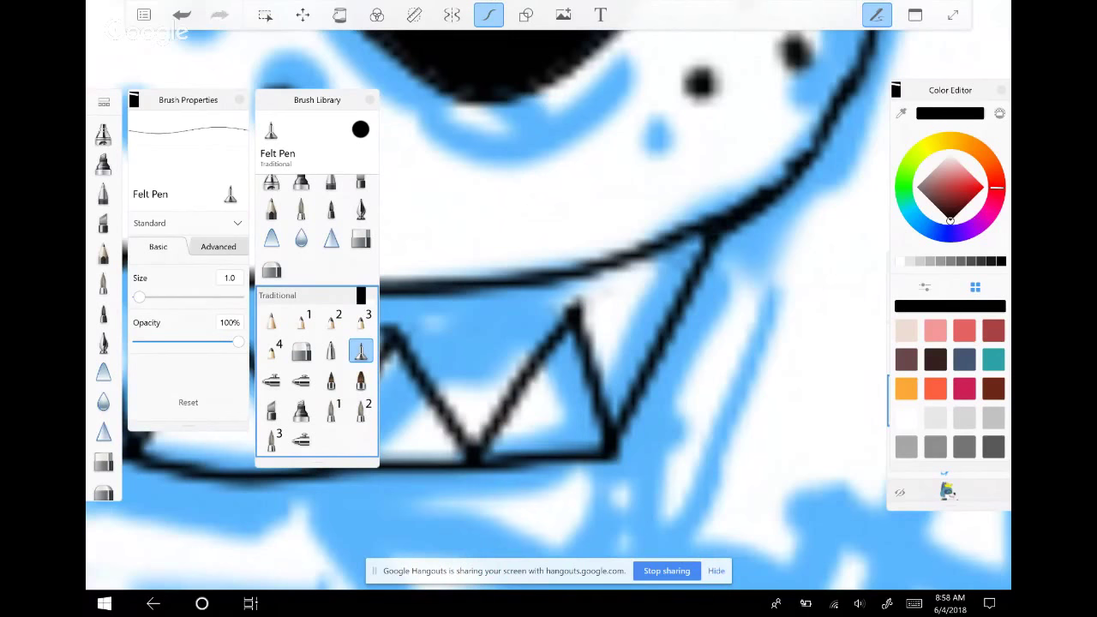
Fill the teeth and the space between them inside the grin with white
scroll(549, 308, down, 5)
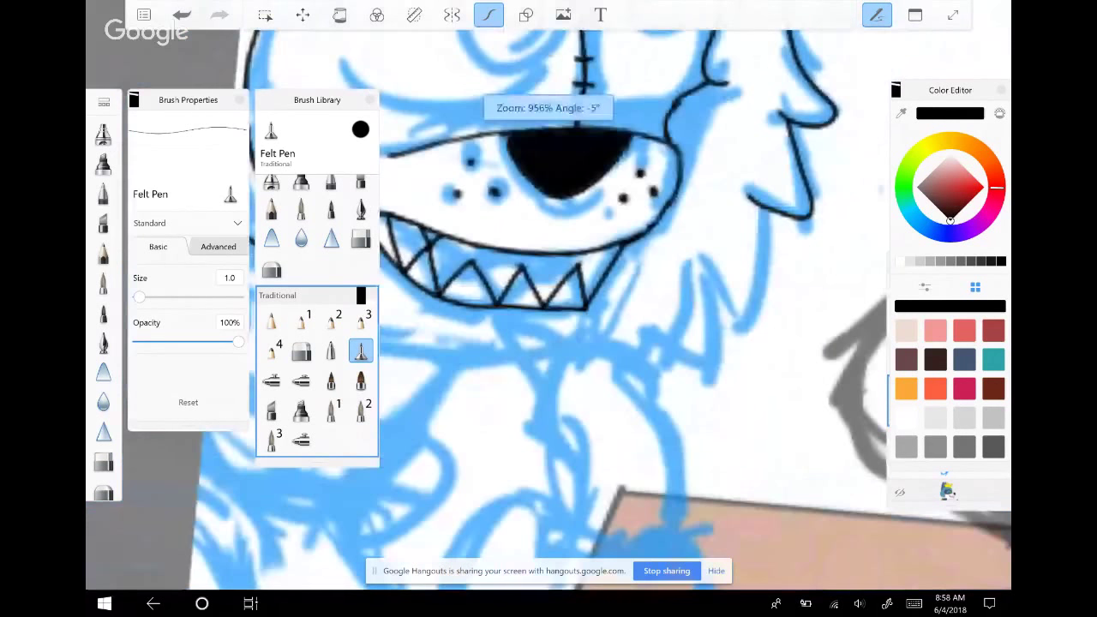
scroll(549, 309, down, 5)
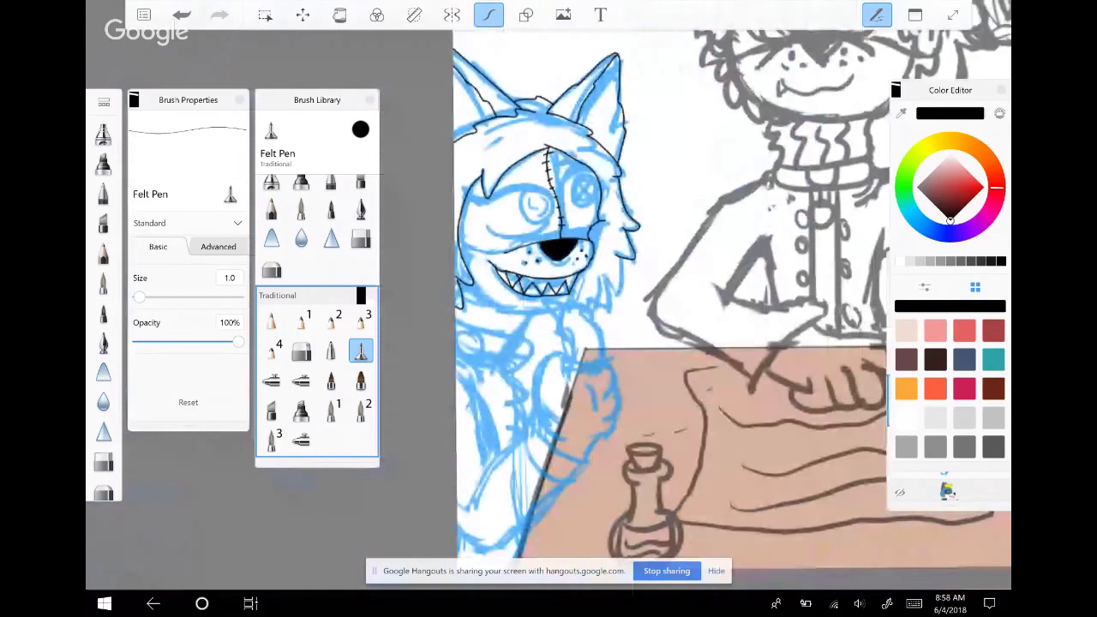
scroll(549, 309, up, 5)
scroll(549, 309, up, 1)
key(f)
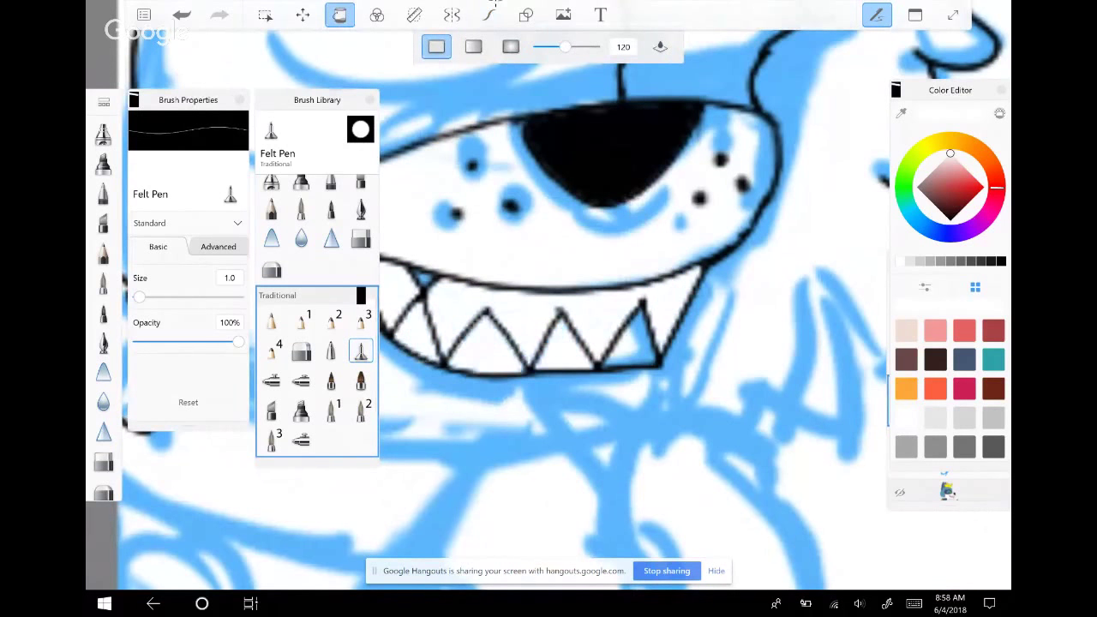
scroll(549, 309, up, 2)
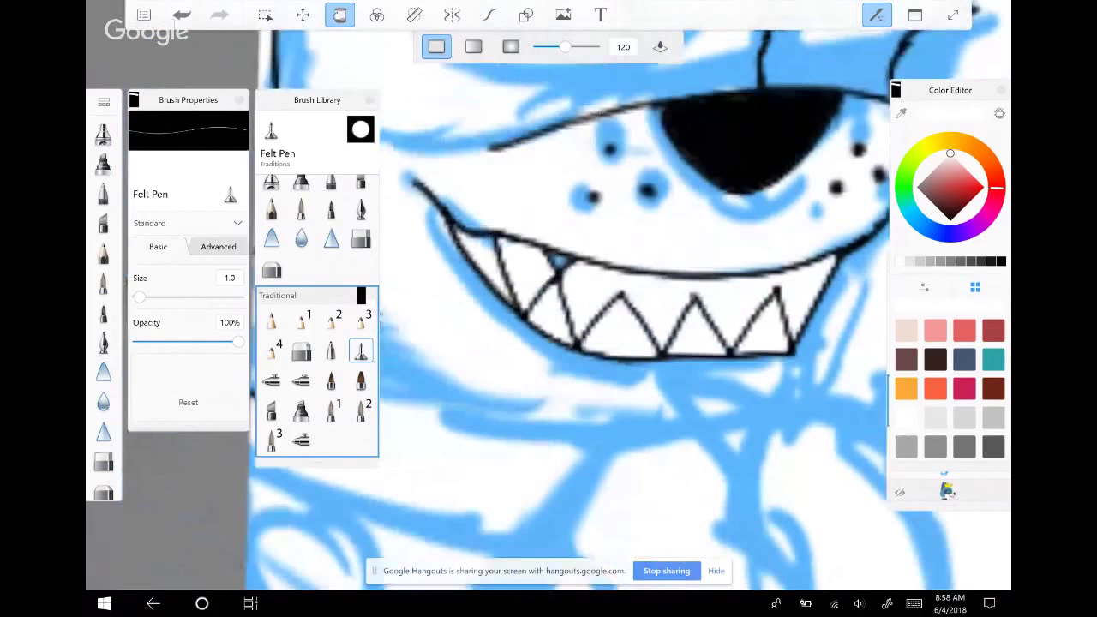
Fill the small gap above the rear teeth with light red and the back corner of the mouth with dark red
scroll(549, 309, up, 2)
click(965, 331)
click(578, 290)
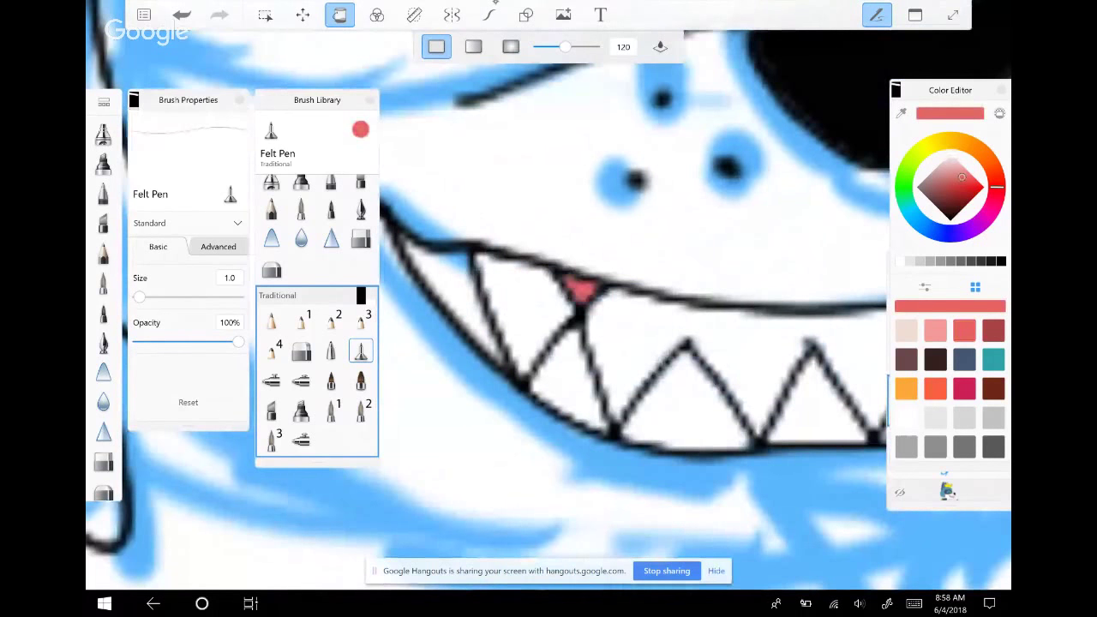
click(946, 189)
click(450, 295)
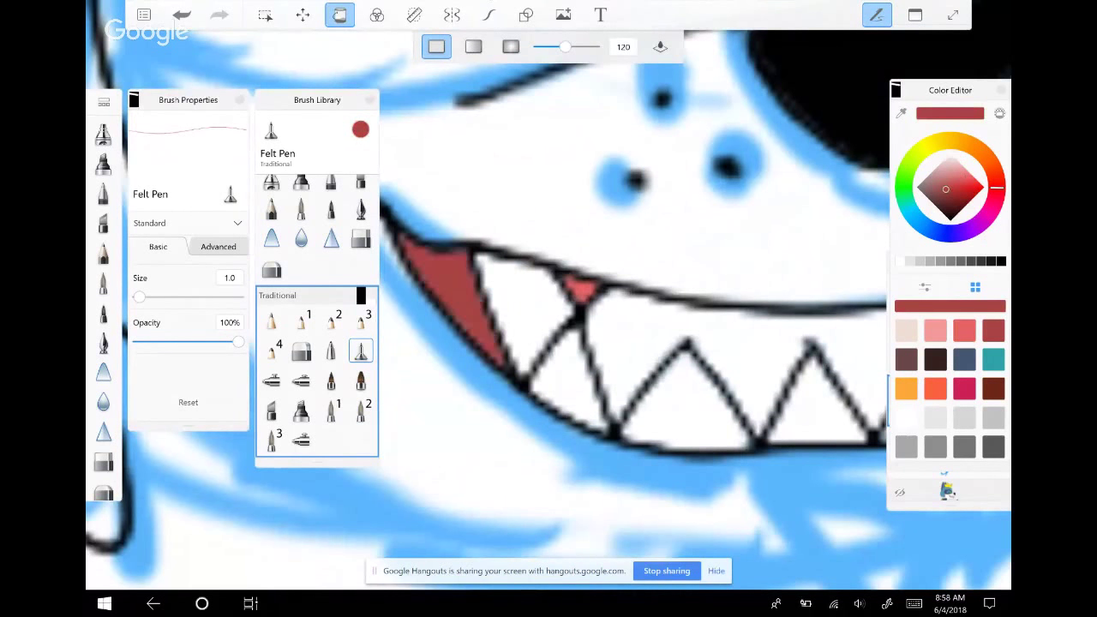
Switch to the basic Inking Pen in black and set its size to 4.0
click(950, 220)
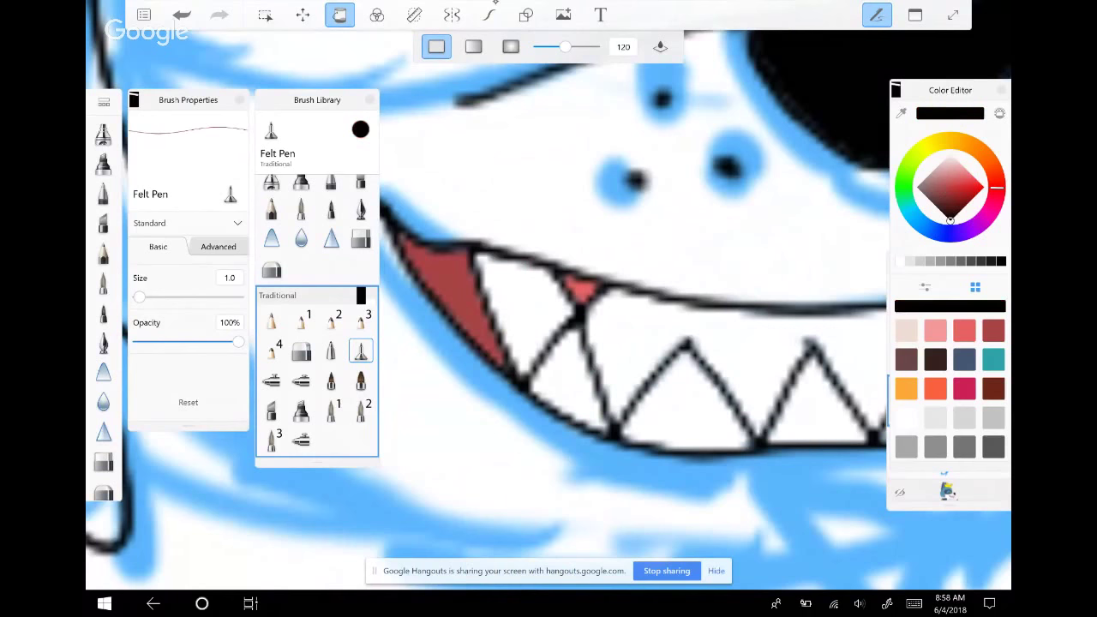
click(489, 14)
scroll(549, 309, down, 10)
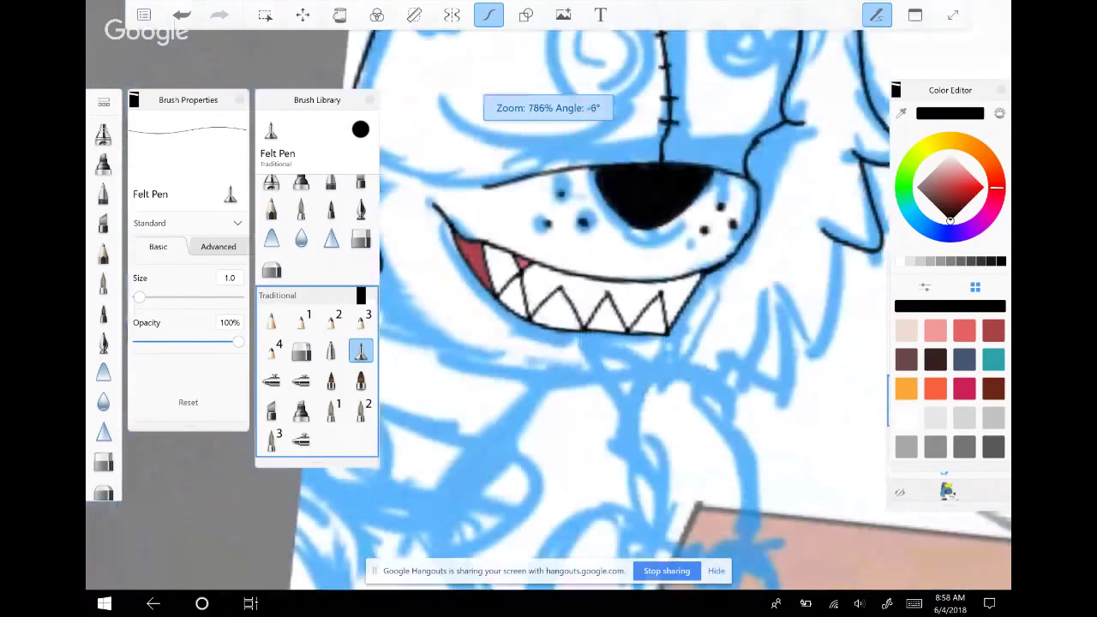
scroll(651, 309, up, 2)
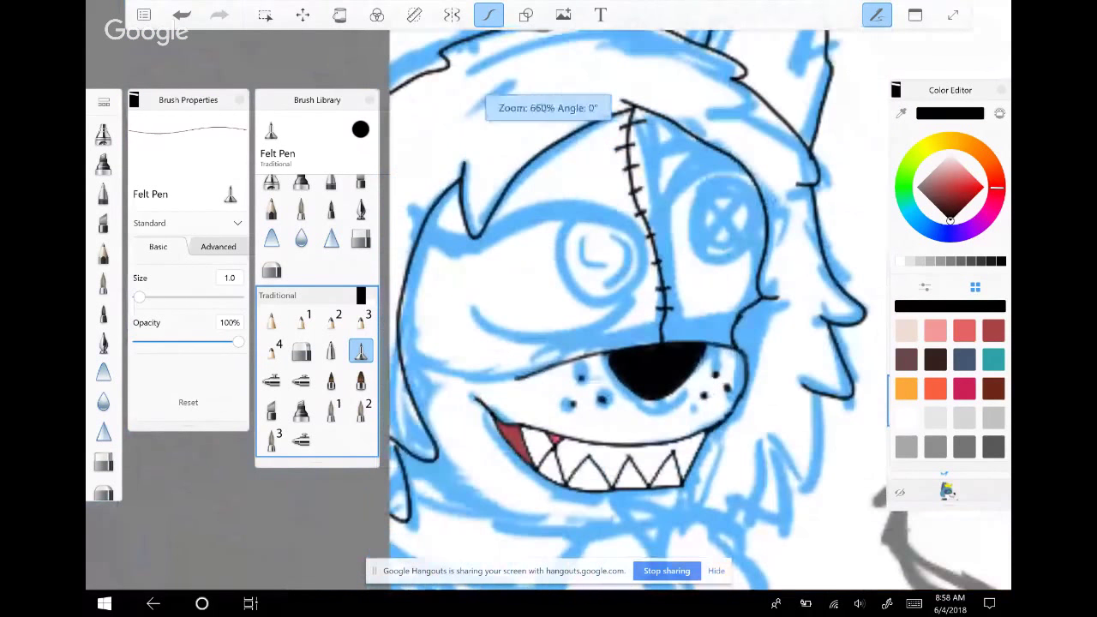
drag(656, 377, 733, 403)
click(360, 210)
scroll(651, 308, up, 2)
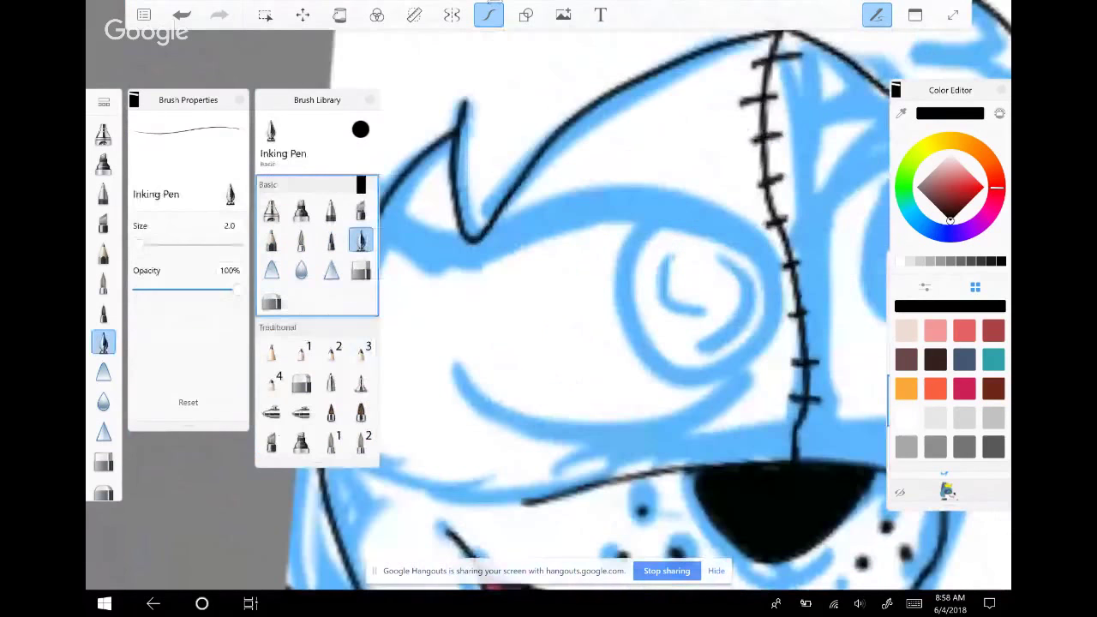
drag(652, 308, 661, 232)
drag(139, 245, 149, 245)
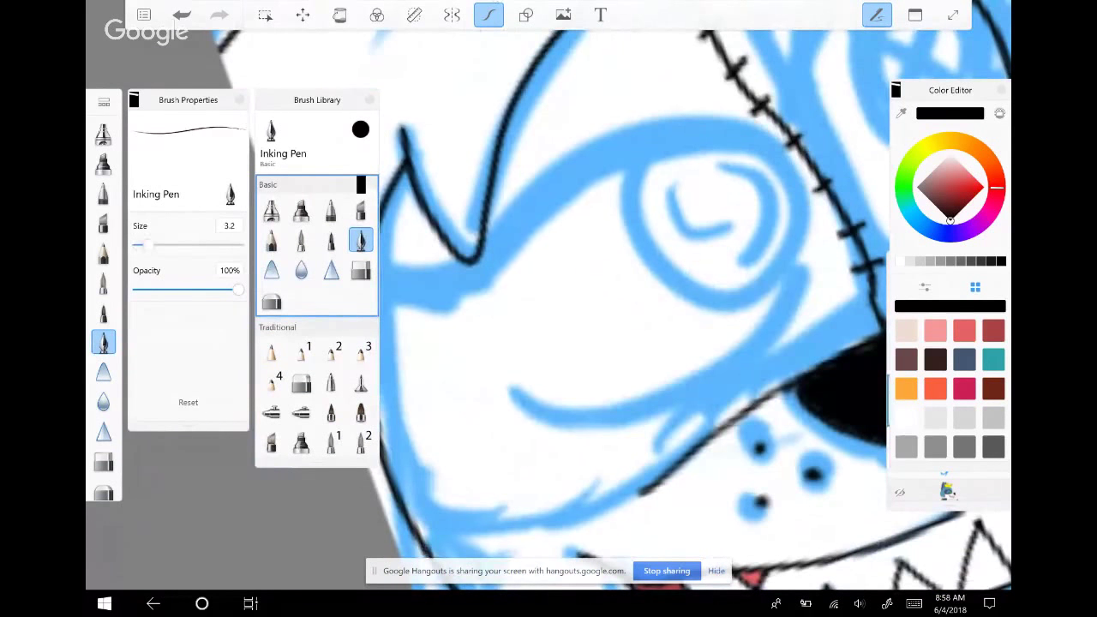
click(229, 225)
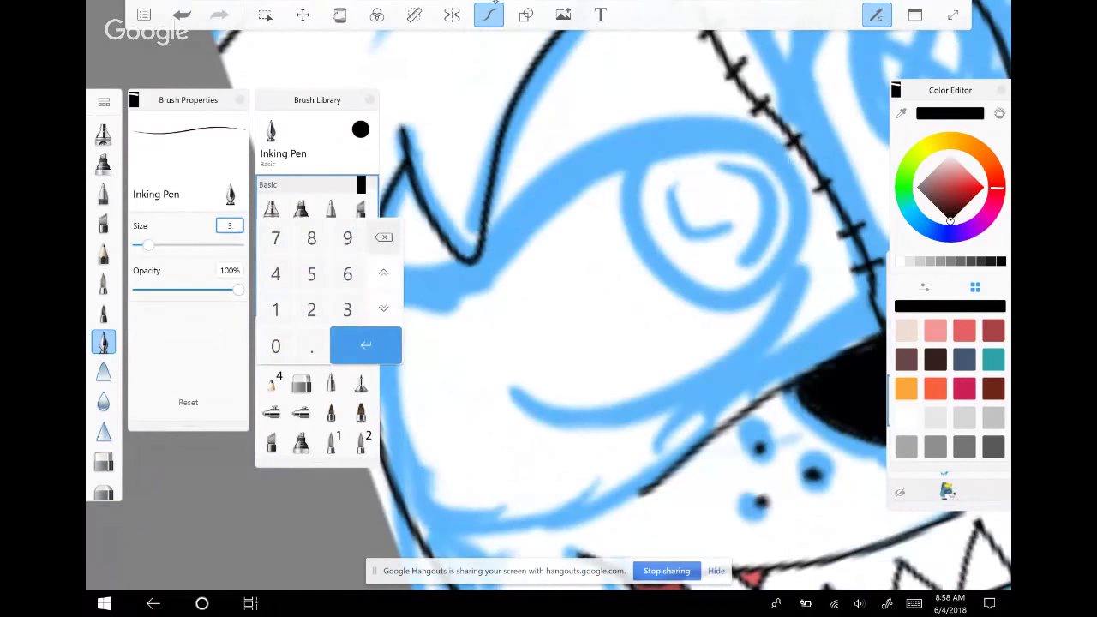
text(4)
key(Return)
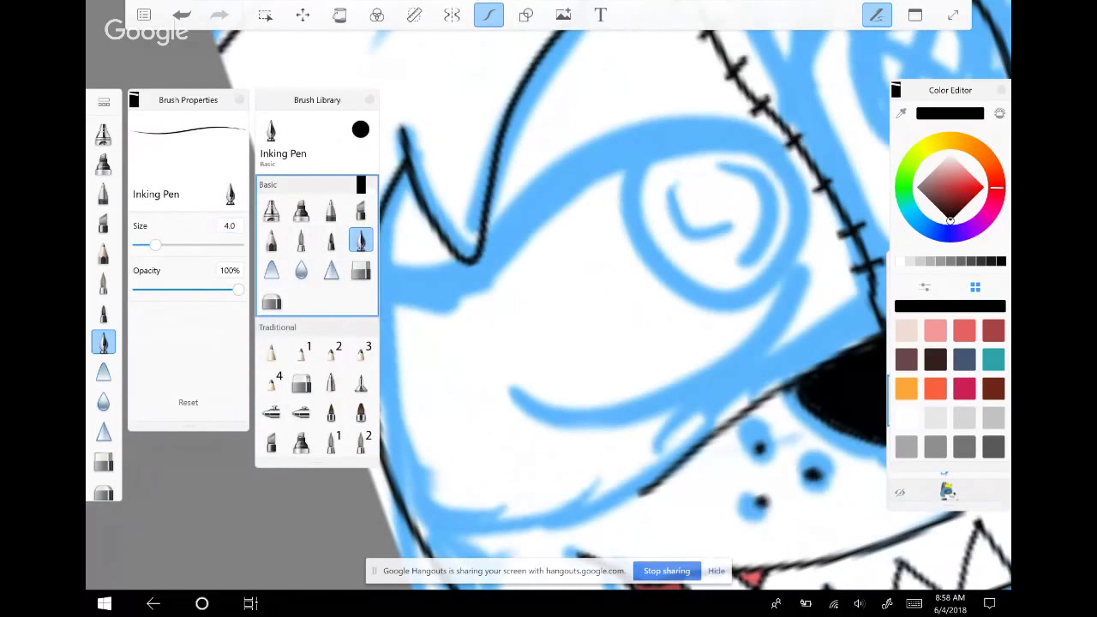
Ink the upper eyelid curve of the swirl-pupil eye with a thick black stroke, redoing the first attempt
mouse_move(704, 118)
mouse_down()
mouse_move(641, 146)
mouse_move(571, 211)
mouse_move(530, 274)
mouse_move(507, 376)
mouse_up()
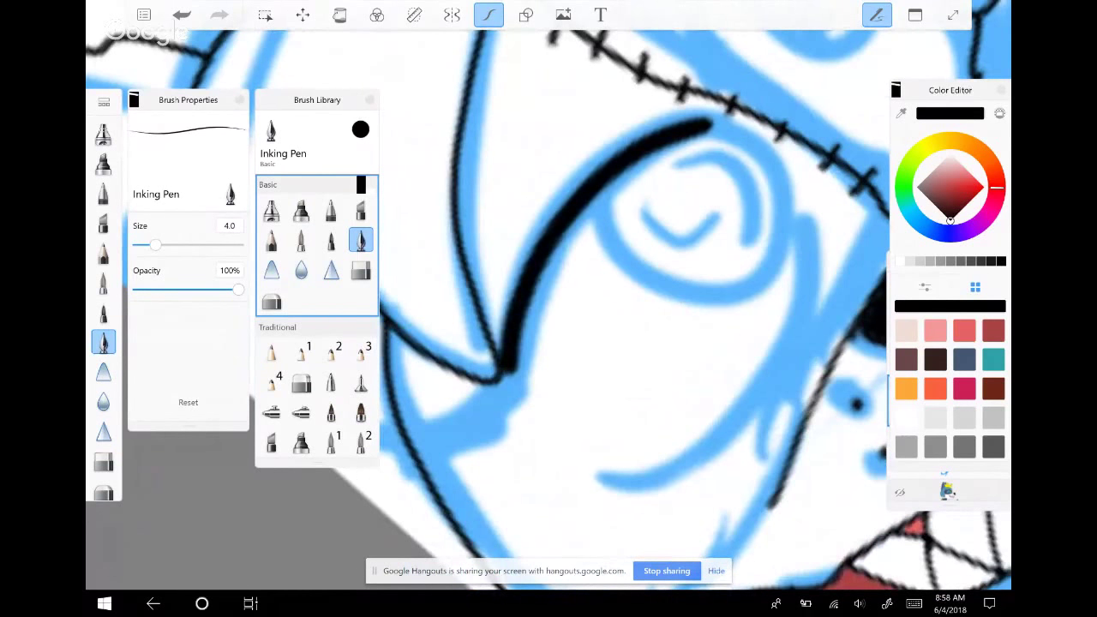
key(ctrl+z)
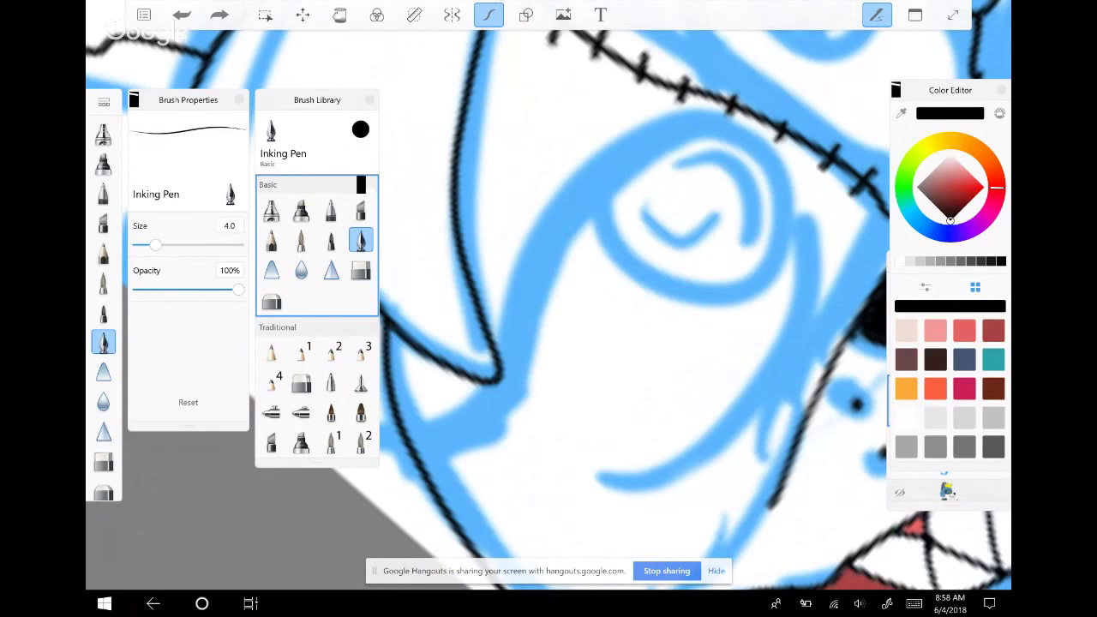
mouse_move(720, 124)
mouse_down()
mouse_move(549, 232)
mouse_move(510, 300)
mouse_move(499, 377)
mouse_up()
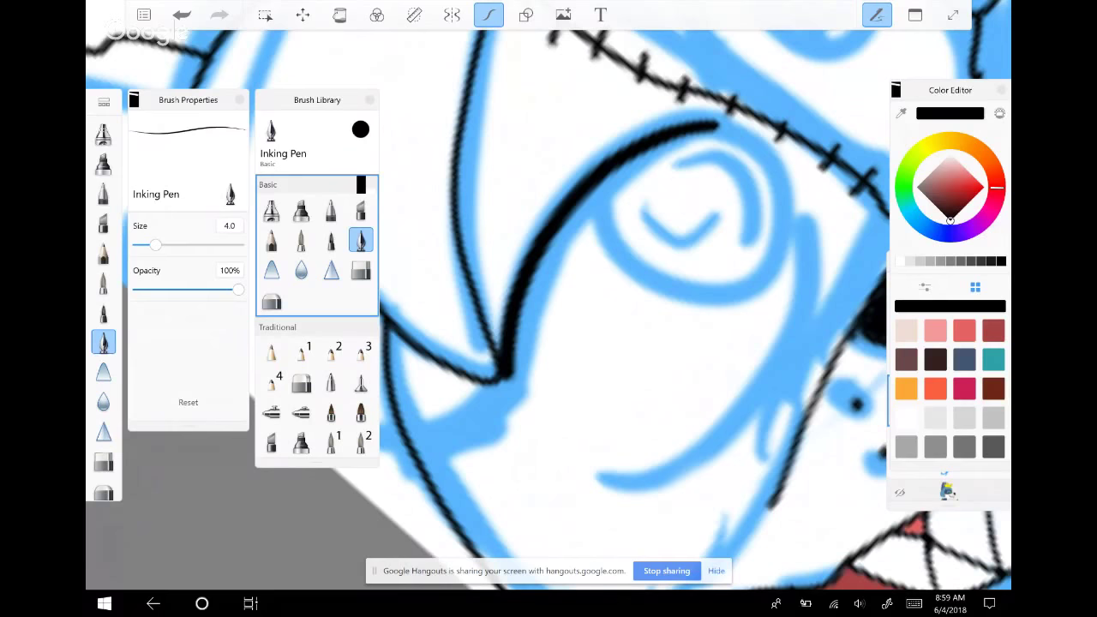
Continue the thick eyelid line past the hair tuft's tip to the outer edge of the face
scroll(699, 171, up, 1)
scroll(601, 308, up, 1)
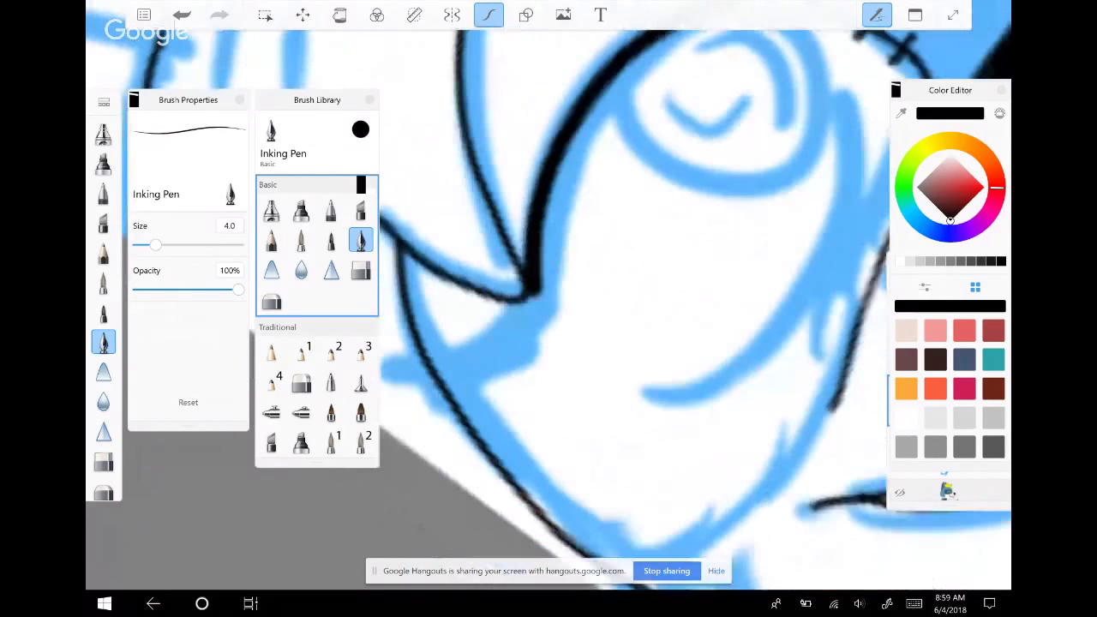
drag(433, 378, 544, 284)
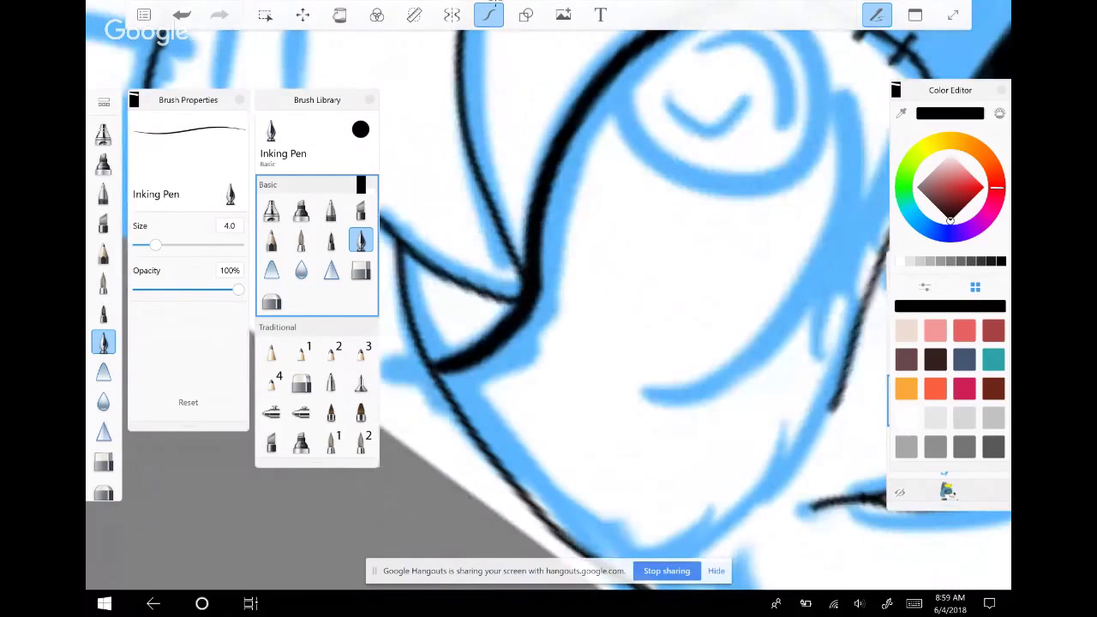
mouse_move(437, 384)
mouse_down()
mouse_move(506, 352)
mouse_move(541, 306)
mouse_up()
key(ctrl+z)
Build up the outer end of the eyelid line below the hair tuft into a solid, wide black lash shape
scroll(600, 308, down, 1)
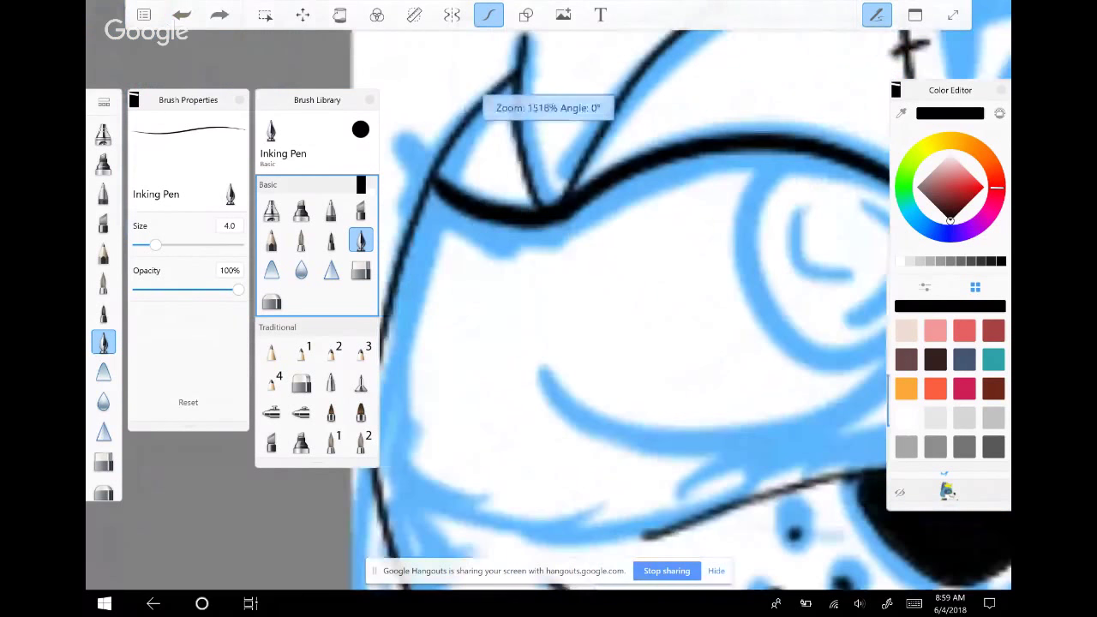
mouse_move(476, 81)
mouse_down()
mouse_move(480, 184)
mouse_move(553, 246)
mouse_up()
key(ctrl+z)
mouse_move(494, 86)
mouse_down()
mouse_move(463, 180)
mouse_move(497, 233)
mouse_move(643, 286)
mouse_up()
mouse_move(485, 116)
mouse_down()
mouse_move(515, 225)
mouse_move(539, 238)
mouse_up()
mouse_move(497, 150)
mouse_down()
mouse_move(504, 200)
mouse_move(493, 225)
mouse_up()
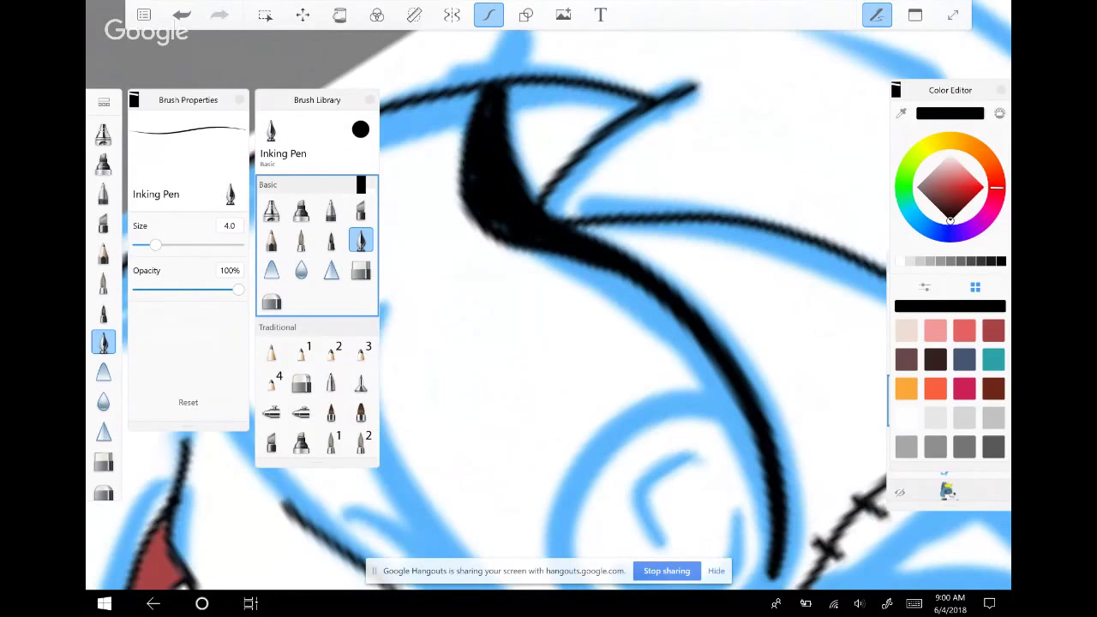
scroll(635, 308, down, 1)
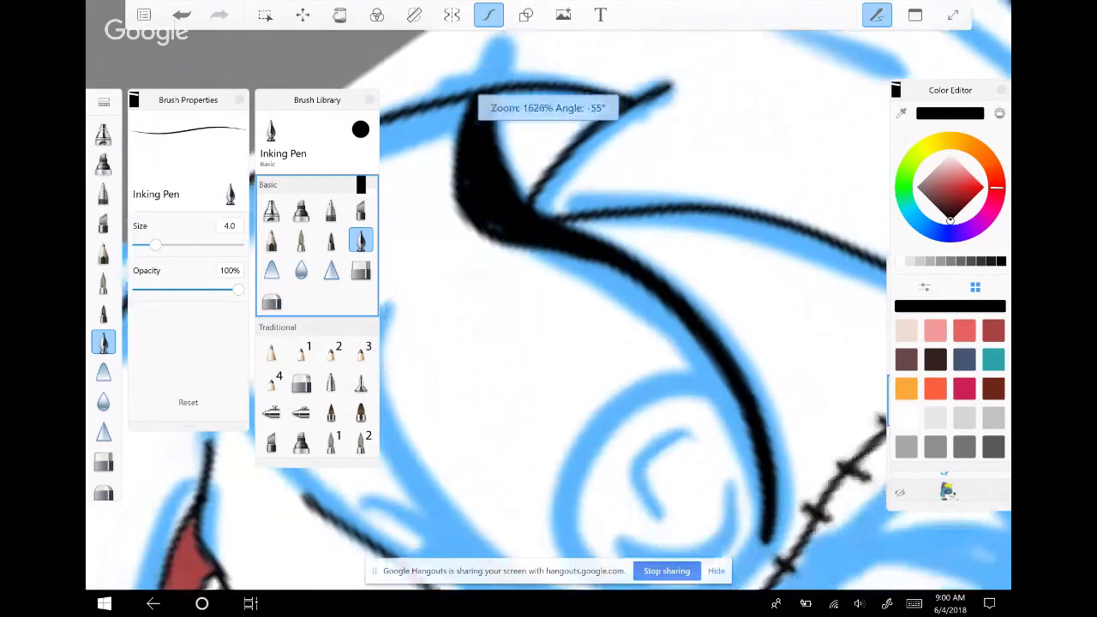
Ink the lower eyelid curve of the swirl-pupil eye with one thick black stroke
scroll(549, 308, down, 5)
scroll(549, 258, up, 3)
mouse_move(400, 343)
mouse_down()
mouse_move(509, 405)
mouse_move(554, 407)
mouse_move(630, 389)
mouse_move(711, 331)
mouse_up()
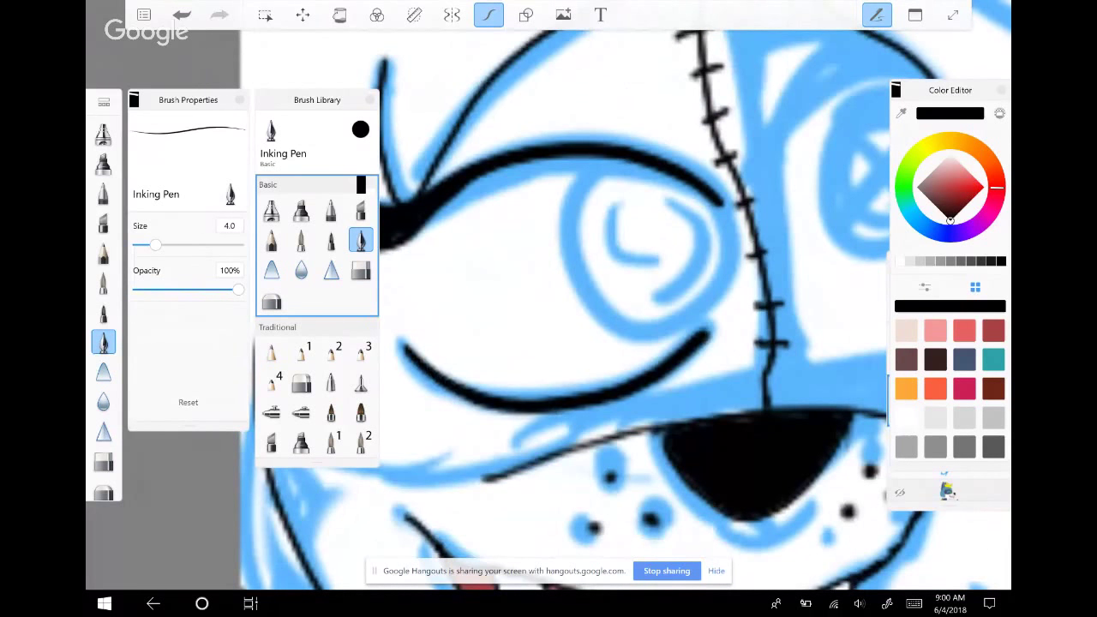
Try inking a black spiral pupil inside the eye beneath the upper eyelid, and undo the attempts
scroll(548, 308, down, 2)
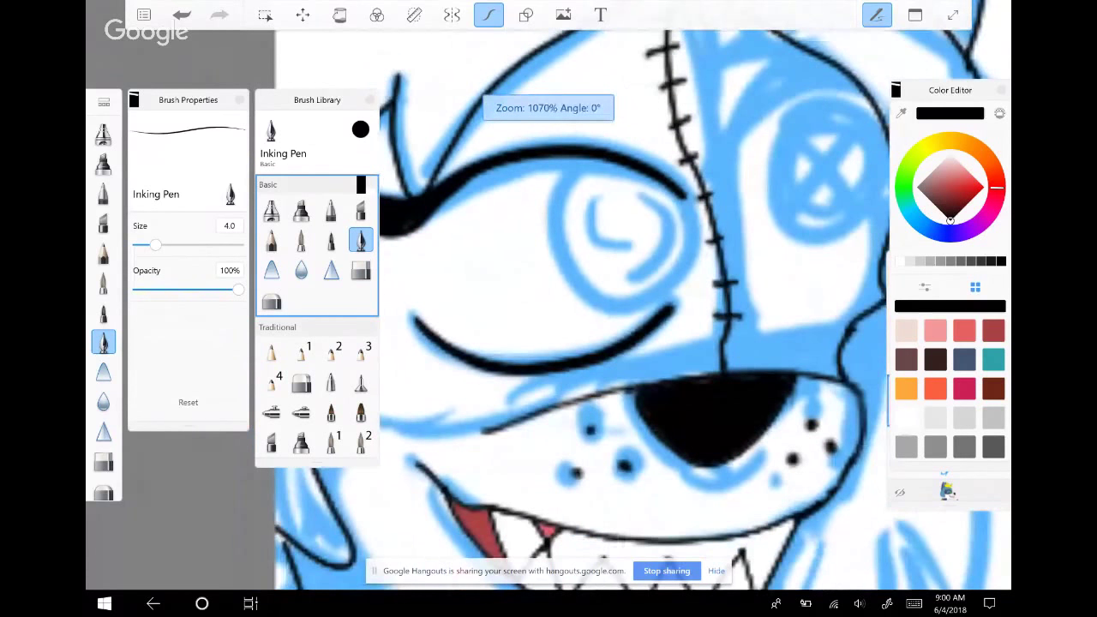
scroll(548, 309, down, 2)
scroll(548, 308, up, 3)
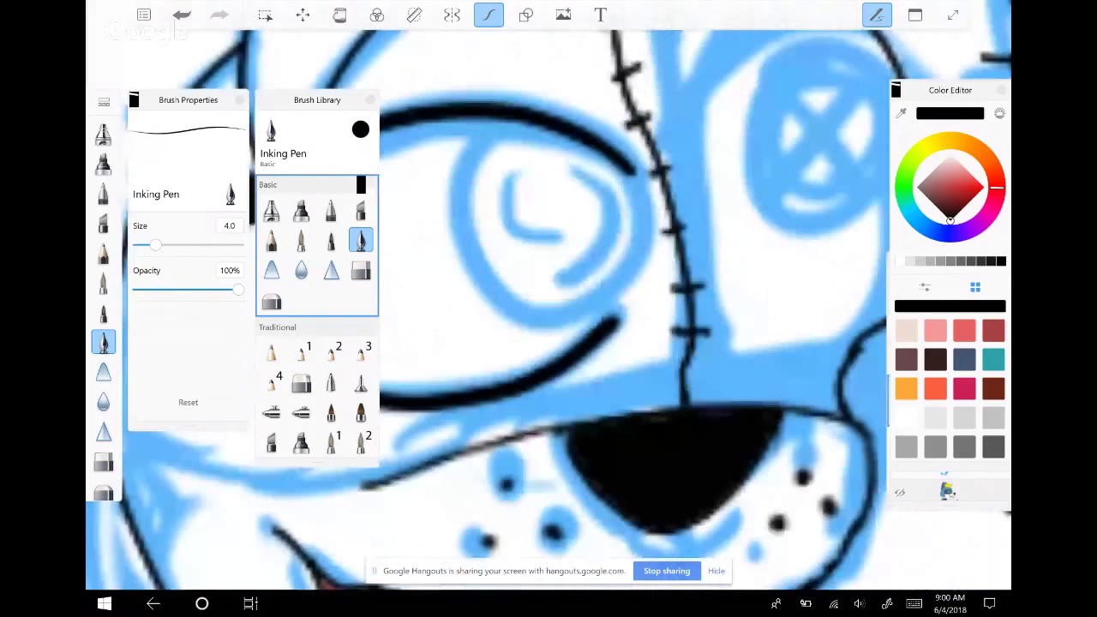
scroll(549, 309, up, 2)
mouse_move(559, 222)
mouse_down()
mouse_move(579, 199)
mouse_move(608, 236)
mouse_move(579, 294)
mouse_move(482, 201)
mouse_move(605, 163)
mouse_move(660, 182)
mouse_move(658, 248)
mouse_move(546, 347)
mouse_move(489, 324)
mouse_move(458, 278)
mouse_move(466, 150)
mouse_move(519, 127)
mouse_up()
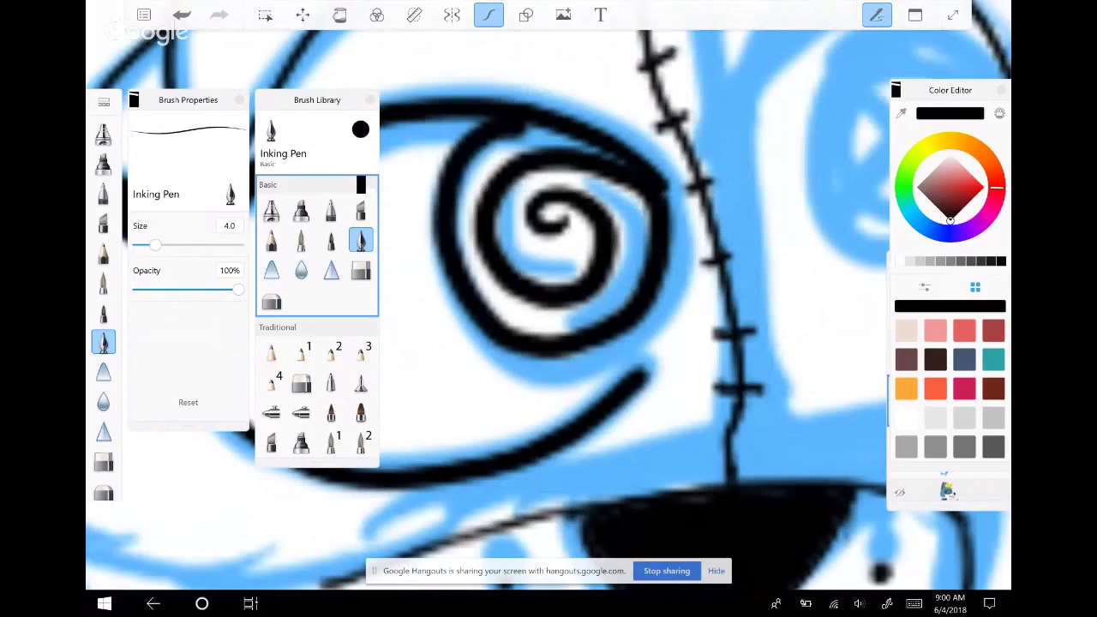
scroll(531, 223, down, 5)
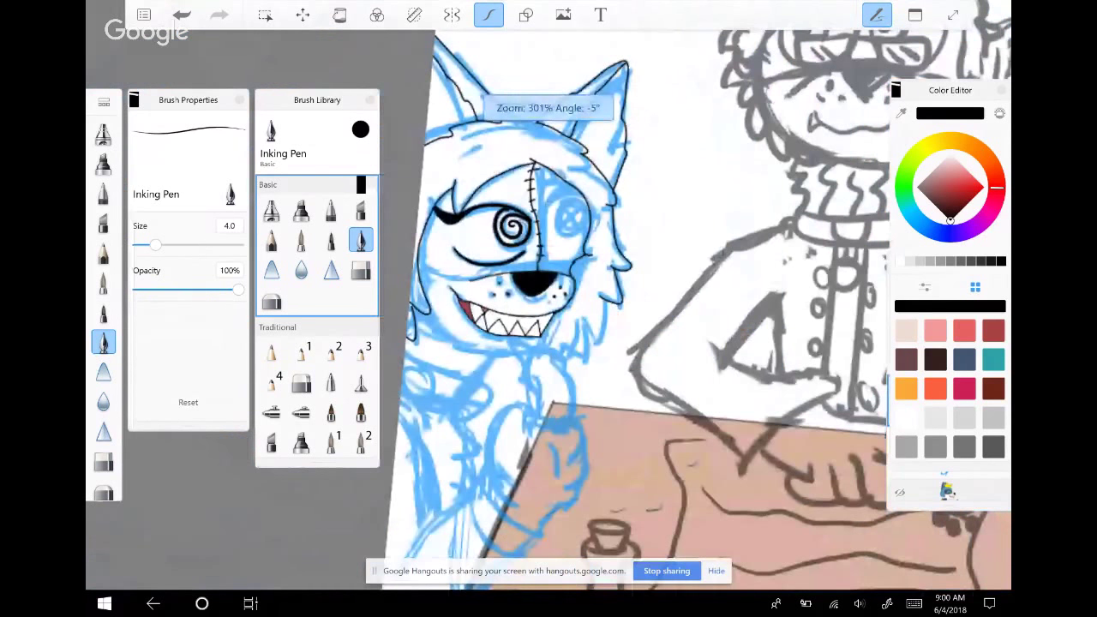
scroll(515, 171, up, 3)
scroll(514, 258, up, 3)
key(ctrl+z)
mouse_move(510, 242)
mouse_down()
mouse_move(442, 360)
mouse_move(520, 427)
mouse_up()
key(ctrl+z)
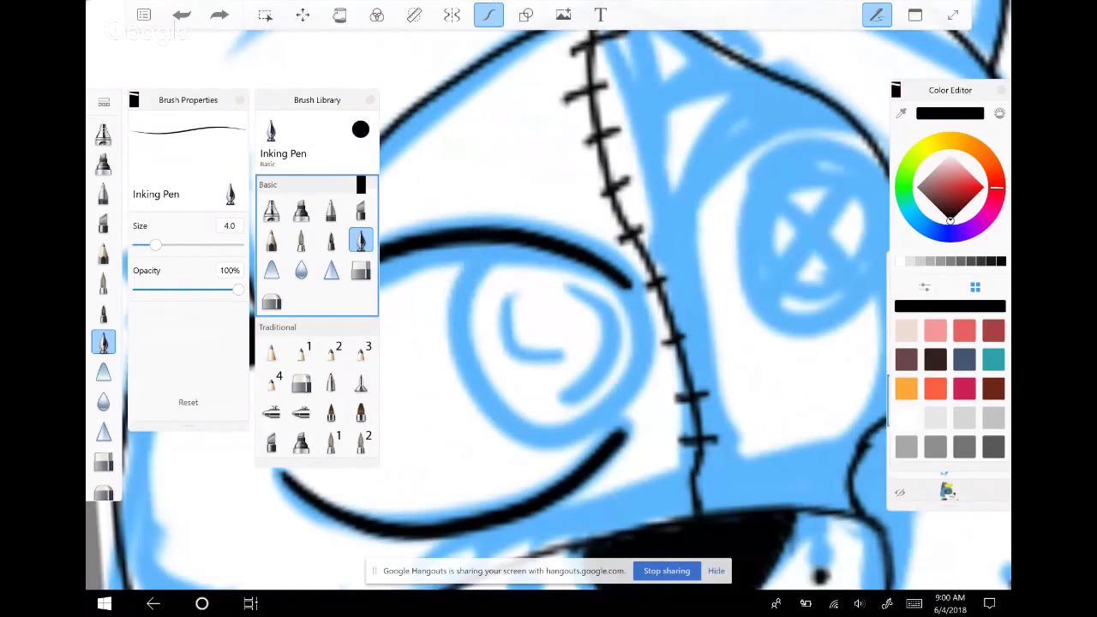
Ink the lower eyelid of the button eye as a thick black curve ending at the muzzle outline
scroll(548, 296, down, 2)
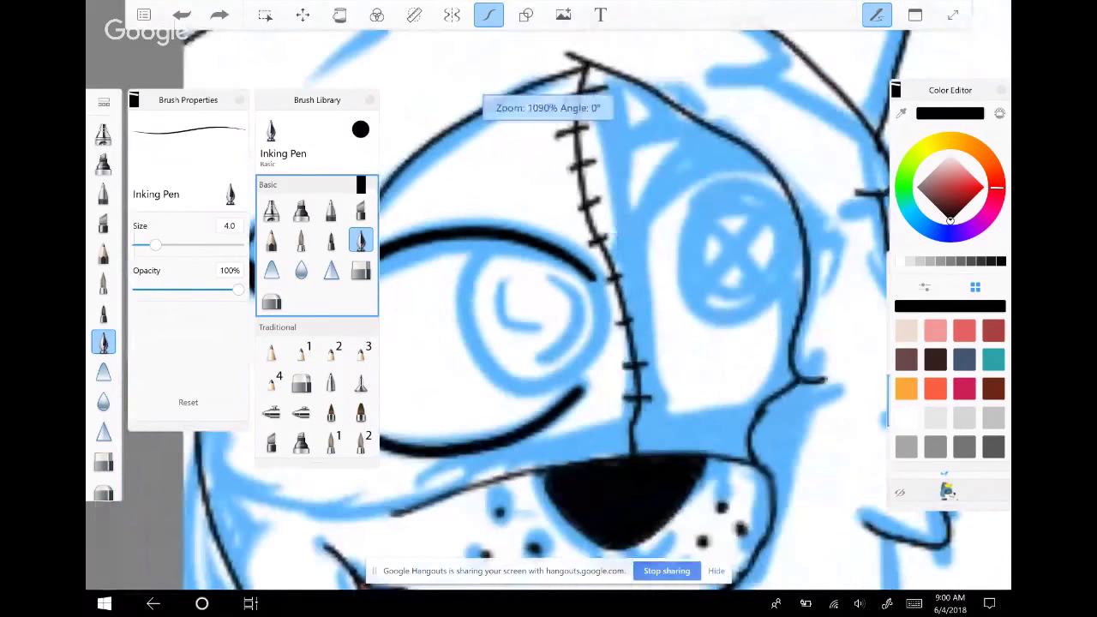
scroll(549, 296, down, 2)
scroll(548, 296, up, 2)
mouse_move(516, 367)
mouse_down()
mouse_move(580, 387)
mouse_move(632, 379)
mouse_up()
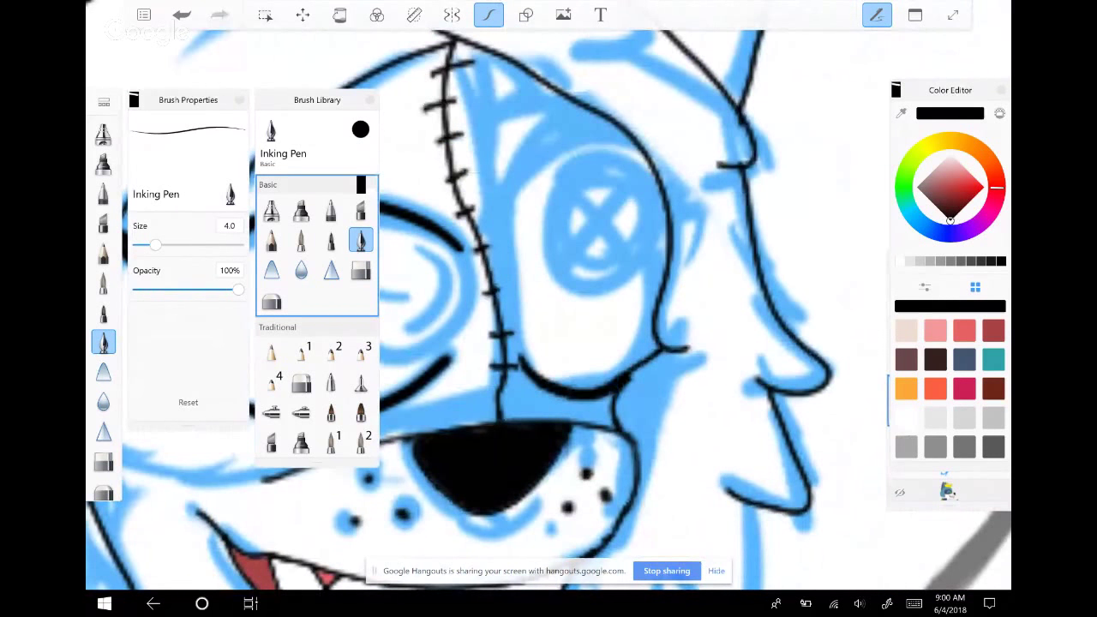
Ink the upper eyelid of the button eye as a thick black arc meeting the face patch outline
scroll(549, 296, down, 2)
scroll(548, 296, up, 2)
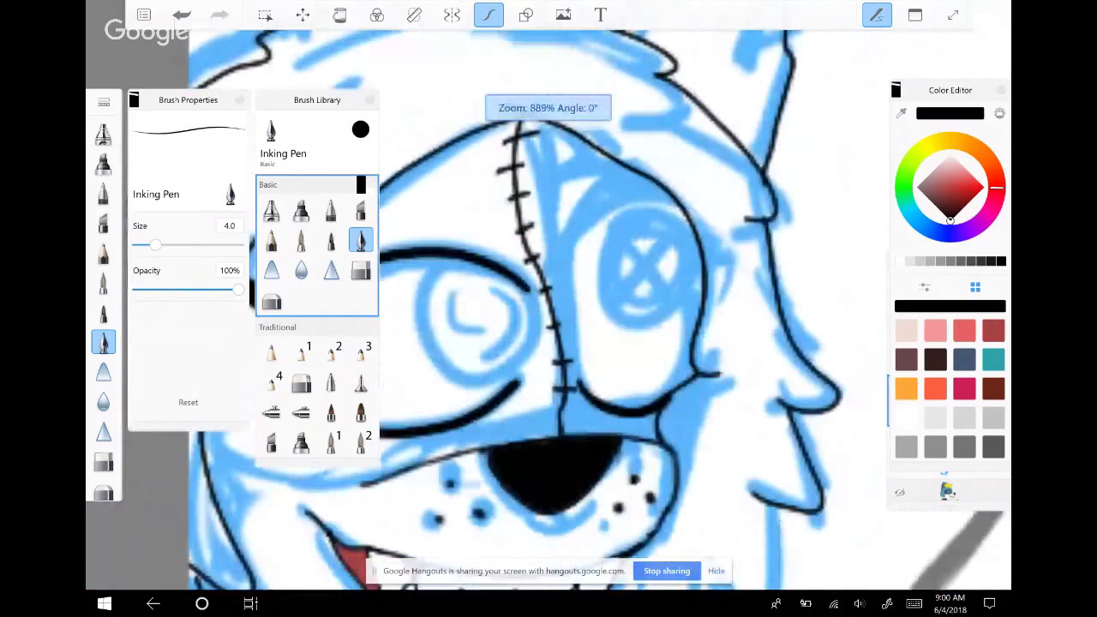
scroll(548, 296, up, 1)
mouse_move(540, 270)
mouse_down()
mouse_move(573, 200)
mouse_move(643, 176)
mouse_move(677, 194)
mouse_up()
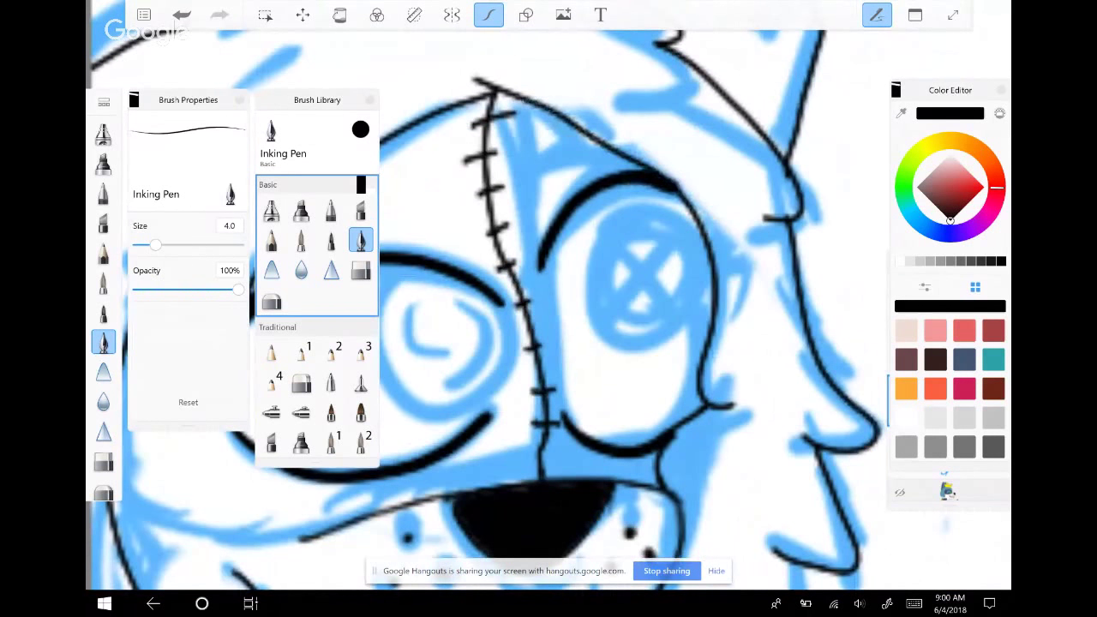
Set the pen colour to bright yellow and try outlining the round iris of the swirl-pupil eye
scroll(549, 295, down, 1)
scroll(549, 296, down, 2)
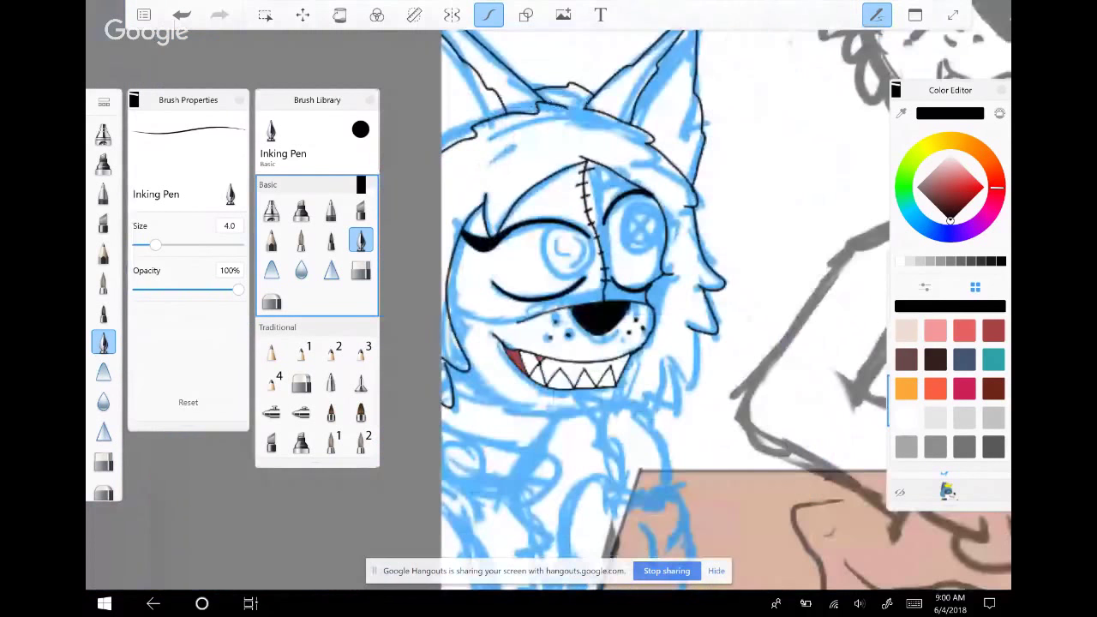
scroll(650, 217, up, 3)
scroll(561, 274, up, 2)
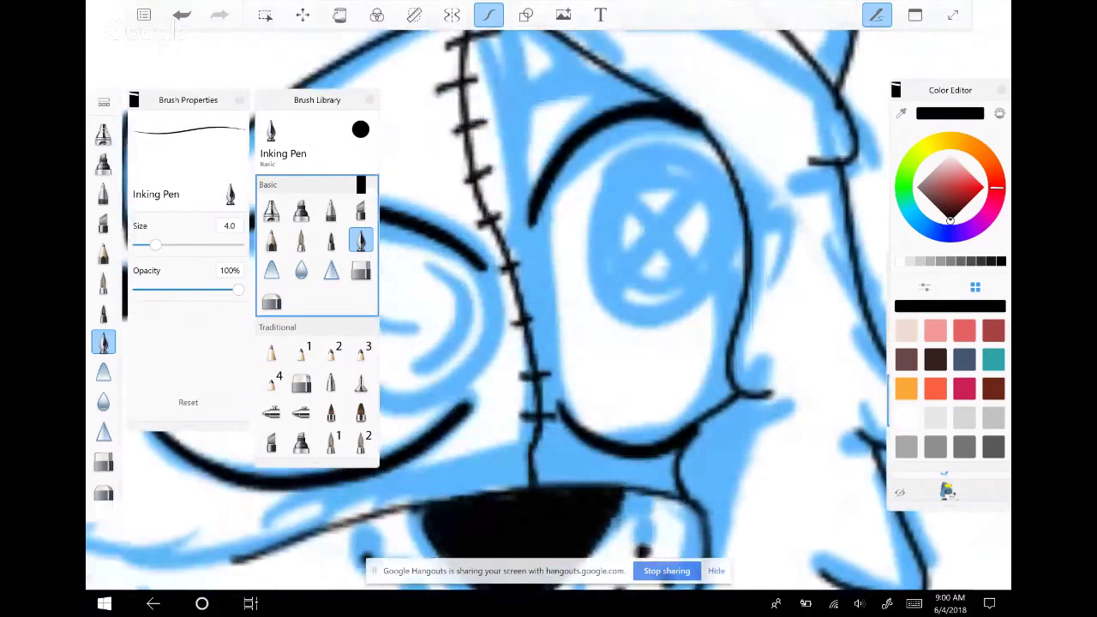
scroll(549, 309, down, 3)
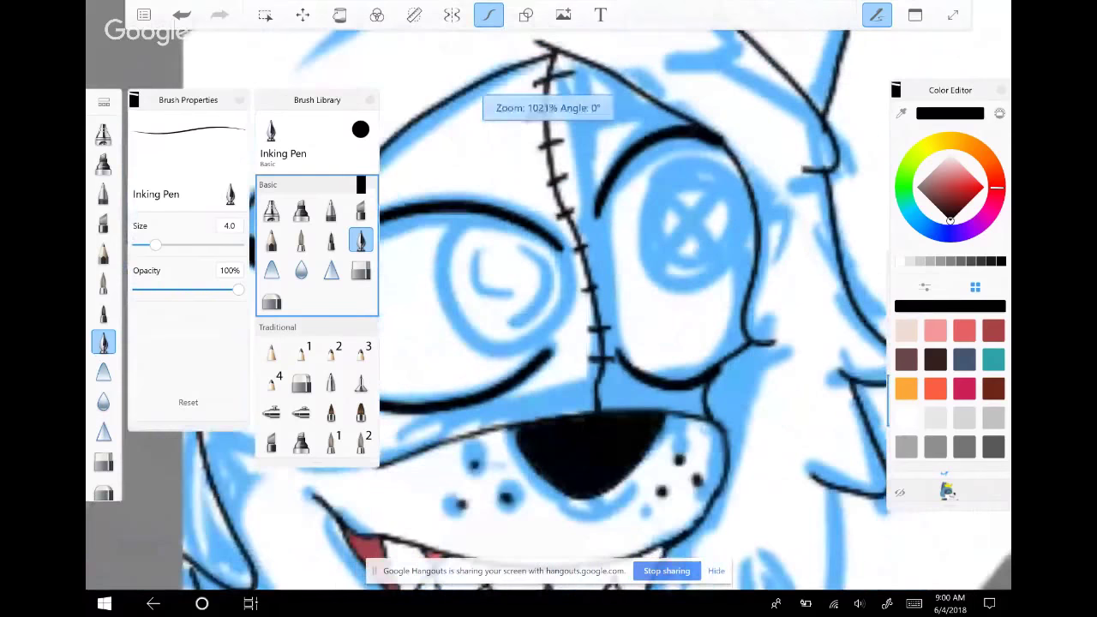
drag(997, 187, 938, 142)
click(983, 184)
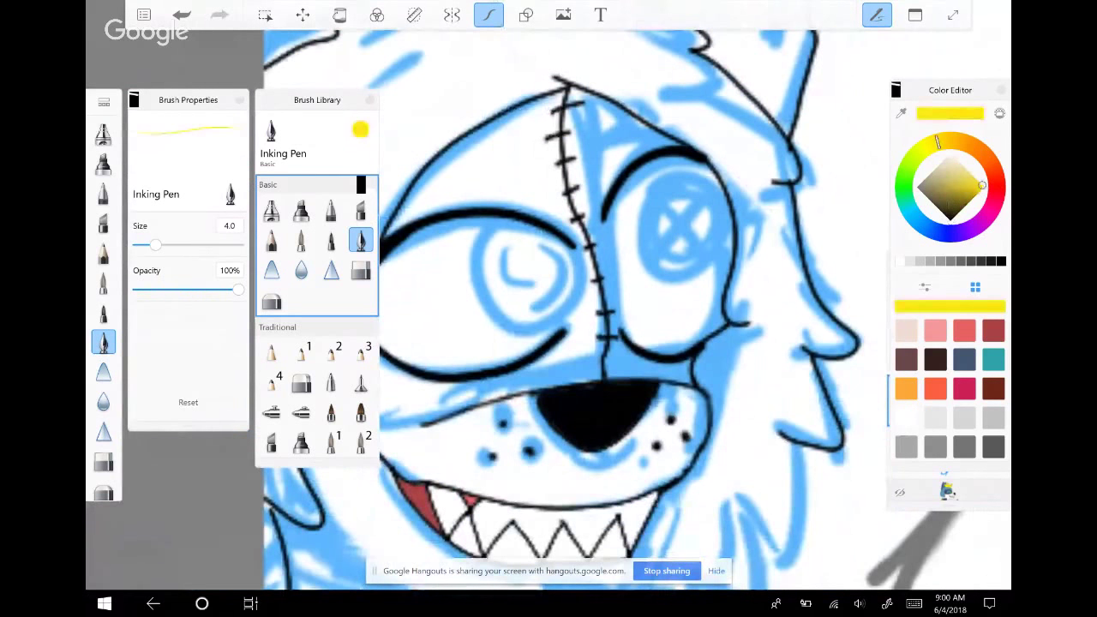
scroll(429, 257, up, 3)
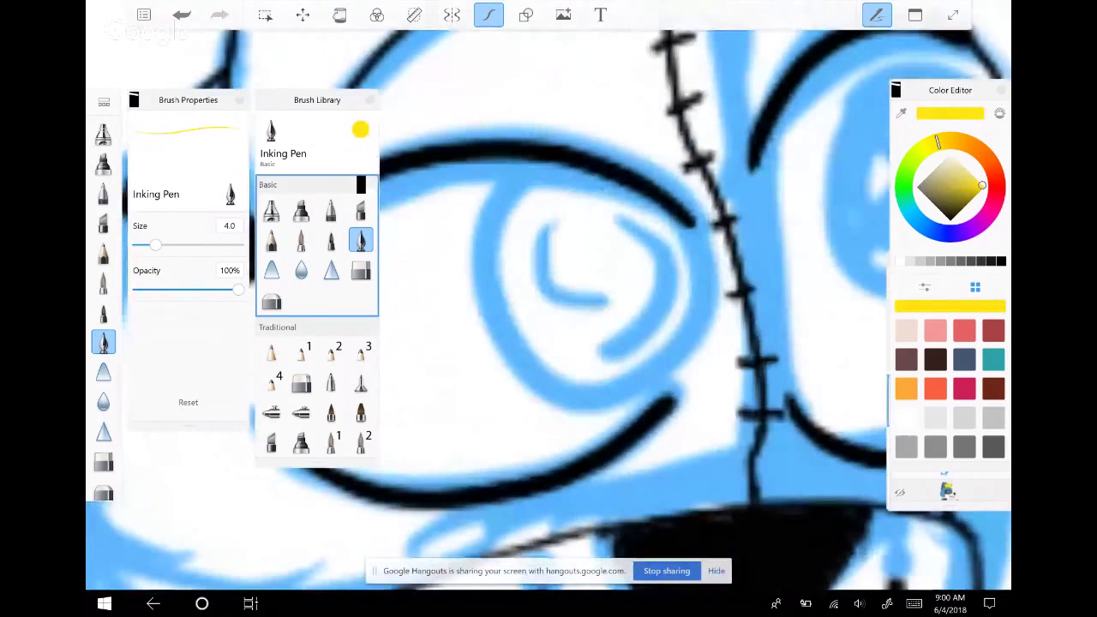
mouse_move(525, 168)
mouse_down()
mouse_move(503, 183)
mouse_move(482, 279)
mouse_move(547, 360)
mouse_move(618, 359)
mouse_move(659, 328)
mouse_move(681, 251)
mouse_move(679, 211)
mouse_up()
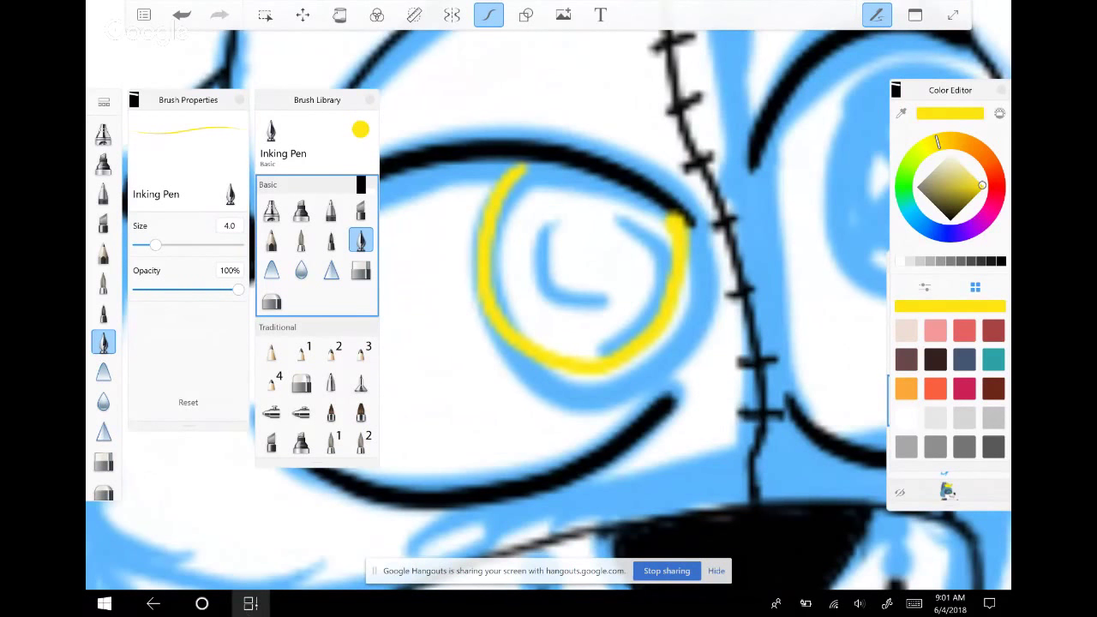
Switch to the Google Hangouts window to check the live broadcast, and return to SketchBook
click(251, 603)
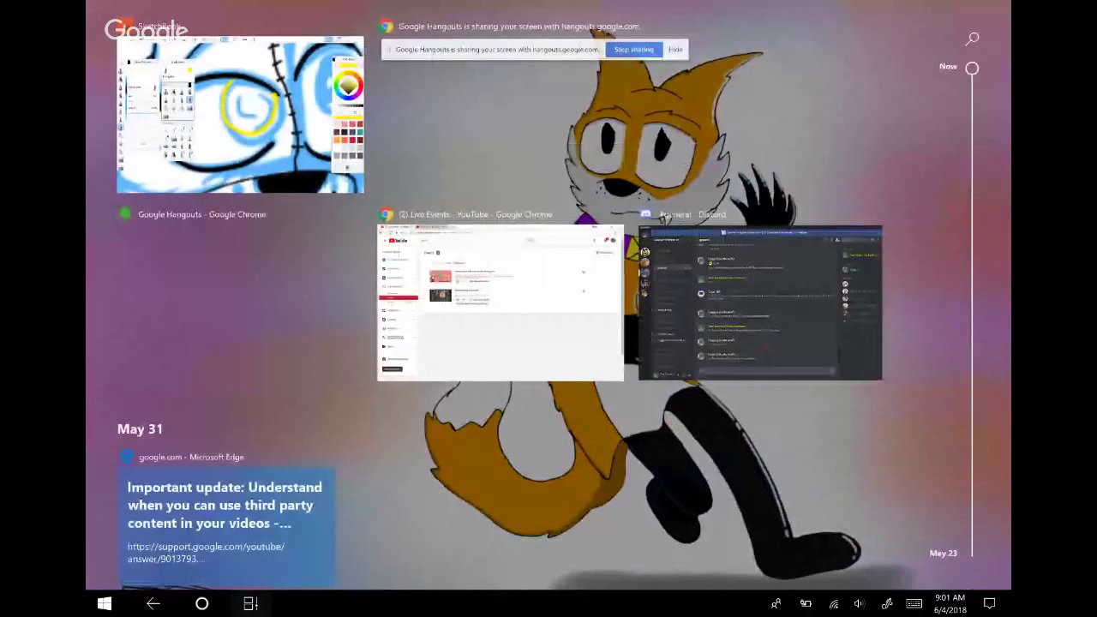
key(Escape)
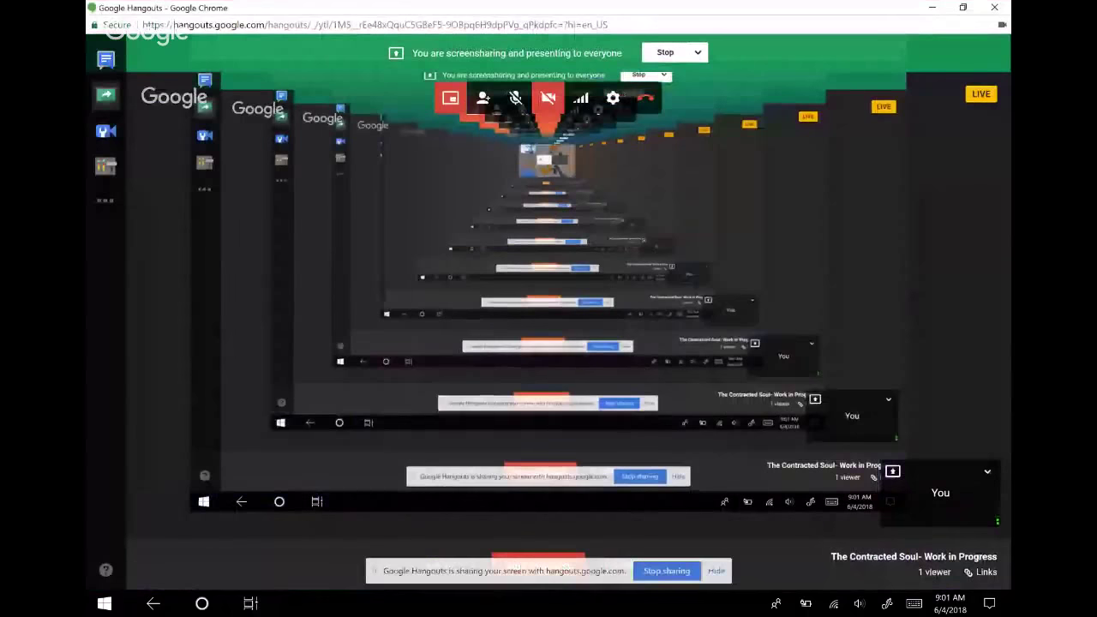
click(251, 604)
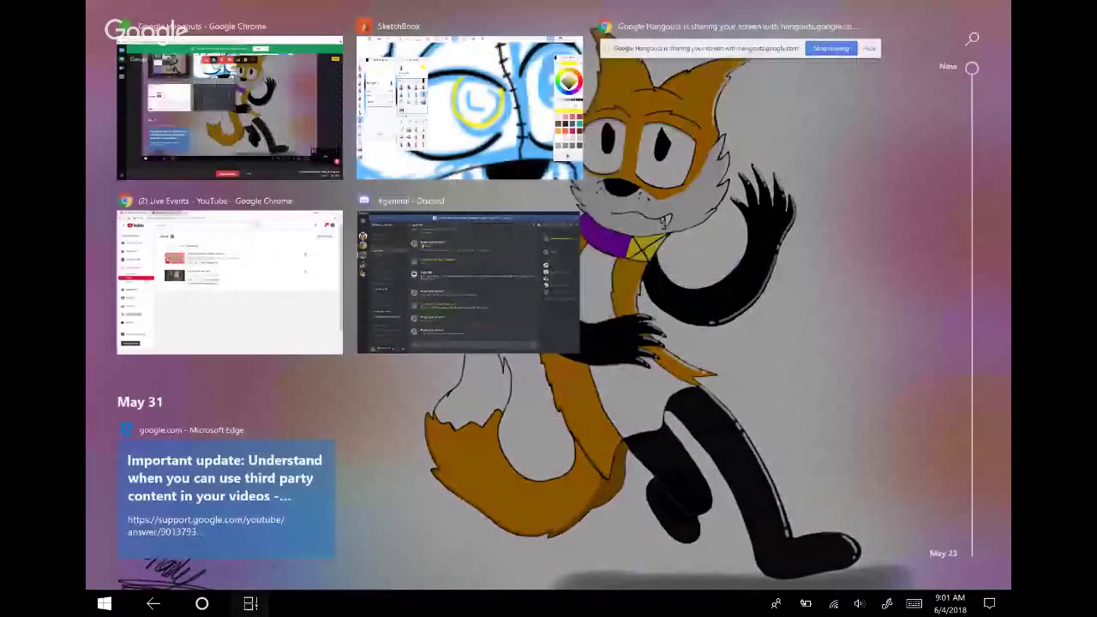
click(469, 107)
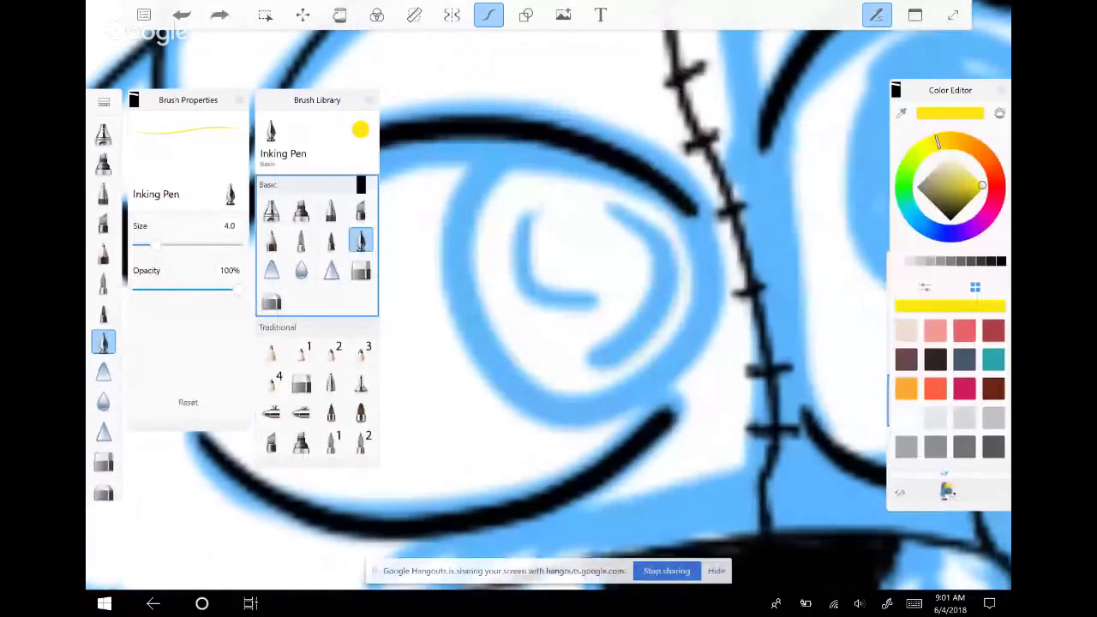
Draw a closed yellow iris outline tucked under the upper eyelid and flood fill it with solid yellow
mouse_move(520, 148)
mouse_down()
mouse_move(493, 159)
mouse_move(514, 351)
mouse_move(576, 362)
mouse_move(635, 343)
mouse_move(667, 249)
mouse_move(649, 193)
mouse_up()
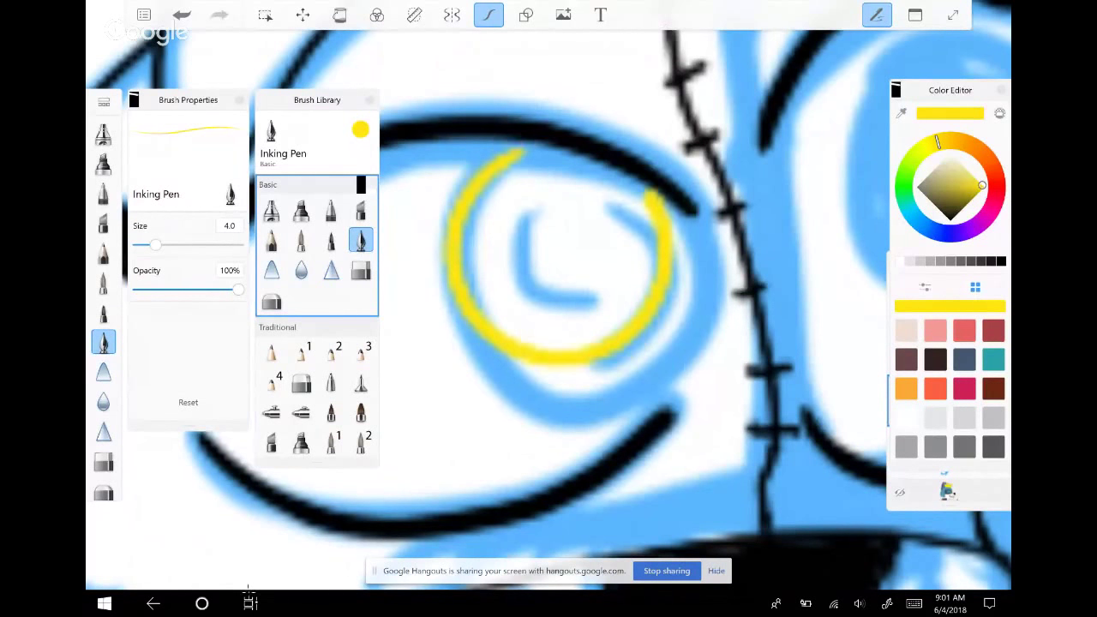
drag(515, 153, 564, 153)
key(f)
click(557, 248)
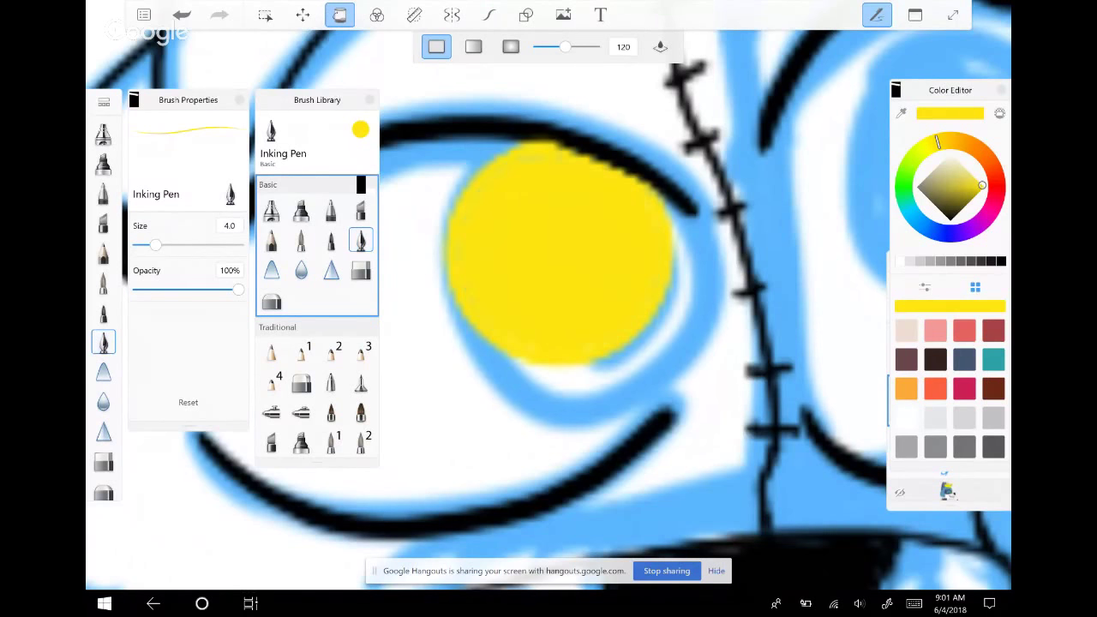
Ink two opposing black curved swirl marks inside the yellow iris with the Inking Pen, redoing the first attempt
click(950, 219)
key(p)
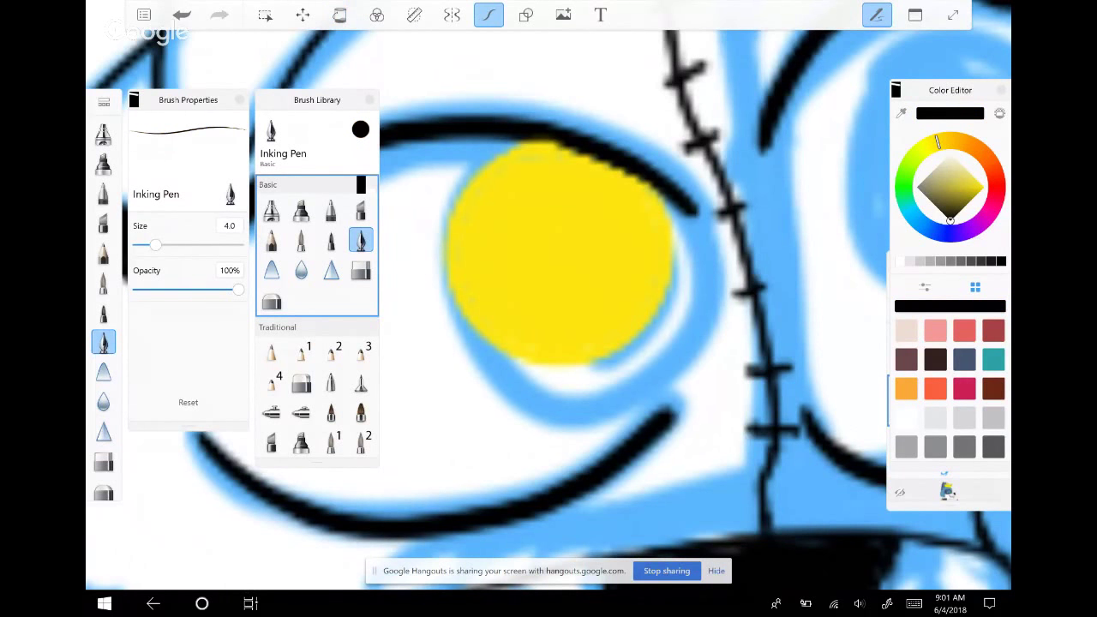
drag(528, 183, 492, 264)
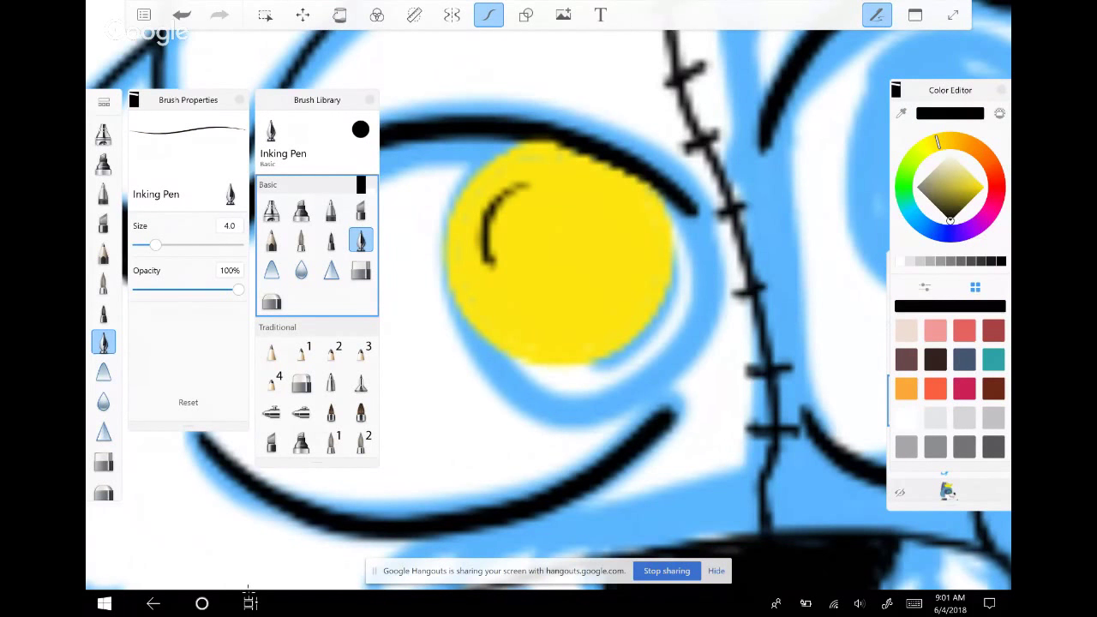
mouse_move(616, 222)
mouse_down()
mouse_move(621, 249)
mouse_move(566, 316)
mouse_up()
click(181, 15)
click(181, 15)
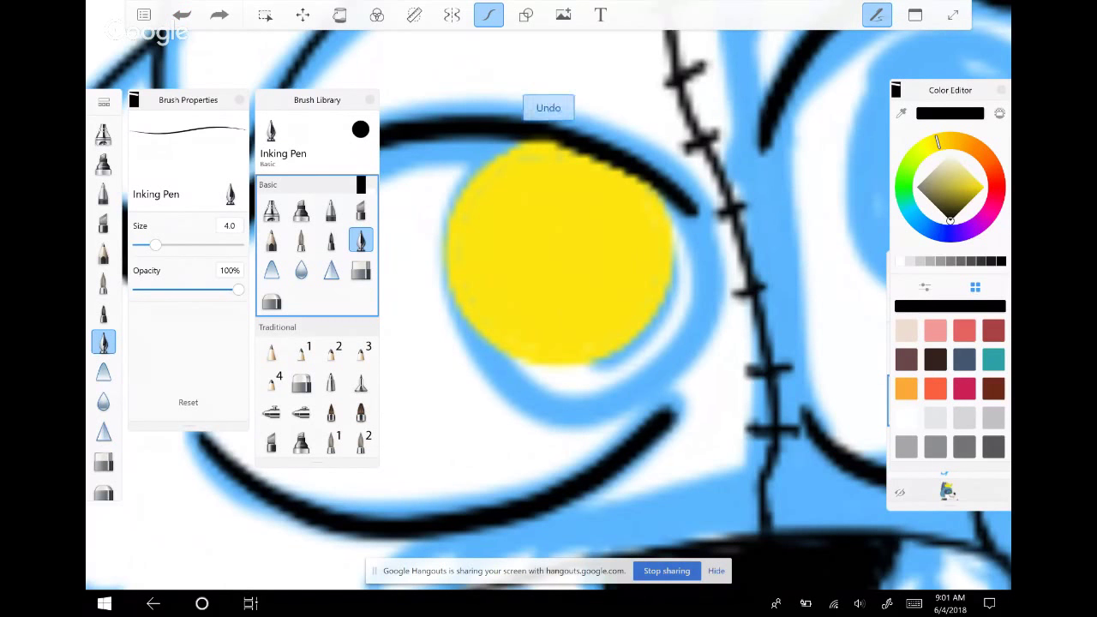
drag(545, 178, 487, 276)
mouse_move(614, 212)
mouse_down()
mouse_move(587, 310)
mouse_move(558, 317)
mouse_up()
Bring the button eye into close view and set the Inking Pen colour to bright pure red
scroll(549, 308, down, 3)
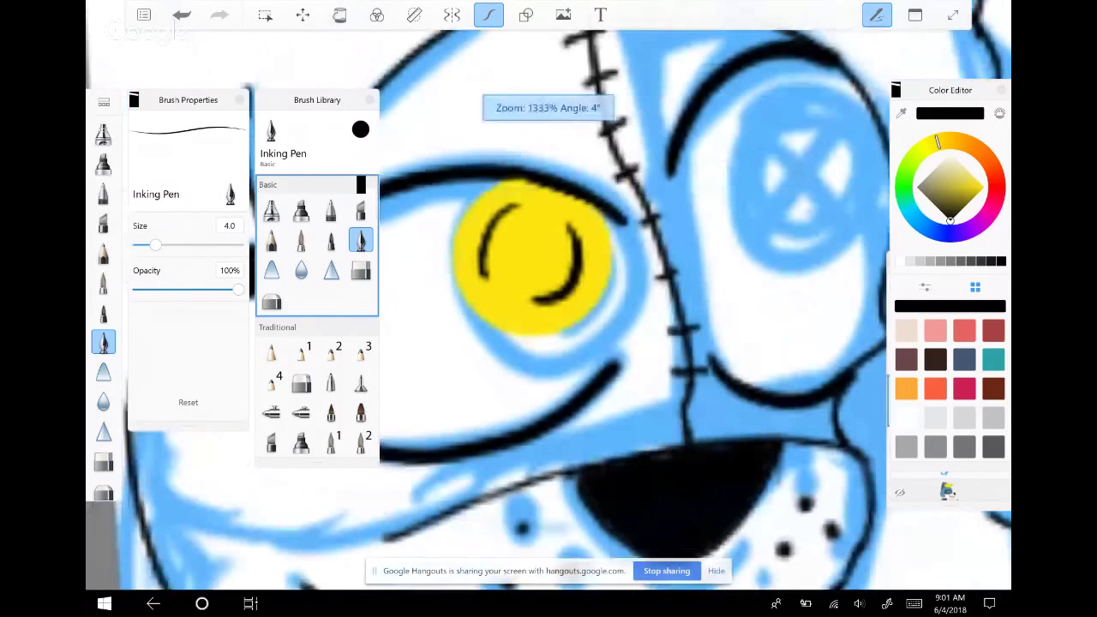
scroll(549, 309, down, 3)
scroll(549, 309, up, 6)
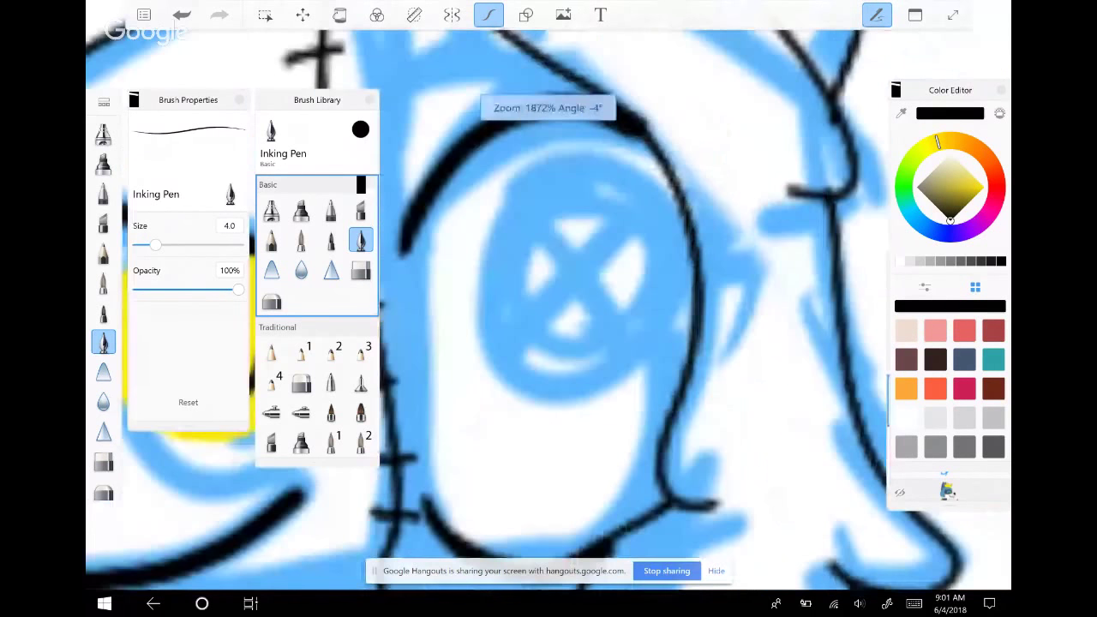
click(998, 188)
click(976, 190)
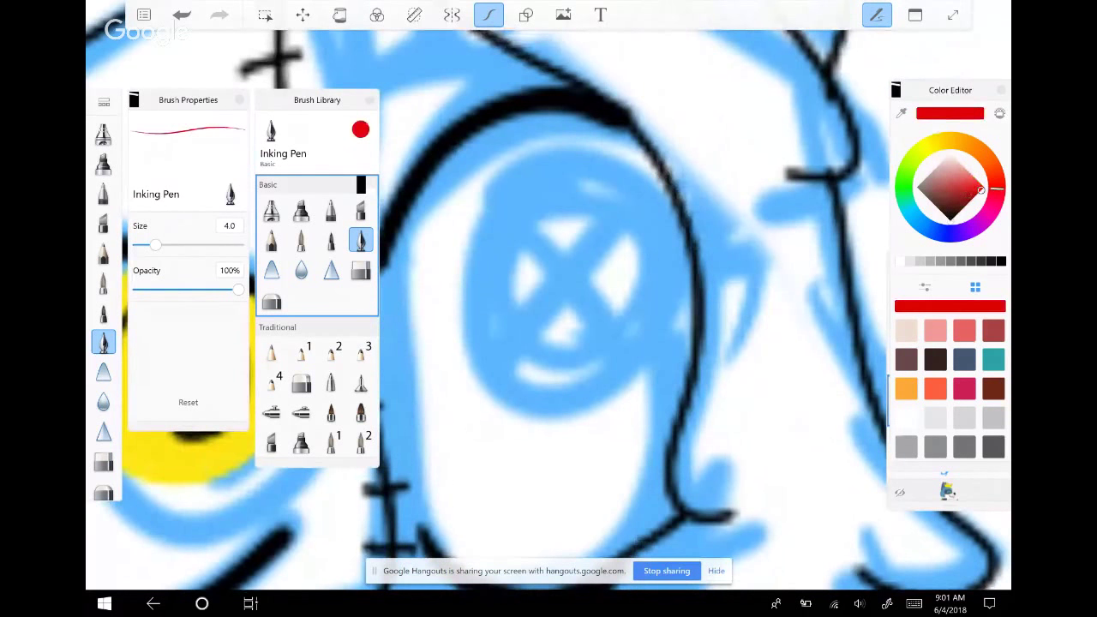
click(984, 186)
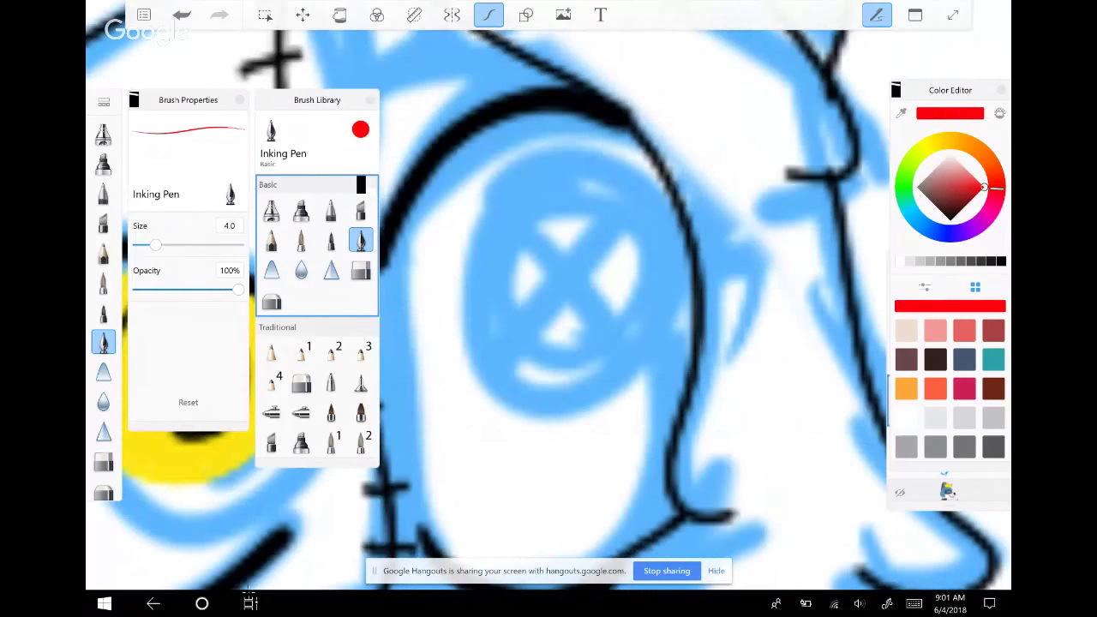
Outline the button pupil as a round red ring over the upper part of the sketched button, redoing the earlier attempts
mouse_move(549, 157)
mouse_down()
mouse_move(474, 215)
mouse_move(459, 273)
mouse_move(519, 382)
mouse_move(610, 365)
mouse_up()
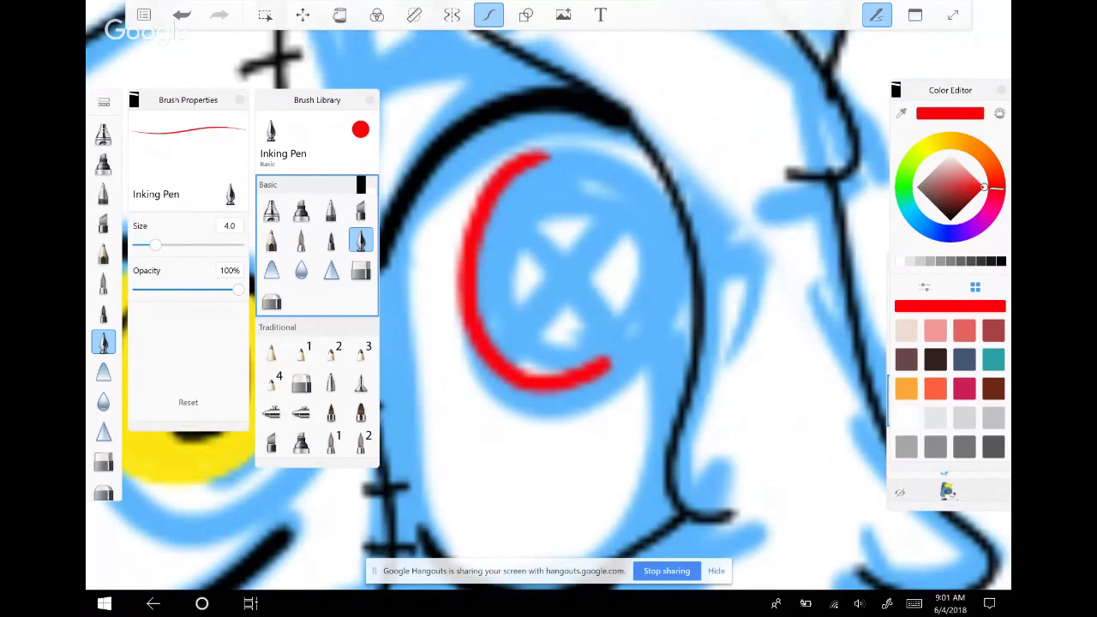
key(ctrl+z)
mouse_move(518, 177)
mouse_down()
mouse_move(476, 224)
mouse_move(475, 292)
mouse_move(495, 323)
mouse_move(541, 345)
mouse_move(609, 336)
mouse_move(648, 282)
mouse_move(528, 167)
mouse_up()
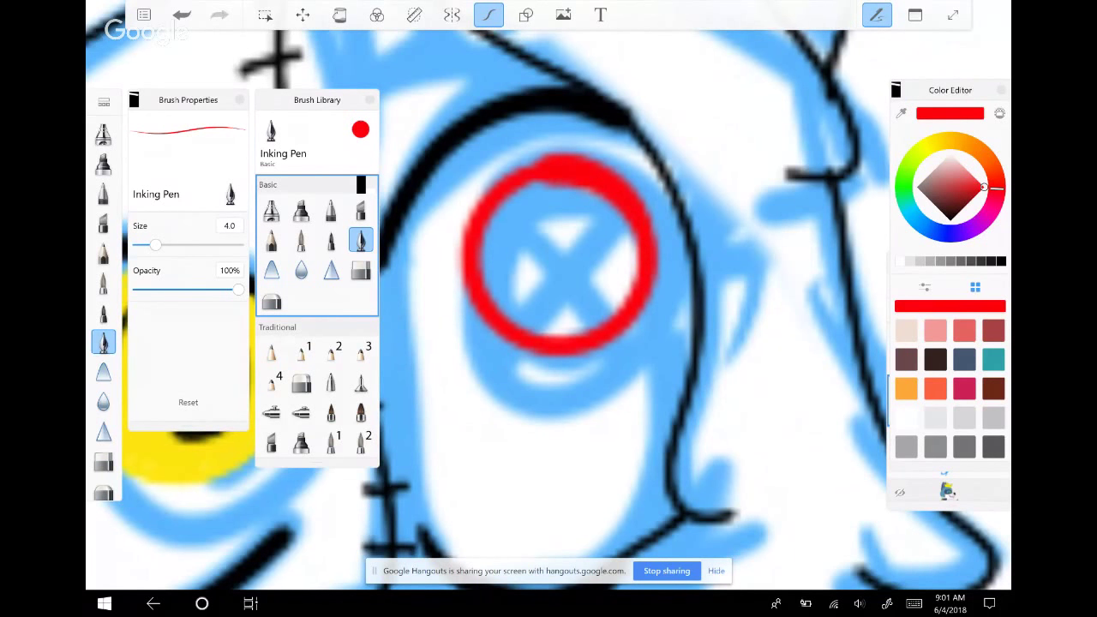
scroll(557, 257, down, 2)
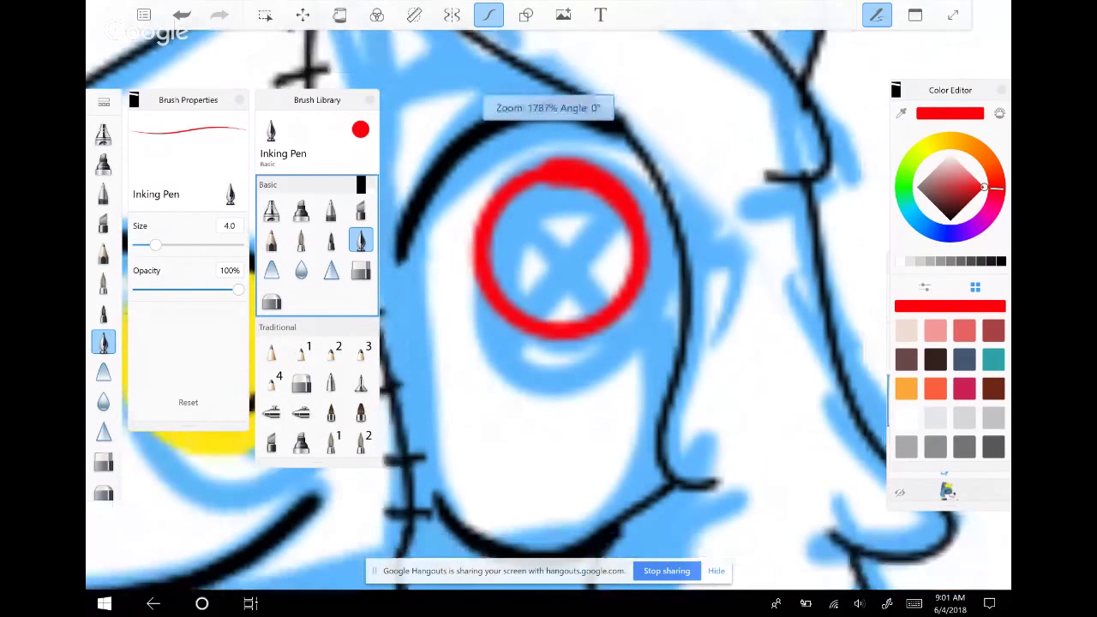
scroll(557, 257, down, 2)
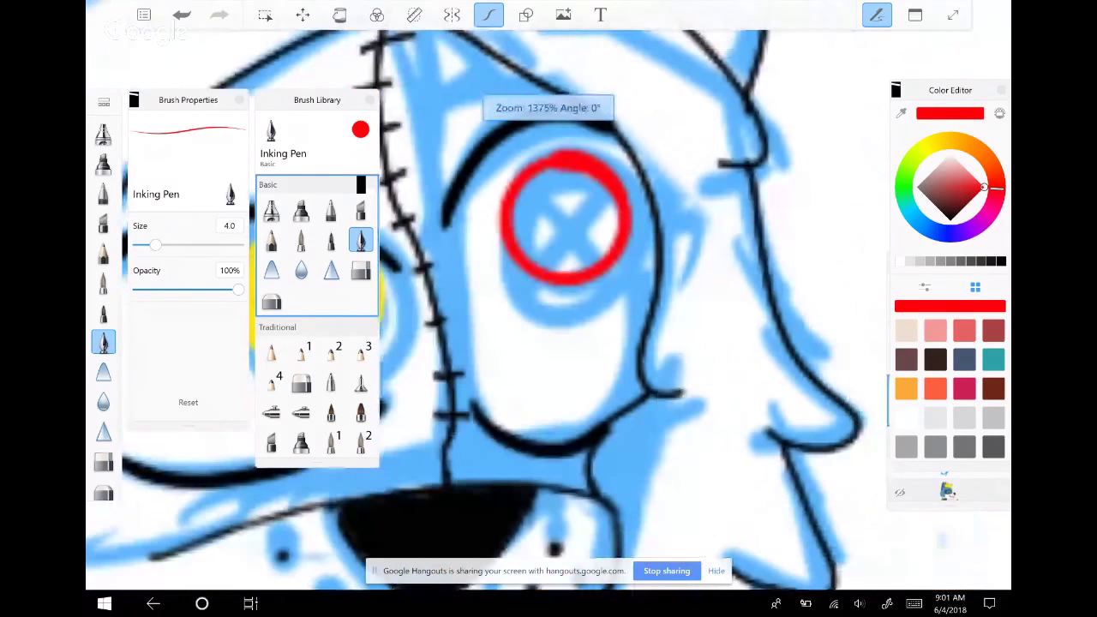
scroll(557, 257, up, 1)
key(ctrl+z)
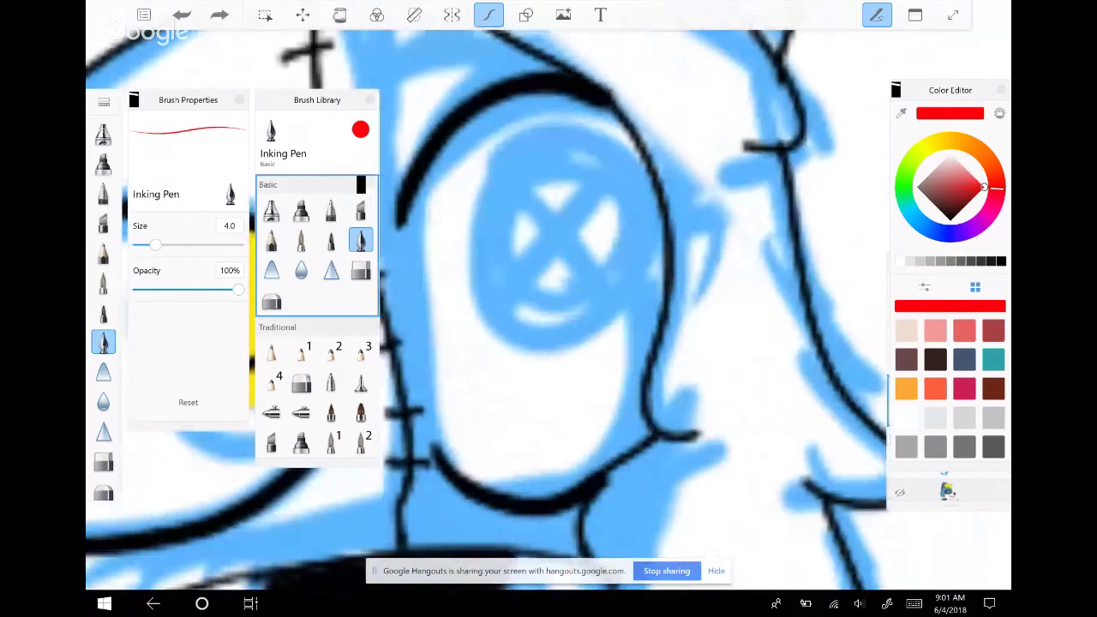
mouse_move(561, 150)
mouse_down()
mouse_move(562, 308)
mouse_move(625, 277)
mouse_move(641, 199)
mouse_move(605, 157)
mouse_move(545, 144)
mouse_up()
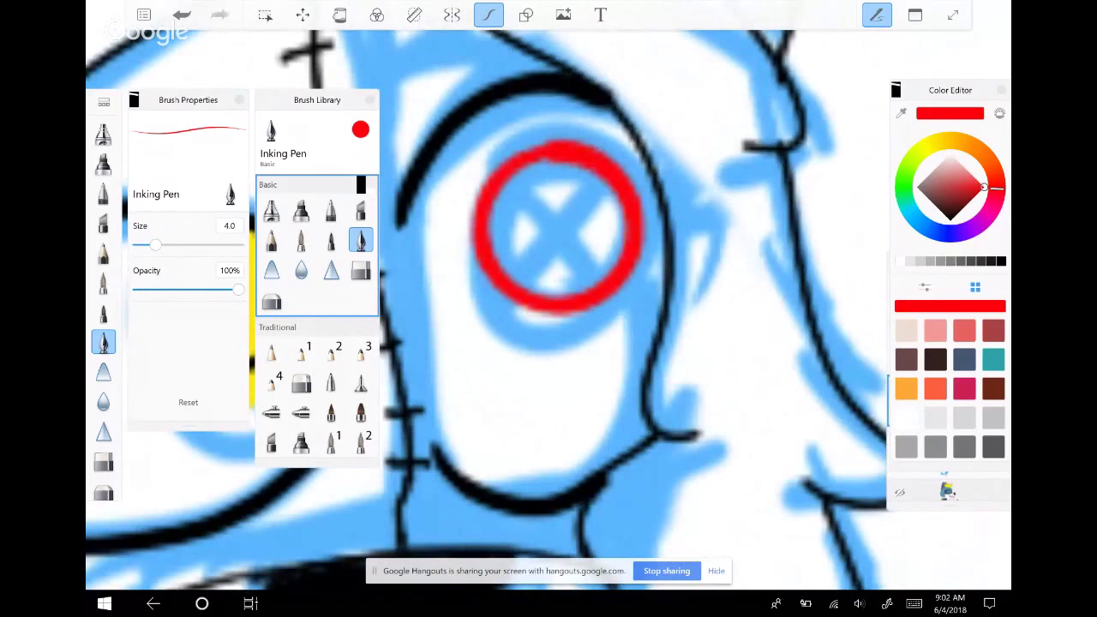
Flood fill the inside of the red button ring with solid red and set the Inking Pen colour to black
click(340, 15)
click(557, 227)
click(950, 220)
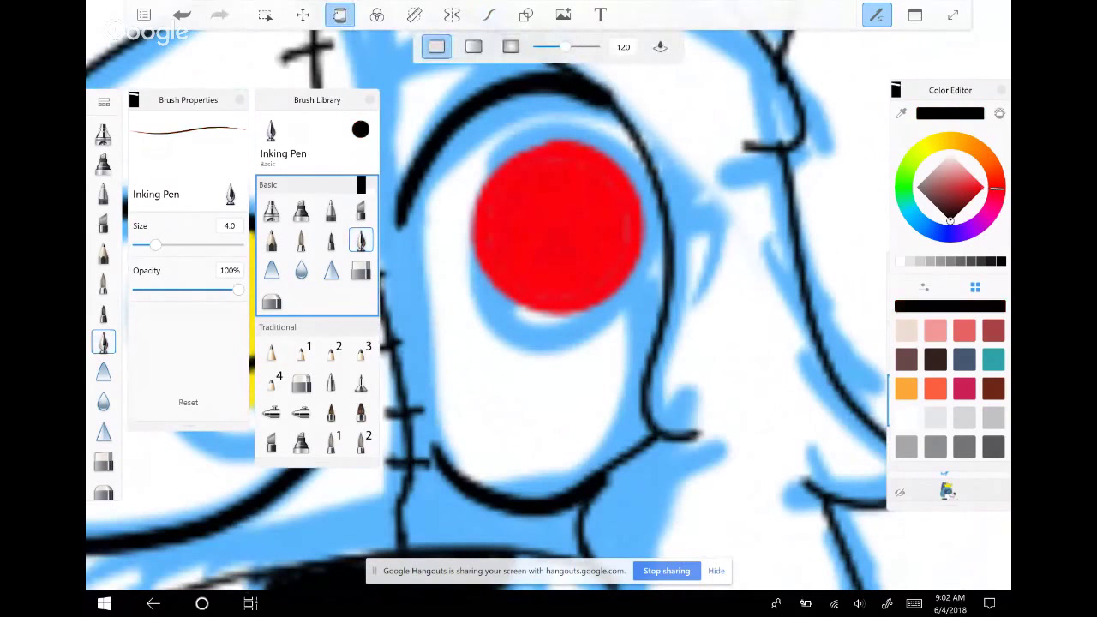
click(360, 240)
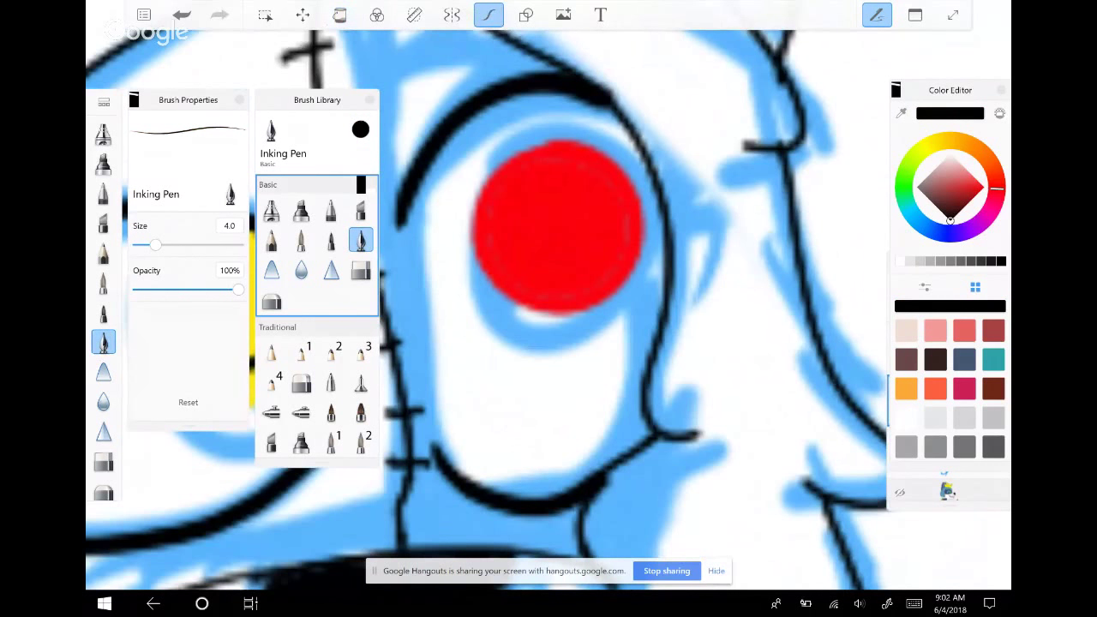
drag(518, 175, 495, 211)
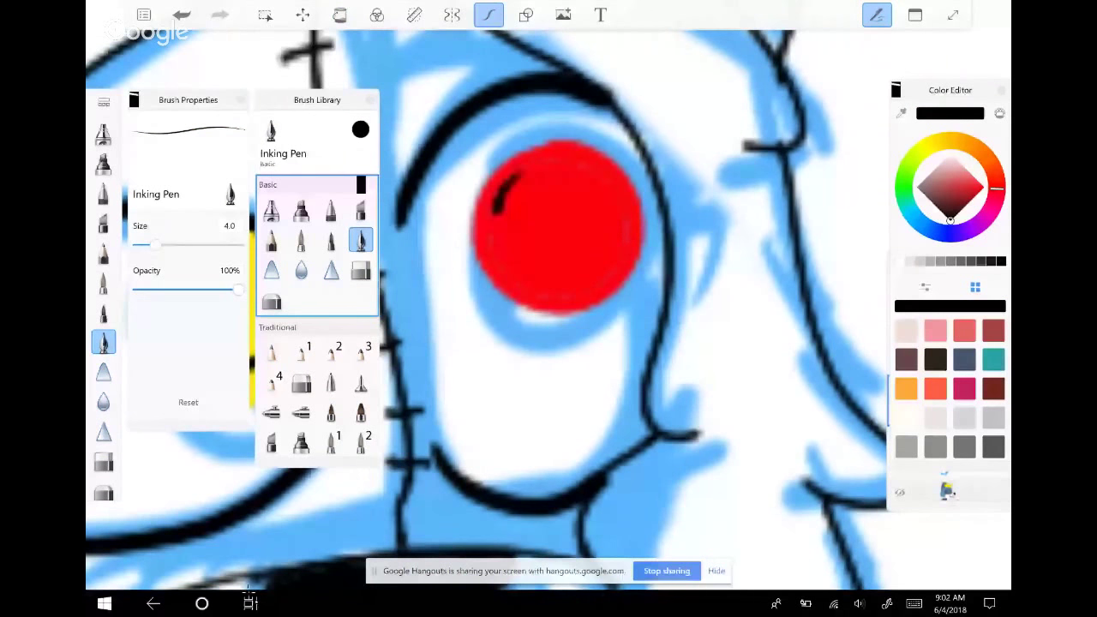
key(ctrl+z)
click(511, 197)
drag(511, 196, 607, 248)
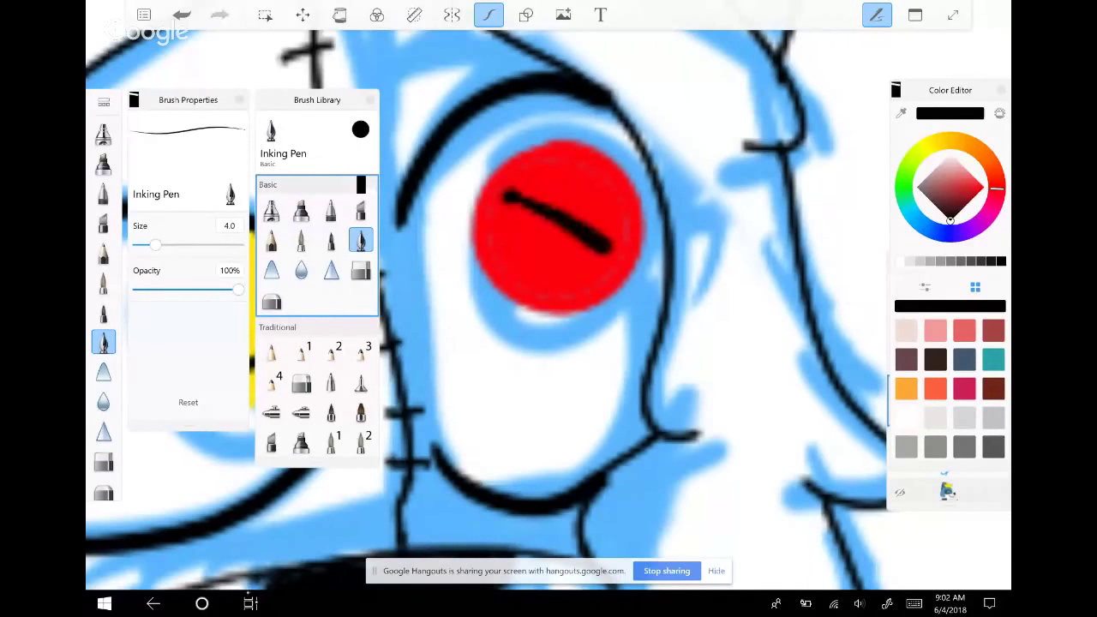
key(ctrl+z)
drag(588, 181, 518, 274)
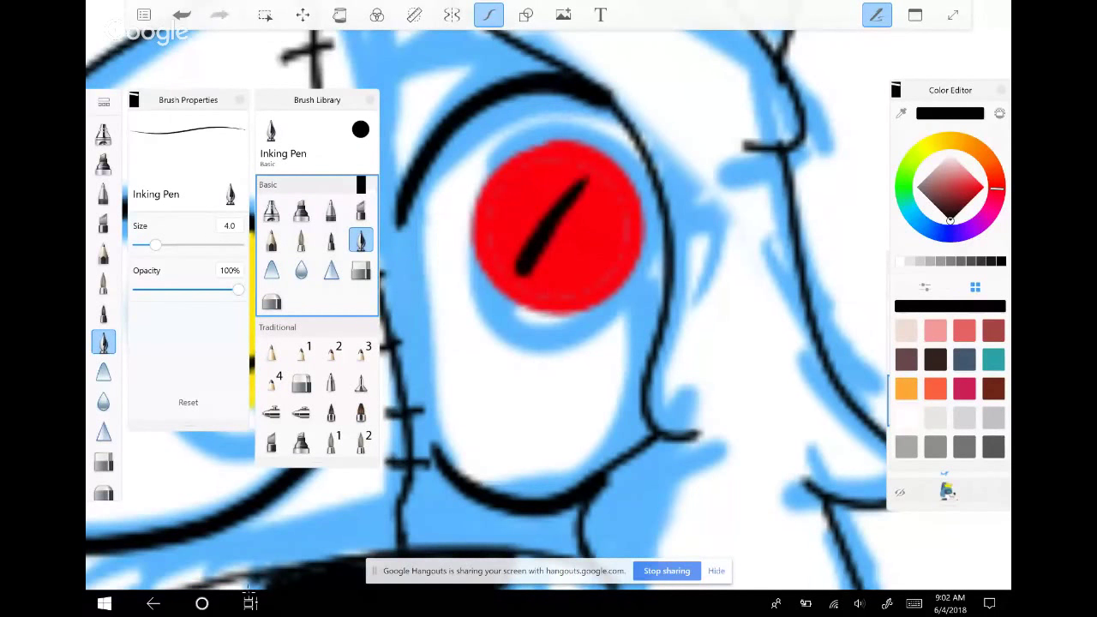
drag(509, 192, 597, 271)
key(ctrl+z)
key(ctrl+z)
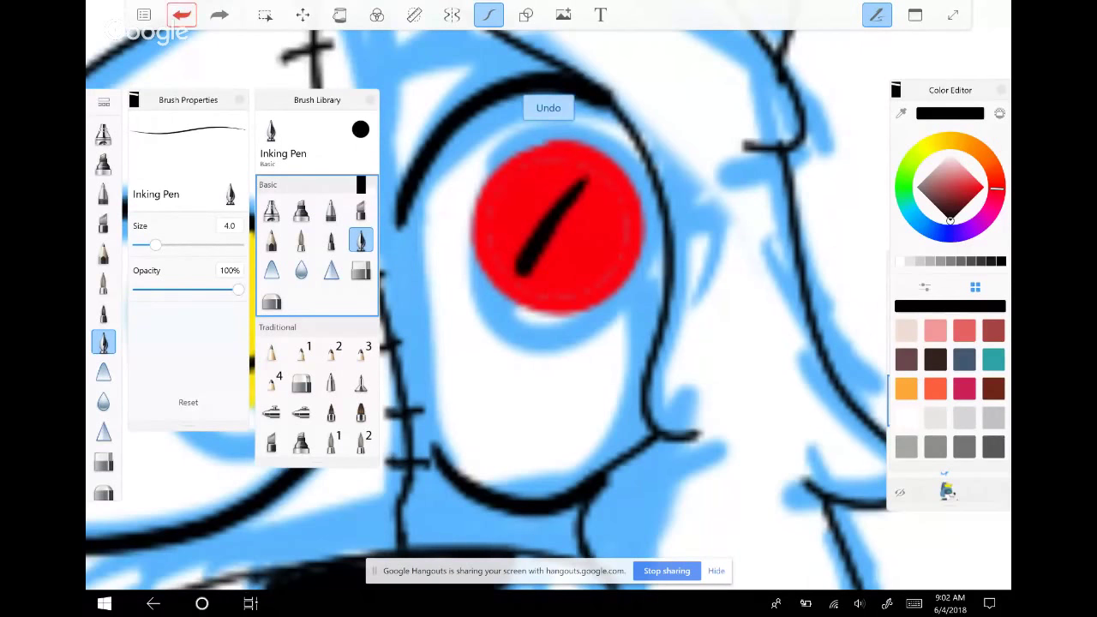
Set the Inking Pen size to 2.0
drag(155, 245, 141, 246)
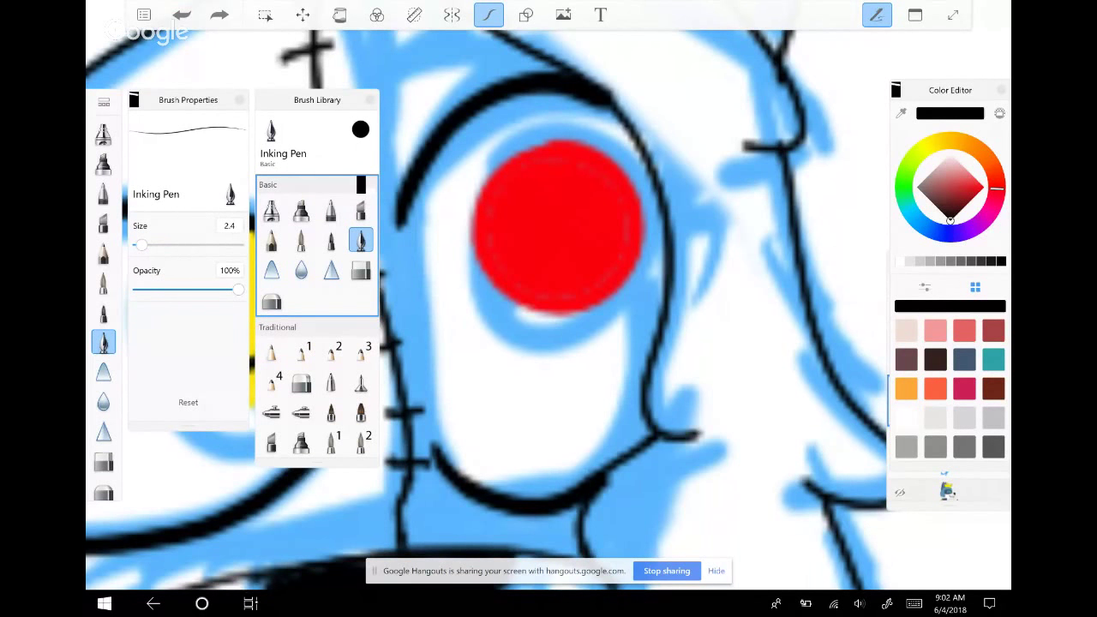
click(229, 225)
key(BackSpace)
text(0)
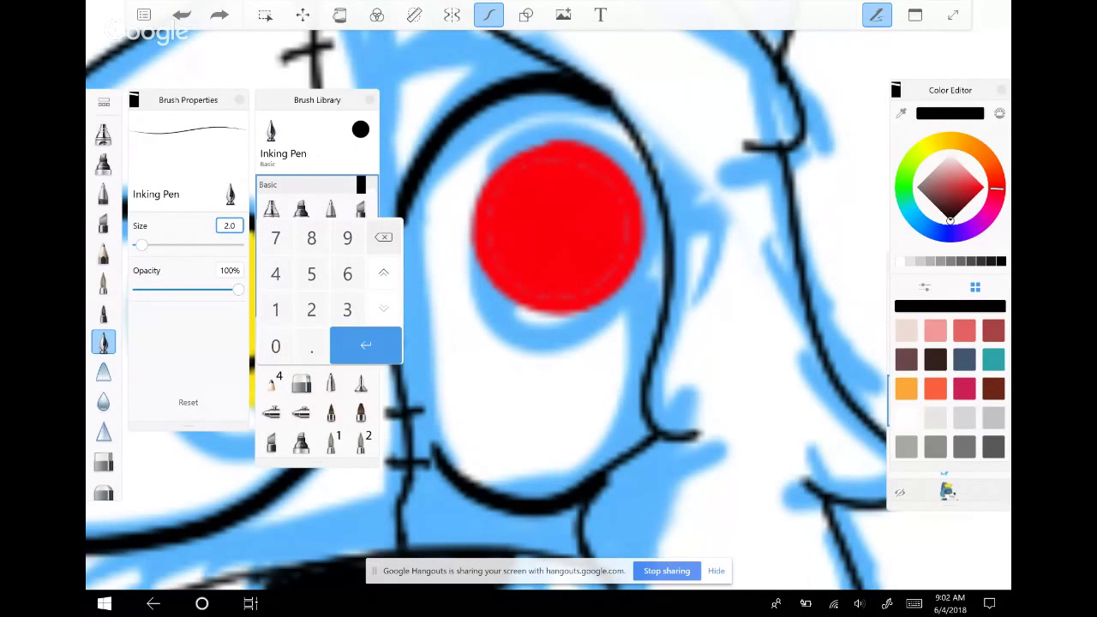
key(Return)
Ink a black cross stitch with dotted ends on the red button and undo the extra dash above it
click(511, 190)
drag(512, 192, 606, 260)
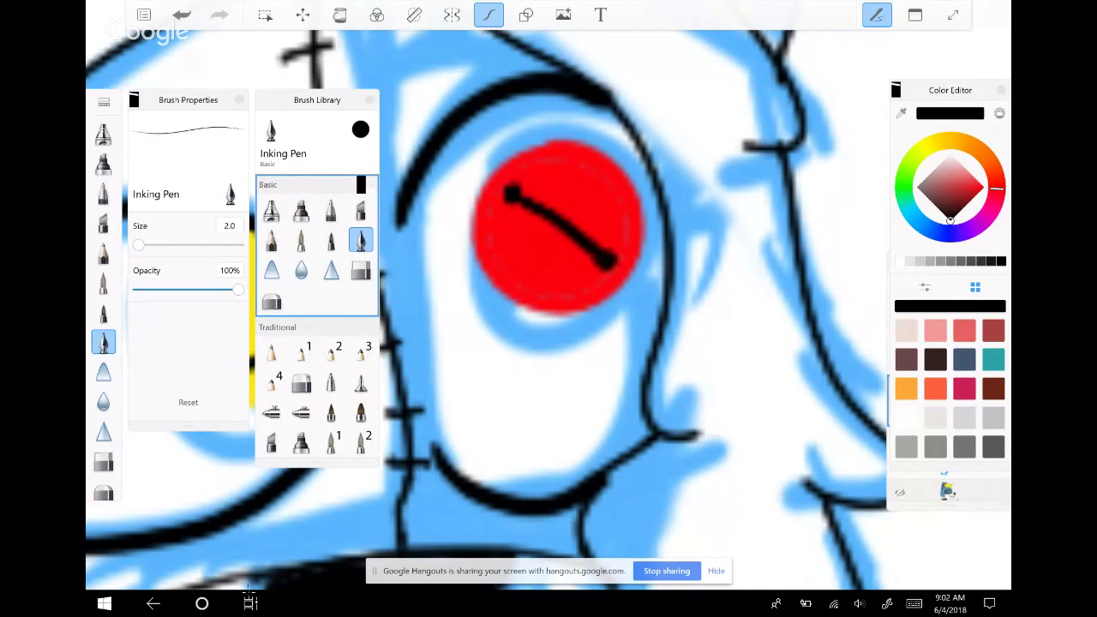
mouse_move(576, 180)
mouse_down()
mouse_move(545, 213)
mouse_move(517, 271)
mouse_up()
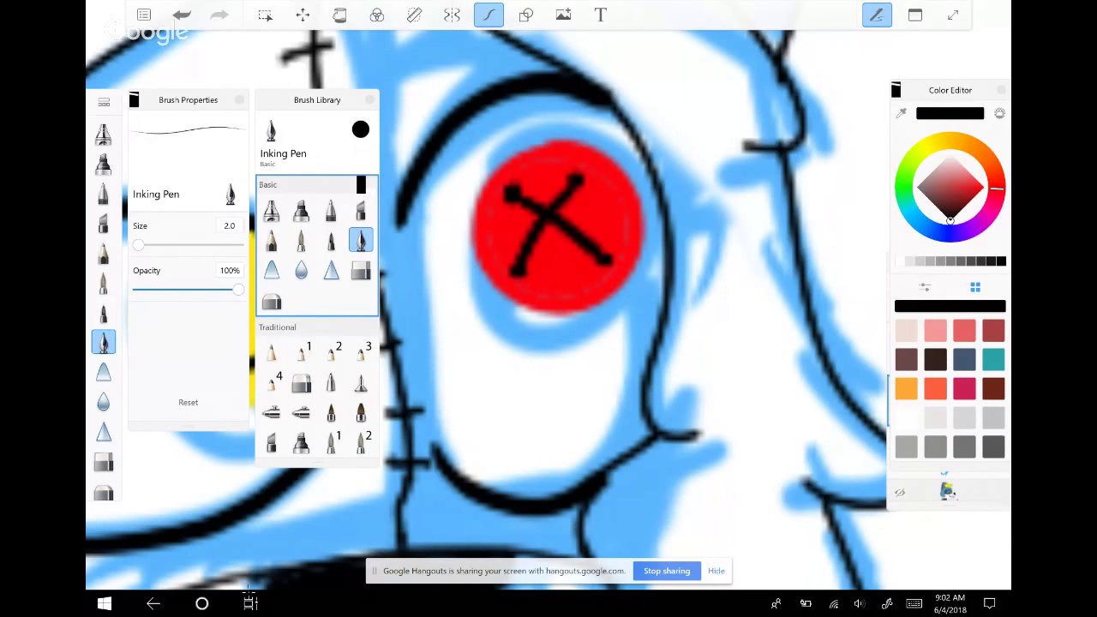
drag(517, 171, 566, 158)
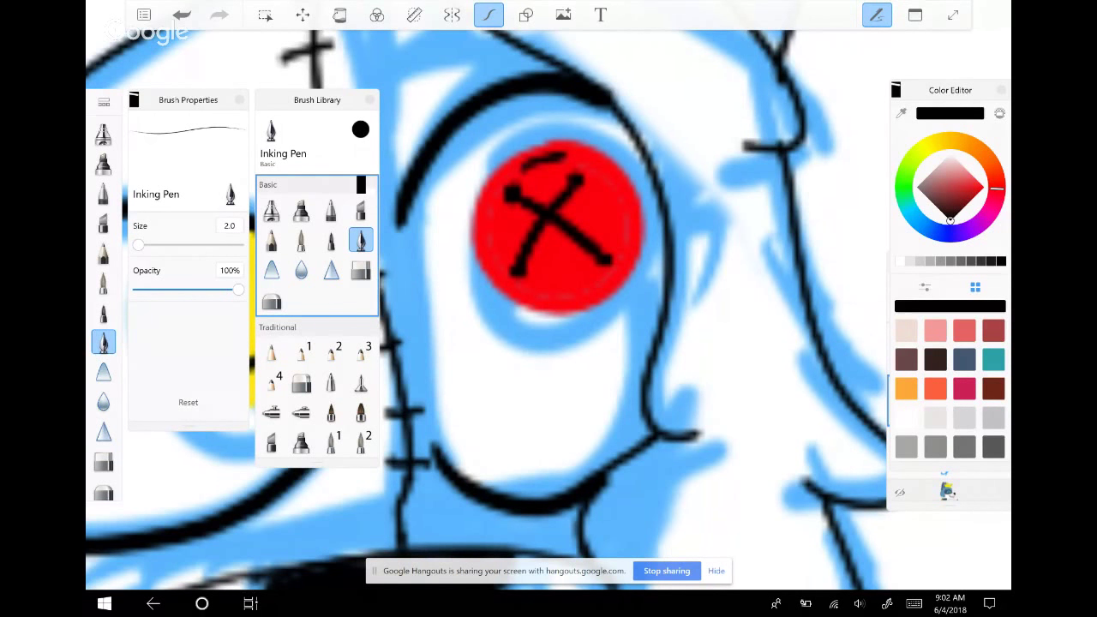
key(ctrl+z)
Hide the layer holding the coloured characters below the blue sketch layer
scroll(549, 309, down, 2)
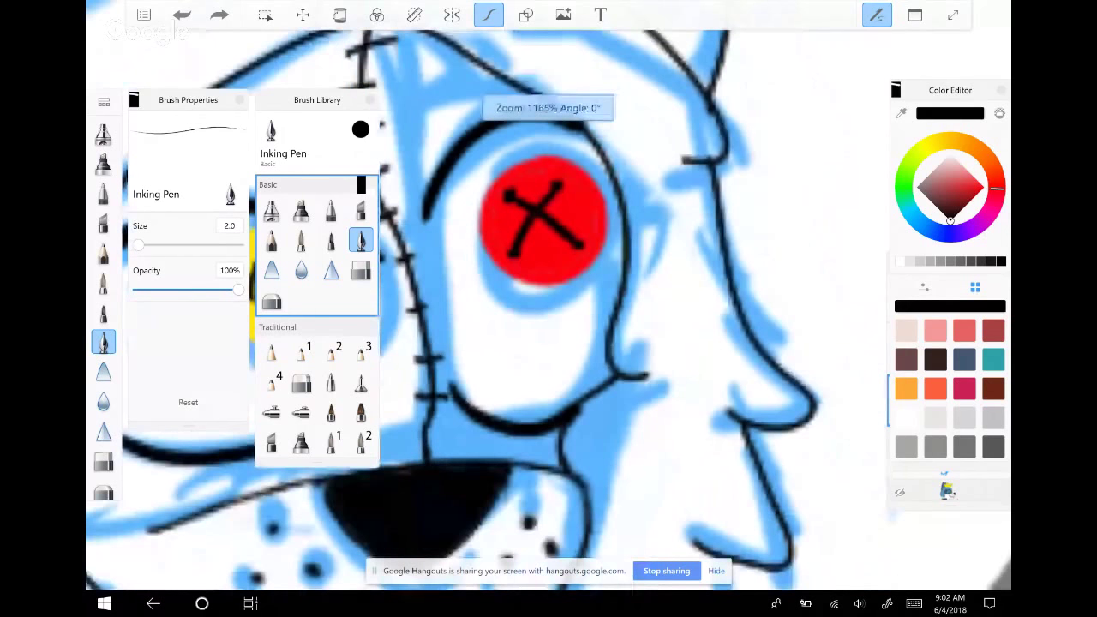
scroll(549, 309, down, 5)
scroll(549, 308, down, 3)
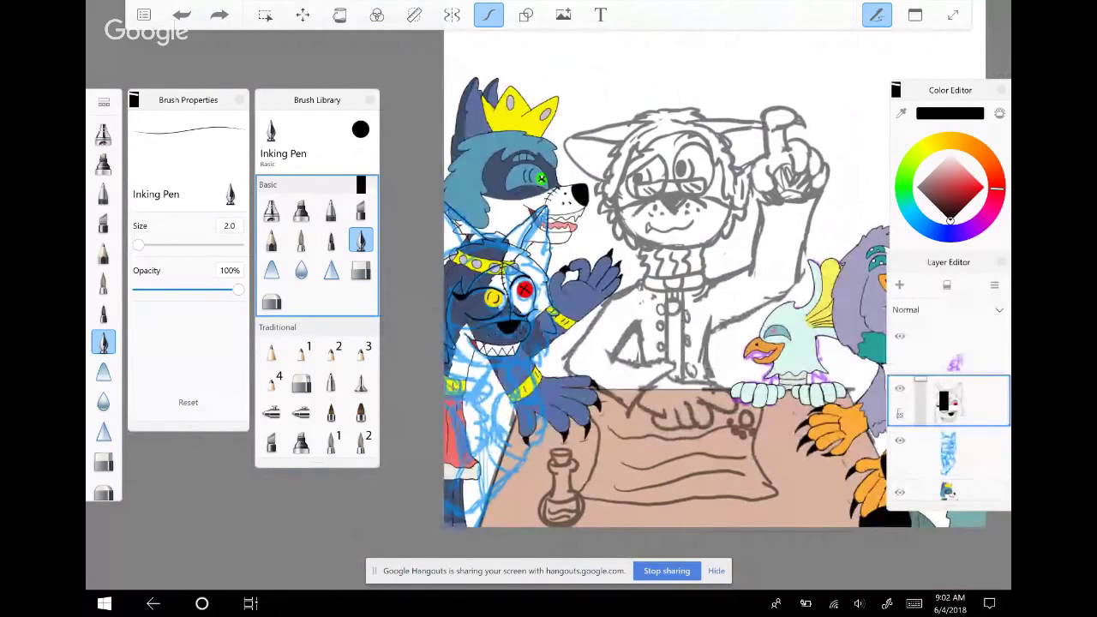
click(900, 492)
scroll(524, 290, up, 10)
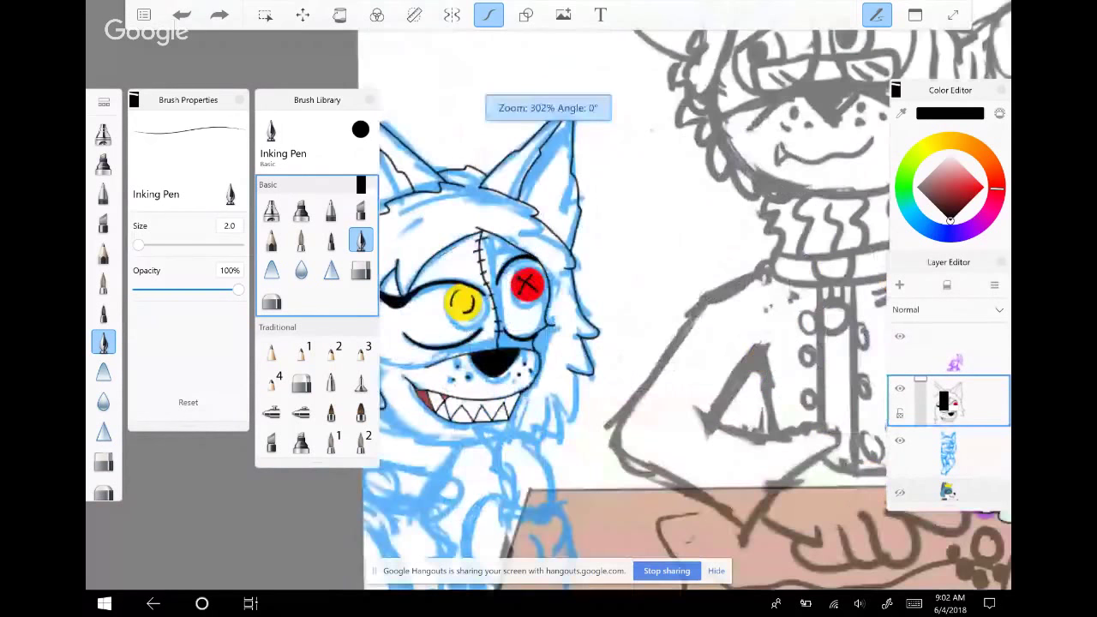
Ink four short black dashes around the inner rim of the red button, one on each side of the cross
drag(539, 182, 493, 191)
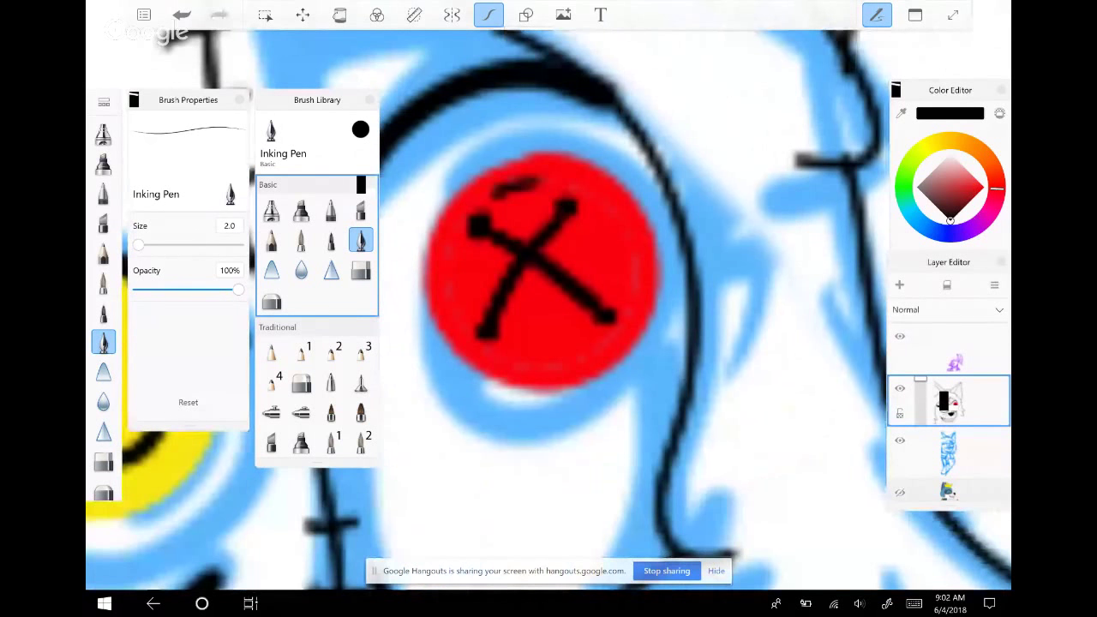
drag(456, 258, 446, 299)
drag(517, 355, 567, 368)
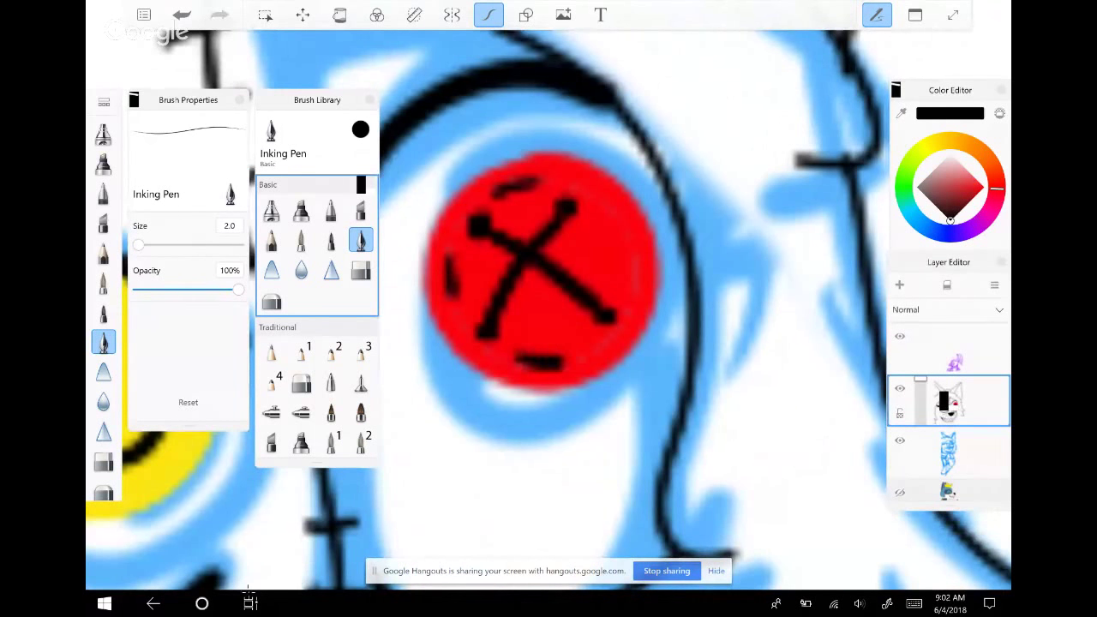
drag(628, 228, 621, 280)
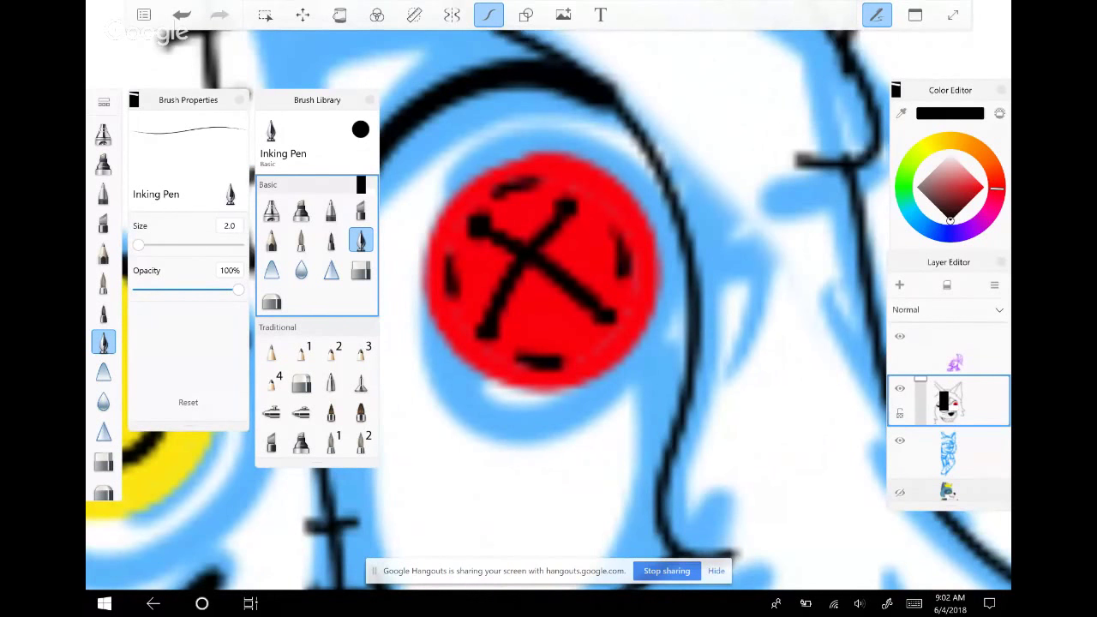
scroll(588, 210, down, 5)
scroll(557, 241, down, 5)
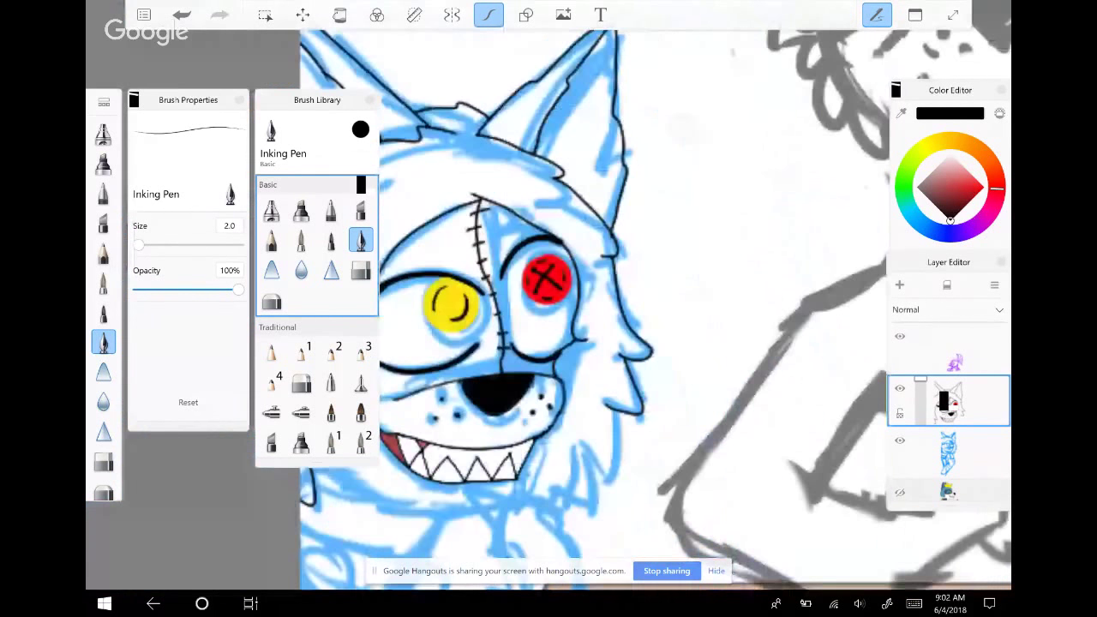
scroll(557, 240, up, 10)
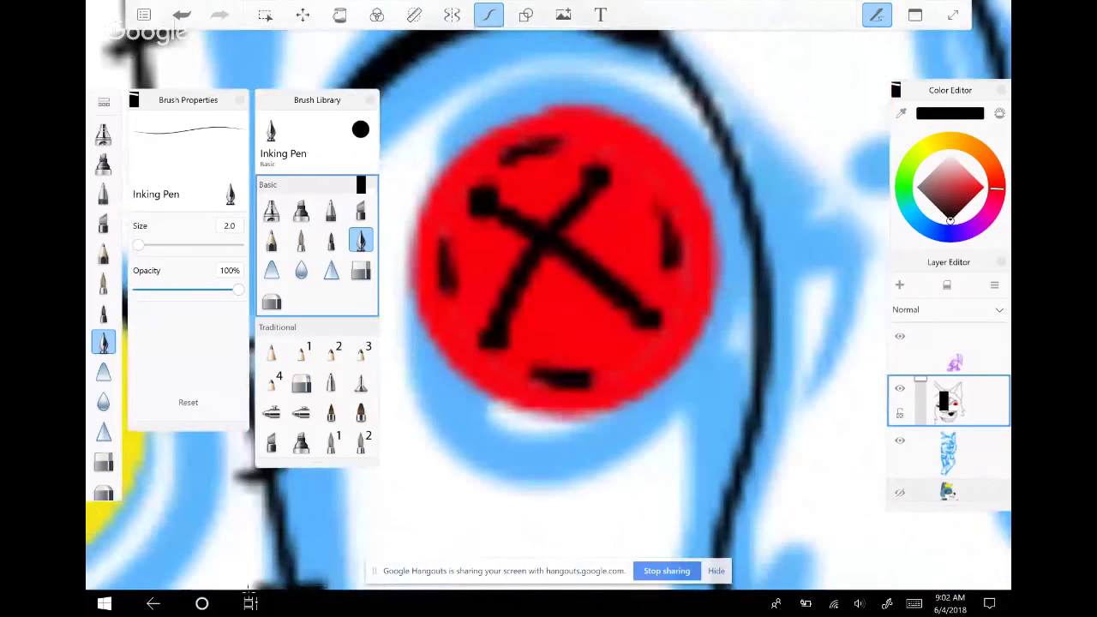
Try joining the ends of the cross with side strokes, and undo them along with the side and lower rim dashes
drag(604, 175, 659, 313)
drag(490, 206, 450, 340)
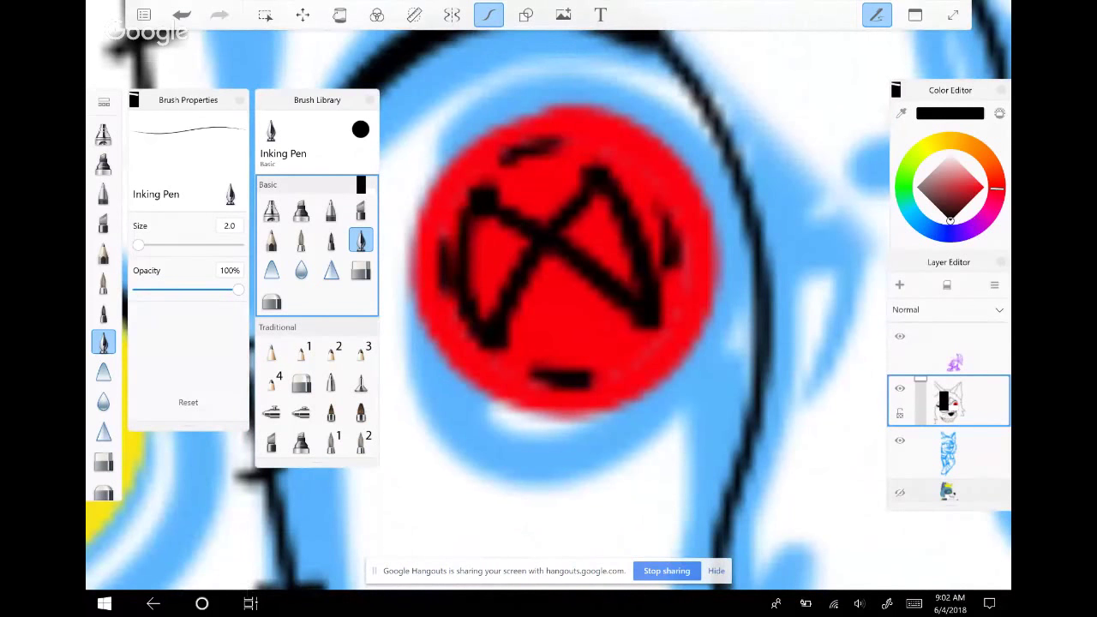
click(181, 14)
click(181, 15)
click(181, 14)
click(181, 15)
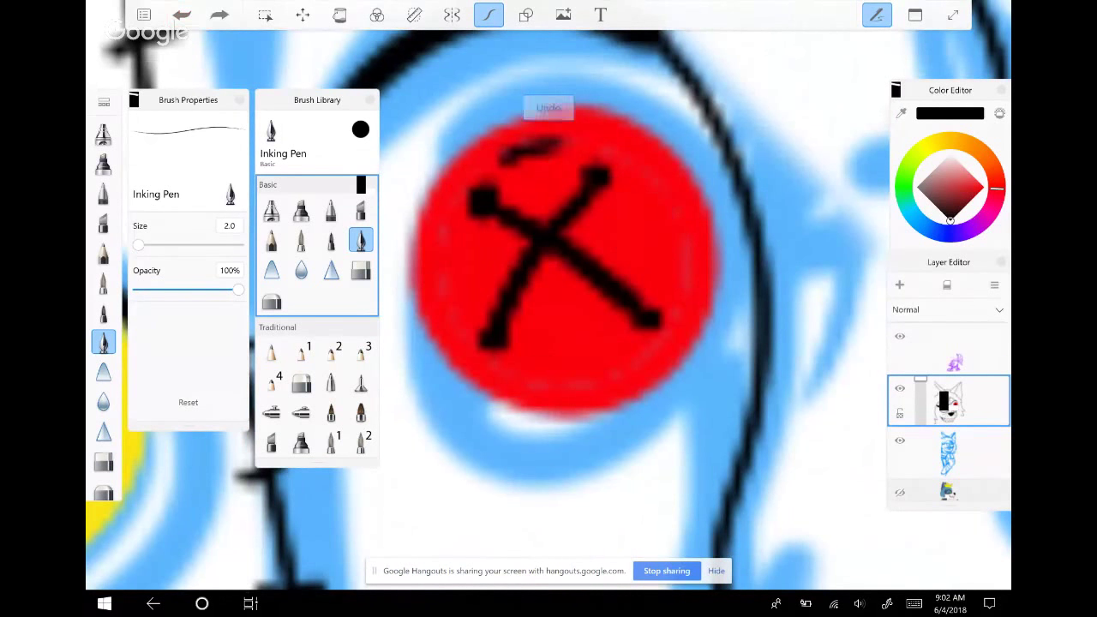
Try the side strokes between the cross ends again and undo every black mark on the red button
mouse_move(485, 199)
mouse_down()
mouse_move(463, 296)
mouse_move(493, 336)
mouse_up()
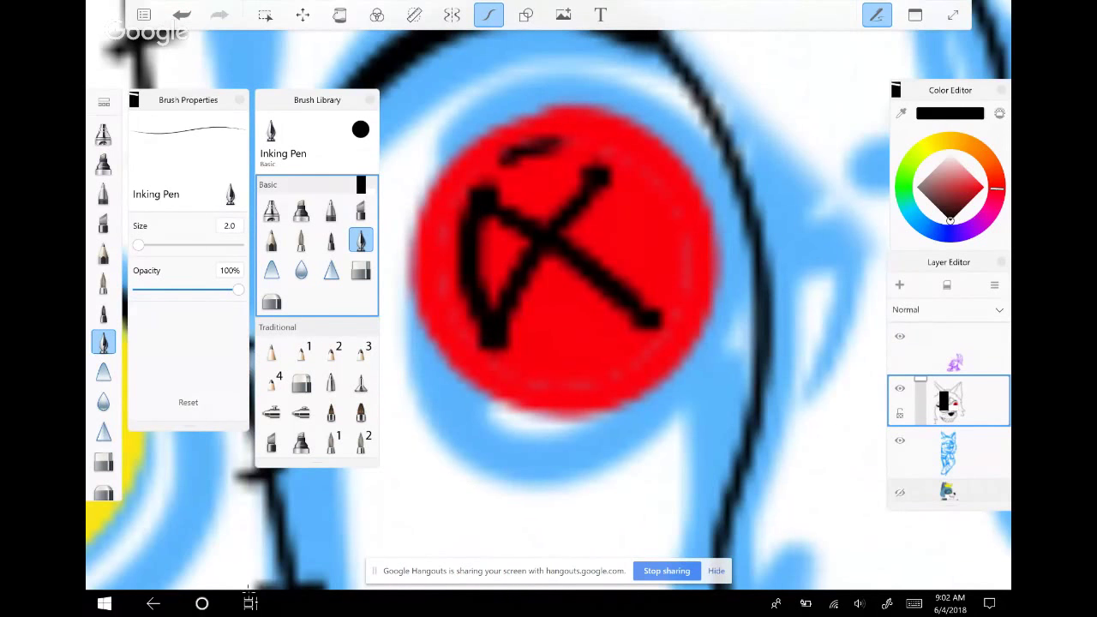
drag(598, 176, 656, 322)
click(181, 15)
click(181, 15)
click(181, 14)
click(181, 15)
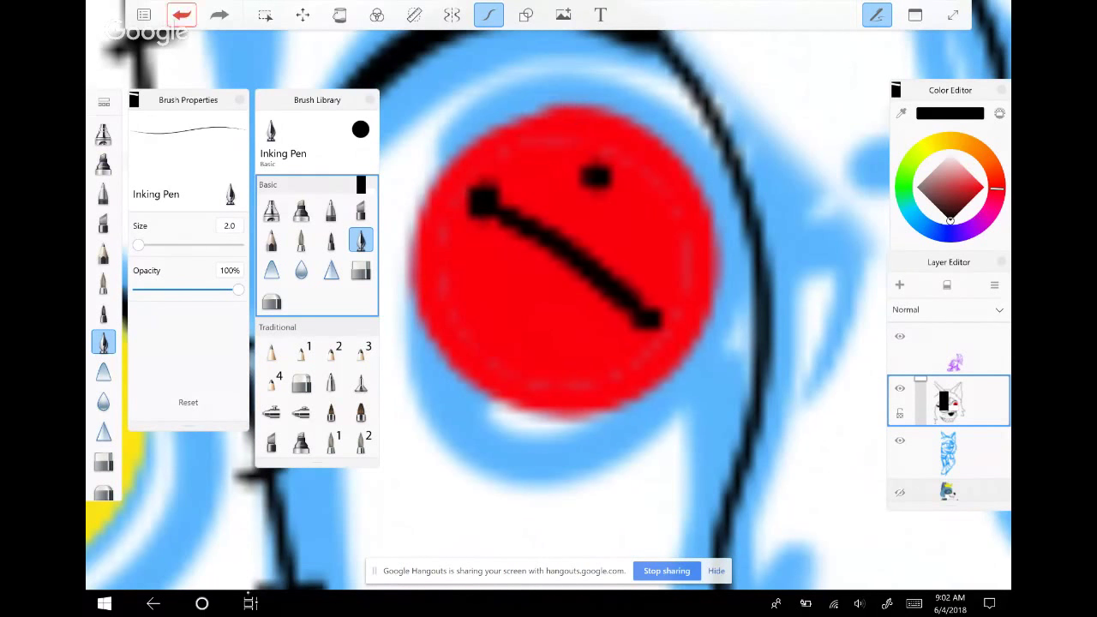
click(181, 15)
click(181, 14)
click(181, 15)
click(181, 14)
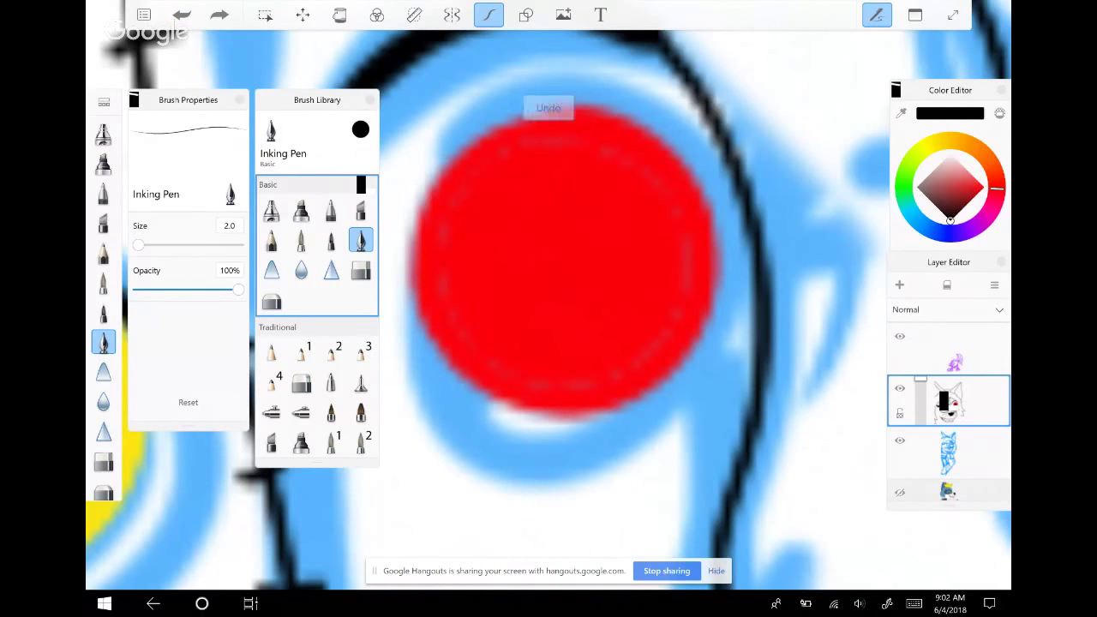
Try a black bow-tie mark on the red button by closing a cross at both sides and filling the wedges
drag(471, 206, 639, 324)
mouse_move(633, 190)
mouse_down()
mouse_move(556, 242)
mouse_move(472, 328)
mouse_up()
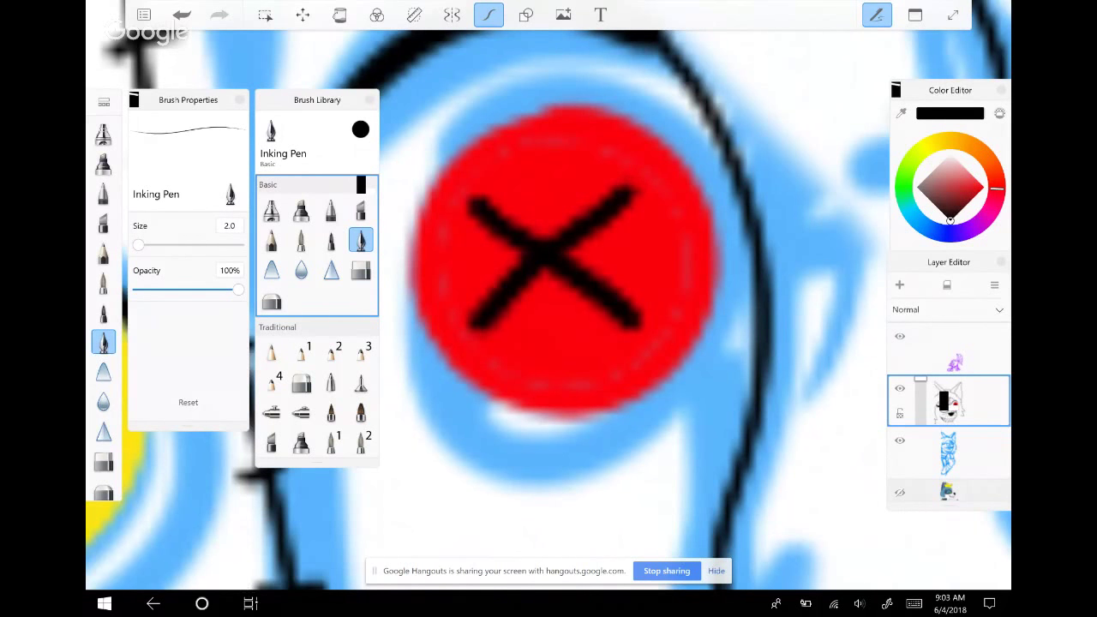
drag(634, 189, 643, 324)
mouse_move(470, 206)
mouse_down()
mouse_move(453, 281)
mouse_move(477, 326)
mouse_up()
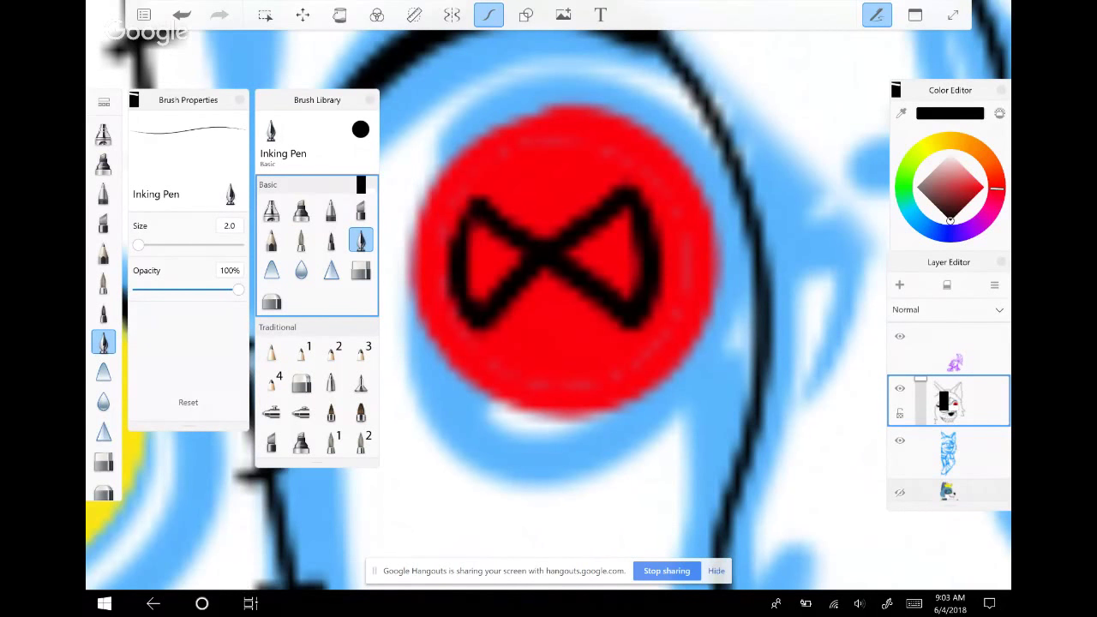
mouse_move(476, 230)
mouse_down()
mouse_move(472, 302)
mouse_move(486, 305)
mouse_move(524, 266)
mouse_move(631, 299)
mouse_up()
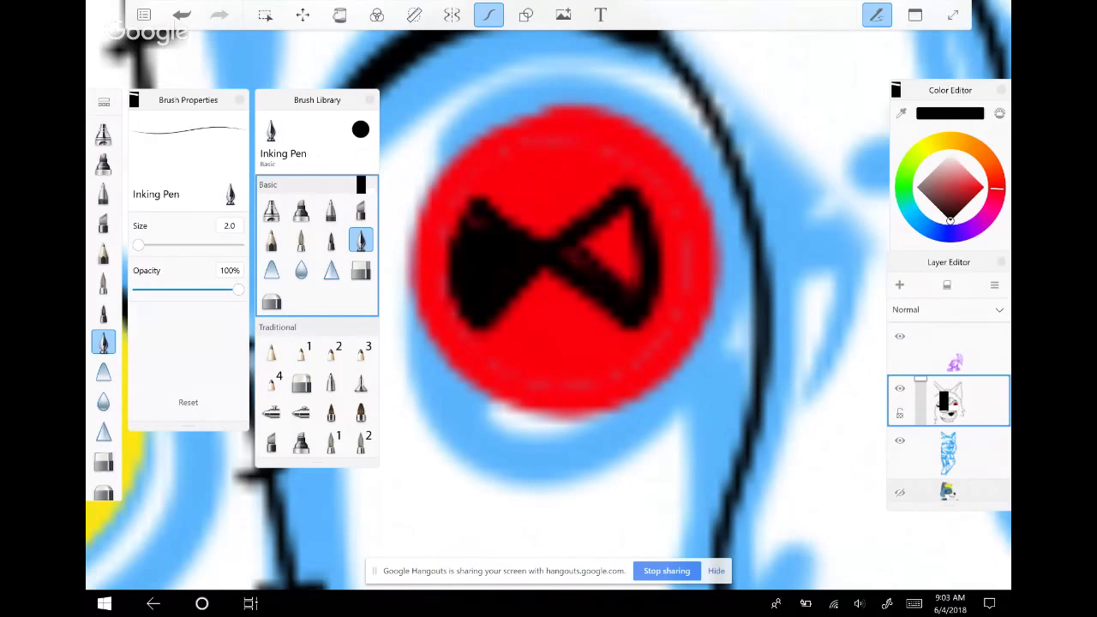
drag(576, 227, 635, 292)
drag(609, 210, 643, 283)
drag(634, 235, 639, 250)
Undo the bow-tie mark and a shorter retried crossing stroke, clearing the red button
click(182, 15)
click(181, 15)
click(182, 14)
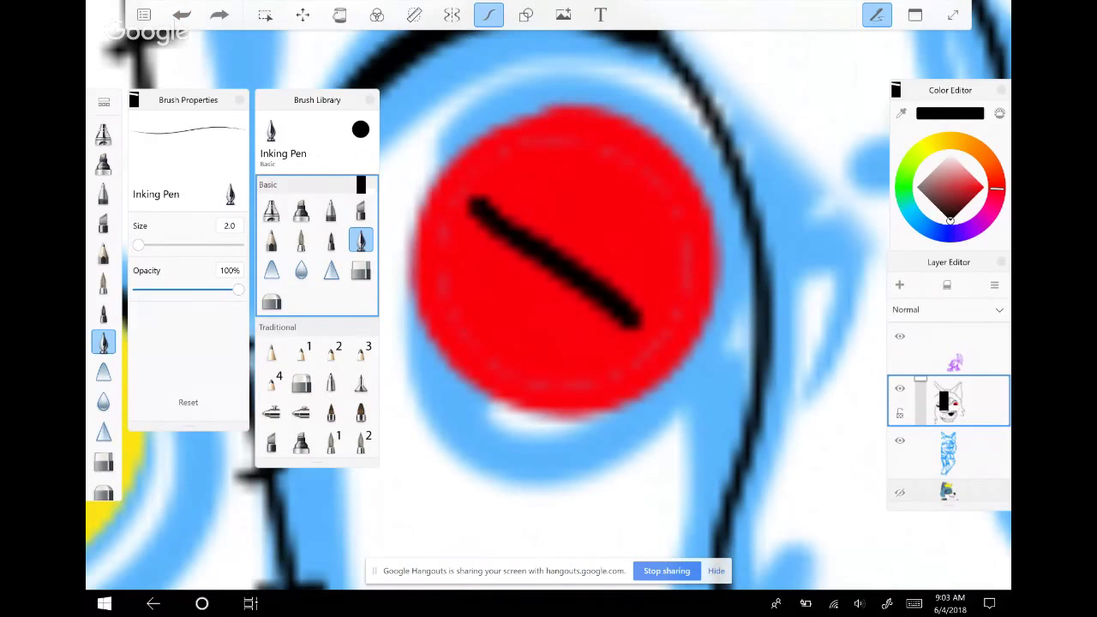
drag(610, 194, 507, 316)
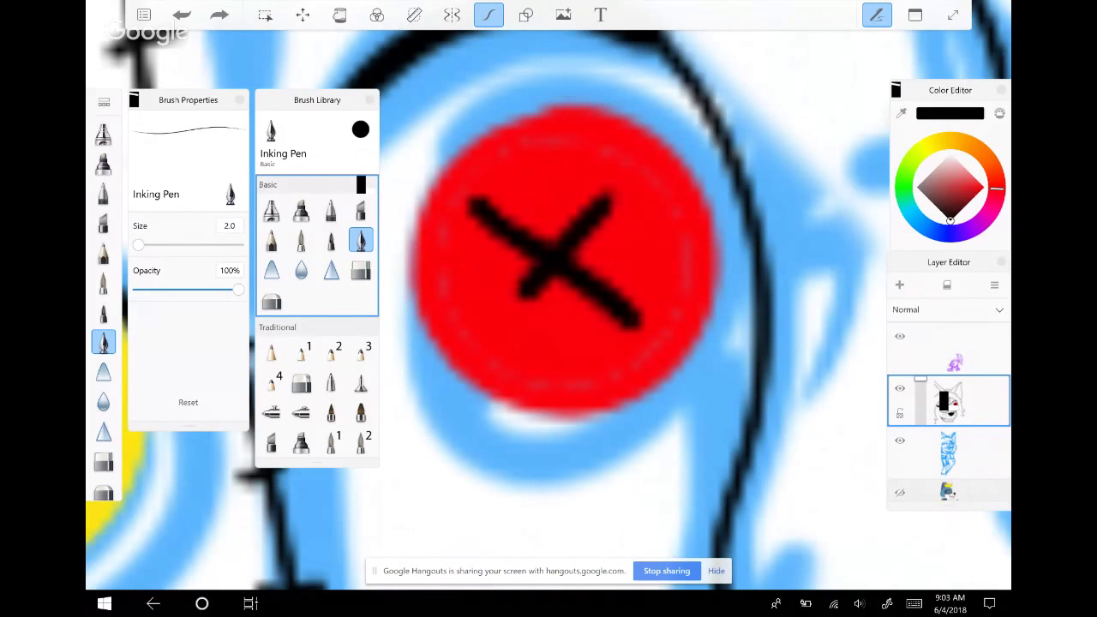
key(ctrl+z)
key(ctrl+z)
Ink a black cross on the red button with an arc joining its upper ends, undoing a matching arc below
drag(490, 187, 630, 324)
drag(642, 176, 491, 333)
mouse_move(535, 162)
mouse_down()
mouse_move(497, 193)
mouse_move(600, 155)
mouse_move(636, 183)
mouse_up()
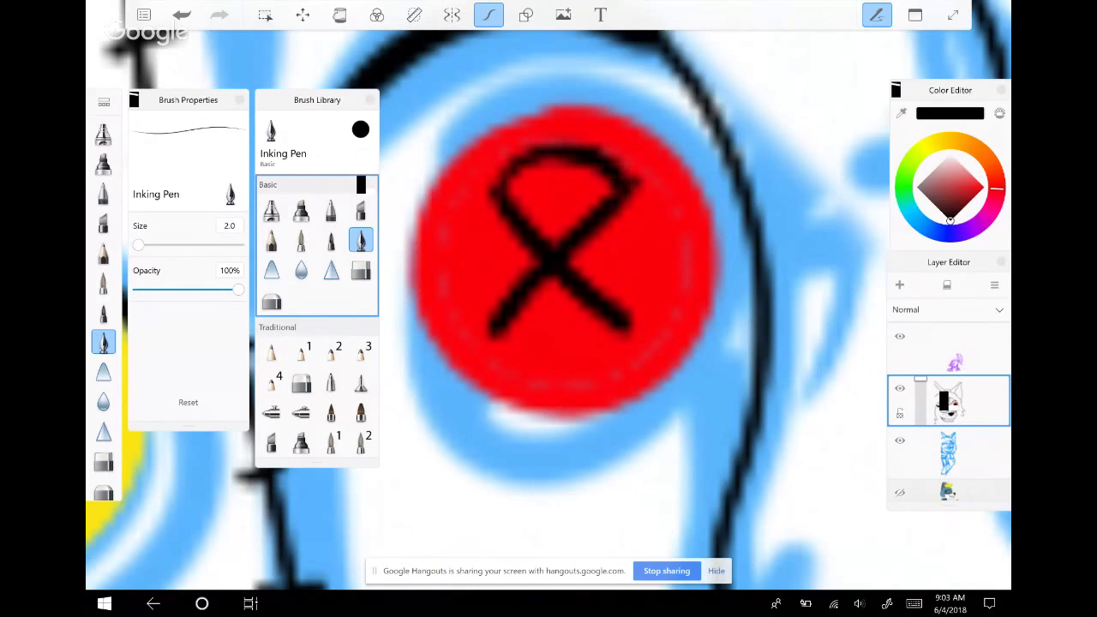
mouse_move(495, 330)
mouse_down()
mouse_move(528, 360)
mouse_move(600, 369)
mouse_move(630, 330)
mouse_up()
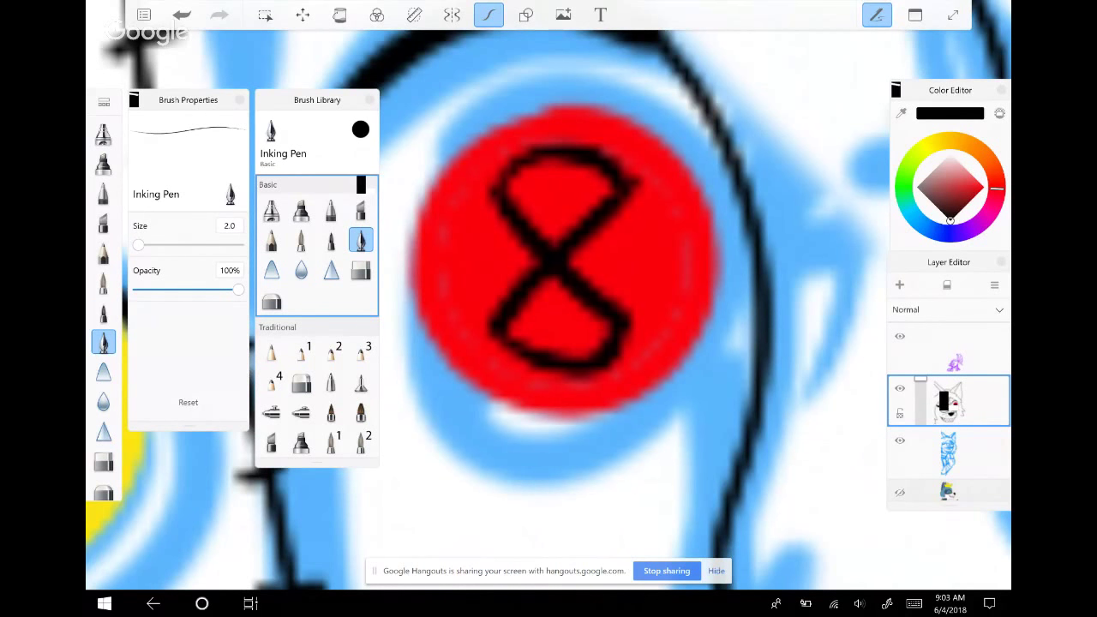
key(ctrl+z)
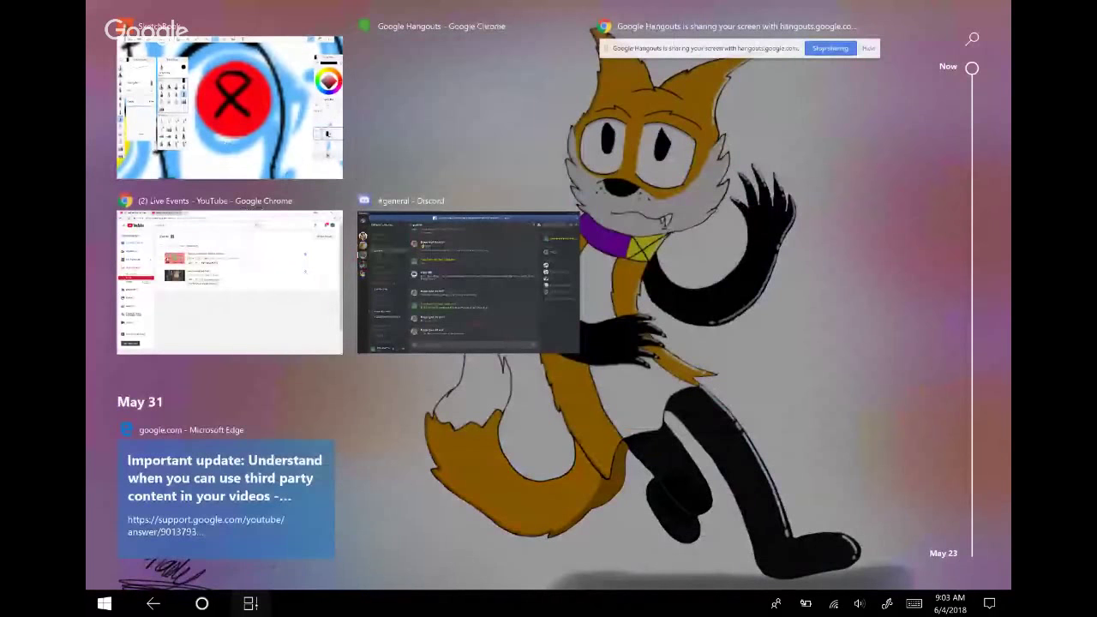
Switch to the Google Hangouts window and restart sharing the screen
click(468, 103)
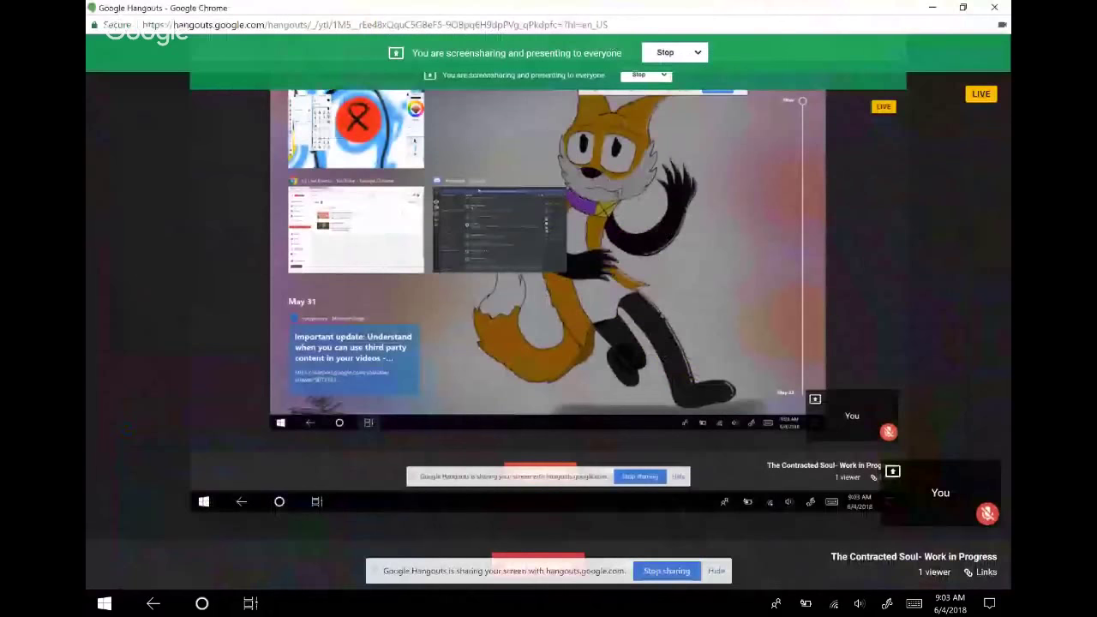
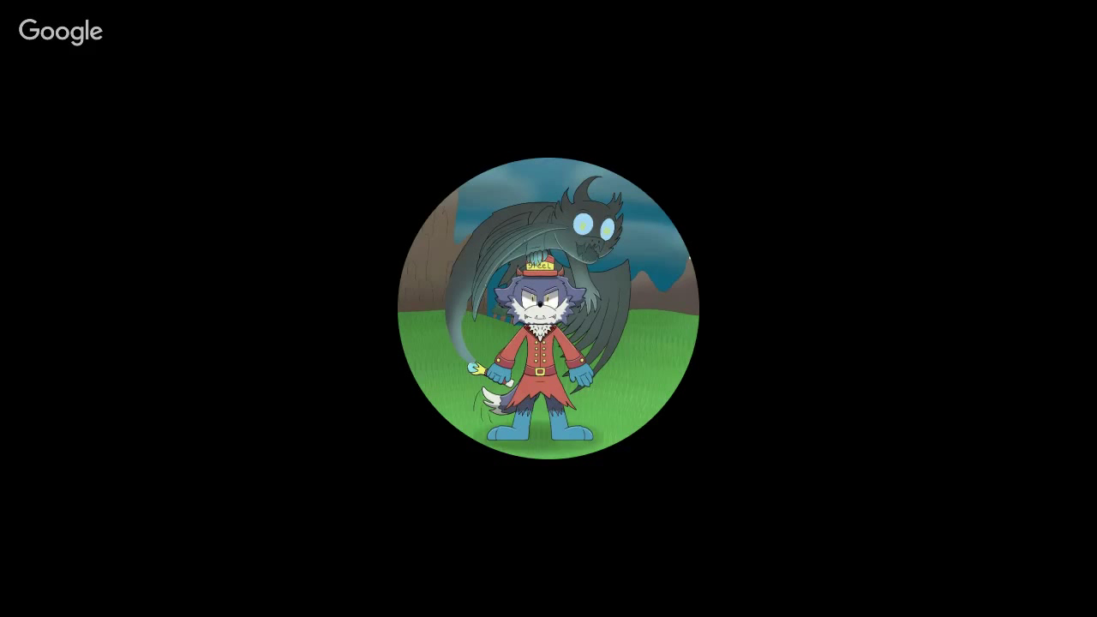
key(Return)
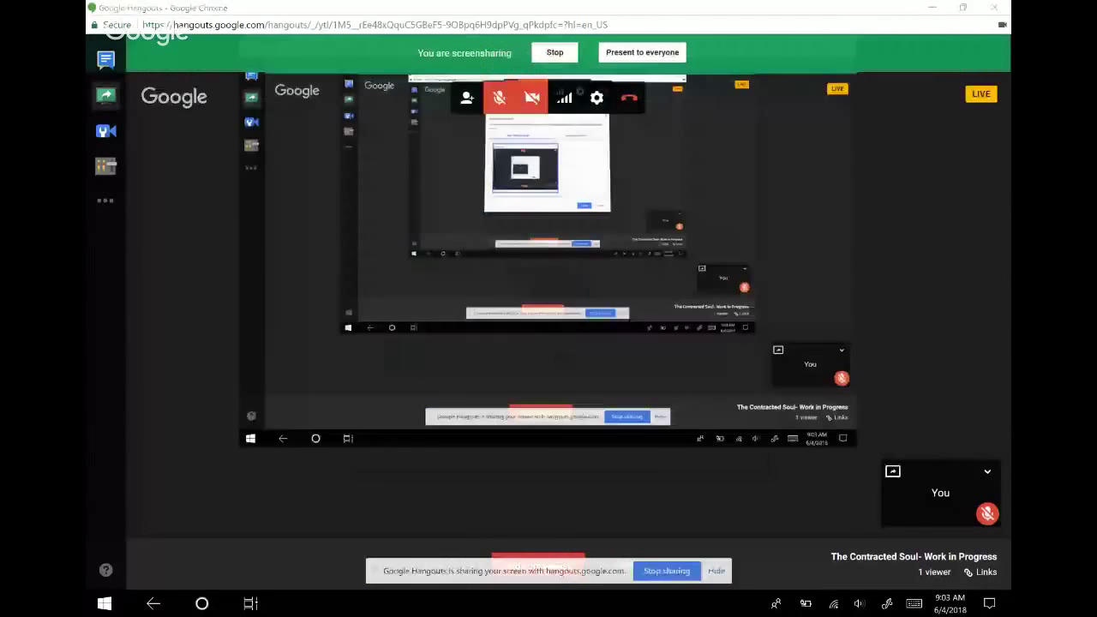
Unmute the microphone in the Hangouts call and switch back to the SketchBook drawing
click(499, 97)
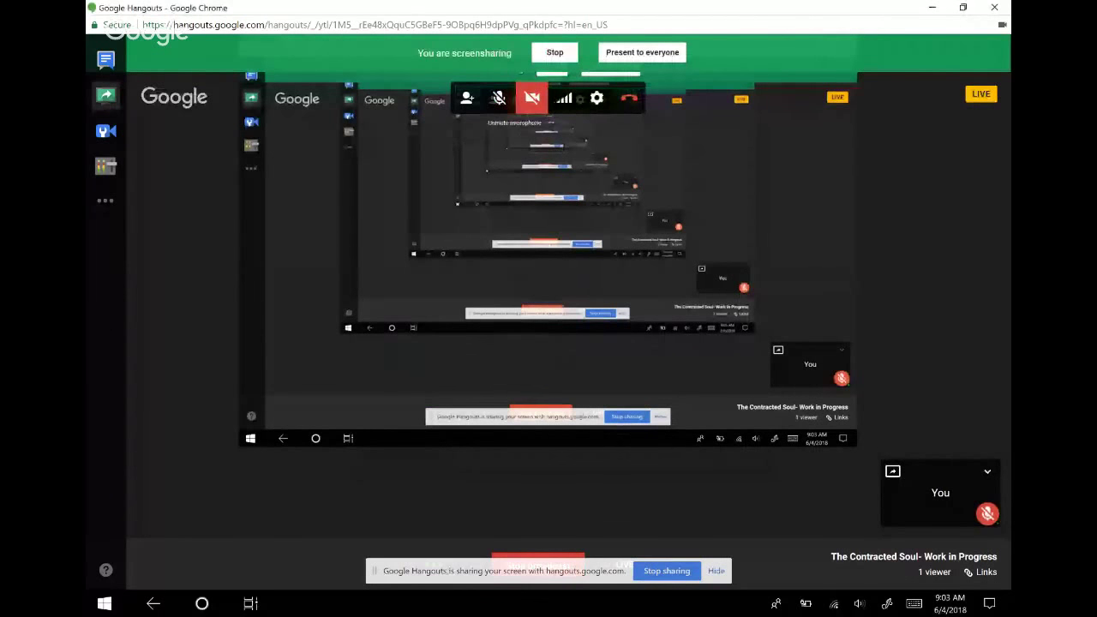
click(250, 604)
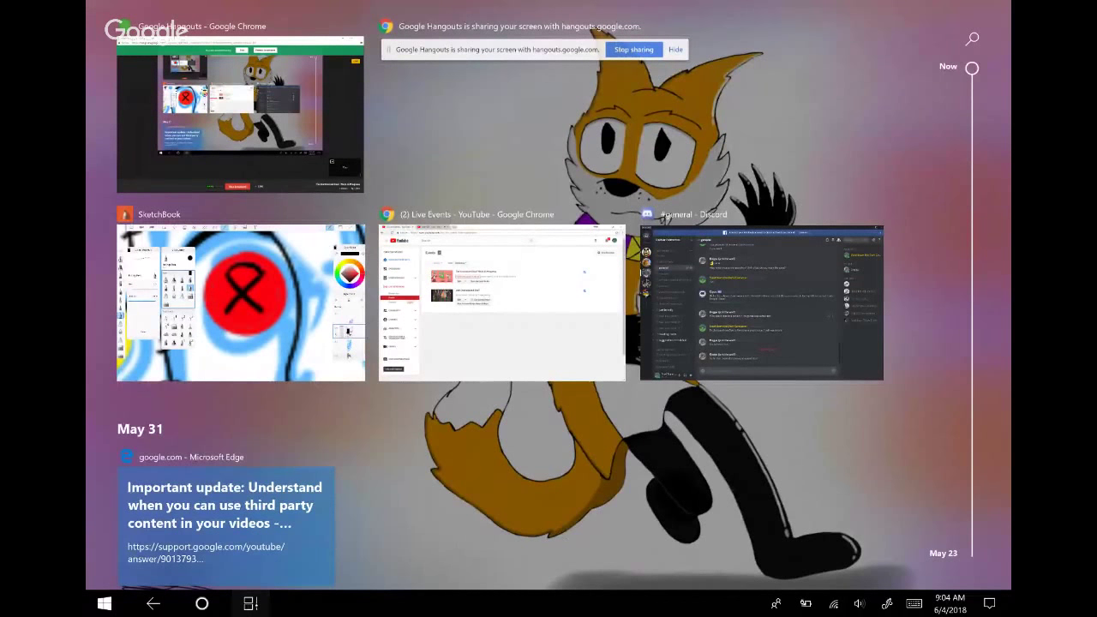
click(240, 302)
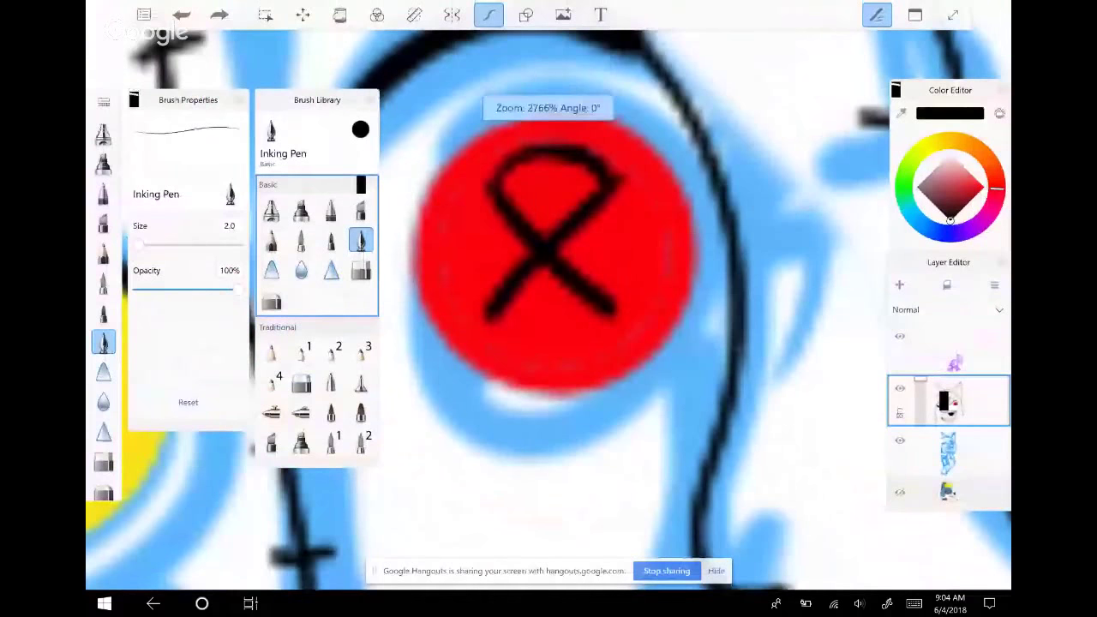
Close the lower half of the red button's cross with an arc and fill both wedges solid black
mouse_move(482, 308)
mouse_down()
mouse_move(536, 348)
mouse_move(542, 249)
mouse_up()
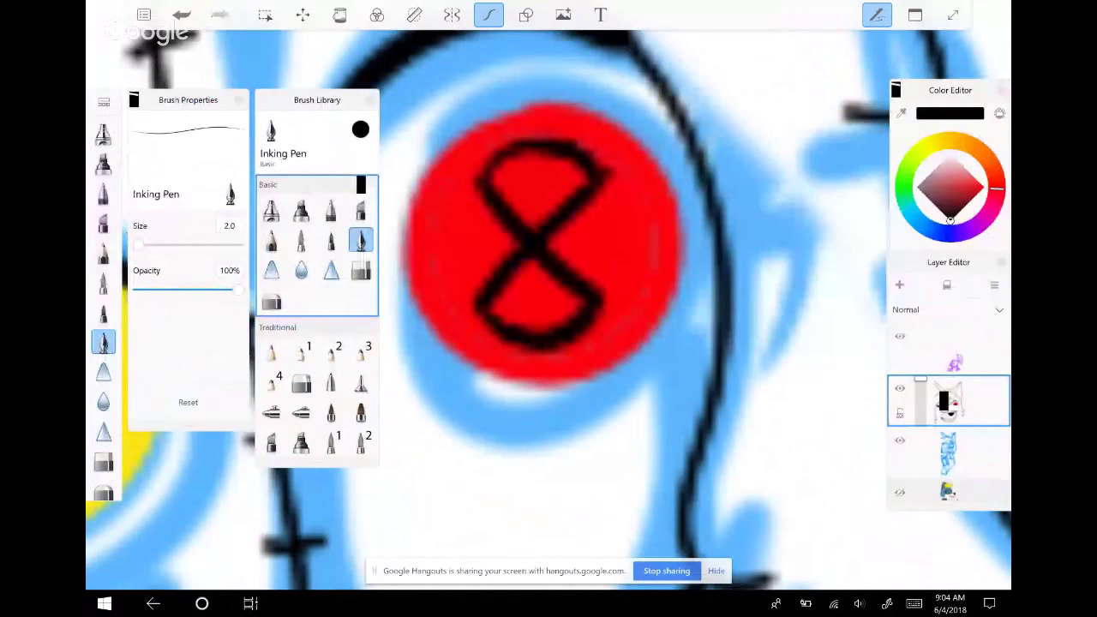
key(ctrl+z)
mouse_move(477, 307)
mouse_down()
mouse_move(522, 336)
mouse_move(560, 330)
mouse_move(598, 301)
mouse_move(522, 282)
mouse_move(511, 307)
mouse_move(502, 301)
mouse_move(514, 276)
mouse_up()
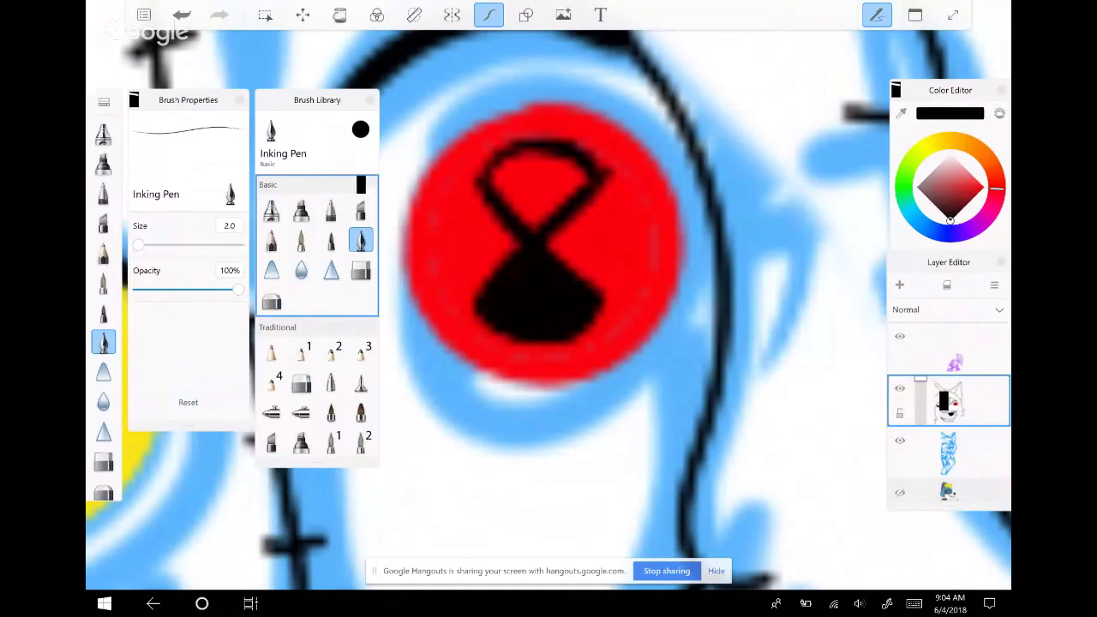
mouse_move(490, 172)
mouse_down()
mouse_move(531, 219)
mouse_move(510, 176)
mouse_move(544, 215)
mouse_move(557, 154)
mouse_move(549, 206)
mouse_up()
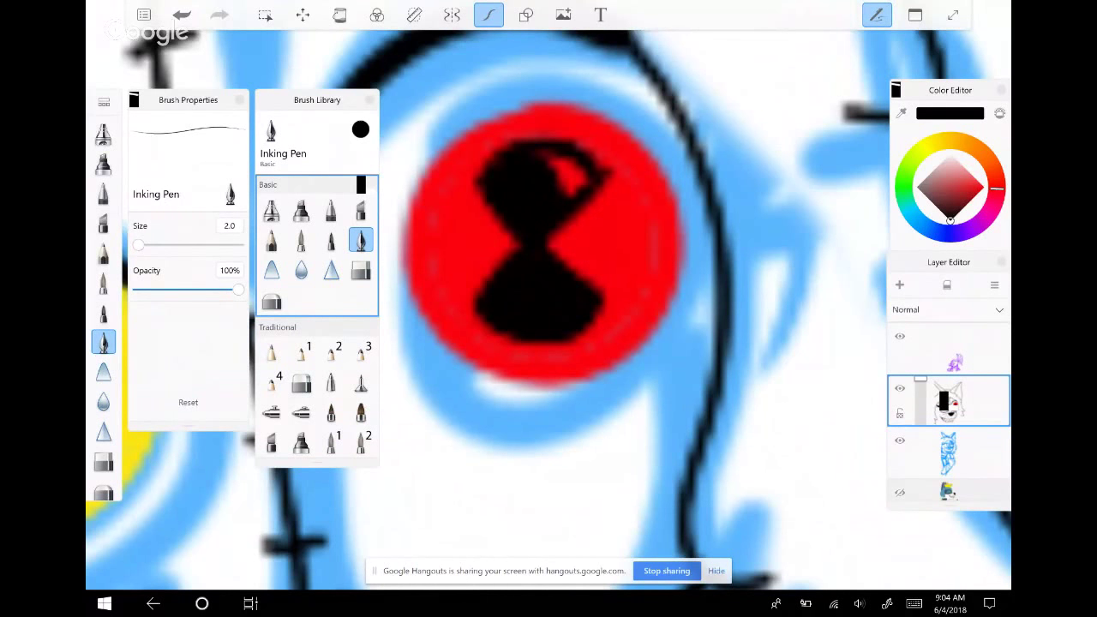
mouse_move(549, 154)
mouse_down()
mouse_move(570, 184)
mouse_move(592, 172)
mouse_up()
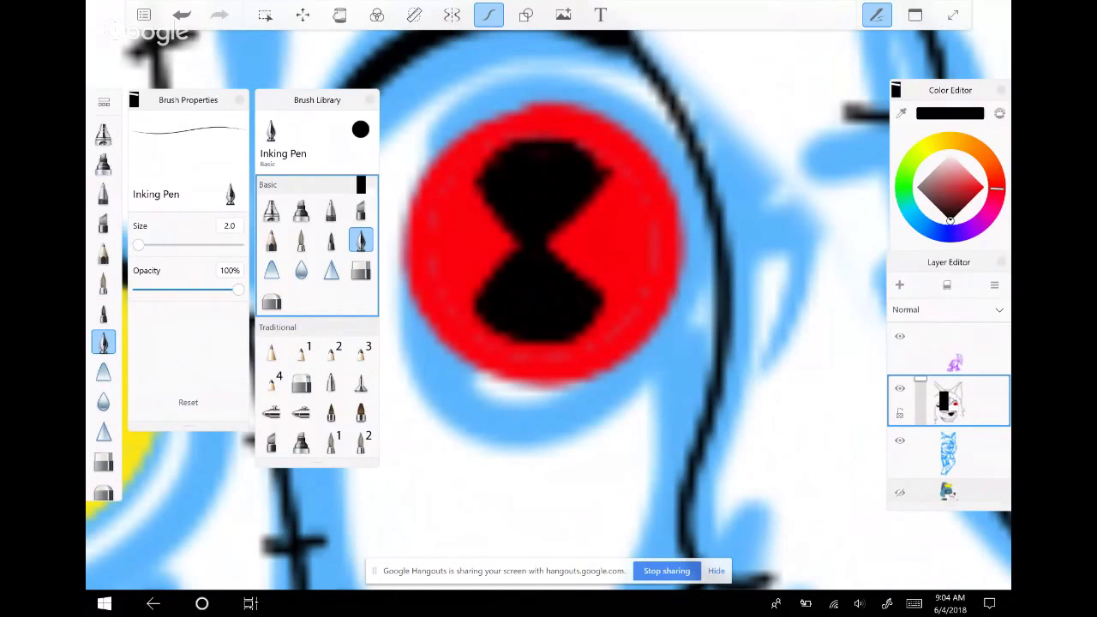
Try round white highlights on the left of the black mark's upper wedge and at its narrow middle, and undo them
click(950, 262)
click(907, 417)
drag(495, 182, 514, 180)
drag(525, 238, 519, 242)
click(950, 219)
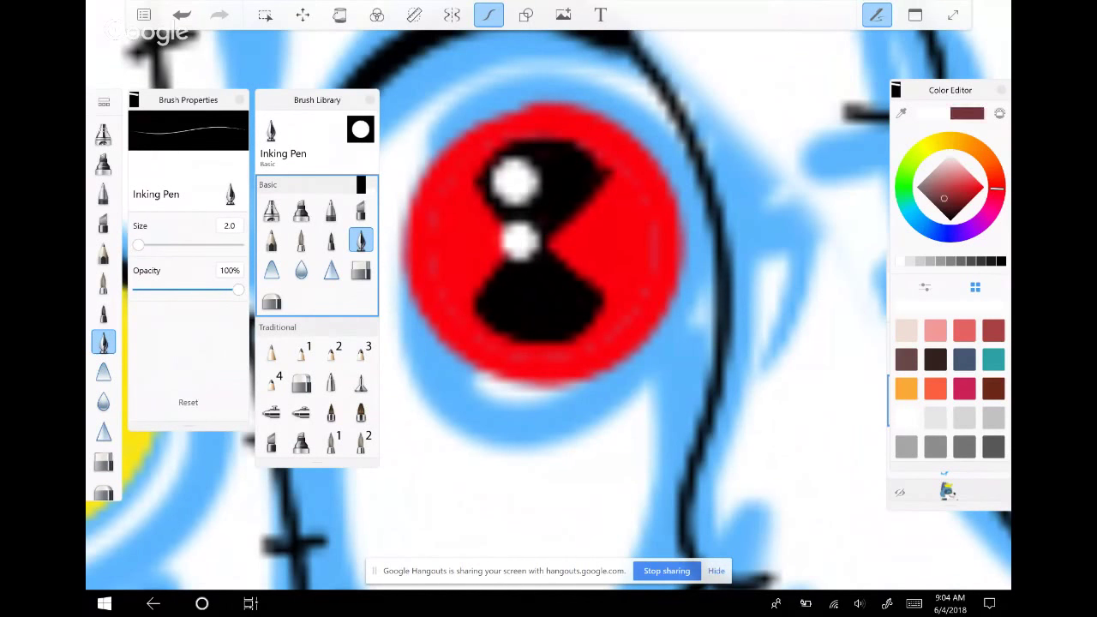
scroll(549, 257, down, 2)
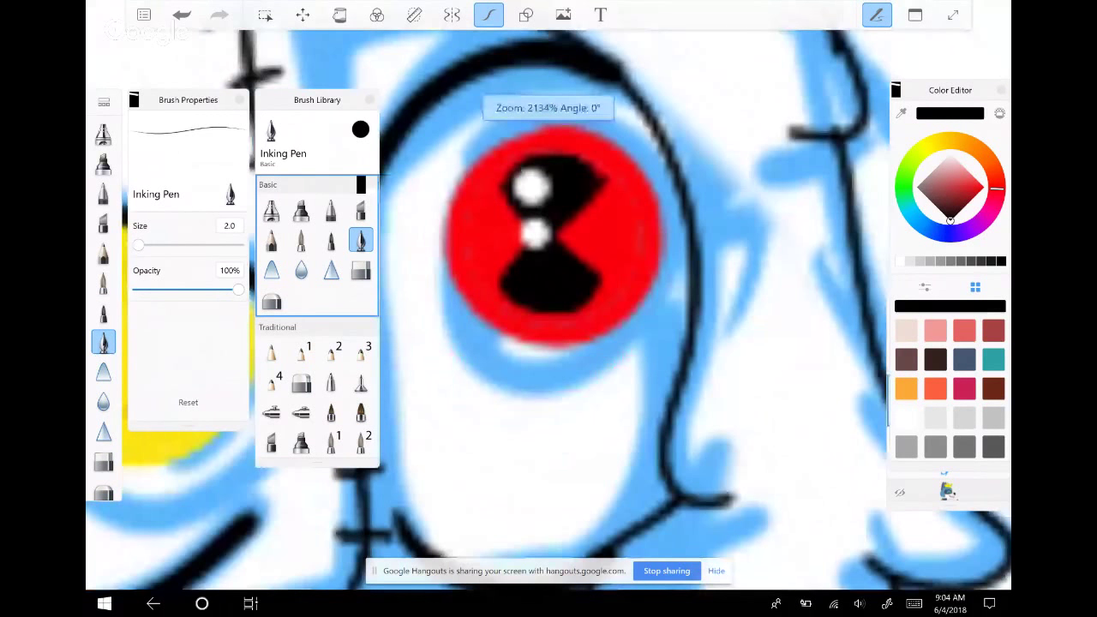
scroll(549, 257, down, 5)
scroll(549, 257, down, 2)
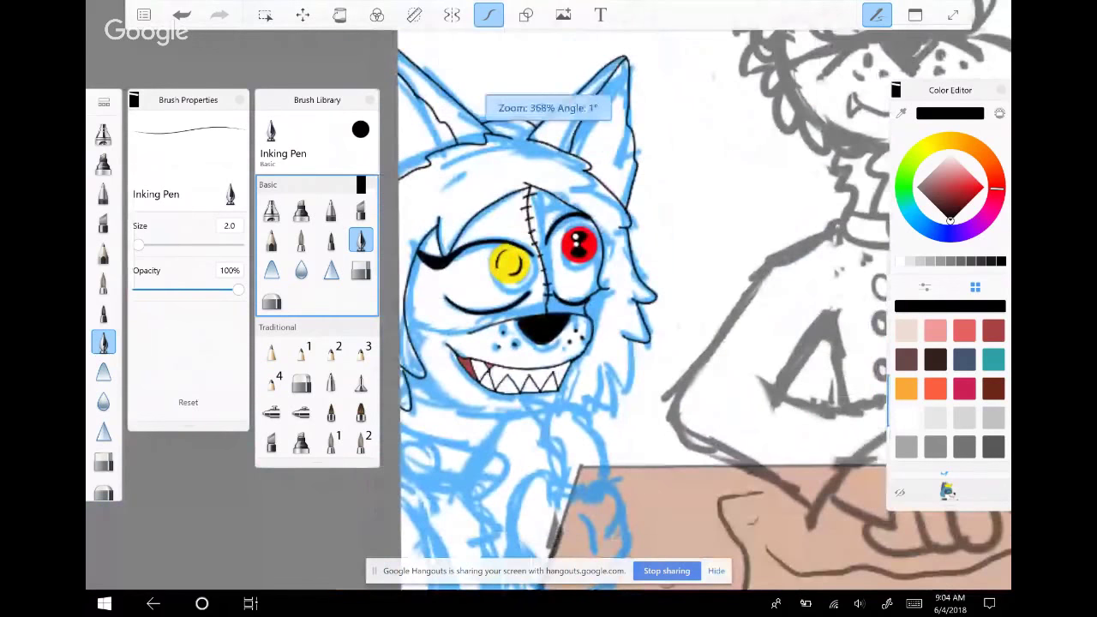
key(ctrl+z)
Paint smaller white highlights on the right of the black mark's upper wedge and at its narrow middle
scroll(548, 308, up, 3)
click(950, 155)
drag(631, 178, 643, 193)
click(623, 231)
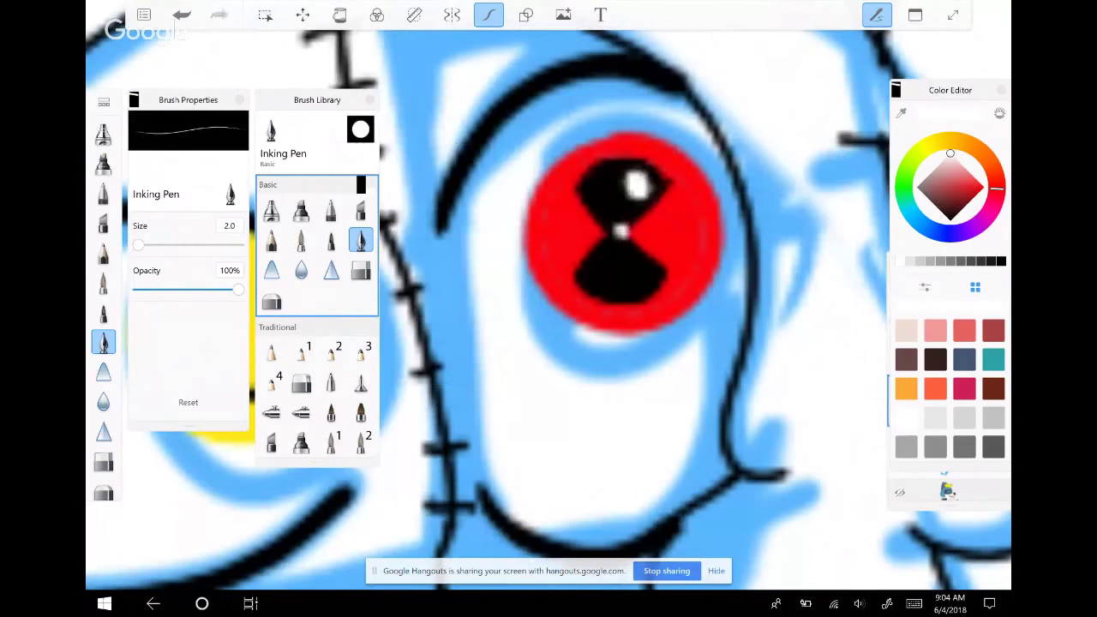
drag(616, 233, 624, 225)
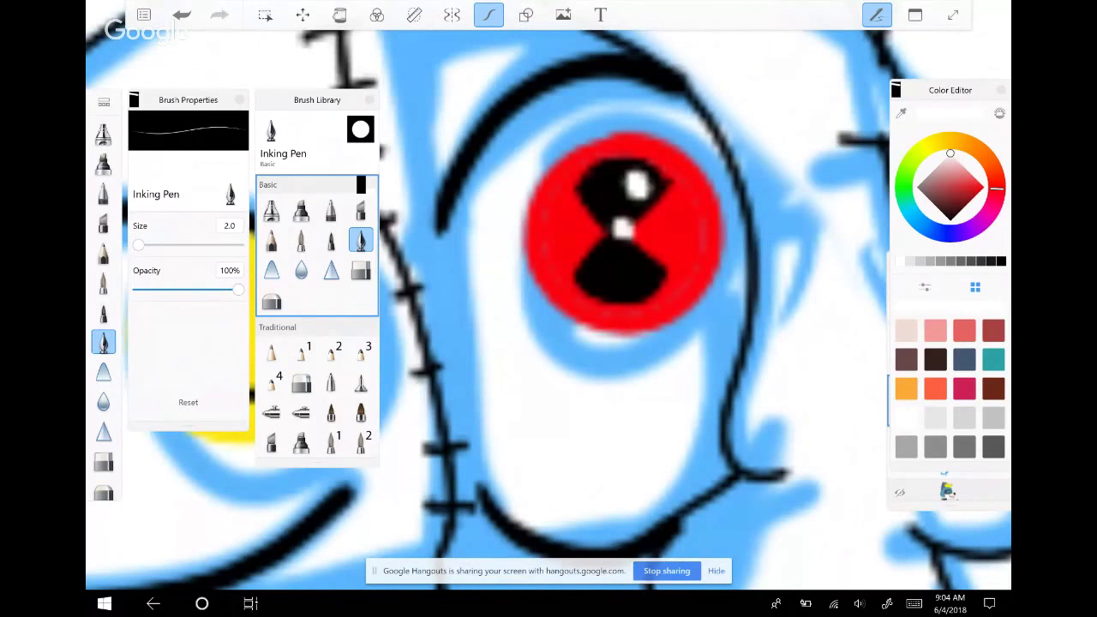
Trim the outer end of the yellow eye's lower lid line with white, comparing it through undo and redo
scroll(549, 308, down, 1)
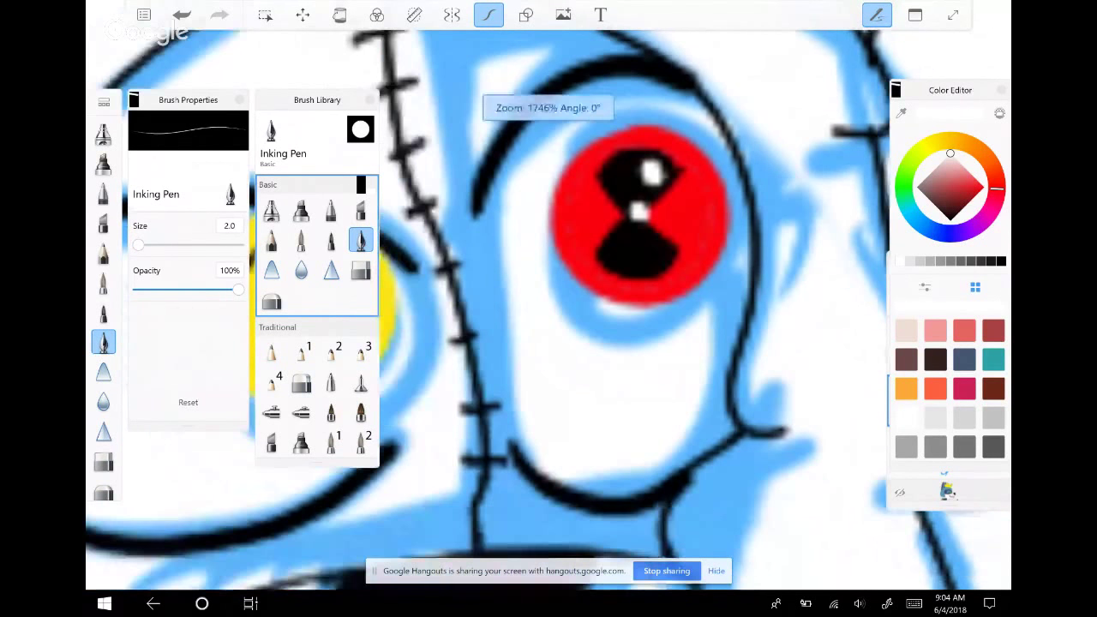
scroll(549, 309, down, 2)
scroll(549, 309, left, 3)
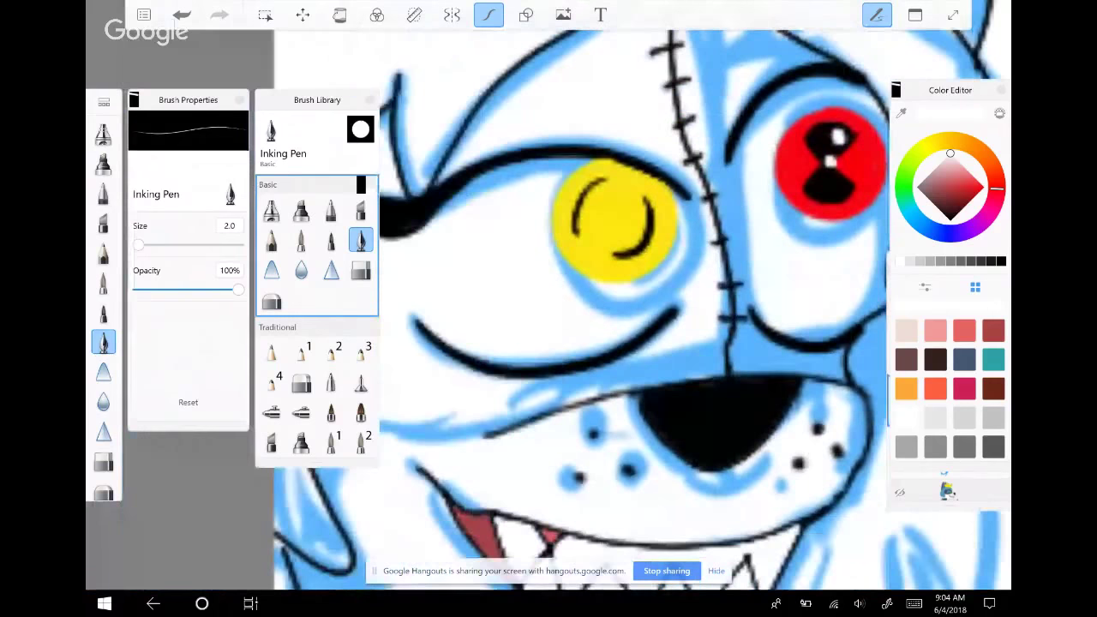
scroll(549, 308, up, 3)
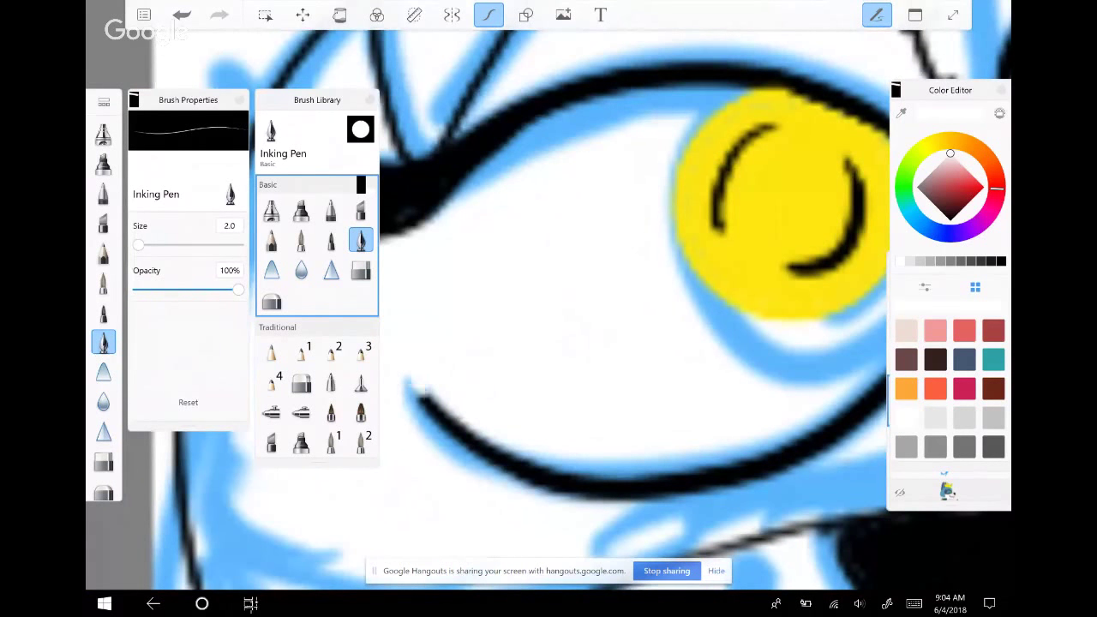
key(ctrl+z)
key(ctrl+y)
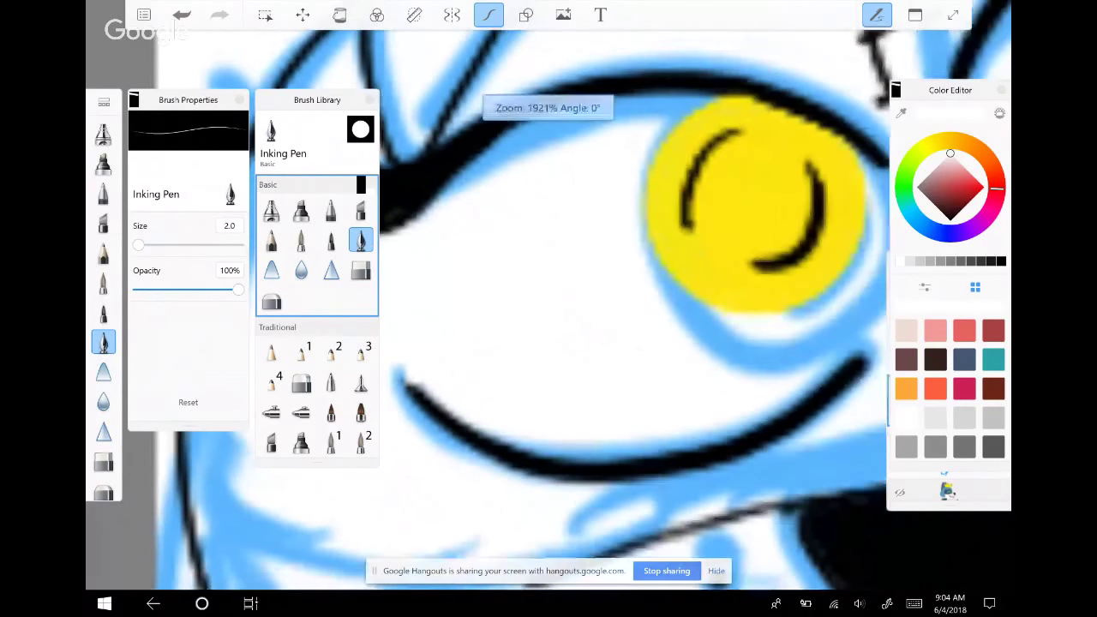
key(ctrl+z)
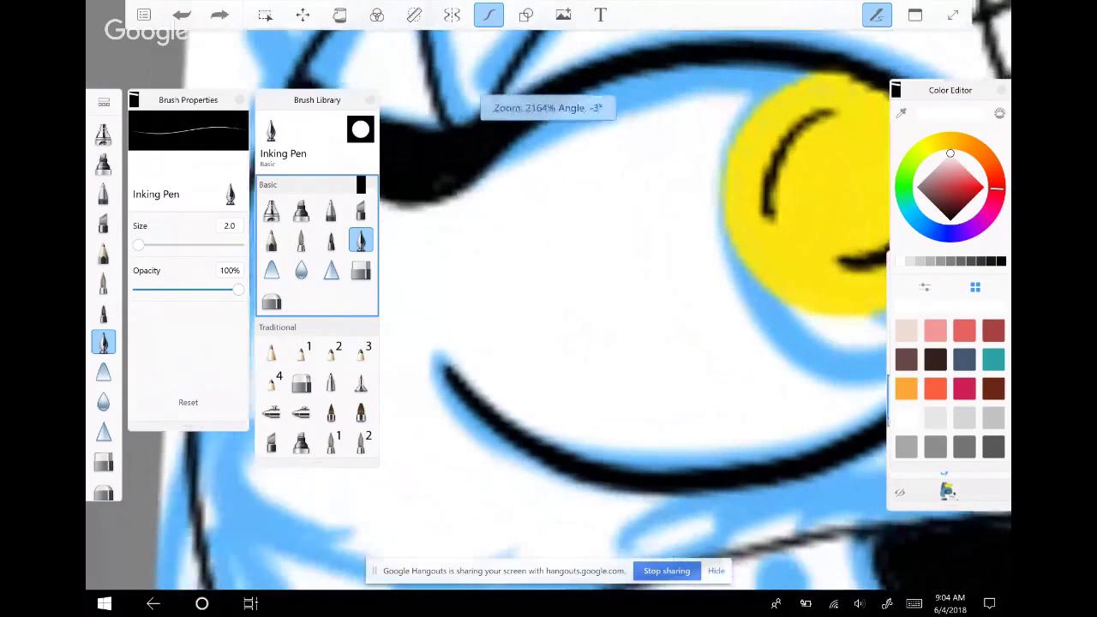
key(ctrl+y)
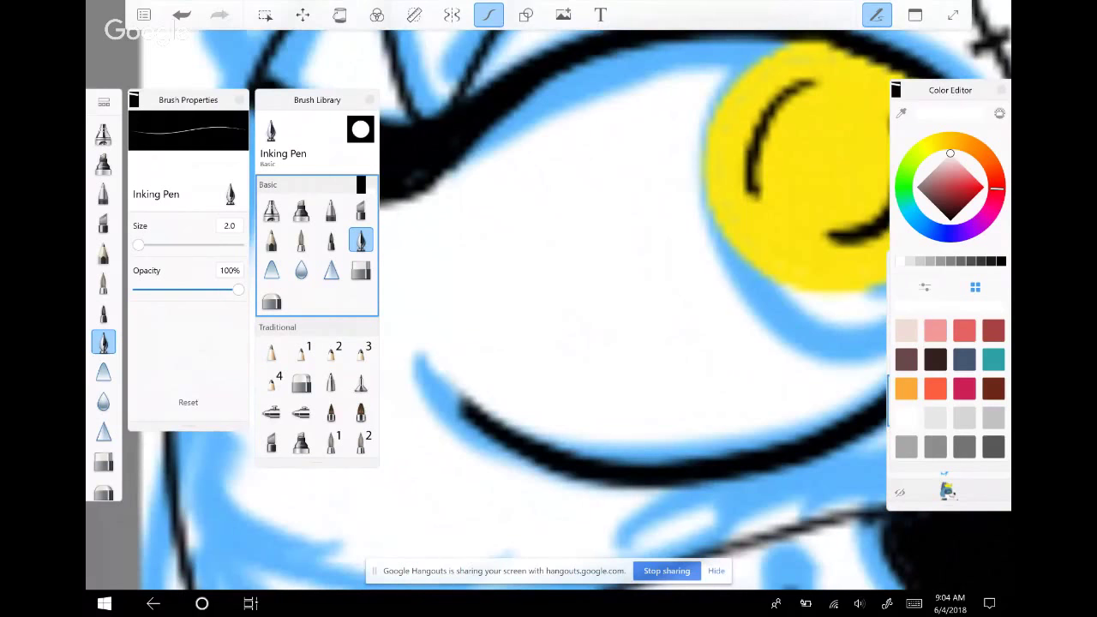
Close the yellow eye's inner corner with a white line between the lids and flood-fill the area around the iris white
scroll(549, 308, down, 2)
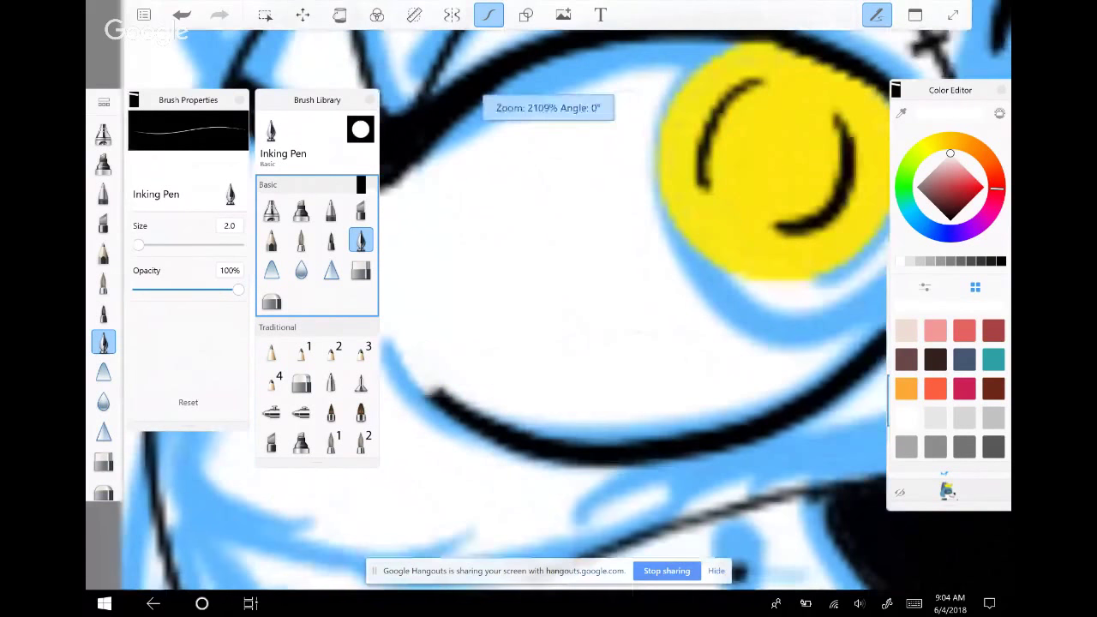
scroll(549, 309, down, 2)
scroll(549, 309, up, 1)
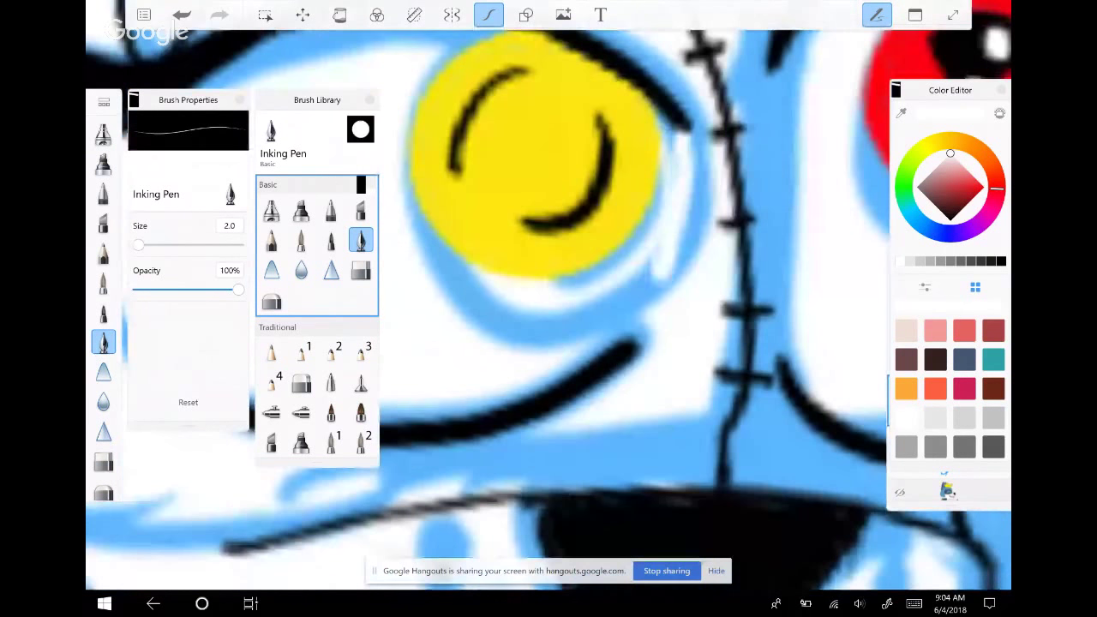
key(ctrl+z)
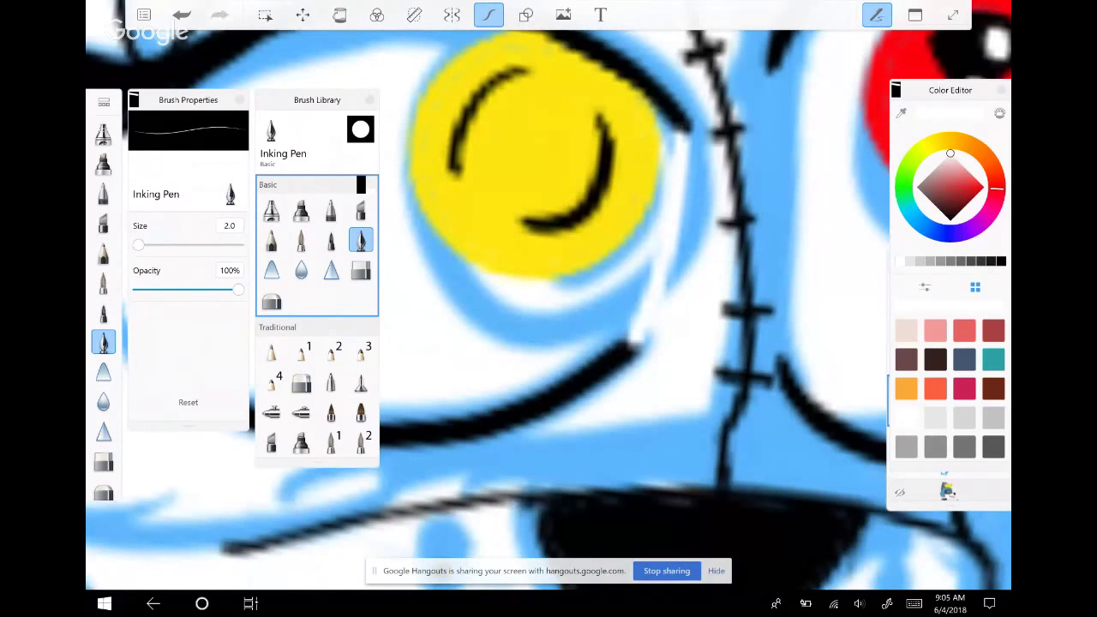
click(339, 14)
click(531, 300)
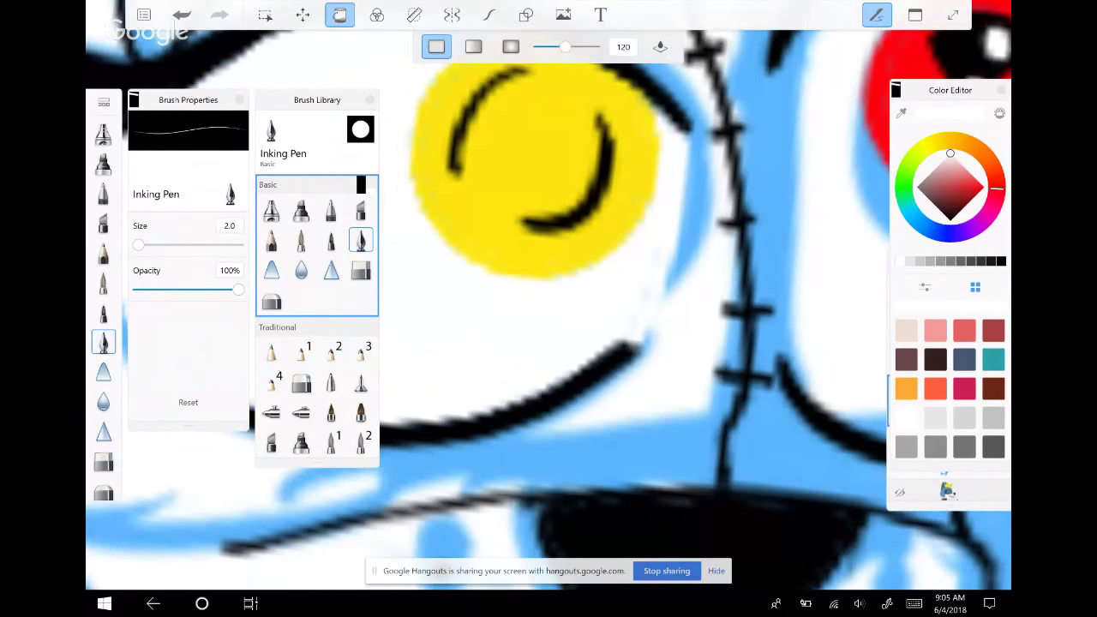
Close the red eye's open edges with white strokes, flood-fill its interior white and touch up the inner edge
scroll(548, 214, down, 2)
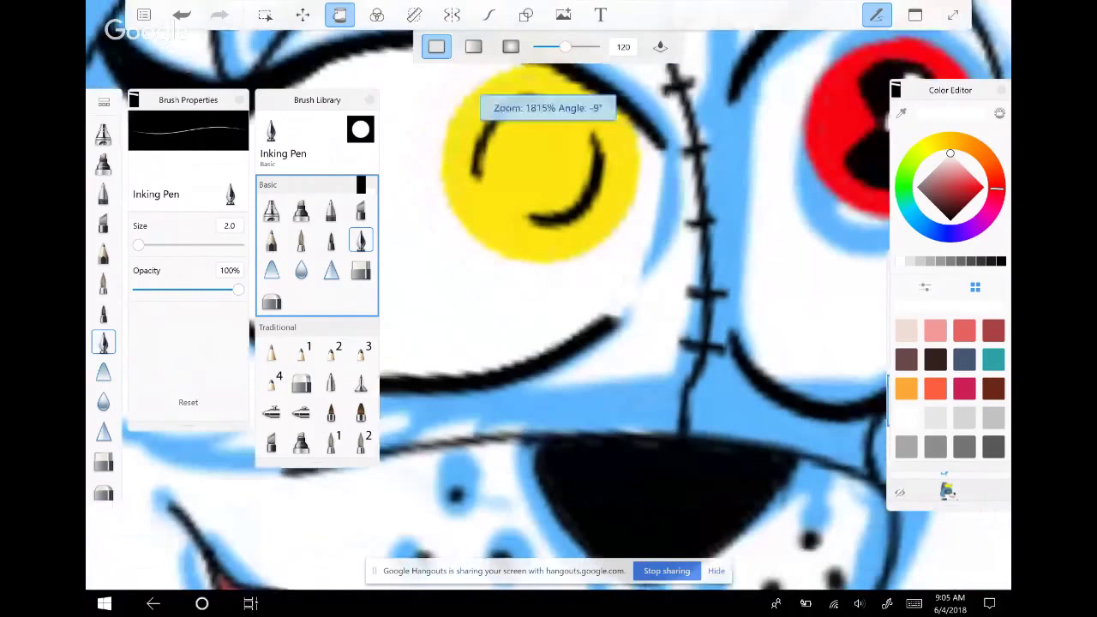
scroll(549, 300, down, 3)
scroll(549, 300, up, 3)
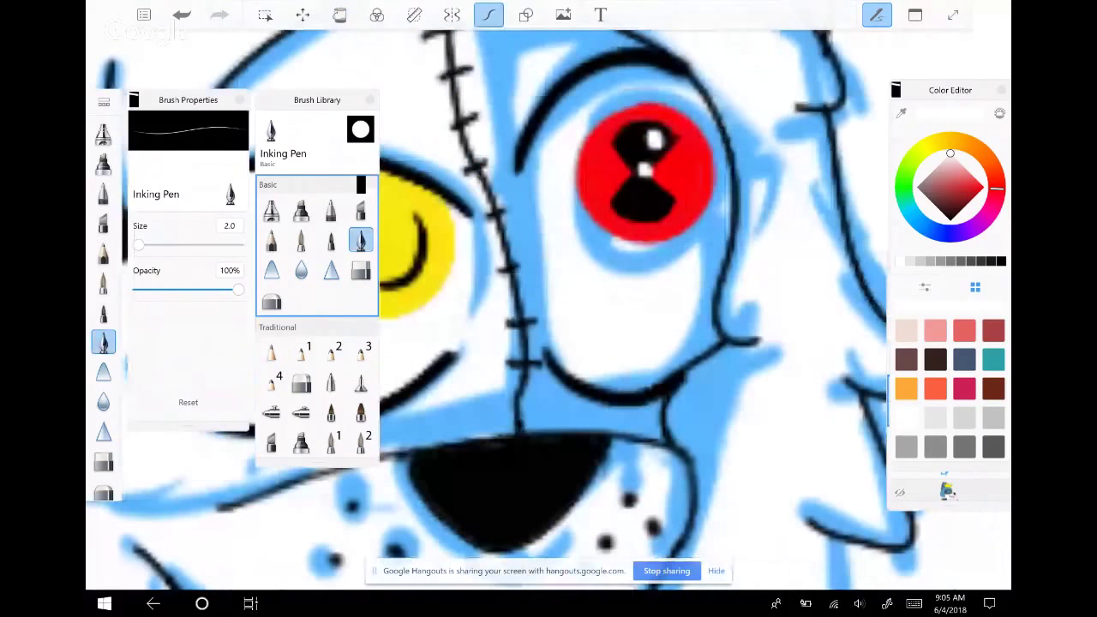
scroll(549, 300, up, 2)
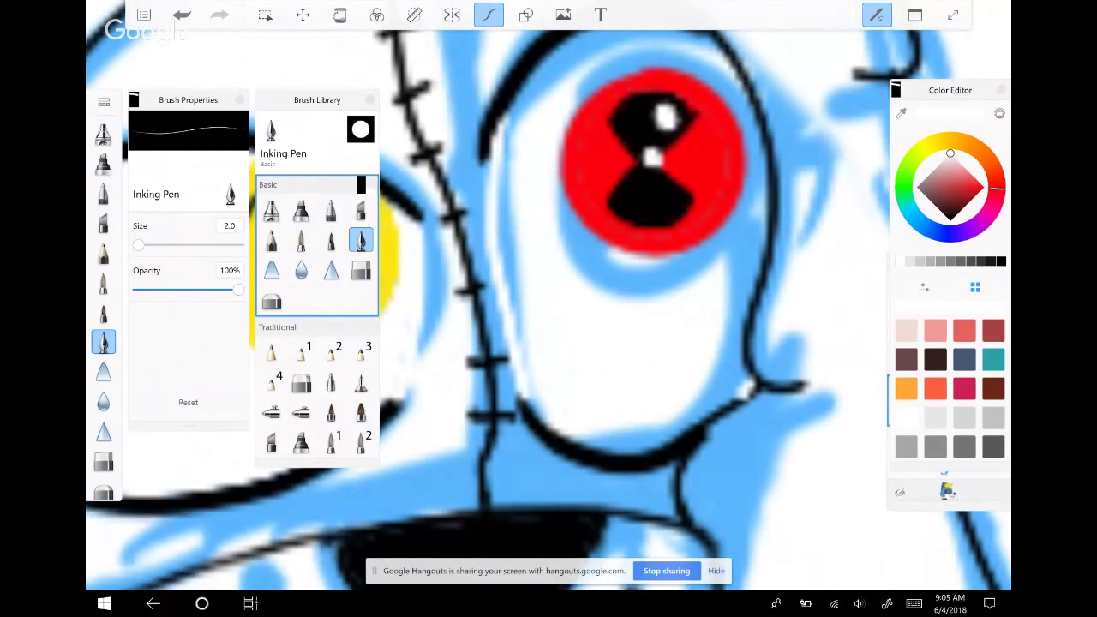
click(339, 15)
click(652, 342)
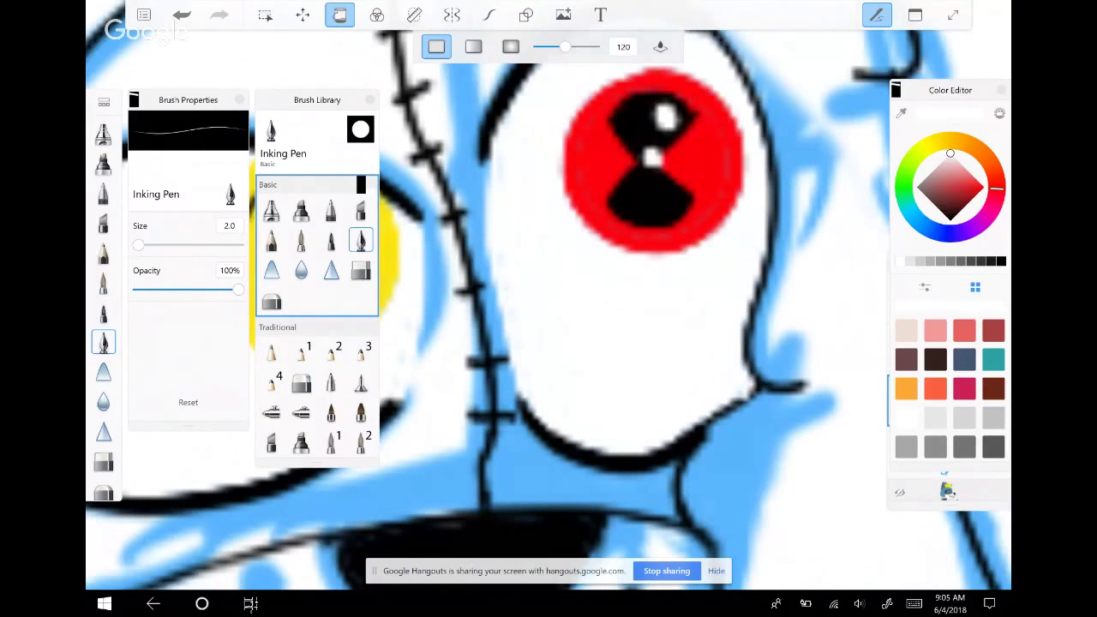
click(489, 14)
drag(486, 144, 500, 264)
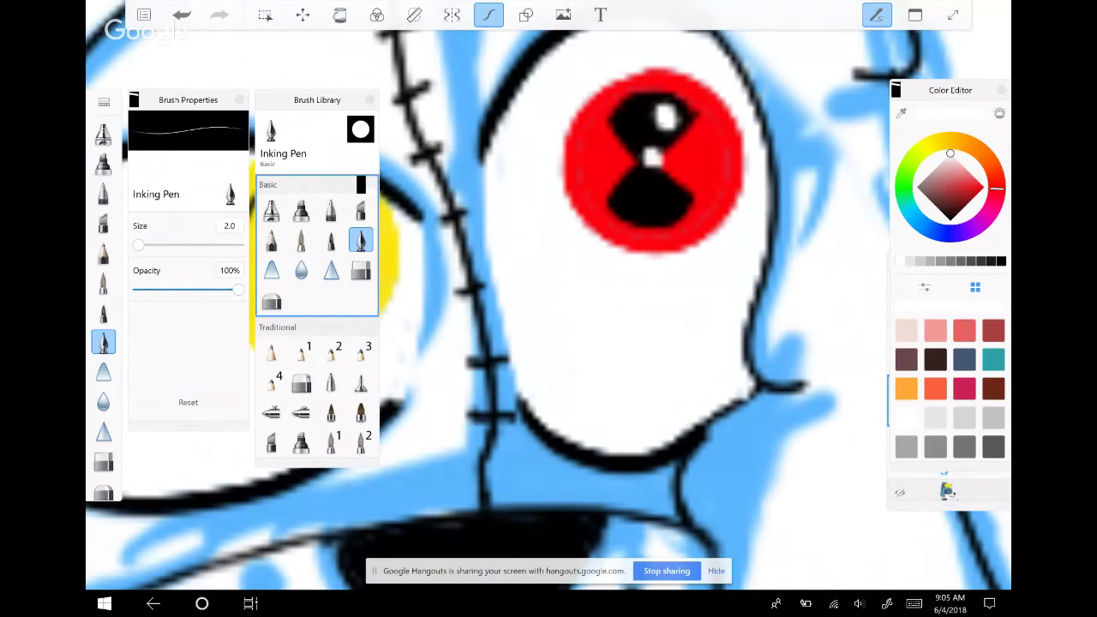
Set the drawing colour to black and switch to the Traditional Felt Pen
scroll(592, 271, down, 3)
scroll(593, 271, down, 5)
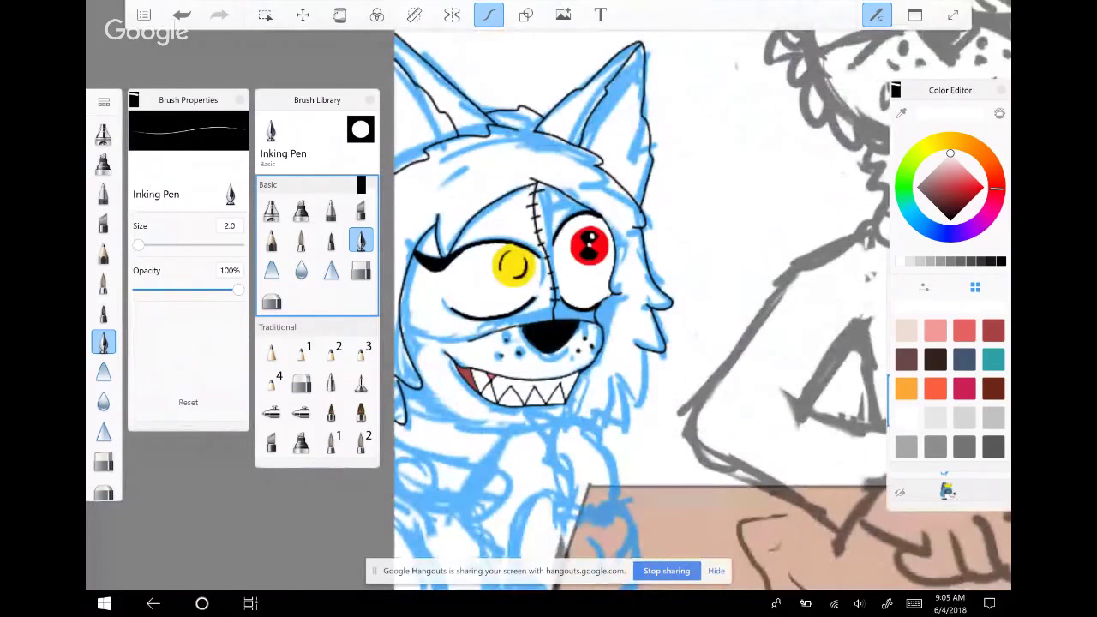
scroll(531, 274, up, 2)
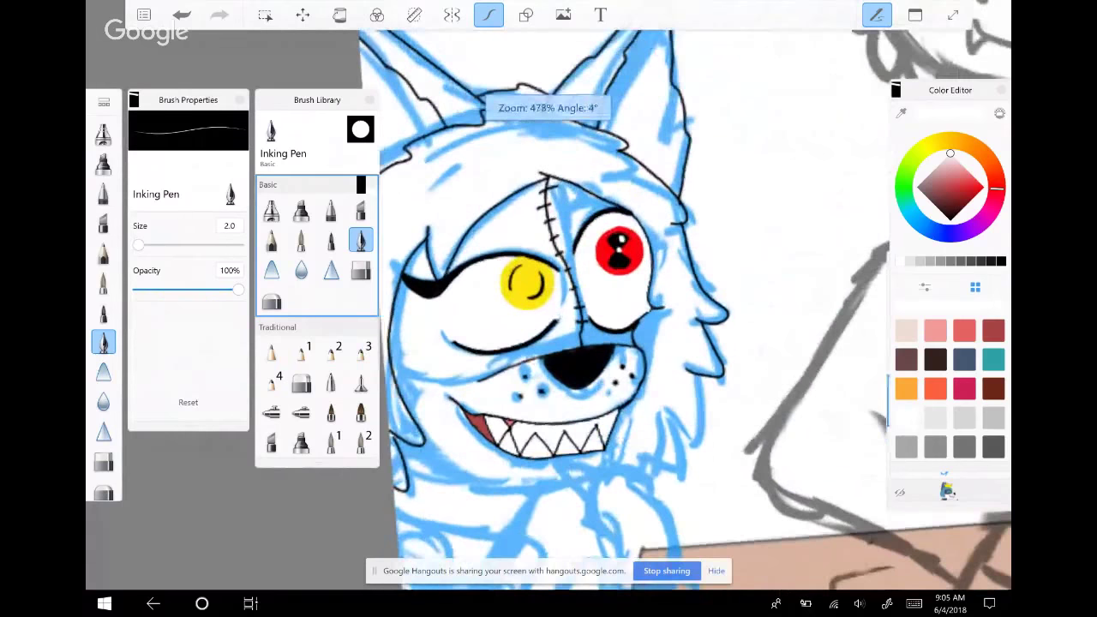
scroll(669, 309, down, 2)
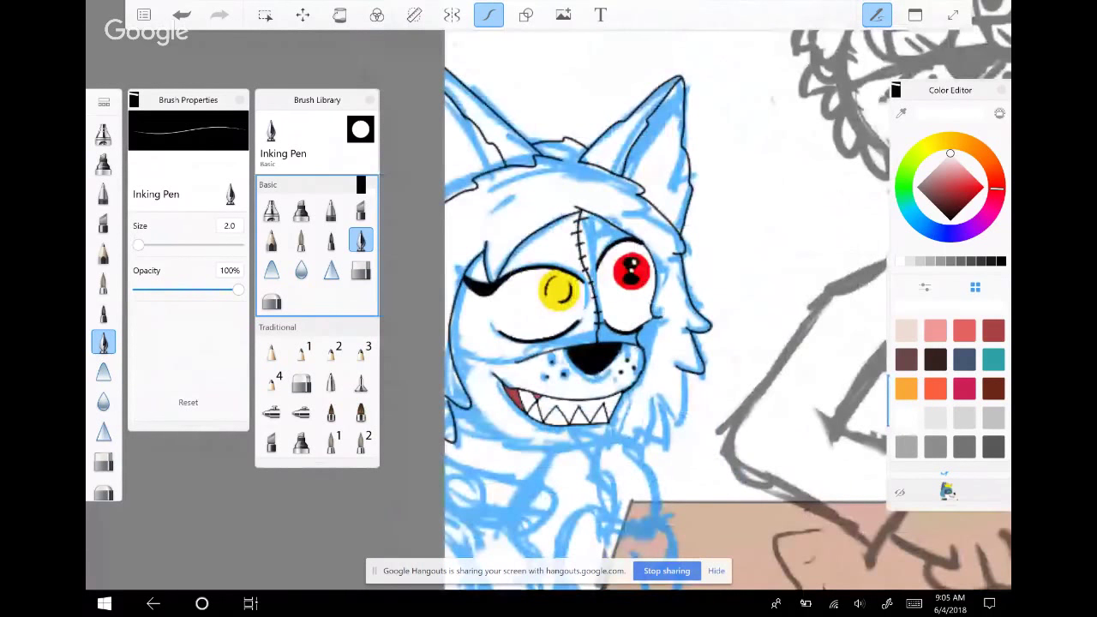
scroll(729, 292, down, 2)
scroll(734, 272, up, 1)
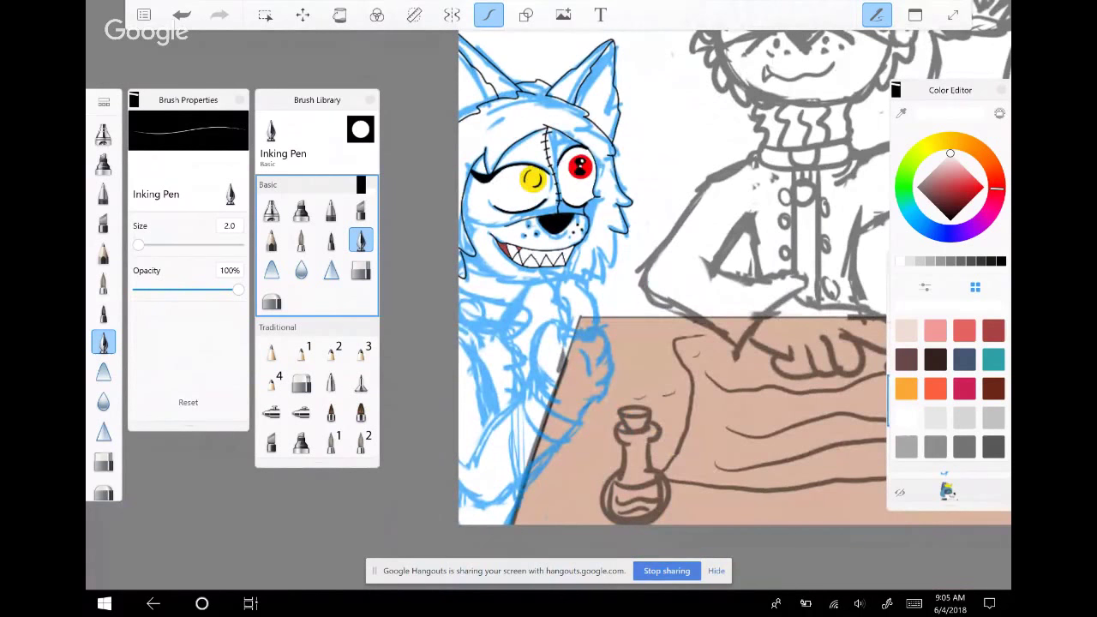
click(950, 219)
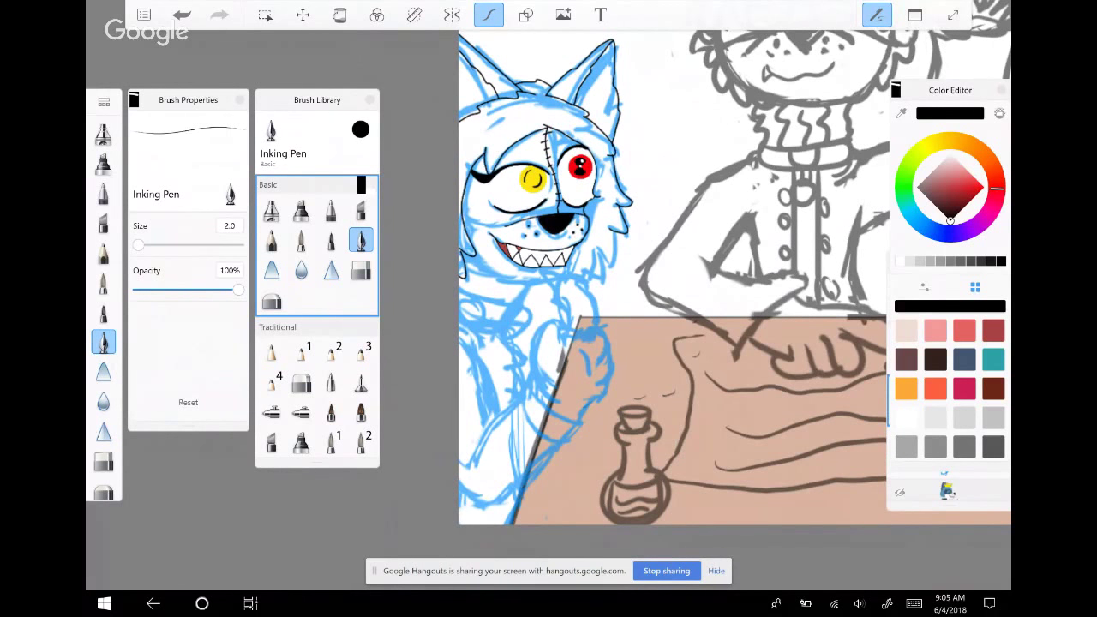
click(361, 384)
Ink the wolf's chin and lower jaw line from the mouth's front corner back beneath the teeth, redrawing it once
scroll(553, 336, up, 2)
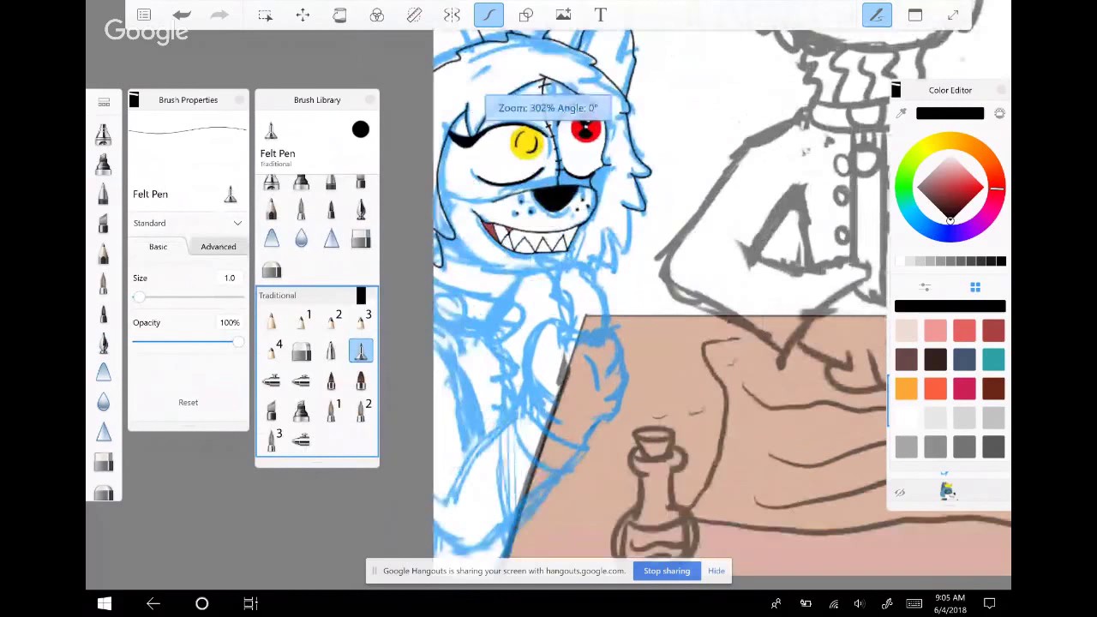
drag(601, 343, 649, 333)
scroll(434, 340, up, 1)
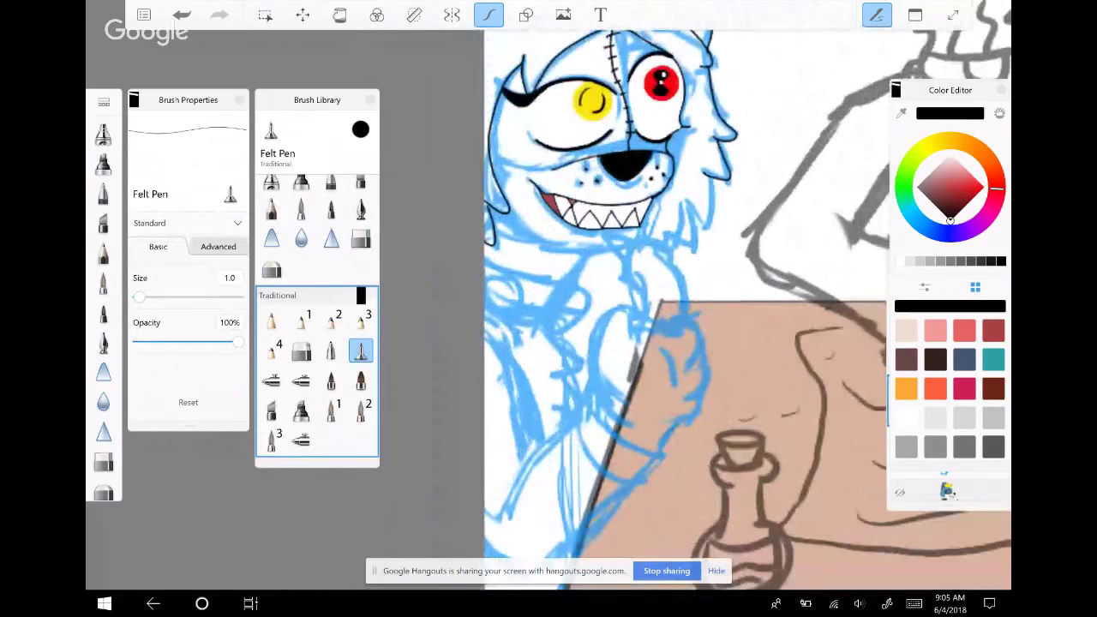
scroll(568, 199, up, 2)
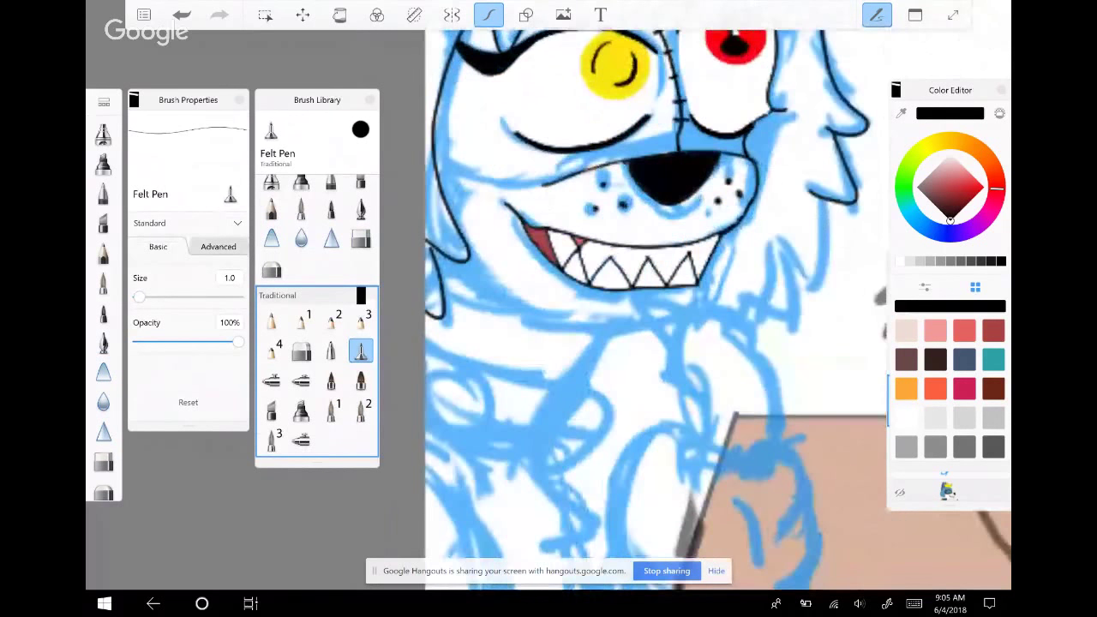
scroll(598, 161, up, 5)
scroll(598, 257, up, 2)
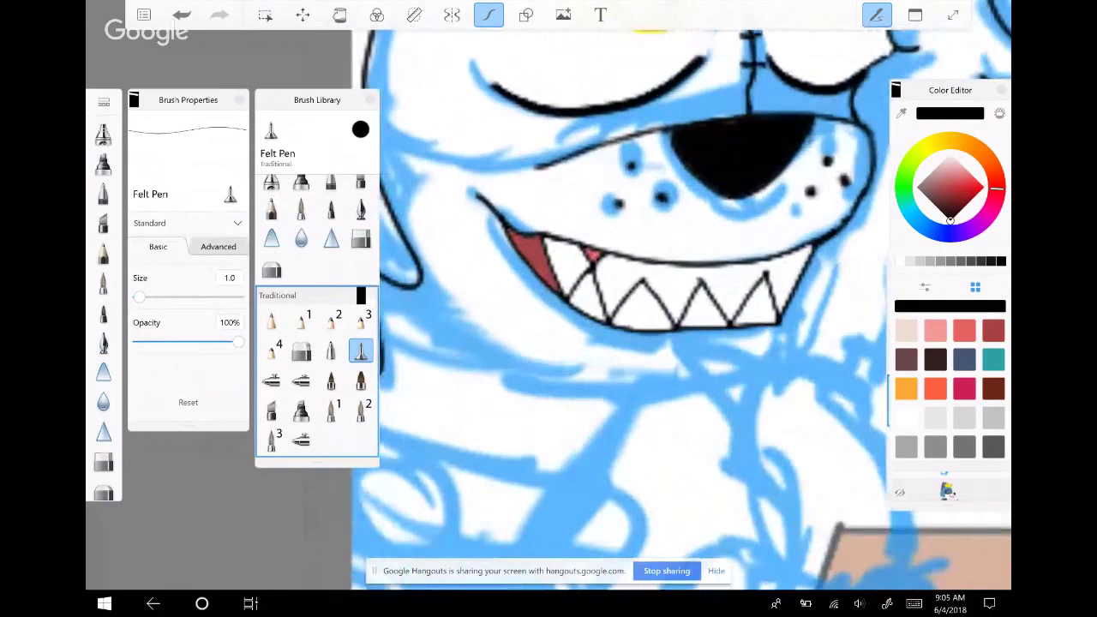
mouse_move(775, 319)
mouse_down()
mouse_move(779, 352)
mouse_move(728, 378)
mouse_move(559, 374)
mouse_move(484, 350)
mouse_up()
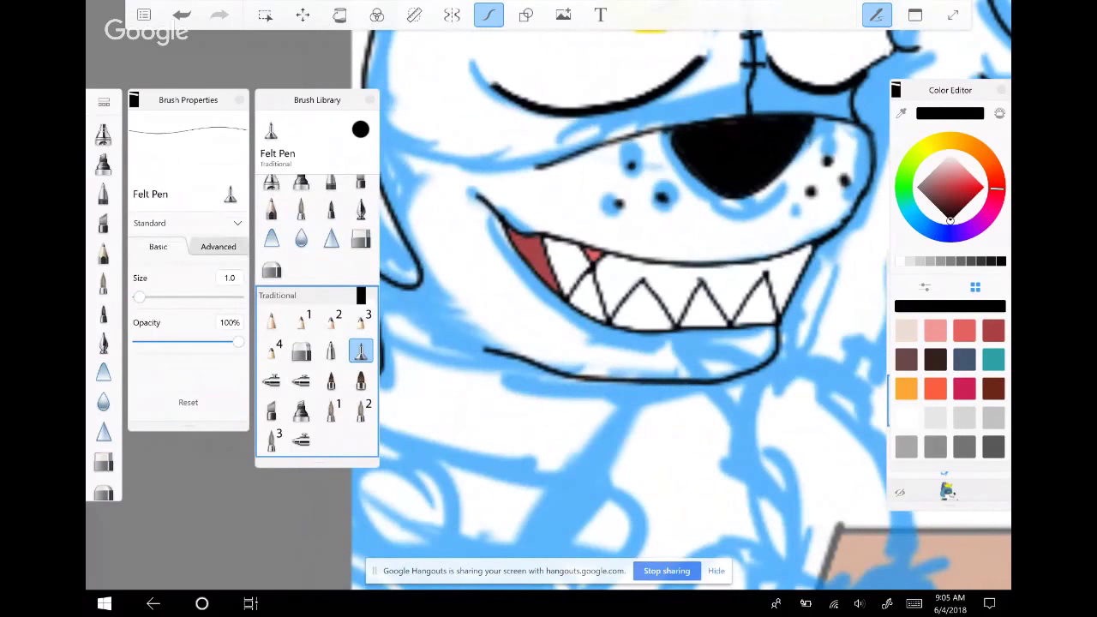
scroll(660, 300, up, 1)
key(ctrl+z)
mouse_move(787, 348)
mouse_down()
mouse_move(690, 380)
mouse_move(575, 380)
mouse_move(444, 347)
mouse_up()
scroll(660, 300, down, 2)
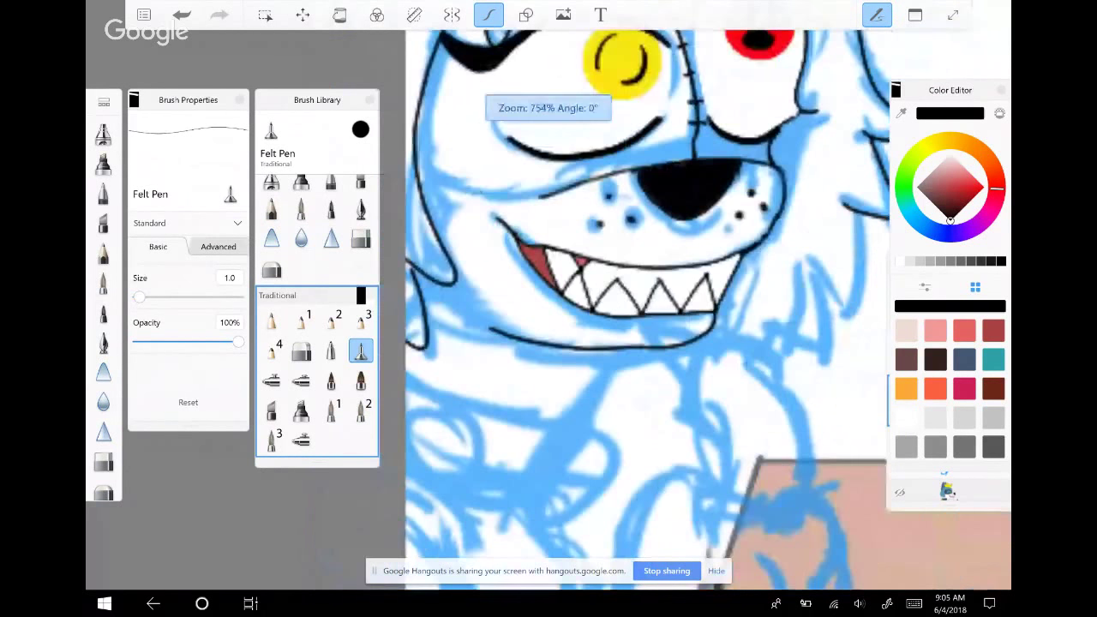
Ink the lower cheek fur beside the muzzle as pointed tufts following the blue sketch, replacing the first version
scroll(660, 301, down, 2)
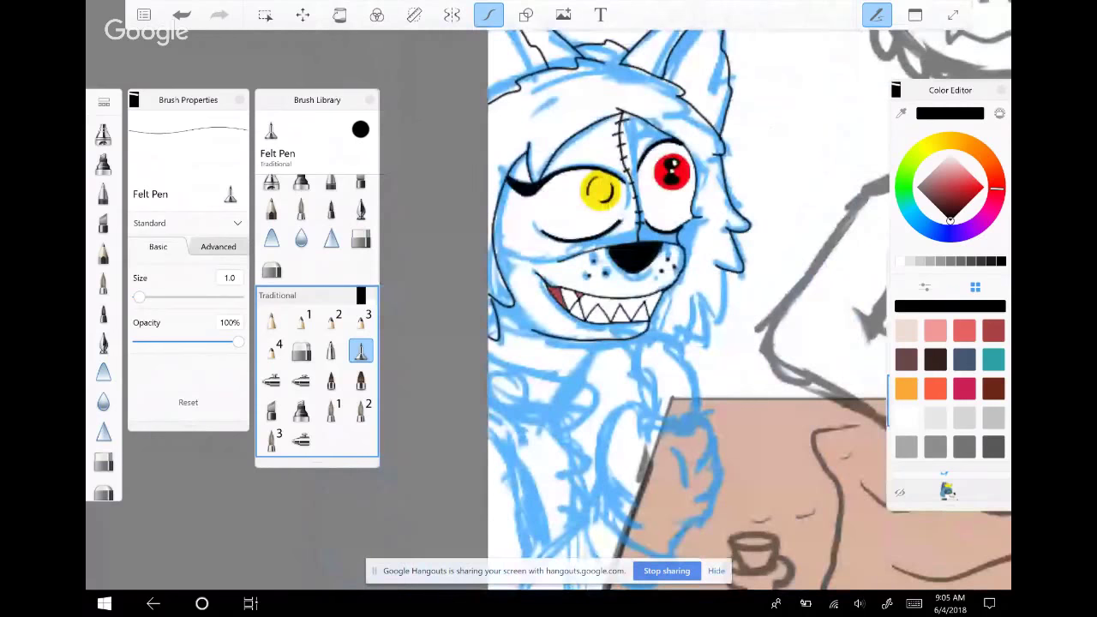
scroll(695, 377, up, 1)
scroll(695, 377, up, 1)
mouse_move(729, 229)
mouse_down()
mouse_move(720, 300)
mouse_move(677, 348)
mouse_move(673, 381)
mouse_move(605, 388)
mouse_up()
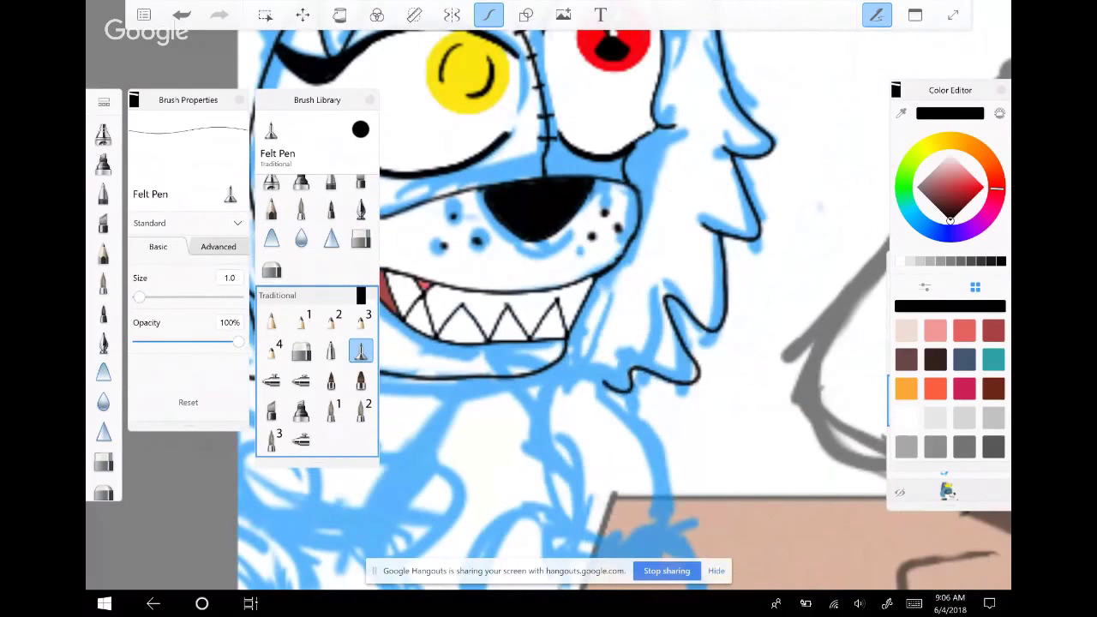
scroll(679, 203, down, 2)
scroll(692, 244, up, 2)
mouse_move(720, 210)
mouse_down()
mouse_move(716, 255)
mouse_move(686, 305)
mouse_up()
mouse_move(660, 245)
mouse_down()
mouse_move(704, 300)
mouse_move(685, 353)
mouse_up()
drag(619, 316, 685, 352)
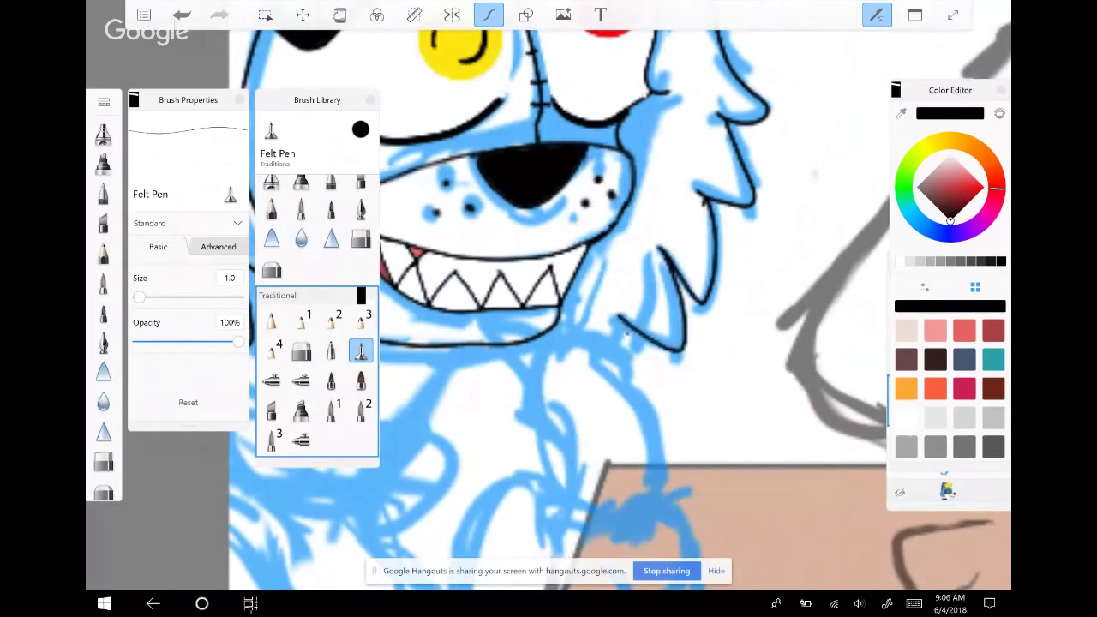
Ink the rounded outline below the chin and the curved hand edge beside it, undoing the extra mark where they cross
scroll(601, 309, down, 1)
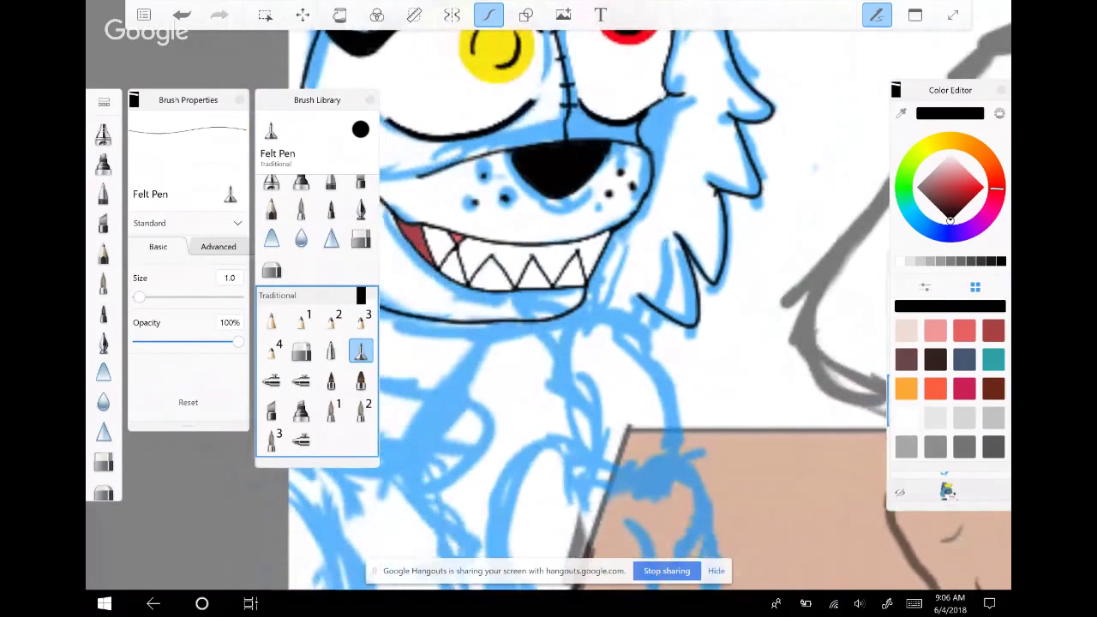
scroll(541, 309, up, 1)
scroll(548, 309, down, 1)
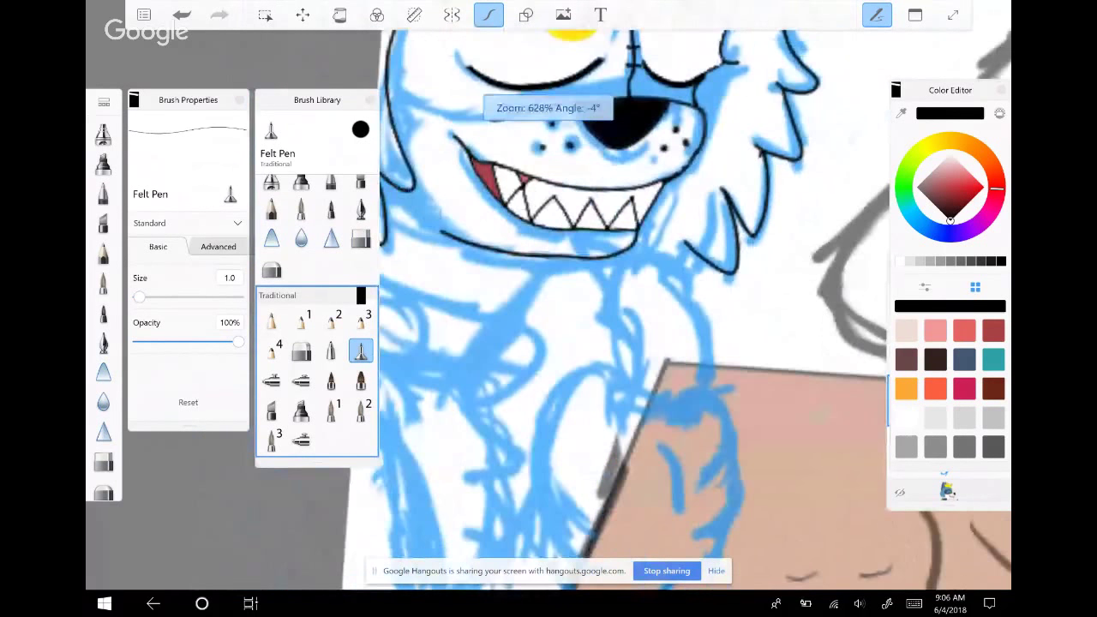
scroll(635, 309, up, 2)
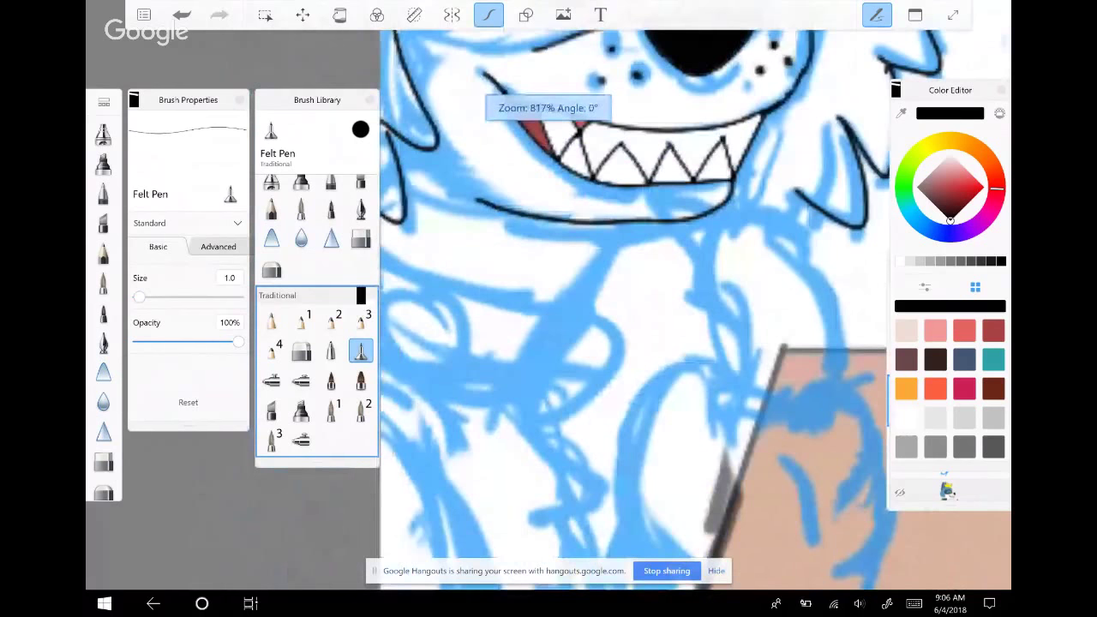
scroll(635, 309, down, 3)
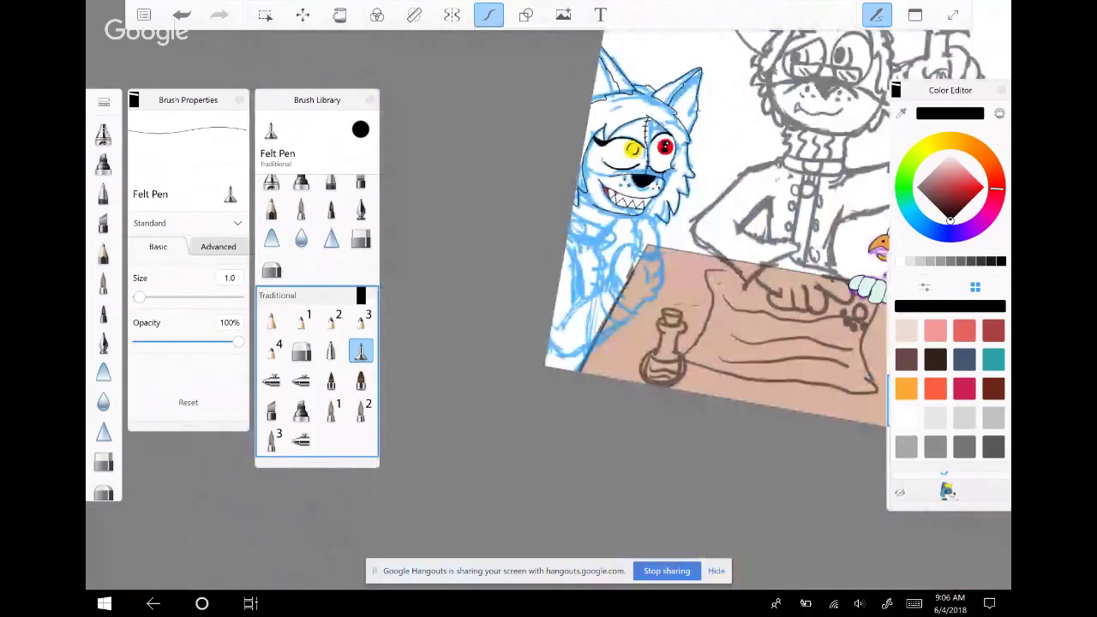
scroll(635, 308, up, 3)
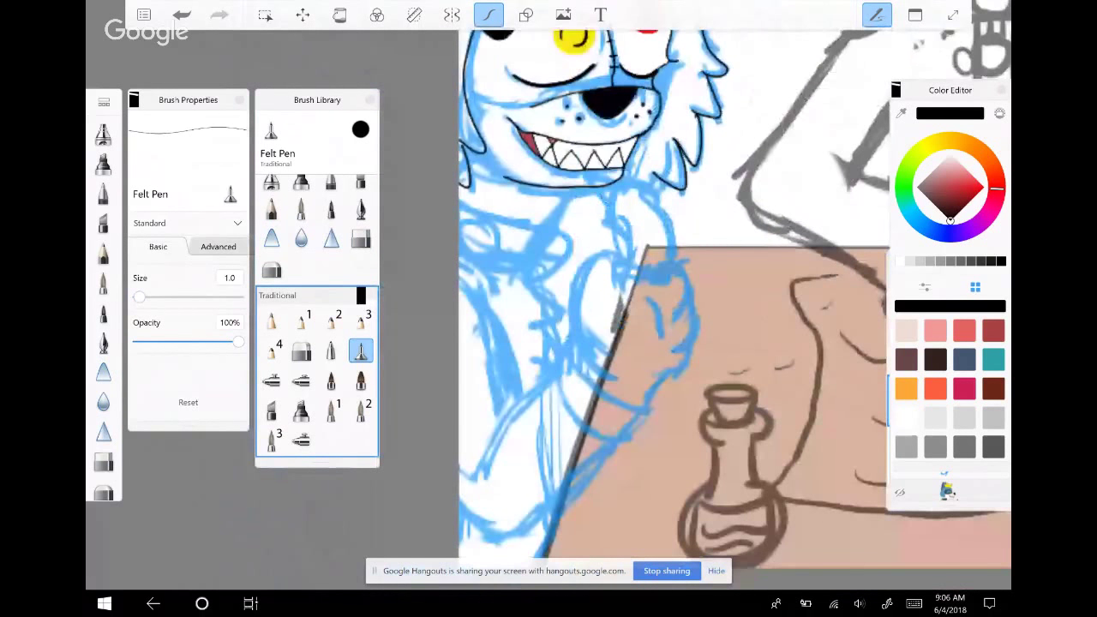
scroll(635, 309, up, 2)
mouse_move(682, 370)
mouse_down()
mouse_move(689, 318)
mouse_move(650, 189)
mouse_move(625, 166)
mouse_move(541, 159)
mouse_move(564, 276)
mouse_move(555, 386)
mouse_move(550, 375)
mouse_move(569, 405)
mouse_move(536, 410)
mouse_up()
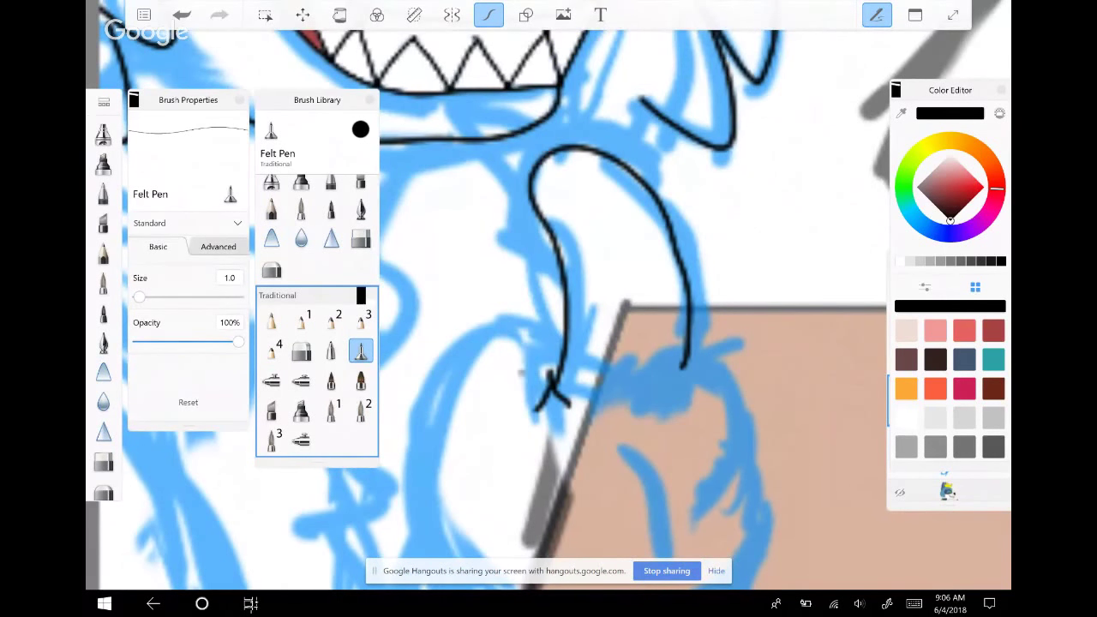
mouse_move(433, 464)
mouse_down()
mouse_move(445, 379)
mouse_move(467, 336)
mouse_move(515, 312)
mouse_move(565, 336)
mouse_up()
drag(542, 395, 559, 370)
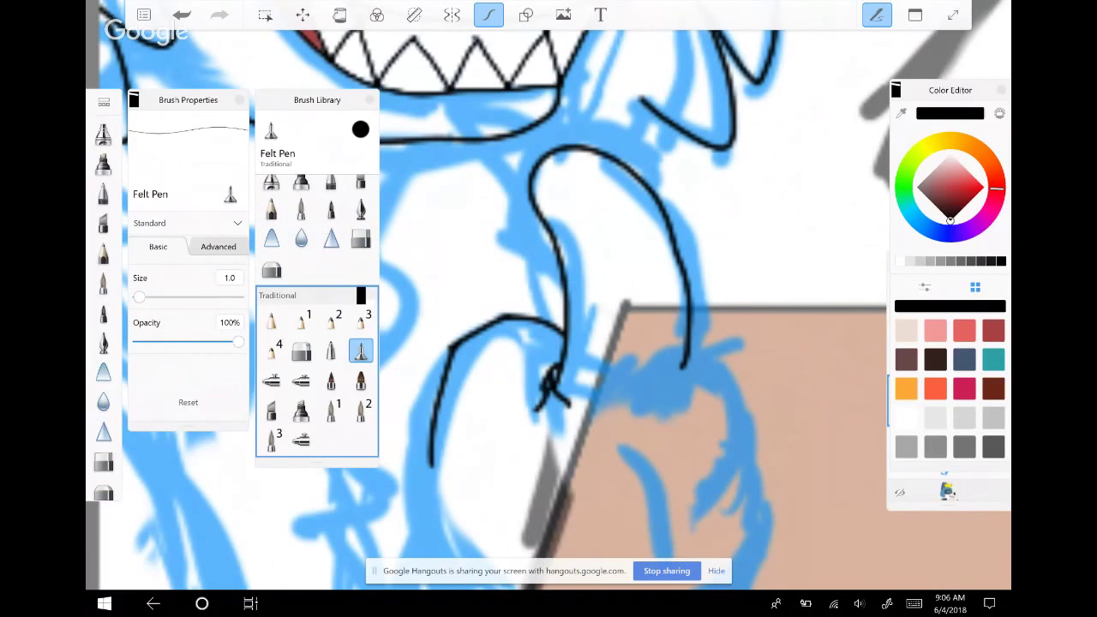
click(181, 15)
scroll(549, 309, down, 1)
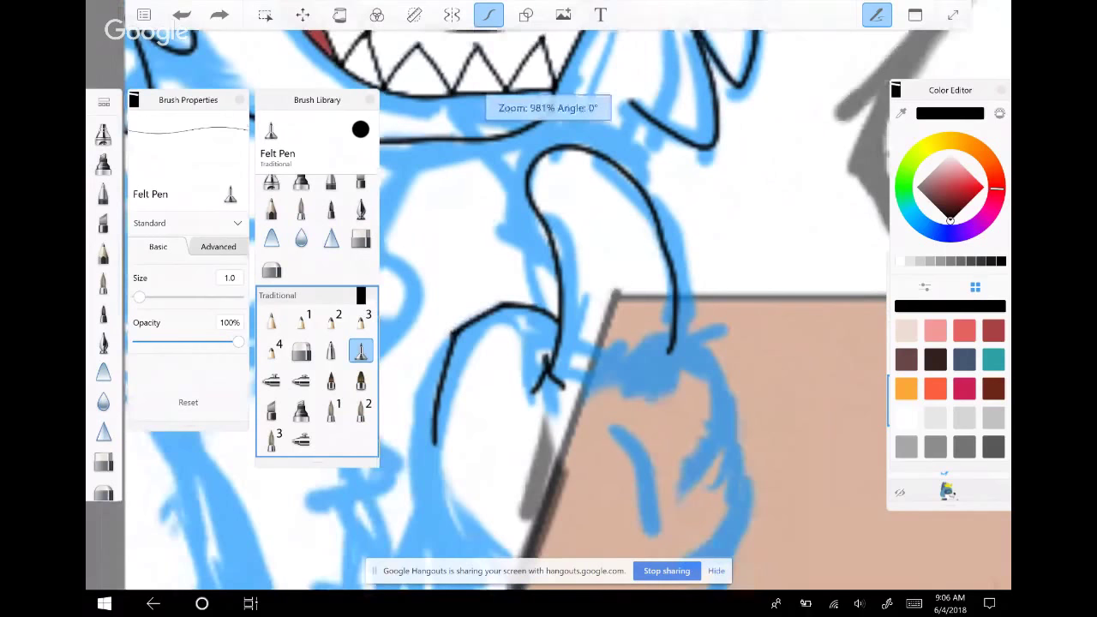
Ink the curled fingers, knuckles and inner palm crease of the hand overlapping the table's corner
scroll(548, 309, down, 3)
scroll(549, 308, right, 3)
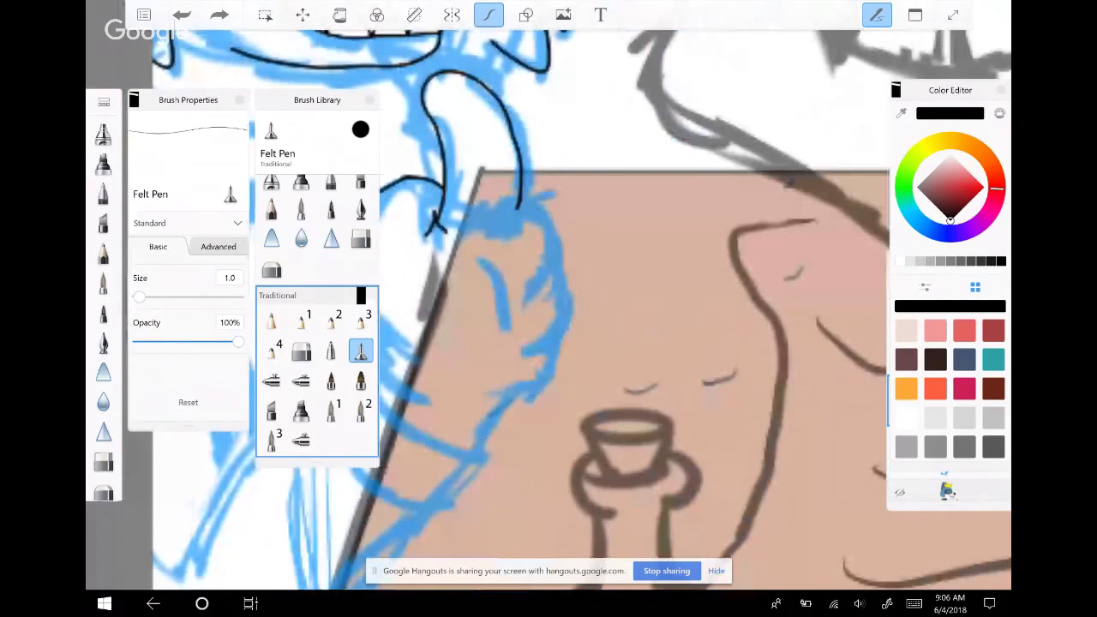
scroll(549, 309, up, 2)
drag(506, 163, 498, 310)
mouse_move(545, 243)
mouse_down()
mouse_move(558, 266)
mouse_move(547, 328)
mouse_move(491, 379)
mouse_up()
drag(442, 244, 481, 349)
mouse_move(547, 333)
mouse_down()
mouse_move(506, 429)
mouse_move(441, 447)
mouse_up()
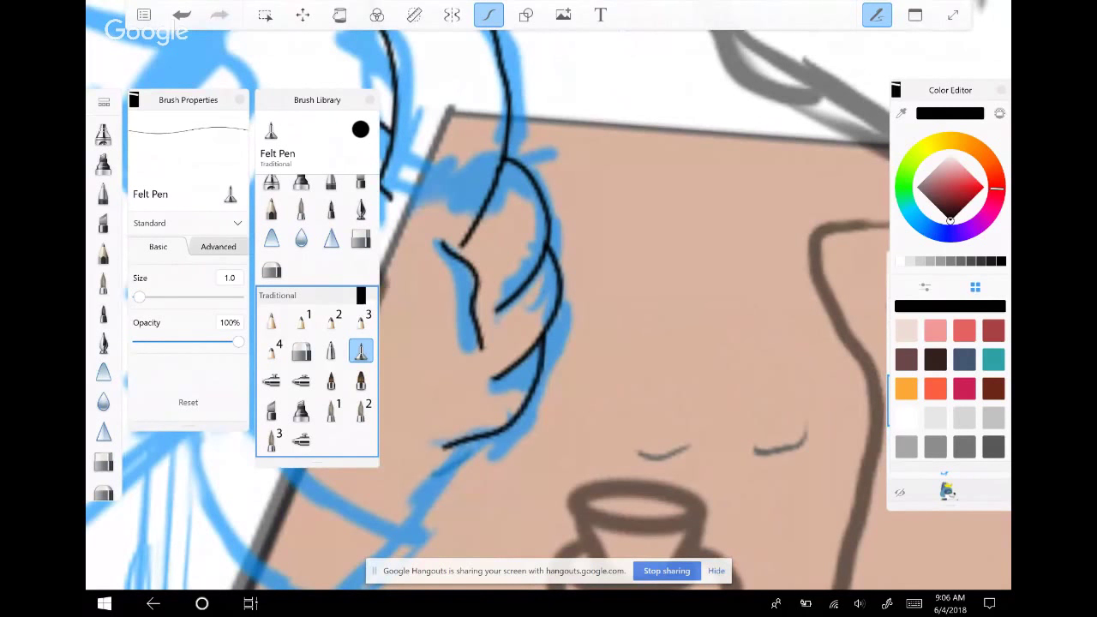
Undo and redraw the rounded outline above the curled fingers, adding a short crease line on its inner edge
scroll(549, 308, up, 2)
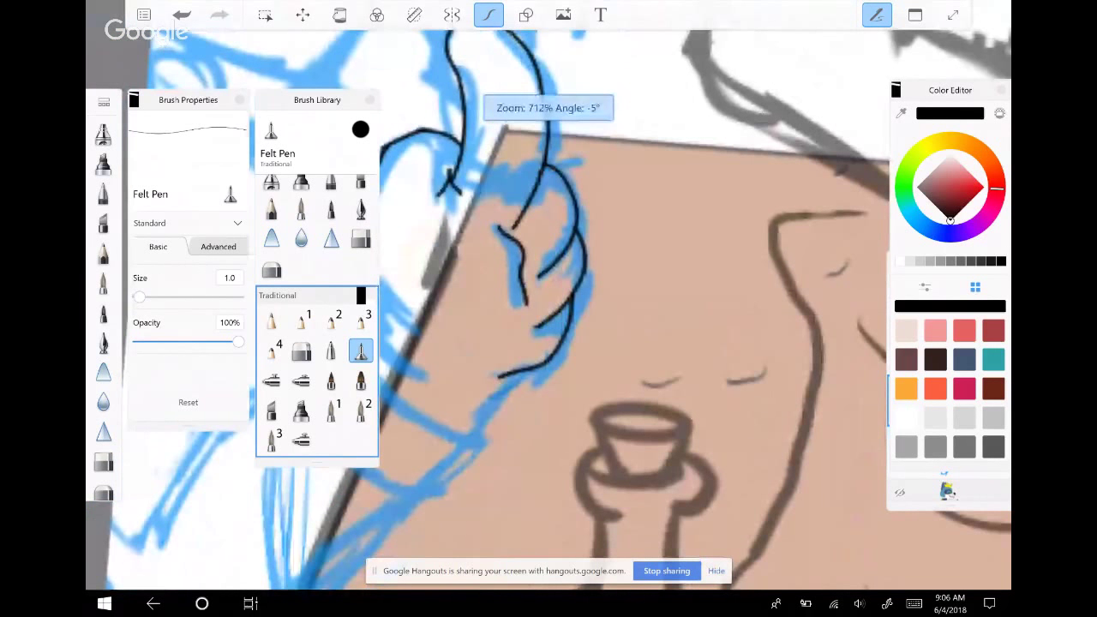
scroll(549, 309, up, 3)
key(ctrl+z)
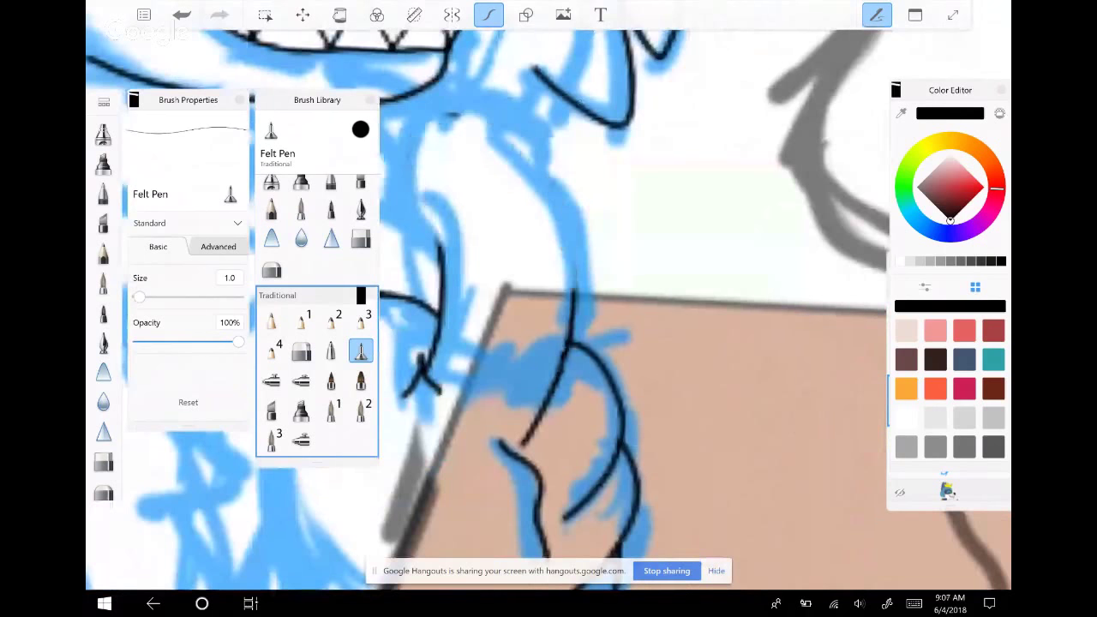
key(ctrl+z)
mouse_move(570, 309)
mouse_down()
mouse_move(535, 180)
mouse_move(426, 148)
mouse_move(418, 194)
mouse_move(435, 257)
mouse_up()
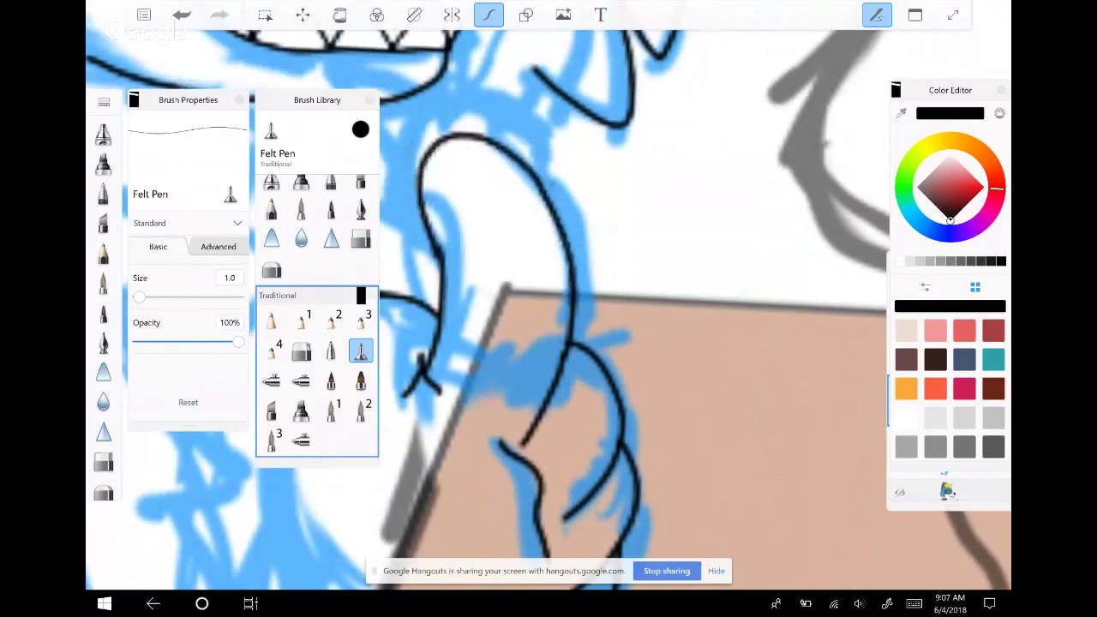
key(ctrl+z)
mouse_move(570, 295)
mouse_down()
mouse_move(436, 257)
mouse_move(465, 280)
mouse_up()
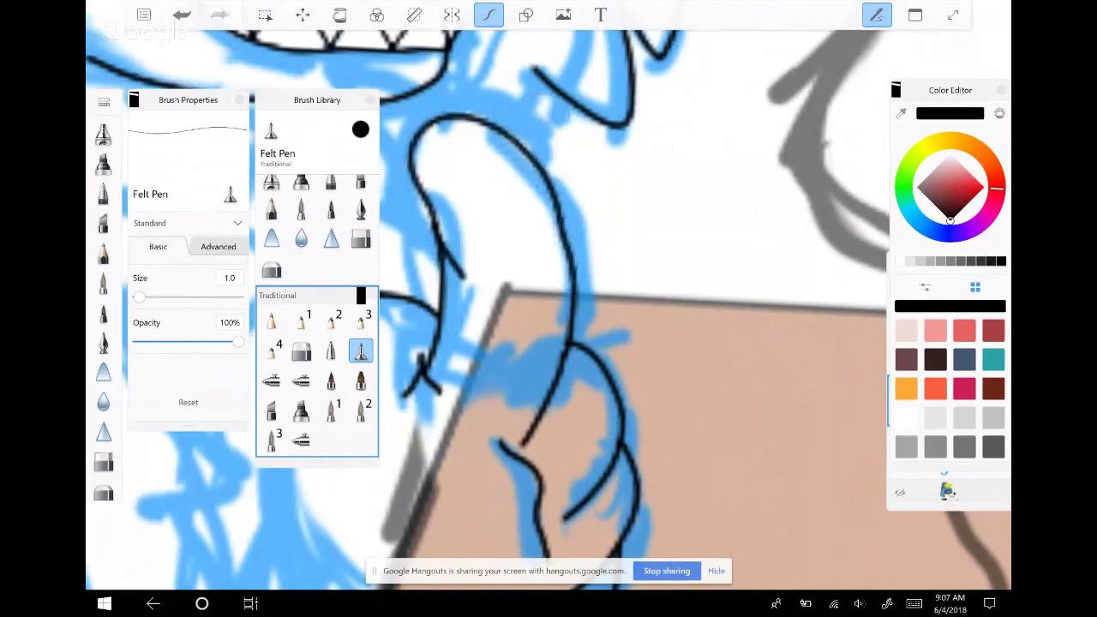
key(ctrl+z)
drag(434, 214, 455, 274)
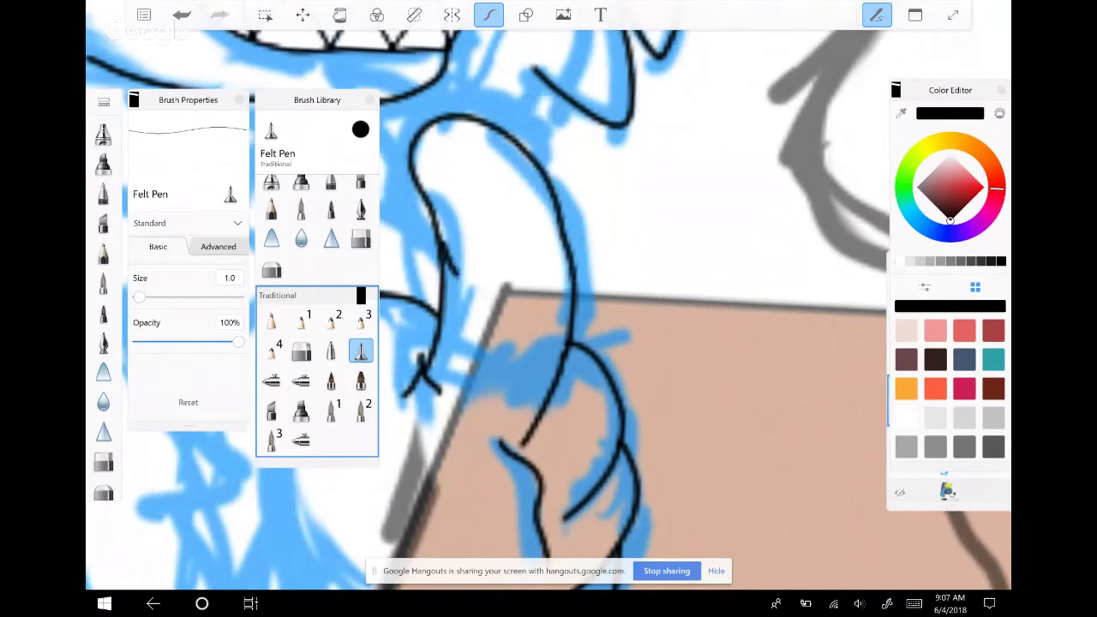
Extend the hand's body-side edge downward and ink the short wrist line below the curled fingers
scroll(489, 295, down, 2)
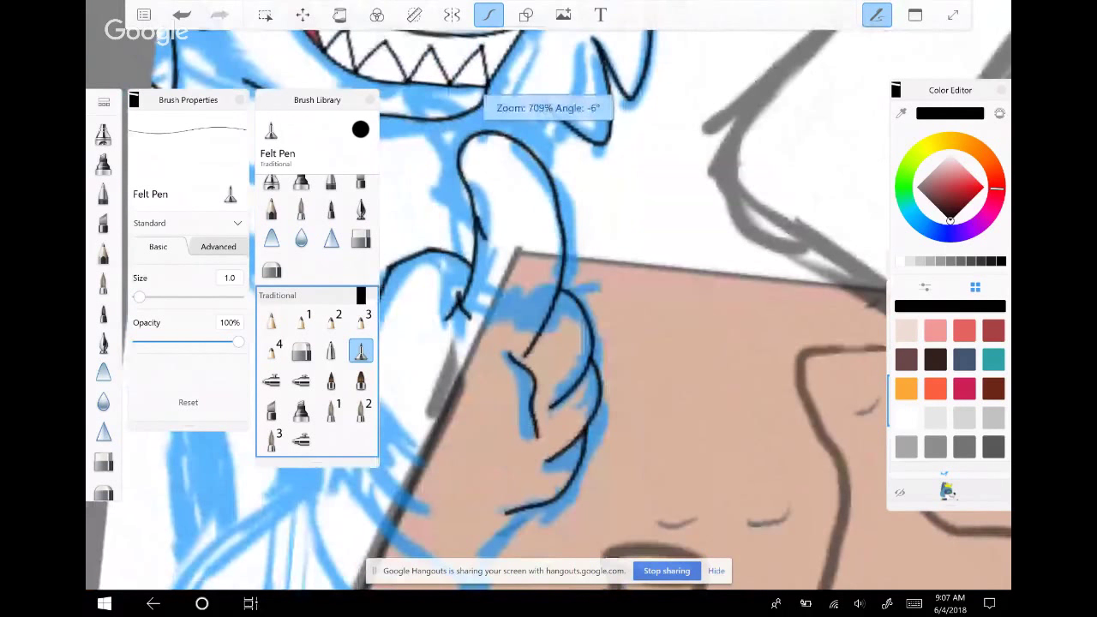
drag(549, 360, 634, 197)
drag(446, 206, 424, 319)
drag(609, 350, 568, 427)
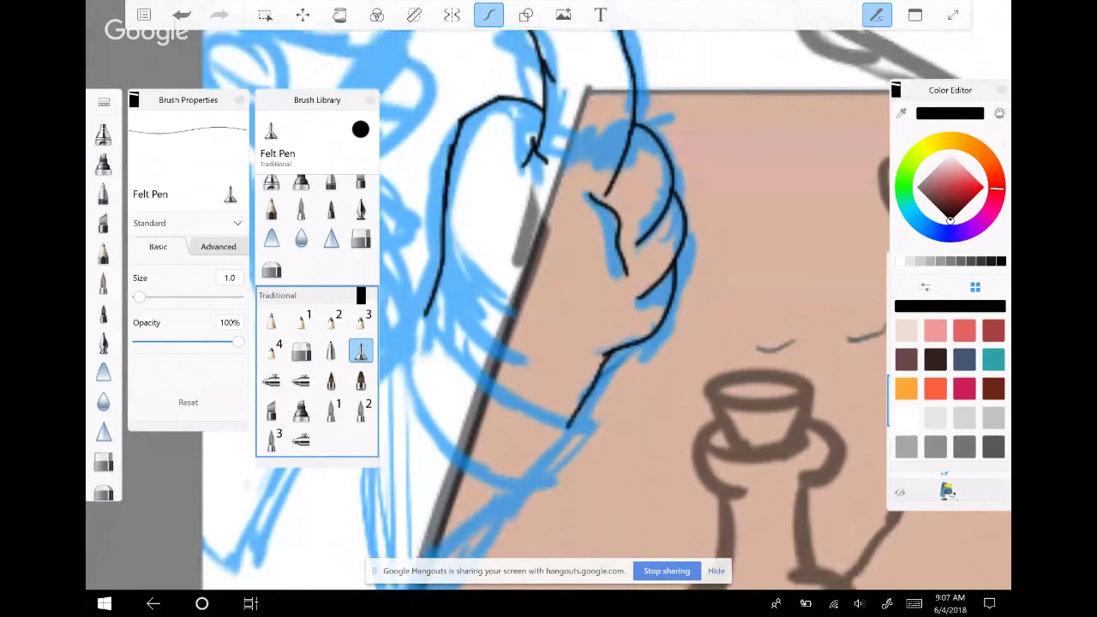
drag(549, 360, 613, 321)
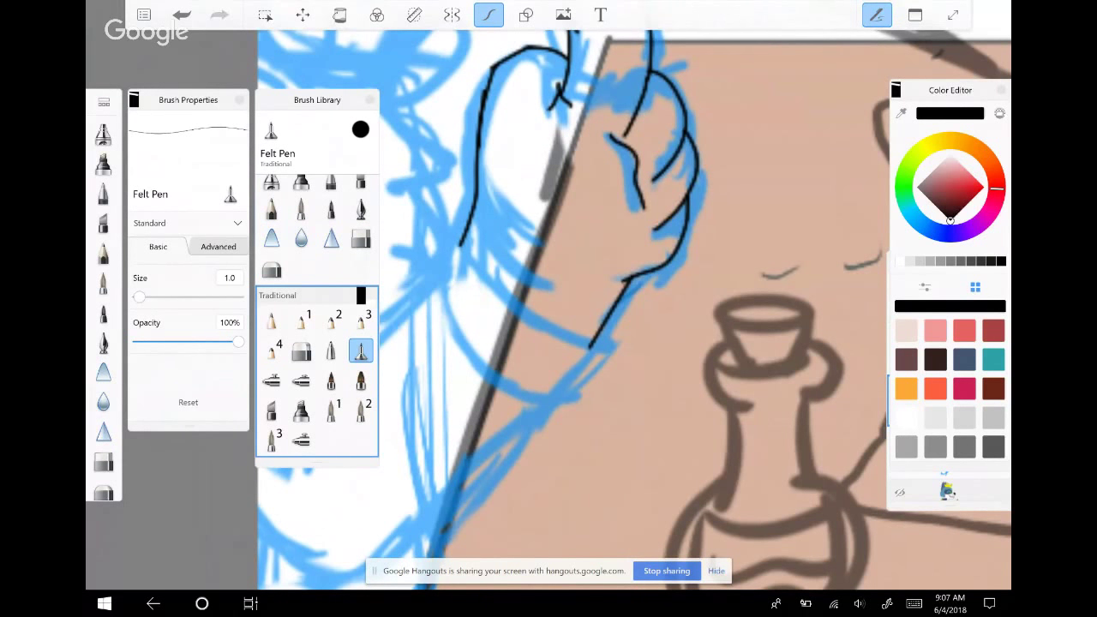
Ink both long edges of the forearm from the wrist down toward the elbow, redrawing the body-side edge once
scroll(635, 300, down, 2)
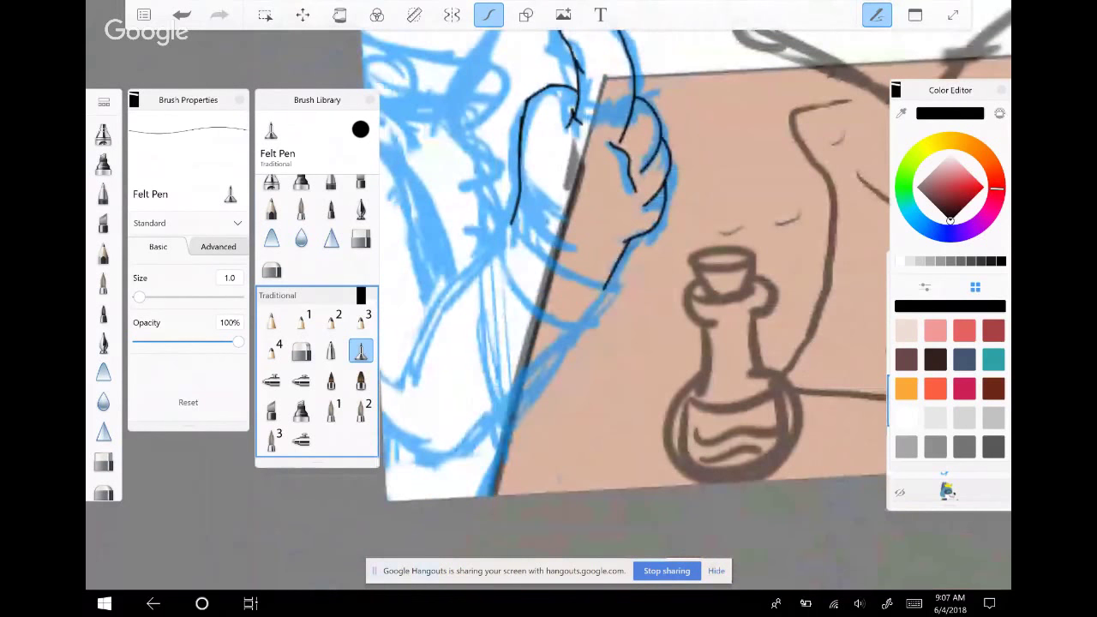
scroll(635, 300, up, 2)
drag(538, 224, 390, 424)
key(ctrl+z)
mouse_move(571, 96)
mouse_down()
mouse_move(559, 210)
mouse_move(428, 360)
mouse_move(407, 411)
mouse_up()
mouse_move(705, 284)
mouse_down()
mouse_move(606, 408)
mouse_move(467, 538)
mouse_up()
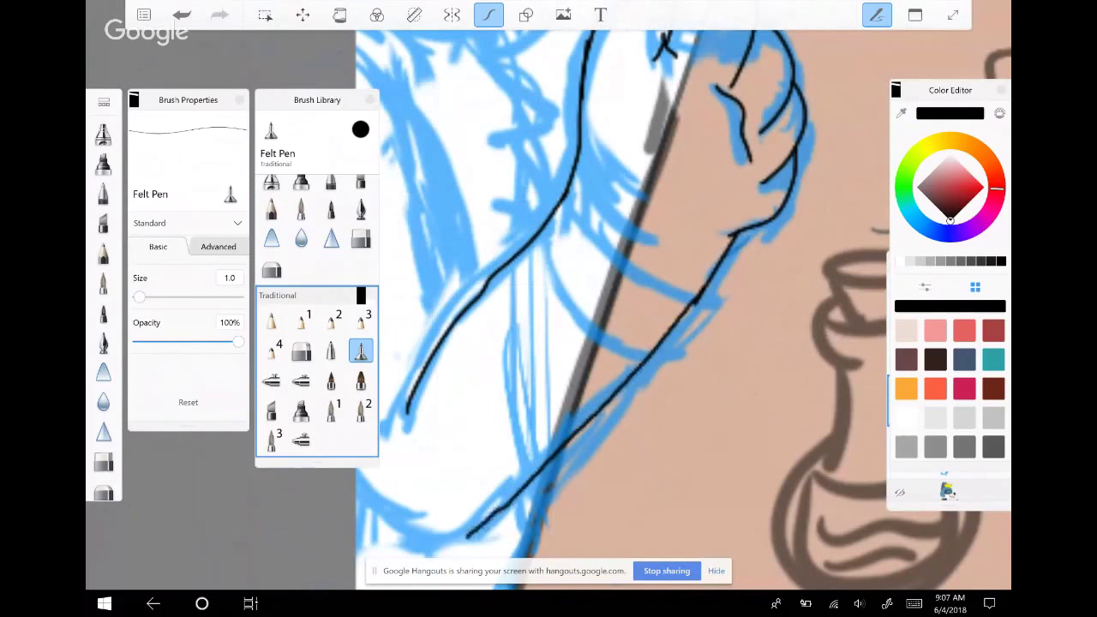
scroll(609, 308, left, 3)
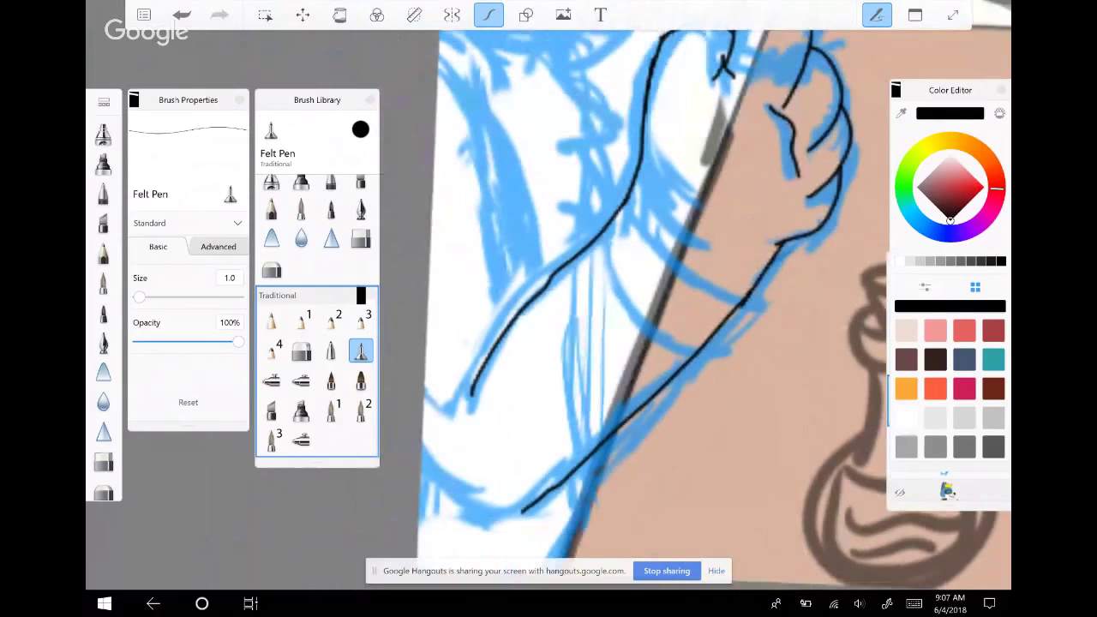
Undo the lower forearm strokes and re-ink the table-side edge as one continuous line curving around the elbow to the canvas edge
scroll(635, 308, up, 2)
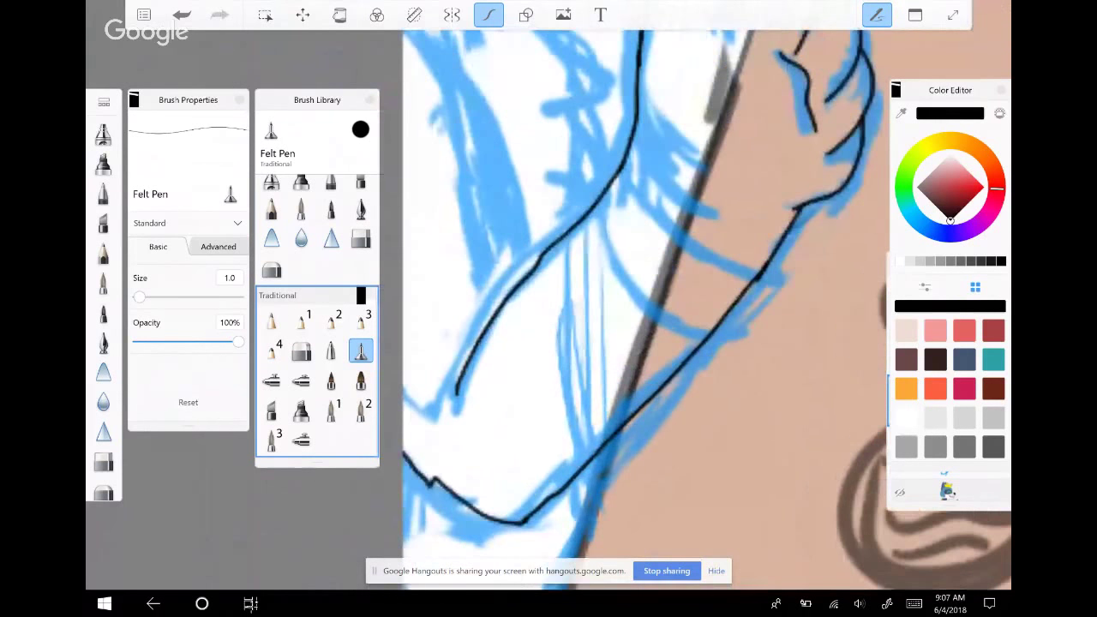
key(ctrl+z)
key(ctrl+z)
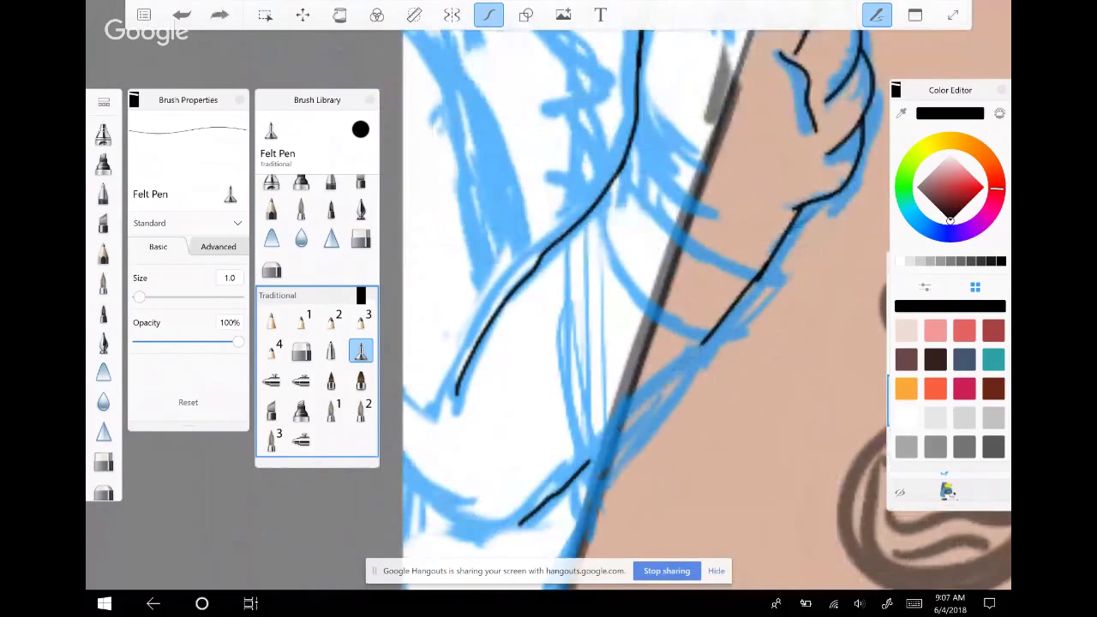
key(ctrl+z)
mouse_move(691, 353)
mouse_down()
mouse_move(630, 434)
mouse_move(542, 500)
mouse_move(487, 523)
mouse_move(426, 507)
mouse_move(403, 480)
mouse_up()
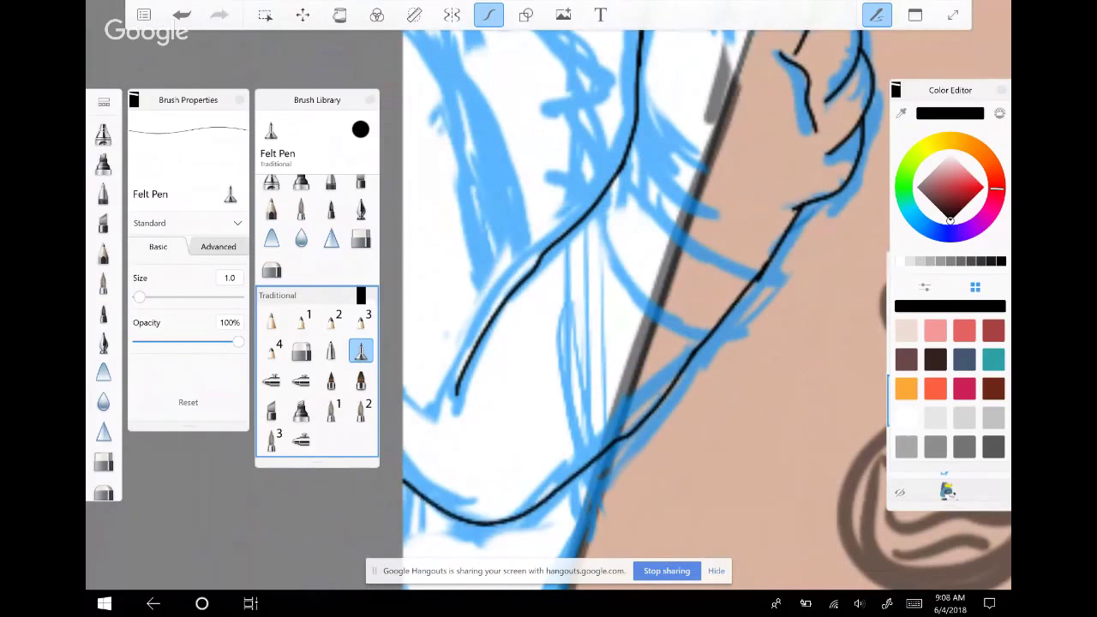
Ink the two curved edges of a wristband across the forearm just below the hand
scroll(643, 308, down, 2)
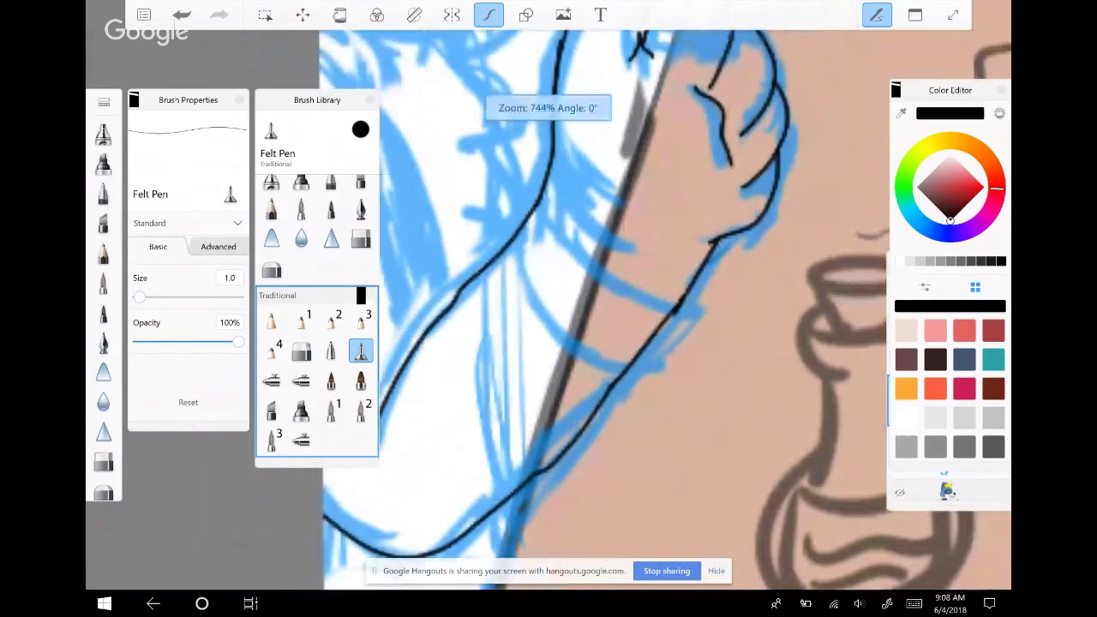
drag(643, 309, 644, 215)
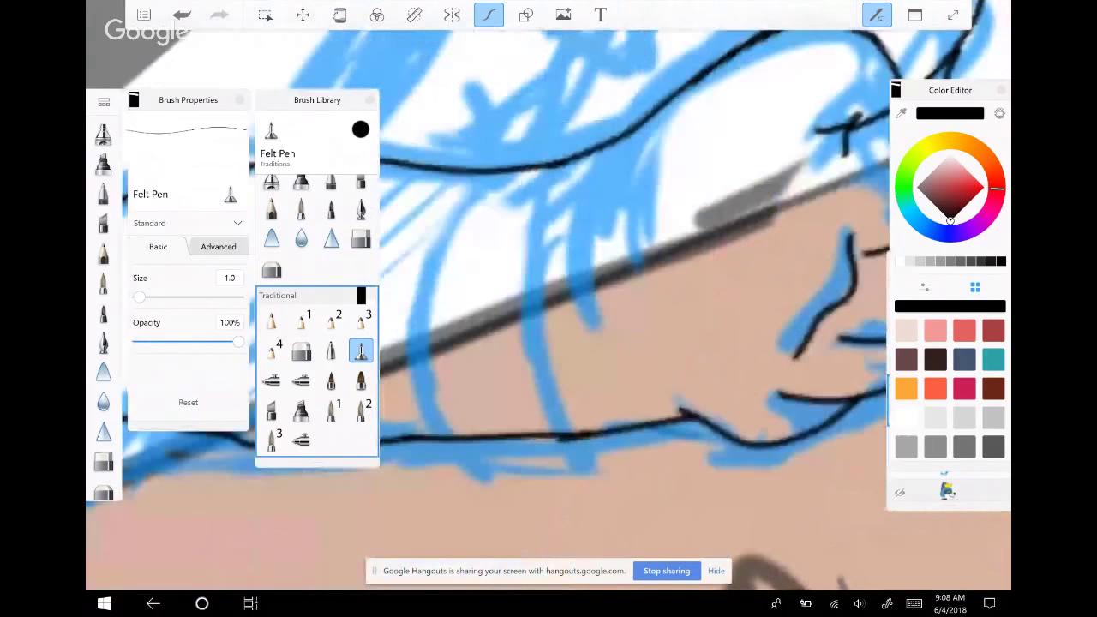
drag(550, 163, 573, 437)
mouse_move(463, 171)
mouse_down()
mouse_move(424, 389)
mouse_move(432, 440)
mouse_up()
Try to ink a column of short dashes between the wristband's two edges, and undo them
drag(474, 198, 516, 197)
click(477, 251)
drag(474, 251, 513, 246)
drag(461, 332, 509, 329)
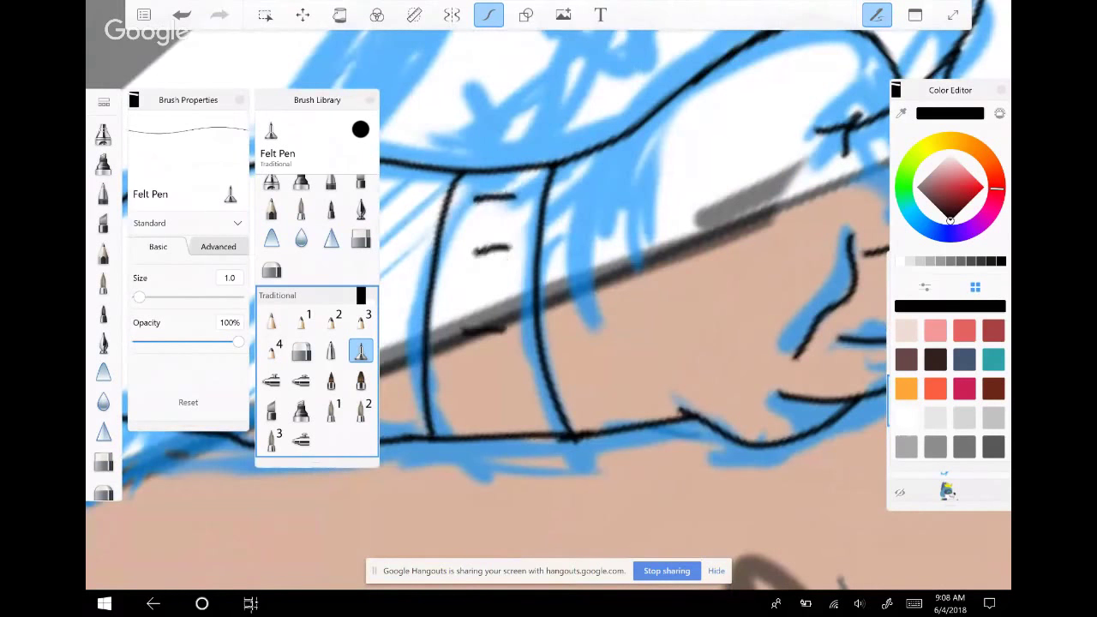
drag(457, 378, 515, 379)
drag(470, 415, 522, 420)
key(ctrl+z)
key(ctrl+z)
key(ctrl+z)
key(ctrl+z)
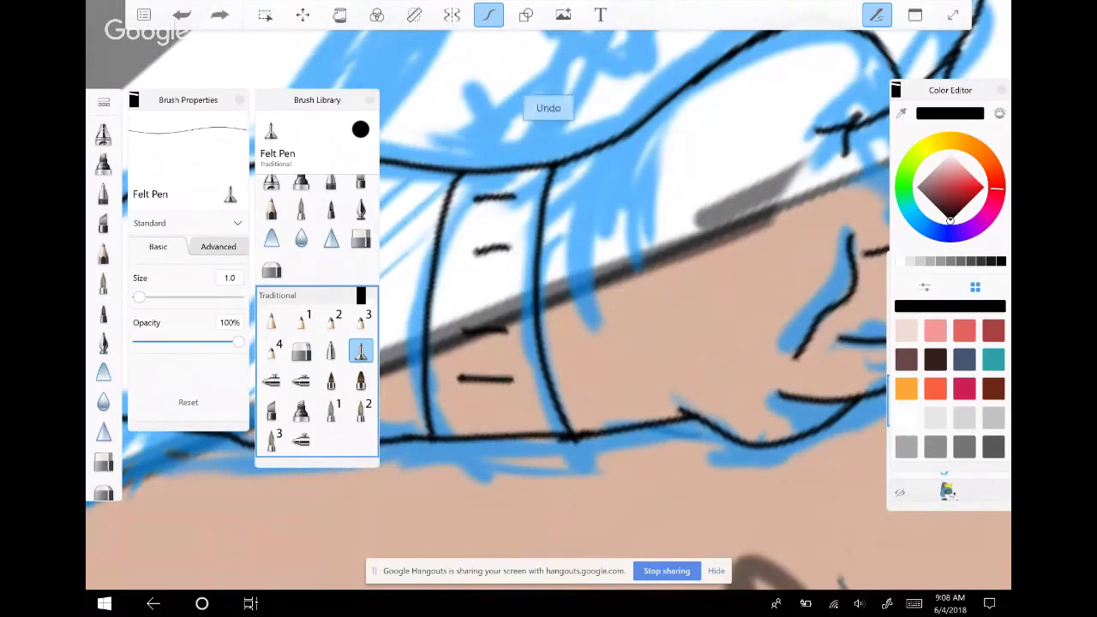
key(ctrl+z)
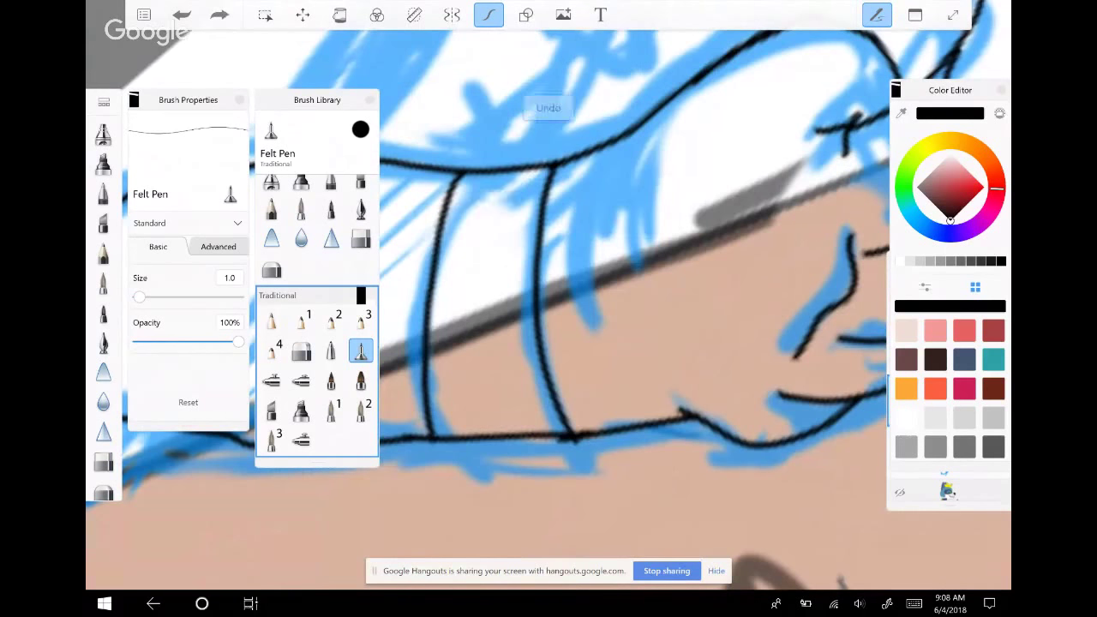
Ink four small diamond outlines in a row along the inside of the wristband
scroll(549, 274, up, 1)
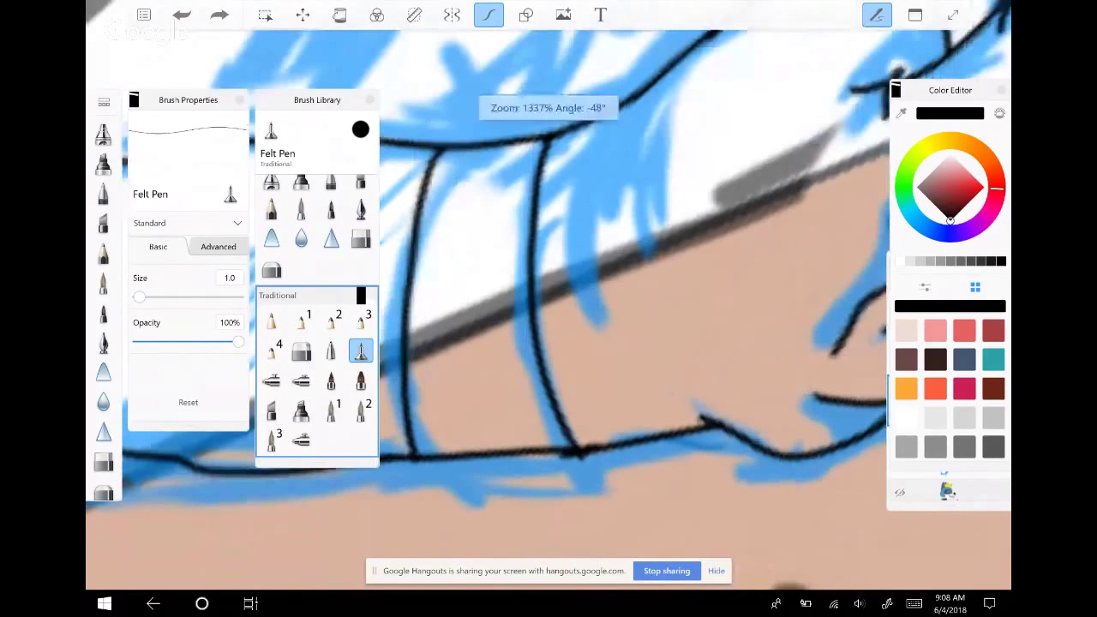
mouse_move(473, 157)
mouse_down()
mouse_move(453, 191)
mouse_move(471, 214)
mouse_move(507, 180)
mouse_move(474, 155)
mouse_up()
mouse_move(463, 243)
mouse_down()
mouse_move(428, 272)
mouse_move(460, 302)
mouse_move(499, 272)
mouse_move(465, 244)
mouse_up()
mouse_move(454, 336)
mouse_down()
mouse_move(463, 399)
mouse_move(483, 381)
mouse_move(479, 348)
mouse_up()
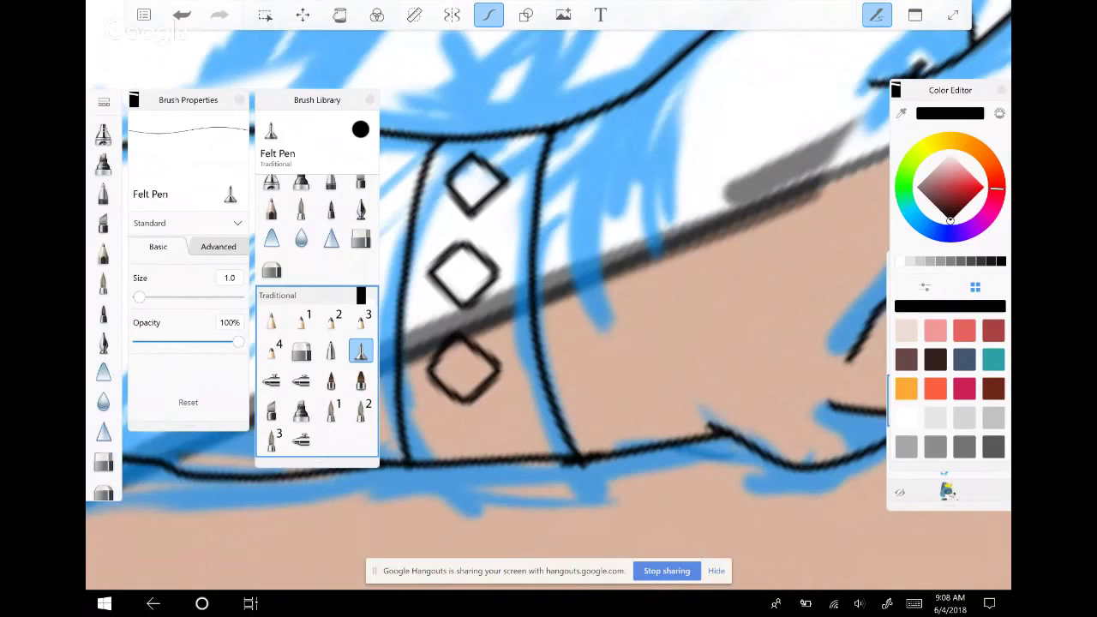
mouse_move(458, 413)
mouse_down()
mouse_move(451, 443)
mouse_move(469, 457)
mouse_move(505, 429)
mouse_move(442, 429)
mouse_up()
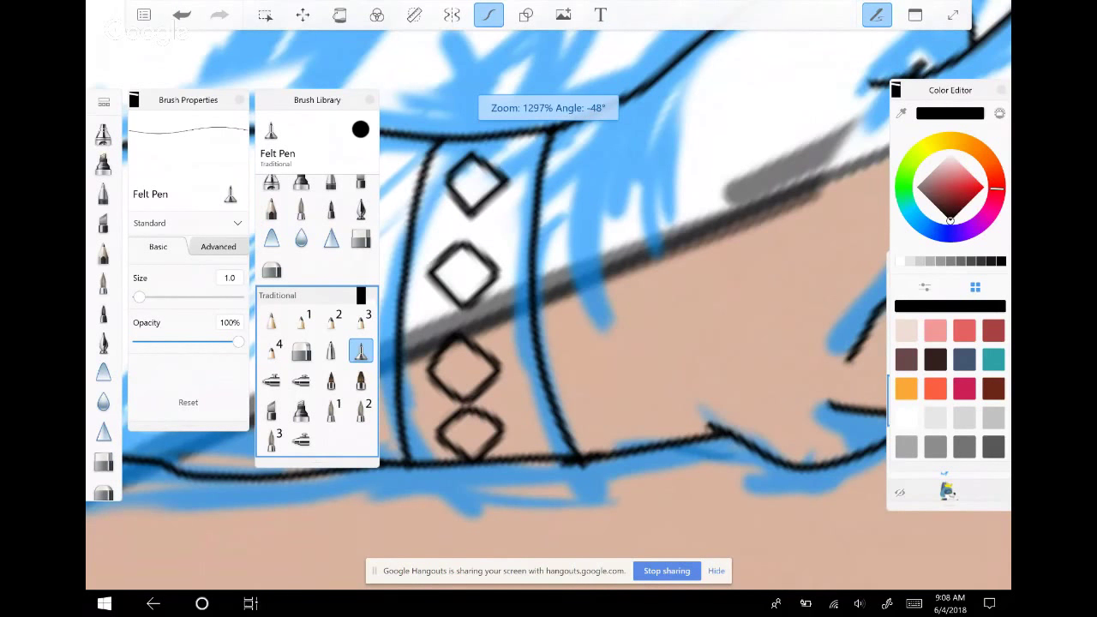
Ink the inner edge of the pointed claw on the finger under the chin and erase the jaw line crossing it using transparent color
scroll(549, 309, down, 3)
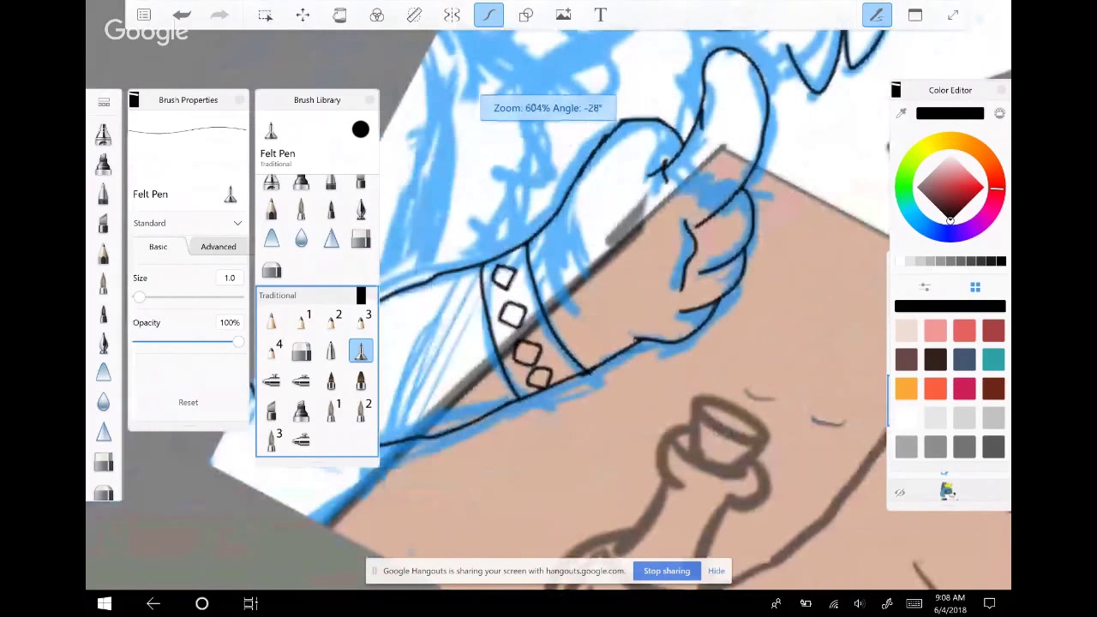
drag(523, 334, 566, 454)
scroll(548, 257, up, 5)
mouse_move(433, 202)
mouse_down()
mouse_move(521, 292)
mouse_move(544, 342)
mouse_up()
click(999, 113)
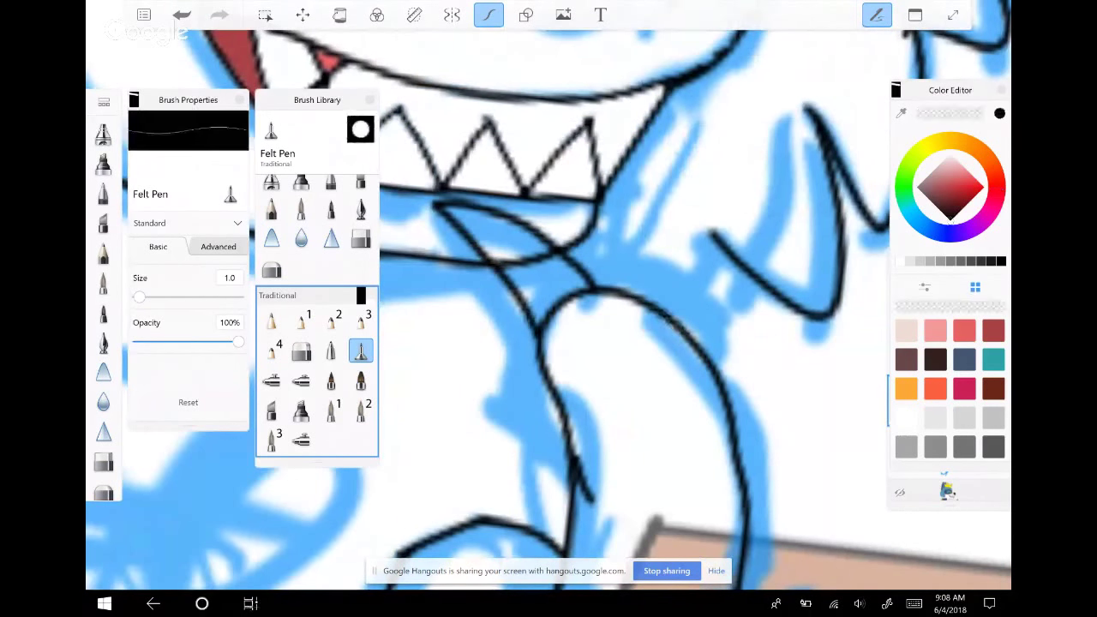
mouse_move(514, 264)
mouse_down()
mouse_move(501, 266)
mouse_move(559, 254)
mouse_up()
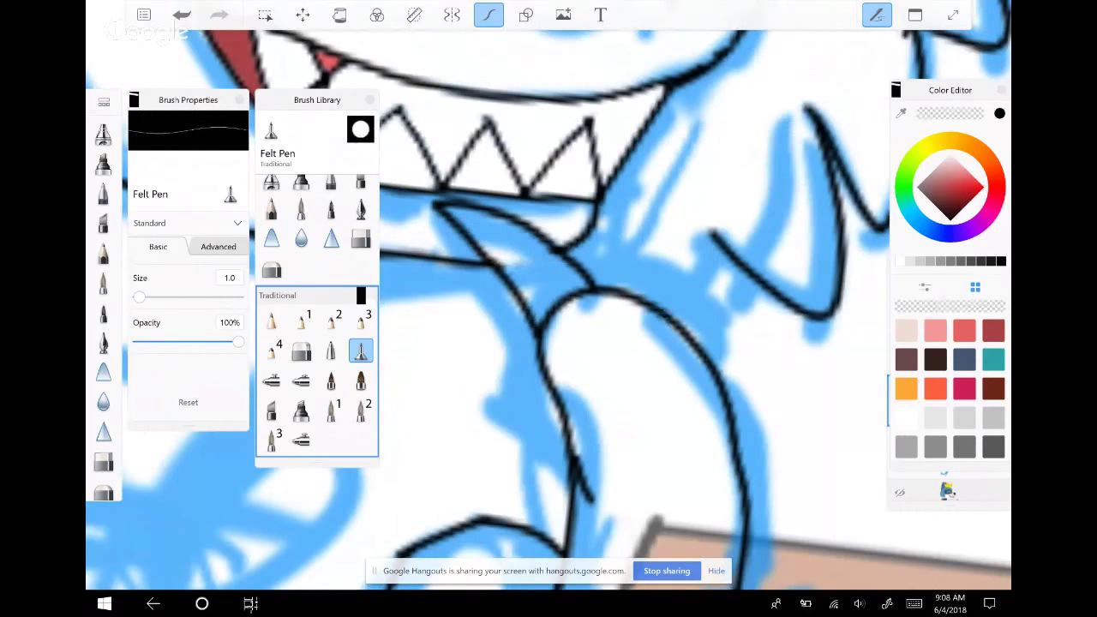
Redraw the claw's outer edge in black farther along the finger and erase the old edge with transparent color
click(999, 113)
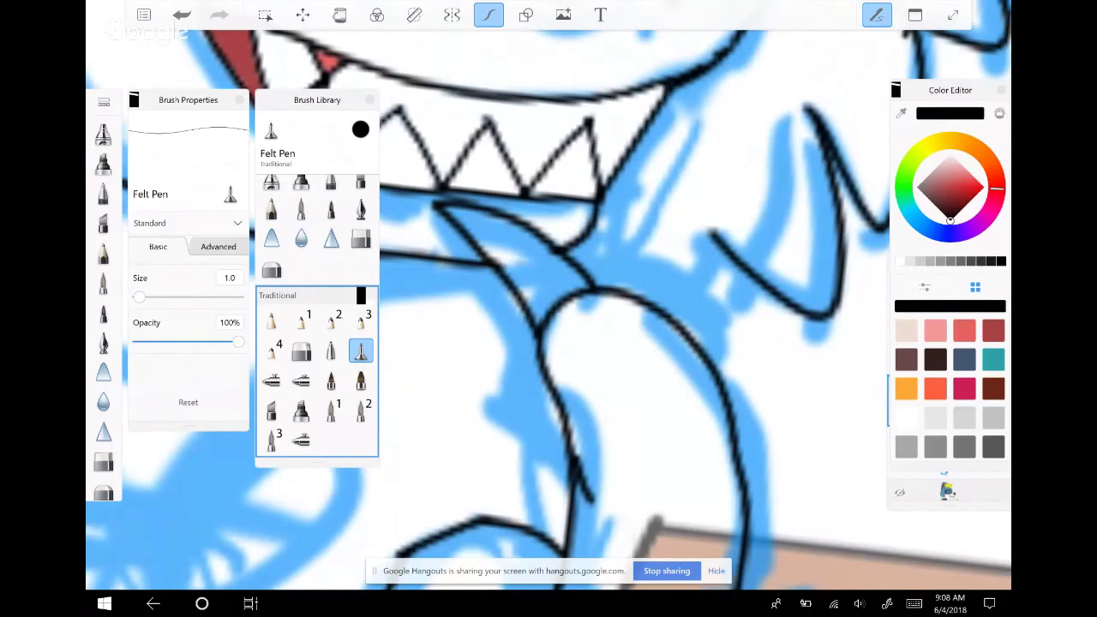
drag(547, 232, 660, 304)
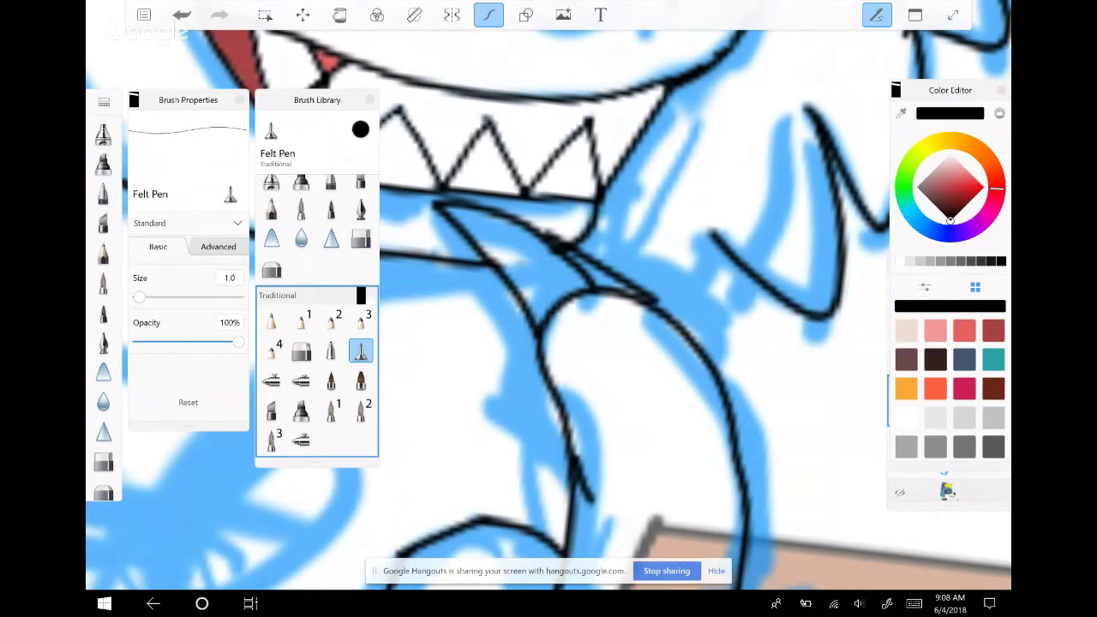
click(1000, 113)
drag(562, 255, 600, 291)
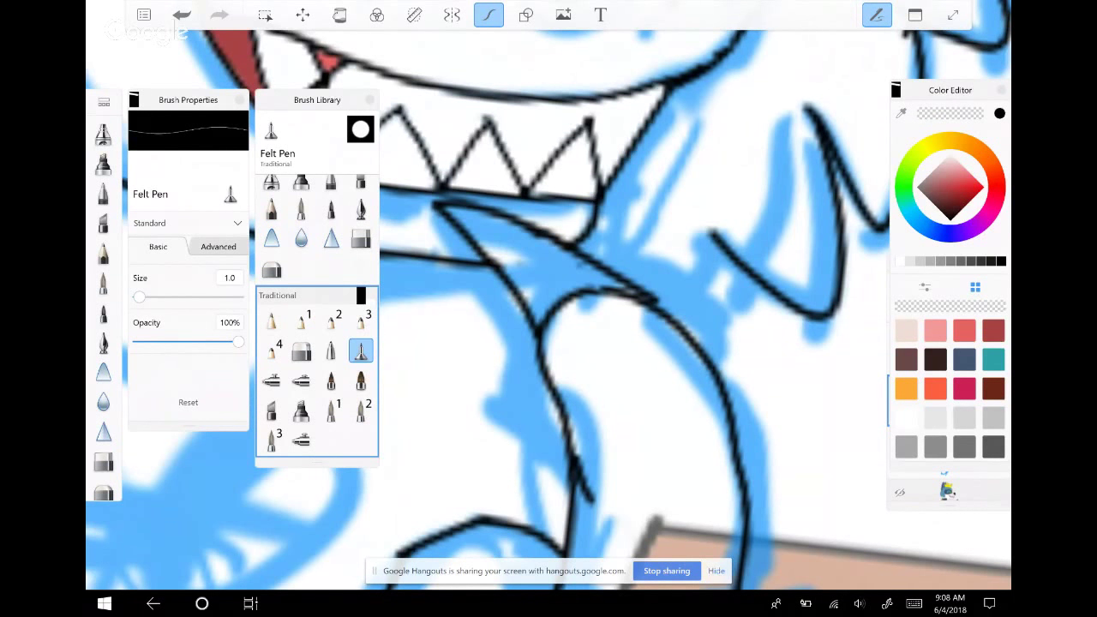
Flood fill the pointed claw below the jaw with solid black
click(339, 15)
click(182, 15)
click(950, 219)
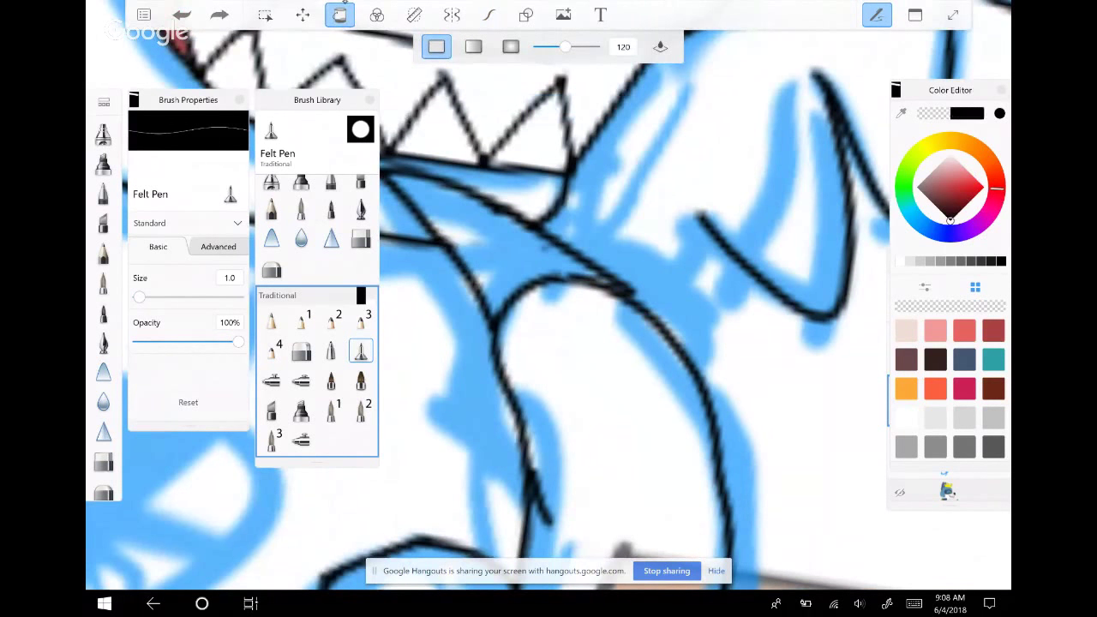
click(480, 224)
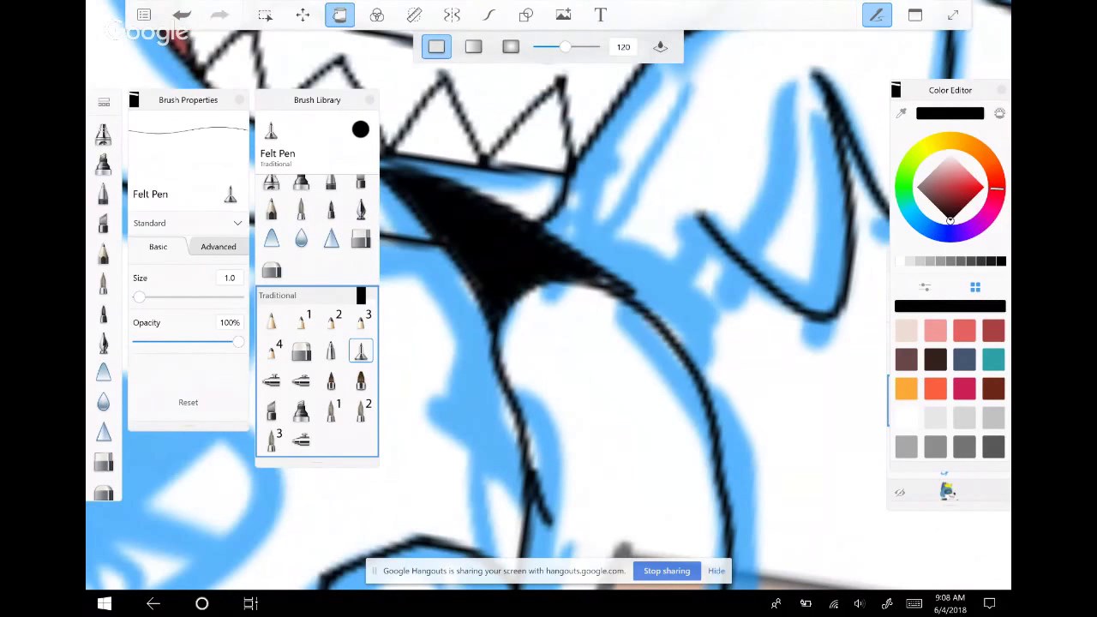
Ink the body line from the canvas edge below the shoulder down to the forearm with the Felt Pen
scroll(549, 296, down, 5)
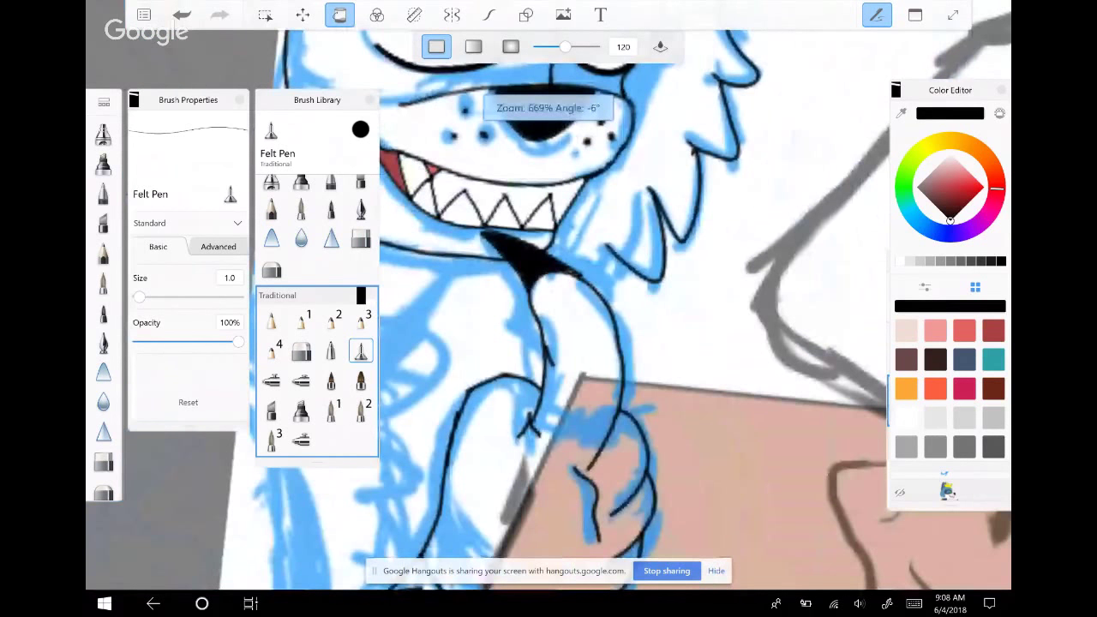
scroll(549, 295, down, 5)
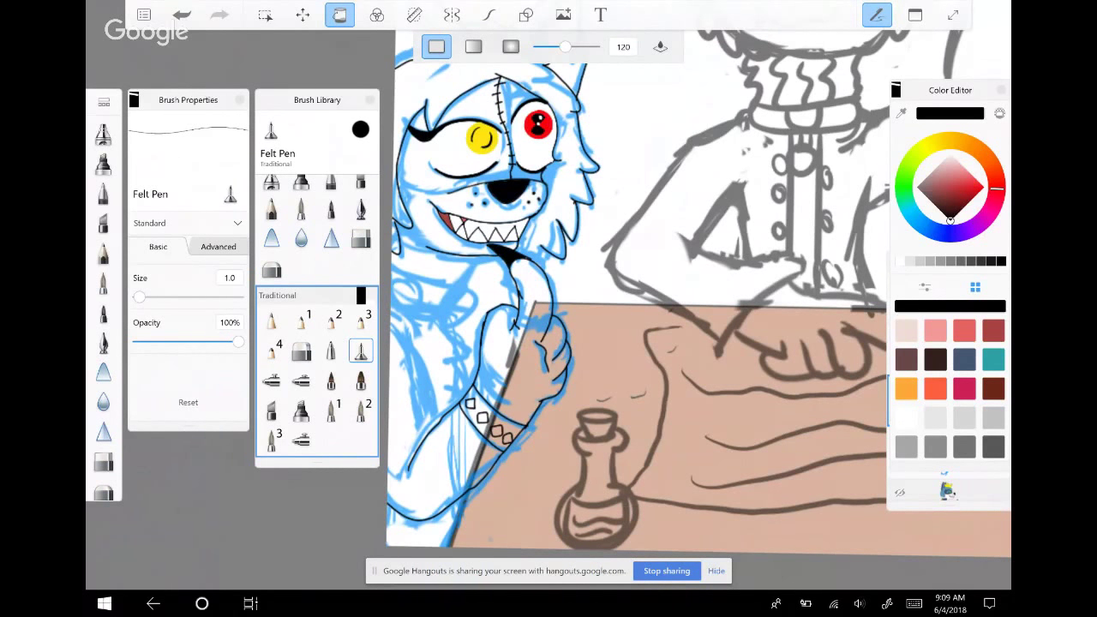
scroll(480, 386, up, 2)
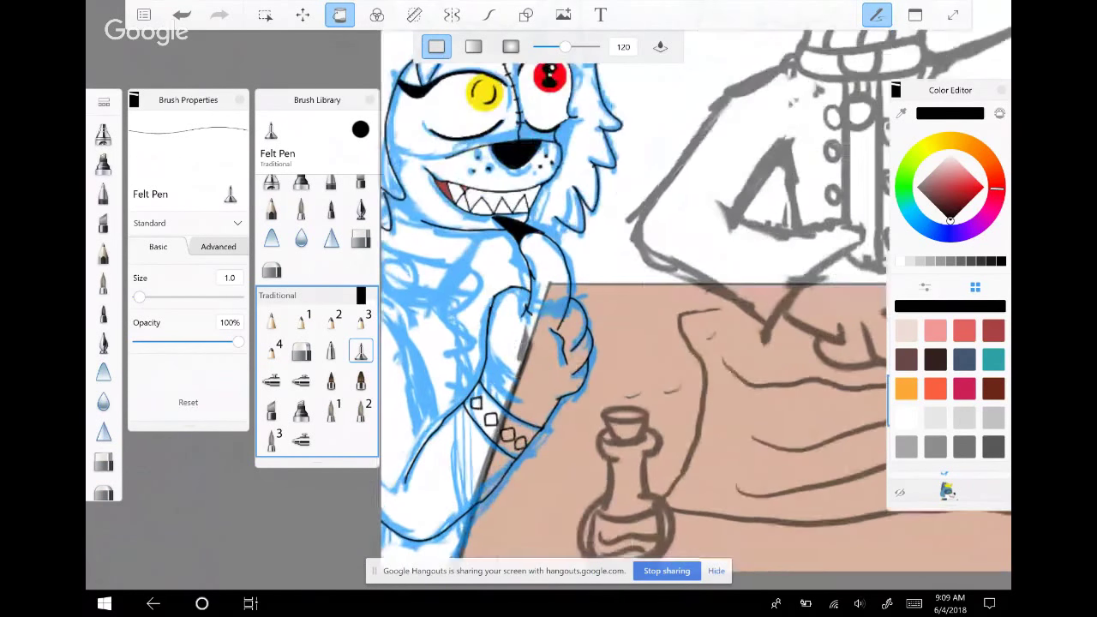
scroll(480, 386, up, 3)
scroll(480, 386, up, 2)
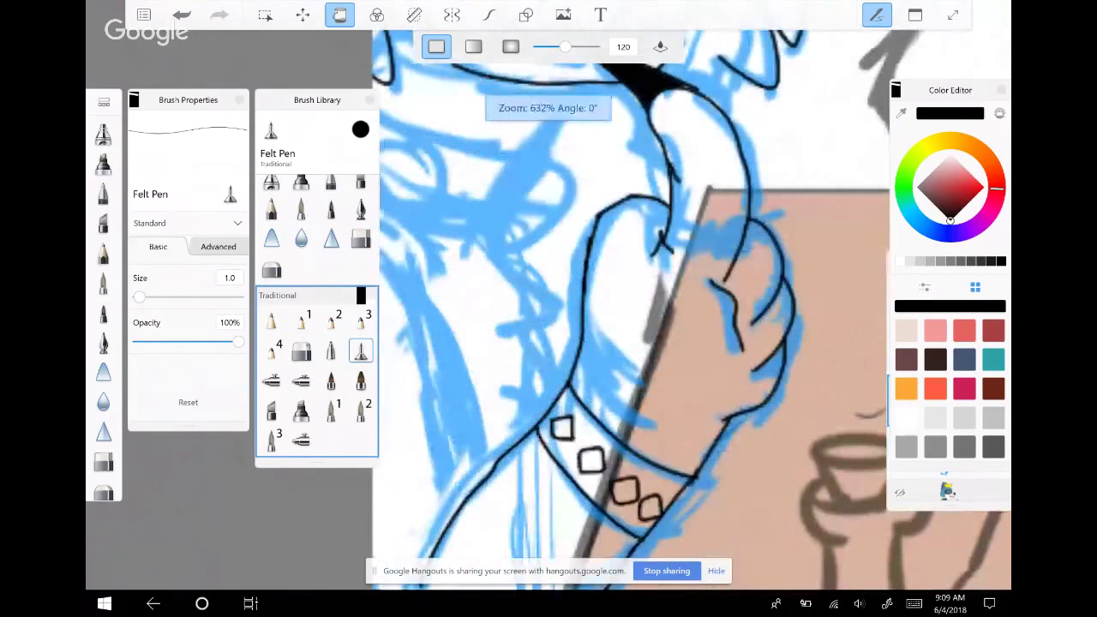
scroll(863, 308, down, 1)
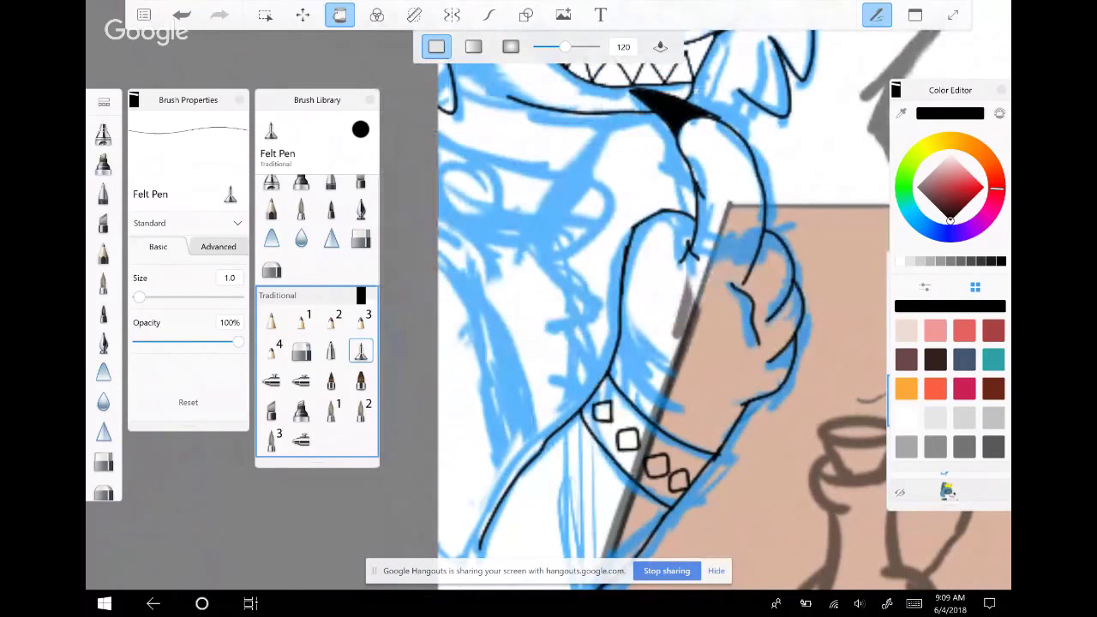
click(489, 15)
mouse_move(439, 233)
mouse_down()
mouse_move(469, 236)
mouse_move(531, 468)
mouse_up()
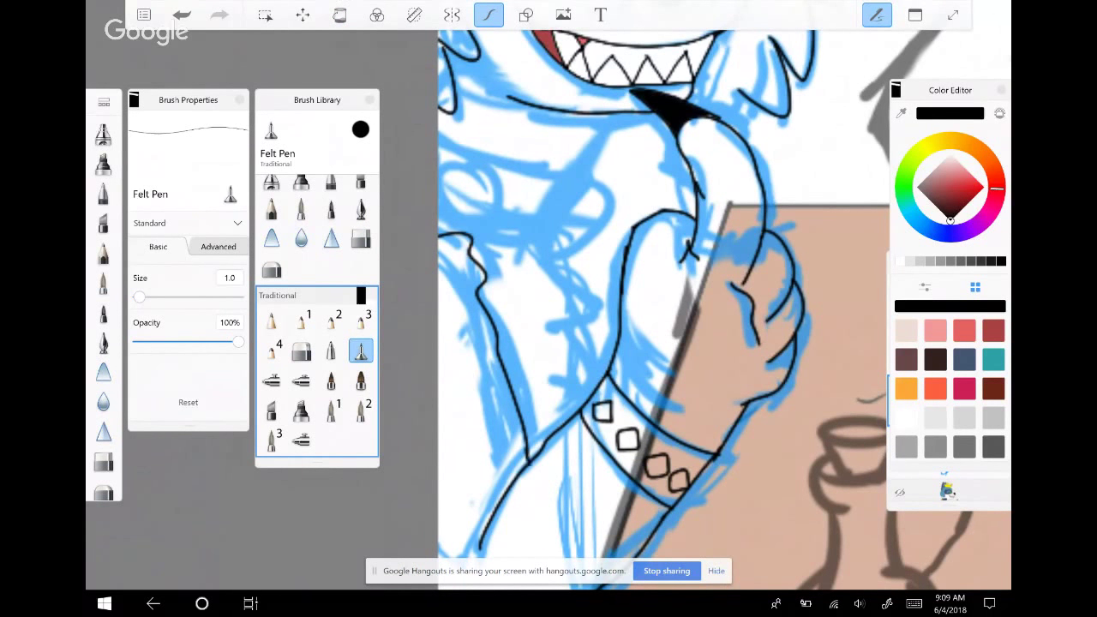
Touch up the lower end of the body line with short strokes where it meets the forearm
scroll(535, 146, down, 2)
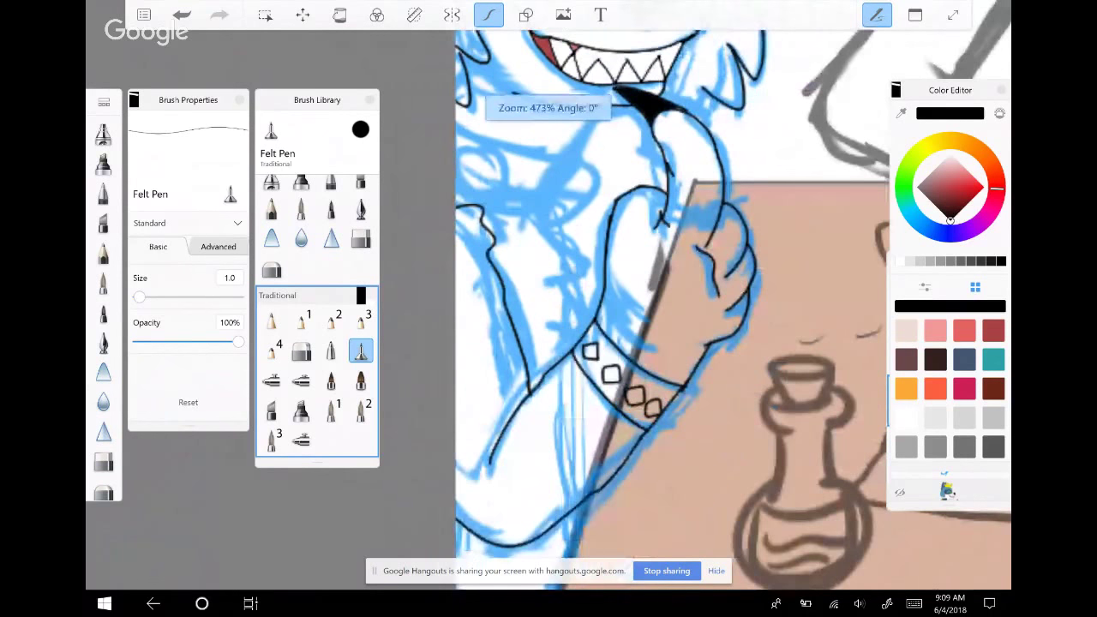
scroll(652, 300, up, 2)
scroll(403, 257, up, 2)
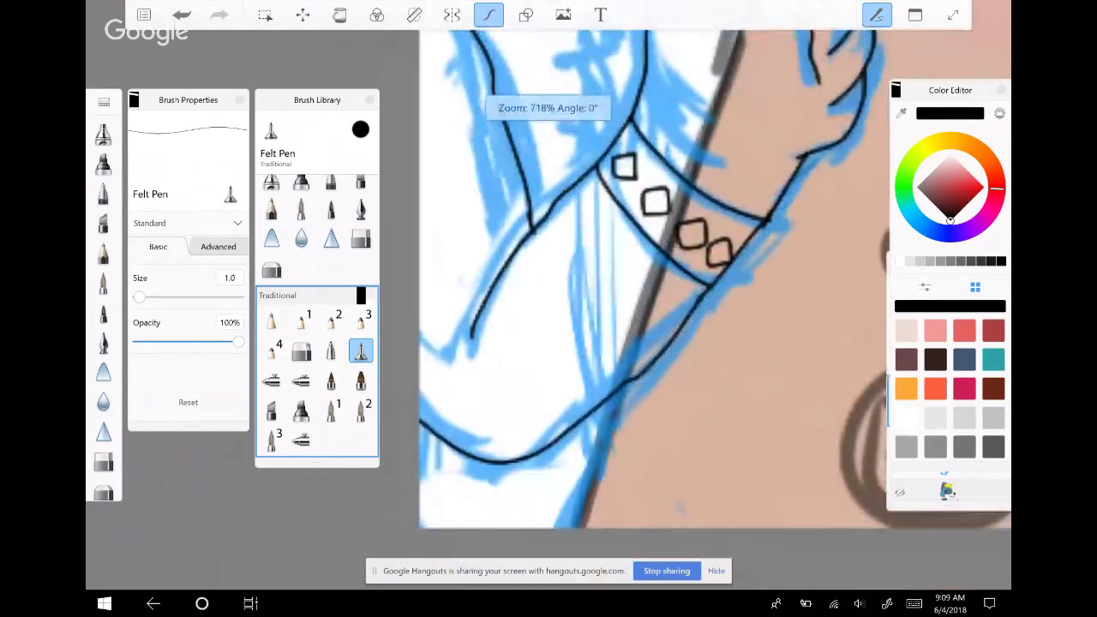
mouse_move(519, 240)
mouse_down()
mouse_move(511, 180)
mouse_move(518, 221)
mouse_up()
drag(521, 240, 524, 252)
drag(515, 209, 523, 250)
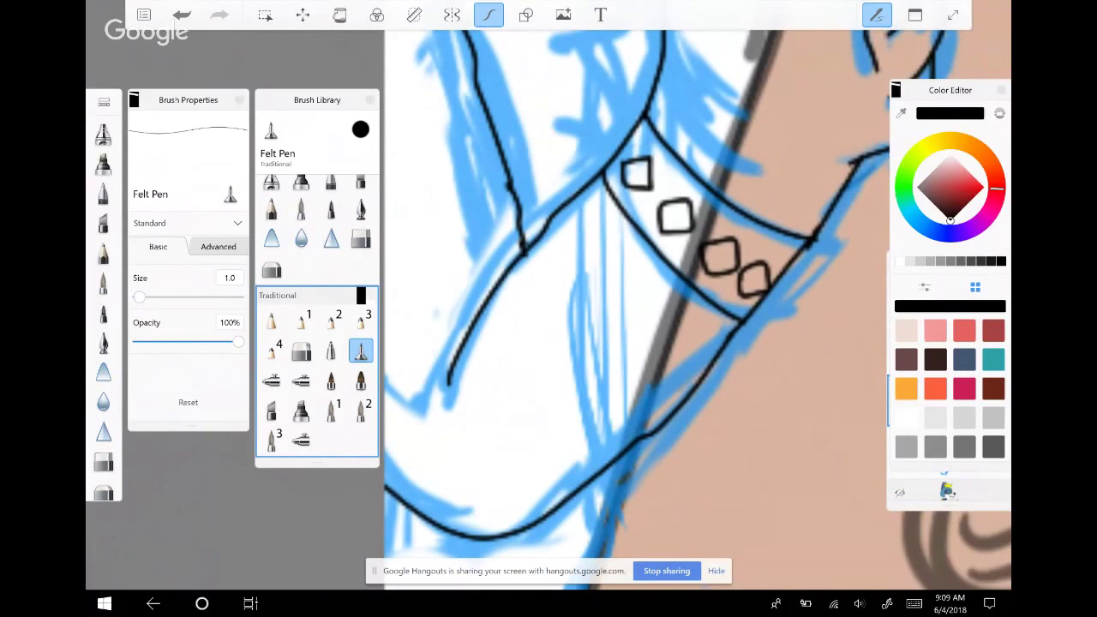
Try to redraw the forearm's table-side edge and elbow curve below the wristband, and undo the attempts
scroll(637, 309, down, 1)
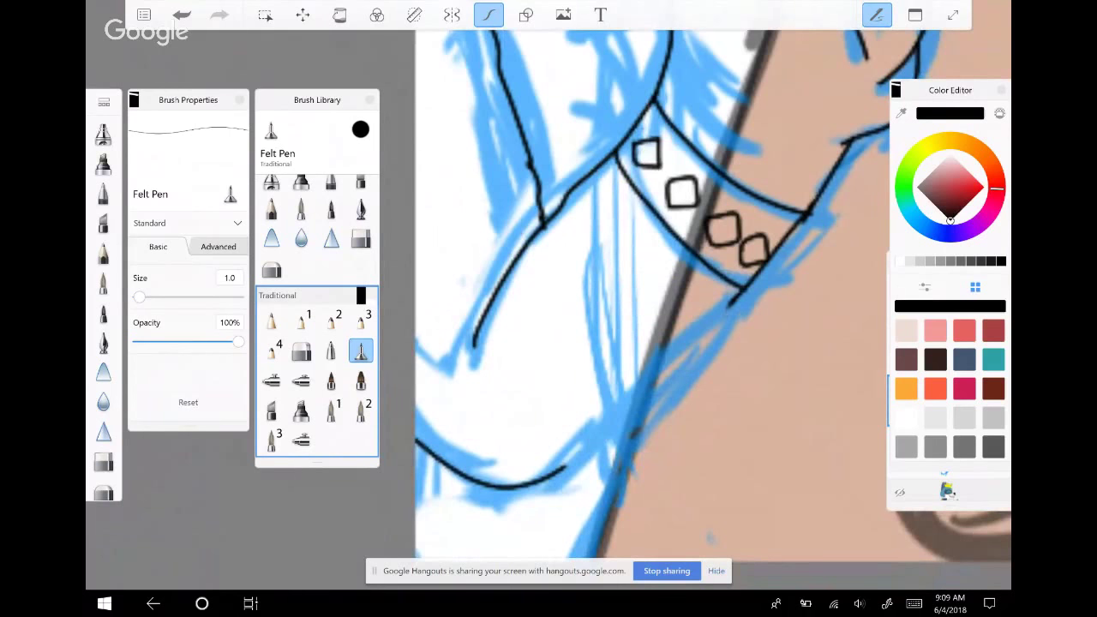
mouse_move(564, 469)
mouse_down()
mouse_move(518, 482)
mouse_move(463, 478)
mouse_move(415, 439)
mouse_up()
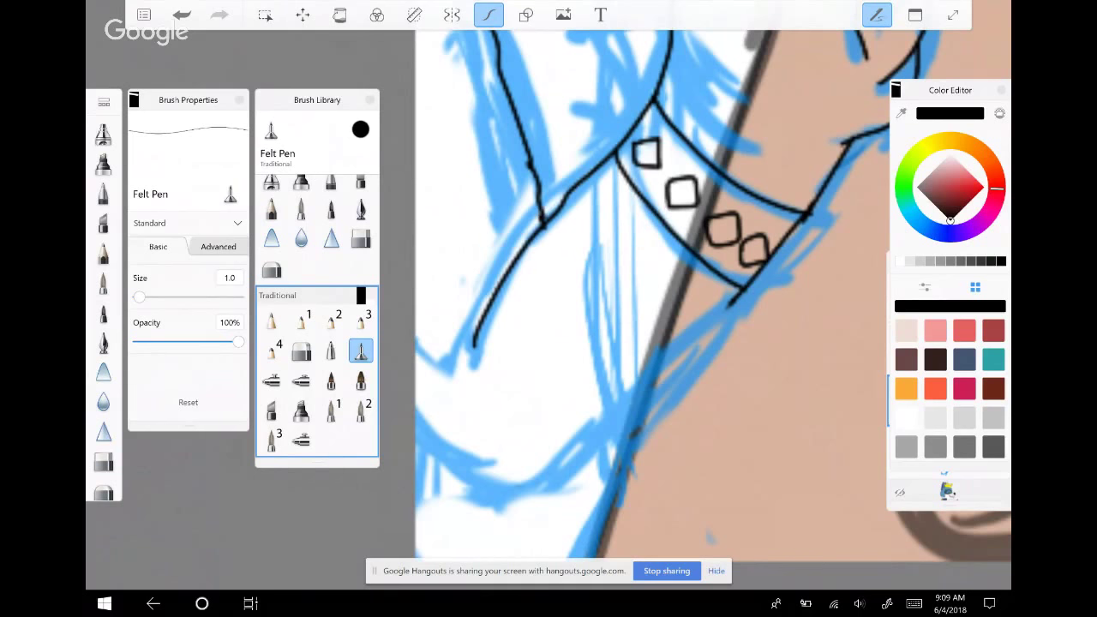
mouse_move(733, 302)
mouse_down()
mouse_move(636, 410)
mouse_move(544, 481)
mouse_up()
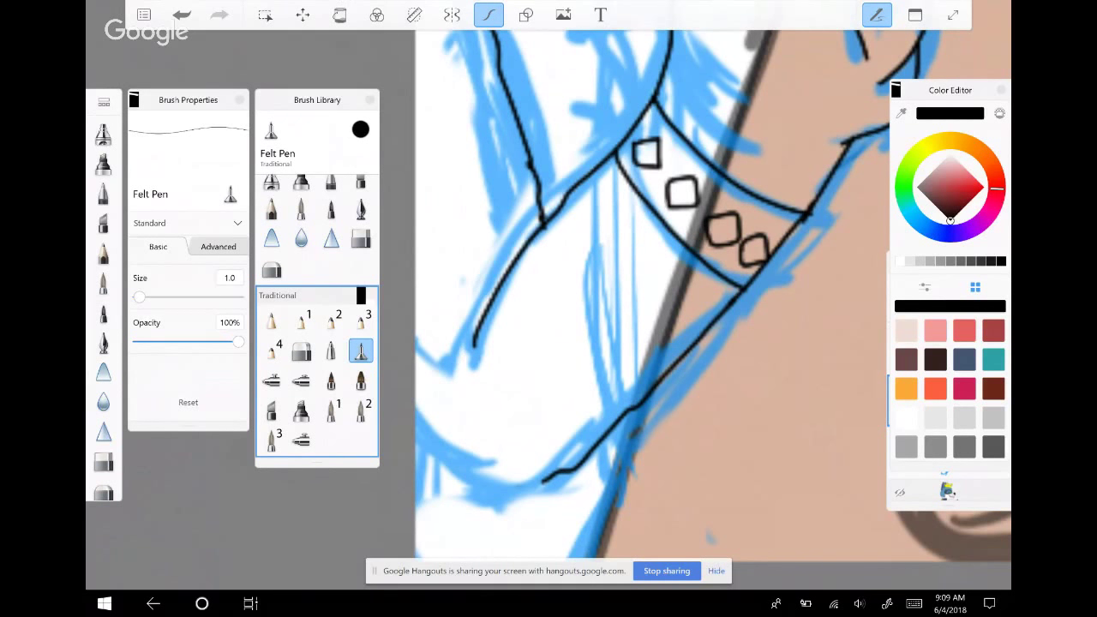
mouse_move(417, 418)
mouse_down()
mouse_move(495, 475)
mouse_move(549, 480)
mouse_up()
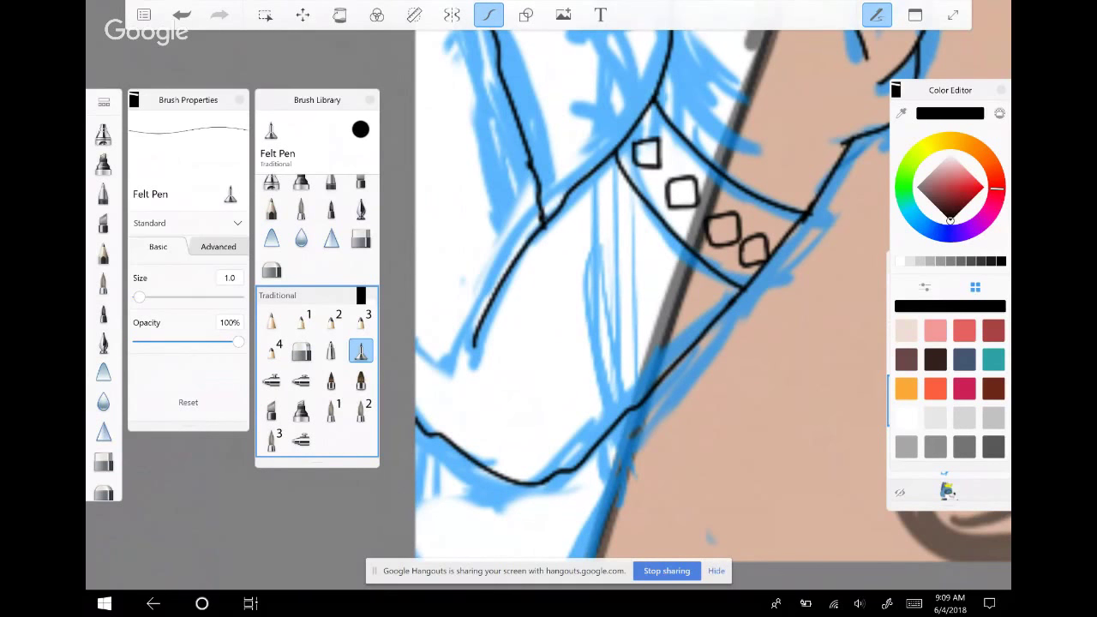
key(ctrl+z)
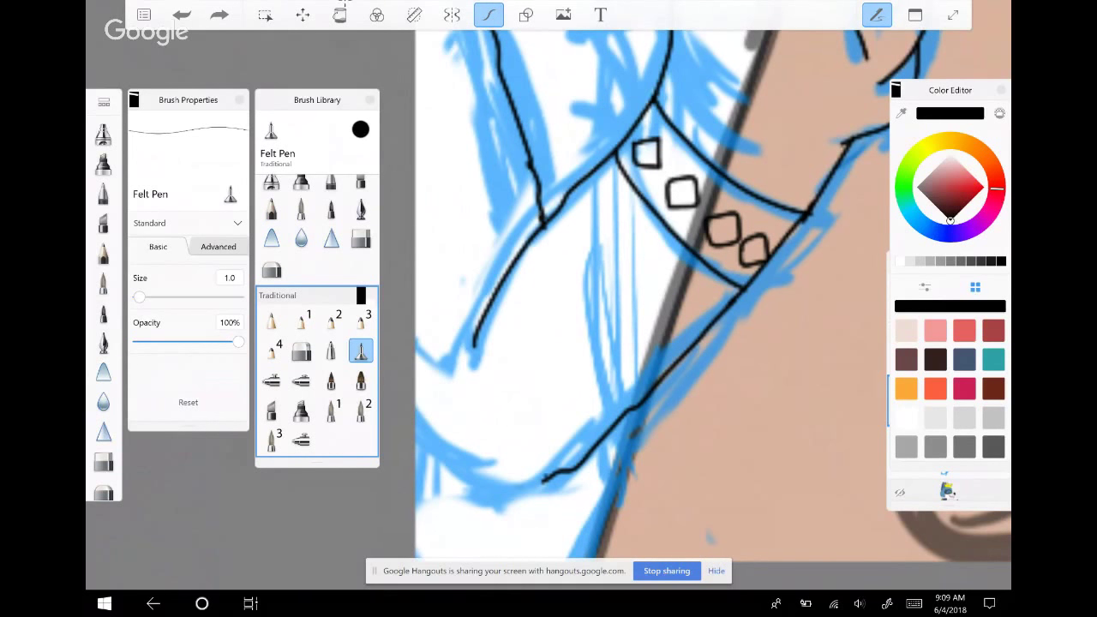
mouse_move(417, 412)
mouse_down()
mouse_move(496, 469)
mouse_move(546, 481)
mouse_up()
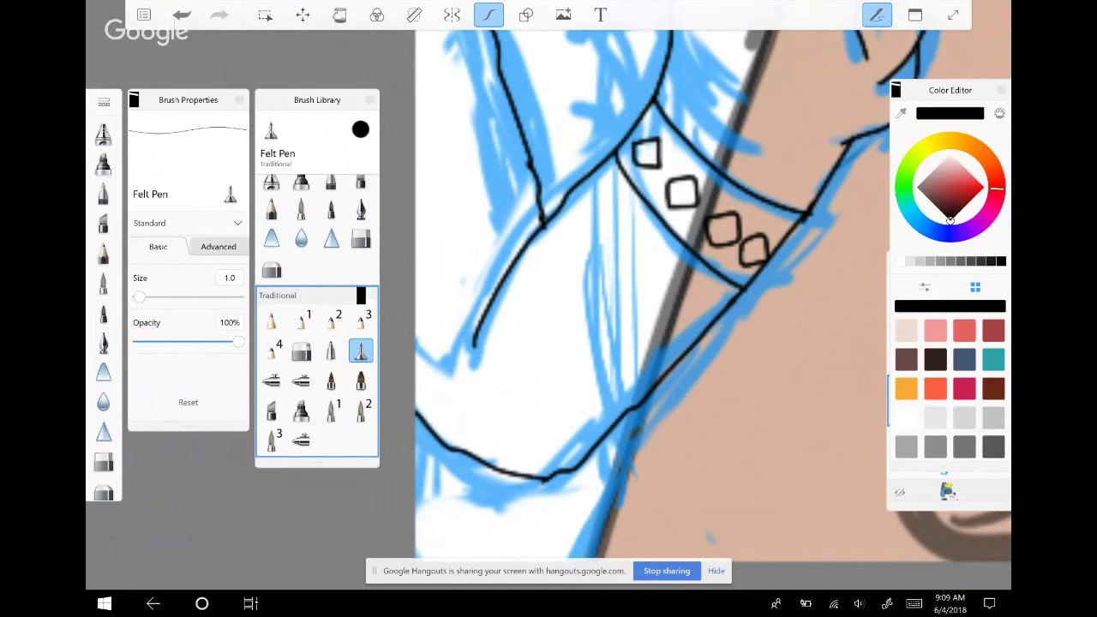
mouse_move(742, 288)
mouse_down()
mouse_move(590, 456)
mouse_move(550, 480)
mouse_up()
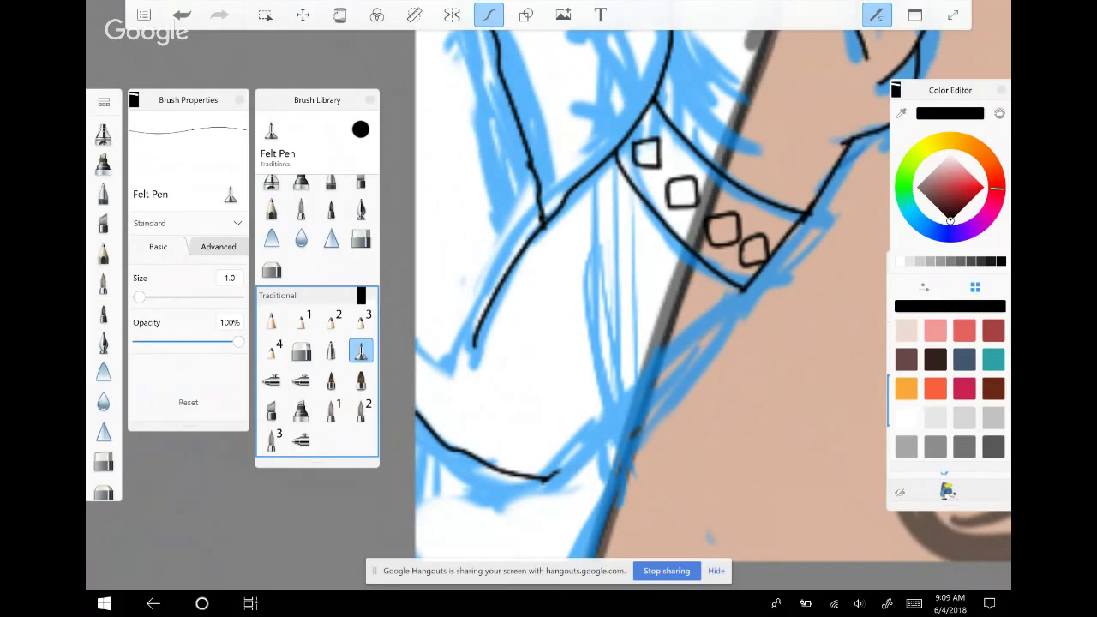
click(182, 14)
click(182, 14)
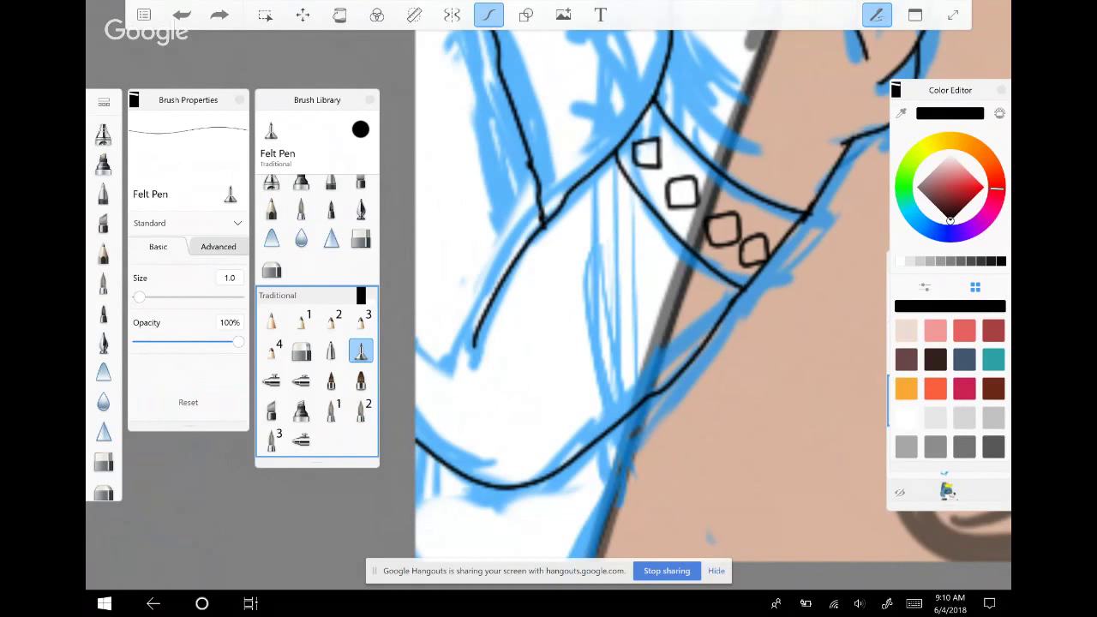
drag(465, 455, 496, 457)
key(ctrl+z)
scroll(652, 291, down, 5)
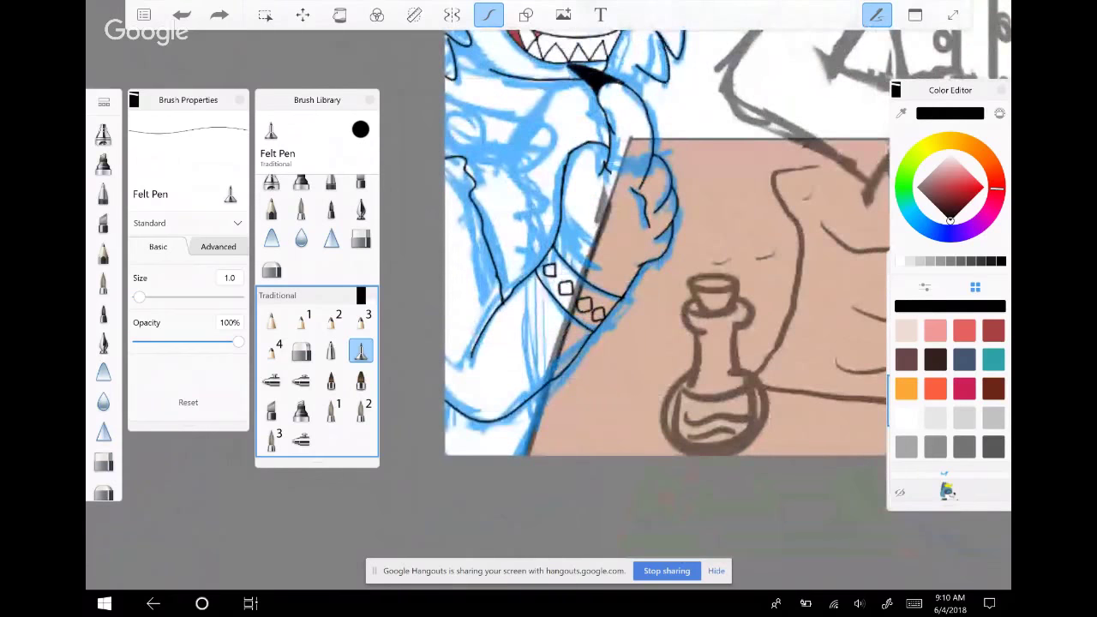
scroll(655, 263, up, 2)
scroll(655, 262, up, 3)
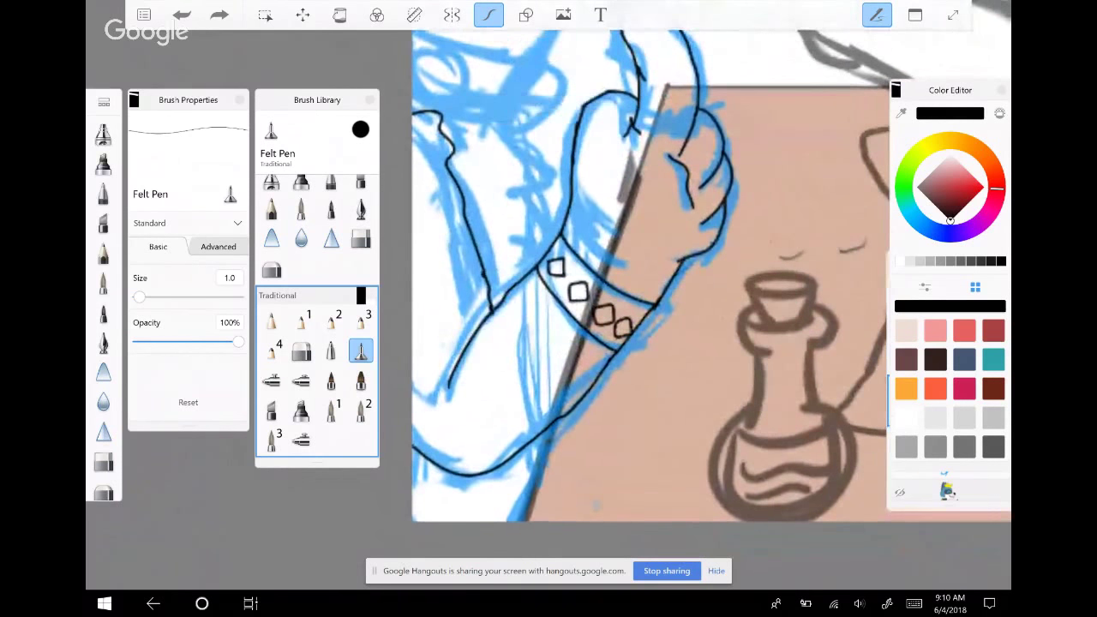
scroll(655, 262, up, 3)
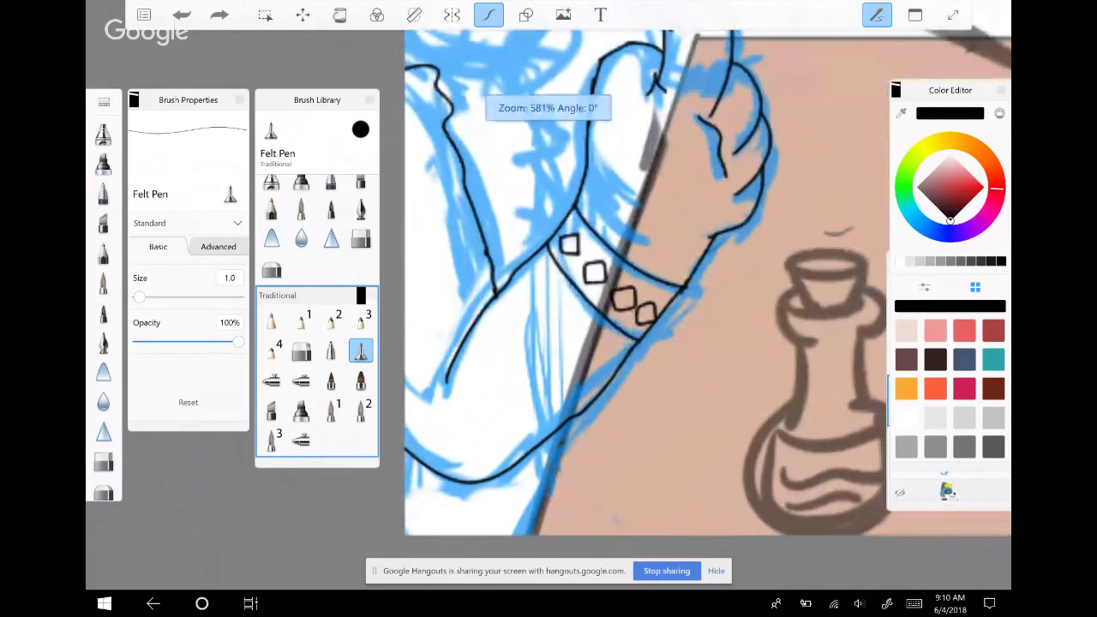
mouse_move(660, 330)
mouse_down()
mouse_move(570, 424)
mouse_move(497, 474)
mouse_move(471, 476)
mouse_move(410, 441)
mouse_up()
drag(492, 477, 476, 478)
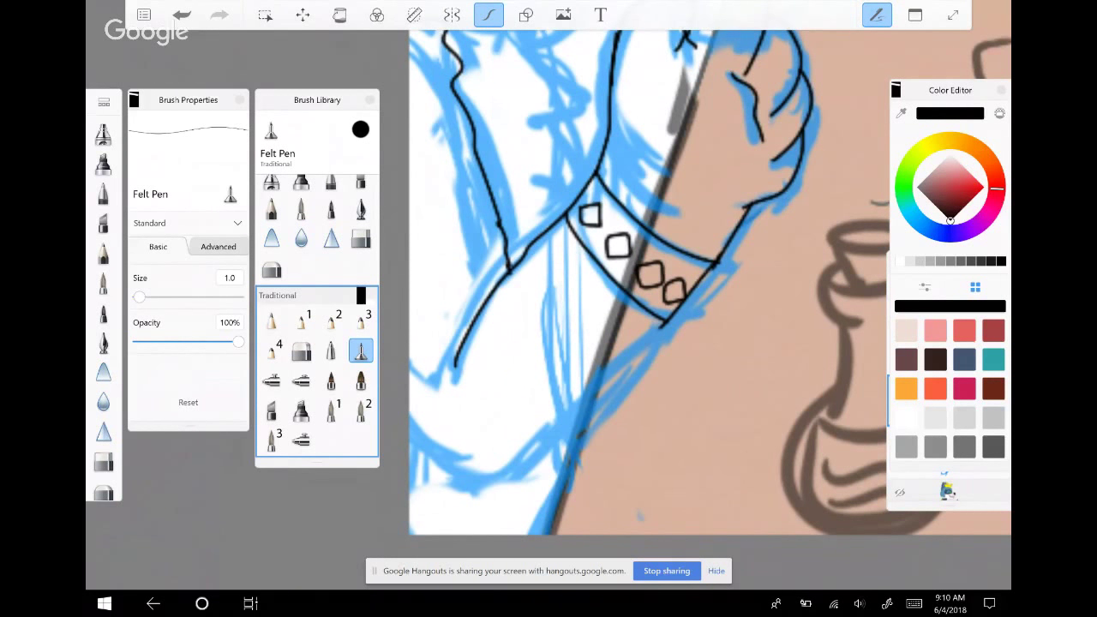
drag(601, 300, 670, 263)
scroll(876, 361, up, 3)
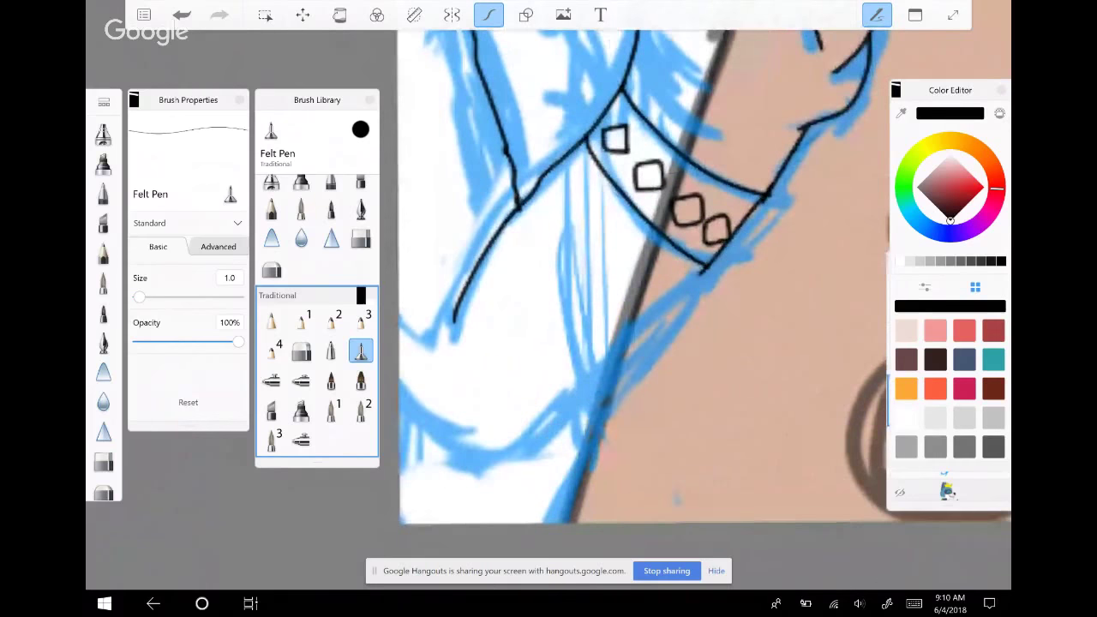
mouse_move(400, 377)
mouse_down()
mouse_move(446, 424)
mouse_move(427, 417)
mouse_move(434, 424)
mouse_move(463, 434)
mouse_up()
key(ctrl+z)
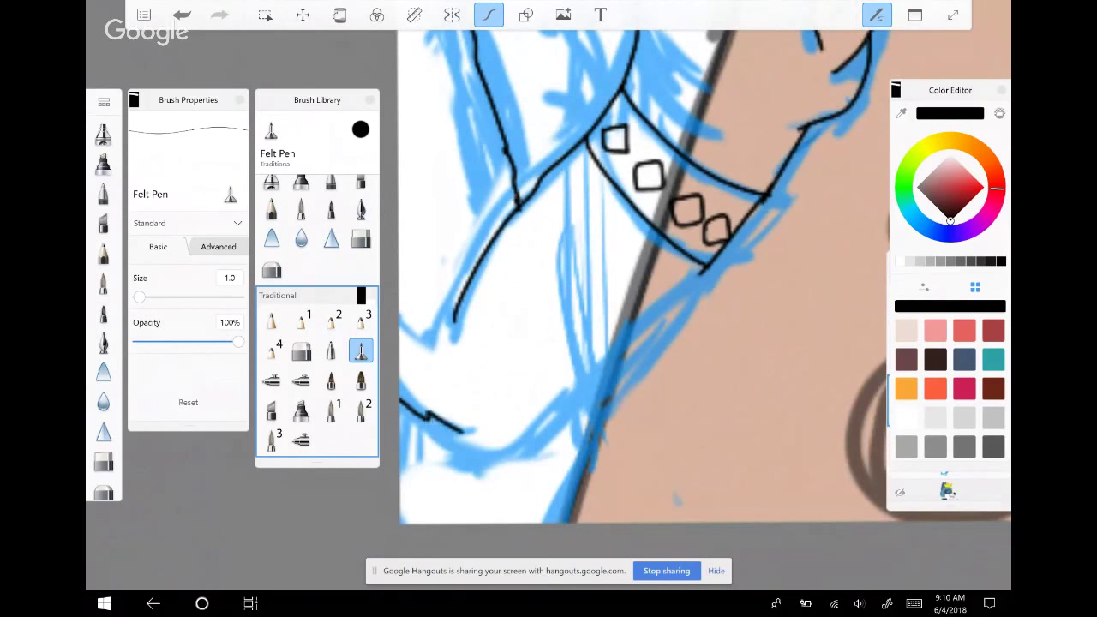
key(ctrl+z)
Ink the lower outline of the wolf character's forearm from the patterned bracelet around the elbow in black Felt Pen
mouse_move(705, 271)
mouse_down()
mouse_move(631, 364)
mouse_move(530, 439)
mouse_up()
mouse_move(652, 283)
mouse_down()
mouse_move(617, 343)
mouse_move(772, 428)
mouse_up()
mouse_move(498, 227)
mouse_down()
mouse_move(433, 341)
mouse_move(480, 441)
mouse_up()
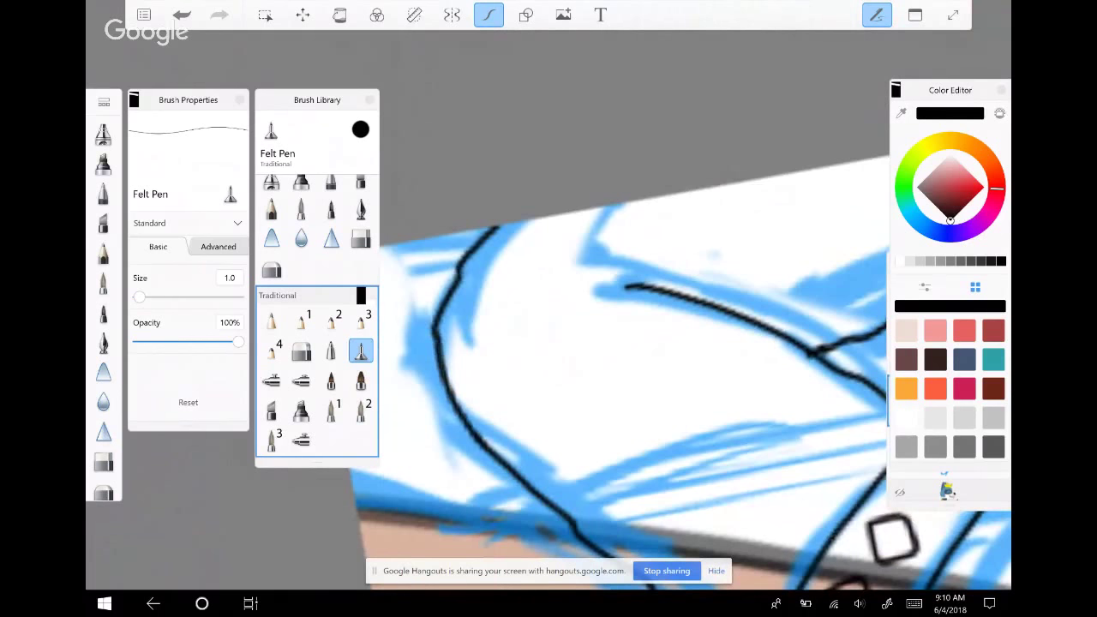
Ink the upper edge of the collar band across the chest and the shoulder line running down from the chin
drag(652, 343, 600, 309)
drag(738, 369, 651, 386)
mouse_move(738, 231)
mouse_down()
mouse_move(686, 309)
mouse_move(703, 343)
mouse_move(720, 326)
mouse_up()
mouse_move(489, 268)
mouse_down()
mouse_move(569, 295)
mouse_move(643, 302)
mouse_up()
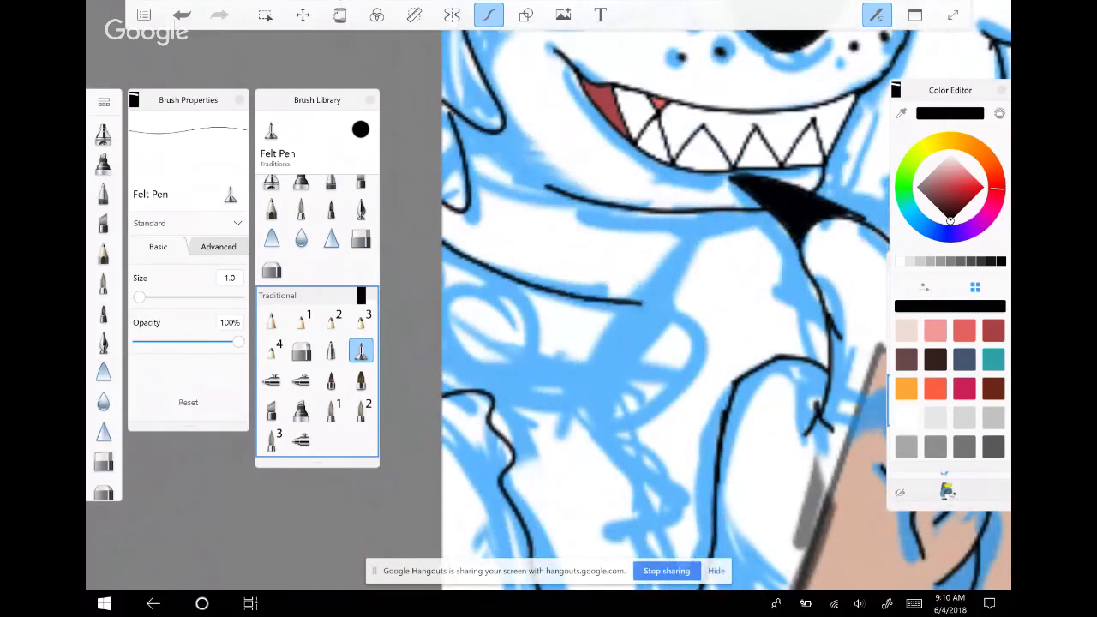
mouse_move(734, 211)
mouse_down()
mouse_move(668, 261)
mouse_move(621, 327)
mouse_move(588, 406)
mouse_up()
mouse_move(636, 311)
mouse_down()
mouse_move(676, 339)
mouse_move(642, 382)
mouse_move(592, 399)
mouse_up()
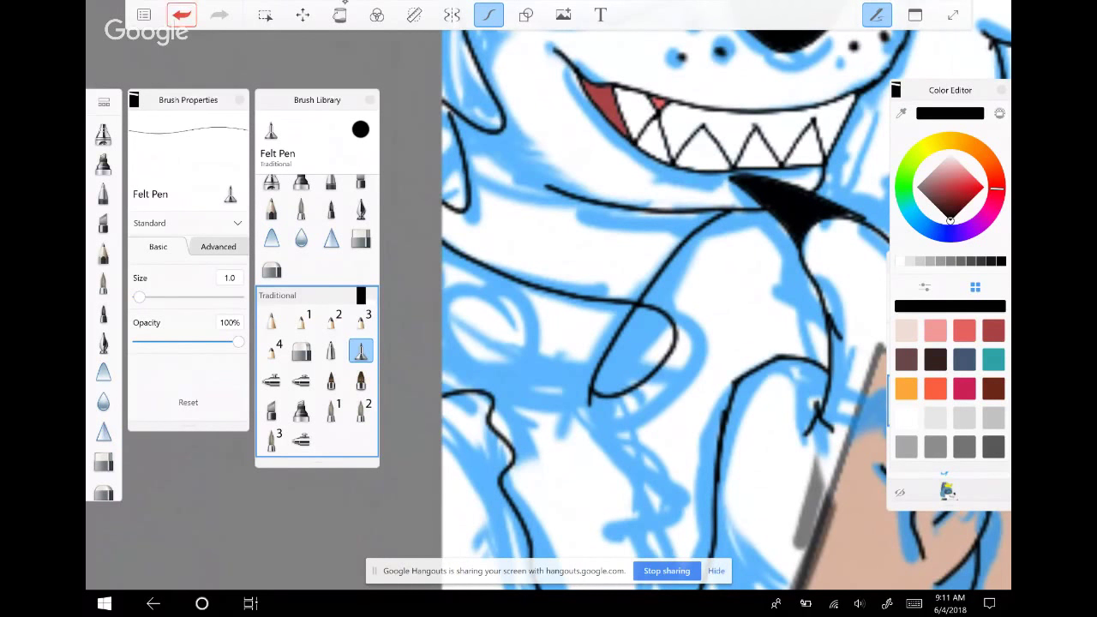
click(181, 15)
Ink the round ornament on the collar band and the half-round one beside the shoulder line
drag(652, 257, 694, 197)
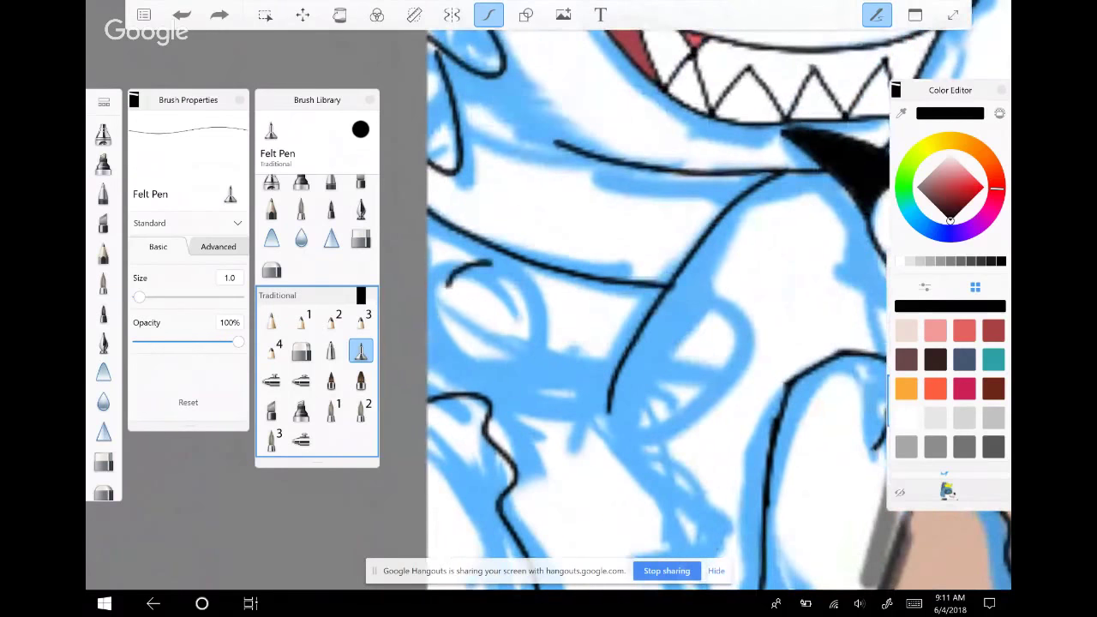
mouse_move(463, 268)
mouse_down()
mouse_move(535, 340)
mouse_move(527, 289)
mouse_move(479, 265)
mouse_up()
click(662, 305)
mouse_move(662, 300)
mouse_down()
mouse_move(683, 320)
mouse_move(681, 350)
mouse_move(645, 385)
mouse_move(612, 387)
mouse_up()
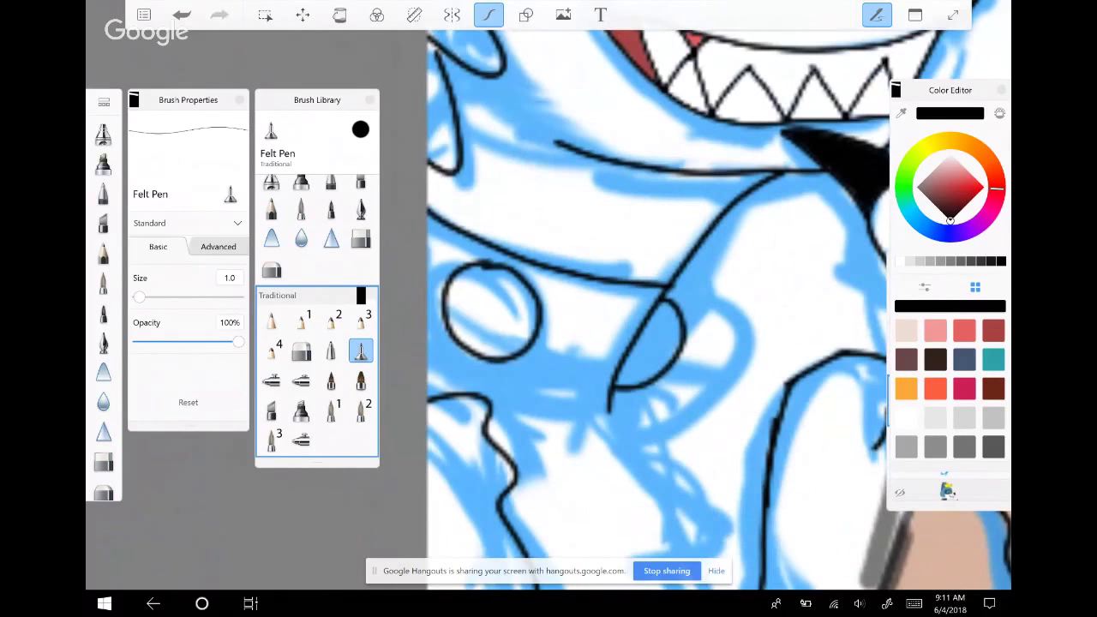
Ink the lower edge of the collar band and the ragged edge running from the shoulder down to the bracelet
mouse_move(661, 283)
mouse_down()
mouse_move(669, 273)
mouse_move(635, 257)
mouse_up()
drag(482, 302, 554, 420)
drag(601, 343, 600, 283)
mouse_move(501, 236)
mouse_down()
mouse_move(507, 271)
mouse_move(557, 319)
mouse_move(562, 410)
mouse_move(550, 473)
mouse_up()
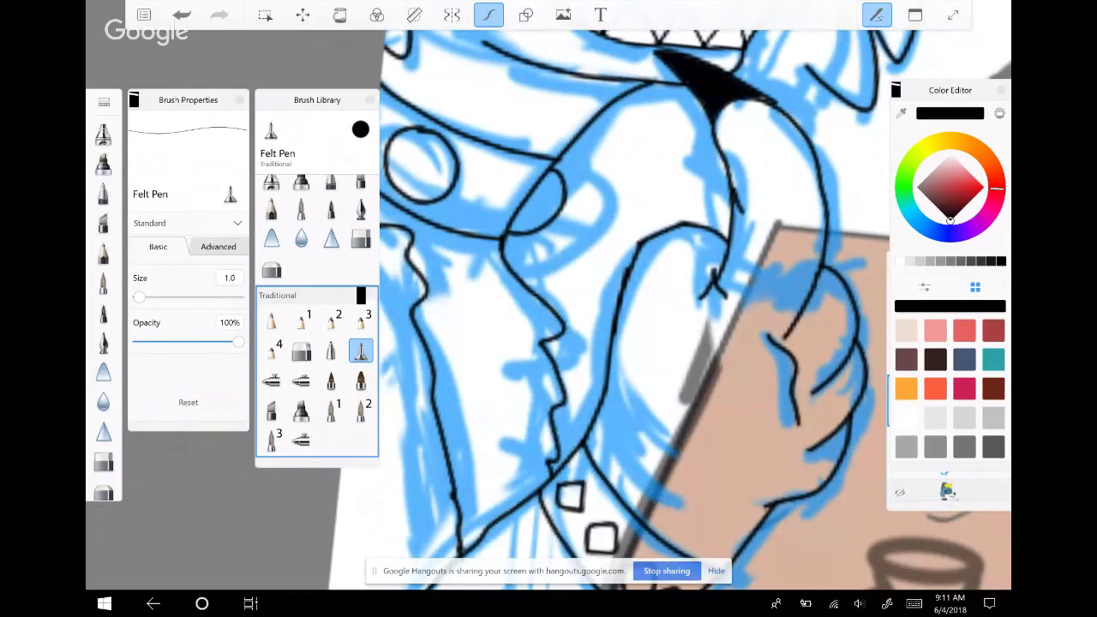
Ink two wavy inner lines down the torso below the collar band, between the ragged outer edges
mouse_move(446, 238)
mouse_down()
mouse_move(433, 260)
mouse_move(443, 302)
mouse_move(426, 320)
mouse_move(446, 374)
mouse_move(444, 429)
mouse_up()
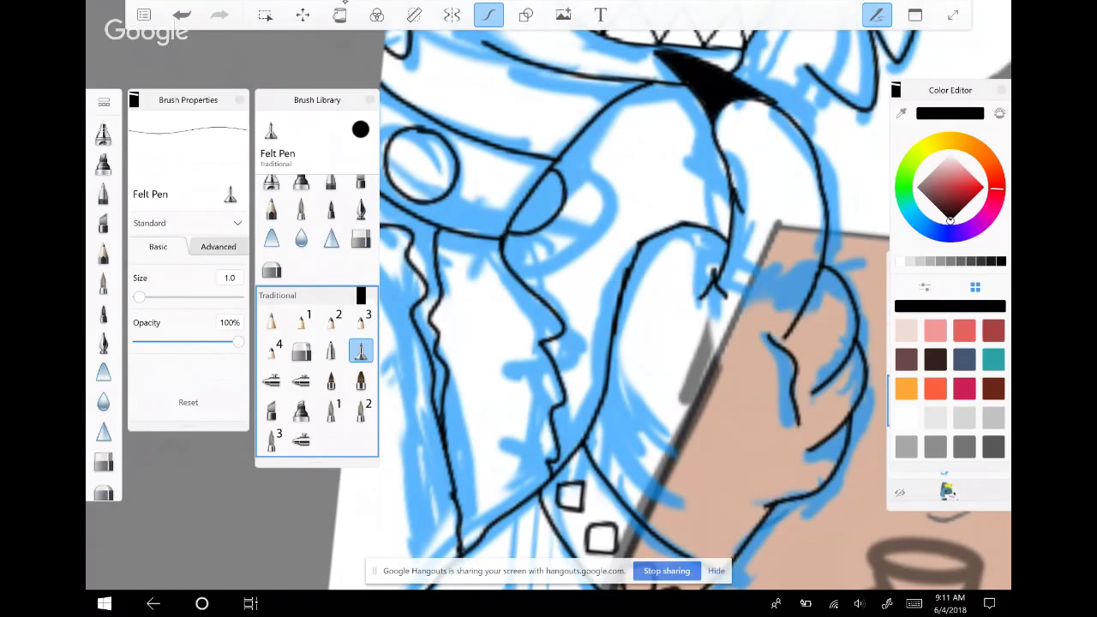
key(ctrl+z)
drag(445, 229, 426, 372)
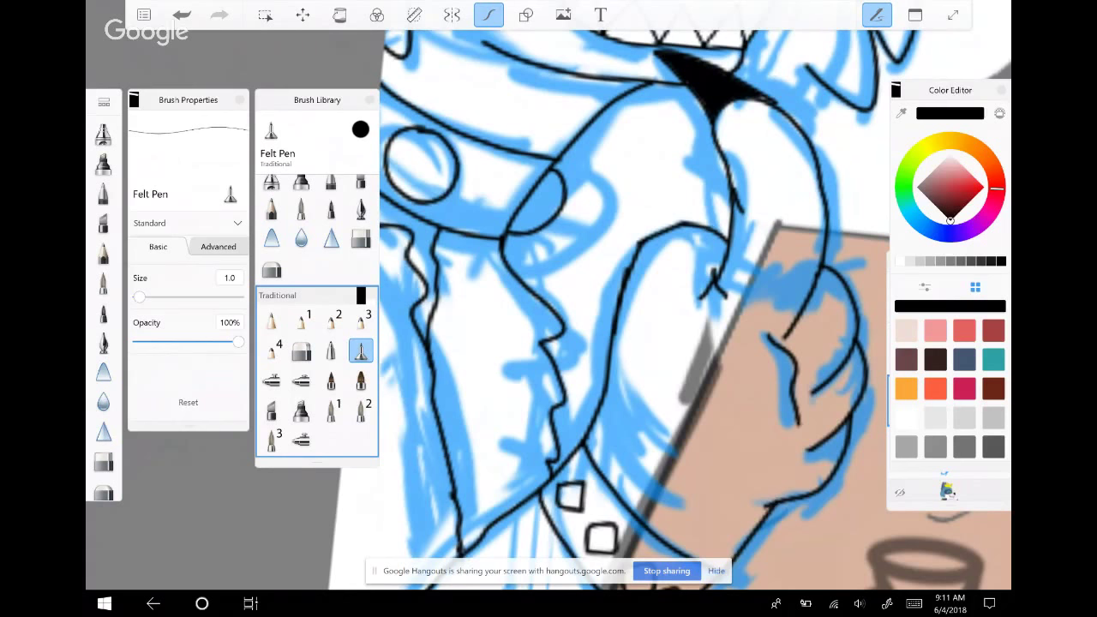
mouse_move(472, 256)
mouse_down()
mouse_move(519, 348)
mouse_move(514, 446)
mouse_up()
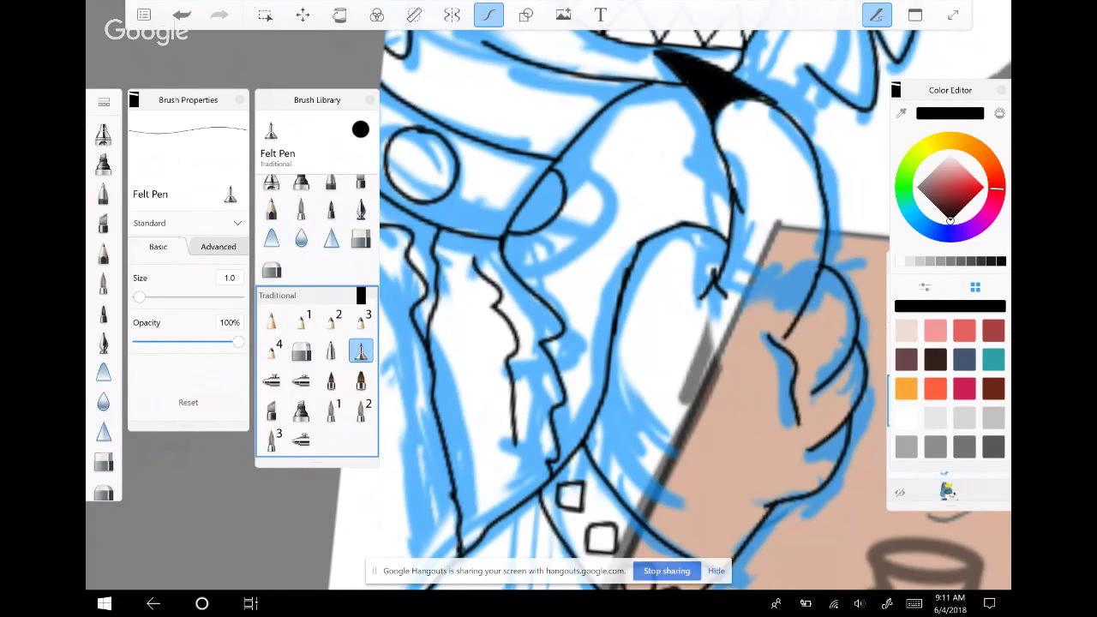
Erase the upper part of the inner wavy line beside the torso's left ragged edge
scroll(684, 309, down, 2)
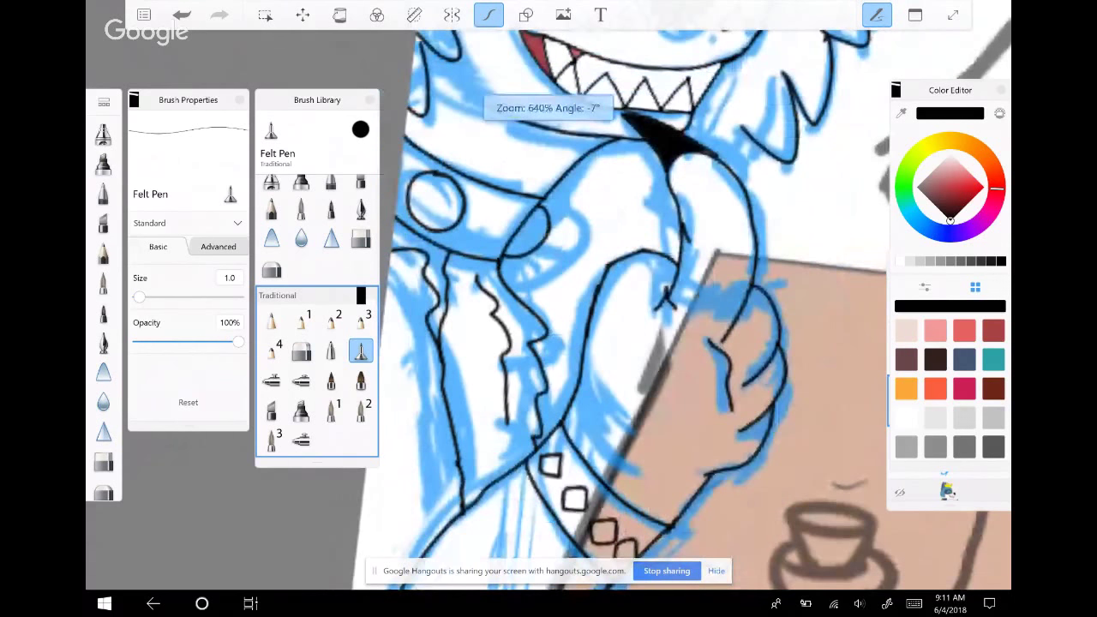
scroll(685, 308, down, 5)
scroll(643, 257, up, 2)
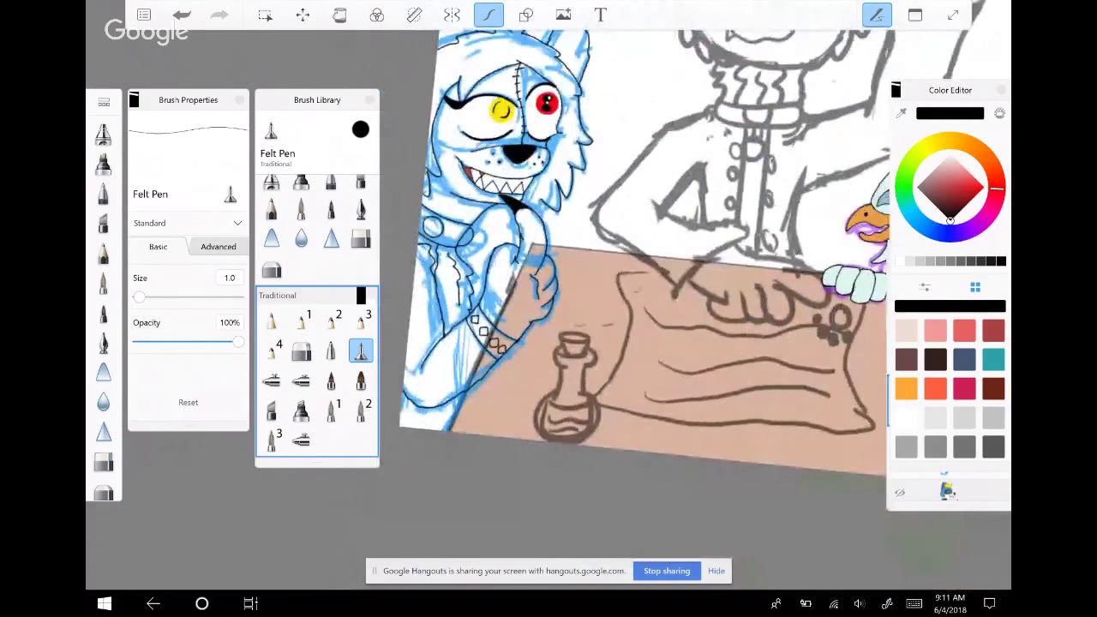
scroll(643, 258, up, 3)
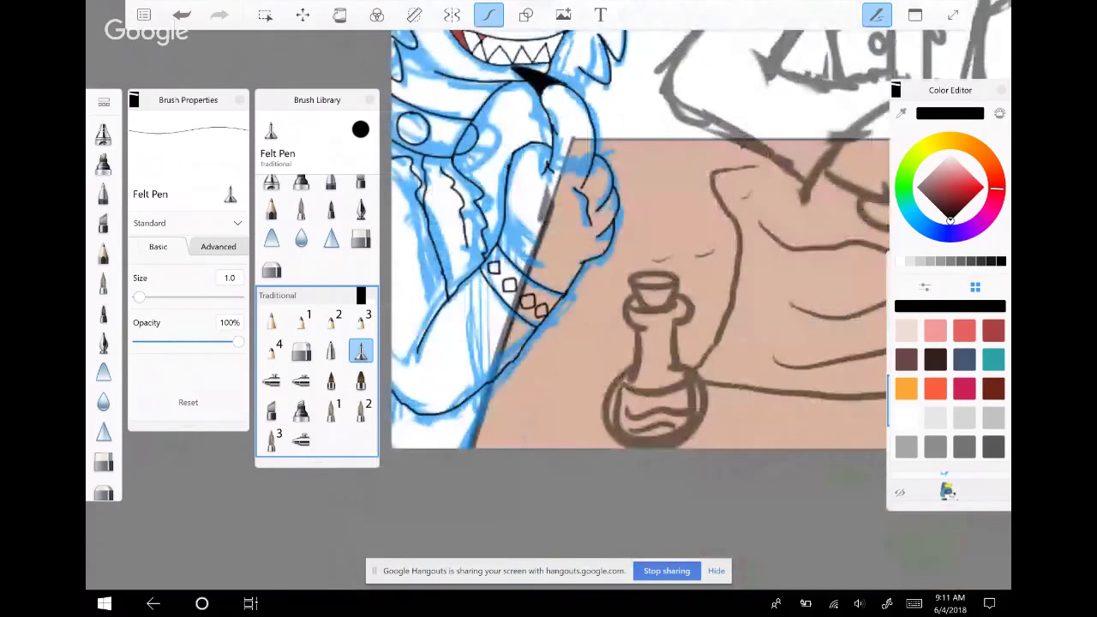
scroll(643, 258, up, 2)
scroll(643, 257, up, 3)
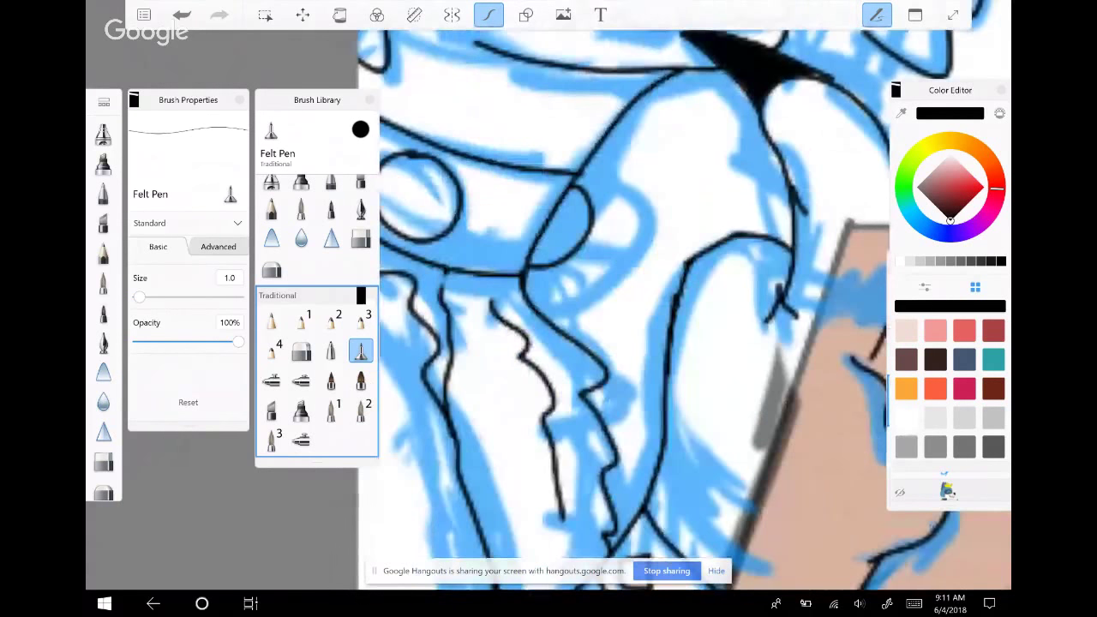
drag(440, 343, 446, 400)
scroll(657, 309, up, 1)
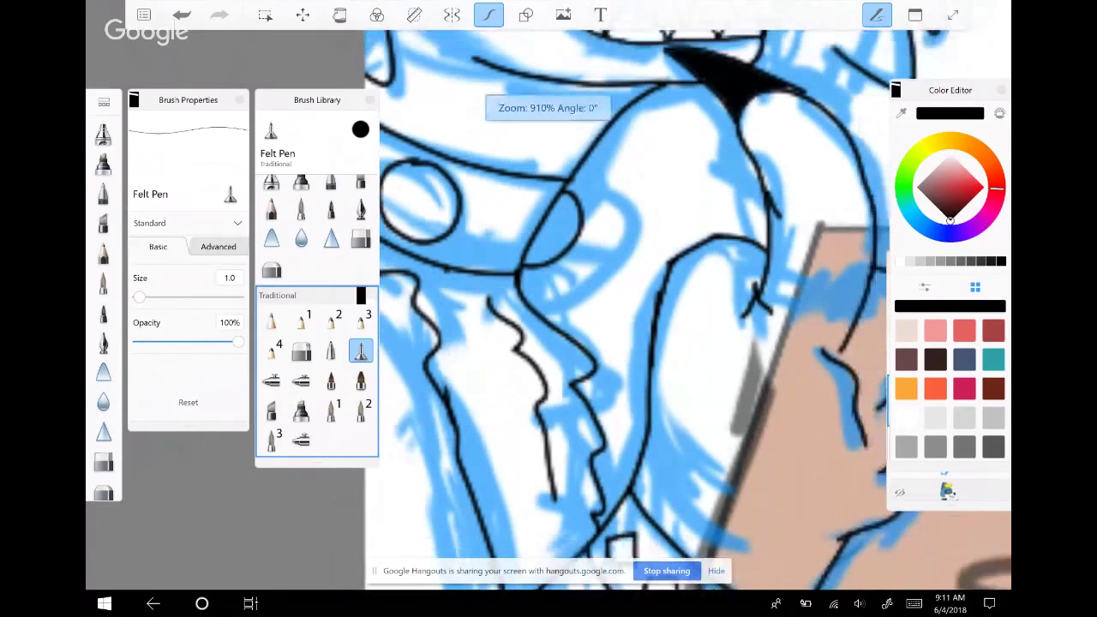
Open the Layer Editor and make the hidden character and lettering layers visible across the whole drawing
scroll(668, 257, down, 10)
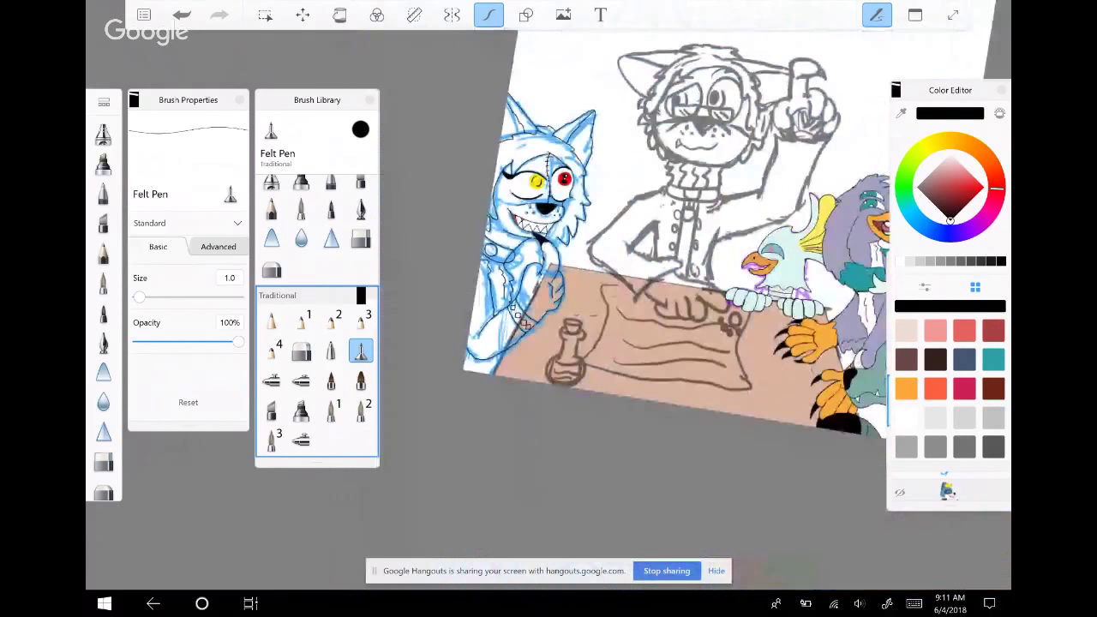
key(ctrl+l)
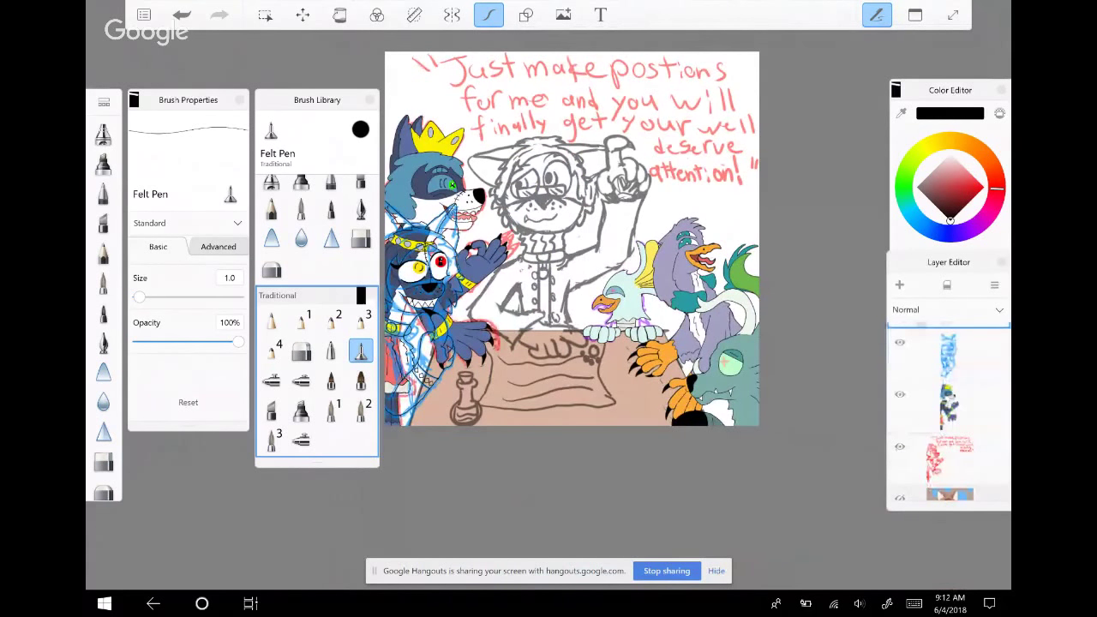
scroll(572, 238, up, 1)
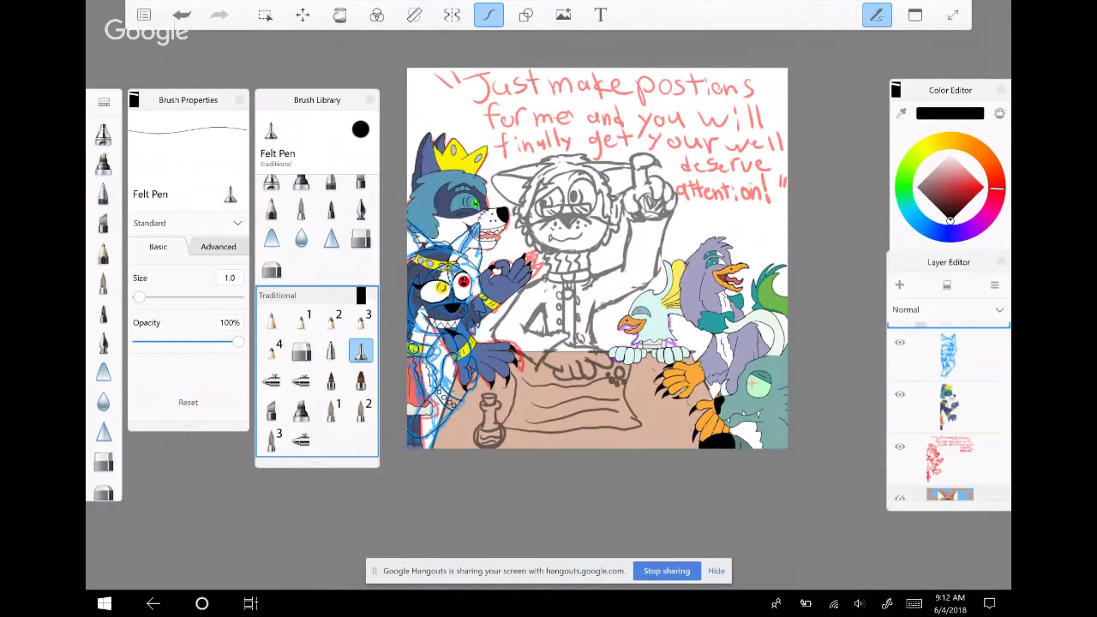
drag(527, 202, 547, 218)
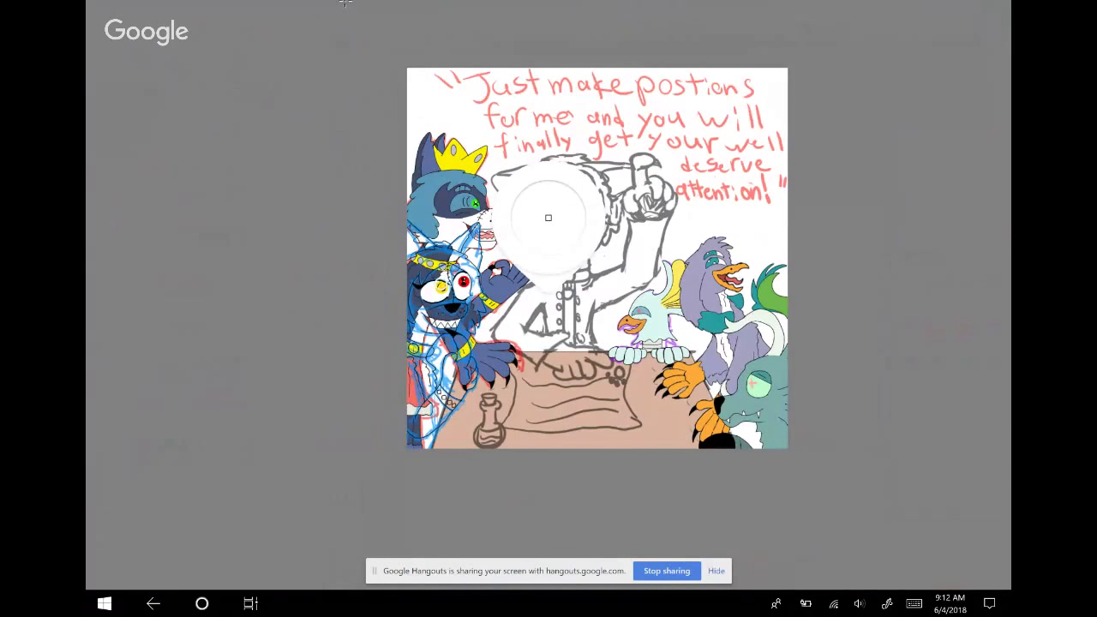
key(ctrl+z)
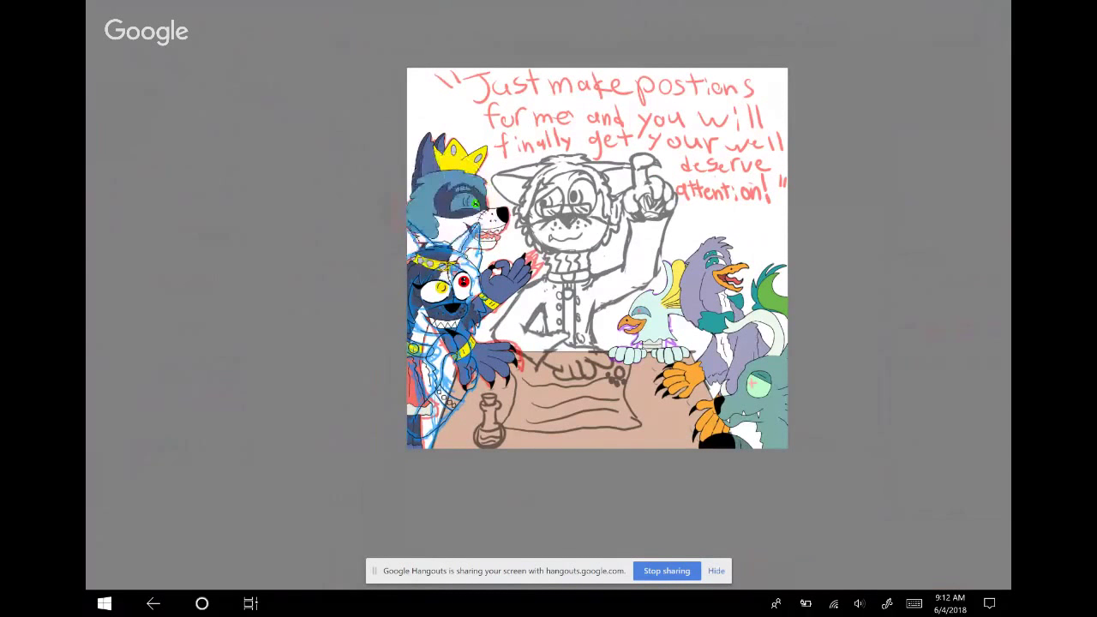
click(340, 15)
click(557, 137)
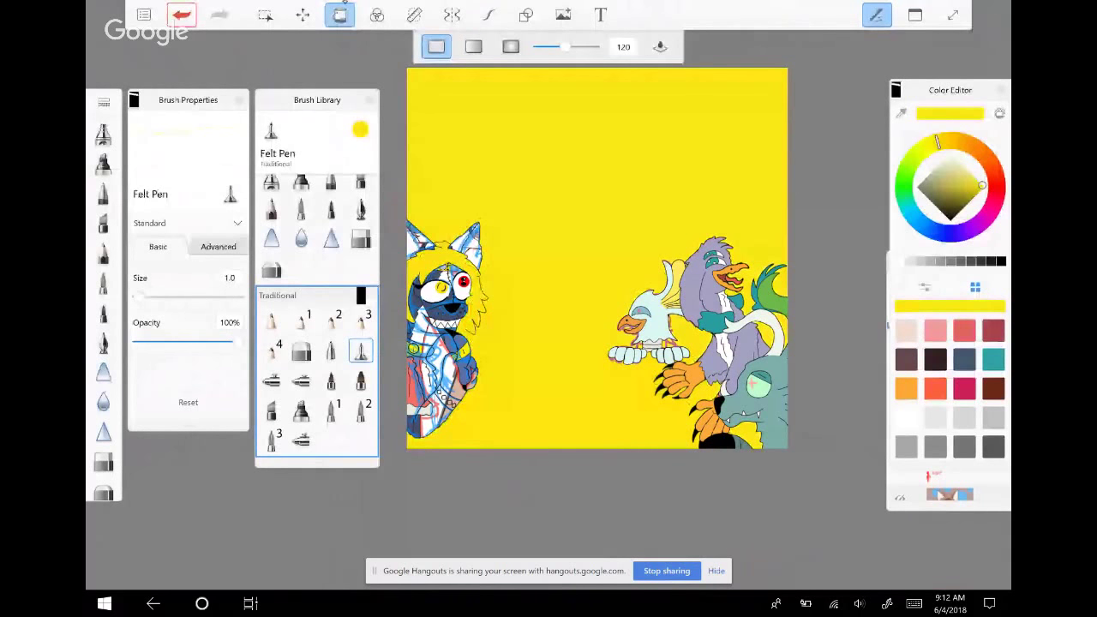
key(ctrl+z)
Close the gap in the wolf character's hair outline below the cheek with a black Felt Pen stroke
key(b)
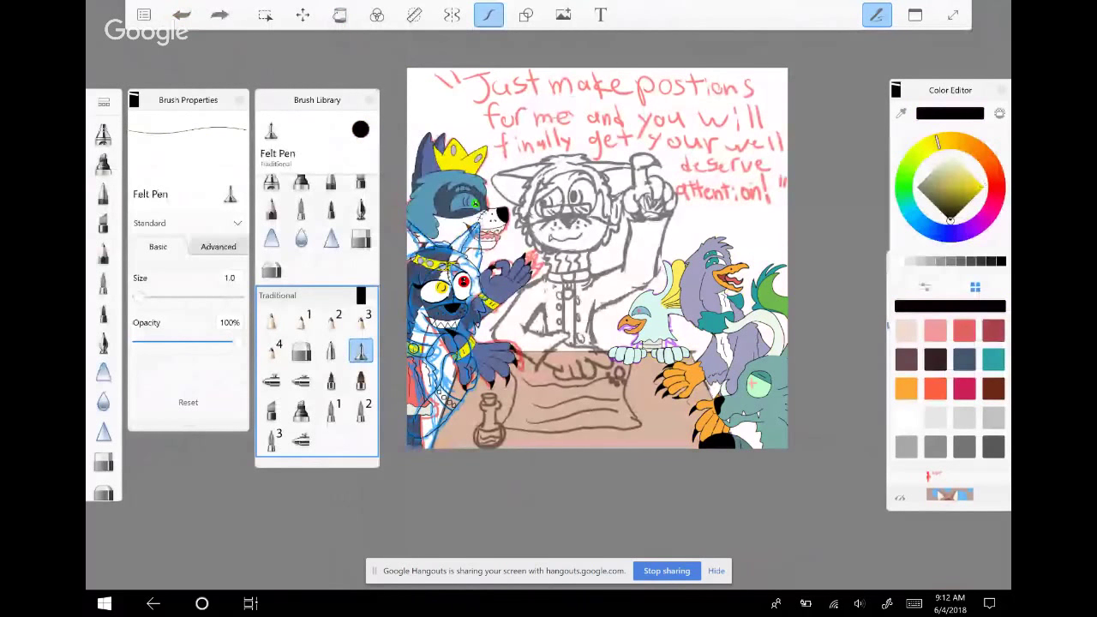
scroll(470, 326, up, 3)
scroll(429, 326, up, 3)
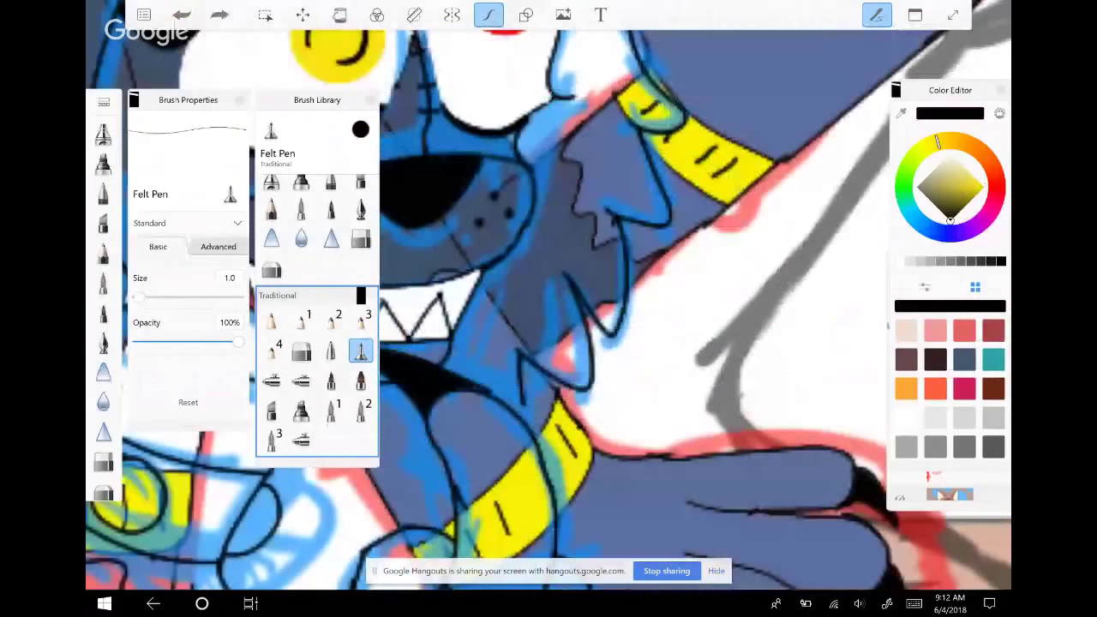
drag(527, 359, 550, 420)
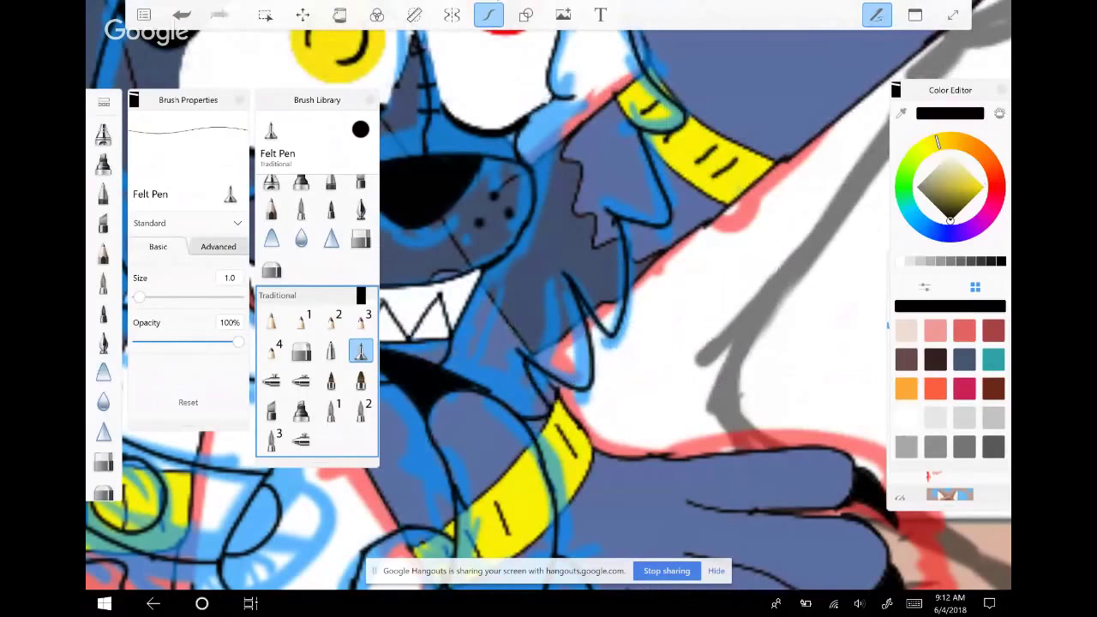
Flood fill the wolf character's hair with solid yellow
scroll(515, 326, down, 2)
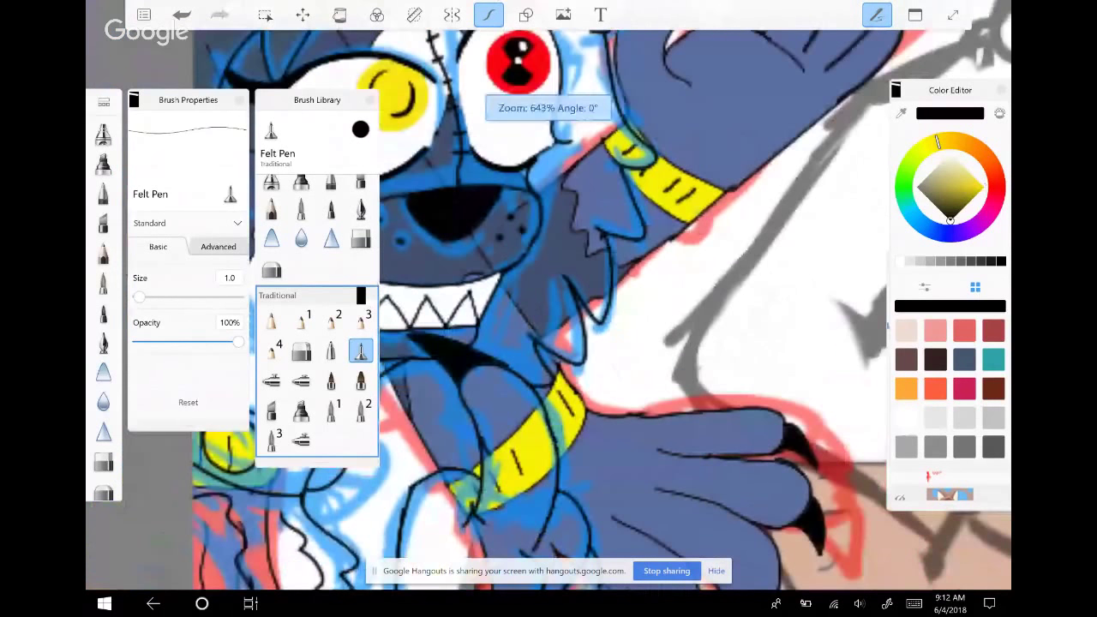
scroll(548, 326, down, 3)
key(f)
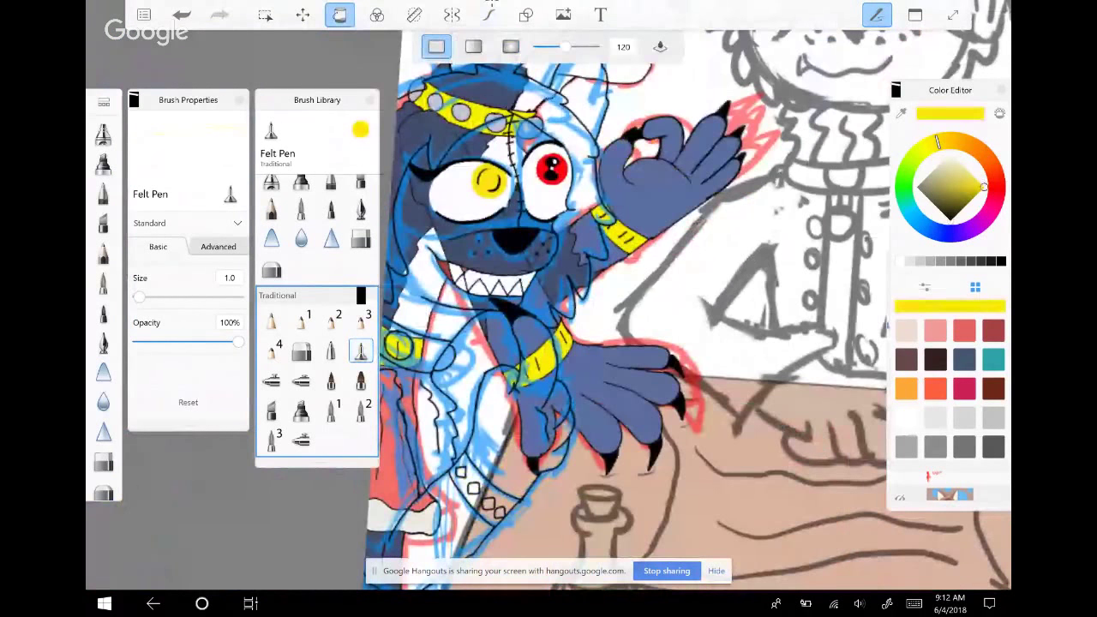
click(575, 155)
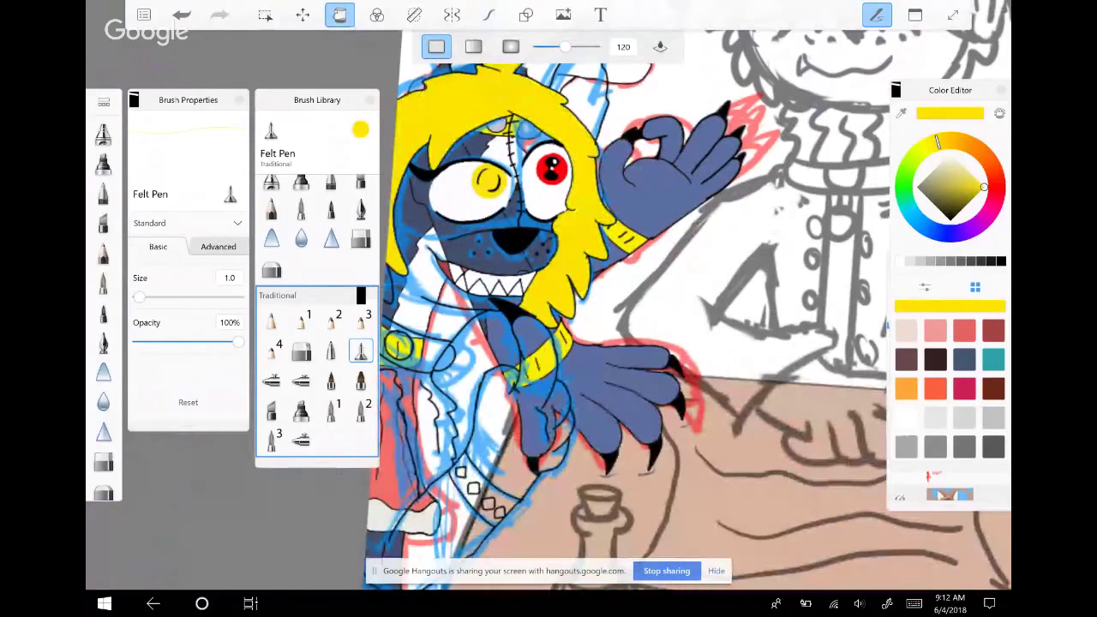
scroll(601, 326, down, 3)
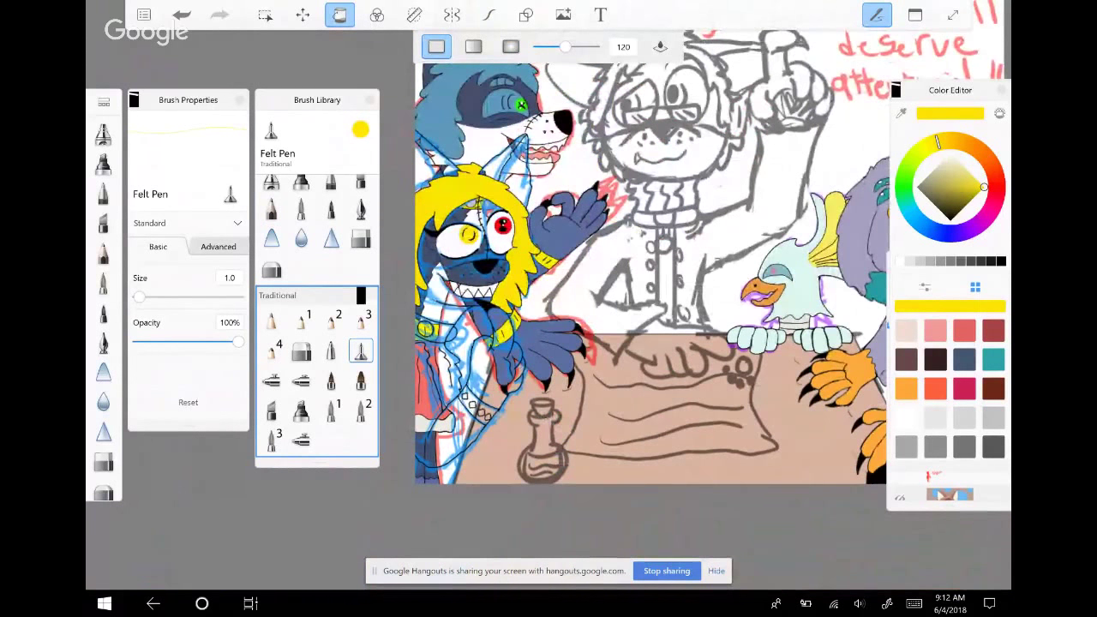
scroll(652, 291, up, 2)
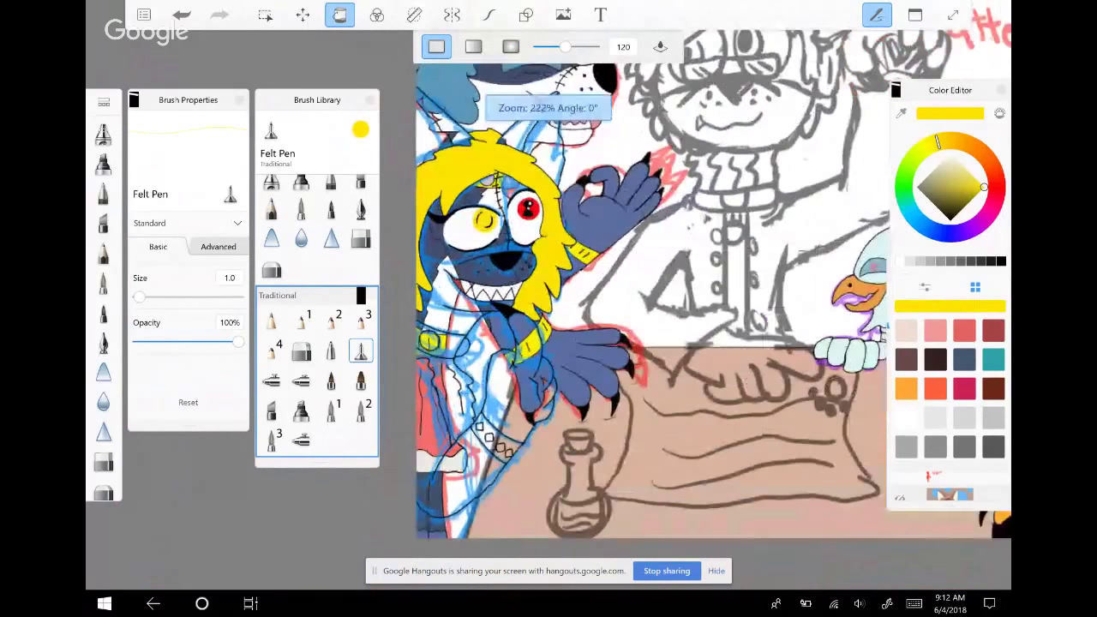
Draw a white Felt Pen line across the wolf's cheek, from the face edge to the start of the muzzle line
scroll(600, 257, up, 3)
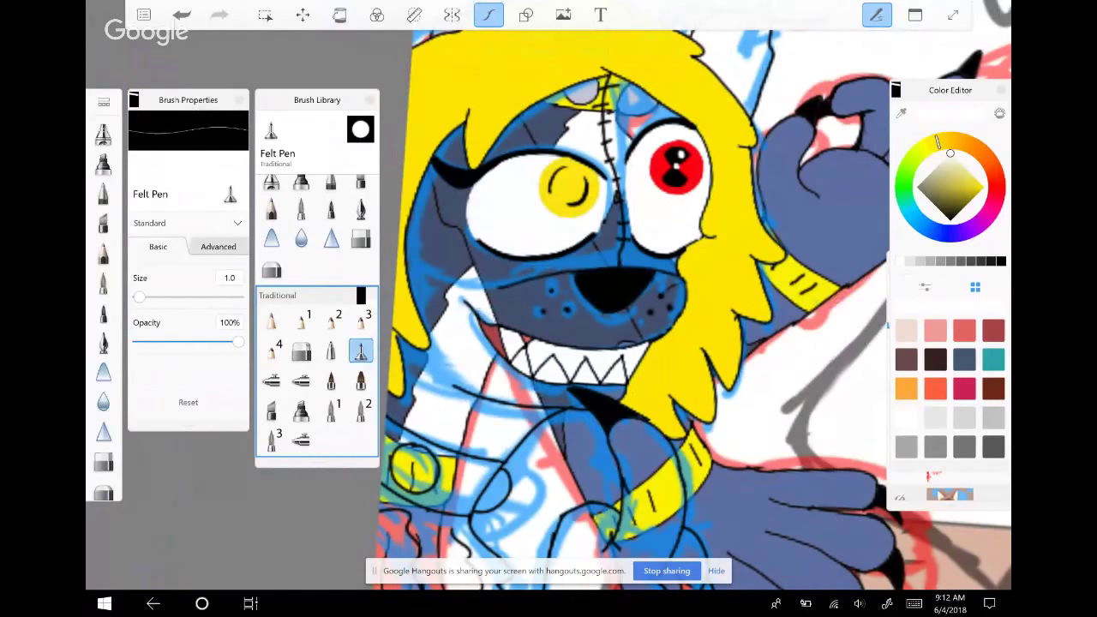
scroll(583, 197, up, 5)
key(ctrl+z)
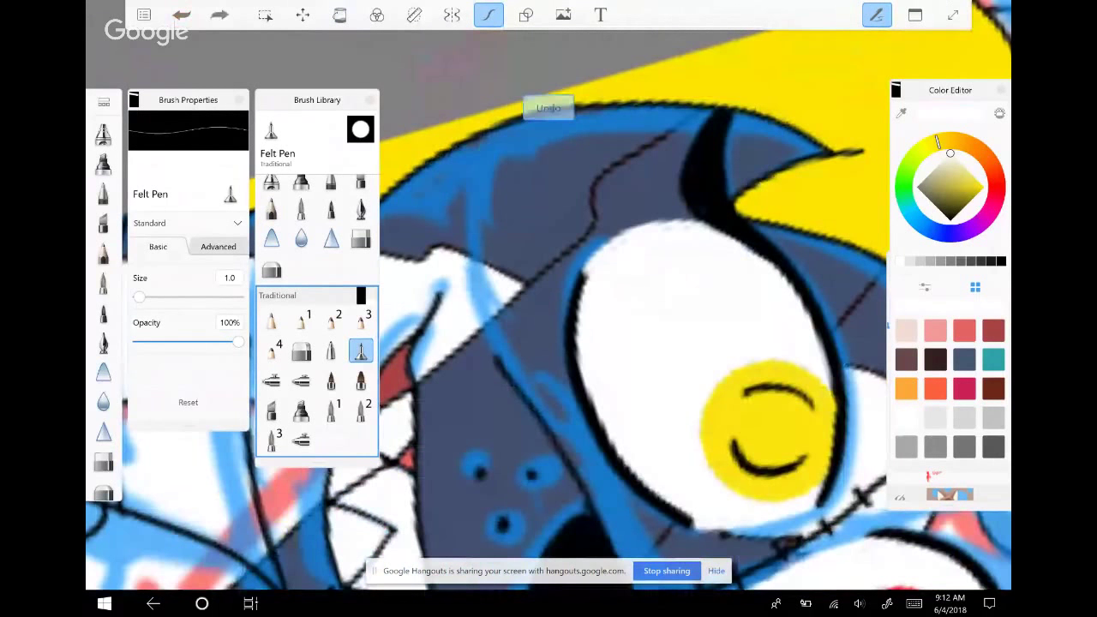
mouse_move(492, 133)
mouse_down()
mouse_move(476, 236)
mouse_move(497, 361)
mouse_up()
click(340, 15)
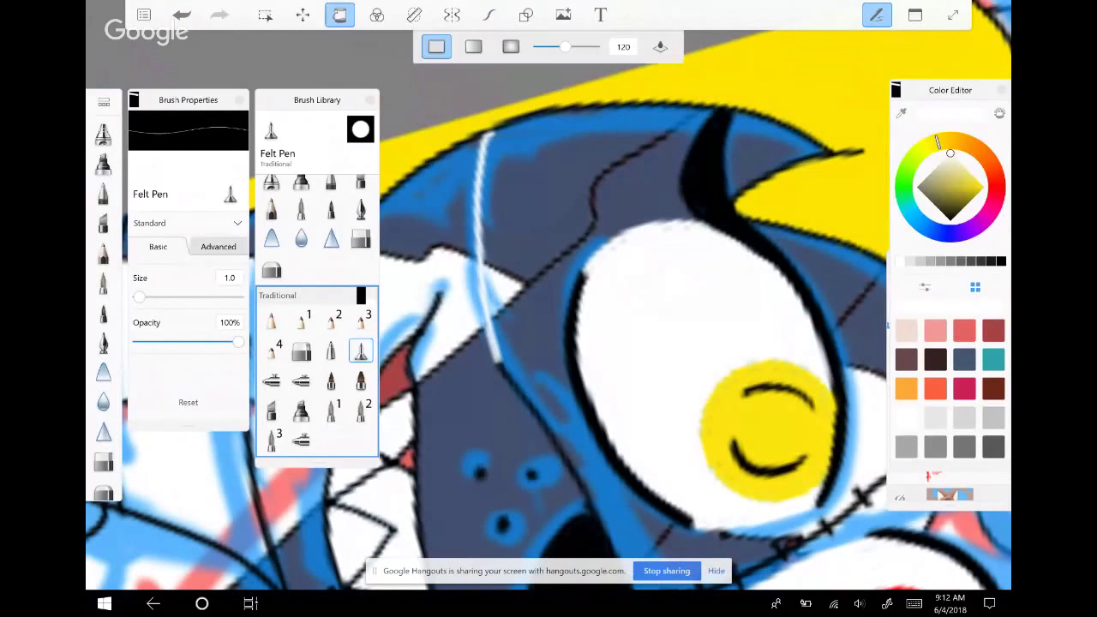
Draw two wavy black Felt Pen fur lines down the wolf's neck, between the jaw line and the collar
scroll(549, 326, down, 1)
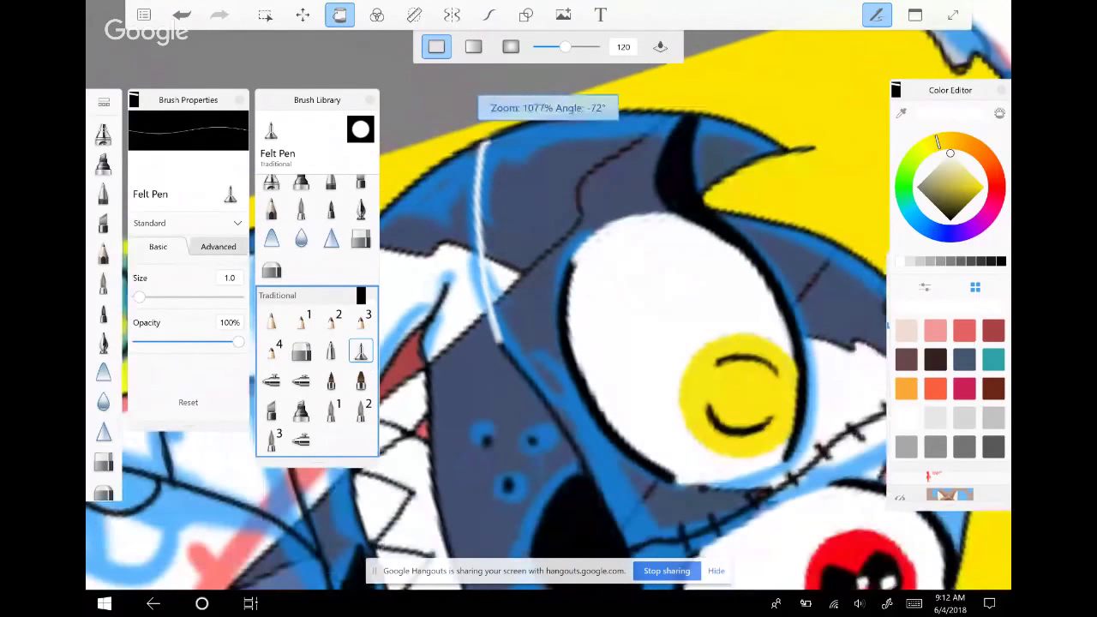
scroll(548, 326, down, 2)
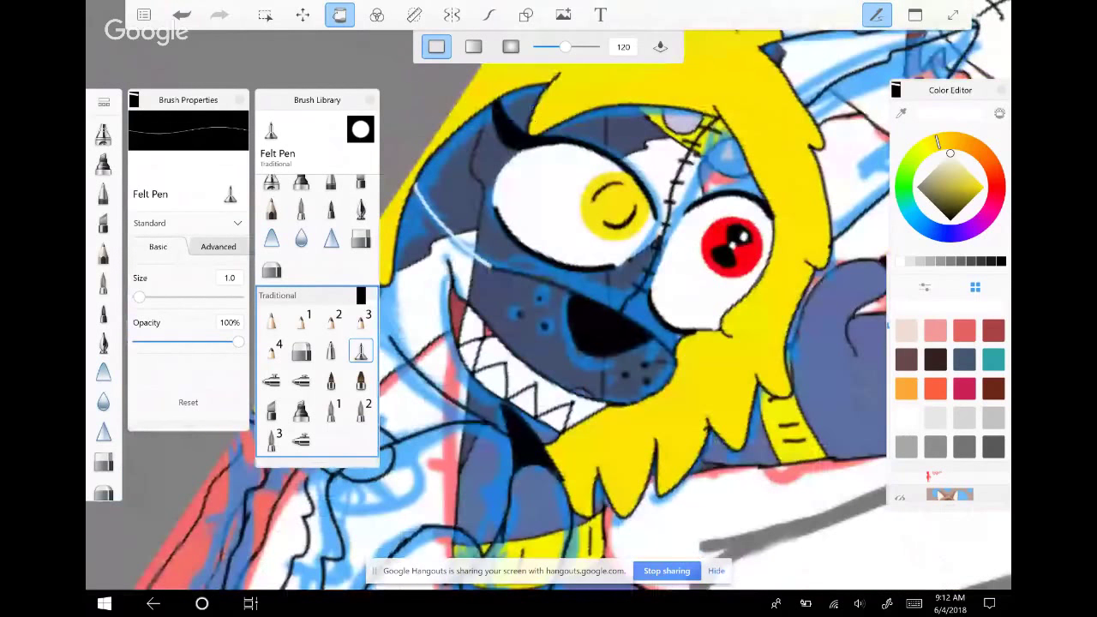
scroll(549, 326, down, 2)
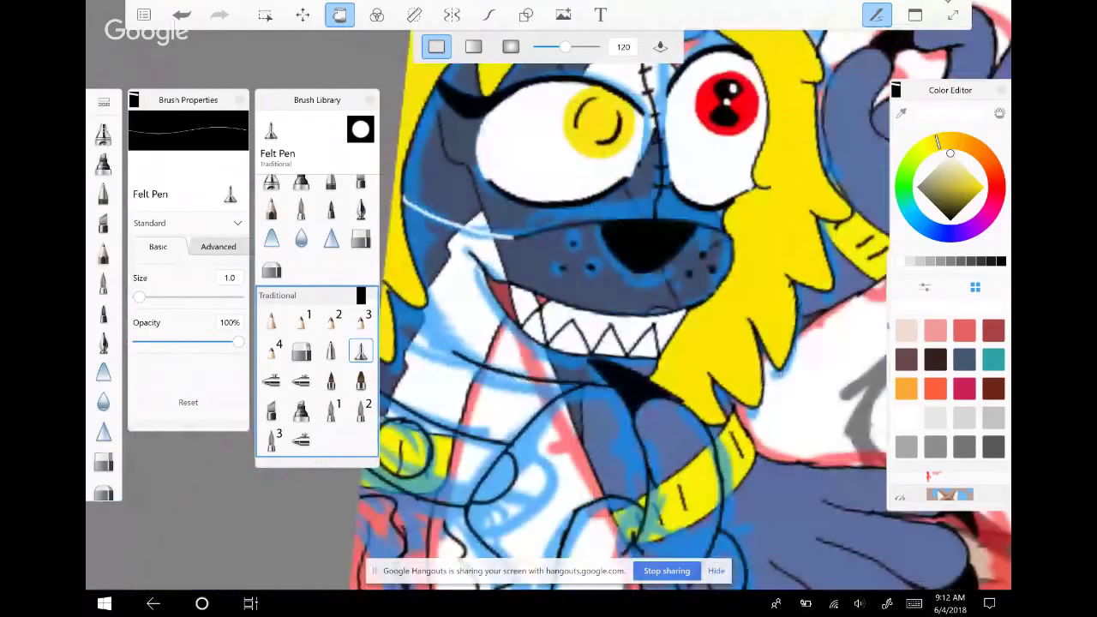
scroll(634, 308, up, 2)
scroll(634, 309, up, 2)
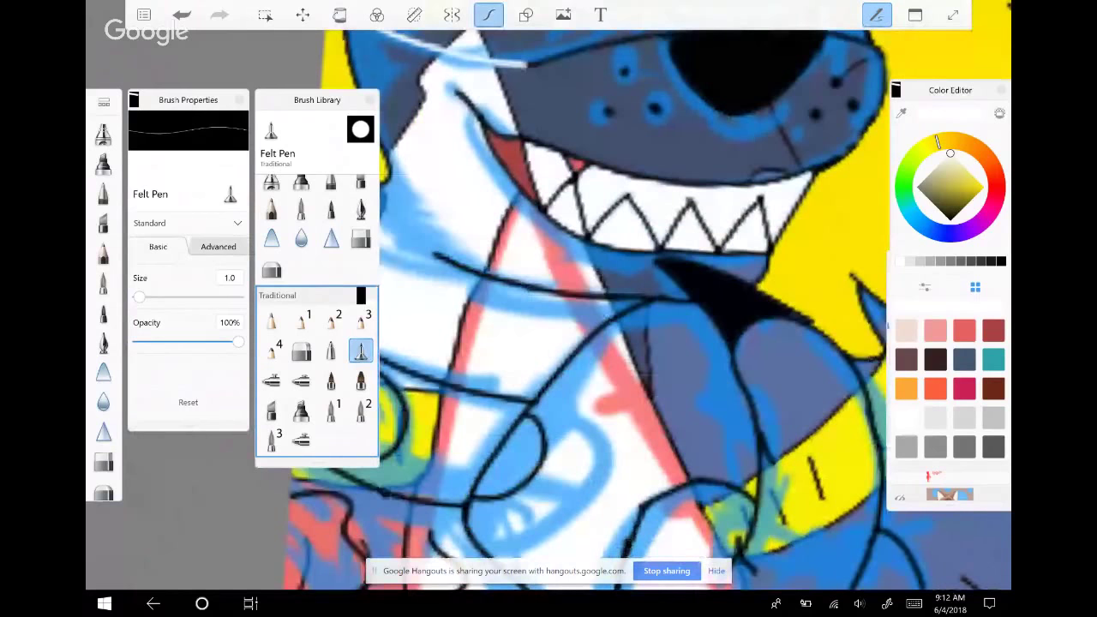
scroll(635, 308, down, 2)
scroll(635, 308, up, 2)
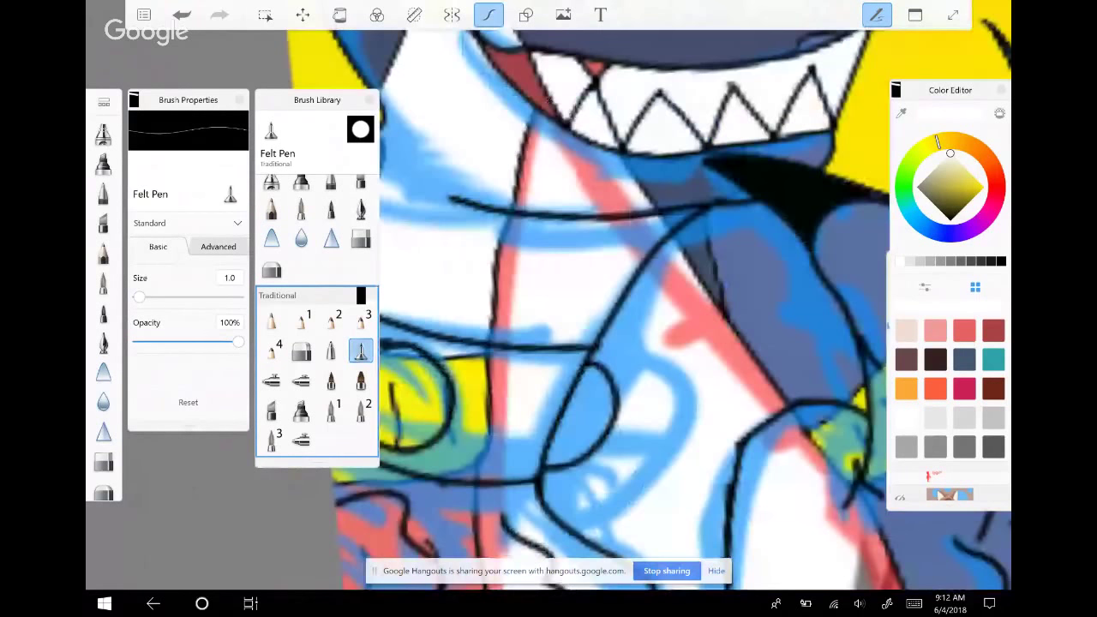
scroll(635, 308, up, 1)
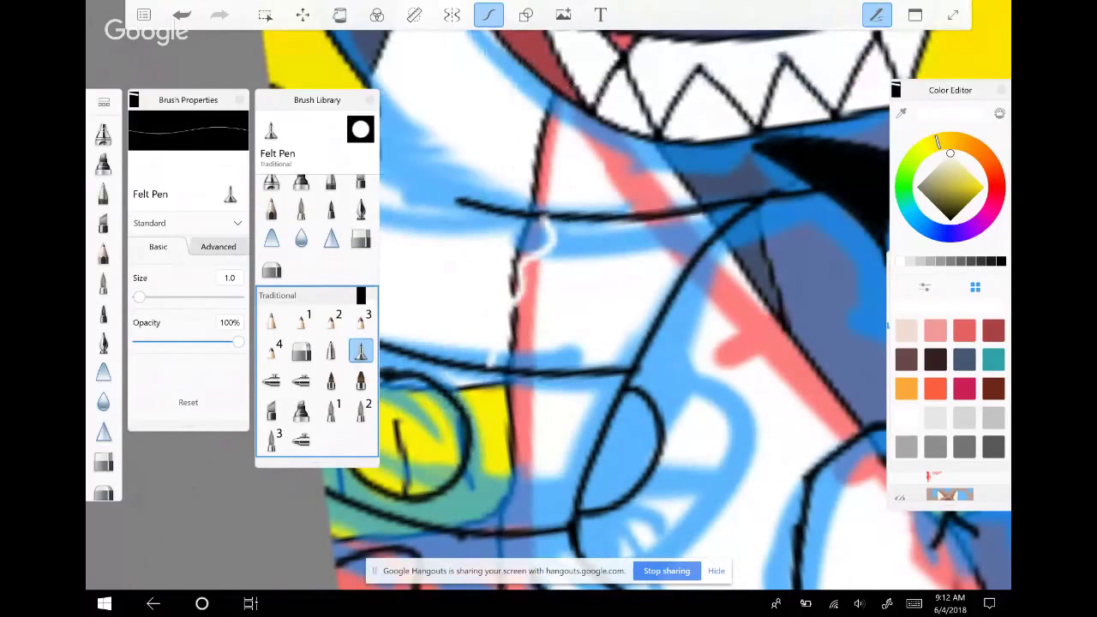
scroll(635, 309, up, 1)
scroll(635, 309, down, 1)
key(ctrl+z)
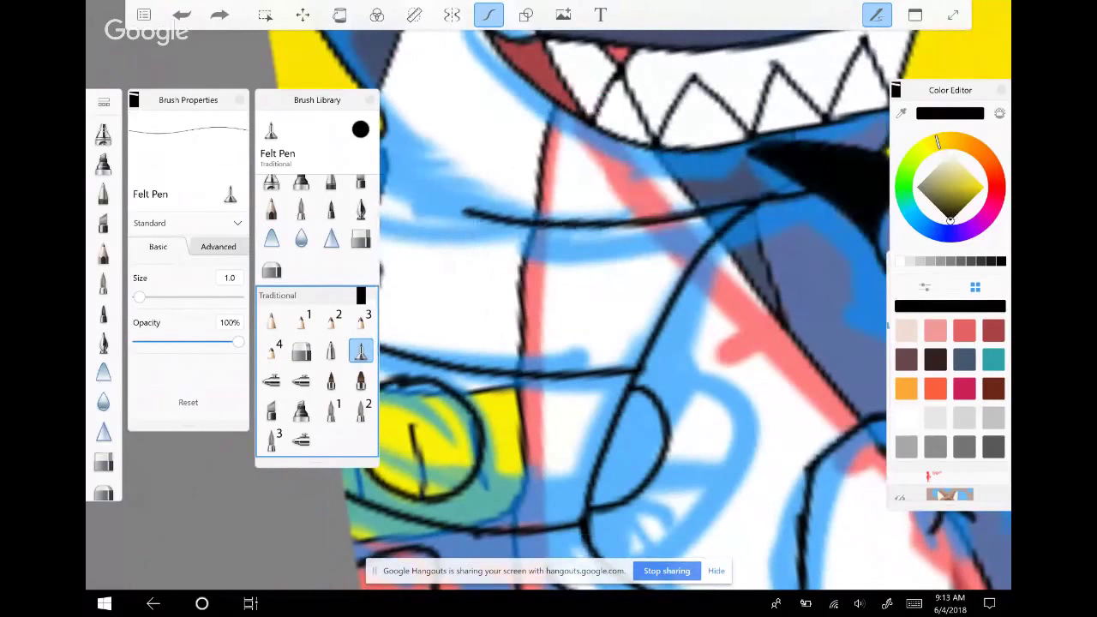
mouse_move(479, 213)
mouse_down()
mouse_move(496, 228)
mouse_move(504, 273)
mouse_move(495, 355)
mouse_up()
mouse_move(611, 245)
mouse_down()
mouse_move(612, 279)
mouse_move(576, 347)
mouse_up()
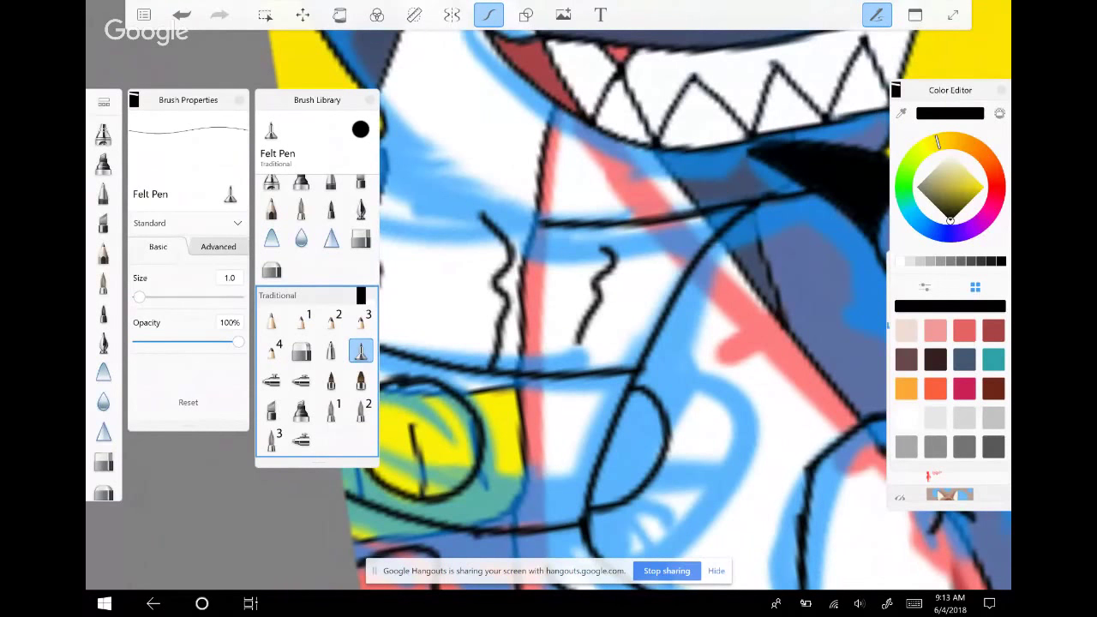
Draw a white Felt Pen line along the blue neck sketch, from the wavy fur line toward the hair
scroll(548, 309, up, 2)
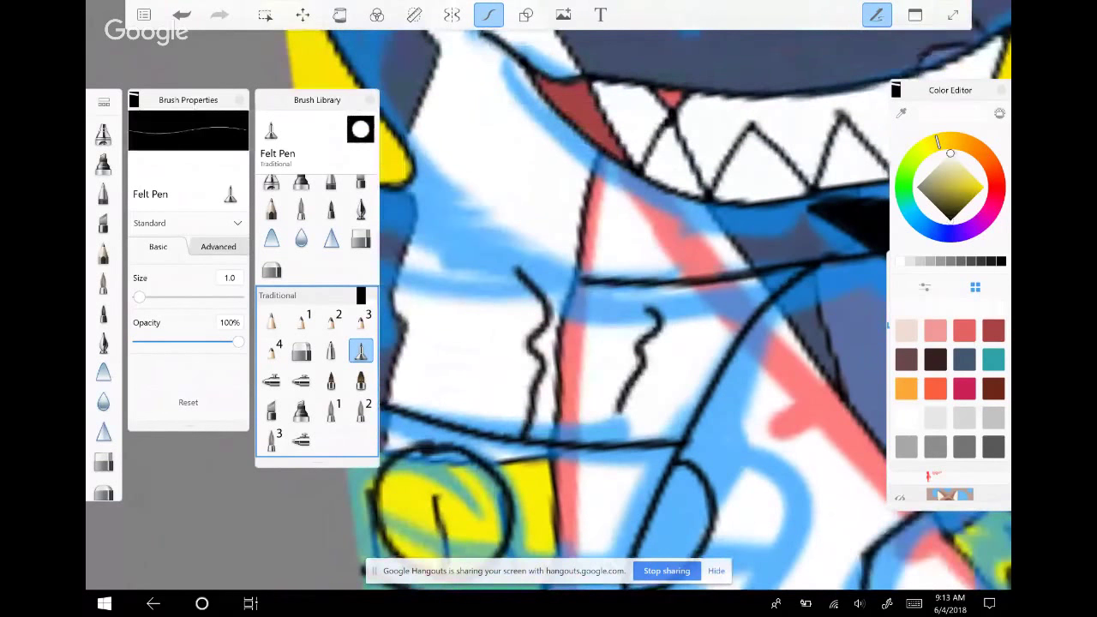
mouse_move(513, 259)
mouse_down()
mouse_move(527, 264)
mouse_move(408, 237)
mouse_up()
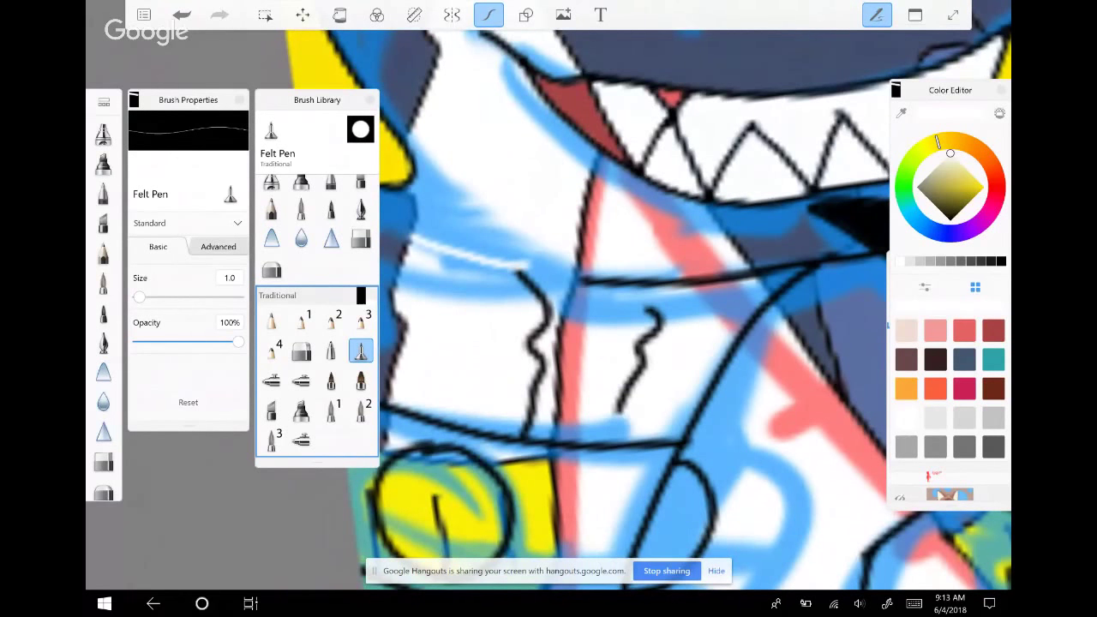
scroll(548, 309, down, 3)
scroll(549, 309, up, 3)
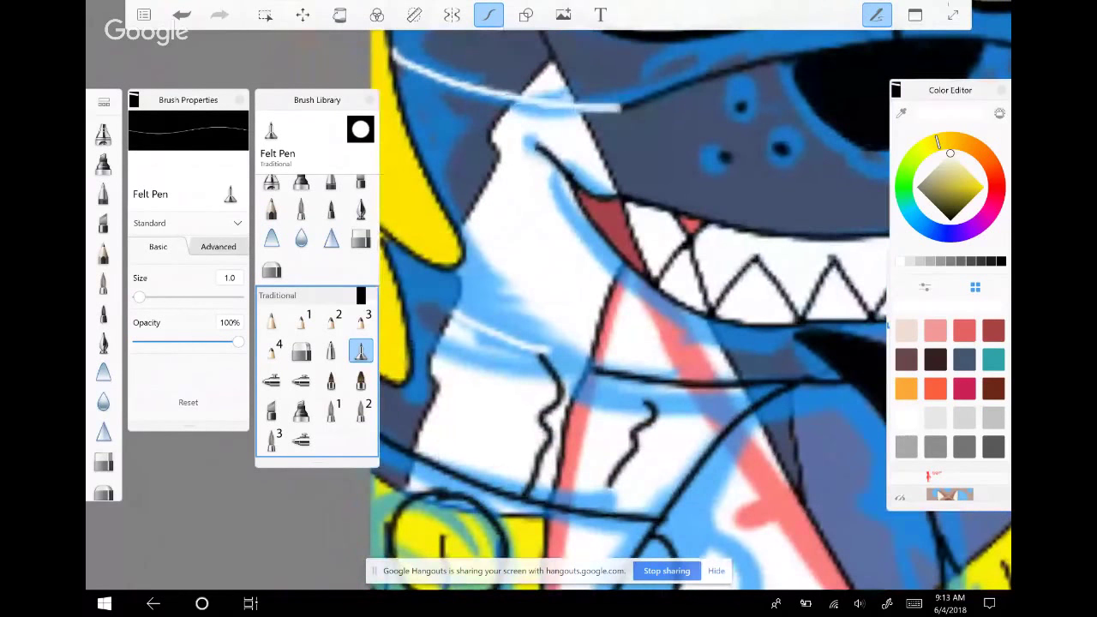
drag(456, 312, 443, 319)
scroll(635, 309, down, 1)
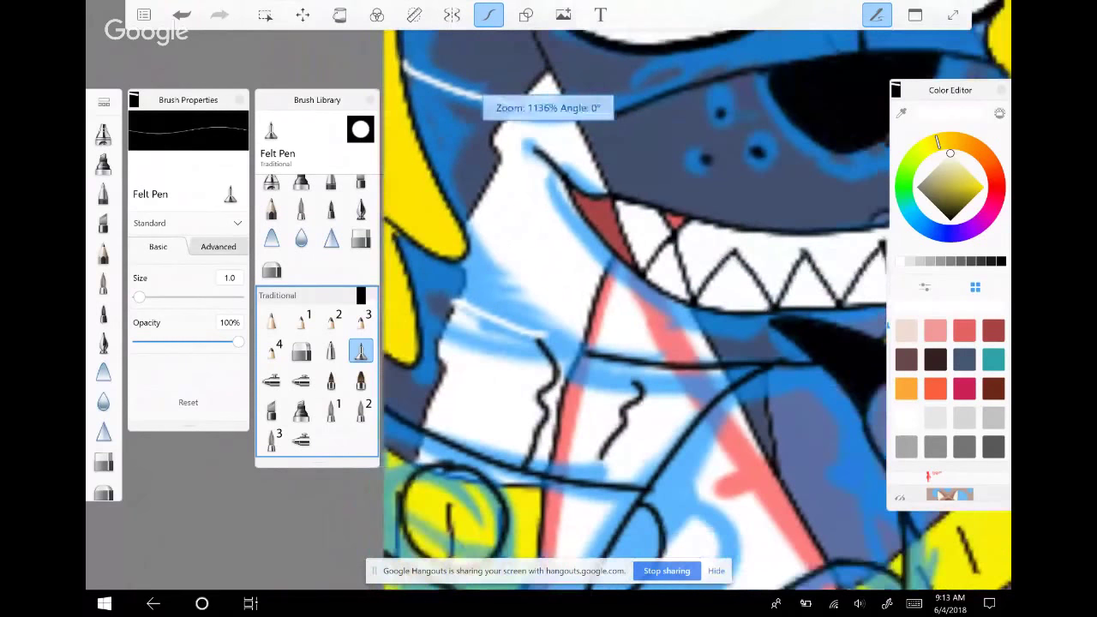
Open the Layer Editor and hide the coloured wolf reference layer beneath the blue sketch
scroll(634, 309, down, 3)
key(ctrl+l)
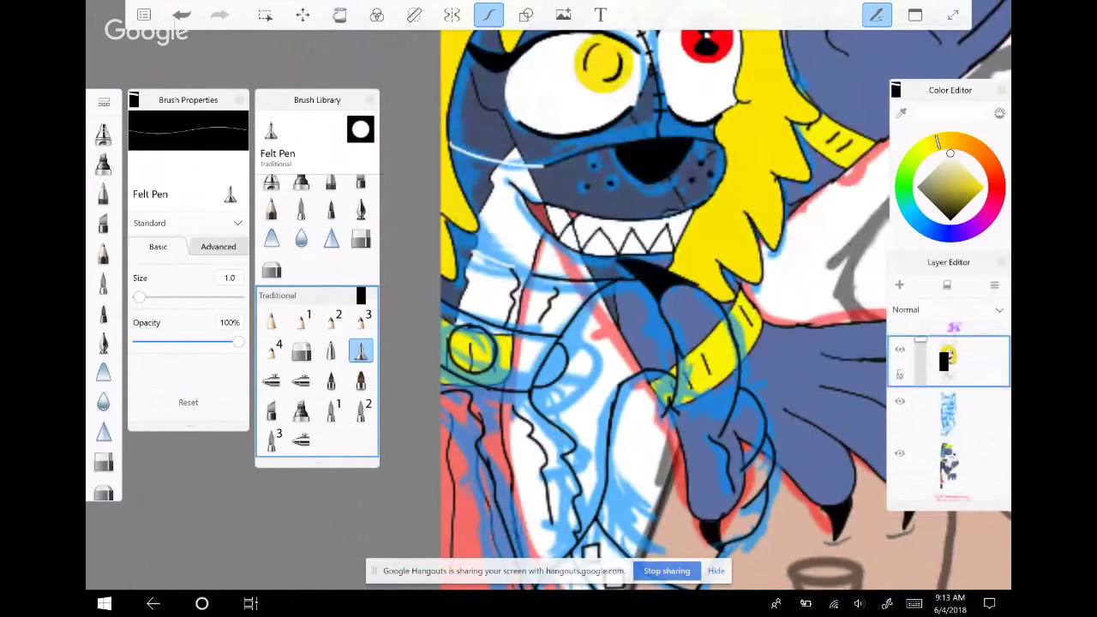
key(ctrl+z)
scroll(949, 412, down, 1)
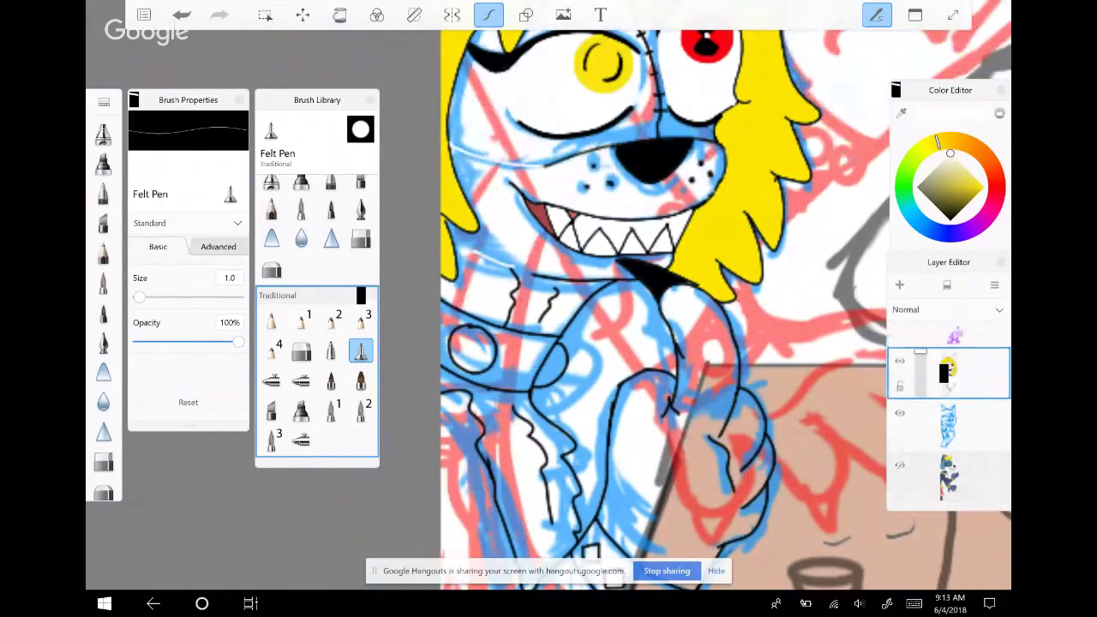
click(900, 453)
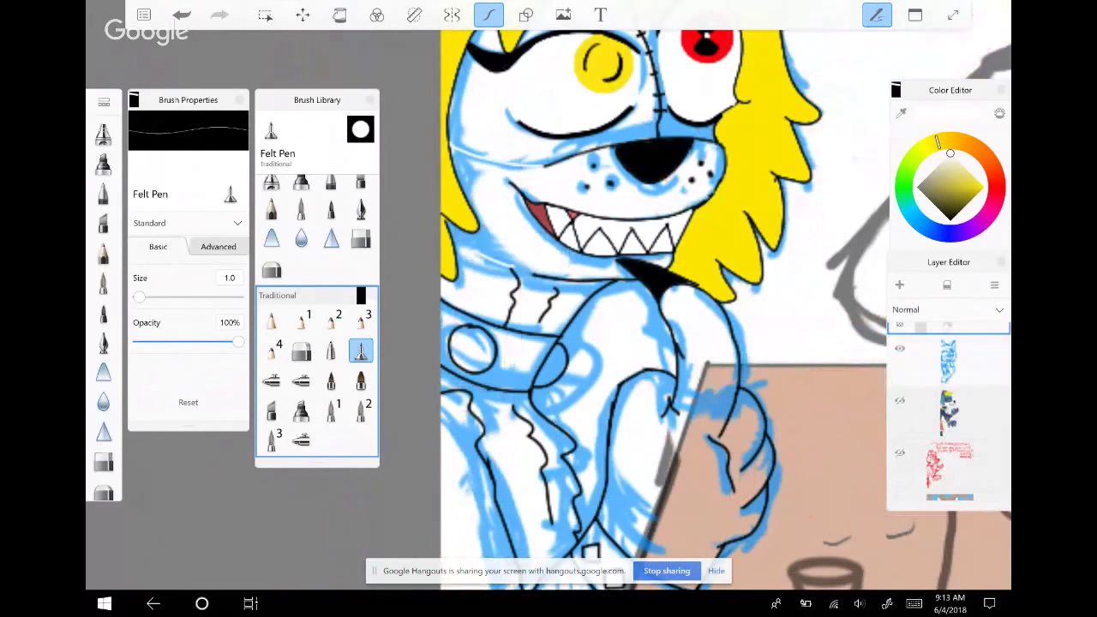
key(ctrl+z)
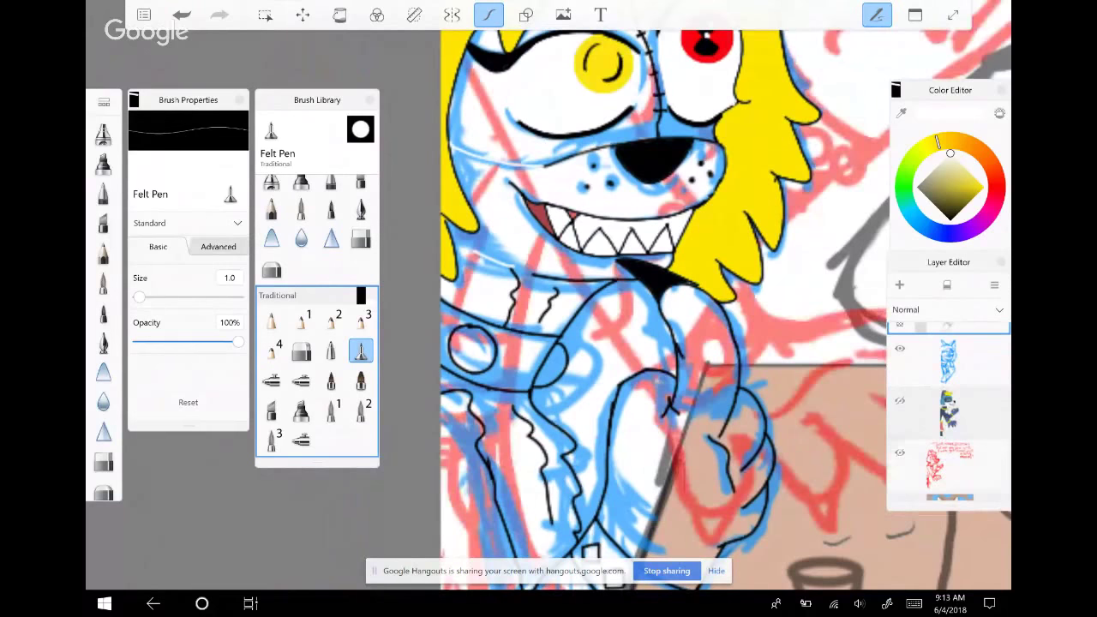
scroll(950, 411, up, 2)
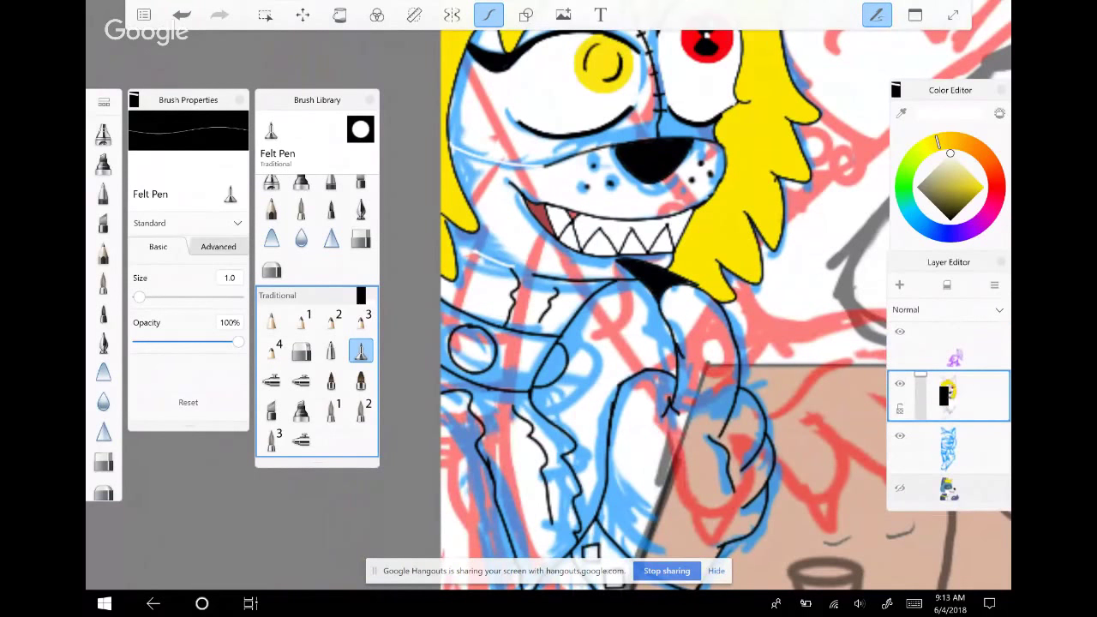
Extend the white neck line toward the hair and flood fill the wolf's lower face and neck with white
scroll(652, 309, up, 5)
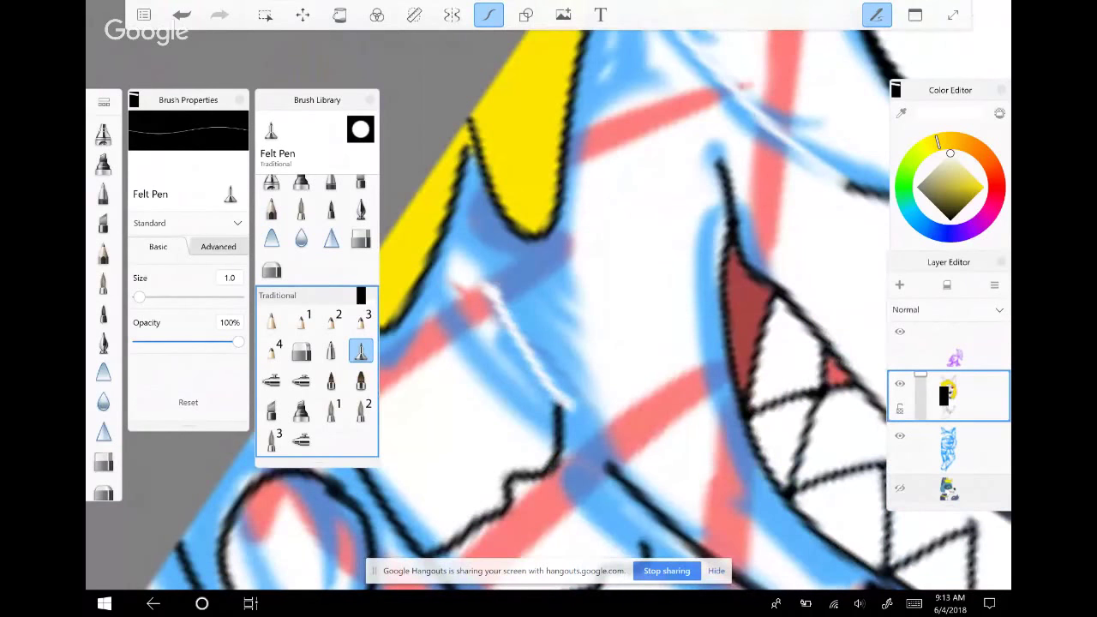
mouse_move(455, 252)
mouse_down()
mouse_move(451, 241)
mouse_move(495, 307)
mouse_up()
click(340, 14)
click(617, 257)
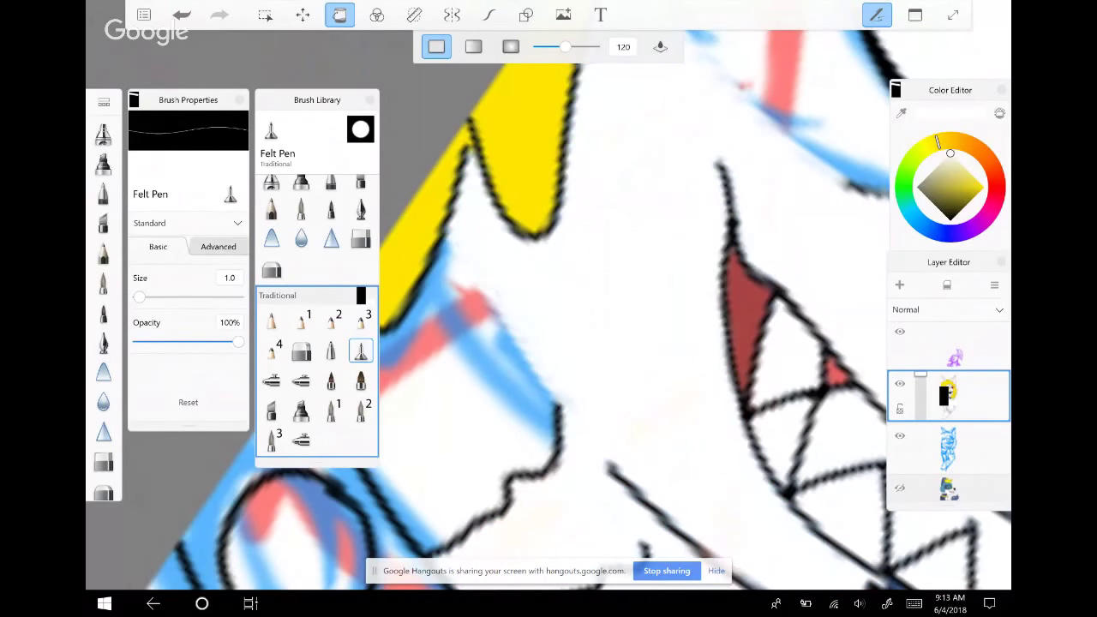
Flood fill the lower lip area beneath the wolf's teeth with white
scroll(548, 309, down, 2)
scroll(548, 308, down, 3)
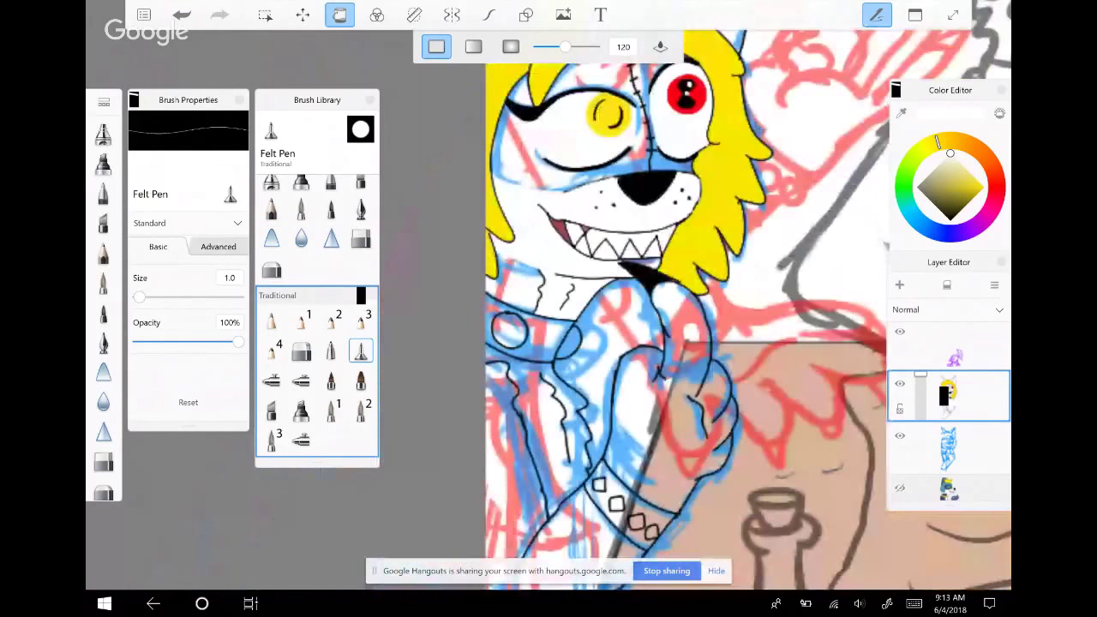
scroll(643, 227, up, 3)
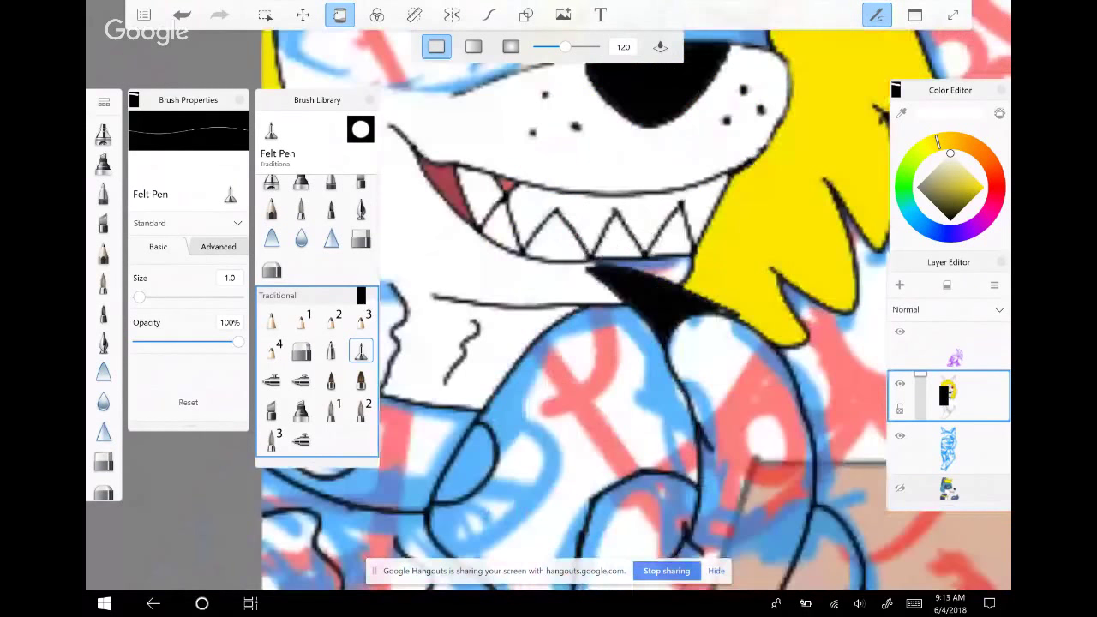
drag(549, 309, 618, 330)
Extend the jaw line across the top of the neck with the black Felt Pen, past the wavy fur line
click(360, 352)
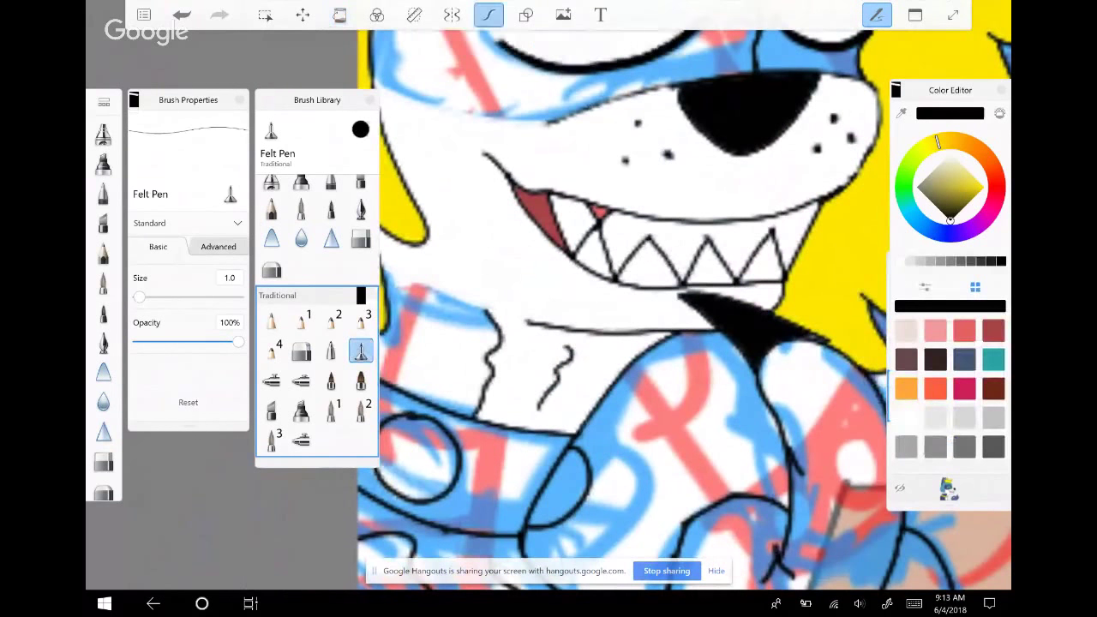
drag(549, 257, 600, 257)
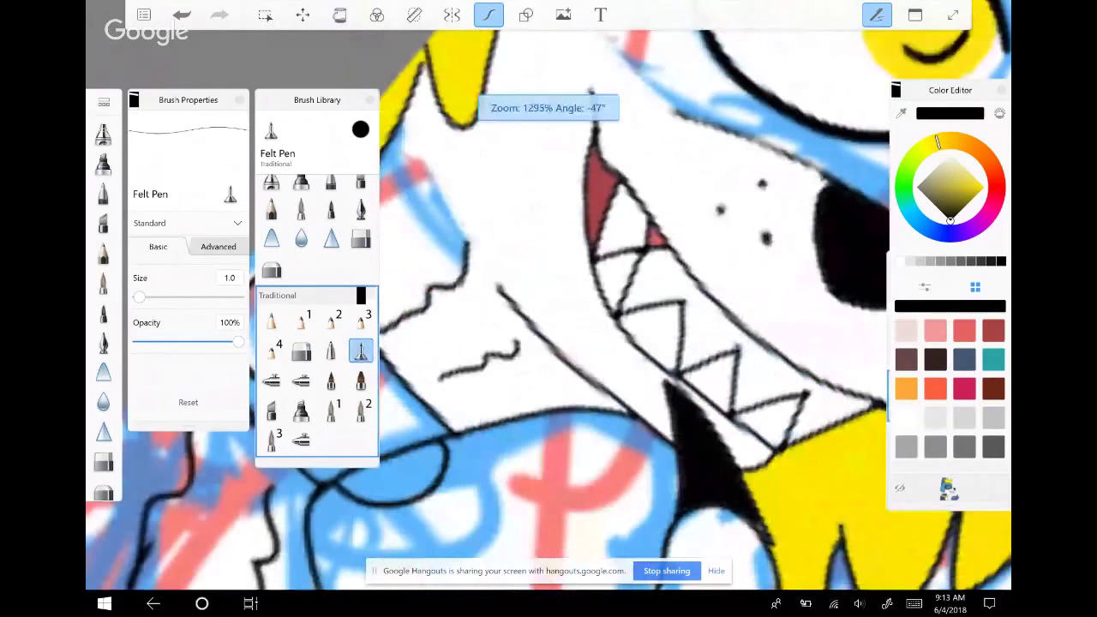
mouse_move(549, 309)
mouse_down()
mouse_move(583, 326)
mouse_move(566, 292)
mouse_move(514, 283)
mouse_move(592, 283)
mouse_up()
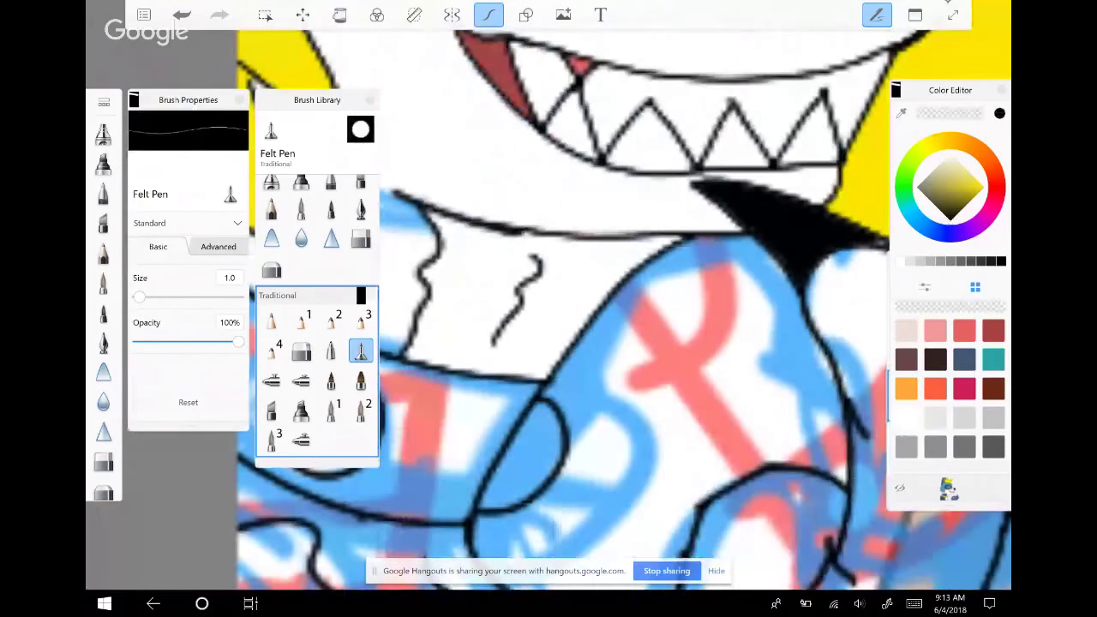
drag(497, 225, 549, 218)
click(540, 196)
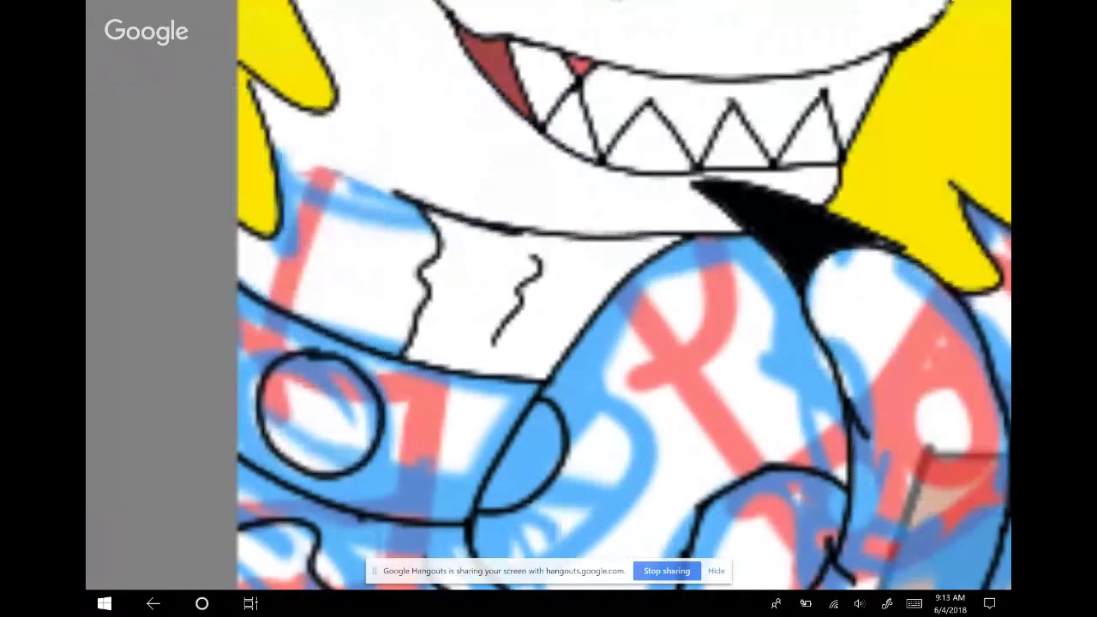
Try a ragged black fur line beside the shoulder curve, and undo it along with the jaw line extension and lip fill
mouse_move(667, 254)
mouse_down()
mouse_move(662, 307)
mouse_move(559, 377)
mouse_up()
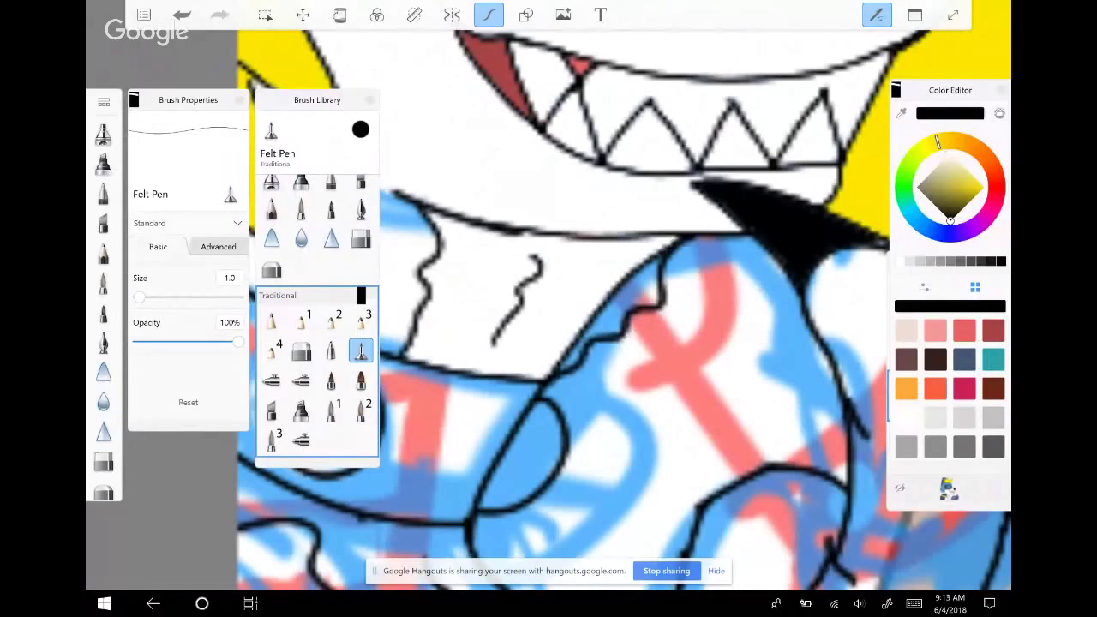
click(182, 14)
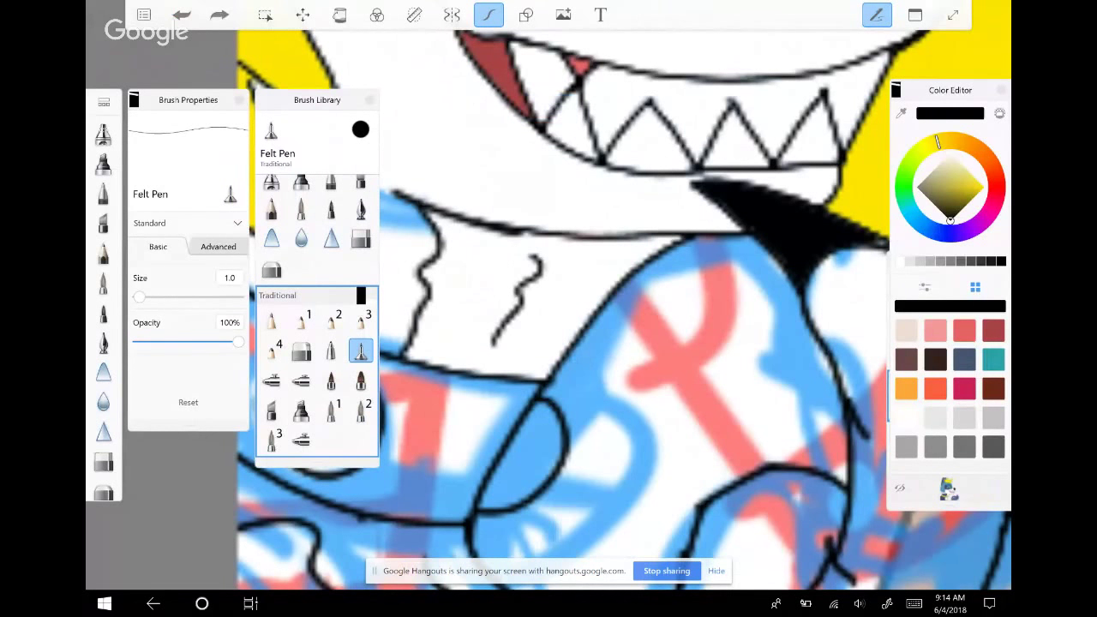
click(182, 15)
click(182, 14)
click(182, 15)
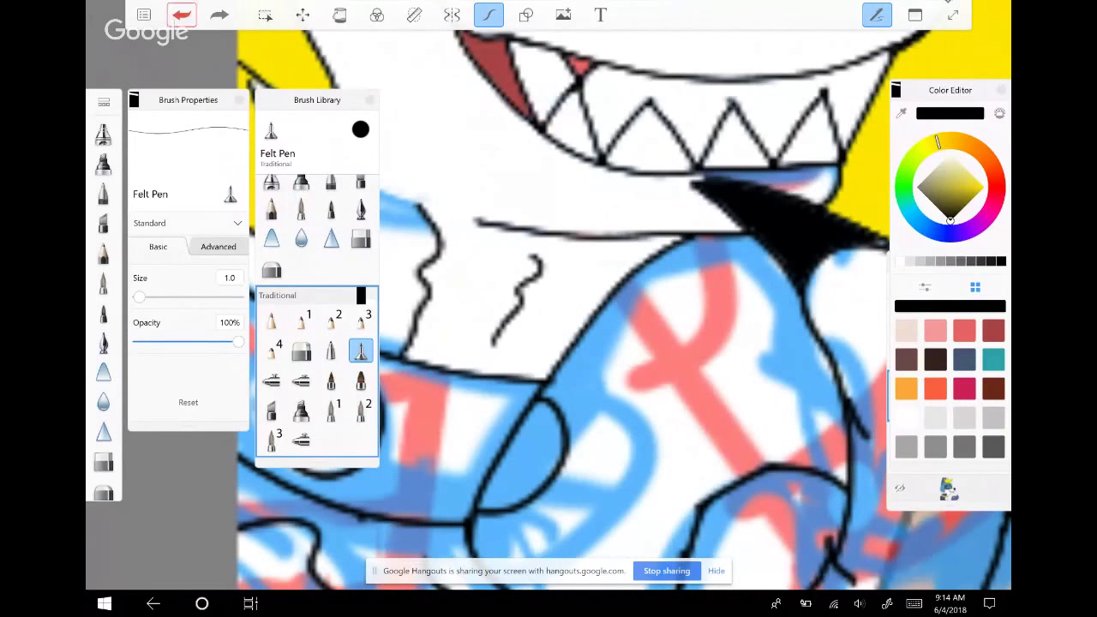
Undo the white face fill and replace the smooth upper shoulder curve with a ragged black fur line from jaw to collar
drag(663, 251, 677, 243)
key(ctrl+z)
key(ctrl+z)
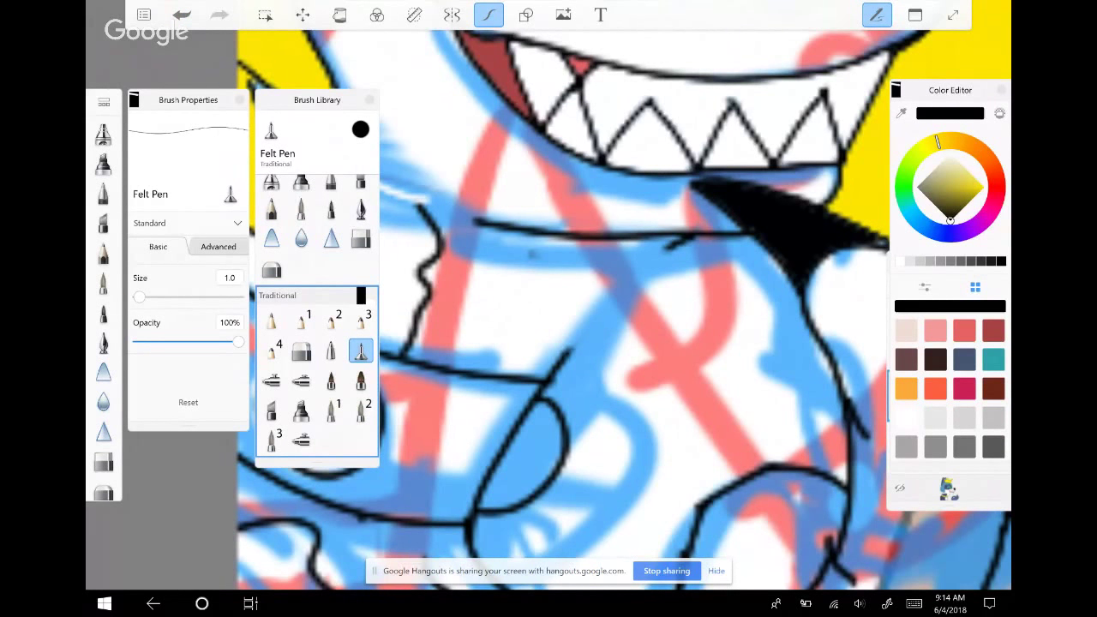
mouse_move(686, 234)
mouse_down()
mouse_move(613, 295)
mouse_move(557, 371)
mouse_up()
Try flood filling the wolf's lower face and neck with white again, and undo the fill
drag(950, 220, 950, 153)
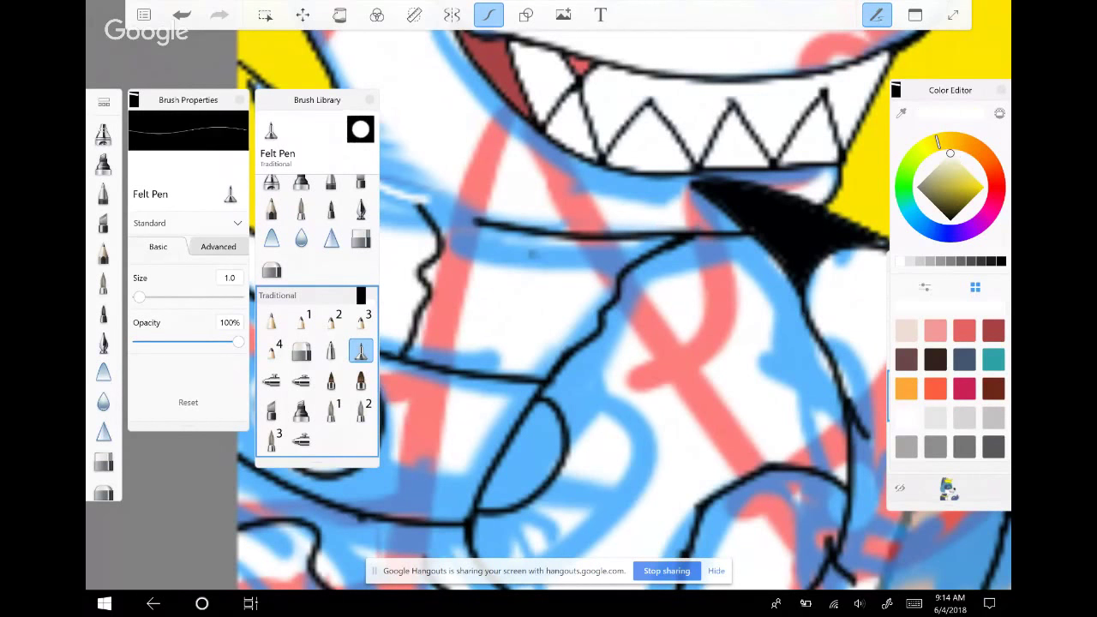
click(339, 15)
click(532, 254)
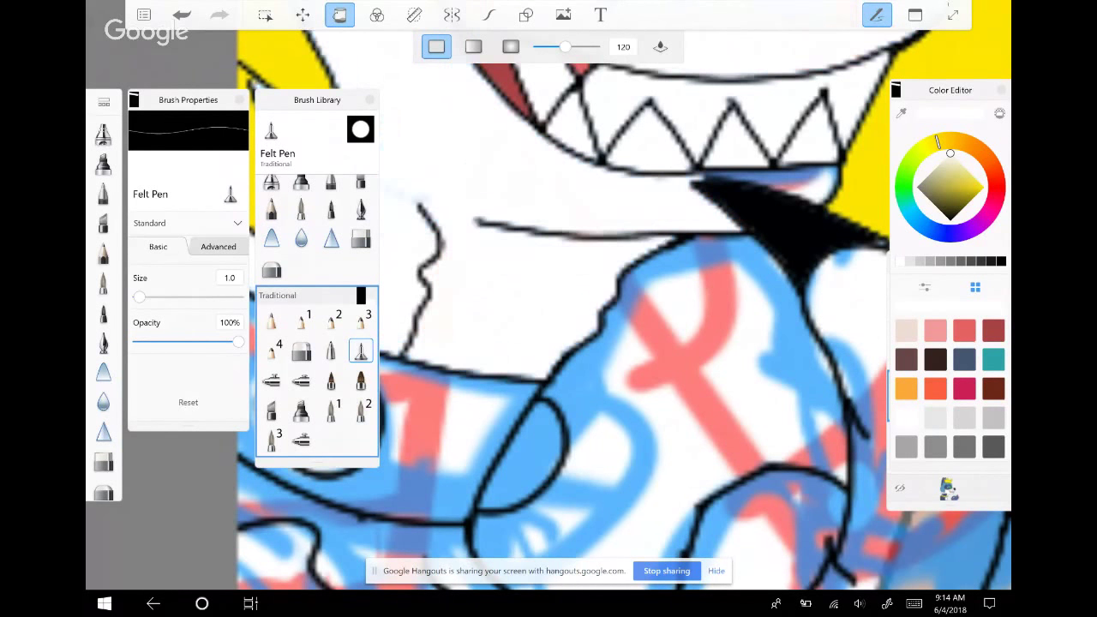
key(ctrl+z)
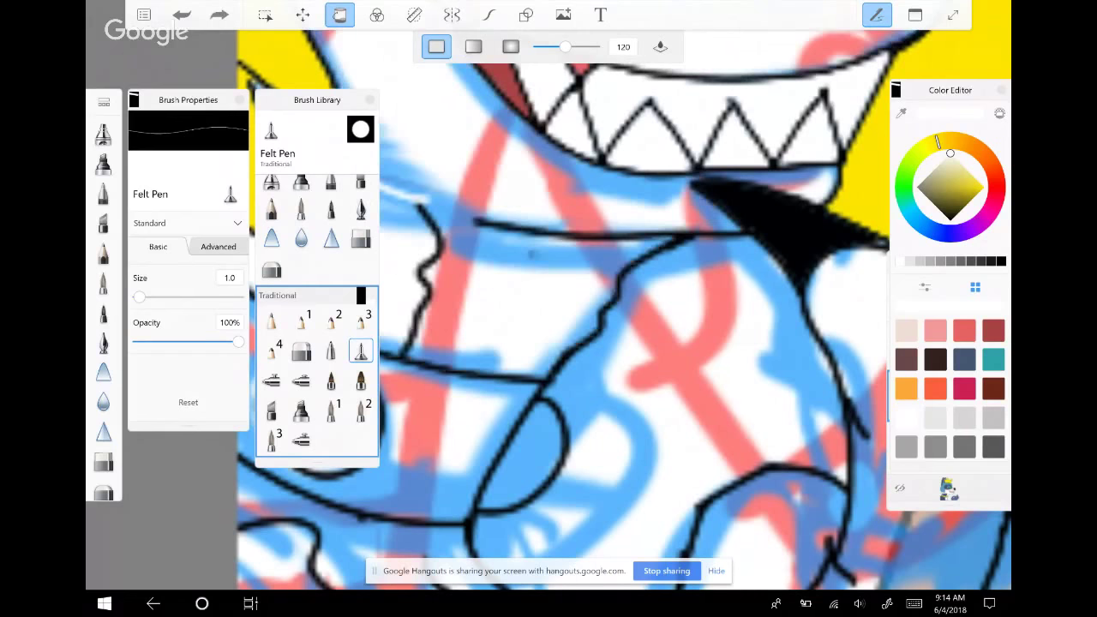
Flood fill the wolf's lower face, neck and lower lip with white over the blue sketch
scroll(625, 296, down, 2)
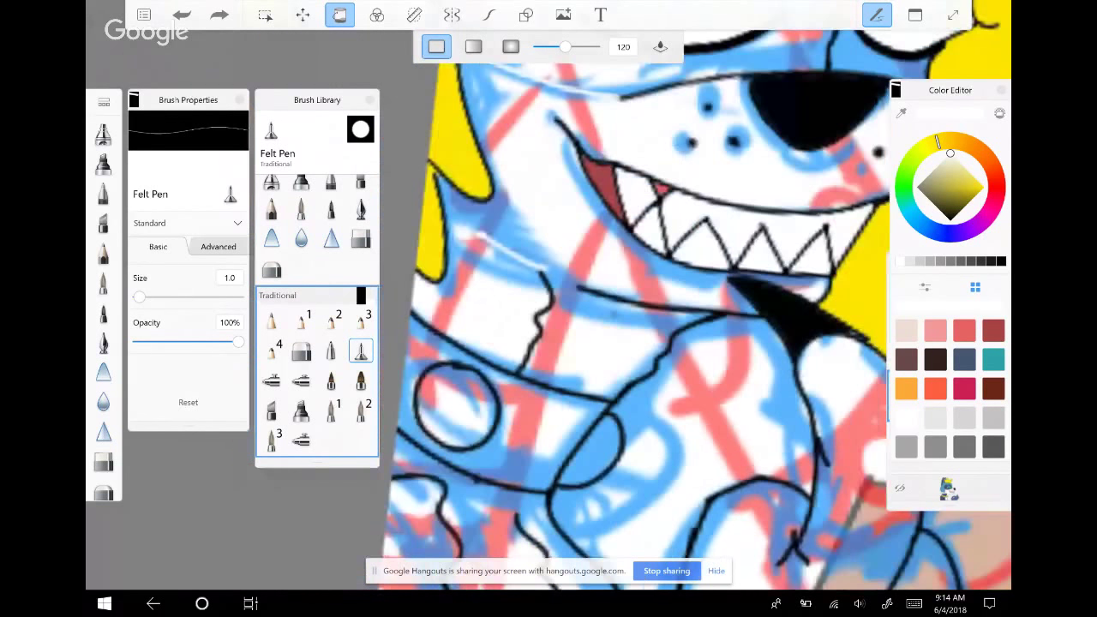
scroll(624, 296, up, 2)
click(488, 15)
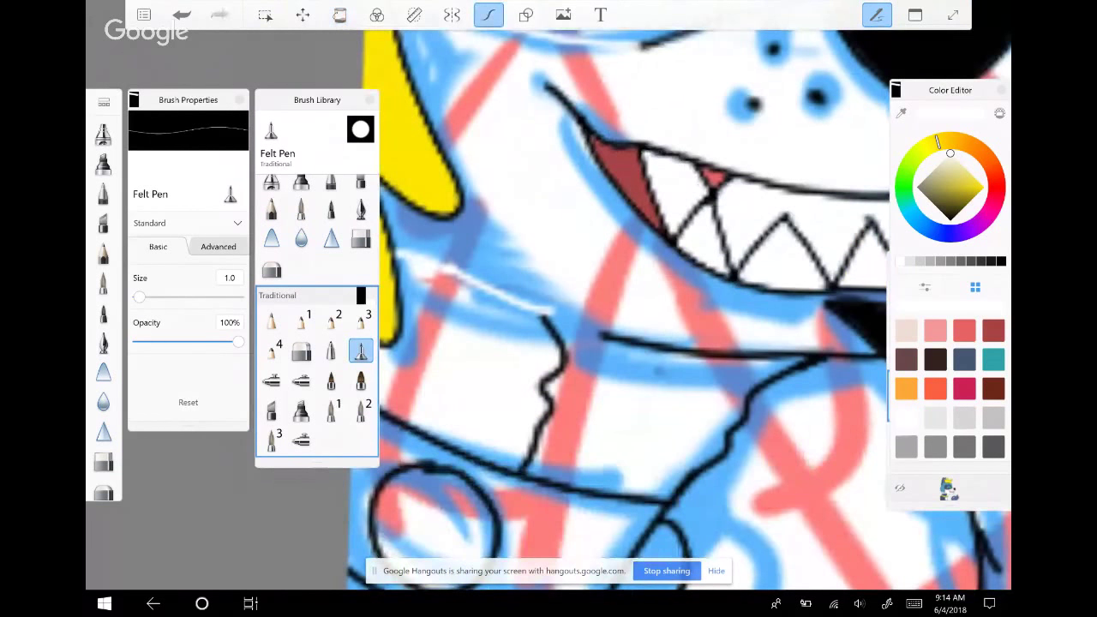
click(340, 15)
click(558, 257)
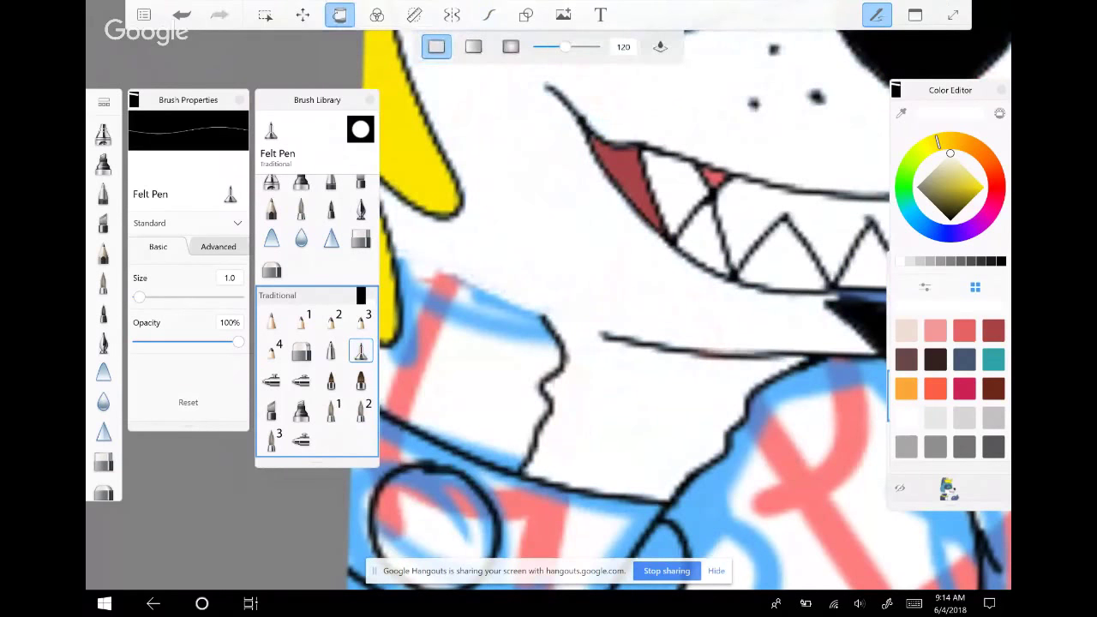
scroll(624, 296, down, 1)
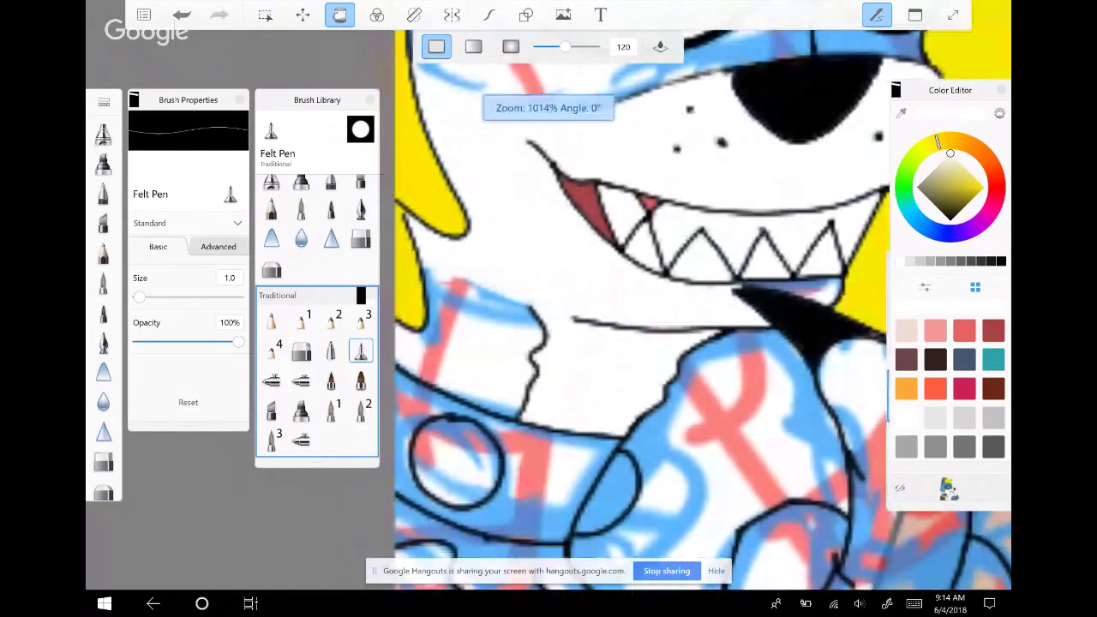
scroll(702, 296, down, 2)
scroll(630, 242, up, 3)
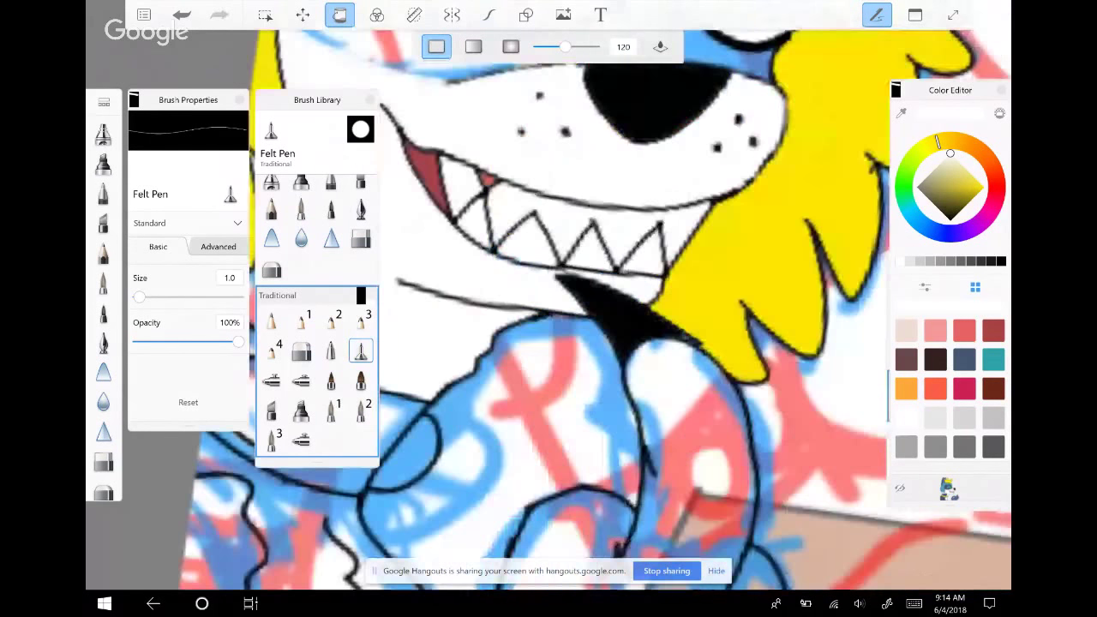
Flood fill the ragged chest fur below the collar with white, undoing the first fill made in the wrong colour
scroll(595, 309, down, 3)
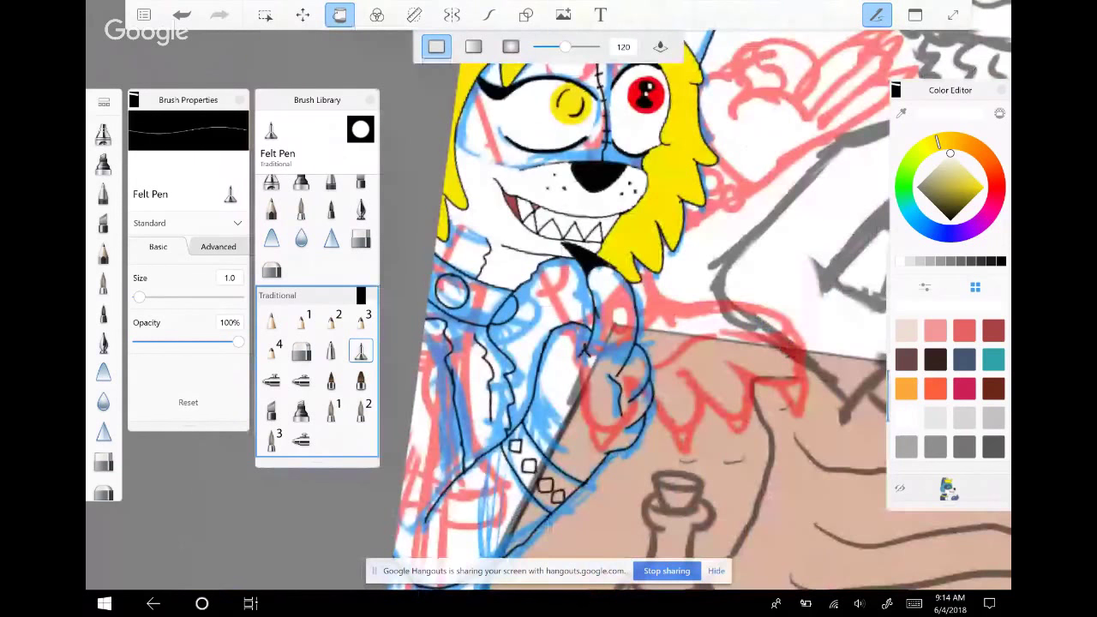
scroll(652, 309, up, 3)
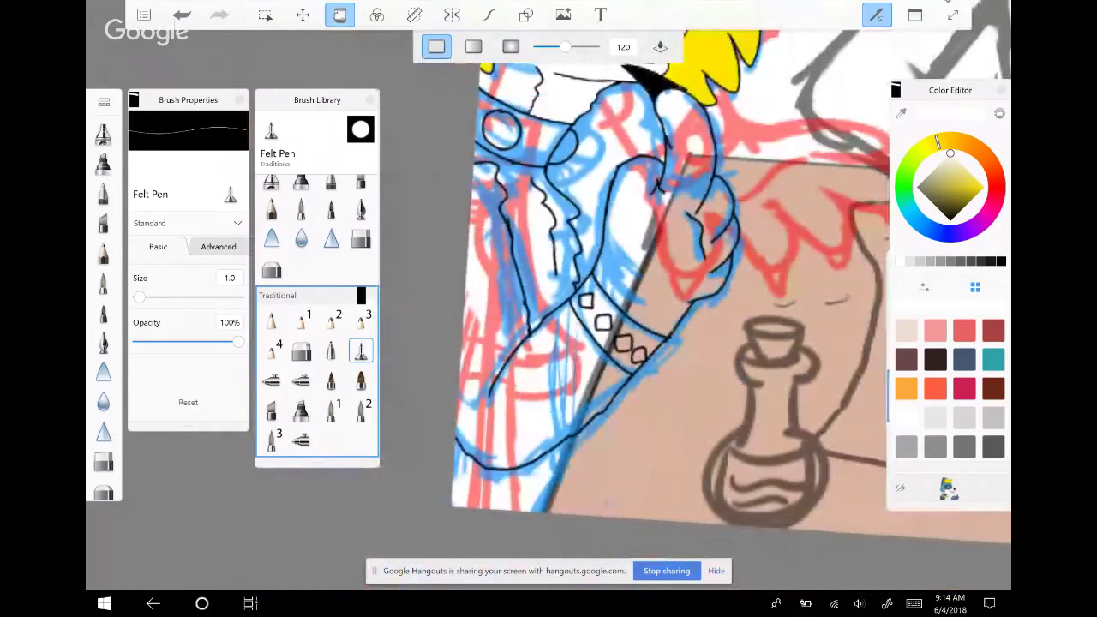
click(950, 219)
click(360, 350)
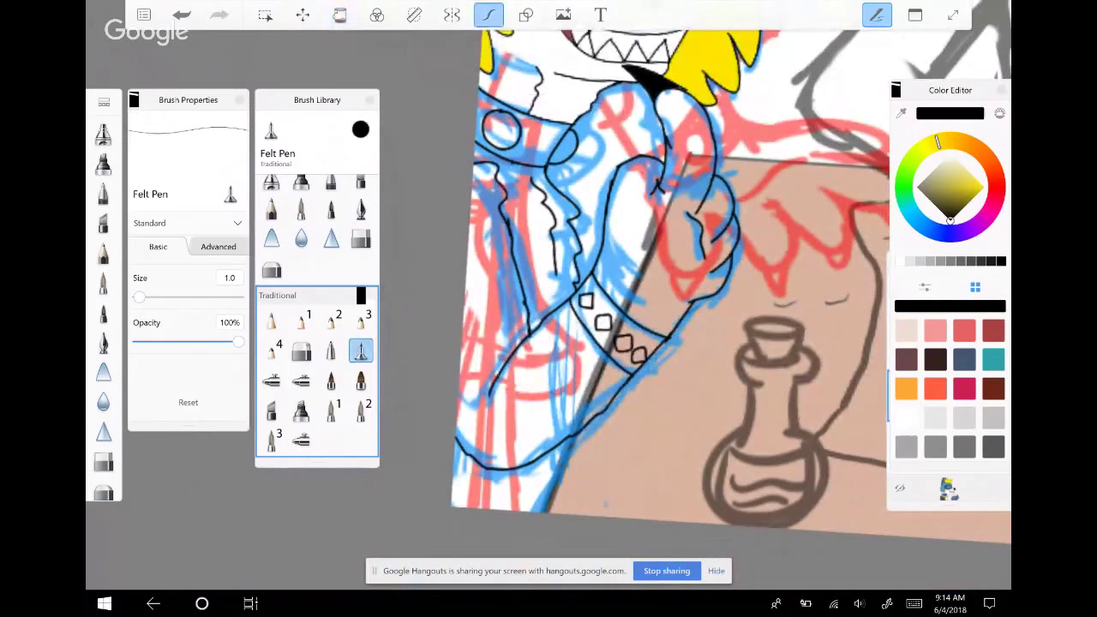
scroll(651, 309, up, 2)
scroll(652, 309, up, 1)
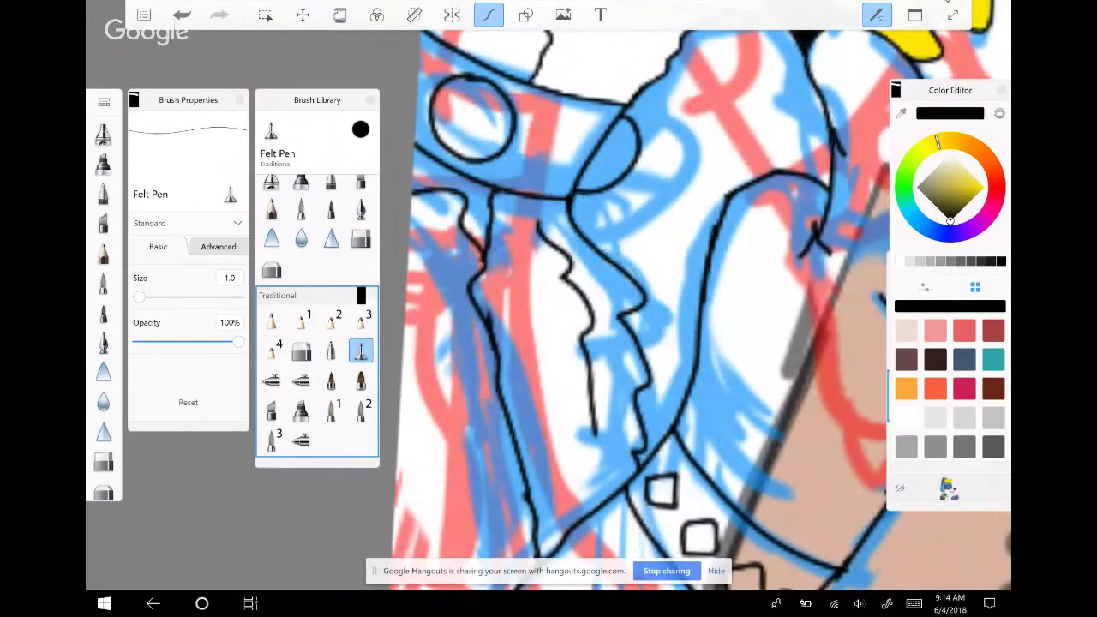
click(340, 15)
click(557, 343)
key(ctrl+z)
click(950, 153)
click(557, 343)
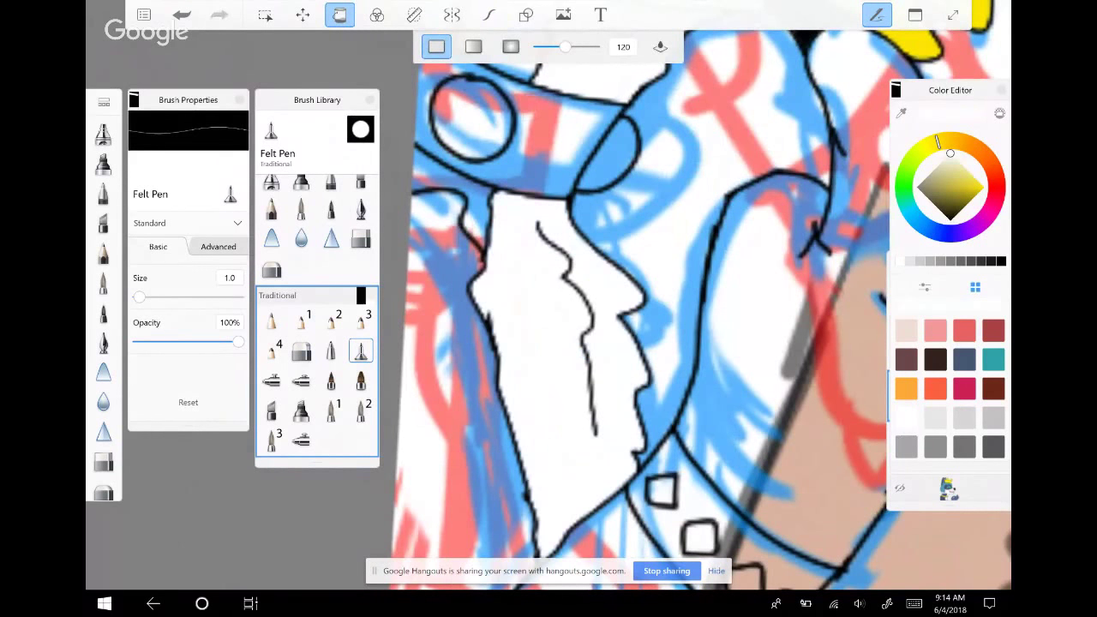
Flood fill the wolf's wristband with yellow around the diamond shapes
scroll(651, 308, down, 2)
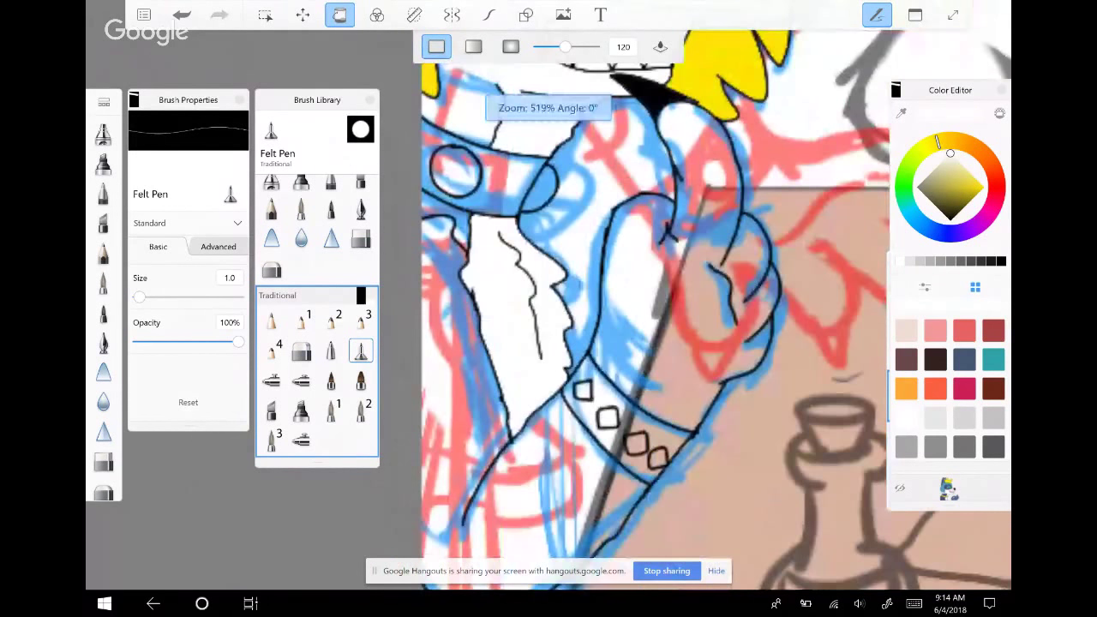
scroll(652, 309, down, 3)
scroll(652, 257, up, 1)
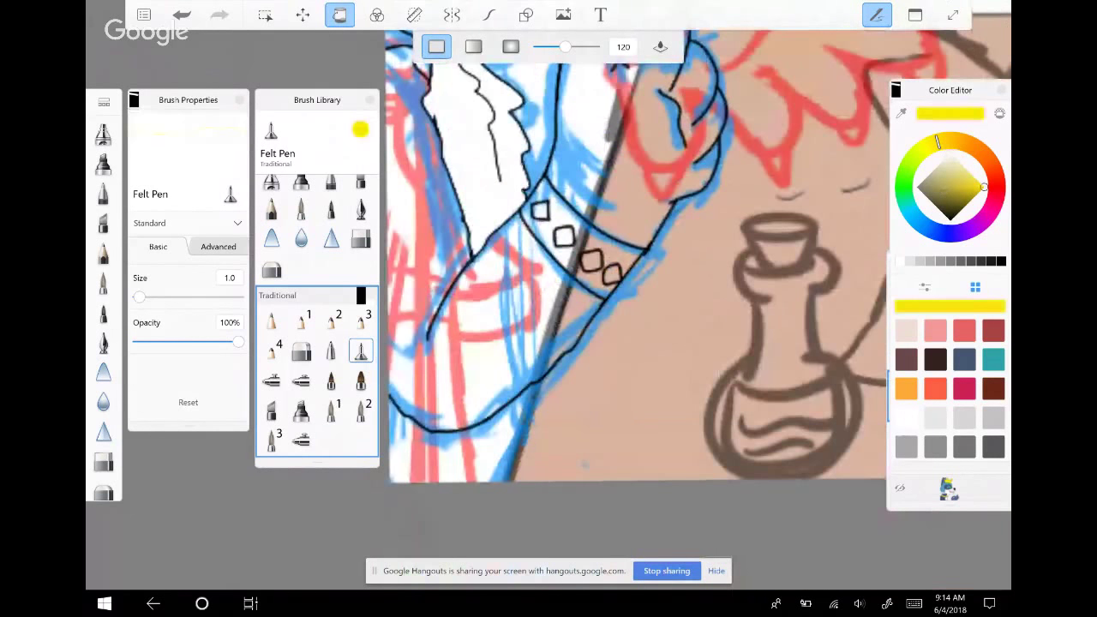
click(570, 223)
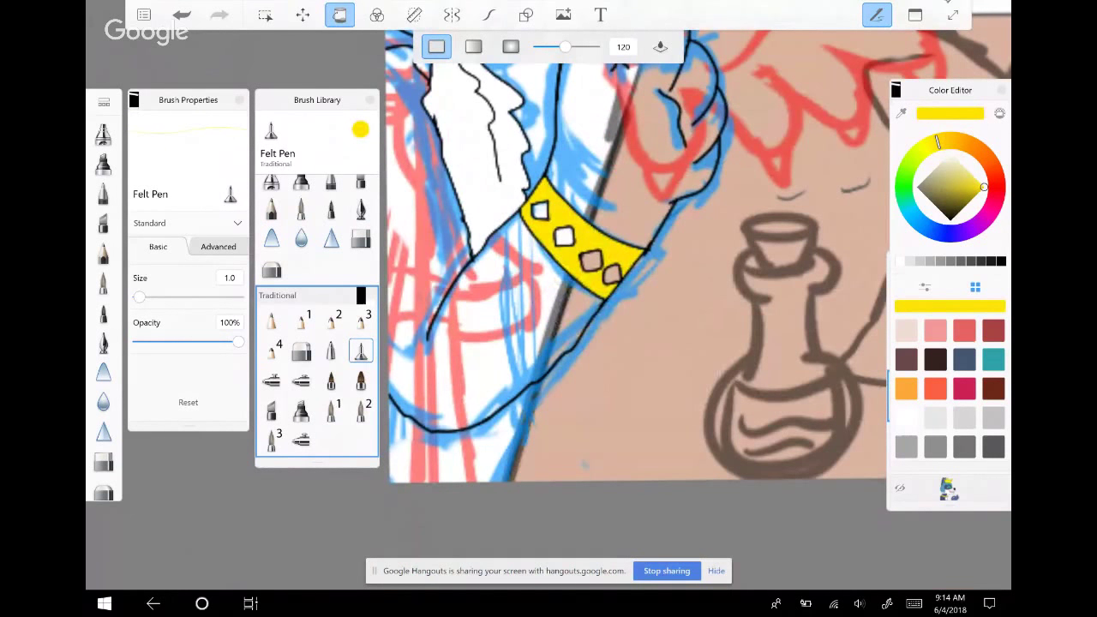
Flood fill the four diamonds on the wristband with light pink
click(935, 331)
click(539, 211)
click(564, 237)
click(591, 258)
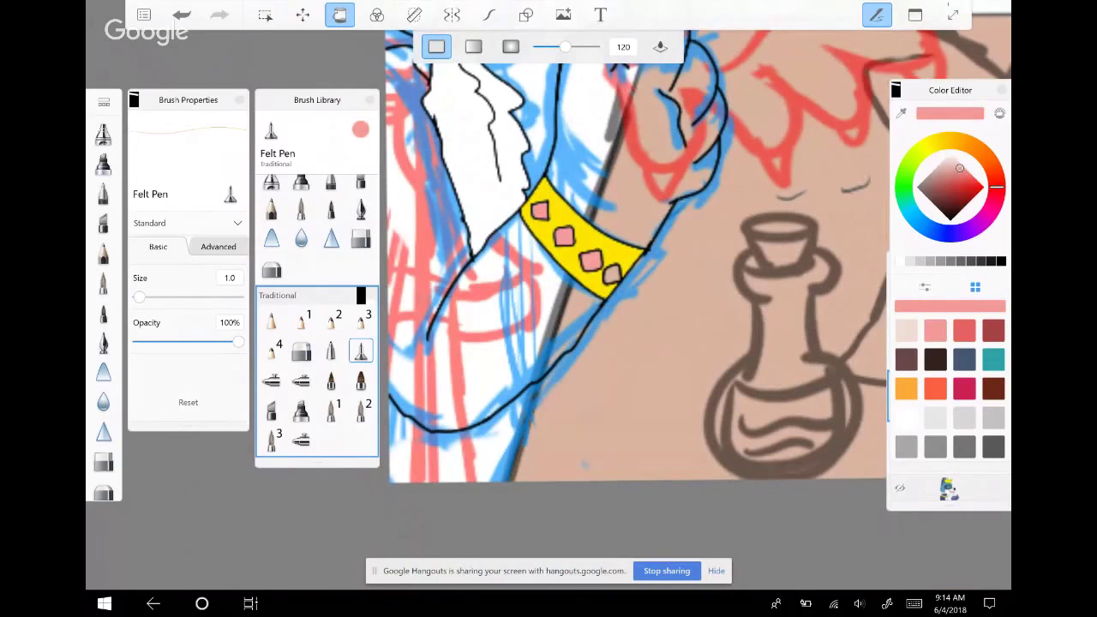
click(612, 273)
scroll(634, 257, up, 2)
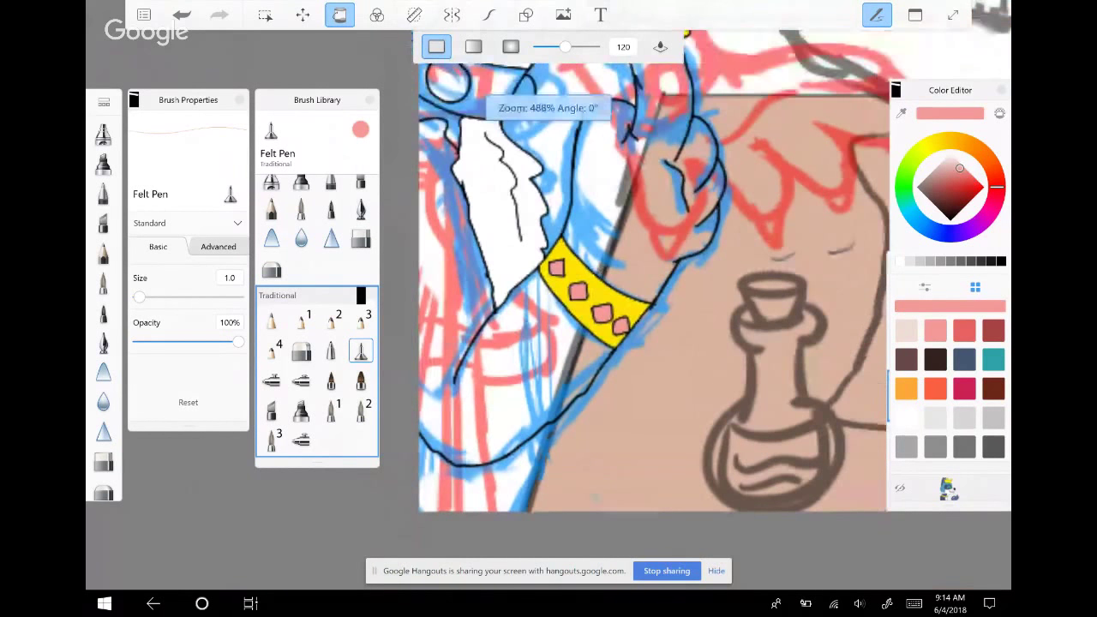
Flood fill the two round collar studs with light pink and the collar band with yellow
scroll(652, 301, up, 3)
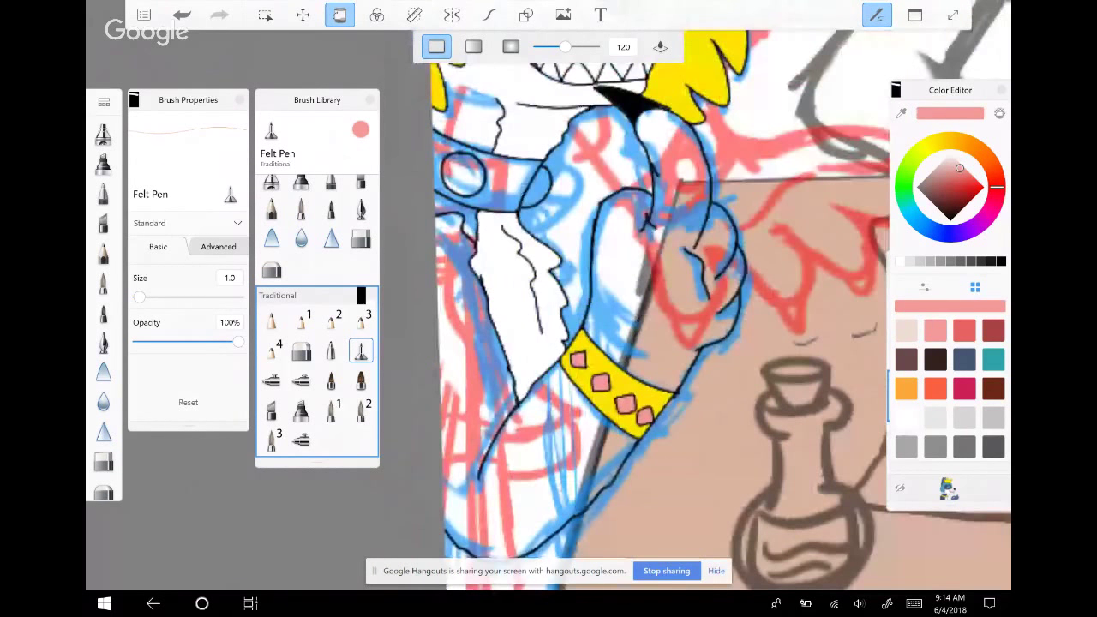
click(463, 176)
click(536, 186)
mouse_move(960, 168)
mouse_down()
mouse_move(931, 145)
mouse_move(983, 189)
mouse_up()
click(502, 171)
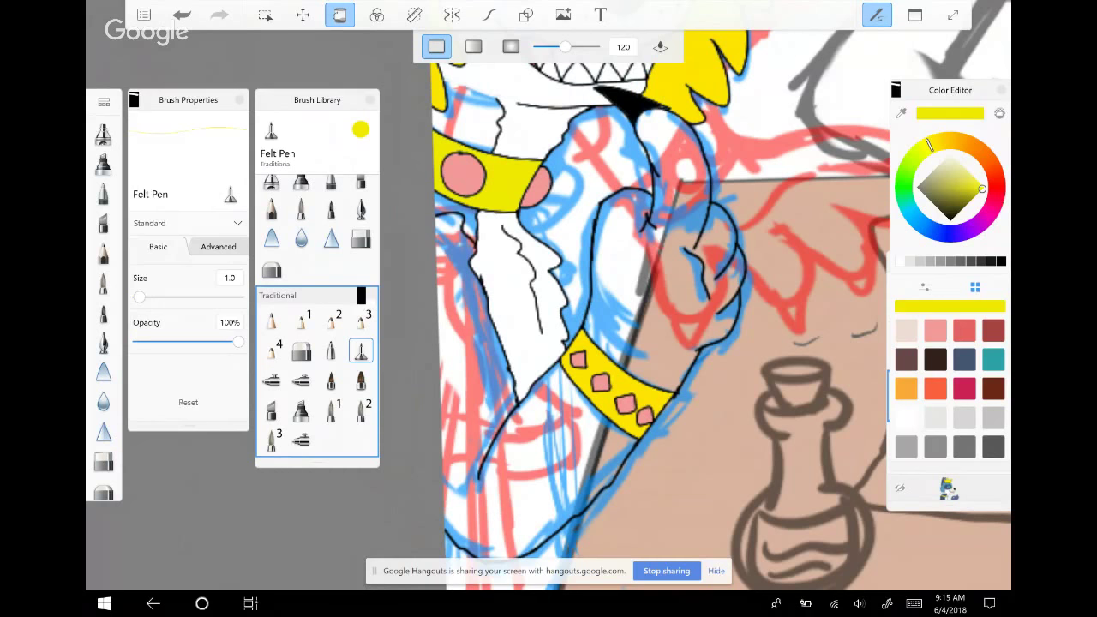
Draw a short curved black fur line on the white neck above the collar with the Felt Pen
scroll(649, 310, up, 1)
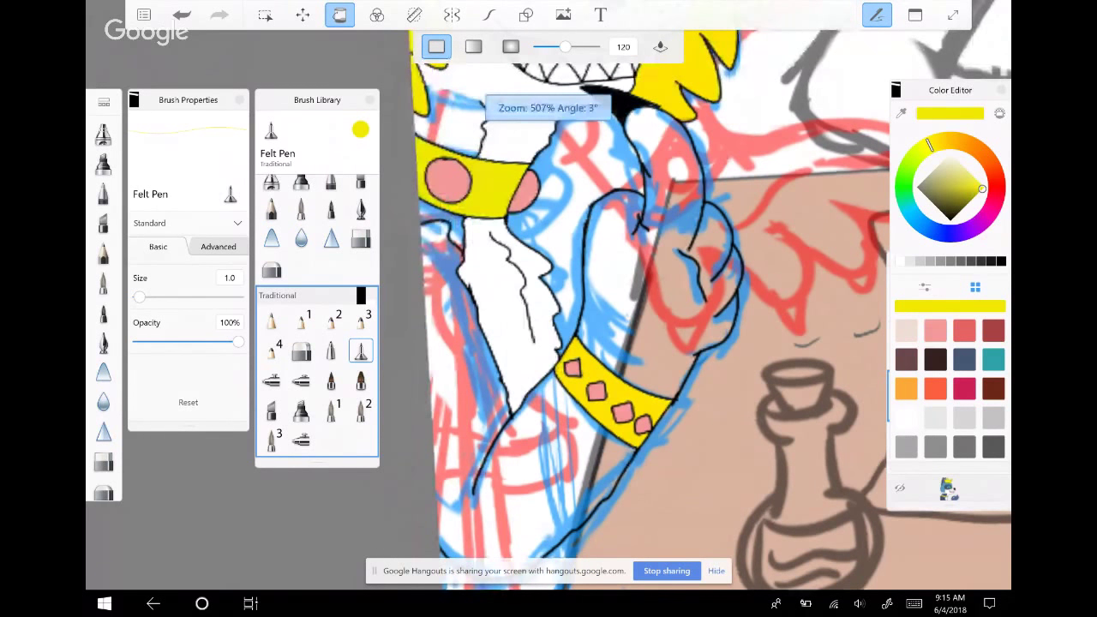
scroll(649, 311, up, 1)
click(950, 218)
click(489, 15)
drag(523, 158, 500, 206)
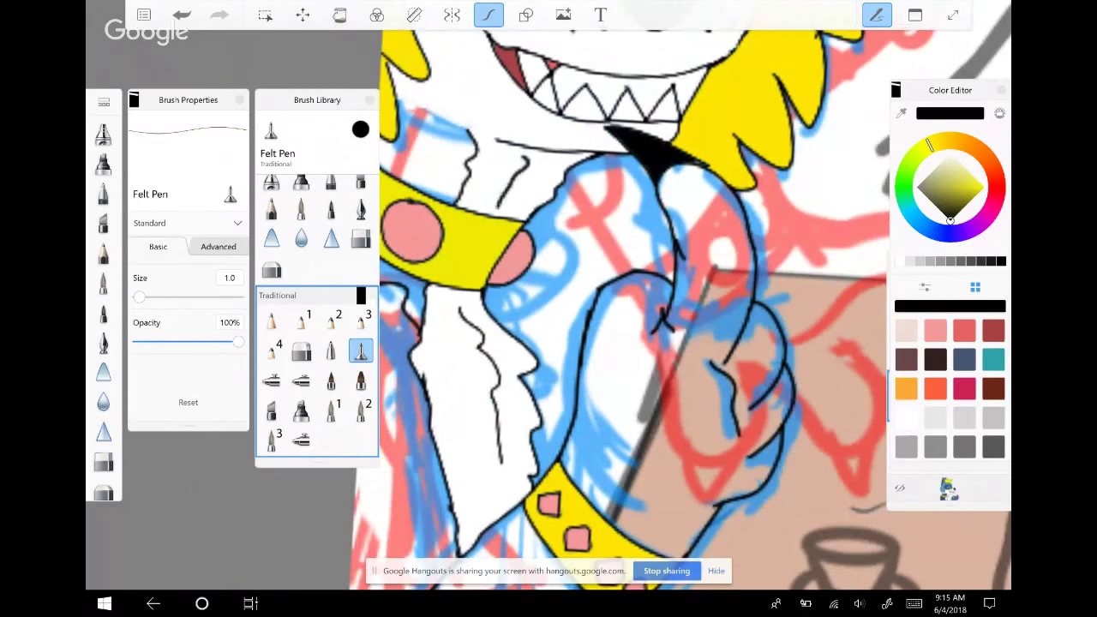
Try a ragged black fur line from the collar's lower edge down the outer side of the chest, and undo it
scroll(643, 308, down, 1)
scroll(643, 308, down, 2)
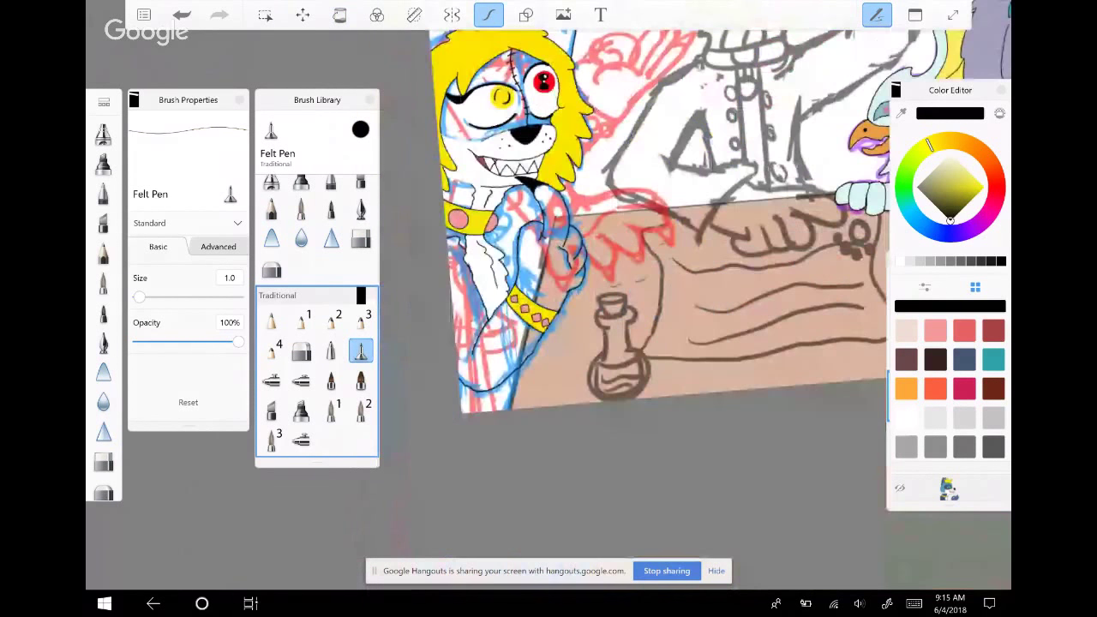
scroll(643, 309, up, 1)
scroll(643, 309, up, 1)
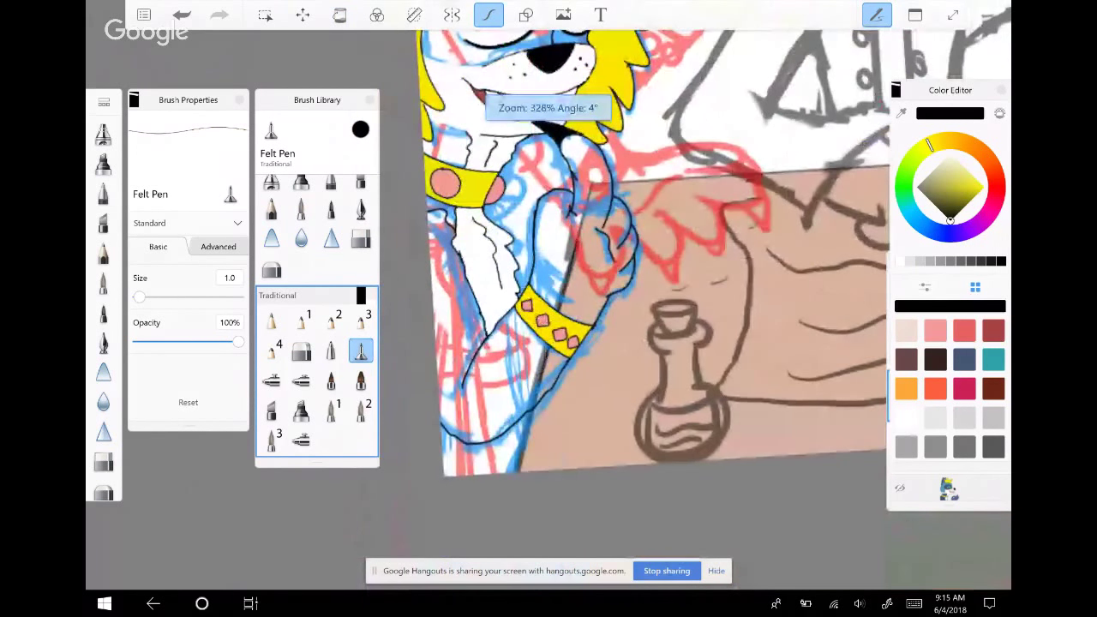
scroll(643, 309, up, 1)
scroll(643, 309, up, 2)
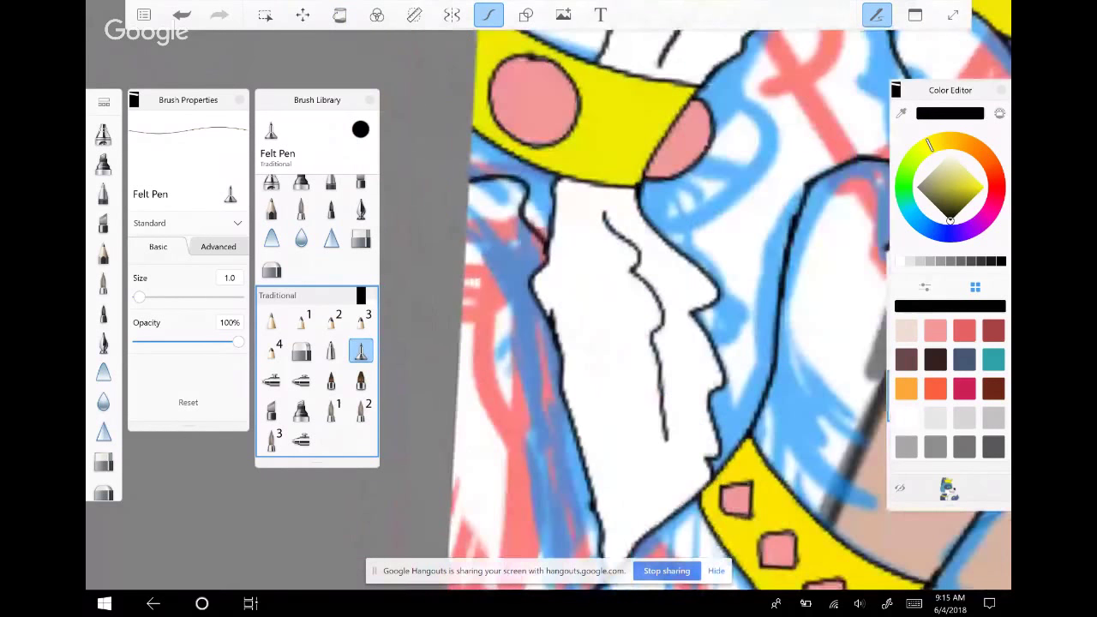
scroll(643, 309, up, 1)
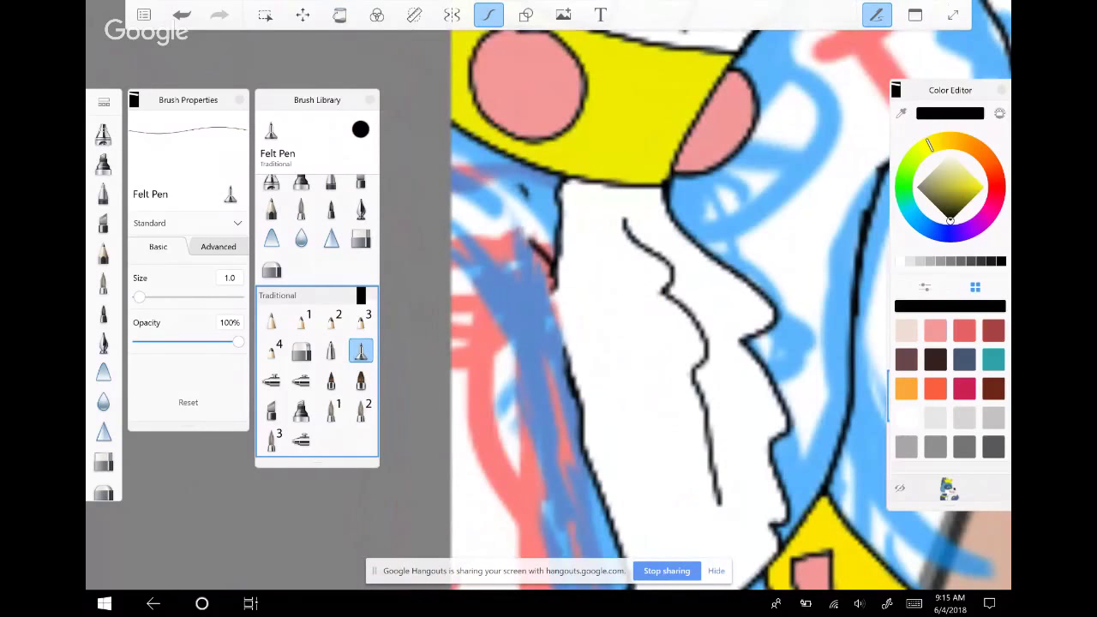
mouse_move(451, 127)
mouse_down()
mouse_move(514, 149)
mouse_move(523, 216)
mouse_move(564, 310)
mouse_move(571, 377)
mouse_up()
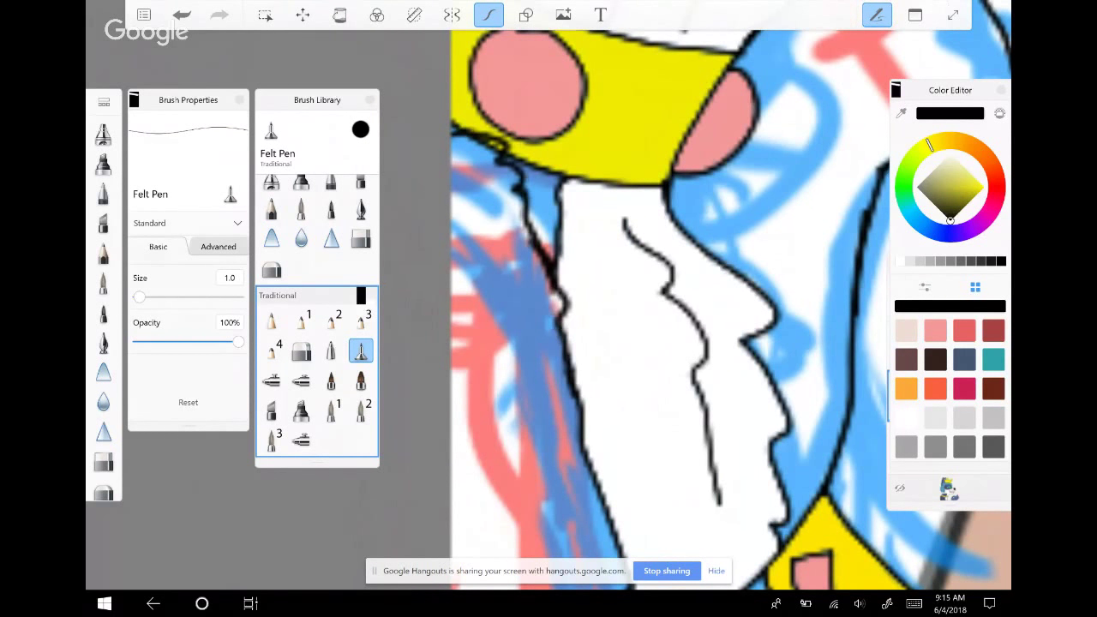
key(ctrl+z)
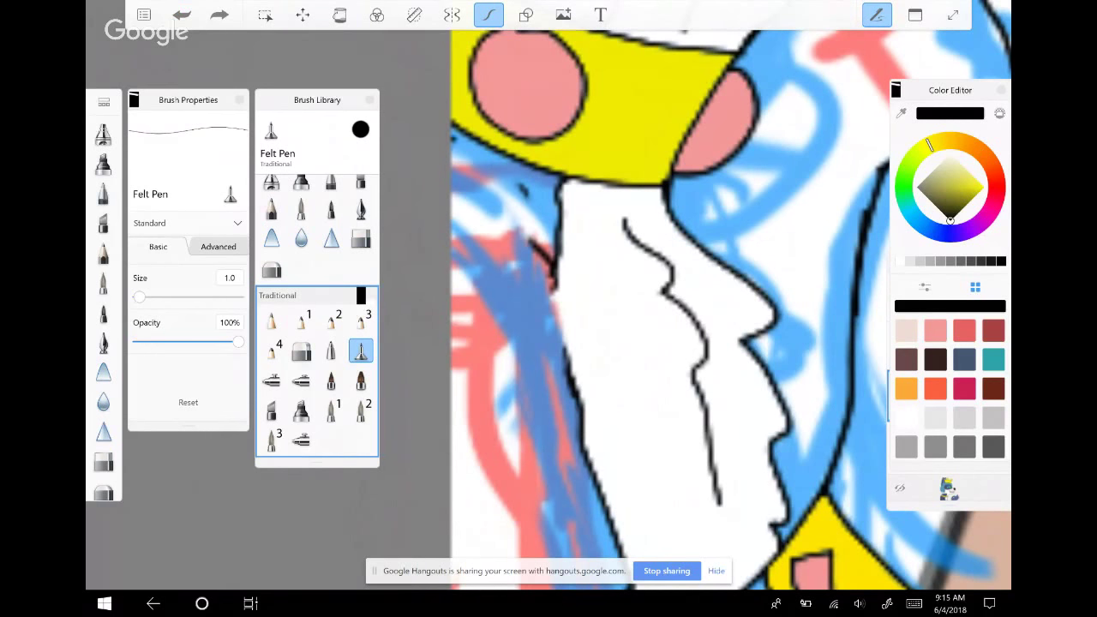
Redraw the black fur line from the collar to the chest fur's outer edge, and erase its stray marks with the transparent colour
mouse_move(476, 134)
mouse_down()
mouse_move(517, 159)
mouse_move(540, 199)
mouse_move(557, 283)
mouse_up()
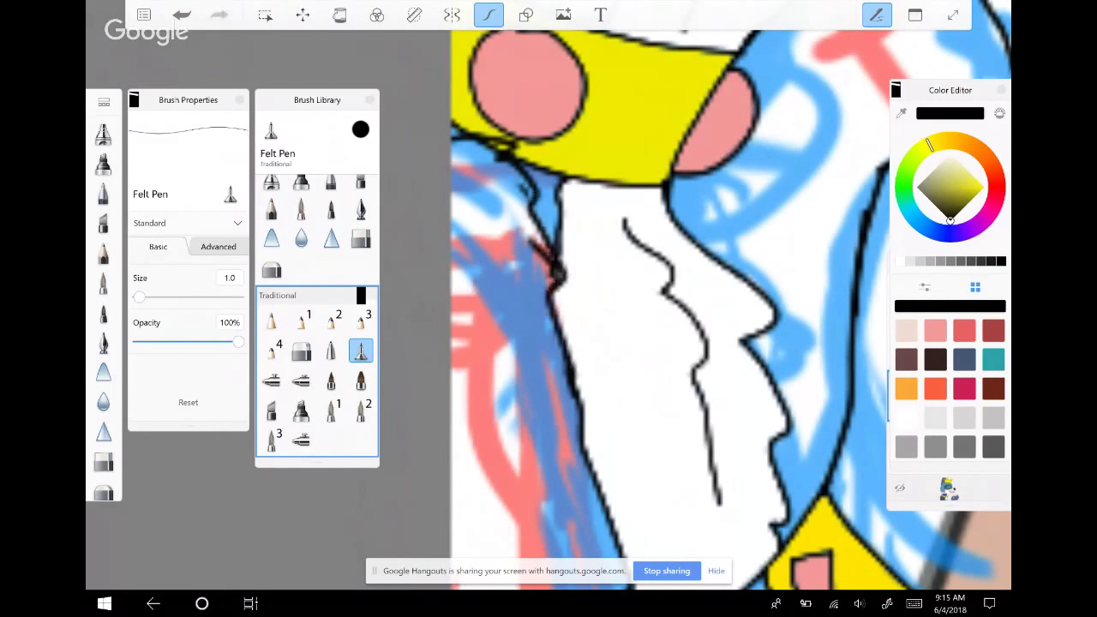
click(999, 113)
drag(525, 235, 559, 283)
drag(516, 182, 529, 199)
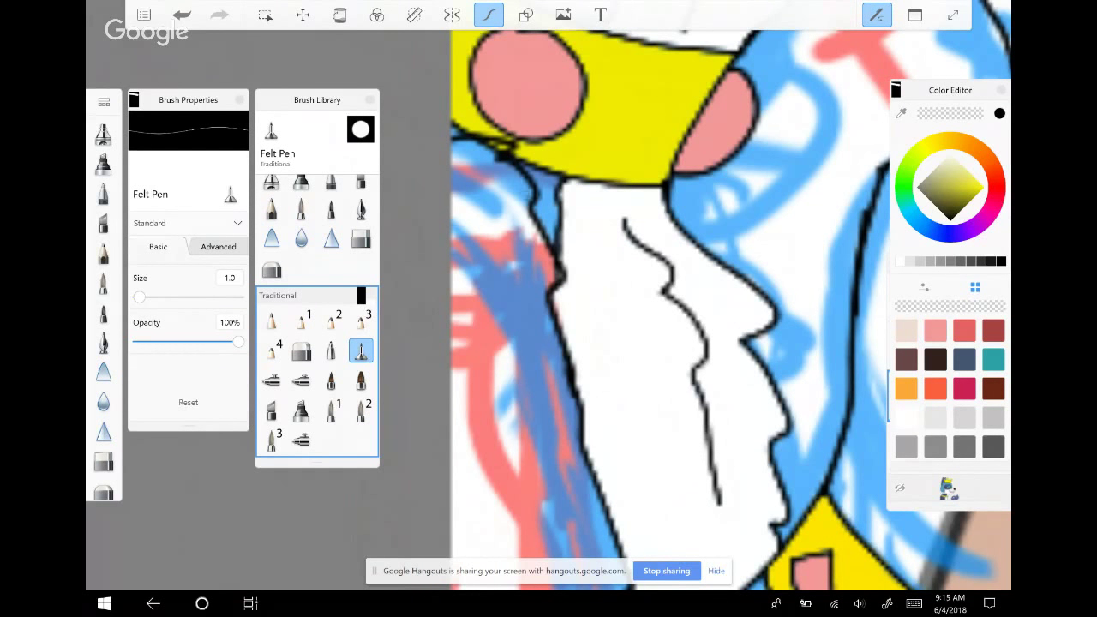
drag(553, 261, 558, 286)
scroll(669, 308, down, 1)
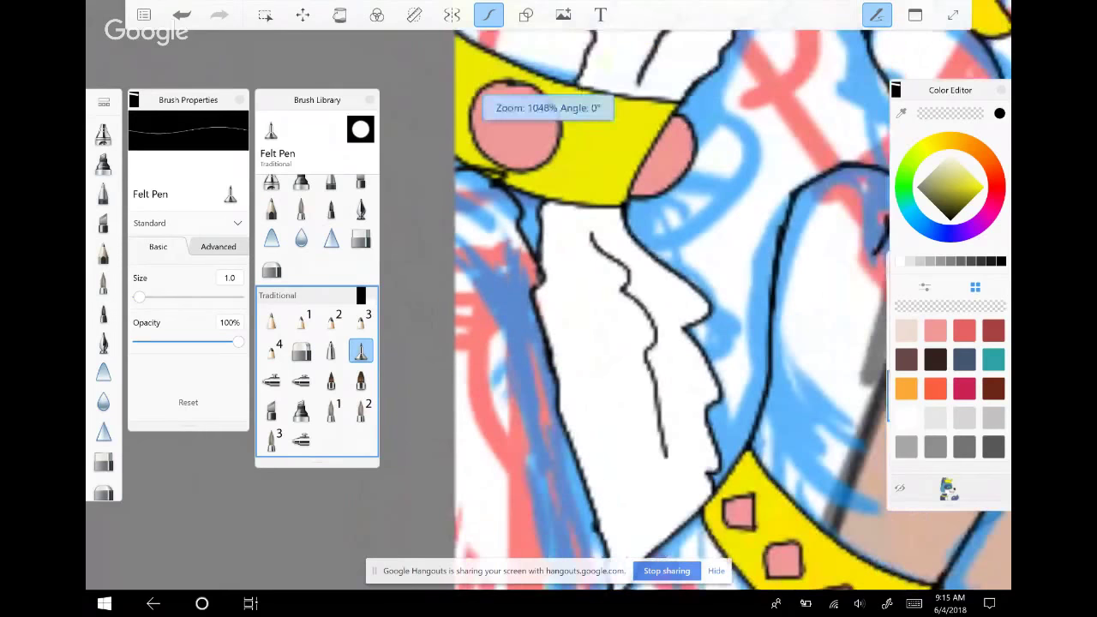
Draw a second black line along the outer edge of the chest fur down to the arm line
scroll(669, 308, down, 5)
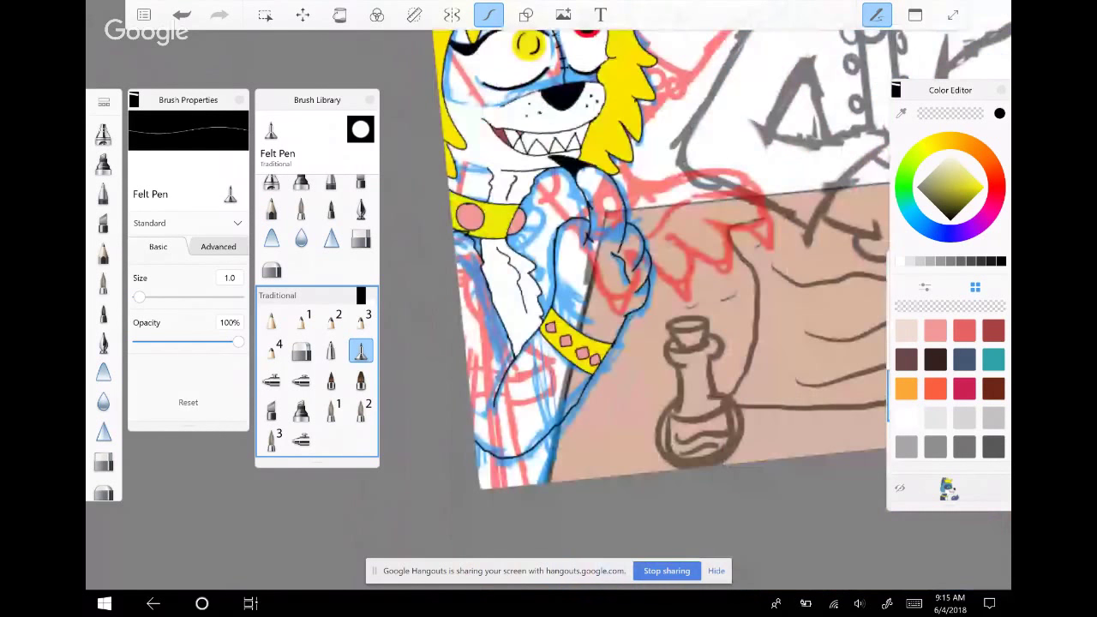
scroll(669, 309, up, 2)
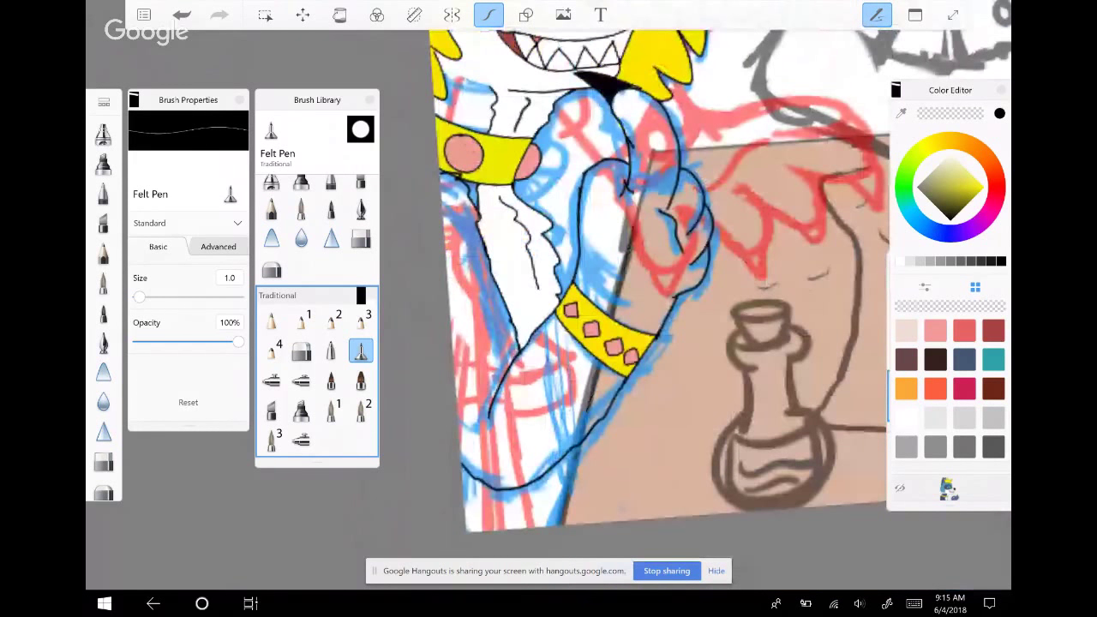
scroll(669, 309, up, 2)
scroll(669, 309, up, 2)
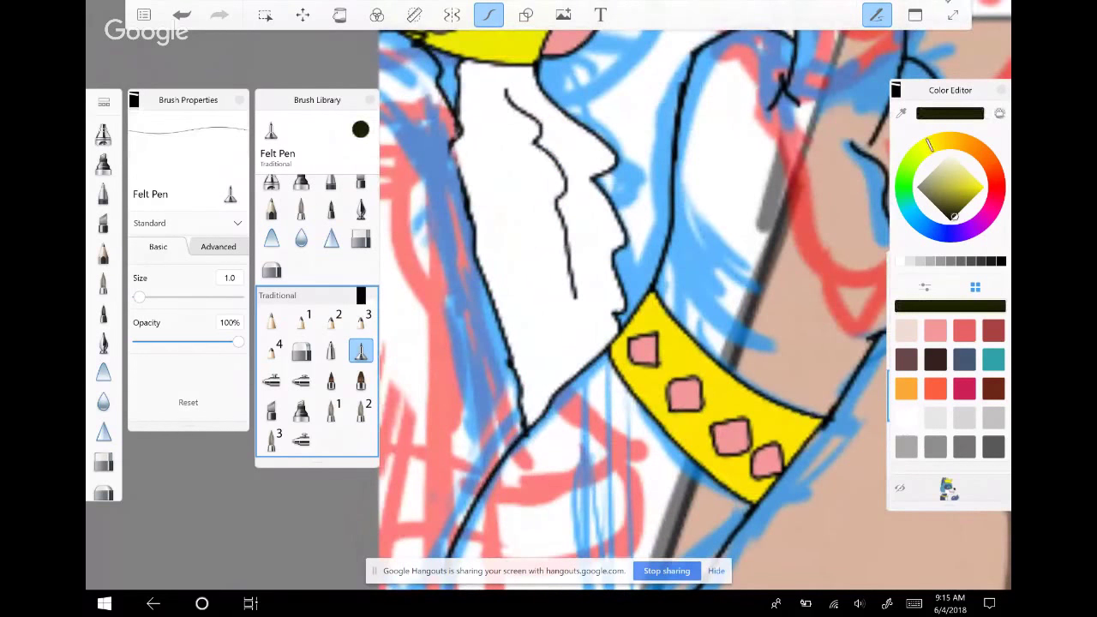
drag(954, 217, 950, 219)
drag(454, 145, 499, 468)
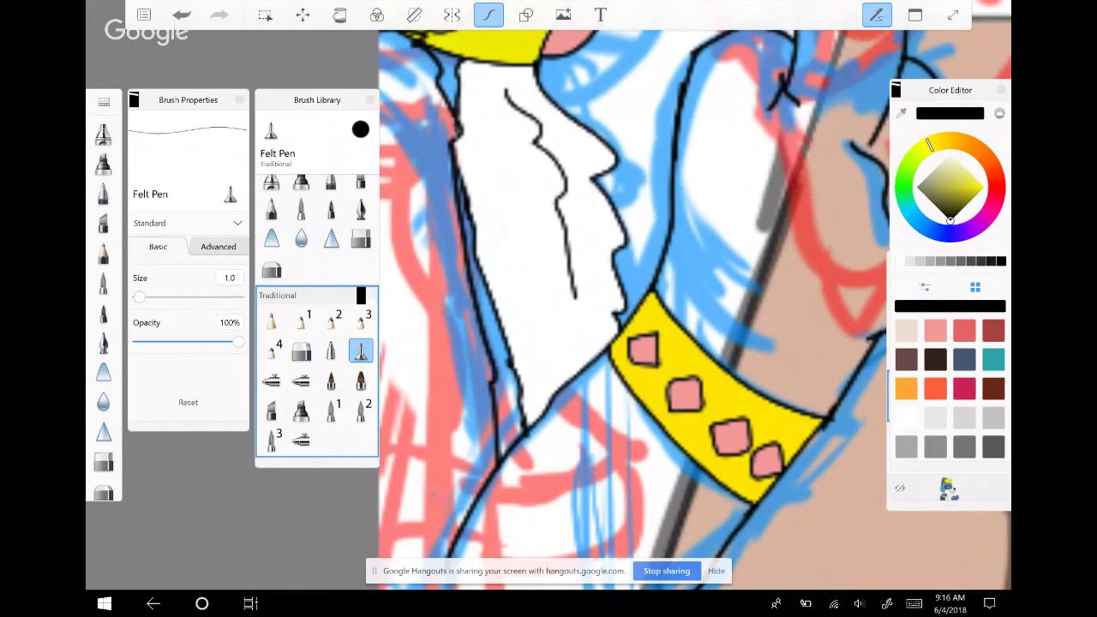
scroll(635, 309, down, 5)
scroll(652, 274, up, 2)
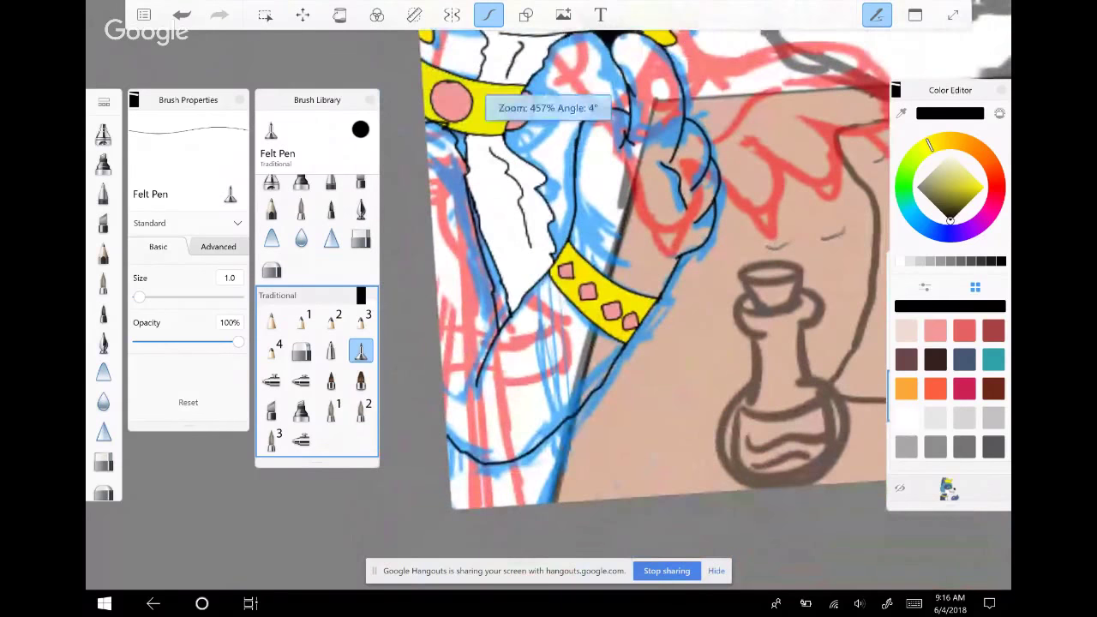
scroll(549, 283, up, 5)
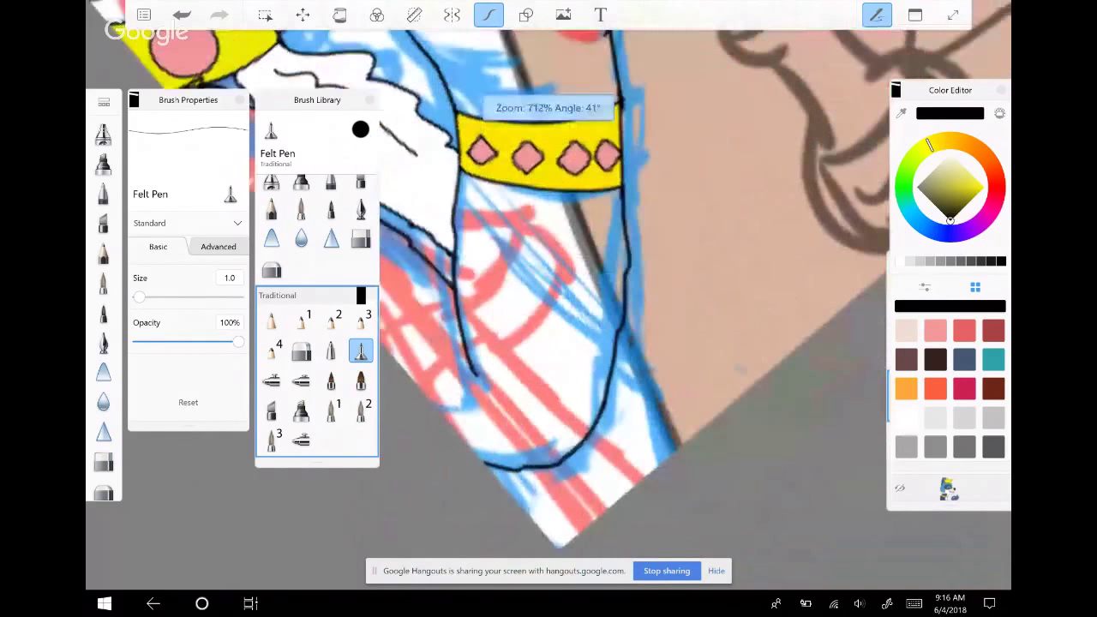
scroll(549, 283, down, 2)
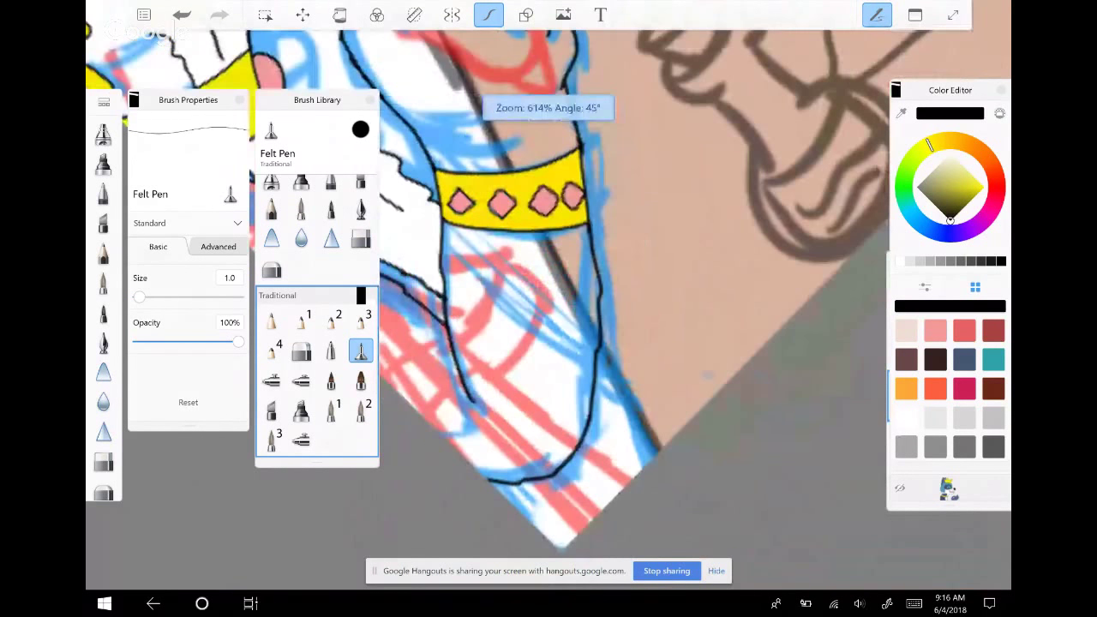
Select the forearm area with the wristband and elbow line, squash it slightly with the transform handles, and apply the change
scroll(549, 283, up, 2)
key(m)
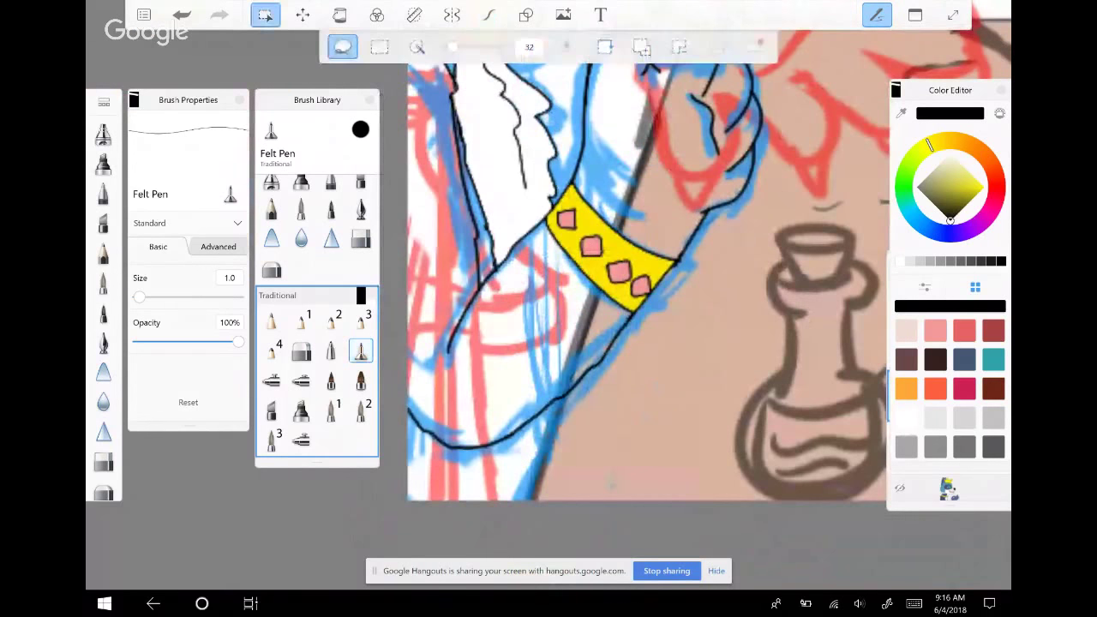
mouse_move(677, 218)
mouse_down()
mouse_move(429, 399)
mouse_move(467, 492)
mouse_move(685, 217)
mouse_up()
key(v)
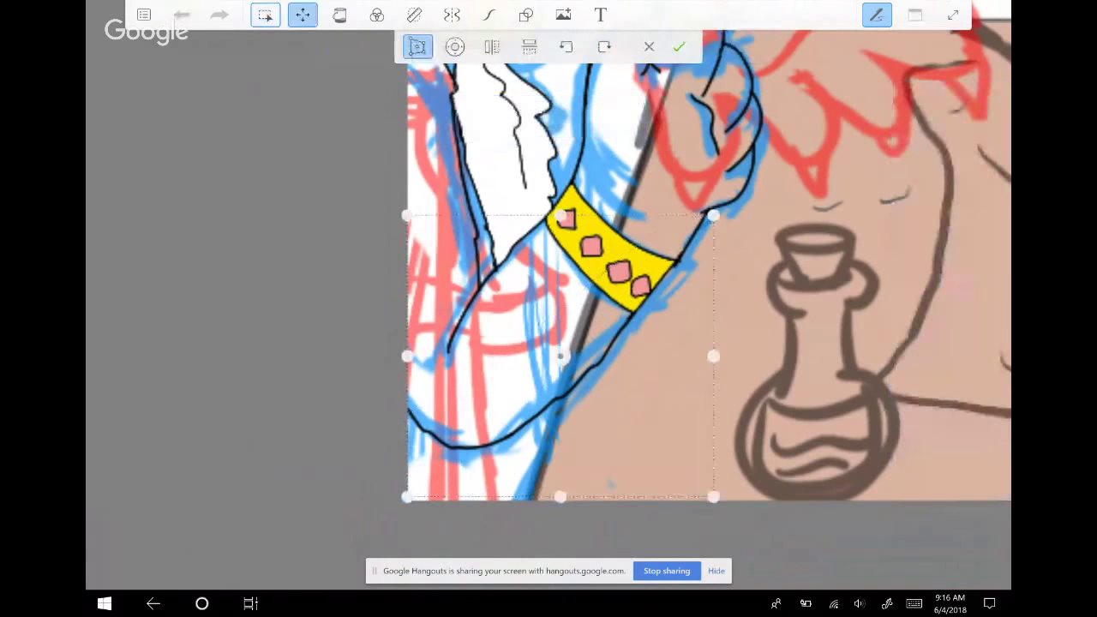
drag(560, 495, 548, 486)
click(679, 46)
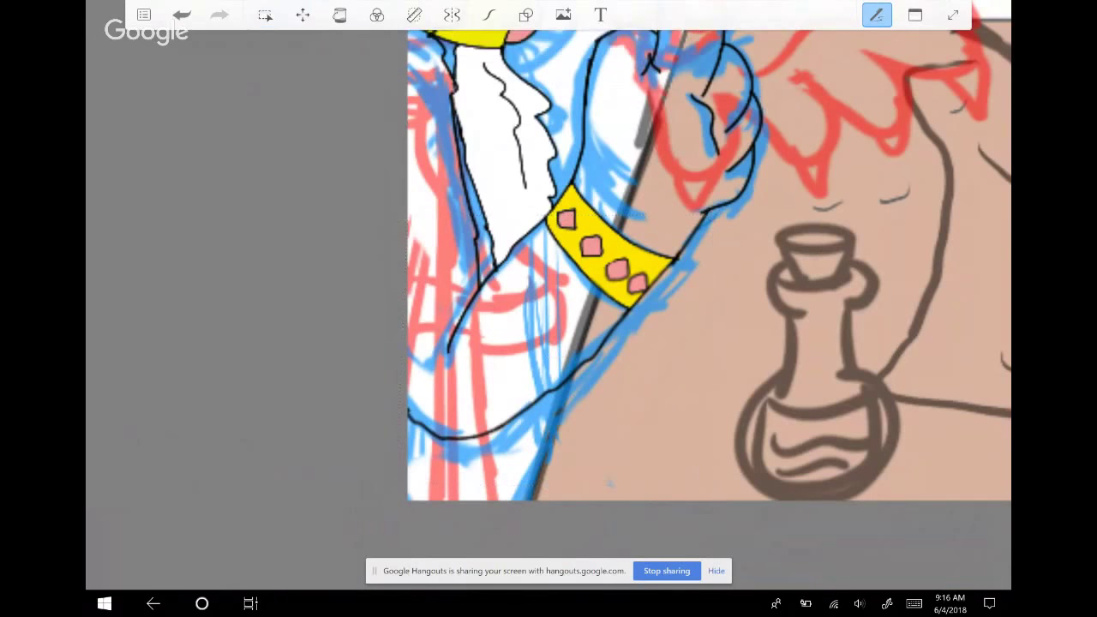
Draw a black forearm line down from the wristband's lower outer corner with the Felt Pen
drag(609, 257, 574, 258)
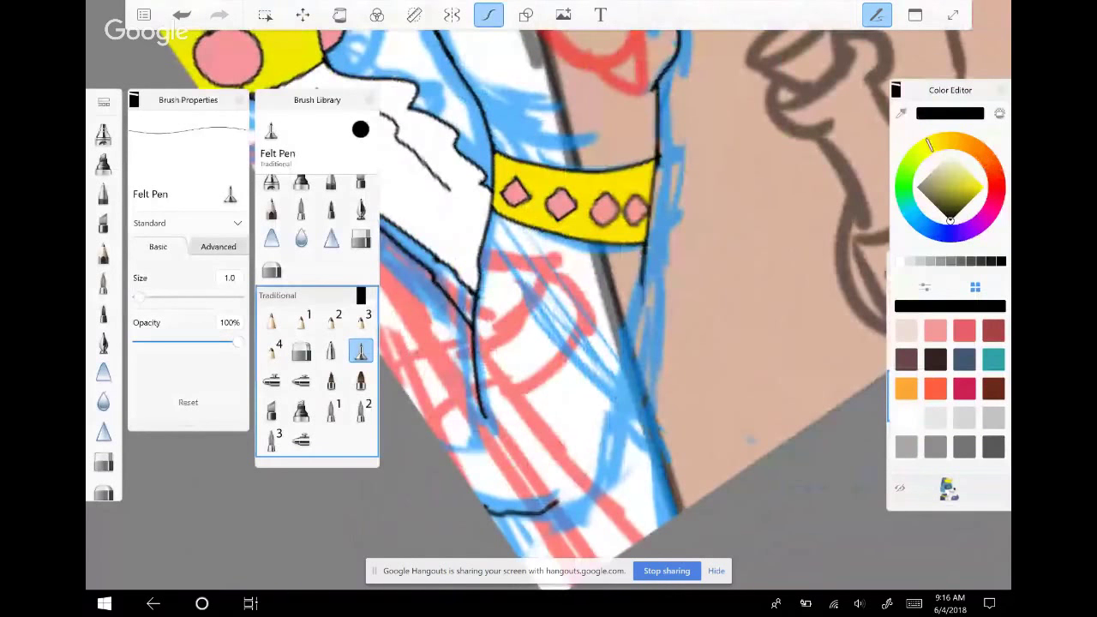
drag(649, 258, 635, 370)
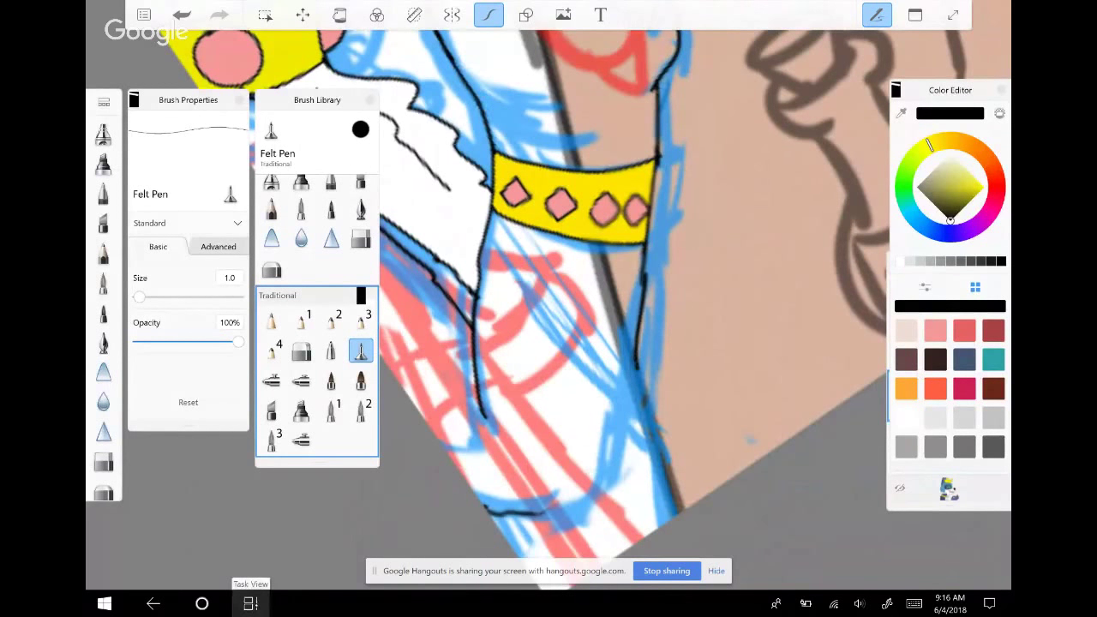
Switch to the Google Hangouts window, mute the sound, and return to SketchBook
click(250, 604)
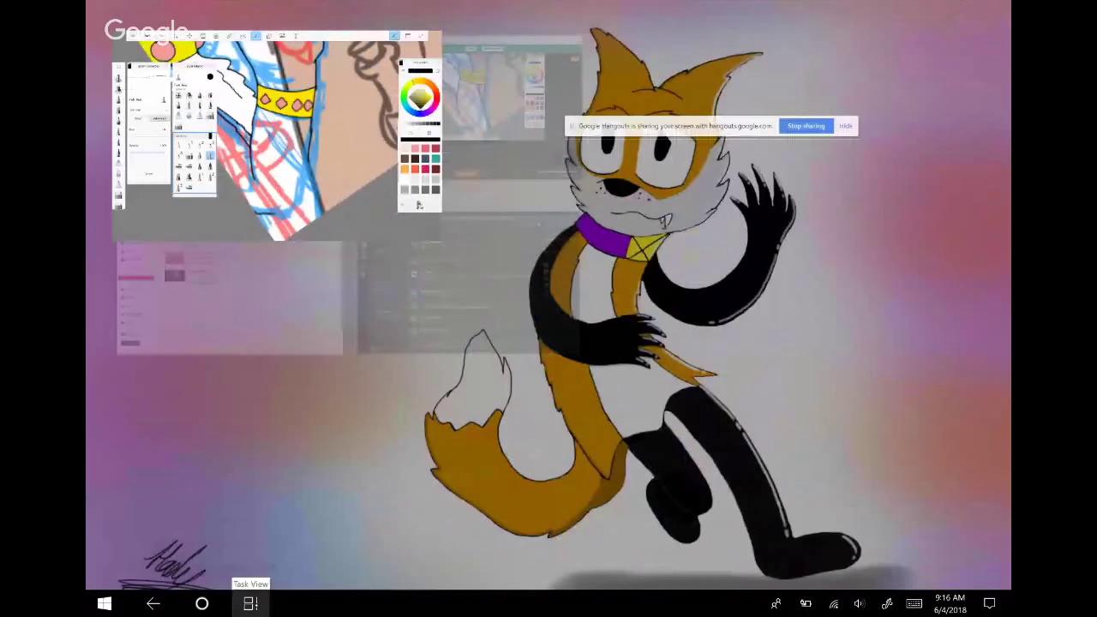
click(250, 604)
click(250, 604)
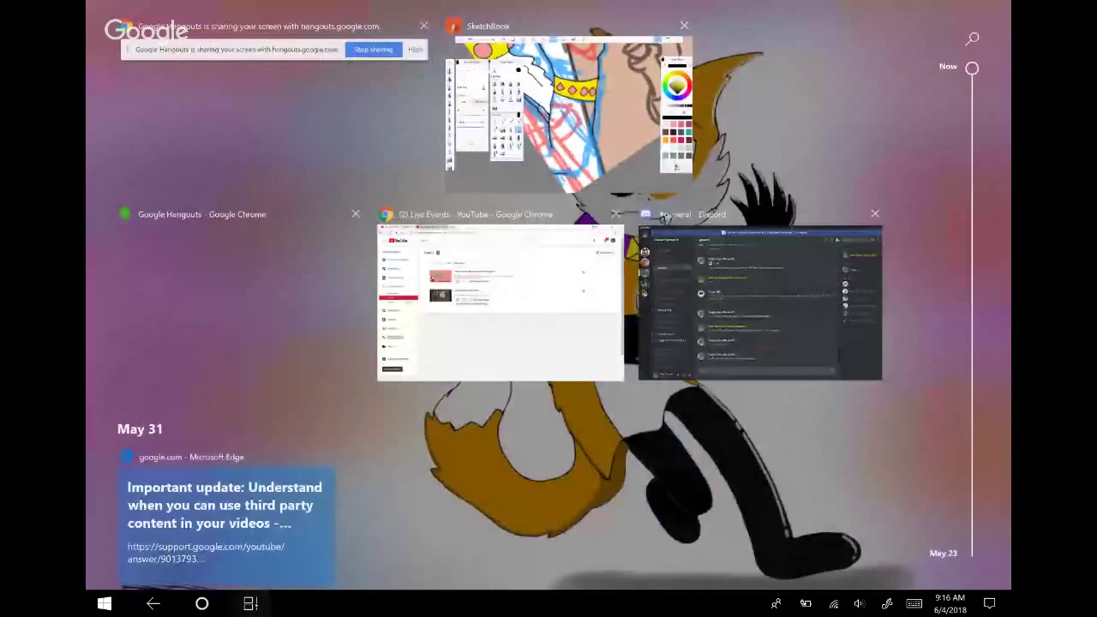
click(240, 294)
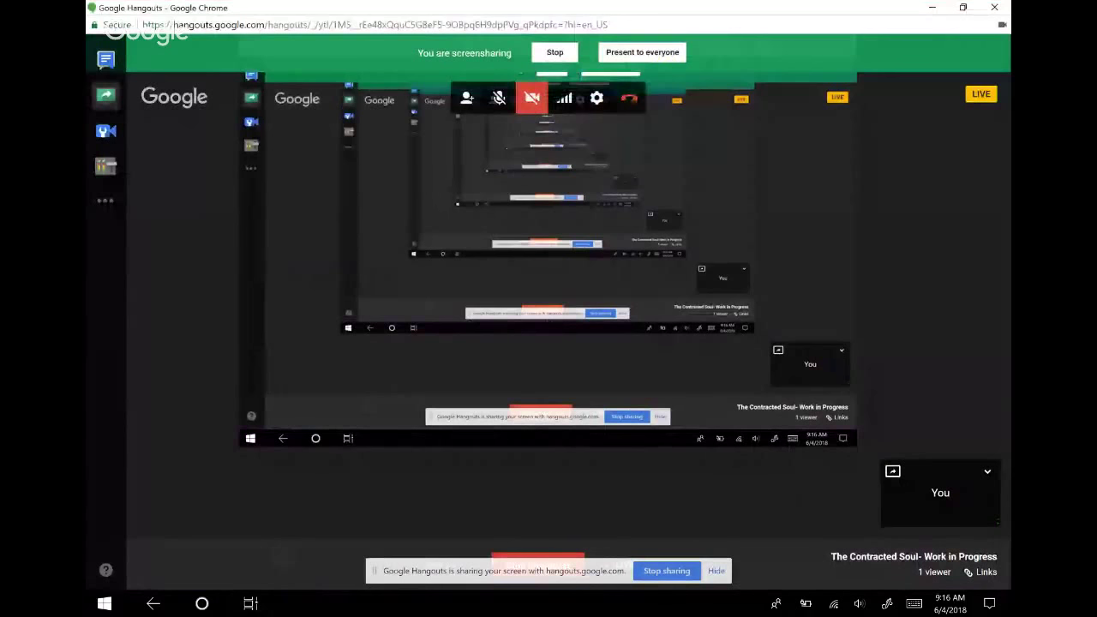
key(ctrl+d)
click(251, 603)
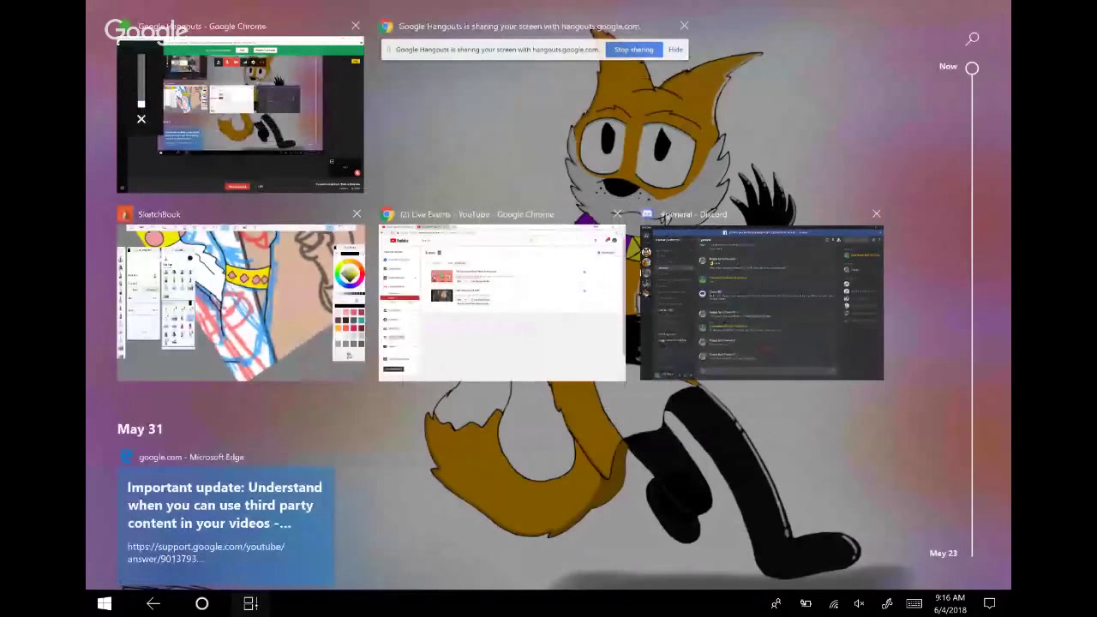
click(240, 296)
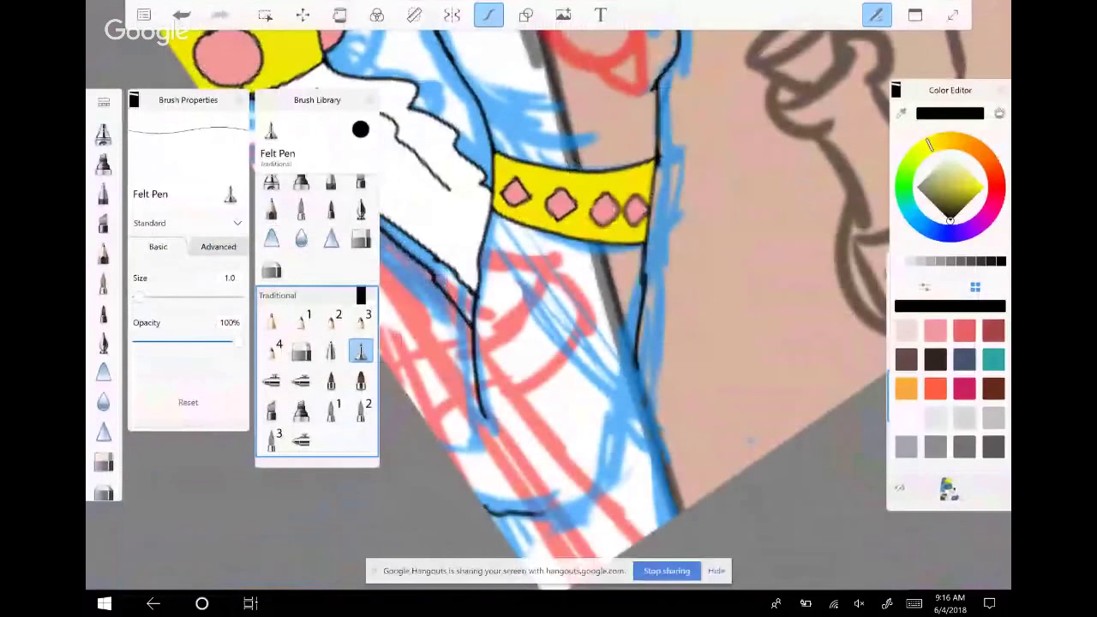
Undo the last forearm outline strokes and redraw a short black line down from the wristband's lower outer corner
scroll(548, 309, up, 2)
drag(549, 309, 609, 275)
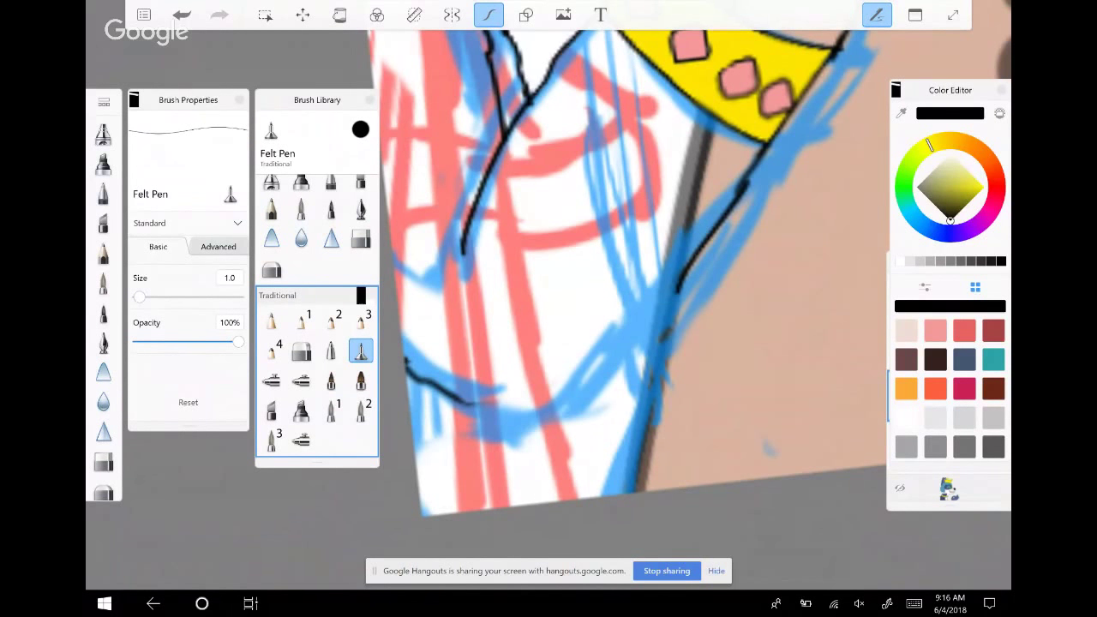
drag(600, 257, 643, 266)
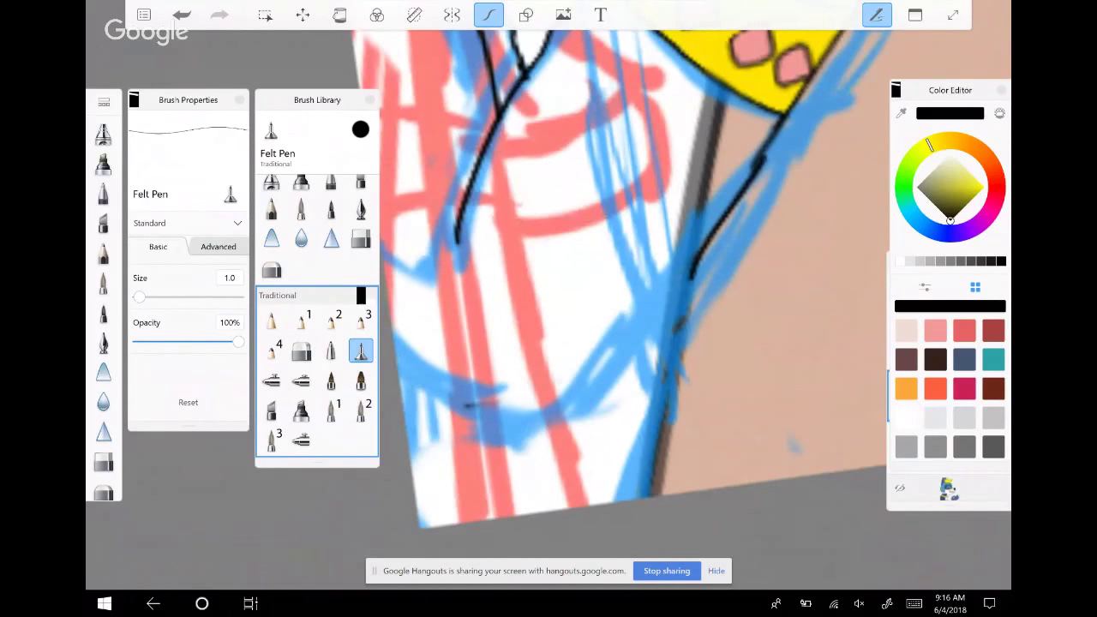
key(ctrl+z)
key(ctrl+z)
key(ctrl+z)
key(ctrl+z)
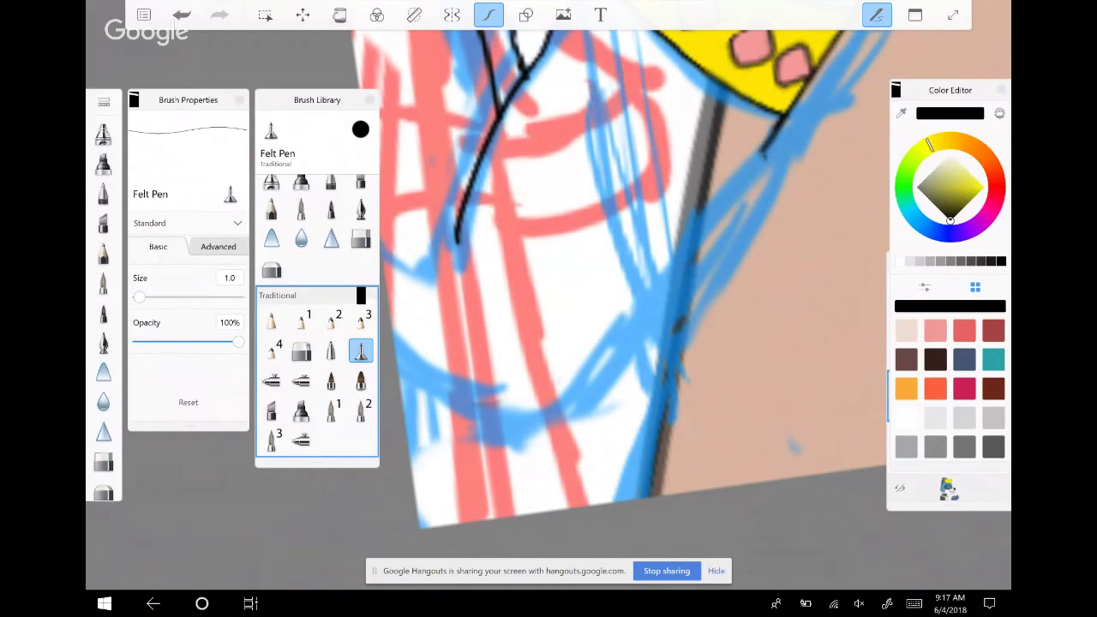
drag(600, 257, 549, 270)
drag(772, 172, 714, 225)
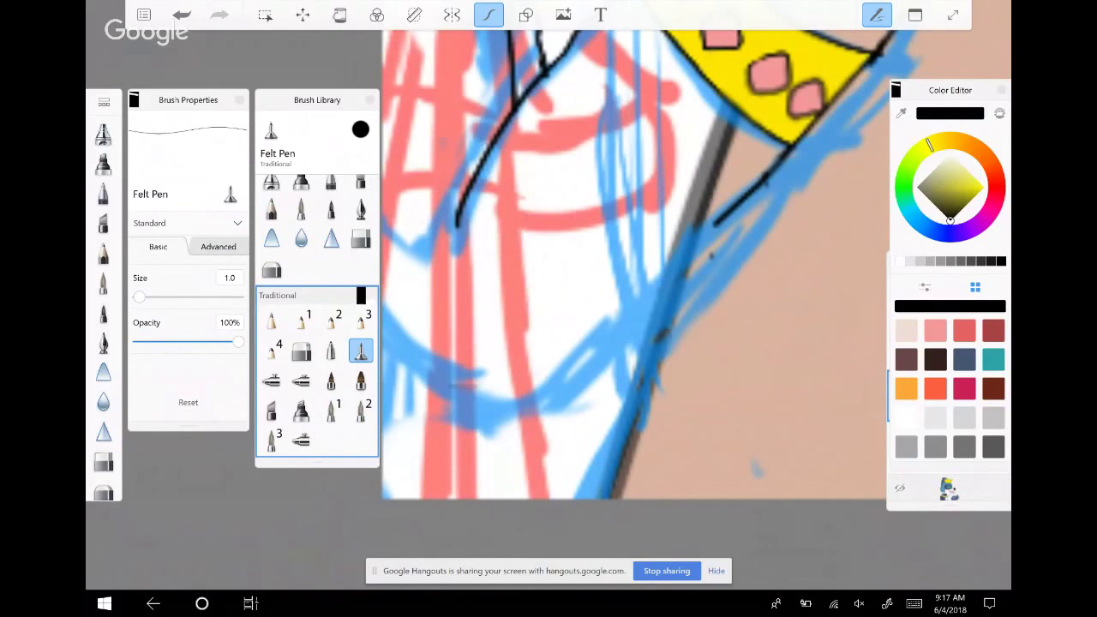
Retrace the wristband's blurred edges and the outlines of its two outermost pink studs in black
drag(651, 258, 609, 292)
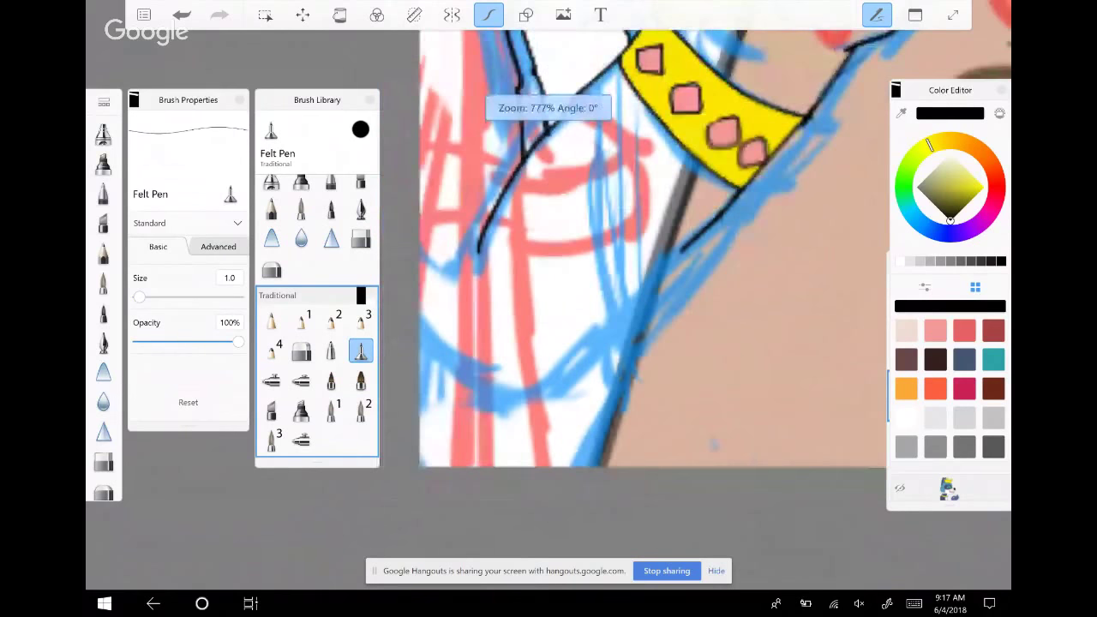
mouse_move(712, 112)
mouse_down()
mouse_move(632, 208)
mouse_move(656, 210)
mouse_move(625, 183)
mouse_move(591, 214)
mouse_move(558, 223)
mouse_up()
drag(468, 247, 532, 384)
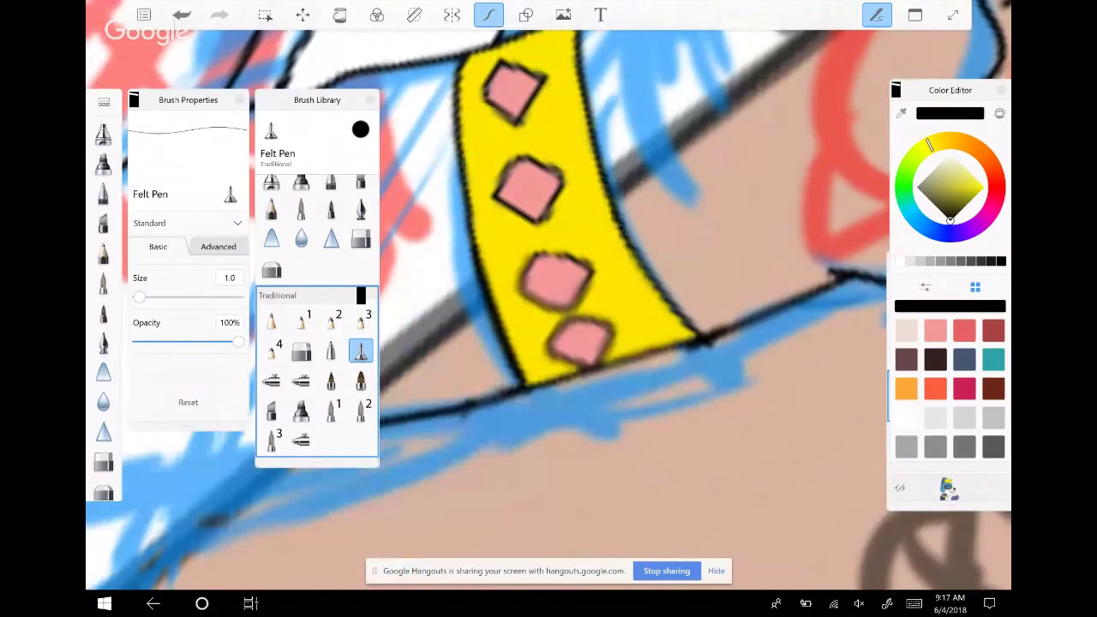
drag(604, 192, 665, 296)
mouse_move(544, 255)
mouse_down()
mouse_move(522, 287)
mouse_move(532, 307)
mouse_move(563, 319)
mouse_move(595, 272)
mouse_up()
mouse_move(590, 267)
mouse_down()
mouse_move(553, 249)
mouse_move(538, 257)
mouse_up()
mouse_move(552, 336)
mouse_down()
mouse_move(576, 314)
mouse_move(552, 358)
mouse_move(600, 369)
mouse_move(616, 322)
mouse_move(573, 319)
mouse_up()
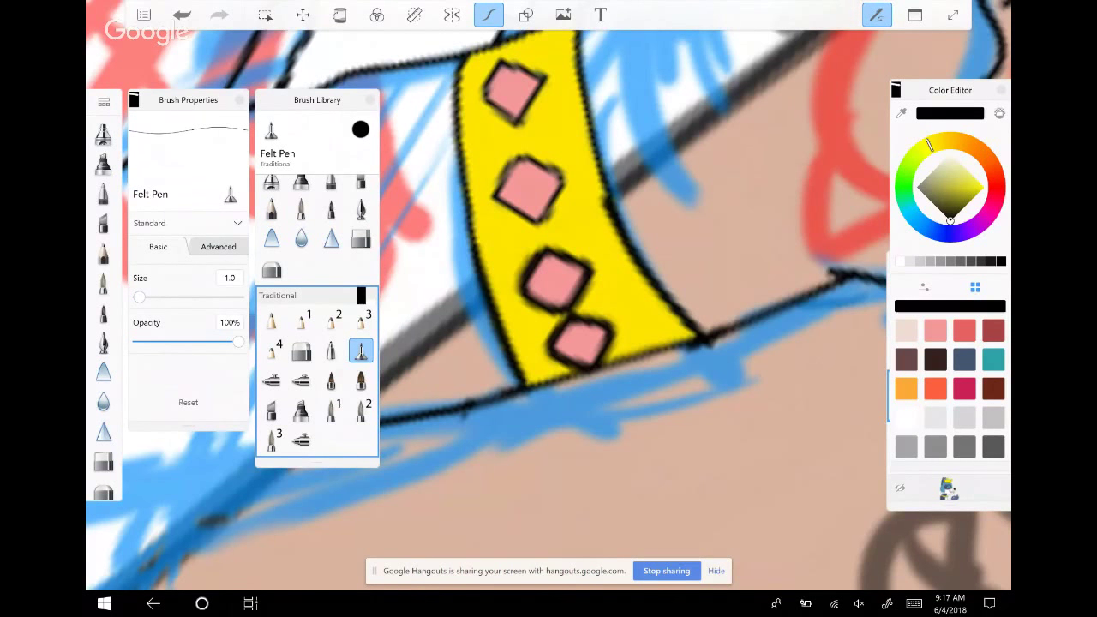
Extend the black outer forearm line from the wristband towards the elbow along the blue sketch
mouse_move(557, 278)
mouse_down()
mouse_move(616, 264)
mouse_move(669, 214)
mouse_move(600, 137)
mouse_up()
mouse_move(691, 219)
mouse_down()
mouse_move(647, 387)
mouse_move(588, 467)
mouse_up()
mouse_move(601, 257)
mouse_down()
mouse_move(630, 197)
mouse_move(772, 283)
mouse_move(823, 342)
mouse_up()
mouse_move(431, 273)
mouse_down()
mouse_move(442, 407)
mouse_move(471, 468)
mouse_up()
drag(651, 301, 604, 262)
key(ctrl+z)
drag(652, 300, 600, 274)
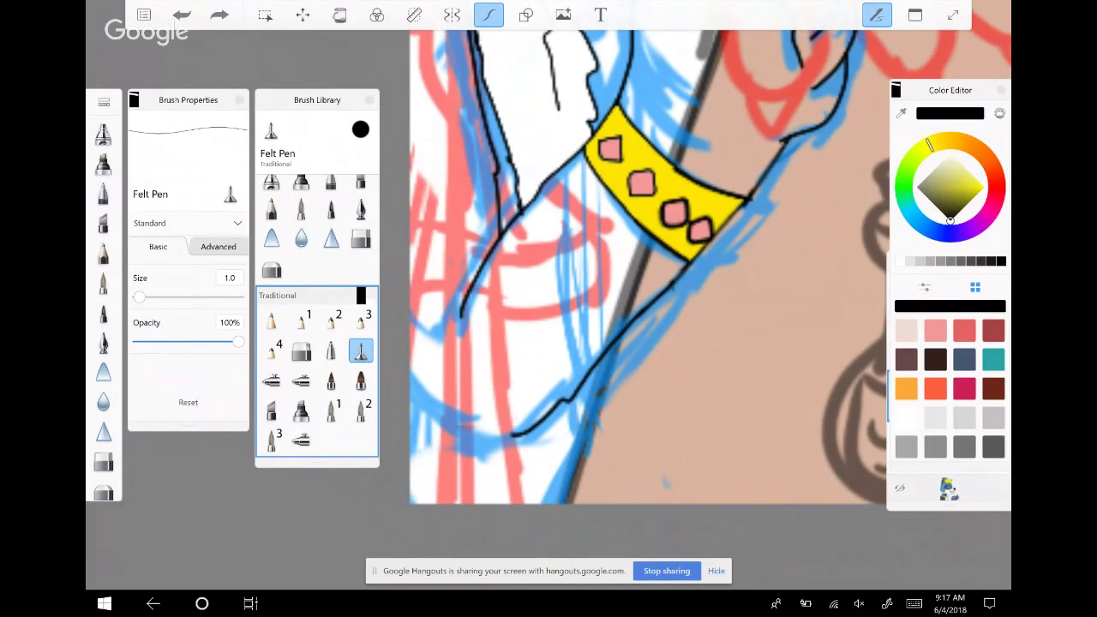
Try a black elbow outline from the forearm line around to the canvas's side edge, and undo it
drag(604, 353, 511, 439)
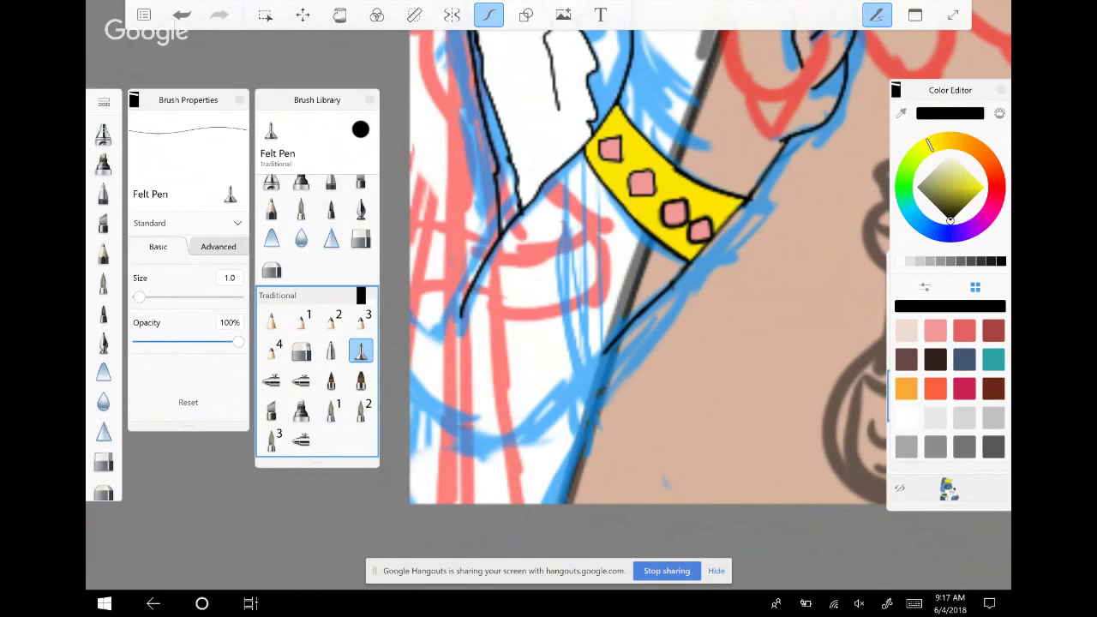
mouse_move(605, 348)
mouse_down()
mouse_move(559, 403)
mouse_move(496, 432)
mouse_up()
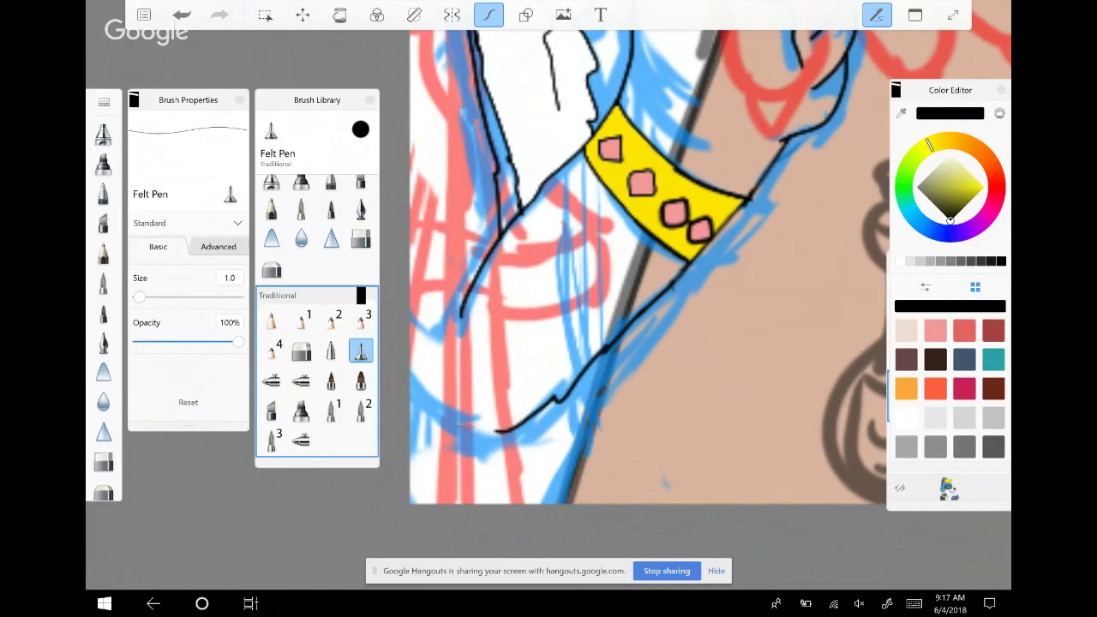
drag(411, 378, 499, 432)
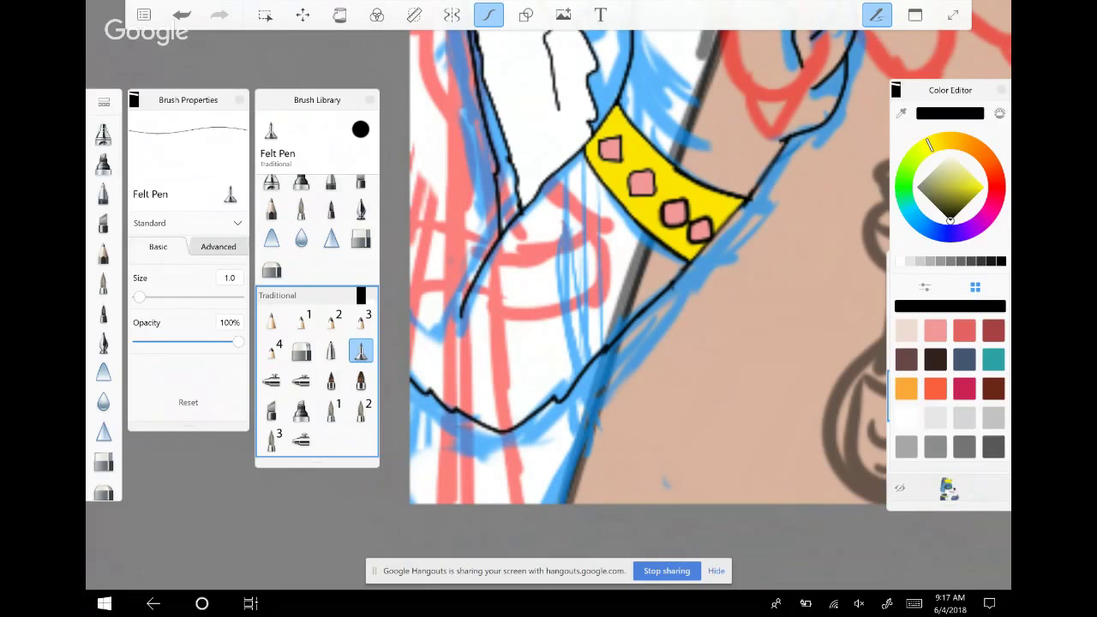
click(181, 15)
drag(410, 373, 499, 432)
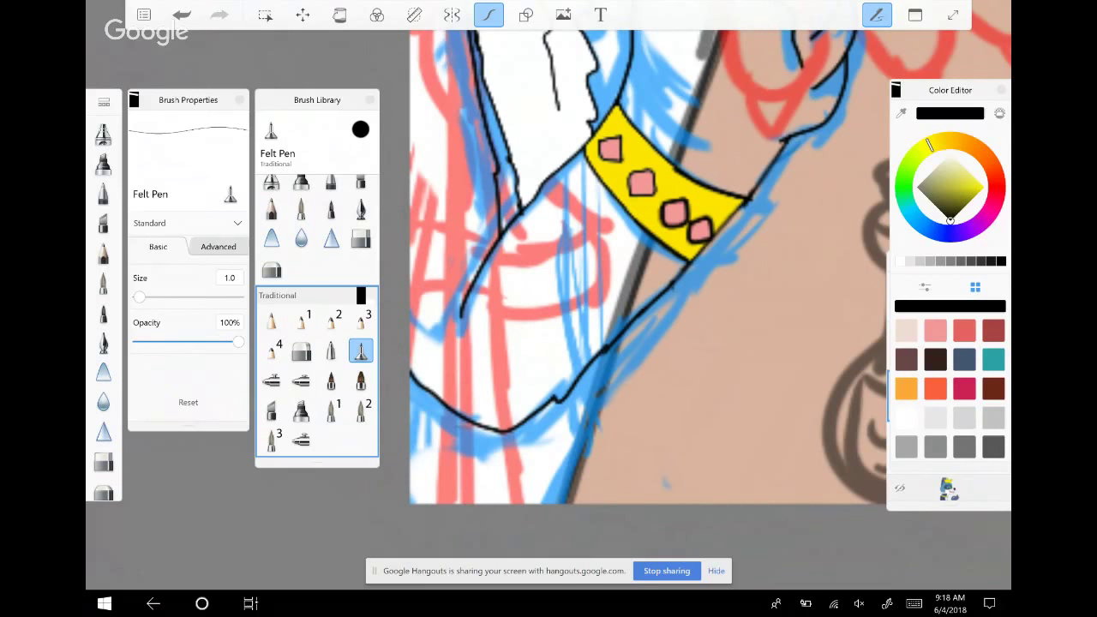
mouse_move(605, 351)
mouse_down()
mouse_move(515, 429)
mouse_move(450, 416)
mouse_move(472, 425)
mouse_move(428, 391)
mouse_up()
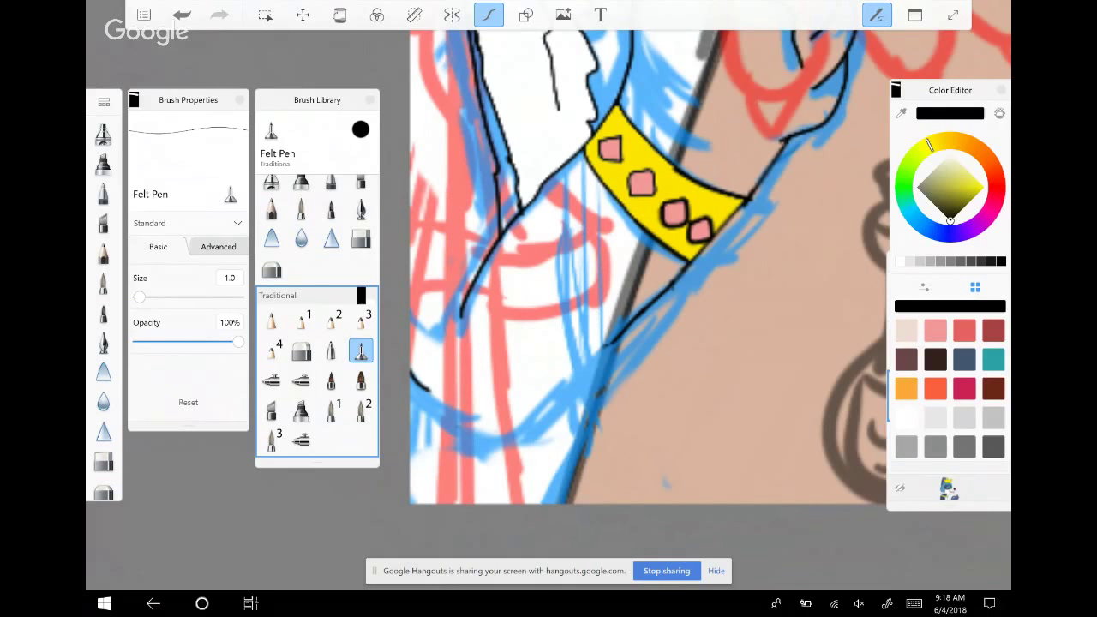
Redraw the elbow as a rounded black curve from the end of the forearm line to the canvas's side edge
drag(619, 333, 582, 374)
mouse_move(432, 395)
mouse_down()
mouse_move(411, 370)
mouse_move(428, 395)
mouse_up()
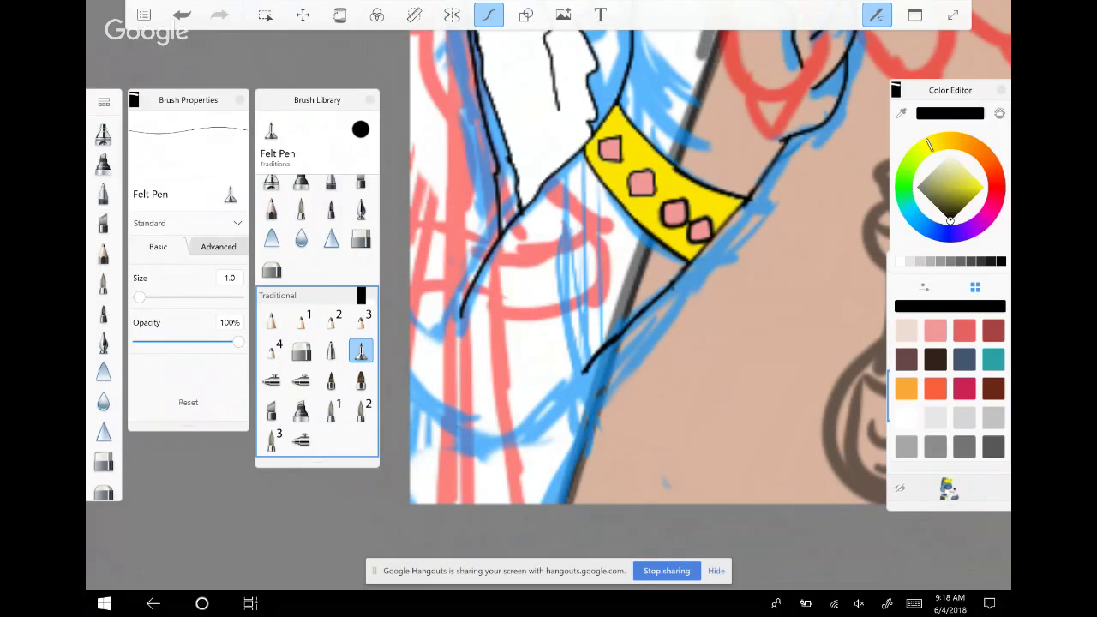
mouse_move(583, 369)
mouse_down()
mouse_move(560, 402)
mouse_move(502, 428)
mouse_move(436, 420)
mouse_move(410, 394)
mouse_up()
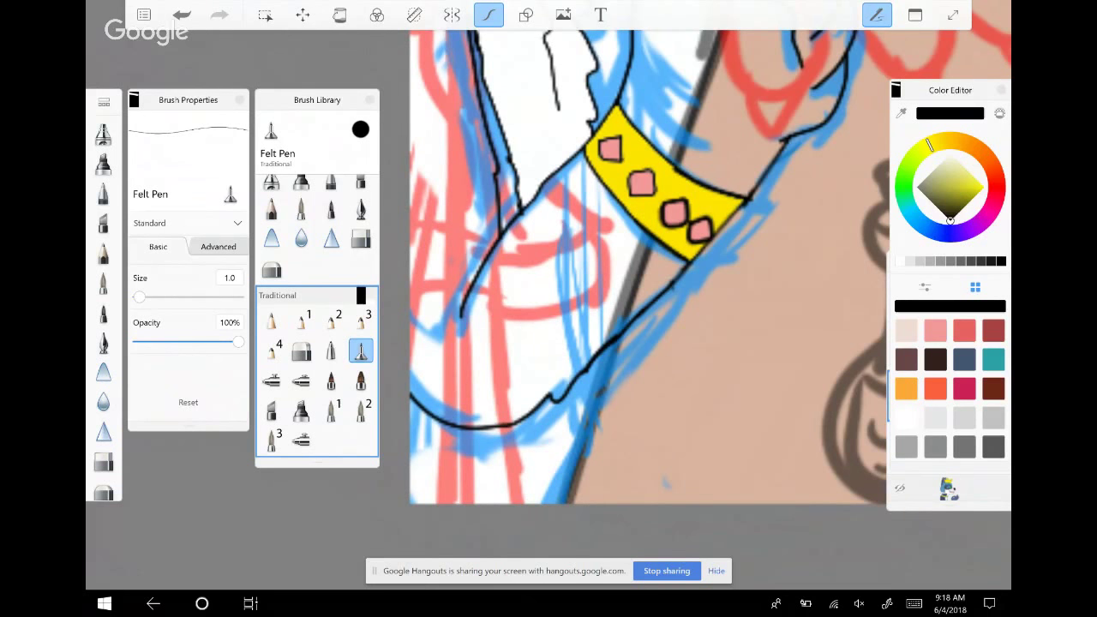
Redraw the short black arm crease running down from the point where the chest fur lines meet the arm
scroll(686, 283, up, 1)
mouse_move(669, 249)
mouse_down()
mouse_move(661, 221)
mouse_move(735, 86)
mouse_move(746, 129)
mouse_move(739, 121)
mouse_up()
mouse_move(518, 273)
mouse_down()
mouse_move(487, 322)
mouse_move(463, 415)
mouse_up()
click(181, 15)
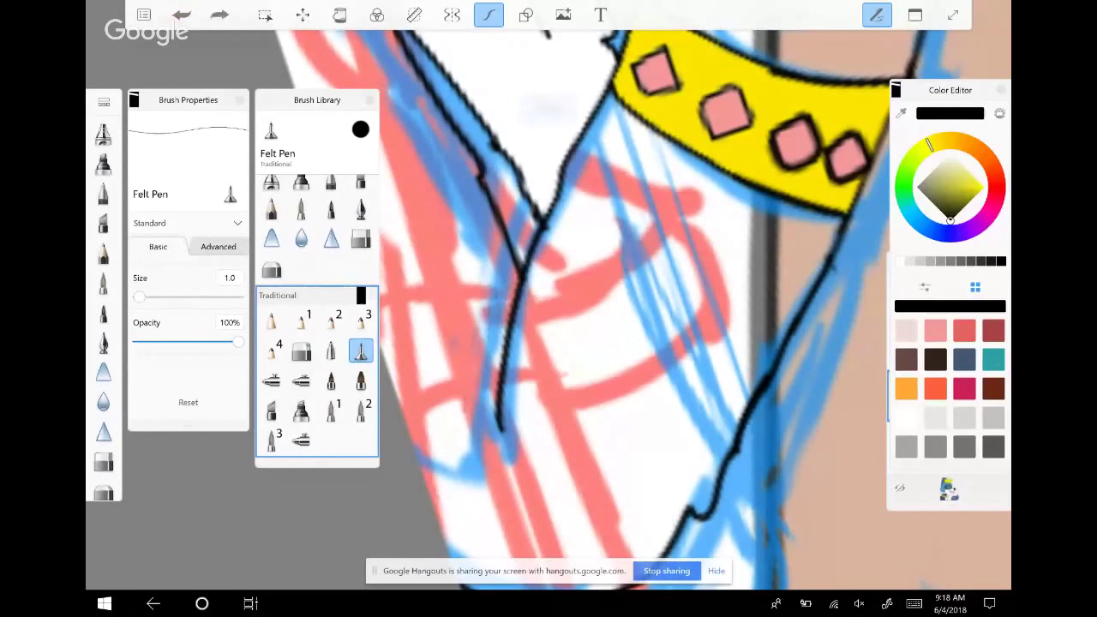
click(182, 15)
mouse_move(525, 262)
mouse_down()
mouse_move(484, 386)
mouse_move(480, 450)
mouse_up()
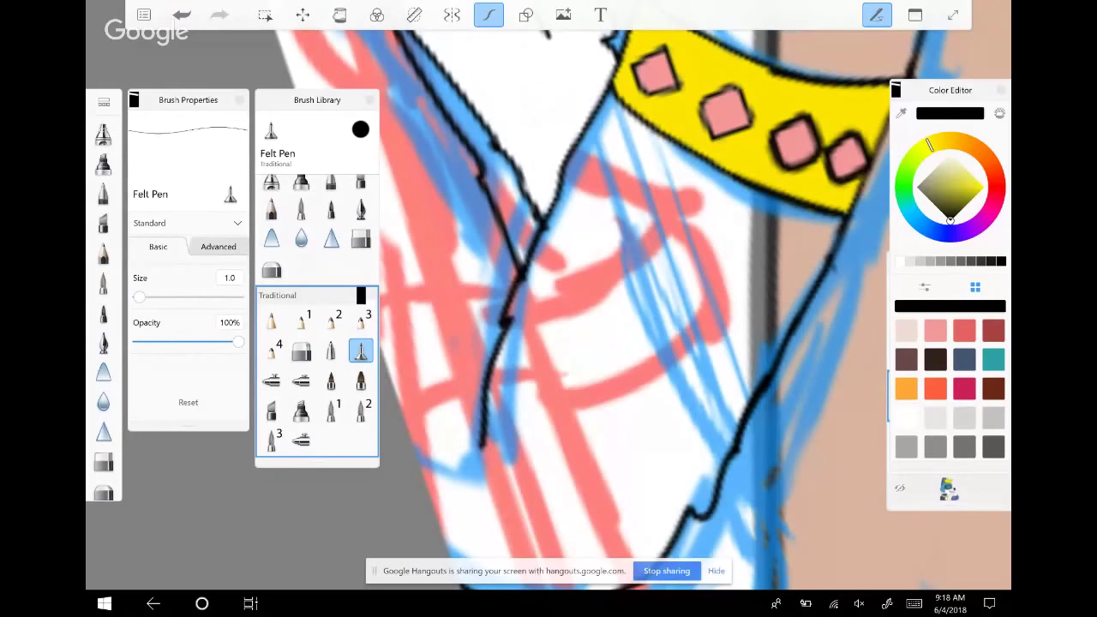
scroll(548, 257, down, 1)
click(182, 14)
mouse_move(526, 235)
mouse_down()
mouse_move(501, 351)
mouse_move(502, 407)
mouse_up()
Draw a black torso line from the outer forearm near the elbow down to the canvas's lower edge
scroll(548, 309, down, 2)
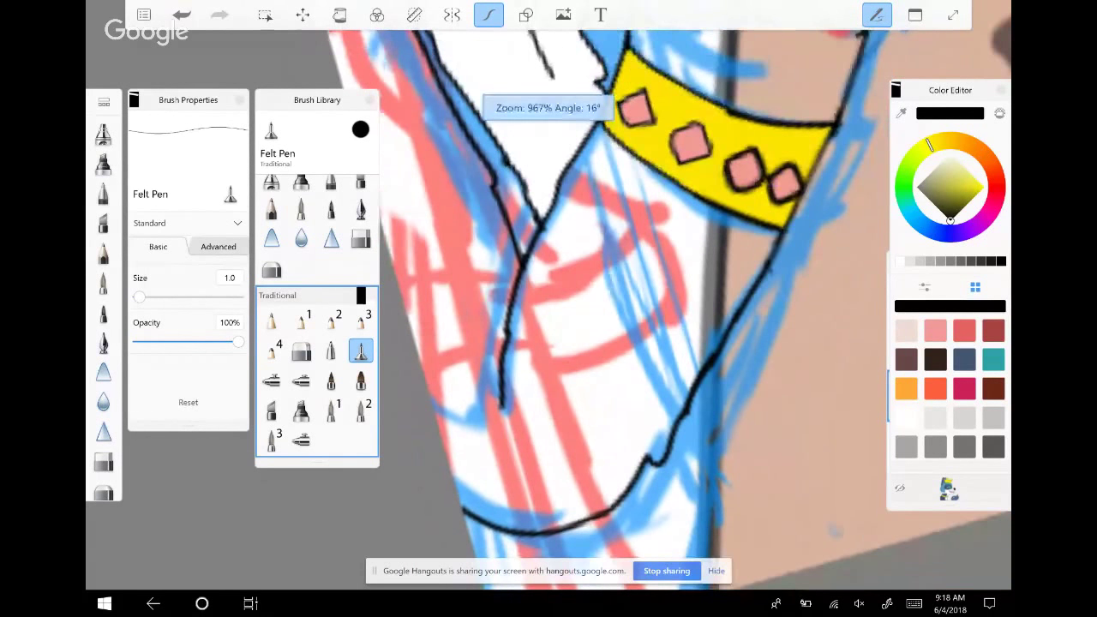
scroll(631, 292, up, 1)
scroll(643, 292, down, 1)
scroll(708, 283, down, 3)
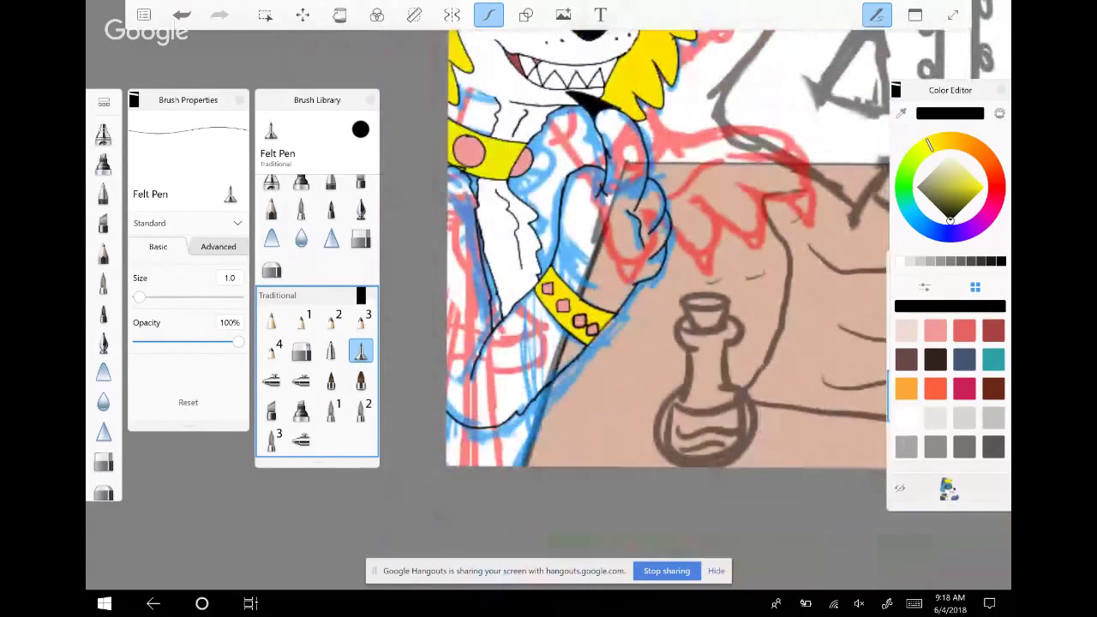
scroll(652, 257, up, 3)
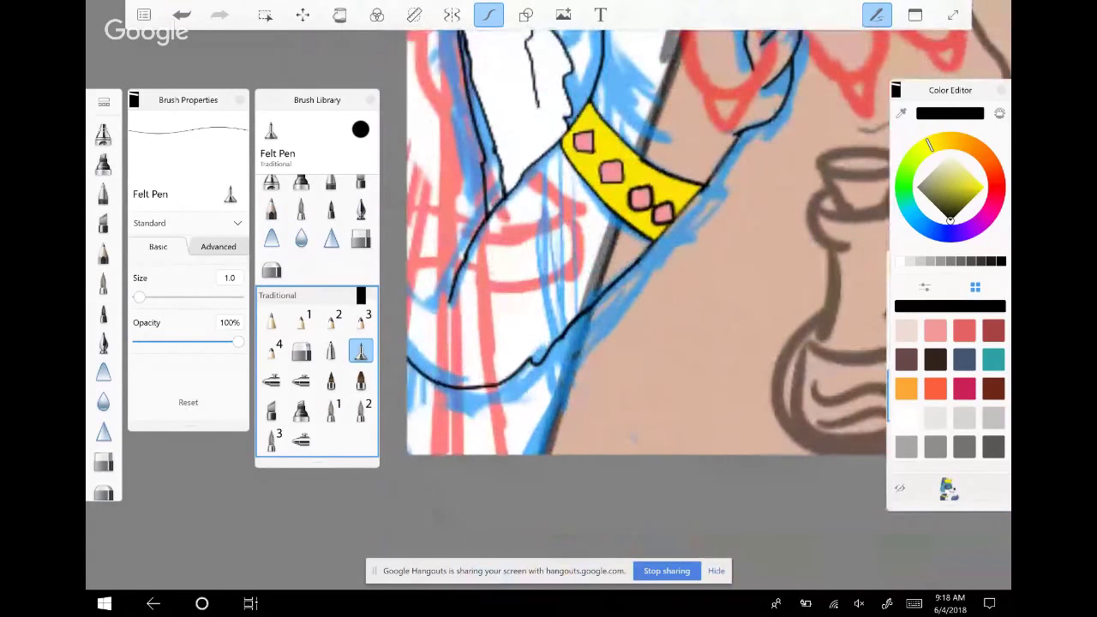
mouse_move(629, 295)
mouse_down()
mouse_move(637, 352)
mouse_move(582, 491)
mouse_up()
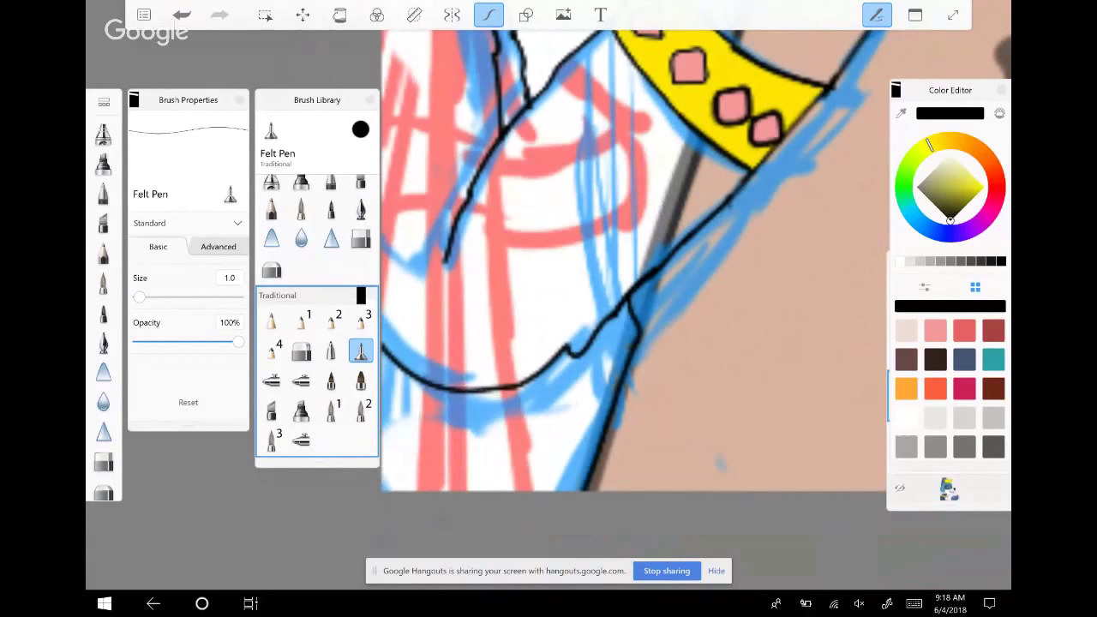
Try a black line from under the elbow to the torso line with a short stroke beside it, and undo both
scroll(652, 257, down, 3)
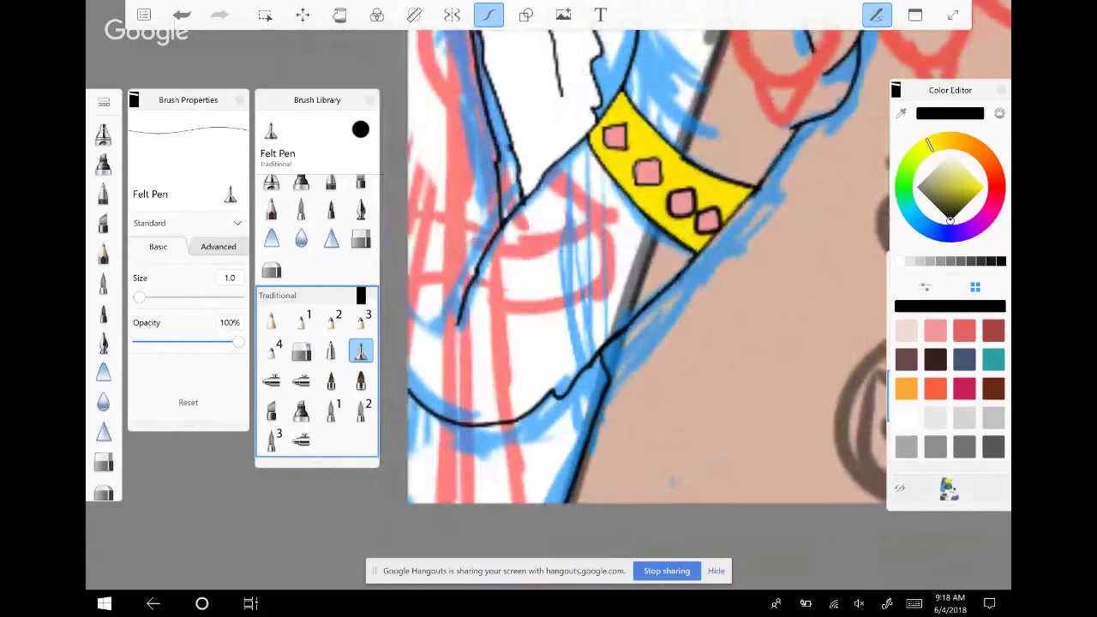
drag(549, 395, 570, 477)
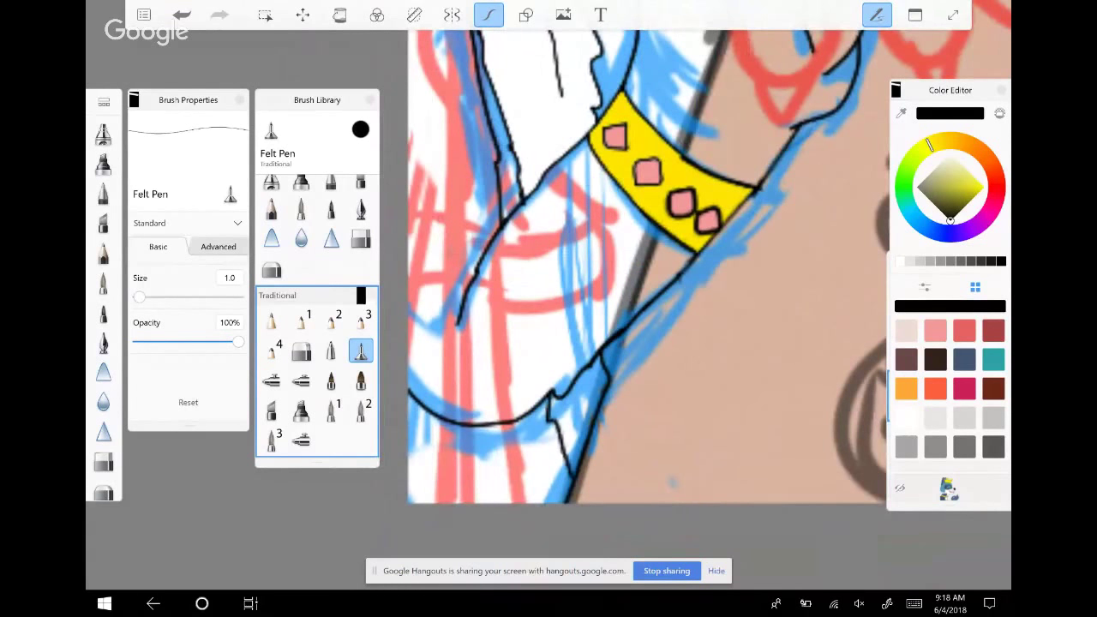
drag(579, 382, 588, 426)
click(181, 14)
key(ctrl+z)
Draw a black line from under the elbow to the canvas's lower edge, and a short fur mark beside the torso line
drag(527, 408, 544, 506)
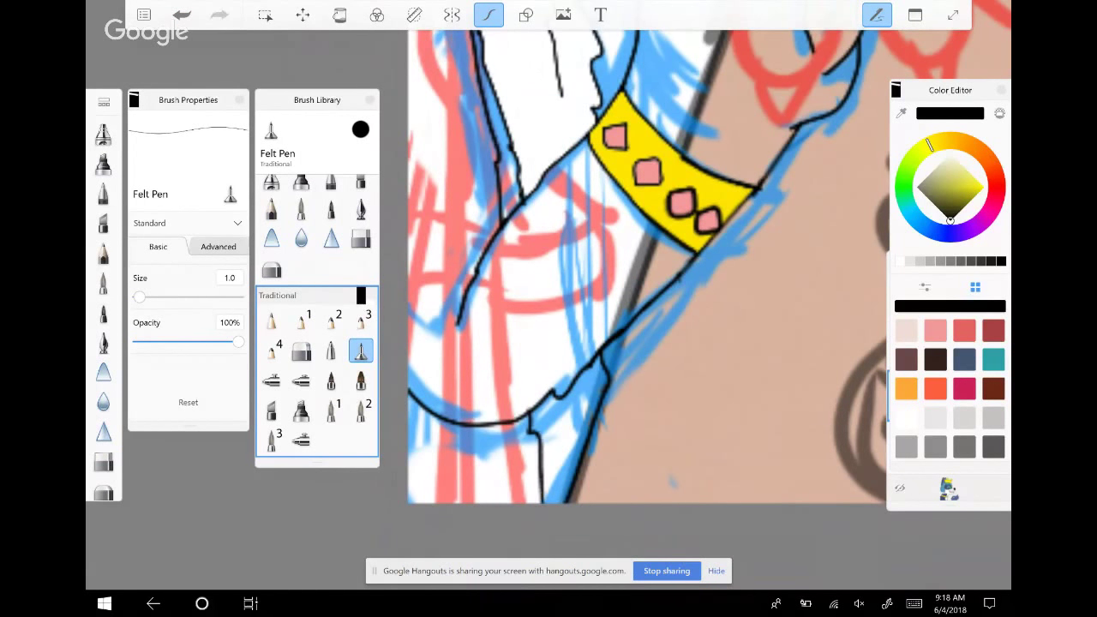
drag(571, 390, 576, 432)
Fill the chest fur patch between the elbow and the torso line with white
click(950, 153)
click(340, 15)
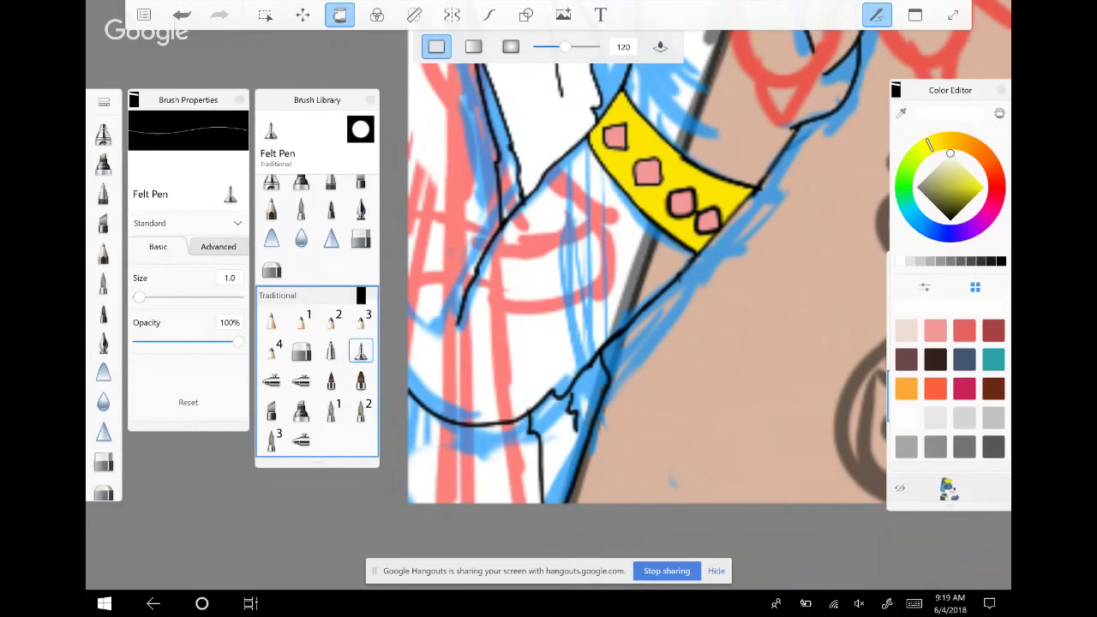
click(573, 442)
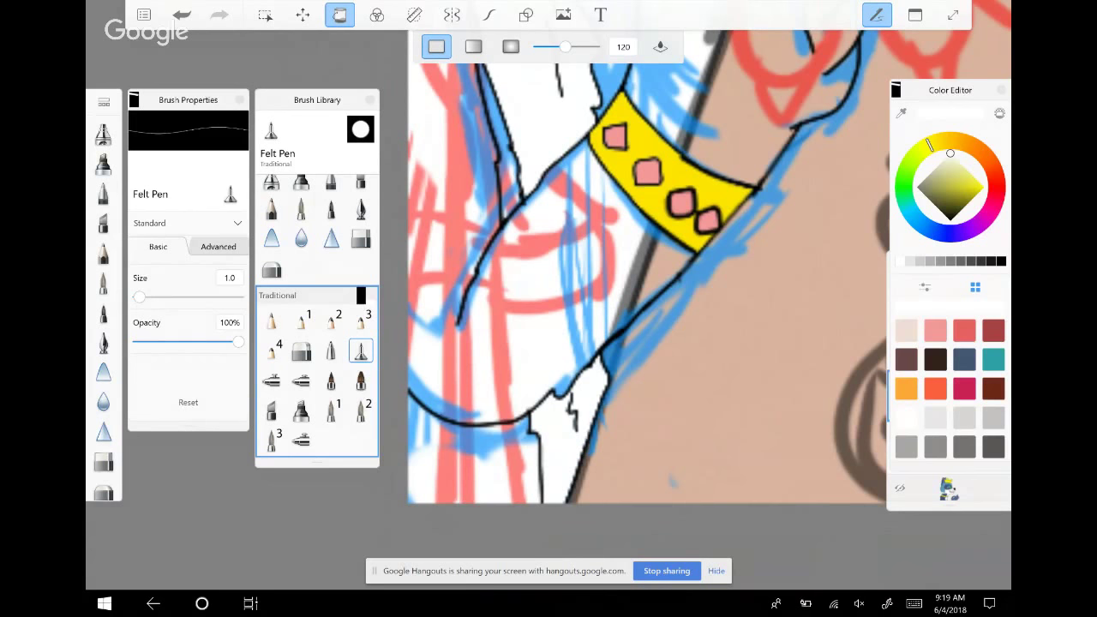
Fill the lower torso, arm, raised hand and shoulder with dark brown
click(906, 358)
click(467, 463)
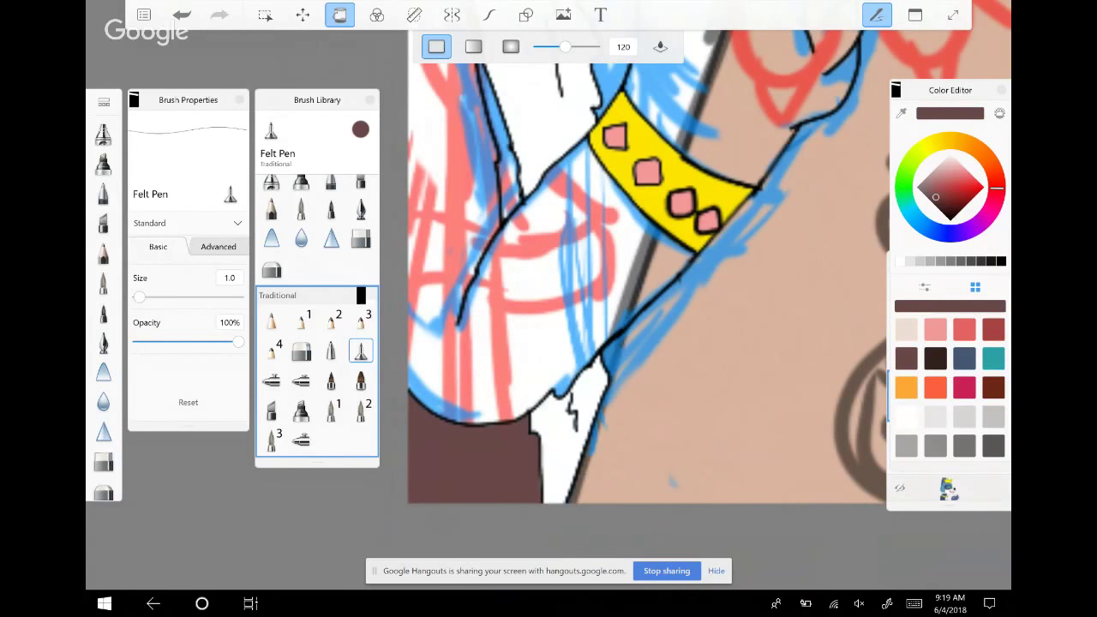
scroll(651, 283, down, 3)
click(497, 377)
click(677, 223)
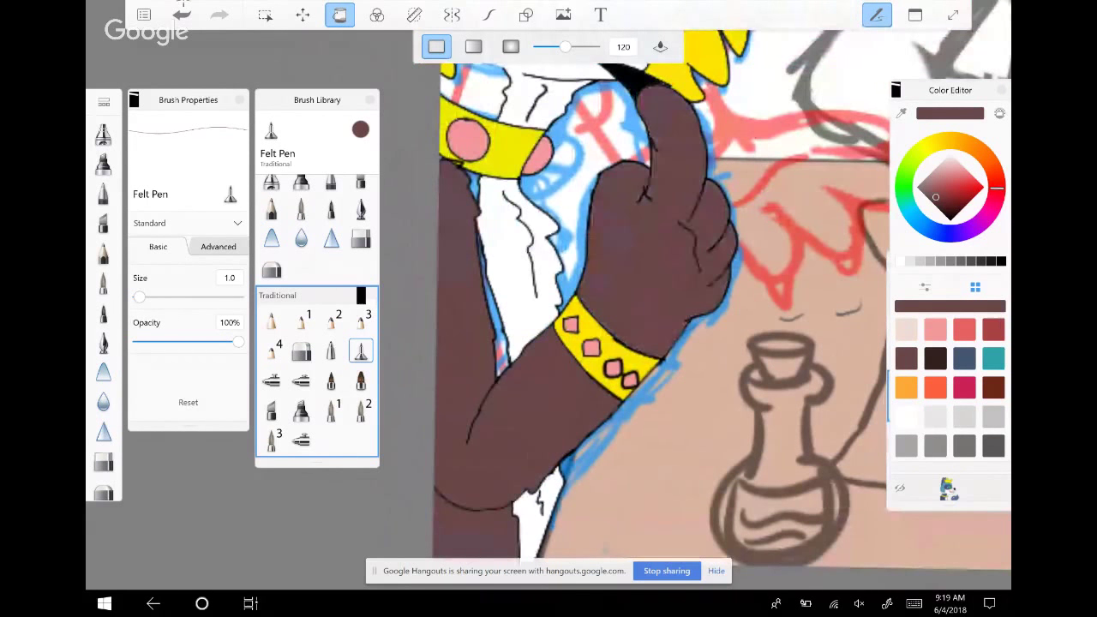
click(499, 334)
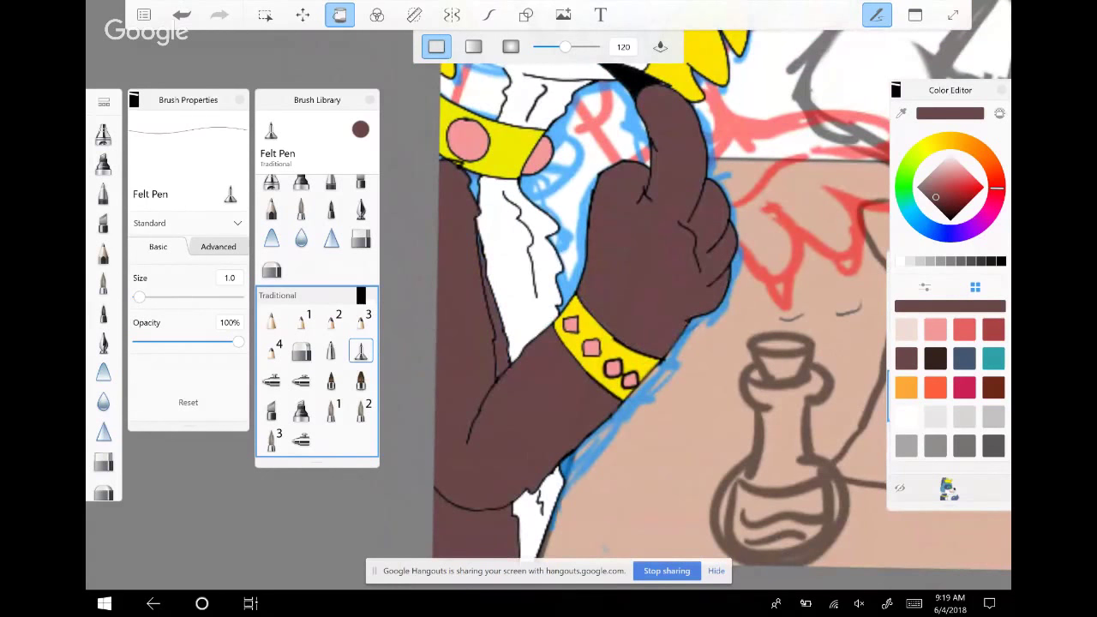
Undo the last fills that spill onto the outline under the collar
scroll(652, 283, up, 5)
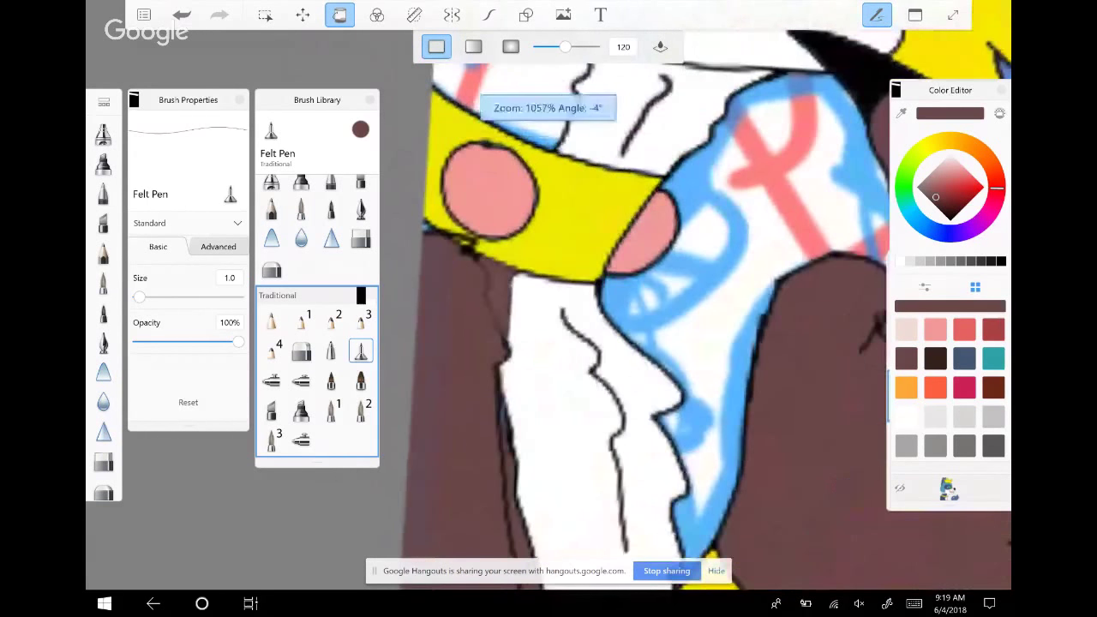
scroll(651, 283, up, 2)
key(ctrl+z)
key(ctrl+z)
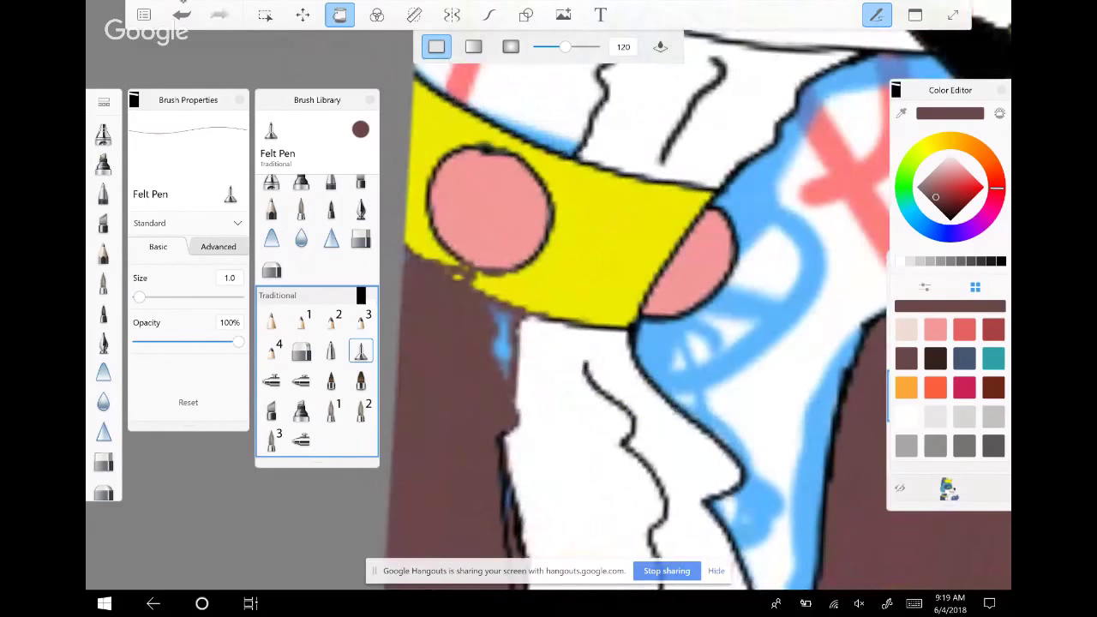
key(ctrl+z)
Redraw the outline under the collar and down the shoulder-side edge of the chest fur in black
drag(482, 302, 513, 384)
click(489, 15)
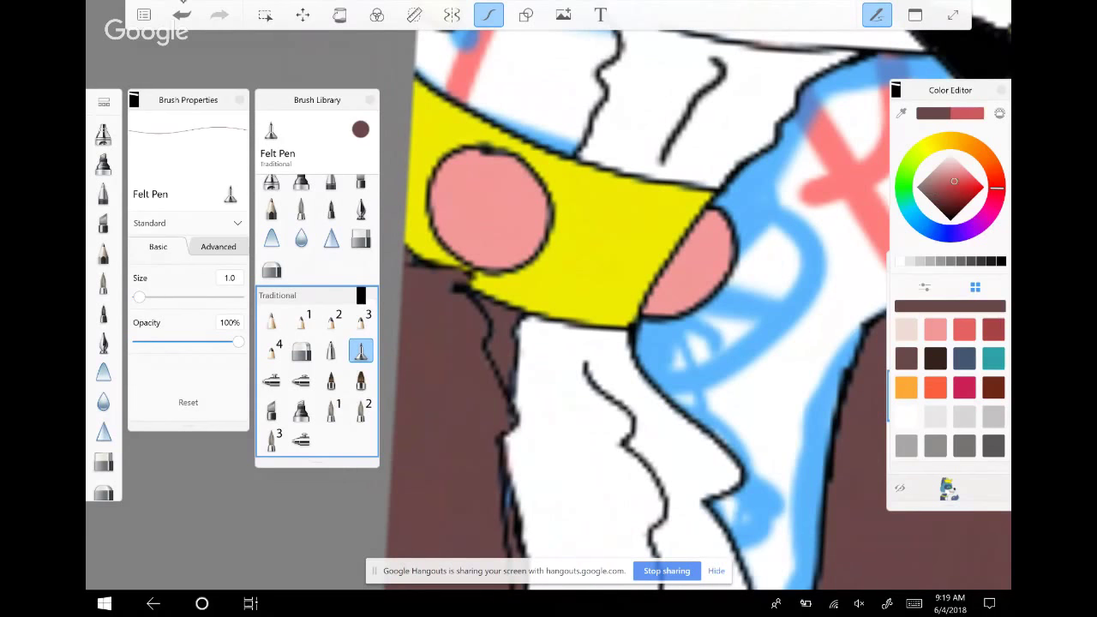
click(944, 214)
click(950, 219)
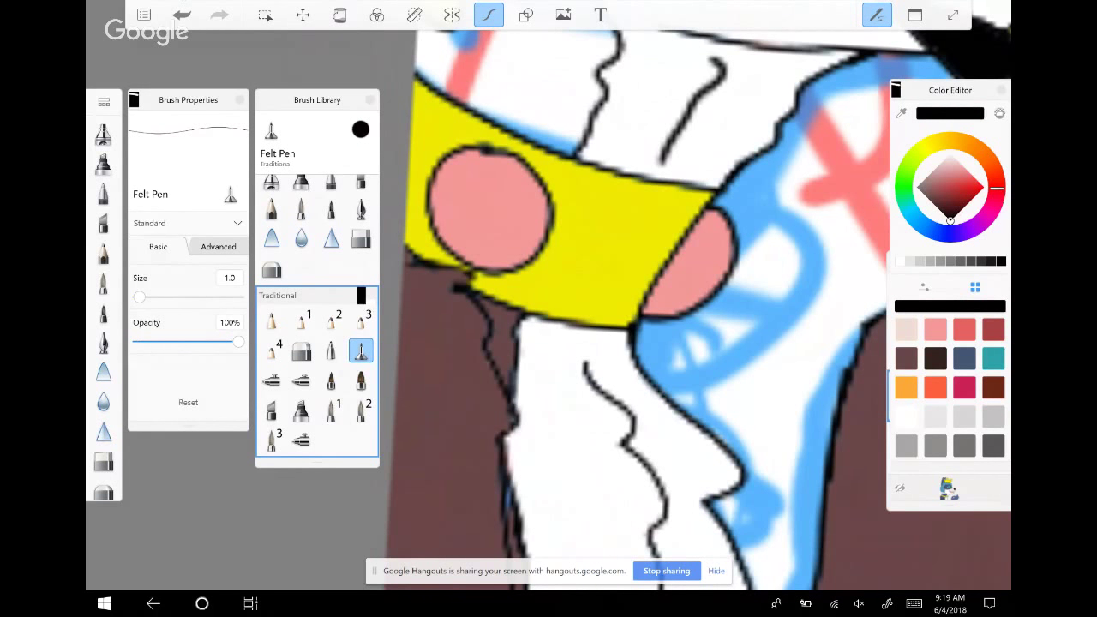
mouse_move(404, 241)
mouse_down()
mouse_move(470, 286)
mouse_move(518, 438)
mouse_move(499, 435)
mouse_move(511, 535)
mouse_up()
Fill the neck patch, the face area around the yellow eye and the left ear's outer part with dark brown
scroll(706, 296, down, 1)
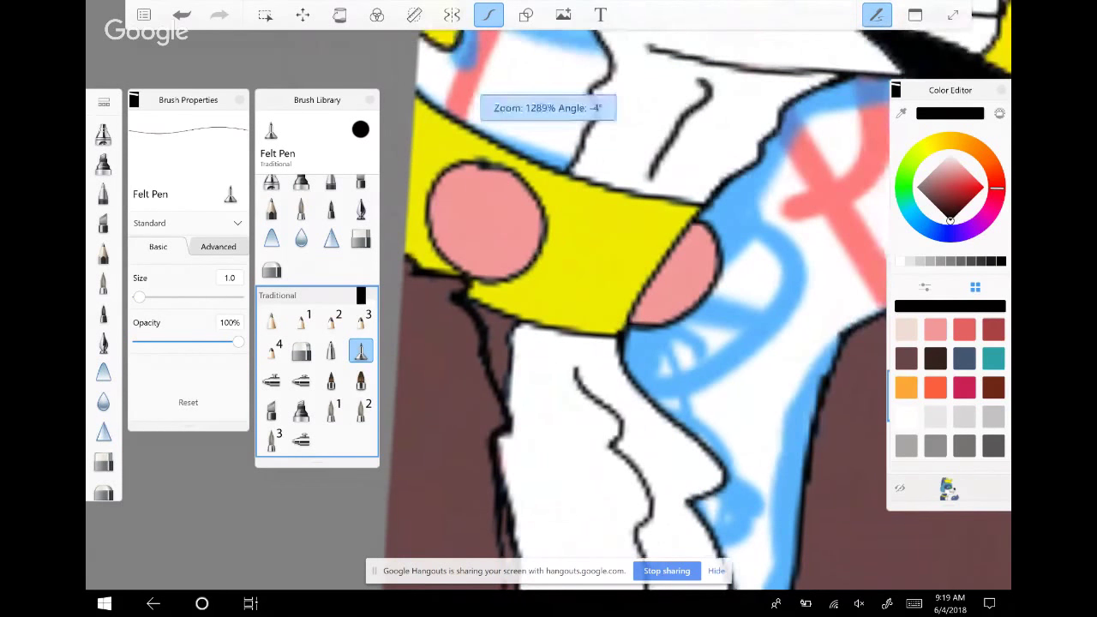
scroll(706, 295, down, 5)
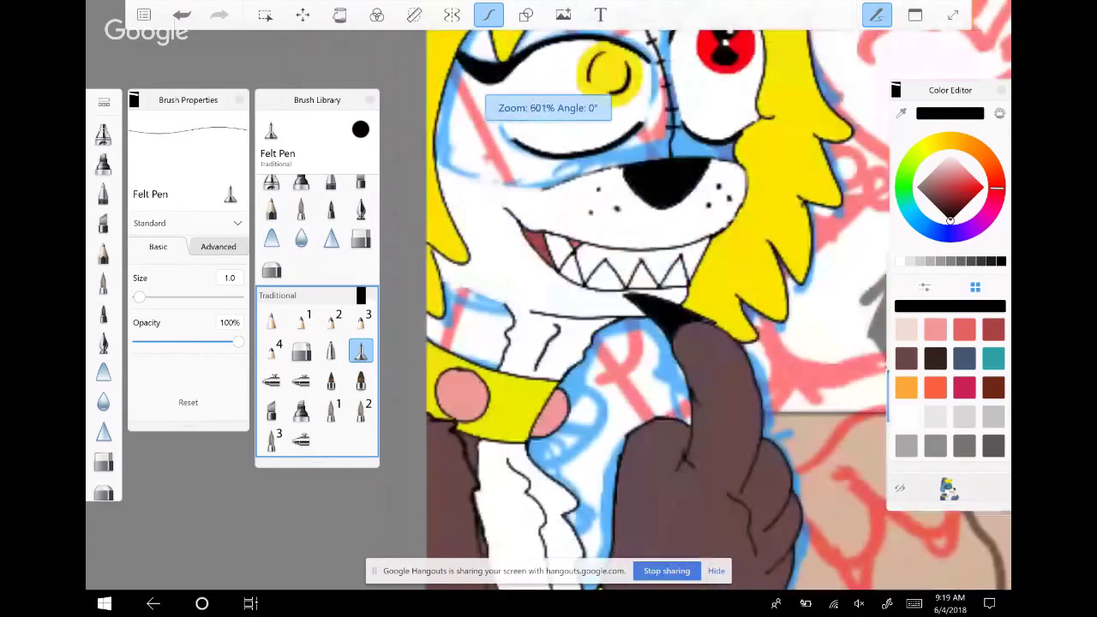
scroll(706, 296, down, 5)
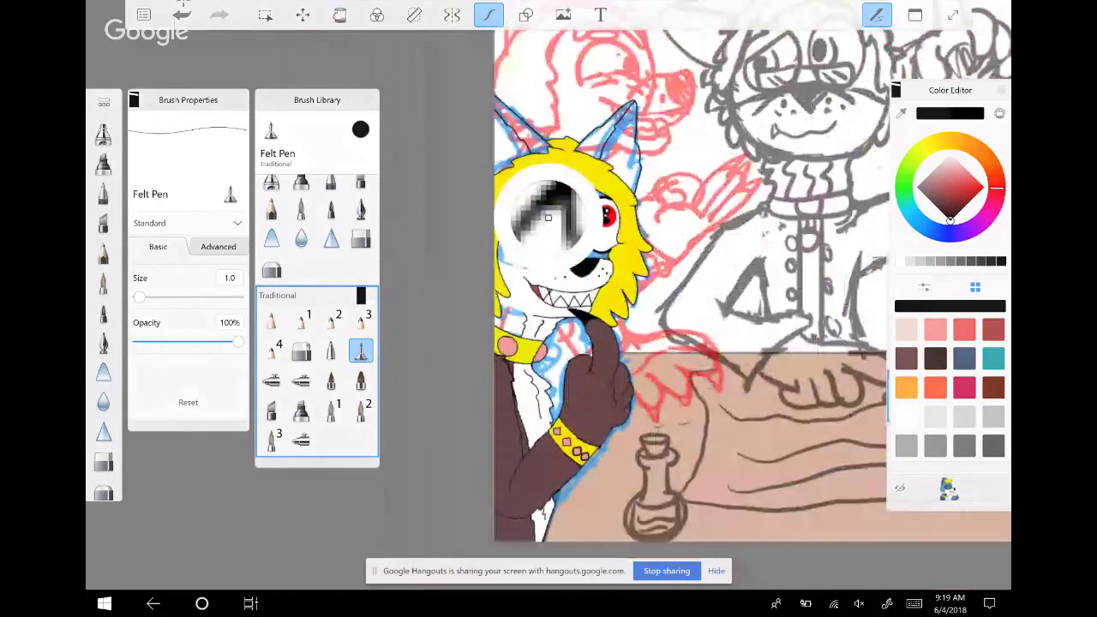
key(f)
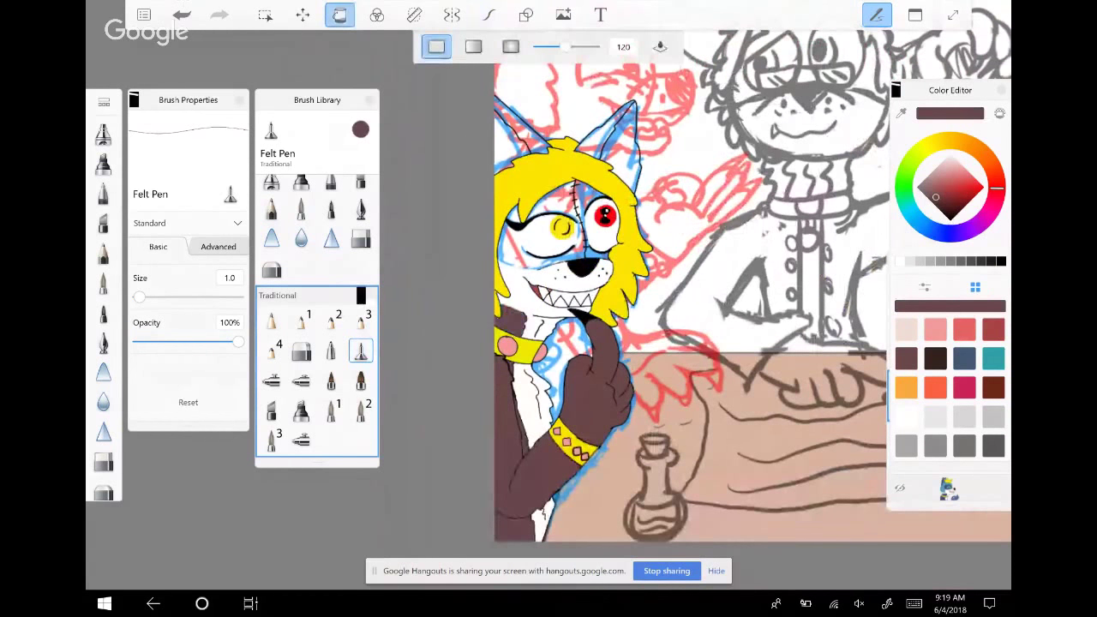
click(528, 188)
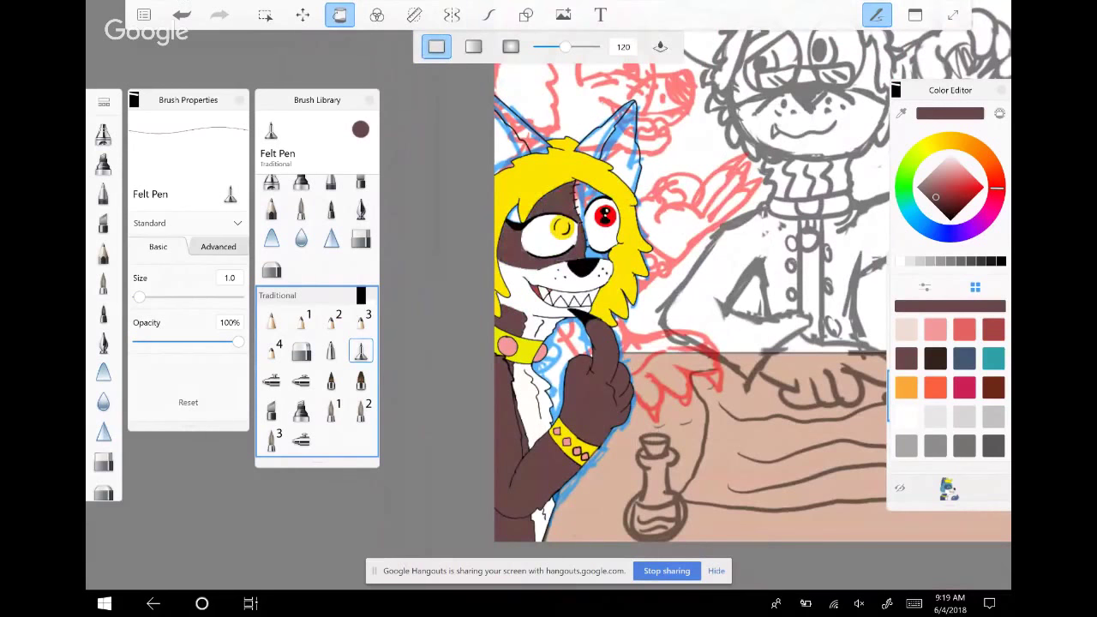
scroll(519, 161, up, 3)
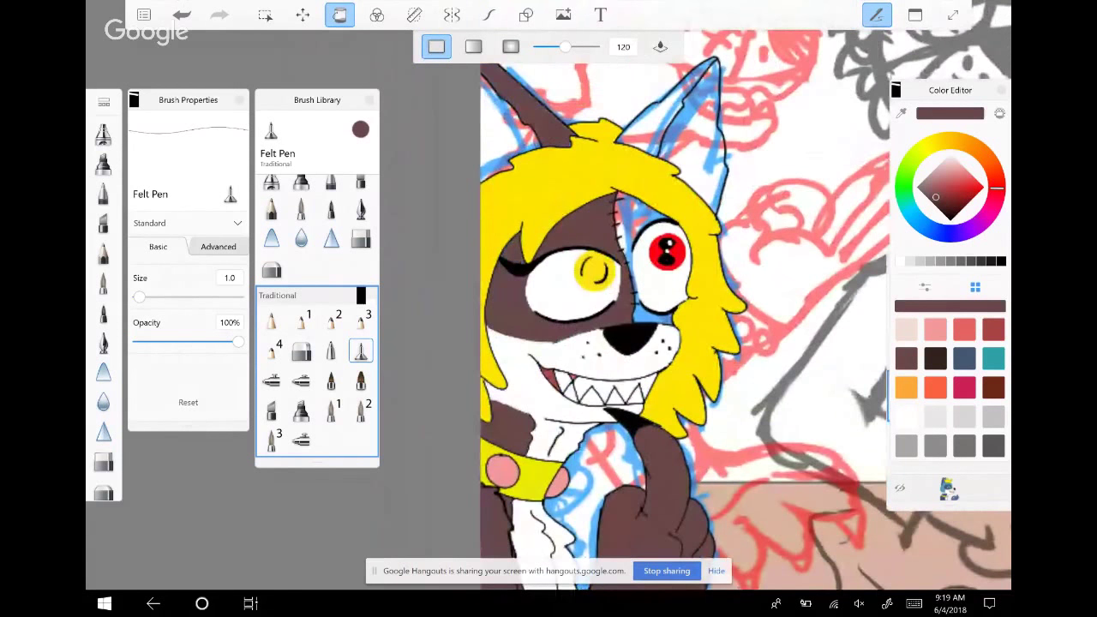
Try a dark brown fill on the right ear, undo it, and fill the left ear's inside with white
click(677, 112)
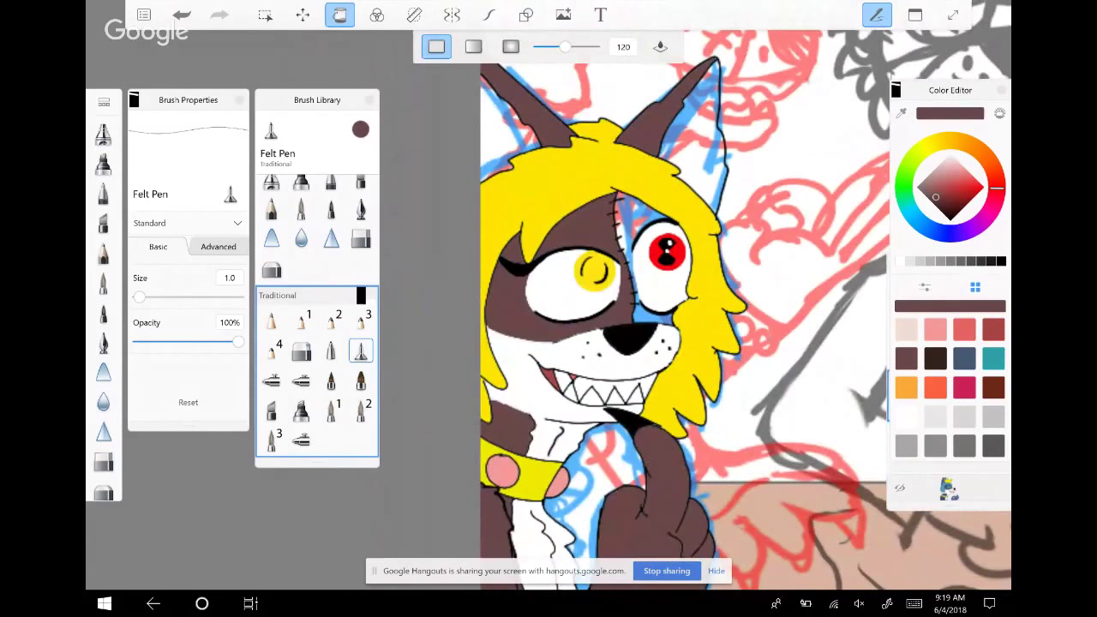
key(ctrl+z)
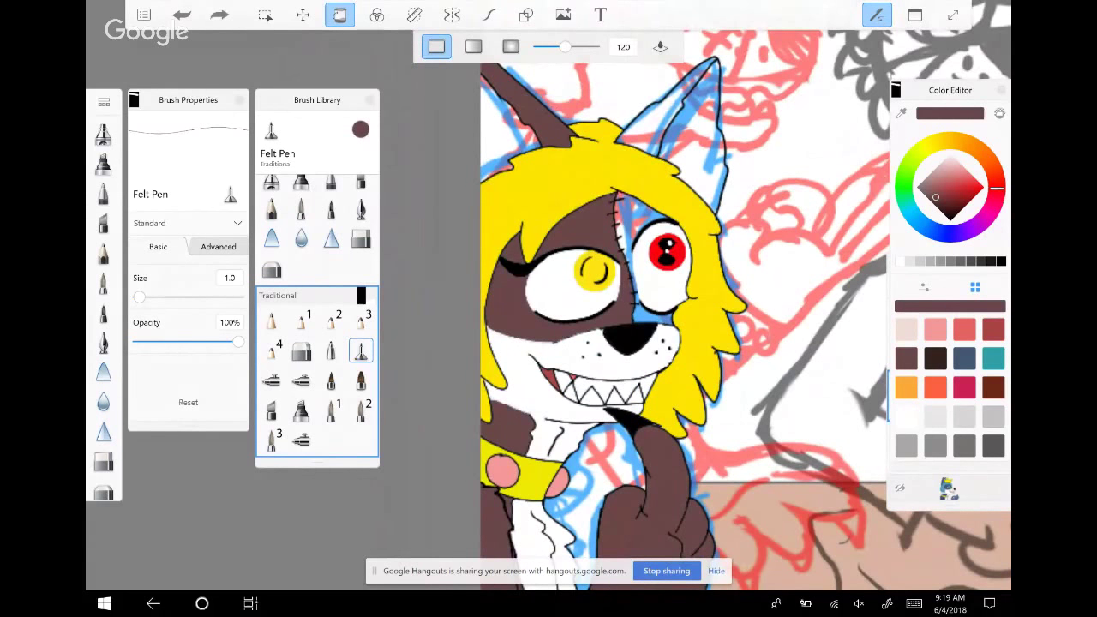
click(950, 154)
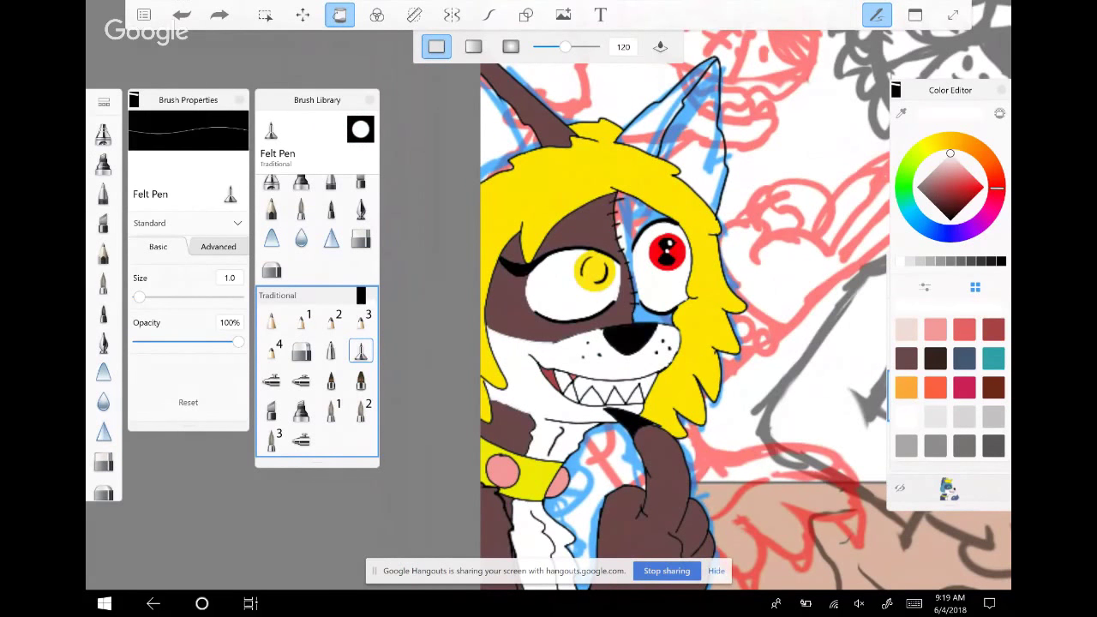
click(502, 129)
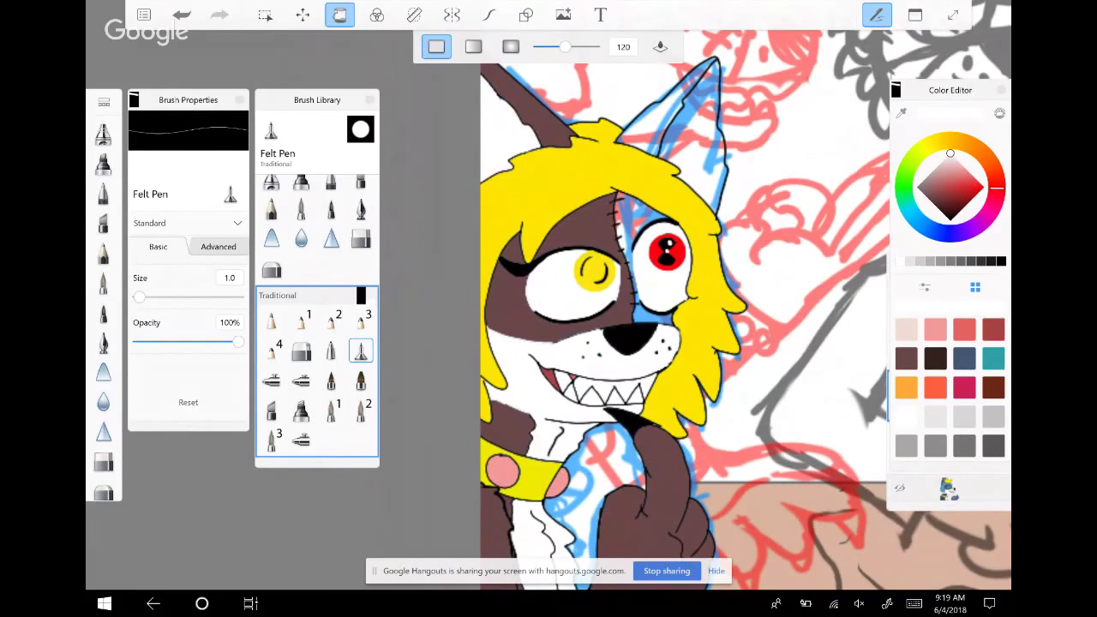
Fill the face area around the red eye and the right ear's outer part with slate blue
click(965, 359)
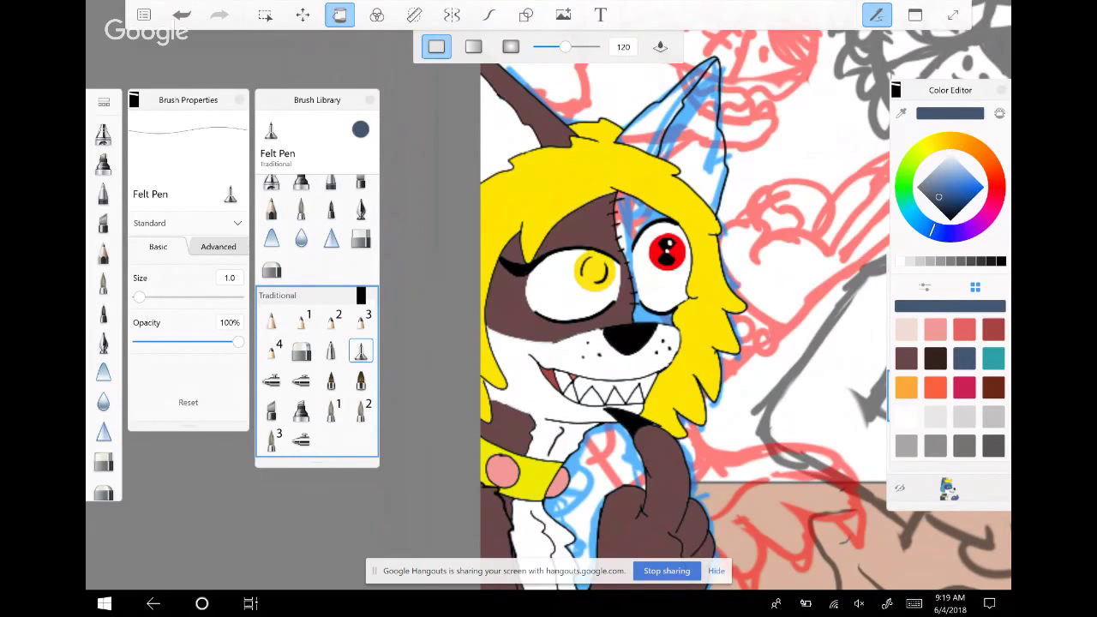
click(639, 232)
click(651, 313)
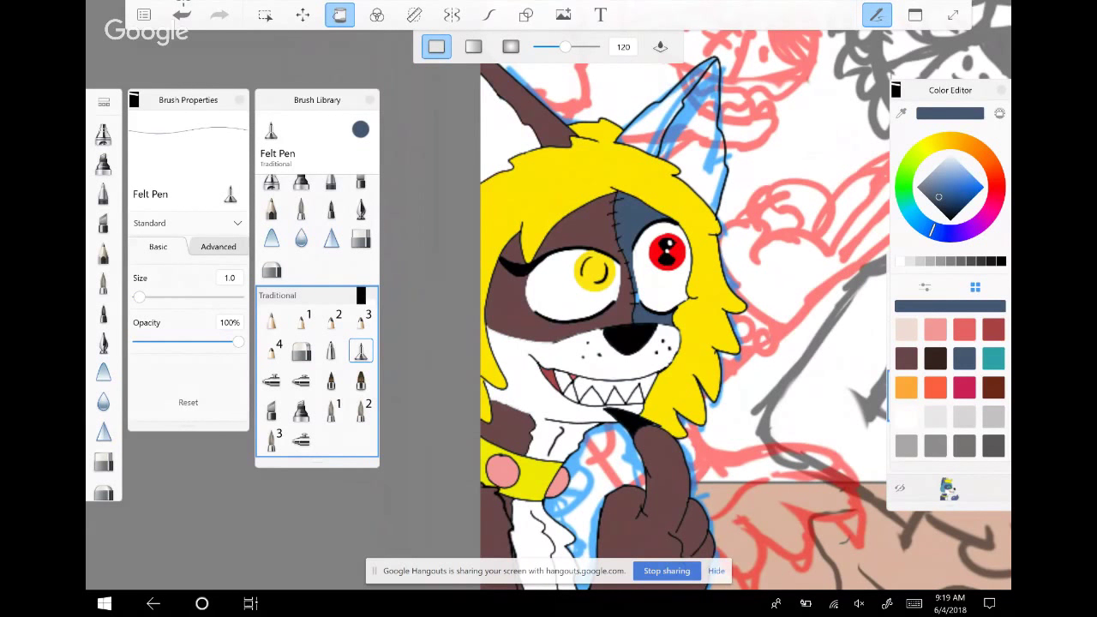
click(678, 107)
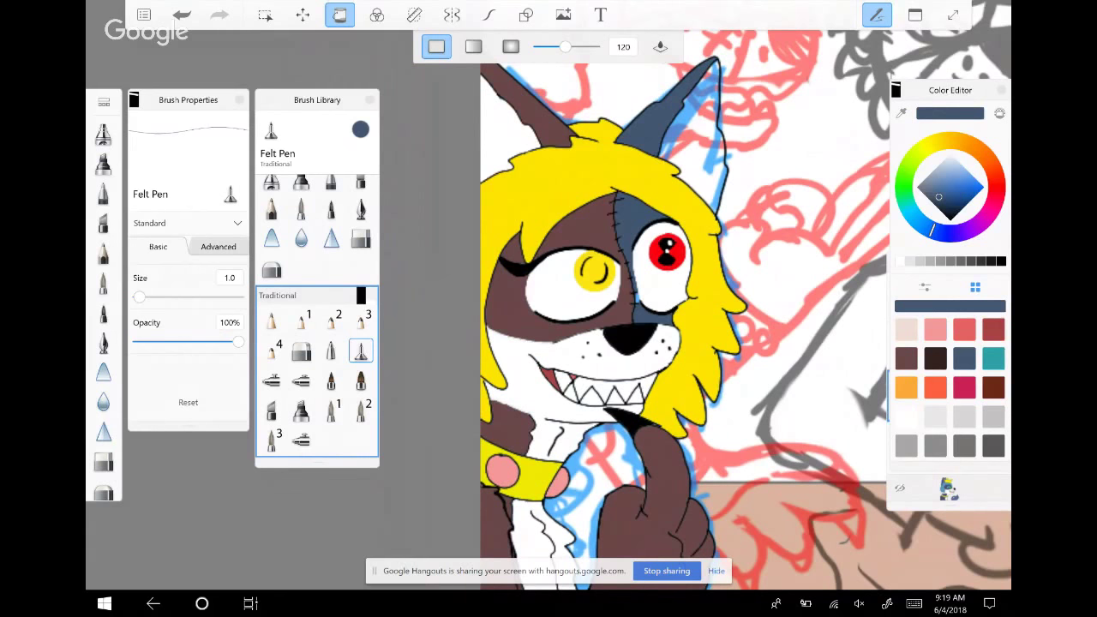
Fill the inside of the right ear with teal
scroll(669, 248, up, 2)
scroll(669, 249, up, 3)
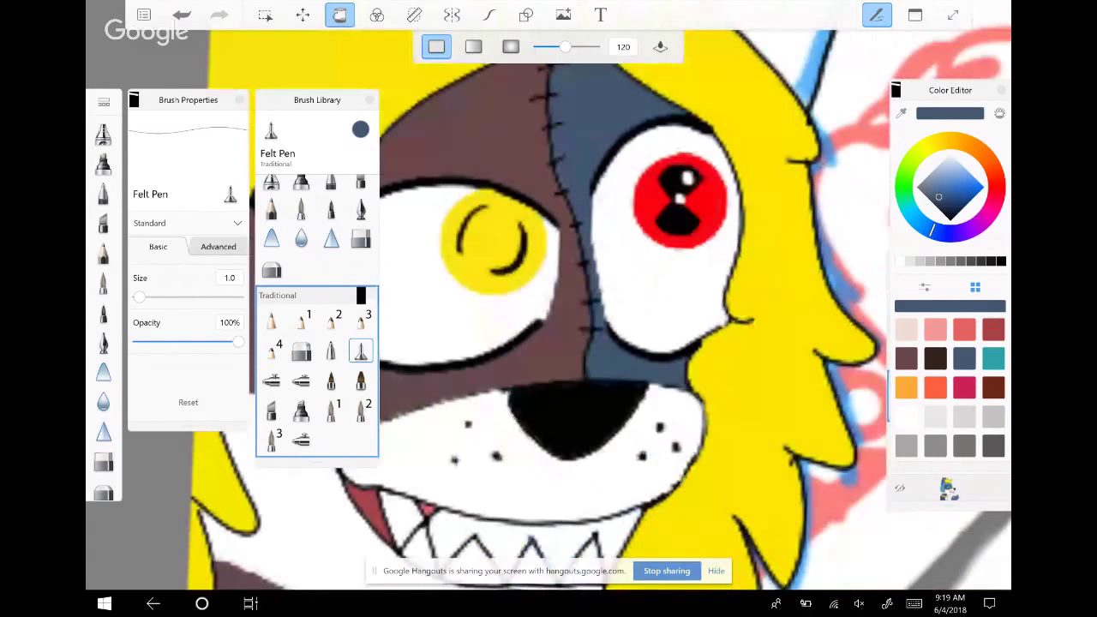
scroll(668, 249, down, 1)
scroll(669, 249, down, 3)
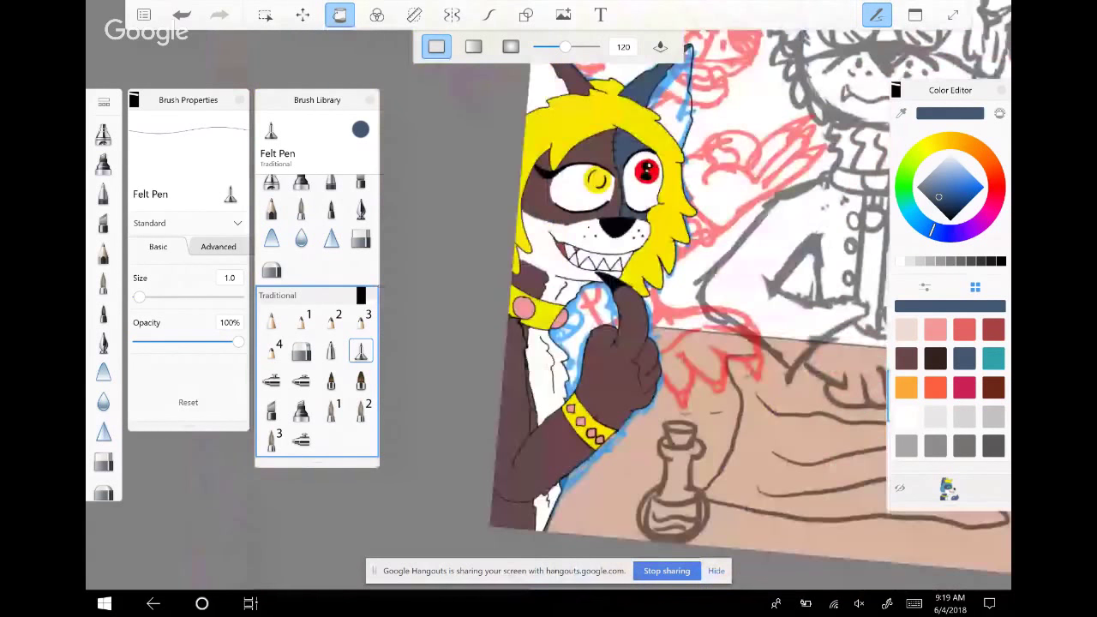
scroll(669, 249, up, 1)
scroll(669, 248, down, 1)
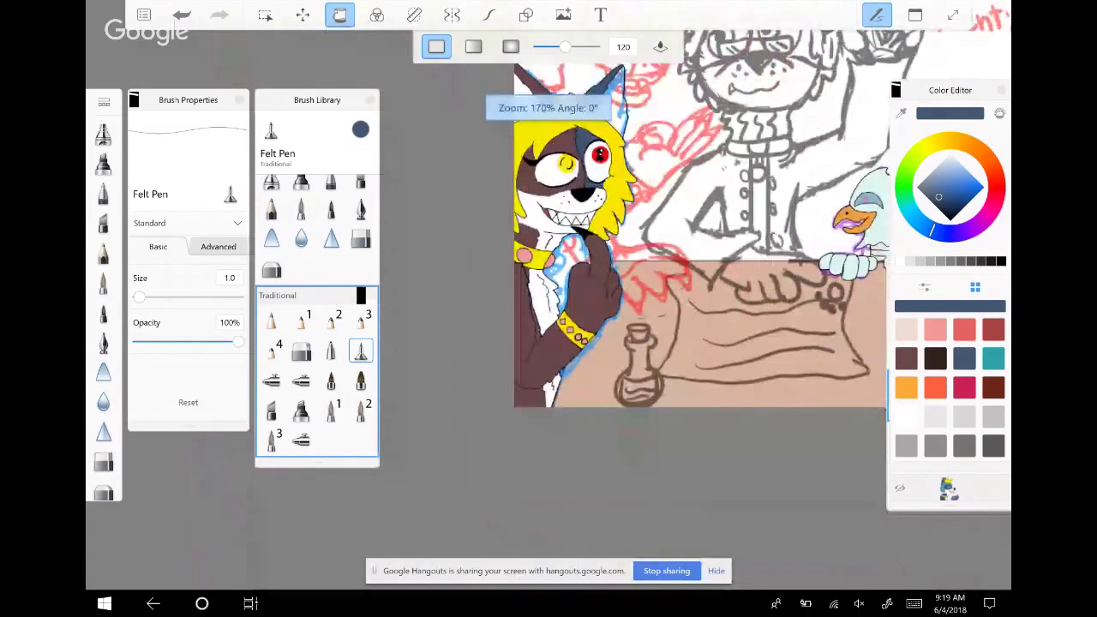
scroll(669, 249, down, 1)
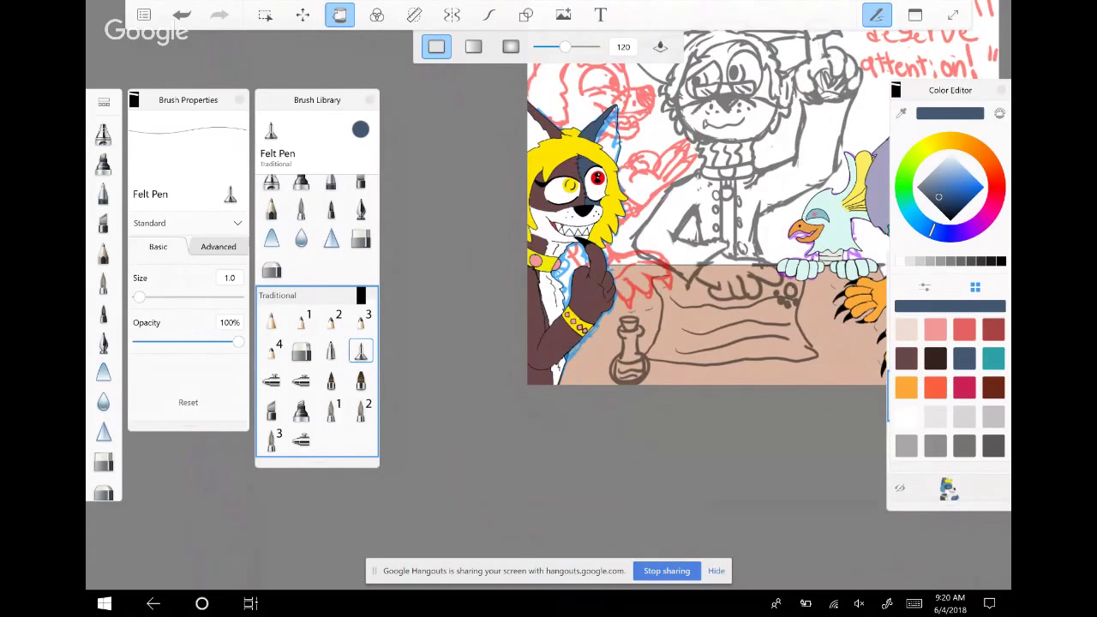
scroll(635, 115, up, 3)
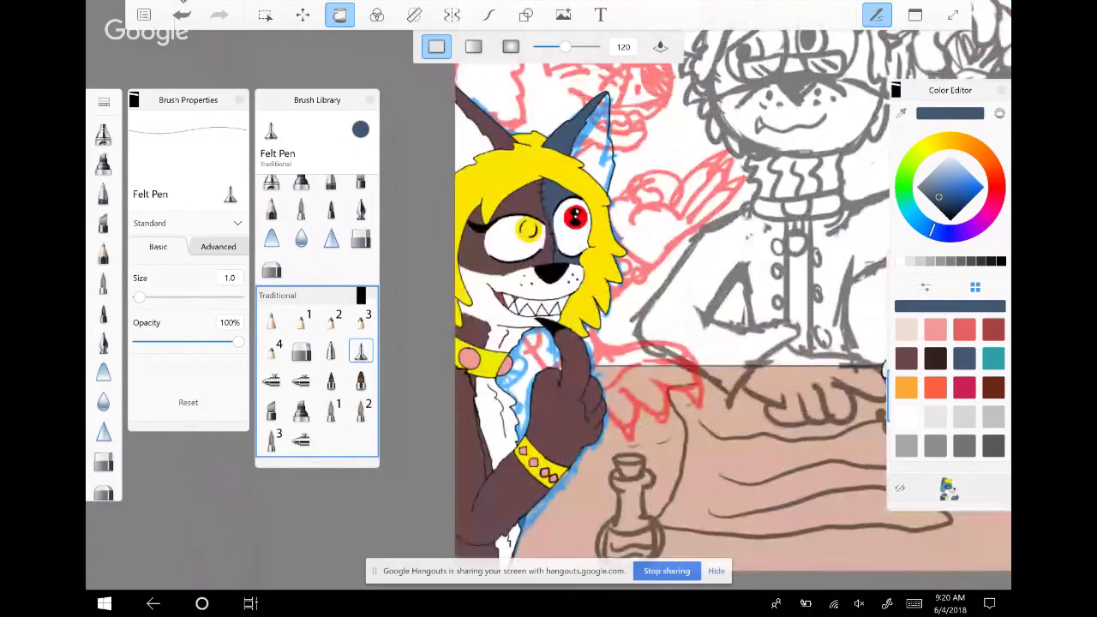
click(993, 358)
click(599, 137)
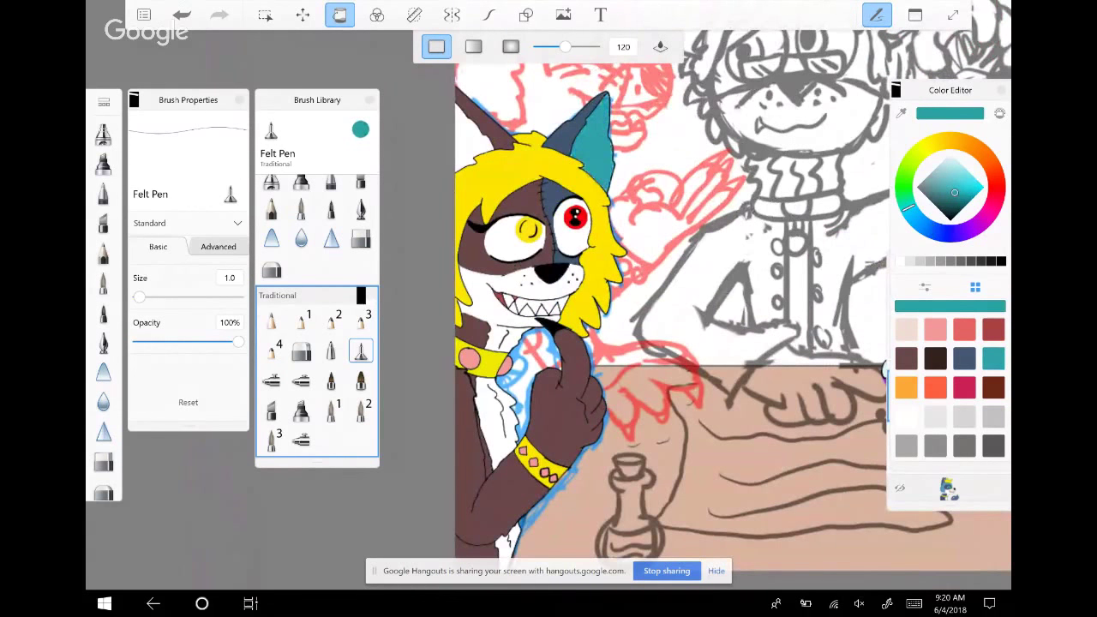
Try filling the background around the wolf with teal, and undo it
scroll(600, 232, down, 3)
scroll(703, 223, down, 2)
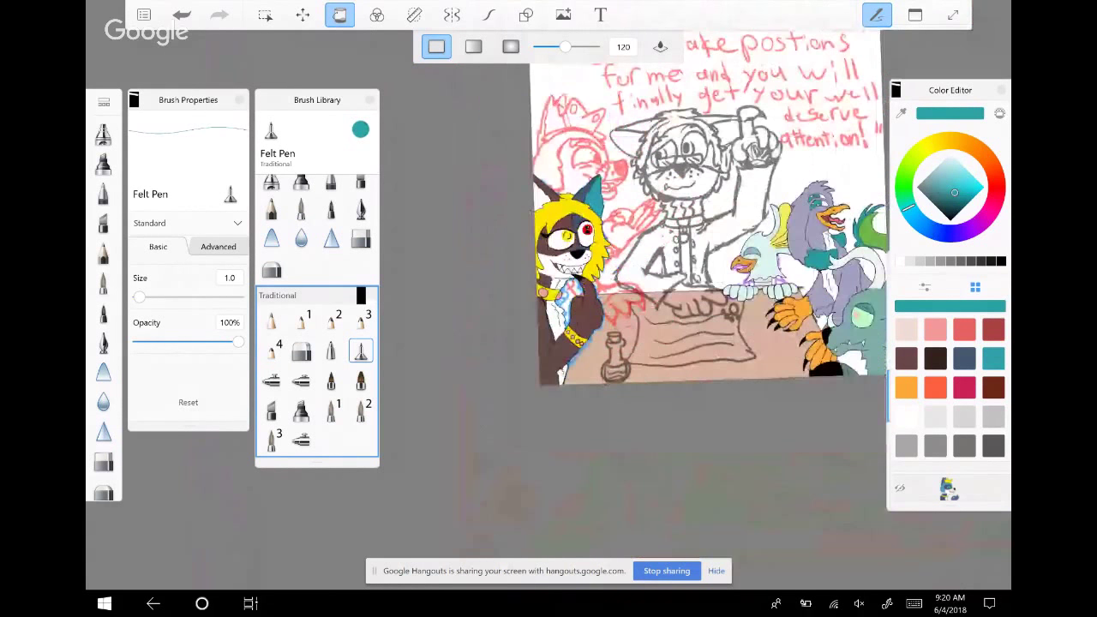
scroll(583, 343, up, 3)
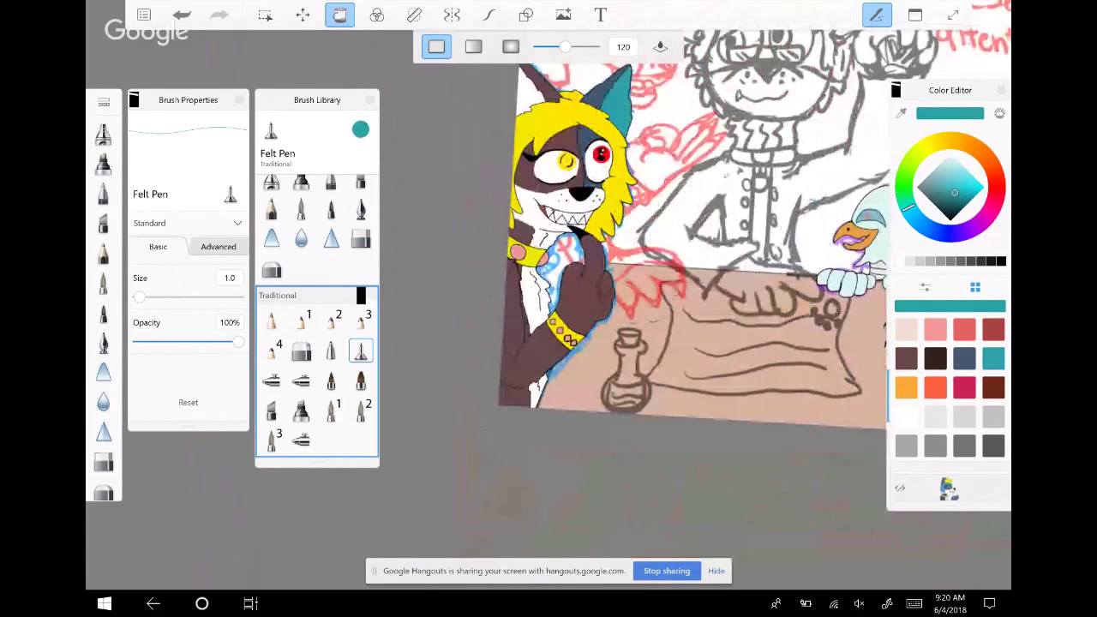
scroll(600, 258, up, 4)
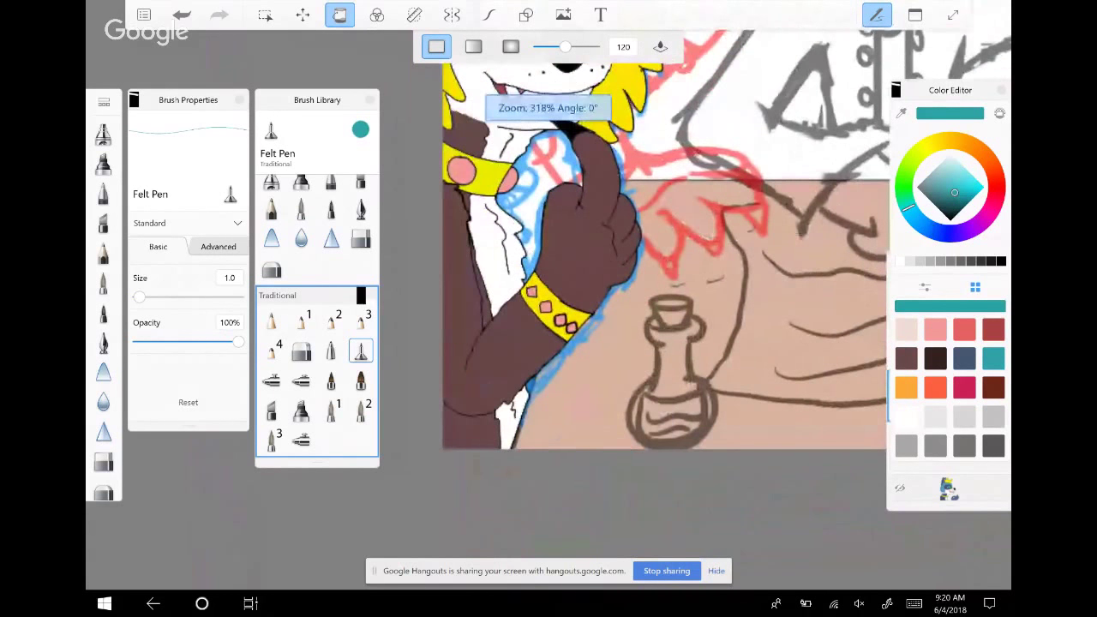
scroll(686, 257, down, 3)
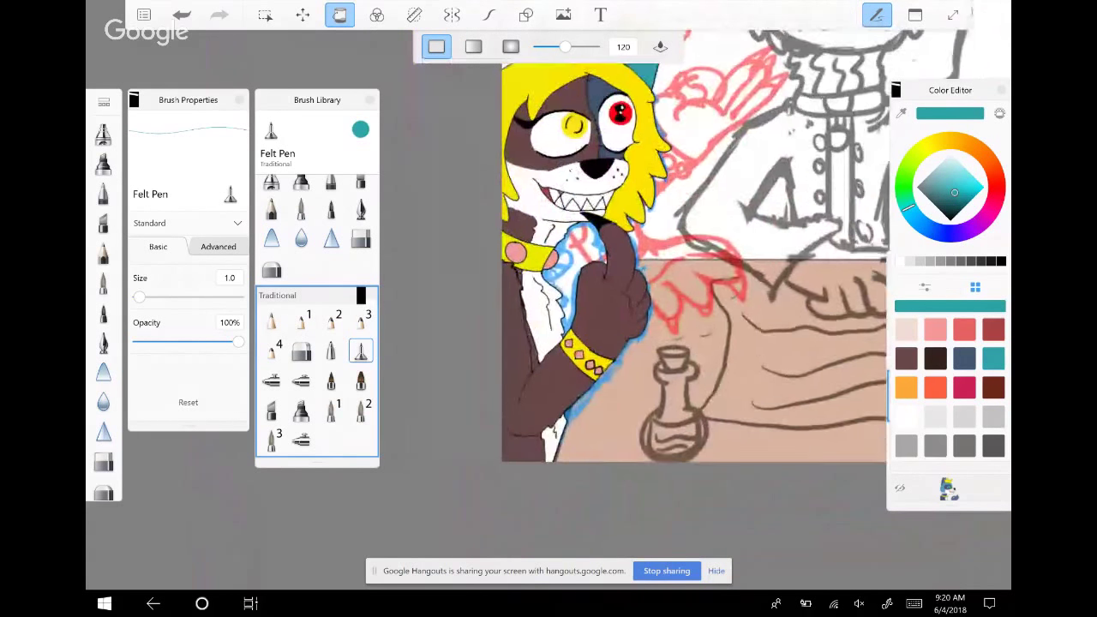
scroll(600, 258, up, 3)
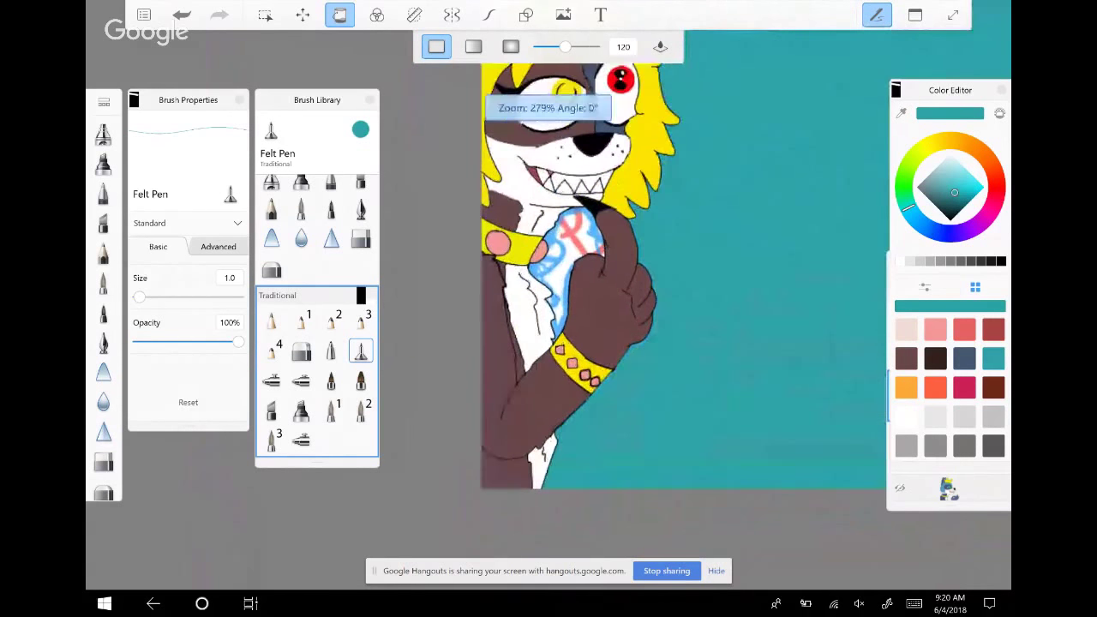
key(ctrl+z)
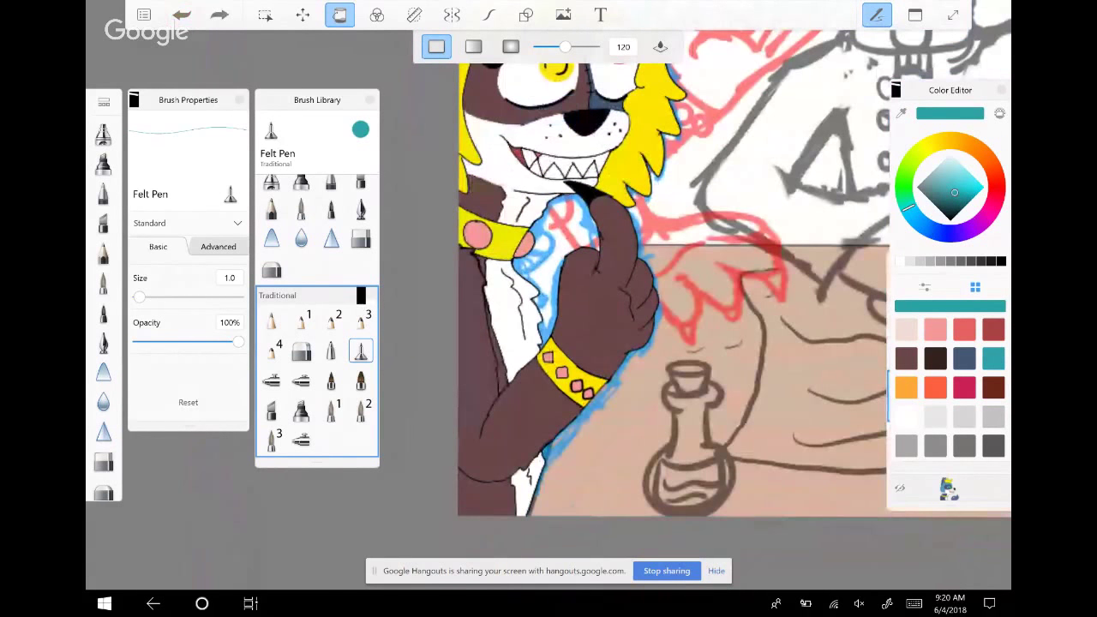
scroll(686, 257, down, 4)
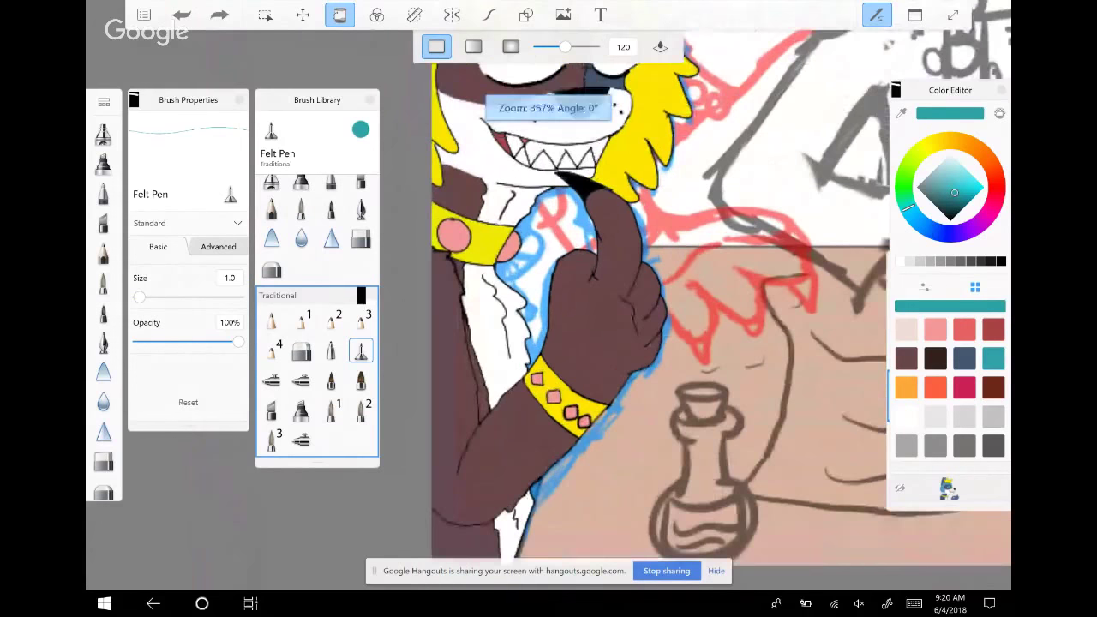
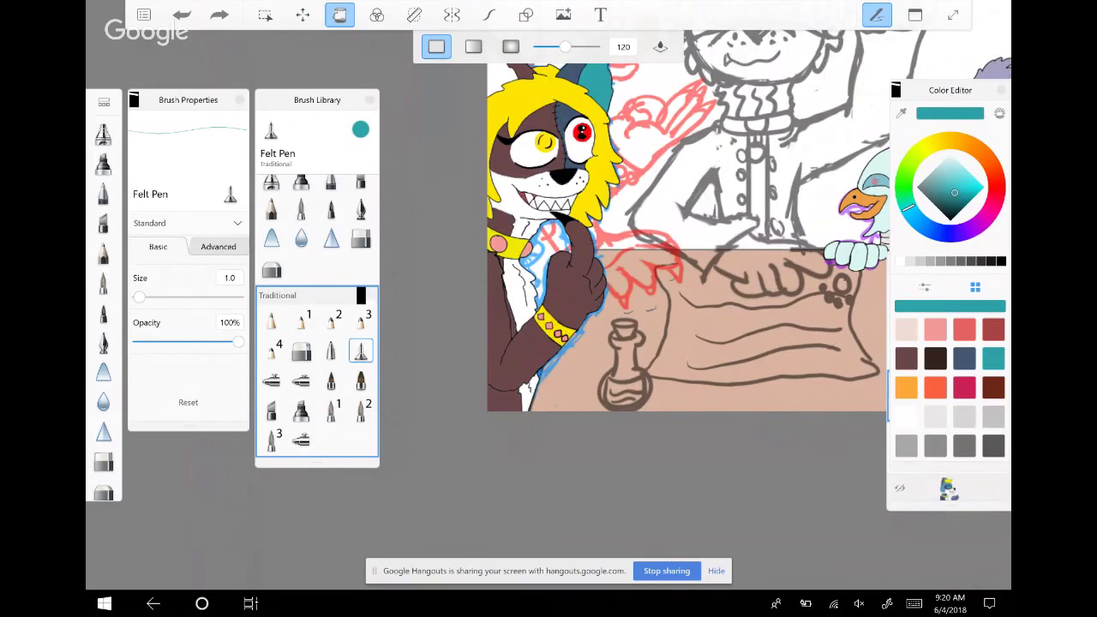
Undo the recent colour fills back to the unfilled arm, keeping the dark brown fill on the lower body
scroll(686, 240, up, 5)
key(ctrl+z)
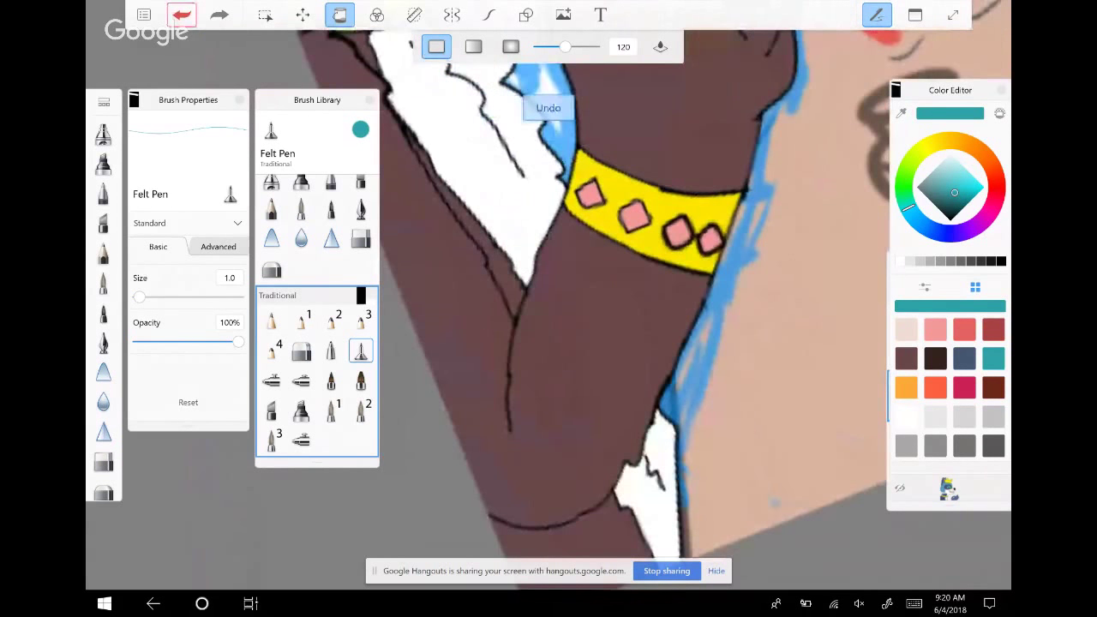
key(ctrl+z)
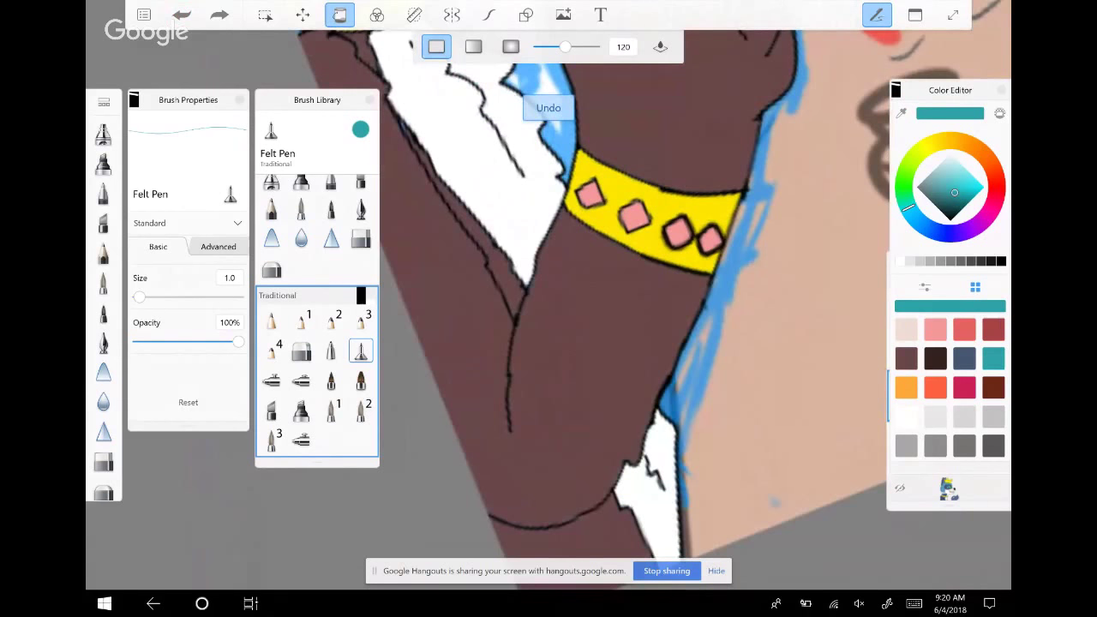
key(ctrl+z)
key(ctrl+z)
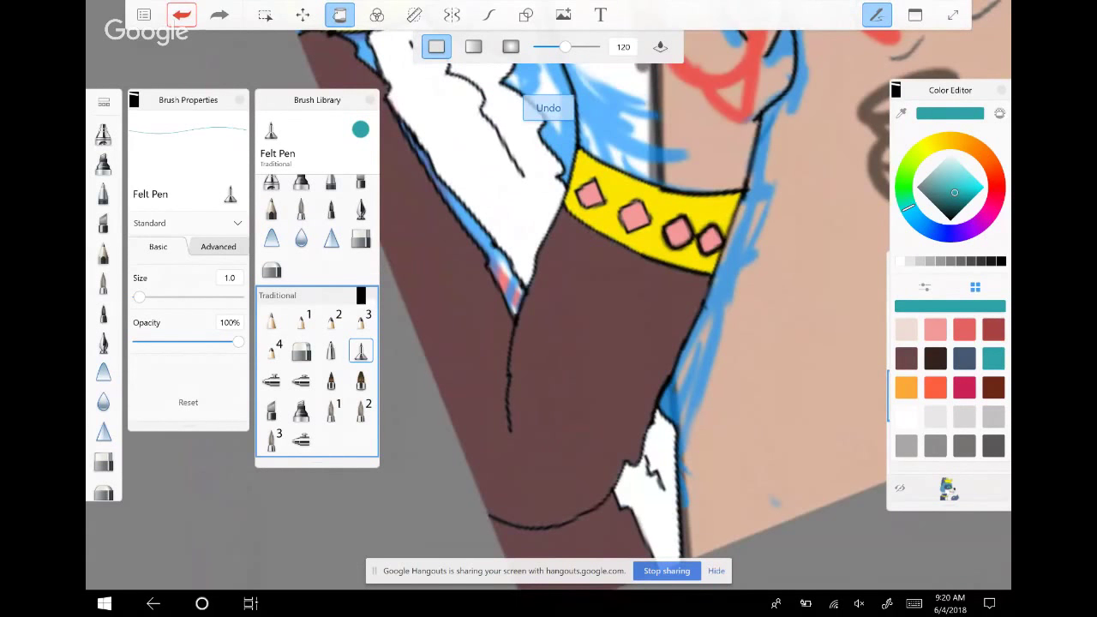
key(ctrl+z)
key(ctrl+z)
key(ctrl+z)
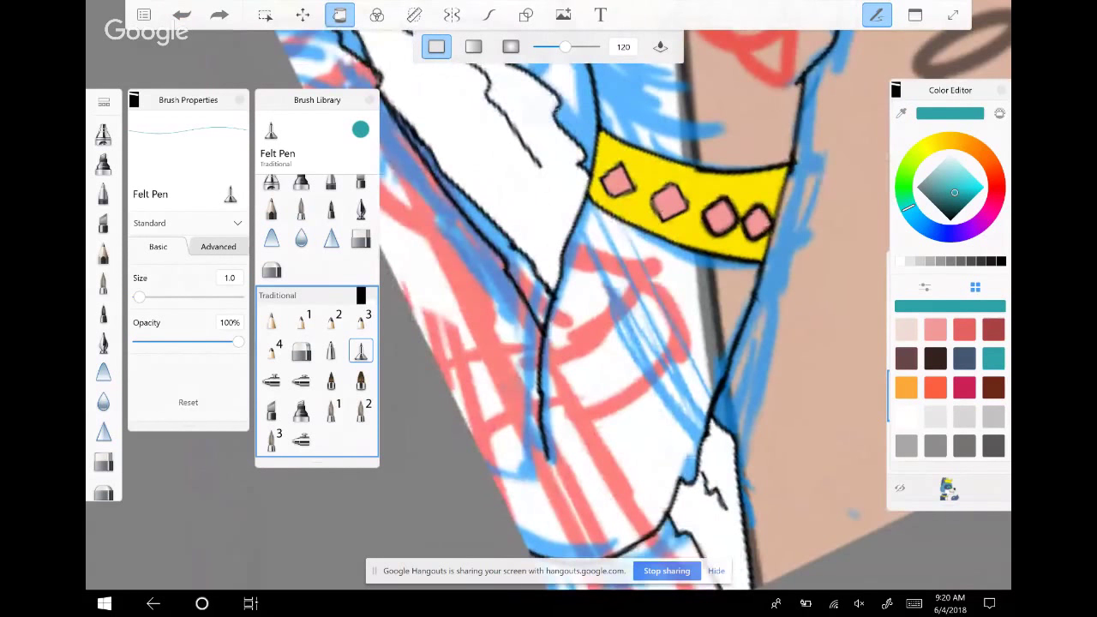
key(ctrl+y)
Try inking a black line from the wristband down the inner forearm, and undo it
click(950, 219)
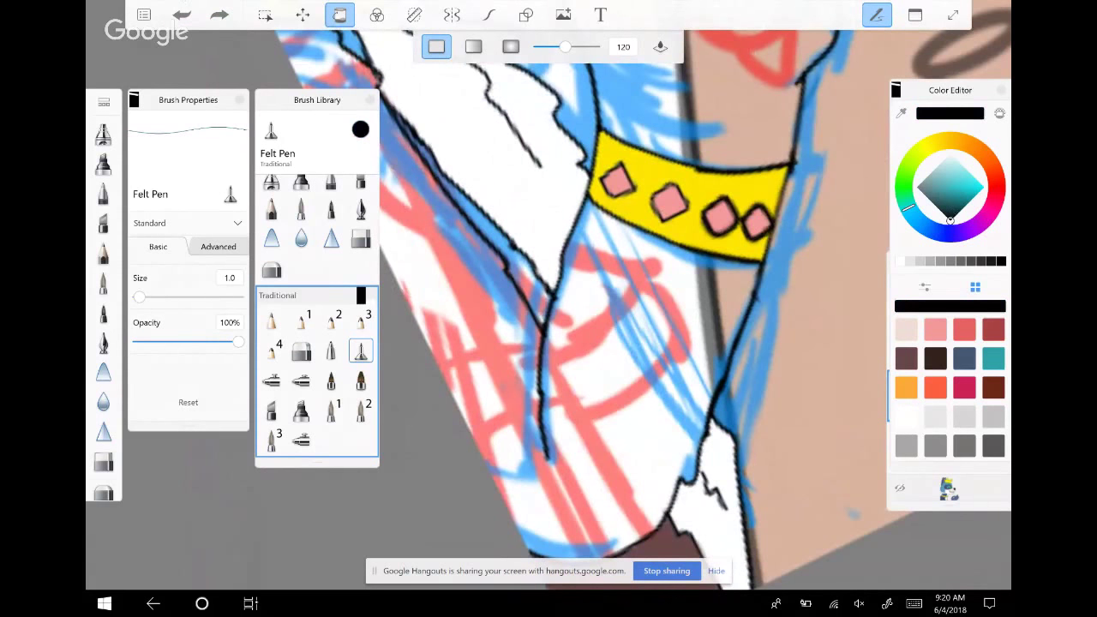
click(488, 14)
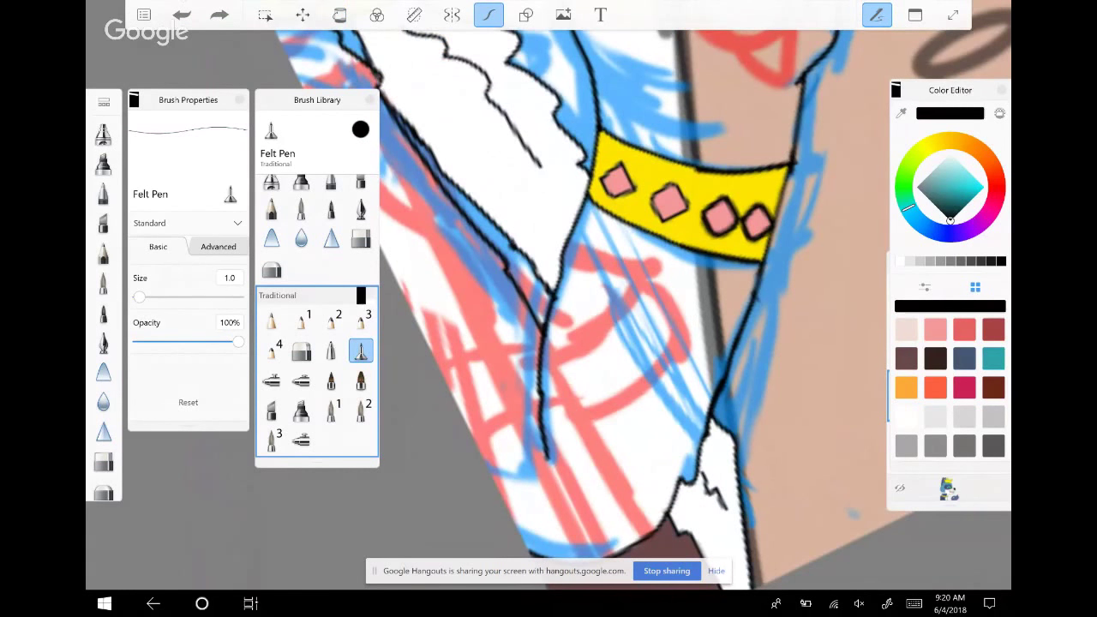
mouse_move(587, 185)
mouse_down()
mouse_move(549, 273)
mouse_move(526, 396)
mouse_move(530, 447)
mouse_up()
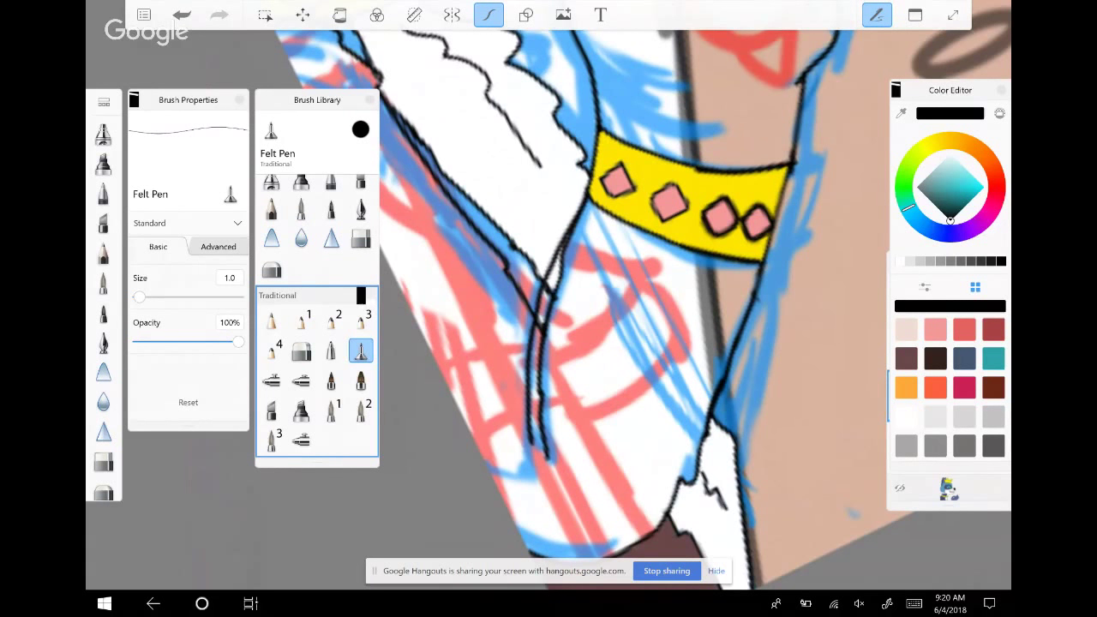
key(ctrl+z)
key(ctrl+z)
key(ctrl+y)
key(ctrl+y)
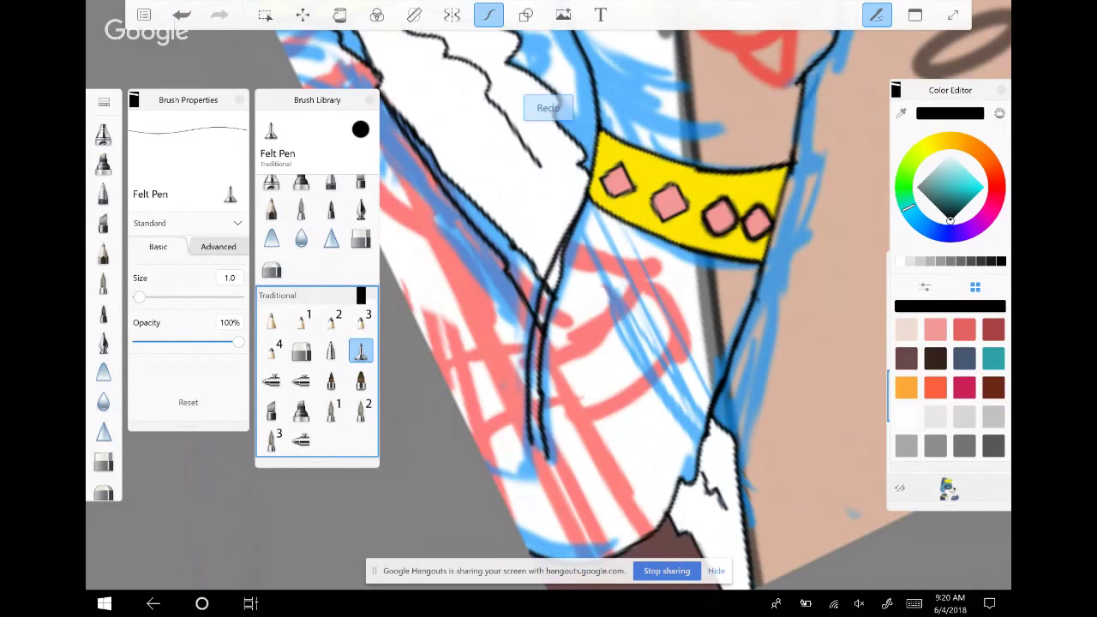
key(ctrl+z)
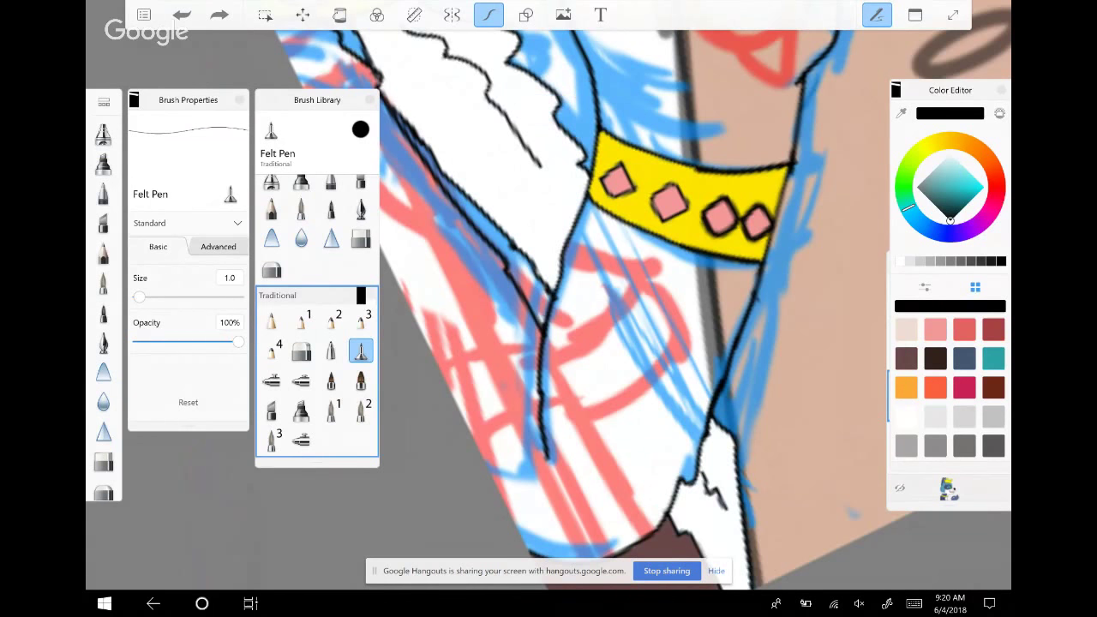
Remove the old elbow crease and re-ink the black line beside the white chest fur down to the arm fold
scroll(685, 300, up, 1)
drag(481, 263, 552, 341)
drag(486, 259, 551, 338)
click(182, 15)
click(182, 14)
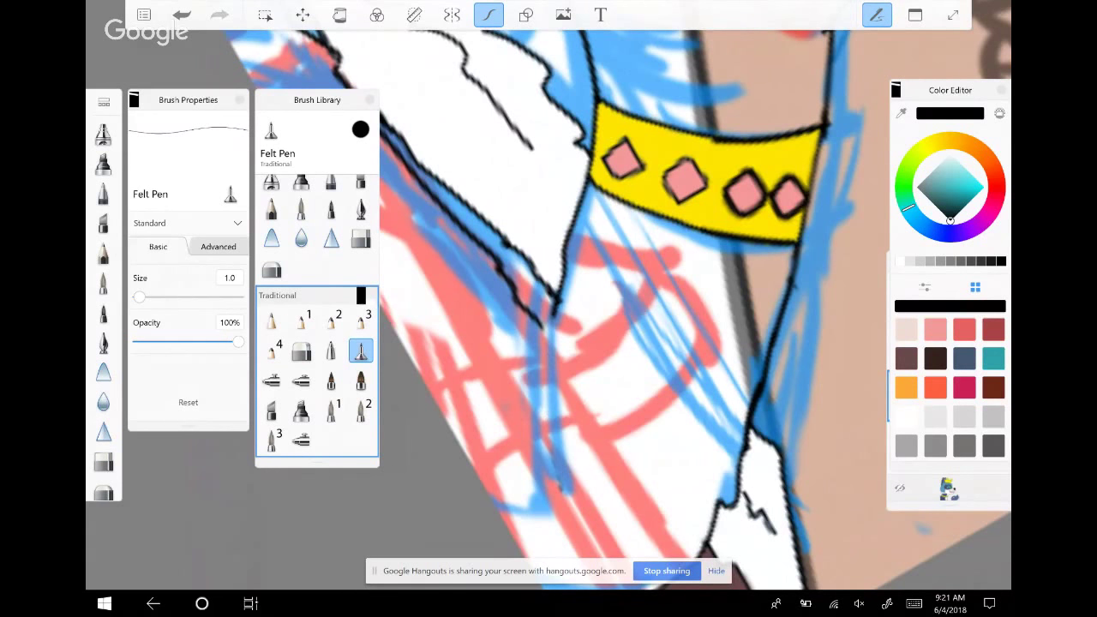
Ink the elbow crease in black from the tip of the chest fur downward, joining it to the line beside the fur
mouse_move(554, 300)
mouse_down()
mouse_move(545, 411)
mouse_move(558, 490)
mouse_up()
key(ctrl+z)
mouse_move(559, 293)
mouse_down()
mouse_move(544, 367)
mouse_move(553, 476)
mouse_up()
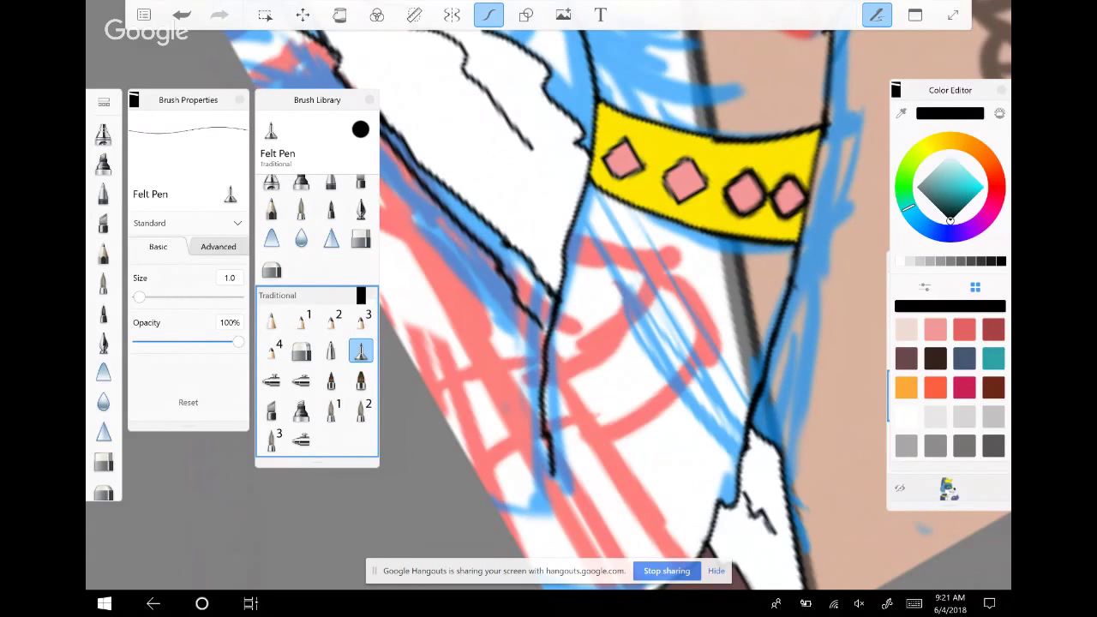
key(ctrl+z)
mouse_move(556, 296)
mouse_down()
mouse_move(544, 367)
mouse_move(553, 482)
mouse_up()
drag(526, 318, 549, 331)
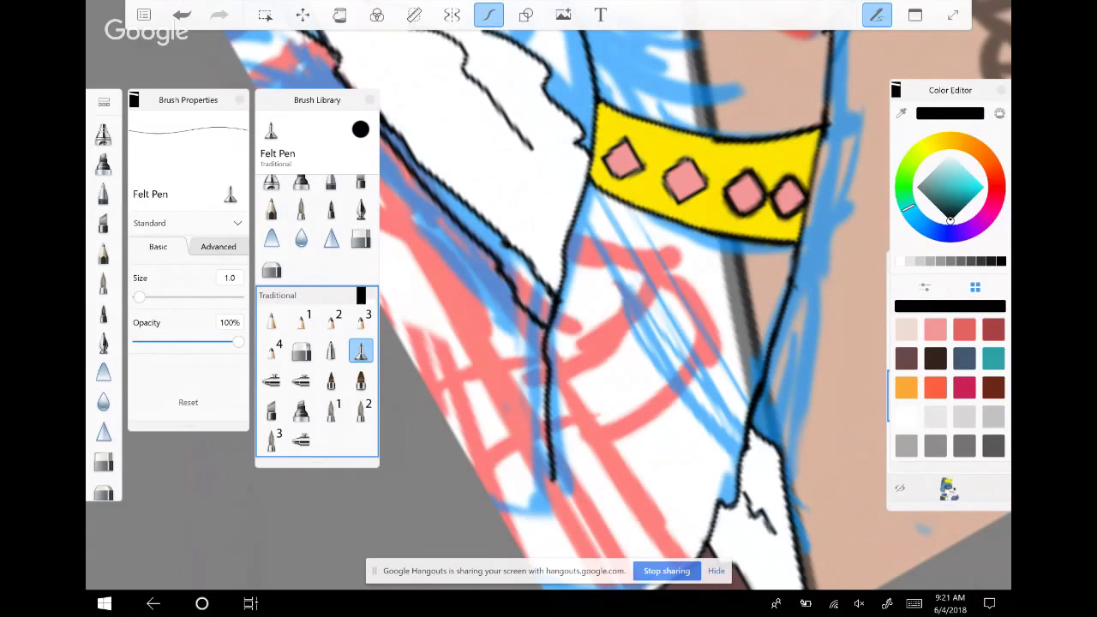
Try starting a dark brown Felt Pen stroke just below the wristband, and undo it
scroll(548, 309, down, 3)
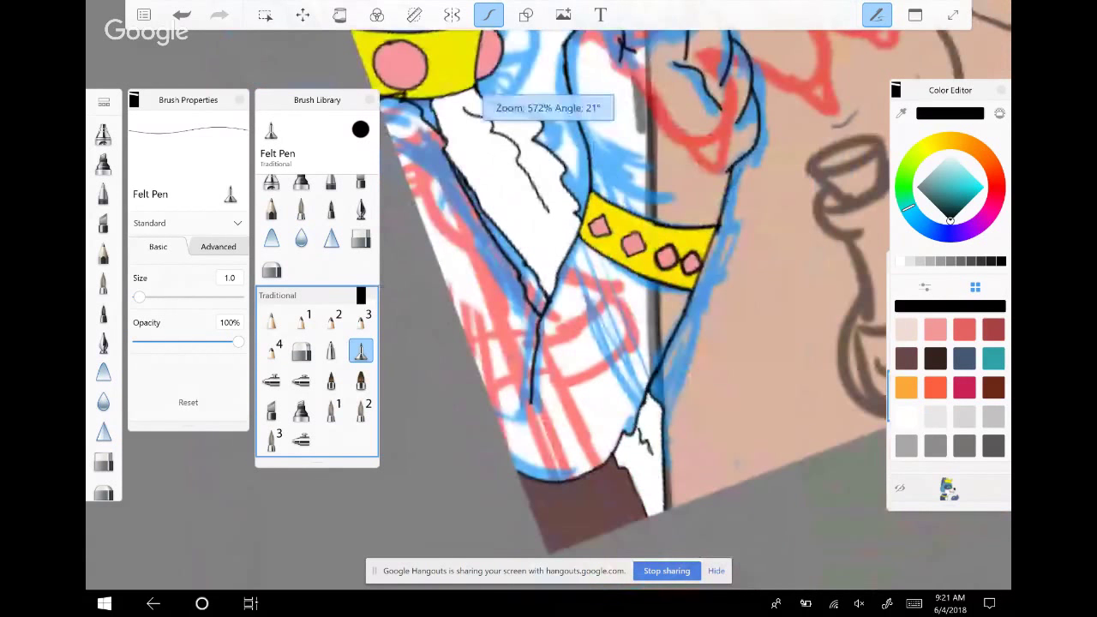
scroll(549, 309, down, 3)
scroll(651, 240, up, 3)
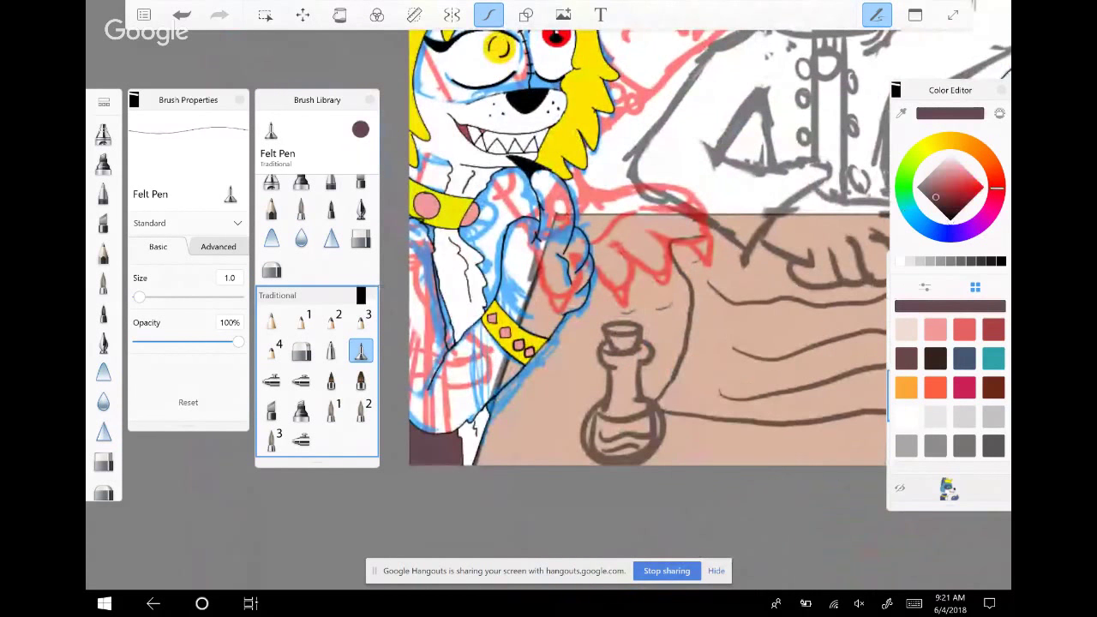
key(m)
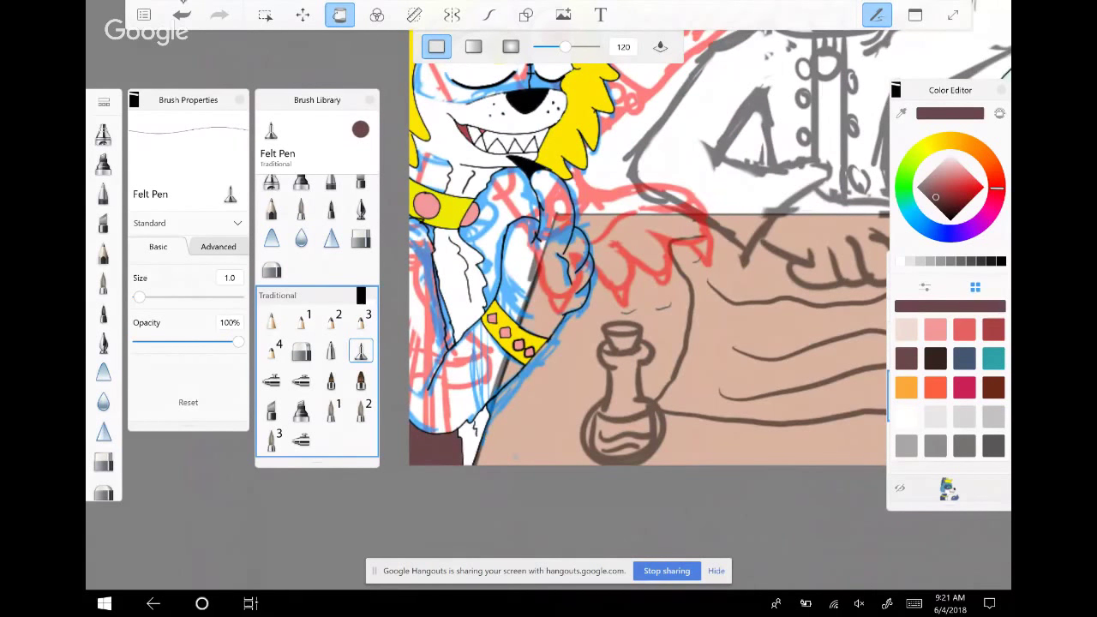
click(488, 15)
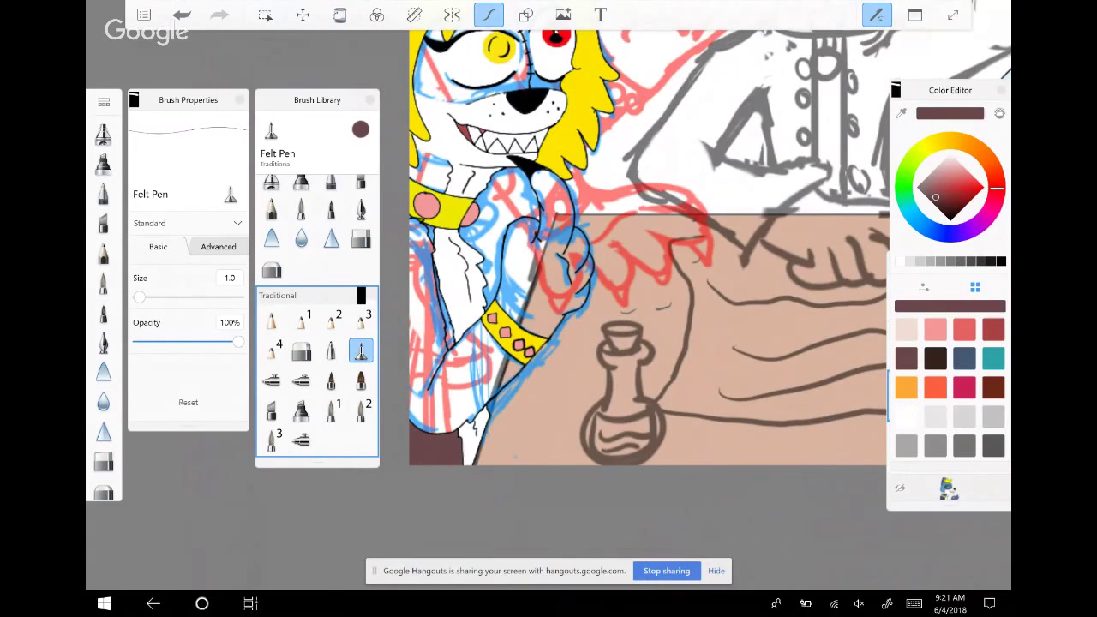
scroll(490, 325, up, 2)
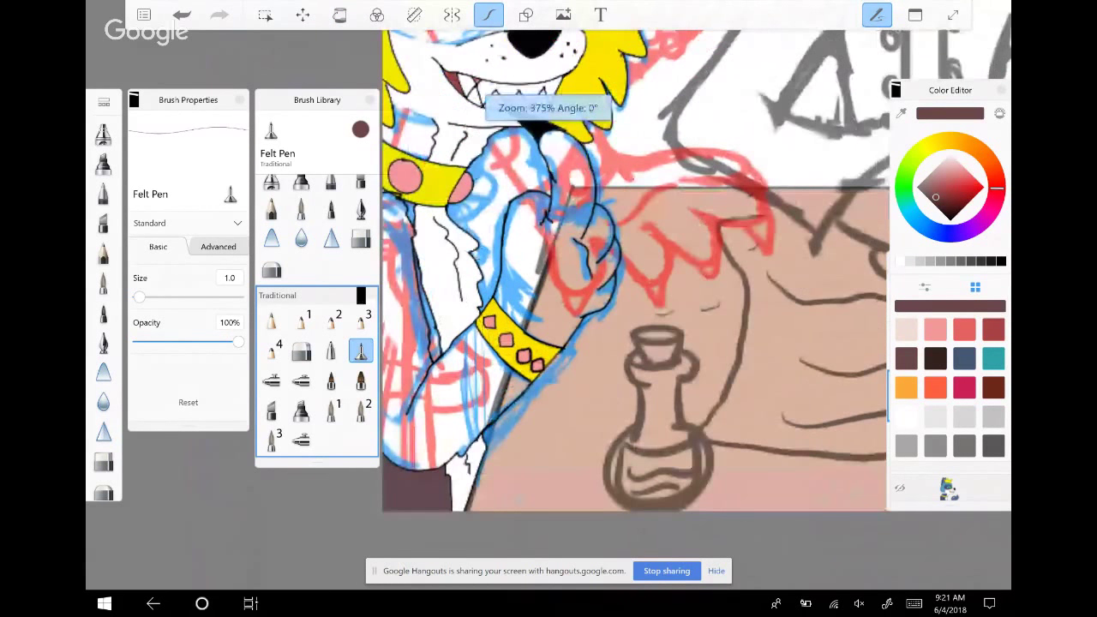
scroll(504, 337, up, 4)
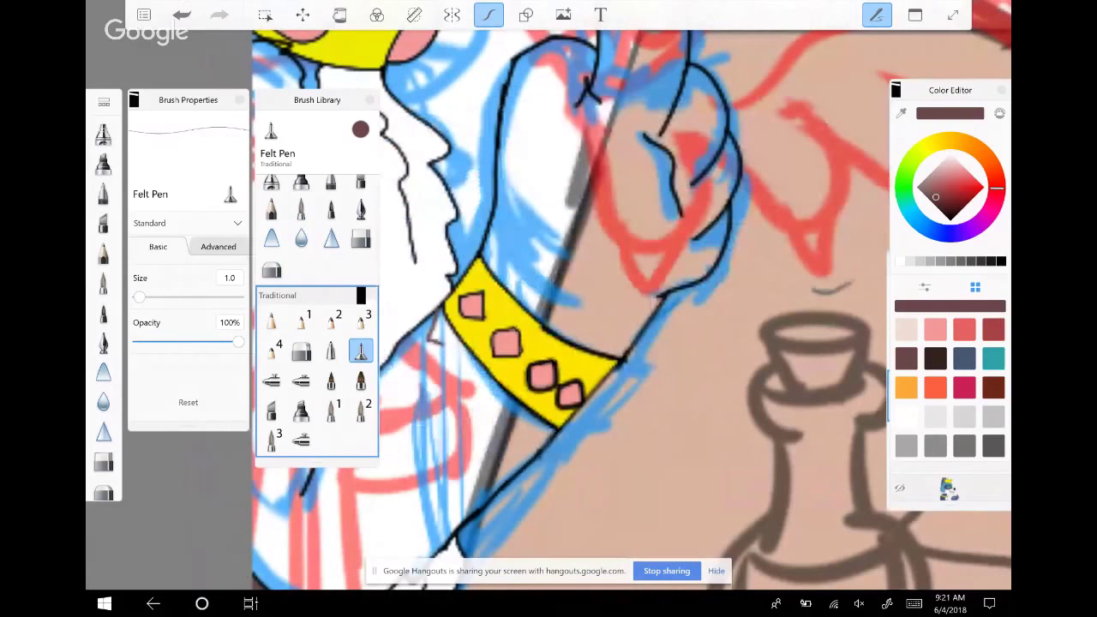
key(ctrl+z)
scroll(549, 309, down, 2)
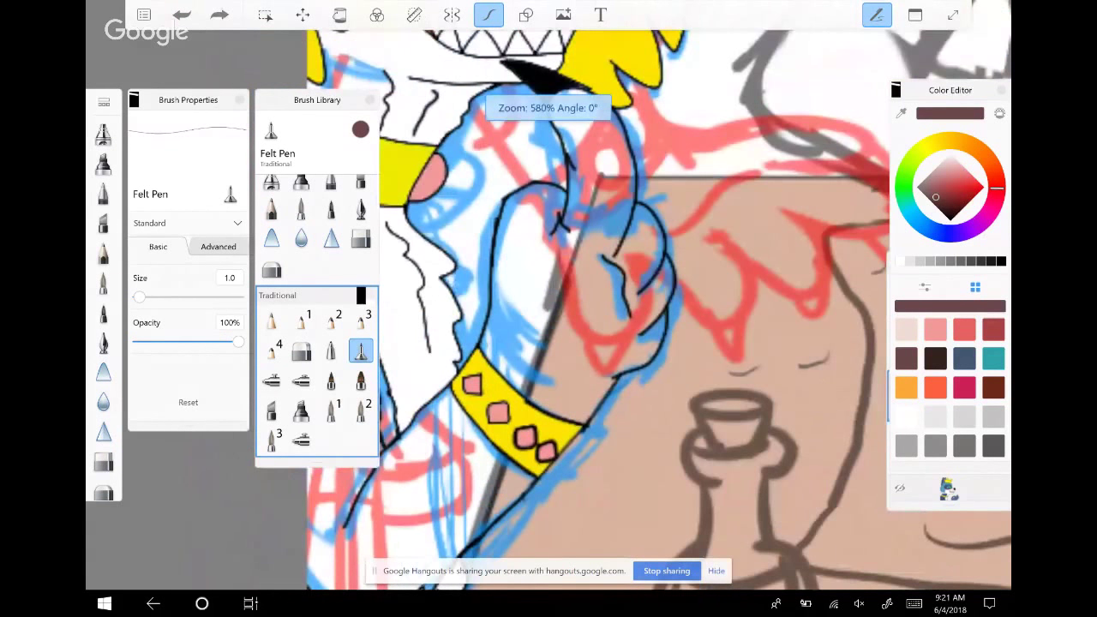
scroll(558, 472, down, 2)
scroll(626, 283, down, 1)
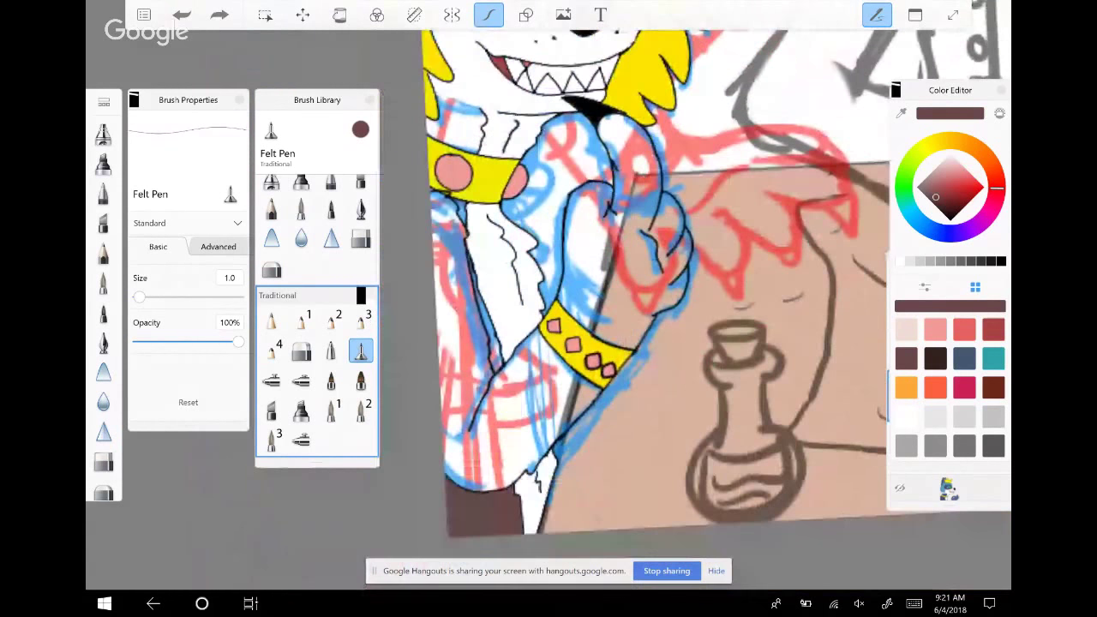
Draw a jagged dark brown fur boundary across the forearm below the wristband
scroll(583, 343, up, 2)
scroll(600, 326, up, 3)
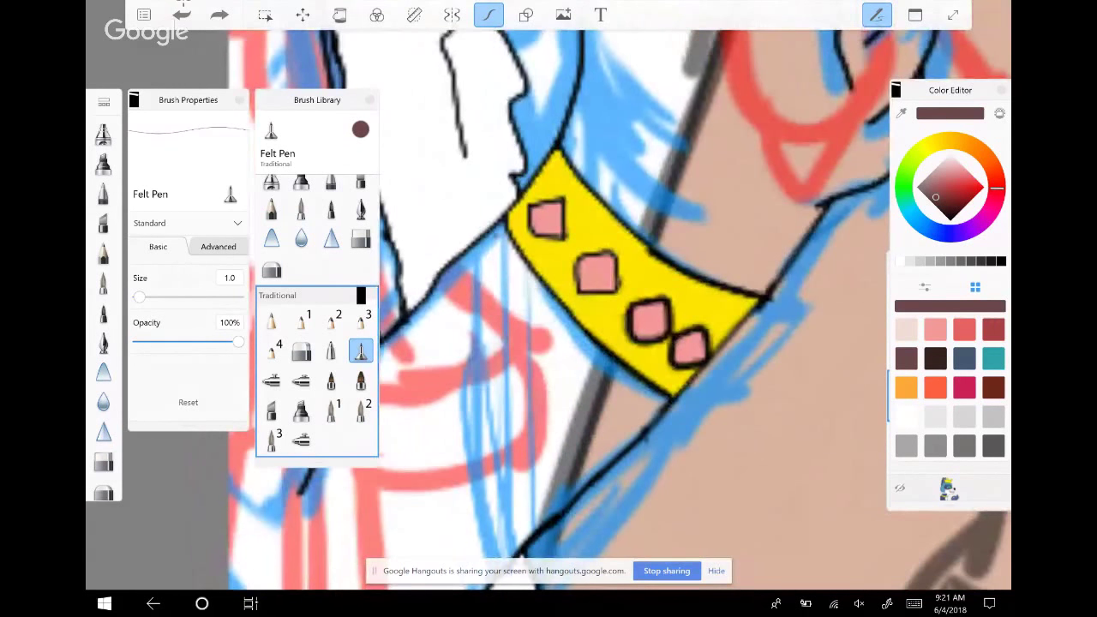
mouse_move(492, 230)
mouse_down()
mouse_move(519, 337)
mouse_move(545, 353)
mouse_move(547, 395)
mouse_move(595, 393)
mouse_up()
drag(631, 417, 642, 435)
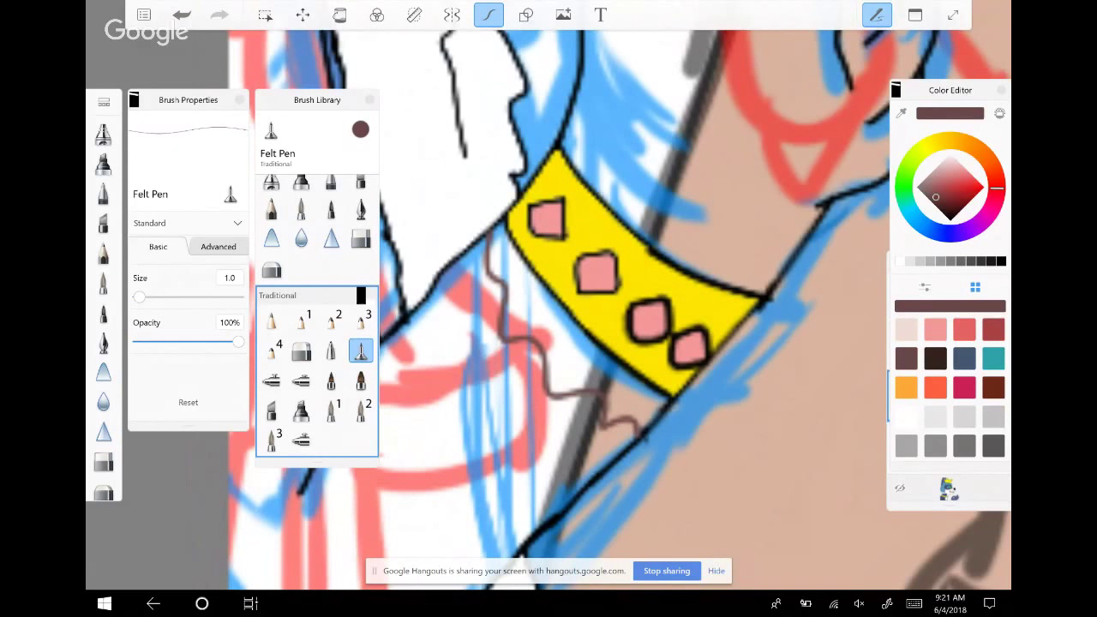
Fill the arm and shoulder up to the jagged boundary with dark brown, including the gaps beside the chest fur
click(340, 15)
click(429, 463)
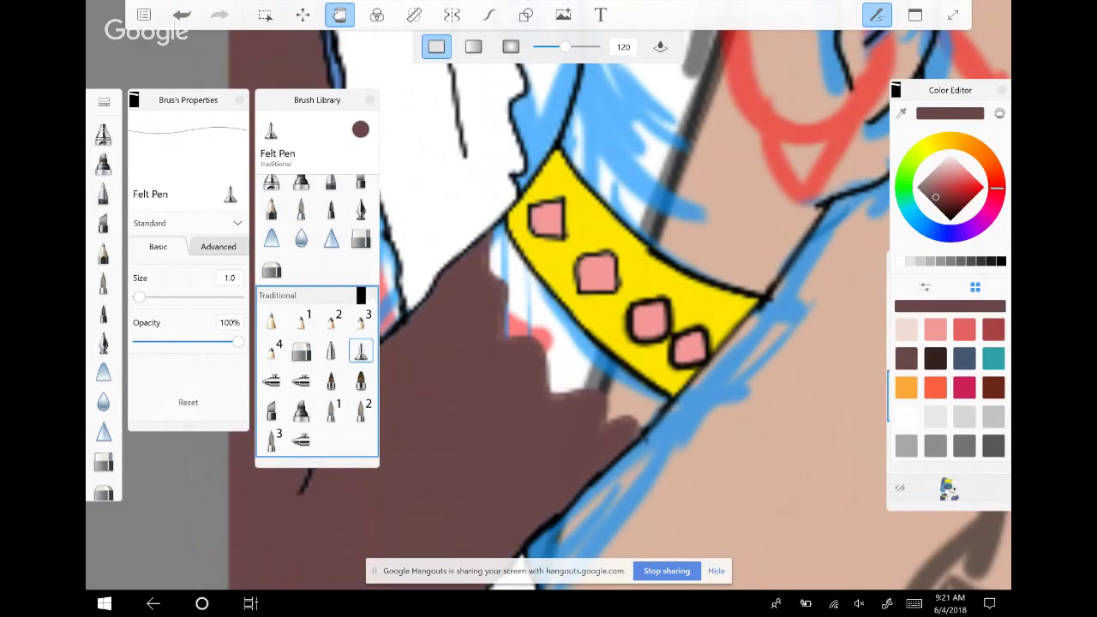
scroll(600, 309, down, 3)
scroll(601, 309, down, 2)
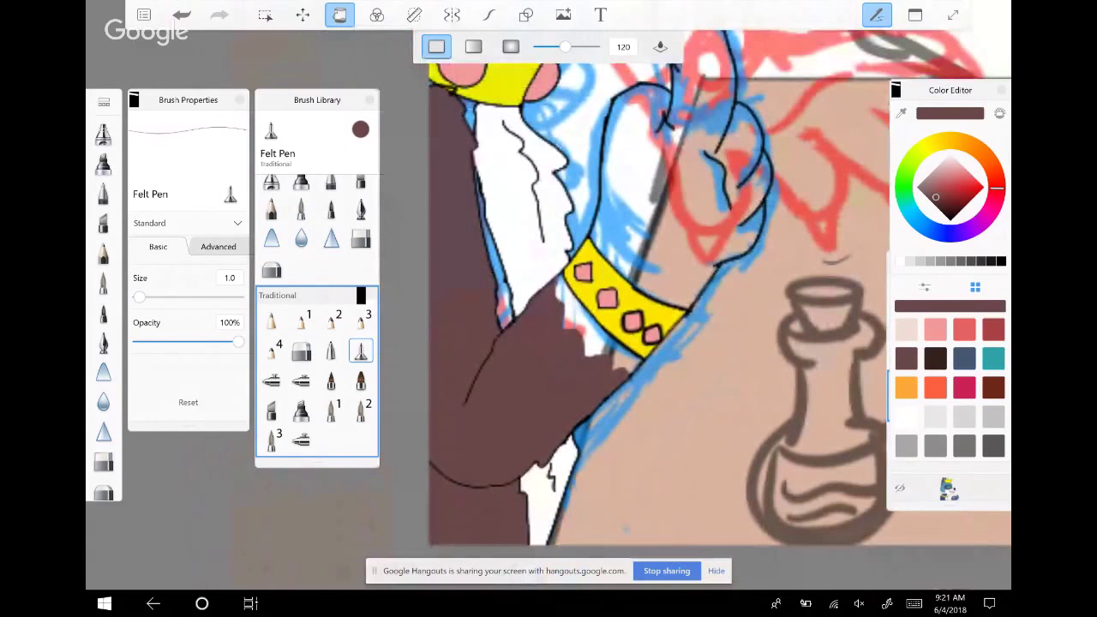
click(496, 266)
click(469, 116)
Re-ink the collar's lower edge and the outline between the brown shoulder and white chest fur in black
scroll(720, 308, up, 5)
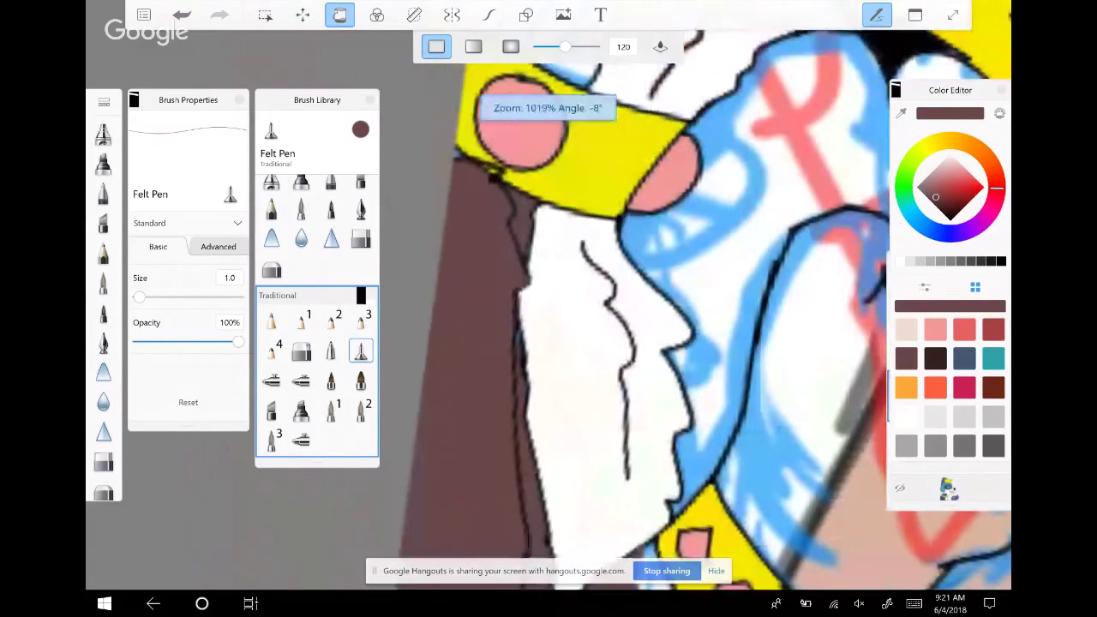
key(l)
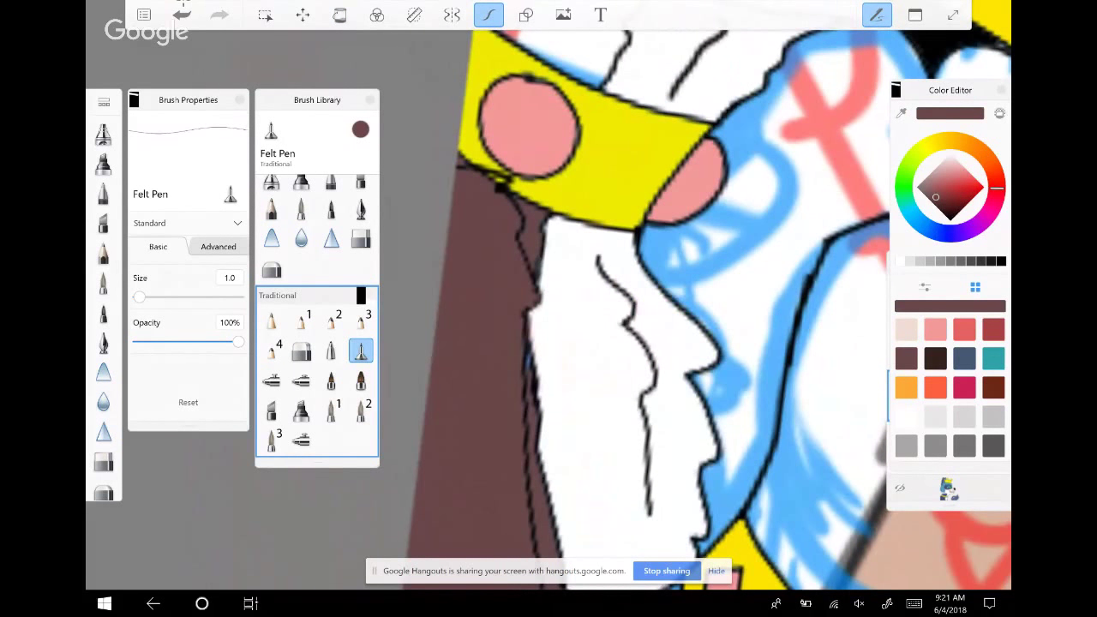
click(950, 219)
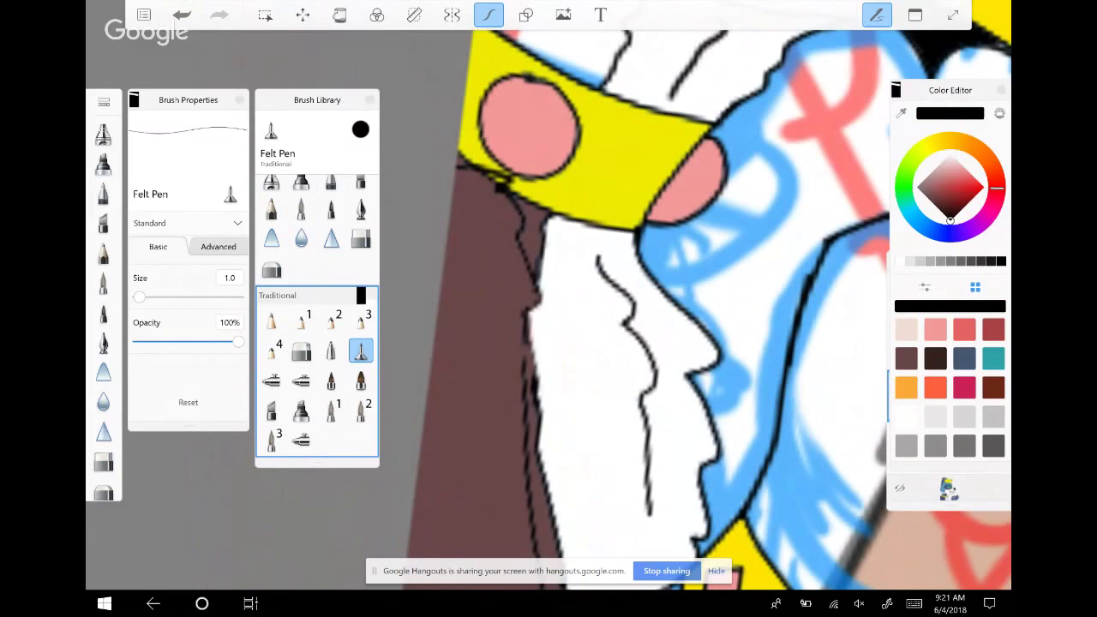
drag(511, 176, 506, 204)
click(485, 360)
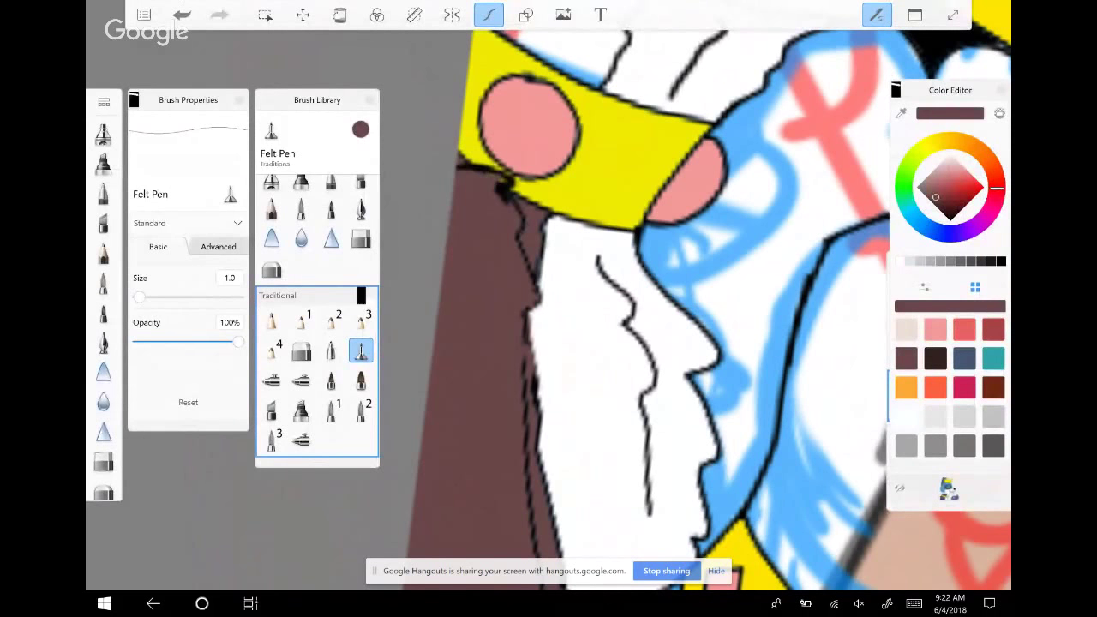
click(950, 218)
mouse_move(519, 235)
mouse_down()
mouse_move(540, 303)
mouse_move(523, 342)
mouse_move(527, 403)
mouse_up()
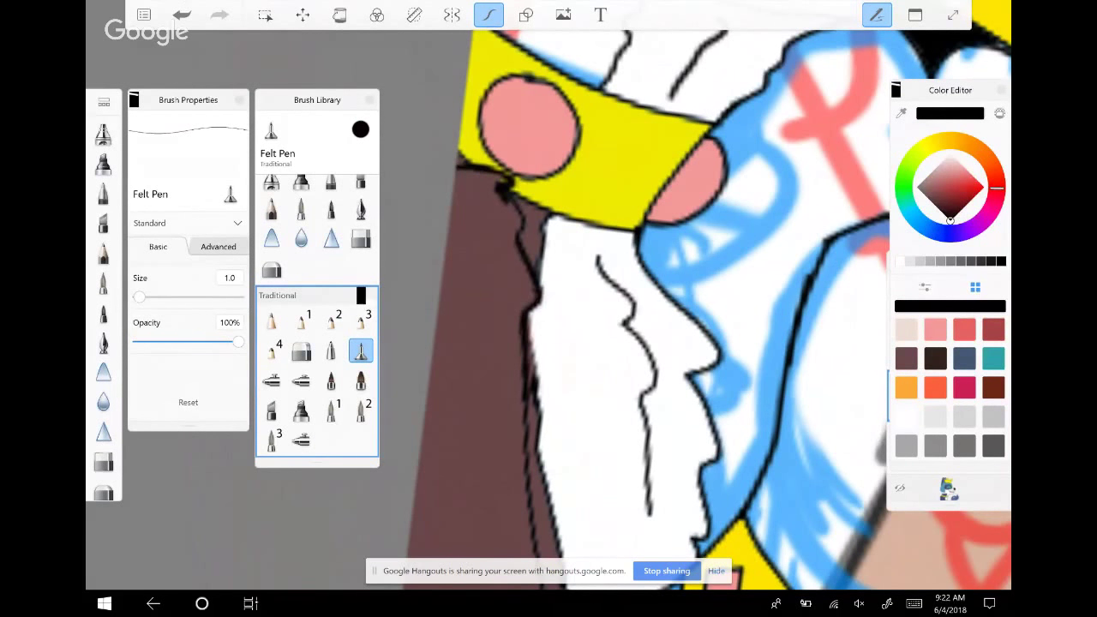
Fill the raised hand and the fur strip between the wristband and the jagged boundary with white
scroll(652, 308, down, 3)
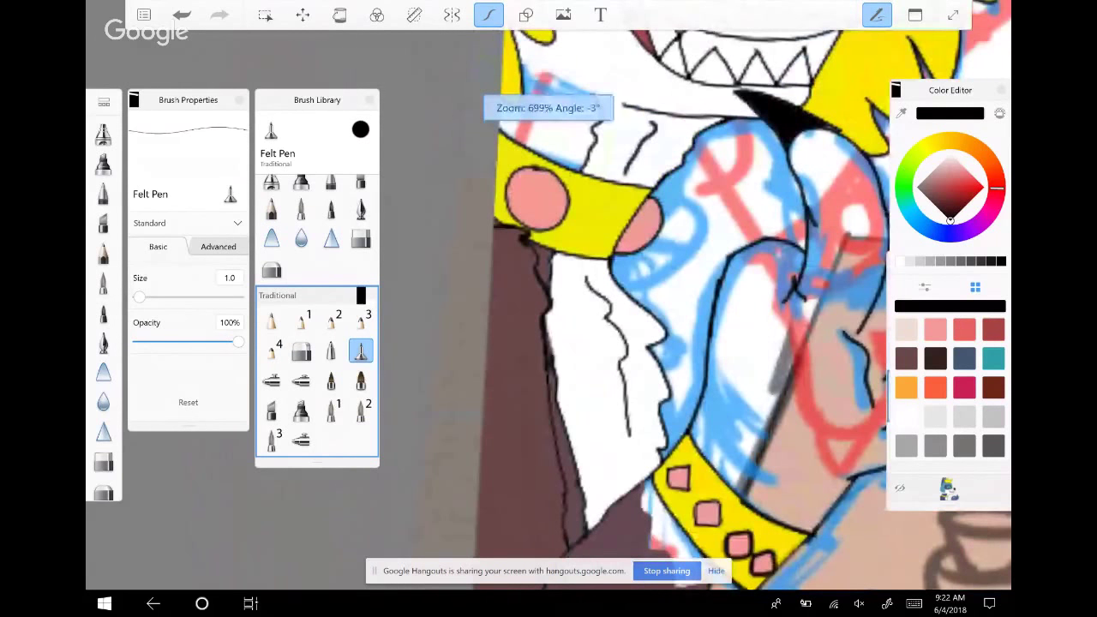
scroll(742, 295, down, 3)
key(Tab)
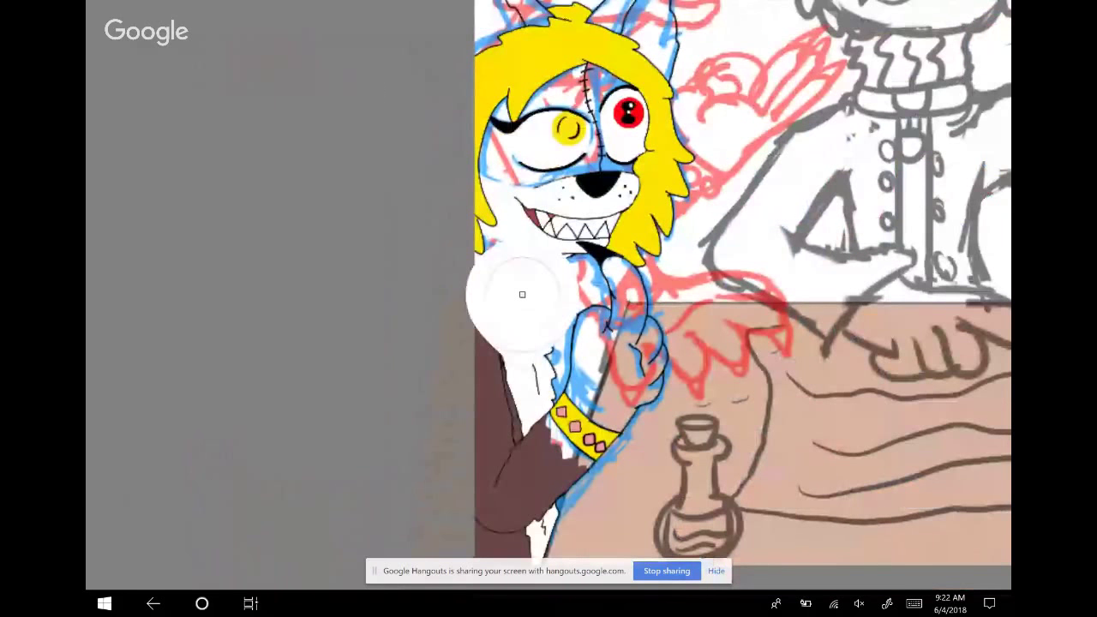
key(Tab)
click(340, 15)
click(613, 343)
click(514, 411)
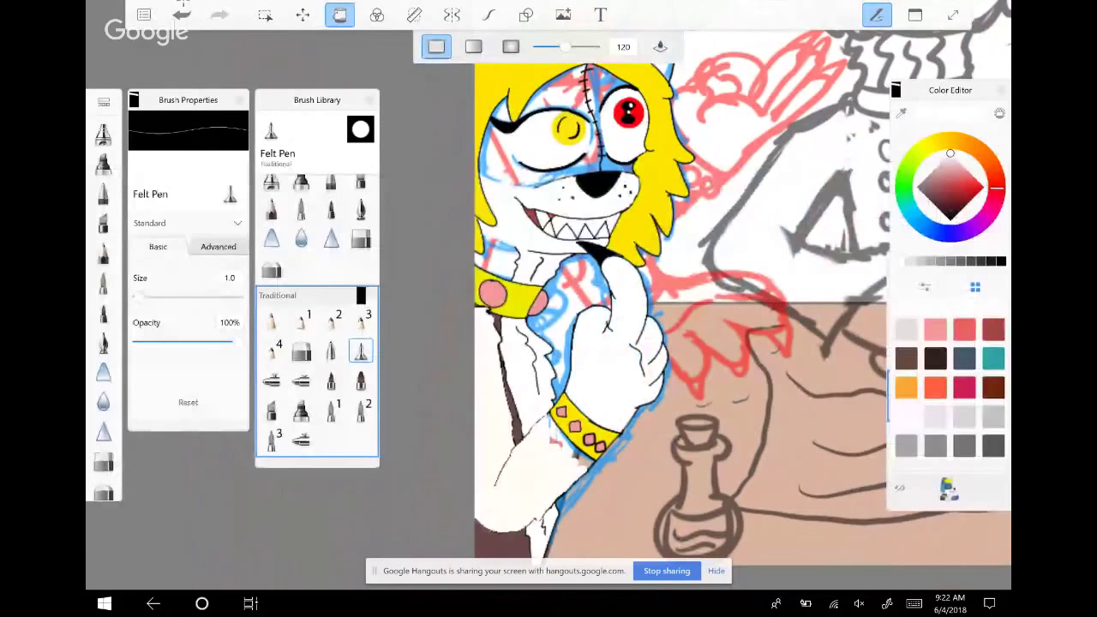
click(506, 446)
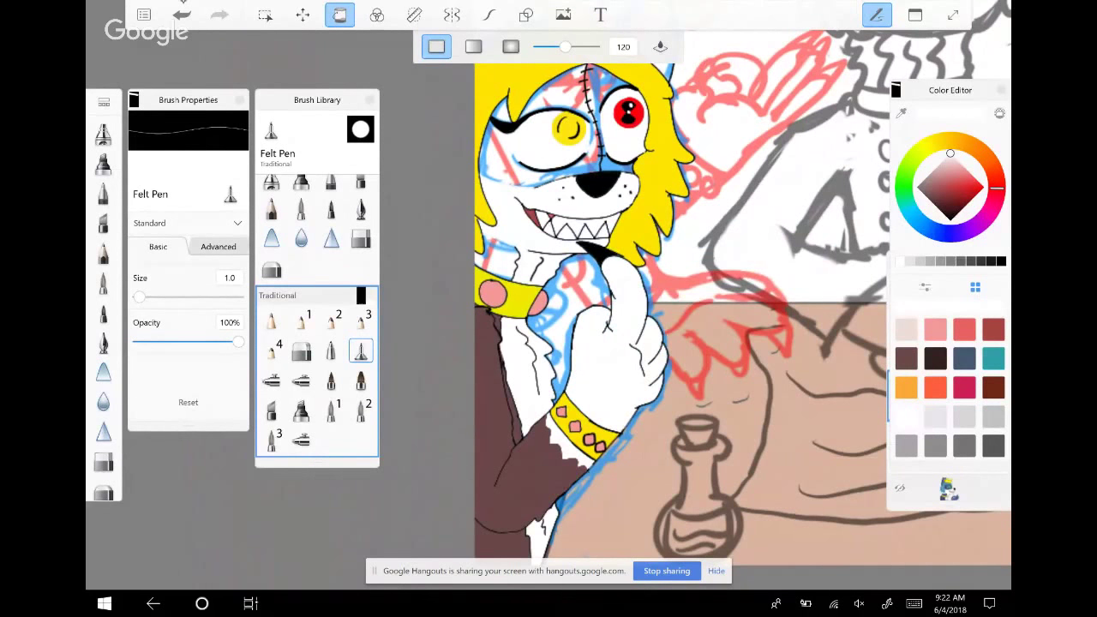
drag(629, 111, 676, 167)
scroll(704, 124, up, 2)
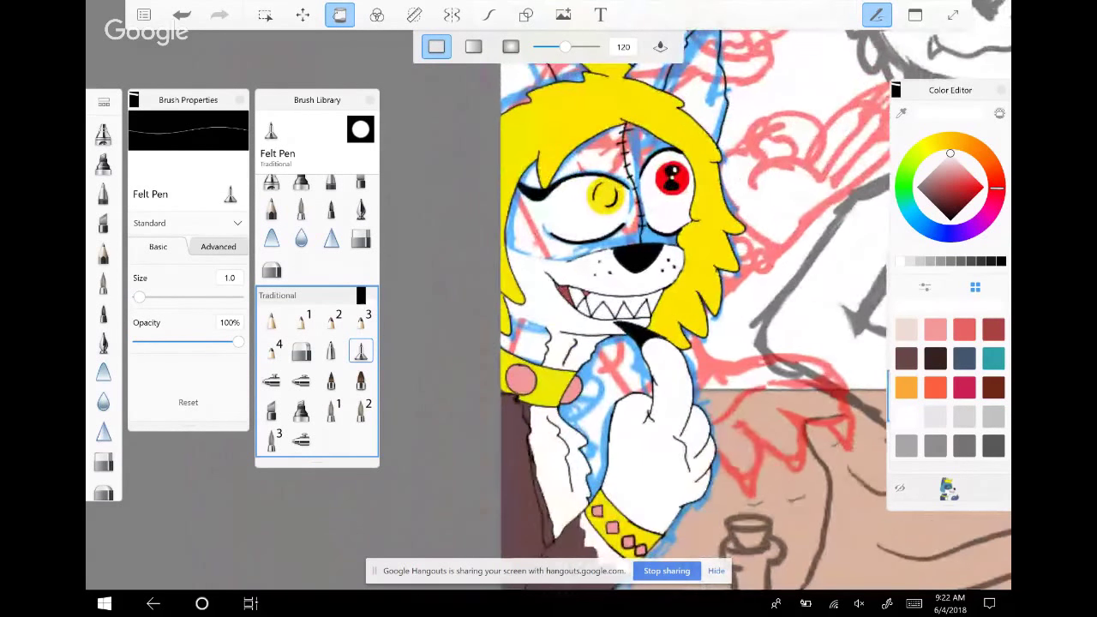
Fill the neck patch above the collar and the face mask around the yellow eye with dark brown
click(914, 15)
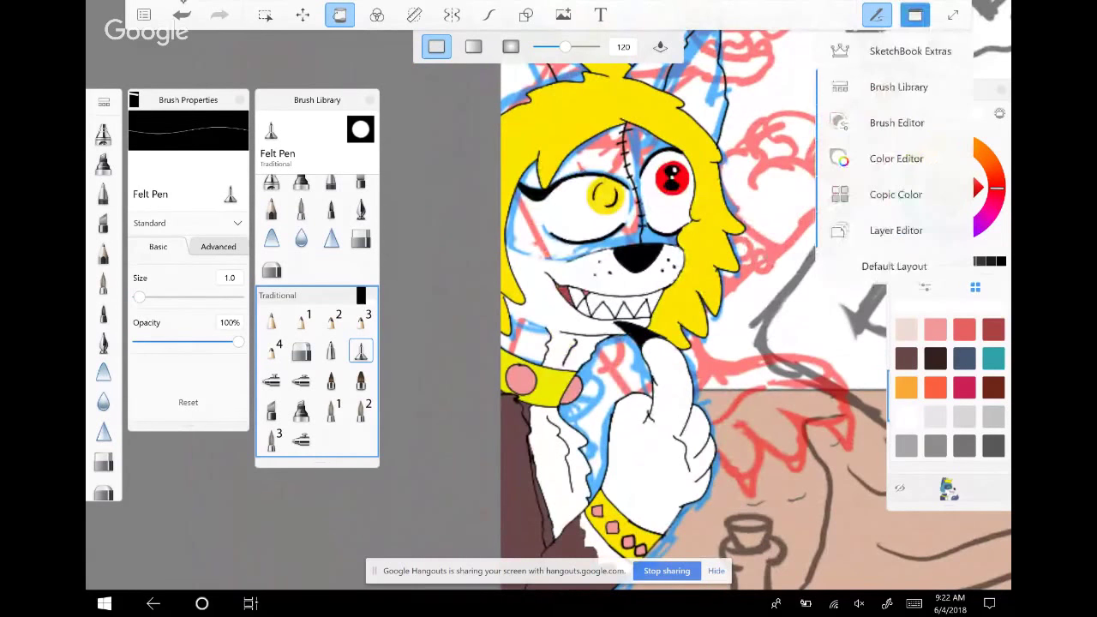
click(915, 14)
click(551, 218)
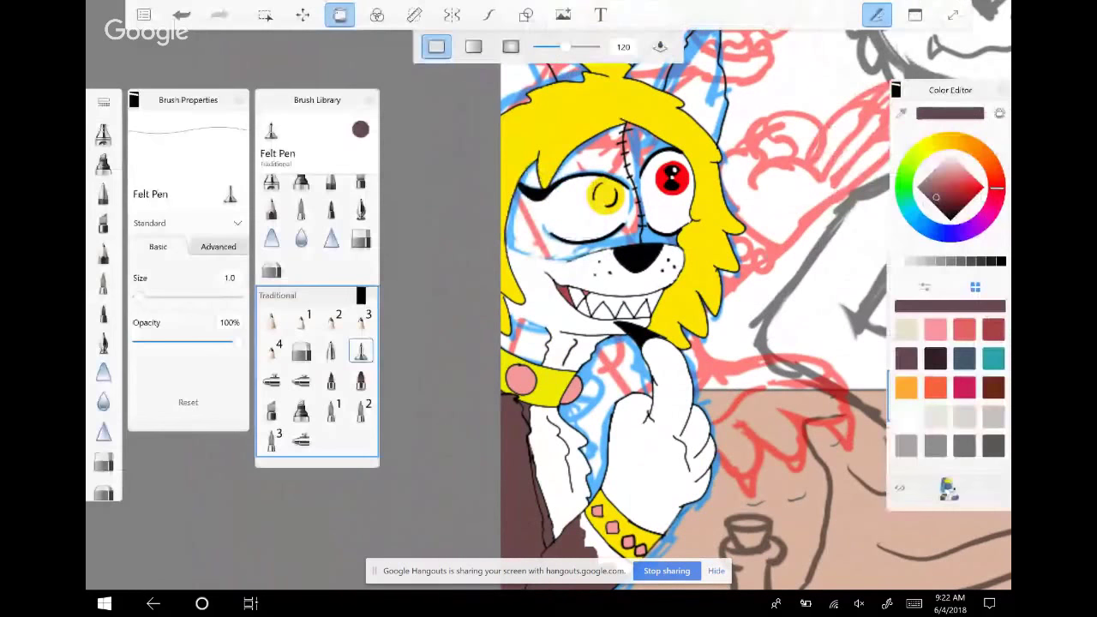
click(518, 339)
click(528, 244)
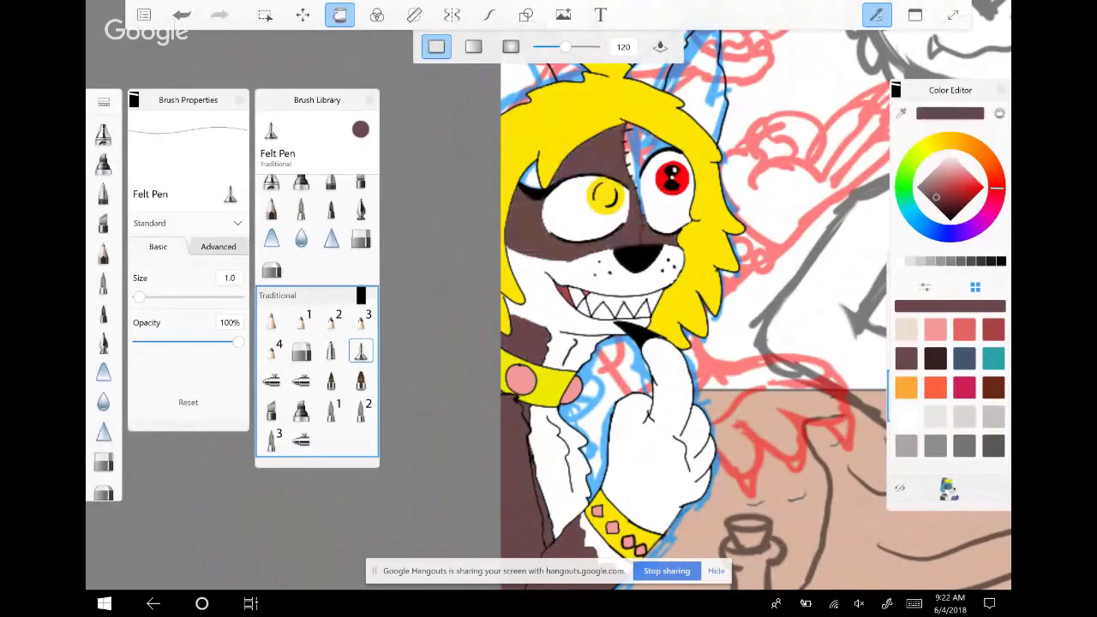
key(ctrl+z)
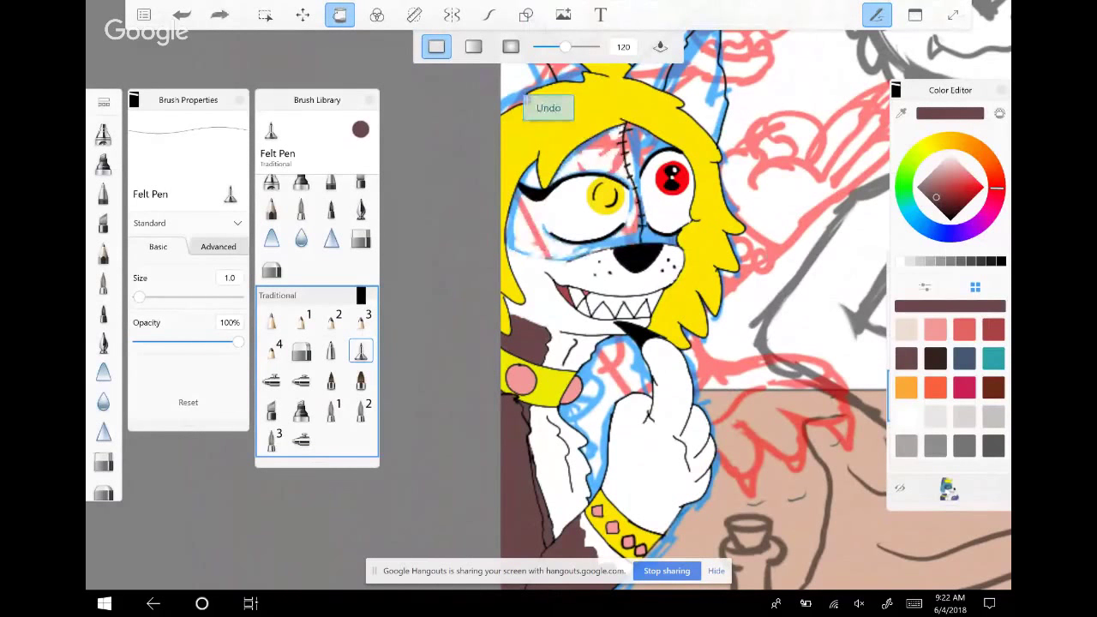
scroll(585, 184, up, 2)
scroll(586, 184, up, 1)
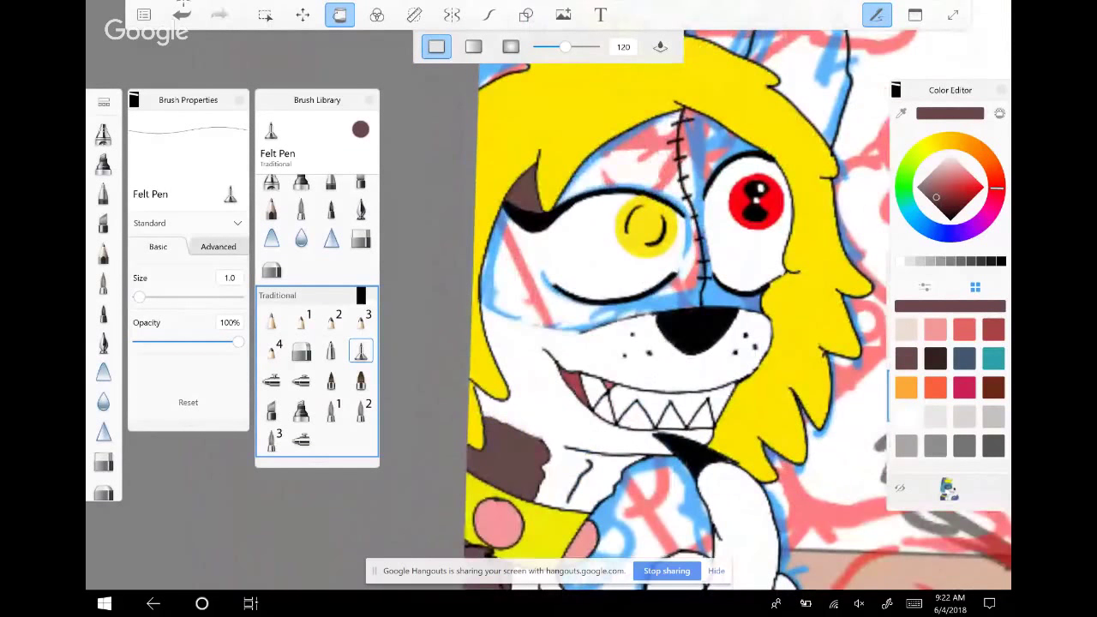
key(ctrl+y)
scroll(586, 184, down, 3)
alt+click(641, 186)
click(629, 204)
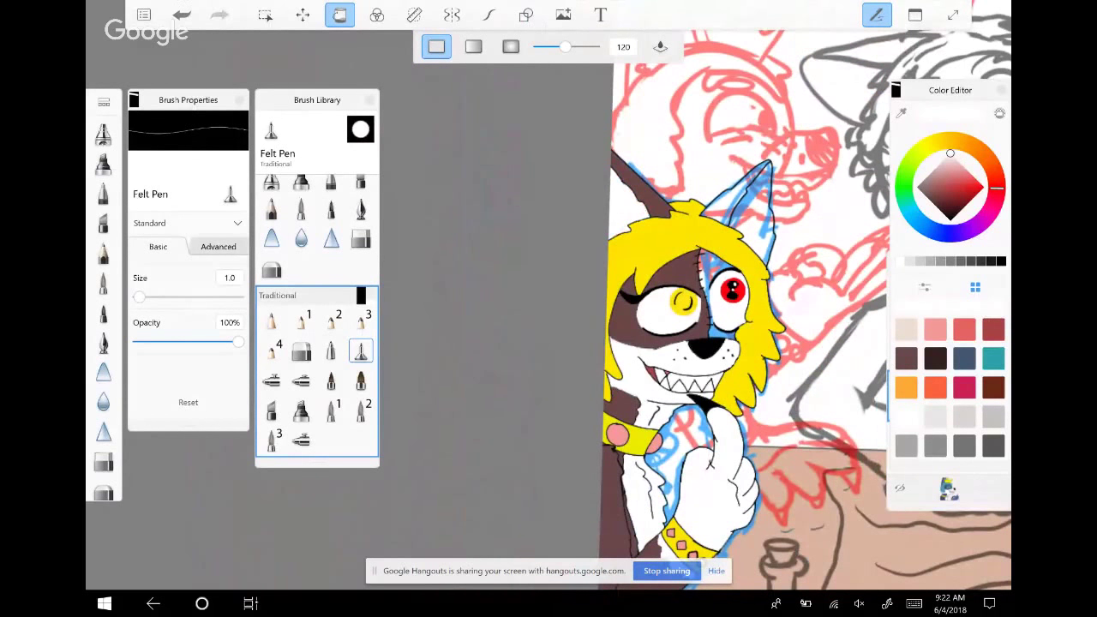
Fill the inner ear and the mask around the red eye with slate blue, including the small gap beside the stitches
scroll(768, 285, up, 1)
scroll(806, 300, up, 1)
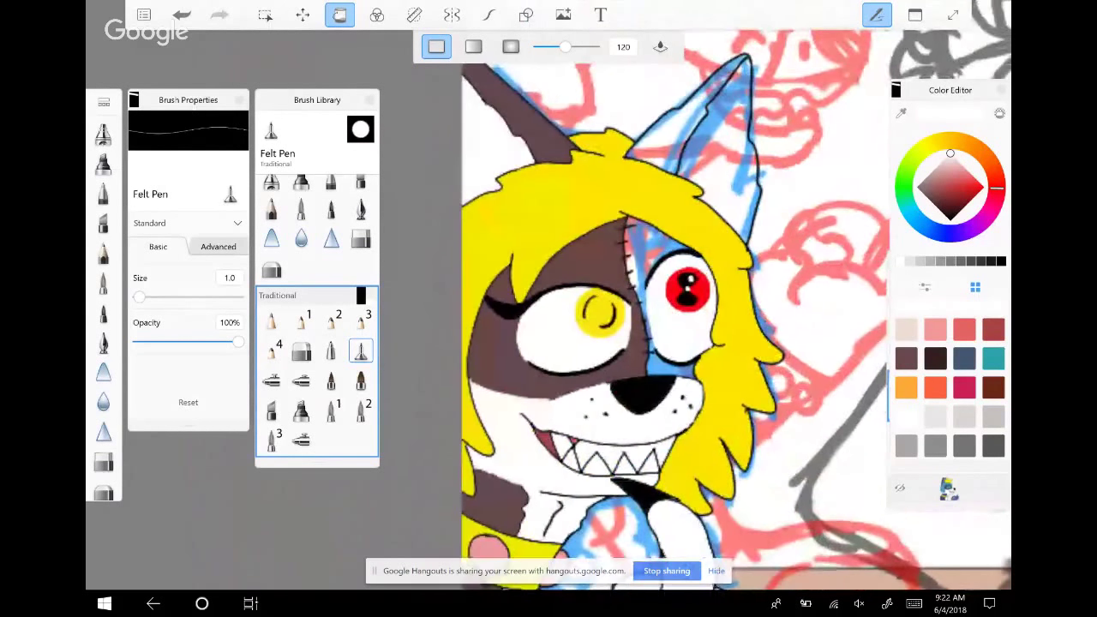
click(965, 359)
click(686, 116)
click(651, 257)
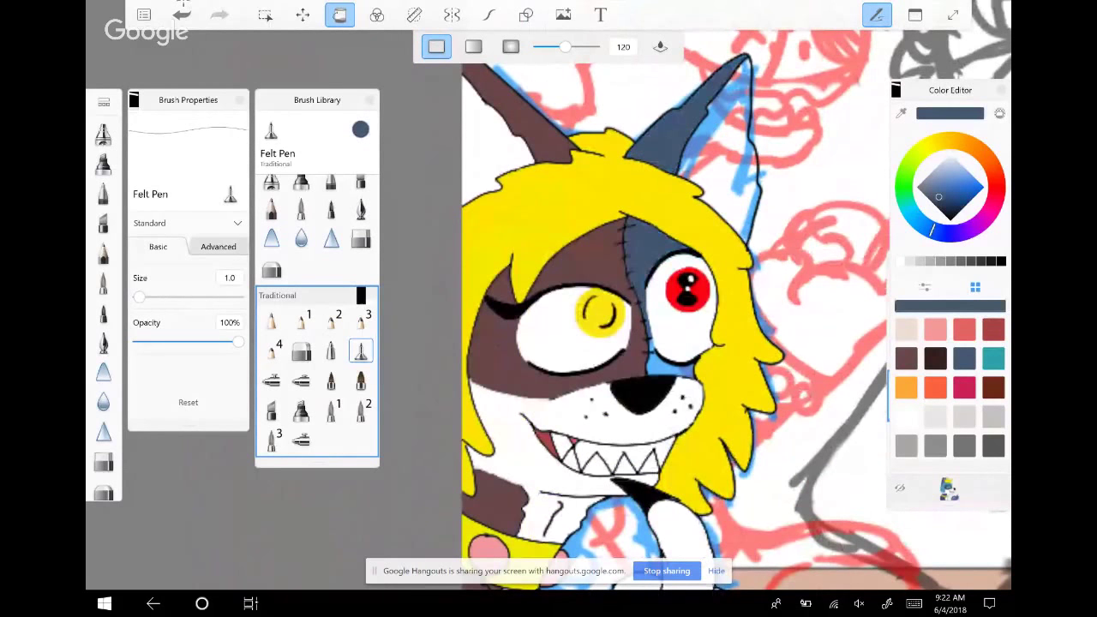
click(670, 367)
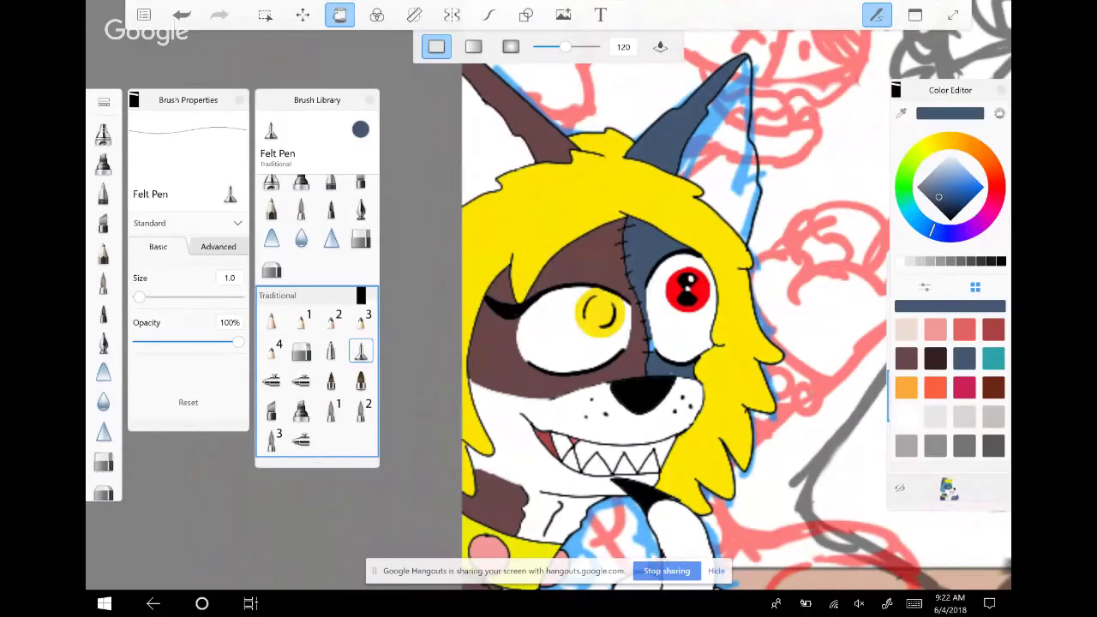
scroll(632, 375, up, 5)
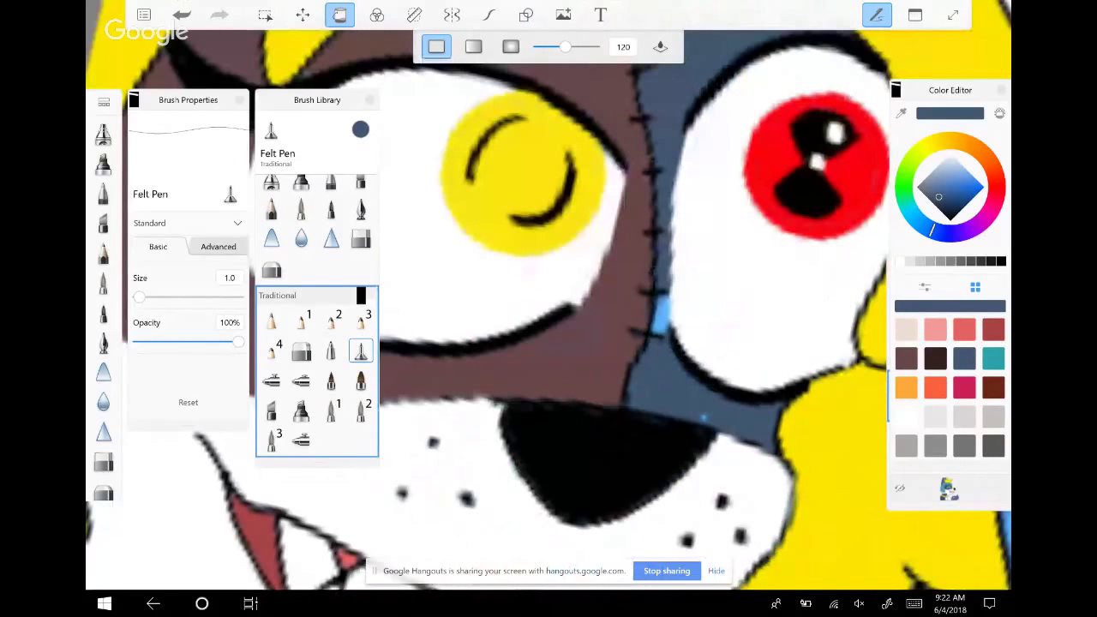
click(489, 14)
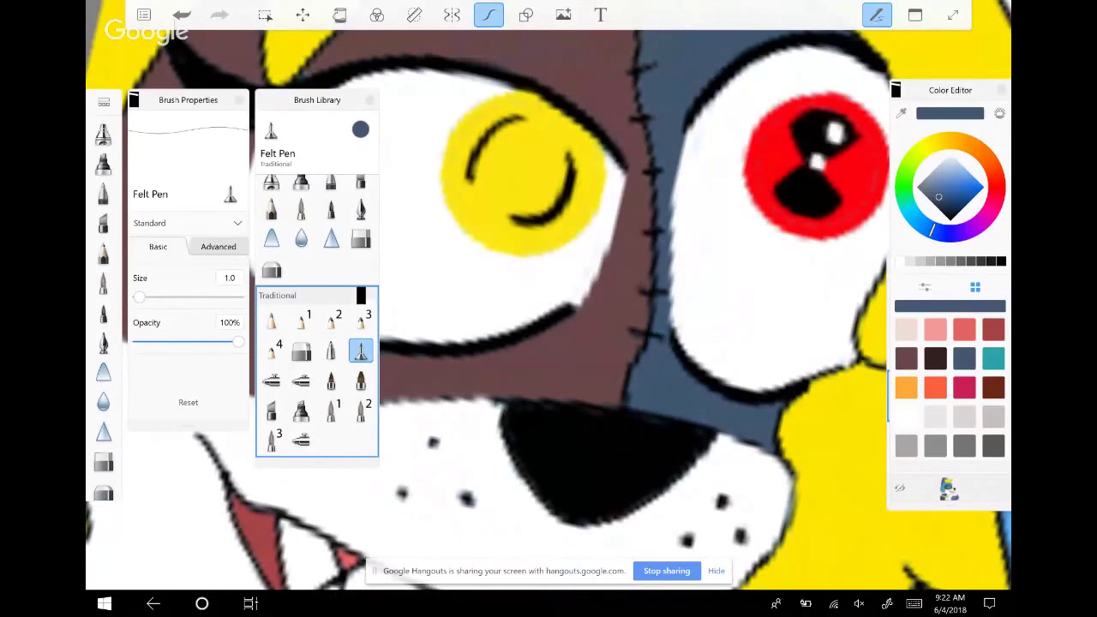
Fill the remaining outer part of the ear above the red eye with teal
click(994, 358)
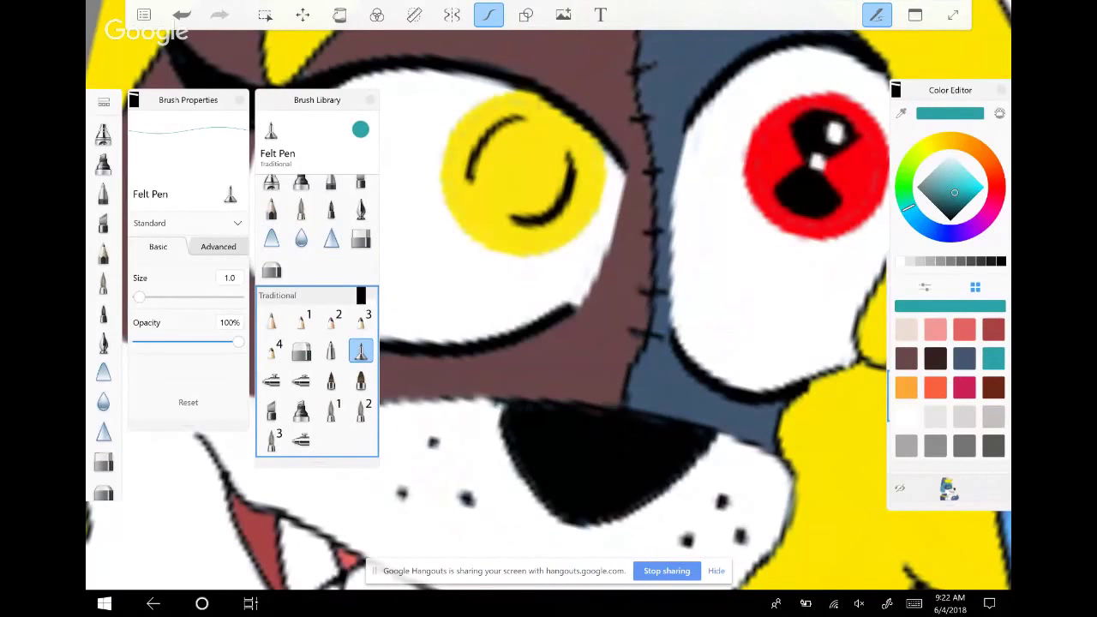
drag(815, 172, 661, 223)
scroll(549, 309, down, 3)
click(339, 14)
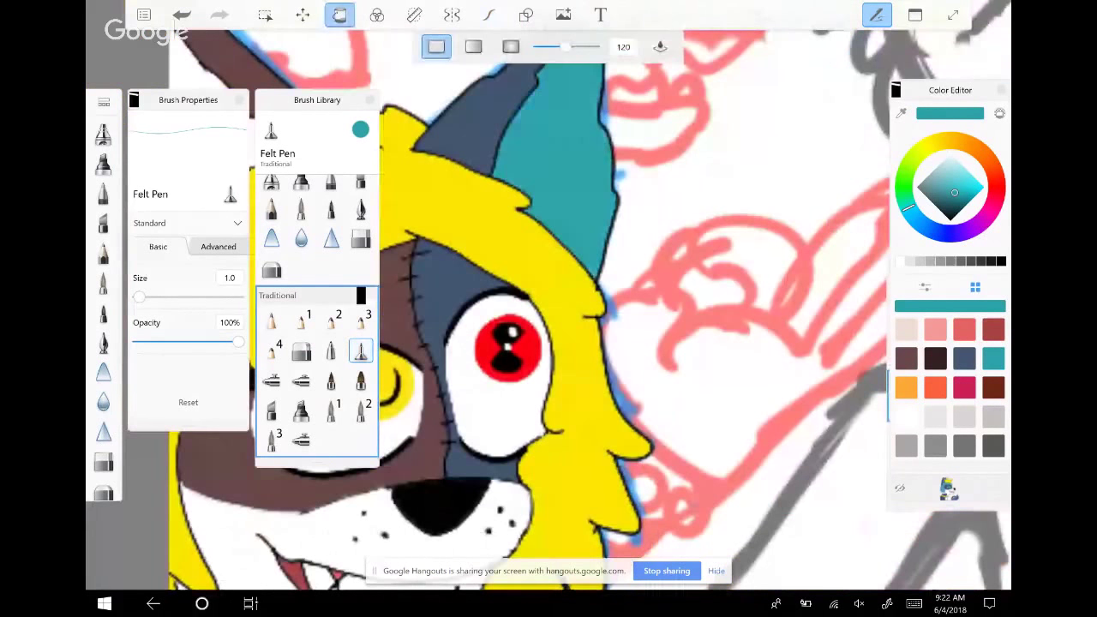
Raise the brown table layer to full opacity
scroll(549, 308, down, 4)
mouse_move(589, 208)
mouse_down()
mouse_move(605, 135)
mouse_move(562, 137)
mouse_up()
scroll(669, 240, down, 2)
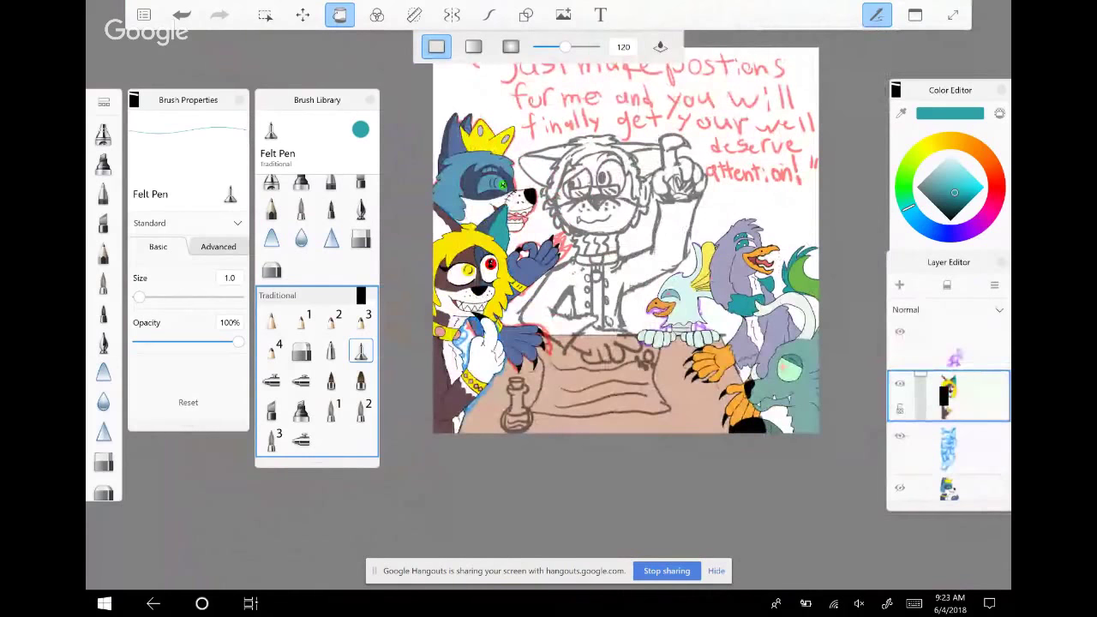
scroll(949, 411, down, 3)
click(950, 422)
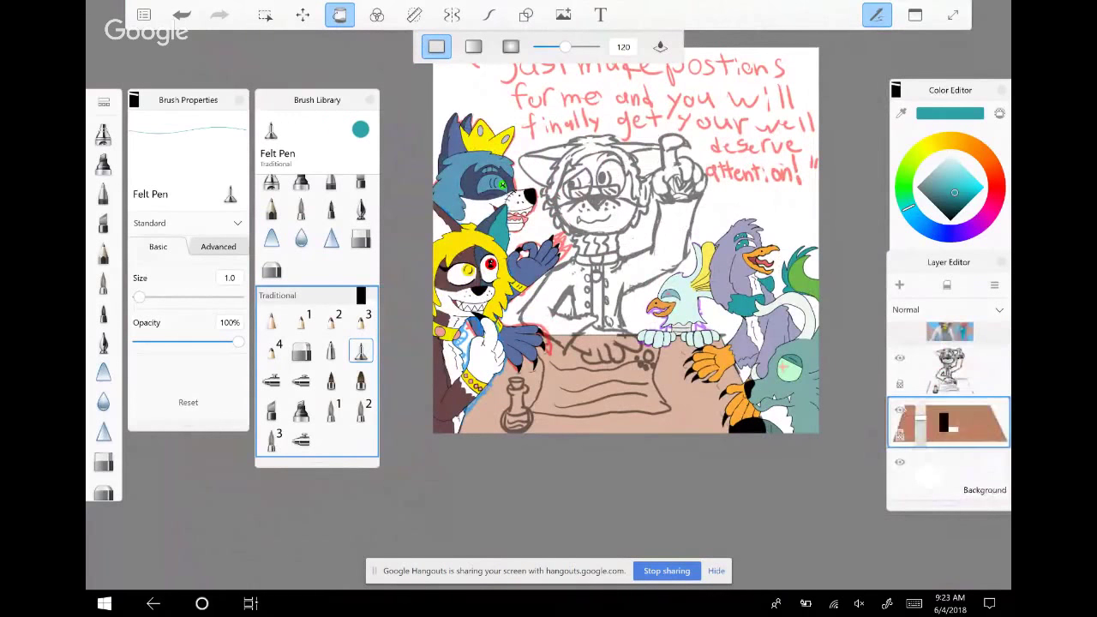
drag(921, 420, 921, 400)
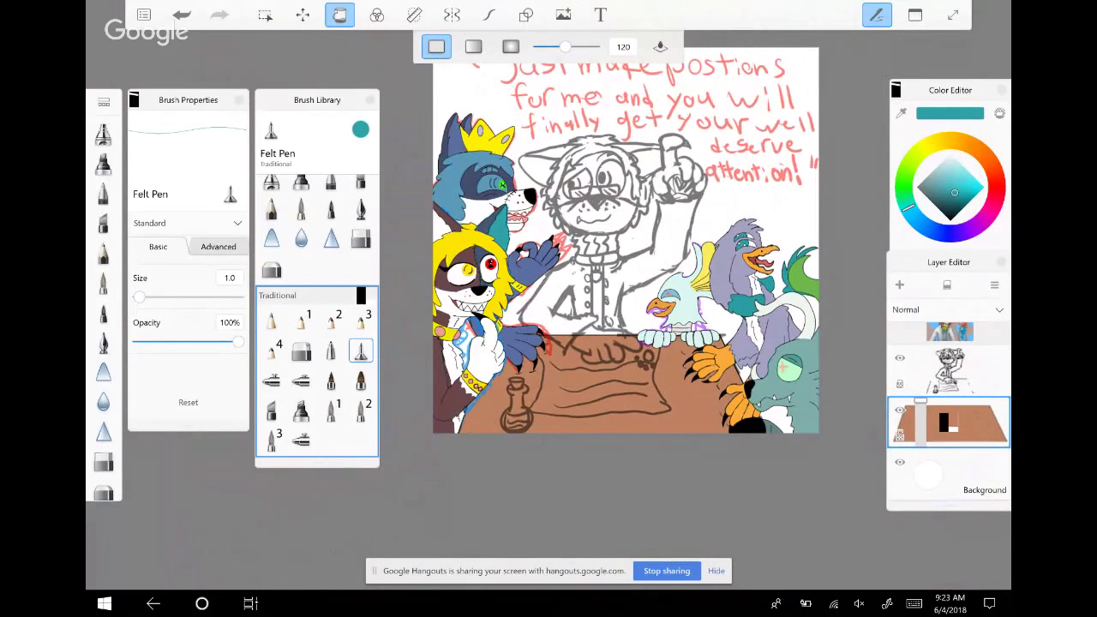
Hide the wolf's blue sketch layer and the red sketch layer with the lettering
scroll(950, 403, up, 5)
scroll(949, 411, down, 1)
click(950, 418)
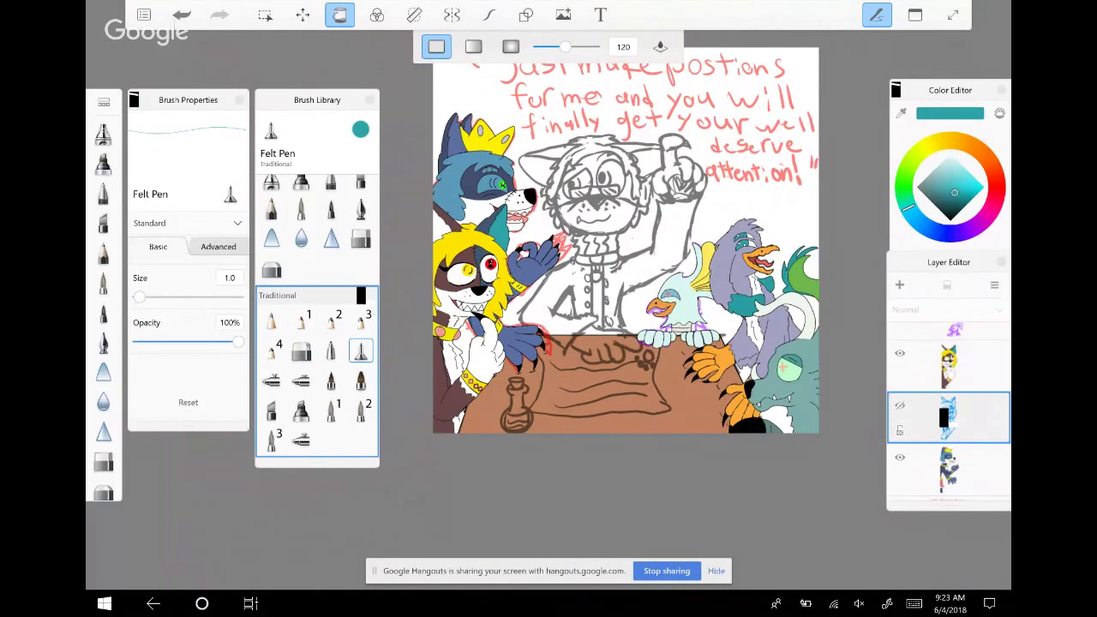
scroll(949, 411, down, 2)
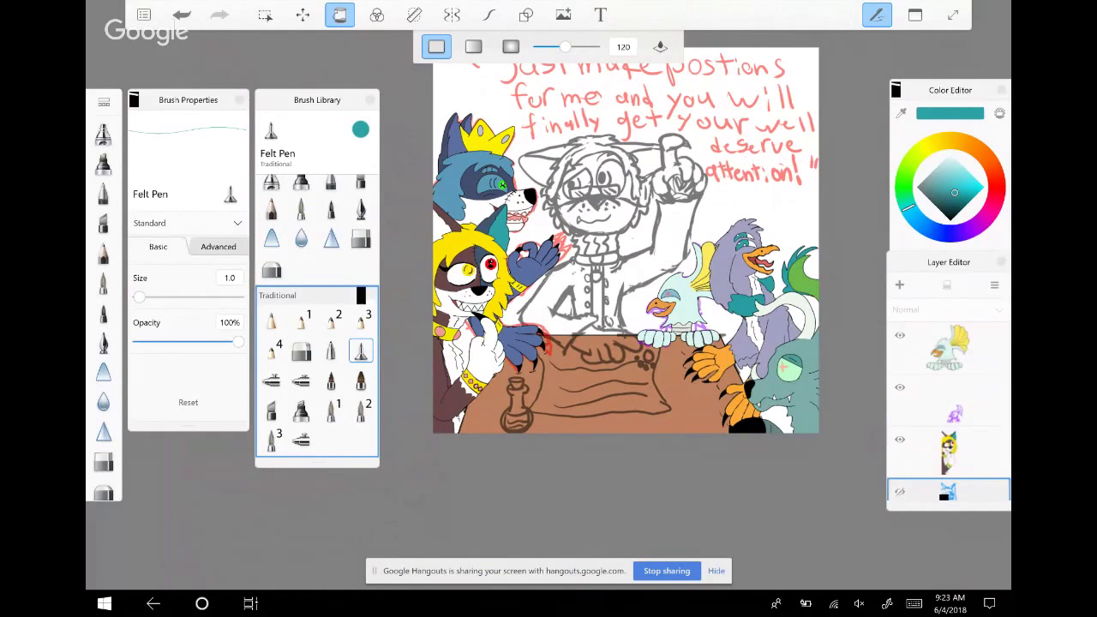
scroll(949, 411, down, 3)
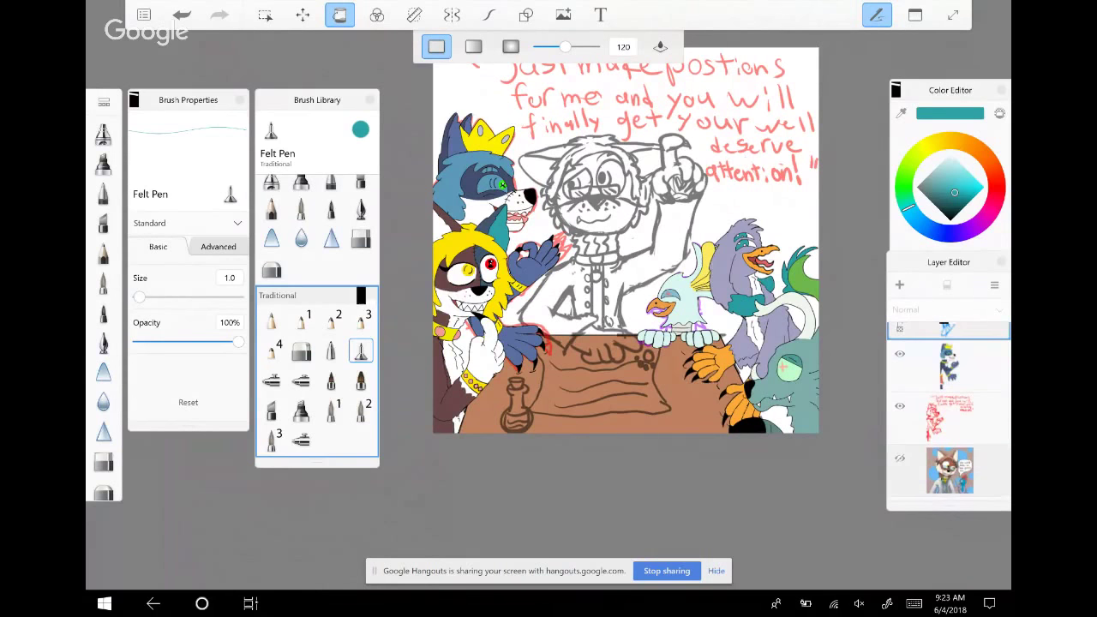
click(900, 406)
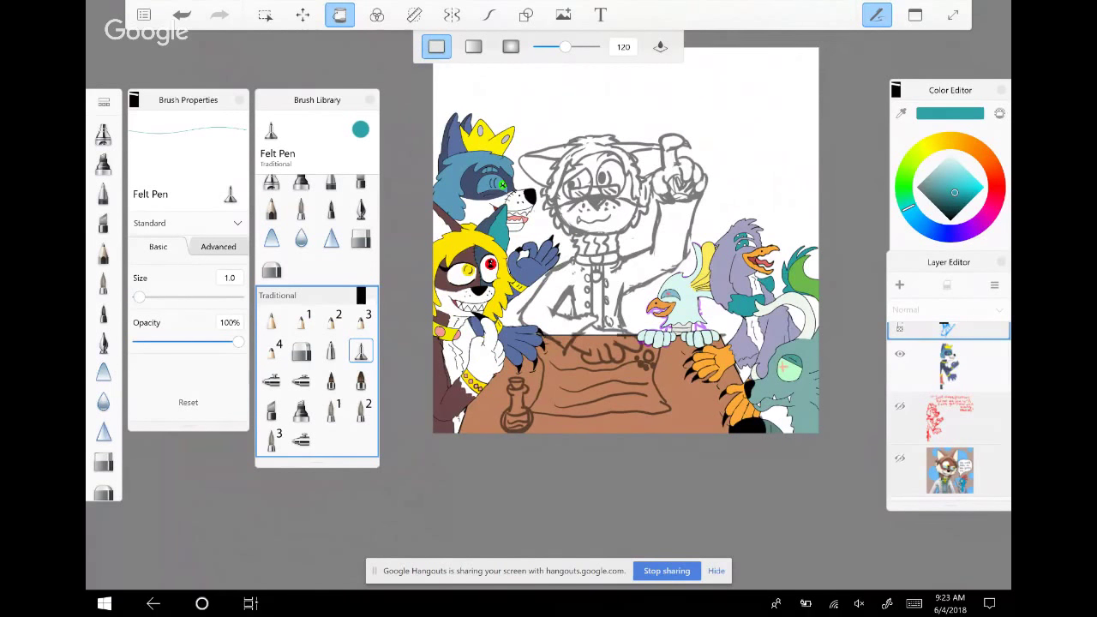
Close the outline below the forearm in black on the wolf's layer and fill the enclosed gap beside the chest fur with white
scroll(481, 369, up, 10)
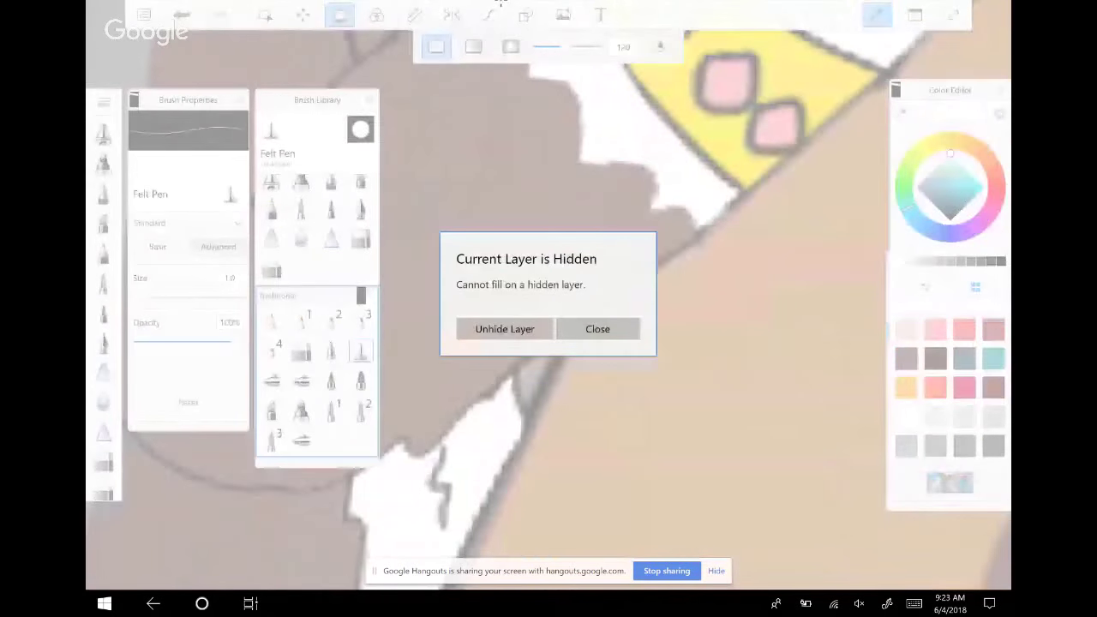
click(505, 329)
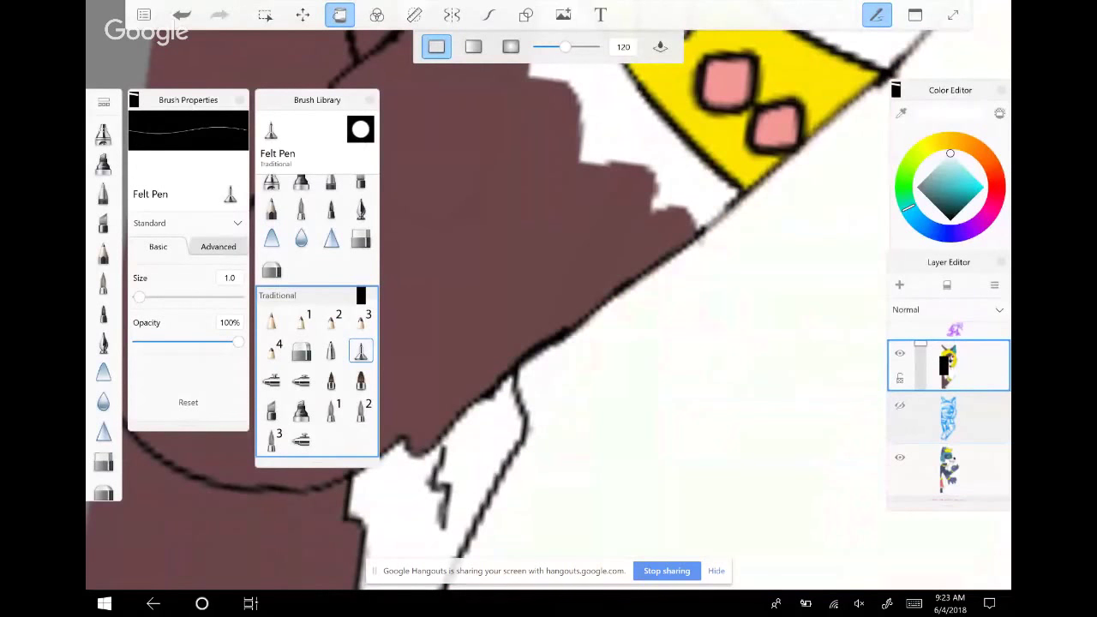
key(ctrl+z)
click(950, 219)
click(489, 15)
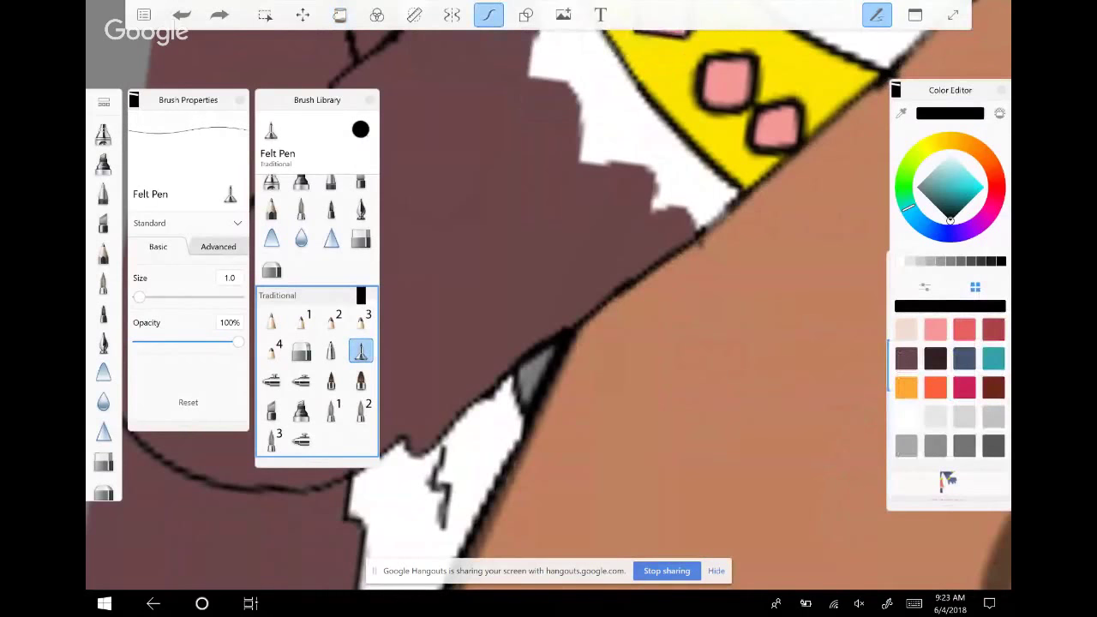
click(519, 427)
click(950, 154)
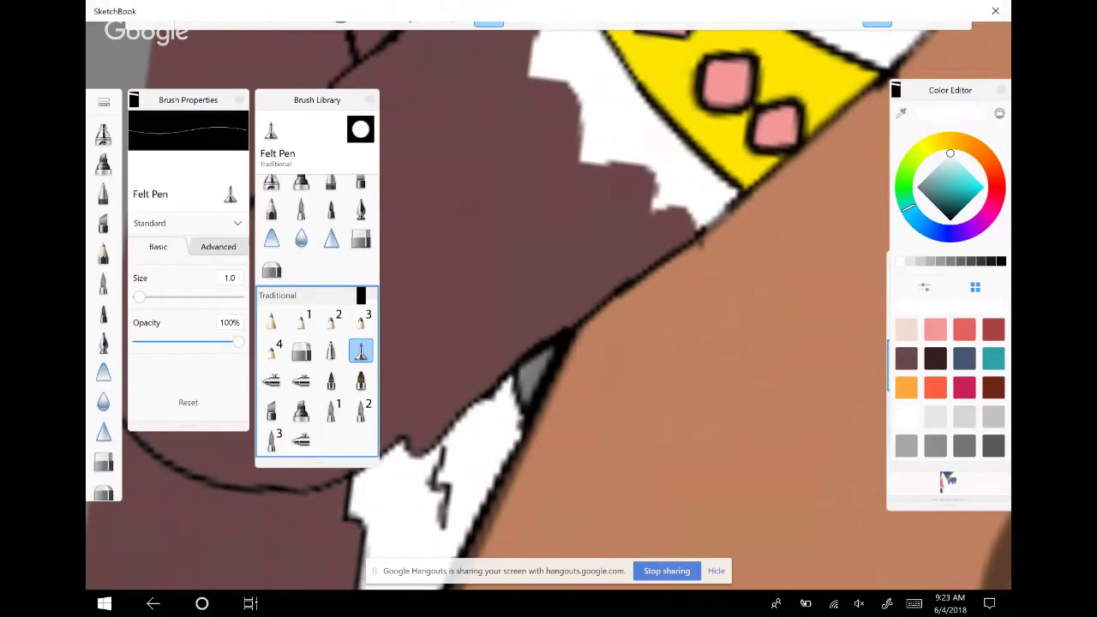
click(340, 15)
click(536, 373)
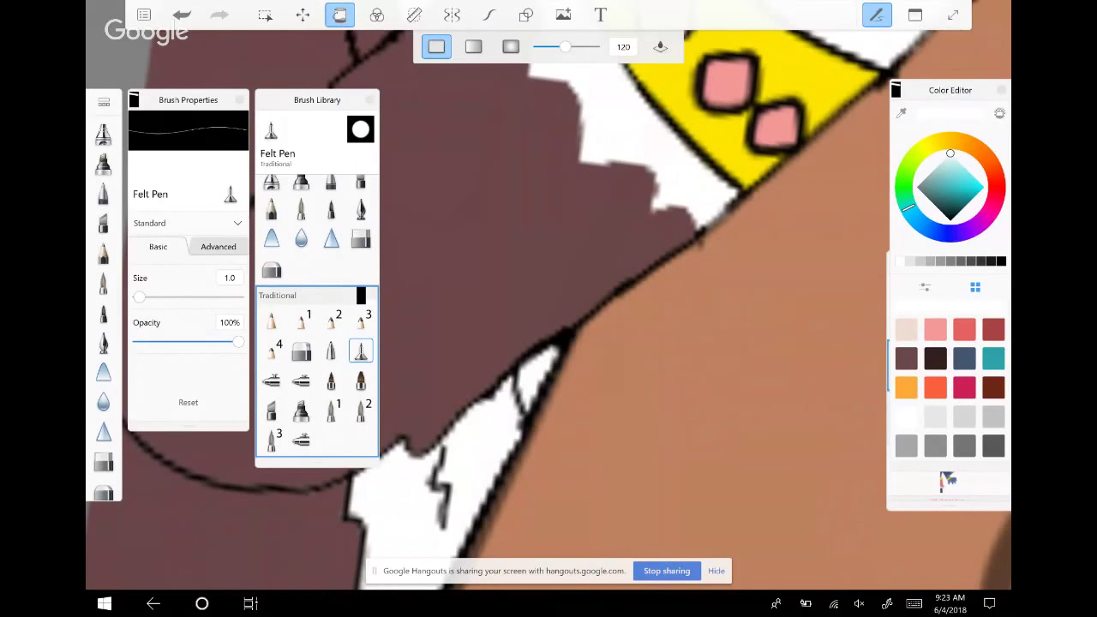
Paint over the stray black lines inside the white fur below the forearm with white
drag(548, 343, 622, 253)
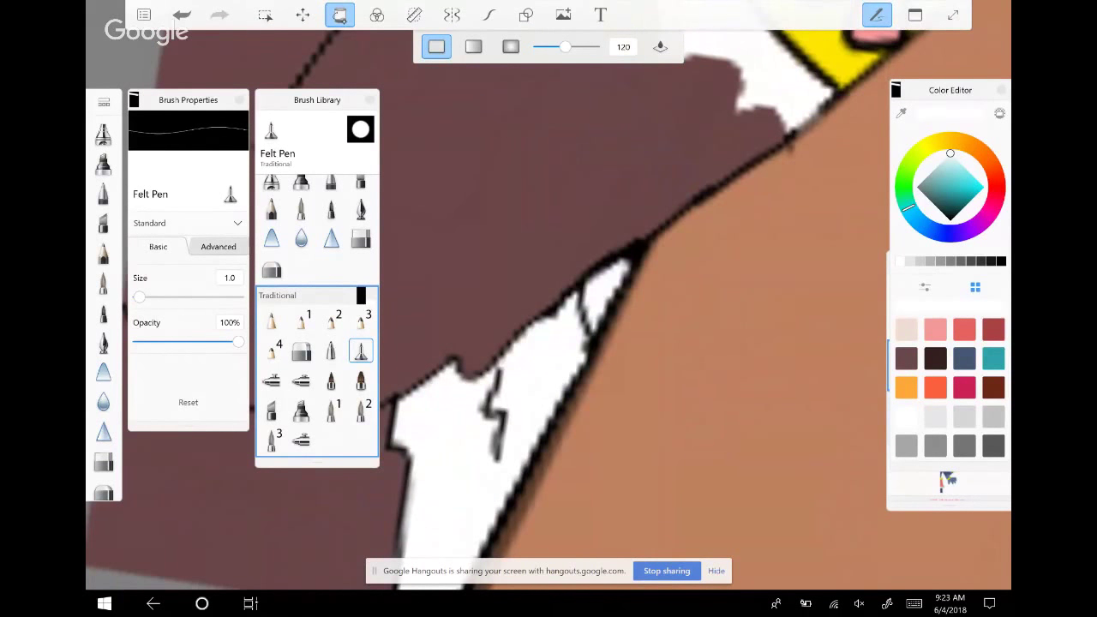
click(489, 14)
drag(576, 290, 597, 341)
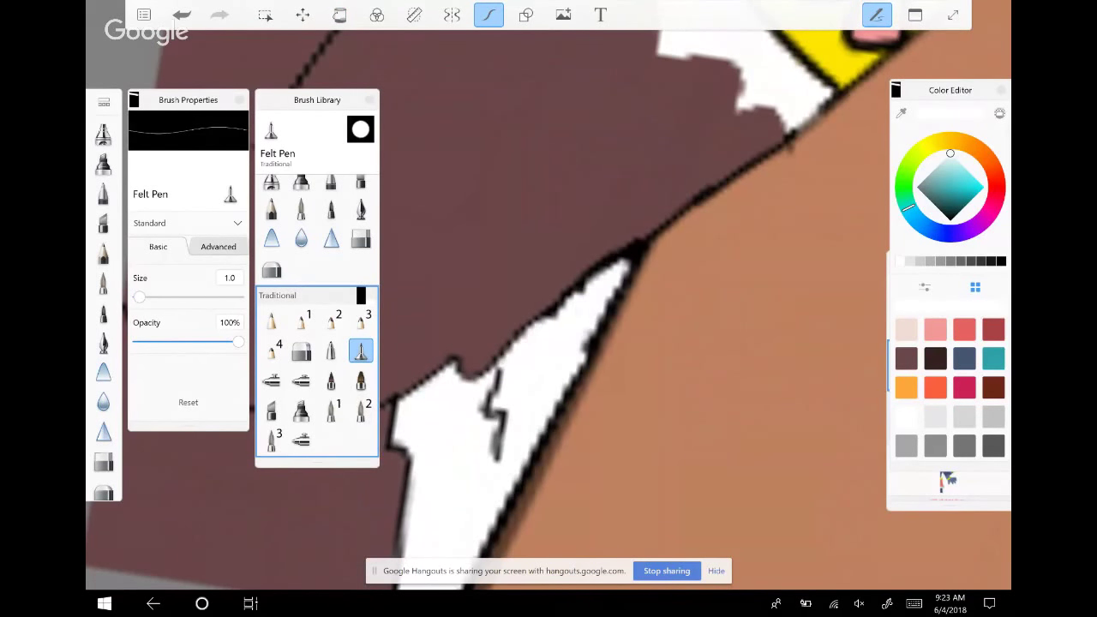
drag(494, 376, 500, 451)
mouse_move(487, 410)
mouse_down()
mouse_move(497, 461)
mouse_move(491, 408)
mouse_move(504, 425)
mouse_up()
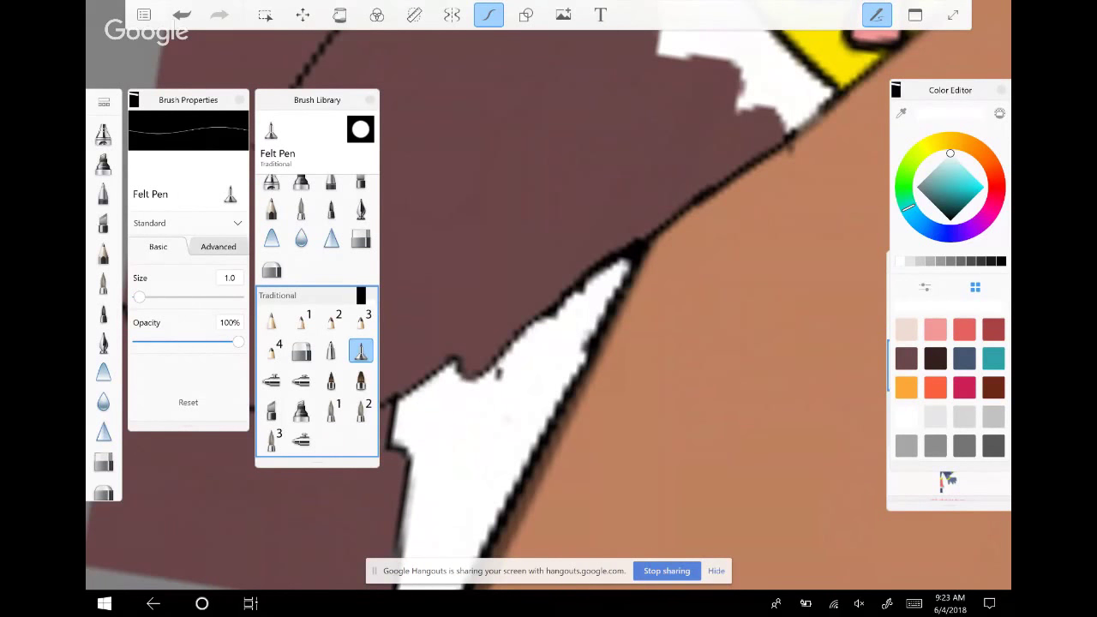
drag(494, 359, 501, 381)
Re-ink the forearm's underside in black and add a short jagged fur line in the white chest fur below it
click(950, 220)
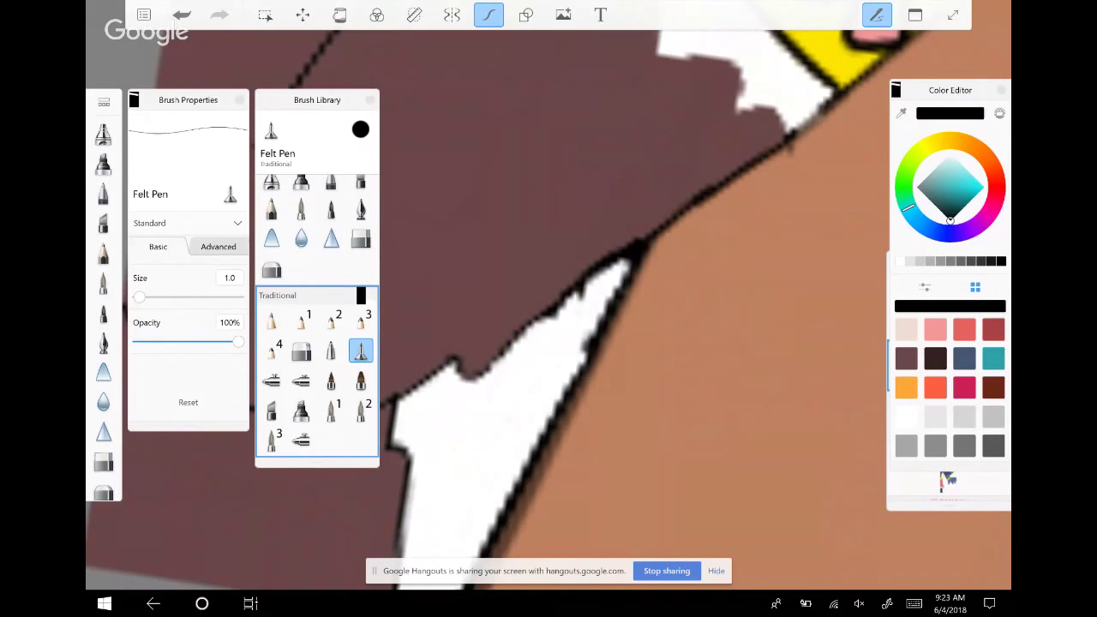
drag(526, 336, 478, 372)
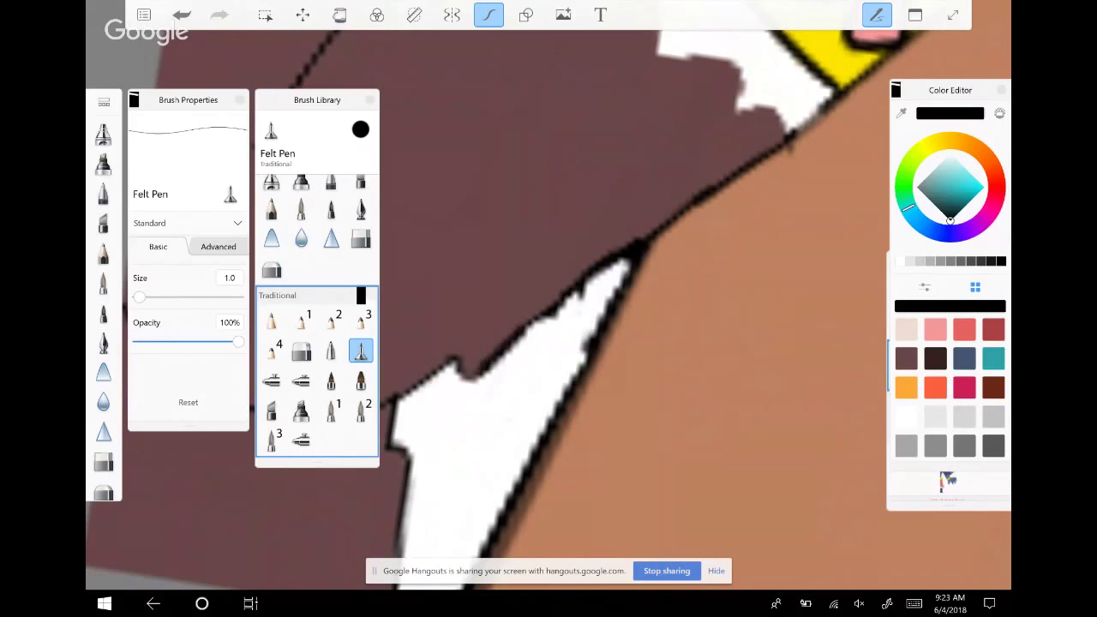
mouse_move(574, 314)
mouse_down()
mouse_move(563, 322)
mouse_move(566, 360)
mouse_up()
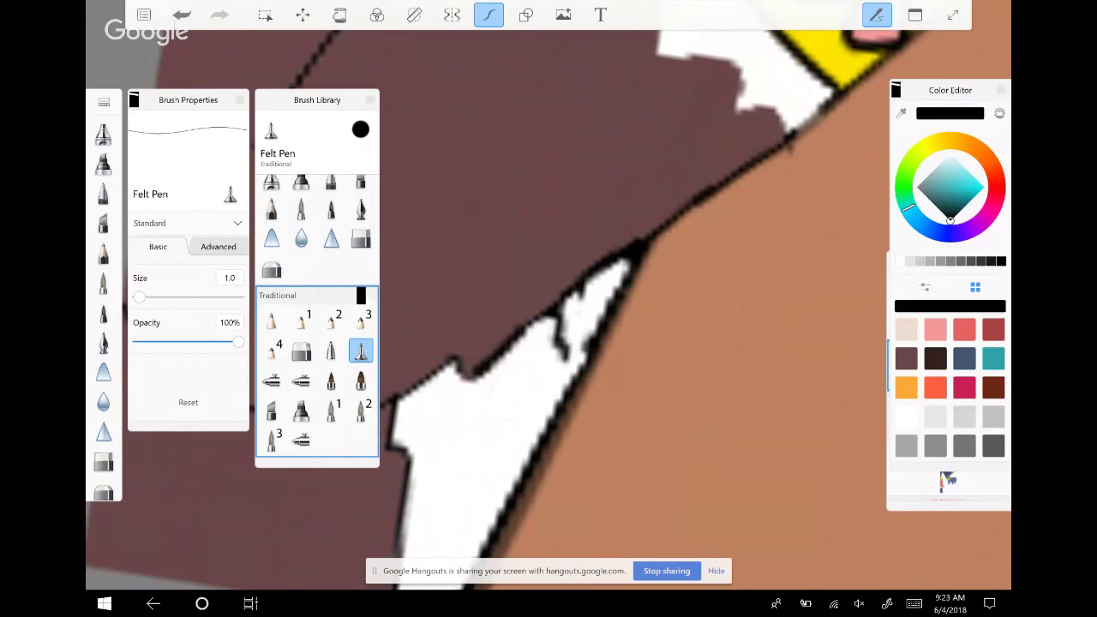
scroll(549, 309, down, 3)
scroll(549, 308, down, 5)
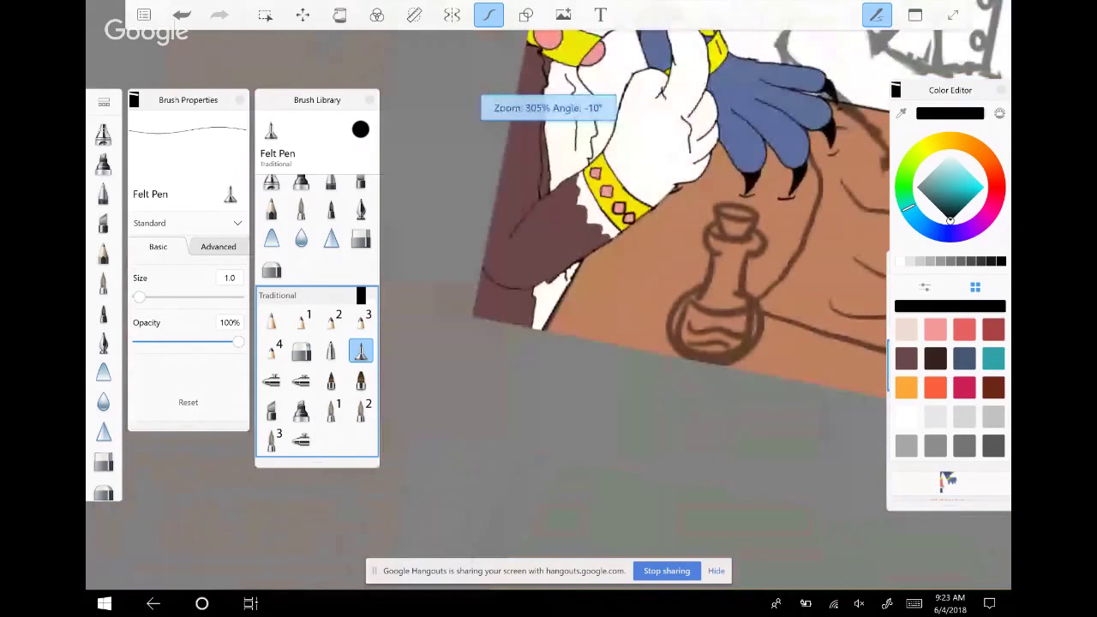
scroll(677, 199, down, 3)
scroll(577, 249, down, 3)
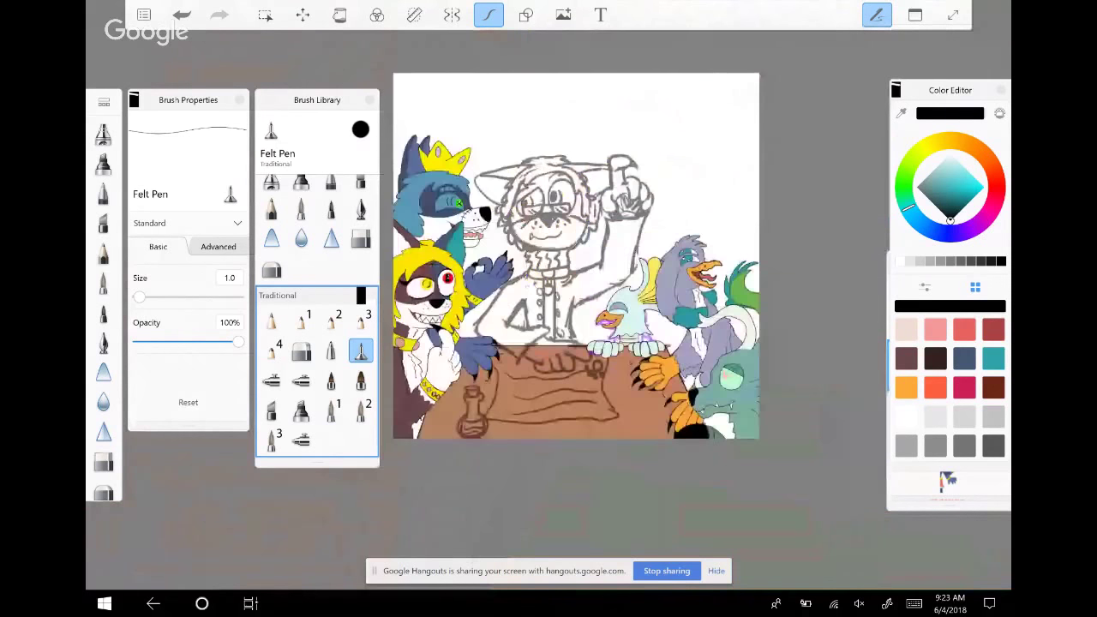
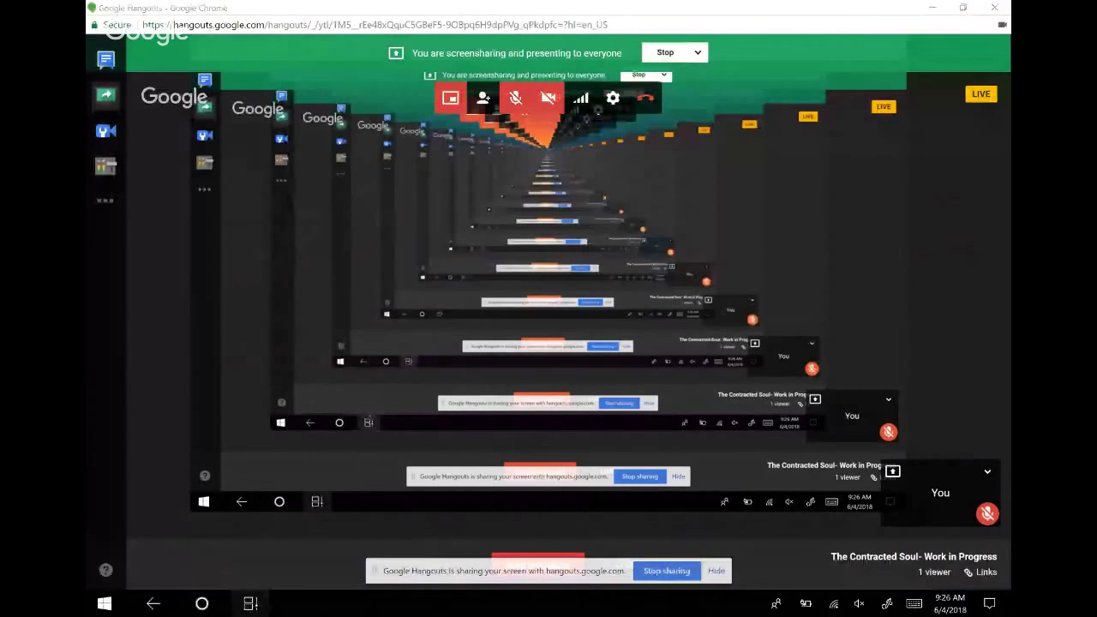
Switch to the YouTube music video in Chrome and adjust the system volume
key(super+Tab)
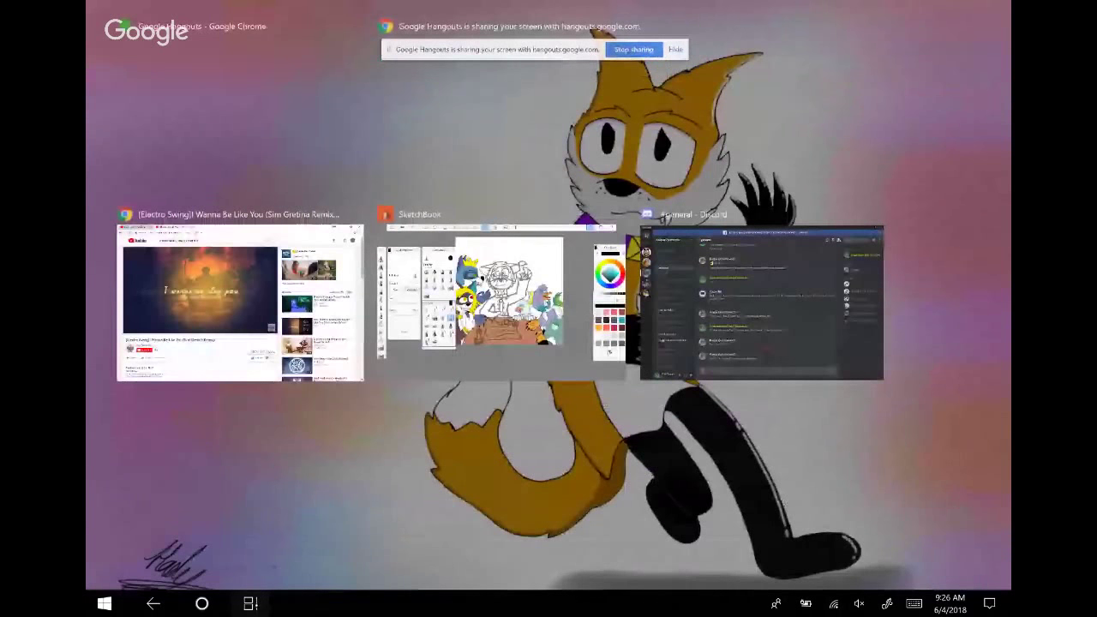
key(Return)
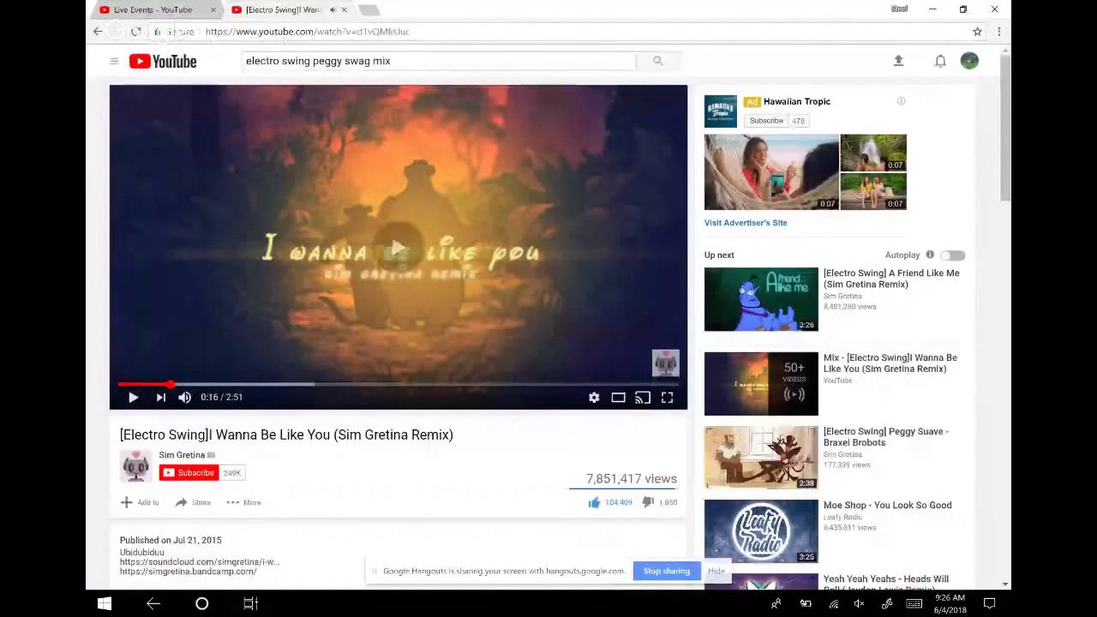
key(XF86AudioLowerVolume)
key(XF86AudioLowerVolume)
key(XF86AudioLowerVolume)
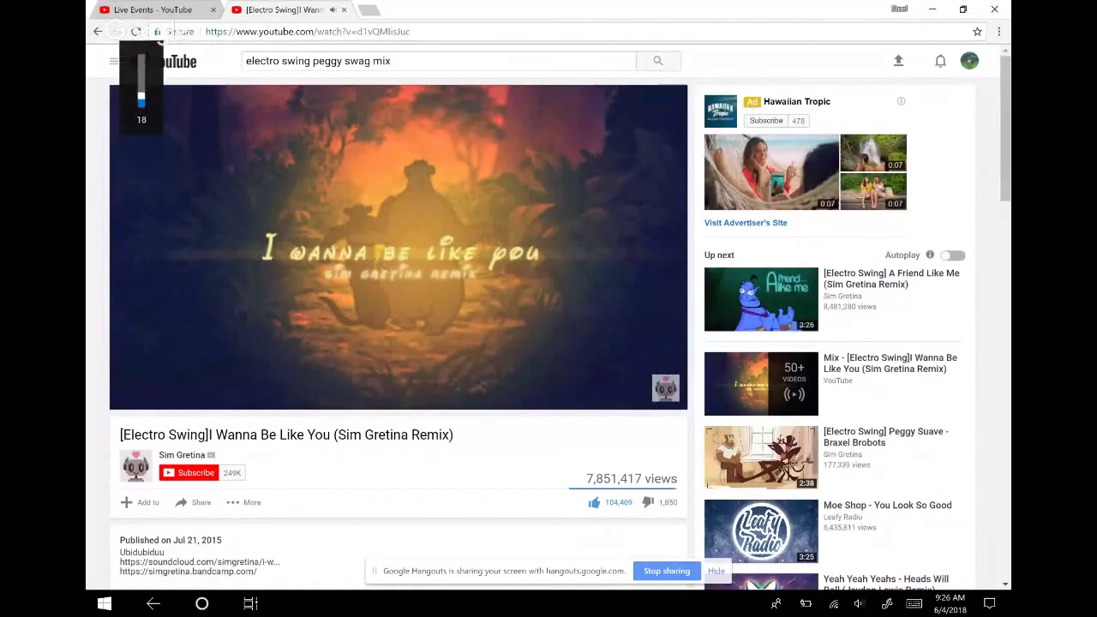
key(XF86AudioRaiseVolume)
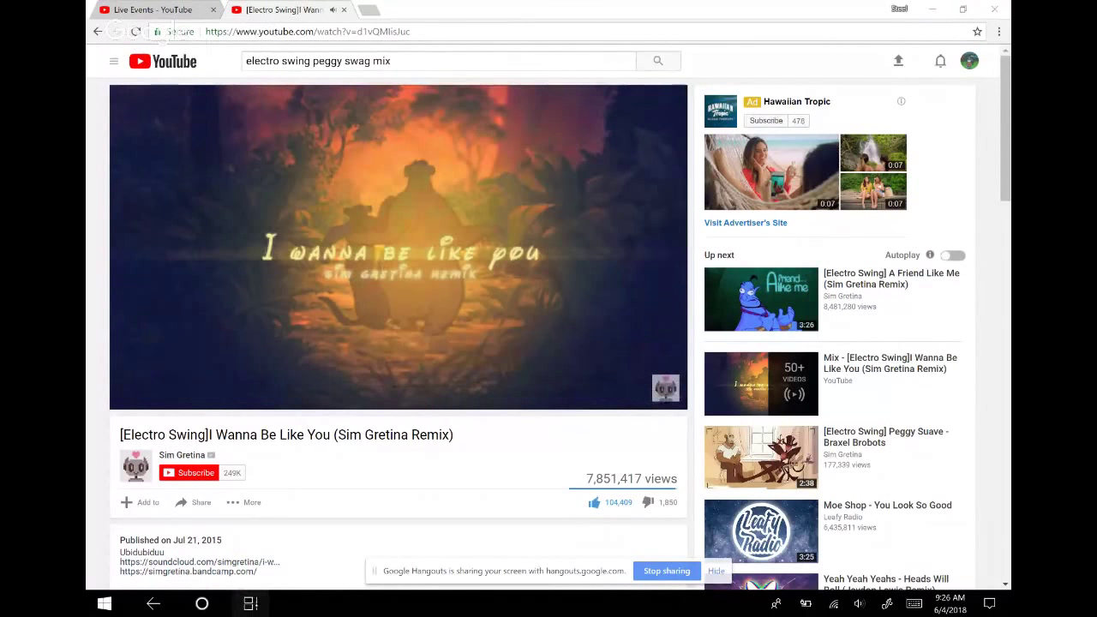
Switch to Google Hangouts to unmute the microphone for the broadcast, and return to SketchBook
click(250, 604)
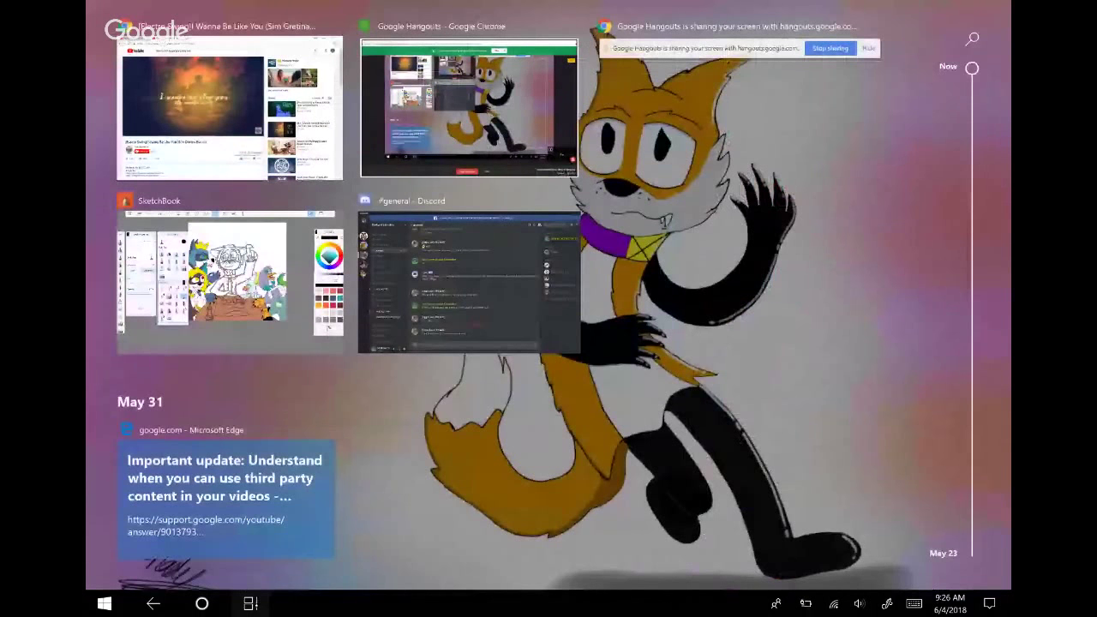
click(469, 107)
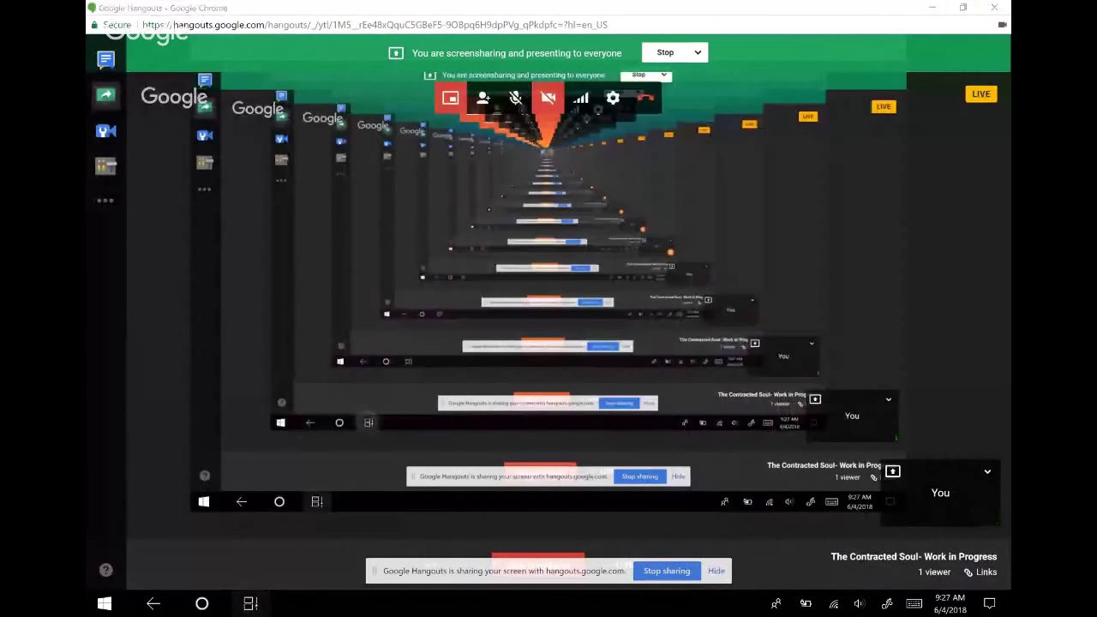
click(250, 604)
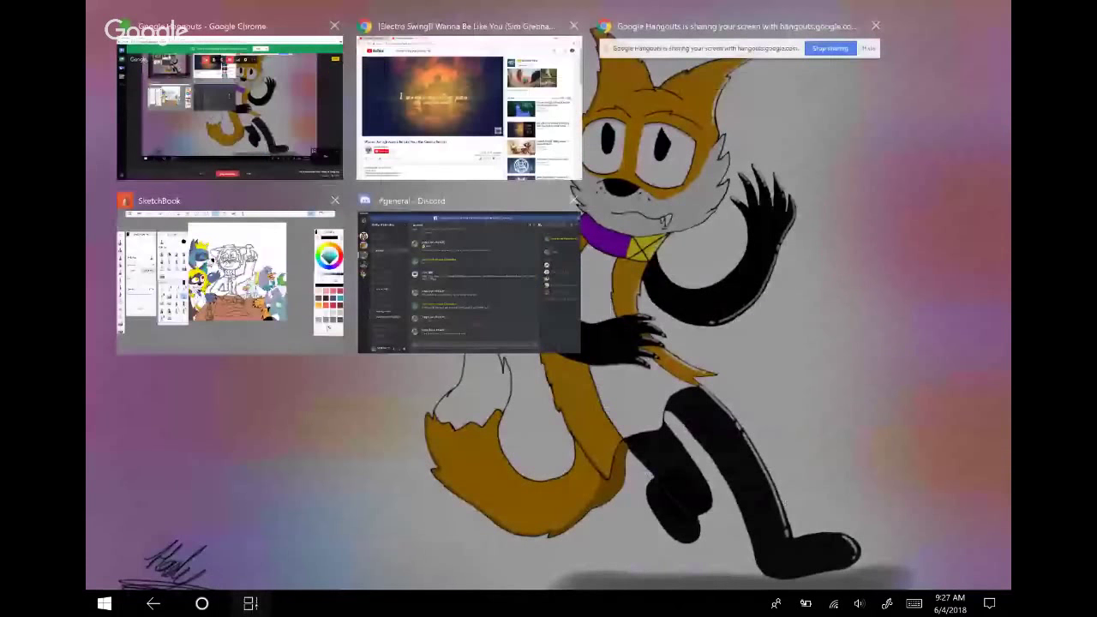
click(169, 261)
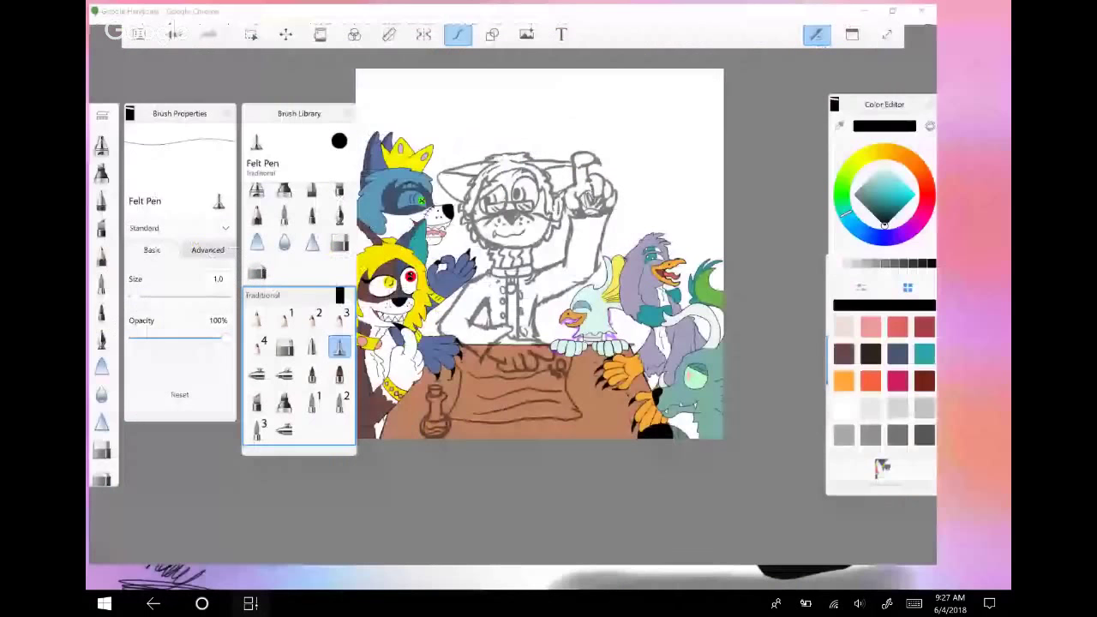
Display the layer list and hide the red sketch layer containing the lettering
scroll(577, 250, up, 2)
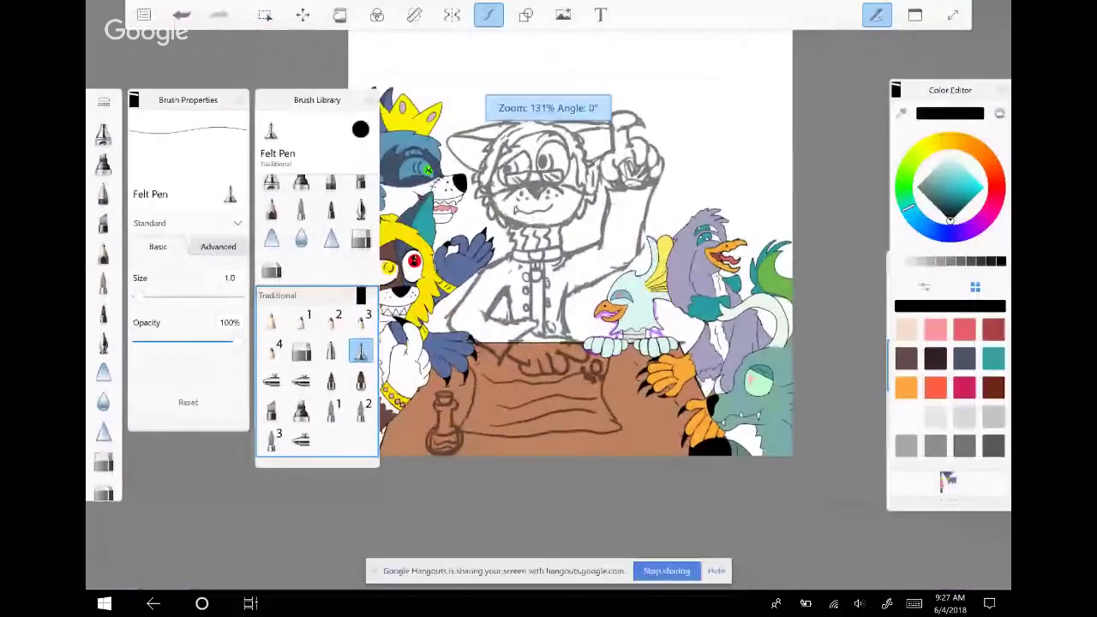
scroll(609, 245, up, 1)
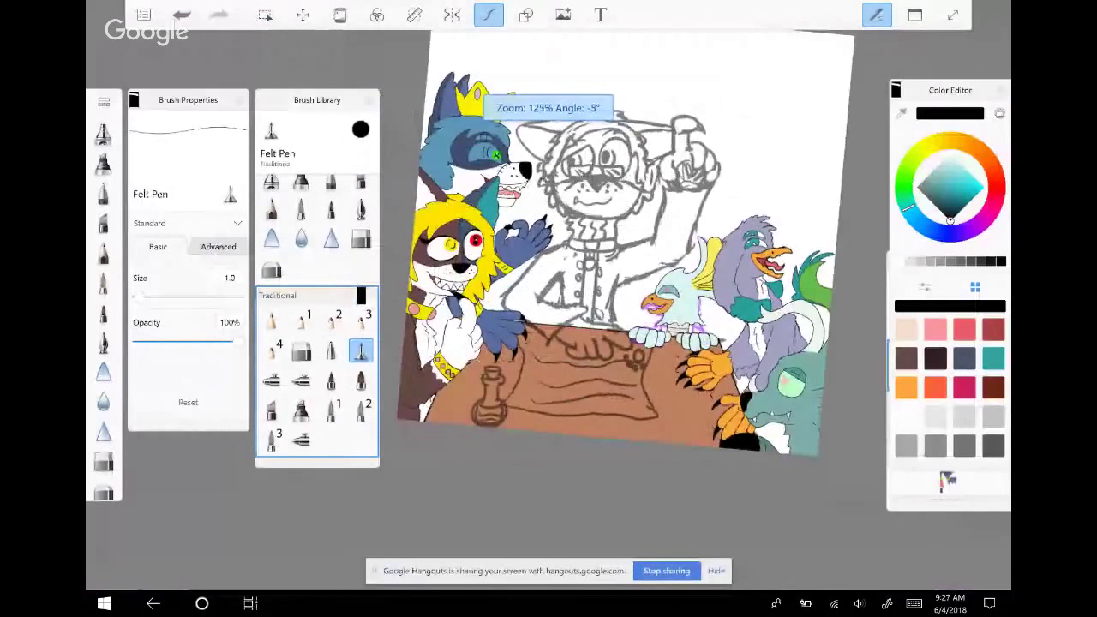
scroll(608, 245, down, 2)
click(947, 480)
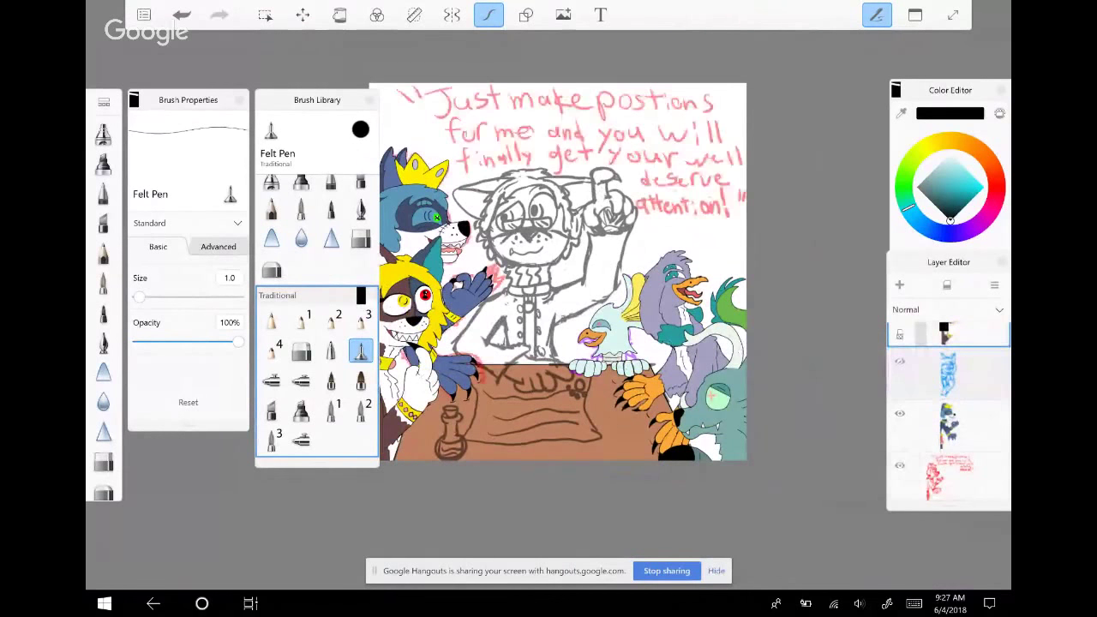
click(901, 466)
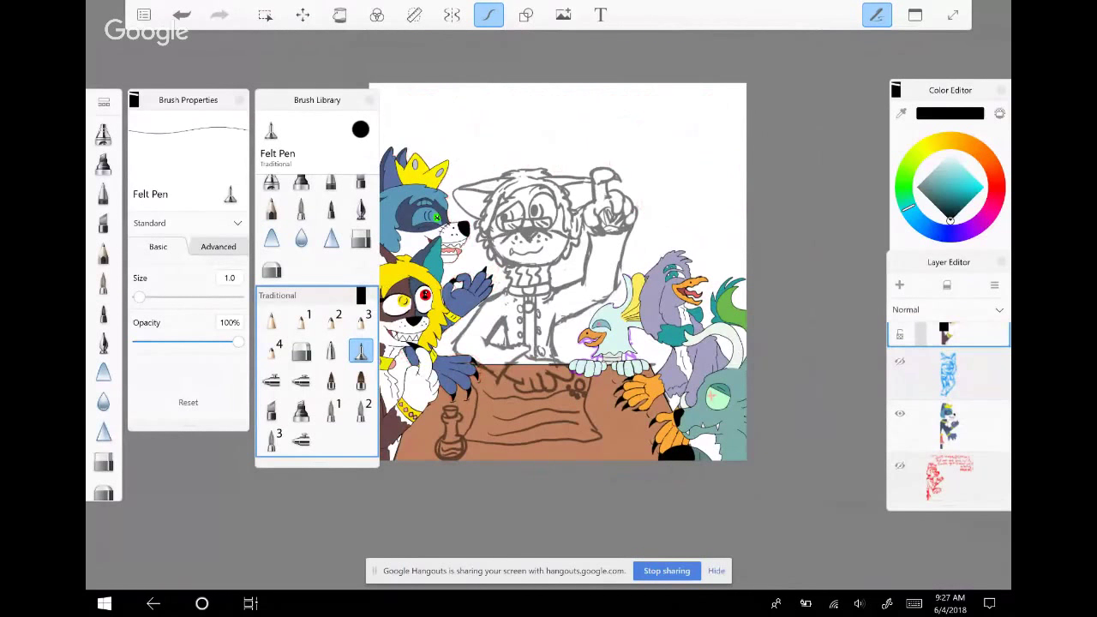
Add a new empty layer directly above the grey sketch of the central character with glasses
scroll(544, 260, up, 1)
scroll(949, 412, up, 3)
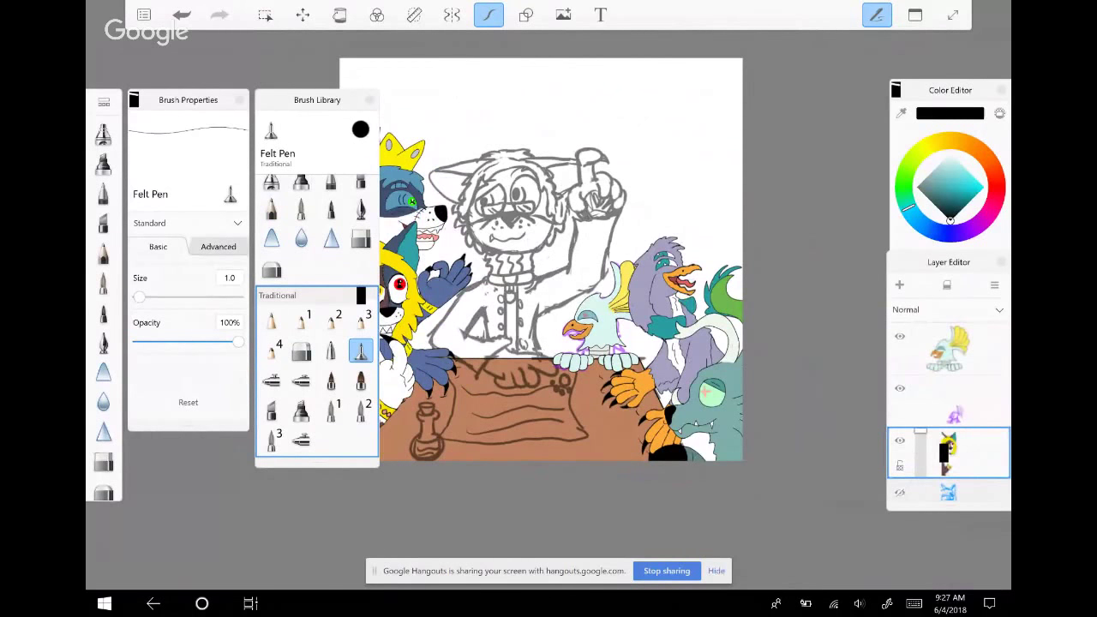
scroll(949, 412, down, 5)
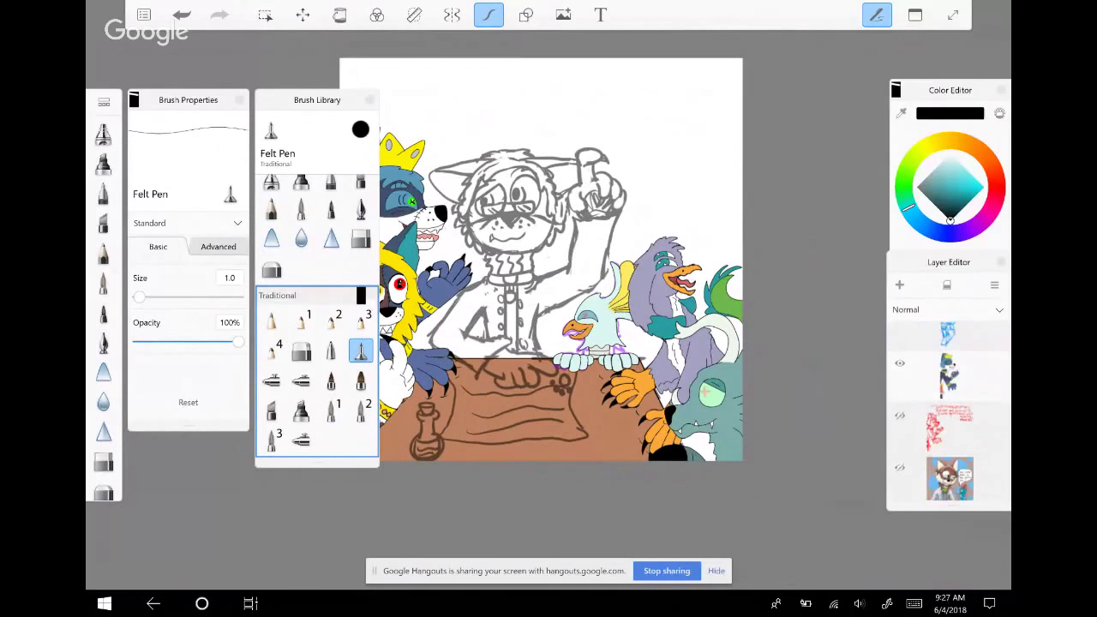
scroll(948, 411, down, 5)
scroll(948, 394, up, 1)
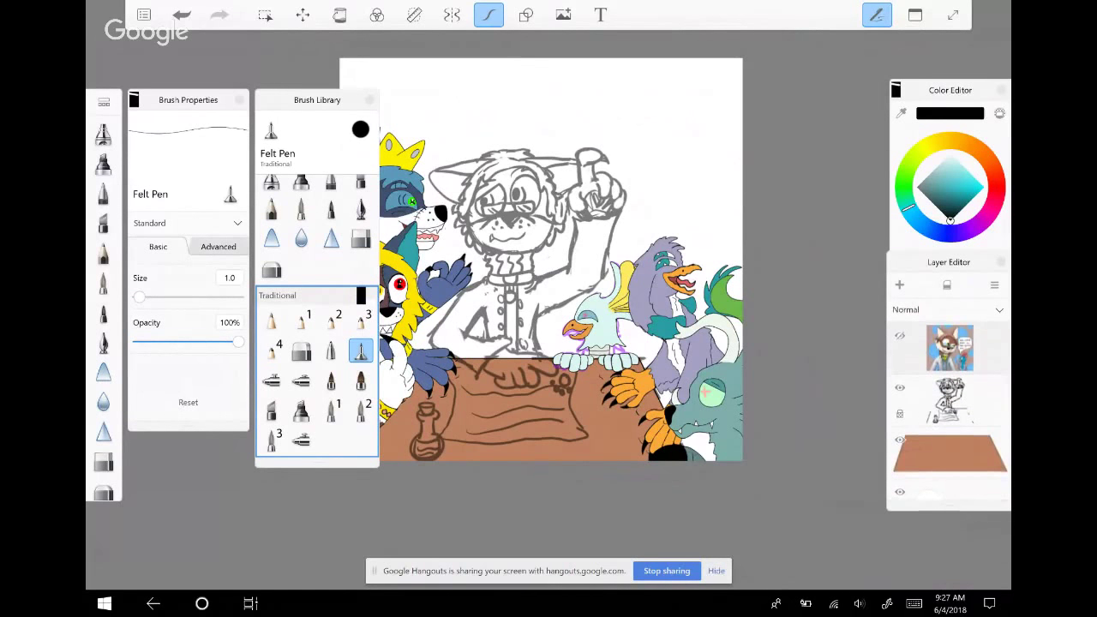
click(950, 453)
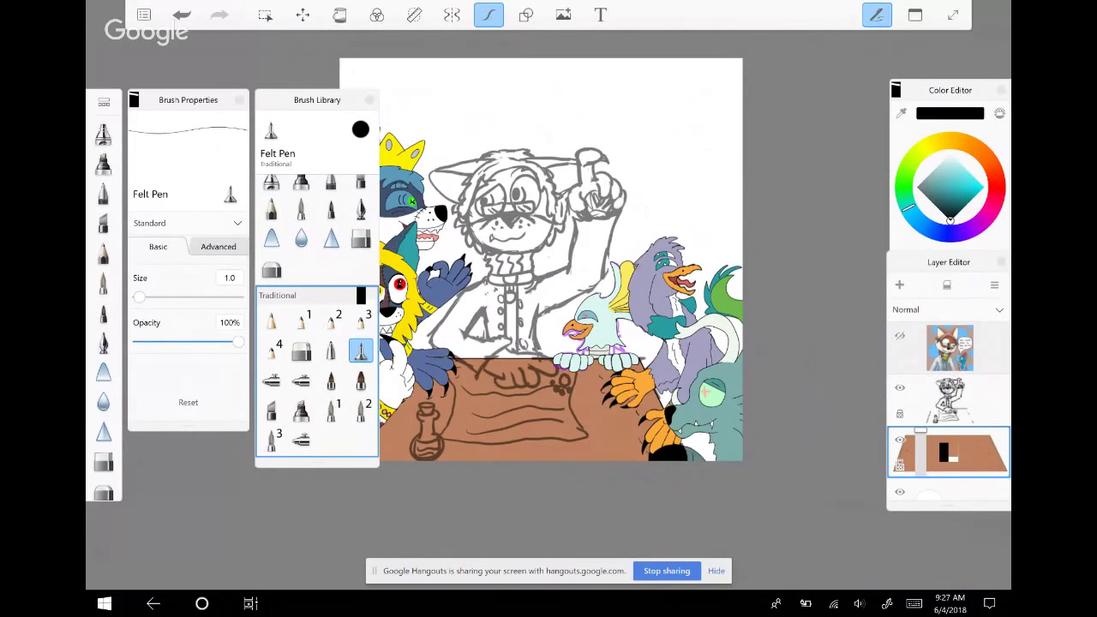
click(994, 284)
click(925, 313)
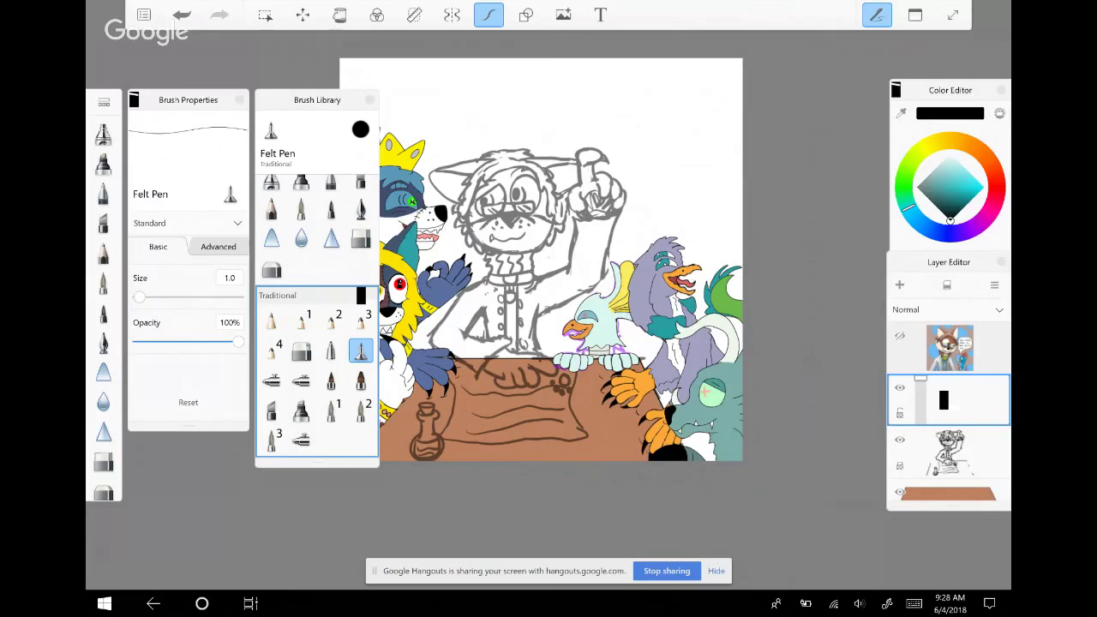
Ink the central character's wavy mouth line in black with the size 1.0 Felt Pen and lower the grey sketch layer's opacity
scroll(554, 129, up, 2)
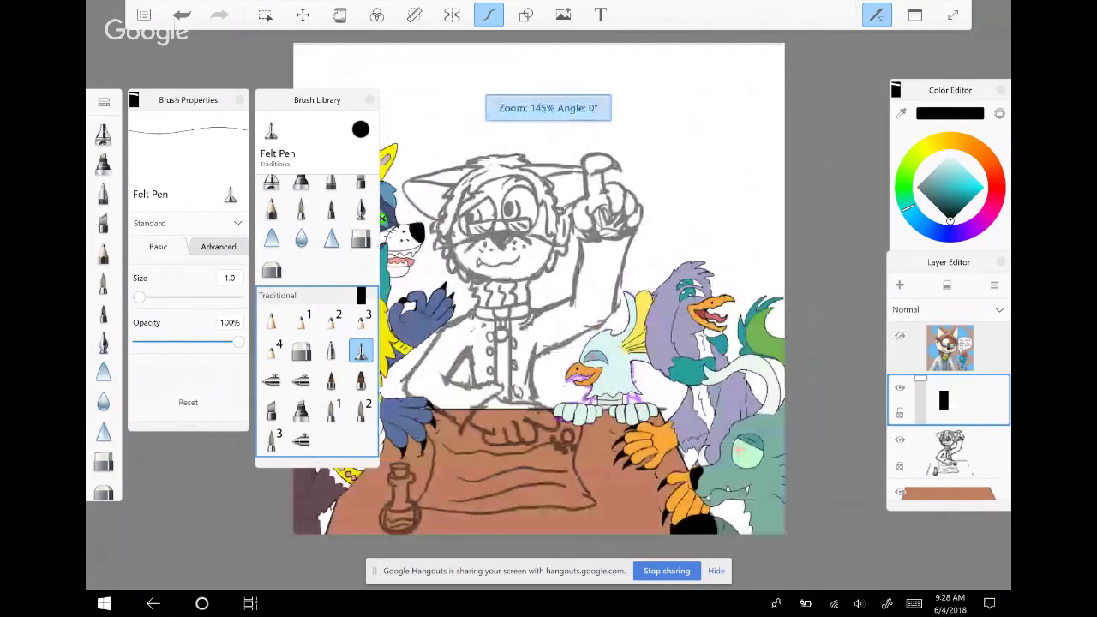
scroll(463, 227, up, 3)
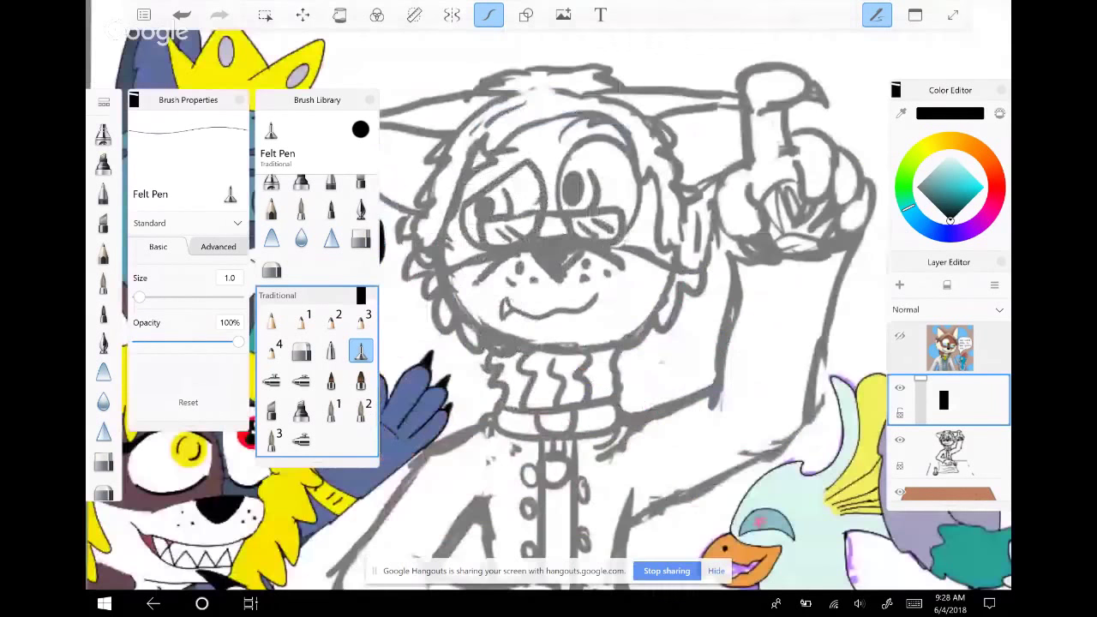
scroll(549, 283, up, 2)
mouse_move(439, 282)
mouse_down()
mouse_move(611, 361)
mouse_move(682, 335)
mouse_up()
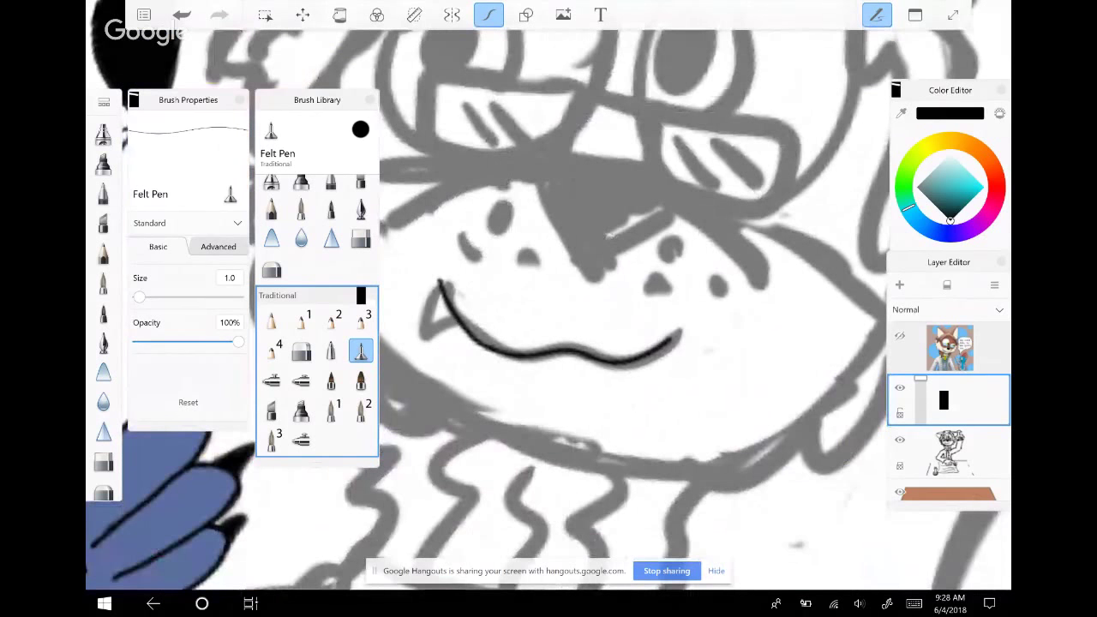
click(950, 452)
drag(944, 448, 917, 454)
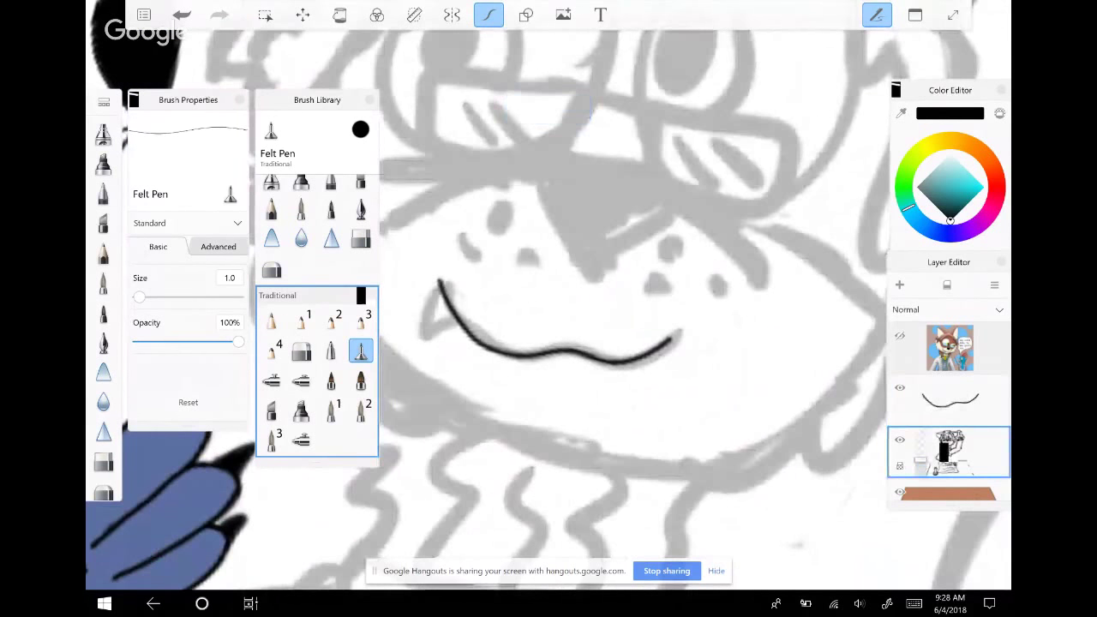
On the new layer, ink the small fang at the mouth's end and the curved line along the top of the muzzle
click(950, 400)
mouse_move(440, 283)
mouse_down()
mouse_move(433, 338)
mouse_move(457, 319)
mouse_up()
scroll(549, 326, down, 1)
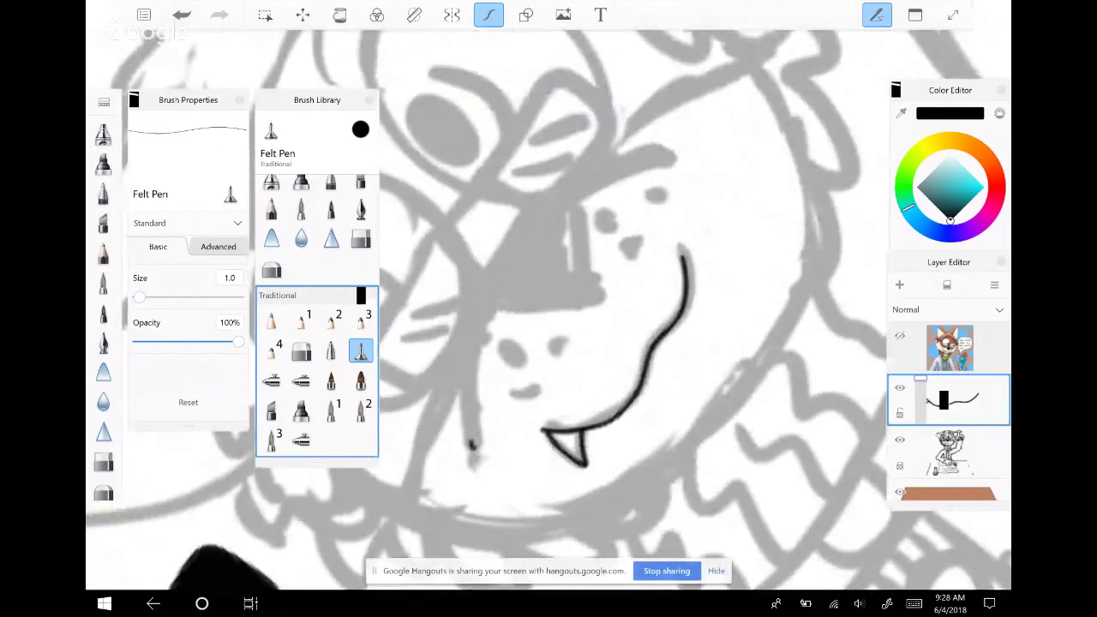
mouse_move(473, 446)
mouse_down()
mouse_move(461, 358)
mouse_move(477, 287)
mouse_move(523, 213)
mouse_move(622, 159)
mouse_move(672, 153)
mouse_move(568, 197)
mouse_move(487, 300)
mouse_move(468, 446)
mouse_up()
key(ctrl+z)
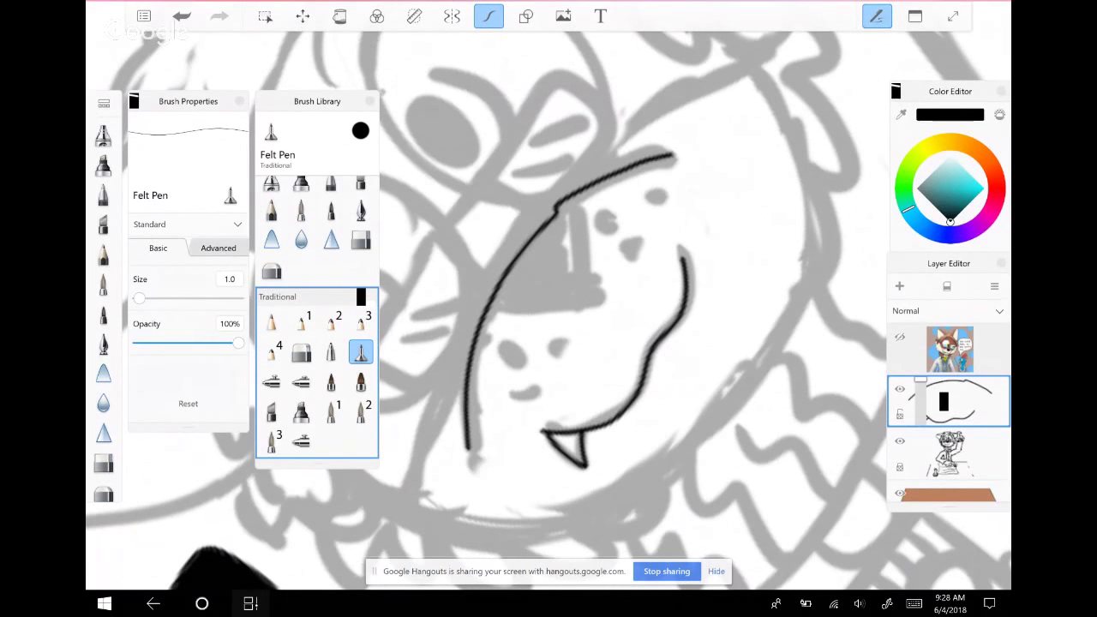
Check the Google Hangouts broadcast window and return to the SketchBook drawing
click(250, 603)
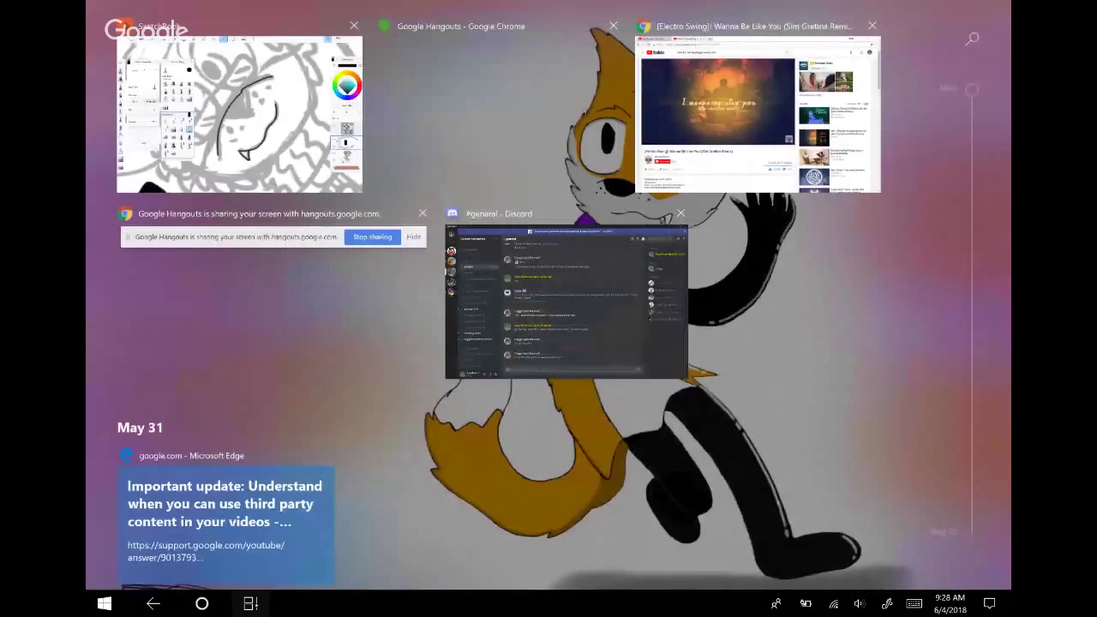
click(497, 111)
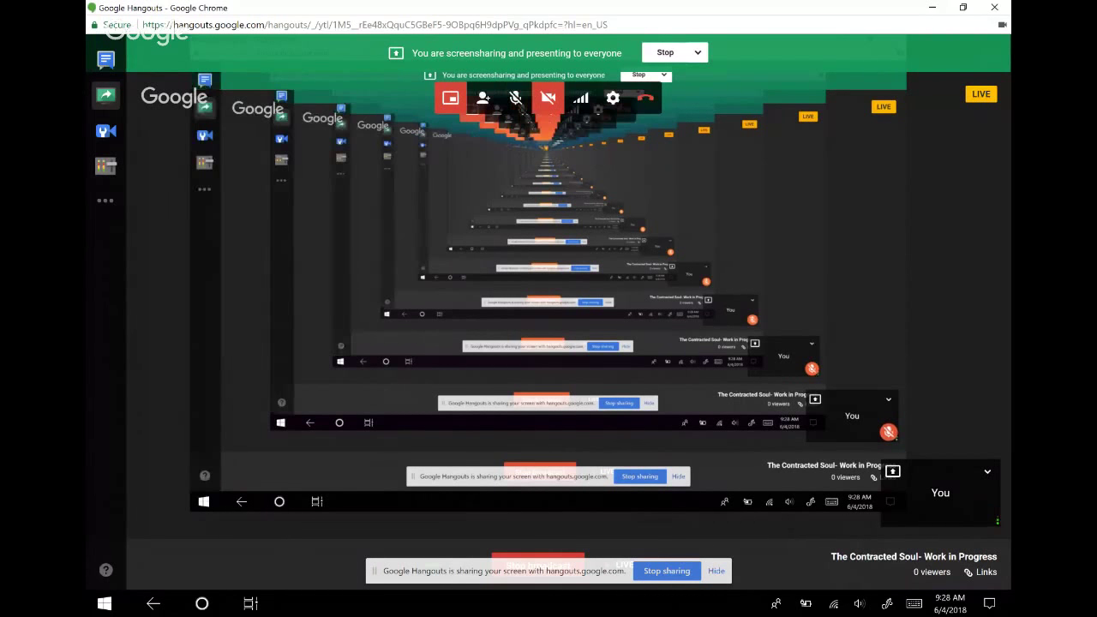
key(super+Tab)
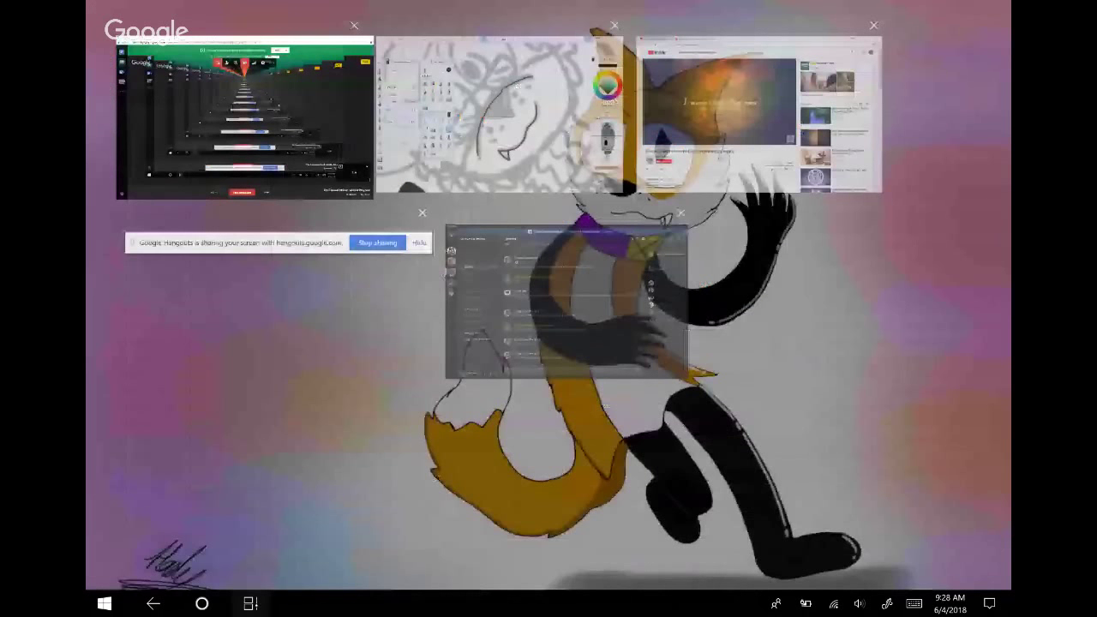
click(499, 111)
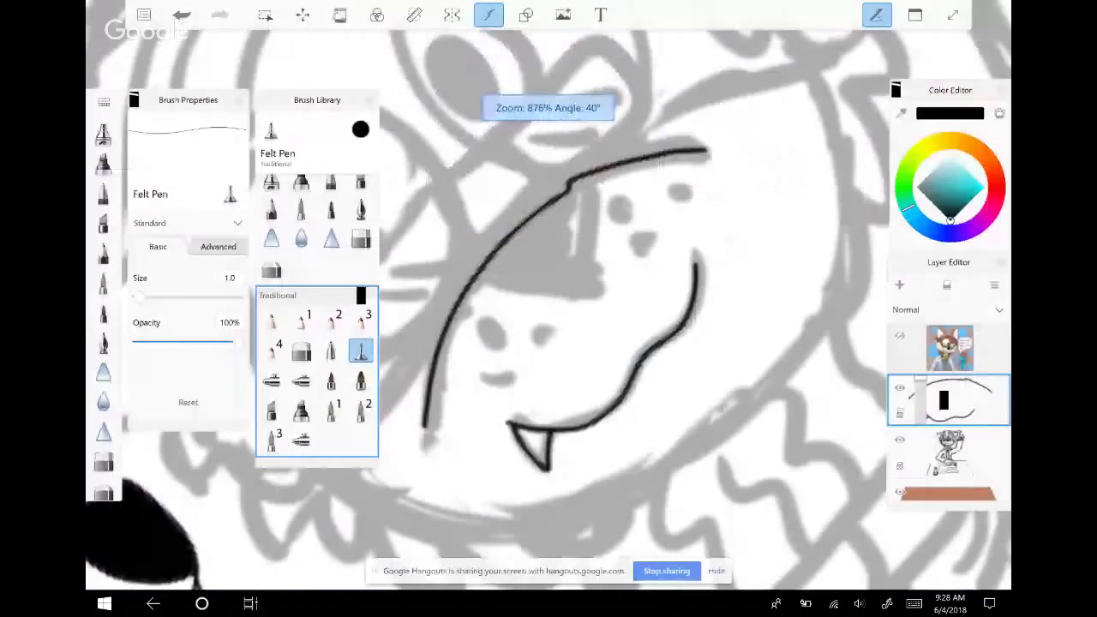
Ink the rounded nose outline below the muzzle's top line and add three black whisker dots on each side
mouse_move(468, 196)
mouse_down()
mouse_move(498, 257)
mouse_move(564, 292)
mouse_move(669, 192)
mouse_up()
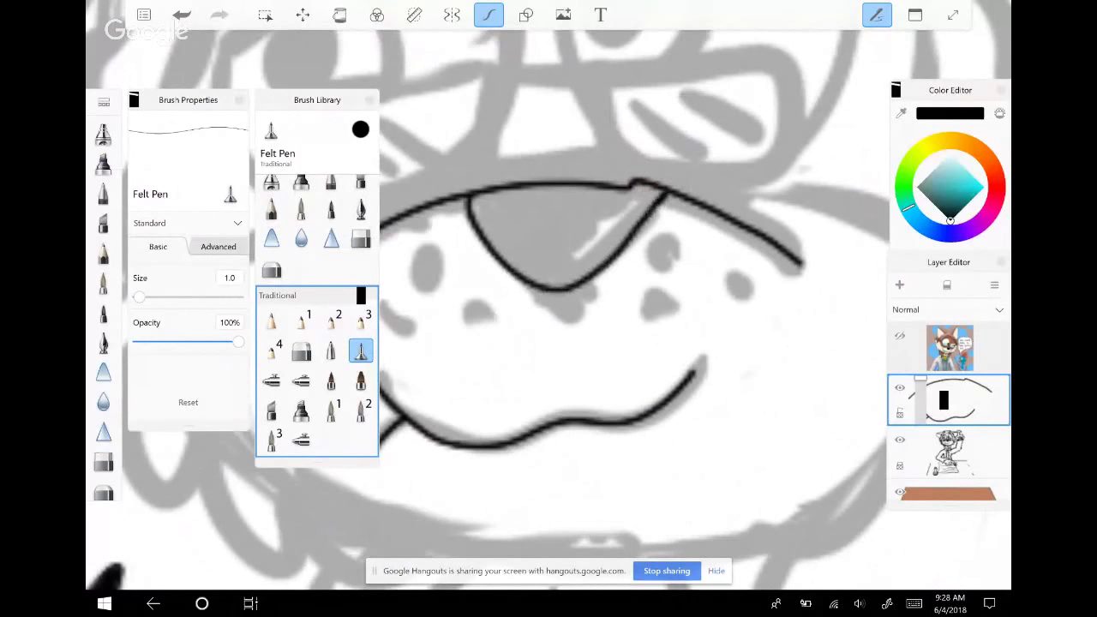
click(426, 248)
click(467, 297)
click(404, 300)
drag(666, 244, 664, 258)
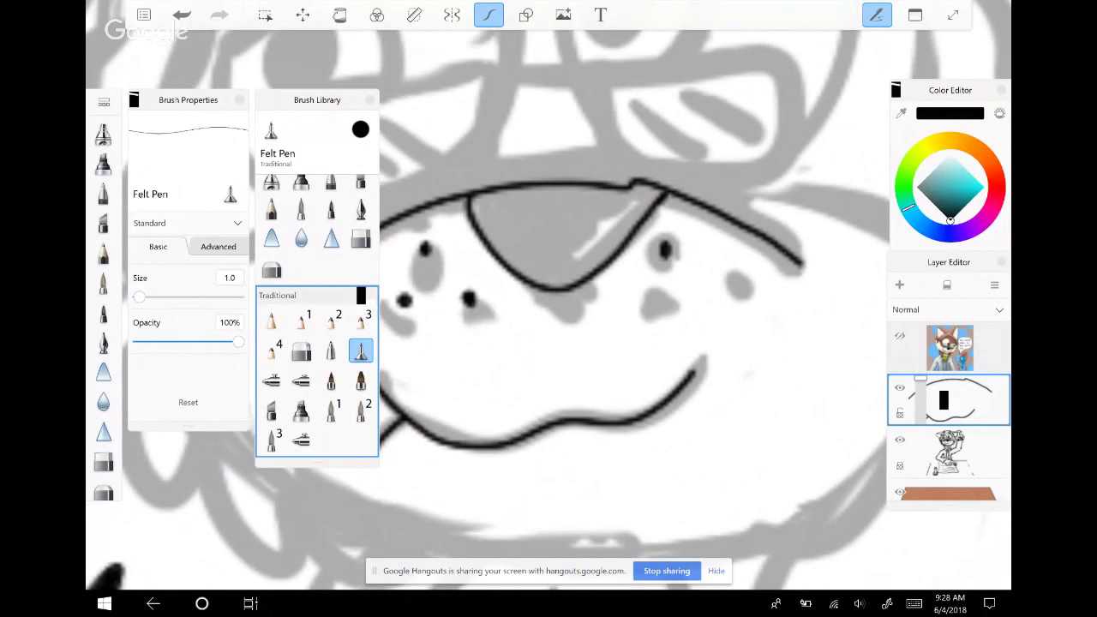
click(652, 289)
click(722, 281)
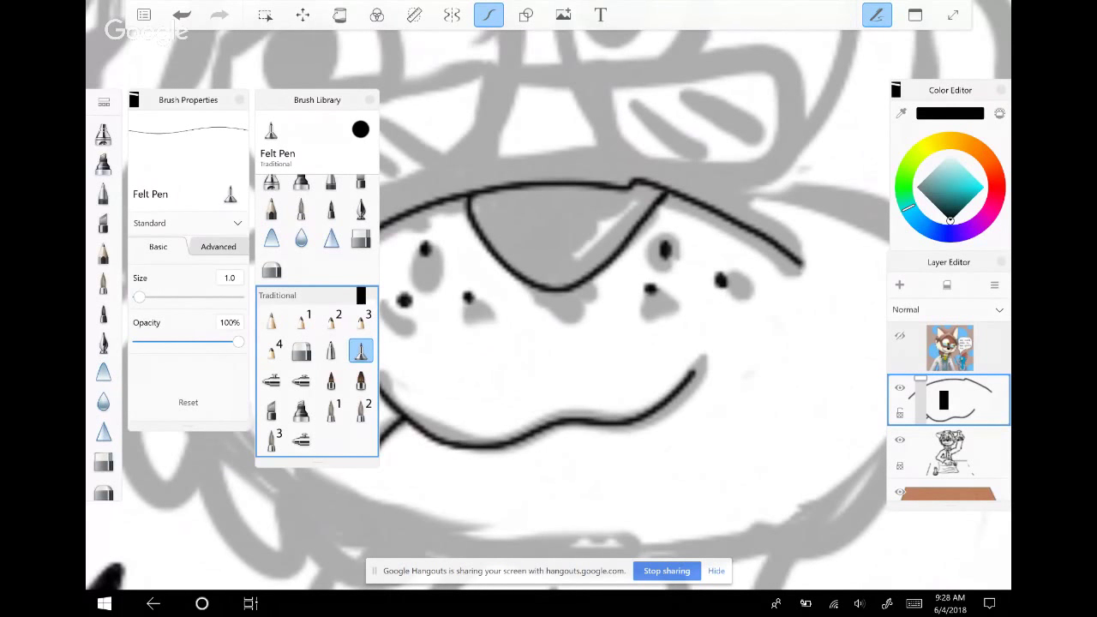
Flood-fill the central character's nose with black
scroll(549, 309, down, 1)
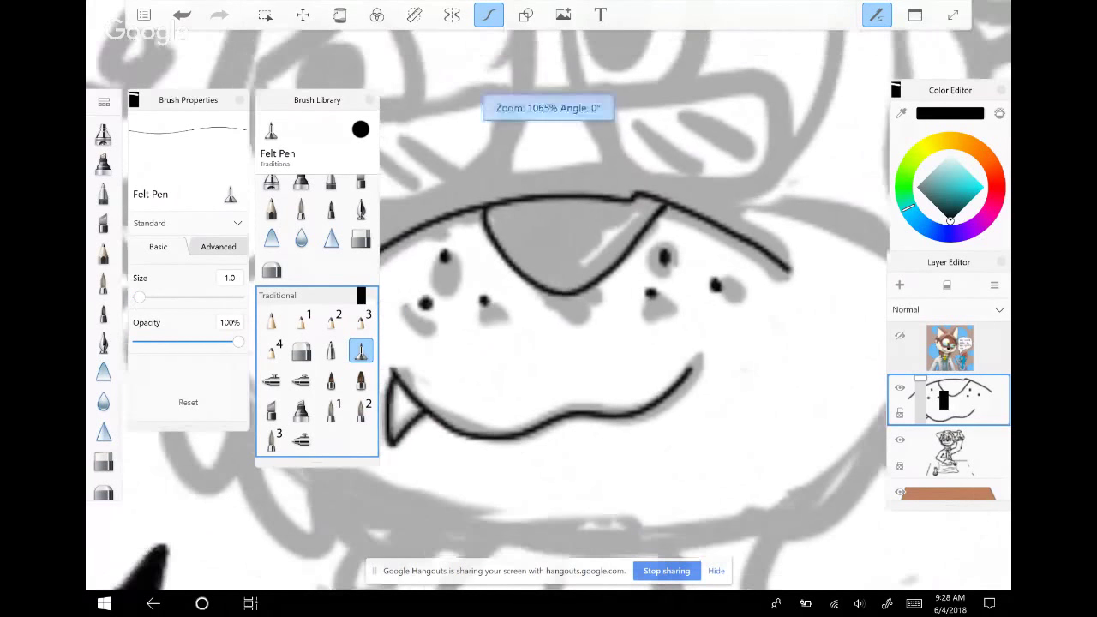
scroll(548, 309, down, 5)
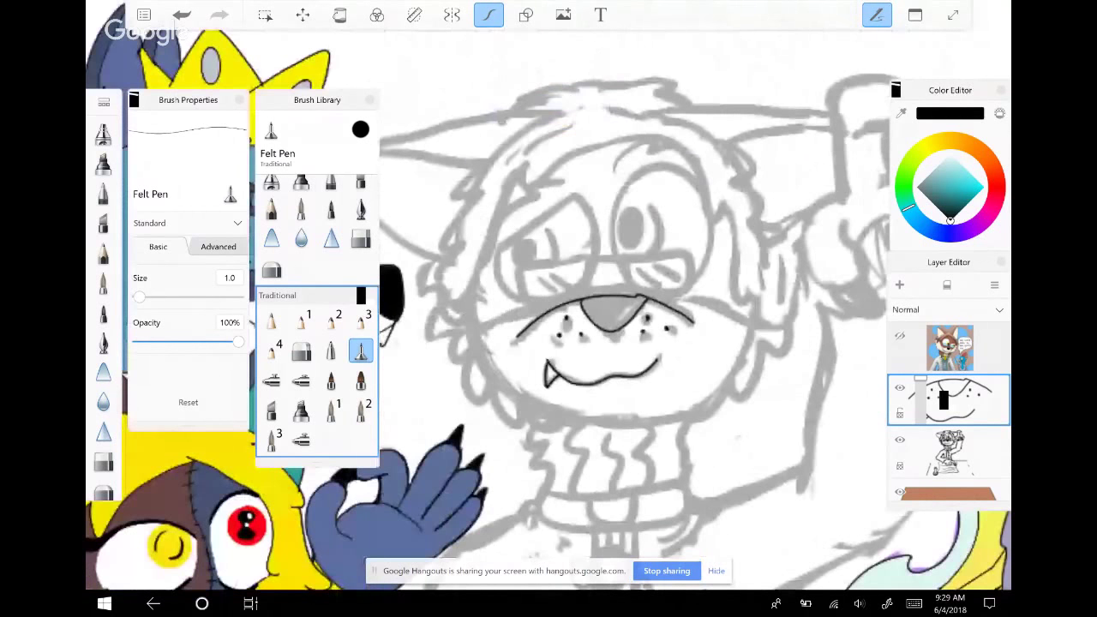
scroll(548, 308, up, 5)
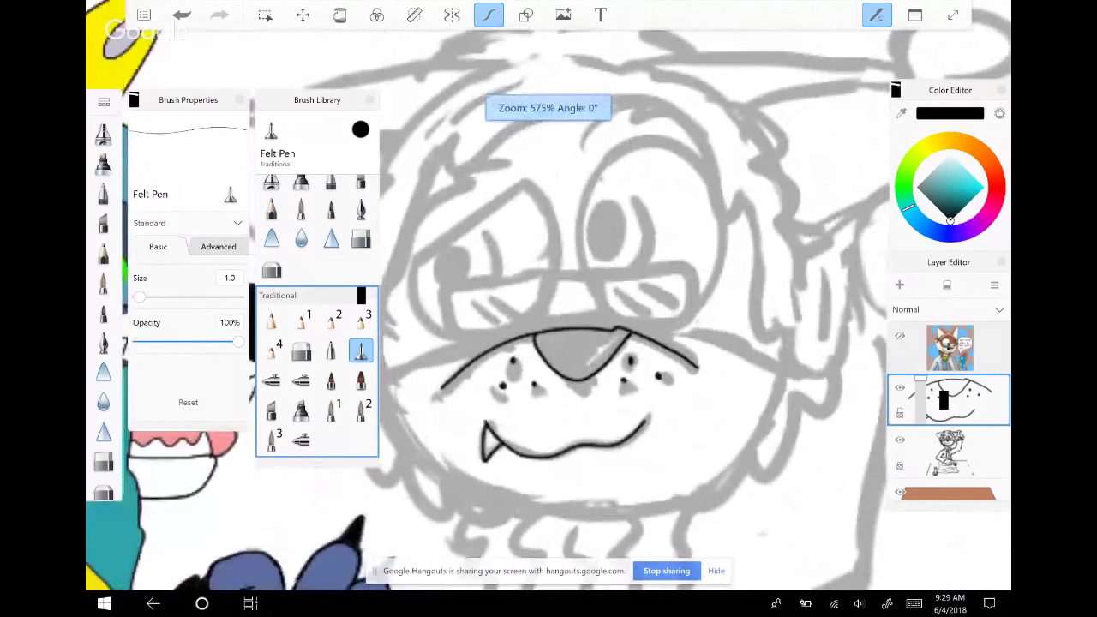
scroll(549, 309, up, 1)
scroll(600, 343, up, 2)
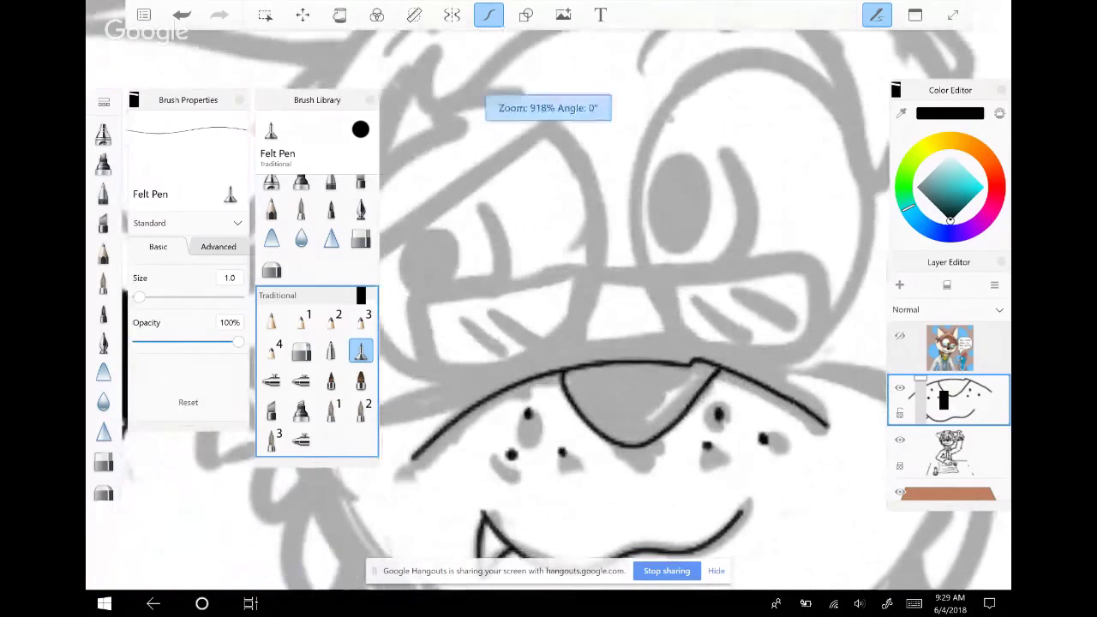
scroll(548, 309, down, 3)
click(340, 15)
click(570, 308)
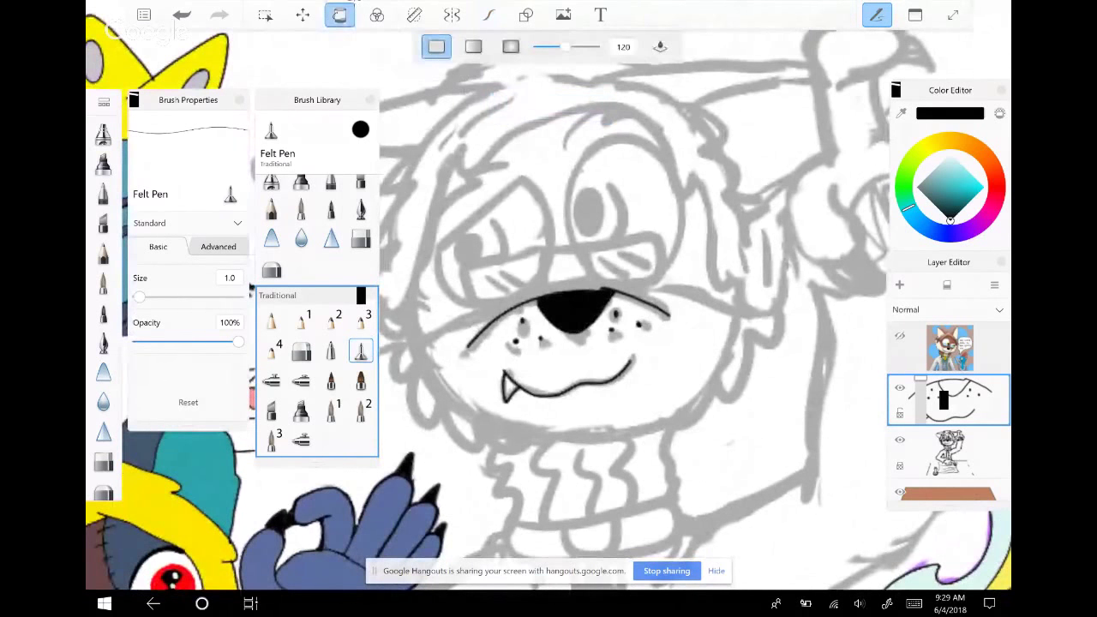
Try inking a spiral pupil in the central character's larger eye with the predictive stroke tool, and undo it
click(489, 15)
scroll(549, 309, down, 1)
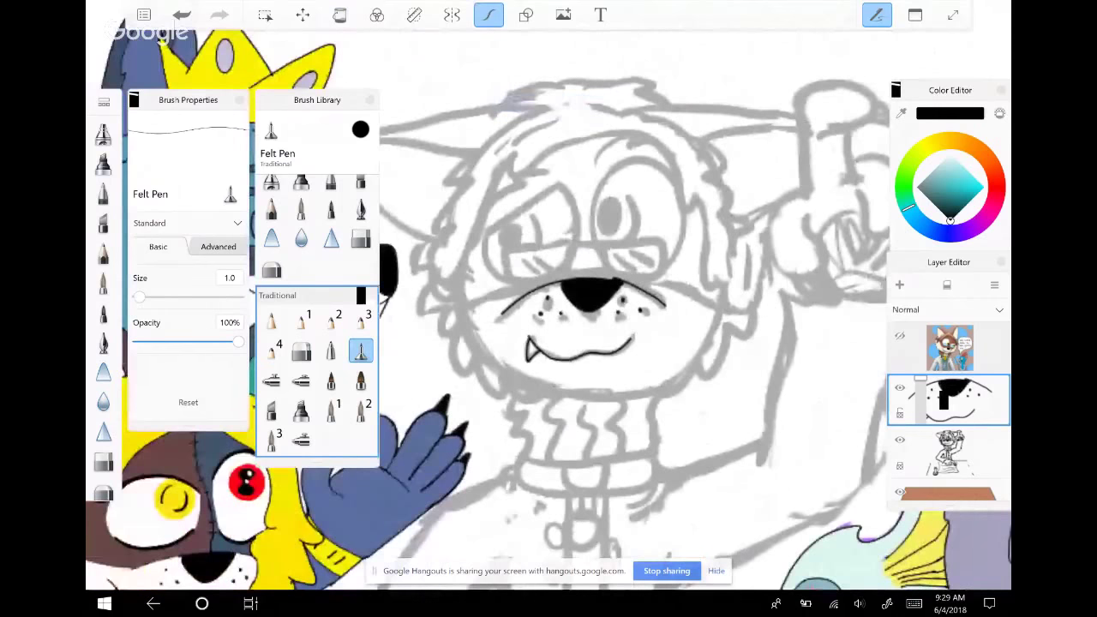
drag(600, 343, 536, 270)
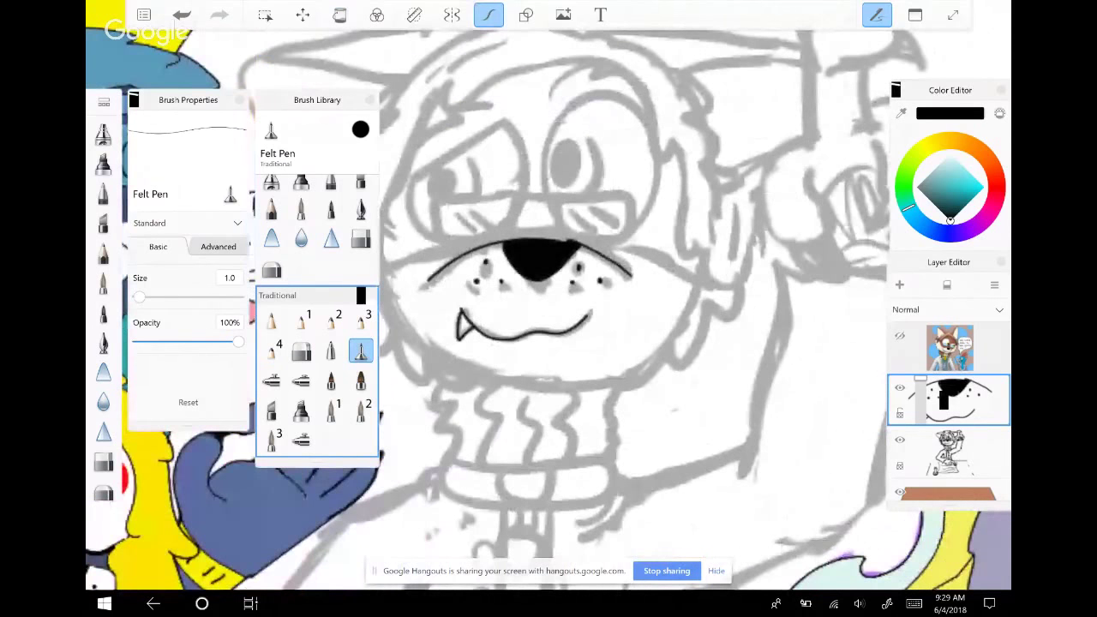
scroll(548, 309, down, 1)
scroll(548, 309, down, 5)
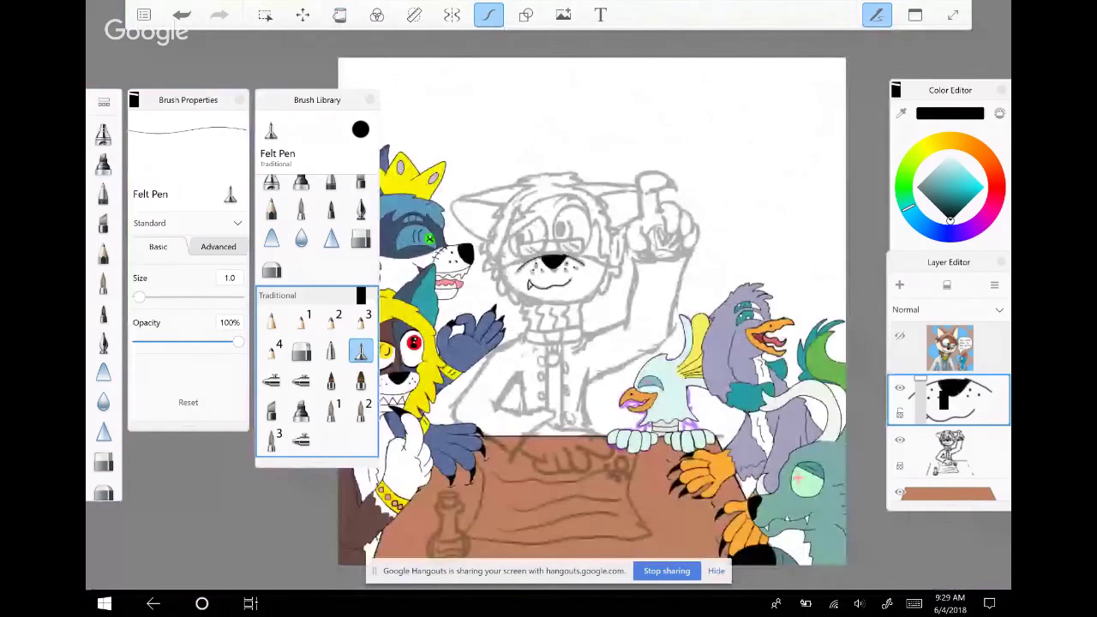
scroll(600, 216, up, 1)
scroll(565, 258, up, 2)
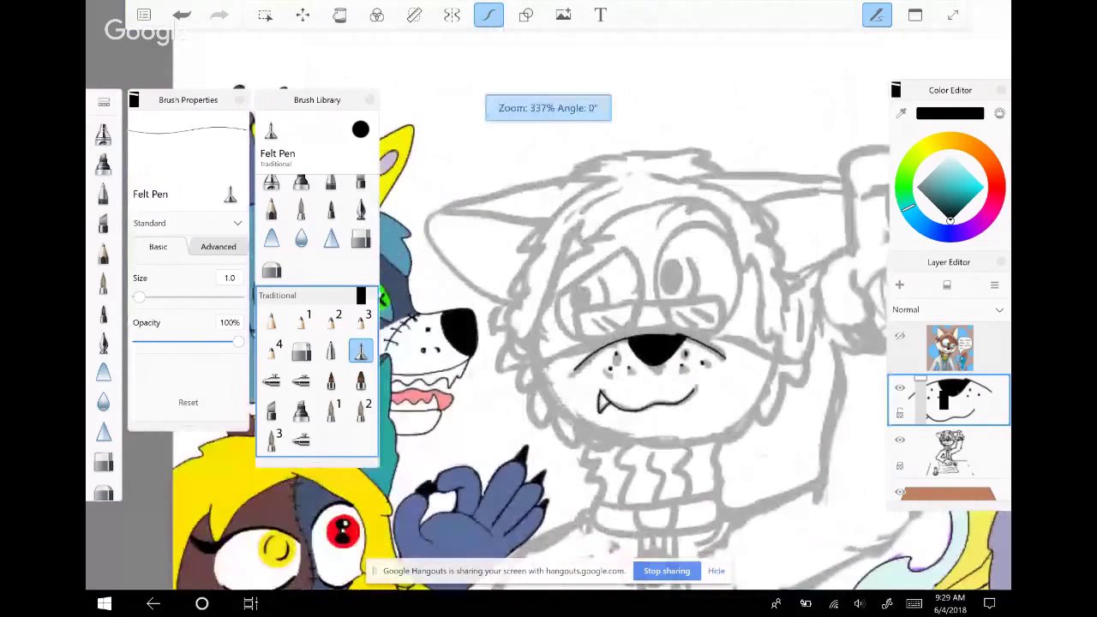
scroll(557, 176, down, 4)
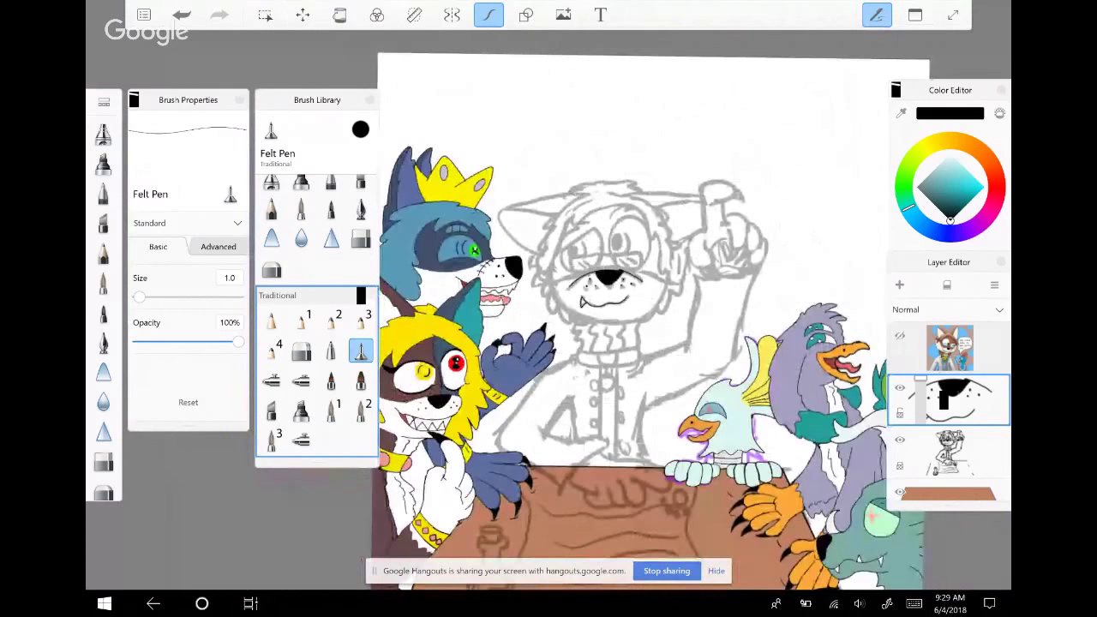
scroll(651, 386, up, 1)
scroll(617, 210, up, 5)
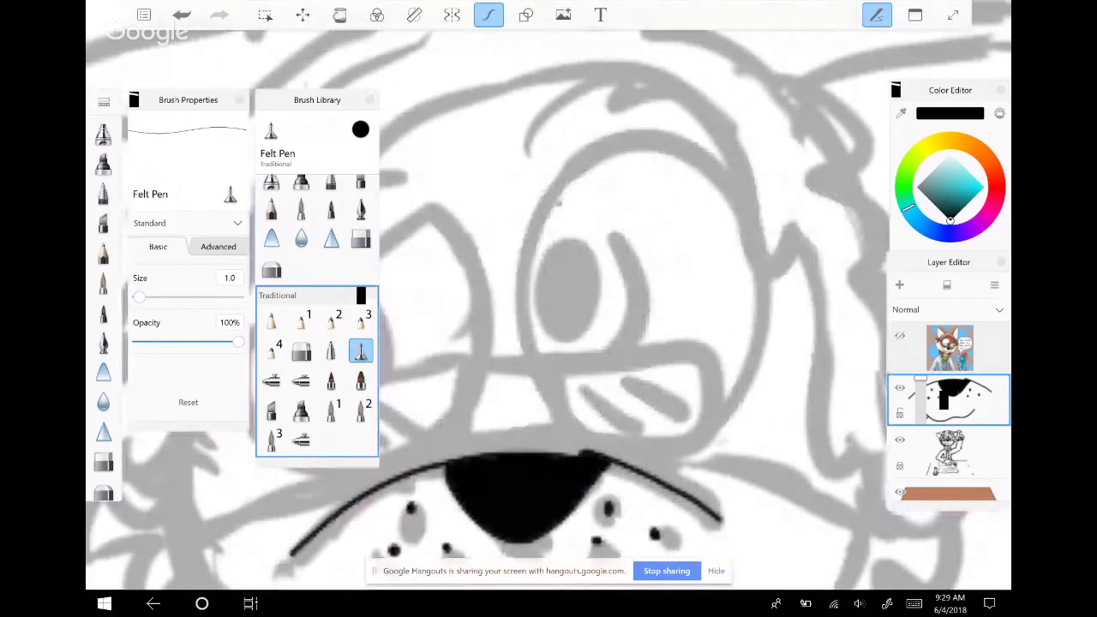
mouse_move(557, 290)
mouse_down()
mouse_move(588, 296)
mouse_move(593, 282)
mouse_move(572, 330)
mouse_up()
click(182, 15)
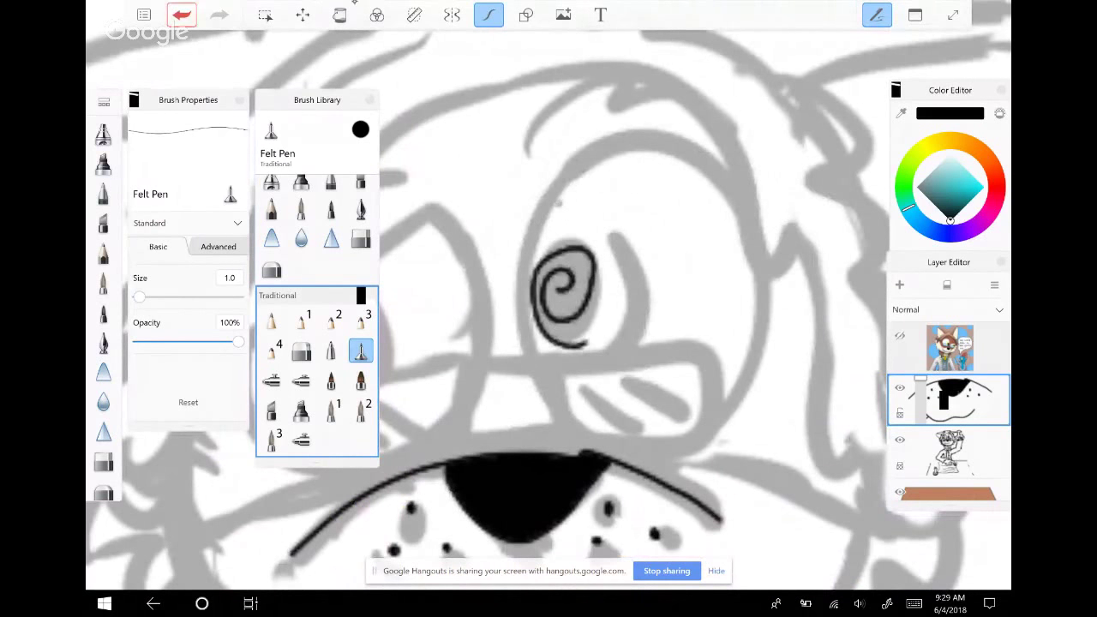
Shift the hue on the colour wheel to yellow
drag(905, 207, 936, 142)
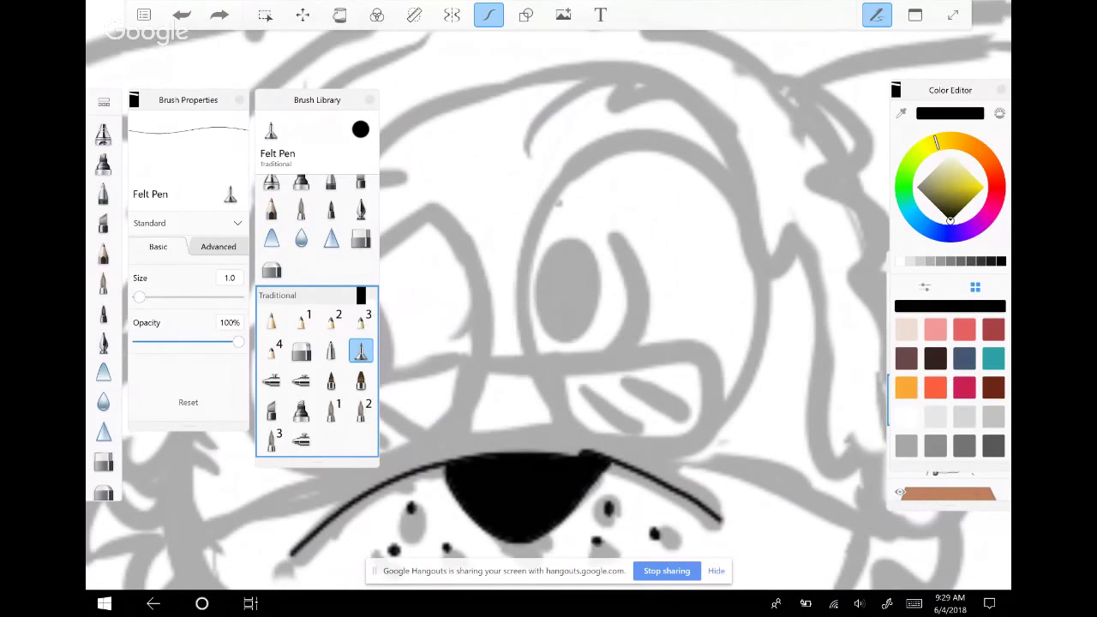
scroll(559, 204, down, 5)
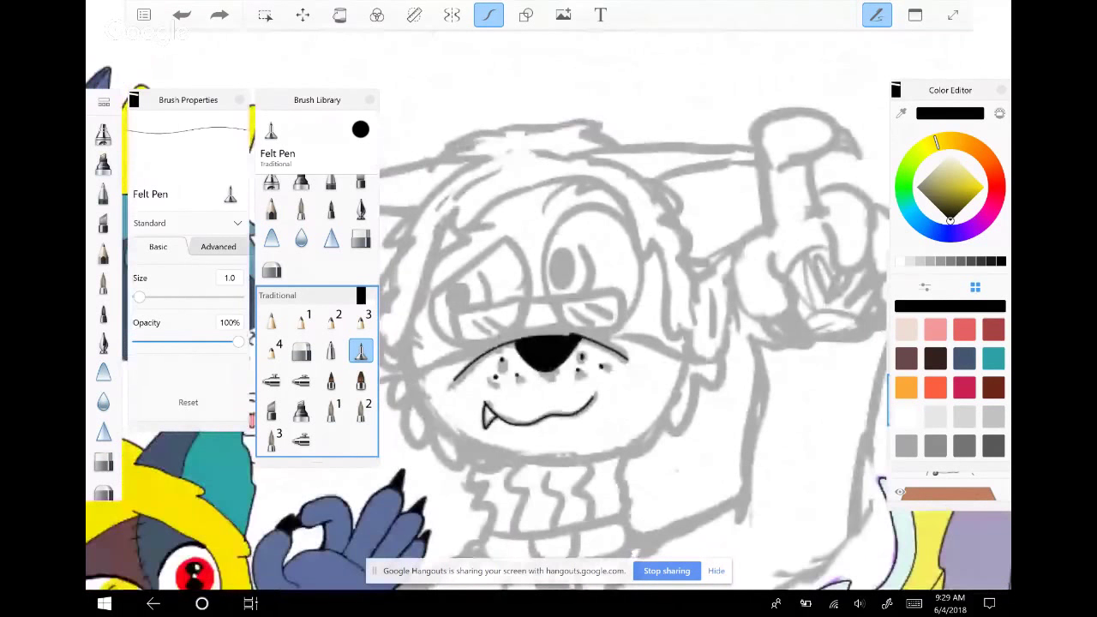
scroll(548, 342, up, 4)
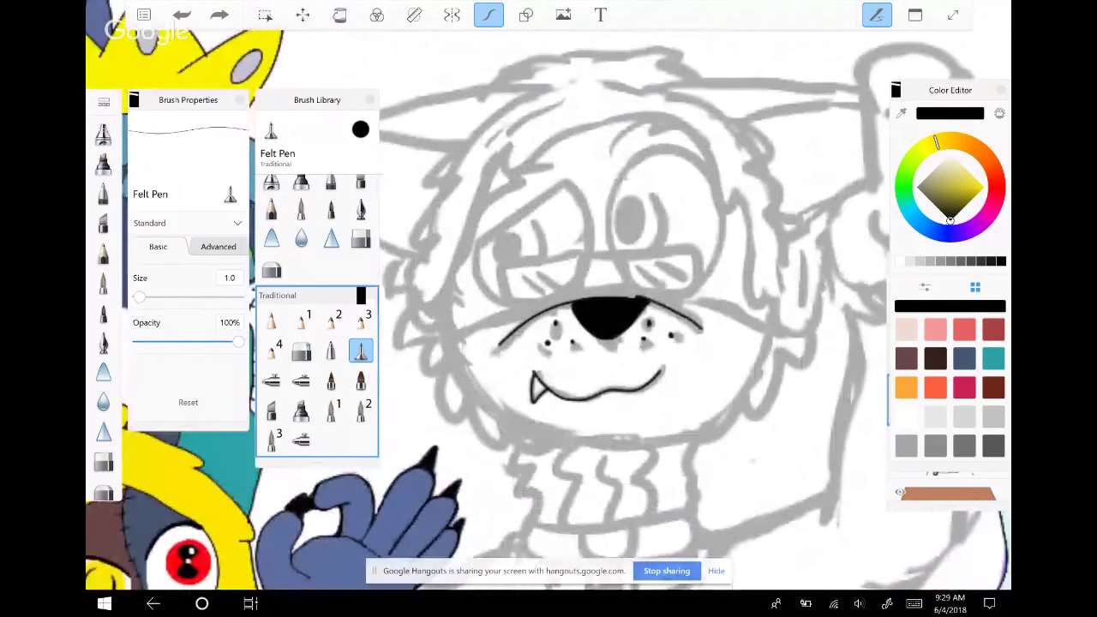
scroll(549, 343, down, 3)
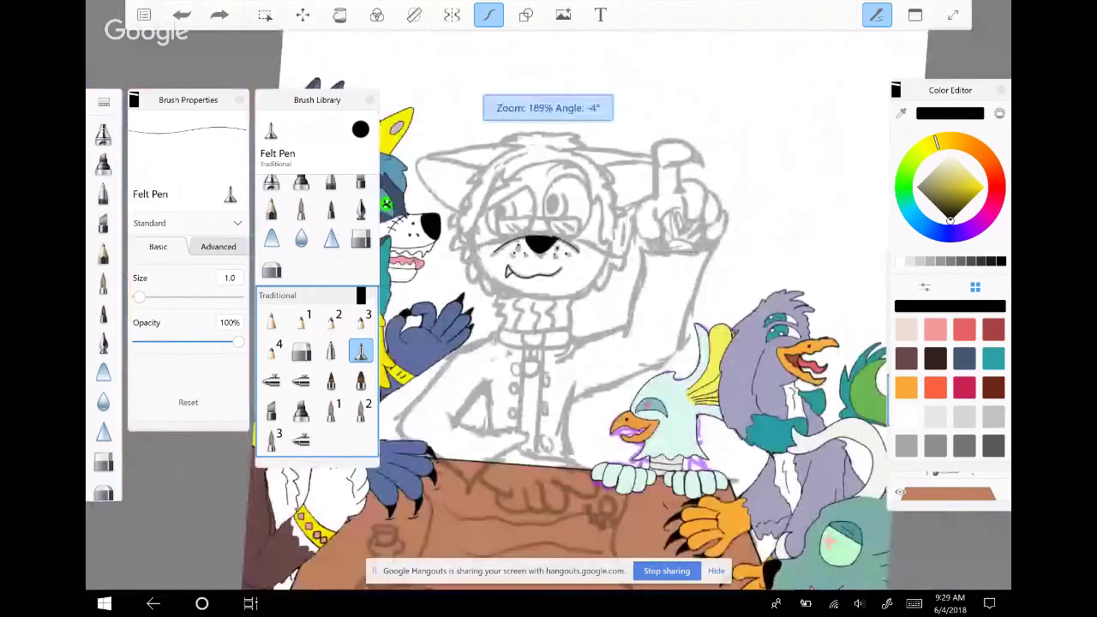
scroll(549, 343, up, 1)
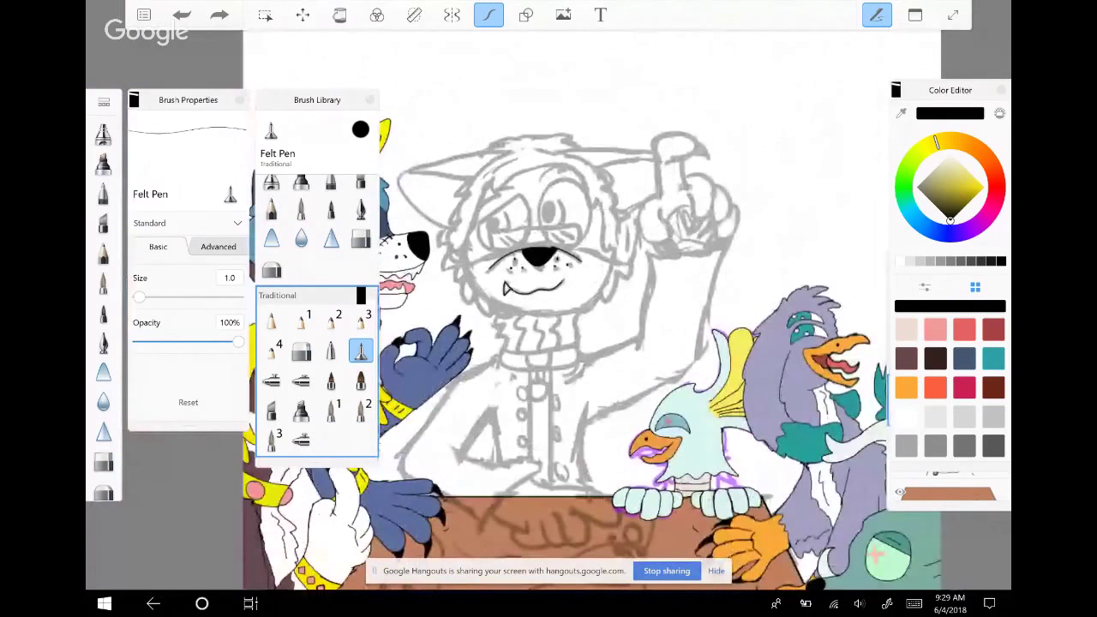
scroll(549, 343, up, 1)
Turn on vertical mirror symmetry with its axis through the character's nose, try a mirrored ear line and undo it
click(452, 15)
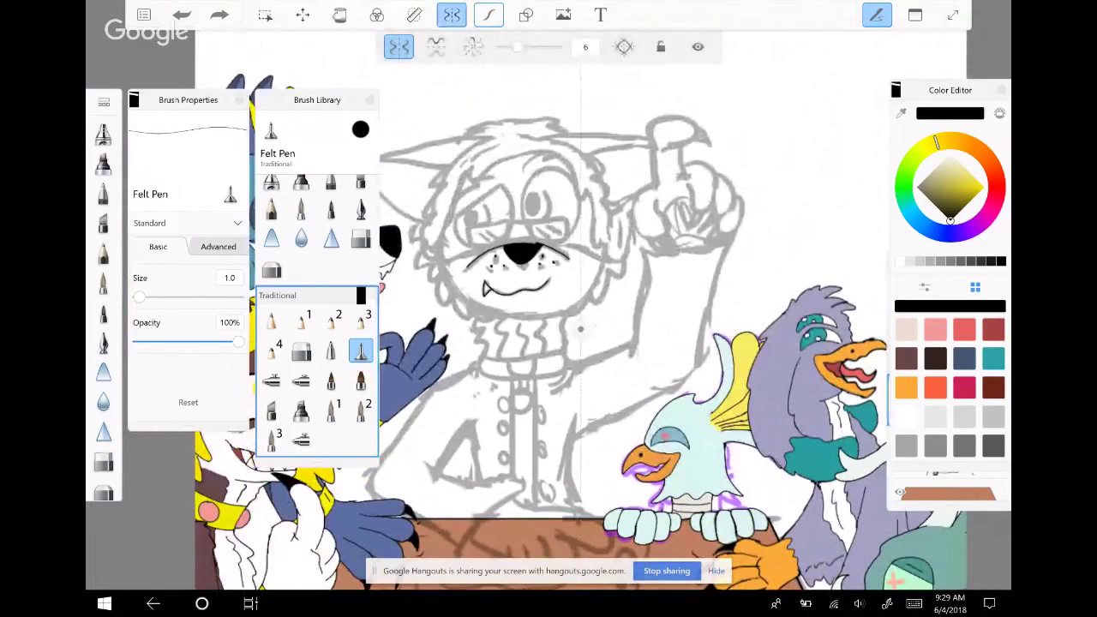
drag(580, 328, 522, 321)
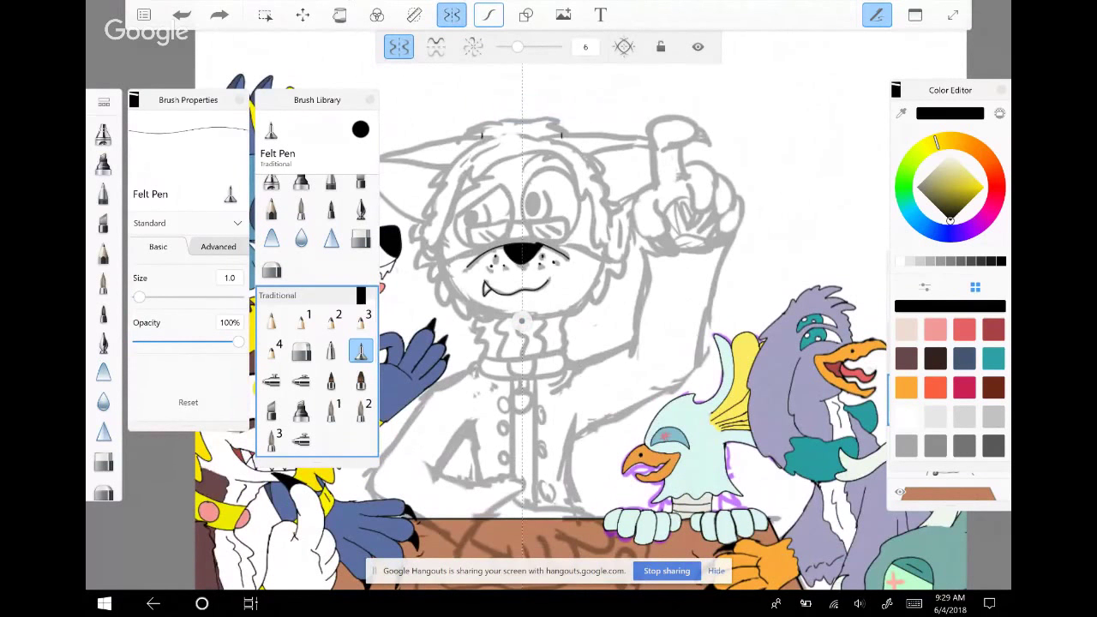
drag(481, 137, 420, 141)
key(ctrl+z)
Try mirrored curves for the inner eye outlines, undo them, and shift the symmetry axis slightly sideways
scroll(480, 163, up, 3)
scroll(446, 146, up, 2)
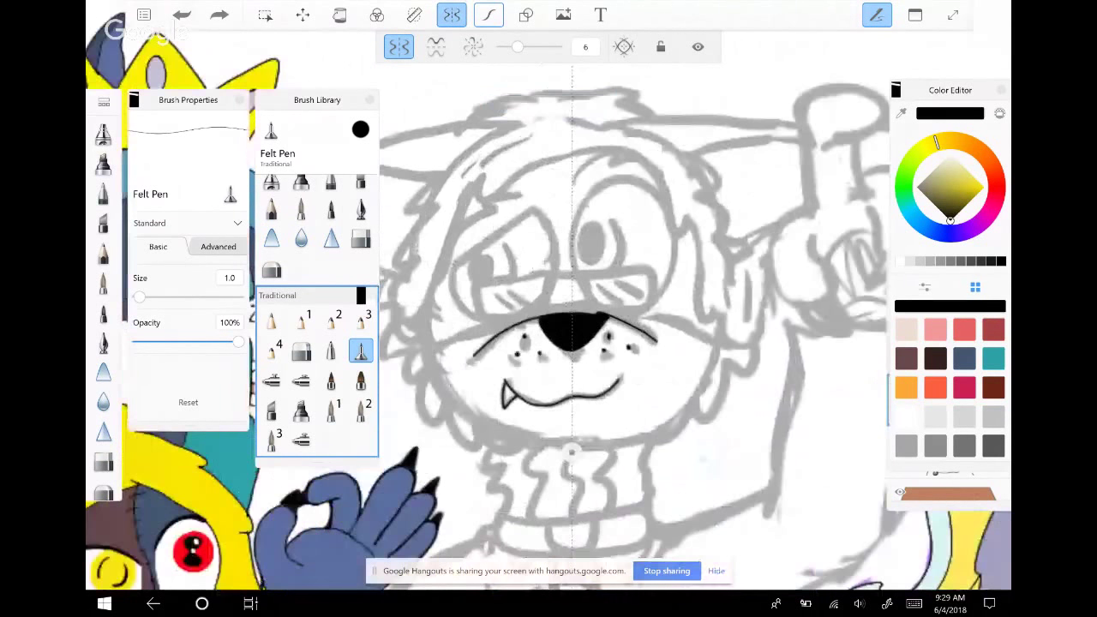
scroll(678, 330, up, 1)
mouse_move(520, 197)
mouse_down()
mouse_move(539, 243)
mouse_move(536, 303)
mouse_up()
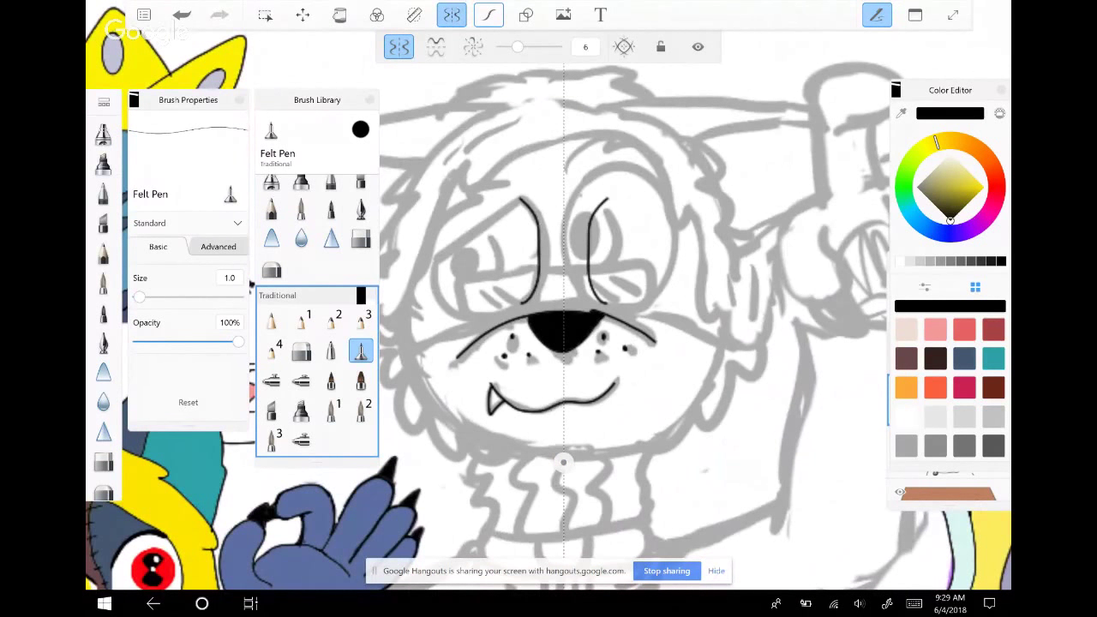
key(ctrl+z)
drag(563, 462, 554, 459)
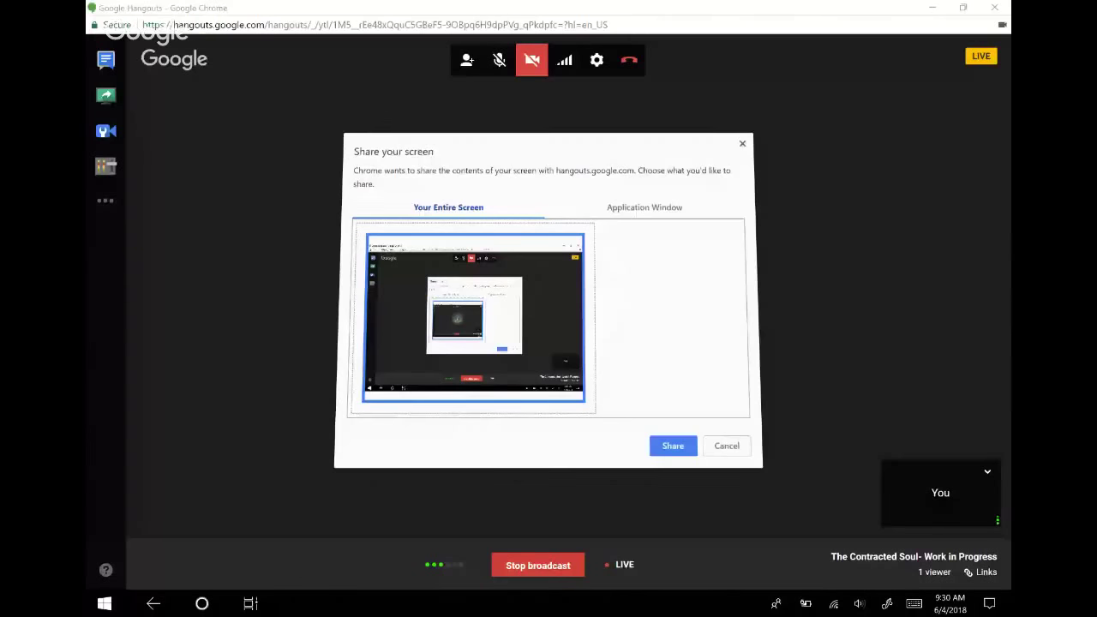
Share the entire screen in the Google Hangouts broadcast and return to the SketchBook drawing
key(Return)
click(251, 604)
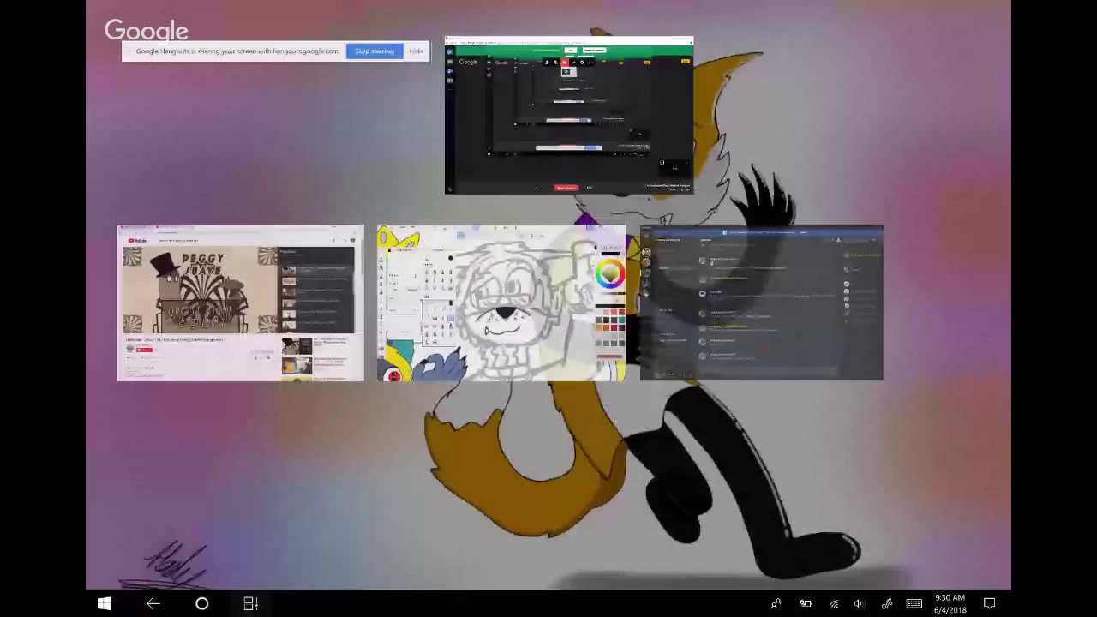
click(502, 303)
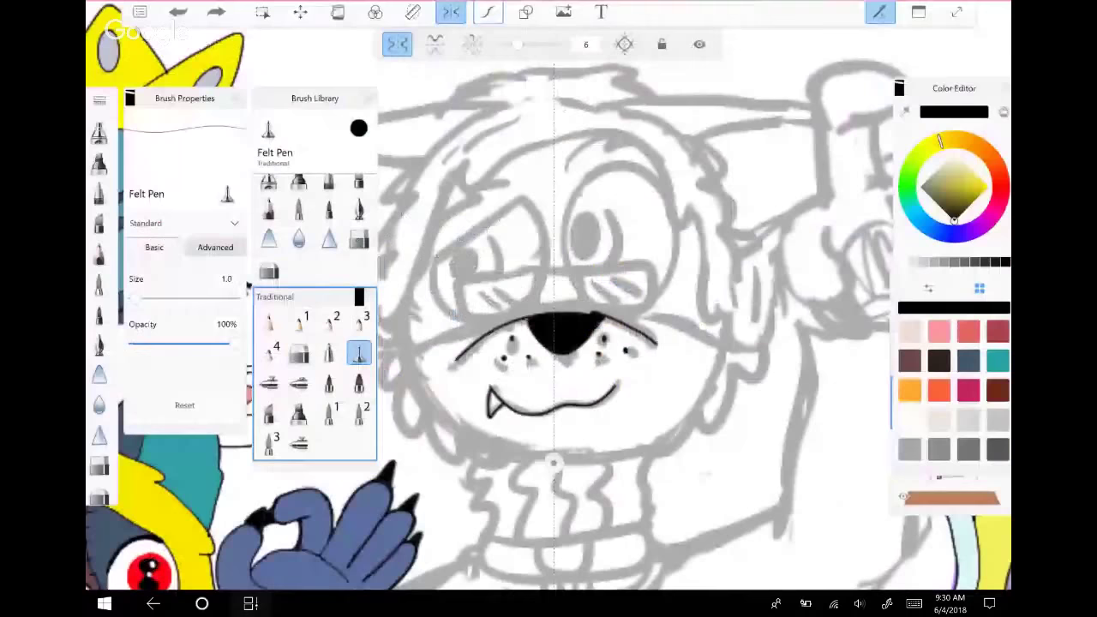
Add a new empty layer above the layer holding the inked nose and mouth
scroll(600, 330, up, 2)
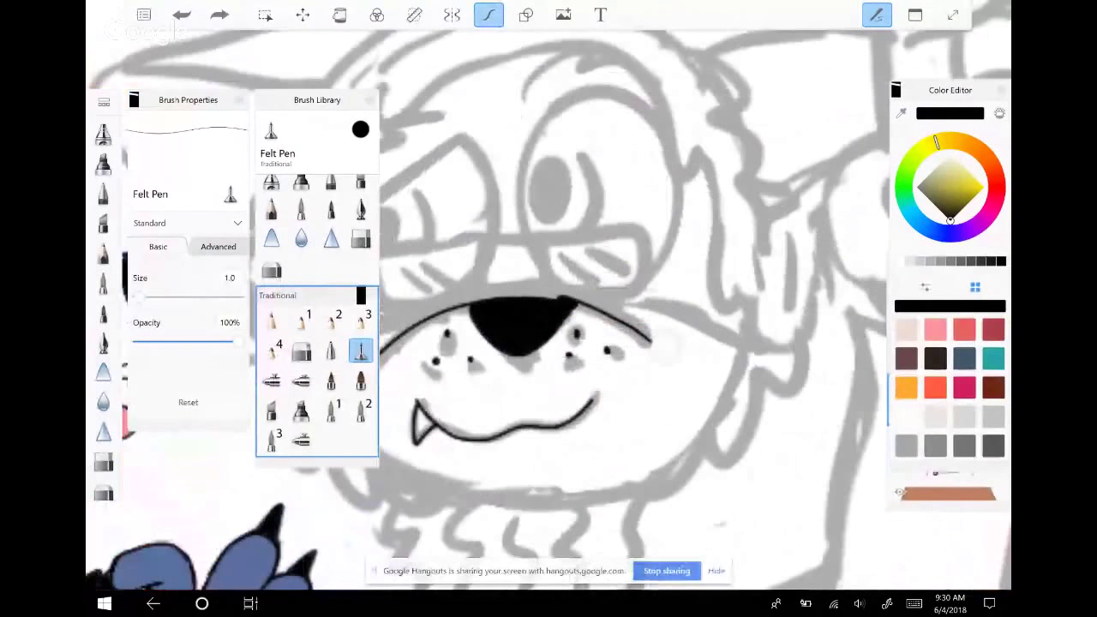
scroll(548, 309, down, 1)
key(ctrl+l)
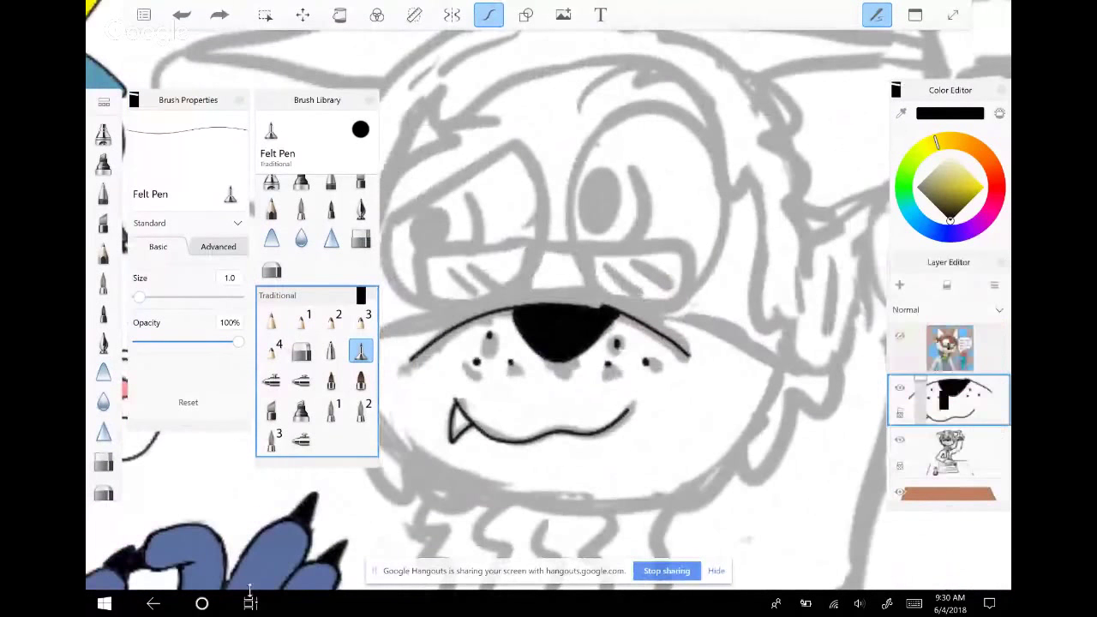
click(994, 285)
click(922, 311)
Draw a black rectangle outline over the left lens of the sketched glasses with the rectangle shape tool
scroll(600, 343, up, 2)
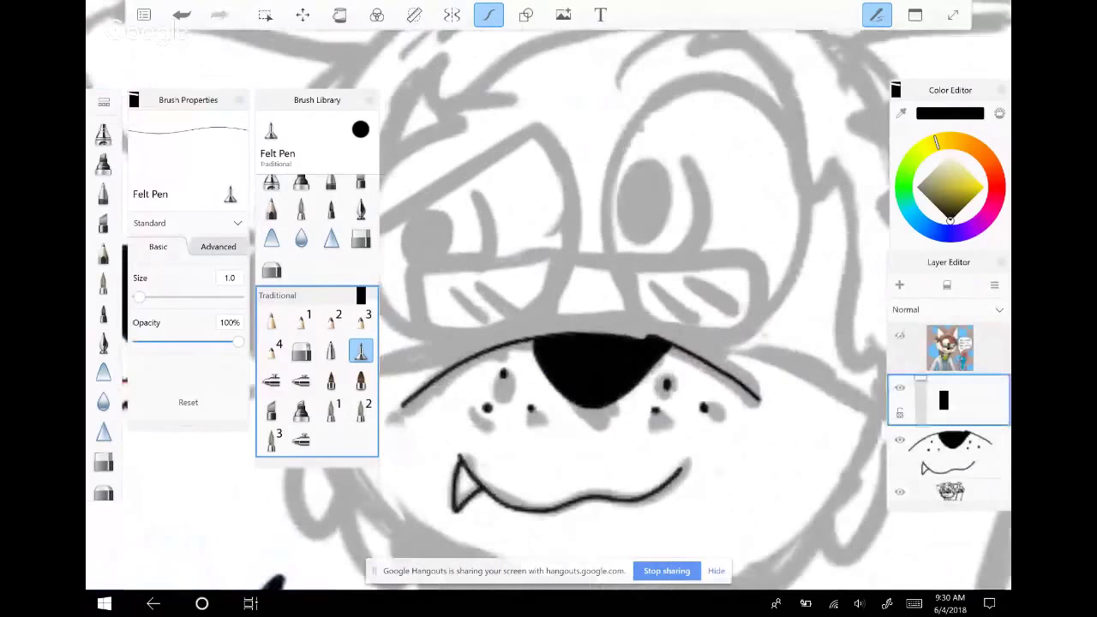
click(525, 14)
scroll(600, 343, up, 2)
click(586, 46)
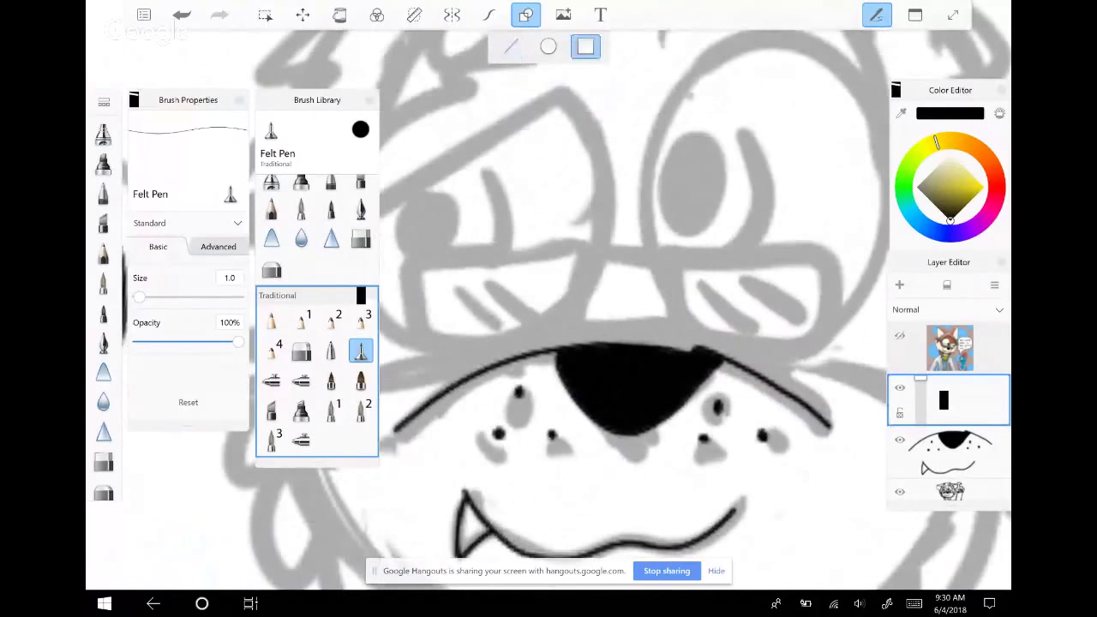
scroll(635, 249, down, 1)
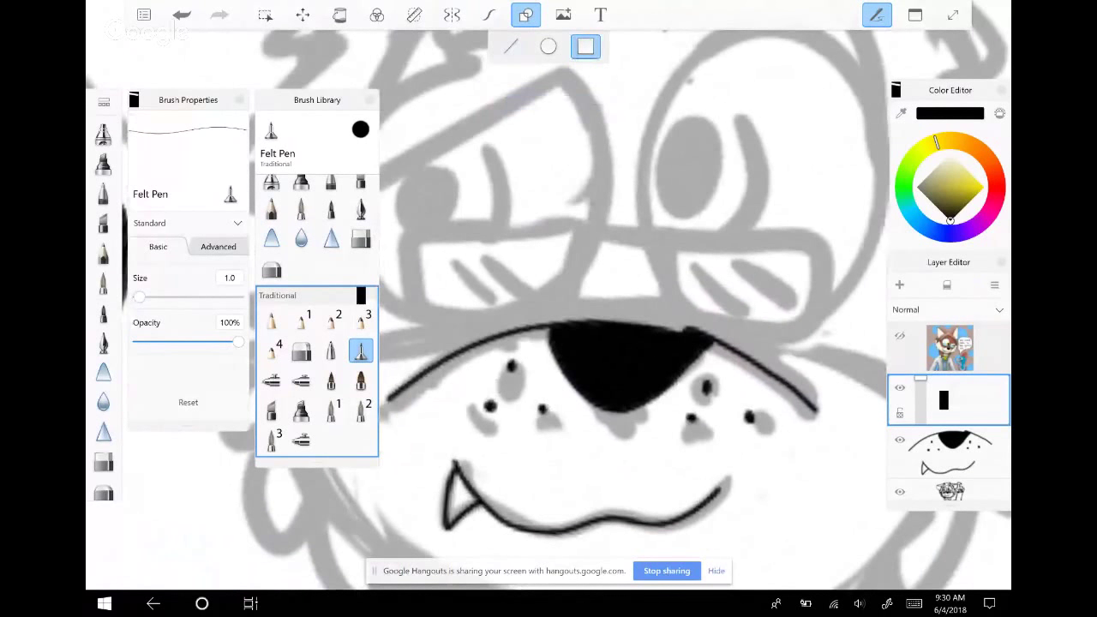
scroll(601, 343, down, 2)
scroll(600, 343, up, 2)
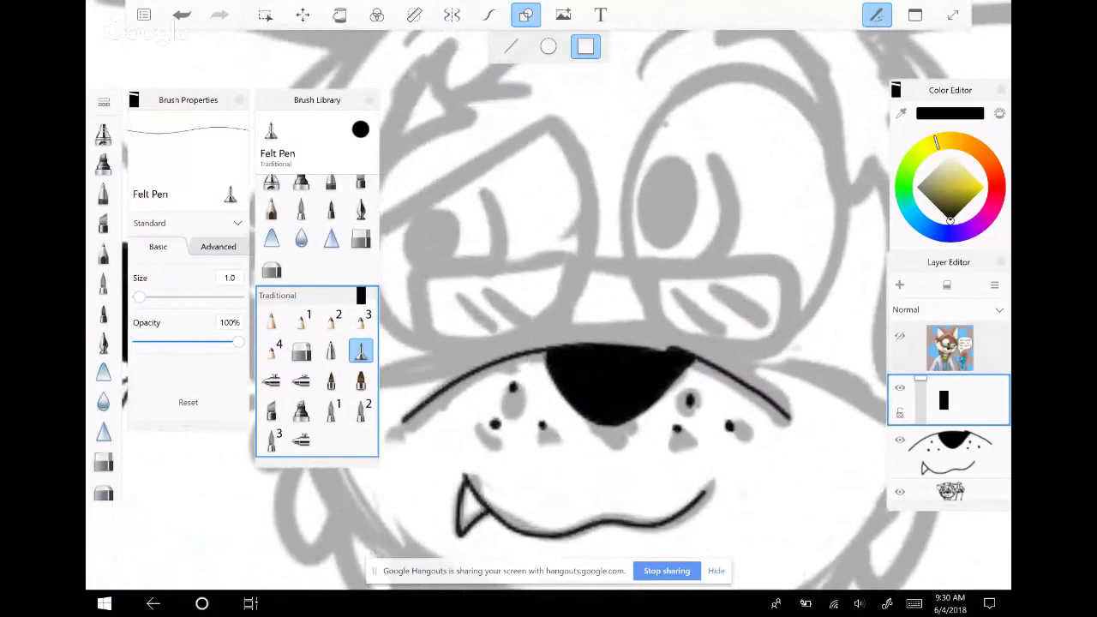
scroll(601, 343, down, 1)
scroll(600, 343, down, 3)
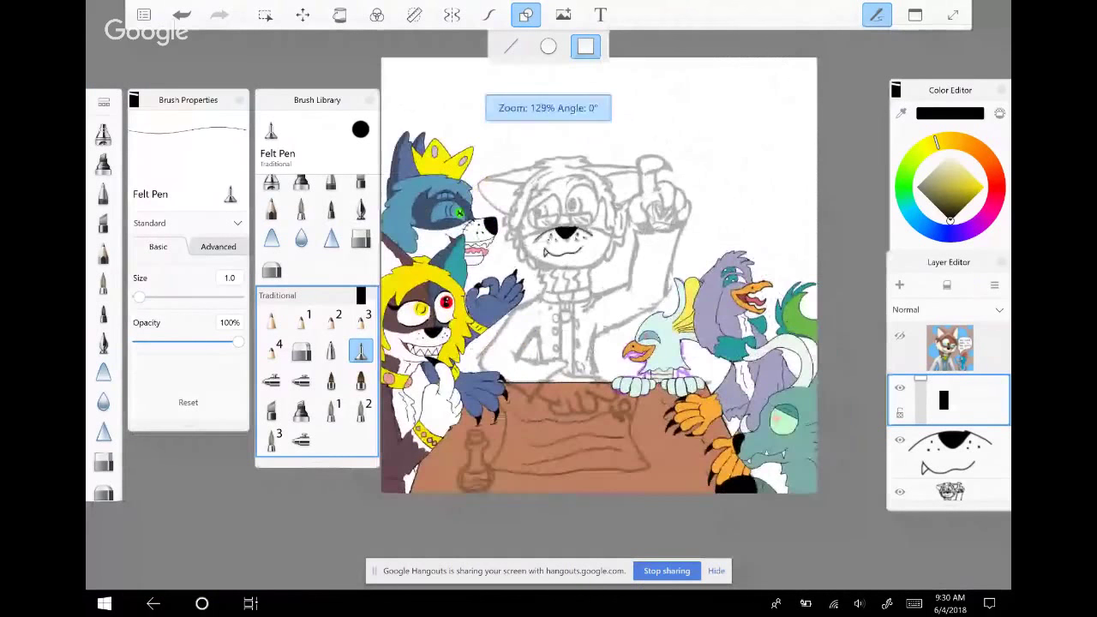
scroll(600, 343, up, 3)
scroll(600, 343, up, 1)
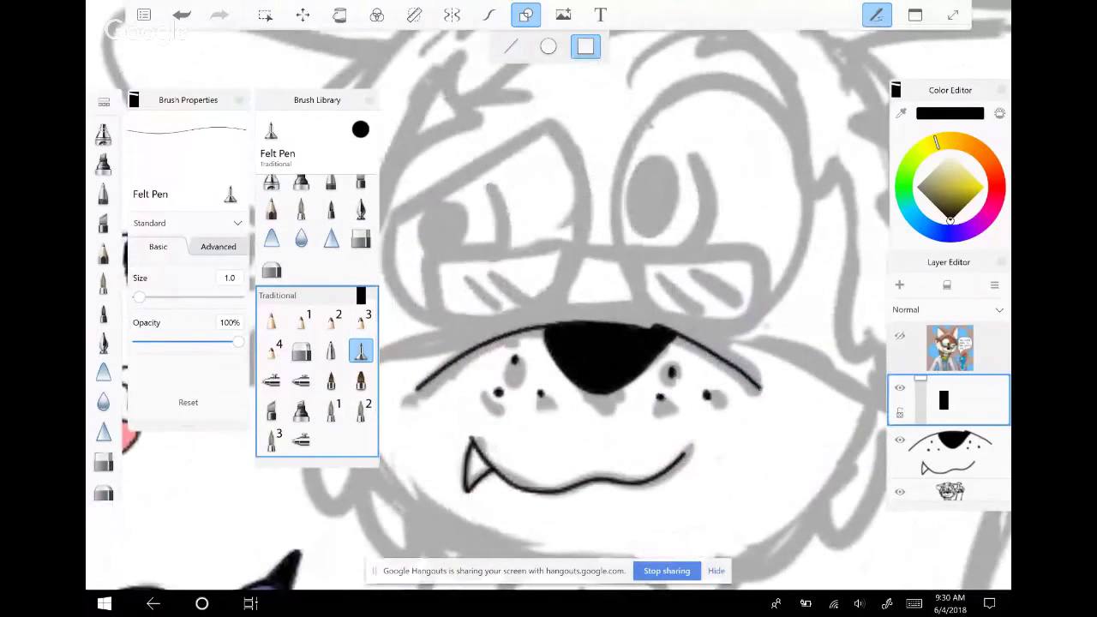
scroll(600, 343, up, 2)
scroll(600, 343, down, 2)
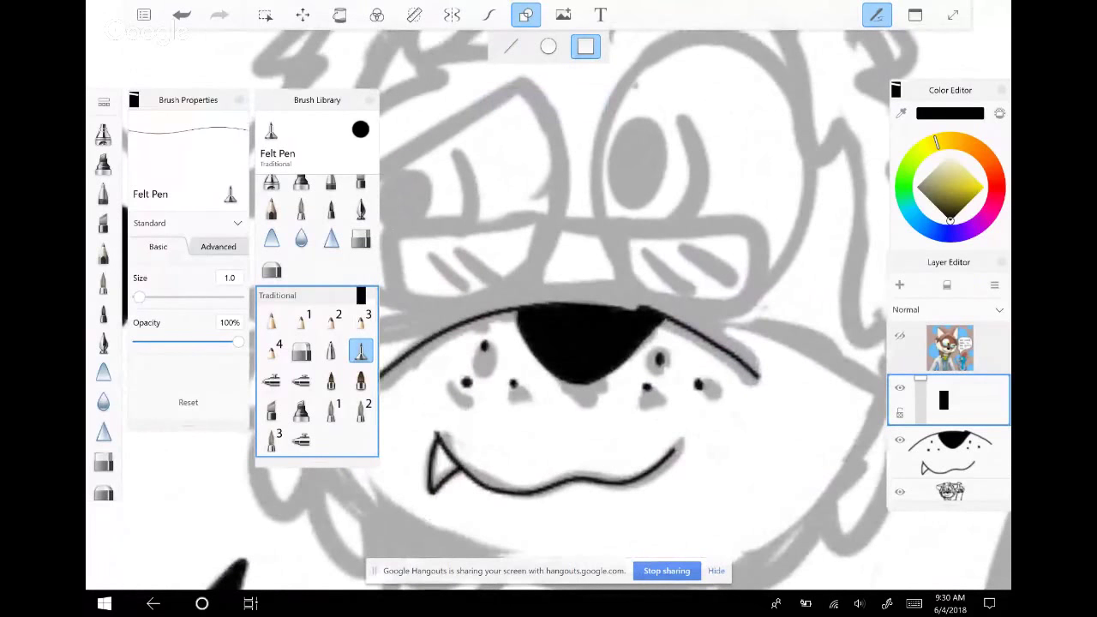
drag(392, 230, 542, 303)
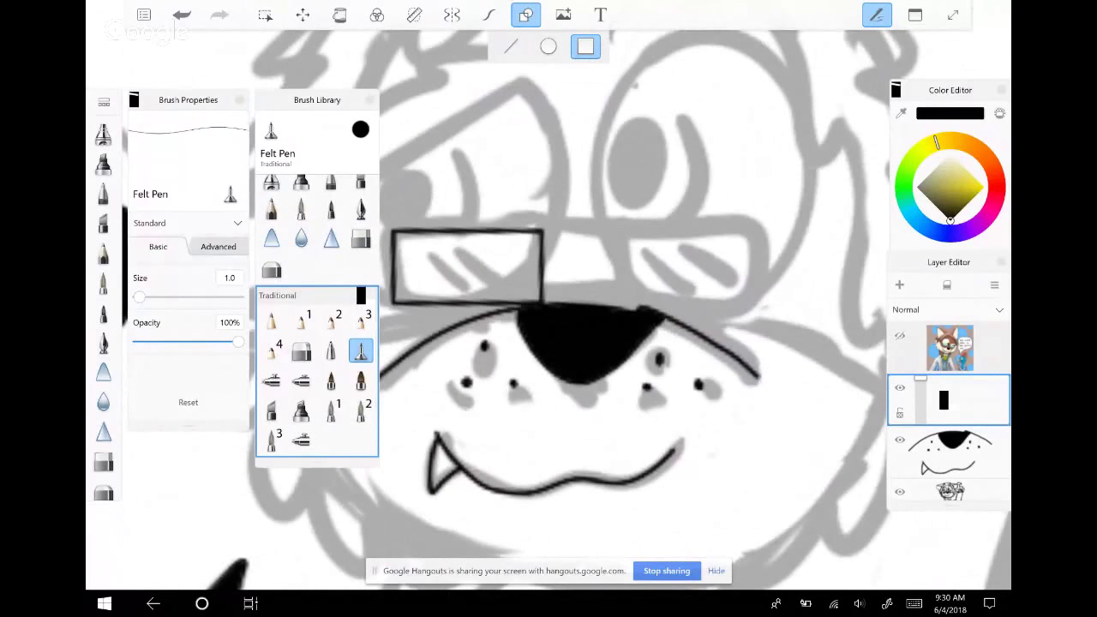
Undo the lens rectangle, try redrawing it over the left lens of the sketched glasses, and undo that attempt too
scroll(548, 309, down, 2)
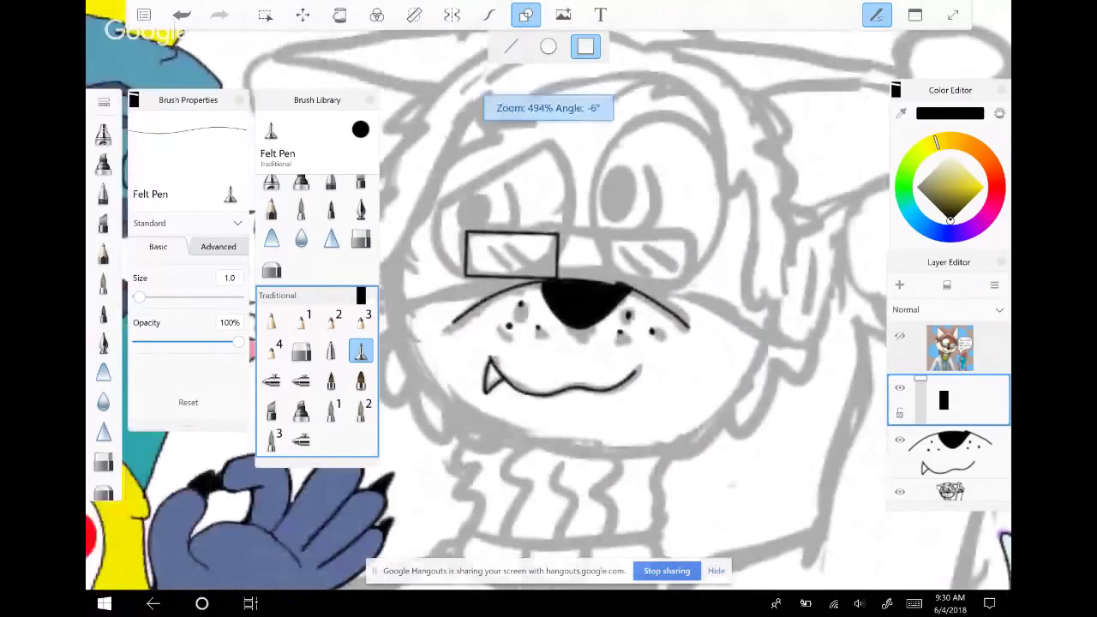
scroll(549, 309, down, 5)
scroll(592, 326, down, 1)
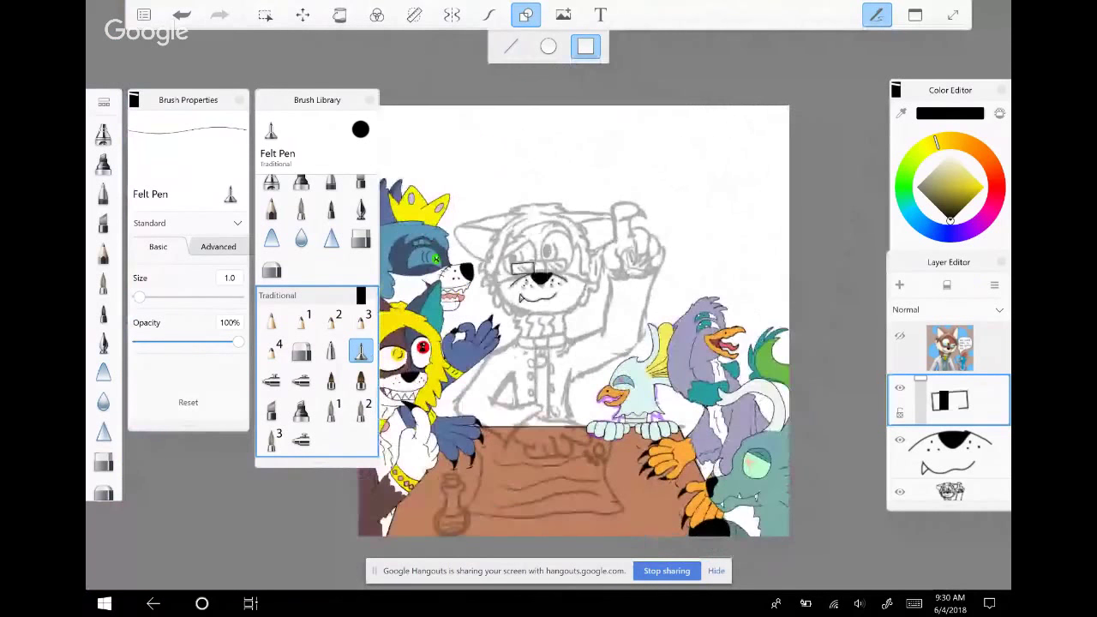
scroll(553, 279, up, 3)
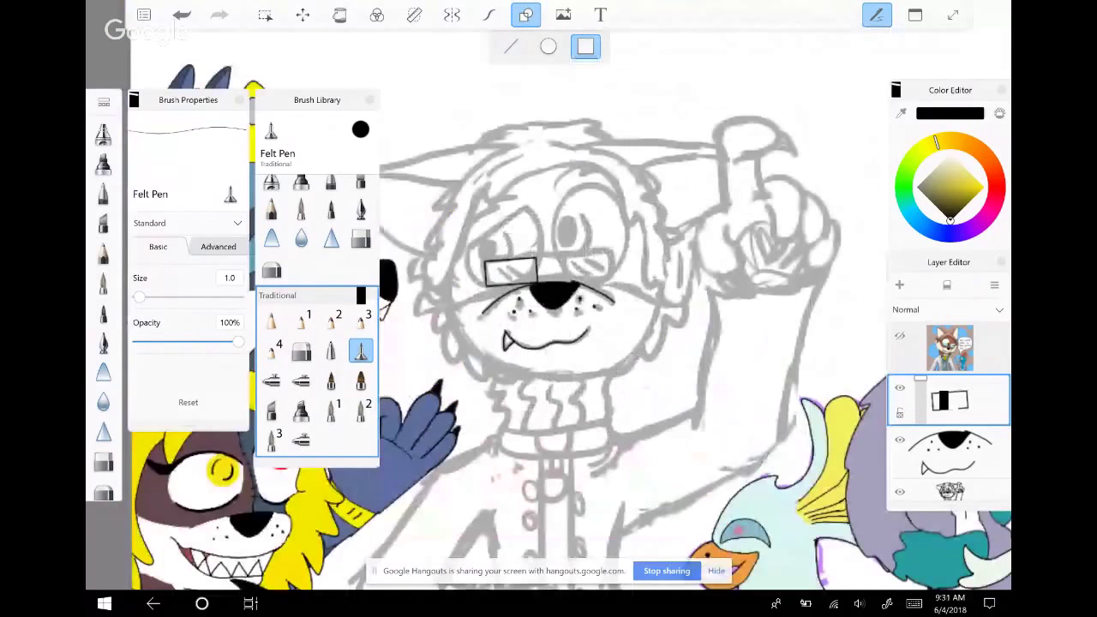
scroll(548, 283, up, 4)
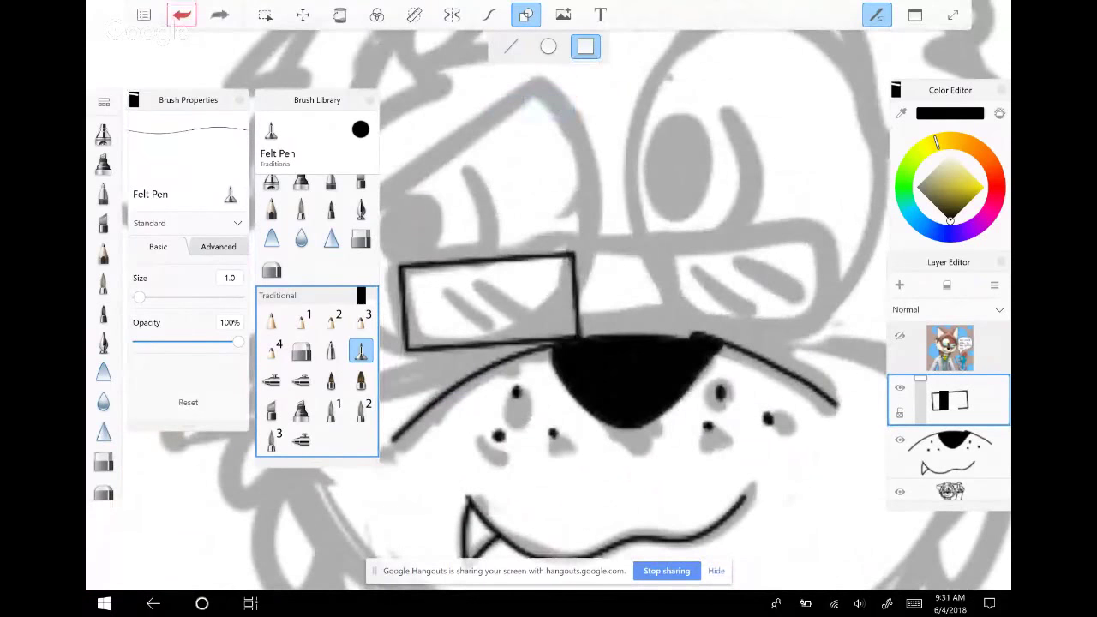
click(181, 14)
drag(397, 264, 568, 339)
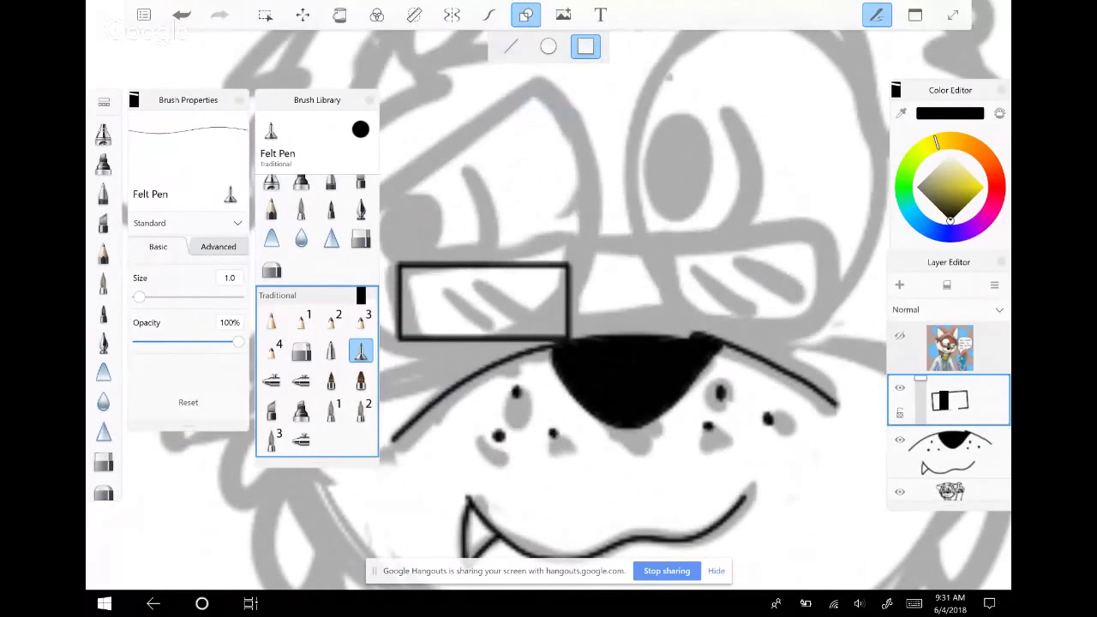
click(182, 15)
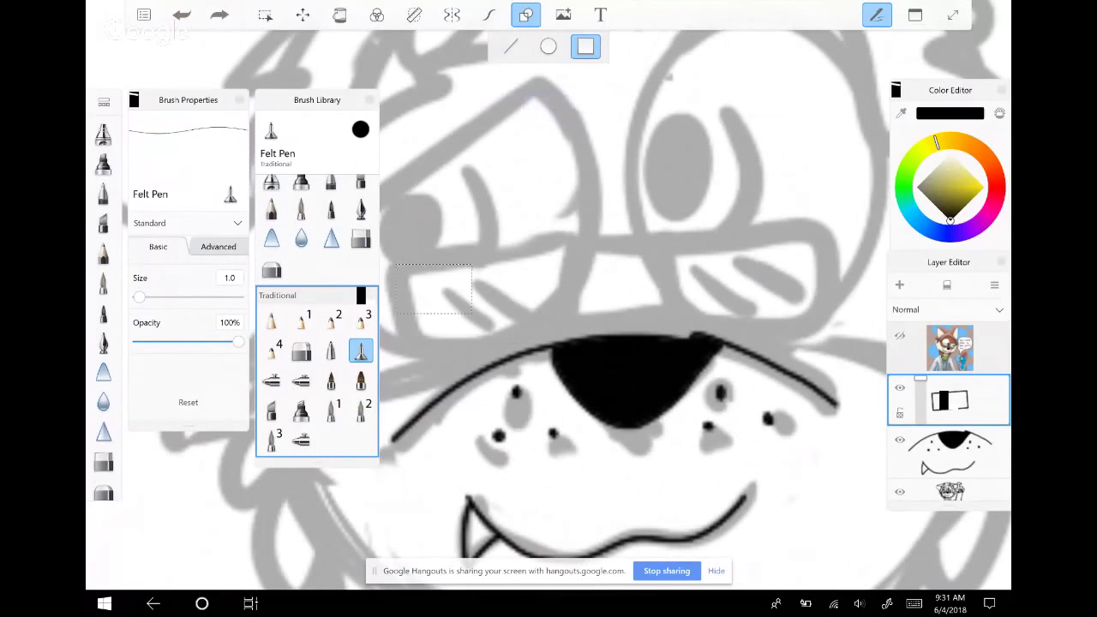
Restore the left lens rectangle and undo it again, and discard a small rectangle drawn across the right eye
key(ctrl+y)
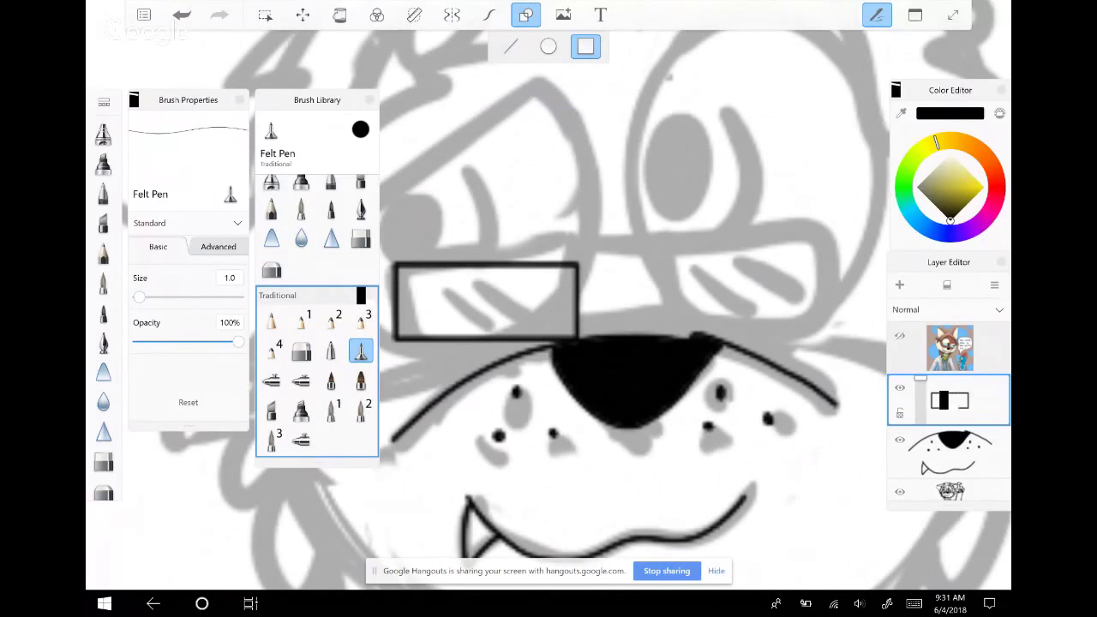
key(ctrl+z)
drag(620, 188, 709, 205)
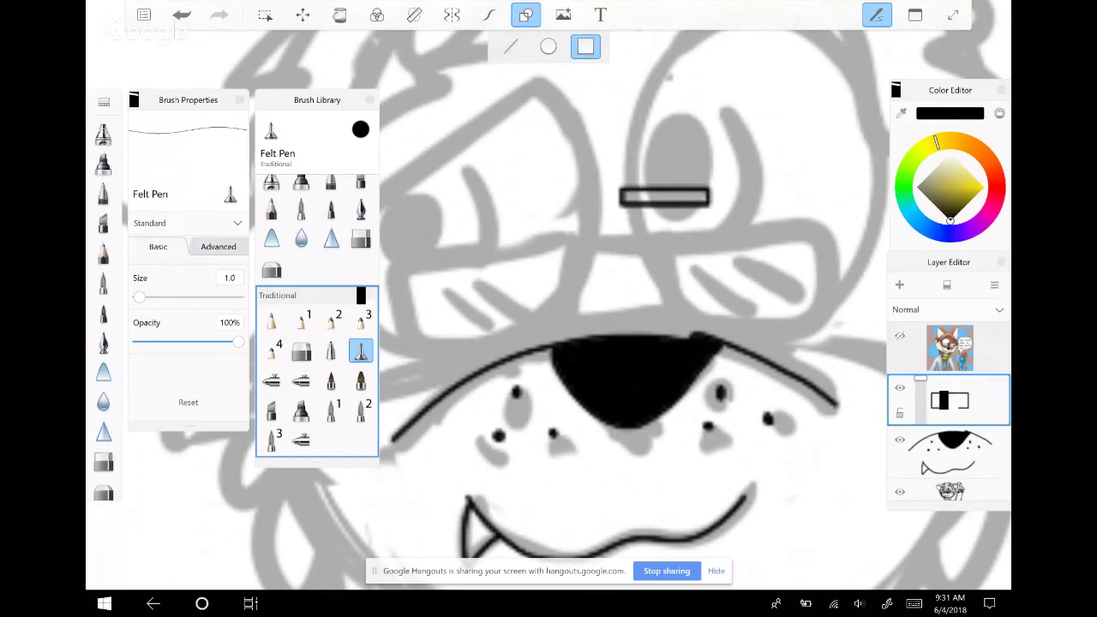
key(ctrl+z)
scroll(549, 308, up, 1)
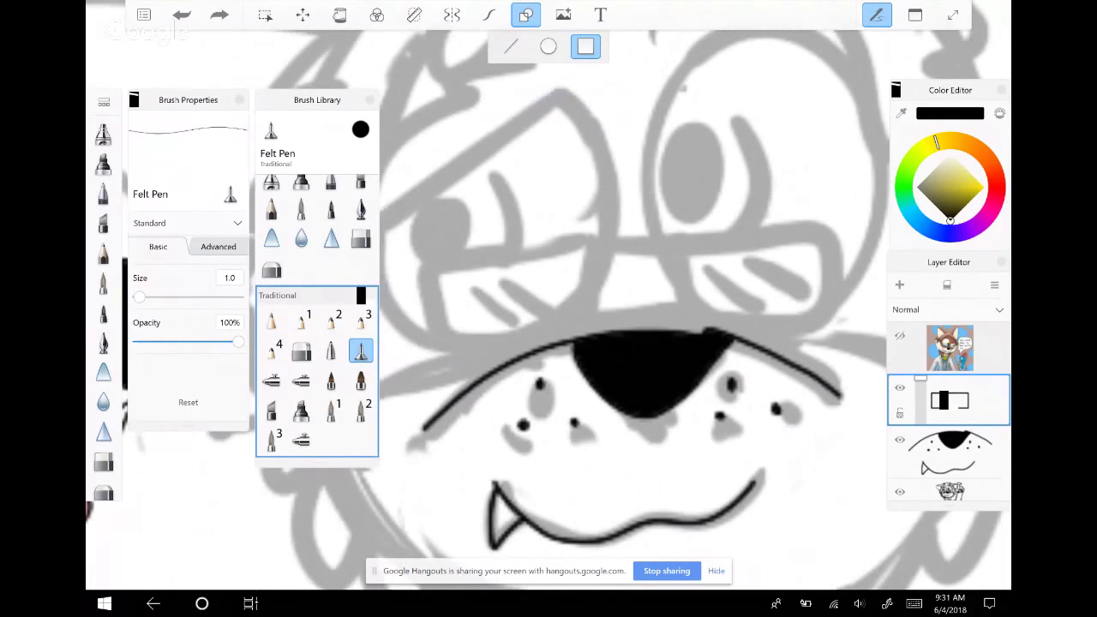
Try drawing black rectangle outlines over the left and right lenses of the sketched glasses, and undo both
drag(427, 262, 595, 334)
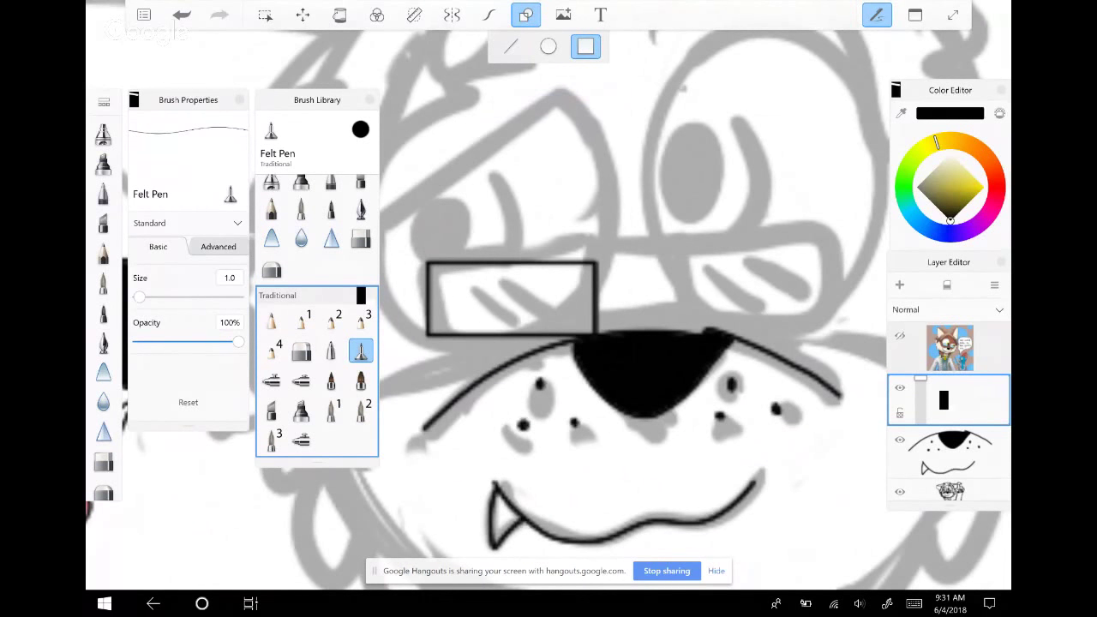
drag(659, 252, 849, 334)
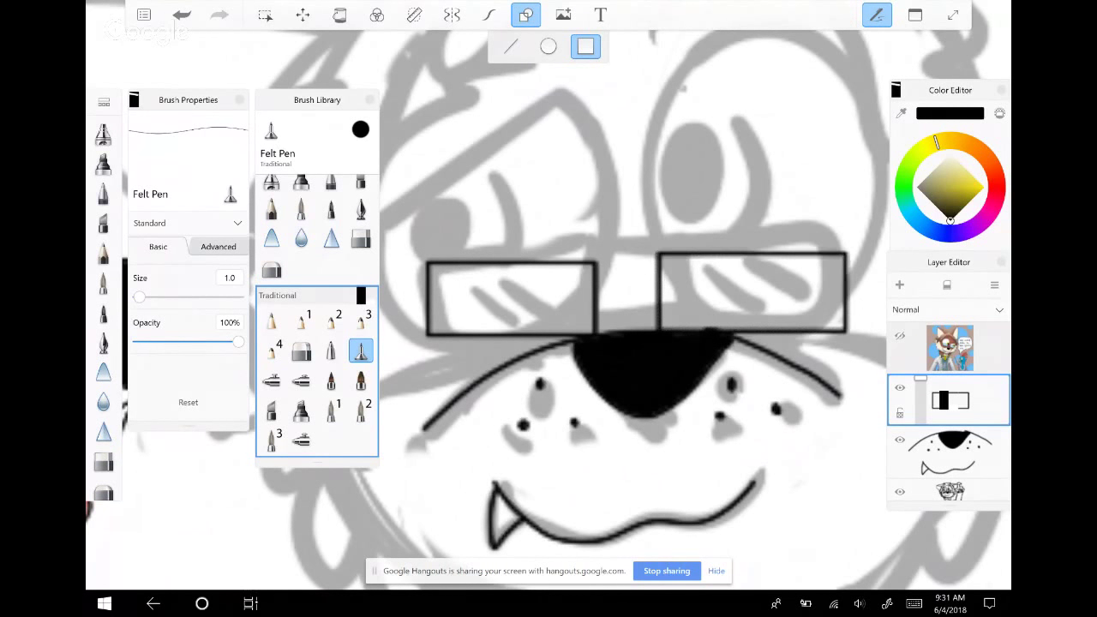
key(ctrl+z)
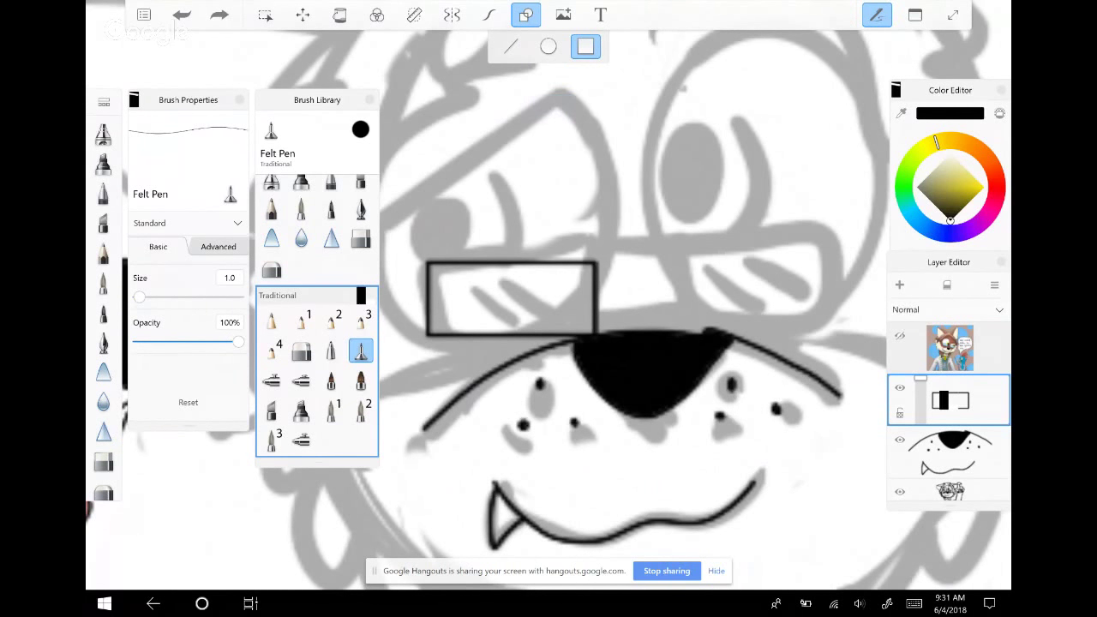
click(181, 15)
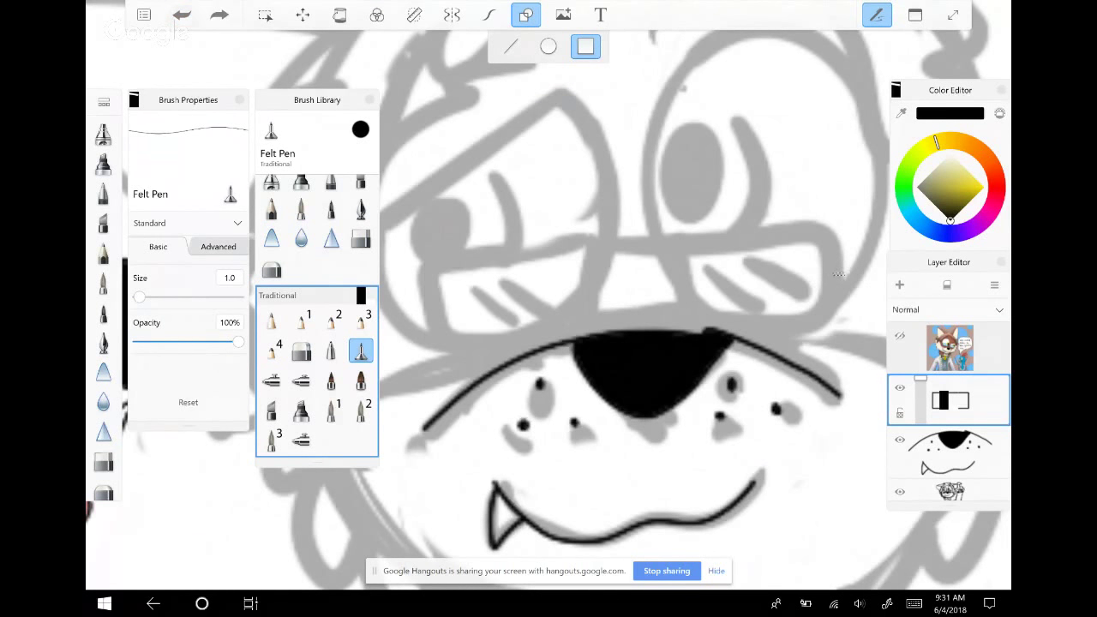
Try a rectangle over the right lens and two over the left lens, undoing each attempt
drag(708, 274, 846, 300)
drag(405, 283, 585, 339)
key(ctrl+z)
key(ctrl+z)
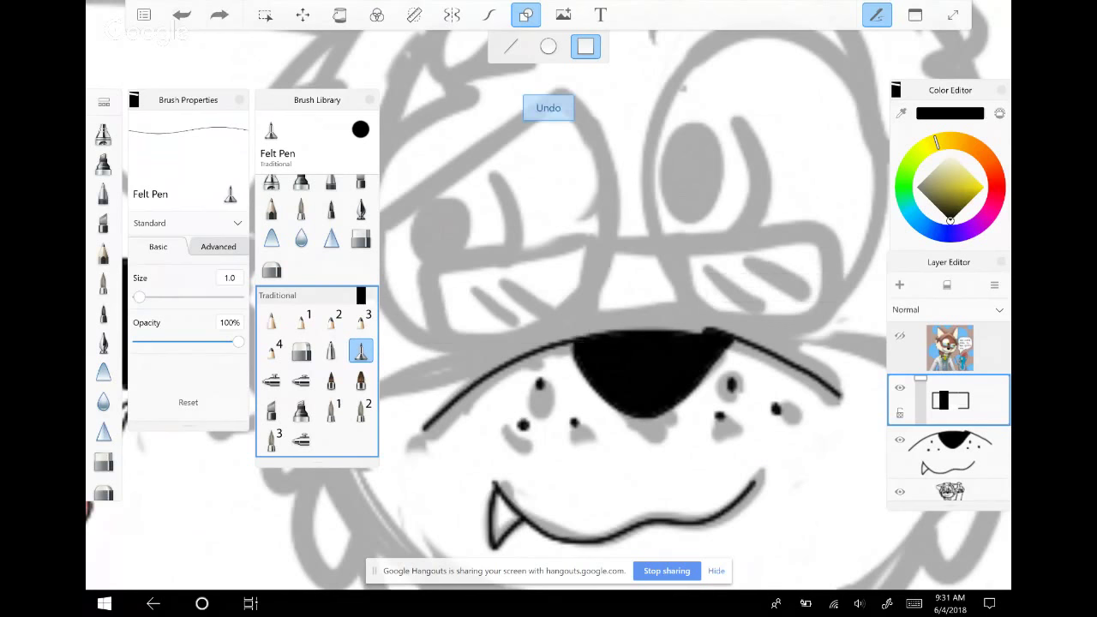
drag(394, 282, 585, 340)
key(ctrl+z)
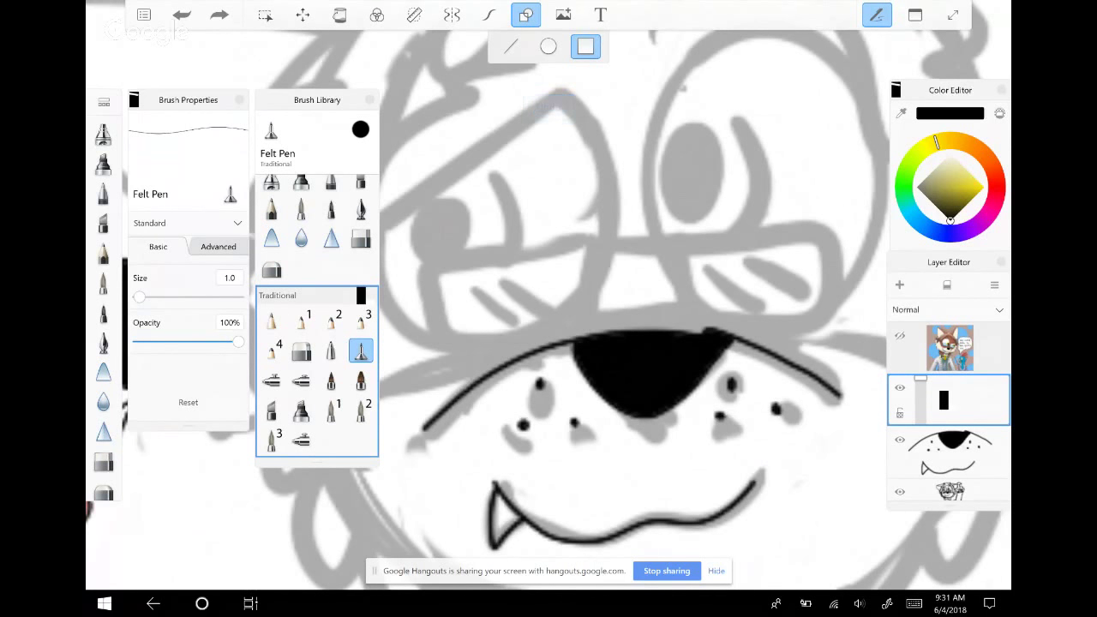
Draw a wider pair of lens rectangles, check them against the whole head, and undo both
scroll(634, 300, down, 1)
drag(397, 260, 585, 331)
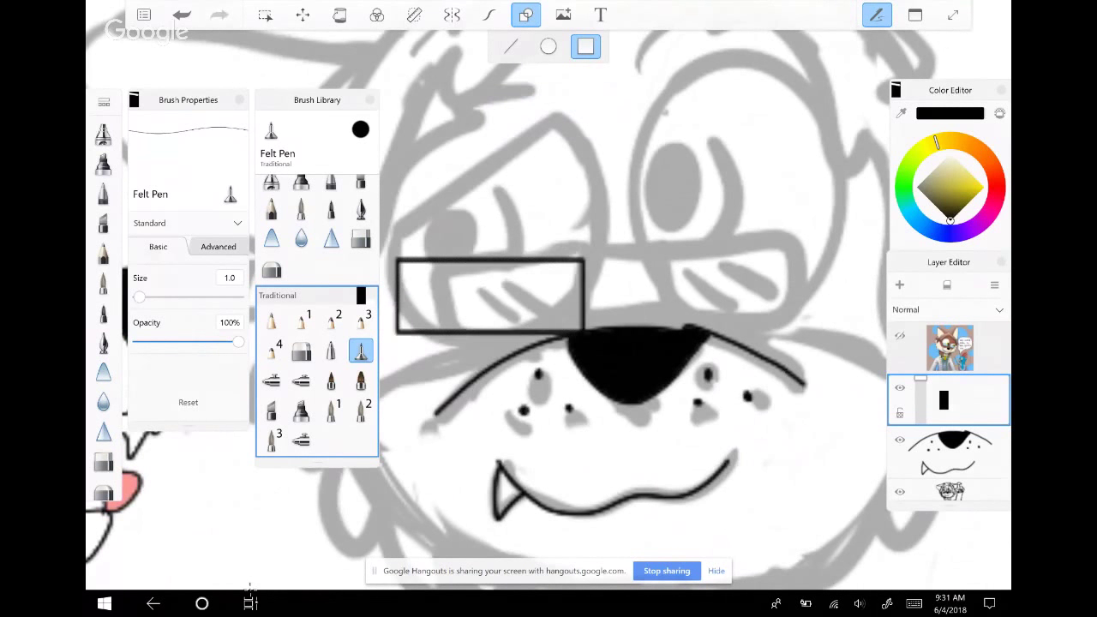
drag(645, 252, 821, 326)
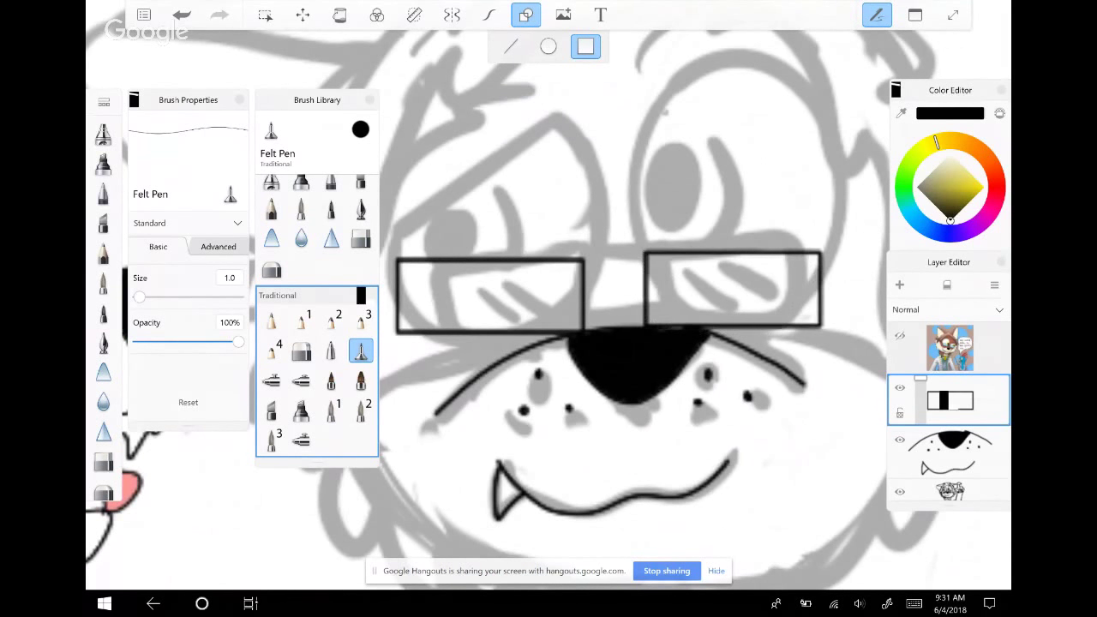
scroll(600, 326, down, 2)
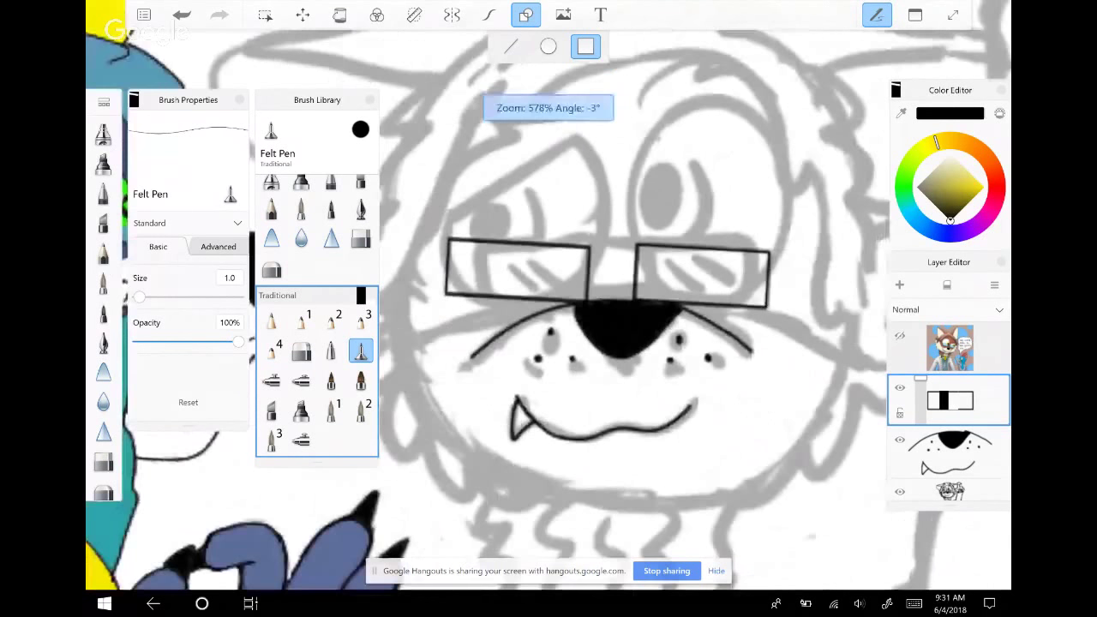
scroll(549, 325, down, 2)
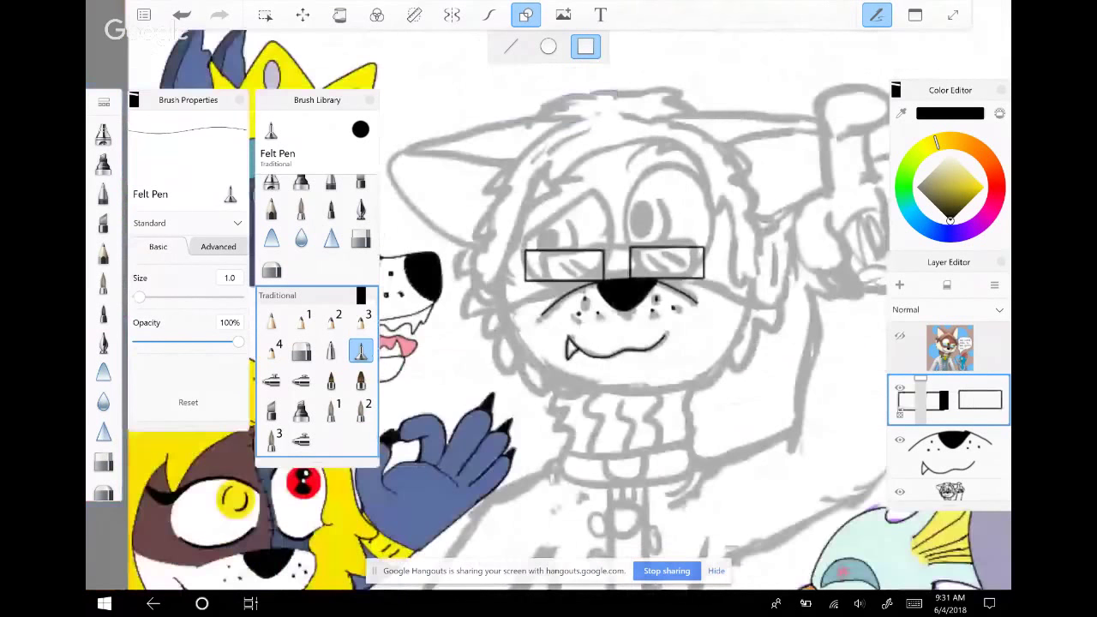
key(ctrl+z)
Draw a black rectangle outline over the left lens, replacing a flatter first attempt, and duplicate its layer
scroll(549, 326, up, 3)
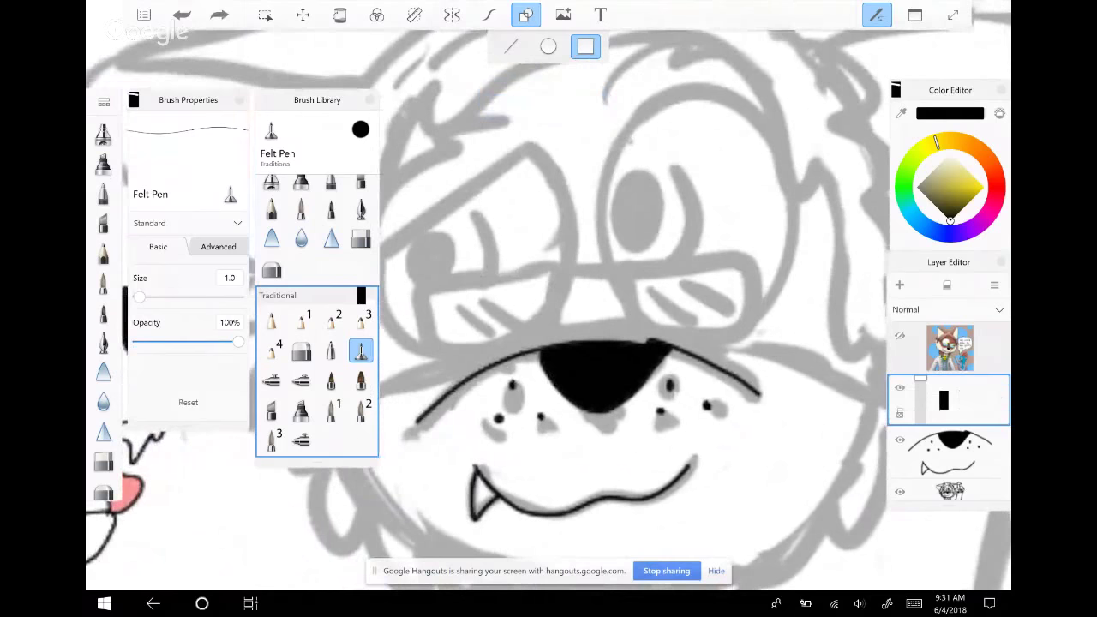
mouse_move(396, 297)
mouse_down()
mouse_move(468, 302)
mouse_move(561, 347)
mouse_up()
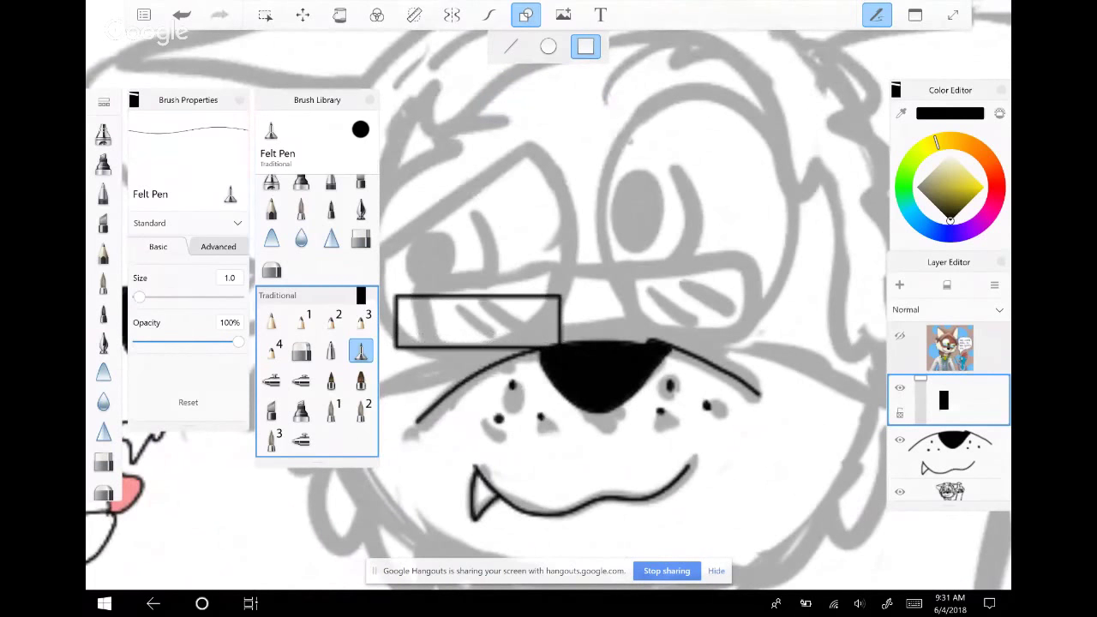
key(ctrl+z)
mouse_move(391, 281)
mouse_down()
mouse_move(452, 337)
mouse_move(514, 310)
mouse_move(528, 345)
mouse_move(553, 347)
mouse_up()
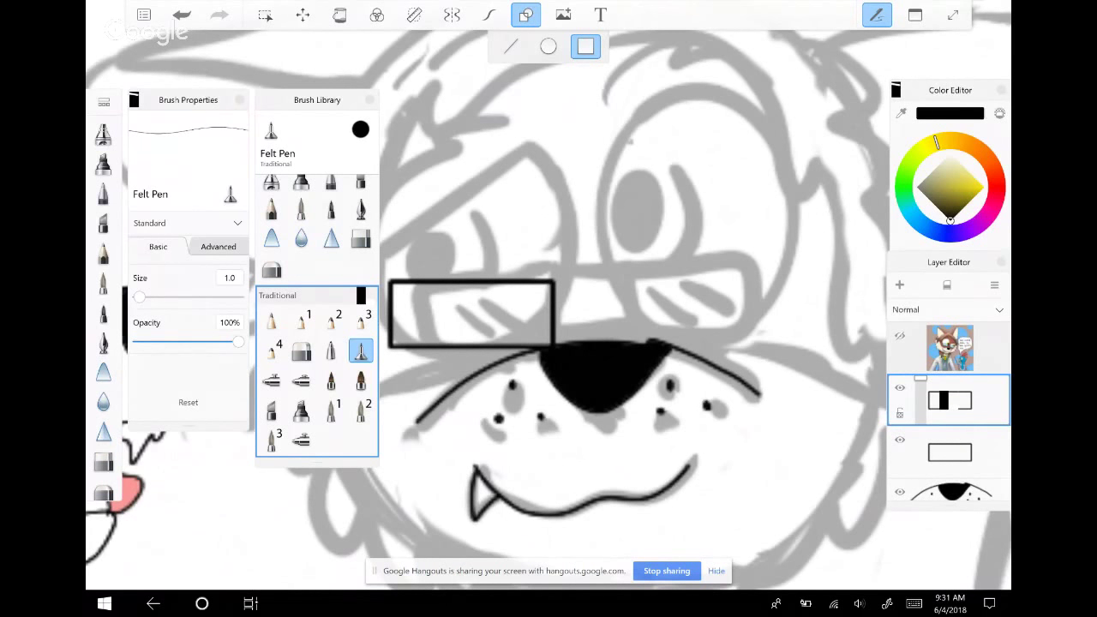
Try to shift the duplicated lens rectangle away from the original with the quick transform tool
click(265, 15)
click(302, 14)
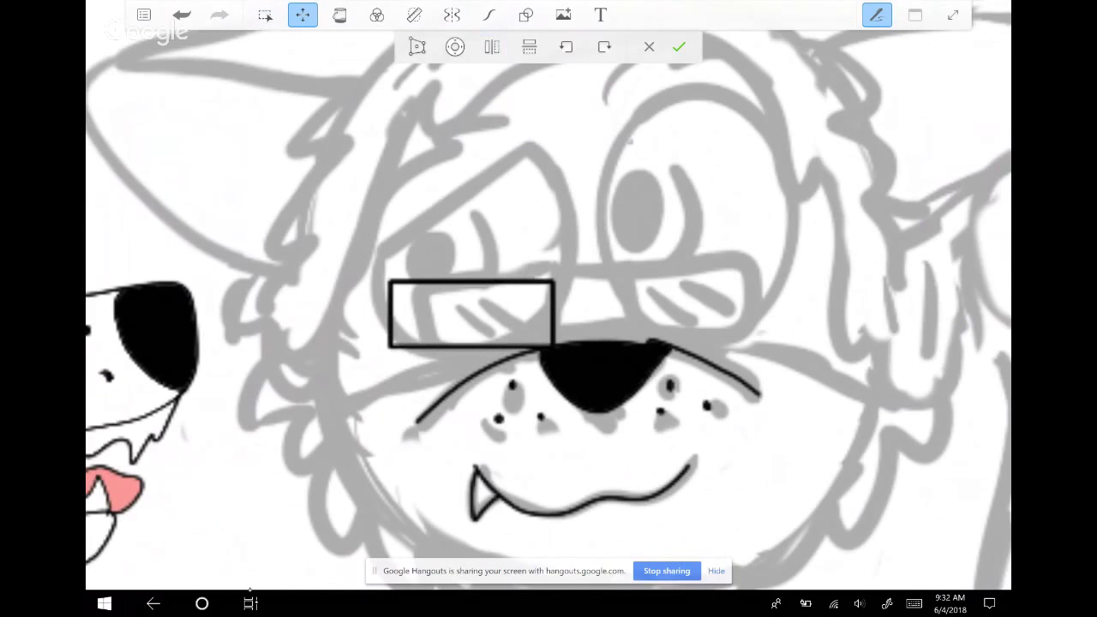
click(456, 46)
drag(627, 287, 429, 282)
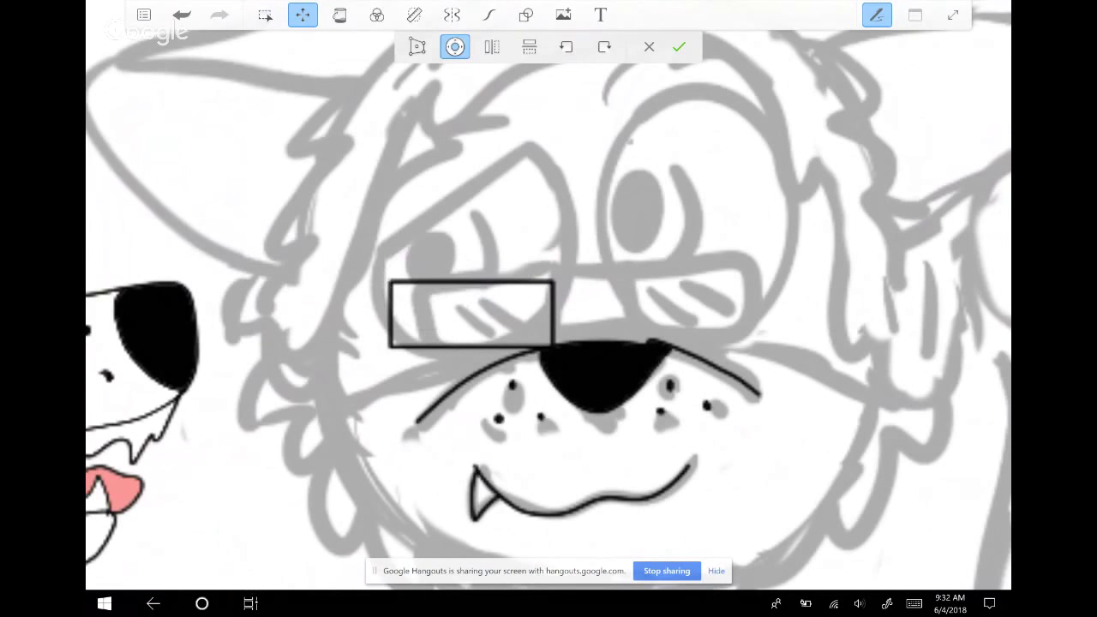
click(220, 306)
click(692, 252)
click(472, 256)
click(209, 252)
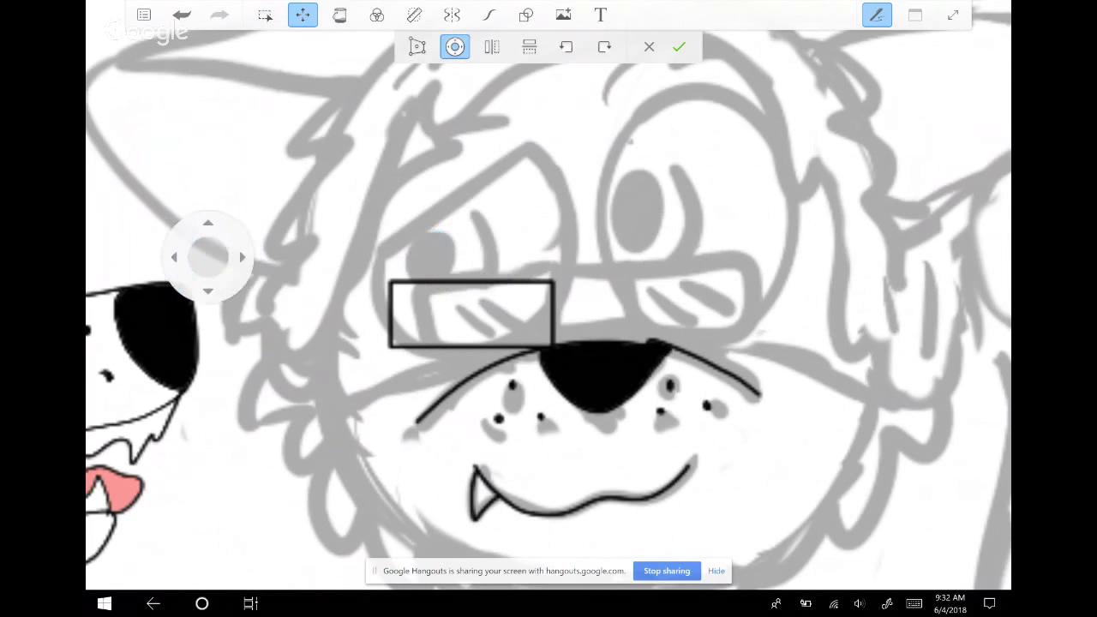
click(735, 245)
click(679, 46)
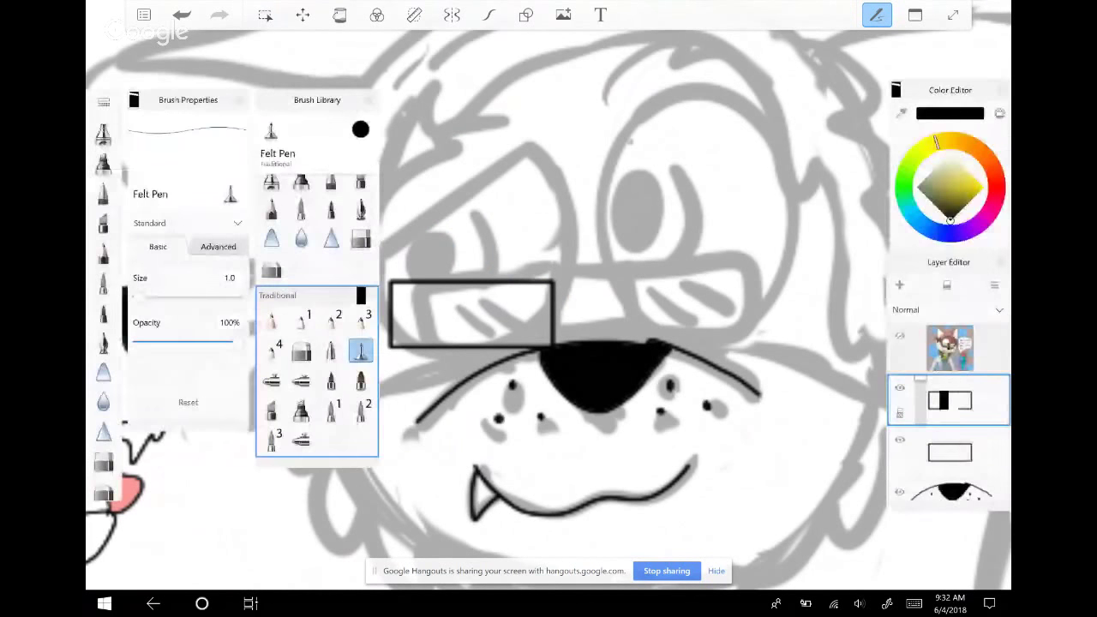
Move the duplicated rectangle sideways onto the right lens of the sketched glasses and apply the transform
scroll(549, 309, down, 3)
scroll(618, 283, down, 5)
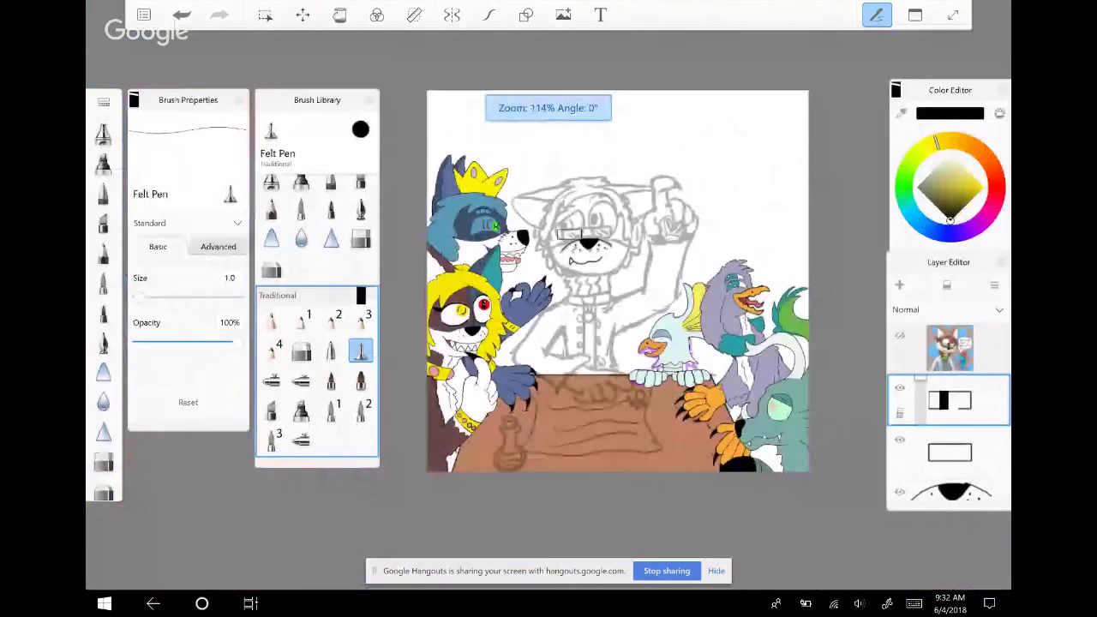
scroll(617, 283, down, 1)
scroll(604, 317, up, 1)
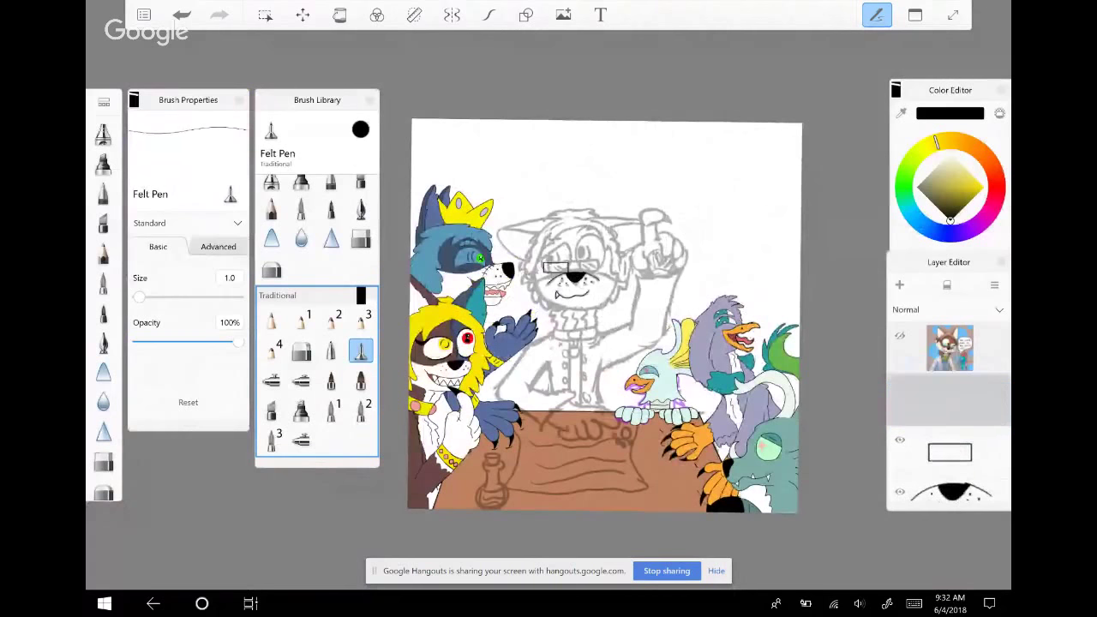
scroll(604, 317, up, 1)
click(302, 15)
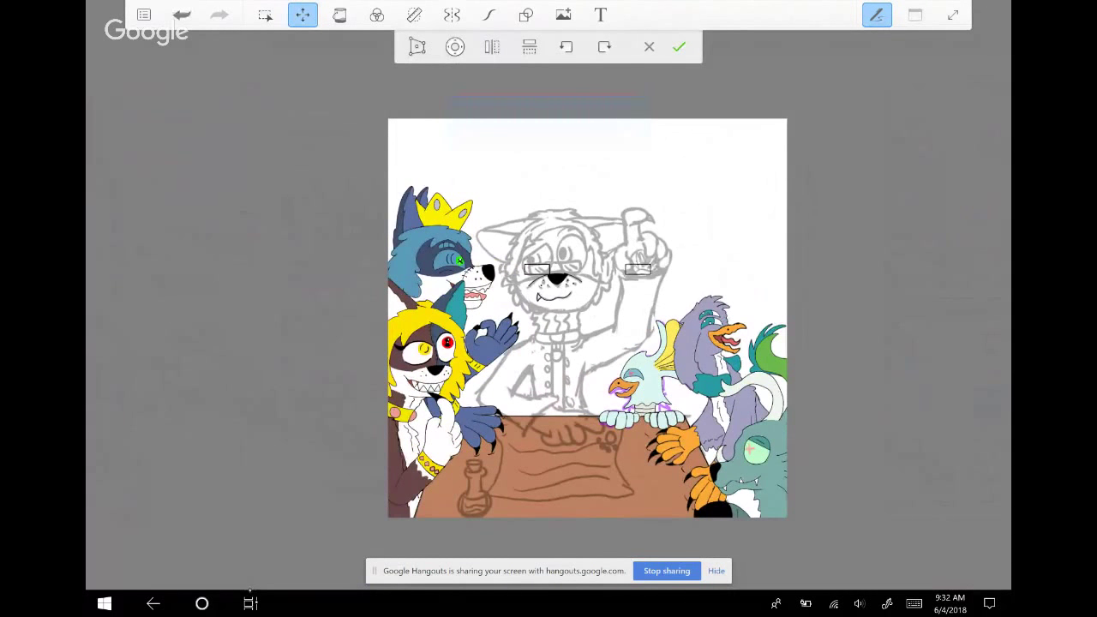
click(455, 47)
drag(668, 277, 636, 276)
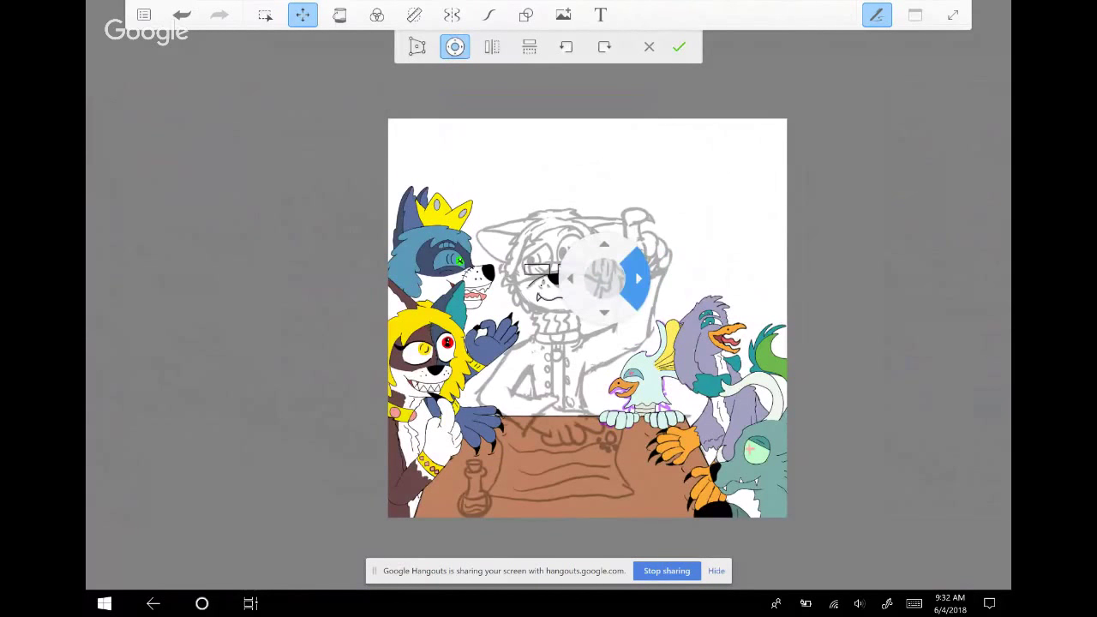
click(679, 47)
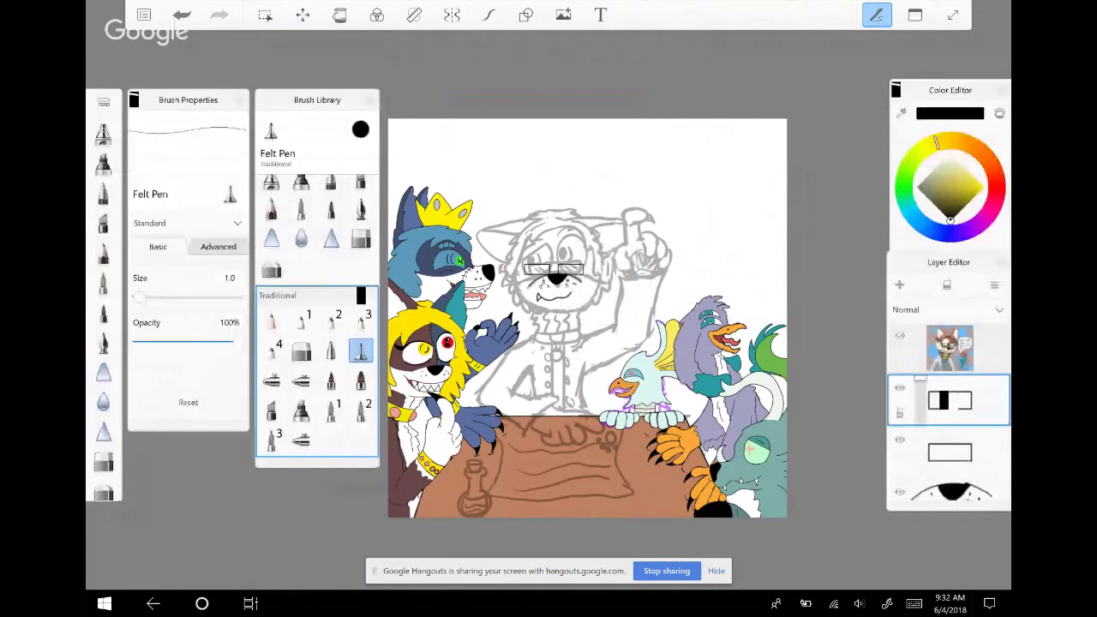
Nudge the right lens rectangle into its final position beside the nose and apply the transform
scroll(553, 258, up, 5)
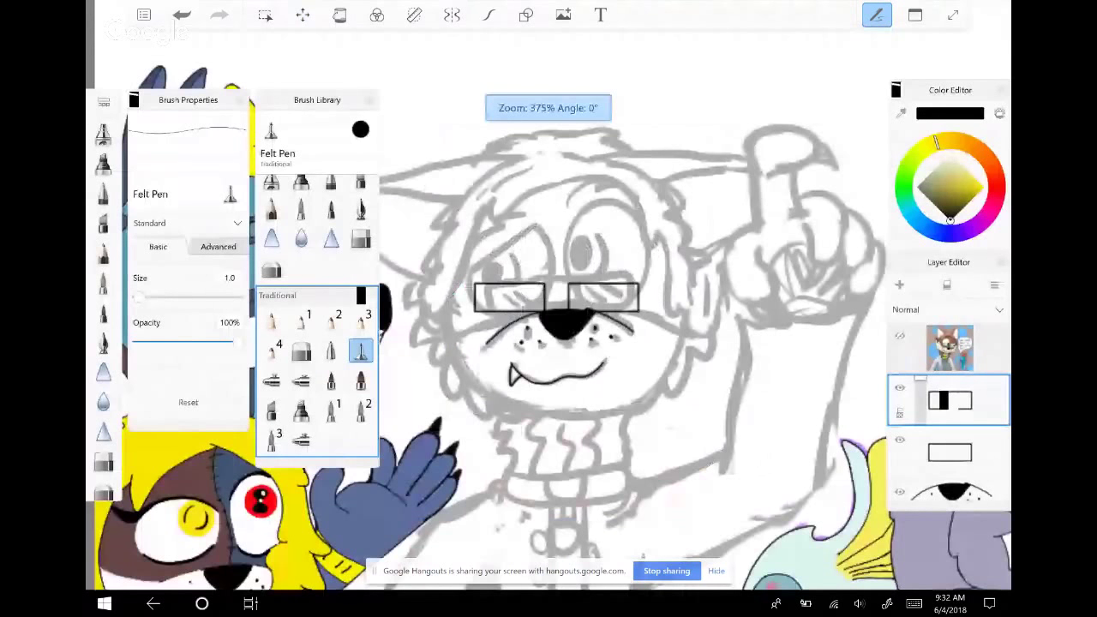
scroll(591, 275, up, 3)
drag(628, 293, 633, 293)
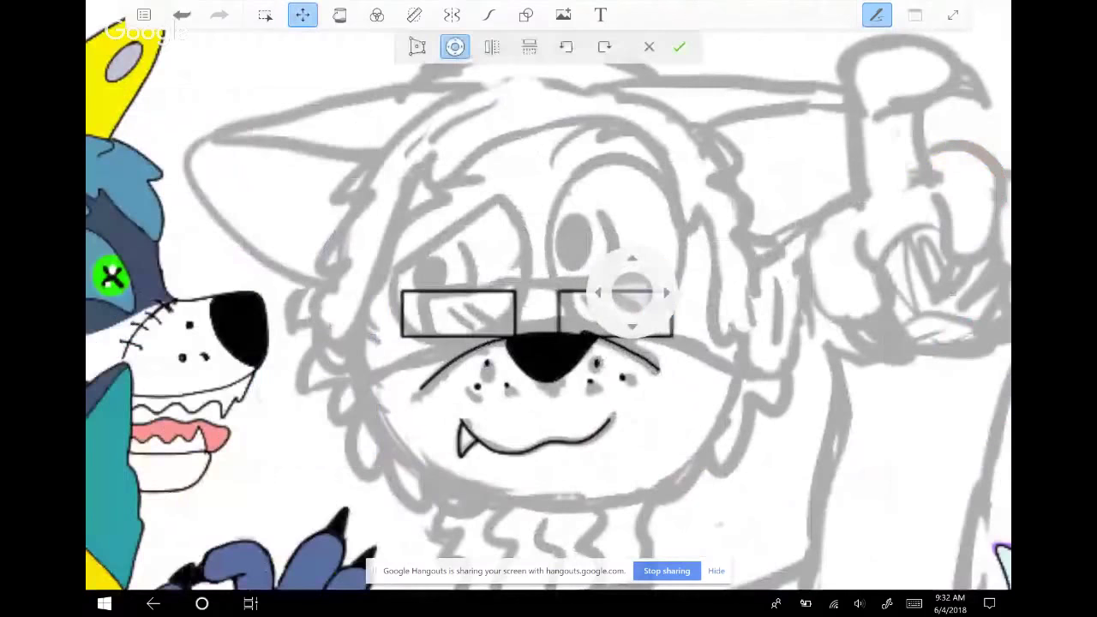
click(679, 46)
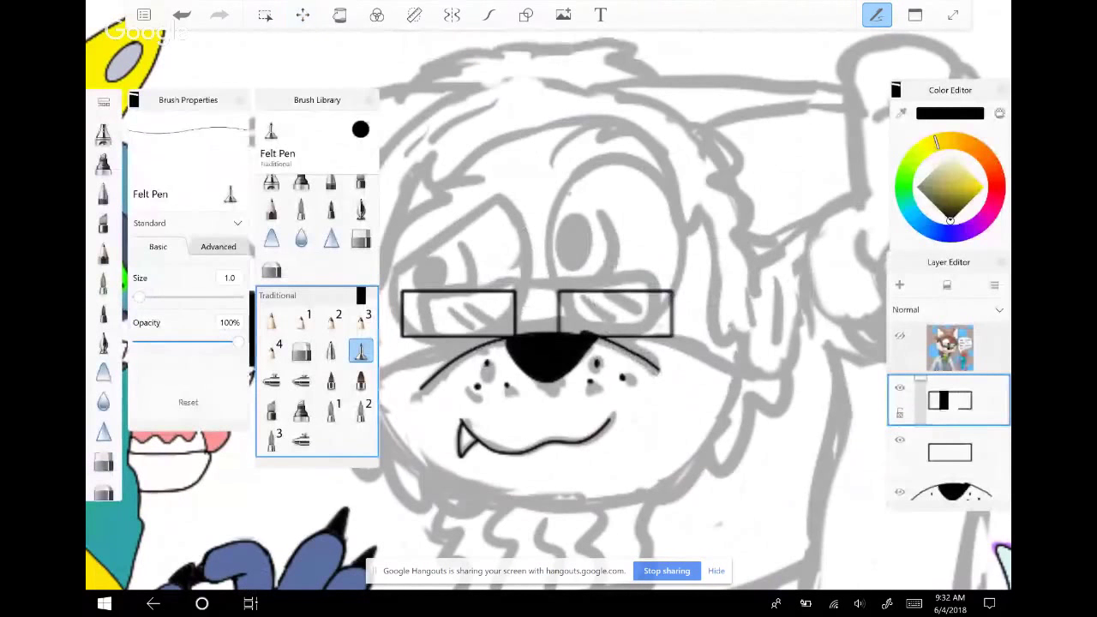
Trace the inner edge of the right lens rectangle with predictive stroke enabled, and duplicate that rectangle's layer
click(489, 14)
scroll(627, 320, up, 3)
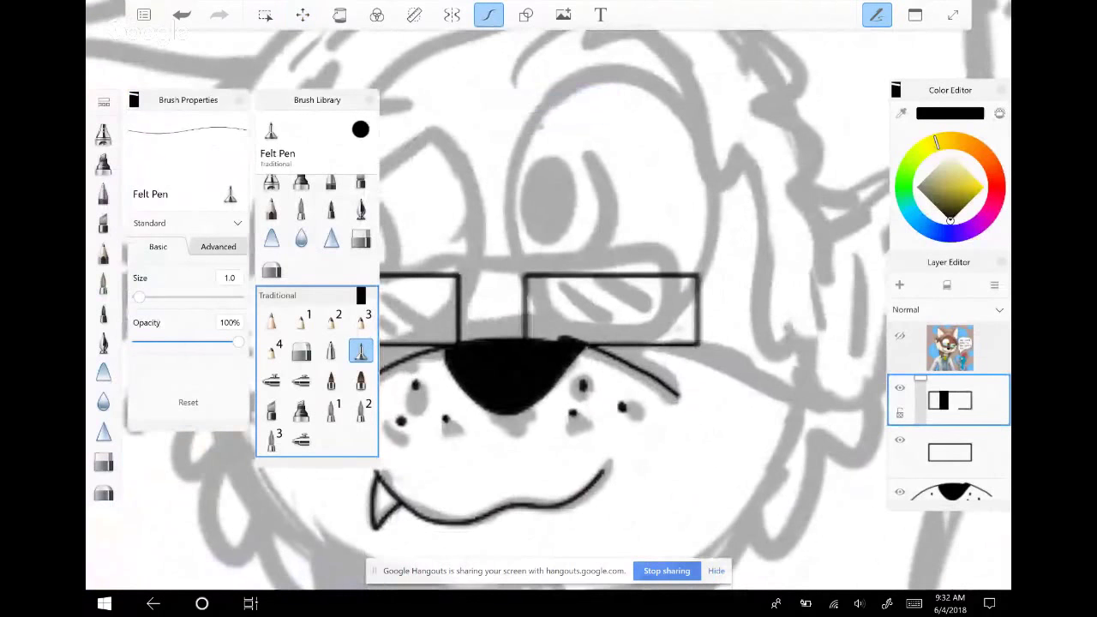
key(ctrl+z)
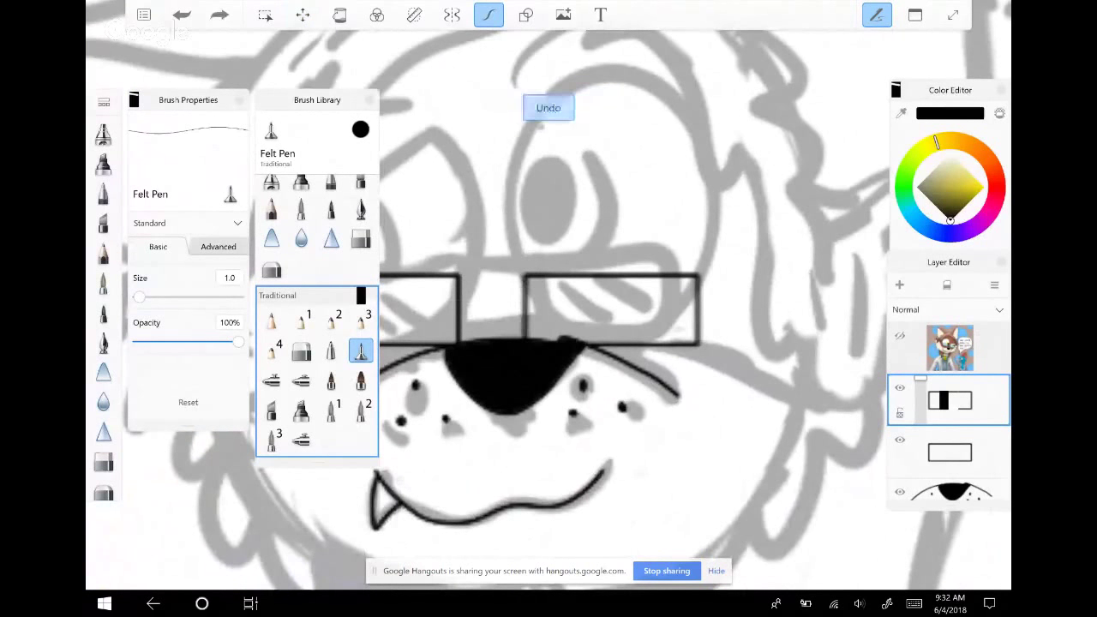
drag(525, 276, 525, 340)
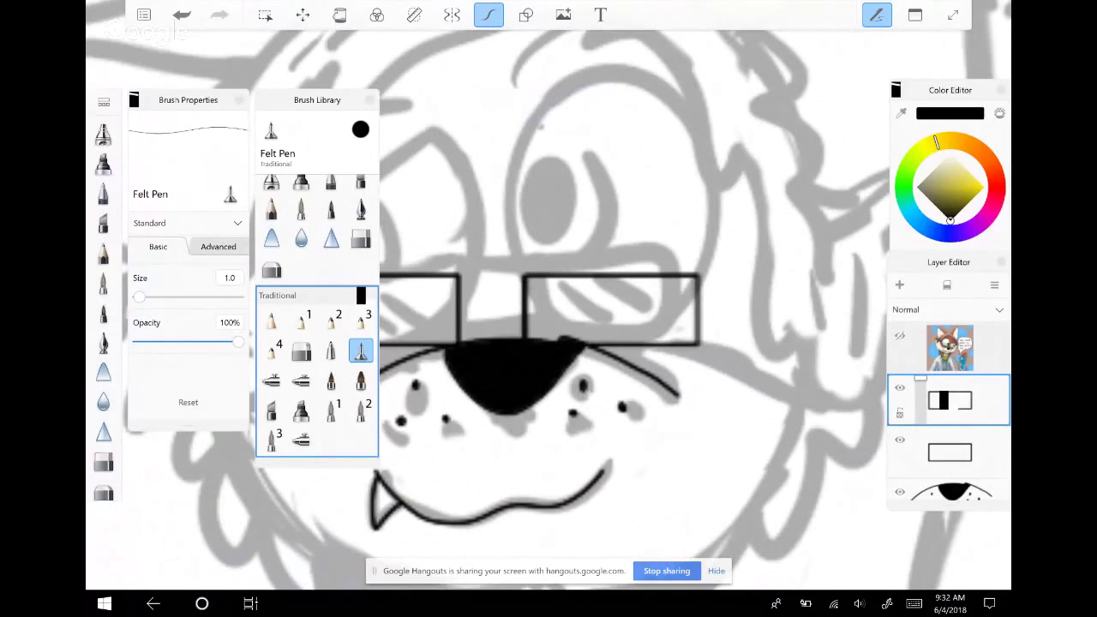
click(950, 401)
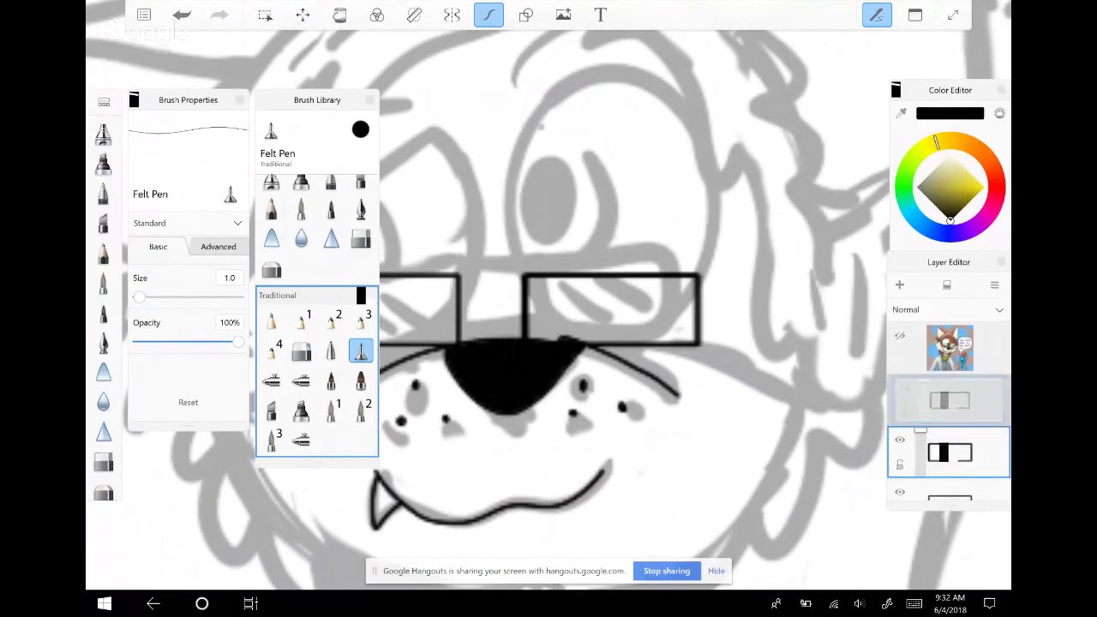
Merge the two lens-frame layers and draw a short horizontal bridge line joining the frames above the nose
click(950, 401)
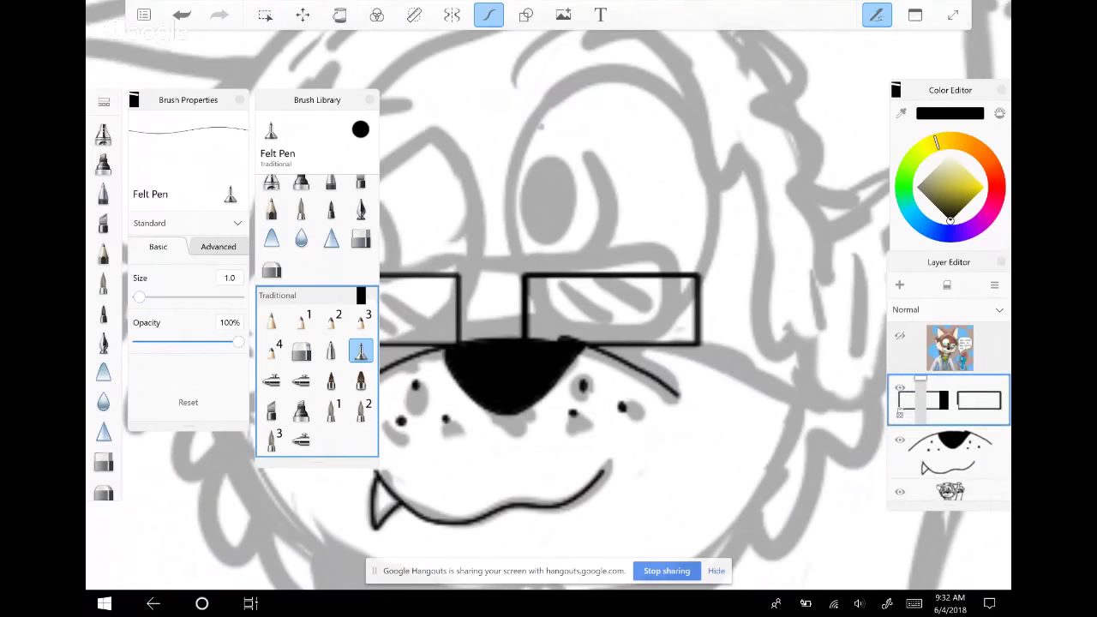
drag(548, 343, 614, 331)
scroll(556, 301, up, 3)
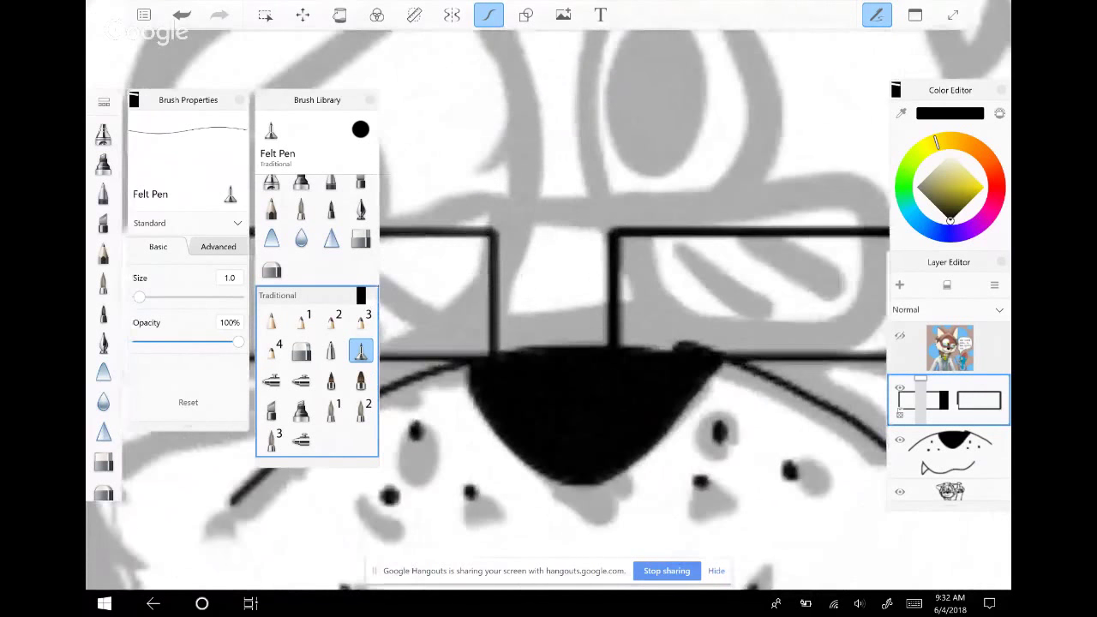
drag(507, 268, 610, 267)
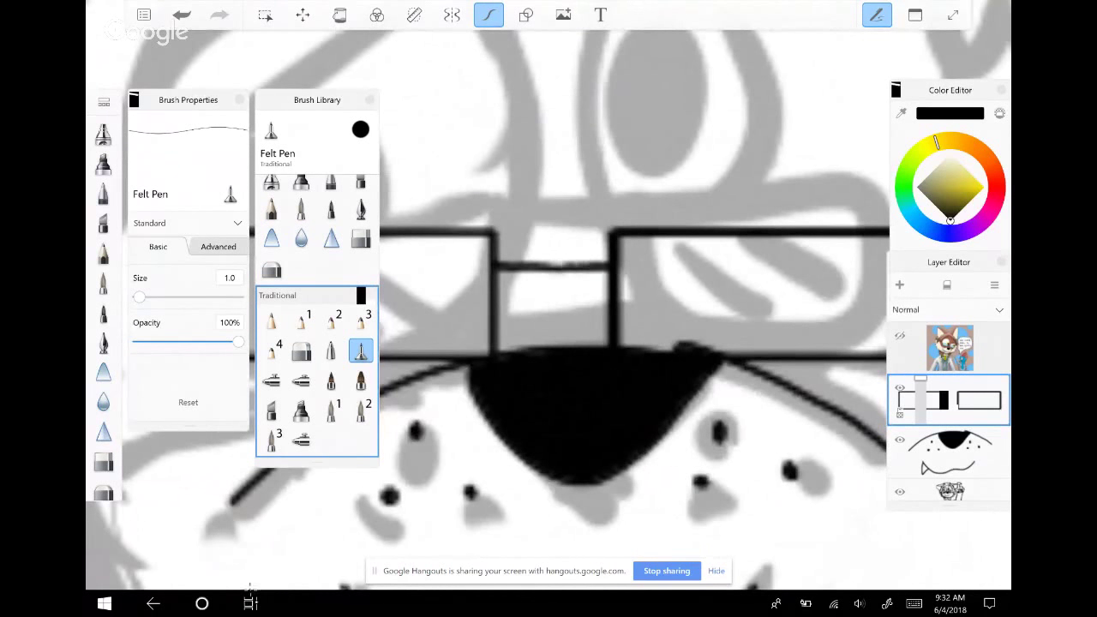
scroll(583, 309, down, 5)
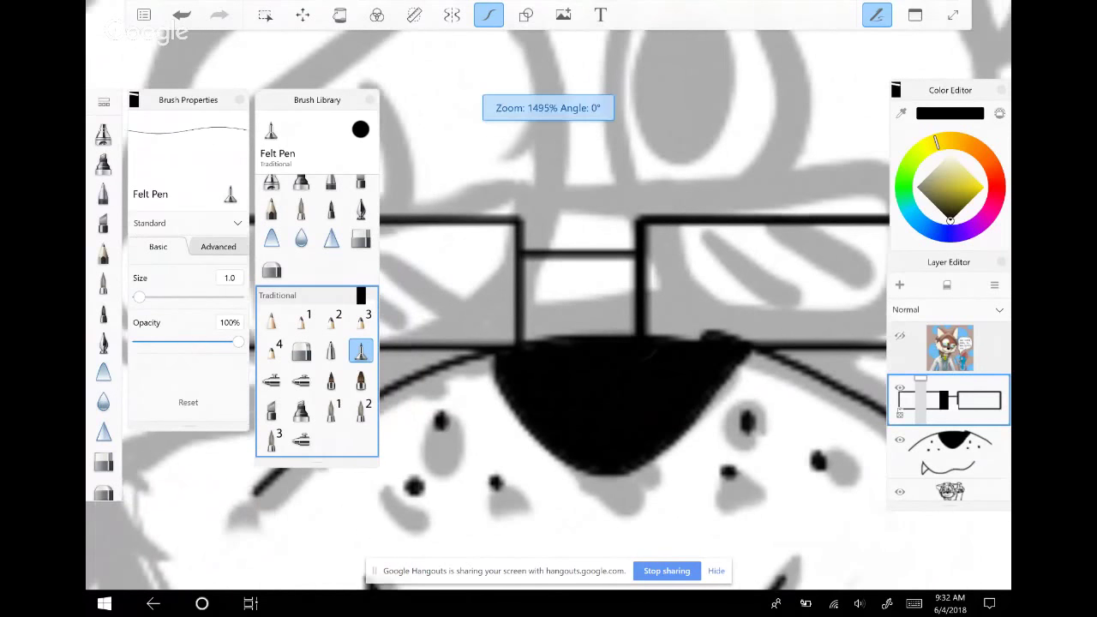
scroll(583, 308, up, 3)
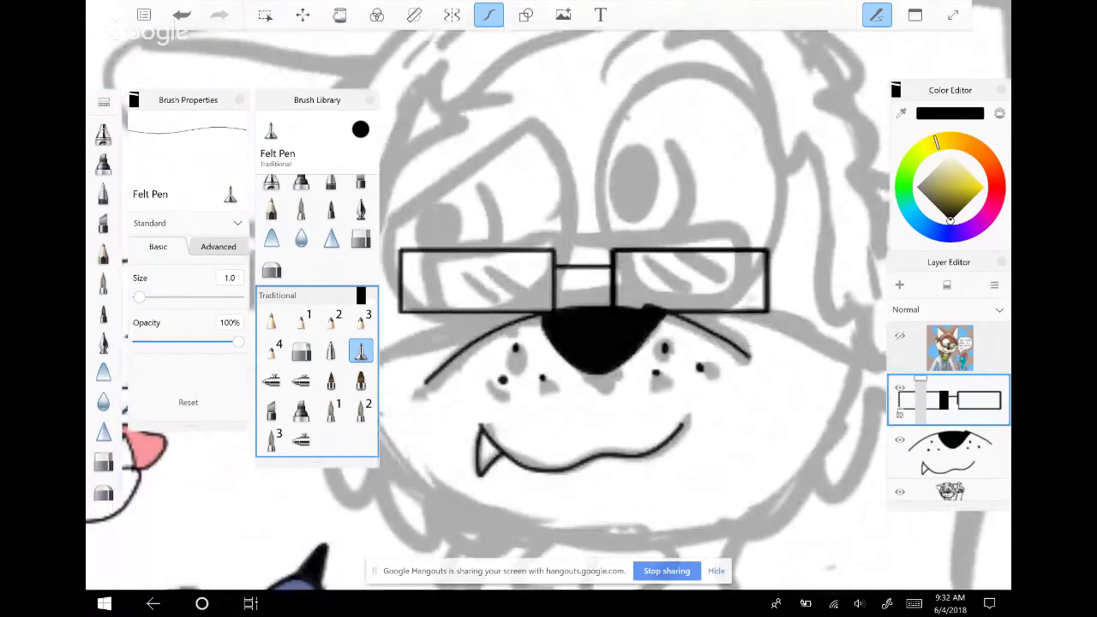
Narrow the glasses and reposition them so they sit centred just above the nose
key(m)
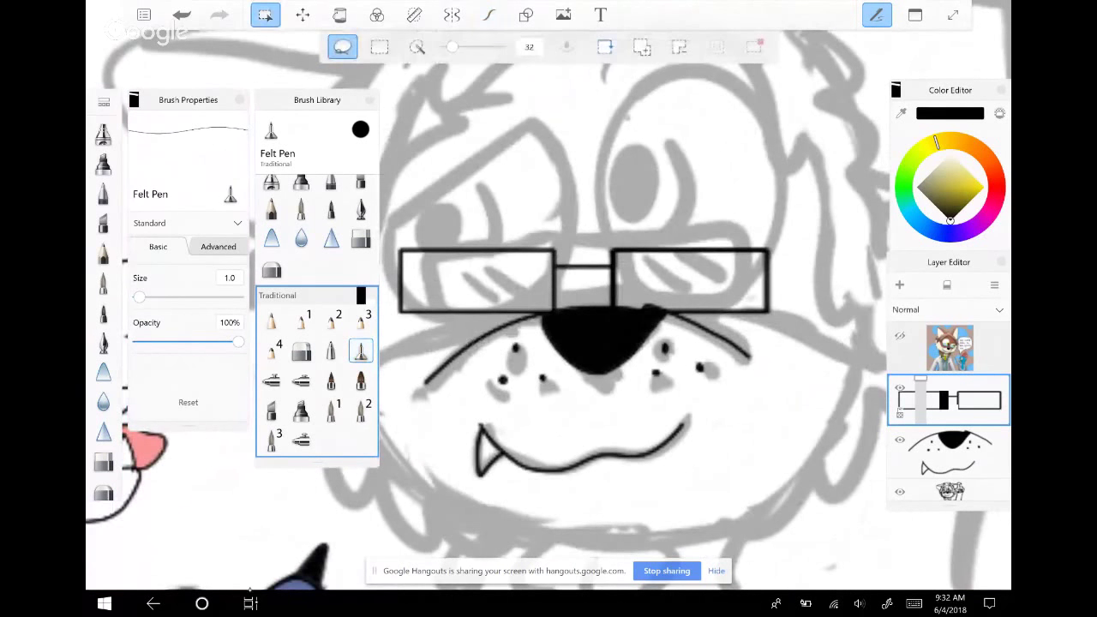
key(v)
drag(771, 283, 735, 283)
drag(569, 282, 584, 277)
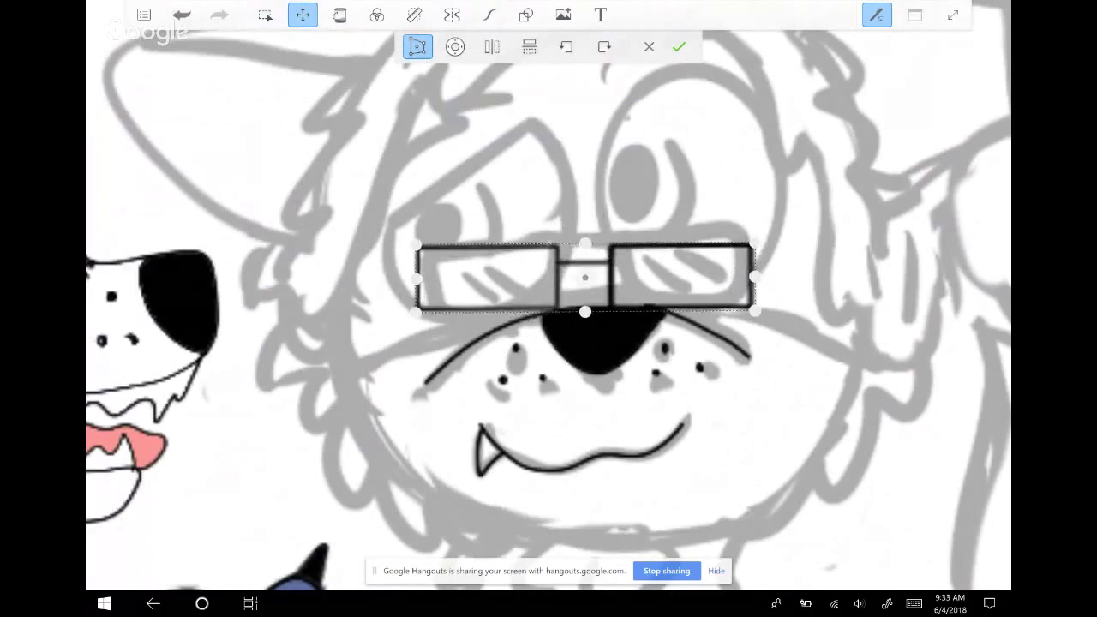
click(679, 46)
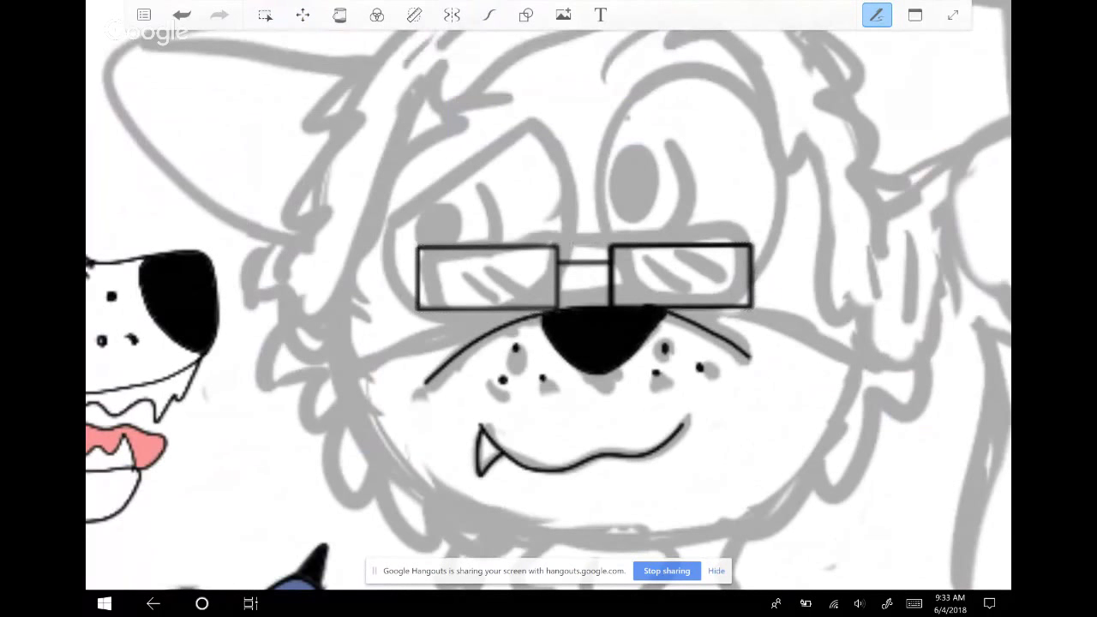
Duplicate the glasses layer and merge the copy into it to thicken the frame outlines, touching up the frame's lower inner corner
click(947, 399)
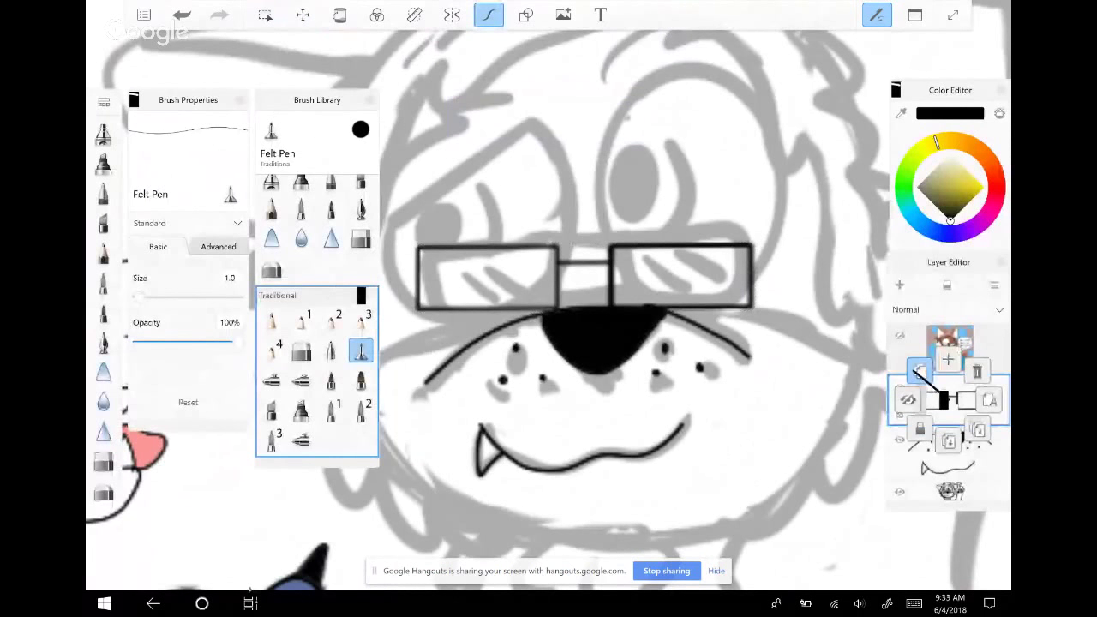
click(947, 399)
click(948, 398)
click(948, 399)
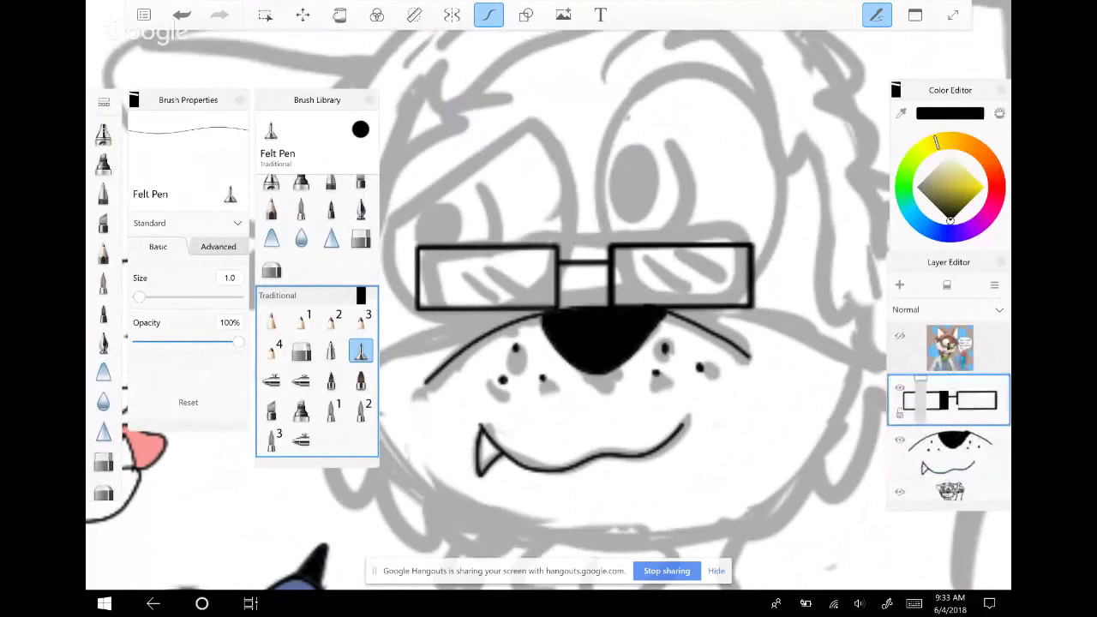
scroll(541, 235, up, 2)
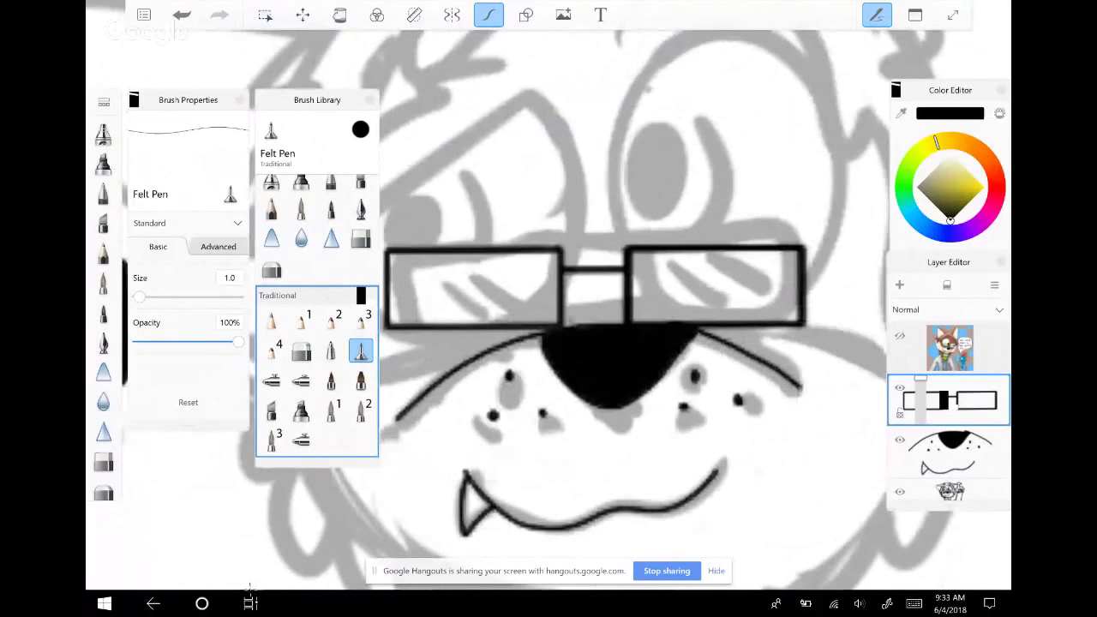
drag(564, 321, 569, 324)
scroll(600, 309, down, 1)
scroll(600, 308, down, 1)
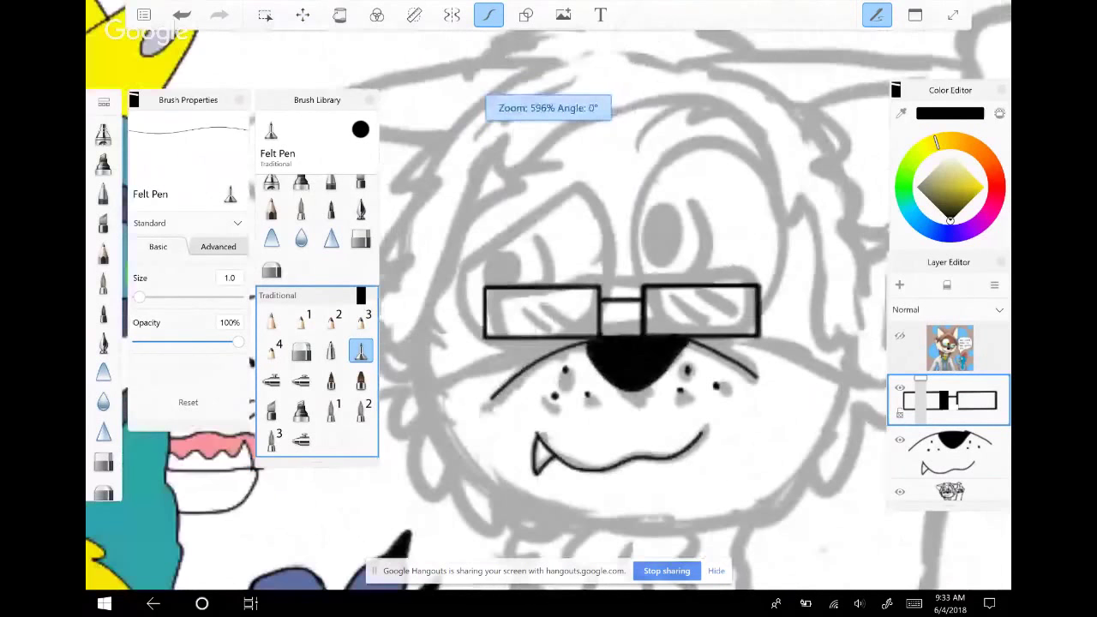
scroll(600, 309, up, 1)
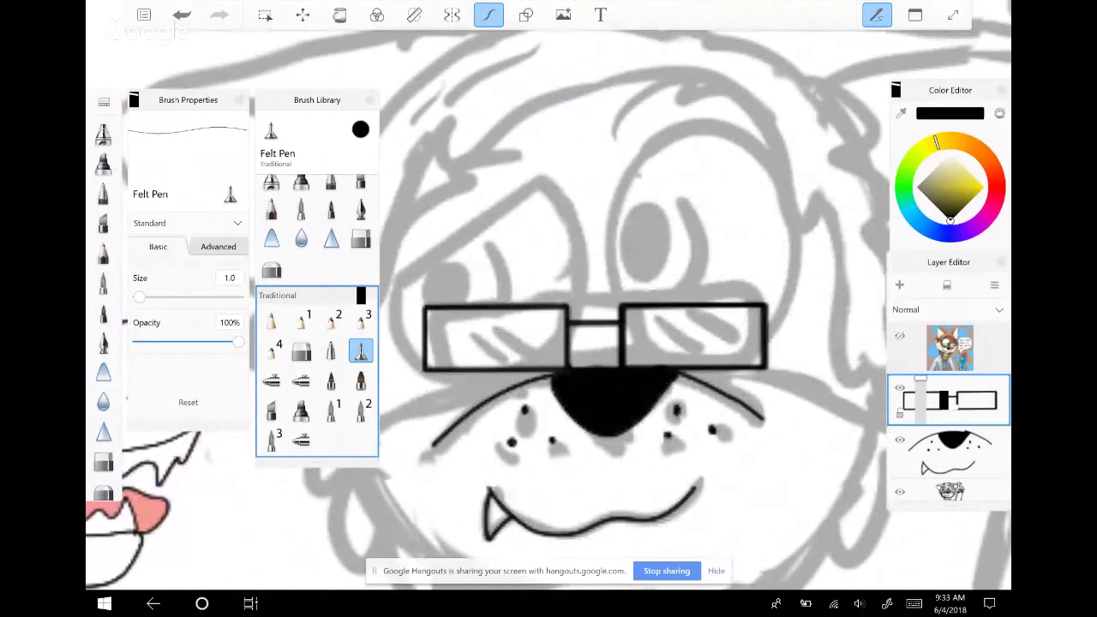
Add an empty layer above the glasses and show the reference picture of the character beside the sketch
click(995, 285)
click(913, 313)
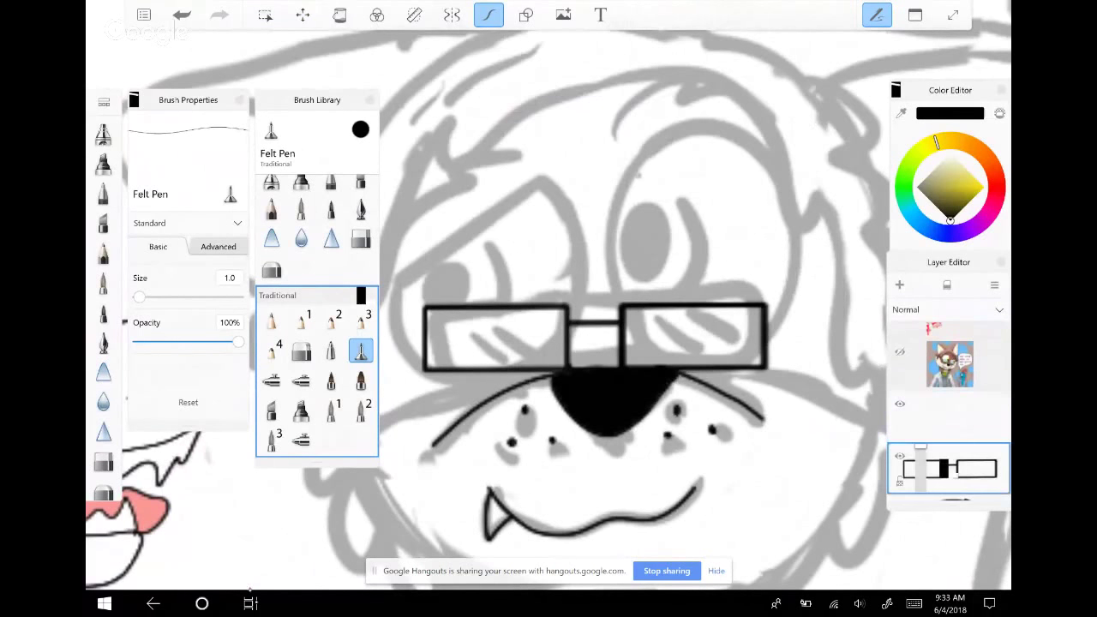
click(934, 194)
drag(934, 193, 941, 195)
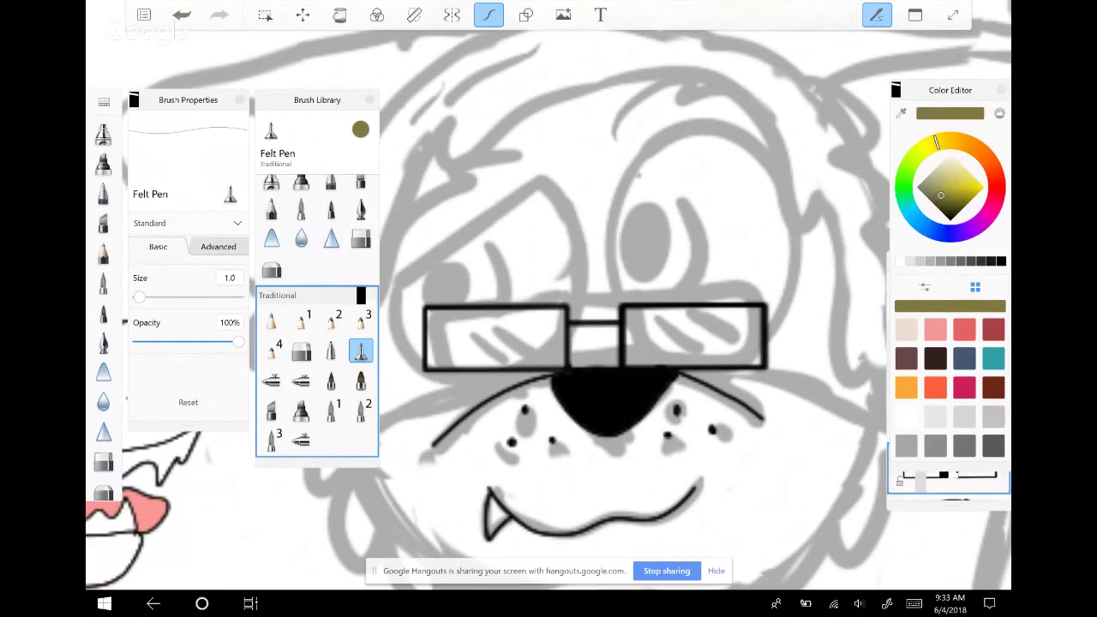
scroll(548, 308, down, 1)
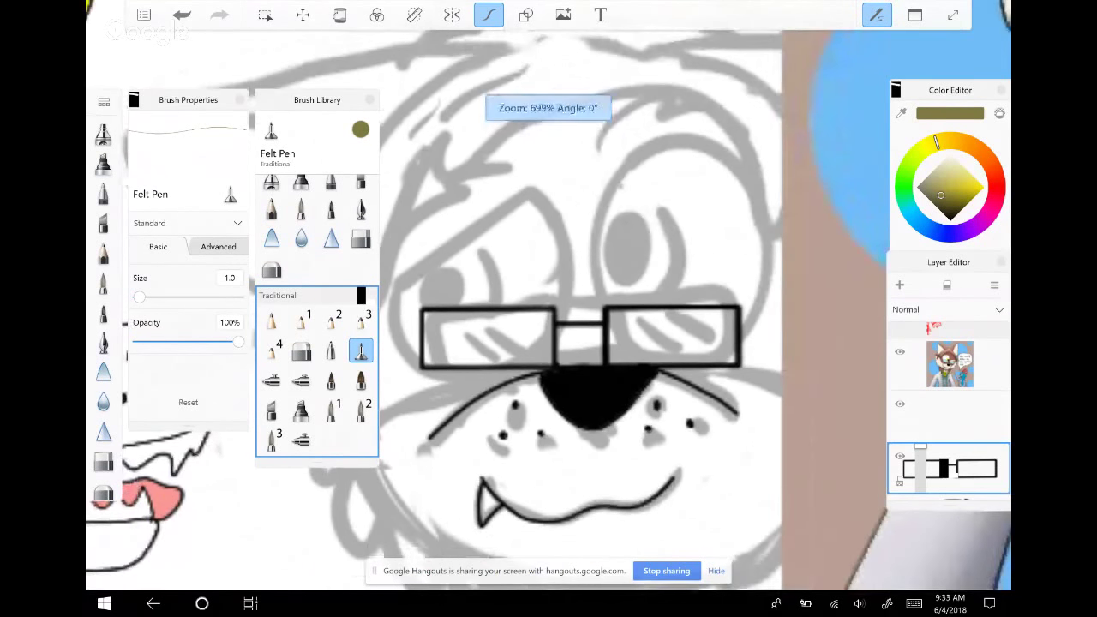
scroll(381, 308, down, 2)
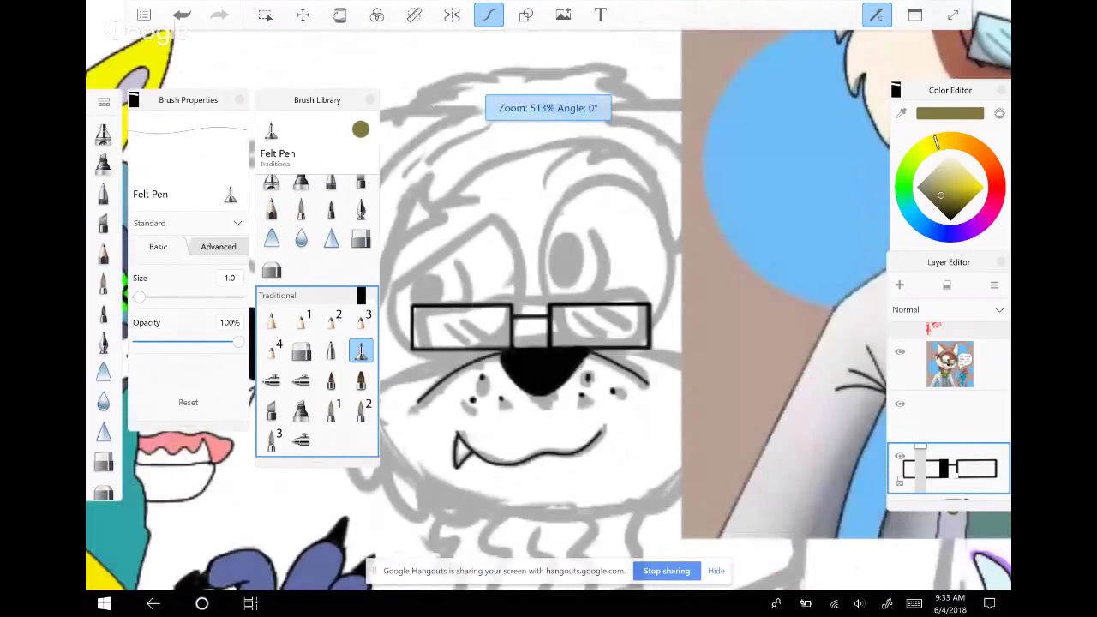
drag(600, 309, 381, 339)
key(Tab)
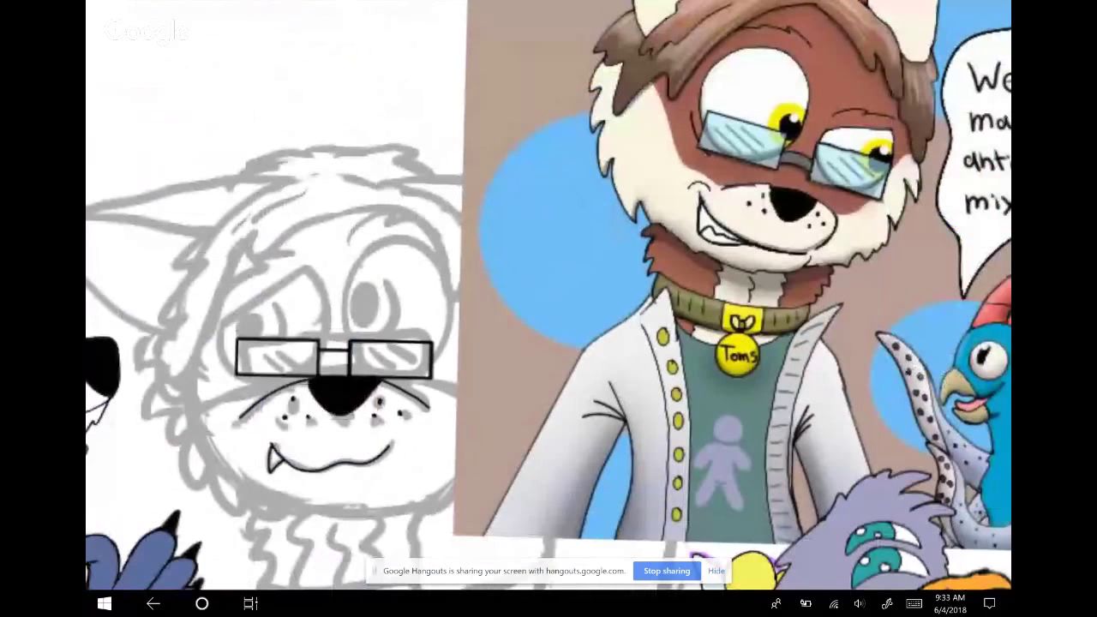
Fill the glasses' bridge with dark grey to match the reference, and set the colour to bright cyan
key(Tab)
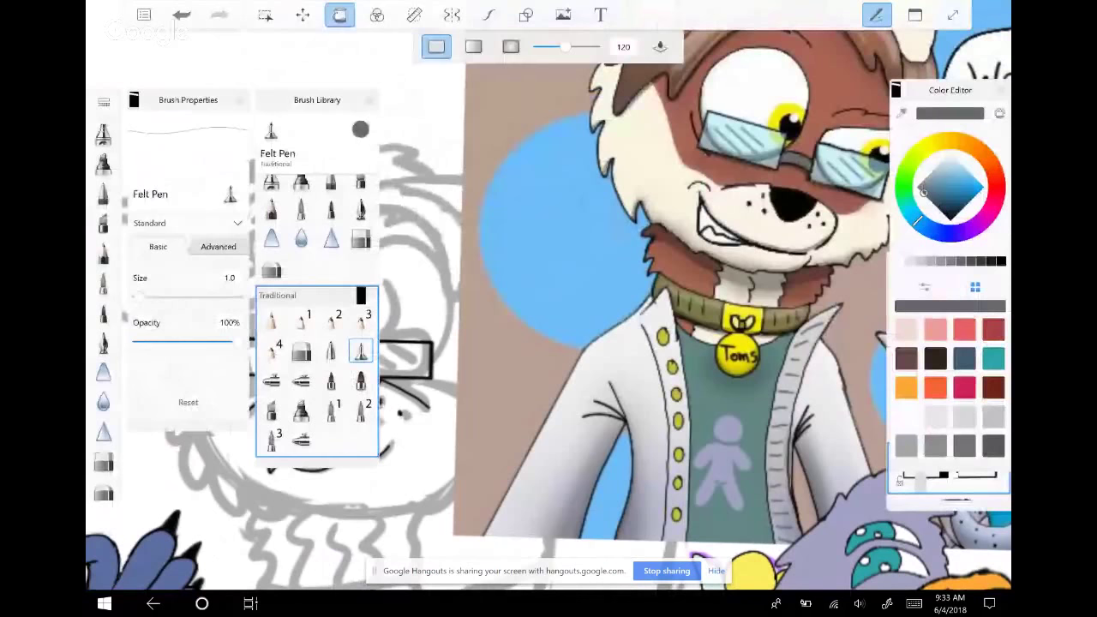
drag(601, 309, 677, 300)
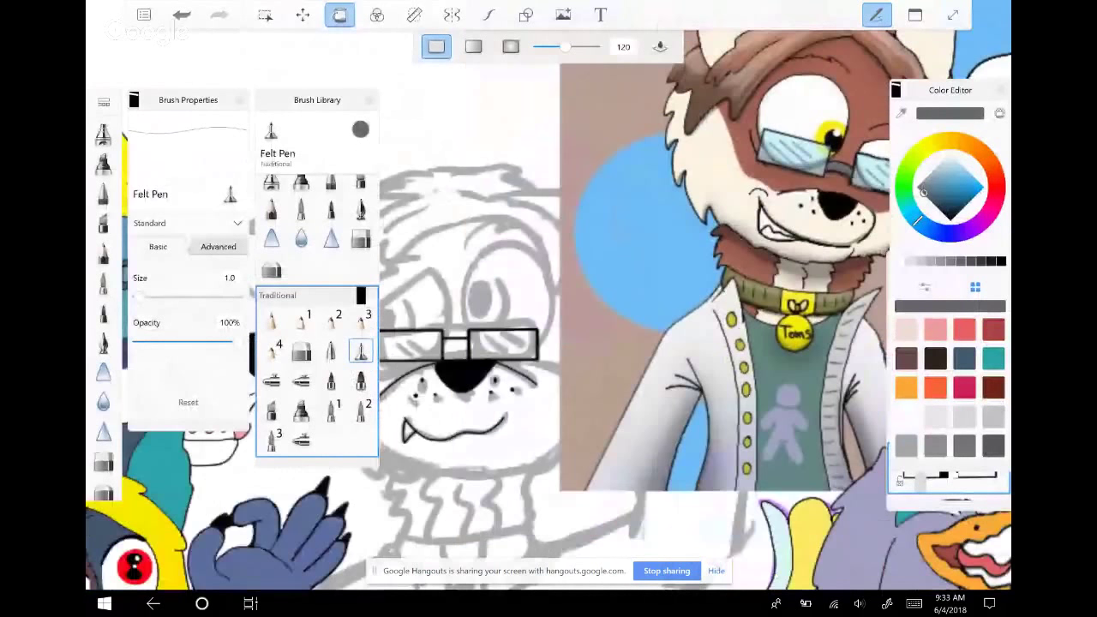
click(982, 189)
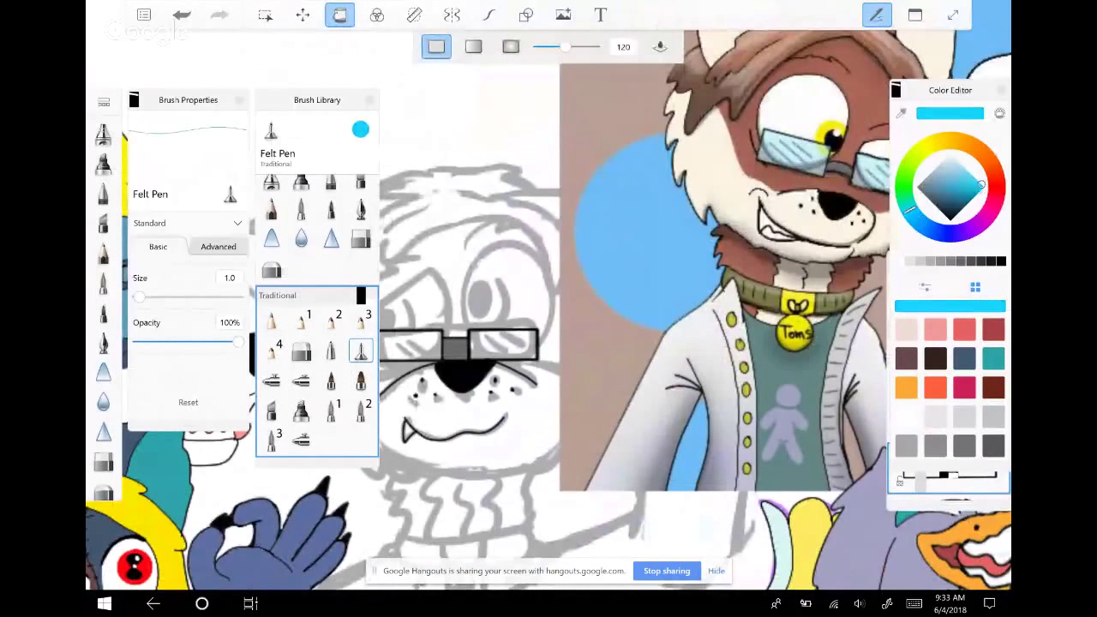
click(915, 15)
key(Escape)
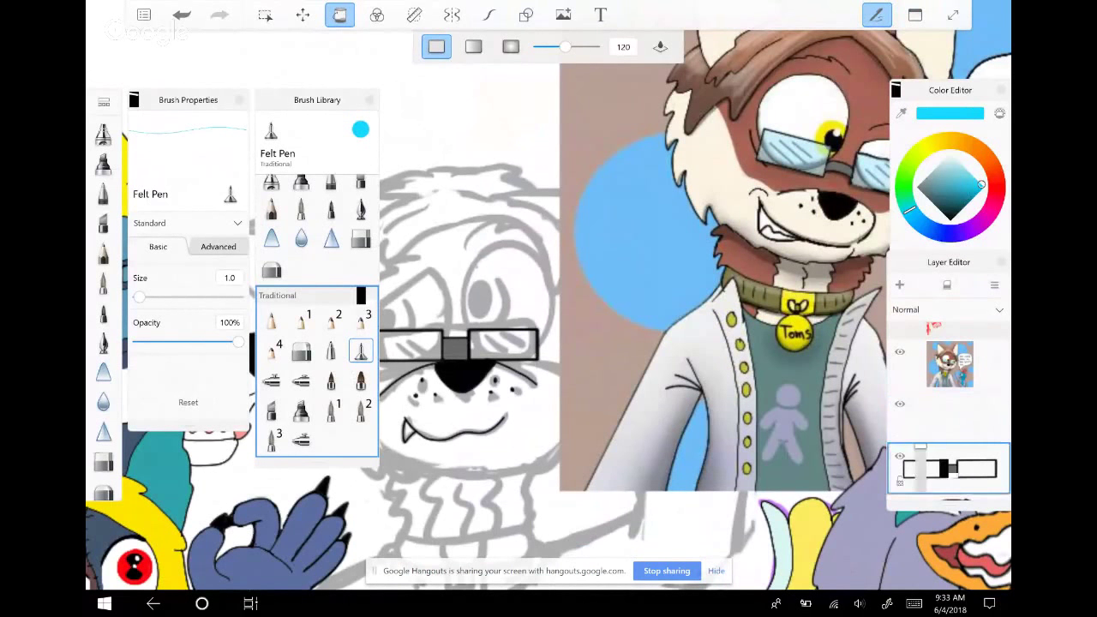
Select the inside of the left lens with the Magic Wand and make the empty layer above active
key(m)
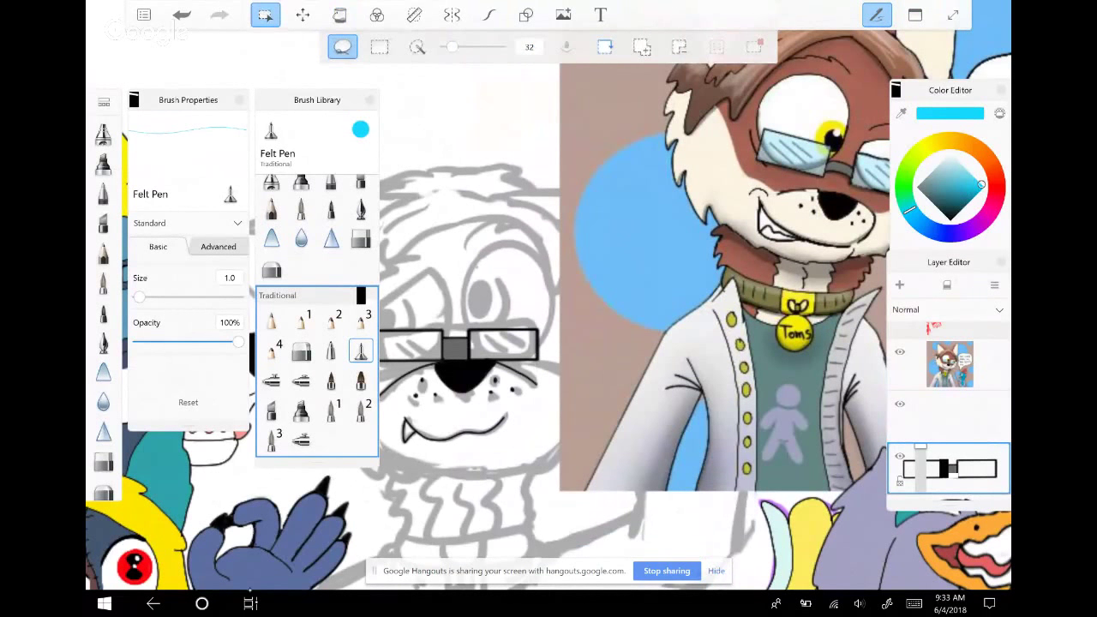
click(417, 47)
click(504, 345)
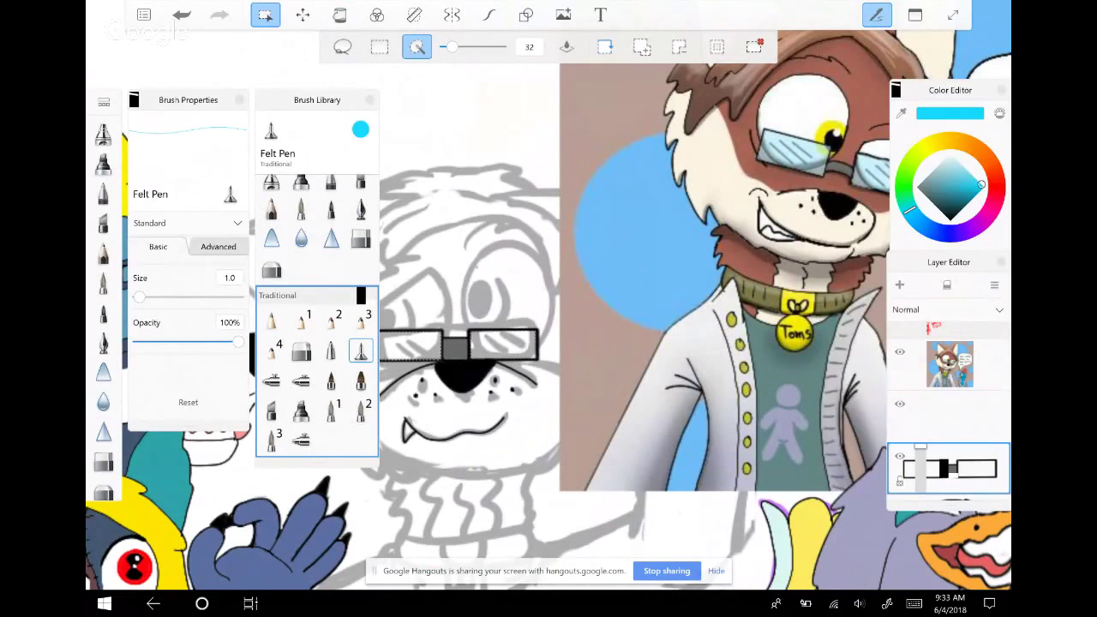
scroll(506, 308, down, 1)
scroll(506, 308, up, 1)
key(ctrl+c)
key(ctrl+v)
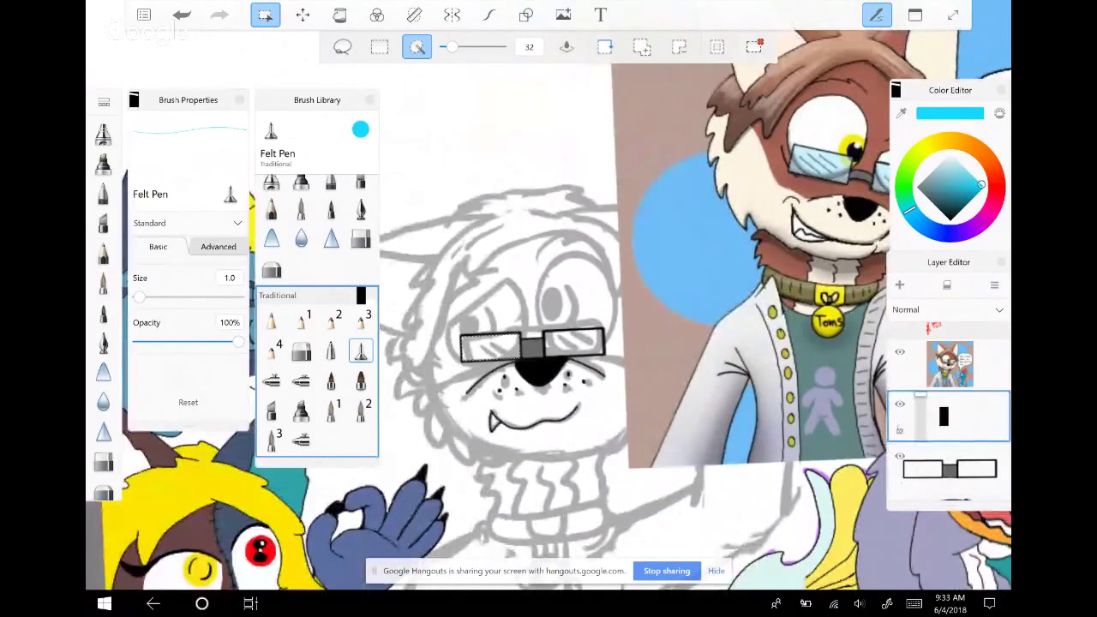
click(339, 14)
click(491, 346)
click(182, 14)
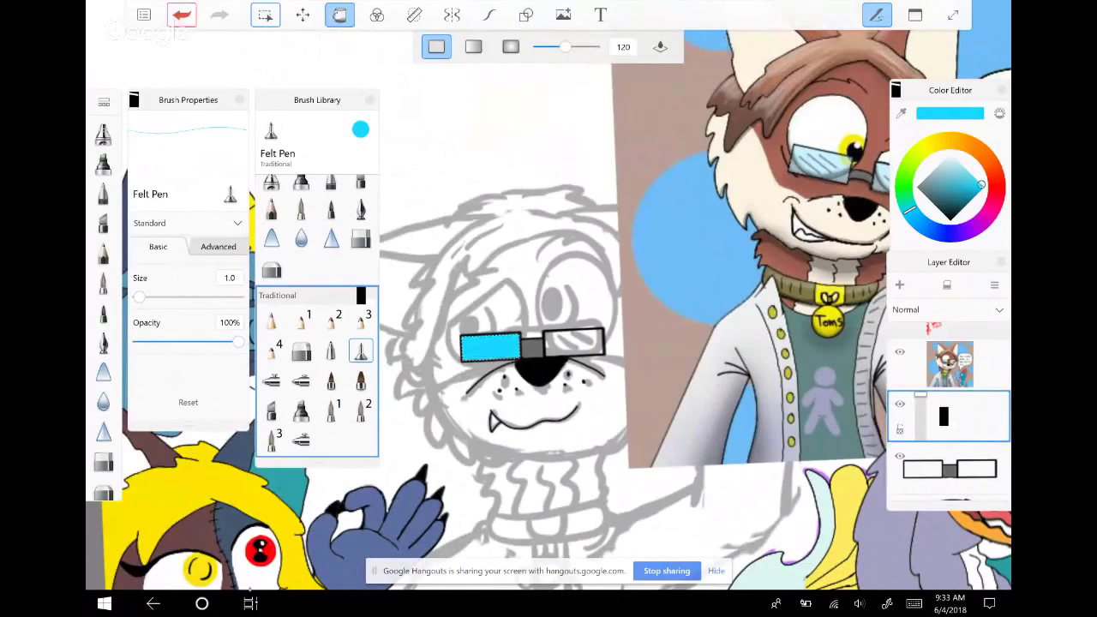
Add the right lens to the selection and fill both lenses with bright cyan on the layer above the frames
click(265, 15)
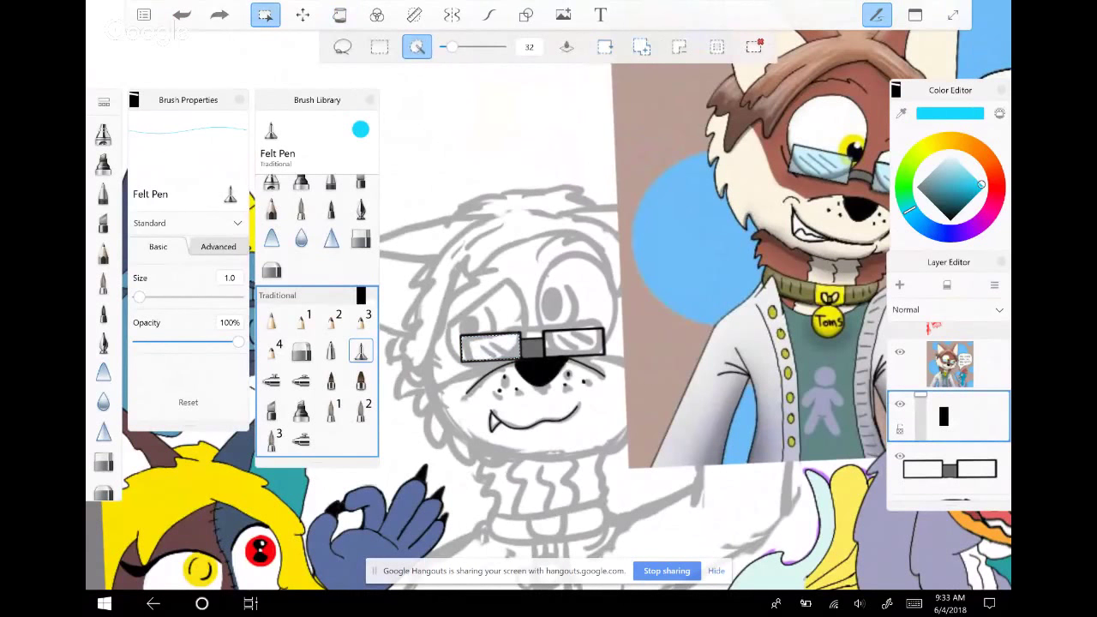
drag(948, 417, 948, 468)
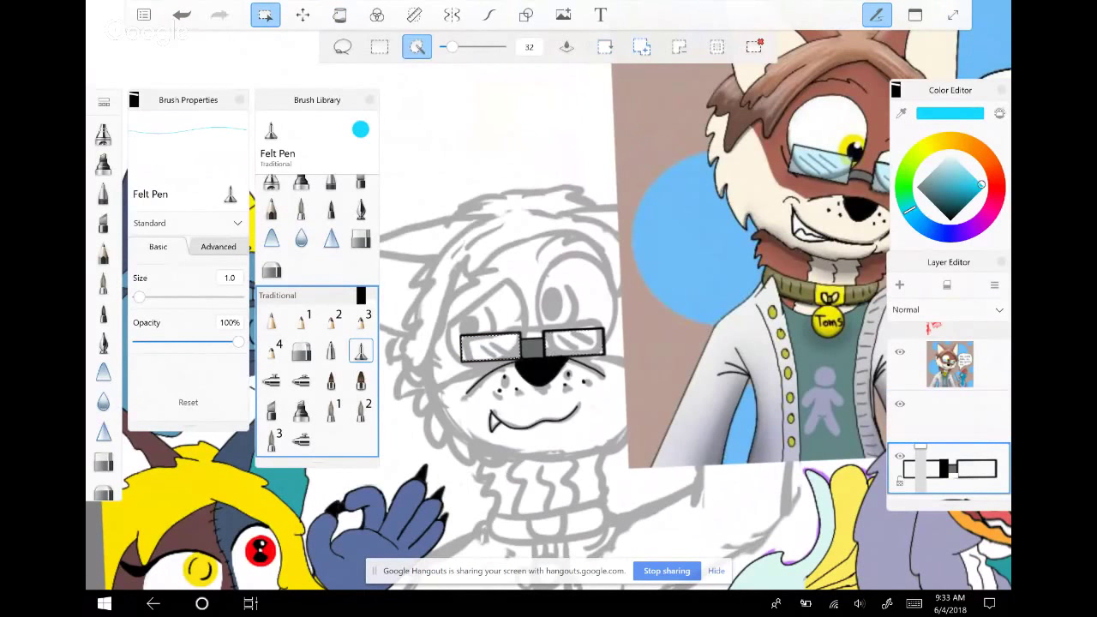
click(339, 14)
drag(948, 468, 947, 417)
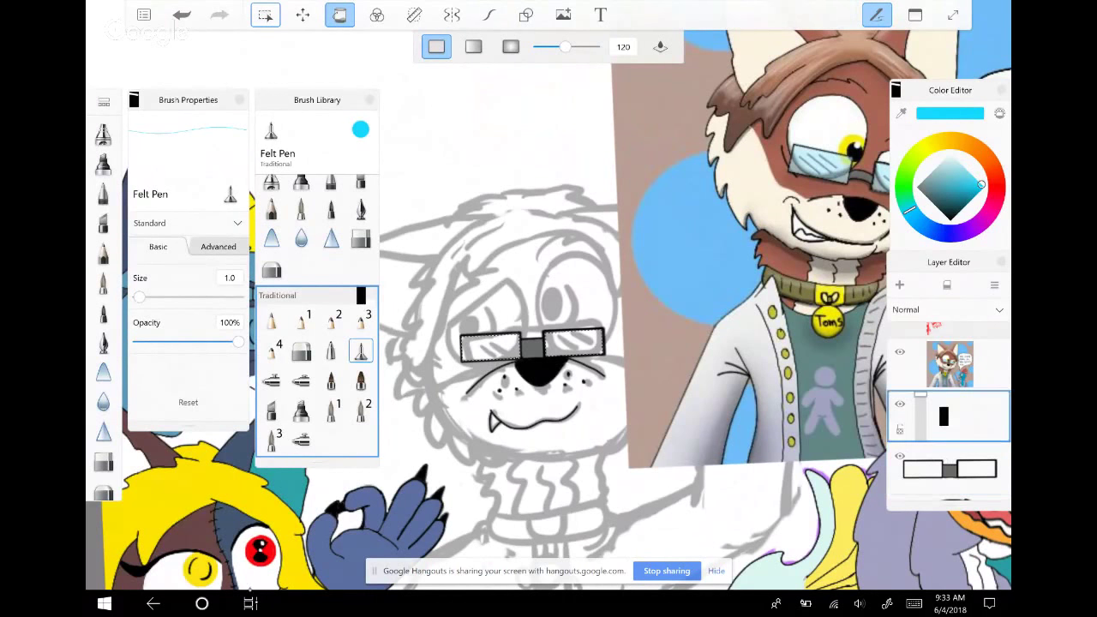
click(490, 346)
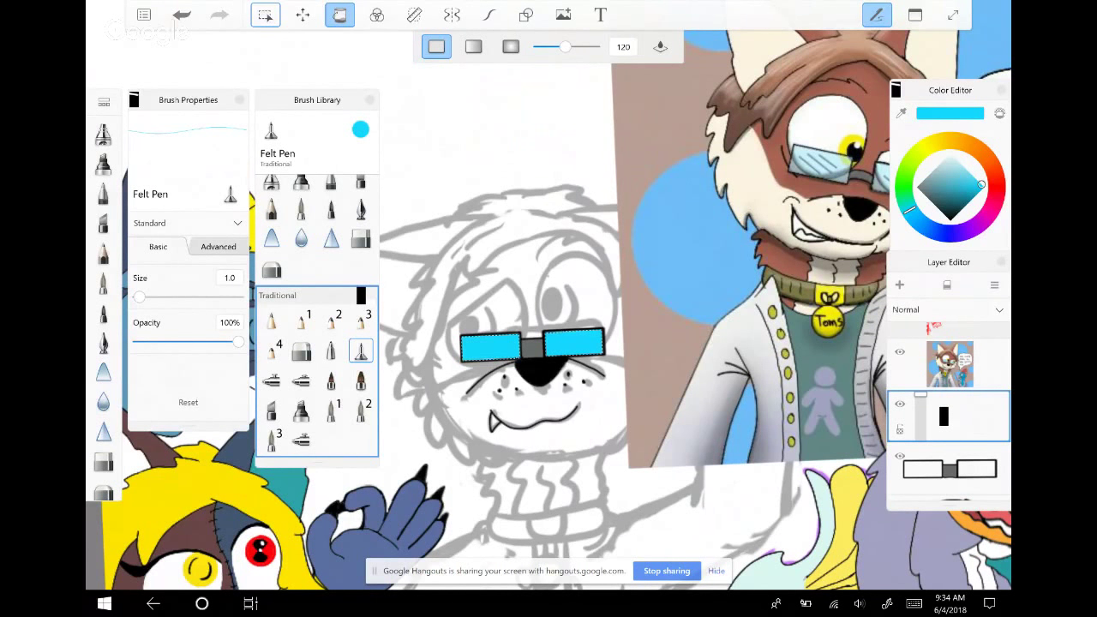
Set the colour to black and return to the Felt Pen for drawing on the lenses
scroll(531, 347, up, 5)
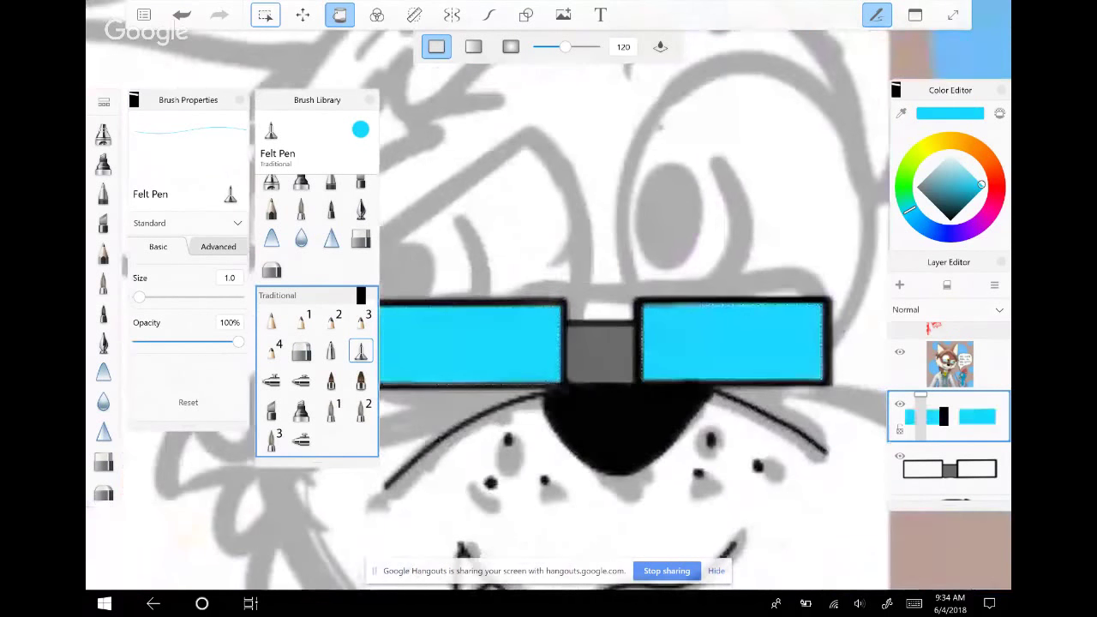
click(967, 113)
click(489, 15)
drag(402, 327, 451, 377)
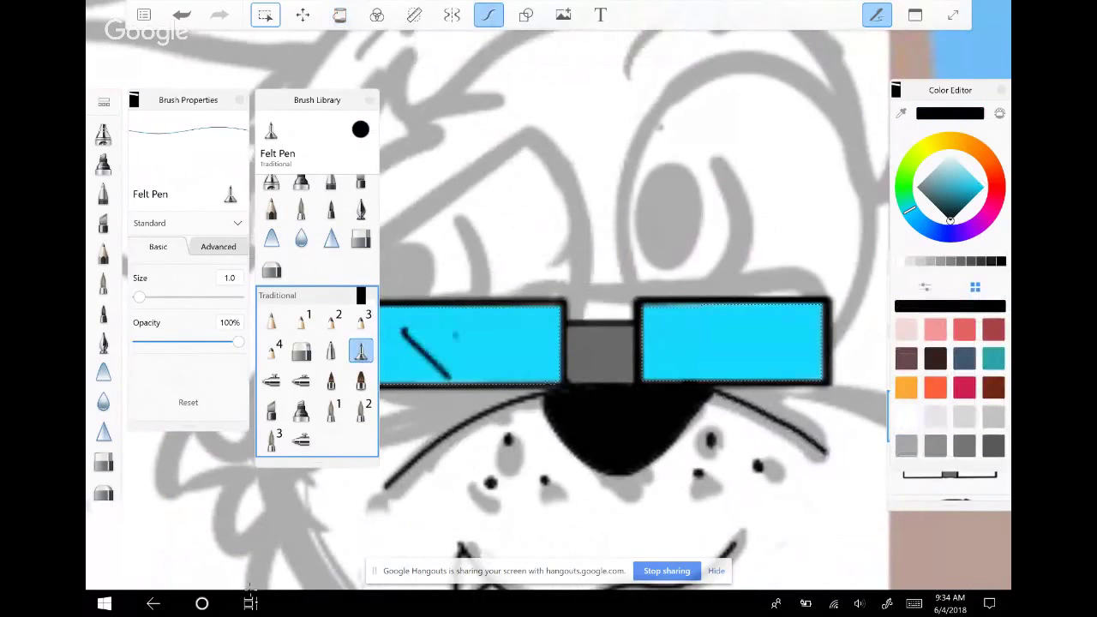
click(182, 15)
drag(392, 331, 446, 381)
drag(423, 324, 474, 371)
key(ctrl+z)
key(ctrl+z)
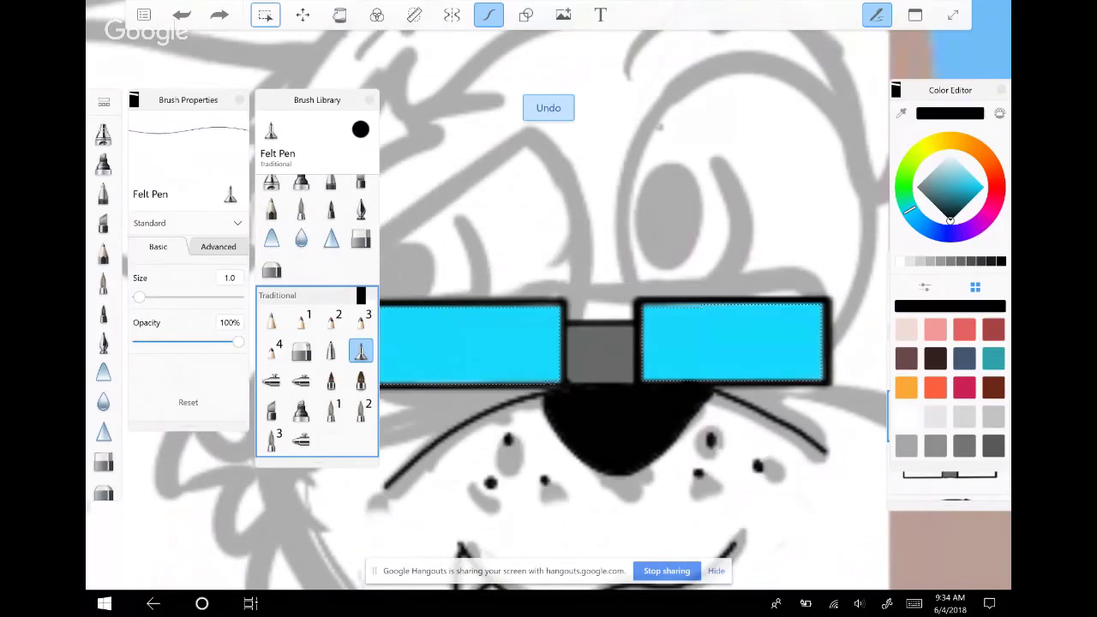
Draw three short diagonal black glare lines on each cyan lens
scroll(548, 309, down, 3)
mouse_move(425, 316)
mouse_down()
mouse_move(461, 339)
mouse_move(509, 326)
mouse_up()
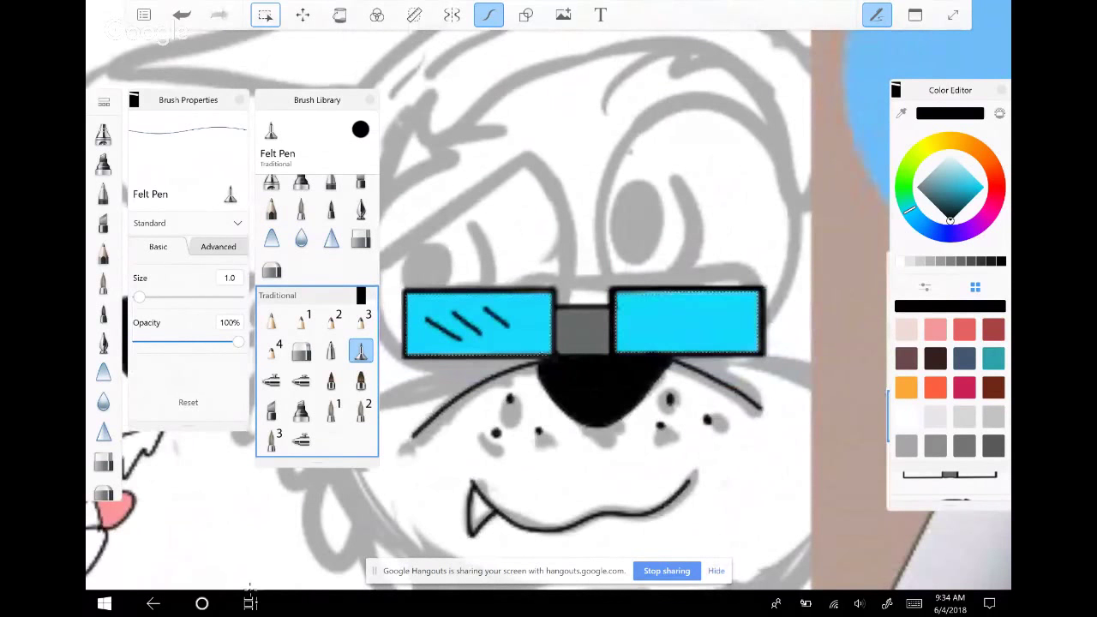
mouse_move(644, 323)
mouse_down()
mouse_move(670, 341)
mouse_move(726, 322)
mouse_up()
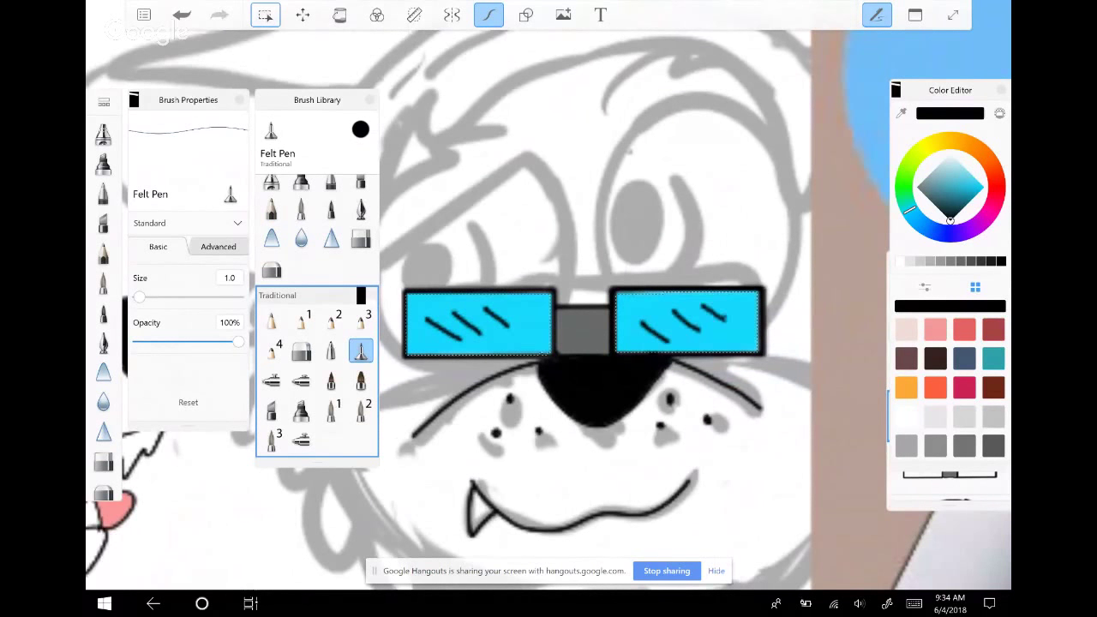
Lower the opacity of the cyan lens layer to make the lenses see-through, and hide the reference picture layer
key(ctrl+l)
drag(920, 396, 920, 423)
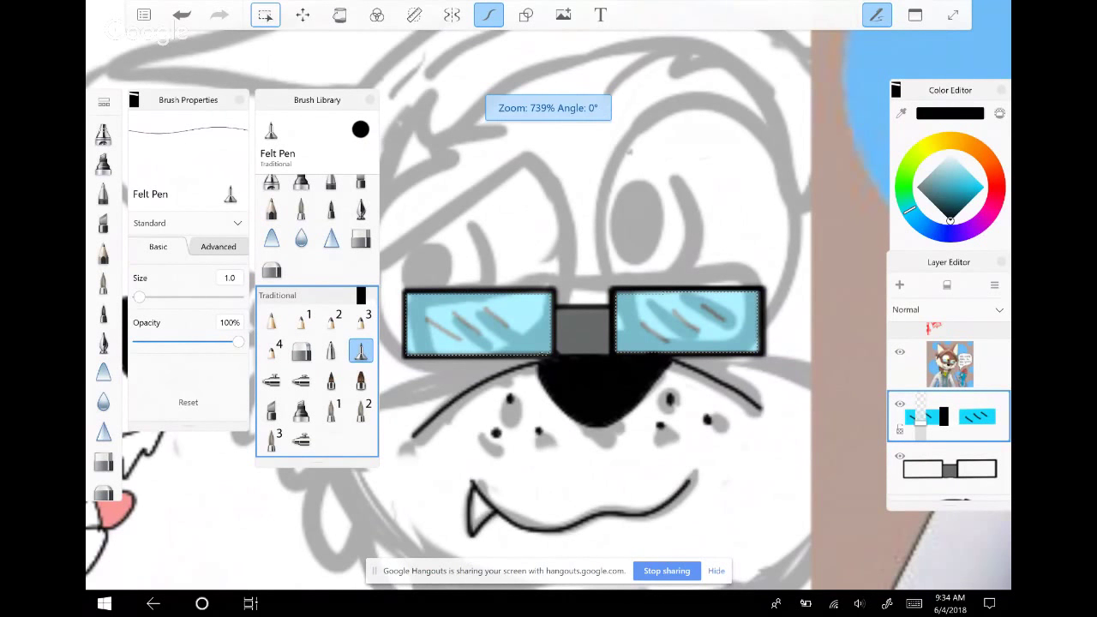
scroll(549, 308, down, 5)
scroll(548, 309, down, 5)
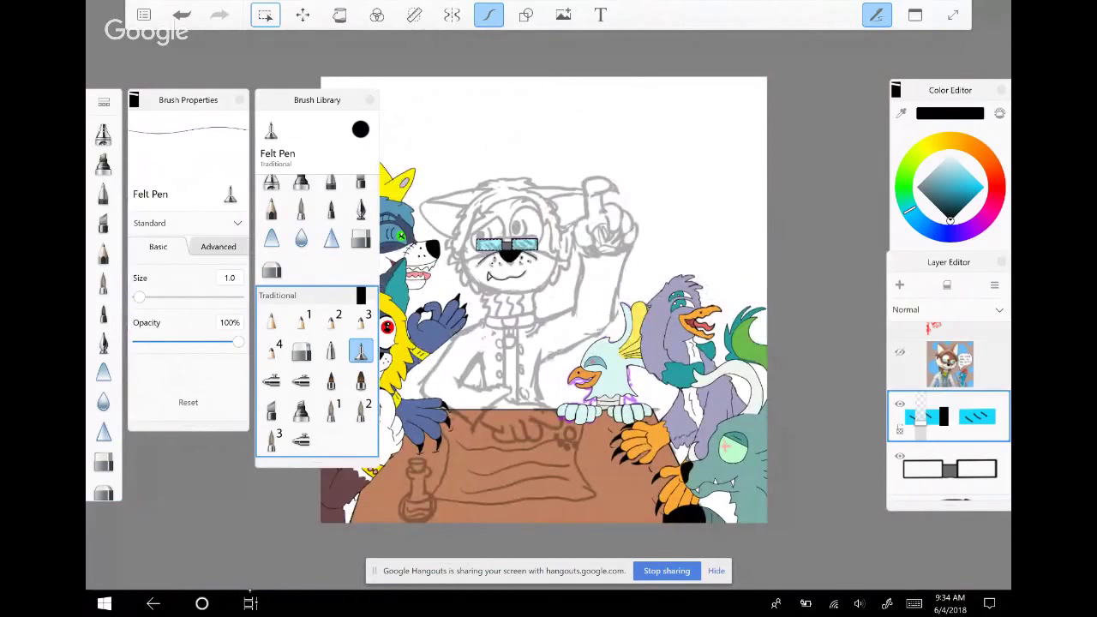
Switch to the Inking Pen and set its size to 4.0
click(103, 342)
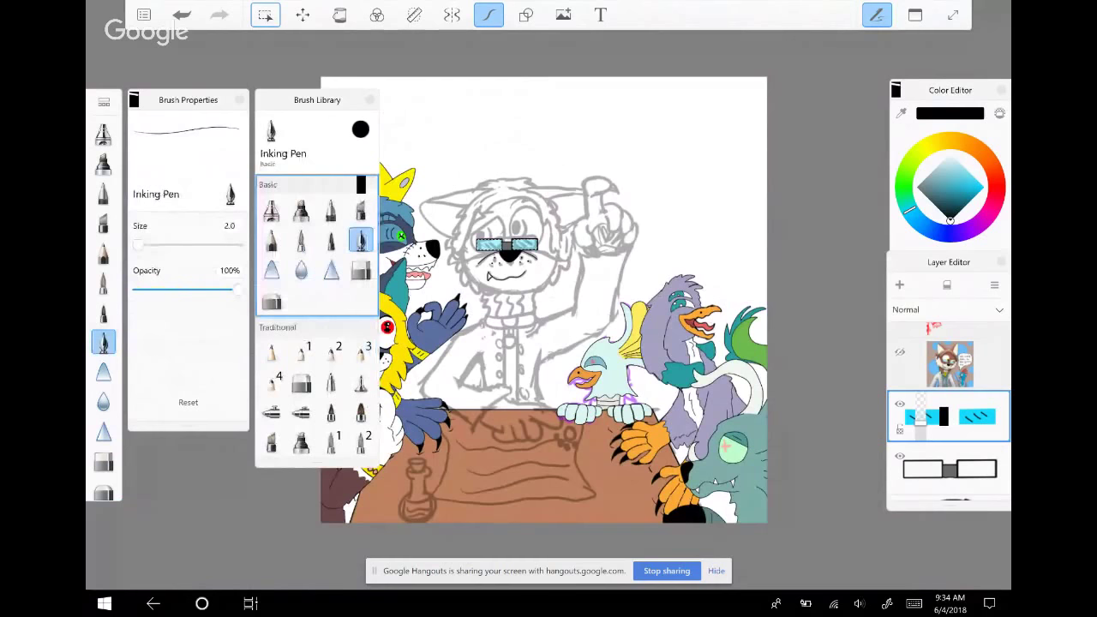
scroll(549, 309, up, 2)
scroll(548, 308, up, 5)
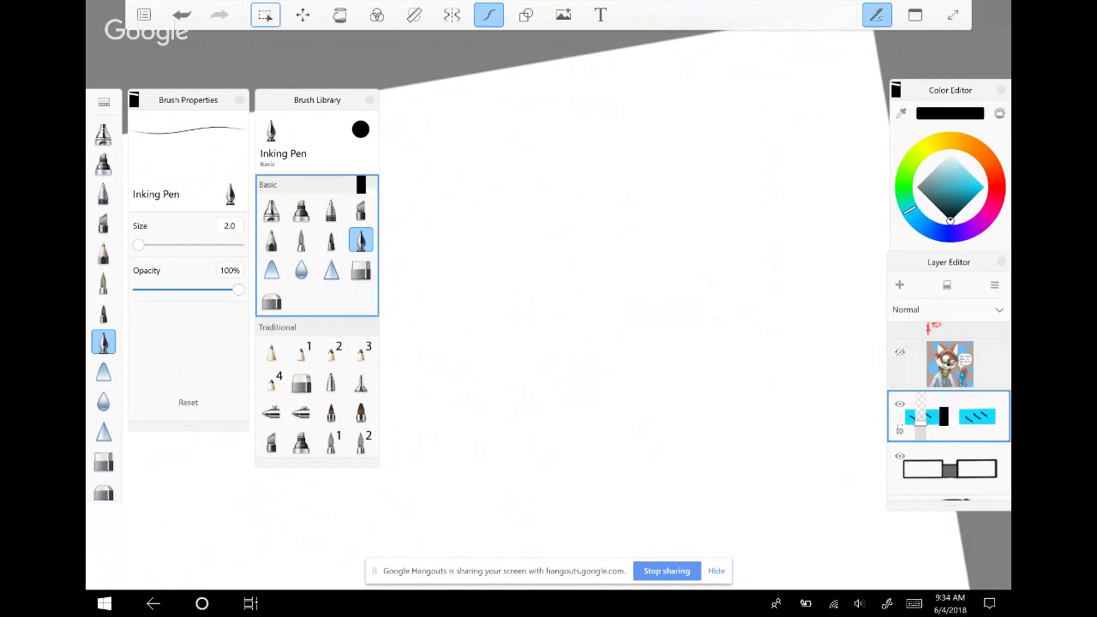
click(229, 226)
key(BackSpace)
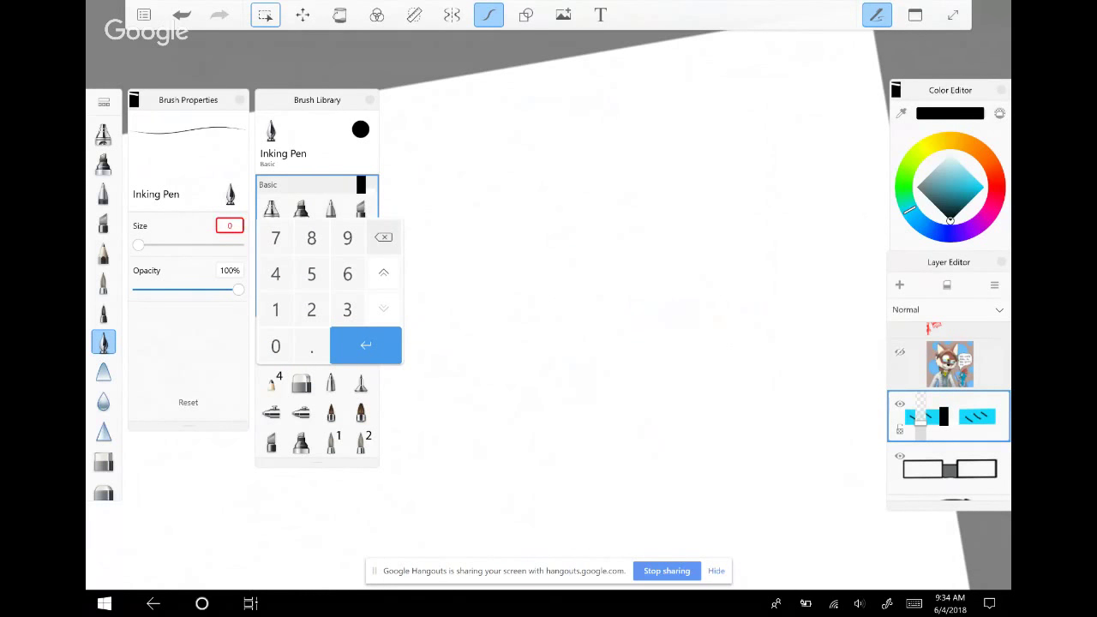
text(4.0)
key(Return)
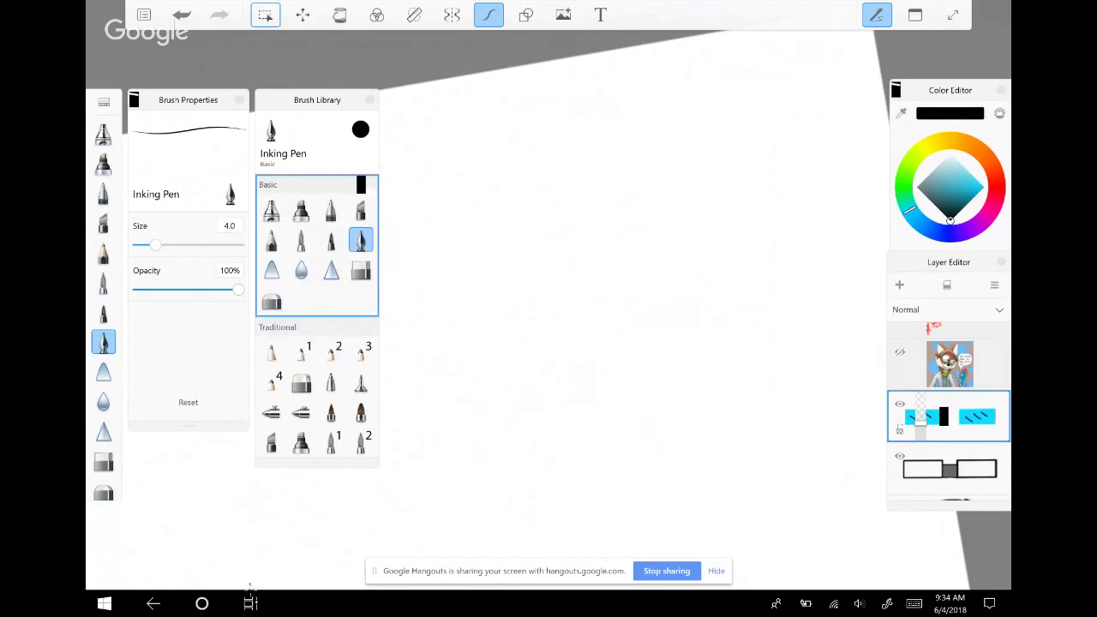
Clear the lens selection and make the glasses frame layer active for drawing in the blank area above the characters
scroll(950, 411, down, 2)
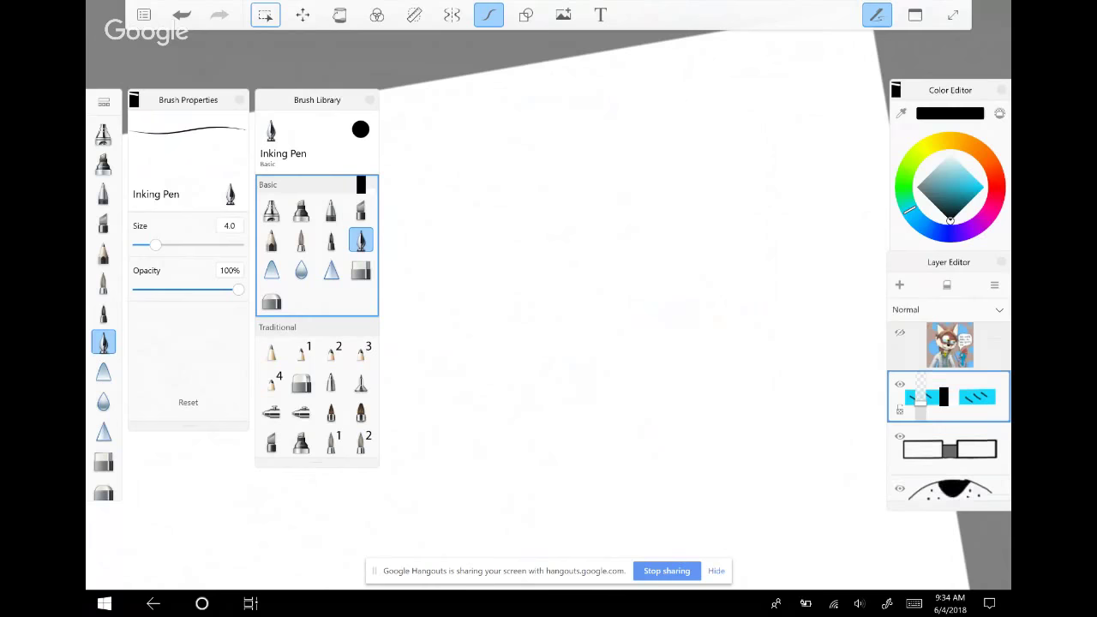
click(949, 415)
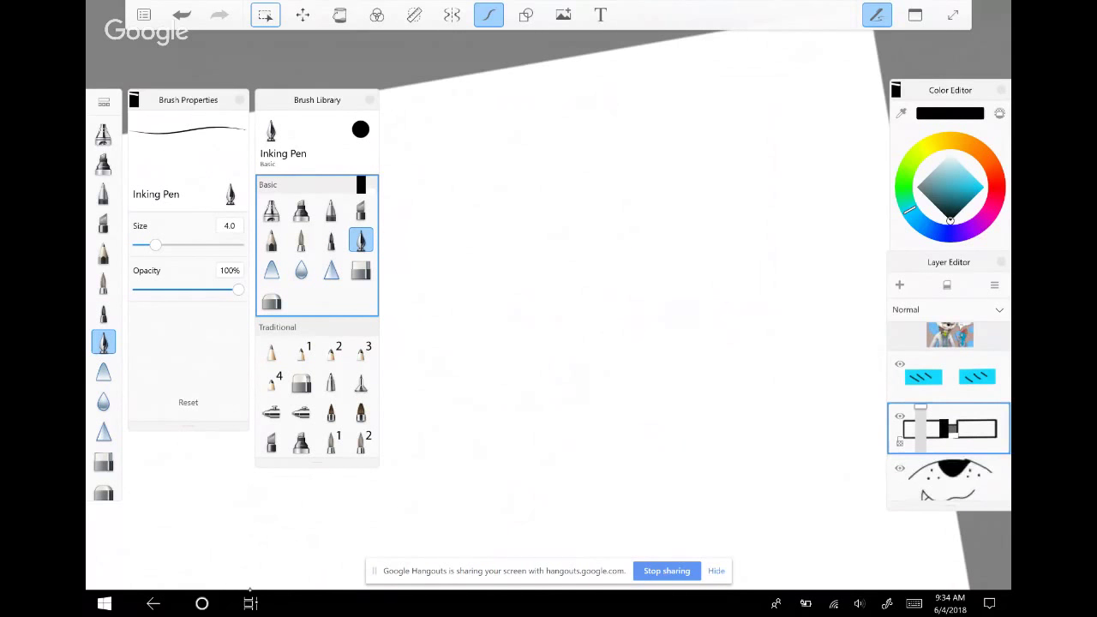
click(949, 469)
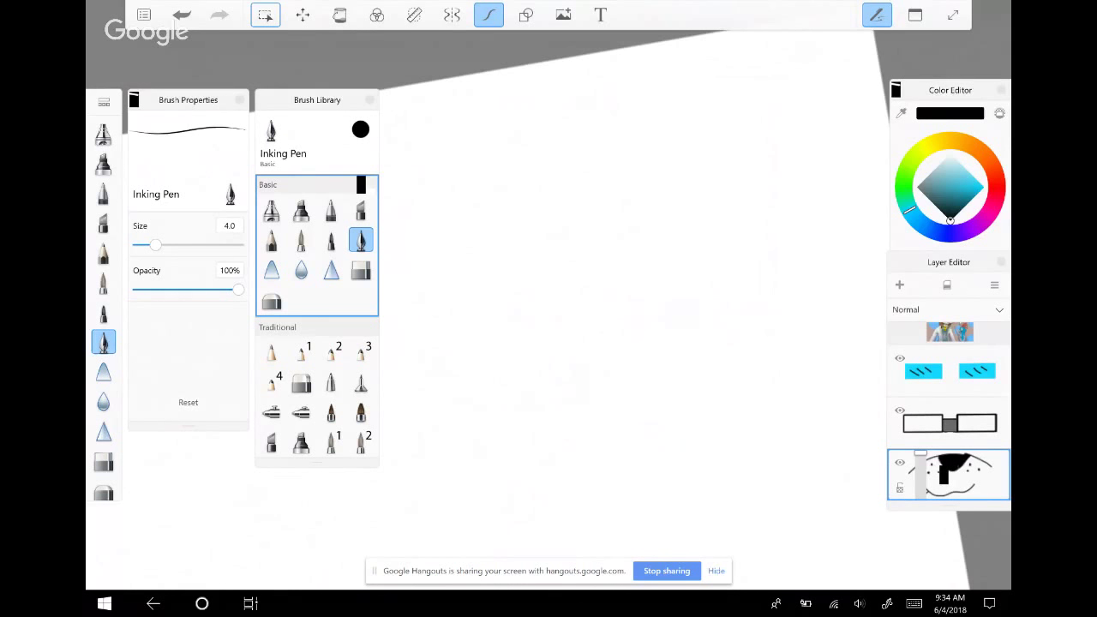
scroll(548, 342, down, 3)
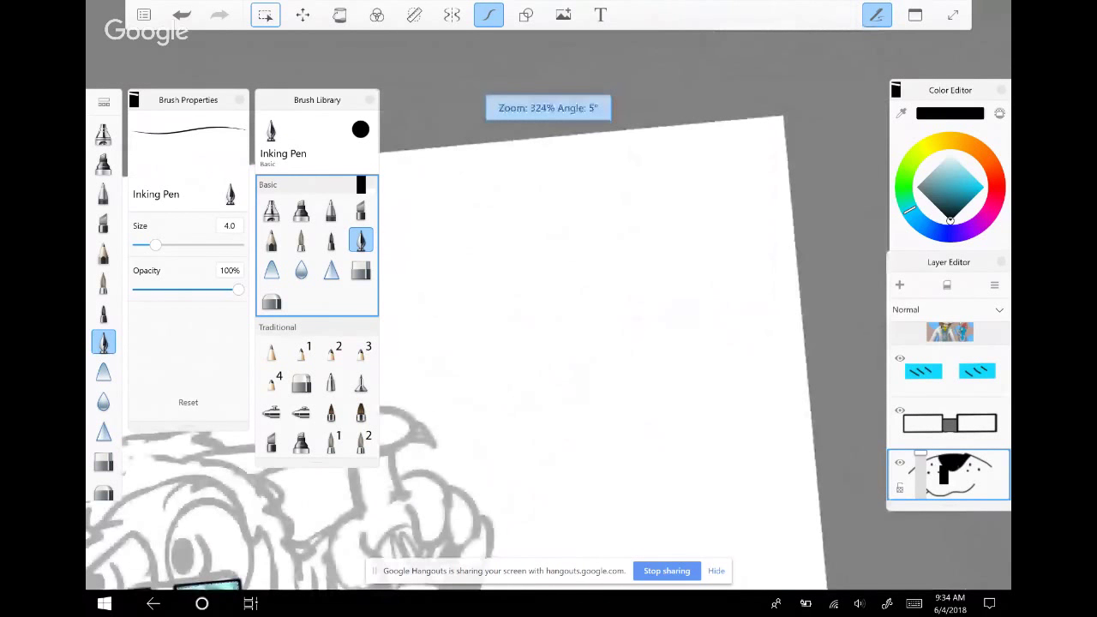
scroll(549, 343, down, 3)
scroll(549, 342, up, 1)
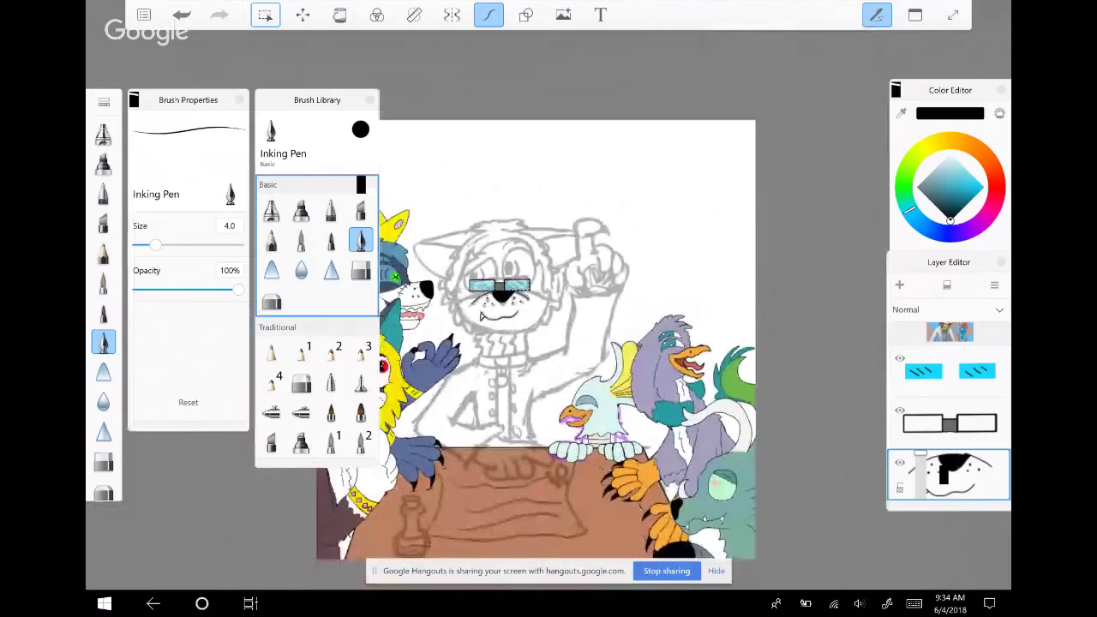
click(949, 423)
scroll(548, 343, up, 5)
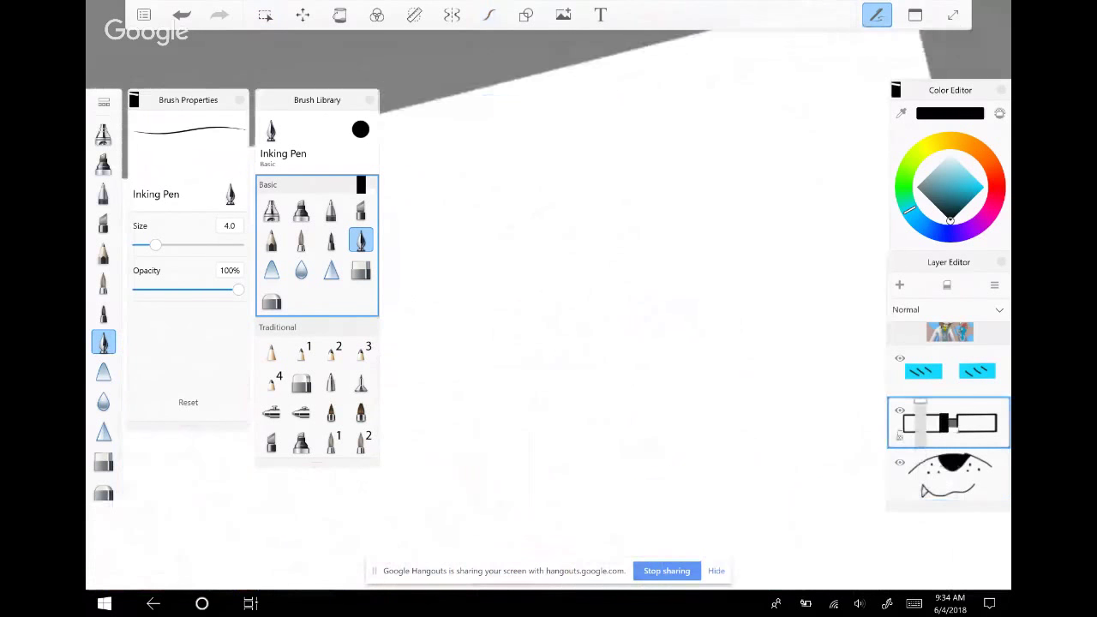
key(f)
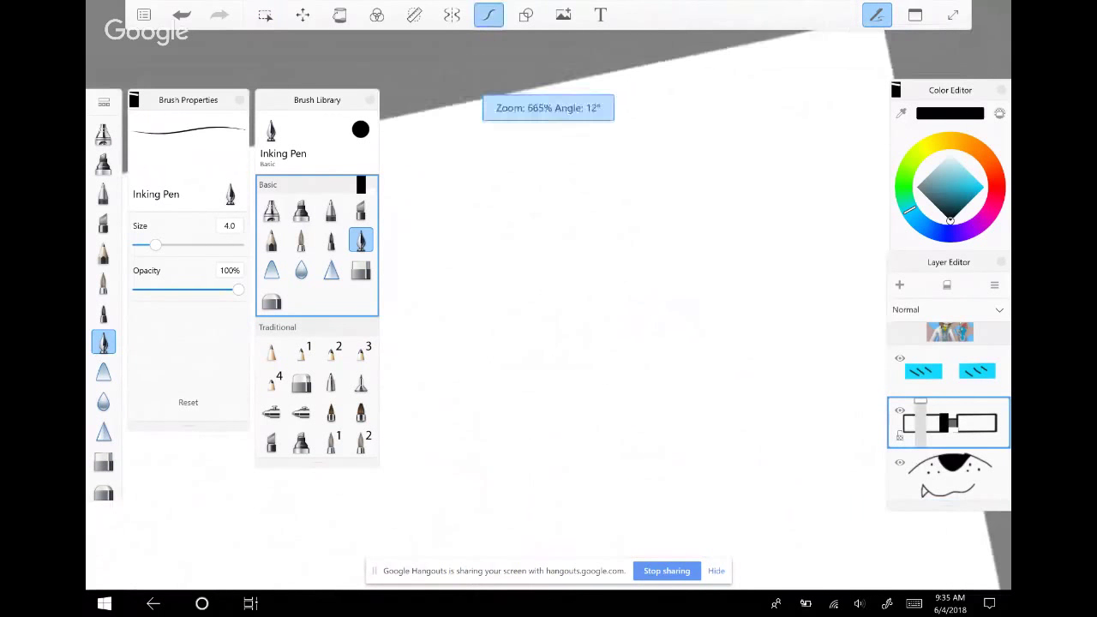
mouse_move(532, 186)
mouse_down()
mouse_move(516, 210)
mouse_move(517, 255)
mouse_move(545, 181)
mouse_move(533, 179)
mouse_move(515, 210)
mouse_move(516, 241)
mouse_move(551, 266)
mouse_move(558, 231)
mouse_move(541, 226)
mouse_move(529, 253)
mouse_up()
key(ctrl+z)
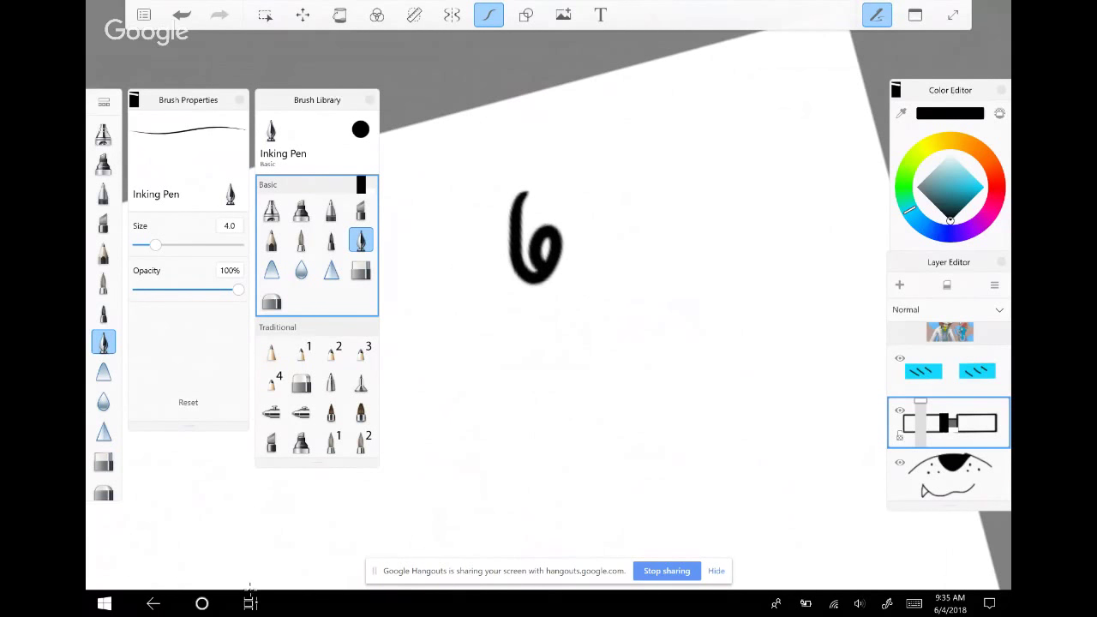
mouse_move(603, 192)
mouse_down()
mouse_move(605, 273)
mouse_move(566, 235)
mouse_move(576, 256)
mouse_move(547, 259)
mouse_move(549, 240)
mouse_move(581, 256)
mouse_up()
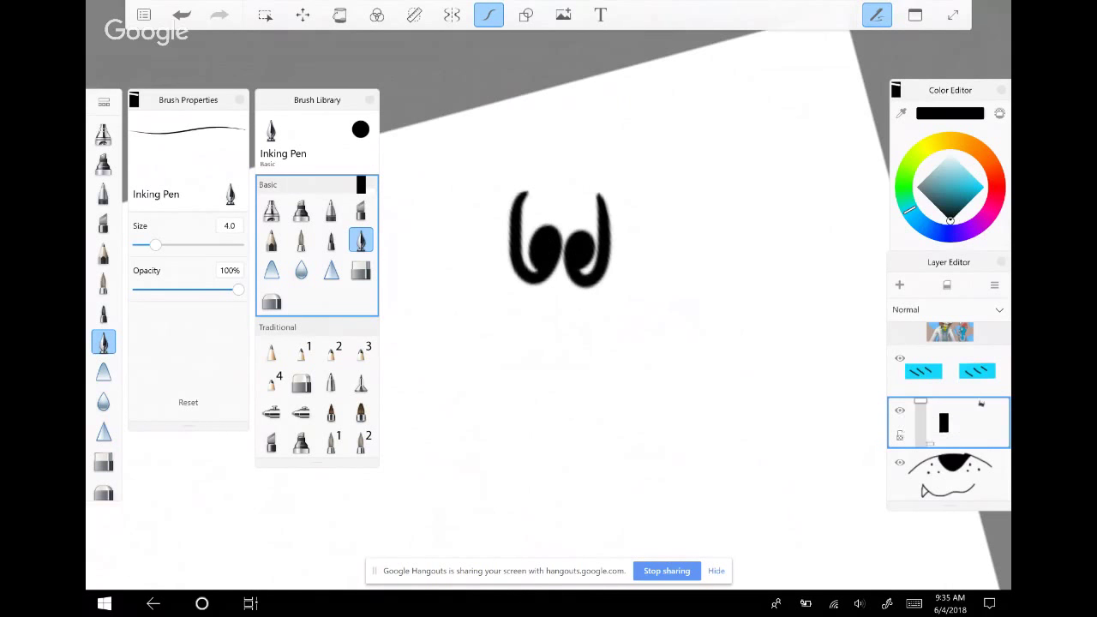
key(ctrl+z)
key(ctrl+z)
click(182, 14)
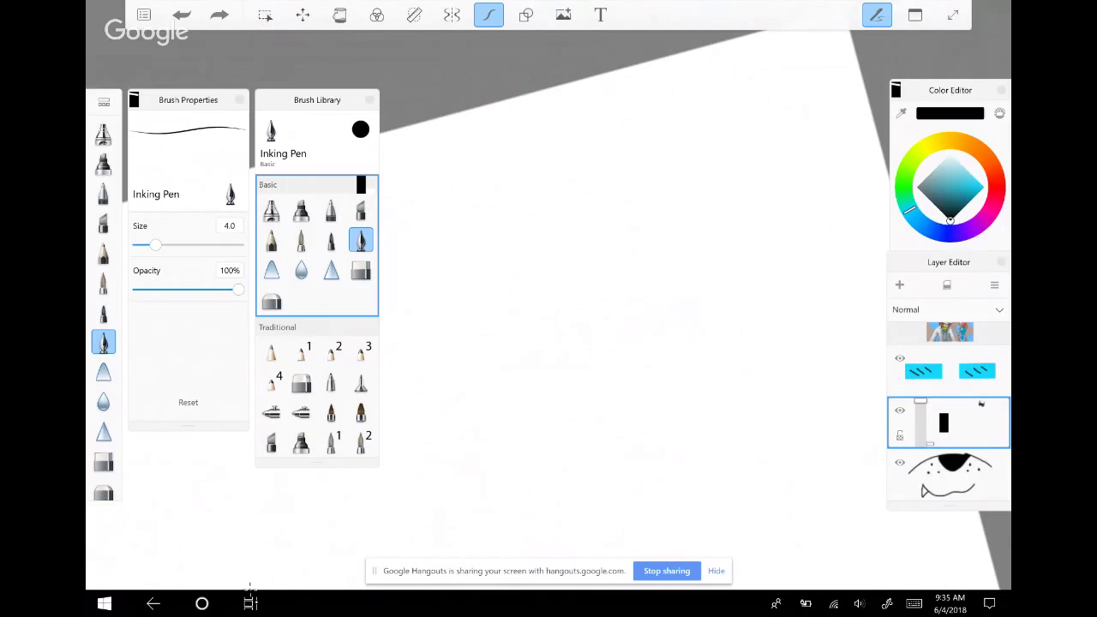
Draw a small pair of curved black eye outlines with oval pupils and a slanted upper lid in the blank canvas area
drag(525, 226, 542, 272)
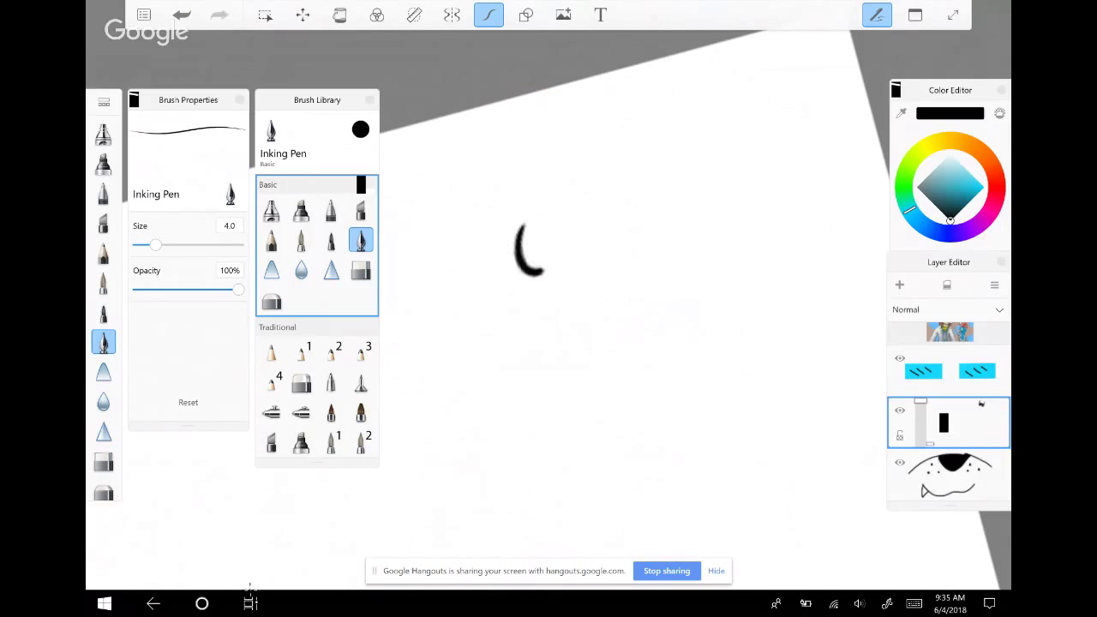
mouse_move(595, 230)
mouse_down()
mouse_move(589, 271)
mouse_move(568, 275)
mouse_move(550, 254)
mouse_move(565, 272)
mouse_up()
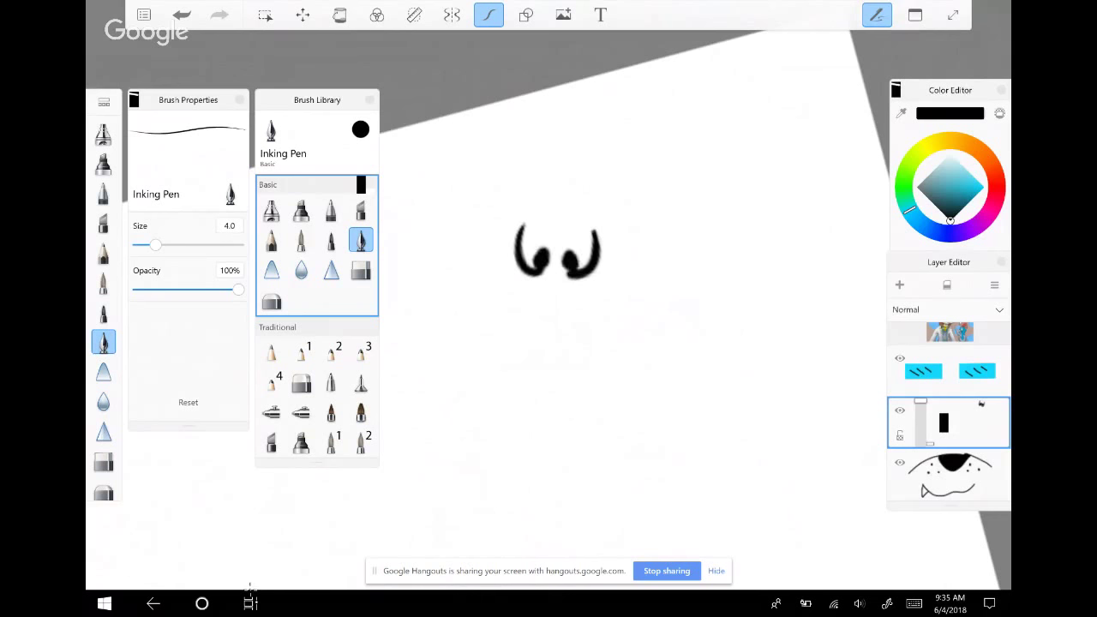
click(181, 15)
click(181, 14)
mouse_move(542, 228)
mouse_down()
mouse_move(547, 254)
mouse_move(571, 250)
mouse_move(573, 260)
mouse_up()
drag(513, 235, 553, 209)
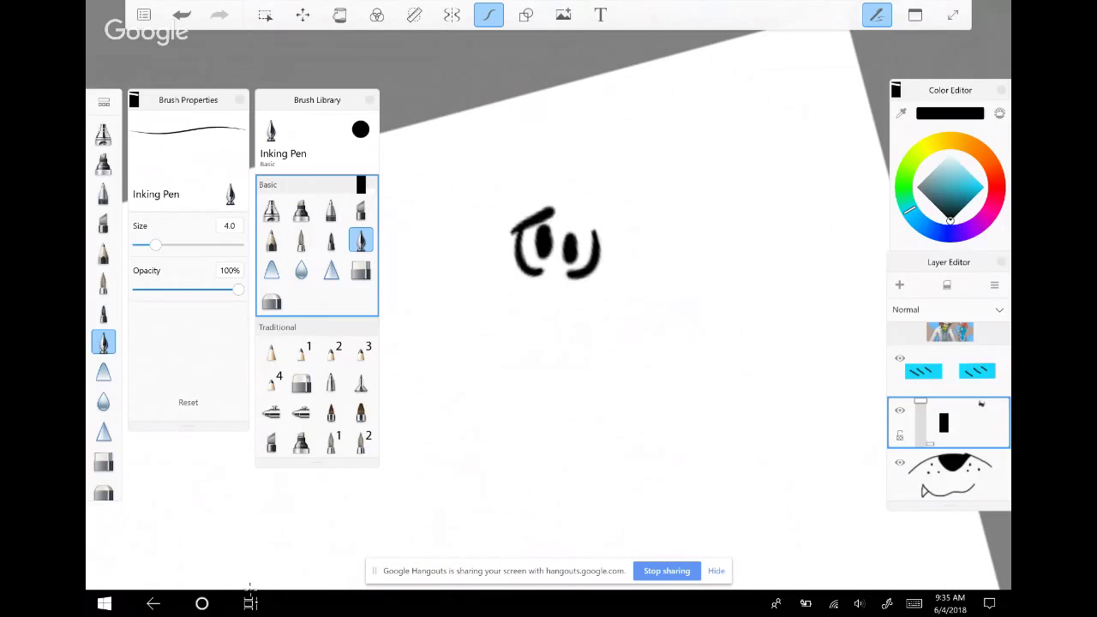
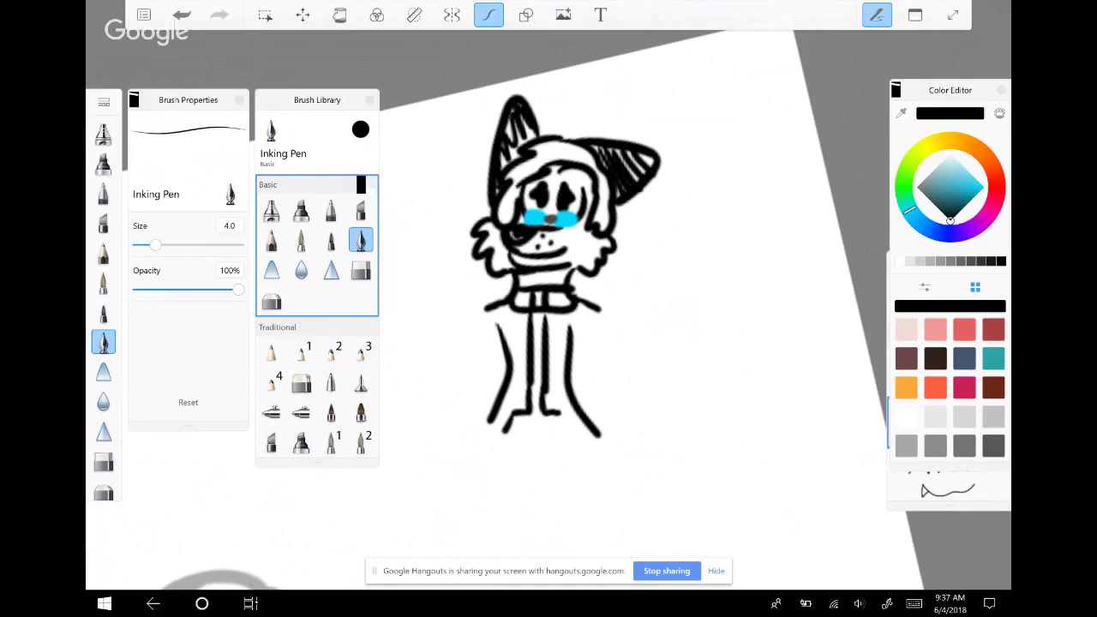
Draw pointed black coat tails on both sides of the doodle's lower body and undo the extra stroke
drag(493, 420, 468, 486)
drag(559, 415, 606, 481)
drag(511, 427, 480, 515)
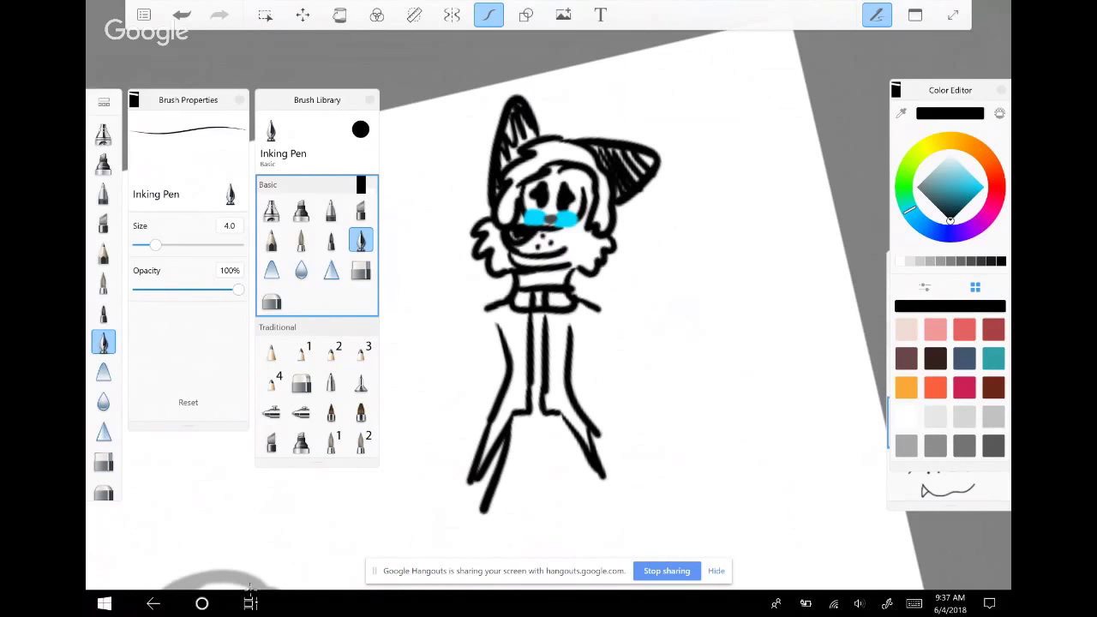
key(ctrl+z)
scroll(540, 283, up, 2)
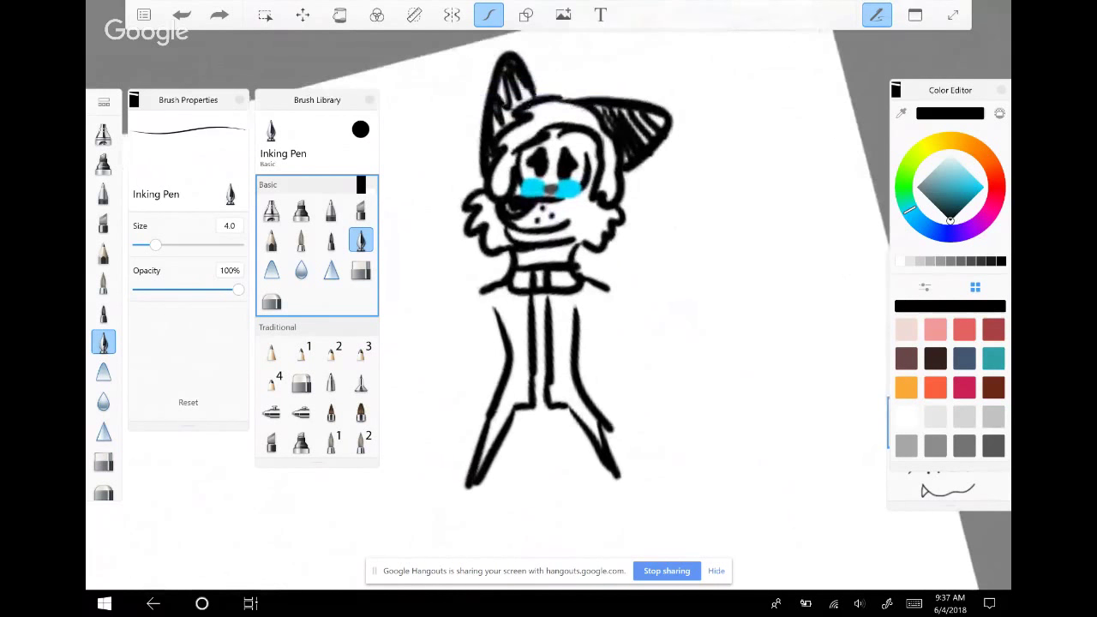
Add a column of black buttons on each side of the doodle's coat opening
scroll(540, 283, up, 2)
click(509, 303)
click(509, 336)
click(512, 361)
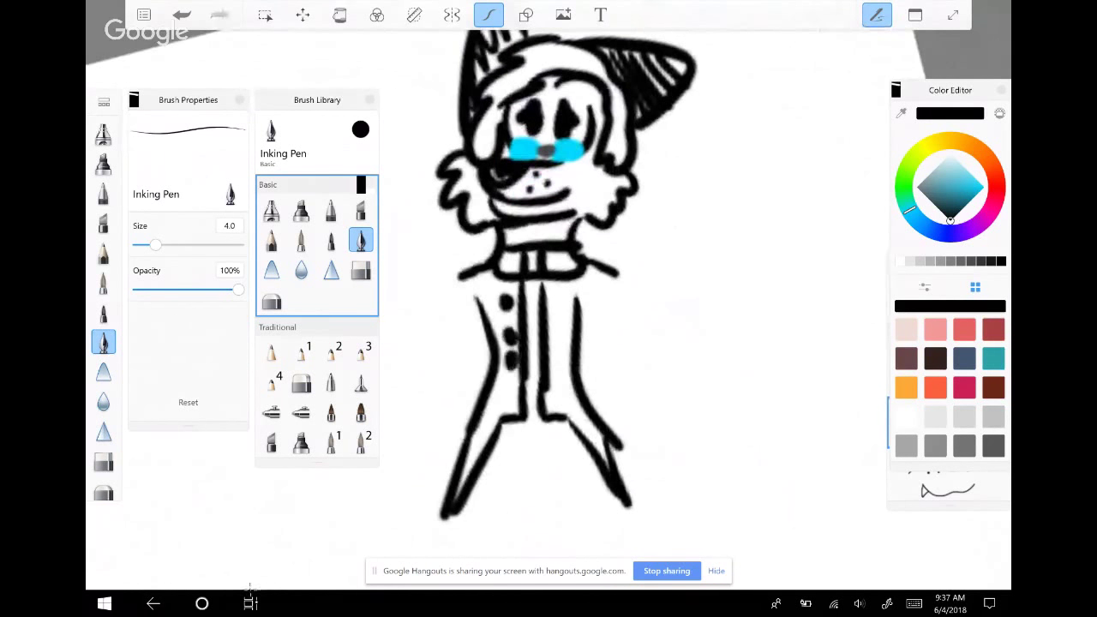
click(511, 391)
drag(552, 298, 554, 319)
drag(553, 336, 559, 384)
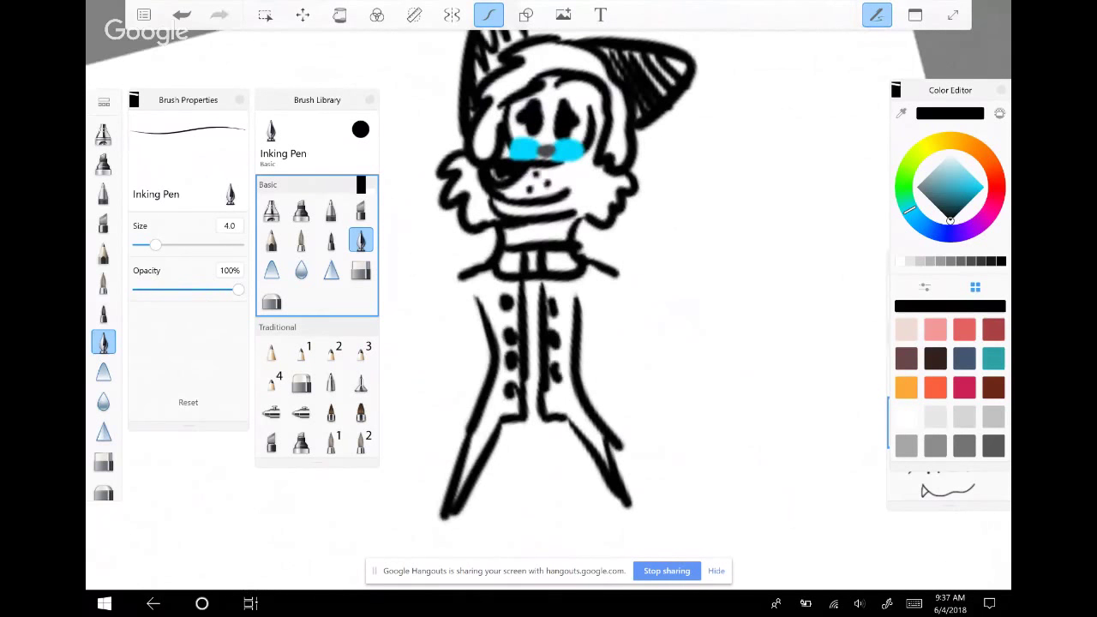
mouse_move(576, 285)
mouse_down()
mouse_move(580, 314)
mouse_move(549, 360)
mouse_up()
drag(439, 342, 490, 369)
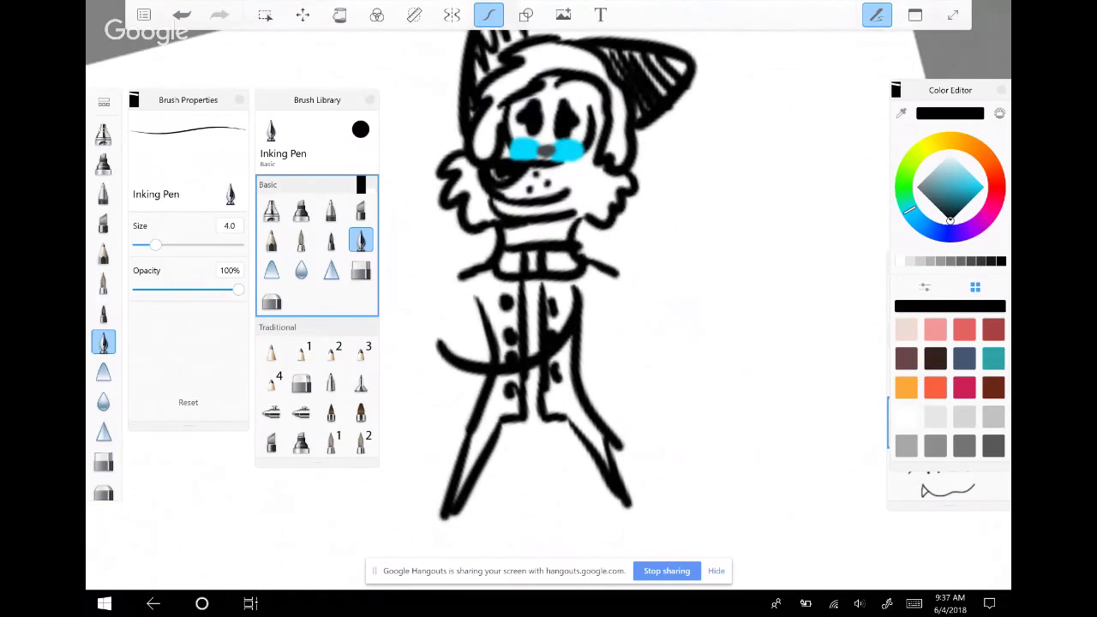
key(ctrl+z)
drag(485, 319, 573, 330)
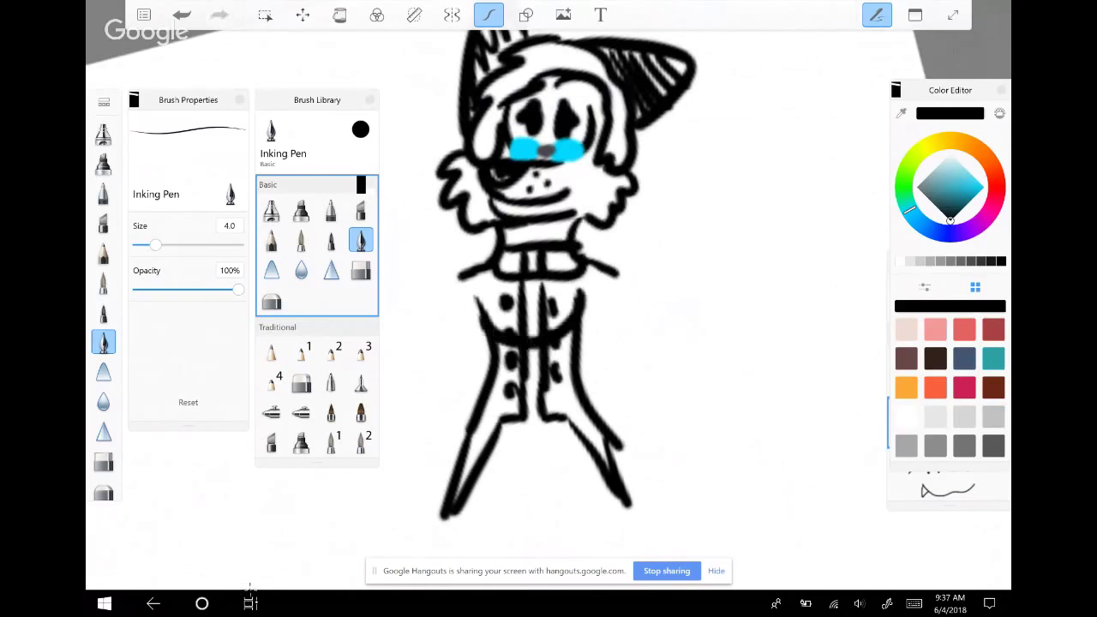
drag(597, 268, 585, 375)
drag(496, 361, 597, 366)
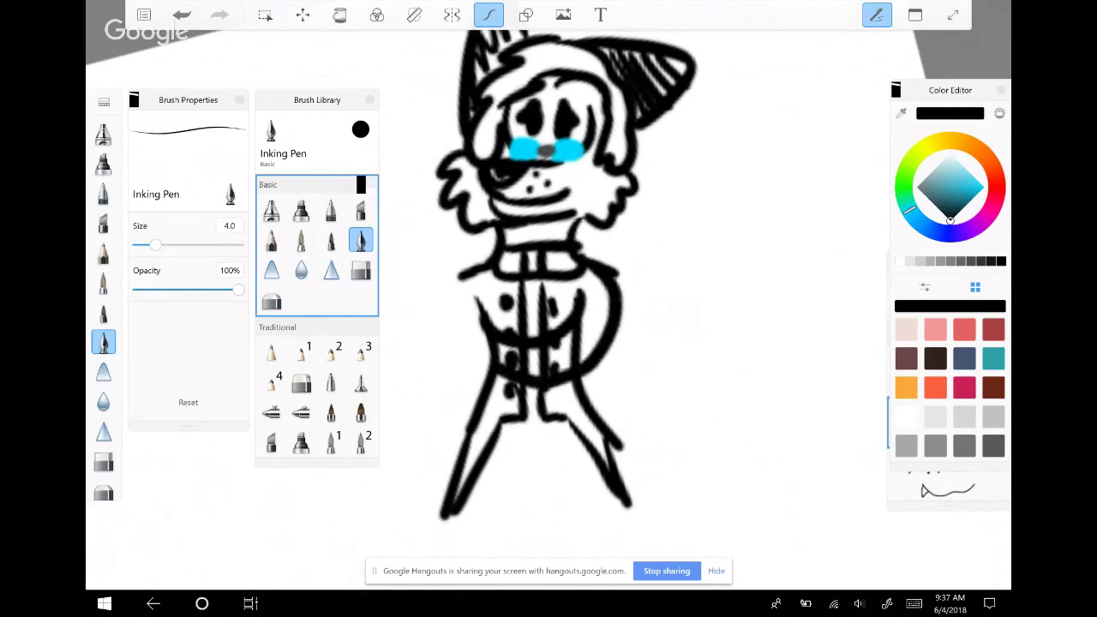
key(ctrl+z)
key(ctrl+z)
key(ctrl+z)
key(ctrl+z)
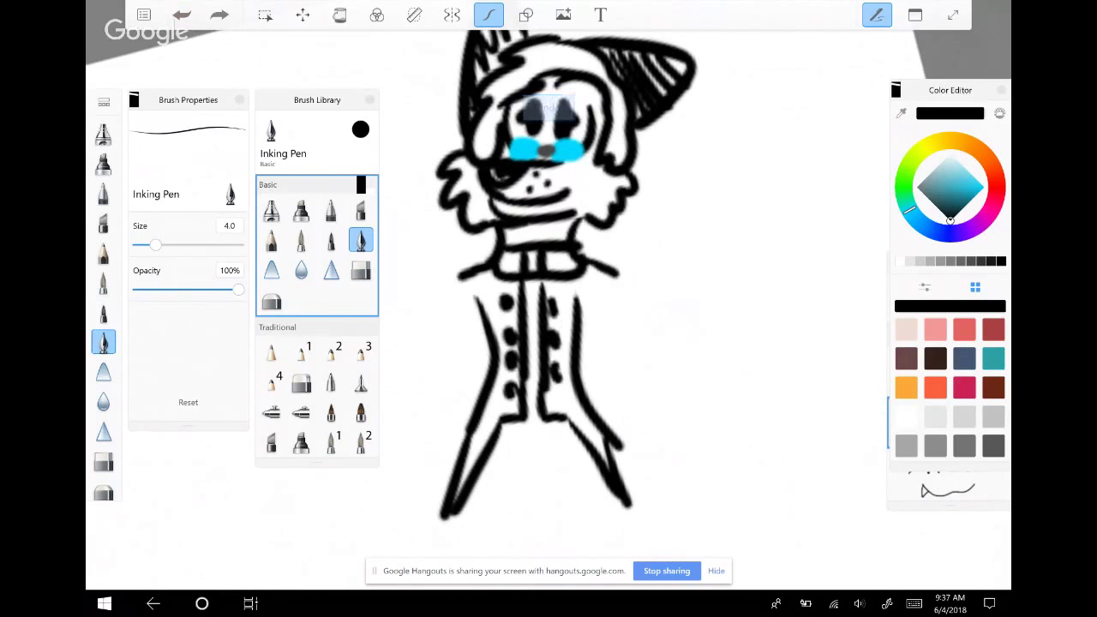
Draw the doodle's two legs as long slanted black strokes between the coat tails, with a short dash above them
mouse_move(514, 446)
mouse_down()
mouse_move(549, 443)
mouse_move(557, 541)
mouse_up()
drag(578, 440, 606, 542)
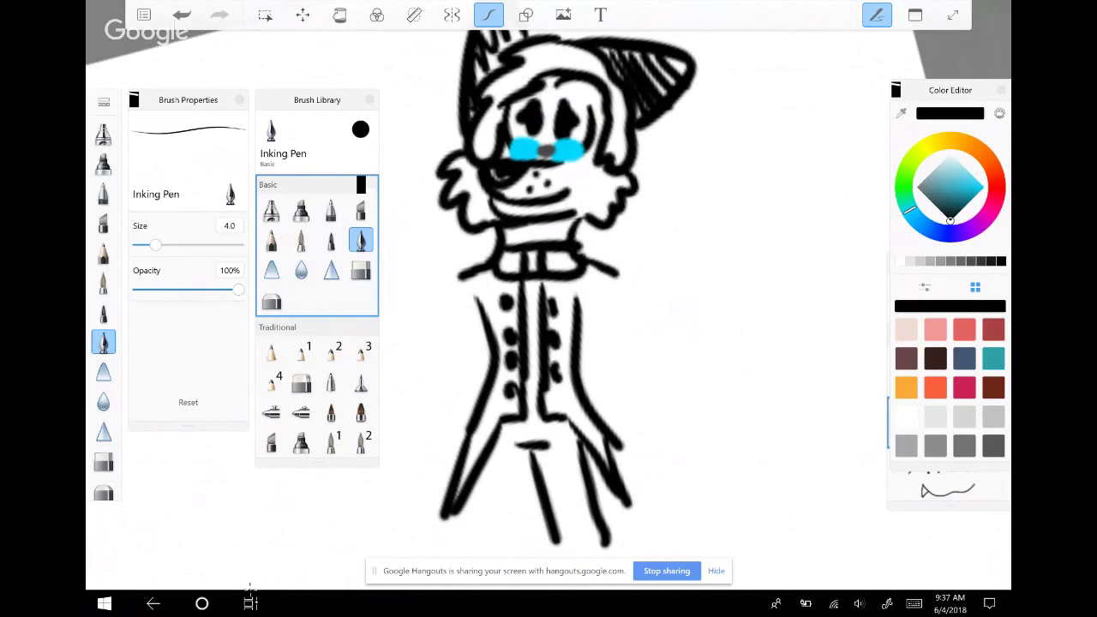
mouse_move(532, 450)
mouse_down()
mouse_move(462, 549)
mouse_move(509, 557)
mouse_up()
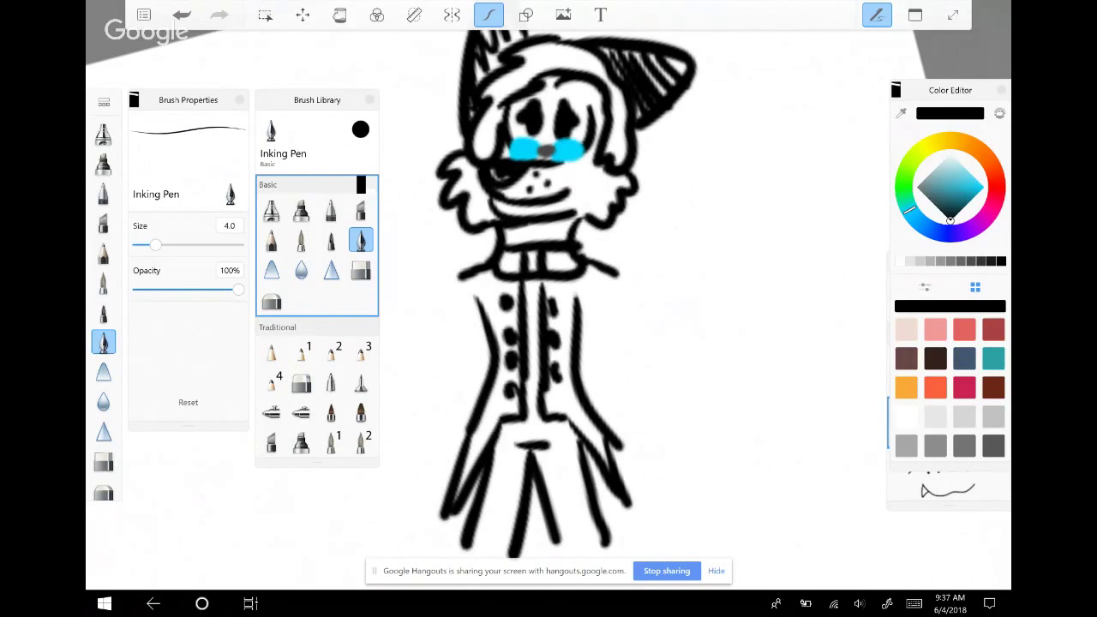
mouse_move(527, 343)
mouse_down()
mouse_move(596, 350)
mouse_move(576, 335)
mouse_up()
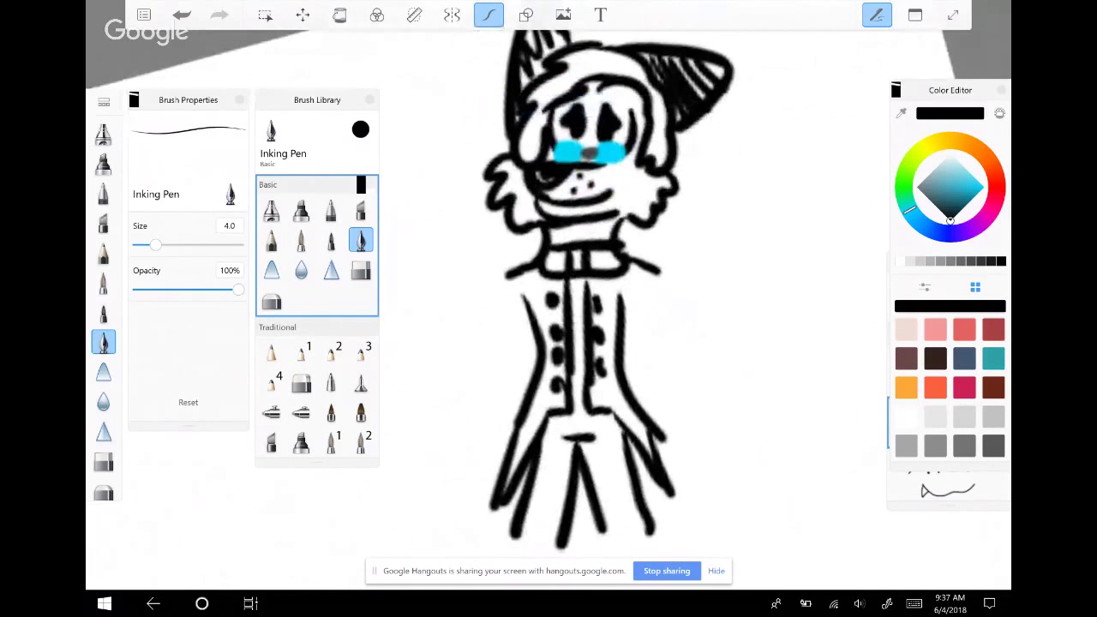
Add a new layer above the doodle and draw a bent arm from the shoulder across the torso, undoing stray strokes
key(ctrl+l)
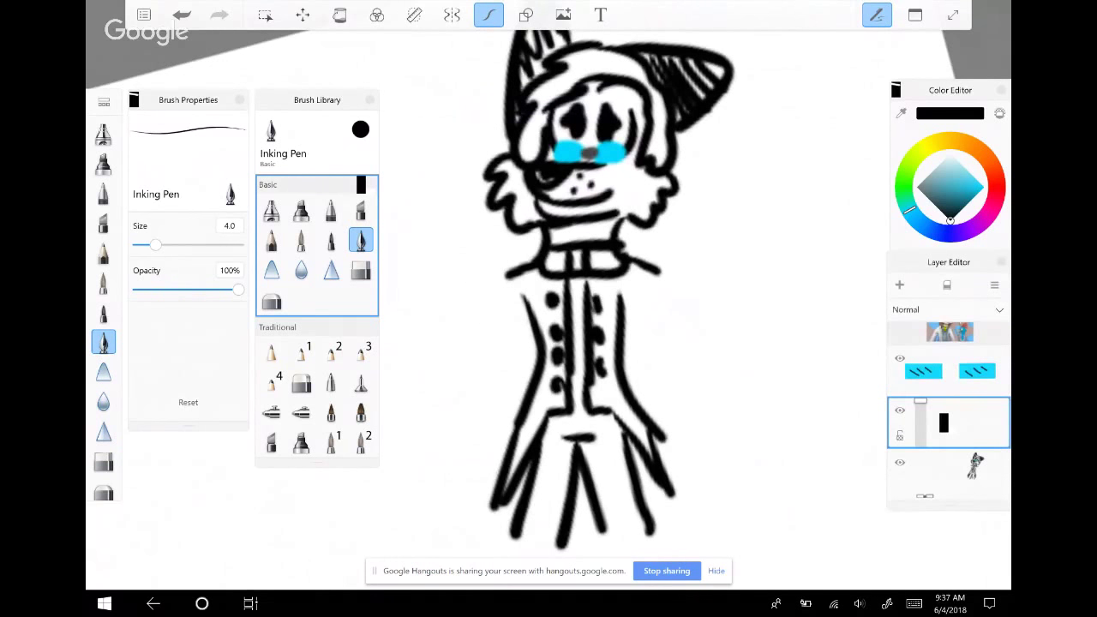
mouse_move(629, 261)
mouse_down()
mouse_move(660, 271)
mouse_move(670, 343)
mouse_up()
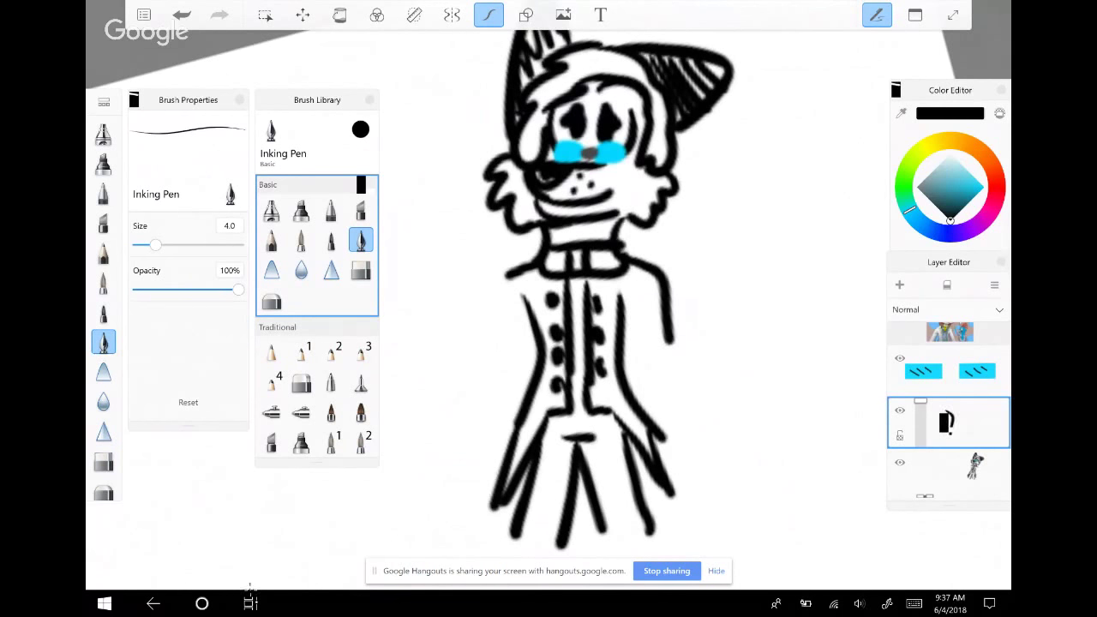
mouse_move(628, 285)
mouse_down()
mouse_move(613, 336)
mouse_move(623, 331)
mouse_move(570, 299)
mouse_up()
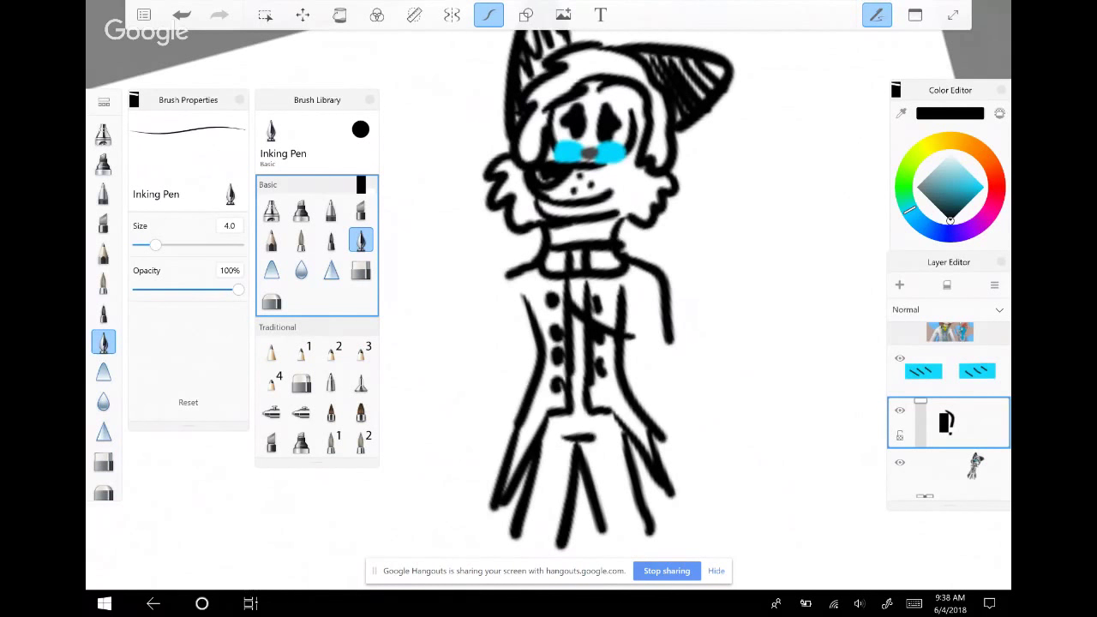
key(ctrl+z)
mouse_move(664, 331)
mouse_down()
mouse_move(669, 372)
mouse_move(573, 301)
mouse_move(581, 315)
mouse_move(579, 287)
mouse_move(527, 364)
mouse_move(640, 379)
mouse_move(666, 346)
mouse_up()
key(ctrl+z)
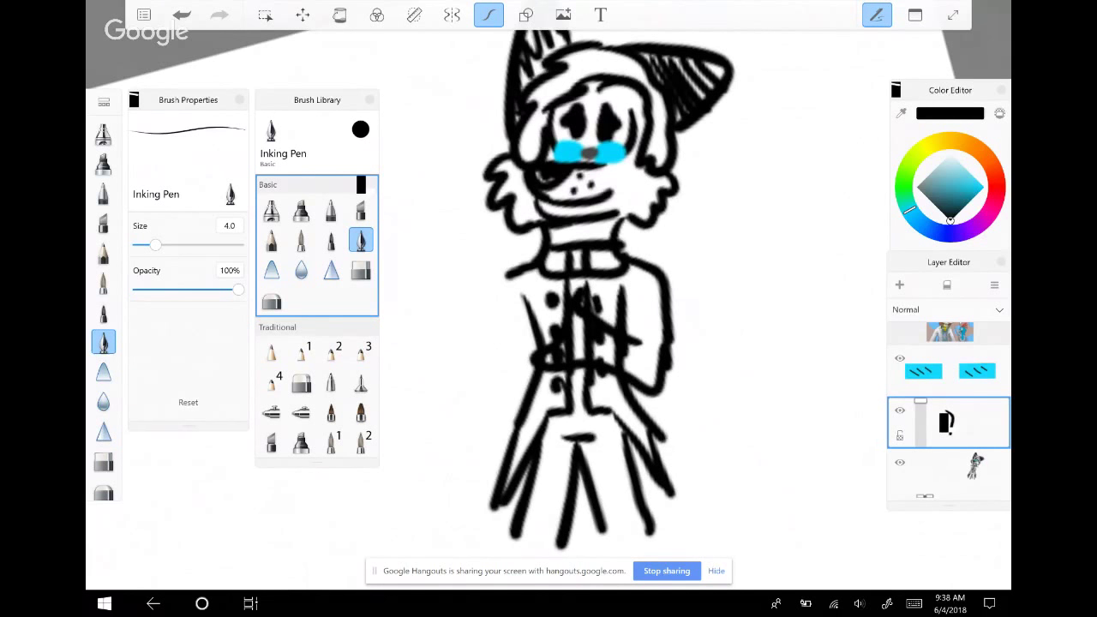
Undo the last arm stroke, redraw the forearm's lower edge across the torso, and erase the coat lines and buttons crossing it
key(ctrl+z)
mouse_move(575, 302)
mouse_down()
mouse_move(547, 368)
mouse_move(648, 384)
mouse_move(667, 359)
mouse_up()
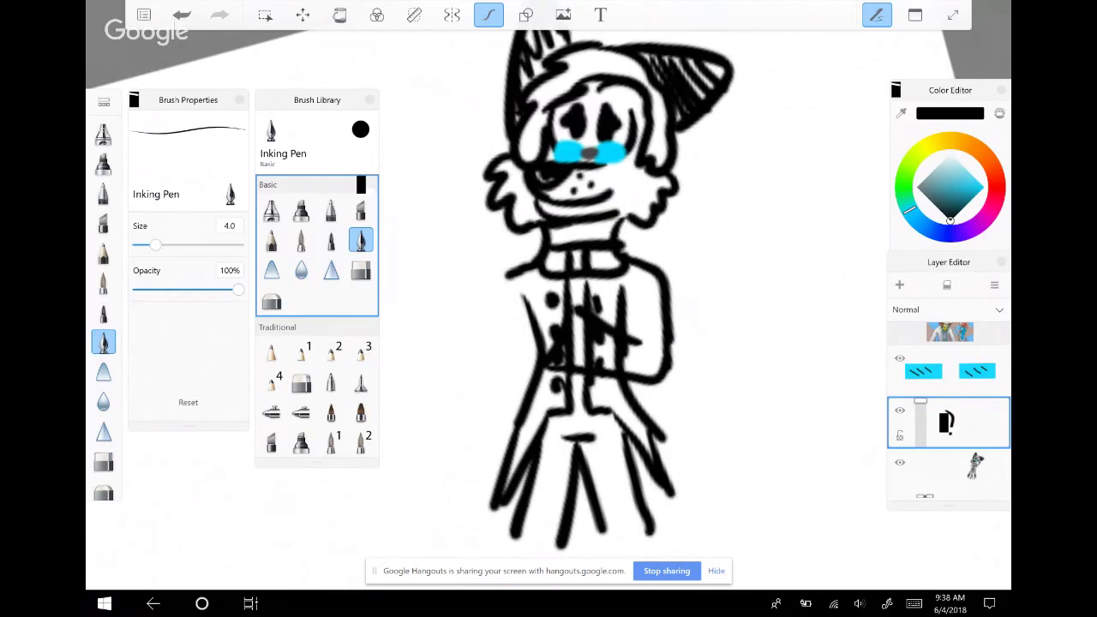
click(952, 474)
click(906, 417)
mouse_move(606, 340)
mouse_down()
mouse_move(622, 363)
mouse_move(570, 364)
mouse_move(574, 336)
mouse_move(564, 367)
mouse_up()
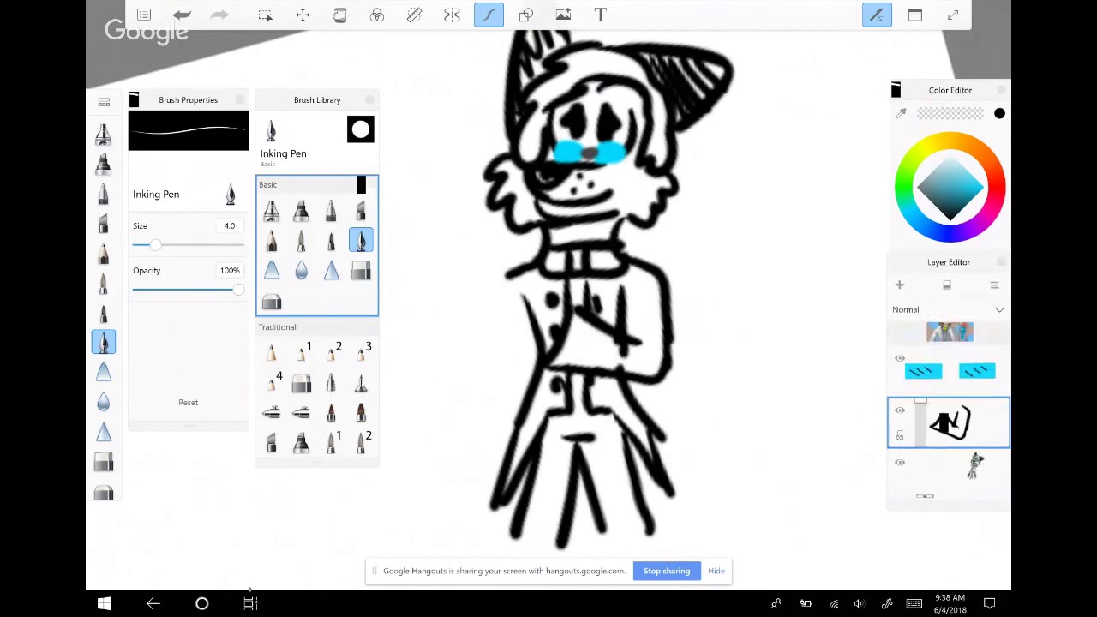
drag(619, 348, 631, 372)
drag(612, 342, 631, 350)
click(1000, 114)
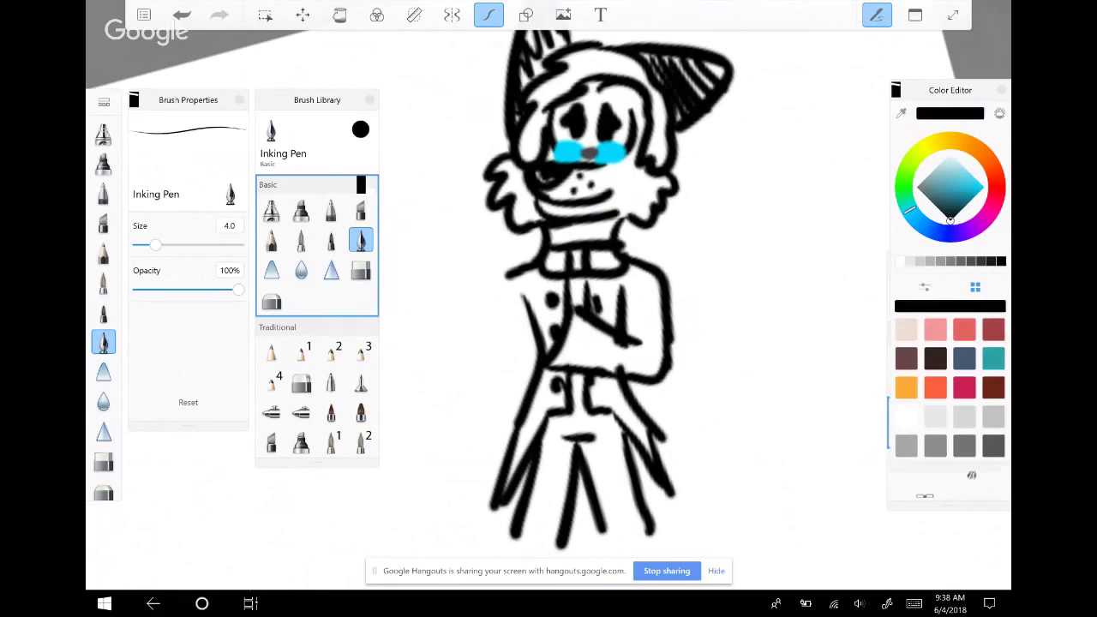
Draw the doodle's other hand in black as a large rounded fist with a thumb and upright shaft near the chin, undoing one stray loop
mouse_move(575, 305)
mouse_down()
mouse_move(535, 242)
mouse_move(520, 292)
mouse_move(561, 300)
mouse_up()
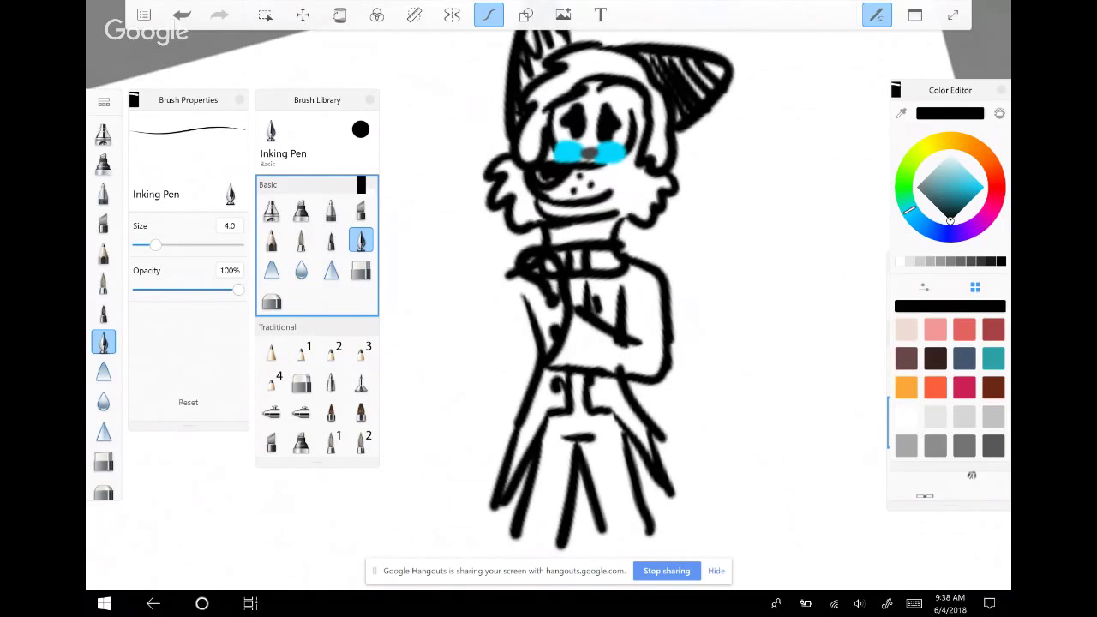
mouse_move(504, 219)
mouse_down()
mouse_move(506, 276)
mouse_move(540, 249)
mouse_move(468, 338)
mouse_up()
drag(494, 280, 463, 345)
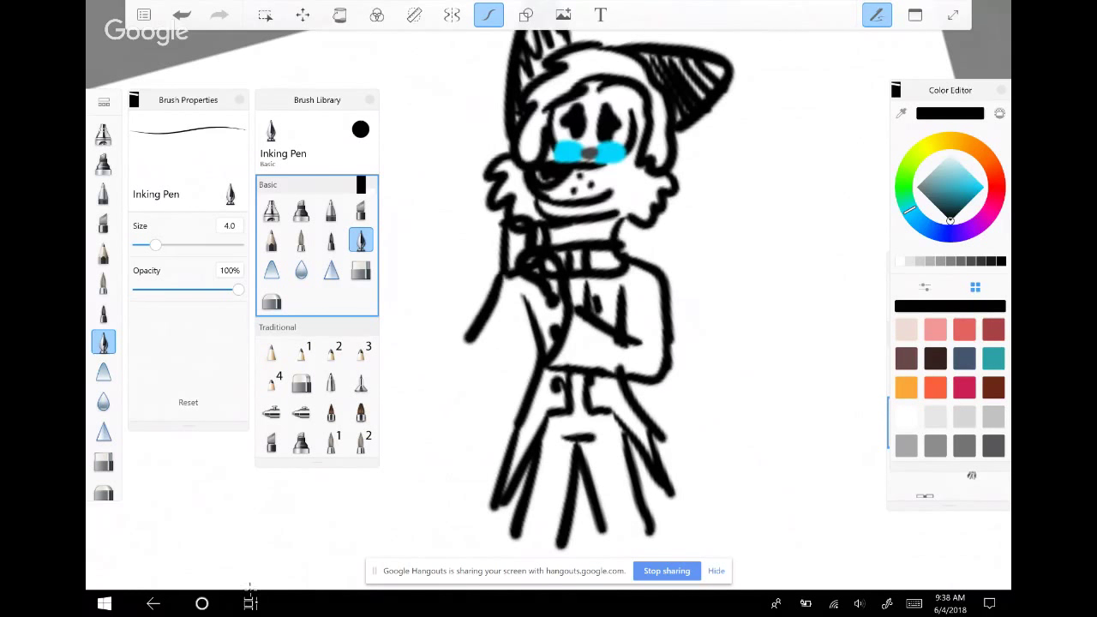
mouse_move(532, 283)
mouse_down()
mouse_move(550, 343)
mouse_move(468, 346)
mouse_move(501, 310)
mouse_up()
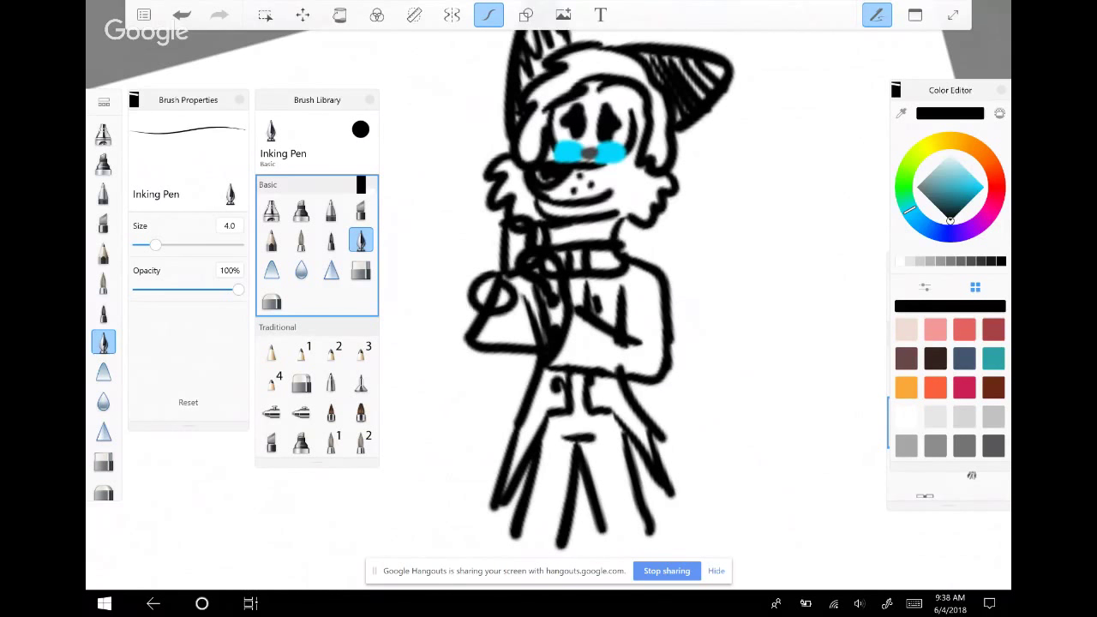
click(181, 15)
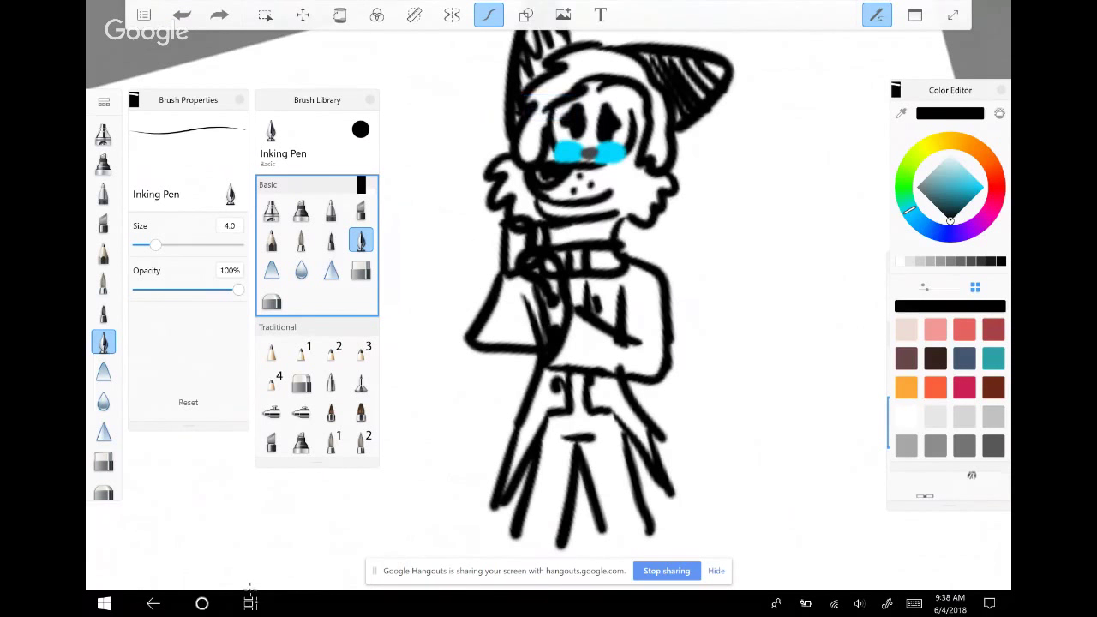
mouse_move(501, 265)
mouse_down()
mouse_move(472, 296)
mouse_move(481, 341)
mouse_move(558, 363)
mouse_up()
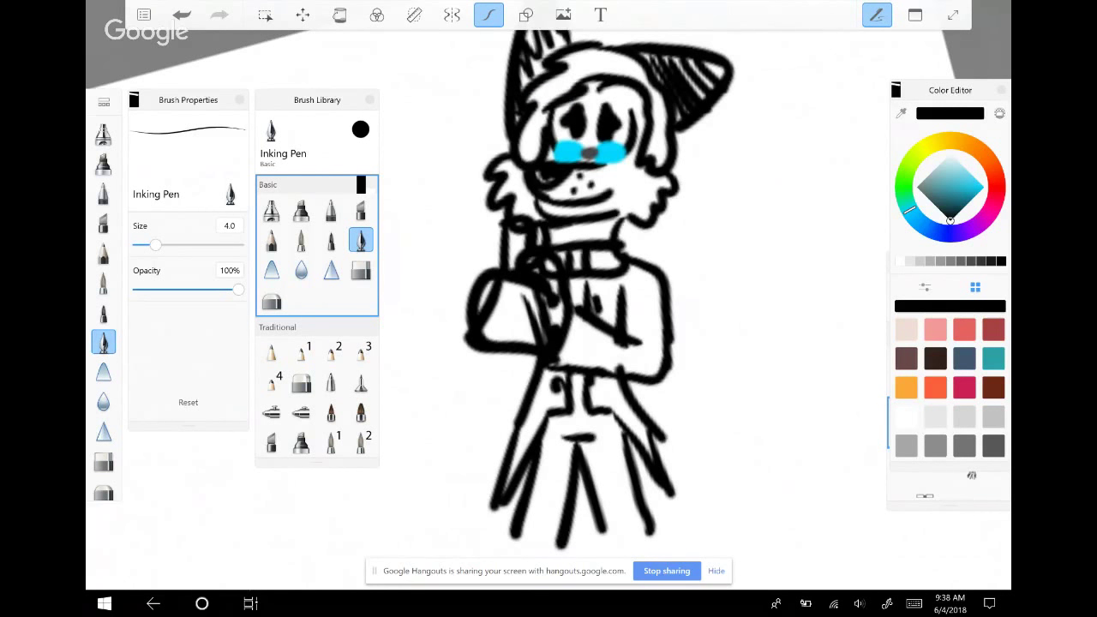
Erase the stray lines inside the large fist and return to black ink for its inner finger curve
key(e)
mouse_move(491, 290)
mouse_down()
mouse_move(482, 328)
mouse_move(503, 279)
mouse_move(542, 333)
mouse_up()
mouse_move(551, 294)
mouse_down()
mouse_move(536, 340)
mouse_move(533, 300)
mouse_move(479, 306)
mouse_move(486, 335)
mouse_up()
key(e)
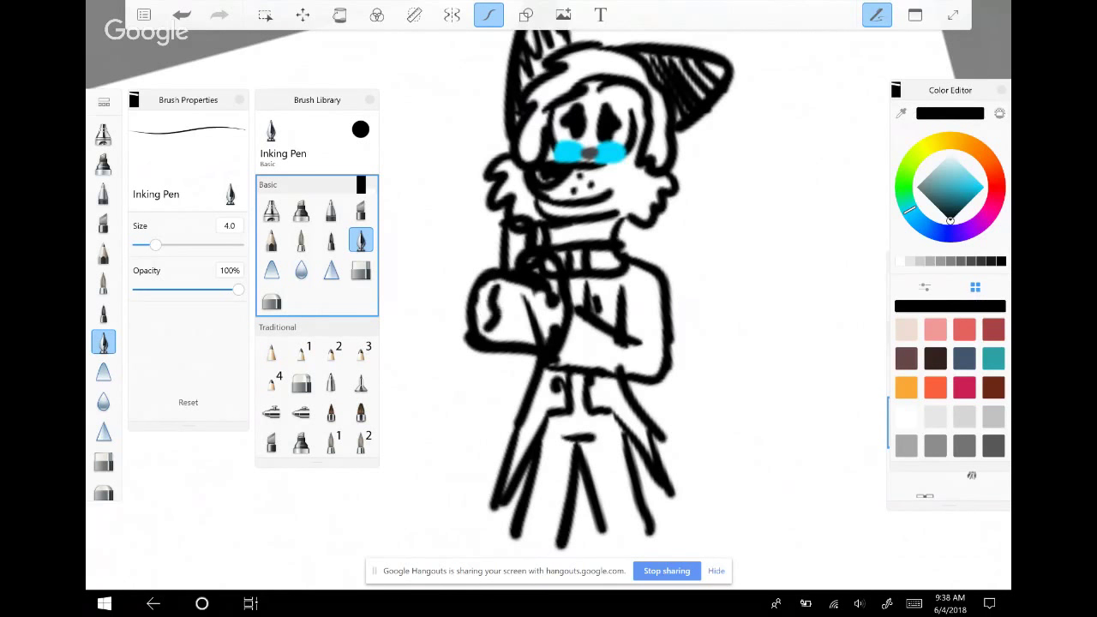
Select the body layer and erase the collar, coat and button lines that show through the fist and thumb
key(ctrl+l)
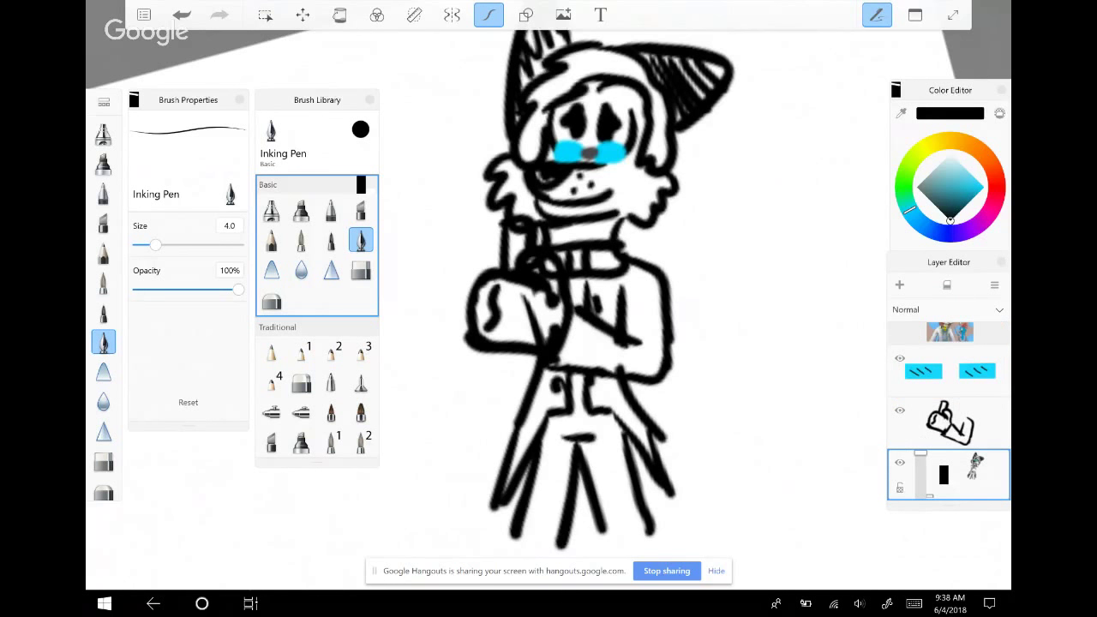
key(e)
key(ctrl+l)
mouse_move(540, 298)
mouse_down()
mouse_move(527, 339)
mouse_move(556, 332)
mouse_up()
mouse_move(547, 268)
mouse_down()
mouse_move(562, 313)
mouse_move(548, 259)
mouse_up()
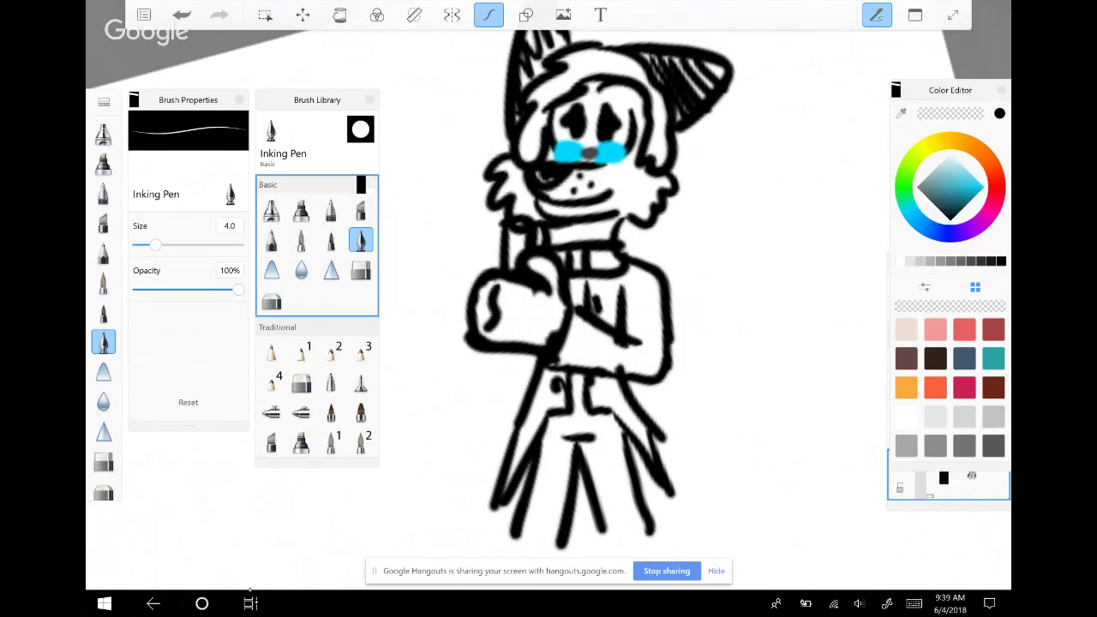
key(e)
click(947, 485)
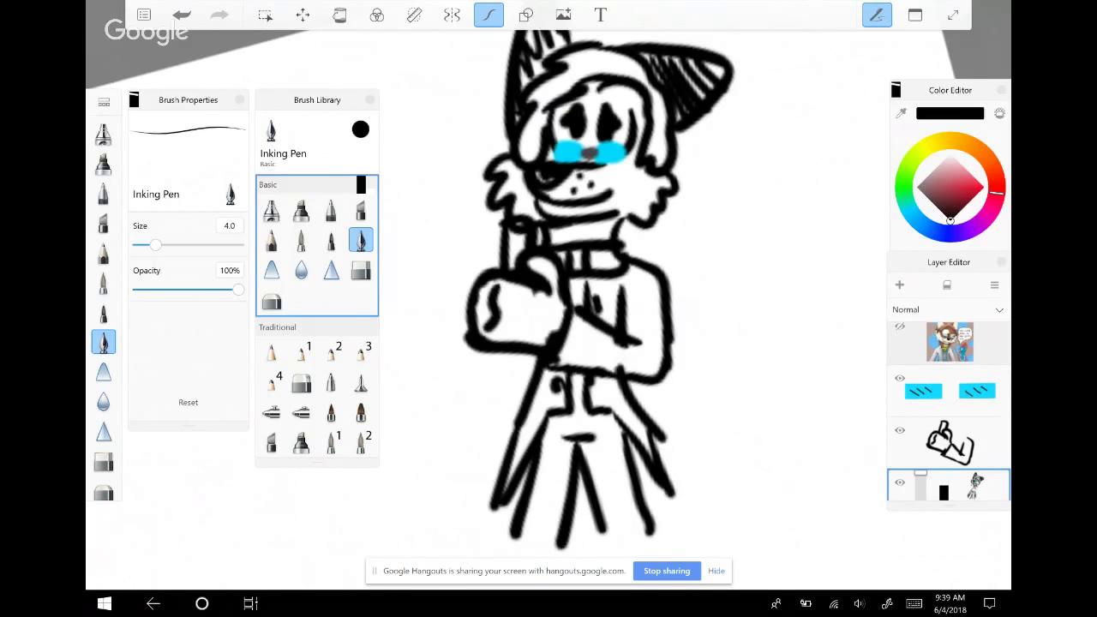
click(252, 600)
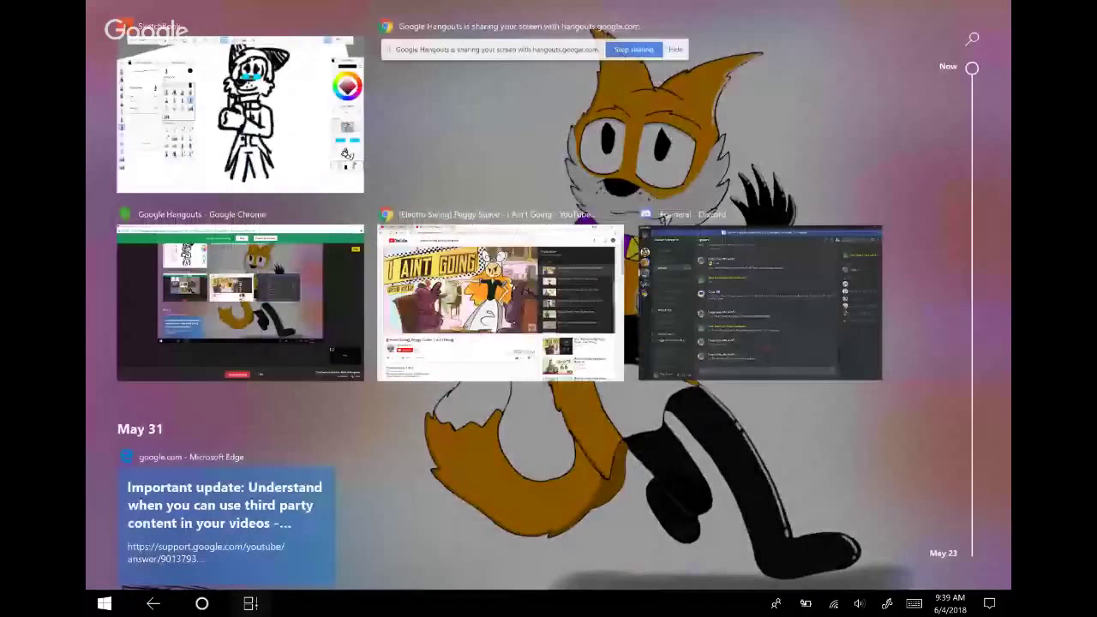
click(252, 600)
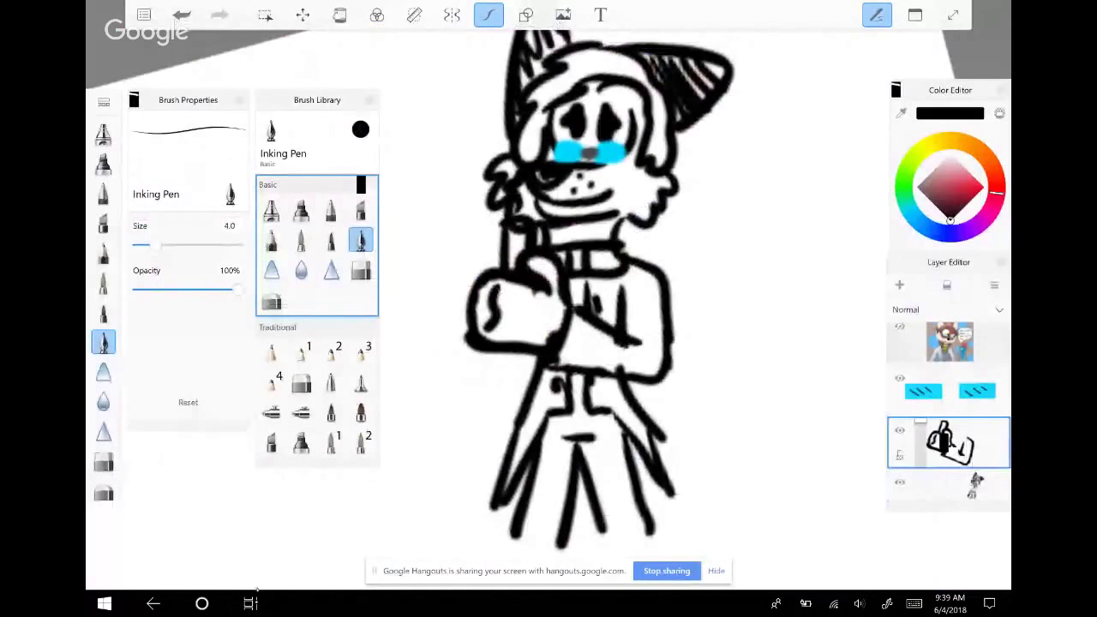
Try wavy red, blue and purple strokes from the top of the held shaft beside the cheek, undoing each one
click(984, 187)
click(517, 206)
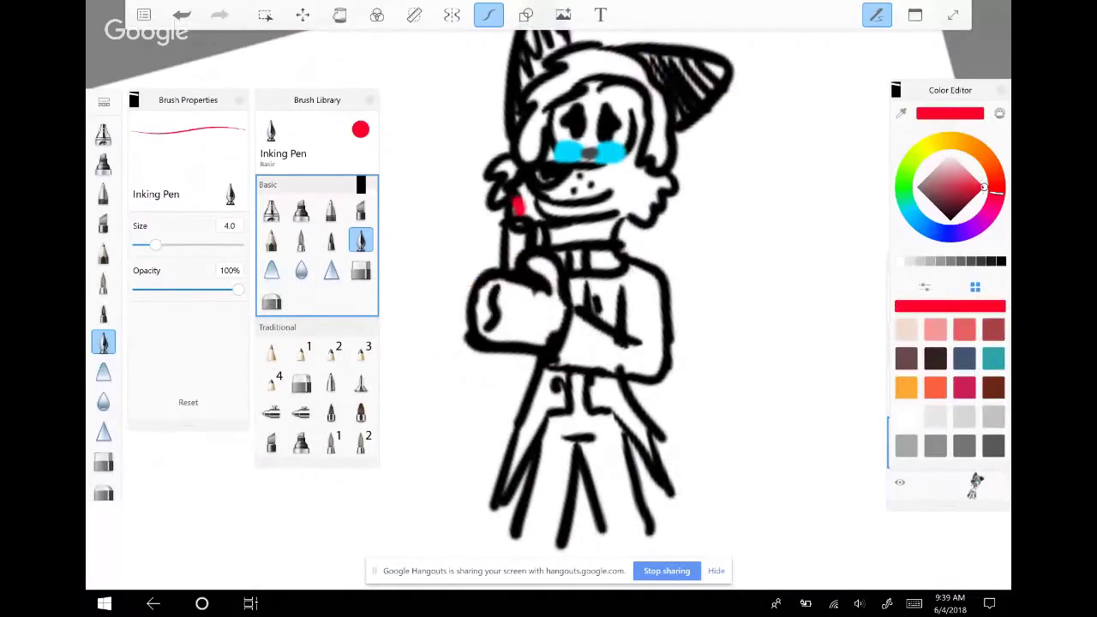
mouse_move(518, 209)
mouse_down()
mouse_move(497, 187)
mouse_move(497, 111)
mouse_up()
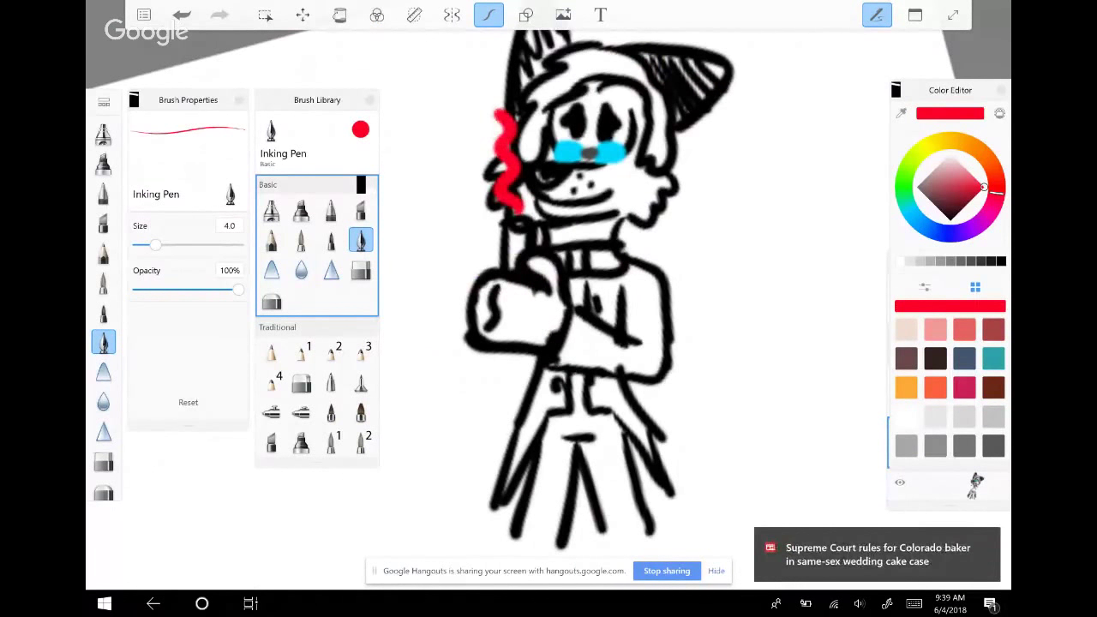
click(181, 15)
click(914, 215)
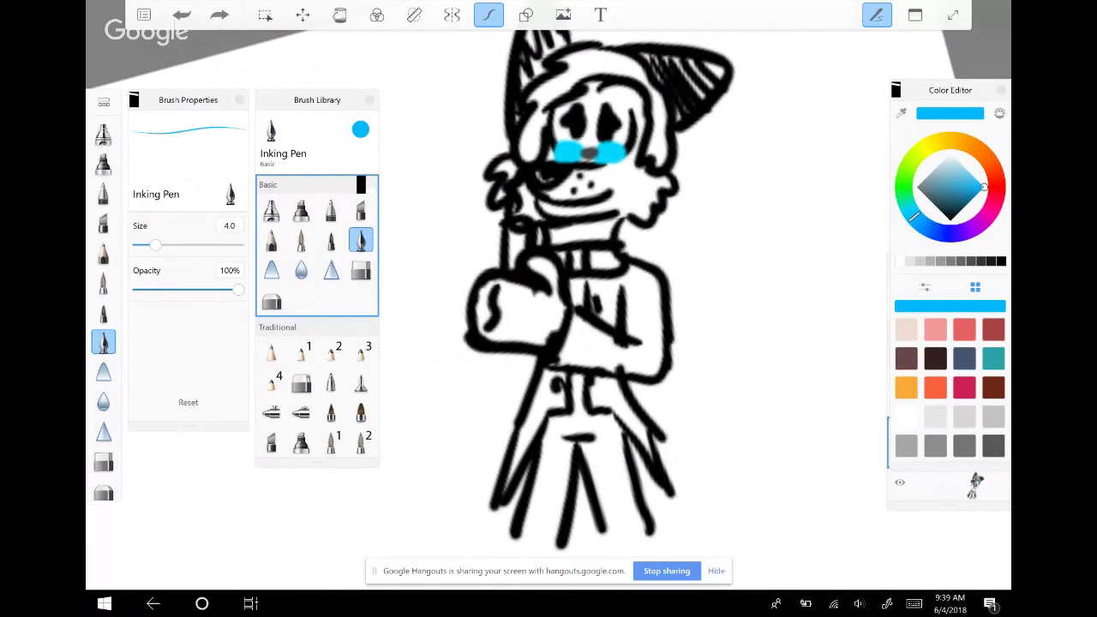
mouse_move(513, 215)
mouse_down()
mouse_move(492, 157)
mouse_move(490, 124)
mouse_up()
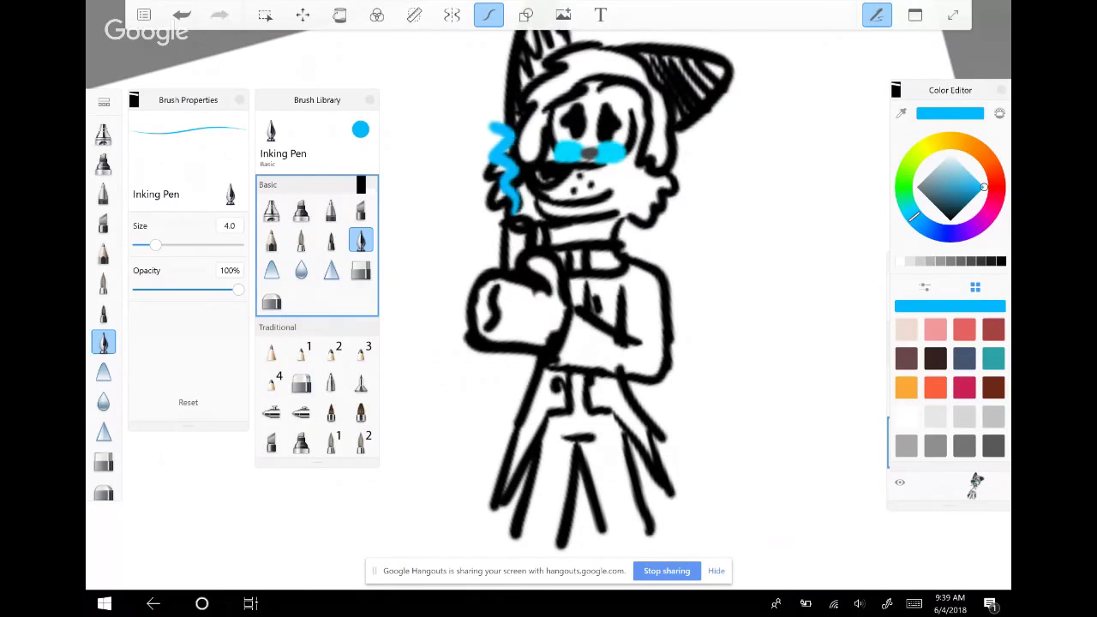
click(181, 14)
click(967, 230)
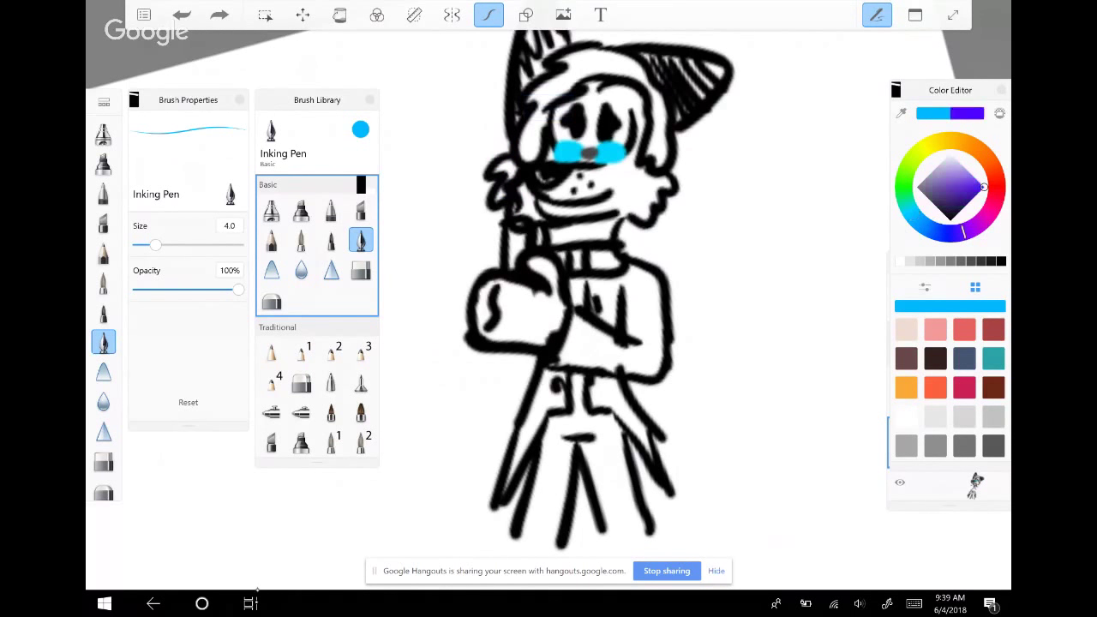
mouse_move(515, 209)
mouse_down()
mouse_move(490, 183)
mouse_move(392, 272)
mouse_up()
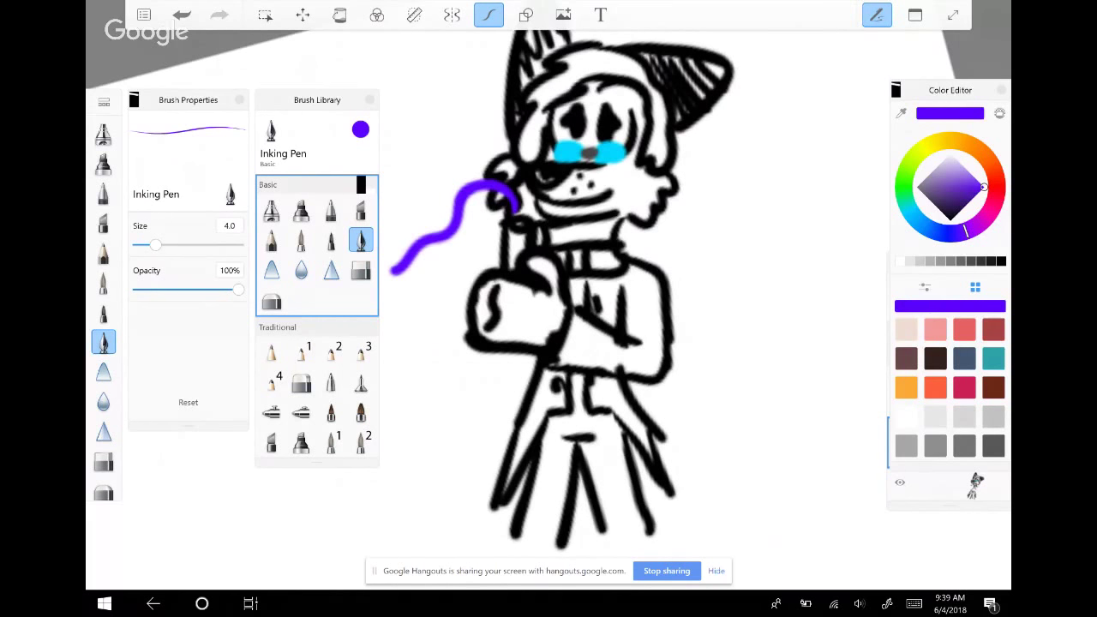
key(ctrl+z)
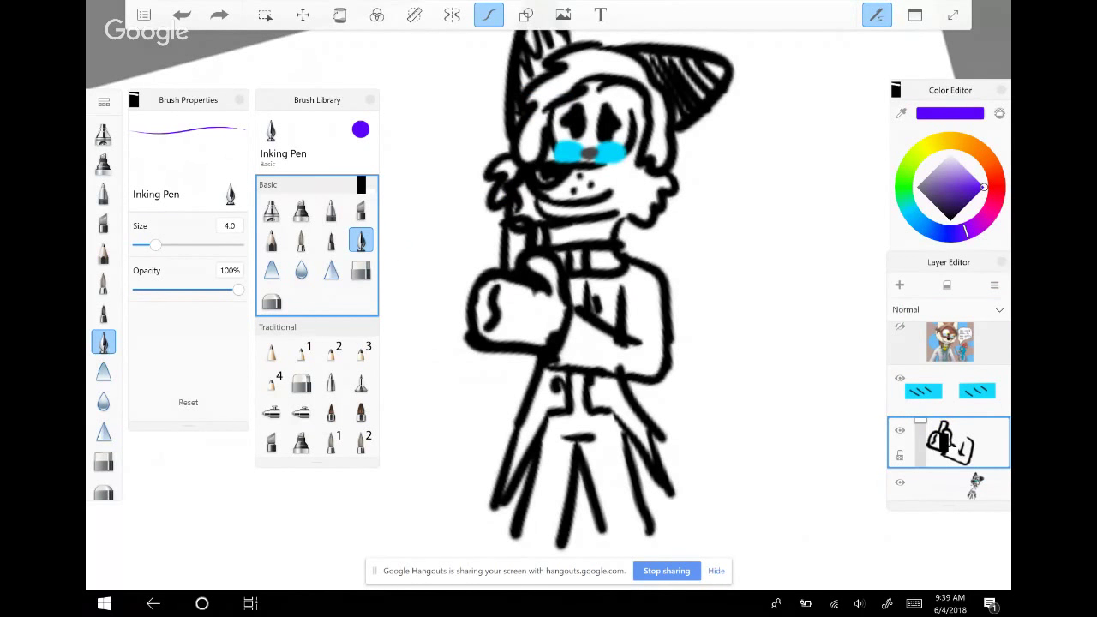
Draw the held shaft's lower half in black below the fist, ending in a rounded two-lobed tip, and lengthen the outer leg line
click(950, 220)
mouse_move(520, 353)
mouse_down()
mouse_move(477, 447)
mouse_move(505, 456)
mouse_up()
scroll(592, 283, down, 2)
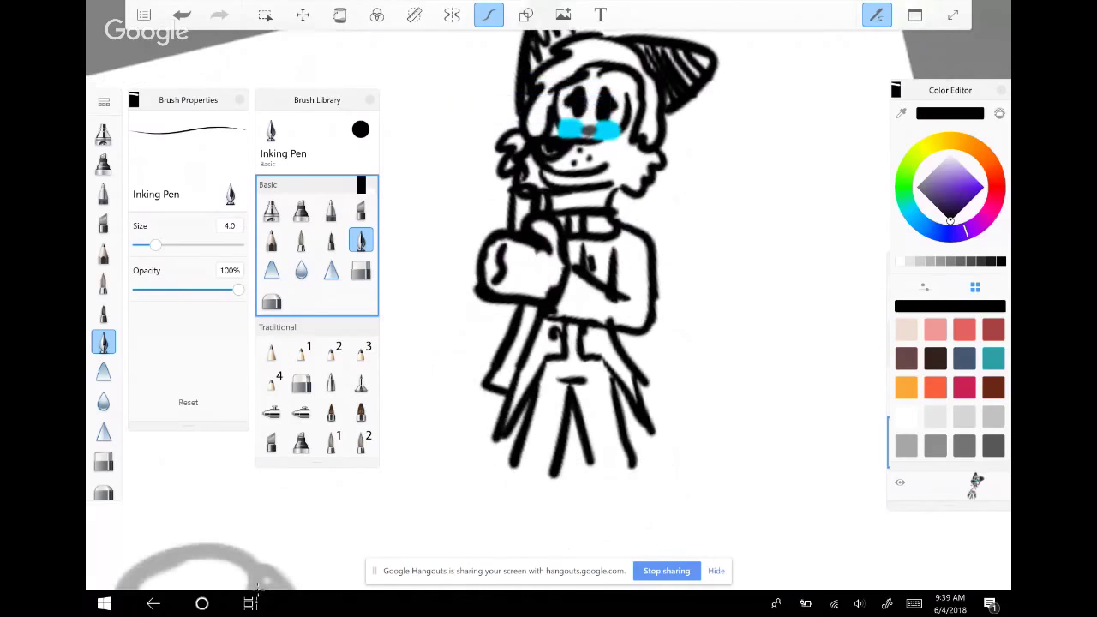
mouse_move(485, 388)
mouse_down()
mouse_move(450, 403)
mouse_move(469, 420)
mouse_move(474, 411)
mouse_move(457, 437)
mouse_move(493, 439)
mouse_move(510, 472)
mouse_move(495, 517)
mouse_up()
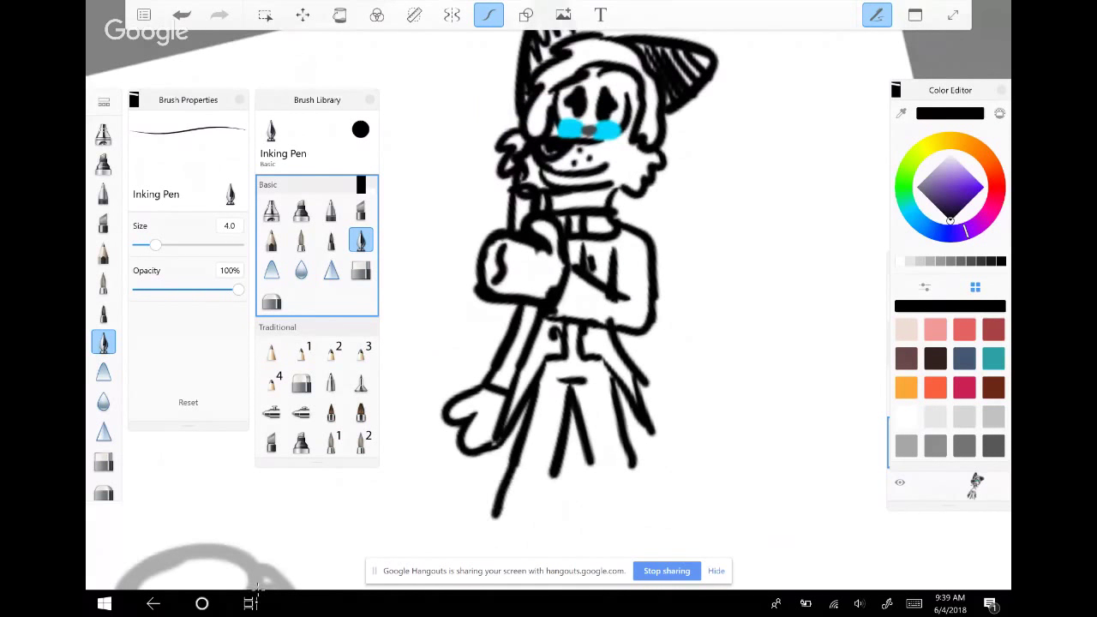
Lengthen the doodle's three remaining leg lines downward with black strokes
drag(556, 471, 544, 518)
drag(583, 444, 603, 512)
drag(620, 441, 648, 498)
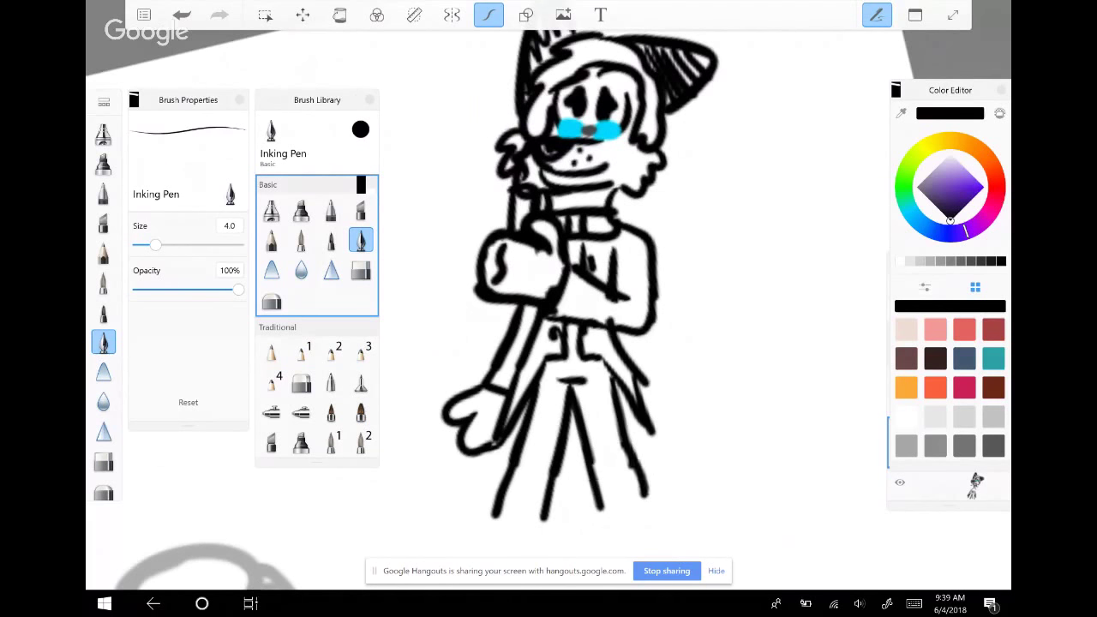
Merge the arm layer down into the doodle's body layer
drag(557, 257, 613, 279)
click(975, 484)
click(948, 441)
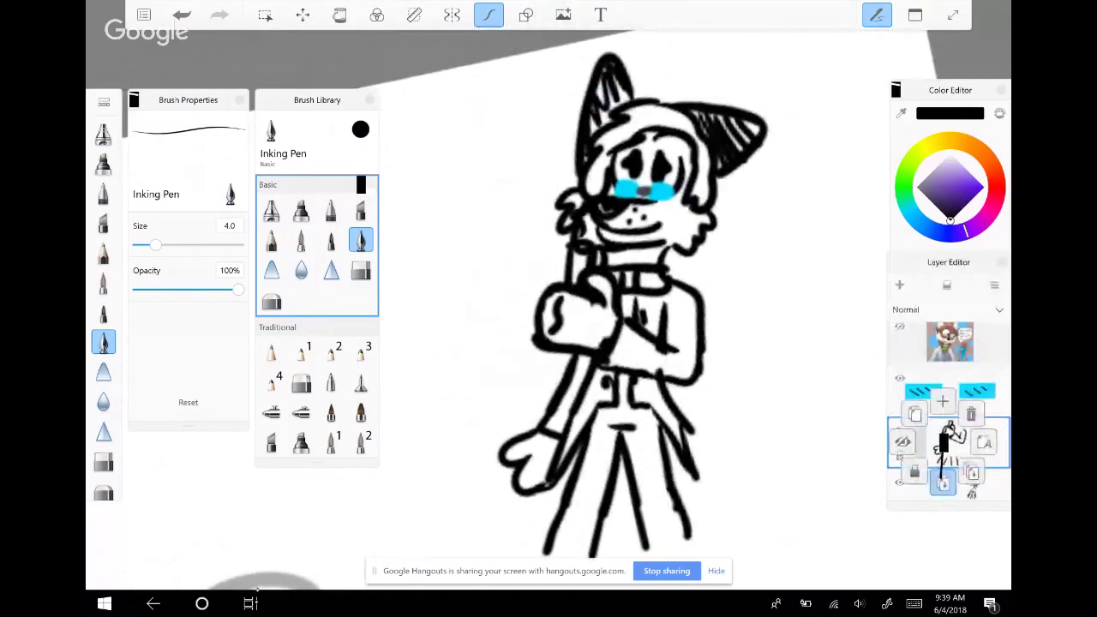
scroll(949, 429, down, 1)
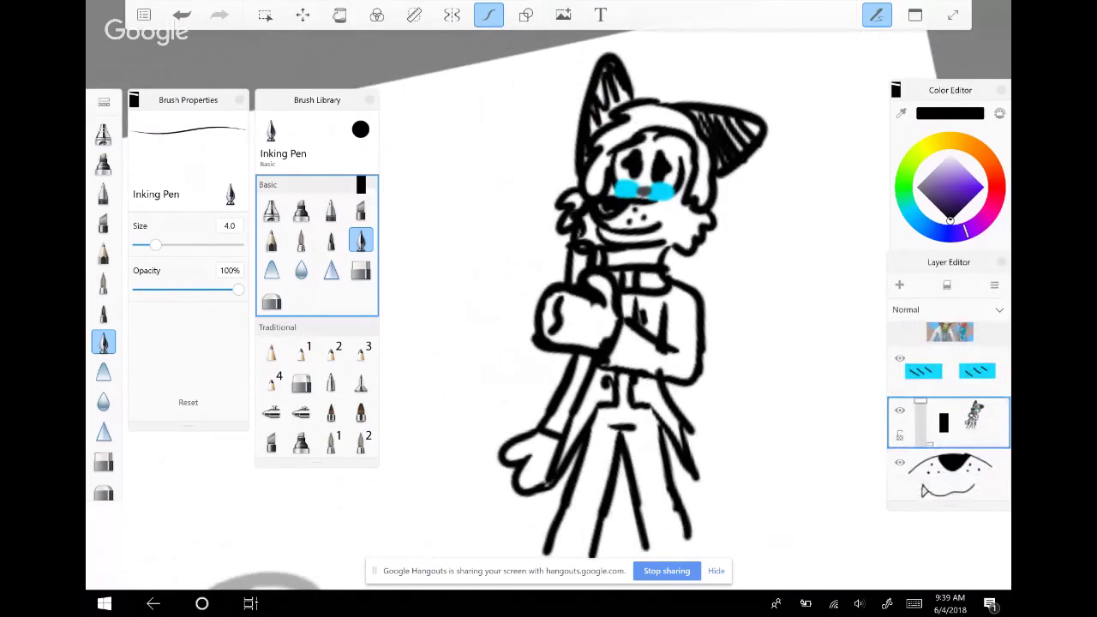
Switch the pen to purple and handwrite "Please" in the blank space beside the doodle's head, undoing a trial curve first
click(985, 187)
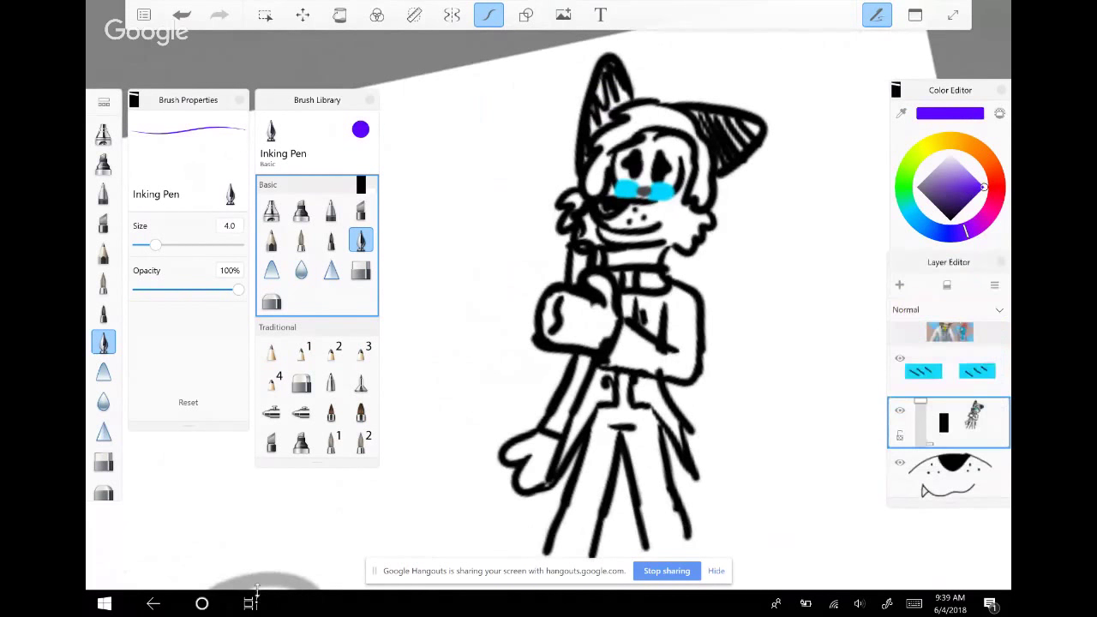
mouse_move(652, 154)
mouse_down()
mouse_move(661, 183)
mouse_move(702, 216)
mouse_up()
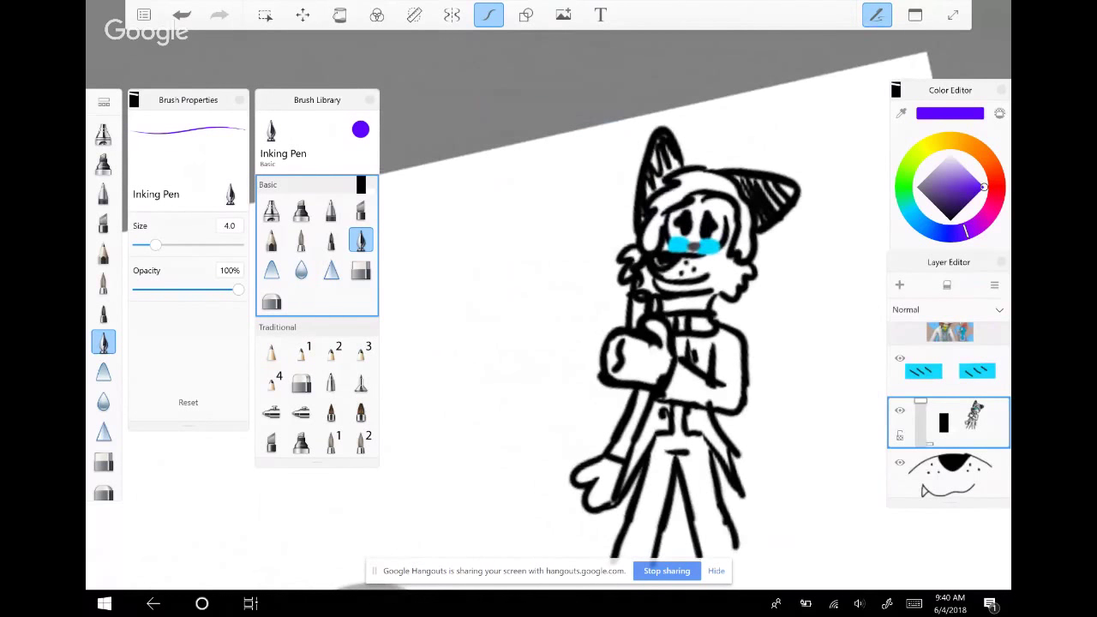
mouse_move(642, 287)
mouse_down()
mouse_move(597, 255)
mouse_move(581, 280)
mouse_move(536, 300)
mouse_up()
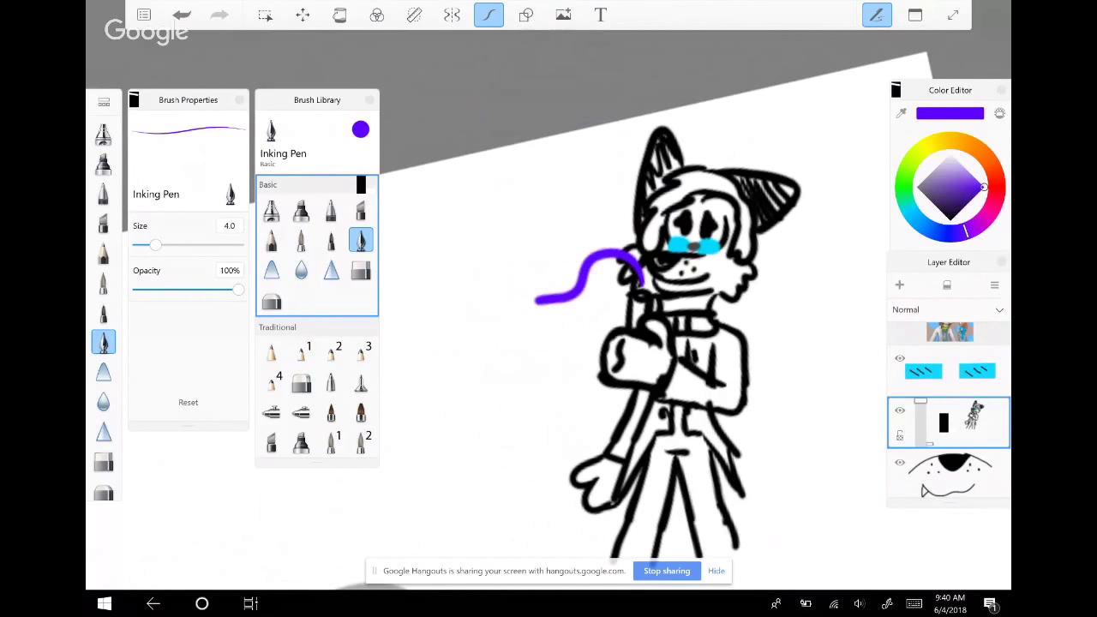
key(ctrl+z)
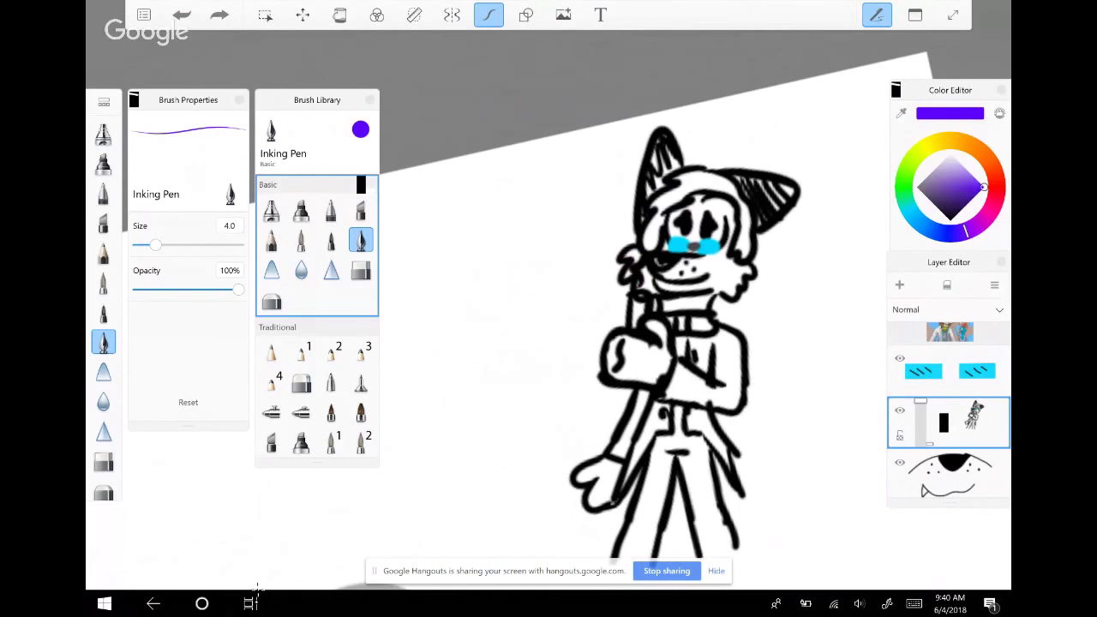
drag(427, 209, 418, 261)
mouse_move(420, 214)
mouse_down()
mouse_move(445, 221)
mouse_move(425, 240)
mouse_up()
mouse_move(461, 216)
mouse_down()
mouse_move(458, 254)
mouse_move(504, 251)
mouse_move(510, 223)
mouse_move(527, 251)
mouse_up()
drag(527, 233, 552, 243)
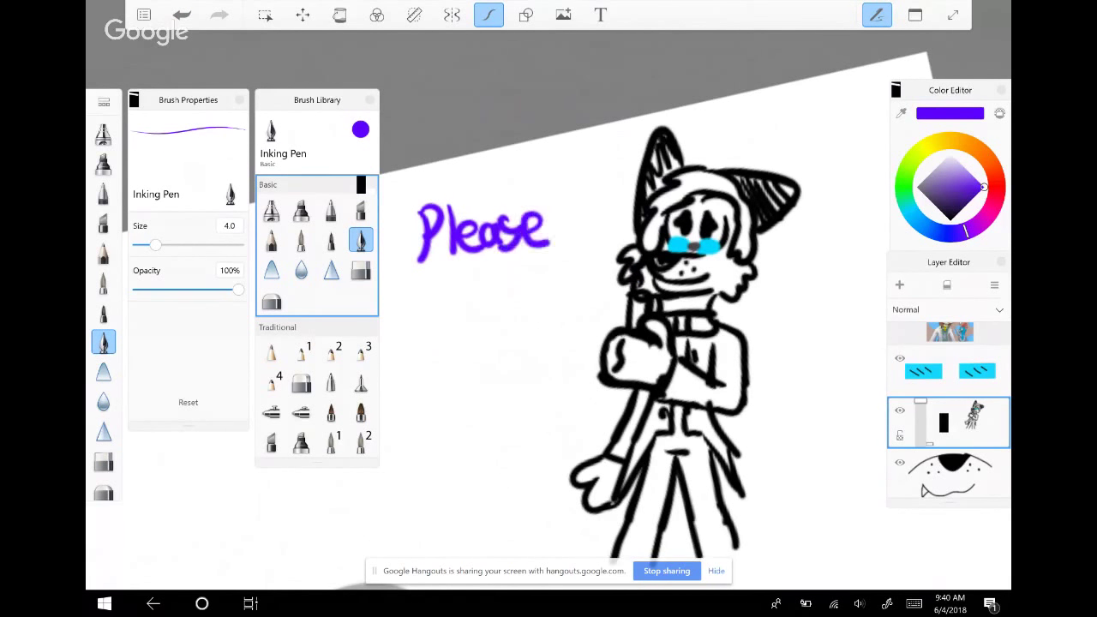
Handwrite "wait a moment" in purple on three lines beneath "Please"
mouse_move(425, 272)
mouse_down()
mouse_move(458, 276)
mouse_move(472, 293)
mouse_up()
drag(473, 280, 506, 295)
drag(515, 263, 518, 296)
drag(503, 281, 532, 280)
drag(452, 316, 459, 338)
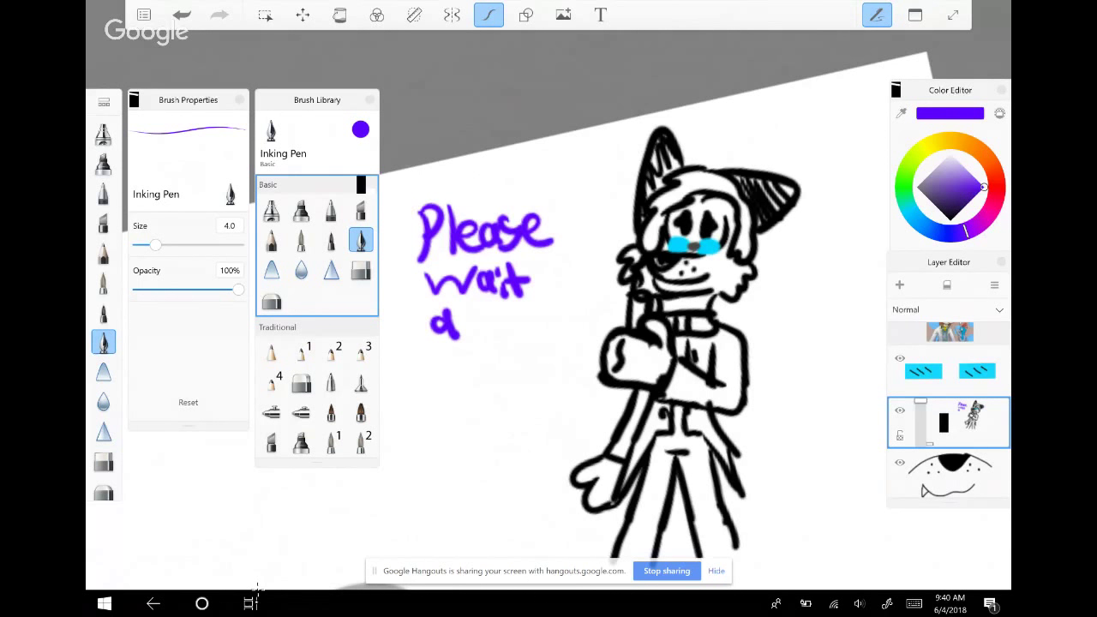
mouse_move(427, 345)
mouse_down()
mouse_move(449, 372)
mouse_move(478, 347)
mouse_move(503, 345)
mouse_up()
mouse_move(504, 372)
mouse_down()
mouse_move(514, 344)
mouse_move(550, 368)
mouse_up()
mouse_move(548, 325)
mouse_down()
mouse_move(545, 363)
mouse_move(566, 346)
mouse_up()
Draw a long purple curve from the held shaft's top, sweeping down and looping beneath the word "moment"
mouse_move(644, 291)
mouse_down()
mouse_move(619, 273)
mouse_move(559, 389)
mouse_move(439, 413)
mouse_move(460, 384)
mouse_move(490, 387)
mouse_up()
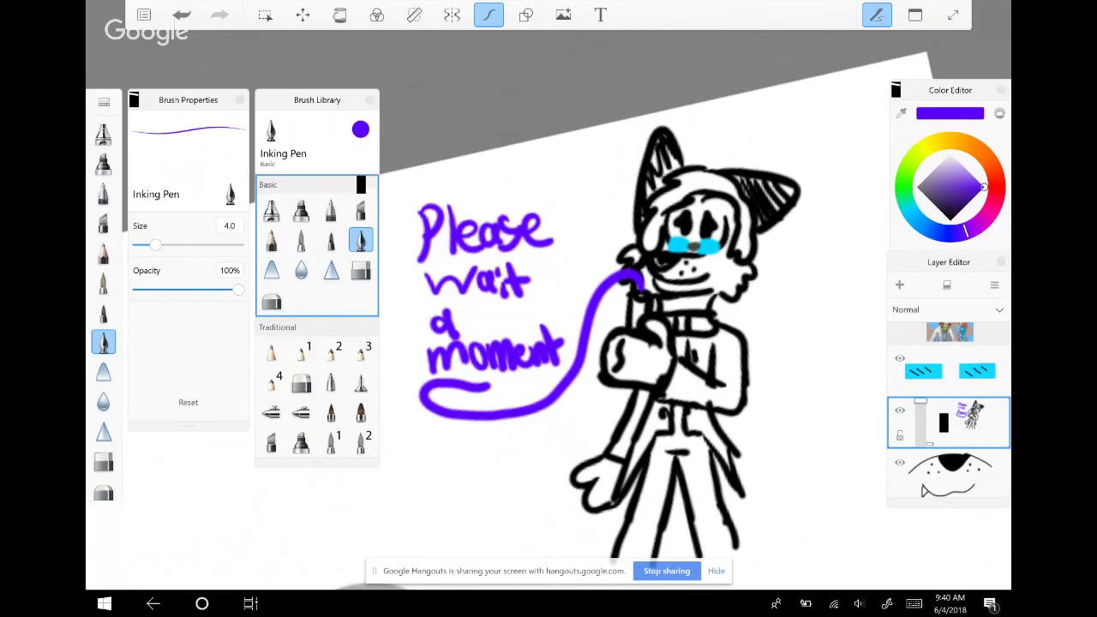
scroll(592, 343, down, 3)
scroll(591, 343, up, 3)
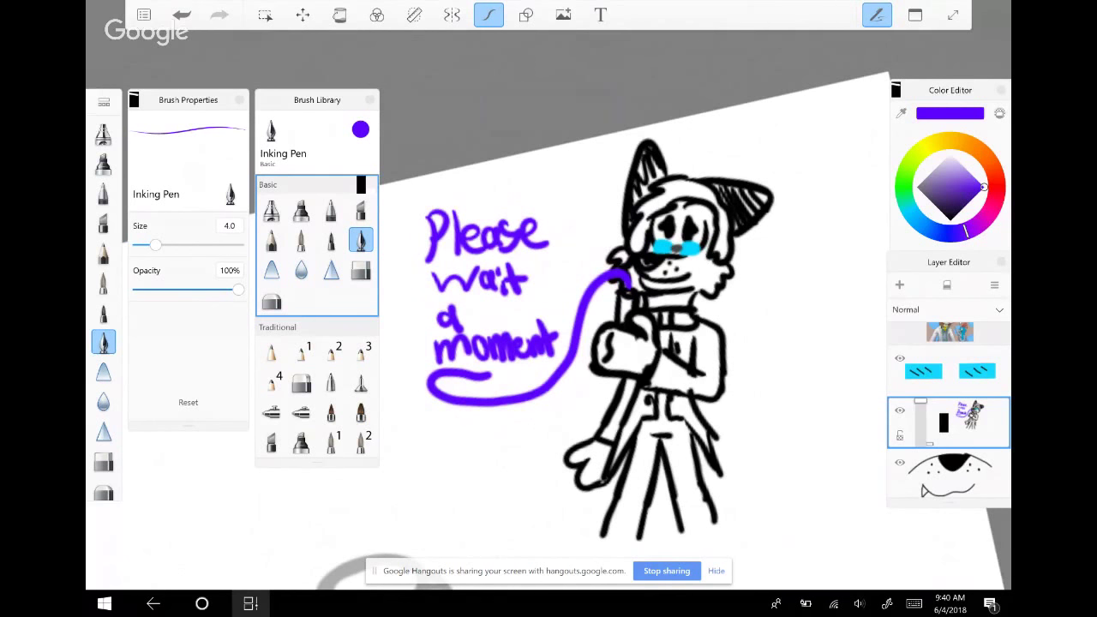
Switch to the Google Hangouts window to check the broadcast and return to the SketchBook canvas
click(250, 603)
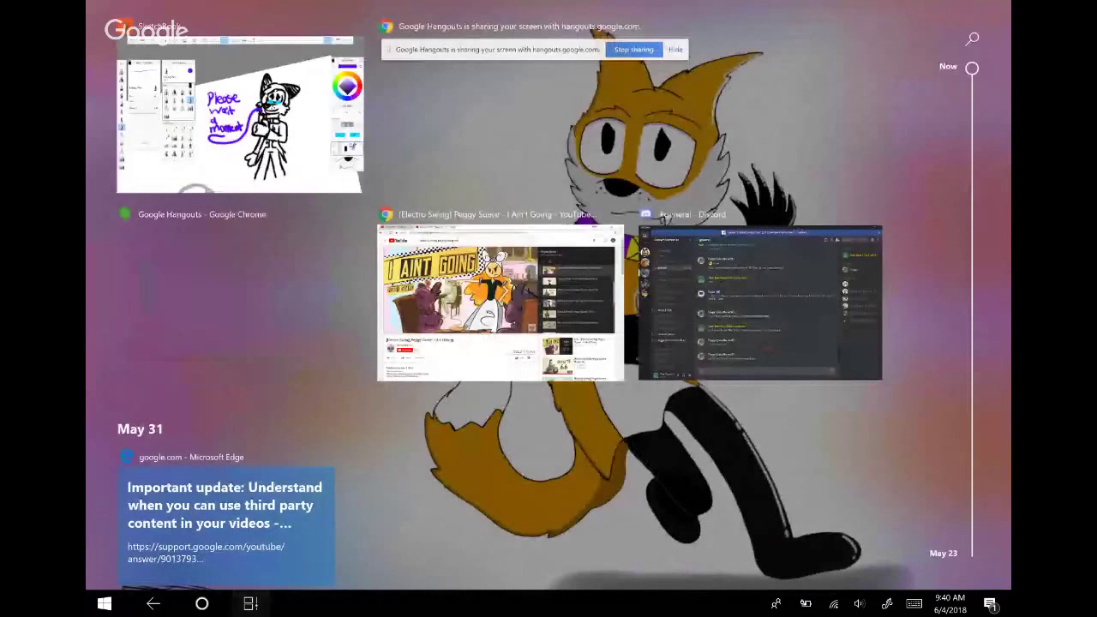
click(170, 141)
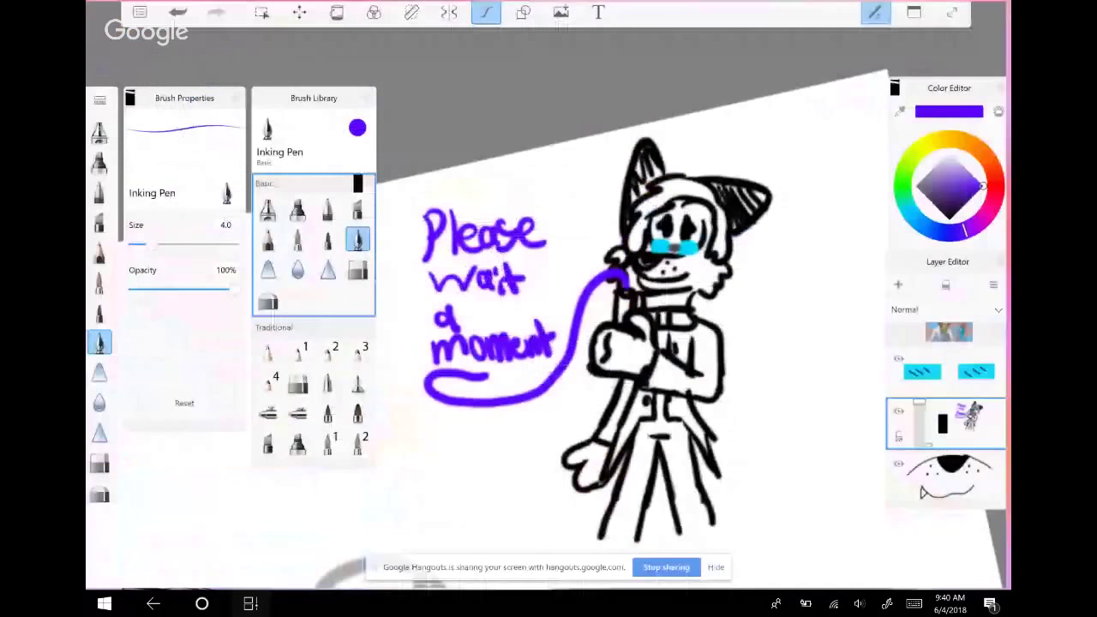
key(alt+Tab)
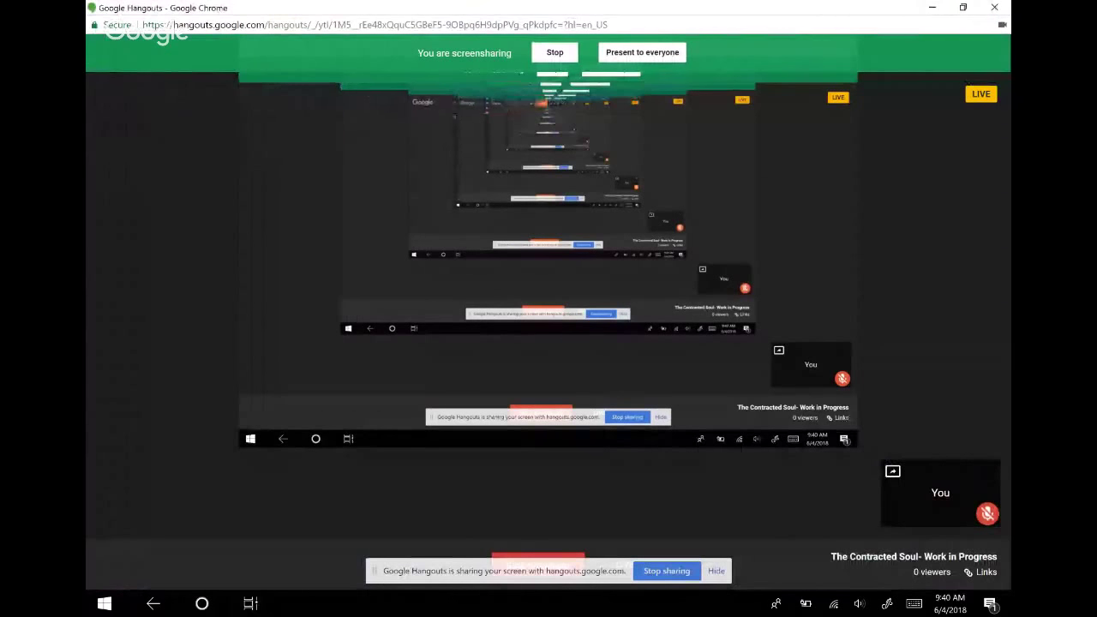
click(251, 603)
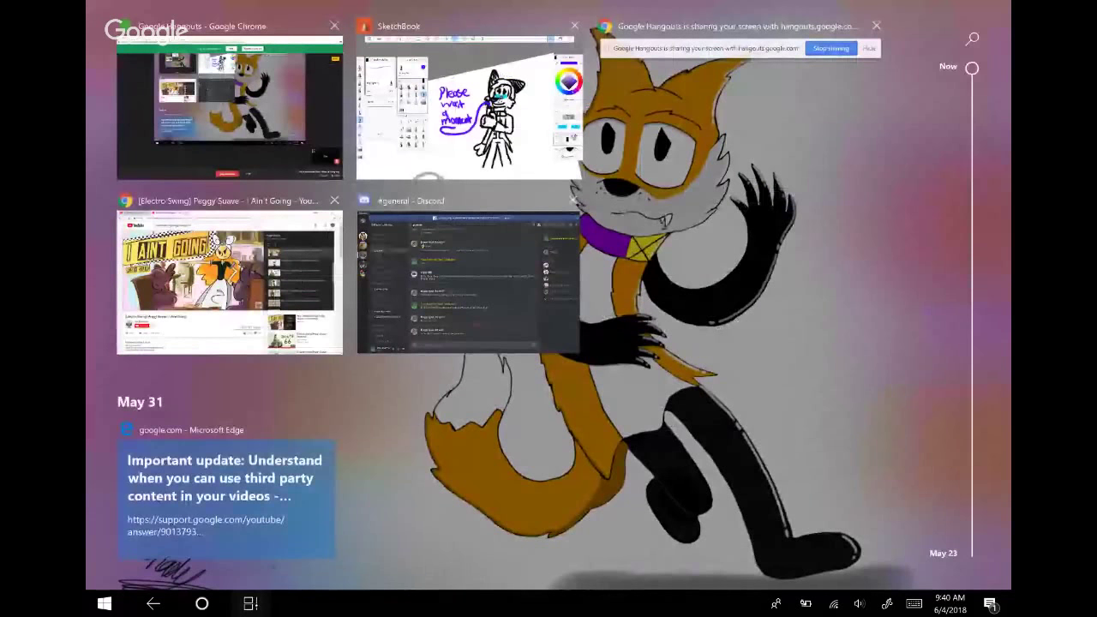
click(429, 176)
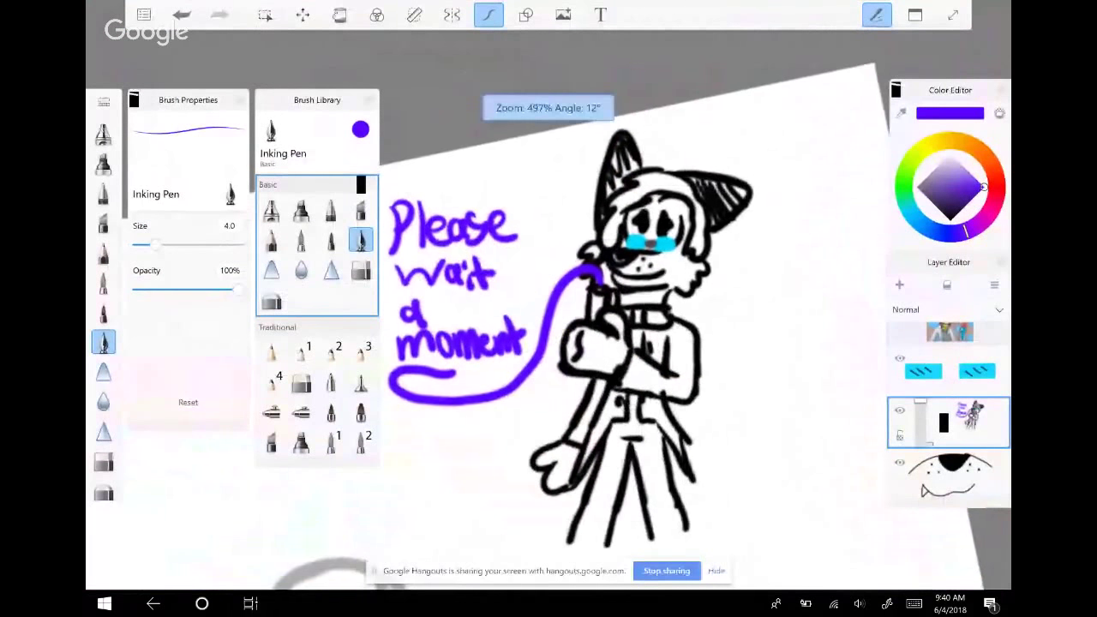
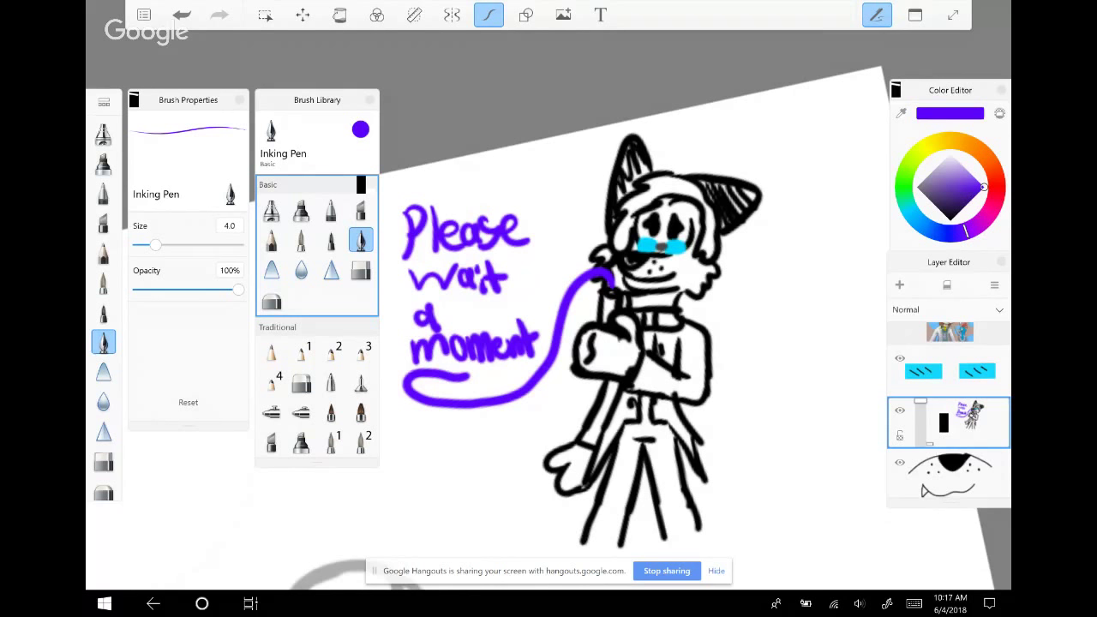
Undo the purple curve, the "Please wait a moment" lettering, the layer merge and the doodle's last leg strokes
key(ctrl+z)
key(ctrl+z)
key(ctrl+z)
key(ctrl+z)
key(ctrl+z)
key(ctrl+z)
key(ctrl+z)
key(ctrl+z)
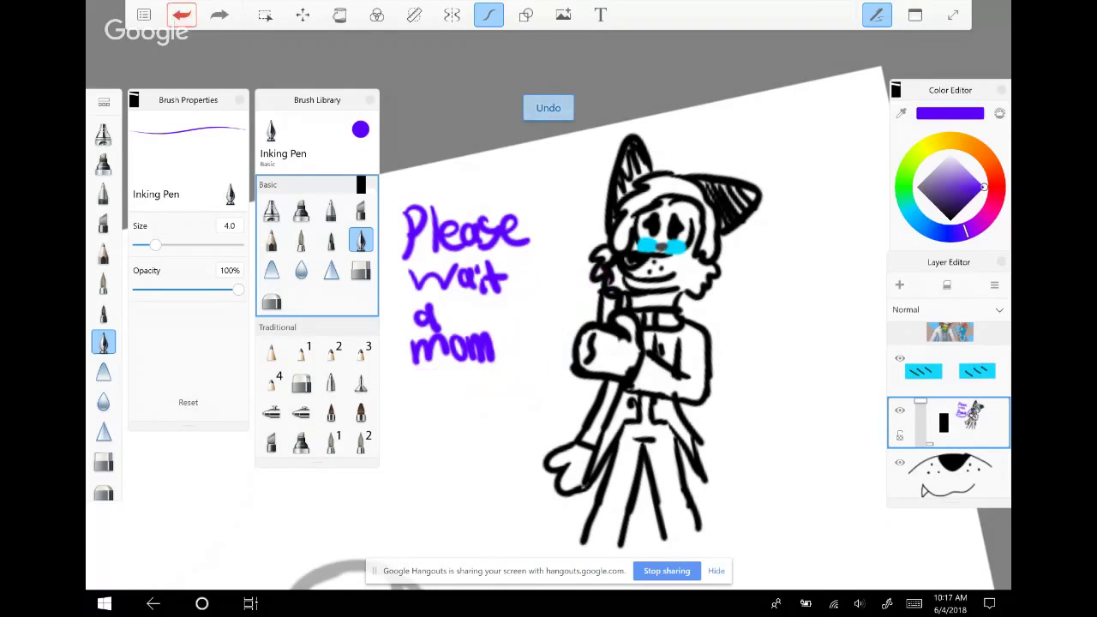
key(ctrl+z)
key(ctrl+z)
key(ctrl+z)
key(ctrl+z)
key(ctrl+z)
key(ctrl+z)
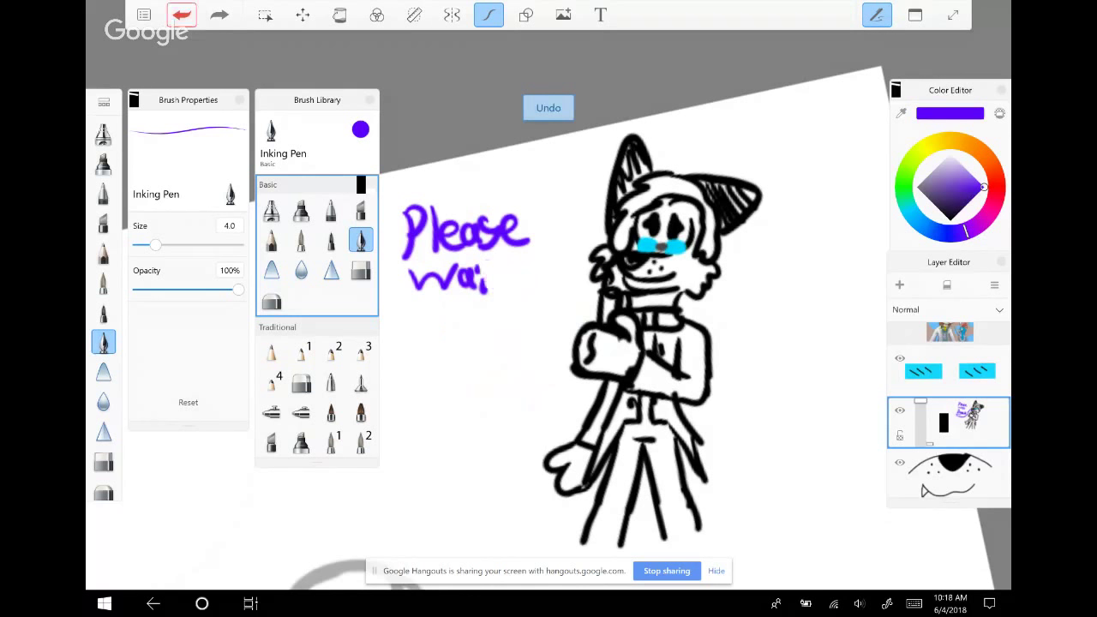
key(ctrl+z)
key(ctrl+z)
key(ctrl+z)
key(ctrl+z)
key(ctrl+z)
key(ctrl+z)
key(ctrl+z)
key(ctrl+z)
key(ctrl+z)
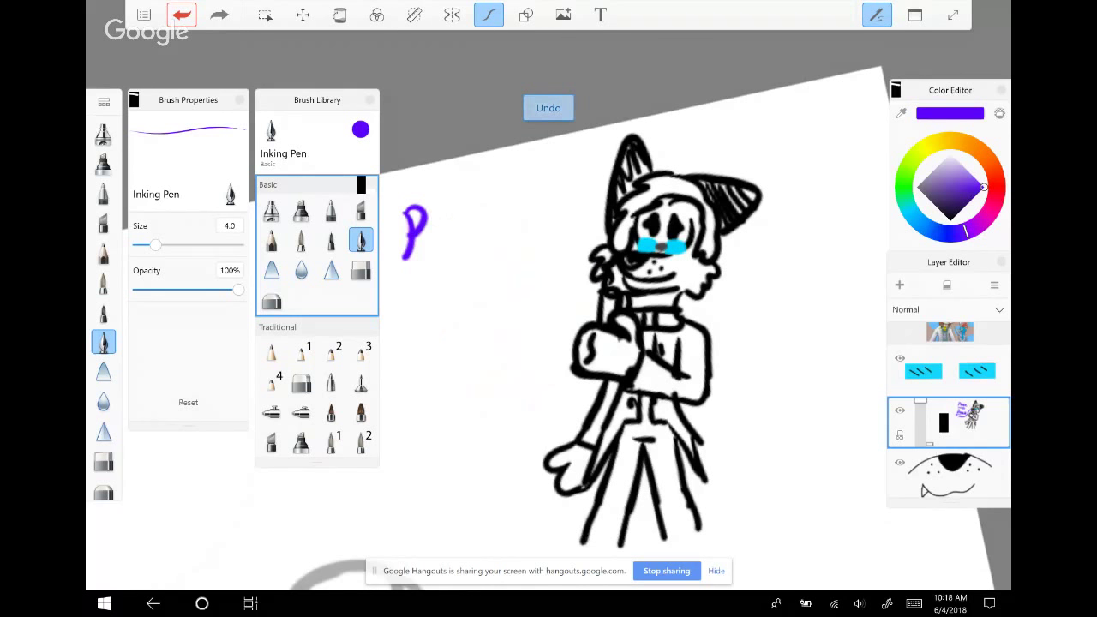
key(ctrl+z)
key(ctrl+z)
key(ctrl+z)
key(ctrl+z)
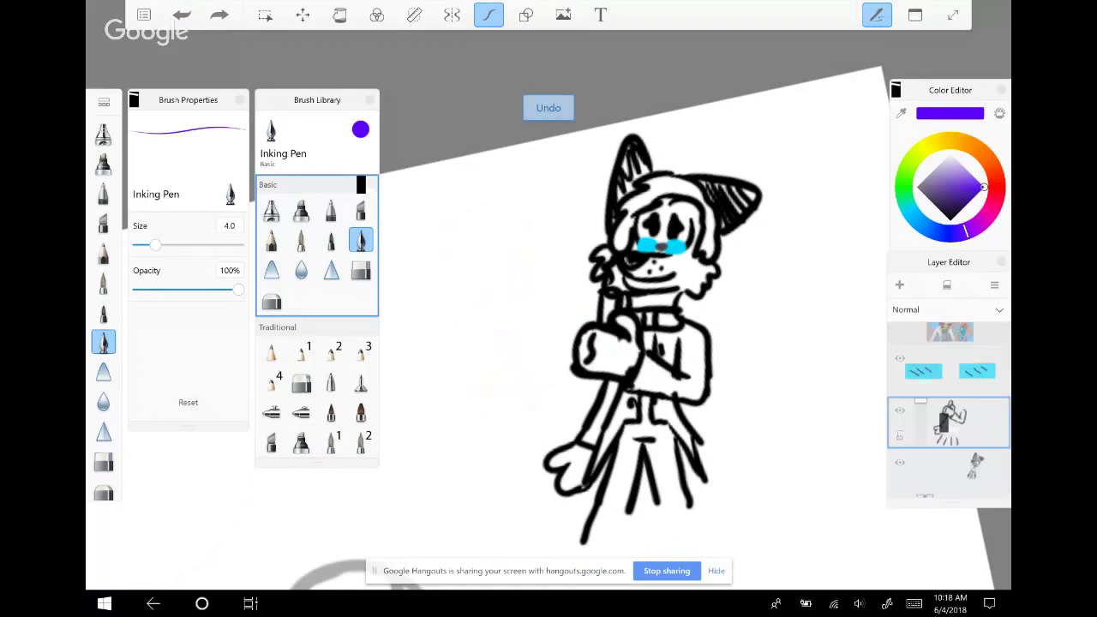
Redo the leg strokes, the layer merge, the purple "Please wait a moment" lettering and the curve beneath it
key(ctrl+y)
key(ctrl+y)
key(ctrl+y)
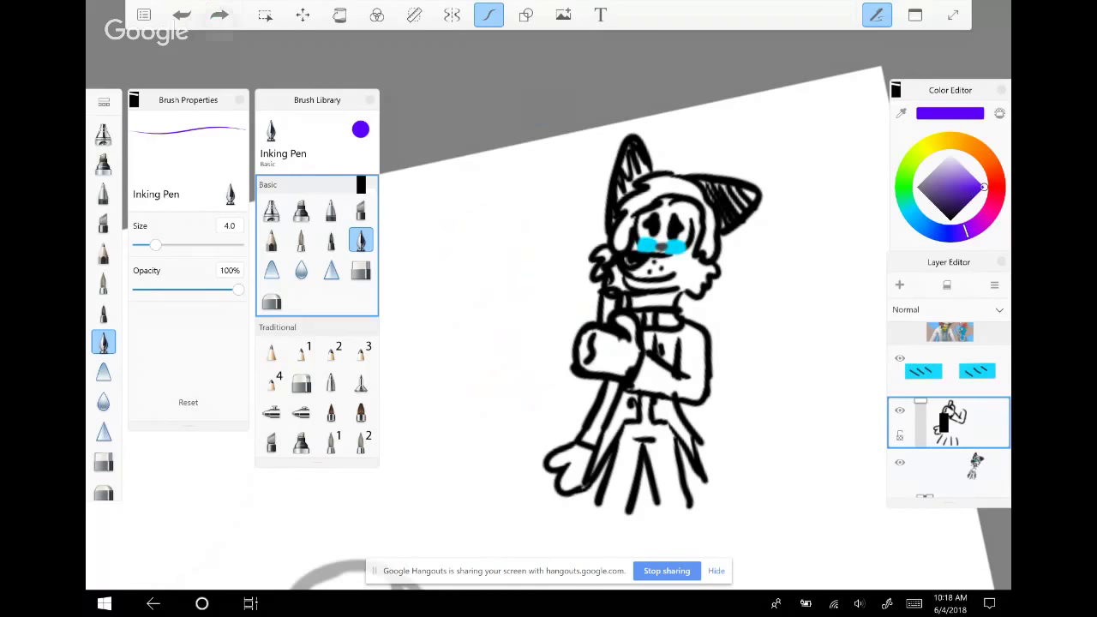
key(ctrl+y)
key(ctrl+y)
key(ctrl+y)
mouse_move(409, 207)
mouse_down()
mouse_move(407, 257)
mouse_move(530, 244)
mouse_up()
mouse_move(409, 273)
mouse_down()
mouse_move(459, 267)
mouse_move(480, 276)
mouse_move(486, 295)
mouse_up()
mouse_move(494, 261)
mouse_down()
mouse_move(497, 293)
mouse_move(508, 274)
mouse_up()
mouse_move(439, 307)
mouse_down()
mouse_move(427, 331)
mouse_move(450, 365)
mouse_up()
mouse_move(456, 339)
mouse_down()
mouse_move(467, 360)
mouse_move(526, 358)
mouse_up()
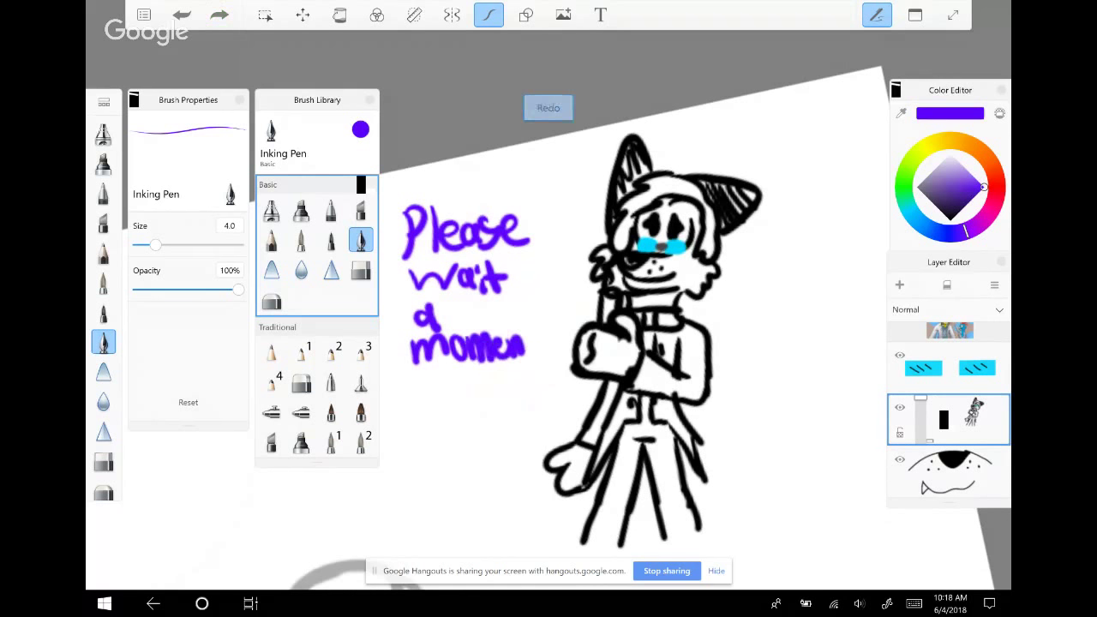
drag(525, 321, 529, 360)
drag(516, 338, 540, 333)
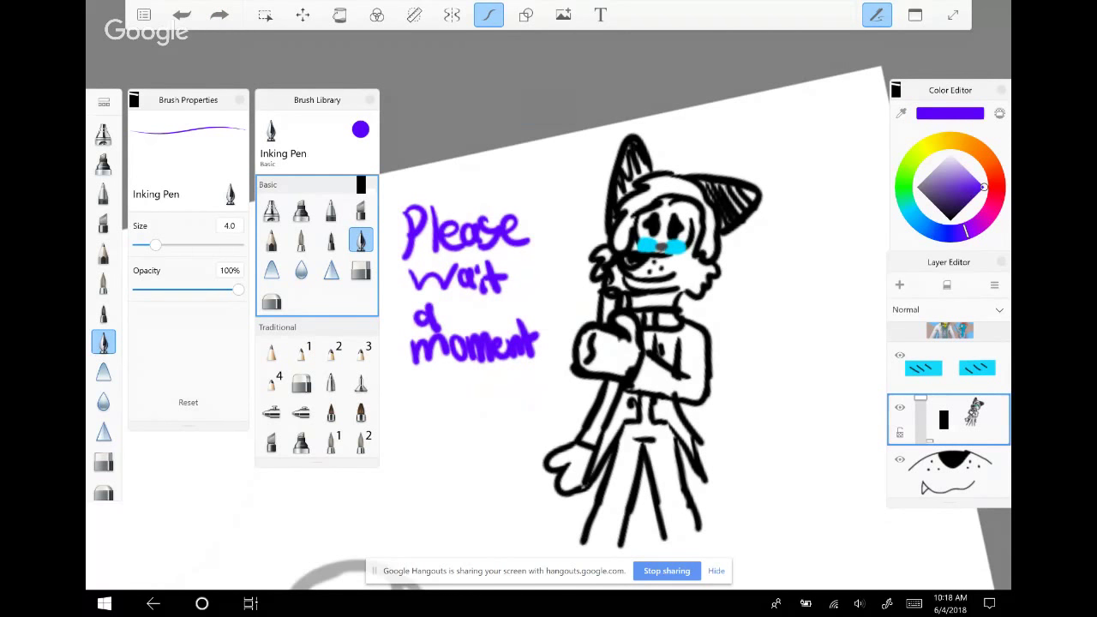
scroll(643, 343, down, 3)
drag(523, 306, 639, 235)
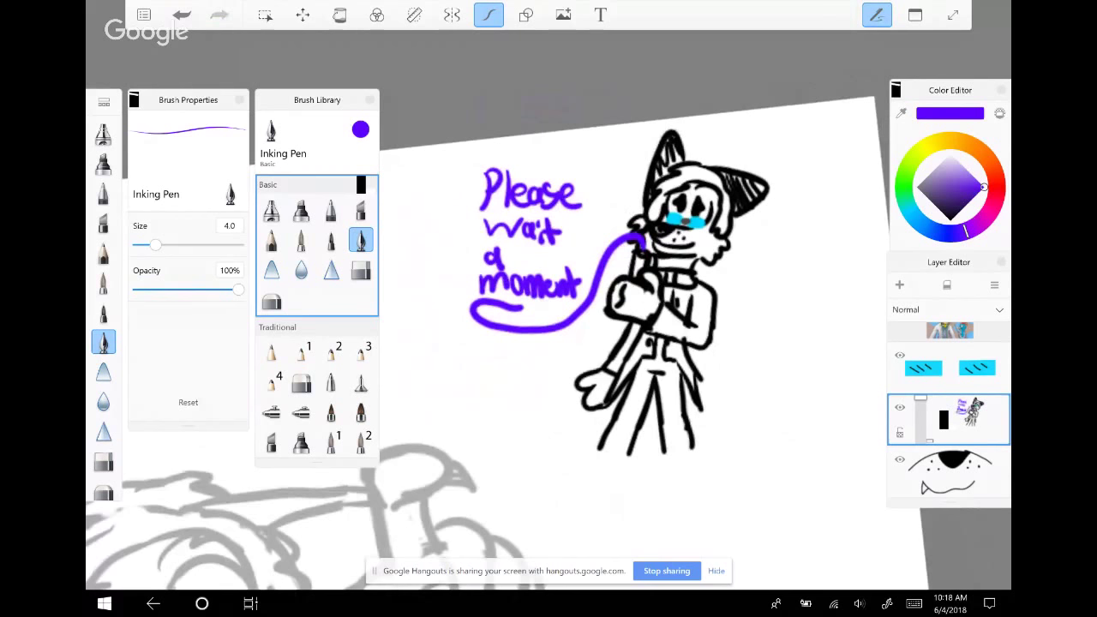
Lasso the whole doodle with its lettering and paste a copy of it onto a new layer
key(m)
key(m)
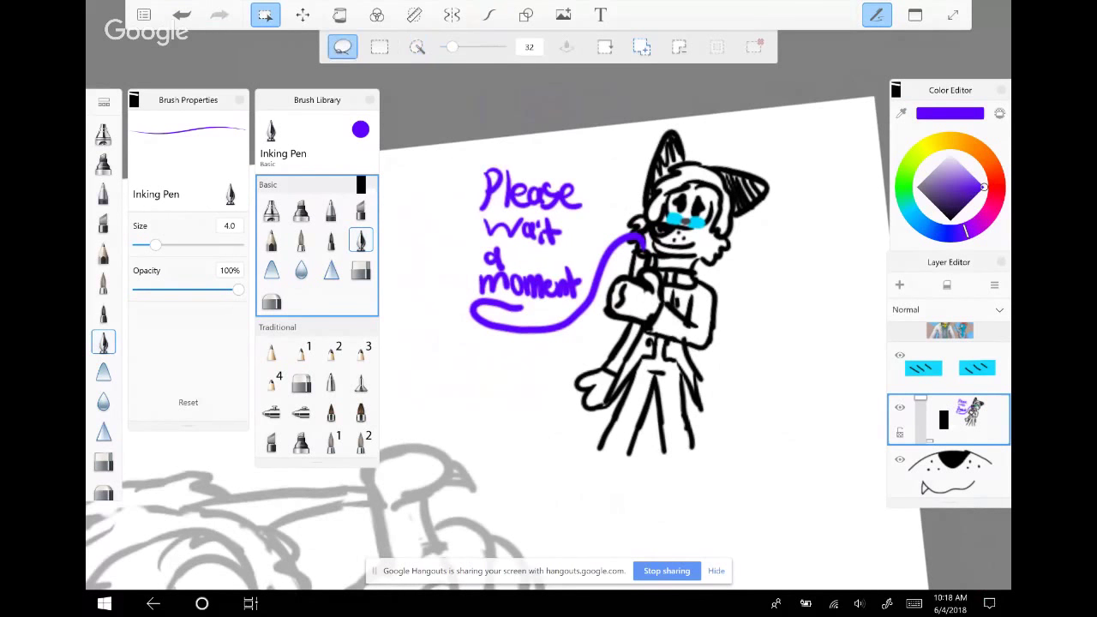
mouse_move(742, 109)
mouse_down()
mouse_move(506, 125)
mouse_move(506, 433)
mouse_move(806, 244)
mouse_move(745, 108)
mouse_up()
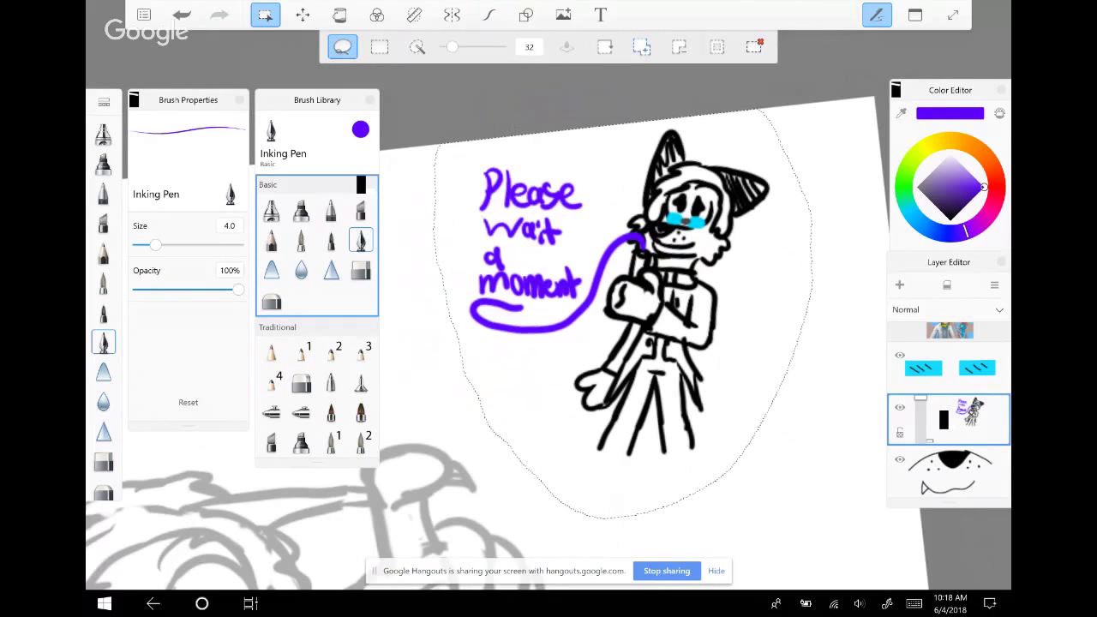
click(995, 285)
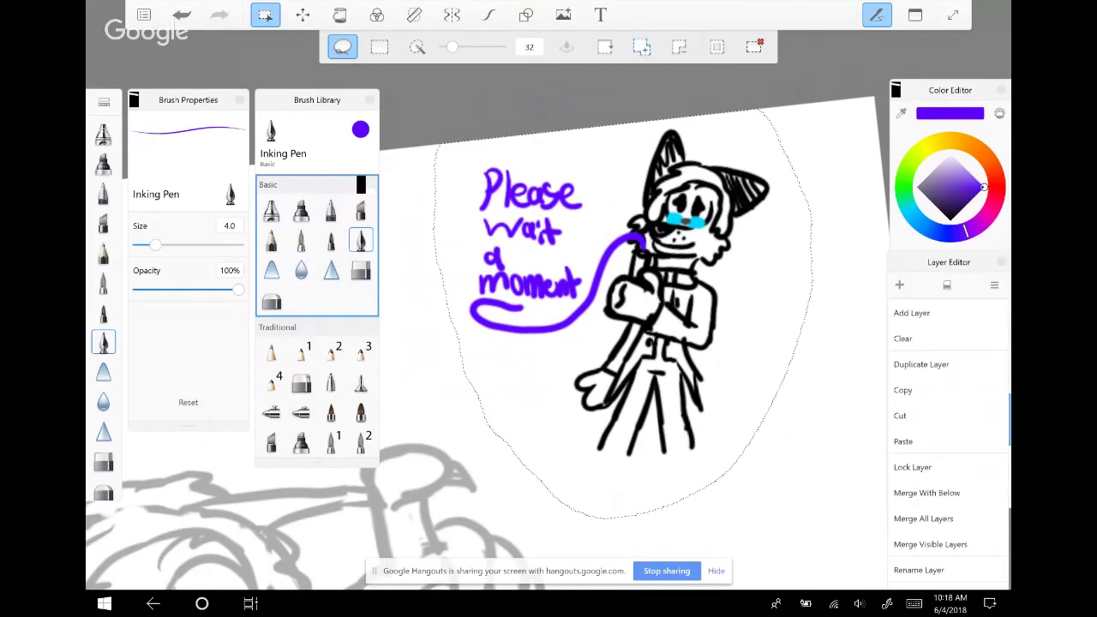
click(903, 390)
click(995, 284)
click(904, 441)
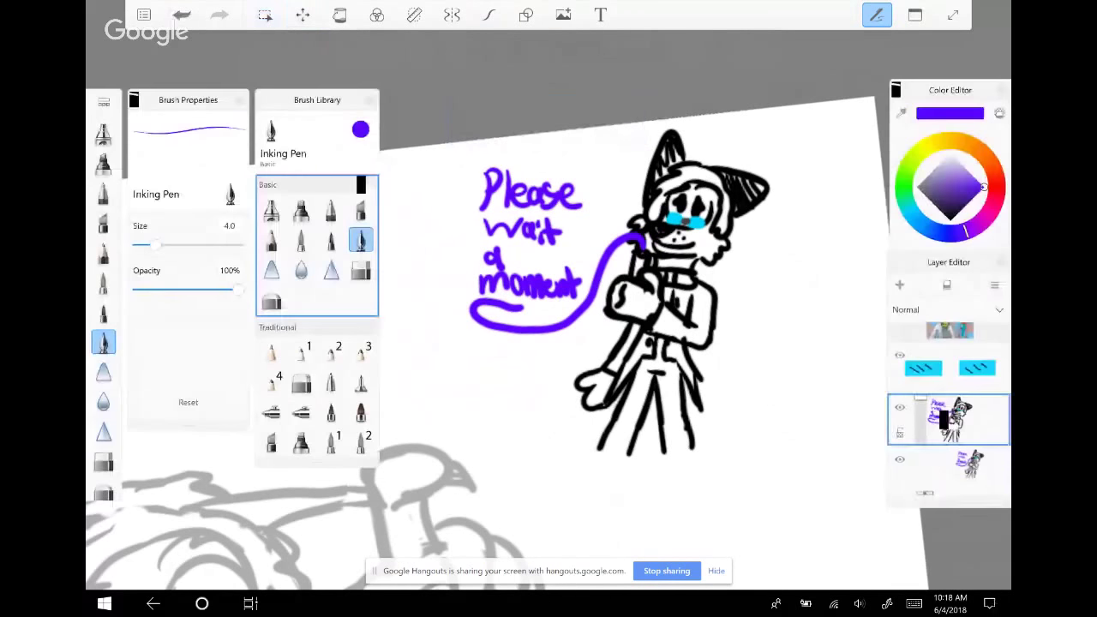
Lasso the original doodle and lettering on the lower layer, erase them with the Hard Eraser, hide the pasted copy and deselect
click(265, 14)
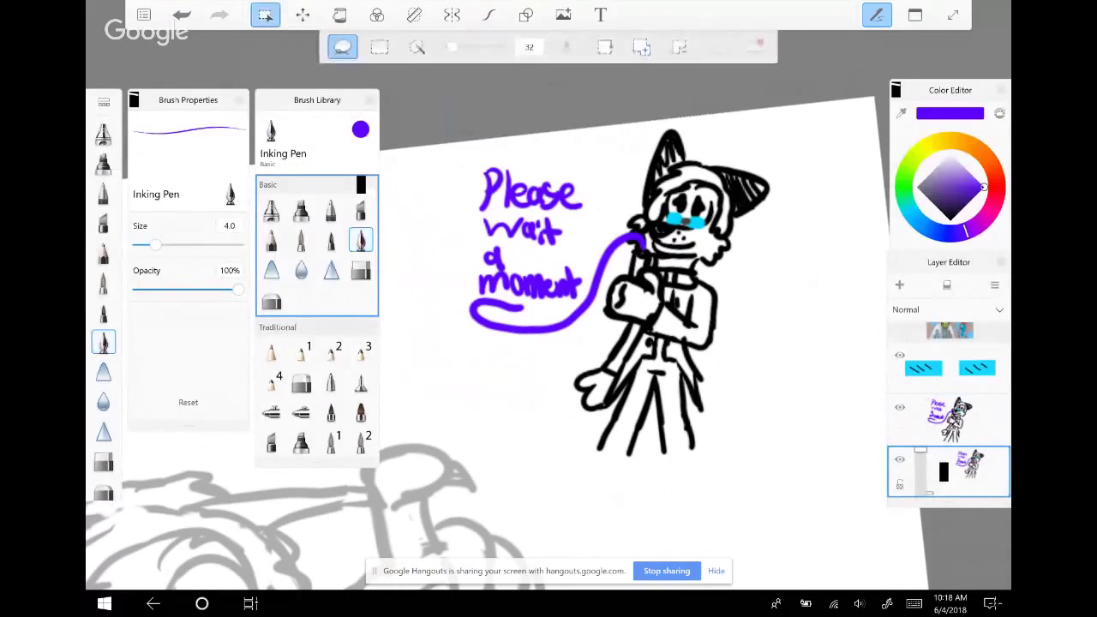
mouse_move(454, 146)
mouse_down()
mouse_move(429, 283)
mouse_move(703, 128)
mouse_move(455, 145)
mouse_up()
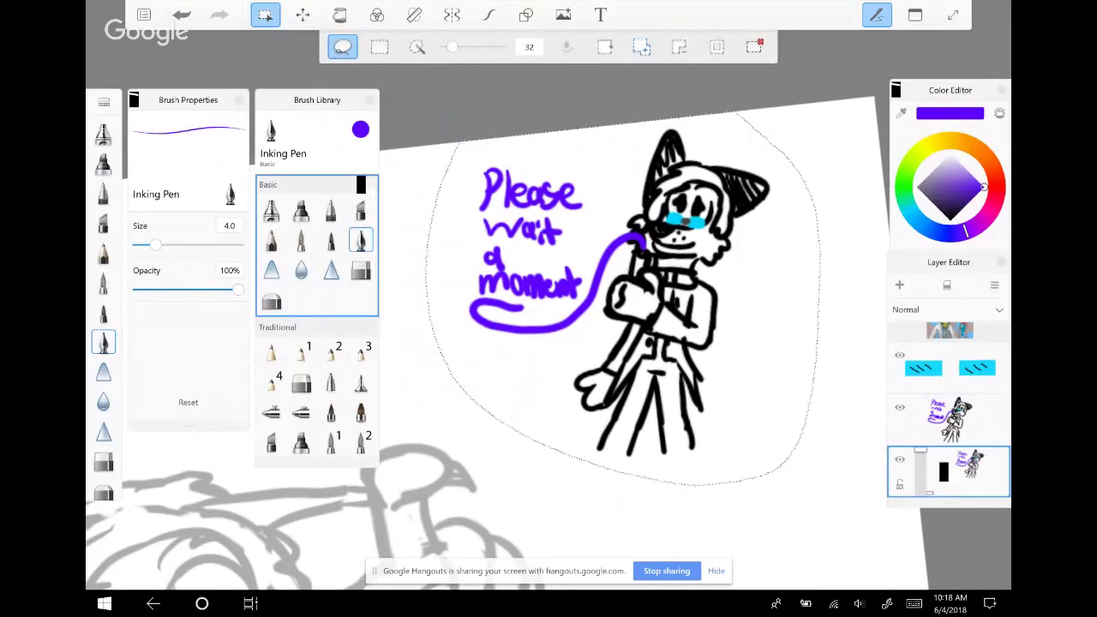
click(360, 271)
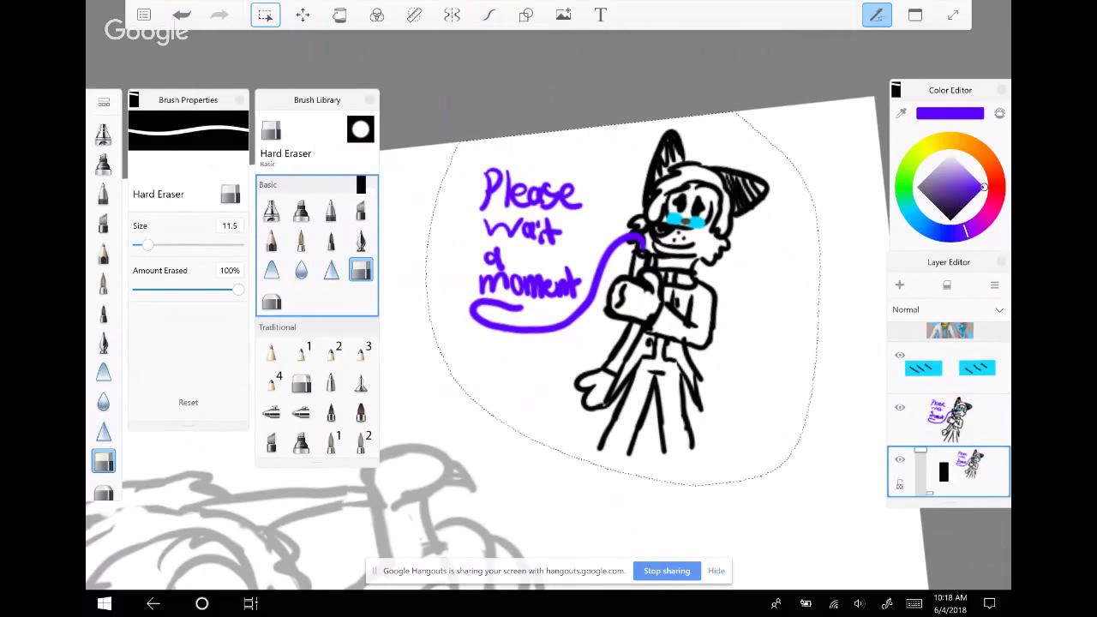
key(alt+Tab)
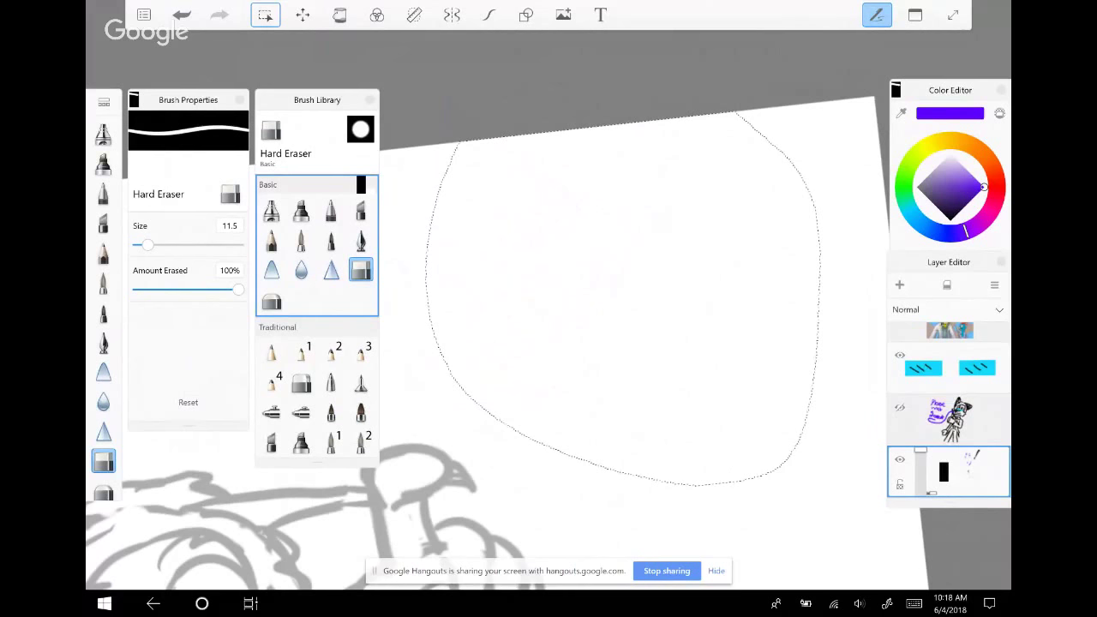
click(265, 14)
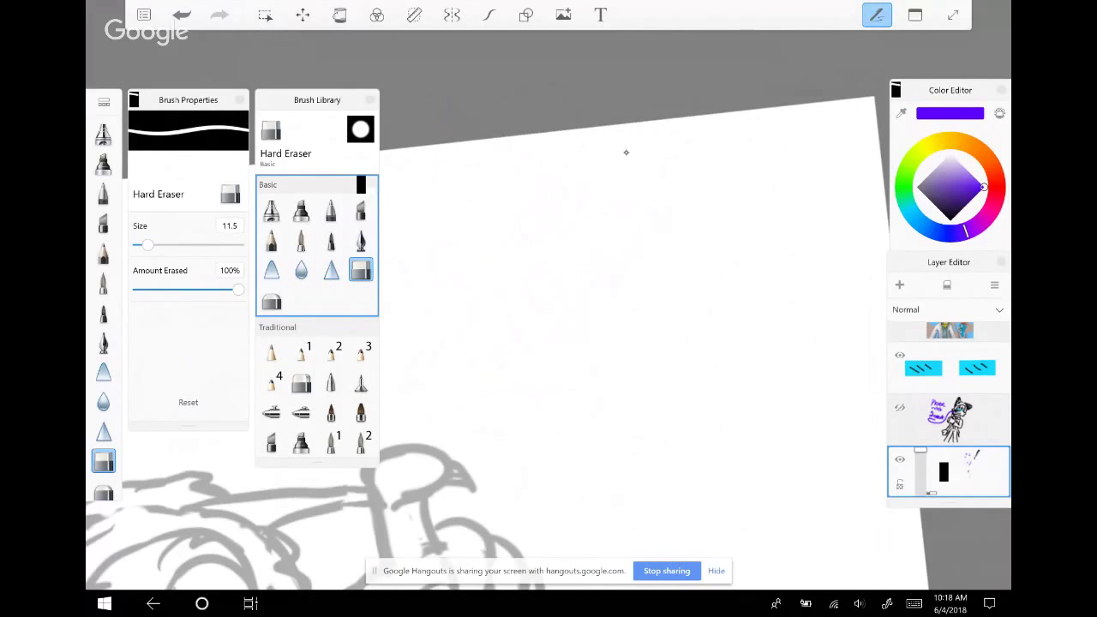
scroll(549, 343, up, 2)
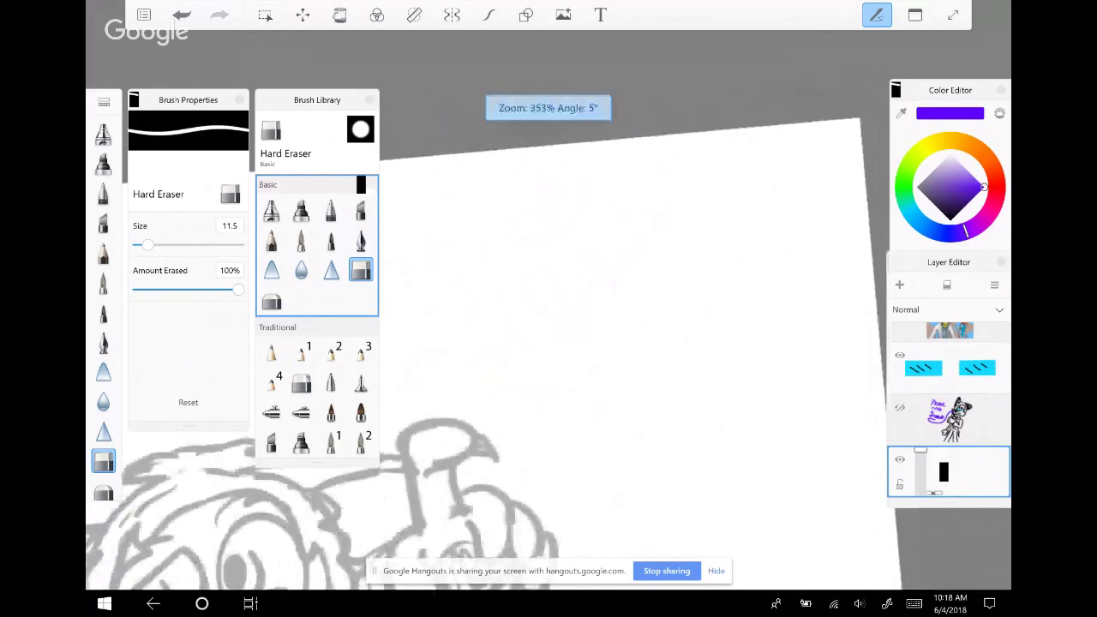
scroll(549, 343, down, 3)
scroll(549, 343, down, 2)
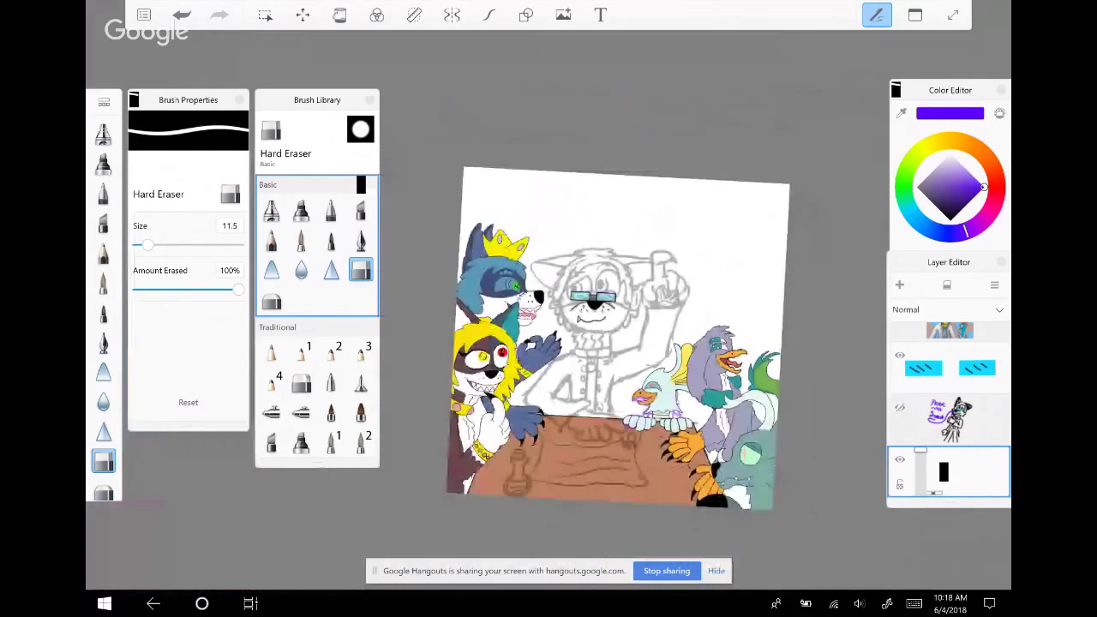
scroll(617, 343, up, 2)
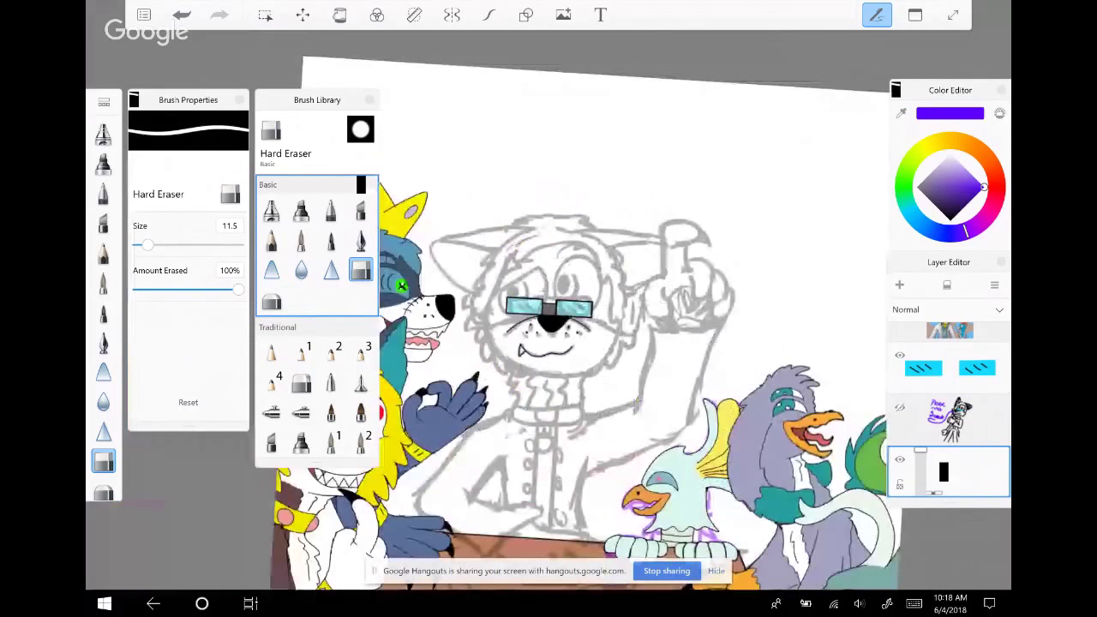
scroll(549, 343, down, 2)
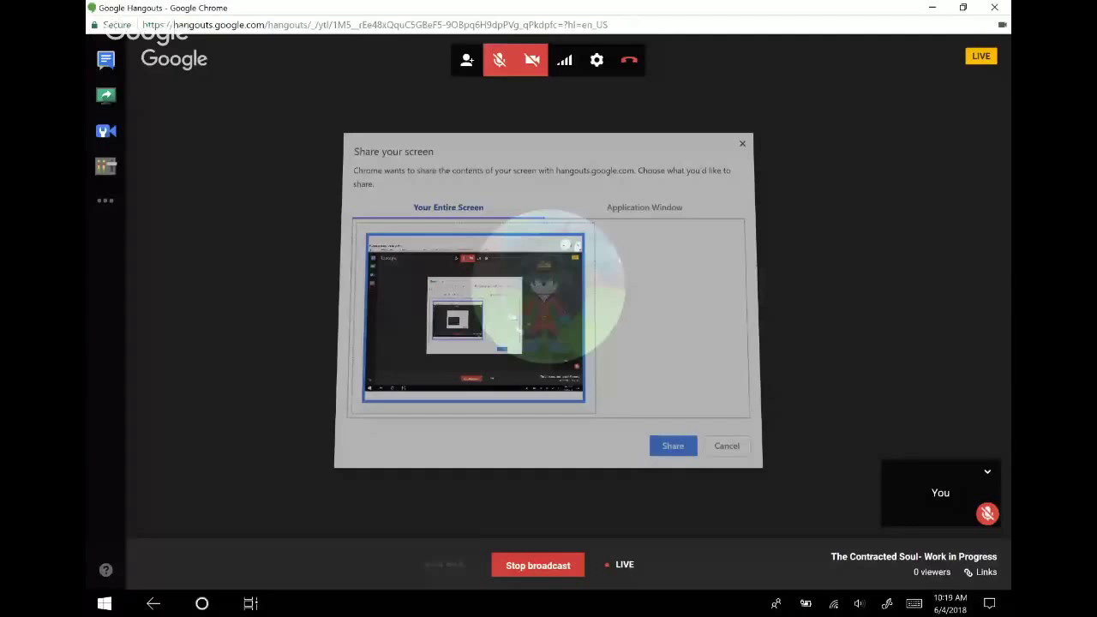
Share the entire screen in Google Hangouts, present it to everyone and return to SketchBook
key(Return)
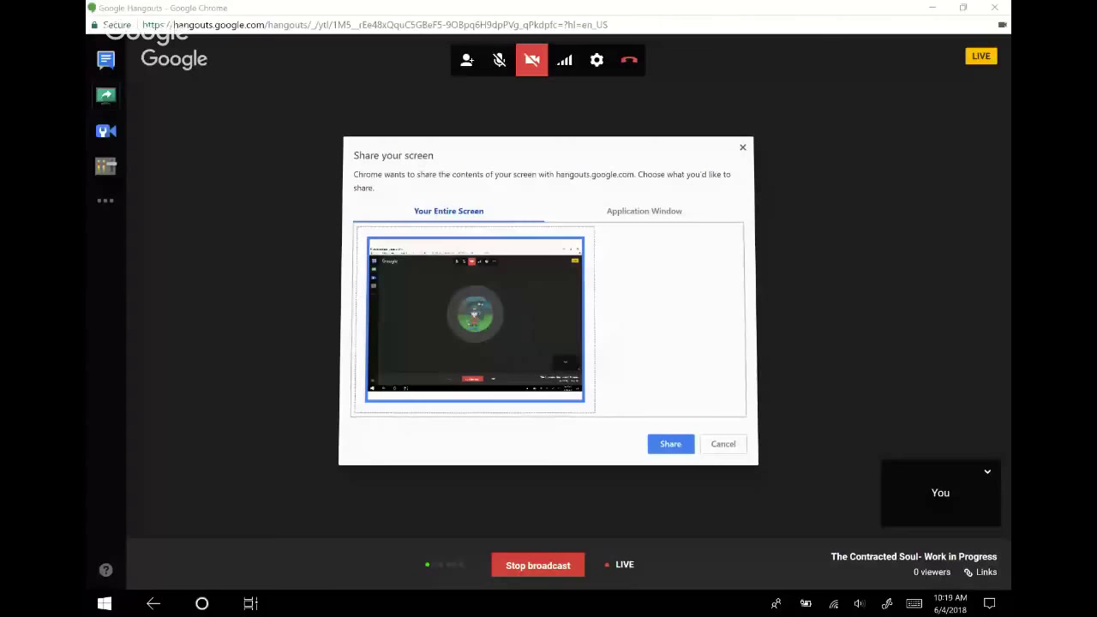
key(Return)
click(642, 53)
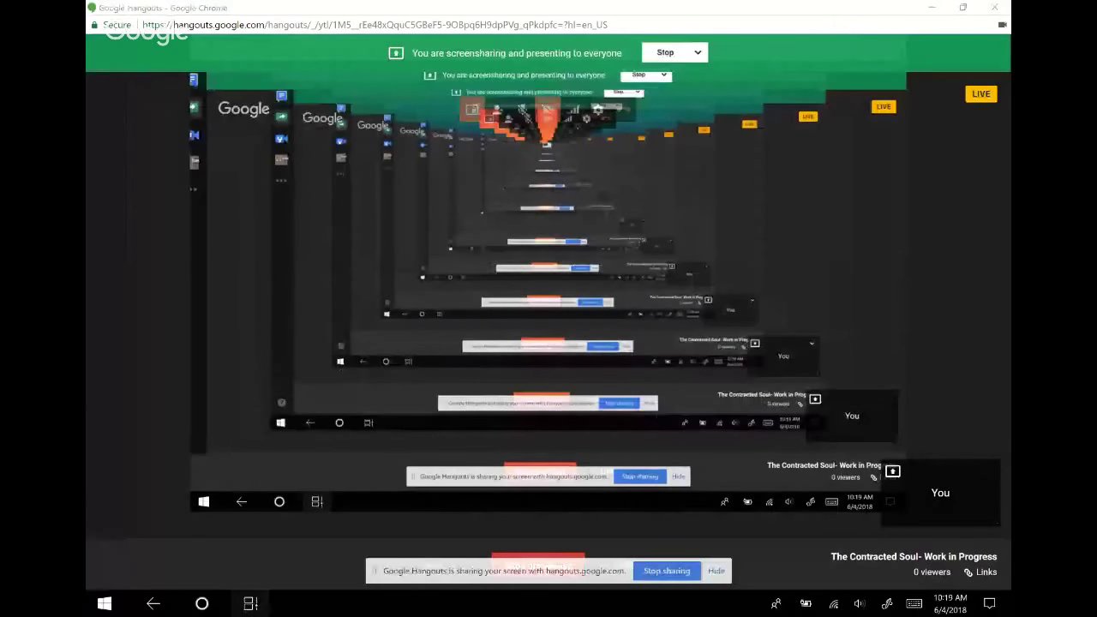
key(super+Tab)
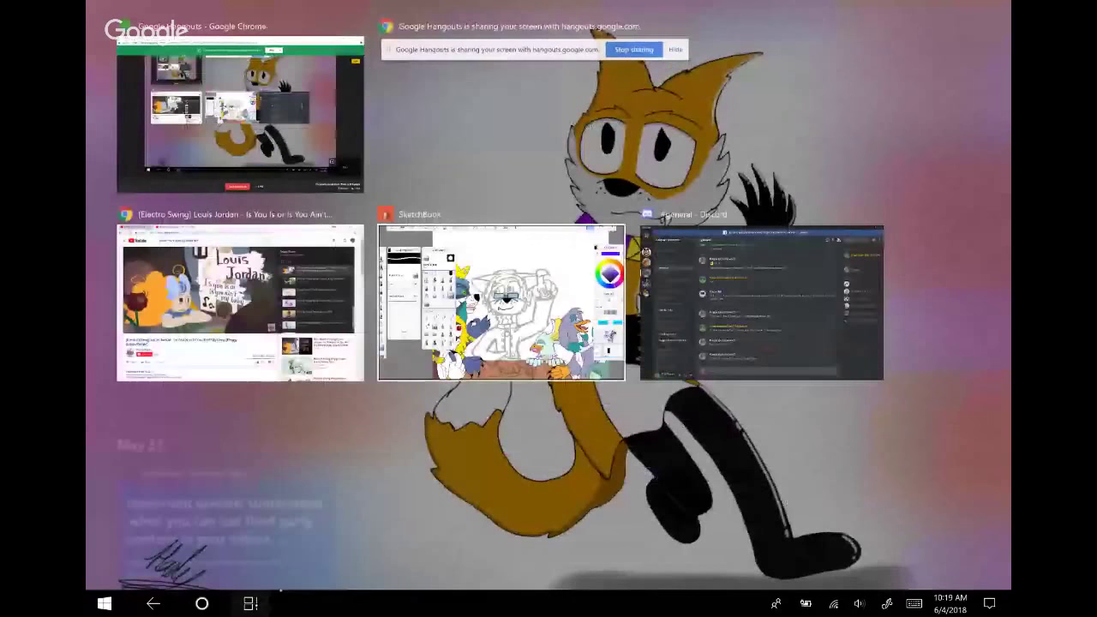
key(Return)
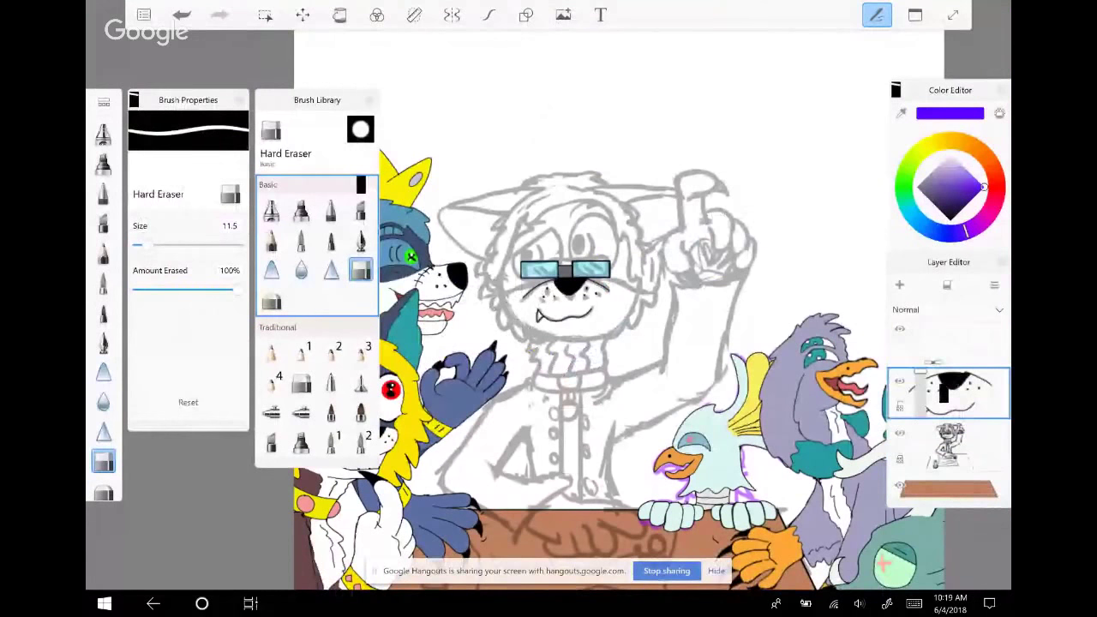
Switch to the black Inking Pen, show the reference picture's layer to study the character's eyes and glasses, and hide it again
key(e)
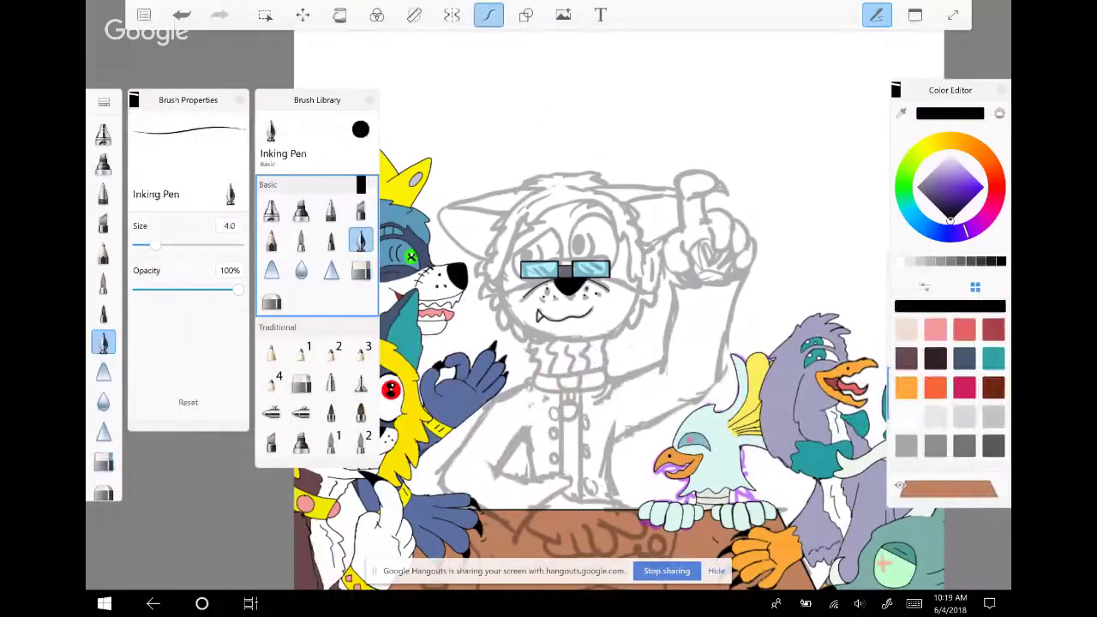
scroll(525, 300, up, 2)
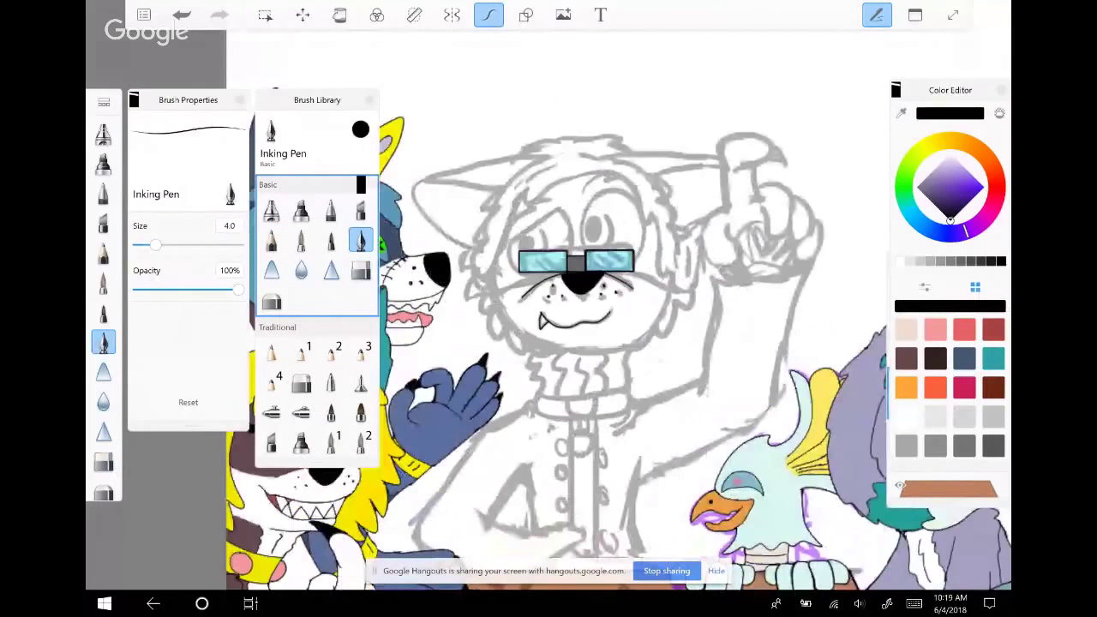
scroll(583, 283, up, 3)
scroll(600, 326, down, 1)
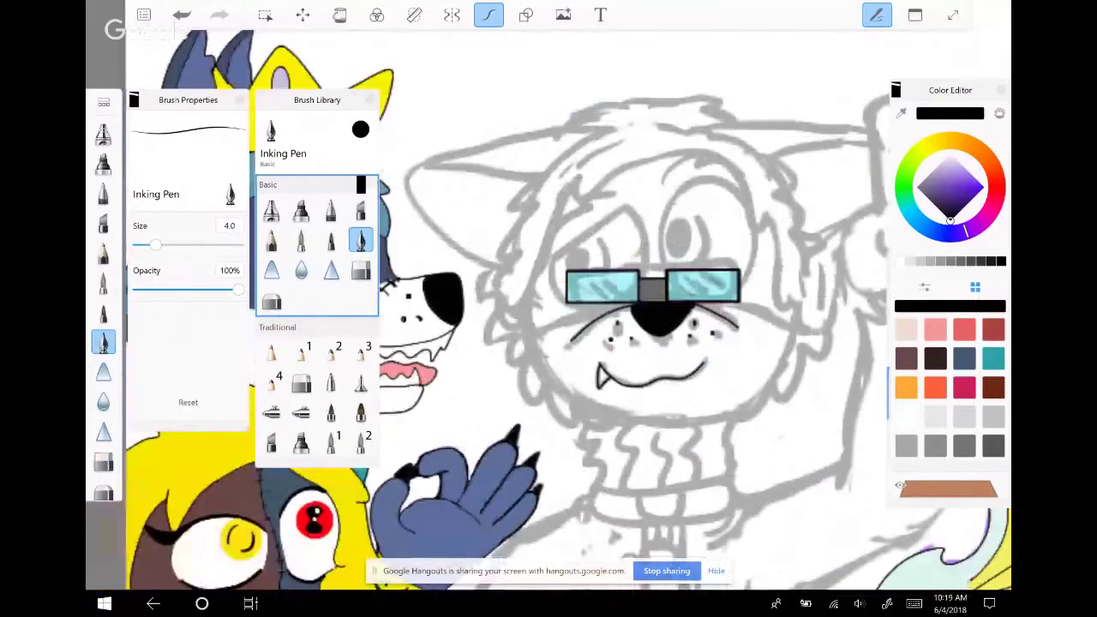
scroll(600, 325, up, 2)
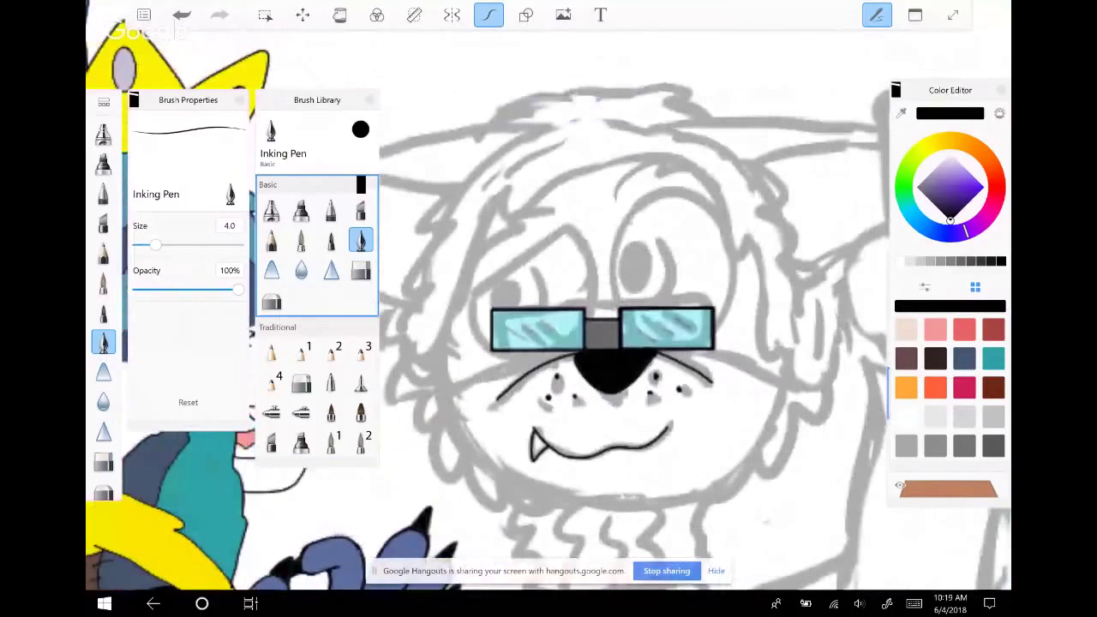
scroll(601, 325, down, 3)
key(ctrl+l)
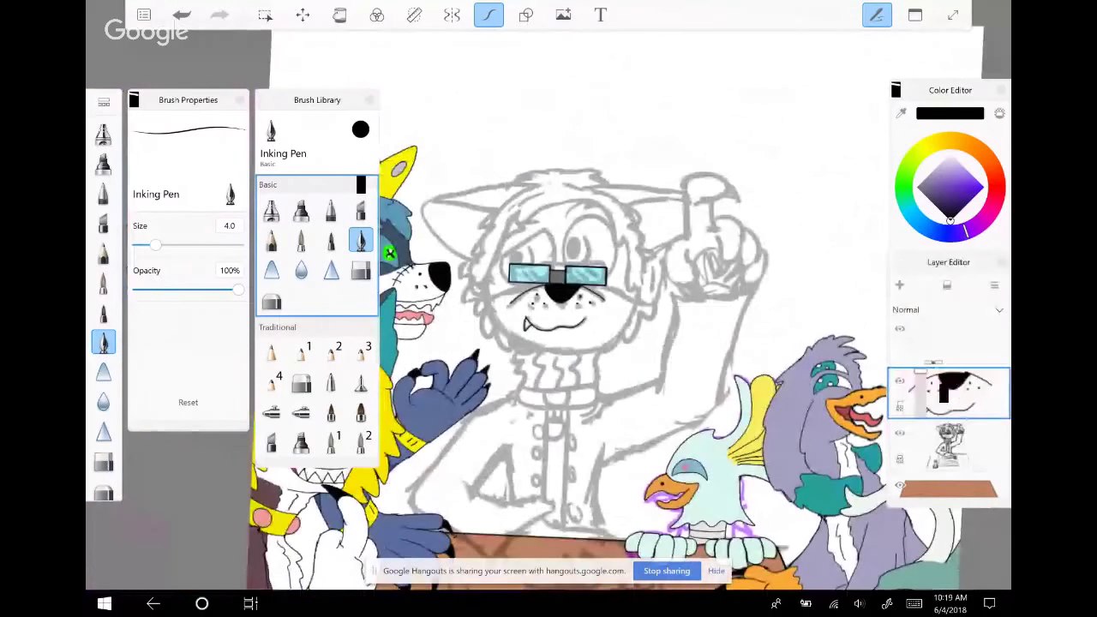
click(900, 386)
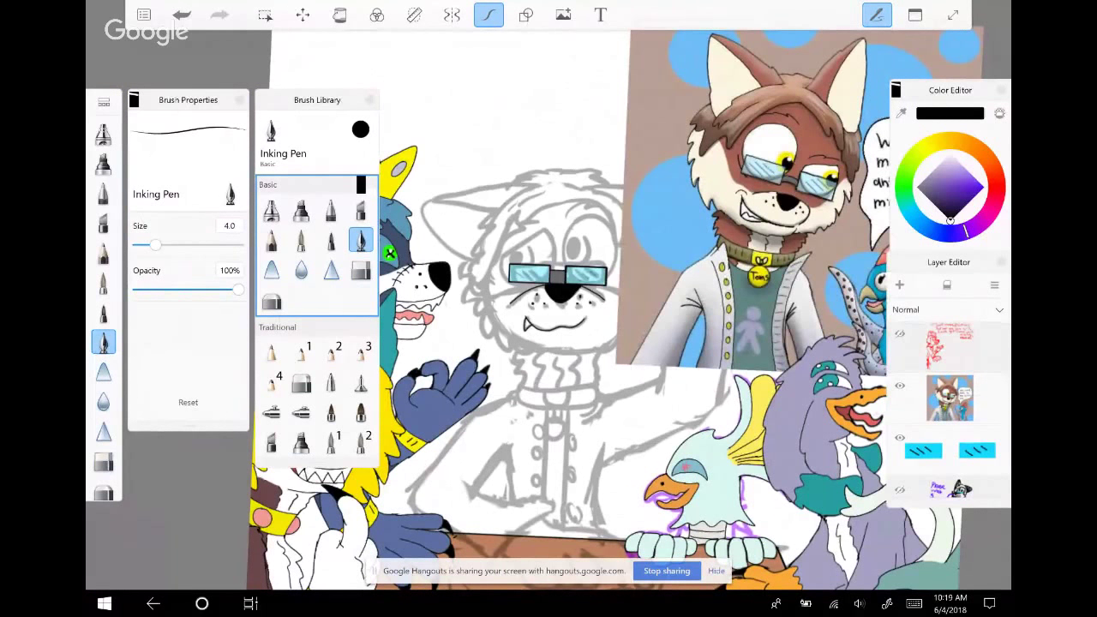
scroll(570, 311, down, 1)
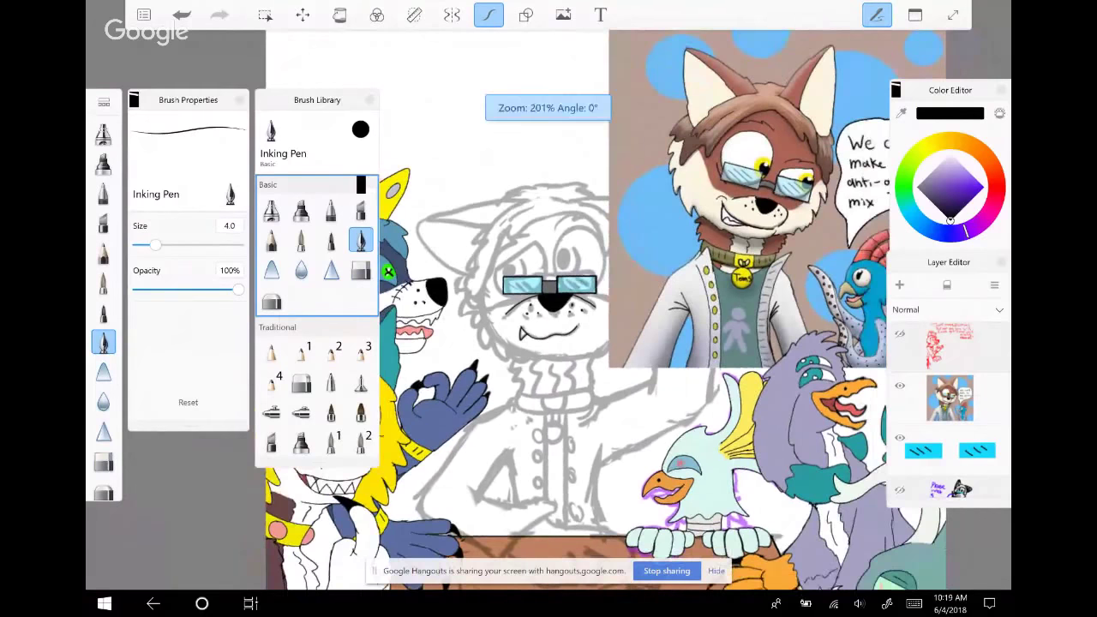
mouse_move(570, 311)
mouse_down()
mouse_move(573, 330)
mouse_move(549, 309)
mouse_up()
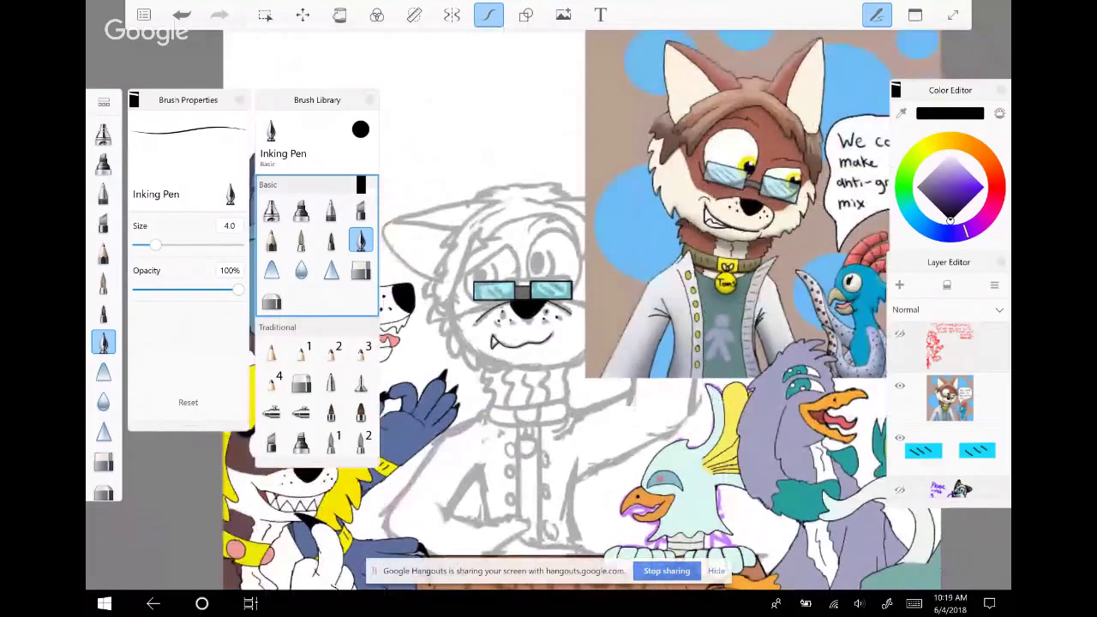
click(949, 400)
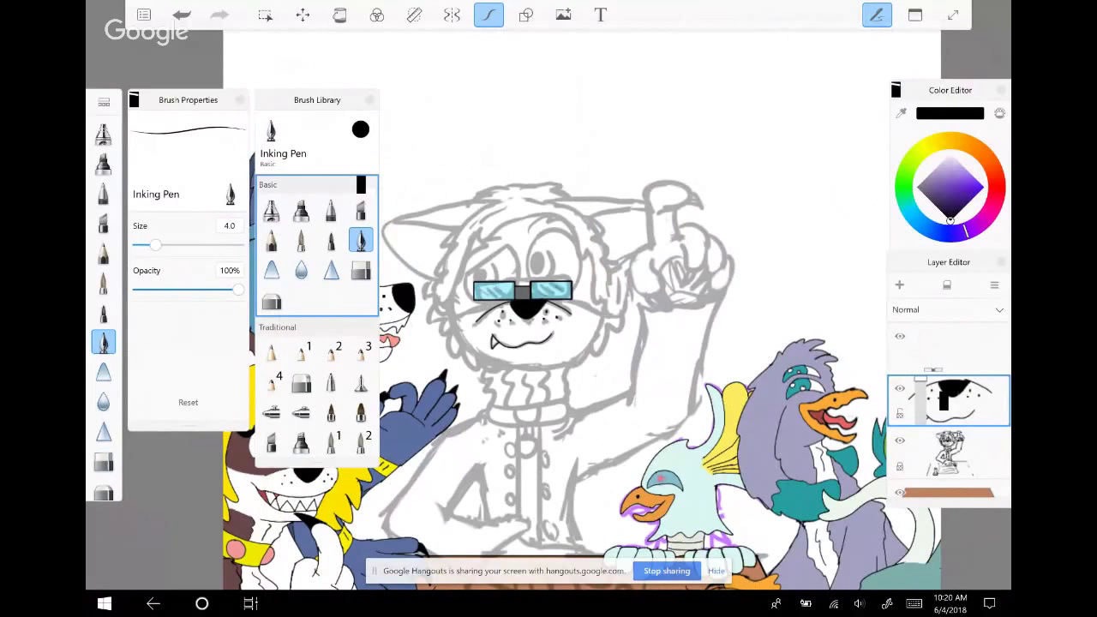
Undo a trial Inking Pen stroke, switch to the Felt Pen at size 1.0 and outline the larger eye as an oval
scroll(497, 228, up, 3)
scroll(572, 256, up, 5)
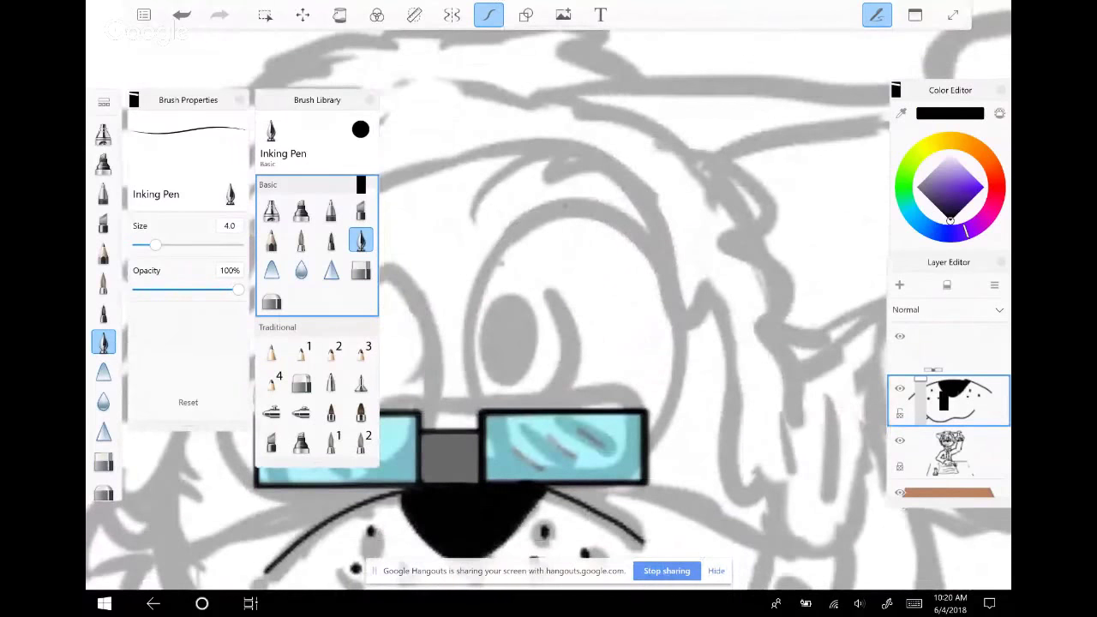
mouse_move(568, 199)
mouse_down()
mouse_move(477, 283)
mouse_move(459, 360)
mouse_up()
key(ctrl+z)
click(360, 382)
mouse_move(559, 209)
mouse_down()
mouse_move(569, 202)
mouse_move(515, 233)
mouse_move(477, 286)
mouse_move(472, 348)
mouse_move(505, 432)
mouse_move(547, 461)
mouse_move(577, 461)
mouse_move(657, 429)
mouse_move(678, 369)
mouse_move(660, 269)
mouse_move(636, 235)
mouse_move(571, 204)
mouse_up()
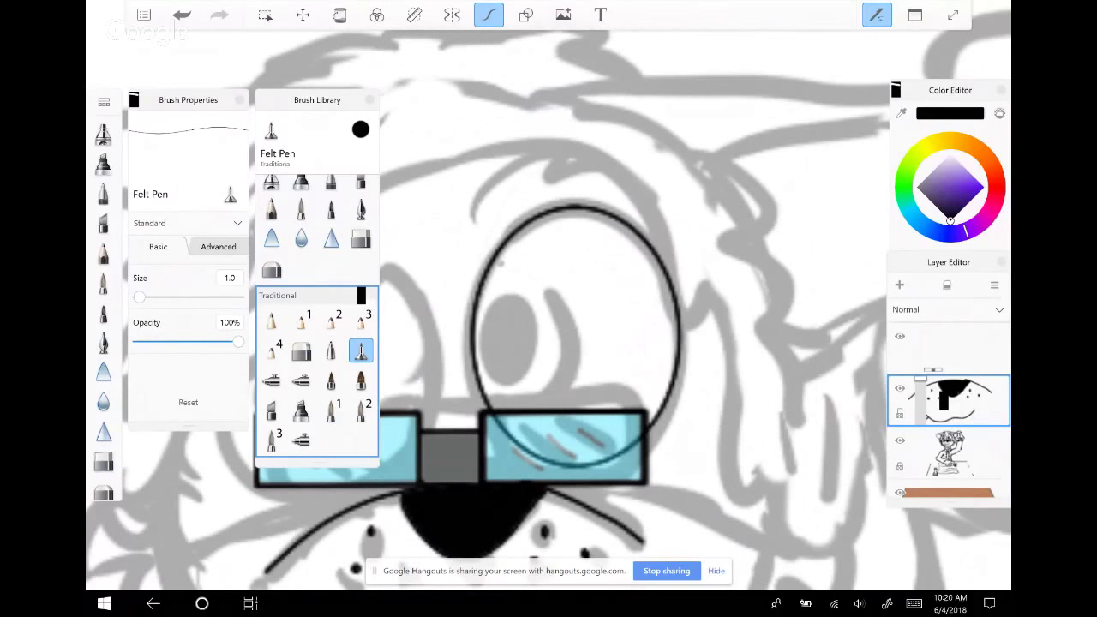
Try a slanted line over the smaller eye and a tufted brow over the larger one, and undo them together with the oval
scroll(549, 300, left, 5)
scroll(548, 300, up, 3)
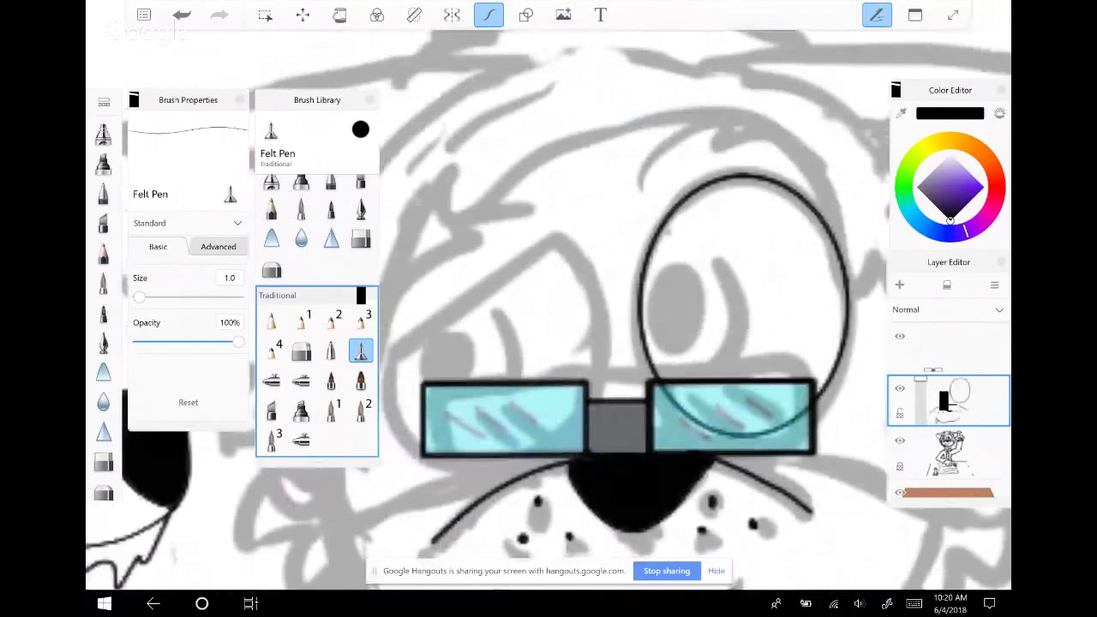
drag(613, 232, 430, 319)
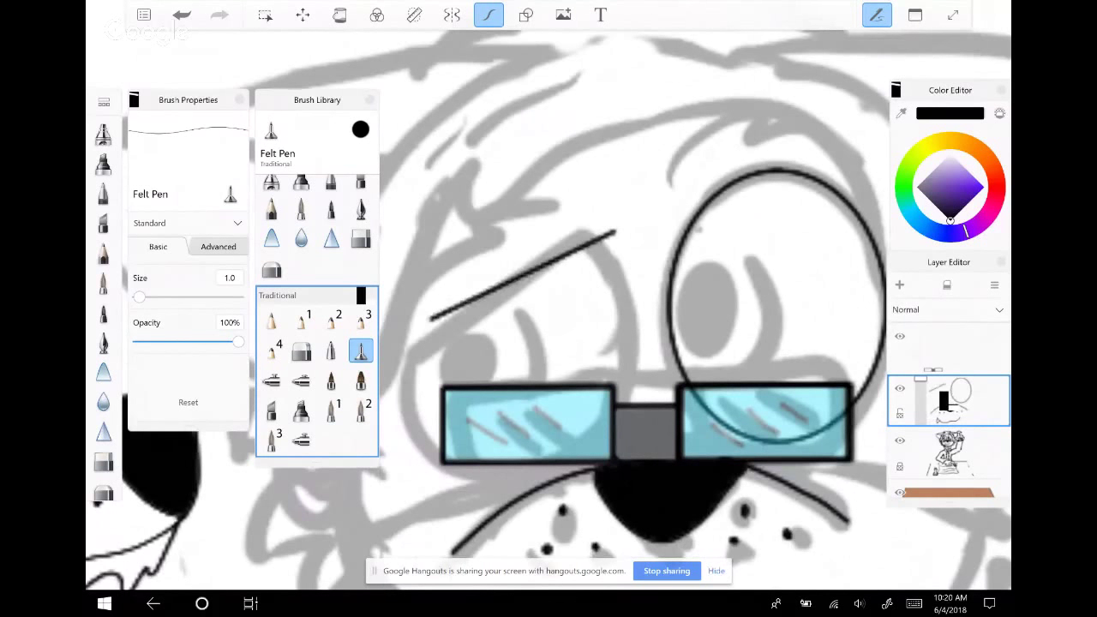
key(ctrl+z)
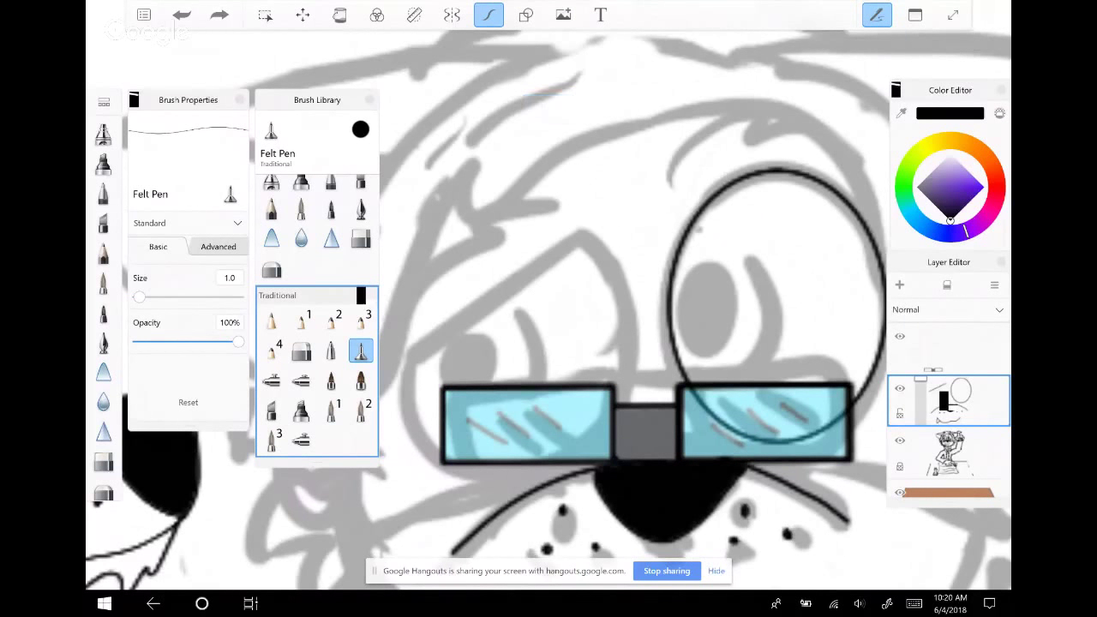
mouse_move(673, 178)
mouse_down()
mouse_move(775, 115)
mouse_move(769, 130)
mouse_move(844, 159)
mouse_up()
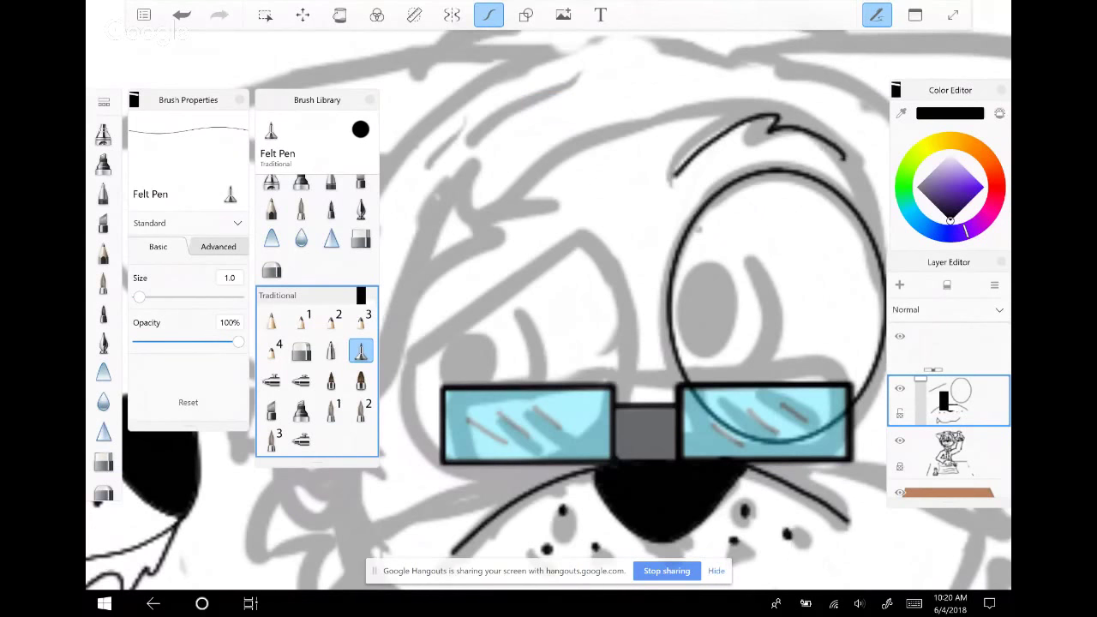
key(ctrl+z)
key(ctrl+z)
Redraw the larger eye's outline over the sketch with the Felt Pen, undoing stray strokes and running its lower edge behind the lens
scroll(700, 227, up, 2)
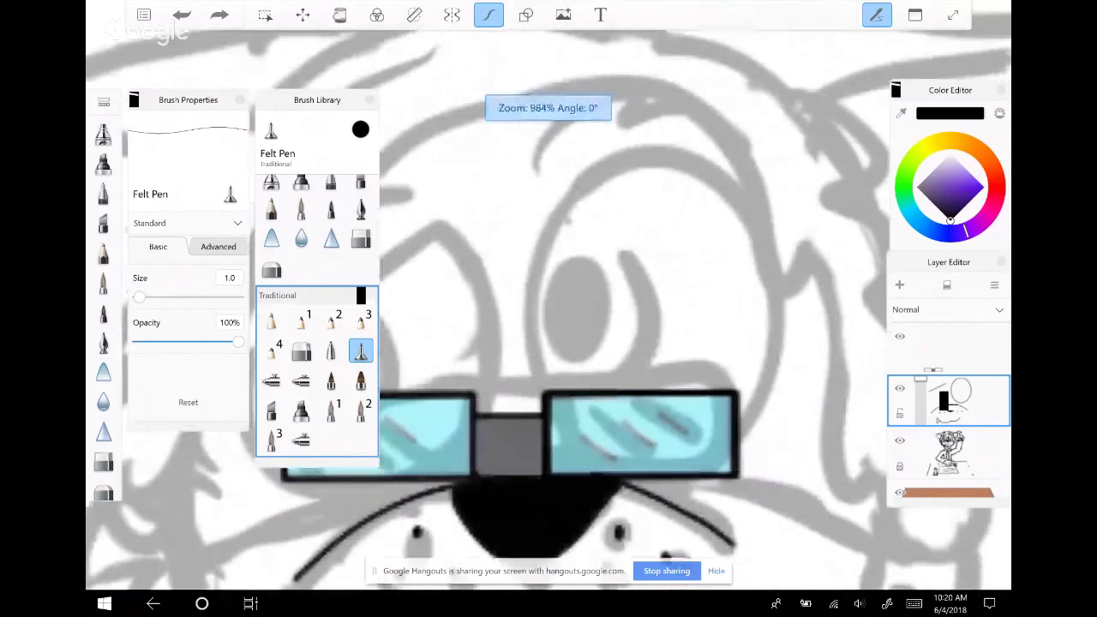
drag(775, 300, 746, 225)
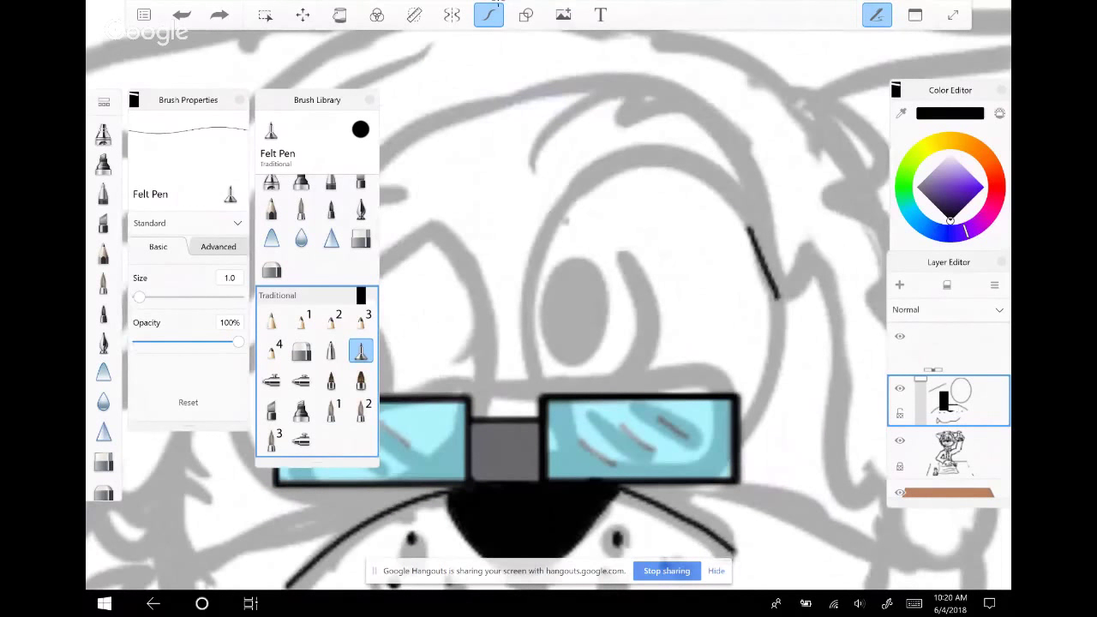
key(ctrl+z)
mouse_move(697, 157)
mouse_down()
mouse_move(617, 161)
mouse_move(583, 183)
mouse_move(529, 280)
mouse_move(521, 319)
mouse_move(542, 396)
mouse_move(572, 433)
mouse_move(623, 458)
mouse_up()
mouse_move(679, 155)
mouse_down()
mouse_move(735, 199)
mouse_move(756, 249)
mouse_up()
key(ctrl+z)
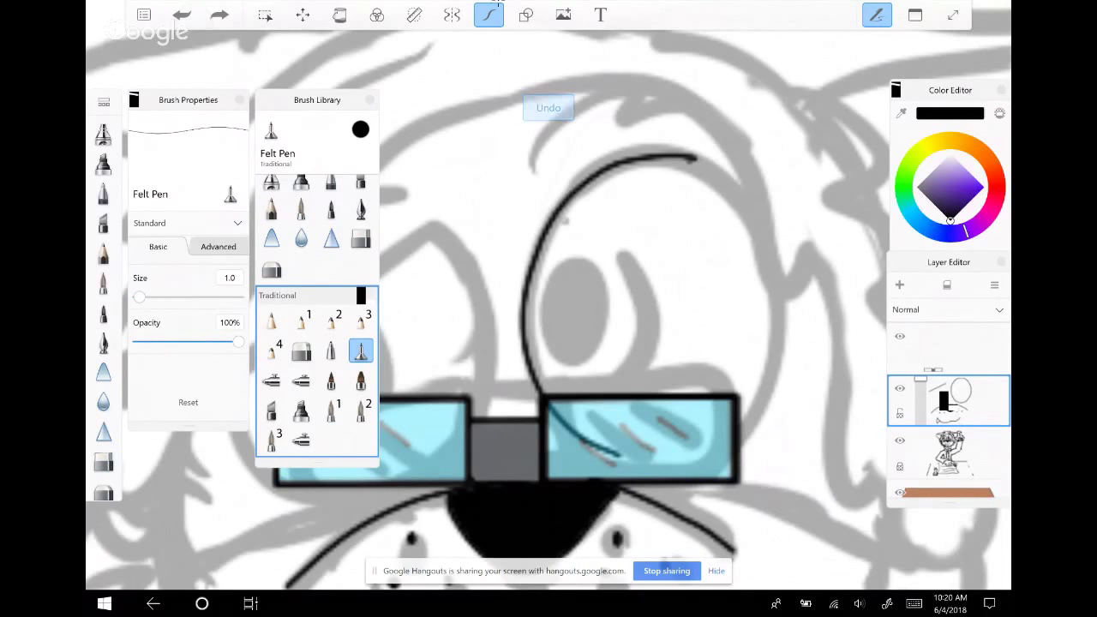
mouse_move(682, 157)
mouse_down()
mouse_move(720, 182)
mouse_move(769, 258)
mouse_move(777, 360)
mouse_move(743, 427)
mouse_move(674, 461)
mouse_move(602, 444)
mouse_up()
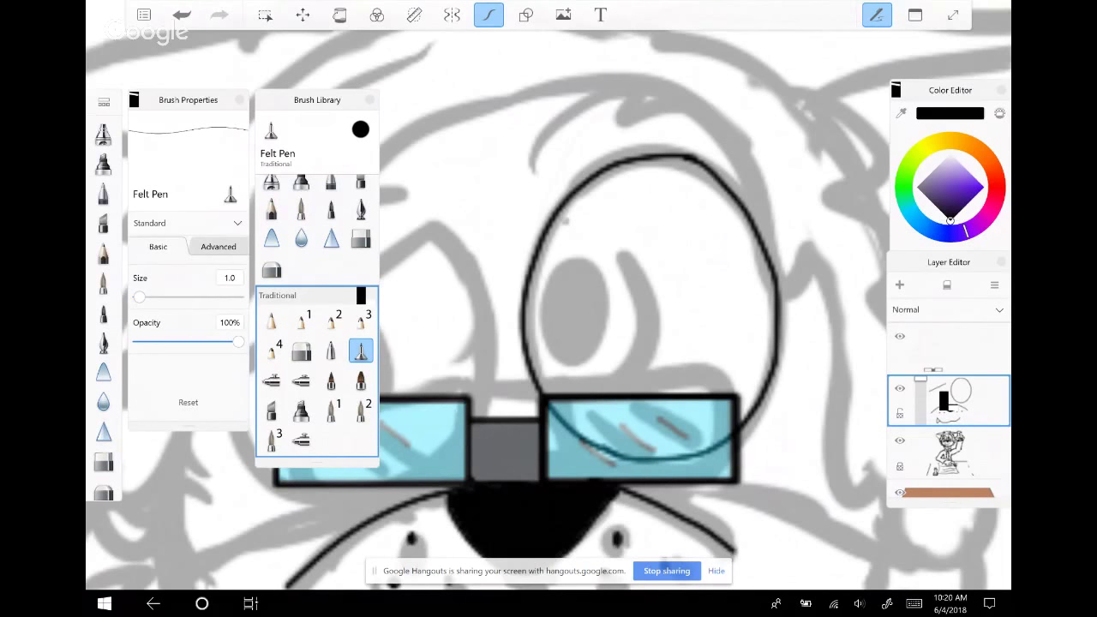
Ink the slanted upper lid of the smaller eye with the Felt Pen
scroll(678, 257, down, 2)
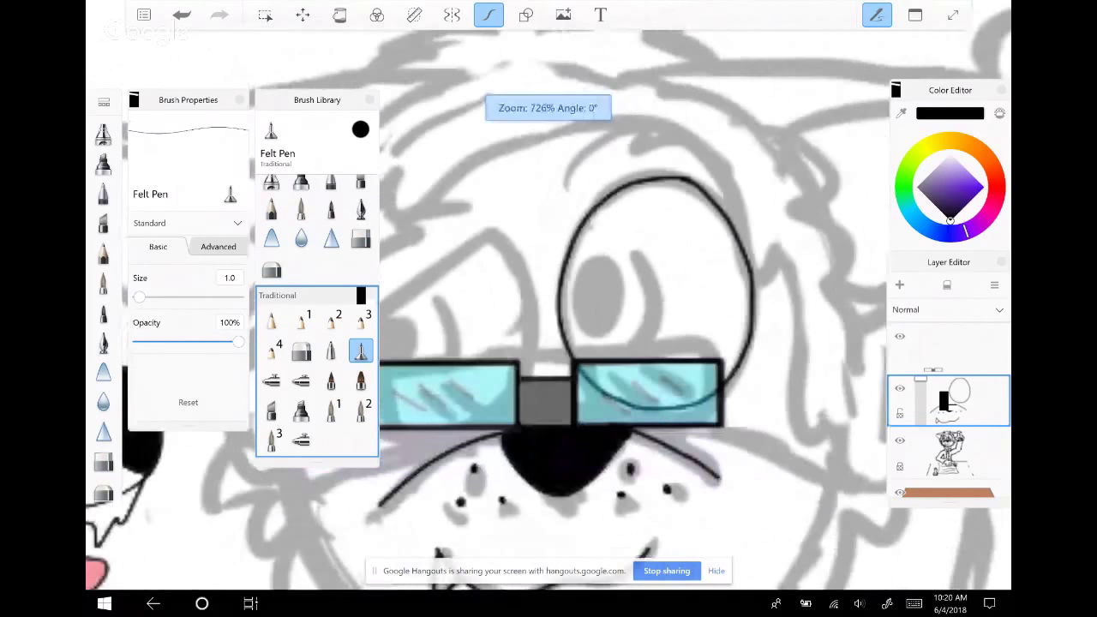
scroll(677, 258, down, 3)
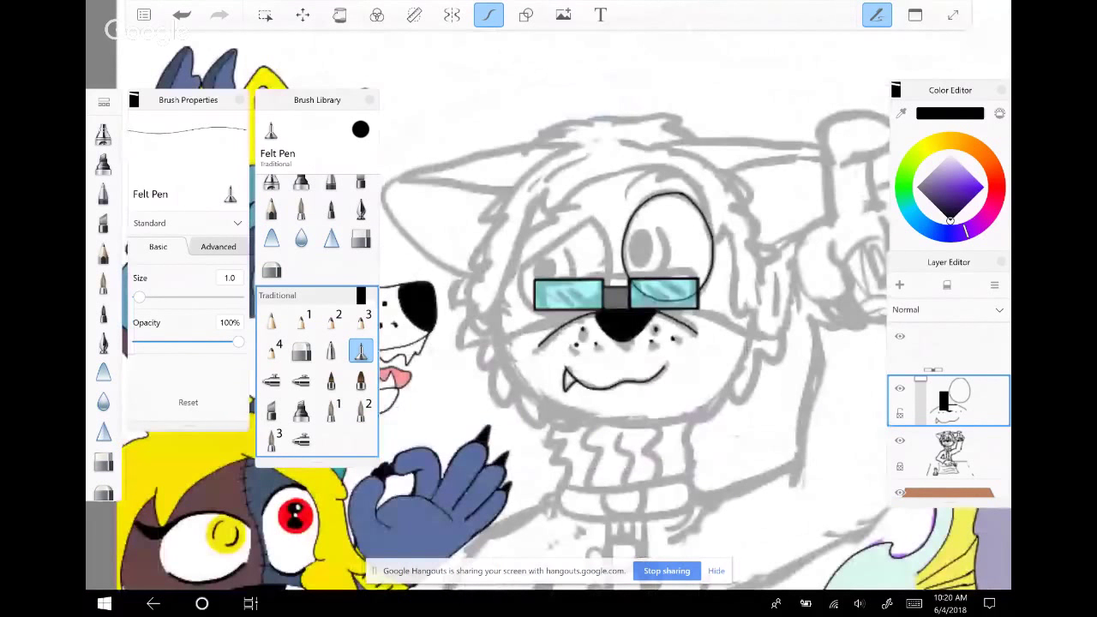
scroll(550, 211, up, 5)
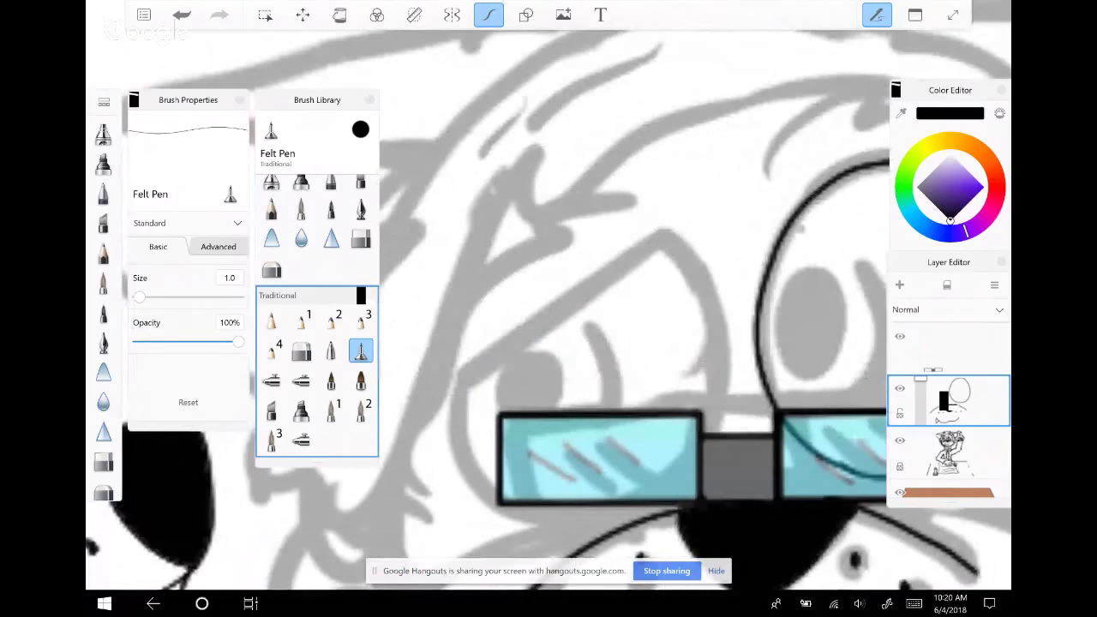
mouse_move(686, 245)
mouse_down()
mouse_move(483, 352)
mouse_move(475, 374)
mouse_move(504, 486)
mouse_move(558, 500)
mouse_move(639, 498)
mouse_move(672, 482)
mouse_move(711, 398)
mouse_up()
drag(502, 419, 454, 412)
key(ctrl+z)
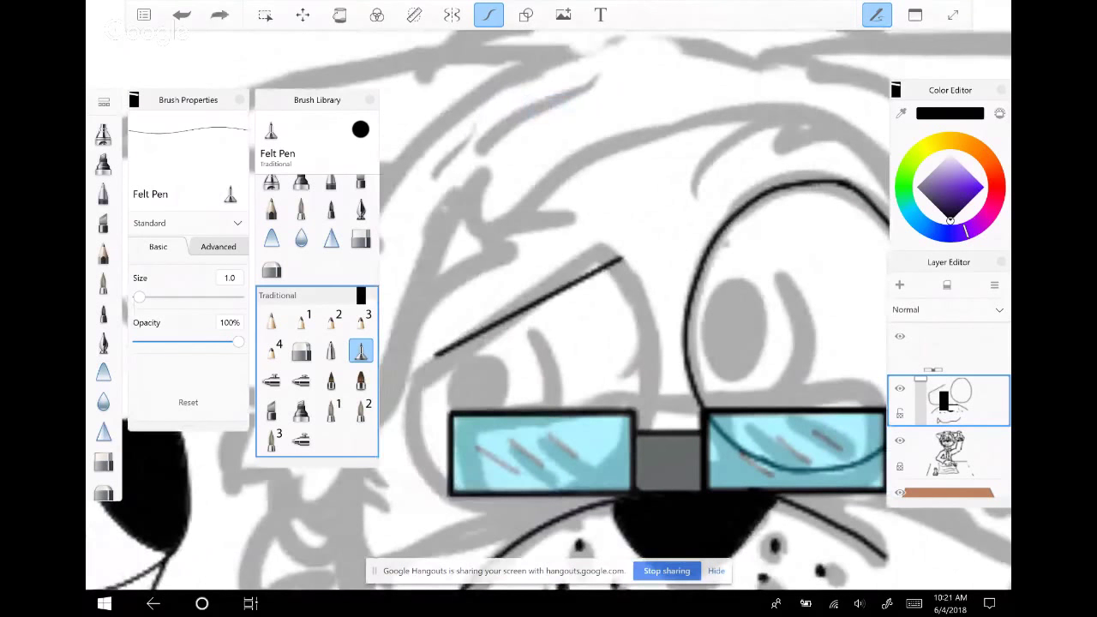
Undo a misplaced side stroke and ink the smaller eye's inner side, lower curve and outer side to close its outline
mouse_move(443, 356)
mouse_down()
mouse_move(435, 420)
mouse_move(460, 455)
mouse_move(484, 469)
mouse_move(552, 470)
mouse_move(623, 435)
mouse_move(675, 325)
mouse_up()
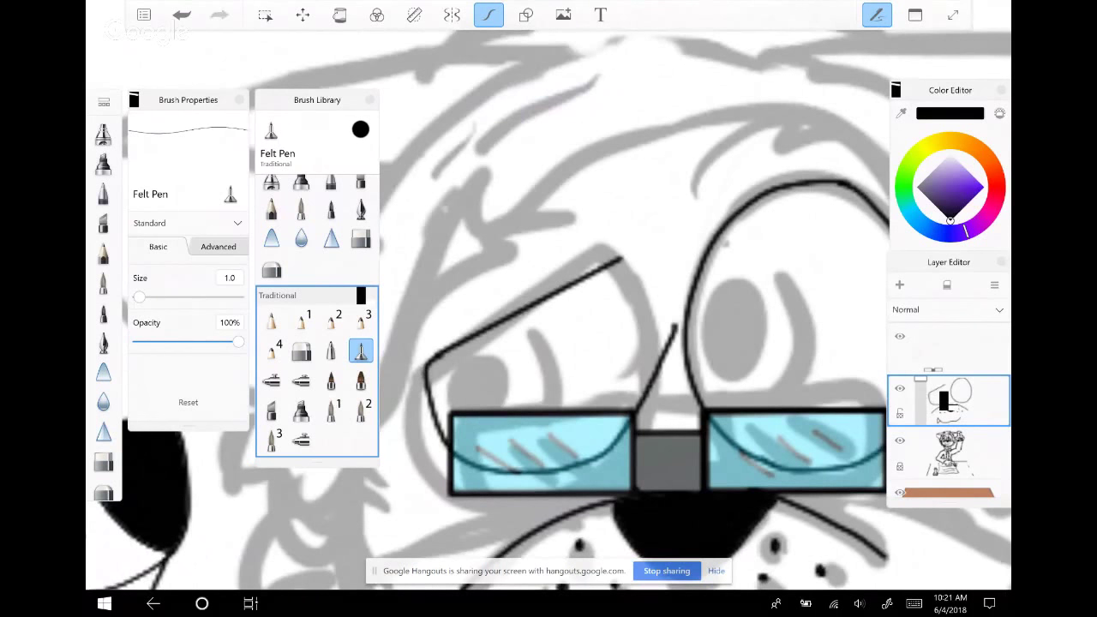
click(182, 15)
mouse_move(619, 256)
mouse_down()
mouse_move(639, 300)
mouse_move(641, 403)
mouse_move(605, 449)
mouse_move(540, 466)
mouse_move(482, 465)
mouse_move(456, 450)
mouse_up()
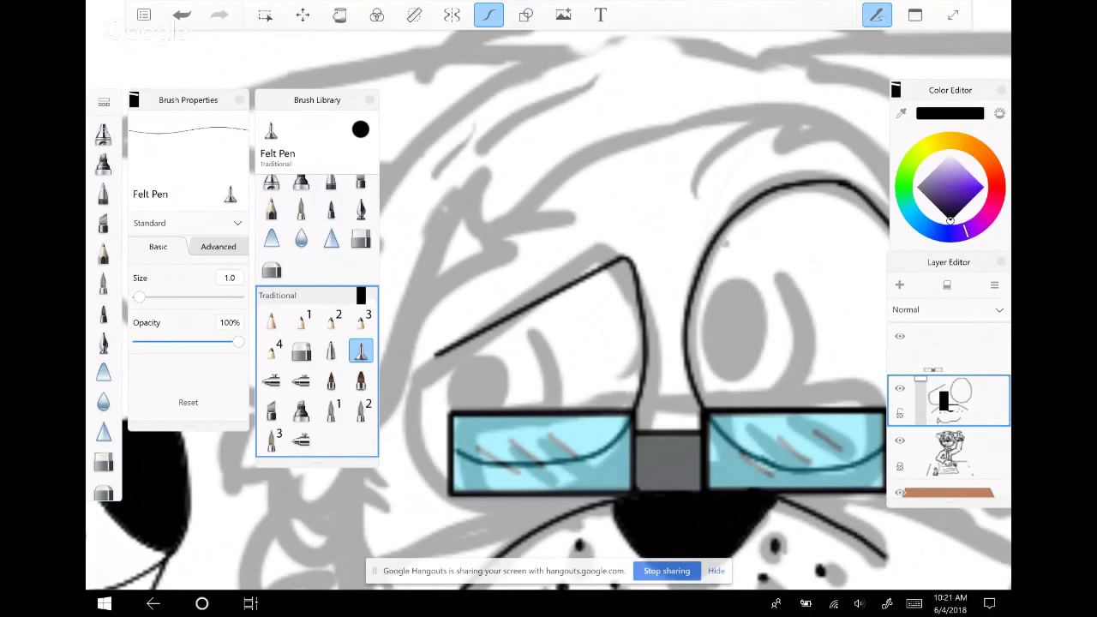
mouse_move(434, 354)
mouse_down()
mouse_move(435, 397)
mouse_move(468, 461)
mouse_up()
Redraw the smaller eye's lower curve so it runs smoothly through the lens
scroll(549, 343, down, 1)
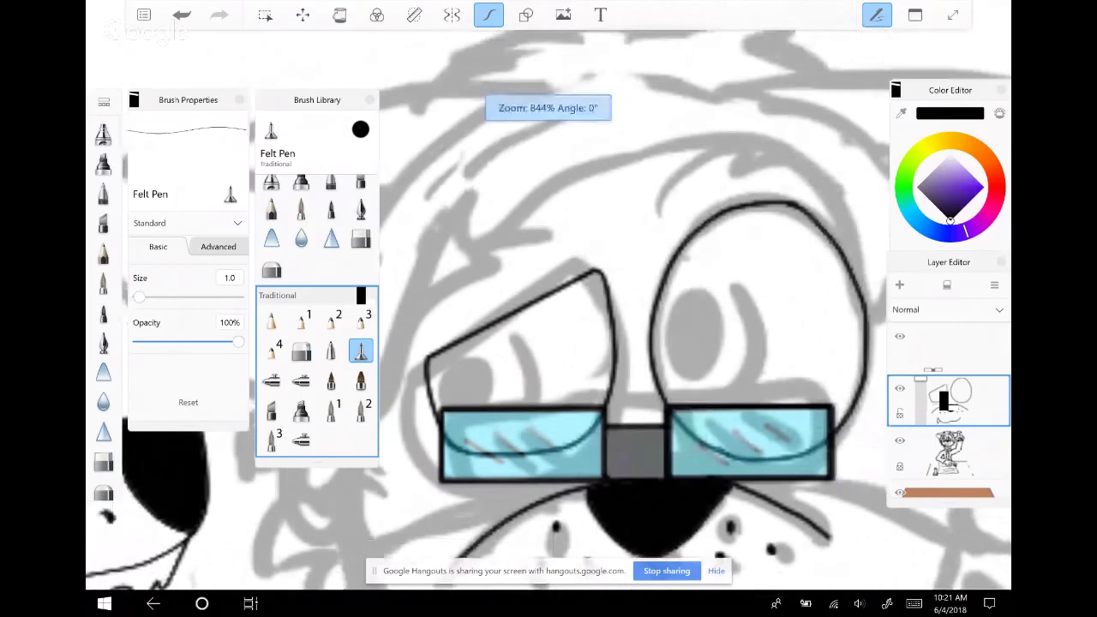
scroll(635, 343, down, 1)
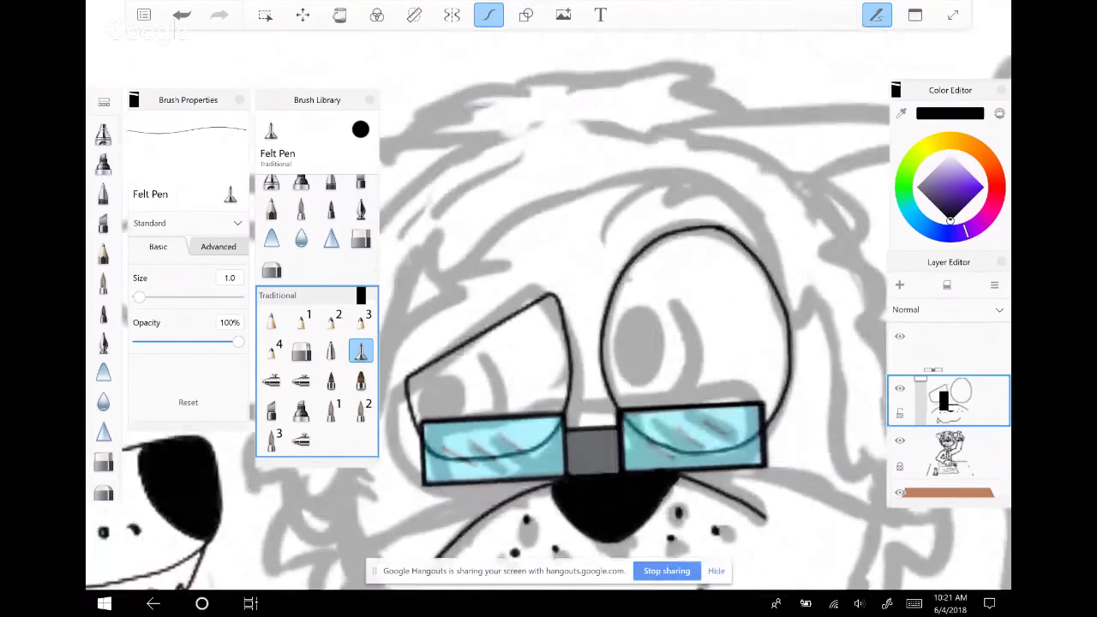
scroll(591, 442, up, 1)
mouse_move(410, 433)
mouse_down()
mouse_move(463, 455)
mouse_move(556, 422)
mouse_up()
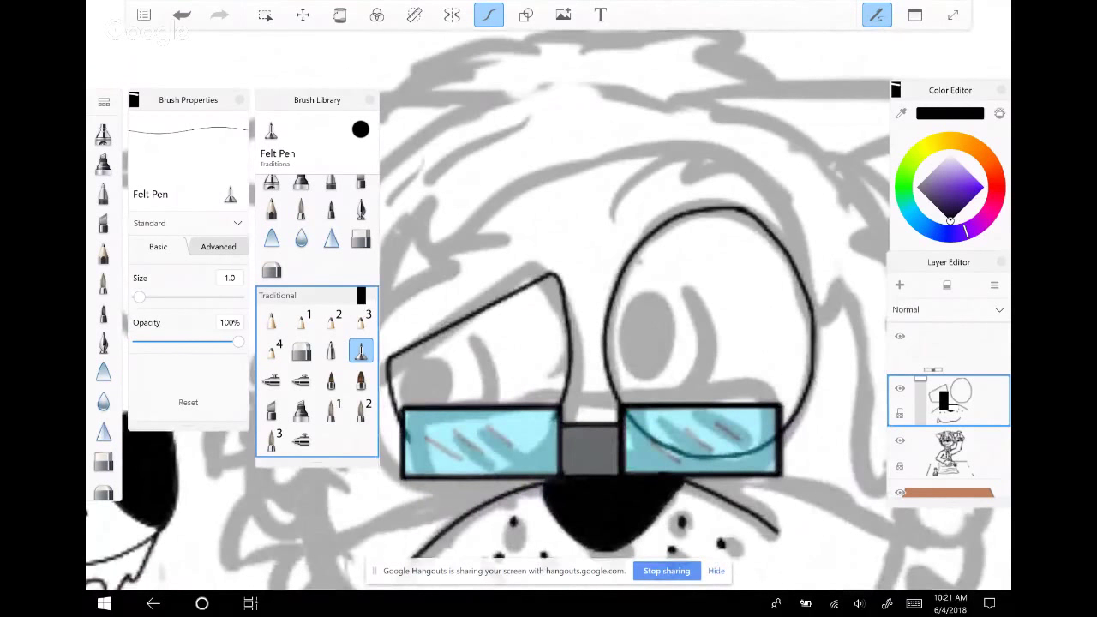
mouse_move(394, 423)
mouse_down()
mouse_move(477, 460)
mouse_move(528, 448)
mouse_move(558, 420)
mouse_up()
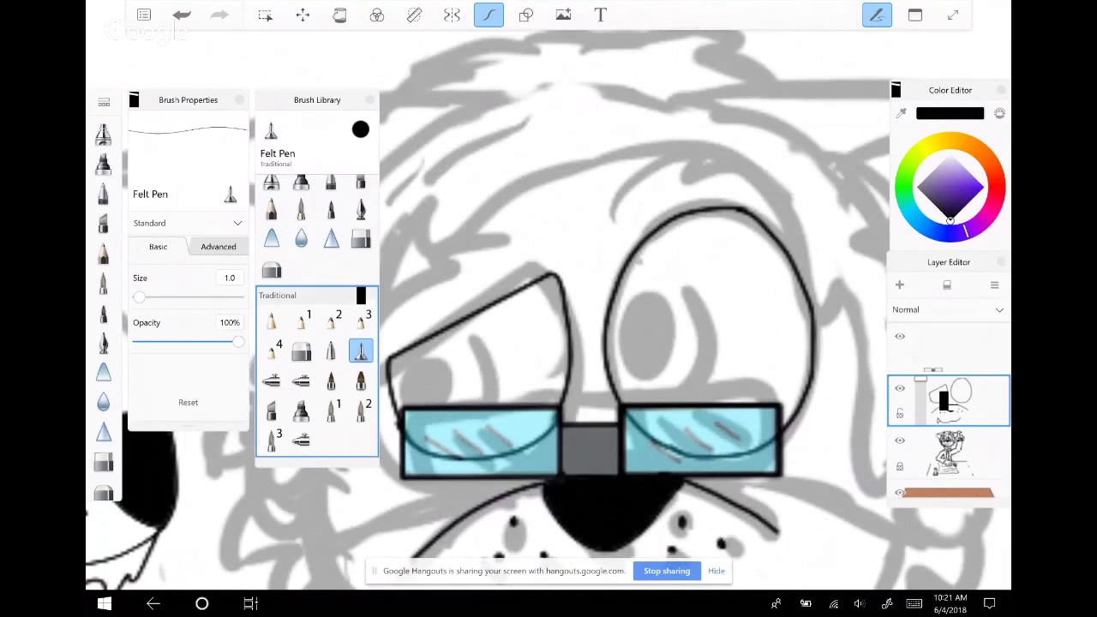
Rotate the canvas and ink a tufted brow along the slanted lid of the smaller eye
scroll(549, 309, down, 1)
scroll(548, 309, up, 3)
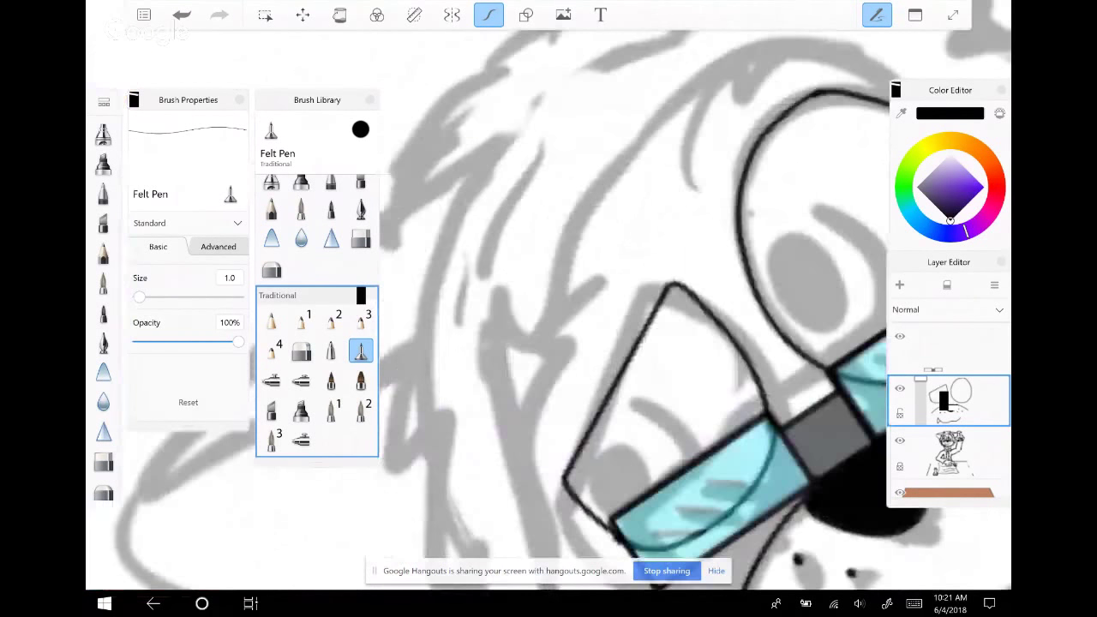
mouse_move(639, 264)
mouse_down()
mouse_move(549, 394)
mouse_move(541, 430)
mouse_up()
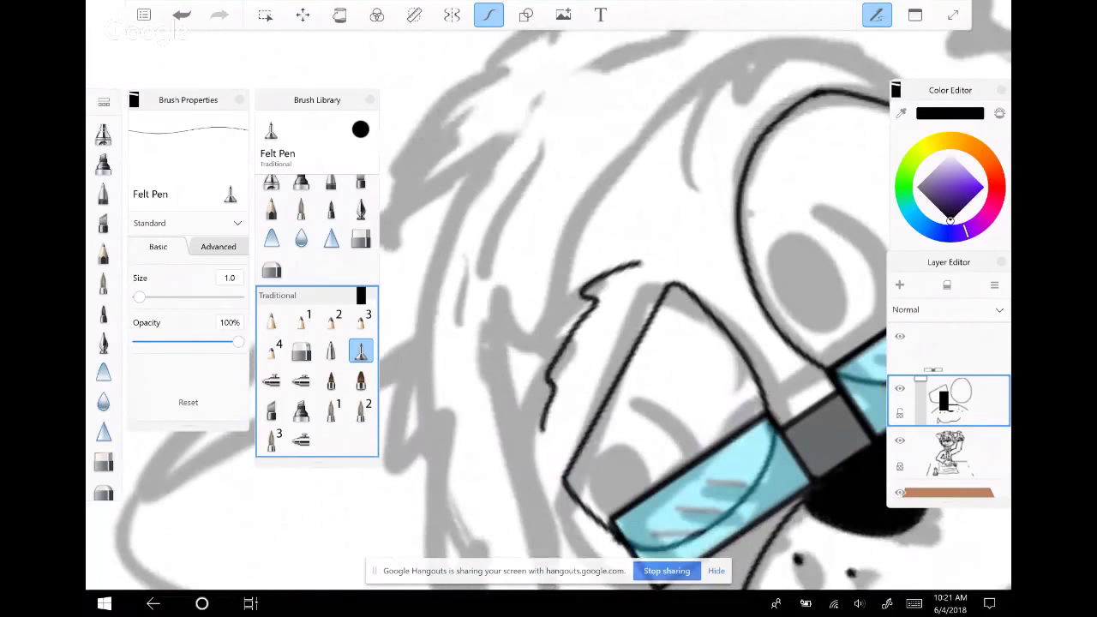
Undo the upper outer arc of the larger eye's outline and redraw it on a rotated canvas
scroll(549, 309, down, 3)
scroll(549, 309, up, 2)
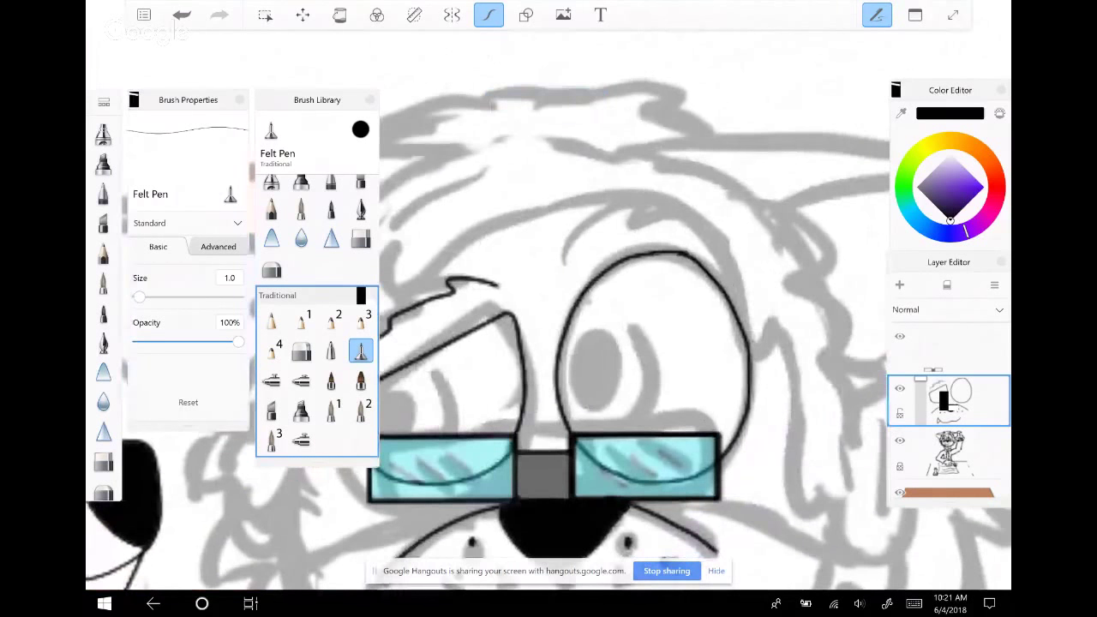
key(ctrl+z)
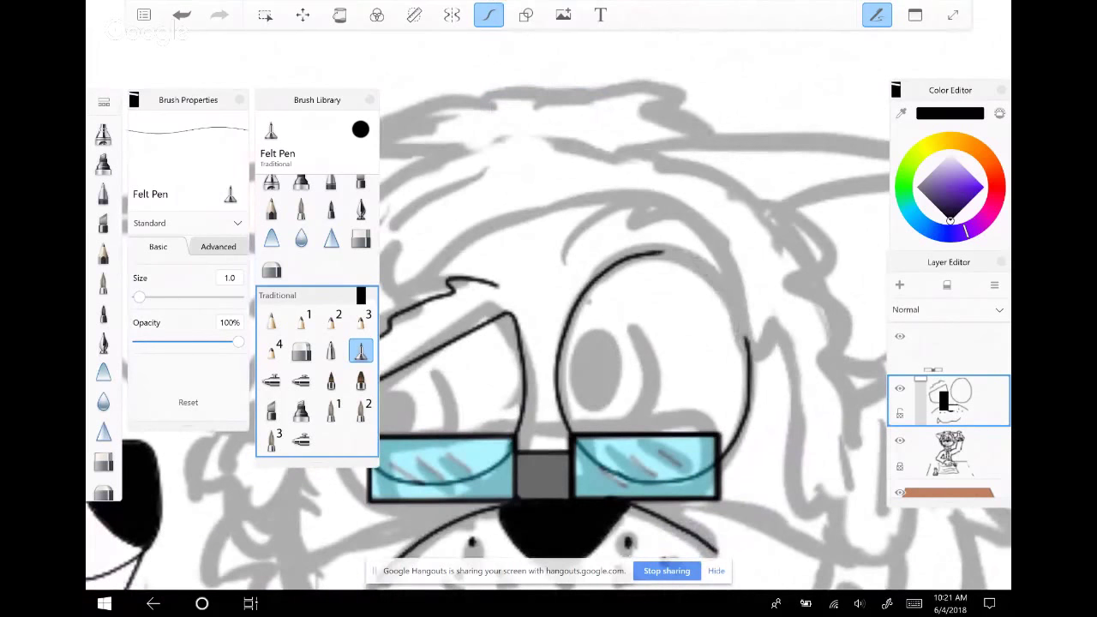
scroll(548, 309, up, 1)
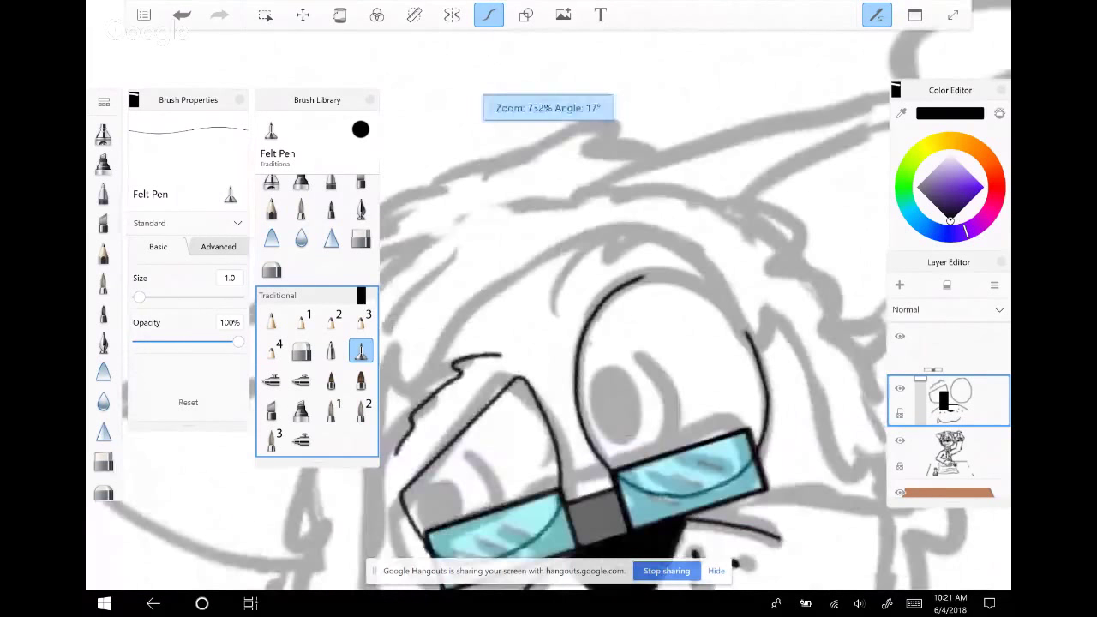
scroll(549, 308, up, 2)
mouse_move(649, 317)
mouse_down()
mouse_move(621, 357)
mouse_move(613, 456)
mouse_move(645, 516)
mouse_move(666, 529)
mouse_up()
scroll(549, 308, down, 1)
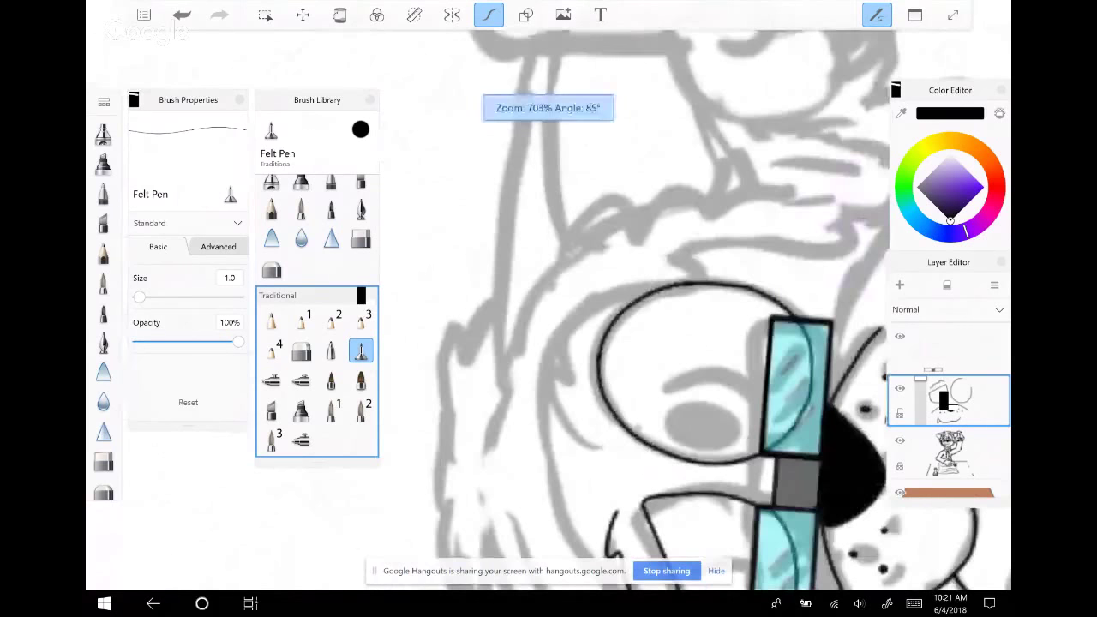
Ink the long curved fur line on the forehead above the smaller eye's brow
scroll(548, 309, down, 1)
scroll(548, 309, down, 1)
scroll(548, 309, up, 1)
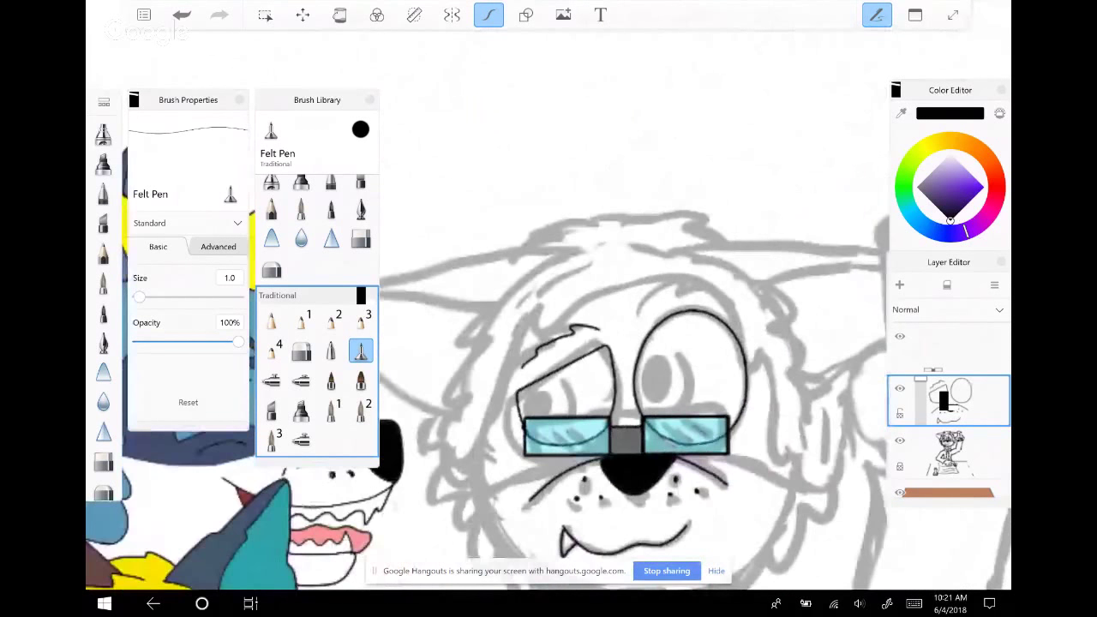
scroll(548, 308, up, 1)
mouse_move(650, 281)
mouse_down()
mouse_move(586, 333)
mouse_move(639, 353)
mouse_up()
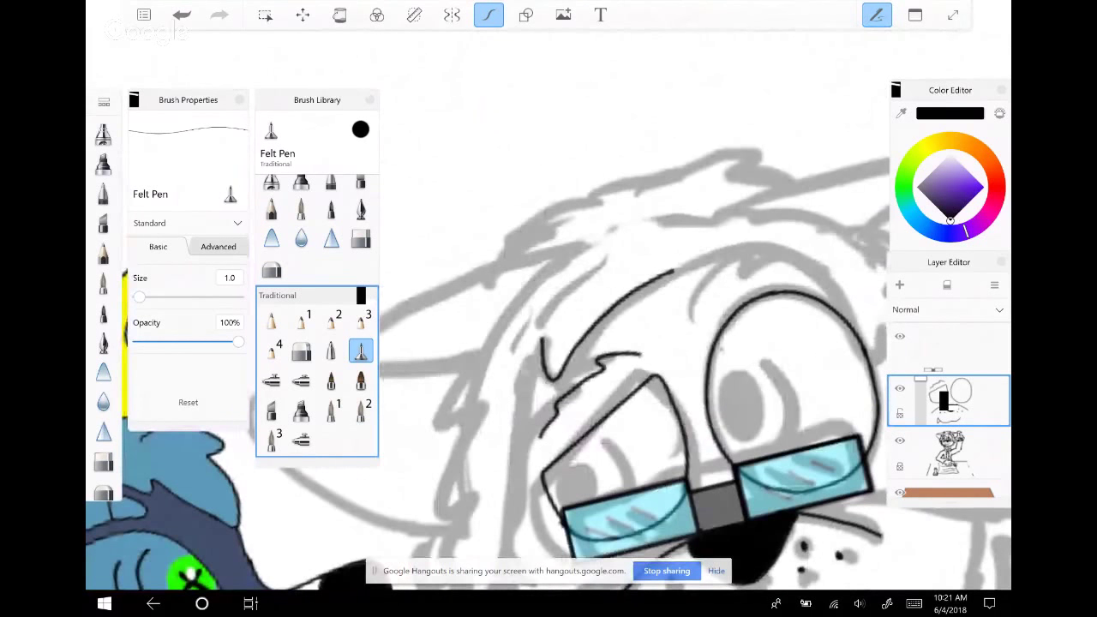
Undo the tuft point at the forehead line's lower end, then redraw it and run the fur edge down beside the smaller eye
scroll(549, 309, down, 1)
scroll(549, 308, up, 1)
key(ctrl+z)
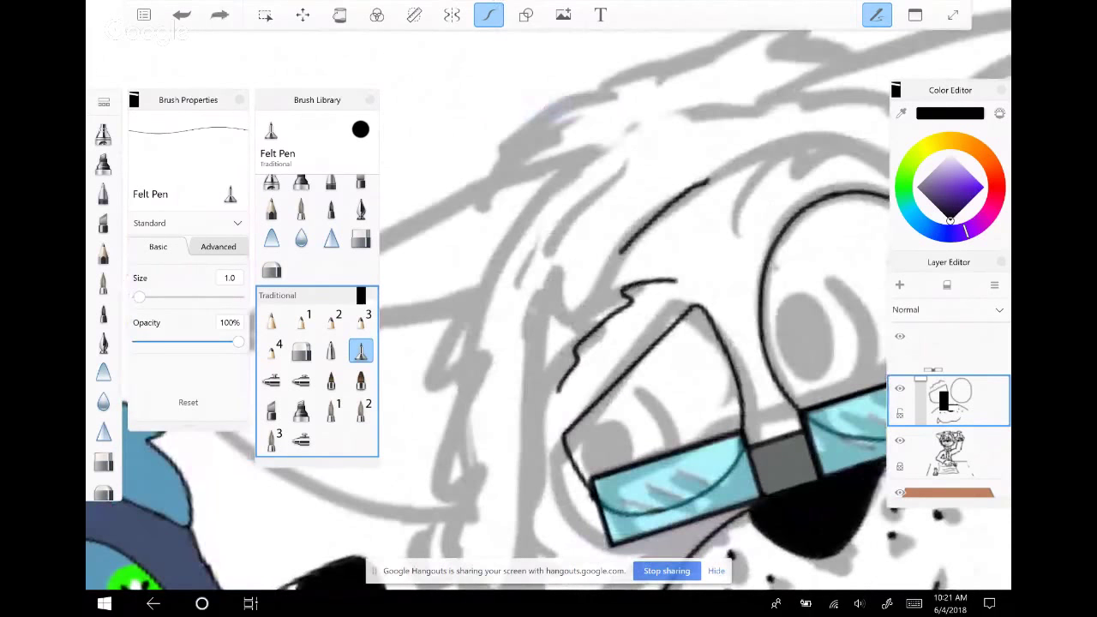
mouse_move(553, 280)
mouse_down()
mouse_move(535, 359)
mouse_move(538, 490)
mouse_up()
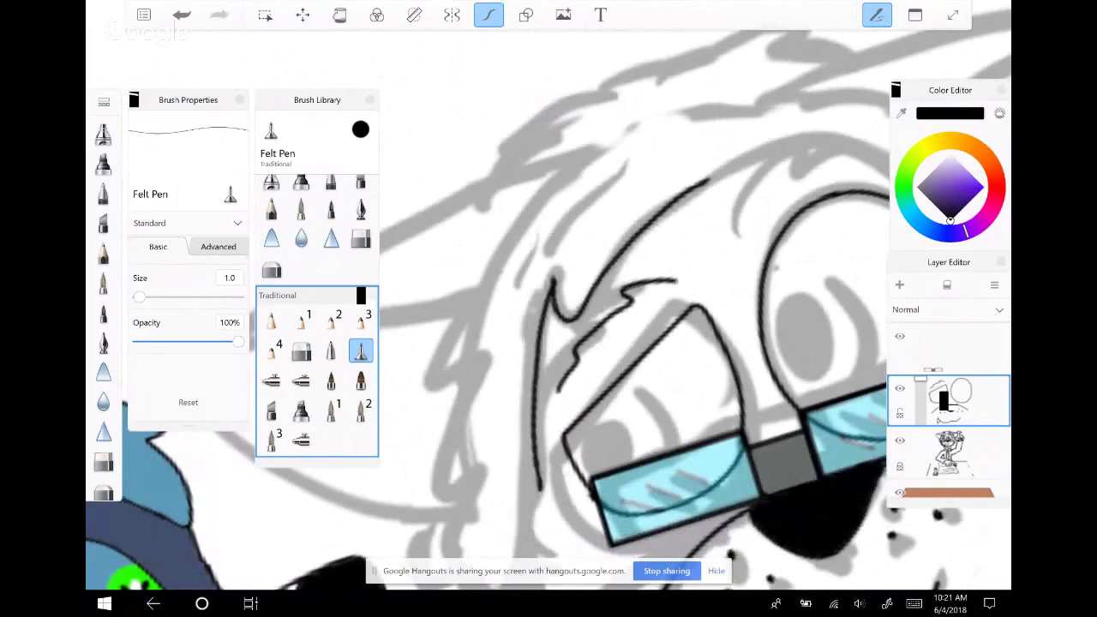
Extend the fur lock's inner edge past the glasses and ink its pointed lower tips beside the cheek
scroll(549, 309, up, 1)
mouse_move(609, 308)
mouse_down()
mouse_move(579, 357)
mouse_move(574, 422)
mouse_move(562, 442)
mouse_move(531, 430)
mouse_up()
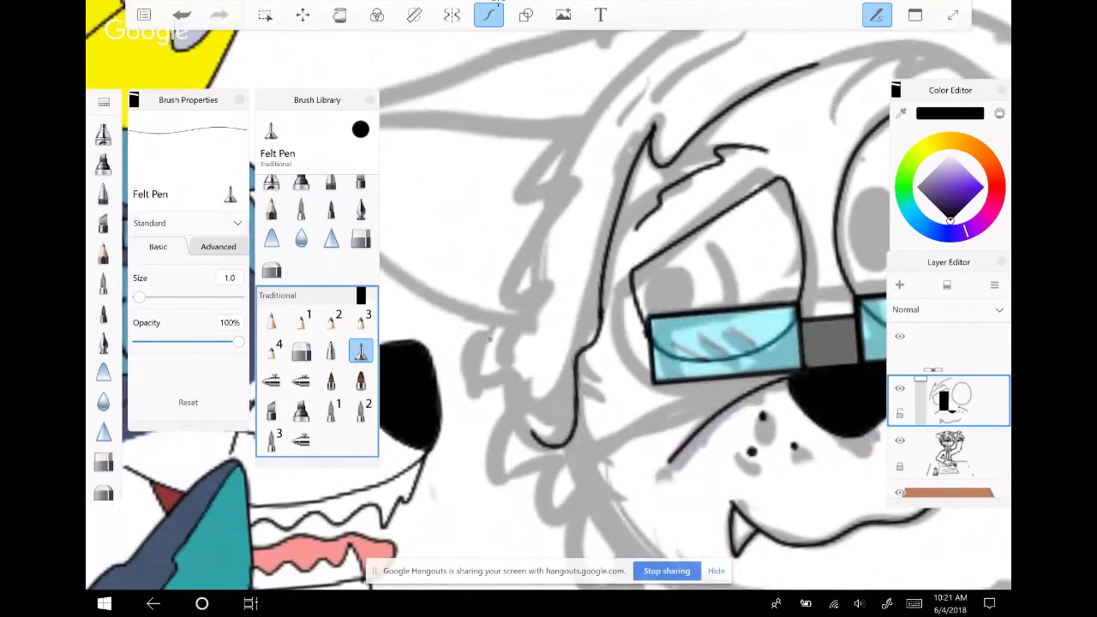
mouse_move(500, 319)
mouse_down()
mouse_move(477, 370)
mouse_move(482, 420)
mouse_move(491, 450)
mouse_move(527, 433)
mouse_up()
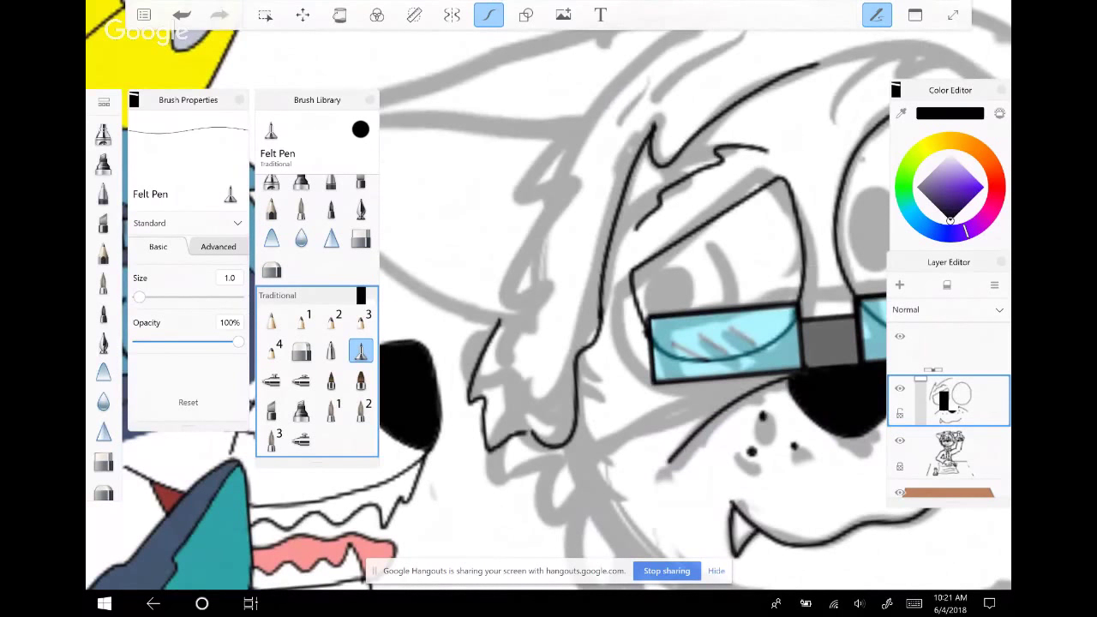
Ink the jagged outer edge of the fur lock from the top of the head down to its tips
scroll(549, 309, up, 1)
drag(549, 309, 584, 386)
mouse_move(664, 152)
mouse_down()
mouse_move(621, 191)
mouse_move(547, 355)
mouse_move(558, 456)
mouse_move(592, 557)
mouse_up()
scroll(549, 308, down, 1)
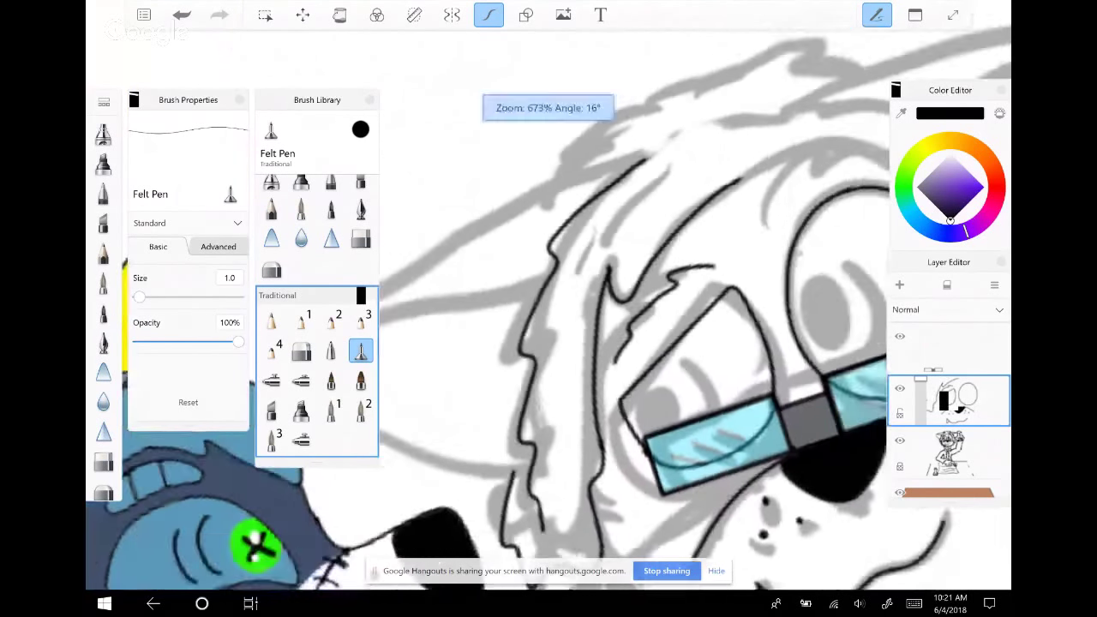
scroll(549, 309, down, 2)
mouse_move(635, 416)
mouse_down()
mouse_move(622, 442)
mouse_move(630, 334)
mouse_up()
scroll(549, 309, up, 1)
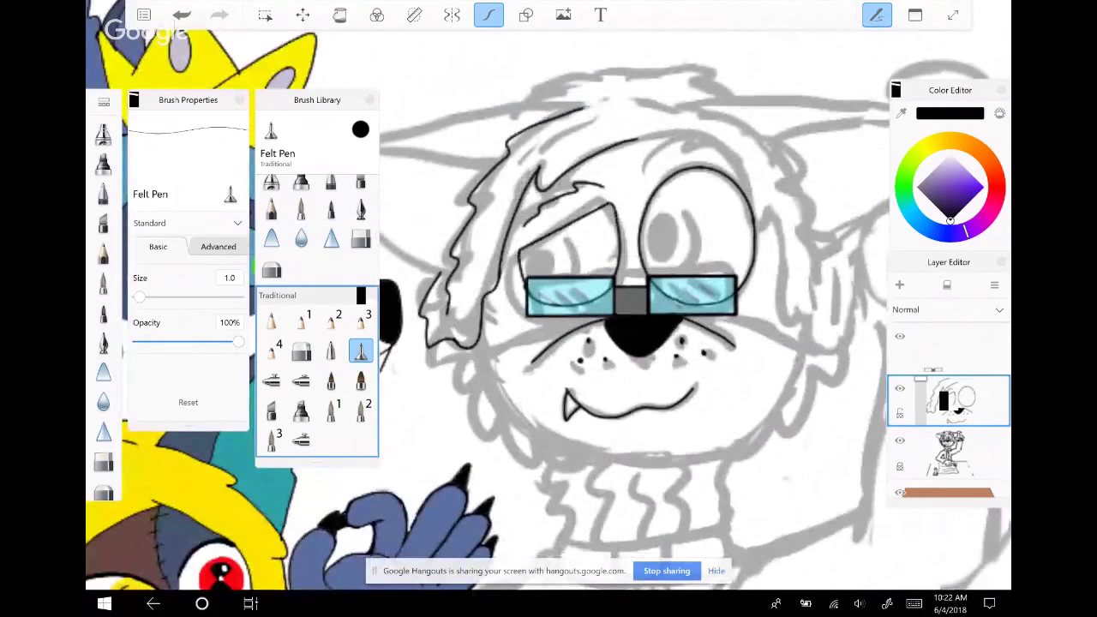
Show the layer with the finished coloured picture of the bespectacled character as a reference beside the head
scroll(950, 412, up, 5)
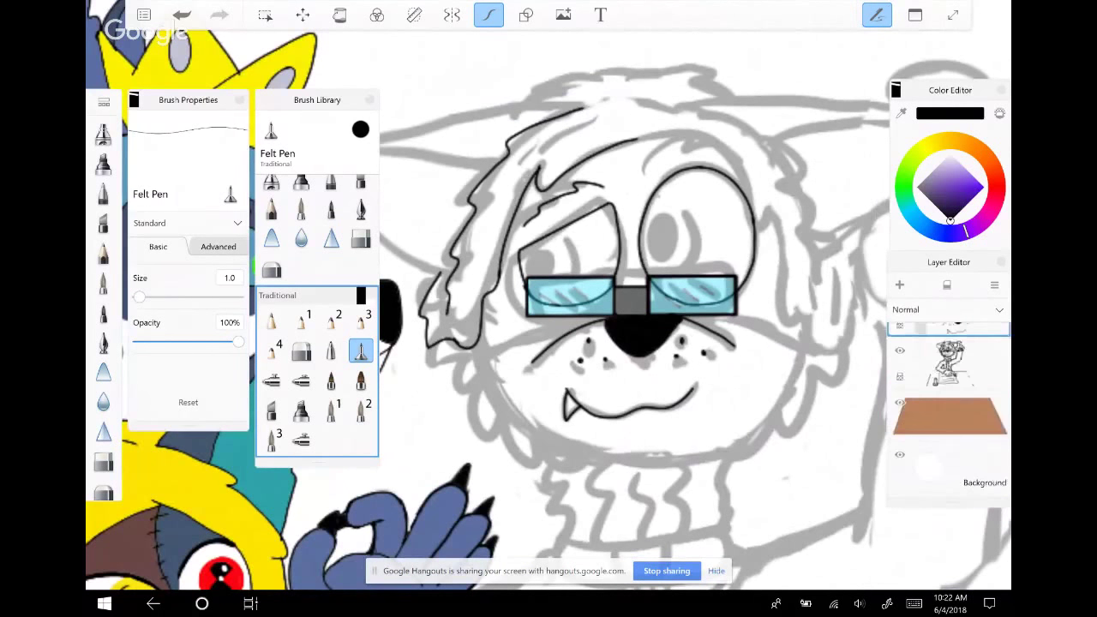
click(900, 416)
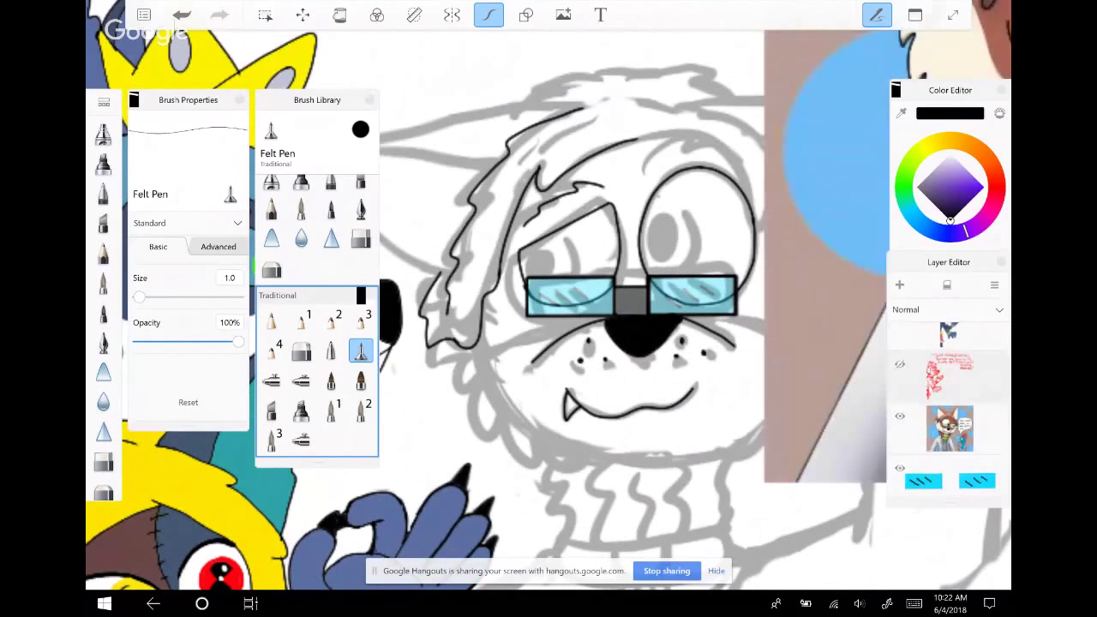
scroll(548, 309, down, 3)
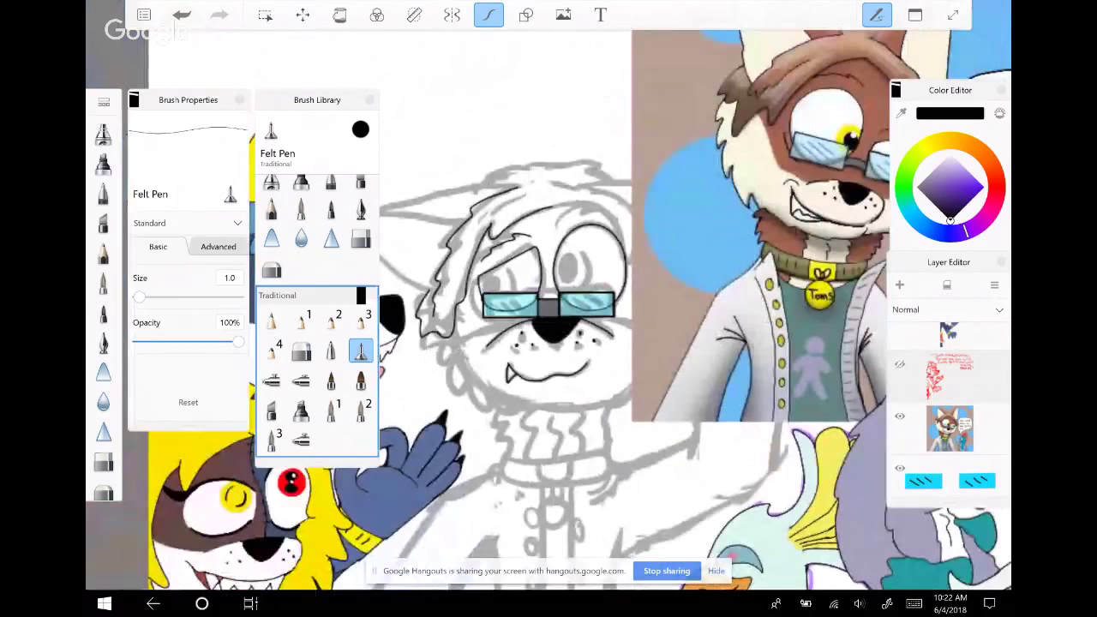
scroll(950, 412, down, 3)
Undo the last three fur lock strokes, back to the edge beside the smaller eye
key(ctrl+z)
key(ctrl+z)
key(ctrl+z)
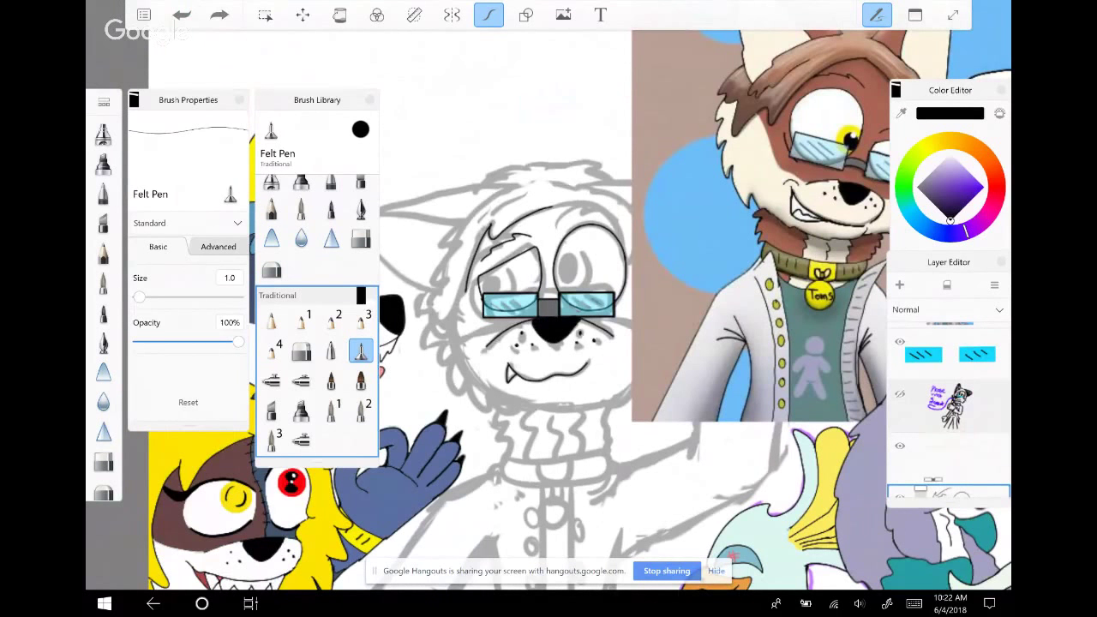
Ink the fur lock's lower end as one wavy stroke with rounded tips, joining the inner edge beside the smaller eye
scroll(548, 309, up, 1)
scroll(549, 309, up, 3)
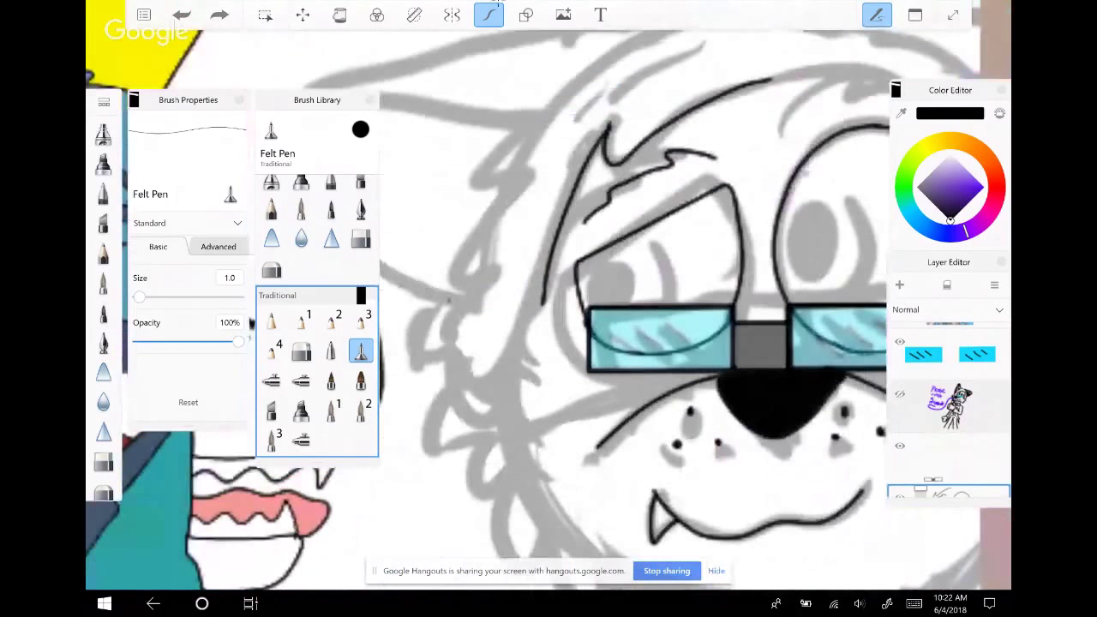
mouse_move(442, 301)
mouse_down()
mouse_move(425, 395)
mouse_move(542, 456)
mouse_move(542, 302)
mouse_up()
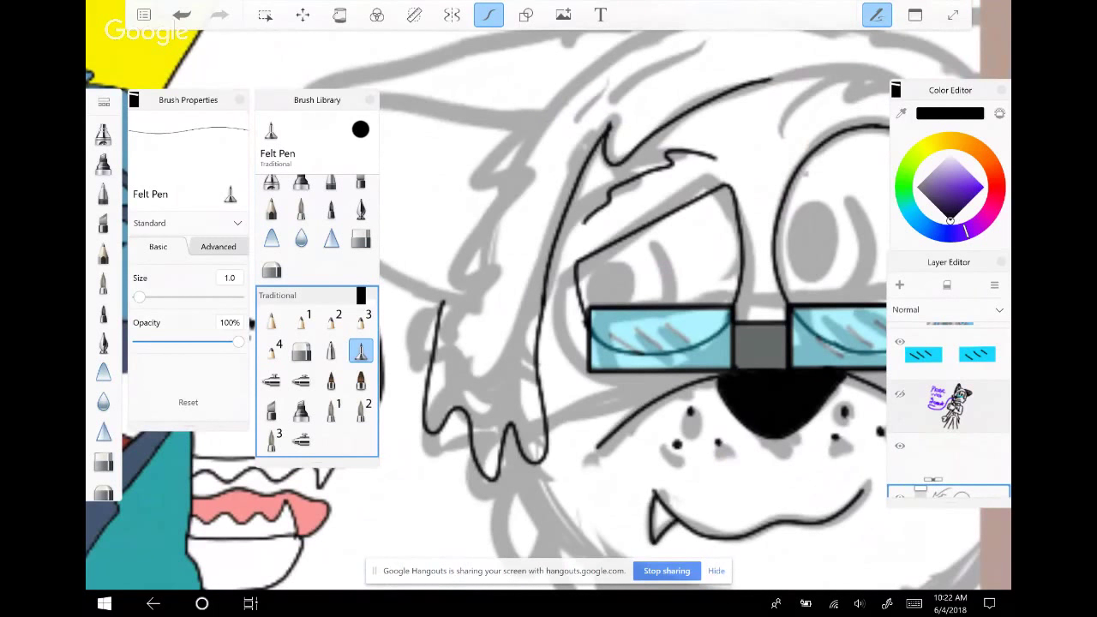
Close the gap at the forehead tuft and ink the jagged outer edge of the fur lock down the side of the head
scroll(634, 300, down, 3)
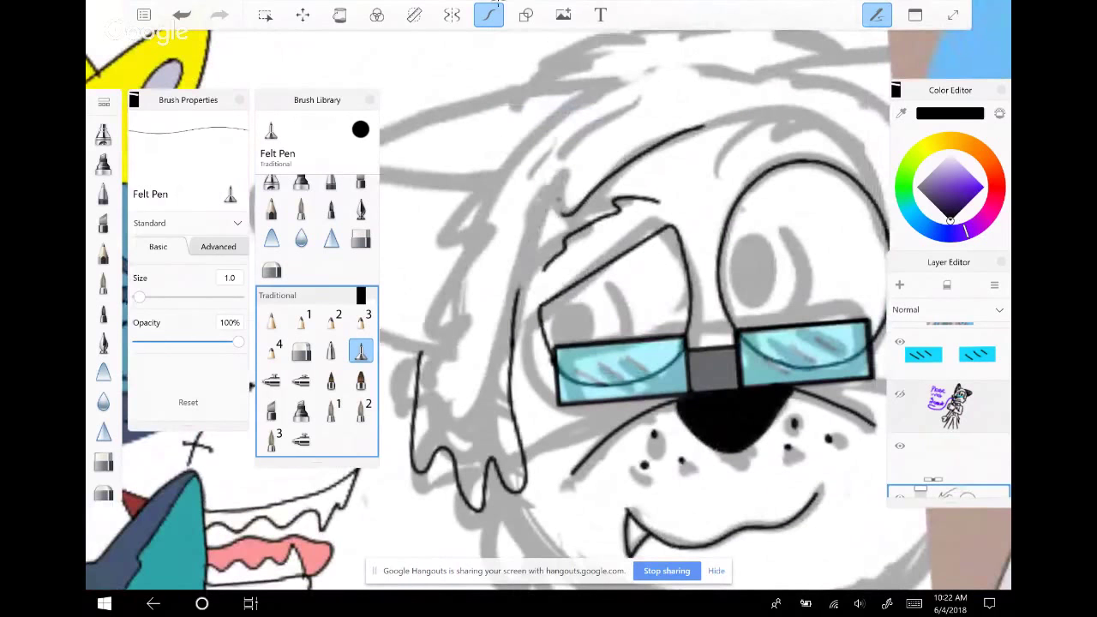
mouse_move(568, 196)
mouse_down()
mouse_move(535, 234)
mouse_move(517, 306)
mouse_move(556, 206)
mouse_up()
mouse_move(634, 75)
mouse_down()
mouse_move(542, 122)
mouse_move(448, 245)
mouse_move(443, 429)
mouse_up()
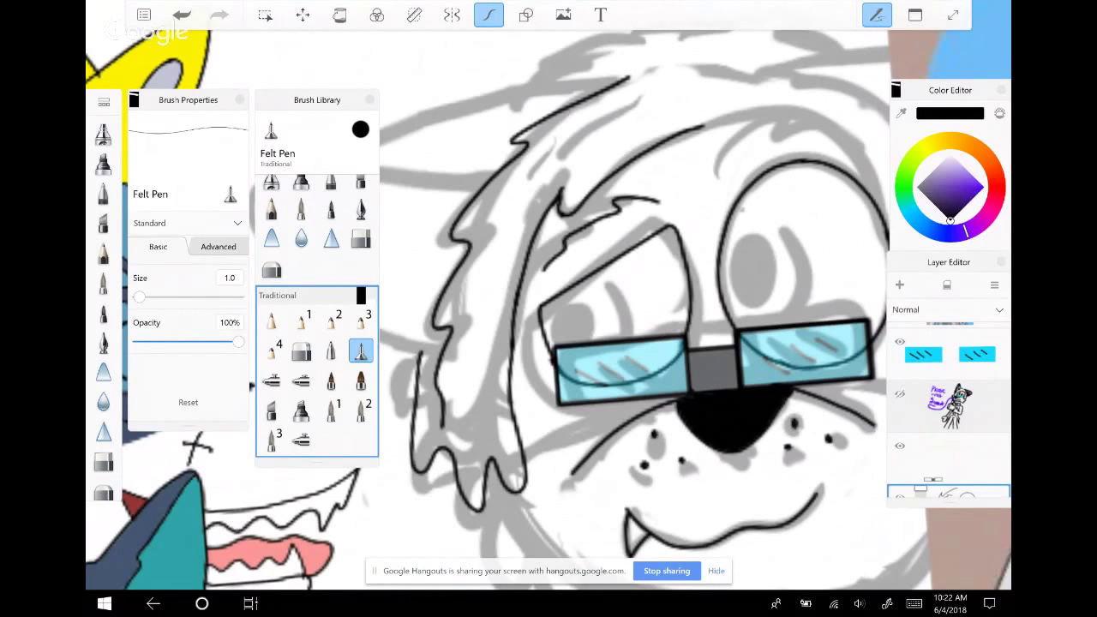
Set the Felt Pen colour to the yellow used on the reference character
scroll(549, 308, down, 3)
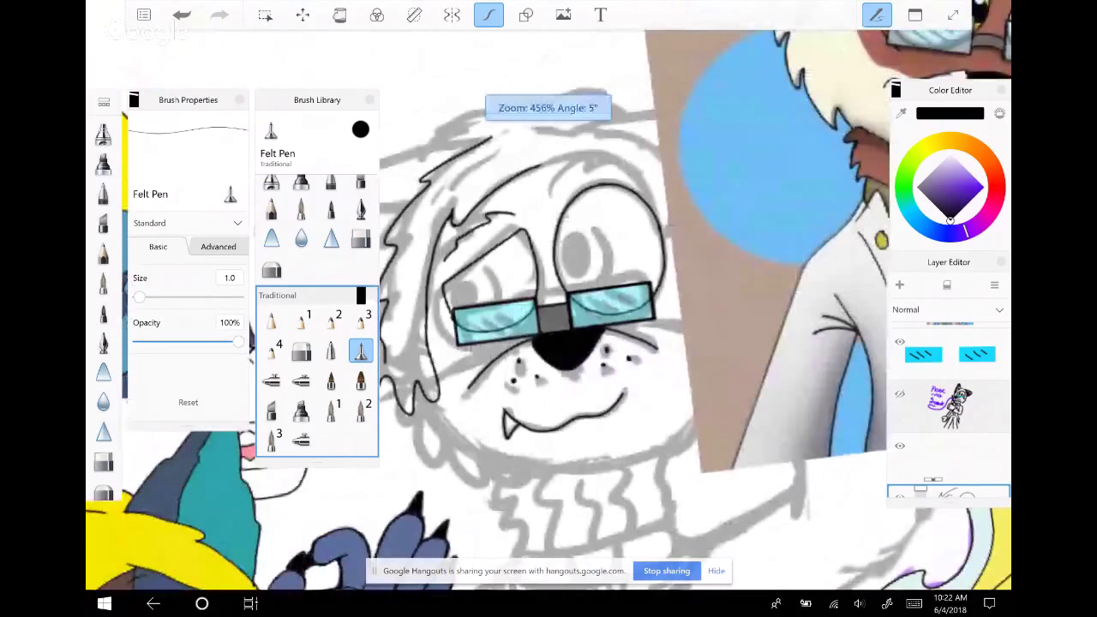
scroll(549, 308, down, 2)
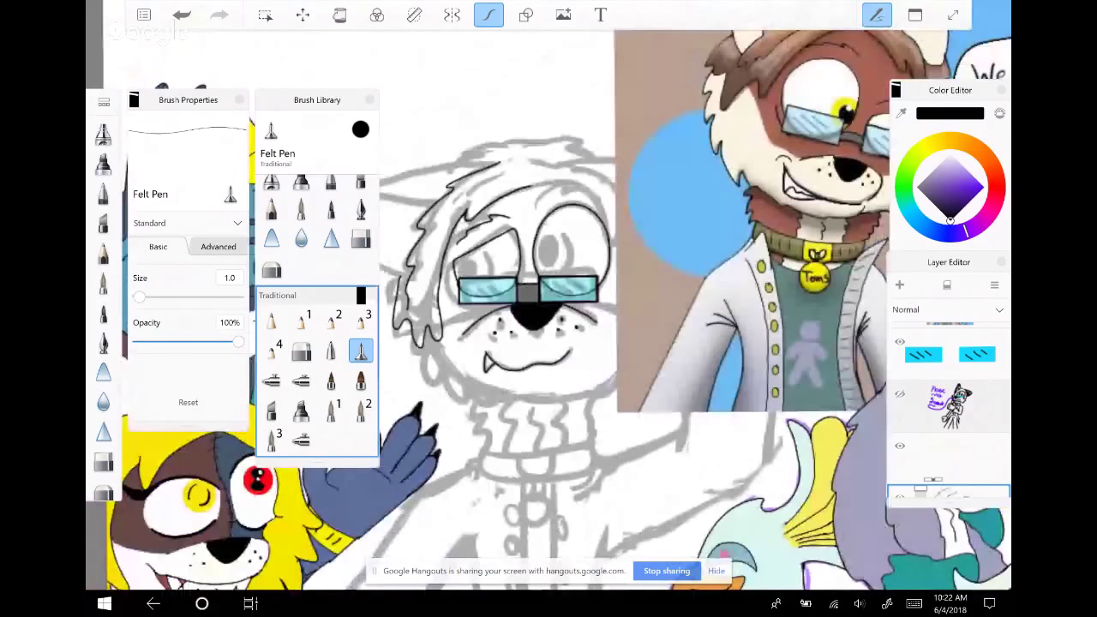
scroll(549, 309, up, 1)
scroll(549, 308, up, 1)
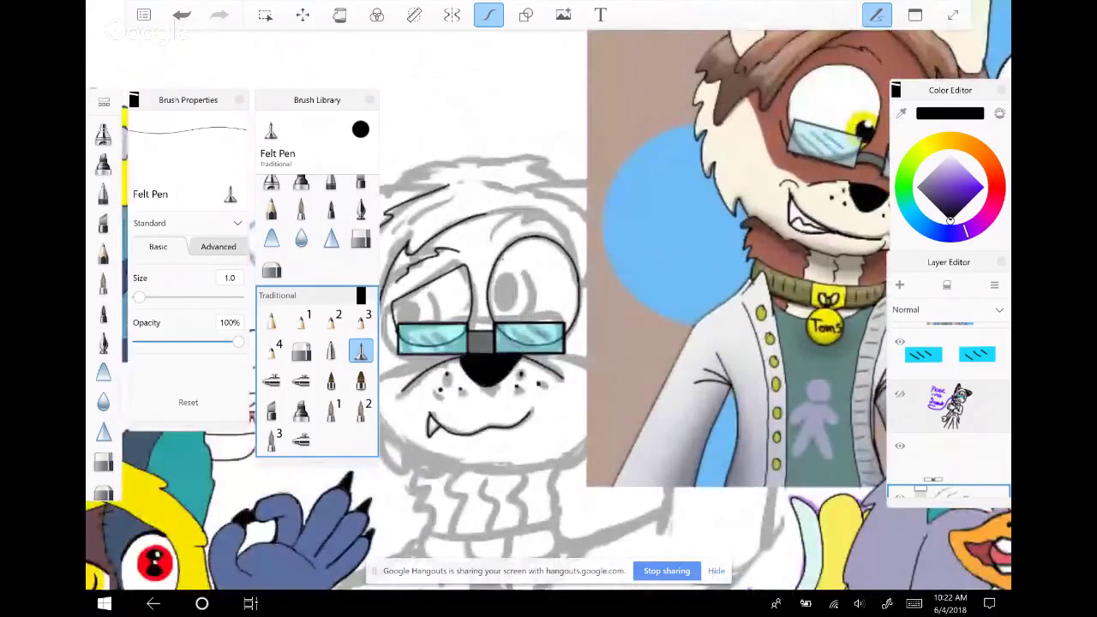
key(Tab)
key(Tab)
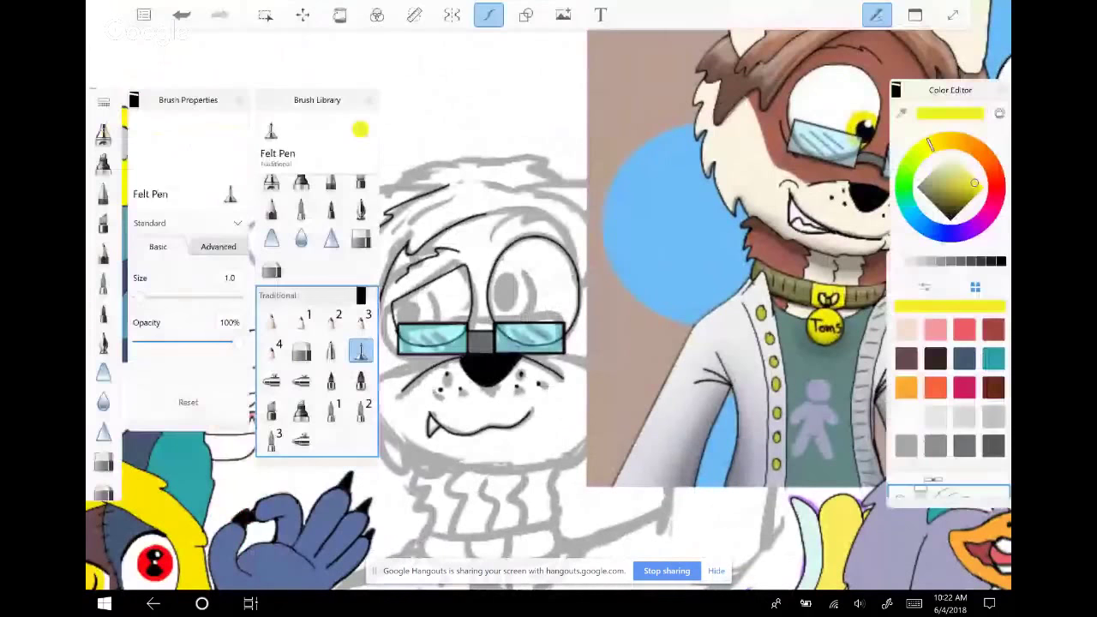
Try a yellow spiral and a yellow side arc for the larger eye's iris, undoing each
scroll(549, 218, up, 5)
scroll(619, 344, up, 2)
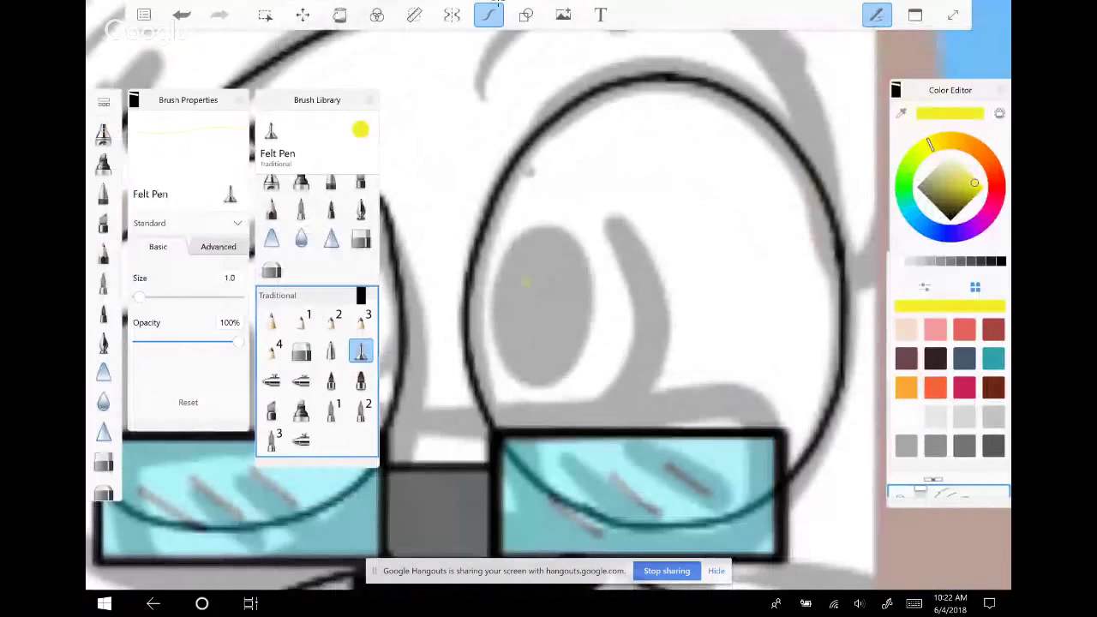
mouse_move(529, 274)
mouse_down()
mouse_move(511, 299)
mouse_move(511, 324)
mouse_move(541, 342)
mouse_move(567, 284)
mouse_move(541, 296)
mouse_up()
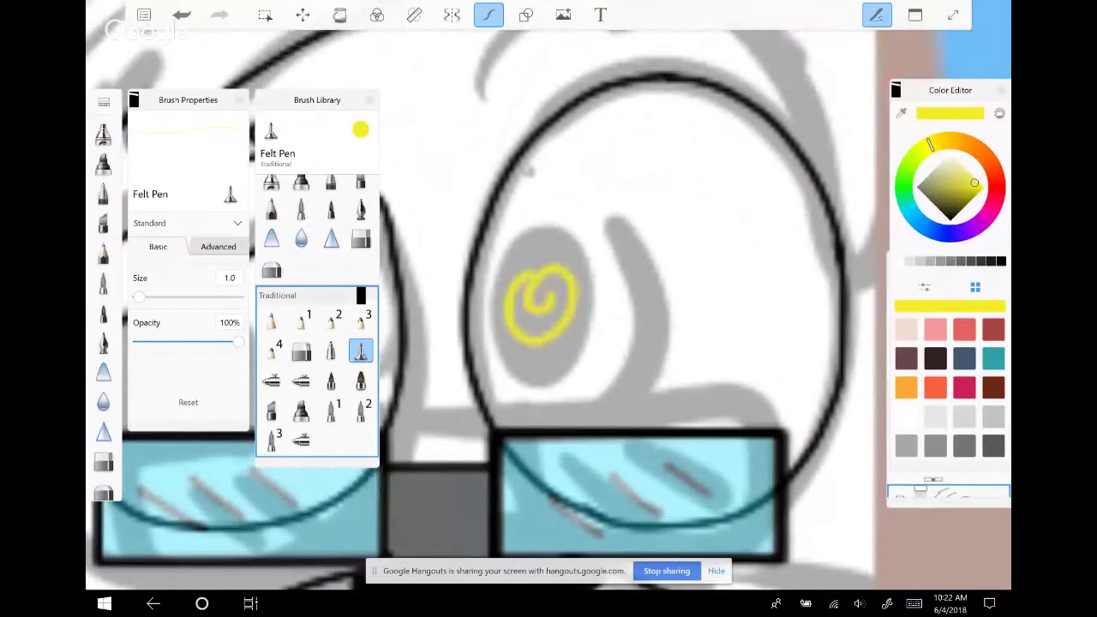
key(ctrl+z)
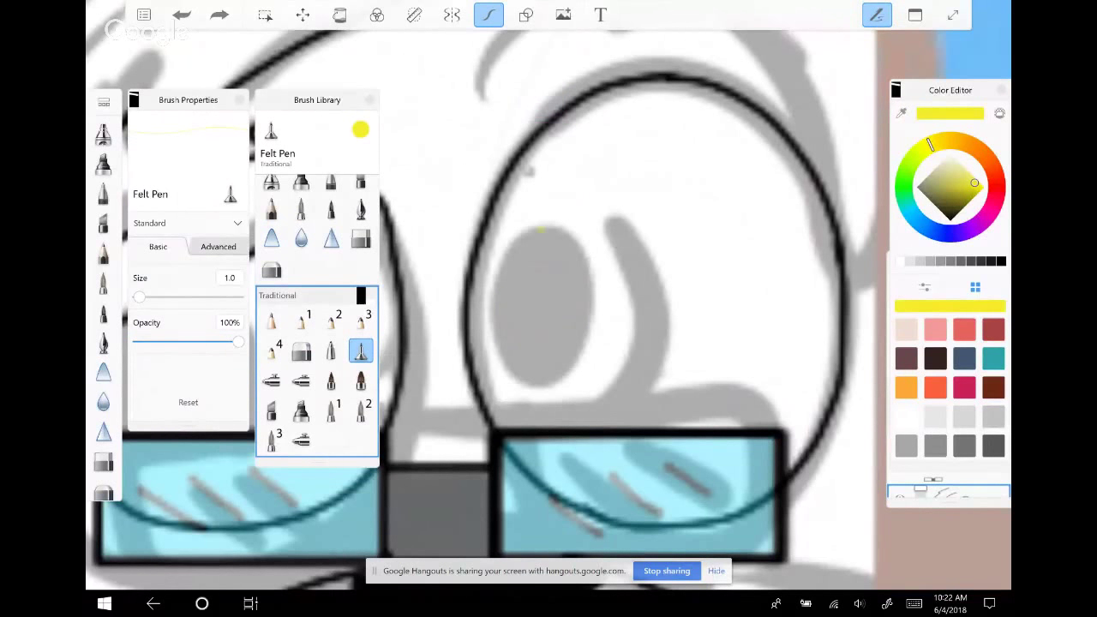
mouse_move(540, 230)
mouse_down()
mouse_move(510, 253)
mouse_move(494, 302)
mouse_move(497, 345)
mouse_move(523, 381)
mouse_up()
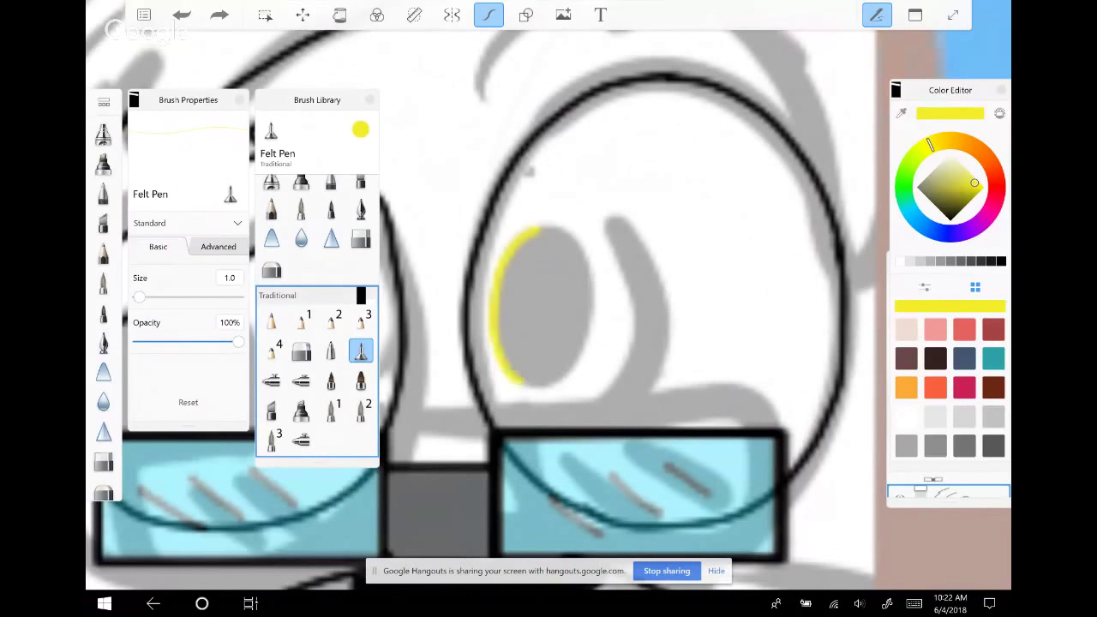
click(182, 15)
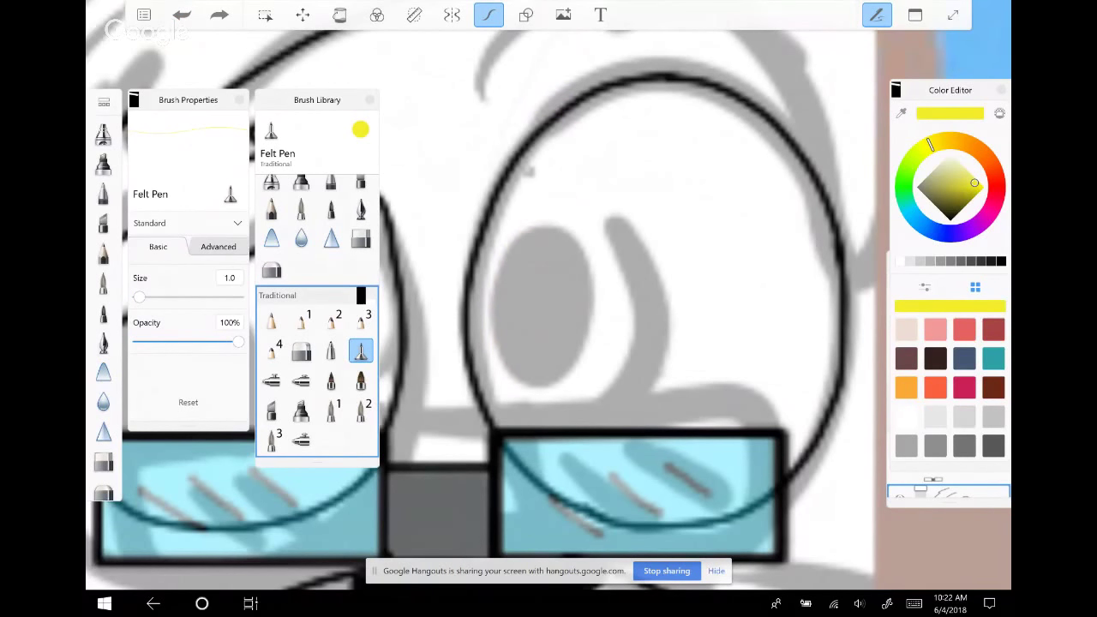
Outline the smaller eye's iris with a yellow circle dipping behind the top of the lens
scroll(549, 309, up, 2)
scroll(549, 309, down, 2)
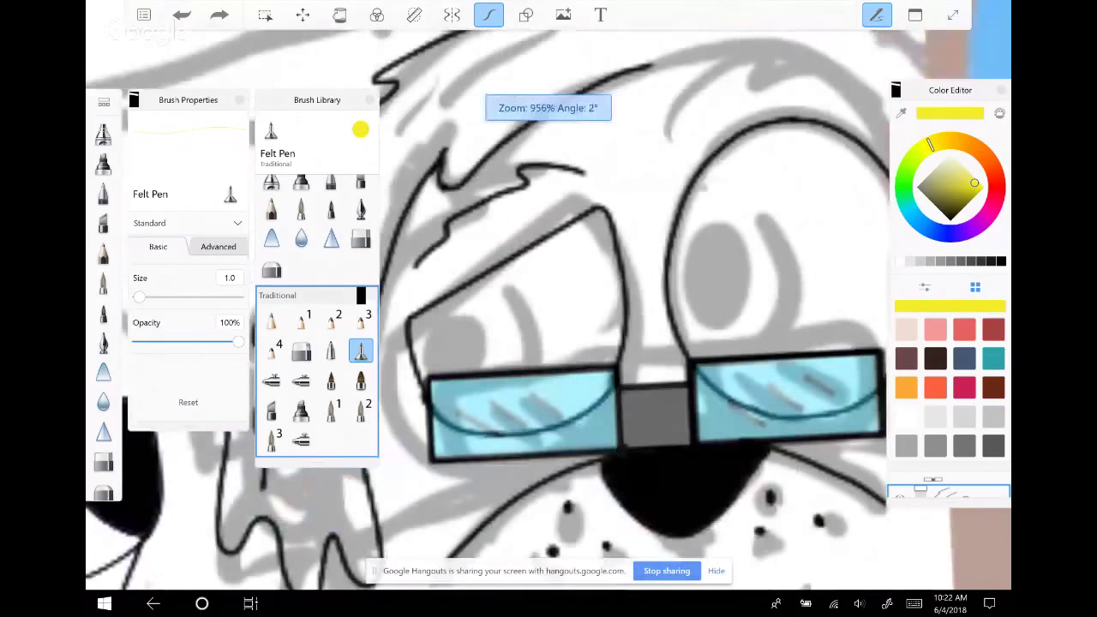
scroll(548, 308, up, 3)
mouse_move(448, 294)
mouse_down()
mouse_move(405, 349)
mouse_move(414, 381)
mouse_move(459, 414)
mouse_move(510, 377)
mouse_move(503, 318)
mouse_move(445, 294)
mouse_up()
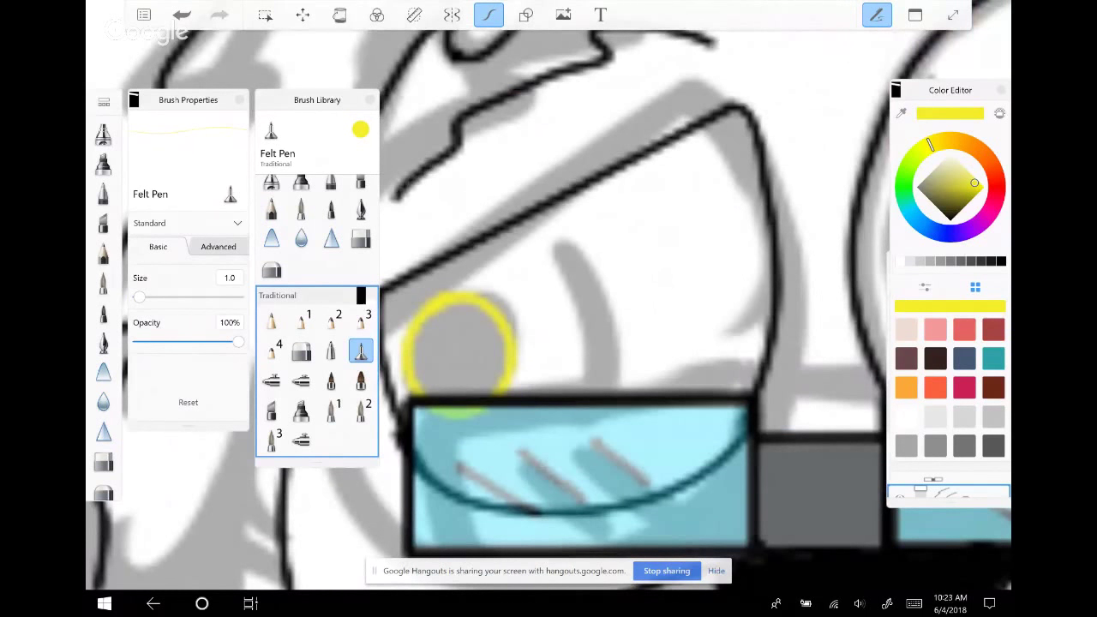
Outline the larger eye's iris with a yellow oval around the grey sketched pupil
scroll(549, 308, down, 1)
scroll(548, 309, up, 3)
mouse_move(571, 212)
mouse_down()
mouse_move(588, 205)
mouse_move(521, 282)
mouse_move(566, 377)
mouse_move(643, 365)
mouse_move(656, 253)
mouse_move(588, 205)
mouse_up()
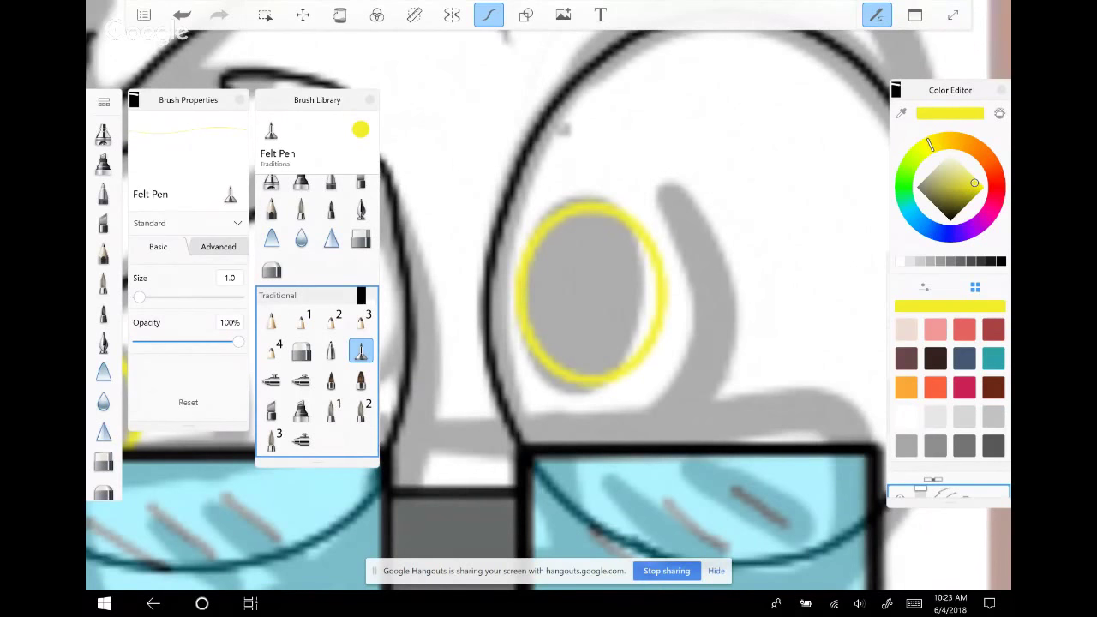
Undo the larger eye's yellow oval and redraw it smaller and lower, just above the lens
scroll(763, 249, down, 1)
scroll(549, 308, down, 3)
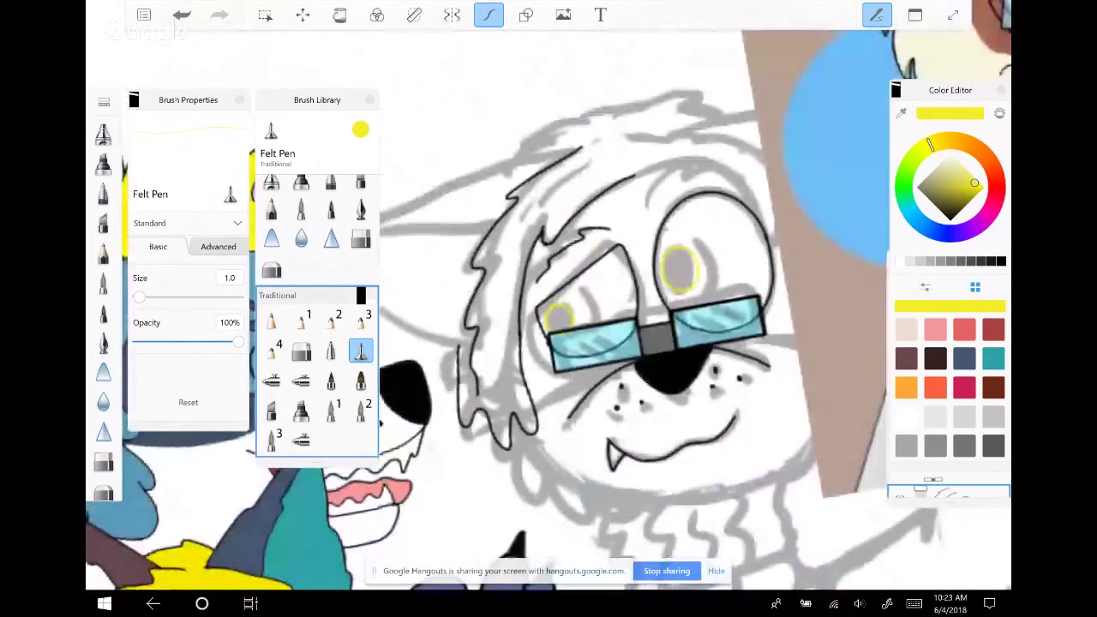
scroll(600, 343, up, 2)
scroll(549, 309, up, 2)
key(ctrl+z)
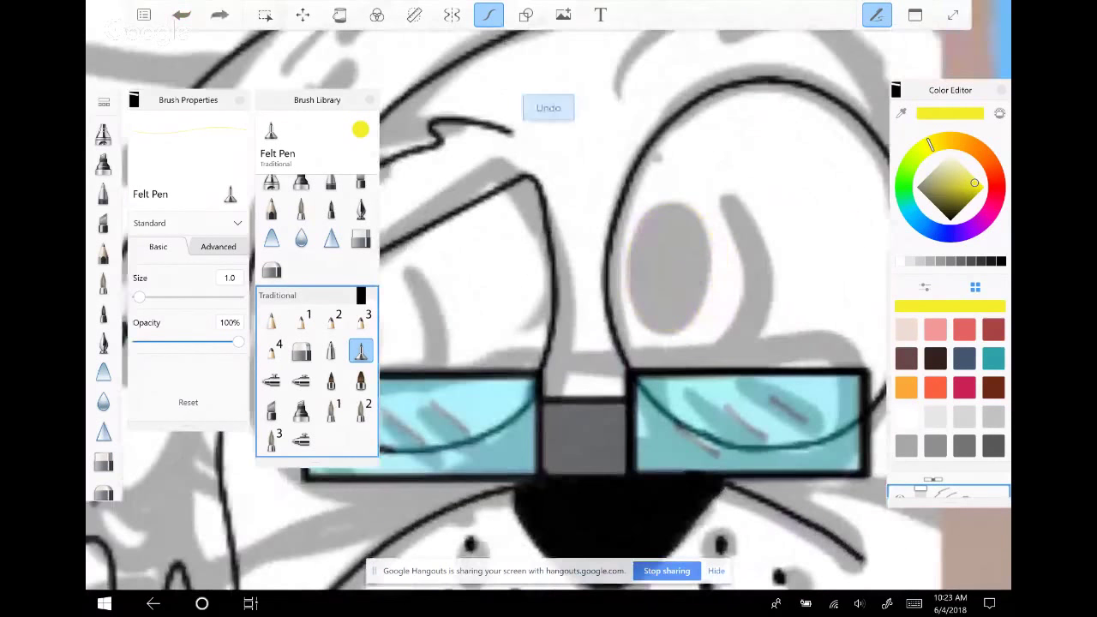
mouse_move(690, 266)
mouse_down()
mouse_move(652, 237)
mouse_move(628, 245)
mouse_move(613, 270)
mouse_move(607, 331)
mouse_move(641, 366)
mouse_move(674, 356)
mouse_move(691, 253)
mouse_up()
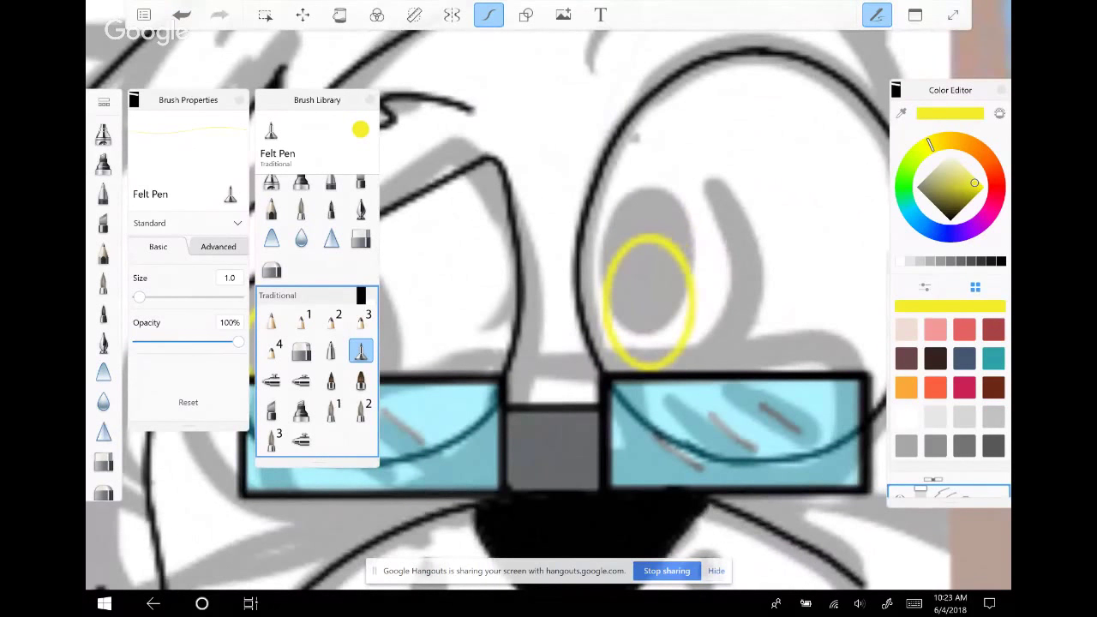
Switch the pen colour to black and draw the pupil inside the smaller eye's yellow iris
scroll(548, 309, down, 1)
scroll(549, 309, down, 5)
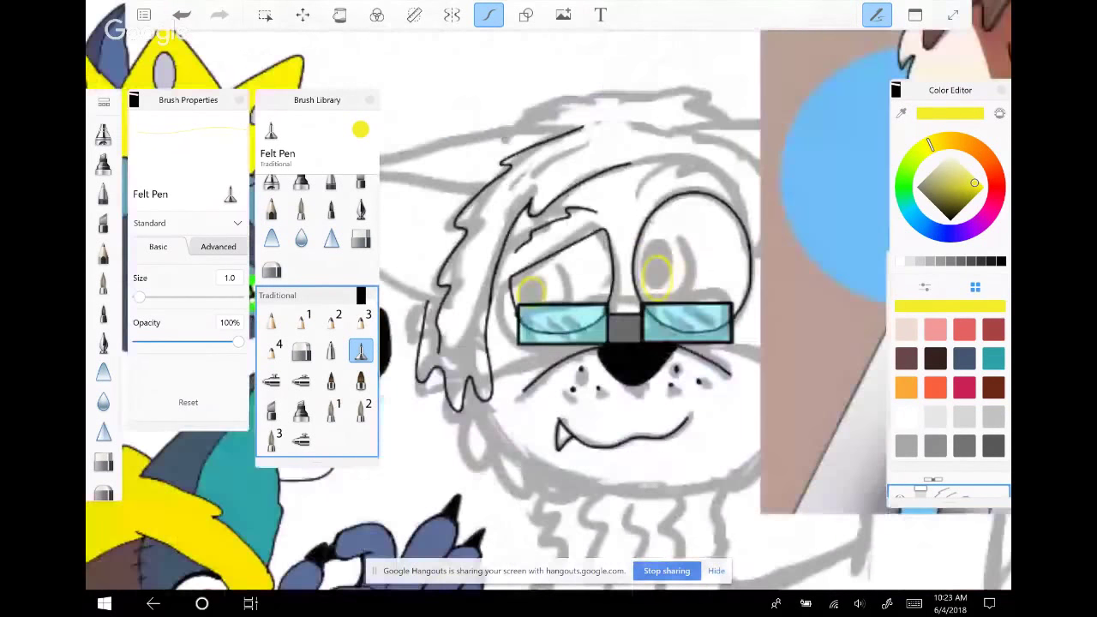
scroll(563, 277, up, 5)
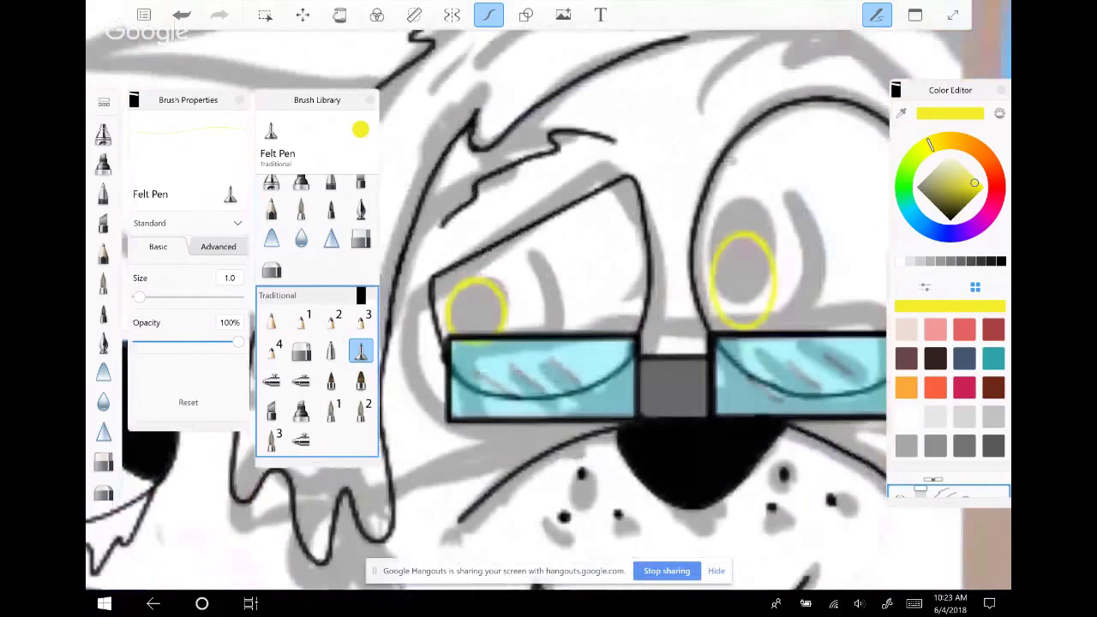
scroll(446, 294, up, 3)
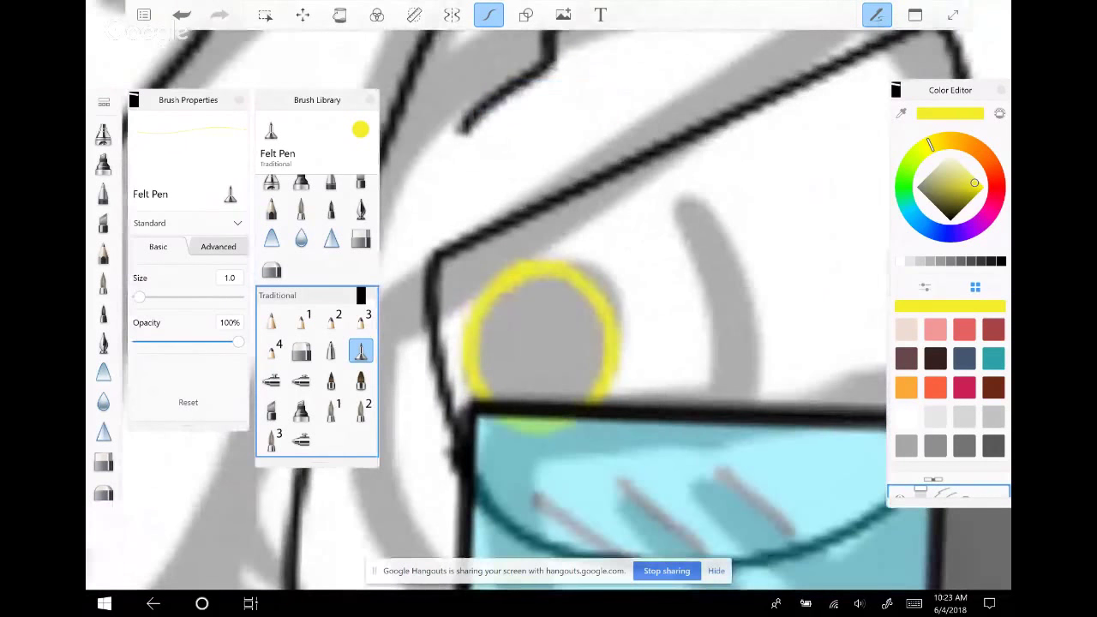
mouse_move(531, 322)
mouse_down()
mouse_move(508, 337)
mouse_move(542, 381)
mouse_move(575, 347)
mouse_move(538, 319)
mouse_up()
scroll(514, 326, down, 5)
scroll(779, 343, up, 5)
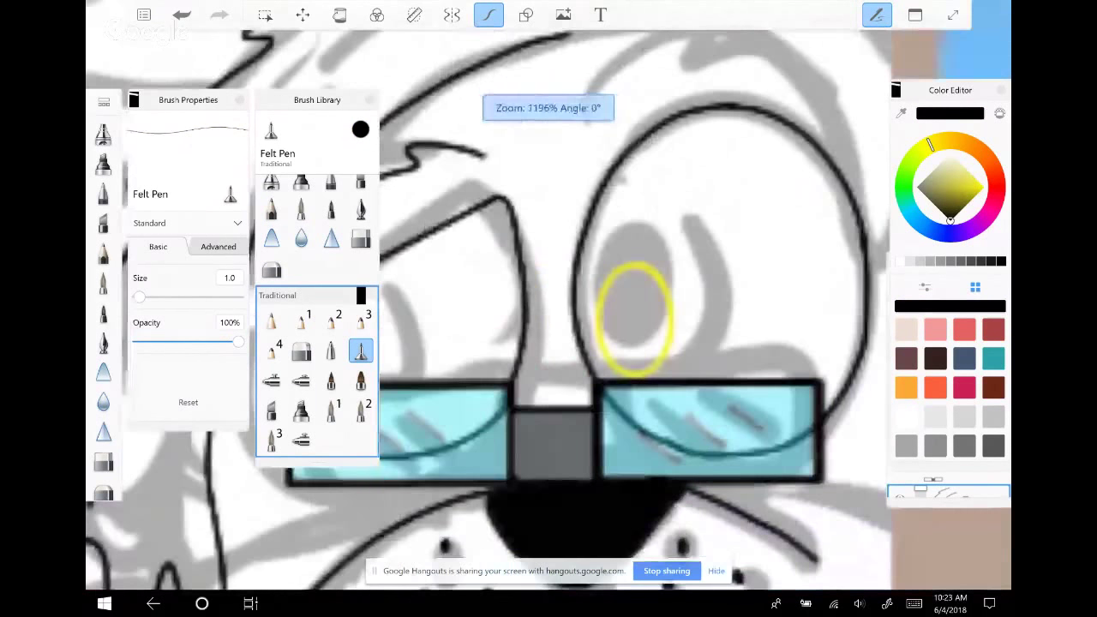
Draw the pupil low inside the larger eye's yellow iris and fill both eyes' pupils solid black
mouse_move(586, 309)
mouse_down()
mouse_move(567, 390)
mouse_move(567, 314)
mouse_move(573, 322)
mouse_up()
click(491, 13)
click(598, 352)
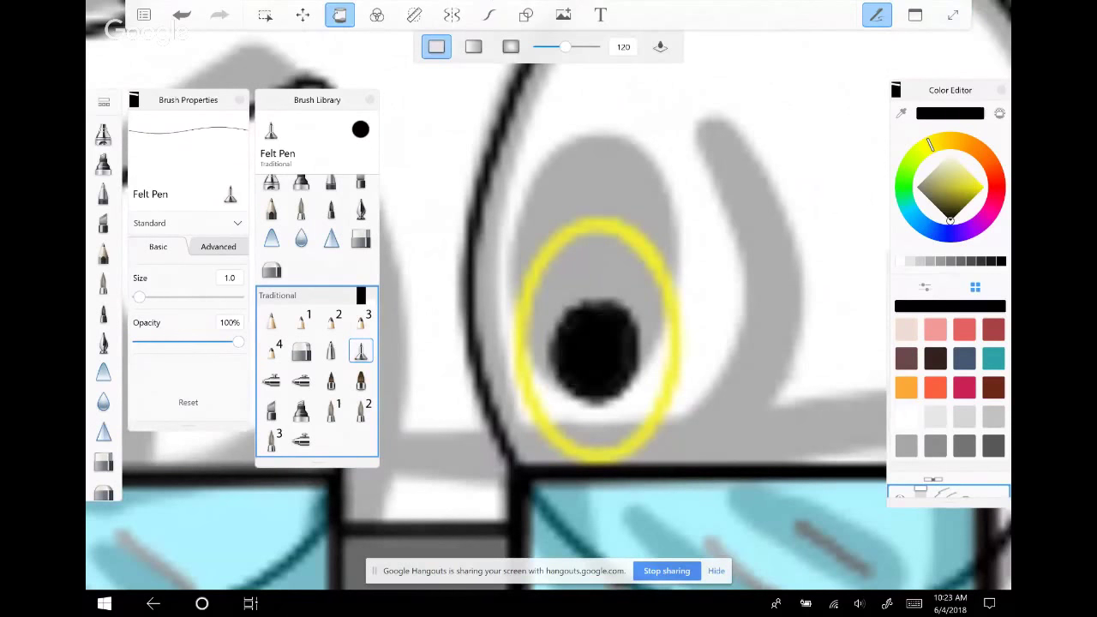
scroll(600, 326, down, 2)
scroll(549, 326, down, 5)
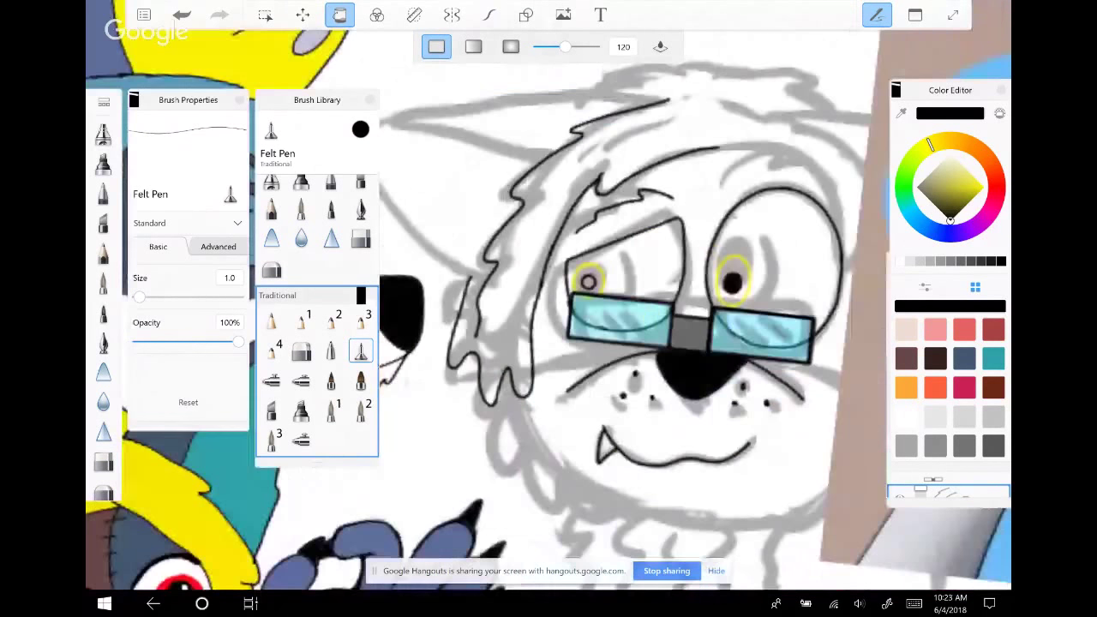
scroll(613, 269, up, 5)
scroll(549, 326, down, 1)
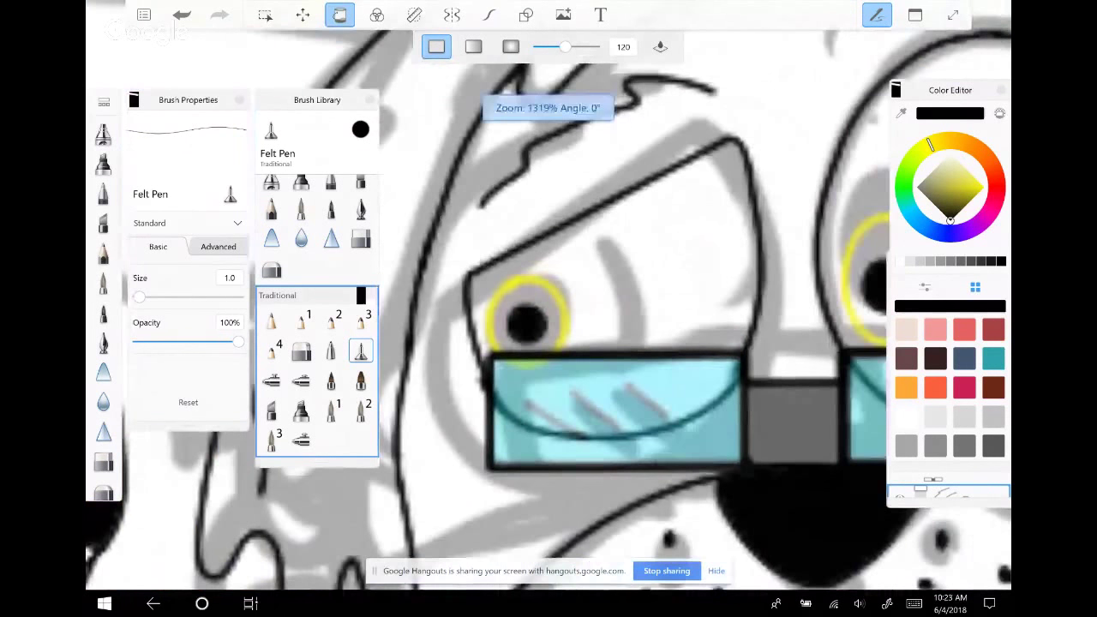
scroll(549, 325, down, 1)
Sample the iris yellow from the coloured reference character as the pen colour
scroll(635, 308, up, 3)
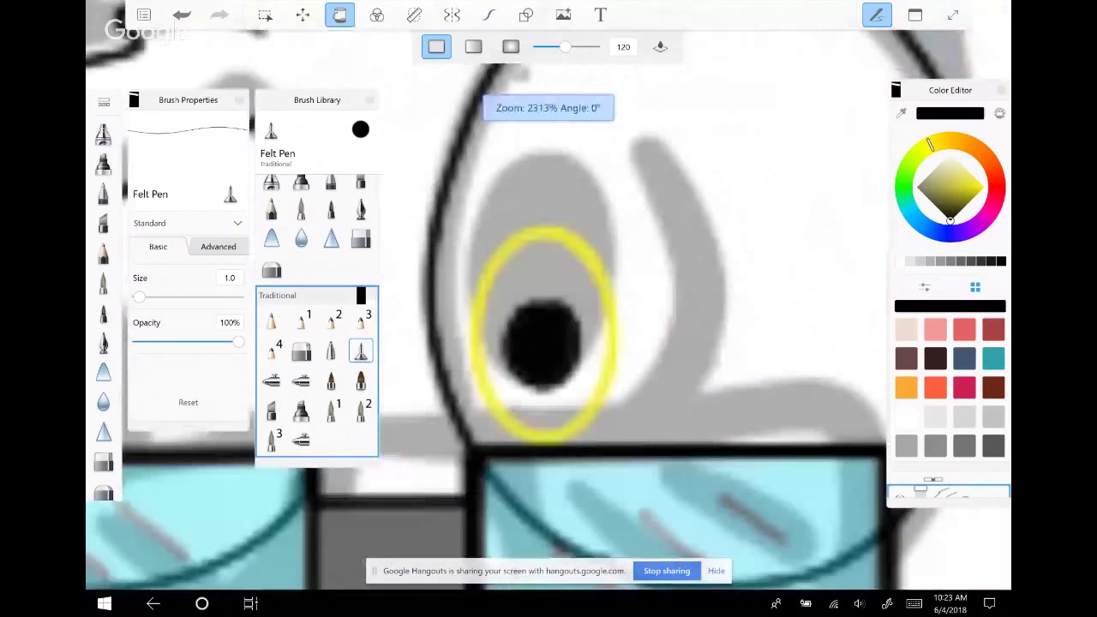
click(488, 14)
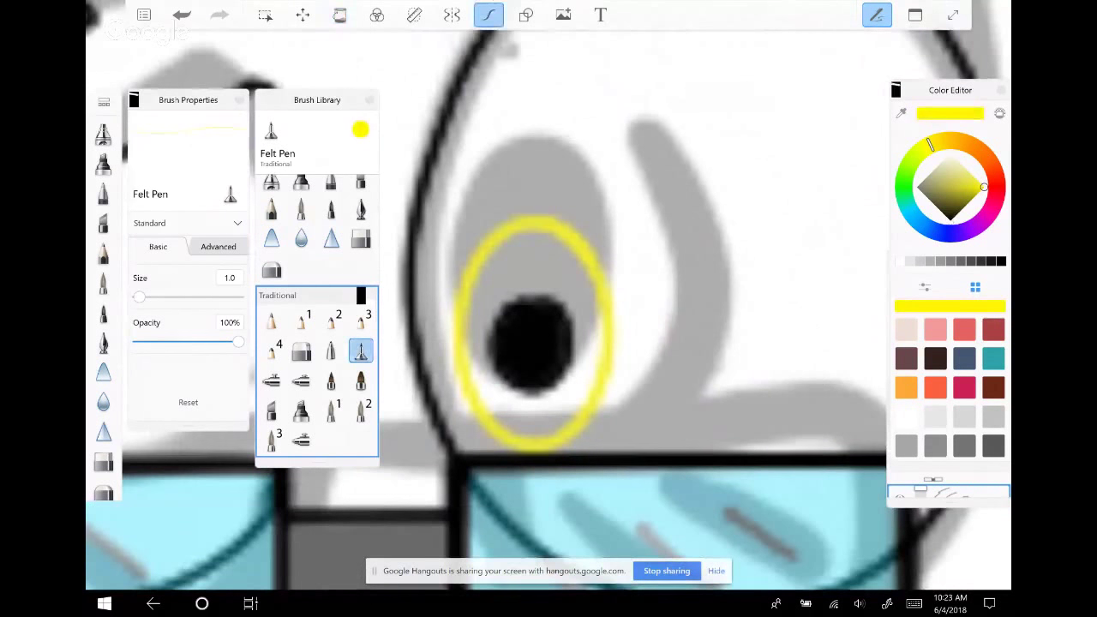
scroll(549, 326, down, 1)
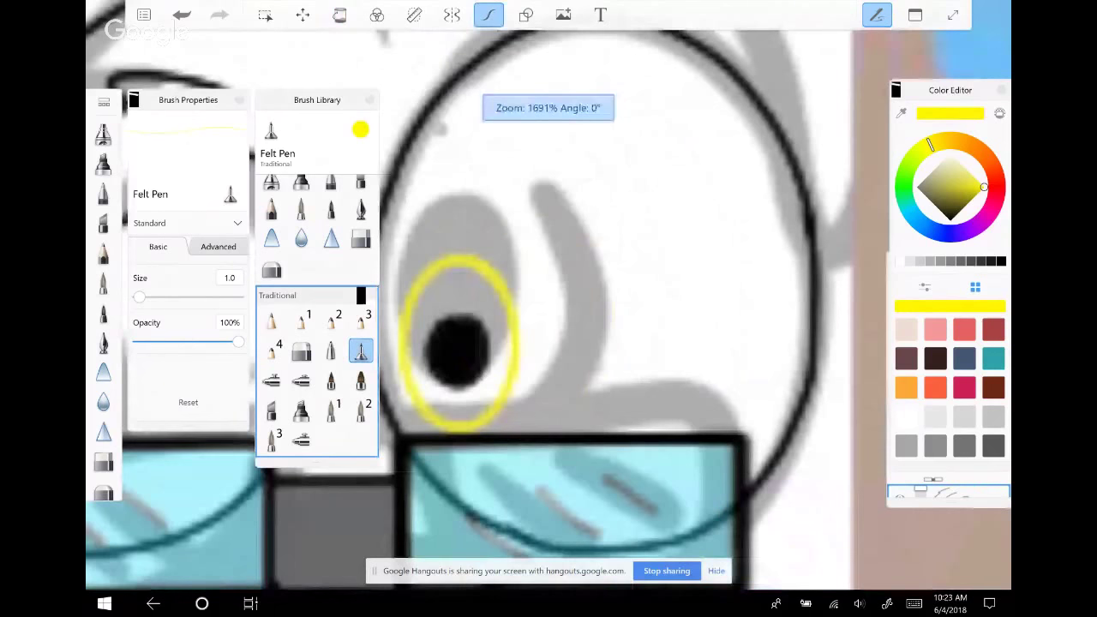
scroll(548, 326, down, 3)
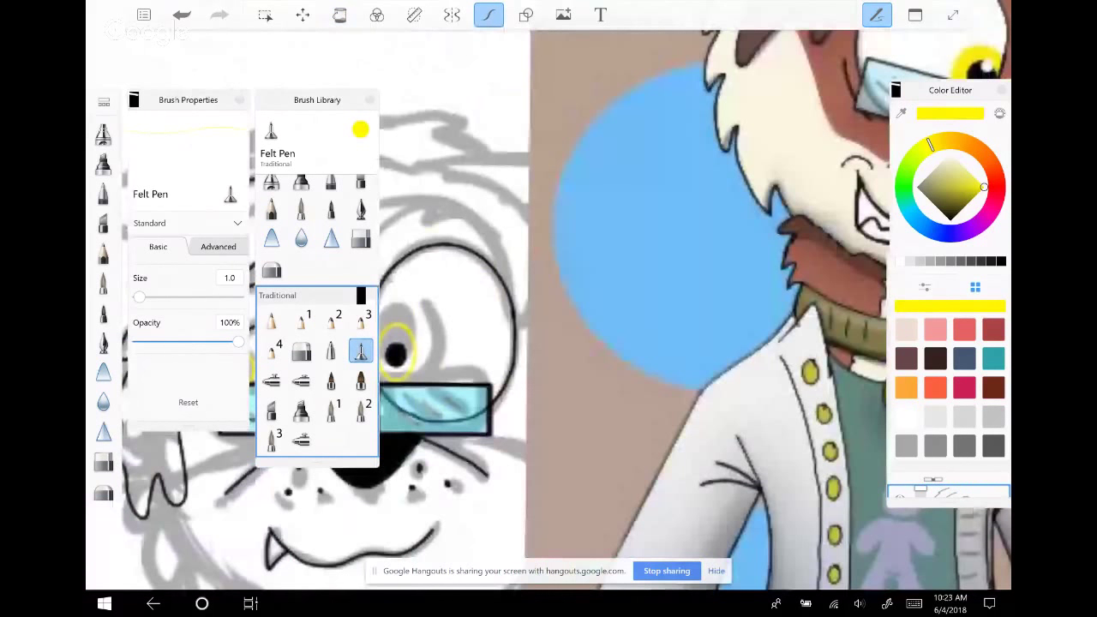
scroll(549, 326, down, 2)
click(548, 218)
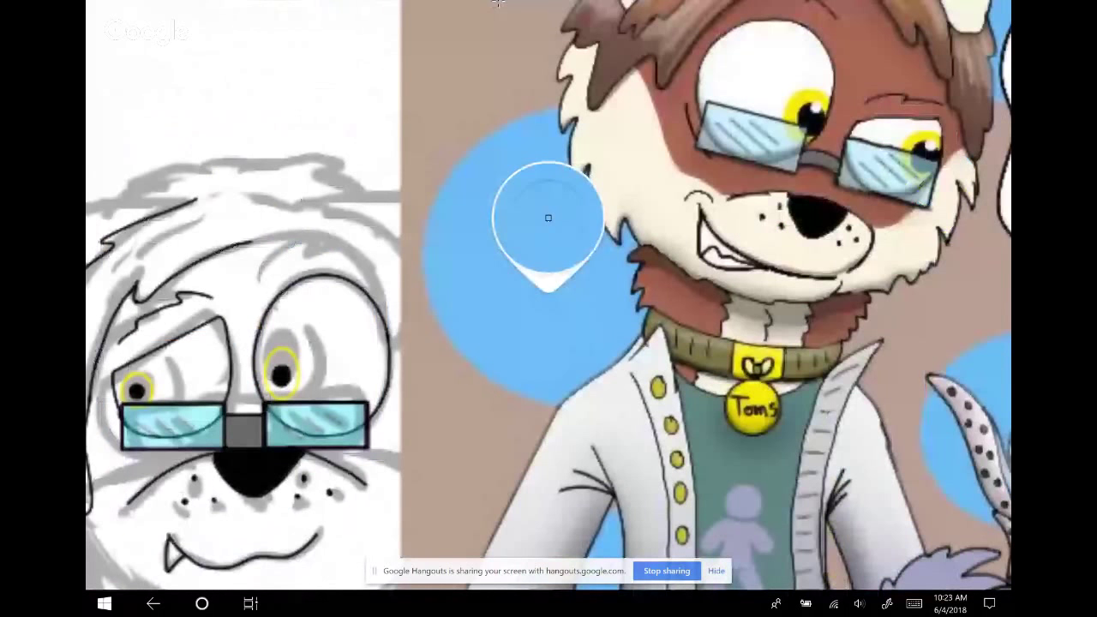
Reshape the larger eye's iris into a rounder outline by drawing yellow arcs just above and below the pupil
scroll(549, 218, up, 5)
scroll(548, 325, up, 2)
mouse_move(497, 284)
mouse_down()
mouse_move(524, 241)
mouse_move(574, 244)
mouse_move(606, 287)
mouse_up()
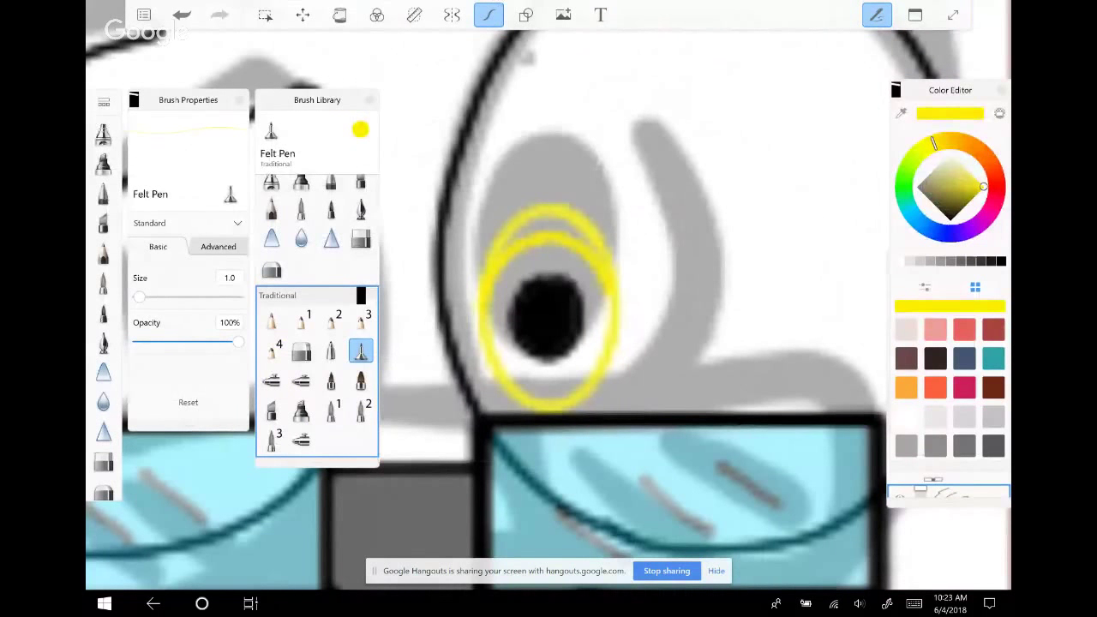
mouse_move(494, 341)
mouse_down()
mouse_move(521, 378)
mouse_move(567, 385)
mouse_move(602, 357)
mouse_up()
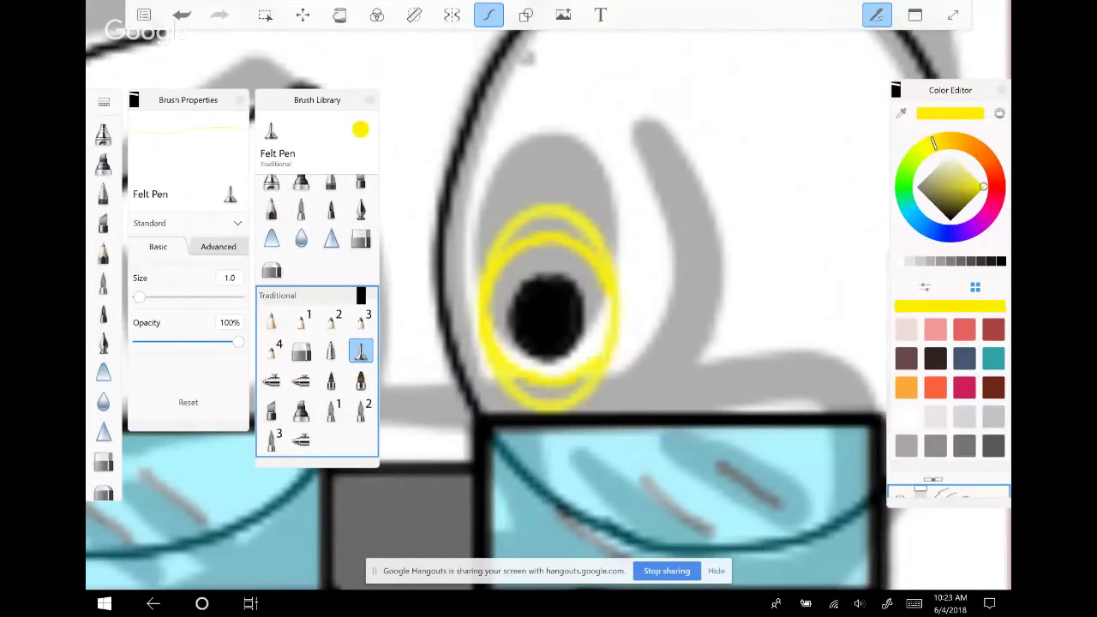
Erase the old oval's leftover arcs above and below the larger eye's rounder iris using the transparent colour
click(999, 112)
mouse_move(592, 226)
mouse_down()
mouse_move(610, 266)
mouse_move(566, 209)
mouse_move(520, 214)
mouse_move(487, 263)
mouse_up()
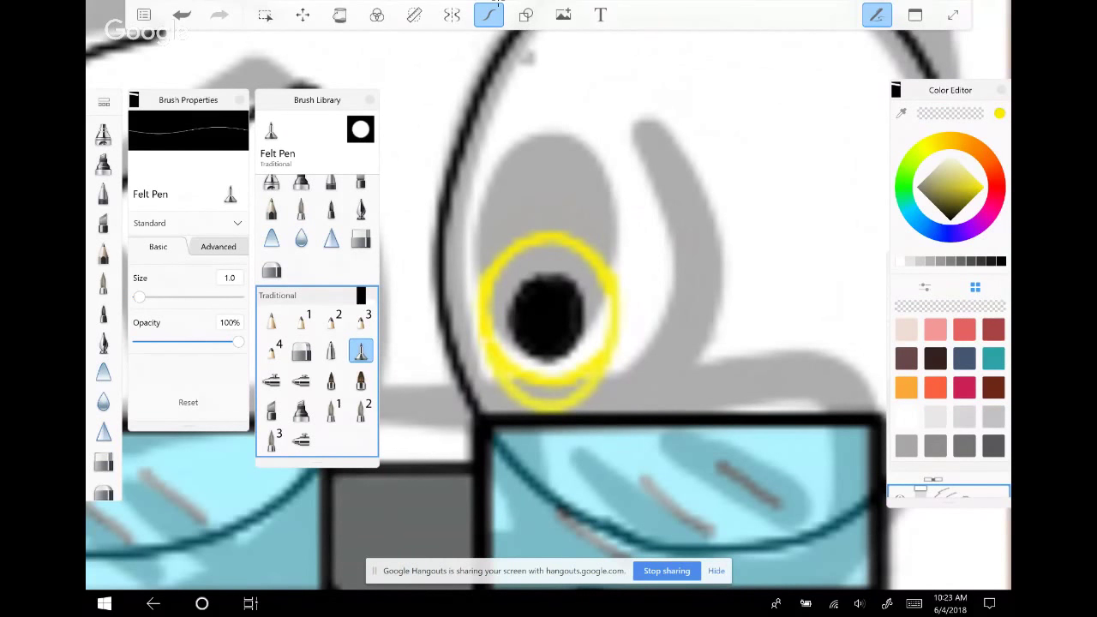
mouse_move(485, 344)
mouse_down()
mouse_move(522, 396)
mouse_move(555, 409)
mouse_move(600, 382)
mouse_move(579, 390)
mouse_up()
click(1000, 113)
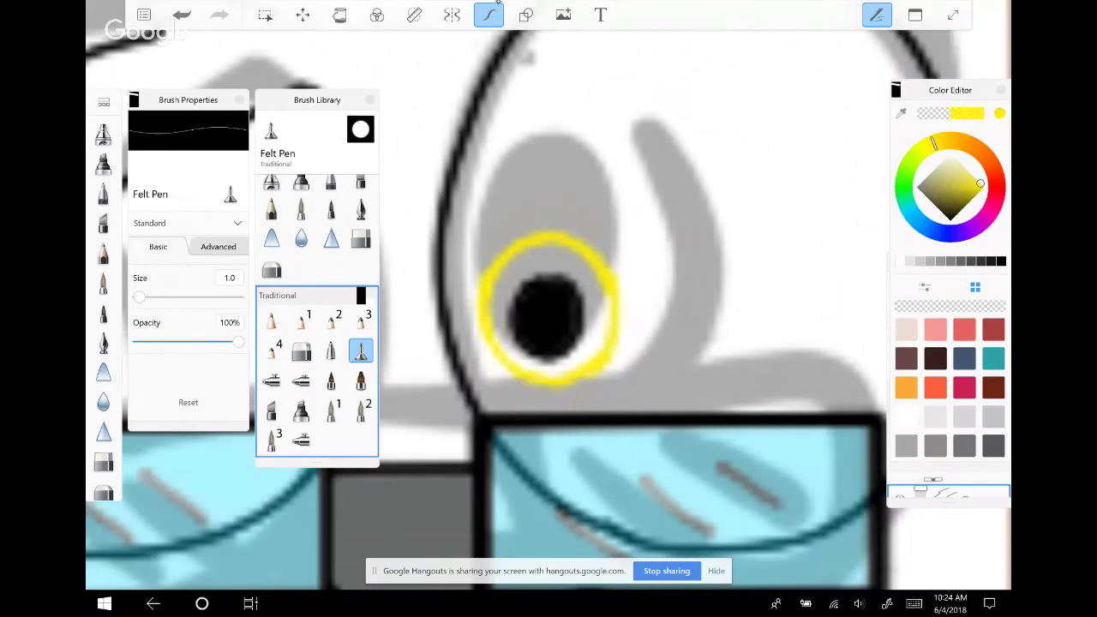
Pick the bright yellow again from the iris of the reference character's larger eye
scroll(429, 360, down, 2)
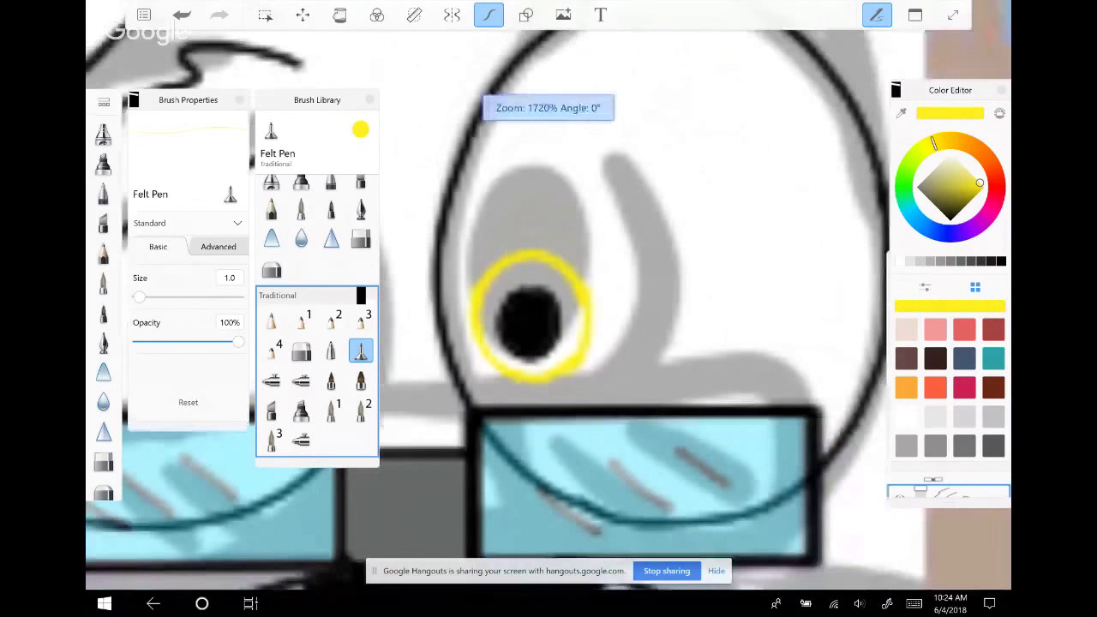
scroll(549, 309, down, 5)
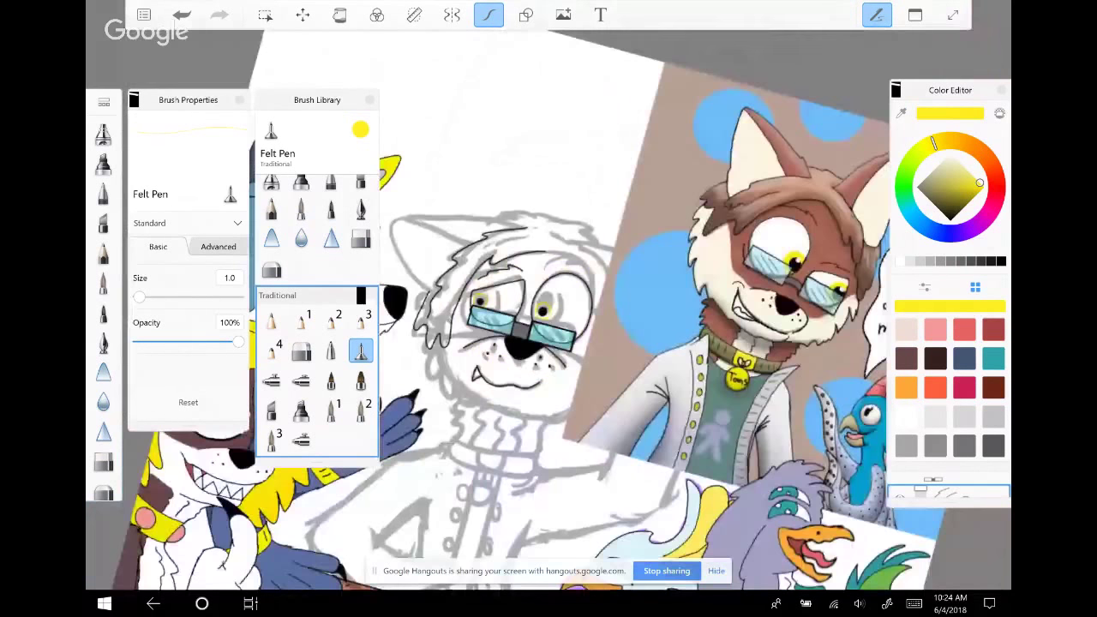
scroll(549, 309, up, 5)
key(Tab)
click(685, 193)
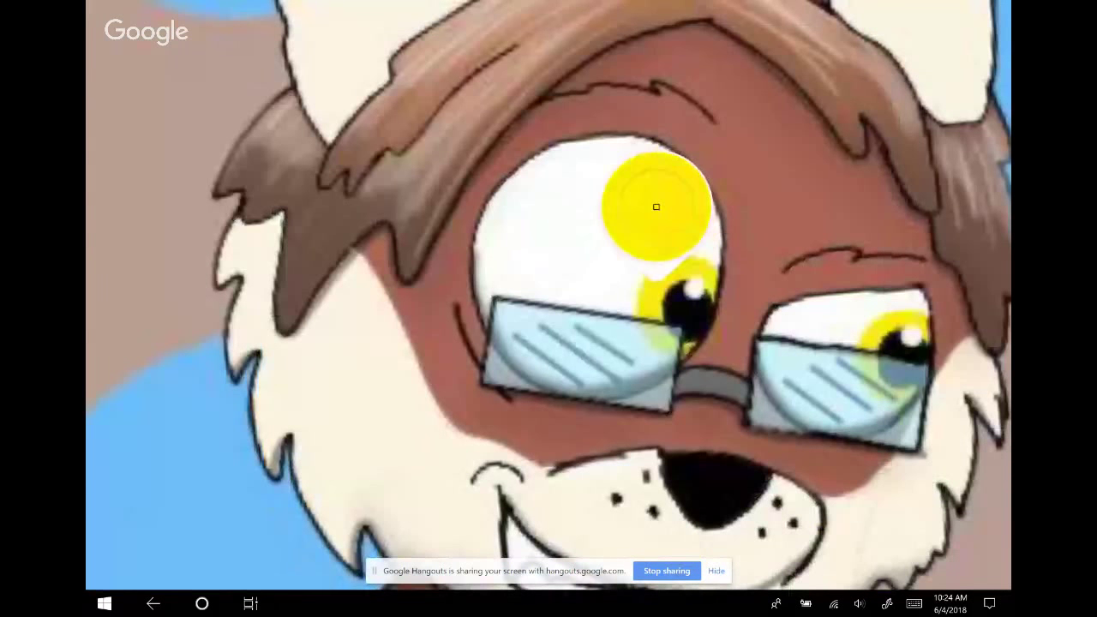
key(ctrl+z)
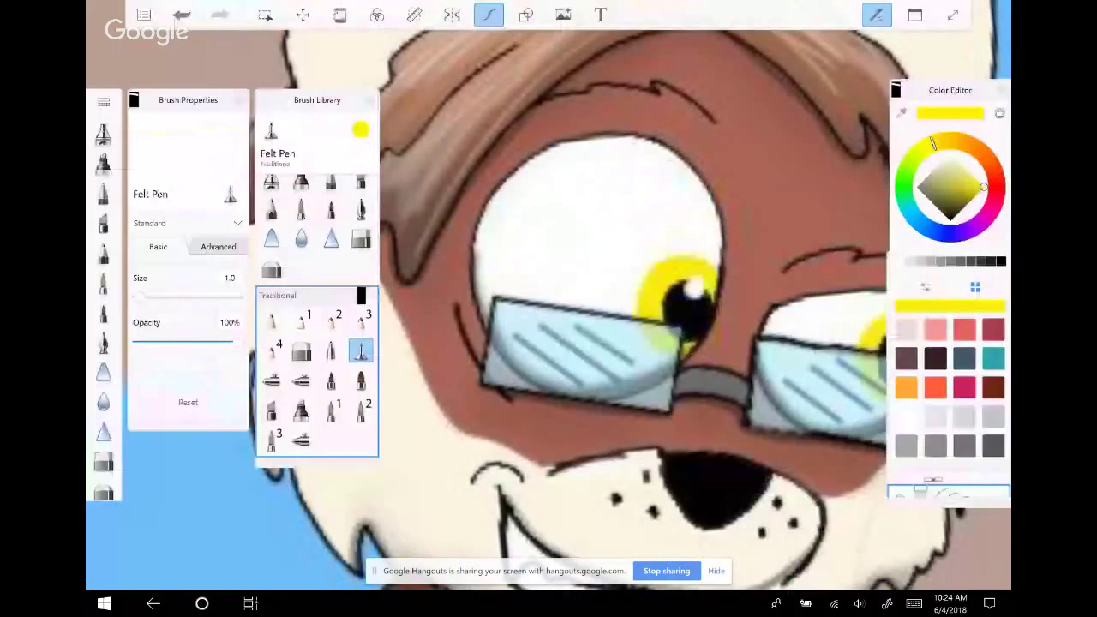
Fill the irises of both eyes with solid yellow around the black pupils
scroll(549, 309, down, 3)
click(340, 14)
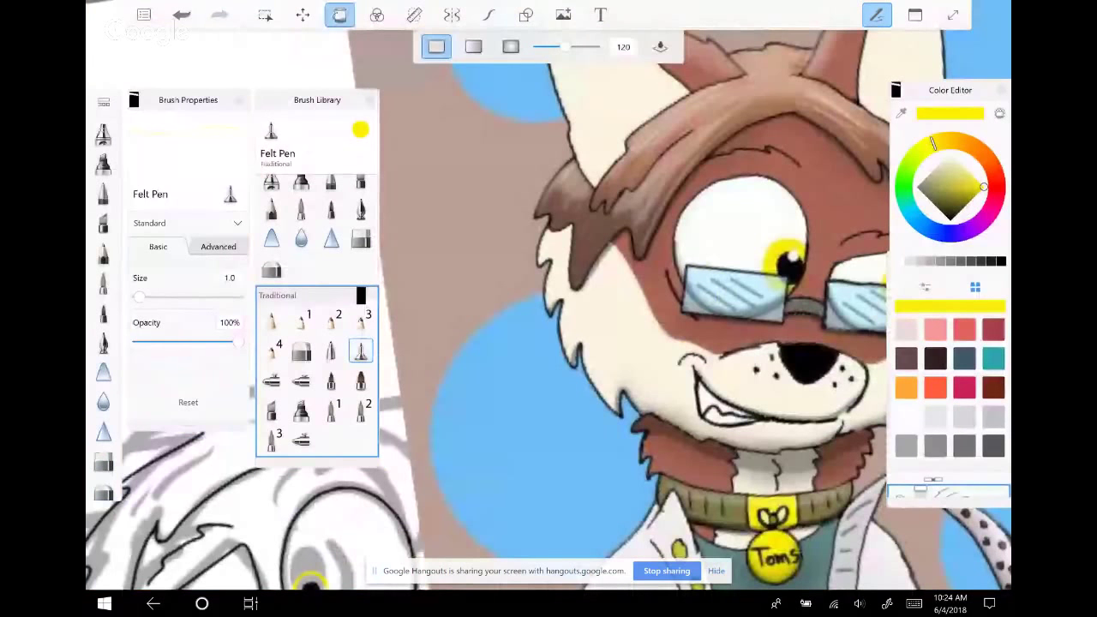
scroll(549, 309, down, 3)
scroll(549, 308, up, 5)
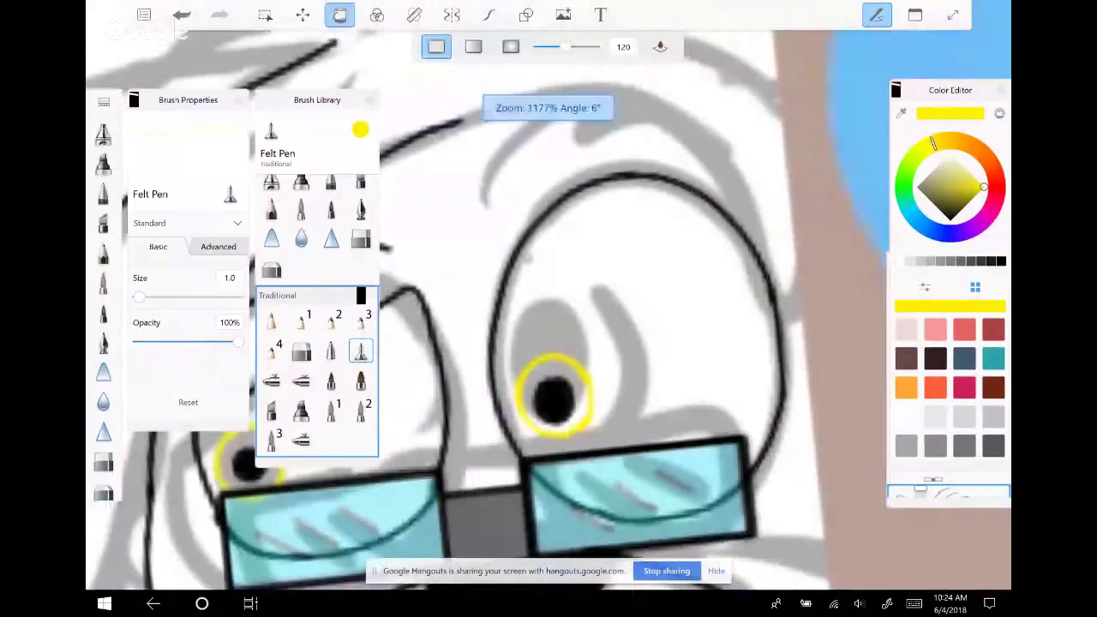
drag(549, 343, 729, 261)
Switch to the Inking Pen in white and paint highlights on the larger eye's pupil
mouse_move(984, 187)
mouse_down()
mouse_move(953, 180)
mouse_move(950, 152)
mouse_up()
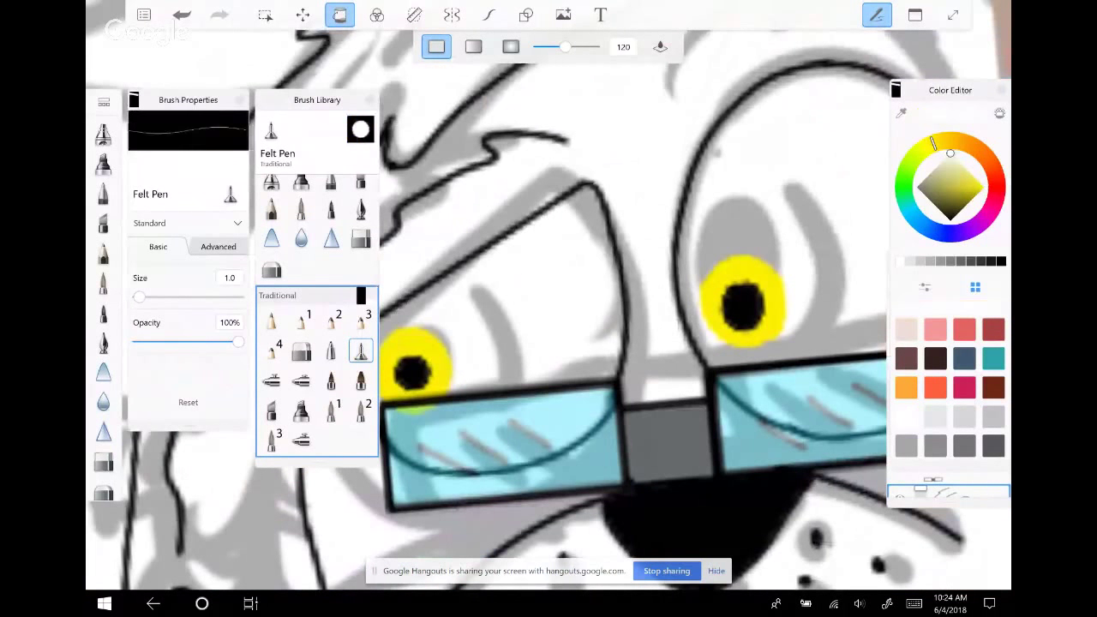
click(103, 341)
click(489, 15)
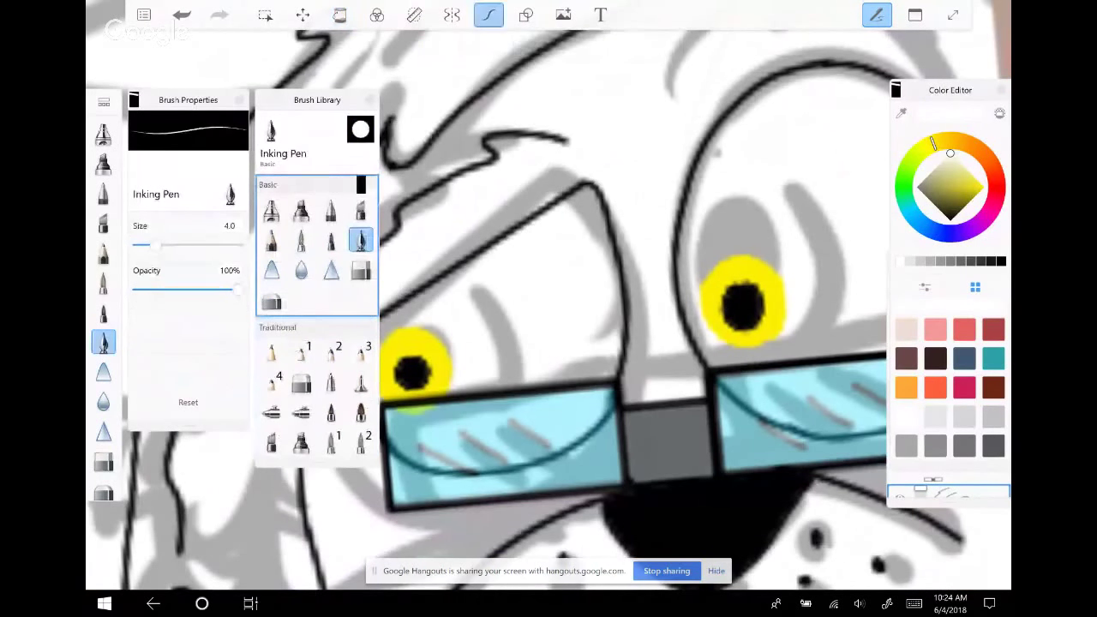
scroll(738, 300, up, 5)
drag(933, 141, 992, 167)
drag(619, 235, 648, 259)
key(ctrl+z)
click(950, 153)
mouse_move(619, 296)
mouse_down()
mouse_move(637, 314)
mouse_move(624, 302)
mouse_up()
Undo the larger pupil's highlights and redraw them as one white dot above its upper edge and another near its lower edge
scroll(669, 283, down, 1)
scroll(668, 283, down, 5)
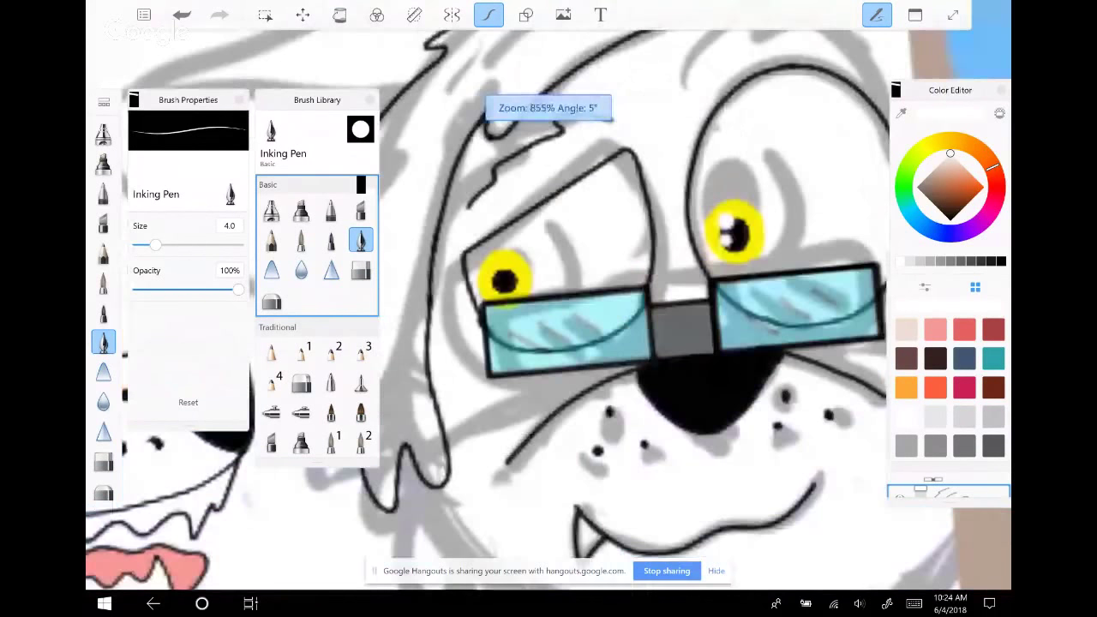
scroll(549, 309, down, 5)
scroll(549, 309, up, 5)
scroll(549, 309, down, 4)
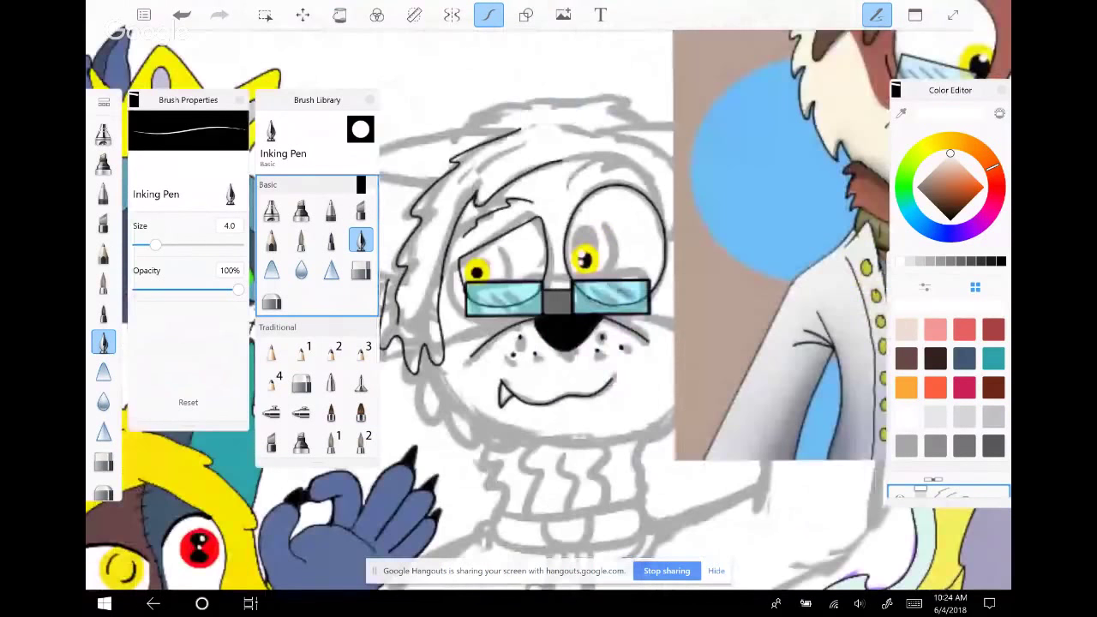
scroll(586, 260, up, 5)
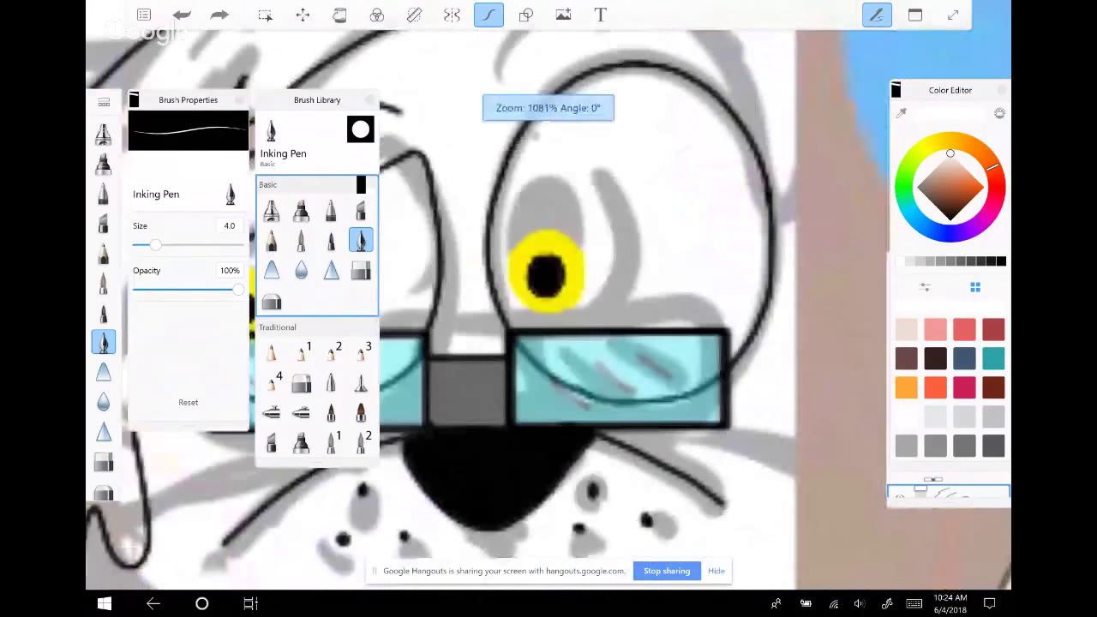
click(564, 233)
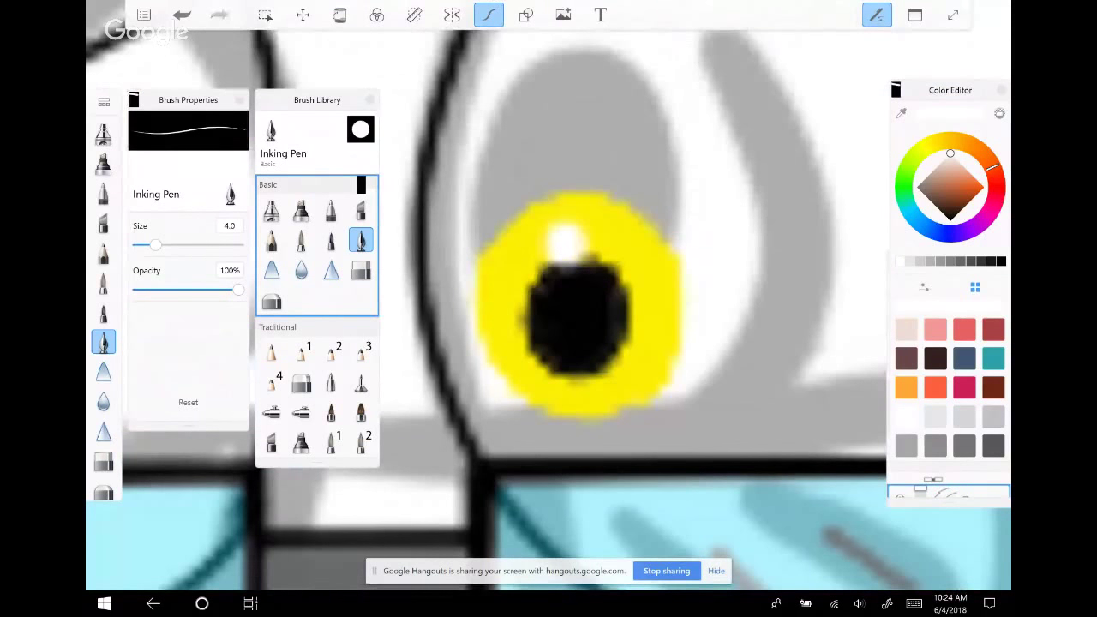
click(548, 328)
Undo the highlights, yellow fills, pupils and iris outlines in both eyes, back to the bare grey sketched pupils
scroll(592, 291, down, 2)
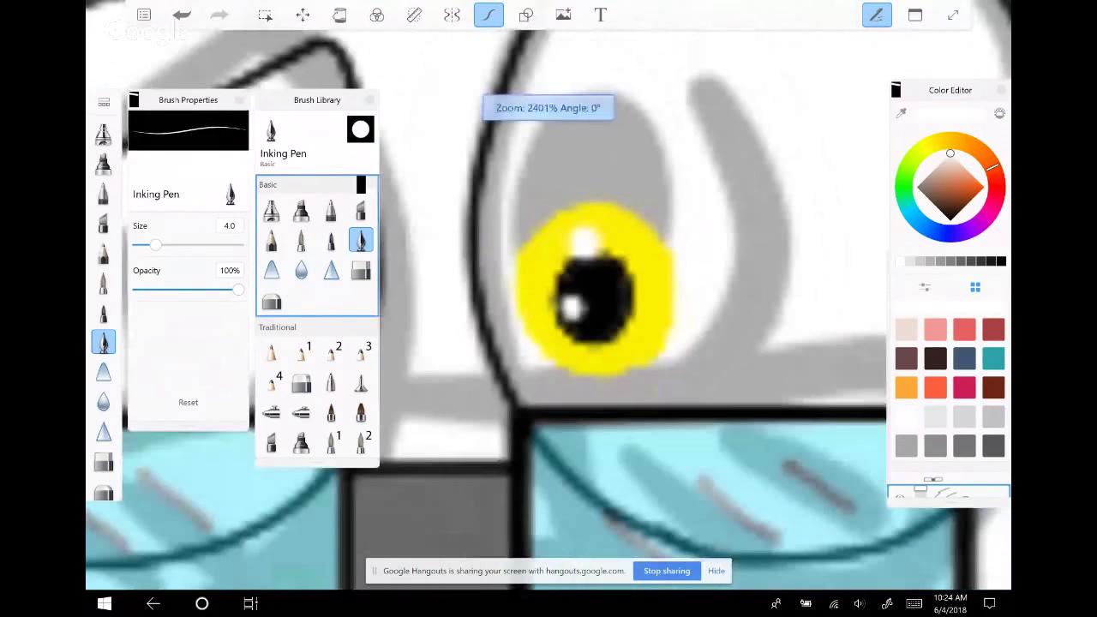
scroll(548, 309, down, 10)
scroll(548, 309, down, 5)
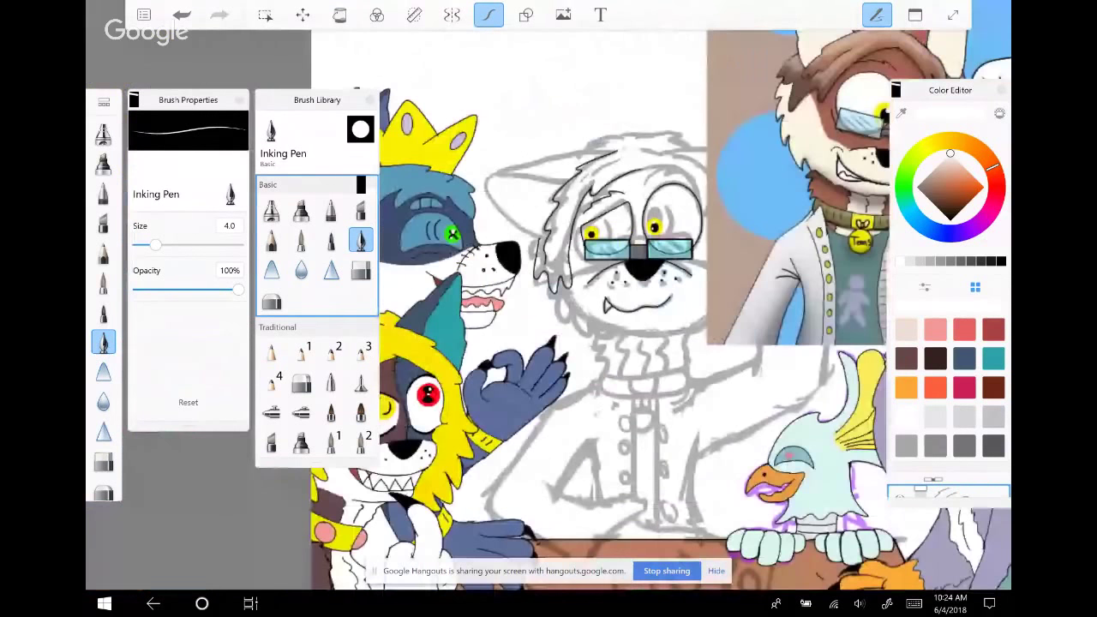
scroll(639, 249, up, 10)
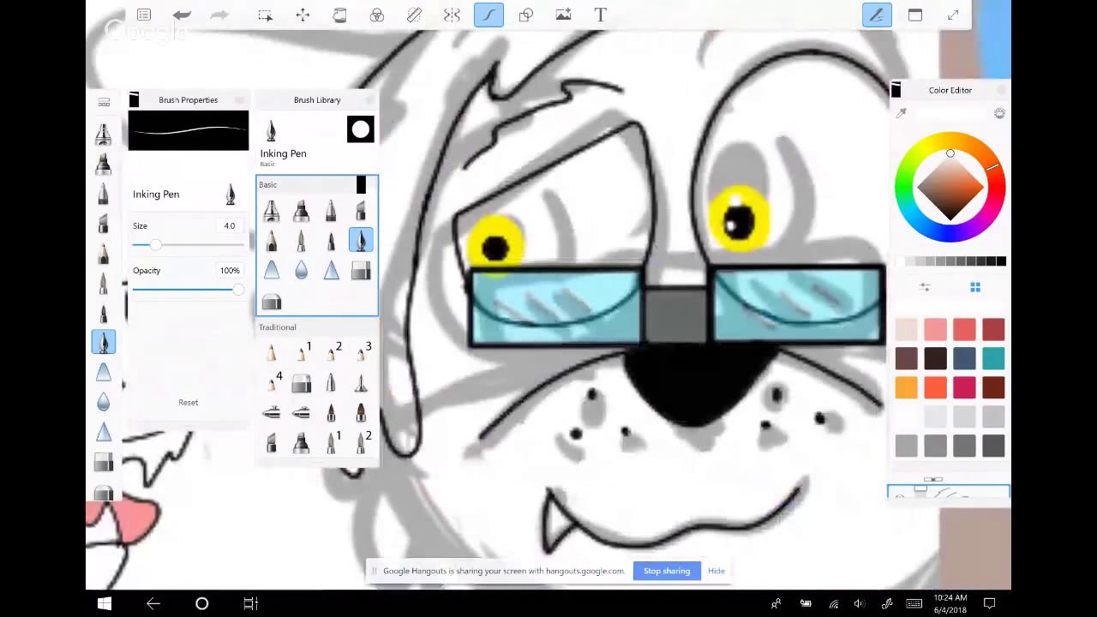
scroll(602, 228, up, 3)
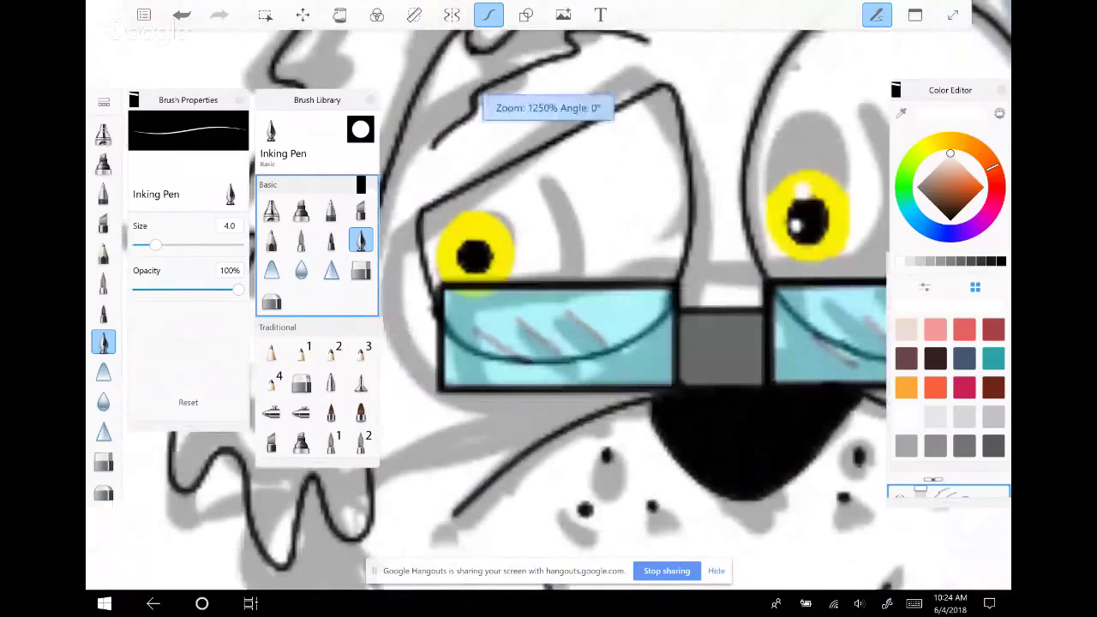
click(182, 14)
click(182, 15)
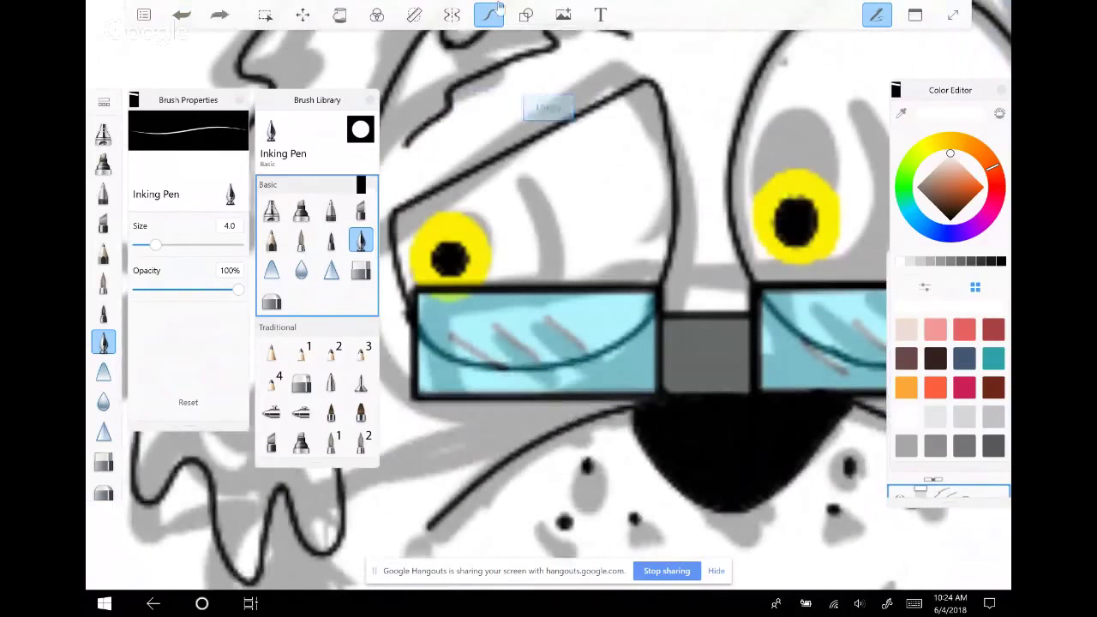
click(182, 15)
click(181, 15)
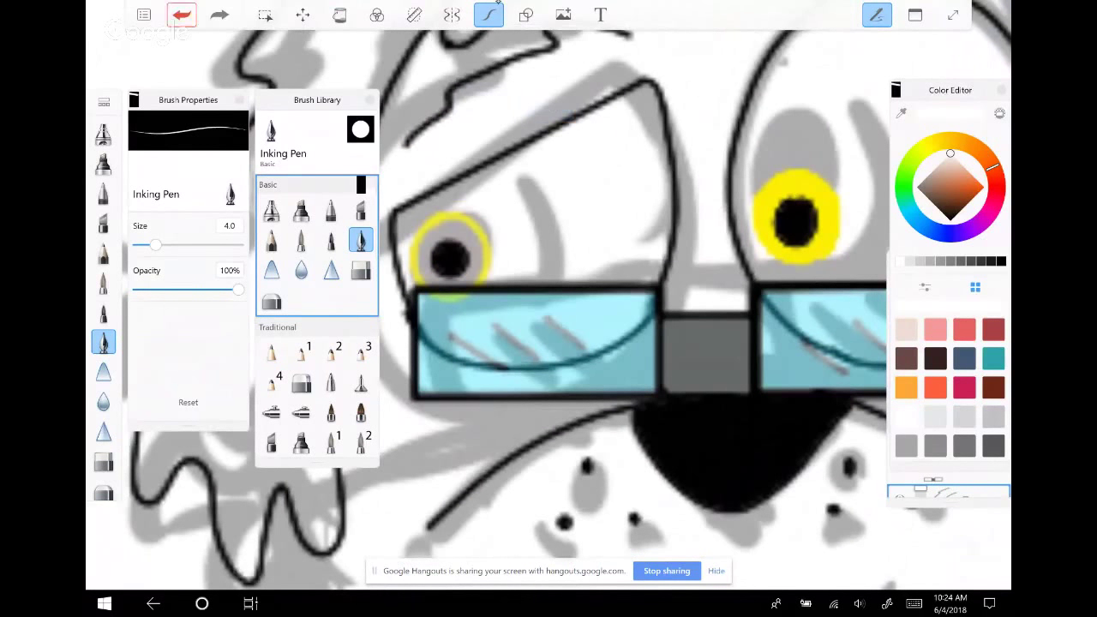
key(ctrl+z)
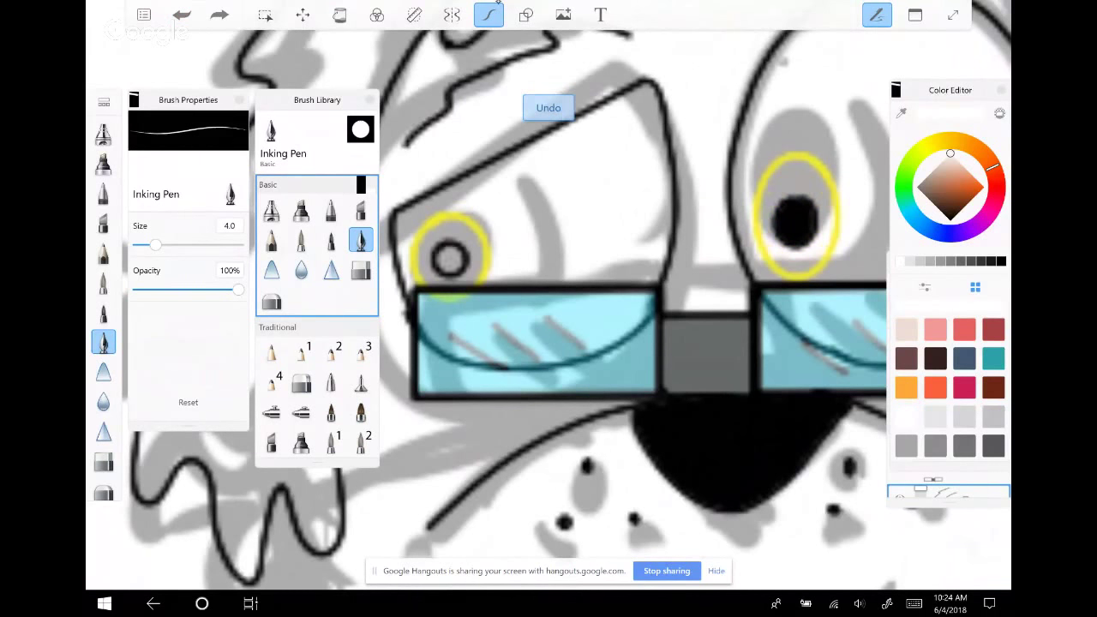
key(ctrl+z)
key(ctrl+z)
key(ctrl+z)
key(ctrl+z)
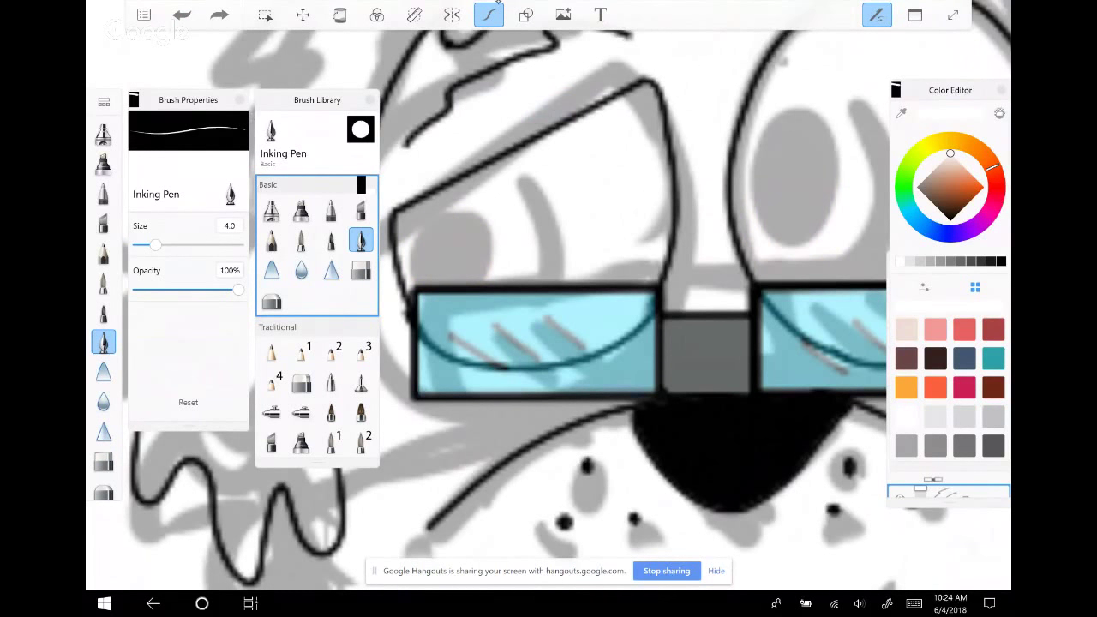
key(ctrl+y)
key(ctrl+y)
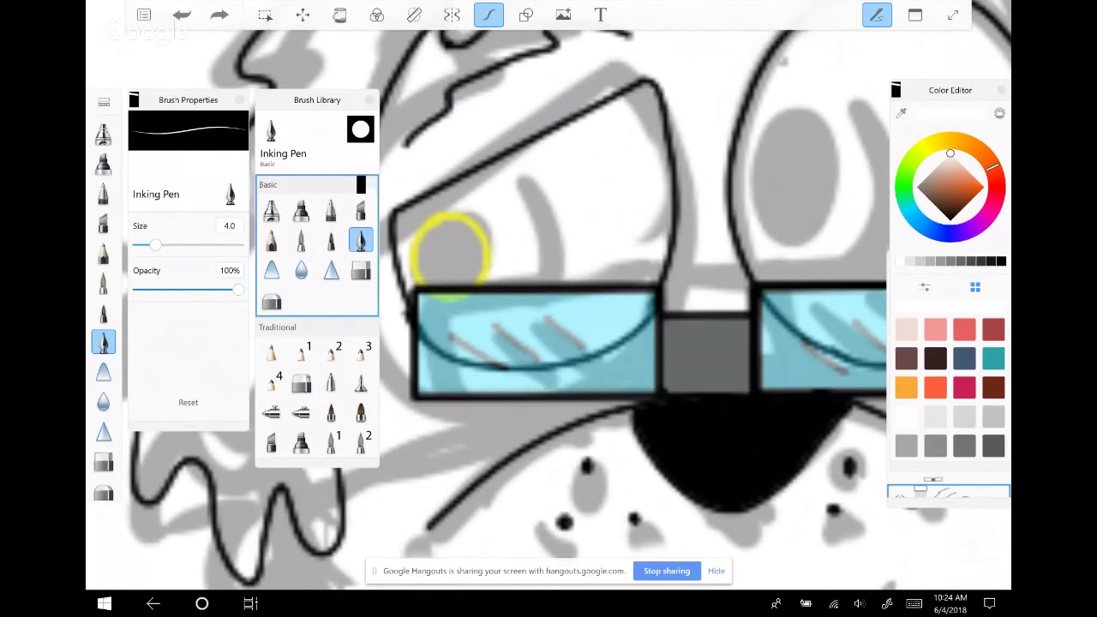
key(ctrl+z)
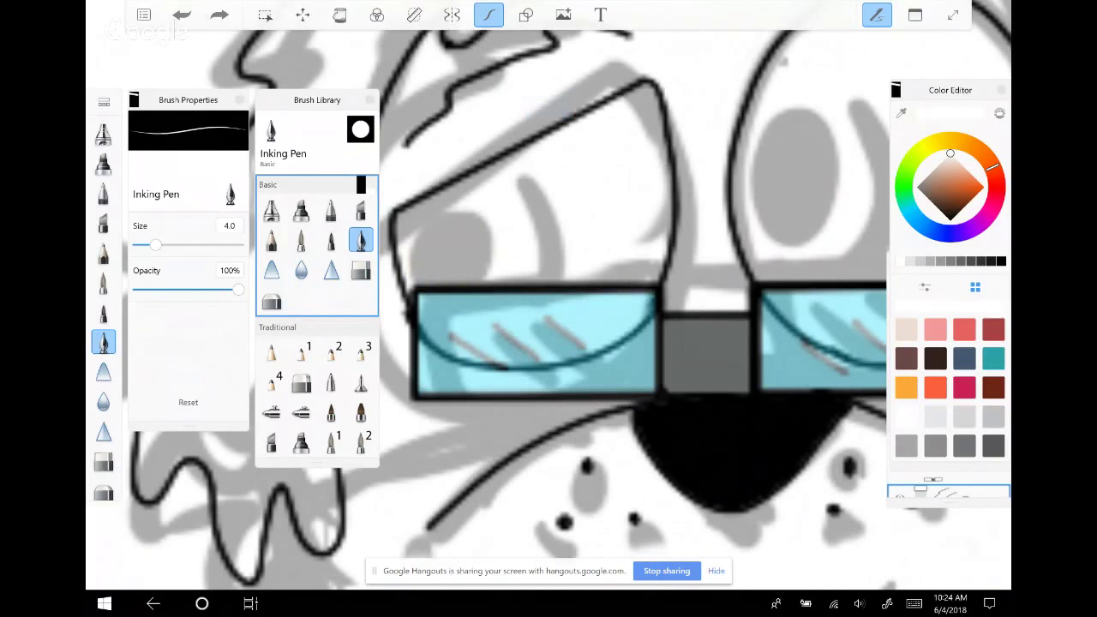
scroll(549, 309, down, 1)
scroll(549, 308, down, 10)
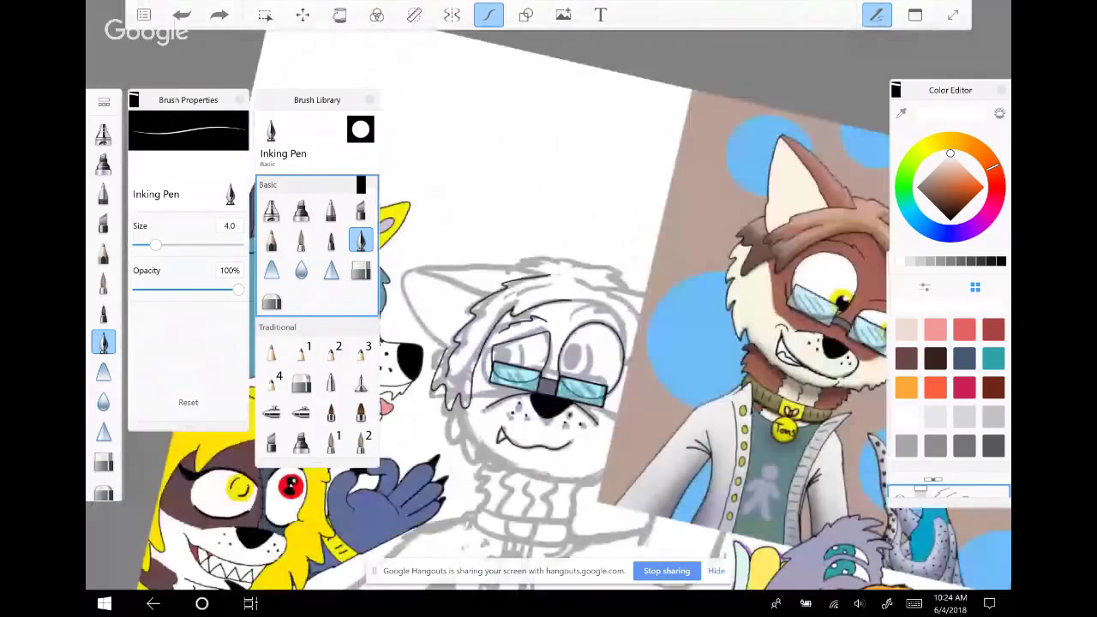
Outline the smaller eye's iris as a yellow circle with the Felt Pen at size 1.0, redrawing it for a rounder shape
scroll(549, 308, up, 10)
click(549, 218)
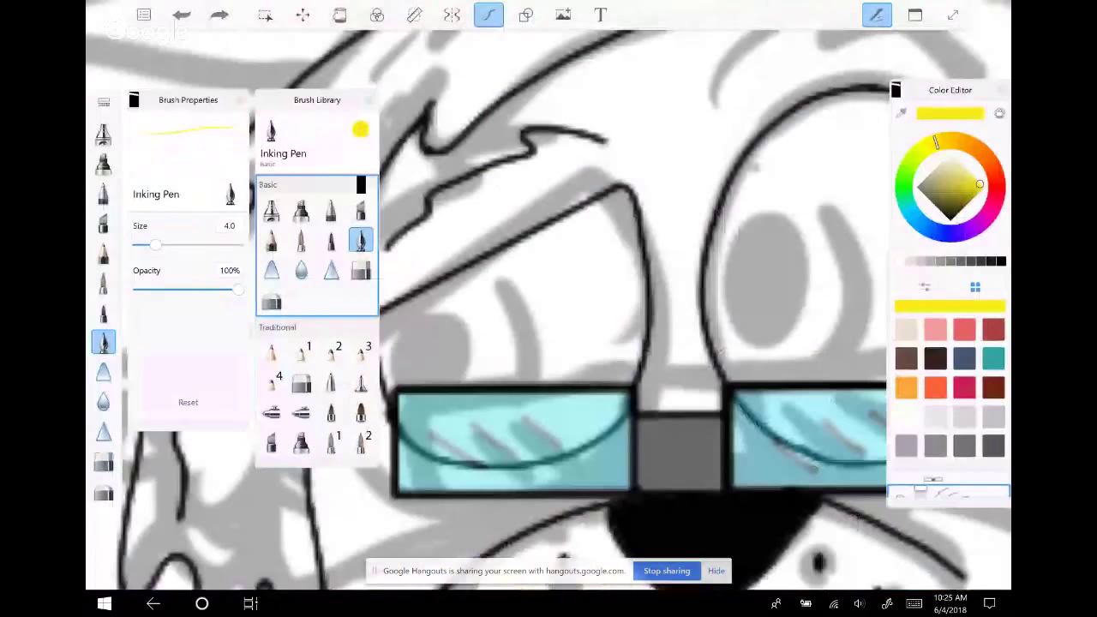
scroll(369, 369, up, 5)
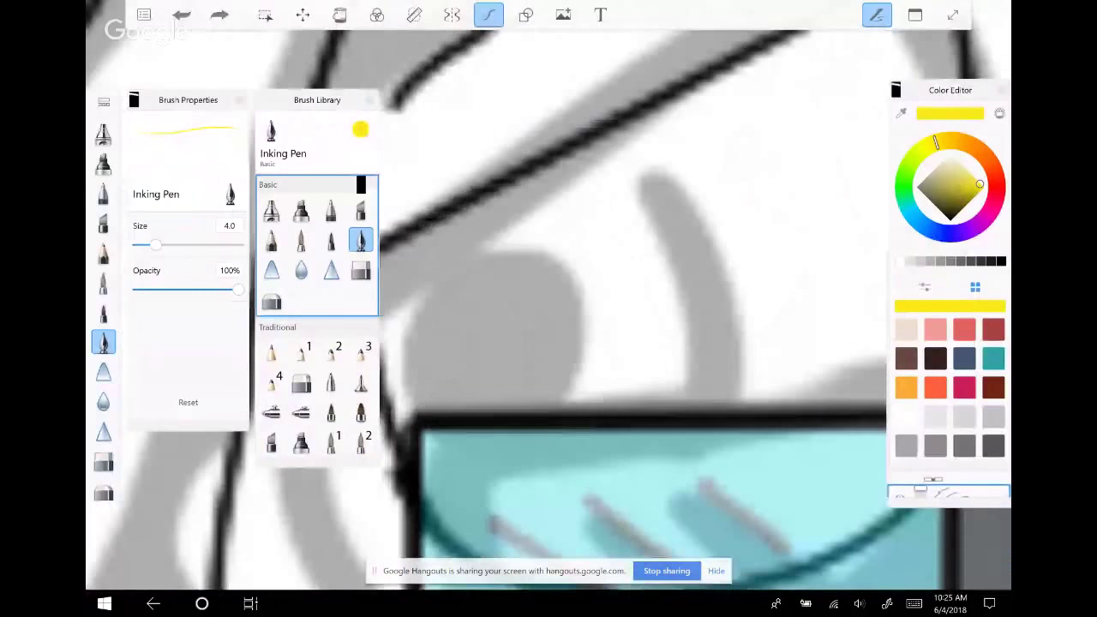
click(360, 383)
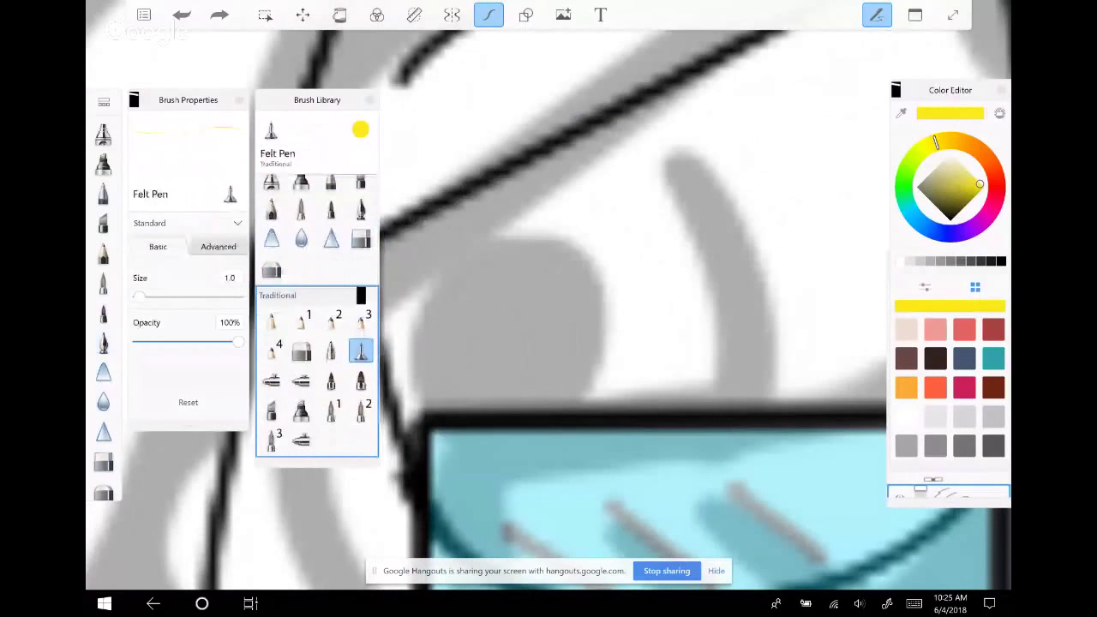
mouse_move(498, 242)
mouse_down()
mouse_move(428, 285)
mouse_move(414, 315)
mouse_move(412, 396)
mouse_move(497, 456)
mouse_move(530, 454)
mouse_move(587, 432)
mouse_move(607, 386)
mouse_move(609, 314)
mouse_move(598, 280)
mouse_move(487, 248)
mouse_up()
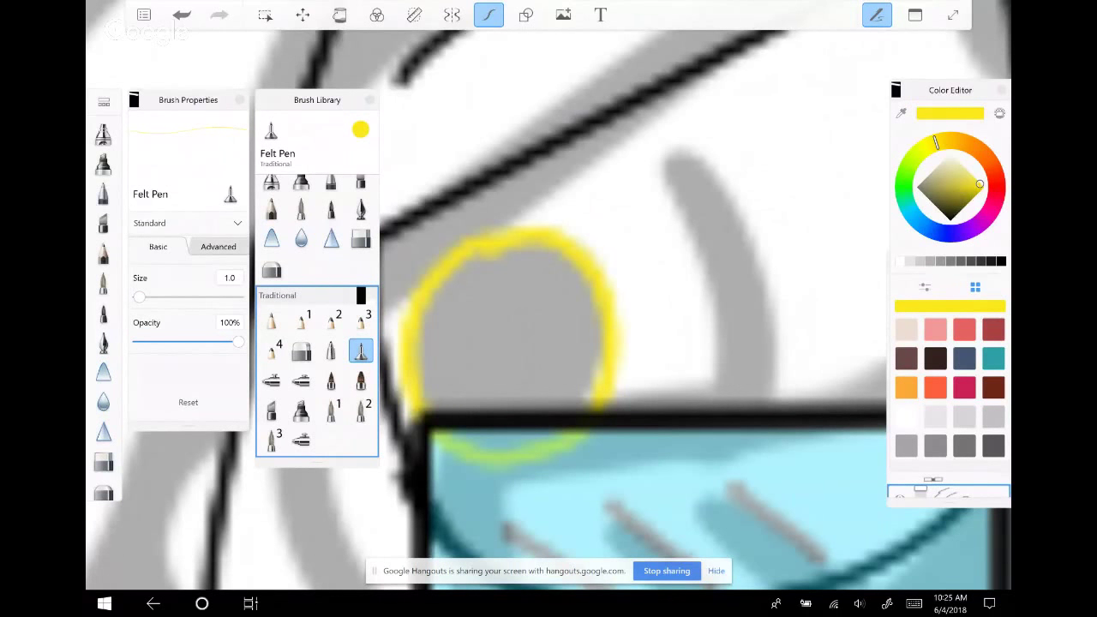
drag(548, 309, 570, 283)
key(ctrl+z)
mouse_move(532, 210)
mouse_down()
mouse_move(443, 272)
mouse_move(448, 368)
mouse_move(486, 415)
mouse_move(552, 423)
mouse_move(589, 409)
mouse_move(626, 294)
mouse_move(589, 245)
mouse_move(520, 218)
mouse_move(482, 237)
mouse_move(460, 377)
mouse_move(504, 420)
mouse_move(546, 423)
mouse_move(589, 407)
mouse_move(633, 328)
mouse_move(622, 257)
mouse_move(524, 216)
mouse_up()
click(181, 15)
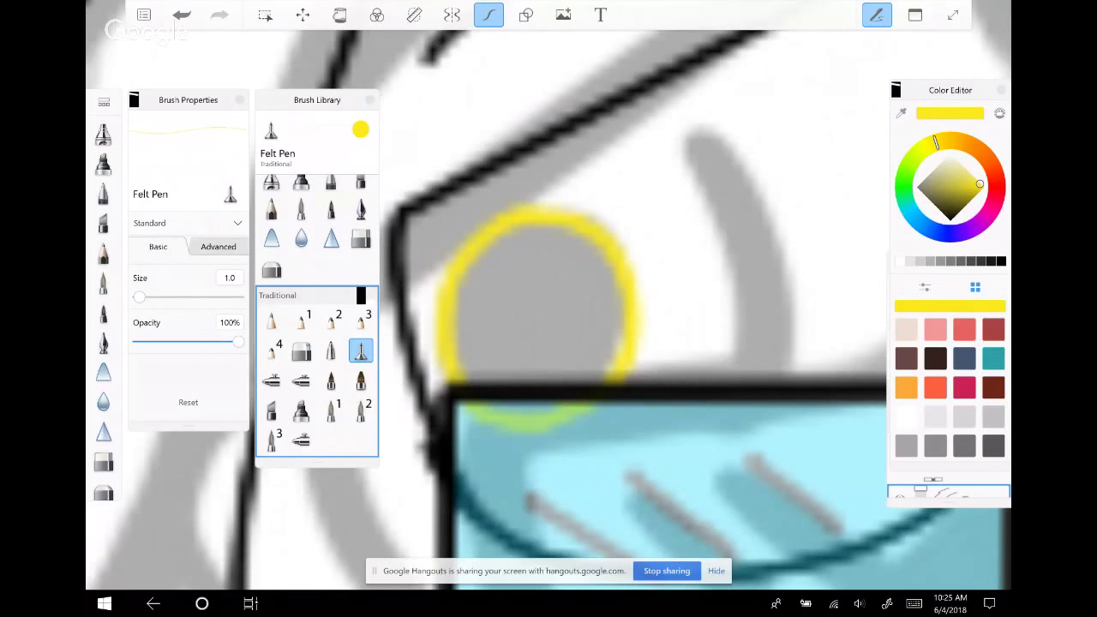
Set the Felt Pen's colour to black for the smaller eye's pupil
scroll(607, 220, down, 3)
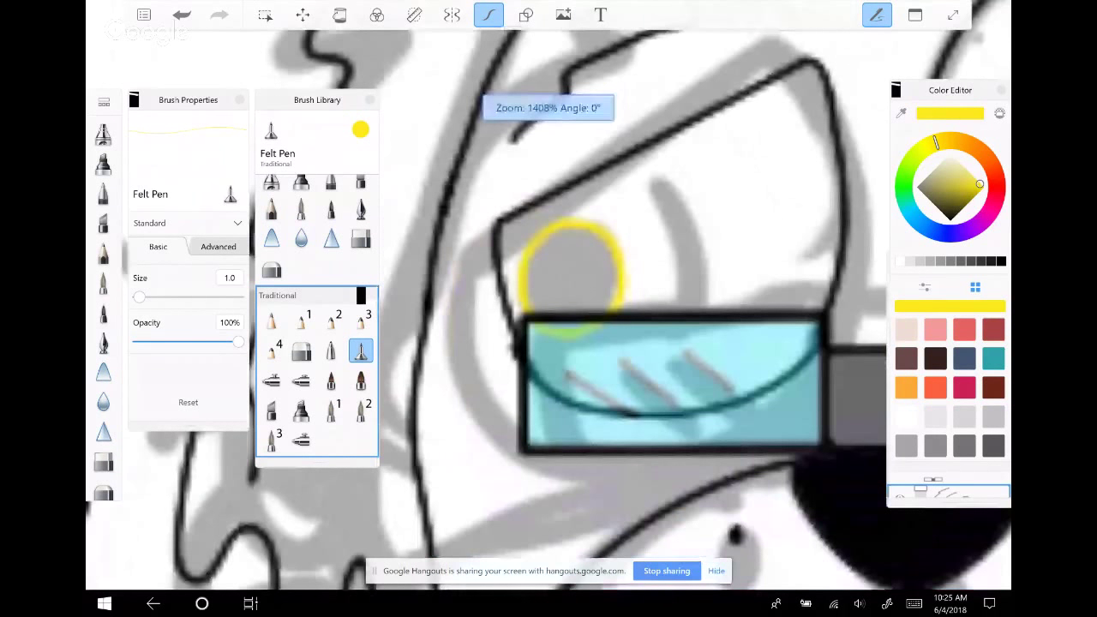
scroll(607, 220, down, 5)
scroll(607, 219, down, 5)
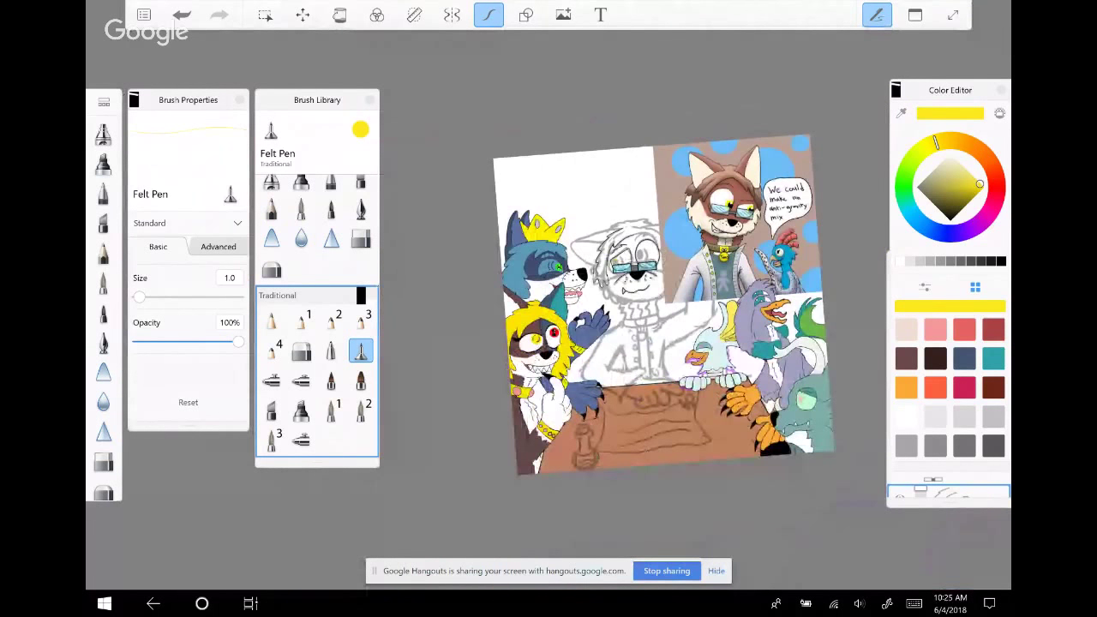
scroll(665, 313, up, 2)
scroll(613, 264, up, 5)
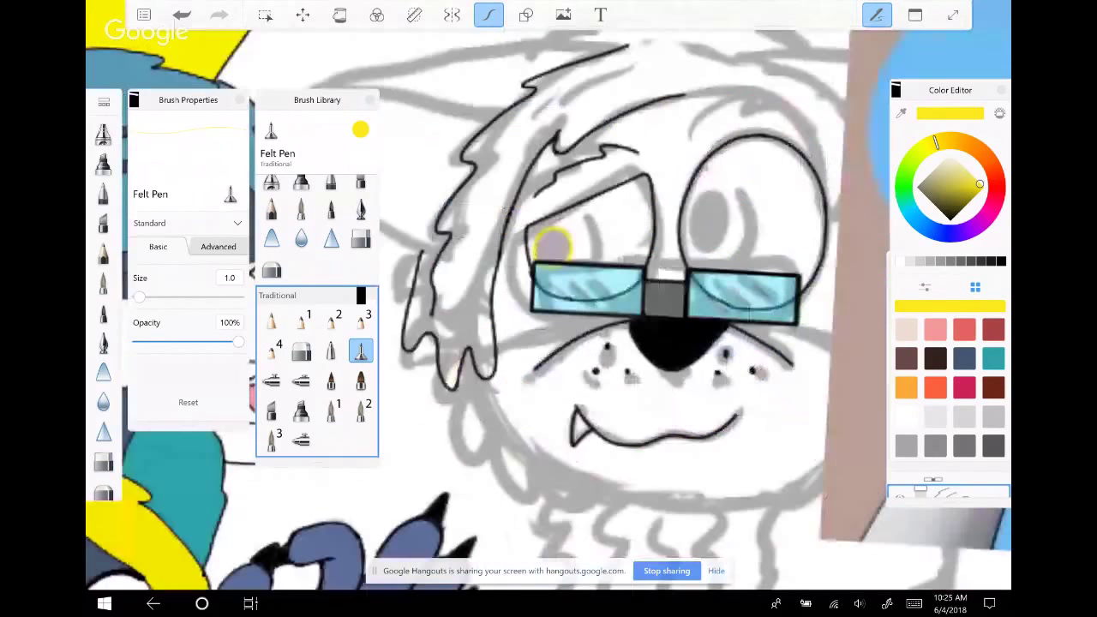
scroll(553, 246, up, 5)
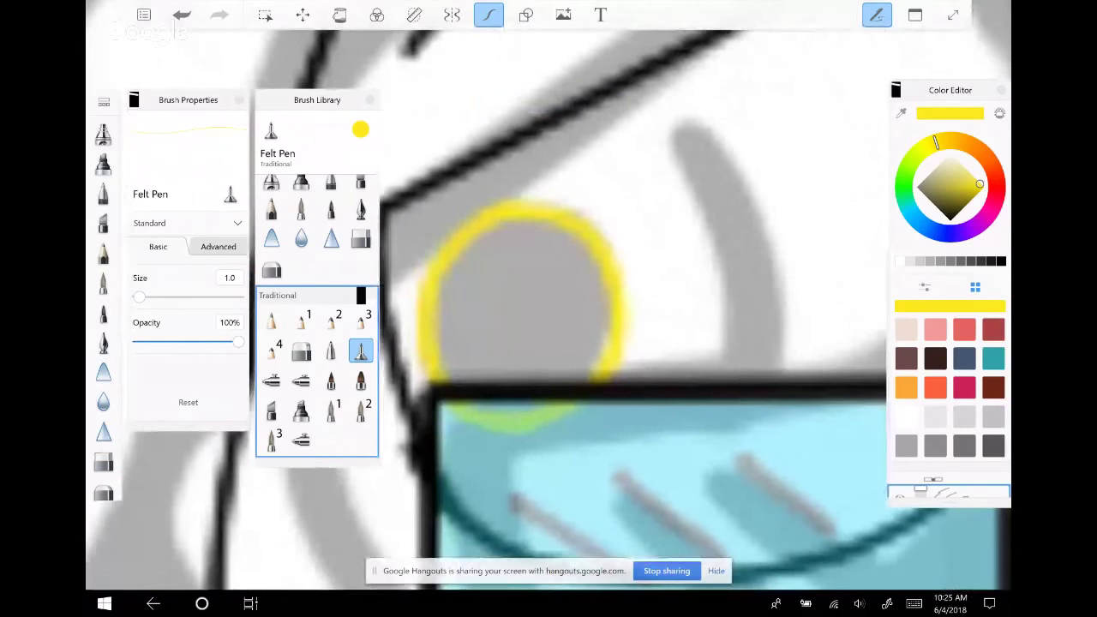
drag(980, 183, 950, 219)
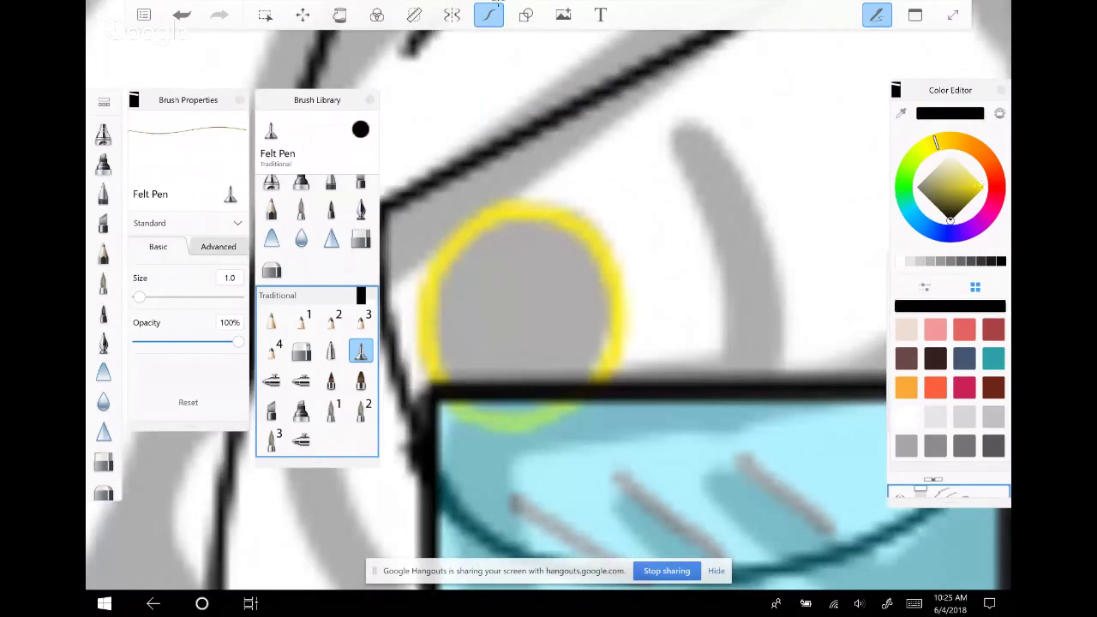
Try to outline the smaller eye's pupil freehand in black inside the yellow iris ring
mouse_move(496, 256)
mouse_down()
mouse_move(439, 330)
mouse_move(476, 388)
mouse_move(518, 391)
mouse_up()
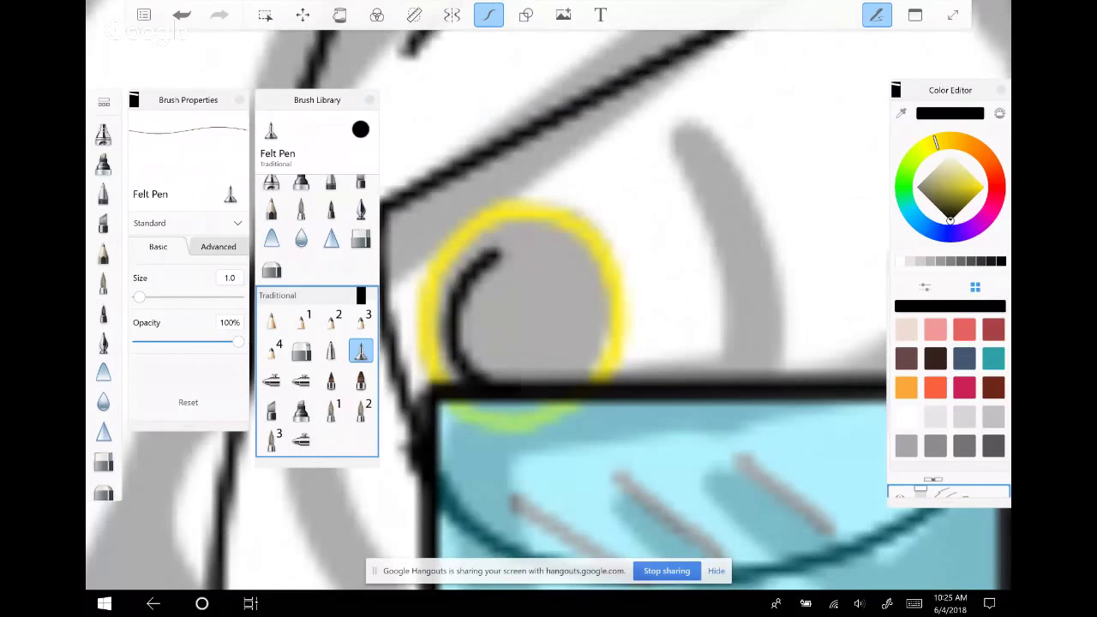
key(ctrl+z)
mouse_move(467, 233)
mouse_down()
mouse_move(424, 296)
mouse_move(446, 378)
mouse_move(548, 365)
mouse_move(562, 287)
mouse_move(469, 230)
mouse_move(444, 257)
mouse_up()
click(181, 15)
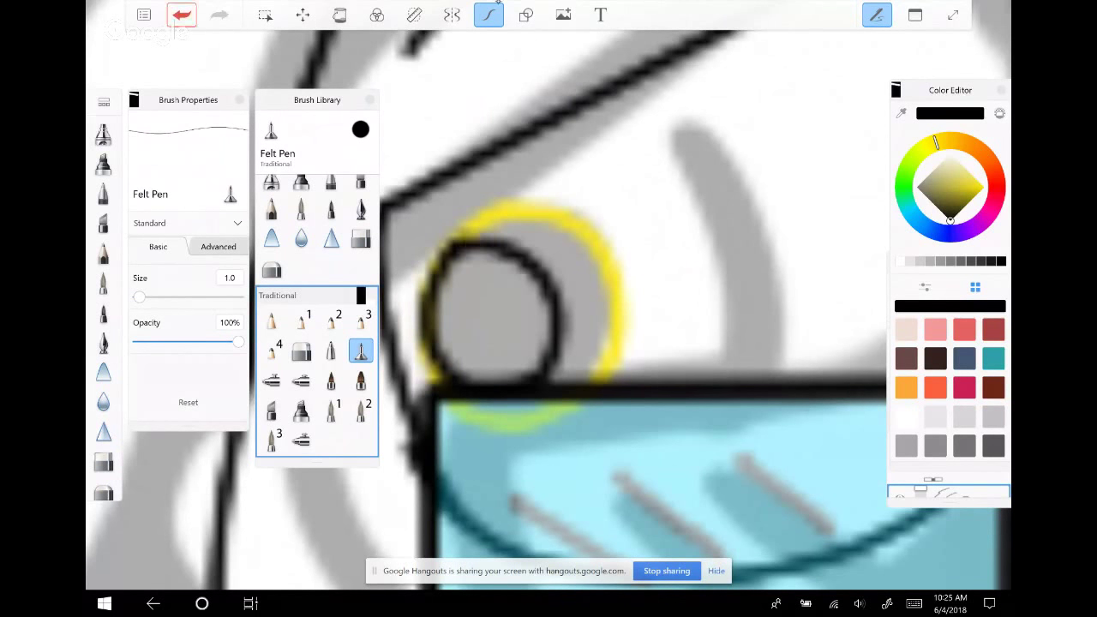
mouse_move(513, 263)
mouse_down()
mouse_move(506, 256)
mouse_move(450, 352)
mouse_move(512, 407)
mouse_move(557, 364)
mouse_move(476, 253)
mouse_up()
click(181, 14)
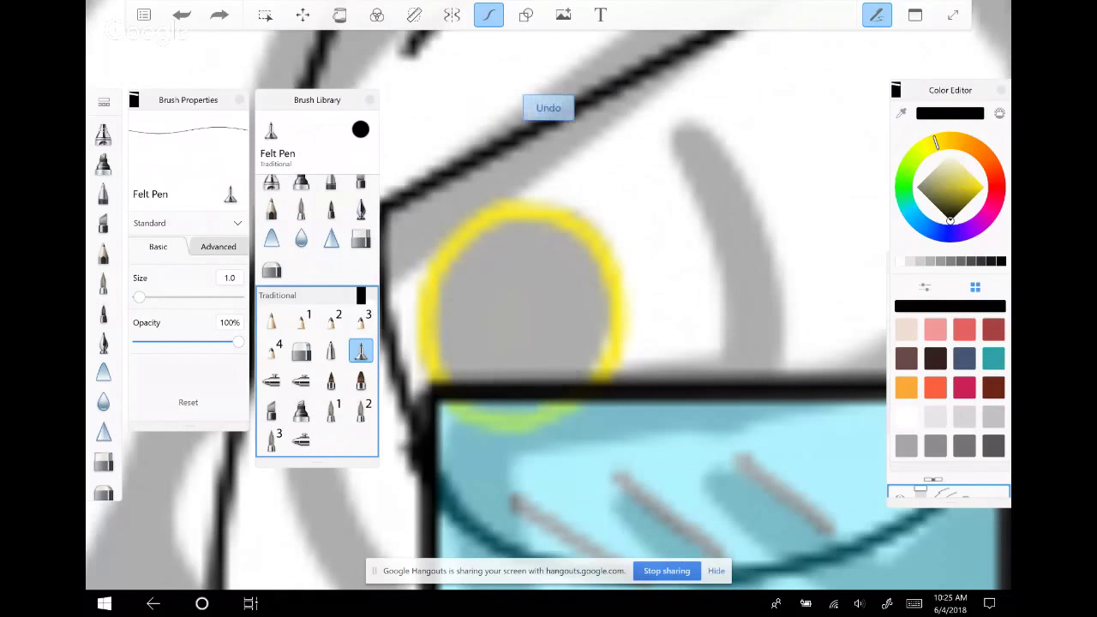
Draw the smaller eye's pupil with the circle shape, fill it black and fill the surrounding iris yellow
click(526, 15)
click(549, 47)
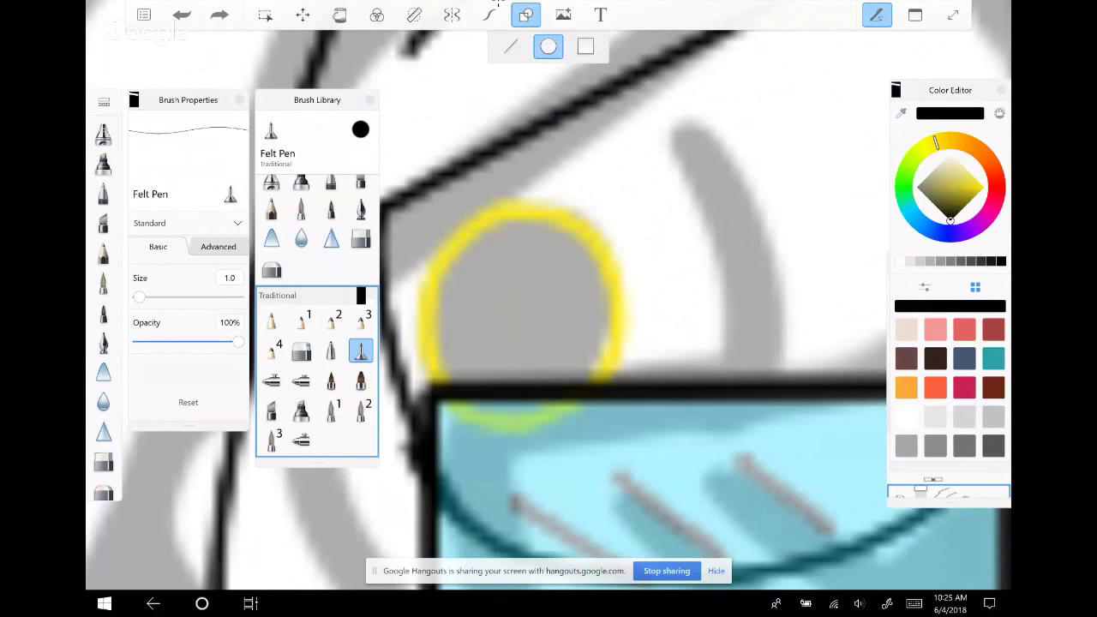
drag(461, 262, 561, 377)
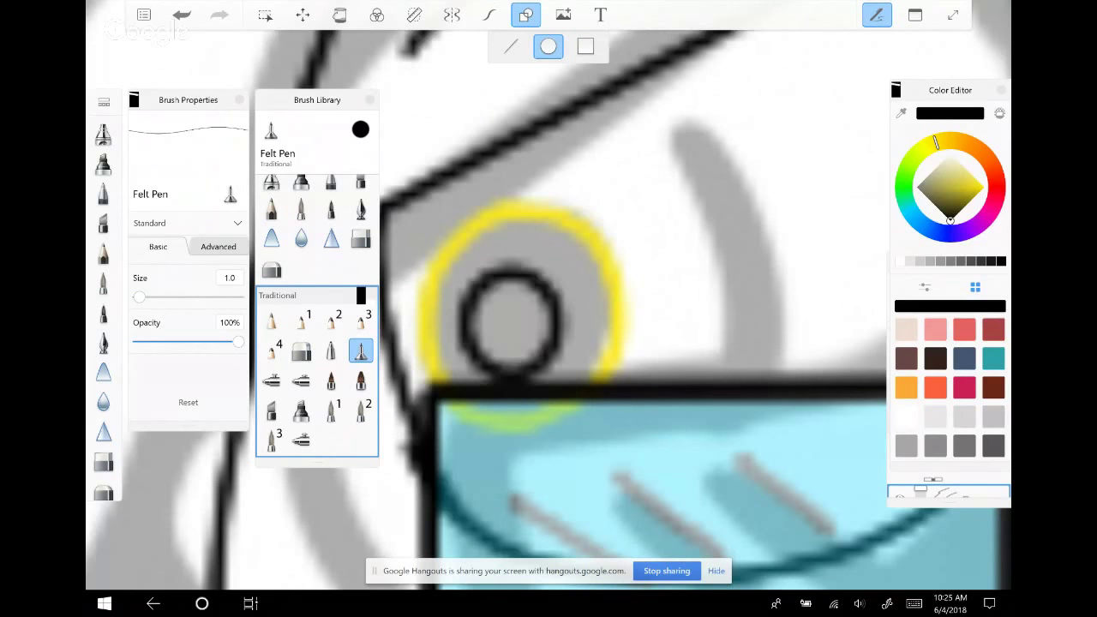
click(340, 15)
click(510, 321)
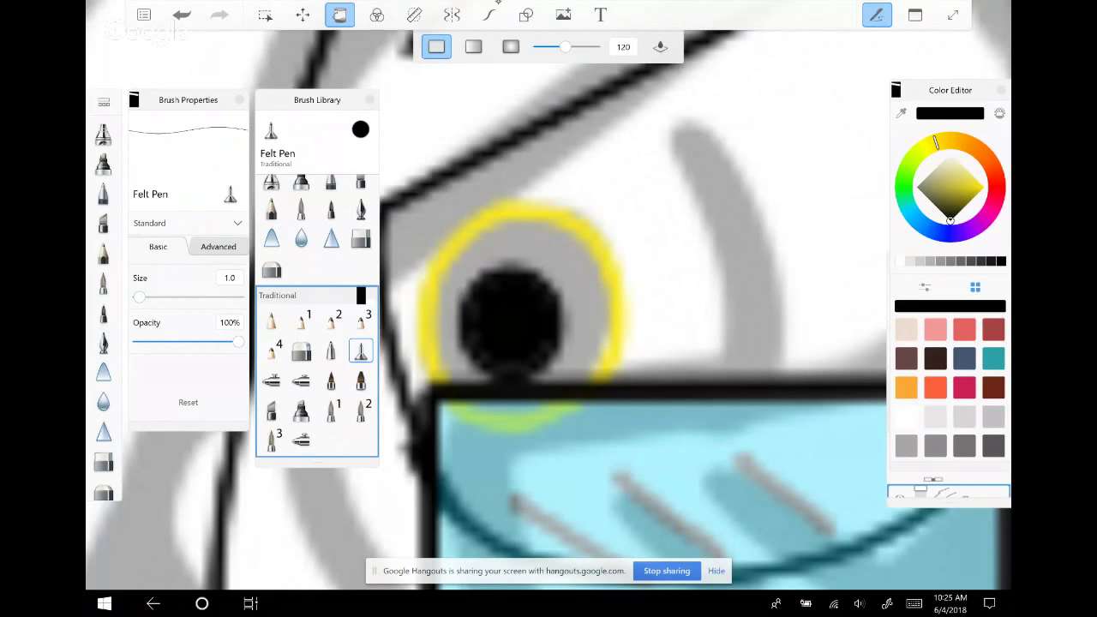
click(984, 187)
click(514, 245)
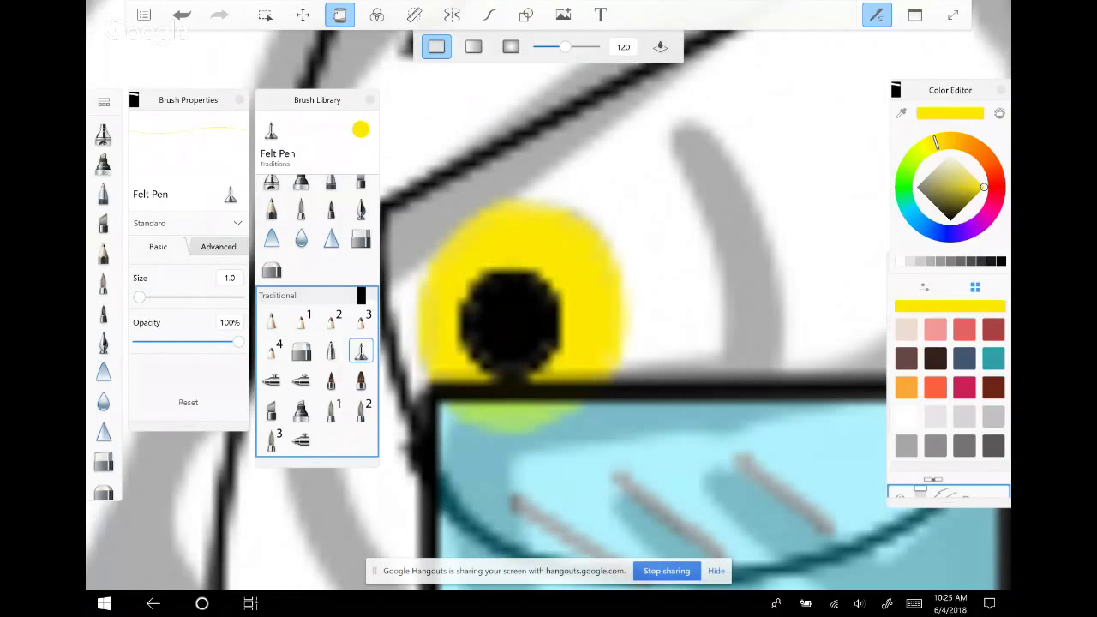
Outline the larger eye's iris with a yellow circle over the lower part of the grey pupil, and switch the colour to black
scroll(508, 271, down, 2)
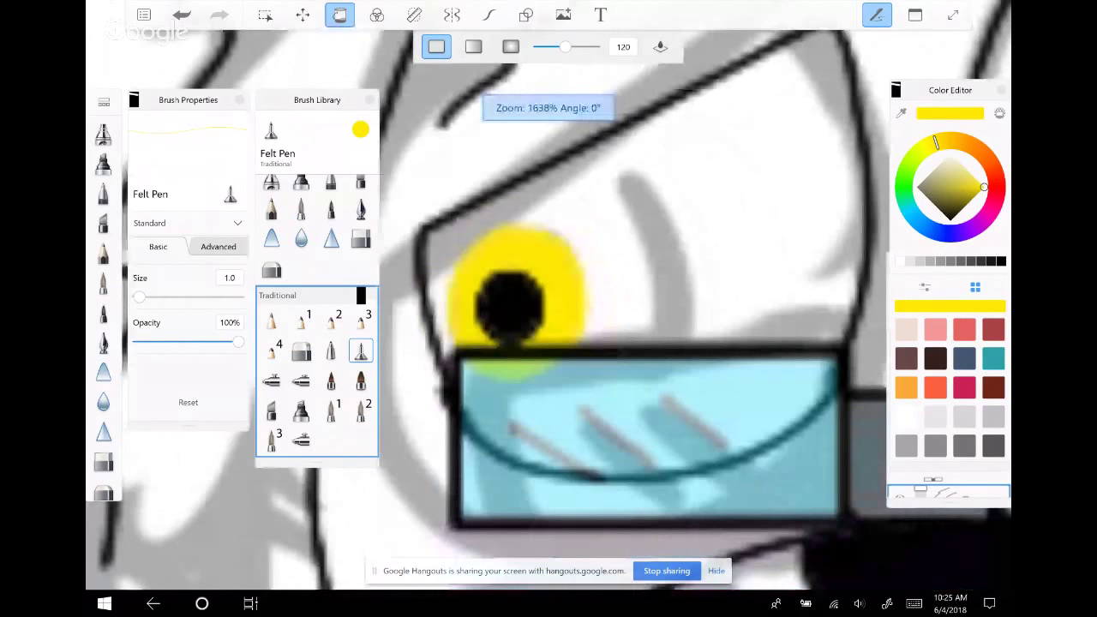
scroll(508, 271, down, 5)
scroll(563, 294, up, 4)
click(488, 14)
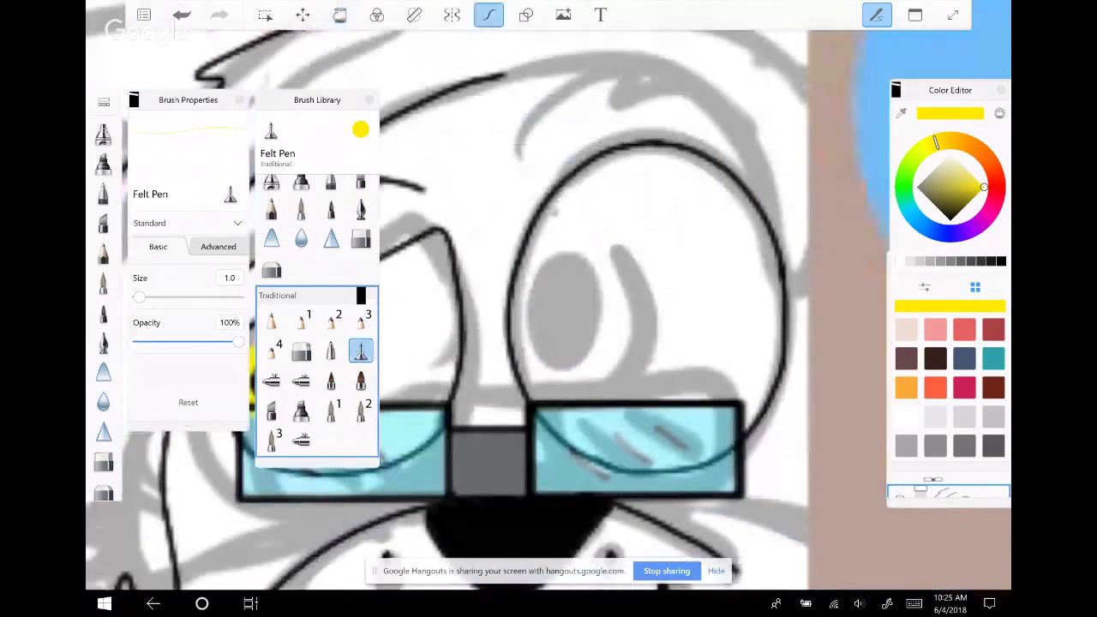
scroll(564, 295, up, 2)
click(525, 15)
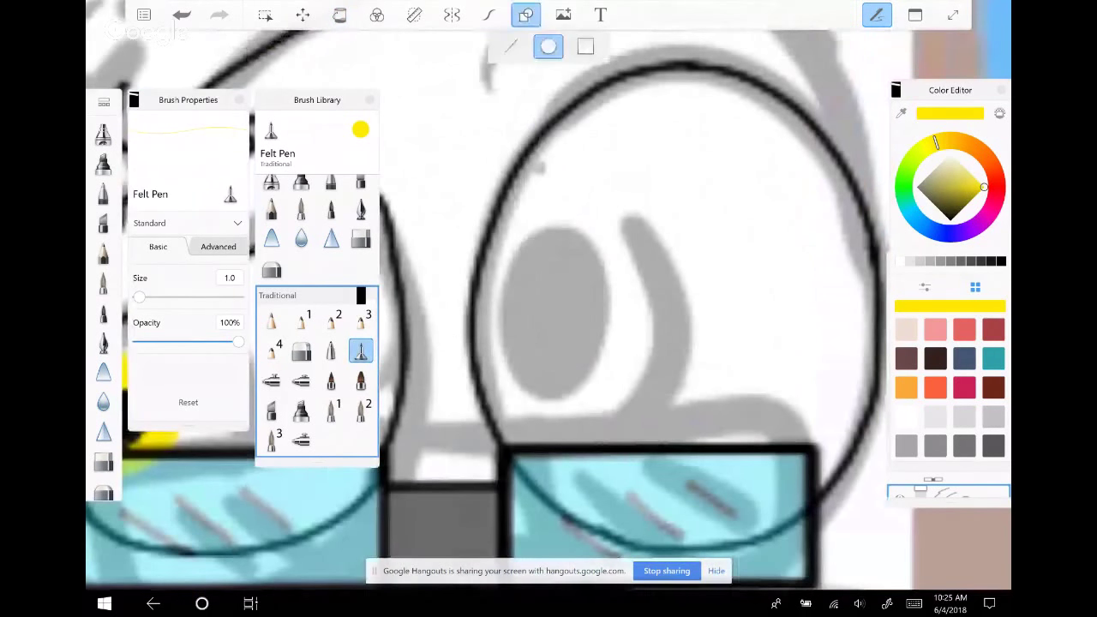
scroll(549, 326, up, 1)
drag(474, 242, 633, 424)
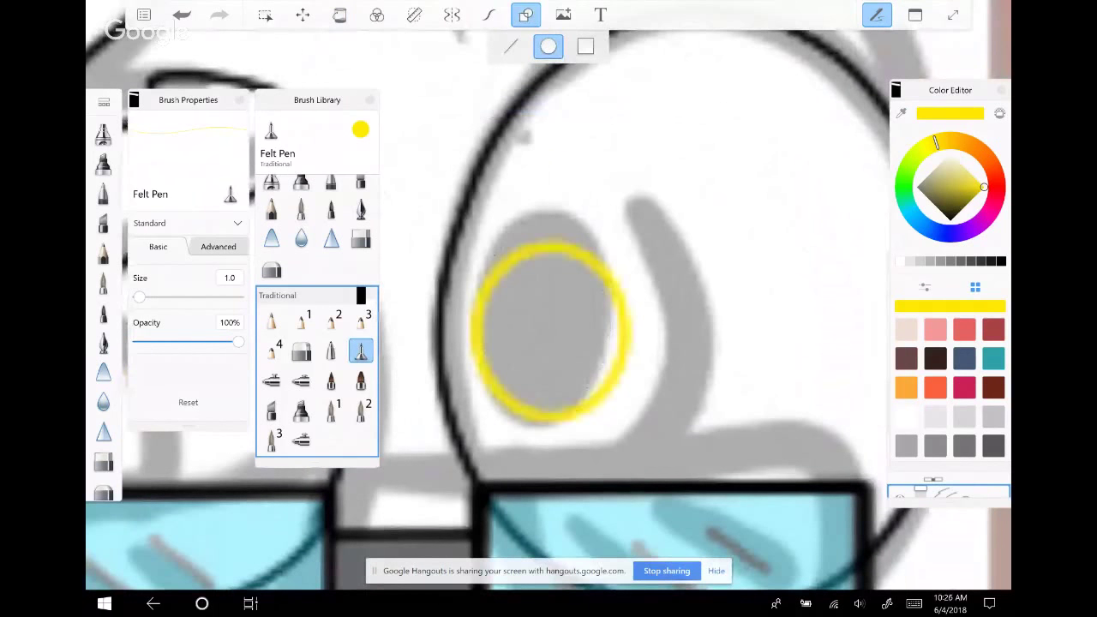
click(181, 14)
drag(463, 266, 619, 439)
click(950, 220)
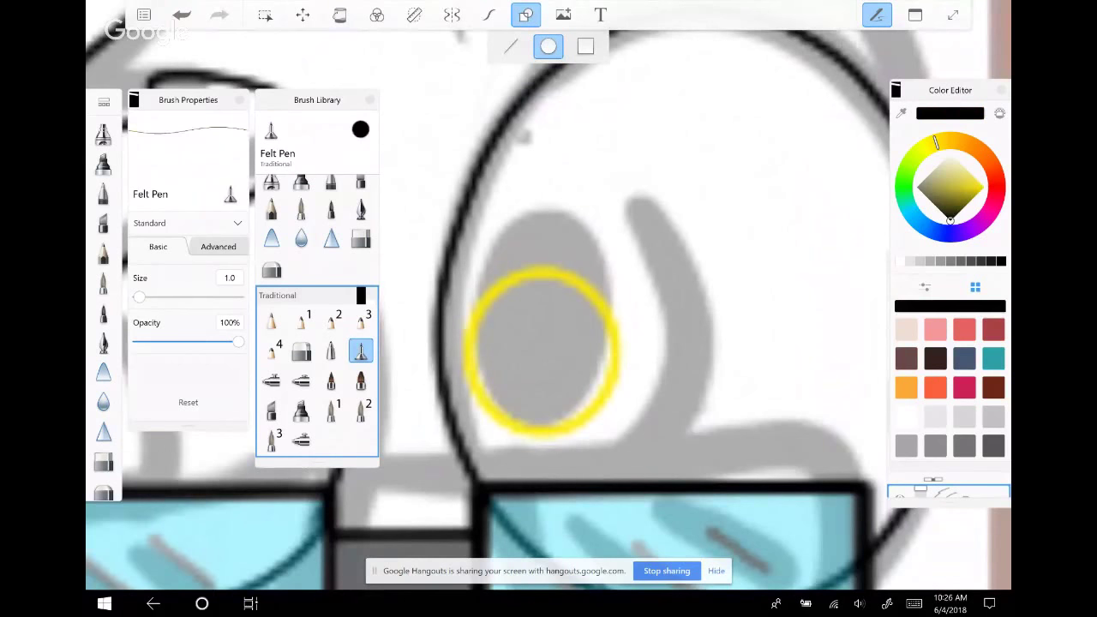
Try black circles of different sizes and positions for the pupil inside the larger eye's yellow ring
drag(570, 391, 576, 399)
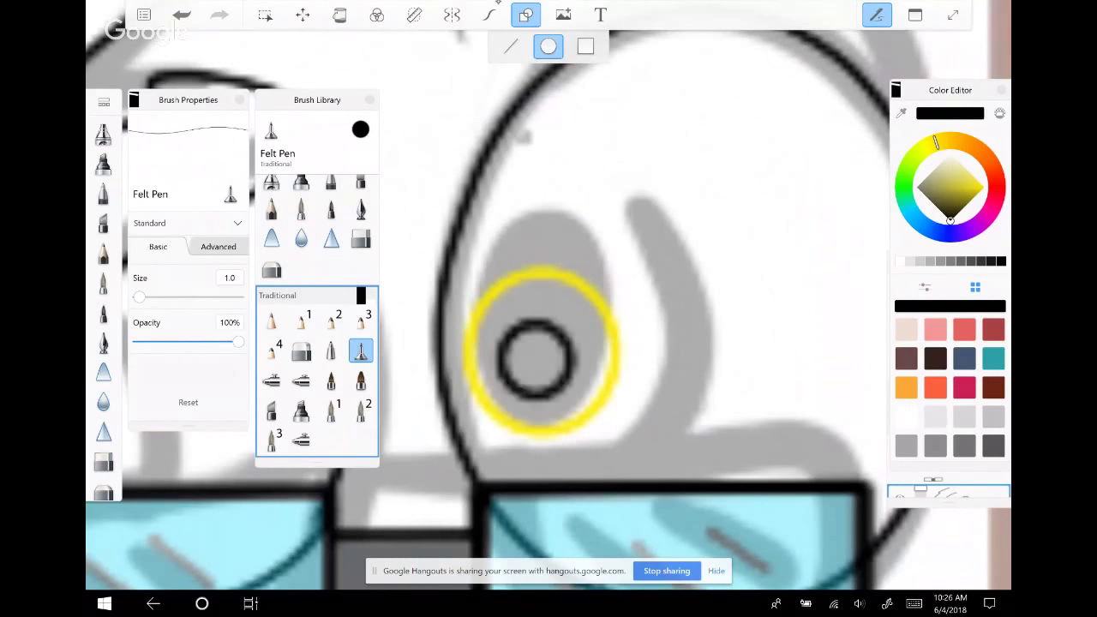
key(ctrl+z)
drag(495, 306, 579, 400)
key(ctrl+z)
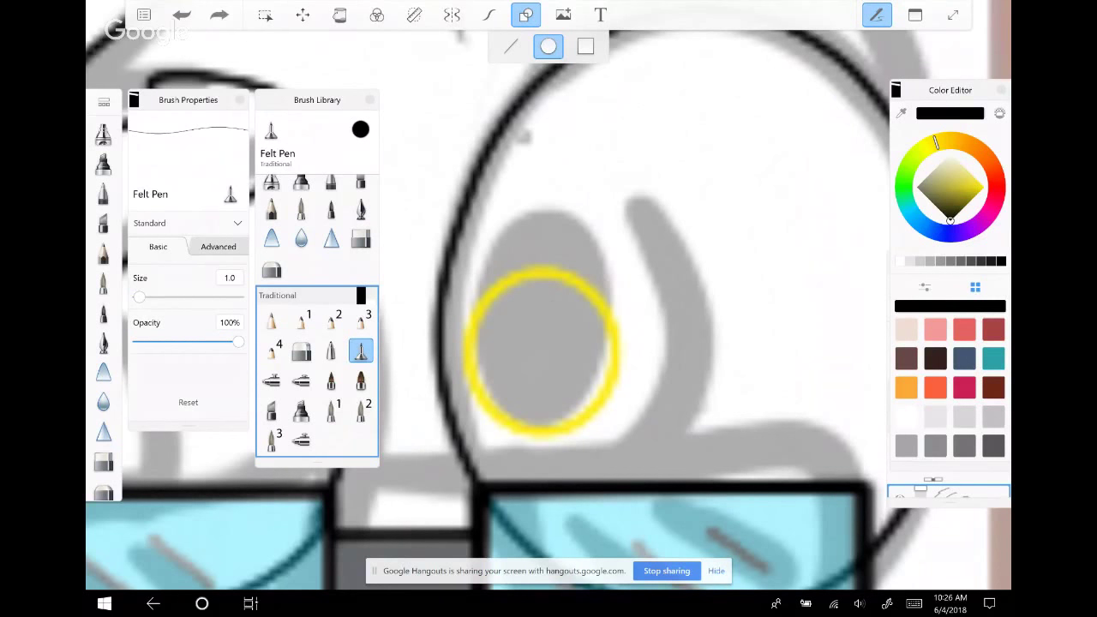
drag(493, 317, 585, 407)
key(ctrl+z)
Draw a circular pupil inside the larger eye's yellow ring, fill it black and fill the iris around it yellow
drag(493, 307, 583, 400)
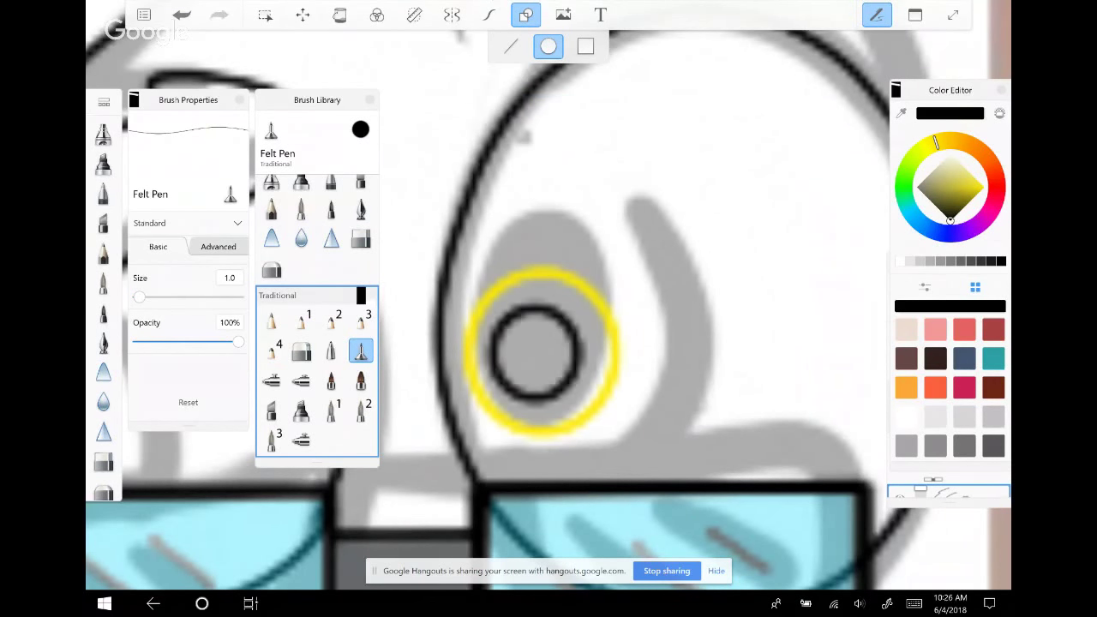
click(339, 14)
click(535, 351)
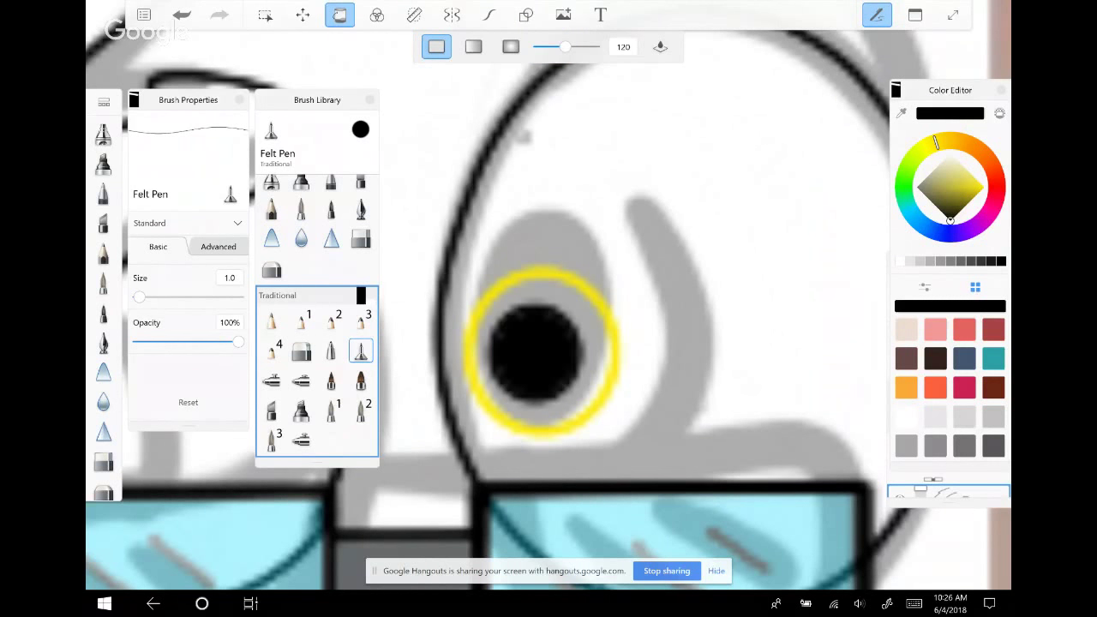
click(985, 187)
click(535, 290)
Paint two white highlight dots on the inner edge of each eye's pupil with the Inking Pen at size 4.0
click(950, 153)
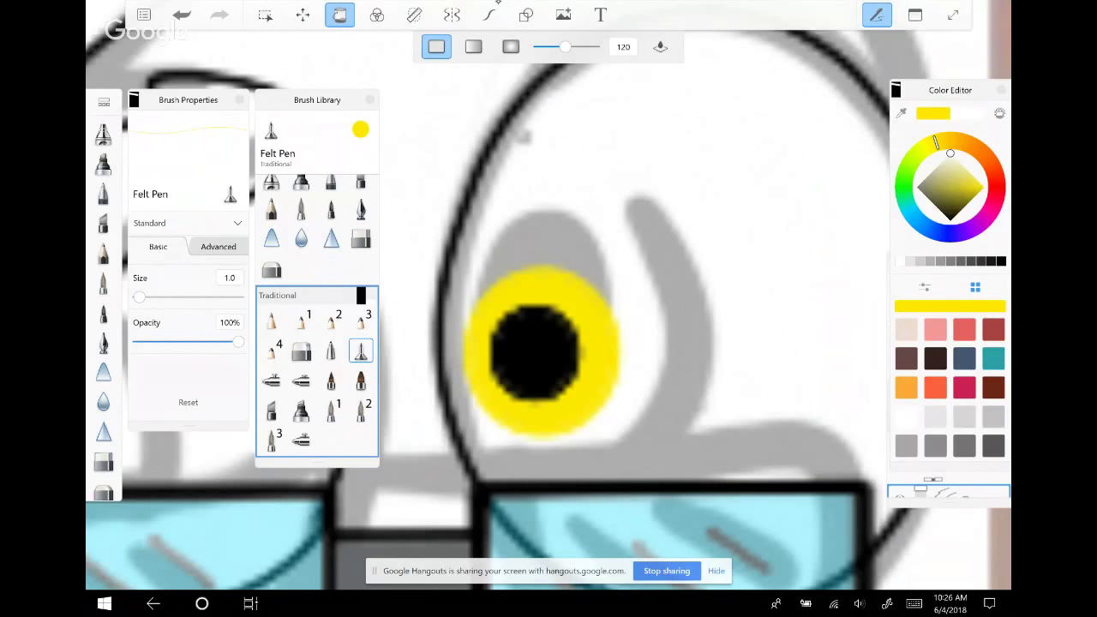
click(489, 15)
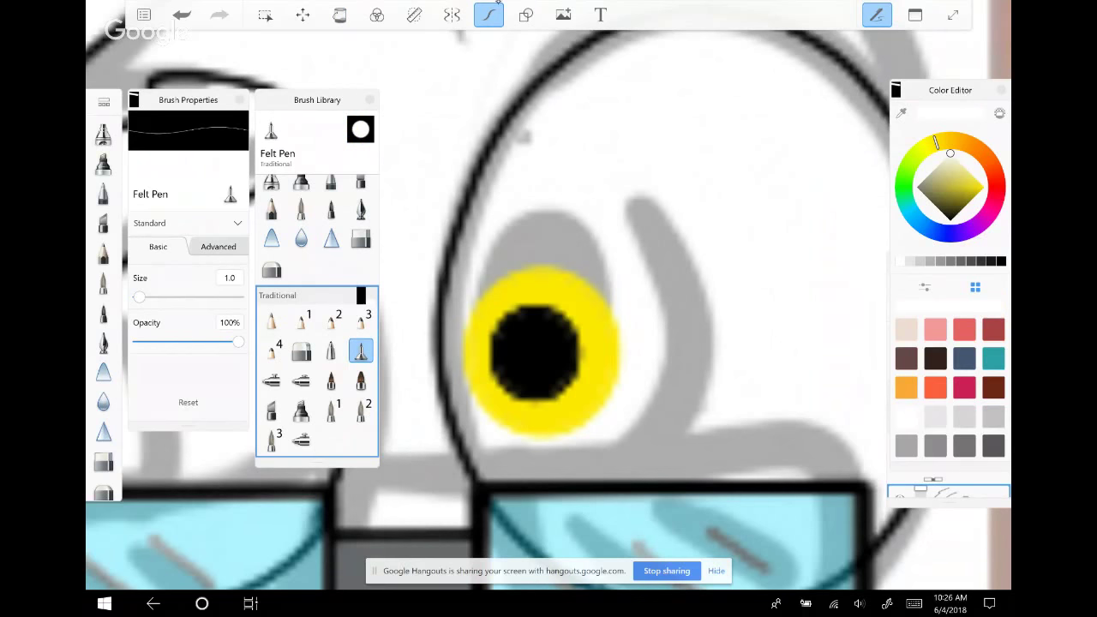
click(360, 210)
drag(495, 317, 507, 387)
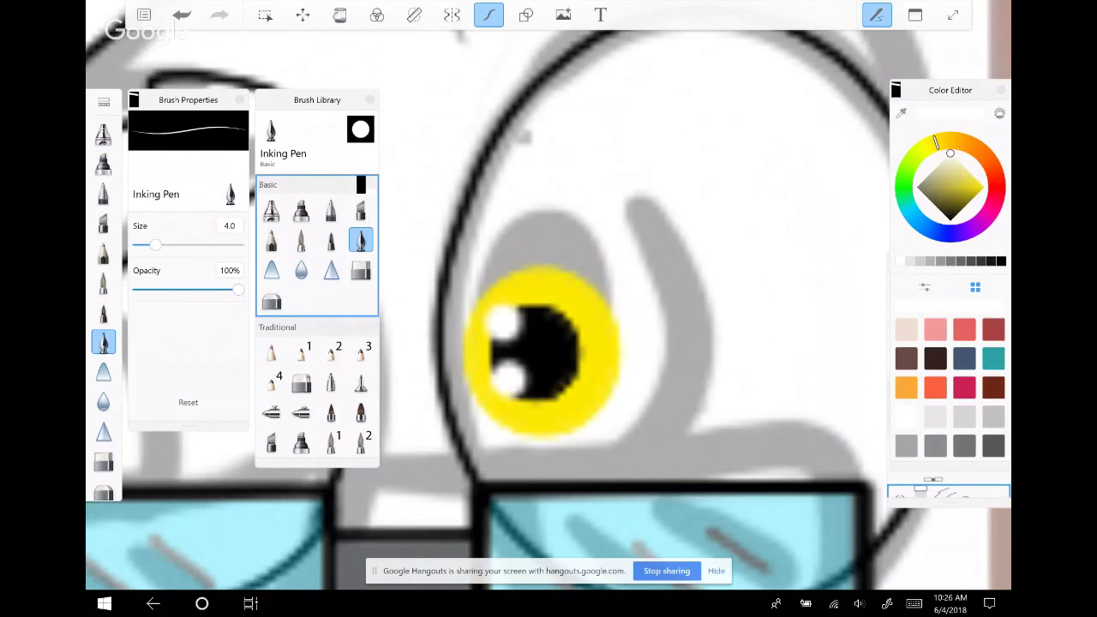
scroll(549, 309, down, 5)
scroll(513, 254, up, 5)
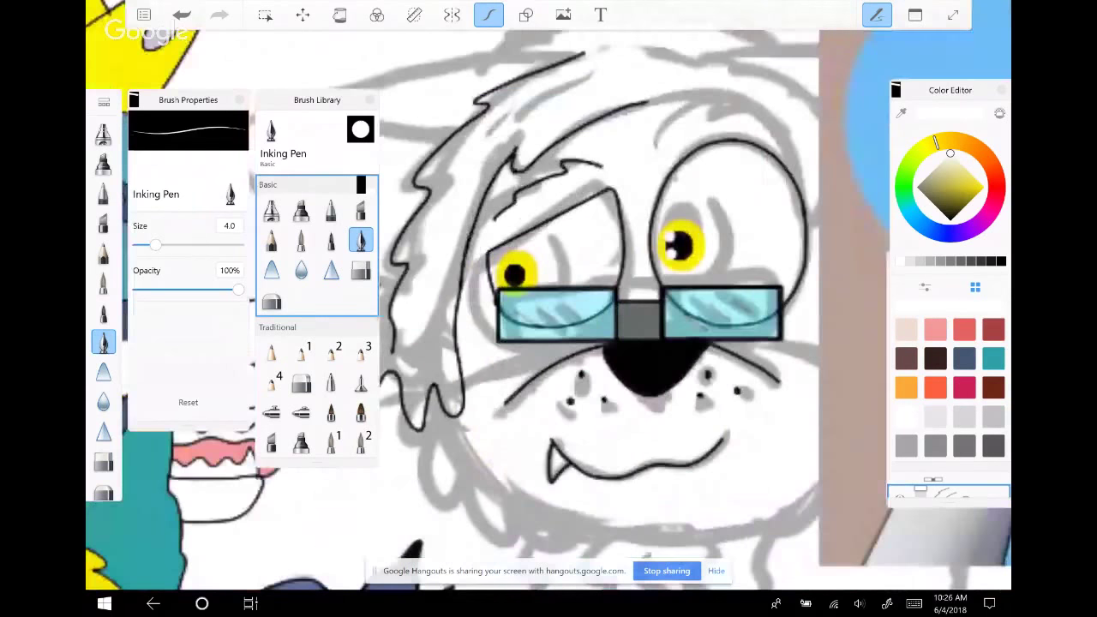
scroll(545, 336, down, 1)
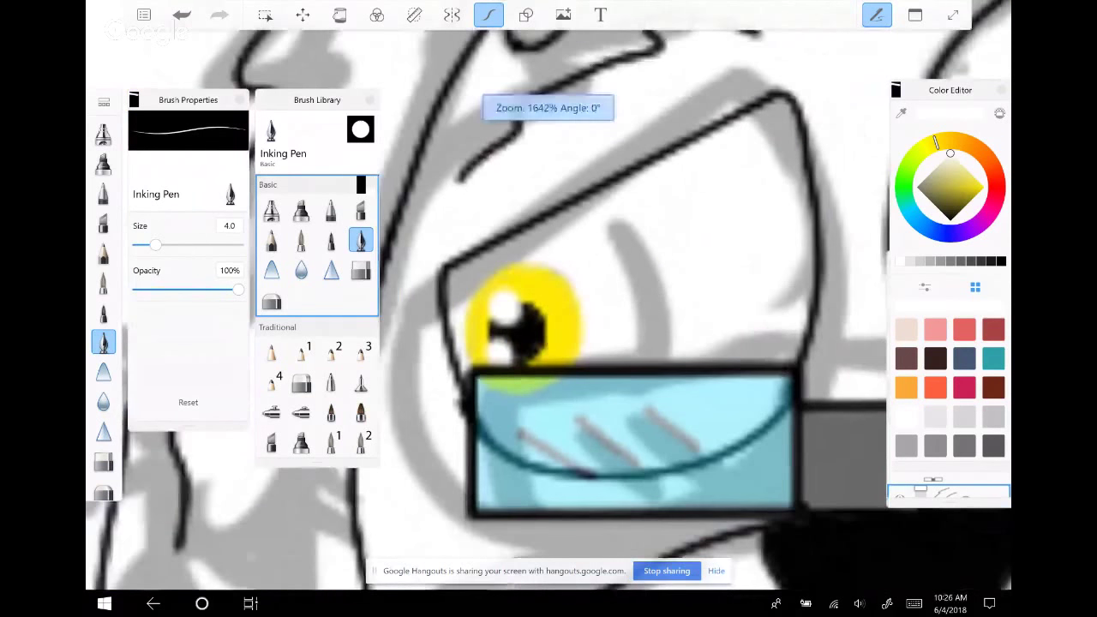
scroll(515, 317, down, 5)
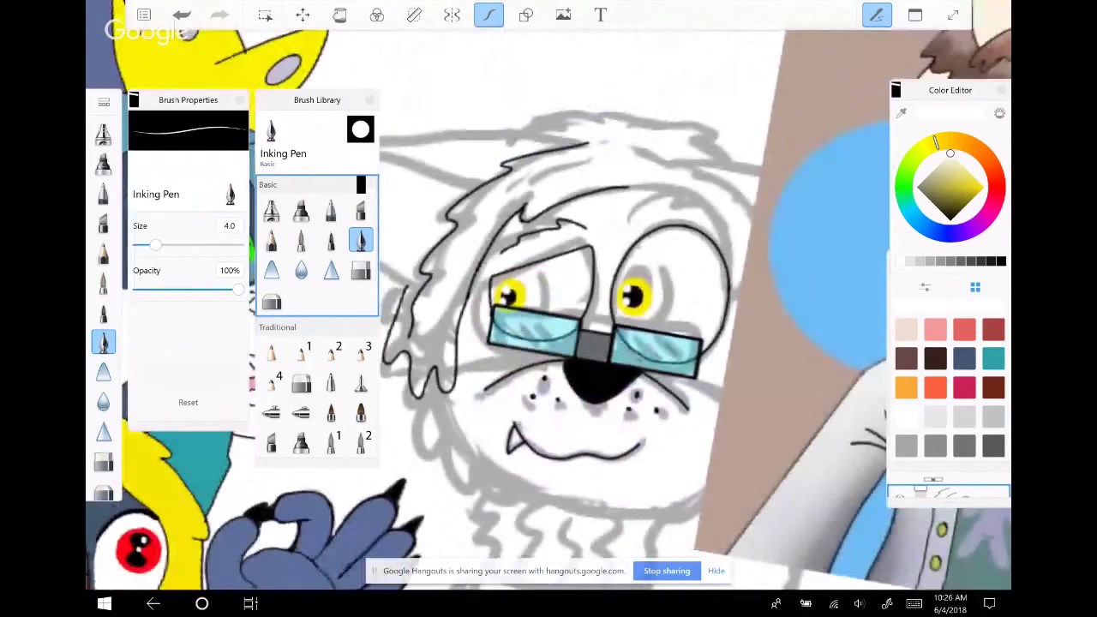
Ink the curved sketch line beside the larger eye's iris in black, replacing the thick Inking Pen stroke with a thin Felt Pen line
scroll(651, 283, up, 3)
drag(640, 294, 663, 420)
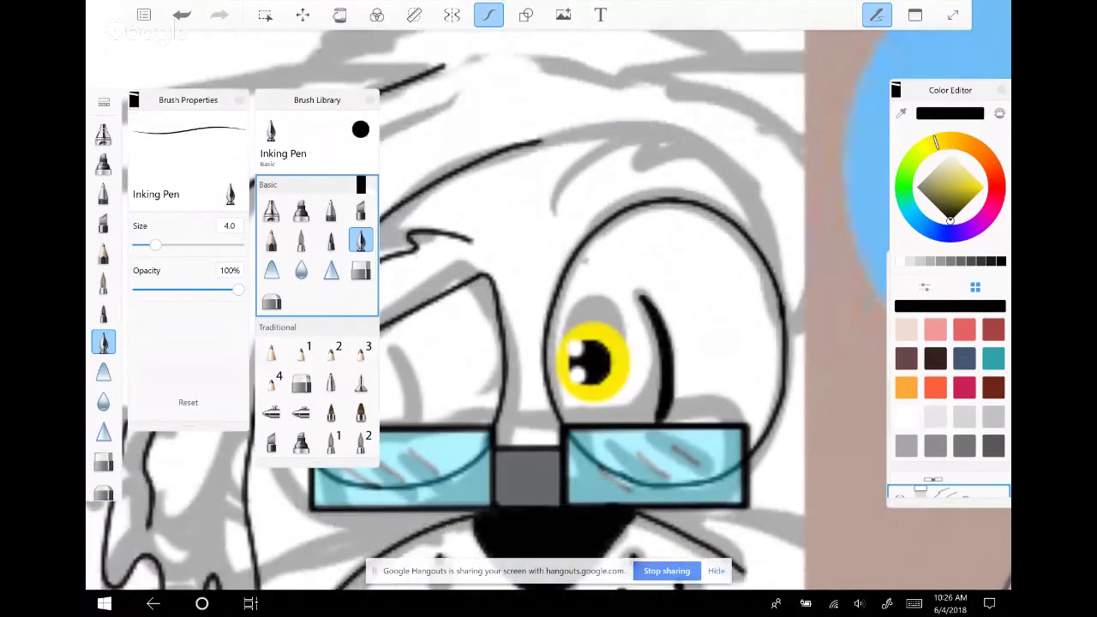
click(182, 15)
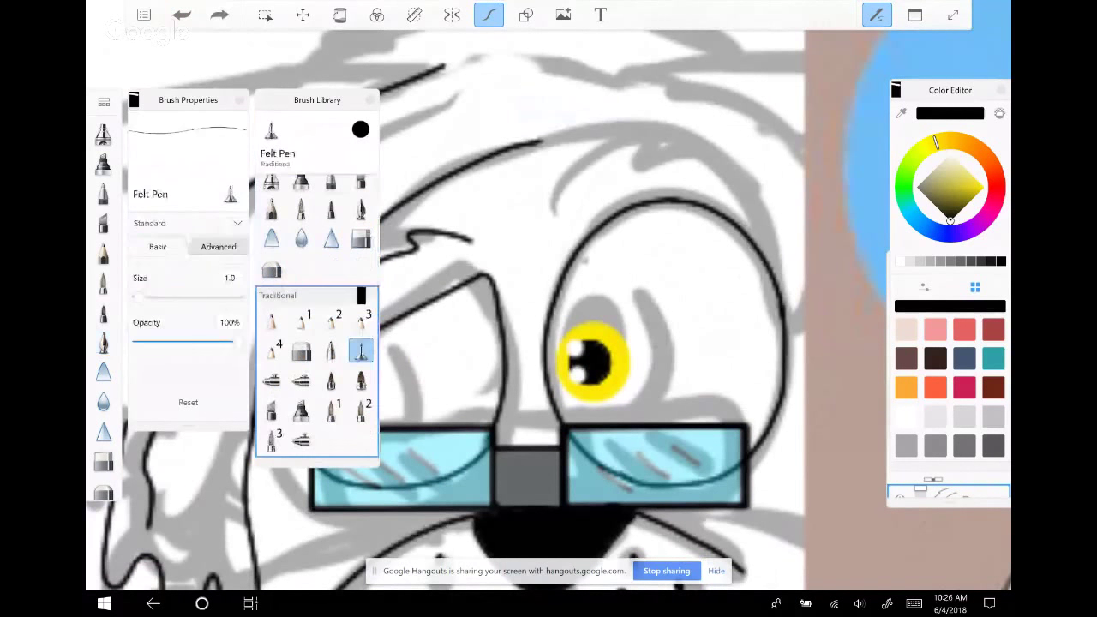
click(360, 383)
mouse_move(637, 295)
mouse_down()
mouse_move(660, 395)
mouse_move(634, 433)
mouse_up()
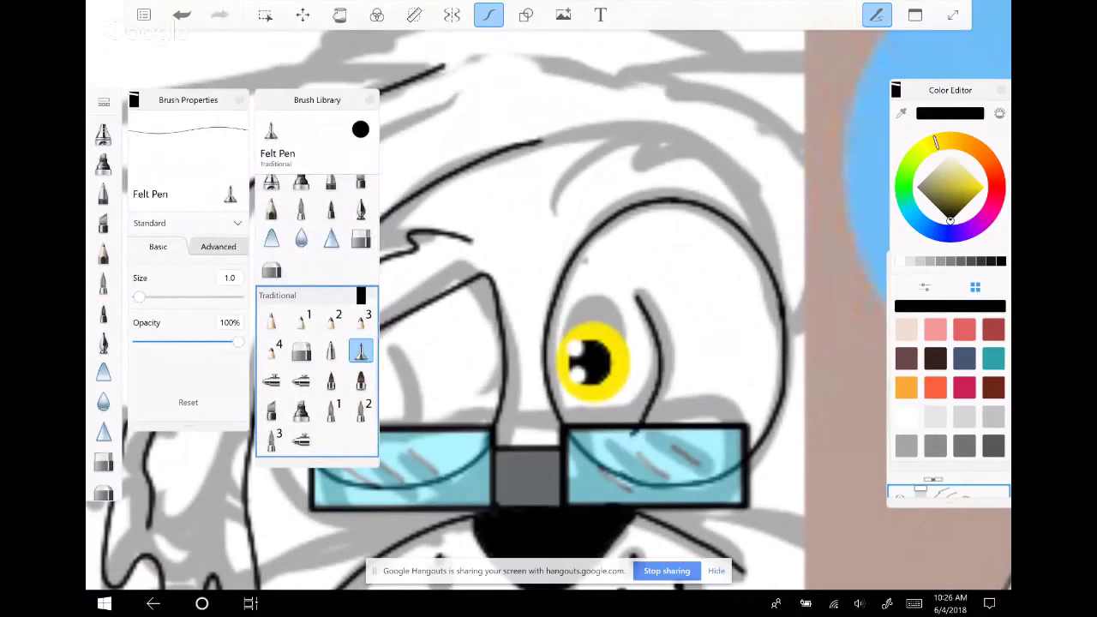
Try inking the curved lines beside both irises in black with the Inking Pen at size 2.0
scroll(548, 343, up, 1)
key(ctrl+z)
click(103, 341)
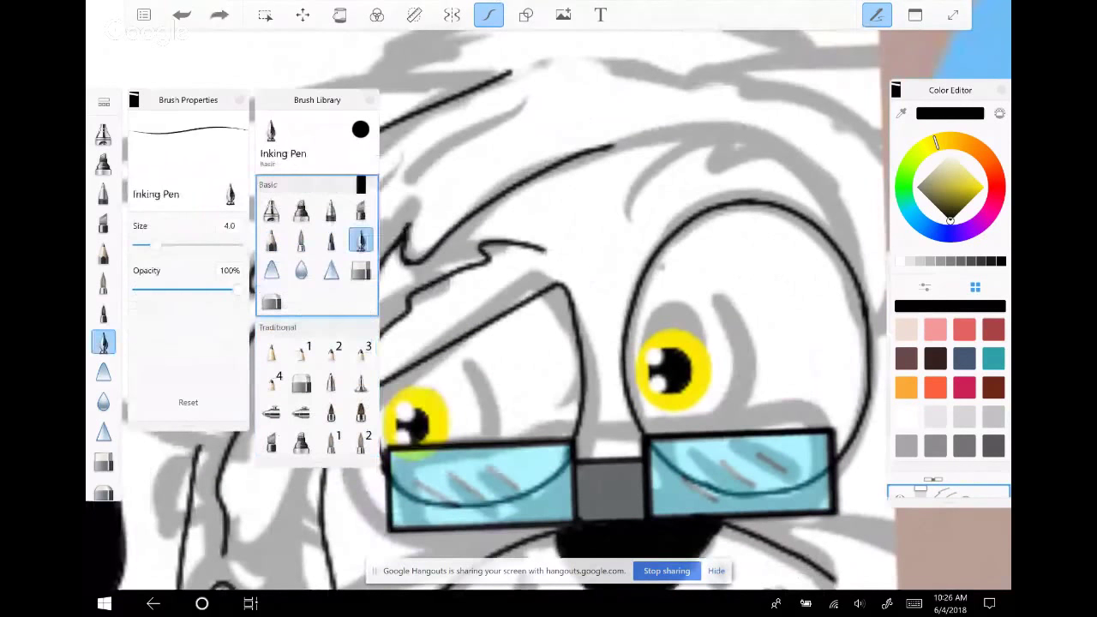
click(229, 225)
click(311, 309)
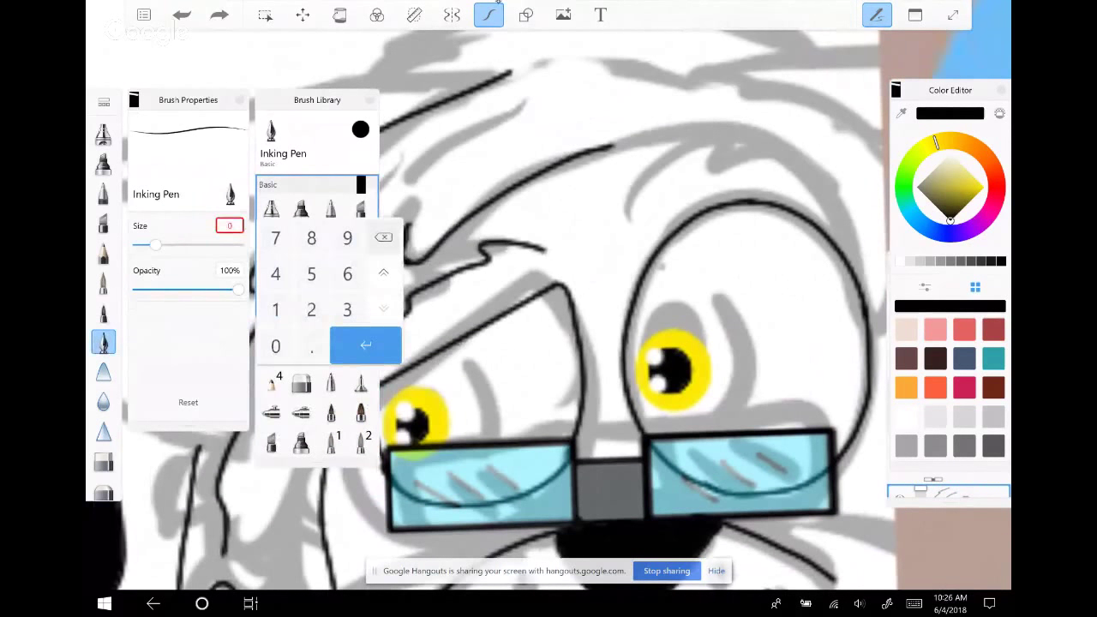
click(366, 344)
drag(469, 365, 469, 465)
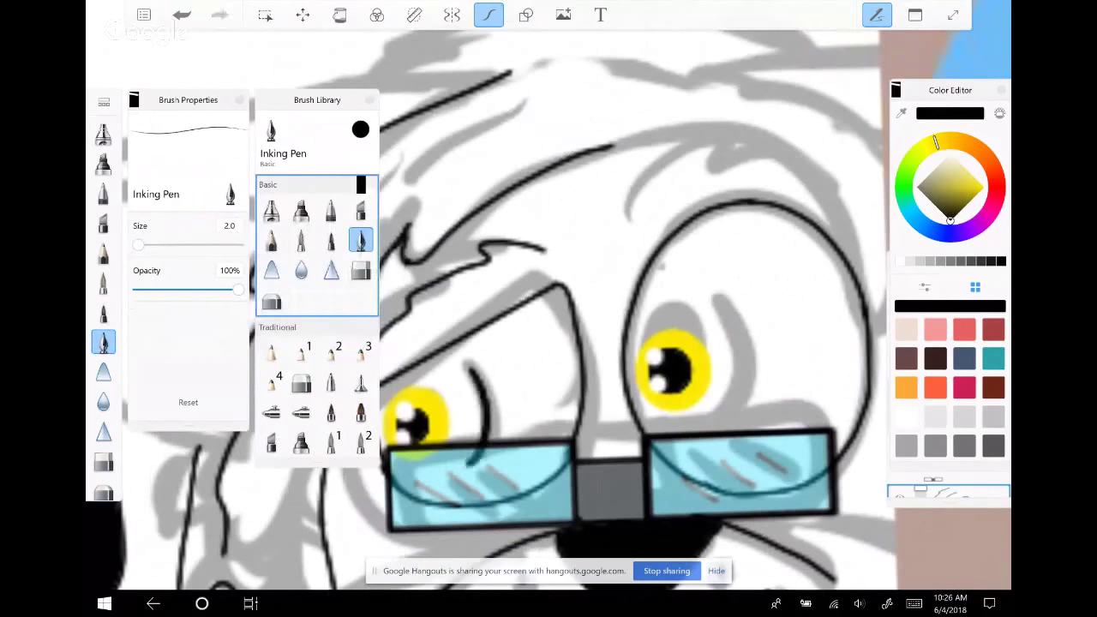
drag(718, 307, 729, 439)
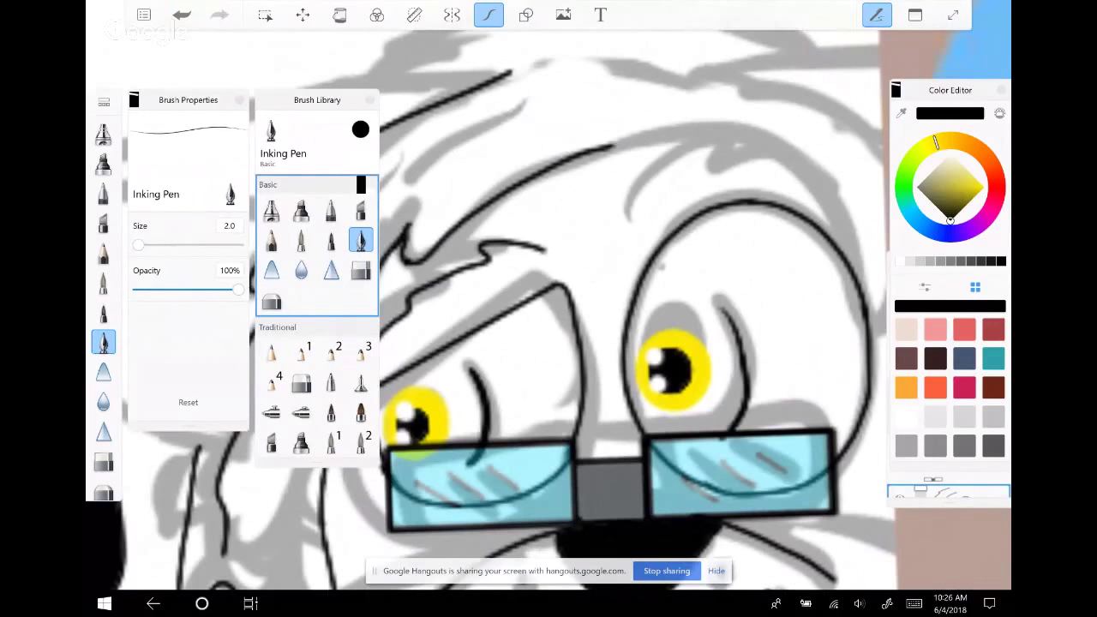
key(ctrl+z)
key(ctrl+z)
Ink the curved sketch lines beside both irises in black with the Felt Pen at size 1.0
click(360, 384)
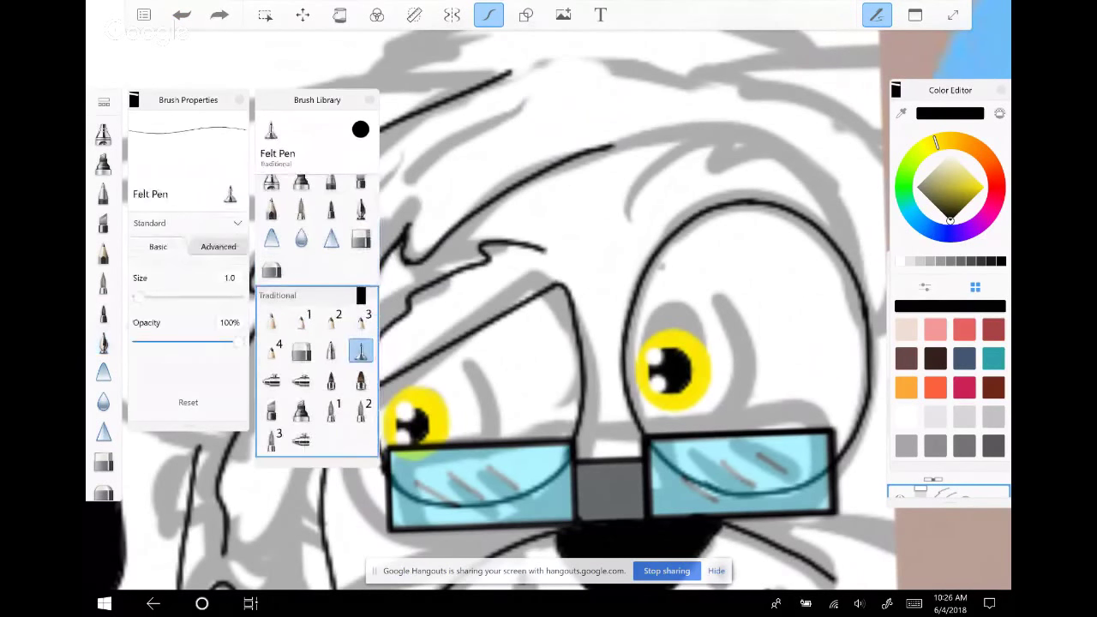
mouse_move(466, 364)
mouse_down()
mouse_move(485, 427)
mouse_move(457, 474)
mouse_up()
mouse_move(718, 305)
mouse_down()
mouse_move(730, 315)
mouse_move(722, 429)
mouse_up()
Fill the eyeballs of both eyes with solid white
click(950, 153)
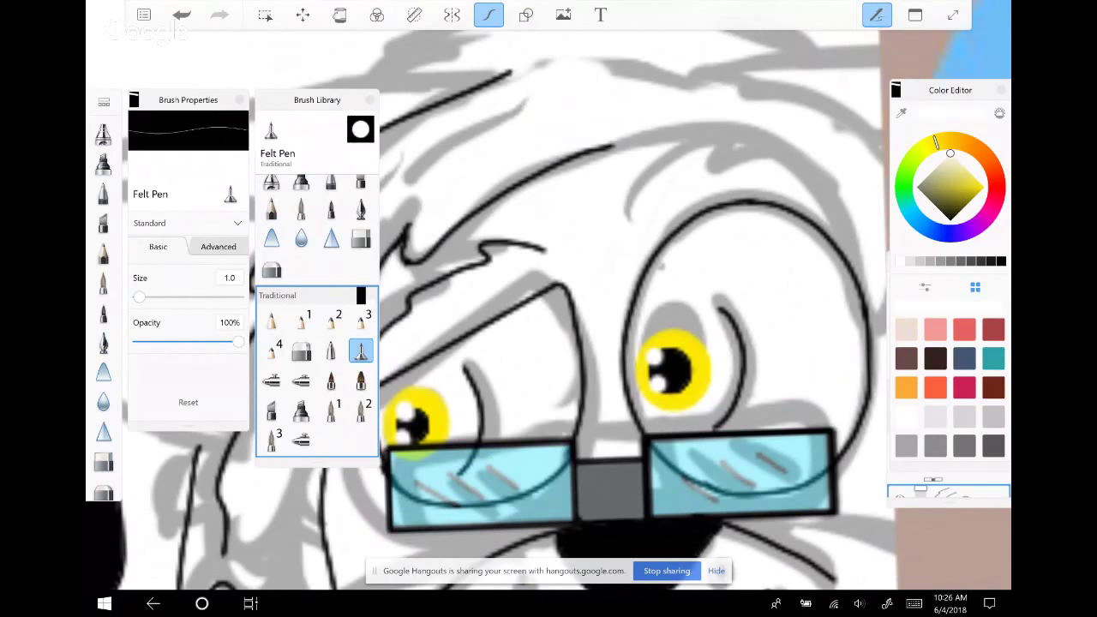
click(340, 14)
click(523, 360)
click(660, 268)
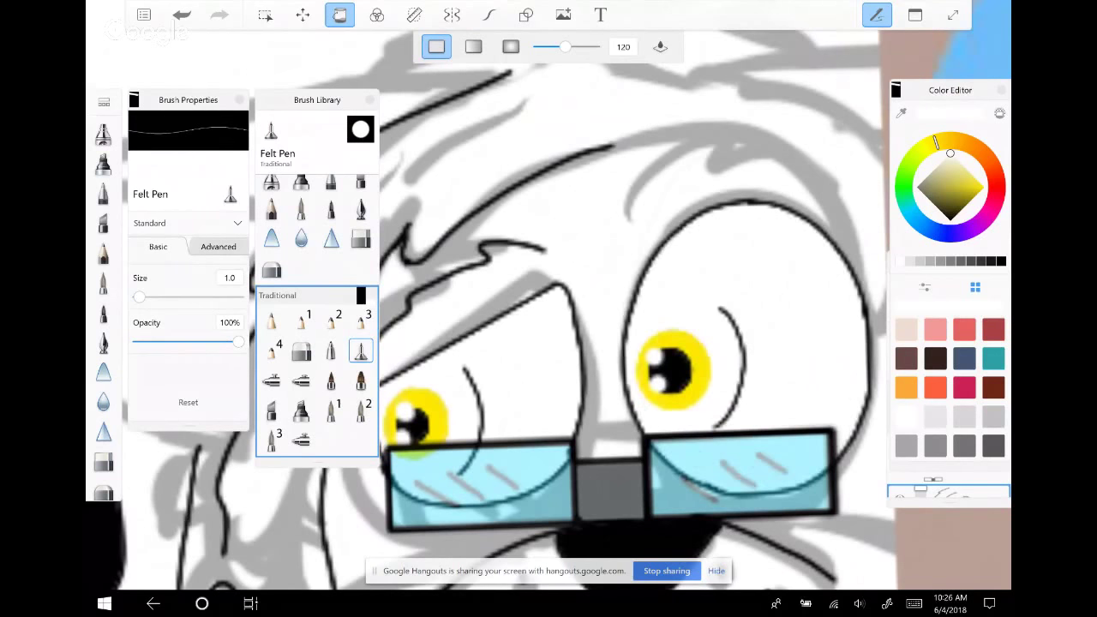
Examine the eyes and glasses up close and against the whole picture and the coloured reference
scroll(600, 343, down, 1)
scroll(557, 343, down, 3)
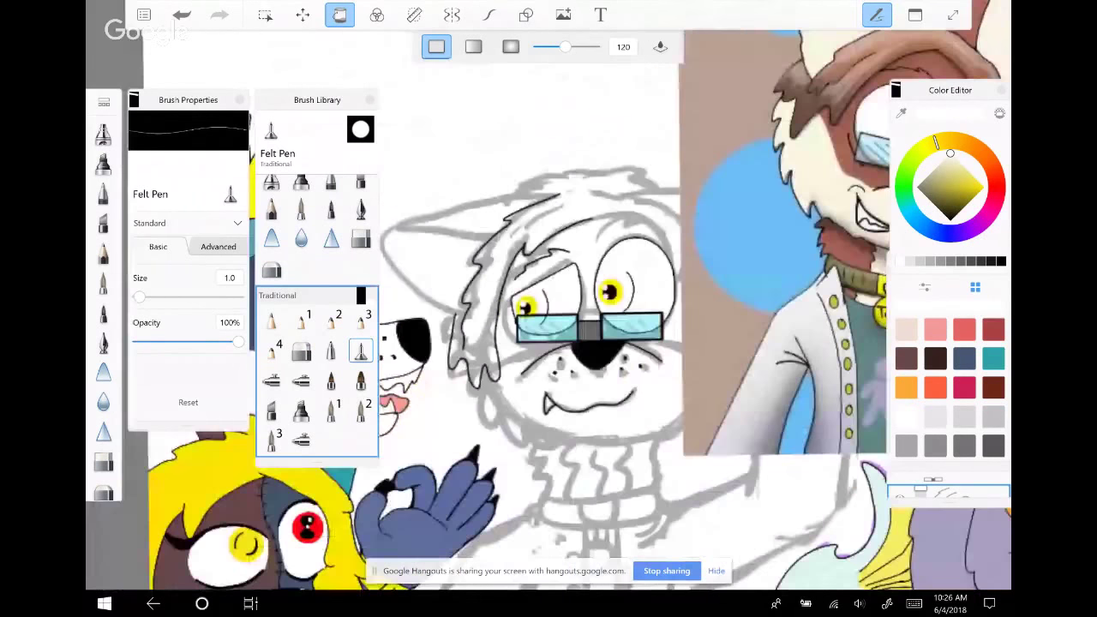
scroll(557, 343, up, 1)
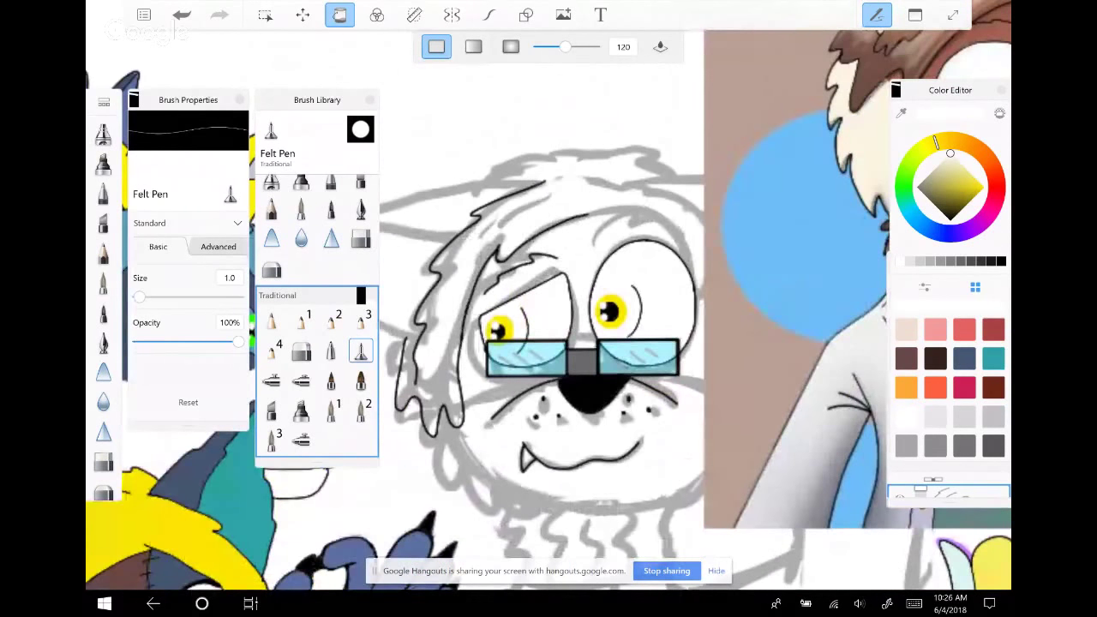
scroll(583, 343, up, 3)
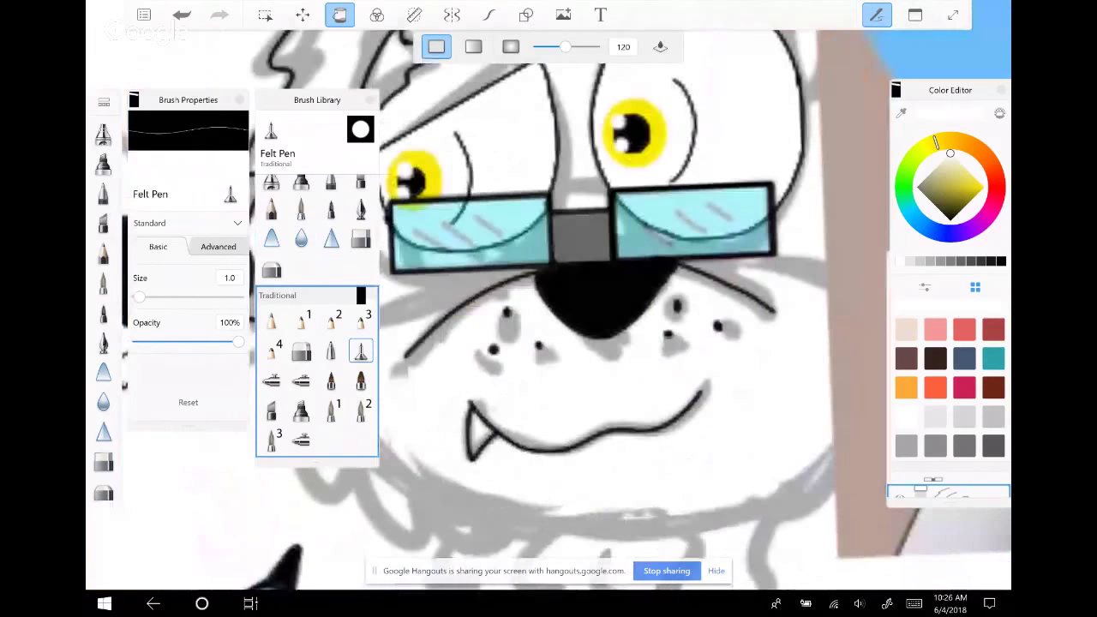
scroll(548, 309, down, 2)
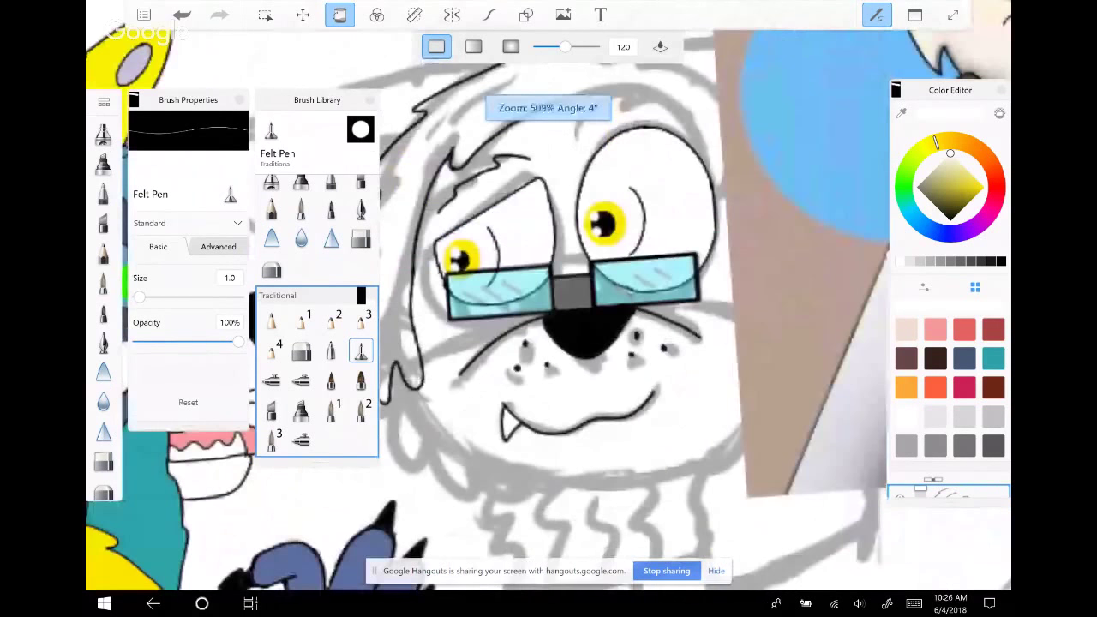
scroll(549, 308, down, 2)
scroll(549, 343, up, 3)
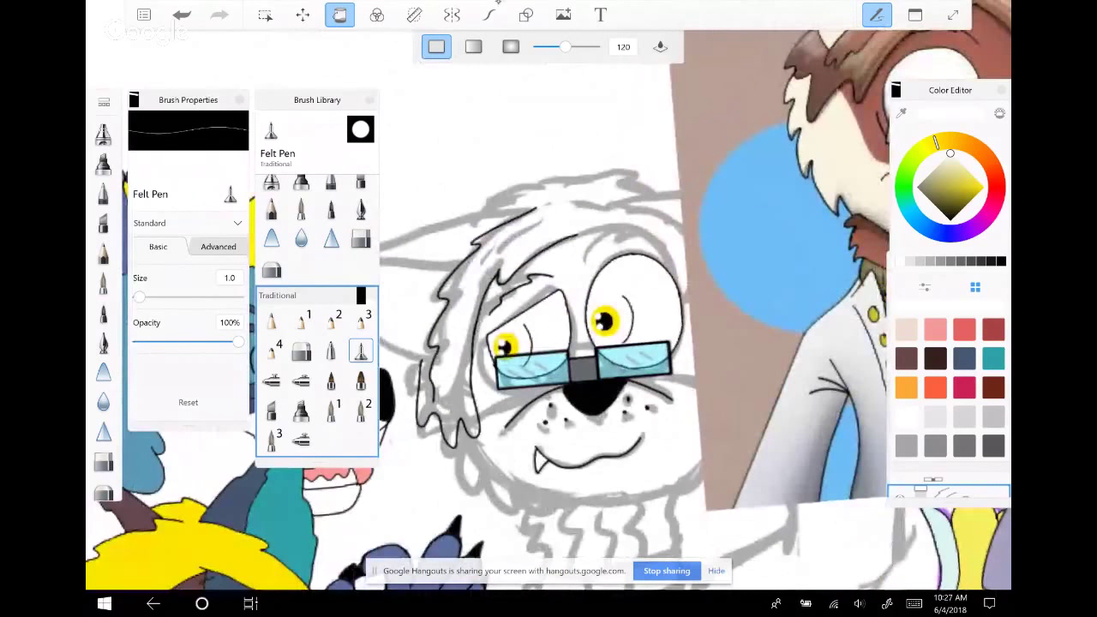
click(951, 217)
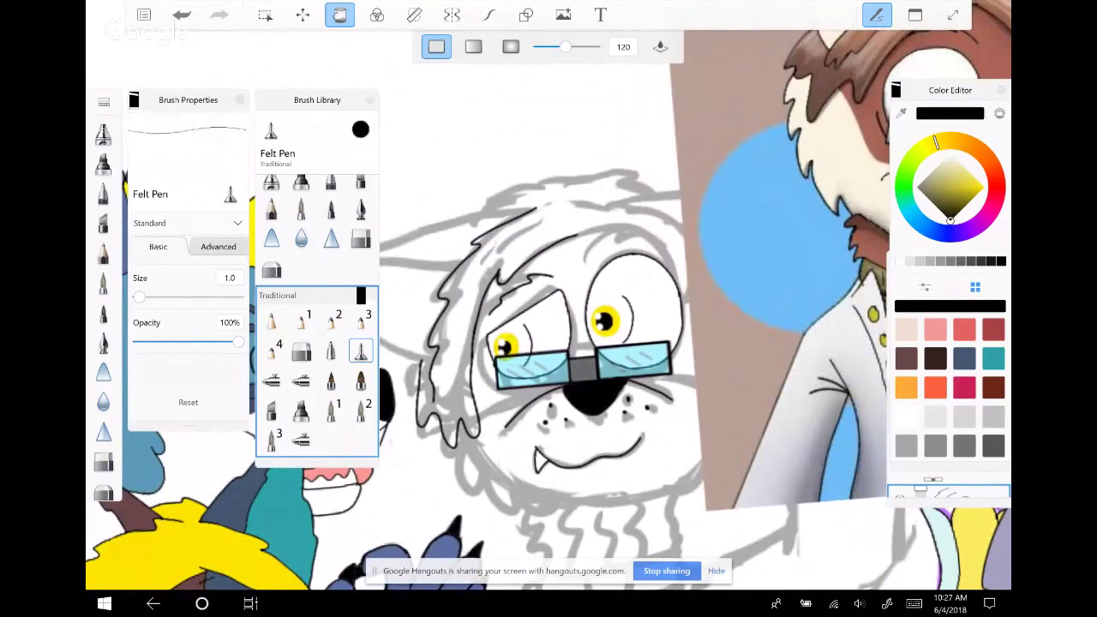
scroll(549, 309, down, 2)
scroll(601, 317, down, 2)
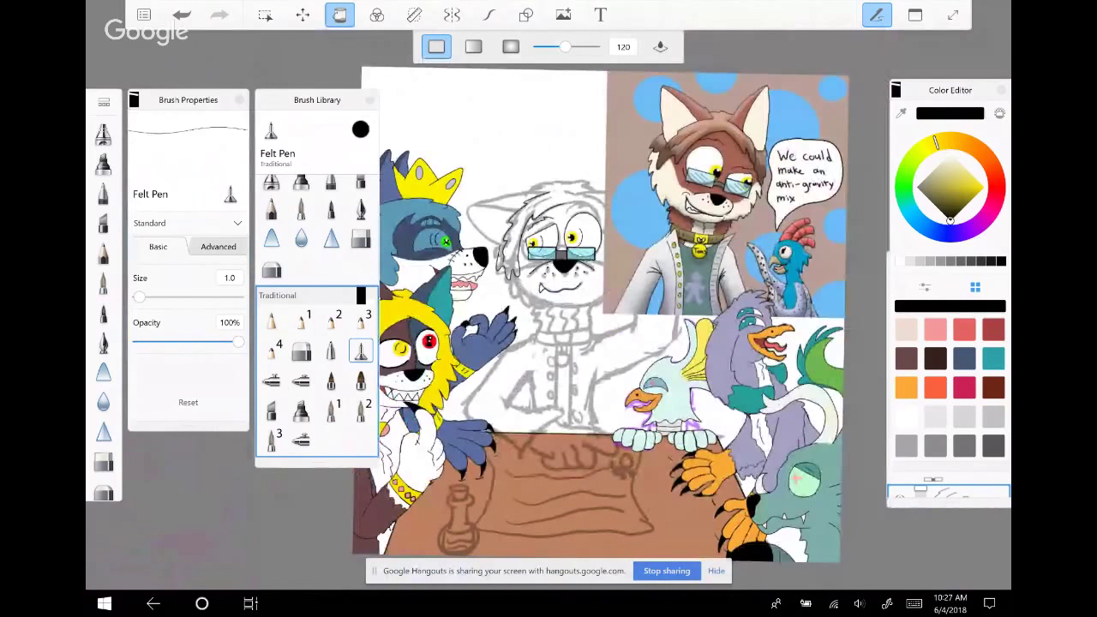
key(ctrl+z)
key(ctrl+y)
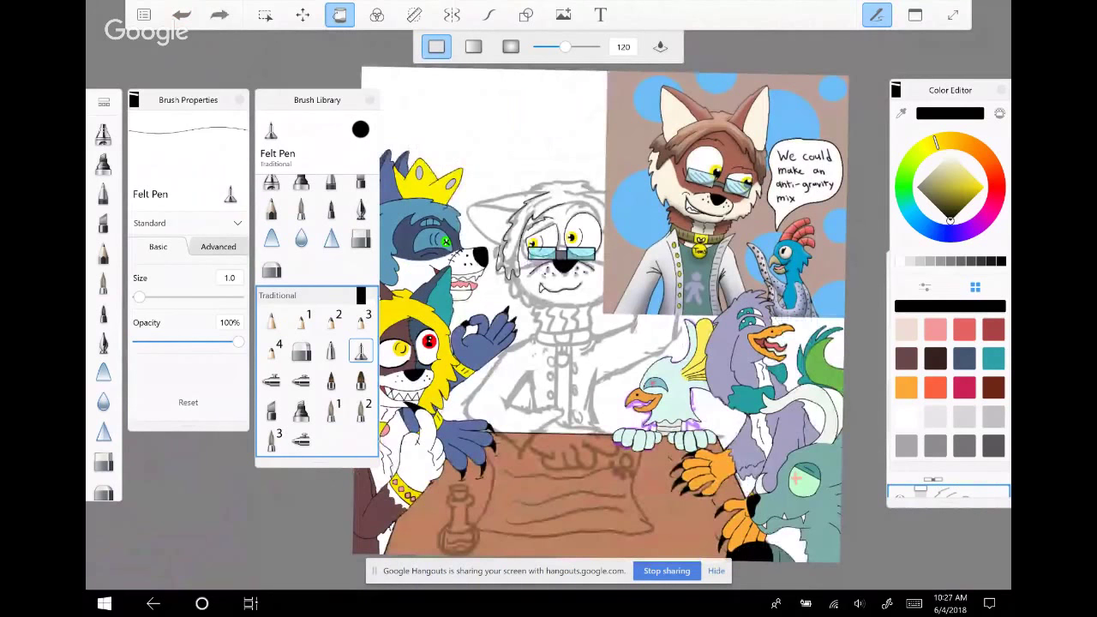
scroll(574, 188, up, 3)
scroll(600, 223, up, 3)
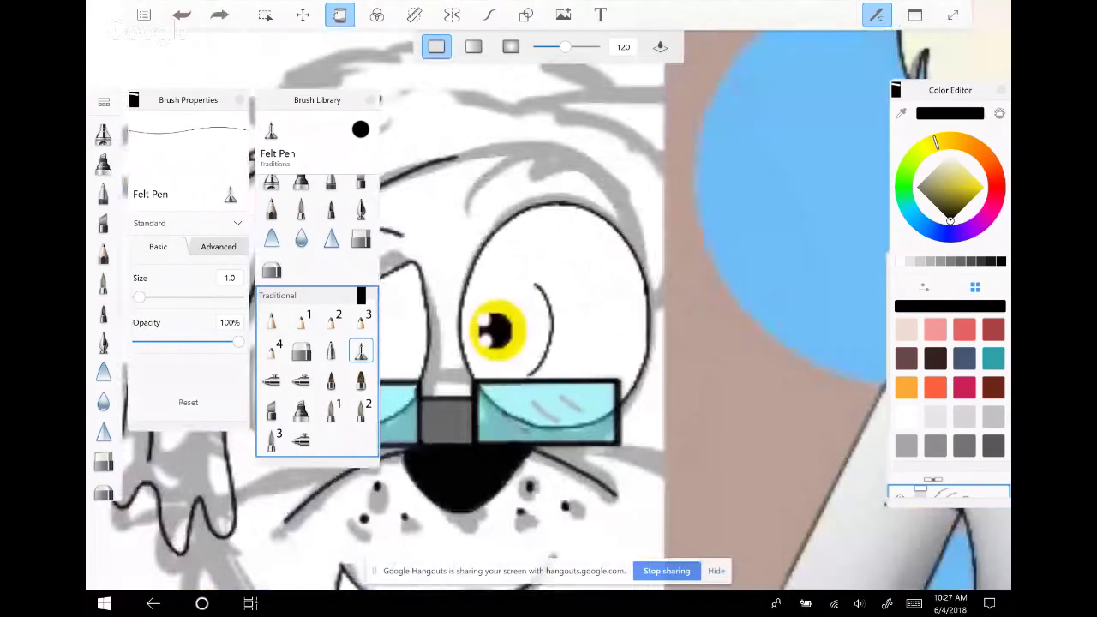
key(ctrl+z)
key(ctrl+y)
Lasso the larger eye, move it slightly down behind its lens and fine-tune its horizontal position by nudging
key(m)
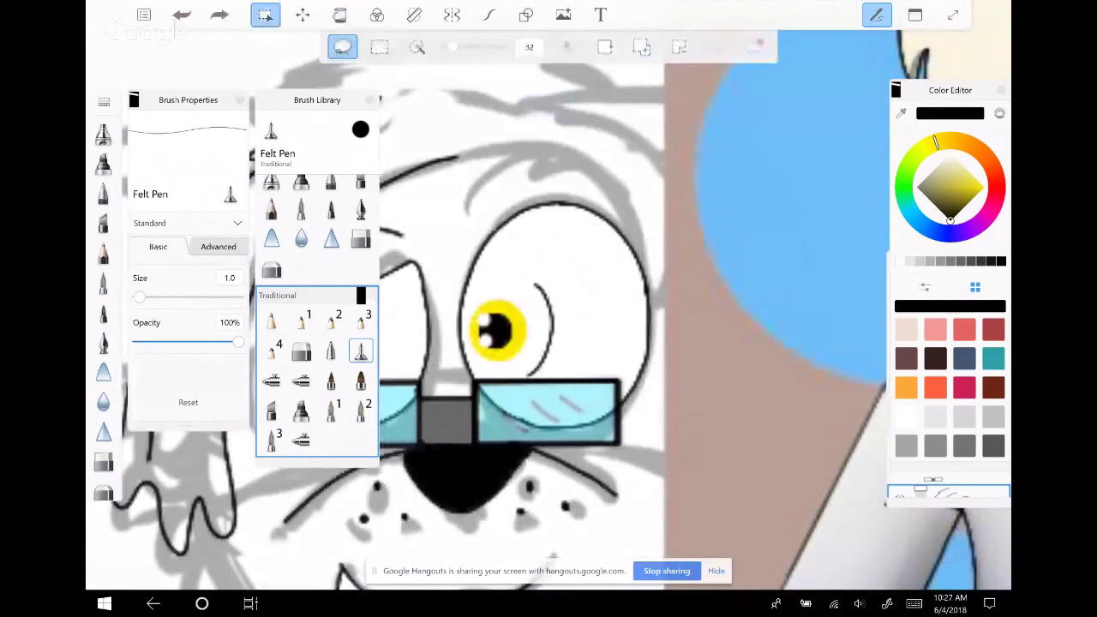
mouse_move(523, 184)
mouse_down()
mouse_move(479, 221)
mouse_move(471, 382)
mouse_move(549, 429)
mouse_move(660, 377)
mouse_move(518, 182)
mouse_up()
key(v)
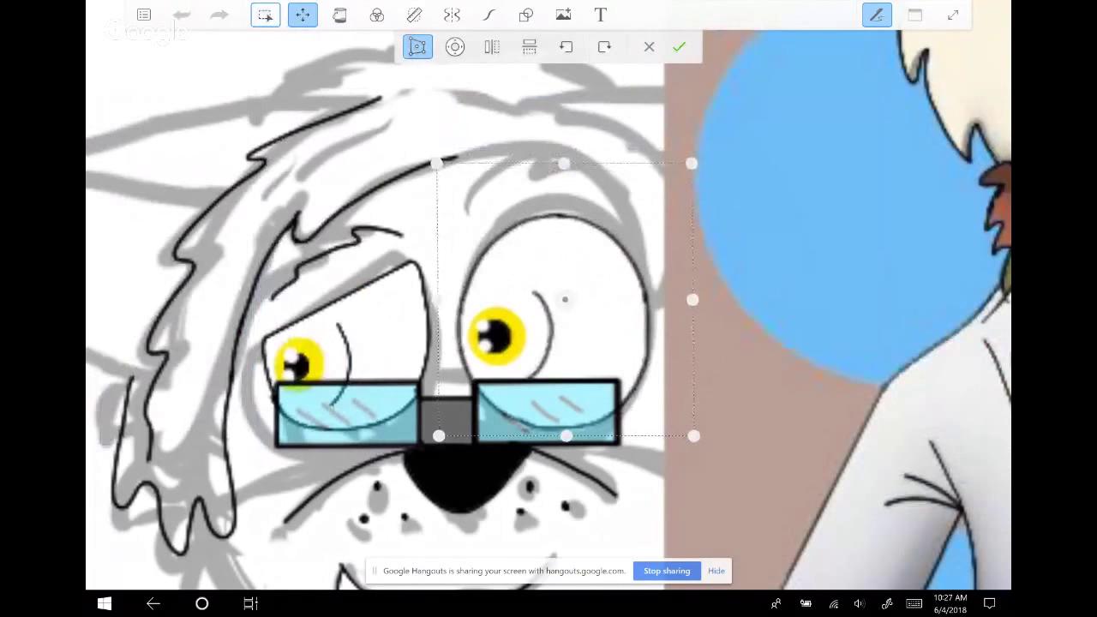
mouse_move(565, 299)
mouse_down()
mouse_move(583, 294)
mouse_move(572, 303)
mouse_up()
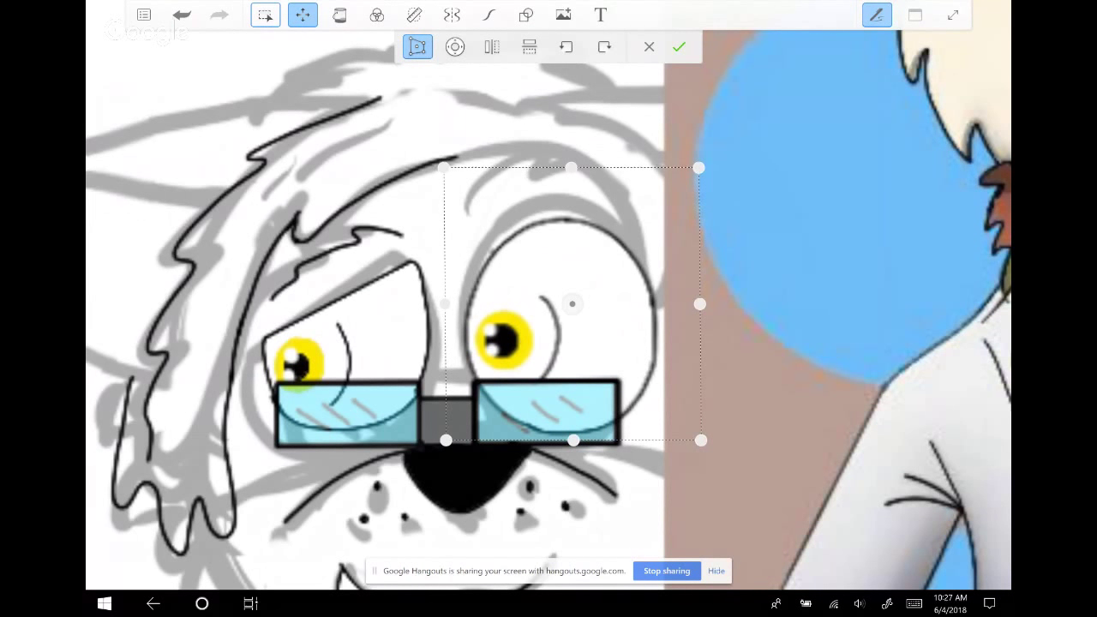
click(455, 46)
drag(642, 320, 690, 324)
click(655, 325)
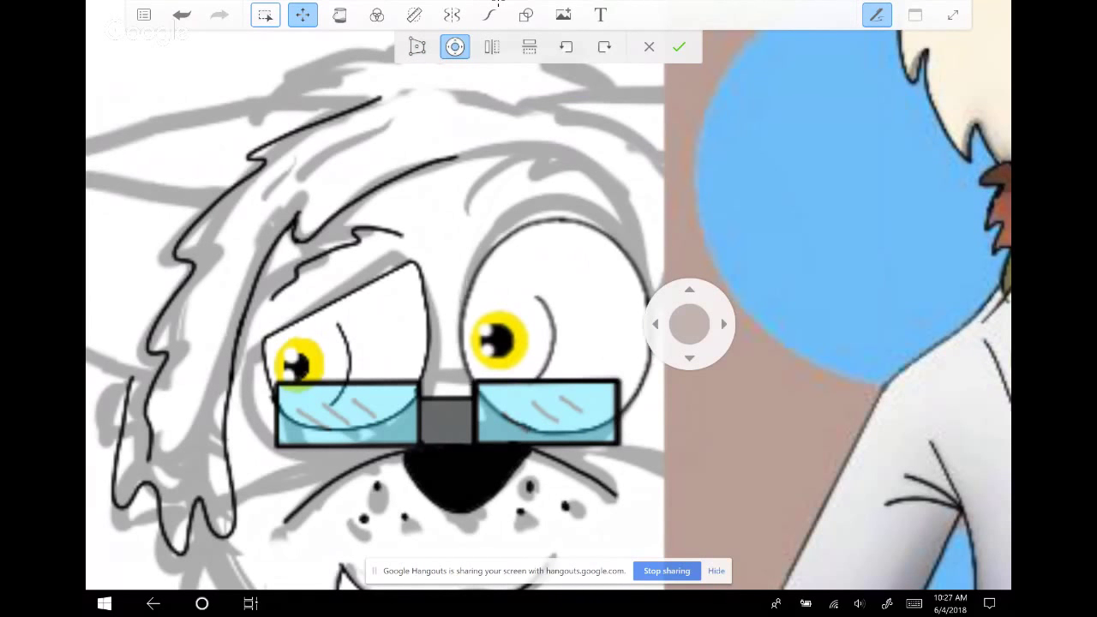
click(655, 324)
click(724, 325)
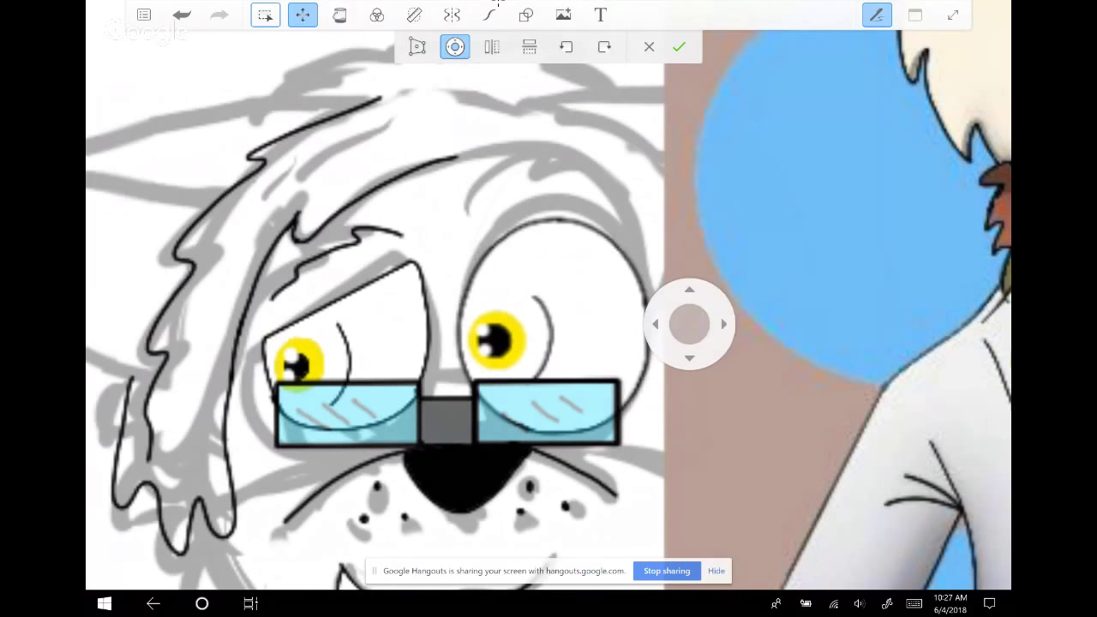
click(679, 47)
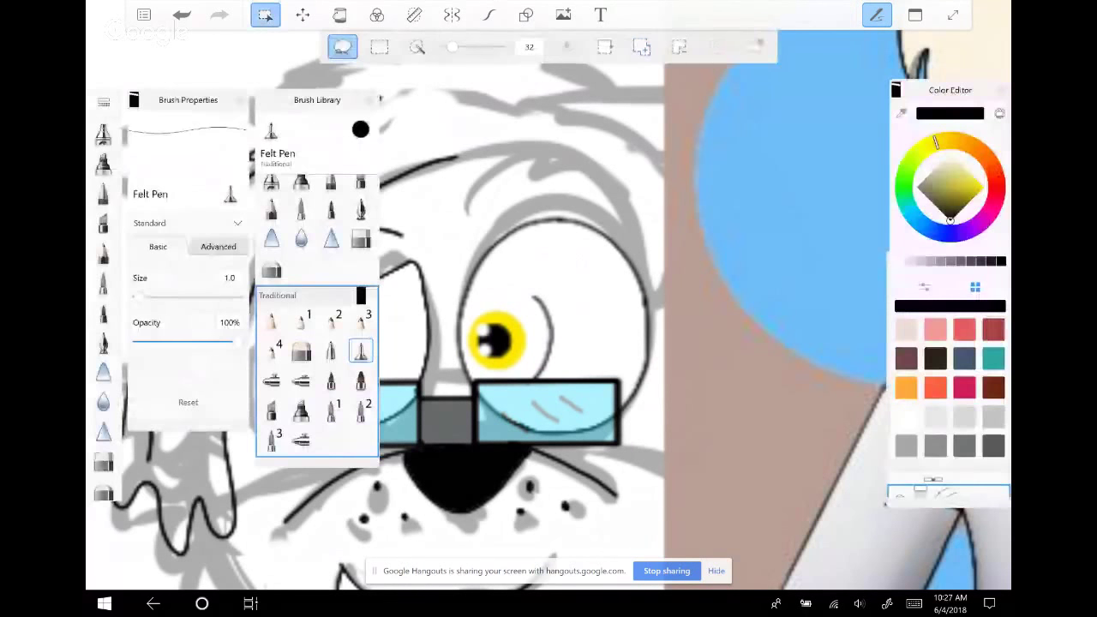
Lasso the smaller eye and nudge it a few pixels toward the nose
click(265, 15)
scroll(514, 343, left, 3)
mouse_move(386, 307)
mouse_down()
mouse_move(450, 330)
mouse_move(467, 381)
mouse_up()
mouse_move(519, 257)
mouse_down()
mouse_move(545, 309)
mouse_move(420, 420)
mouse_up()
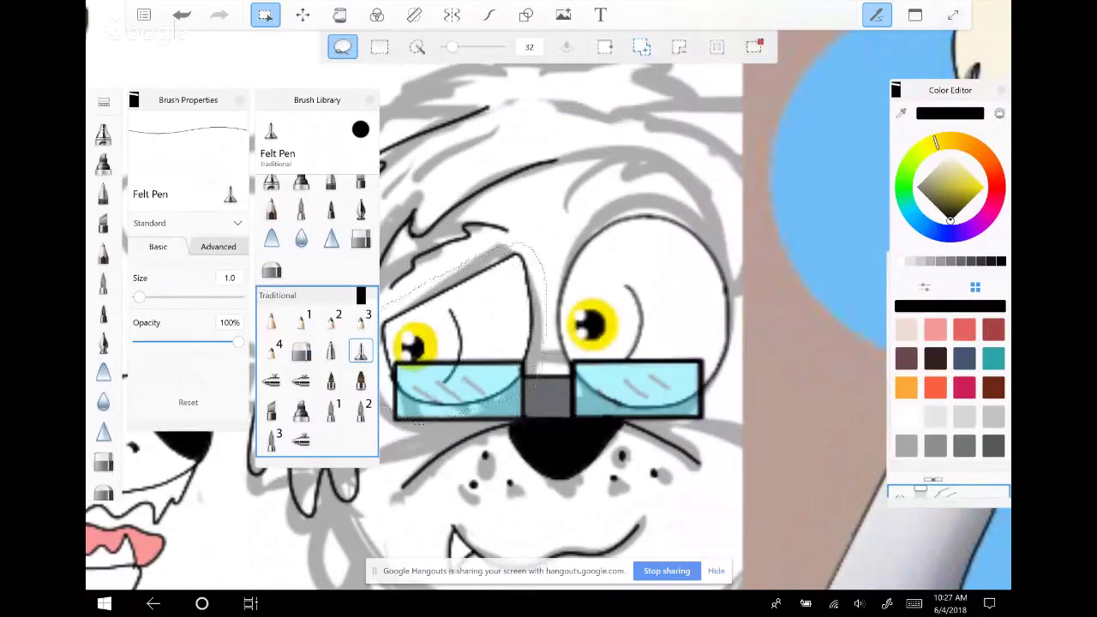
click(303, 15)
click(455, 47)
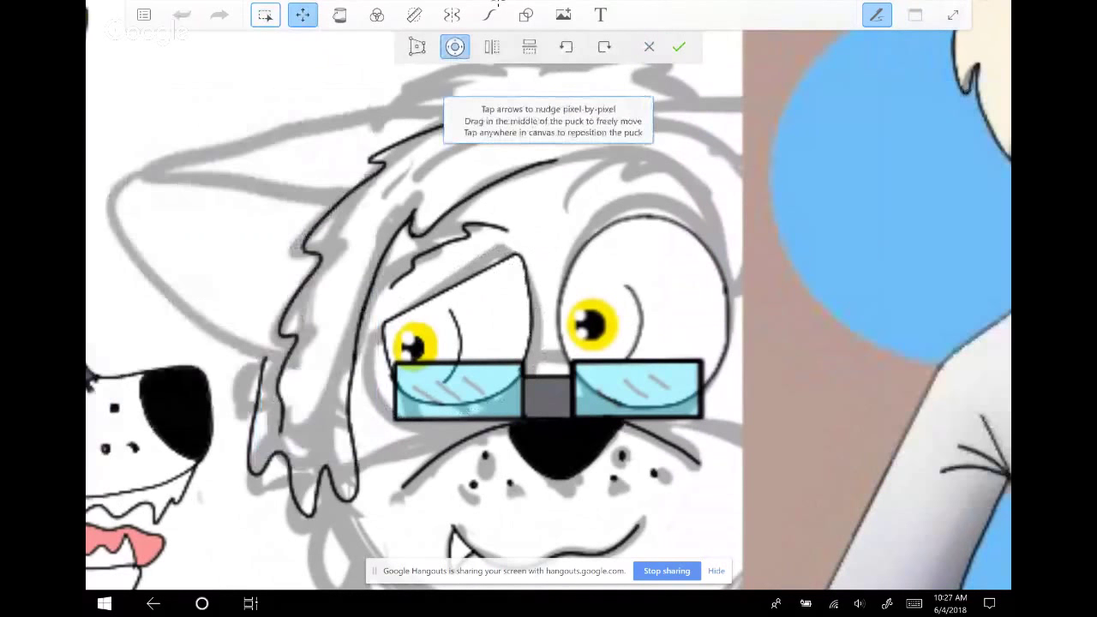
click(652, 280)
click(686, 281)
click(686, 280)
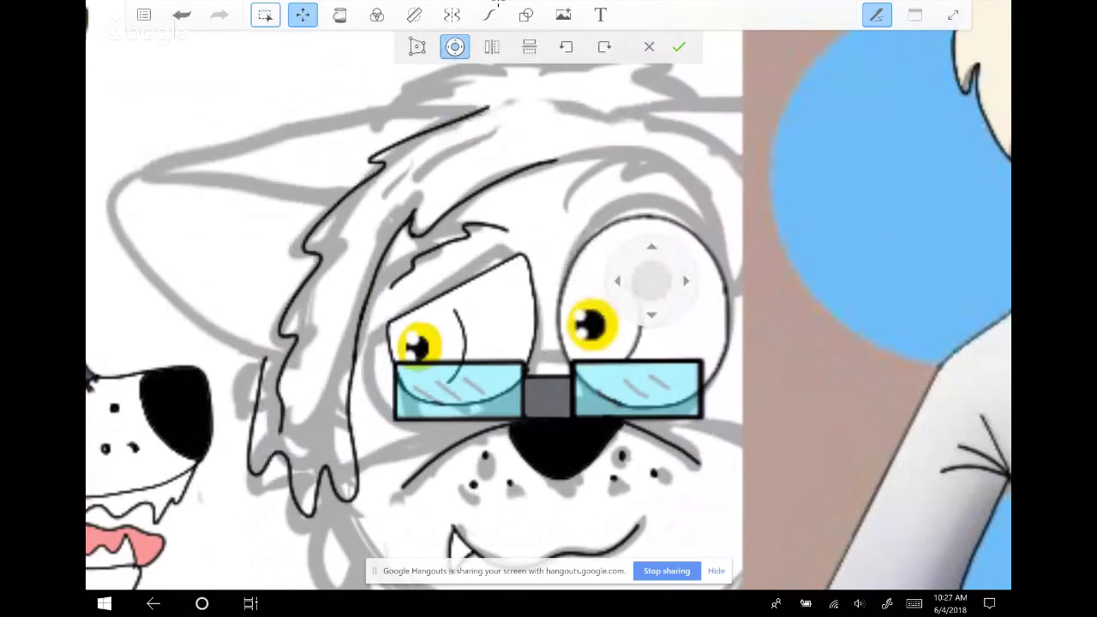
drag(651, 280, 699, 288)
click(732, 289)
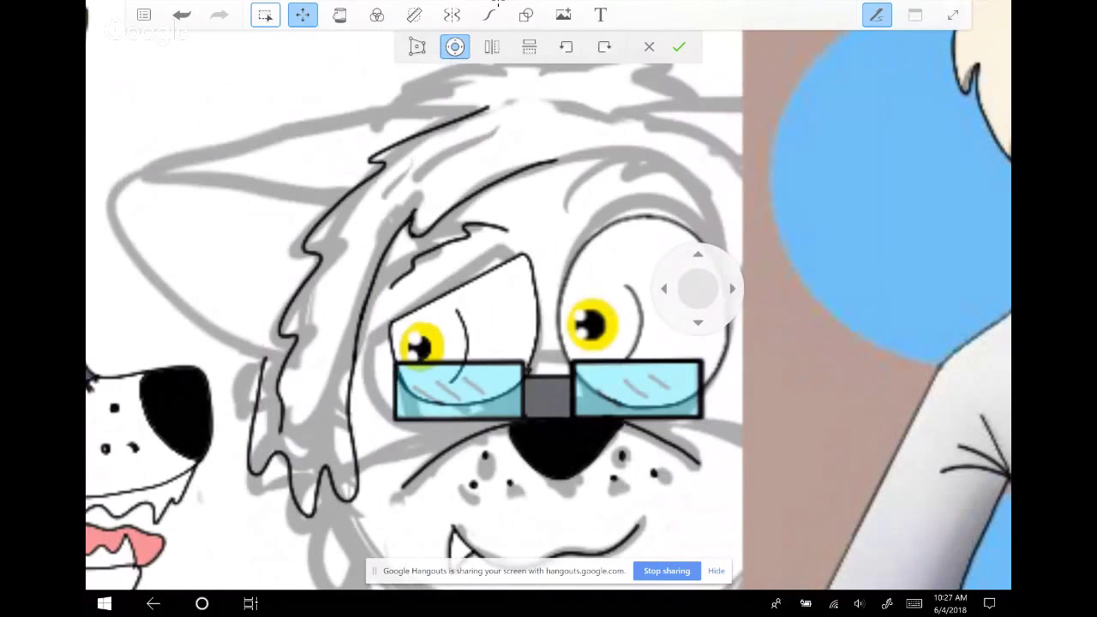
click(679, 46)
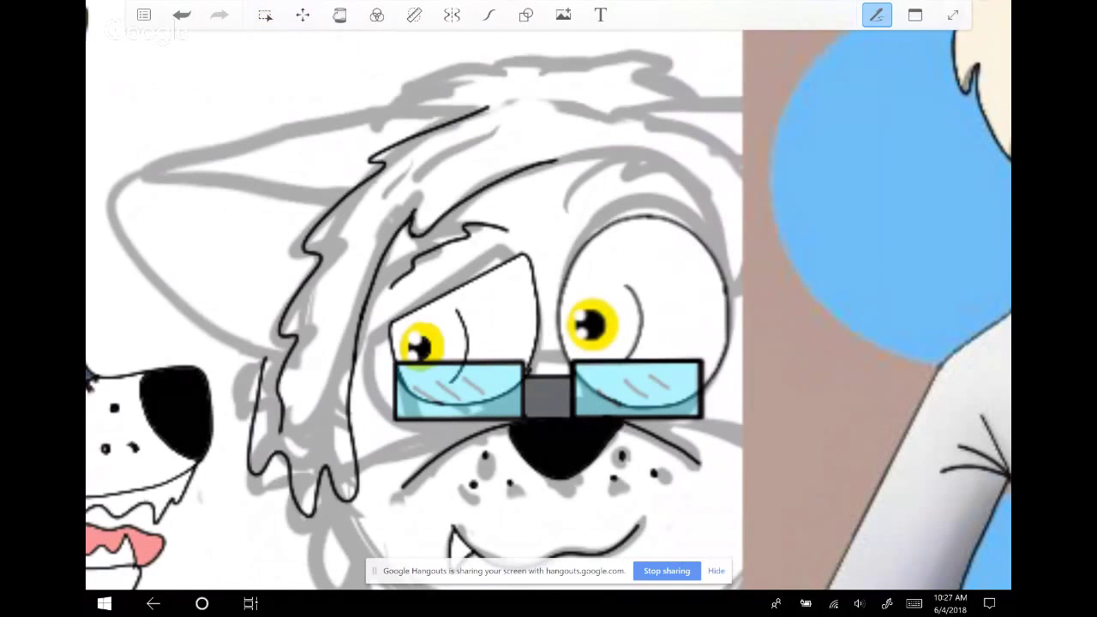
click(265, 15)
mouse_move(506, 213)
mouse_down()
mouse_move(403, 258)
mouse_move(424, 285)
mouse_move(559, 210)
mouse_up()
click(303, 15)
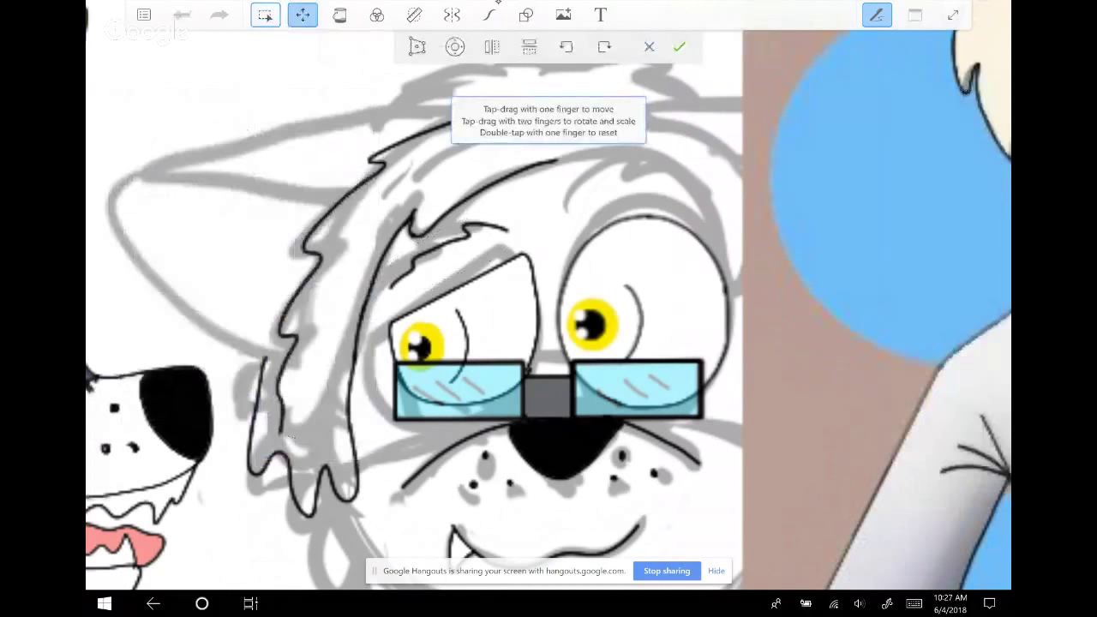
click(455, 46)
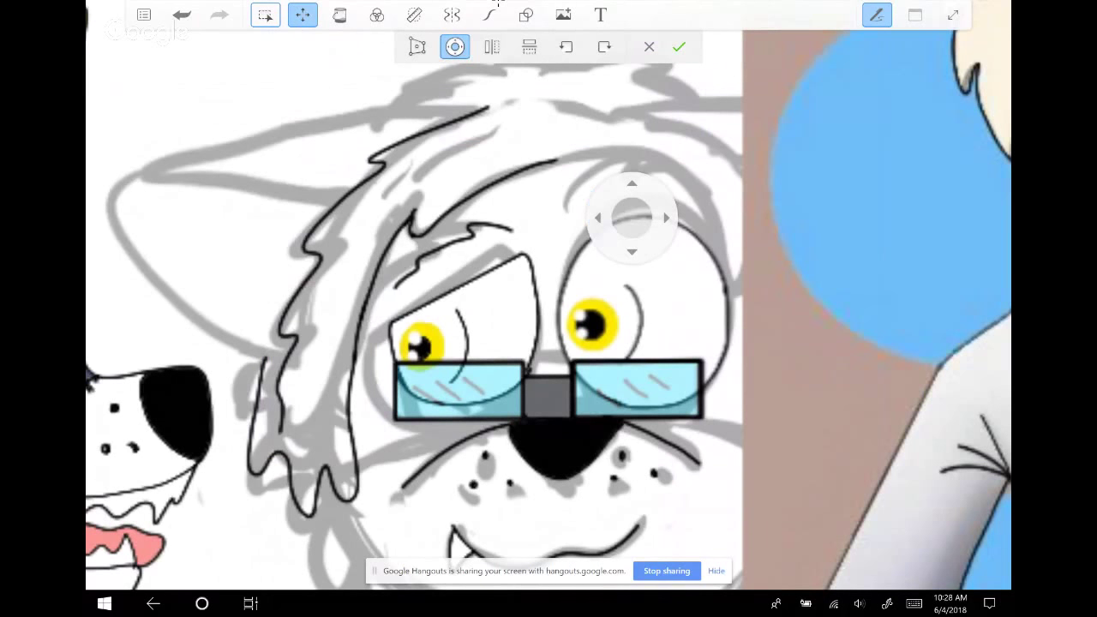
click(649, 46)
click(491, 12)
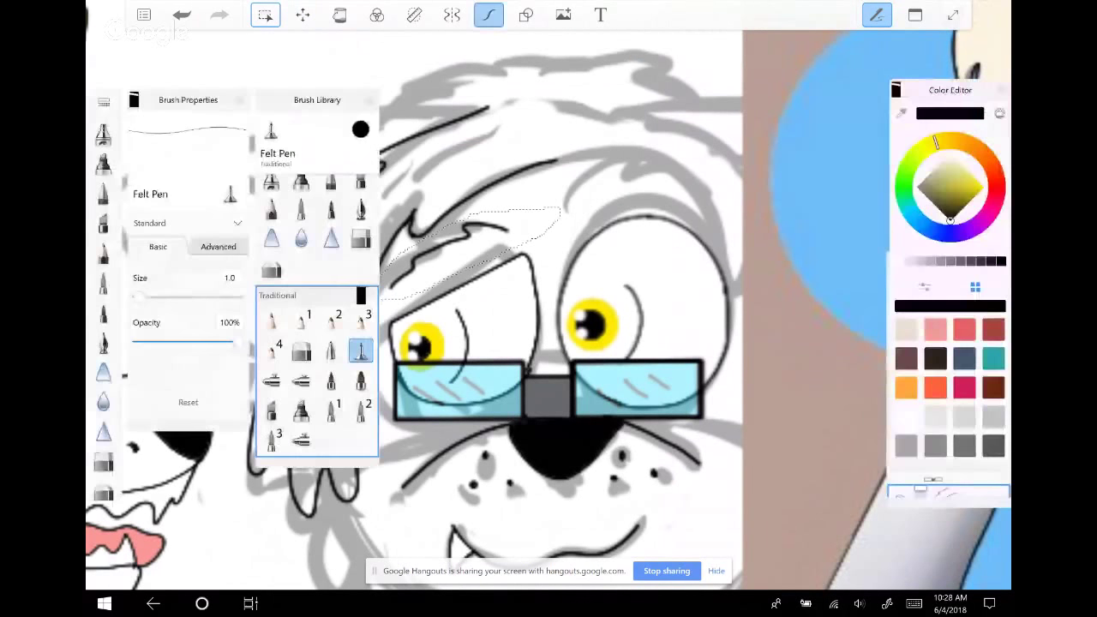
click(490, 14)
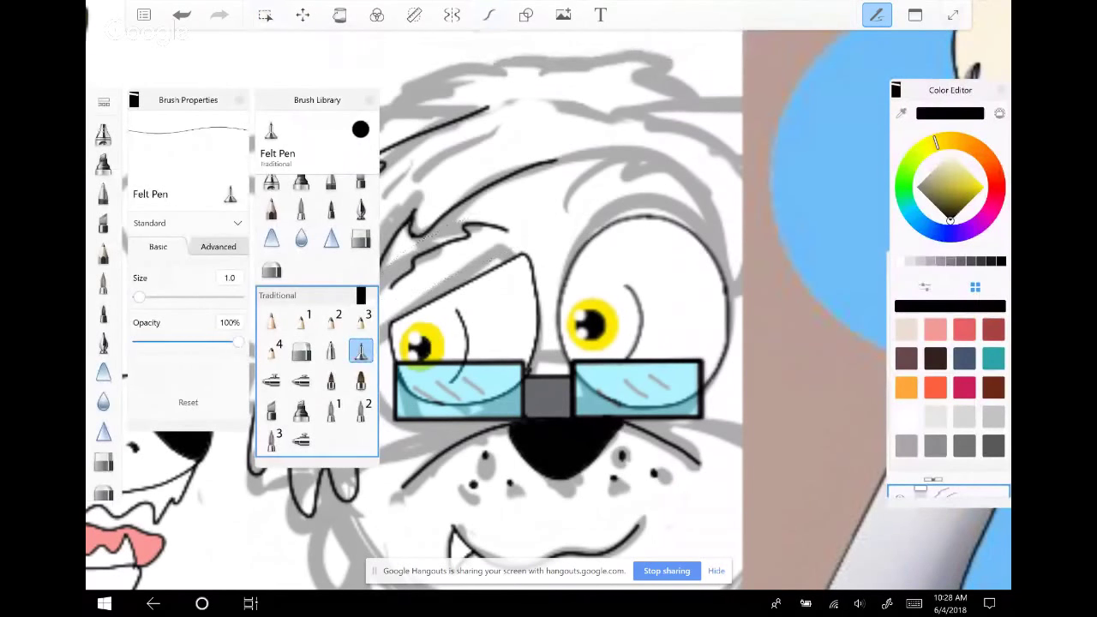
Move the glasses layer below the hidden sketch layer in the layer stack
scroll(554, 320, down, 1)
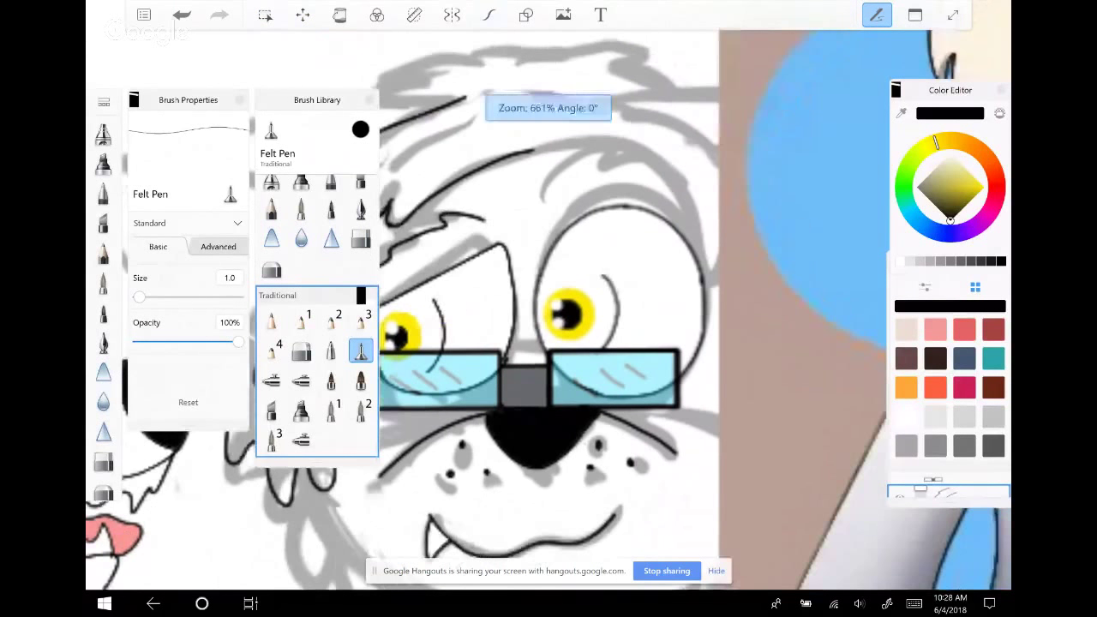
key(ctrl+l)
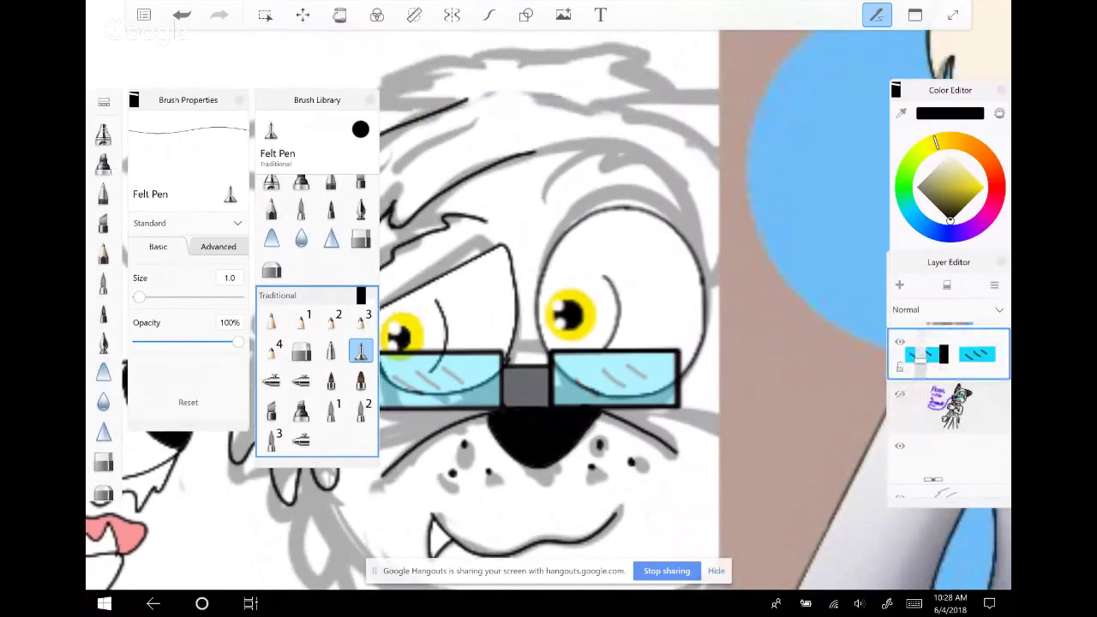
scroll(950, 412, down, 1)
drag(950, 338, 949, 392)
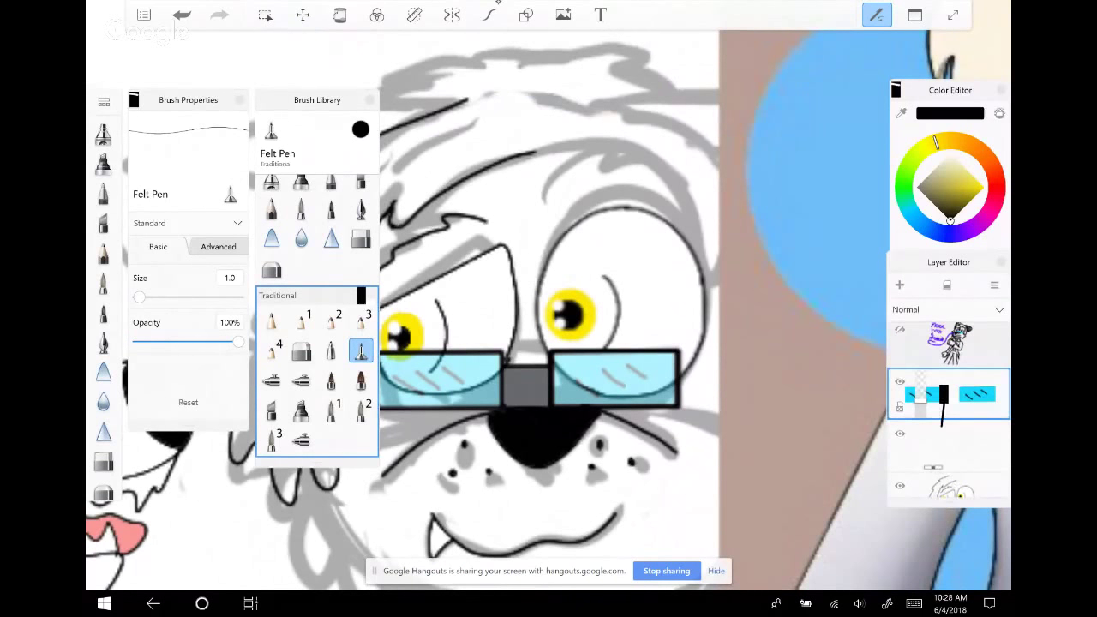
click(950, 393)
click(977, 412)
click(302, 14)
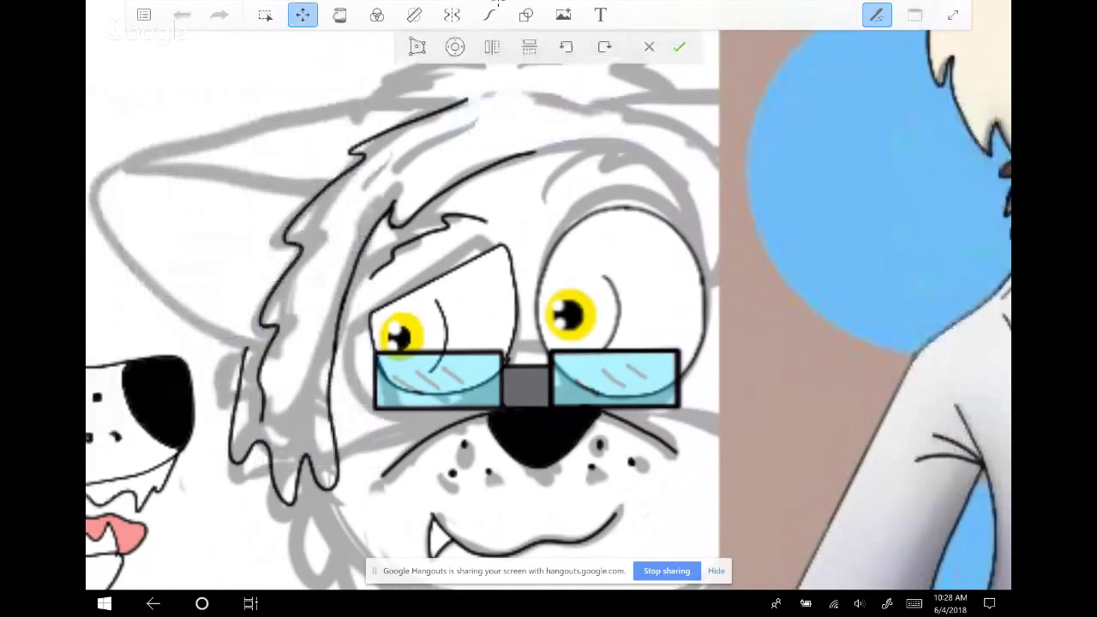
drag(556, 278, 622, 283)
click(649, 46)
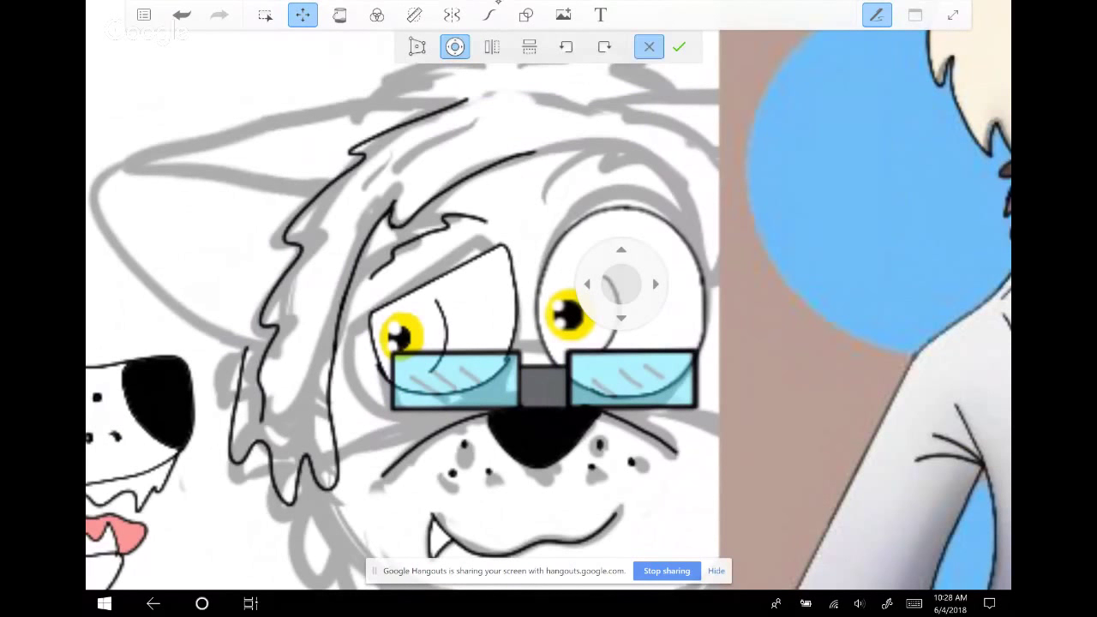
Move the glasses slightly toward the larger eye, fine-tune their horizontal position by nudging, and apply the transform
click(303, 15)
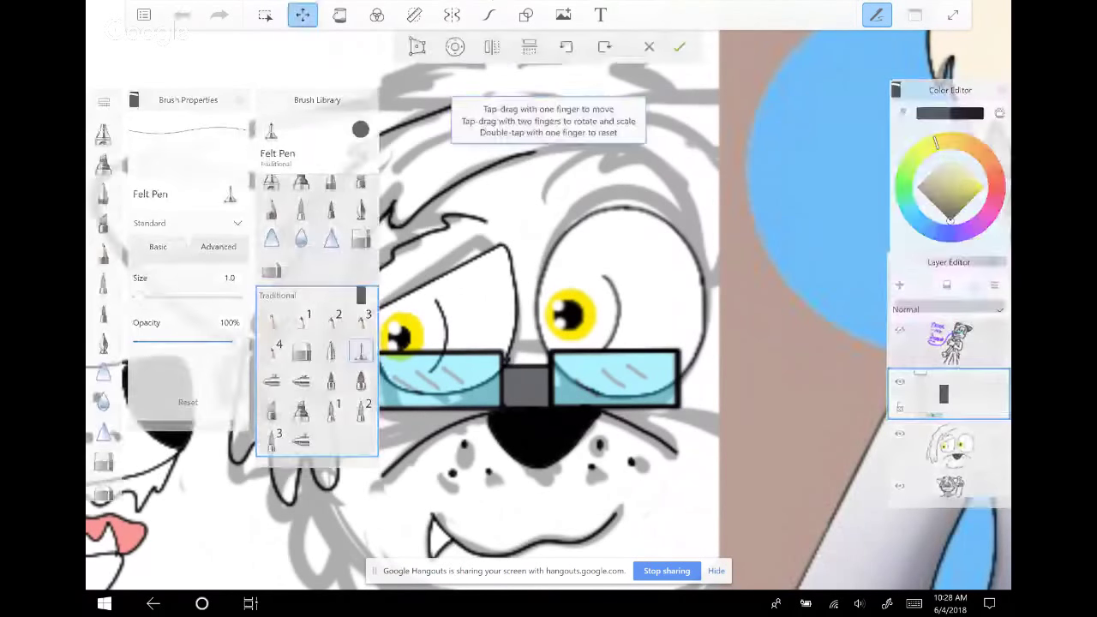
drag(570, 283, 636, 279)
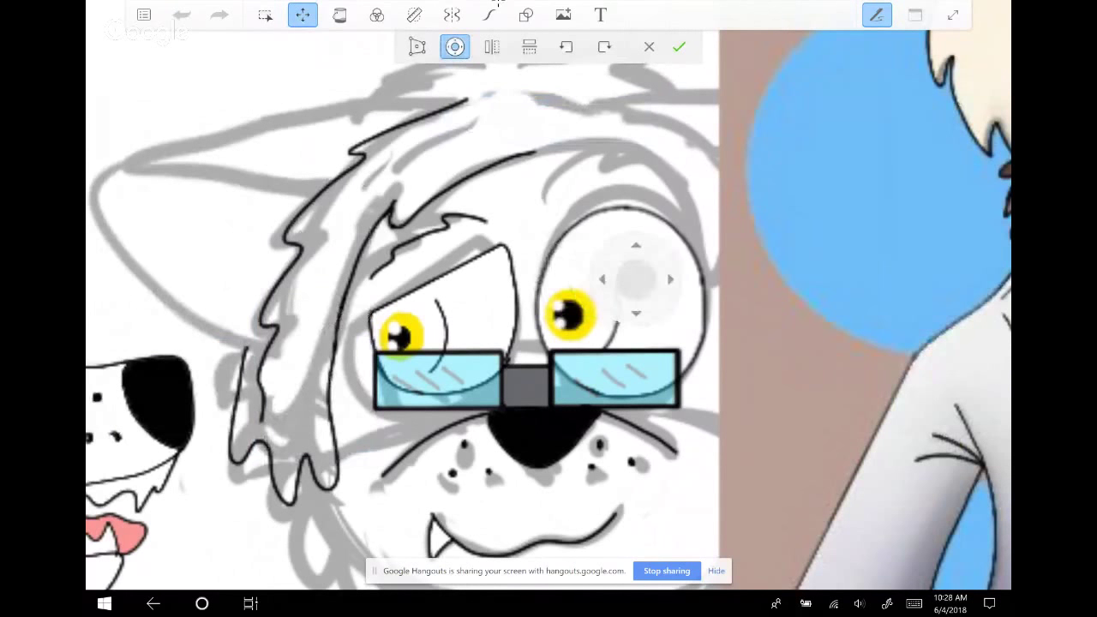
click(671, 279)
click(670, 279)
click(671, 279)
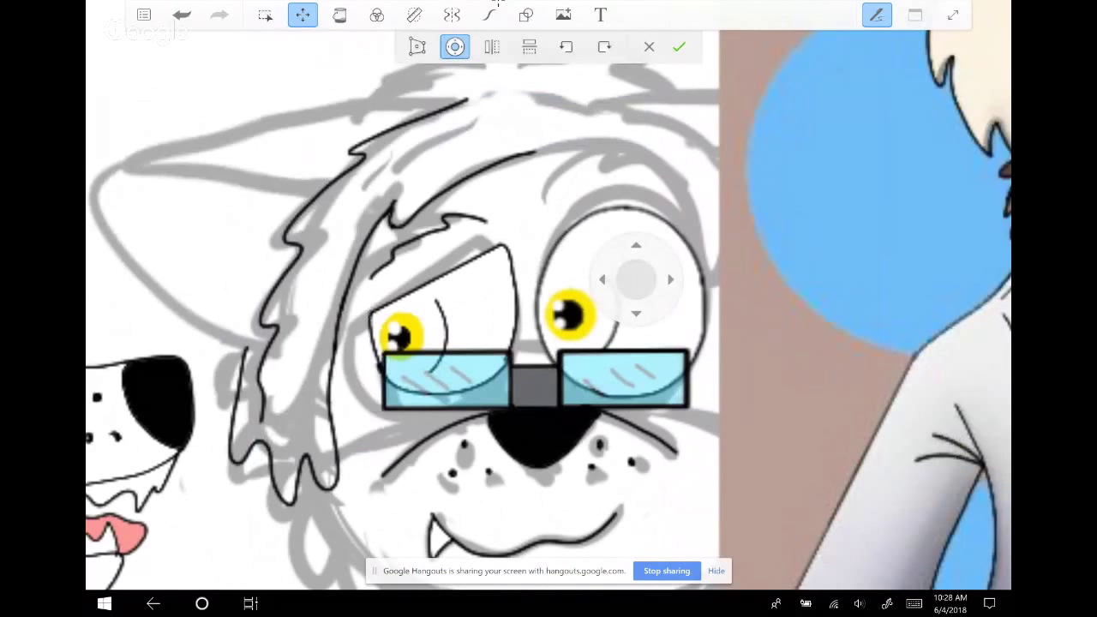
click(602, 278)
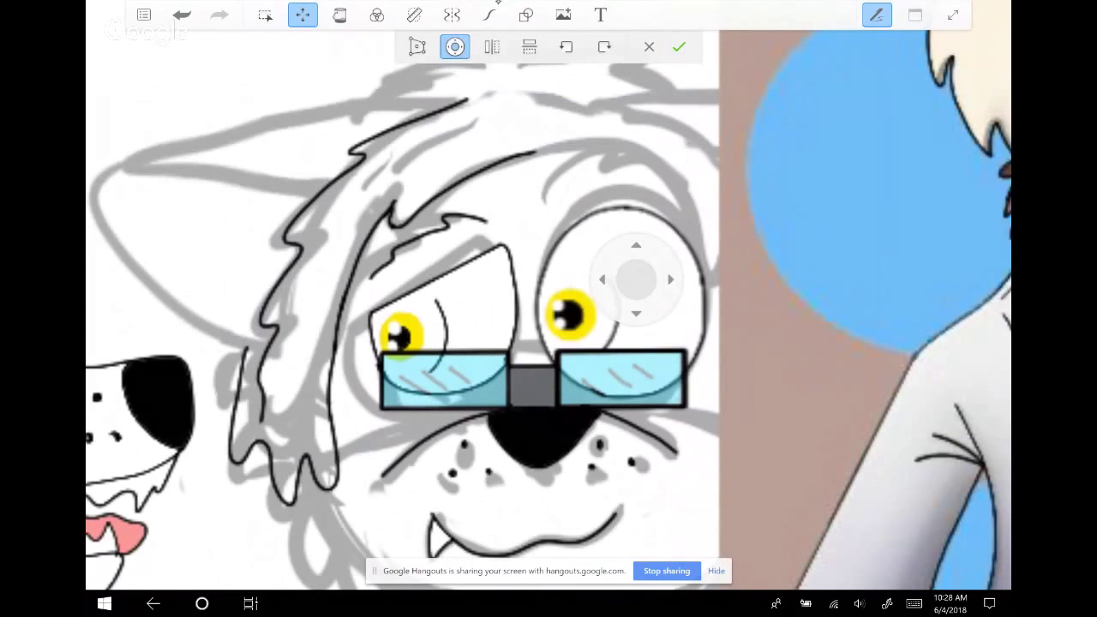
click(679, 47)
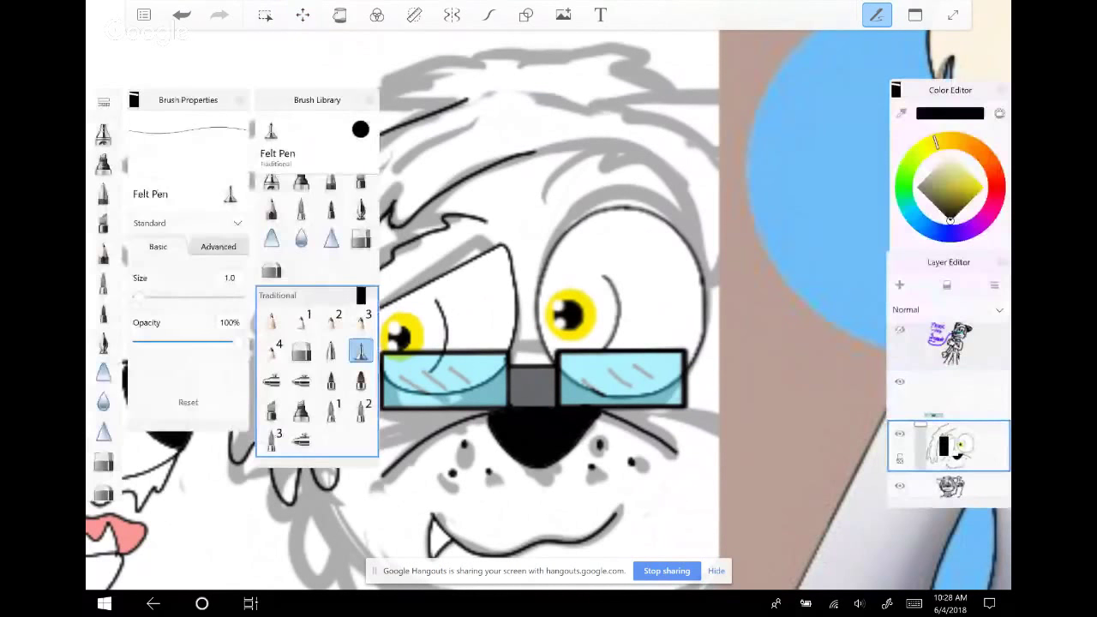
Lasso the area around both eyes and the glasses on the line-art layer and copy it
drag(549, 343, 617, 340)
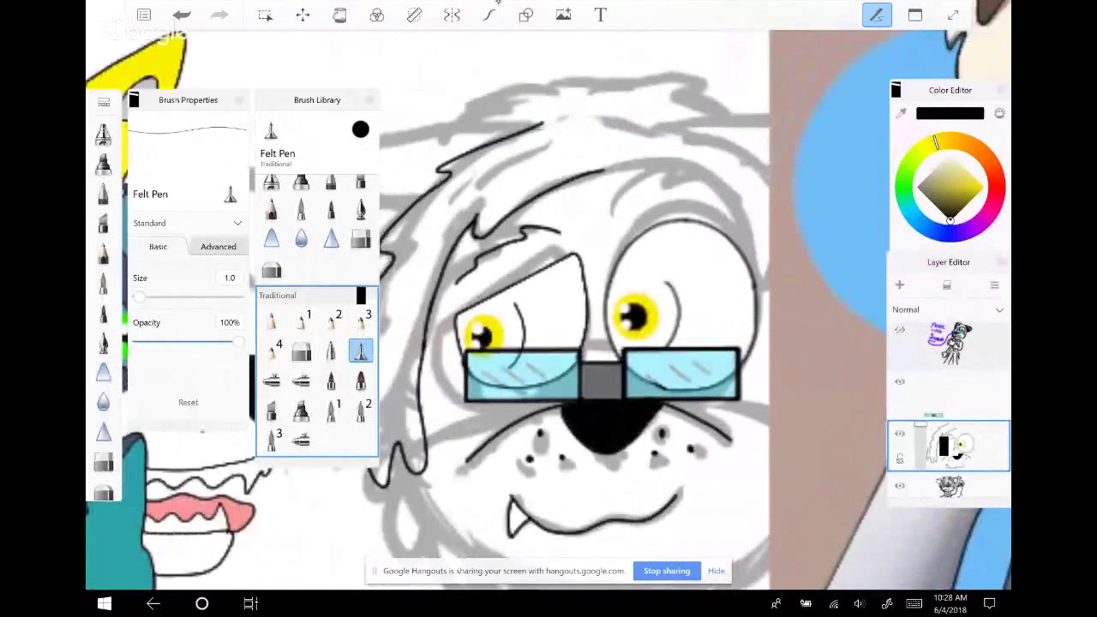
click(265, 15)
mouse_move(463, 249)
mouse_down()
mouse_move(455, 377)
mouse_move(652, 403)
mouse_move(767, 360)
mouse_move(514, 215)
mouse_up()
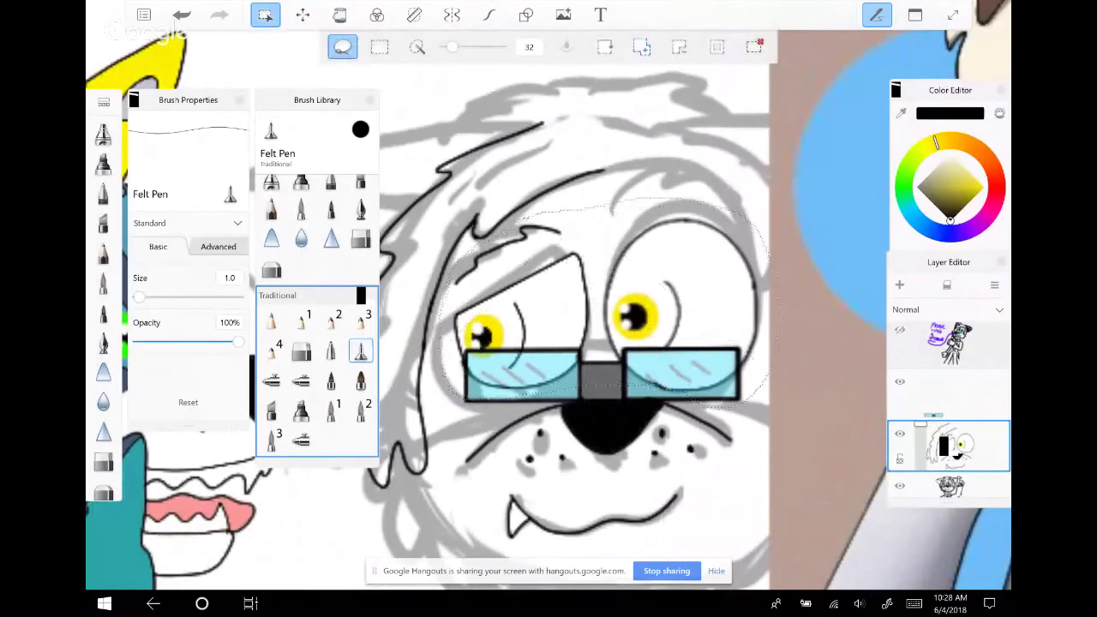
click(994, 285)
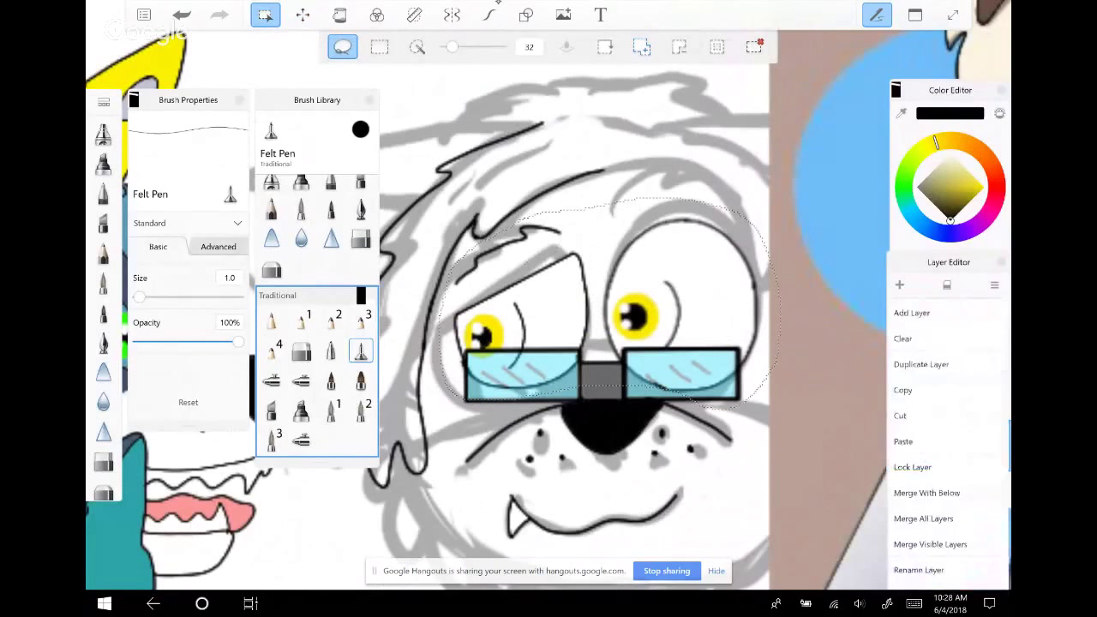
click(903, 390)
click(995, 284)
click(995, 285)
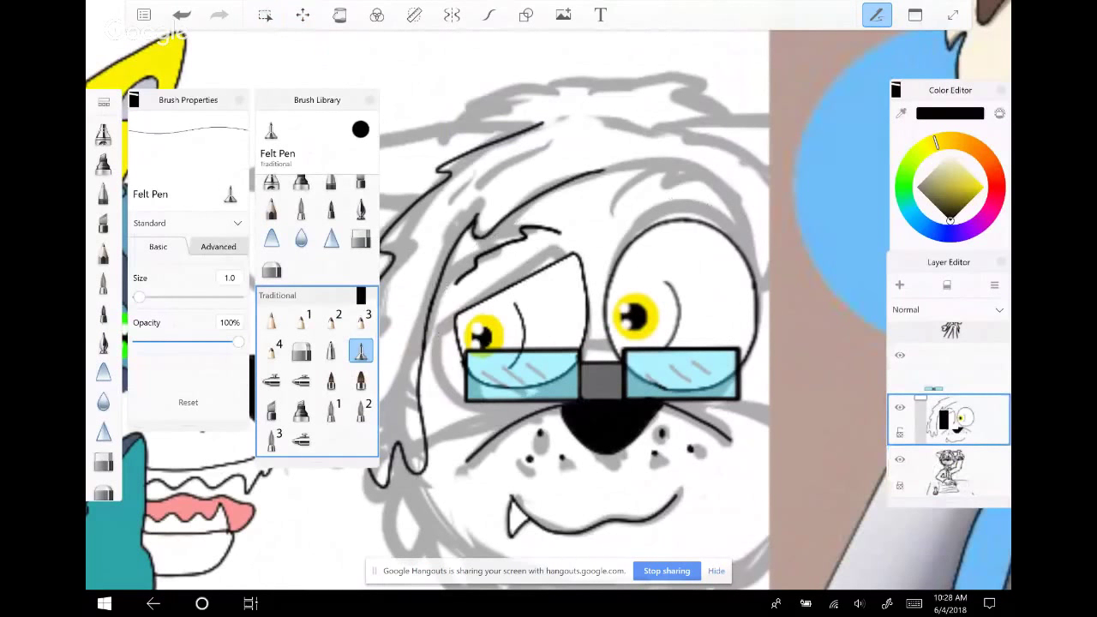
Hide the layer with the coloured reference image
scroll(566, 343, down, 1)
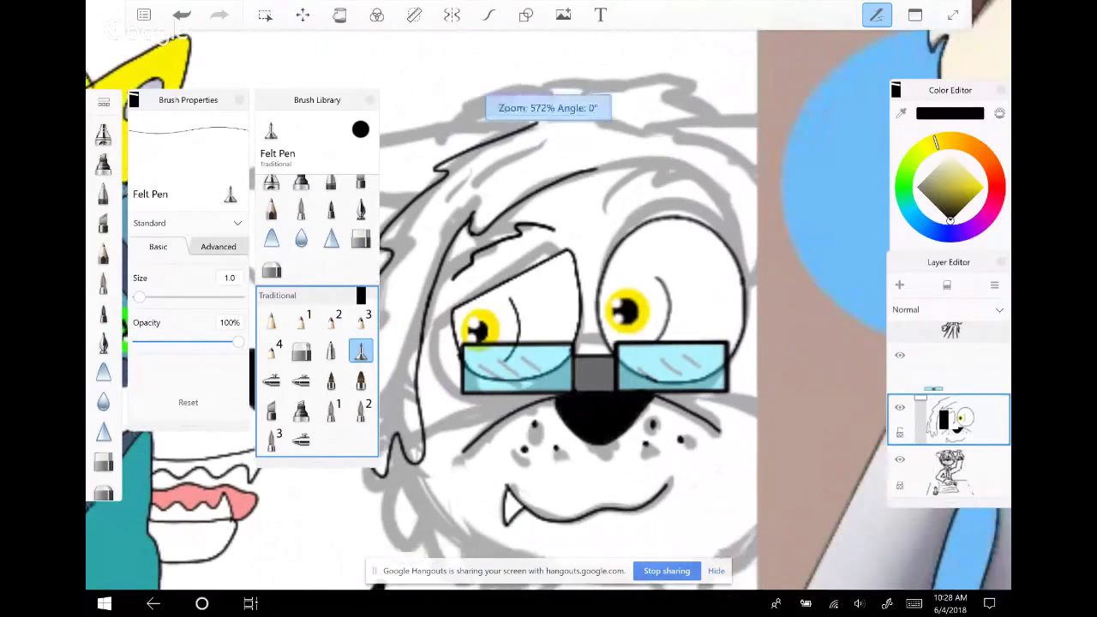
scroll(543, 202, down, 3)
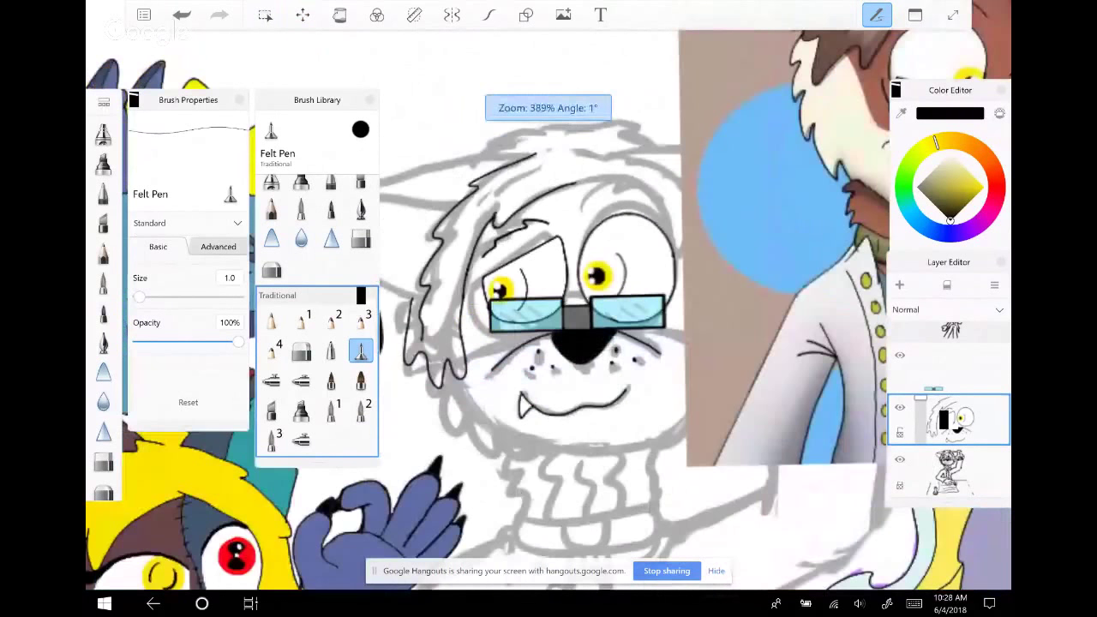
scroll(549, 325, down, 3)
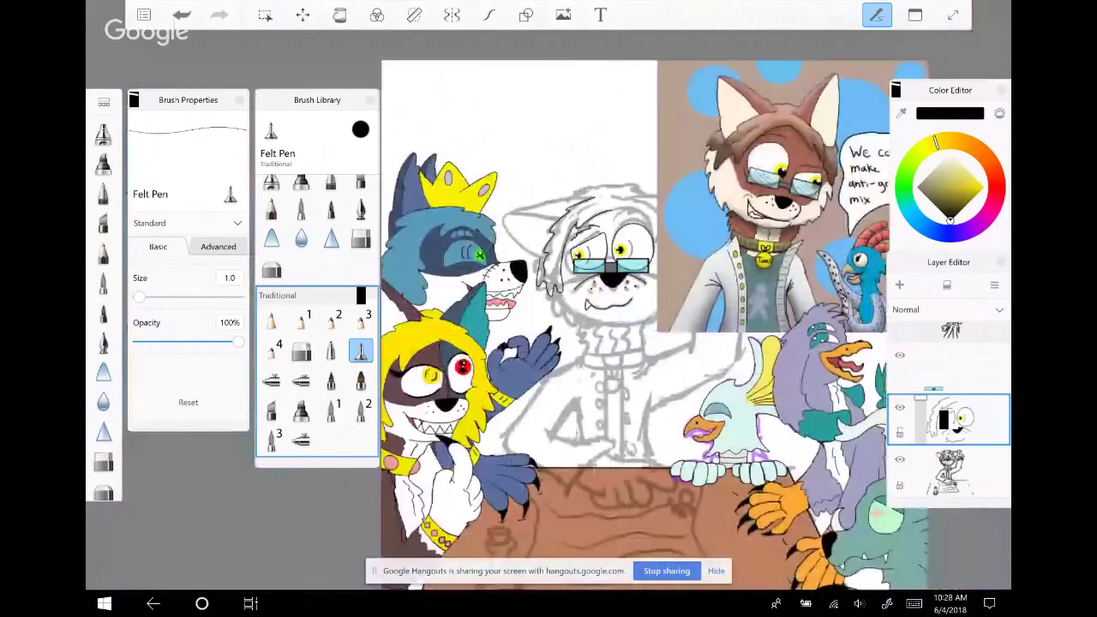
drag(600, 343, 553, 322)
scroll(950, 403, up, 3)
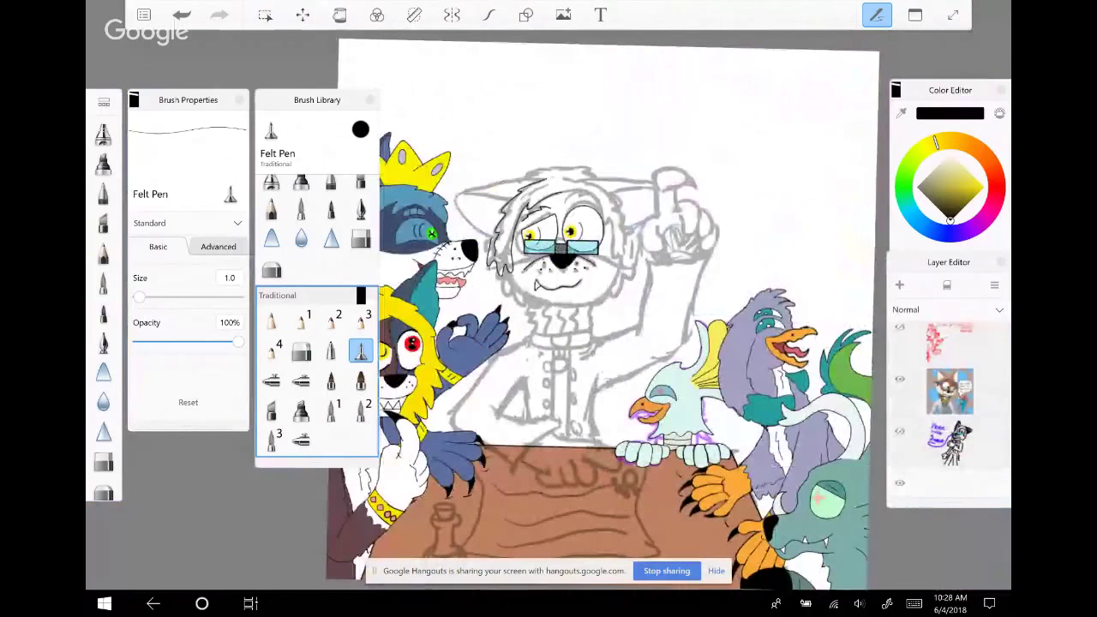
click(901, 379)
Examine the character's face and glasses up close and against the whole group picture
scroll(603, 314, down, 2)
scroll(613, 317, up, 1)
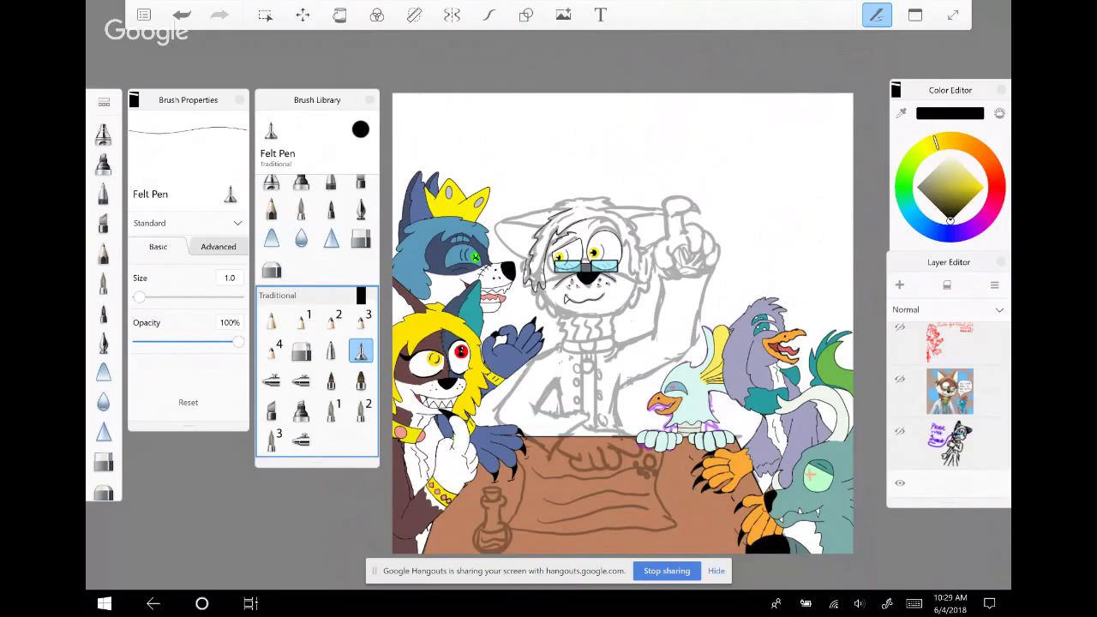
scroll(949, 410, up, 1)
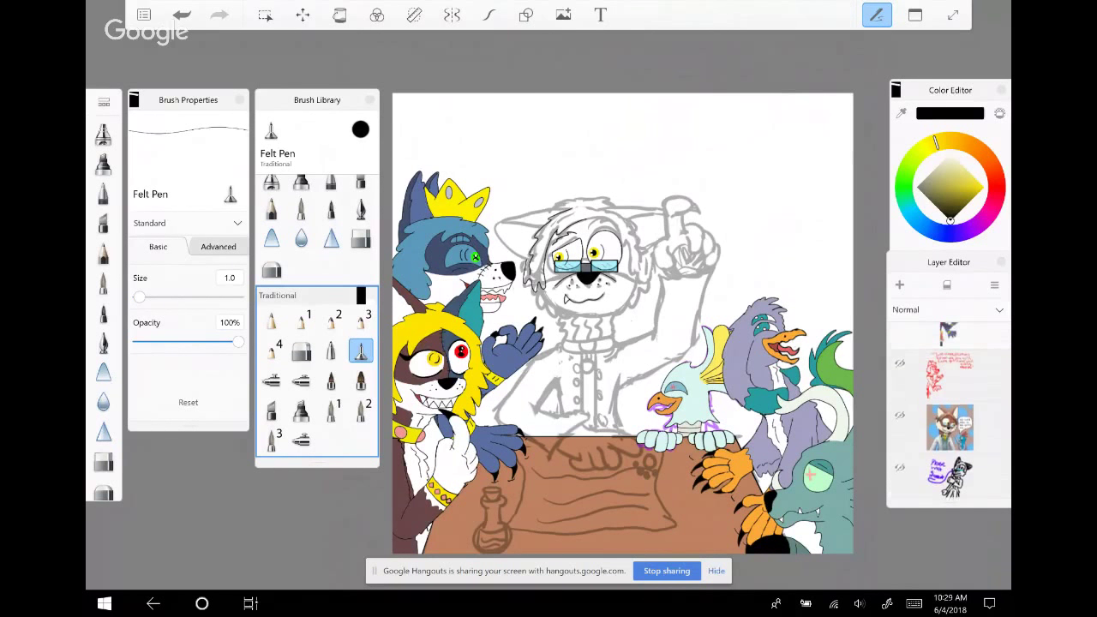
scroll(949, 410, up, 3)
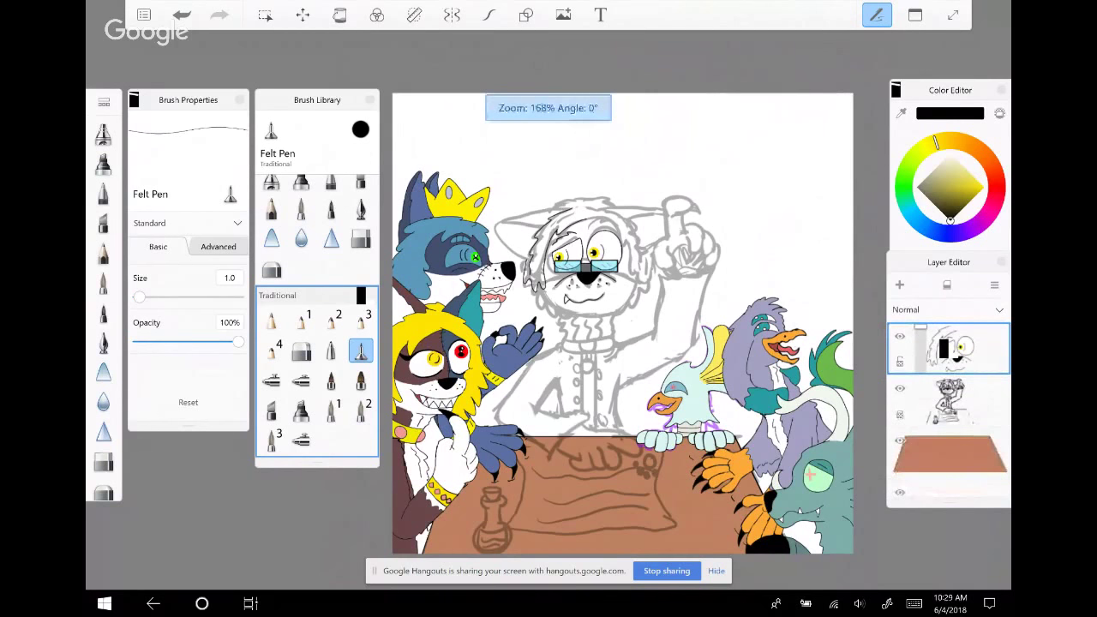
scroll(552, 203, up, 3)
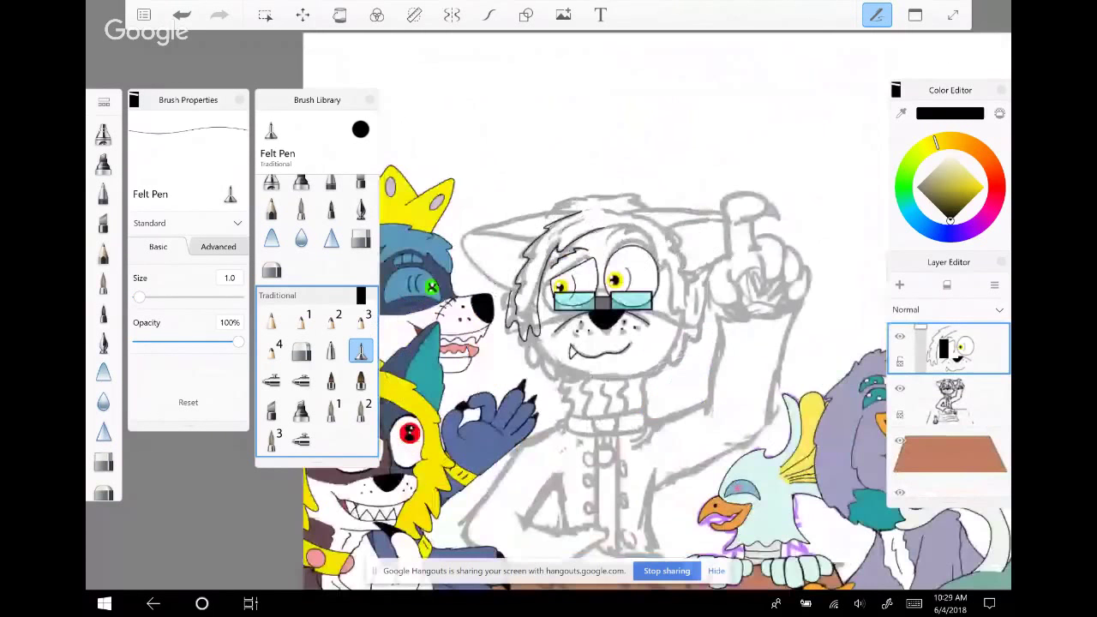
scroll(568, 52, up, 1)
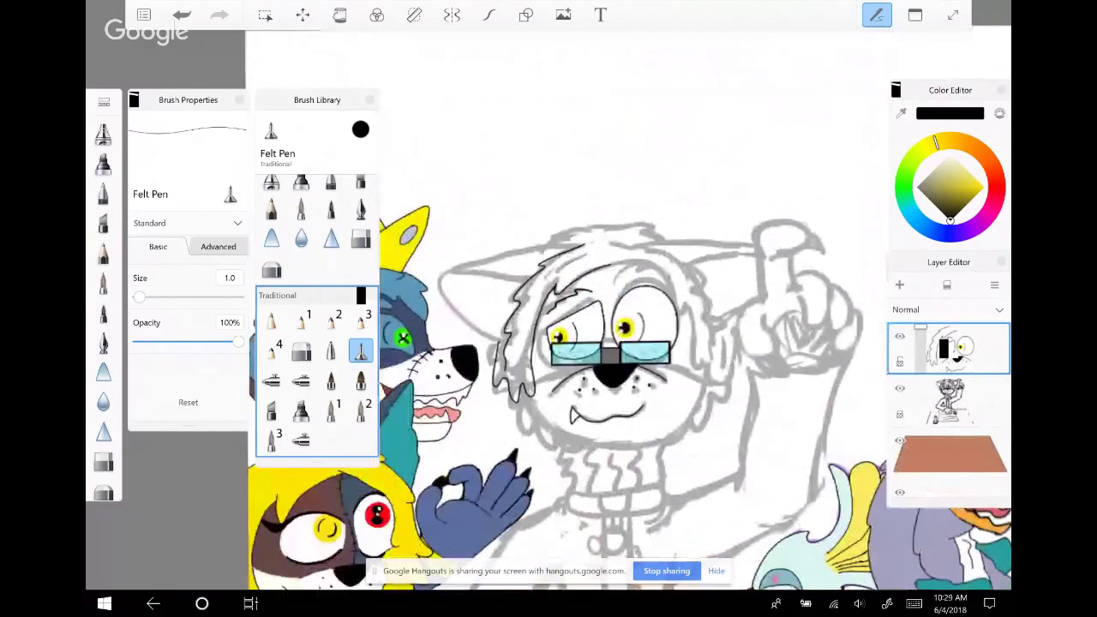
scroll(639, 385, down, 1)
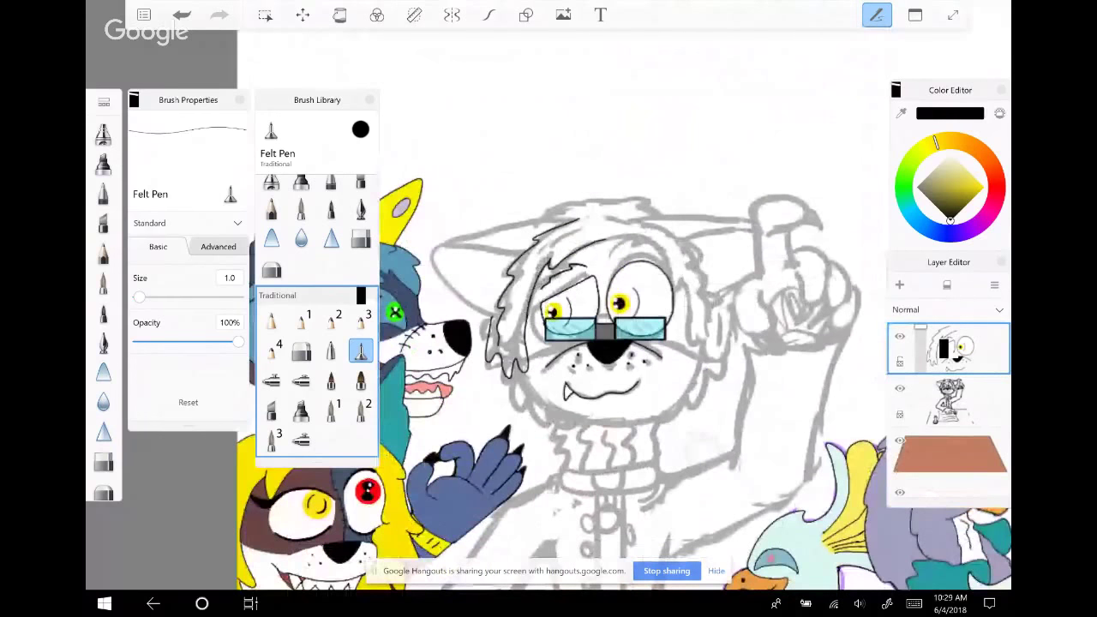
scroll(604, 334, up, 1)
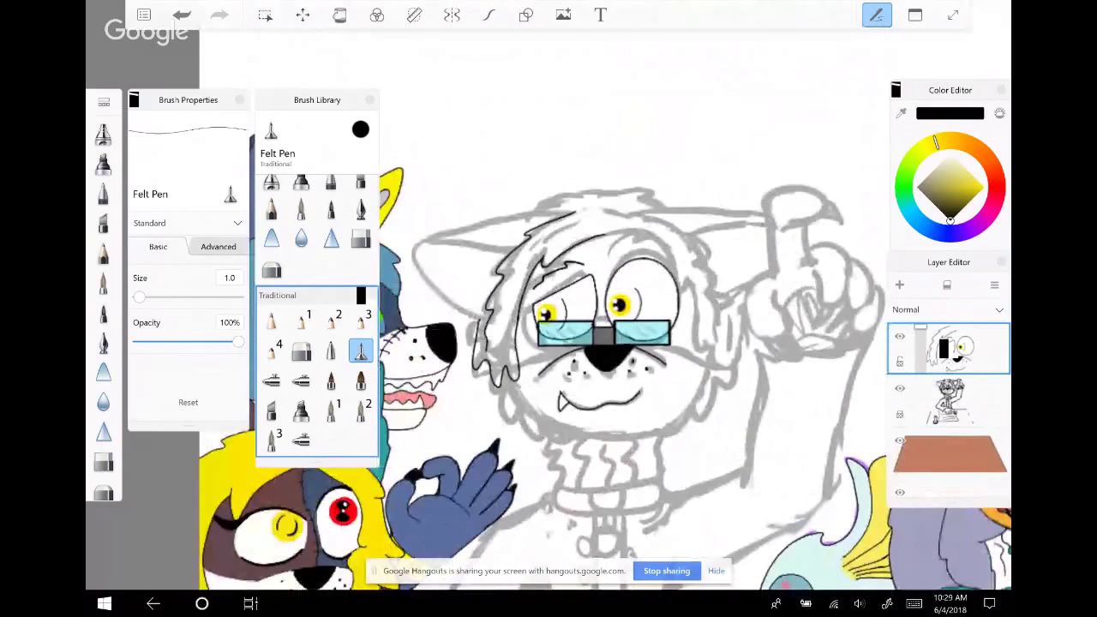
scroll(605, 335, down, 2)
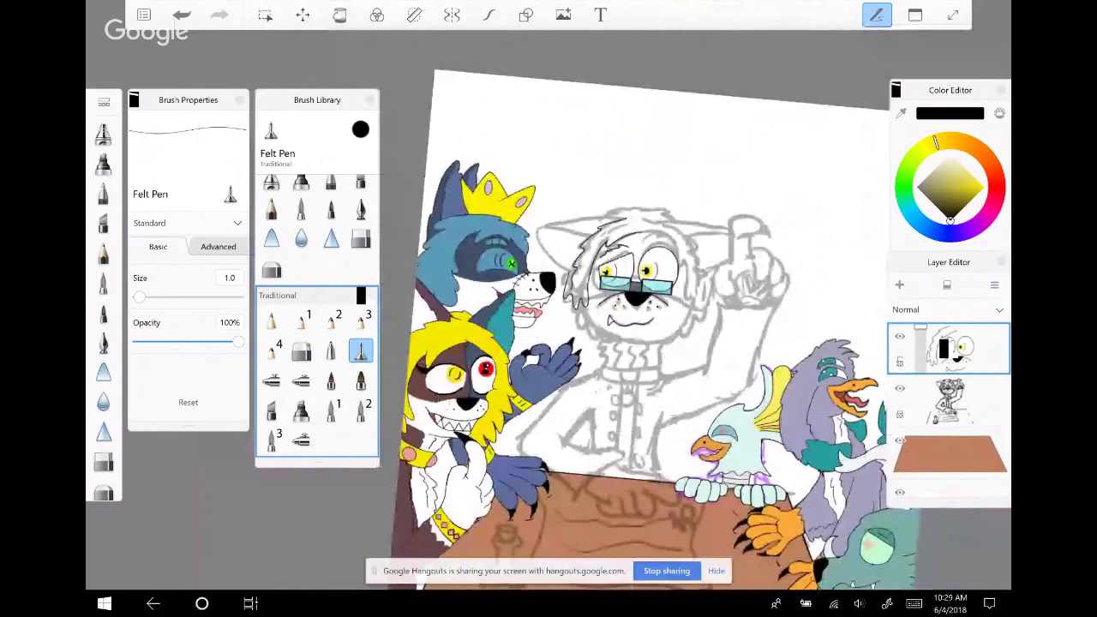
scroll(666, 323, up, 1)
scroll(614, 376, up, 2)
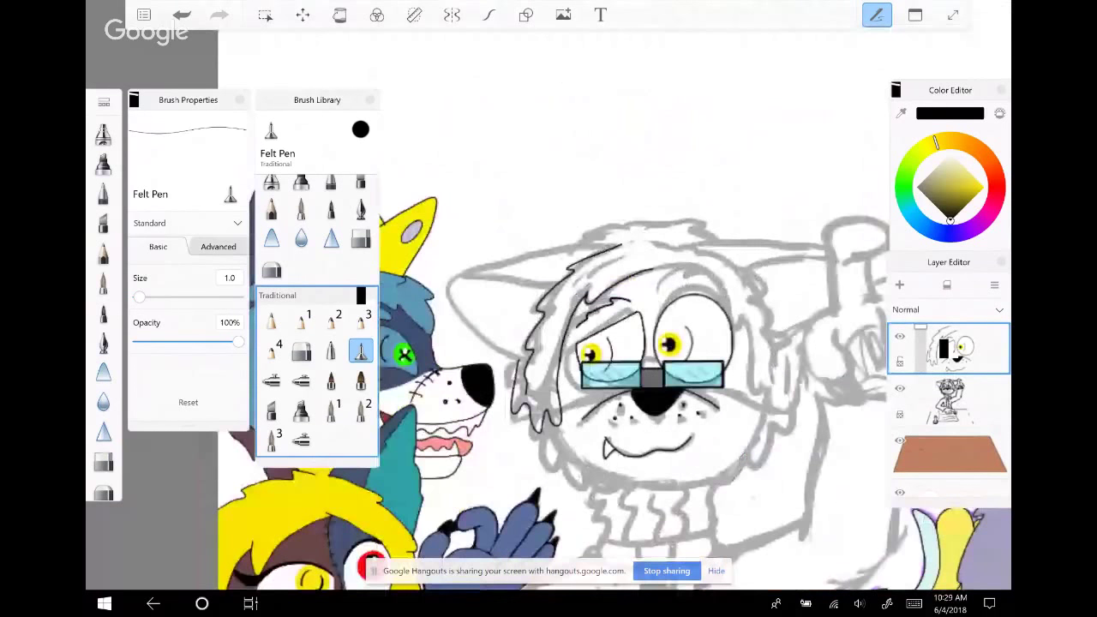
Turn on mirror symmetry and ink the upper outline of both ears with a small fur tuft
mouse_move(652, 378)
mouse_down()
mouse_move(589, 368)
mouse_move(566, 352)
mouse_move(686, 403)
mouse_up()
click(451, 14)
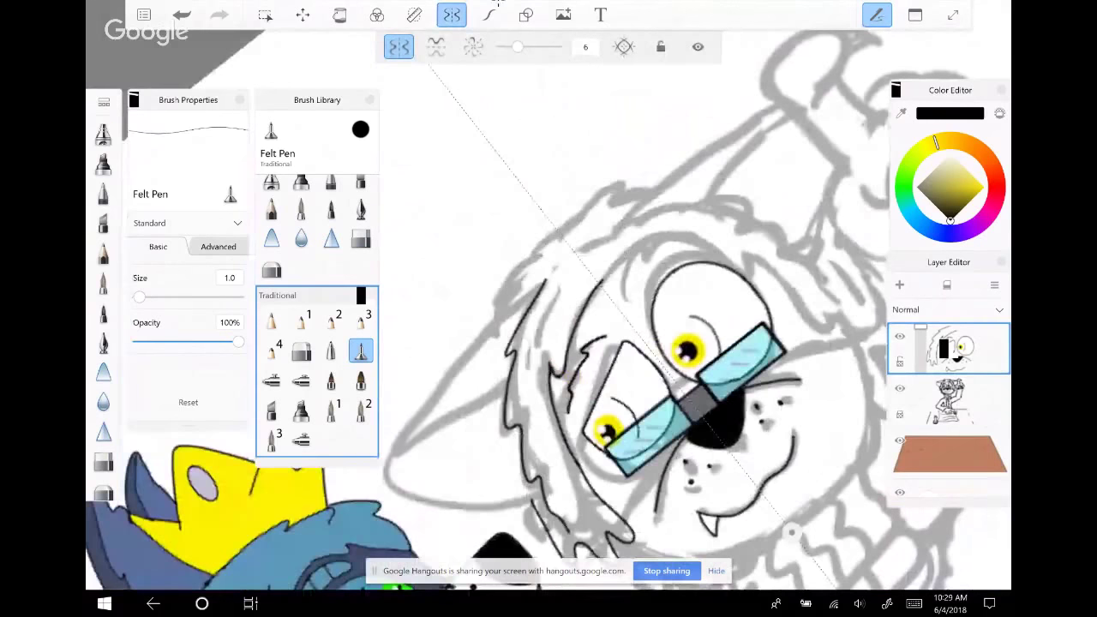
mouse_move(614, 227)
mouse_down()
mouse_move(704, 163)
mouse_move(840, 131)
mouse_up()
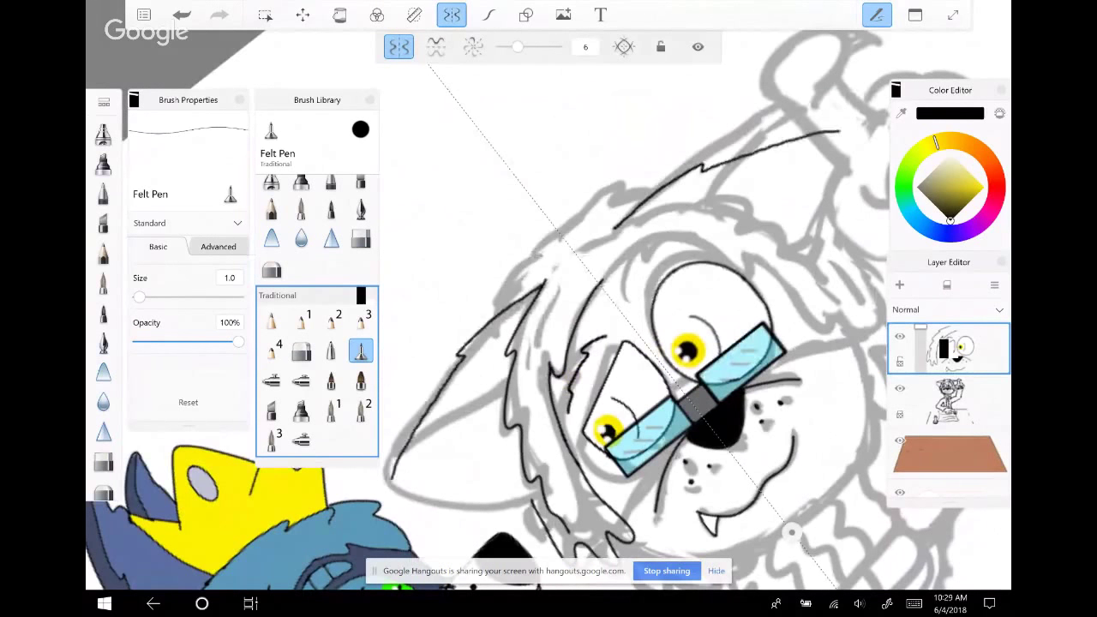
Undo the mirrored hair stroke arching over the eyes
mouse_move(792, 533)
mouse_down()
mouse_move(669, 474)
mouse_move(640, 421)
mouse_move(632, 230)
mouse_move(604, 227)
mouse_move(472, 302)
mouse_move(464, 284)
mouse_up()
key(ctrl+z)
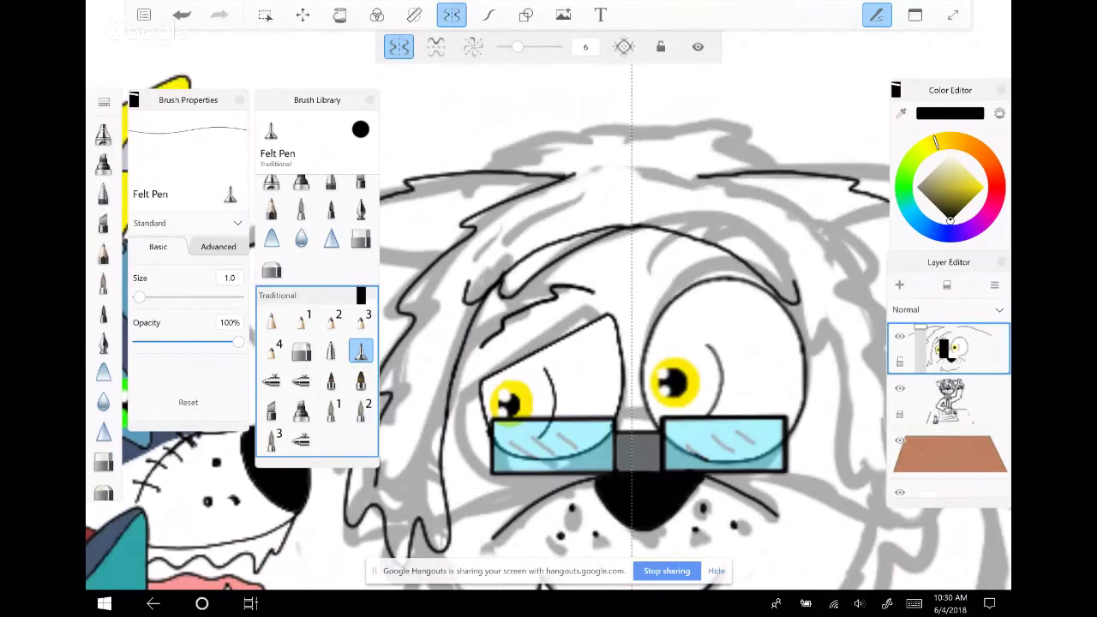
key(ctrl+z)
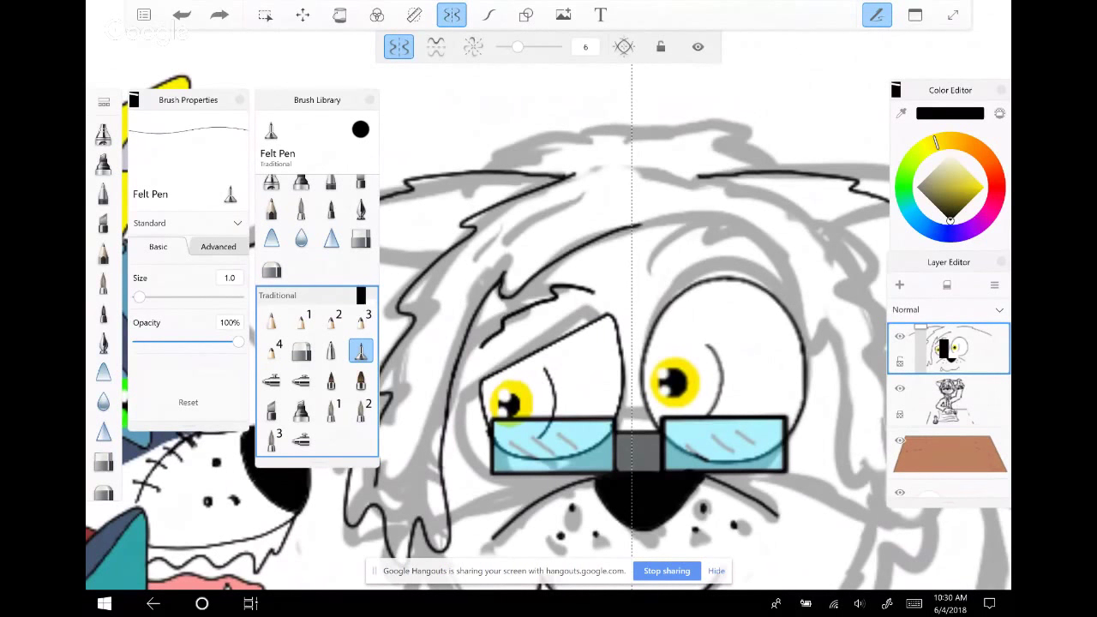
Ink the tufted lower edge of both ears and the curved inner ear line with mirrored strokes
scroll(618, 343, down, 3)
scroll(424, 206, up, 2)
mouse_move(429, 244)
mouse_down()
mouse_move(437, 273)
mouse_move(482, 322)
mouse_move(537, 357)
mouse_up()
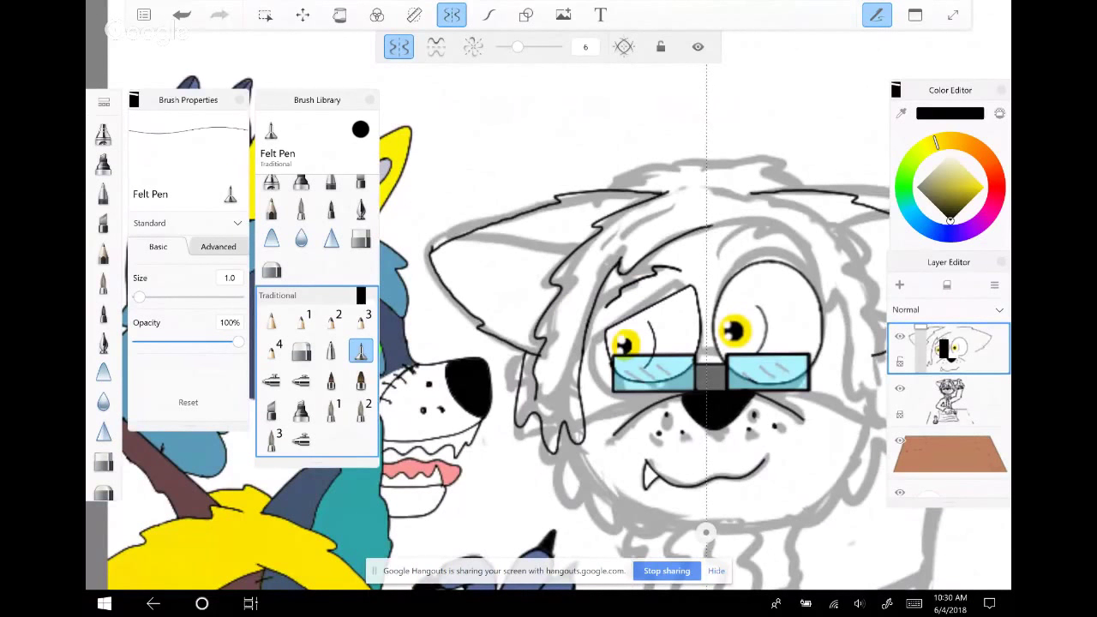
mouse_move(549, 343)
mouse_down()
mouse_move(600, 326)
mouse_move(515, 258)
mouse_move(412, 482)
mouse_up()
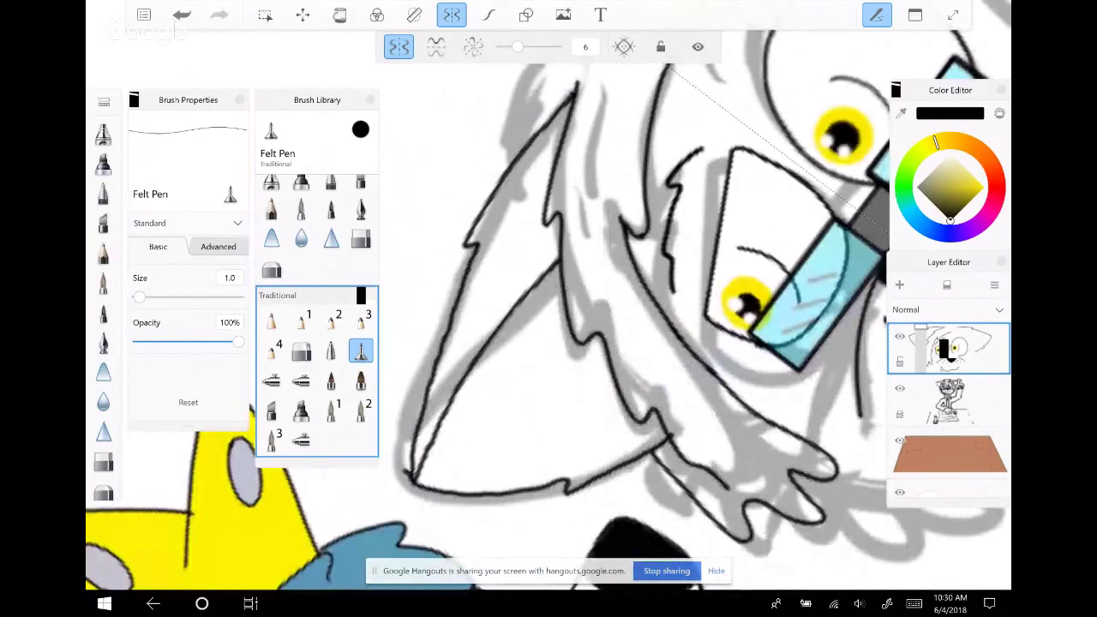
Lasso the inked ear beside the raised hand and start transforming the selection
drag(549, 343, 532, 326)
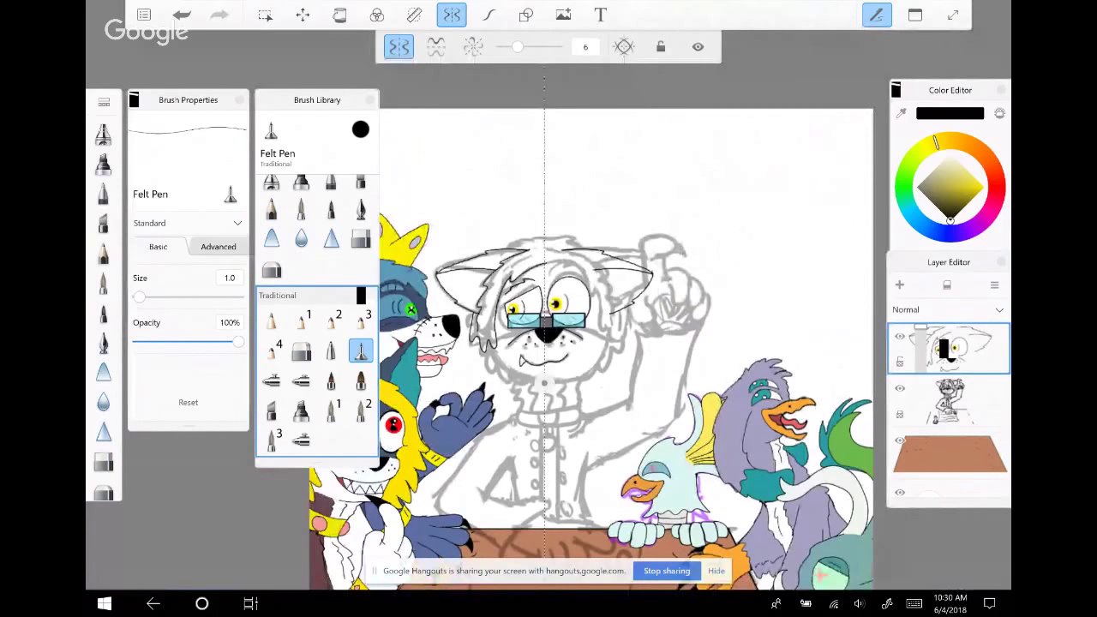
scroll(534, 240, up, 2)
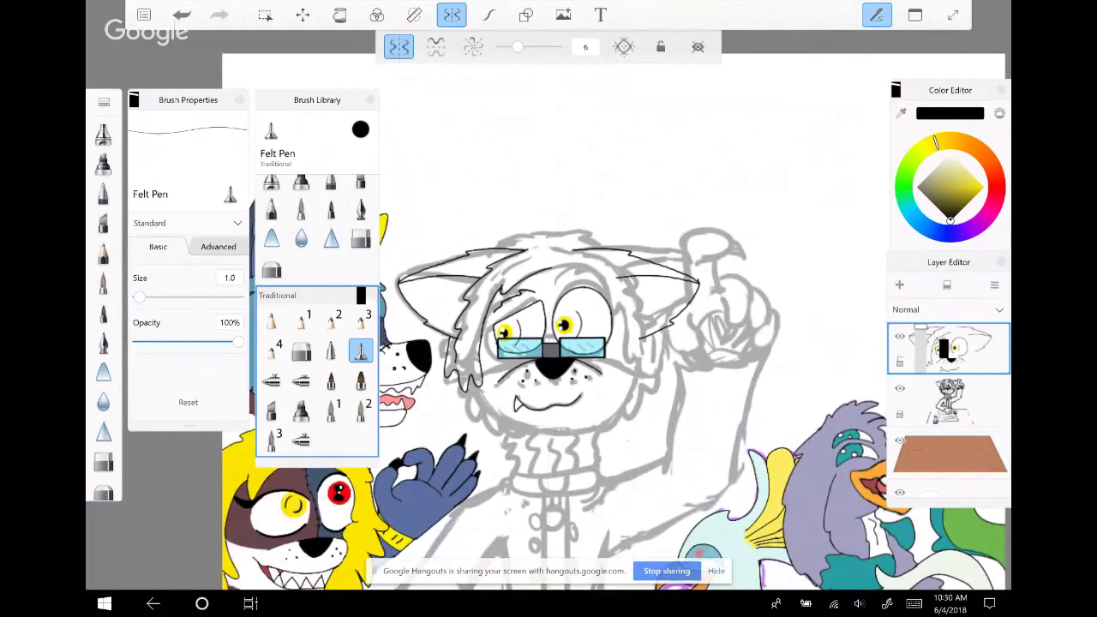
click(265, 14)
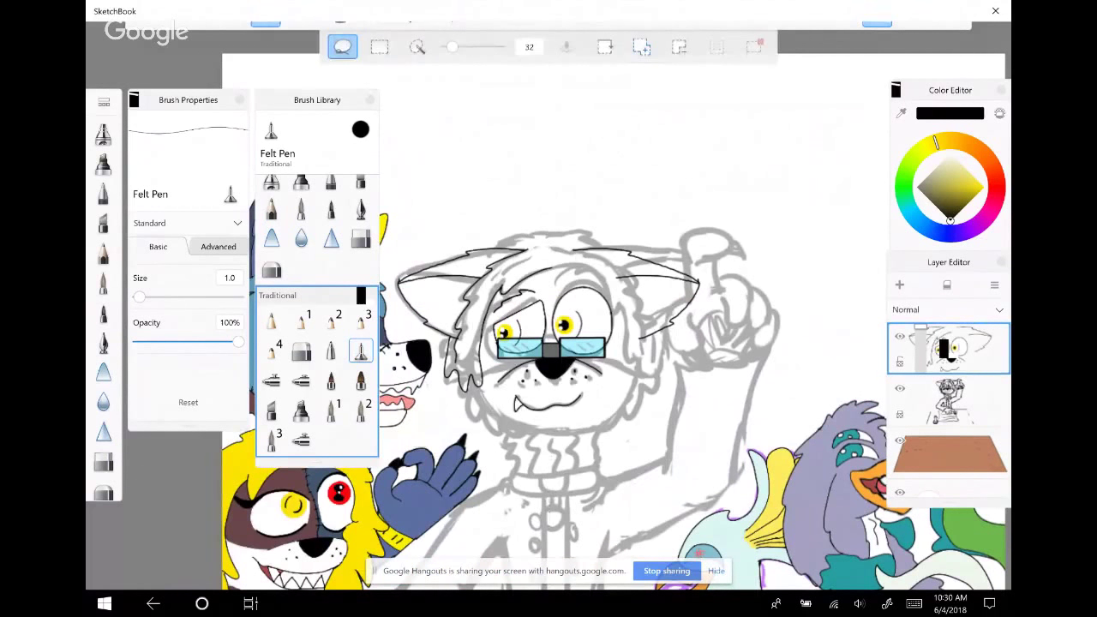
scroll(703, 257, up, 2)
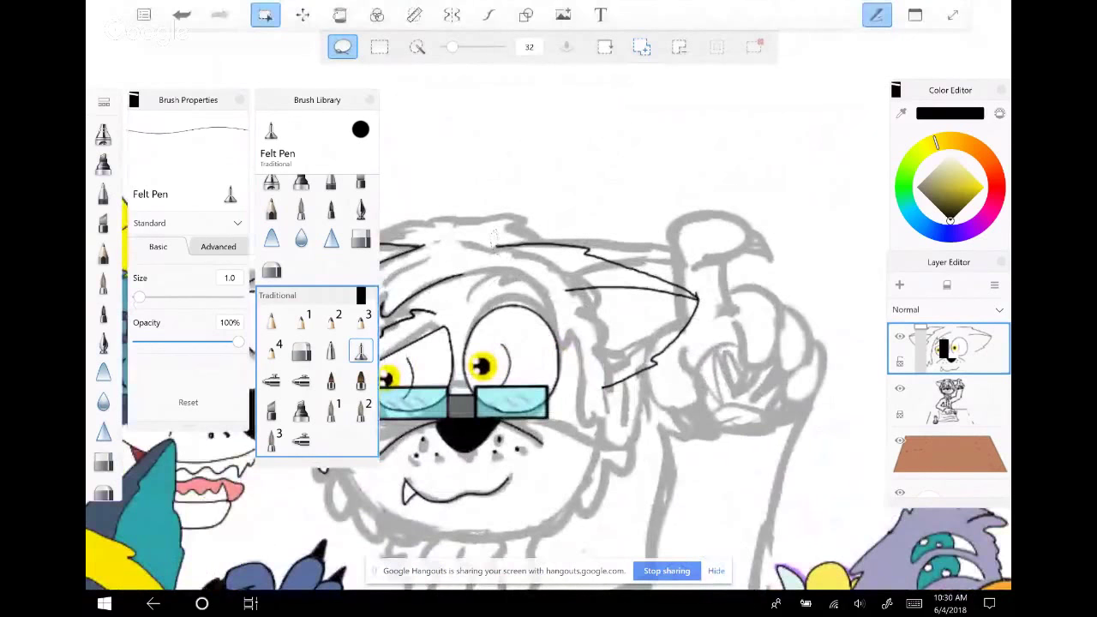
mouse_move(493, 233)
mouse_down()
mouse_move(600, 187)
mouse_move(725, 219)
mouse_move(600, 420)
mouse_up()
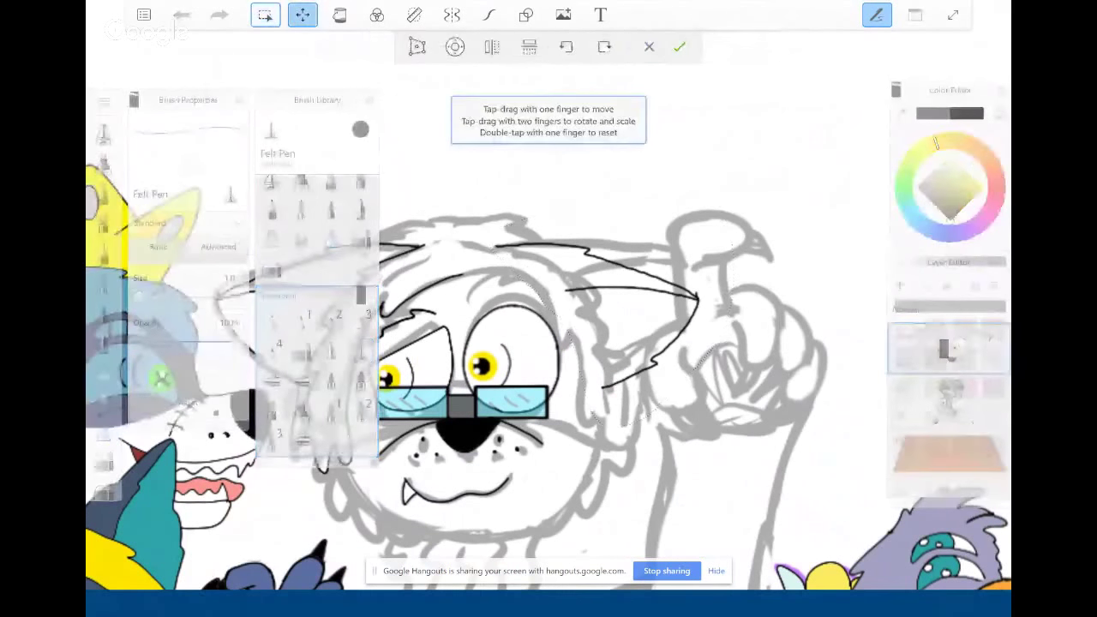
key(Return)
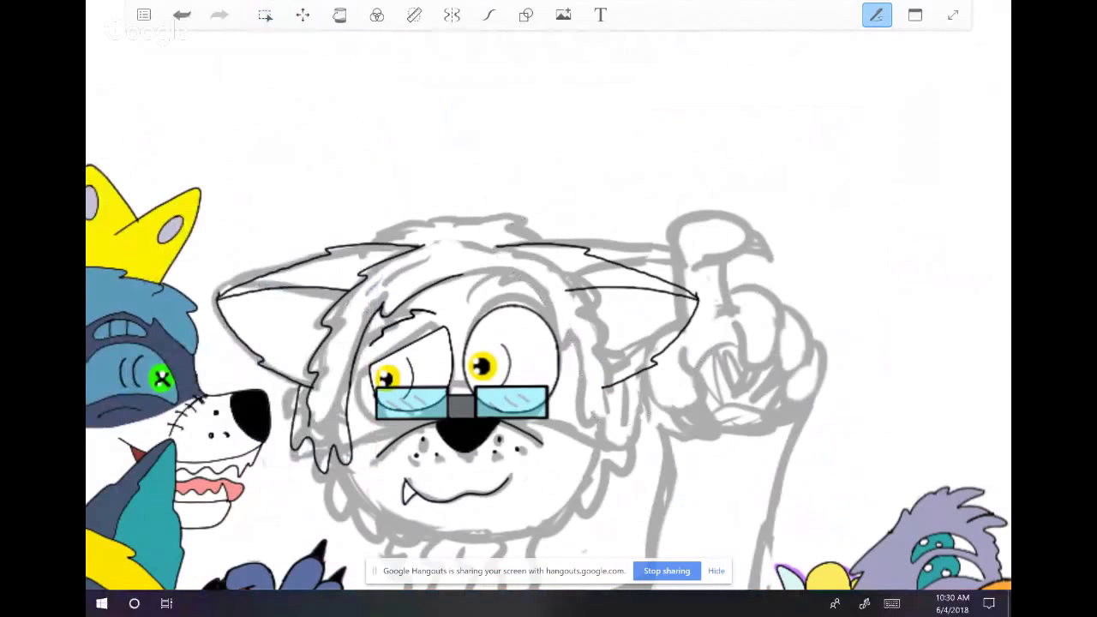
click(303, 15)
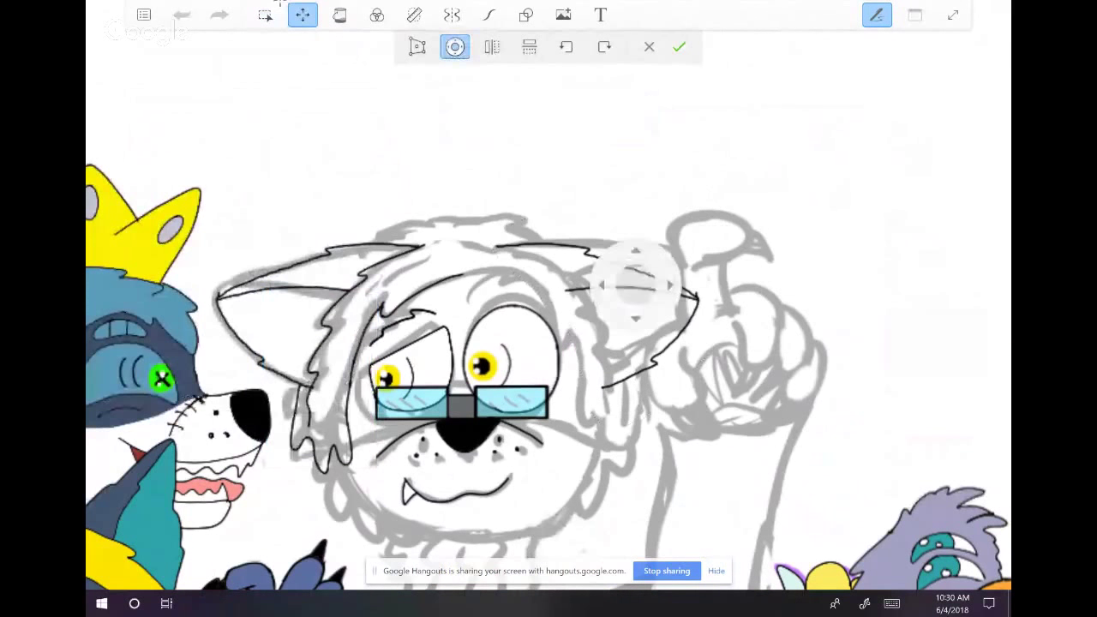
drag(635, 284, 659, 284)
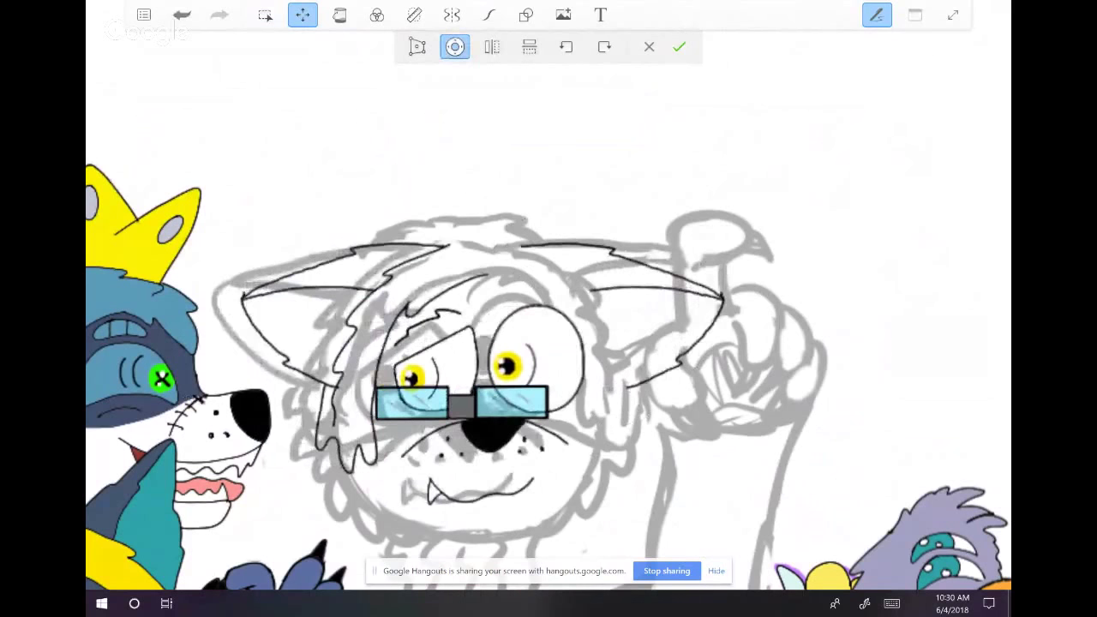
key(Return)
key(ctrl+z)
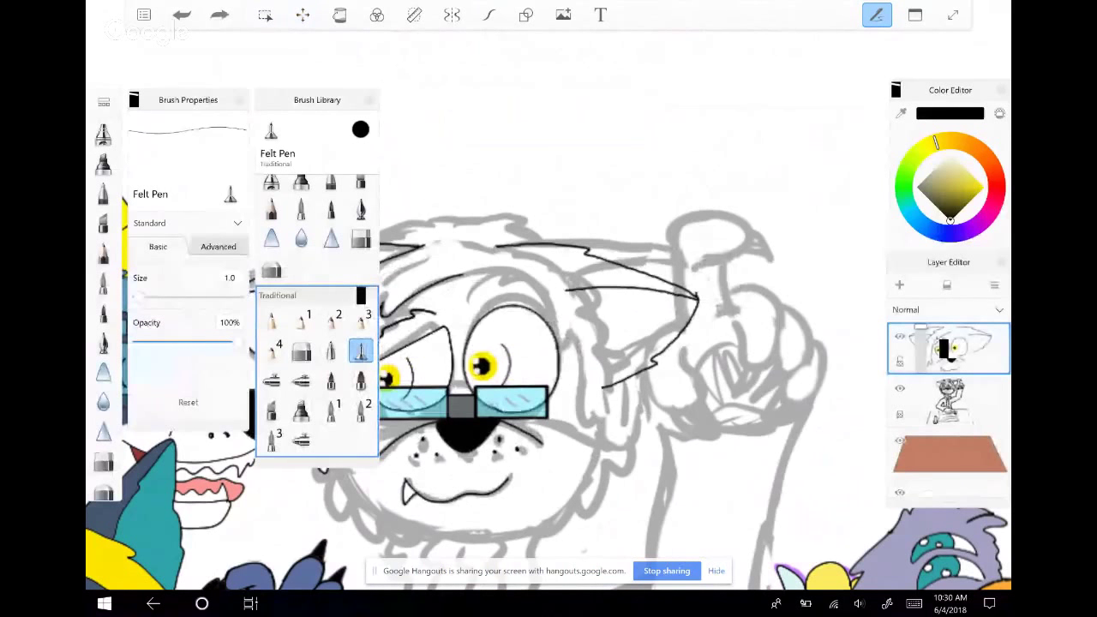
Lasso the inked ear nearest the raised hand and shift it slightly outward, away from the face
click(265, 15)
drag(617, 172, 610, 174)
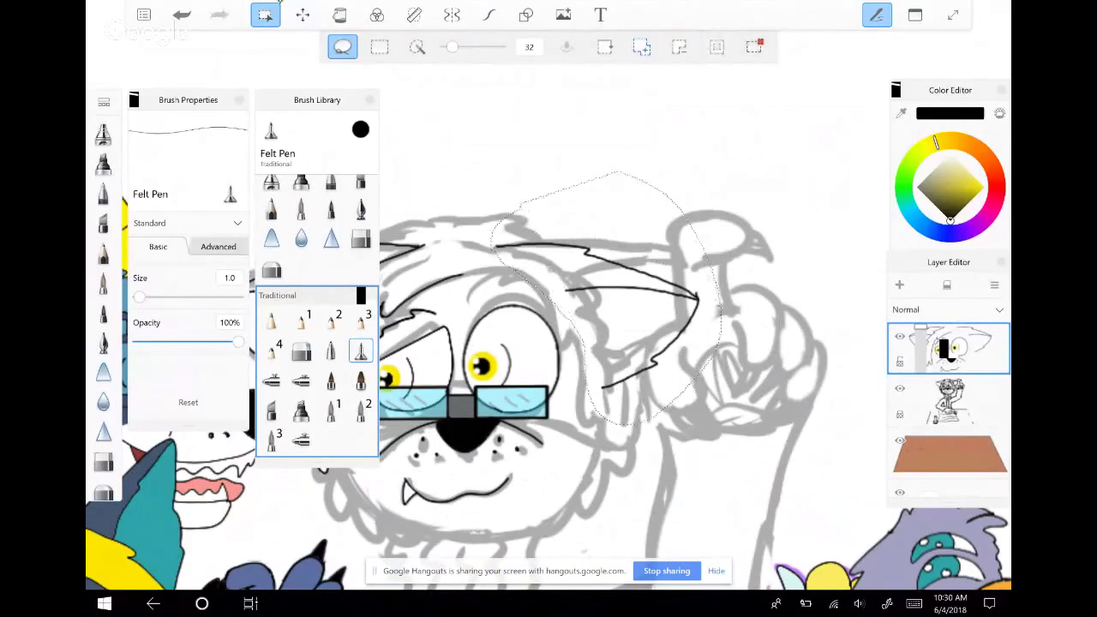
click(303, 15)
drag(661, 258, 648, 257)
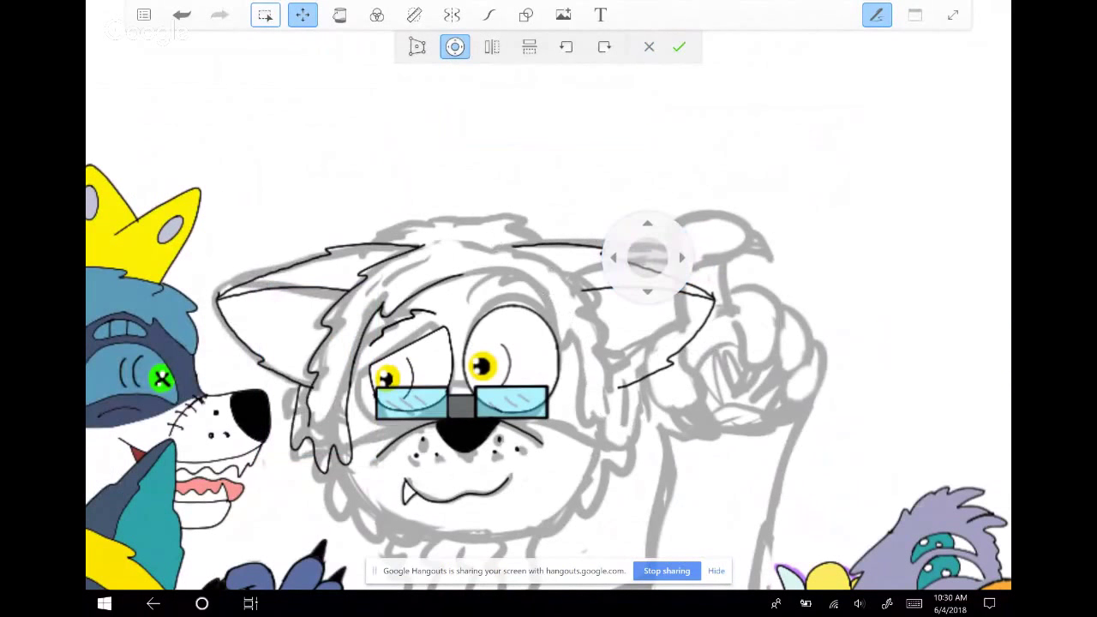
click(679, 47)
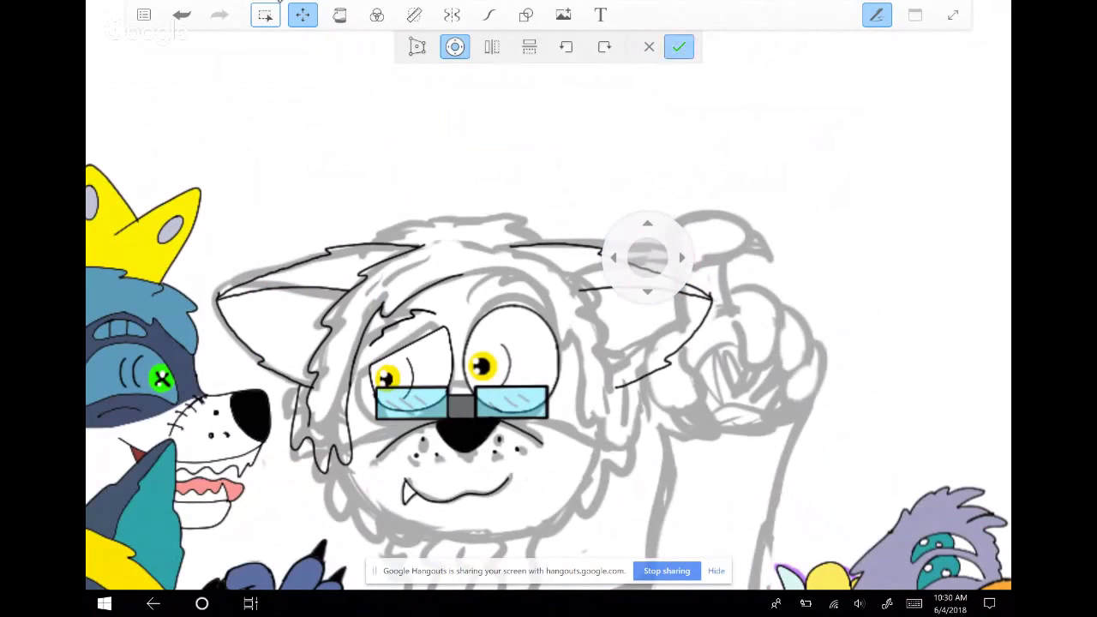
Turn stroke smoothing back on and ink the fringe edge over the round eye down to the lock's tip beside the glasses
click(488, 14)
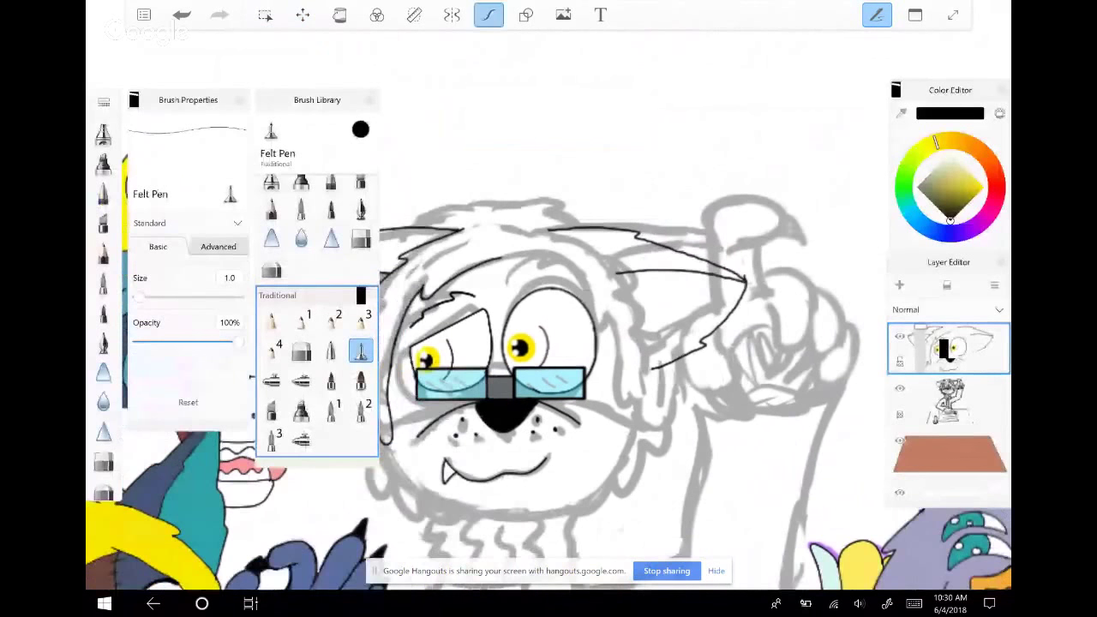
scroll(549, 377, up, 2)
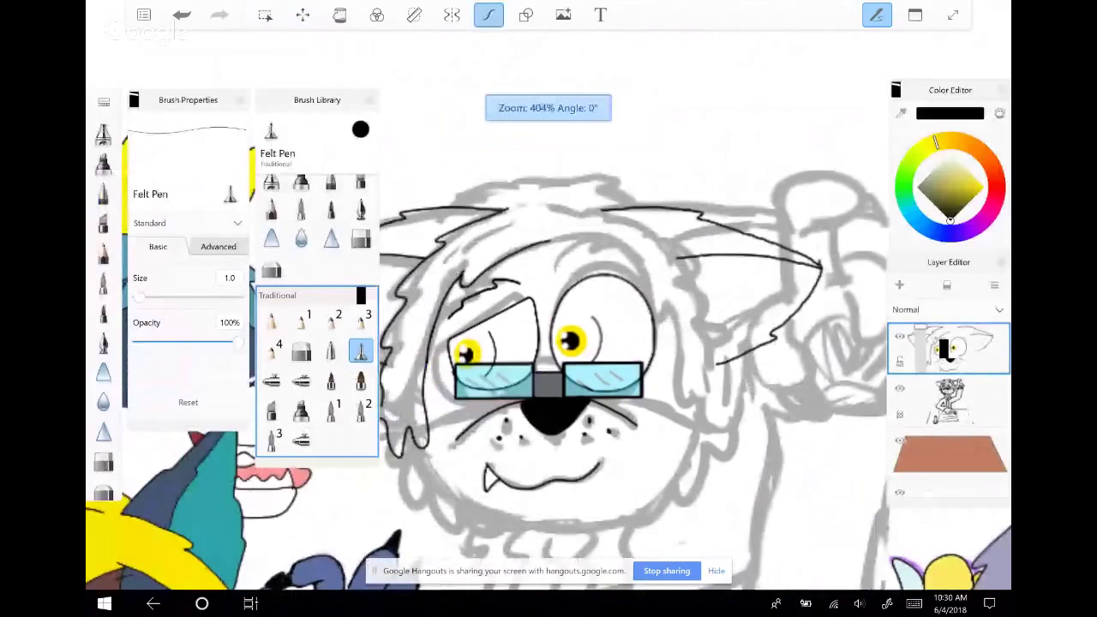
scroll(548, 378, up, 2)
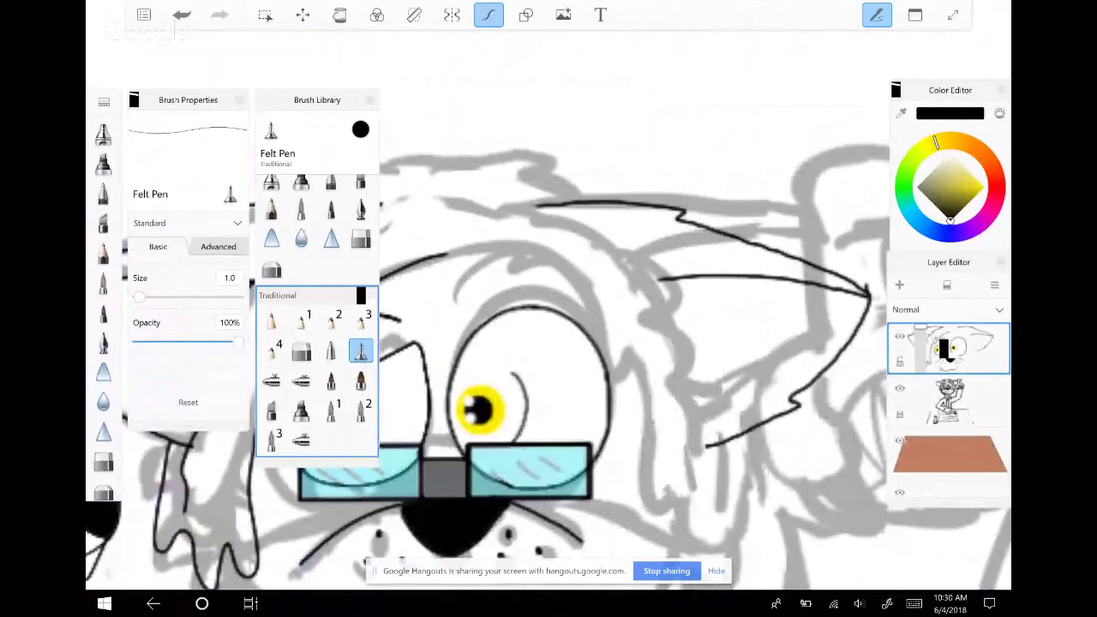
mouse_move(442, 253)
mouse_down()
mouse_move(518, 256)
mouse_move(582, 307)
mouse_move(612, 386)
mouse_move(634, 387)
mouse_move(639, 494)
mouse_move(673, 489)
mouse_up()
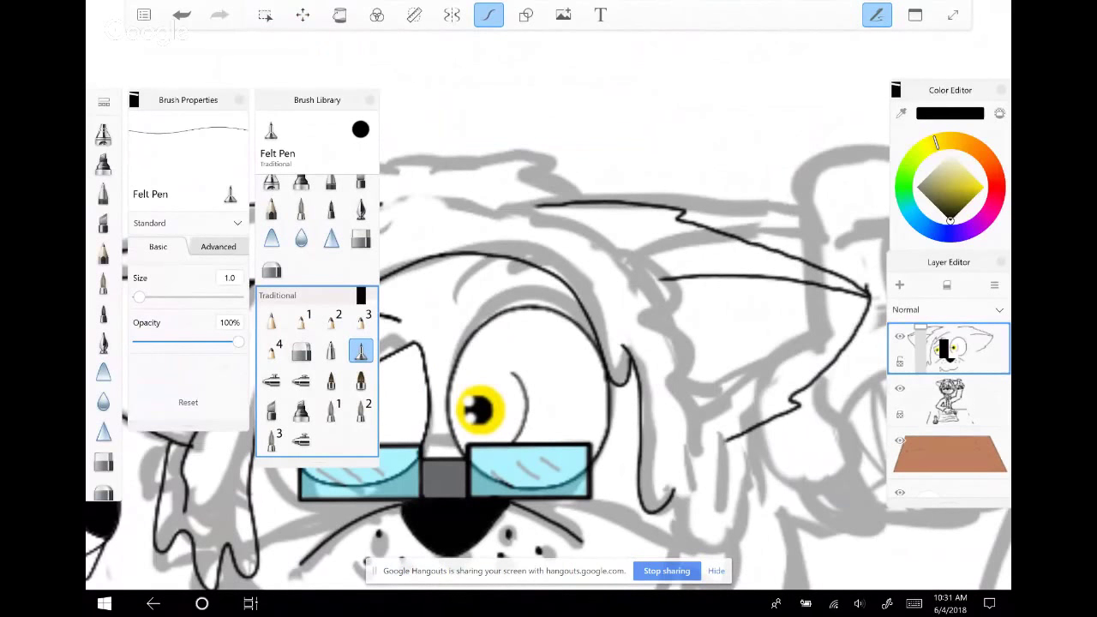
scroll(548, 361, down, 1)
scroll(549, 309, up, 2)
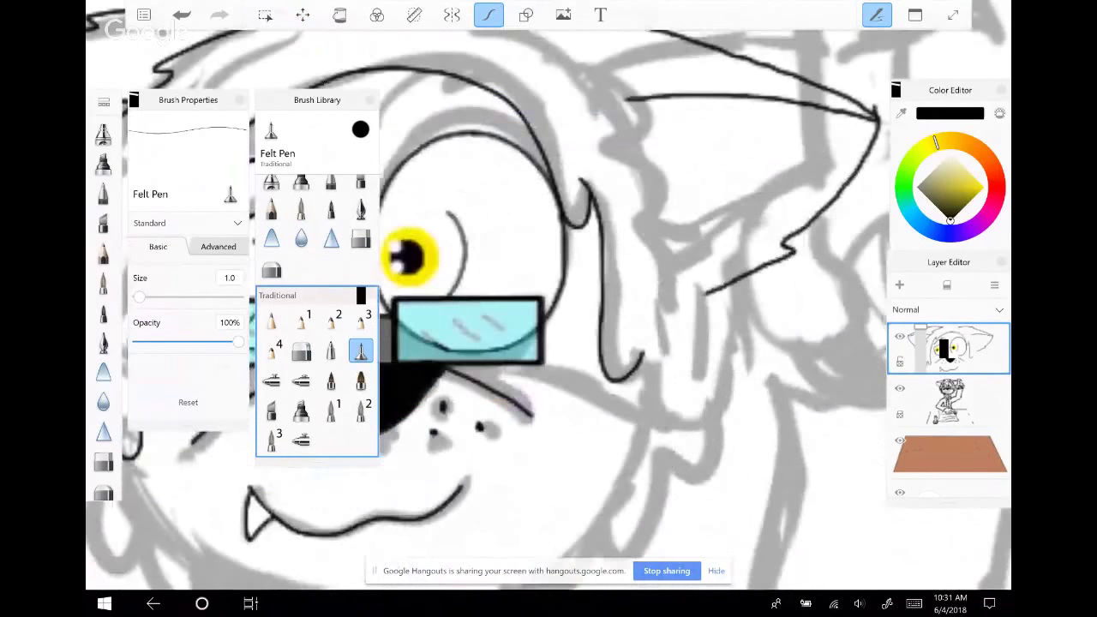
scroll(549, 343, down, 2)
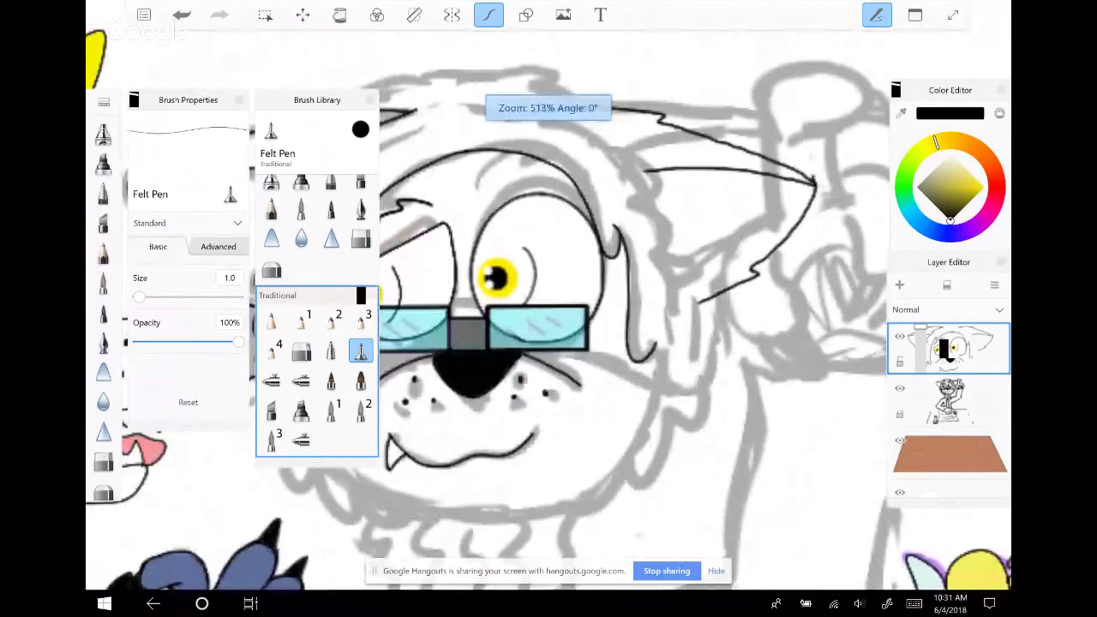
scroll(549, 343, down, 1)
scroll(549, 343, up, 2)
mouse_move(686, 257)
mouse_down()
mouse_move(650, 395)
mouse_move(615, 403)
mouse_move(568, 332)
mouse_up()
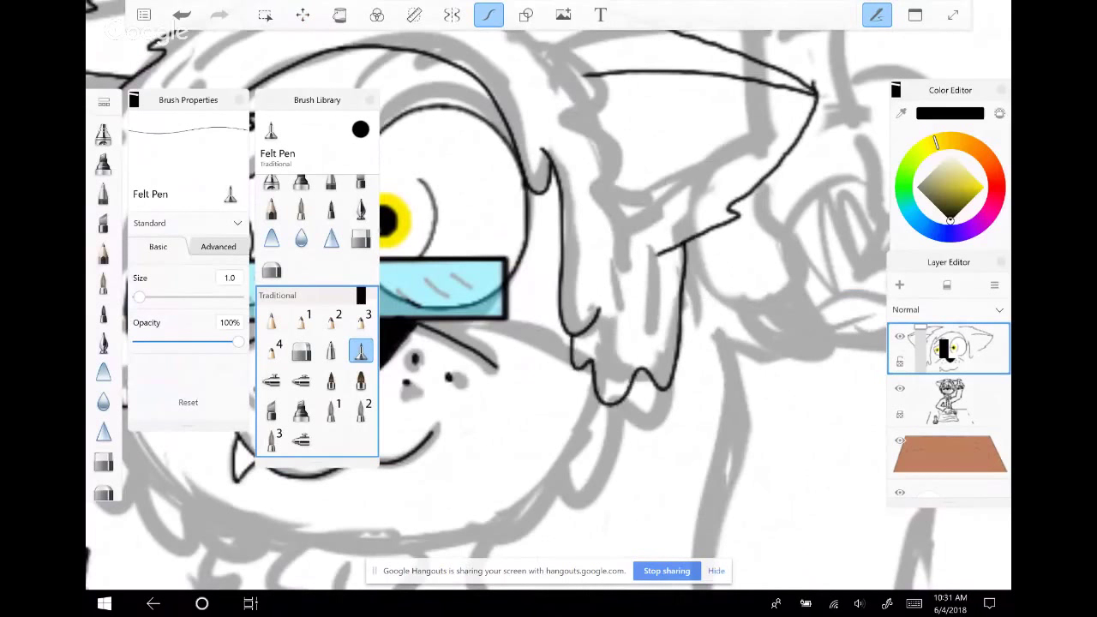
scroll(549, 343, down, 2)
key(ctrl+z)
Ink the wavy lock tips below the right ear, then the jagged outer hair edge from the crown down across that ear
scroll(548, 309, up, 3)
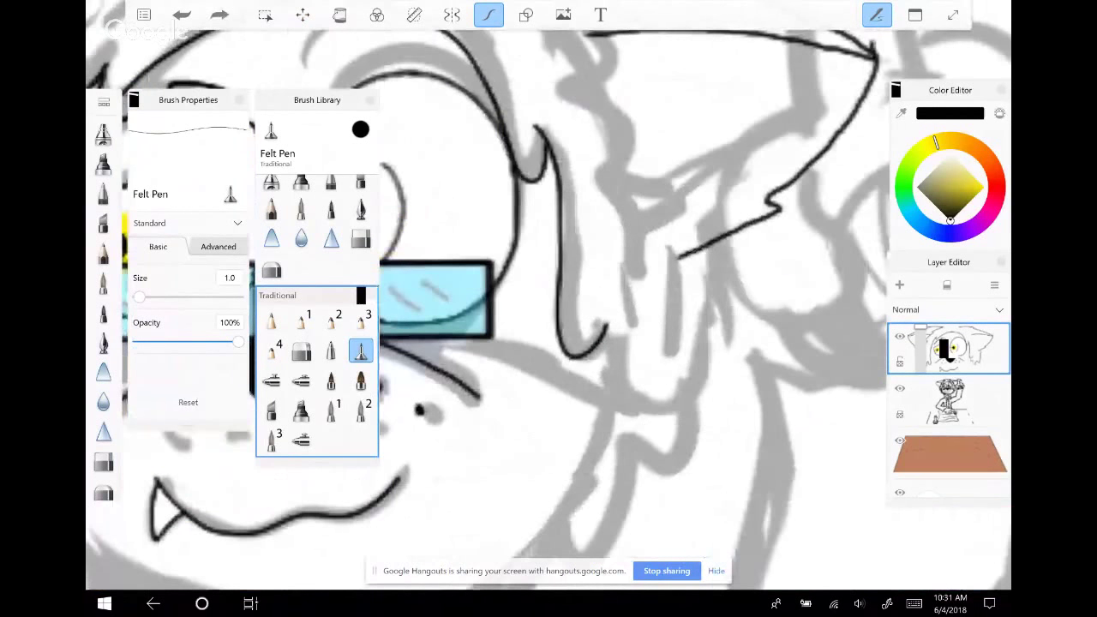
mouse_move(682, 256)
mouse_down()
mouse_move(712, 335)
mouse_move(686, 396)
mouse_move(635, 433)
mouse_move(588, 403)
mouse_move(569, 358)
mouse_up()
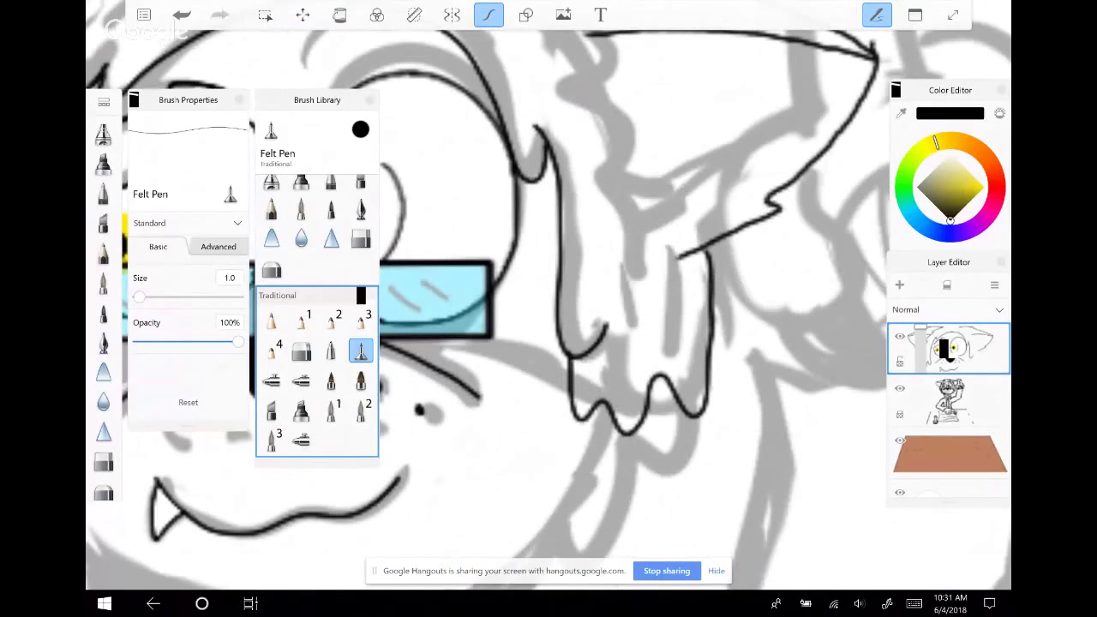
scroll(549, 308, down, 2)
mouse_move(549, 257)
mouse_down()
mouse_move(591, 401)
mouse_move(603, 406)
mouse_up()
mouse_move(450, 177)
mouse_down()
mouse_move(559, 210)
mouse_move(648, 273)
mouse_move(639, 309)
mouse_move(694, 398)
mouse_move(703, 472)
mouse_move(691, 508)
mouse_up()
drag(727, 439, 696, 453)
Ink the tufted top outline of the hair from the left ear up onto the crown
scroll(806, 403, down, 2)
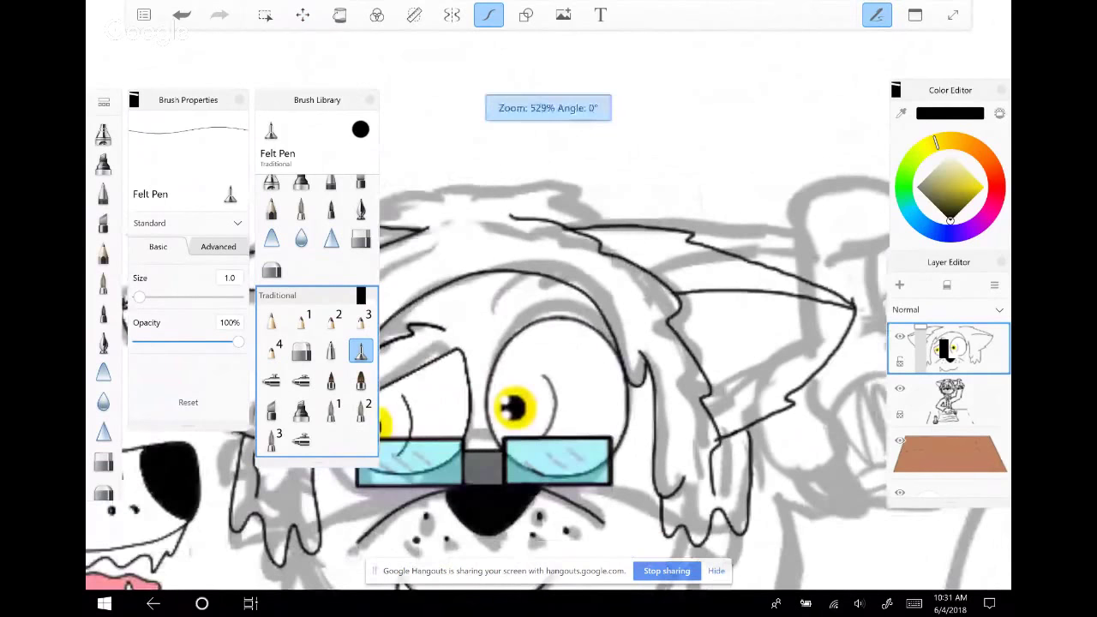
scroll(549, 369, down, 2)
drag(549, 369, 601, 403)
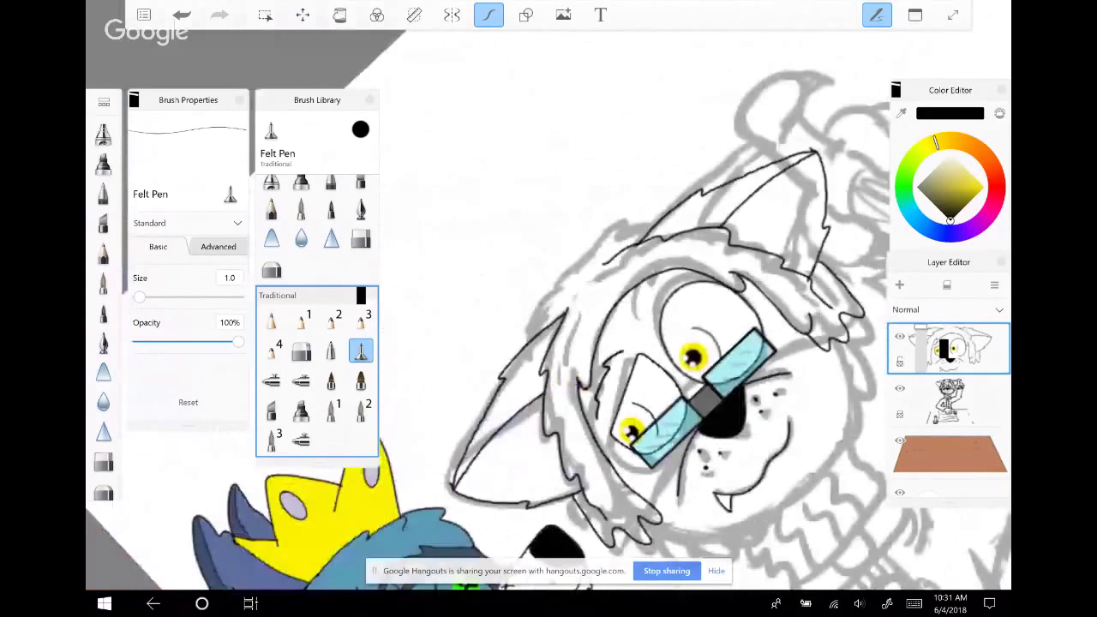
mouse_move(686, 360)
mouse_down()
mouse_move(652, 325)
mouse_move(720, 326)
mouse_move(737, 377)
mouse_up()
key(ctrl+z)
mouse_move(557, 180)
mouse_down()
mouse_move(467, 377)
mouse_move(477, 422)
mouse_up()
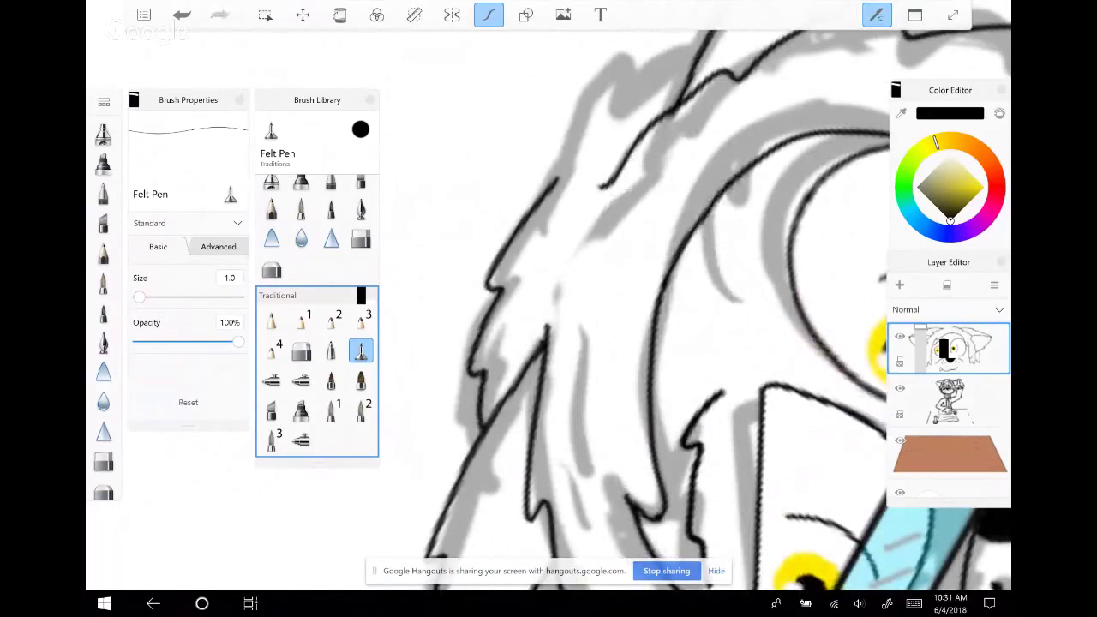
mouse_move(686, 343)
mouse_down()
mouse_move(668, 369)
mouse_move(651, 326)
mouse_move(677, 334)
mouse_move(626, 308)
mouse_up()
scroll(806, 484, up, 2)
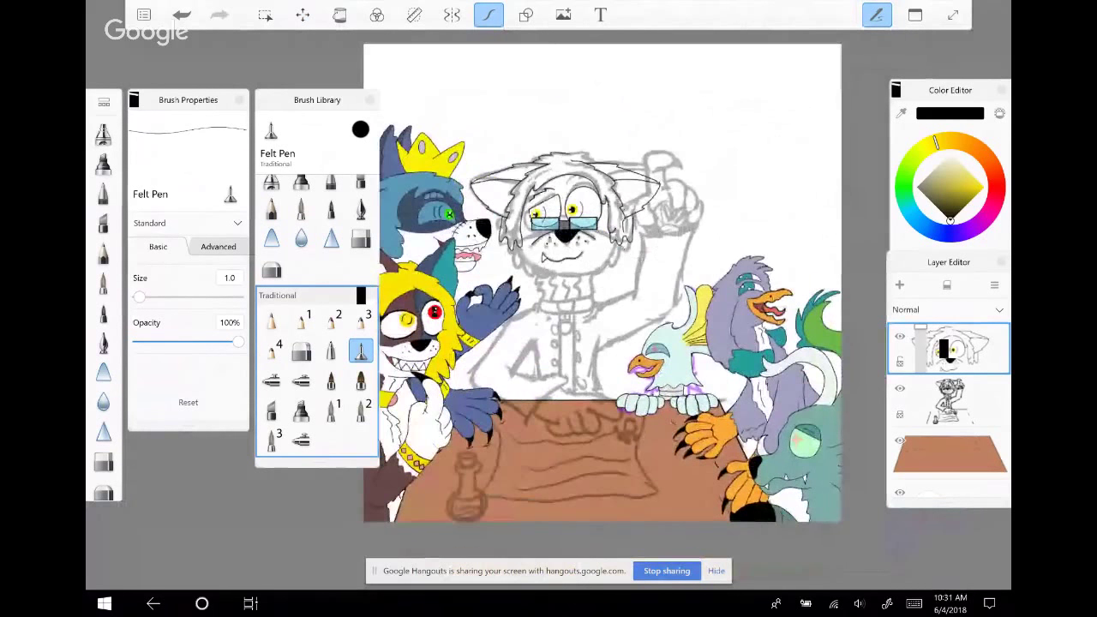
Ink the notched eyebrow above the round right eye, following the sketch up to the fringe line
scroll(632, 306, down, 1)
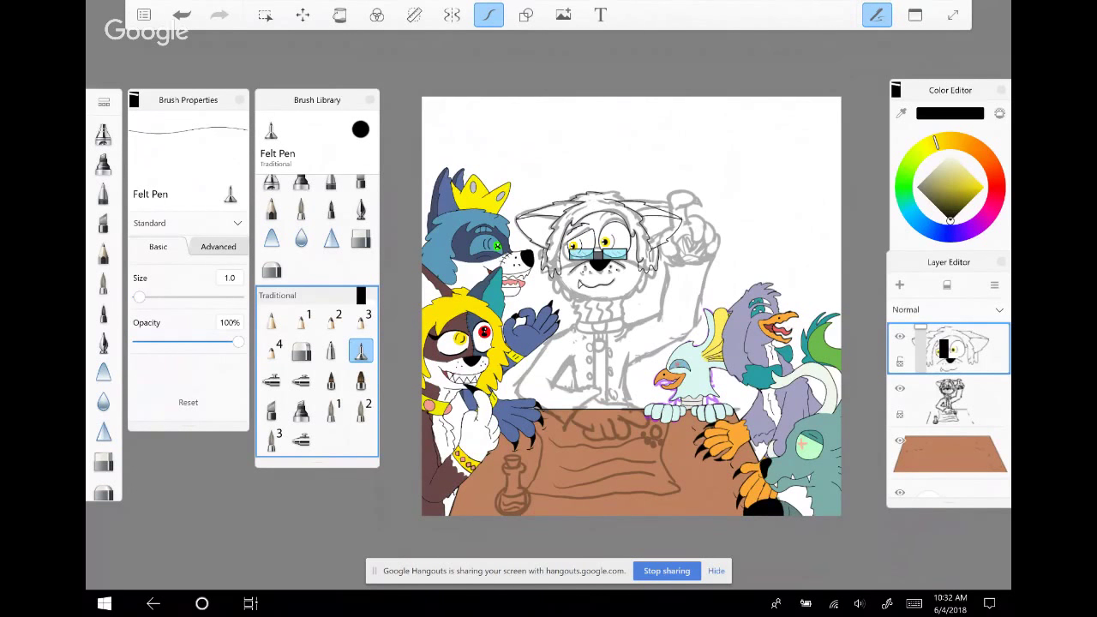
scroll(612, 213, up, 3)
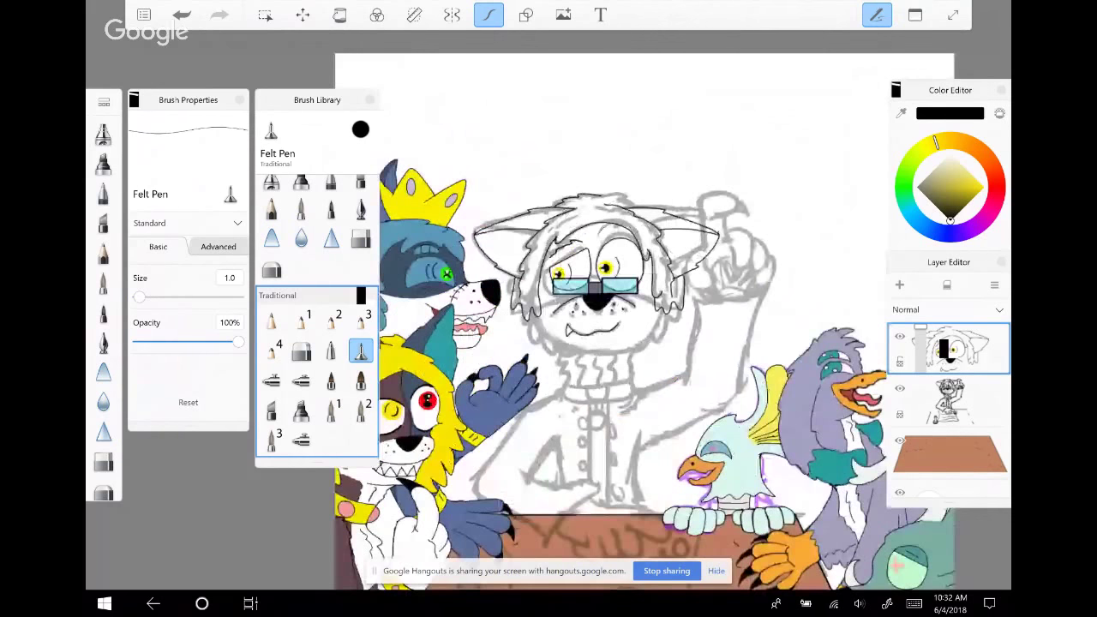
scroll(612, 213, up, 3)
mouse_move(505, 301)
mouse_down()
mouse_move(547, 271)
mouse_move(650, 255)
mouse_up()
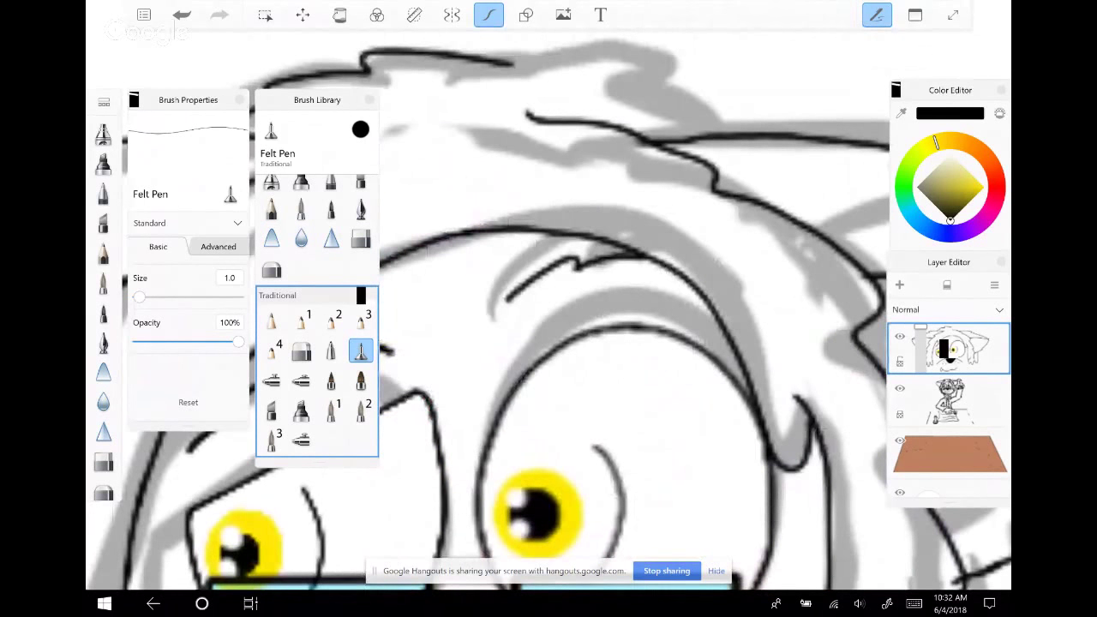
scroll(549, 309, down, 1)
Complete the crown's outline by inking a notched tuft across to the base of the right ear
scroll(549, 309, down, 5)
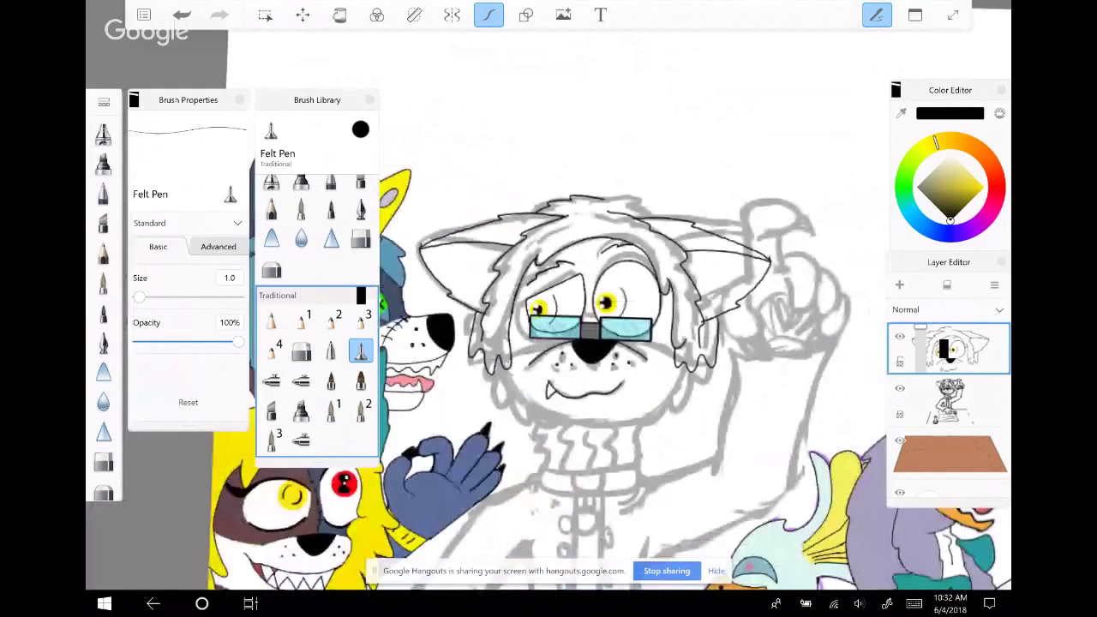
scroll(566, 283, up, 5)
mouse_move(437, 417)
mouse_down()
mouse_move(446, 364)
mouse_move(530, 257)
mouse_move(597, 221)
mouse_up()
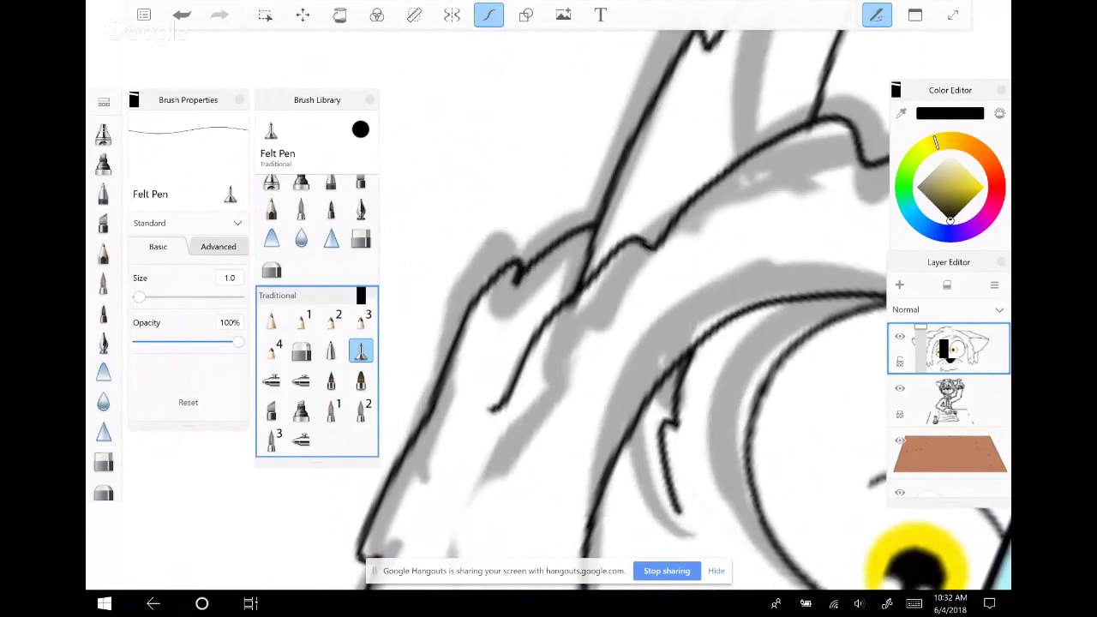
scroll(638, 309, down, 2)
Redraw the wavy tips at the bottom of the hair lock under the right ear with a rounder middle point
scroll(549, 309, down, 5)
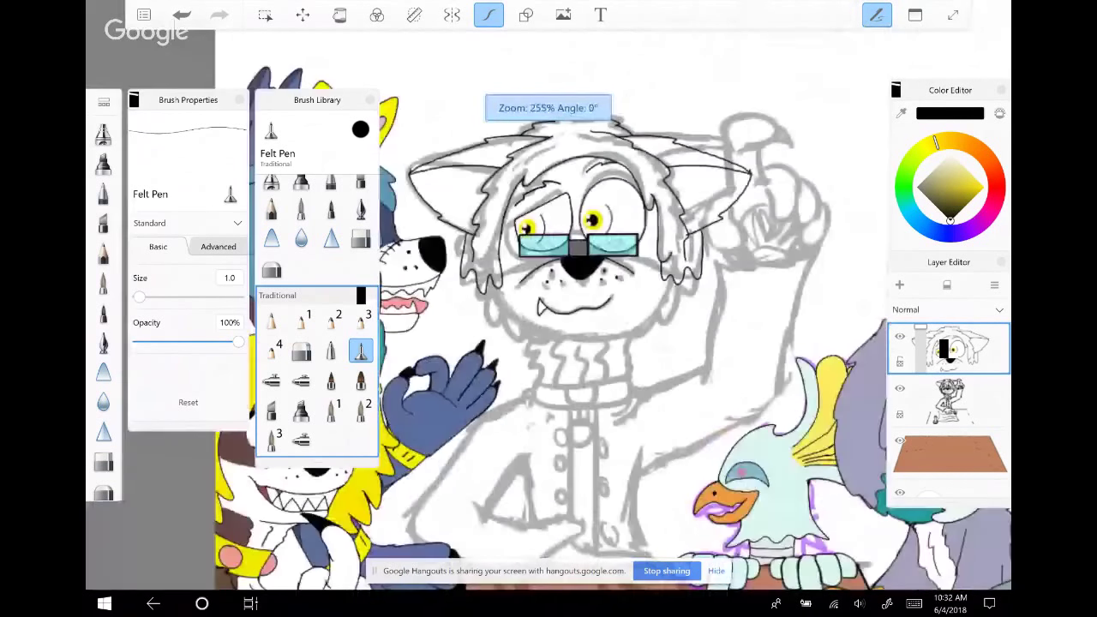
scroll(692, 272, up, 4)
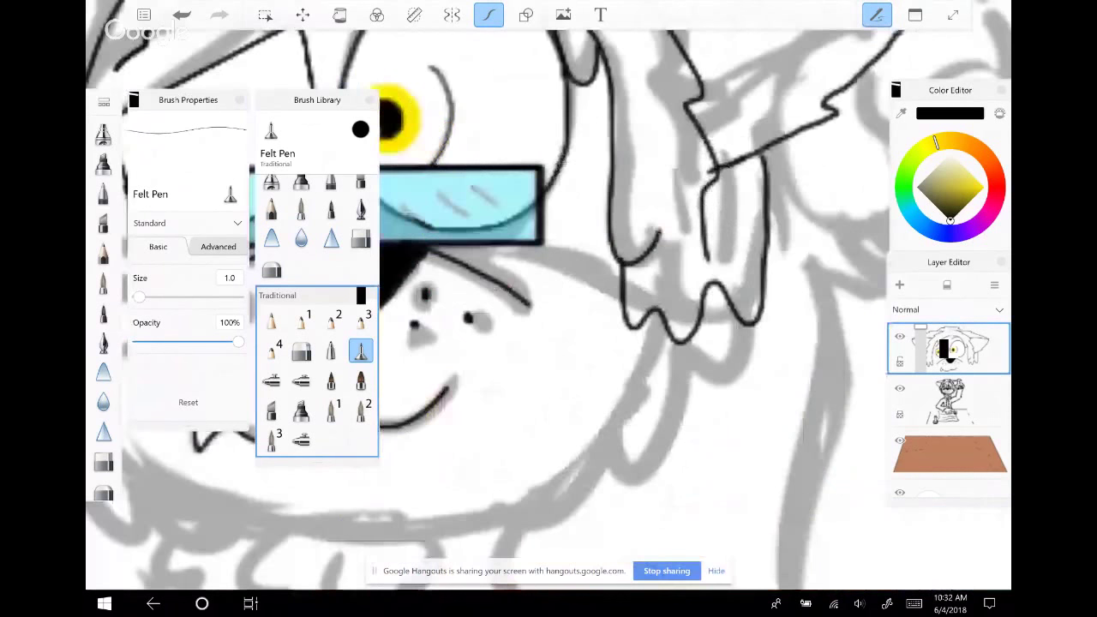
mouse_move(751, 277)
mouse_down()
mouse_move(765, 296)
mouse_move(718, 341)
mouse_move(691, 355)
mouse_move(654, 316)
mouse_move(727, 336)
mouse_move(743, 309)
mouse_move(759, 319)
mouse_move(767, 273)
mouse_move(705, 345)
mouse_move(665, 319)
mouse_up()
click(182, 14)
key(ctrl+z)
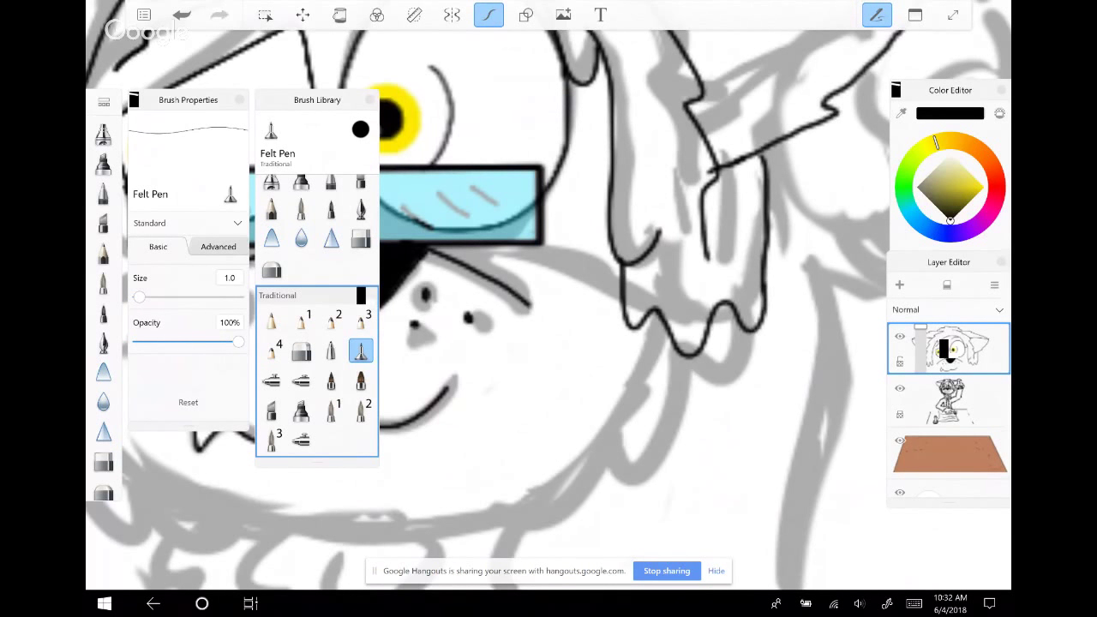
Review the inked head against the whole group scene and look through the layer list
scroll(745, 282, down, 3)
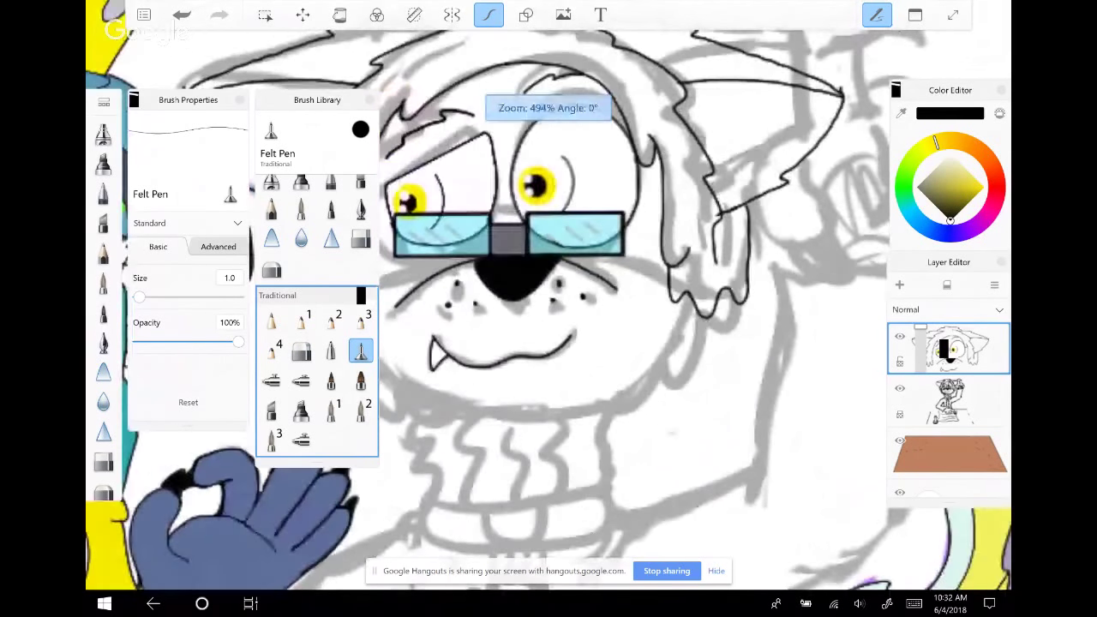
scroll(515, 308, down, 2)
scroll(467, 197, up, 1)
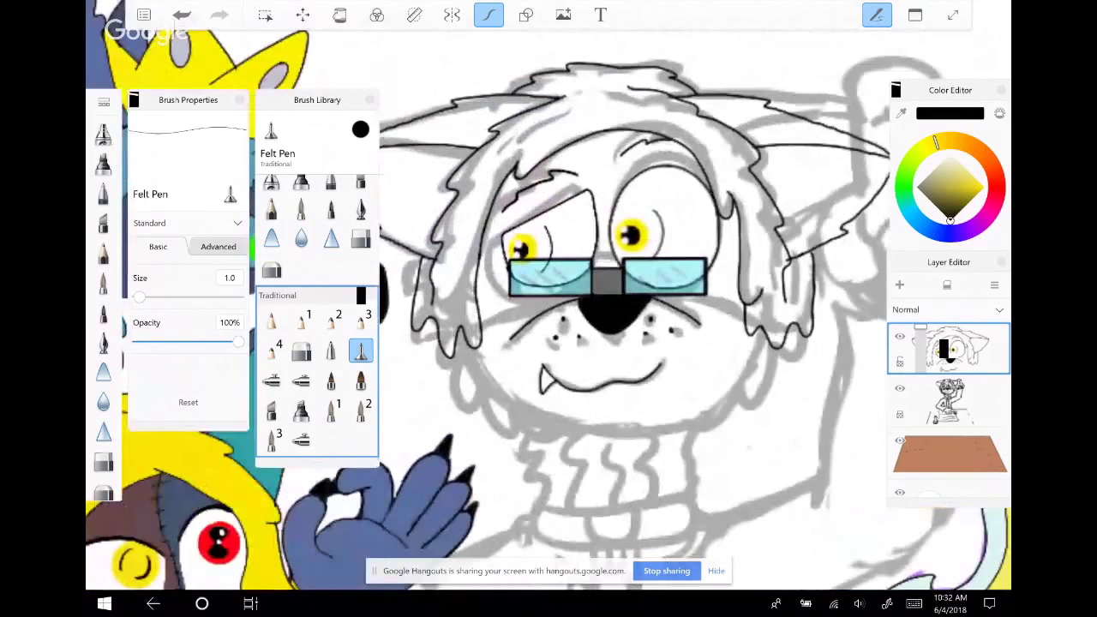
scroll(600, 291, down, 2)
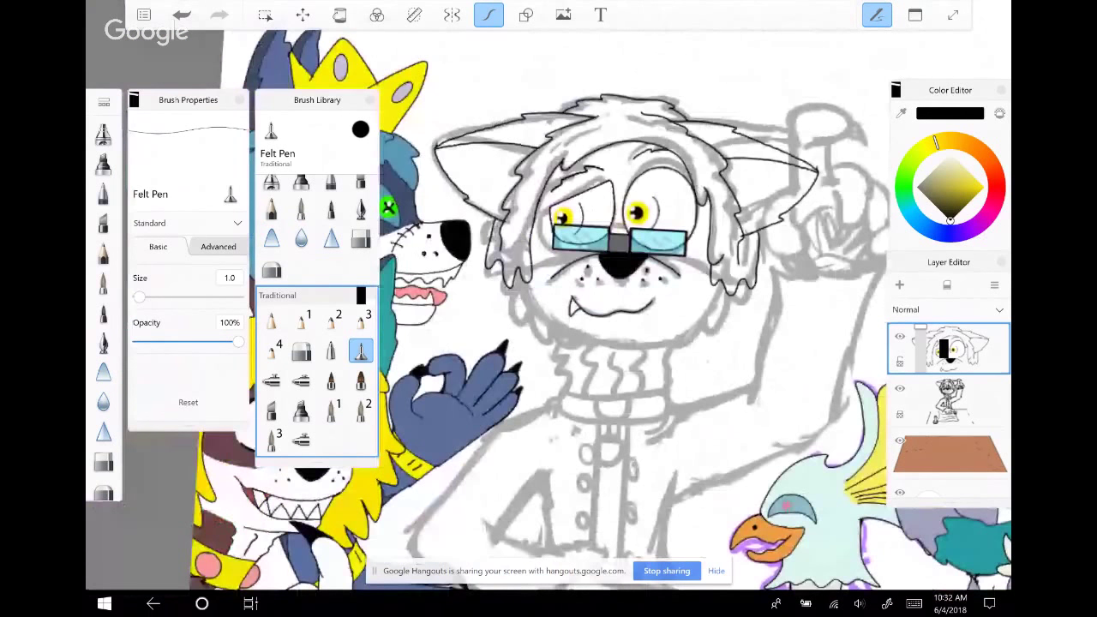
scroll(600, 309, down, 2)
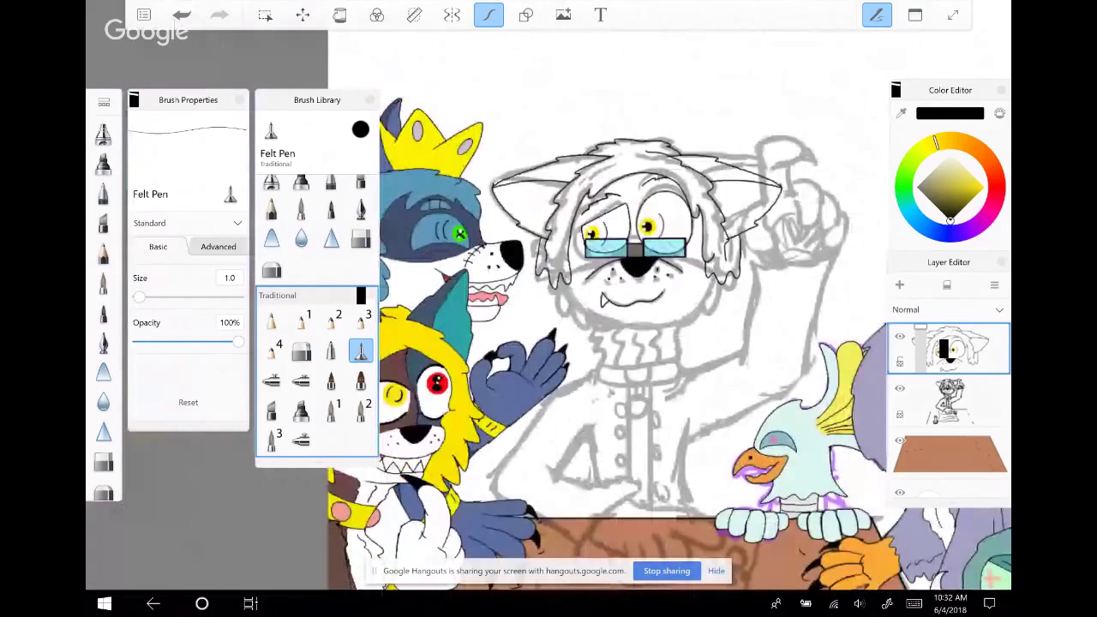
scroll(669, 308, down, 2)
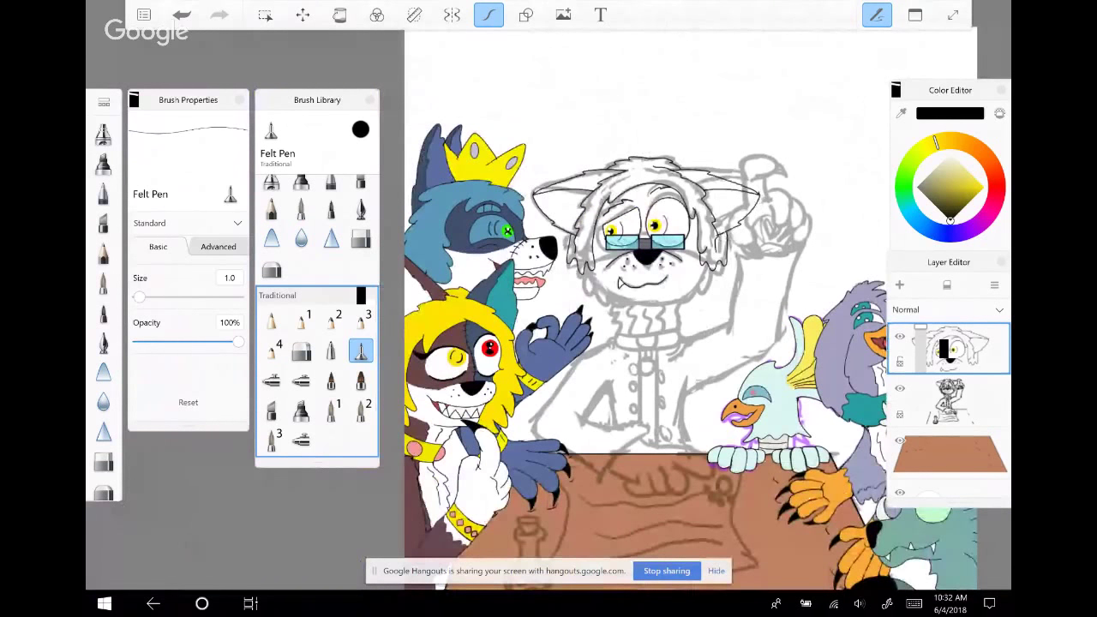
scroll(949, 412, down, 5)
scroll(950, 412, down, 5)
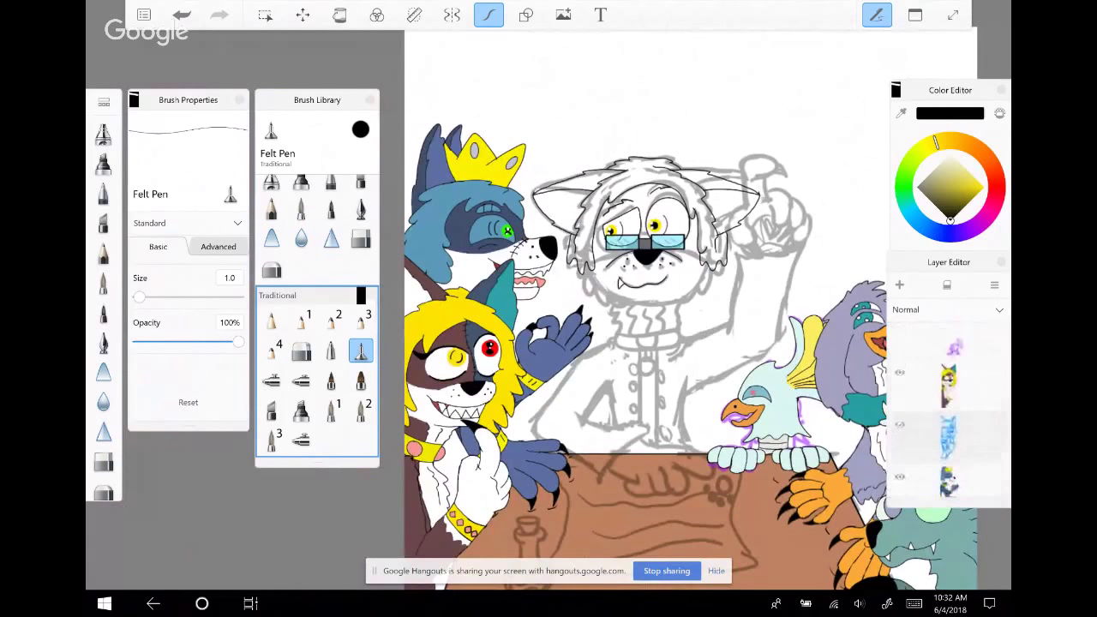
scroll(949, 411, up, 1)
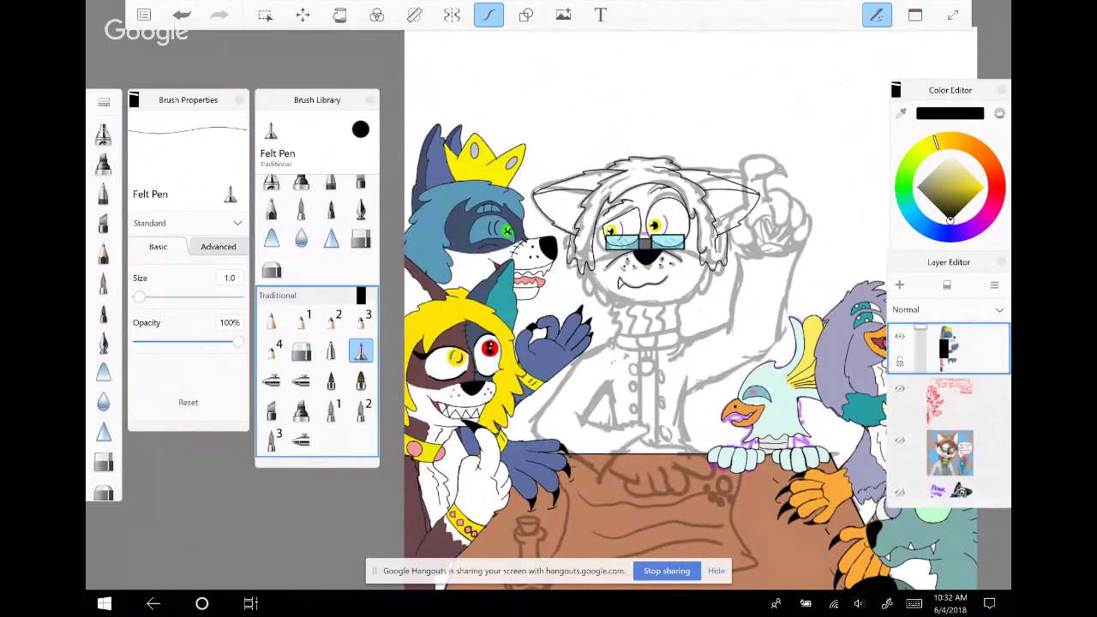
Examine the blue hand's dark claws up close and the whole group scene around the central character
scroll(553, 334, up, 10)
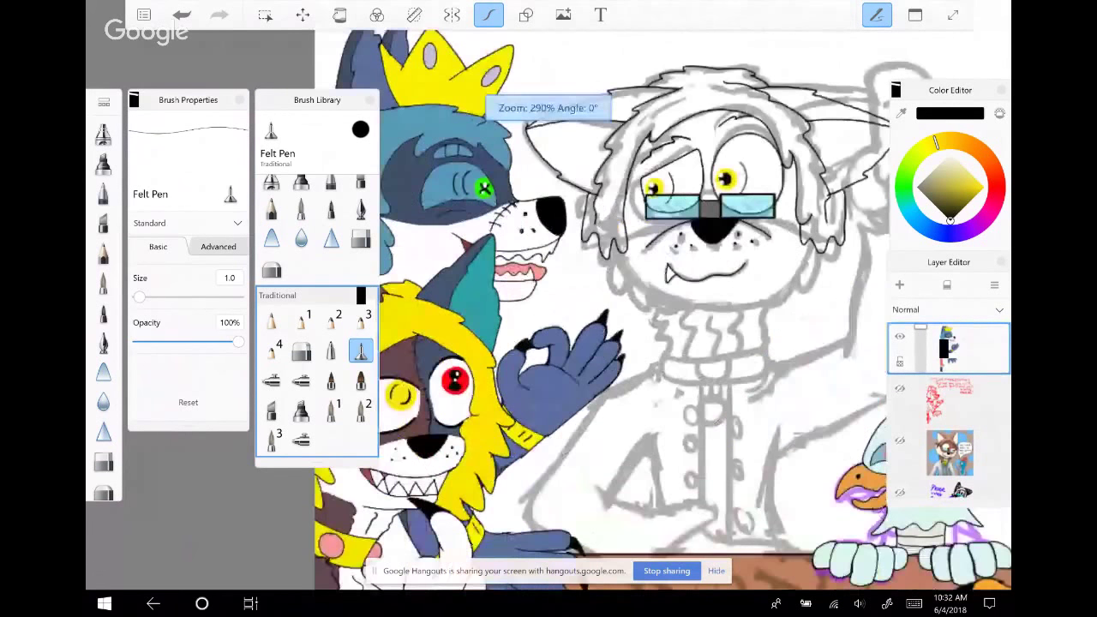
drag(617, 276, 590, 411)
scroll(549, 334, down, 1)
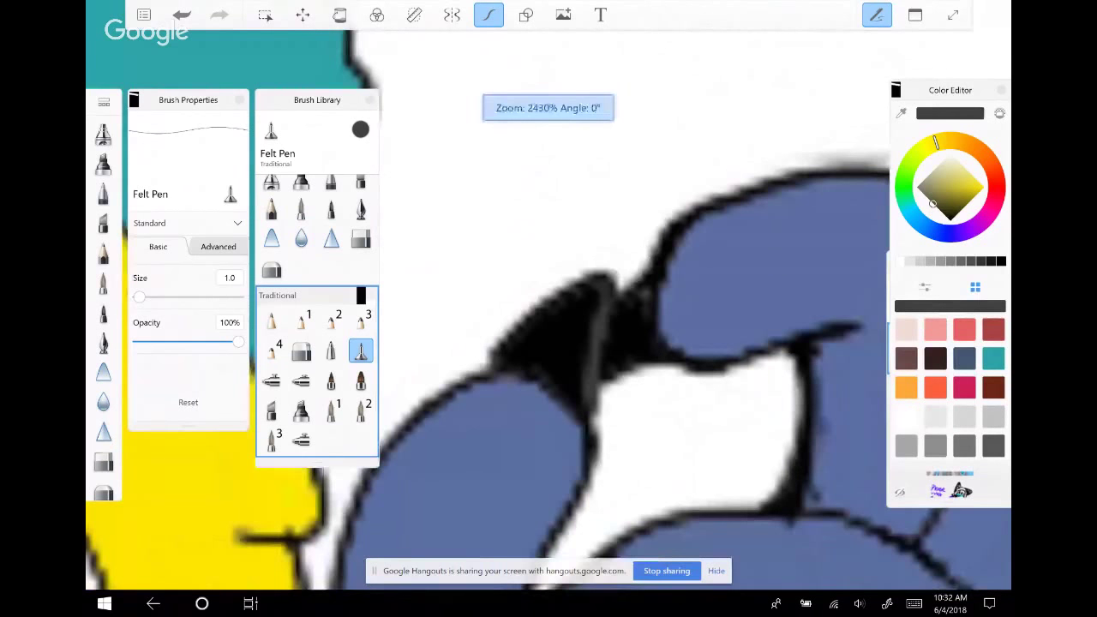
scroll(549, 335, down, 5)
scroll(549, 335, down, 2)
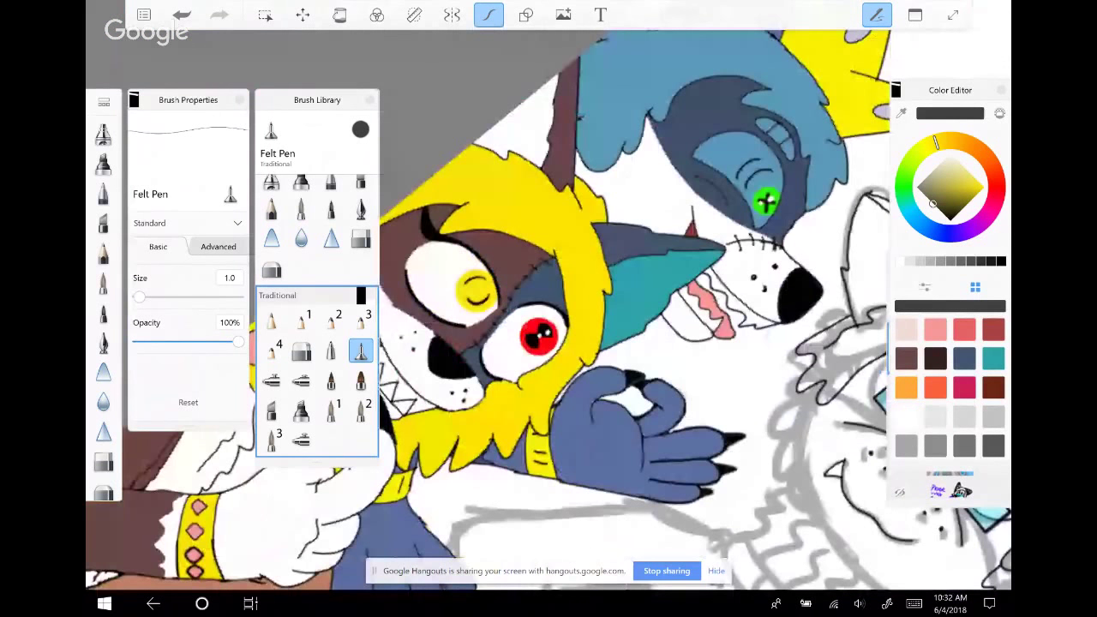
scroll(766, 200, down, 3)
scroll(483, 219, down, 1)
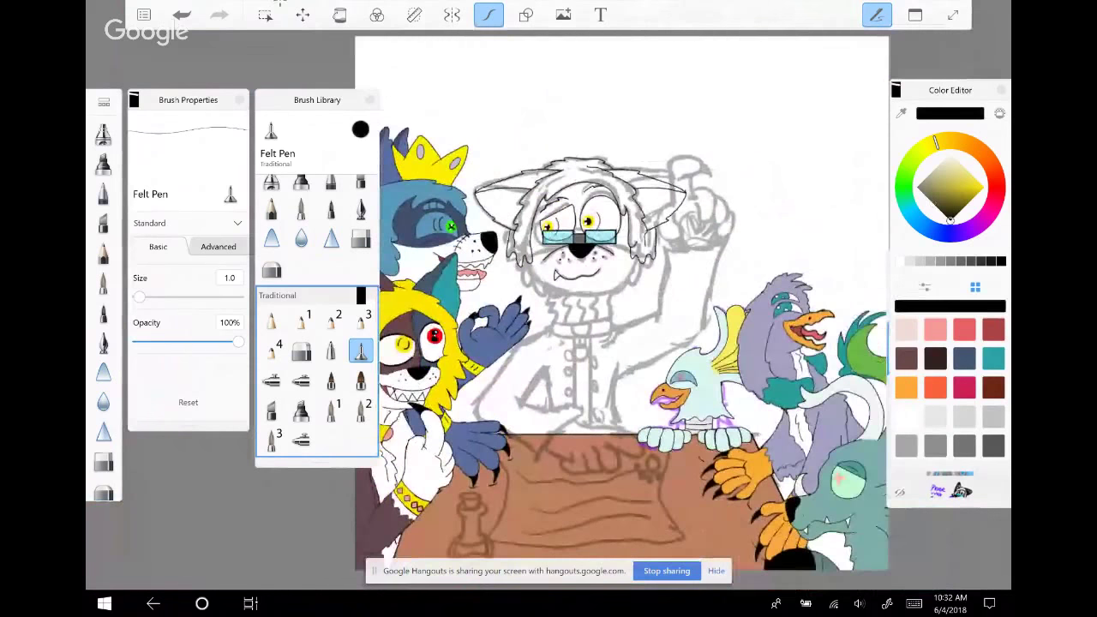
key(ctrl+l)
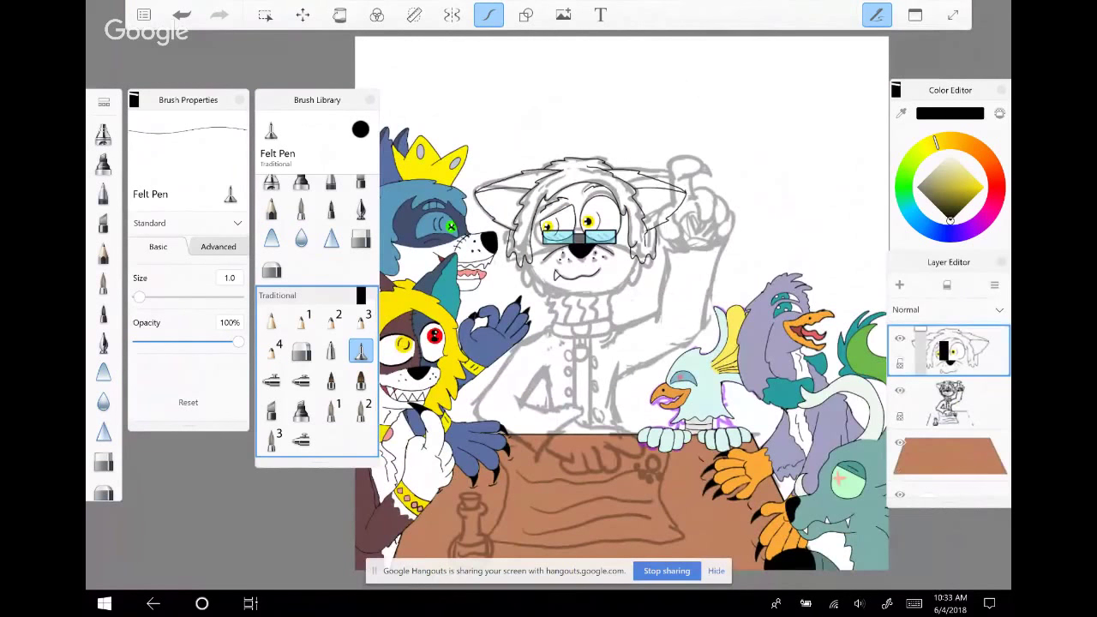
scroll(450, 226, up, 2)
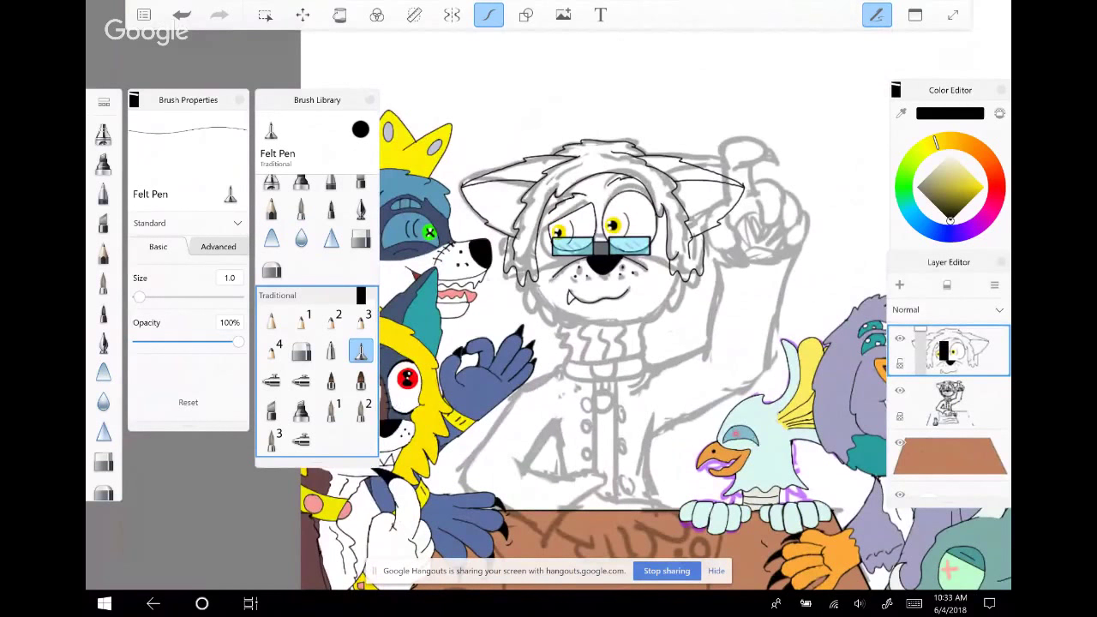
Show the hidden reference picture layer of the bespectacled character and fit it in view beside the sketch
scroll(949, 403, down, 3)
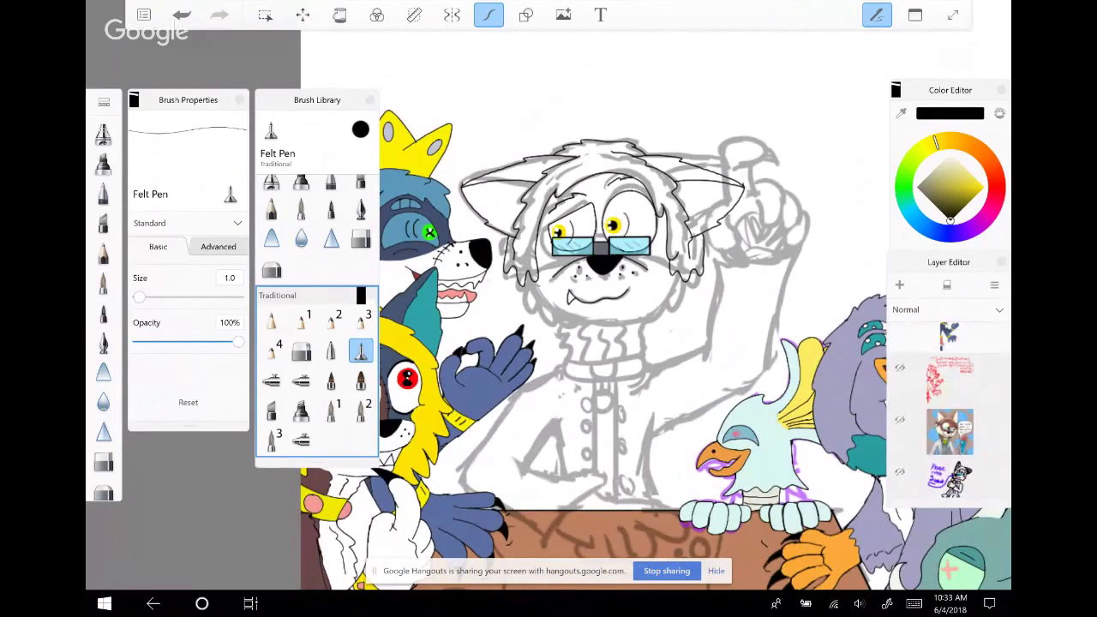
click(900, 367)
click(900, 367)
click(900, 420)
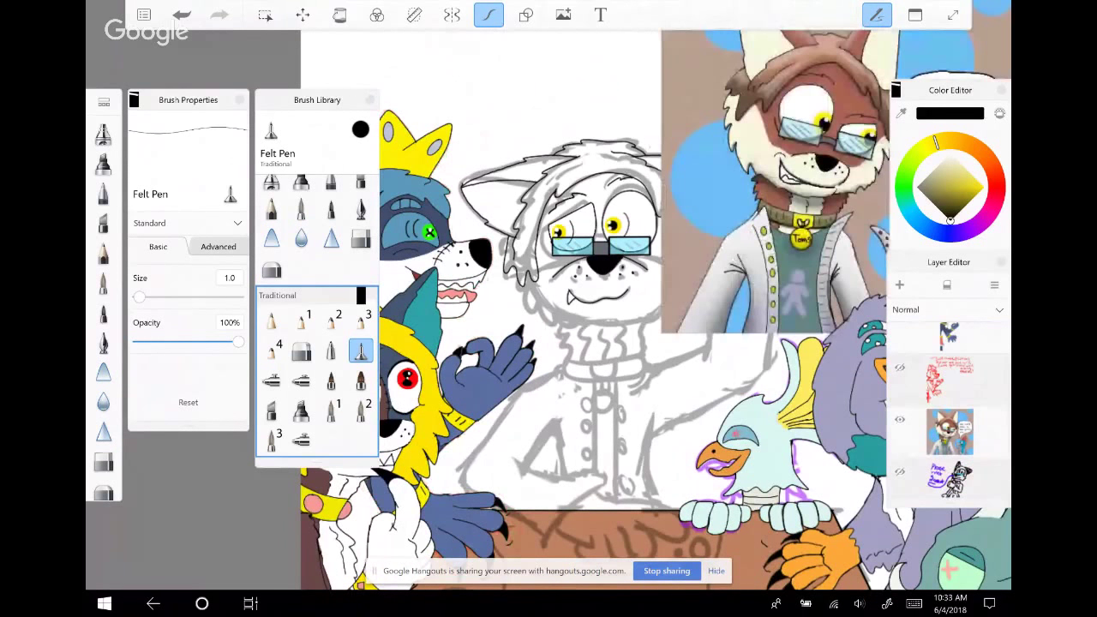
scroll(592, 308, down, 1)
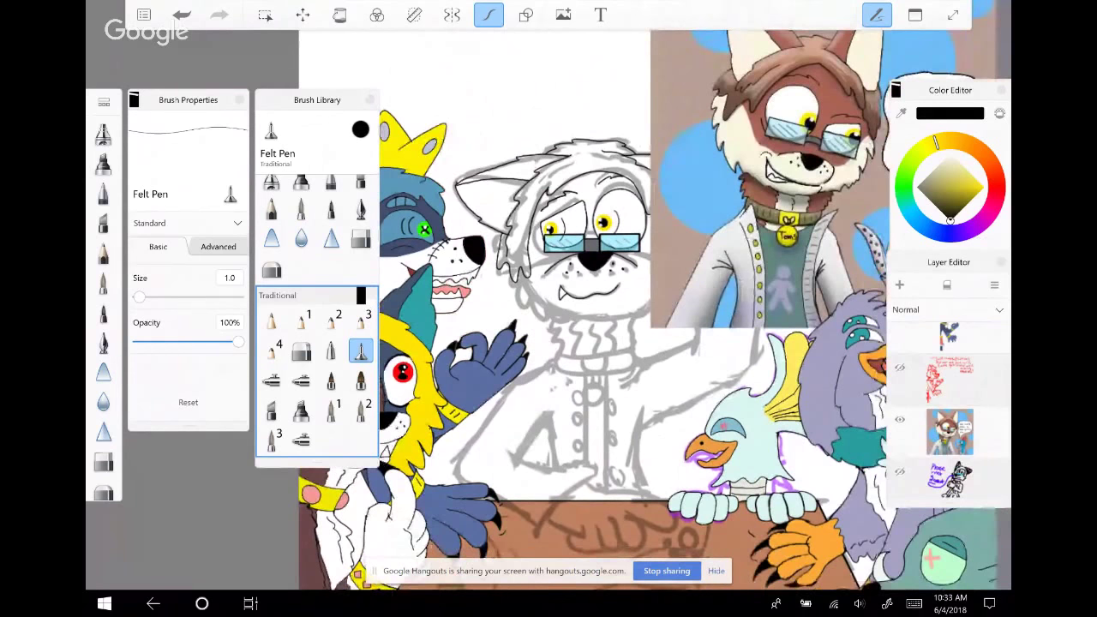
scroll(575, 326, down, 2)
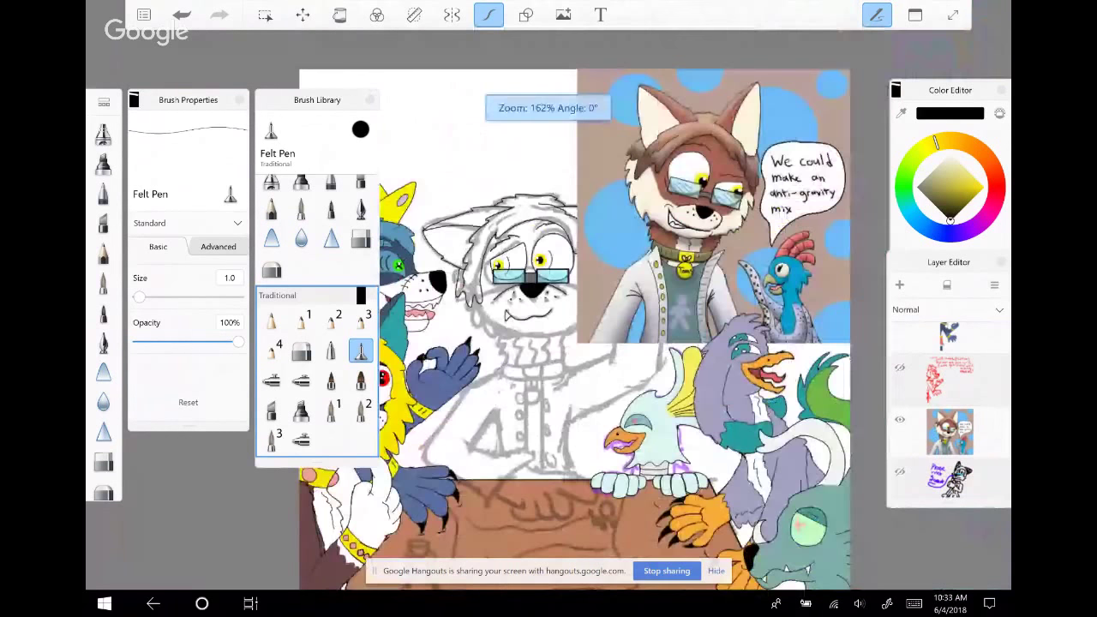
scroll(540, 318, up, 1)
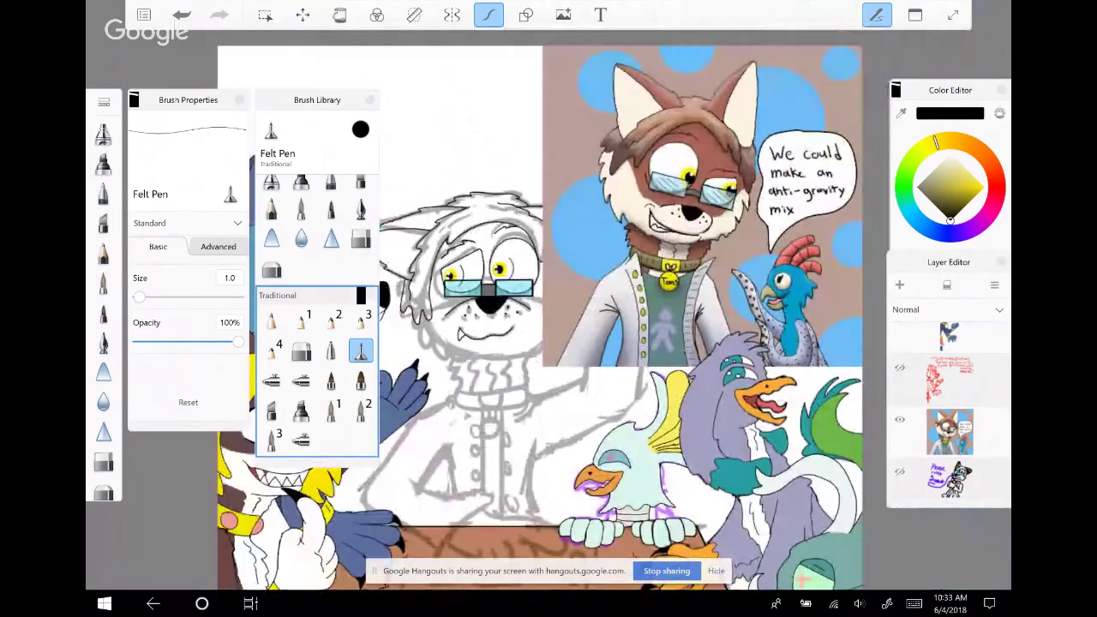
click(302, 15)
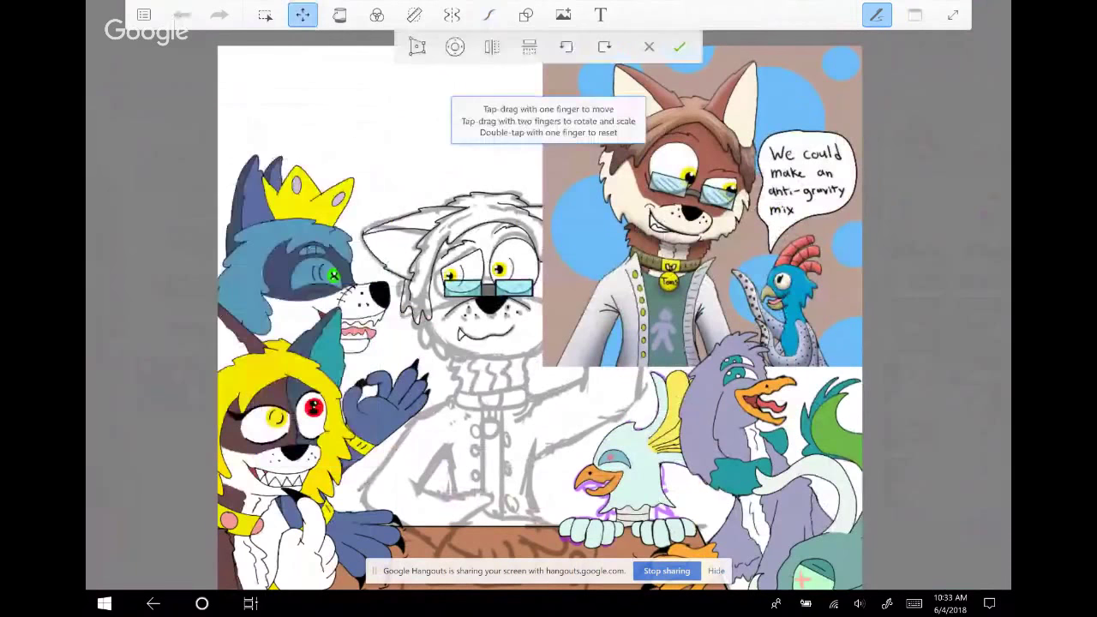
click(454, 46)
drag(540, 367, 723, 173)
key(Return)
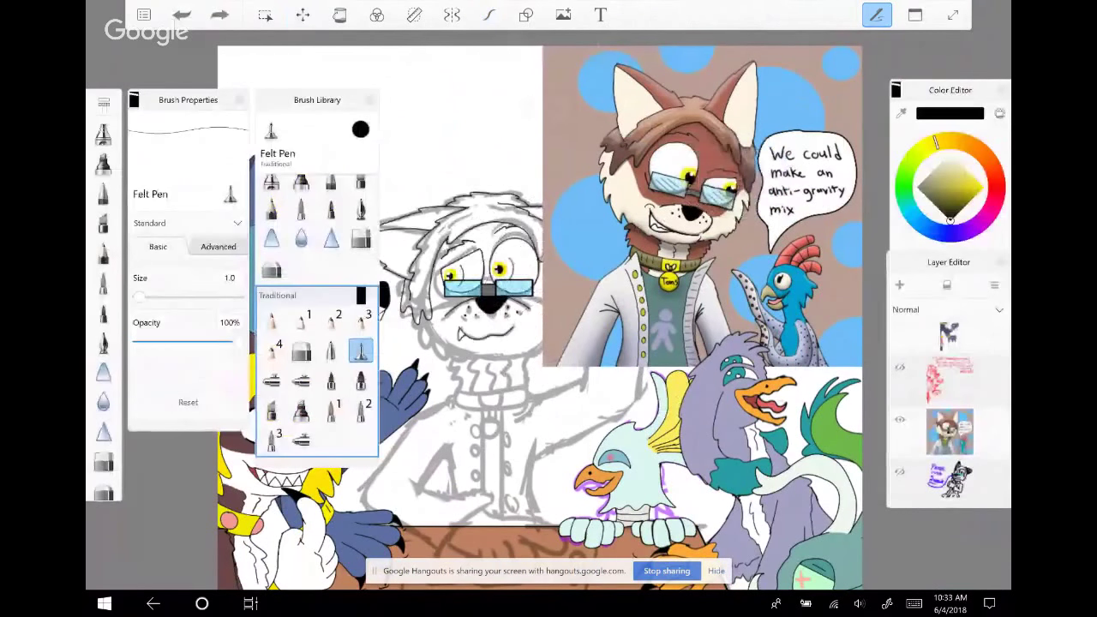
Move the reference picture sideways until the central character's raised hand is uncovered, and undo the stray last change
click(303, 15)
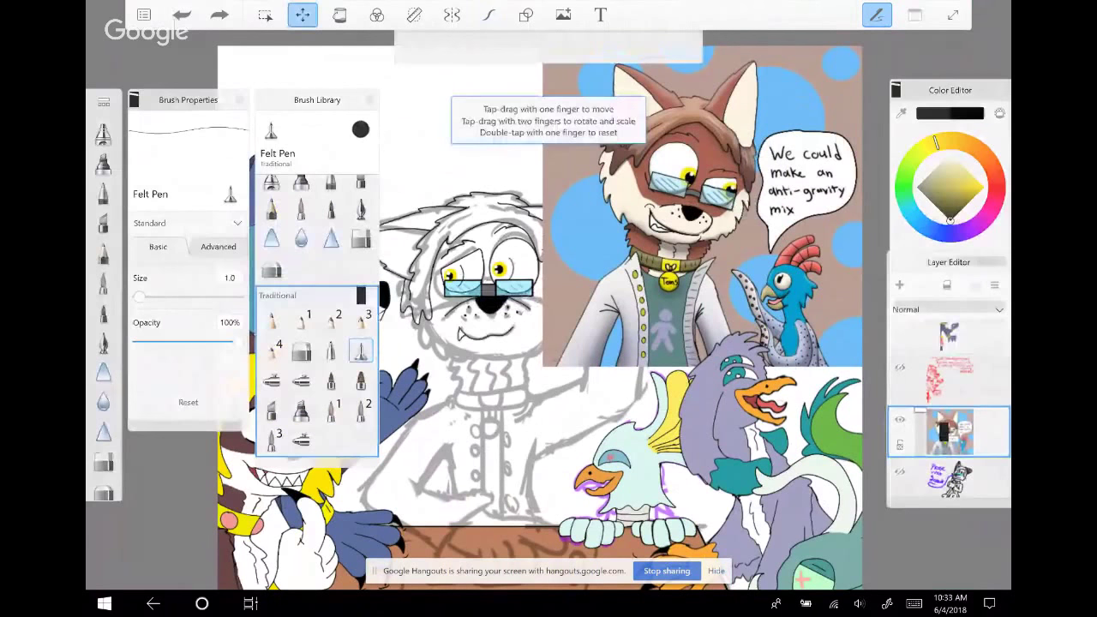
drag(639, 296, 742, 296)
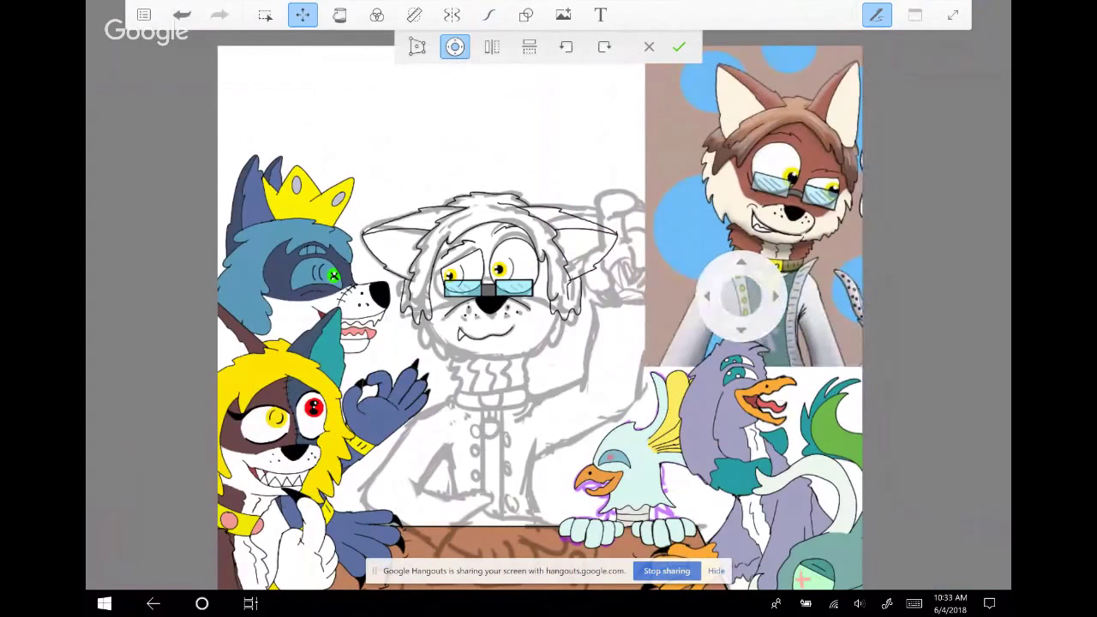
click(679, 47)
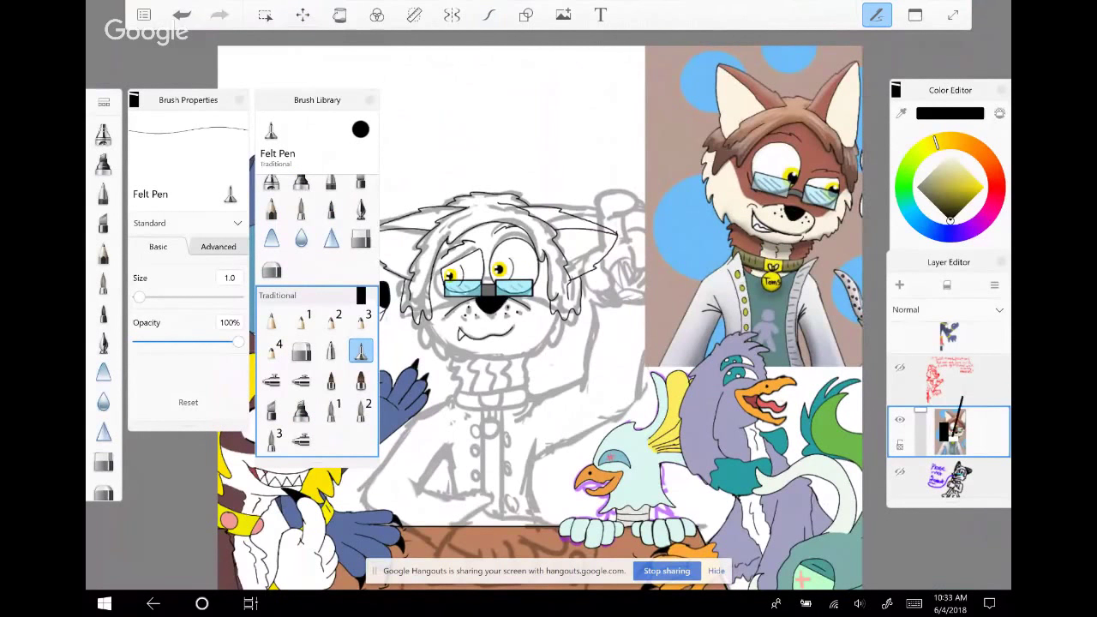
key(ctrl+z)
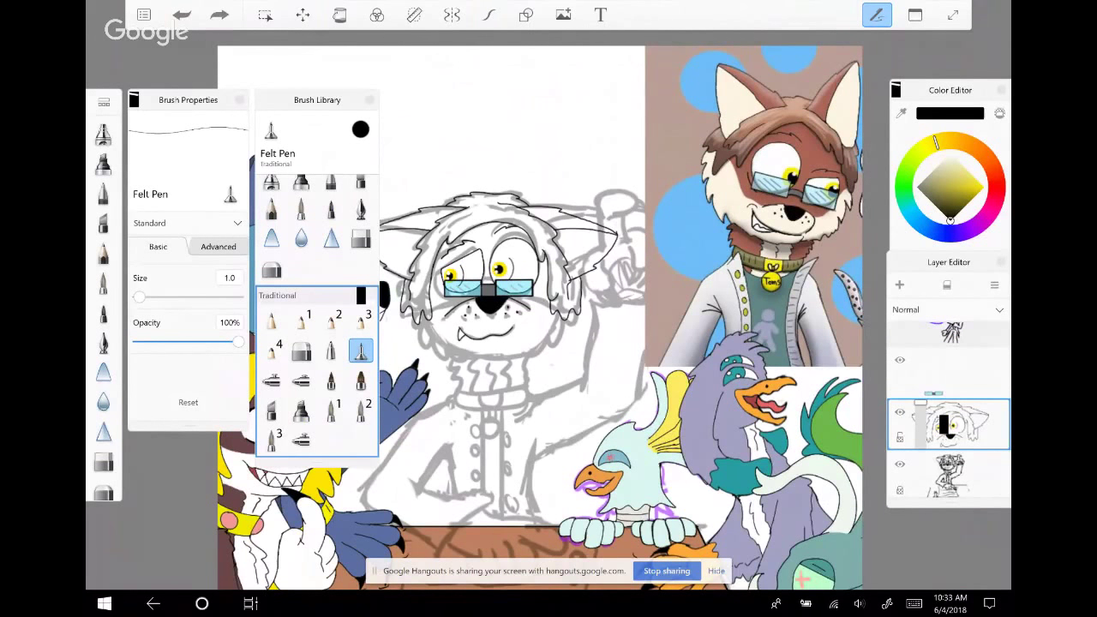
Ink the outer edge of the hair lock under the right ear, joining the ear's base to the wavy tips
scroll(471, 272, up, 2)
scroll(471, 272, up, 3)
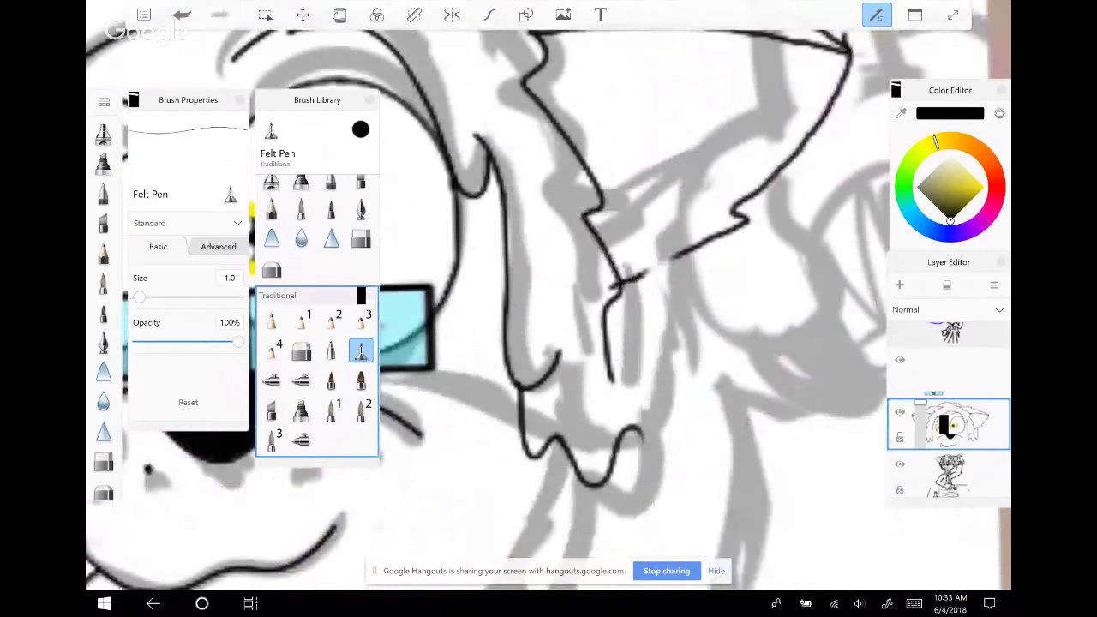
click(489, 15)
mouse_move(619, 284)
mouse_down()
mouse_move(680, 250)
mouse_move(669, 406)
mouse_move(639, 431)
mouse_up()
scroll(549, 309, down, 1)
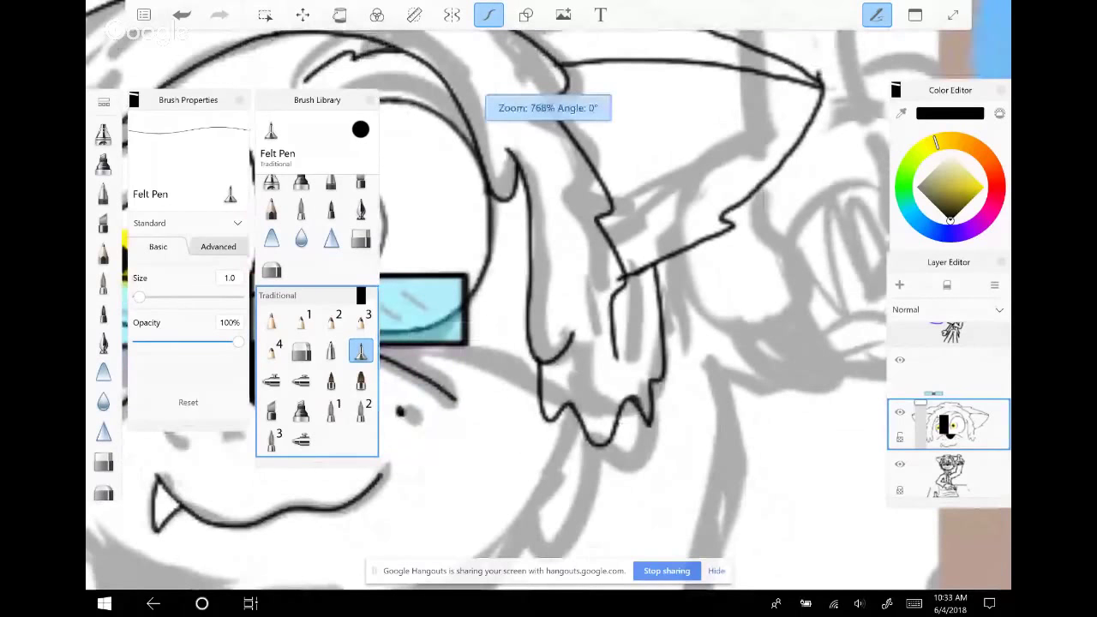
Lasso the inked left ear and distort it so its tip sits slightly closer to the head
scroll(549, 309, down, 5)
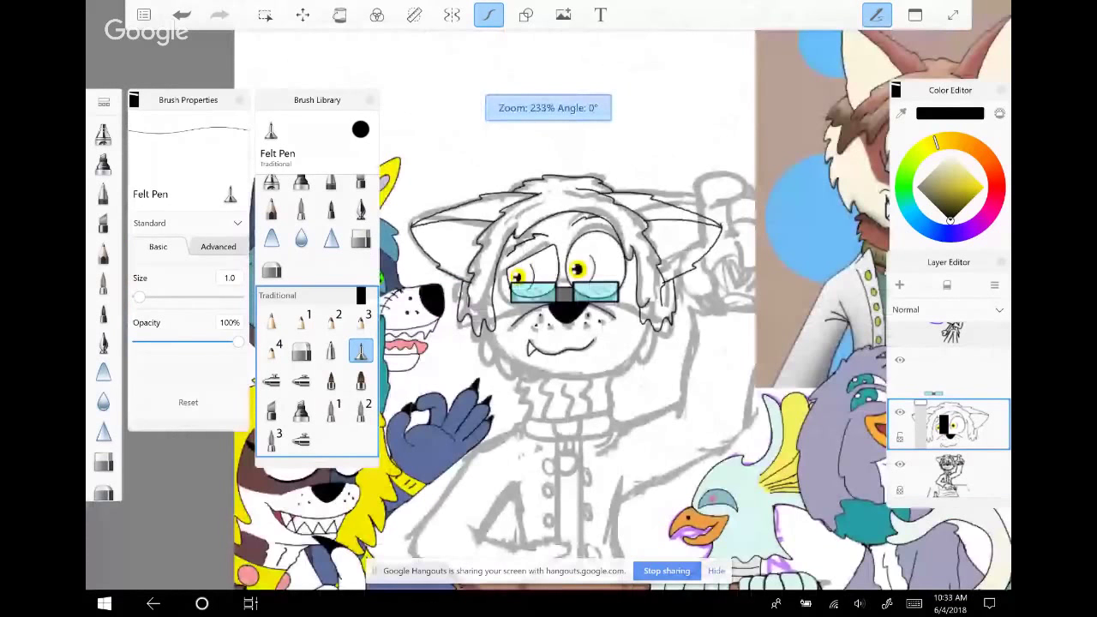
scroll(549, 309, down, 1)
scroll(549, 308, up, 2)
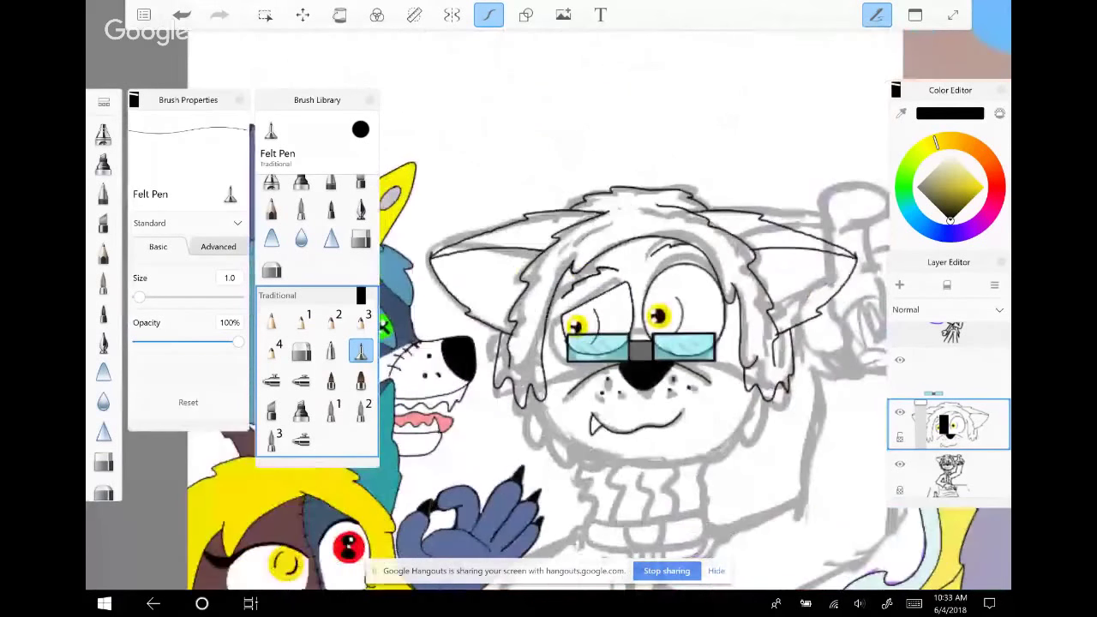
key(m)
mouse_move(496, 296)
mouse_down()
mouse_move(536, 222)
mouse_move(508, 199)
mouse_move(459, 278)
mouse_move(433, 278)
mouse_move(429, 227)
mouse_up()
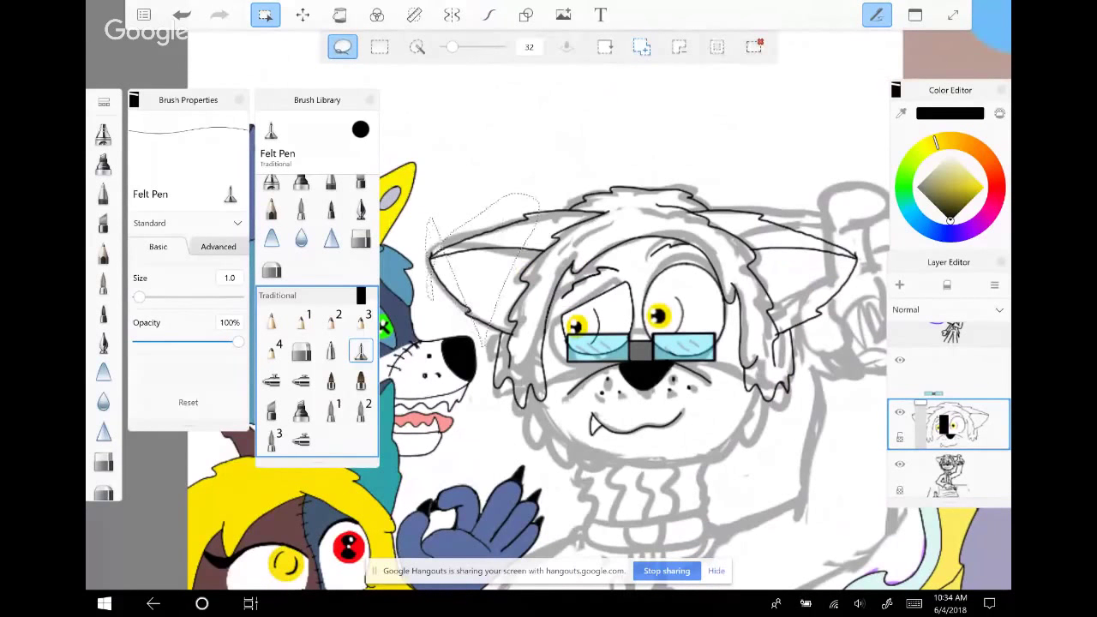
key(ctrl+d)
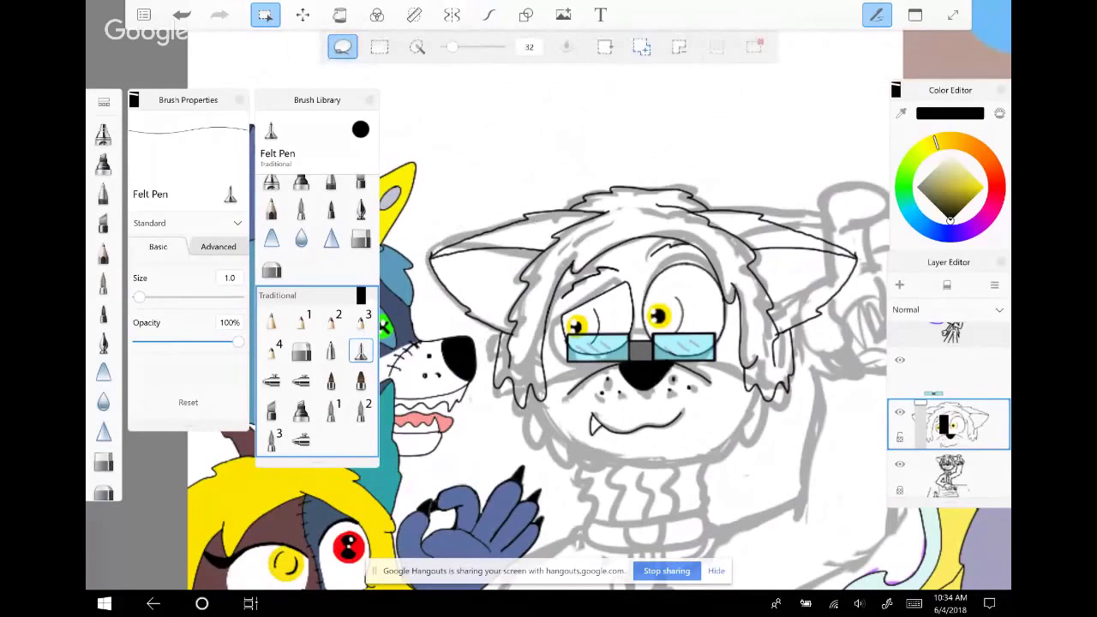
mouse_move(558, 174)
mouse_down()
mouse_move(493, 300)
mouse_move(439, 330)
mouse_move(446, 206)
mouse_move(561, 171)
mouse_up()
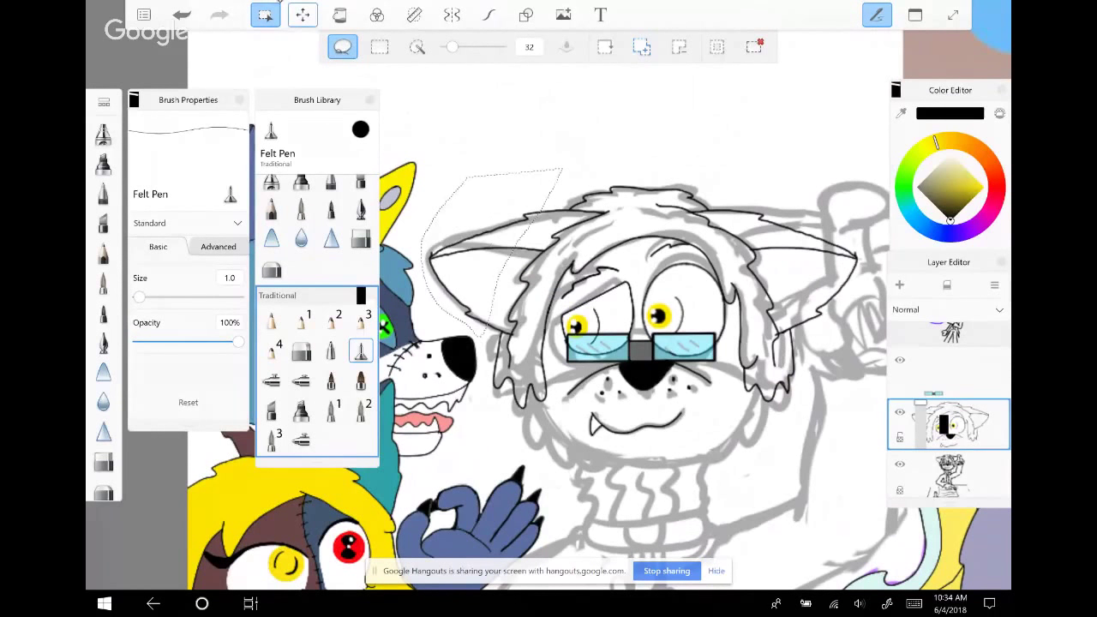
click(303, 15)
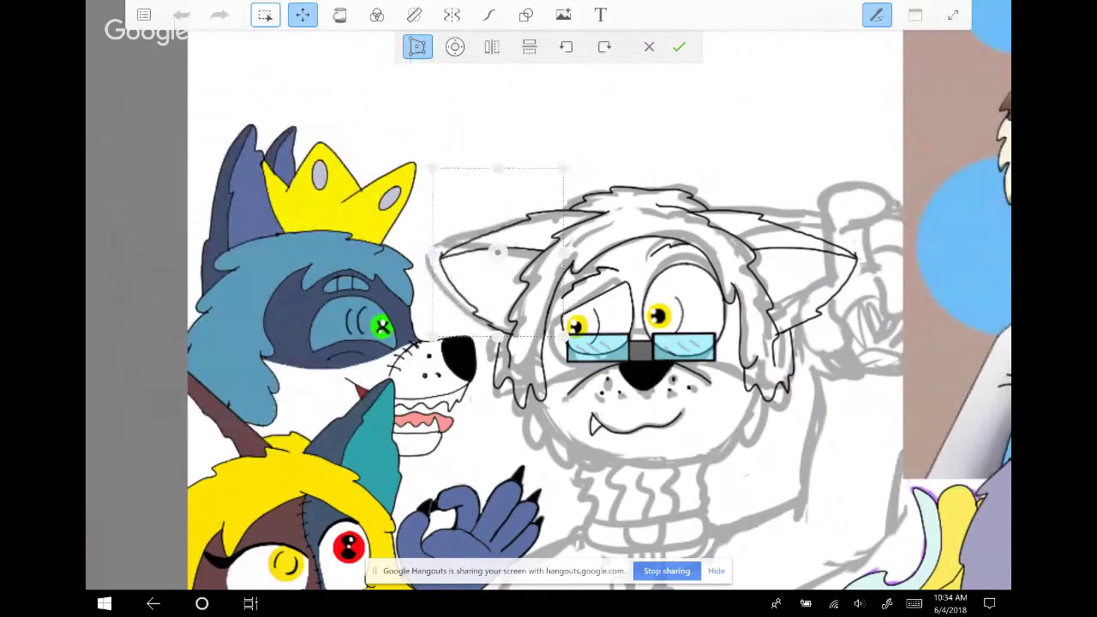
drag(434, 253, 434, 255)
click(431, 256)
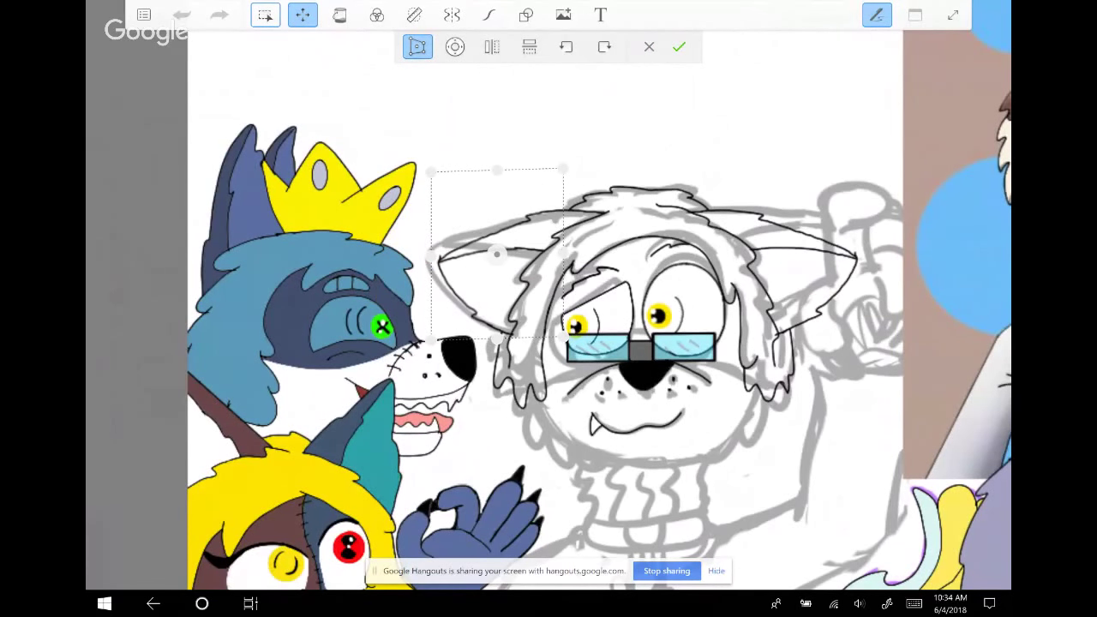
click(679, 46)
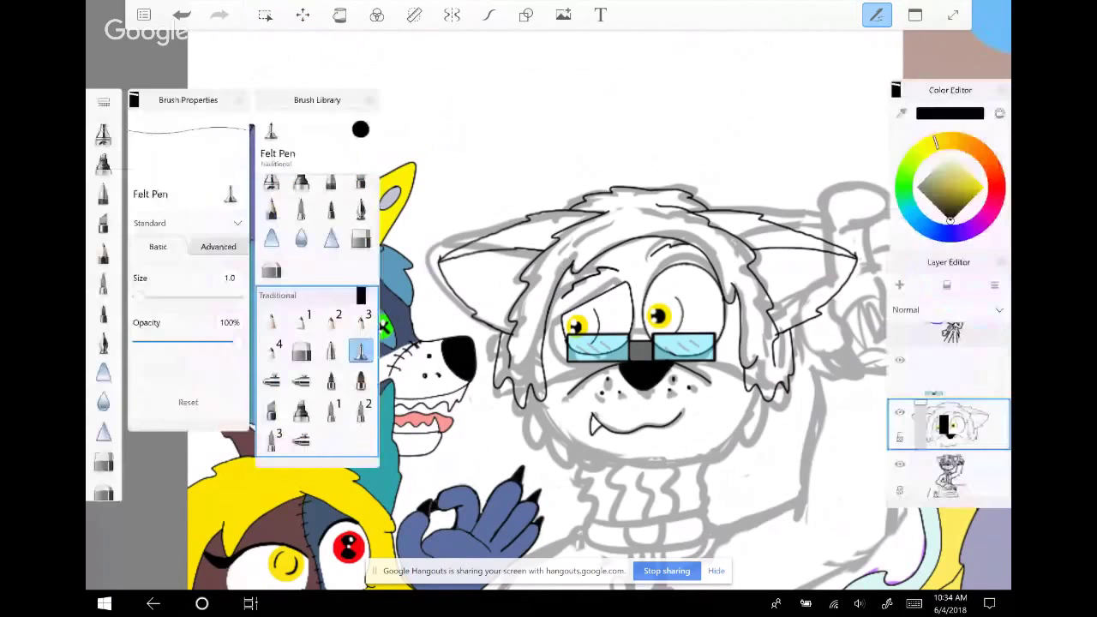
Undo the failed strokes and re-ink the left ear's upper outer edge from the notch down to the tip
drag(641, 348, 615, 336)
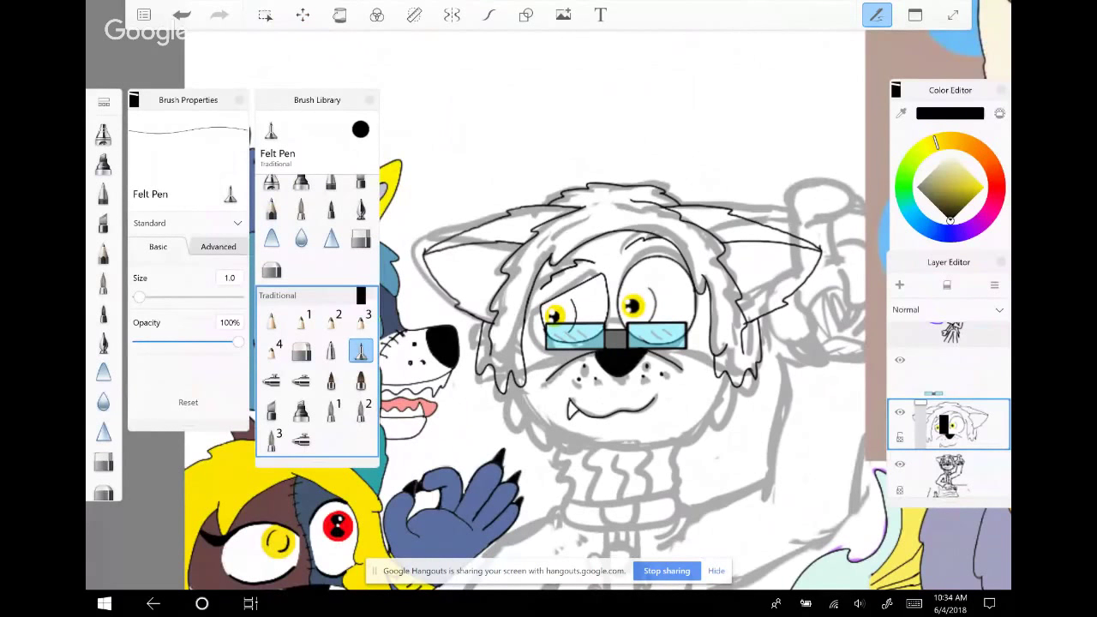
click(489, 15)
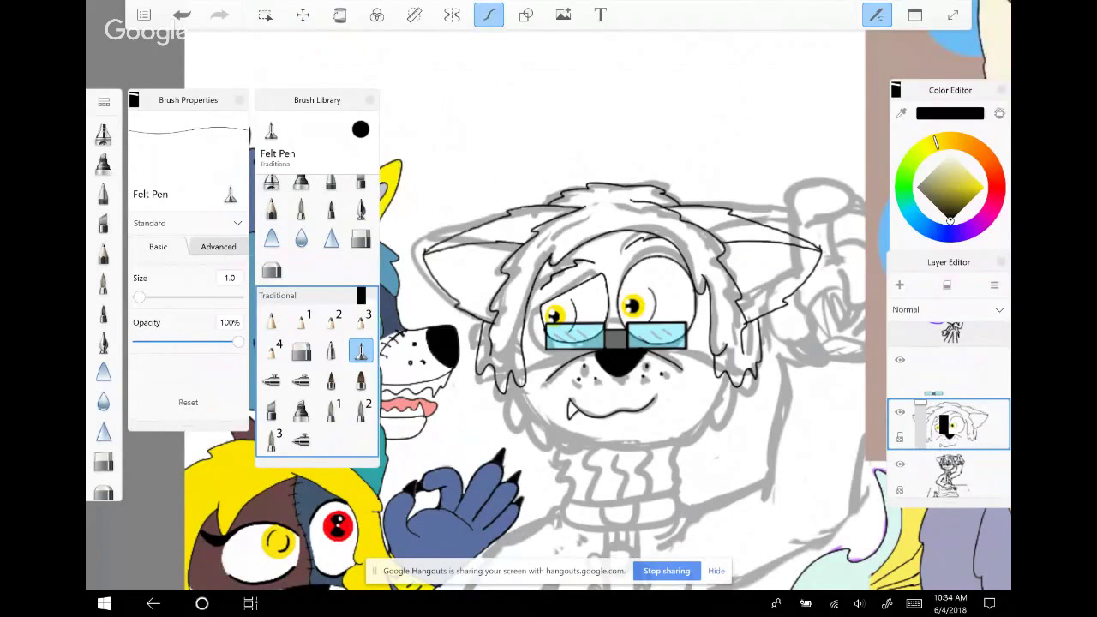
scroll(617, 343, up, 2)
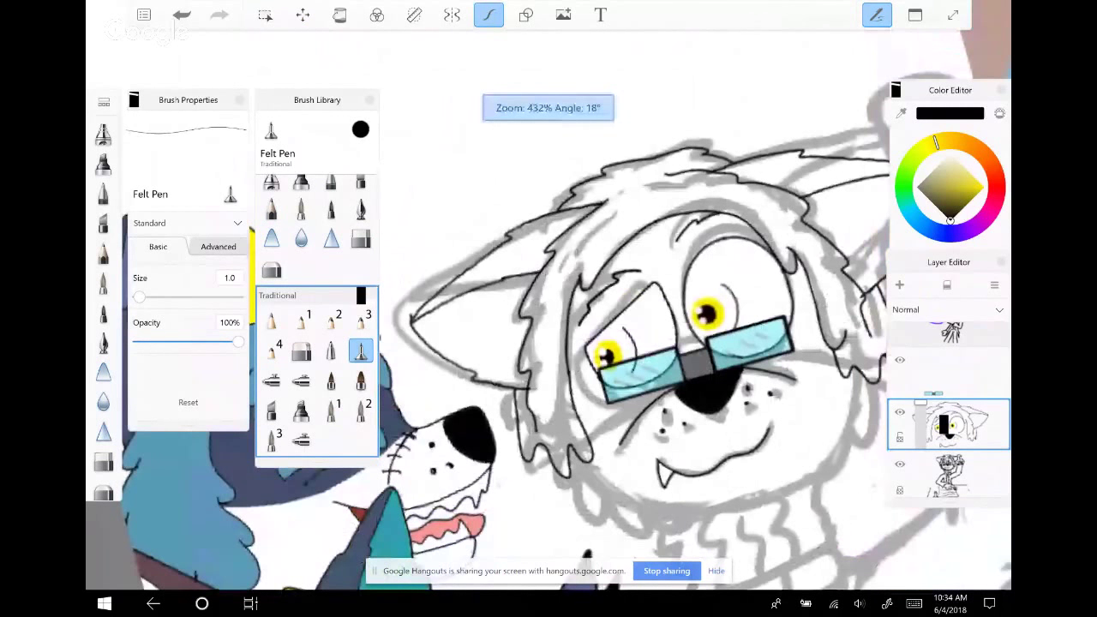
scroll(549, 343, up, 2)
click(182, 15)
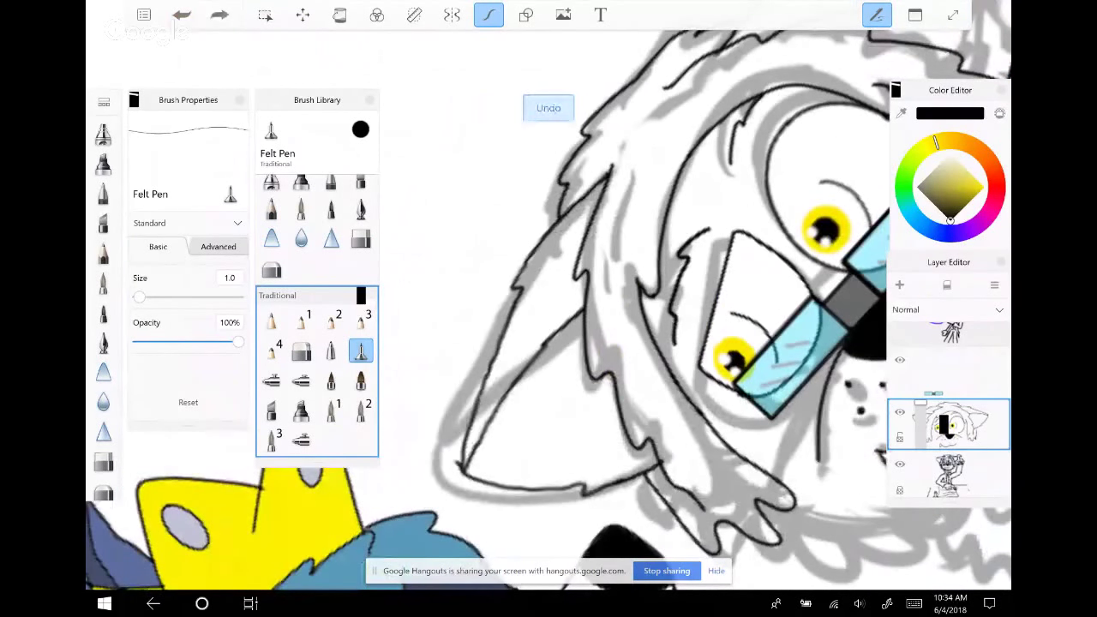
scroll(549, 308, up, 1)
scroll(734, 283, up, 1)
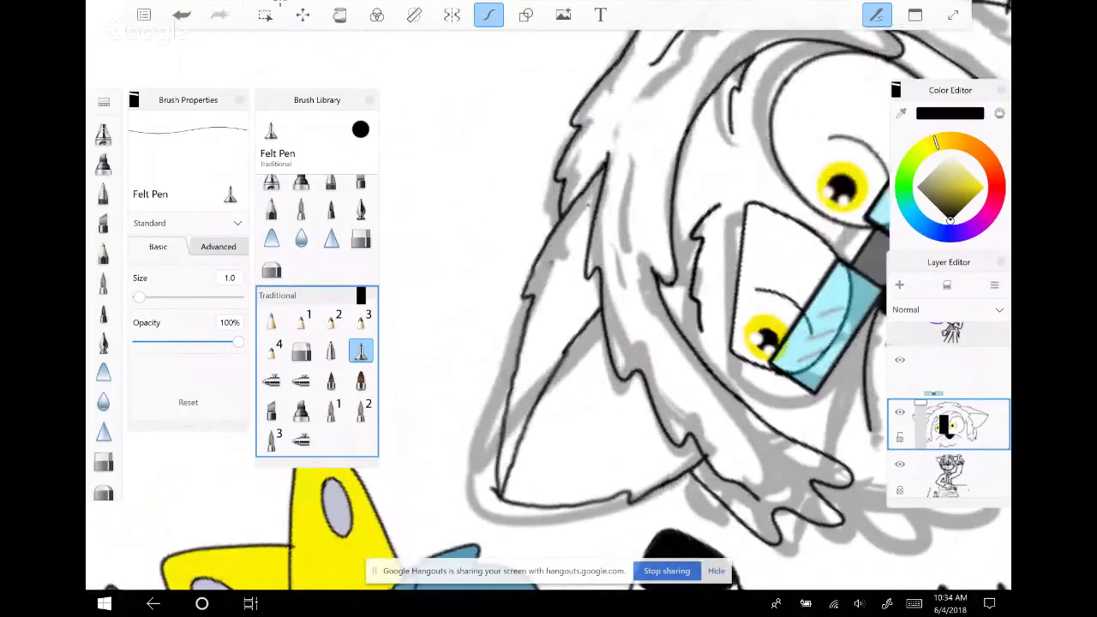
click(182, 14)
drag(537, 255, 497, 501)
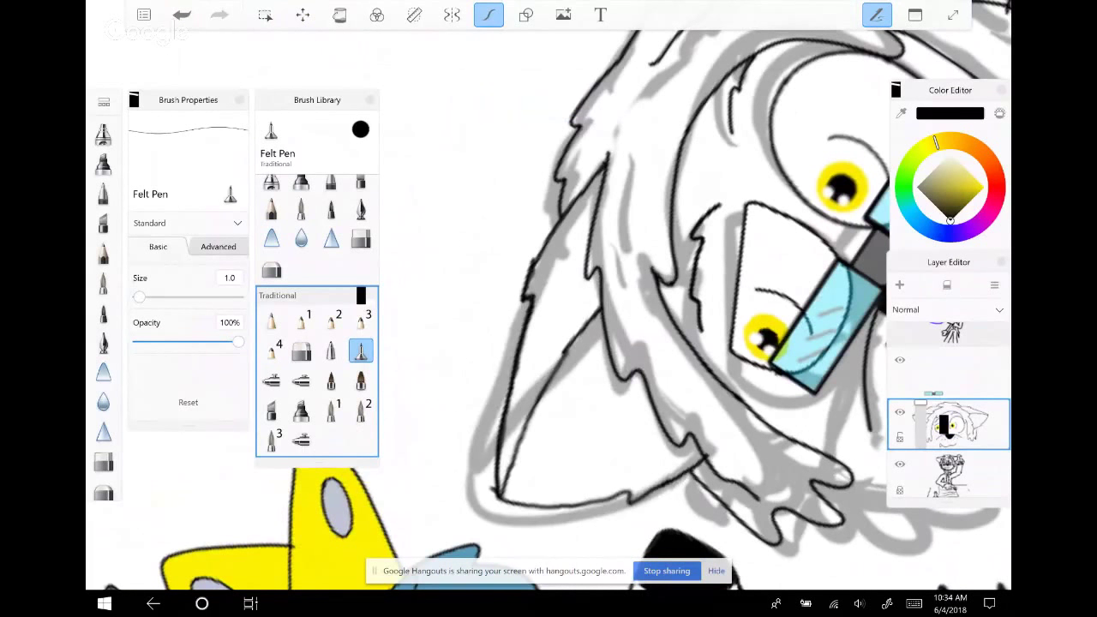
Re-ink the left ear's inner fold line from the hair edge down to the ear tip
scroll(548, 309, down, 1)
scroll(549, 308, up, 1)
mouse_move(641, 227)
mouse_down()
mouse_move(539, 376)
mouse_move(499, 489)
mouse_up()
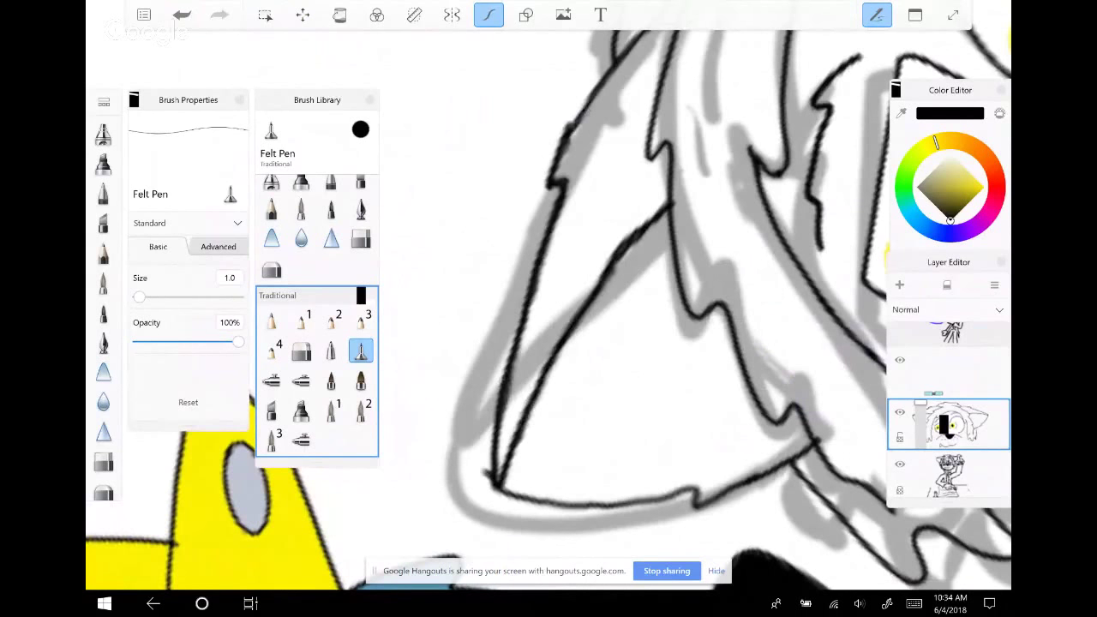
scroll(549, 309, down, 1)
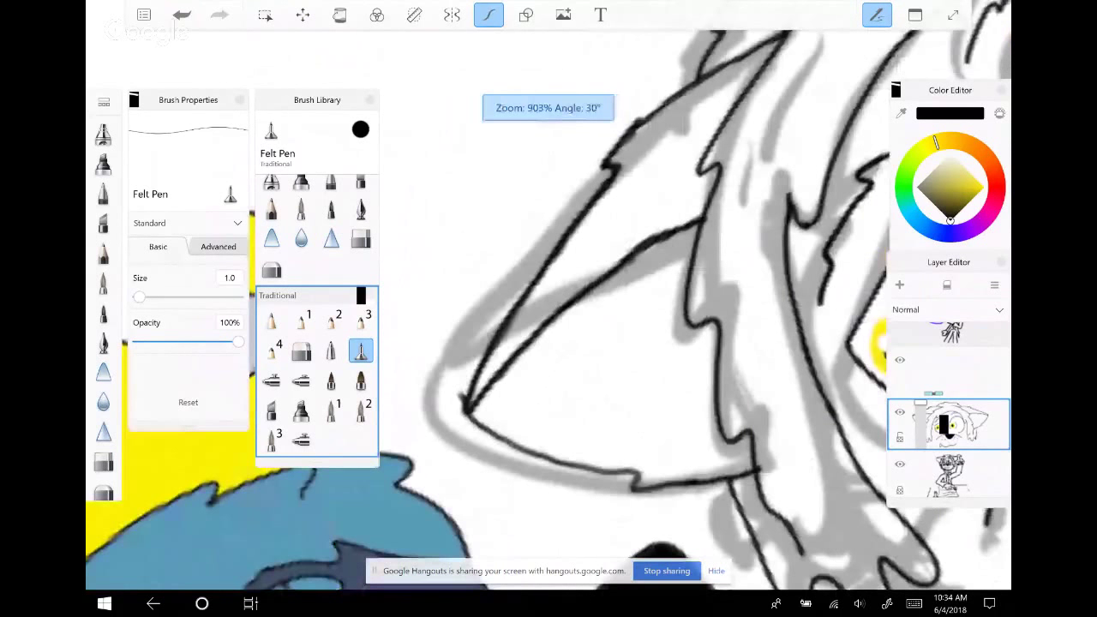
Examine the inked left ear against the whole head, comparing both ears, the hair and the face at several magnifications
scroll(549, 309, down, 1)
mouse_move(518, 394)
mouse_down()
mouse_move(527, 425)
mouse_move(568, 463)
mouse_up()
scroll(549, 309, down, 1)
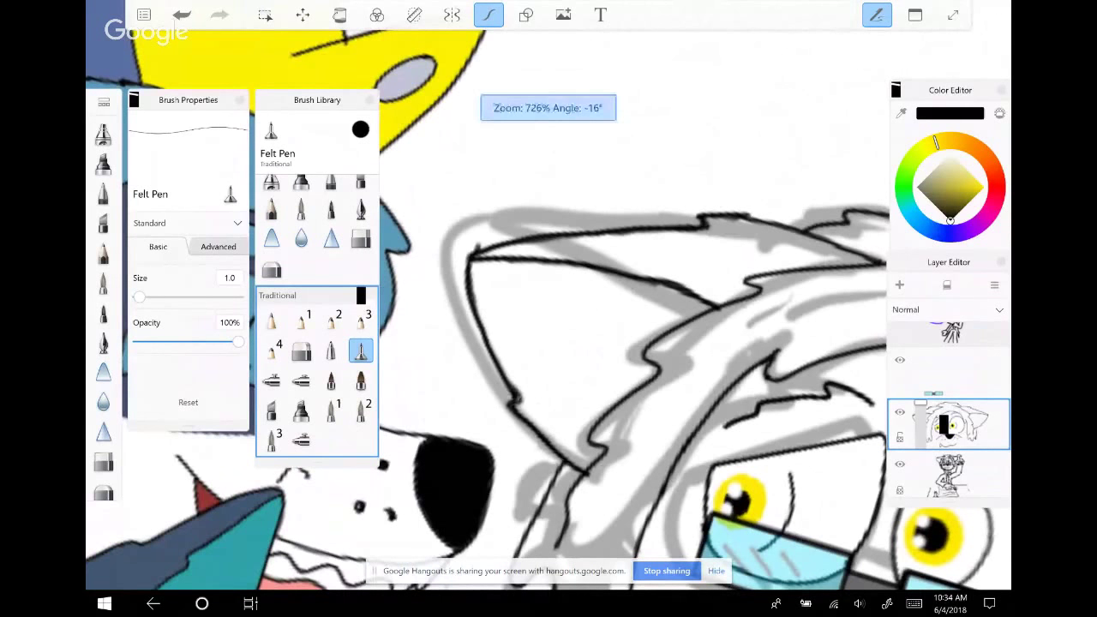
scroll(548, 308, down, 2)
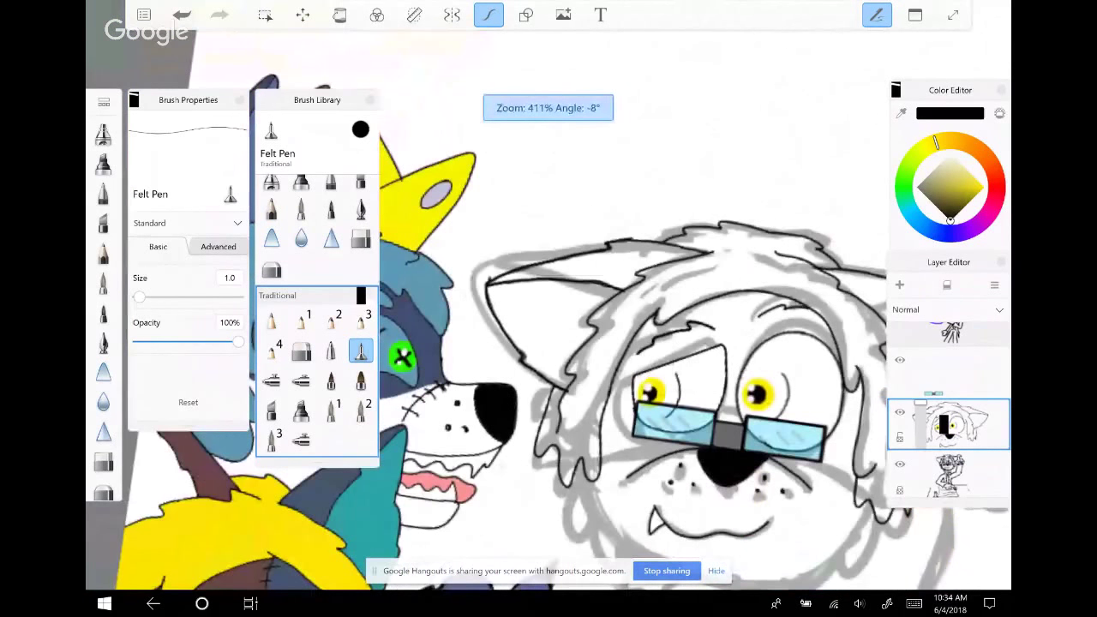
scroll(549, 308, down, 2)
scroll(549, 309, up, 1)
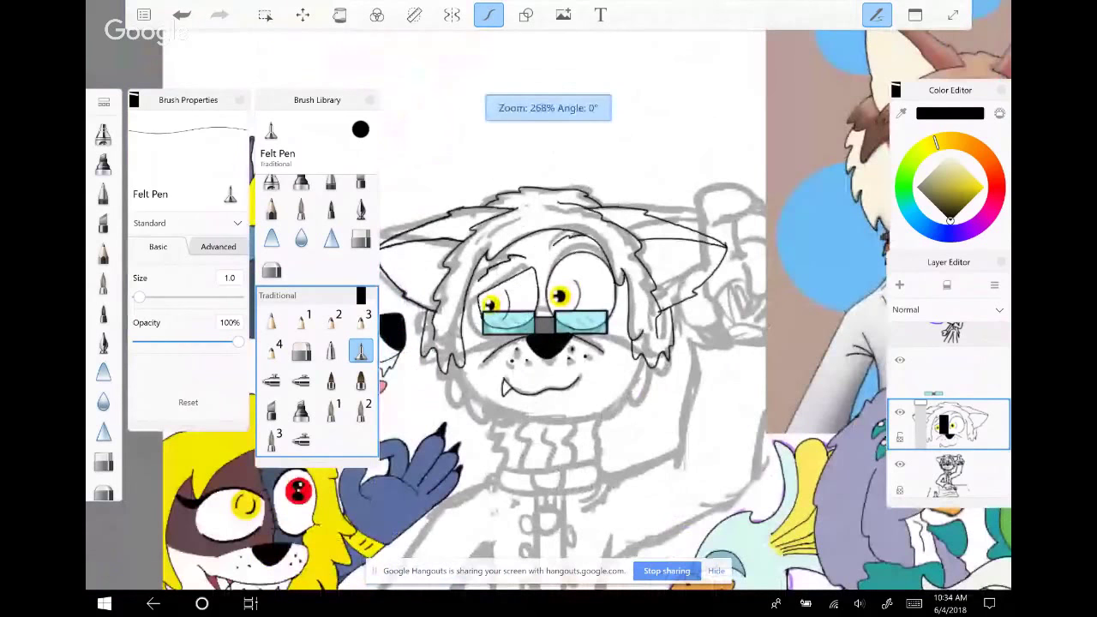
scroll(549, 308, up, 1)
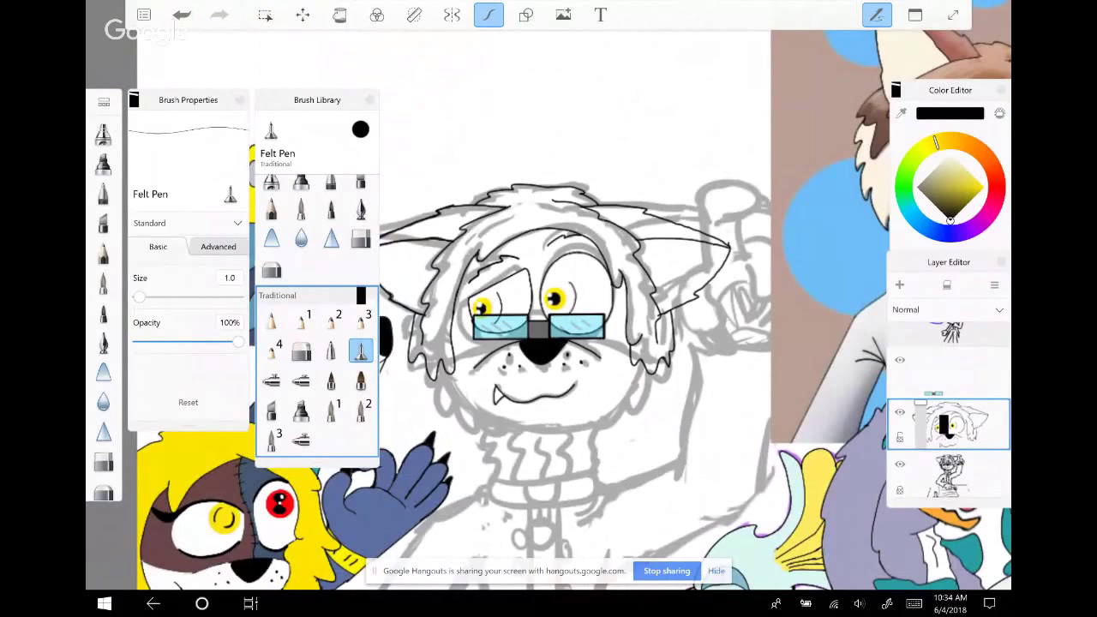
scroll(549, 308, up, 1)
scroll(549, 309, up, 1)
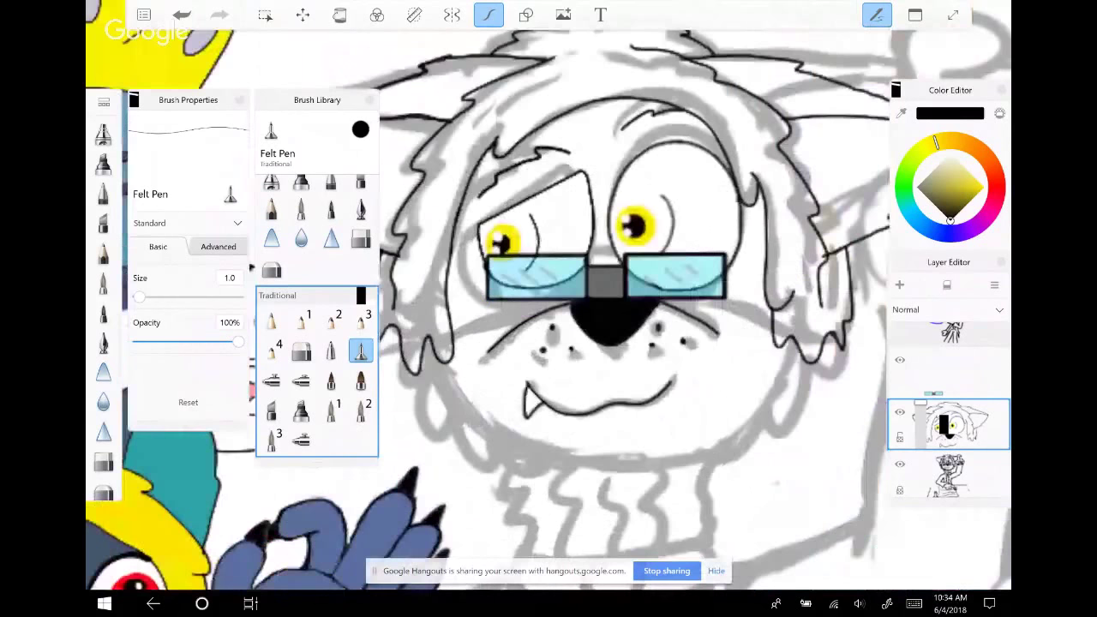
scroll(549, 309, up, 1)
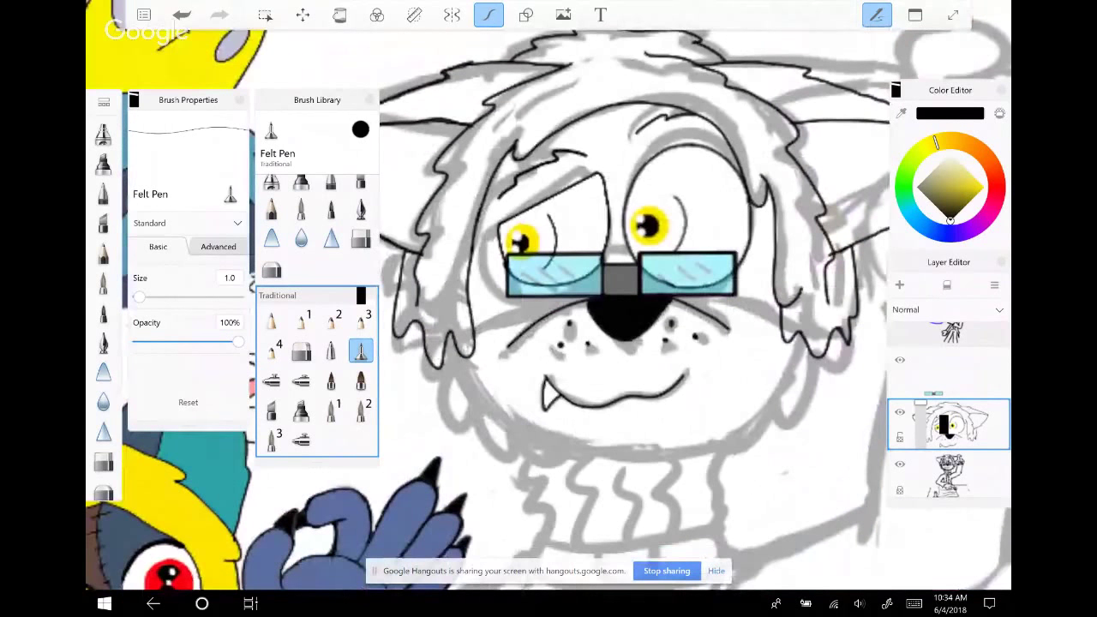
scroll(549, 309, down, 1)
Turn on vertical mirror symmetry and ink spiky cheek fur from the hair locks down both sides of the jaw
click(452, 14)
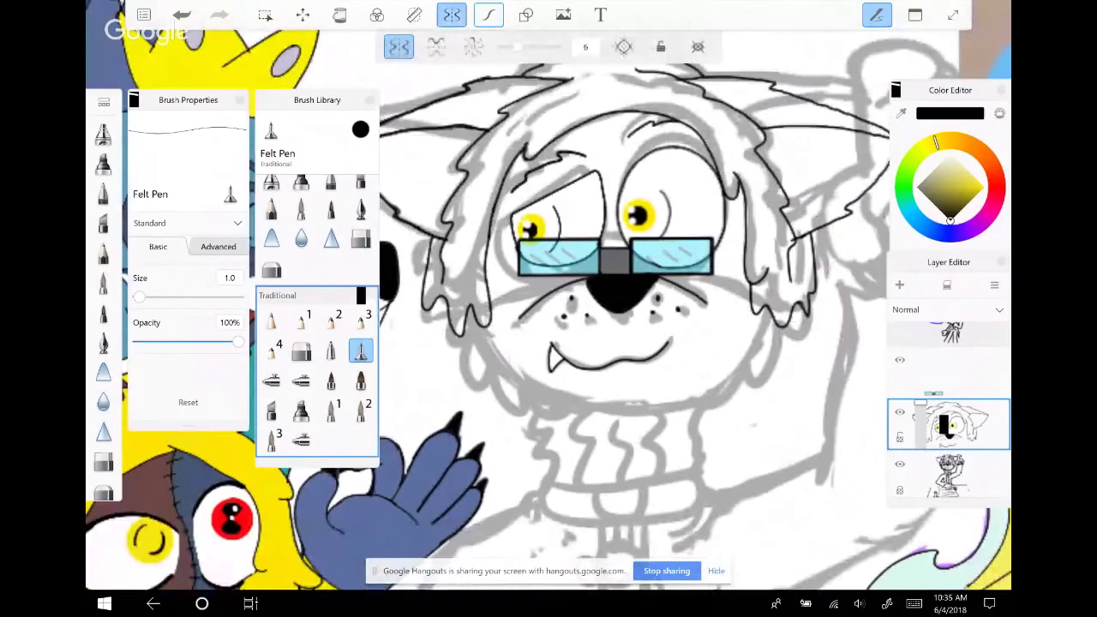
scroll(600, 309, down, 1)
scroll(601, 308, down, 5)
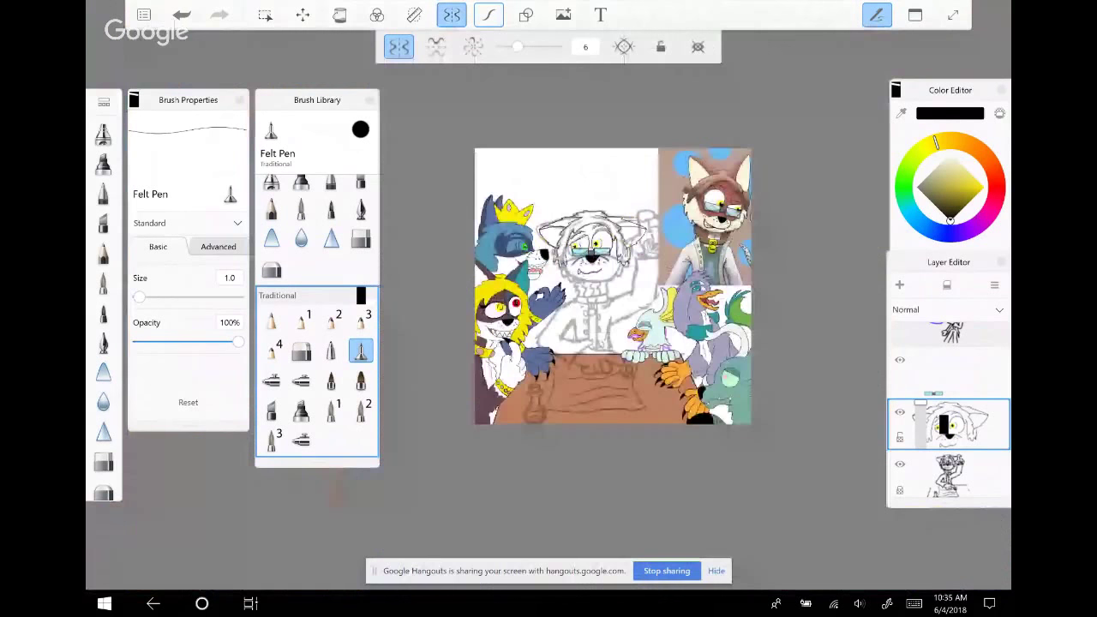
scroll(609, 362, up, 3)
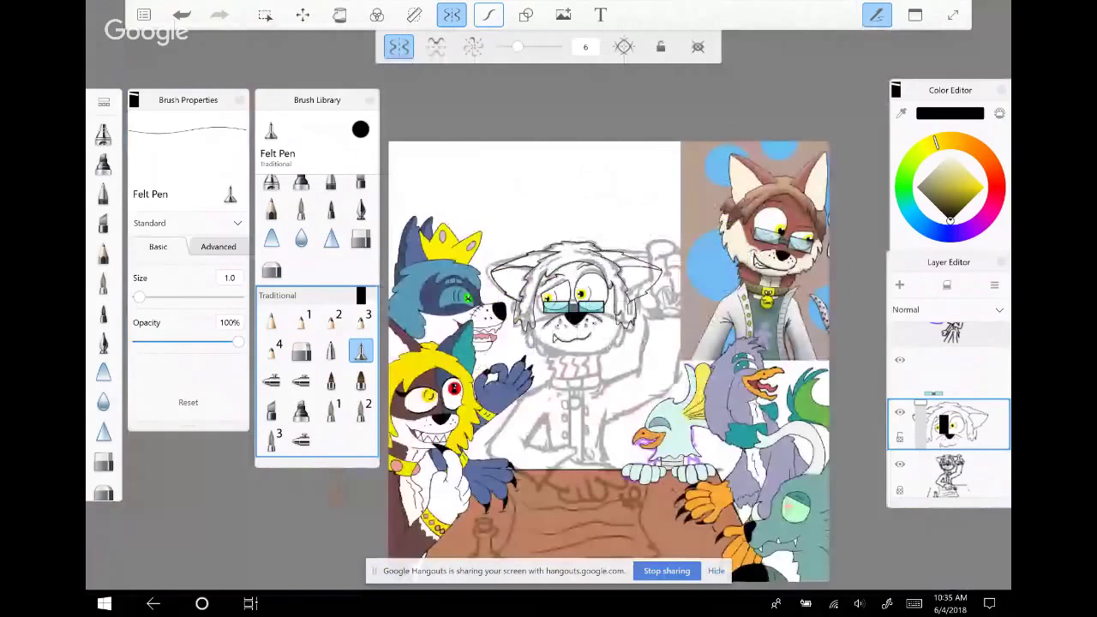
scroll(592, 309, up, 3)
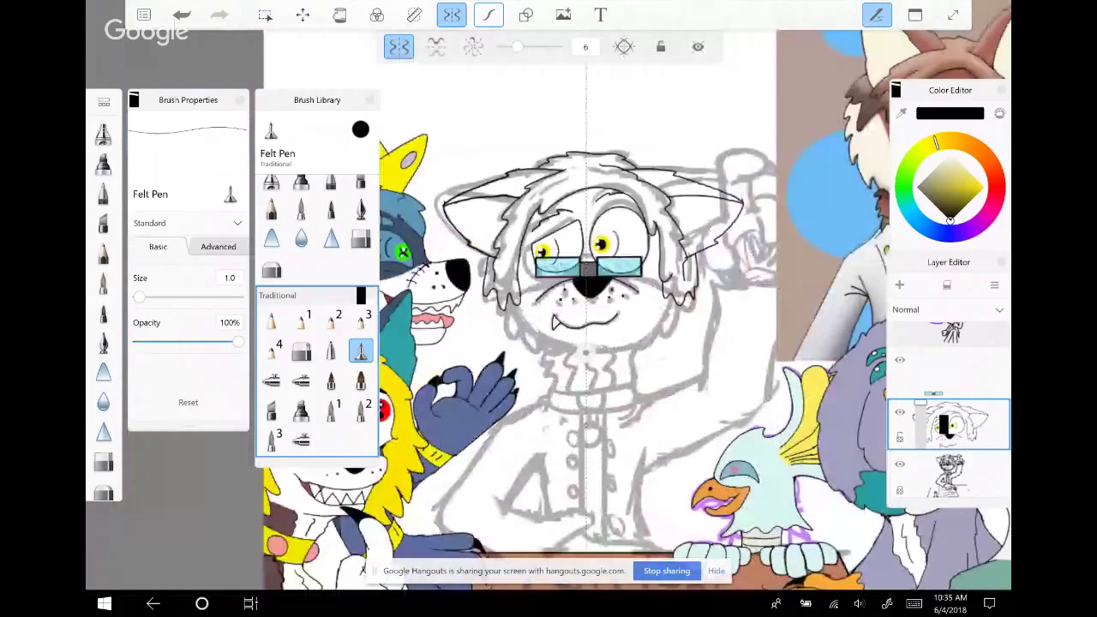
scroll(592, 309, up, 3)
key(ctrl+z)
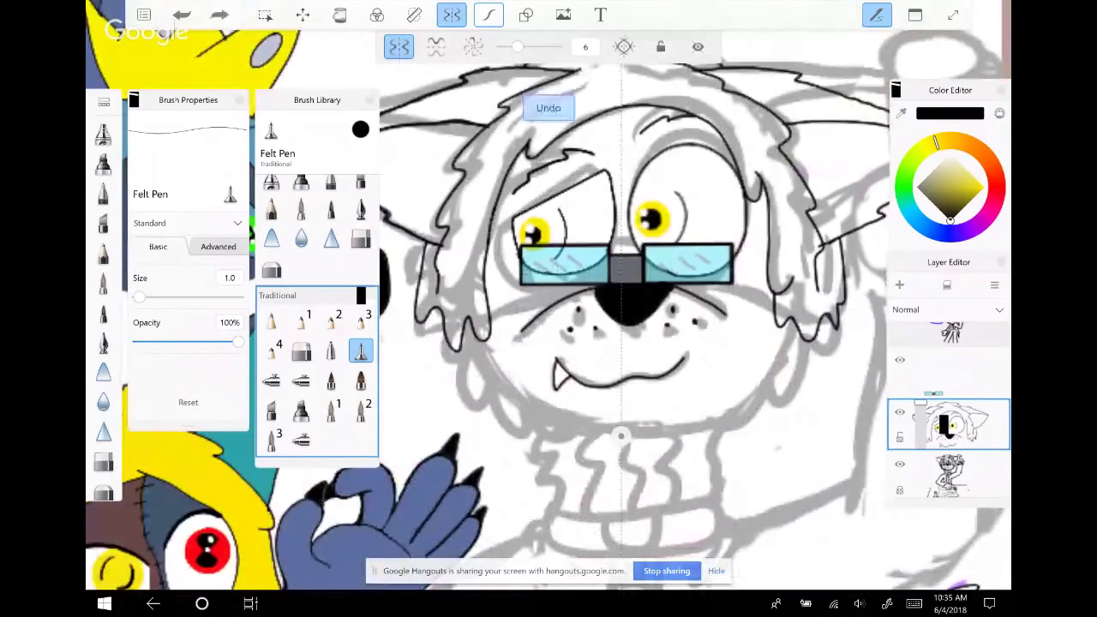
mouse_move(420, 304)
mouse_down()
mouse_move(444, 380)
mouse_move(463, 369)
mouse_move(514, 428)
mouse_move(526, 400)
mouse_move(571, 427)
mouse_up()
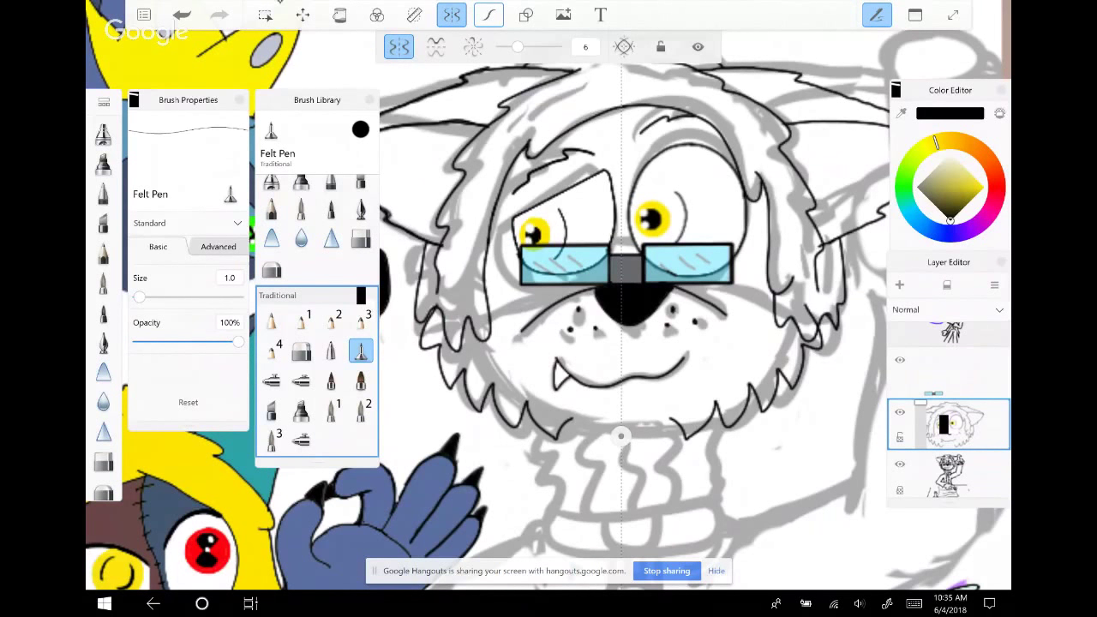
Turn off symmetry and ink the short missing stroke joining the right hair lock's tips to the cheek fur
click(452, 14)
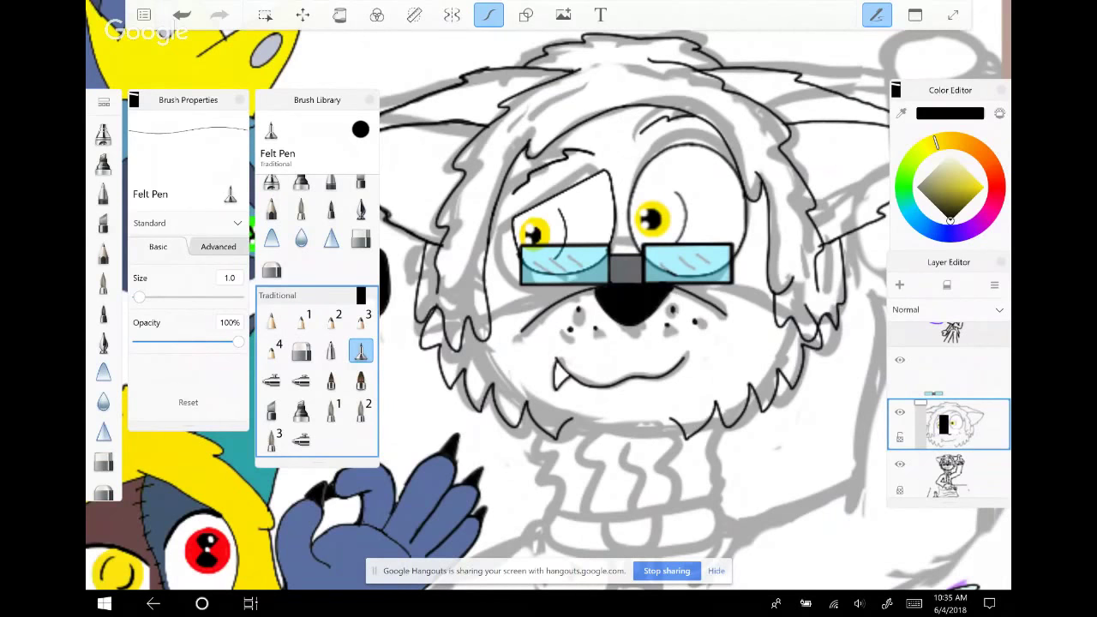
scroll(549, 296, up, 2)
scroll(549, 296, up, 2)
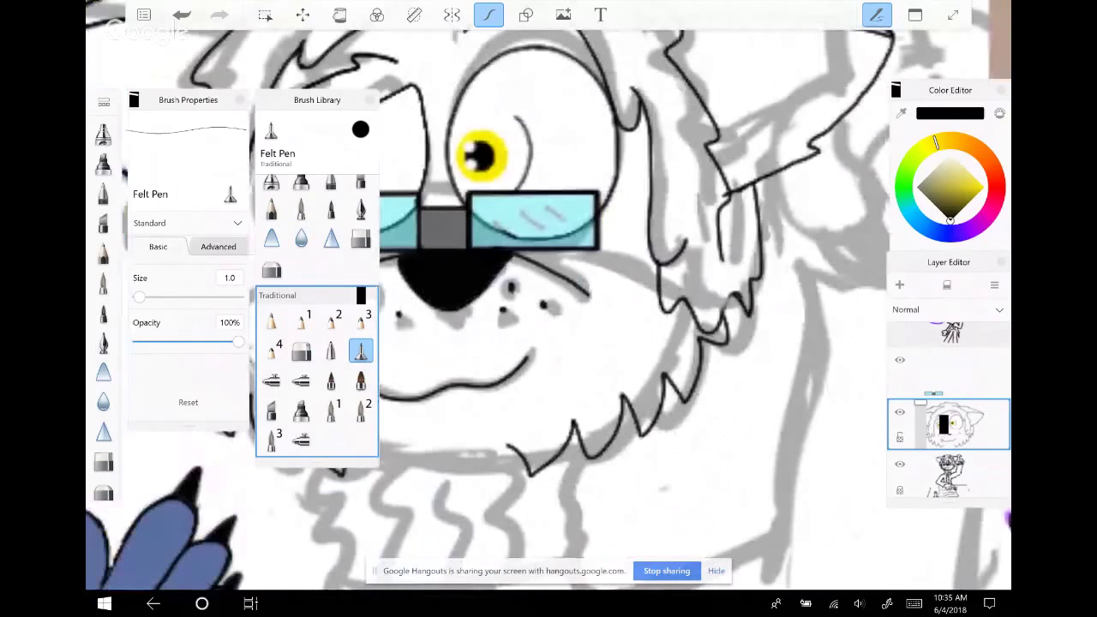
drag(739, 292, 717, 322)
scroll(549, 295, down, 2)
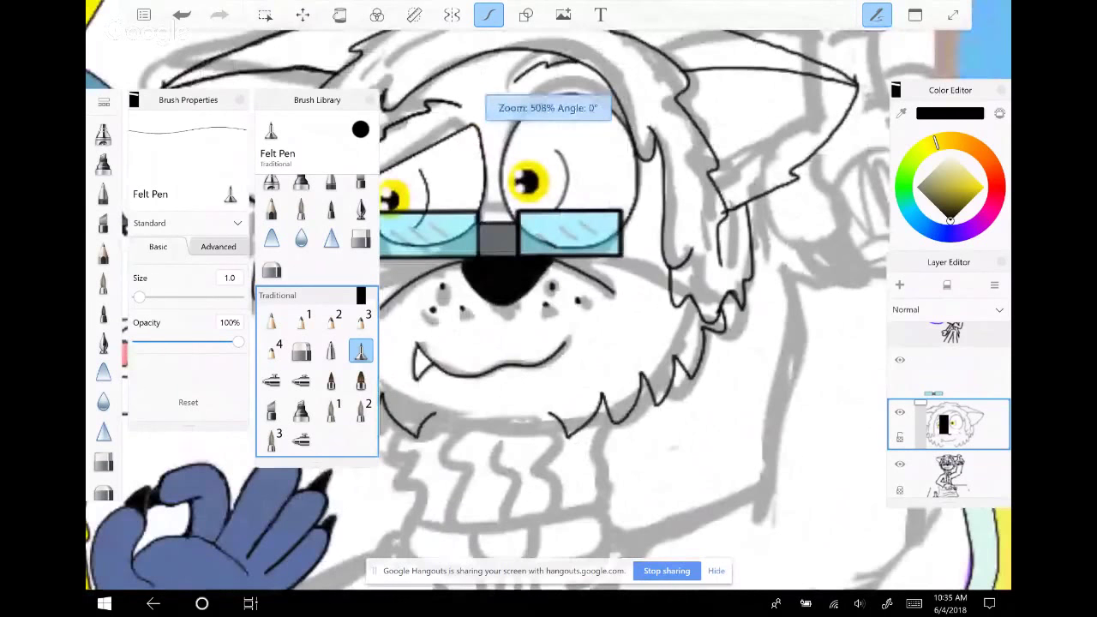
scroll(549, 296, down, 3)
scroll(549, 296, up, 2)
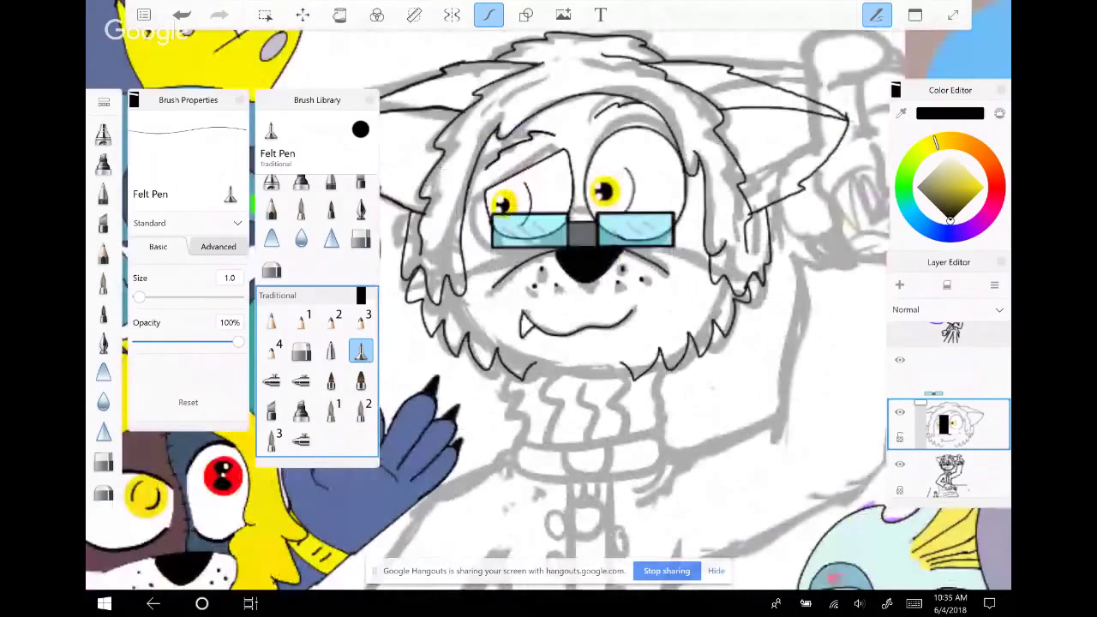
Turn vertical mirror symmetry back on for inking the chin and neck area
scroll(549, 296, up, 2)
key(x)
scroll(515, 394, up, 1)
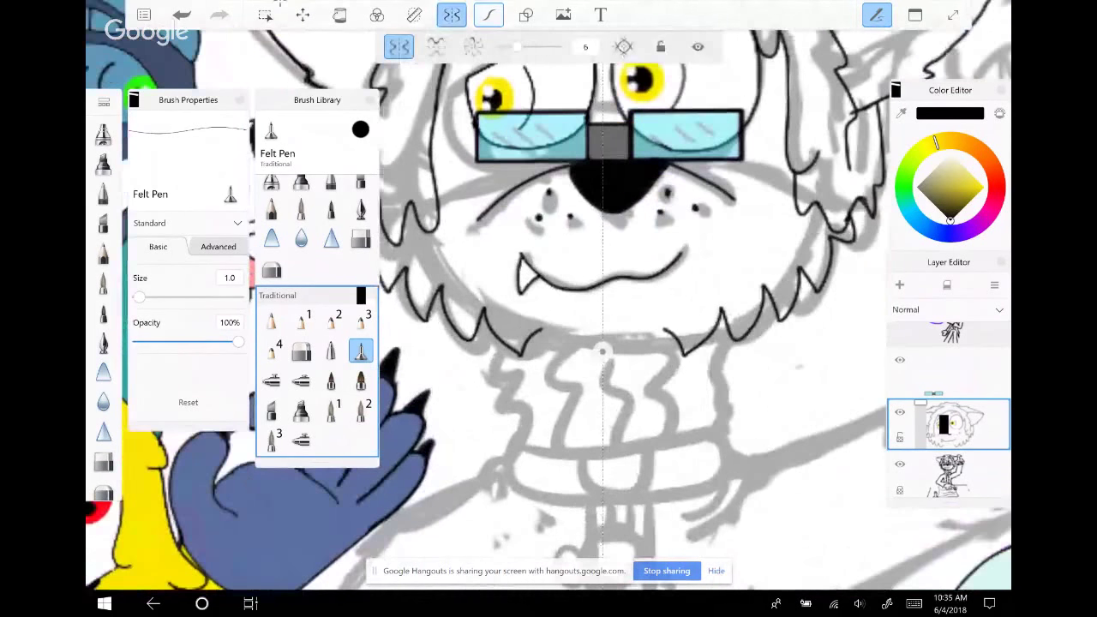
click(181, 15)
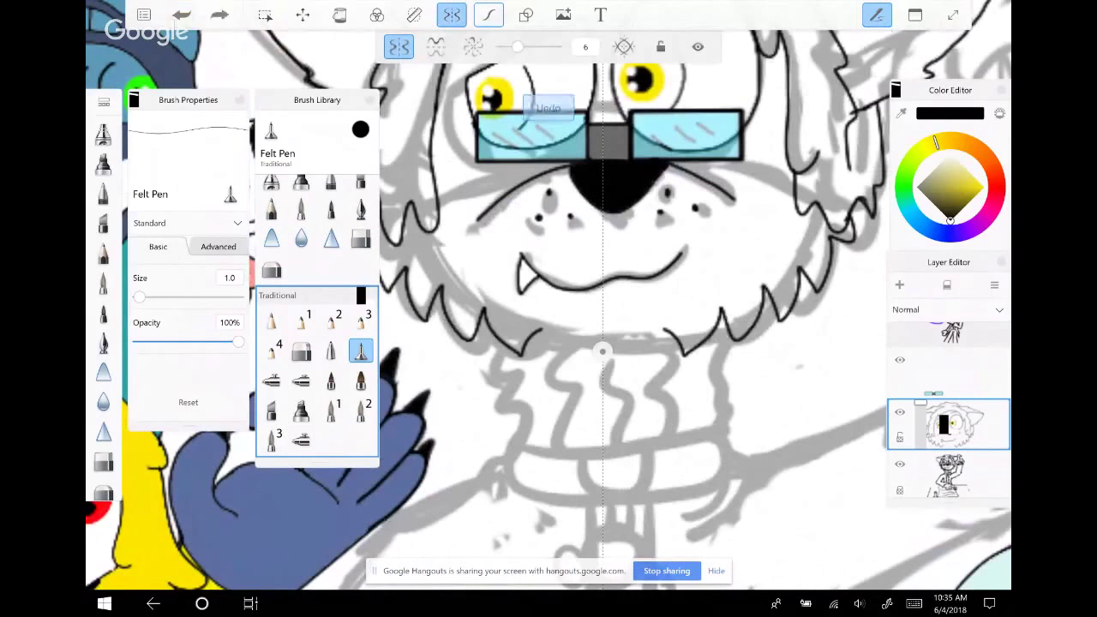
mouse_move(722, 317)
mouse_down()
mouse_move(725, 376)
mouse_move(703, 448)
mouse_up()
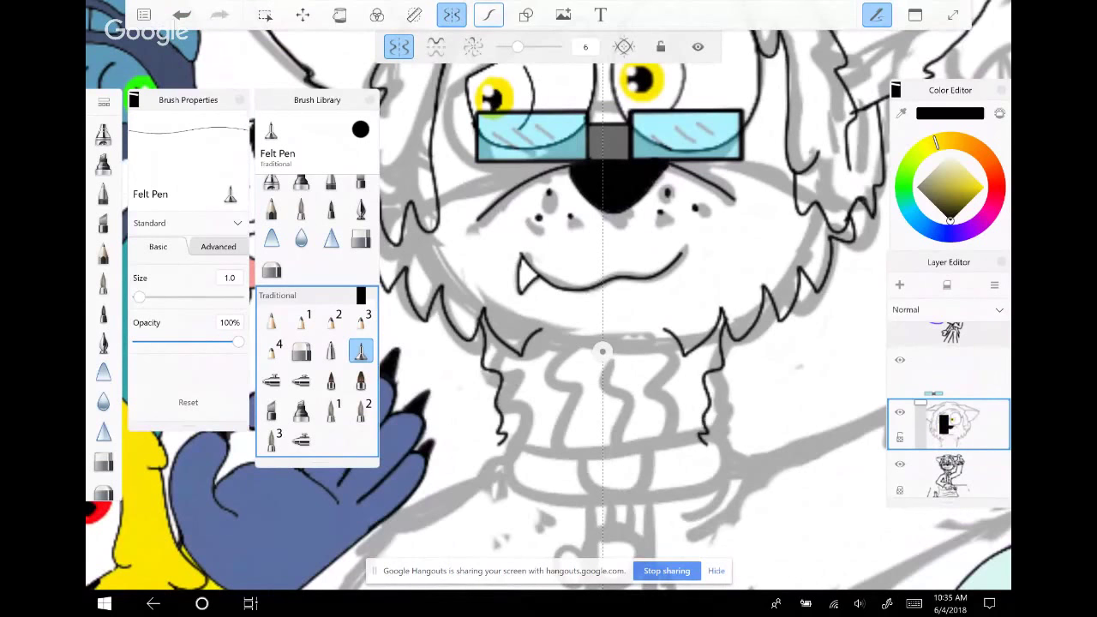
scroll(604, 335, down, 3)
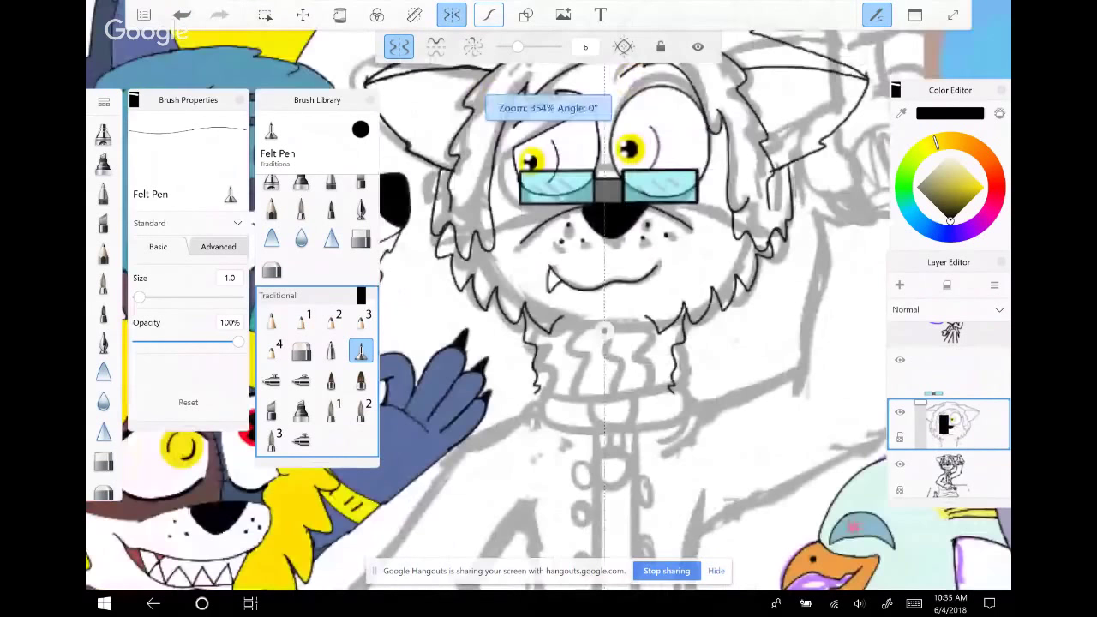
Shift the symmetry axis slightly toward the nose's centre and ink the neck's mirrored wavy side edges with the collar band below
drag(605, 330, 605, 308)
scroll(604, 309, up, 3)
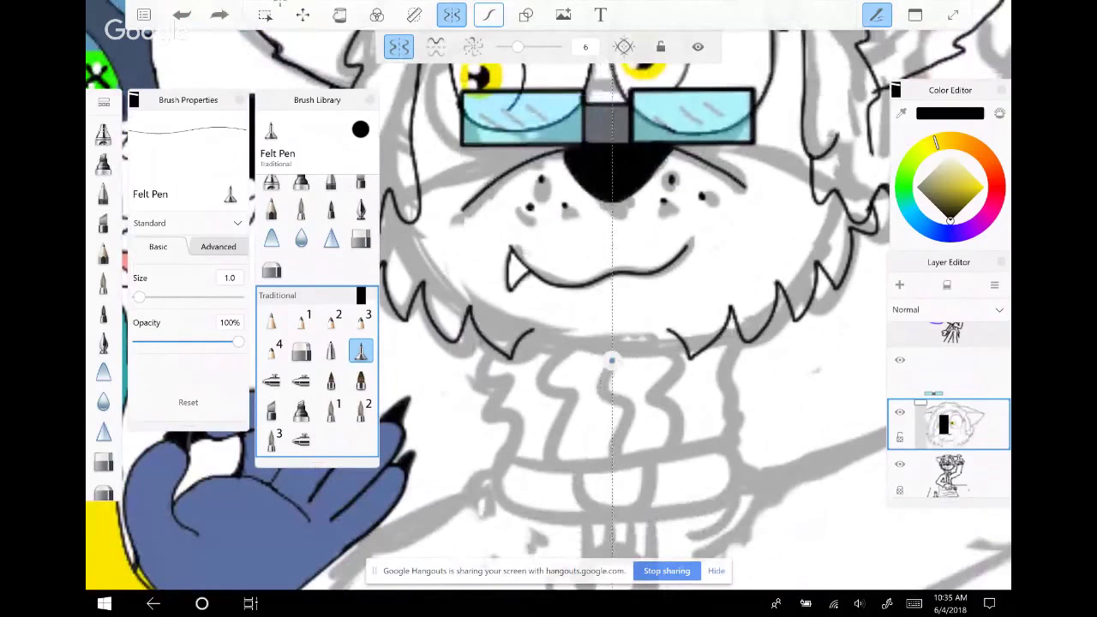
mouse_move(485, 338)
mouse_down()
mouse_move(487, 360)
mouse_move(507, 377)
mouse_move(486, 390)
mouse_move(499, 417)
mouse_move(489, 456)
mouse_move(614, 472)
mouse_up()
key(ctrl+z)
mouse_move(491, 449)
mouse_down()
mouse_move(506, 510)
mouse_move(609, 525)
mouse_up()
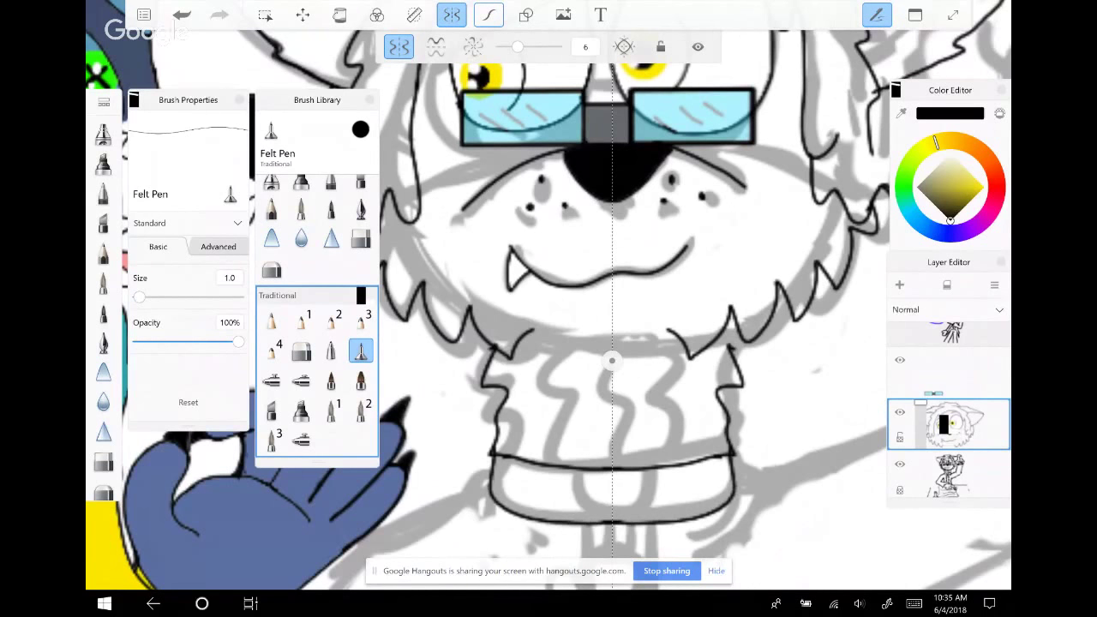
Ink the two short vertical divisions on the collar band and the mirrored pair of wavy inner lines up the neck
drag(579, 468, 579, 527)
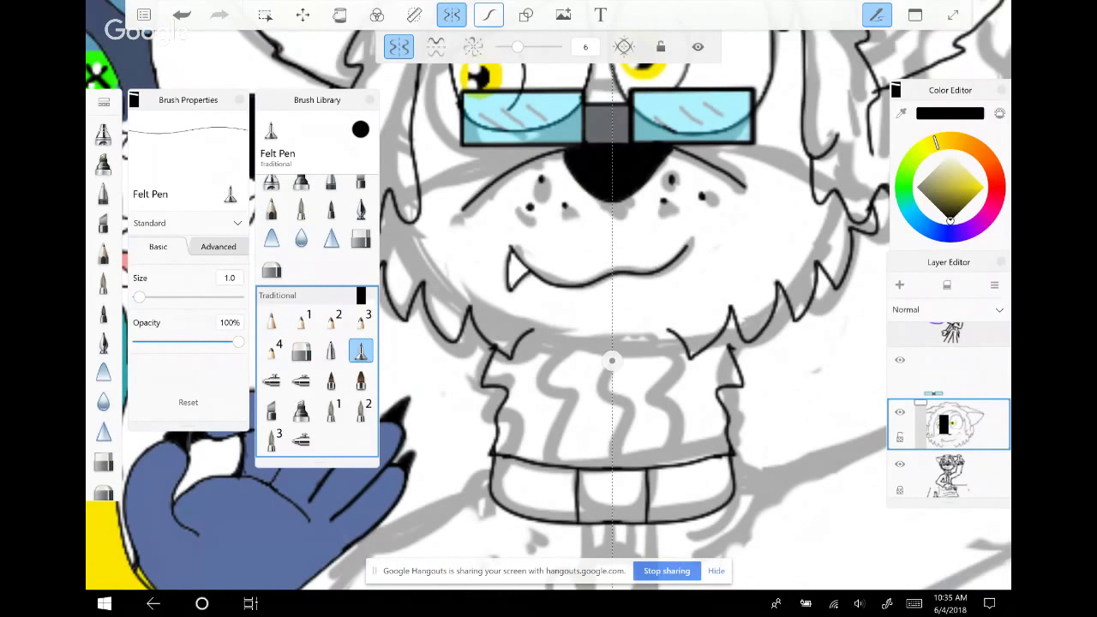
drag(571, 340, 559, 465)
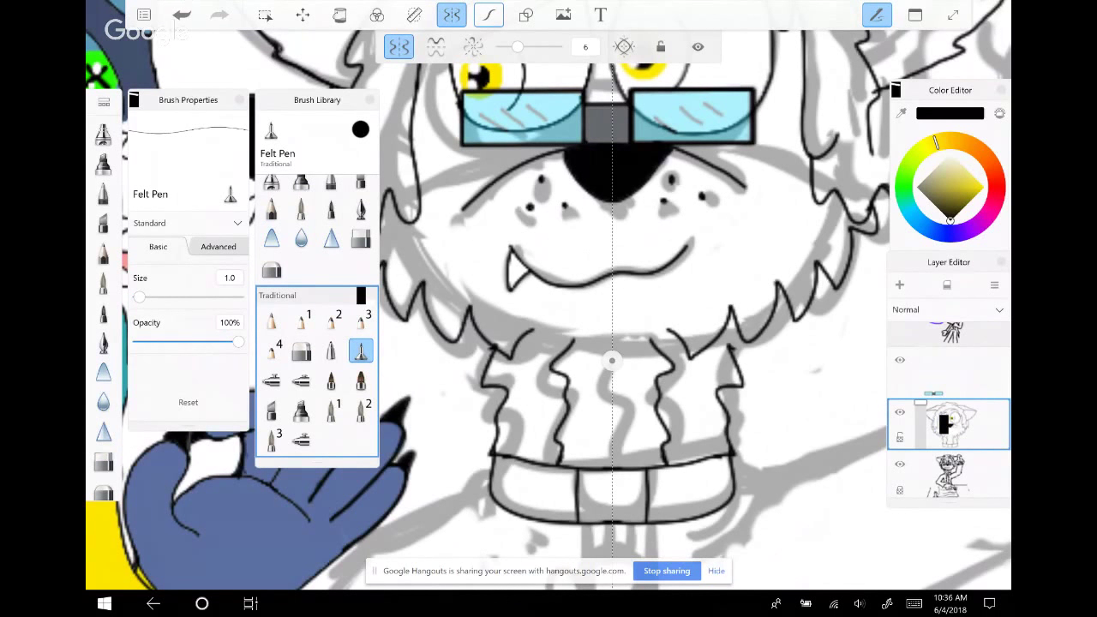
drag(499, 314, 492, 346)
key(ctrl+z)
Ink small mirrored fur tufts linking the lowest cheek spikes to the upper corners of the neck
scroll(549, 308, down, 5)
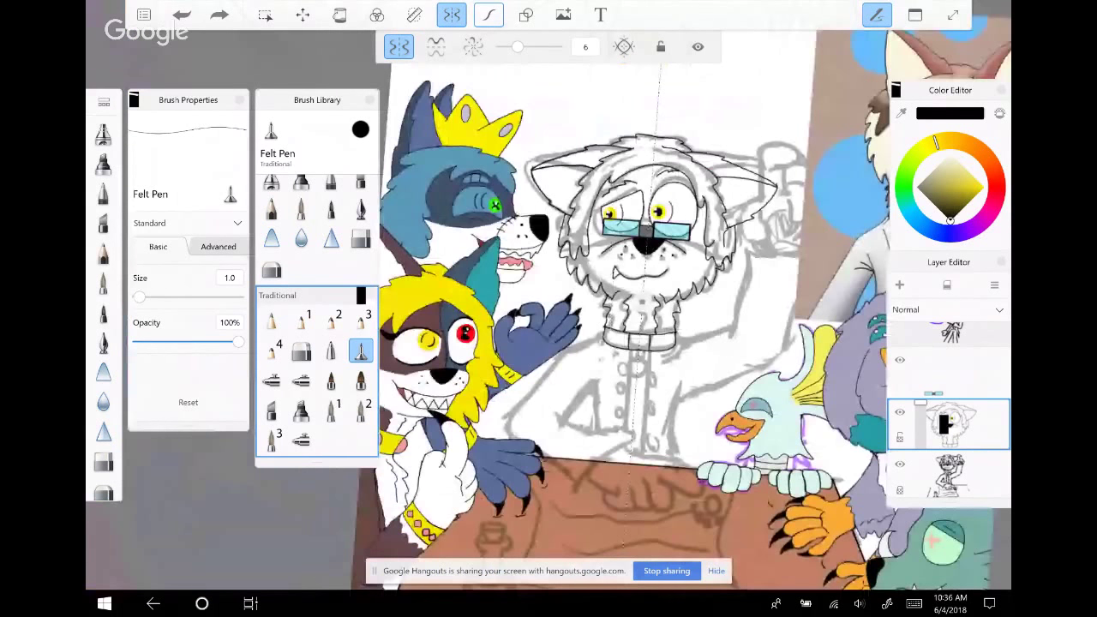
scroll(634, 317, down, 2)
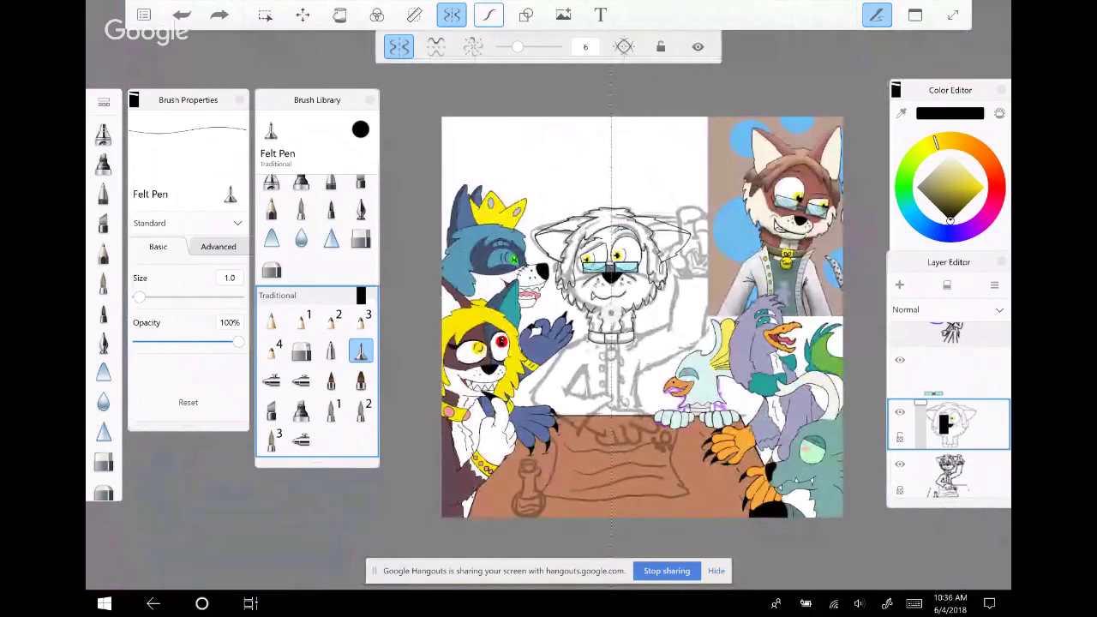
scroll(634, 317, up, 3)
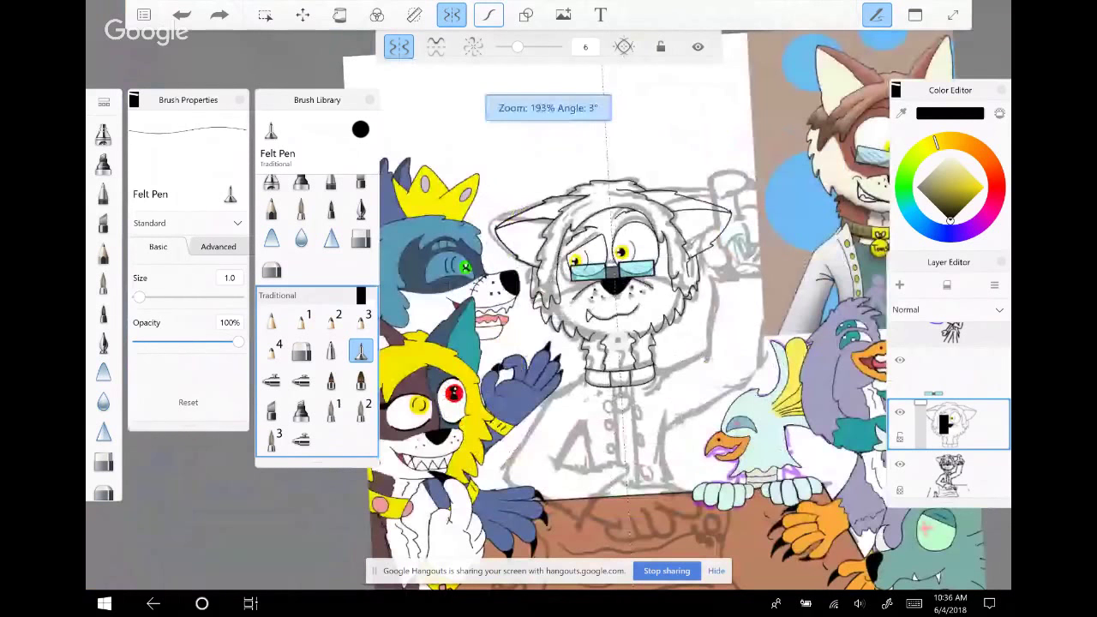
scroll(617, 283, up, 3)
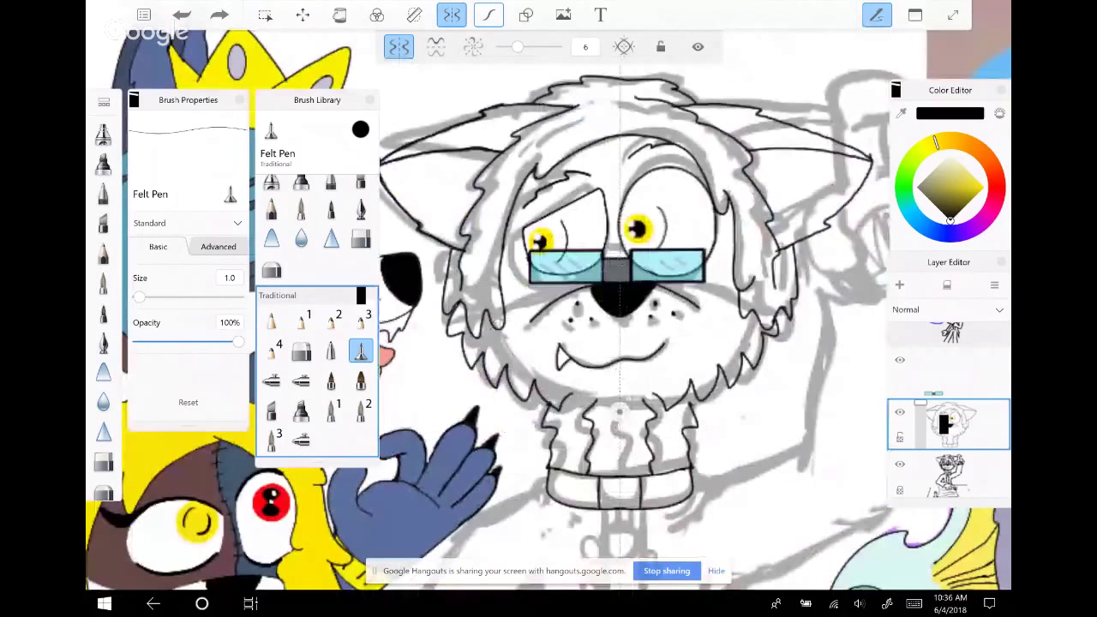
scroll(620, 412, up, 2)
mouse_move(748, 417)
mouse_down()
mouse_move(776, 440)
mouse_move(749, 457)
mouse_up()
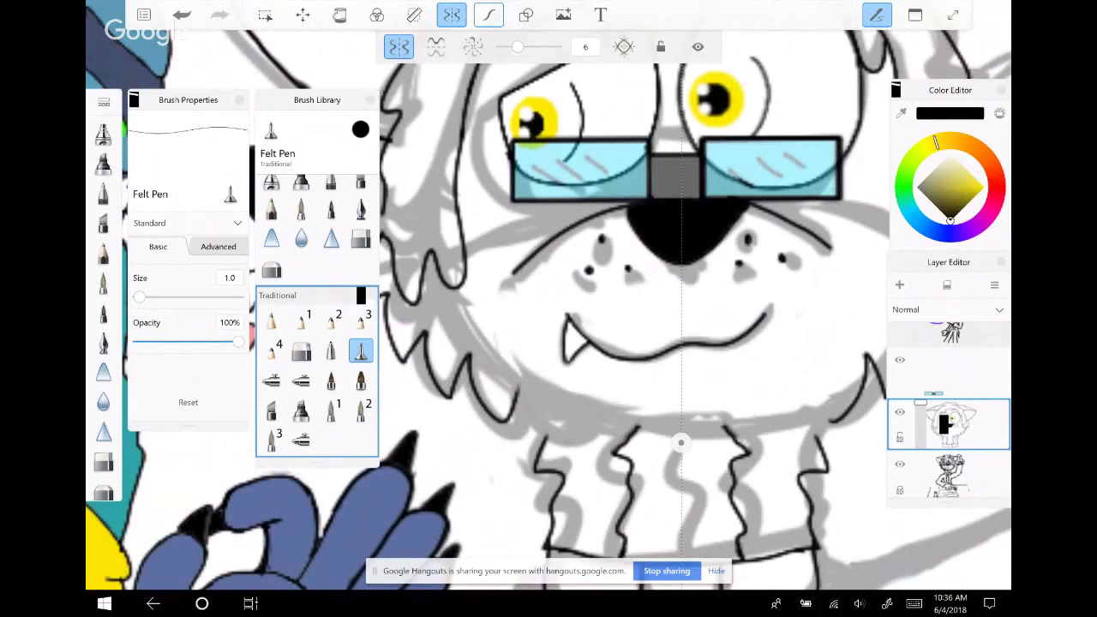
drag(852, 392, 819, 428)
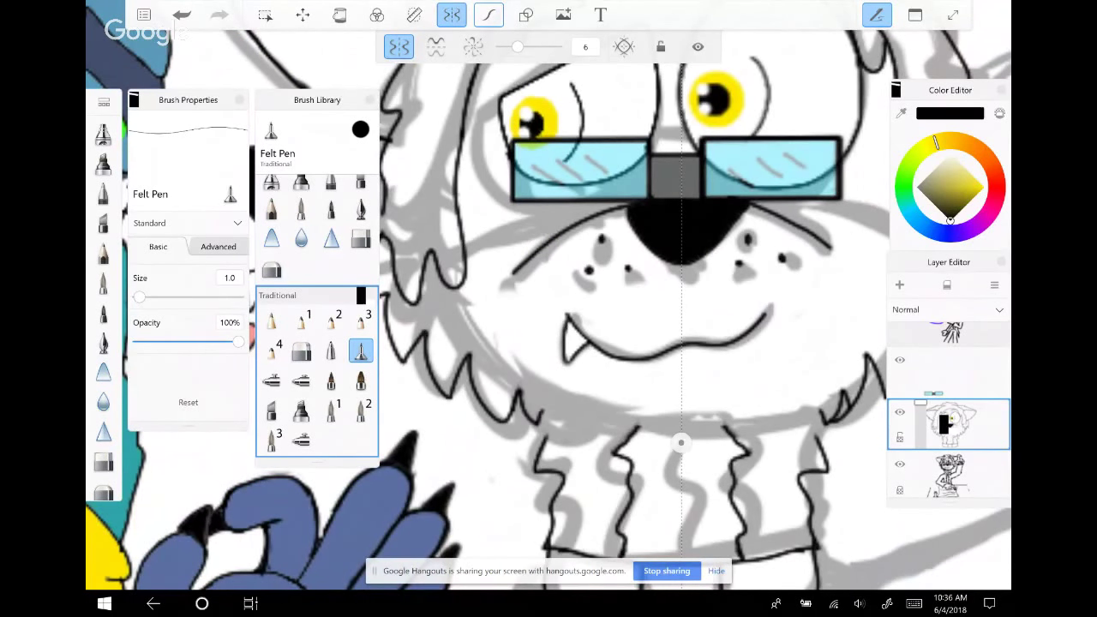
scroll(583, 331, down, 3)
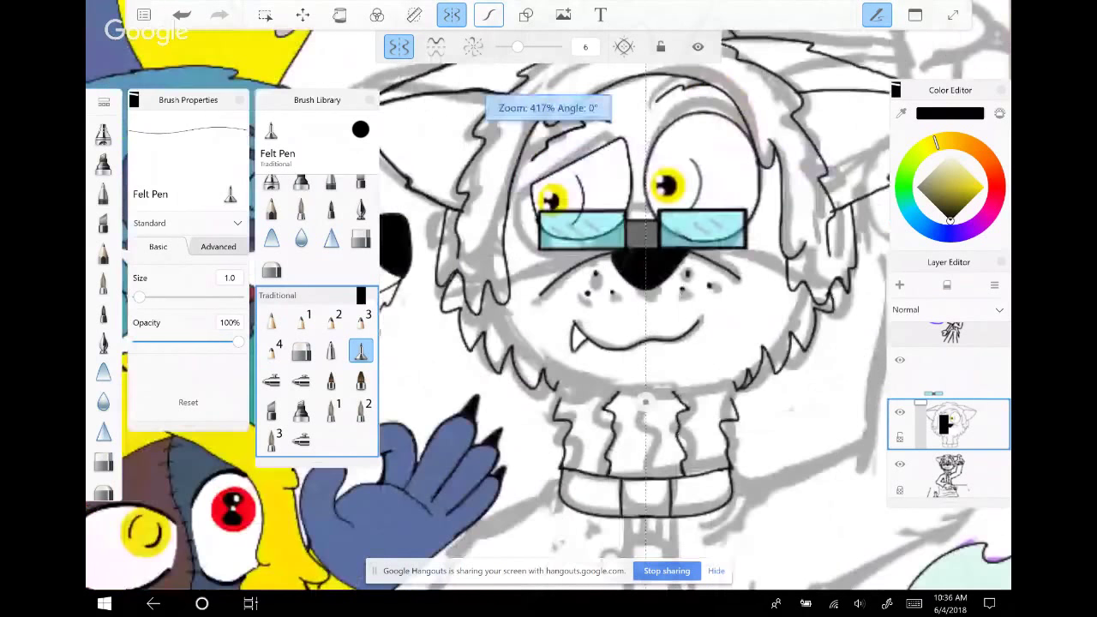
scroll(584, 331, down, 2)
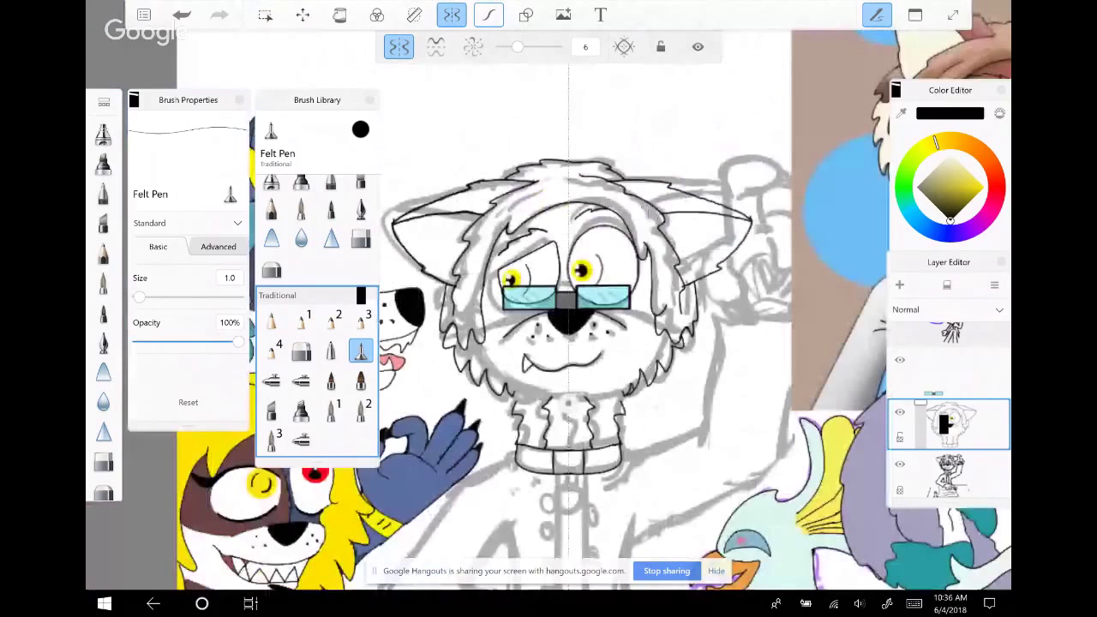
Ink mirrored edges joining the fur tufts beneath the chin to the tops of the neck's inner wavy lines
scroll(651, 343, up, 5)
mouse_move(813, 430)
mouse_down()
mouse_move(746, 456)
mouse_move(648, 454)
mouse_up()
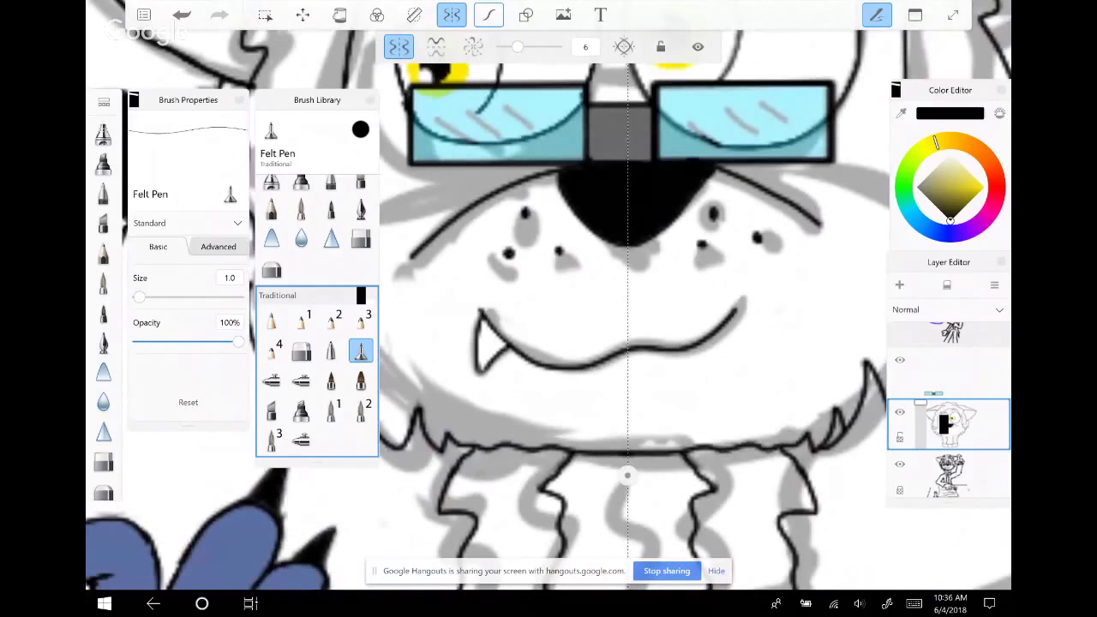
scroll(596, 293, down, 2)
scroll(597, 284, down, 2)
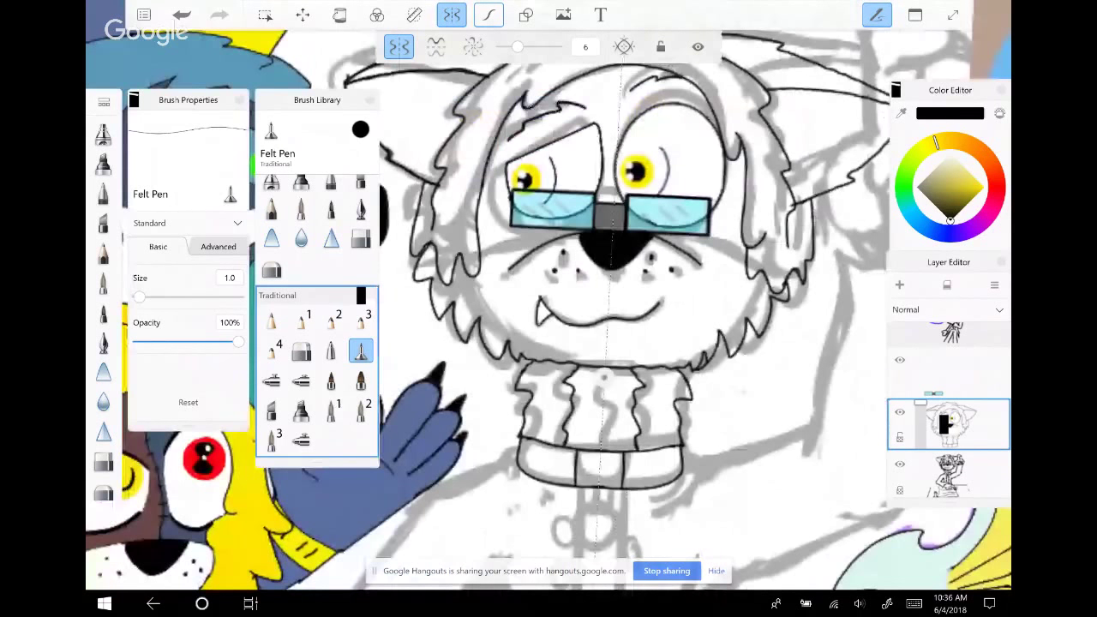
scroll(596, 283, down, 2)
scroll(595, 384, up, 3)
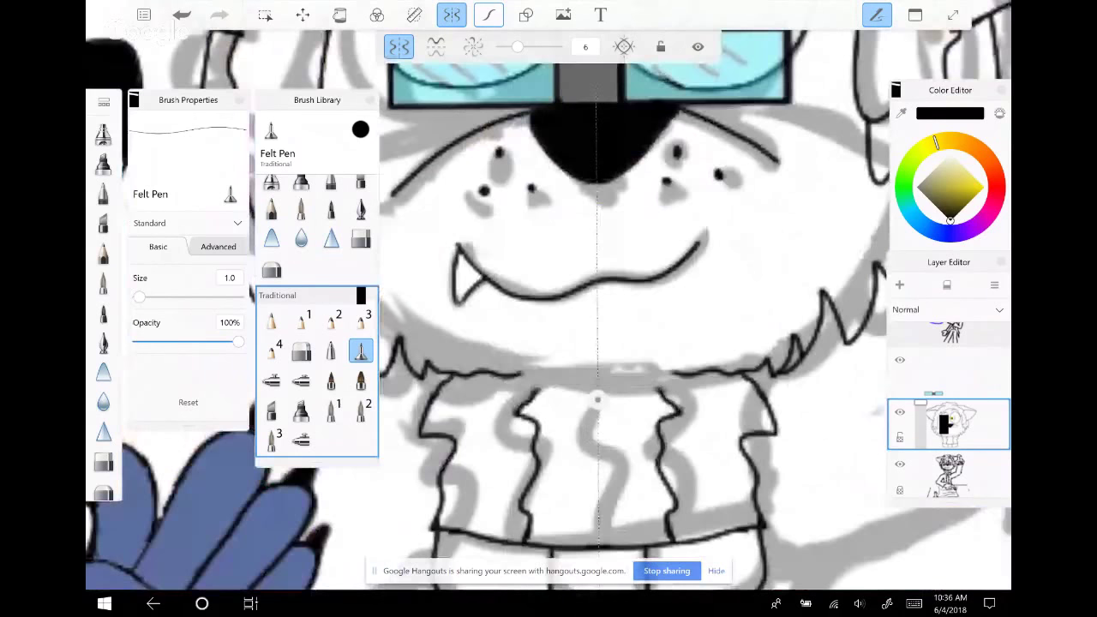
mouse_move(528, 373)
mouse_down()
mouse_move(514, 437)
mouse_move(523, 497)
mouse_up()
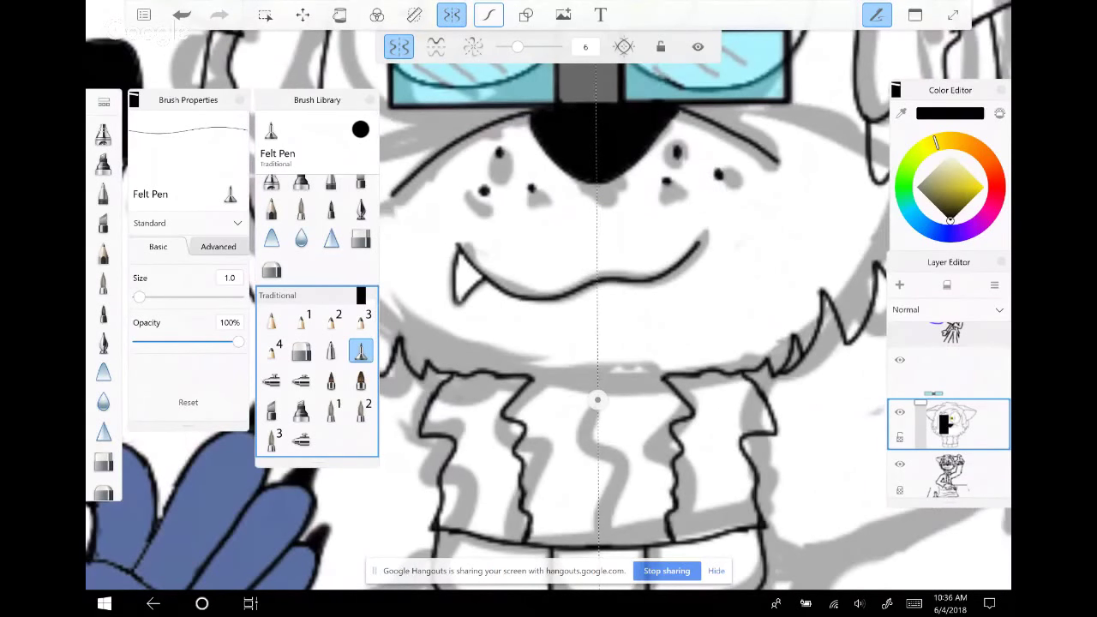
scroll(597, 399, down, 1)
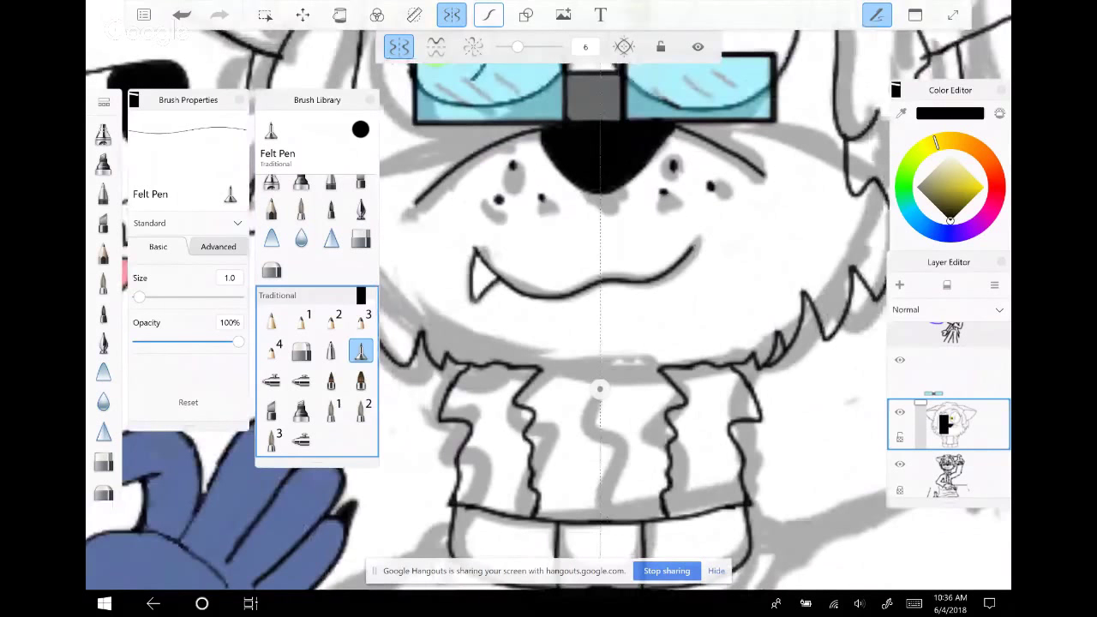
Ink a short mirrored stem and a round tag hanging from the centre of the collar band
scroll(599, 389, down, 5)
scroll(585, 385, up, 5)
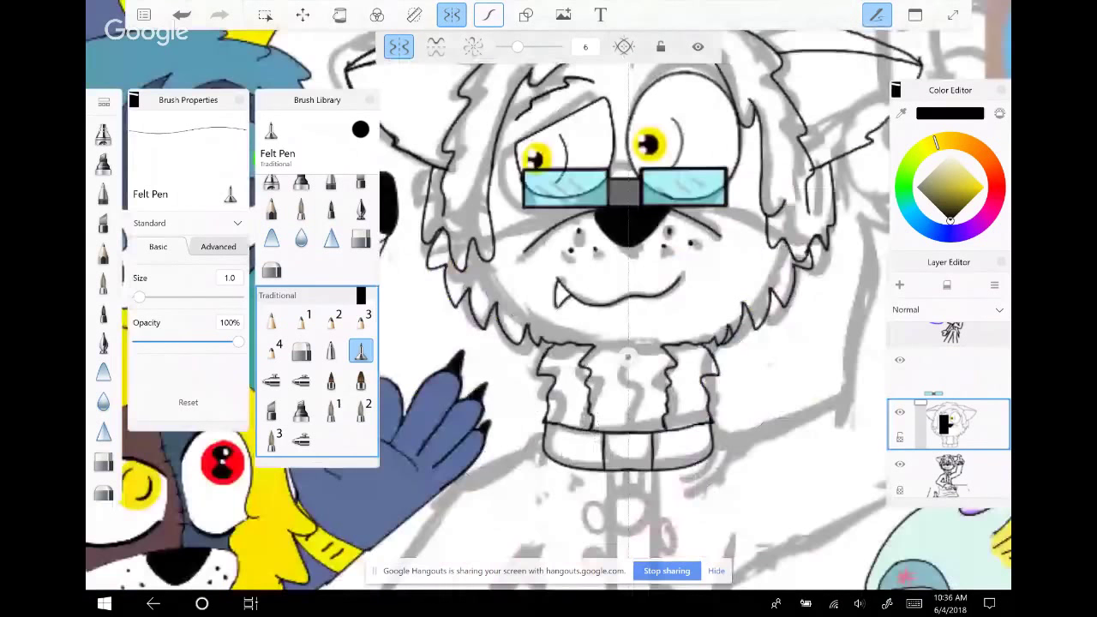
scroll(671, 347, down, 2)
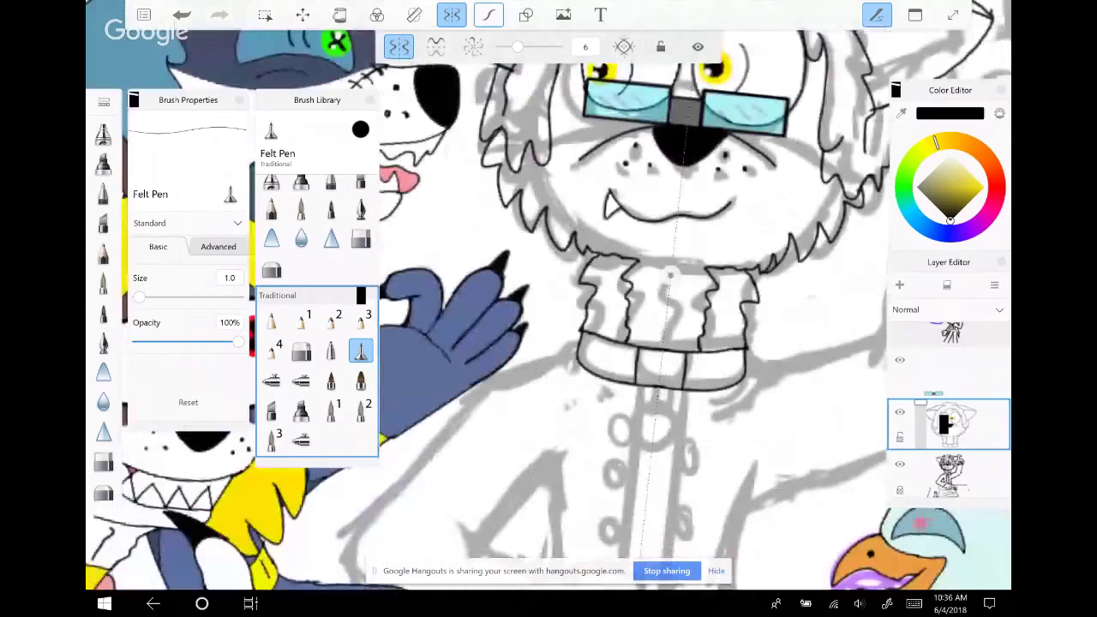
scroll(567, 225, down, 2)
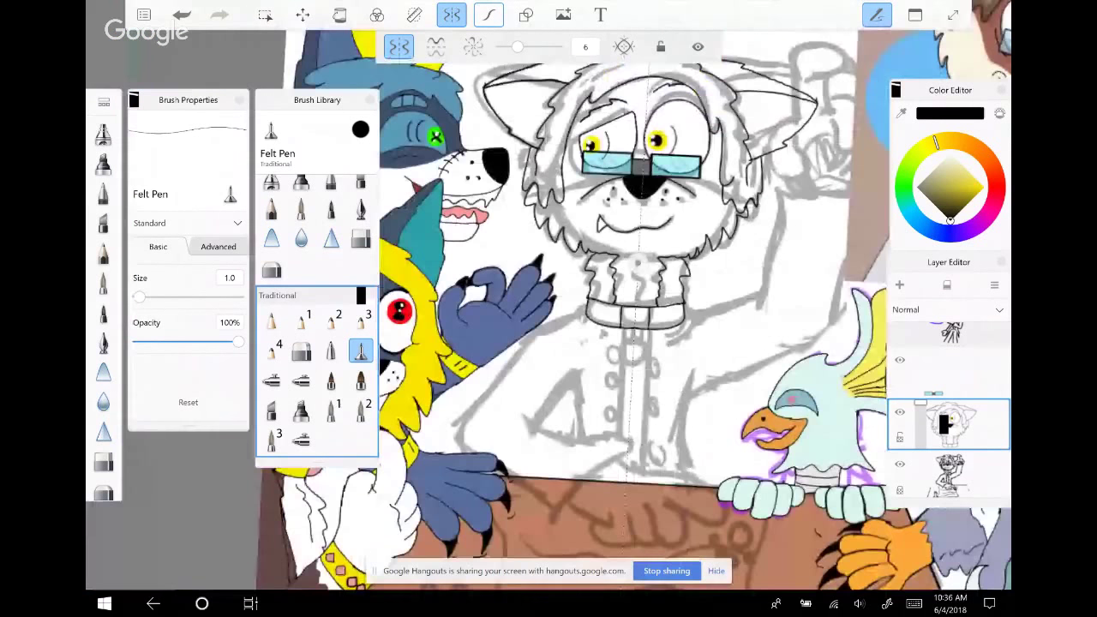
scroll(635, 332, up, 3)
mouse_move(632, 296)
mouse_down()
mouse_move(632, 319)
mouse_move(657, 333)
mouse_move(635, 379)
mouse_move(600, 362)
mouse_up()
key(ctrl+z)
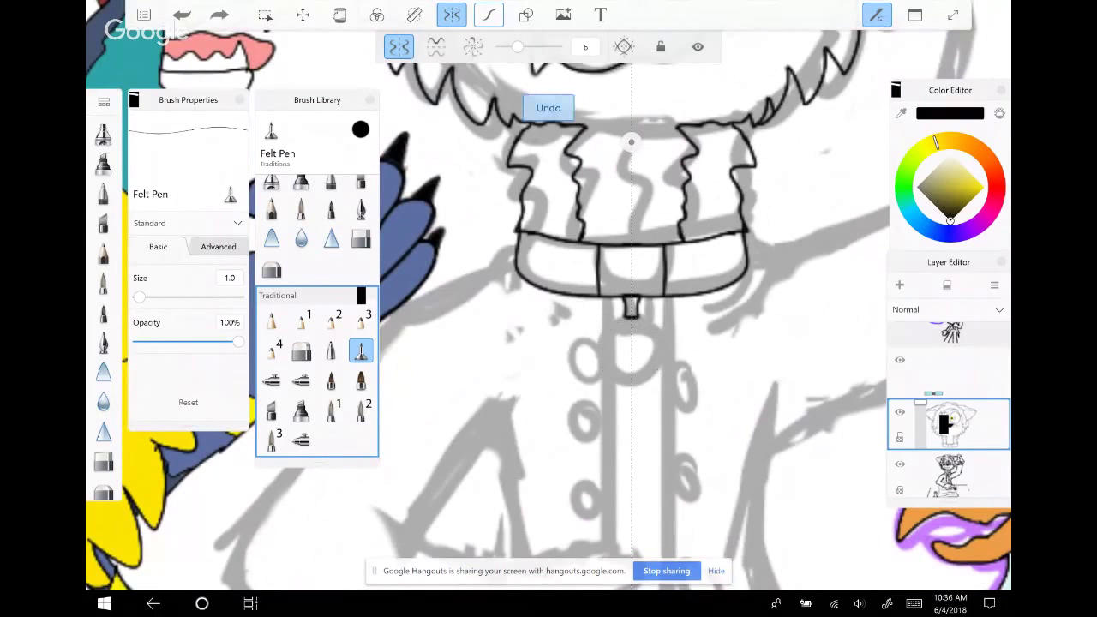
key(ctrl+y)
key(ctrl+y)
drag(604, 376, 635, 390)
scroll(634, 248, up, 2)
scroll(632, 110, up, 1)
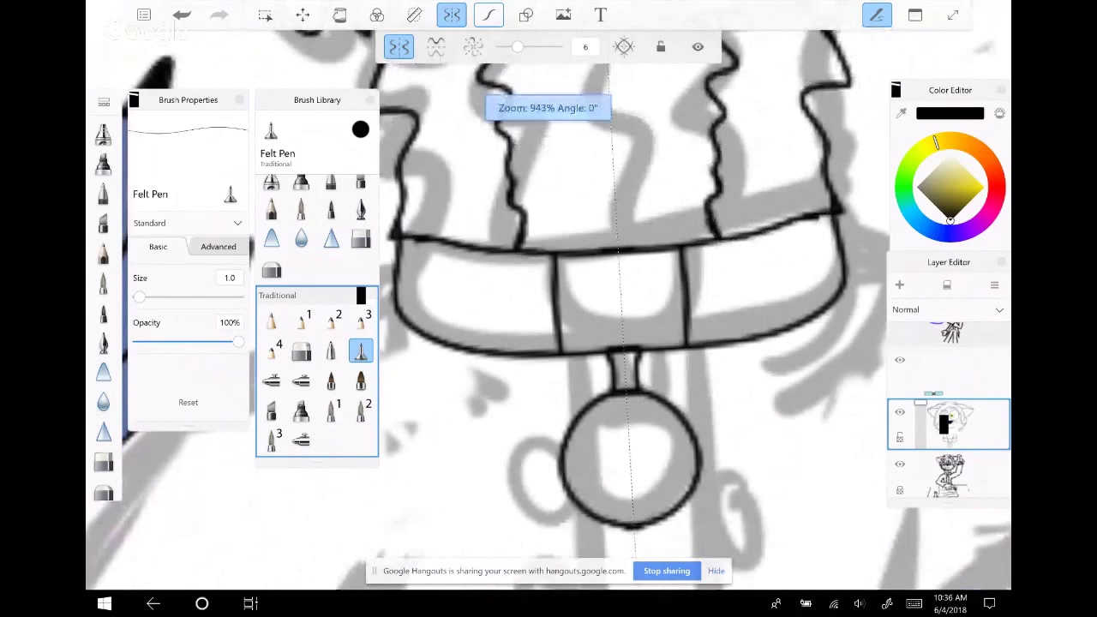
Ink the mirrored bow-like loops and small ring on the collar's middle section above the tag, and show the colour swatches
scroll(549, 295, down, 5)
scroll(548, 296, up, 5)
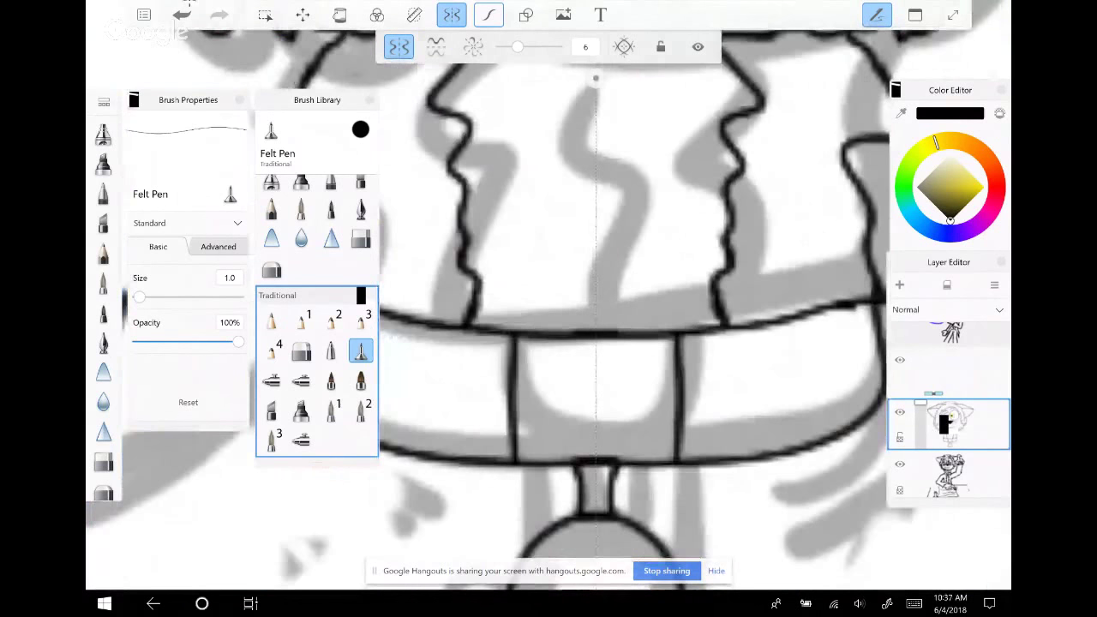
mouse_move(555, 376)
mouse_down()
mouse_move(595, 413)
mouse_move(555, 379)
mouse_move(529, 386)
mouse_move(573, 439)
mouse_move(576, 407)
mouse_move(576, 492)
mouse_move(595, 469)
mouse_up()
click(999, 114)
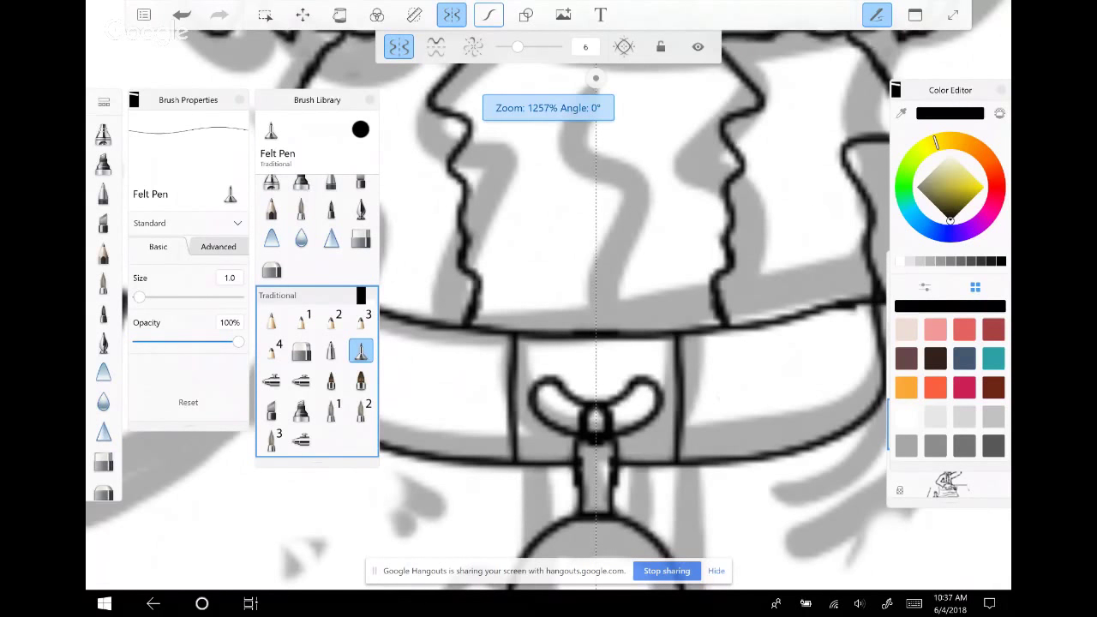
Ink a mirrored pair of short jagged fur lines in the middle of the neck above the collar
scroll(596, 343, down, 5)
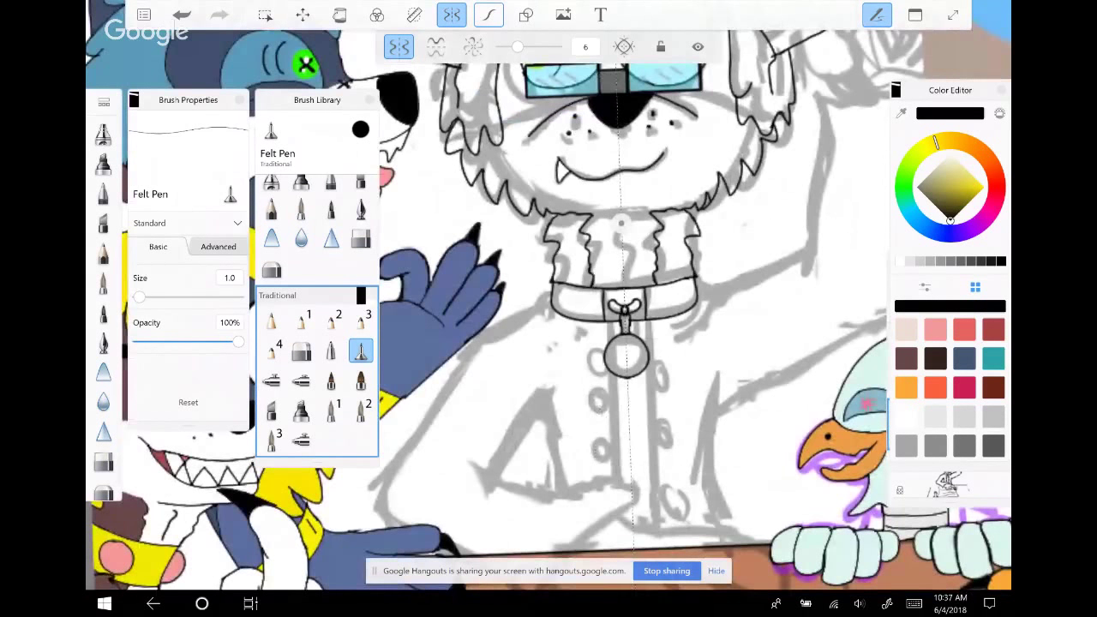
scroll(621, 225, up, 3)
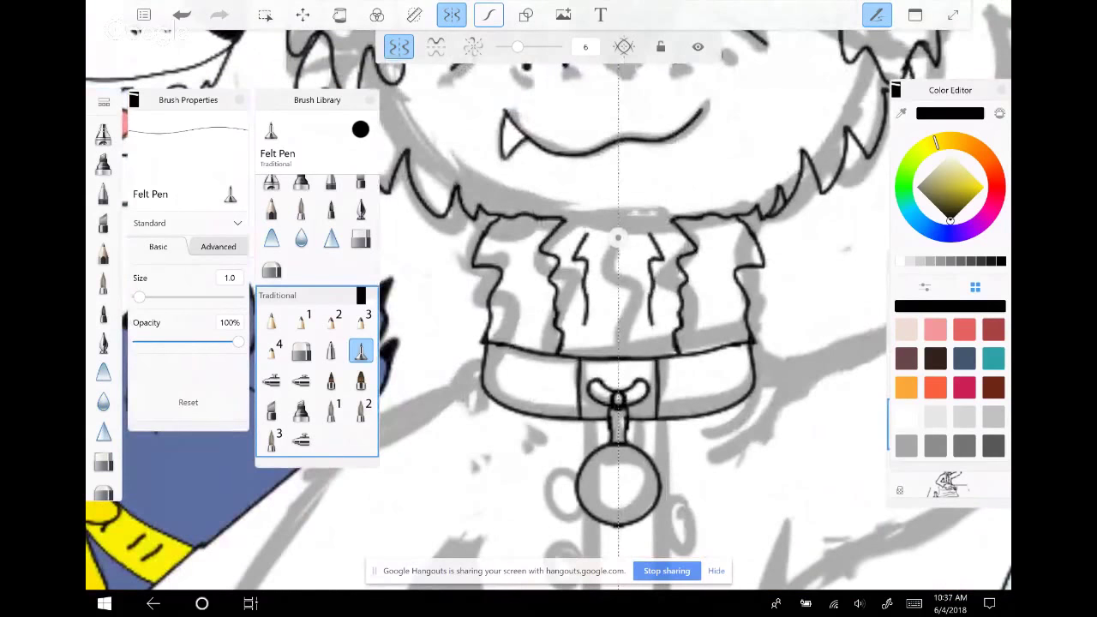
scroll(615, 249, up, 2)
Examine the inked head, neck and collar within the whole illustration beside the coloured reference picture
scroll(615, 249, down, 3)
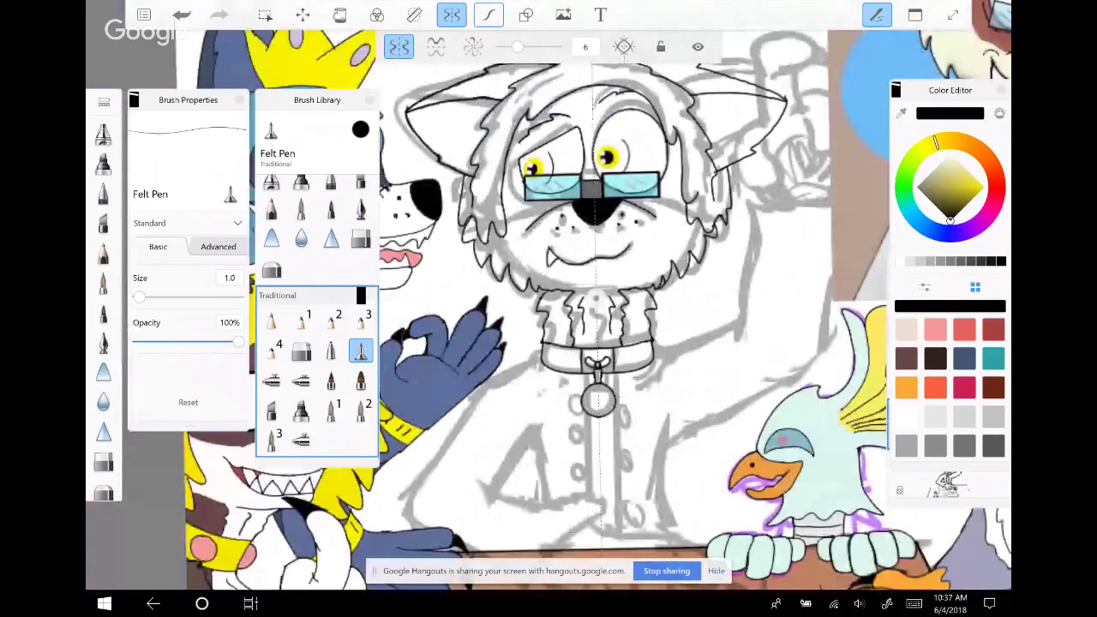
scroll(591, 309, up, 1)
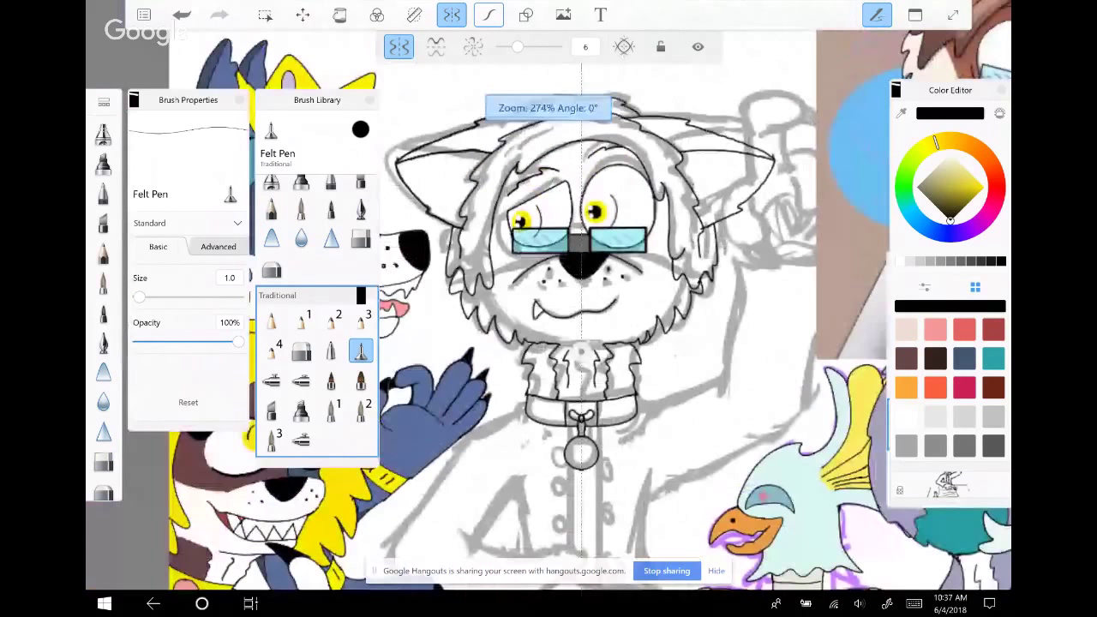
scroll(583, 309, down, 1)
scroll(568, 309, up, 1)
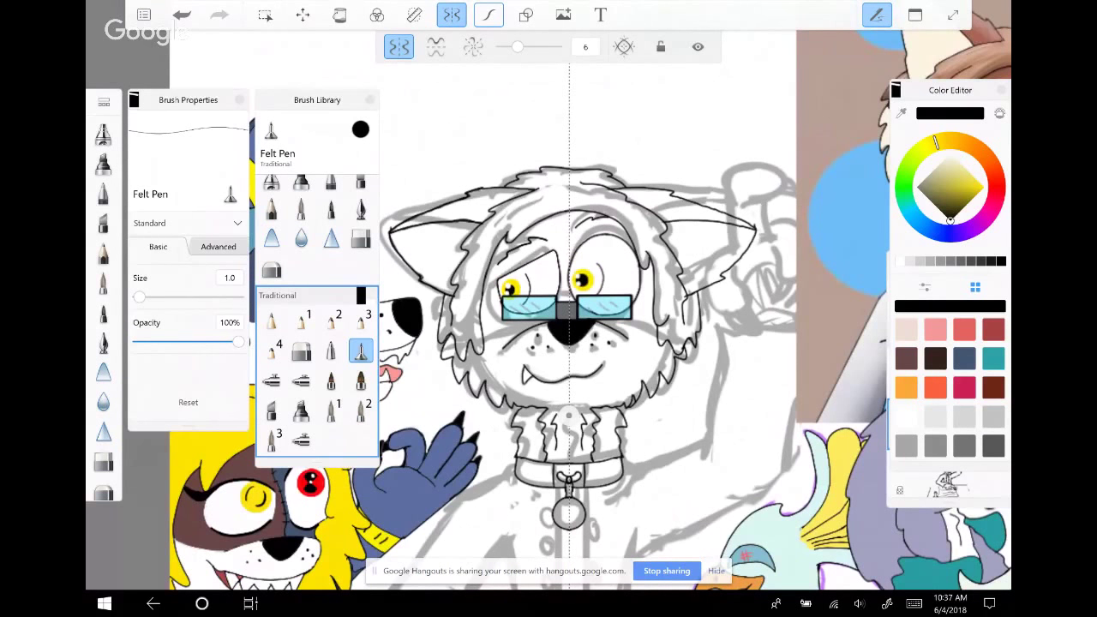
scroll(568, 308, down, 1)
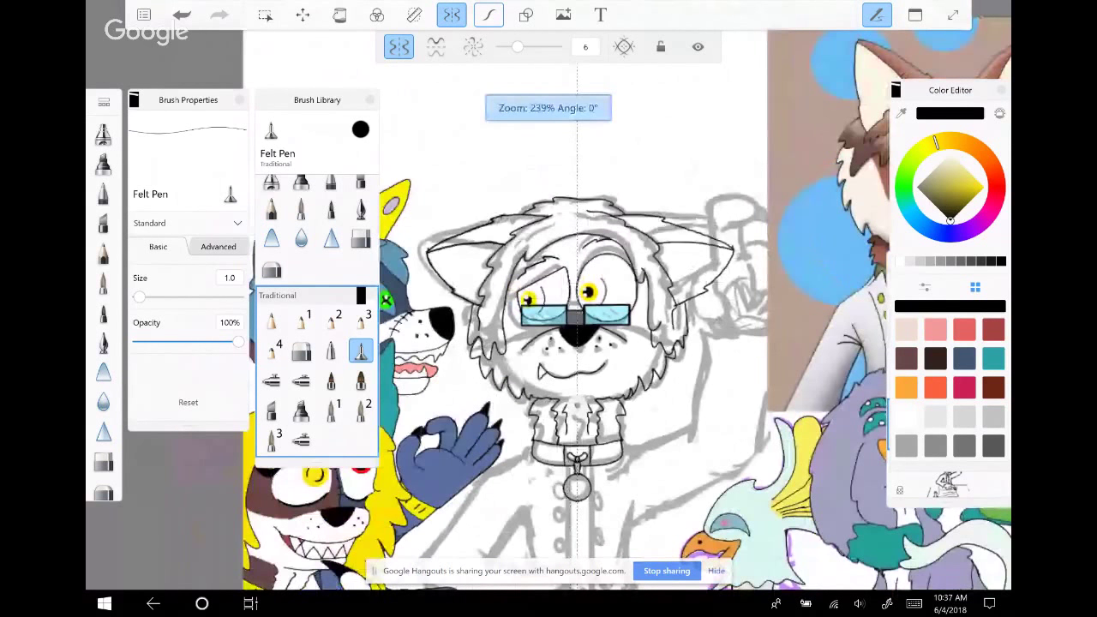
scroll(568, 309, down, 1)
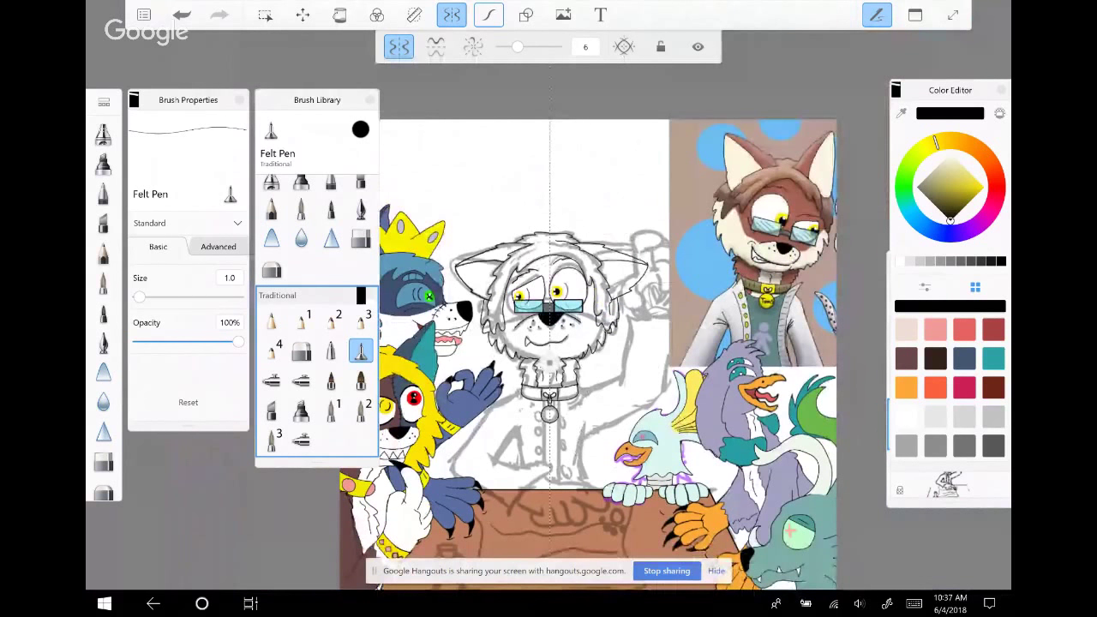
scroll(519, 429, up, 2)
scroll(509, 361, up, 2)
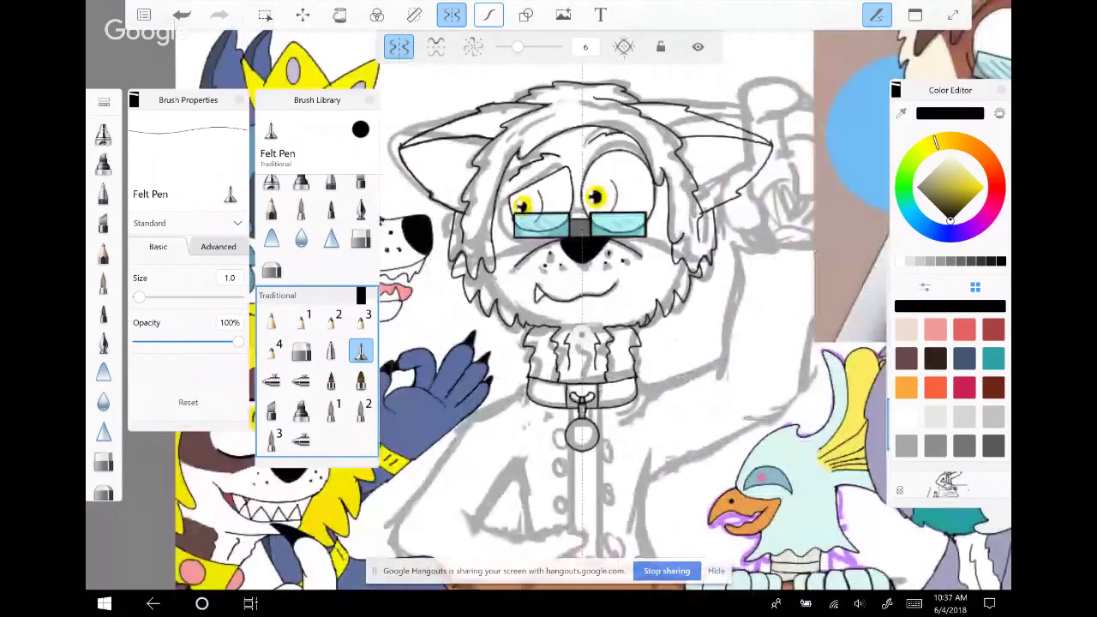
scroll(602, 268, down, 1)
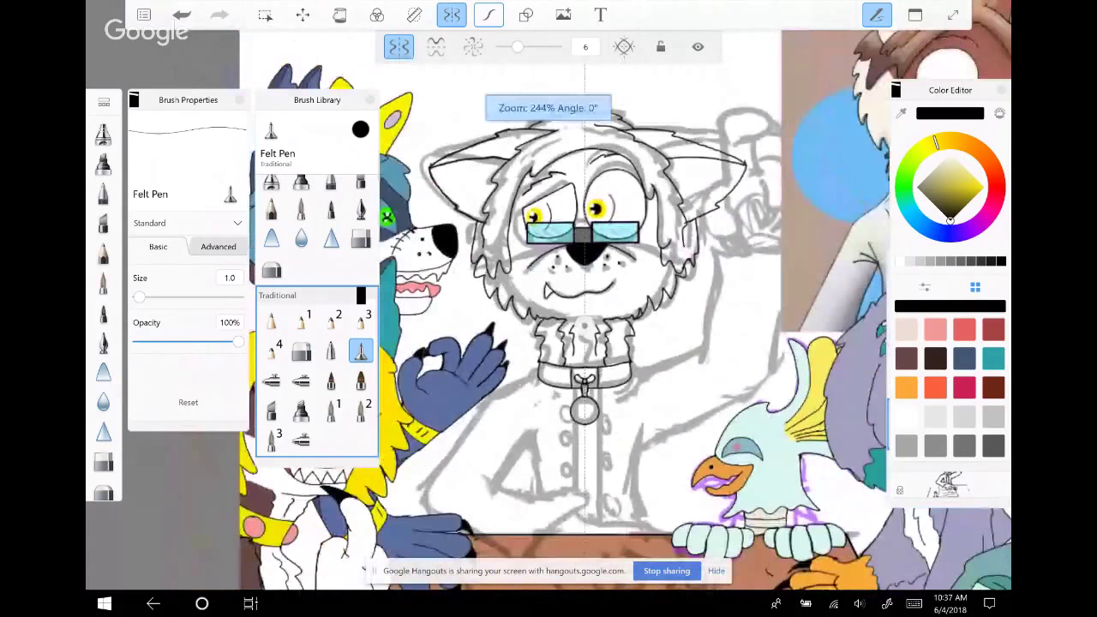
Undo the collar band's side edges and re-ink them as mirrored curves joining its upper and lower lines
scroll(525, 377, up, 3)
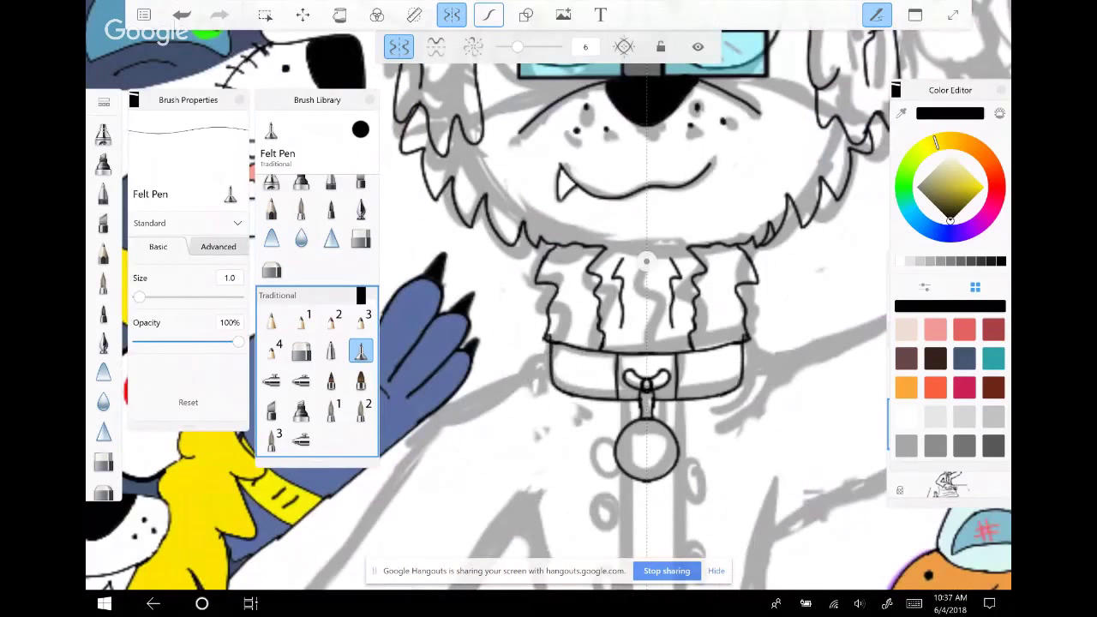
key(ctrl+z)
drag(552, 345, 561, 391)
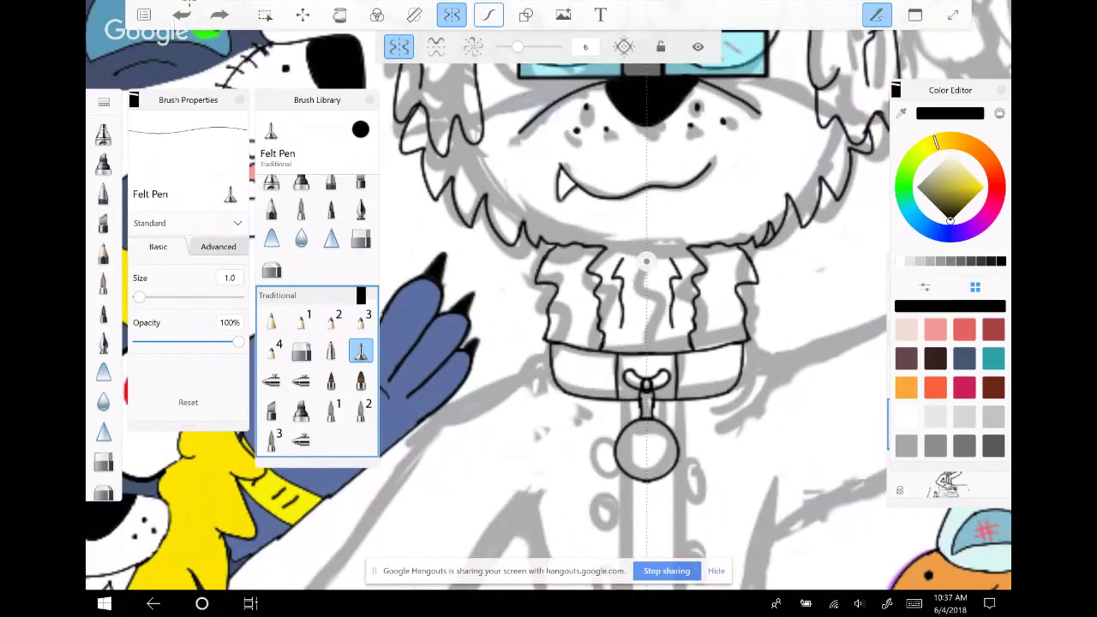
key(ctrl+z)
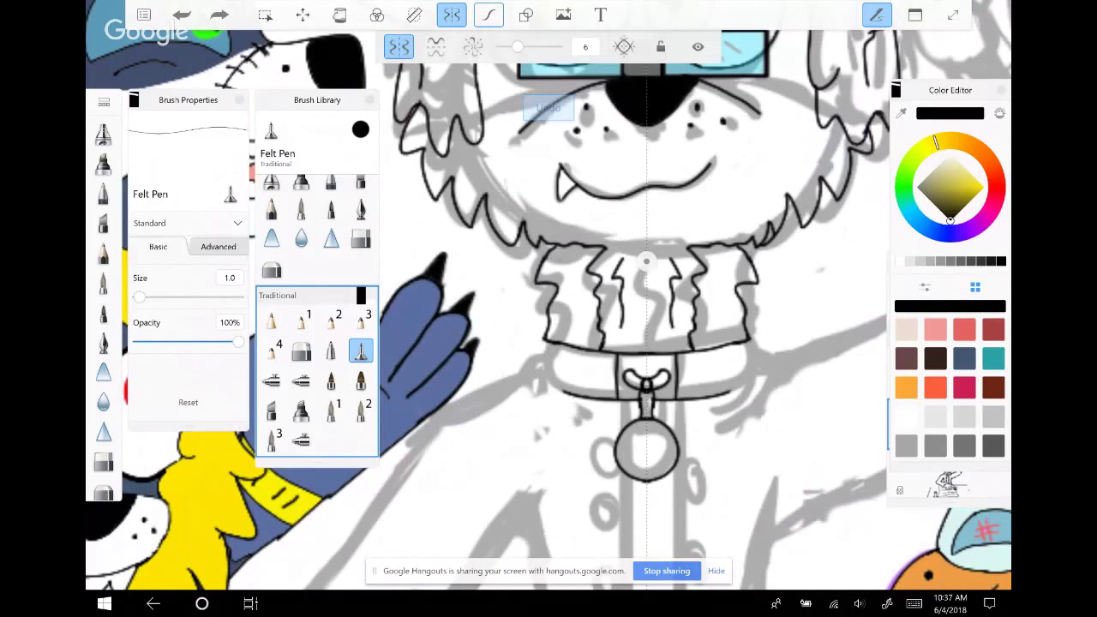
scroll(554, 343, up, 2)
scroll(554, 343, up, 3)
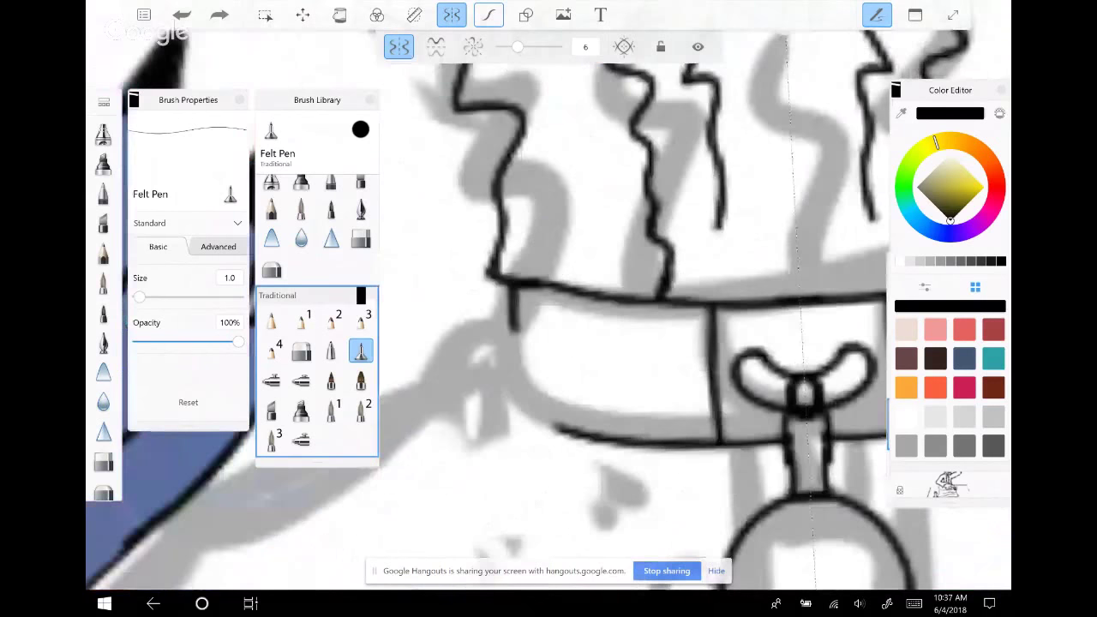
drag(513, 294, 548, 437)
scroll(549, 214, down, 3)
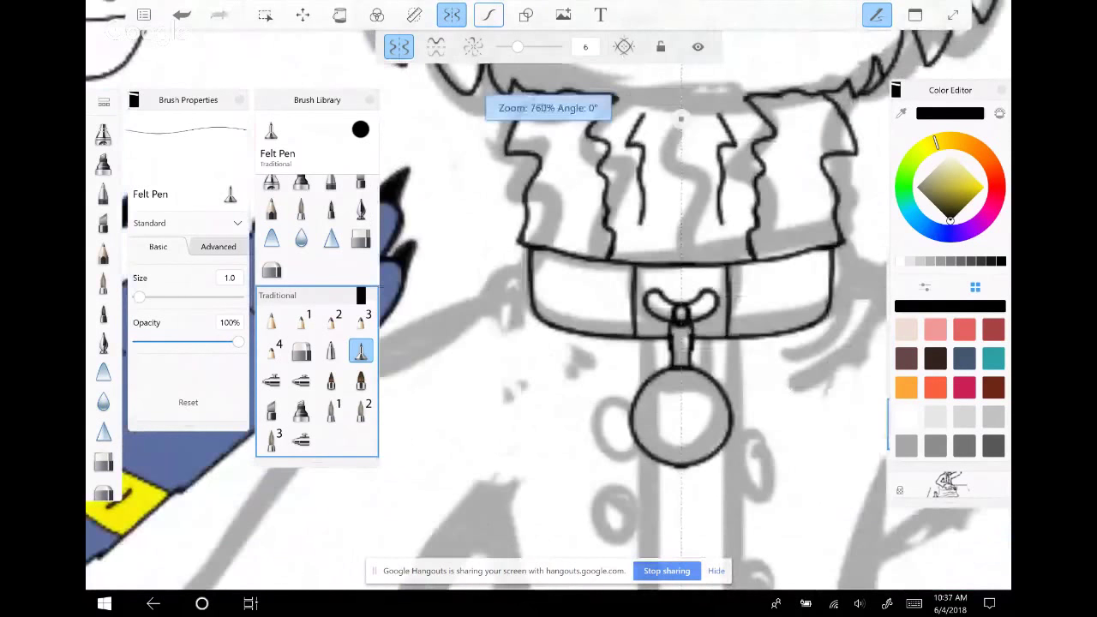
Ink mirrored short fold lines just beneath and beside the collar where the coat meets the neck
scroll(490, 240, down, 3)
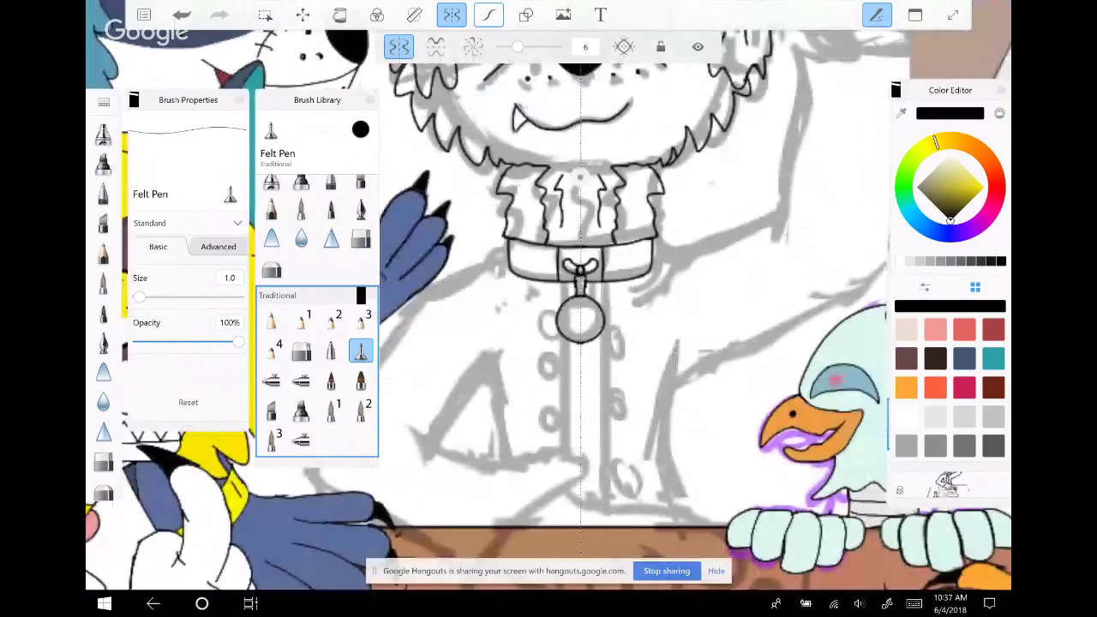
scroll(579, 271, up, 1)
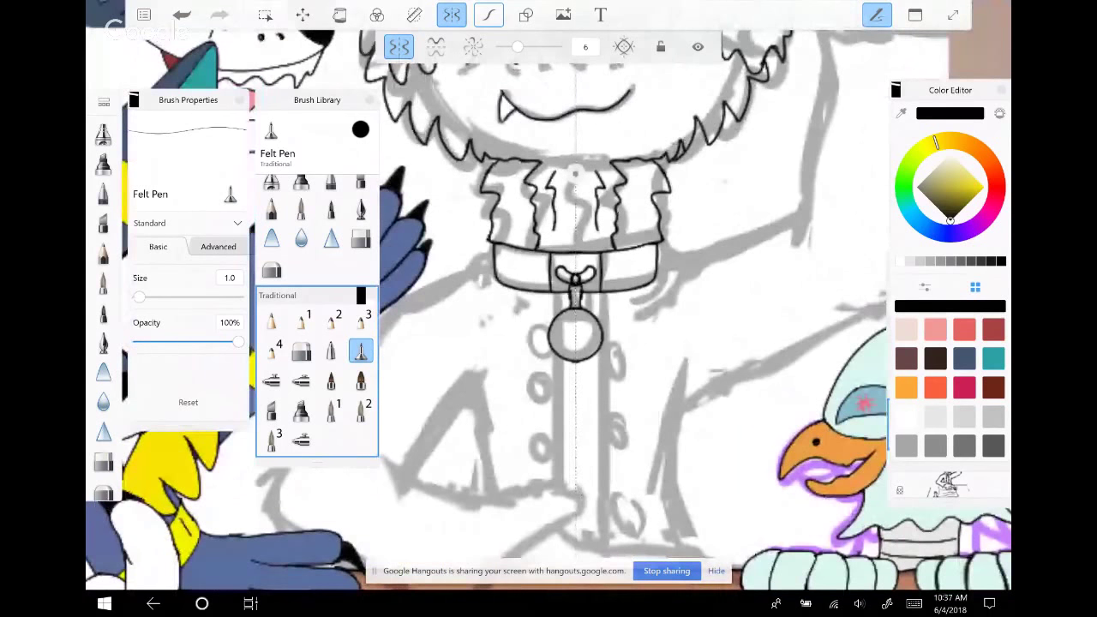
scroll(539, 272, down, 3)
scroll(559, 283, up, 5)
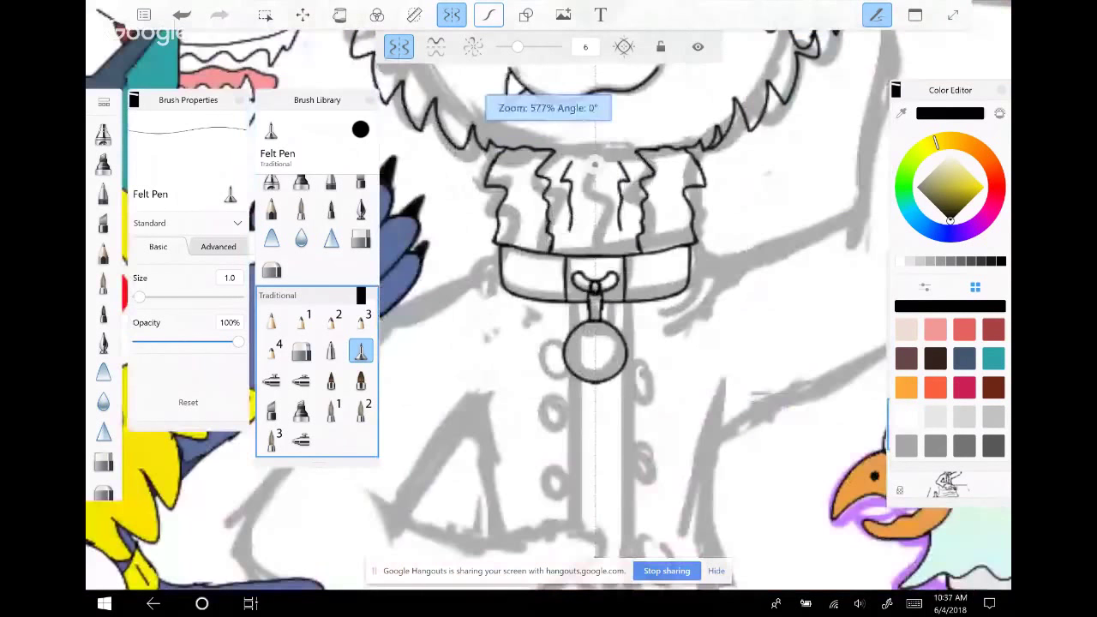
mouse_move(506, 302)
mouse_down()
mouse_move(529, 336)
mouse_move(573, 353)
mouse_up()
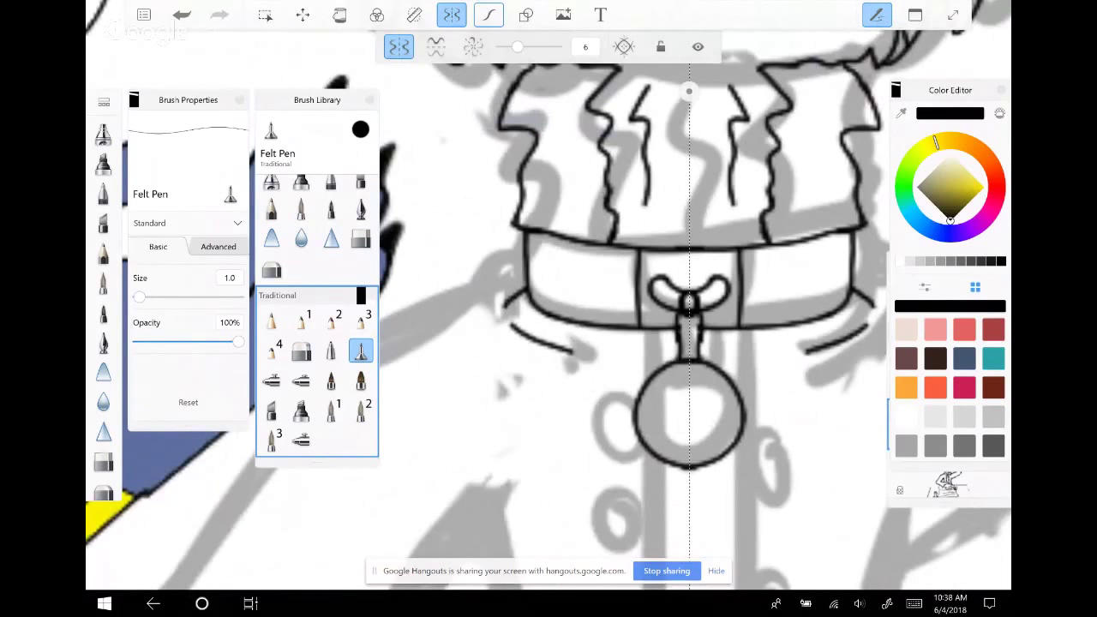
mouse_move(548, 309)
mouse_down()
mouse_move(481, 257)
mouse_move(478, 435)
mouse_up()
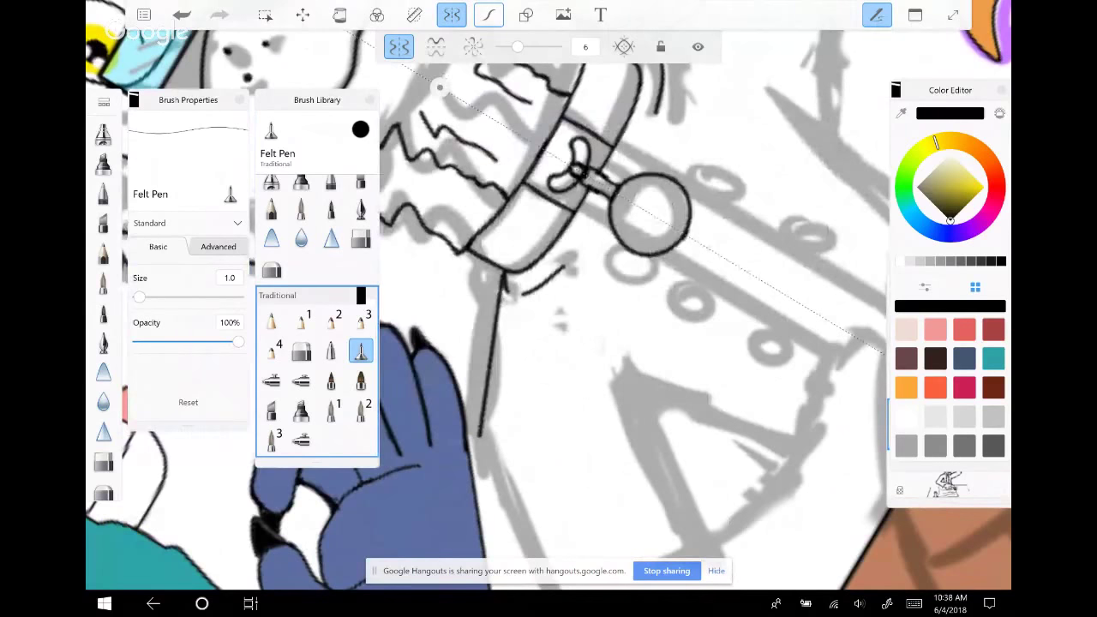
drag(440, 86, 548, 283)
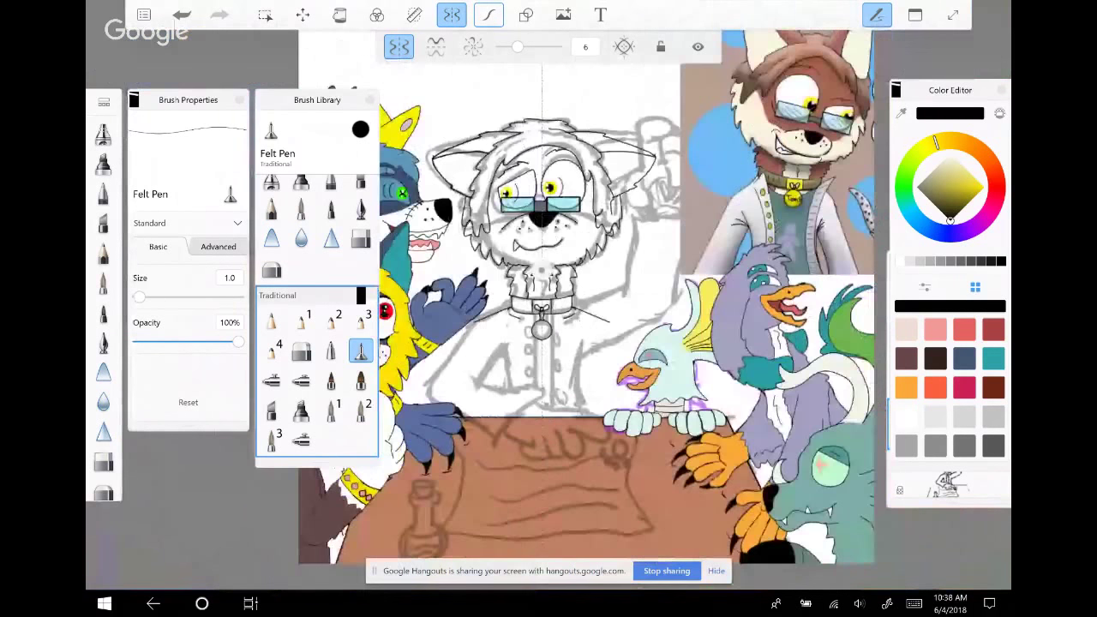
scroll(453, 318, up, 3)
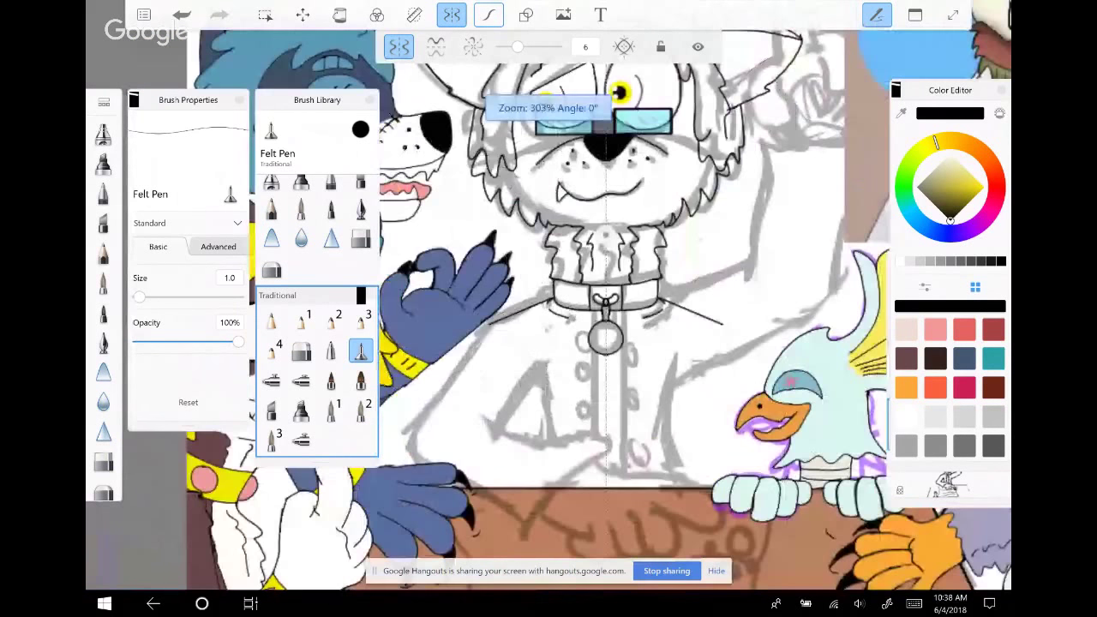
scroll(412, 403, up, 2)
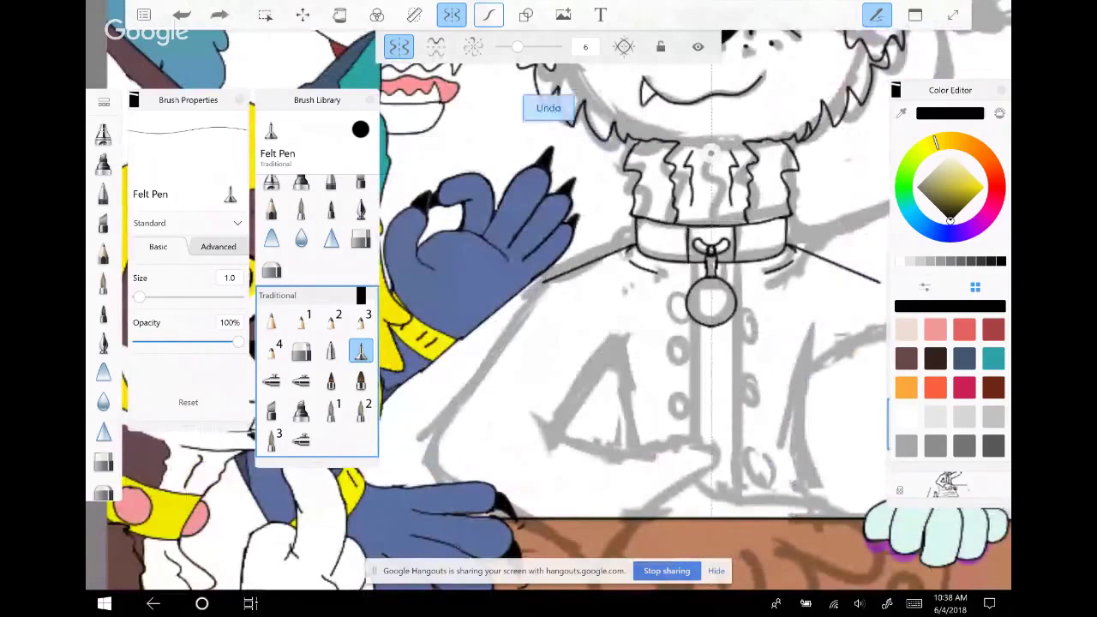
key(ctrl+z)
Ink the mirrored shoulder and sleeve outline from the collar down around the elbow, with a short stroke along the forearm's lower edge
mouse_move(630, 253)
mouse_down()
mouse_move(540, 294)
mouse_move(431, 459)
mouse_move(454, 482)
mouse_up()
drag(513, 516, 575, 552)
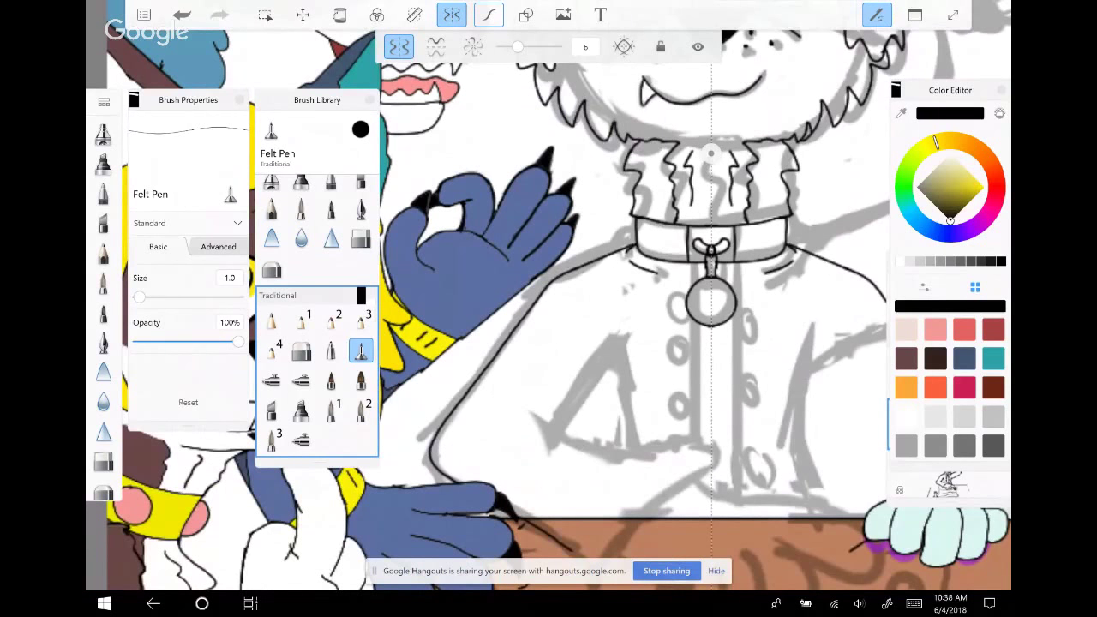
Ink mirrored armpit creases with the inner sleeve edges, plus a long curved line along each forearm's upper edge
scroll(548, 300, down, 2)
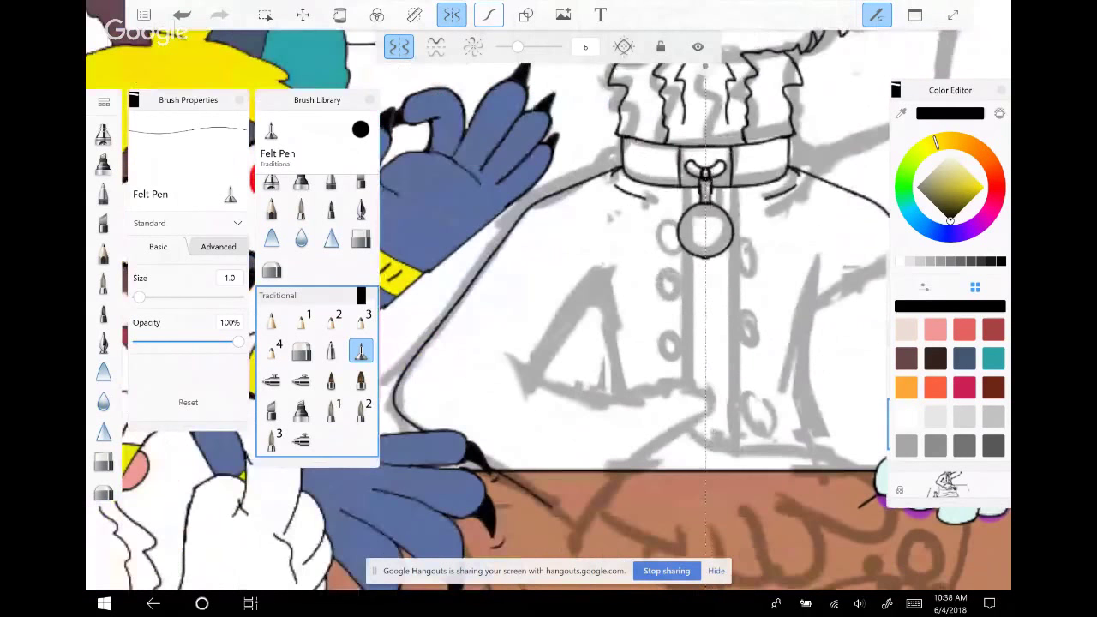
scroll(549, 300, down, 1)
drag(581, 251, 582, 394)
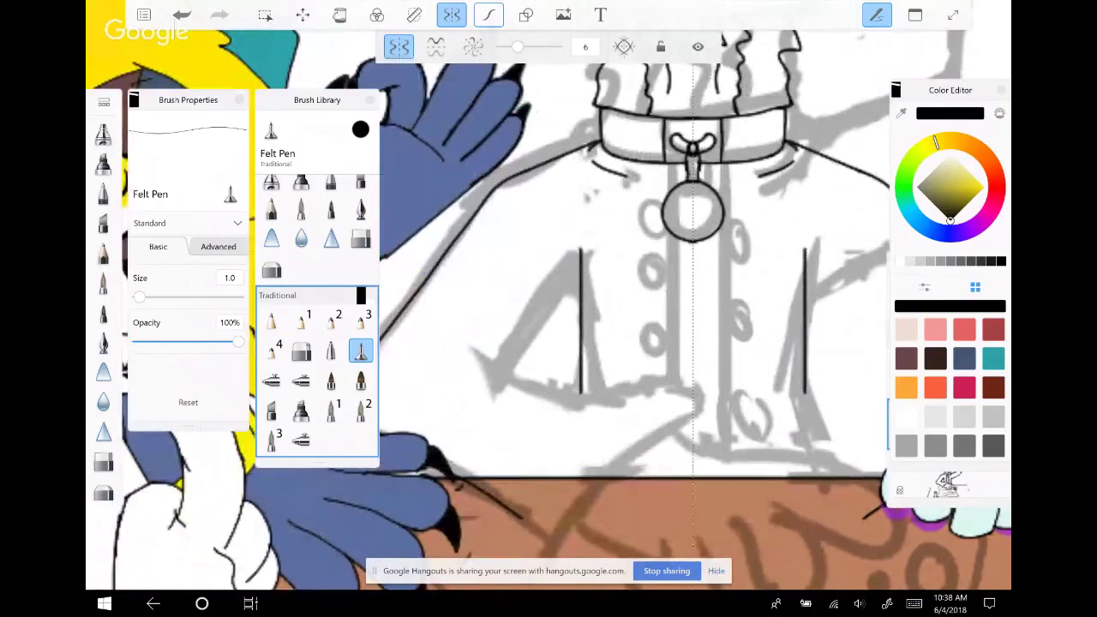
key(ctrl+z)
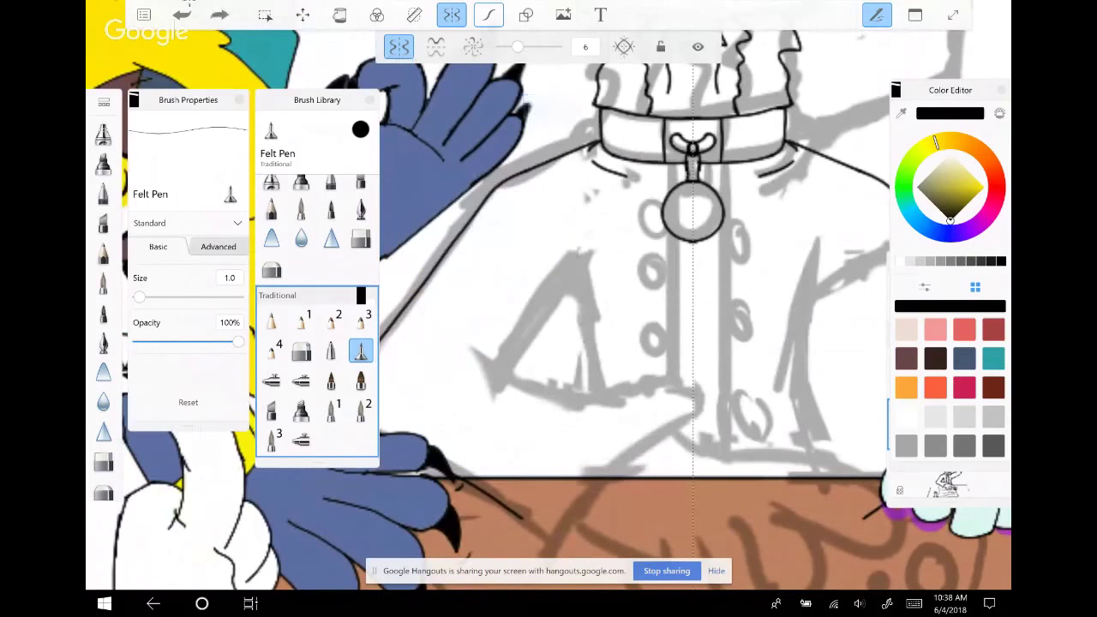
mouse_move(570, 245)
mouse_down()
mouse_move(572, 285)
mouse_move(794, 250)
mouse_move(592, 253)
mouse_move(575, 291)
mouse_move(508, 373)
mouse_up()
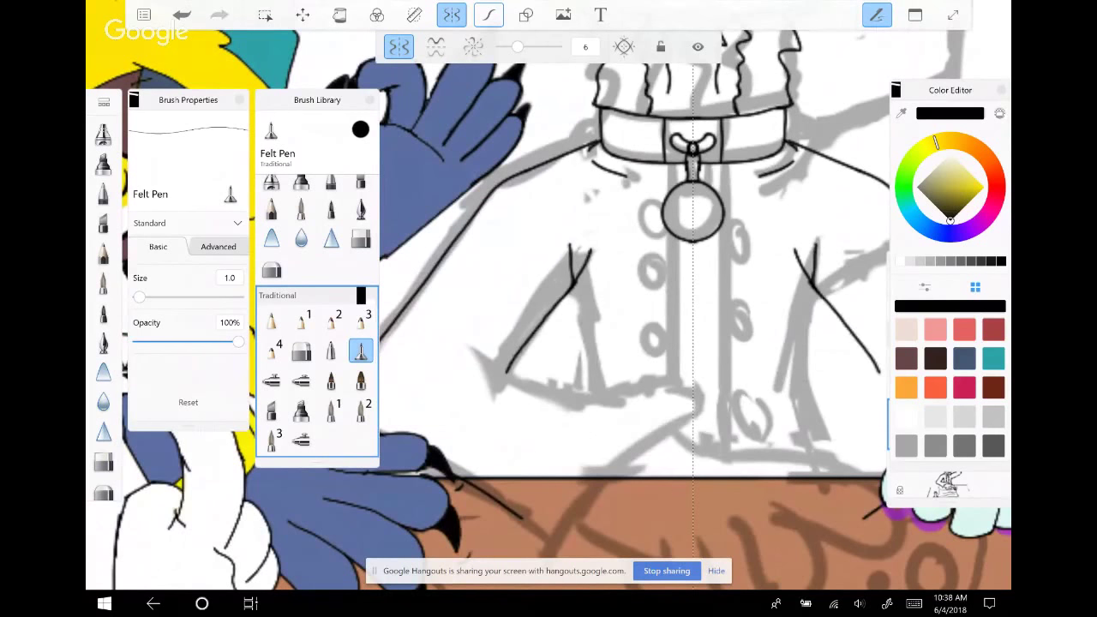
drag(574, 286, 608, 270)
mouse_move(477, 349)
mouse_down()
mouse_move(563, 394)
mouse_move(651, 399)
mouse_up()
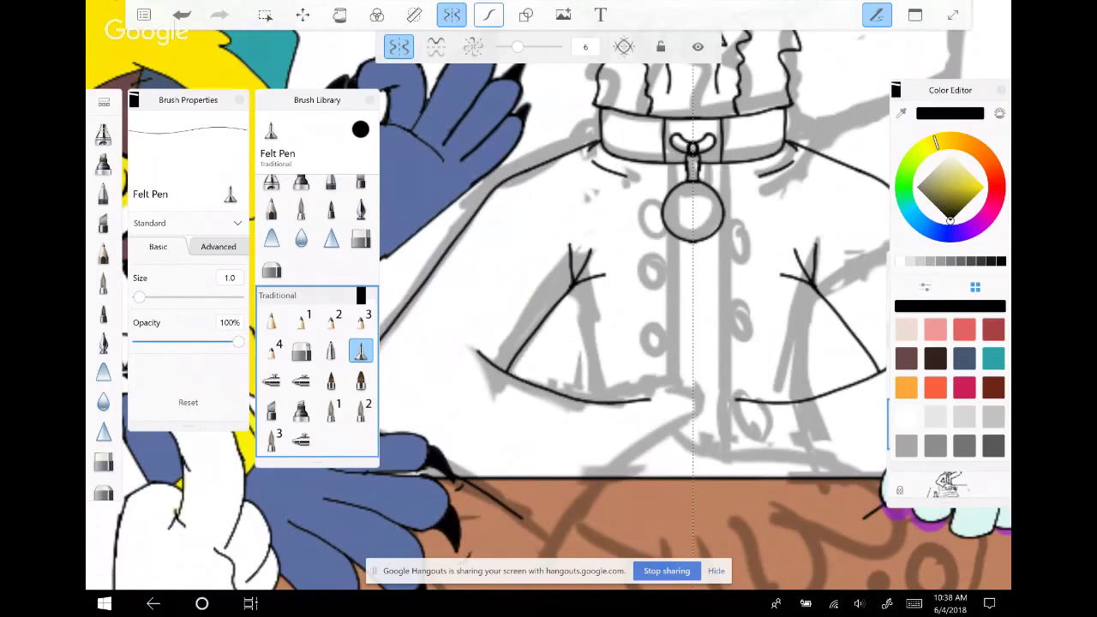
Ink mirrored torso side lines from the armpit creases down to the forearm lines, redoing the first curve closer to the sleeve
scroll(669, 308, down, 1)
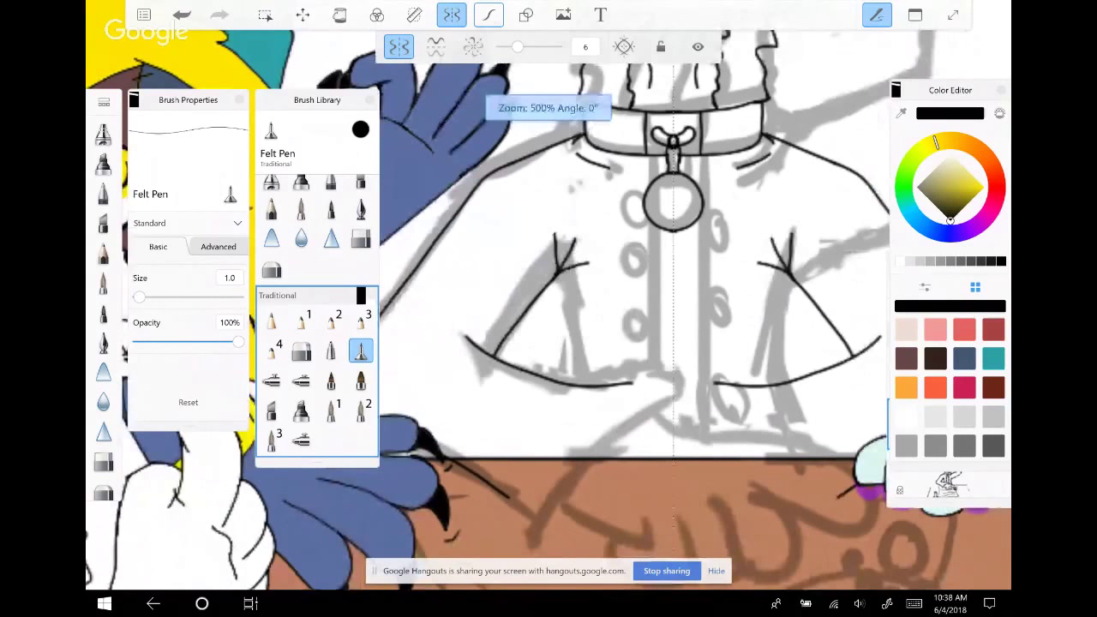
scroll(669, 309, down, 2)
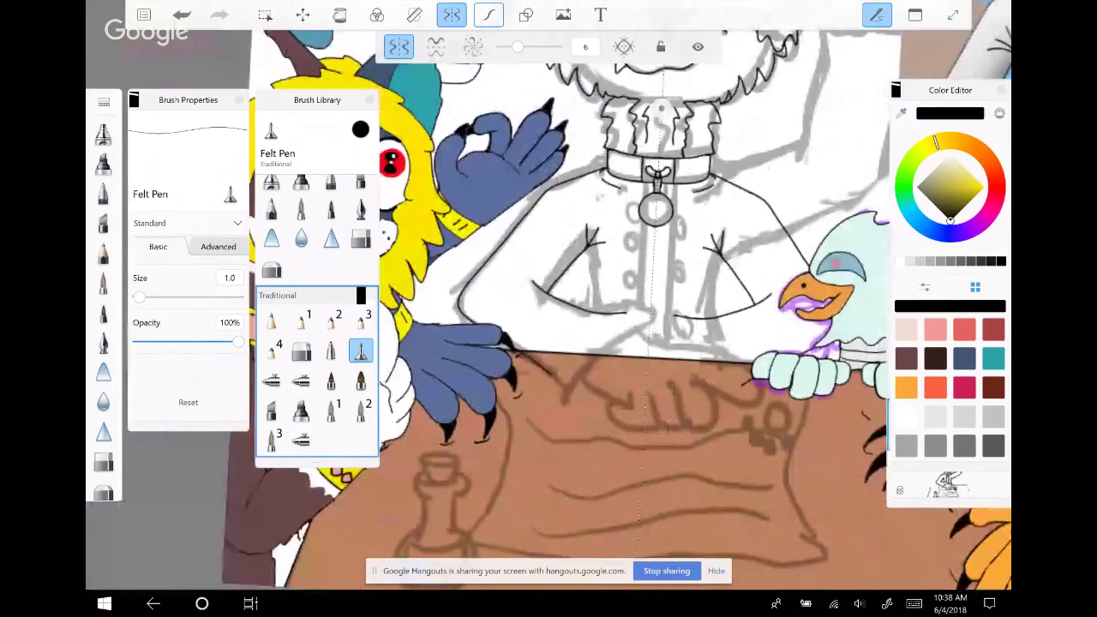
scroll(634, 291, down, 3)
scroll(634, 292, up, 3)
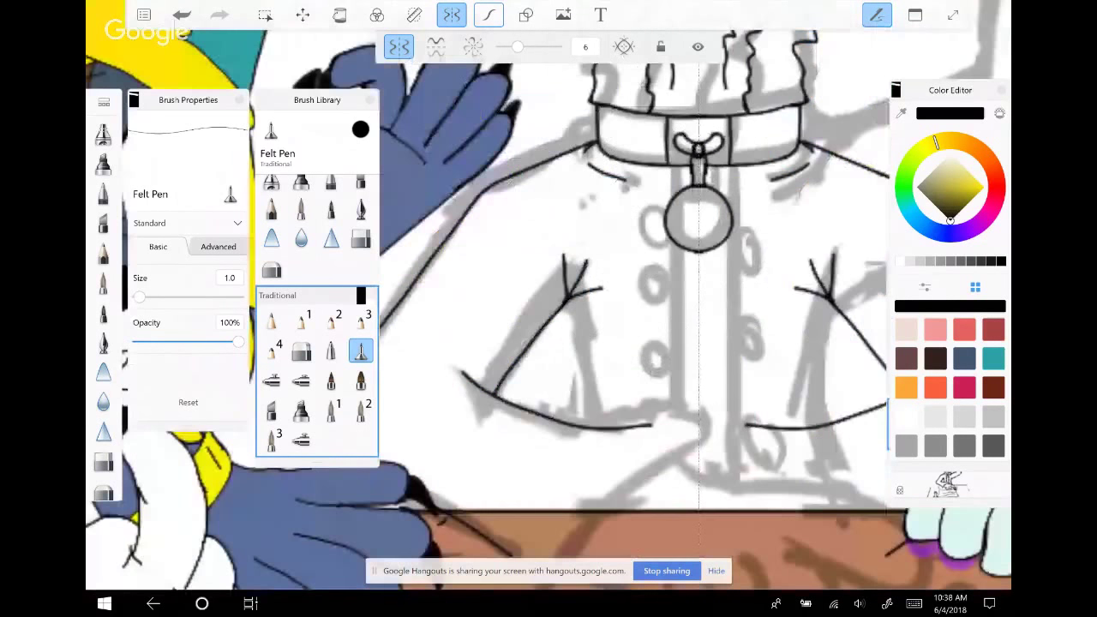
drag(559, 259, 584, 427)
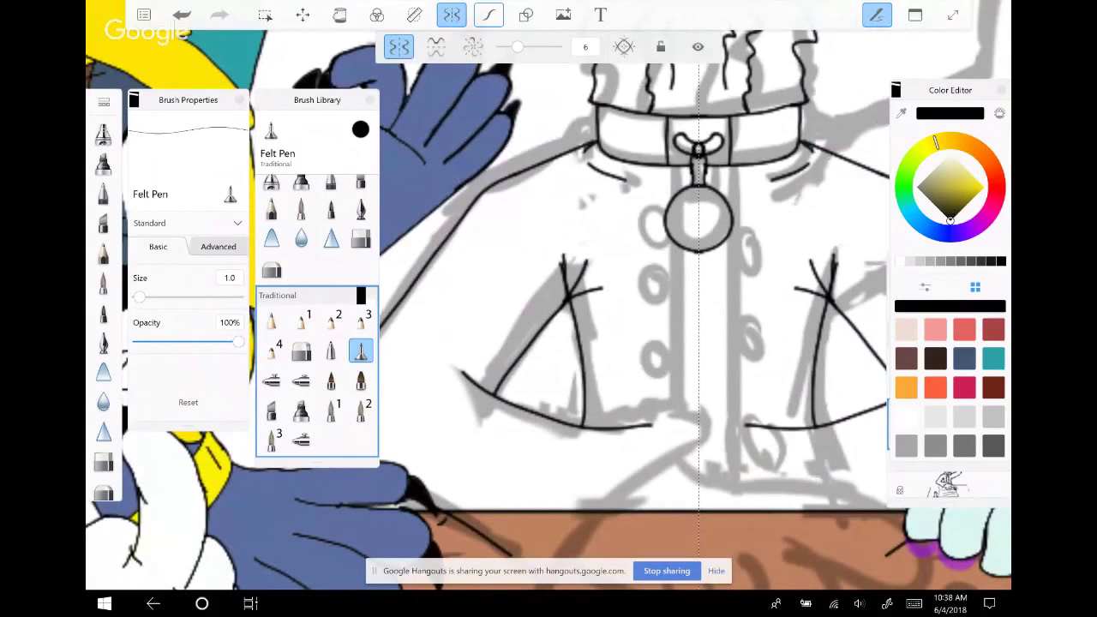
click(181, 14)
drag(570, 298, 575, 425)
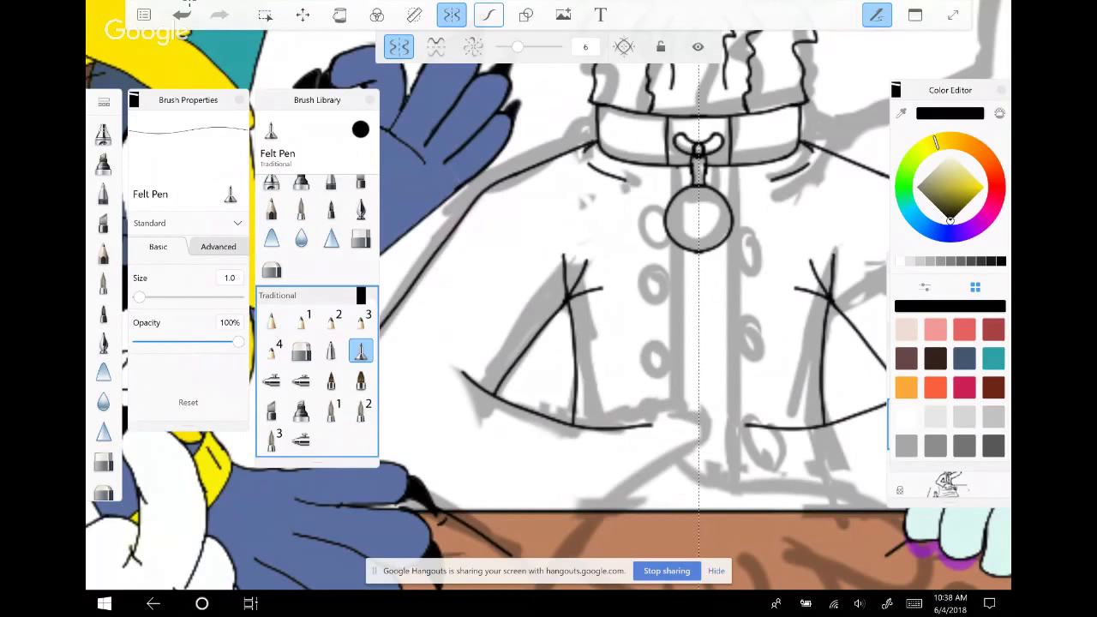
Ink short mirrored lines joining the collar's lower edge to the round tag, undoing the misplaced trial strokes
scroll(698, 258, up, 3)
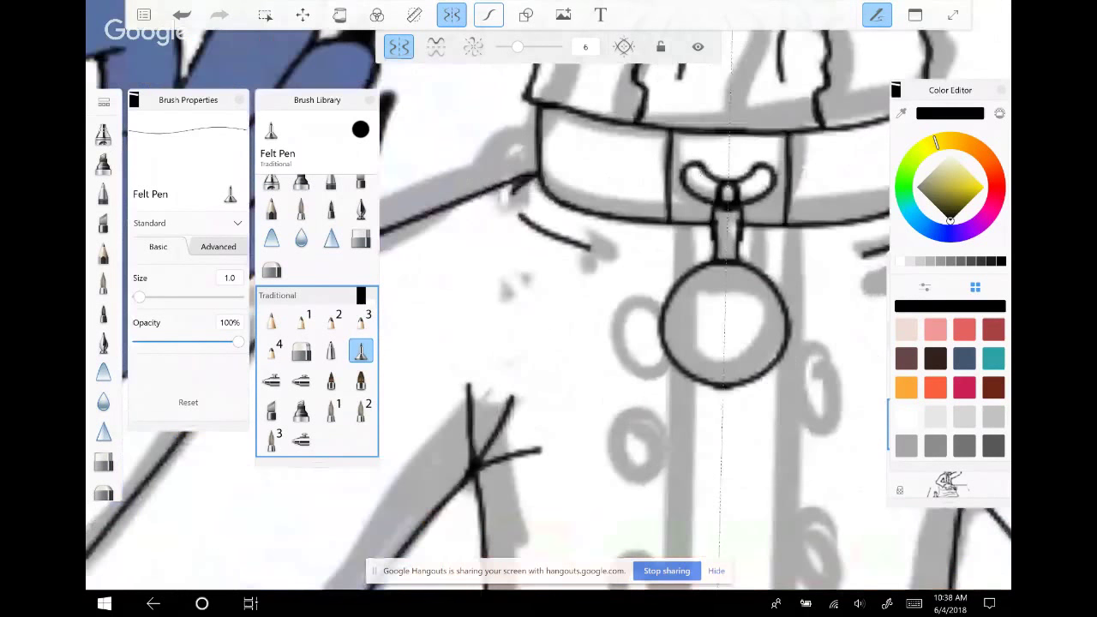
mouse_move(687, 290)
mouse_down()
mouse_move(682, 217)
mouse_move(623, 184)
mouse_move(598, 215)
mouse_move(610, 250)
mouse_up()
key(ctrl+z)
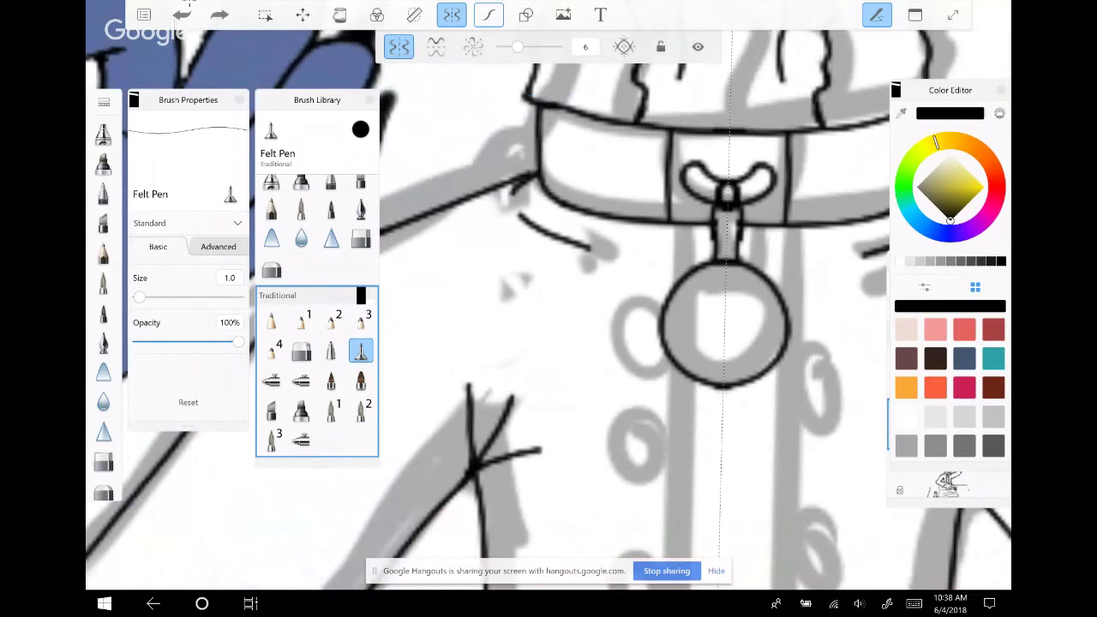
mouse_move(690, 282)
mouse_down()
mouse_move(685, 194)
mouse_move(602, 224)
mouse_up()
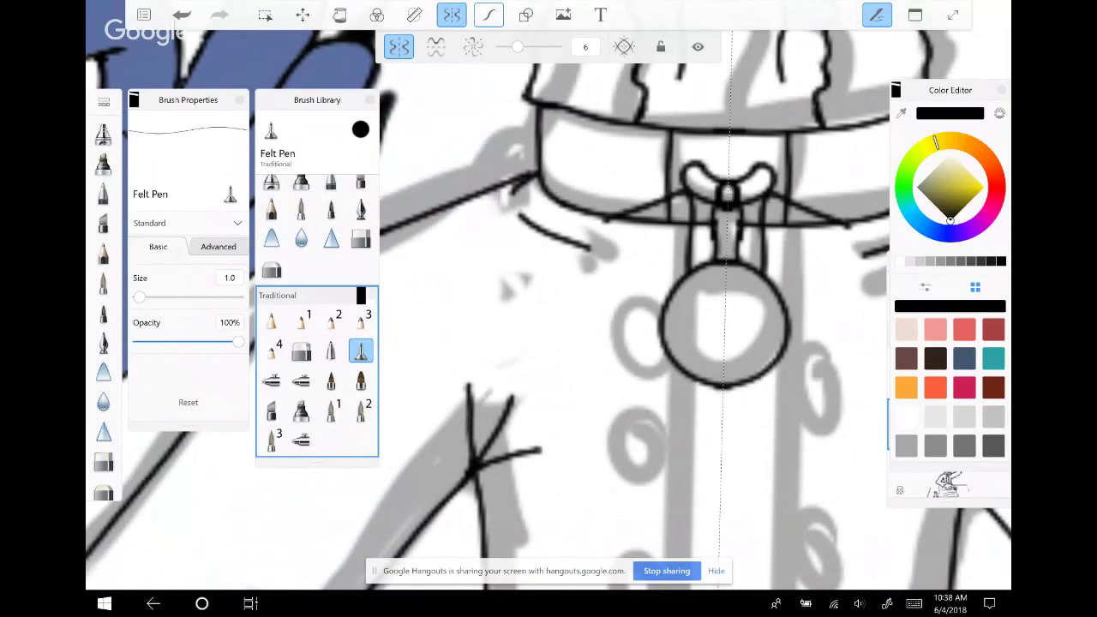
click(181, 15)
mouse_move(618, 214)
mouse_down()
mouse_move(614, 223)
mouse_move(671, 211)
mouse_move(700, 175)
mouse_move(712, 260)
mouse_up()
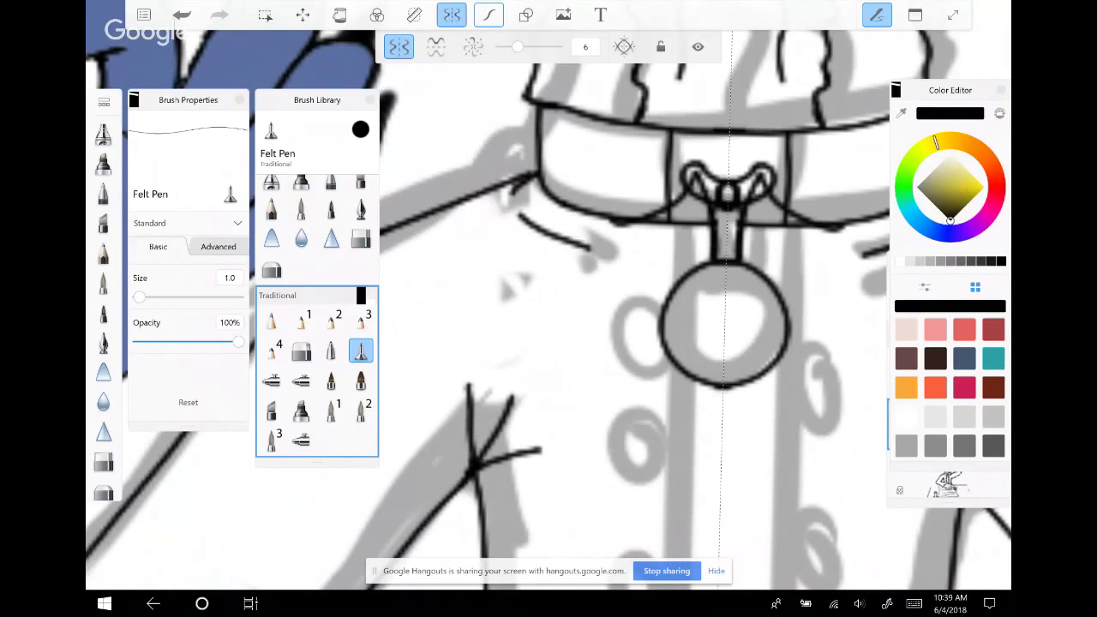
key(ctrl+z)
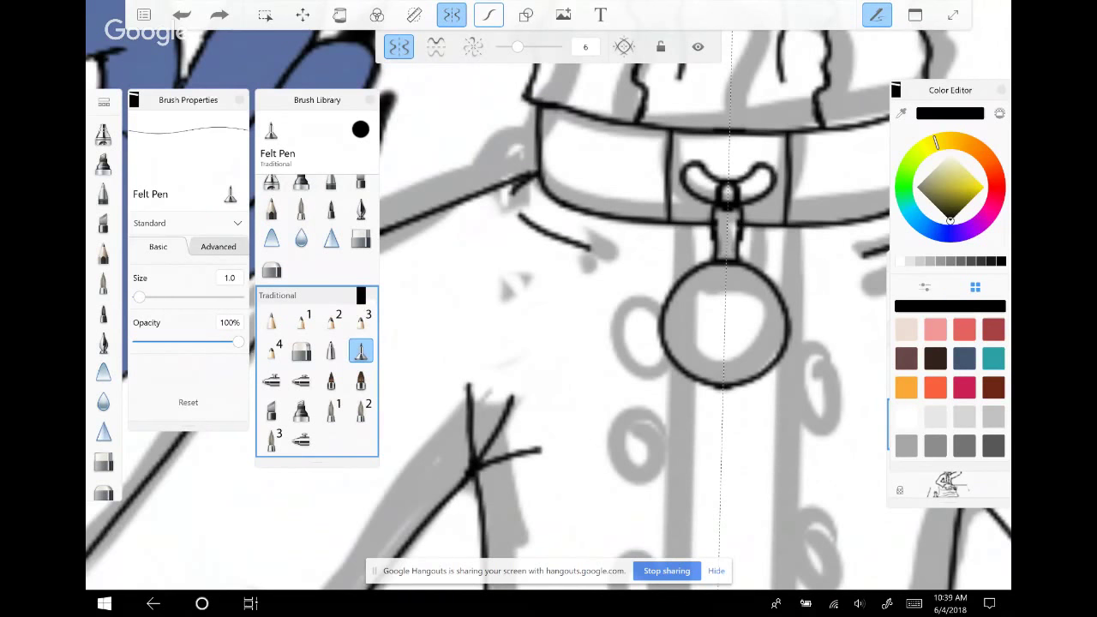
mouse_move(603, 214)
mouse_down()
mouse_move(676, 226)
mouse_move(691, 275)
mouse_up()
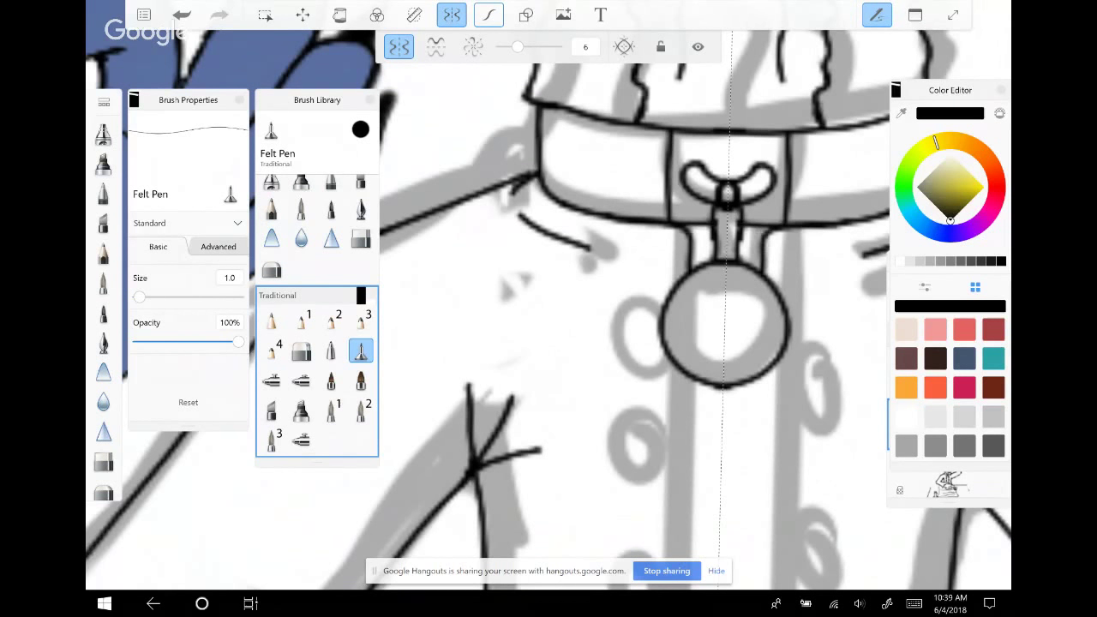
Ink the coat's front opening as two mirrored vertical lines running from the round tag down to forearm level
scroll(651, 163, down, 2)
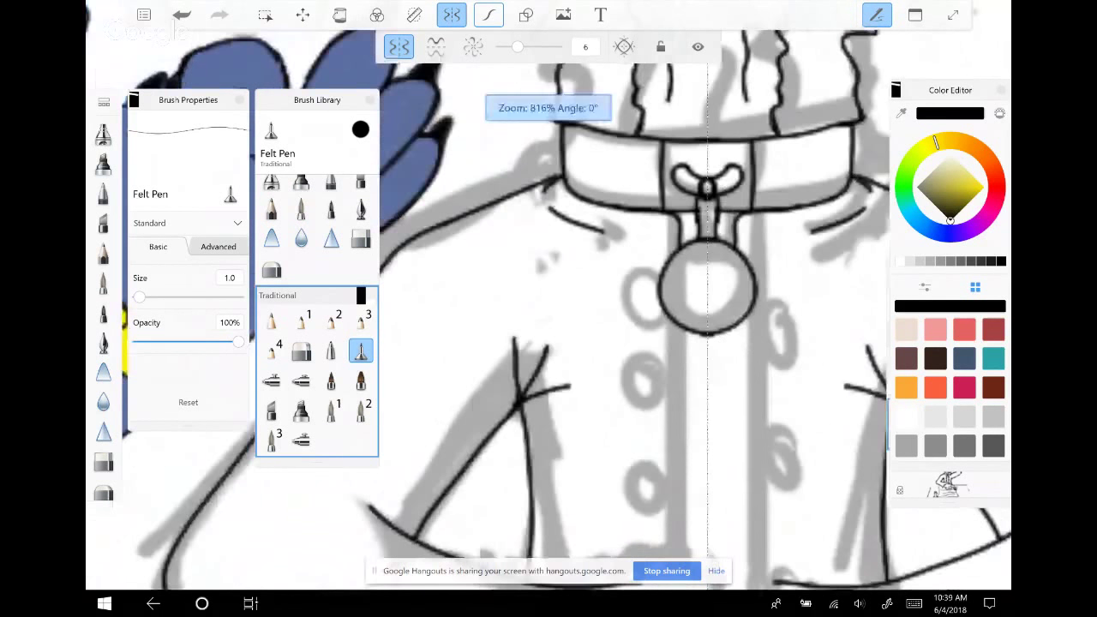
scroll(549, 308, down, 2)
scroll(549, 309, up, 2)
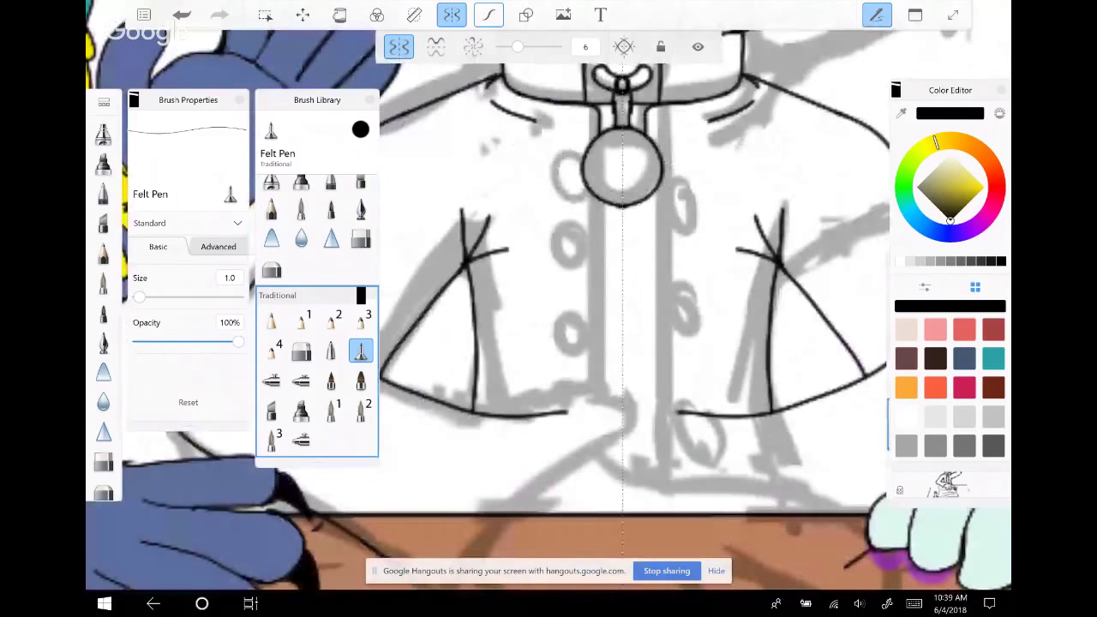
drag(600, 200, 601, 394)
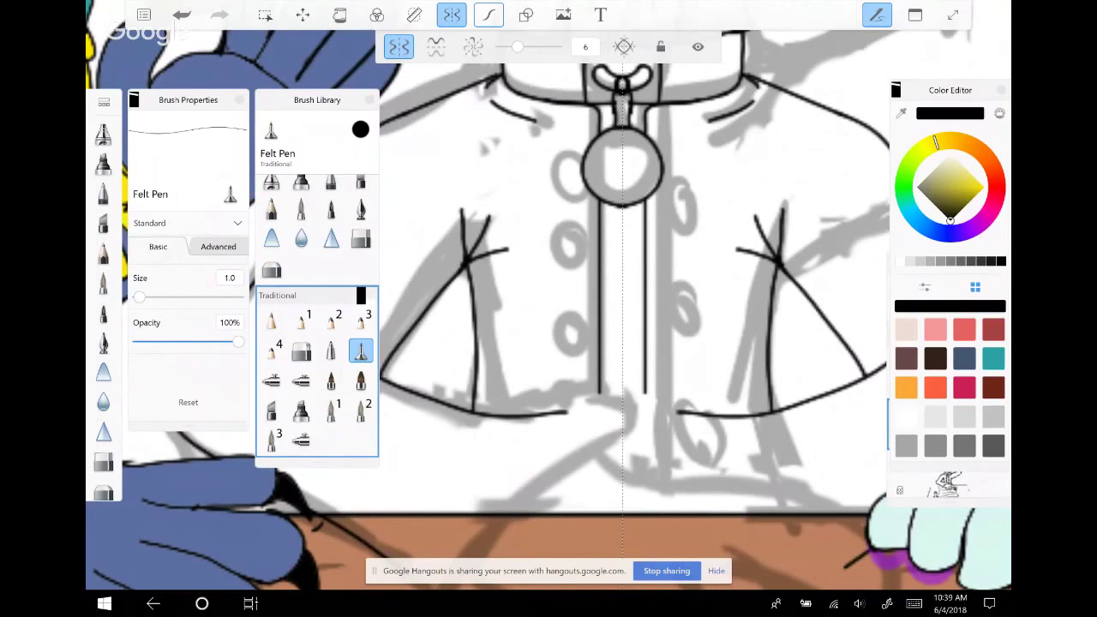
Ink five mirrored pairs of small round buttons down both sides of the coat's front opening
mouse_move(563, 182)
mouse_down()
mouse_move(574, 178)
mouse_move(557, 202)
mouse_move(564, 180)
mouse_up()
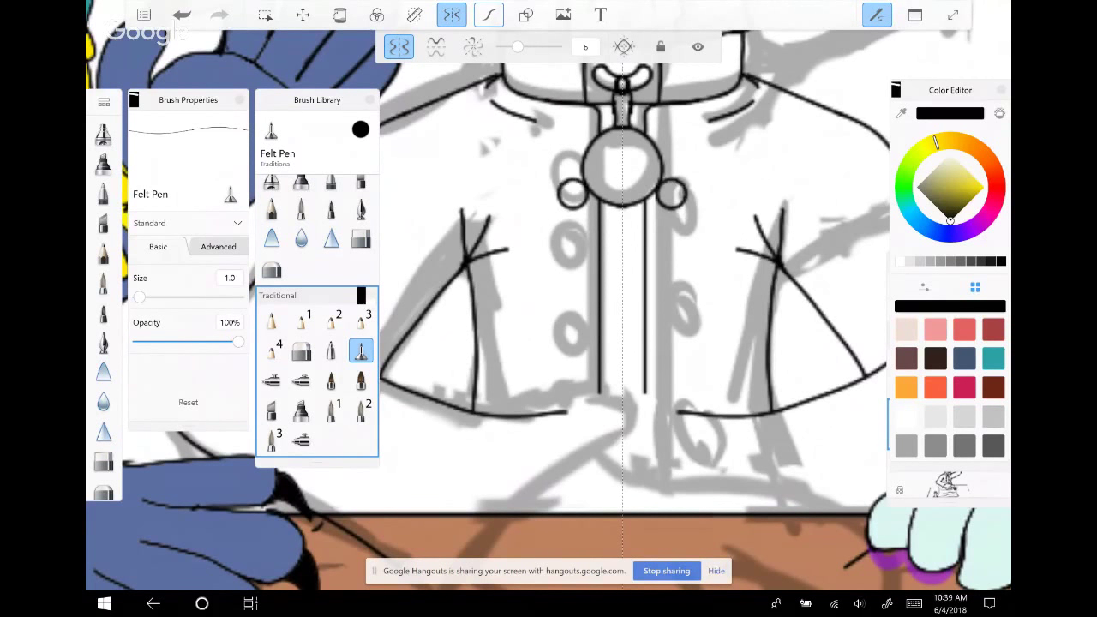
mouse_move(569, 236)
mouse_down()
mouse_move(562, 257)
mouse_move(571, 236)
mouse_up()
mouse_move(572, 295)
mouse_down()
mouse_move(564, 312)
mouse_move(572, 295)
mouse_up()
mouse_move(564, 334)
mouse_down()
mouse_move(576, 332)
mouse_move(566, 337)
mouse_move(563, 382)
mouse_move(569, 370)
mouse_up()
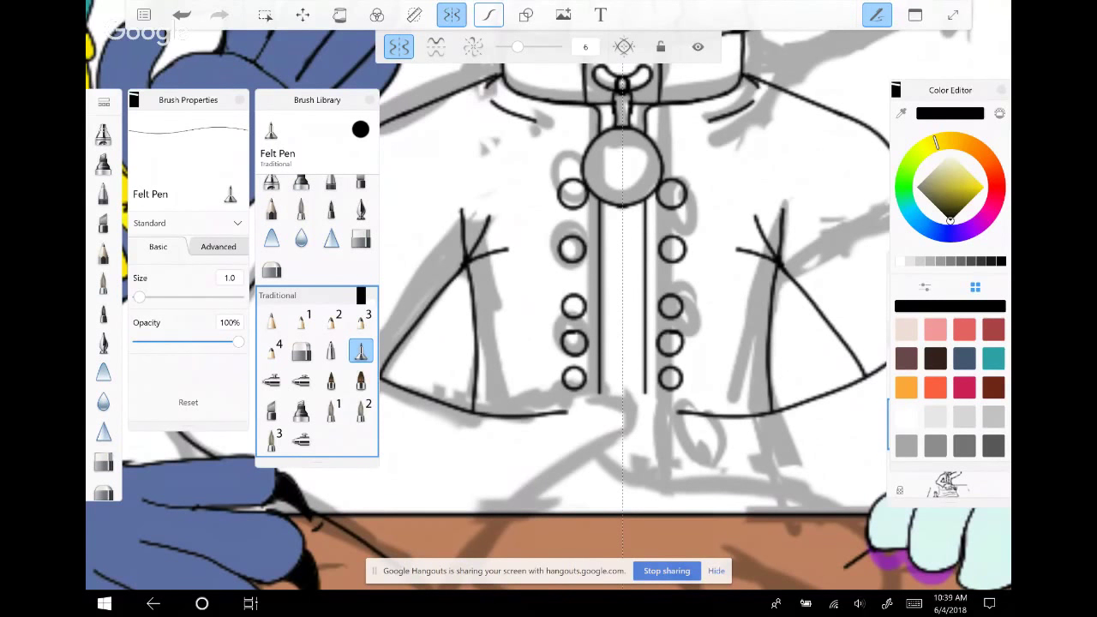
Narrow the collar band by re-inking its lower edge as a mirrored curve nearer the upper line and clearing the old corner lines
scroll(589, 285, down, 2)
scroll(605, 285, down, 5)
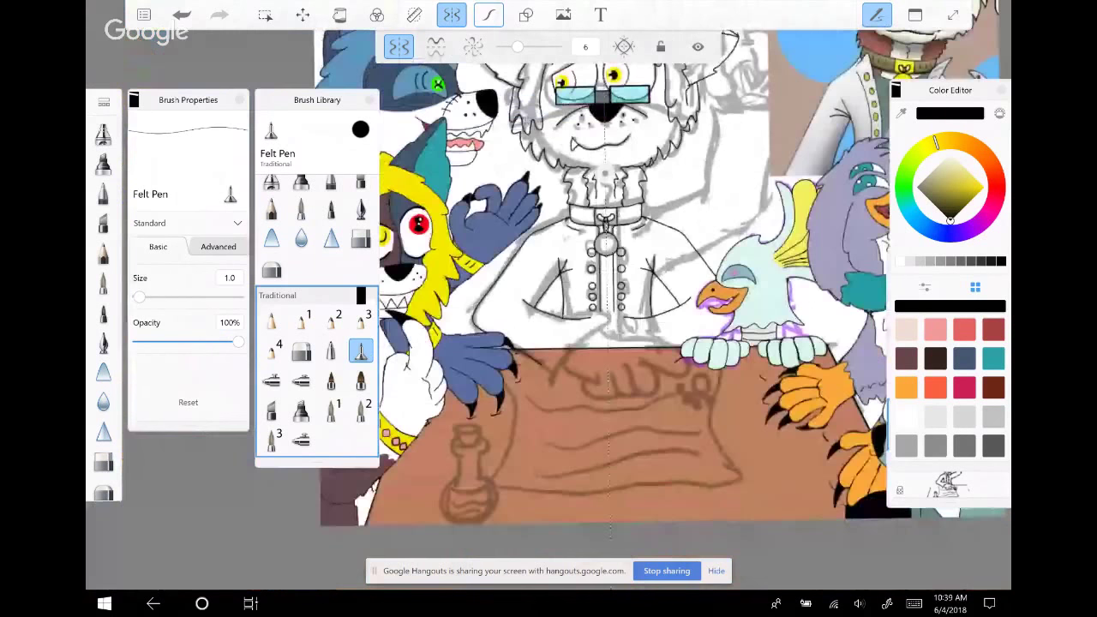
scroll(605, 286, down, 3)
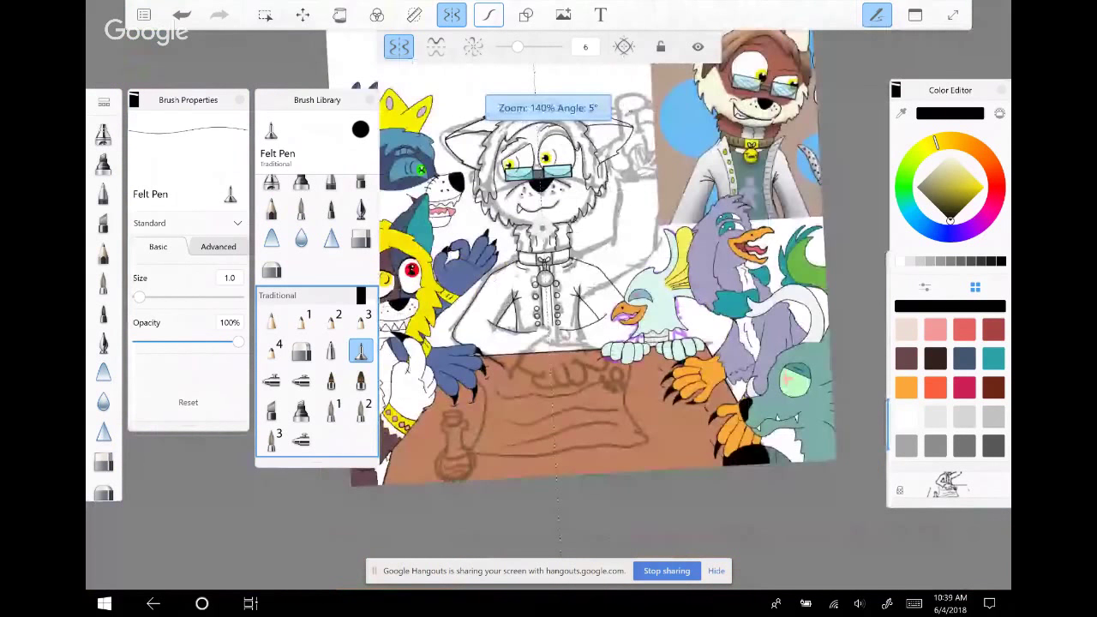
scroll(604, 285, up, 3)
scroll(604, 286, up, 5)
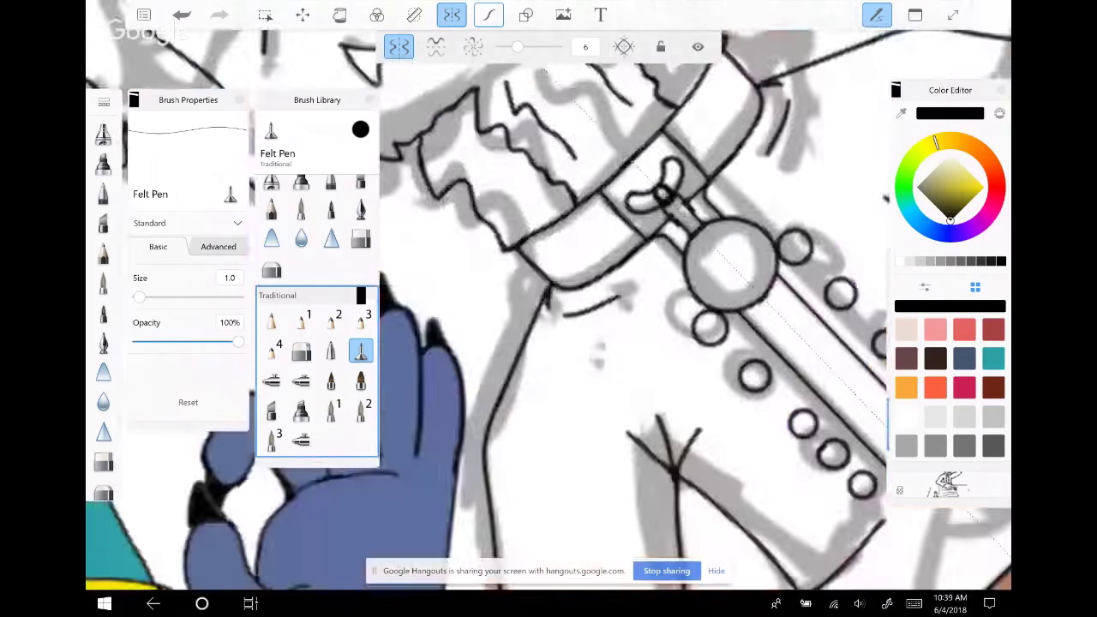
scroll(604, 285, up, 1)
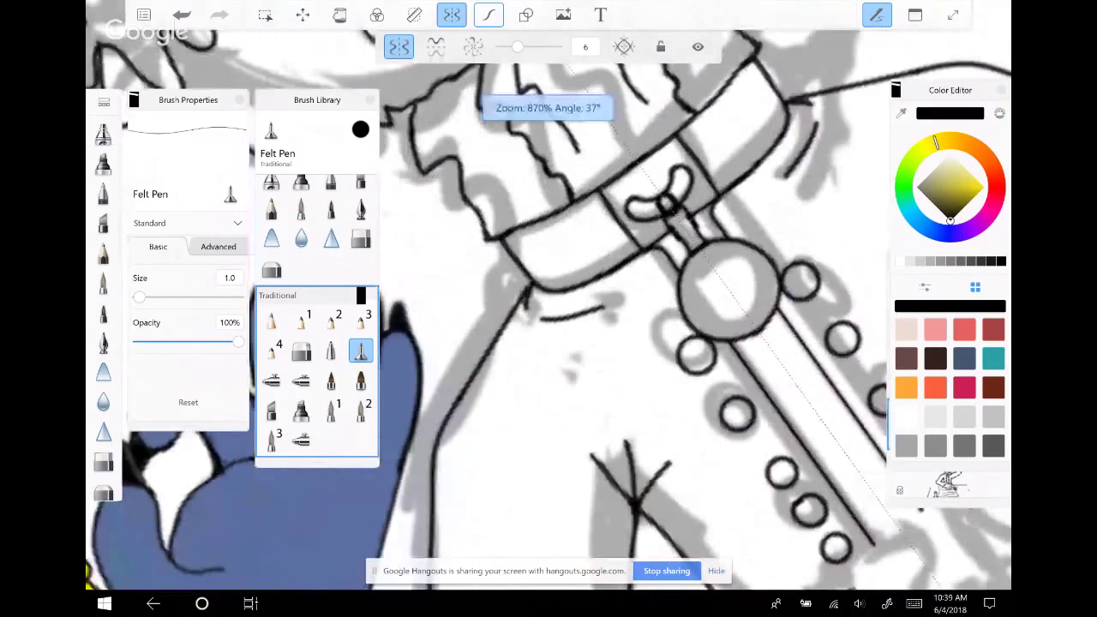
scroll(605, 286, up, 3)
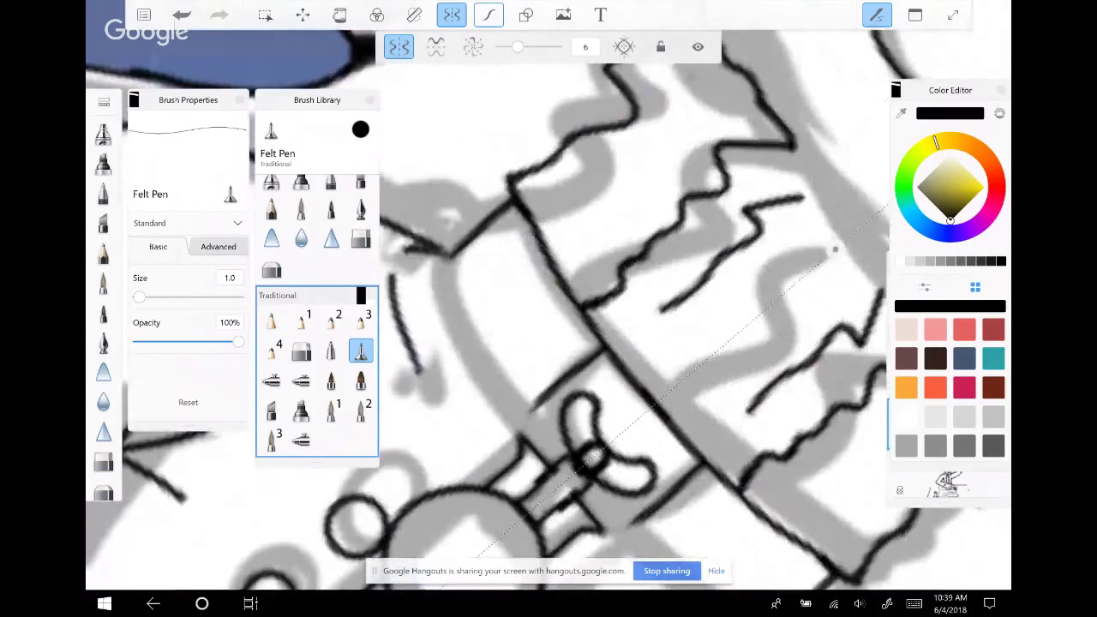
mouse_move(463, 236)
mouse_down()
mouse_move(503, 360)
mouse_move(530, 405)
mouse_move(528, 439)
mouse_up()
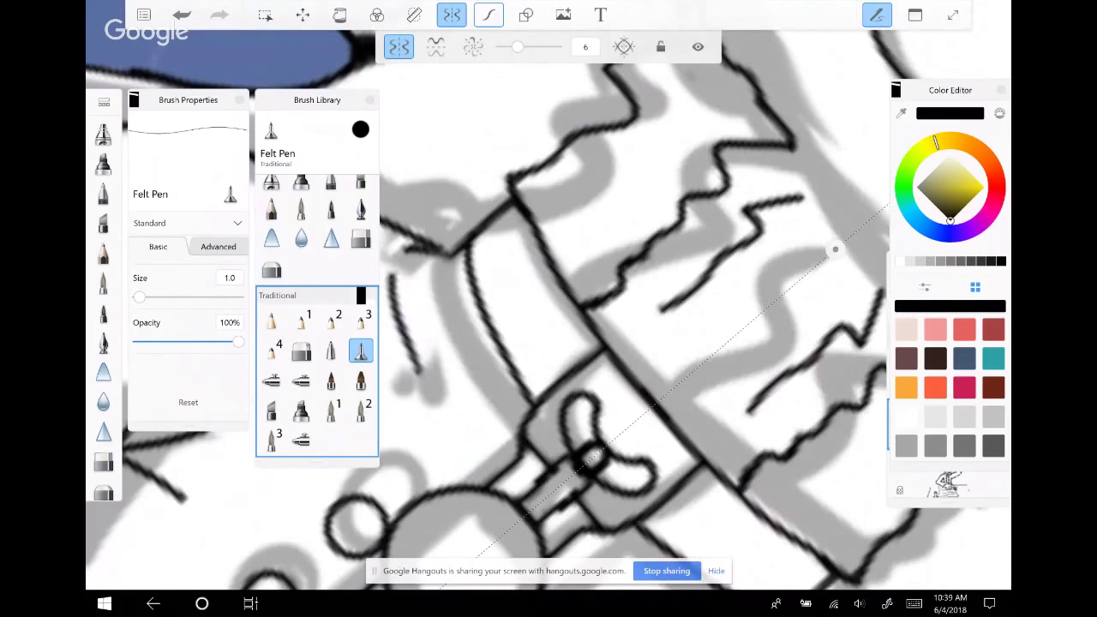
drag(485, 222, 472, 242)
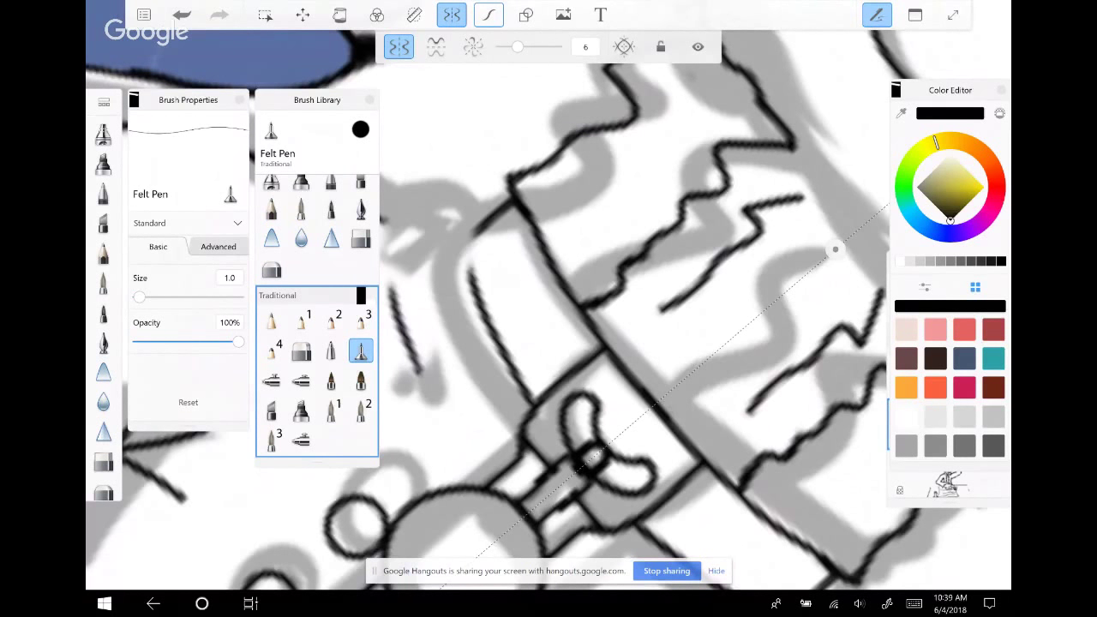
Re-ink the mirrored shoulder line from the narrowed collar's lower corner down to the sleeve outline
mouse_move(592, 428)
mouse_down()
mouse_move(637, 392)
mouse_move(649, 265)
mouse_move(742, 215)
mouse_up()
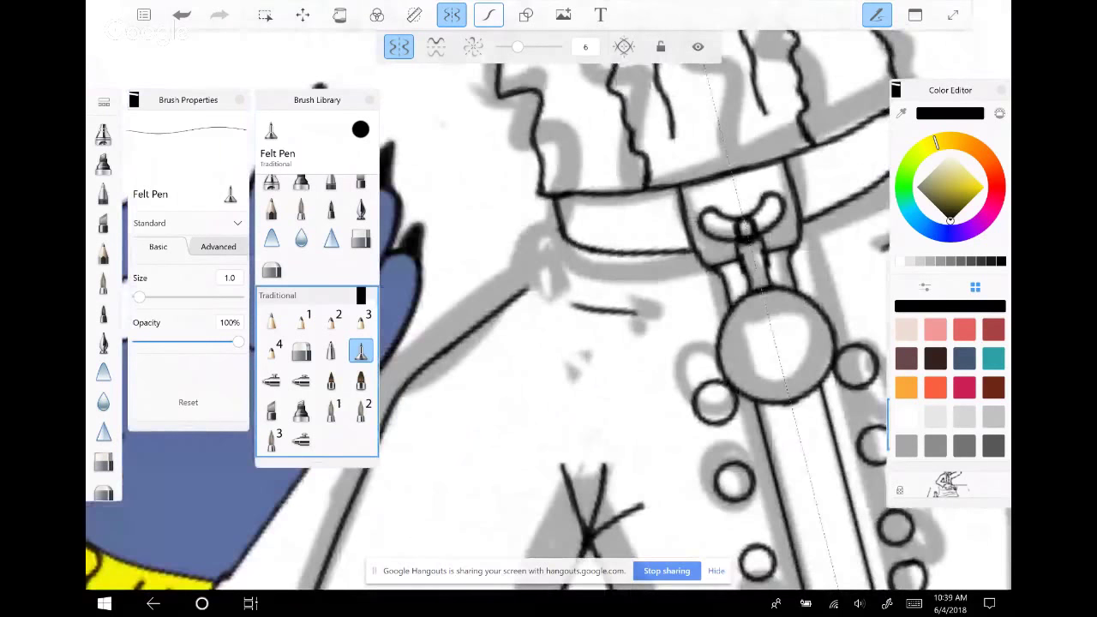
drag(776, 347, 746, 236)
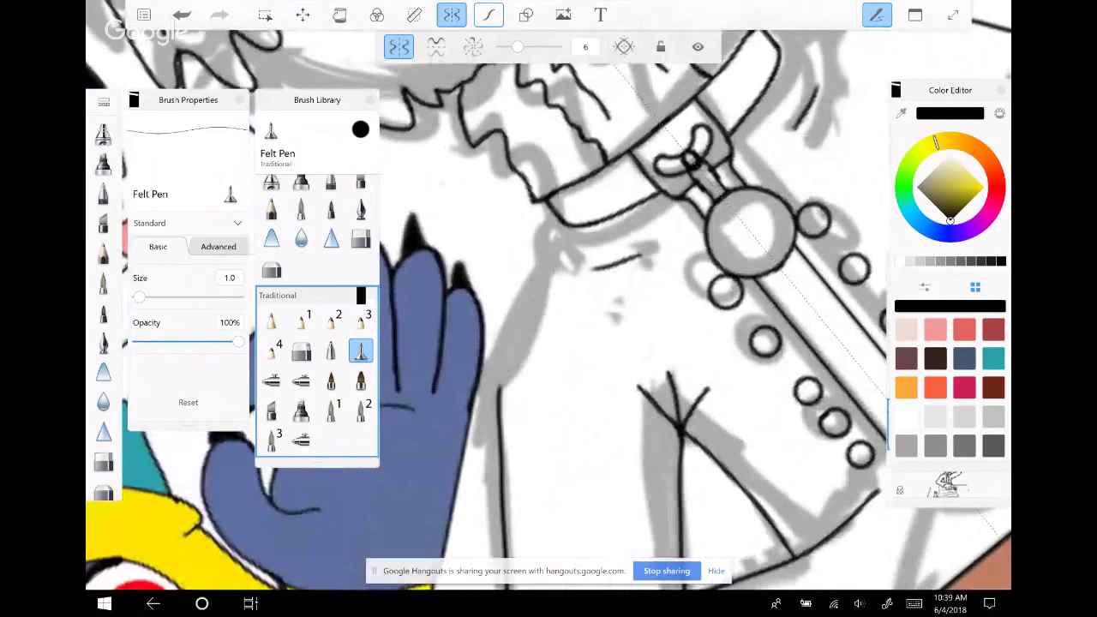
drag(566, 211, 501, 422)
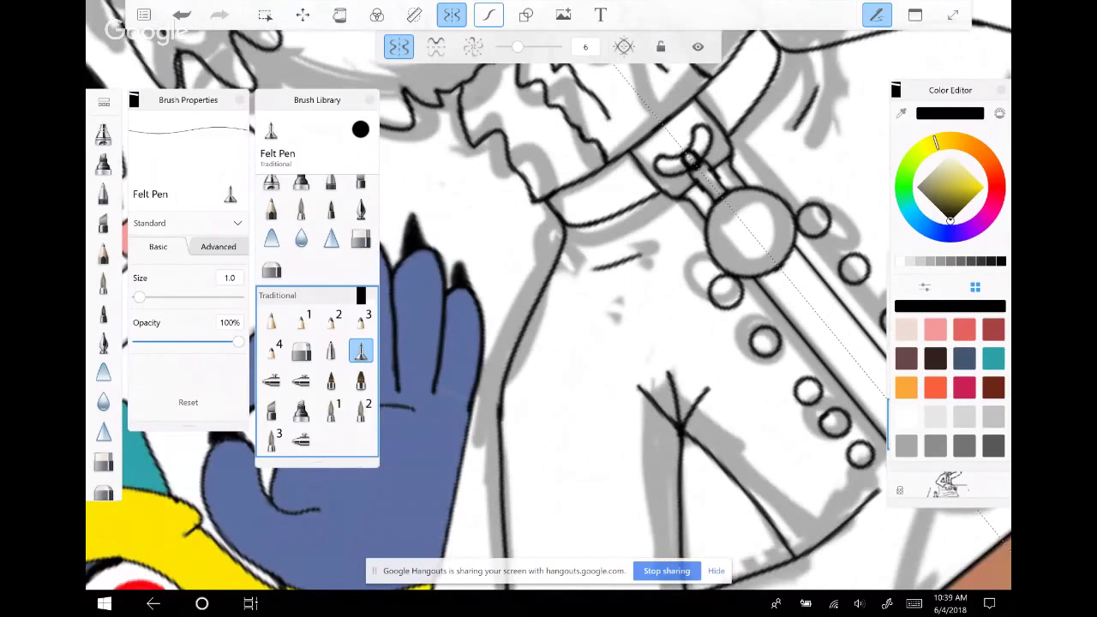
Examine the inked collar and coat within the whole illustration, then the area around the forearms and table edge
drag(742, 231, 600, 300)
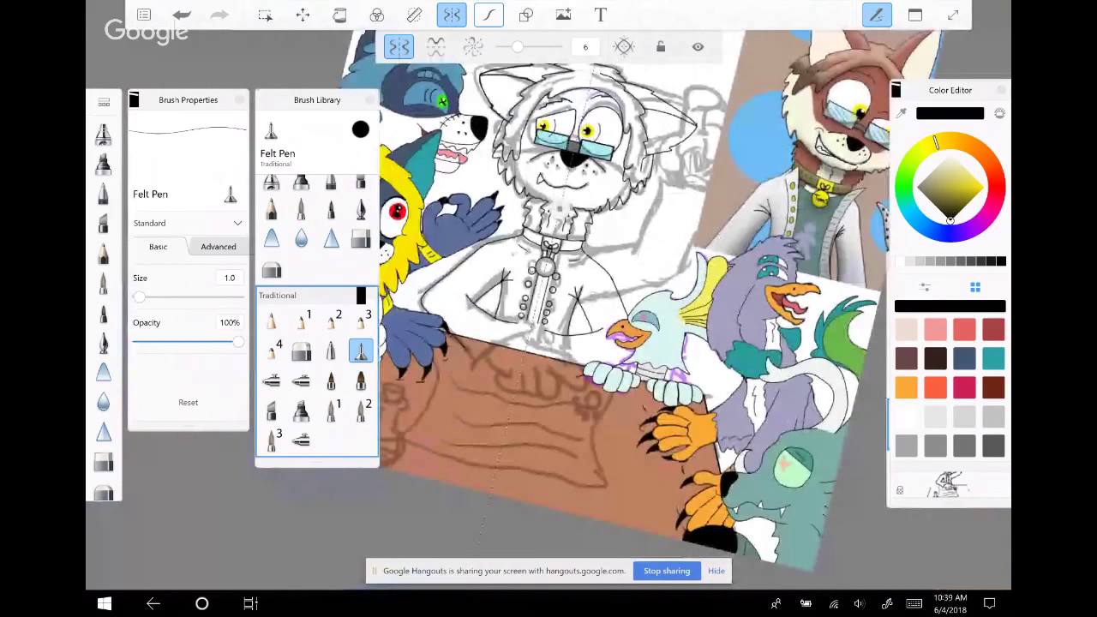
drag(601, 300, 566, 283)
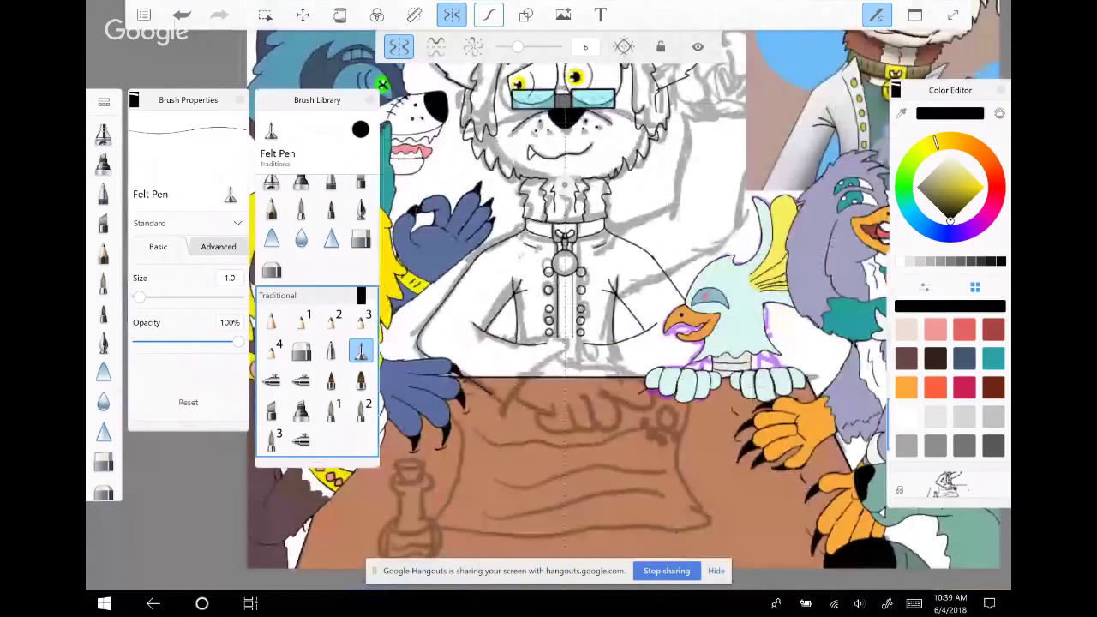
scroll(561, 283, up, 2)
scroll(549, 308, up, 1)
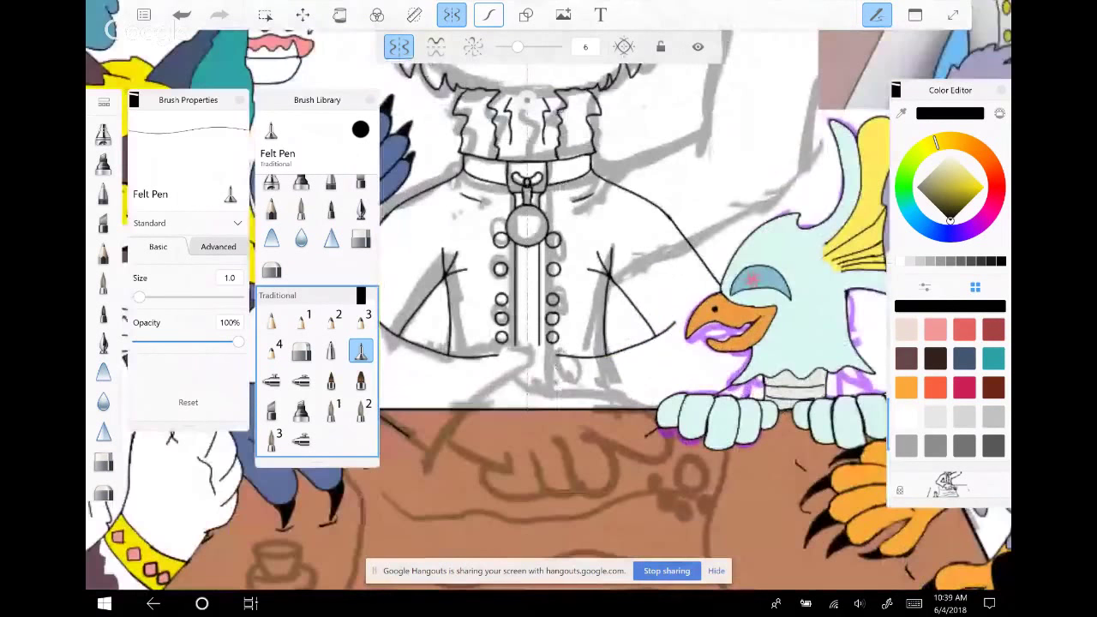
scroll(549, 308, up, 1)
scroll(557, 283, up, 1)
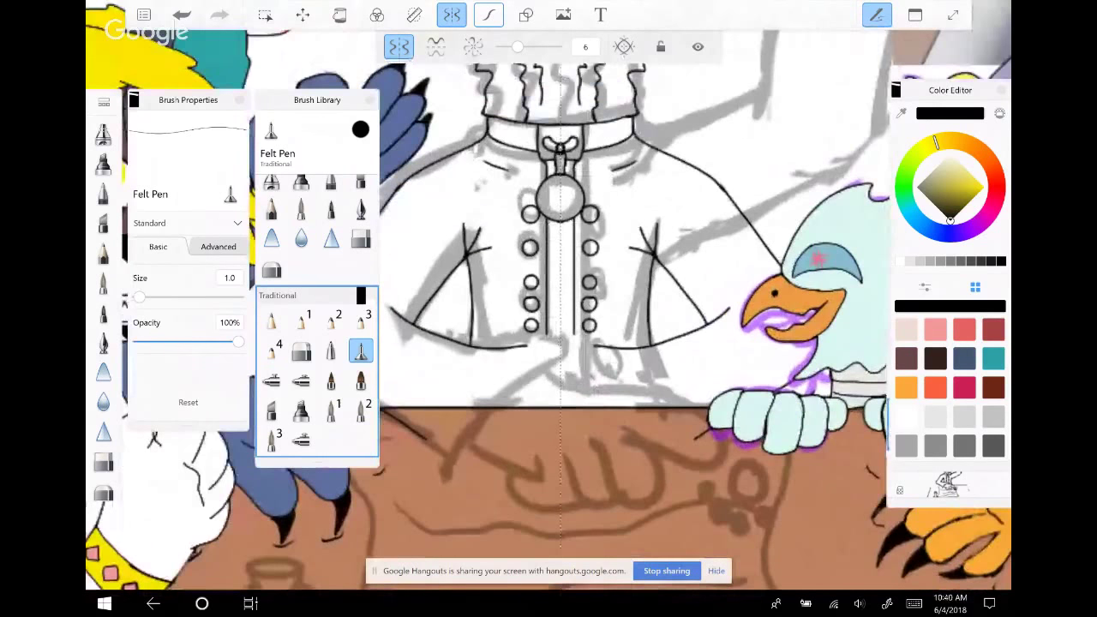
Examine the inked coat, sleeve folds and front opening against the grey sketch, close up and within the whole illustration
scroll(557, 283, up, 2)
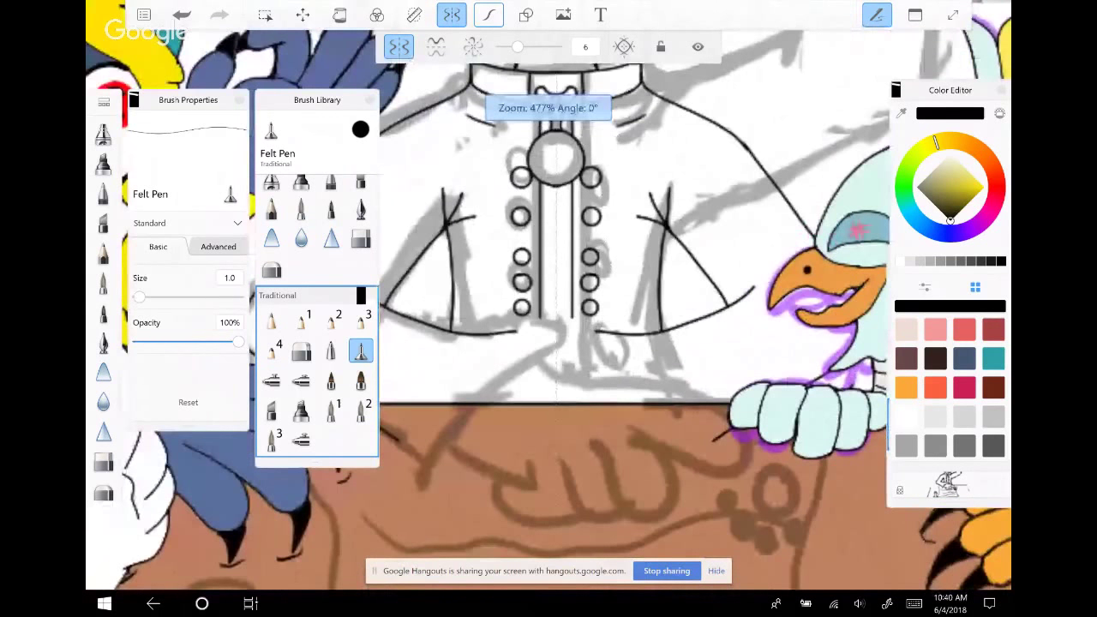
scroll(443, 273, up, 3)
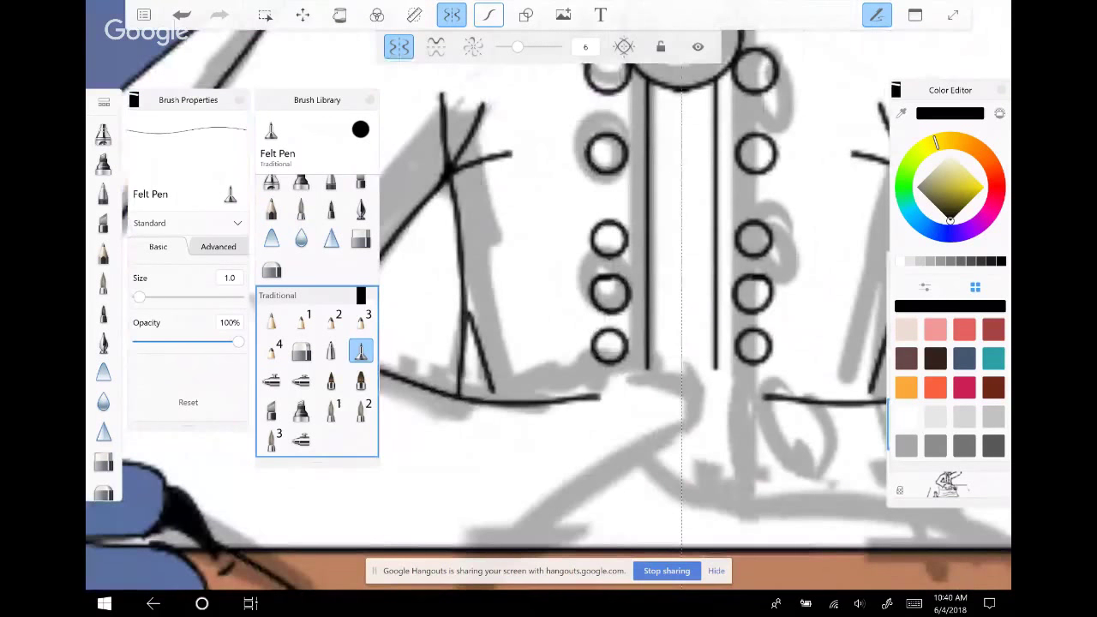
scroll(548, 296, down, 3)
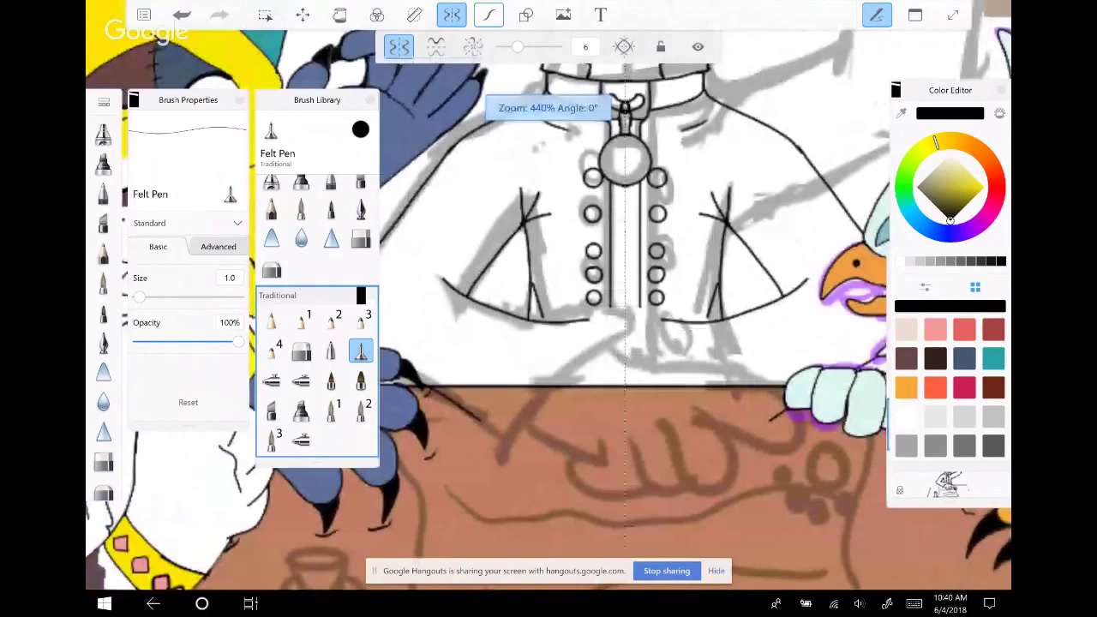
scroll(549, 296, down, 2)
scroll(548, 296, up, 2)
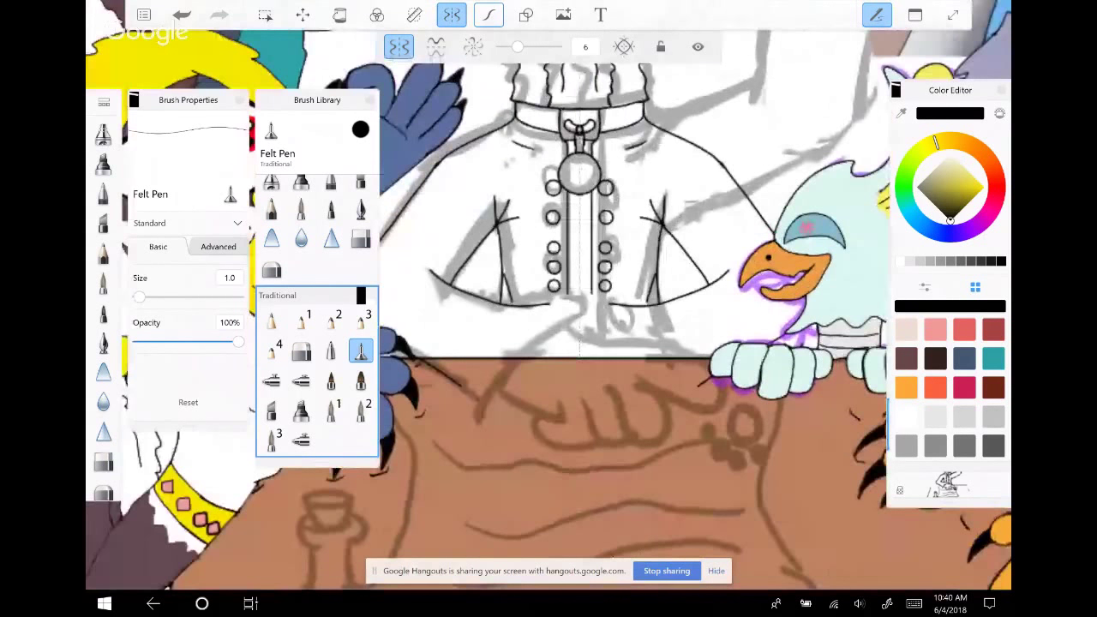
scroll(549, 295, down, 2)
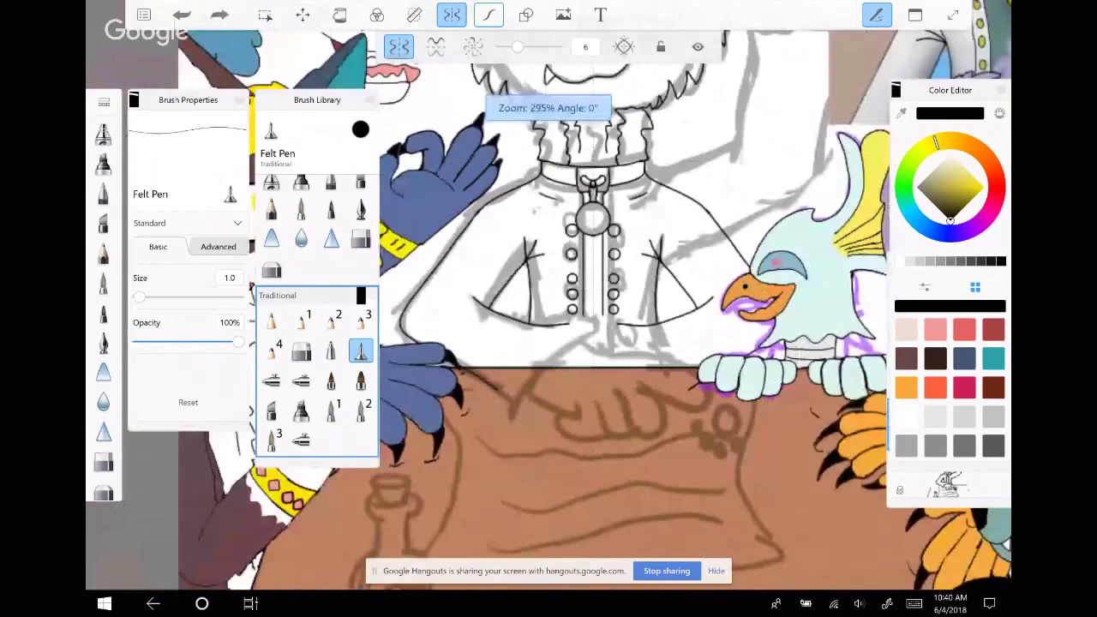
scroll(548, 296, up, 2)
scroll(548, 296, down, 2)
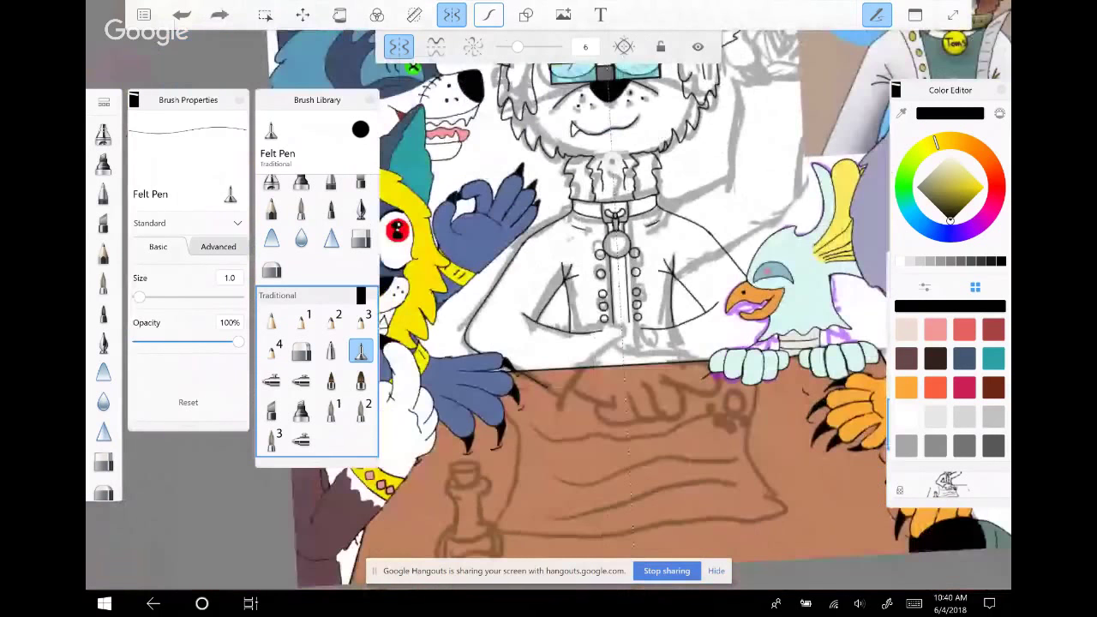
scroll(549, 296, up, 2)
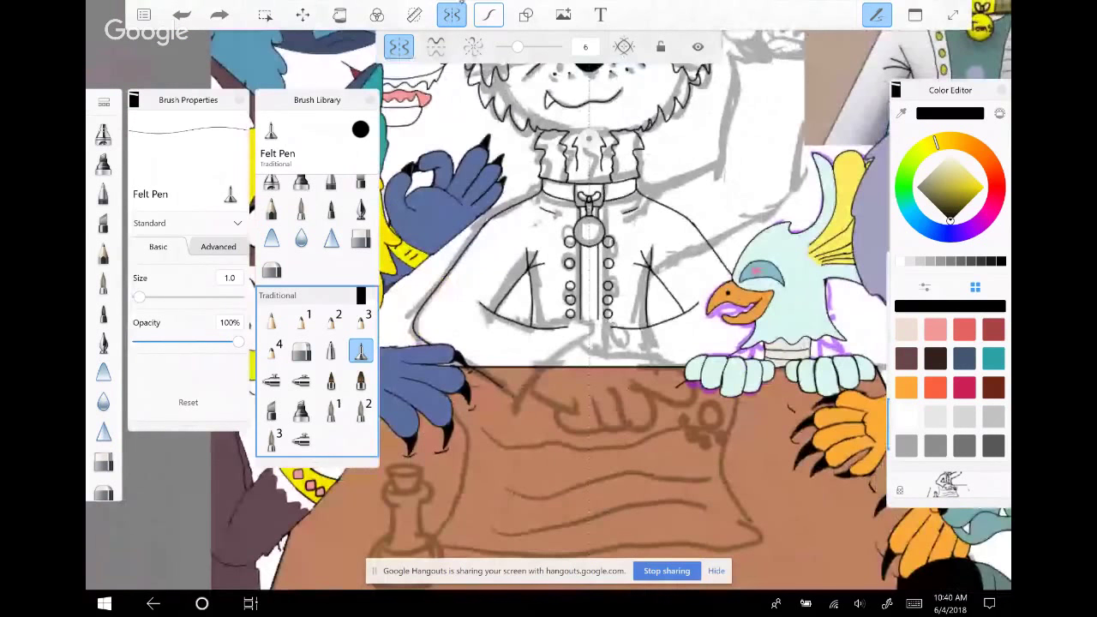
scroll(549, 295, up, 2)
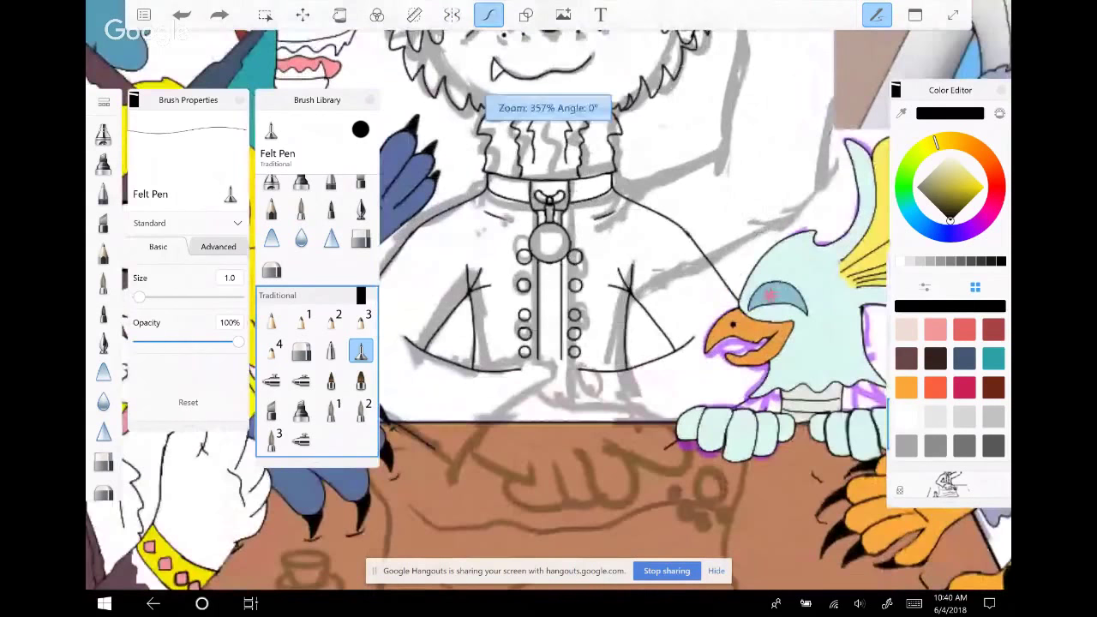
Remove the mirrored shoulder outline, sleeve edge and hem curve from the coat's right side, keeping the left side inked
key(ctrl+z)
key(ctrl+z)
key(ctrl+z)
key(ctrl+z)
key(ctrl+z)
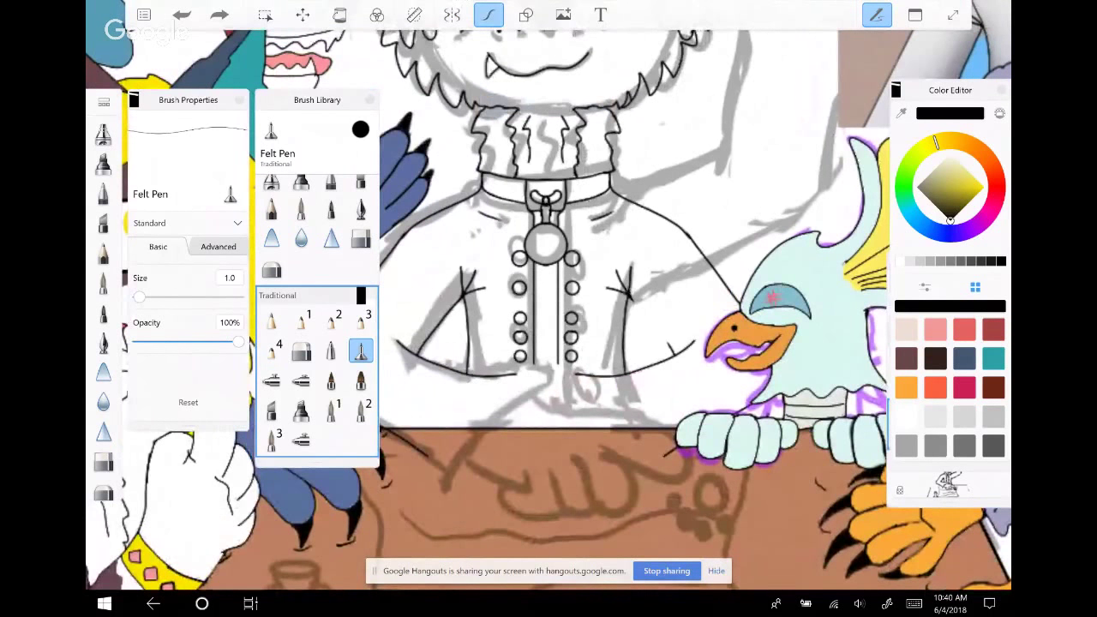
key(ctrl+z)
key(ctrl+z)
key(ctrl+z)
key(ctrl+z)
key(ctrl+z)
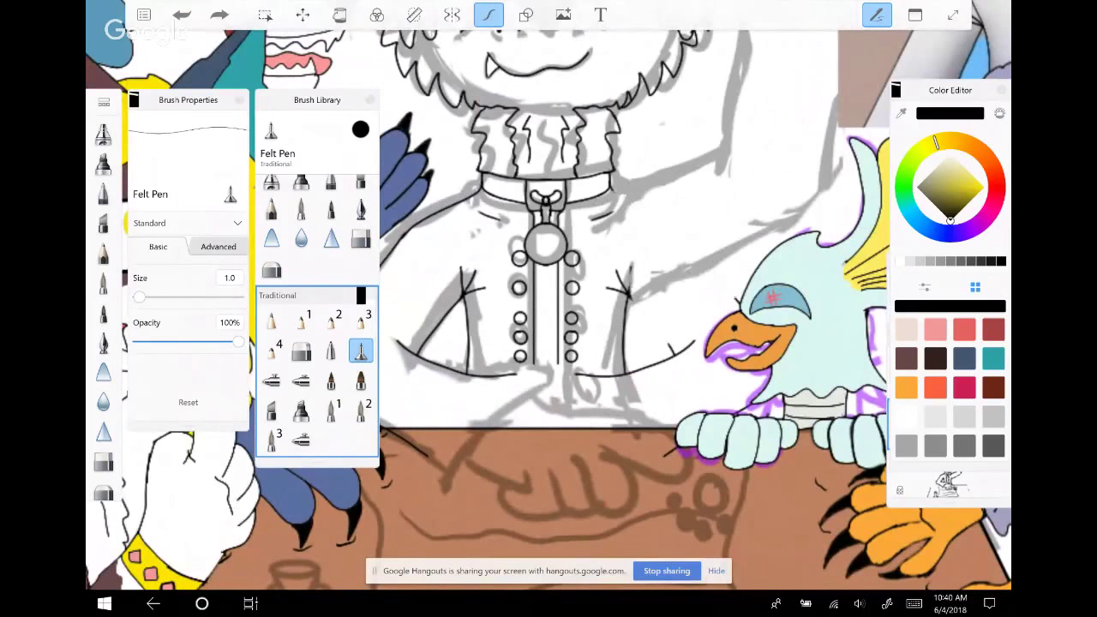
key(ctrl+z)
key(ctrl+z)
key(ctrl+z)
key(ctrl+z)
key(ctrl+z)
key(ctrl+z)
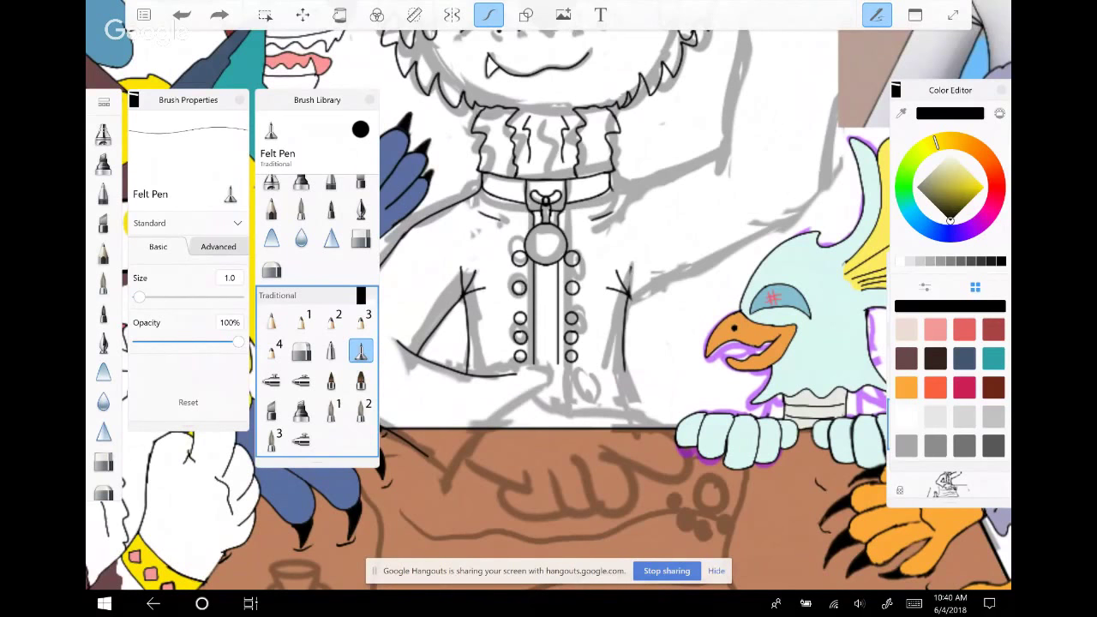
Try a short slanted hem line at the foot of the coat's right side seam, erase it with the Hard Eraser and return to the Felt Pen
drag(612, 375, 661, 363)
click(526, 14)
click(488, 15)
key(e)
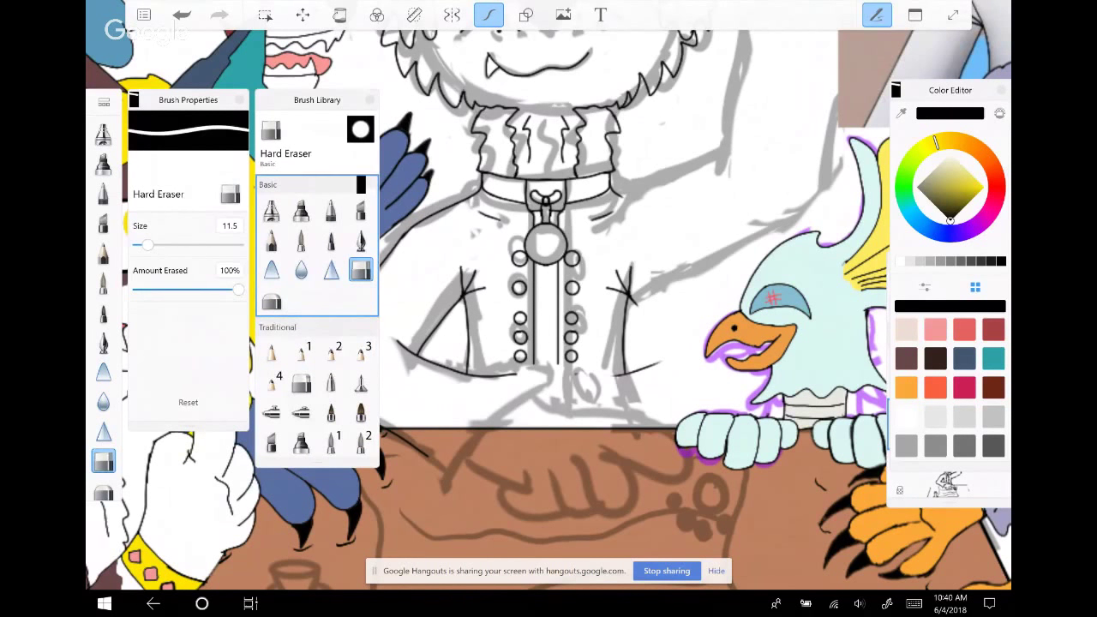
drag(657, 364, 618, 375)
click(361, 381)
drag(570, 358, 577, 362)
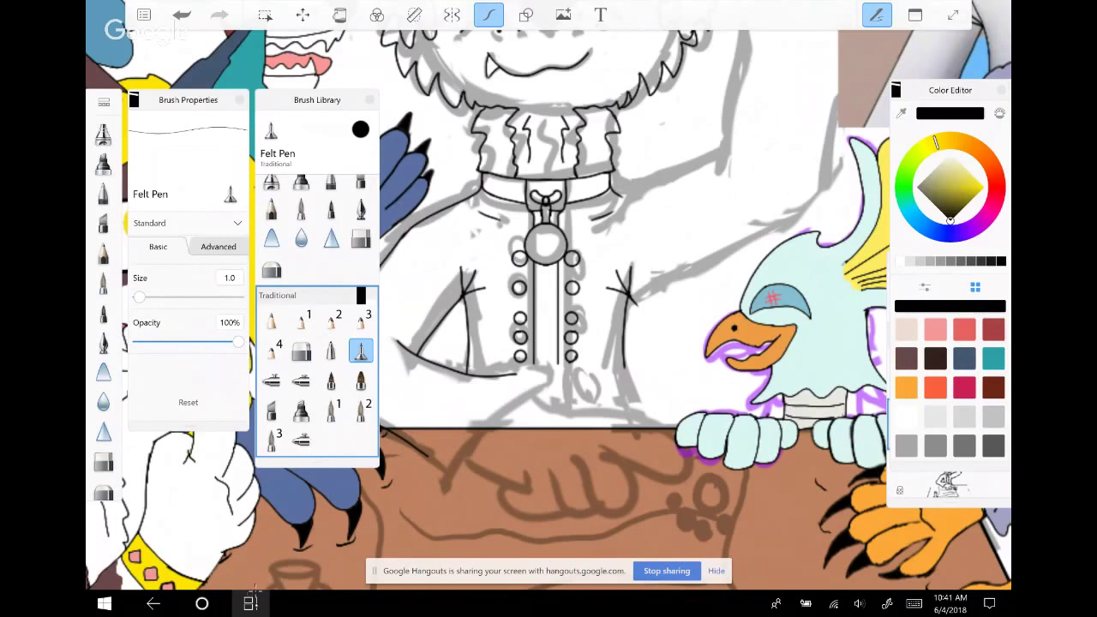
click(250, 603)
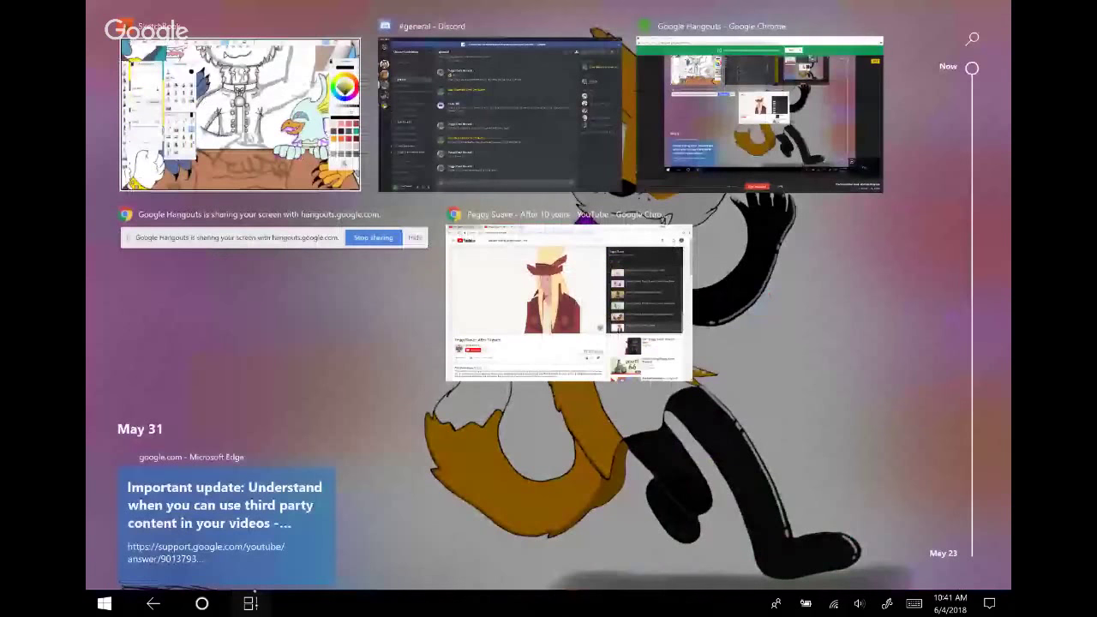
key(Escape)
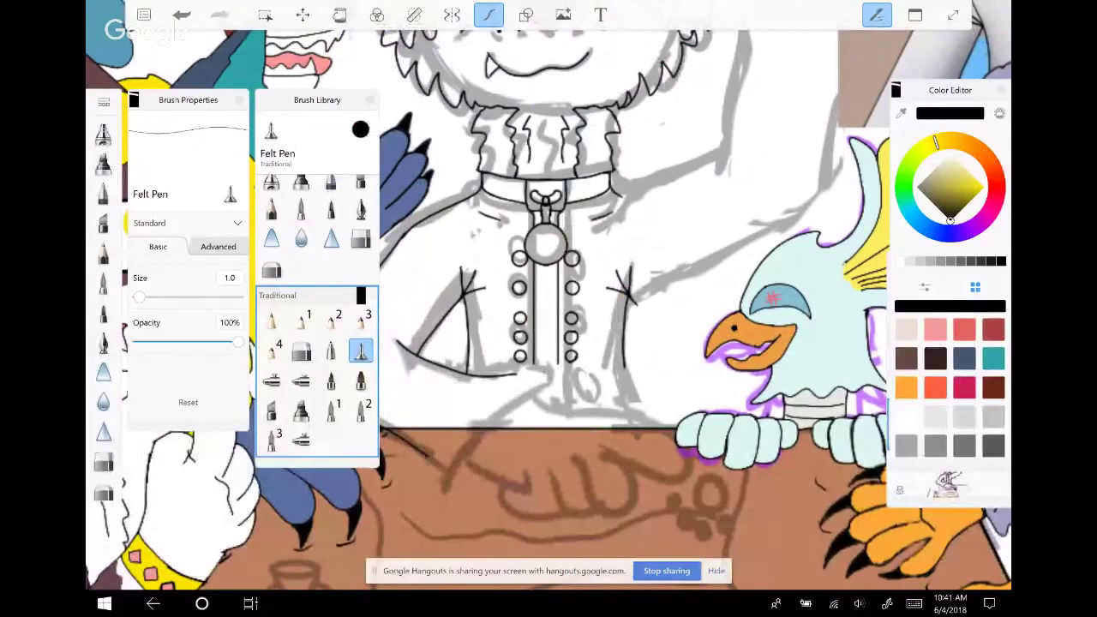
Show the layer list and clear the short crease strokes crossing the armpit line on the coat's right side
key(ctrl+l)
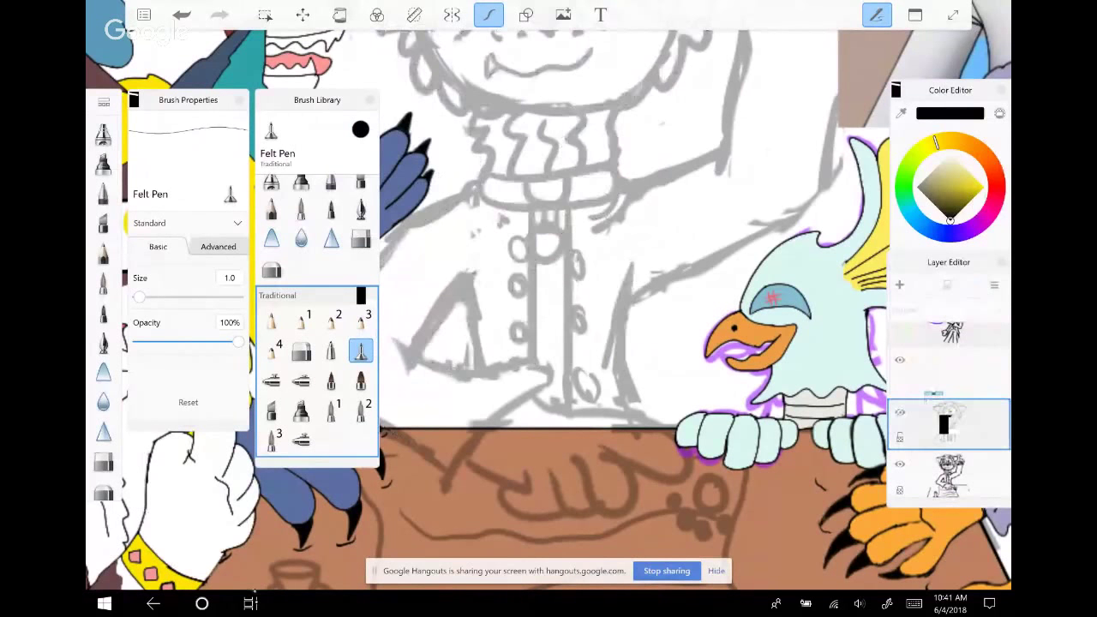
drag(559, 295, 560, 343)
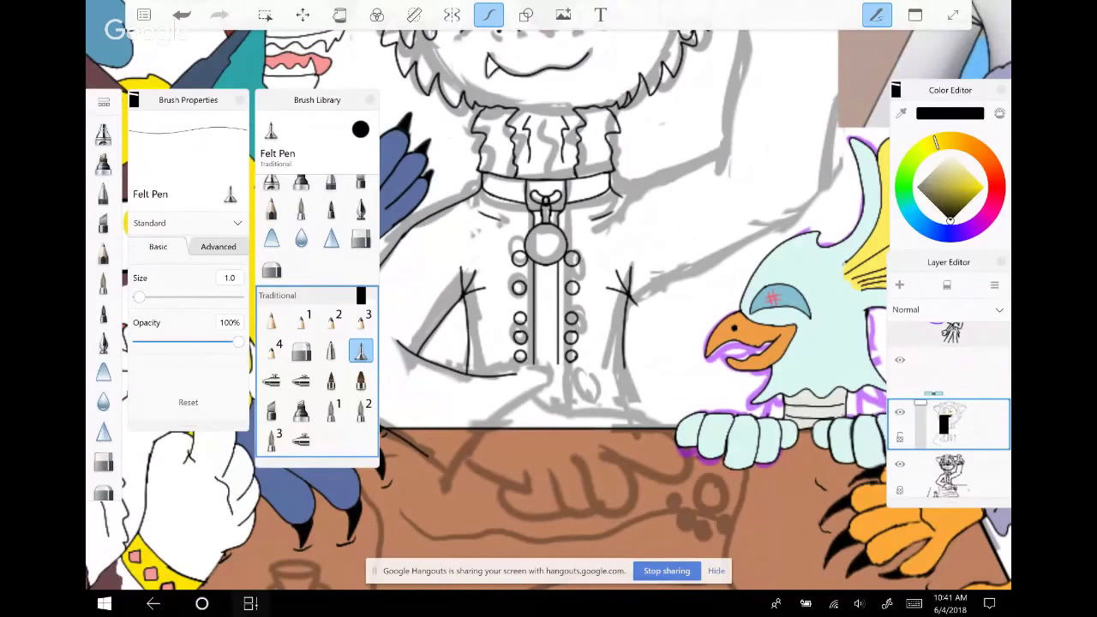
click(250, 604)
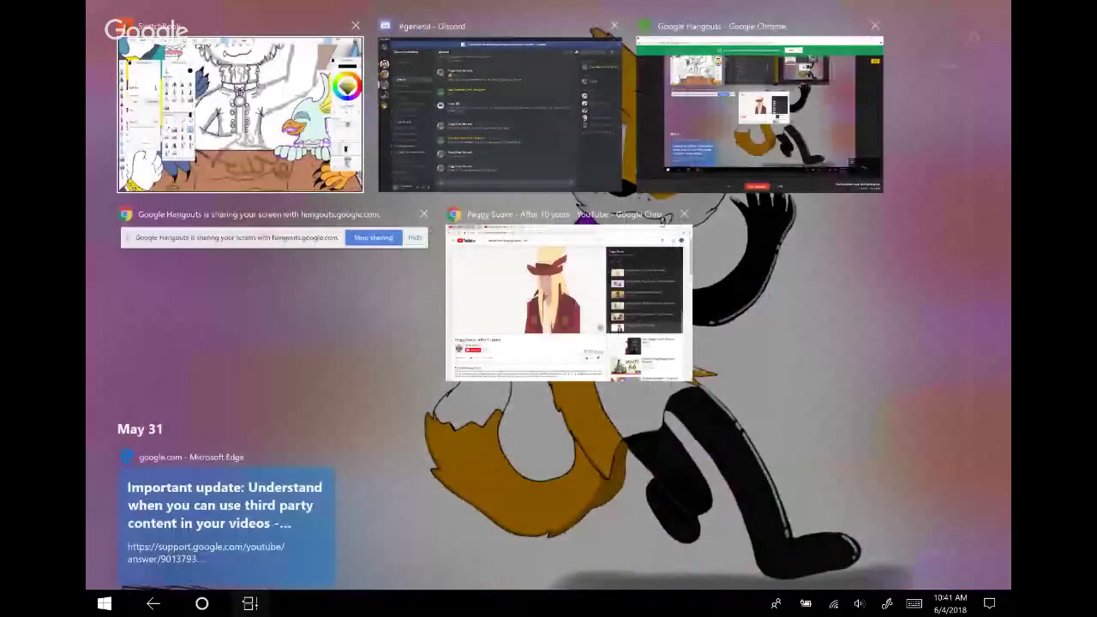
key(Escape)
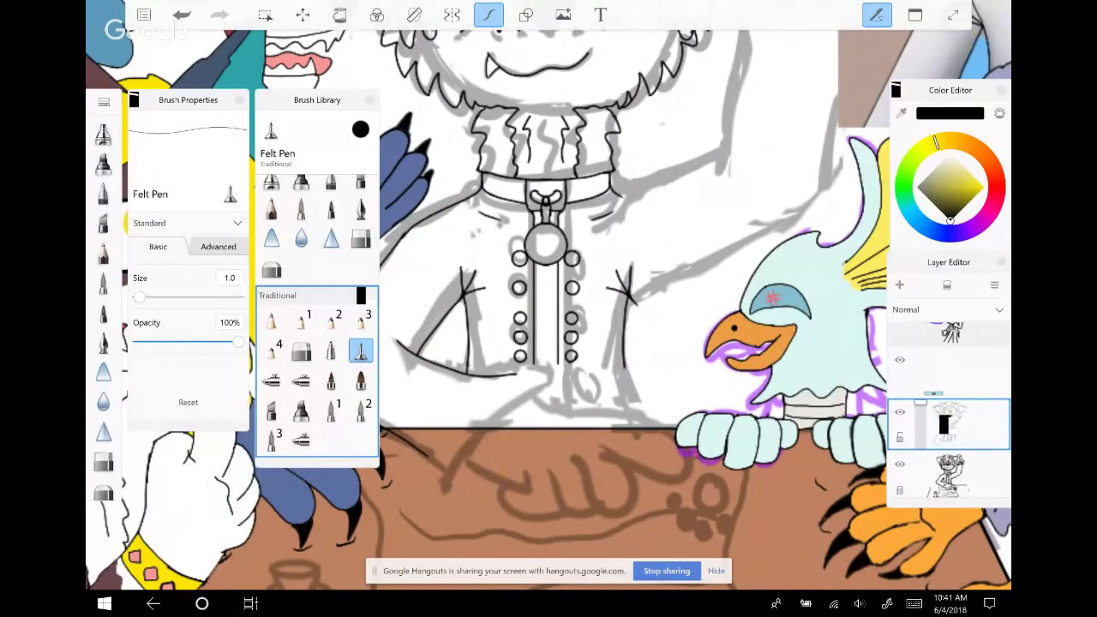
key(Tab)
key(Tab)
mouse_move(617, 269)
mouse_down()
mouse_move(621, 296)
mouse_move(631, 273)
mouse_move(621, 359)
mouse_up()
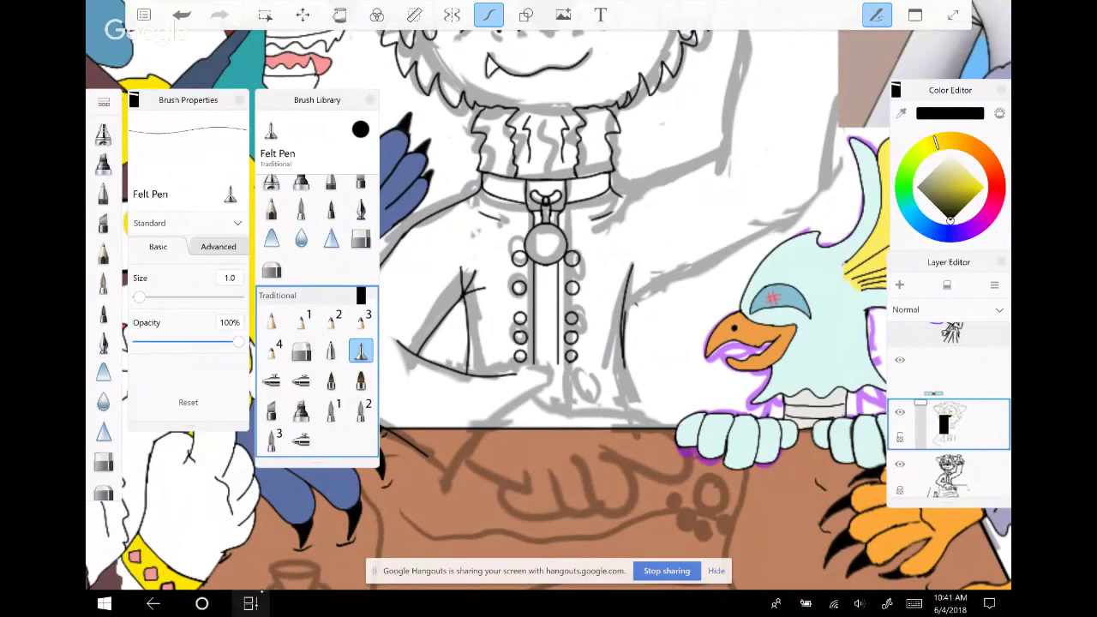
Check the Google Hangouts broadcast window and return to the drawing in SketchBook
click(250, 603)
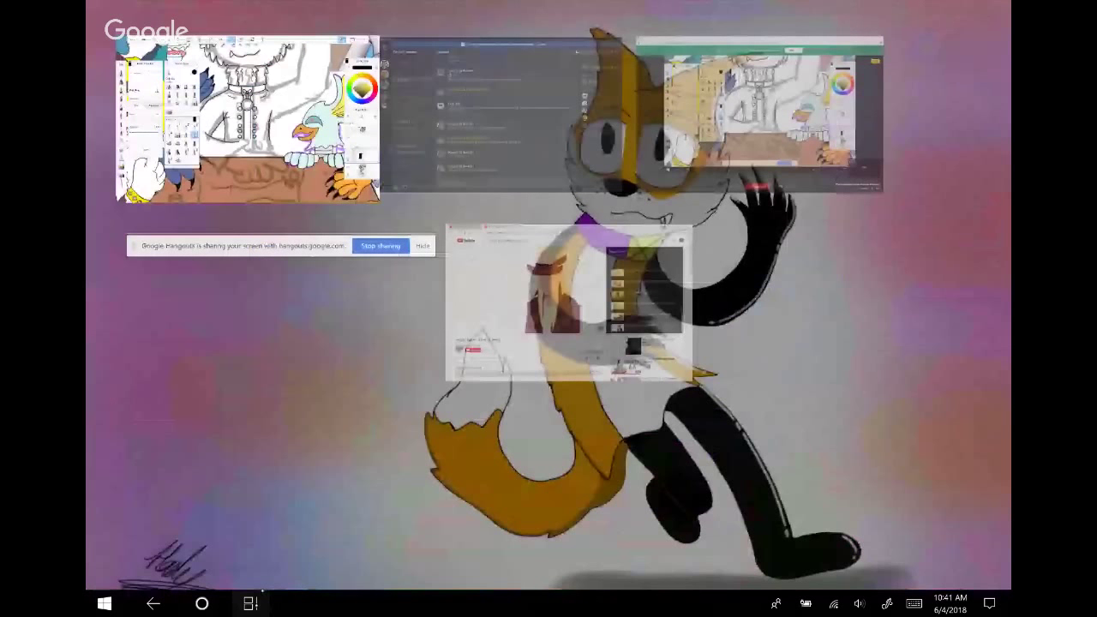
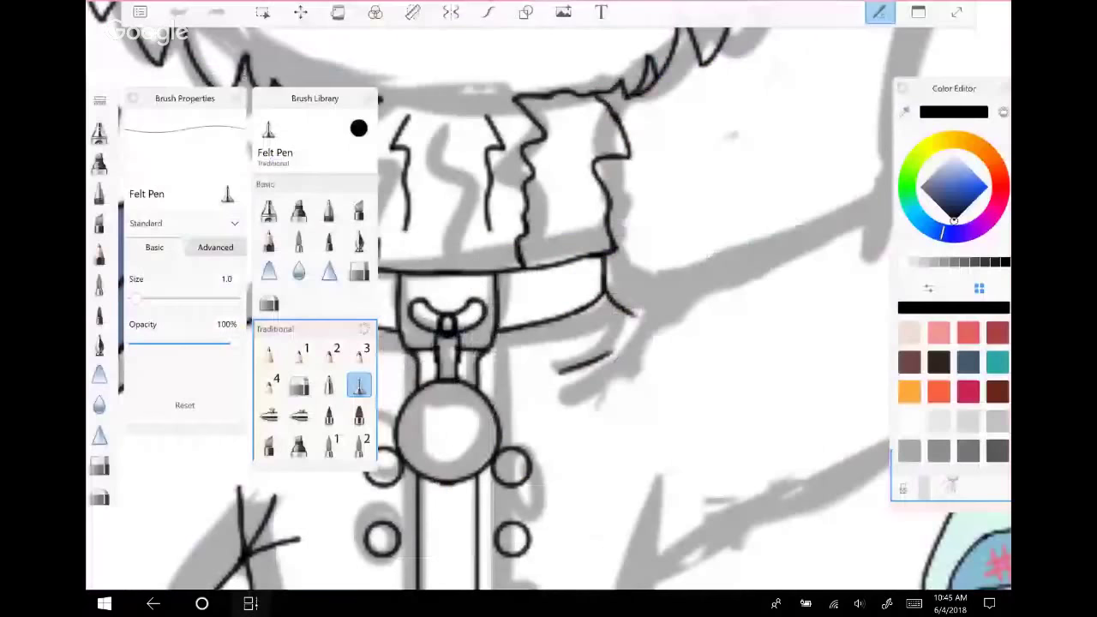
scroll(549, 308, down, 3)
scroll(549, 309, down, 2)
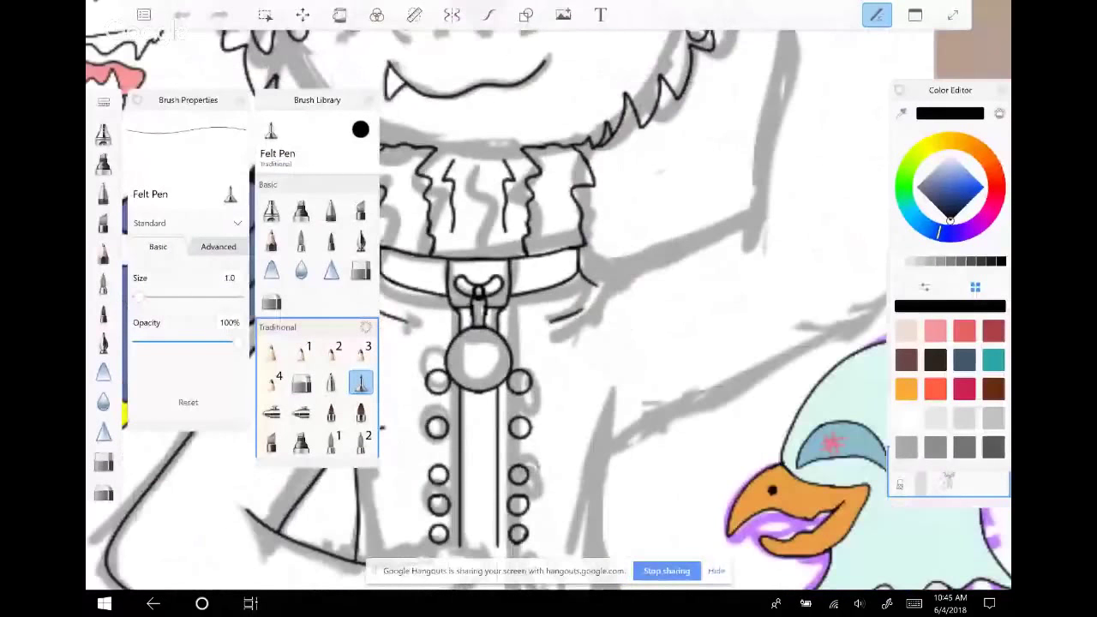
click(251, 604)
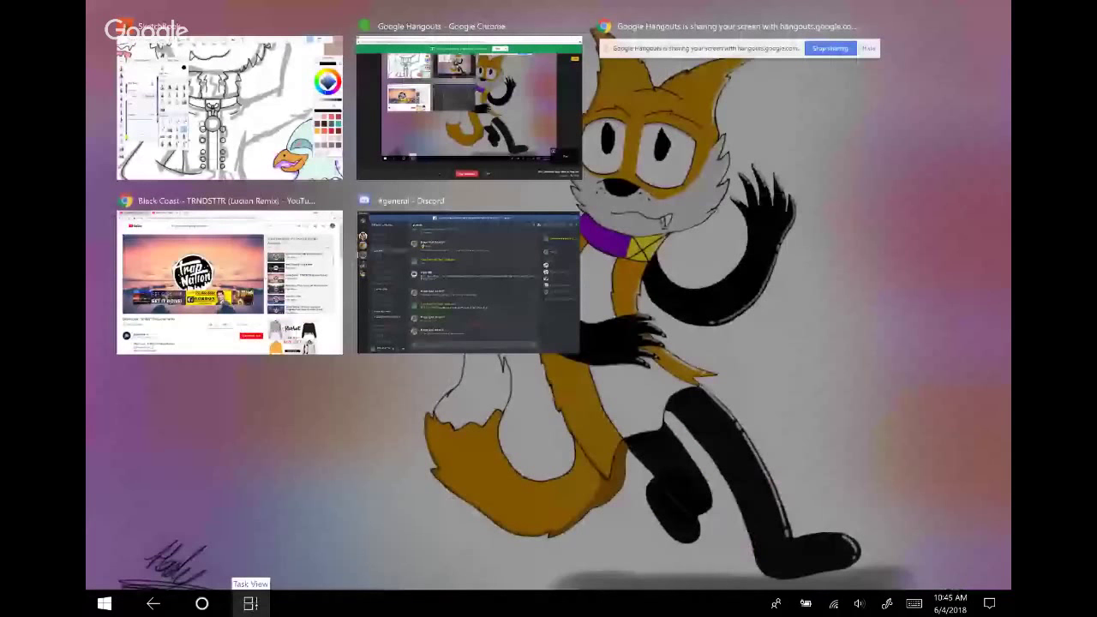
click(250, 604)
key(alt+Tab)
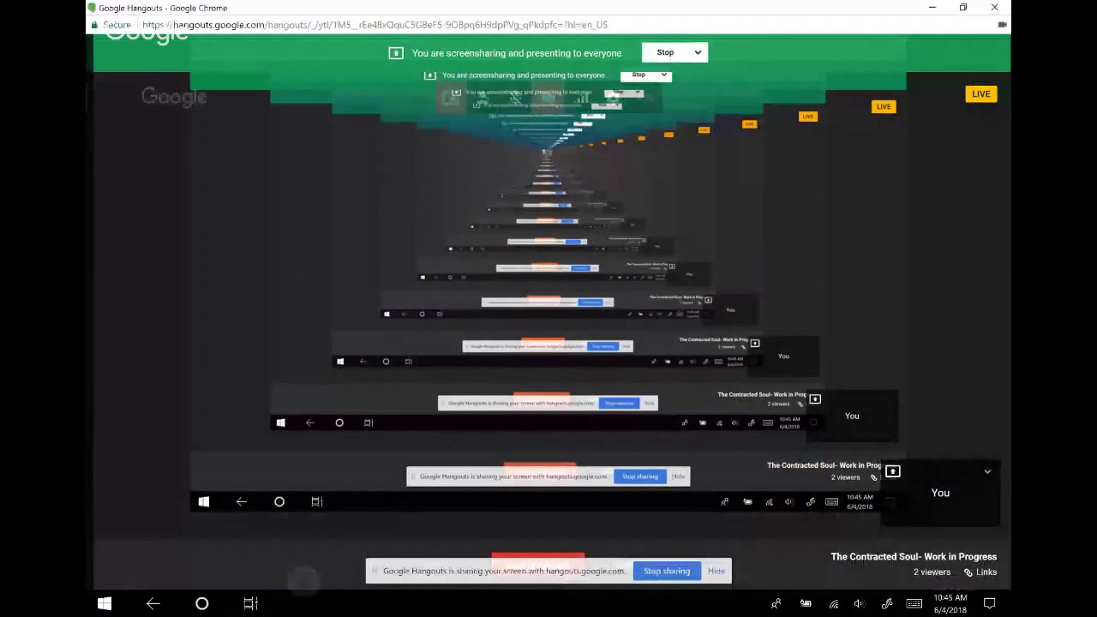
click(251, 604)
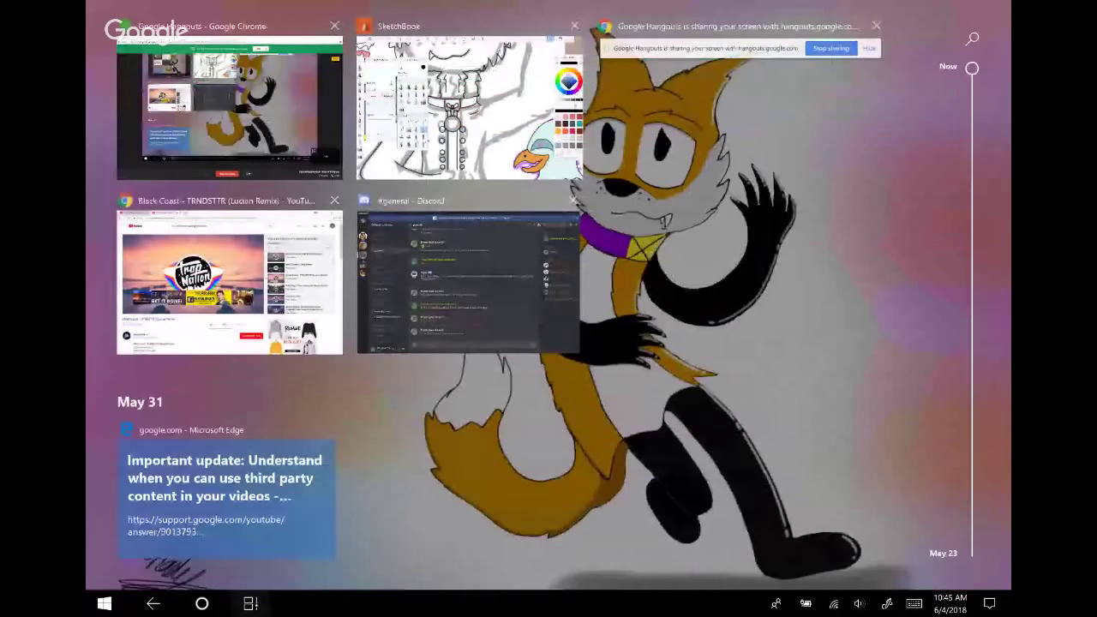
click(469, 107)
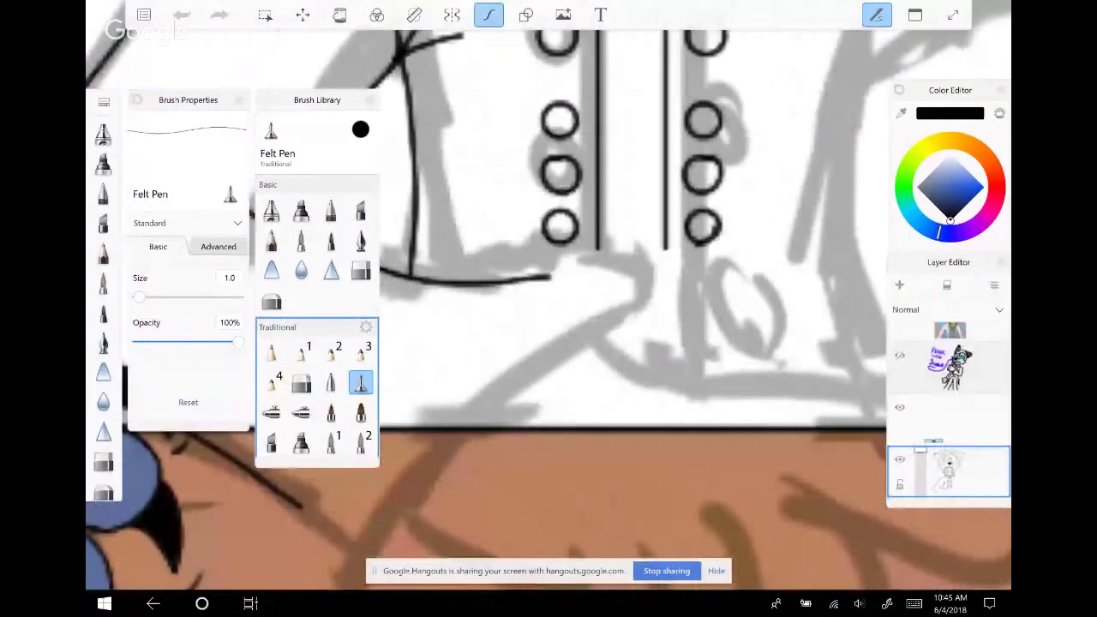
Ink the left sleeve's opening from its lower edge to a rounded tip at the coat front, down over the table edge to a closed corner
drag(549, 276, 650, 278)
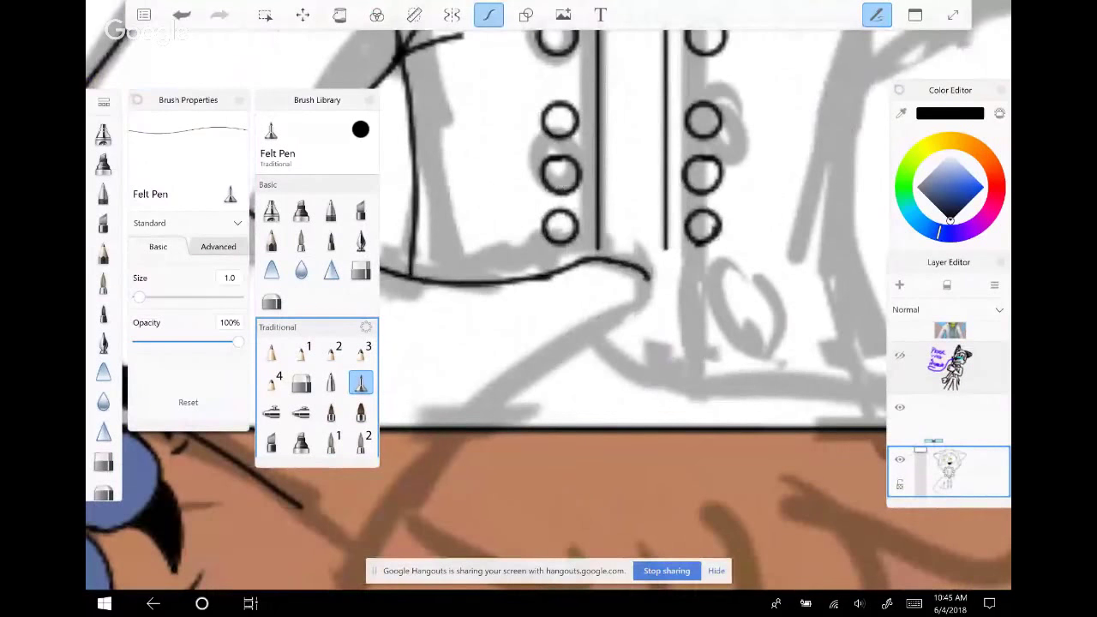
key(ctrl+z)
scroll(549, 257, up, 1)
mouse_move(523, 257)
mouse_down()
mouse_move(642, 260)
mouse_move(549, 304)
mouse_move(356, 506)
mouse_move(313, 579)
mouse_up()
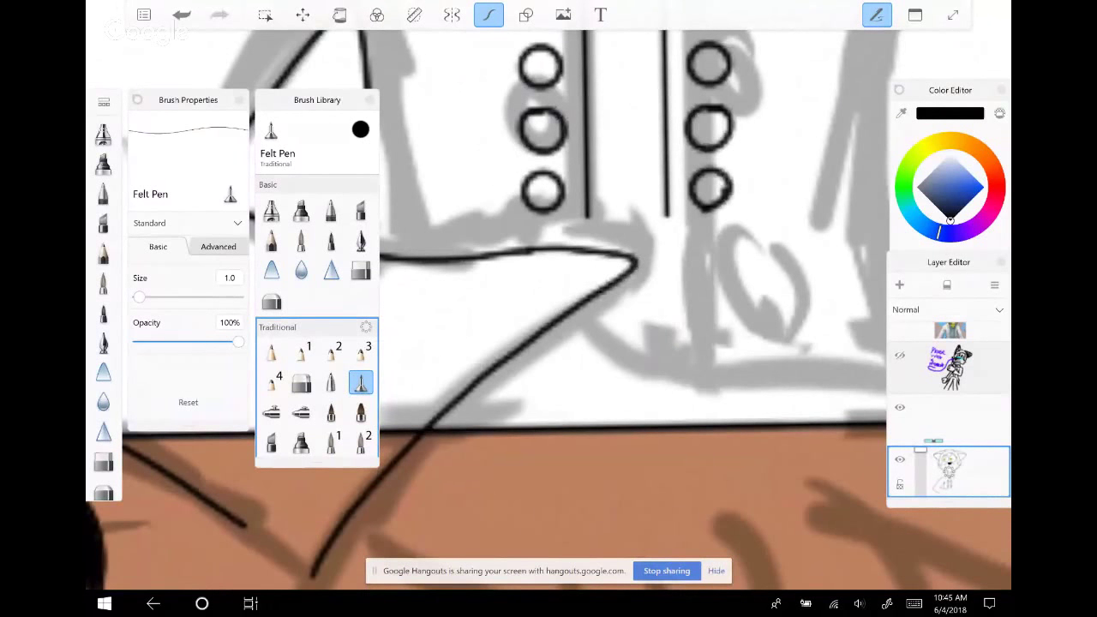
scroll(664, 189, down, 2)
drag(549, 308, 623, 223)
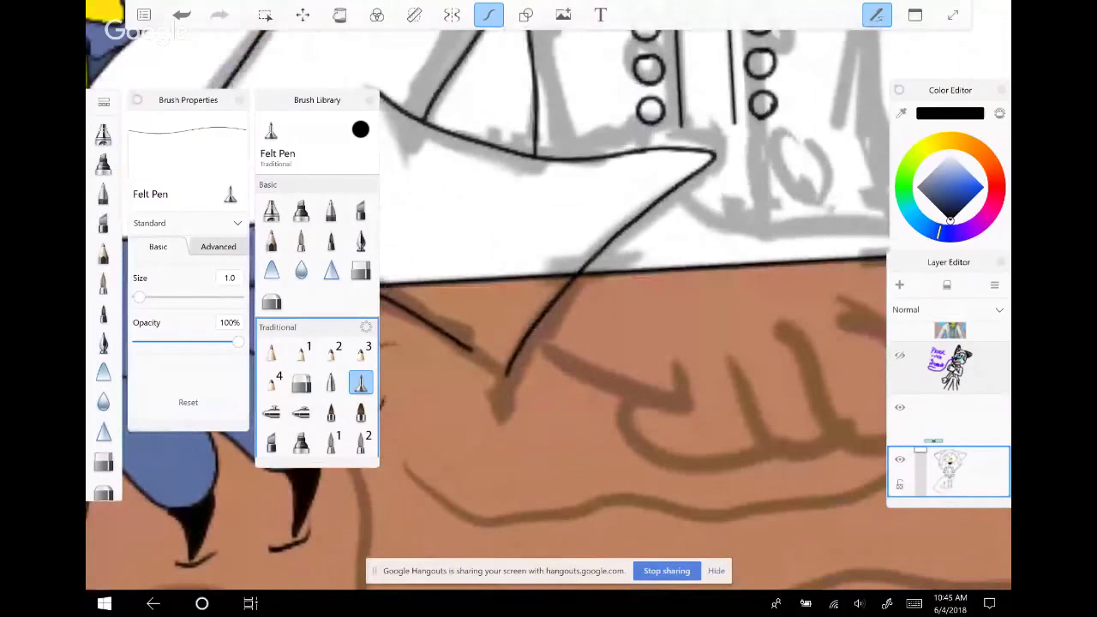
scroll(626, 257, down, 2)
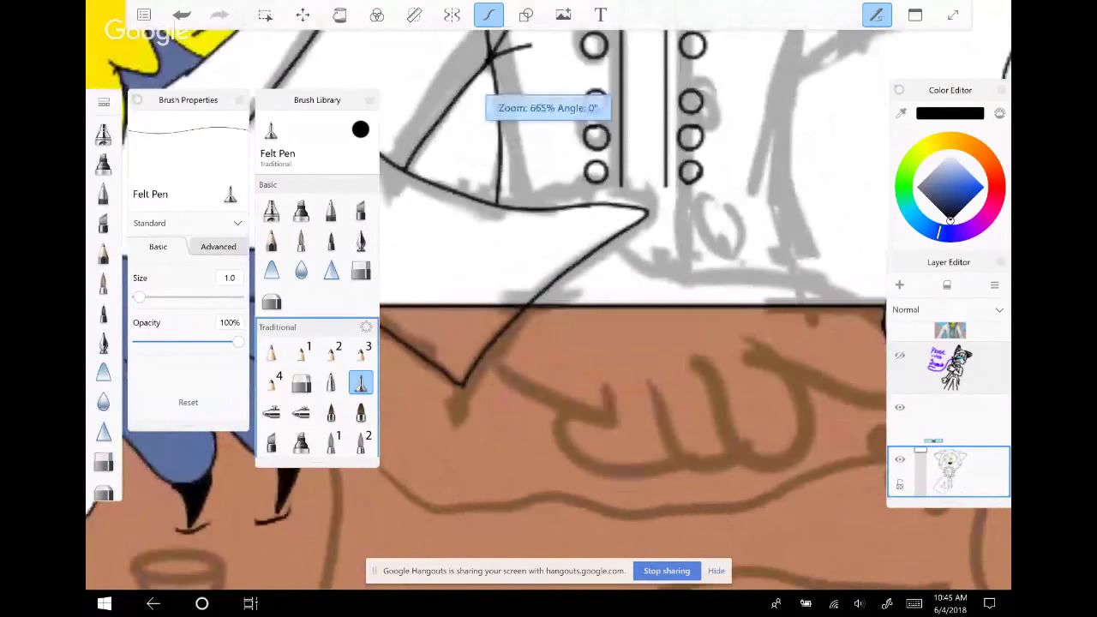
Extend the coat's two front opening lines downward, the left one to the sleeve edge and the right one past the sleeve tip
scroll(651, 215, up, 3)
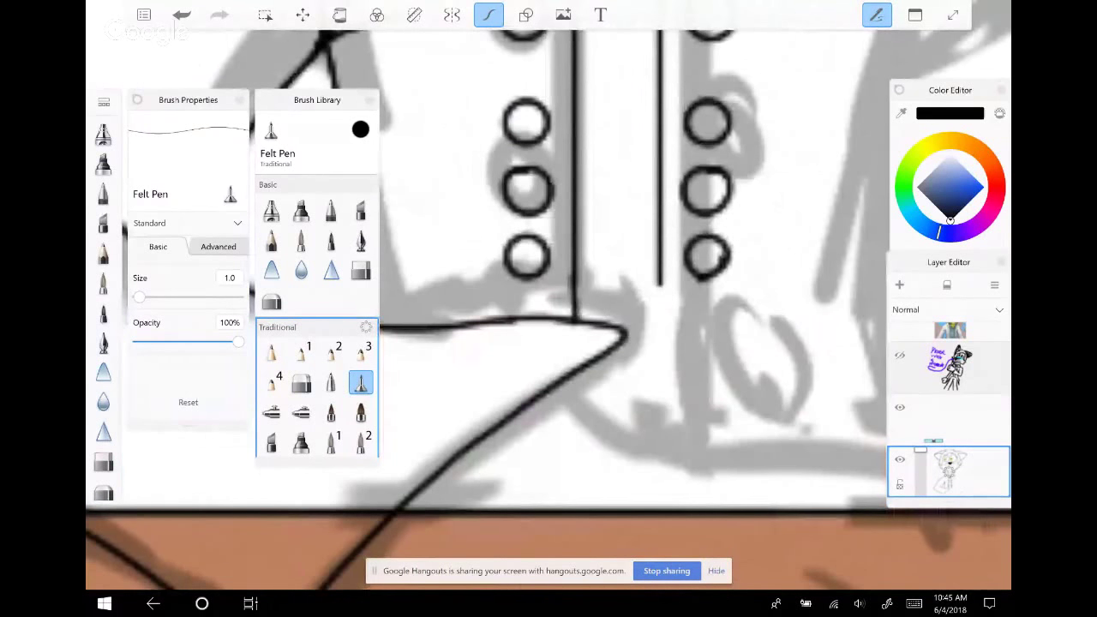
scroll(549, 258, down, 1)
mouse_move(586, 266)
mouse_down()
mouse_move(549, 241)
mouse_move(595, 364)
mouse_move(592, 412)
mouse_up()
scroll(494, 217, down, 3)
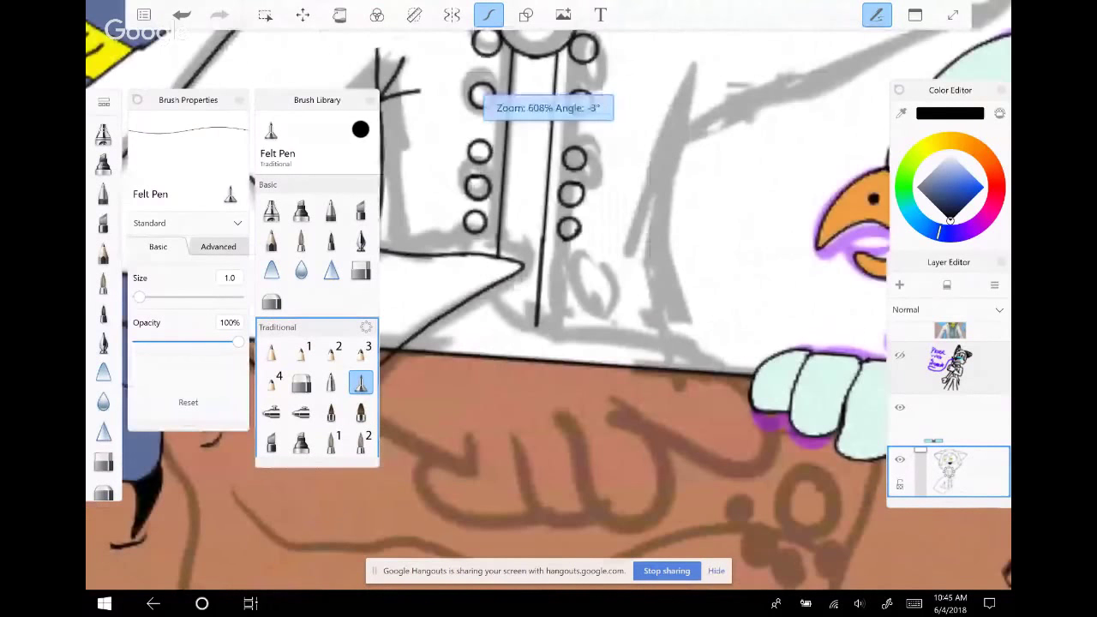
Ink the coat's right side seam as one inward-bowed line from the armpit down towards the table, replacing a straight first try
scroll(548, 283, up, 2)
drag(616, 137, 562, 382)
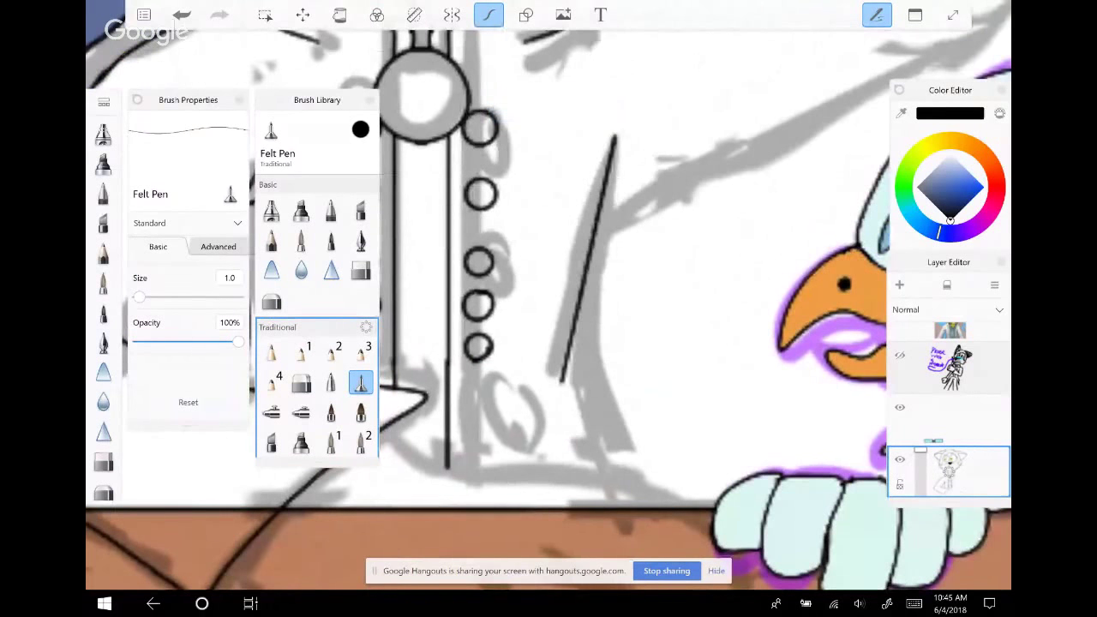
click(181, 14)
mouse_move(616, 137)
mouse_down()
mouse_move(592, 324)
mouse_move(605, 470)
mouse_up()
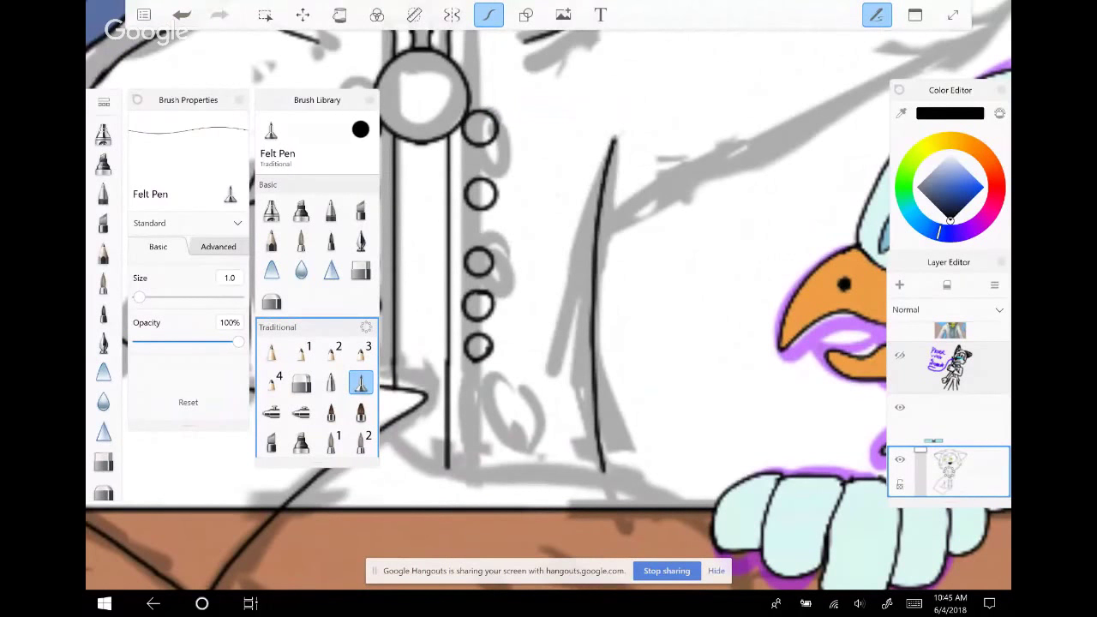
Ink the hand's upper outline from the sleeve opening past the coat's front line and side seam into a rounded first finger over the table
scroll(548, 283, down, 2)
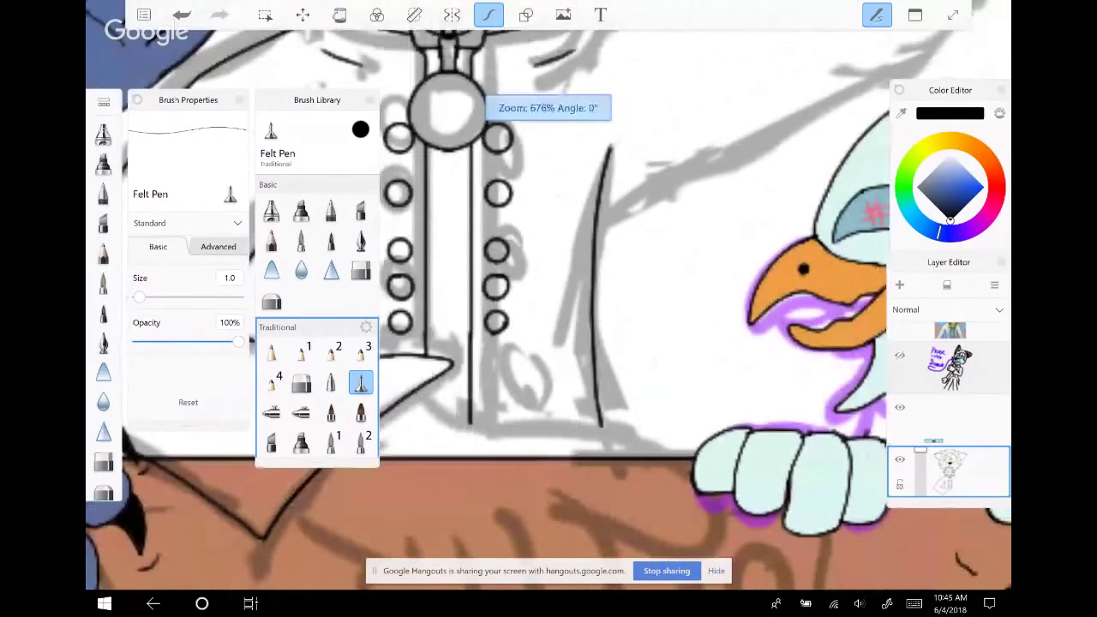
scroll(549, 296, down, 2)
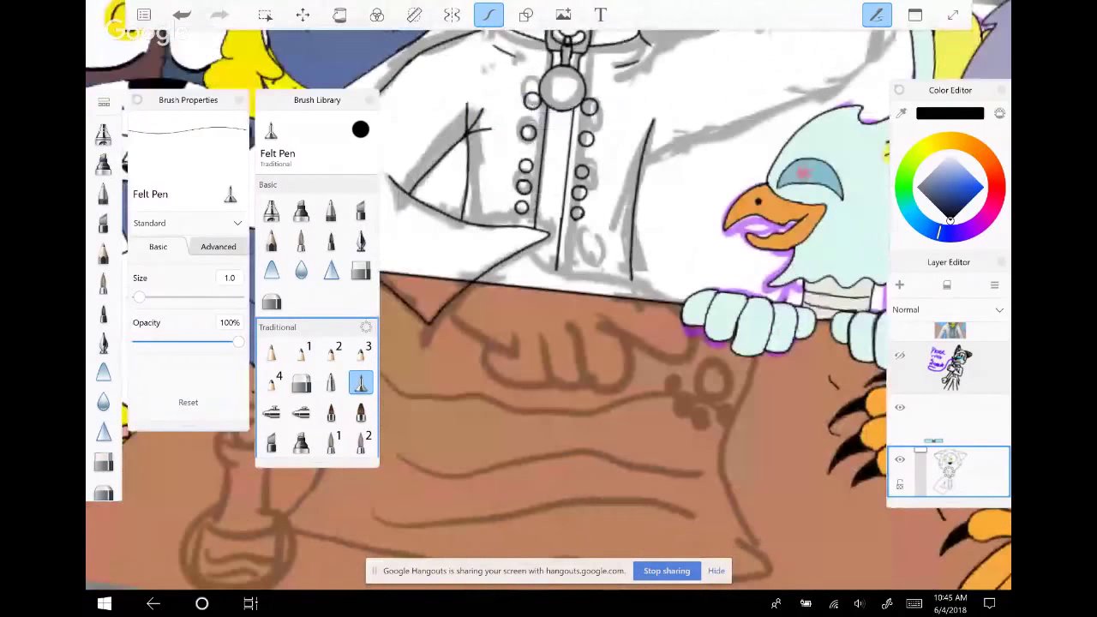
scroll(548, 295, up, 2)
mouse_move(523, 159)
mouse_down()
mouse_move(549, 241)
mouse_move(667, 331)
mouse_move(694, 450)
mouse_move(621, 487)
mouse_move(565, 344)
mouse_up()
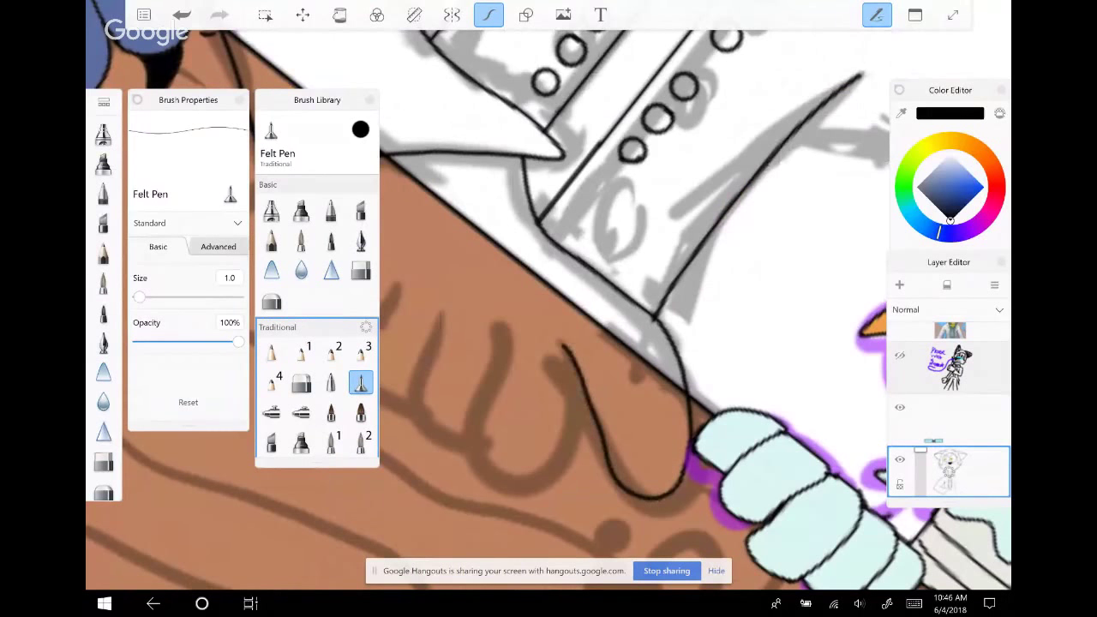
scroll(549, 296, down, 1)
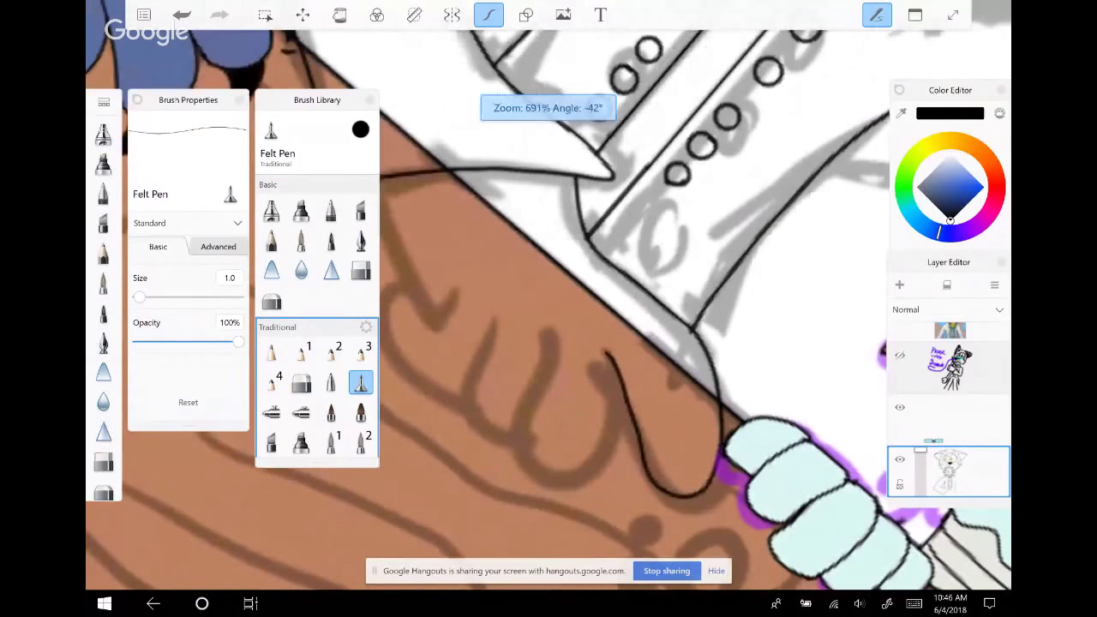
Try to ink the next two fingers as rounded loops between the first finger and the sleeve
scroll(549, 295, left, 2)
mouse_move(526, 319)
mouse_down()
mouse_move(487, 434)
mouse_move(487, 466)
mouse_up()
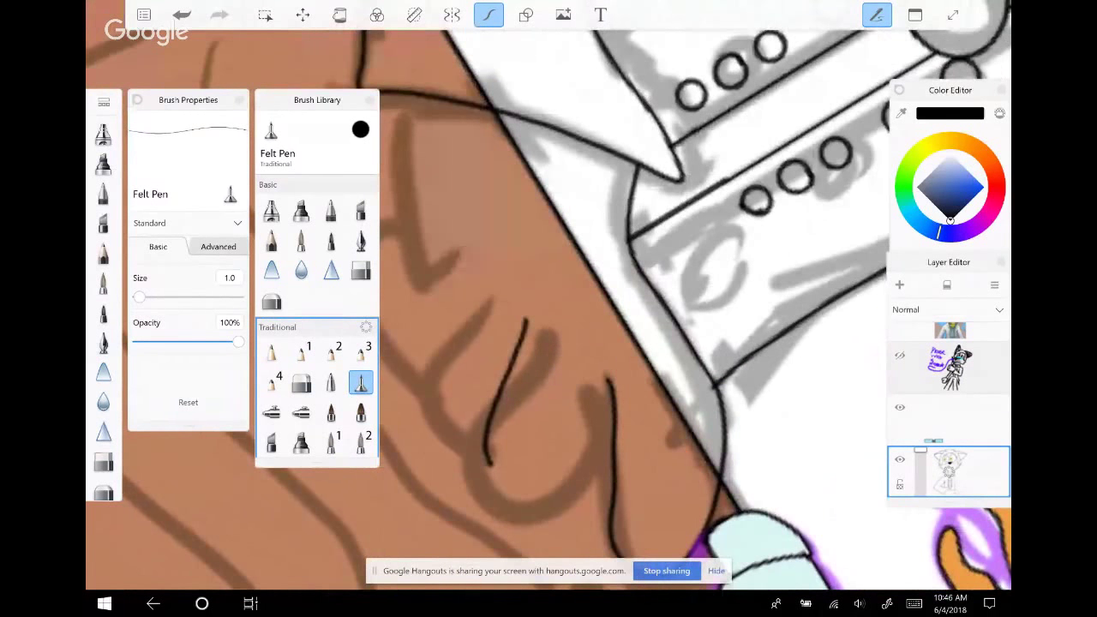
key(ctrl+z)
mouse_move(617, 393)
mouse_down()
mouse_move(601, 467)
mouse_move(562, 497)
mouse_move(492, 459)
mouse_move(487, 440)
mouse_up()
mouse_move(549, 333)
mouse_down()
mouse_move(499, 427)
mouse_move(433, 412)
mouse_move(426, 375)
mouse_move(486, 304)
mouse_up()
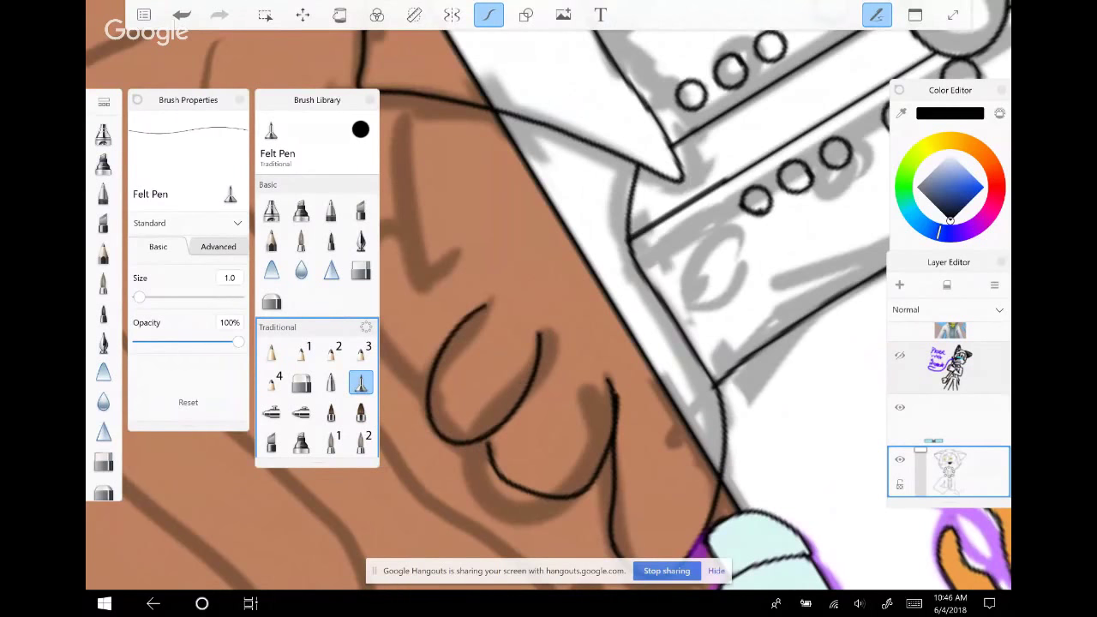
scroll(600, 343, up, 2)
scroll(549, 308, down, 2)
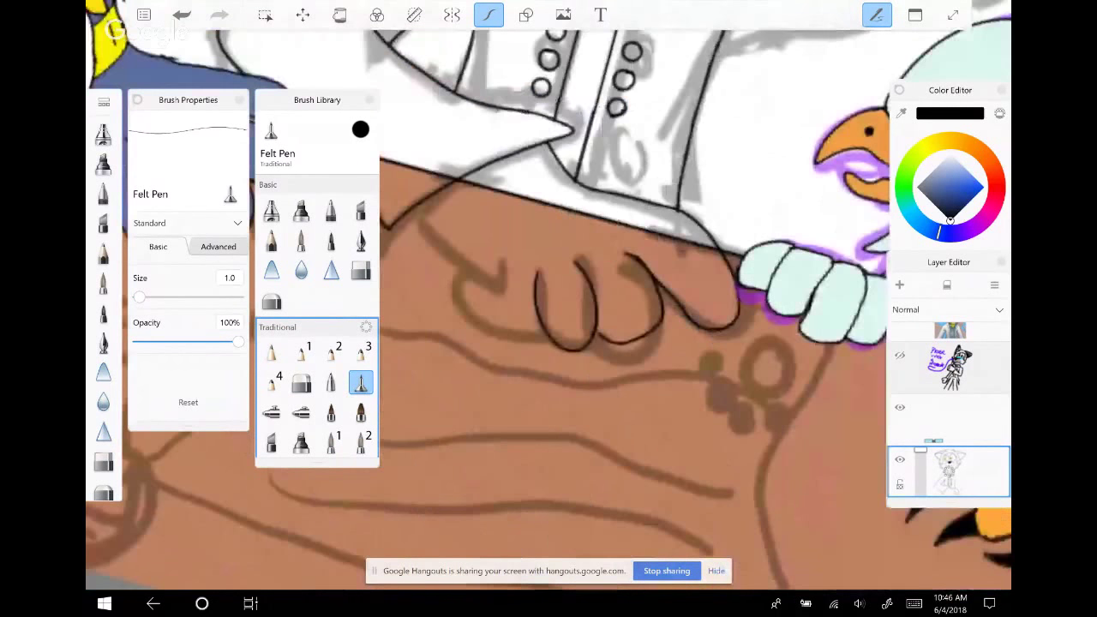
key(ctrl+z)
Try to ink the second finger as one angular loop starting from the upper end of the first finger's inner edge
scroll(549, 309, up, 2)
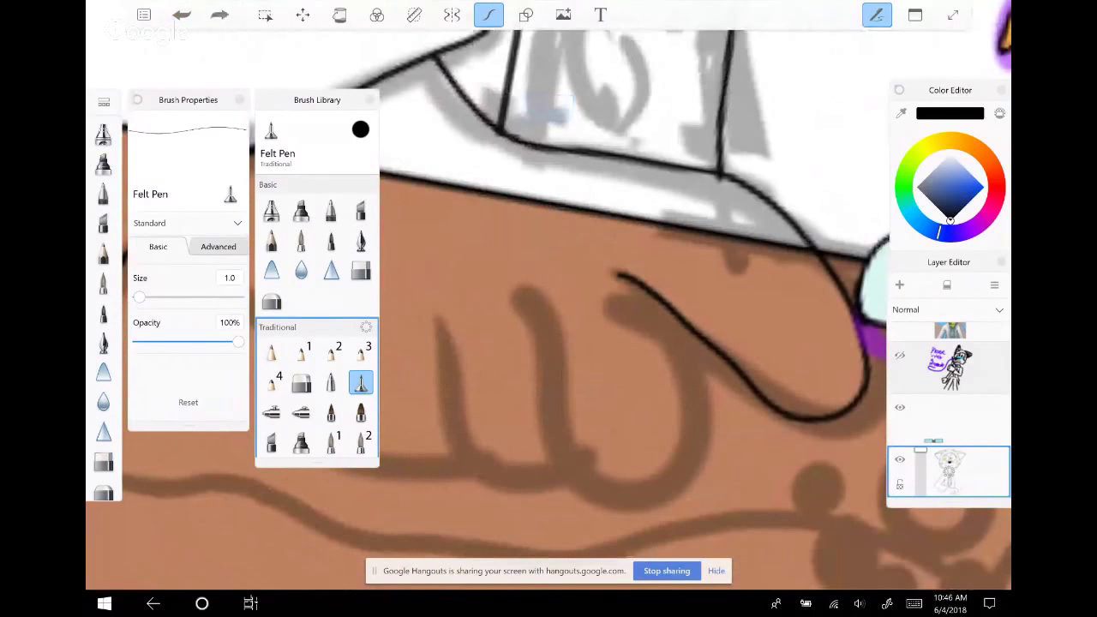
mouse_move(619, 274)
mouse_down()
mouse_move(673, 325)
mouse_move(710, 413)
mouse_up()
mouse_move(528, 298)
mouse_down()
mouse_move(577, 456)
mouse_move(610, 464)
mouse_move(675, 438)
mouse_move(713, 401)
mouse_up()
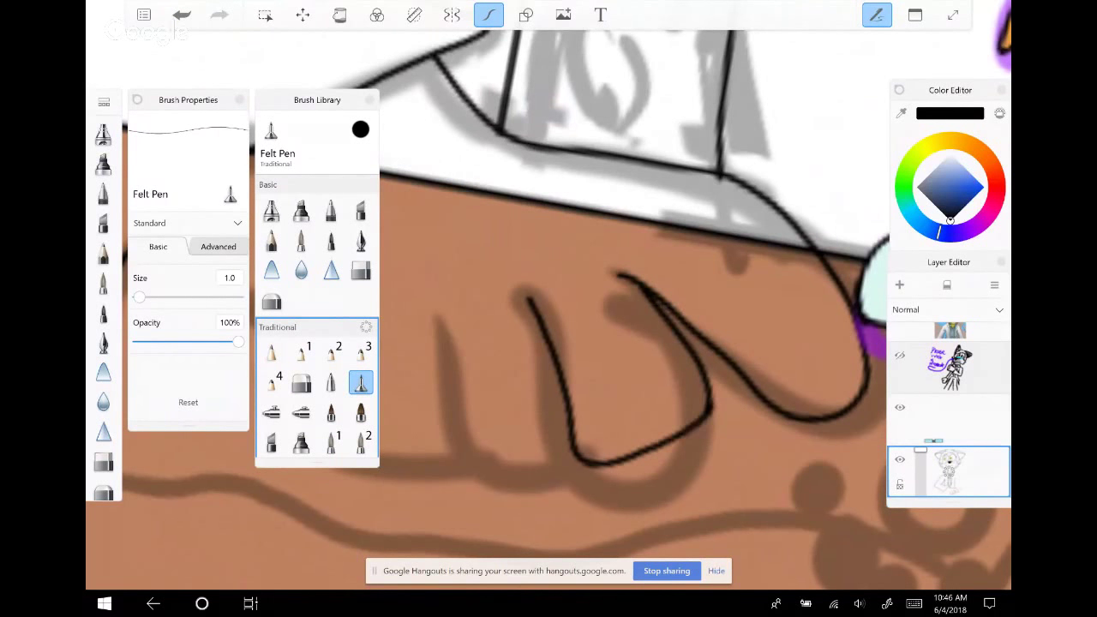
scroll(549, 309, down, 2)
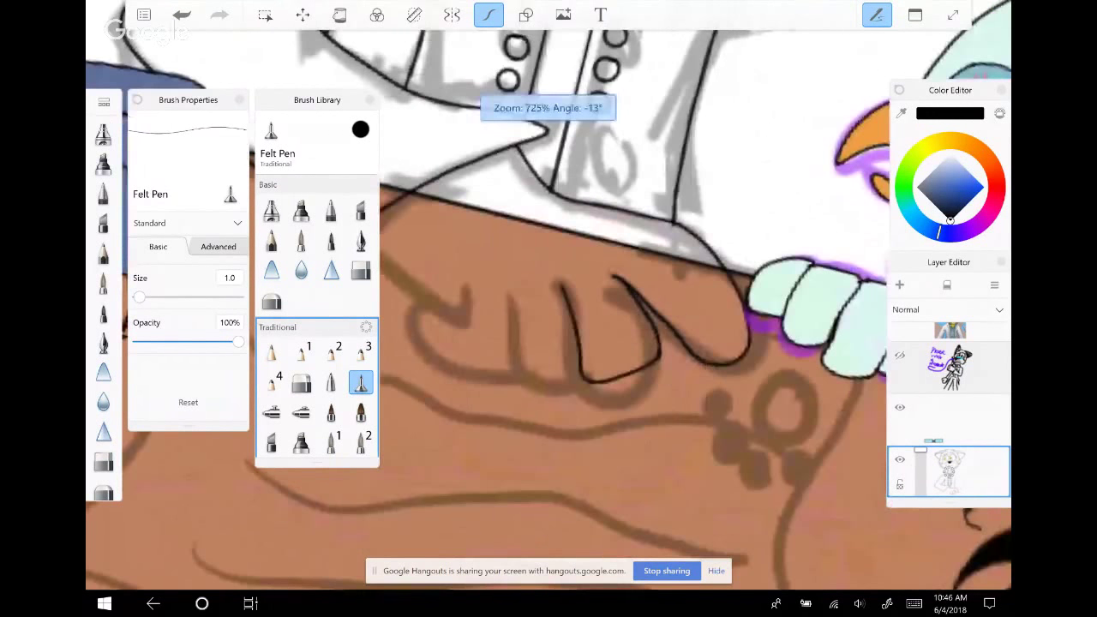
scroll(549, 308, down, 3)
scroll(549, 308, up, 4)
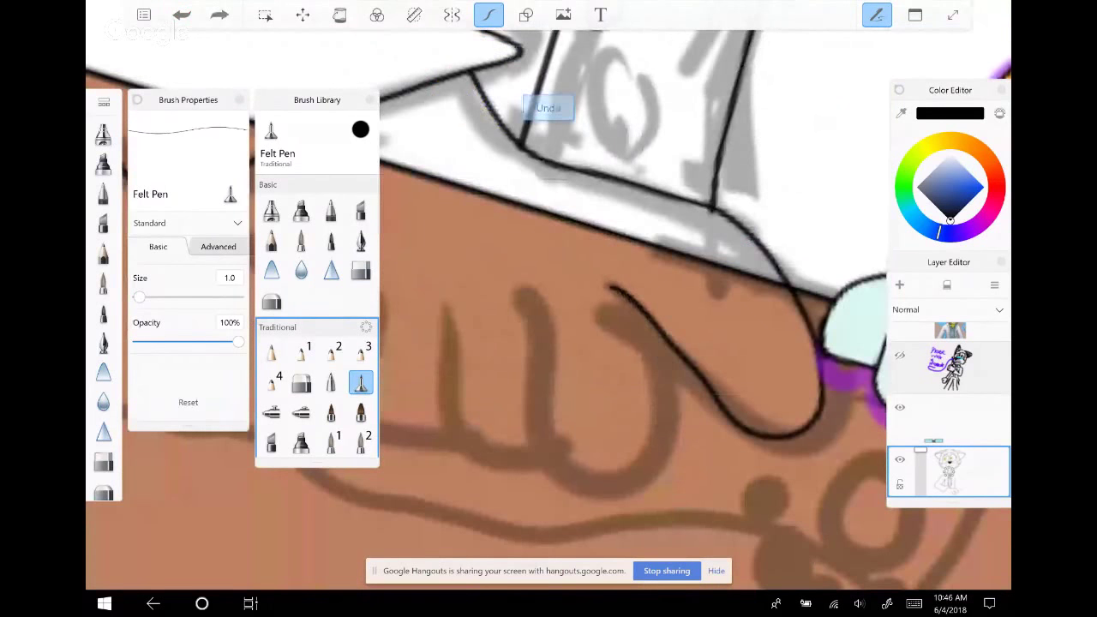
Remove the first finger's inner edge and redraw the hand's upper outline as a smoother curve from the sleeve to the side seam
scroll(549, 309, down, 1)
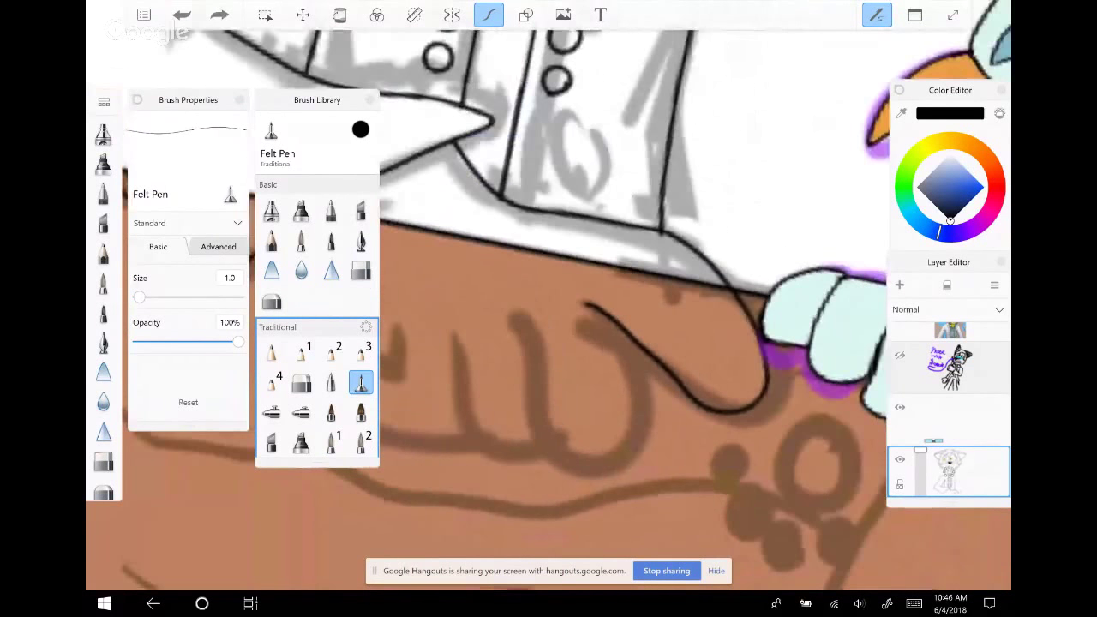
mouse_move(587, 305)
mouse_down()
mouse_move(690, 394)
mouse_move(746, 412)
mouse_up()
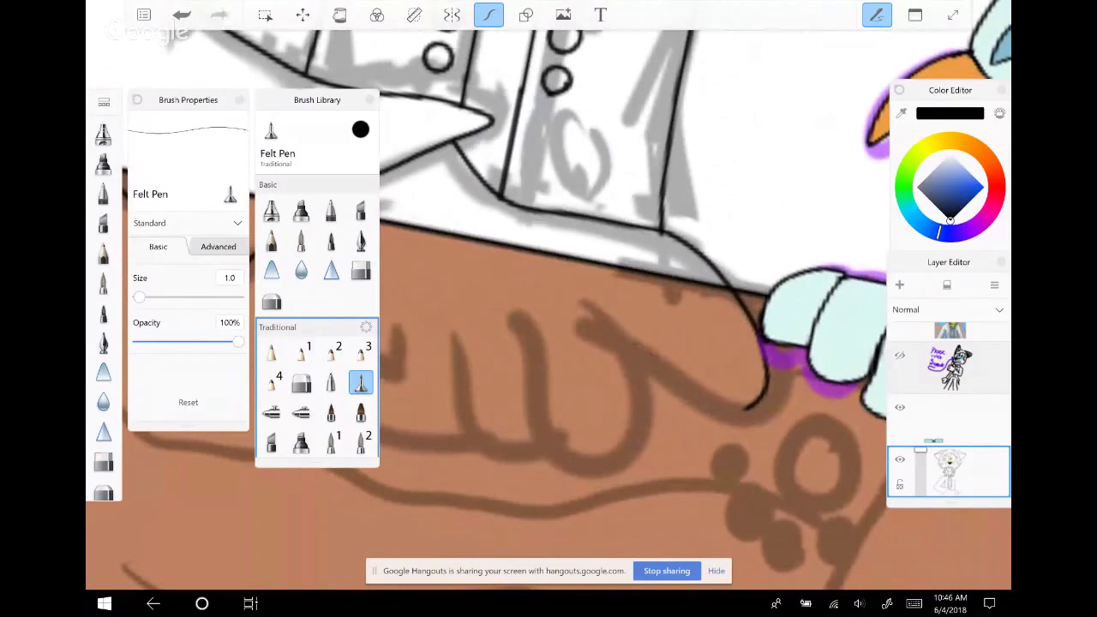
mouse_move(461, 154)
mouse_down()
mouse_move(561, 214)
mouse_move(612, 224)
mouse_move(463, 152)
mouse_move(544, 204)
mouse_move(622, 227)
mouse_up()
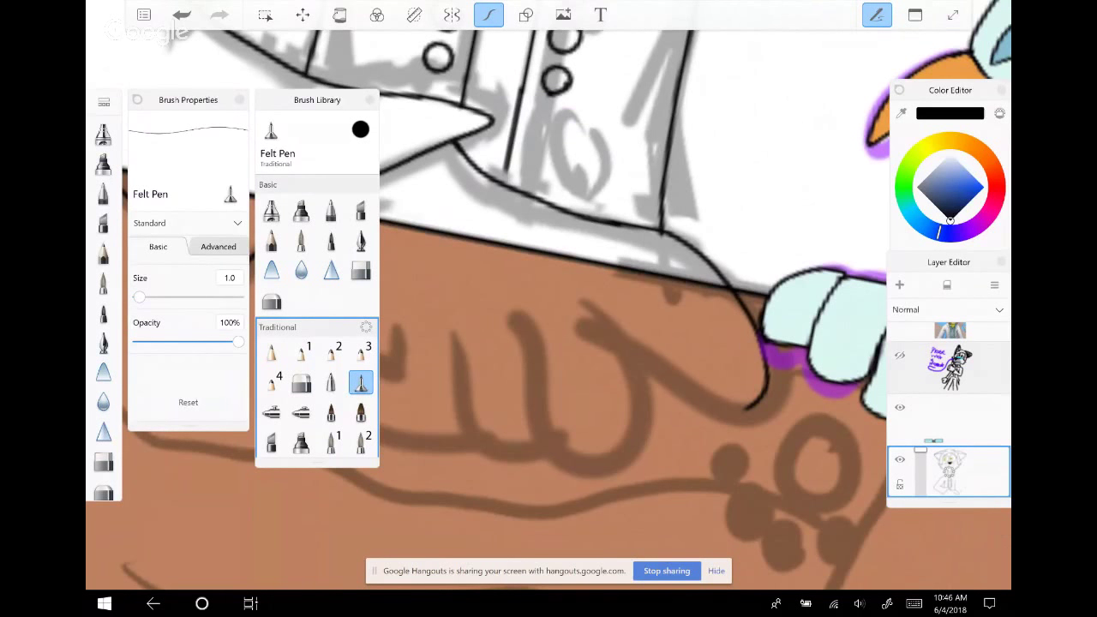
Try to ink the hand's lower edge as a slanted line from the sleeve corner towards the fingers
scroll(549, 308, down, 2)
scroll(549, 309, up, 2)
drag(429, 330, 559, 405)
click(182, 15)
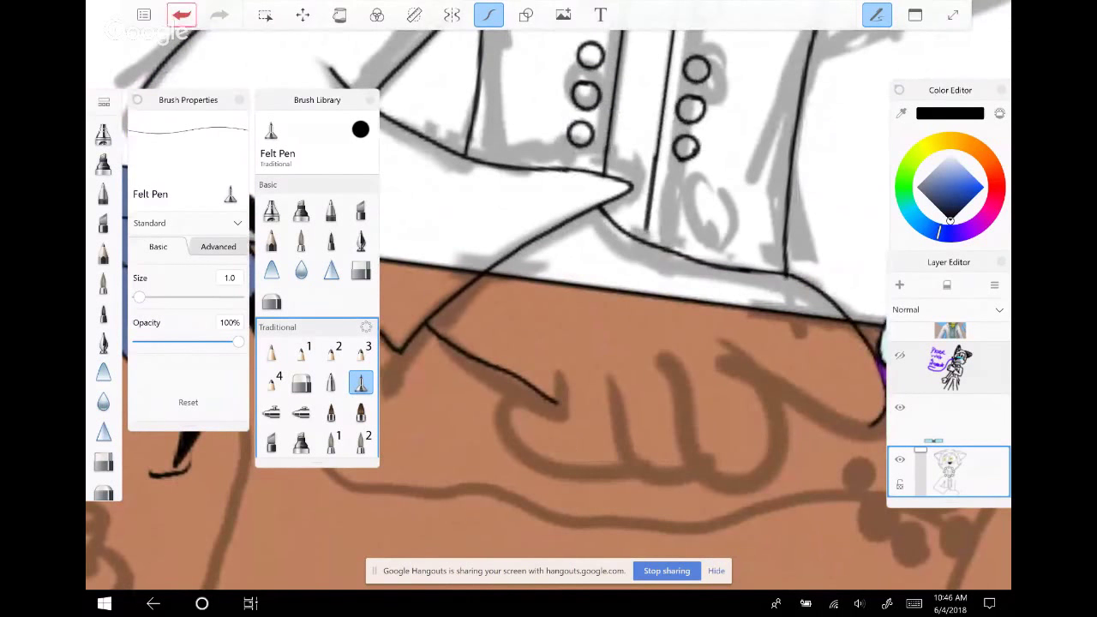
Ink the first finger's inner edge up from its rounded tip, plus the second and third fingers as curved strokes beside it
scroll(549, 309, up, 2)
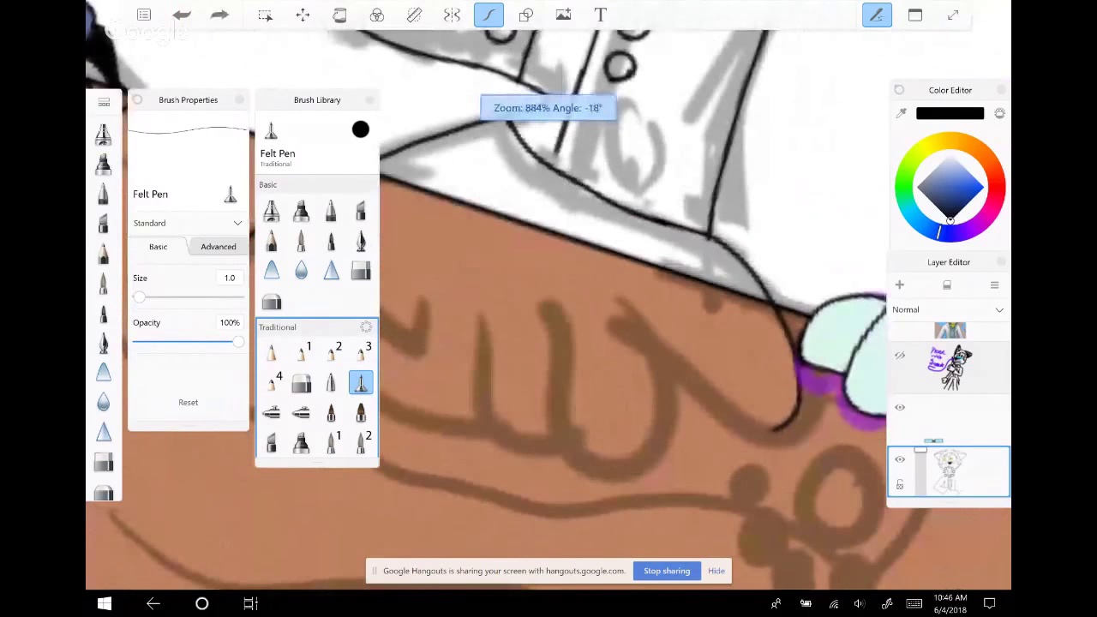
scroll(549, 309, up, 2)
mouse_move(589, 291)
mouse_down()
mouse_move(651, 412)
mouse_move(713, 458)
mouse_up()
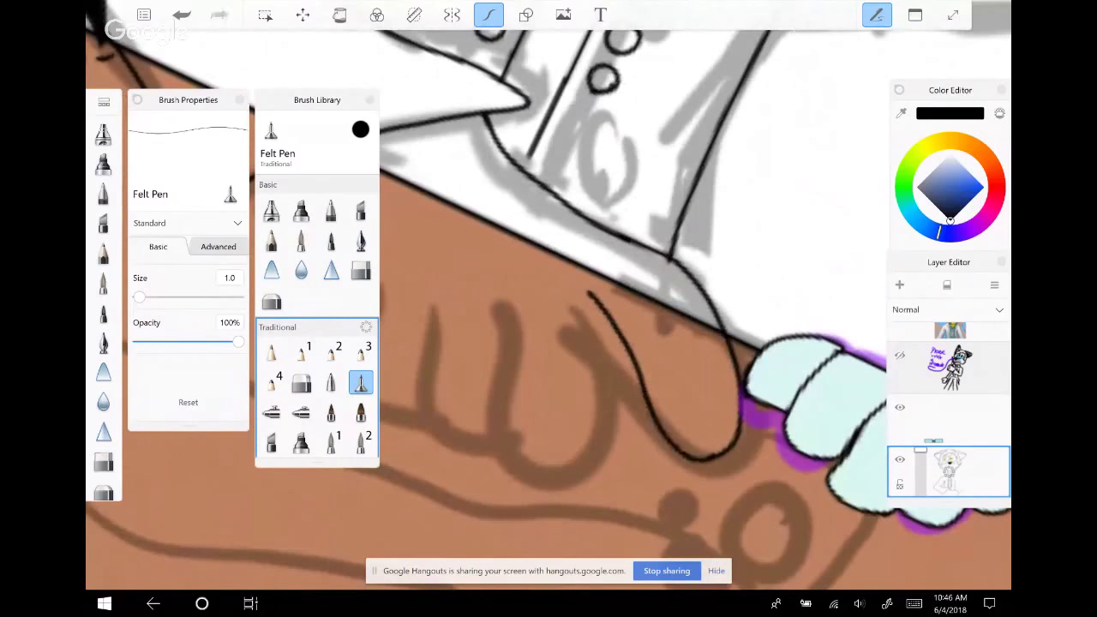
click(533, 315)
mouse_move(505, 303)
mouse_down()
mouse_move(538, 446)
mouse_move(617, 436)
mouse_up()
click(181, 15)
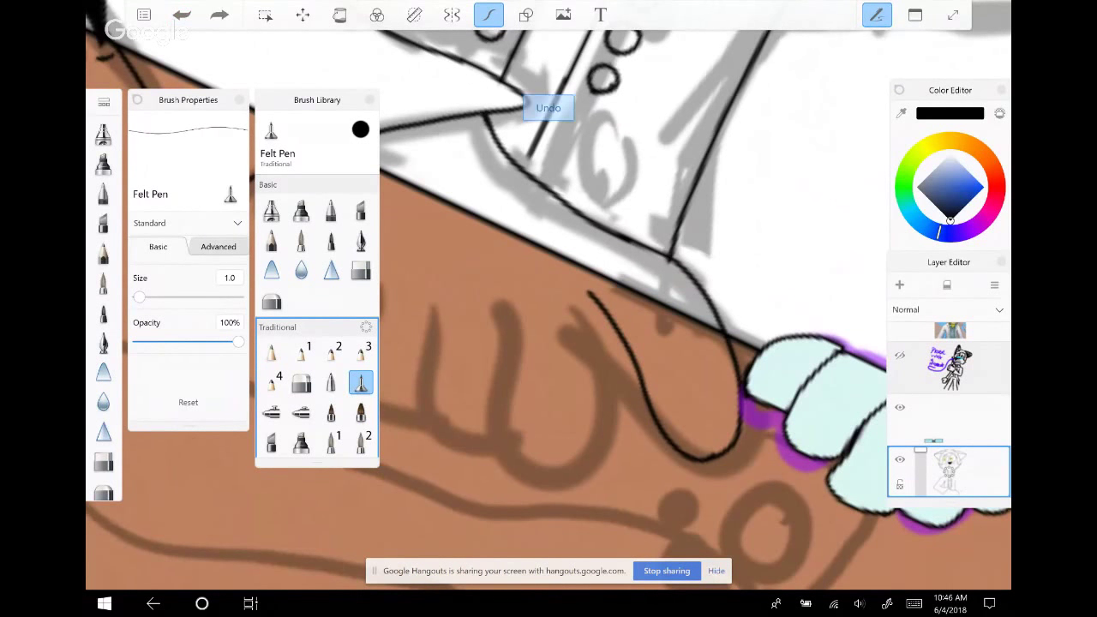
mouse_move(523, 298)
mouse_down()
mouse_move(553, 406)
mouse_move(590, 451)
mouse_move(655, 413)
mouse_up()
mouse_move(463, 302)
mouse_down()
mouse_move(451, 396)
mouse_move(483, 442)
mouse_move(557, 444)
mouse_up()
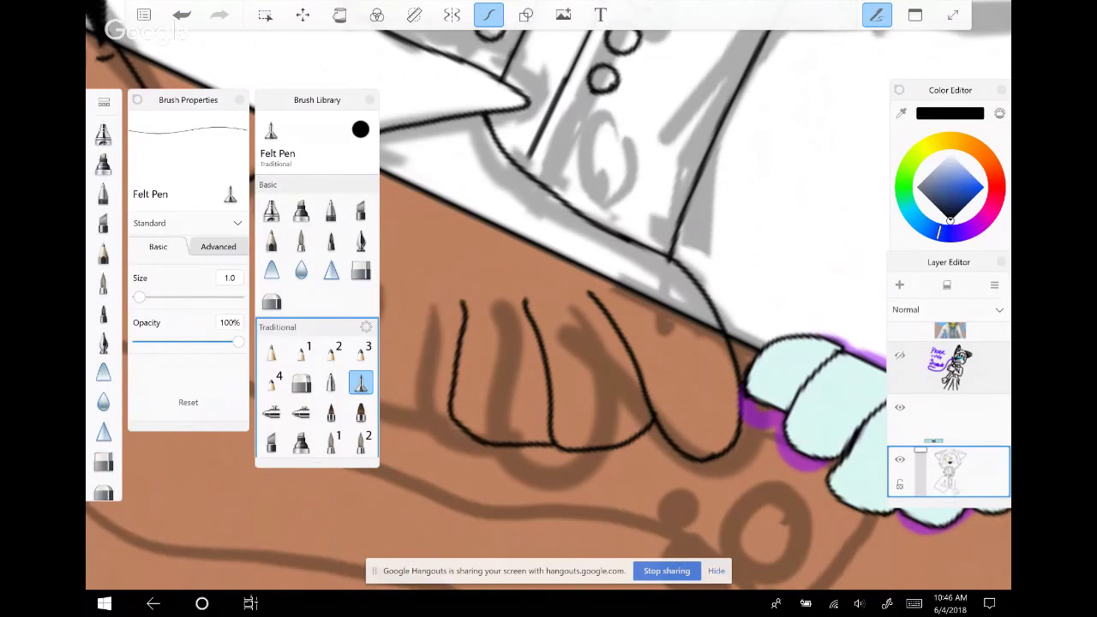
Ink the fourth finger as a curved stroke joining the third finger's base, replacing the earlier tries
scroll(549, 309, up, 3)
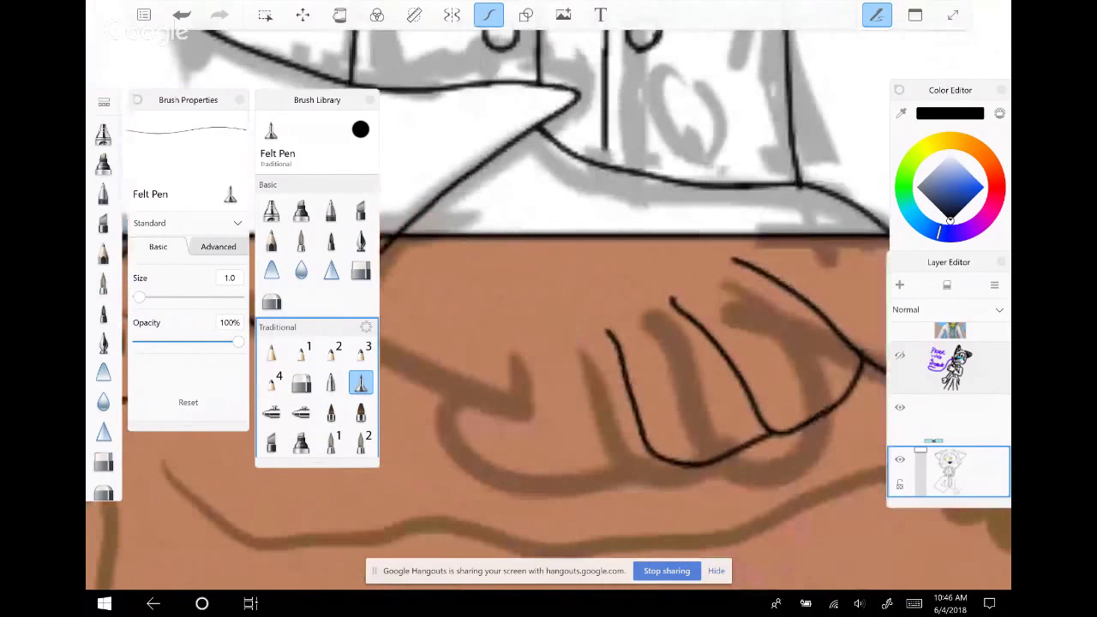
mouse_move(533, 340)
mouse_down()
mouse_move(551, 436)
mouse_move(573, 463)
mouse_up()
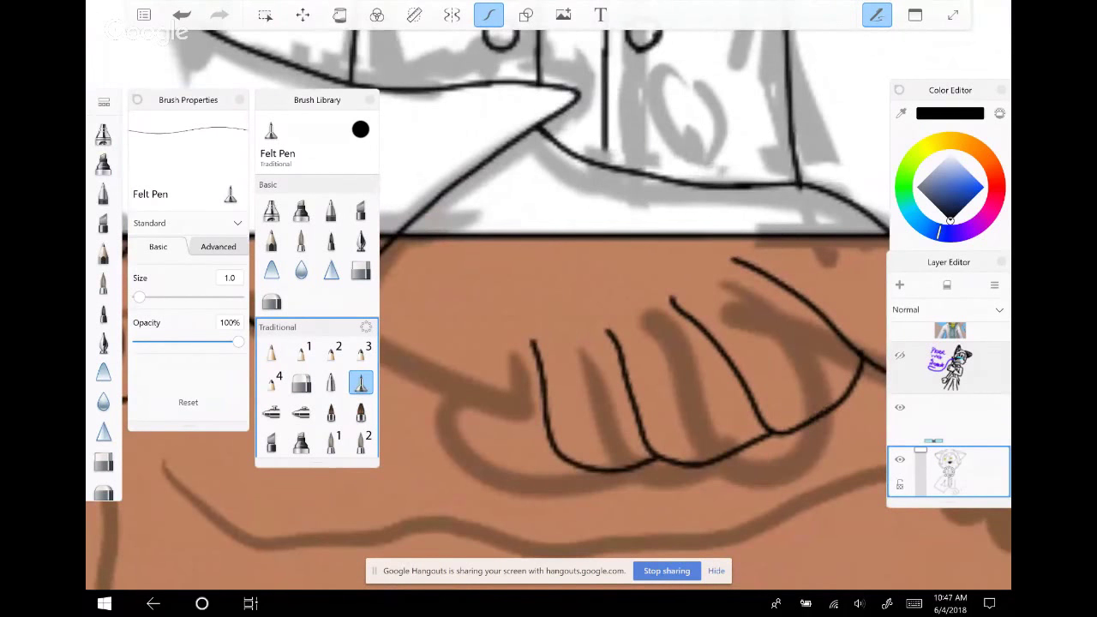
key(ctrl+z)
mouse_move(517, 342)
mouse_down()
mouse_move(535, 441)
mouse_move(569, 467)
mouse_move(650, 451)
mouse_up()
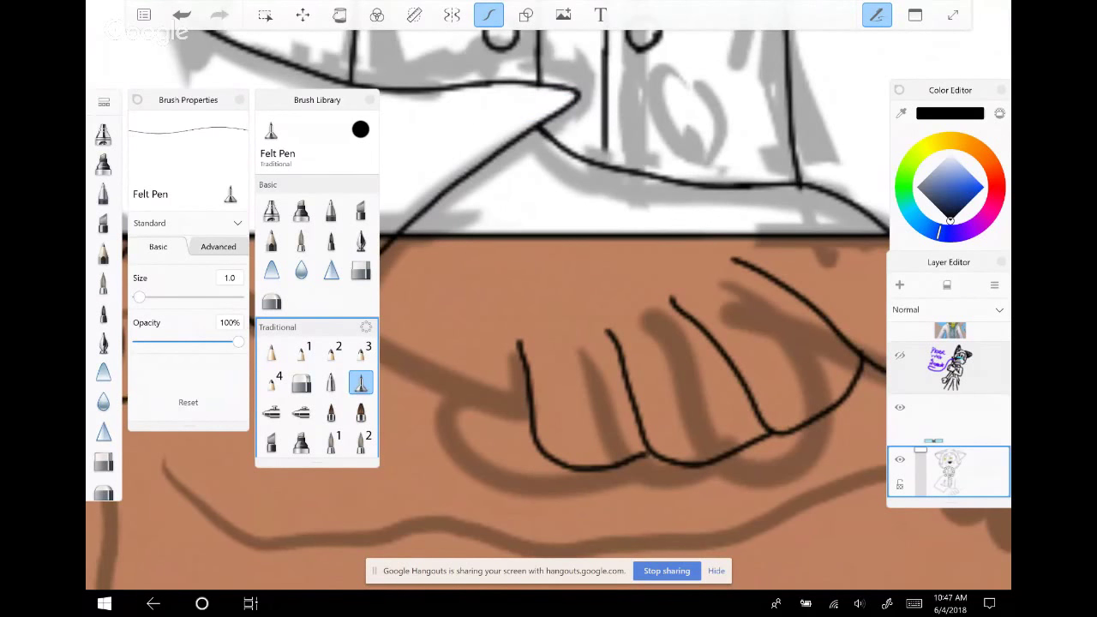
scroll(549, 309, up, 1)
key(ctrl+z)
mouse_move(552, 335)
mouse_down()
mouse_move(570, 431)
mouse_move(614, 474)
mouse_move(678, 461)
mouse_up()
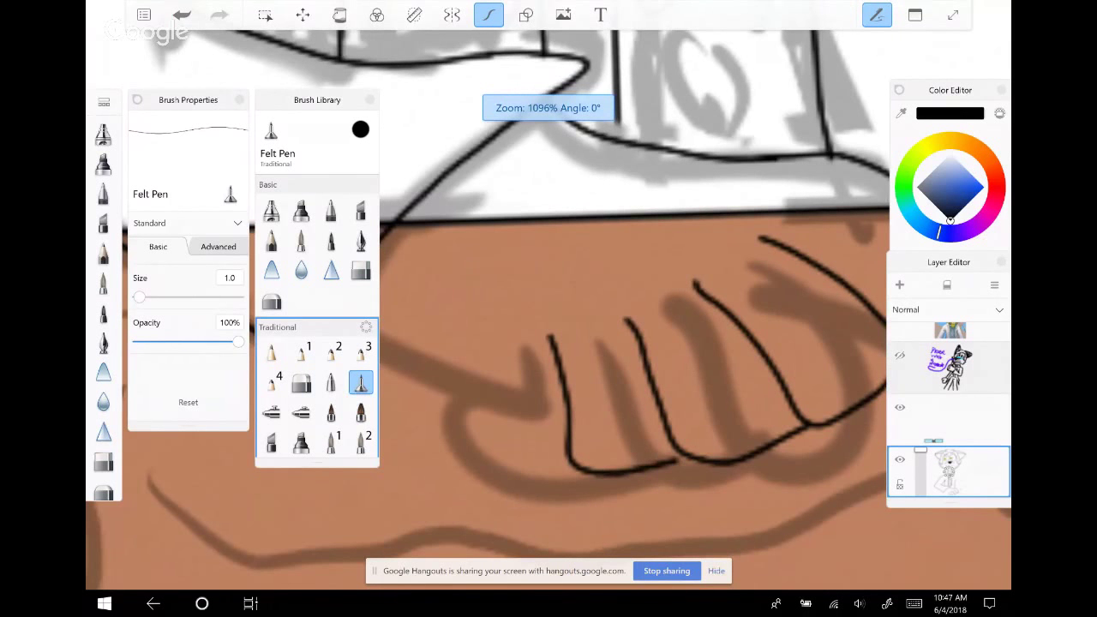
Ink a curled digit as a rounded loop on the sleeve side of the fourth finger and thicken the line between the third and fourth fingers
scroll(548, 309, down, 2)
scroll(549, 309, down, 2)
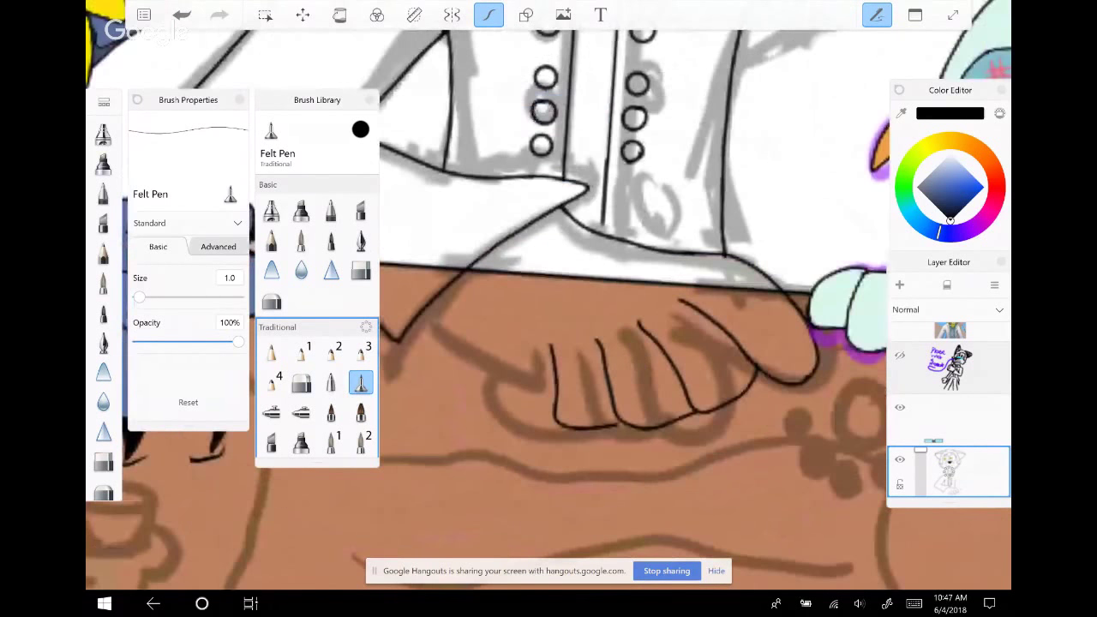
scroll(549, 308, up, 2)
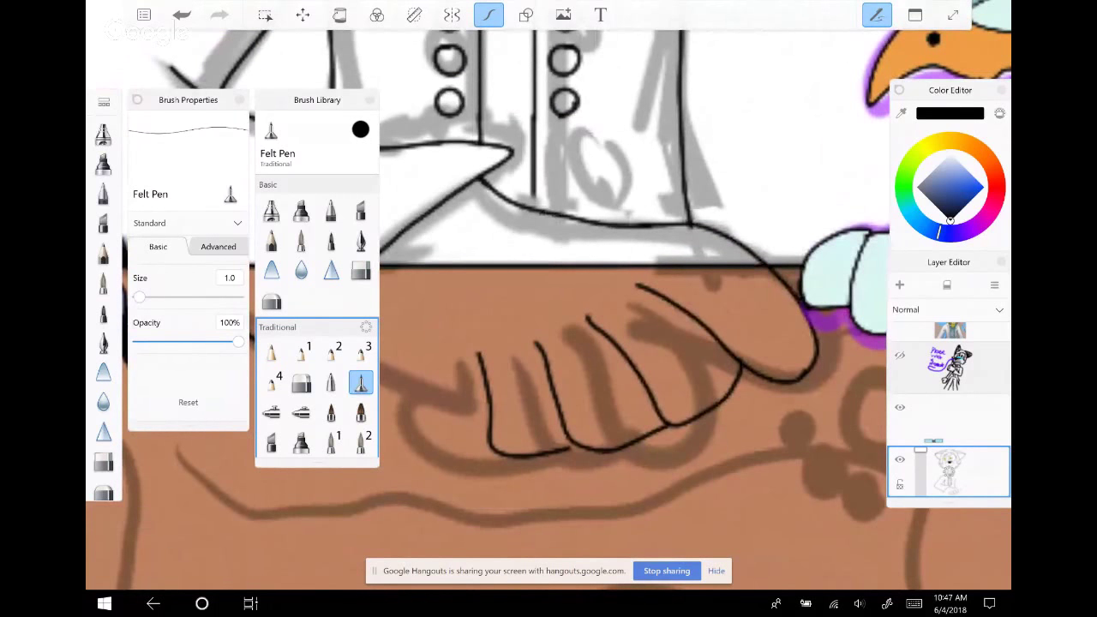
scroll(548, 309, up, 2)
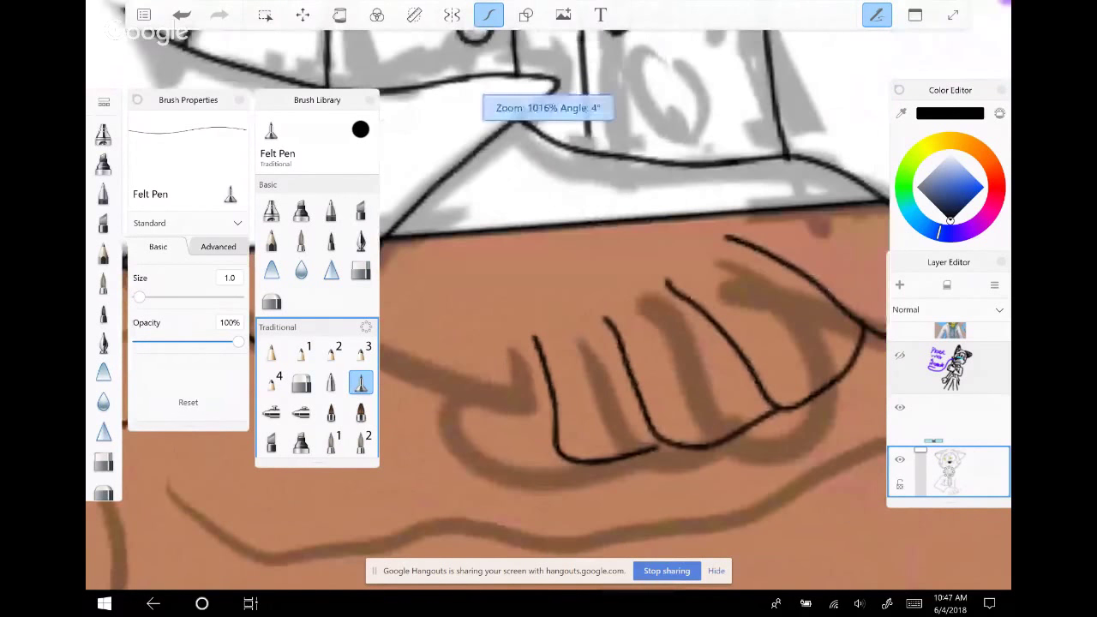
mouse_move(567, 396)
mouse_down()
mouse_move(480, 420)
mouse_move(545, 463)
mouse_move(662, 451)
mouse_move(669, 433)
mouse_up()
drag(633, 361, 665, 448)
drag(543, 399, 587, 414)
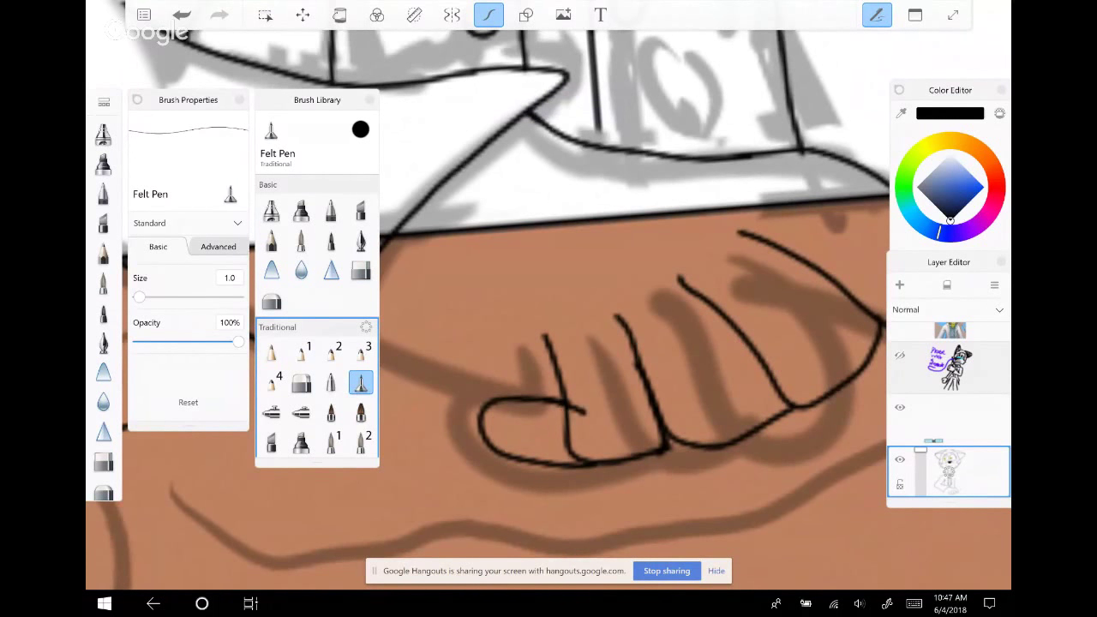
Trim the curled digit's overshooting end and shorten the fourth finger's side line so it stops above the hand's lower edge
key(ctrl+z)
key(ctrl+z)
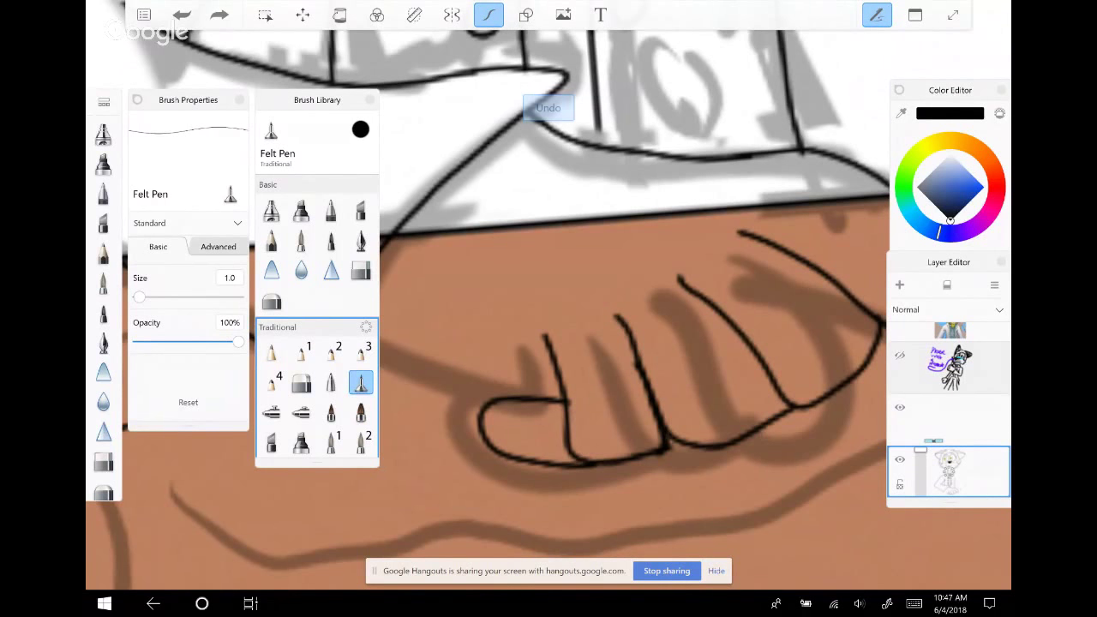
mouse_move(548, 464)
mouse_down()
mouse_move(573, 453)
mouse_move(610, 467)
mouse_up()
mouse_move(543, 400)
mouse_down()
mouse_move(572, 401)
mouse_move(578, 434)
mouse_up()
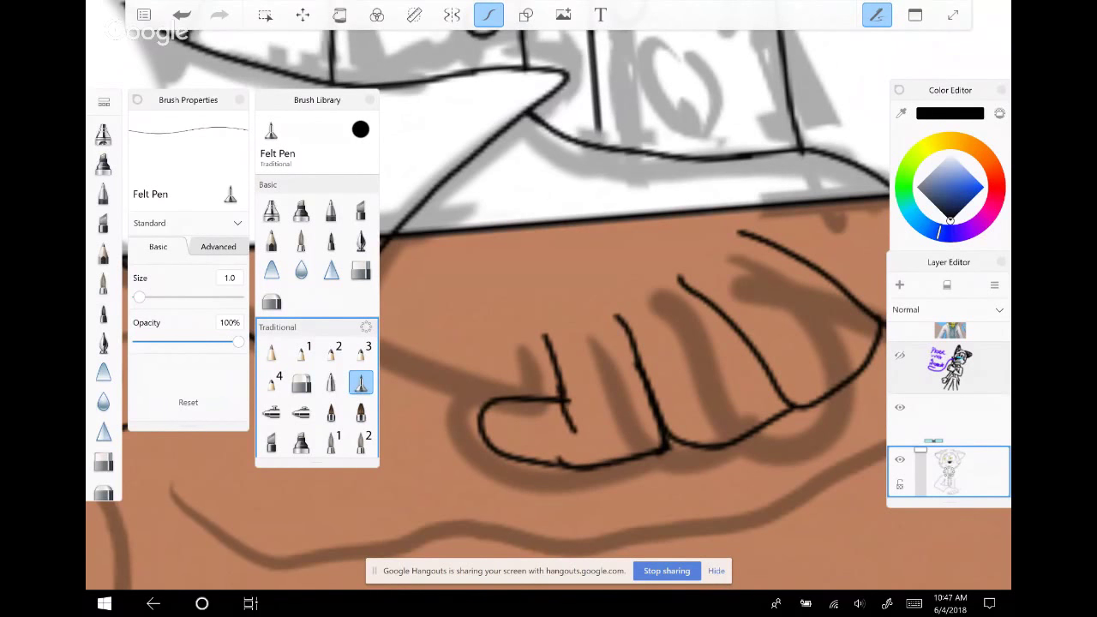
Ink a short wavy knuckle line above the fingers, just below the table edge
scroll(548, 343, down, 2)
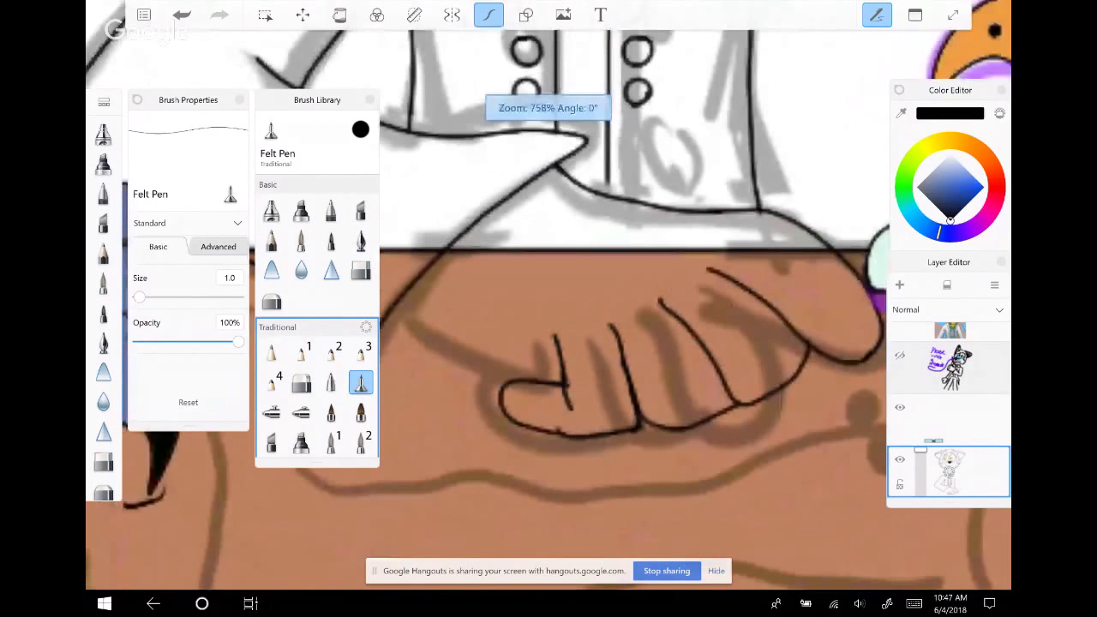
mouse_move(549, 343)
mouse_down()
mouse_move(566, 360)
mouse_move(478, 360)
mouse_up()
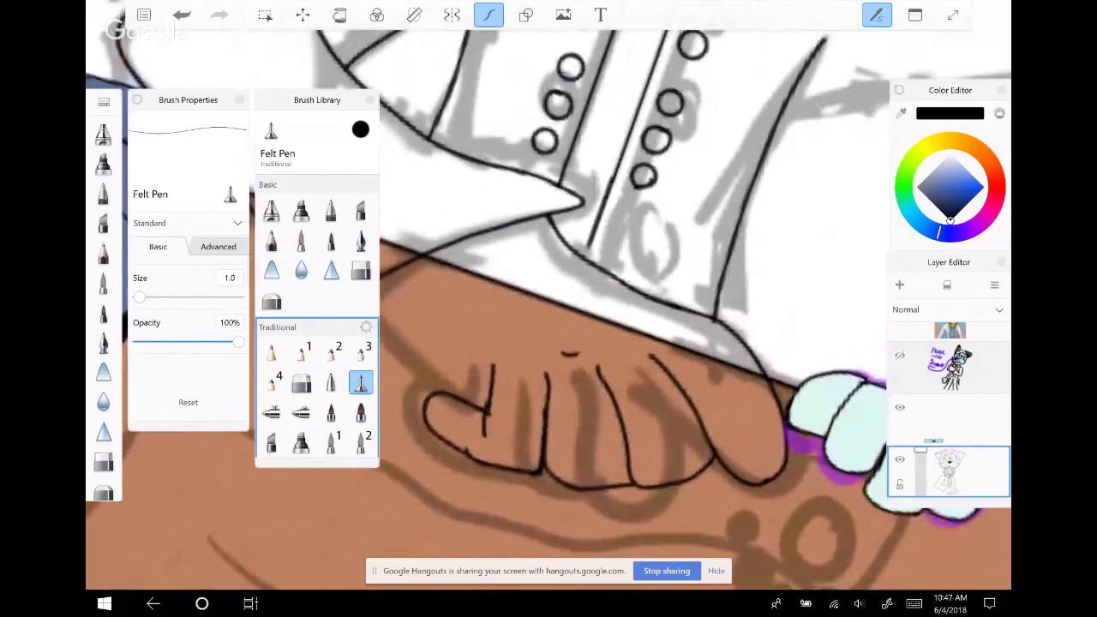
drag(643, 339, 563, 353)
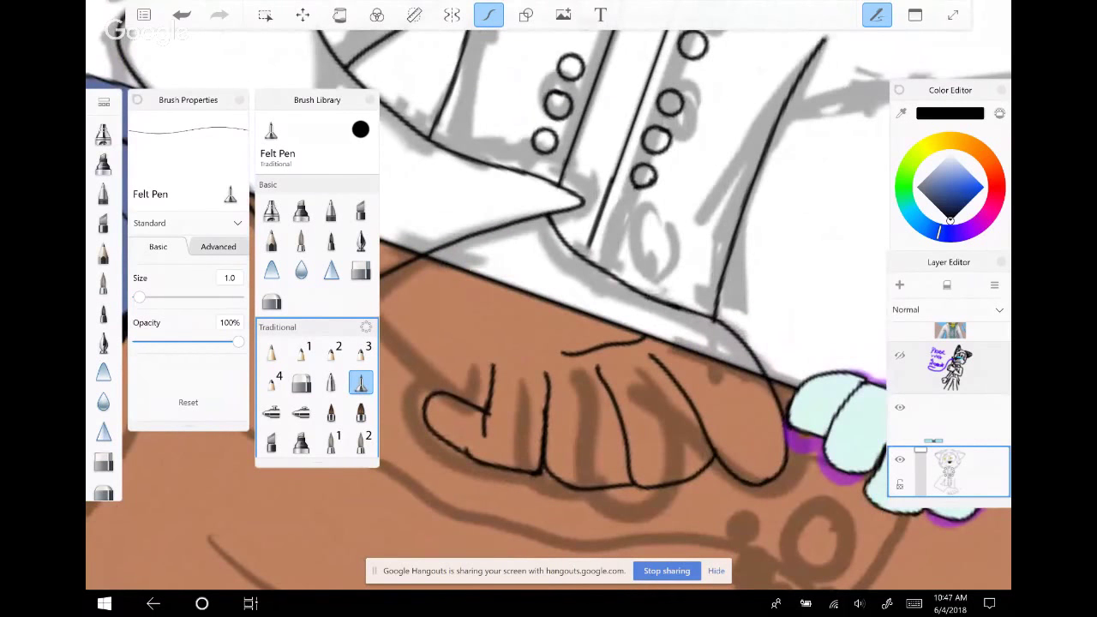
Ink the hand's lower wrist line from the sleeve's lower edge down to the curled digit
drag(600, 386, 643, 403)
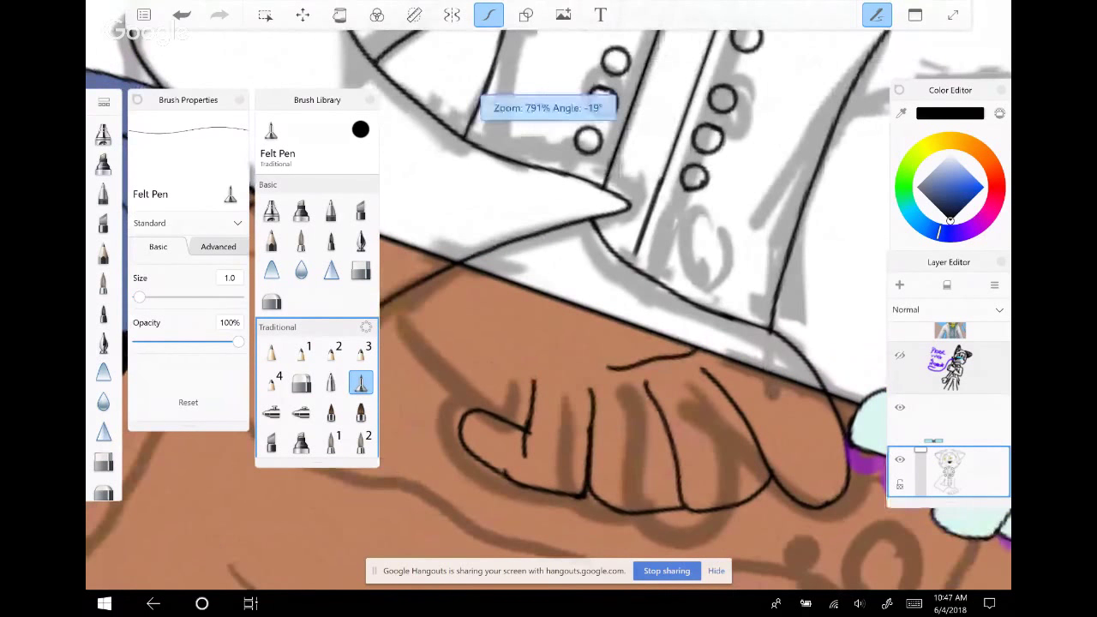
drag(549, 343, 600, 377)
drag(438, 294, 574, 467)
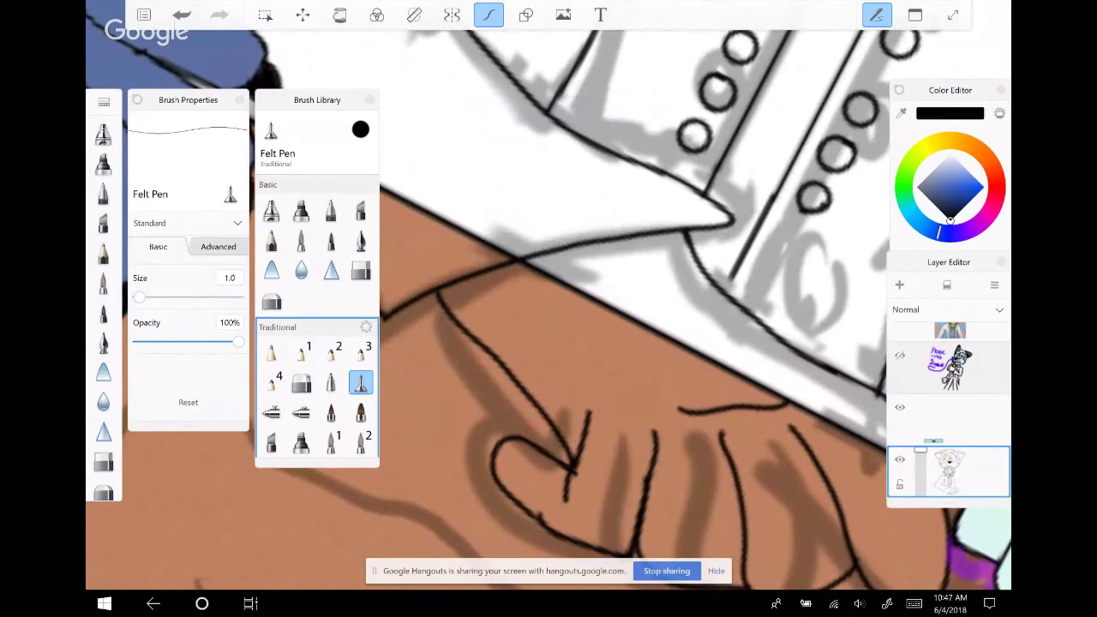
drag(600, 343, 573, 353)
scroll(549, 309, down, 3)
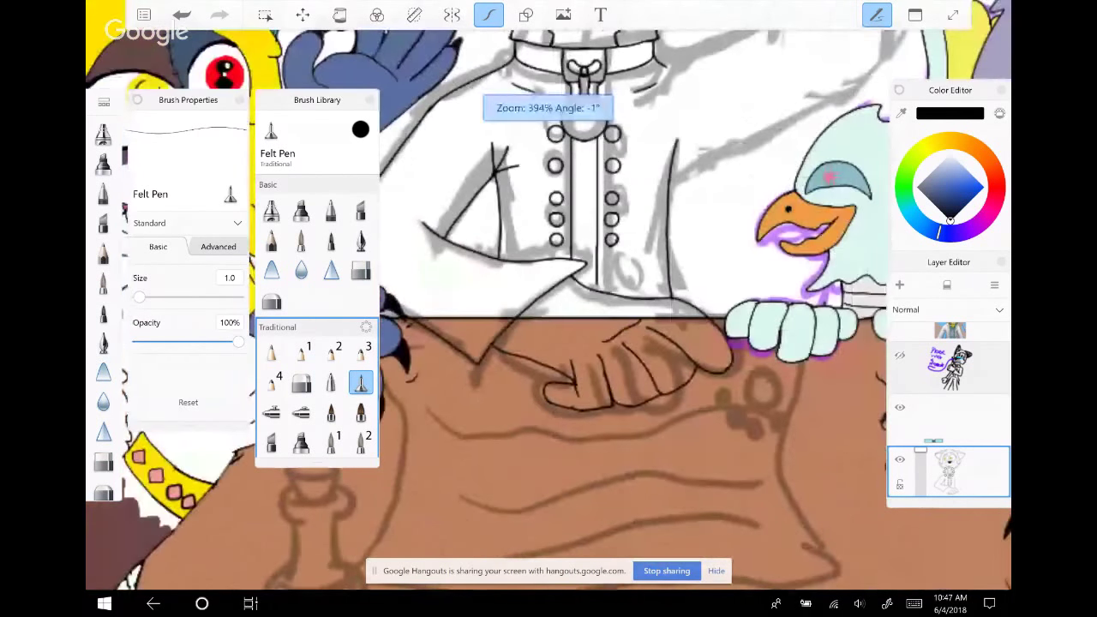
Undo the last strokes on the wrist and curled digit, and re-ink the digit's outer curve and the wrist line from the sleeve
scroll(549, 309, up, 4)
key(ctrl+z)
key(ctrl+z)
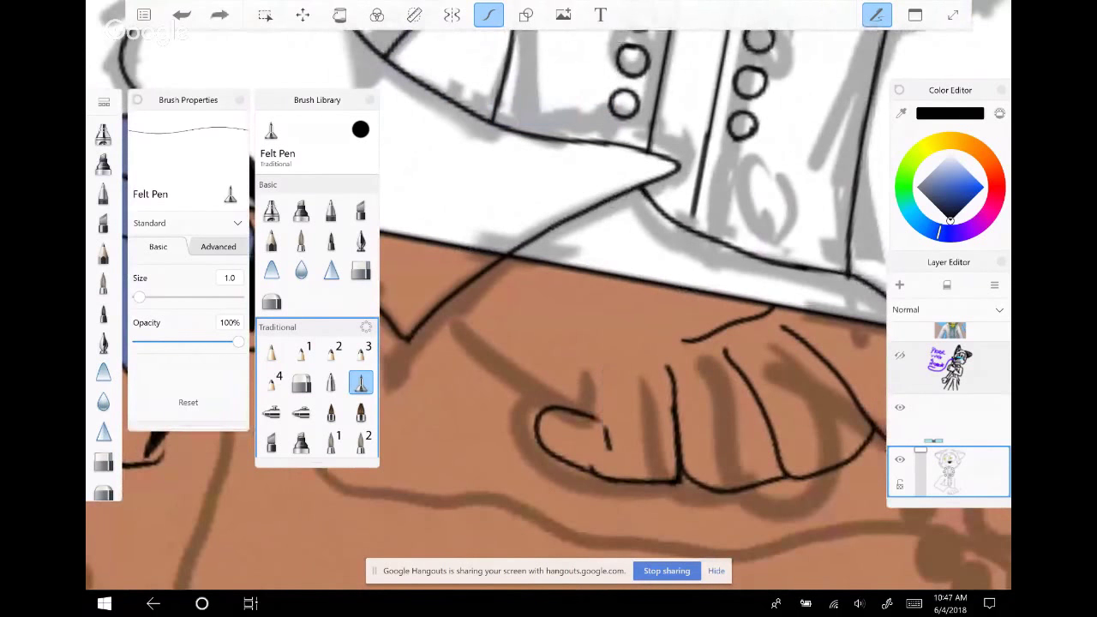
key(ctrl+z)
scroll(549, 309, up, 3)
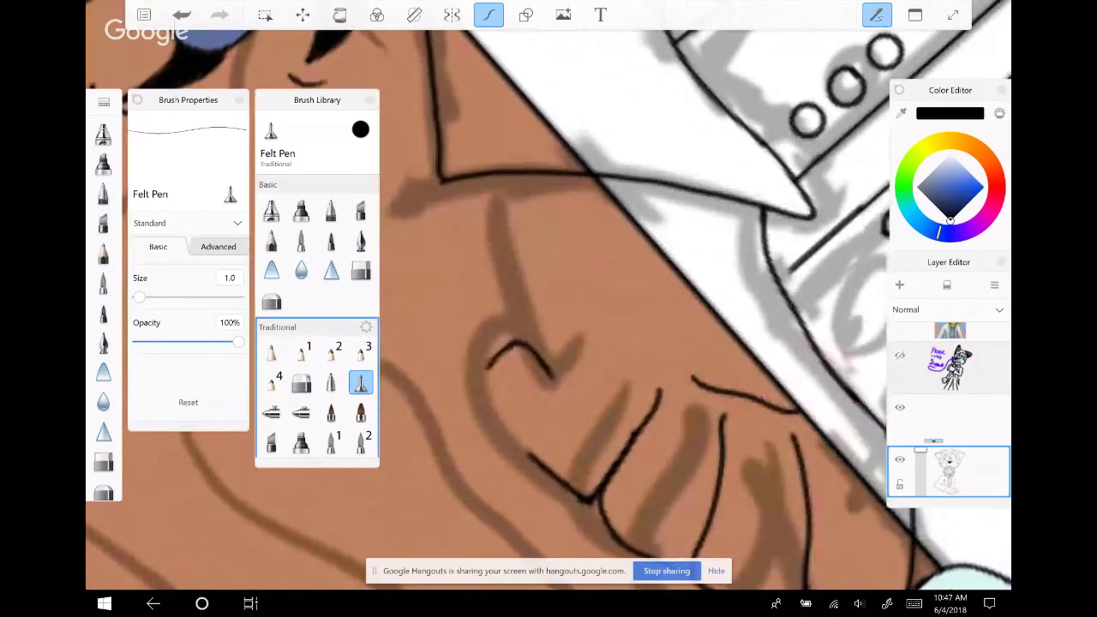
mouse_move(498, 365)
mouse_down()
mouse_move(519, 454)
mouse_move(585, 499)
mouse_up()
mouse_move(491, 177)
mouse_down()
mouse_move(527, 317)
mouse_move(582, 411)
mouse_up()
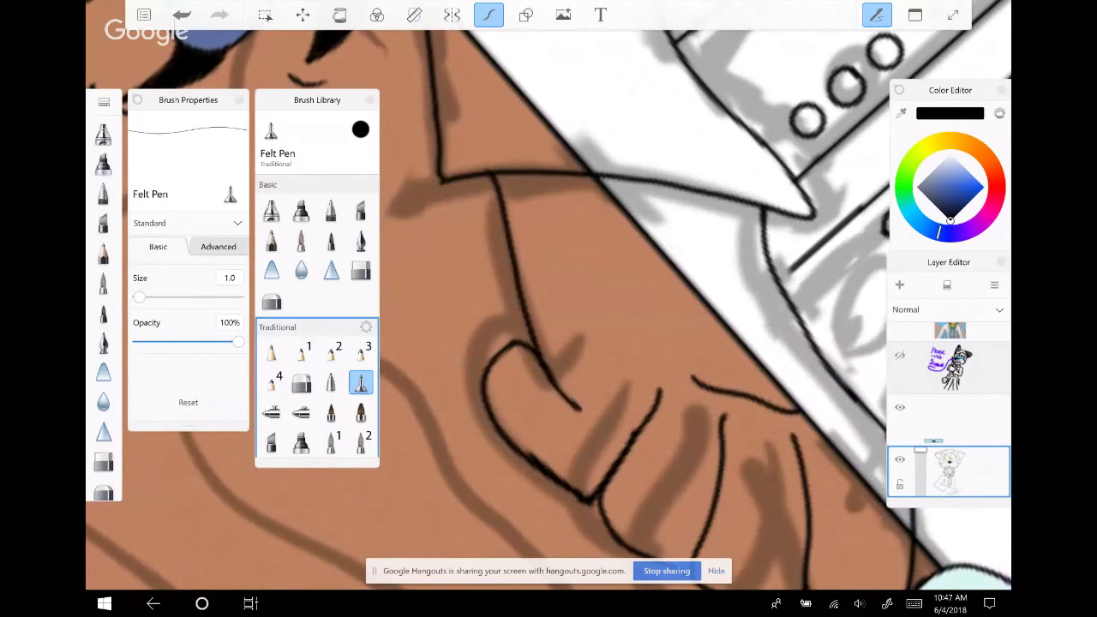
Extend the coat's hem line to the cuff's edge and lengthen the front placket line down to the hem
scroll(549, 309, down, 1)
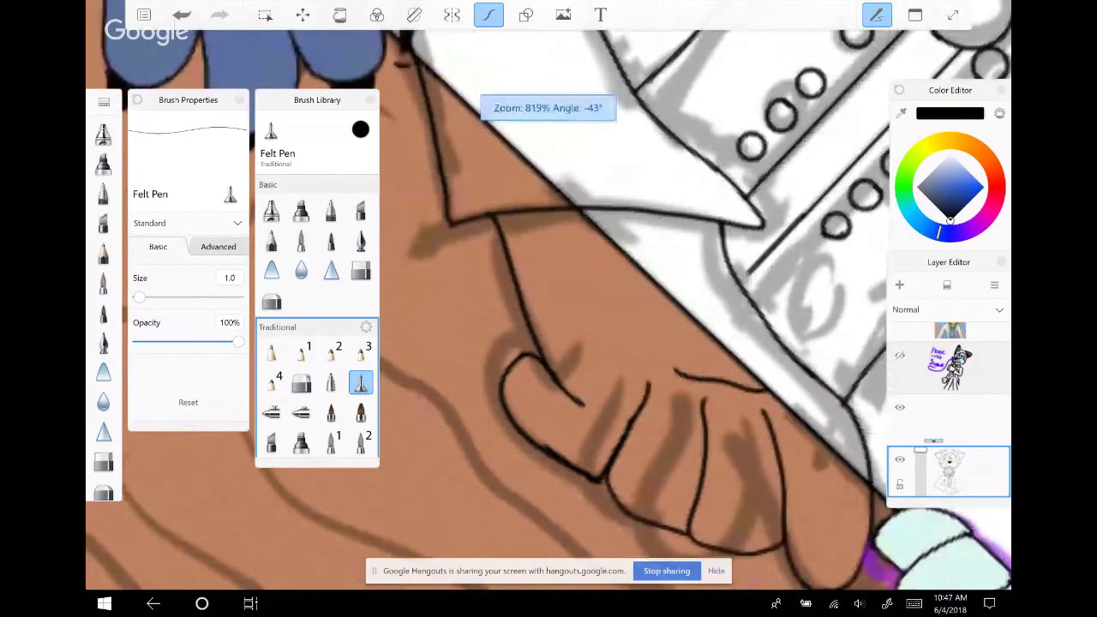
scroll(548, 309, down, 3)
scroll(548, 309, up, 3)
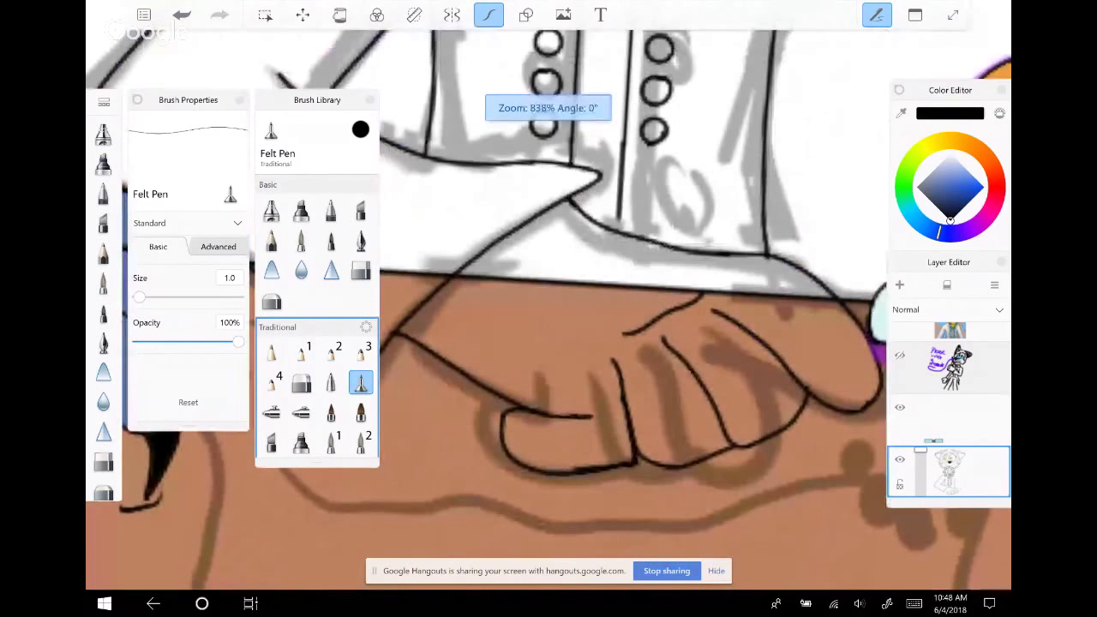
scroll(549, 308, down, 1)
scroll(548, 308, up, 1)
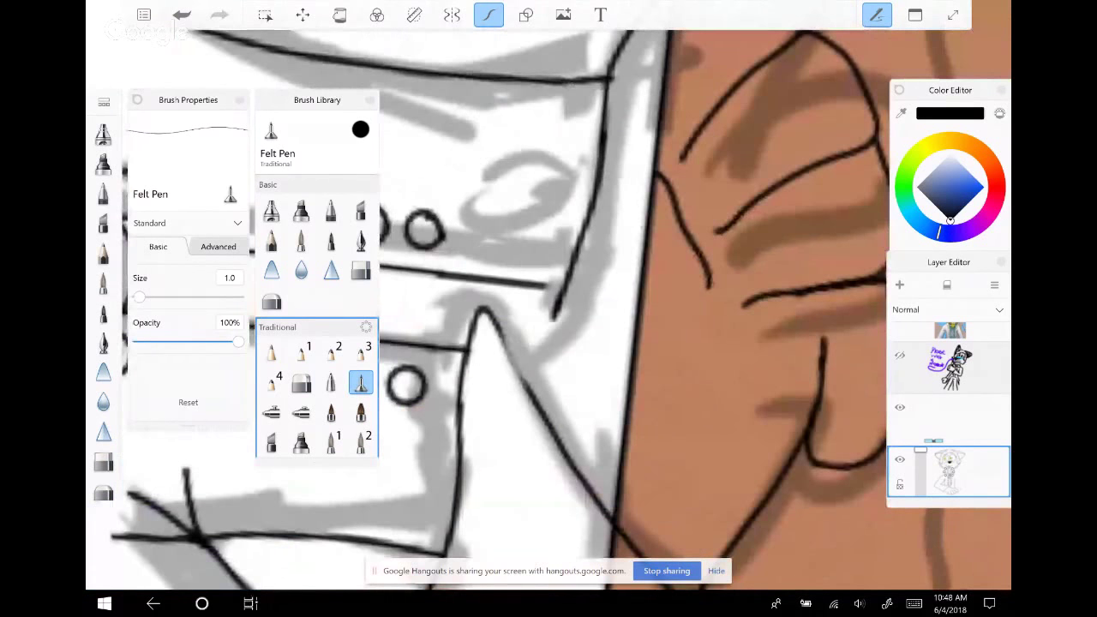
drag(495, 322, 539, 403)
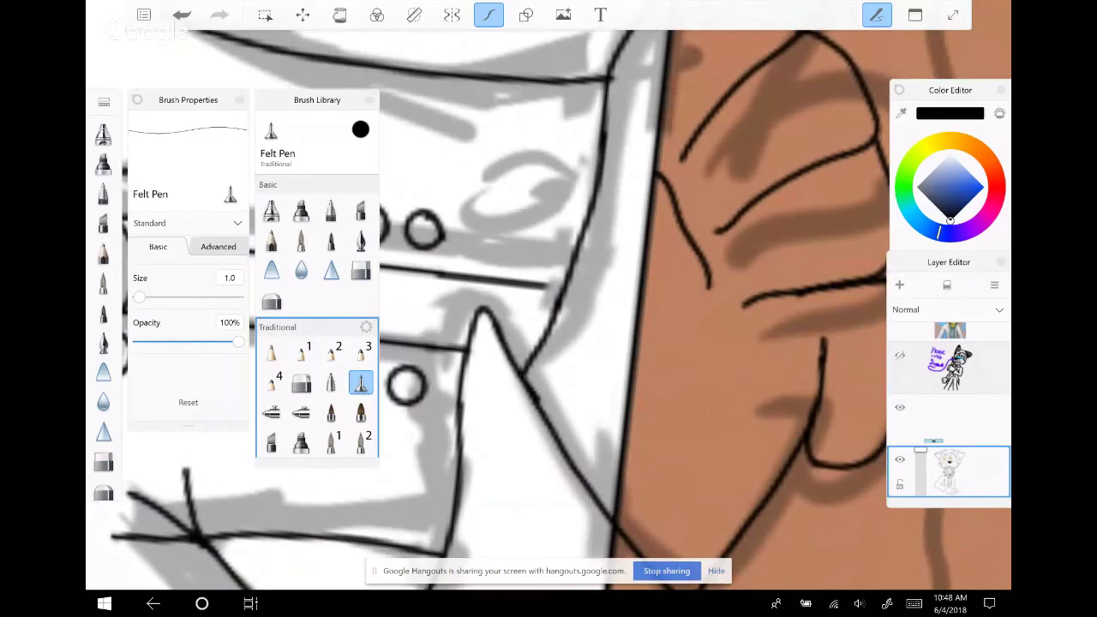
scroll(548, 309, down, 3)
scroll(548, 309, up, 3)
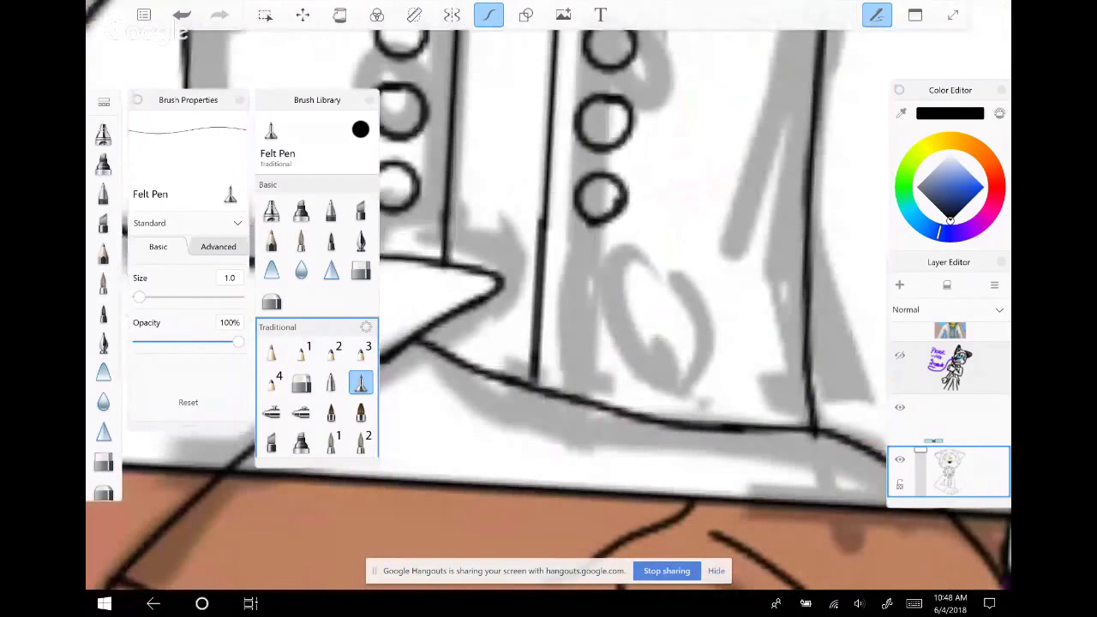
Ink a small pointed claw, curving downward, on the tip of the finger nearest the pale bird's hand
scroll(548, 308, down, 3)
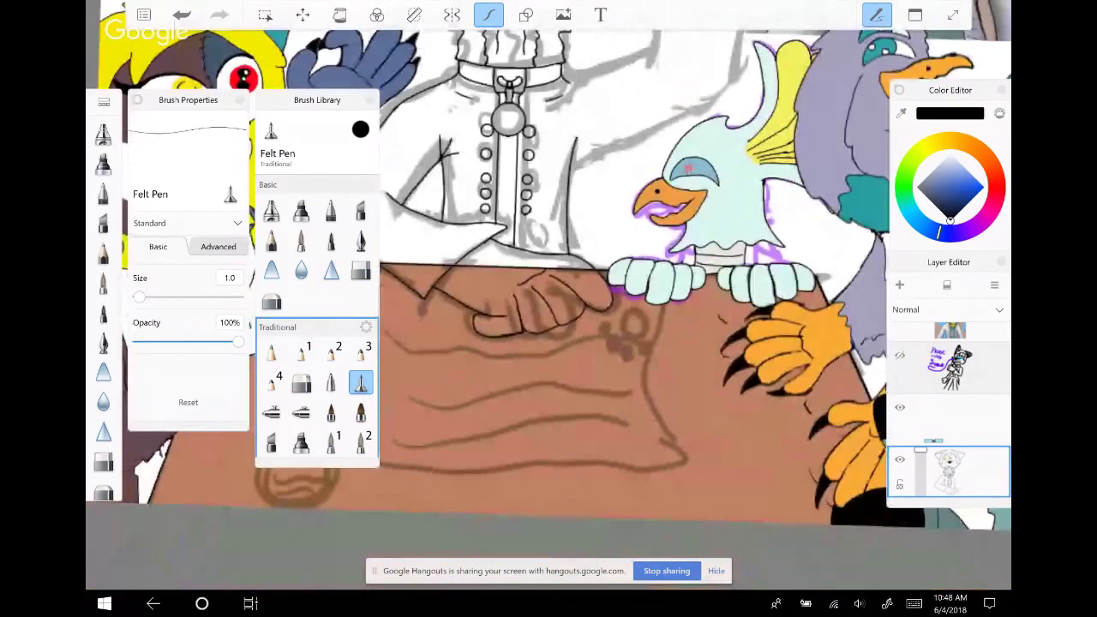
scroll(548, 309, up, 3)
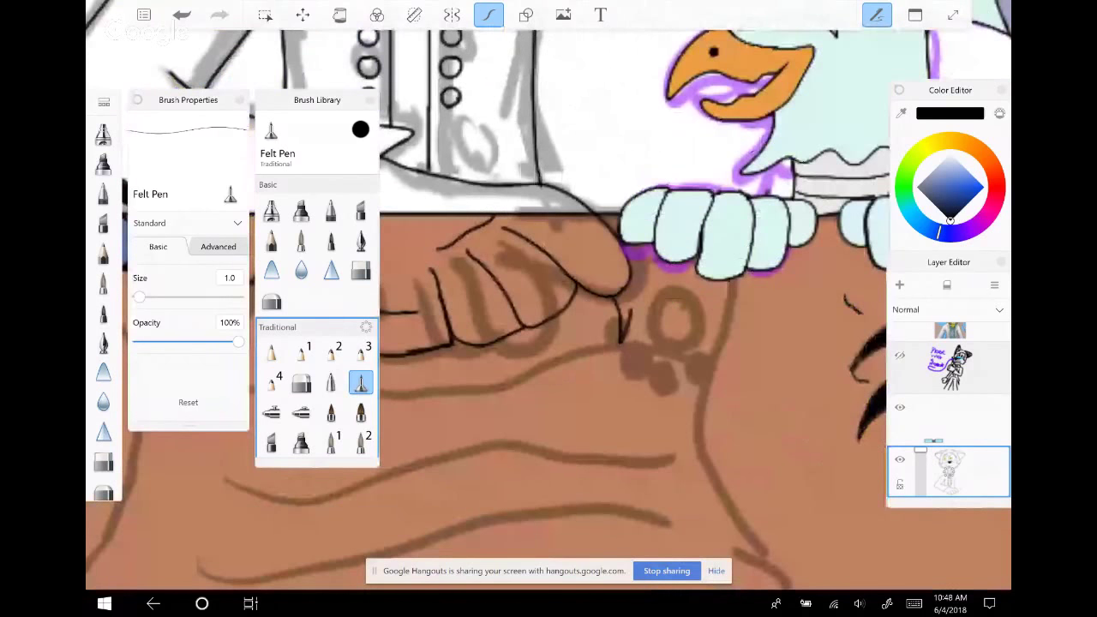
scroll(548, 309, down, 3)
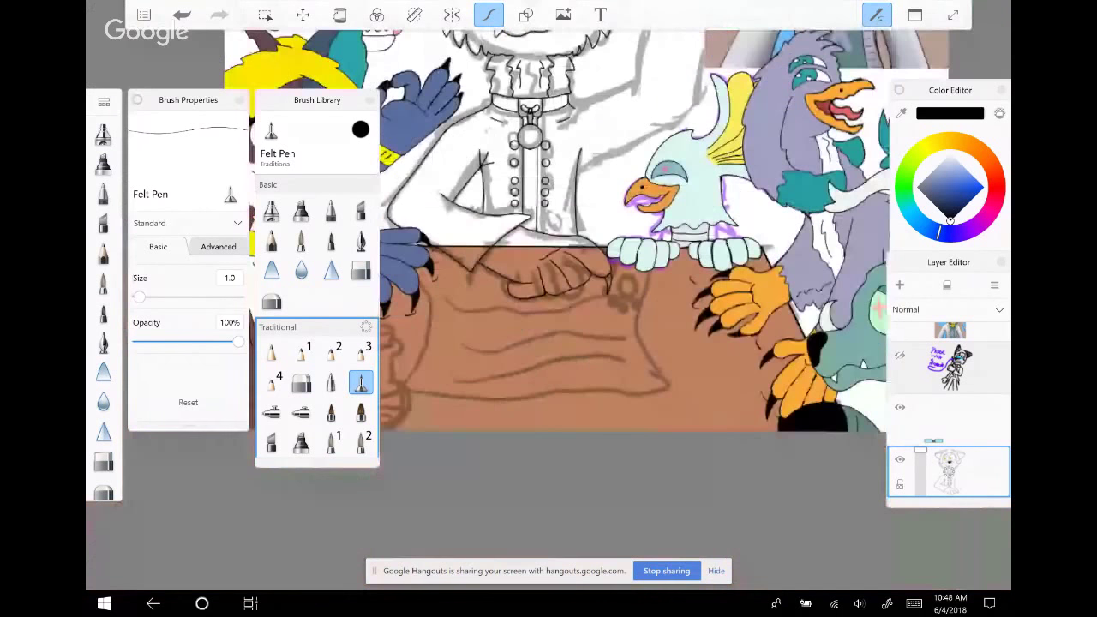
scroll(548, 308, up, 2)
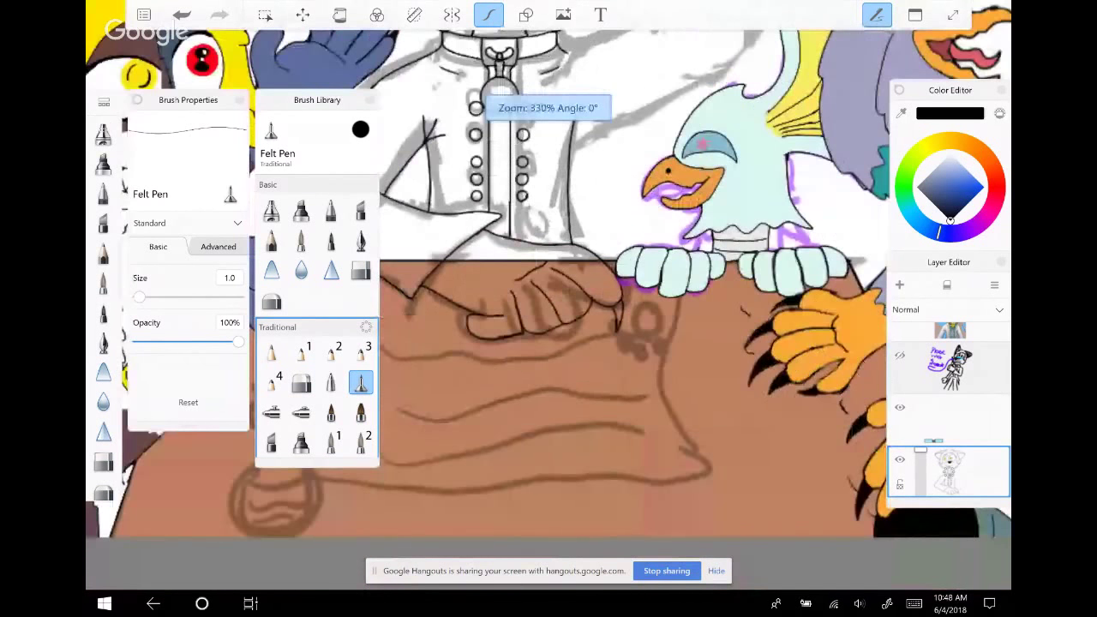
scroll(549, 309, up, 2)
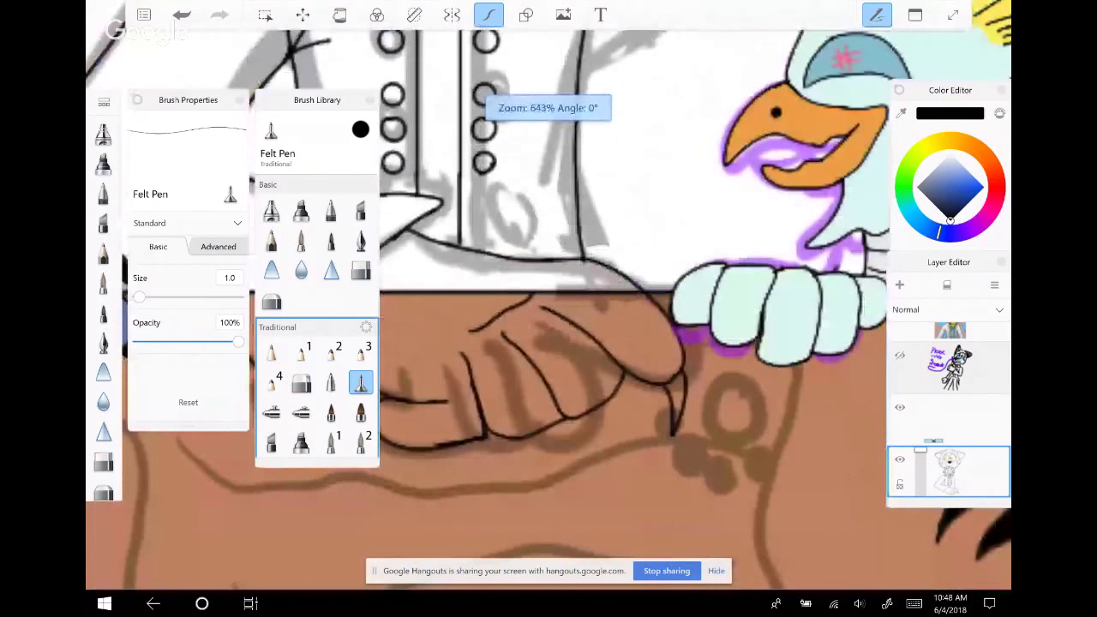
drag(531, 325, 566, 359)
scroll(549, 309, up, 1)
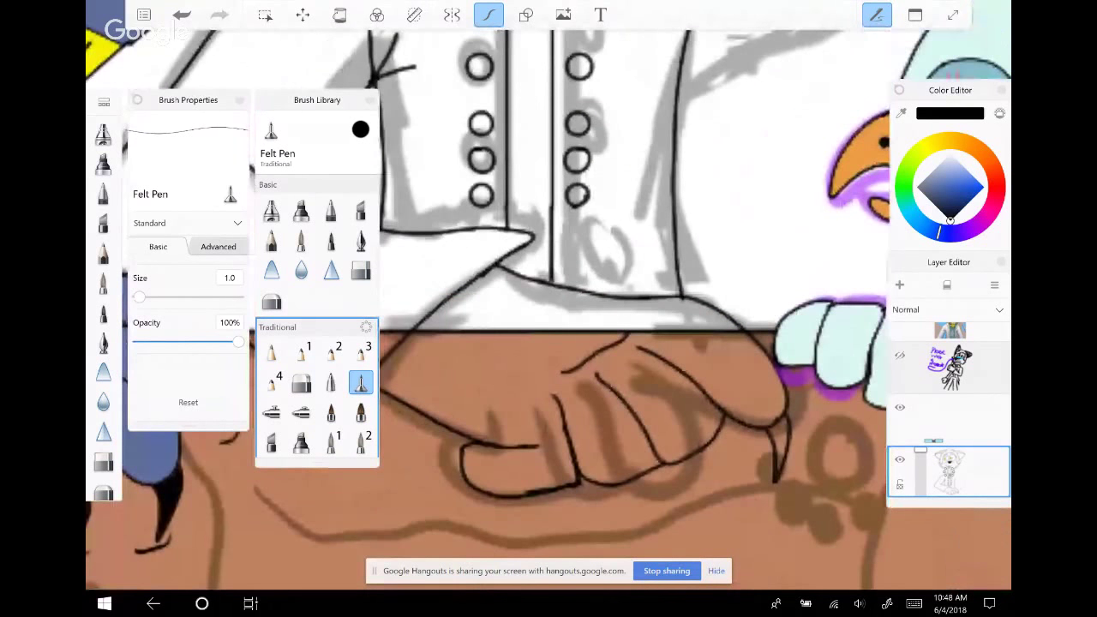
Redraw the line between the curled digit and its neighbouring finger as a smooth curve rounding into the digit's lower edge
scroll(549, 309, down, 1)
scroll(549, 308, up, 2)
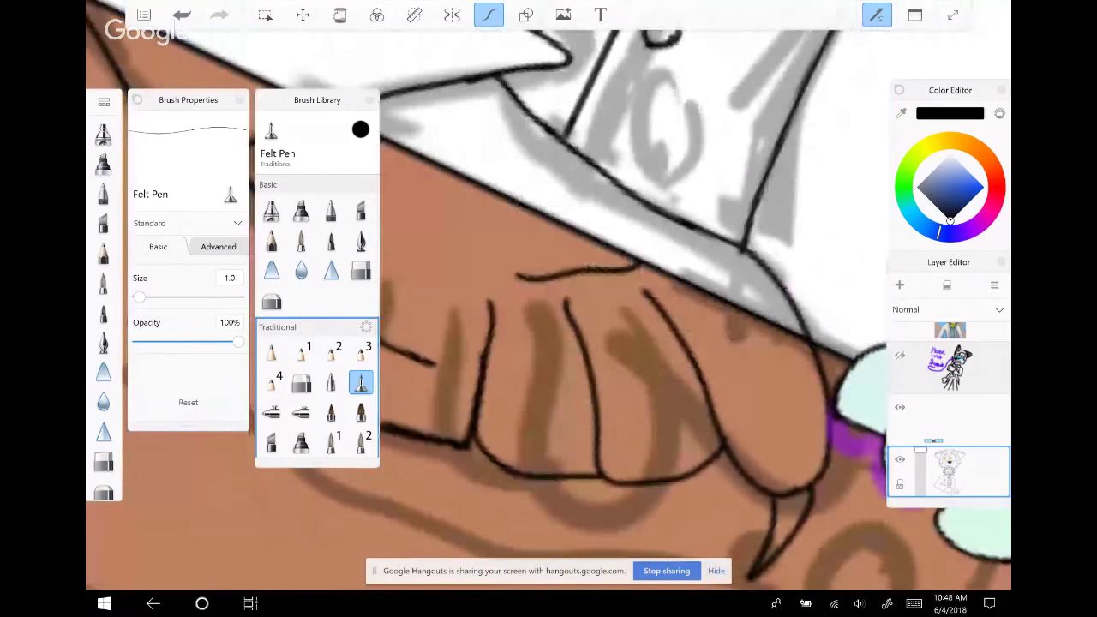
mouse_move(477, 281)
mouse_down()
mouse_move(489, 418)
mouse_move(467, 446)
mouse_move(437, 451)
mouse_up()
mouse_move(492, 429)
mouse_down()
mouse_move(500, 463)
mouse_move(522, 472)
mouse_up()
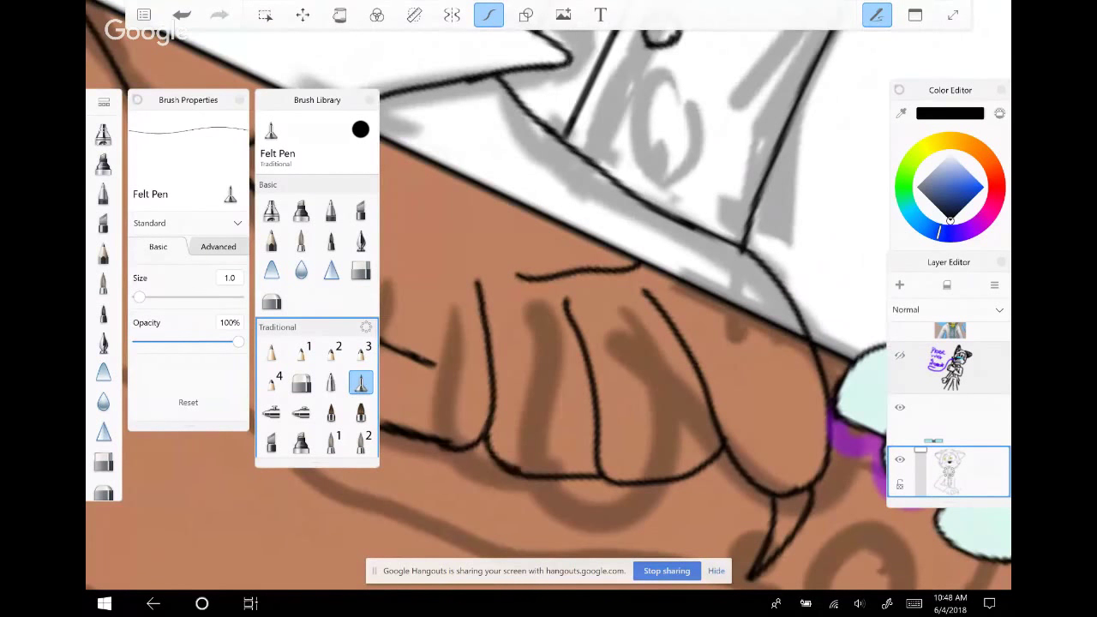
Erase the upper part of the curled digit's dividing line and re-ink it, slanting up toward the knuckles
scroll(549, 309, up, 2)
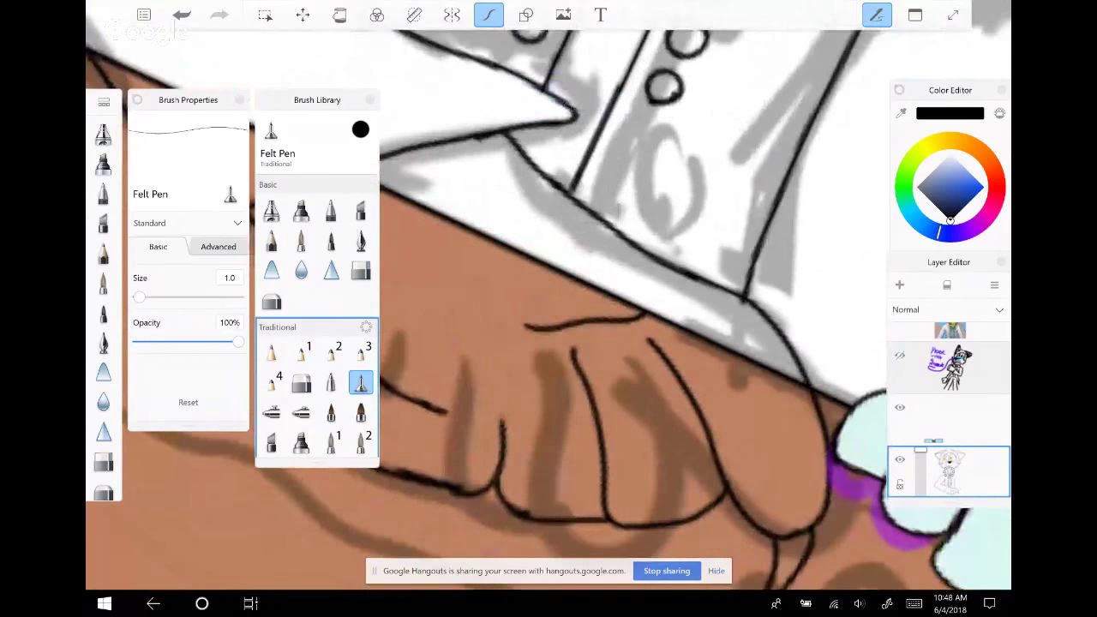
drag(468, 331, 499, 417)
mouse_move(549, 343)
mouse_down()
mouse_move(532, 360)
mouse_move(553, 369)
mouse_move(575, 497)
mouse_up()
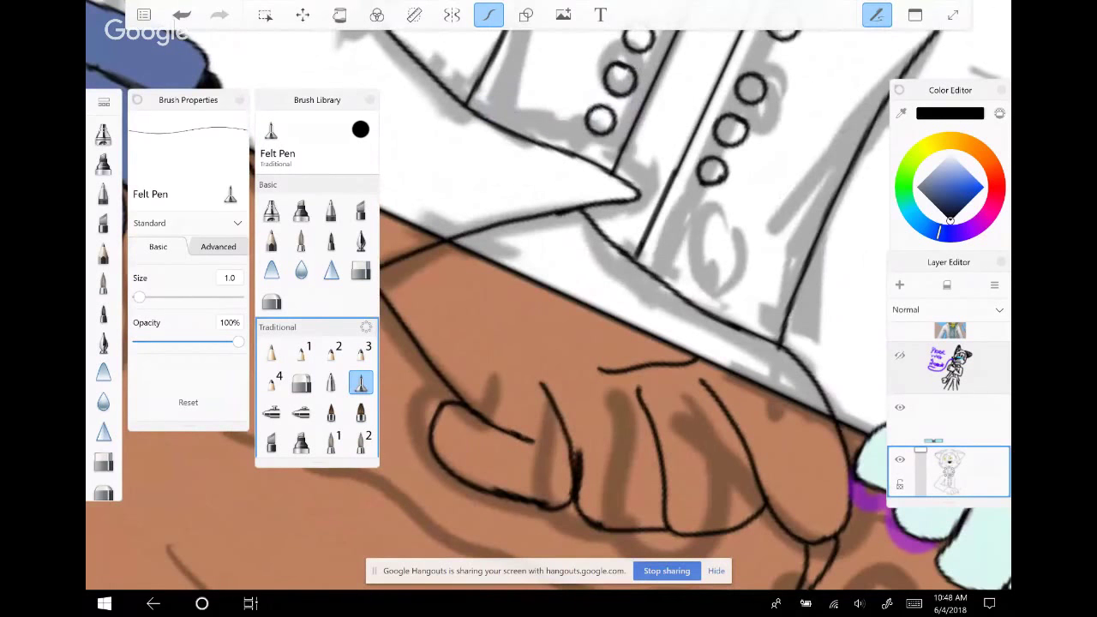
key(ctrl+z)
drag(549, 390, 575, 493)
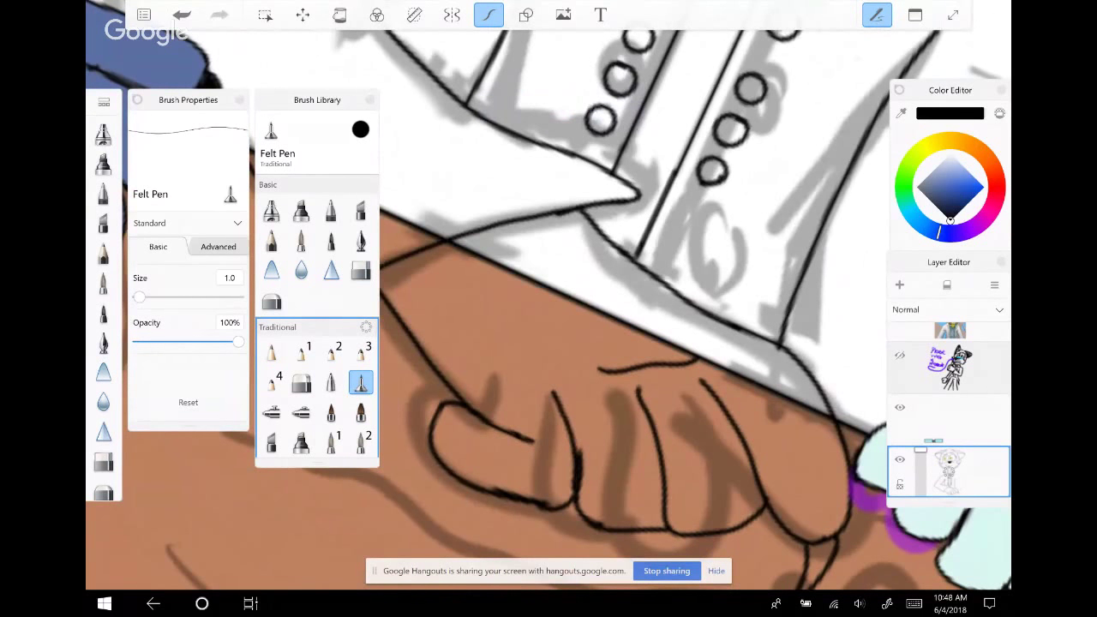
Re-ink the cuff's hand-side edge slightly closer to the hand and extend the cuff's lower edge to the new corner
drag(549, 361, 583, 377)
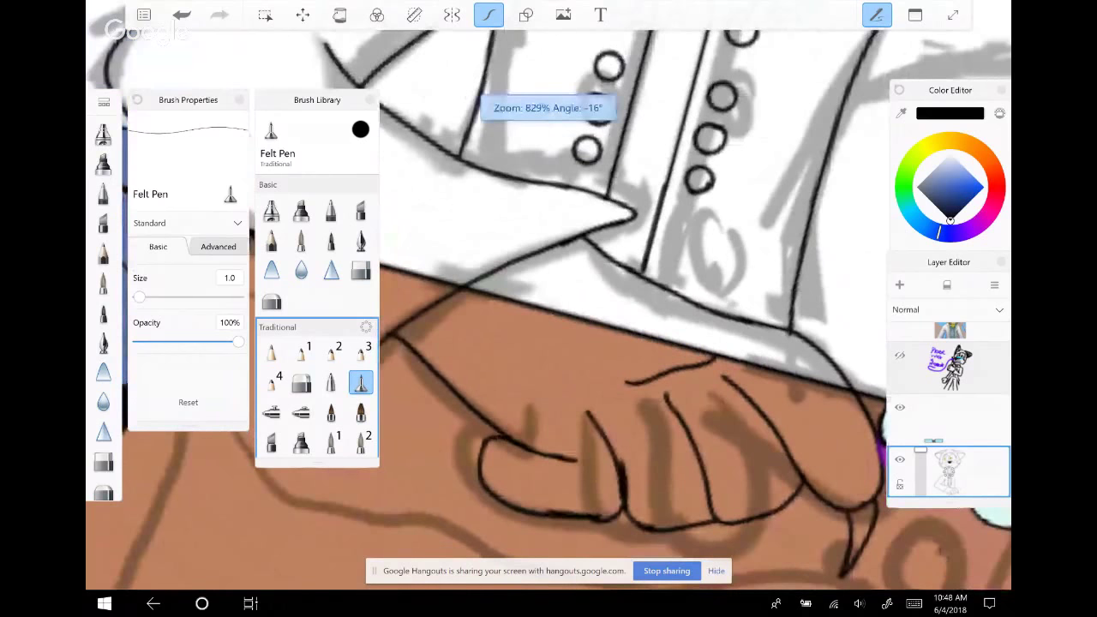
drag(635, 214, 566, 275)
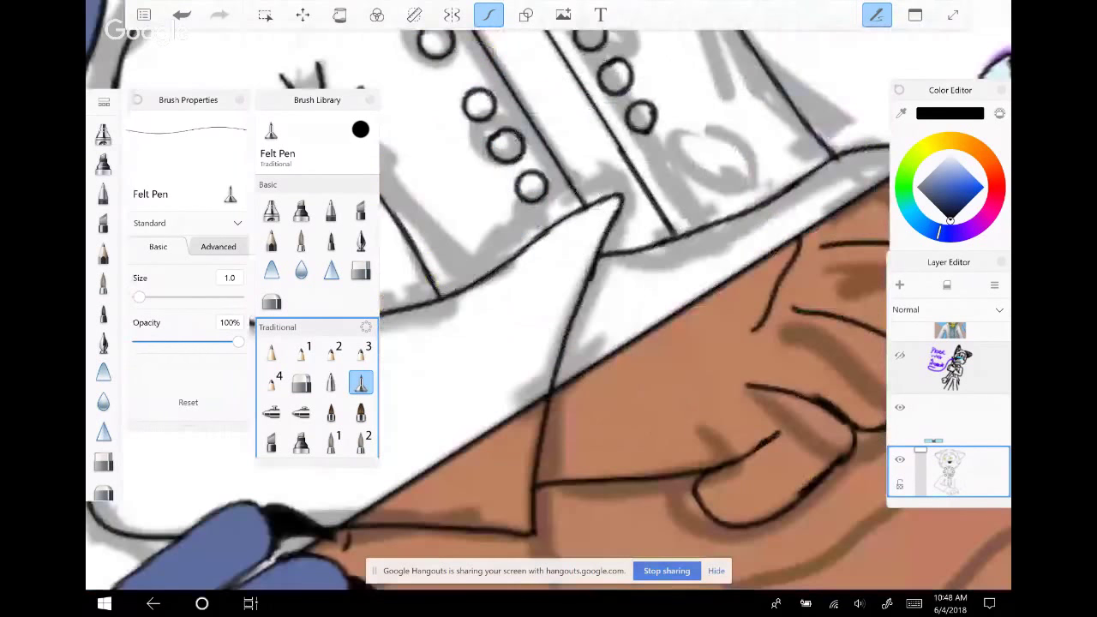
mouse_move(616, 223)
mouse_down()
mouse_move(566, 404)
mouse_move(559, 530)
mouse_move(496, 533)
mouse_up()
drag(623, 249, 600, 256)
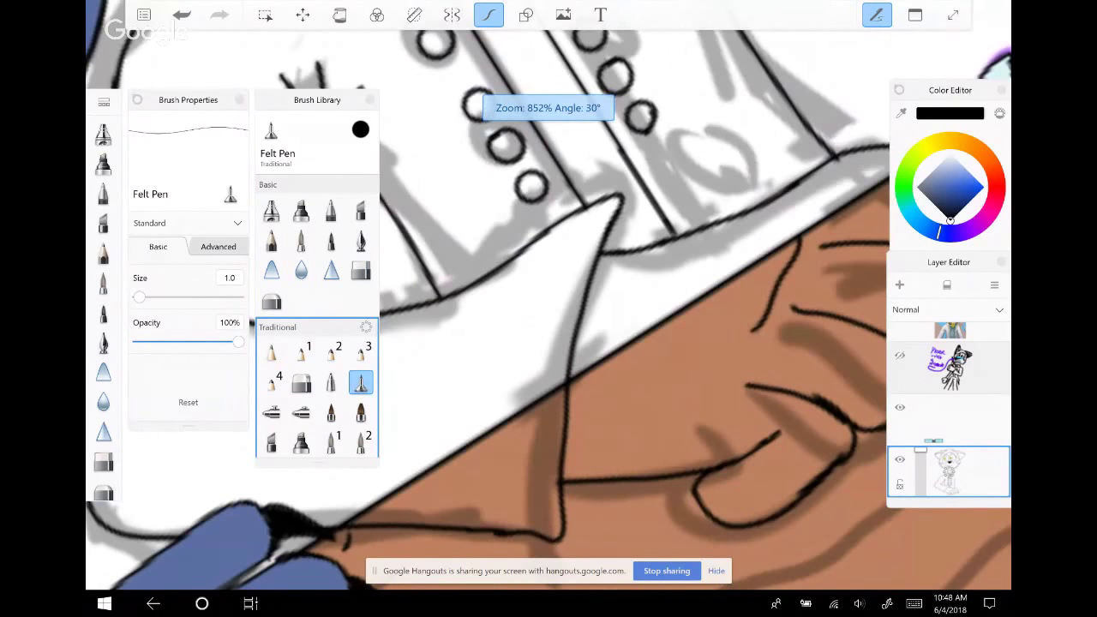
scroll(548, 309, down, 5)
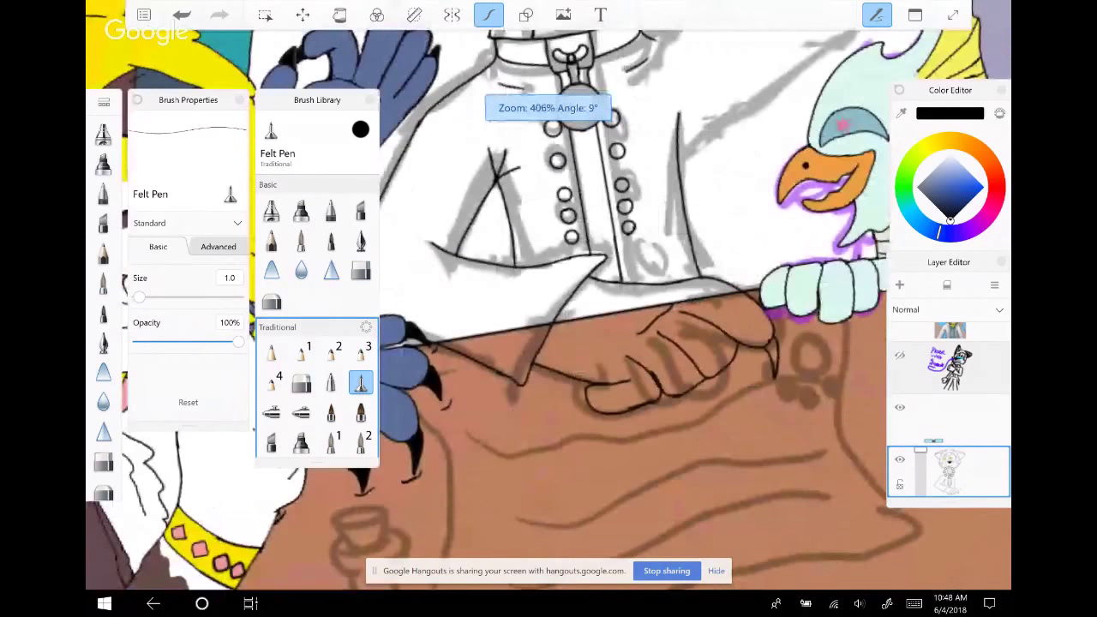
Fill the hand resting on the table, including its wrist, with a pale cream colour
scroll(548, 309, down, 3)
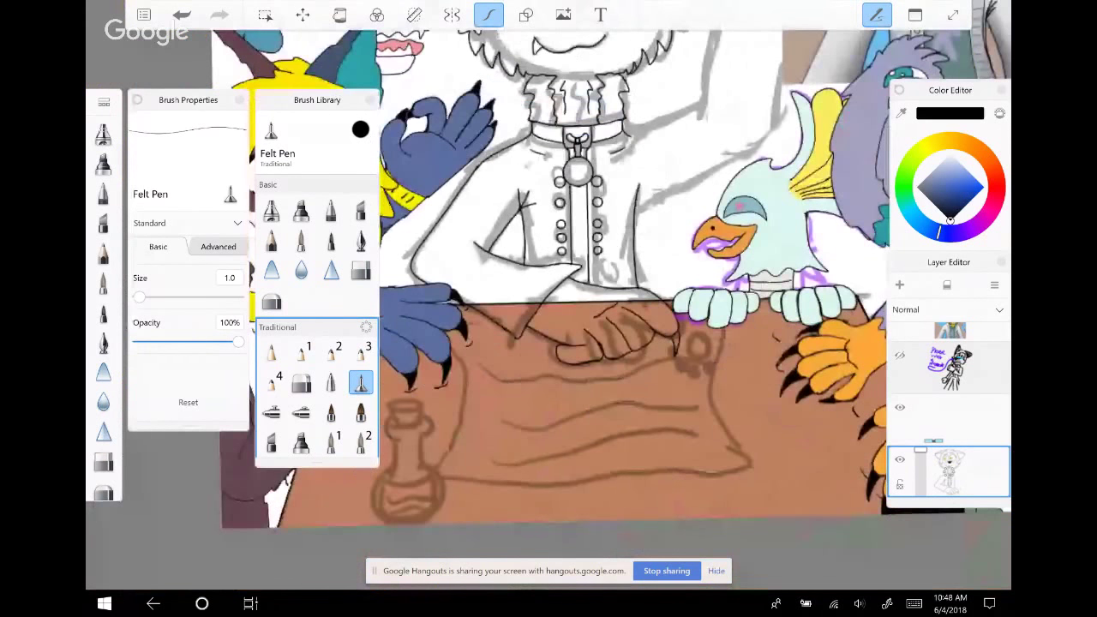
scroll(549, 309, down, 3)
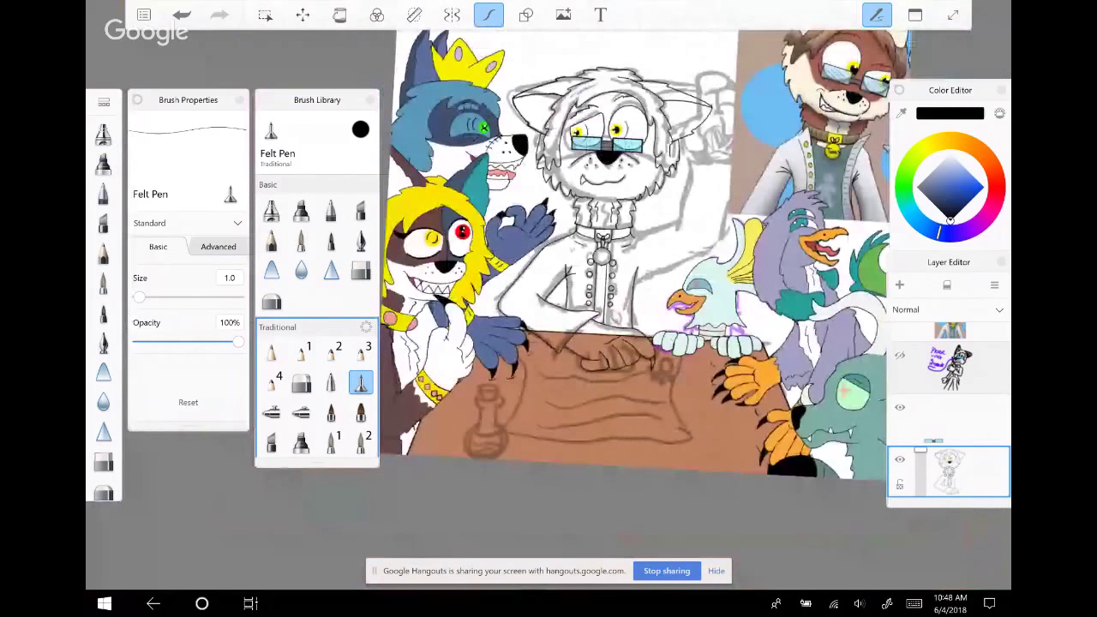
scroll(577, 341, up, 5)
scroll(600, 309, up, 2)
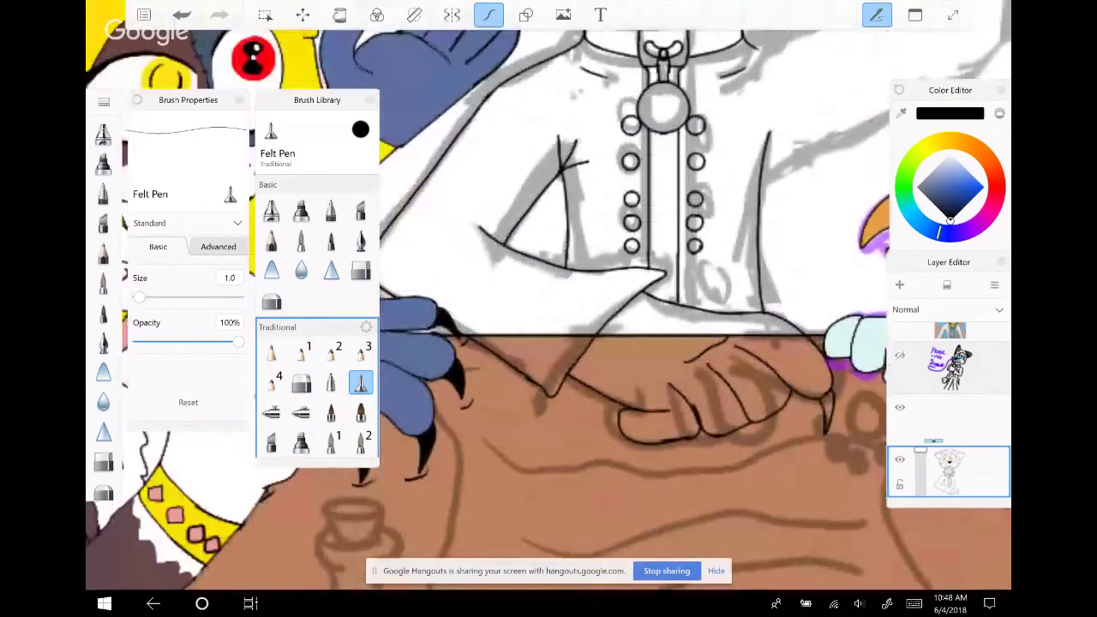
scroll(600, 309, up, 3)
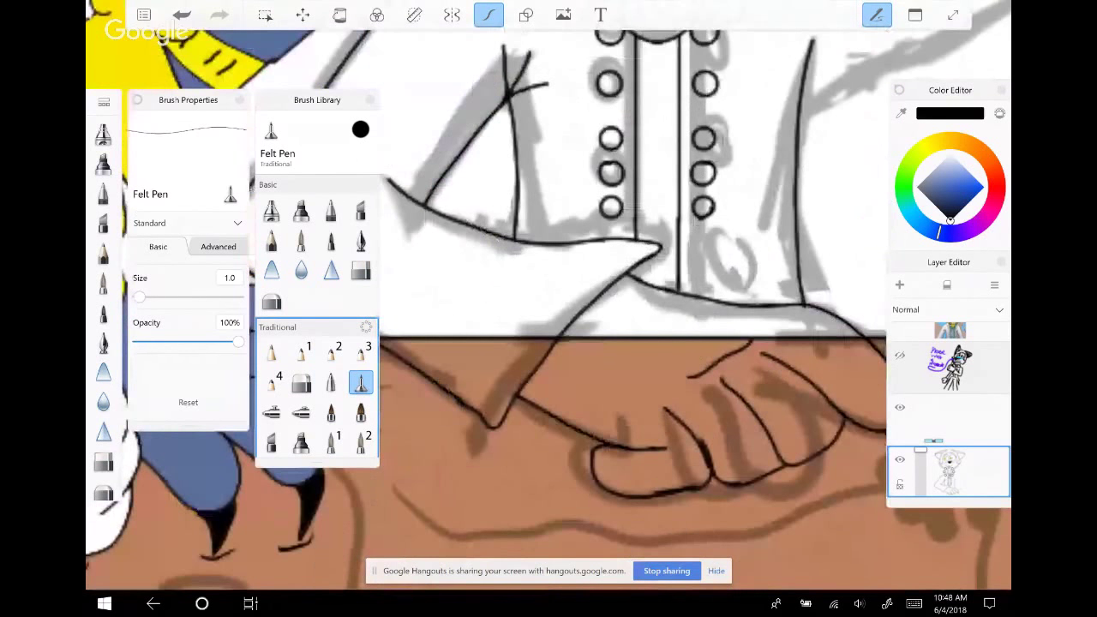
scroll(600, 309, down, 10)
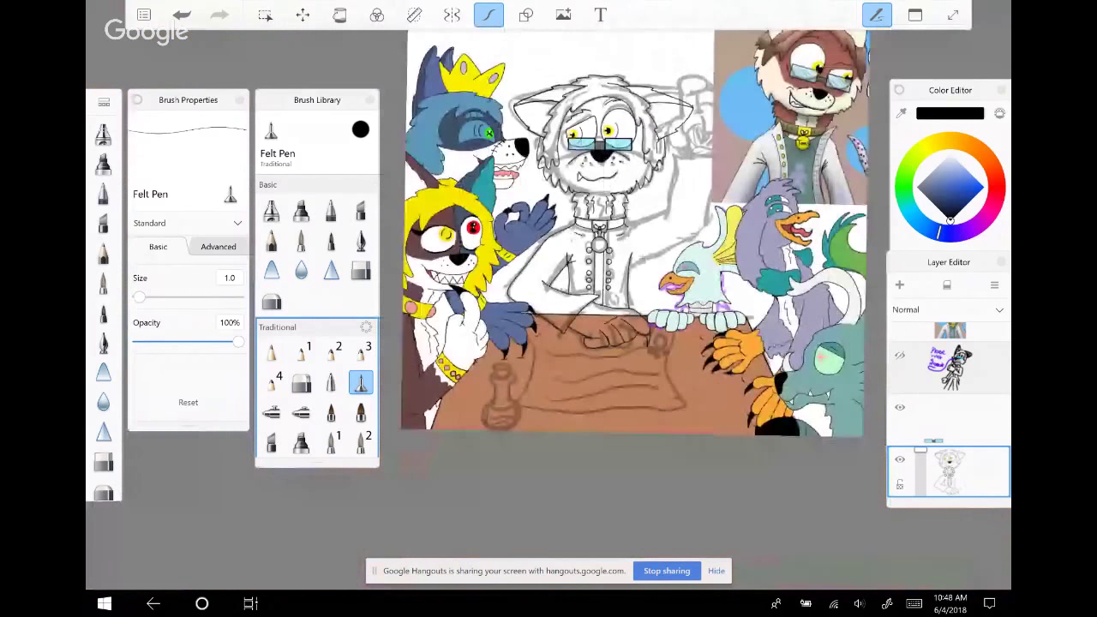
key(Tab)
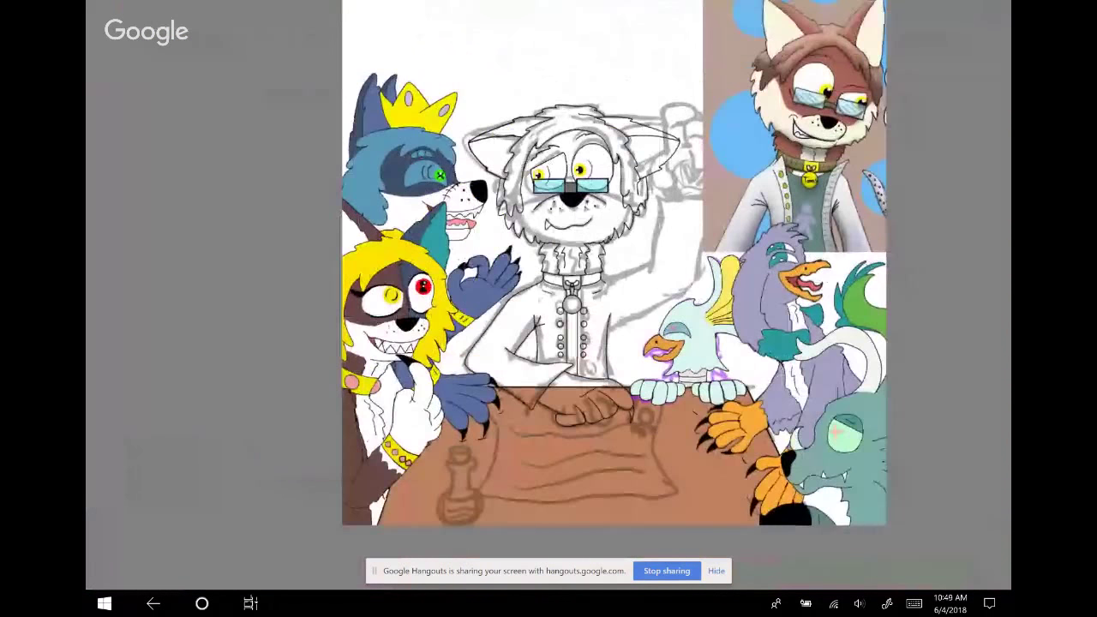
key(Tab)
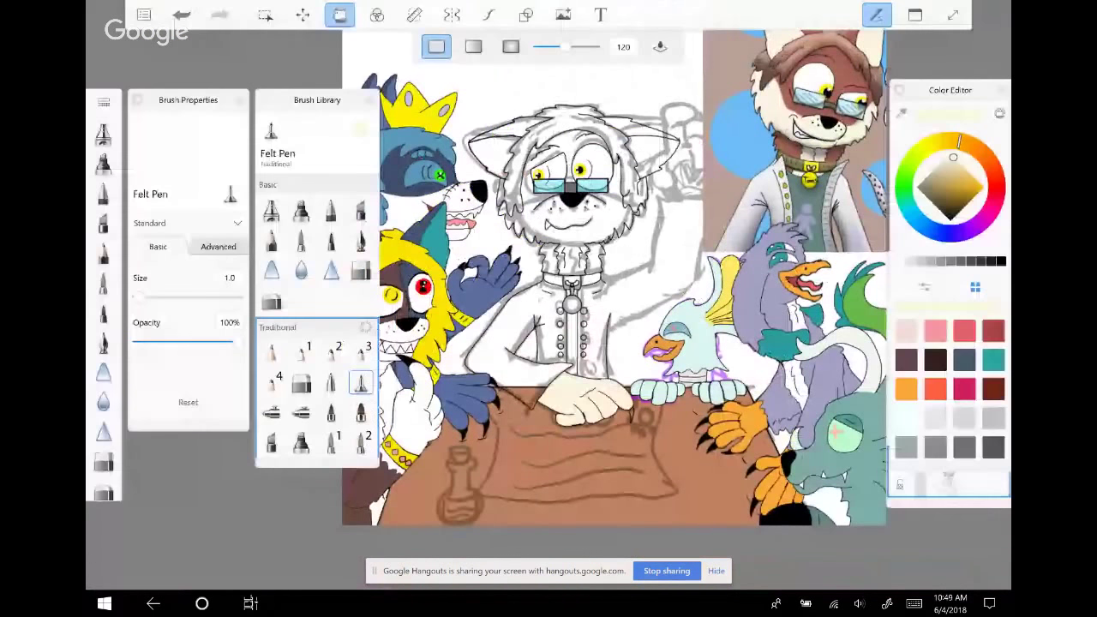
Close the gaps in the muzzle's outline at the cheeks and fill the muzzle and lower face with pale cream
scroll(601, 308, up, 2)
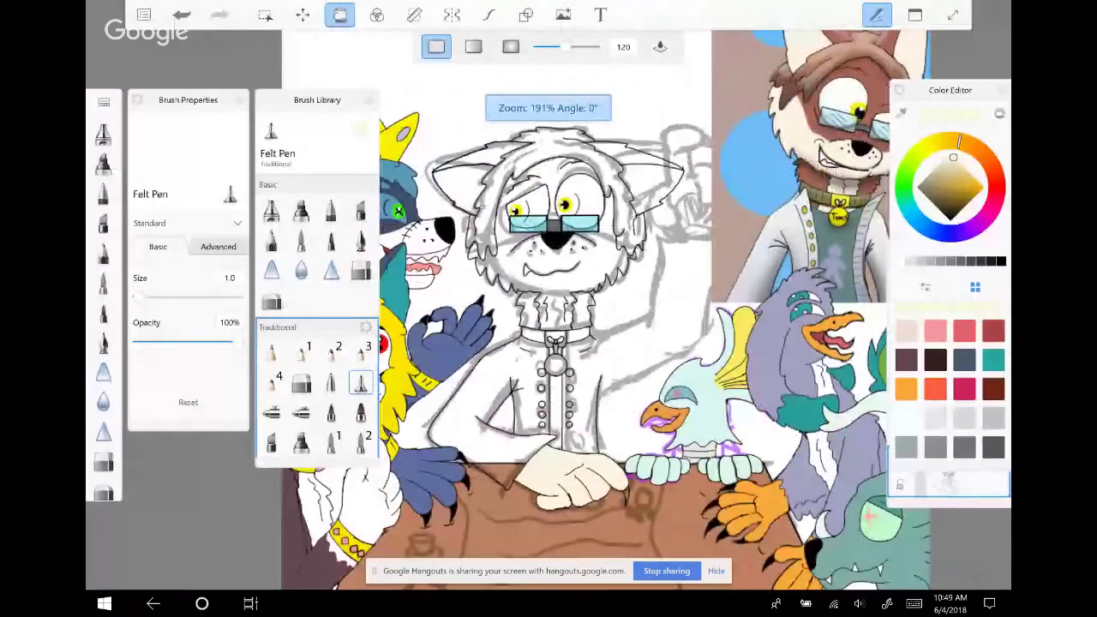
scroll(557, 223, up, 2)
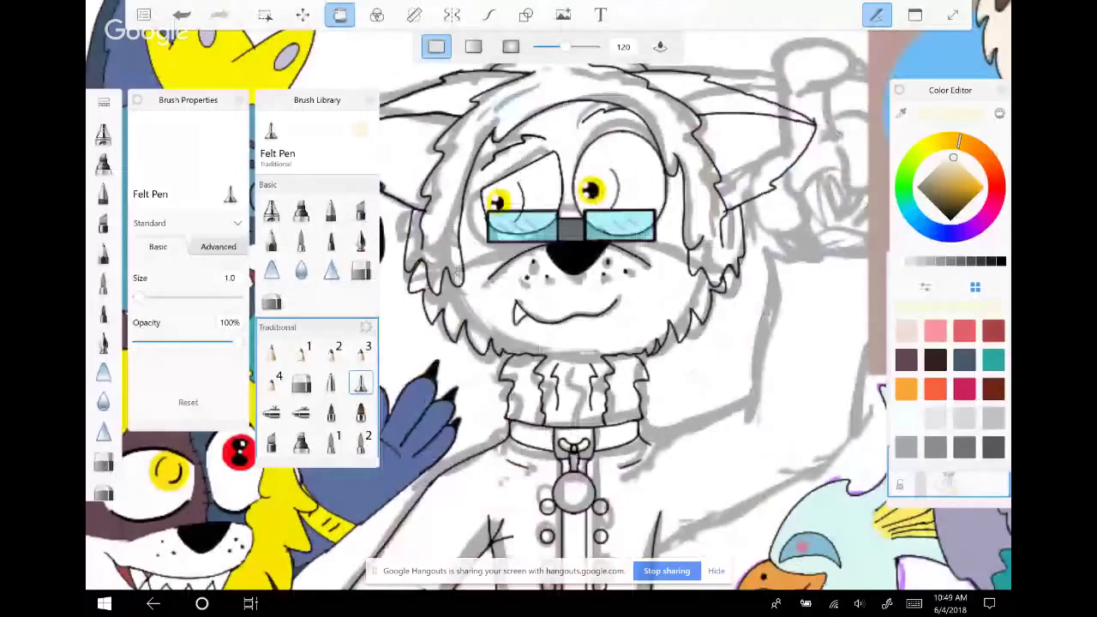
scroll(548, 309, up, 1)
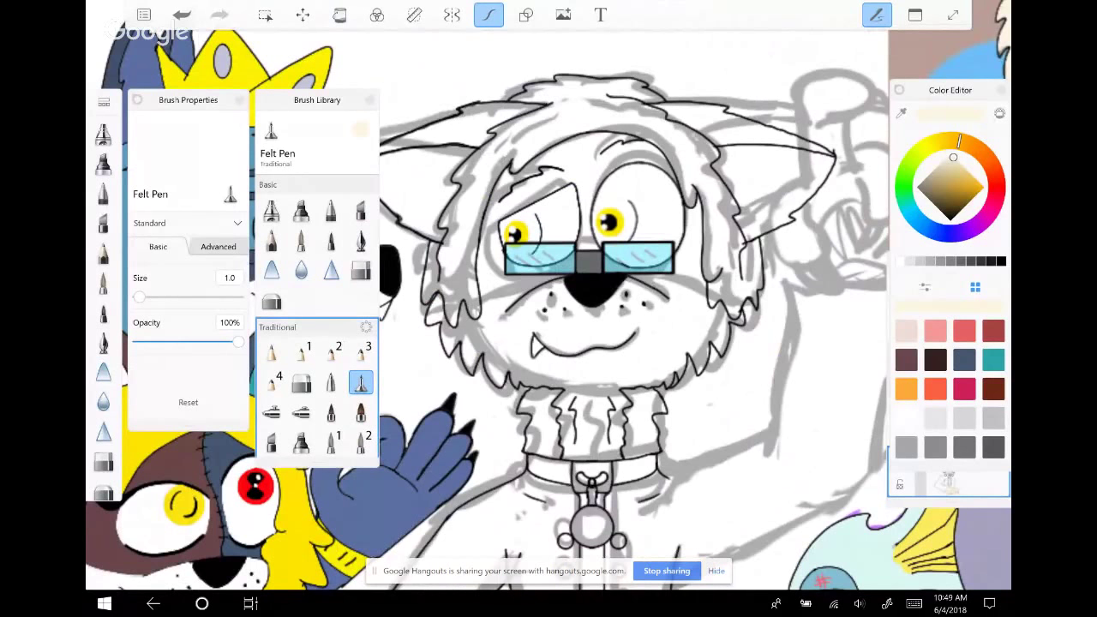
scroll(549, 308, up, 1)
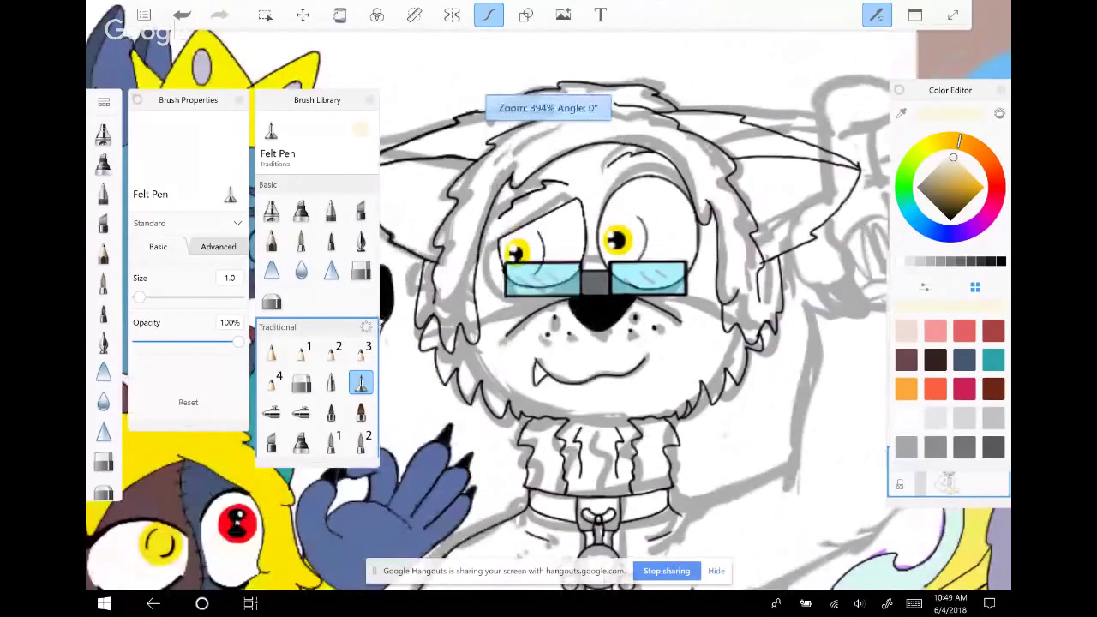
scroll(549, 308, up, 1)
scroll(549, 309, up, 3)
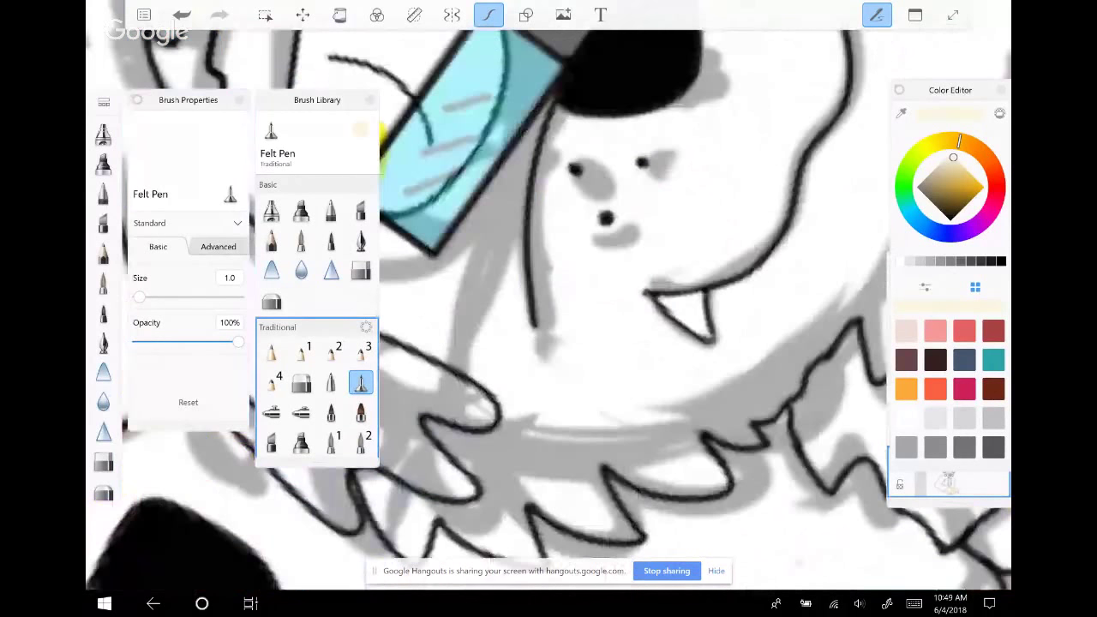
scroll(549, 309, up, 1)
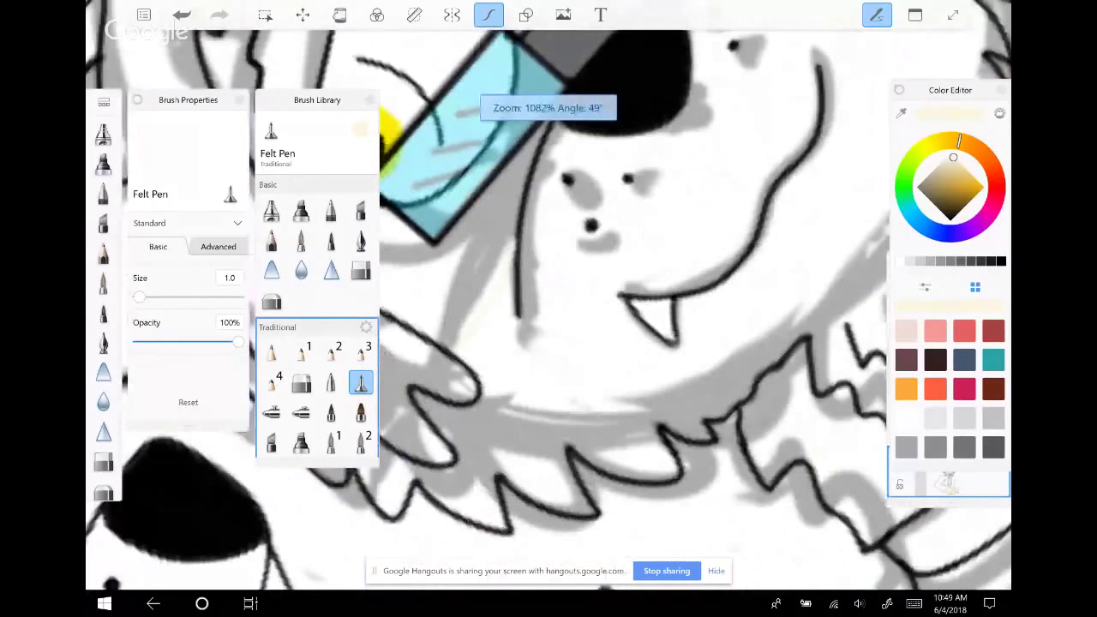
scroll(549, 309, down, 1)
scroll(549, 309, up, 1)
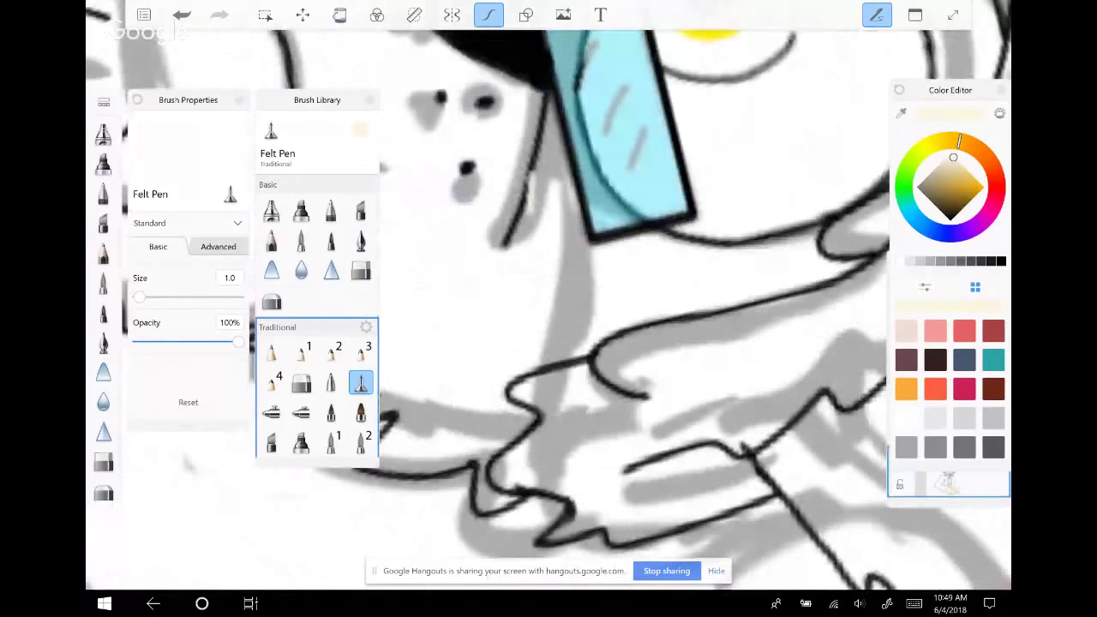
click(340, 14)
click(454, 257)
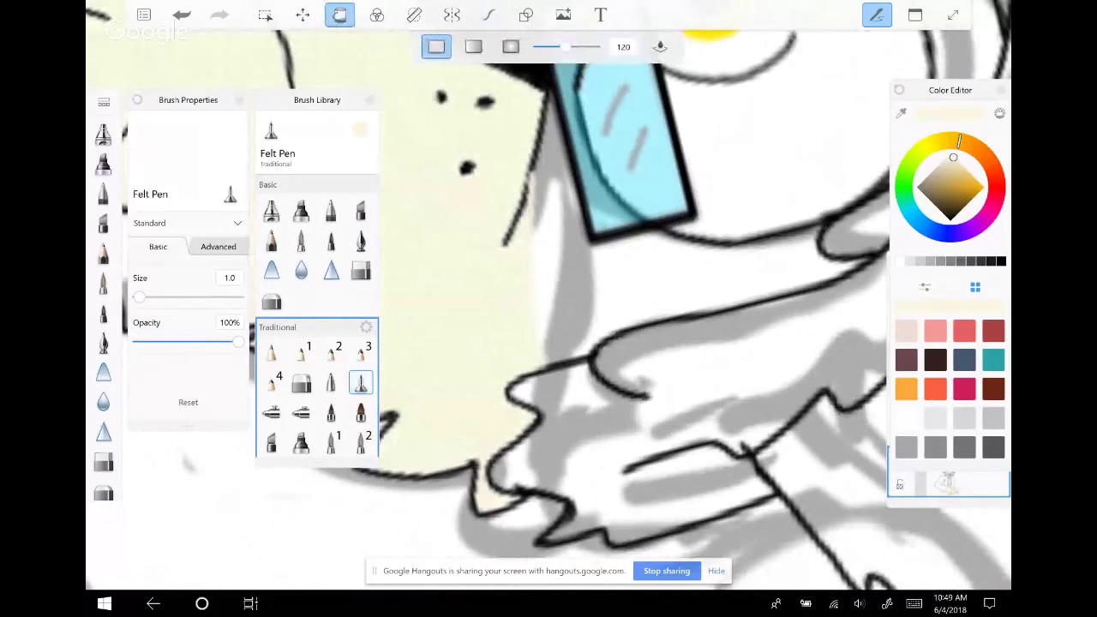
Fill the throat and inner ears with pale cream, and the upper face, outer ears and neck sides with reddish brown
scroll(549, 309, down, 1)
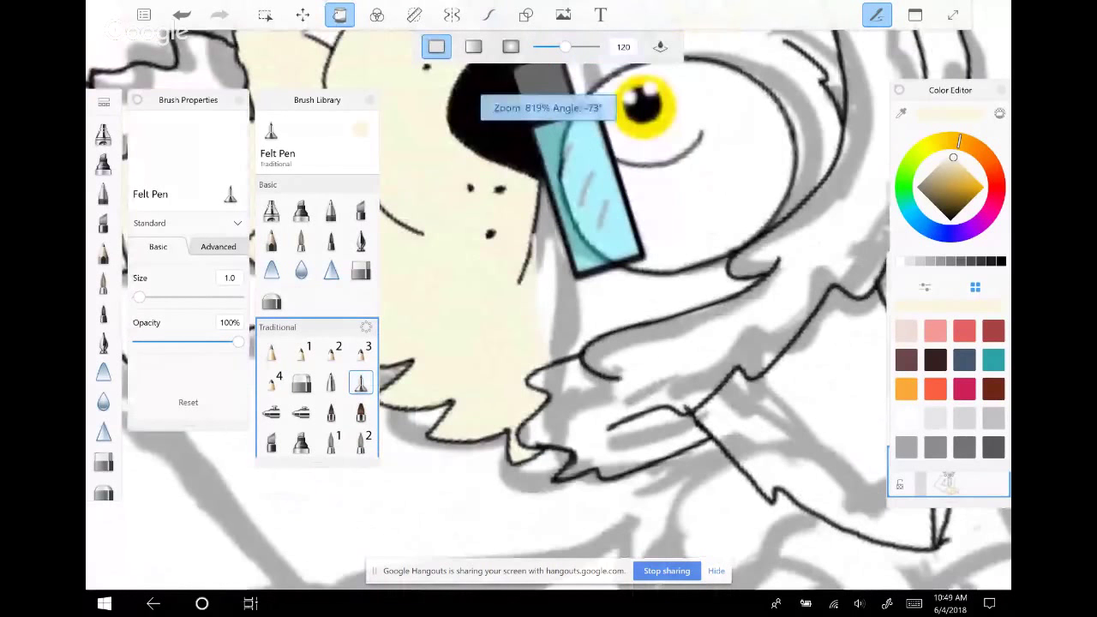
scroll(549, 308, down, 3)
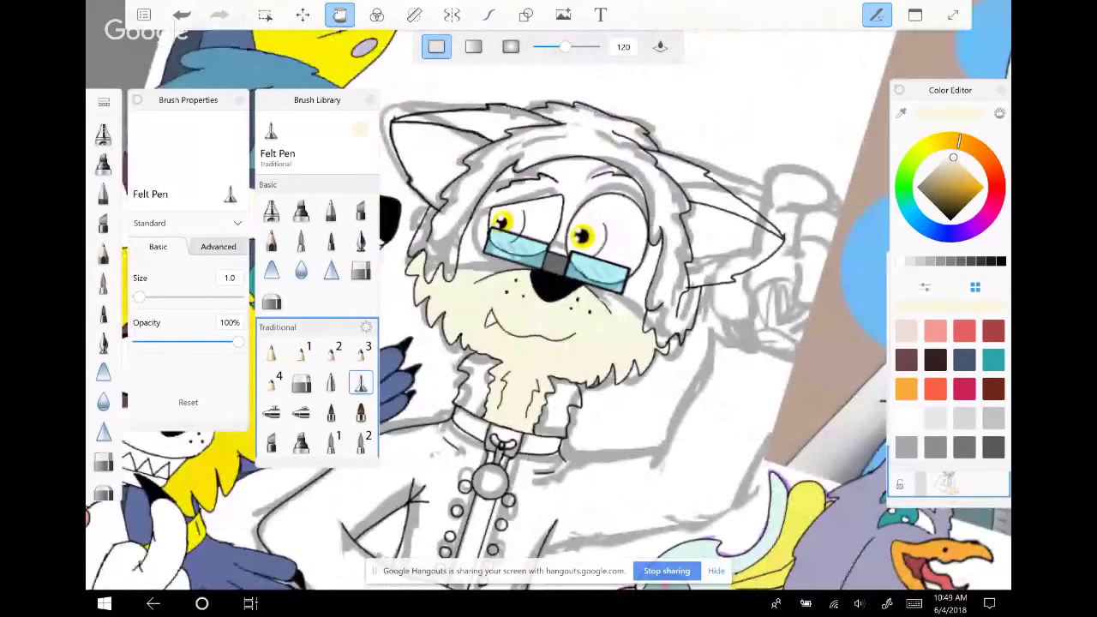
scroll(549, 309, down, 1)
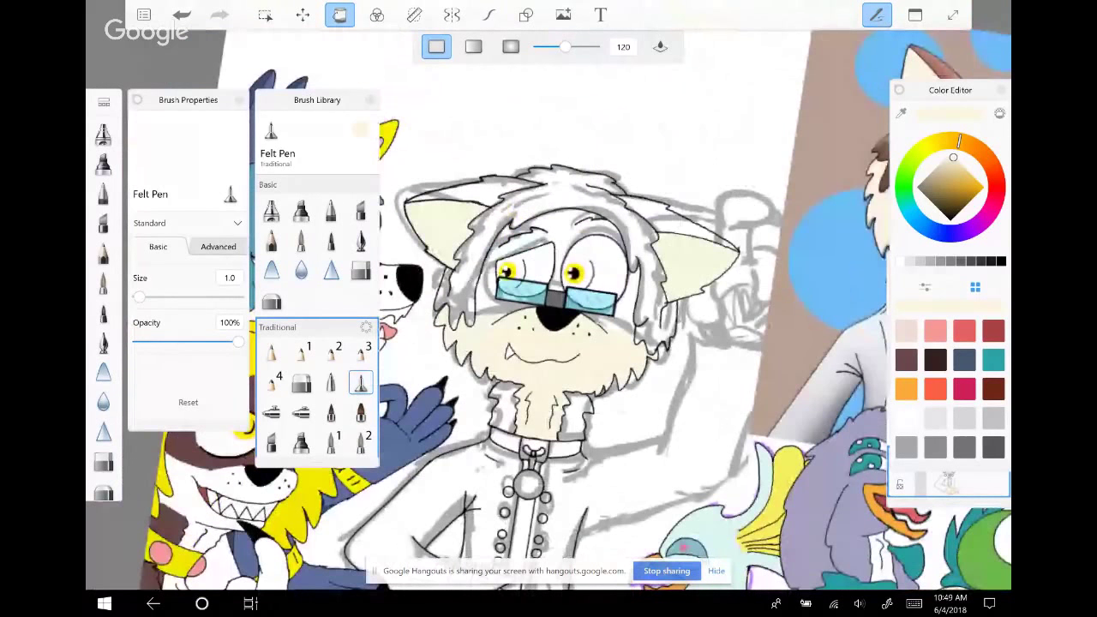
scroll(549, 308, down, 3)
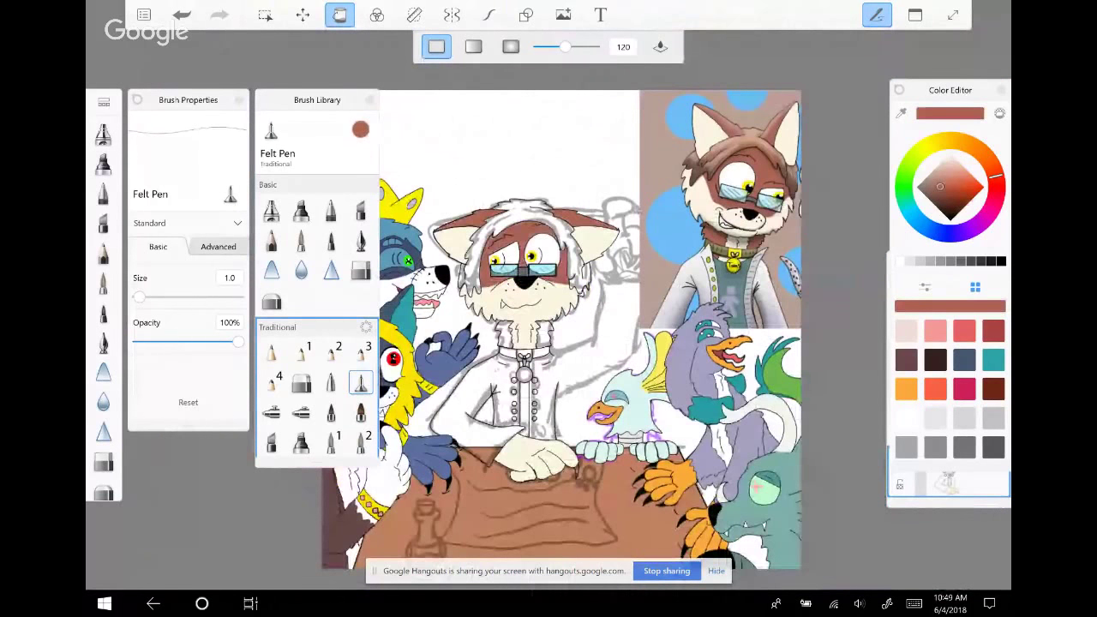
click(544, 333)
click(504, 334)
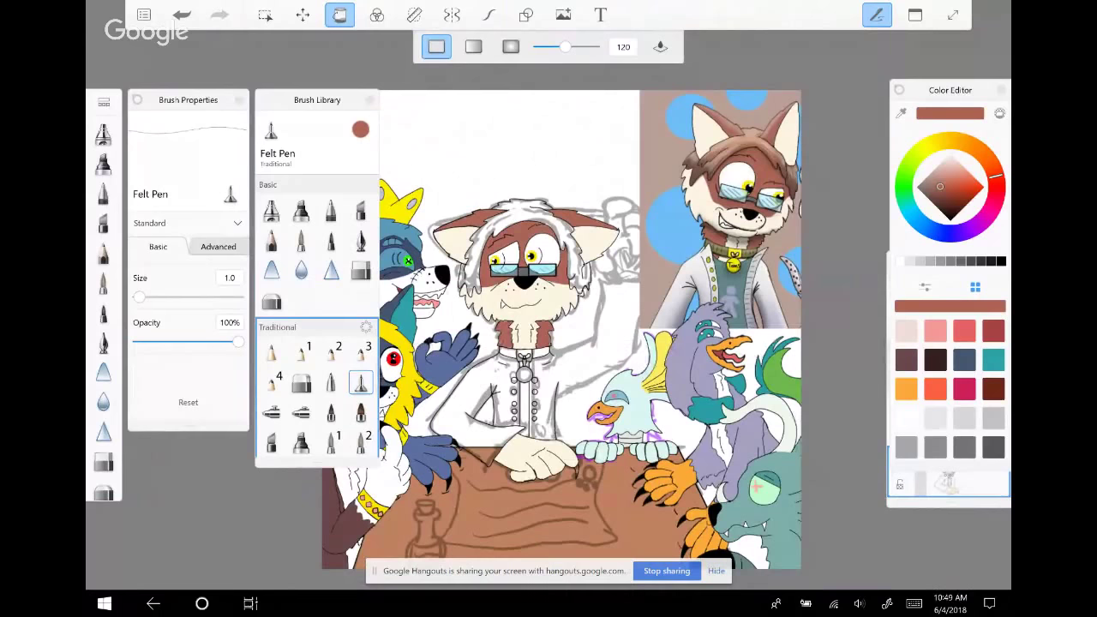
Undo the cream and reddish-brown fills on the central character's head and neck
scroll(527, 283, up, 2)
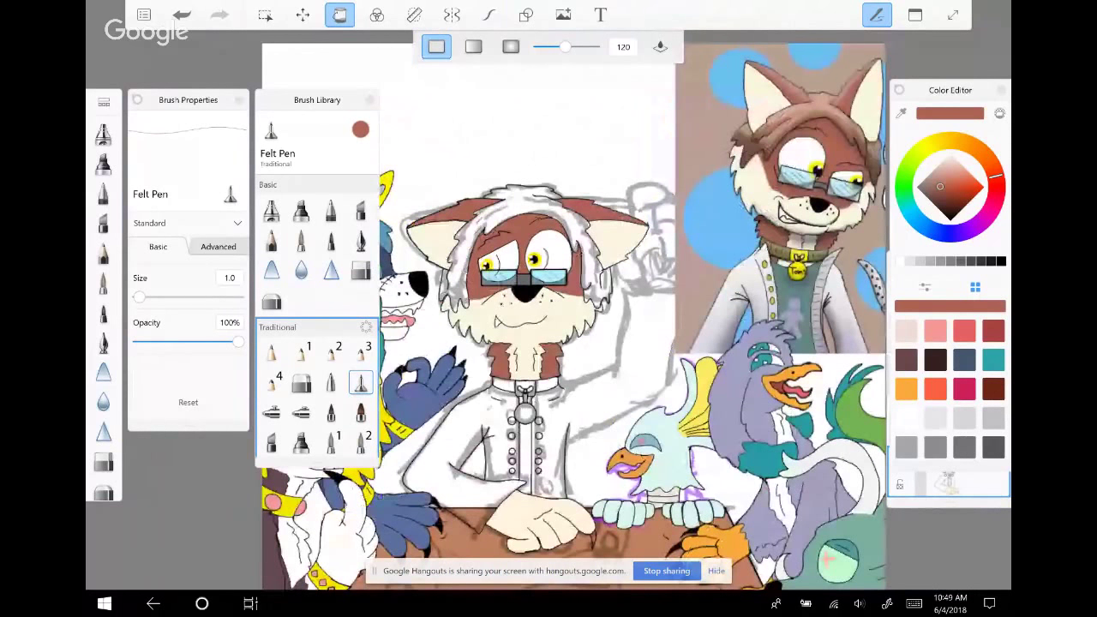
scroll(501, 255, up, 3)
drag(552, 537, 552, 555)
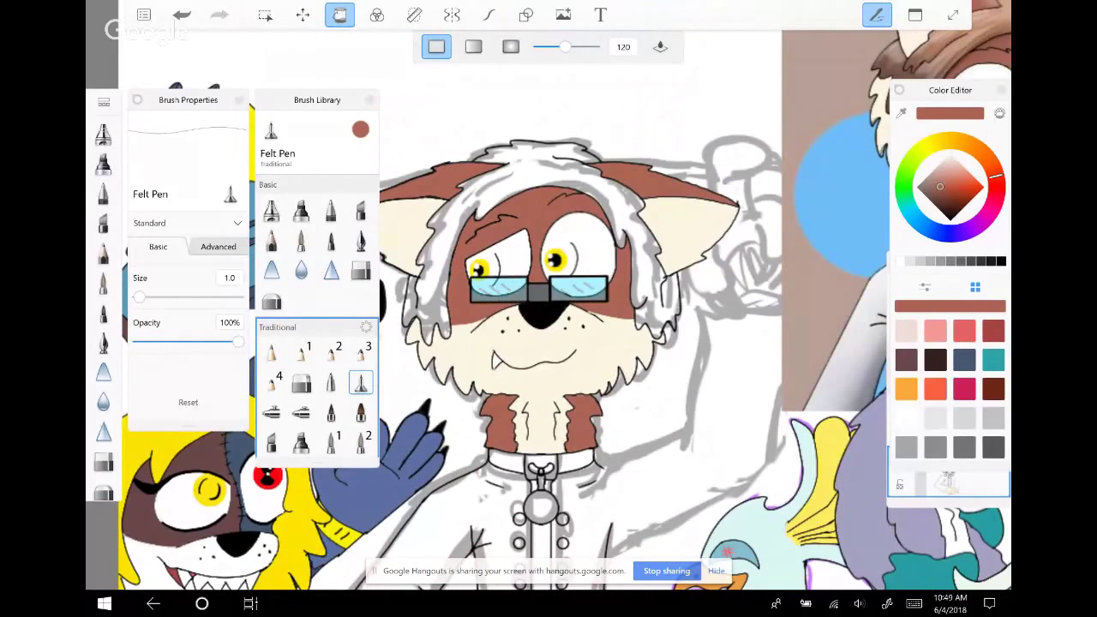
key(ctrl+z)
key(ctrl+z)
key(ctrl+z)
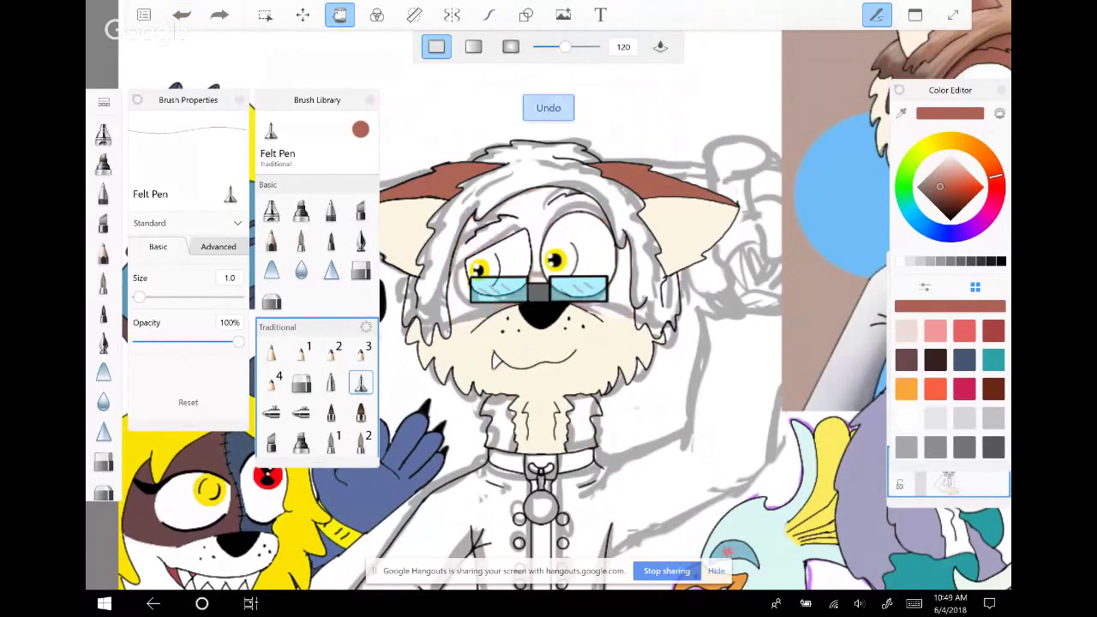
key(ctrl+z)
key(ctrl+z)
key(ctrl+z)
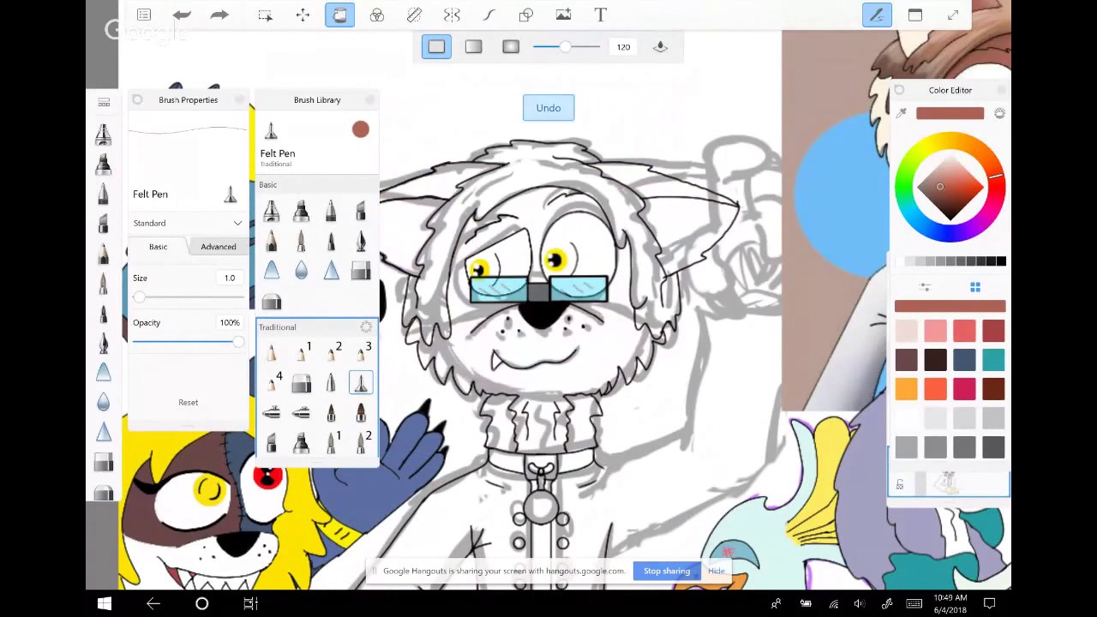
Lasso the jagged fur edge along the chin and lower jaw and shift it slightly upward
key(m)
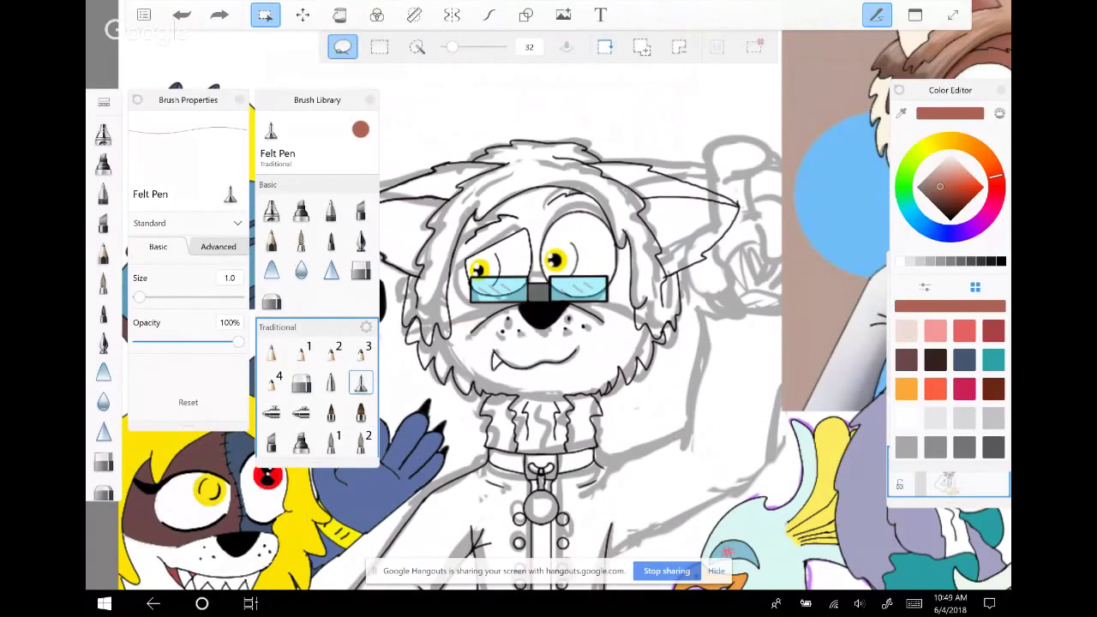
mouse_move(446, 363)
mouse_down()
mouse_move(437, 377)
mouse_move(455, 383)
mouse_move(549, 386)
mouse_move(485, 377)
mouse_move(631, 356)
mouse_move(549, 391)
mouse_move(446, 382)
mouse_move(434, 394)
mouse_move(463, 403)
mouse_up()
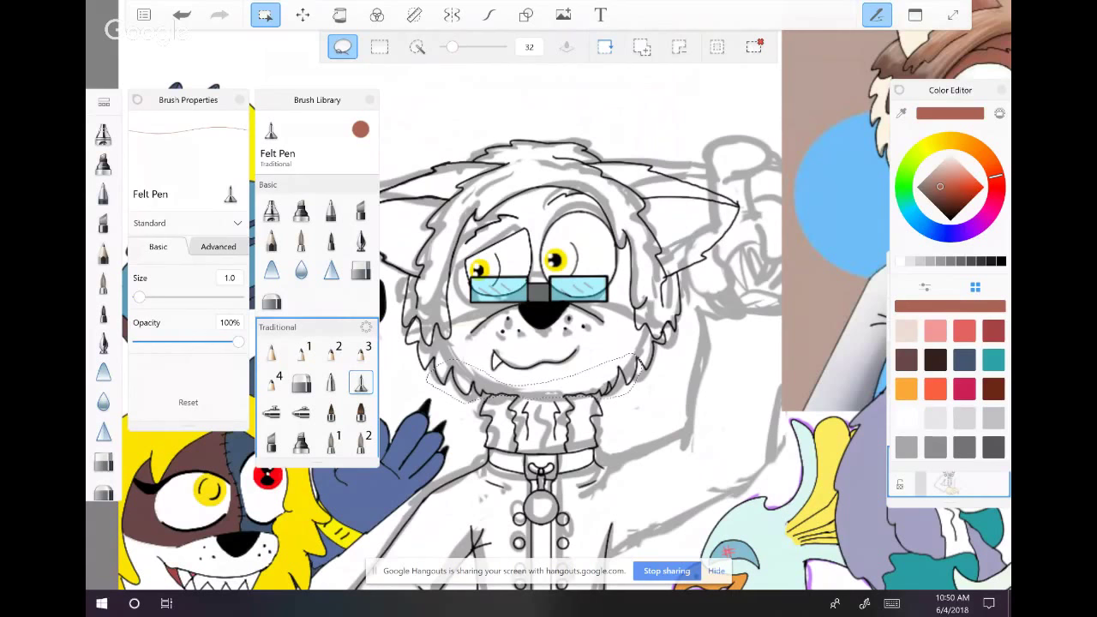
key(v)
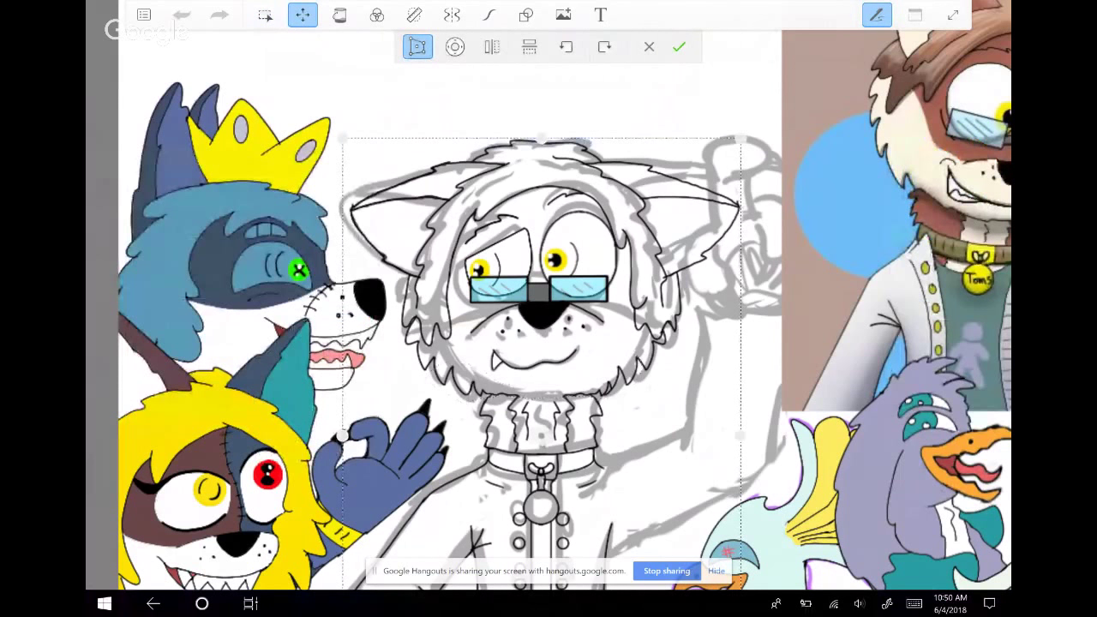
key(Return)
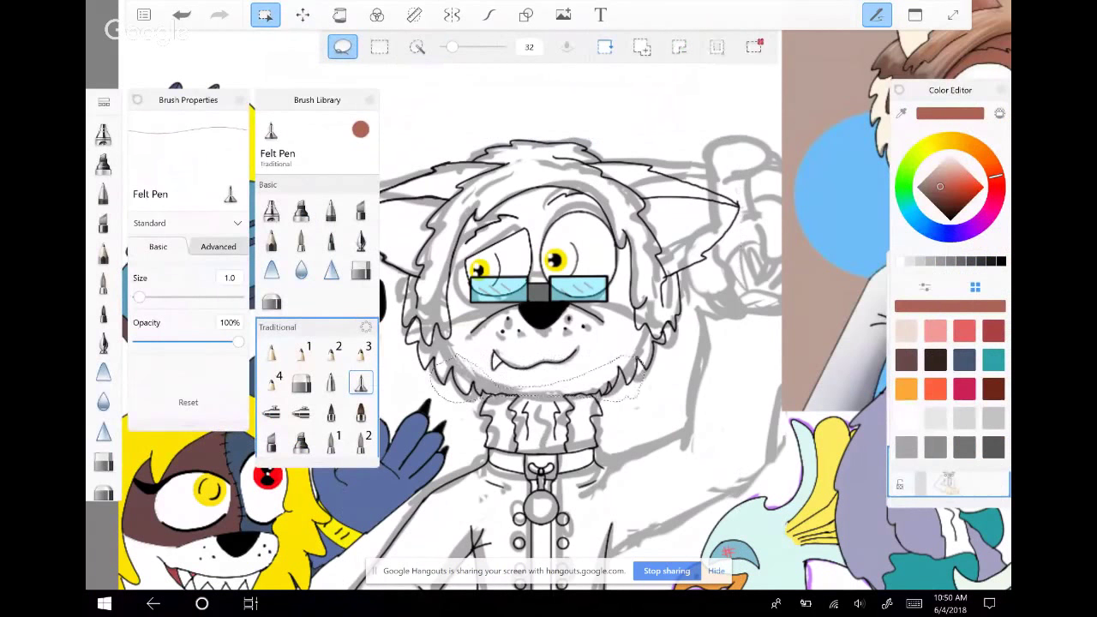
key(ctrl+t)
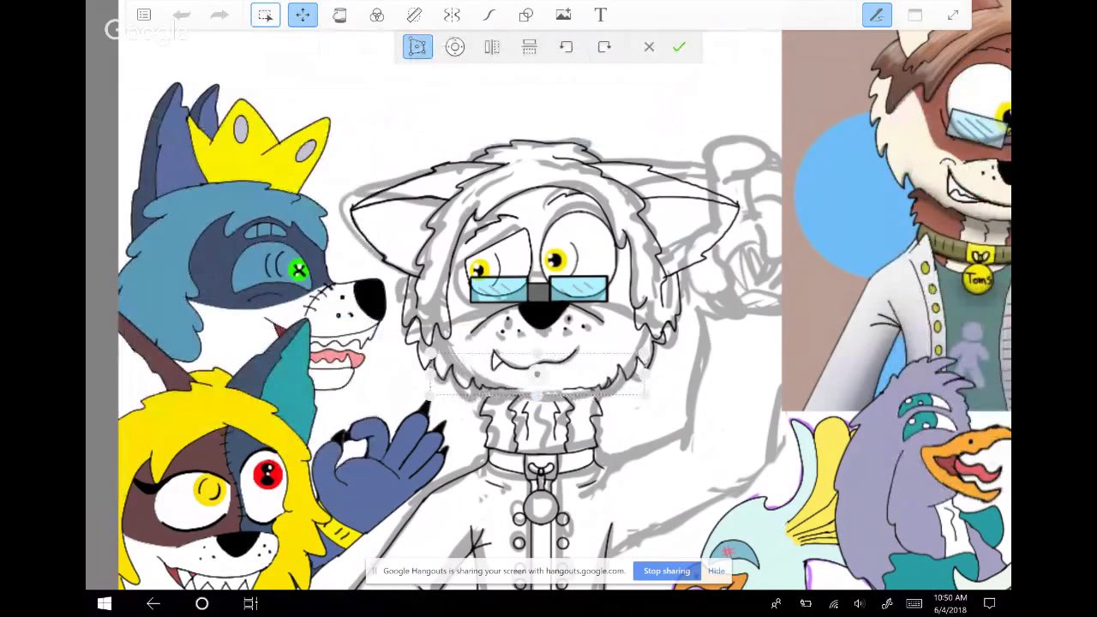
key(Return)
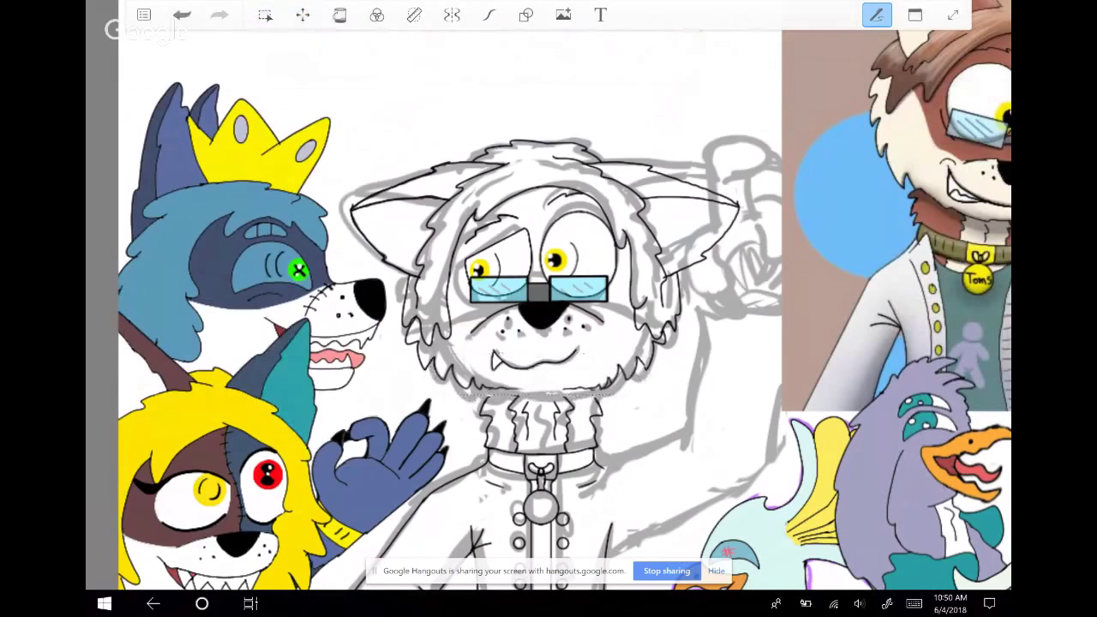
Re-ink the jagged fur line in black along both sides of the jaw, rejoining the spikes to the chin line
scroll(611, 388, up, 5)
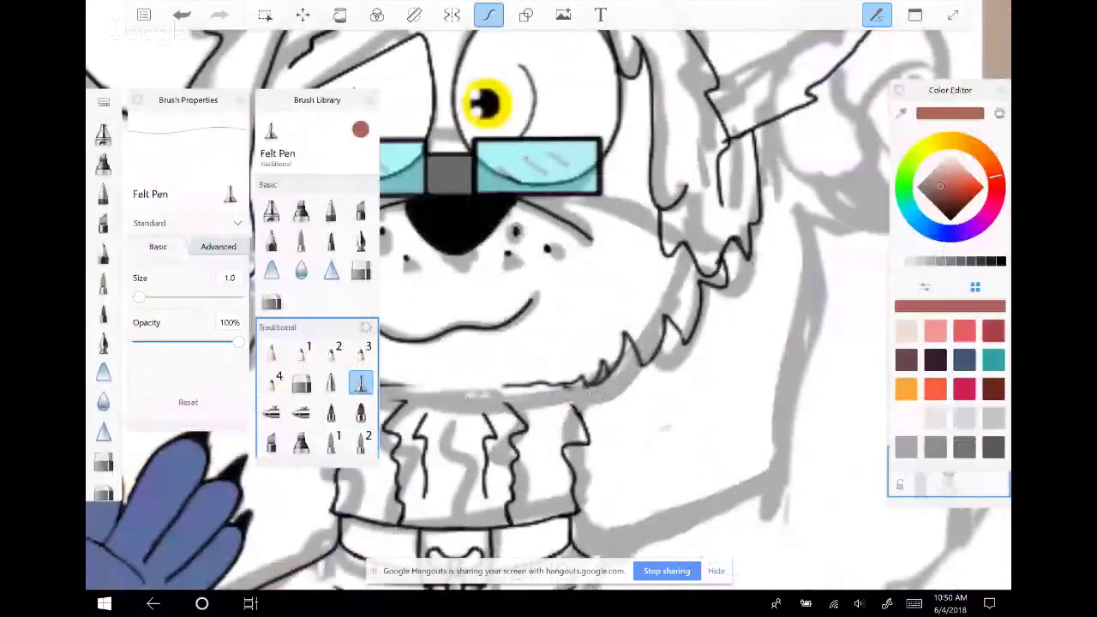
scroll(611, 388, up, 5)
click(950, 219)
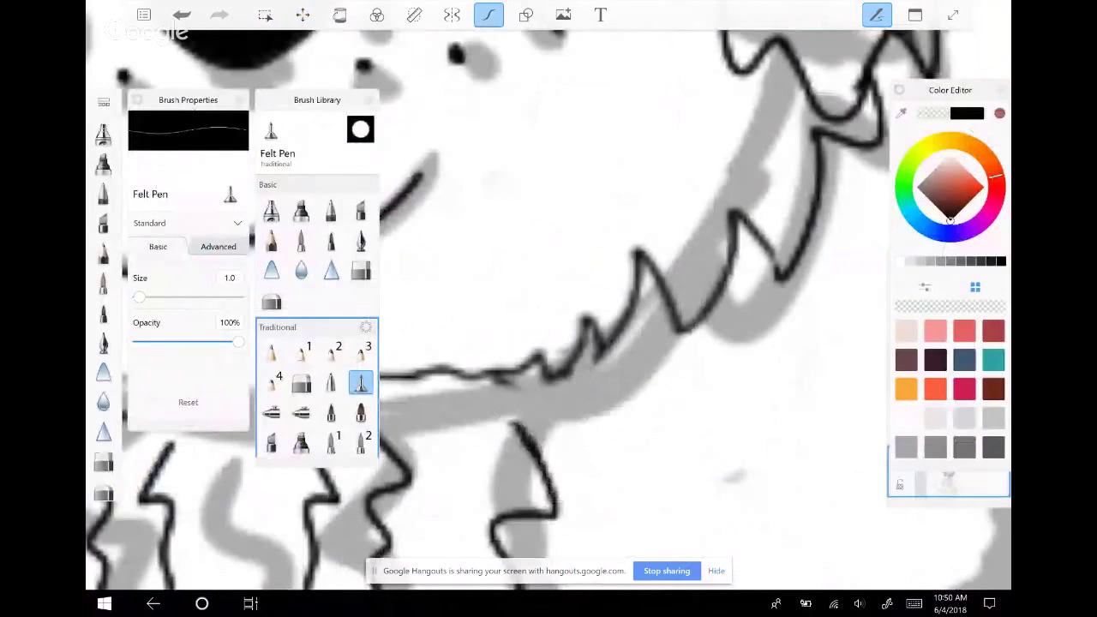
mouse_move(729, 241)
mouse_down()
mouse_move(749, 207)
mouse_move(793, 286)
mouse_up()
scroll(549, 309, up, 1)
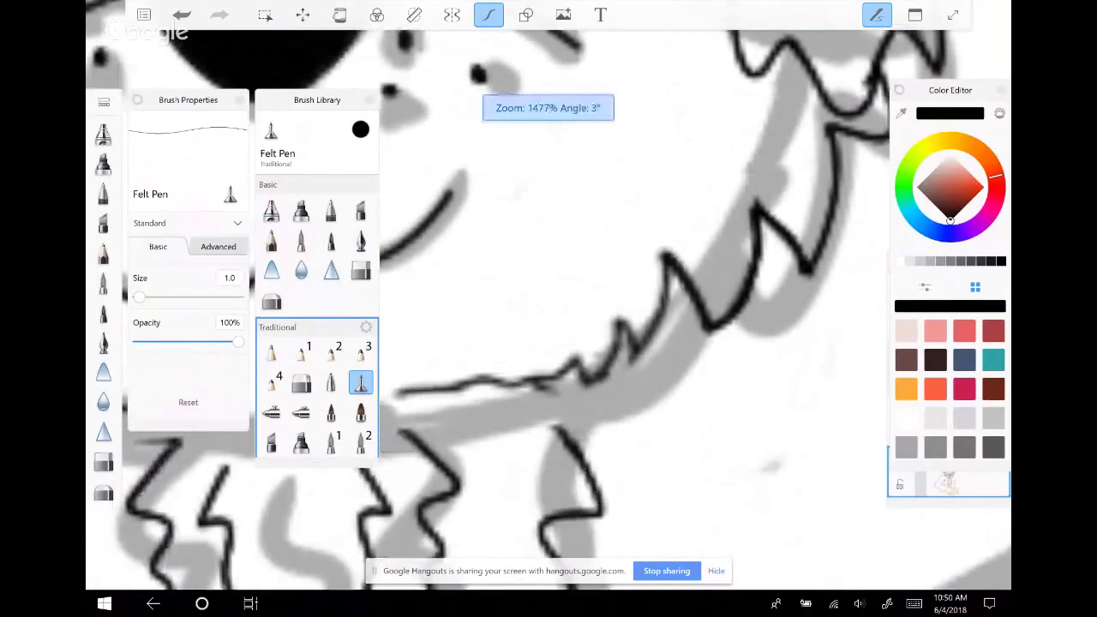
scroll(549, 308, down, 2)
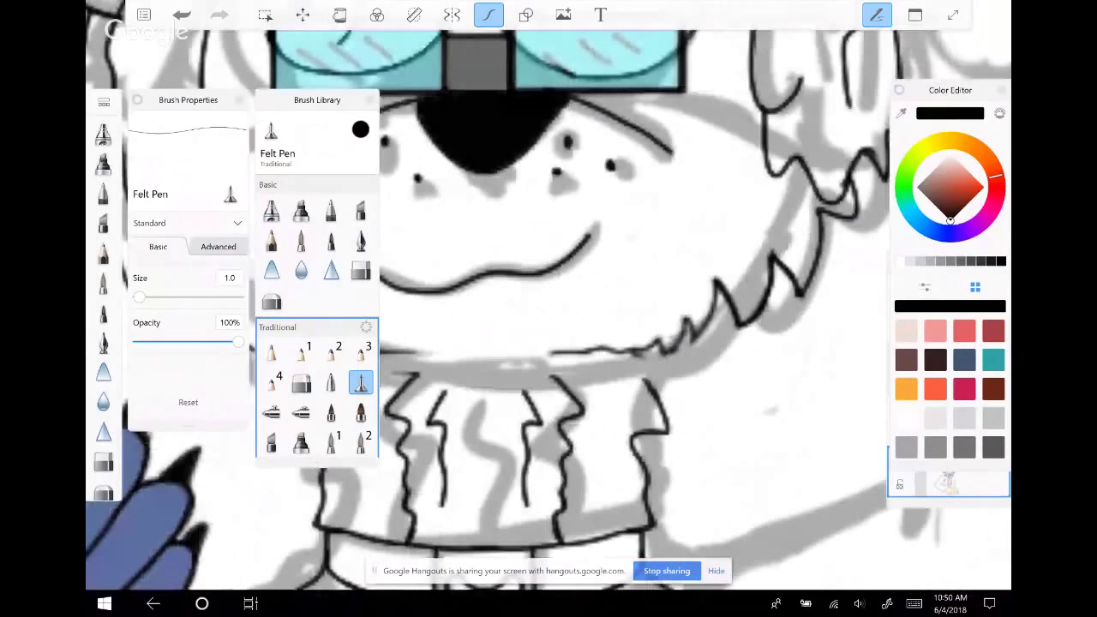
scroll(549, 309, down, 3)
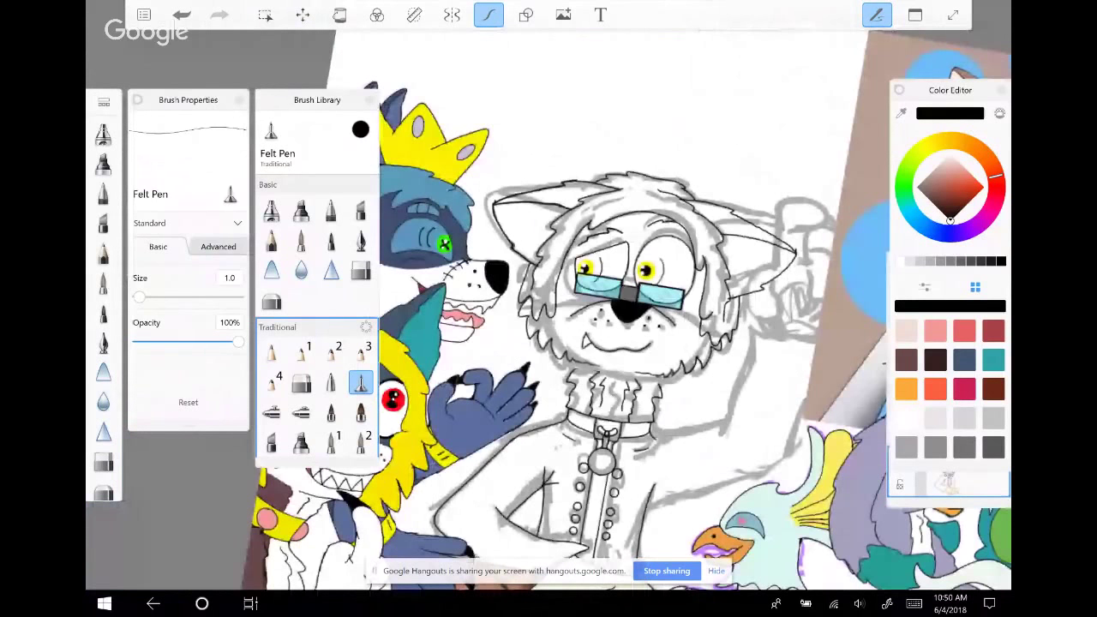
scroll(549, 309, up, 3)
mouse_move(431, 264)
mouse_down()
mouse_move(511, 341)
mouse_move(634, 354)
mouse_up()
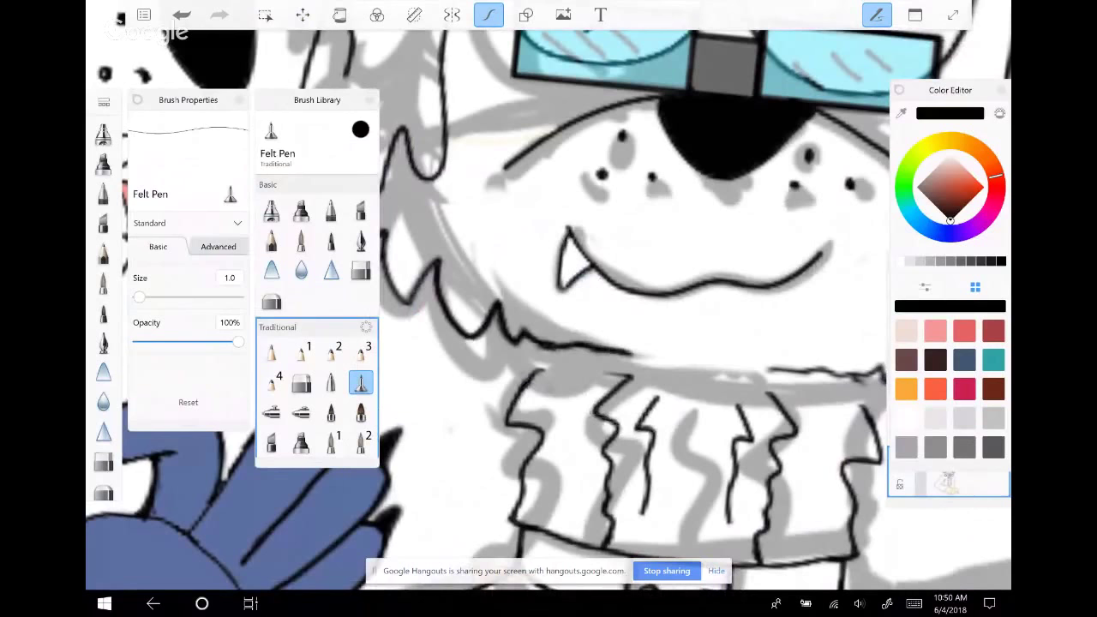
Select the facial features inside the head outline and nudge the eyes, nose and mouth slightly downward
scroll(549, 309, down, 2)
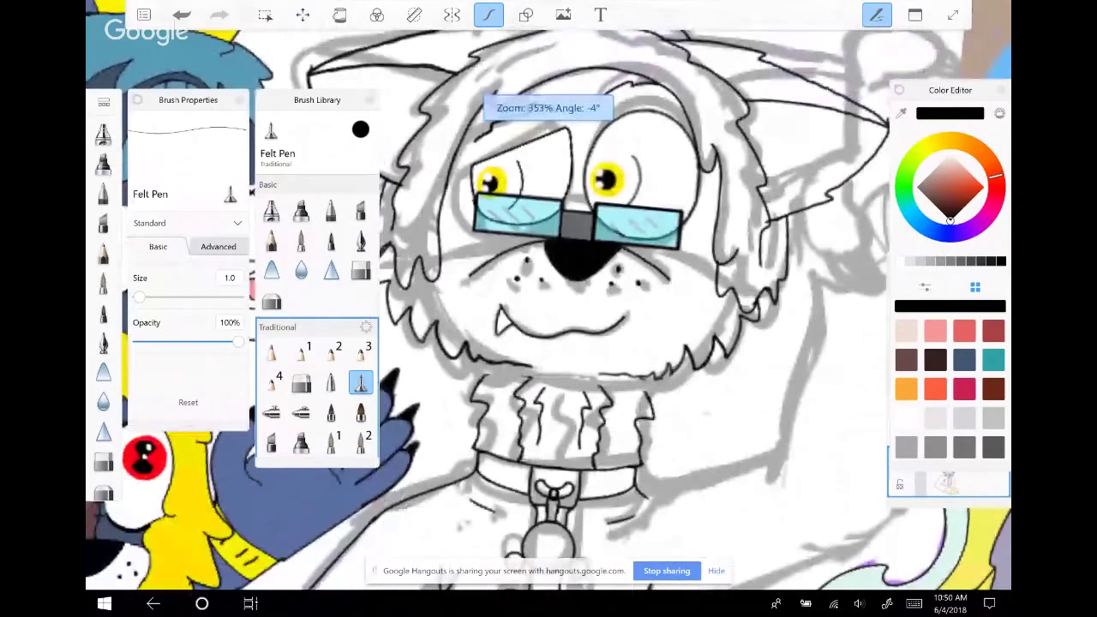
scroll(548, 309, down, 3)
key(m)
mouse_move(458, 224)
mouse_down()
mouse_move(450, 257)
mouse_move(410, 274)
mouse_move(446, 317)
mouse_move(470, 406)
mouse_move(523, 360)
mouse_move(553, 385)
mouse_move(652, 361)
mouse_move(592, 182)
mouse_move(458, 225)
mouse_up()
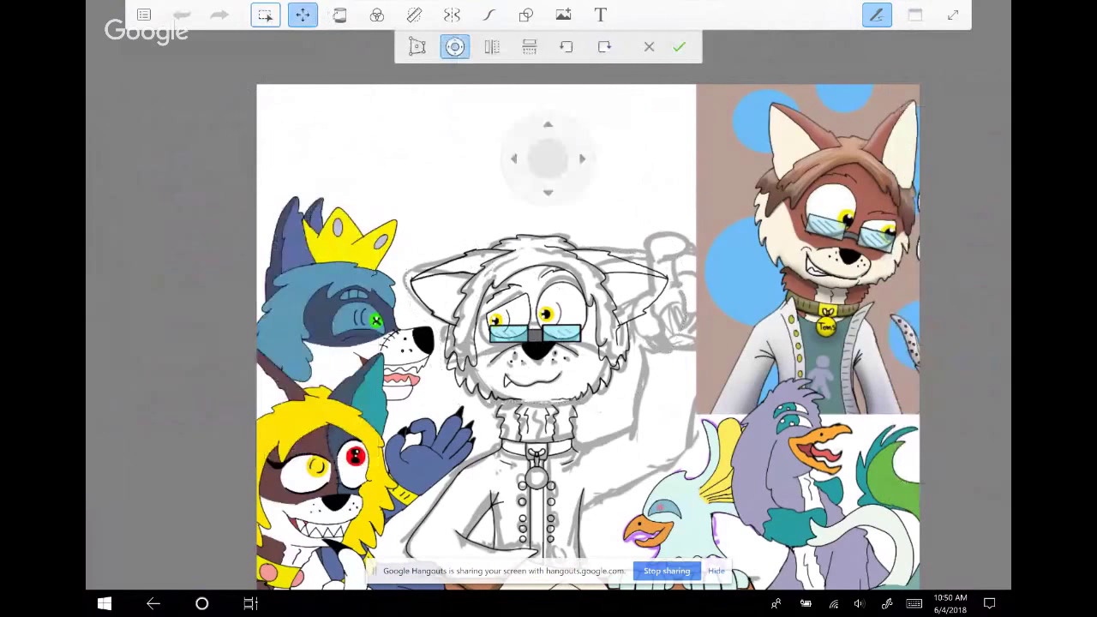
drag(548, 165, 548, 168)
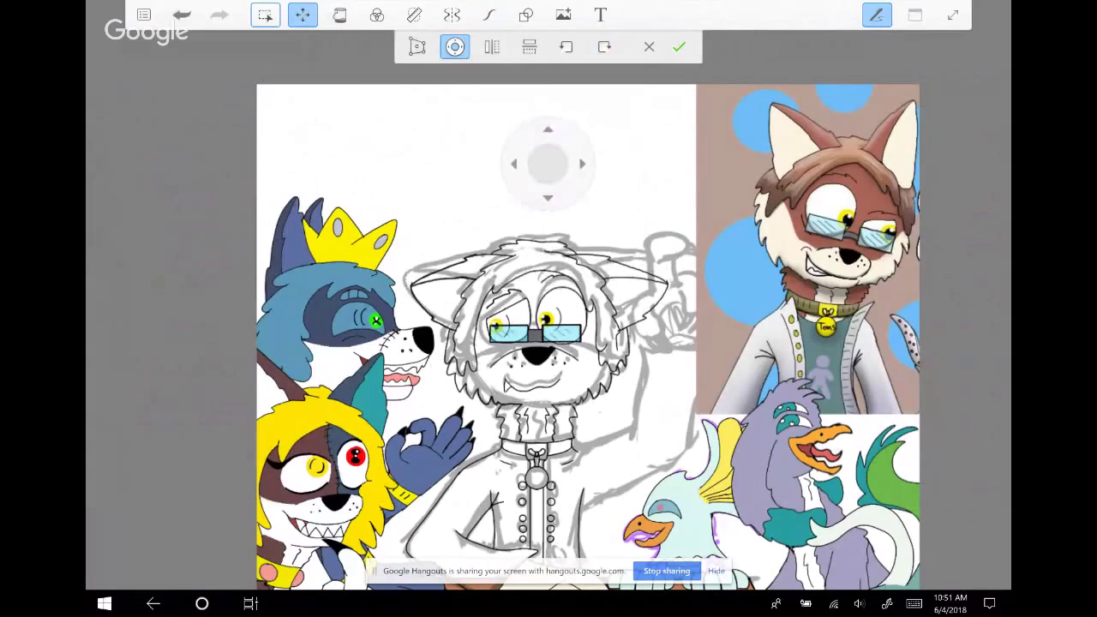
click(680, 47)
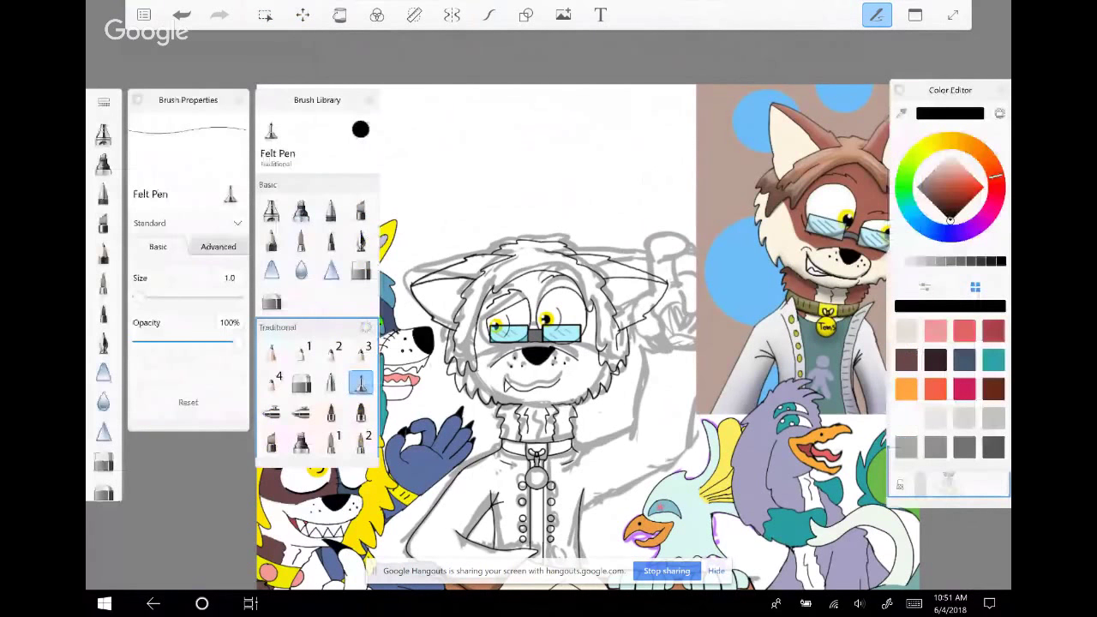
Try shifting the glasses layer slightly down over the nose, leaving their size as it is
scroll(614, 354, up, 3)
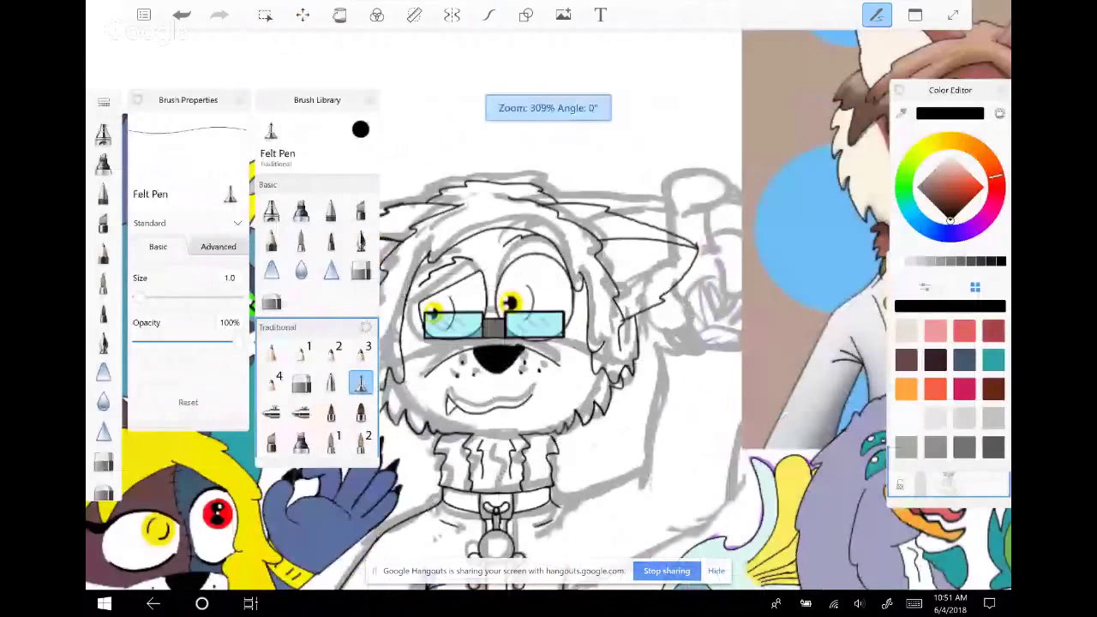
scroll(634, 491, up, 3)
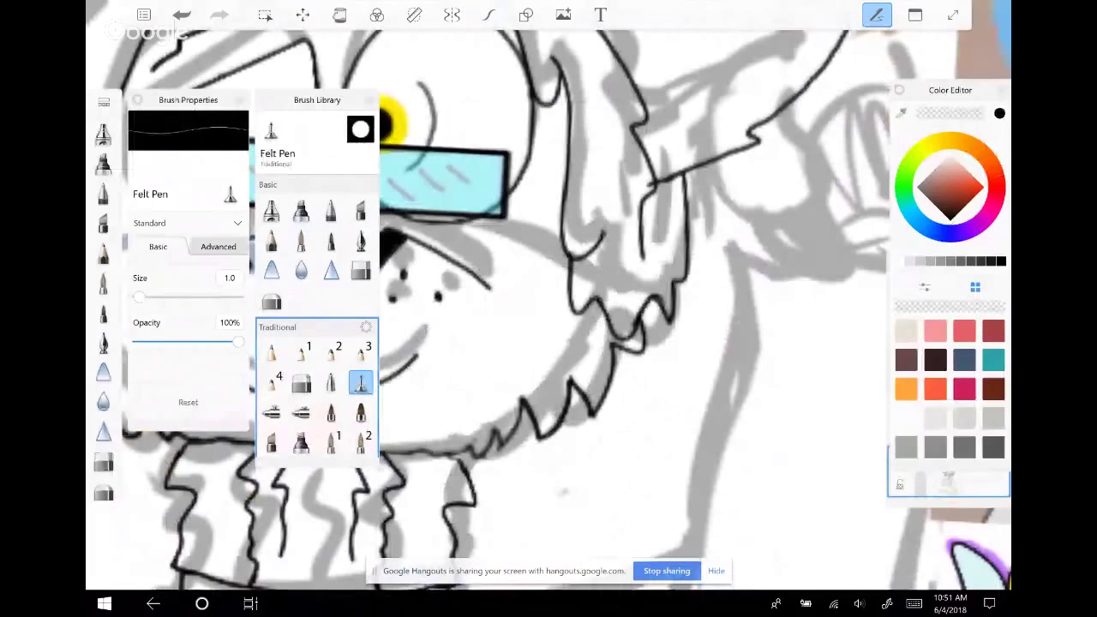
scroll(610, 419, down, 3)
scroll(548, 343, up, 1)
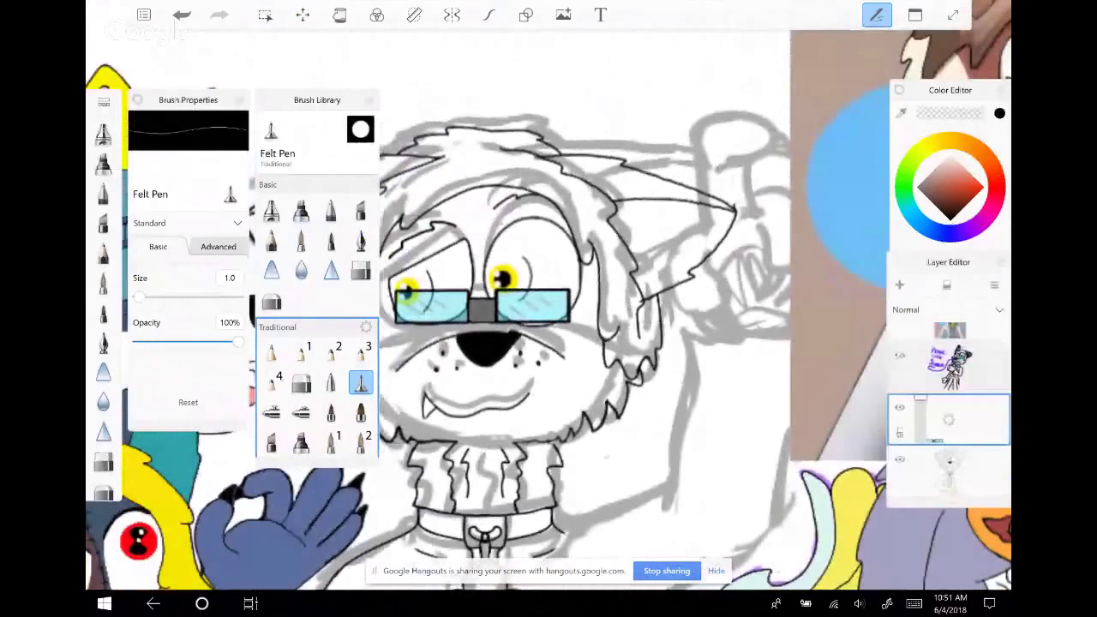
click(303, 15)
drag(527, 245, 526, 254)
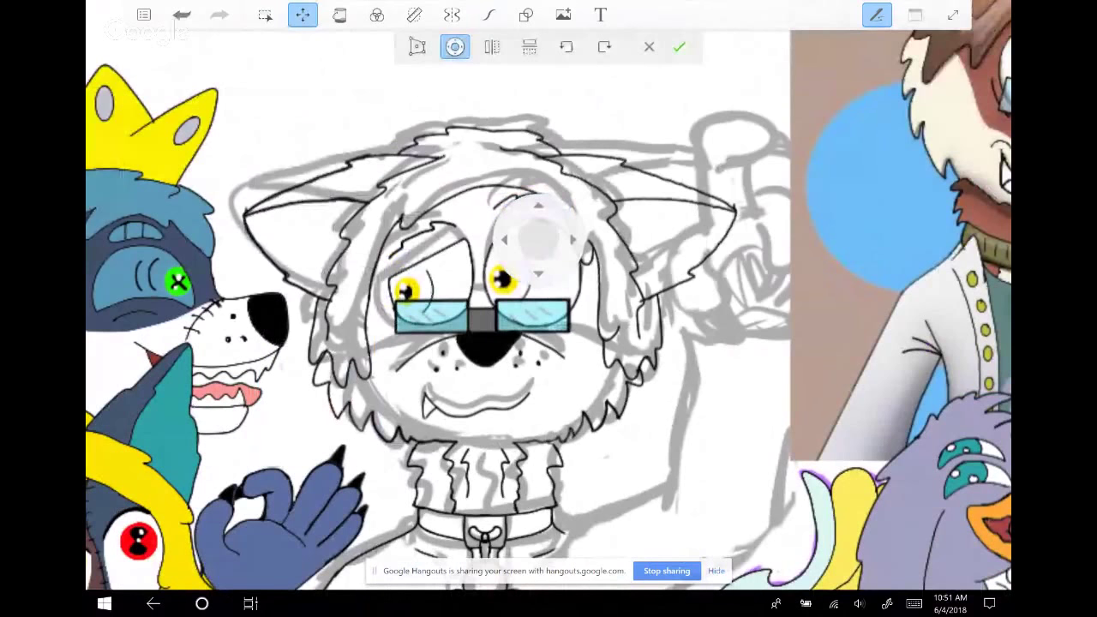
key(Return)
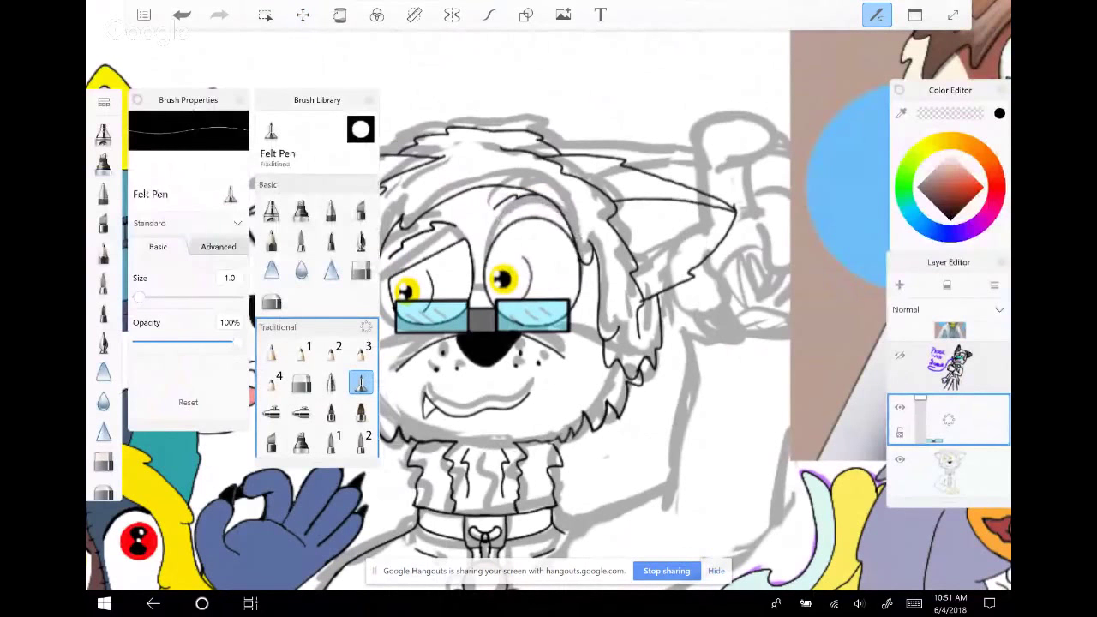
Undo the recent shifts of the glasses and the head line art
click(181, 15)
click(182, 15)
click(182, 15)
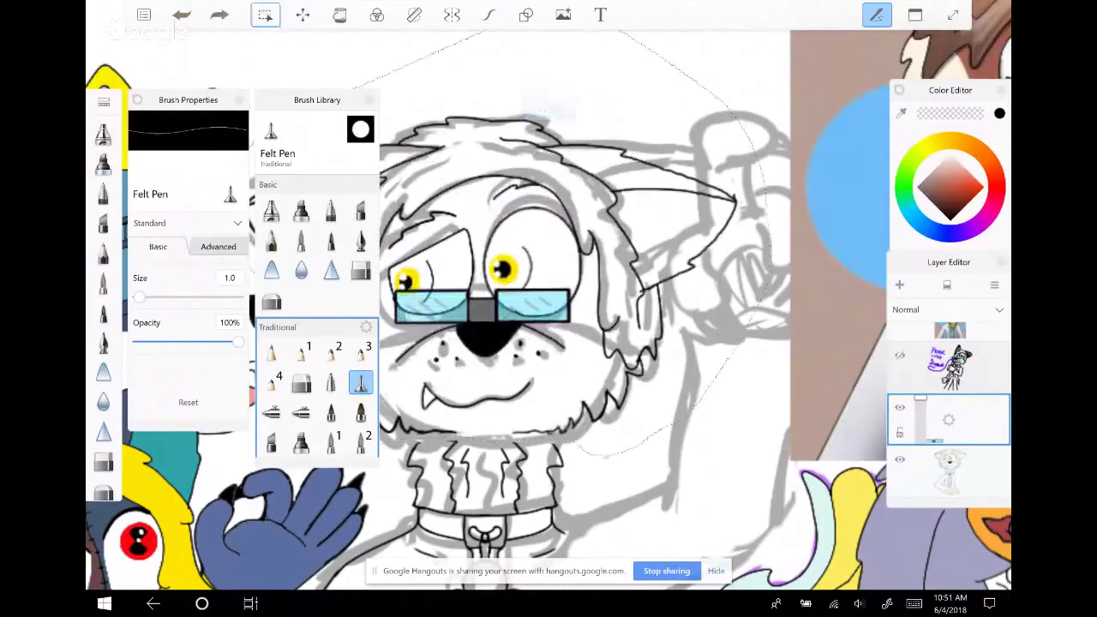
Try shrinking the glasses slightly and moving them down toward the nose
click(303, 14)
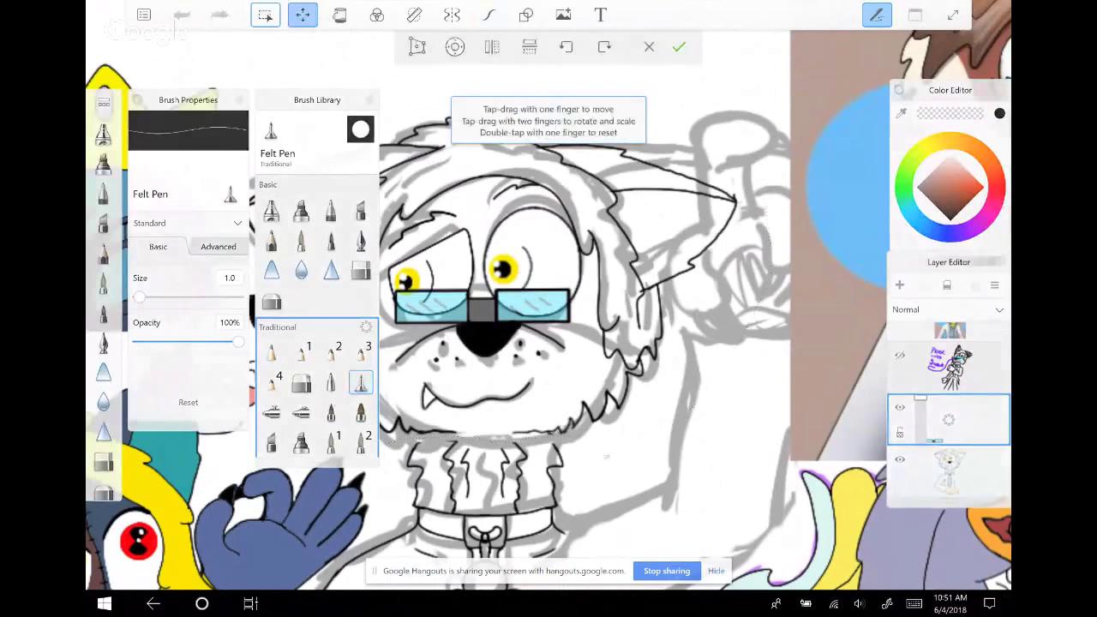
drag(482, 307, 487, 312)
click(679, 46)
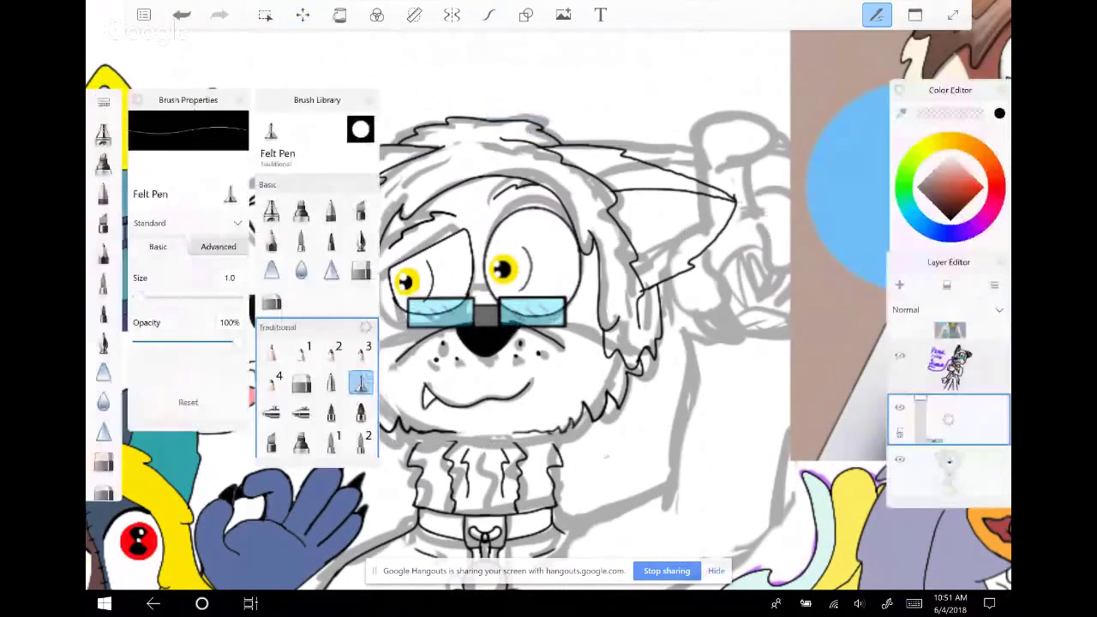
Lasso the head on the line art layer, try shrinking and lowering it with small nudges to the right, and undo the change
click(265, 14)
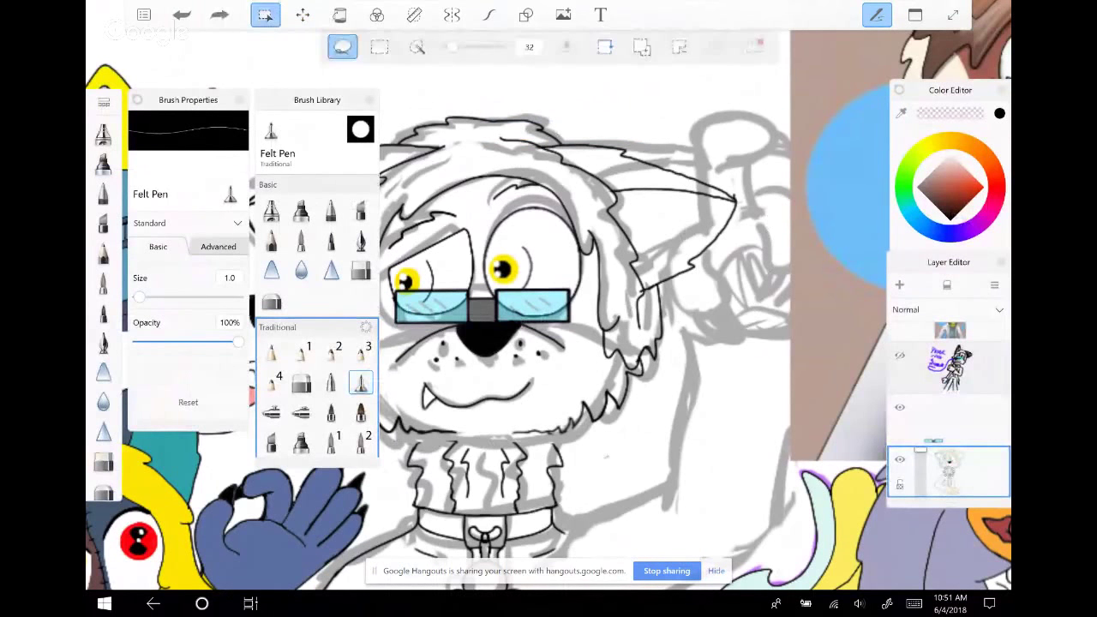
mouse_move(377, 79)
mouse_down()
mouse_move(720, 103)
mouse_move(592, 454)
mouse_move(391, 411)
mouse_up()
click(303, 15)
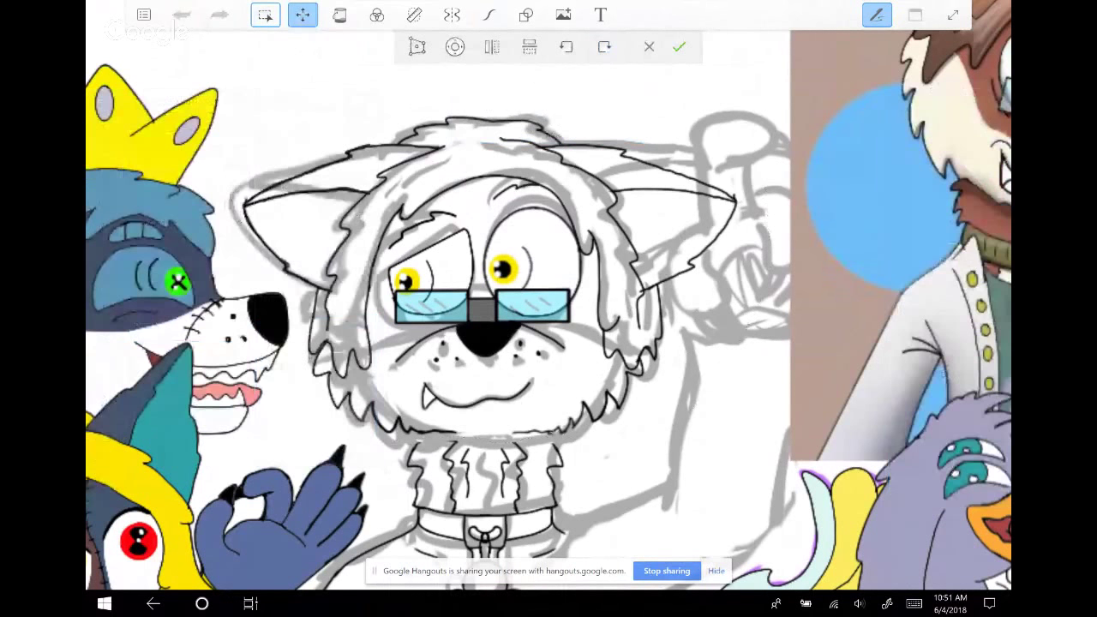
drag(514, 257, 500, 265)
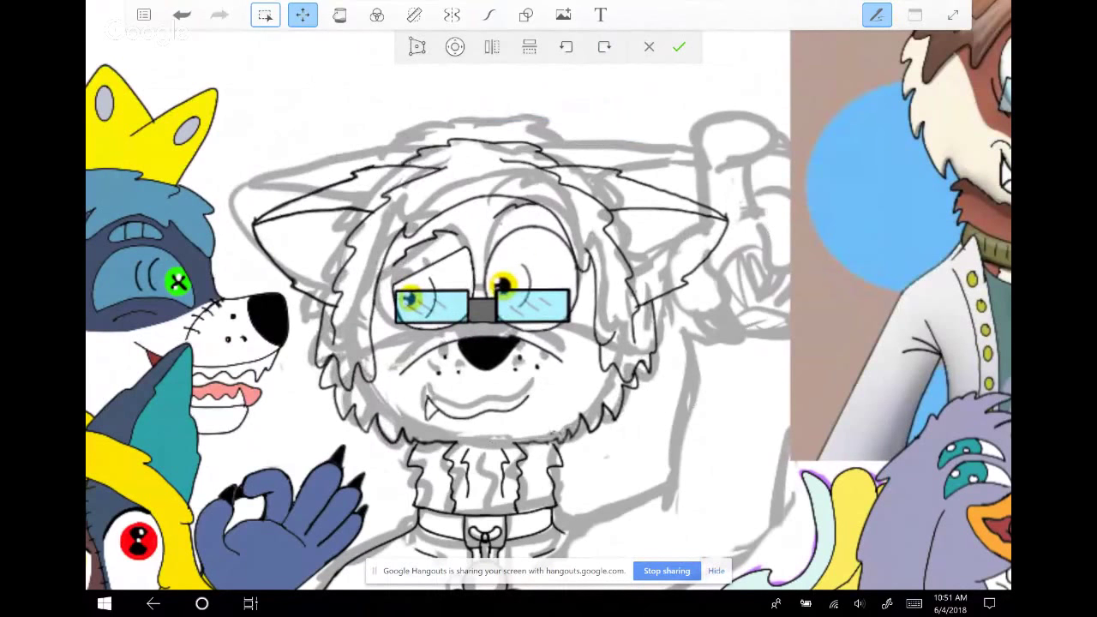
click(455, 46)
drag(581, 449, 587, 270)
click(624, 271)
click(624, 271)
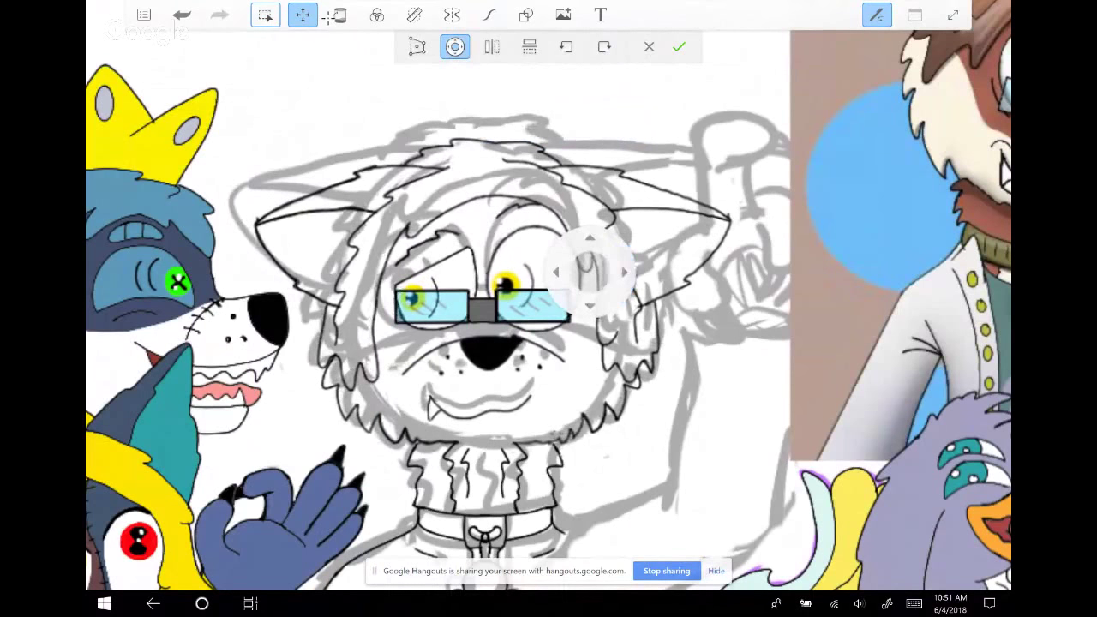
drag(590, 271, 639, 269)
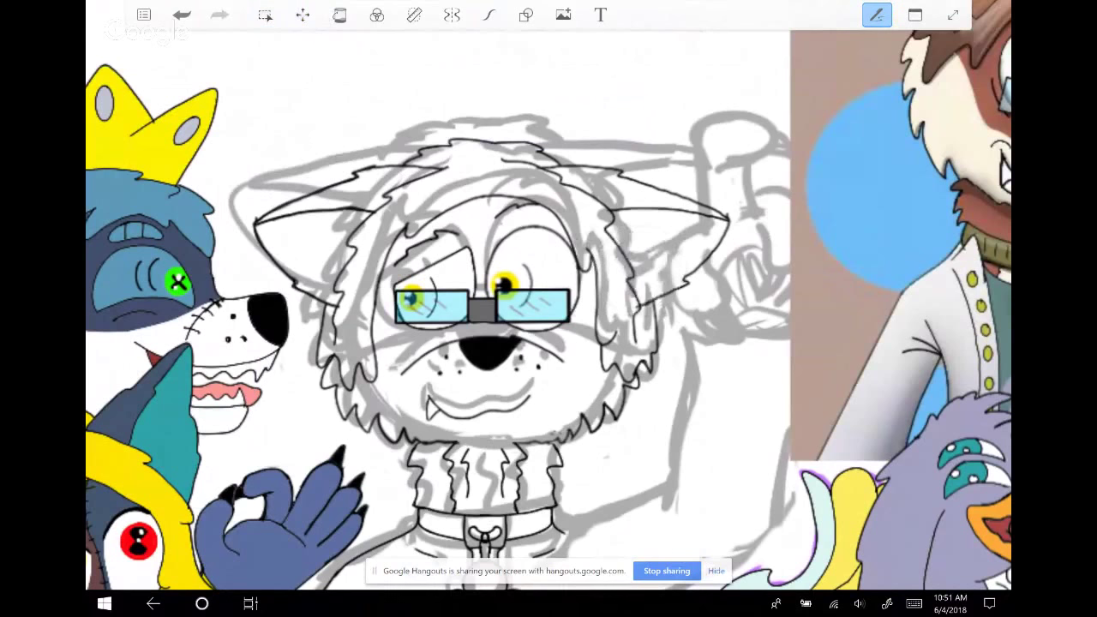
key(Tab)
key(ctrl+z)
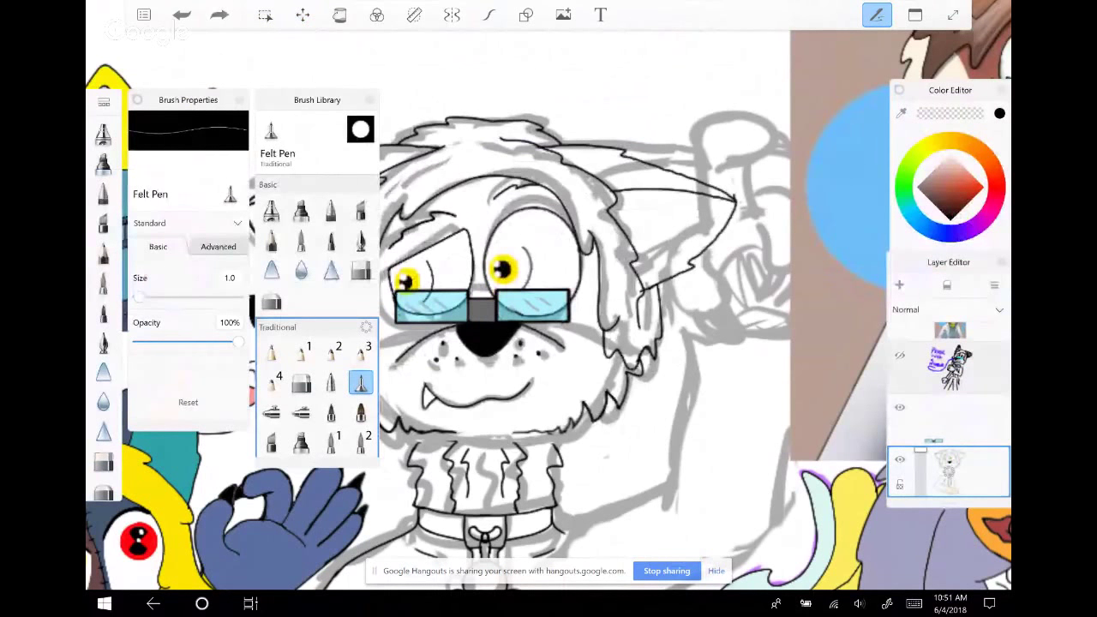
Lasso the whole head on the line art layer and nudge it slightly down toward the neck without resizing it
click(265, 14)
drag(351, 86, 591, 453)
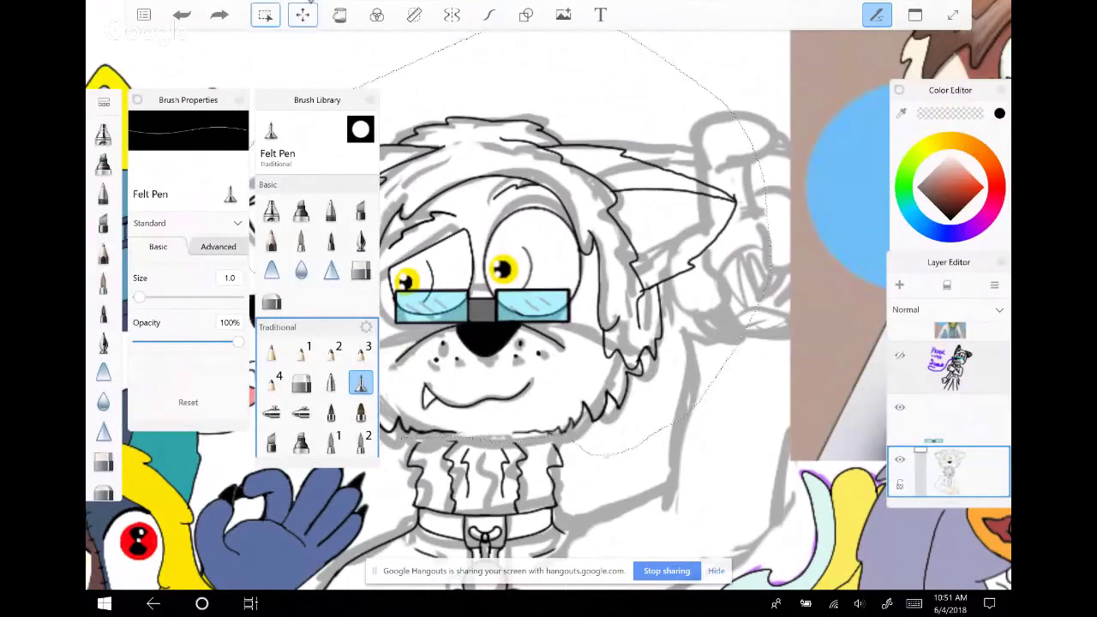
click(302, 14)
click(455, 46)
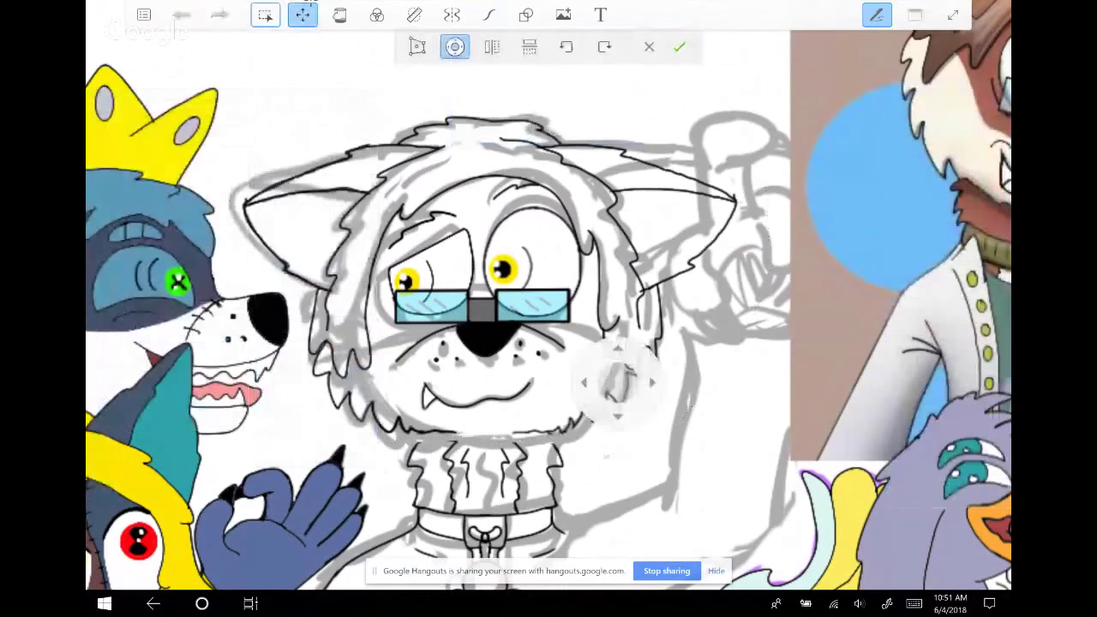
drag(623, 428, 624, 300)
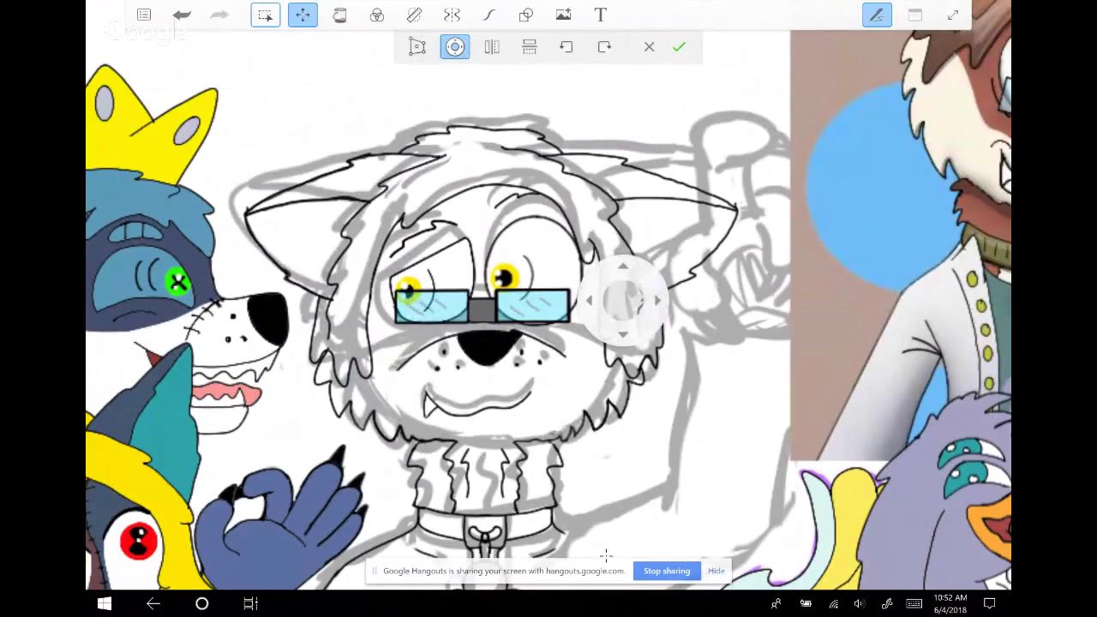
click(679, 46)
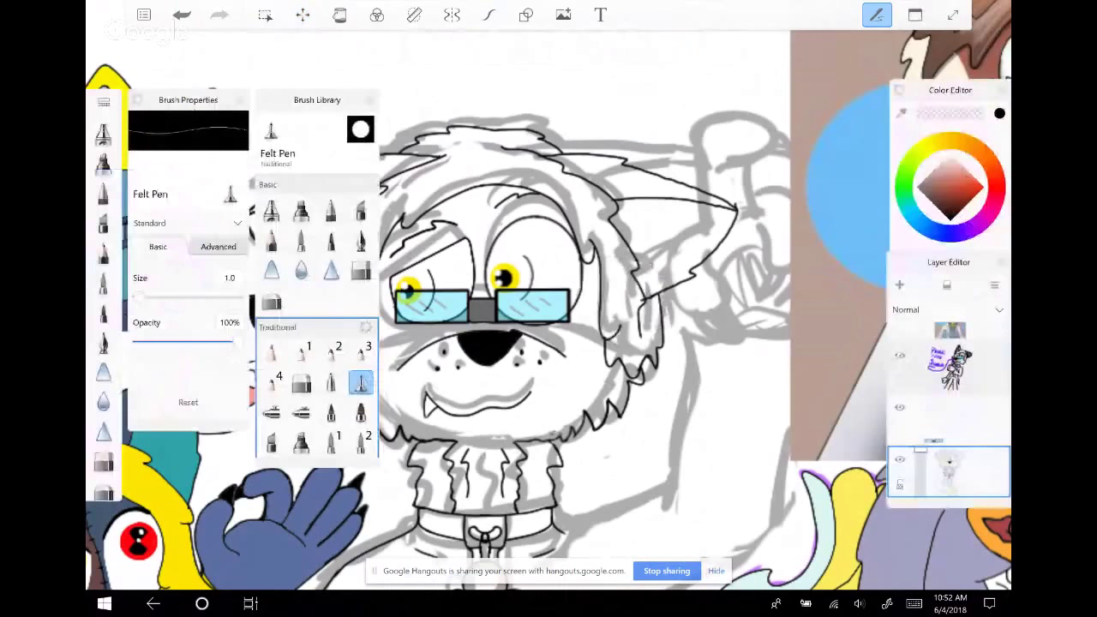
Nudge the glasses layer down so the frames sit on the nose of the lowered head
click(302, 14)
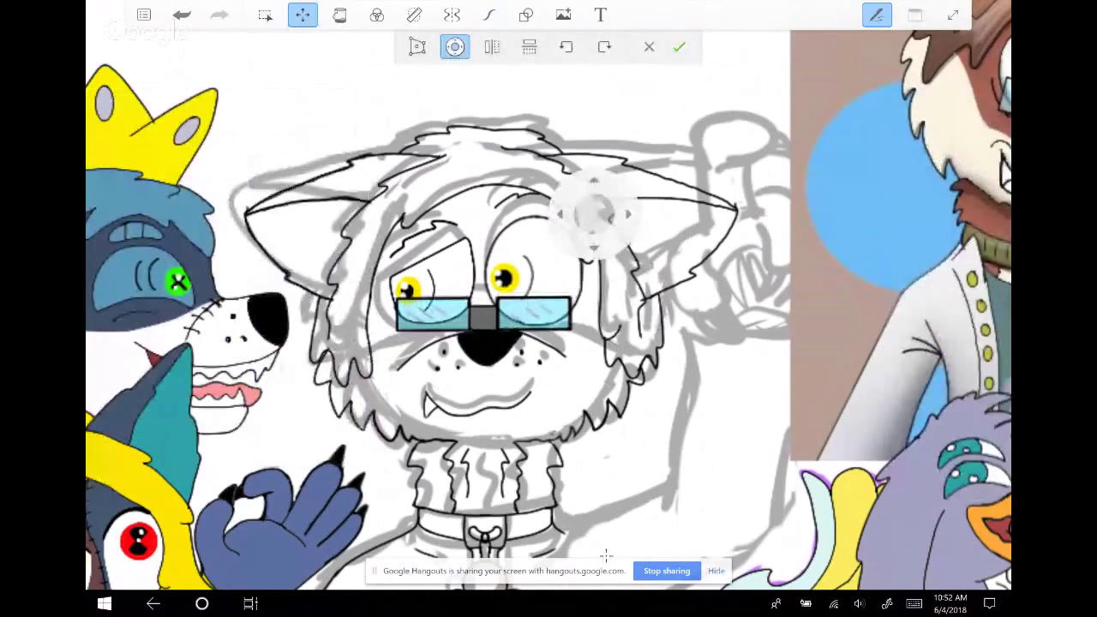
key(Left)
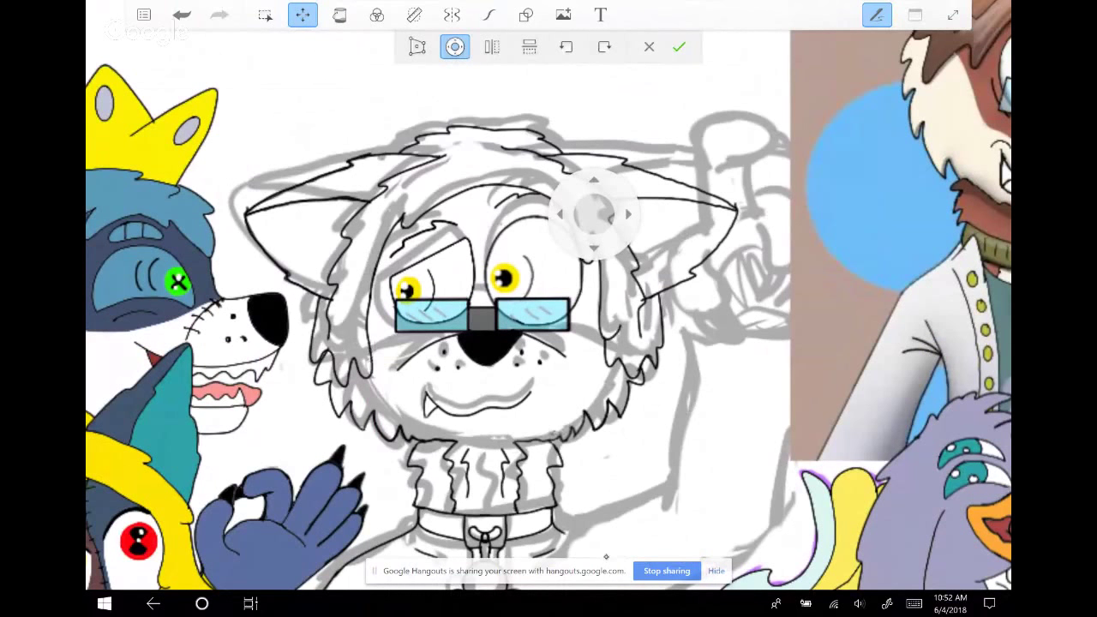
key(Return)
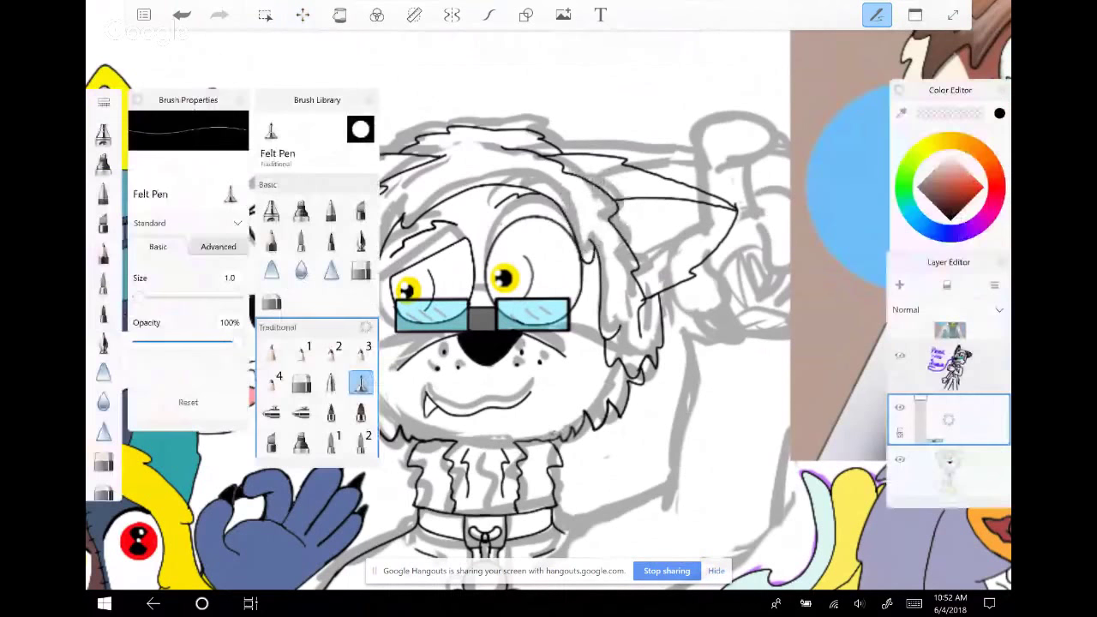
On the line art layer, redraw the cream hand's outline in black where it meets the sleeve cuff and erase the stray line beside it
scroll(548, 334, down, 5)
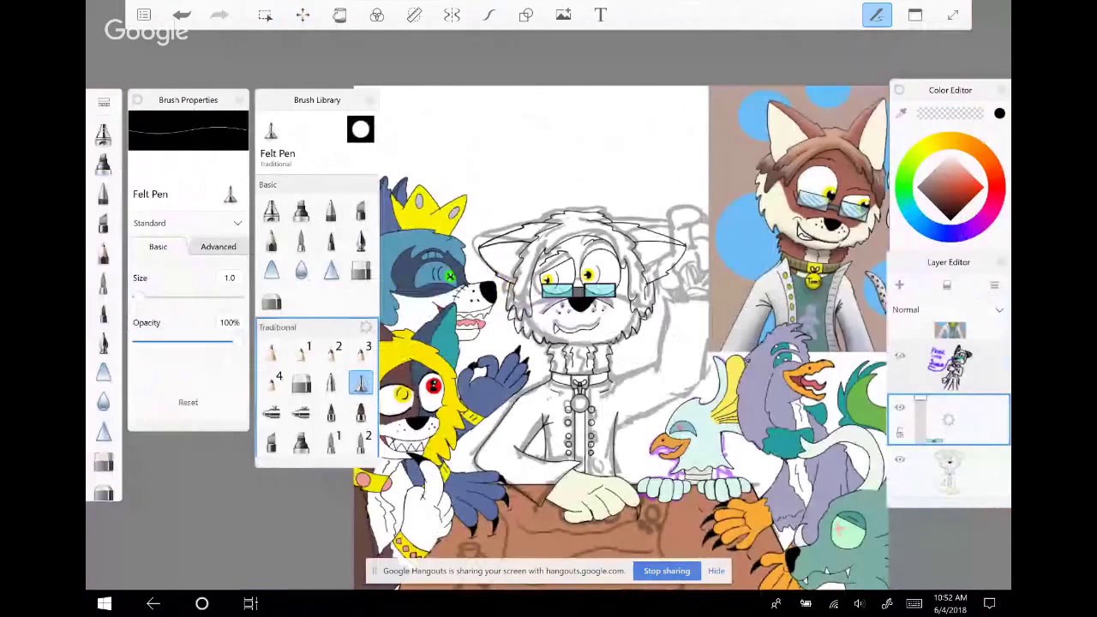
scroll(624, 315, up, 2)
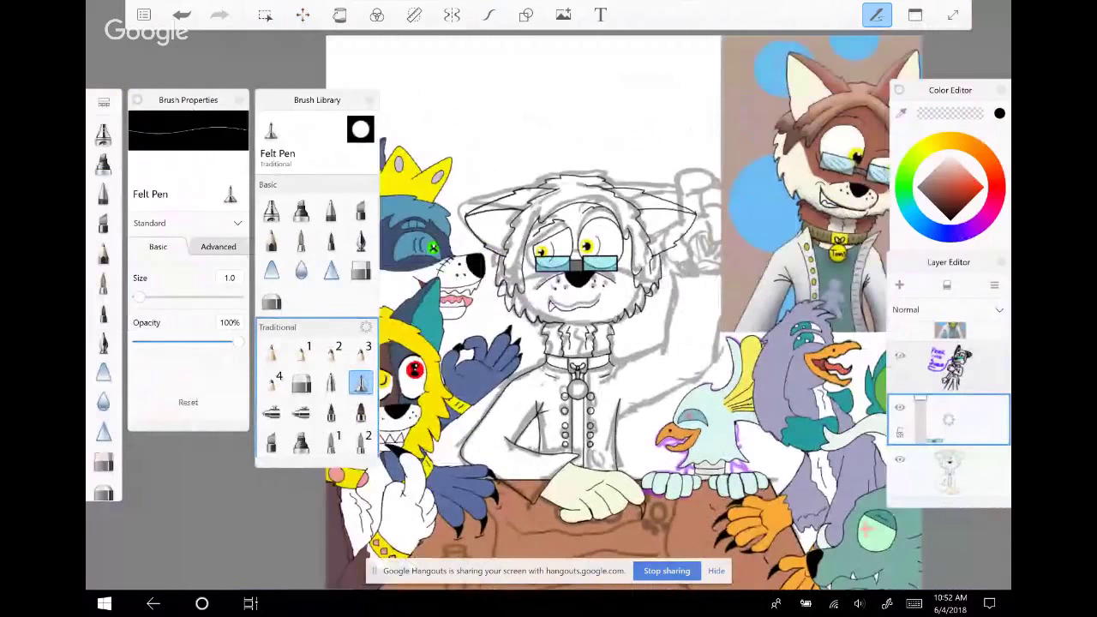
scroll(600, 480, up, 5)
click(949, 472)
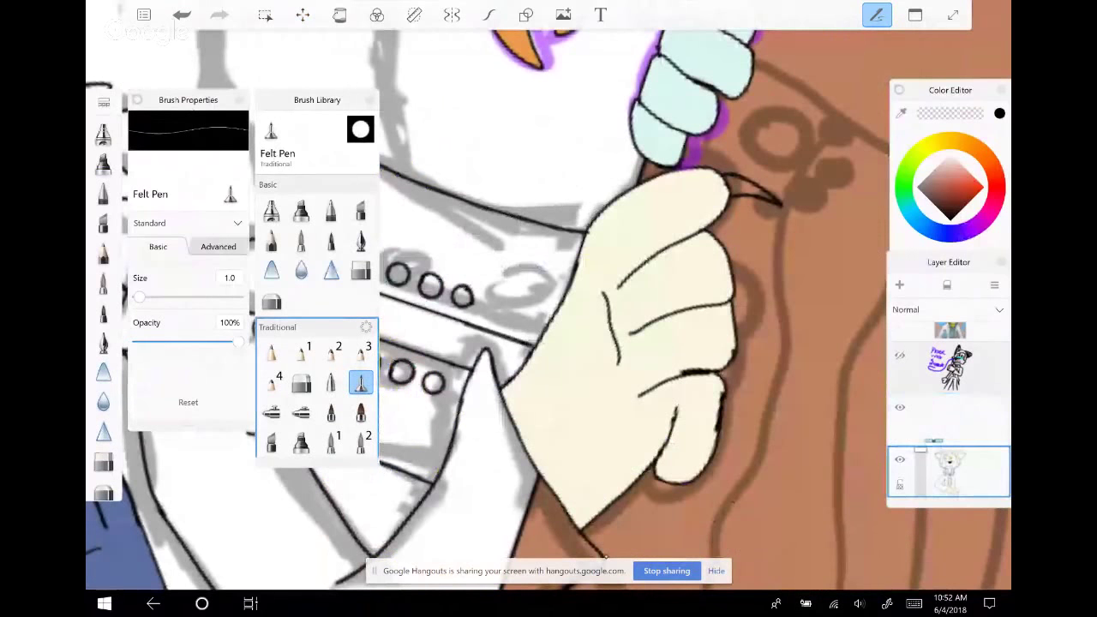
key(Tab)
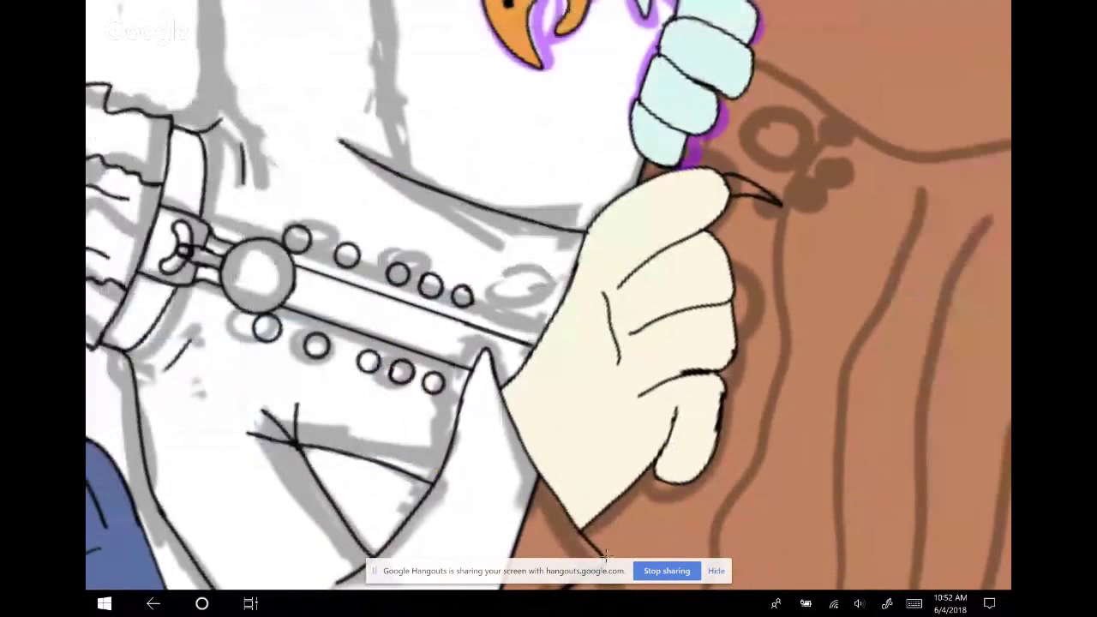
key(Tab)
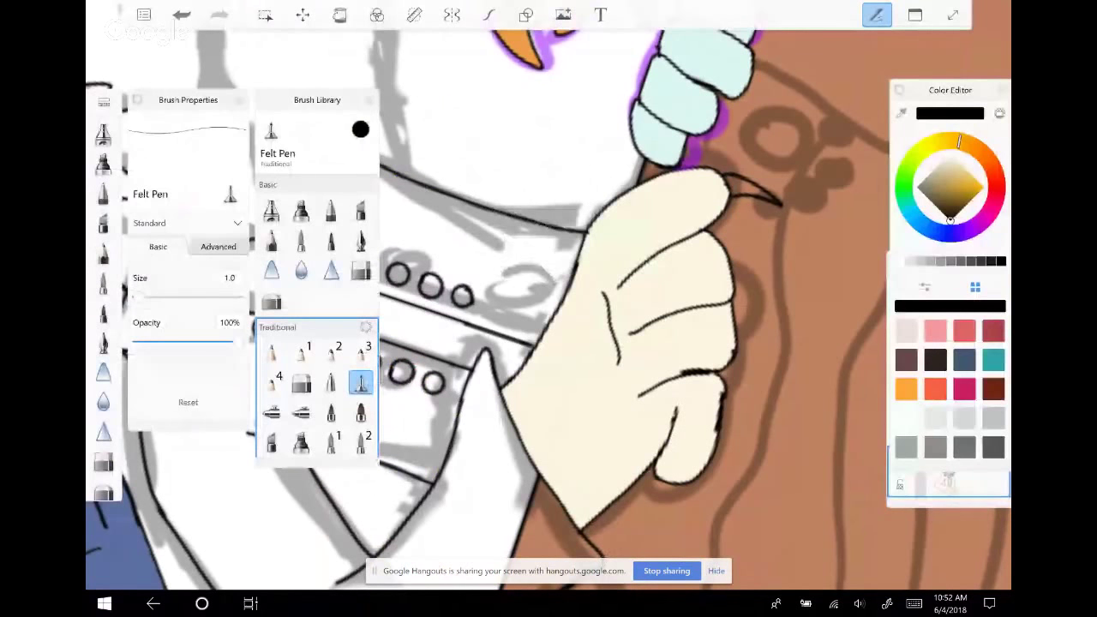
scroll(630, 377, up, 2)
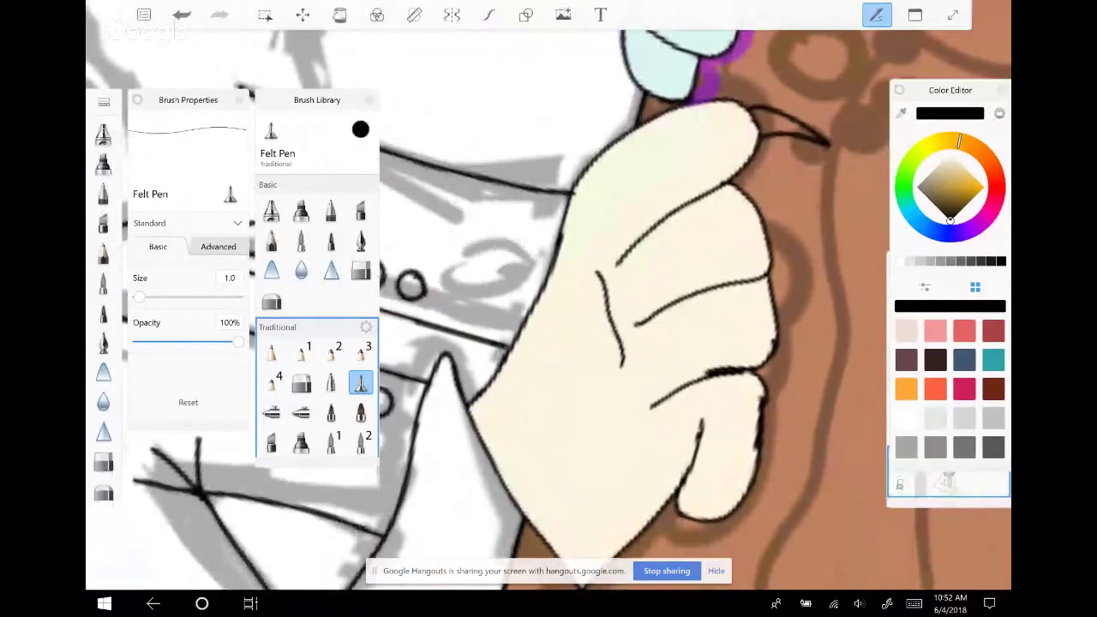
scroll(630, 343, up, 3)
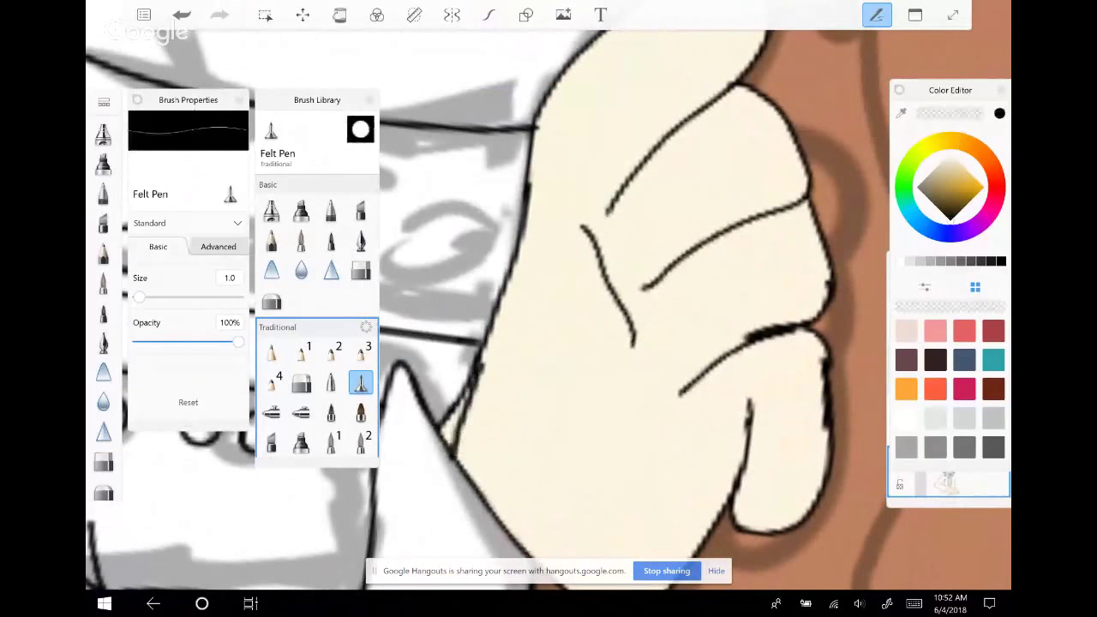
mouse_move(446, 435)
mouse_down()
mouse_move(438, 422)
mouse_move(467, 382)
mouse_up()
drag(630, 343, 549, 326)
Fill the outlined claw on the cream hand resting on the table with solid black
click(339, 15)
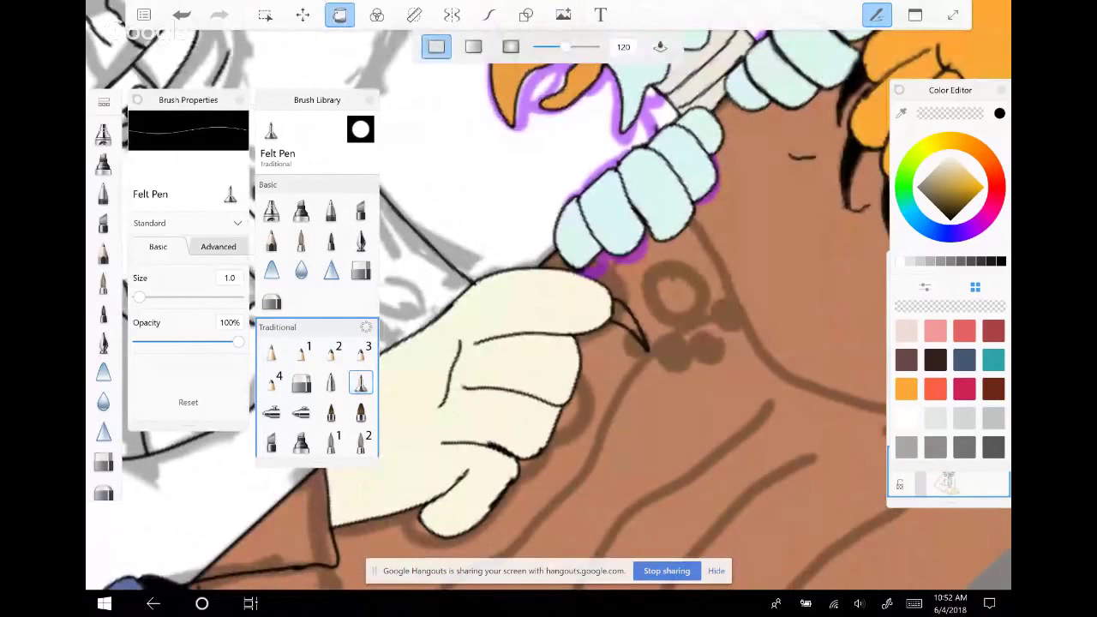
click(950, 218)
click(627, 322)
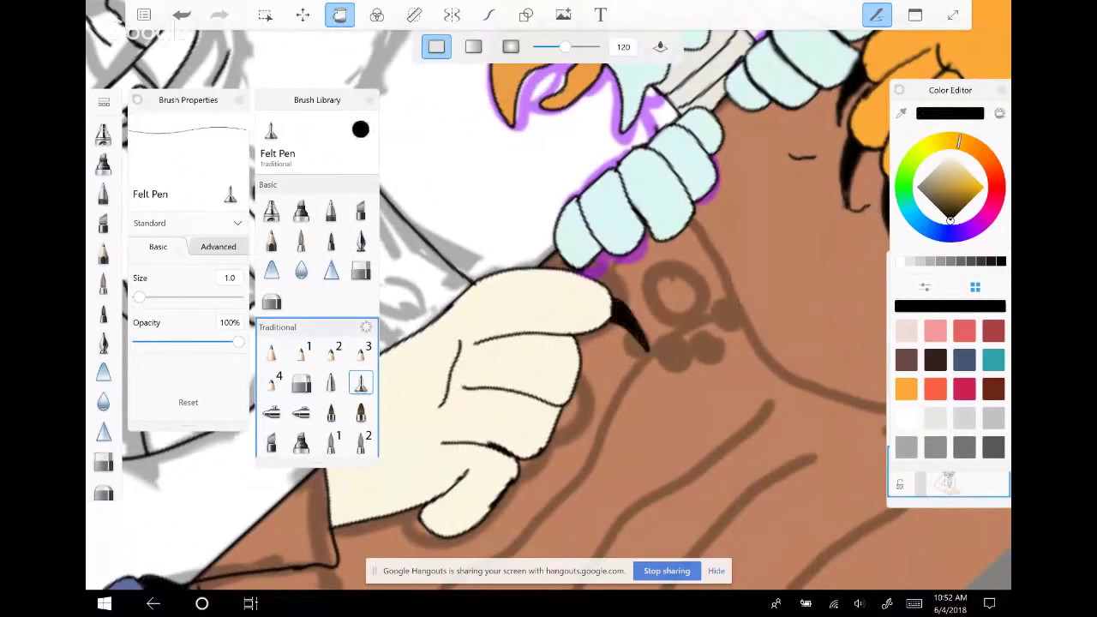
drag(600, 326, 591, 312)
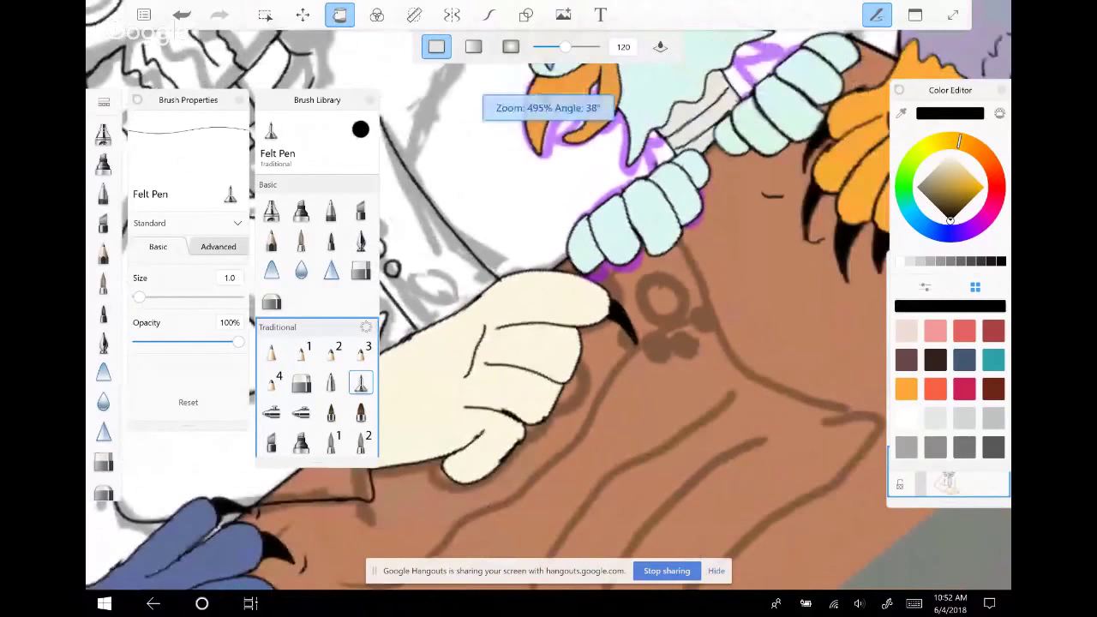
Draw thin cream boundary lines with the Felt Pen from the cheek creases across to the side hair to close off the muzzle
key(Home)
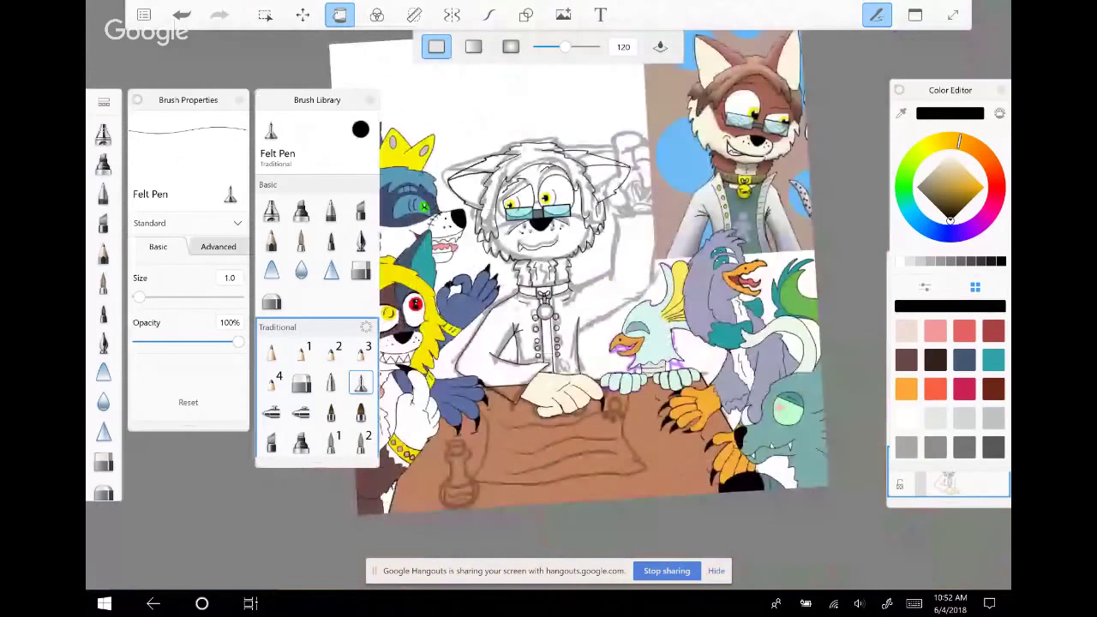
scroll(549, 257, up, 3)
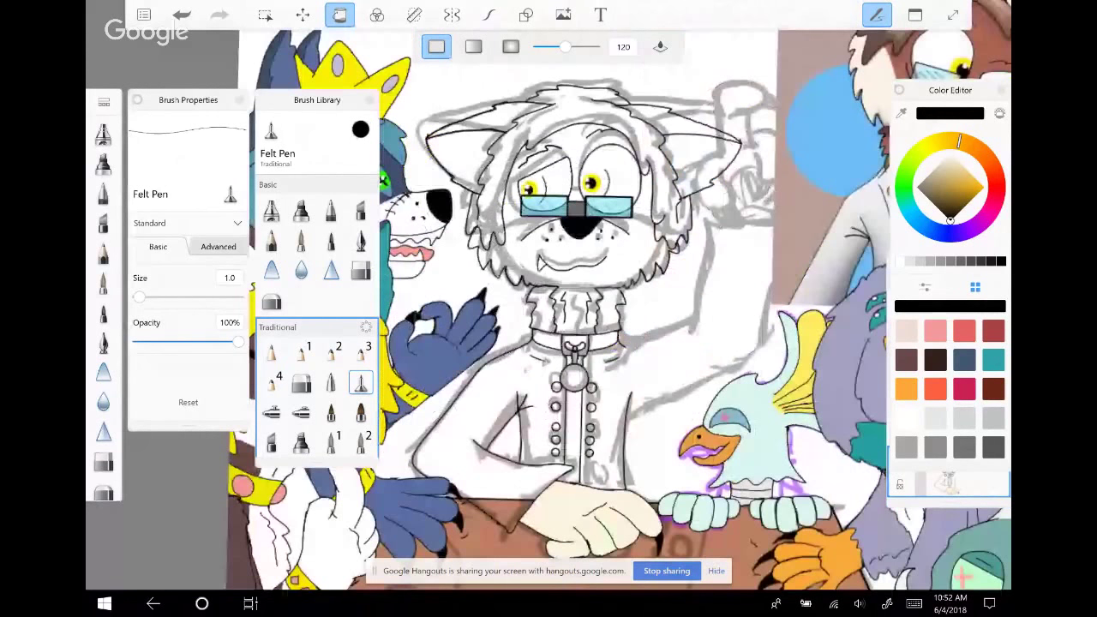
scroll(548, 258, up, 5)
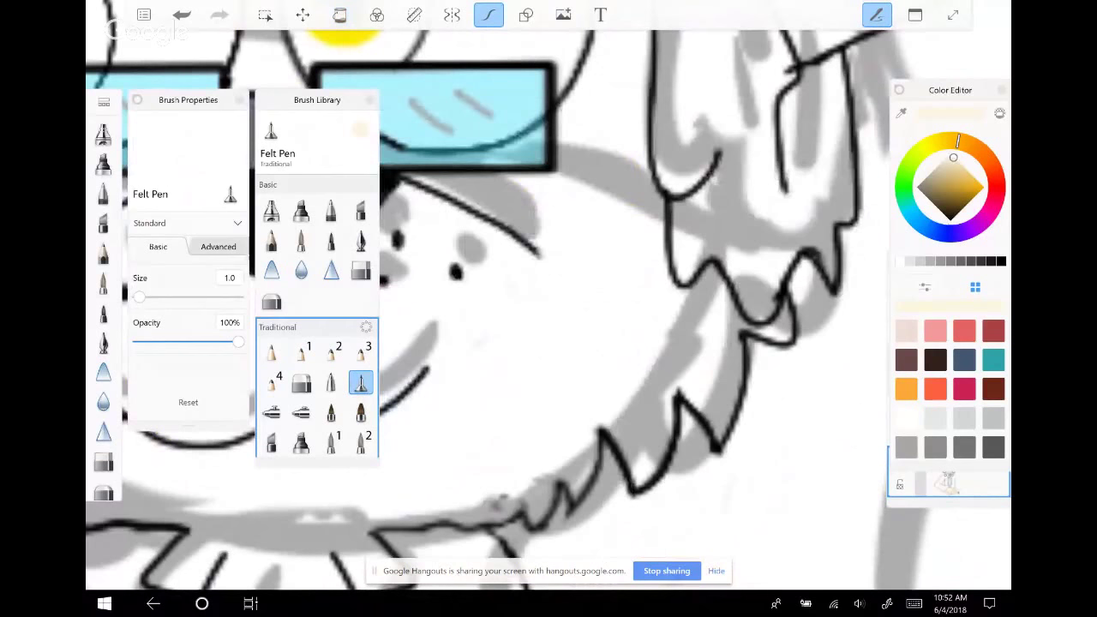
scroll(549, 309, down, 3)
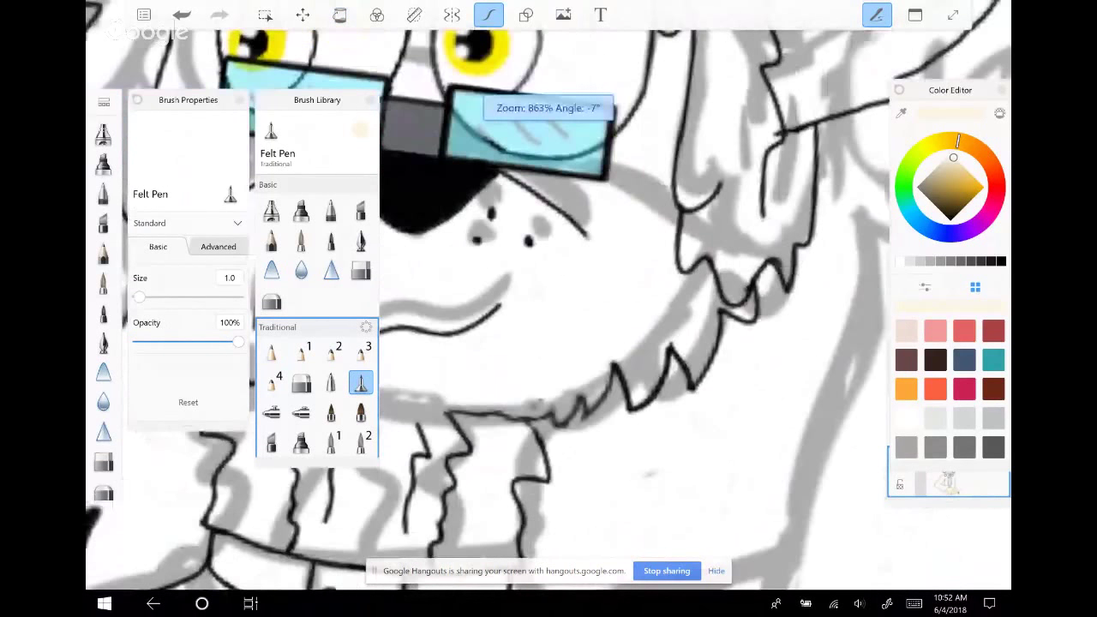
scroll(548, 309, down, 3)
scroll(548, 309, up, 5)
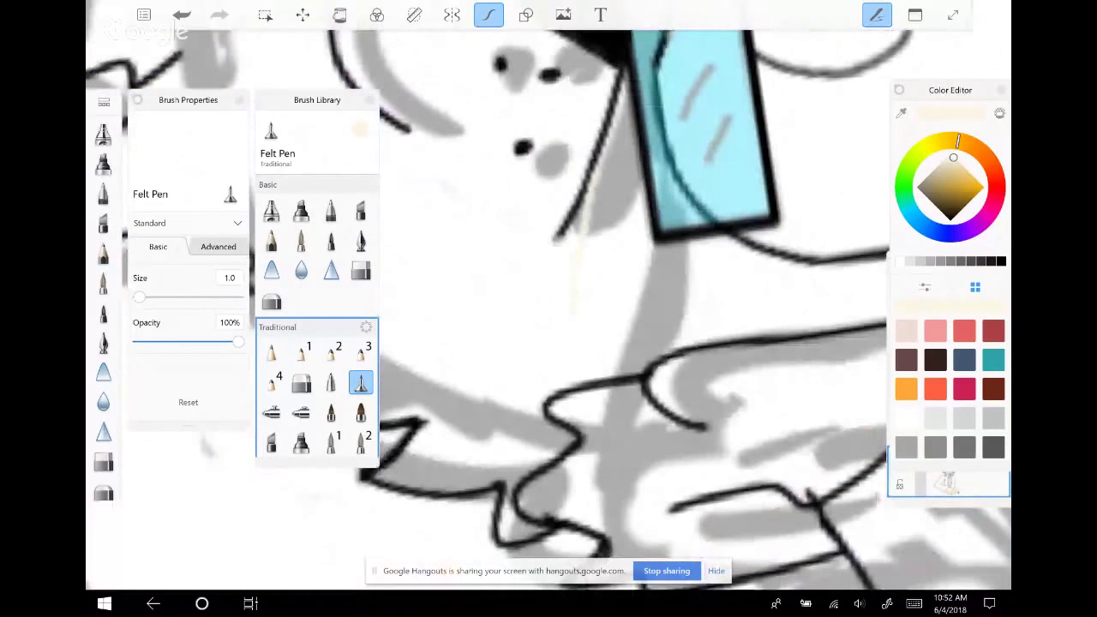
Flood fill the central character's muzzle, lower jaw and front of the neck with solid cream
click(339, 15)
click(480, 326)
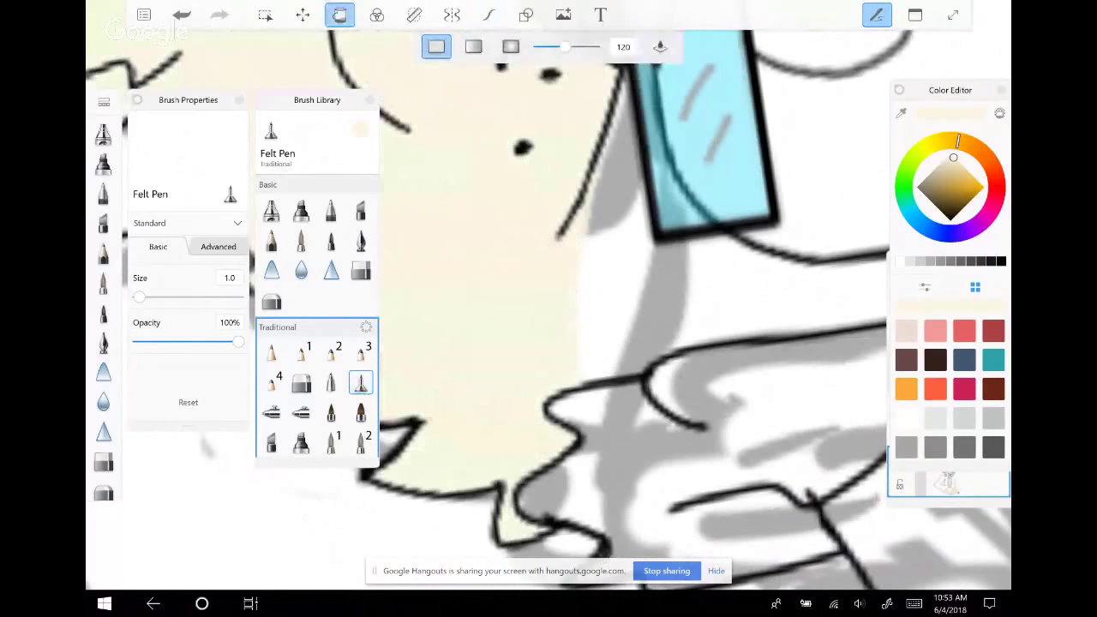
scroll(548, 309, down, 1)
scroll(549, 309, down, 2)
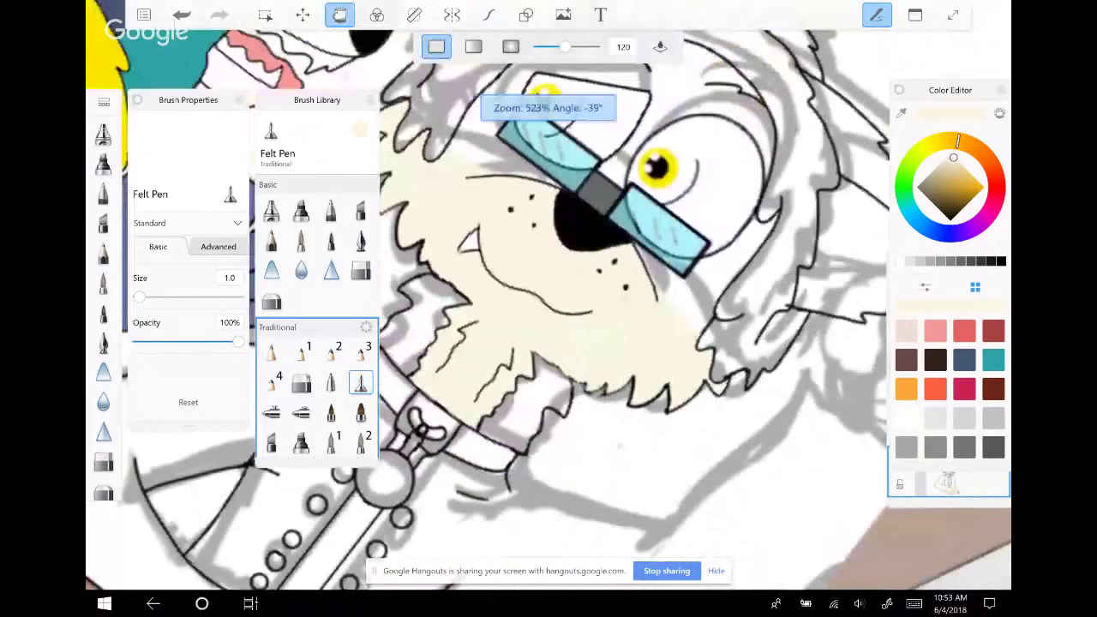
scroll(549, 308, down, 1)
scroll(548, 308, down, 1)
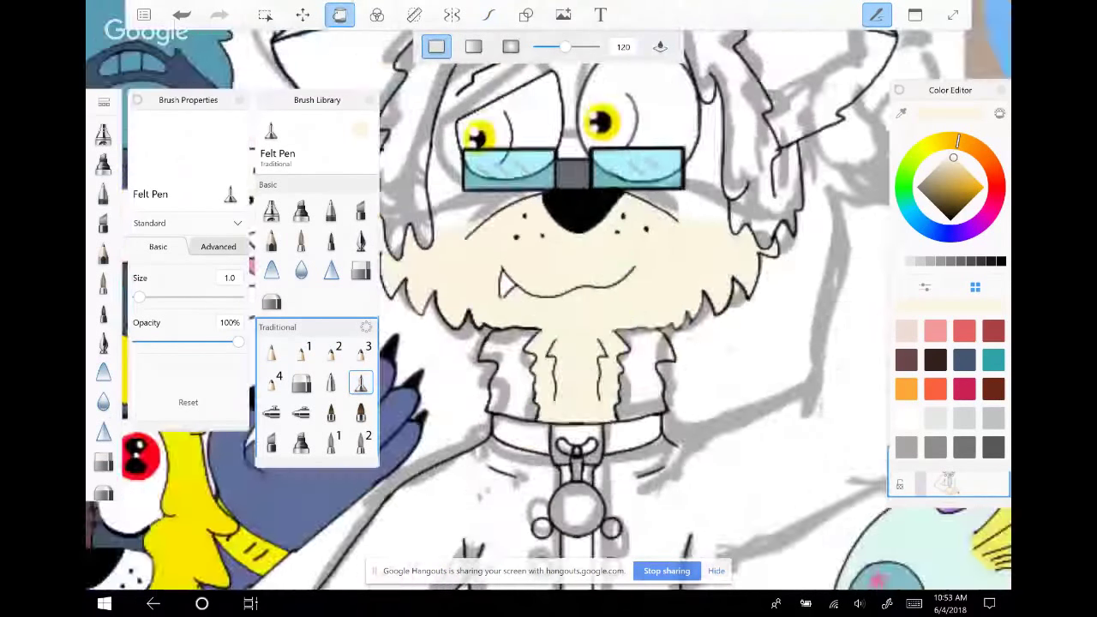
Fill the inside of both of the central fox character's ears with the pale cream colour
scroll(549, 309, down, 1)
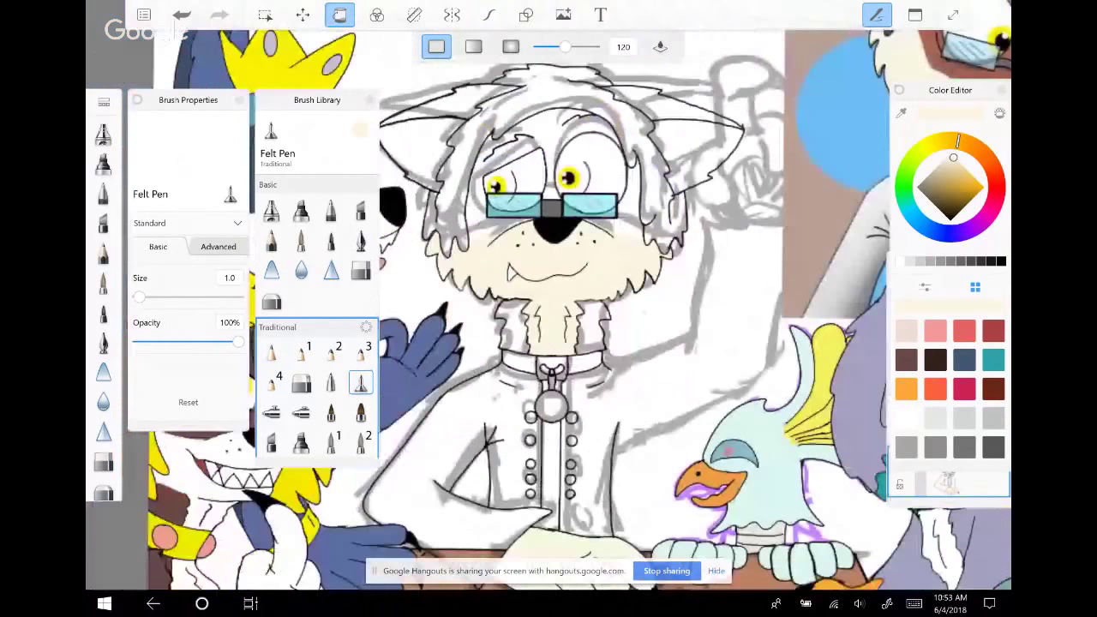
scroll(549, 309, up, 1)
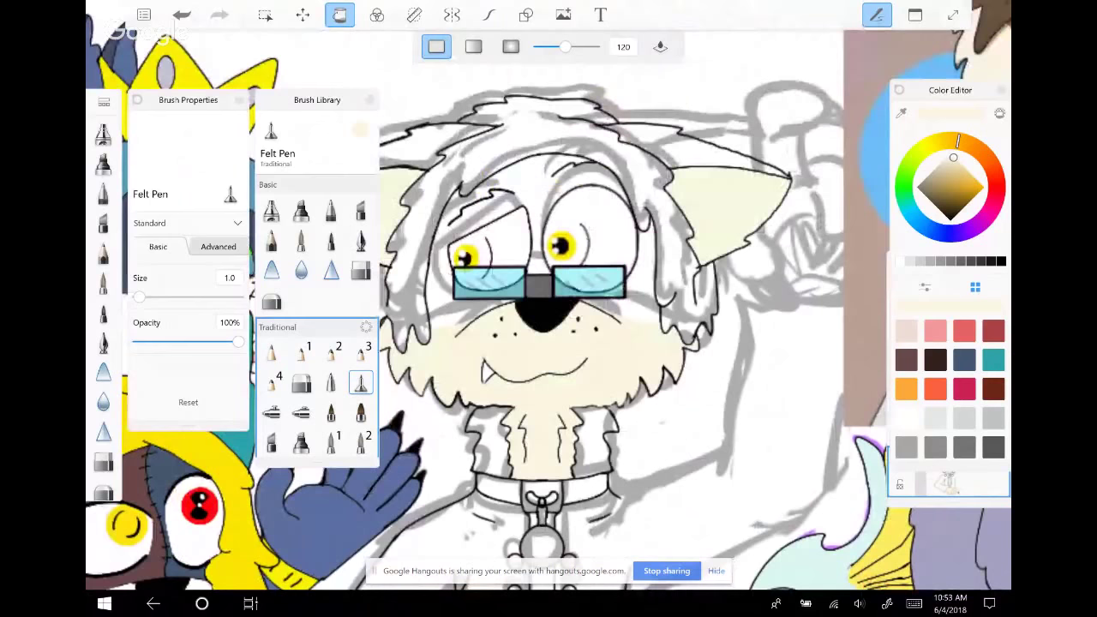
scroll(549, 309, down, 1)
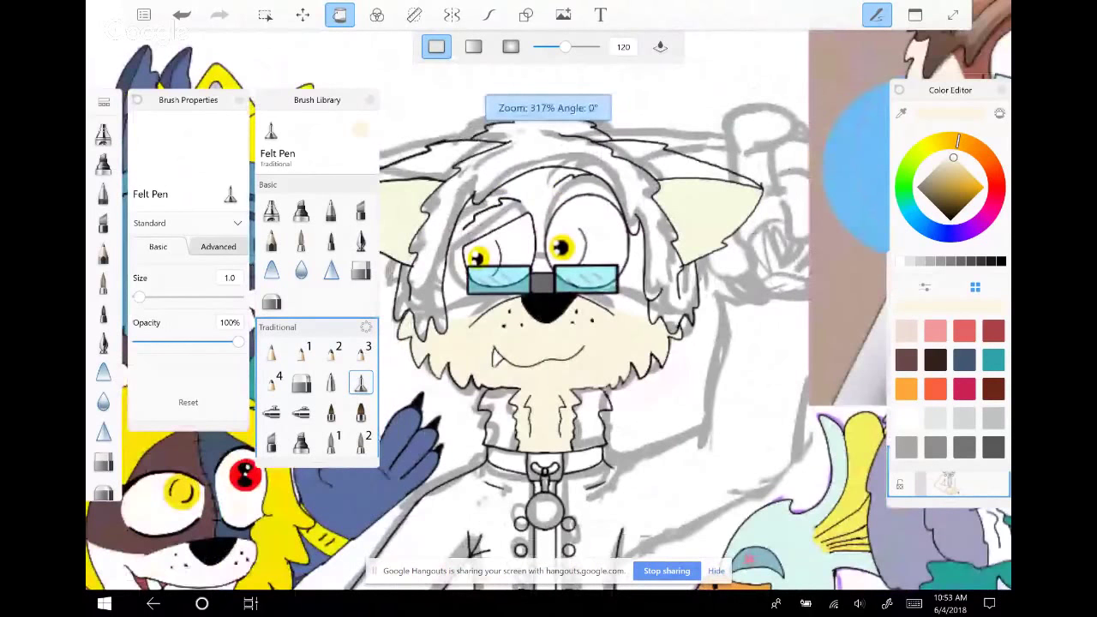
Fill the fox's face mask, outer ears and both sides of the neck with reddish brown
key(Tab)
key(Tab)
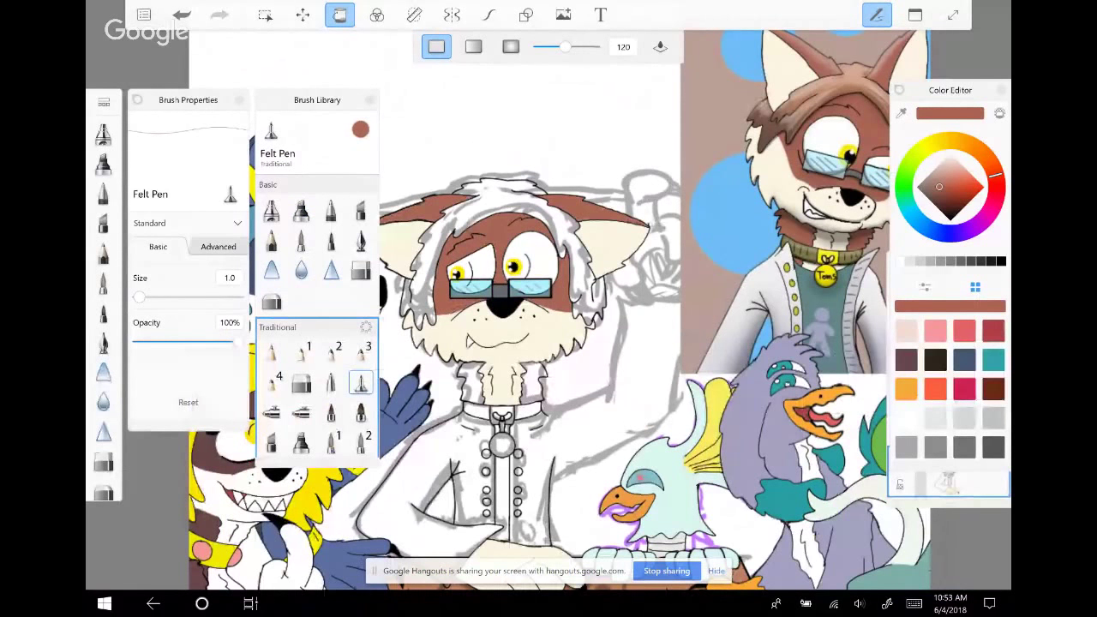
scroll(561, 310, down, 2)
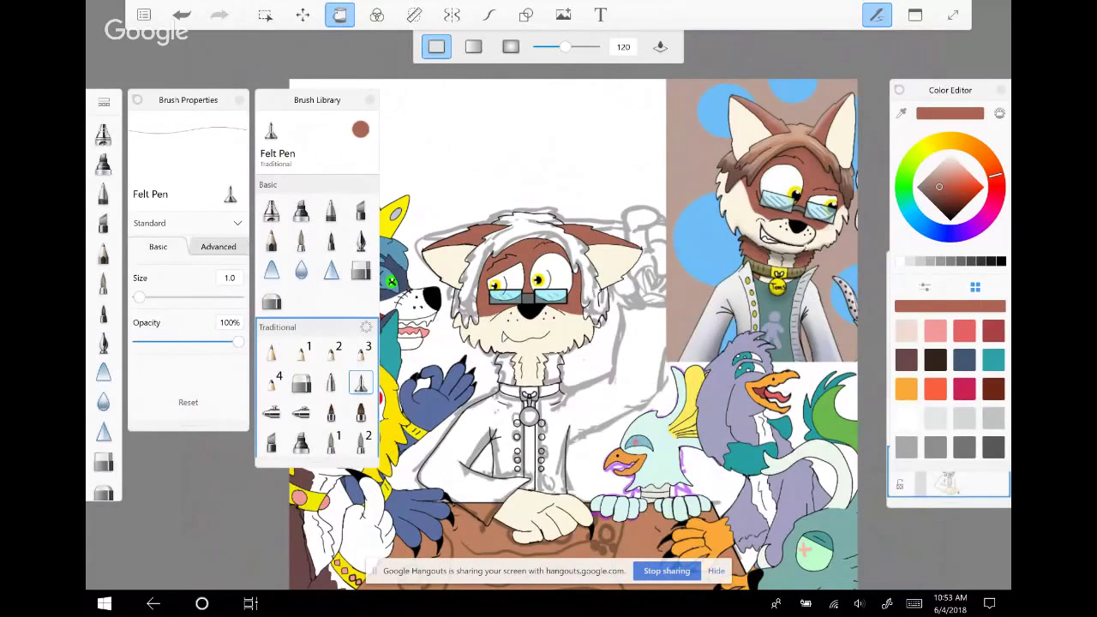
drag(506, 353, 506, 386)
drag(554, 354, 553, 384)
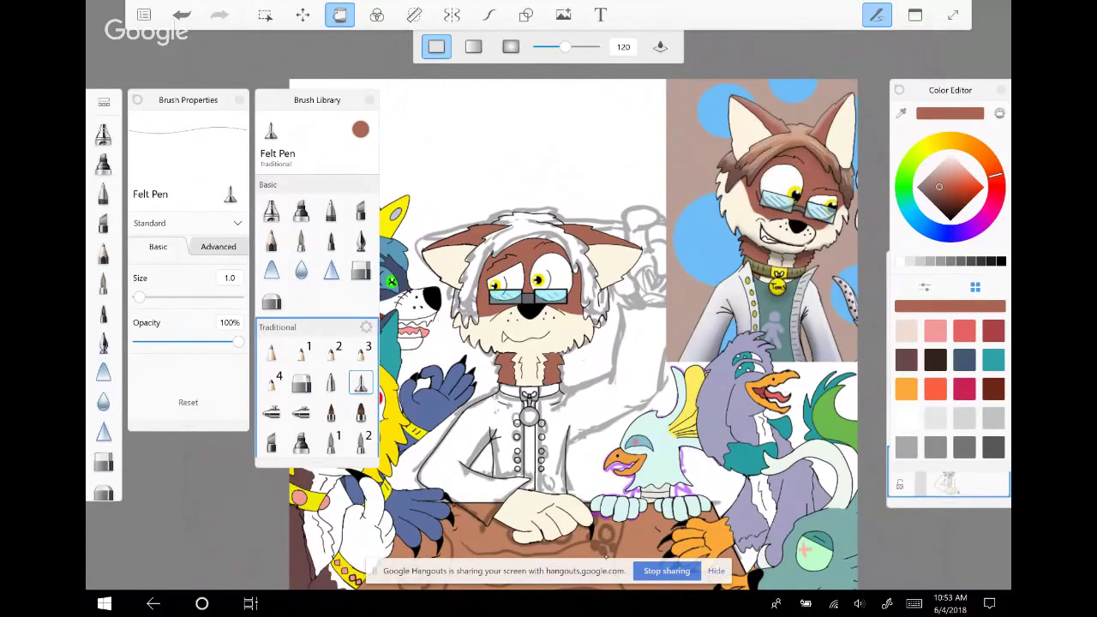
Fill the fox's collar with olive green and the buckle plate at its centre with bright yellow
key(Tab)
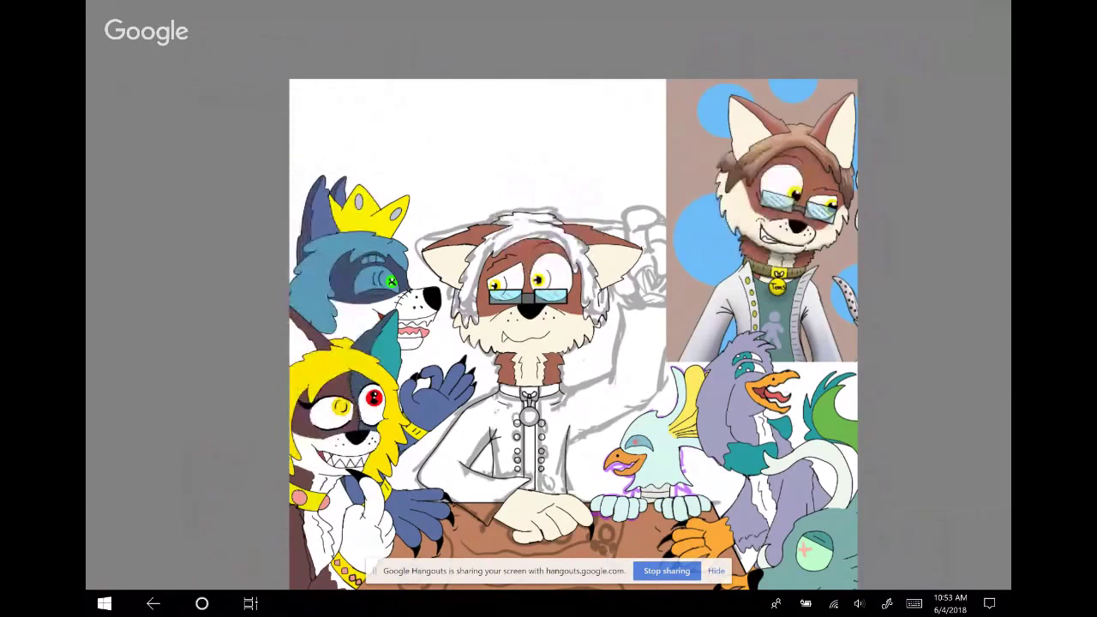
key(Tab)
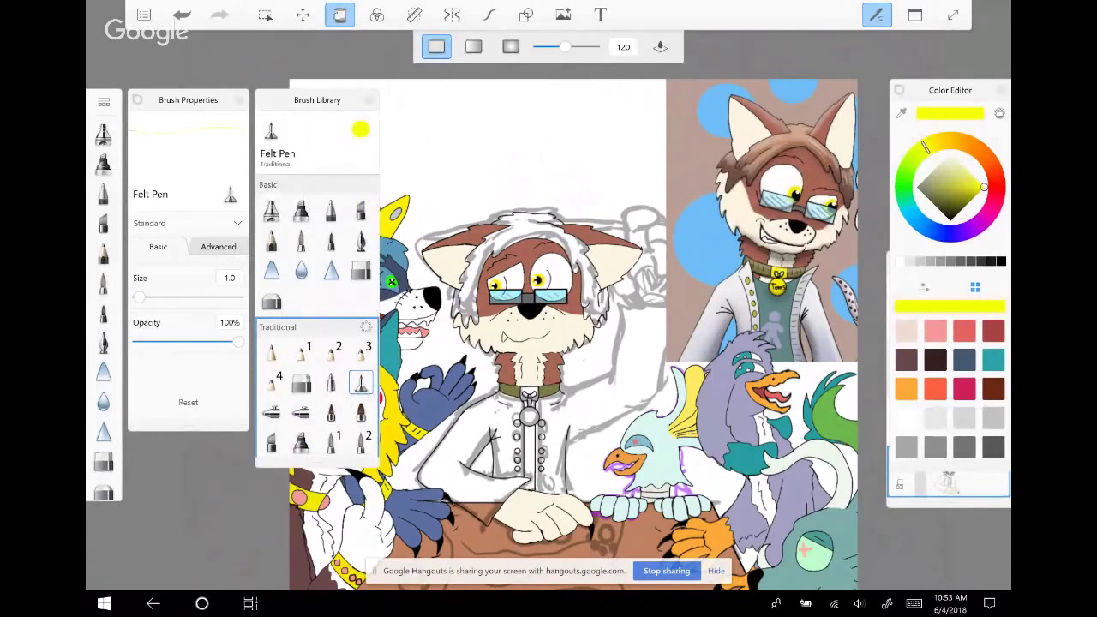
scroll(527, 385, up, 2)
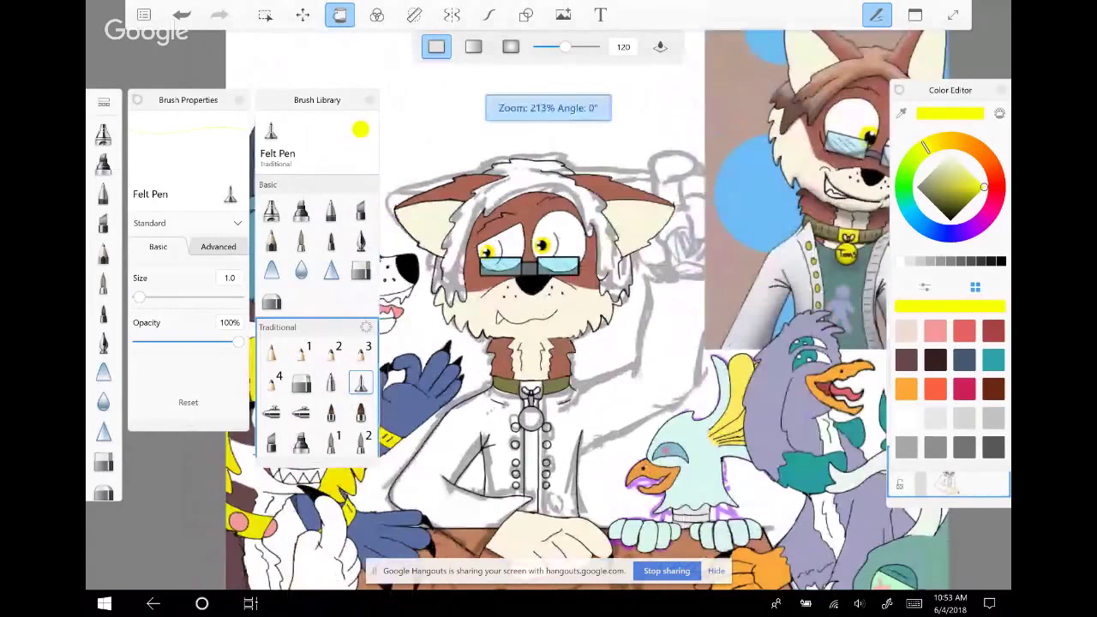
scroll(531, 403, up, 2)
key(ctrl+z)
click(529, 365)
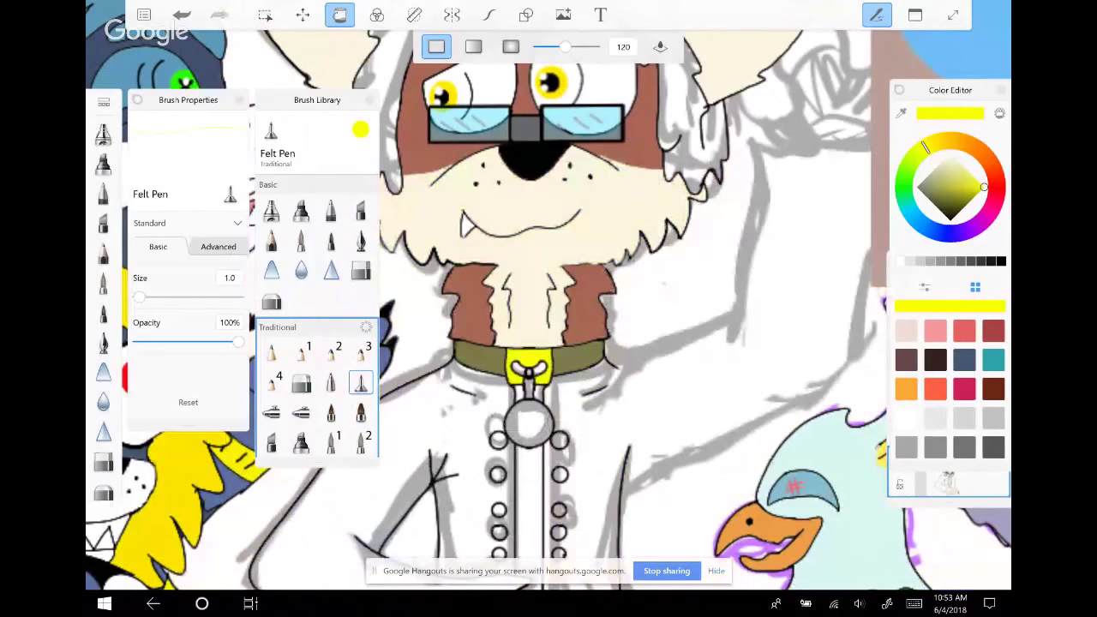
Following the reference picture, fill the bow on the buckle with pale yellow and its centre knot with dark yellow
scroll(549, 309, right, 2)
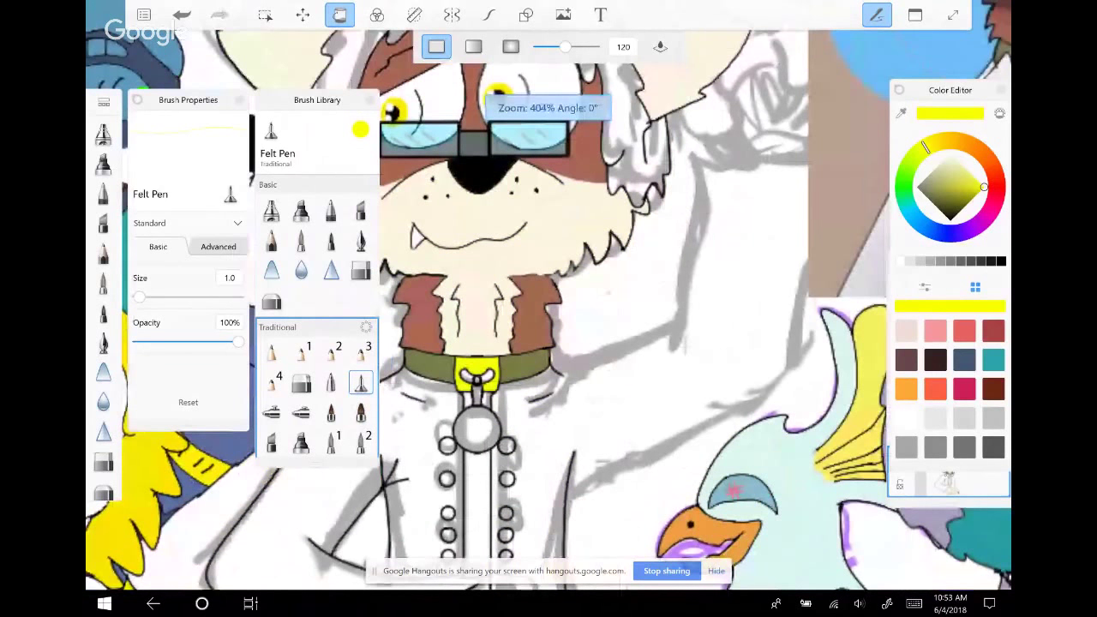
scroll(548, 309, down, 2)
scroll(549, 308, down, 1)
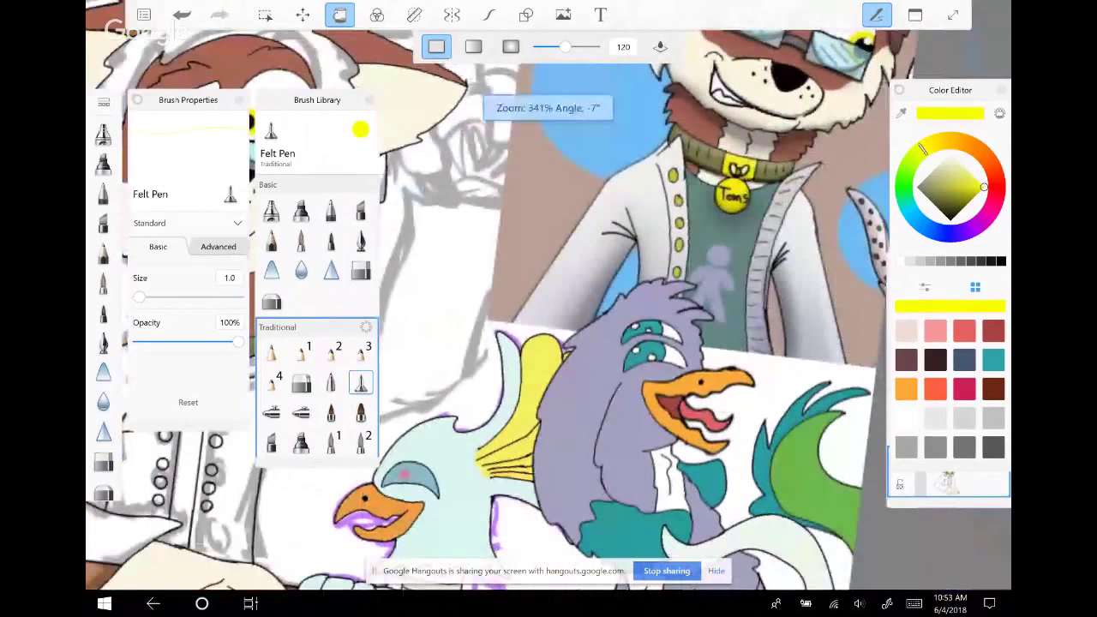
scroll(549, 309, up, 1)
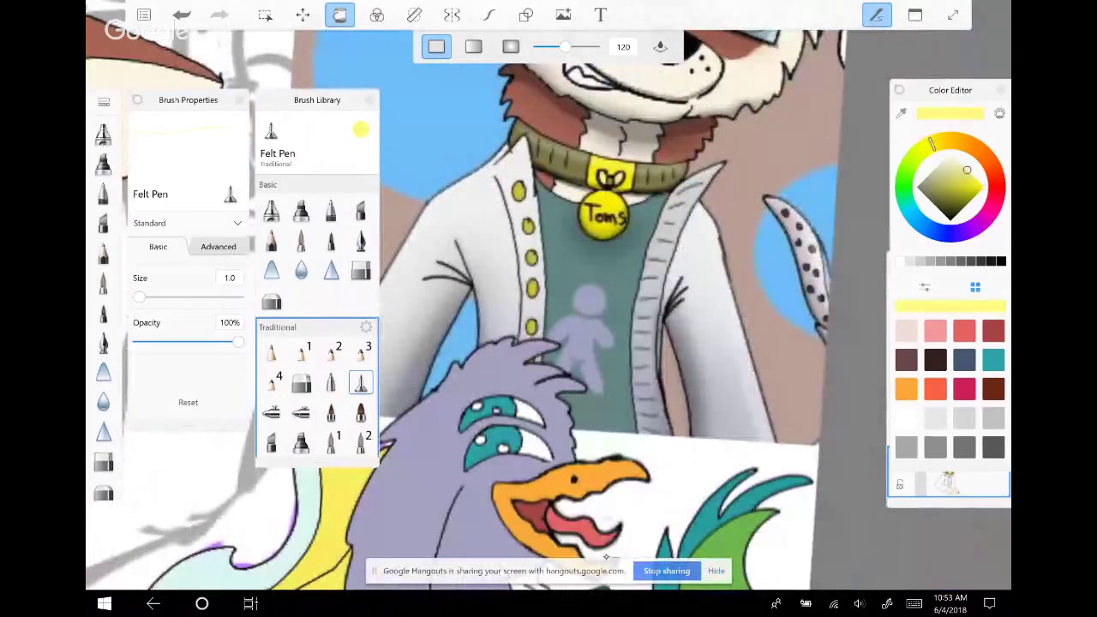
drag(980, 184, 967, 170)
scroll(548, 309, down, 1)
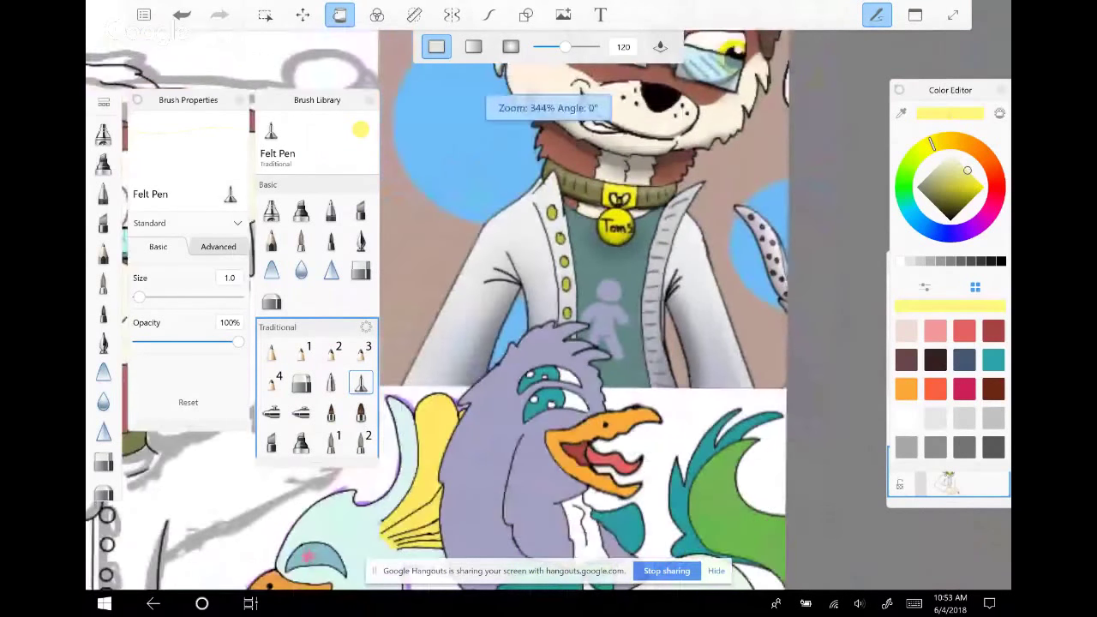
drag(549, 308, 548, 171)
scroll(549, 309, up, 1)
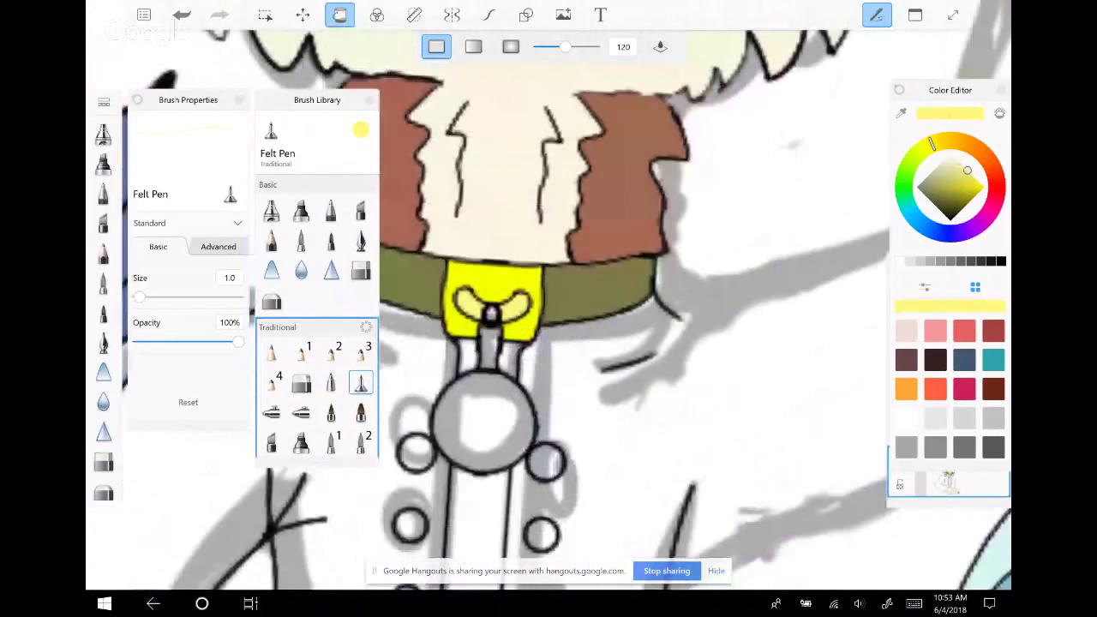
click(600, 283)
click(492, 313)
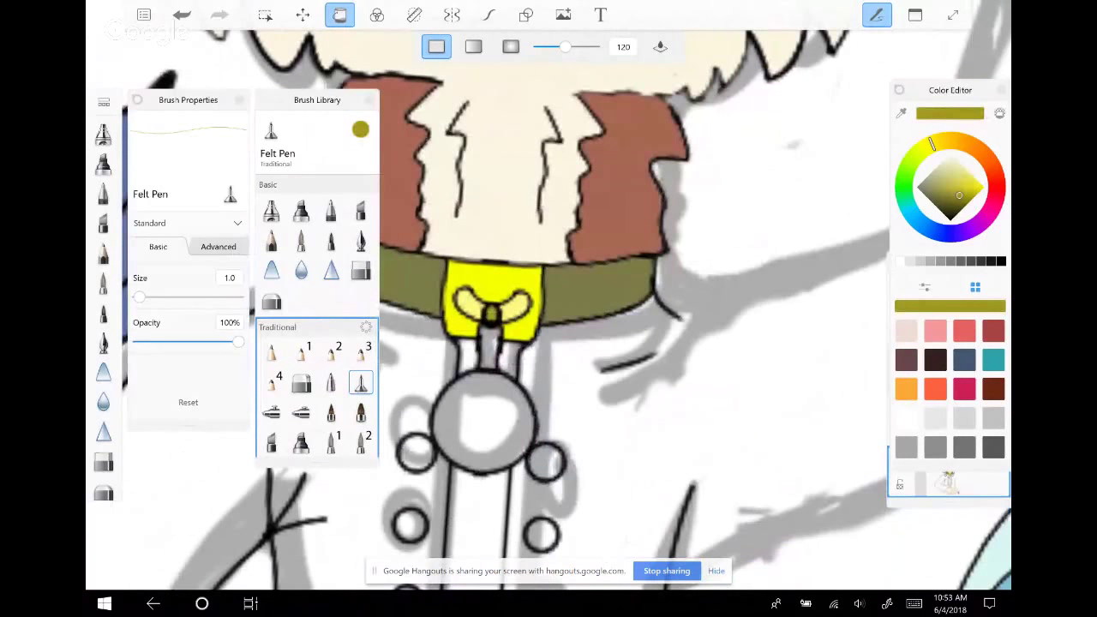
Fill the tag's hanging link and the round tag below the buckle with bright yellow
drag(959, 196, 984, 187)
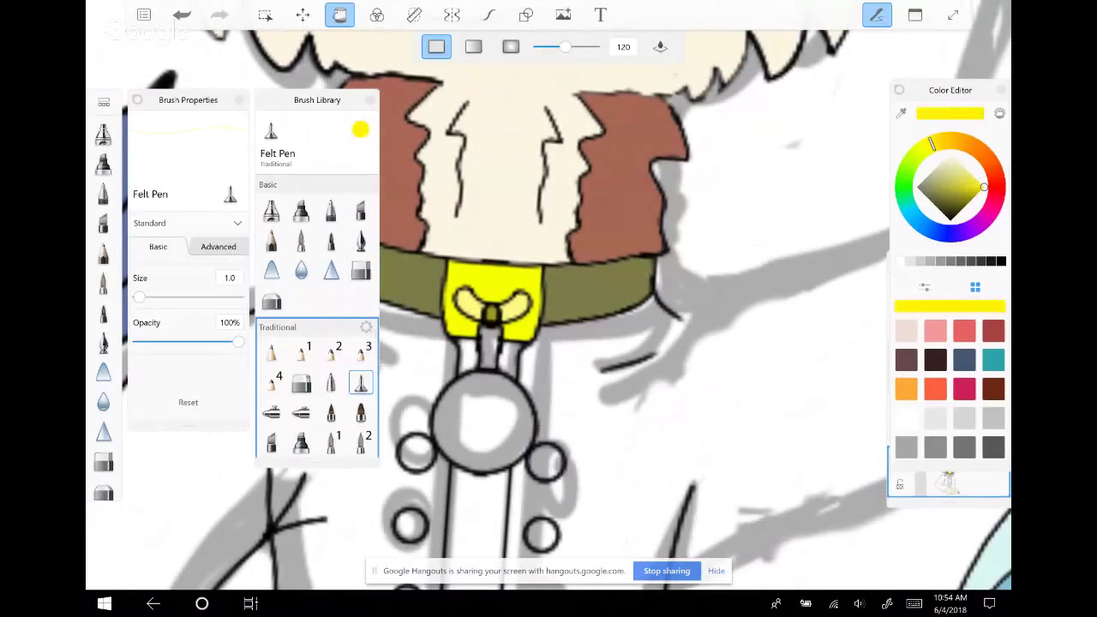
click(491, 351)
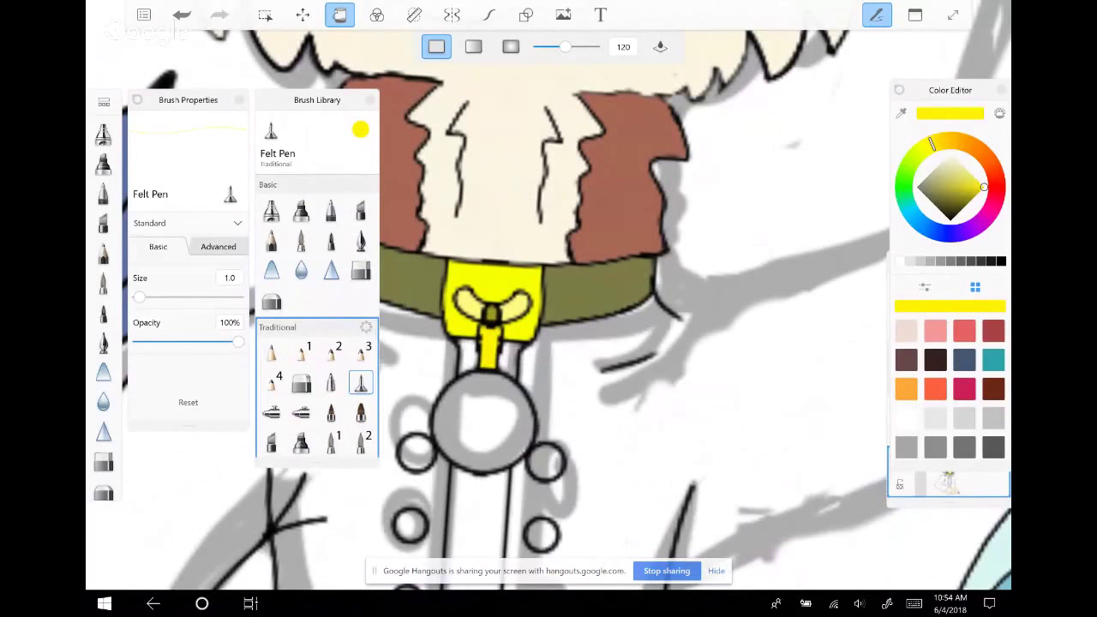
click(485, 420)
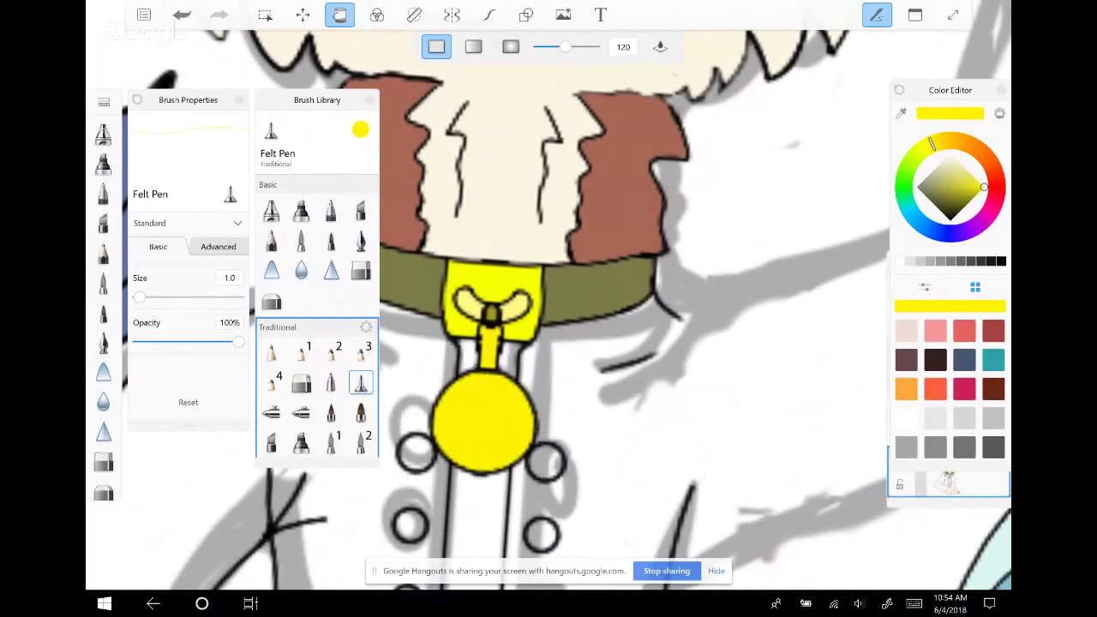
Hand-letter the name from the reference picture across the round yellow tag in black with the 1.0 Felt Pen and predictive stroke
scroll(636, 310, up, 2)
scroll(514, 309, up, 2)
click(1001, 261)
click(489, 15)
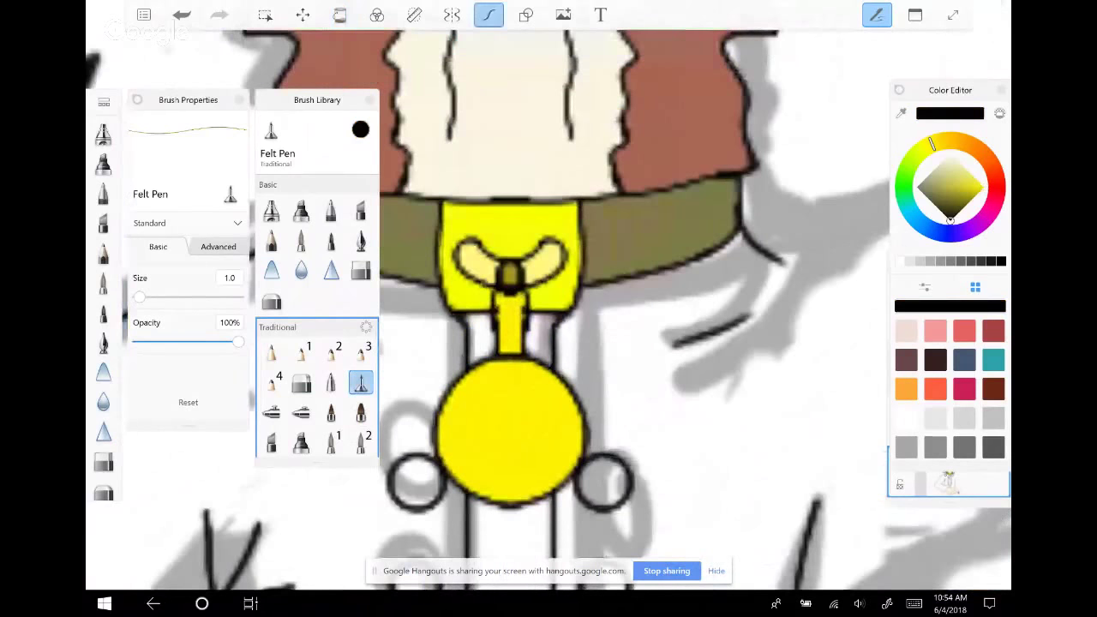
drag(453, 414, 499, 405)
mouse_move(476, 407)
mouse_down()
mouse_move(476, 461)
mouse_move(511, 429)
mouse_up()
key(ctrl+z)
key(ctrl+z)
key(ctrl+z)
mouse_move(452, 409)
mouse_down()
mouse_move(490, 399)
mouse_move(501, 446)
mouse_move(498, 432)
mouse_move(517, 456)
mouse_move(544, 457)
mouse_move(549, 433)
mouse_move(567, 428)
mouse_move(549, 461)
mouse_up()
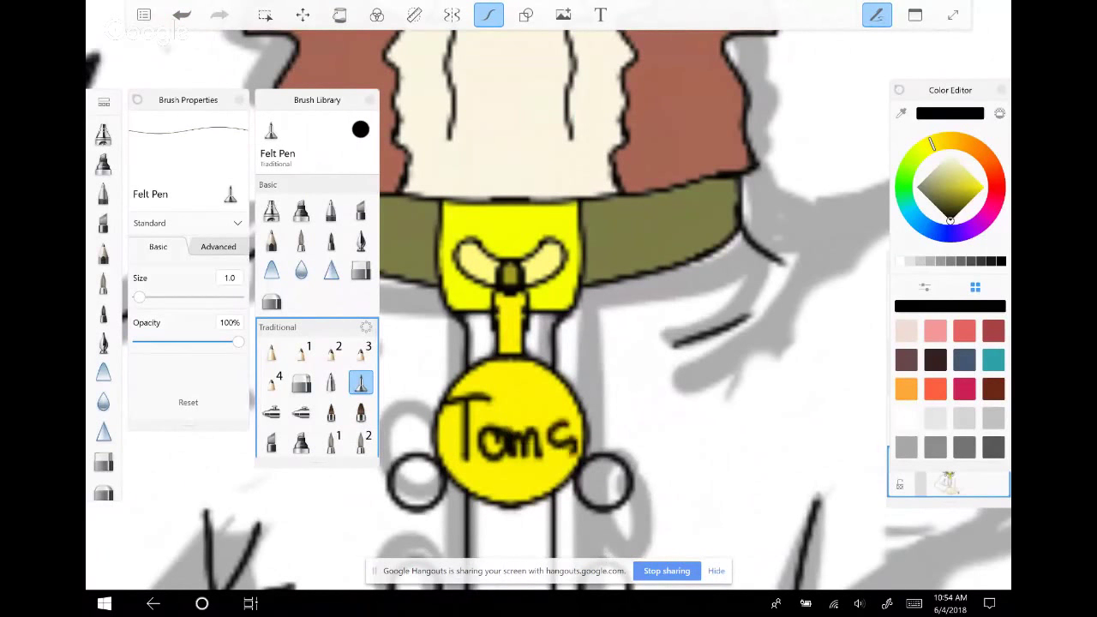
scroll(617, 258, down, 2)
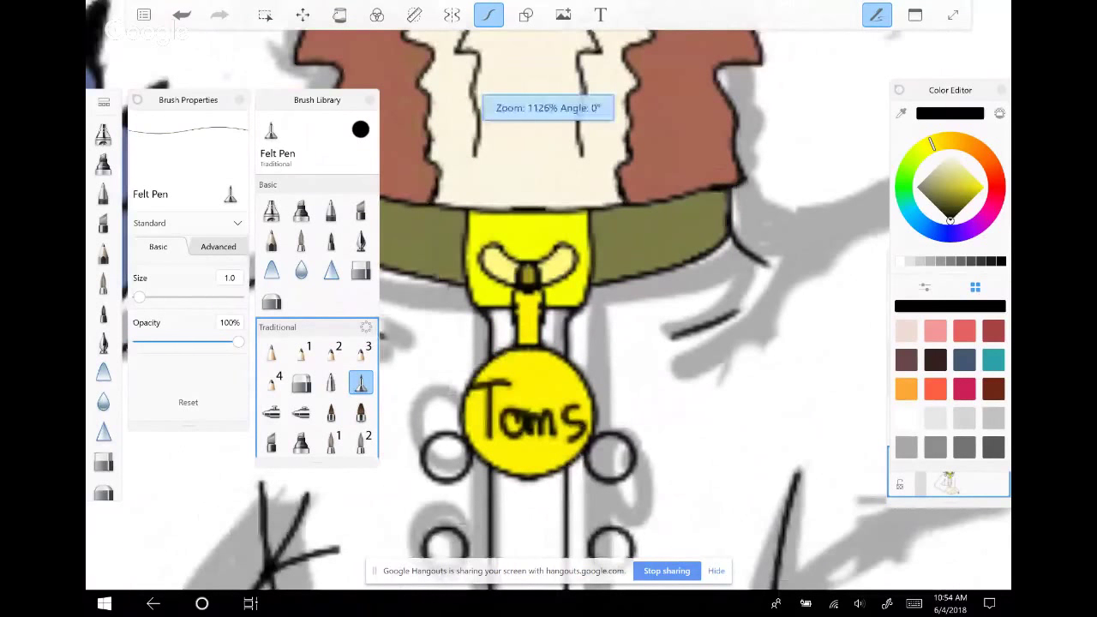
Hide the reference picture's layer and return to the fox's layer in the layer list
scroll(548, 300, down, 5)
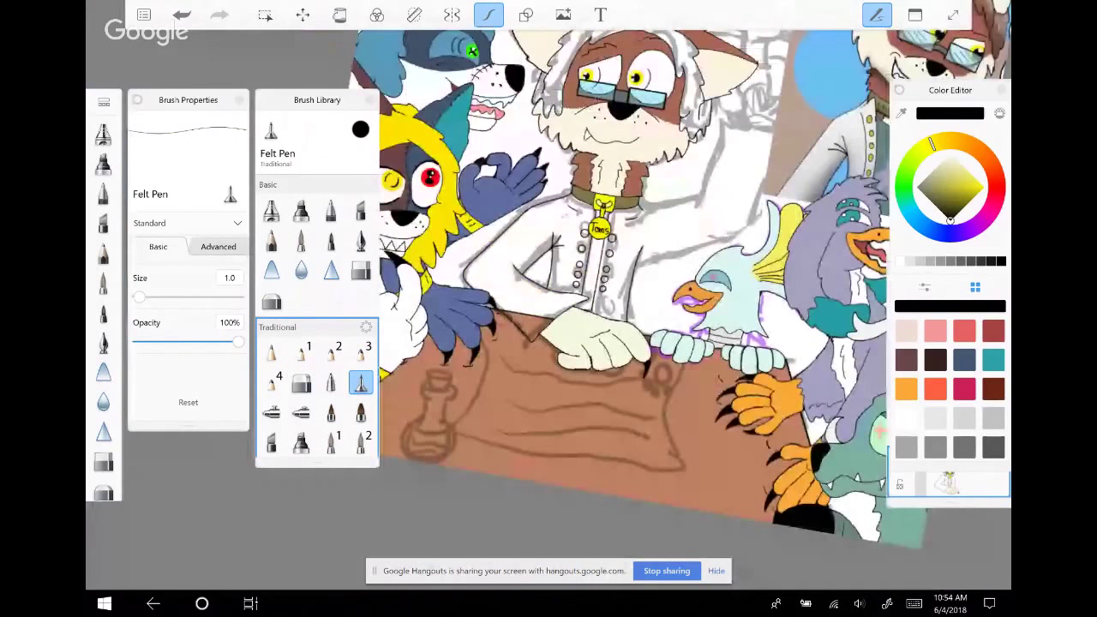
scroll(549, 300, up, 3)
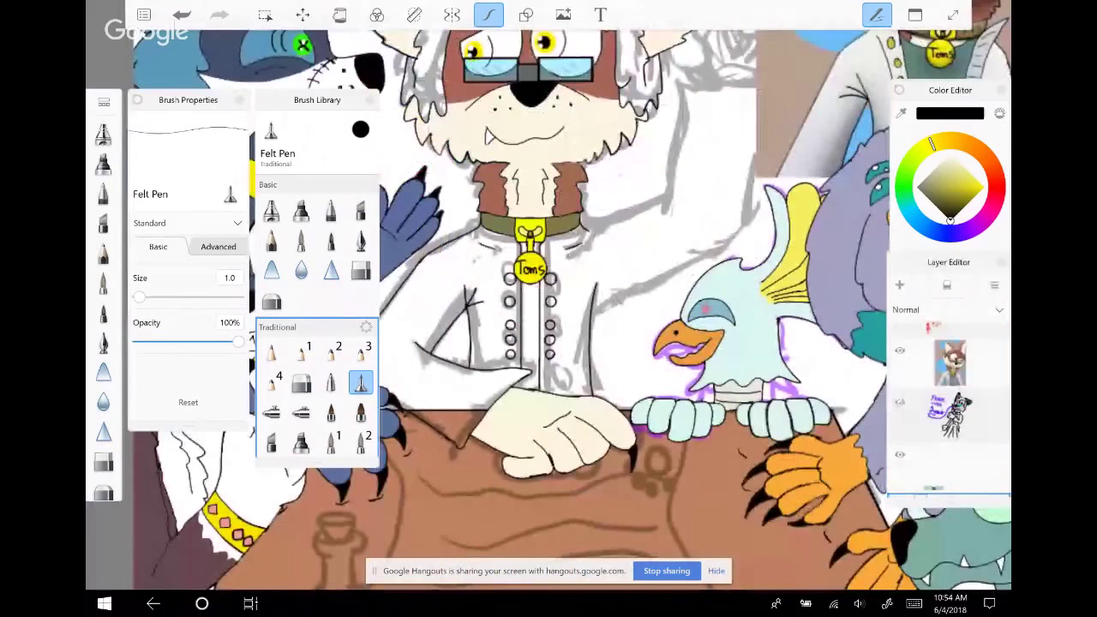
drag(949, 364, 949, 403)
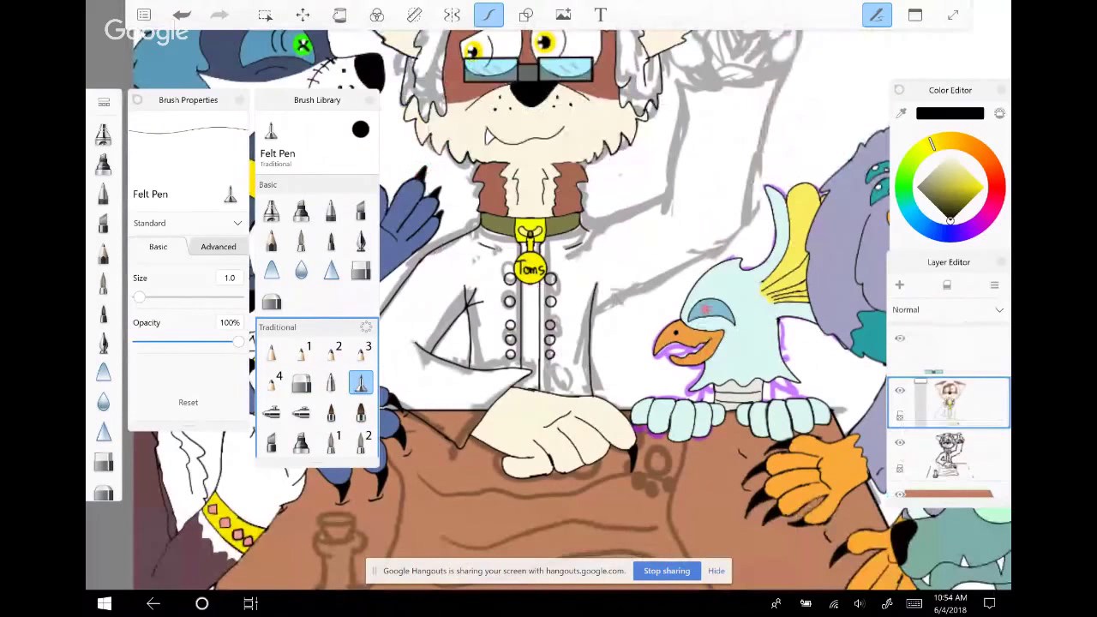
Ink the upper and lower outlines of the raised arm's sleeve from the collar and torso to the elbow in black
scroll(548, 257, up, 5)
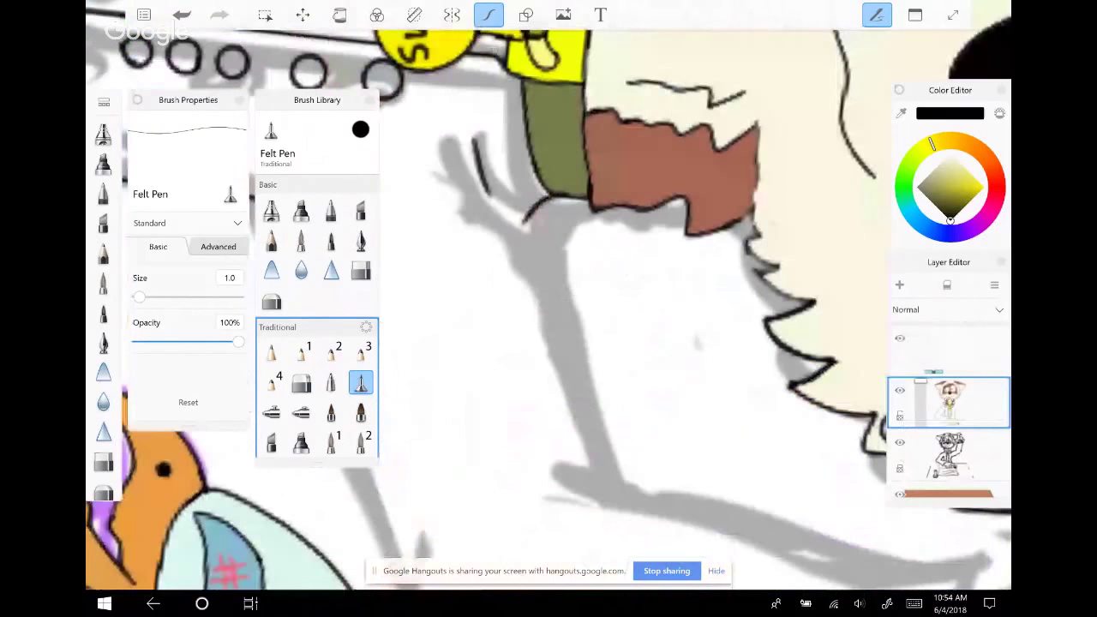
mouse_move(546, 199)
mouse_down()
mouse_move(550, 272)
mouse_move(612, 489)
mouse_up()
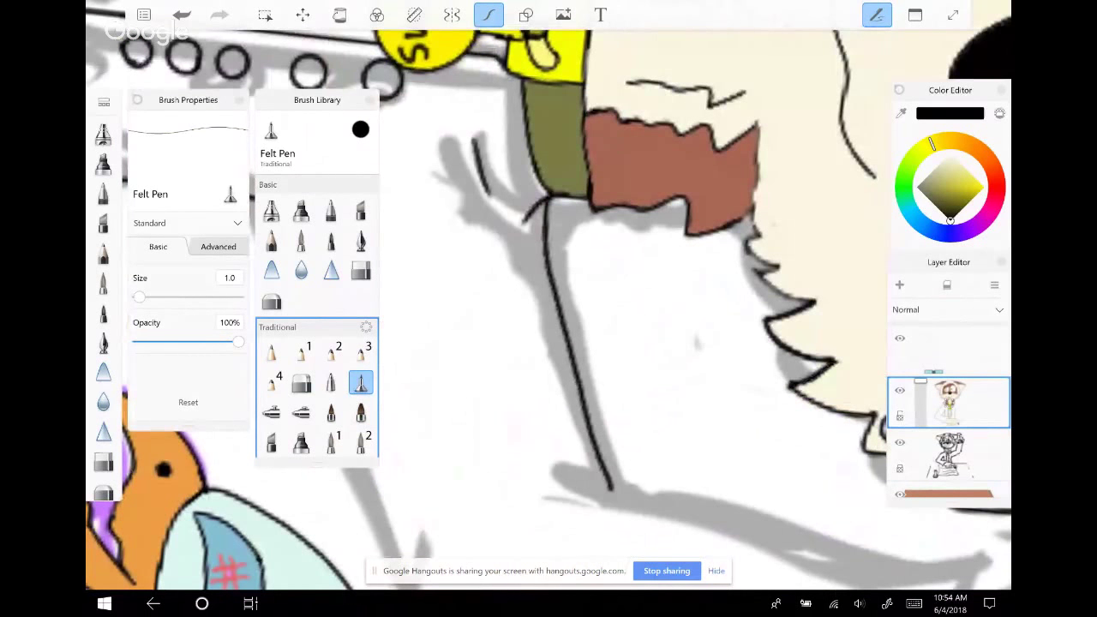
key(ctrl+z)
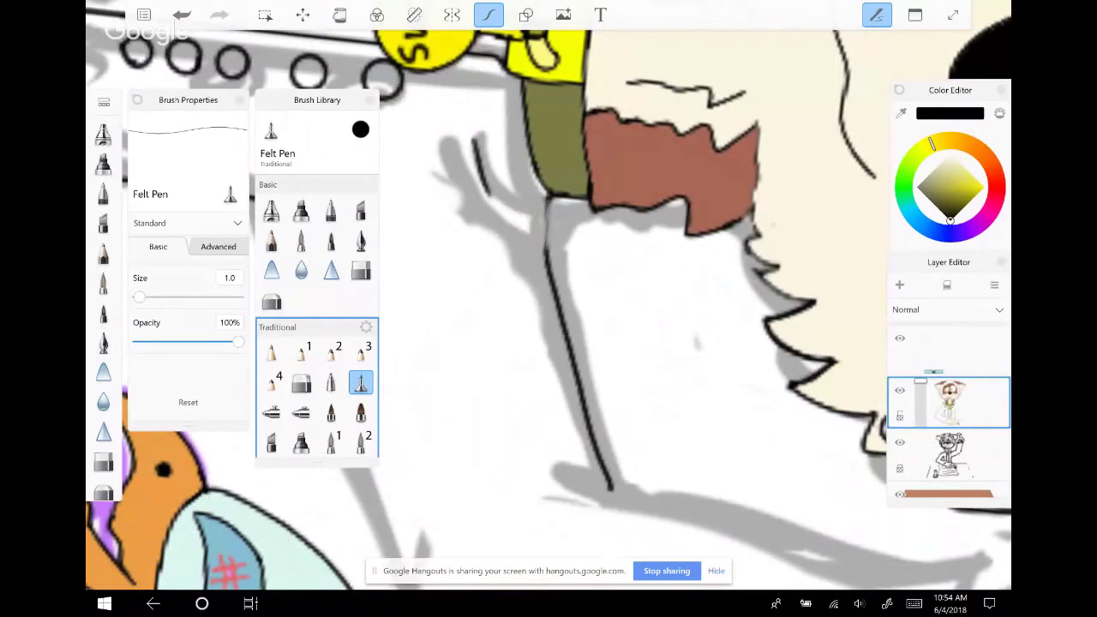
mouse_move(543, 191)
mouse_down()
mouse_move(560, 326)
mouse_move(610, 486)
mouse_up()
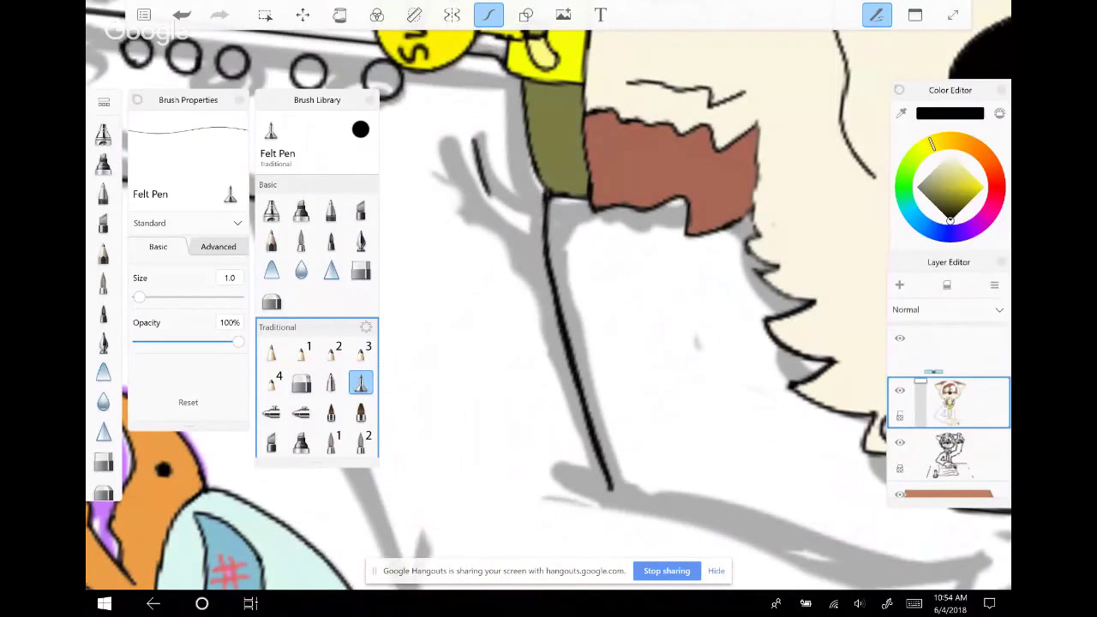
scroll(549, 309, down, 2)
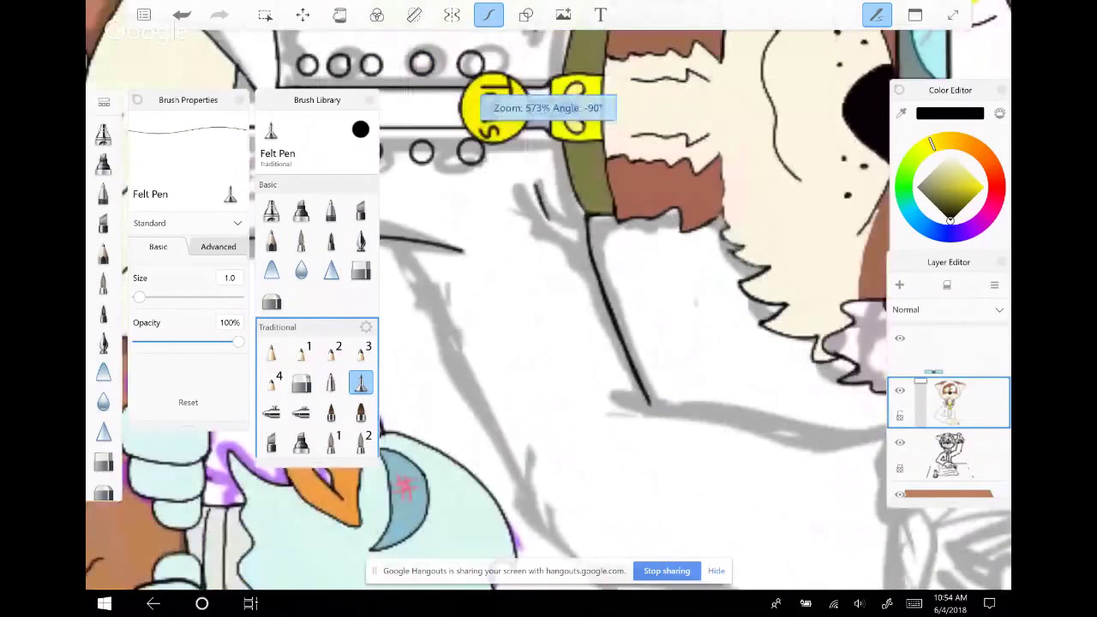
scroll(548, 308, up, 1)
mouse_move(433, 230)
mouse_down()
mouse_move(472, 281)
mouse_move(597, 532)
mouse_up()
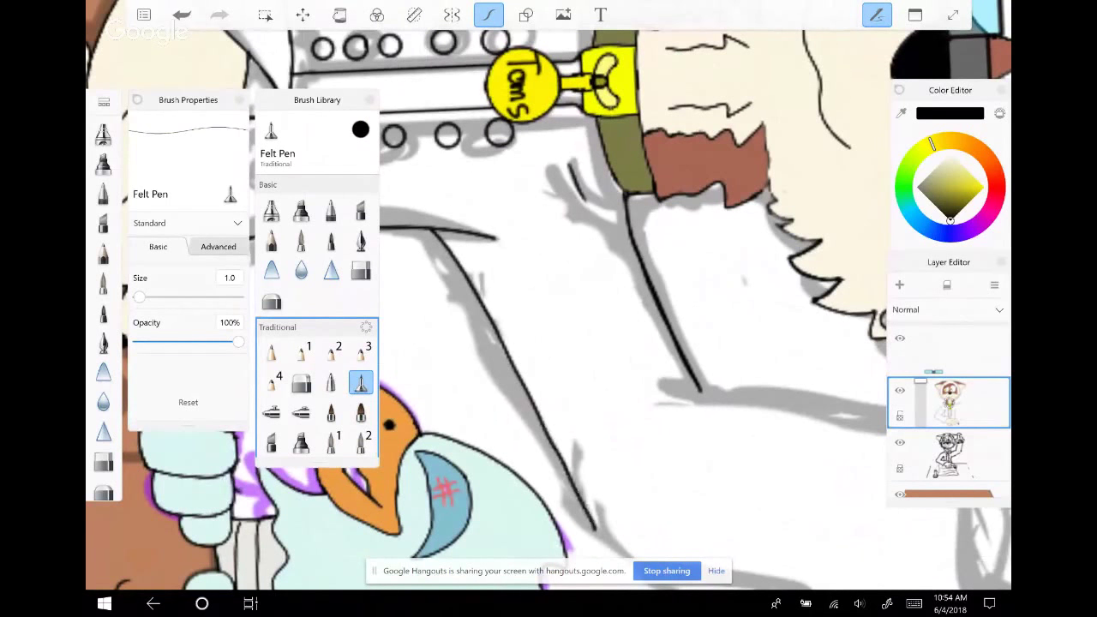
Ink both forearm edges of the raised sleeve and the curved cuff line joining them below the hand sketch
drag(548, 309, 514, 257)
mouse_move(549, 309)
mouse_down()
mouse_move(515, 257)
mouse_move(553, 433)
mouse_move(541, 479)
mouse_up()
mouse_move(762, 192)
mouse_down()
mouse_move(725, 304)
mouse_move(698, 506)
mouse_move(660, 559)
mouse_up()
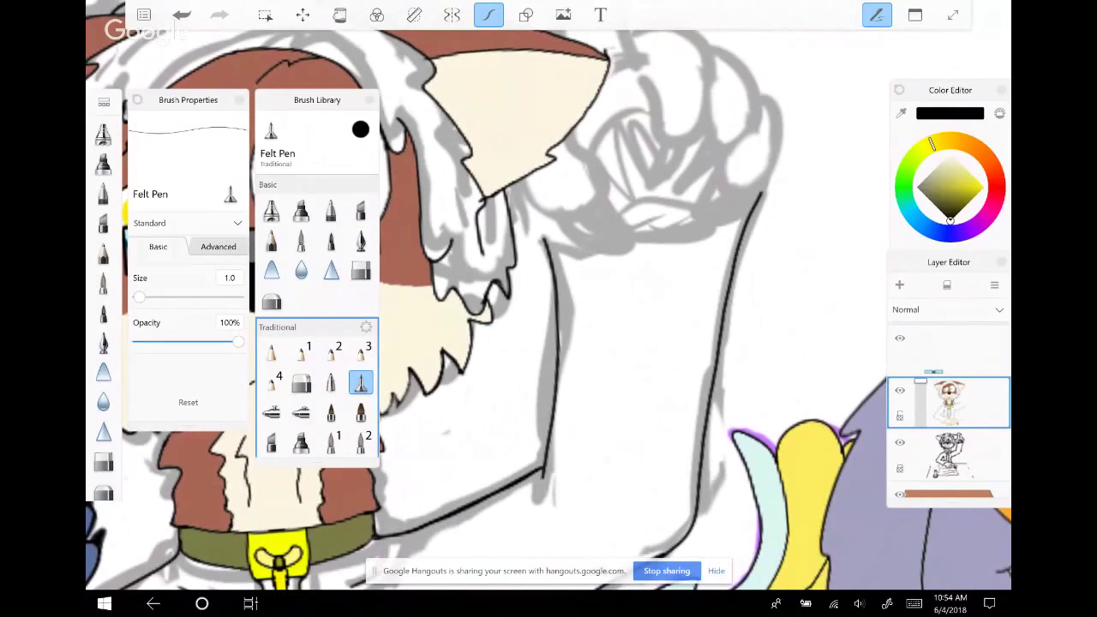
drag(549, 309, 532, 334)
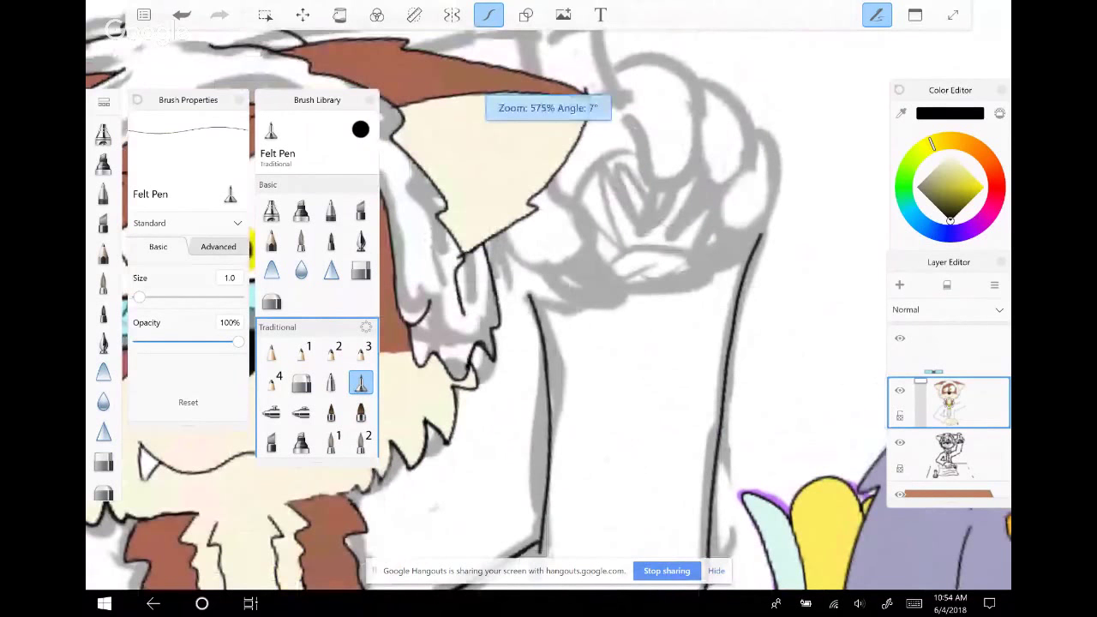
mouse_move(510, 403)
mouse_down()
mouse_move(673, 398)
mouse_move(773, 366)
mouse_up()
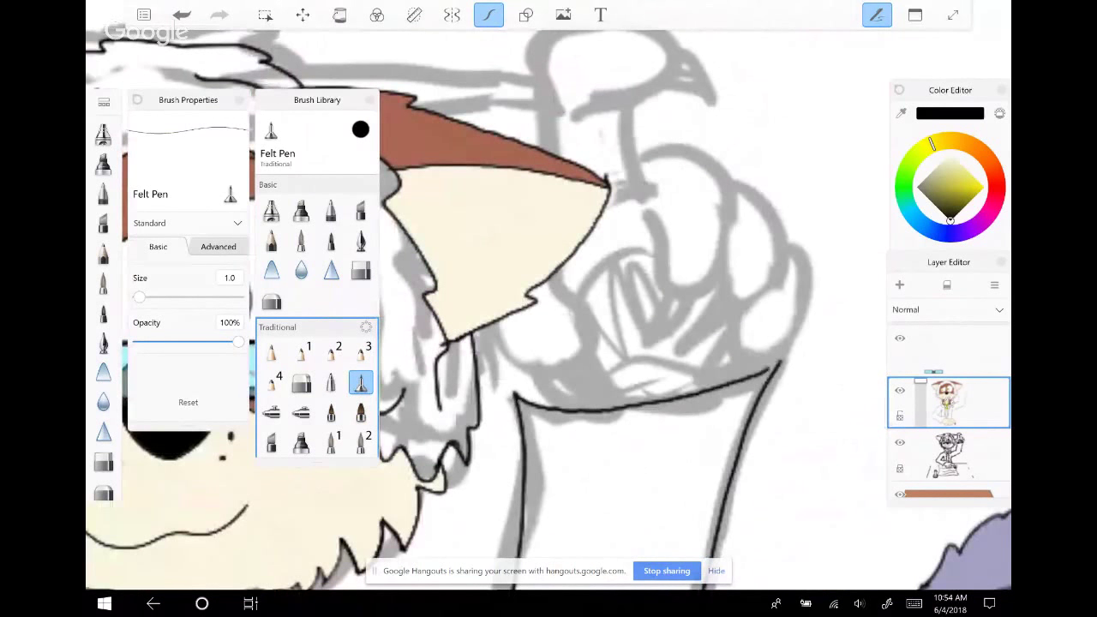
Add a new layer directly above the fox's layer
drag(549, 309, 549, 395)
click(994, 285)
click(912, 312)
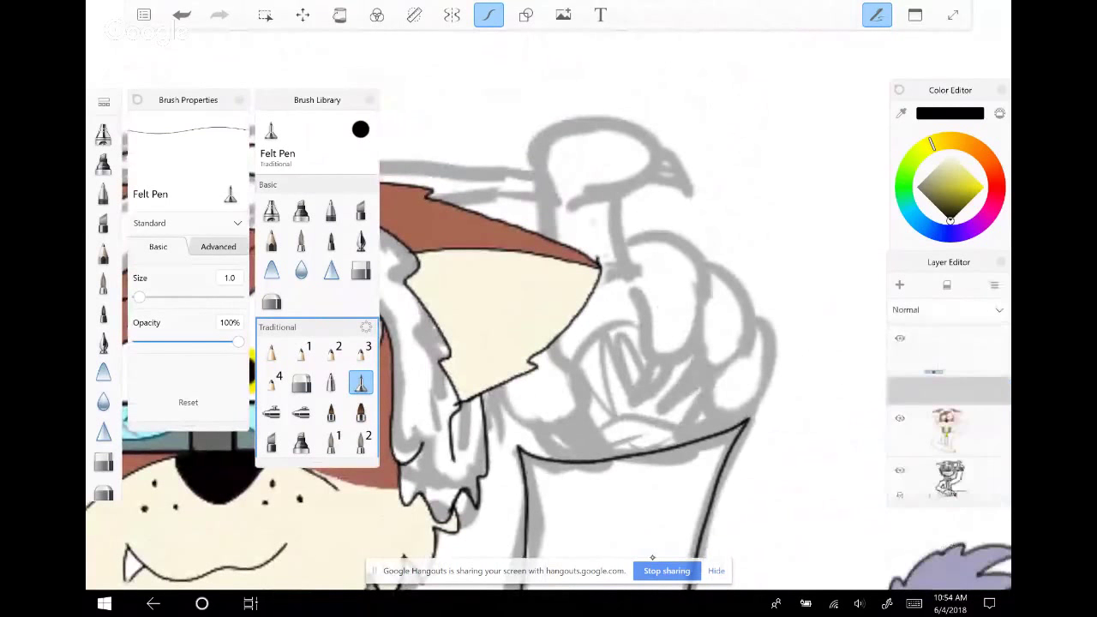
Lower the opacity of the fox's layer and select the empty layer above it
drag(549, 342, 553, 354)
click(949, 454)
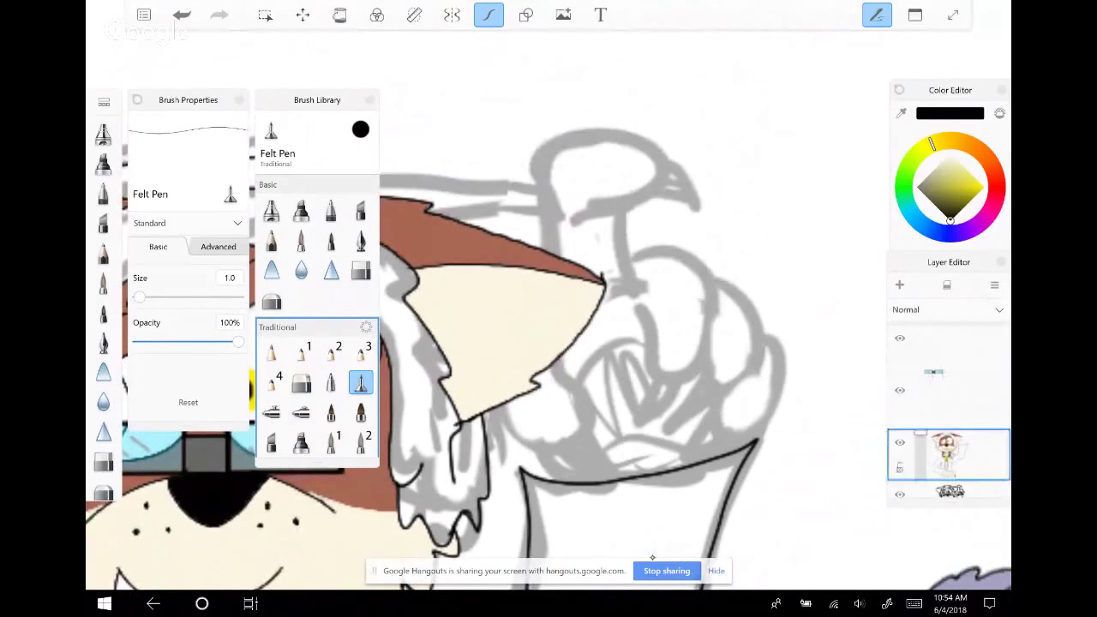
drag(900, 468, 900, 498)
click(949, 402)
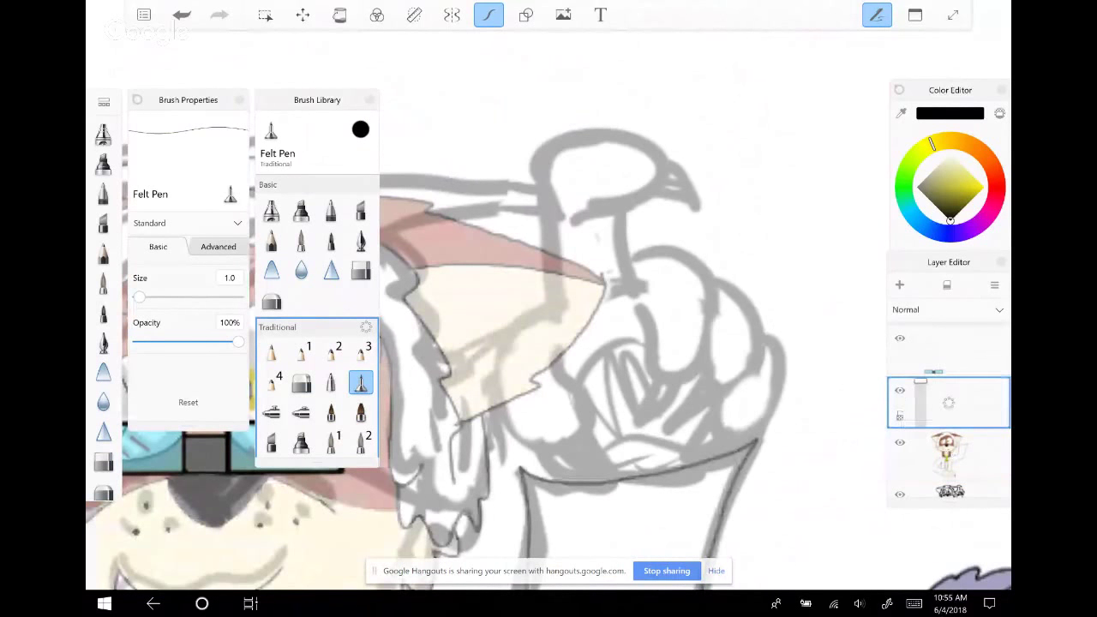
Ink the raised hand's thumb outline and its pointed claw in black over the grey sketch
mouse_move(549, 343)
mouse_down()
mouse_move(557, 339)
mouse_move(506, 321)
mouse_move(488, 347)
mouse_move(482, 418)
mouse_move(585, 448)
mouse_move(559, 403)
mouse_move(553, 358)
mouse_move(519, 317)
mouse_up()
scroll(548, 343, down, 1)
mouse_move(497, 444)
mouse_down()
mouse_move(577, 482)
mouse_move(530, 427)
mouse_up()
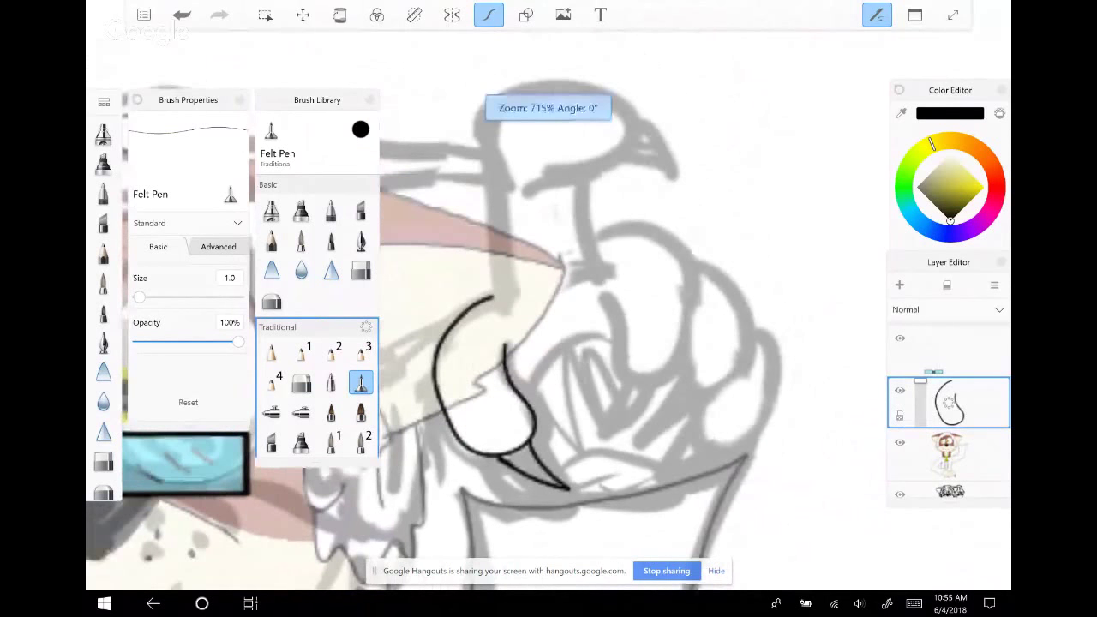
Ink the raised index finger with its bent tip and the first curled finger beside it
scroll(549, 343, down, 2)
click(182, 15)
mouse_move(492, 392)
mouse_down()
mouse_move(482, 244)
mouse_move(532, 212)
mouse_move(598, 252)
mouse_move(553, 286)
mouse_move(523, 289)
mouse_move(566, 357)
mouse_up()
key(ctrl+z)
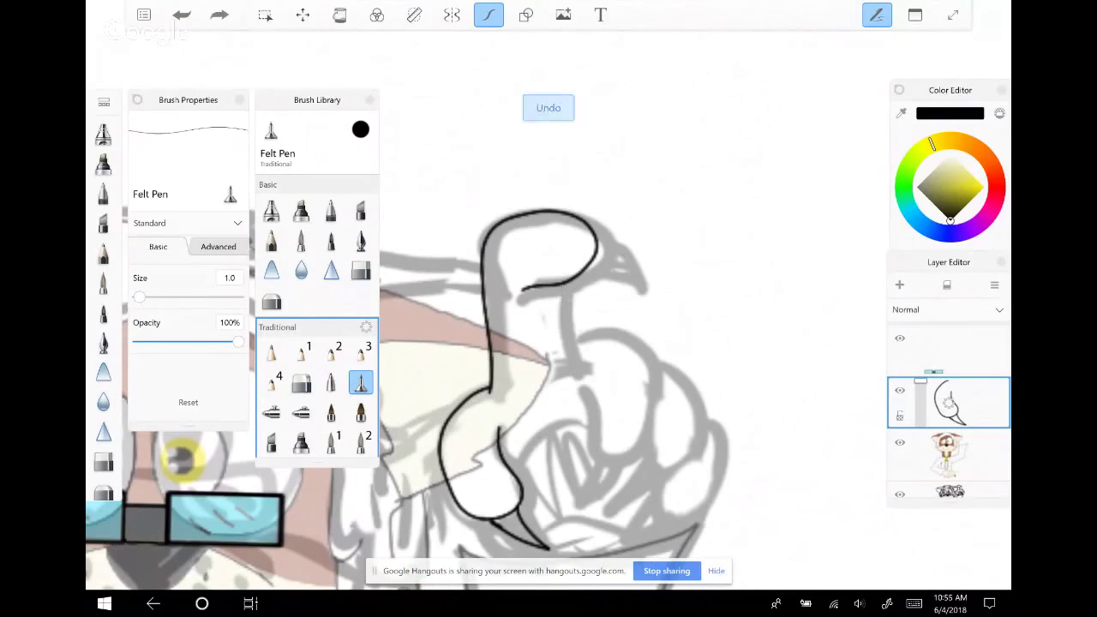
mouse_move(590, 265)
mouse_down()
mouse_move(610, 271)
mouse_move(612, 256)
mouse_move(593, 247)
mouse_up()
key(ctrl+z)
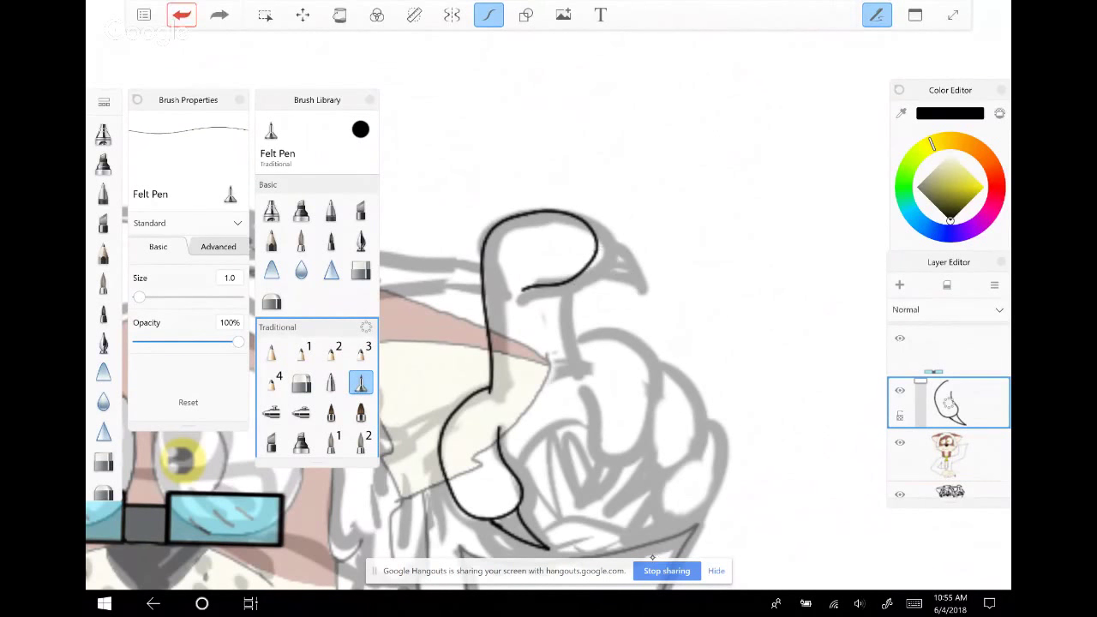
key(ctrl+z)
mouse_move(494, 389)
mouse_down()
mouse_move(493, 259)
mouse_move(528, 225)
mouse_move(573, 221)
mouse_move(598, 256)
mouse_move(567, 286)
mouse_move(538, 295)
mouse_move(560, 293)
mouse_move(559, 361)
mouse_move(575, 339)
mouse_move(594, 338)
mouse_move(627, 344)
mouse_move(638, 360)
mouse_move(639, 436)
mouse_move(621, 457)
mouse_move(600, 458)
mouse_move(573, 381)
mouse_up()
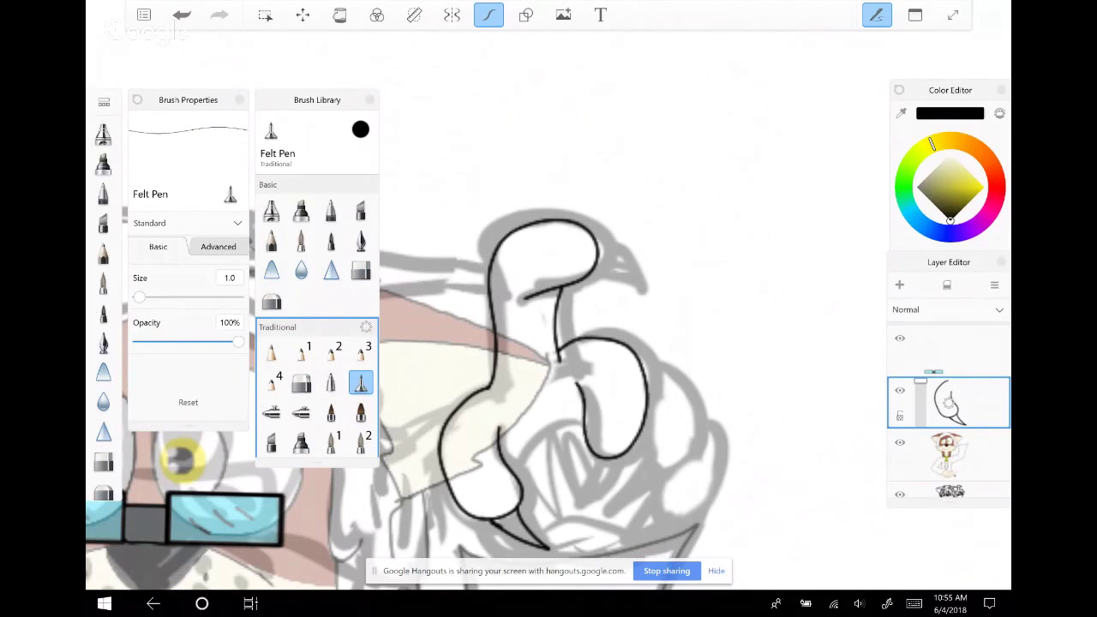
mouse_move(641, 360)
mouse_down()
mouse_move(666, 369)
mouse_move(696, 420)
mouse_move(687, 446)
mouse_move(645, 471)
mouse_up()
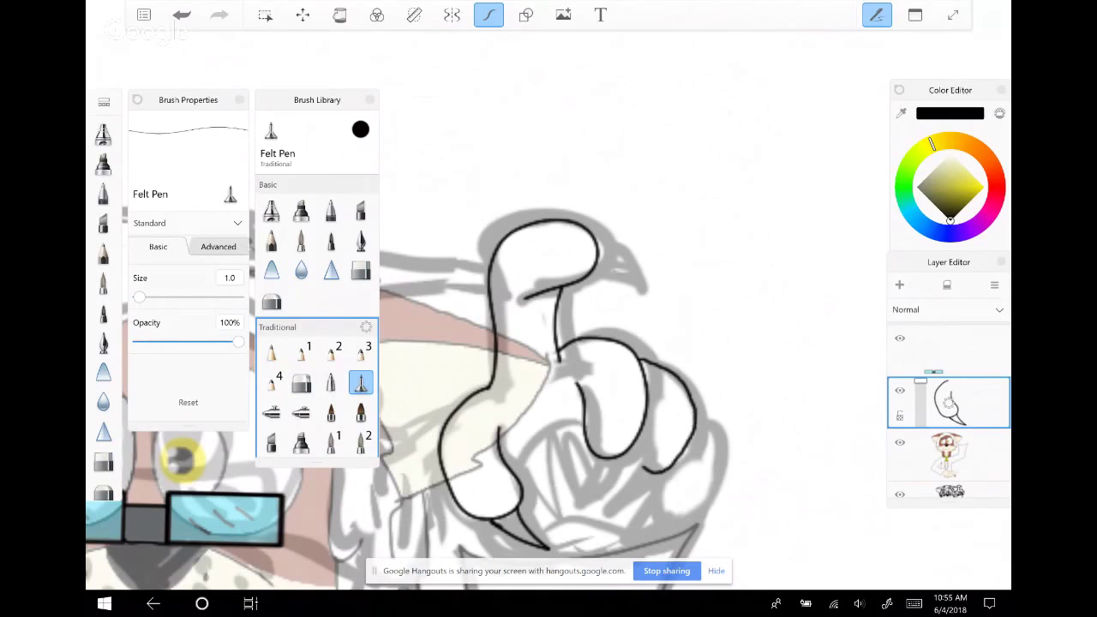
click(181, 15)
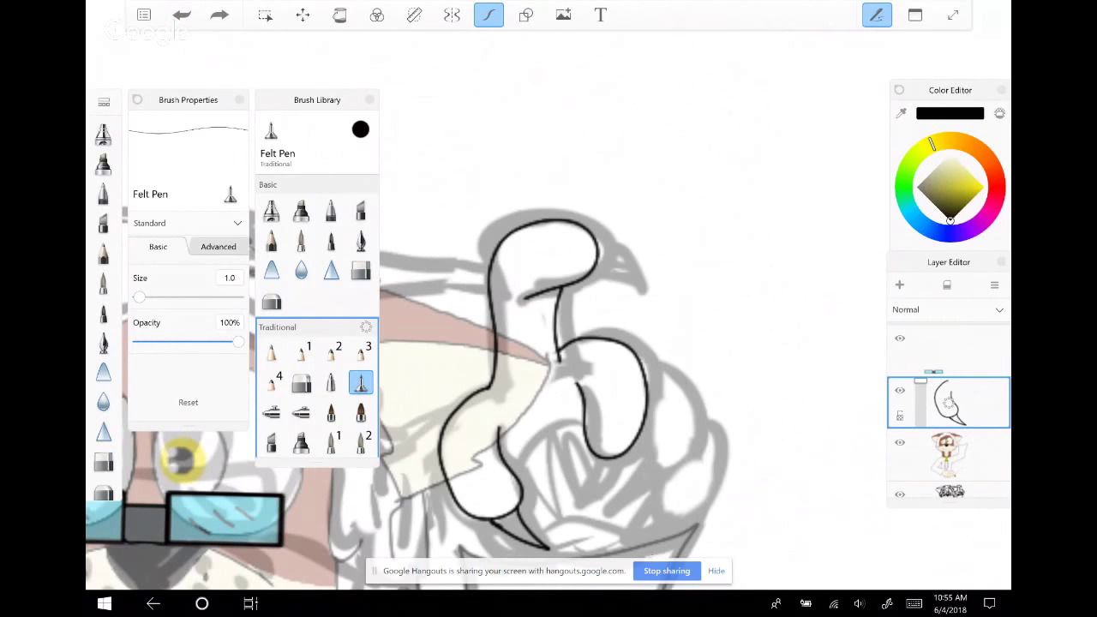
mouse_move(645, 360)
mouse_down()
mouse_move(693, 400)
mouse_move(661, 476)
mouse_move(628, 437)
mouse_up()
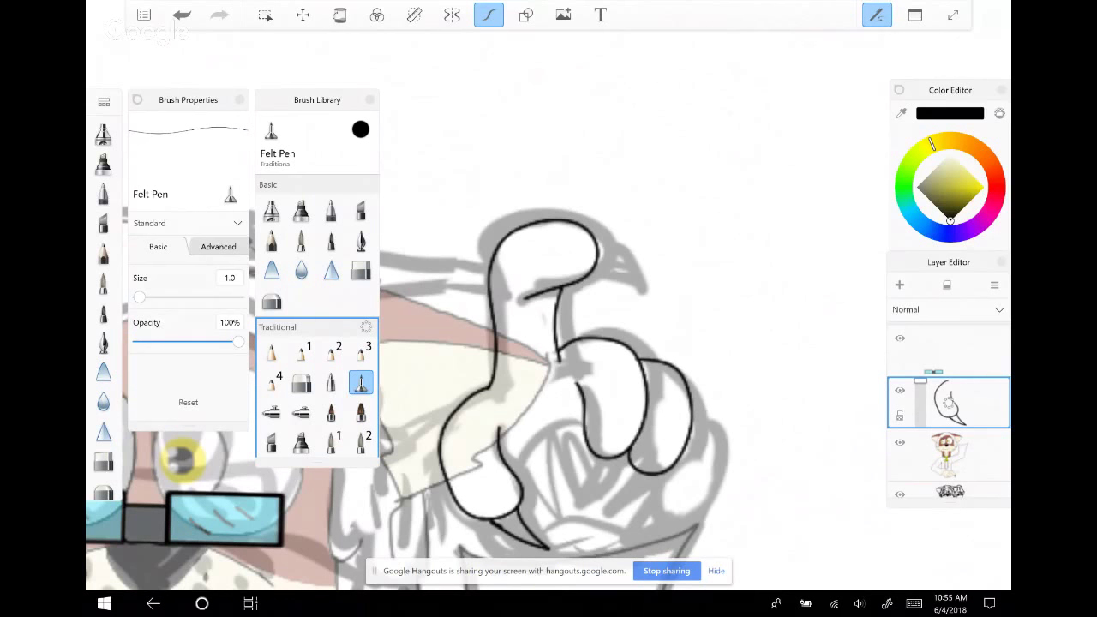
Remove the curled fingers and the thumb's lower end, and re-ink the thumb tip with a shorter claw
scroll(549, 342, up, 2)
key(ctrl+z)
key(ctrl+z)
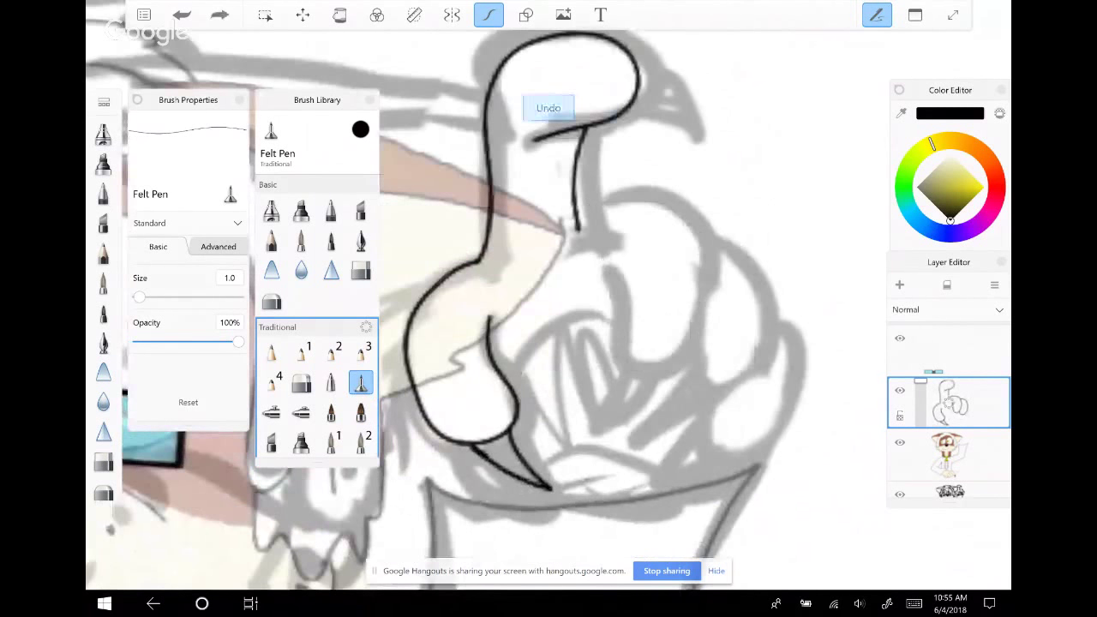
key(ctrl+z)
key(ctrl+z)
key(ctrl+z)
key(ctrl+z)
key(ctrl+z)
key(ctrl+z)
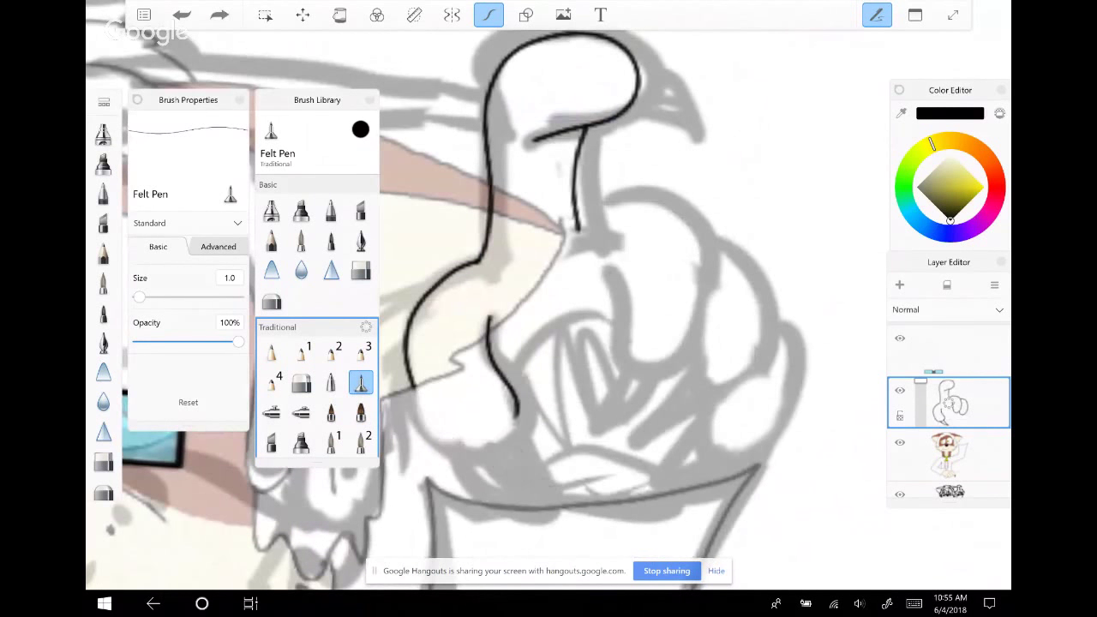
mouse_move(411, 382)
mouse_down()
mouse_move(446, 423)
mouse_move(501, 438)
mouse_move(506, 376)
mouse_move(487, 322)
mouse_up()
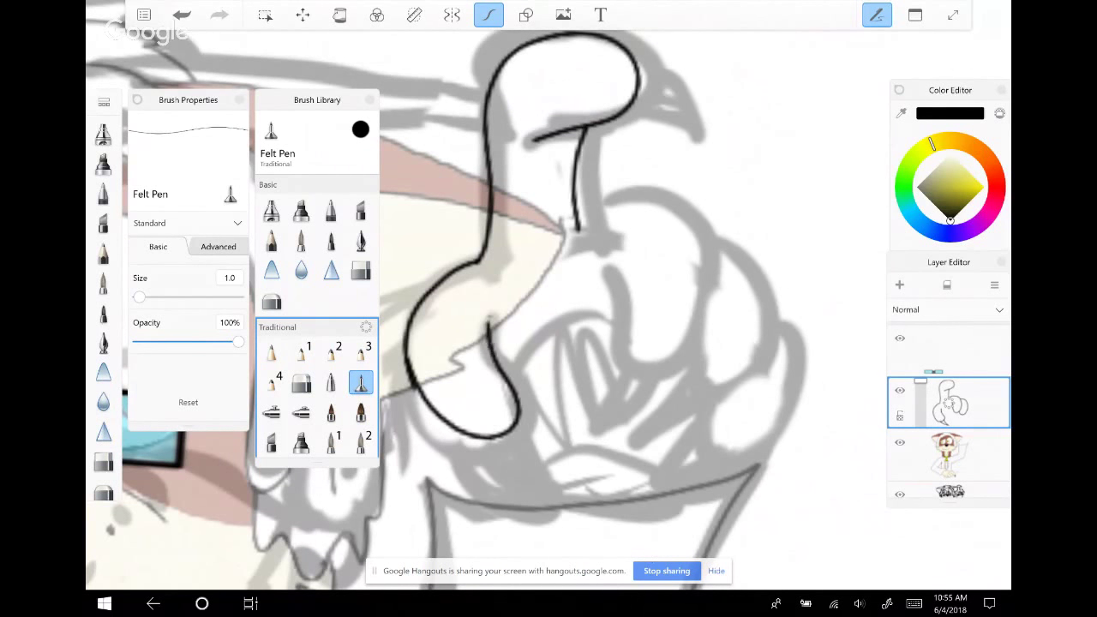
drag(491, 438, 567, 458)
drag(520, 420, 564, 456)
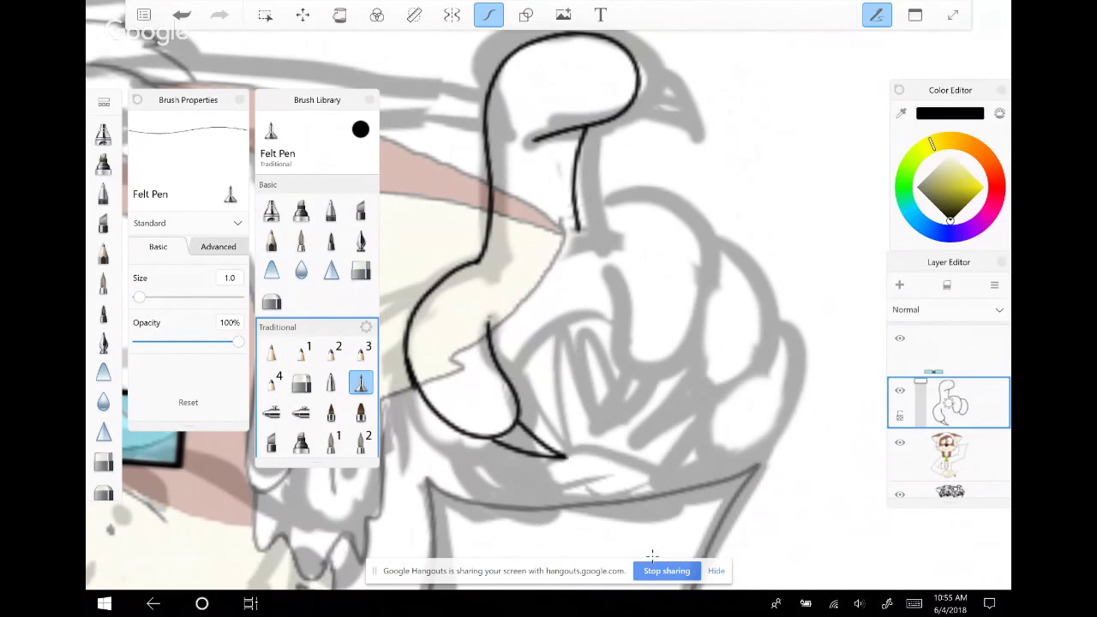
Ink the three curled fingers following the sketch, with pointed claws on the first two
drag(486, 249, 490, 270)
mouse_move(579, 220)
mouse_down()
mouse_move(607, 206)
mouse_move(653, 206)
mouse_move(687, 235)
mouse_move(685, 326)
mouse_move(633, 373)
mouse_move(608, 322)
mouse_move(600, 249)
mouse_up()
mouse_move(612, 359)
mouse_down()
mouse_move(576, 448)
mouse_move(646, 374)
mouse_up()
mouse_move(695, 258)
mouse_down()
mouse_move(733, 245)
mouse_move(757, 276)
mouse_move(761, 328)
mouse_move(749, 357)
mouse_move(724, 386)
mouse_move(665, 403)
mouse_move(619, 445)
mouse_move(667, 411)
mouse_move(696, 408)
mouse_up()
mouse_move(760, 310)
mouse_down()
mouse_move(798, 381)
mouse_move(753, 445)
mouse_move(703, 403)
mouse_up()
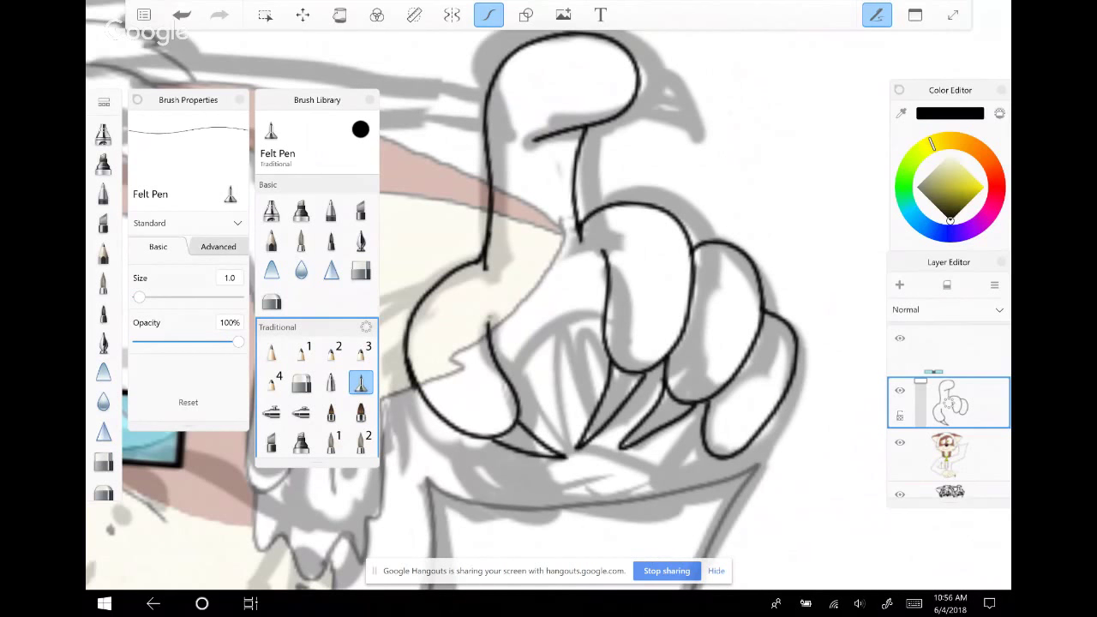
Undo the little finger, and ink the raised finger's hooked claw and the wrist edge below the thumb
click(182, 15)
mouse_move(628, 103)
mouse_down()
mouse_move(659, 101)
mouse_move(666, 86)
mouse_move(653, 82)
mouse_move(639, 106)
mouse_move(693, 137)
mouse_move(672, 96)
mouse_move(638, 70)
mouse_move(645, 62)
mouse_move(697, 130)
mouse_move(632, 101)
mouse_up()
key(ctrl+z)
key(ctrl+z)
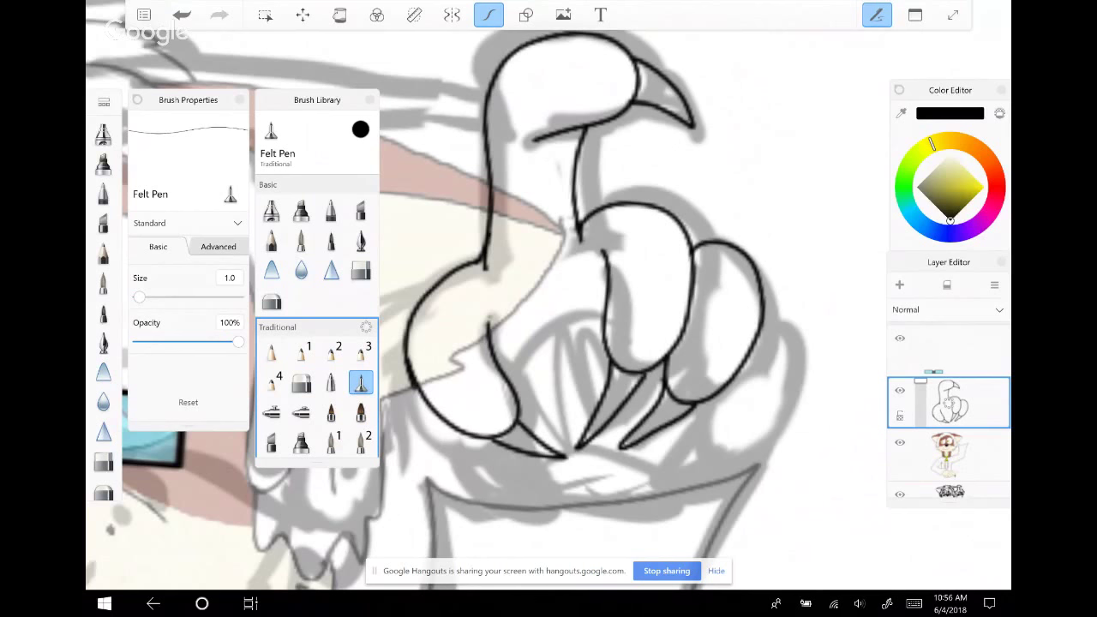
drag(452, 427, 477, 501)
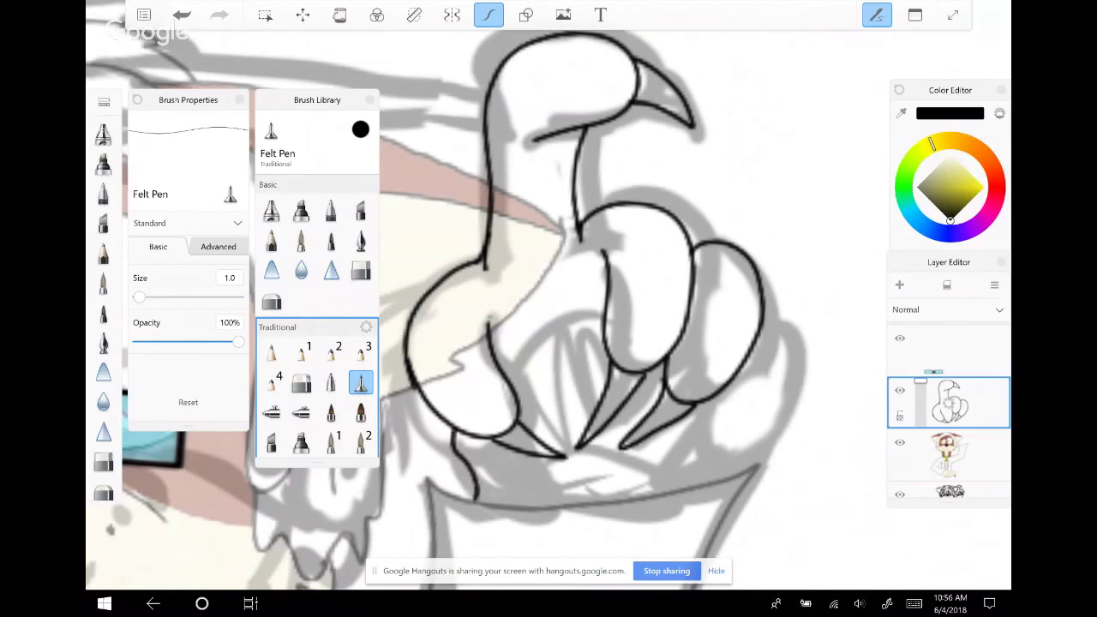
Replace the claws of the first two curled fingers with longer, rounded fingertips
mouse_move(764, 302)
mouse_down()
mouse_move(790, 372)
mouse_move(780, 408)
mouse_move(722, 445)
mouse_move(706, 422)
mouse_up()
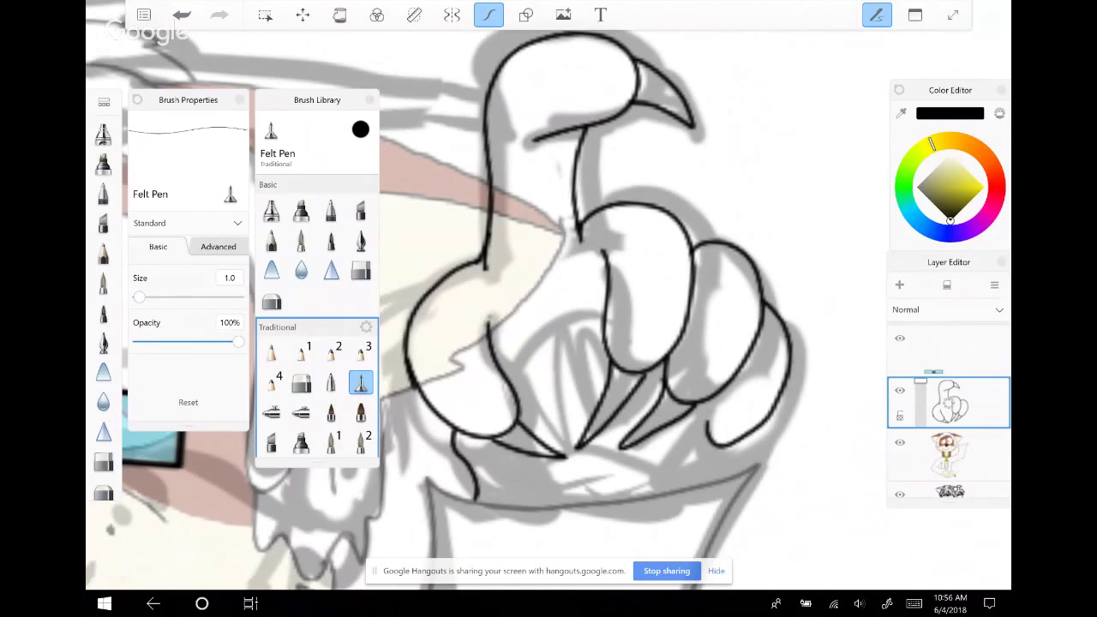
key(ctrl+z)
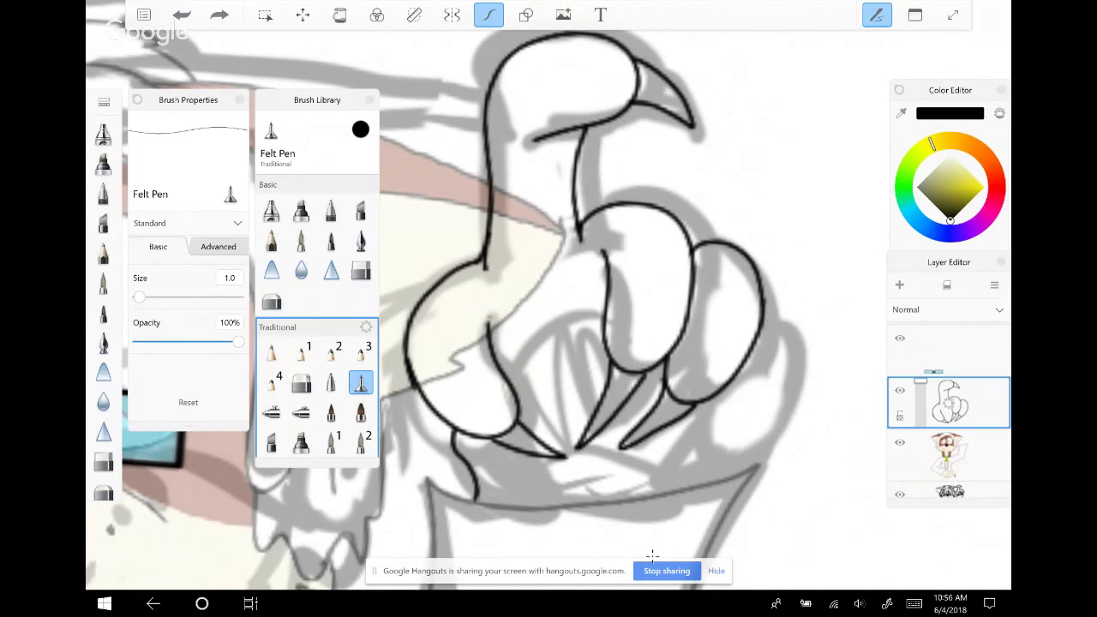
mouse_move(635, 348)
mouse_down()
mouse_move(634, 373)
mouse_move(689, 386)
mouse_move(621, 442)
mouse_move(595, 412)
mouse_move(568, 460)
mouse_up()
mouse_move(605, 319)
mouse_down()
mouse_move(596, 396)
mouse_move(677, 352)
mouse_up()
drag(588, 358, 590, 389)
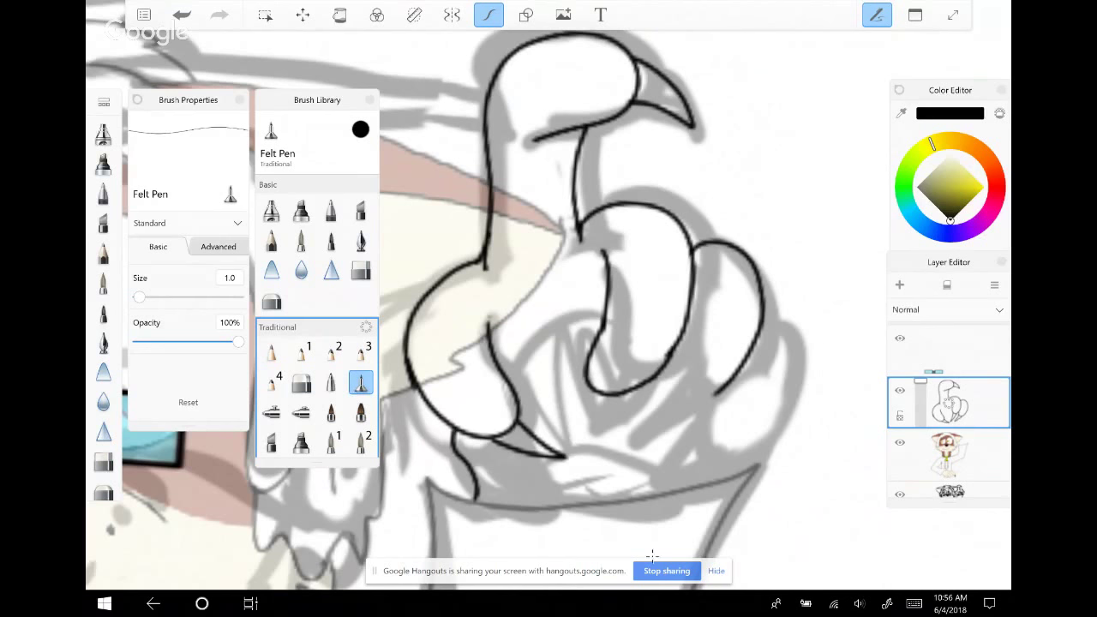
mouse_move(657, 370)
mouse_down()
mouse_move(626, 406)
mouse_move(675, 438)
mouse_move(724, 396)
mouse_move(715, 377)
mouse_up()
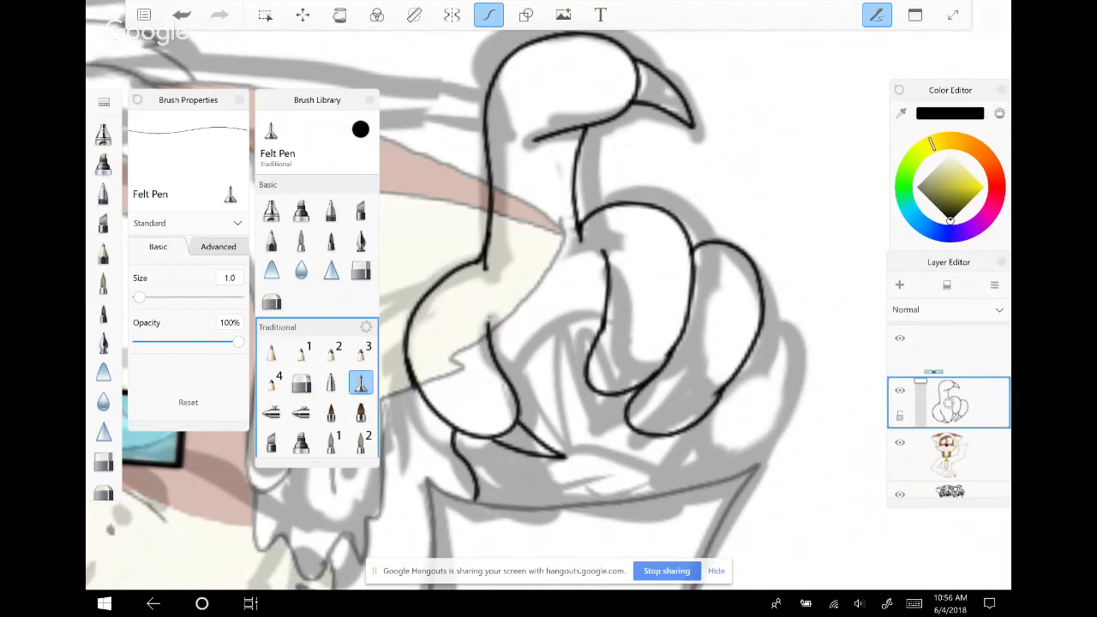
key(ctrl+z)
key(ctrl+z)
mouse_move(610, 305)
mouse_down()
mouse_move(574, 382)
mouse_move(594, 412)
mouse_move(672, 347)
mouse_move(636, 405)
mouse_move(705, 408)
mouse_move(734, 382)
mouse_up()
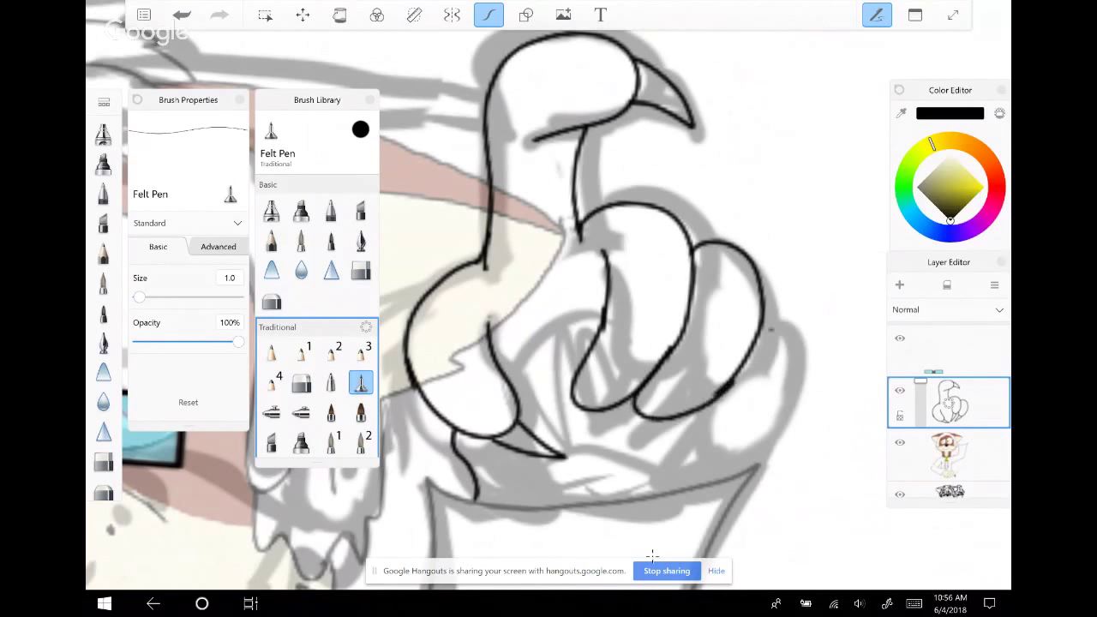
Undo the trial little finger and clear the thumb's lower outline
mouse_move(768, 303)
mouse_down()
mouse_move(795, 359)
mouse_move(765, 413)
mouse_move(724, 440)
mouse_move(698, 412)
mouse_up()
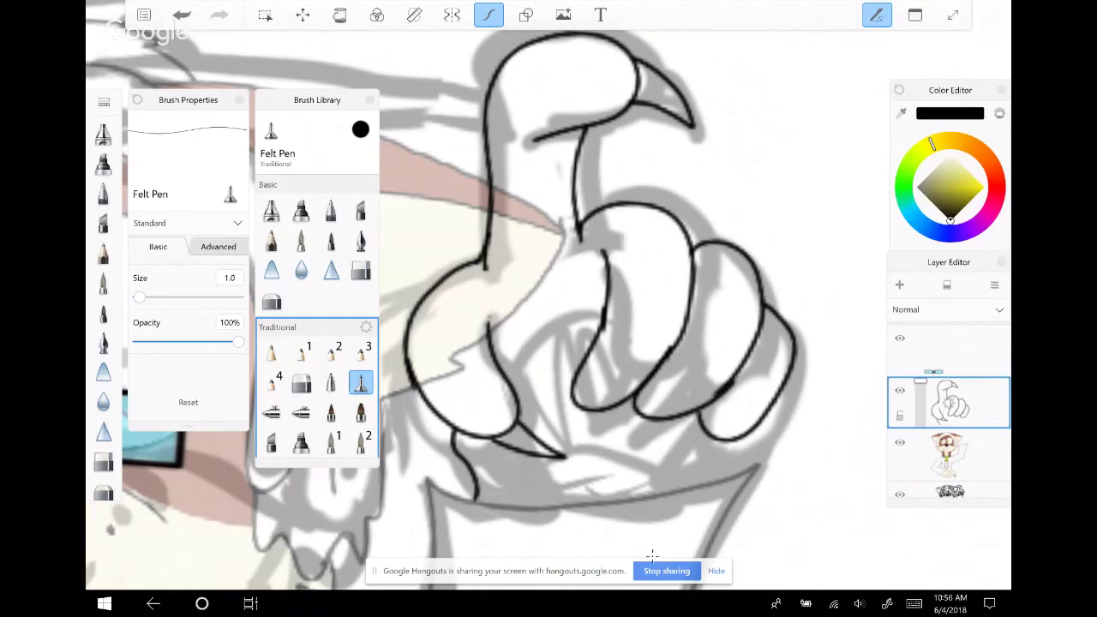
key(ctrl+z)
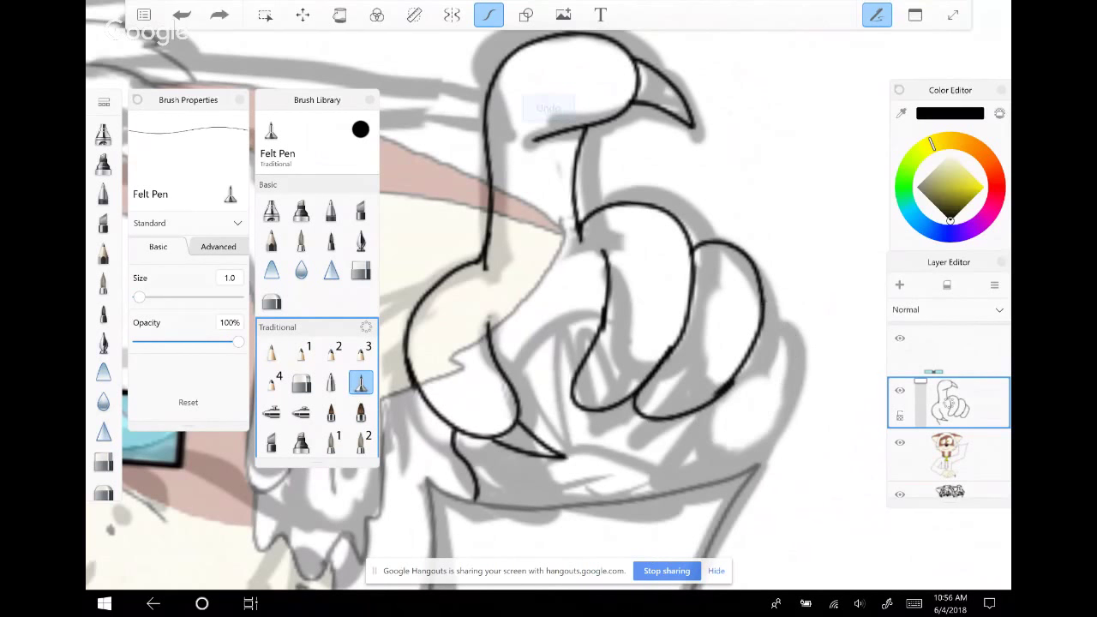
key(ctrl+z)
key(ctrl+z)
key(ctrl+z)
key(ctrl+z)
key(ctrl+z)
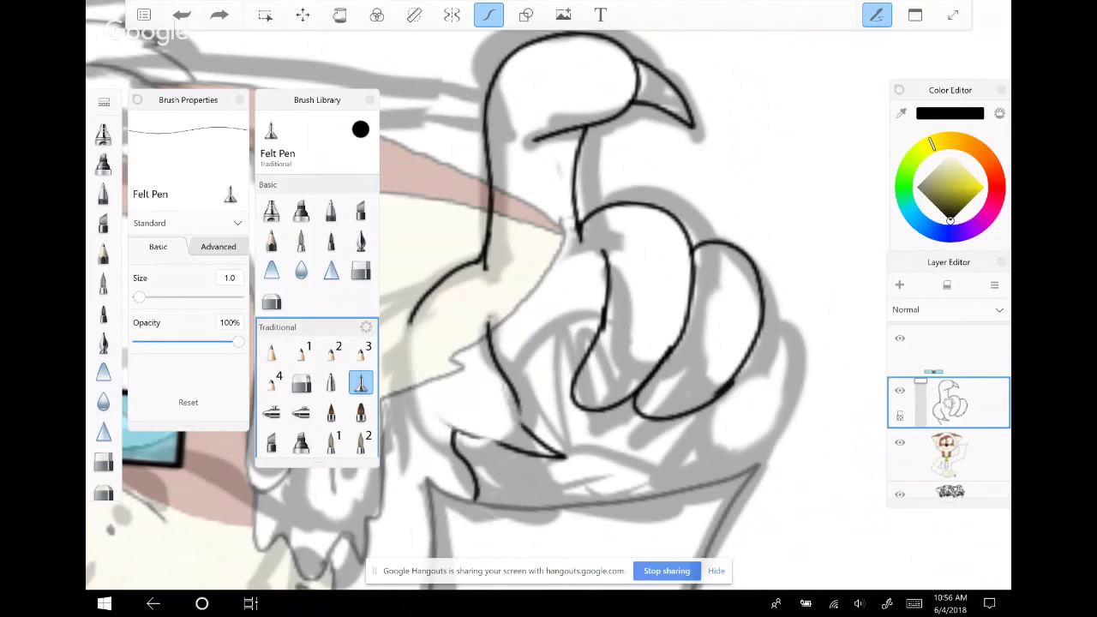
mouse_move(427, 308)
mouse_down()
mouse_move(412, 330)
mouse_move(431, 397)
mouse_move(515, 425)
mouse_move(509, 360)
mouse_move(480, 319)
mouse_up()
key(ctrl+z)
key(ctrl+z)
mouse_move(447, 271)
mouse_down()
mouse_move(427, 300)
mouse_move(429, 377)
mouse_move(506, 420)
mouse_move(480, 302)
mouse_move(409, 343)
mouse_move(442, 417)
mouse_move(509, 427)
mouse_up()
key(ctrl+z)
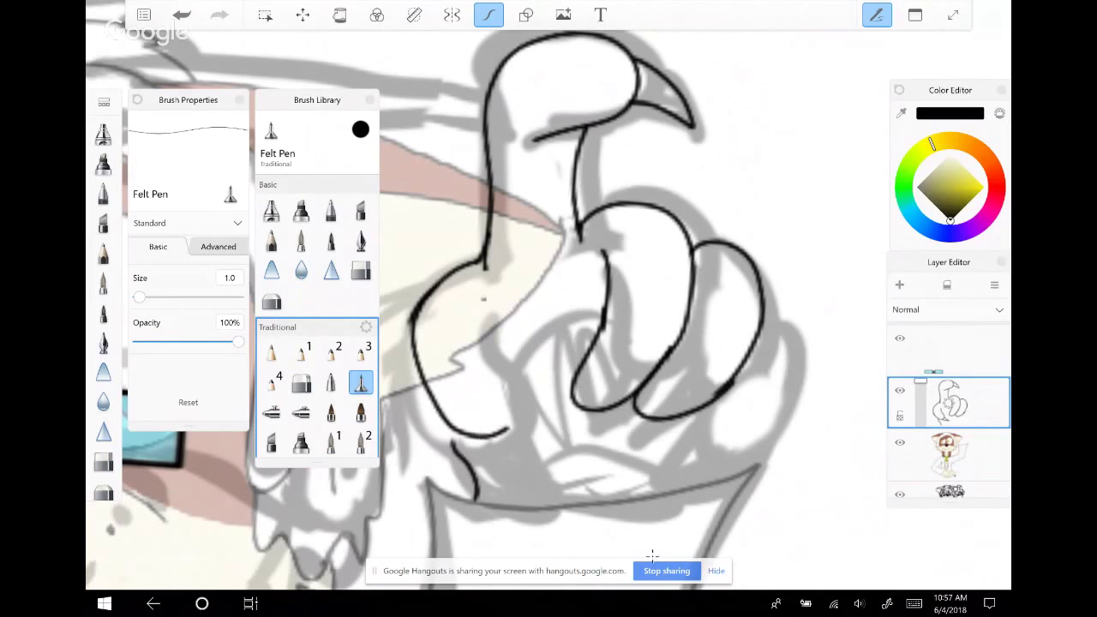
mouse_move(483, 294)
mouse_down()
mouse_move(483, 341)
mouse_move(523, 393)
mouse_move(489, 430)
mouse_up()
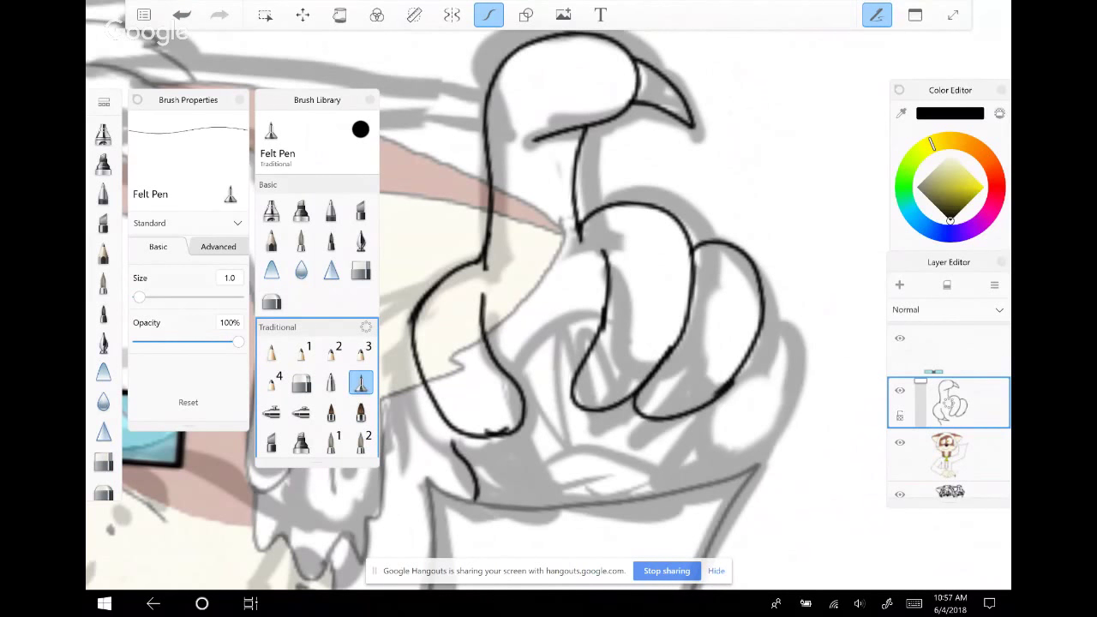
key(ctrl+z)
key(ctrl+z)
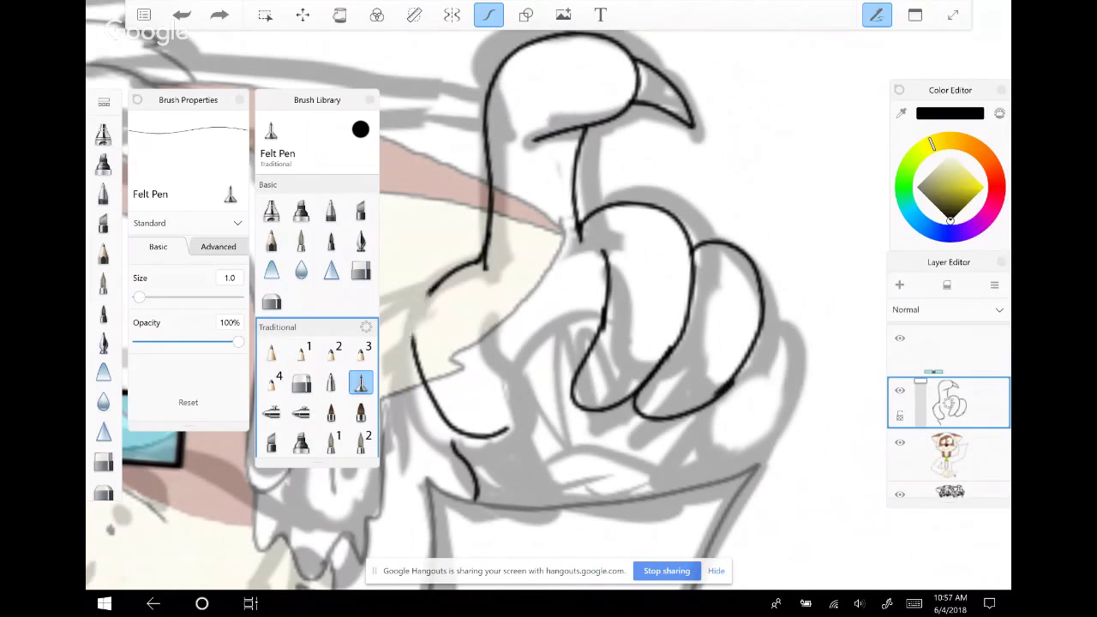
key(ctrl+z)
Re-ink both sides of the thumb down to a rounded tip and add its pointed claw
mouse_move(438, 281)
mouse_down()
mouse_move(415, 314)
mouse_move(417, 391)
mouse_move(454, 433)
mouse_move(472, 436)
mouse_up()
mouse_move(485, 300)
mouse_down()
mouse_move(482, 323)
mouse_move(512, 398)
mouse_move(498, 439)
mouse_move(480, 442)
mouse_move(540, 473)
mouse_move(521, 425)
mouse_up()
Ink the curled fingers' claws, the little finger, and the wrist lines closing the hand along the sleeve cuff
mouse_move(571, 389)
mouse_down()
mouse_move(534, 442)
mouse_move(600, 413)
mouse_move(600, 453)
mouse_move(660, 420)
mouse_up()
mouse_move(764, 296)
mouse_down()
mouse_move(793, 331)
mouse_move(794, 366)
mouse_move(773, 401)
mouse_move(722, 439)
mouse_move(696, 409)
mouse_move(659, 465)
mouse_move(711, 450)
mouse_move(729, 482)
mouse_up()
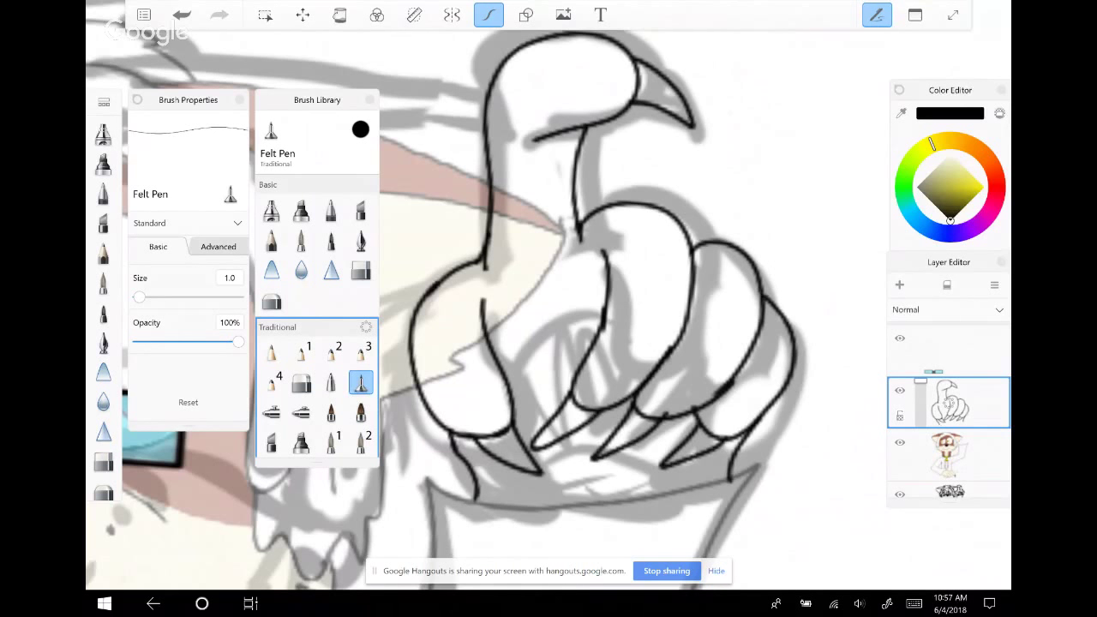
mouse_move(475, 502)
mouse_down()
mouse_move(544, 512)
mouse_move(725, 481)
mouse_up()
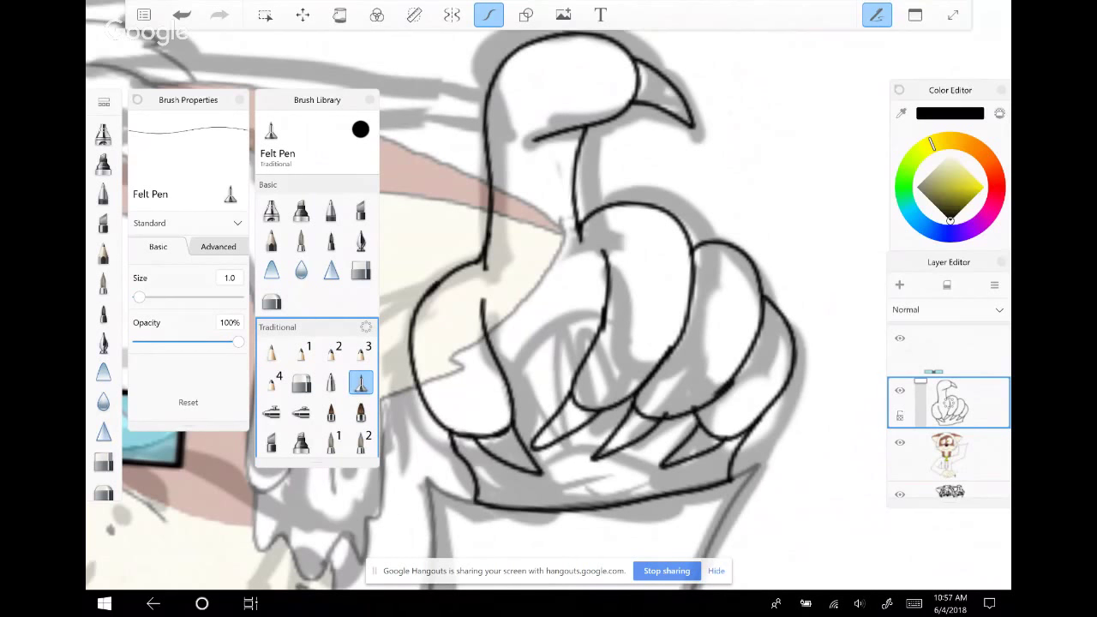
Restore the fox layer's full opacity, sample its cream fur colour, and fill the raised hand's fingers on the hand layer
scroll(601, 300, down, 1)
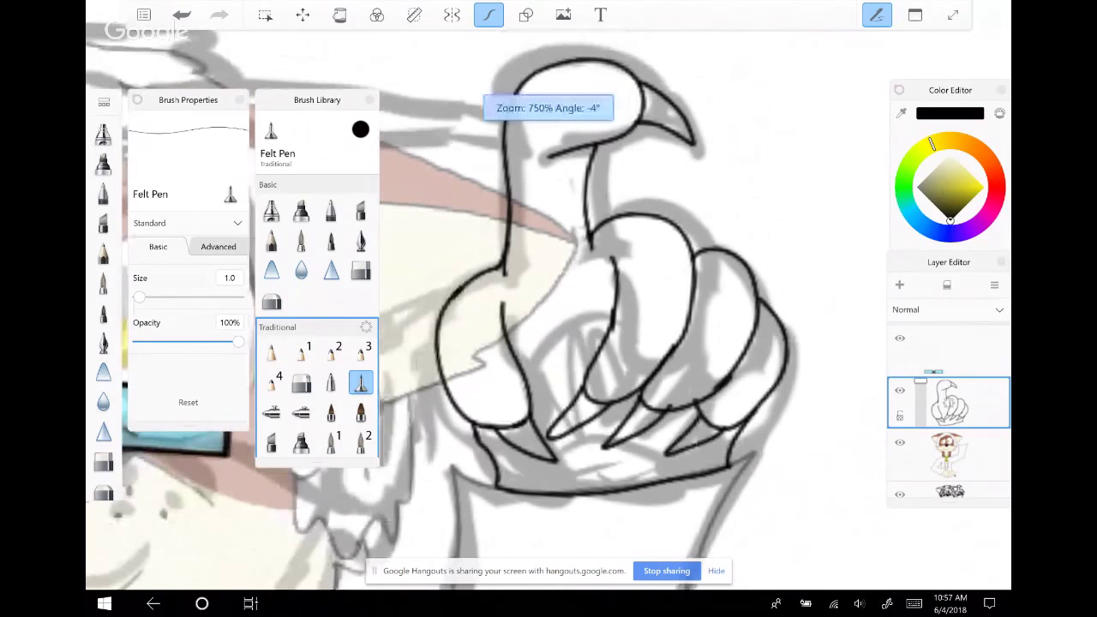
scroll(548, 308, down, 5)
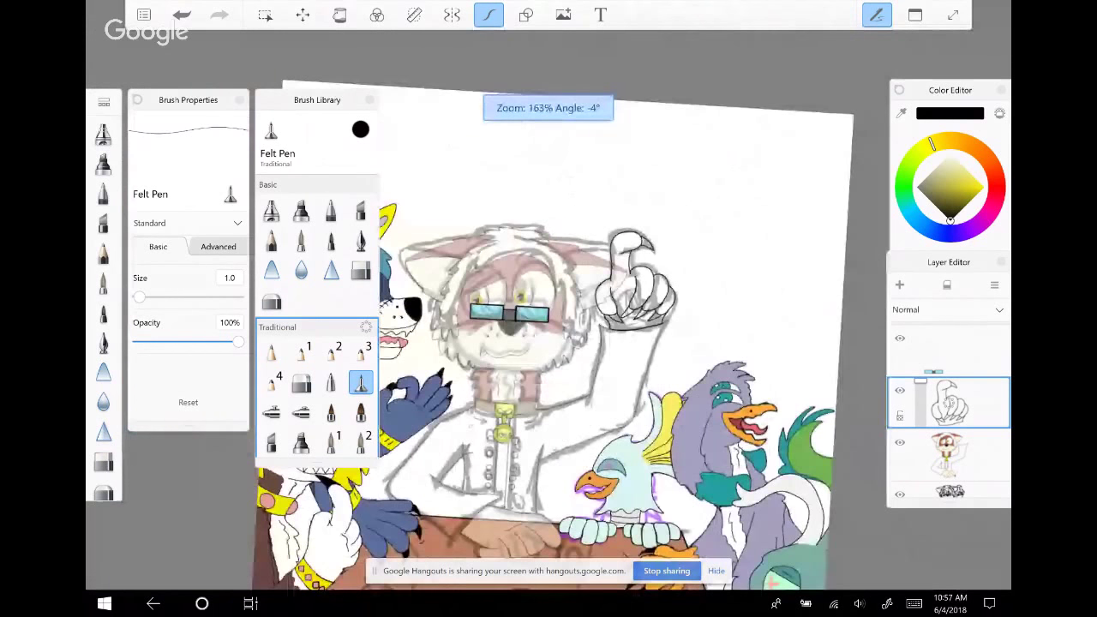
click(950, 455)
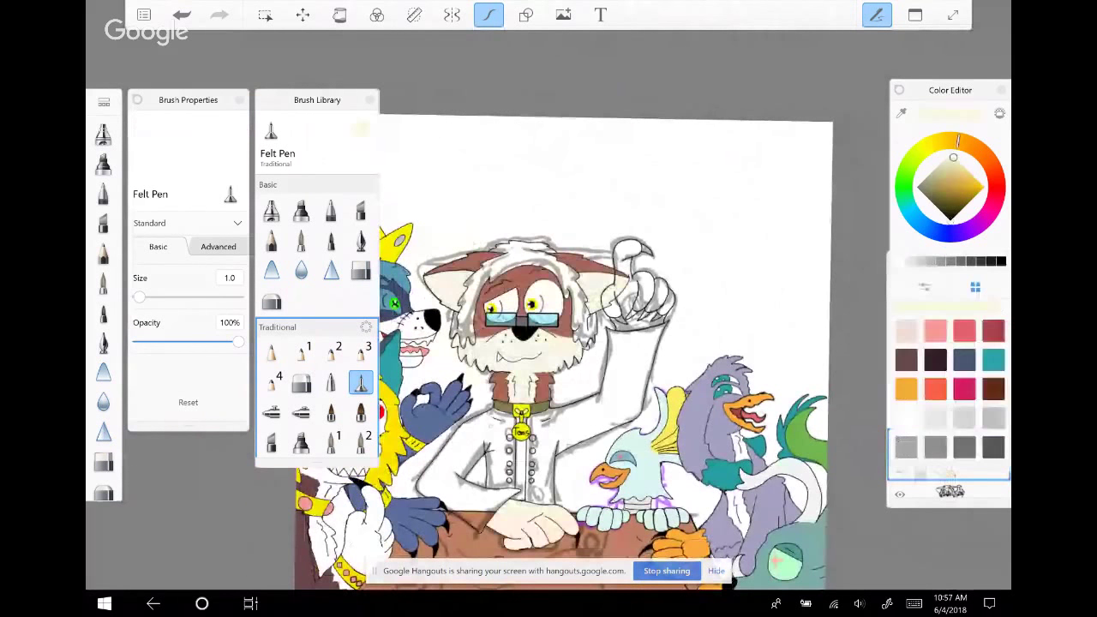
key(f)
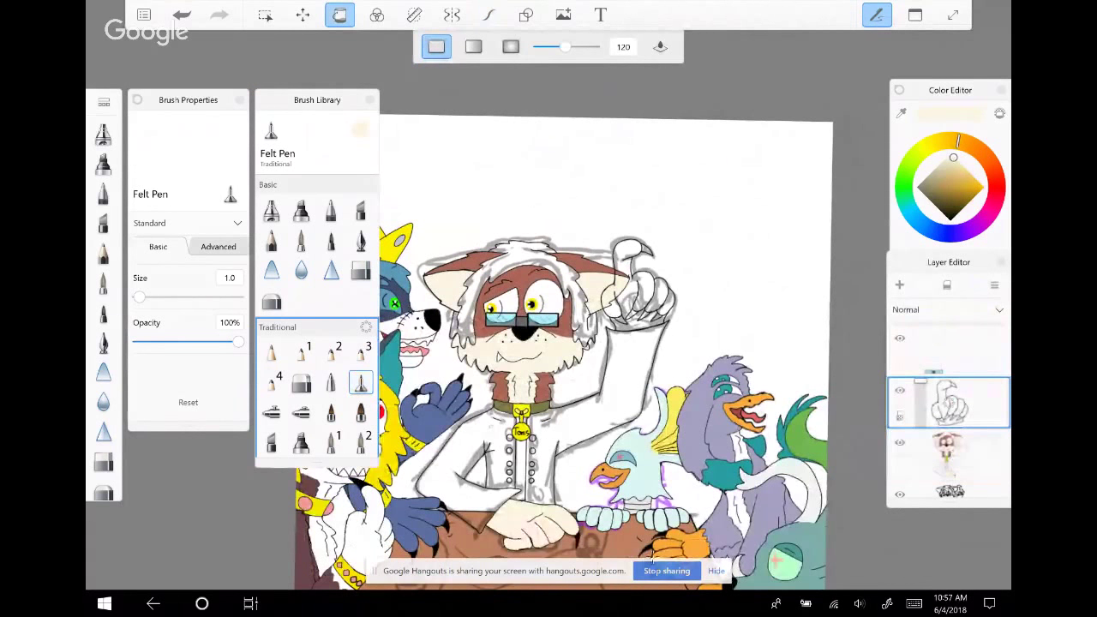
click(628, 275)
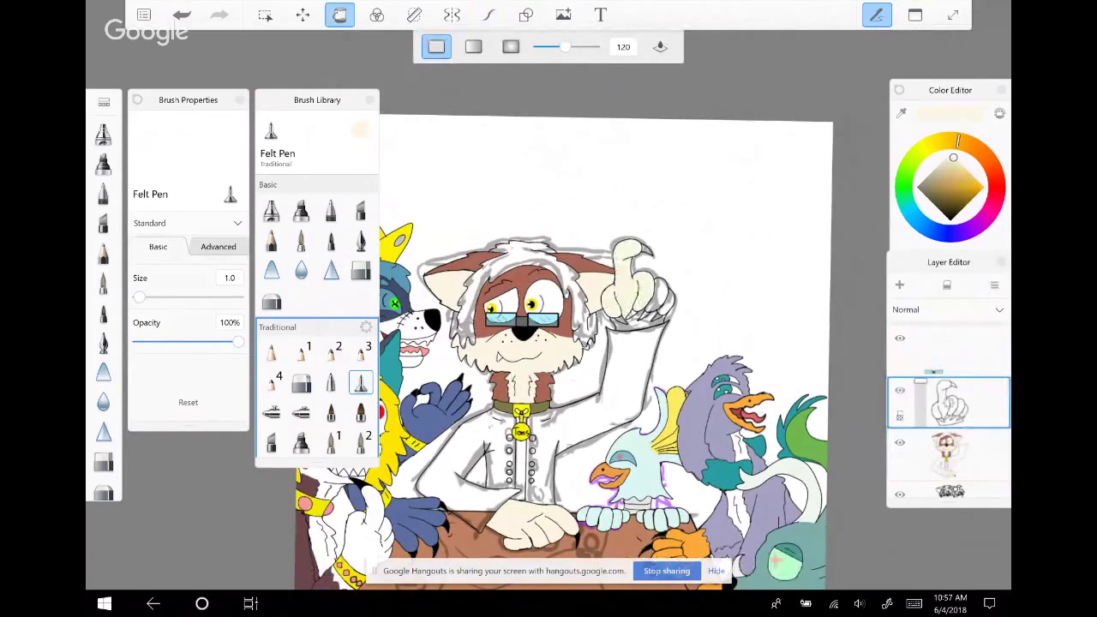
scroll(647, 291, up, 5)
scroll(674, 250, up, 2)
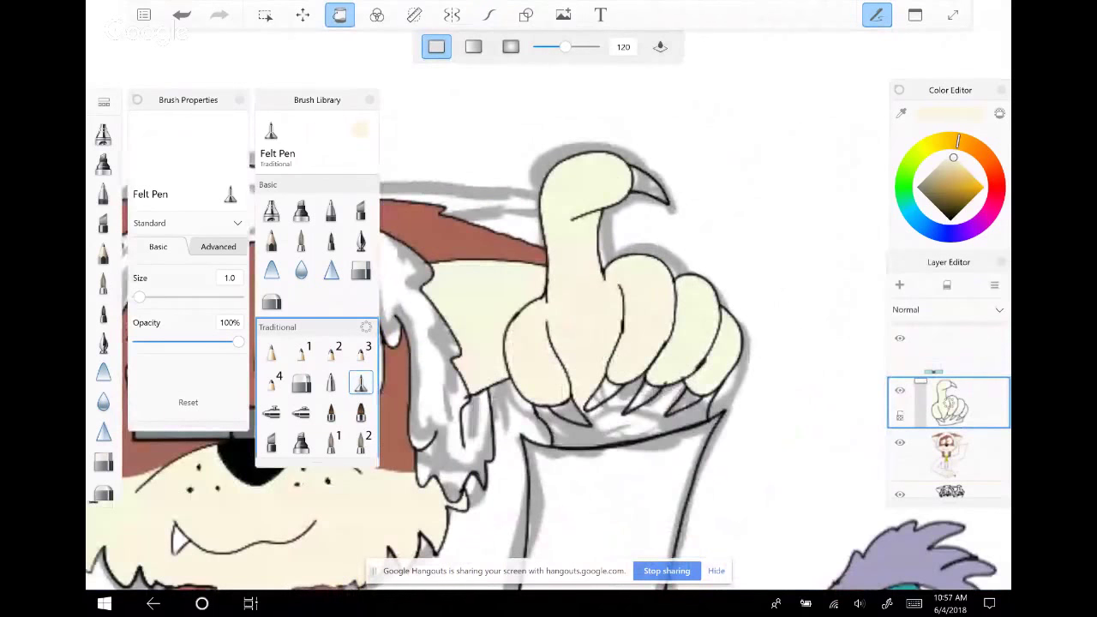
Fill the wrist area with the cream fur colour, and fill the thumb's claw and the four curled fingers' claws with black
click(1001, 260)
click(649, 185)
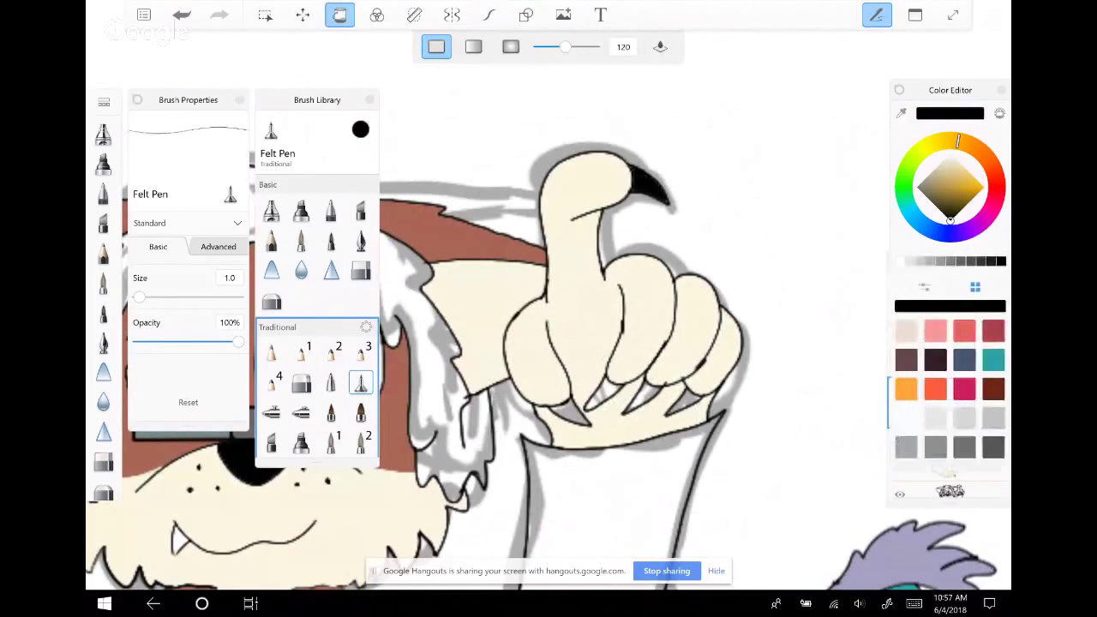
click(570, 413)
click(603, 397)
click(641, 396)
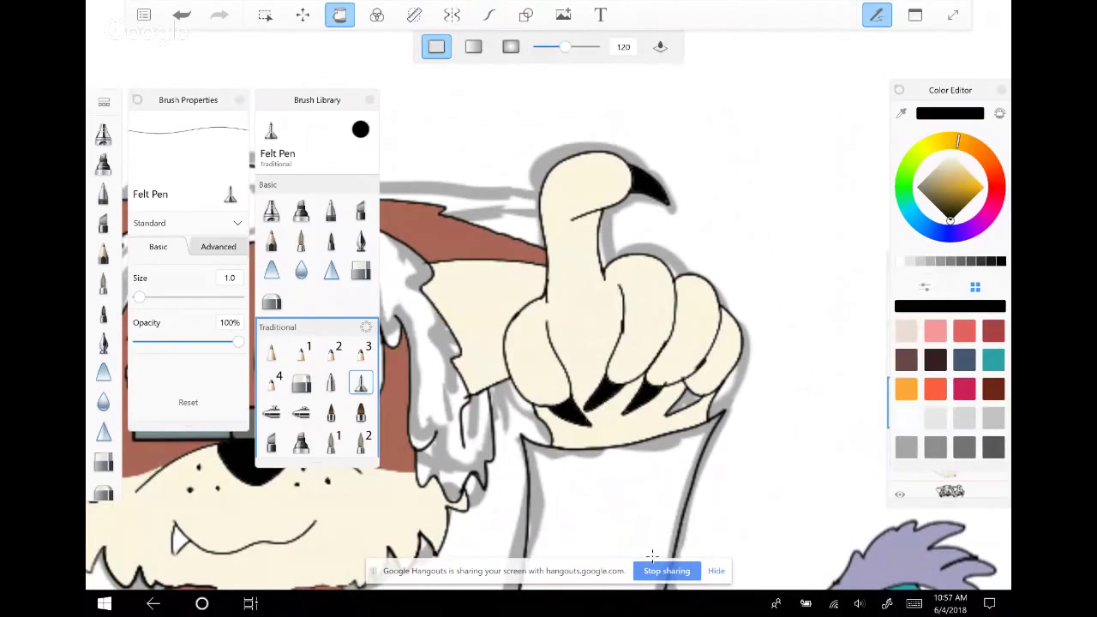
click(684, 400)
Ink a trial line down the thumb's outer edge, and erase it together with the old outline using the Hard Eraser at size 11.5
scroll(531, 326, up, 5)
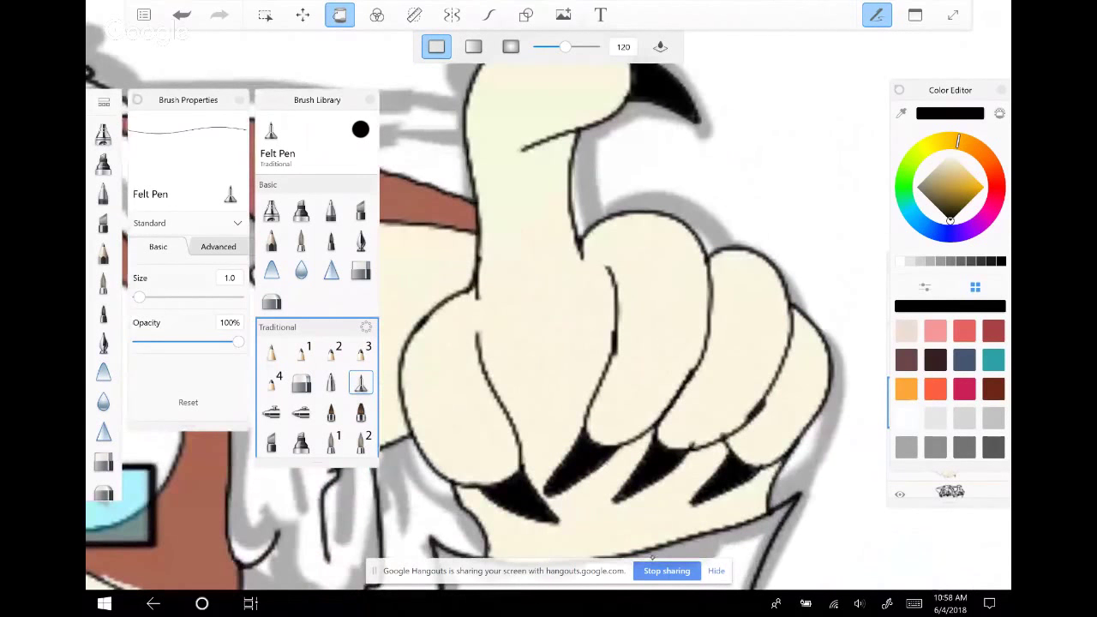
click(489, 15)
drag(532, 326, 515, 360)
drag(477, 146, 476, 371)
click(1000, 113)
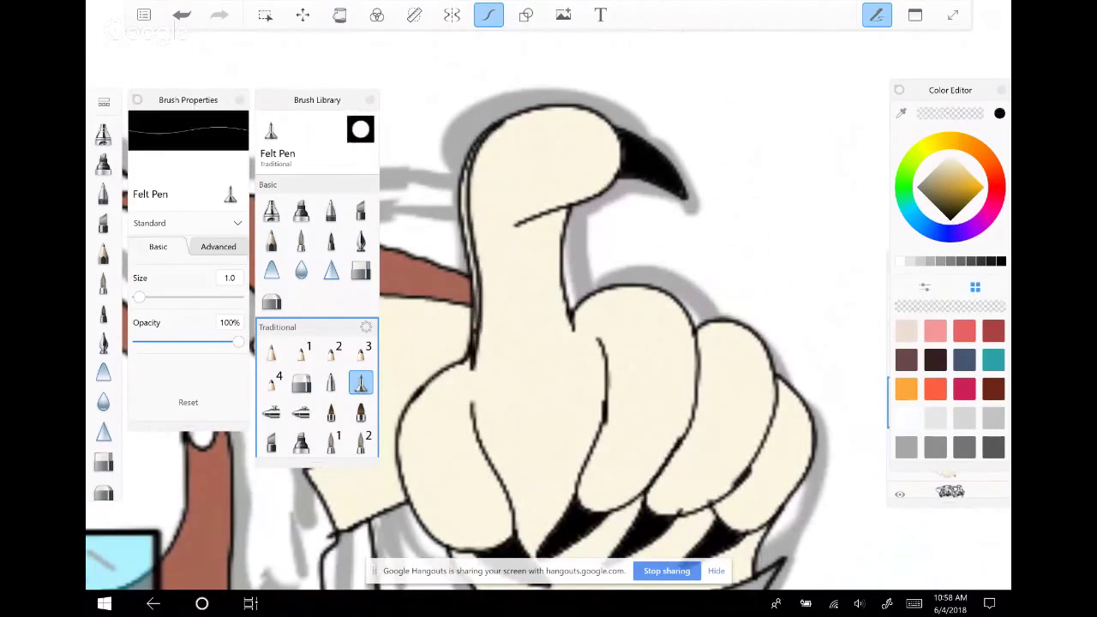
click(360, 270)
mouse_move(511, 116)
mouse_down()
mouse_move(469, 197)
mouse_move(467, 369)
mouse_up()
Re-ink the thumb's outer outline in black with the Felt Pen from the rounded tip down to the base
click(1000, 113)
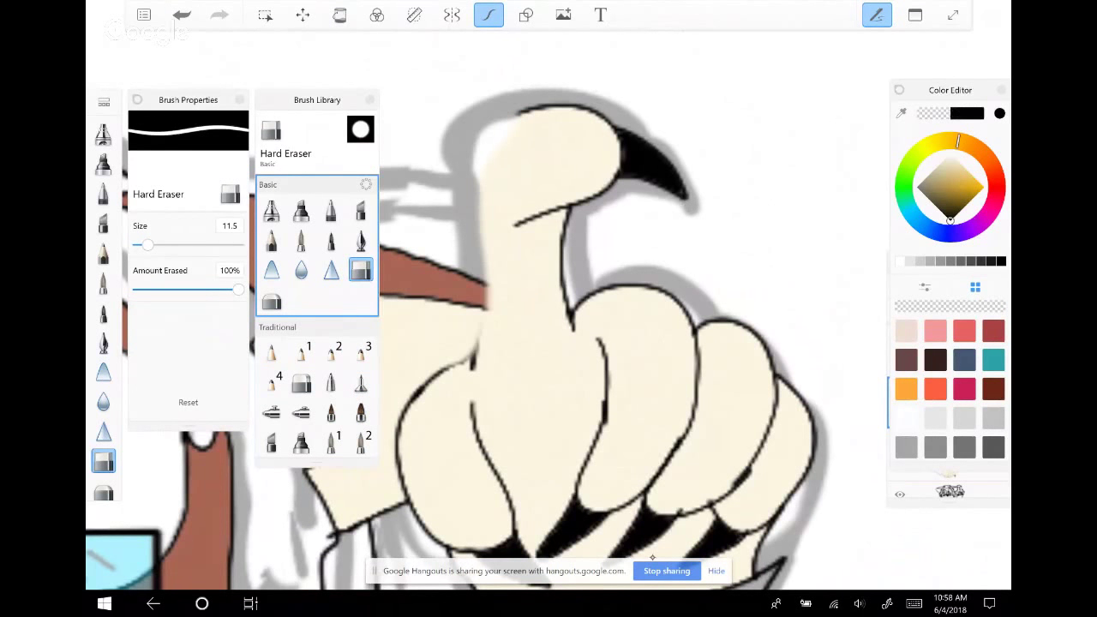
click(361, 382)
mouse_move(528, 112)
mouse_down()
mouse_move(492, 146)
mouse_move(478, 195)
mouse_move(474, 365)
mouse_up()
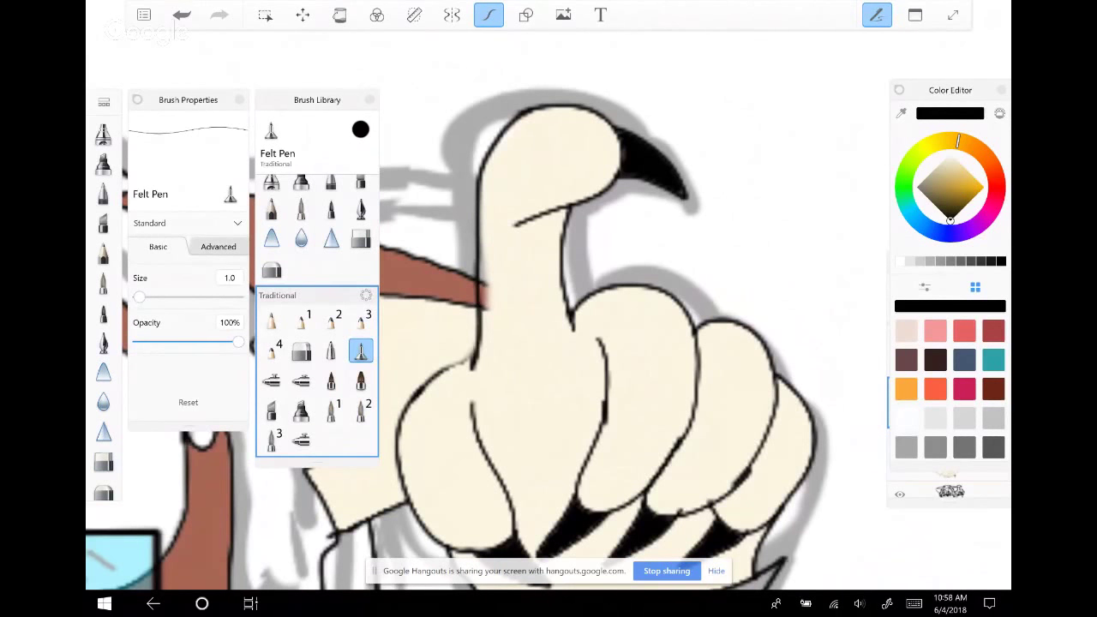
Cover the red overlap inside the thumb with the cream Inking Pen and thicken the thumb's outer line with the black Felt Pen
key(Tab)
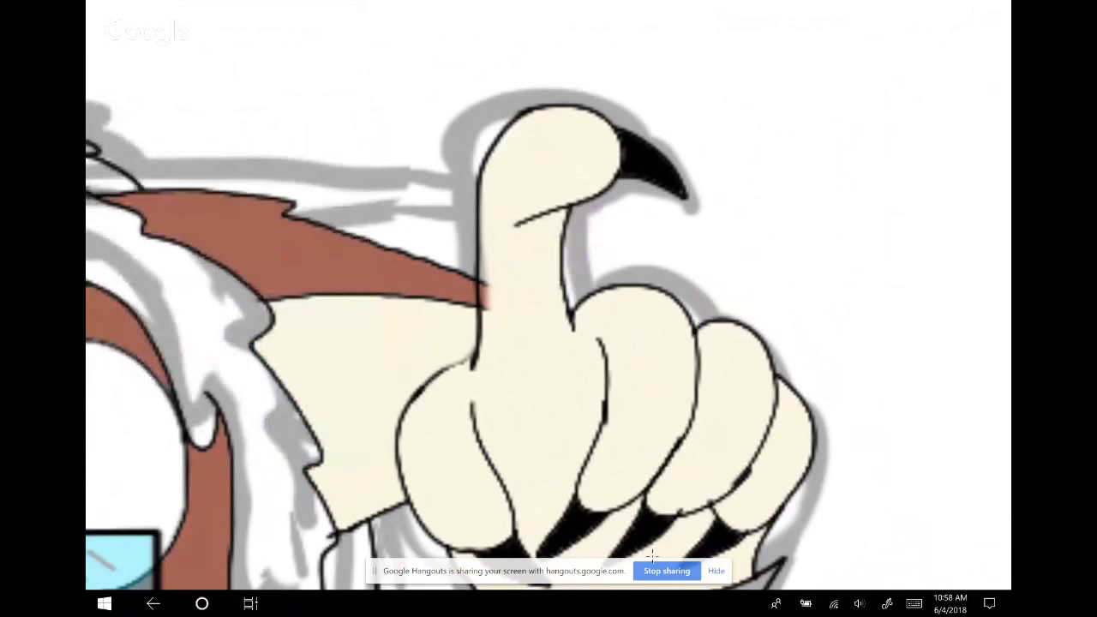
key(Tab)
click(361, 241)
drag(481, 290, 476, 363)
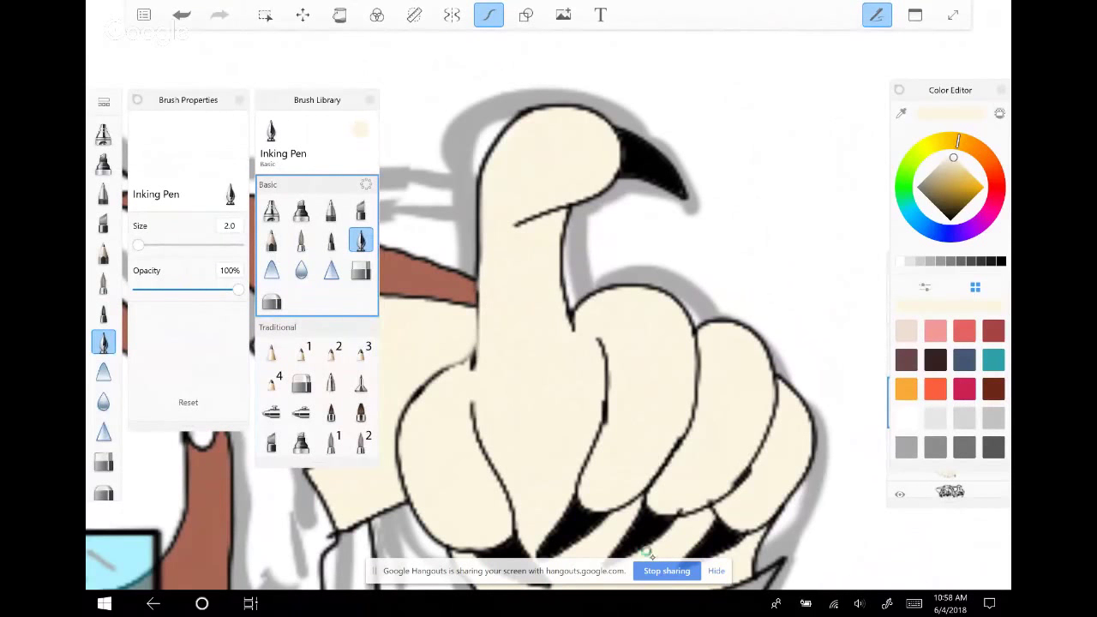
click(950, 220)
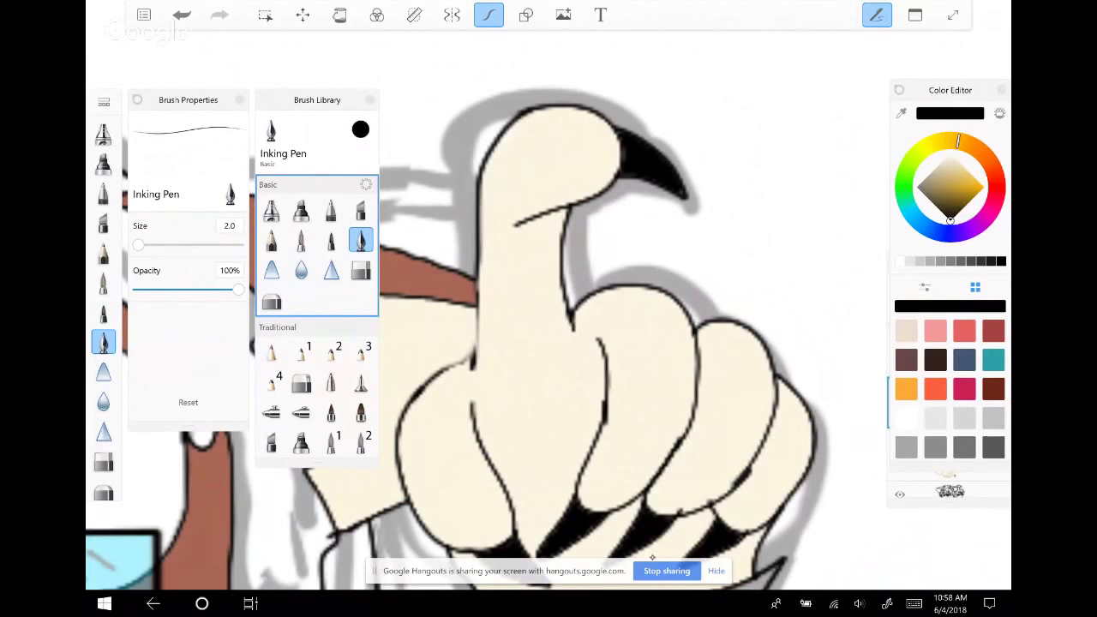
click(361, 382)
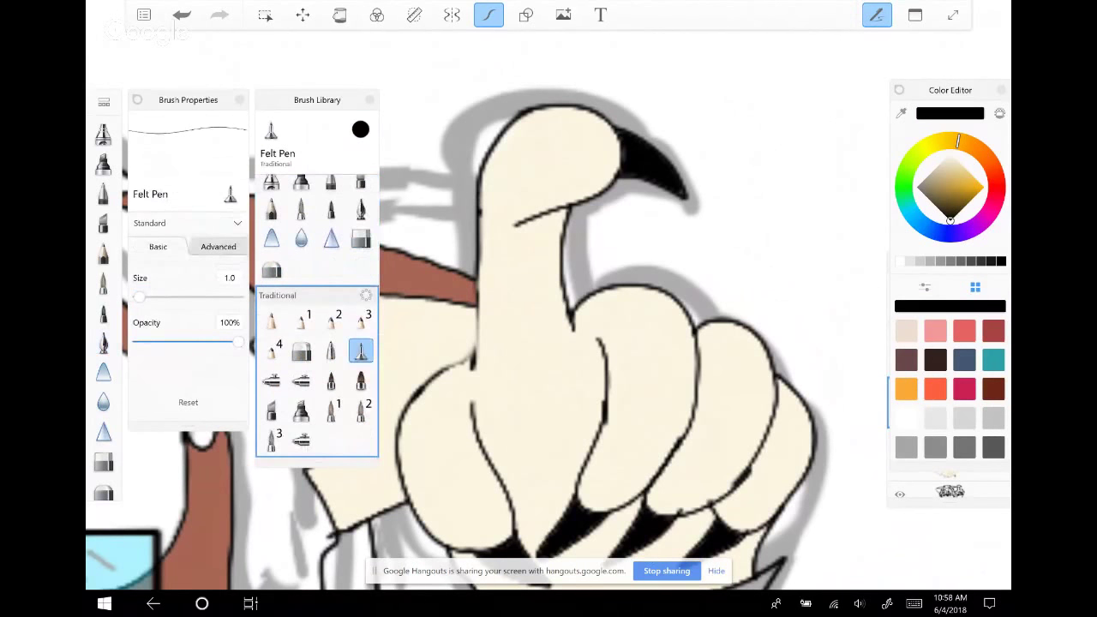
drag(479, 214, 476, 367)
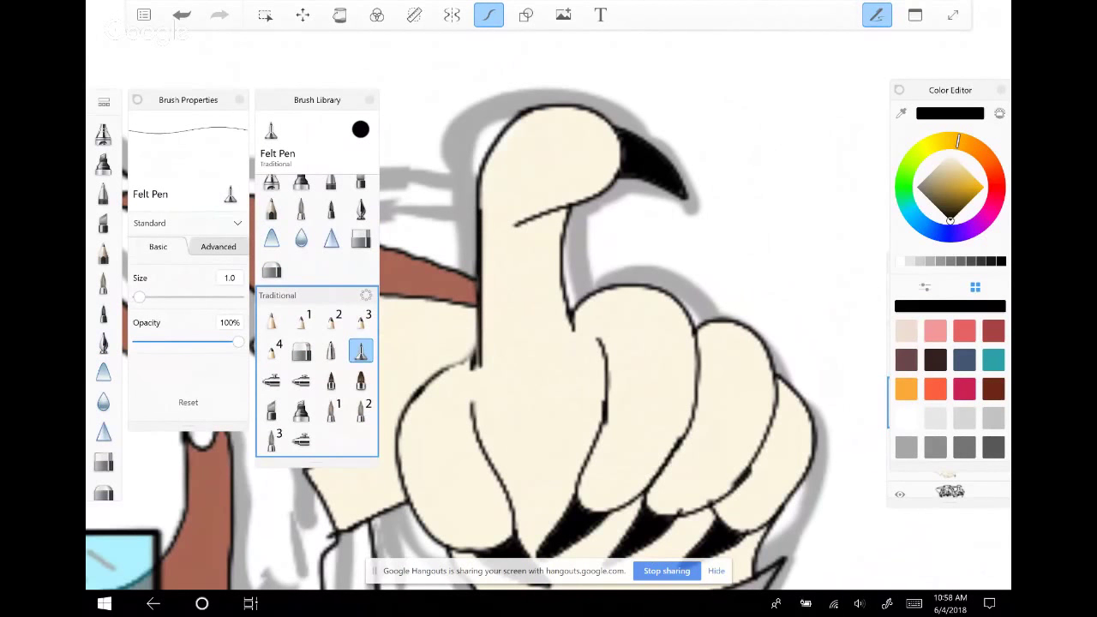
click(265, 14)
mouse_move(506, 87)
mouse_down()
mouse_move(442, 251)
mouse_move(505, 276)
mouse_move(694, 206)
mouse_move(510, 79)
mouse_up()
key(ctrl+t)
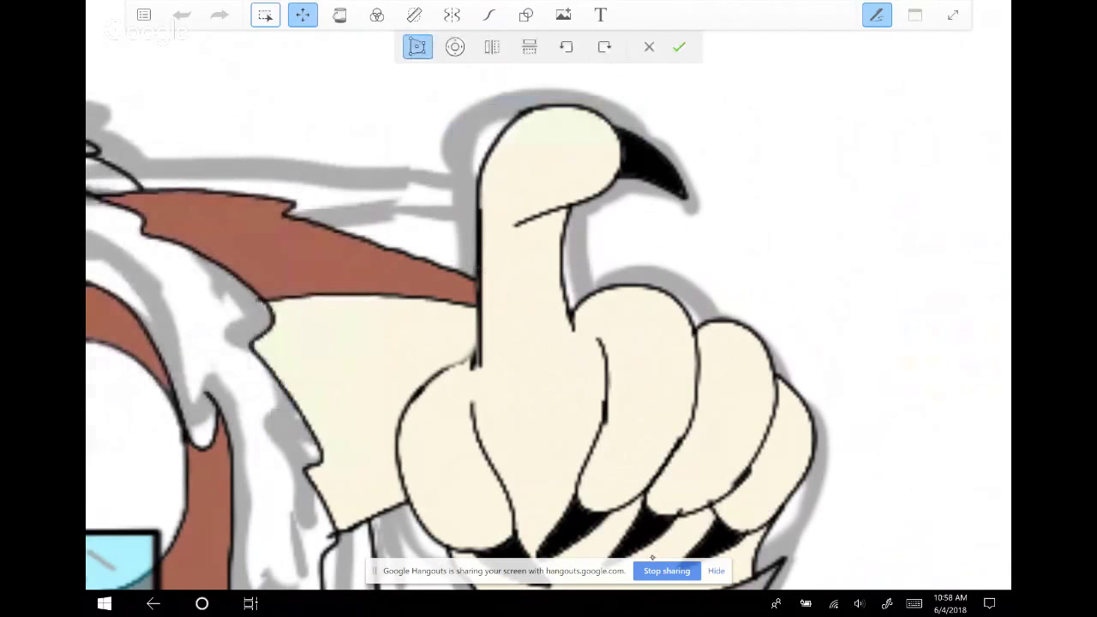
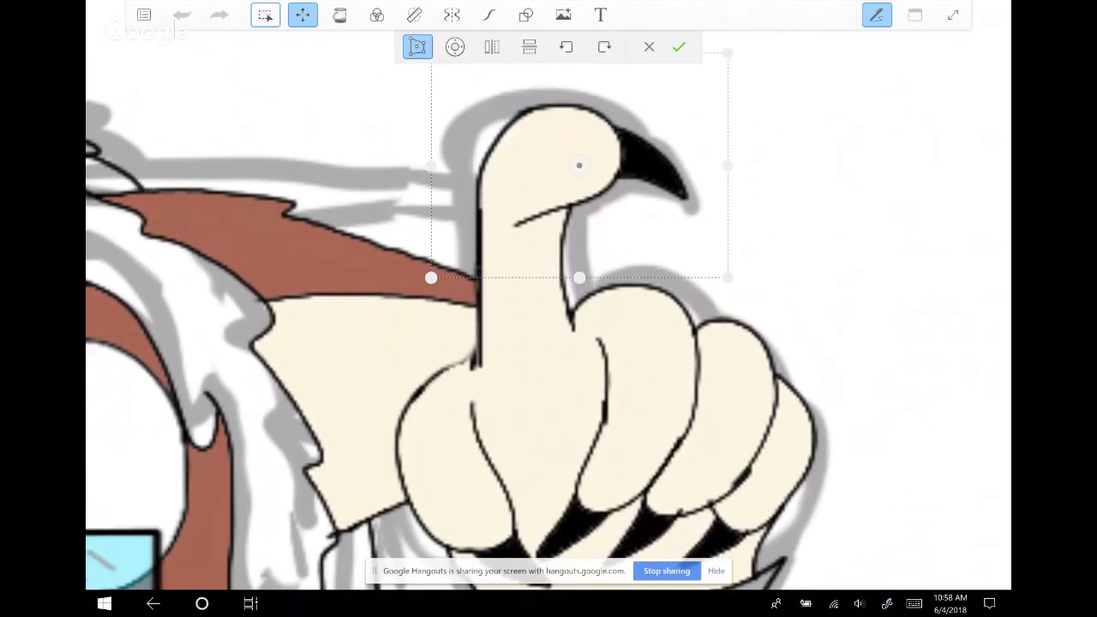
key(Return)
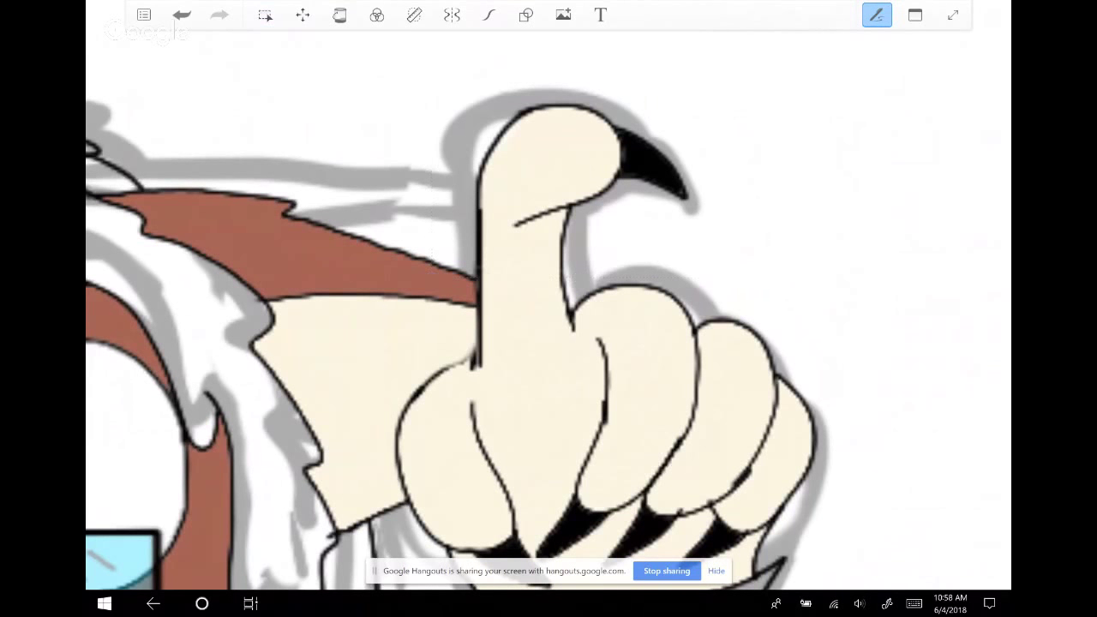
Select the upper thumb with its claw and transform it to be slightly shorter and shifted towards the fox's head
scroll(459, 339, down, 4)
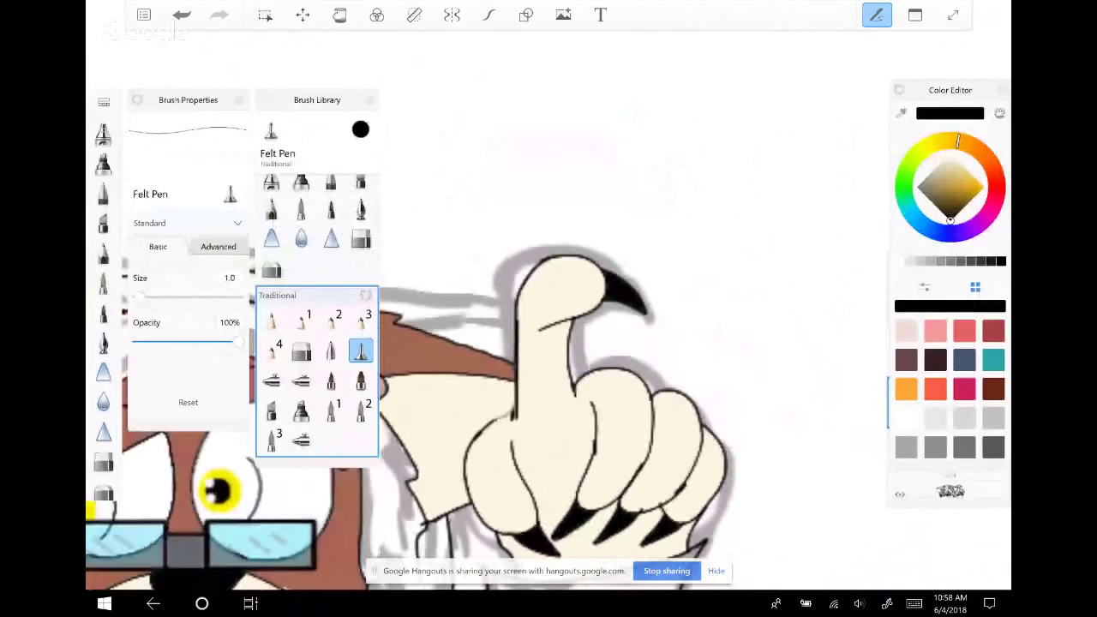
key(m)
mouse_move(527, 234)
mouse_down()
mouse_move(600, 257)
mouse_move(651, 336)
mouse_move(677, 346)
mouse_up()
key(v)
click(417, 46)
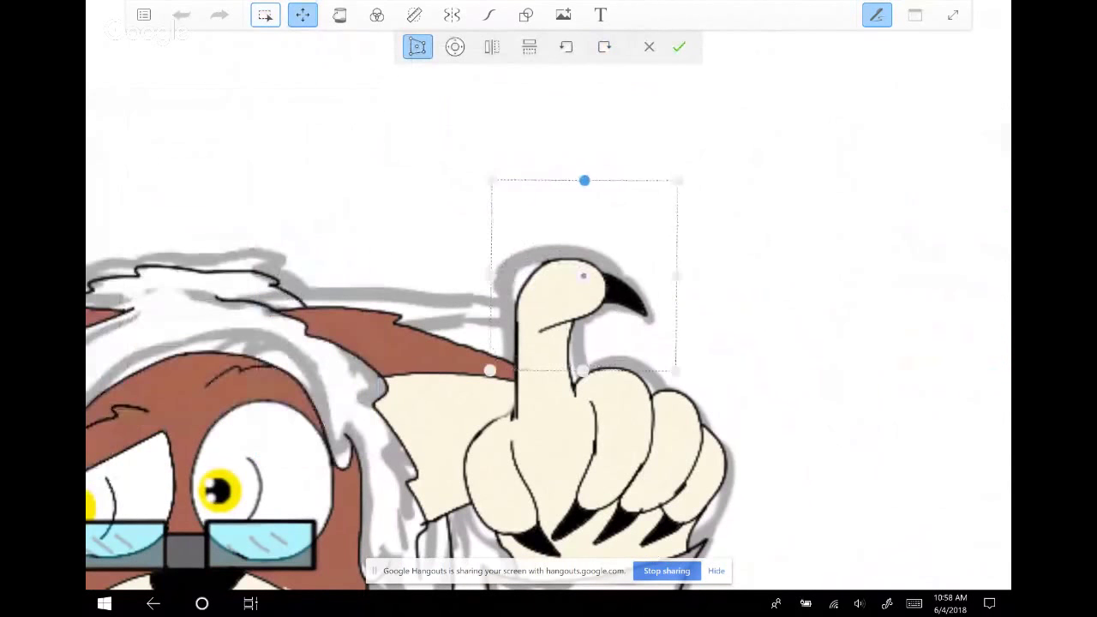
mouse_move(583, 178)
mouse_down()
mouse_move(580, 206)
mouse_move(580, 185)
mouse_up()
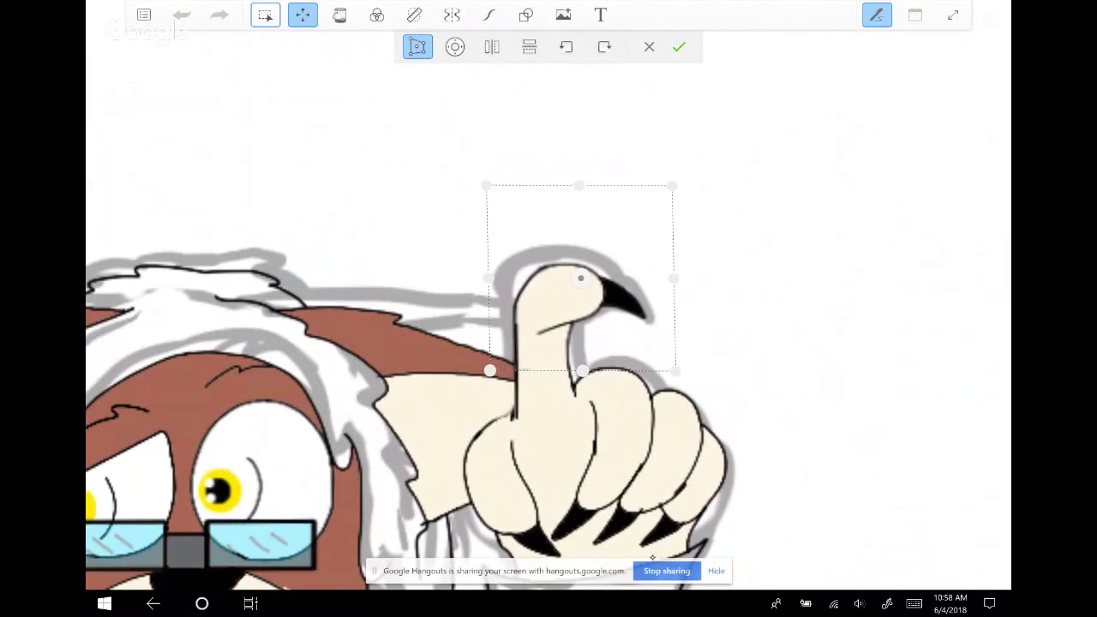
key(Return)
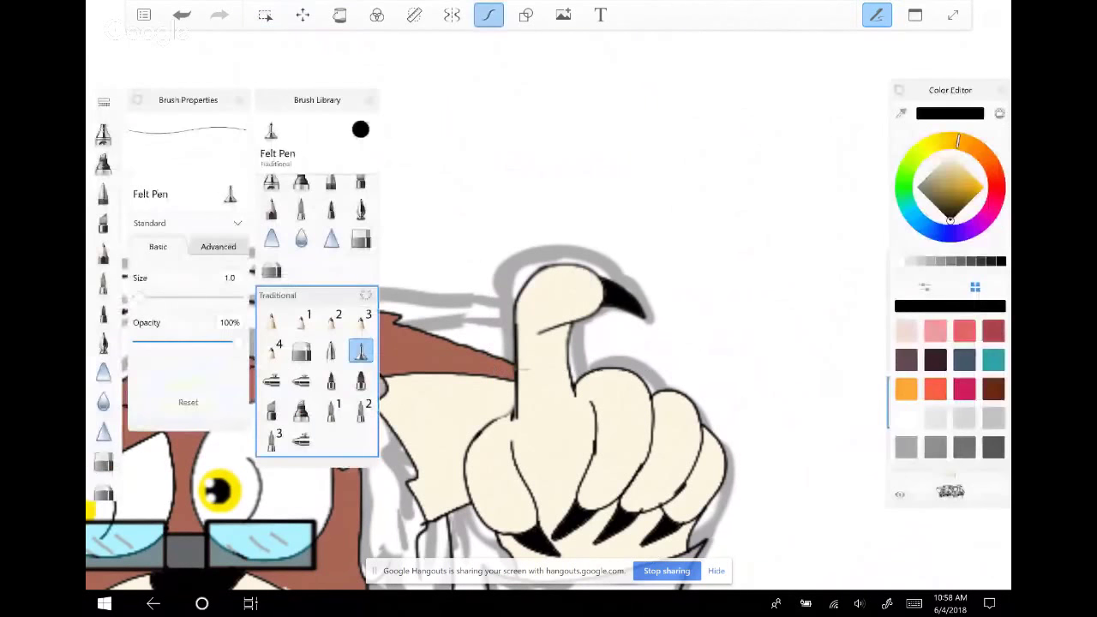
Try to re-ink the transformed thumb's outline and crease with black Felt Pen lines
scroll(549, 360, up, 3)
mouse_move(545, 242)
mouse_down()
mouse_move(605, 241)
mouse_move(623, 258)
mouse_move(626, 317)
mouse_move(531, 355)
mouse_move(586, 386)
mouse_move(597, 463)
mouse_up()
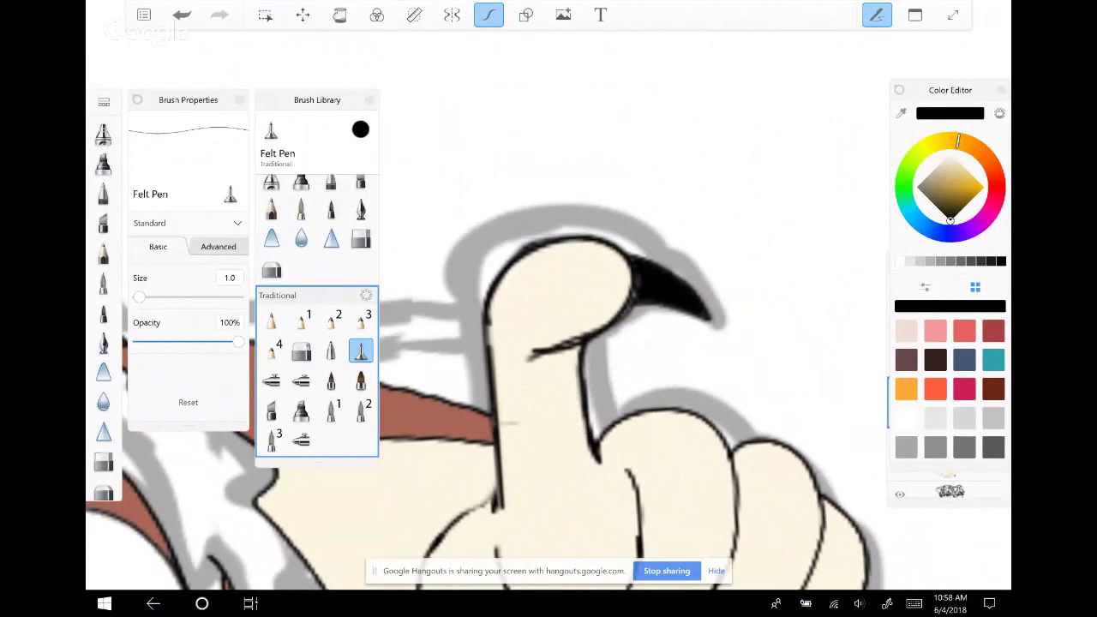
key(ctrl+z)
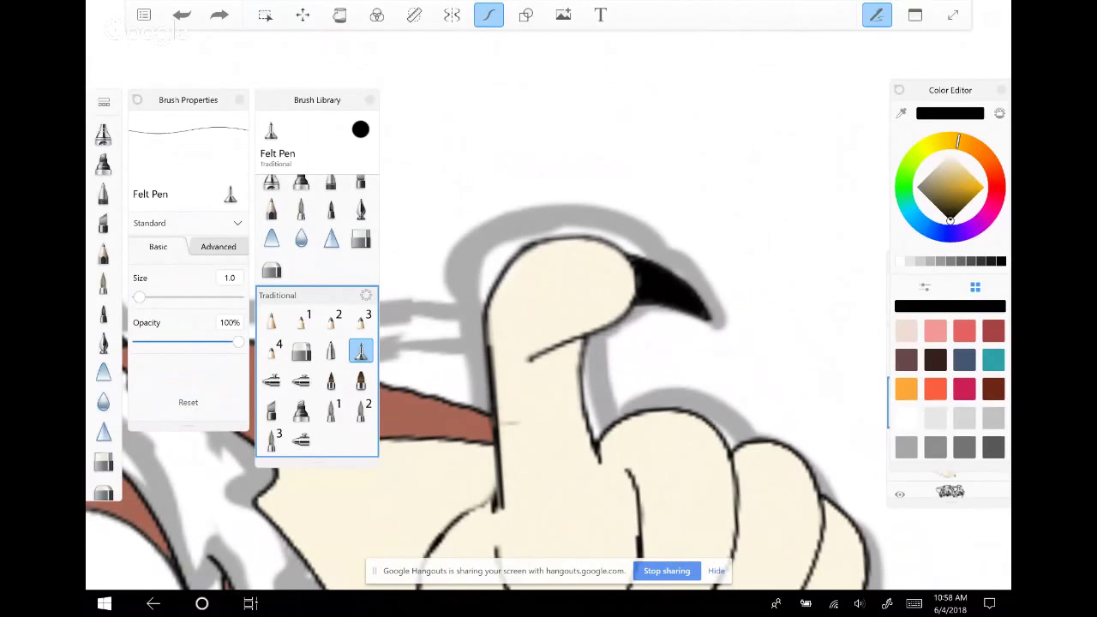
mouse_move(528, 358)
mouse_down()
mouse_move(588, 331)
mouse_move(630, 283)
mouse_move(612, 249)
mouse_move(554, 235)
mouse_move(512, 261)
mouse_move(489, 339)
mouse_up()
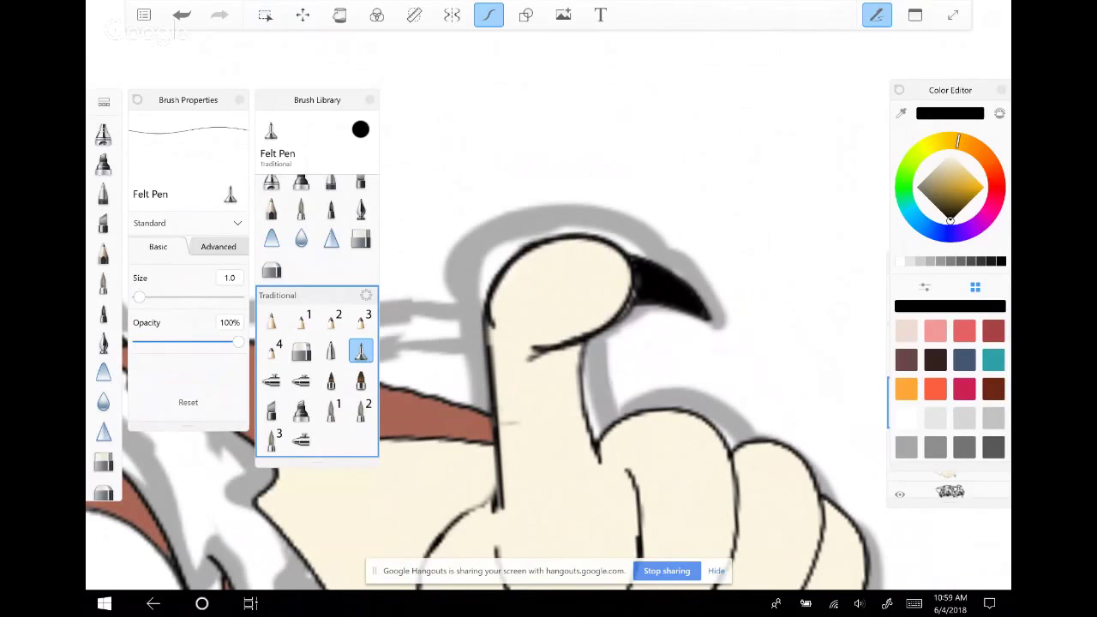
key(ctrl+z)
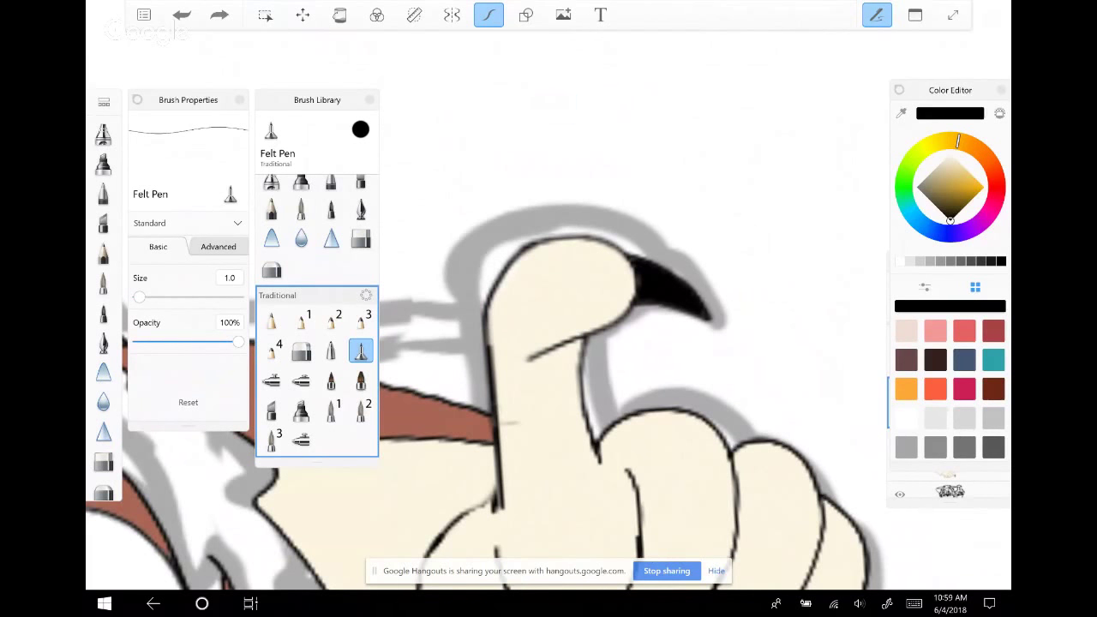
Touch up the thumb's outer edge with cream, and re-ink its outline, crease and inner side in black
key(Tab)
key(Tab)
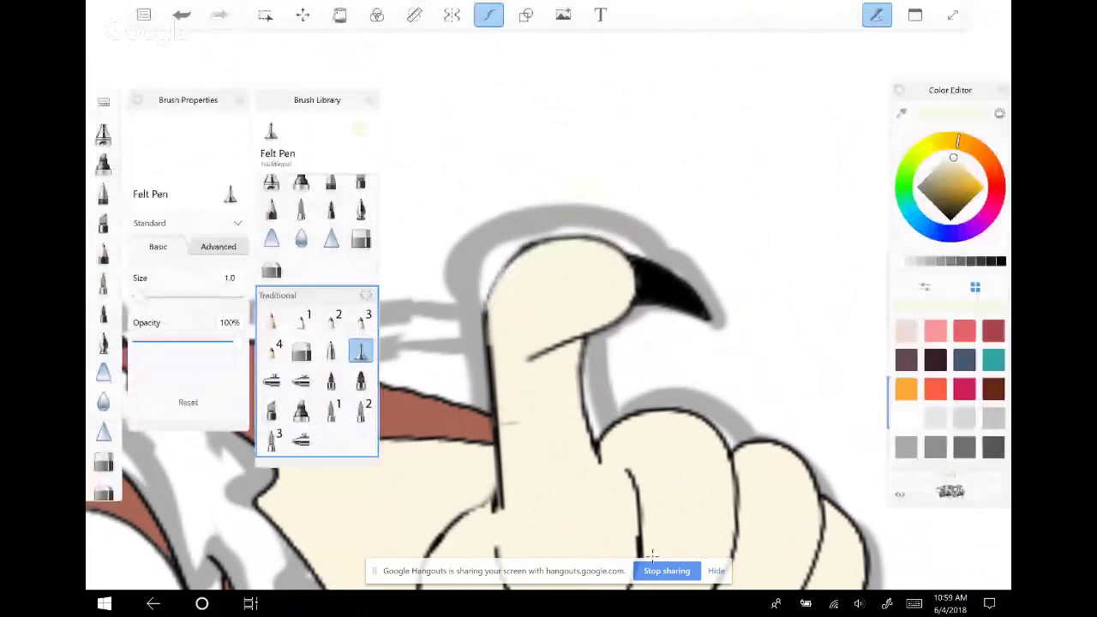
click(950, 220)
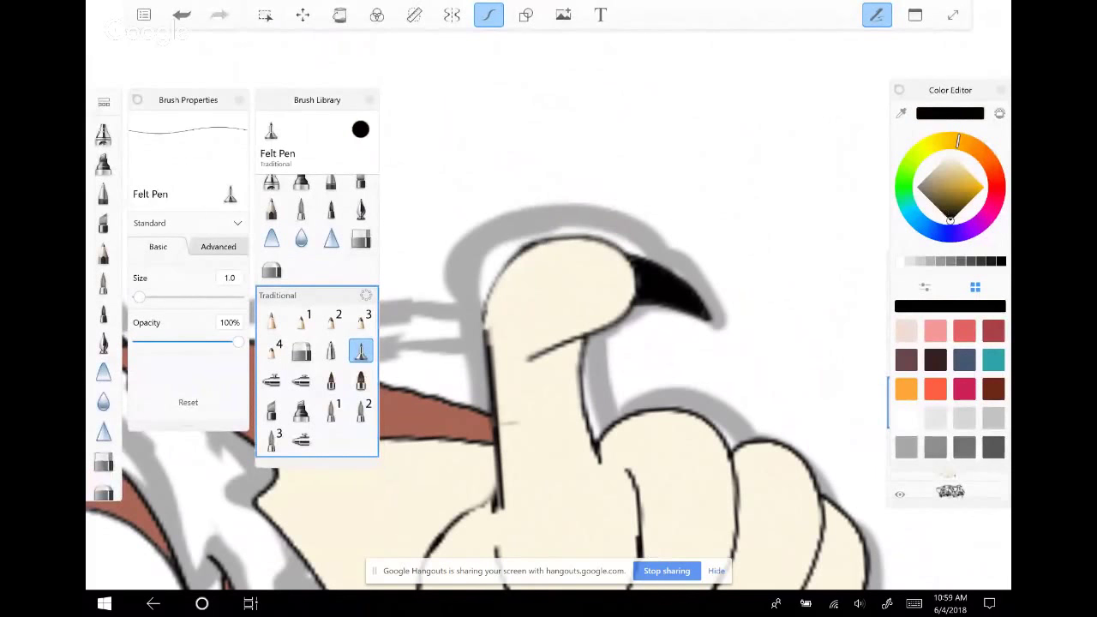
mouse_move(485, 341)
mouse_down()
mouse_move(496, 281)
mouse_move(543, 242)
mouse_move(629, 255)
mouse_move(627, 317)
mouse_move(532, 365)
mouse_up()
drag(487, 323, 488, 356)
drag(573, 339, 600, 454)
Lasso the lower ends and claws of the three outer curled fingers and transform them slightly upward
scroll(601, 343, up, 1)
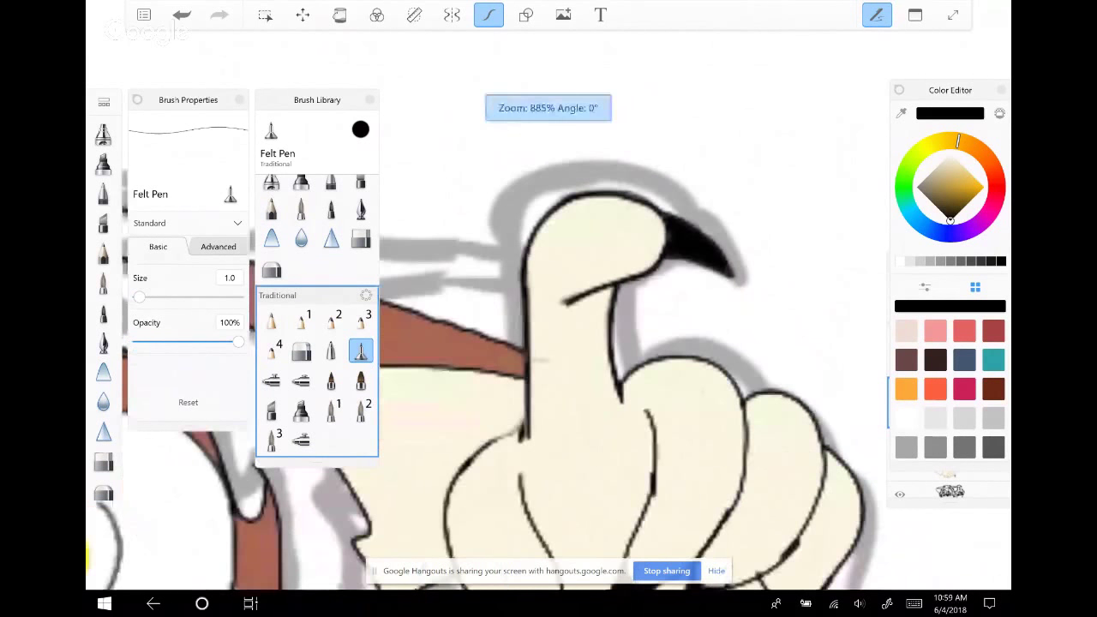
scroll(548, 343, down, 2)
scroll(549, 343, up, 1)
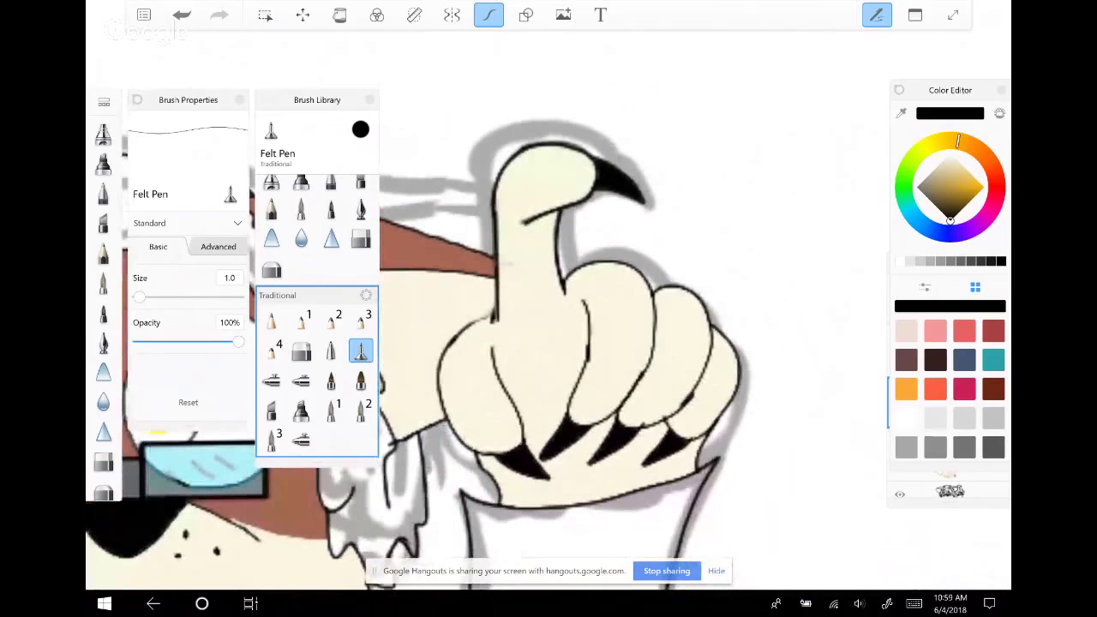
key(m)
mouse_move(635, 369)
mouse_down()
mouse_move(693, 383)
mouse_move(720, 412)
mouse_move(669, 459)
mouse_move(573, 347)
mouse_up()
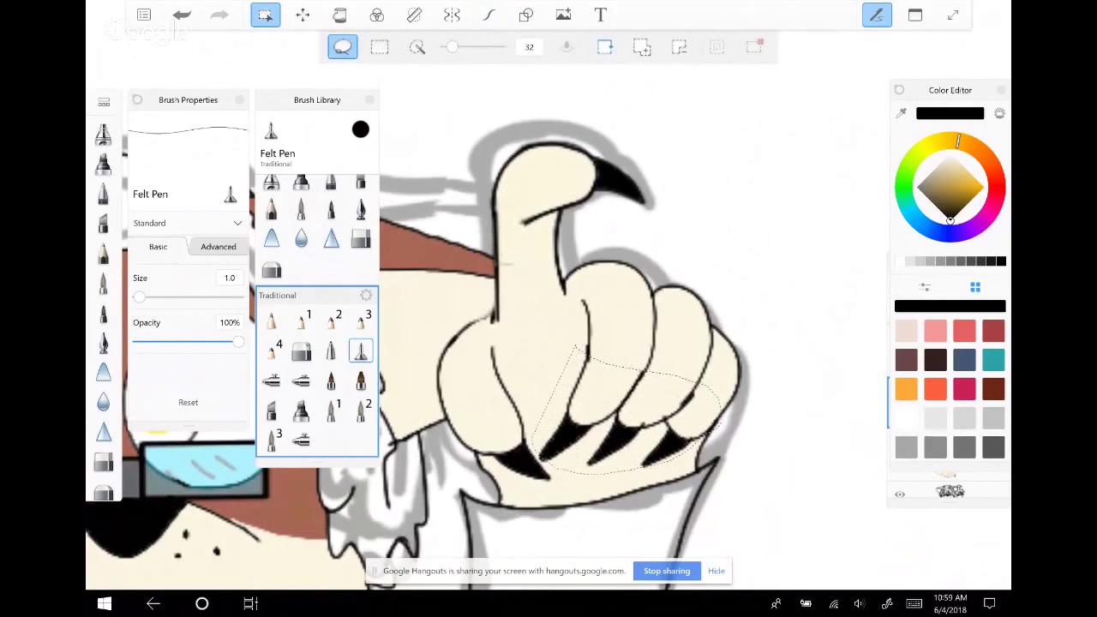
key(v)
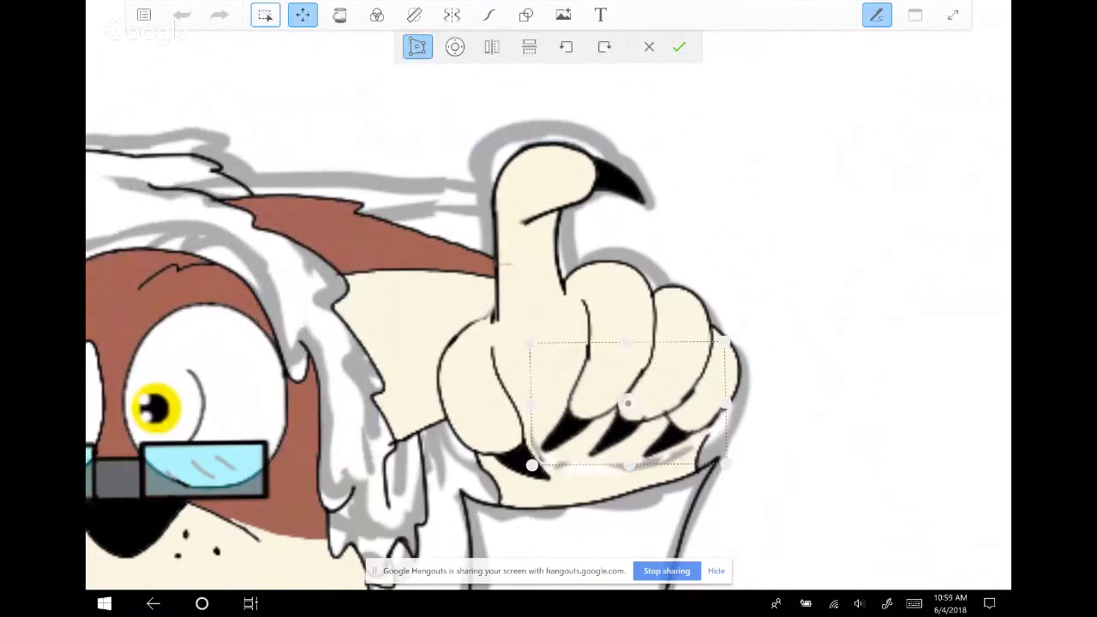
click(679, 46)
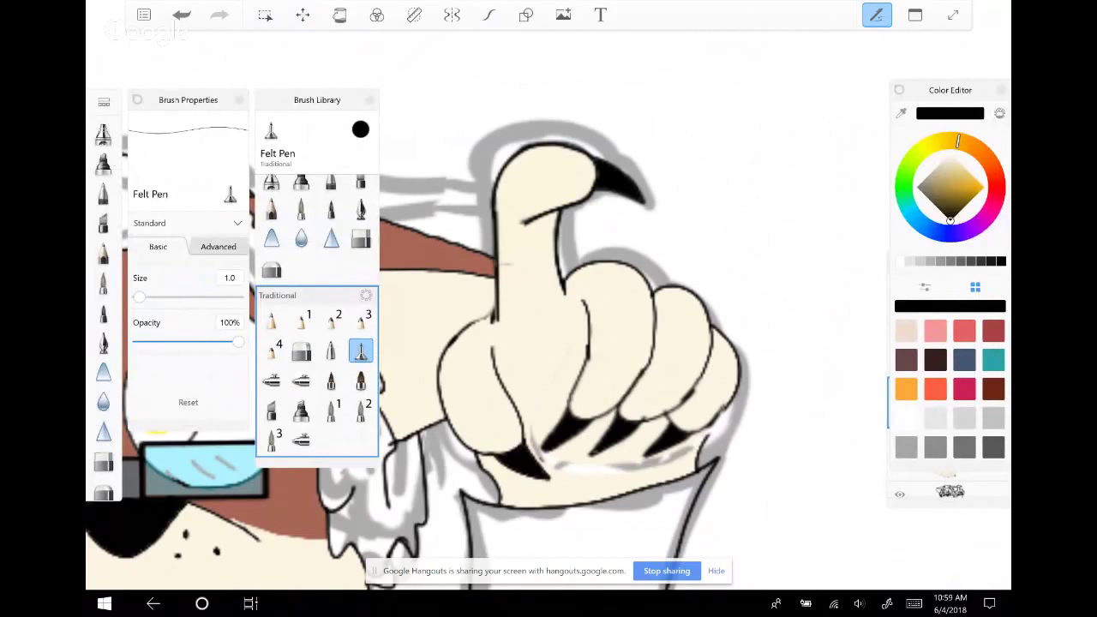
Lasso the lower part and claw of the curled finger below the thumb and transform it upward in line with the other claws
click(265, 14)
mouse_move(511, 377)
mouse_down()
mouse_move(467, 392)
mouse_move(501, 387)
mouse_up()
mouse_move(450, 420)
mouse_down()
mouse_move(489, 459)
mouse_move(545, 482)
mouse_move(536, 429)
mouse_move(501, 364)
mouse_move(450, 410)
mouse_move(471, 444)
mouse_move(544, 482)
mouse_move(509, 367)
mouse_up()
click(303, 15)
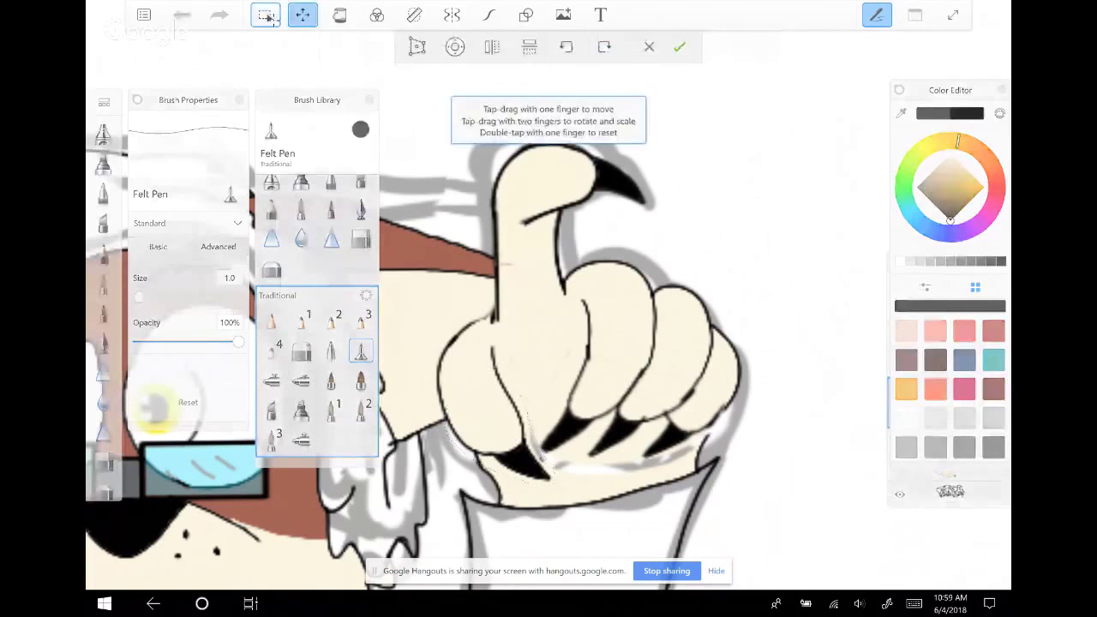
drag(500, 484, 493, 457)
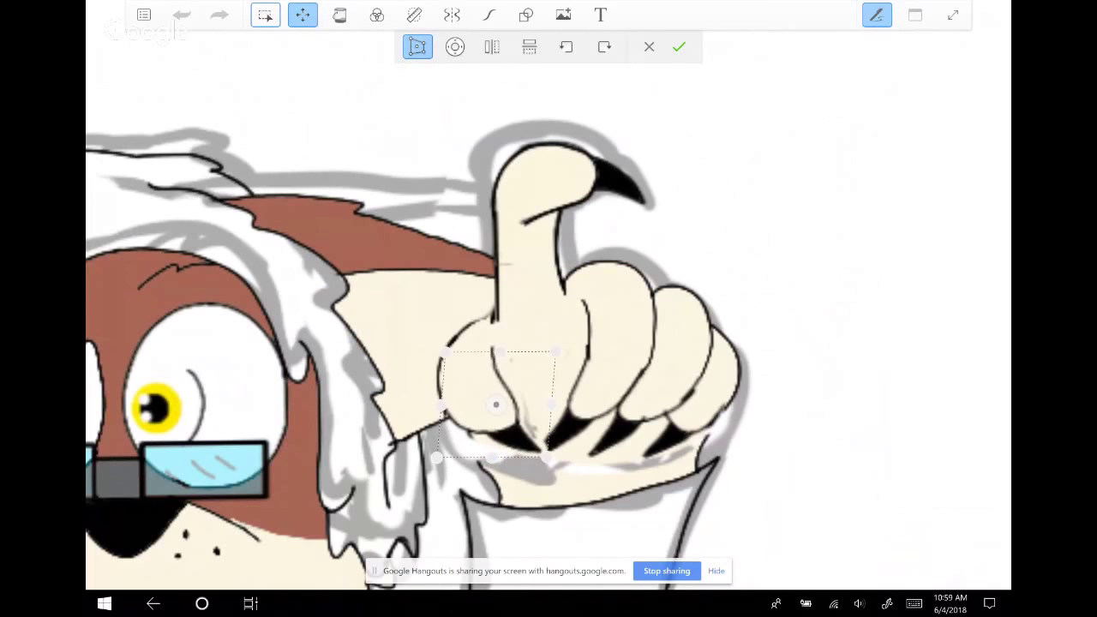
key(Return)
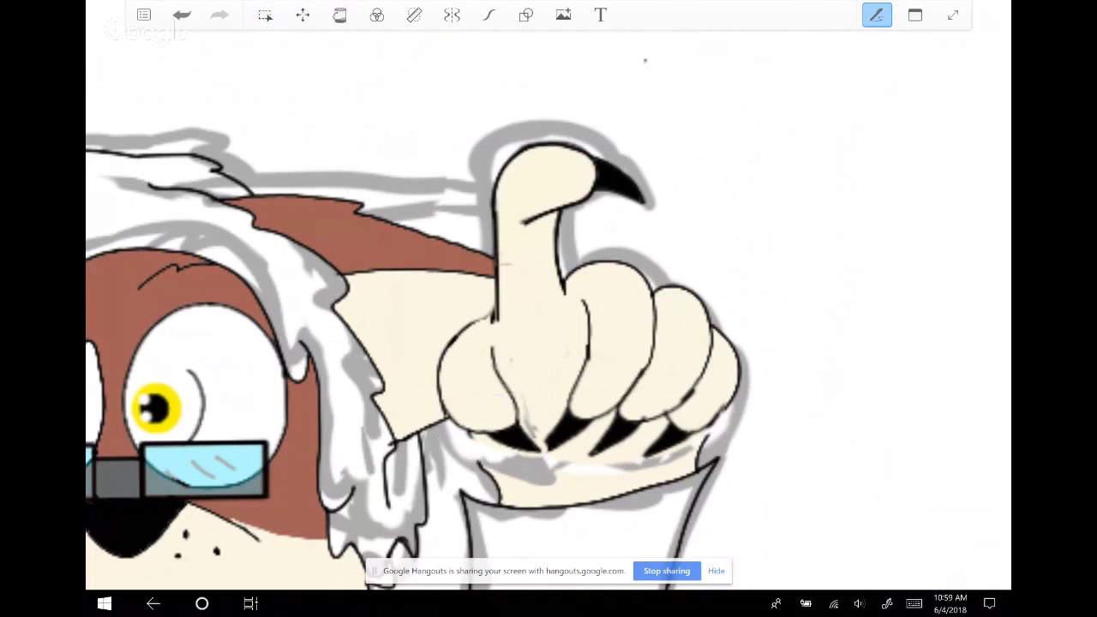
Undo the claw and thumb transforms, the thumb re-inking and the black fills of the curled fingers' claws
key(ctrl+z)
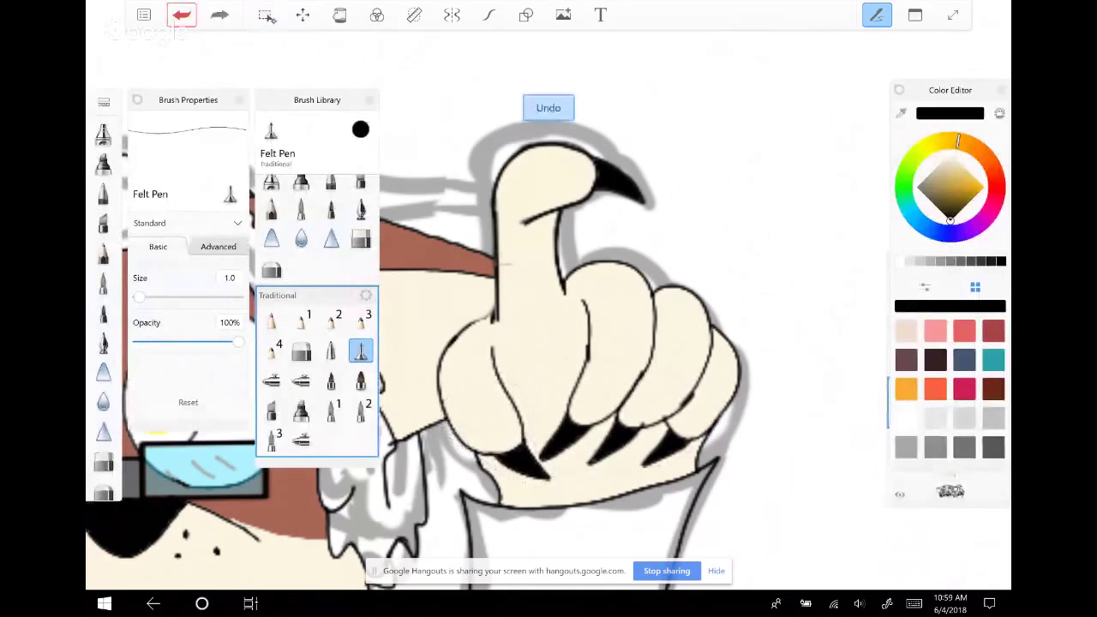
key(ctrl+z)
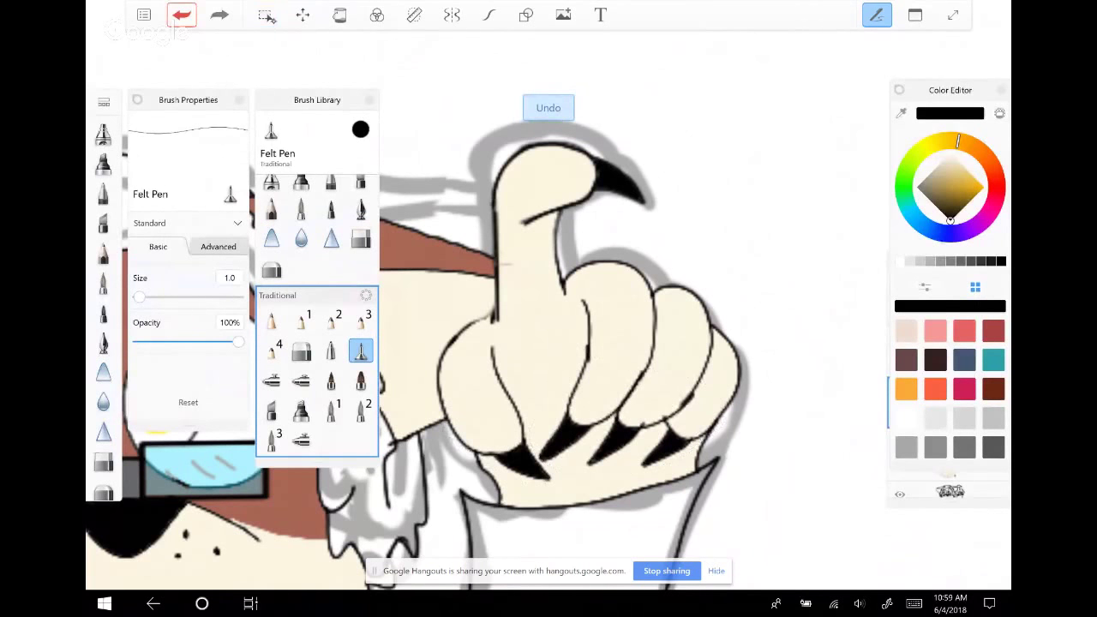
key(ctrl+z)
key(ctrl+z)
key(ctrl+z)
key(ctrl+z)
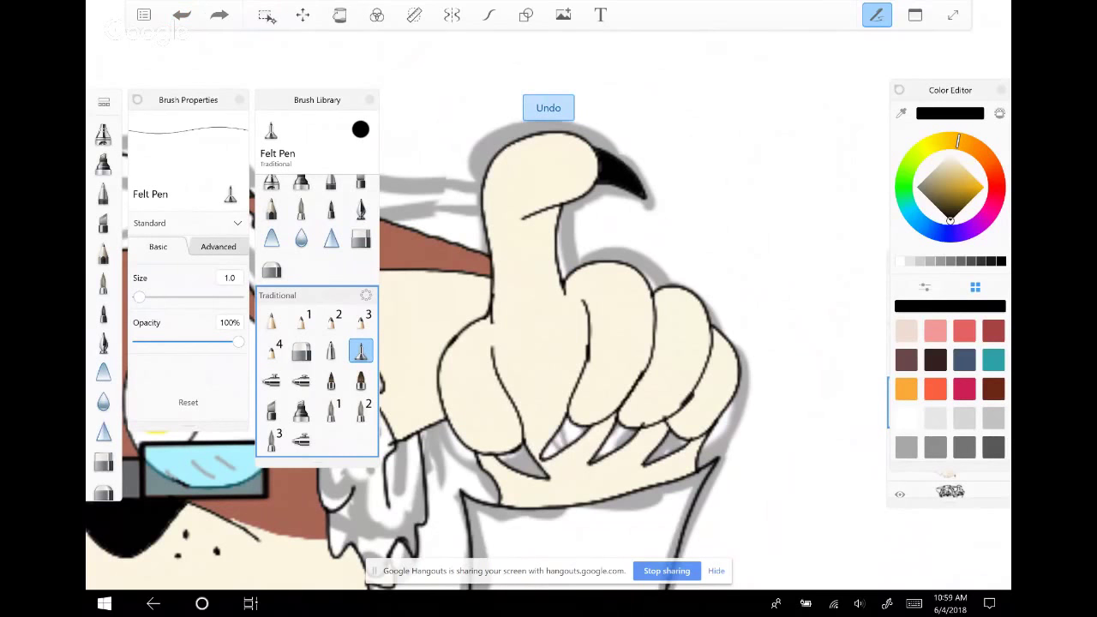
Undo the raised hand's cream and black fills, and lasso its upper half and squash it slightly downward
key(ctrl+z)
key(ctrl+z)
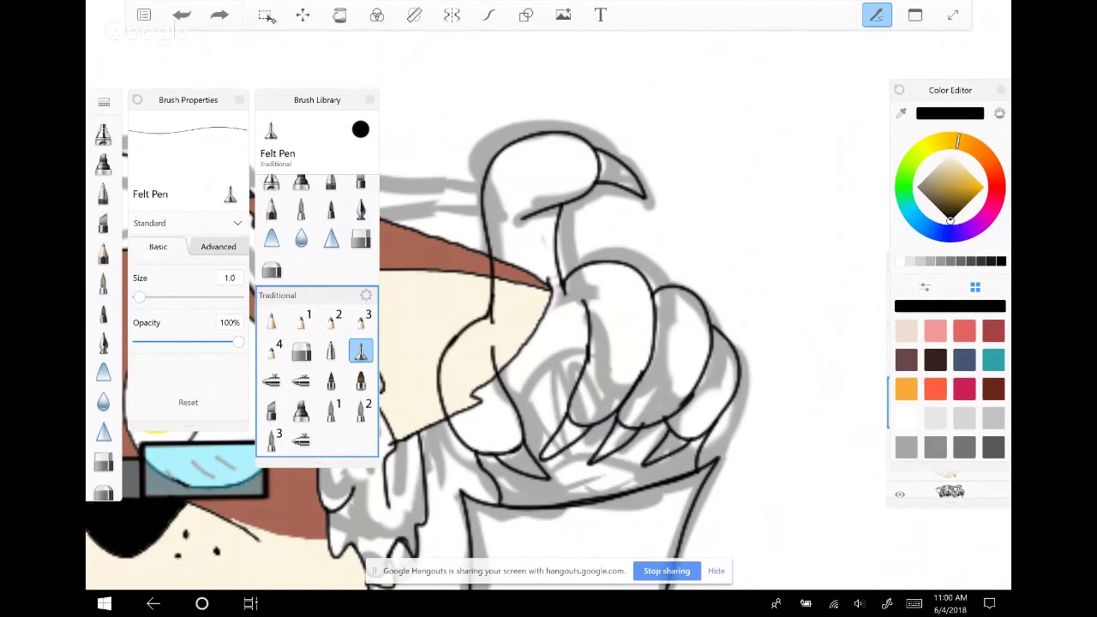
key(m)
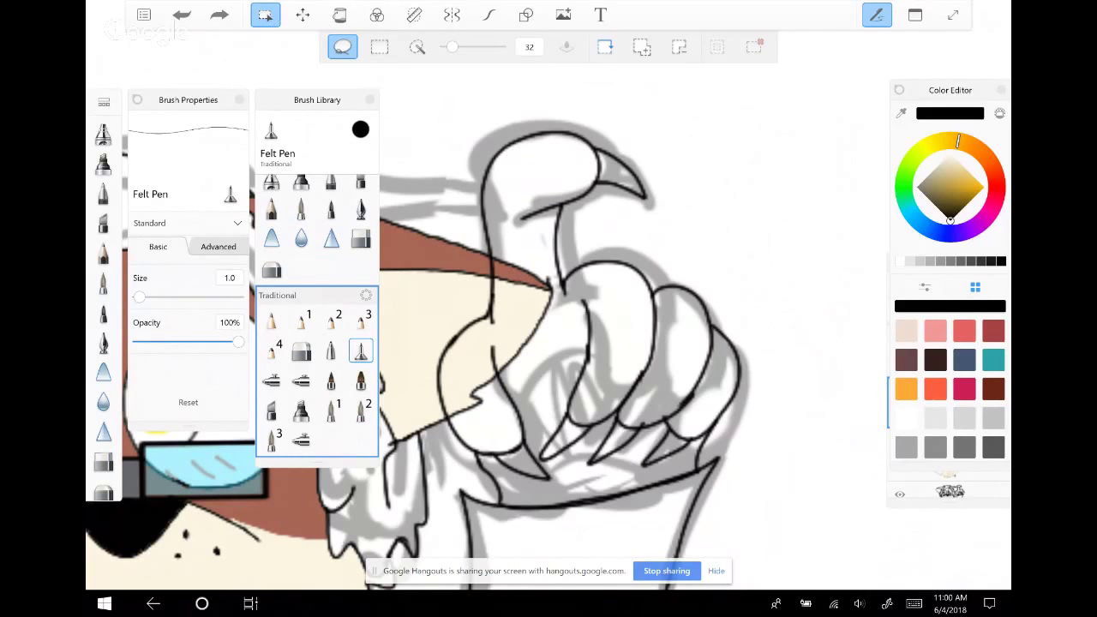
mouse_move(436, 389)
mouse_down()
mouse_move(699, 371)
mouse_move(736, 275)
mouse_move(660, 146)
mouse_move(424, 386)
mouse_up()
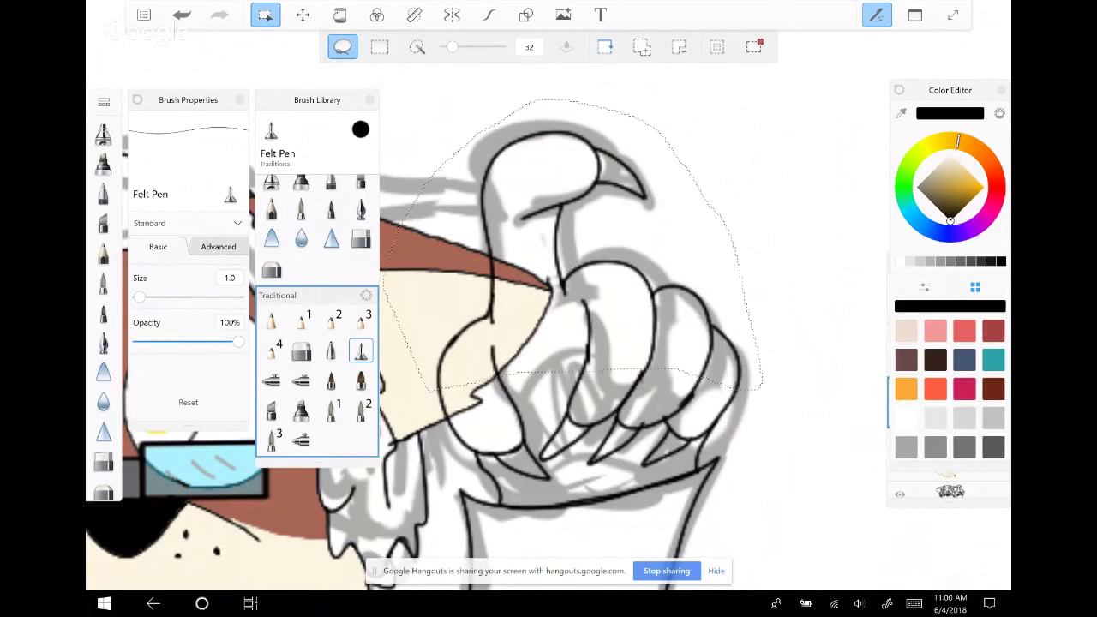
key(v)
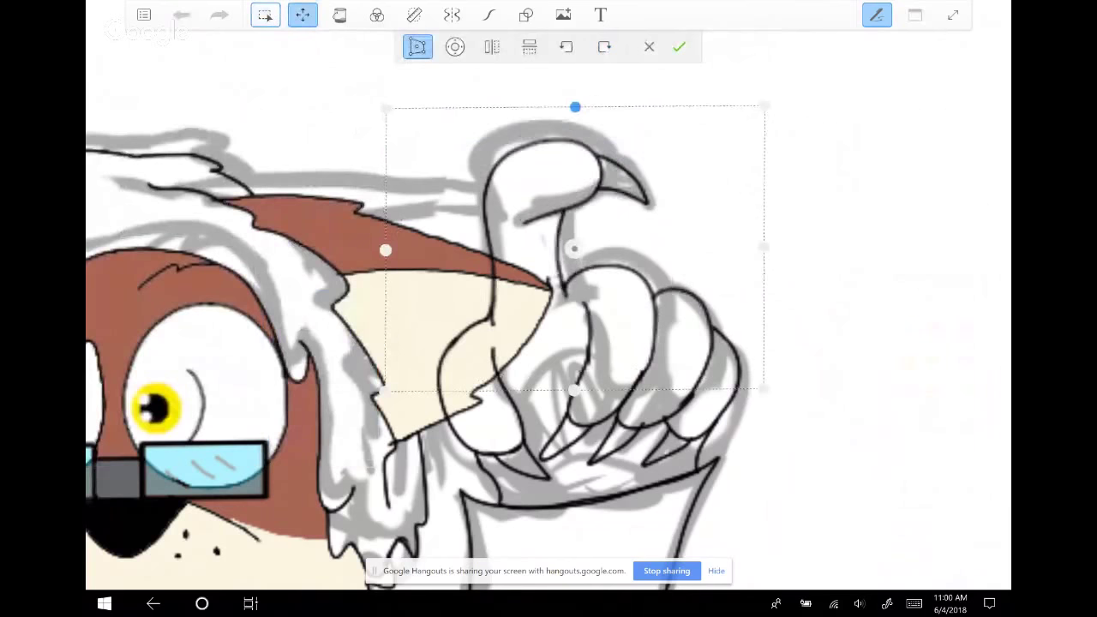
drag(571, 121, 573, 127)
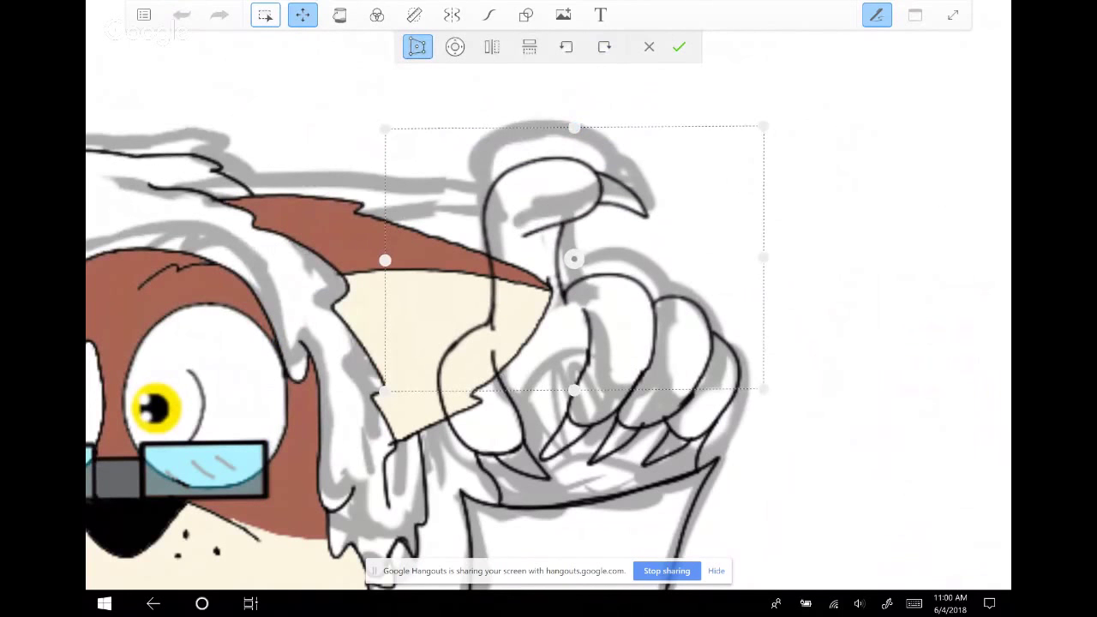
key(Return)
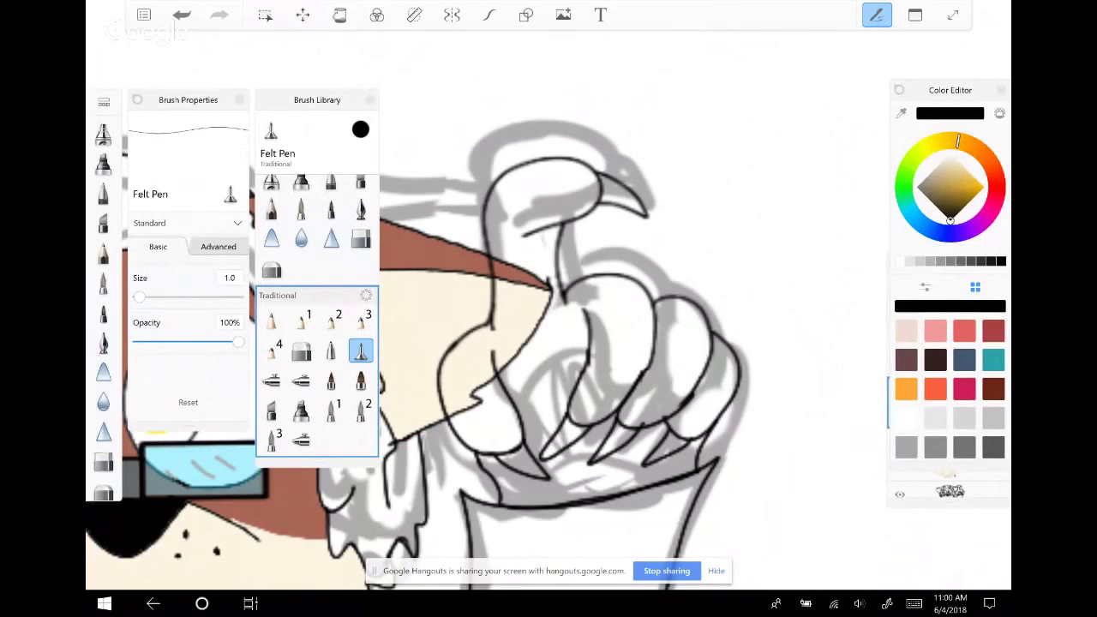
Lasso the outer curled fingers with their claws and nudge them slightly inward toward the raised finger
click(265, 14)
drag(635, 258, 631, 261)
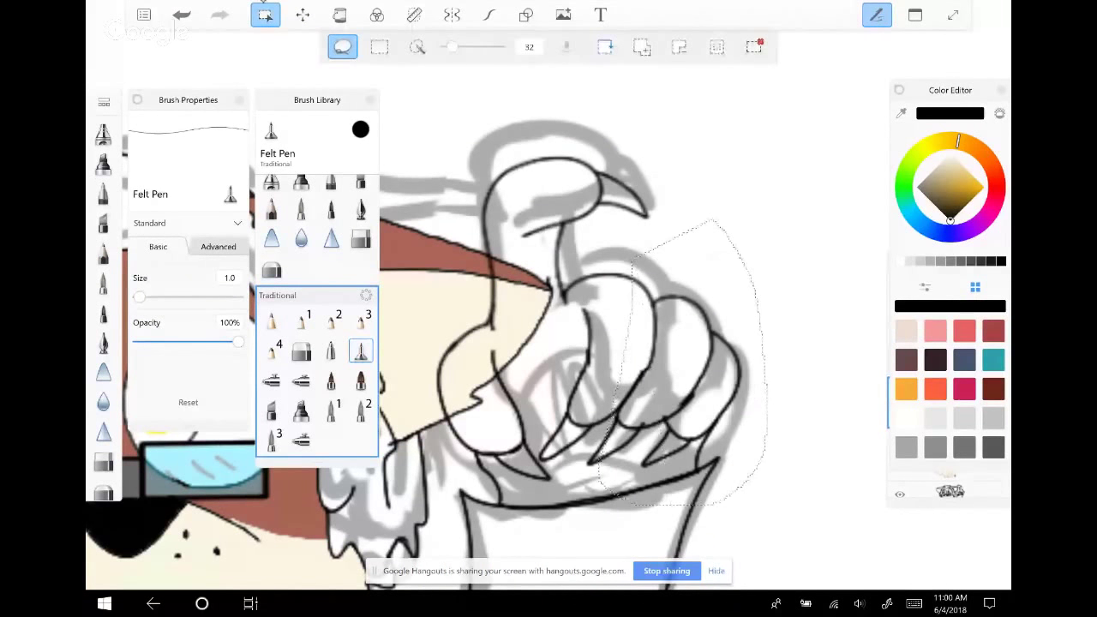
click(302, 14)
click(454, 46)
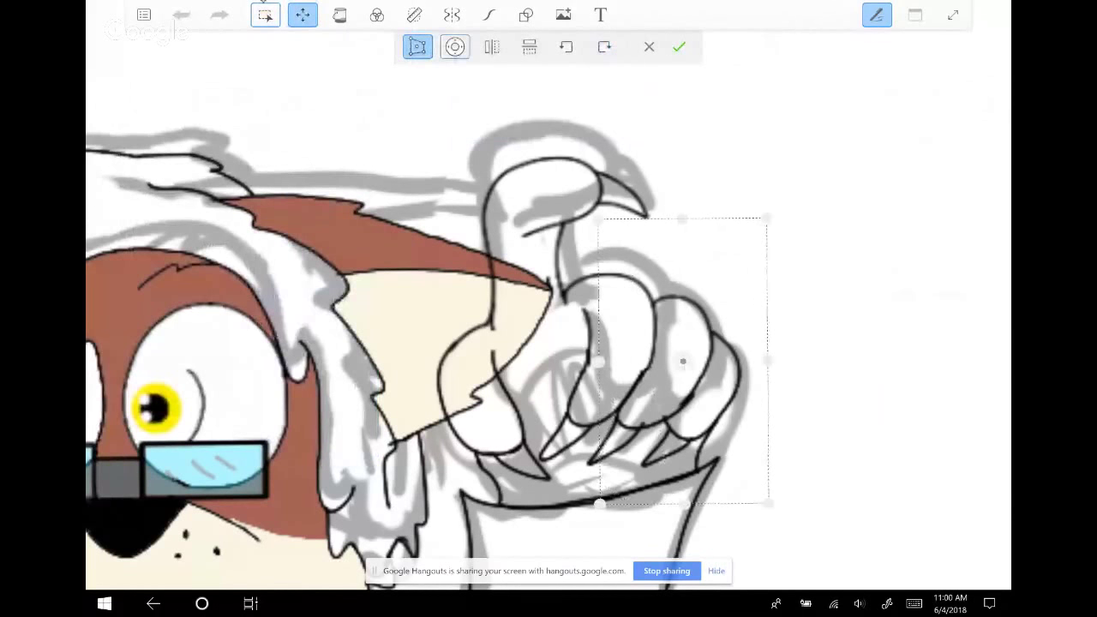
click(623, 241)
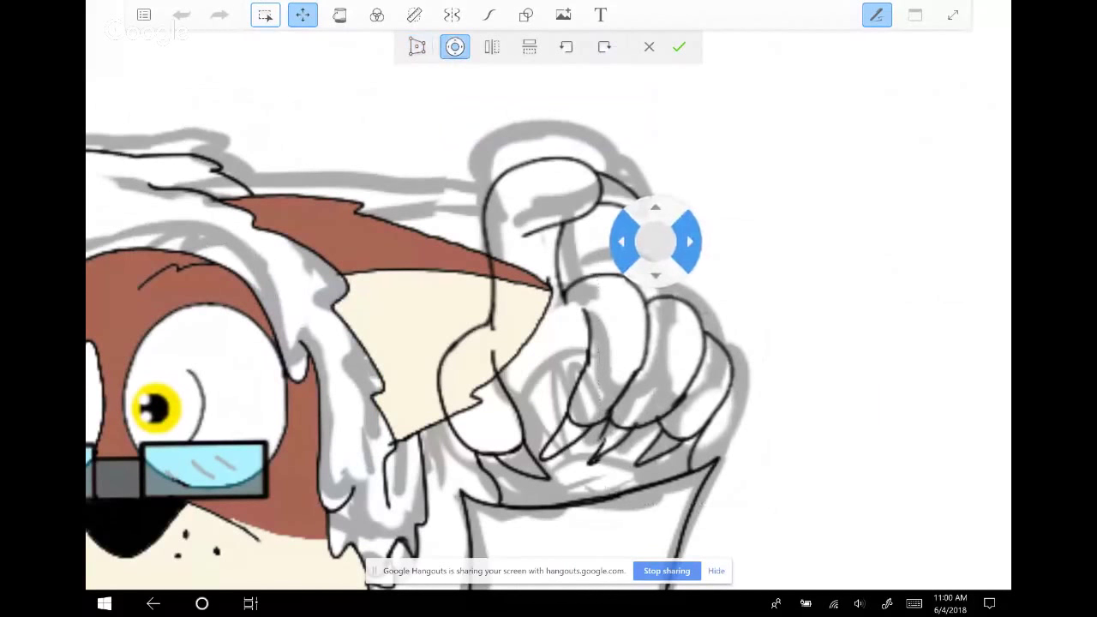
click(679, 46)
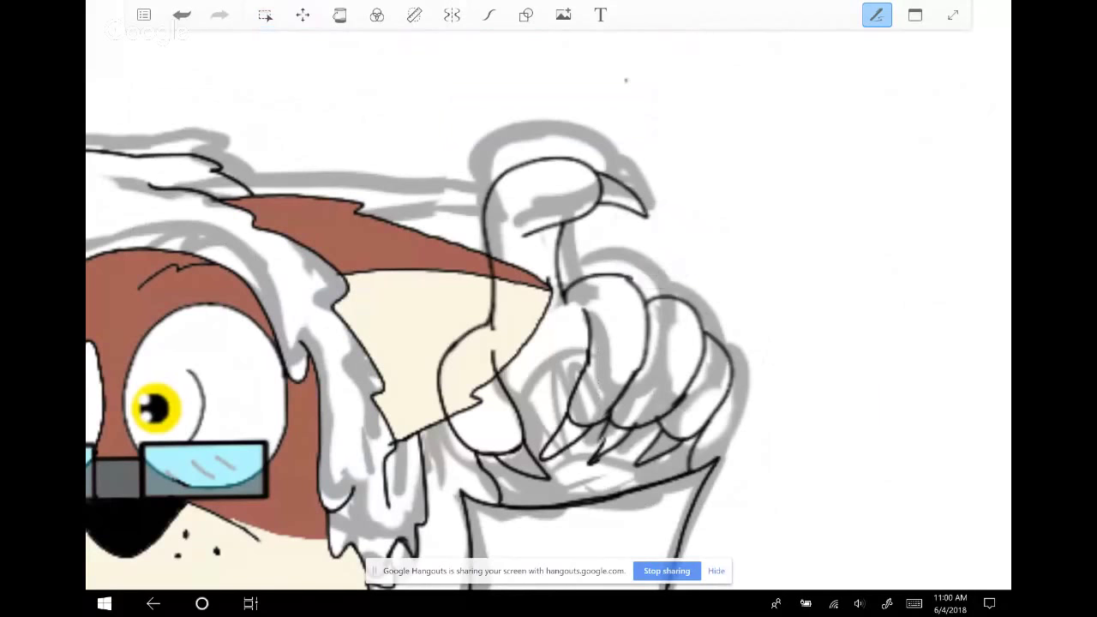
Re-ink the shifted curled finger's outer edge and the adjoining claw's side with smooth black Felt Pen strokes
click(489, 15)
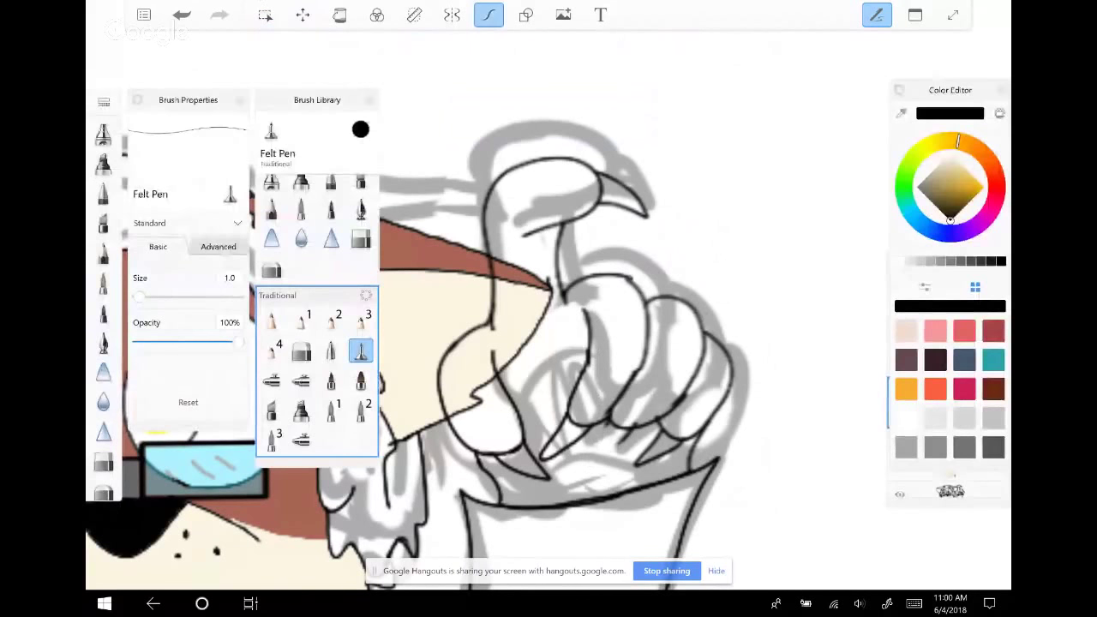
mouse_move(600, 414)
mouse_down()
mouse_move(596, 455)
mouse_move(616, 450)
mouse_up()
mouse_move(624, 275)
mouse_down()
mouse_move(645, 325)
mouse_move(637, 383)
mouse_up()
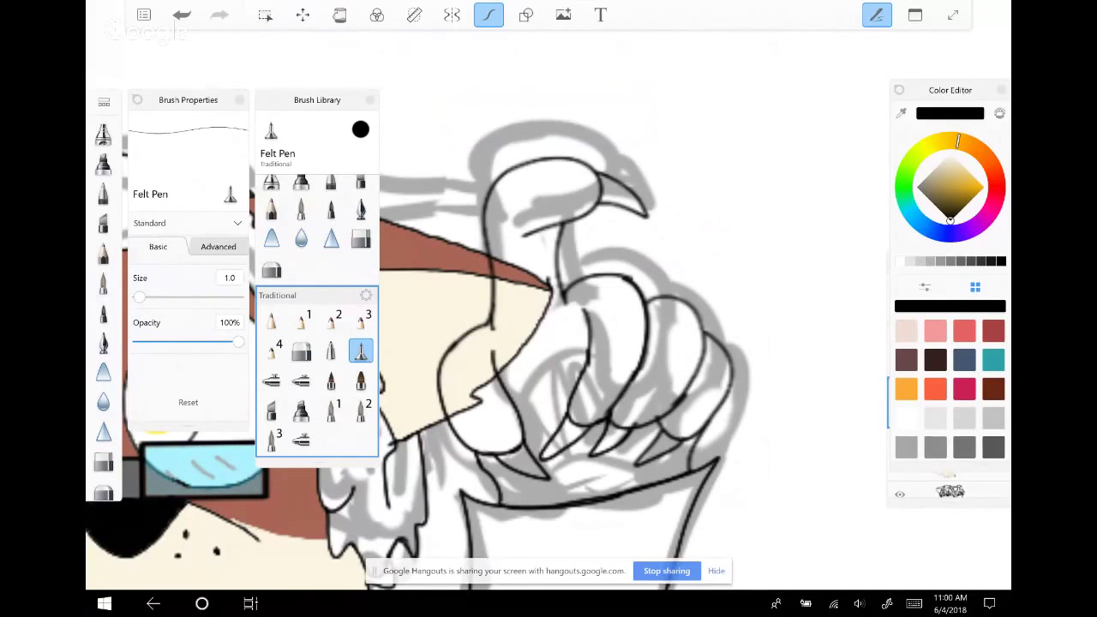
Fill all five claws of the raised hand with black on the hand's line layer
key(ctrl+l)
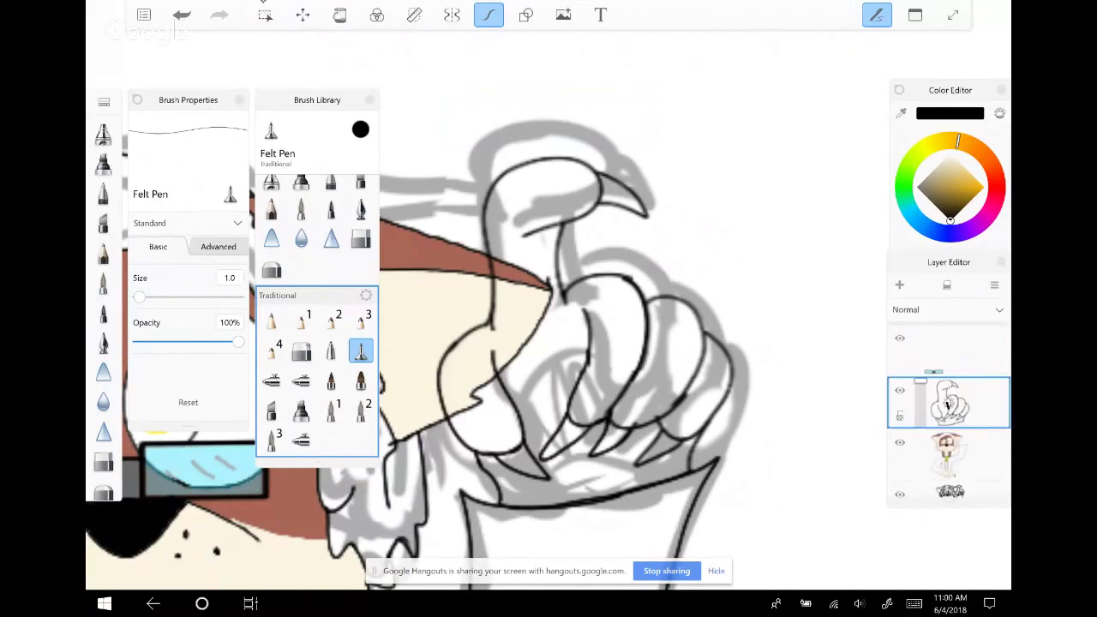
drag(949, 408, 948, 463)
click(340, 15)
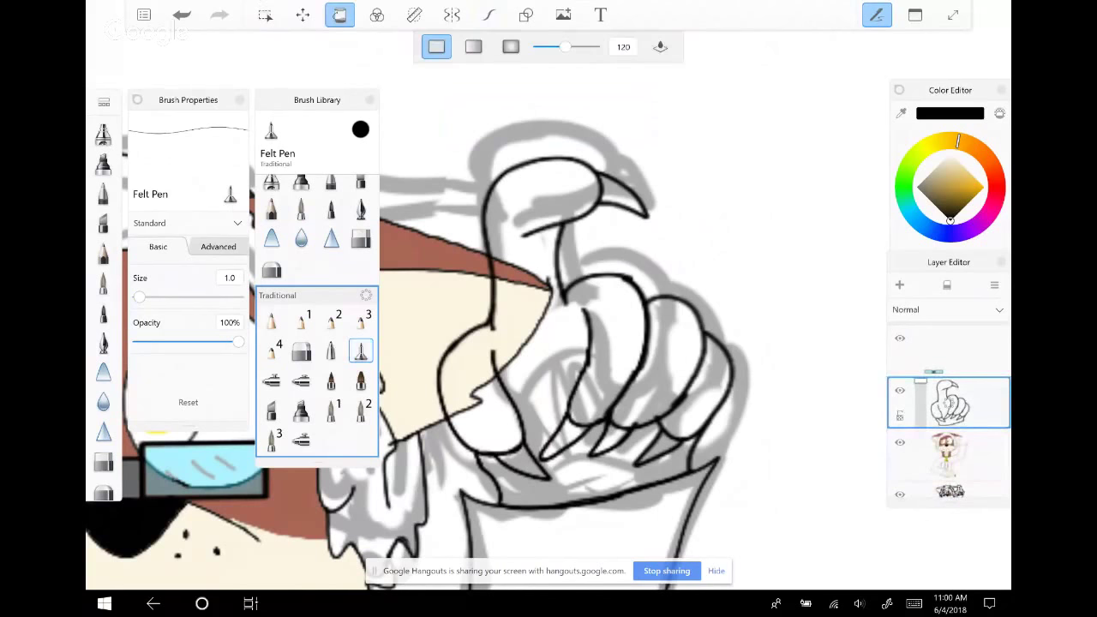
click(621, 192)
click(518, 459)
click(559, 441)
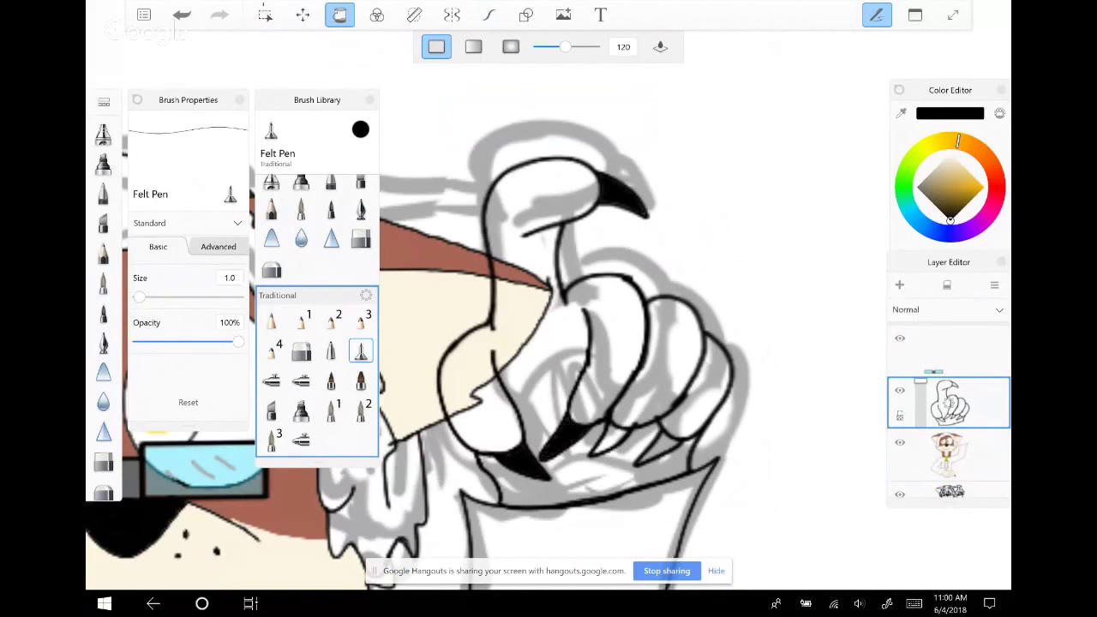
click(607, 440)
click(657, 447)
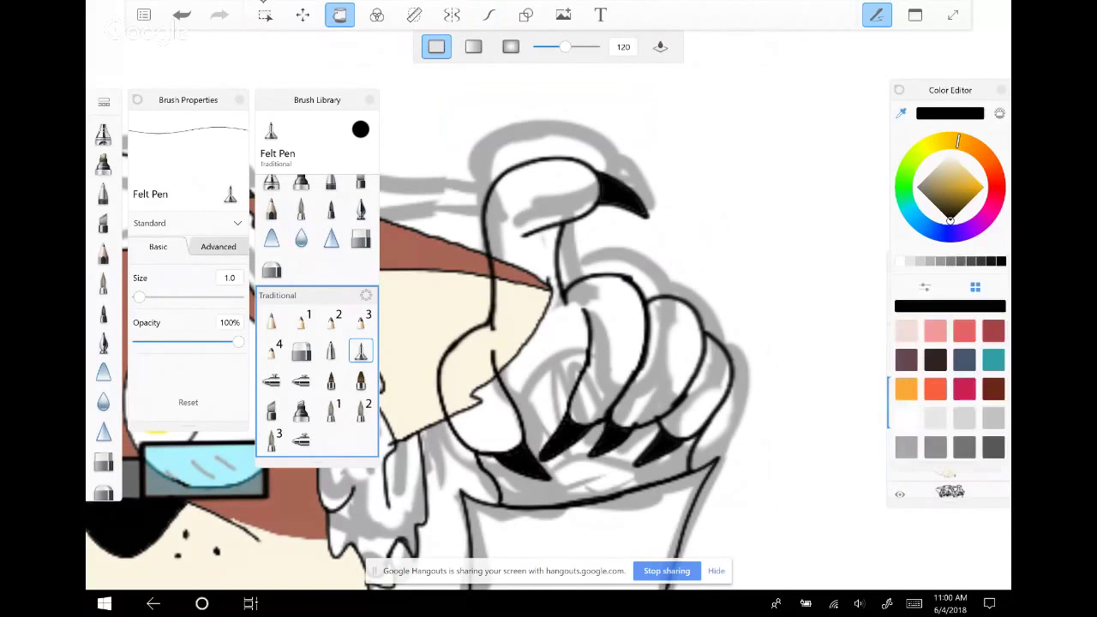
Sample the cream from the fox's ear and fill the raised hand's palm and all its fingers with it
key(Tab)
key(Tab)
click(523, 275)
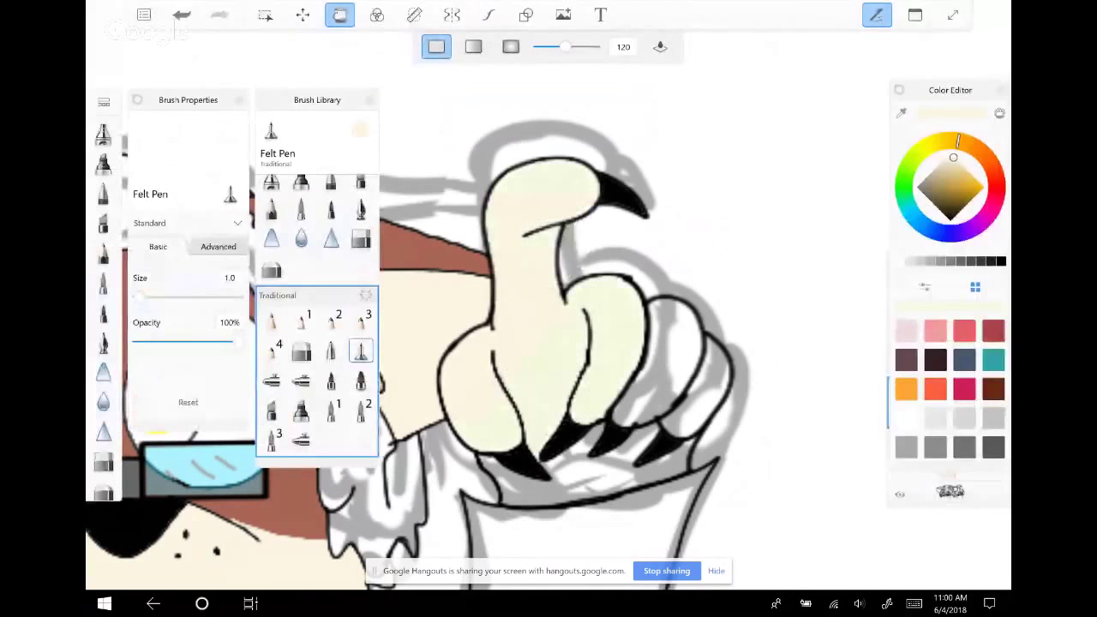
click(600, 480)
click(656, 360)
click(699, 390)
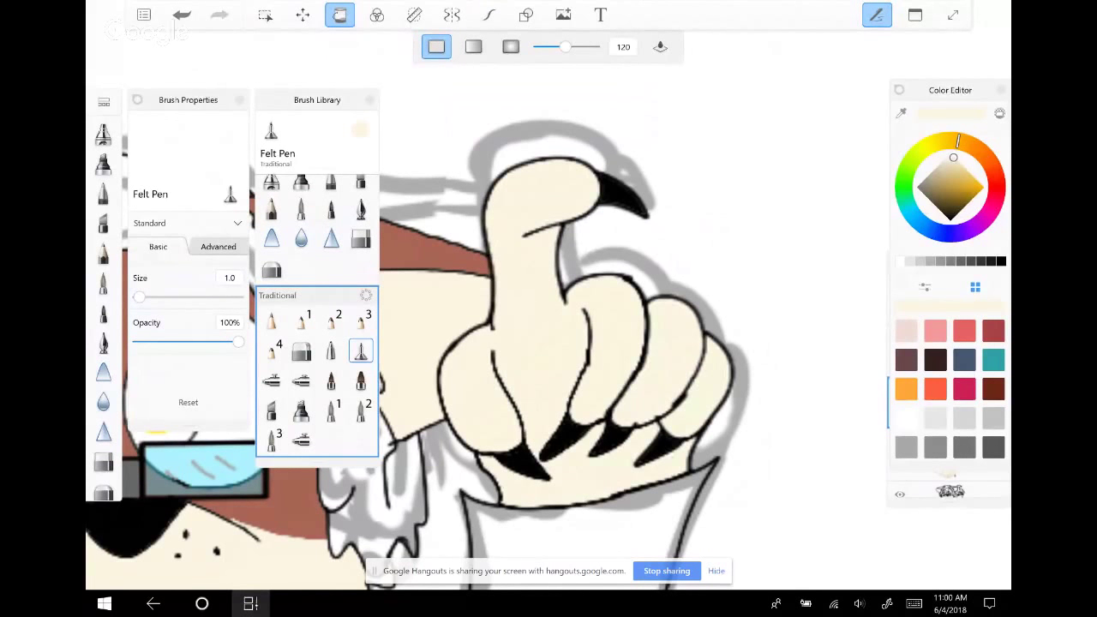
Switch to the YouTube music video in Chrome to check it, and return to the SketchBook drawing
click(250, 604)
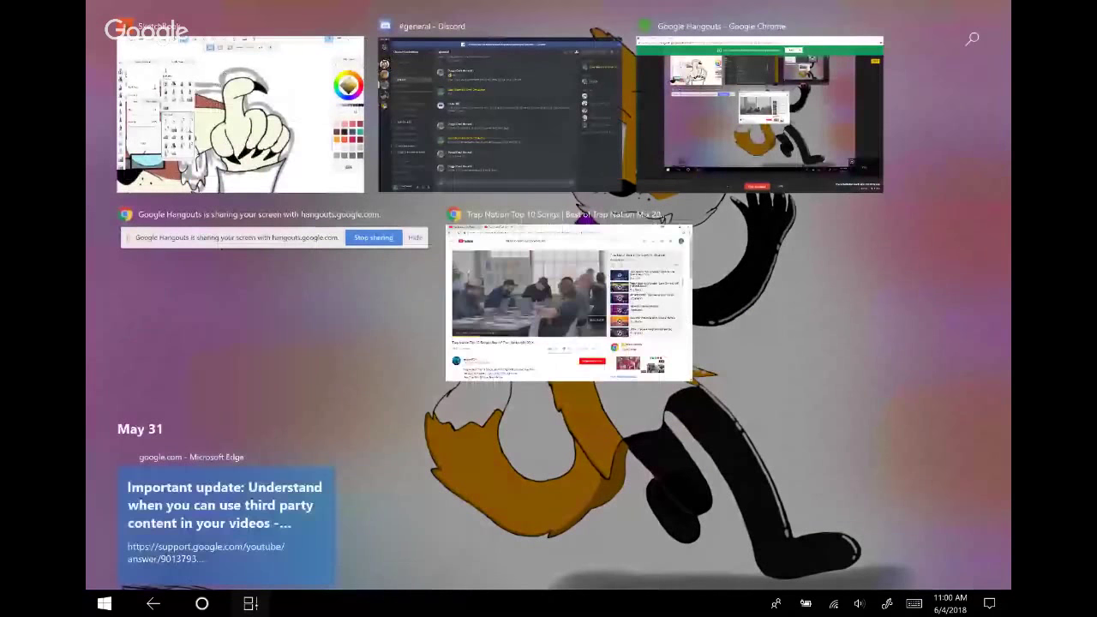
click(569, 303)
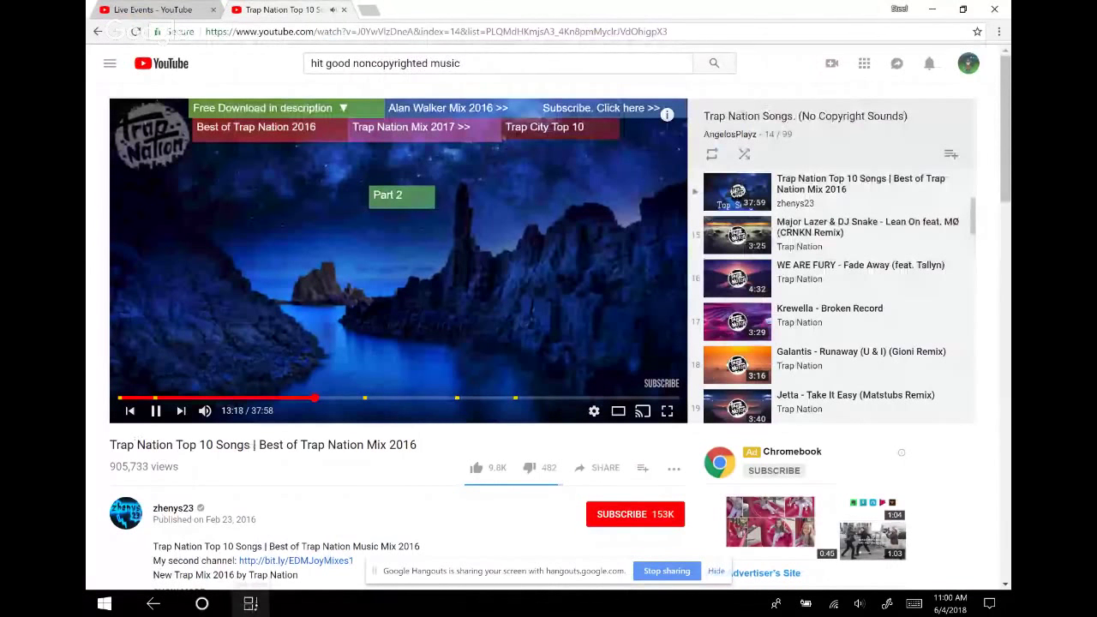
click(250, 603)
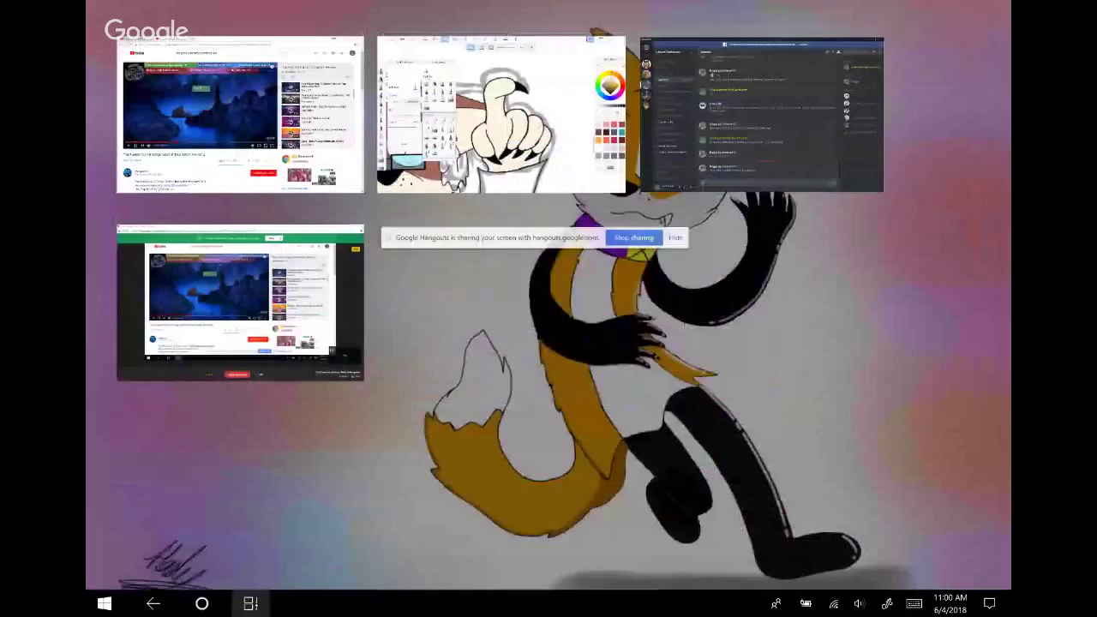
click(502, 114)
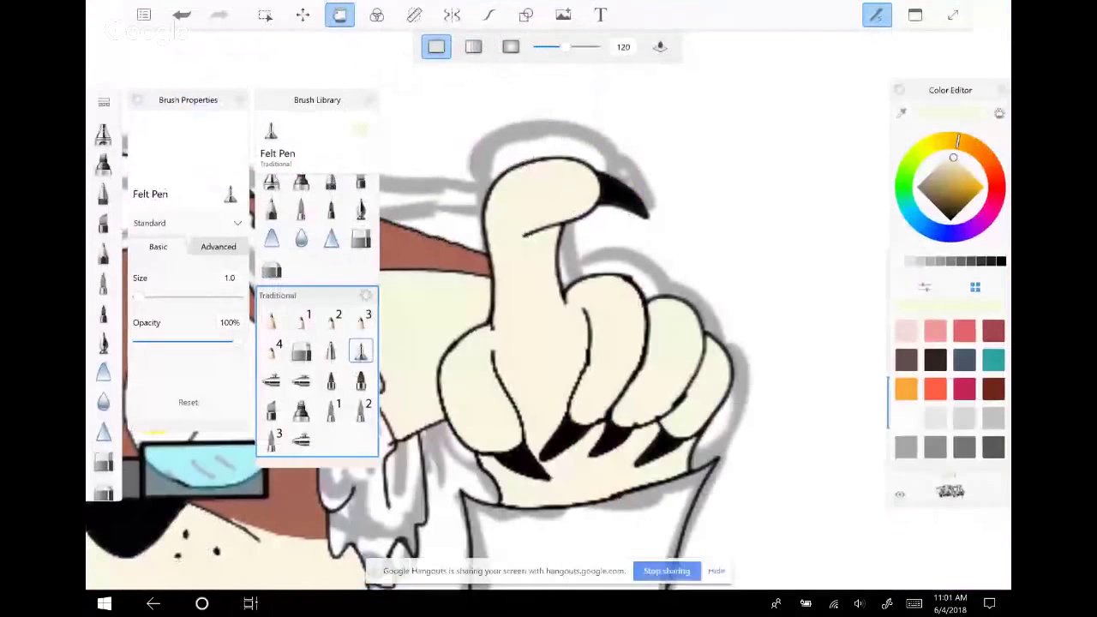
Examine the filled hand up close and its proportions against the fox and the whole group scene
scroll(548, 343, down, 2)
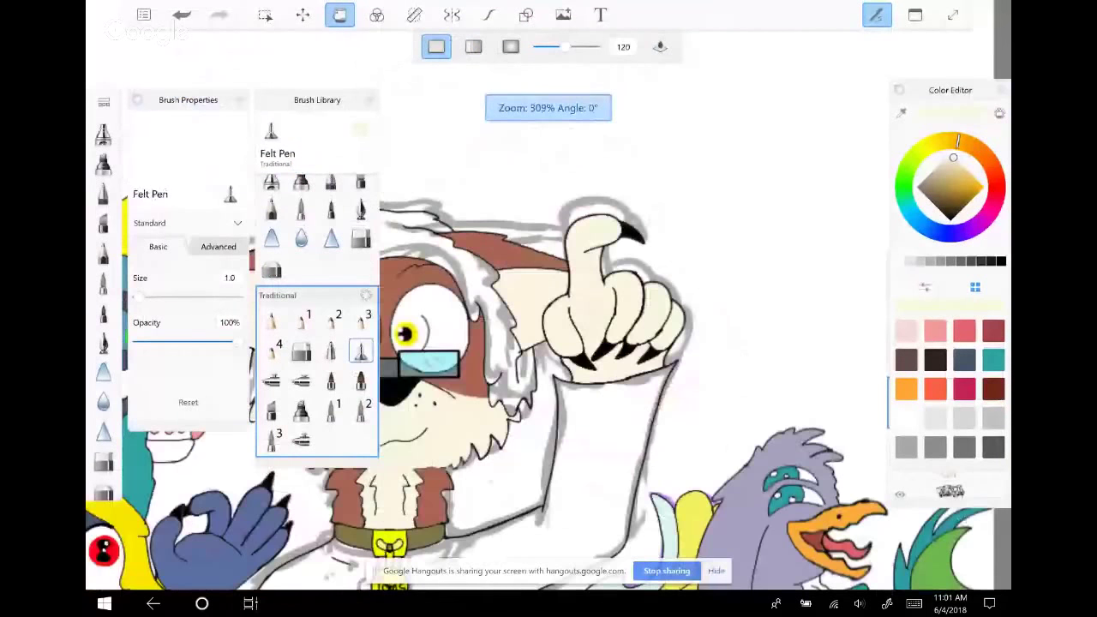
scroll(548, 343, down, 5)
scroll(583, 343, up, 1)
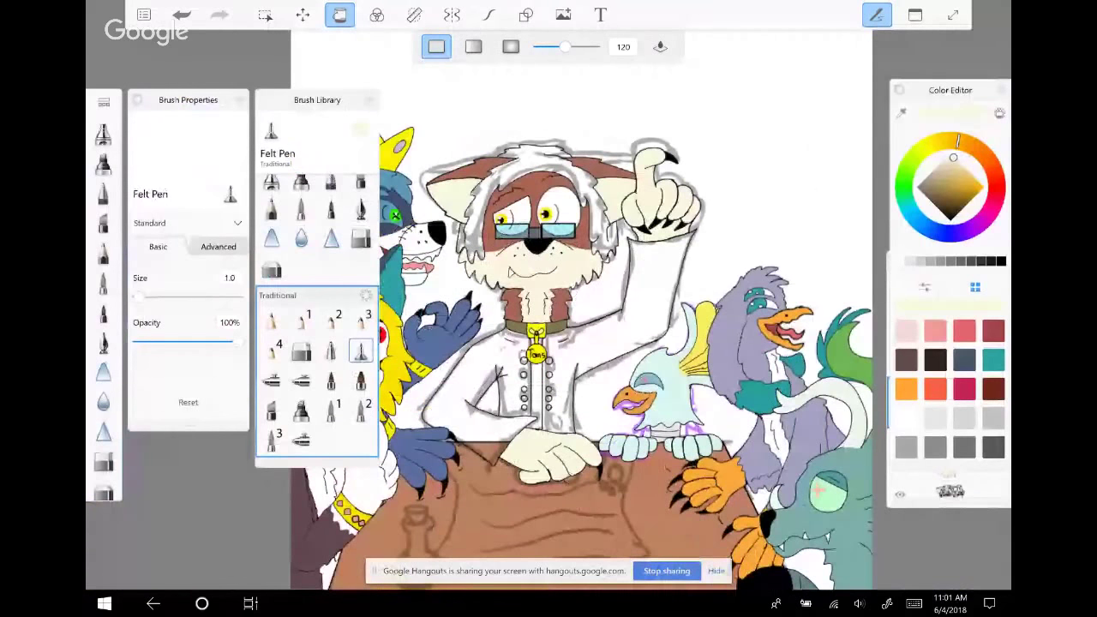
scroll(583, 343, up, 1)
scroll(548, 343, up, 1)
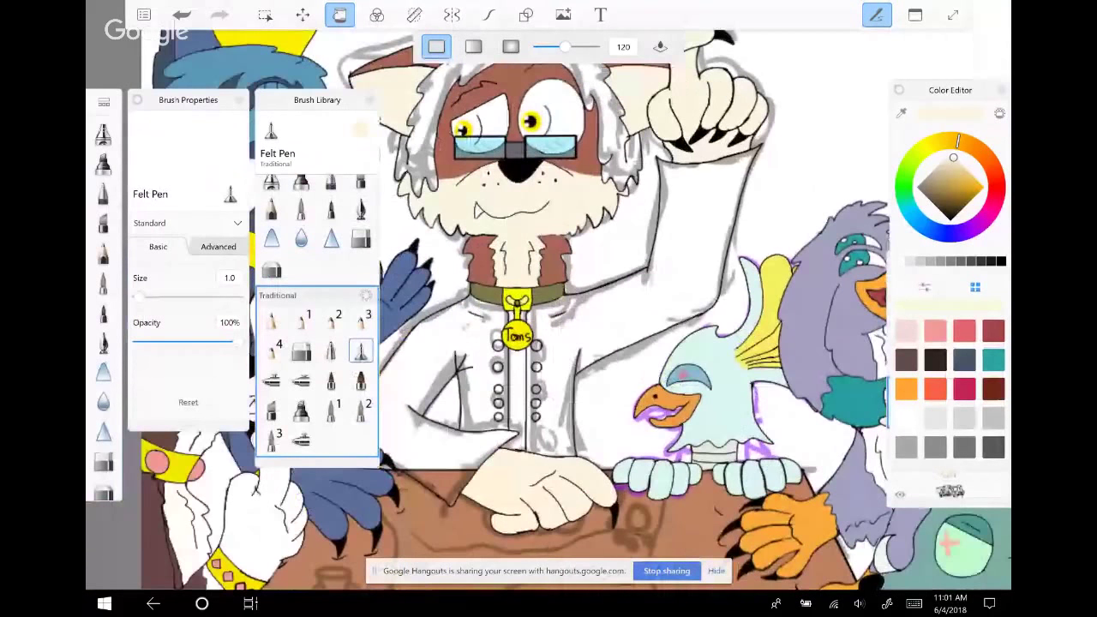
scroll(549, 343, down, 1)
scroll(630, 150, up, 3)
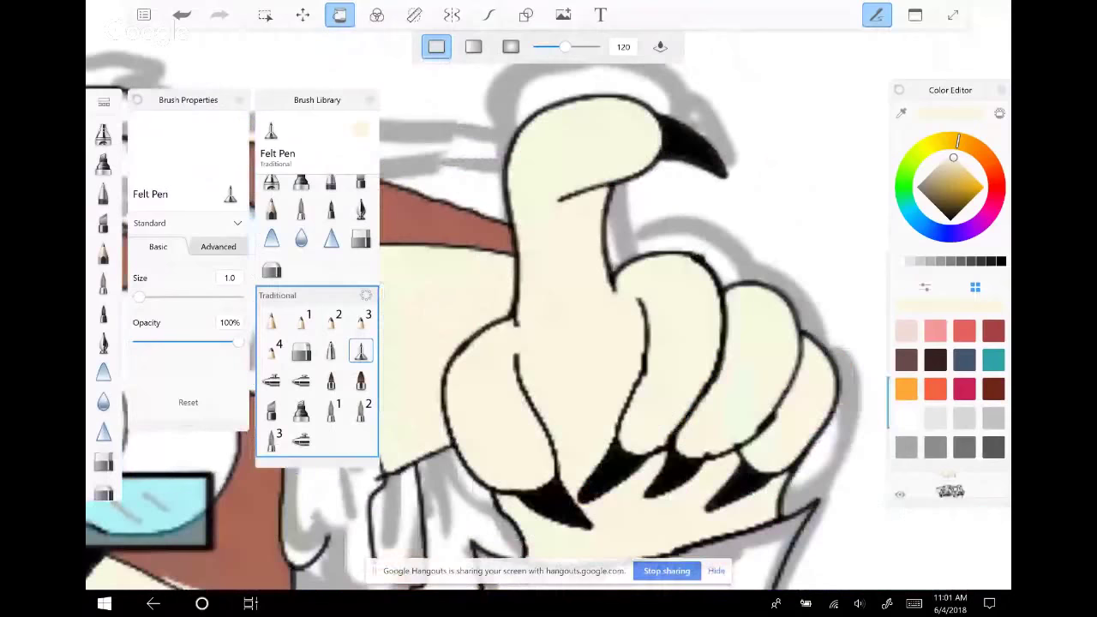
scroll(548, 343, down, 3)
scroll(548, 343, up, 3)
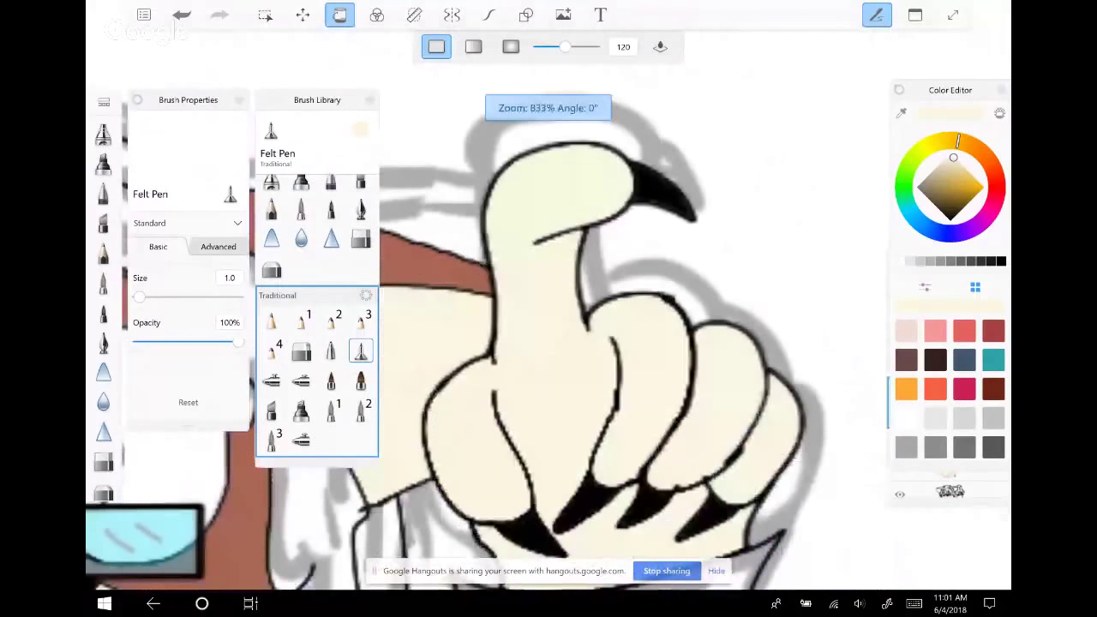
Re-ink the inner crease of the first curled finger in black with a smoother curve, and cover the old line with cream
key(ctrl+l)
scroll(600, 326, up, 3)
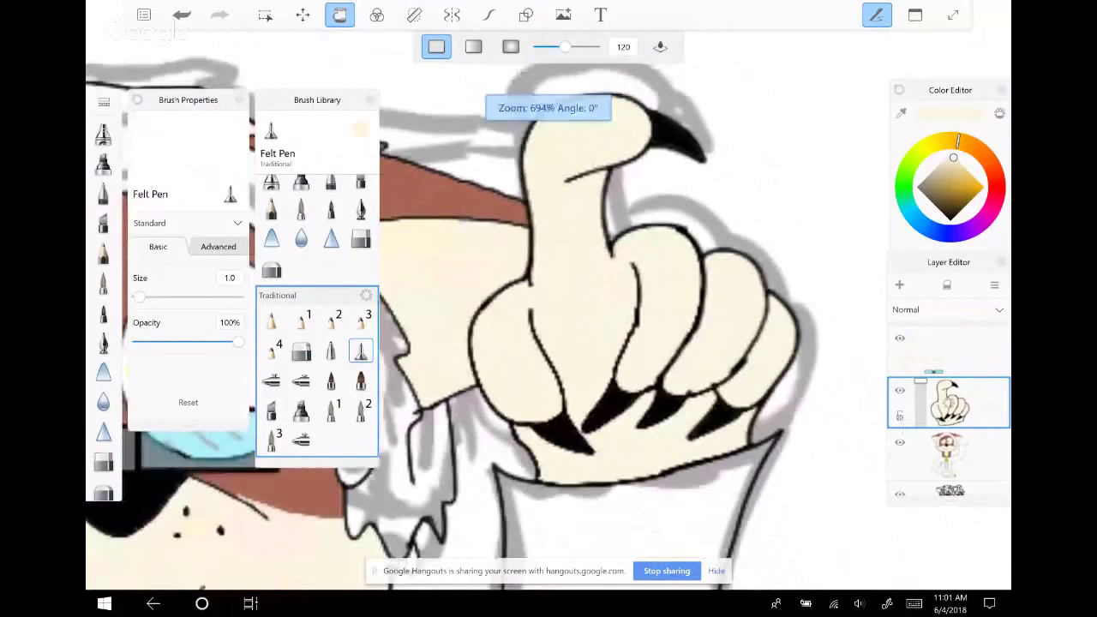
scroll(549, 343, down, 2)
scroll(549, 343, up, 2)
scroll(548, 343, up, 2)
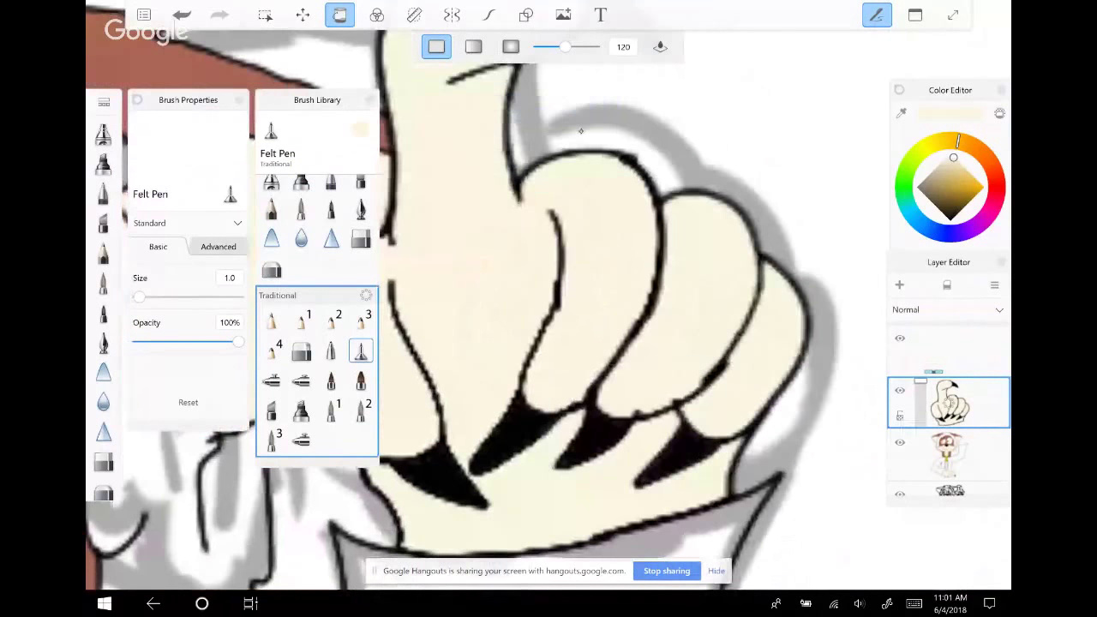
key(ctrl+l)
mouse_move(549, 206)
mouse_down()
mouse_move(555, 220)
mouse_move(509, 395)
mouse_up()
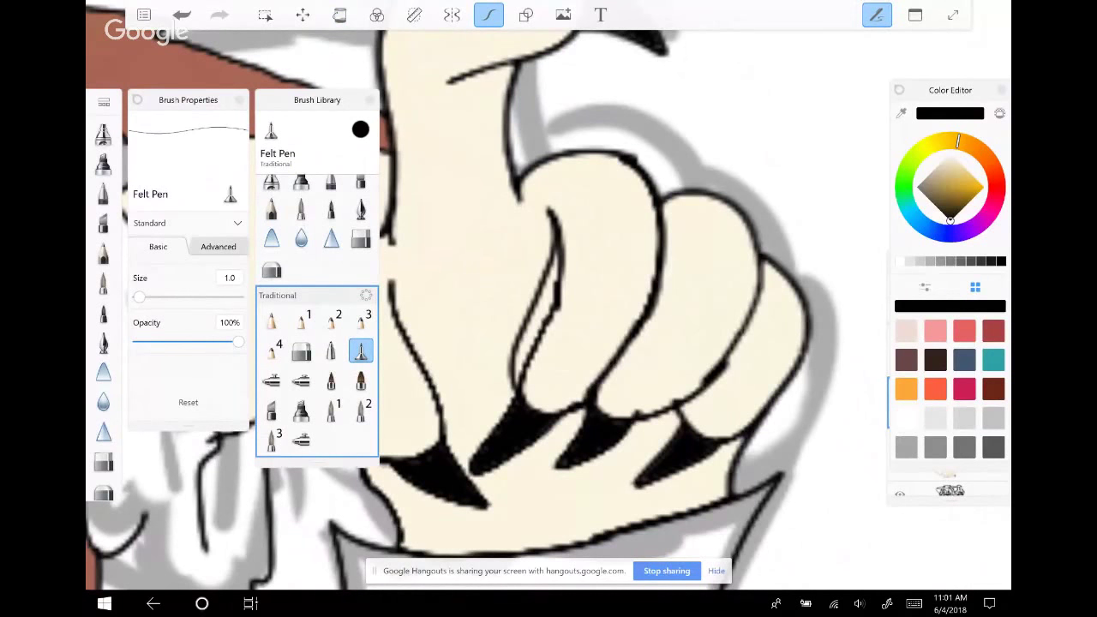
key(ctrl+z)
drag(559, 215, 511, 391)
click(549, 215)
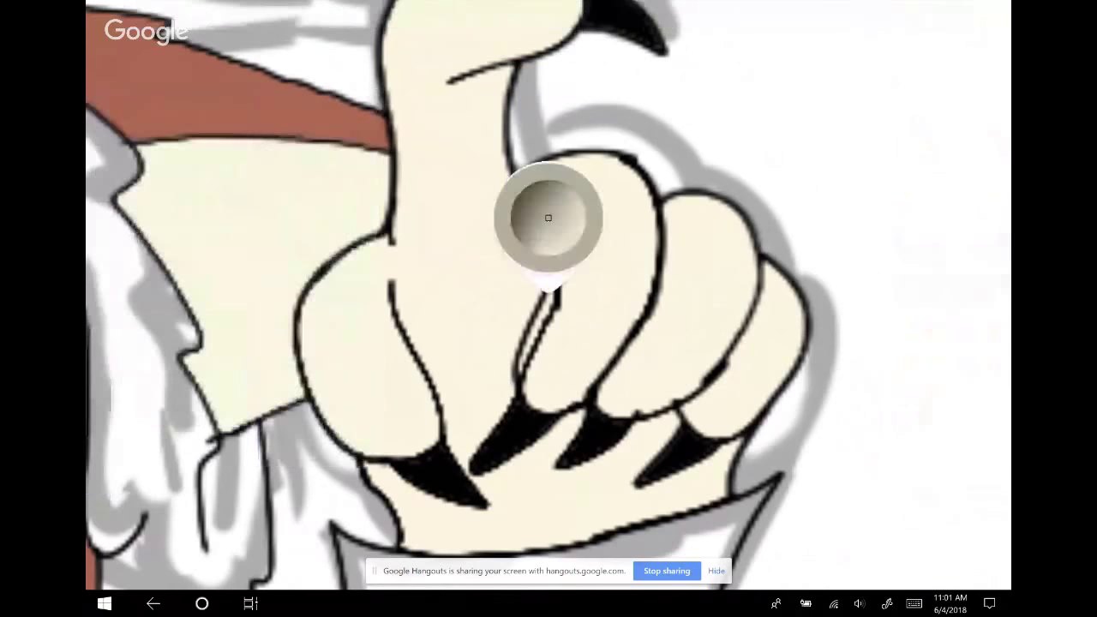
drag(559, 276, 520, 386)
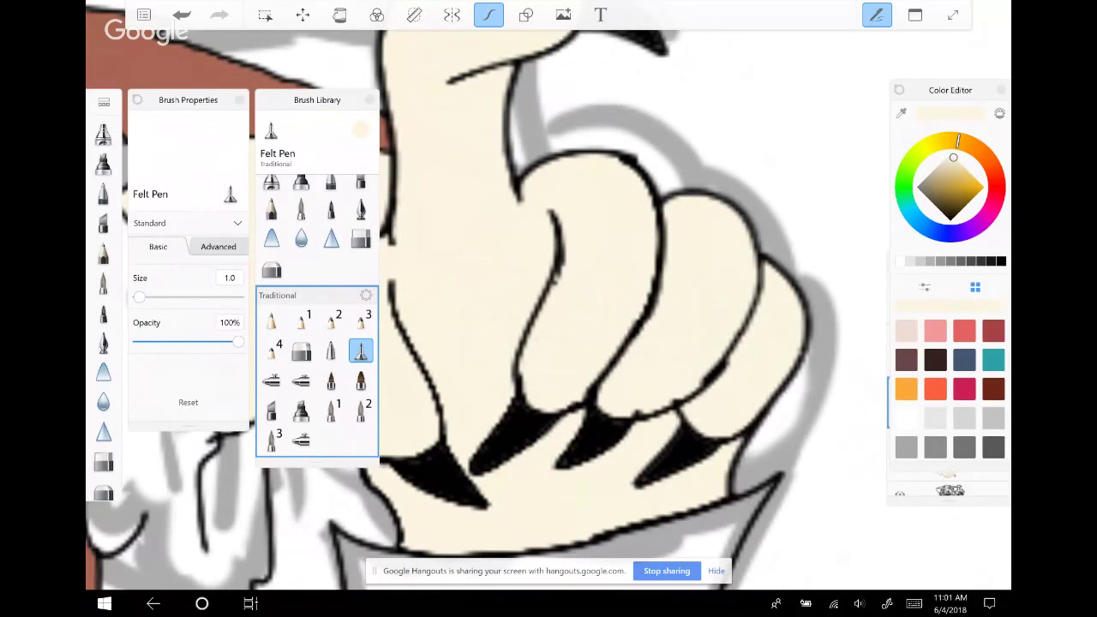
scroll(549, 296, down, 2)
scroll(549, 296, down, 3)
scroll(549, 296, up, 2)
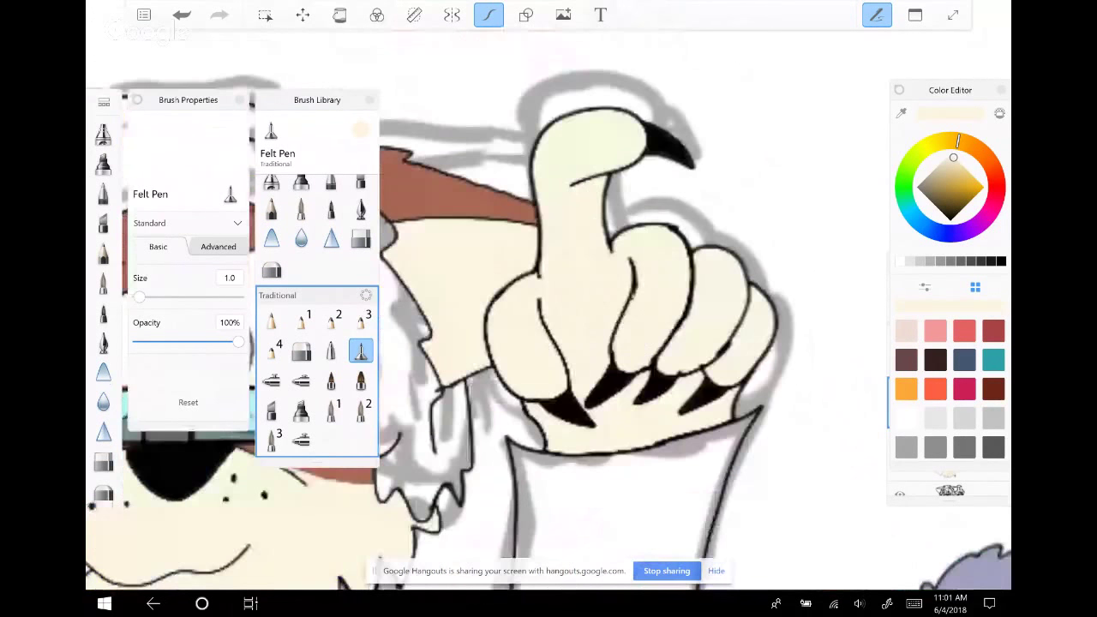
scroll(549, 296, down, 2)
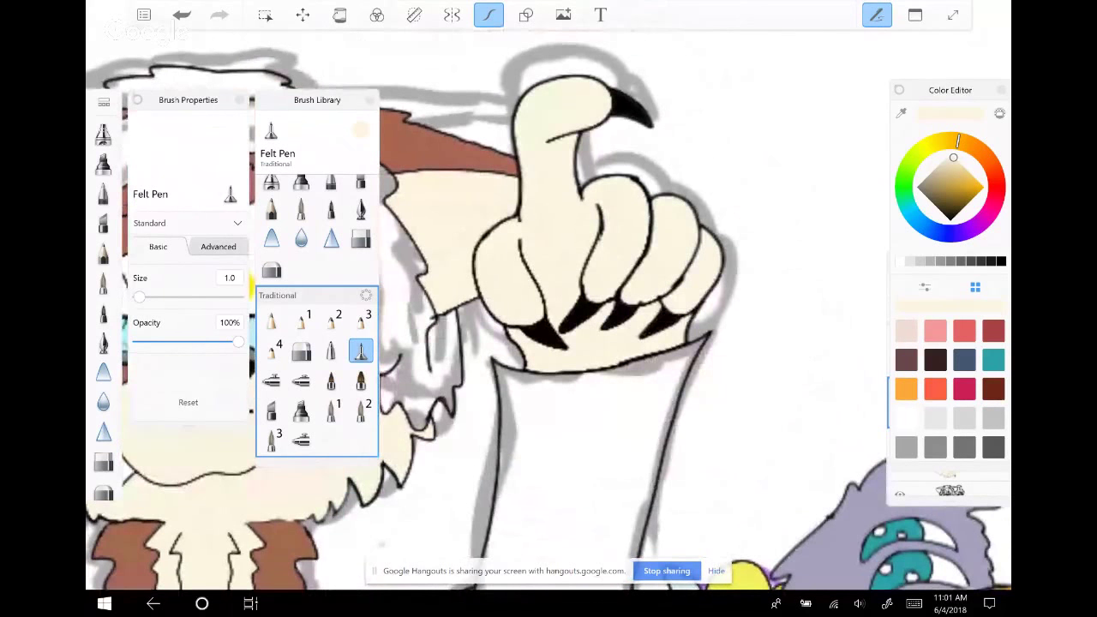
scroll(549, 296, down, 3)
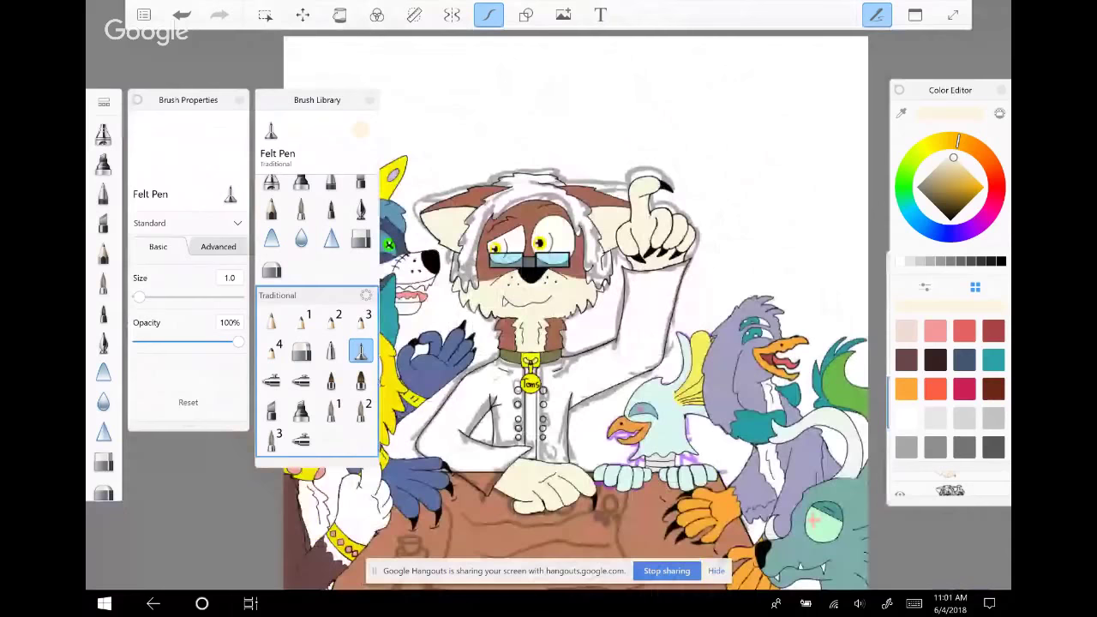
Display the fox reference picture beside the group scene and sample its coat's pale grey for flood filling
scroll(651, 223, up, 8)
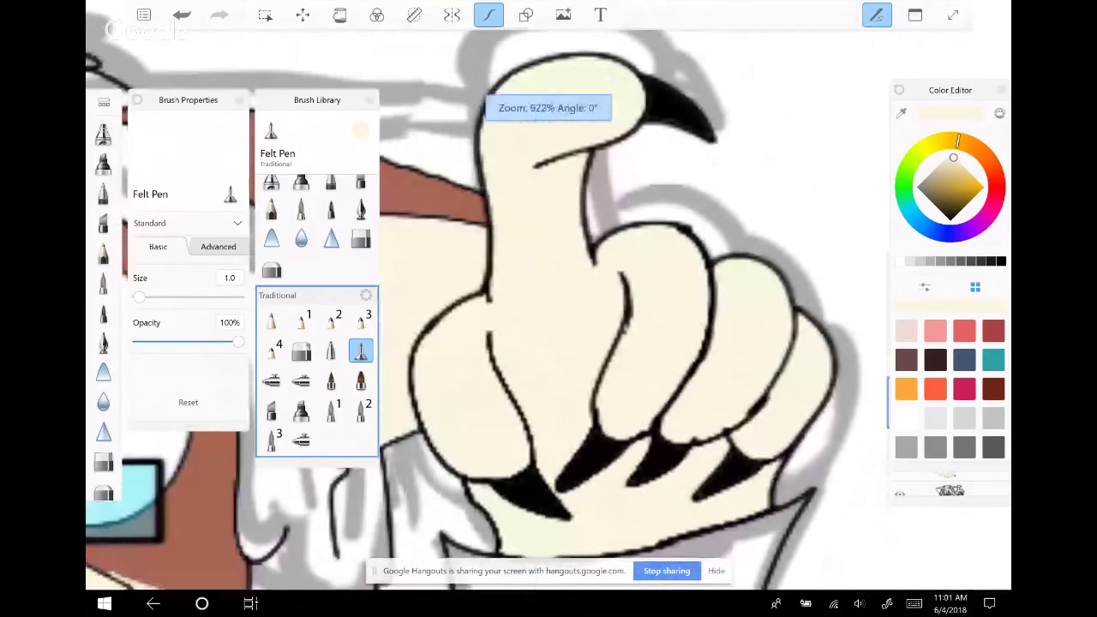
scroll(600, 283, down, 3)
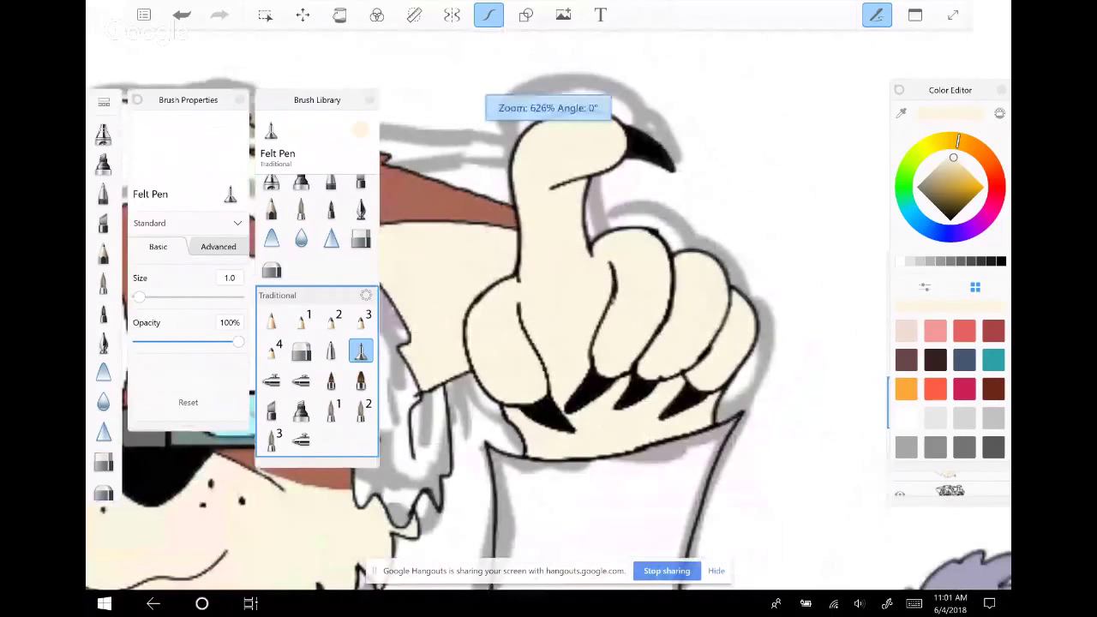
scroll(600, 300, down, 5)
scroll(583, 325, up, 2)
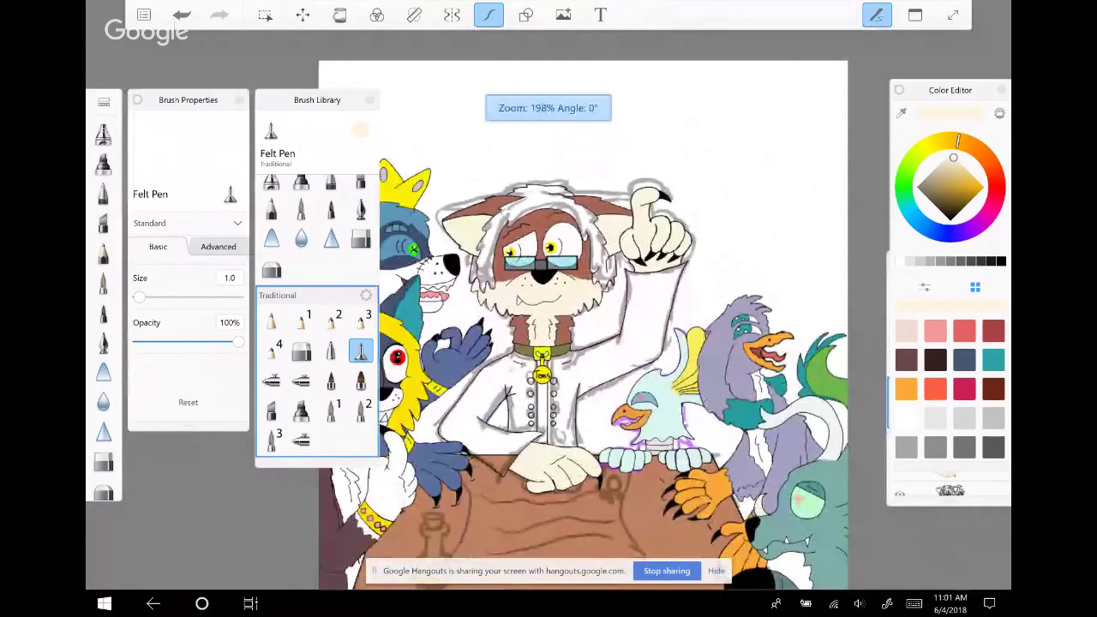
scroll(651, 214, up, 5)
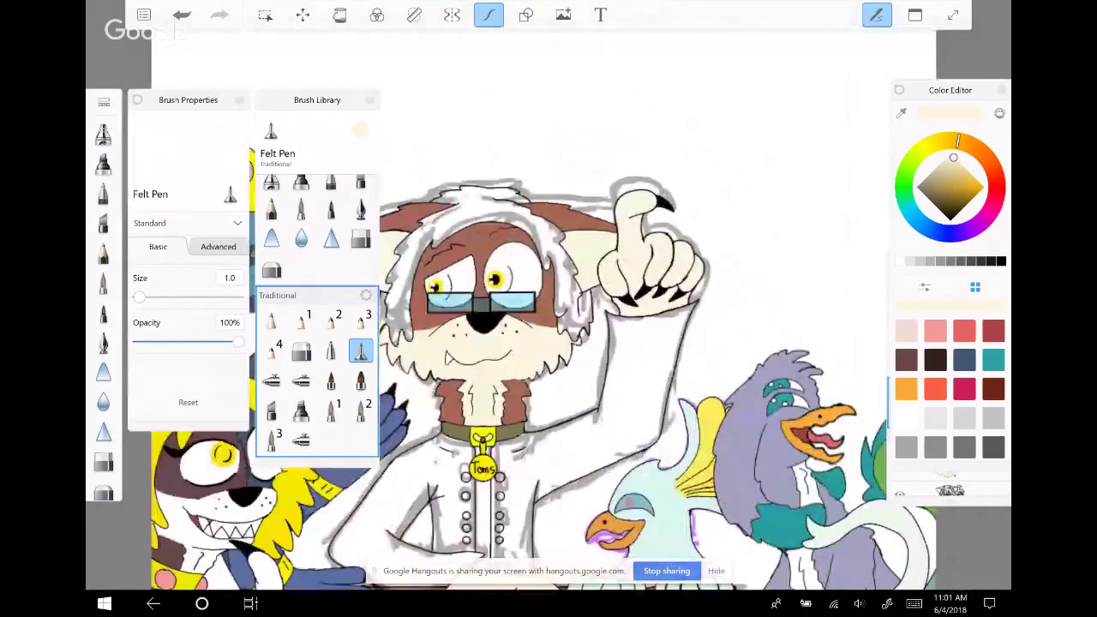
key(Home)
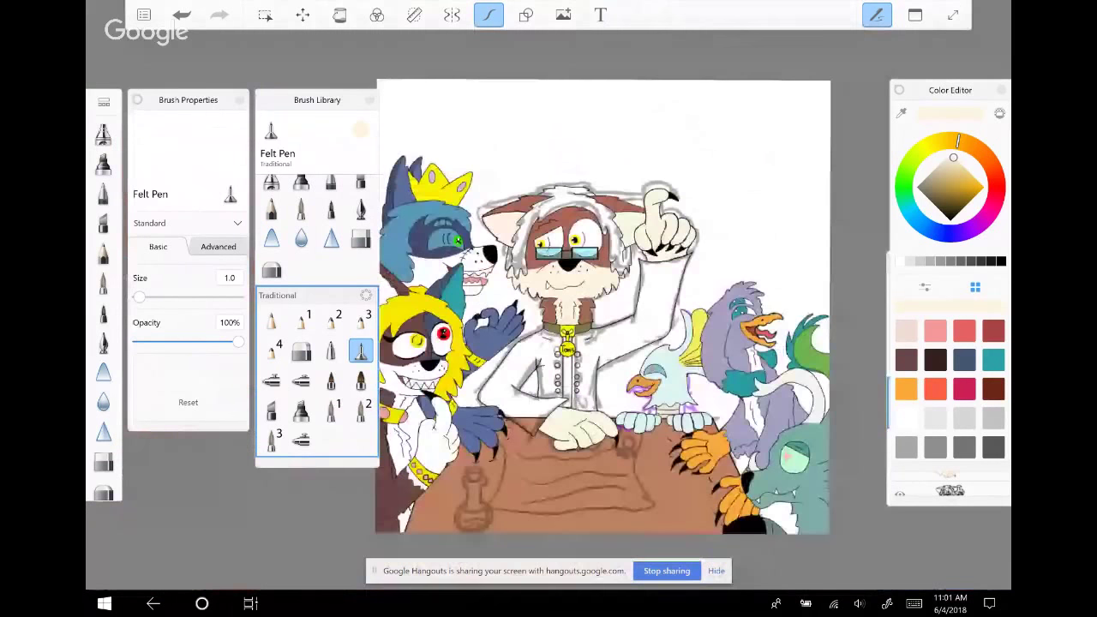
key(ctrl+l)
key(ctrl+v)
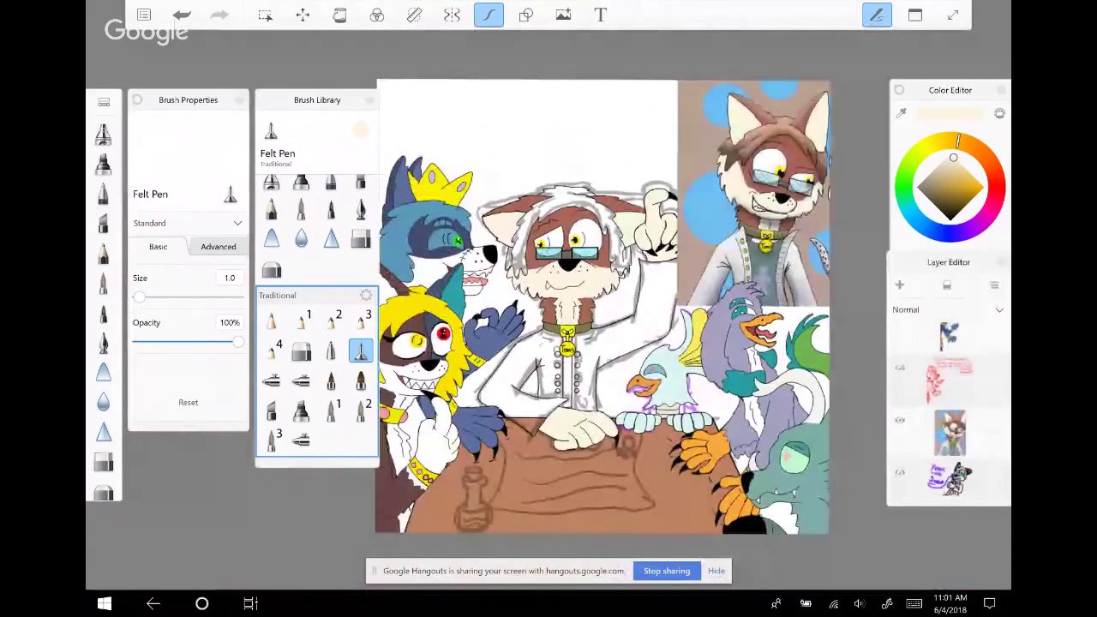
key(Tab)
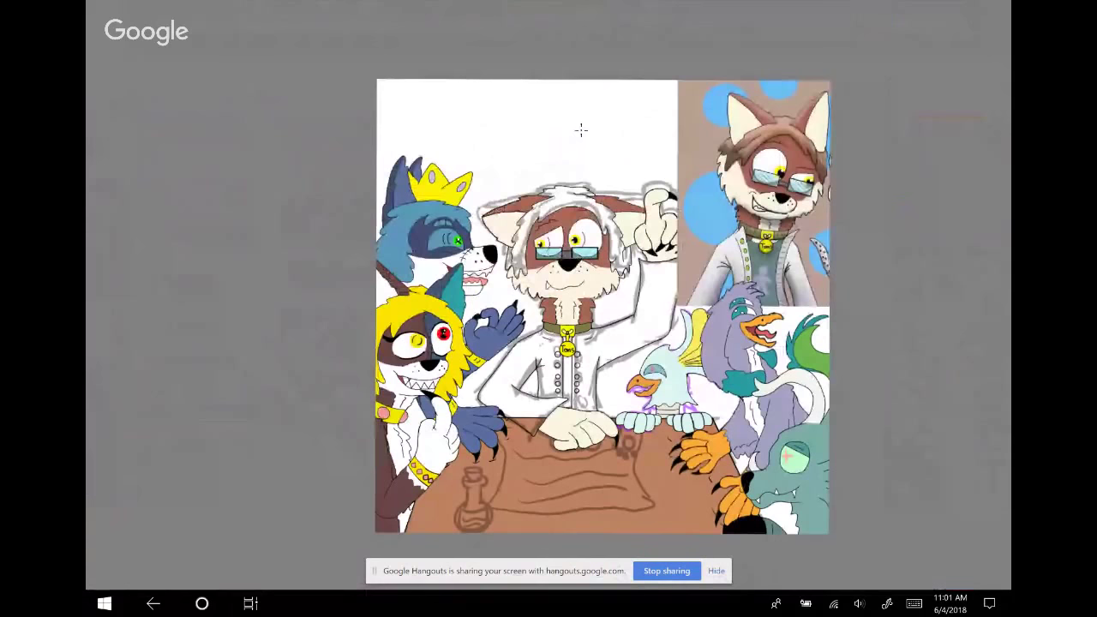
key(Tab)
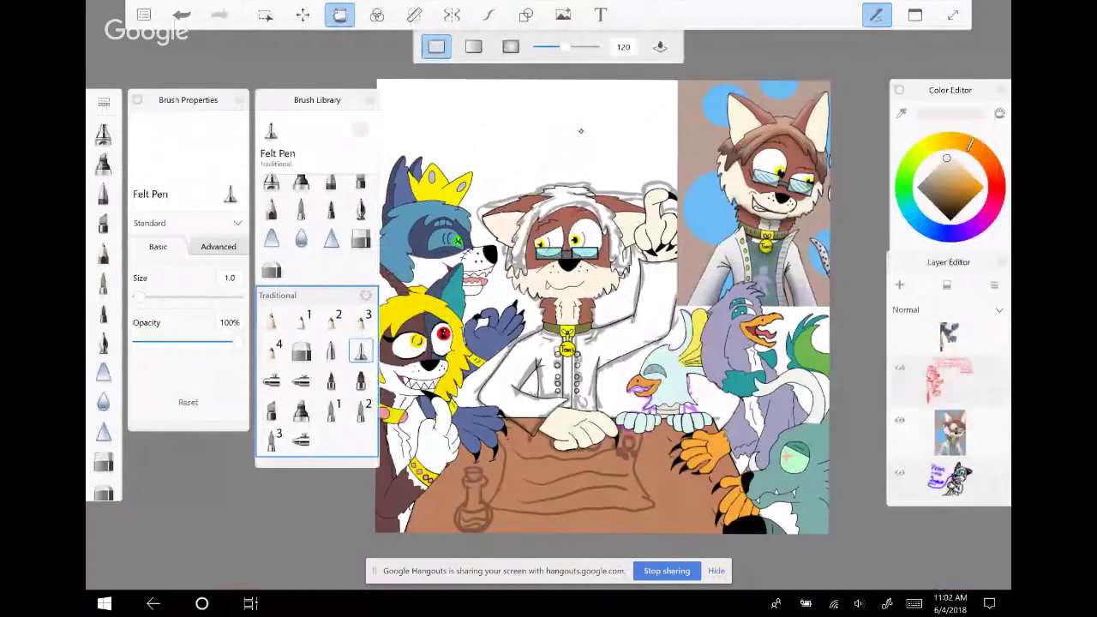
Fill the fox's coat with the sampled pale grey, undoing the stray background fill and the fill of the raised-arm half
click(900, 368)
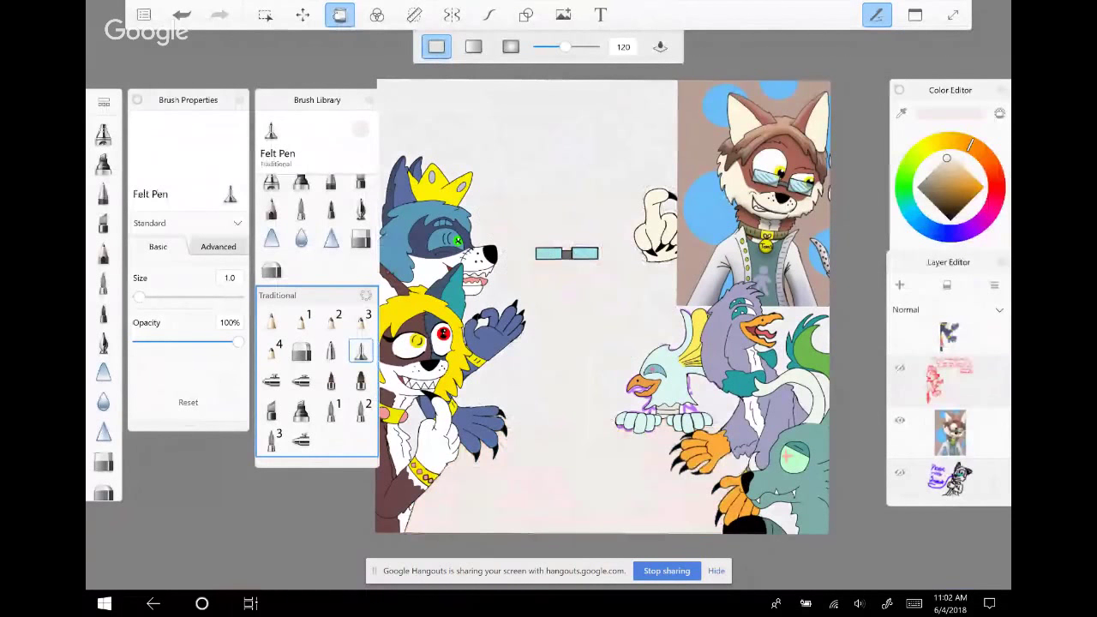
key(ctrl+z)
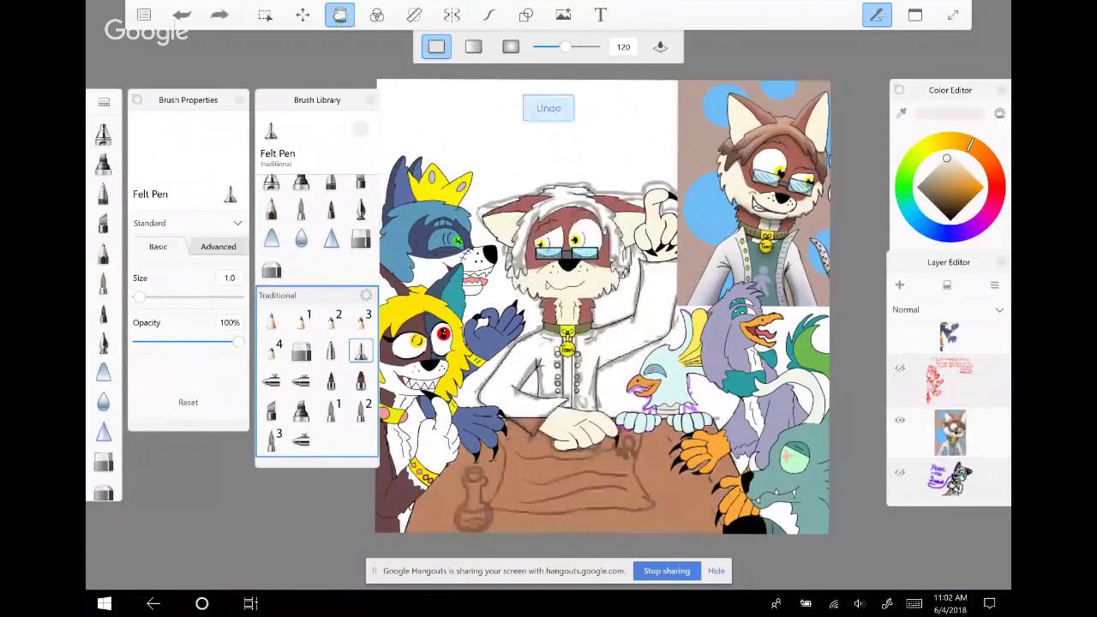
key(ctrl+y)
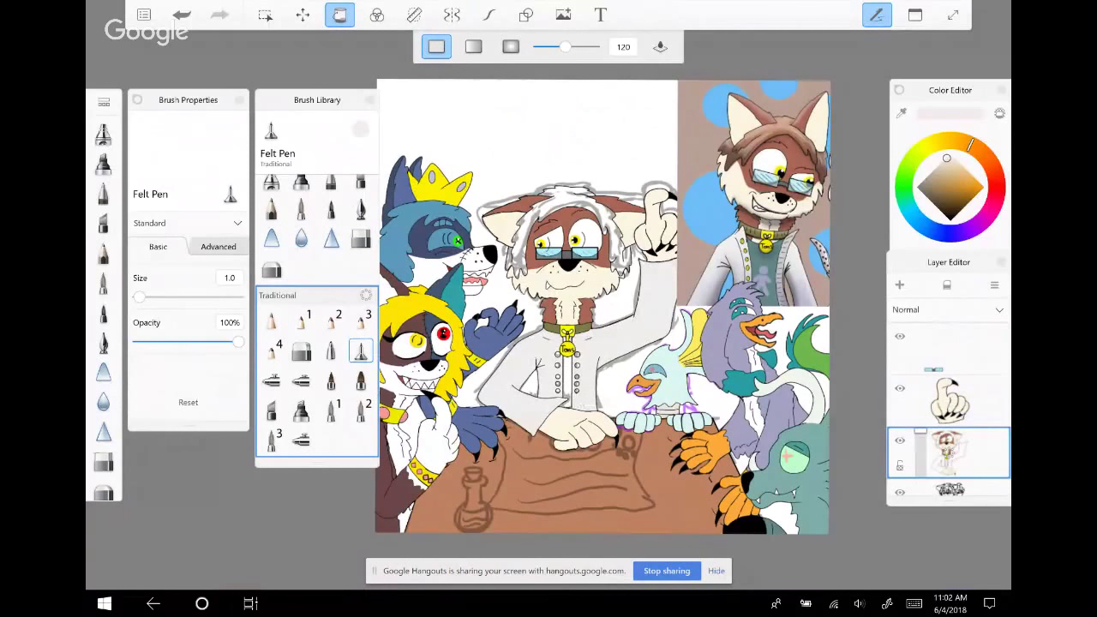
scroll(674, 245, up, 2)
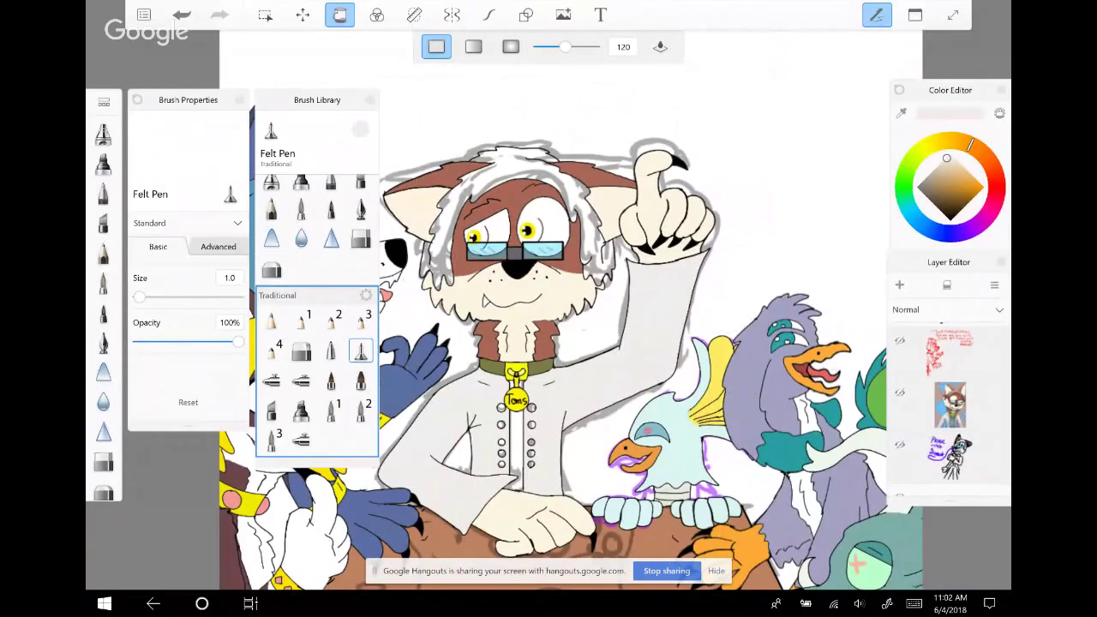
key(ctrl+z)
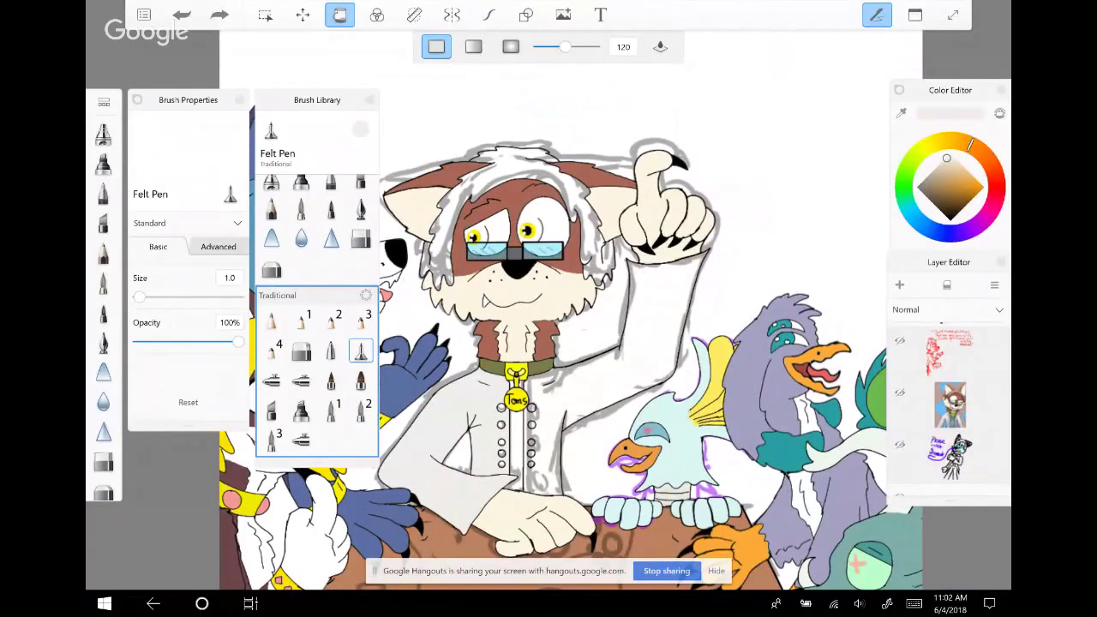
On the fox layer, erase the raised sleeve's inner outline and trim the upper-arm line's tip at the elbow
scroll(658, 308, up, 2)
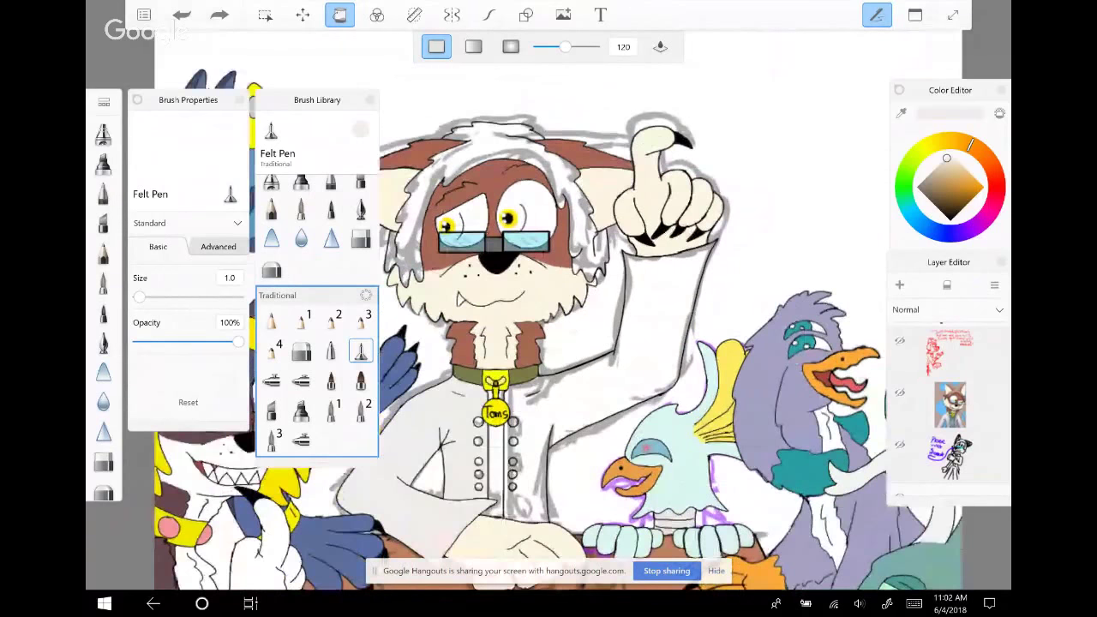
scroll(662, 295, up, 5)
click(950, 381)
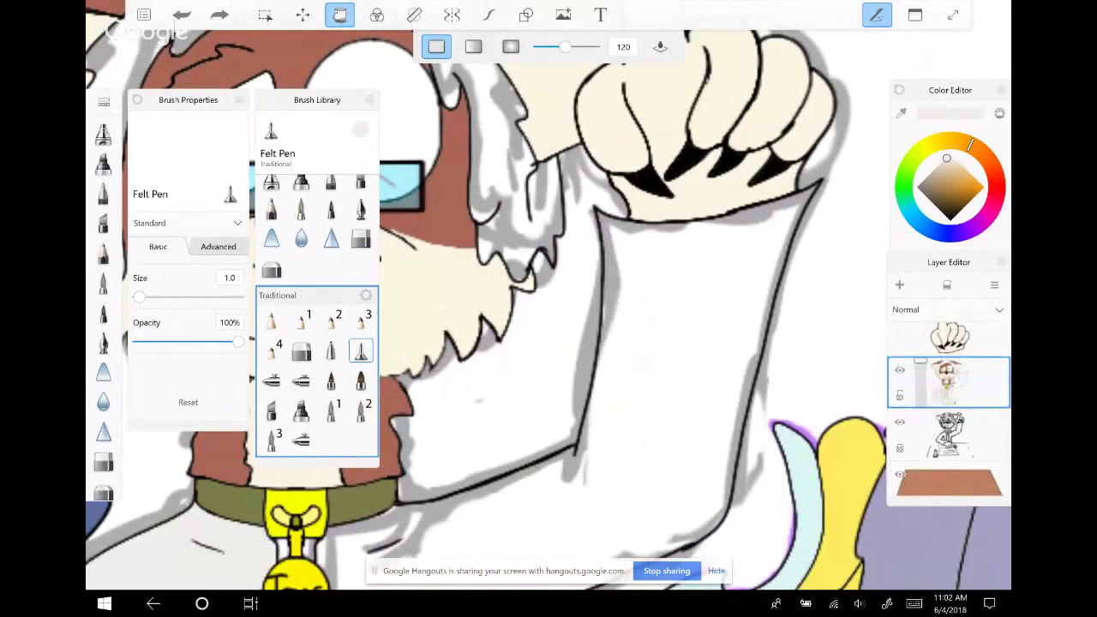
click(489, 15)
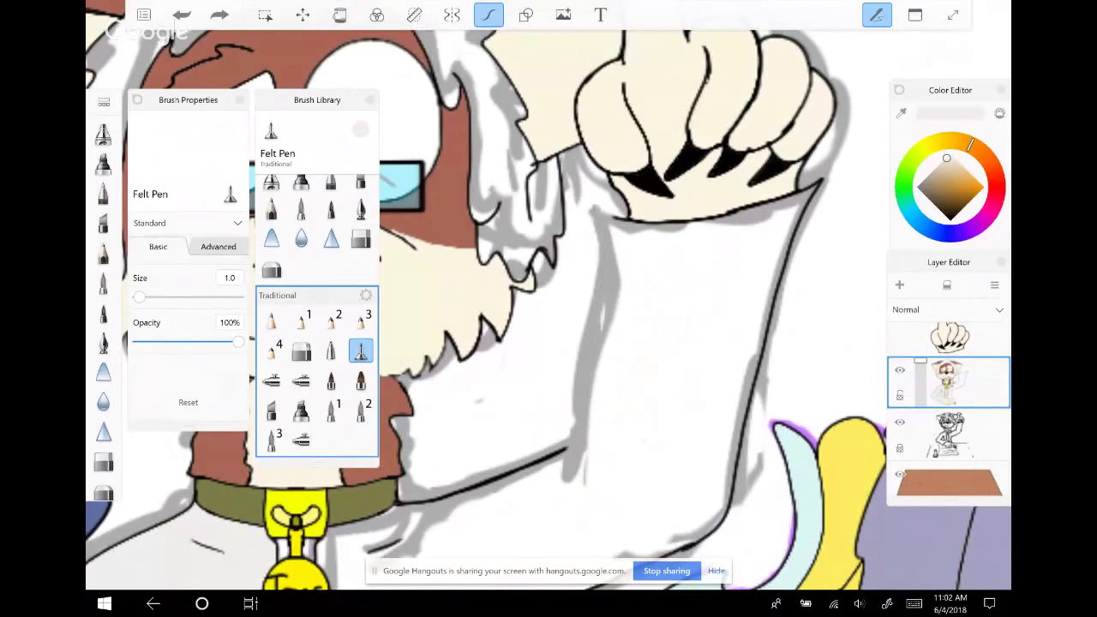
click(566, 449)
Re-ink the raised sleeve's inner edge in black from cuff to elbow, replacing the first attempt with a slightly bowed line
click(950, 219)
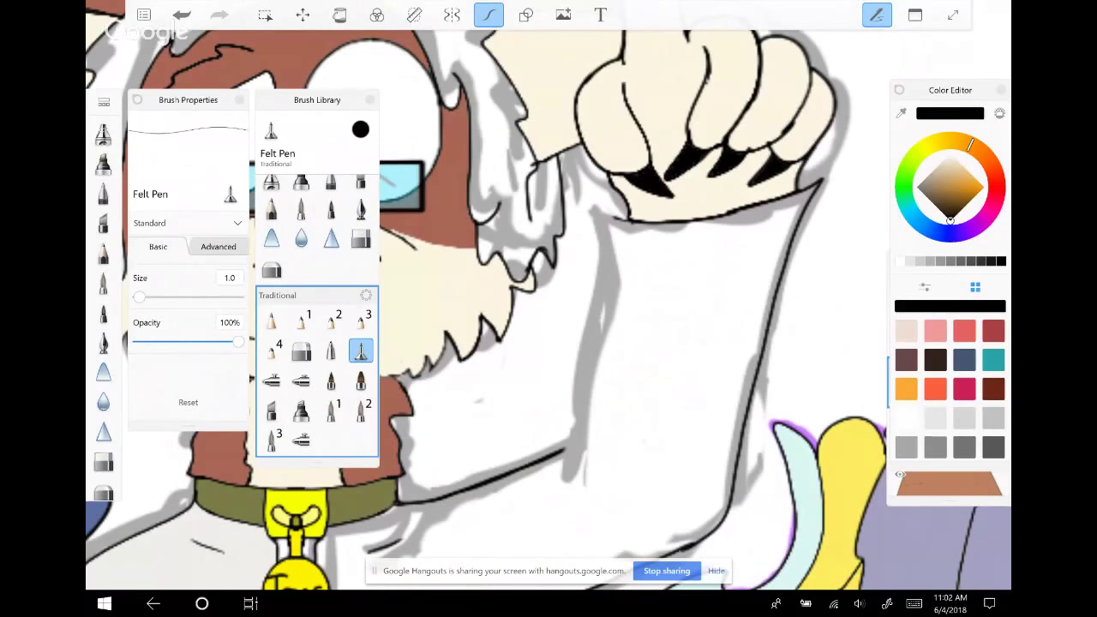
mouse_move(616, 218)
mouse_down()
mouse_move(599, 213)
mouse_move(609, 295)
mouse_move(573, 483)
mouse_up()
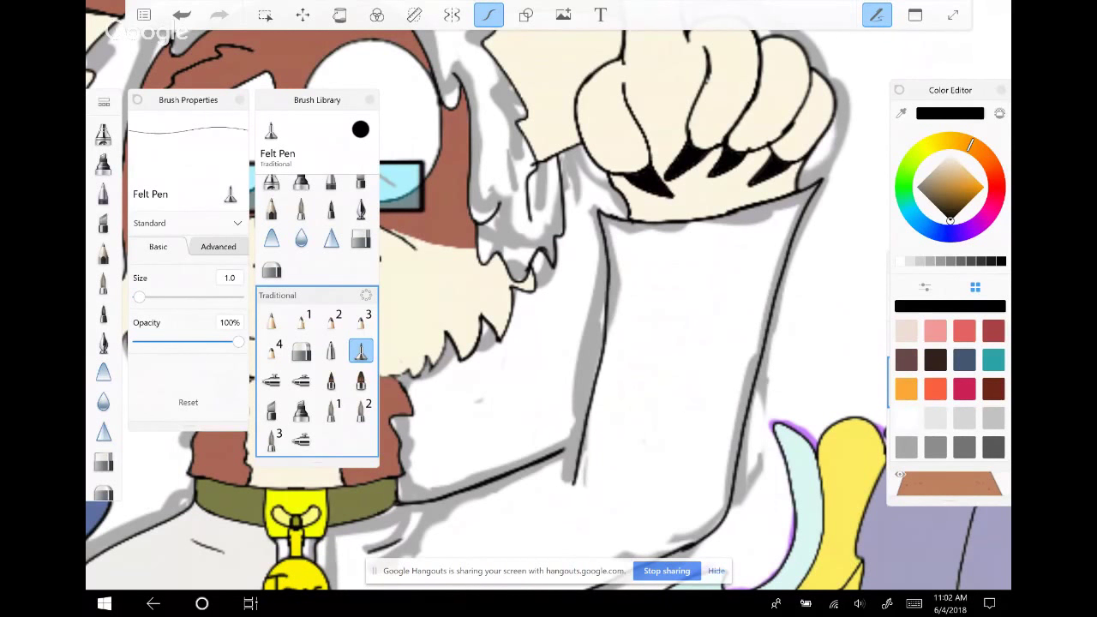
scroll(549, 308, down, 3)
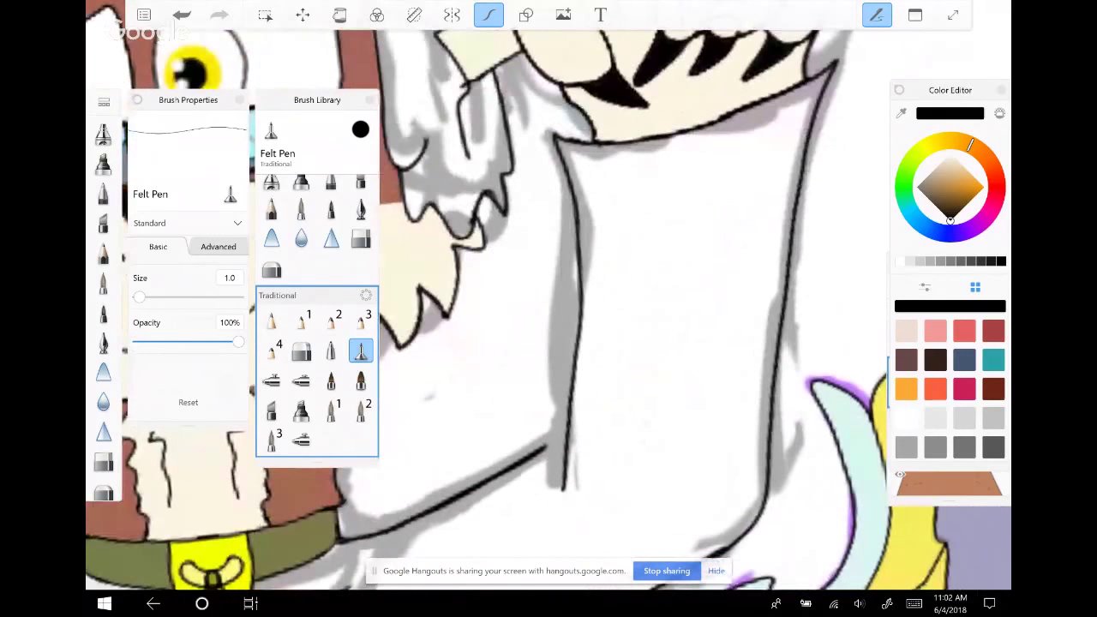
key(ctrl+z)
mouse_move(573, 137)
mouse_down()
mouse_move(578, 247)
mouse_move(563, 478)
mouse_up()
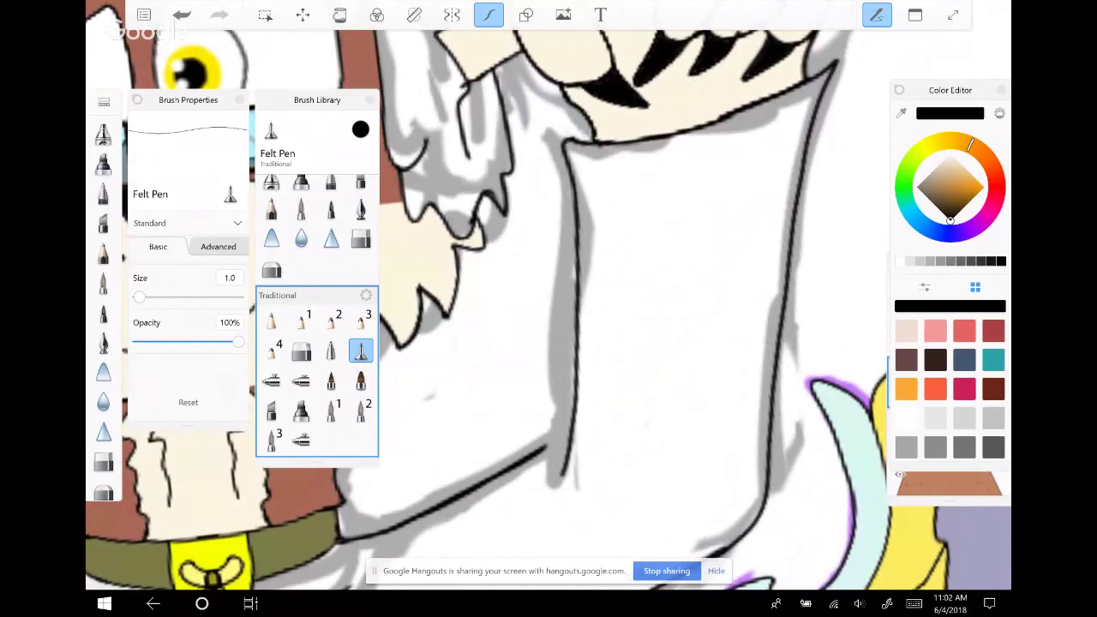
Erase the elbow end of the upper-arm line and redraw it in black to meet the sleeve's inner edge at a corner
scroll(549, 308, down, 3)
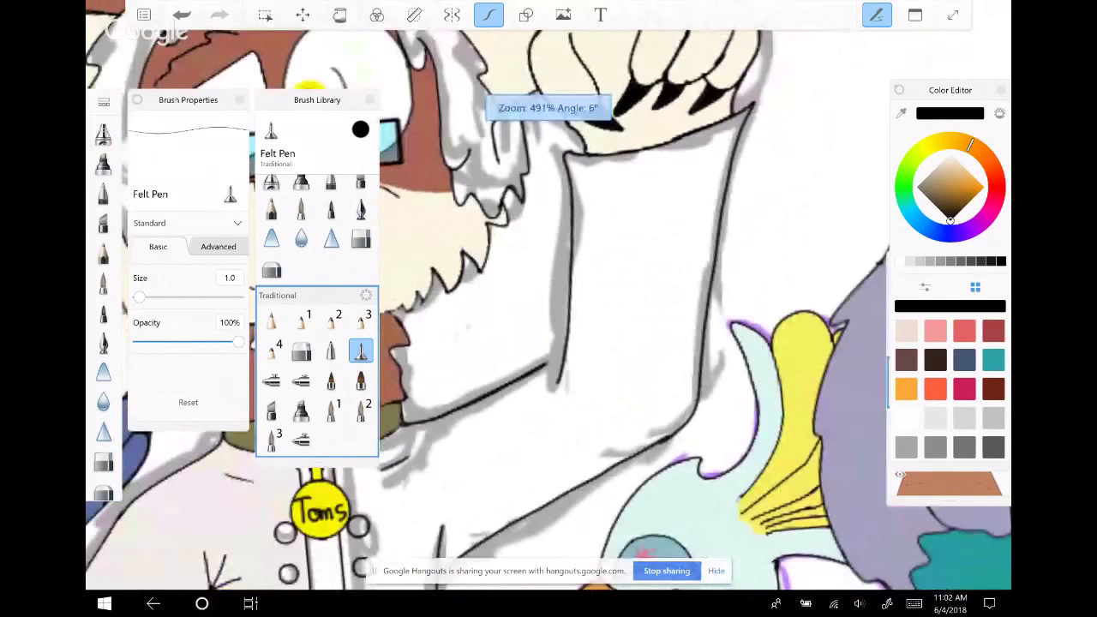
scroll(549, 309, up, 2)
mouse_move(689, 300)
mouse_down()
mouse_move(661, 434)
mouse_move(625, 468)
mouse_up()
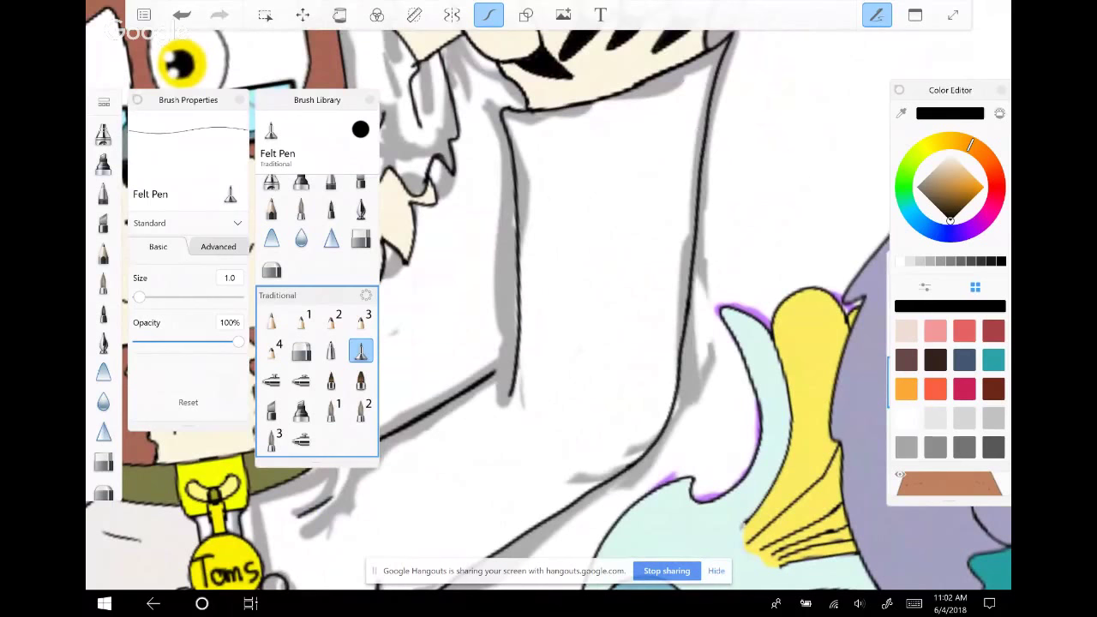
drag(495, 372, 420, 418)
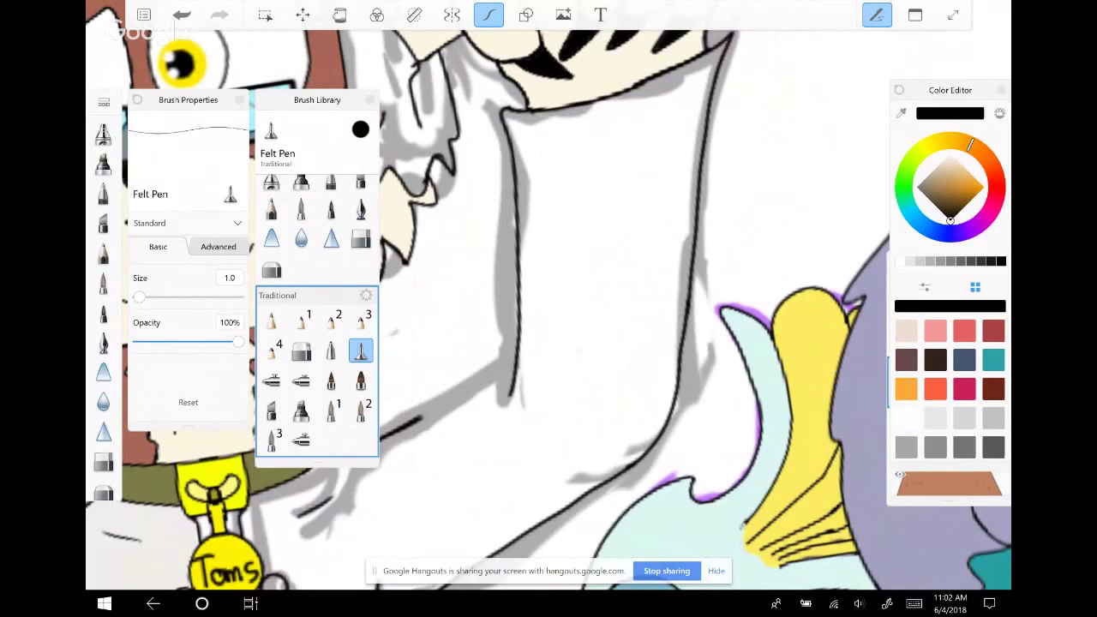
scroll(549, 309, down, 2)
scroll(549, 308, up, 2)
drag(499, 296, 544, 453)
drag(485, 412, 527, 441)
scroll(549, 309, down, 1)
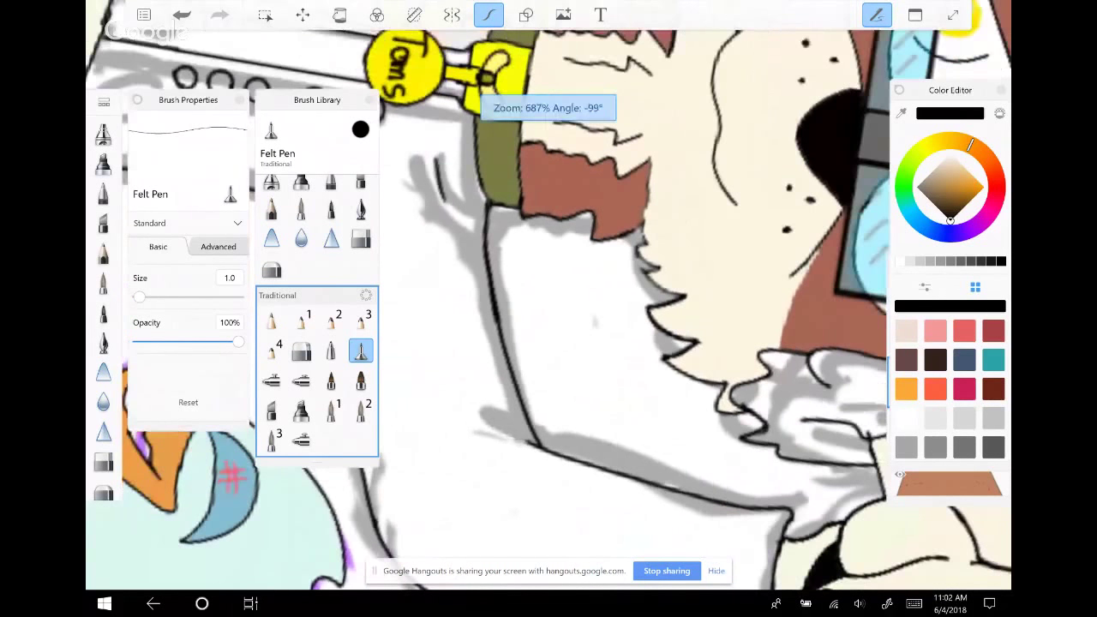
On the raised hand's layer, lasso the fingers and upper palm and move them slightly down toward the cuff
scroll(549, 308, down, 5)
scroll(625, 245, up, 5)
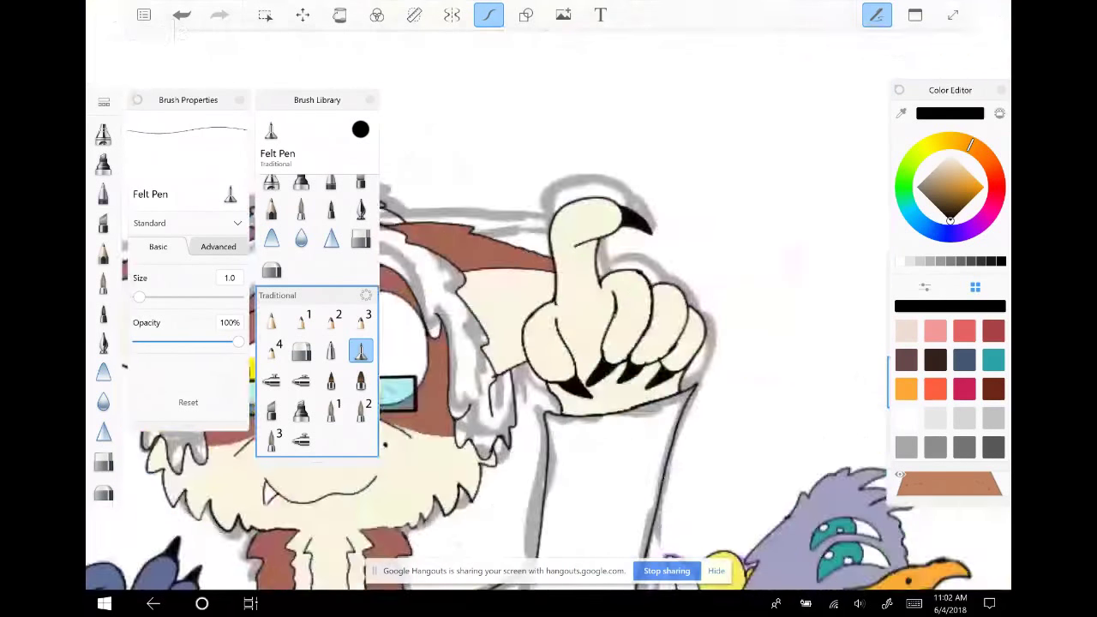
scroll(600, 283, up, 1)
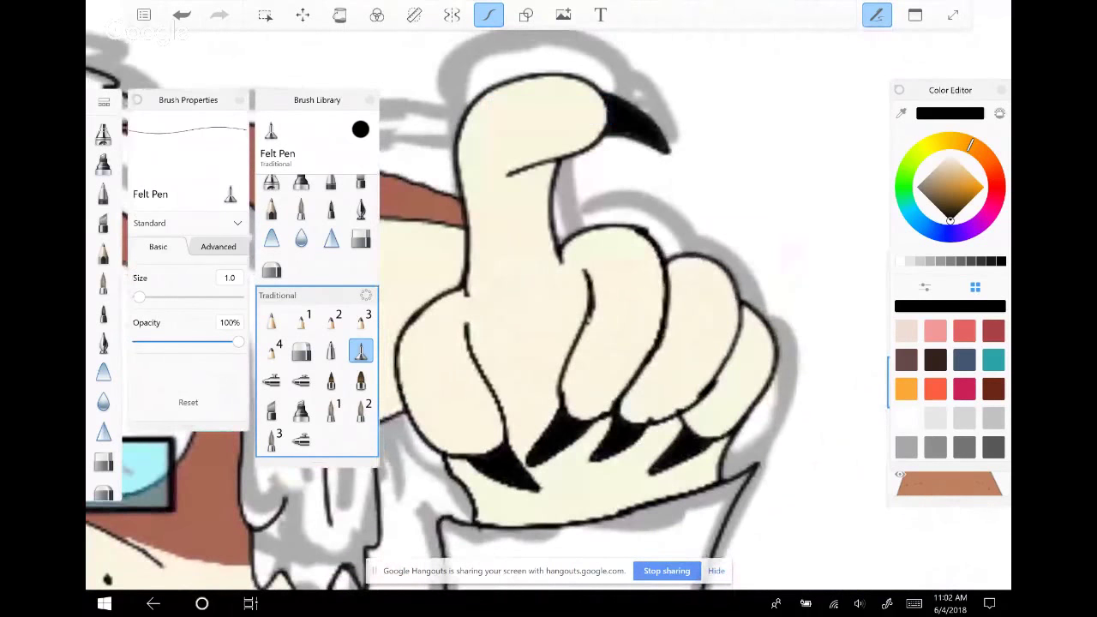
key(ctrl+l)
click(949, 348)
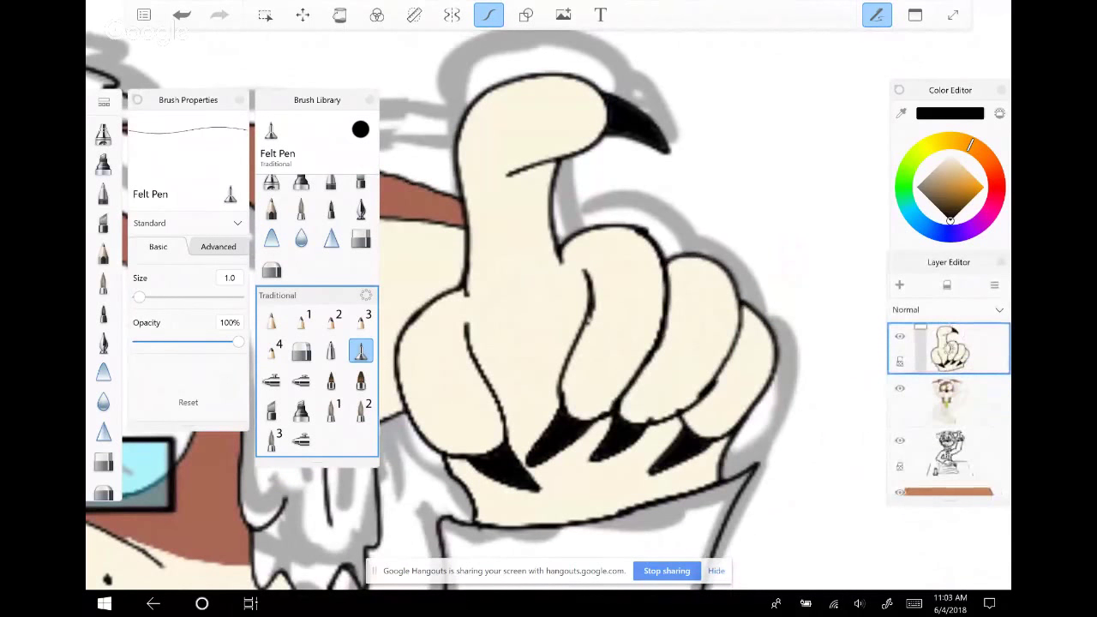
key(m)
scroll(549, 326, down, 3)
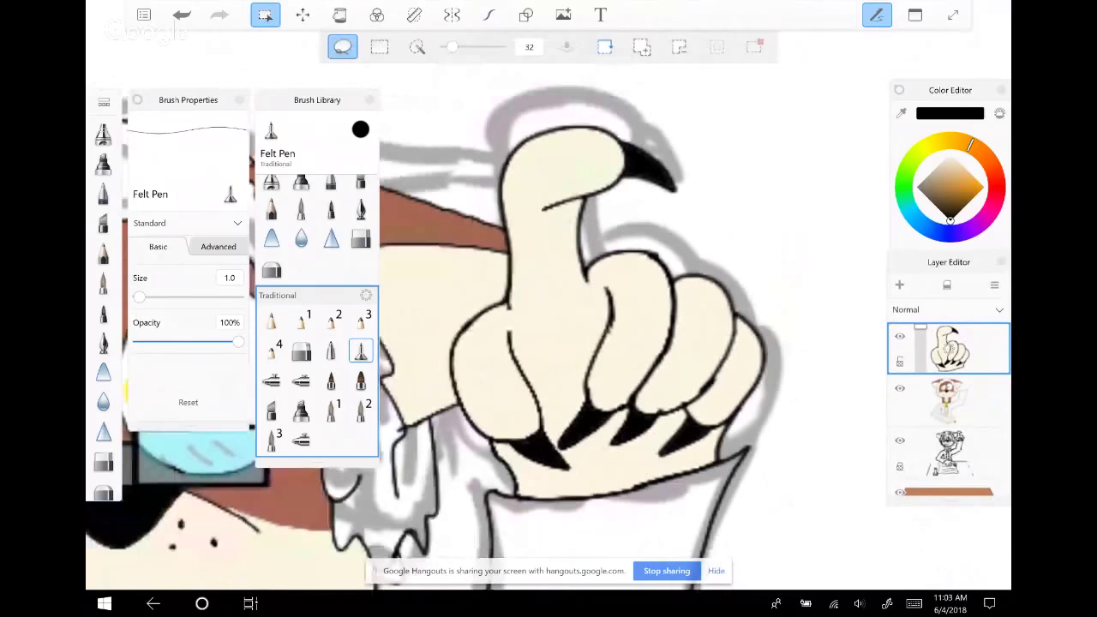
mouse_move(574, 142)
mouse_down()
mouse_move(476, 343)
mouse_move(562, 433)
mouse_move(634, 444)
mouse_move(741, 395)
mouse_move(755, 206)
mouse_move(605, 101)
mouse_up()
key(v)
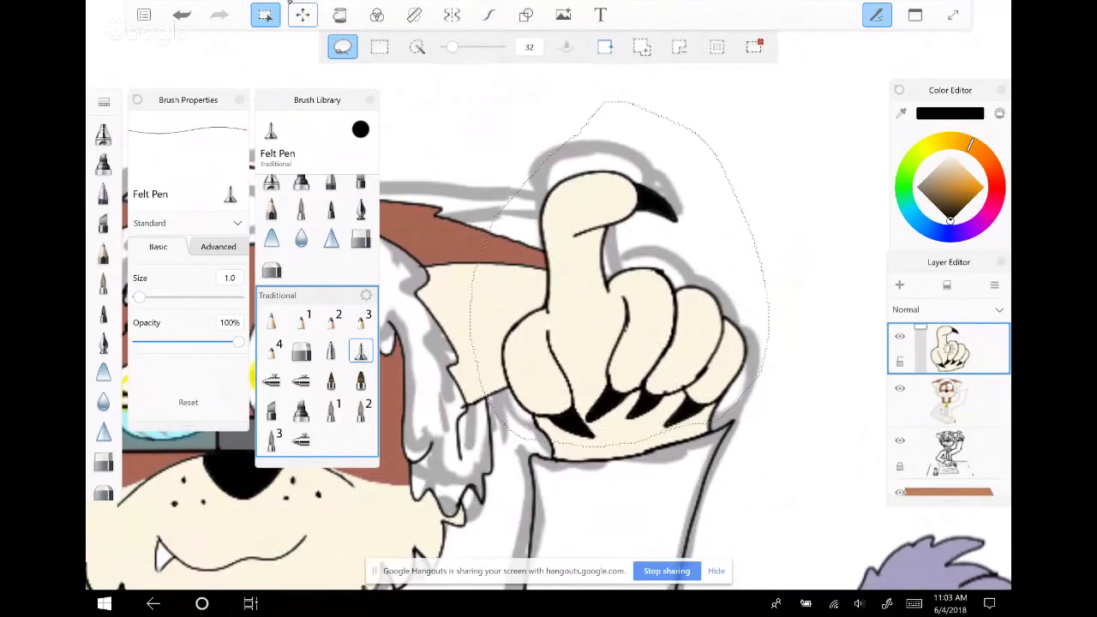
drag(619, 273, 623, 286)
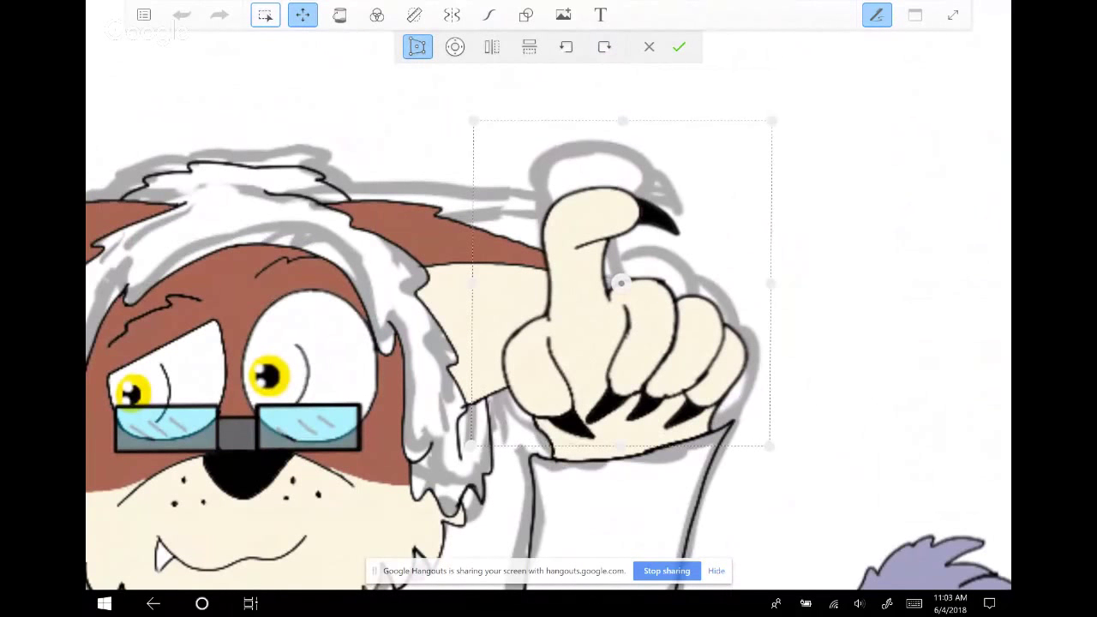
click(455, 46)
click(686, 209)
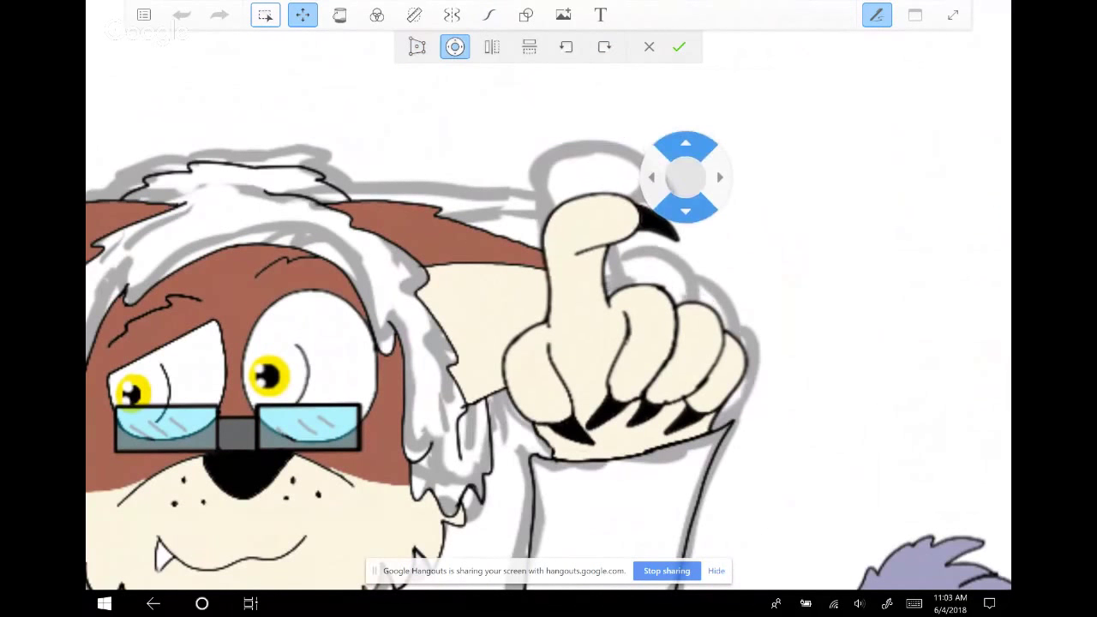
click(679, 46)
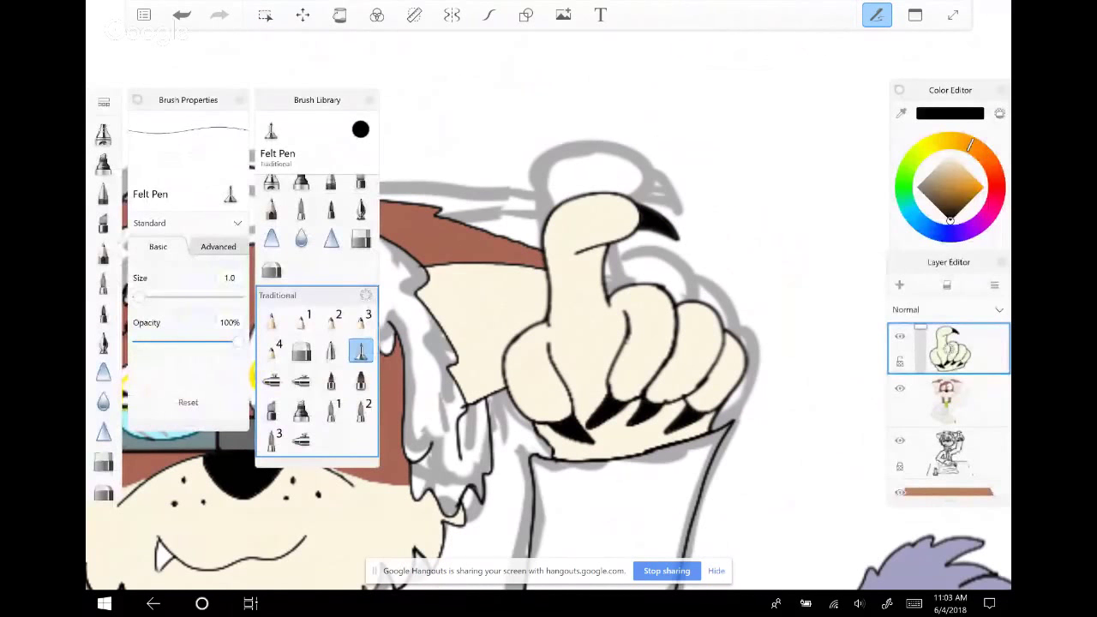
Check the raised hand's position against the fox and the group scene, and activate the curved-stroke tool
scroll(549, 343, down, 5)
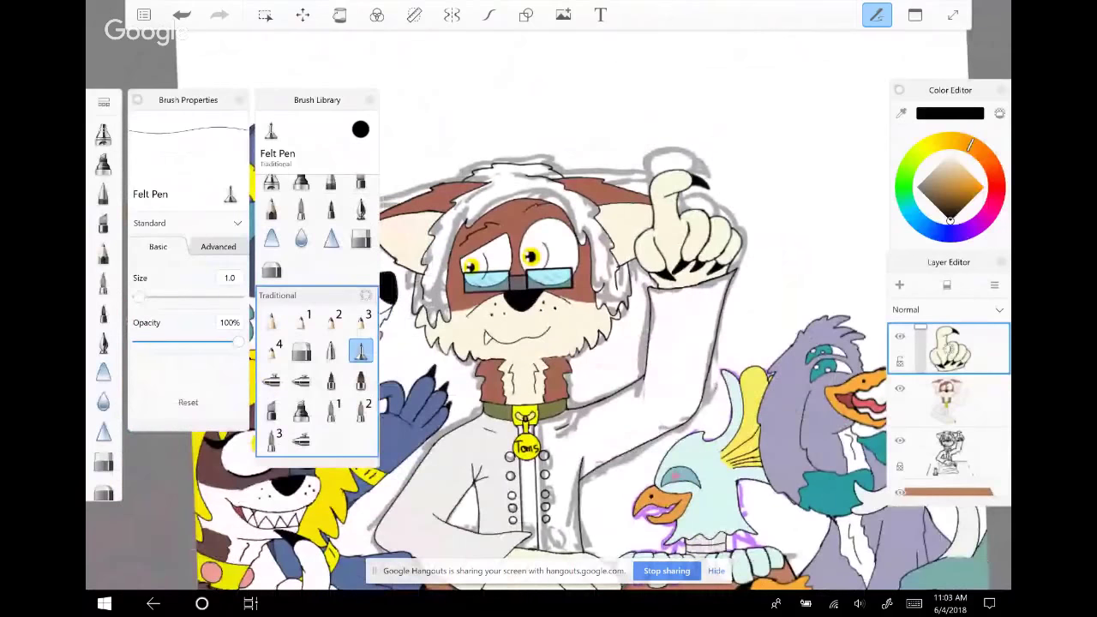
scroll(549, 343, down, 2)
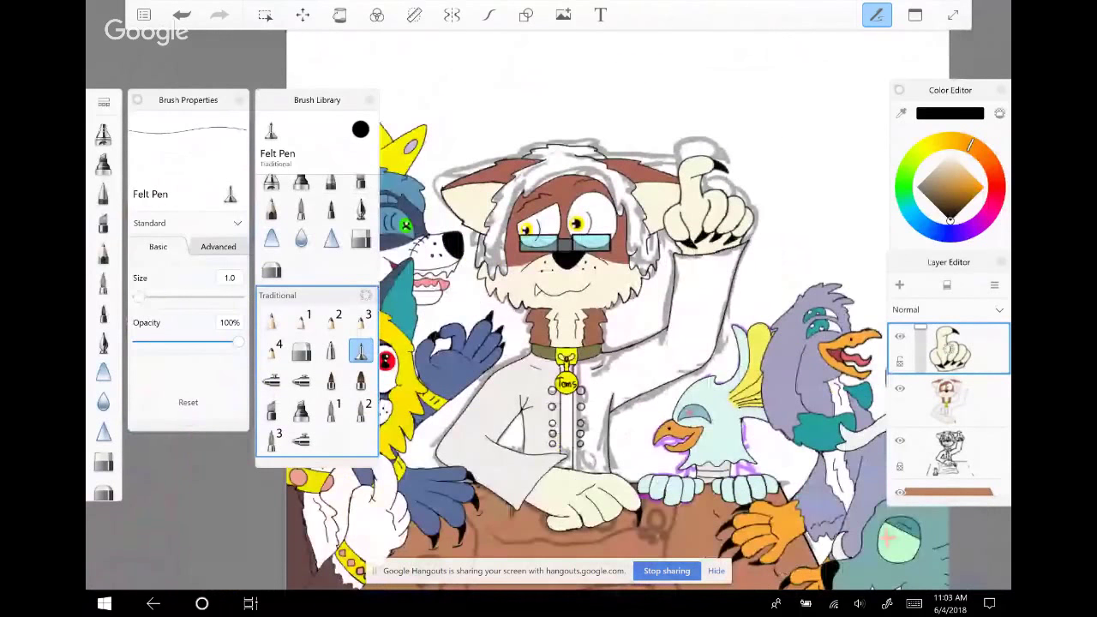
scroll(549, 343, up, 2)
key(c)
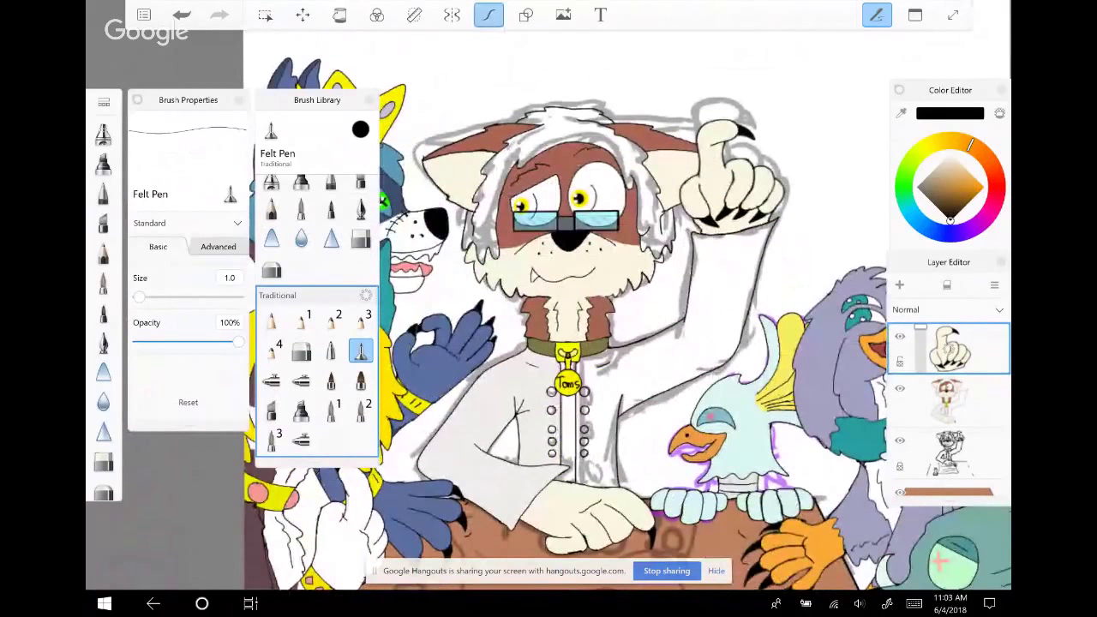
On the fox's layer, ink two more small round buttons in black below the button column beside the coat's front opening, down to the resting arm
scroll(549, 343, up, 2)
click(949, 401)
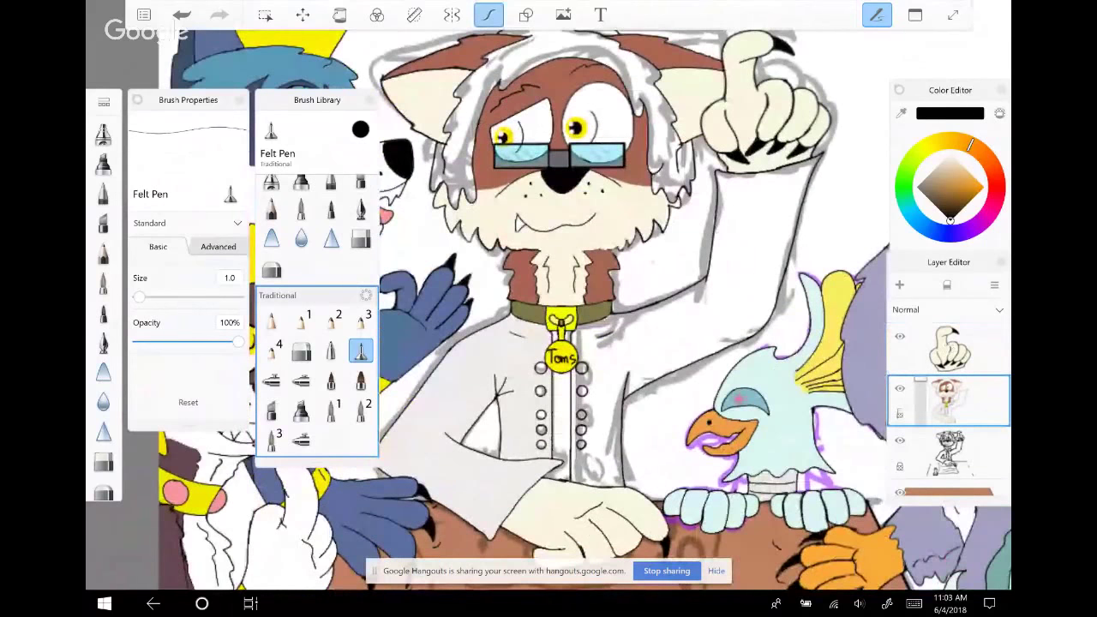
scroll(561, 403, up, 5)
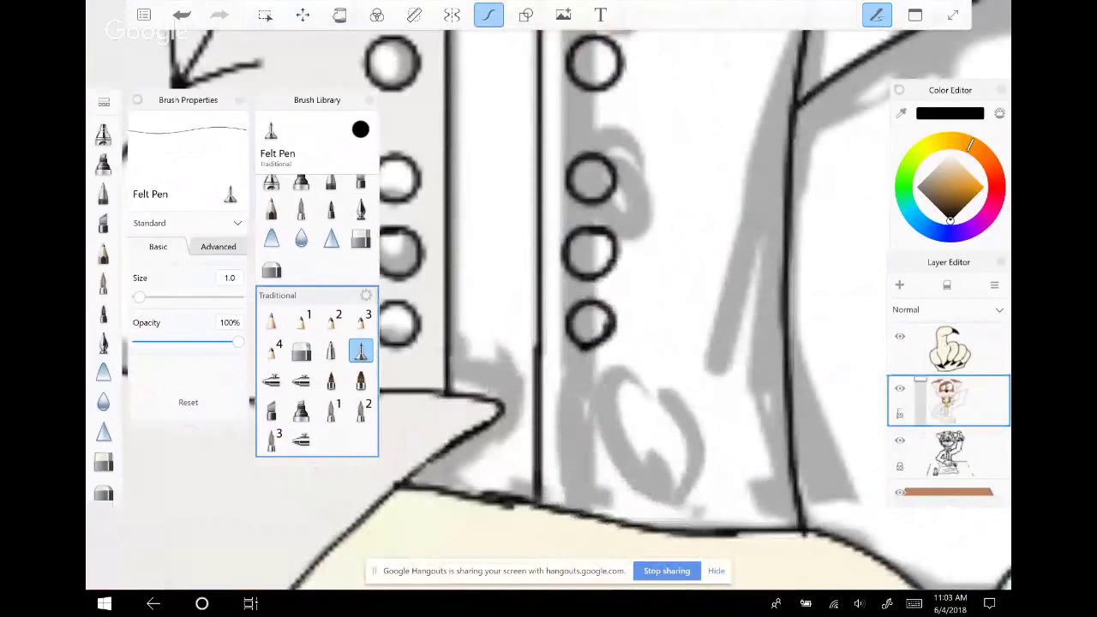
drag(590, 379, 585, 381)
mouse_move(591, 467)
mouse_down()
mouse_move(586, 507)
mouse_move(611, 471)
mouse_up()
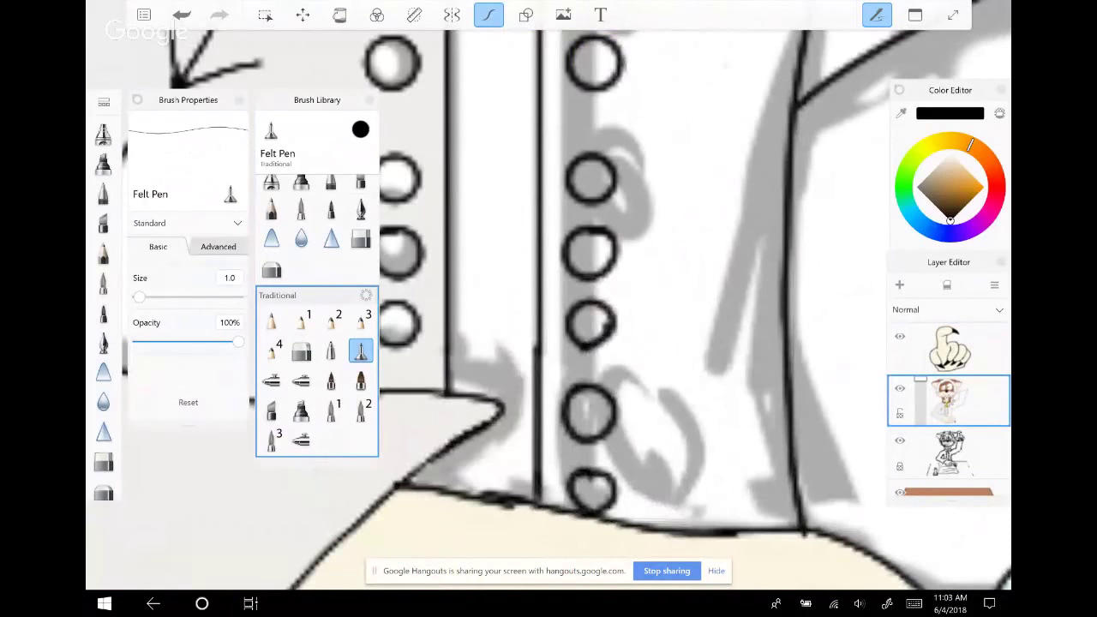
scroll(548, 296, down, 2)
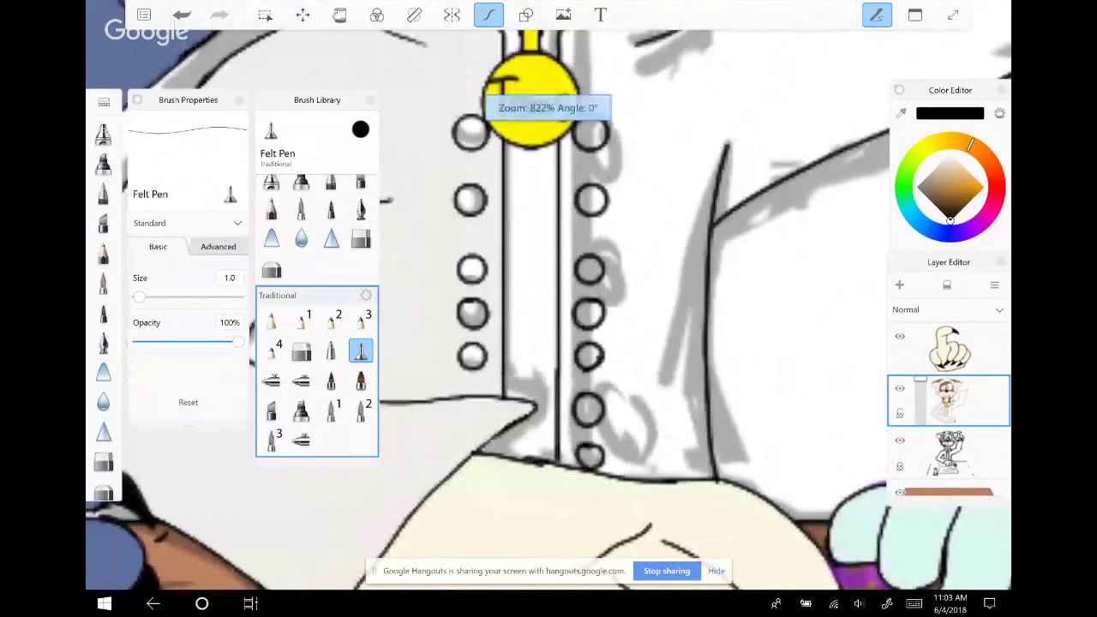
scroll(548, 296, down, 5)
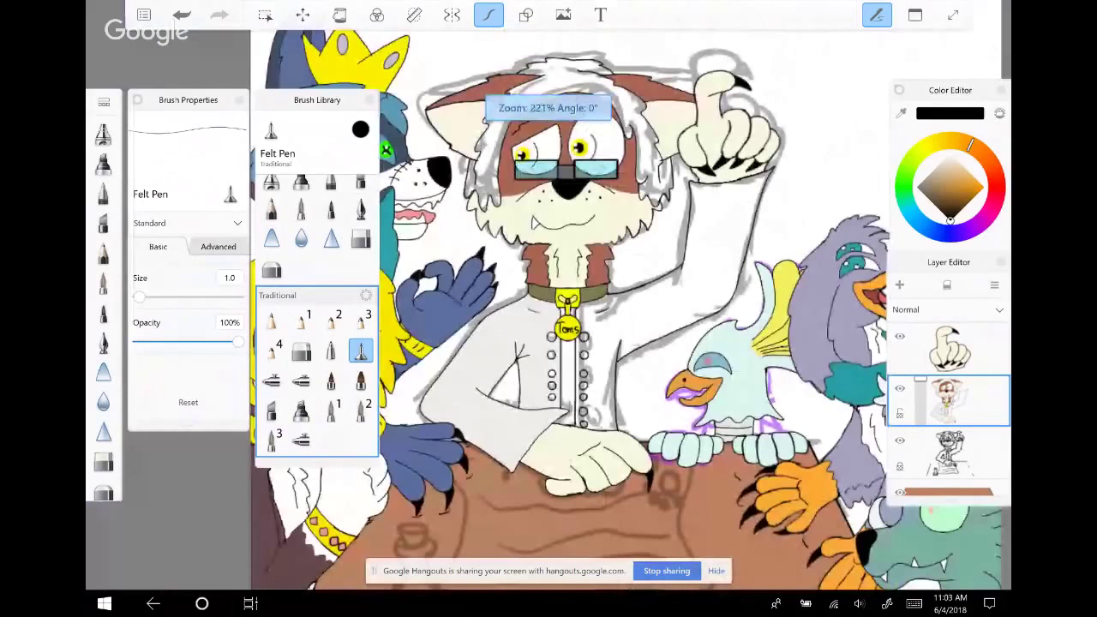
Fill the unpainted half of the fox's coat and its raised sleeve with pale grey
scroll(549, 295, up, 1)
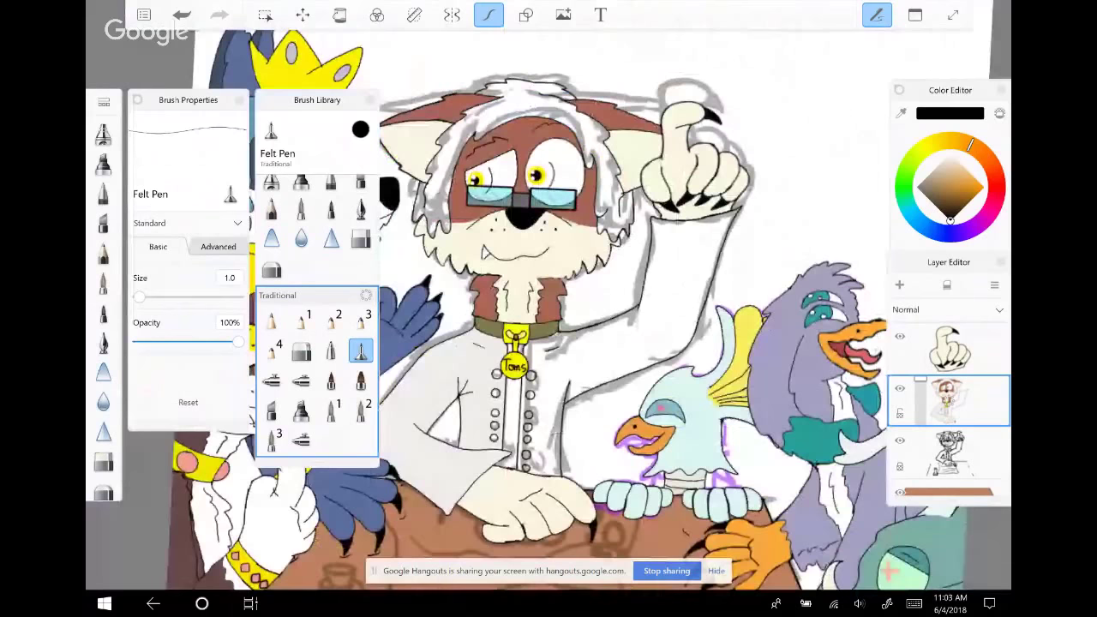
scroll(549, 296, down, 1)
key(Tab)
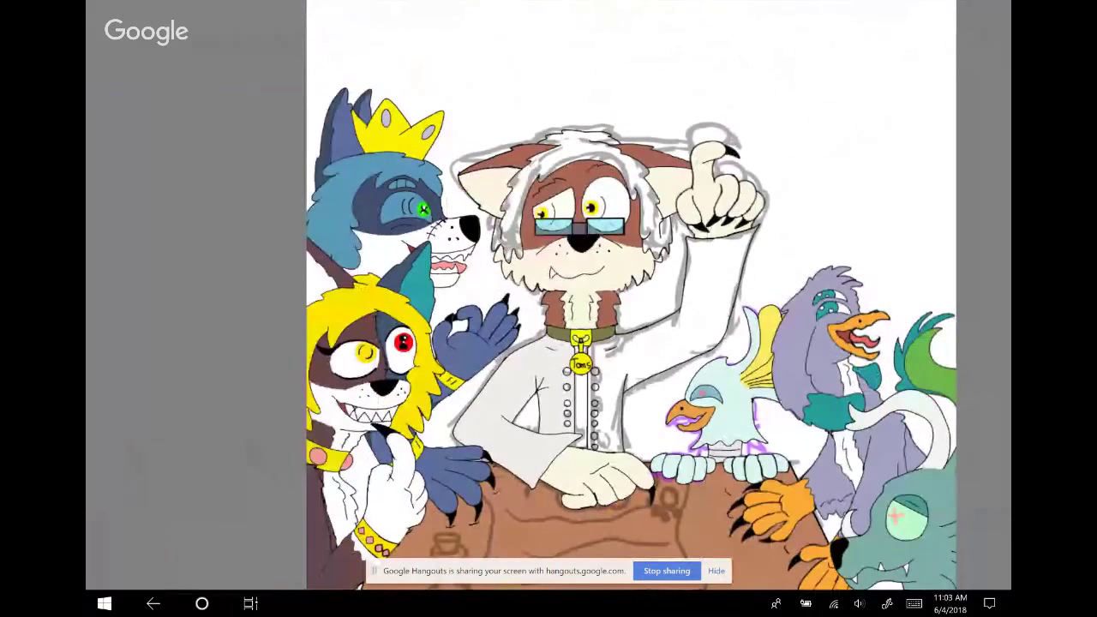
key(Tab)
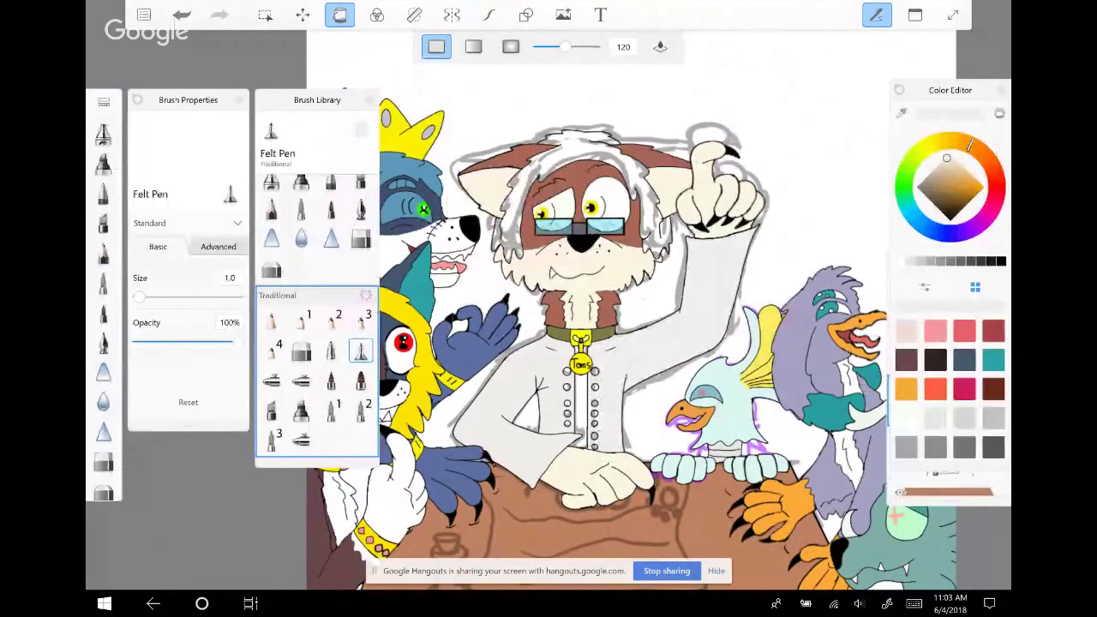
Set the colour to black and ink a short curved seam line just inside the raised sleeve's cuff with the curved-stroke tool
scroll(549, 295, up, 1)
scroll(549, 296, up, 1)
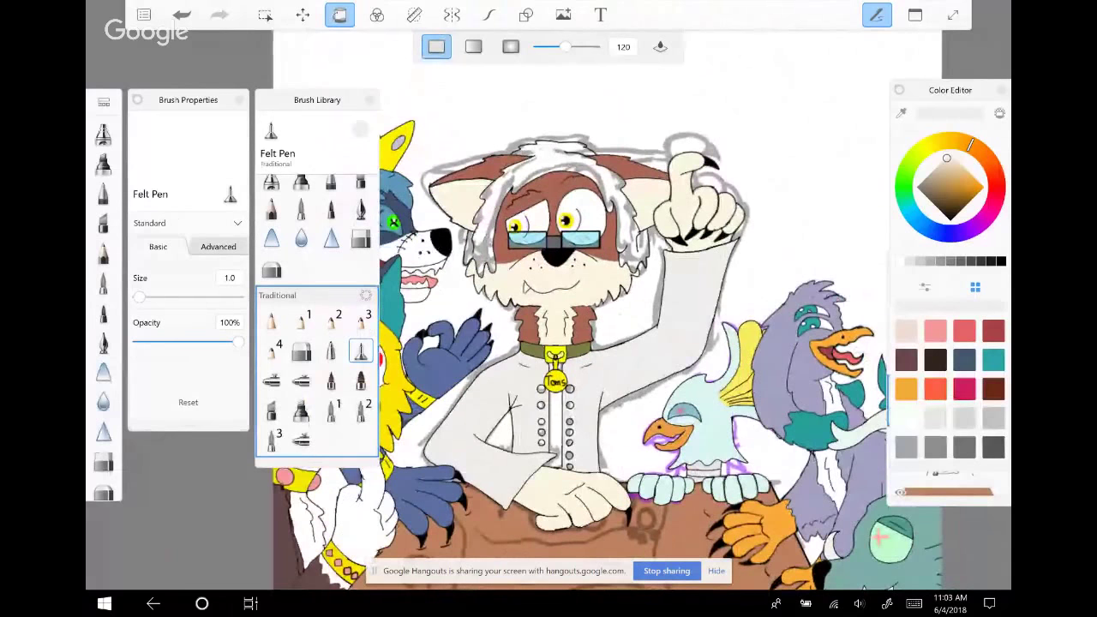
scroll(549, 296, up, 1)
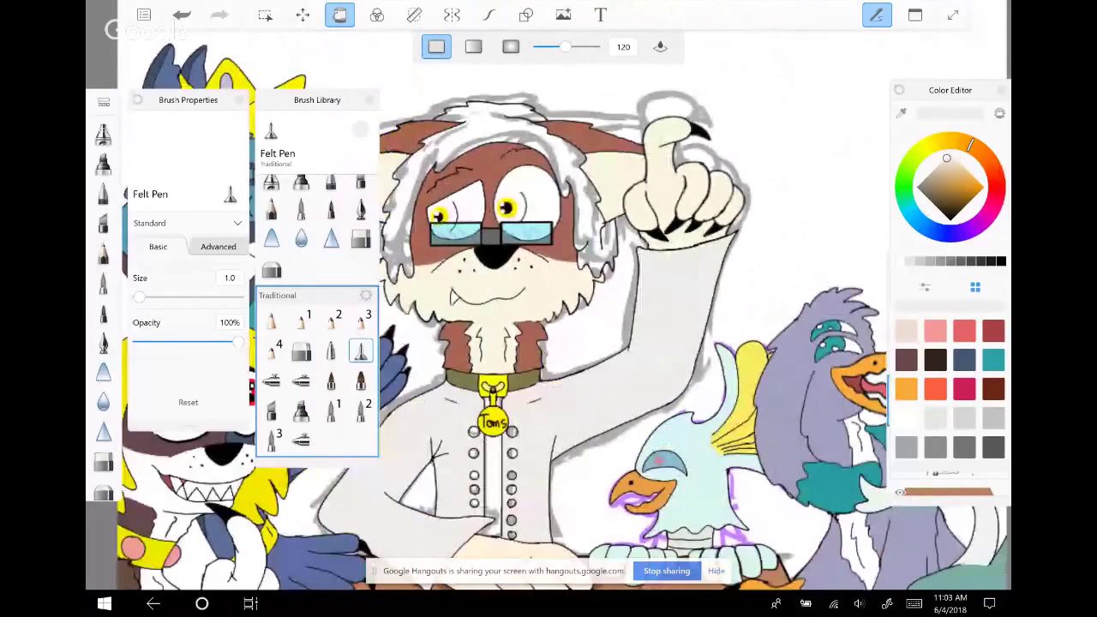
scroll(767, 276, up, 3)
click(950, 219)
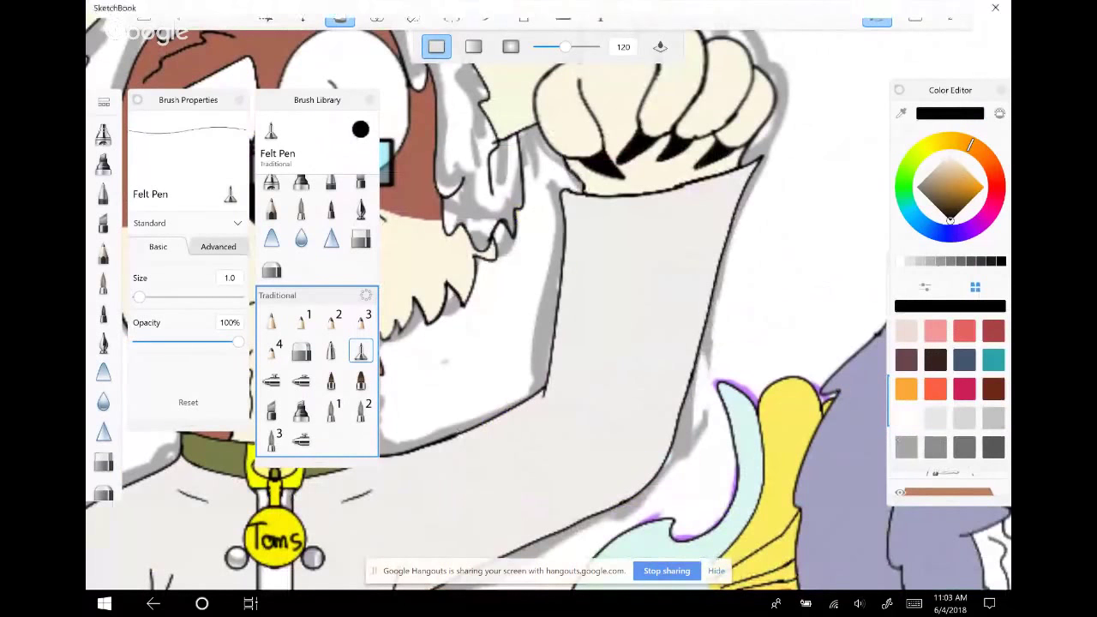
key(ctrl+z)
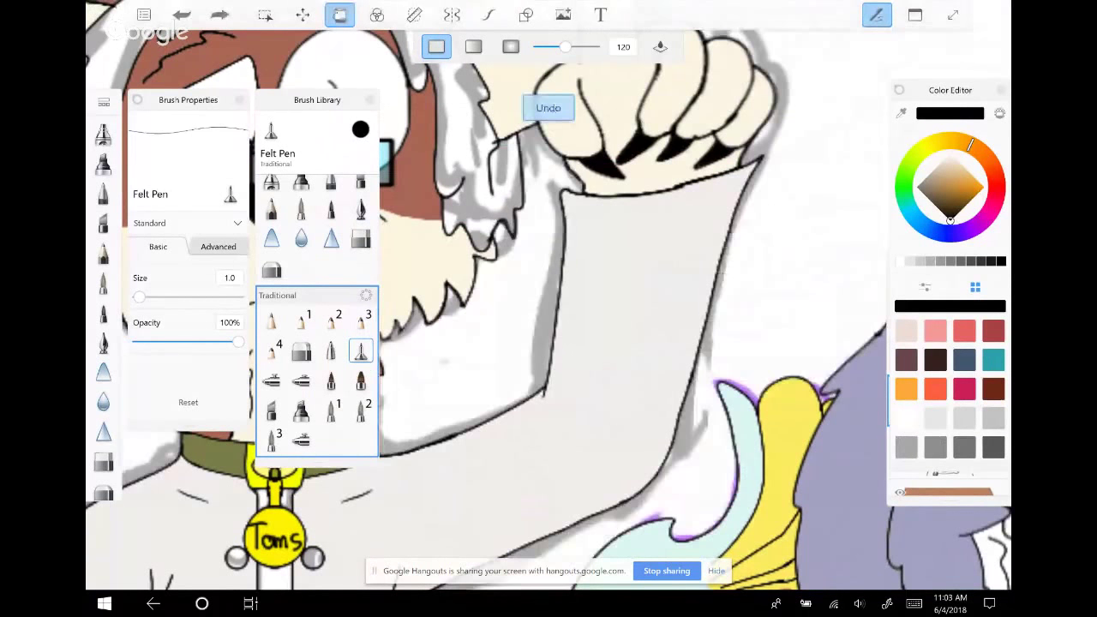
click(488, 15)
scroll(549, 309, up, 3)
drag(523, 386, 515, 420)
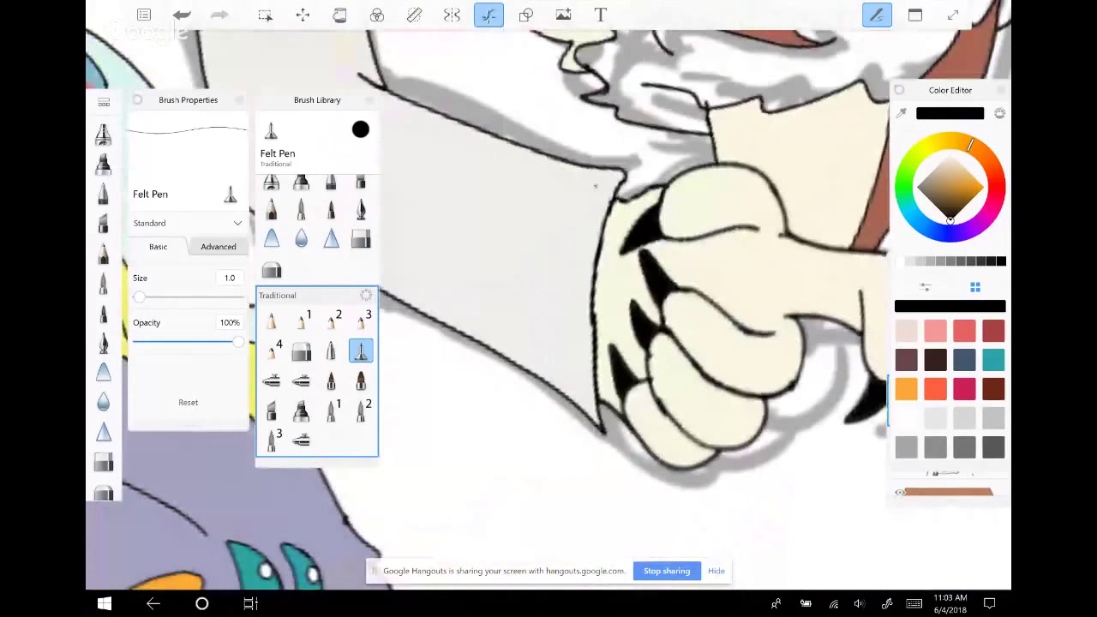
mouse_move(596, 185)
mouse_down()
mouse_move(573, 266)
mouse_move(570, 379)
mouse_up()
click(182, 15)
Ink a second short seam line continuing the first along the raised cuff, undoing and redrawing the stroke as needed, and review the whole picture
drag(575, 306, 576, 386)
click(182, 14)
drag(570, 305, 572, 387)
click(182, 15)
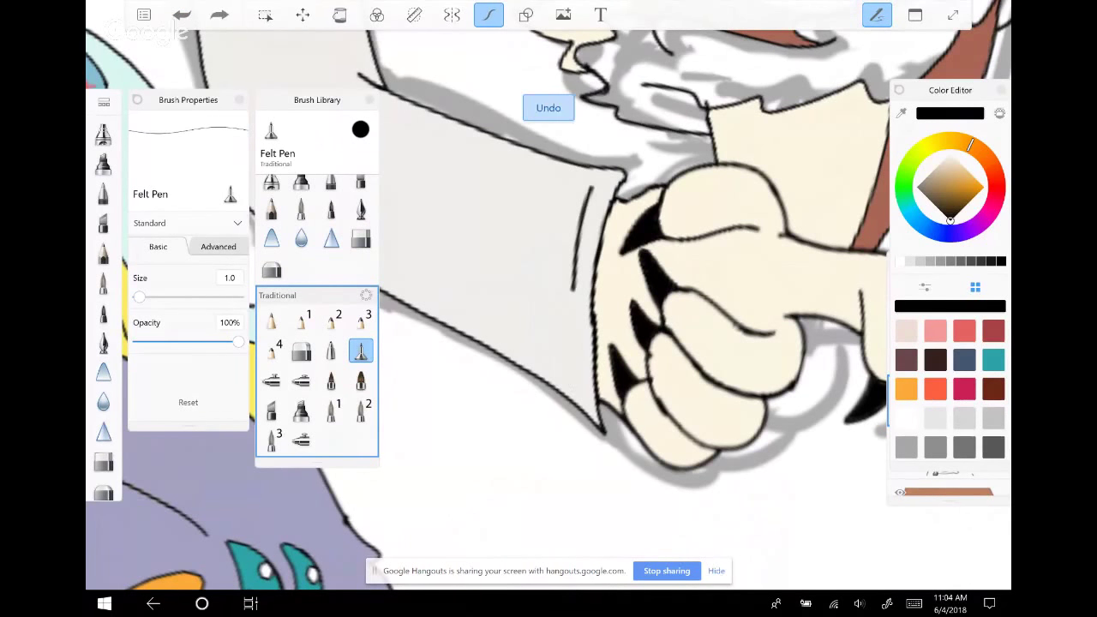
drag(571, 305, 575, 380)
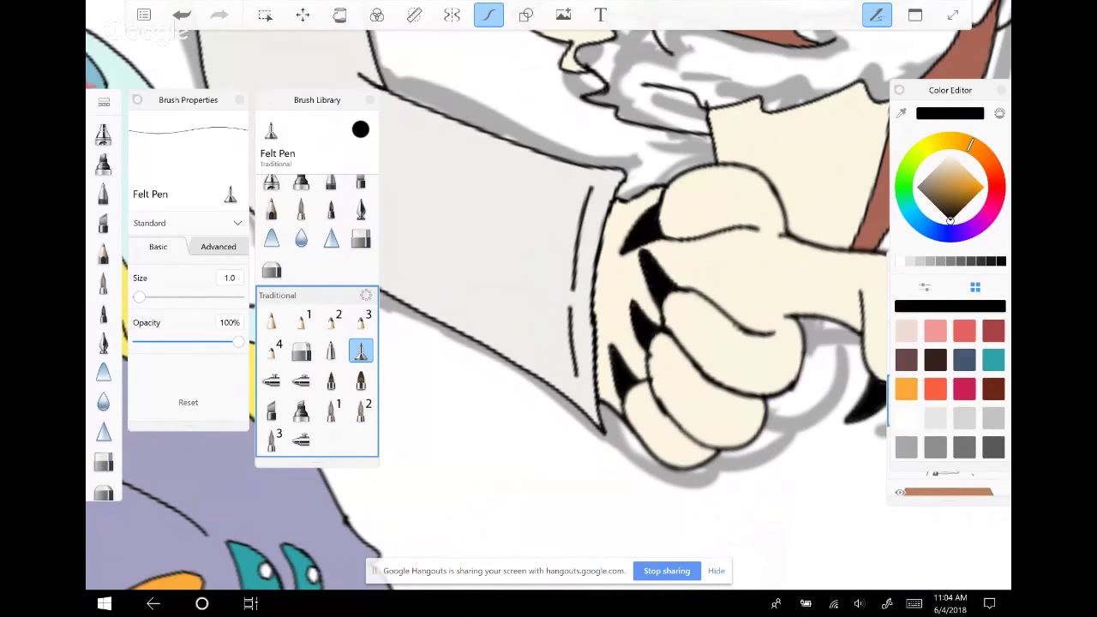
drag(651, 283, 635, 300)
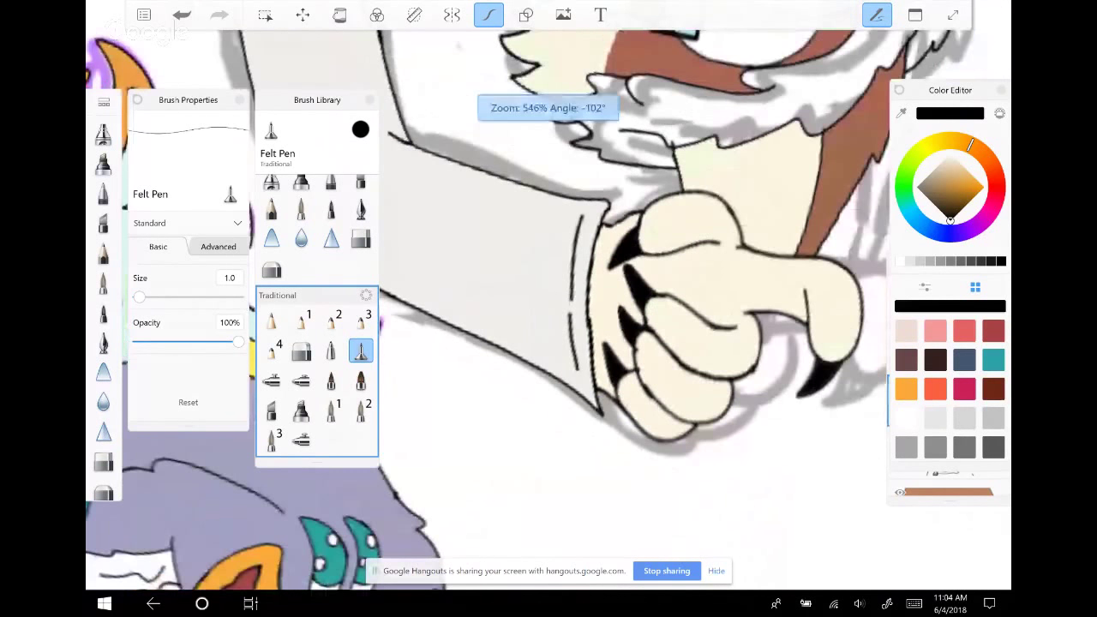
key(Home)
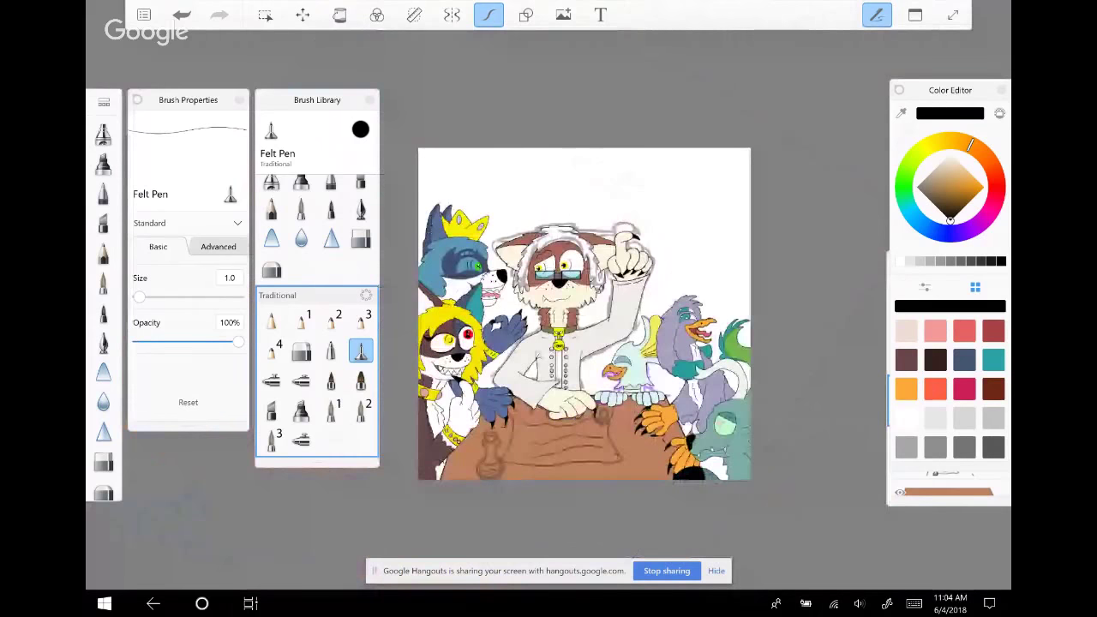
Sample the bright yellow from the fox's collar ornament and flood fill the top two pairs of coat buttons
scroll(553, 335, up, 5)
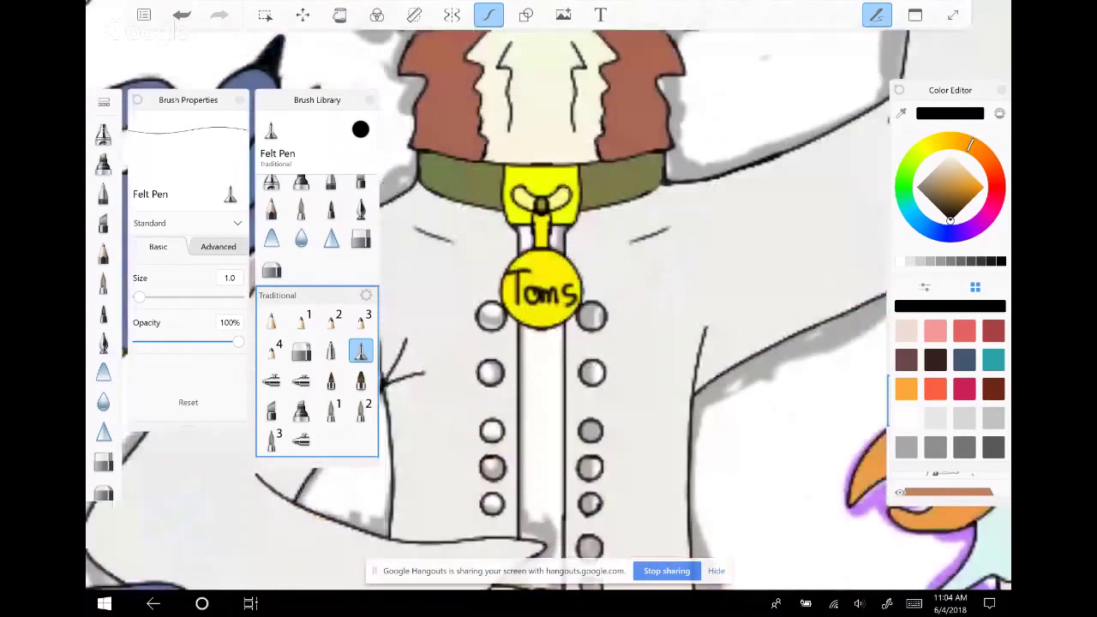
click(539, 214)
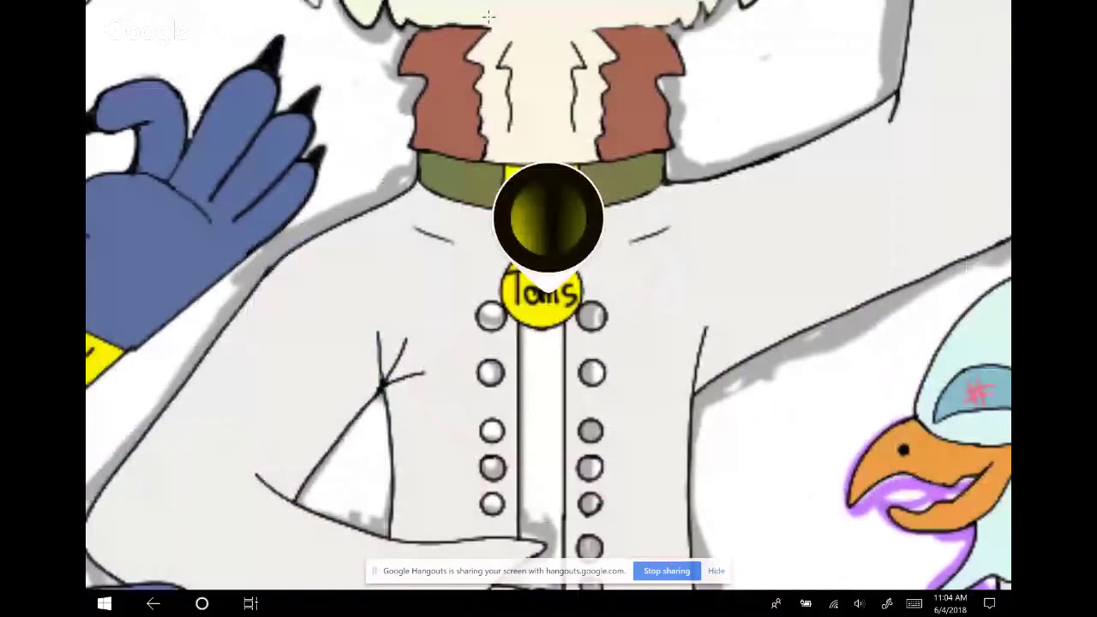
key(f)
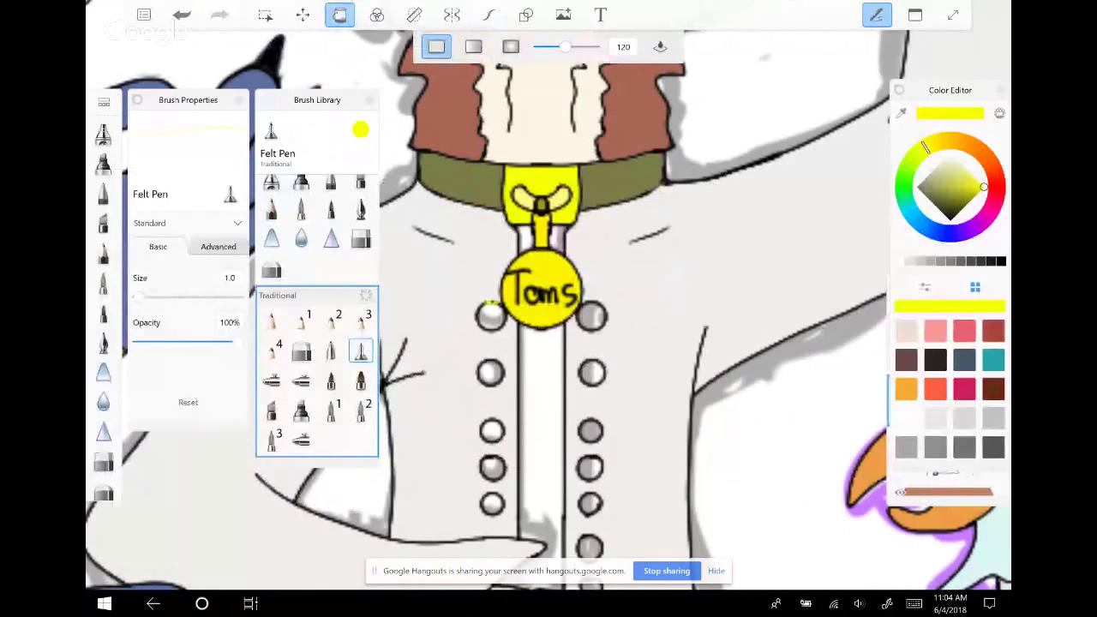
click(491, 316)
click(592, 316)
click(491, 373)
click(592, 373)
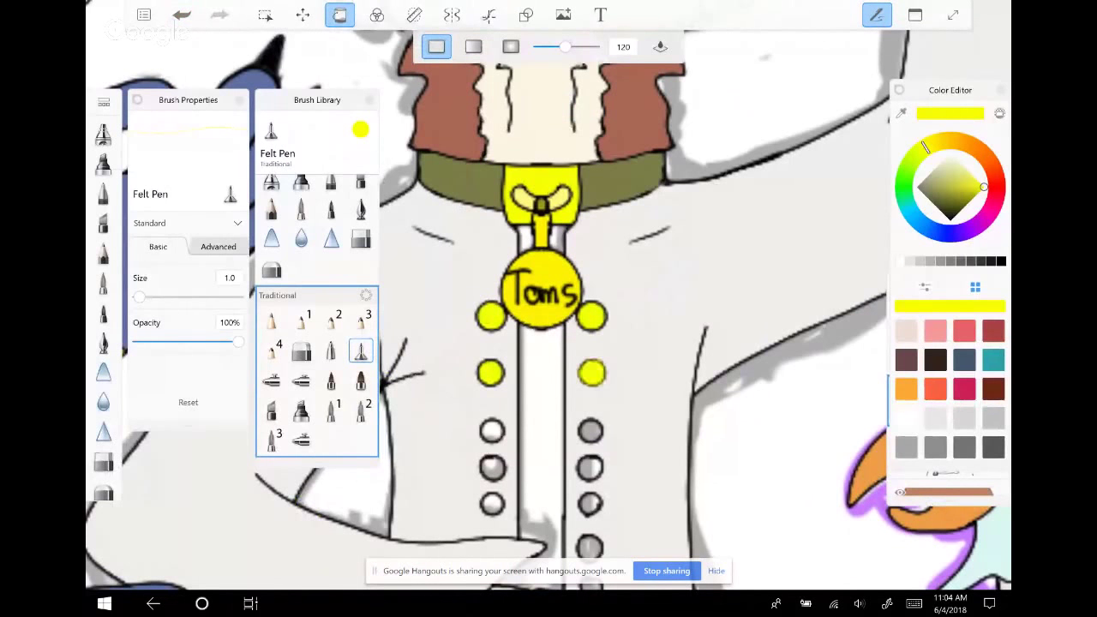
key(ctrl+z)
click(592, 373)
Fill the remaining lower coat buttons in both columns with the same yellow
click(491, 431)
click(591, 431)
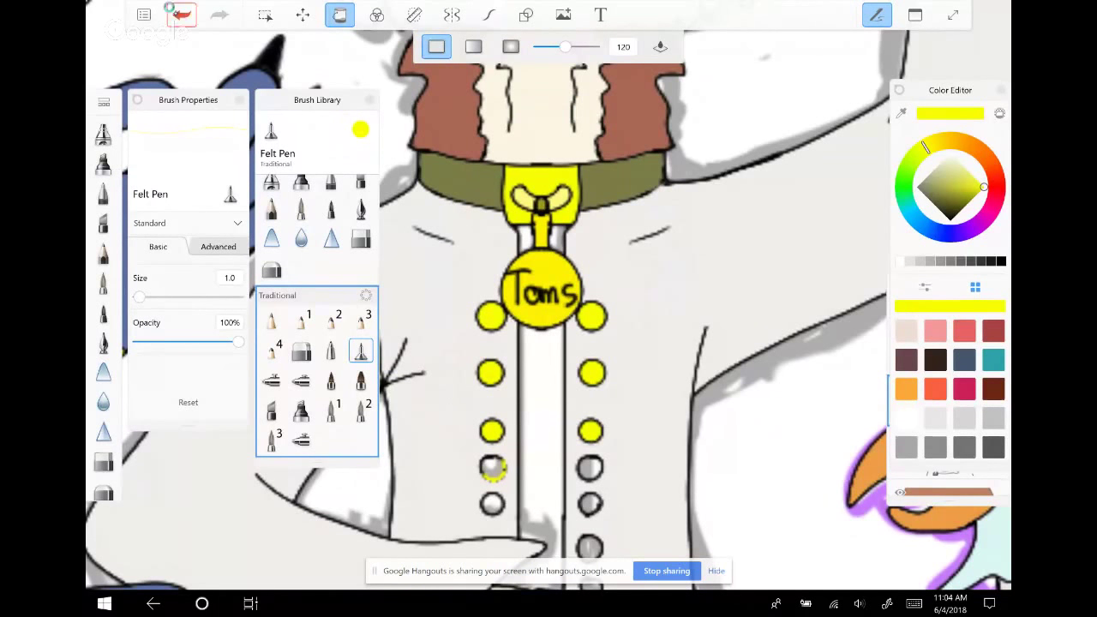
key(ctrl+z)
click(493, 468)
click(590, 467)
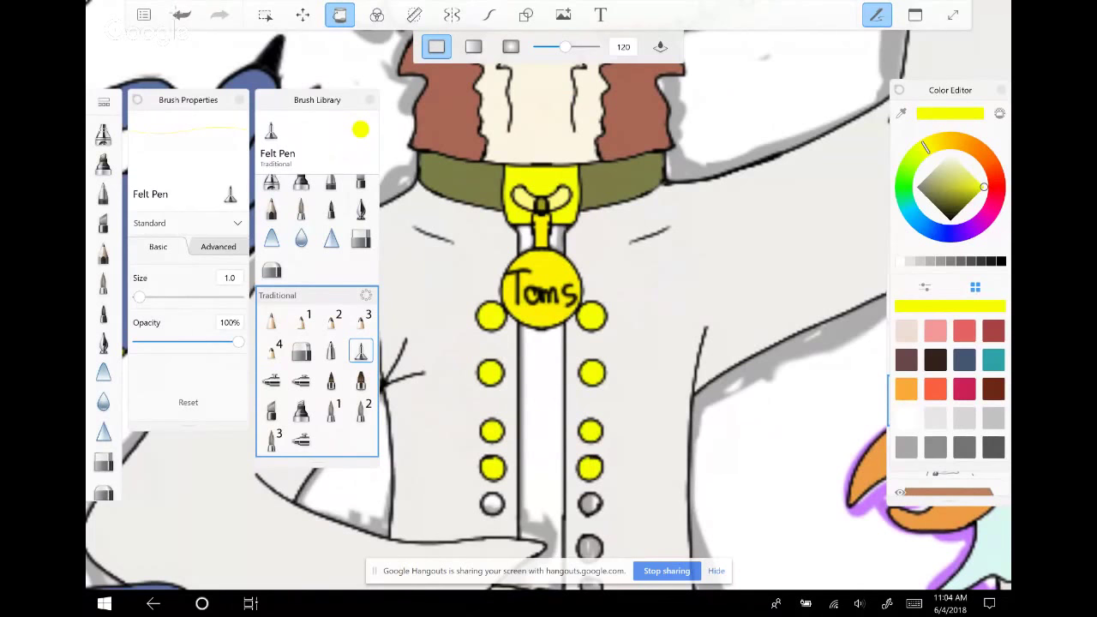
click(492, 504)
click(590, 504)
click(590, 547)
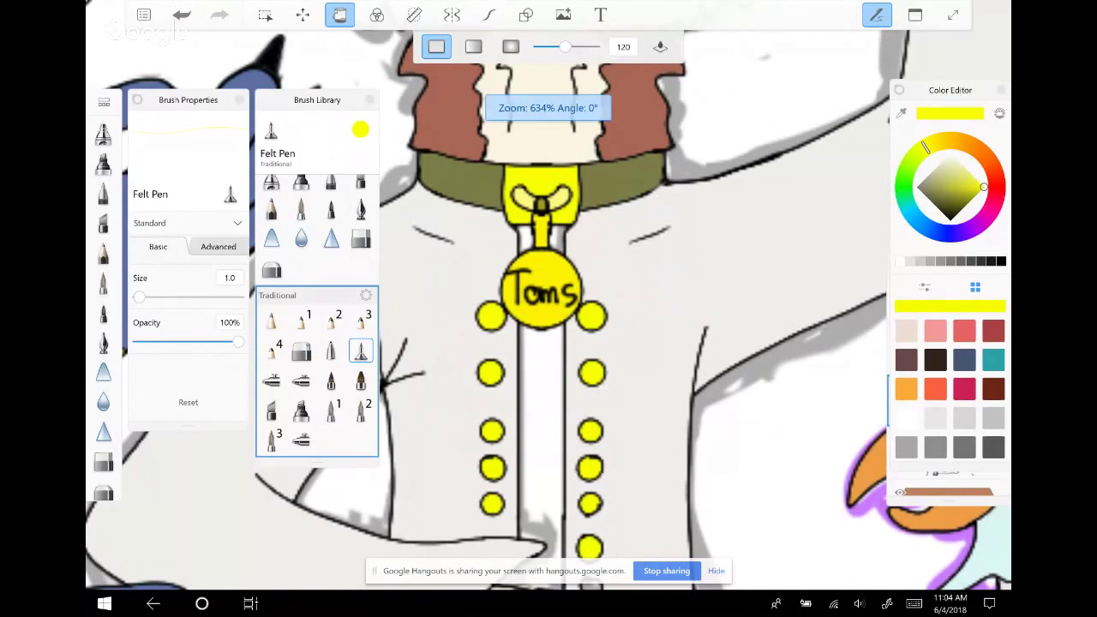
scroll(533, 196, down, 3)
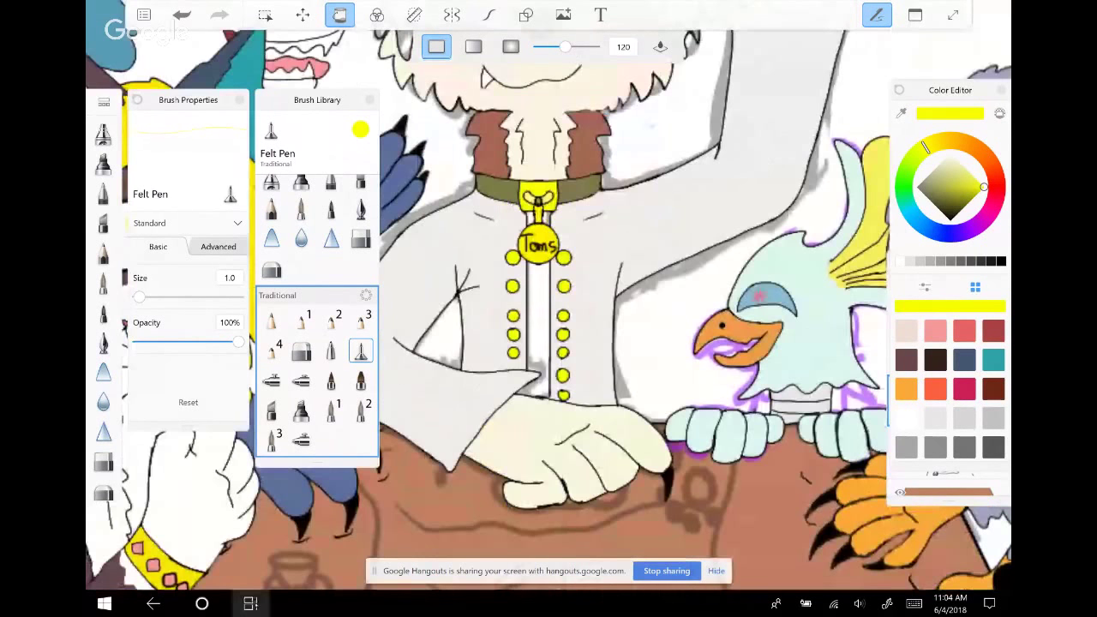
Switch to the YouTube browser window to check the music playback, and return to SketchBook
key(super+Tab)
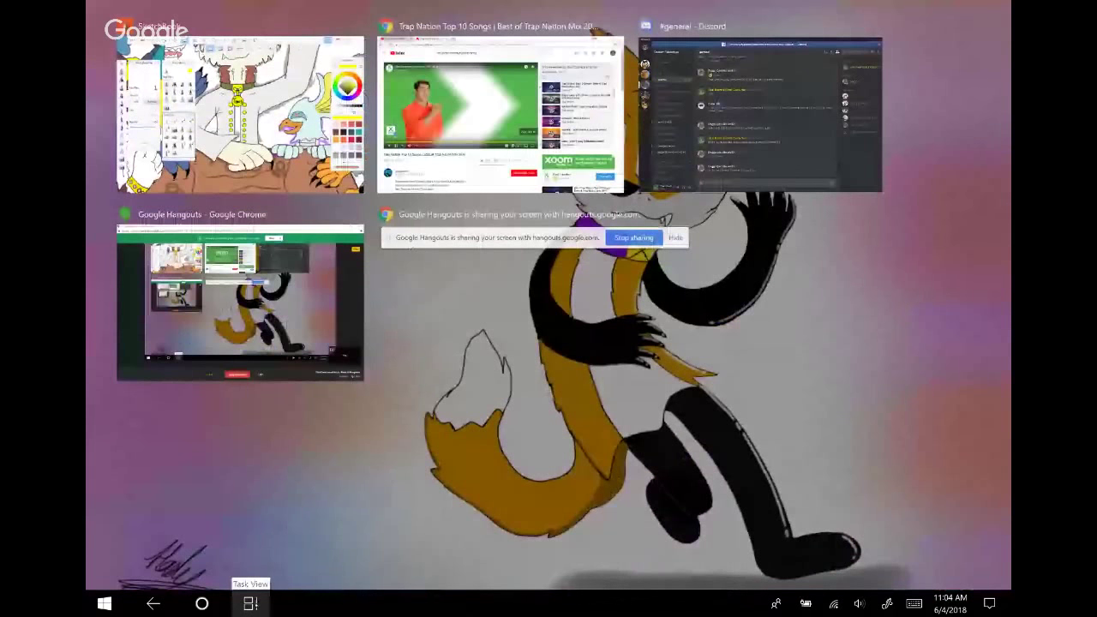
click(500, 114)
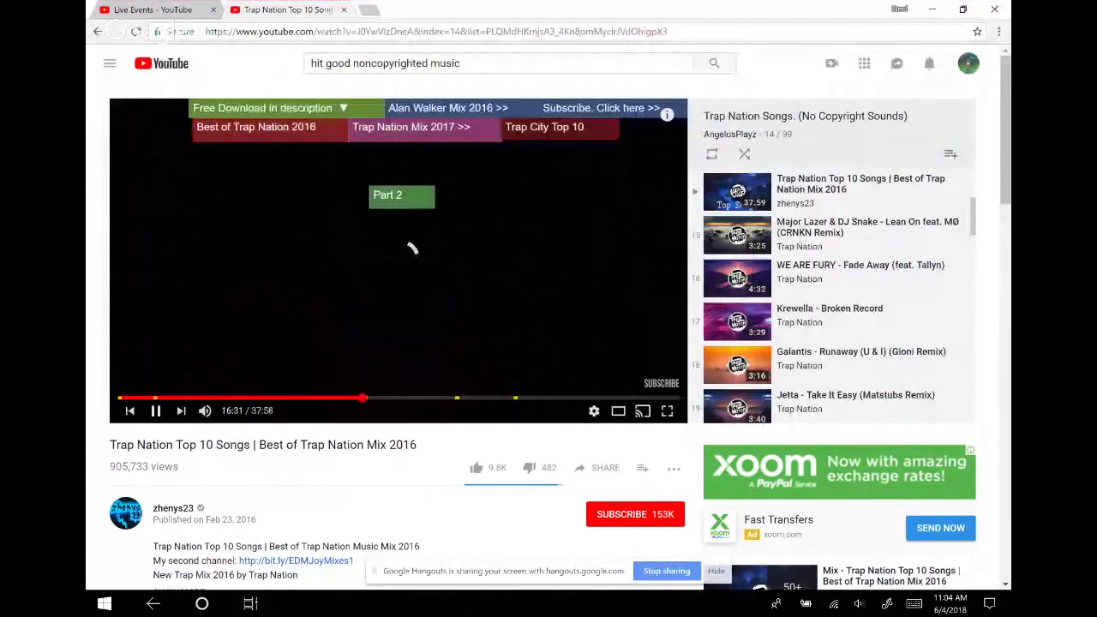
key(super+Tab)
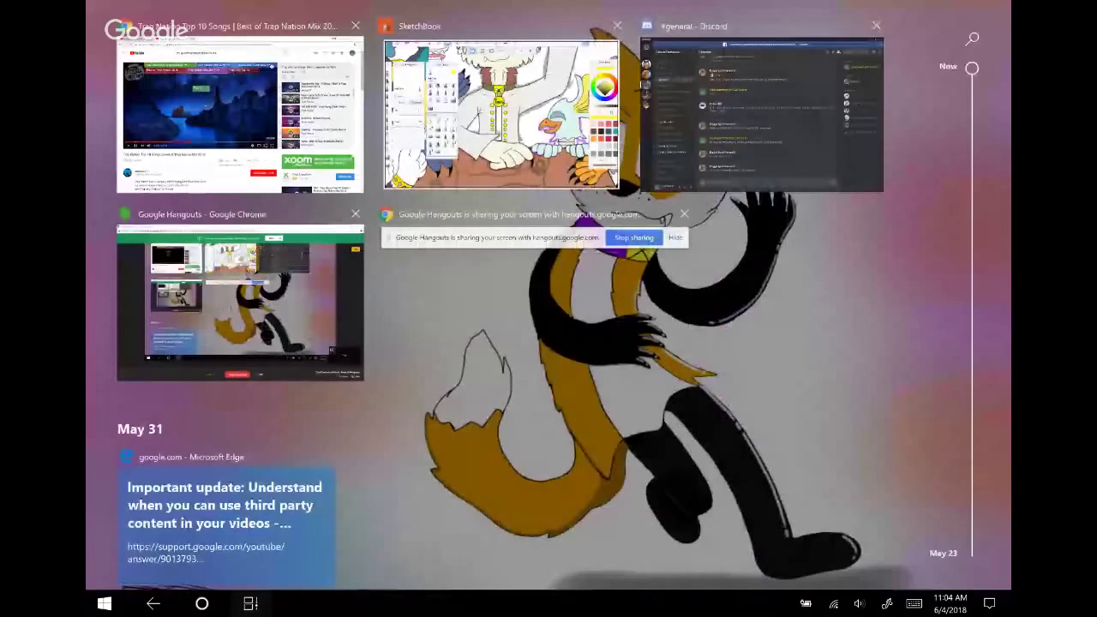
key(Return)
Review the group scene and try to lasso the raised sleeve's outer edge near the cuff, returning to the Felt Pen
scroll(614, 305, down, 5)
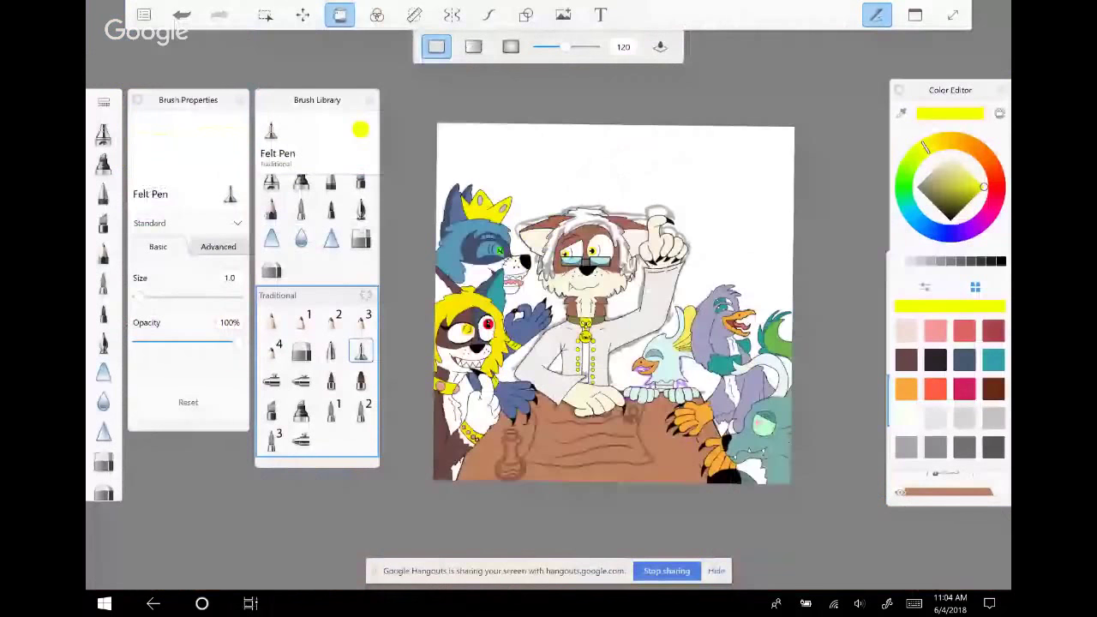
scroll(614, 310, up, 2)
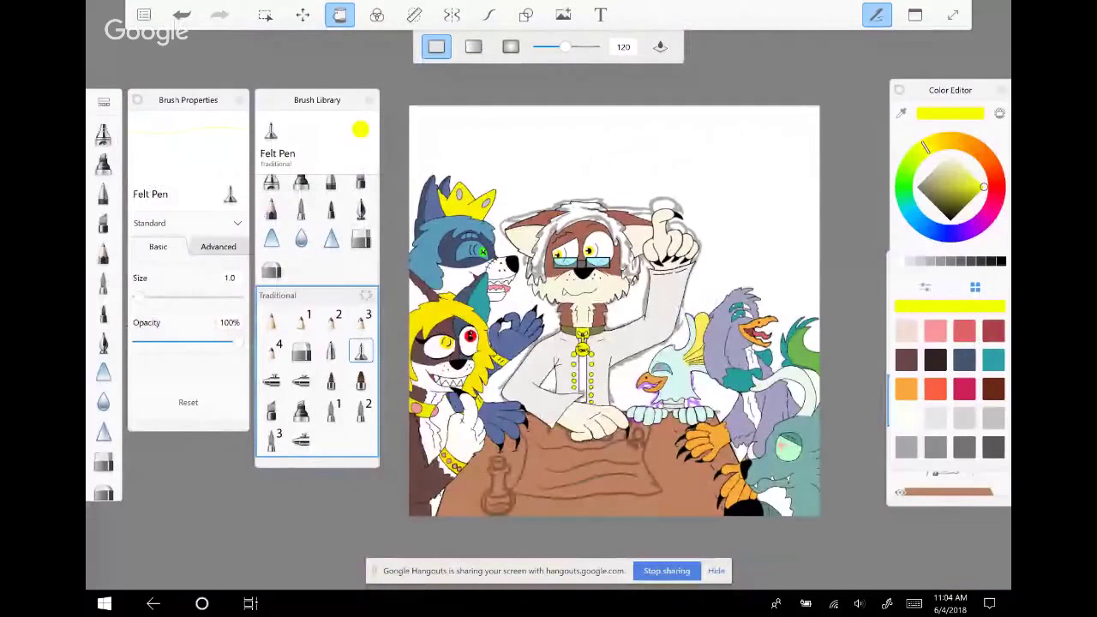
scroll(614, 310, up, 2)
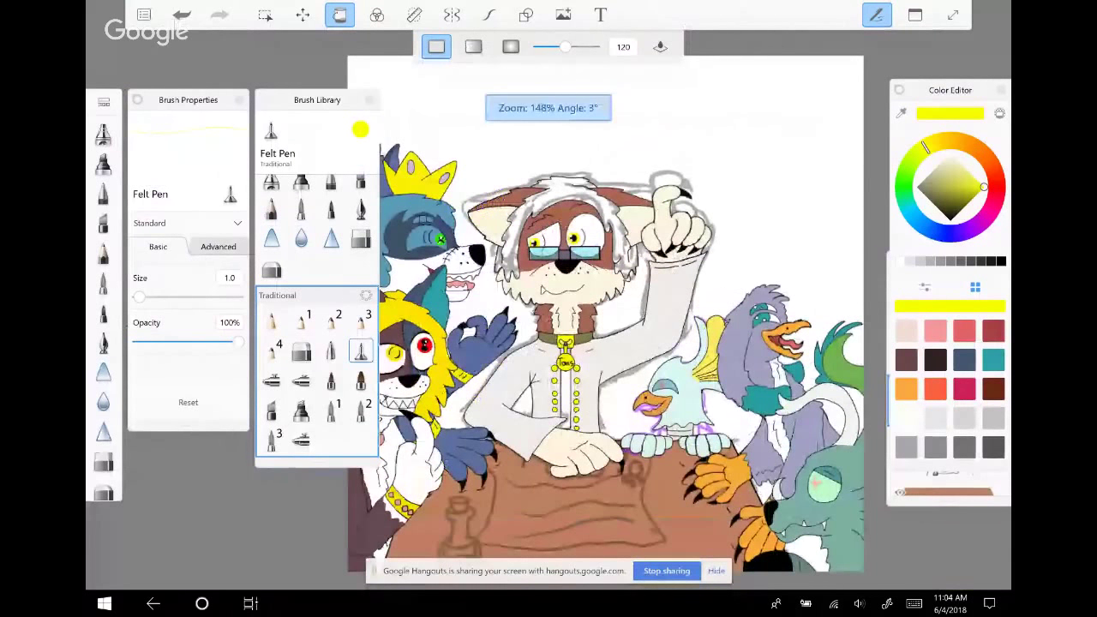
scroll(635, 292, up, 4)
scroll(635, 291, up, 1)
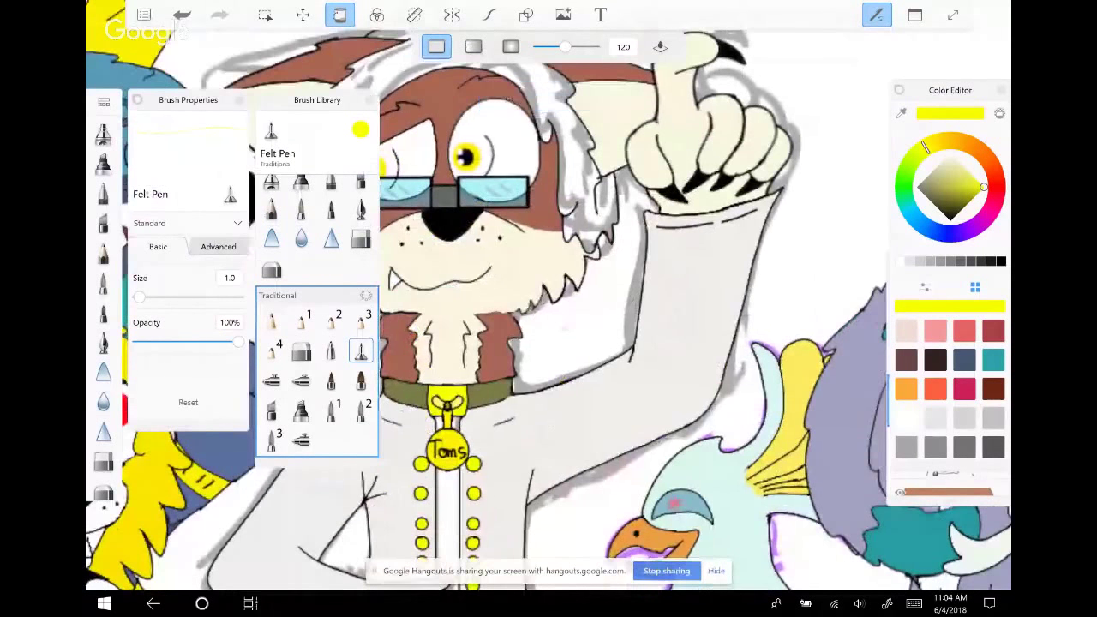
key(m)
key(ctrl+l)
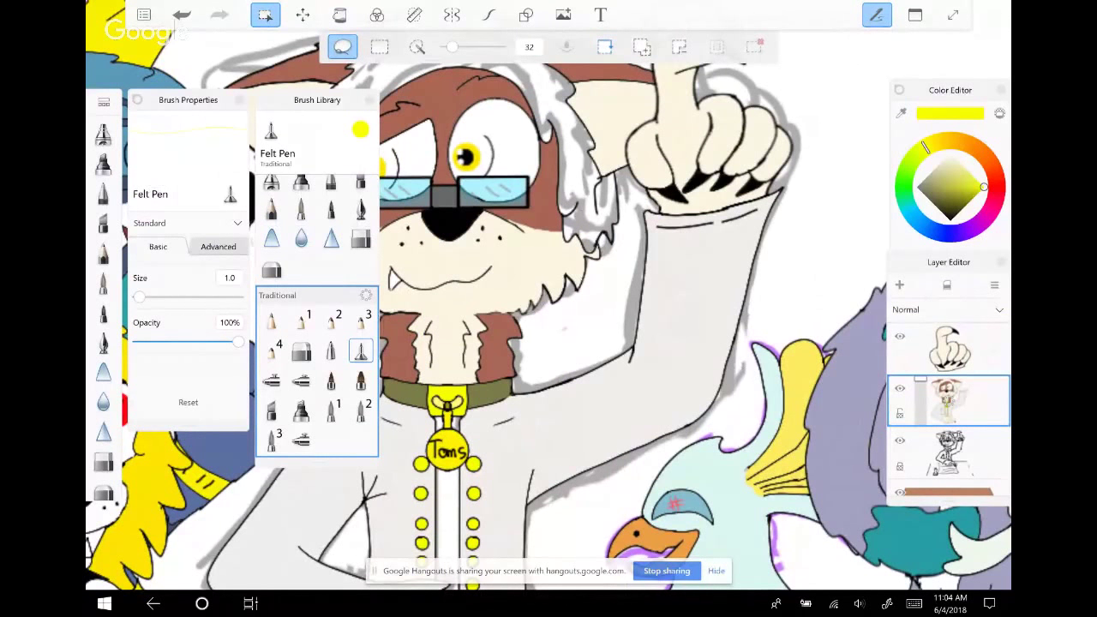
mouse_move(746, 251)
mouse_down()
mouse_move(849, 265)
mouse_move(879, 220)
mouse_up()
scroll(549, 325, down, 3)
scroll(549, 325, down, 1)
click(360, 352)
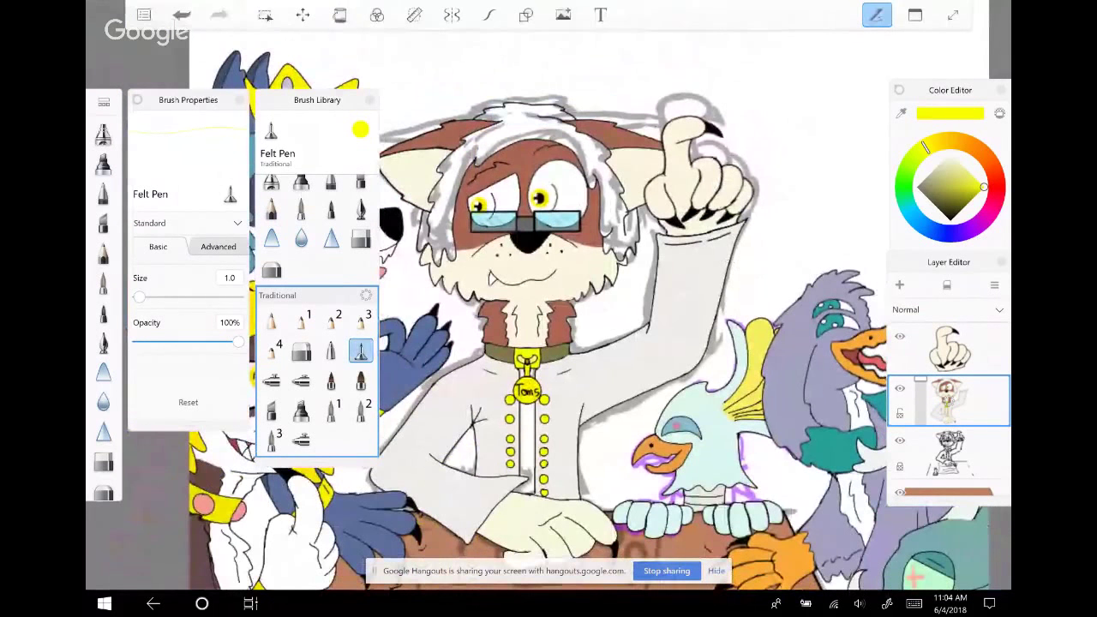
scroll(549, 325, down, 1)
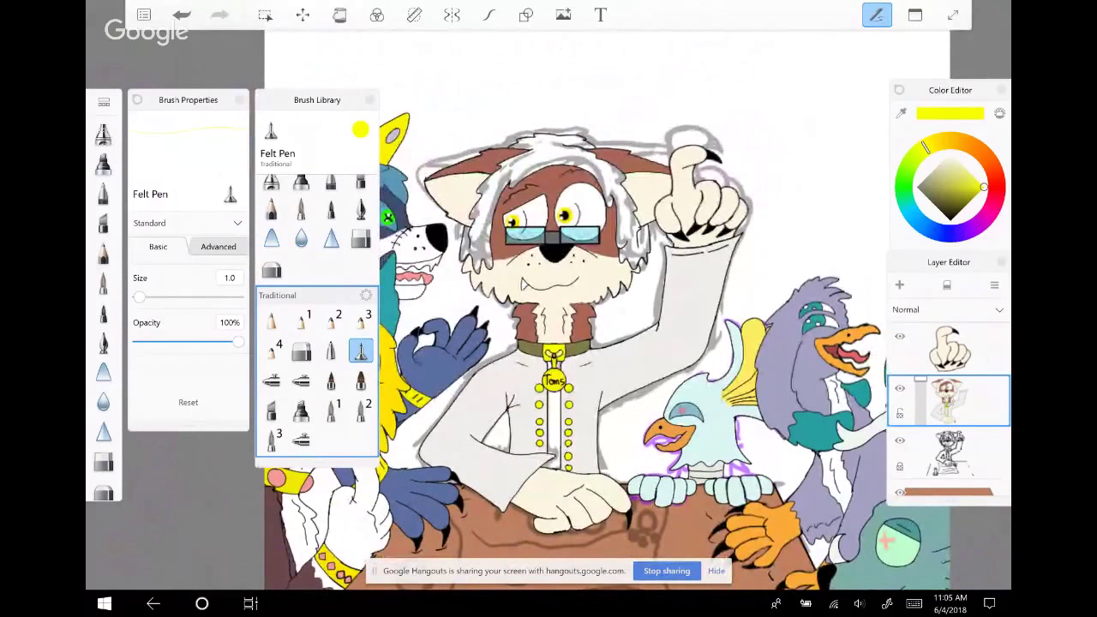
Sample the cream fur colour and merge the raised hand layer down into the fox's colour layer
scroll(548, 326, up, 1)
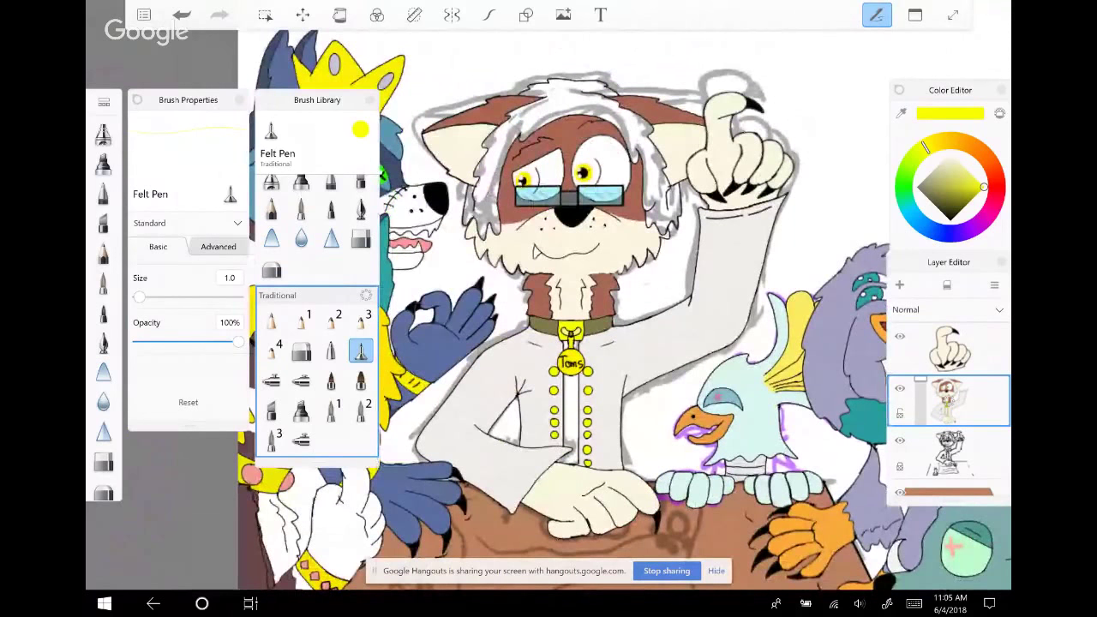
scroll(549, 326, down, 1)
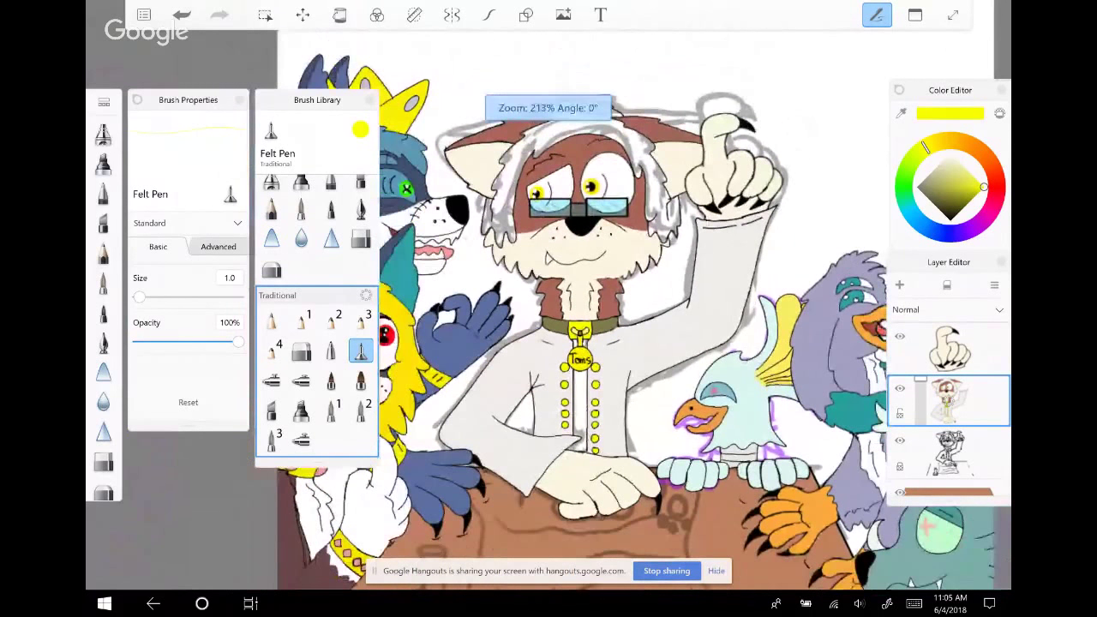
scroll(549, 326, down, 1)
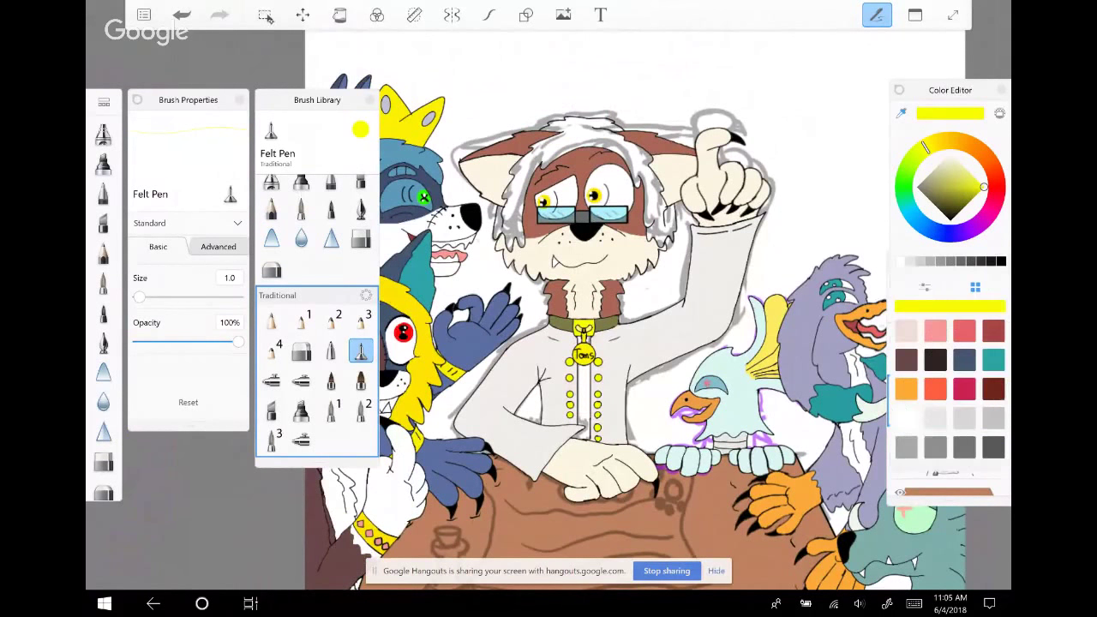
key(Tab)
key(Tab)
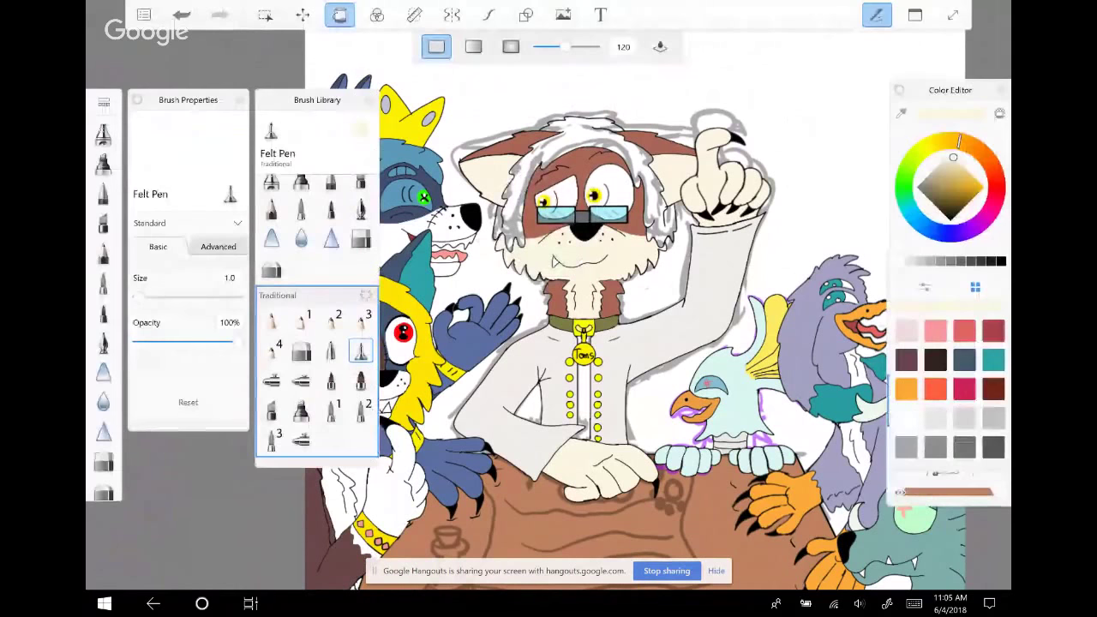
click(949, 347)
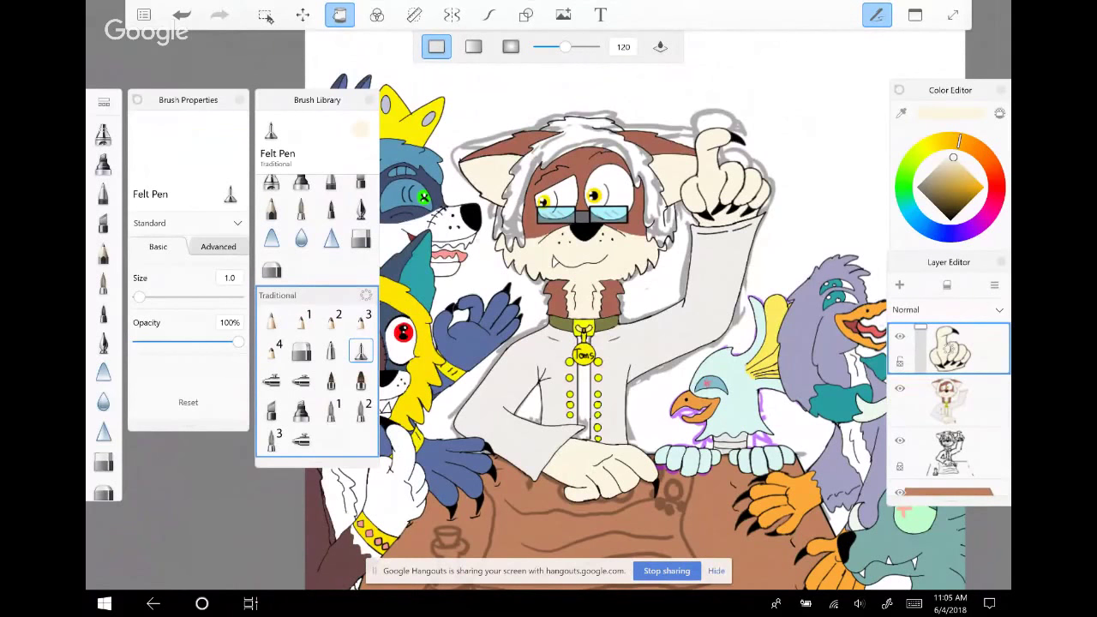
drag(949, 347, 950, 400)
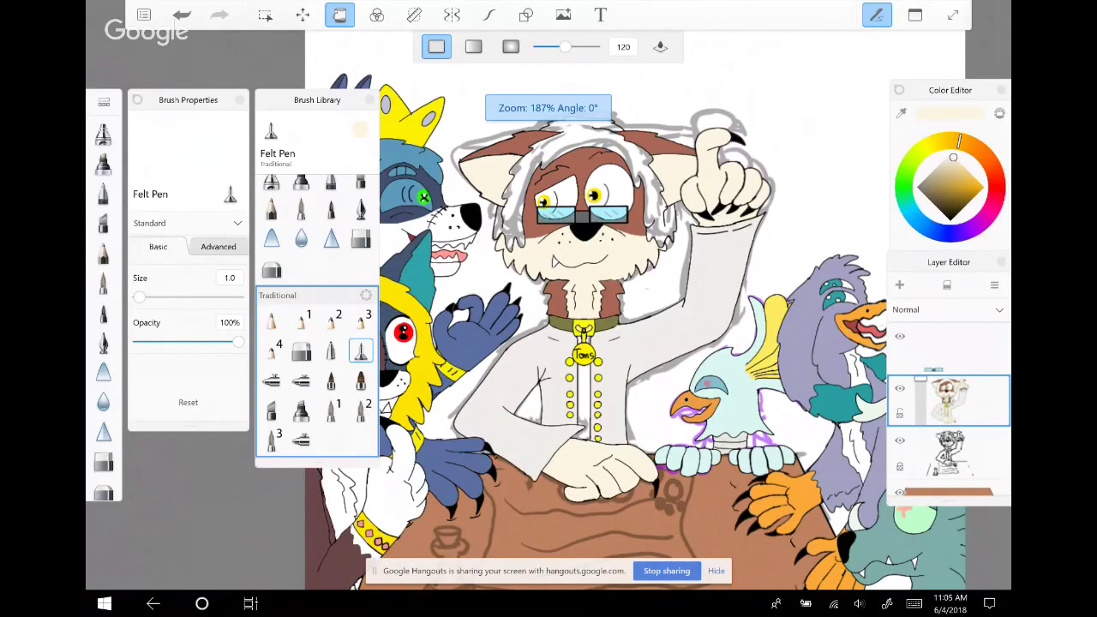
Extend the two black coat-front lines down below the sleeve tip and fill the small enclosed gap with the sampled coat grey
scroll(549, 309, up, 5)
click(489, 14)
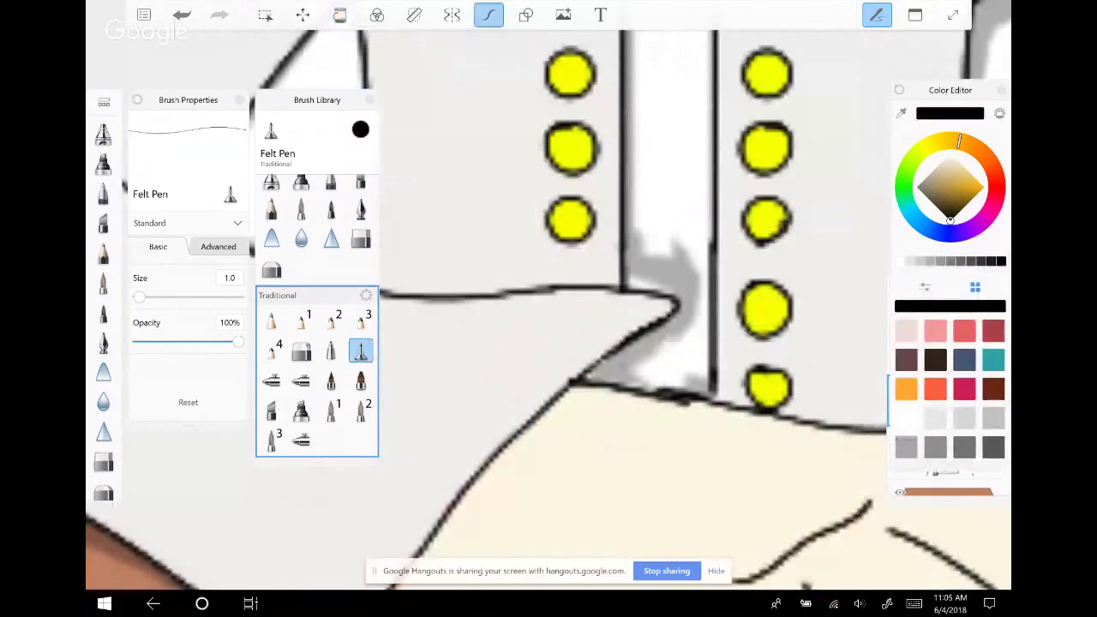
drag(618, 350, 619, 388)
drag(712, 374, 715, 410)
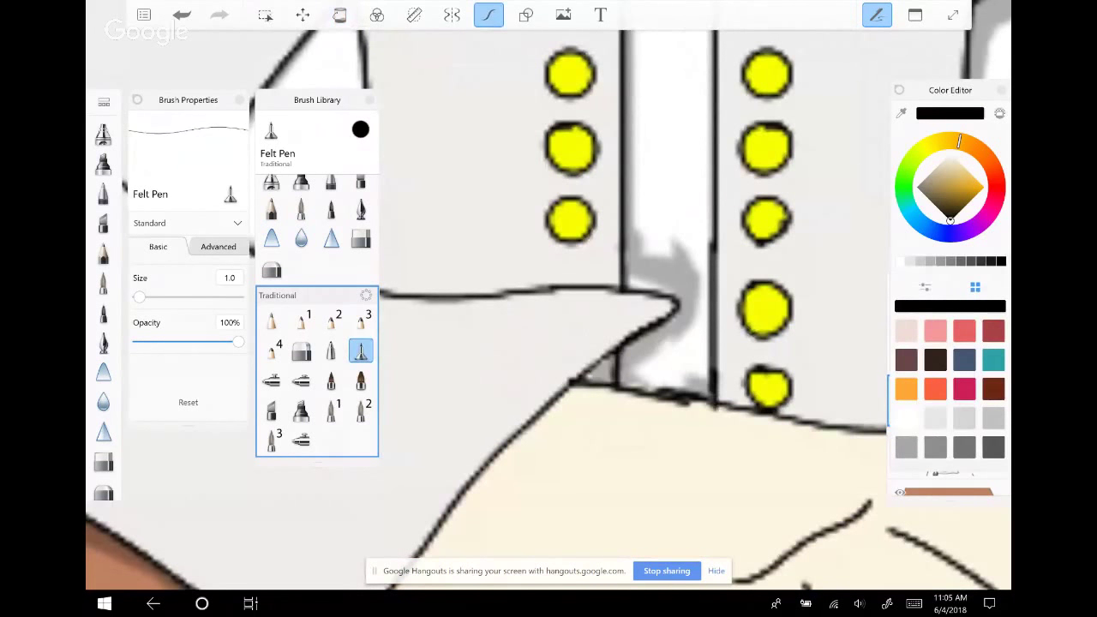
alt+click(549, 289)
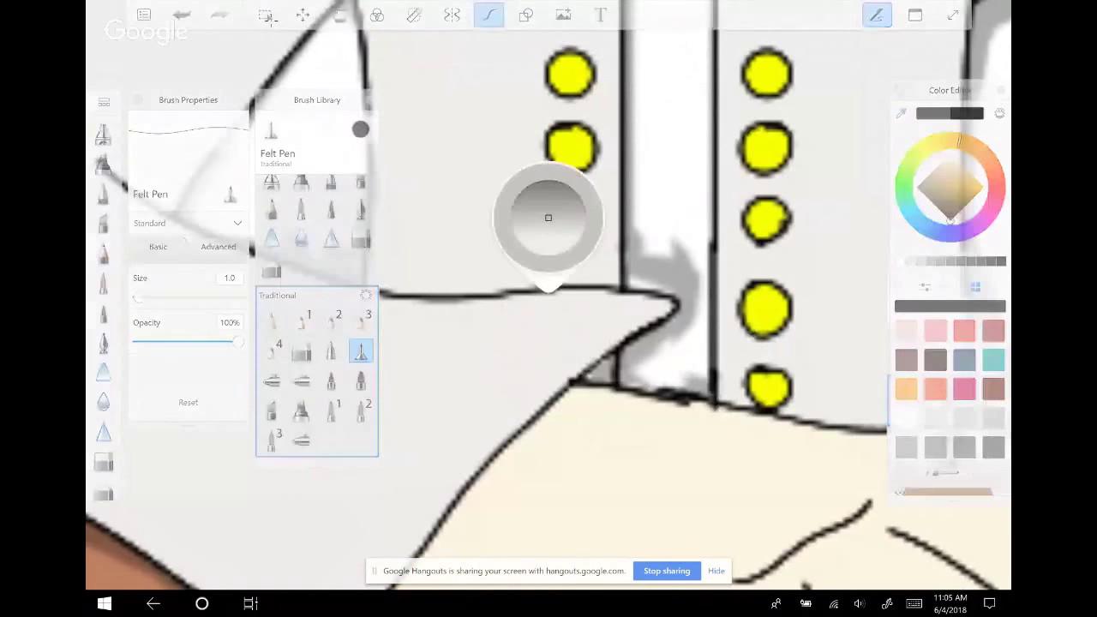
click(340, 15)
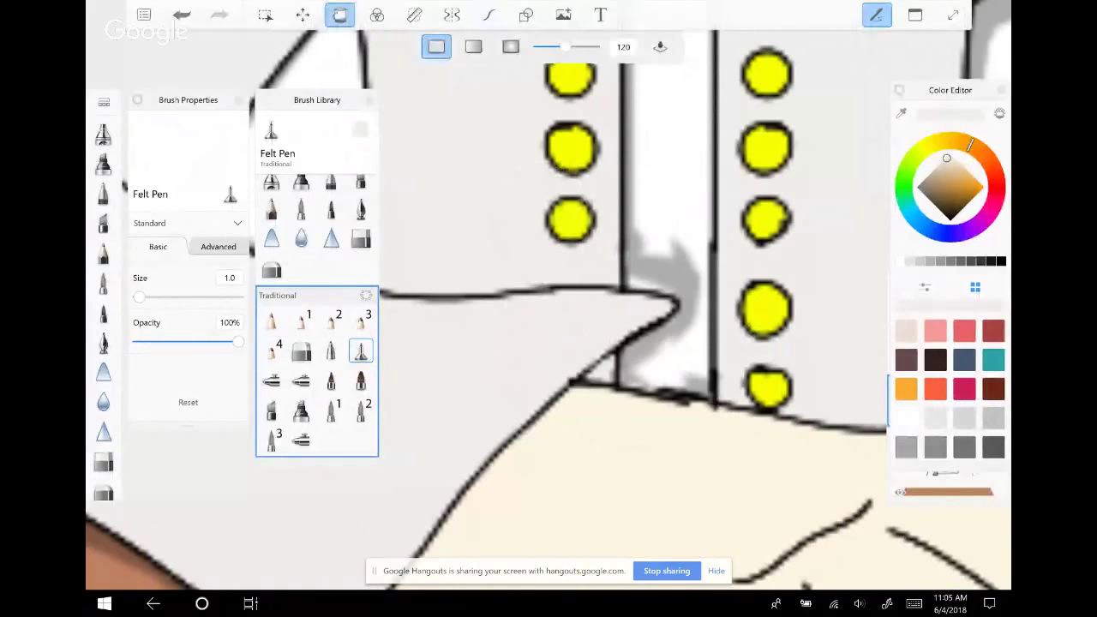
Show the reference portrait layer and sample the lavender from the figure emblem on its shirt
scroll(549, 308, down, 2)
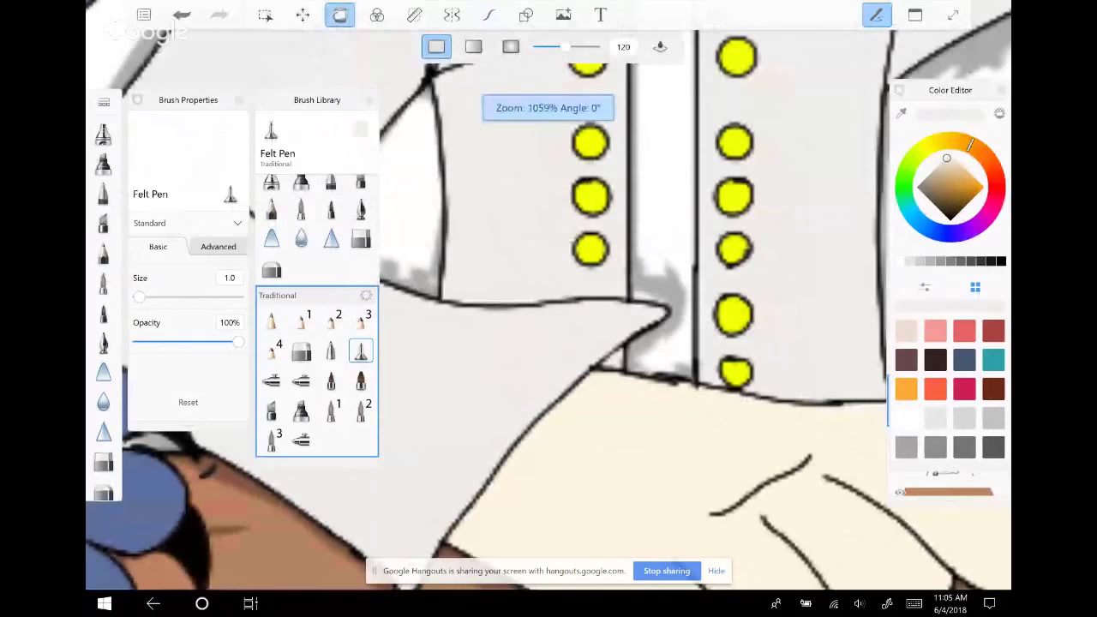
scroll(549, 309, down, 5)
scroll(651, 248, up, 1)
key(ctrl+l)
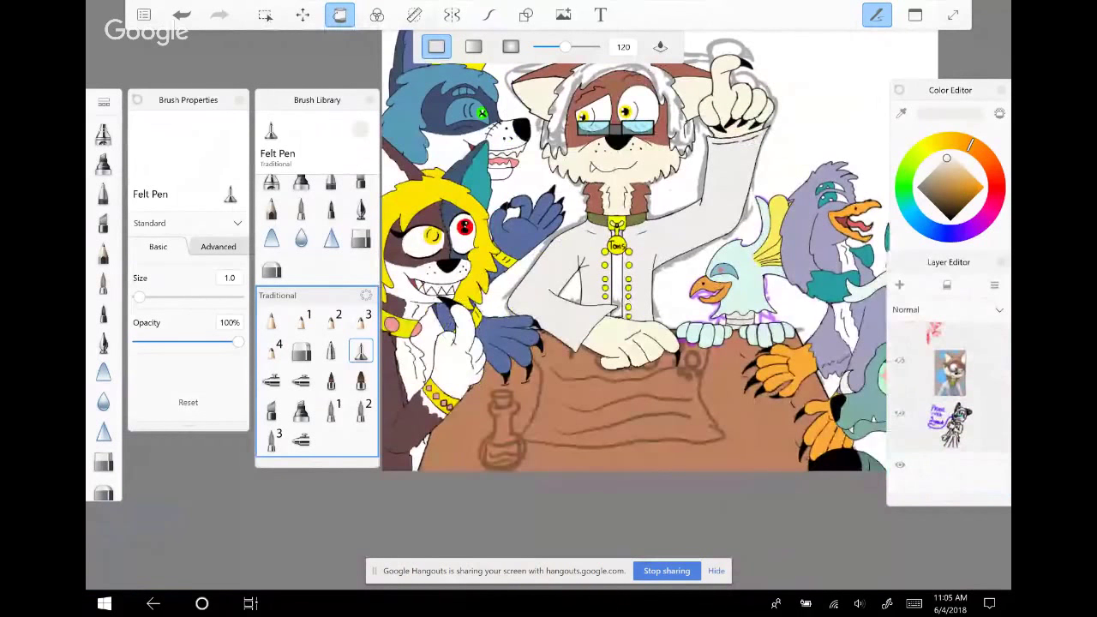
click(900, 369)
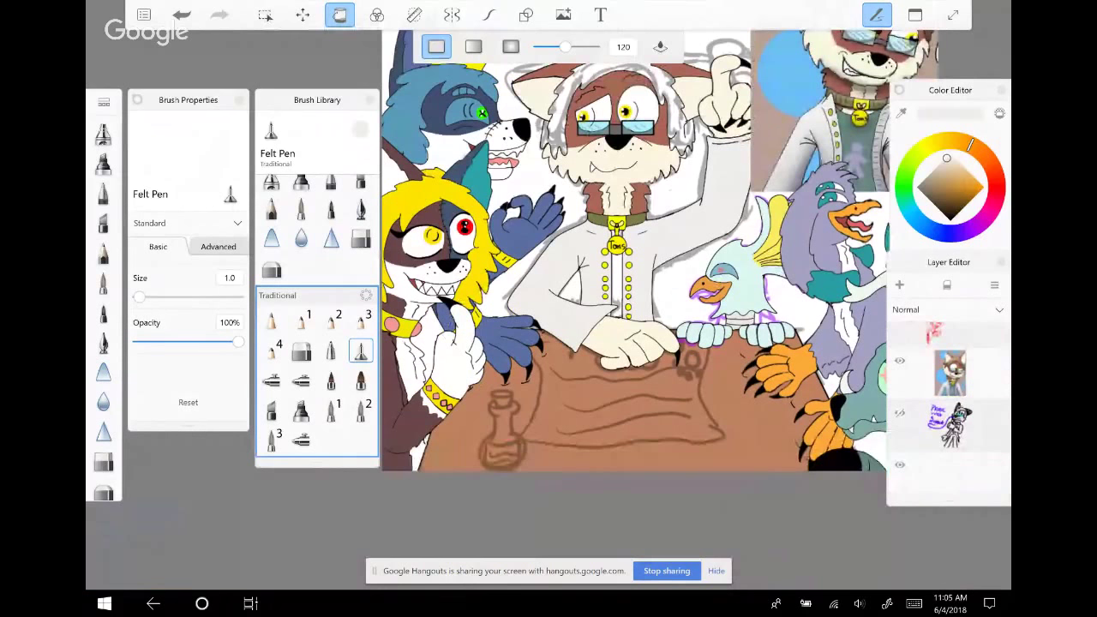
scroll(638, 277, up, 3)
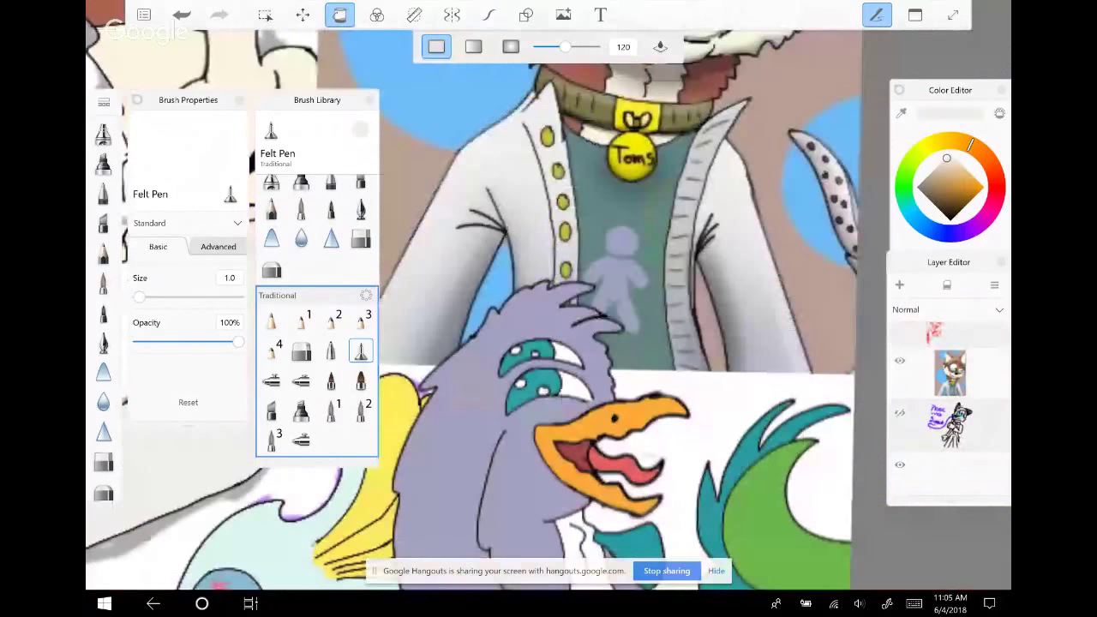
click(625, 164)
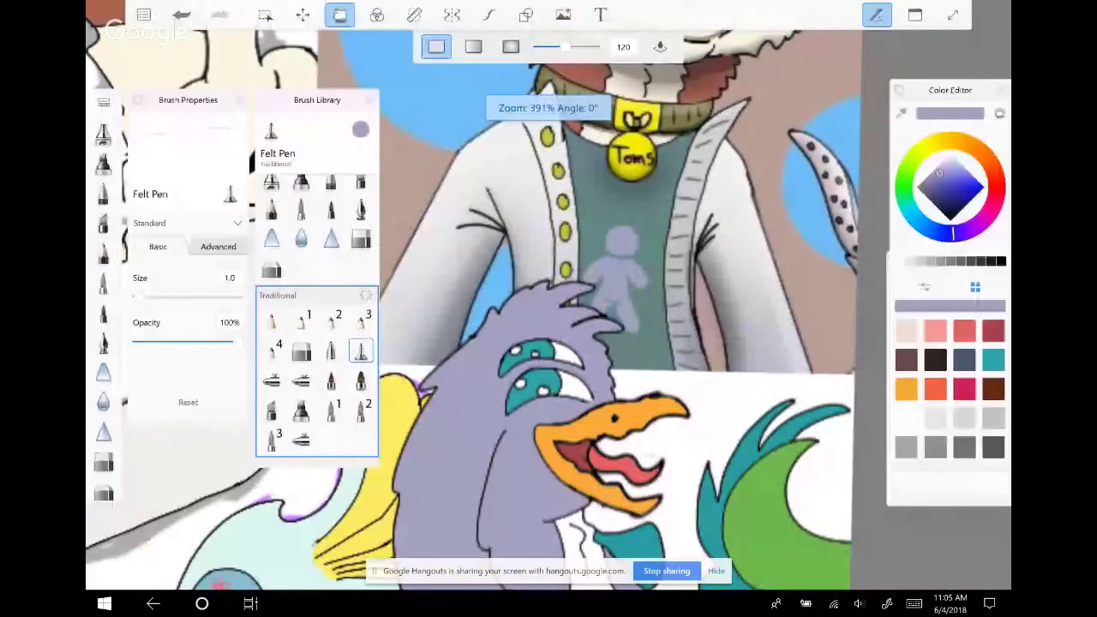
Add a new empty layer directly beneath the fox's colour layer, with the Felt Pen active and symmetry off
scroll(549, 309, down, 10)
click(489, 15)
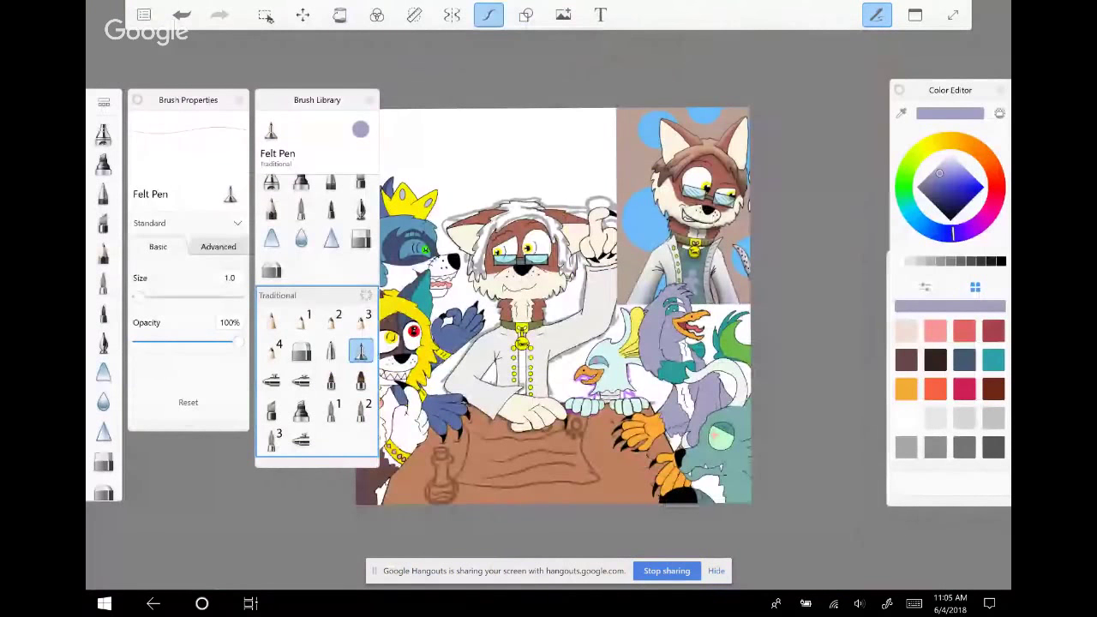
key(ctrl+l)
click(452, 15)
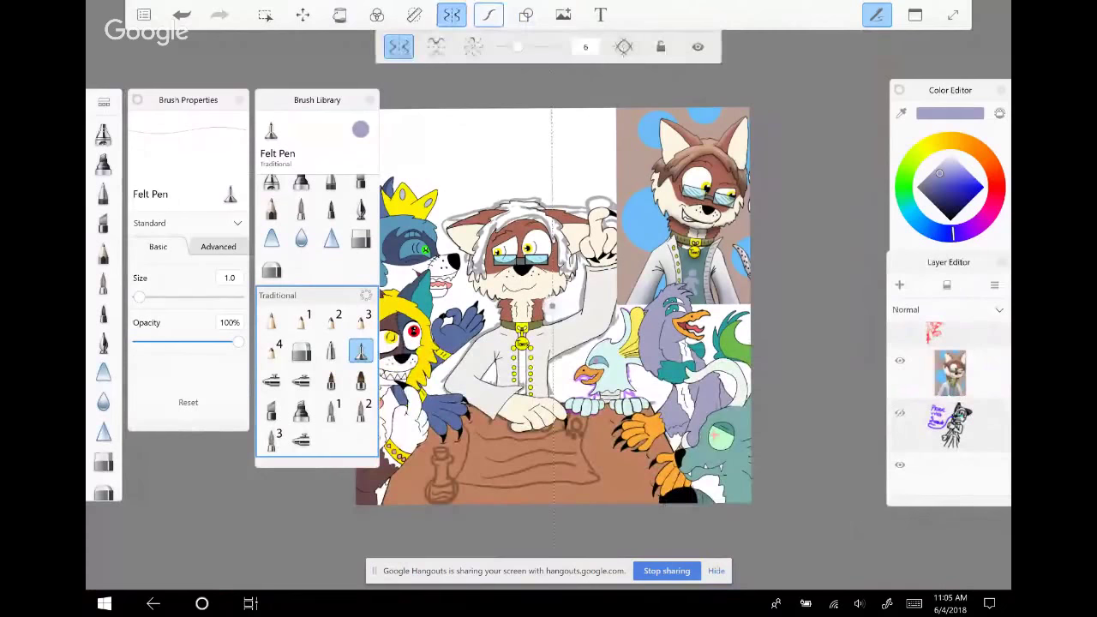
click(452, 15)
scroll(950, 403, down, 5)
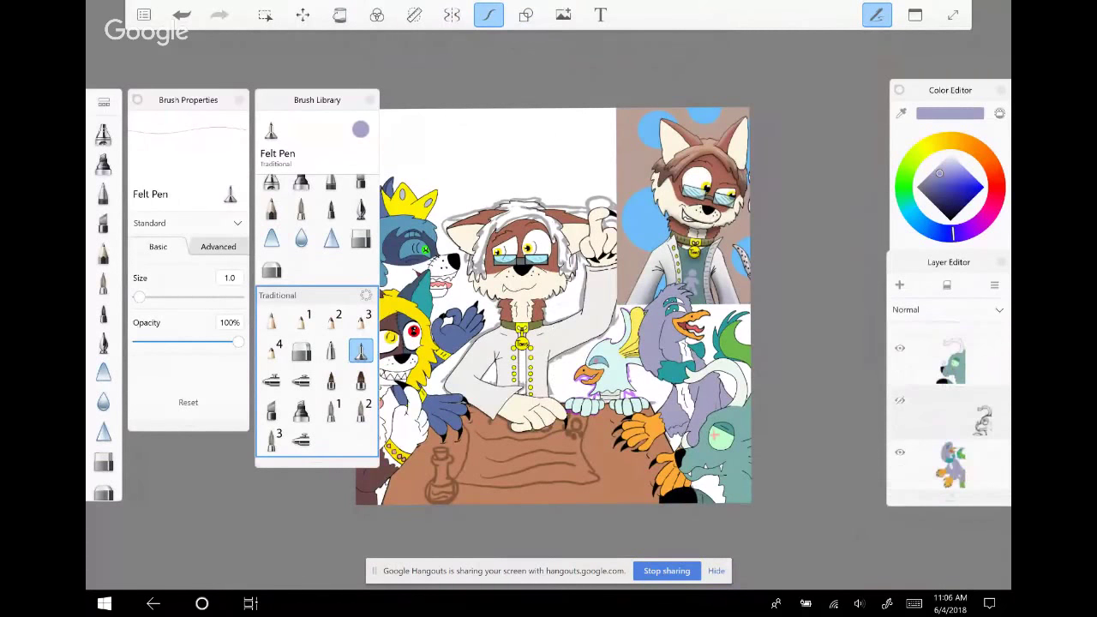
scroll(950, 403, down, 1)
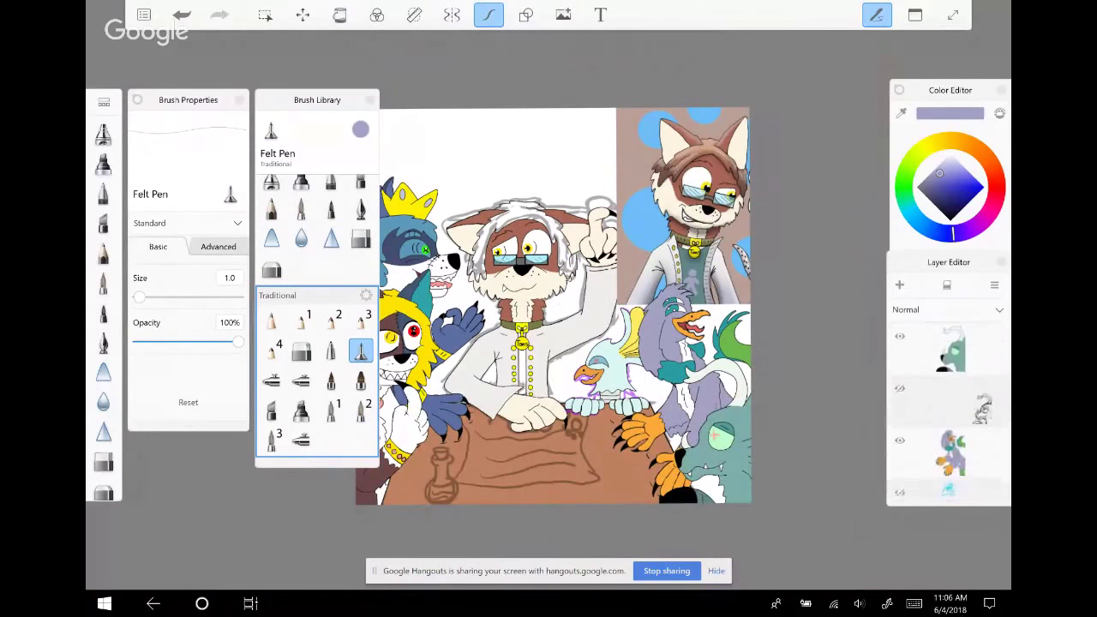
scroll(950, 403, down, 5)
scroll(950, 403, down, 3)
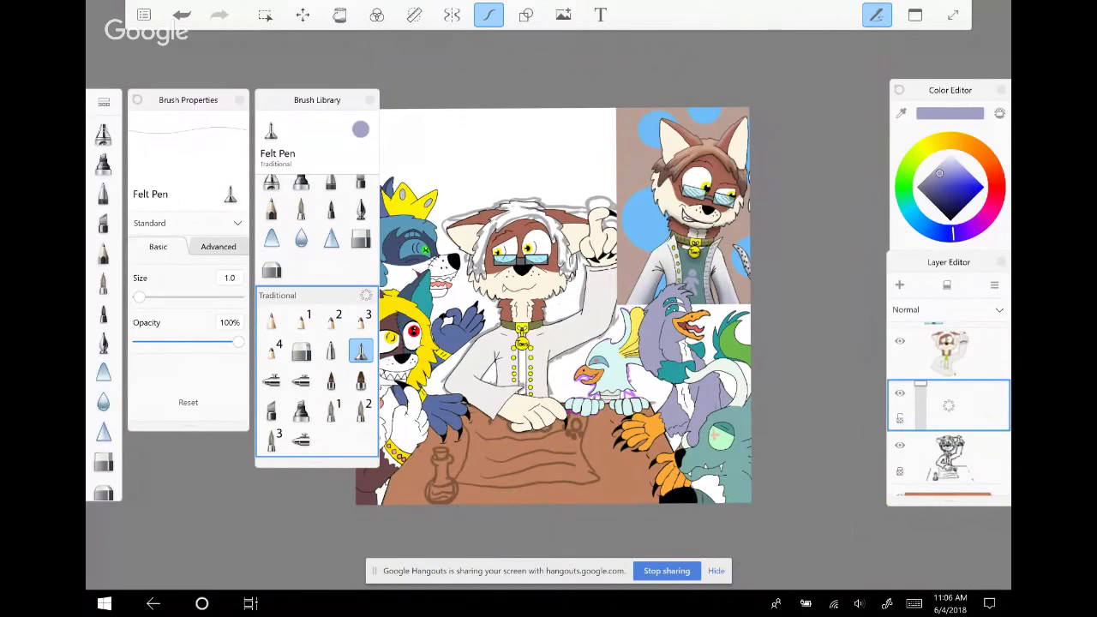
Draw the shirt emblem's round head outline in lavender on the white strip just below the Toms tag
scroll(553, 305, up, 3)
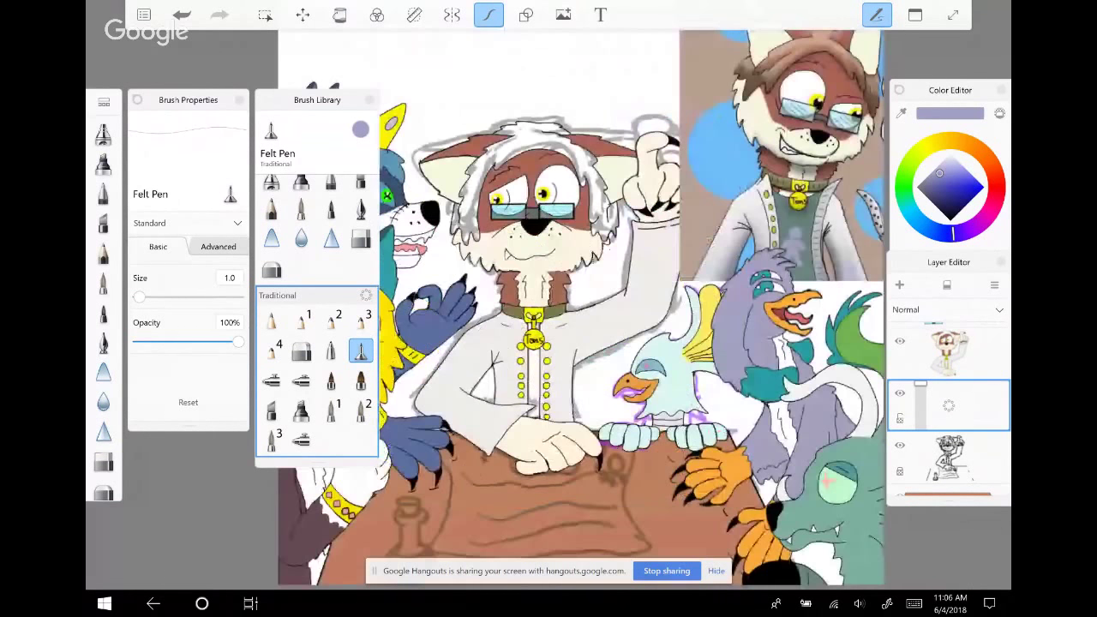
scroll(553, 305, up, 3)
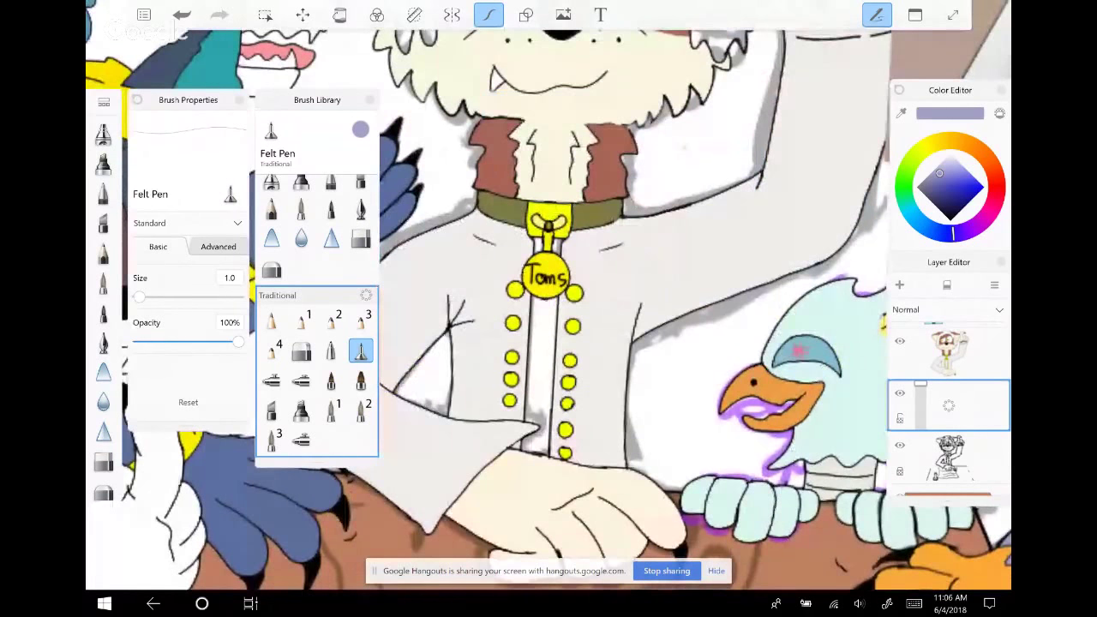
scroll(549, 305, down, 5)
scroll(549, 306, up, 3)
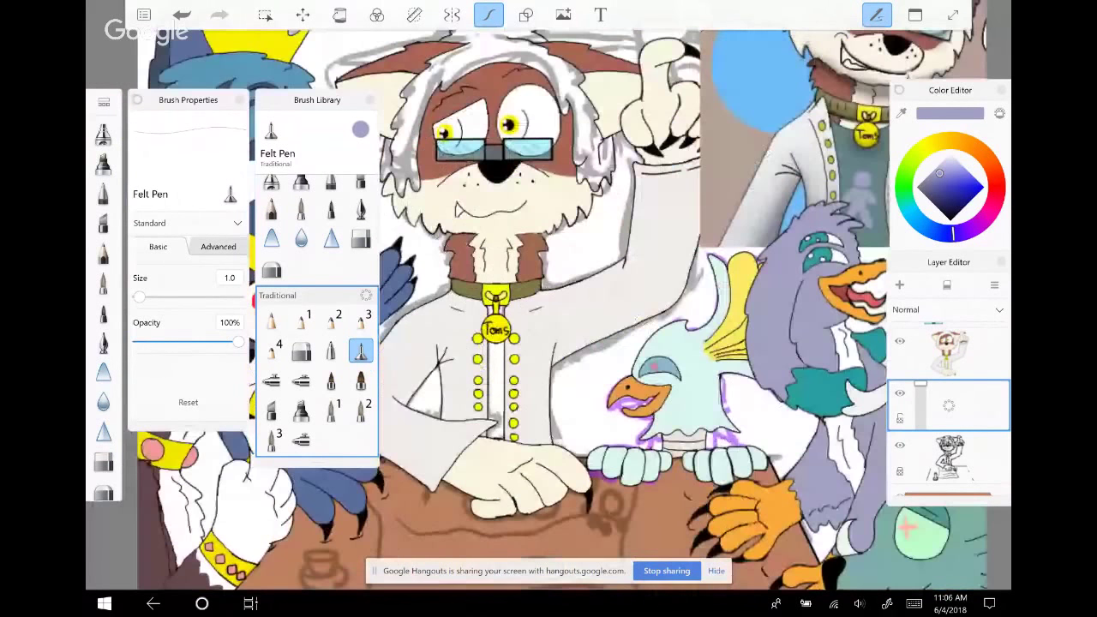
scroll(549, 306, up, 1)
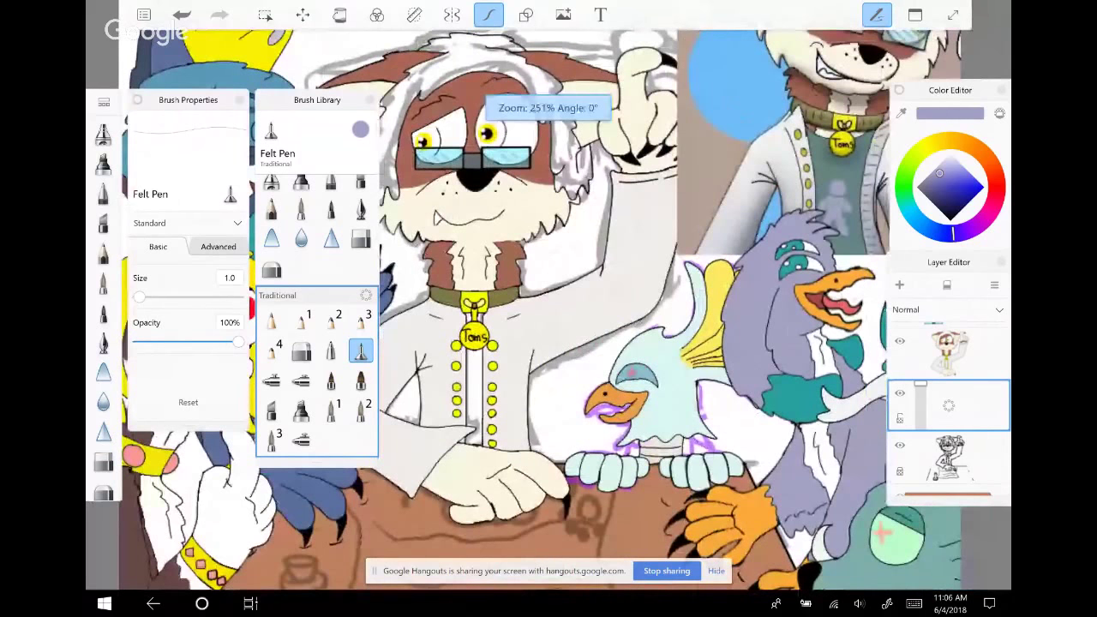
scroll(549, 306, up, 1)
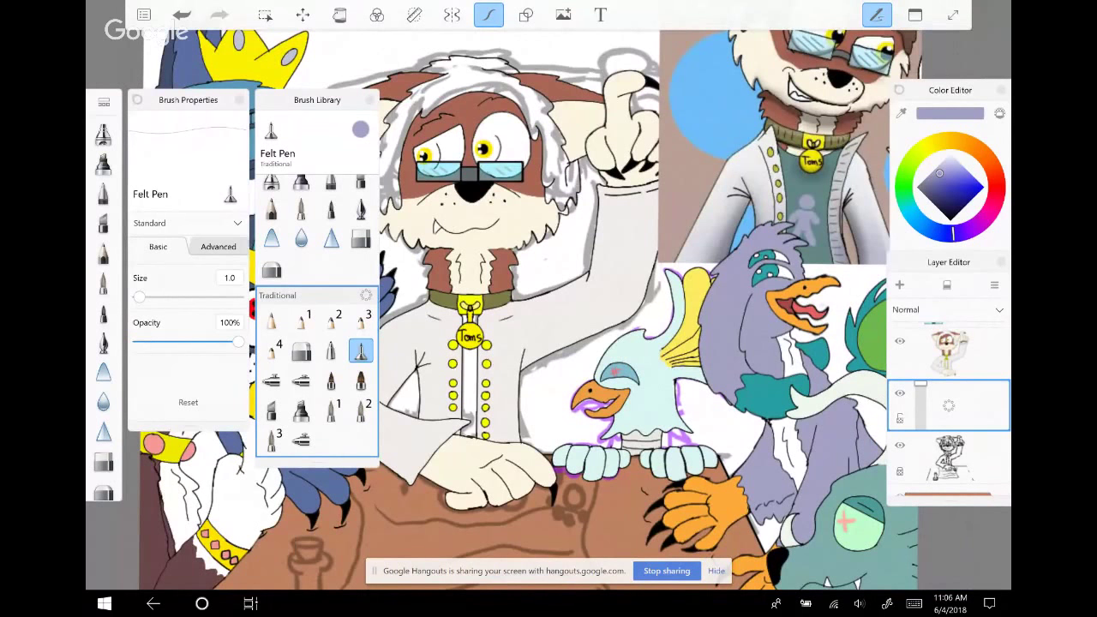
scroll(548, 305, up, 2)
scroll(549, 305, up, 3)
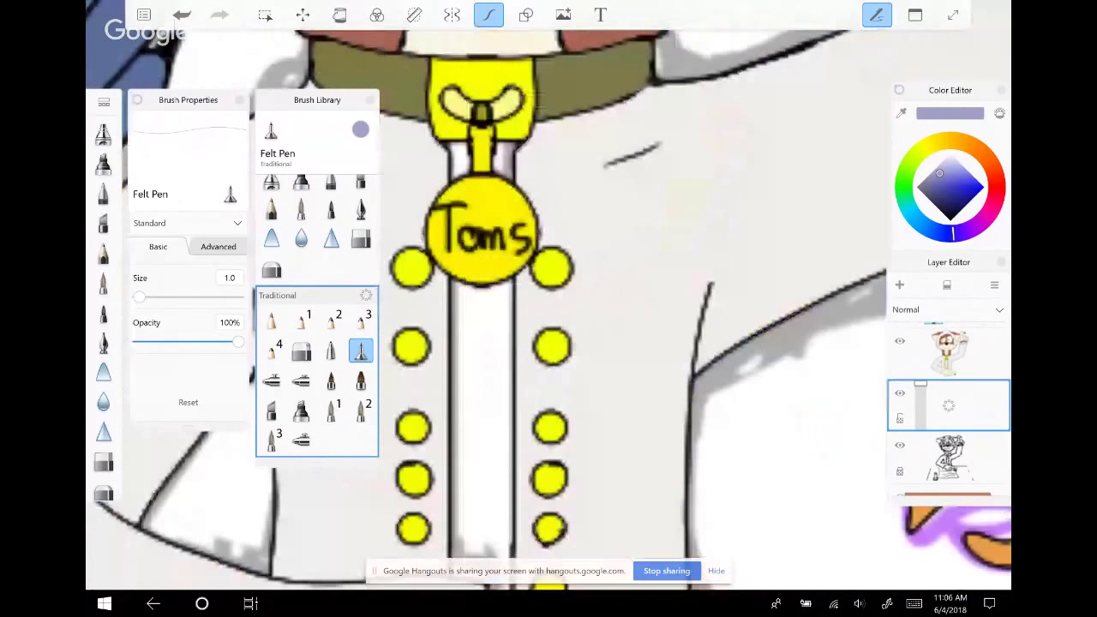
drag(444, 302, 480, 291)
mouse_move(445, 390)
mouse_down()
mouse_move(506, 397)
mouse_move(514, 386)
mouse_up()
drag(478, 293, 515, 310)
scroll(549, 306, down, 2)
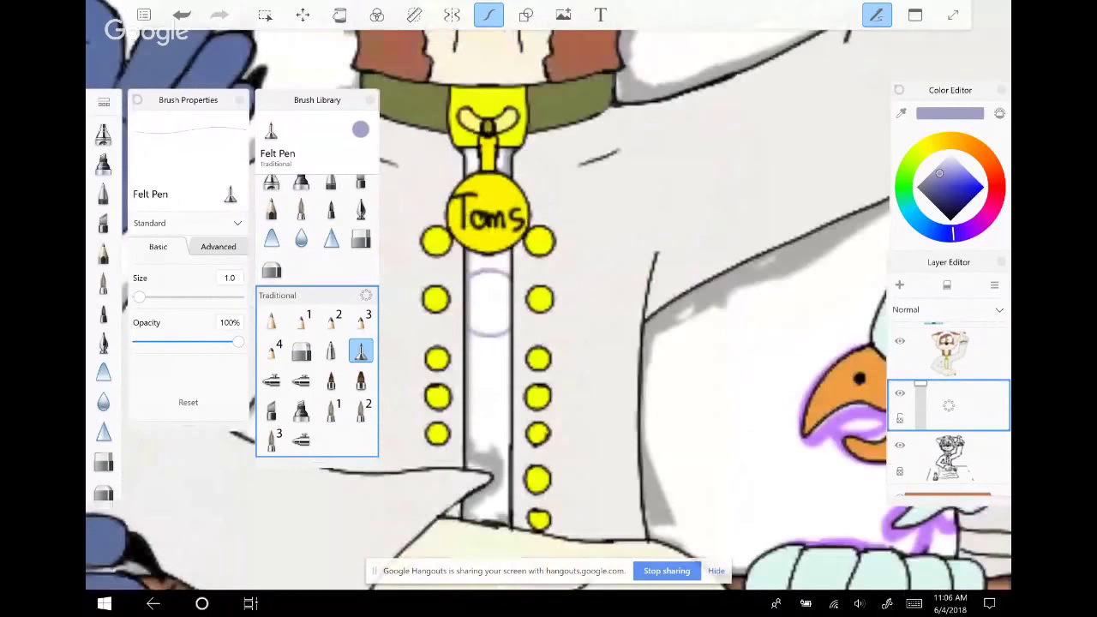
scroll(549, 306, up, 1)
Make the fox's colour layer semi-transparent and outline the emblem's shoulders, arms, torso and legs on the layer beneath it
click(949, 353)
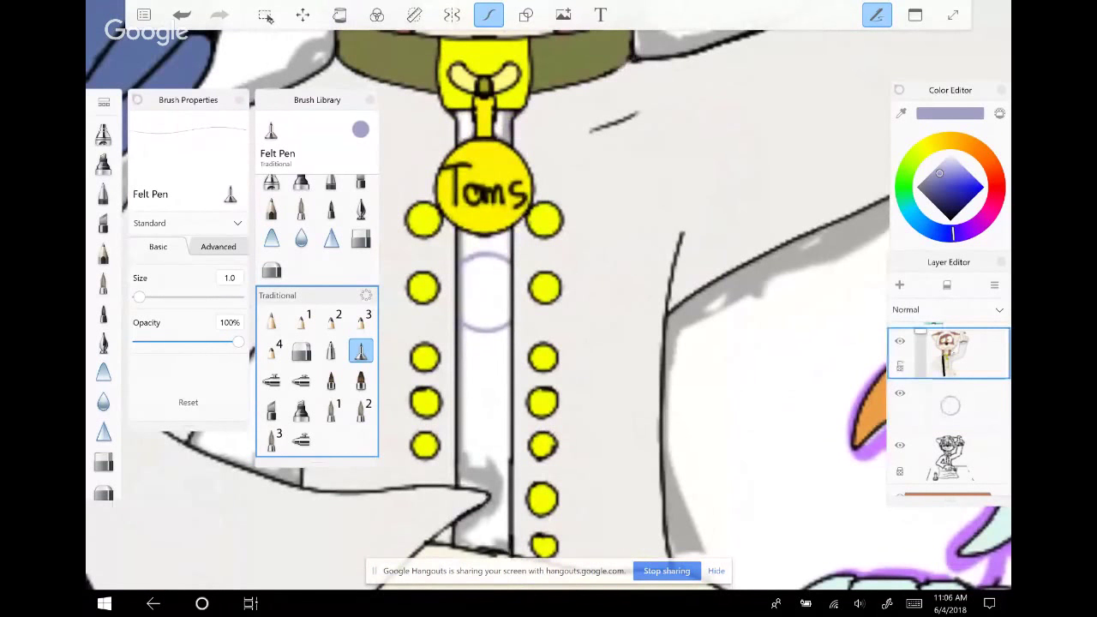
click(949, 405)
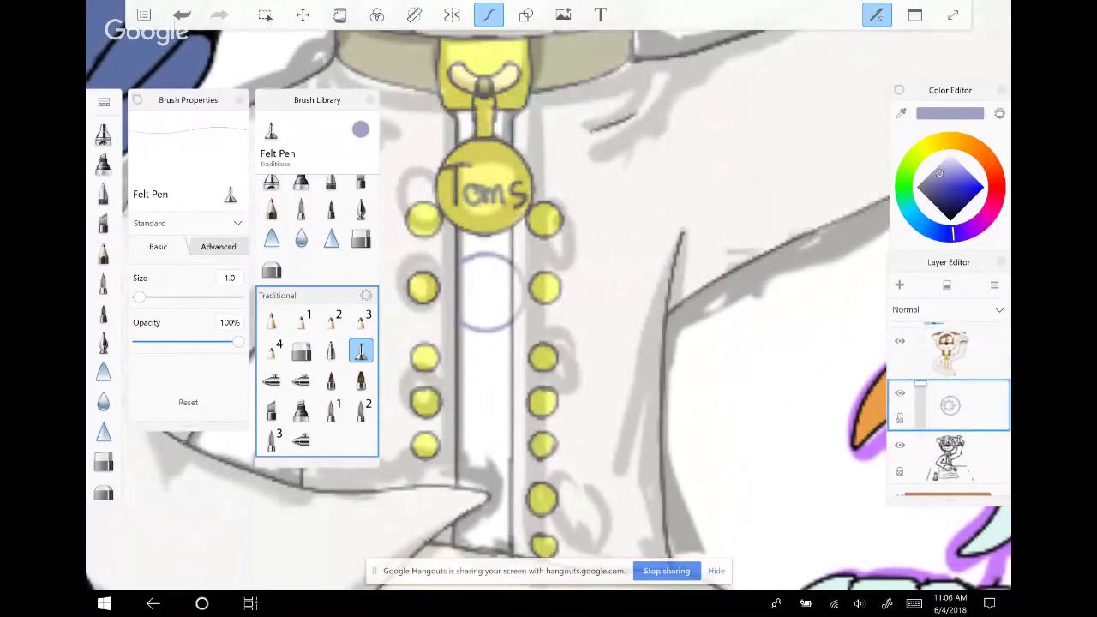
mouse_move(463, 344)
mouse_down()
mouse_move(513, 349)
mouse_move(521, 337)
mouse_up()
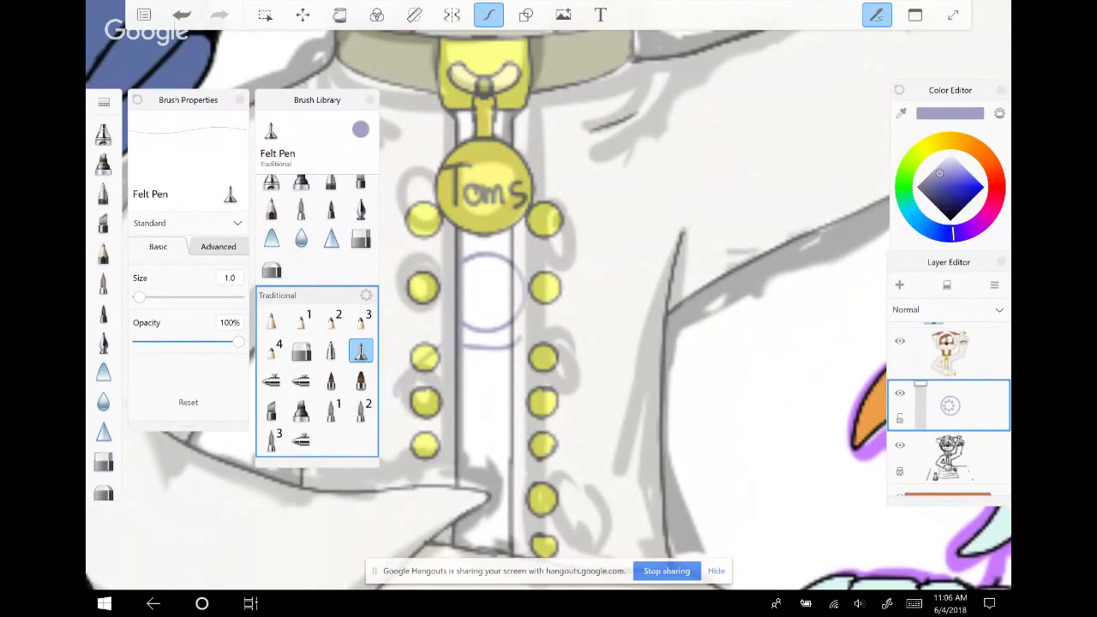
mouse_move(570, 395)
mouse_down()
mouse_move(504, 375)
mouse_move(519, 431)
mouse_move(515, 477)
mouse_move(486, 447)
mouse_move(433, 451)
mouse_move(463, 455)
mouse_move(496, 427)
mouse_move(507, 440)
mouse_up()
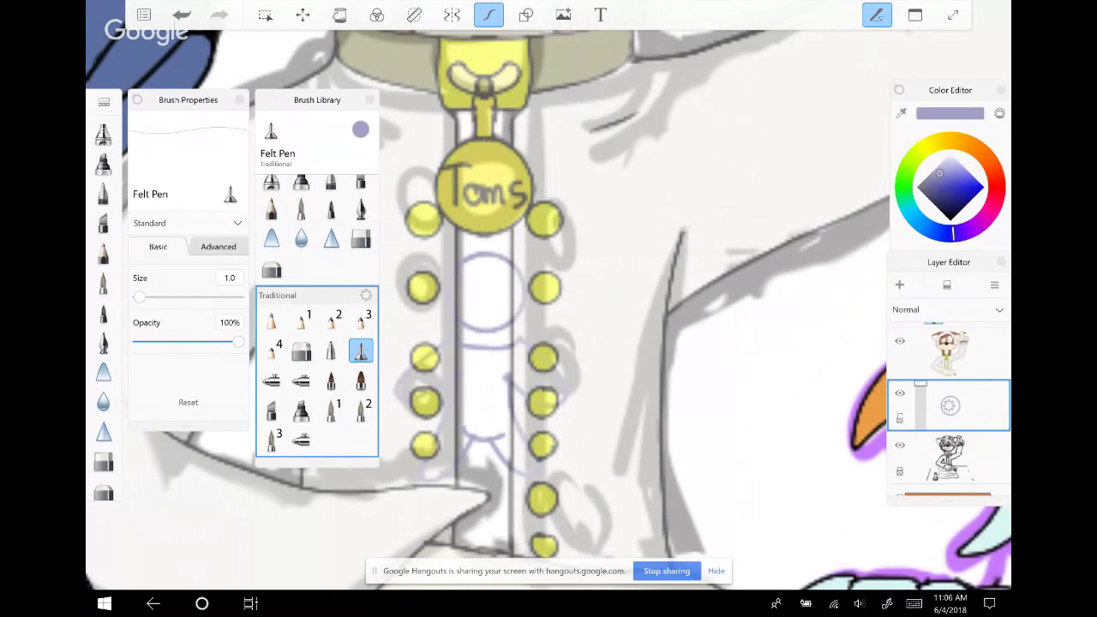
Flood fill the emblem's head and body with the same lavender
click(340, 15)
click(486, 292)
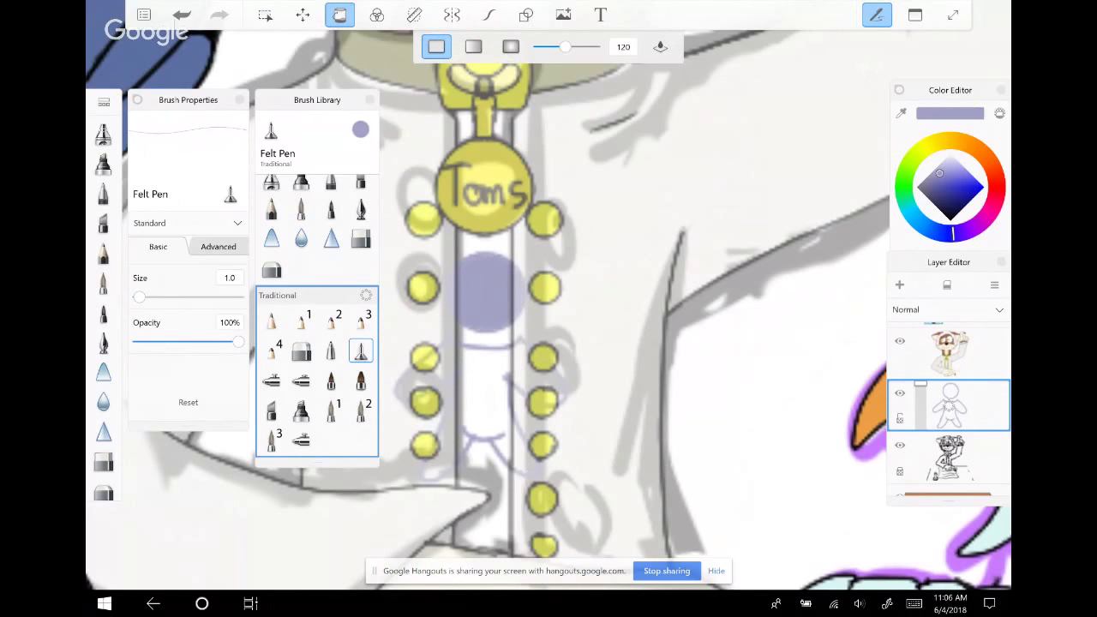
click(485, 403)
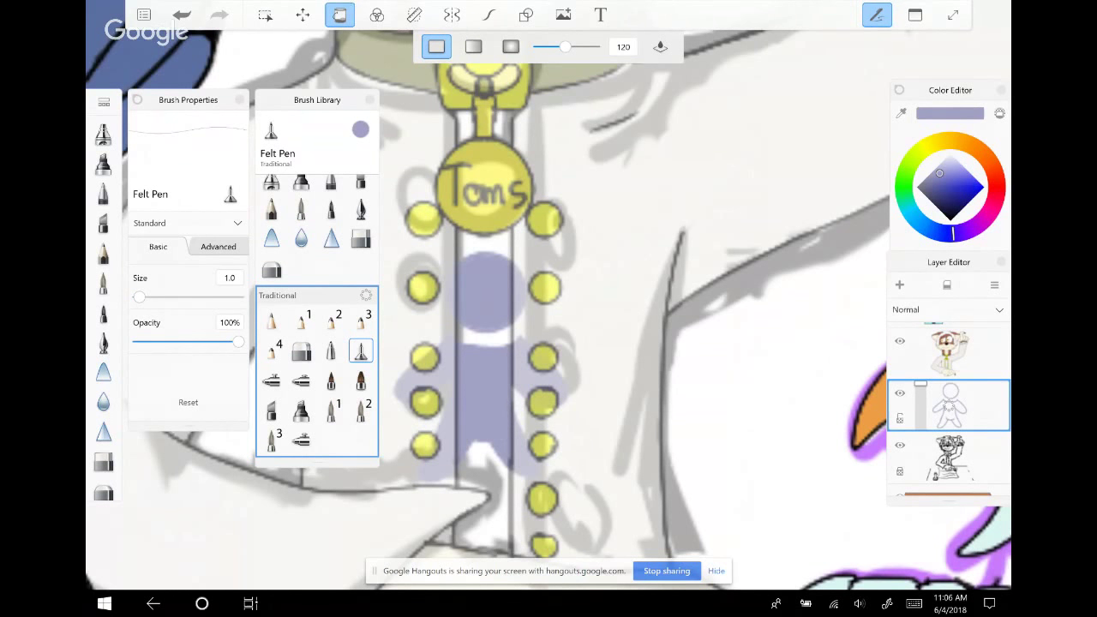
Choose the transparent colour and erase a curved notch between the emblem's legs with the Felt Pen, undoing the trial fill of the body
click(950, 112)
click(486, 403)
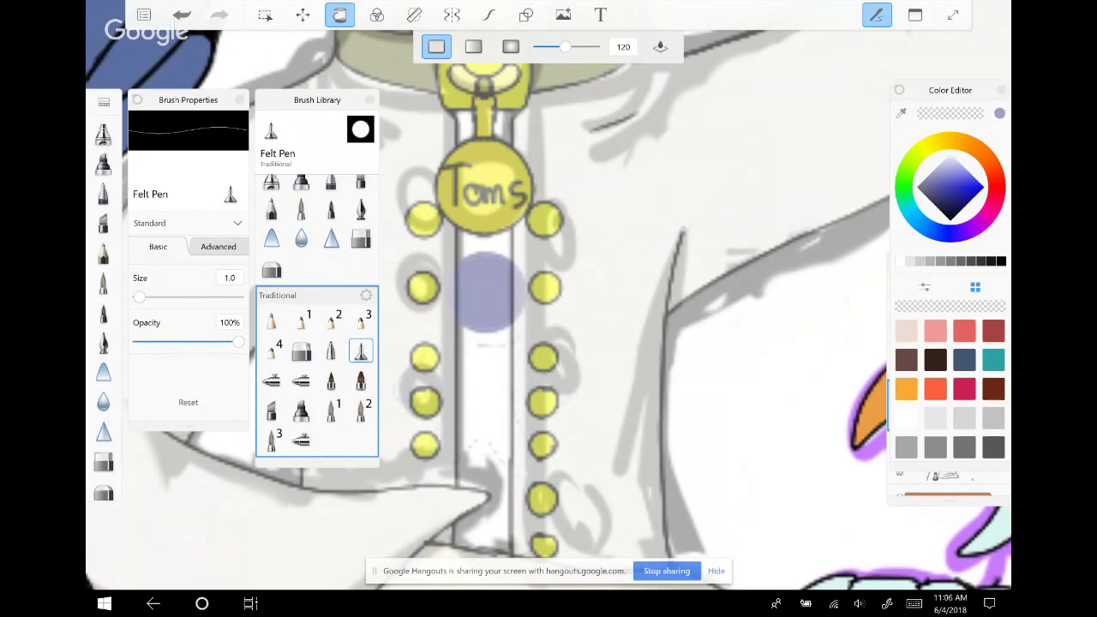
key(ctrl+z)
click(489, 15)
drag(465, 439, 499, 437)
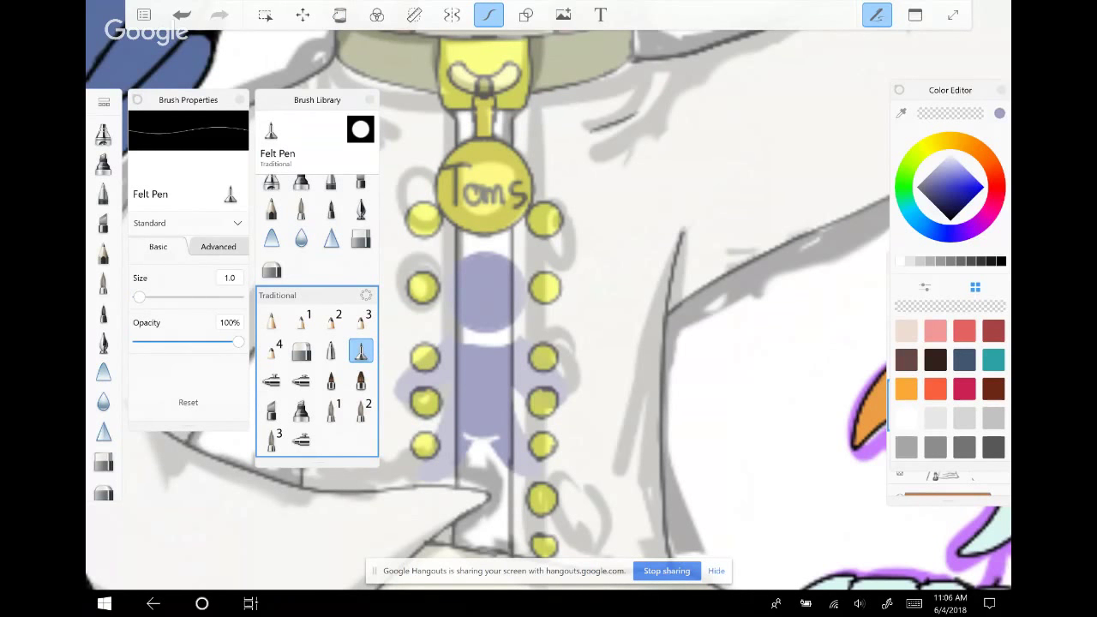
Restore the fox's colour layer to full opacity and merge it with the lavender emblem layer beneath it
click(948, 493)
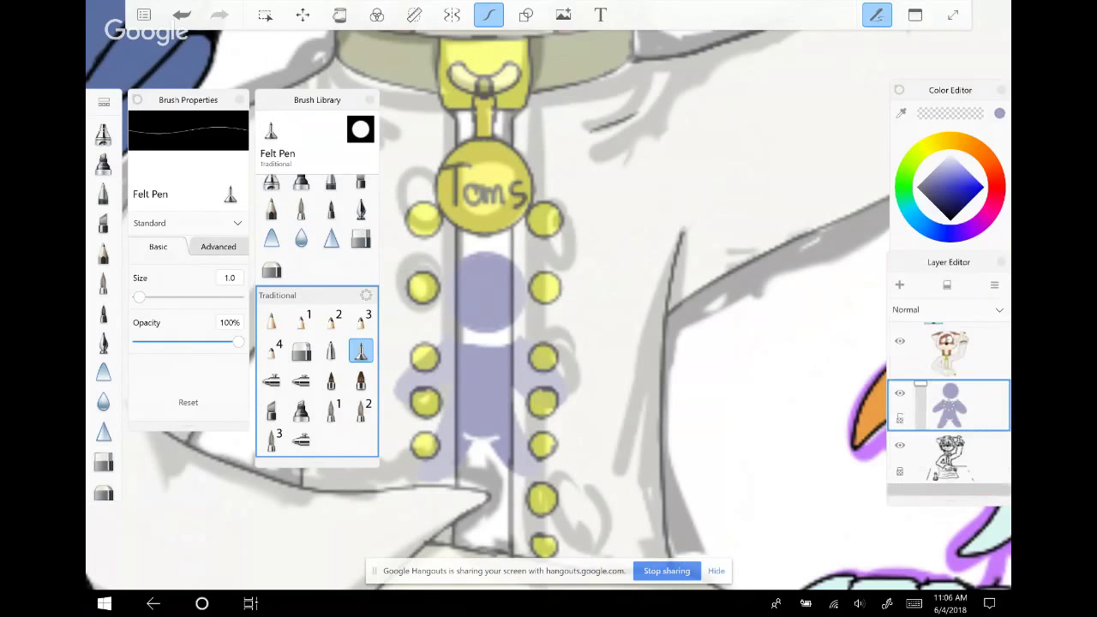
drag(921, 369, 921, 330)
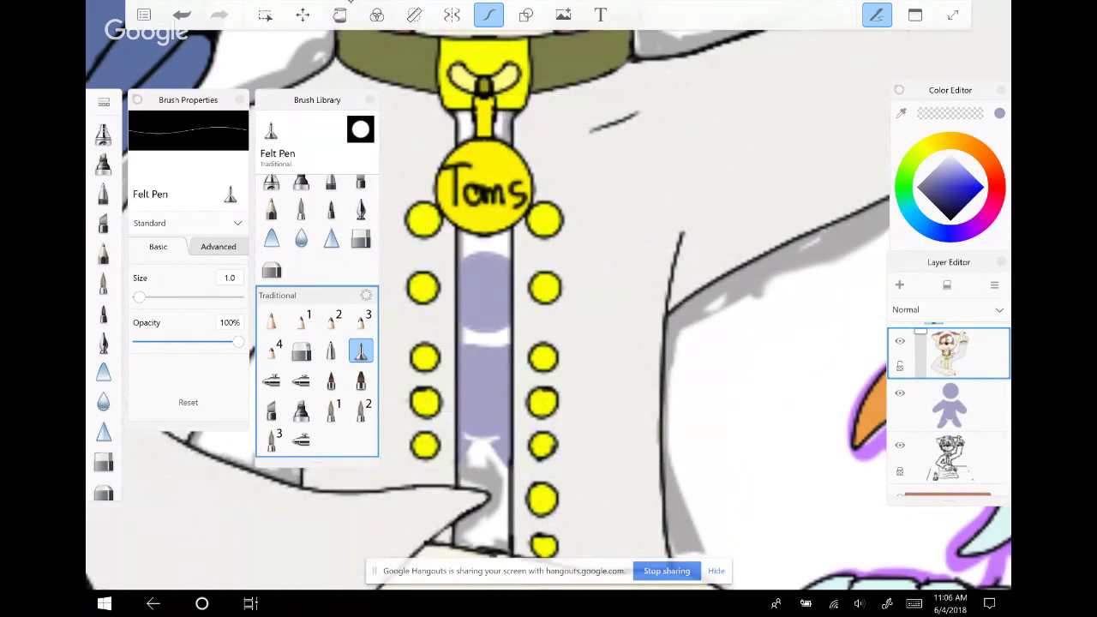
click(949, 405)
click(986, 371)
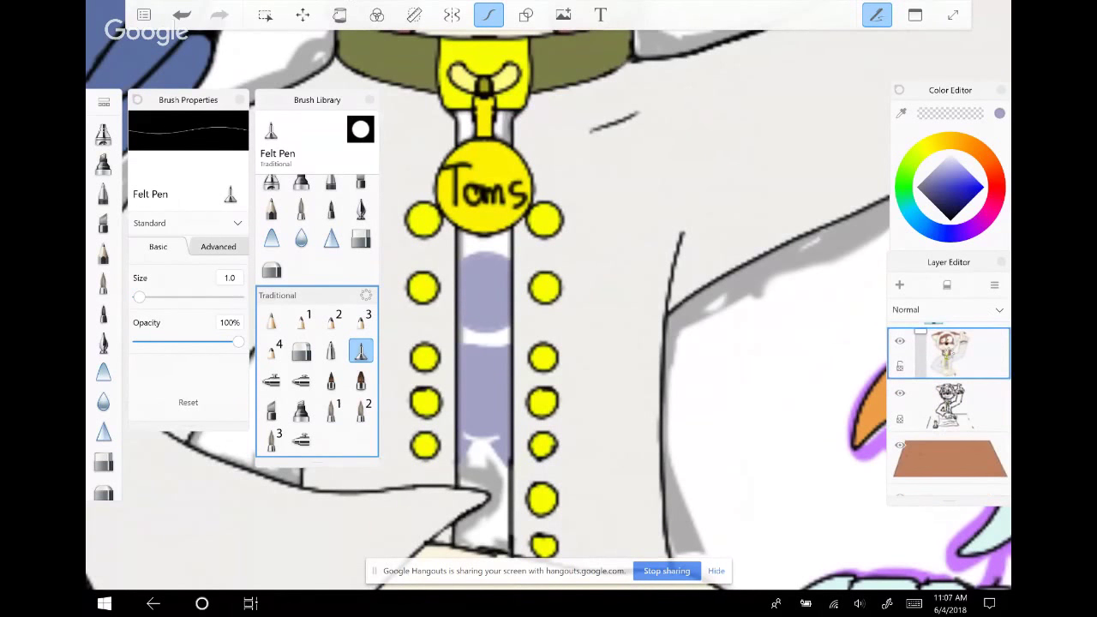
Sample the muted teal from the reference fox's shirt and flood fill the white shirt areas around the emblem and above the Toms tag
scroll(497, 257, down, 1)
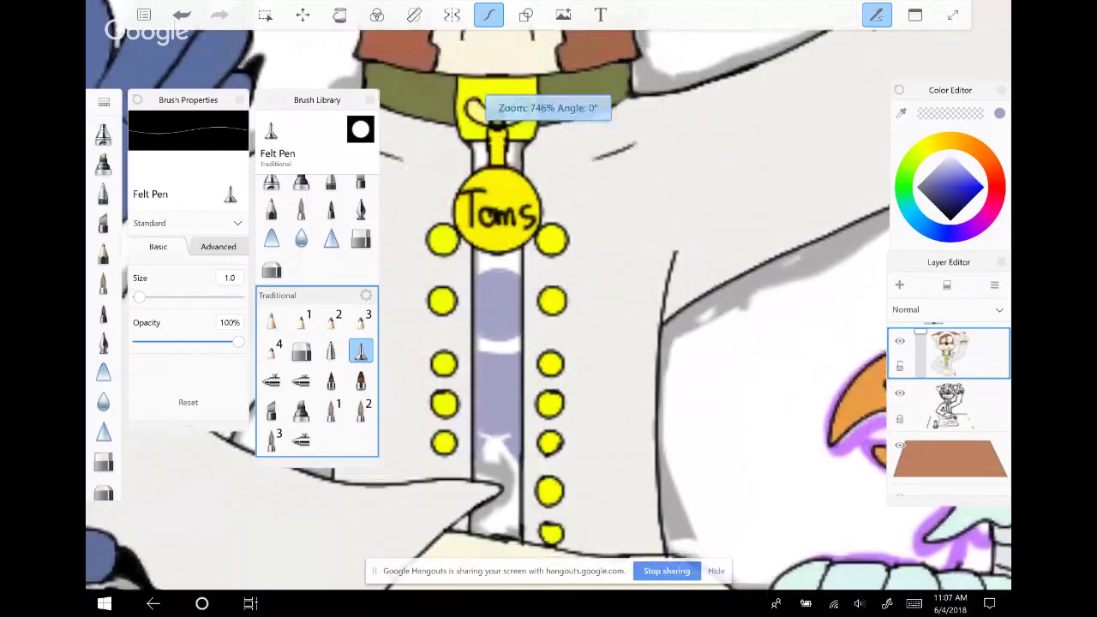
scroll(614, 424, down, 5)
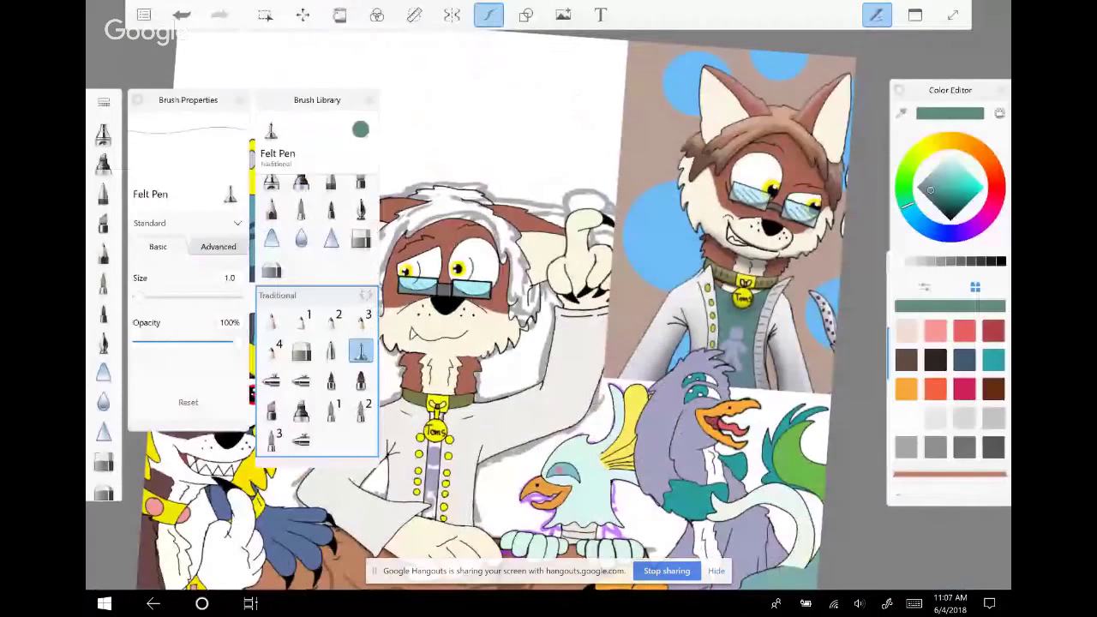
key(m)
key(ctrl+z)
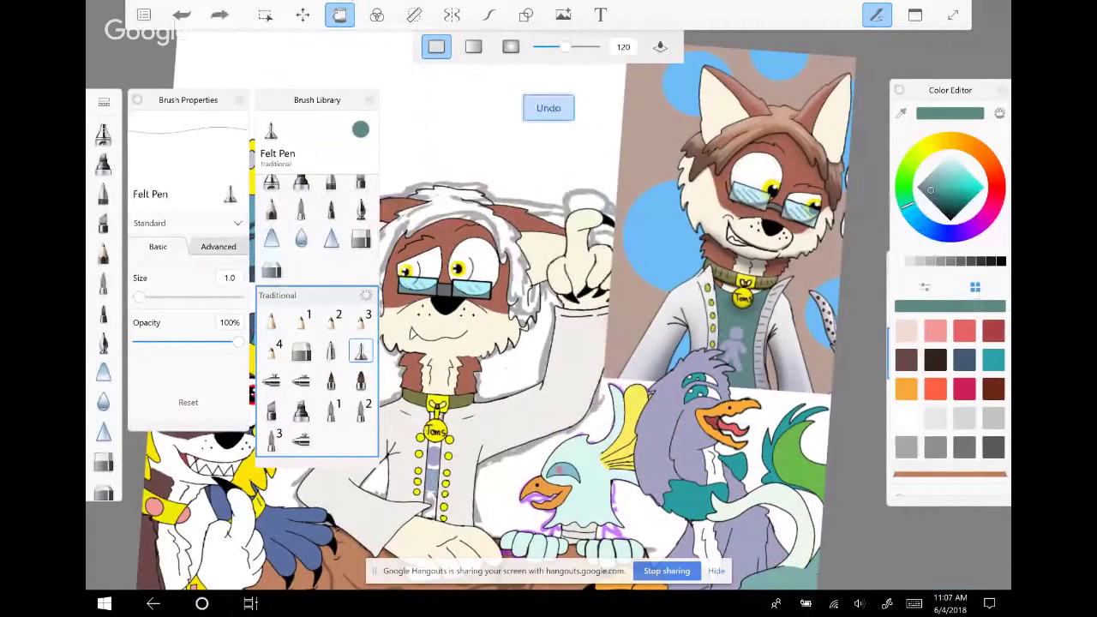
drag(426, 490, 432, 518)
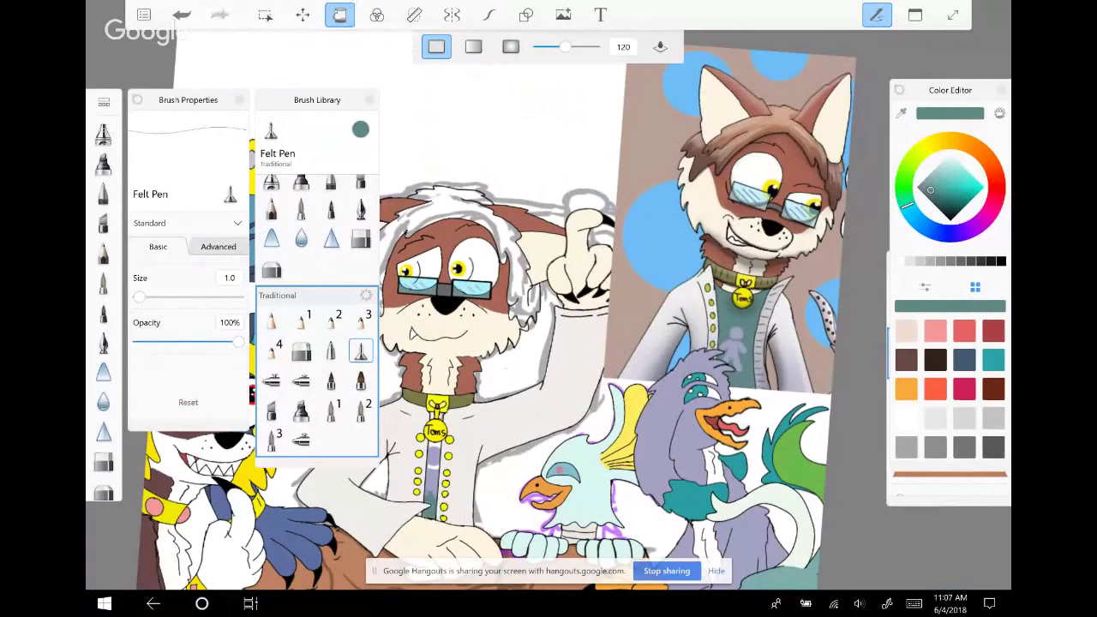
scroll(437, 429, up, 5)
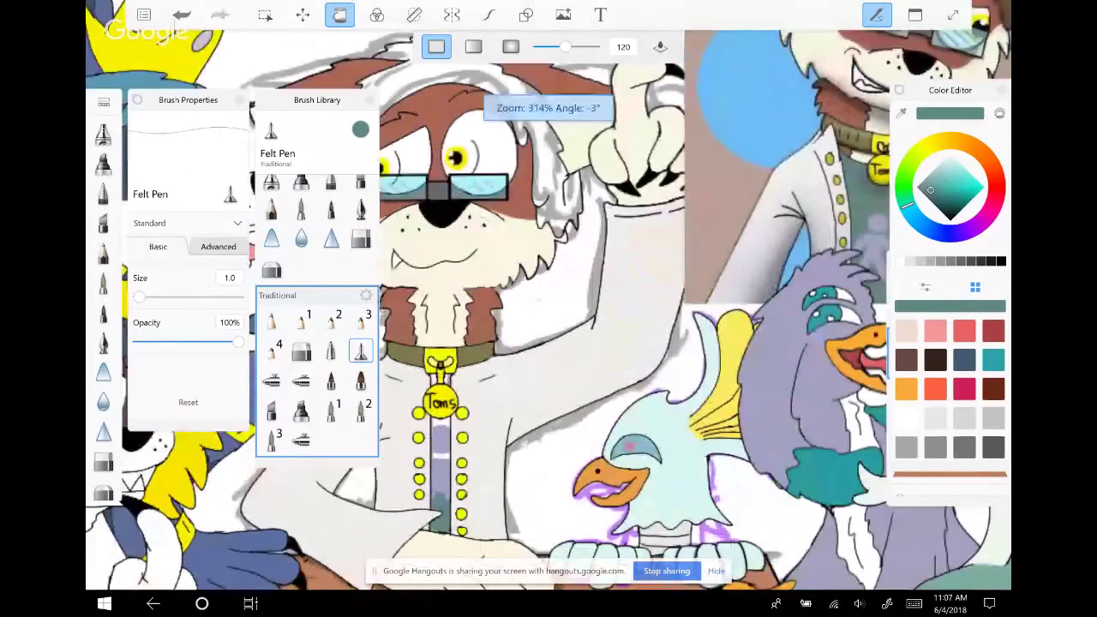
scroll(463, 343, down, 2)
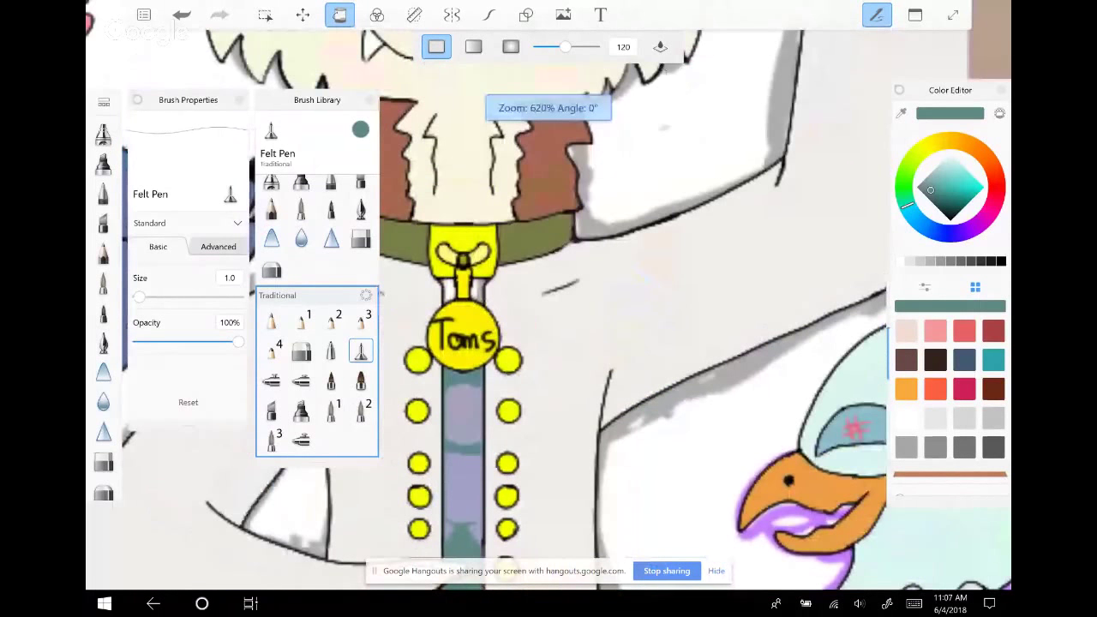
scroll(480, 326, down, 5)
scroll(480, 326, up, 6)
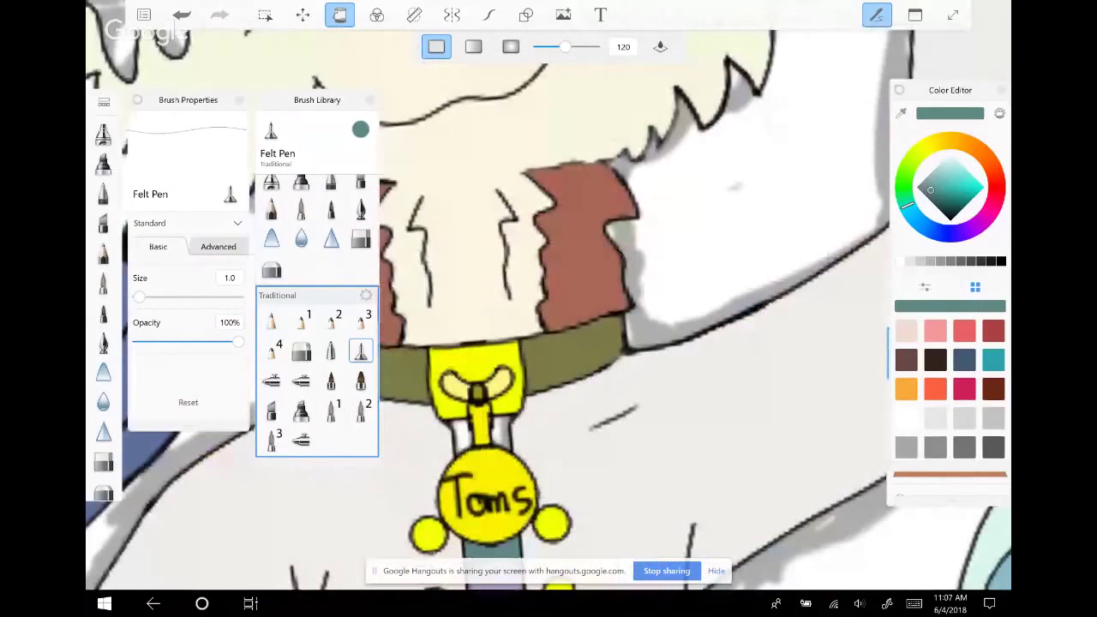
scroll(504, 359, down, 3)
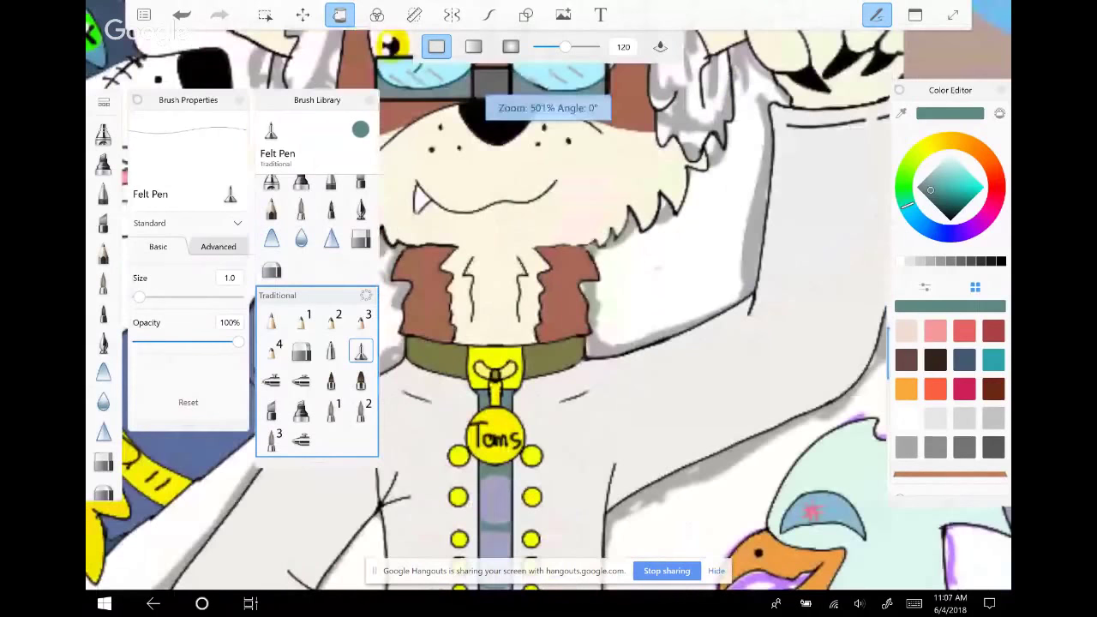
scroll(532, 334, down, 5)
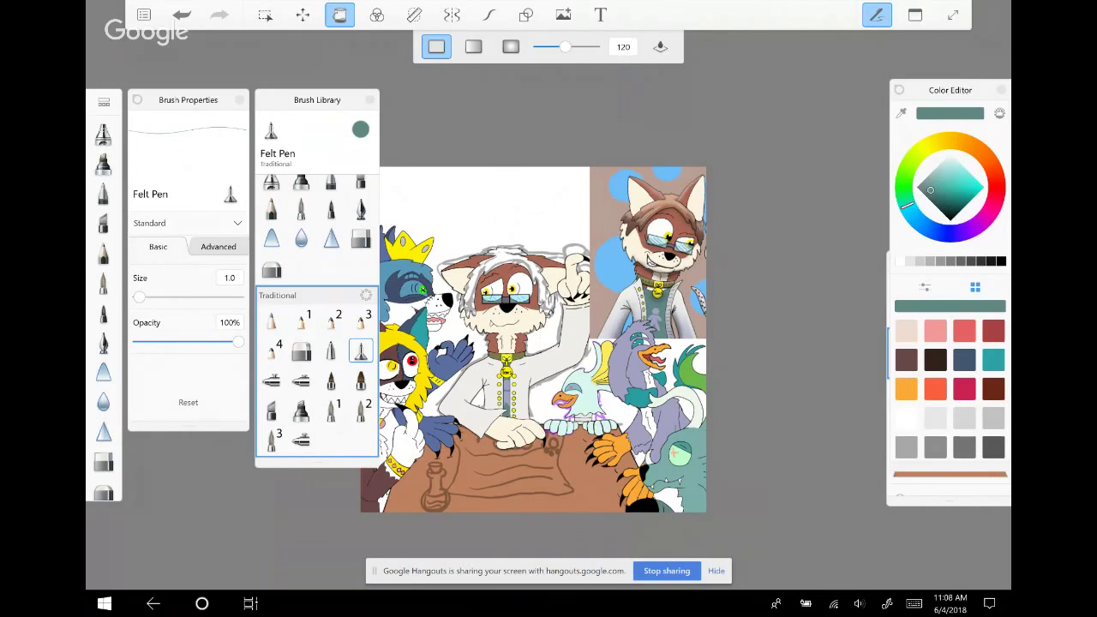
Sample the brown from the reference fox's hair and flood fill the central fox's white hair with it
key(ctrl+l)
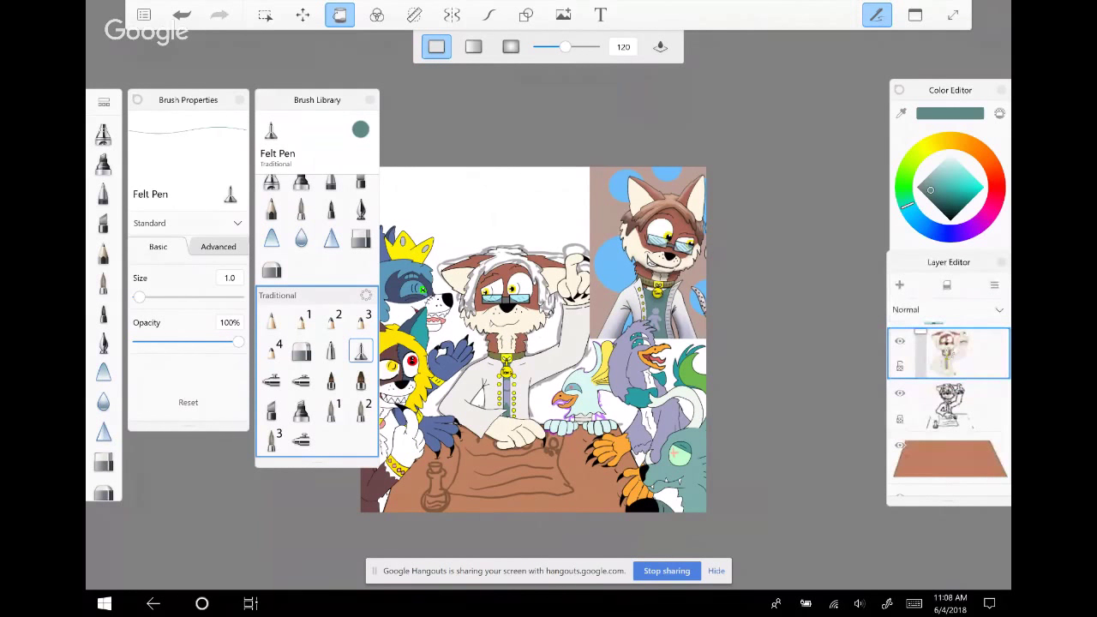
scroll(631, 226, up, 3)
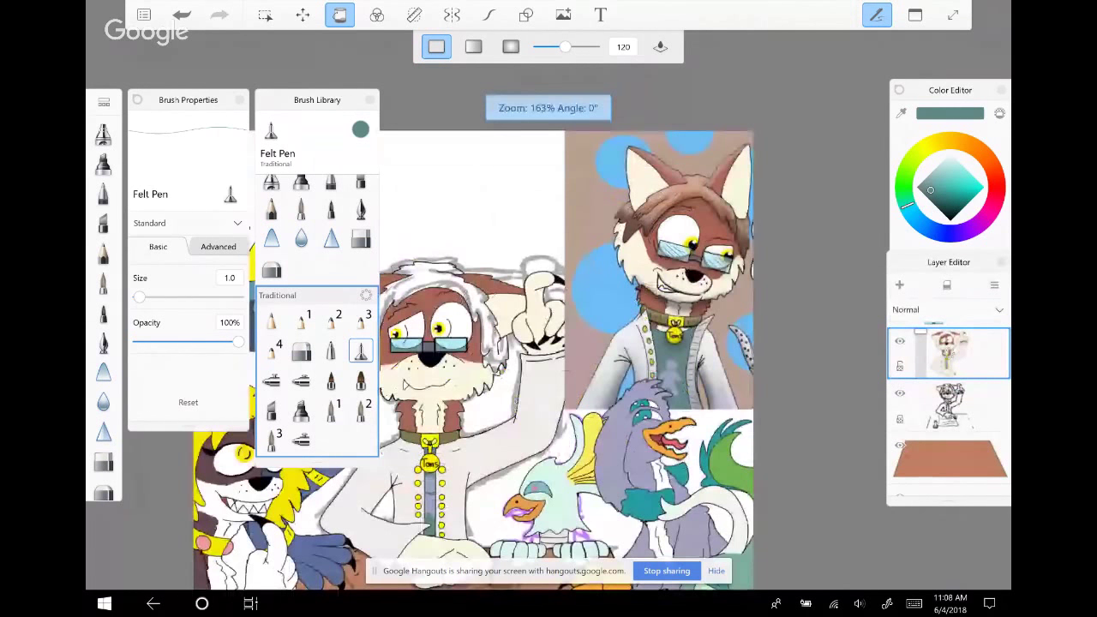
scroll(549, 218, up, 2)
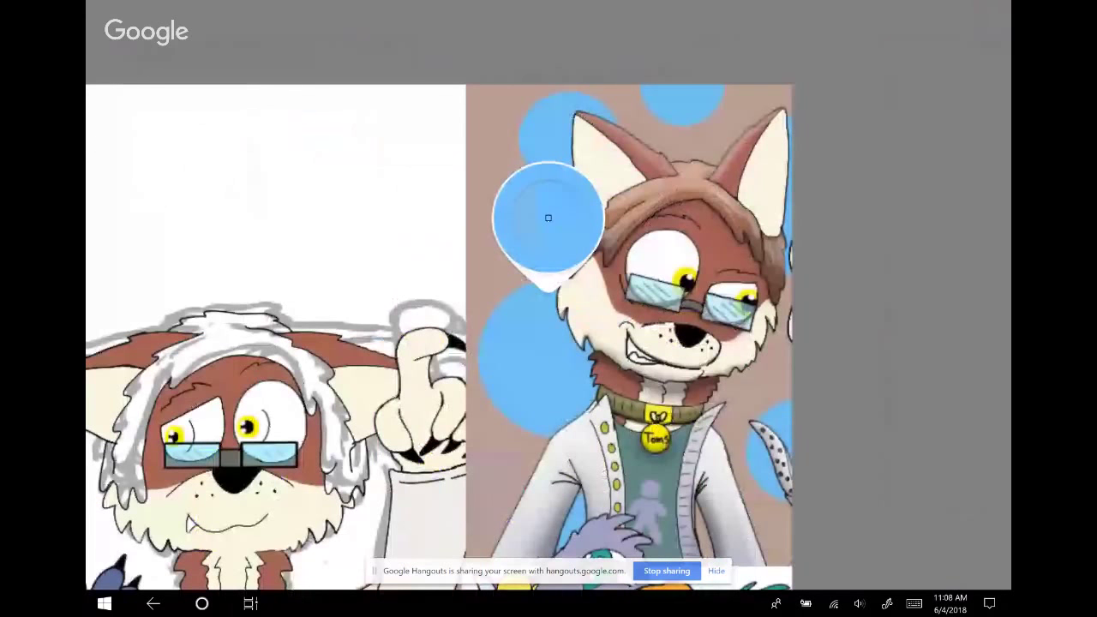
scroll(549, 343, up, 2)
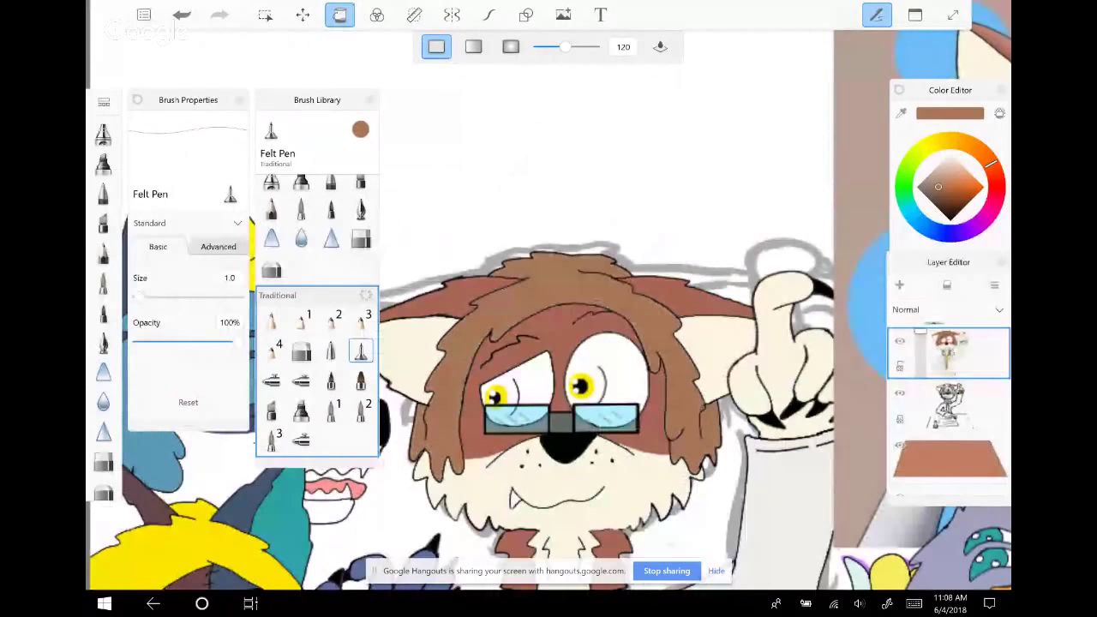
scroll(548, 309, down, 2)
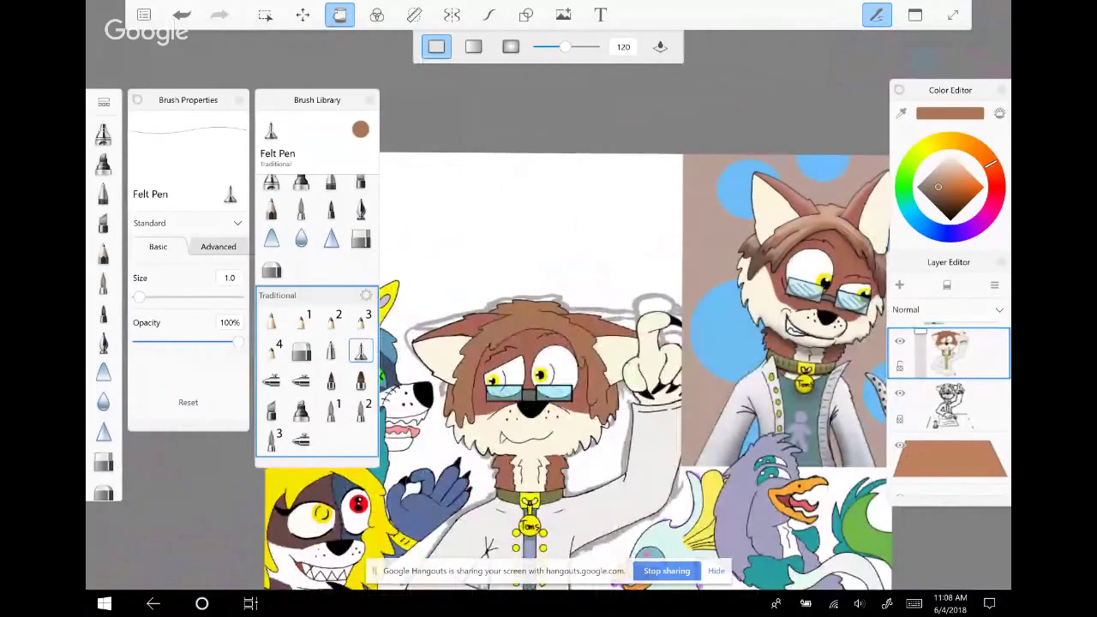
scroll(639, 394, down, 2)
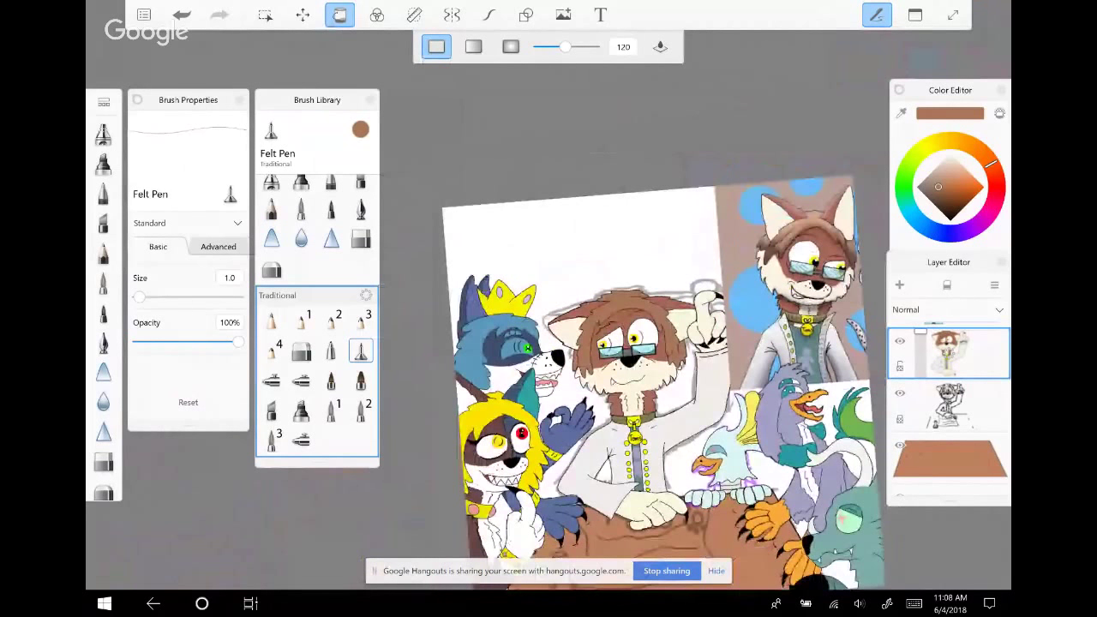
Select the central fox's brown hair with the Magic Wand and add a new layer above the fox's colour layer
scroll(674, 367, up, 1)
scroll(674, 368, up, 1)
click(265, 14)
click(417, 46)
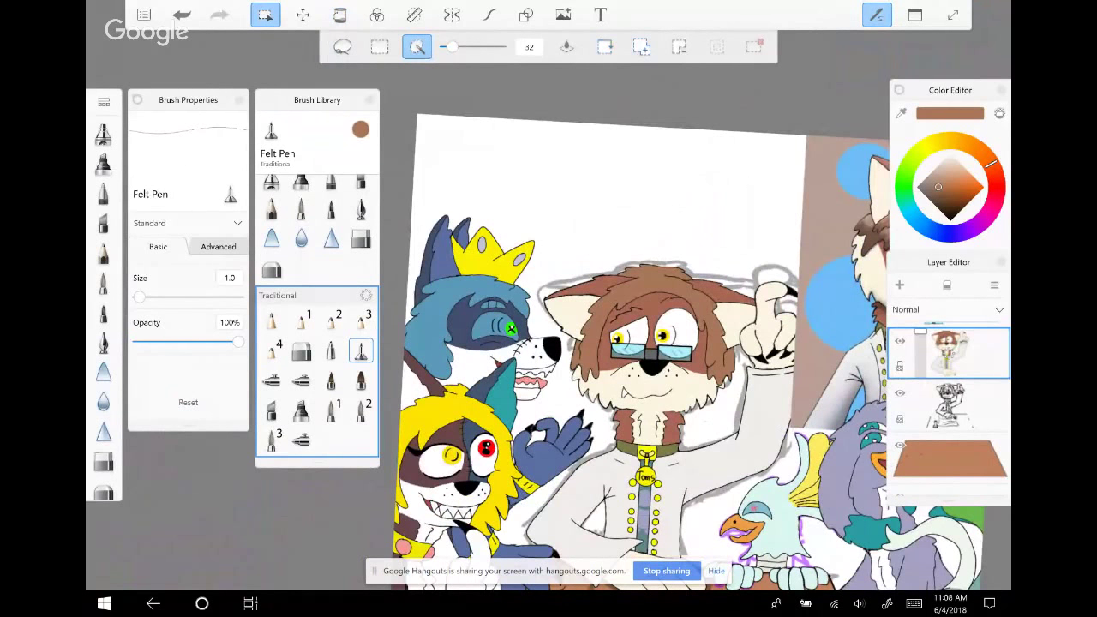
click(664, 288)
key(ctrl+shift+n)
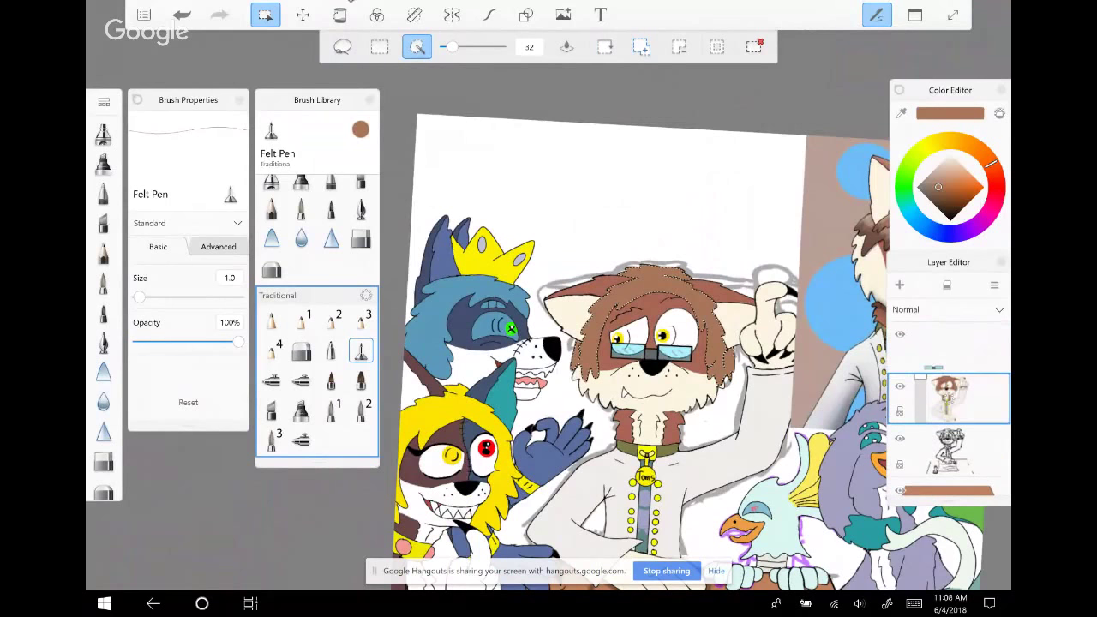
click(994, 284)
click(919, 363)
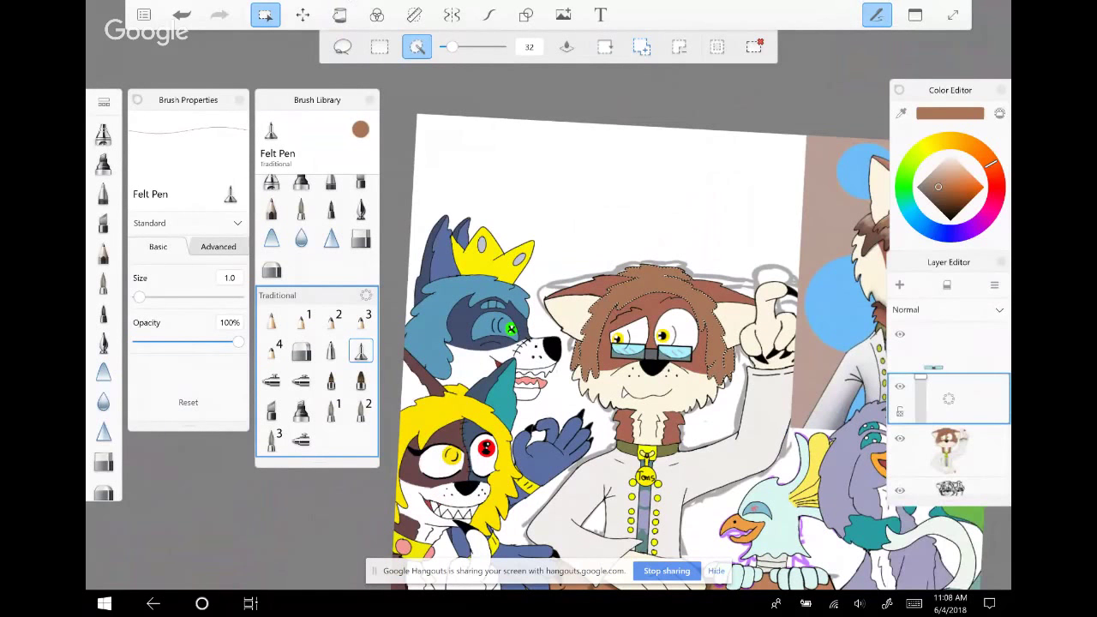
scroll(677, 343, down, 1)
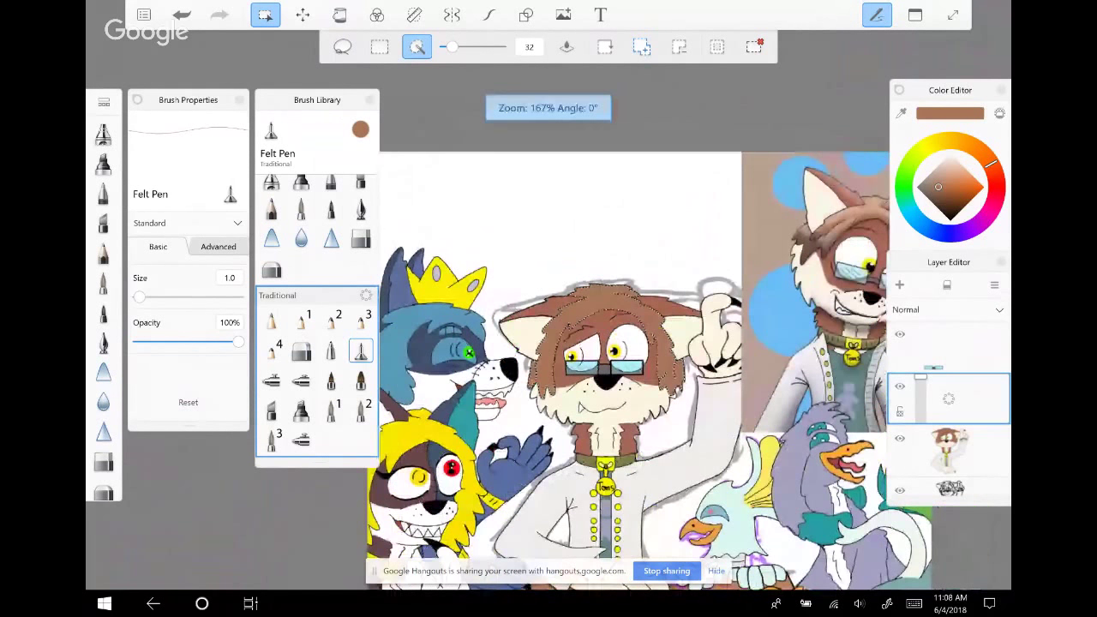
Sample dark brown from the reference fox's hair and shade the hair's lower ends with the Hard Airbrush at 91% opacity
key(Tab)
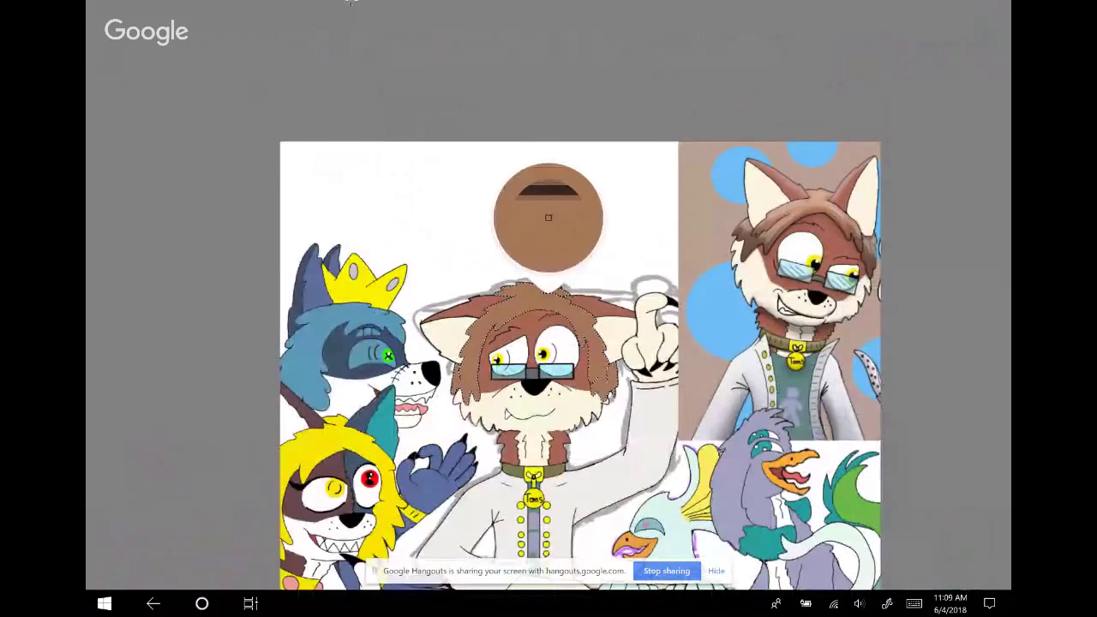
key(Tab)
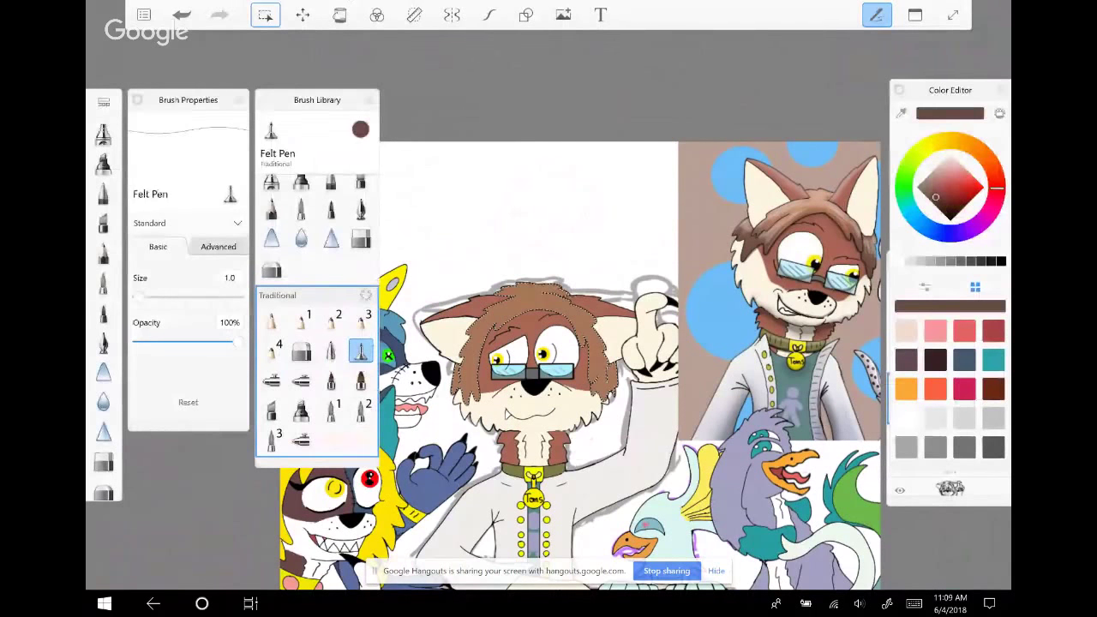
click(271, 379)
click(301, 379)
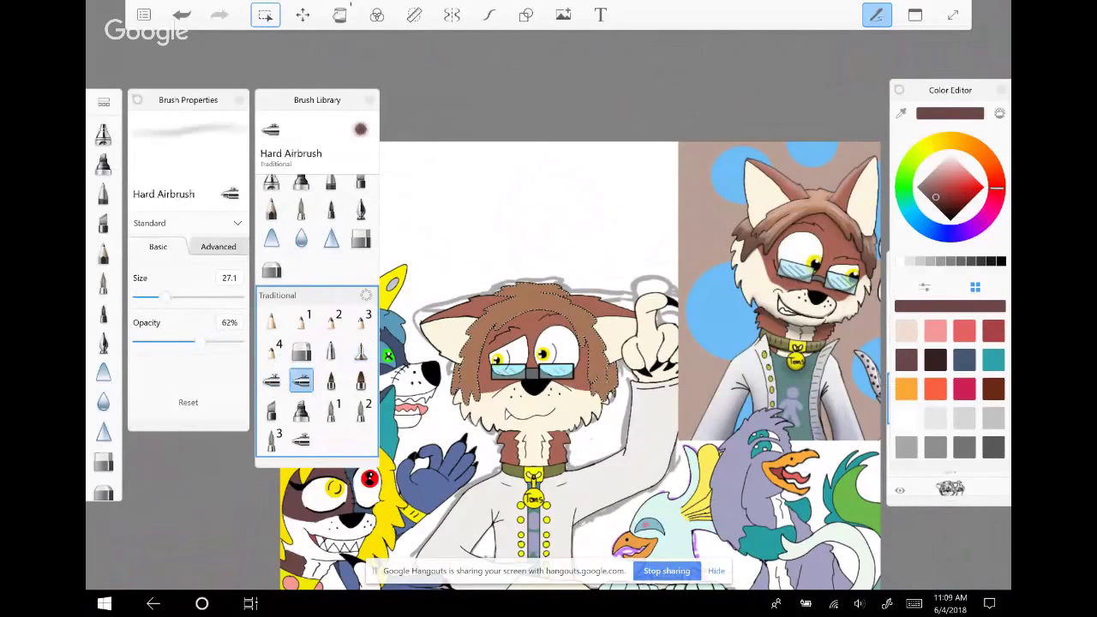
key(ctrl+l)
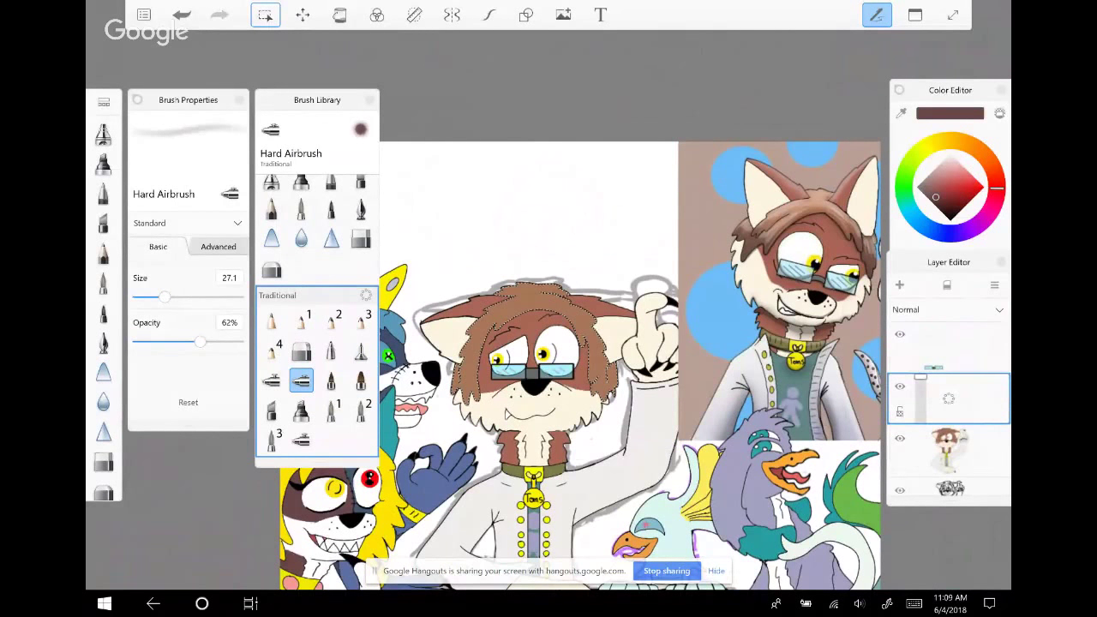
drag(200, 341, 229, 342)
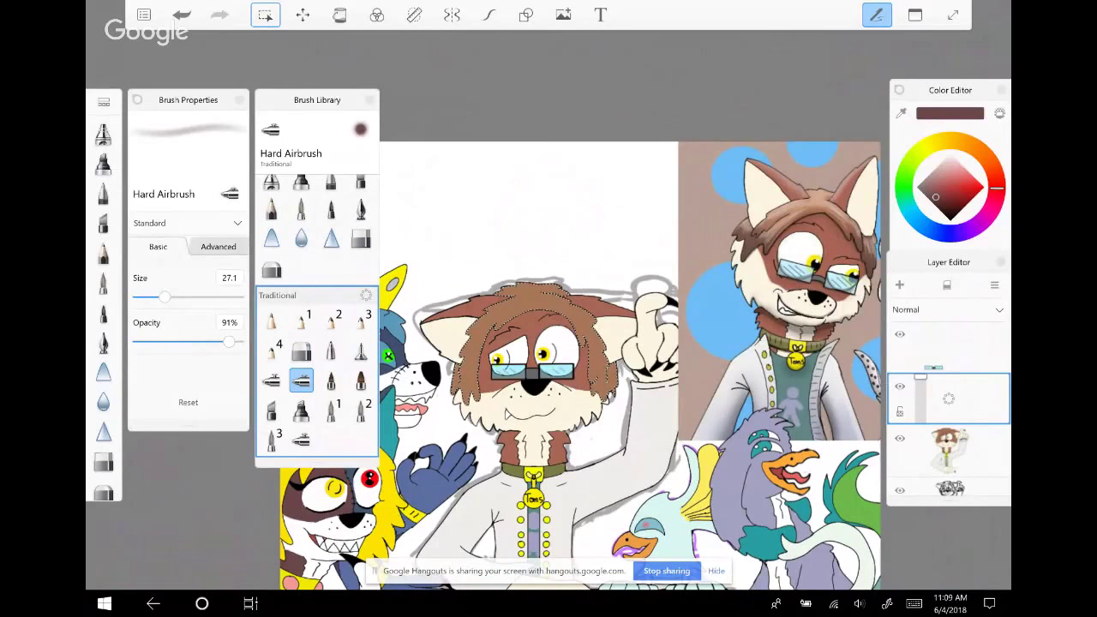
drag(597, 393, 616, 371)
drag(479, 382, 452, 404)
Enlarge the airbrush to 47.6 and extend the dark brown shading up both sides of the hair
drag(165, 297, 185, 297)
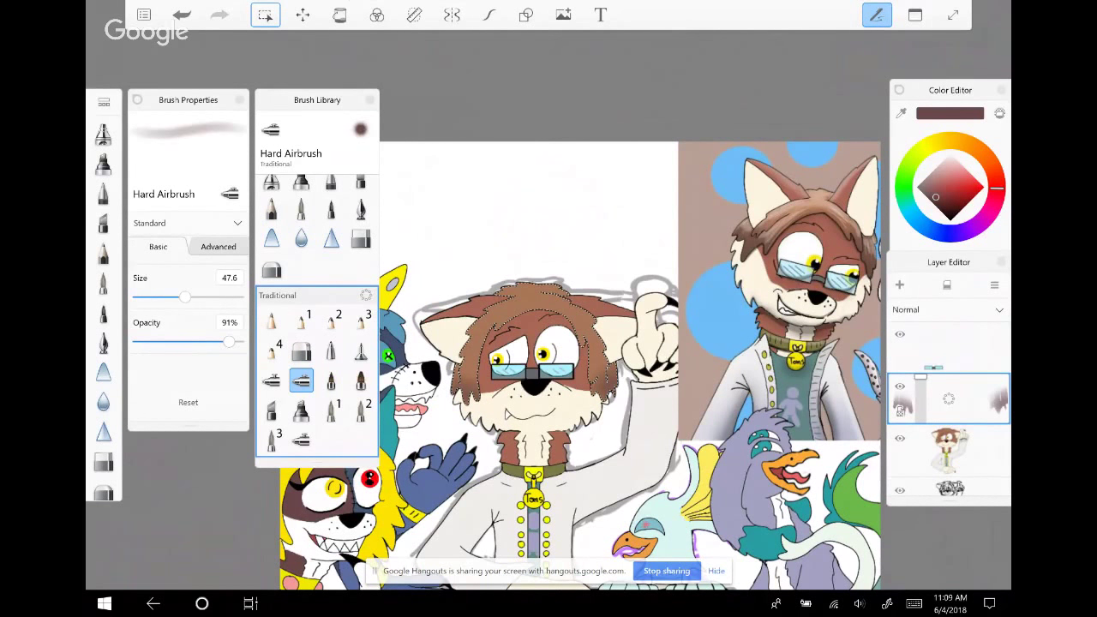
drag(470, 351, 463, 386)
drag(600, 359, 610, 374)
drag(471, 352, 477, 350)
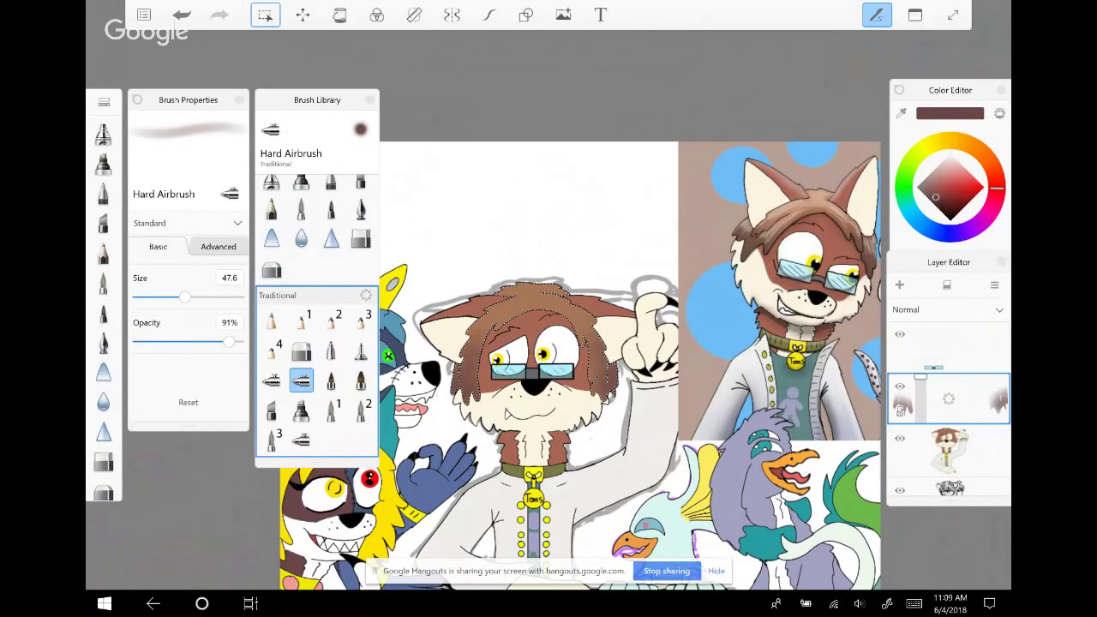
Sample a lighter reddish brown from the reference fox's hair and set the Hard Airbrush size to 29.0
click(1000, 112)
key(Tab)
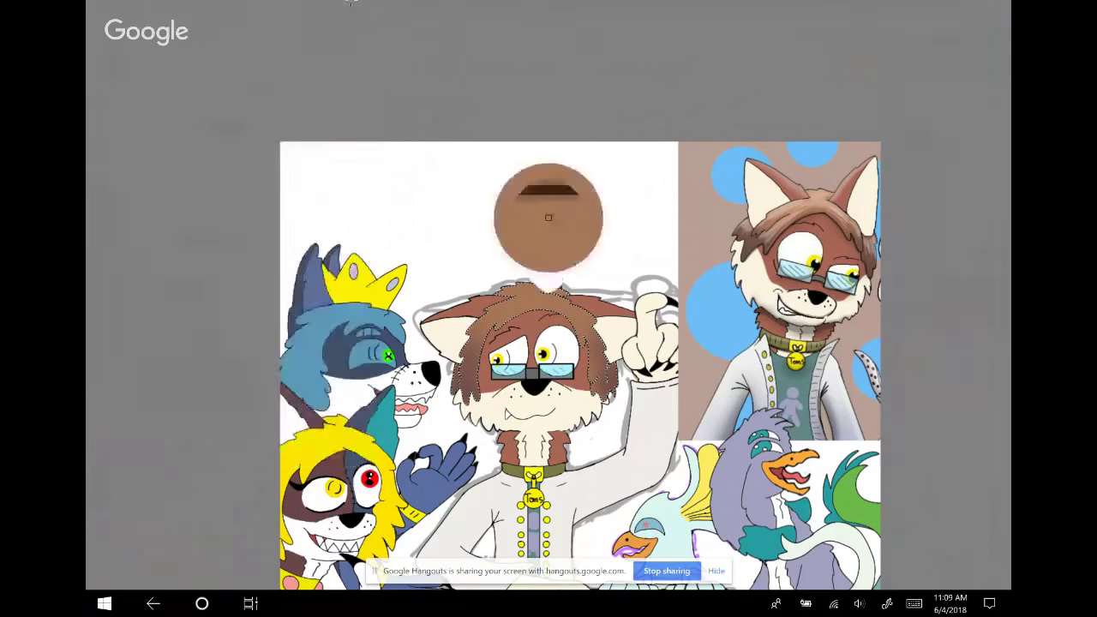
key(Tab)
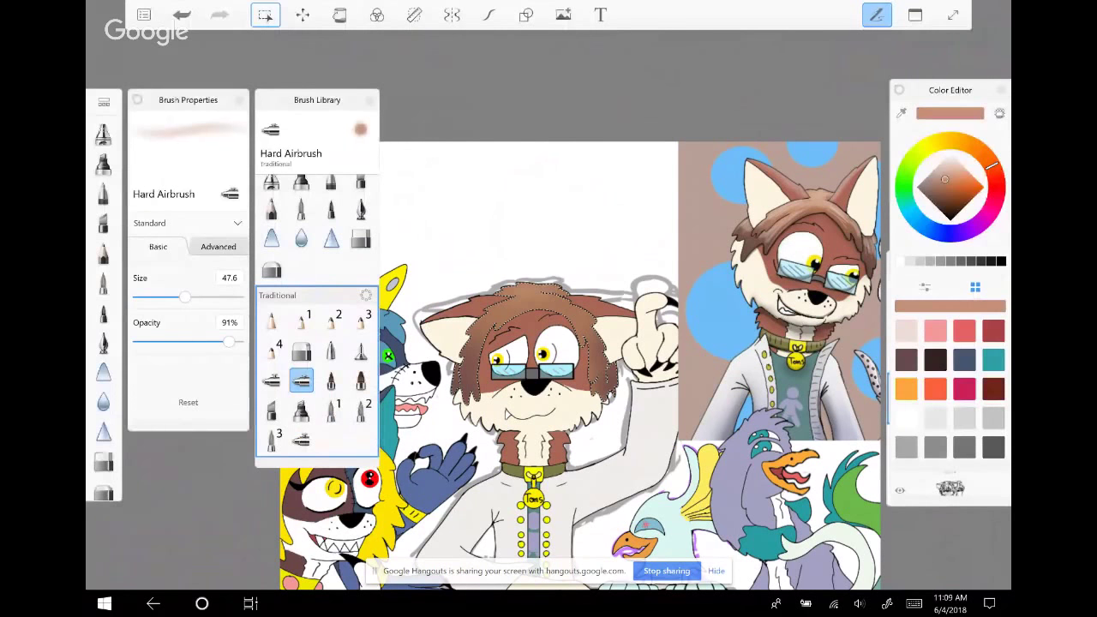
drag(184, 297, 167, 297)
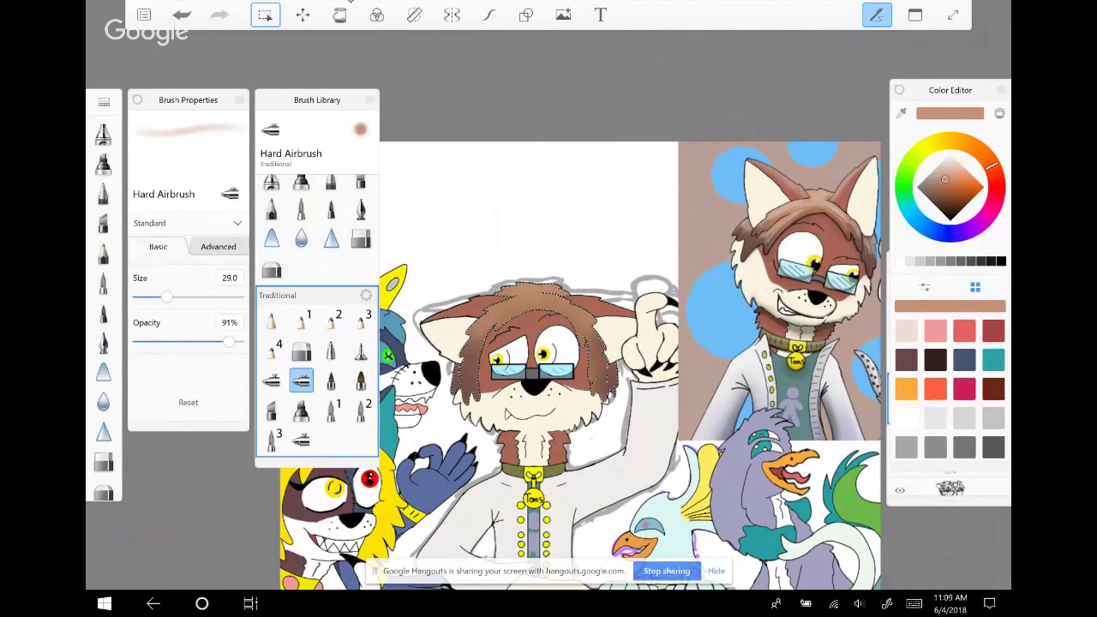
Switch to the Copic colour palette and try E31 Brick Beige across the top of the central fox's hair
click(915, 15)
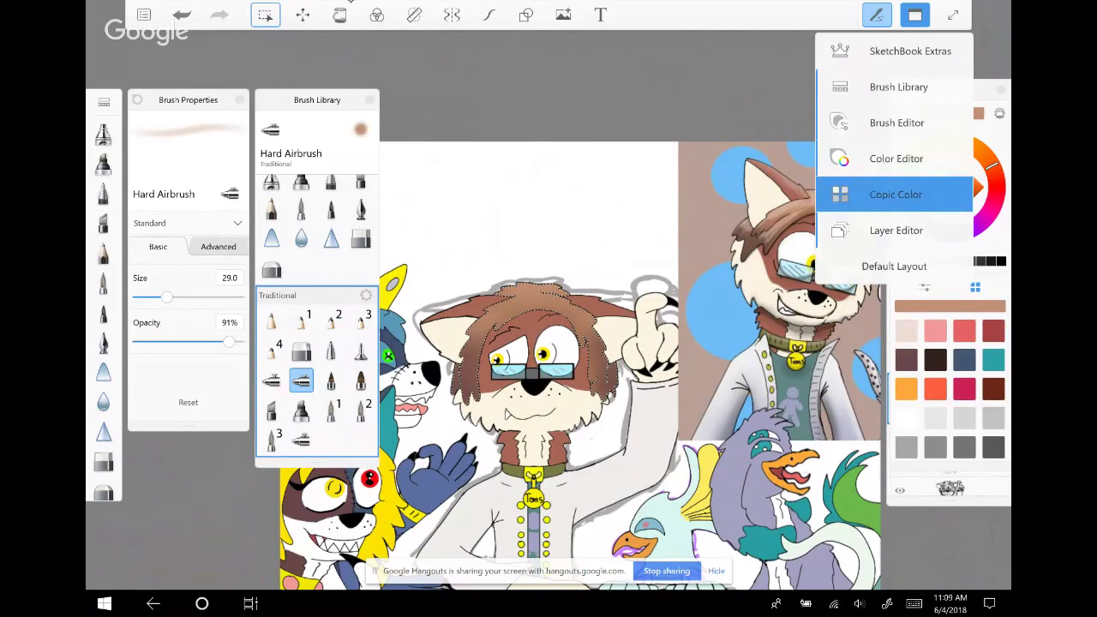
click(909, 193)
click(978, 169)
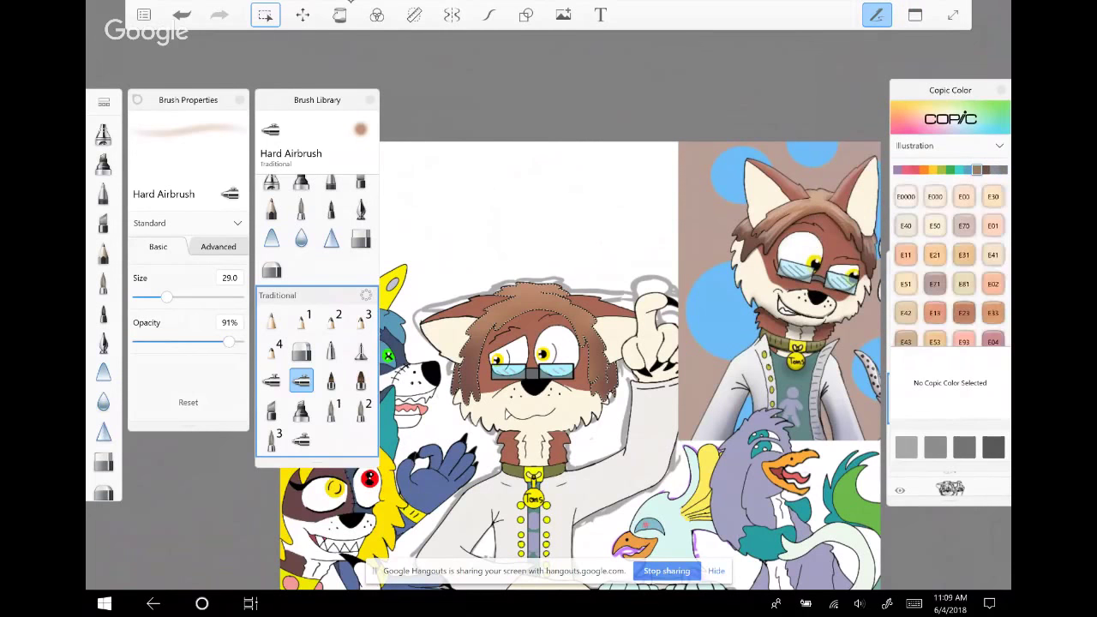
click(964, 254)
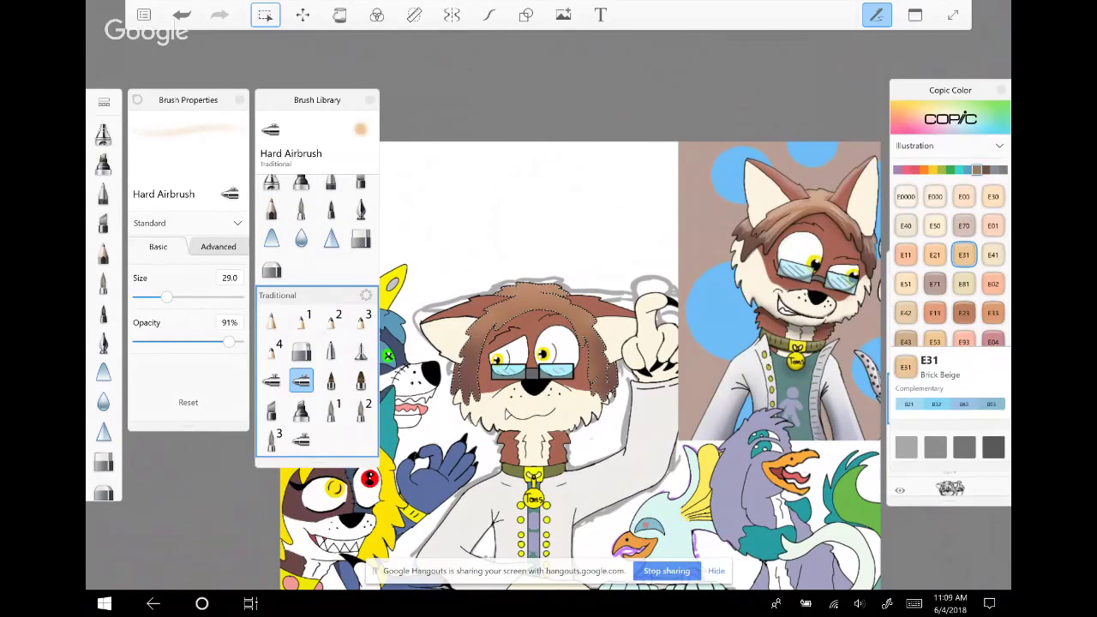
drag(506, 291, 559, 288)
key(ctrl+z)
Choose Copic E23 Hazelnut, set the Hard Airbrush to 100% opacity and size 61.7, and shade the side of the hair
click(964, 313)
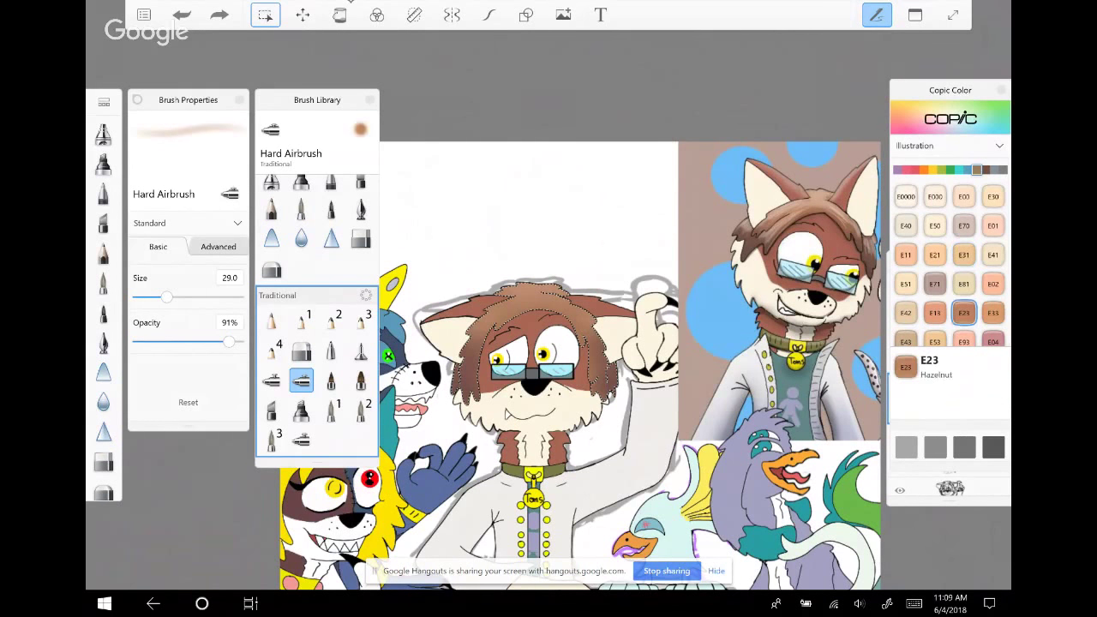
drag(470, 336, 472, 364)
click(182, 14)
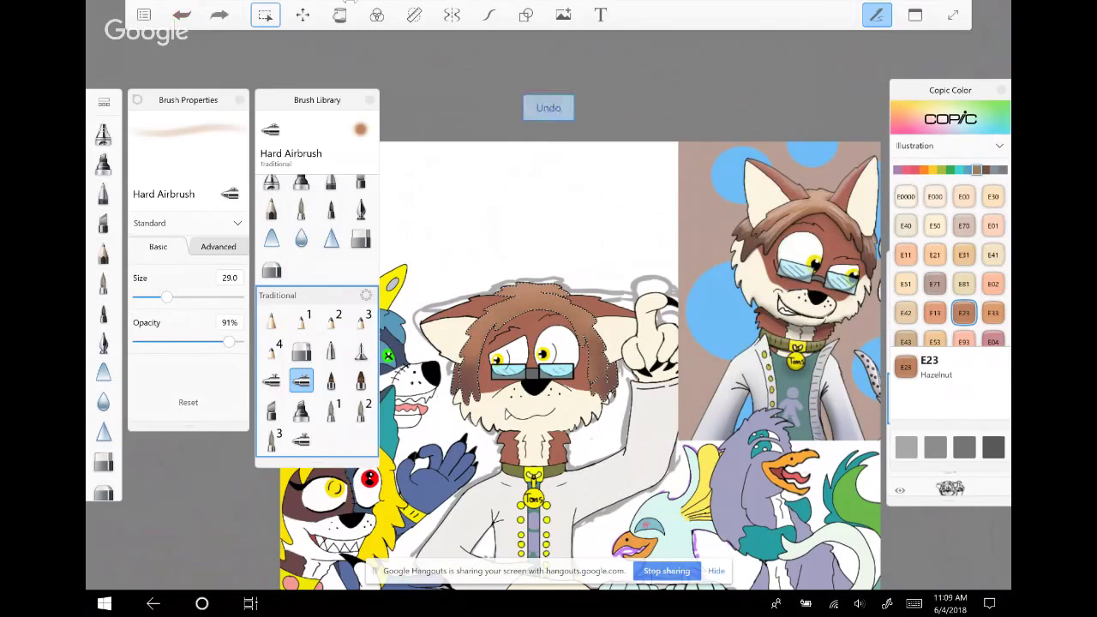
drag(228, 341, 240, 342)
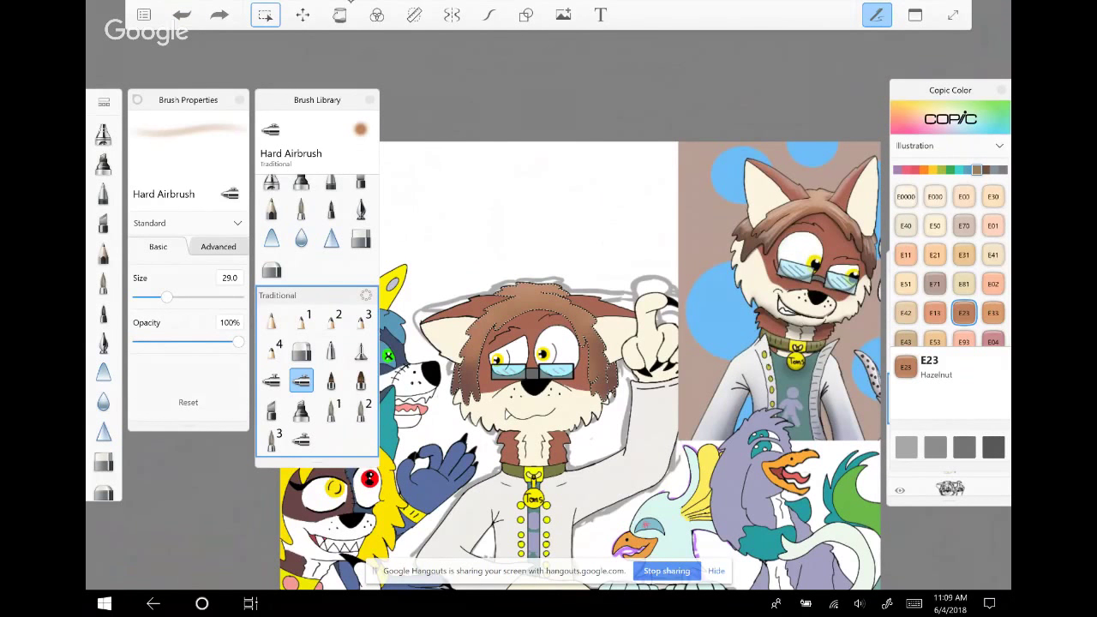
drag(166, 297, 193, 297)
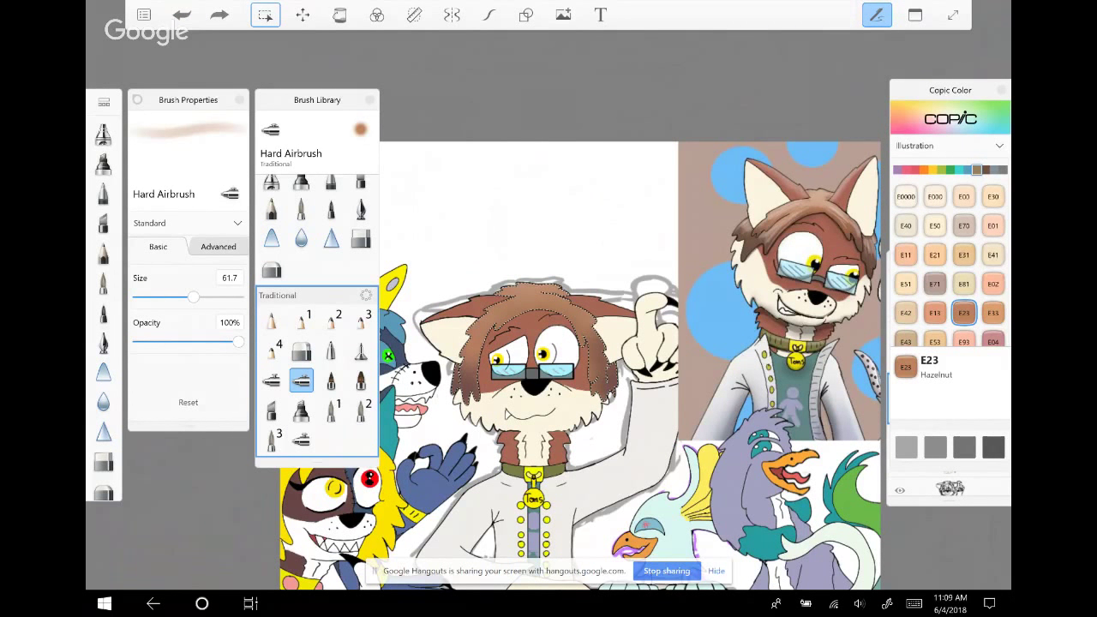
key(ctrl+y)
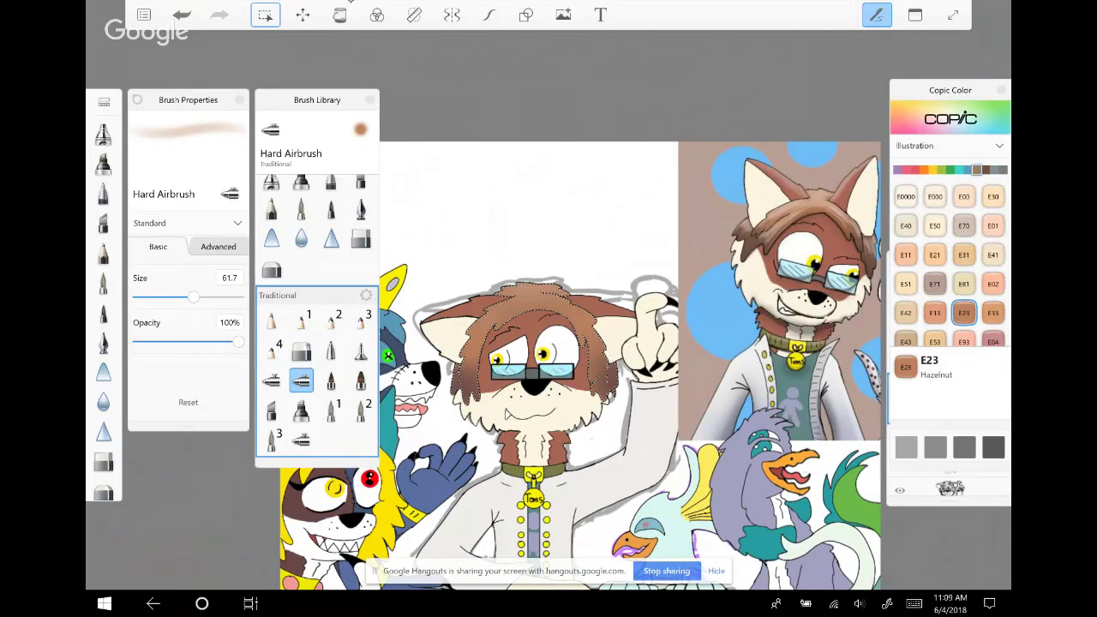
Shade both sides of the central fox's hair with Copic E47 Dark Brown
scroll(950, 269, down, 5)
click(934, 254)
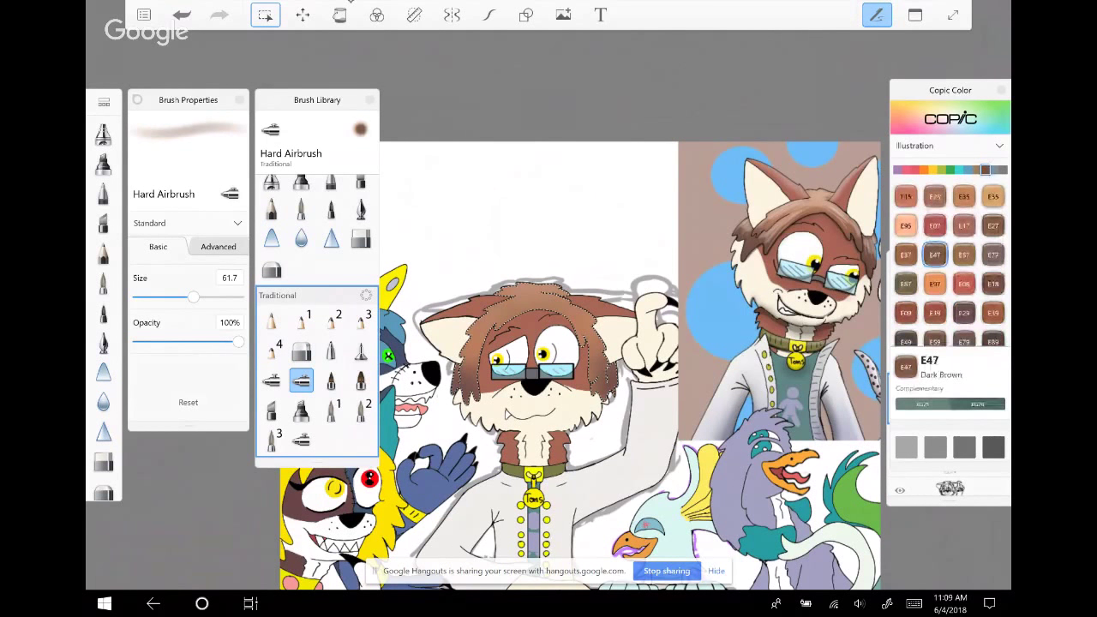
drag(467, 346, 480, 367)
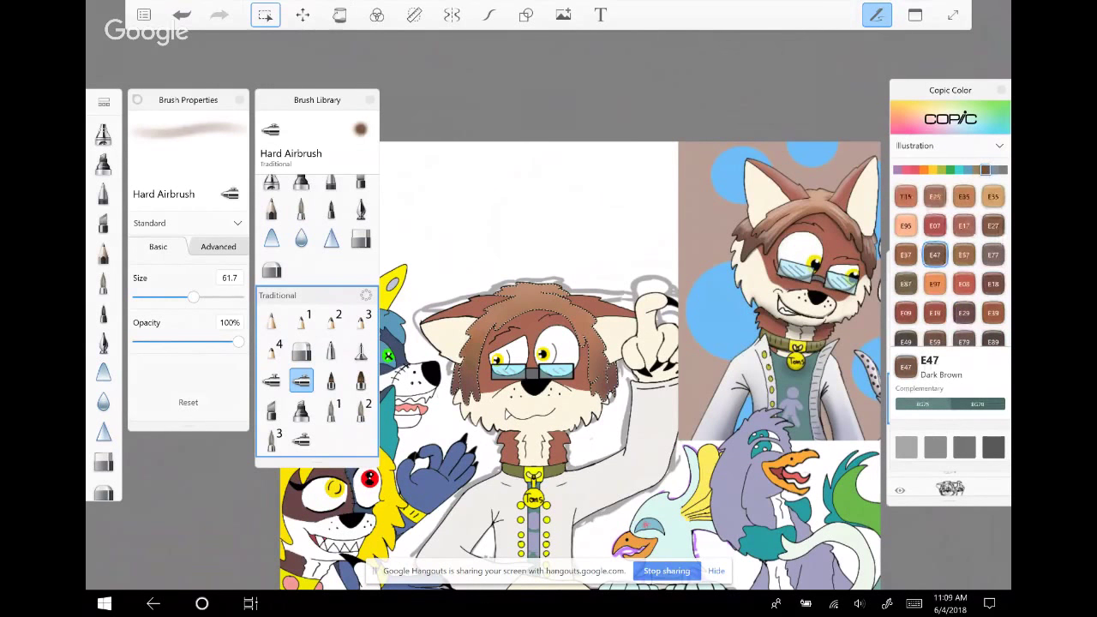
drag(592, 333, 596, 385)
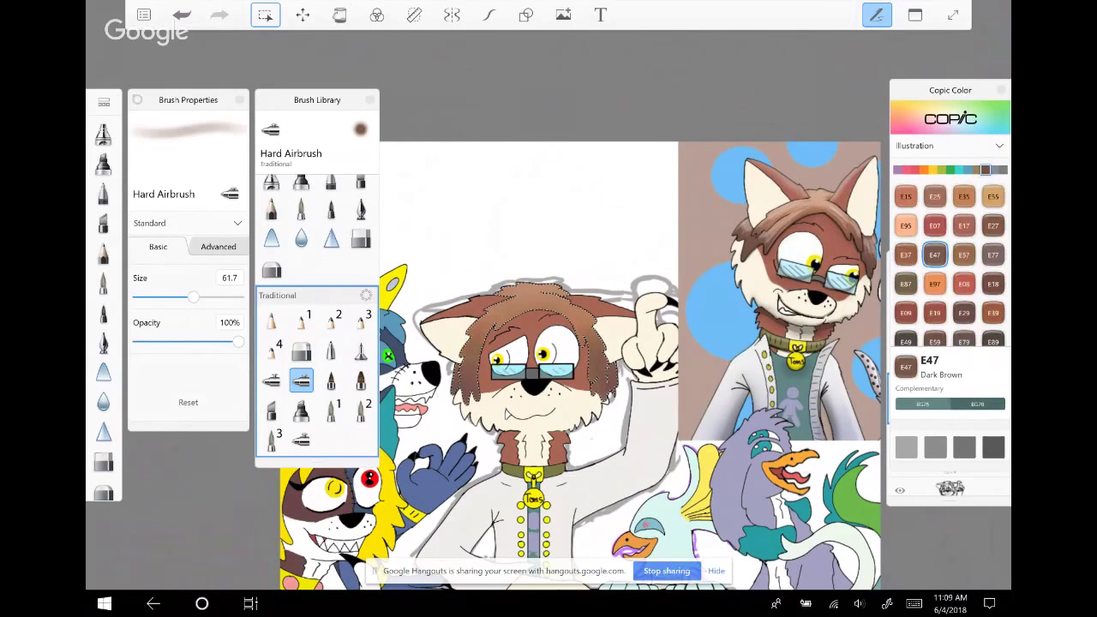
Airbrush highlights on the upper part of the hair with Copic E95 Flesh Pink and E55
click(907, 226)
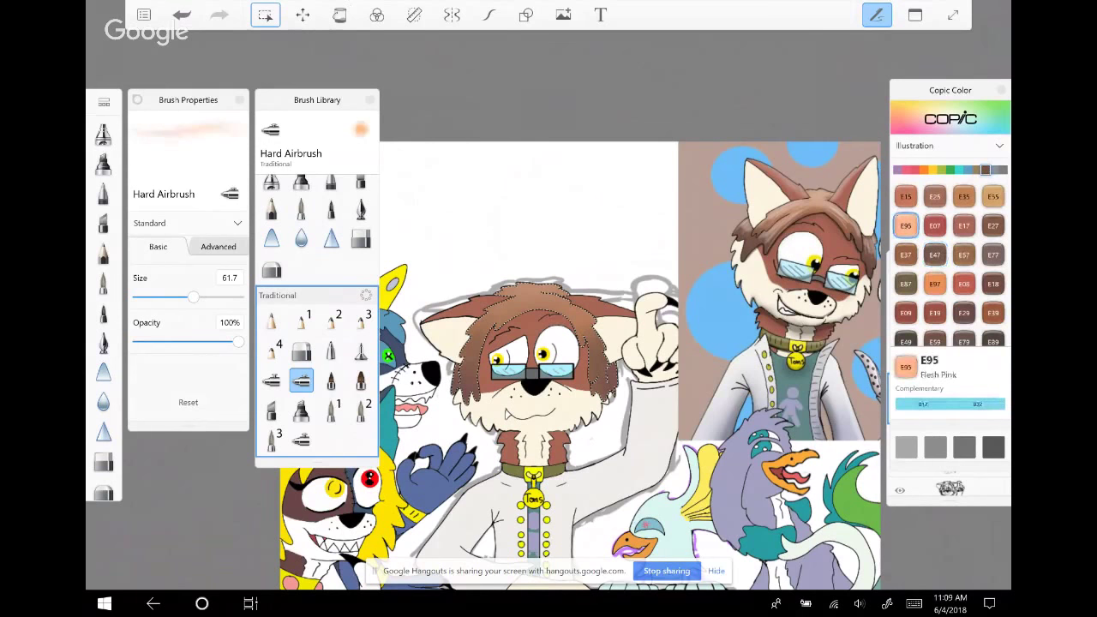
drag(527, 289, 541, 304)
click(993, 197)
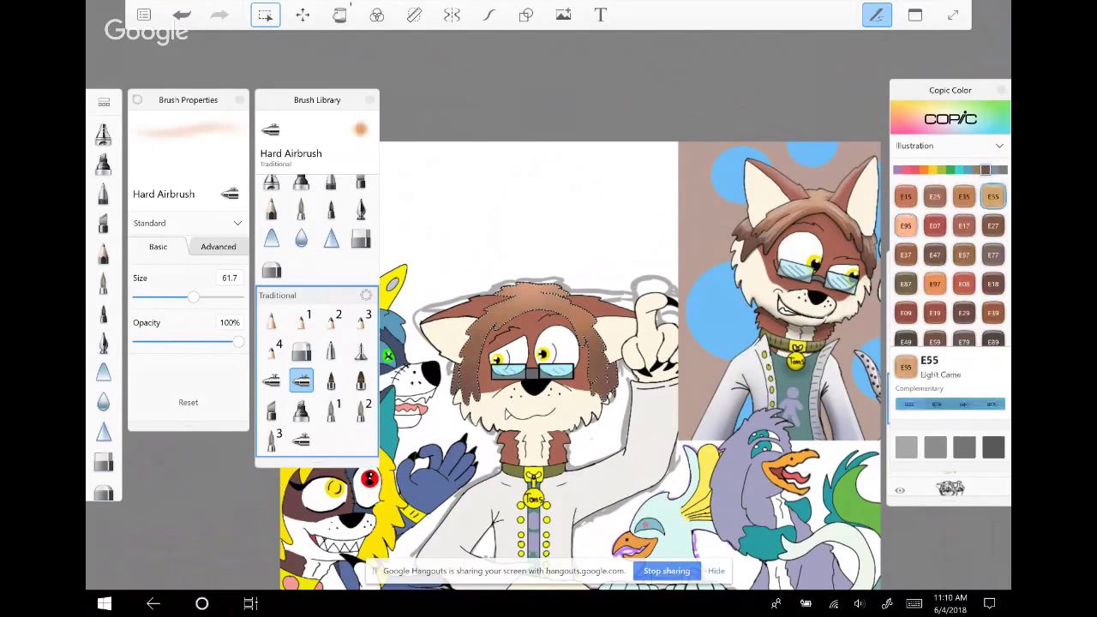
drag(489, 309, 511, 319)
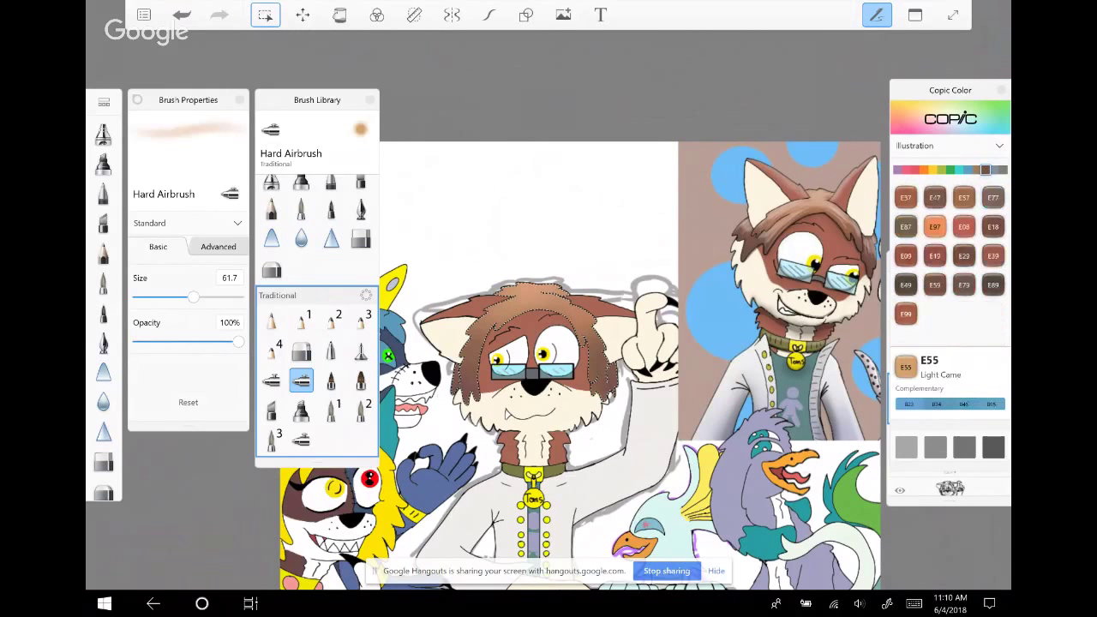
Darken the lower ends of the hair on both sides with Copic E89 Pecan
scroll(950, 258, down, 1)
click(992, 299)
drag(469, 380, 470, 393)
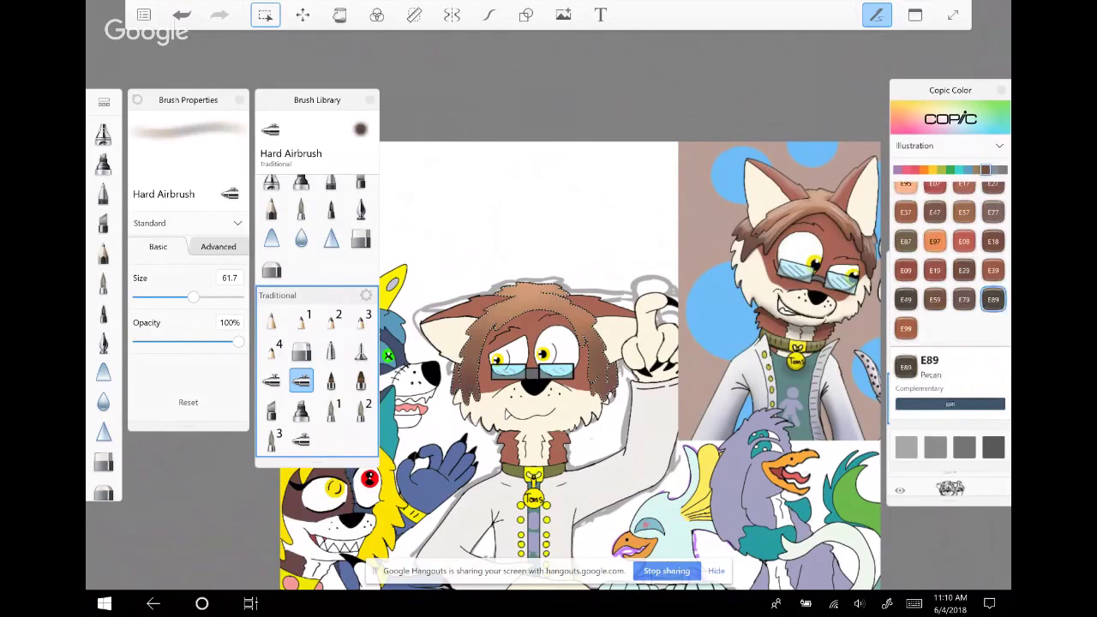
drag(596, 369, 604, 389)
Enlarge the Hard Airbrush to 160.6 and tone the top of the hair with E89 Pecan and E59 Walnut
drag(194, 297, 221, 297)
mouse_move(512, 307)
mouse_down()
mouse_move(557, 302)
mouse_move(585, 321)
mouse_up()
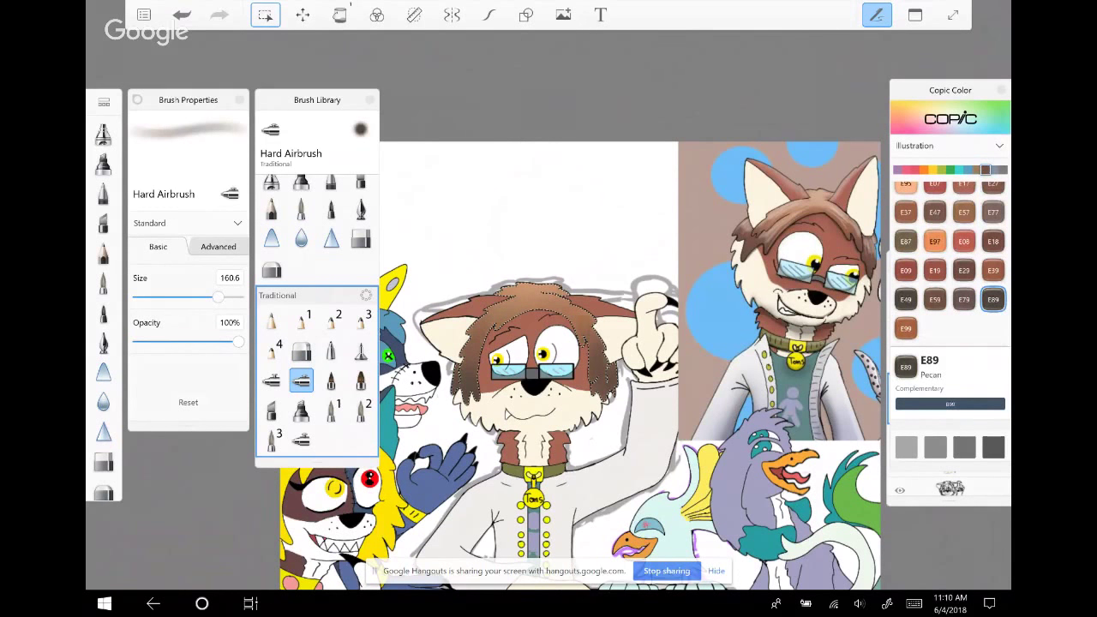
click(936, 299)
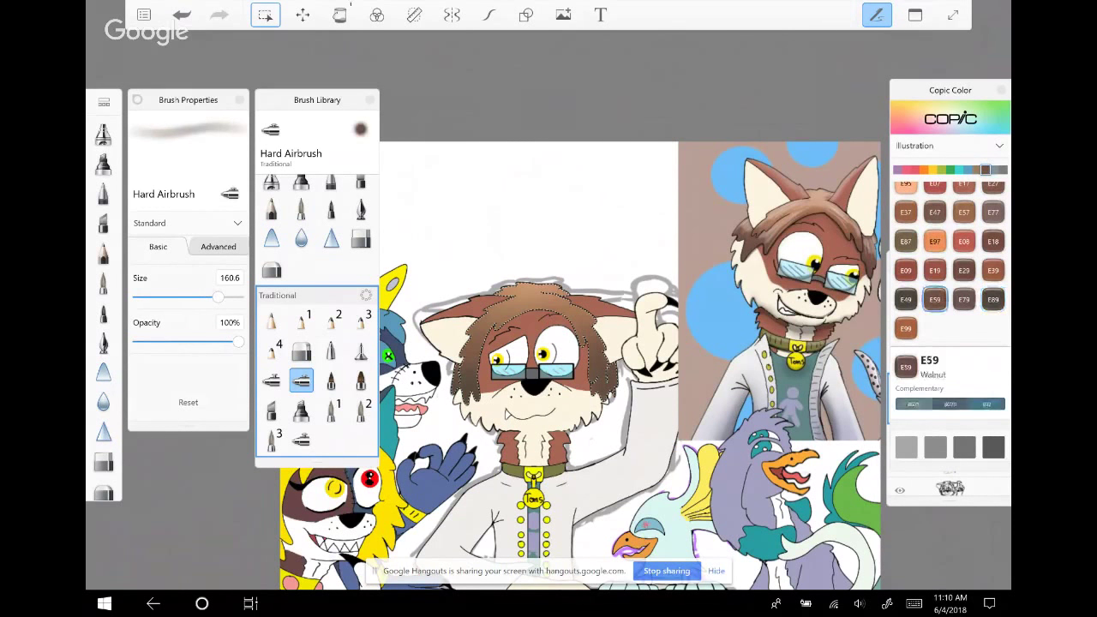
mouse_move(521, 297)
mouse_down()
mouse_move(560, 284)
mouse_move(530, 293)
mouse_up()
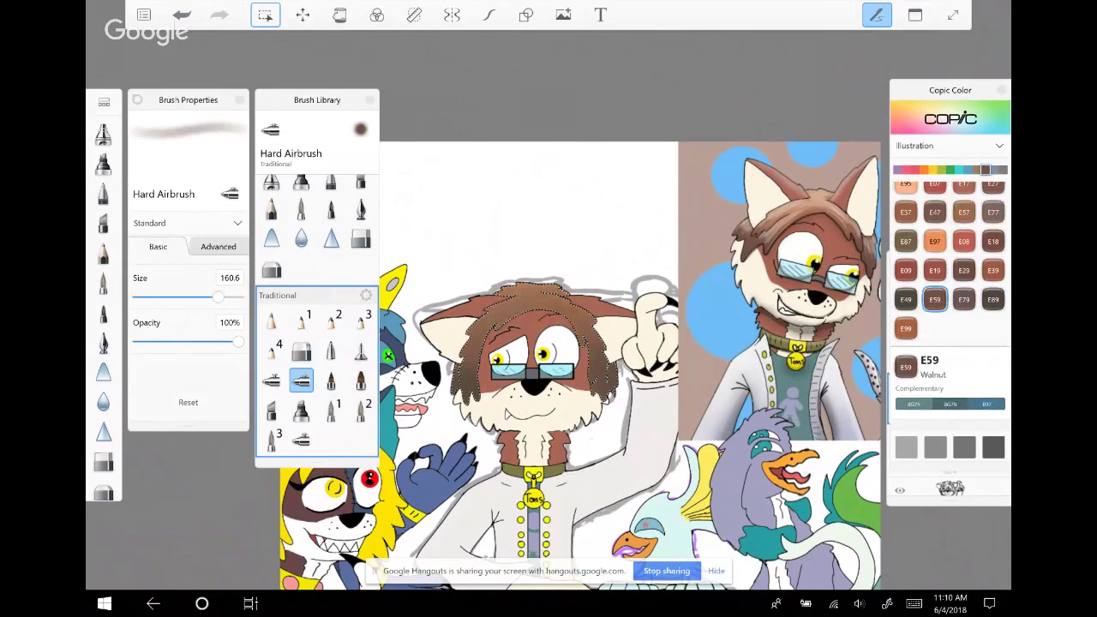
Lighten the hair with Copic E57 Light Walnut and set the Hard Airbrush size to 48.7
click(935, 241)
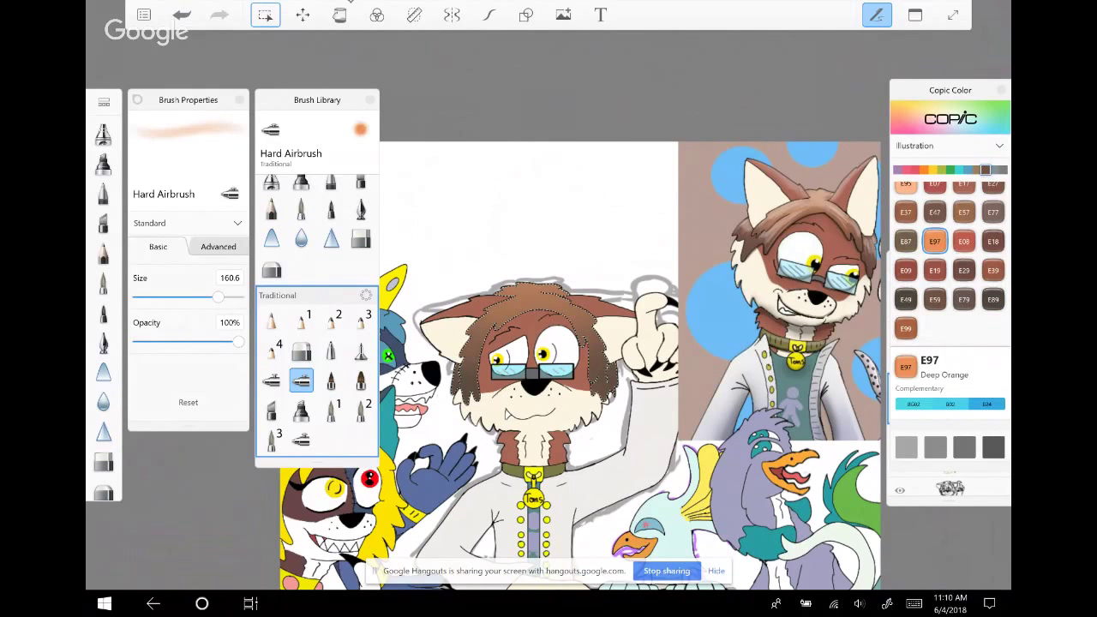
scroll(950, 257, up, 1)
click(965, 233)
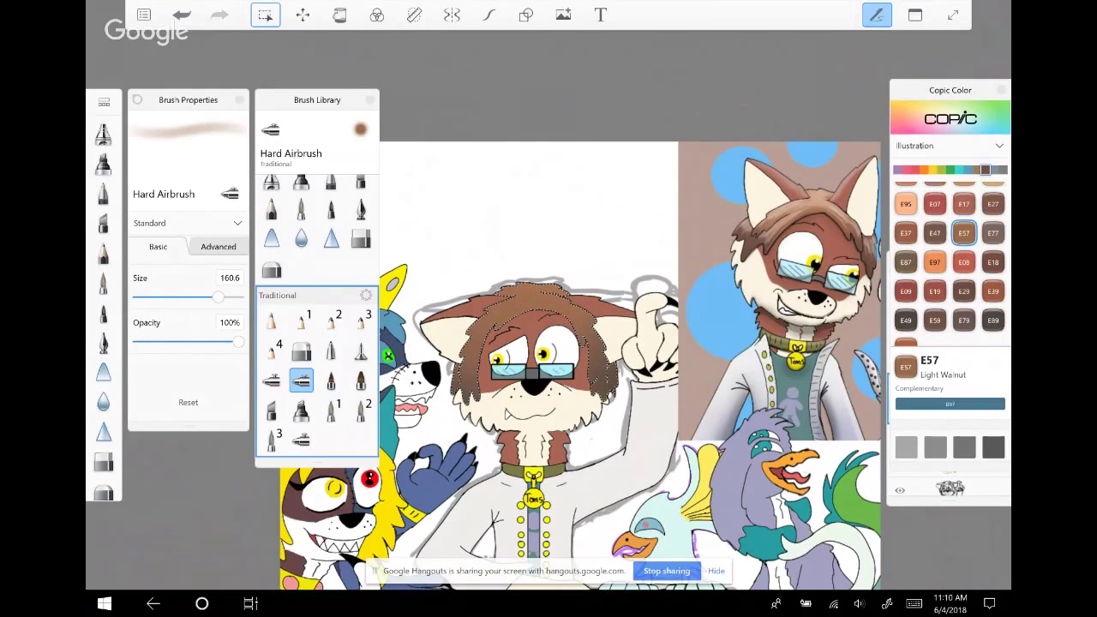
key(ctrl+z)
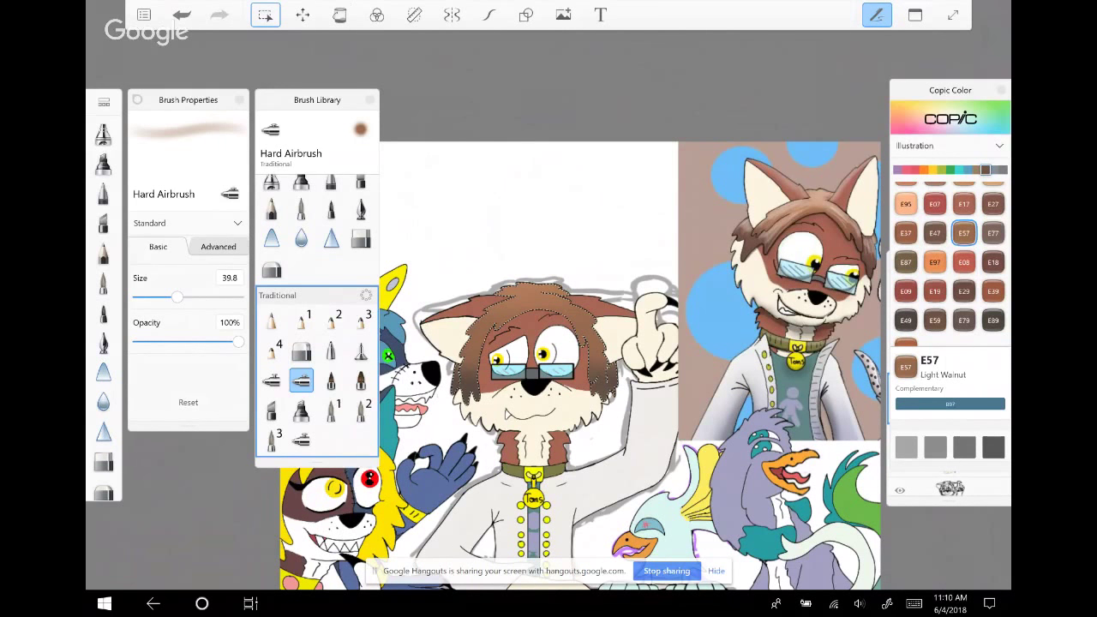
drag(177, 297, 186, 296)
scroll(633, 339, up, 2)
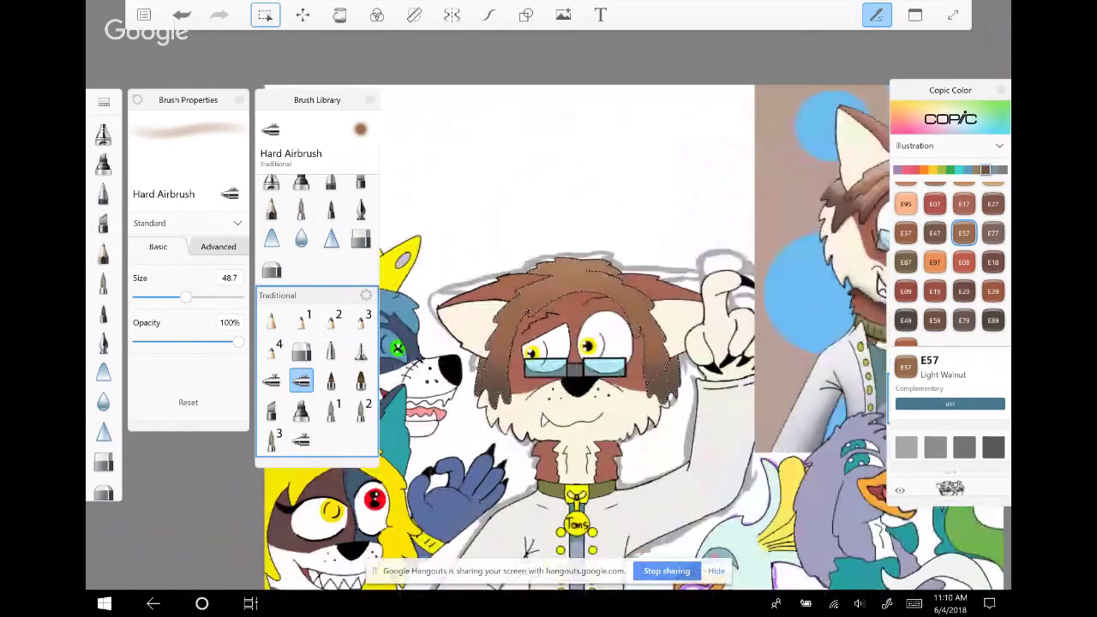
scroll(633, 339, down, 2)
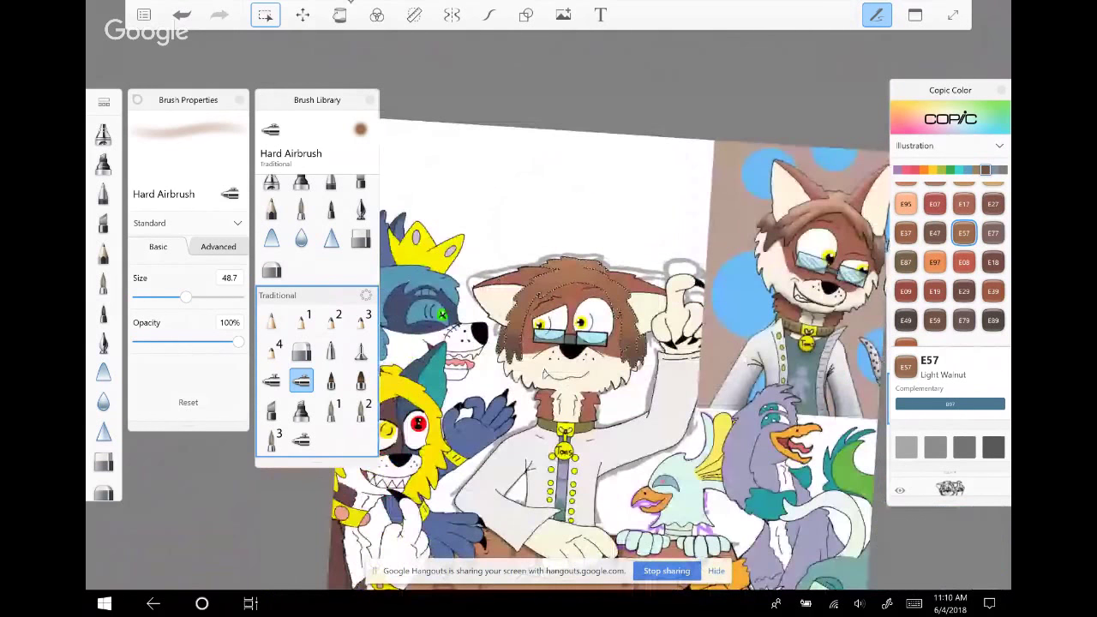
Return to the Color Editor, choose the white Felt Pen at 48% opacity, and try a highlight line on the hair
click(950, 488)
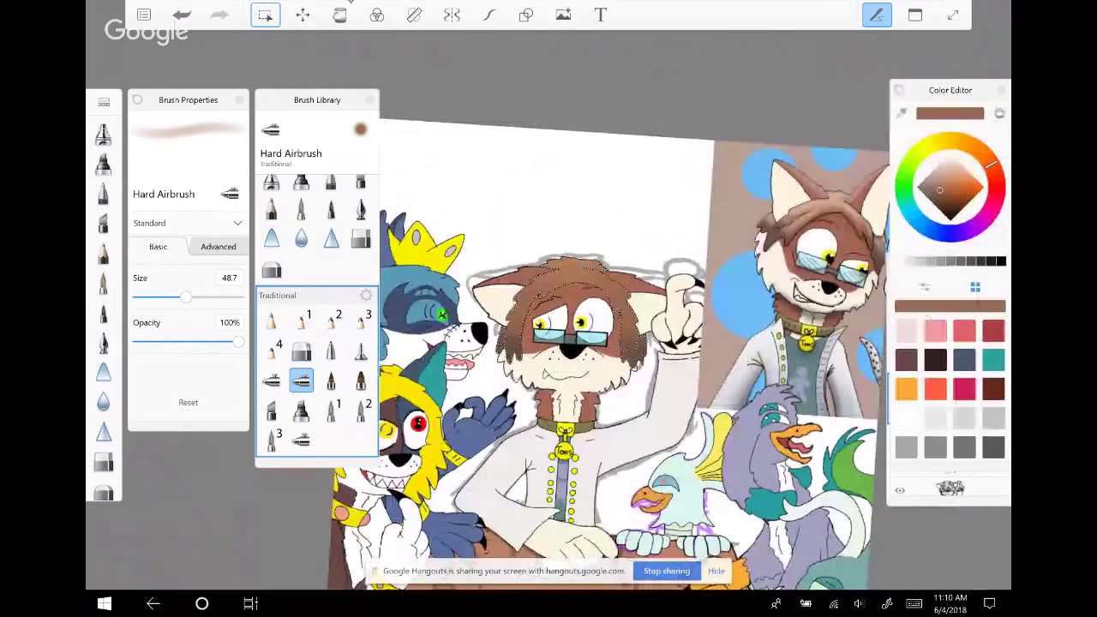
click(360, 351)
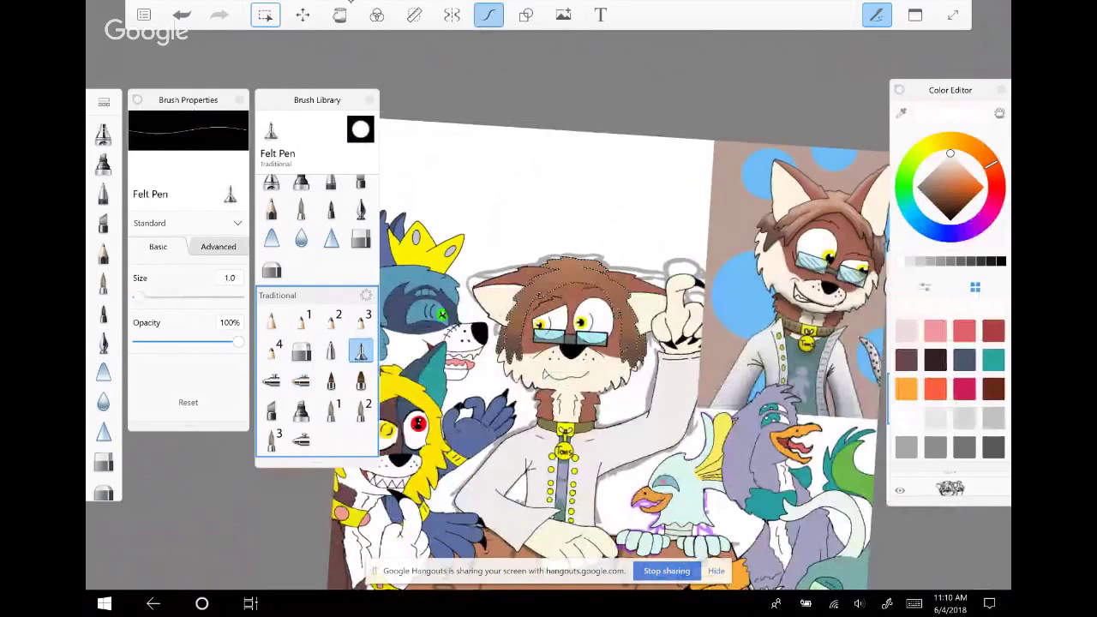
drag(239, 341, 185, 342)
scroll(566, 326, up, 5)
drag(555, 272, 500, 327)
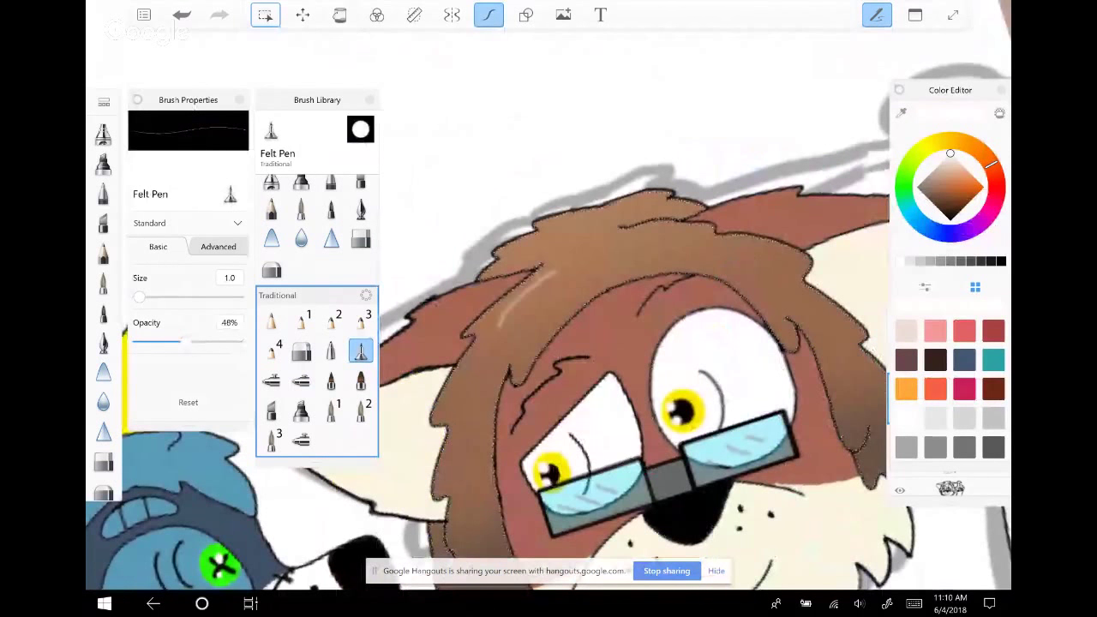
key(ctrl+z)
Lower the Felt Pen's opacity to 30% and show the Layer Editor with the hair shading layers
drag(186, 341, 166, 341)
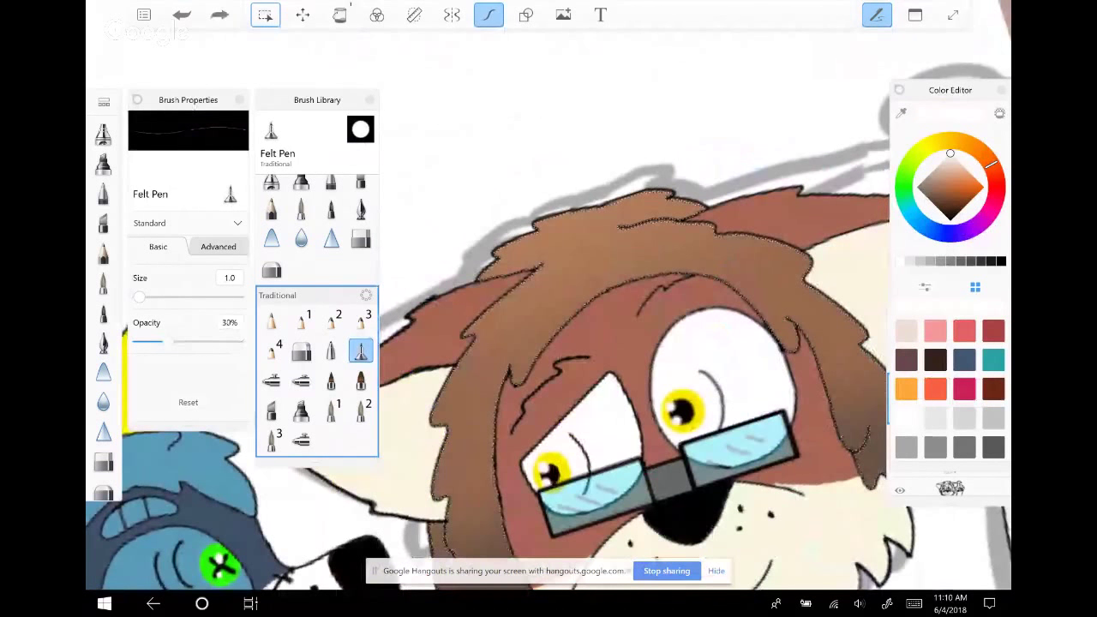
key(ctrl+l)
key(ctrl+e)
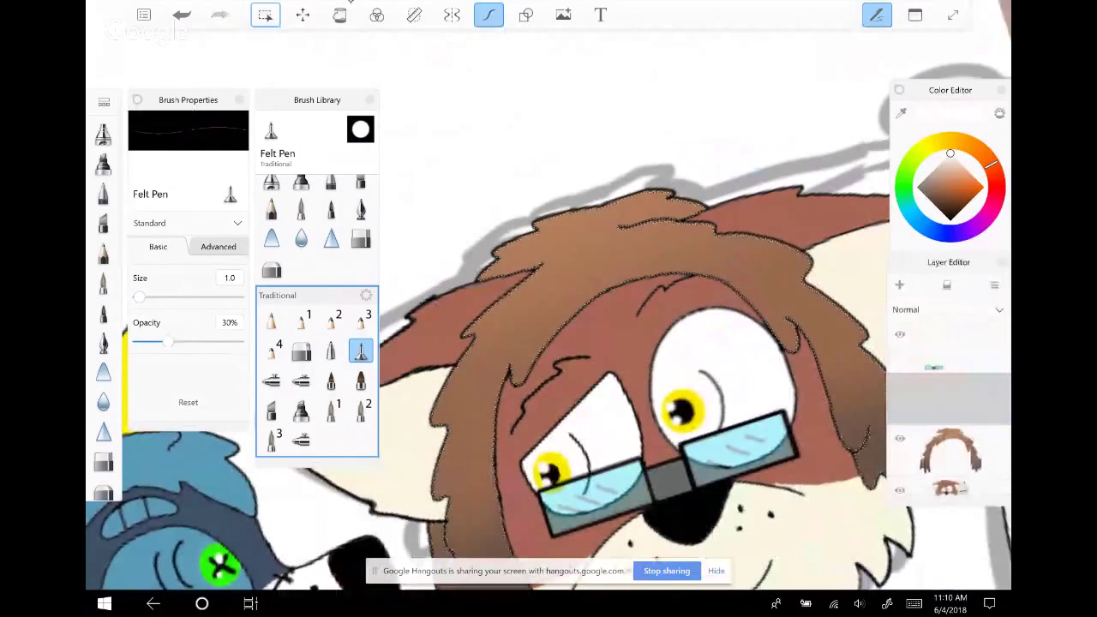
key(ctrl+z)
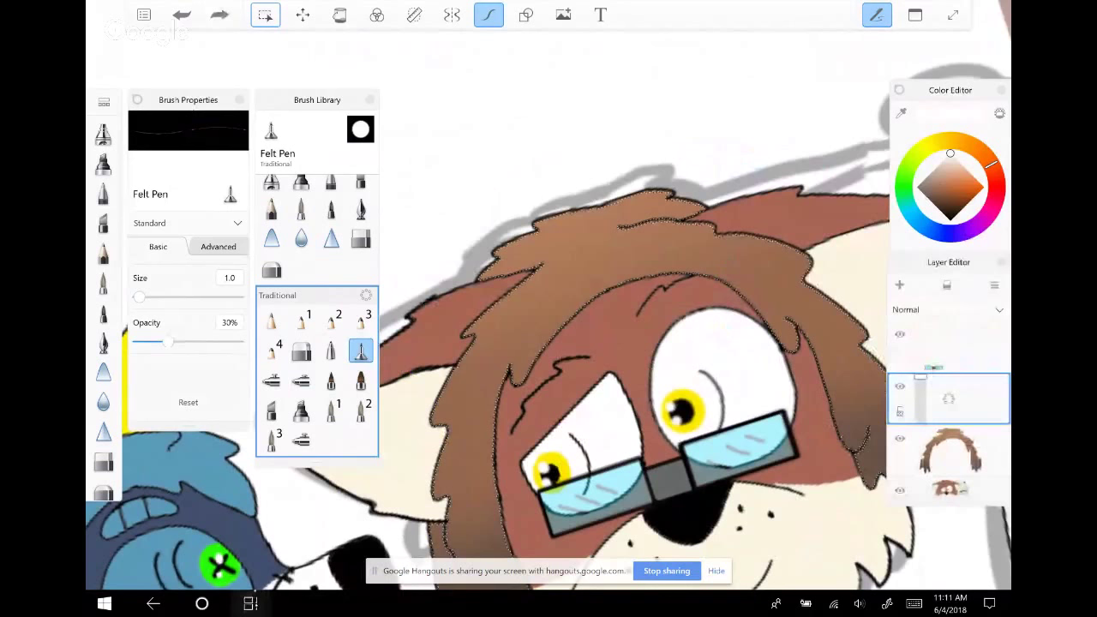
key(super+Tab)
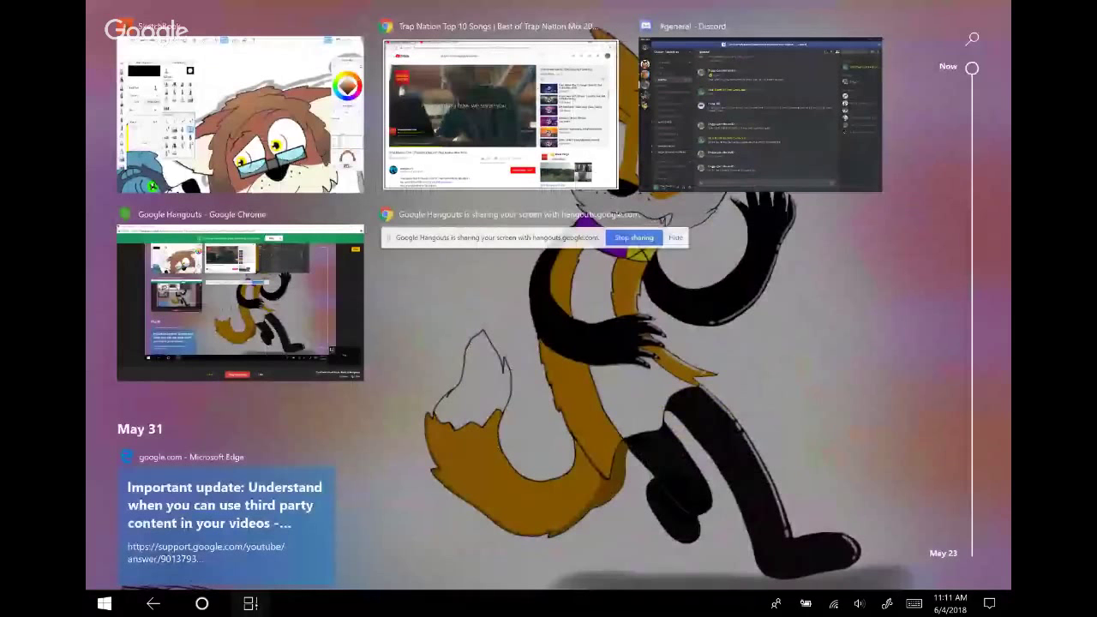
key(Return)
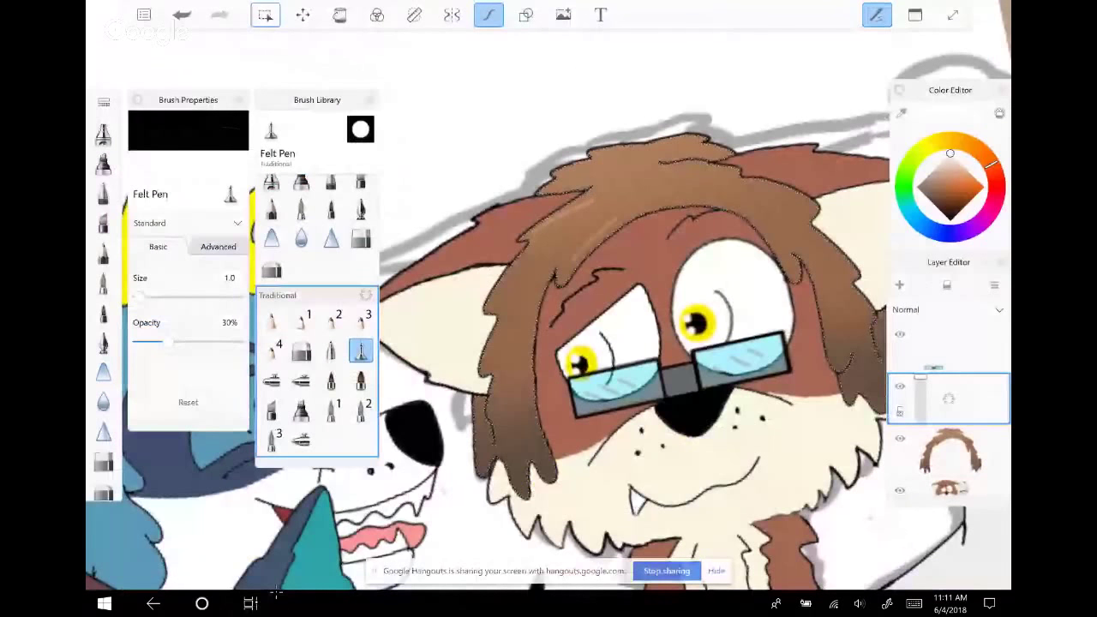
Draw thin white highlight strands down the left side of the central fox's hair with the size 1.0 Felt Pen
mouse_move(579, 228)
mouse_down()
mouse_move(497, 305)
mouse_move(510, 386)
mouse_up()
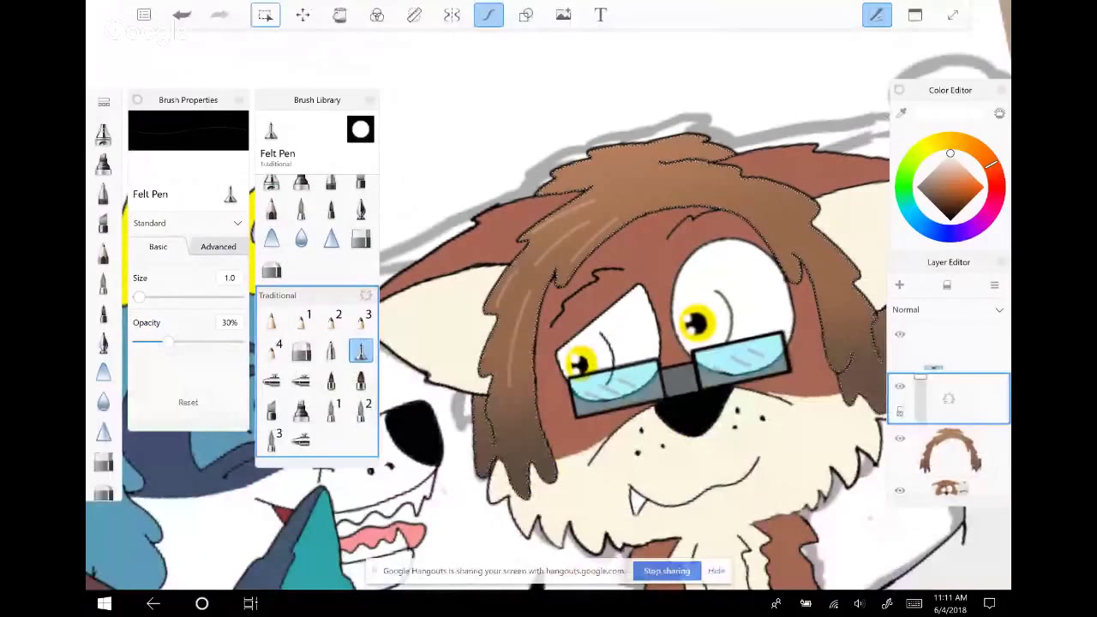
mouse_move(498, 347)
mouse_down()
mouse_move(491, 373)
mouse_move(522, 453)
mouse_up()
key(ctrl+z)
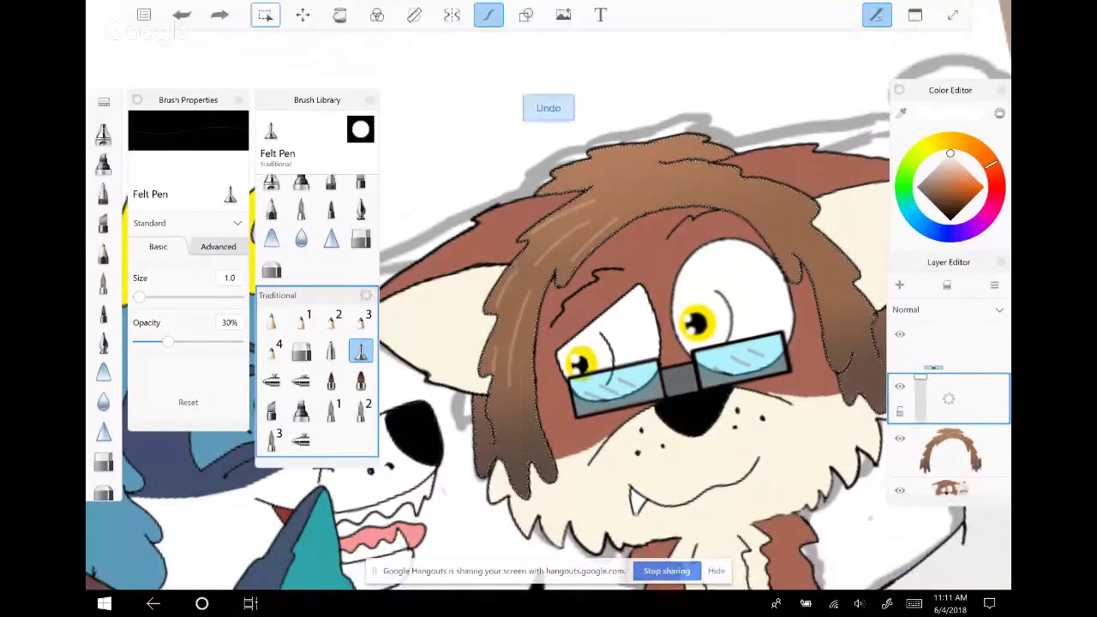
mouse_move(526, 348)
mouse_down()
mouse_move(529, 424)
mouse_move(505, 439)
mouse_up()
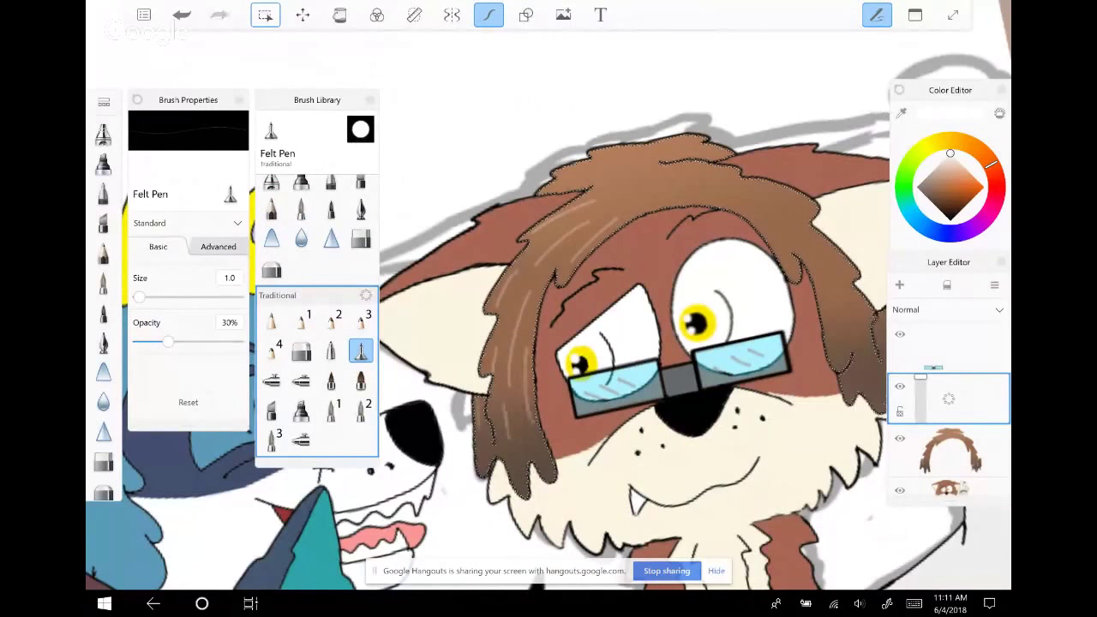
scroll(549, 343, up, 1)
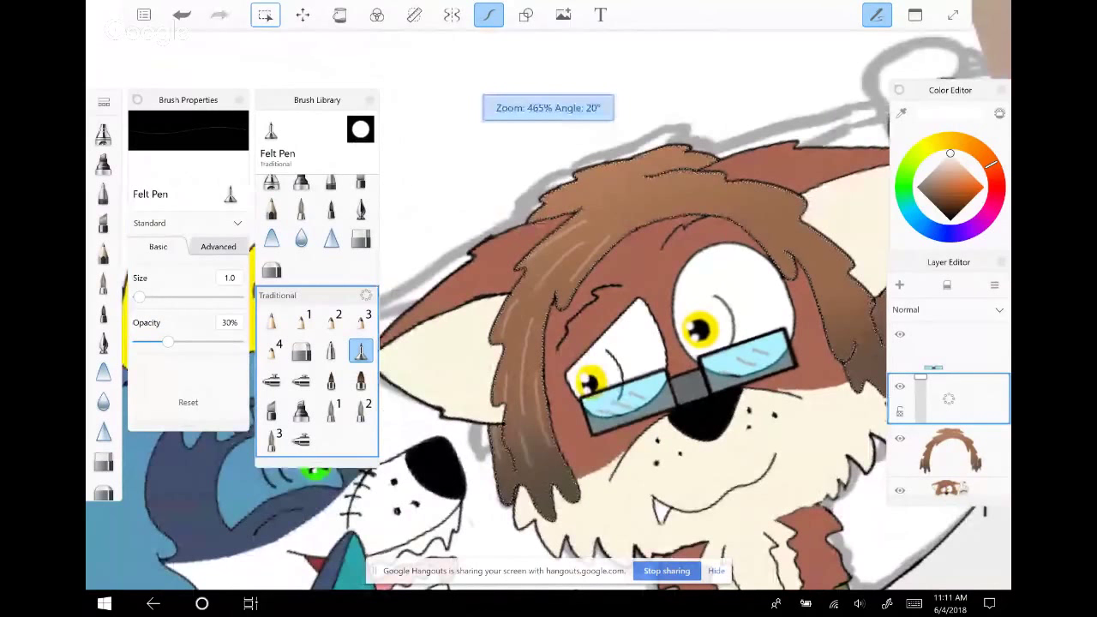
Draw thin white highlight strands across the top and down the right side of the central fox's hair with the Felt Pen
scroll(549, 343, down, 1)
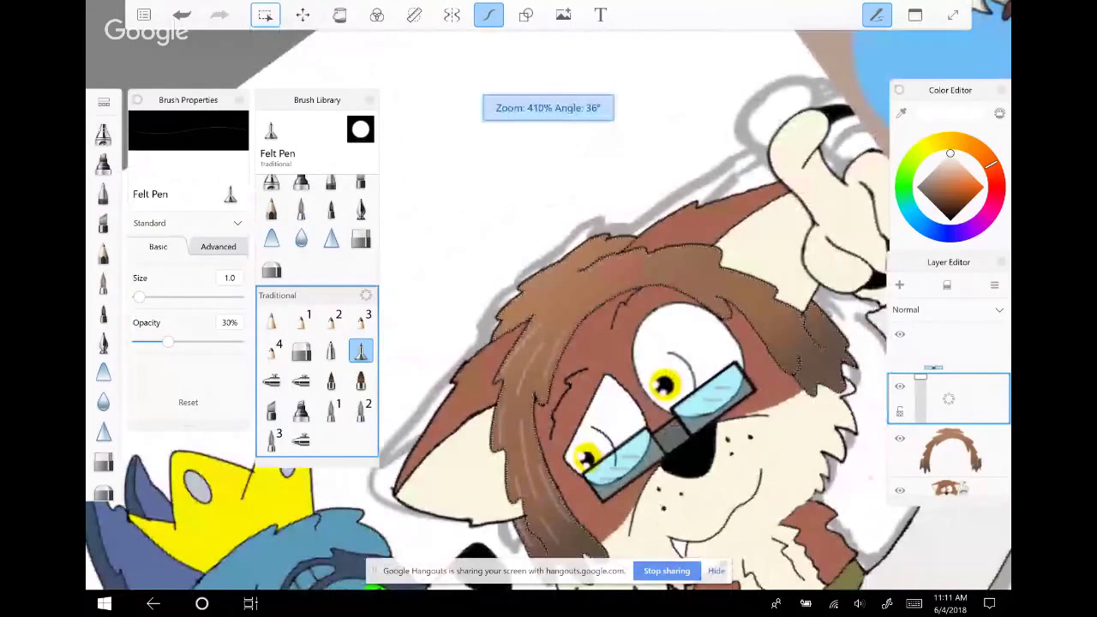
scroll(548, 343, down, 1)
scroll(549, 343, up, 1)
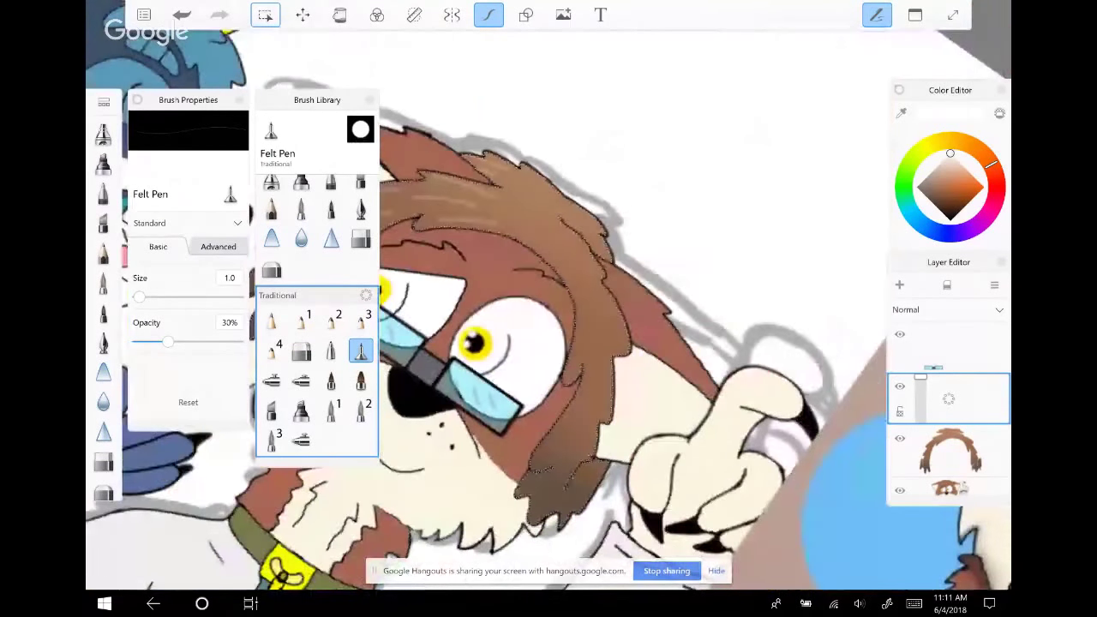
key(ctrl+z)
key(ctrl+y)
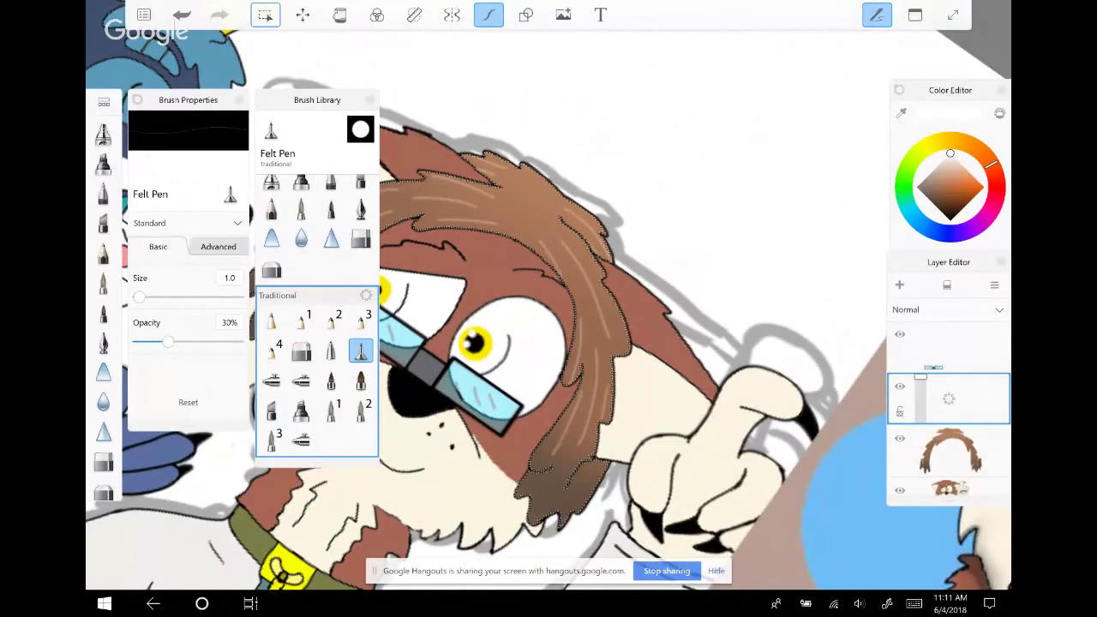
click(181, 15)
key(ctrl+y)
drag(600, 343, 549, 309)
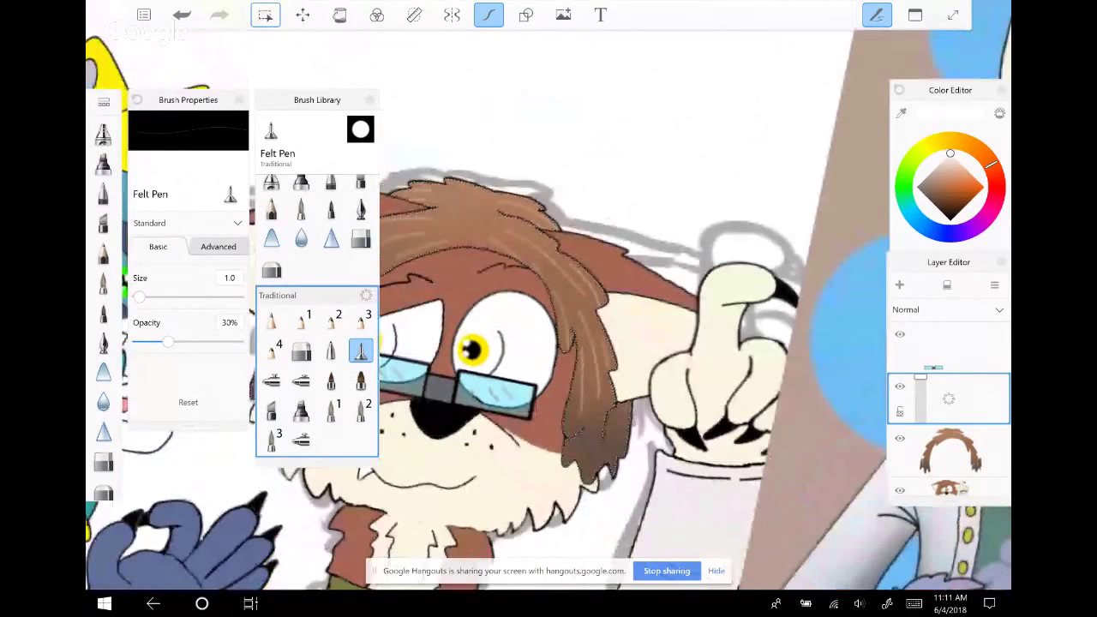
scroll(549, 309, up, 3)
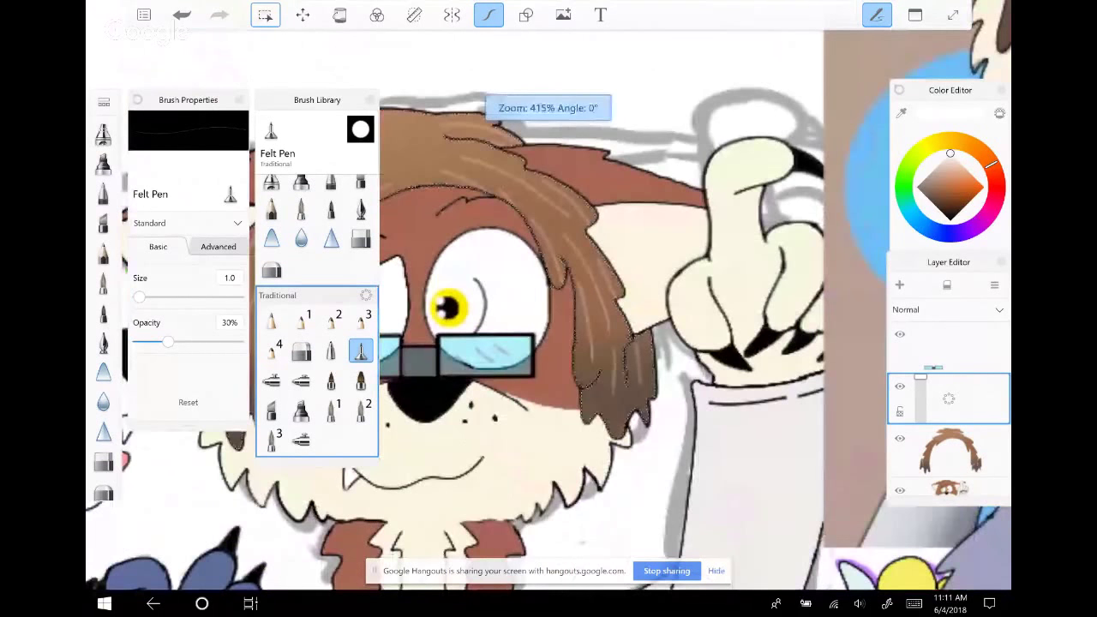
drag(463, 309, 583, 382)
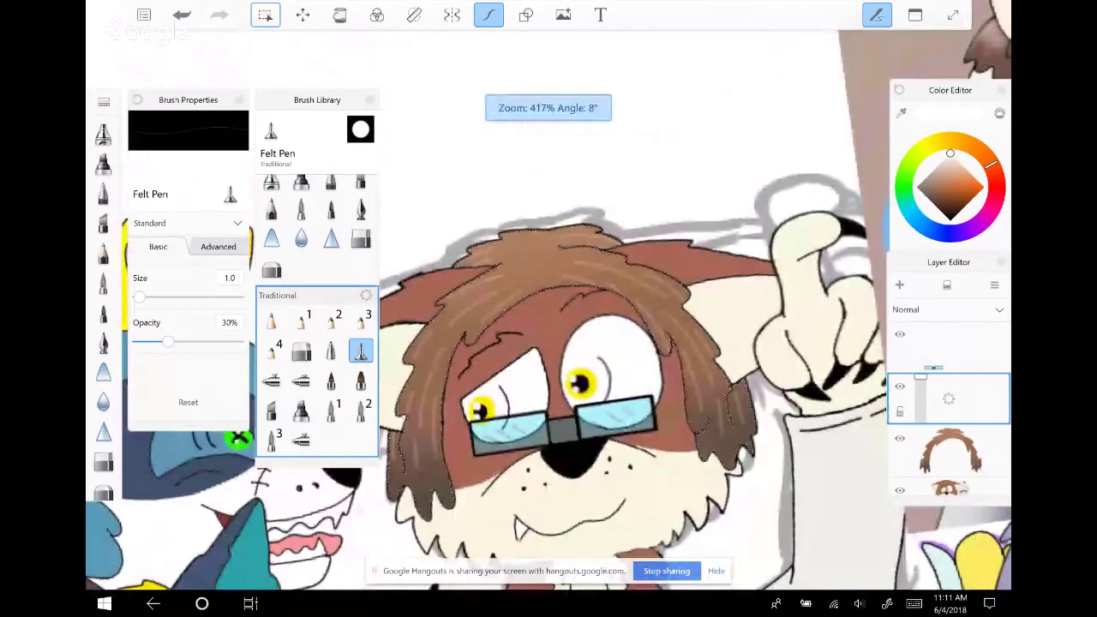
drag(548, 343, 562, 373)
key(ctrl+z)
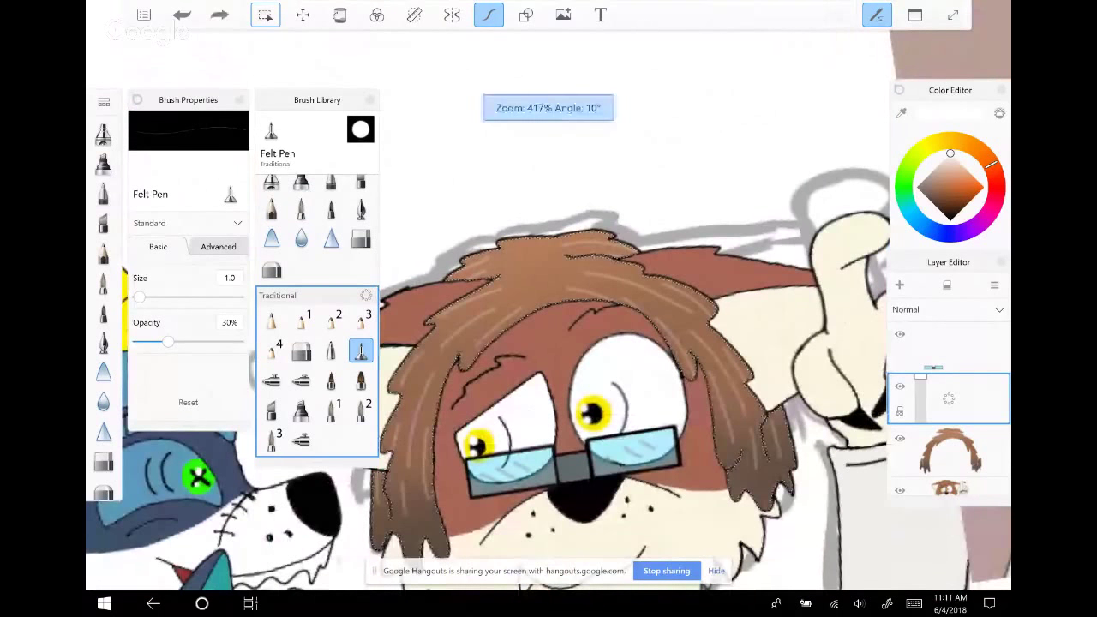
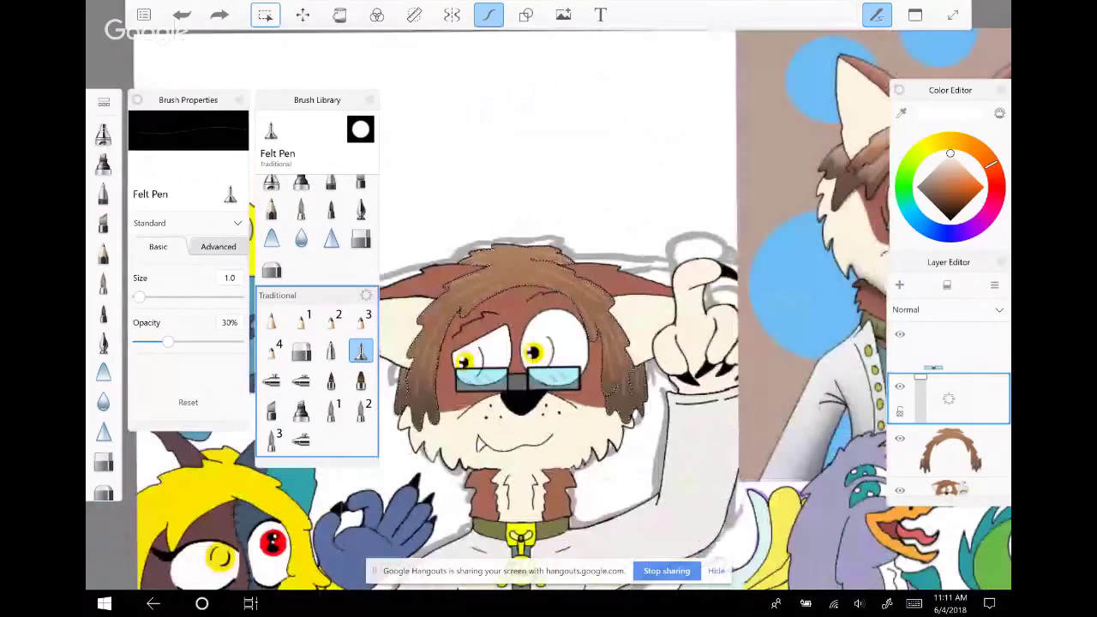
Set the Hard Airbrush to size 32.1 and 63% opacity and spray a soft white highlight over the crown of the fox's hair
scroll(549, 343, up, 1)
click(300, 380)
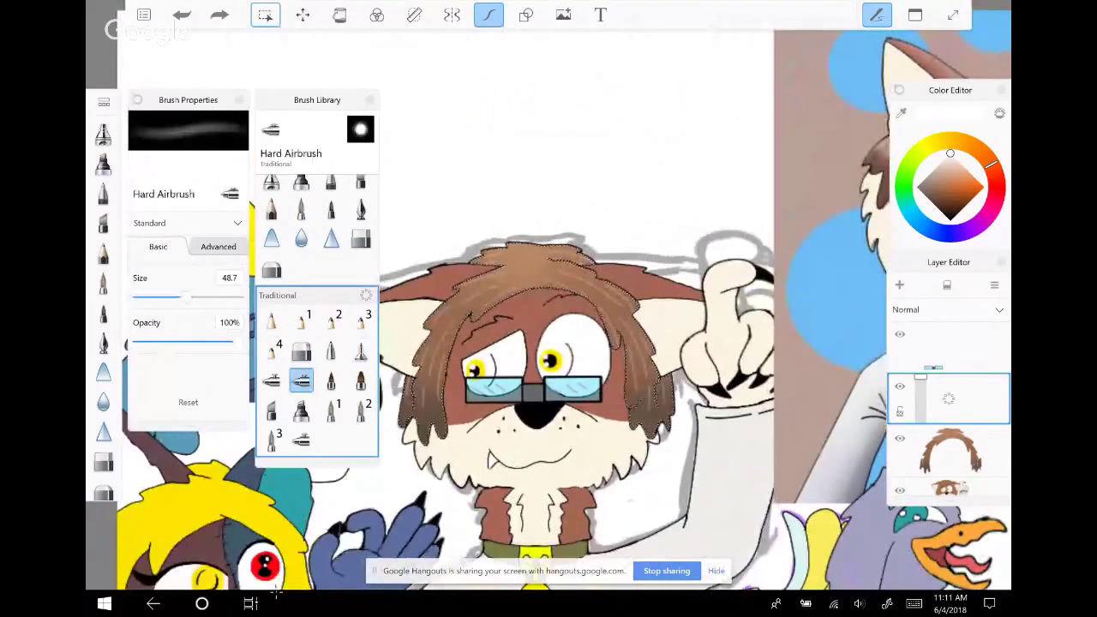
mouse_move(453, 282)
mouse_down()
mouse_move(487, 312)
mouse_move(435, 334)
mouse_up()
drag(549, 276, 512, 293)
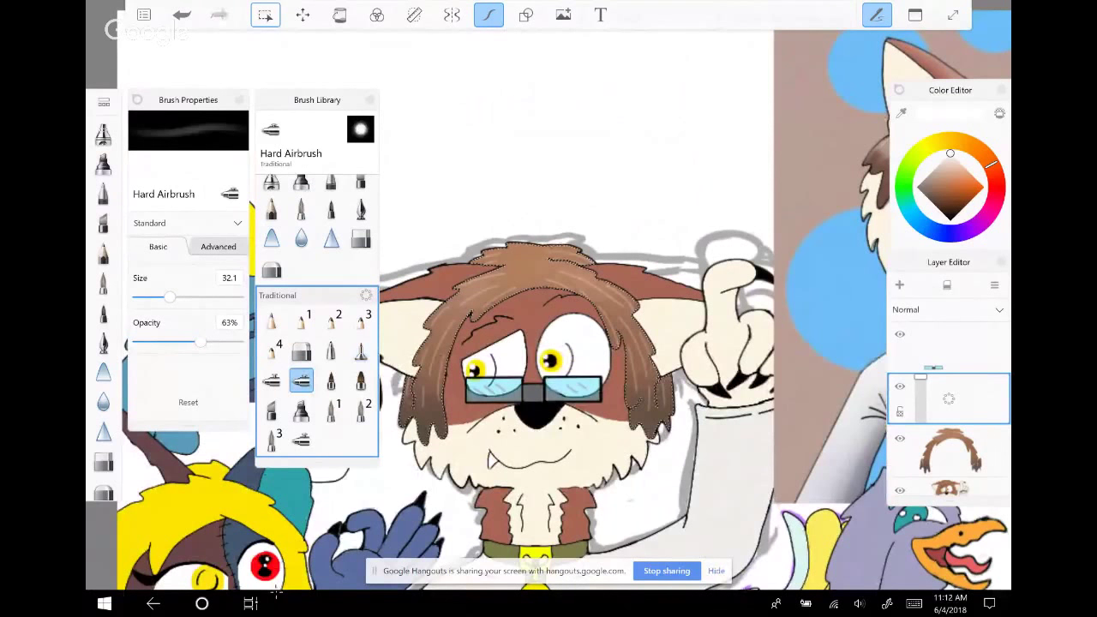
drag(496, 257, 553, 267)
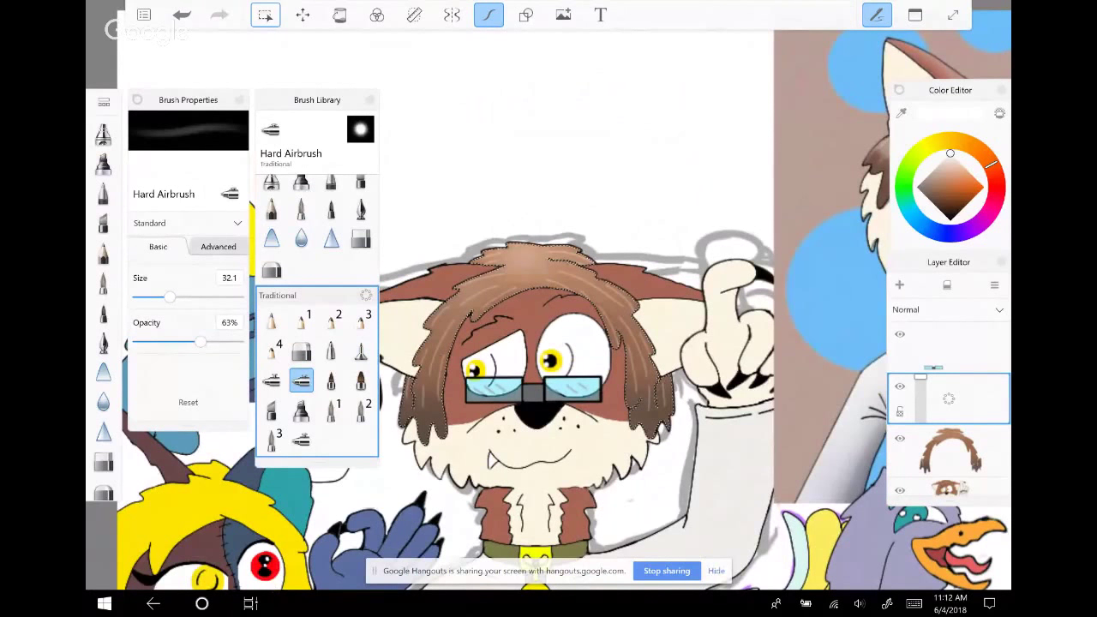
Lower the hair highlight layer's opacity and merge it down into the hair layer
drag(921, 377, 921, 401)
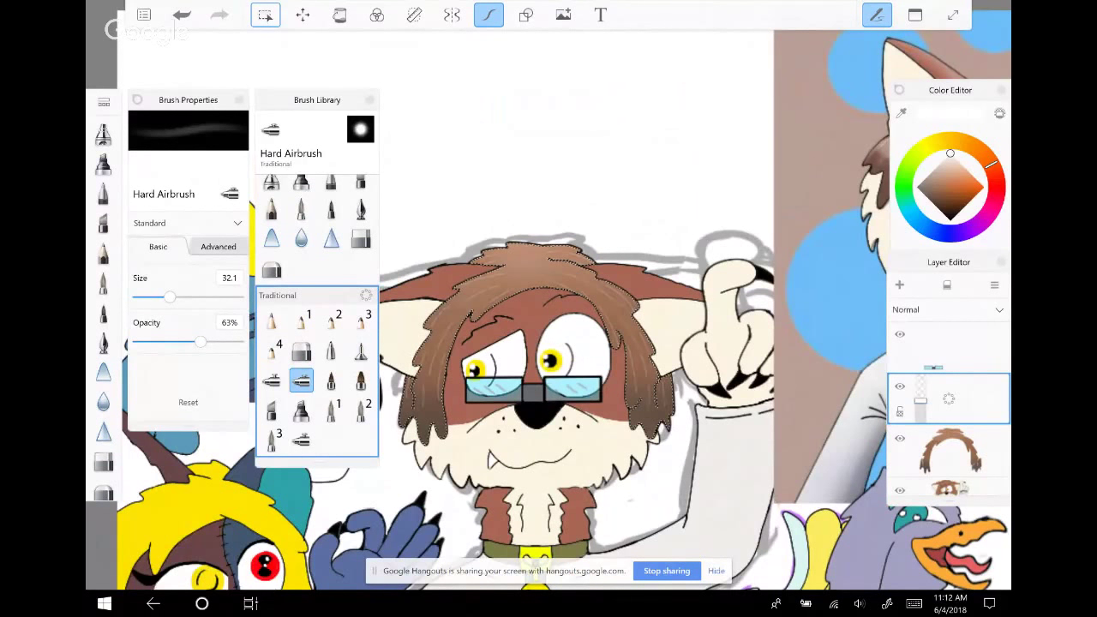
click(950, 399)
click(949, 403)
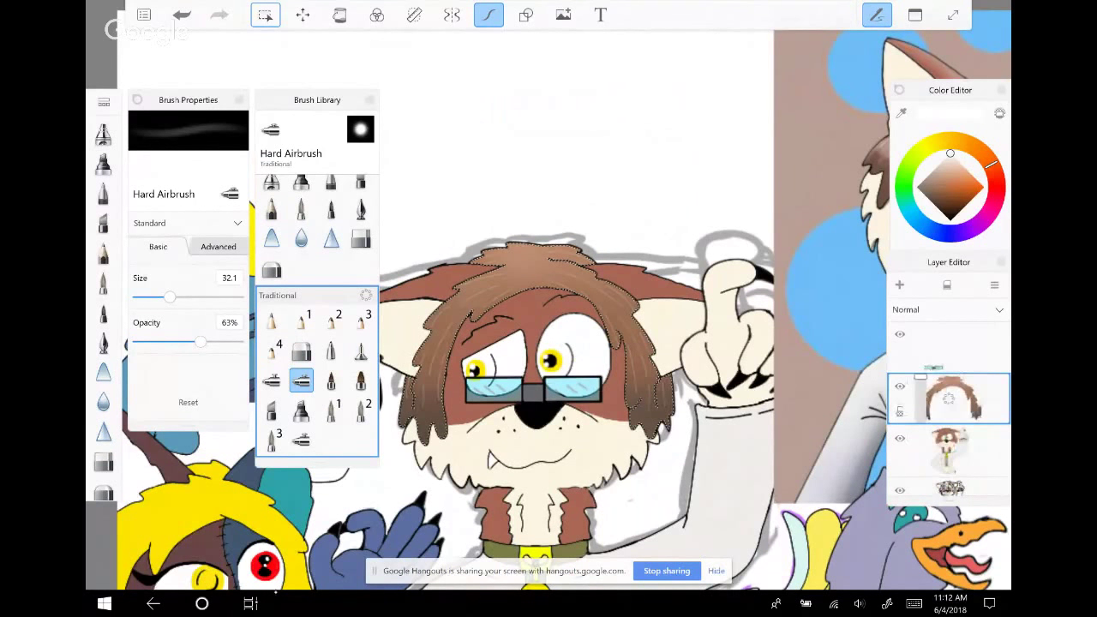
click(921, 396)
click(921, 382)
Set the Hard Airbrush to size 50.4 and 81% opacity with a dark reddish brown colour, and clear the hair selection
click(938, 197)
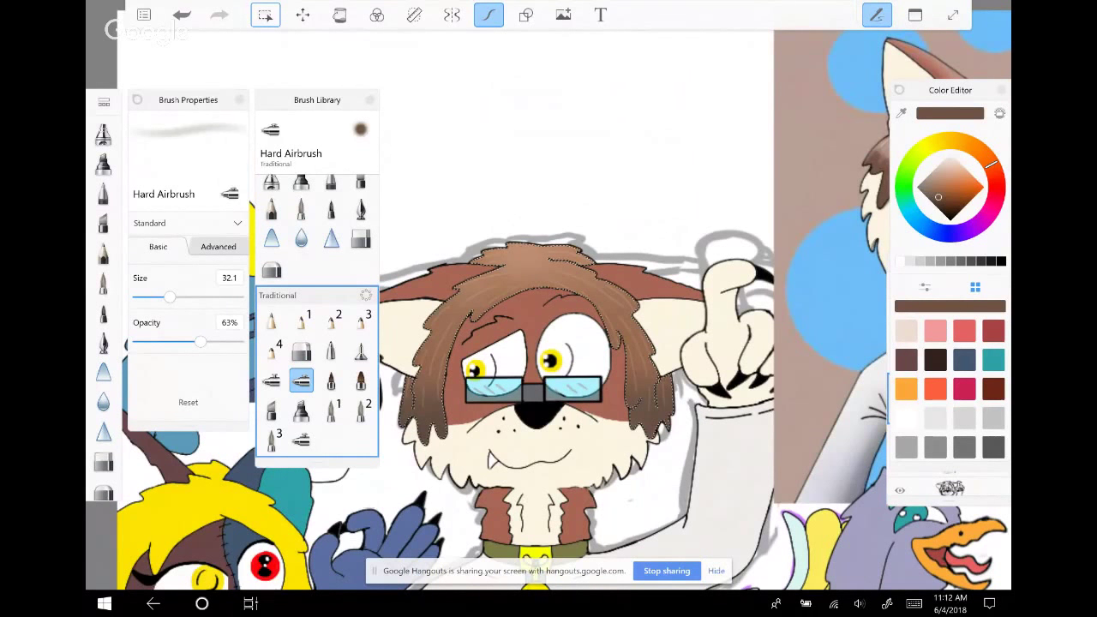
drag(170, 297, 187, 297)
drag(200, 341, 220, 341)
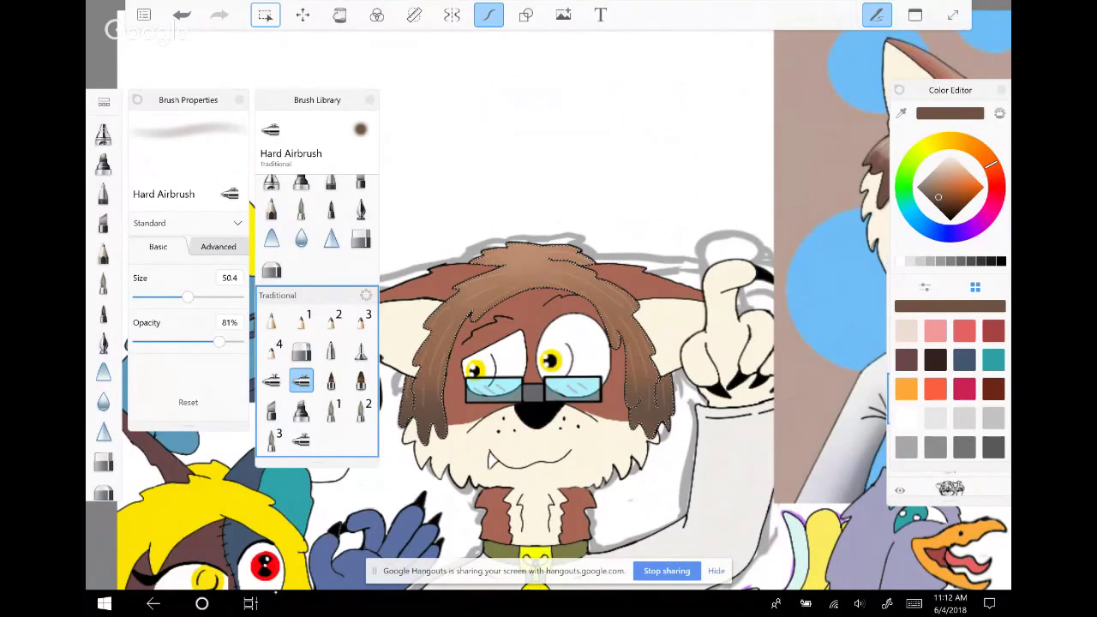
drag(991, 164, 997, 187)
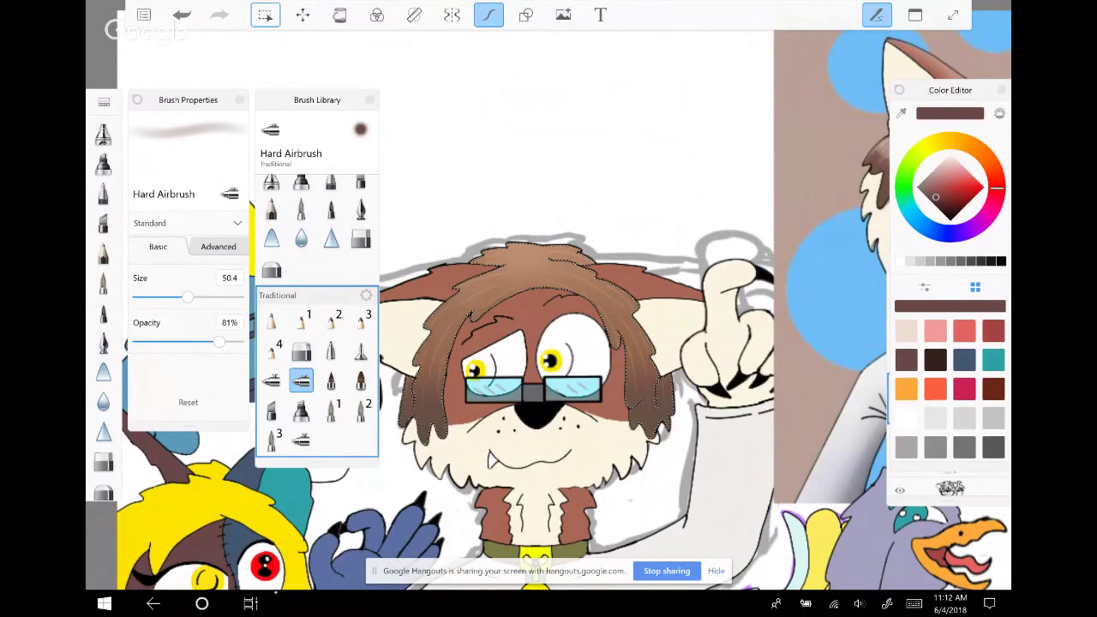
click(265, 14)
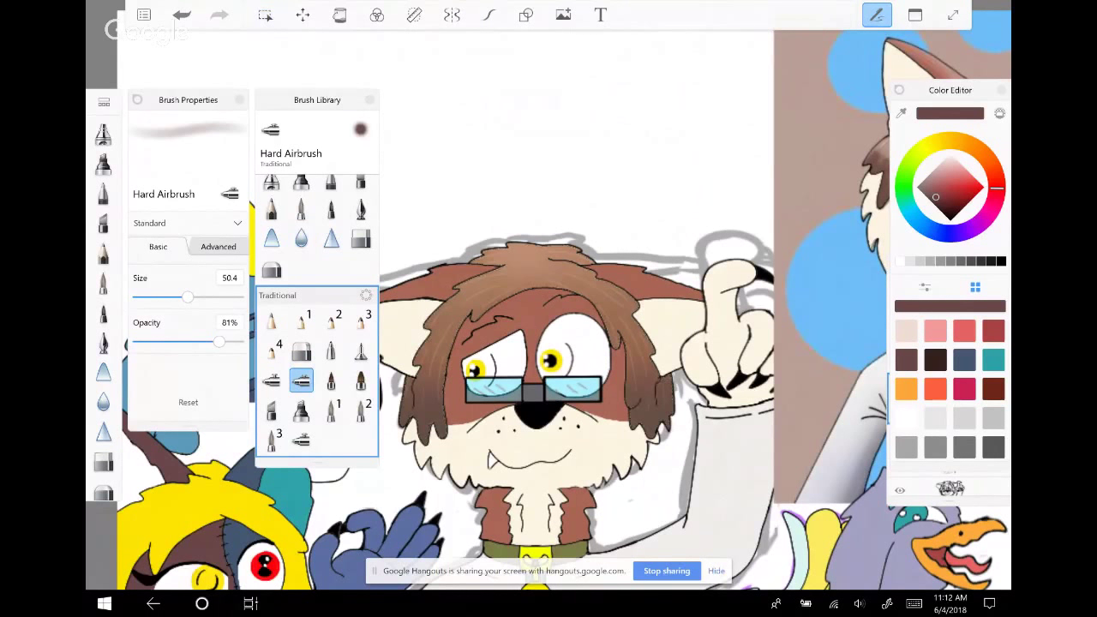
Bring up the Layer Editor and hide the reference portrait layer
scroll(548, 360, down, 3)
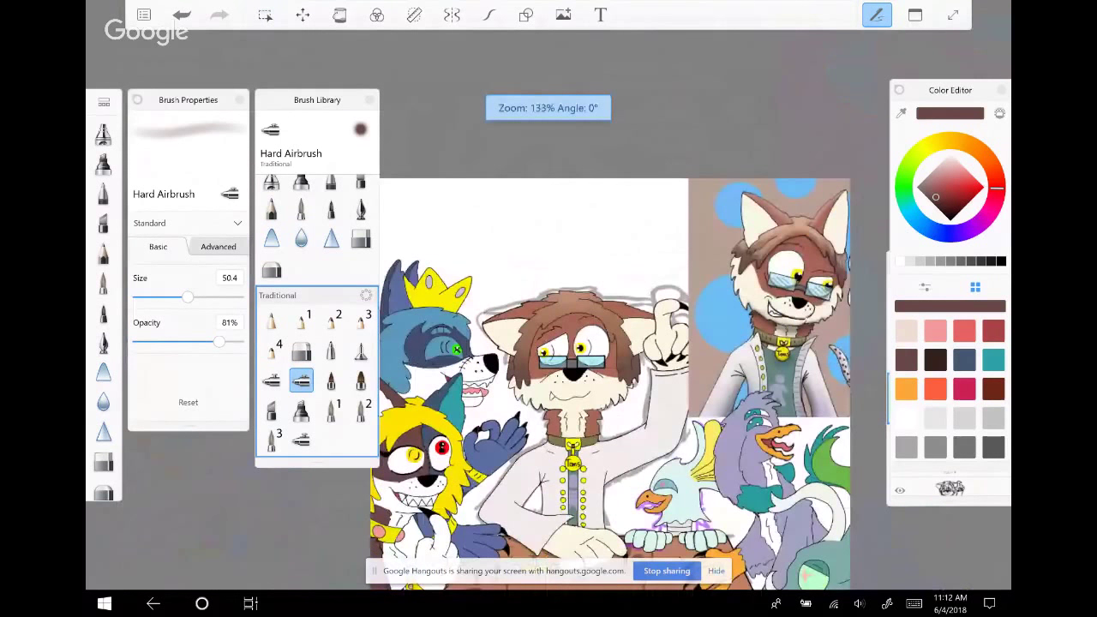
scroll(600, 360, down, 2)
key(ctrl+l)
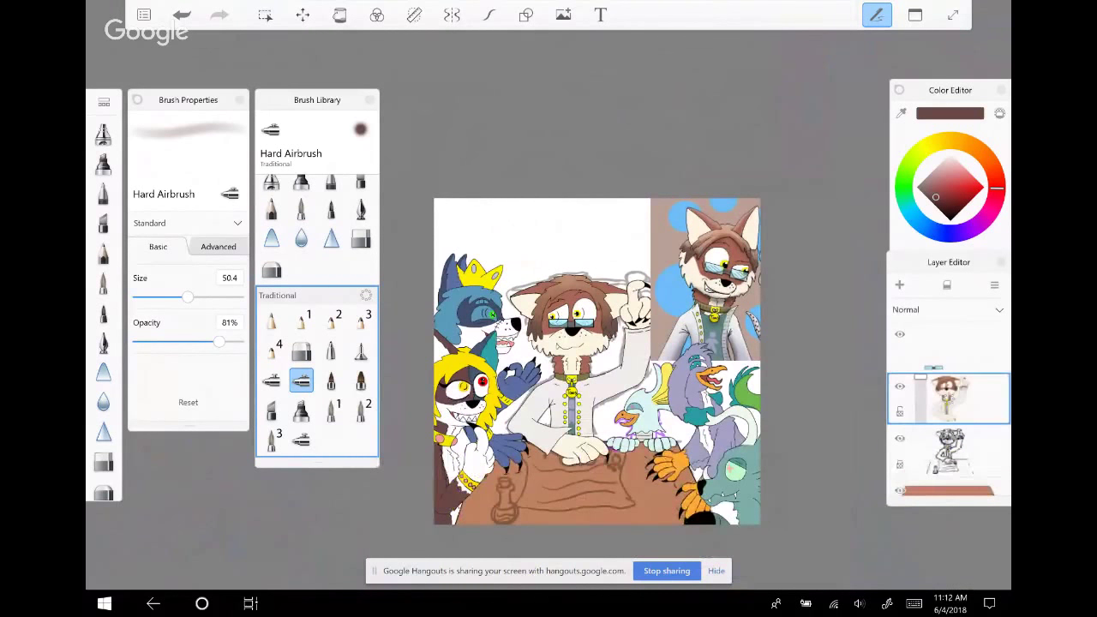
scroll(949, 412, down, 3)
click(900, 457)
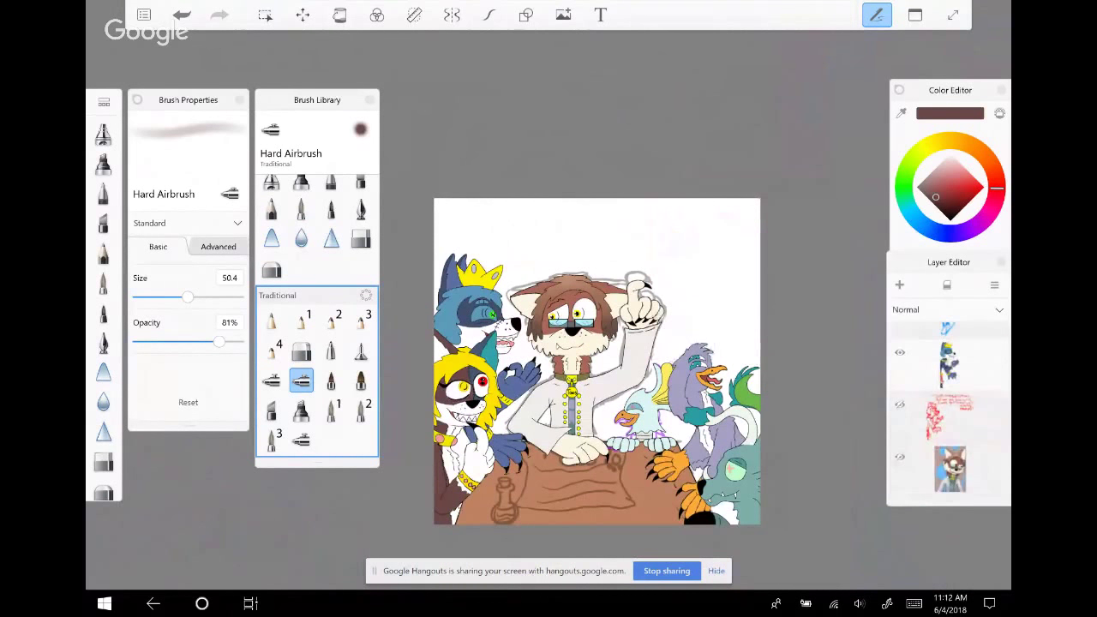
Add a new empty layer directly beneath the central fox's colour layer, above the sketch layer
scroll(949, 412, down, 5)
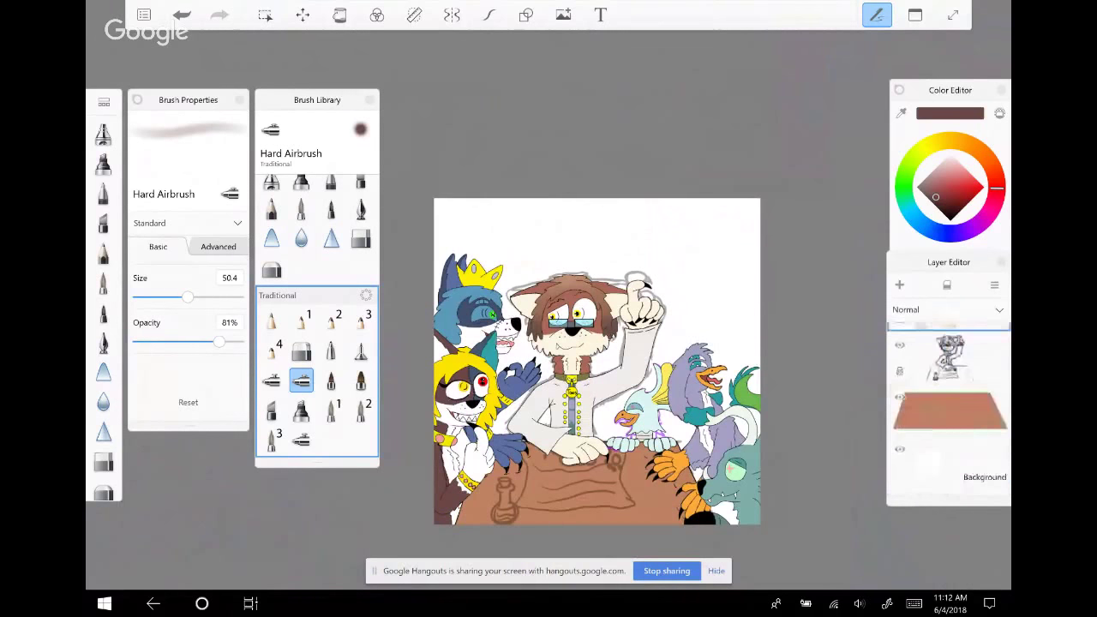
click(949, 374)
scroll(949, 412, up, 2)
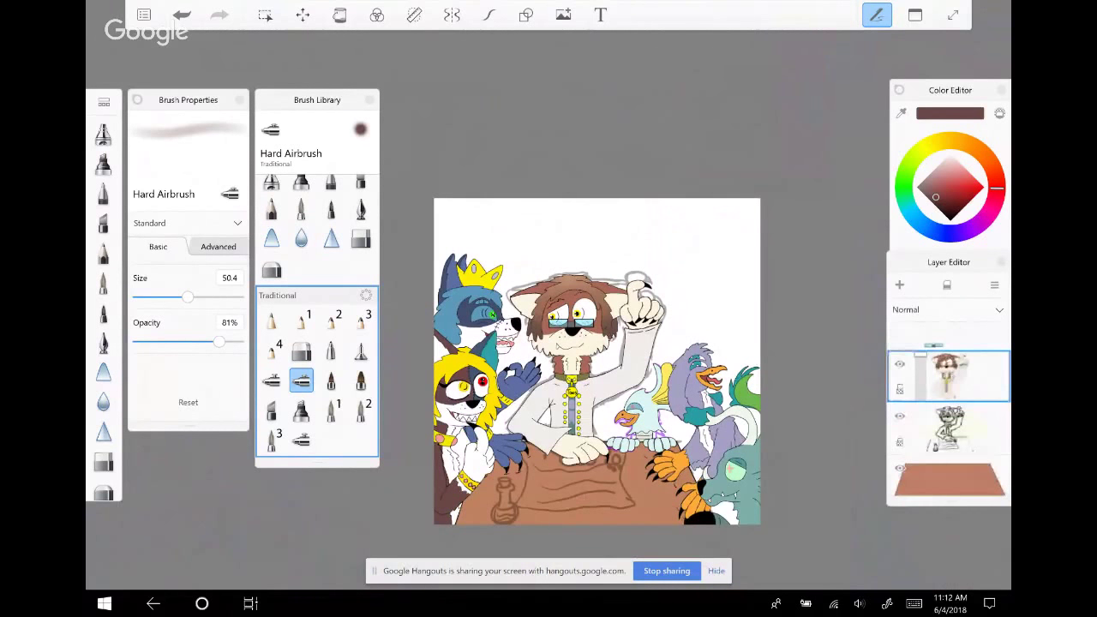
click(994, 284)
click(926, 335)
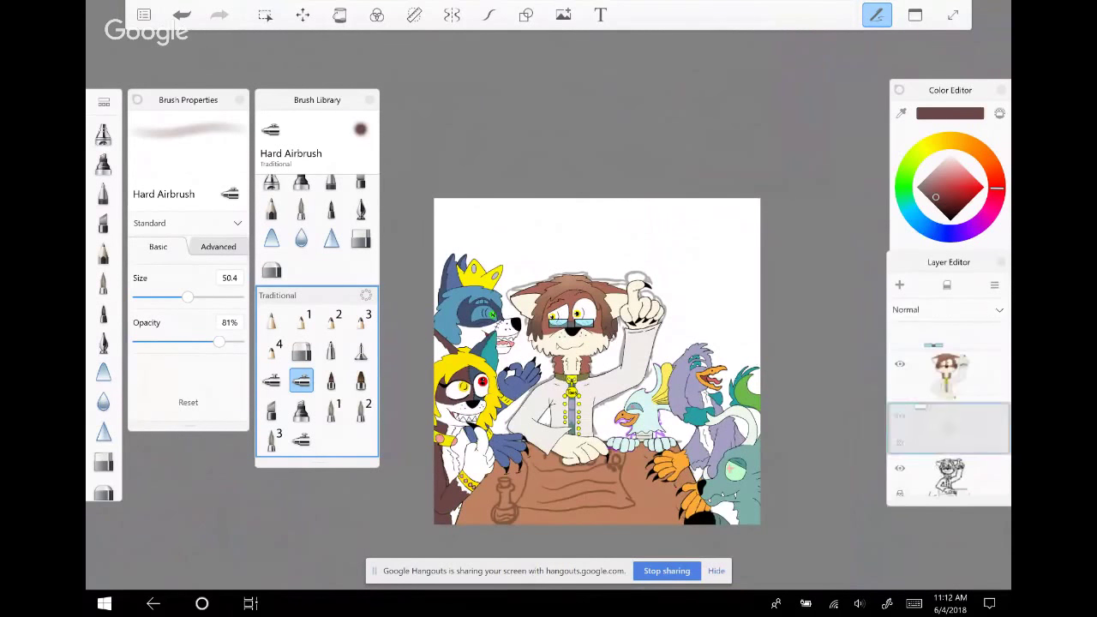
Set the colour to black and turn on Predictive Stroke for inking the table area
click(950, 219)
click(489, 15)
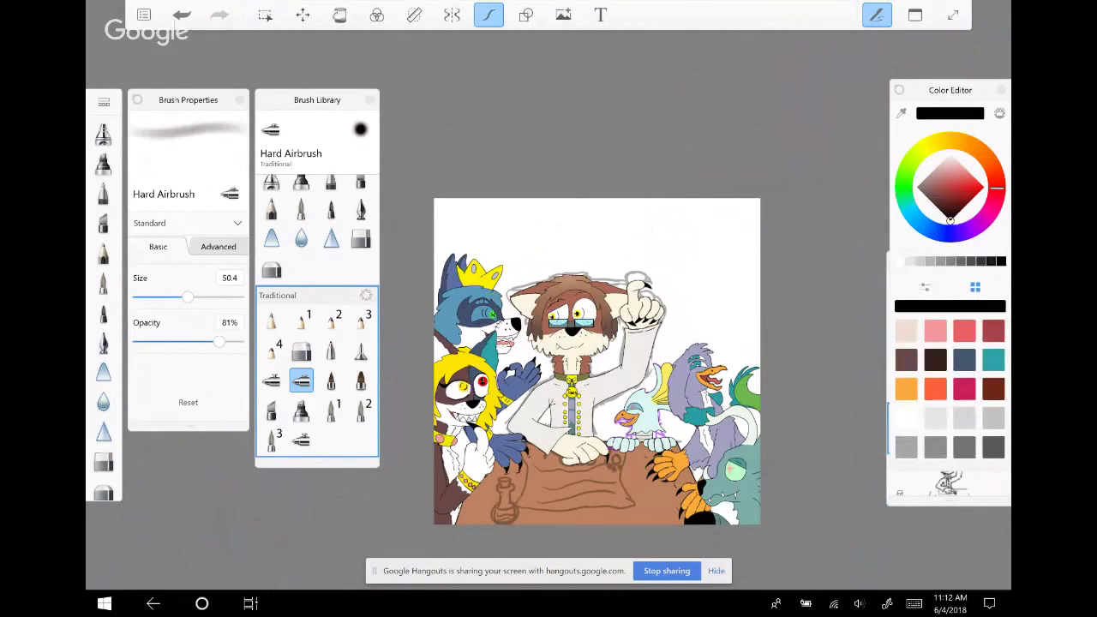
scroll(511, 521, up, 3)
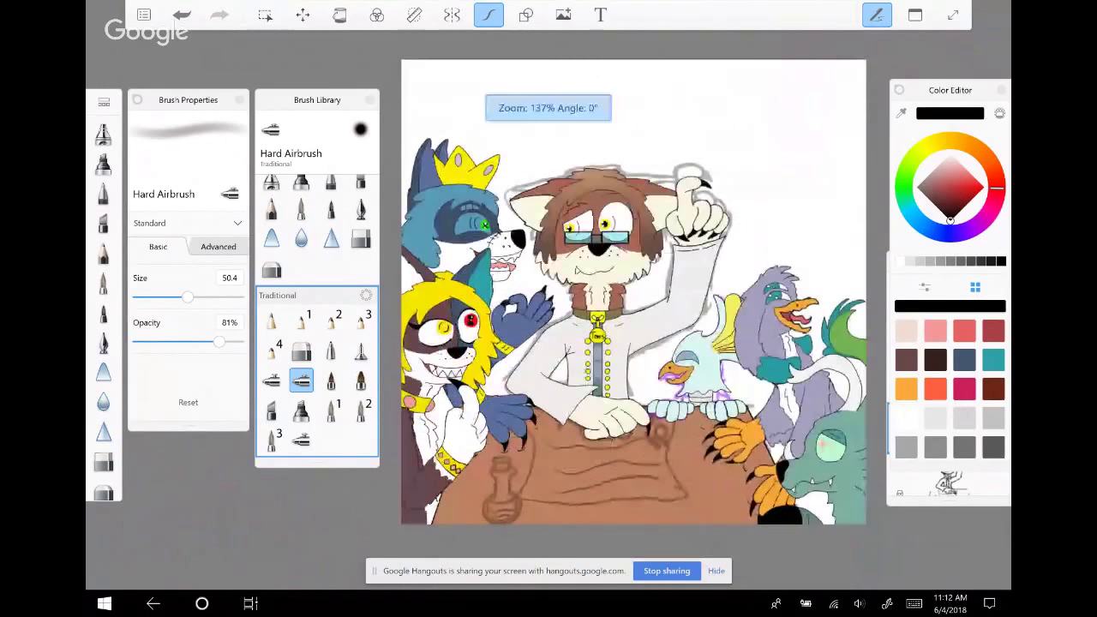
scroll(433, 518, up, 2)
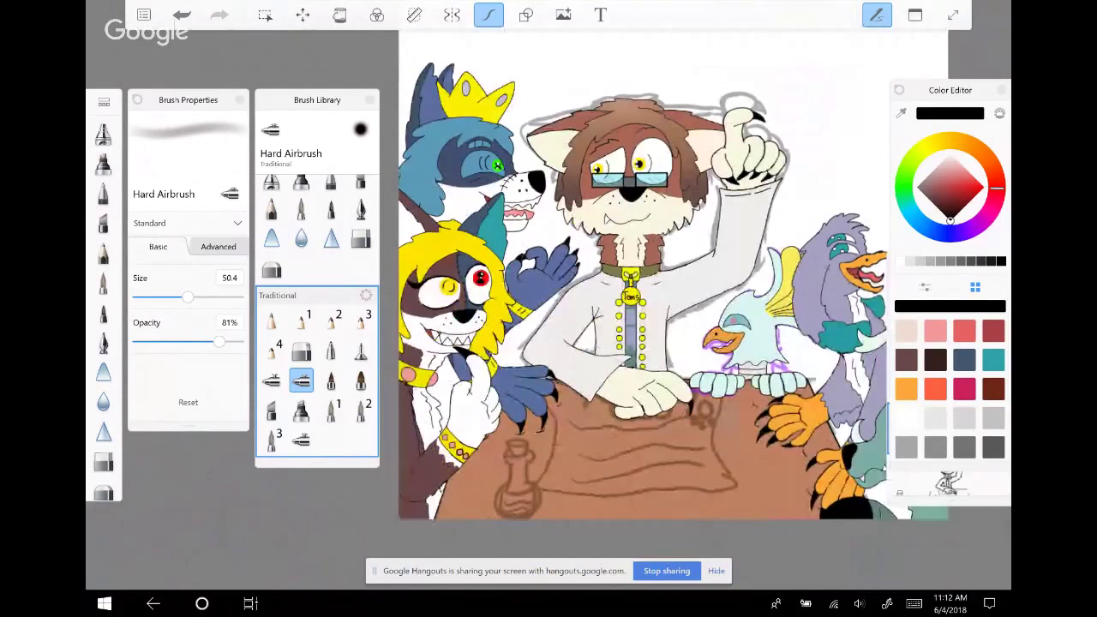
drag(673, 283, 600, 343)
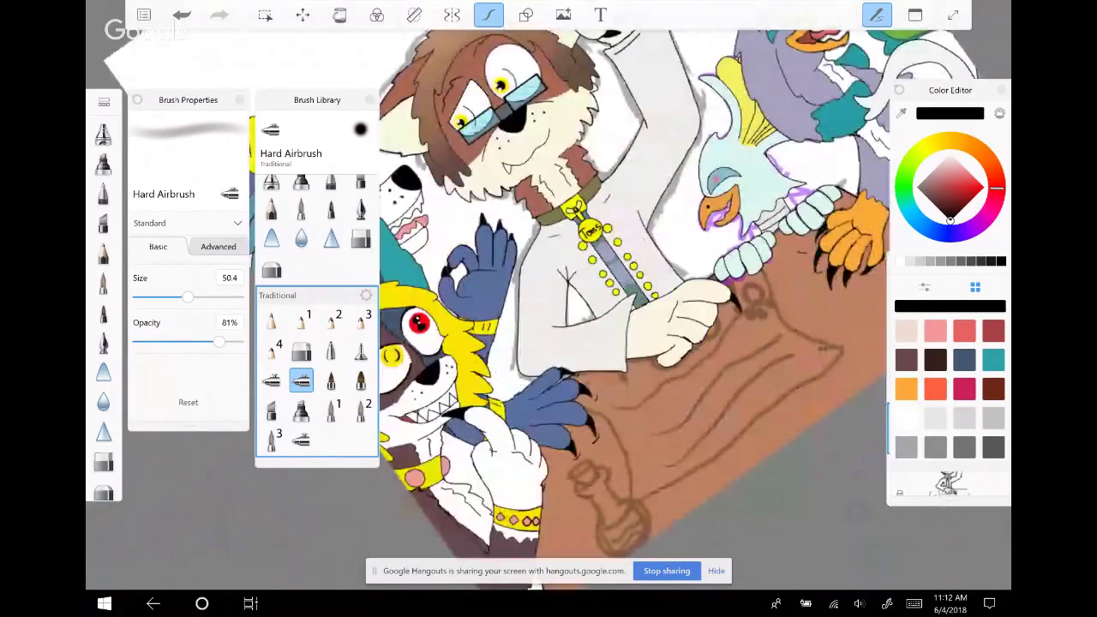
scroll(549, 309, up, 4)
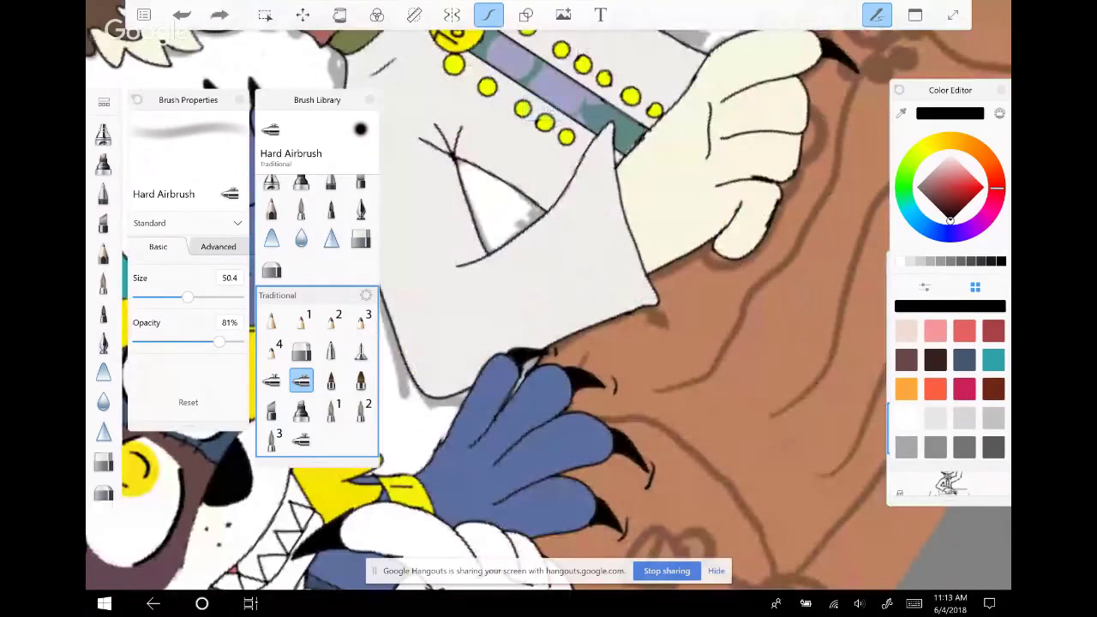
Switch to the size 1.0 Felt Pen at 30% opacity and show the Layer Editor with the new layer active
click(361, 351)
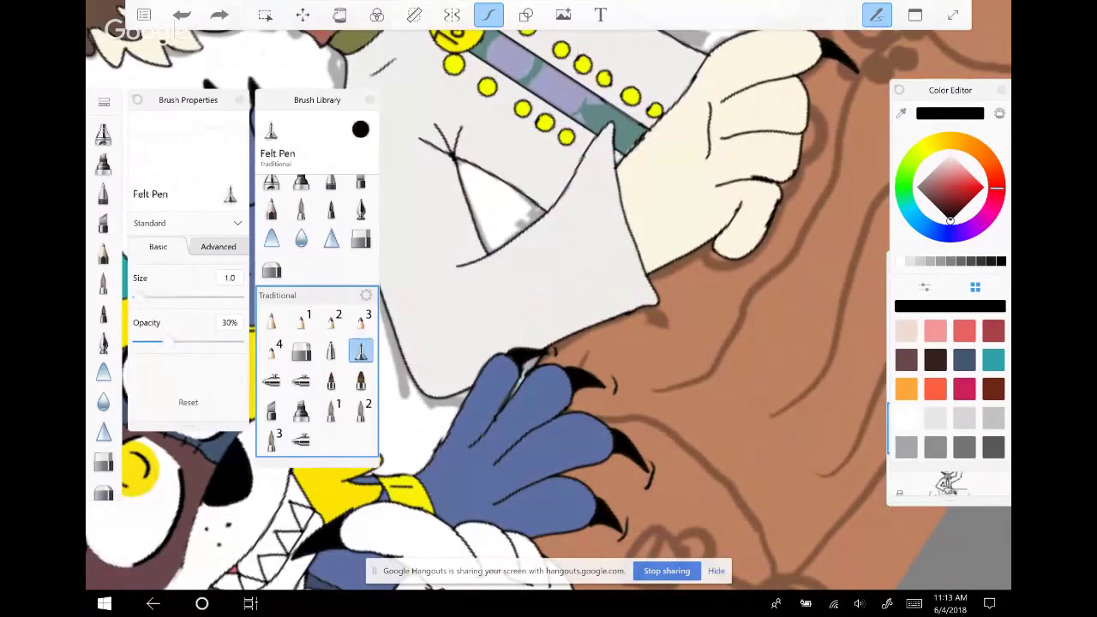
drag(549, 343, 549, 257)
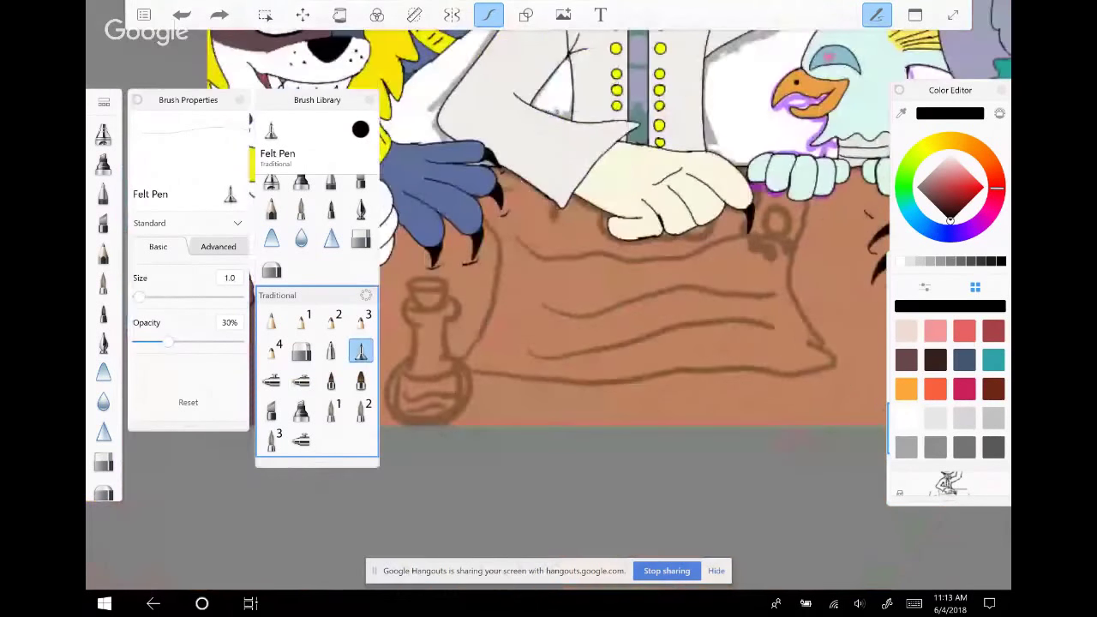
scroll(549, 257, up, 2)
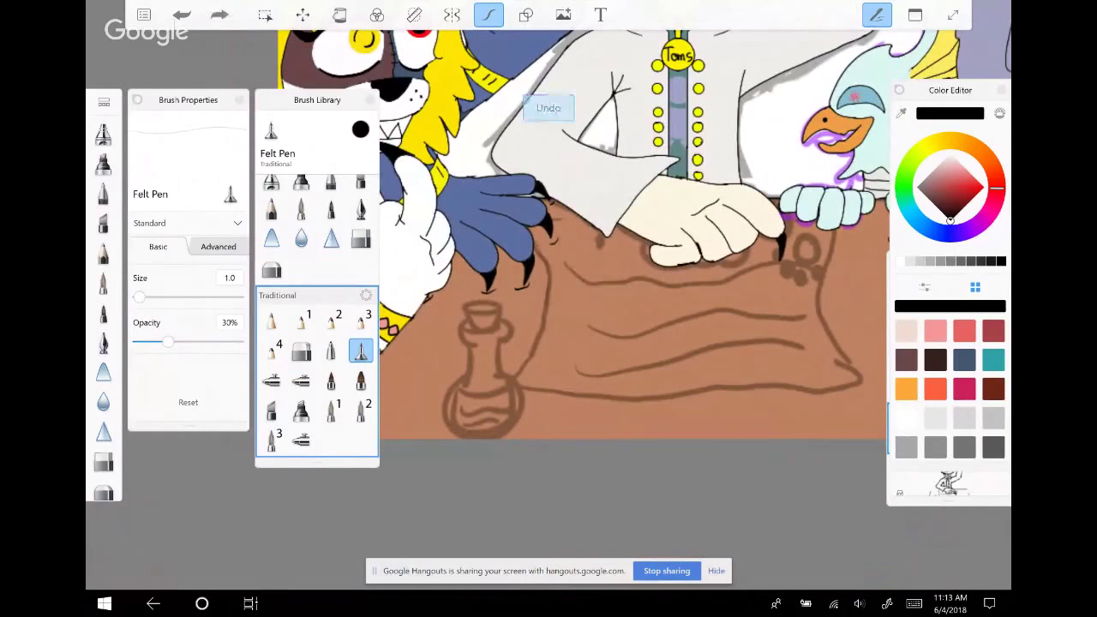
key(ctrl+l)
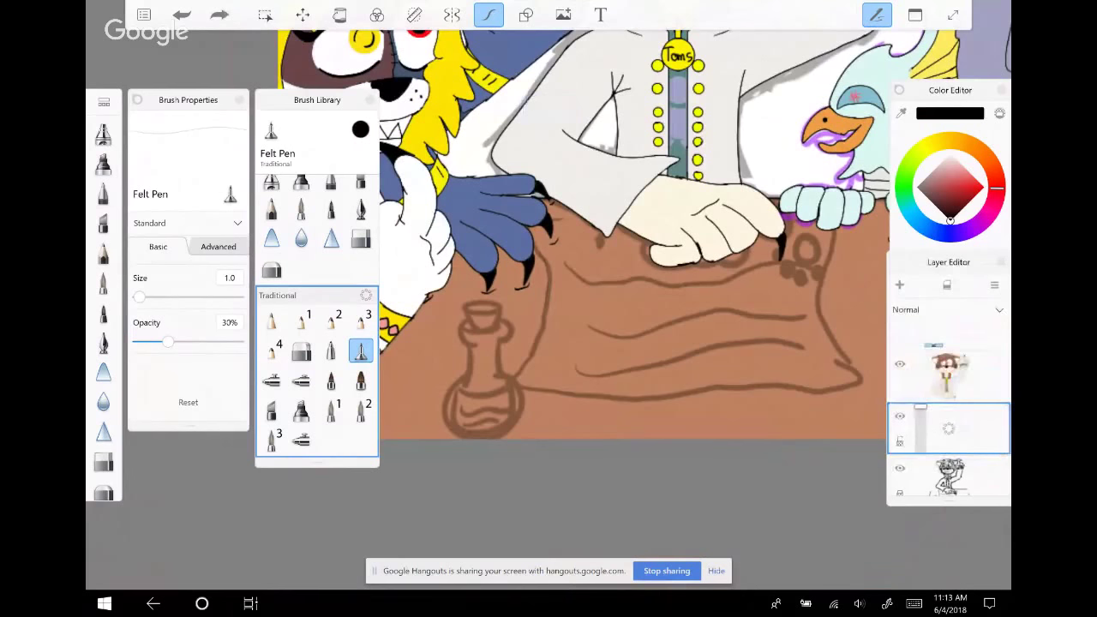
drag(599, 296, 648, 395)
drag(656, 325, 613, 410)
key(ctrl+z)
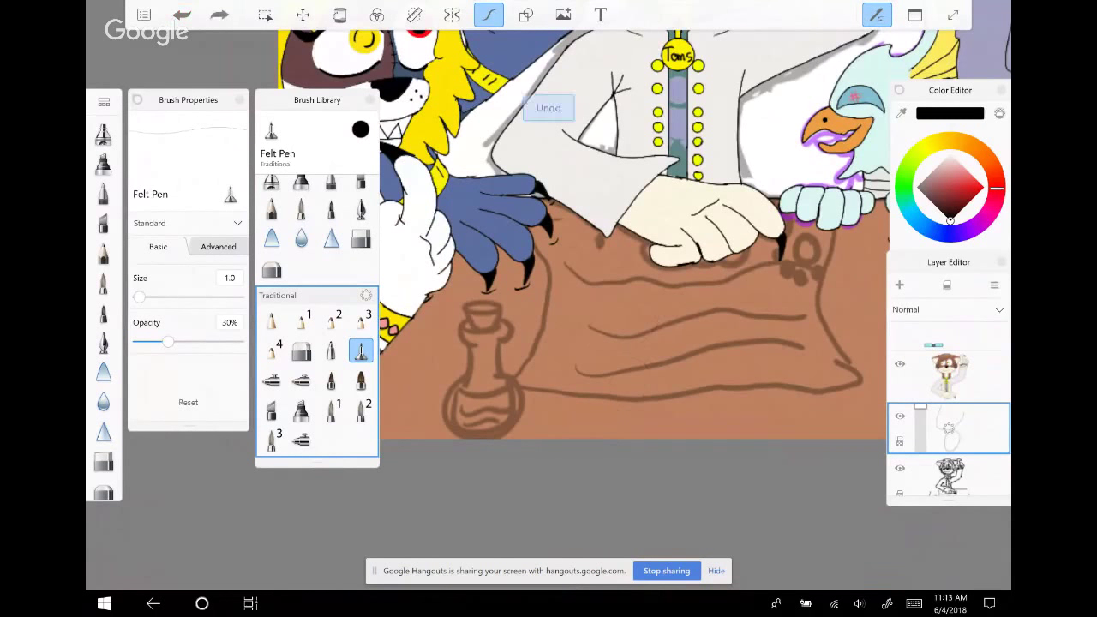
Set the Felt Pen's opacity to 100% and try a stroke along the sketched scroll's side edge, undoing it
drag(168, 342, 238, 341)
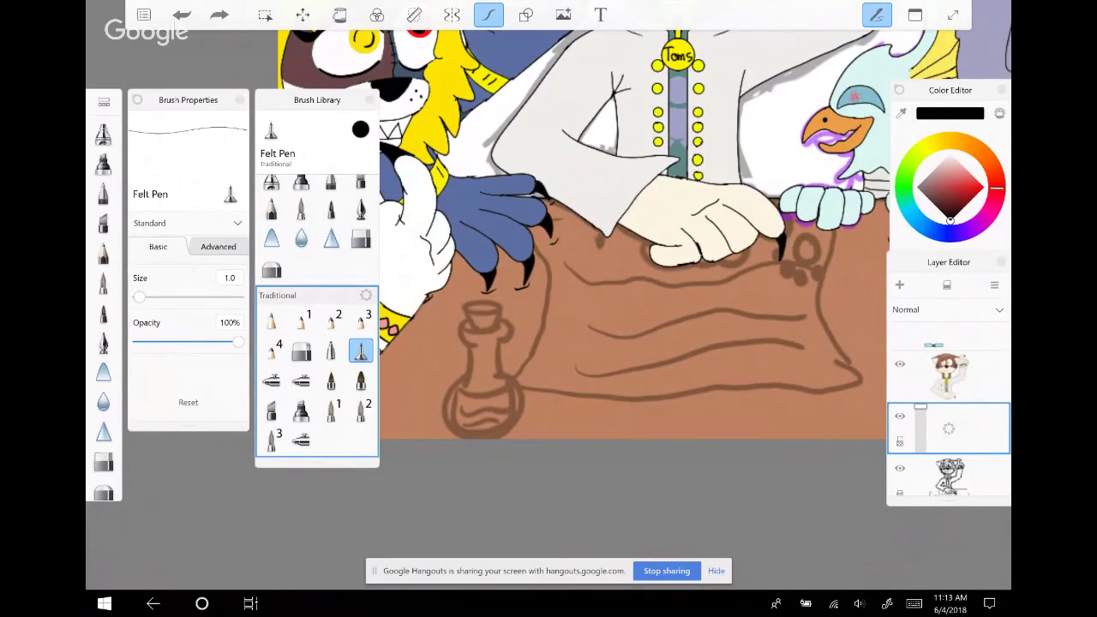
scroll(634, 223, up, 1)
drag(560, 234, 538, 401)
key(ctrl+z)
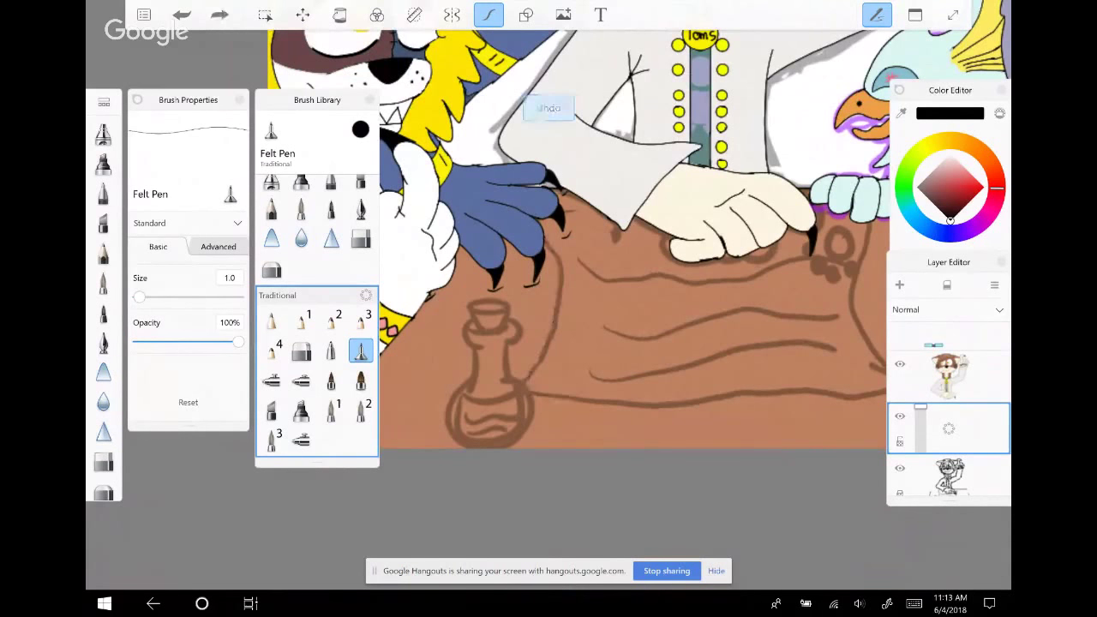
scroll(635, 223, up, 1)
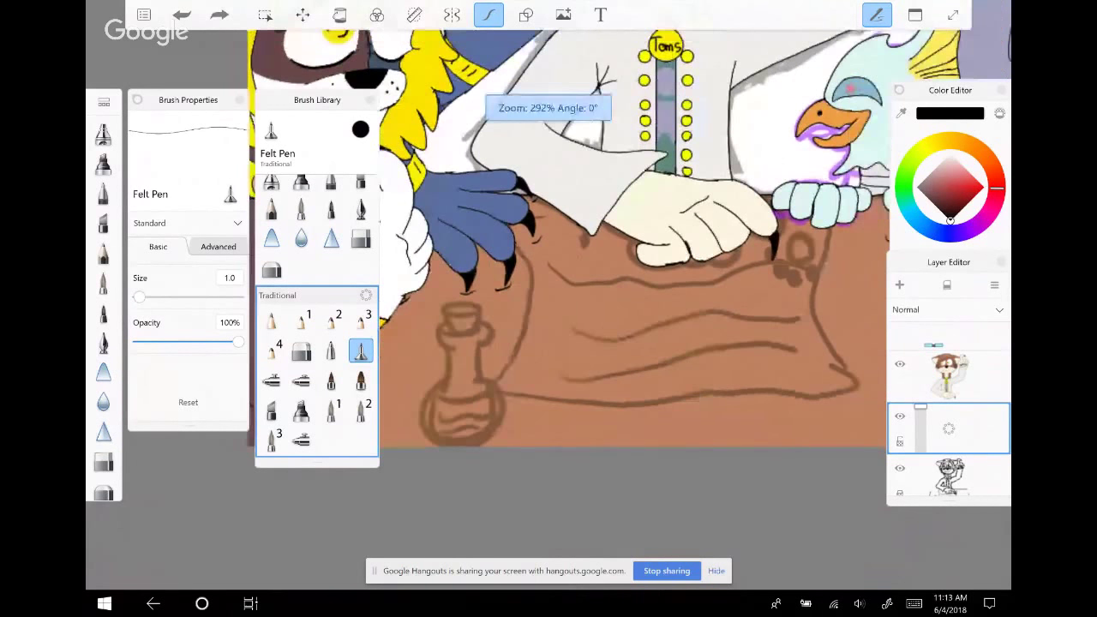
scroll(362, 386, down, 1)
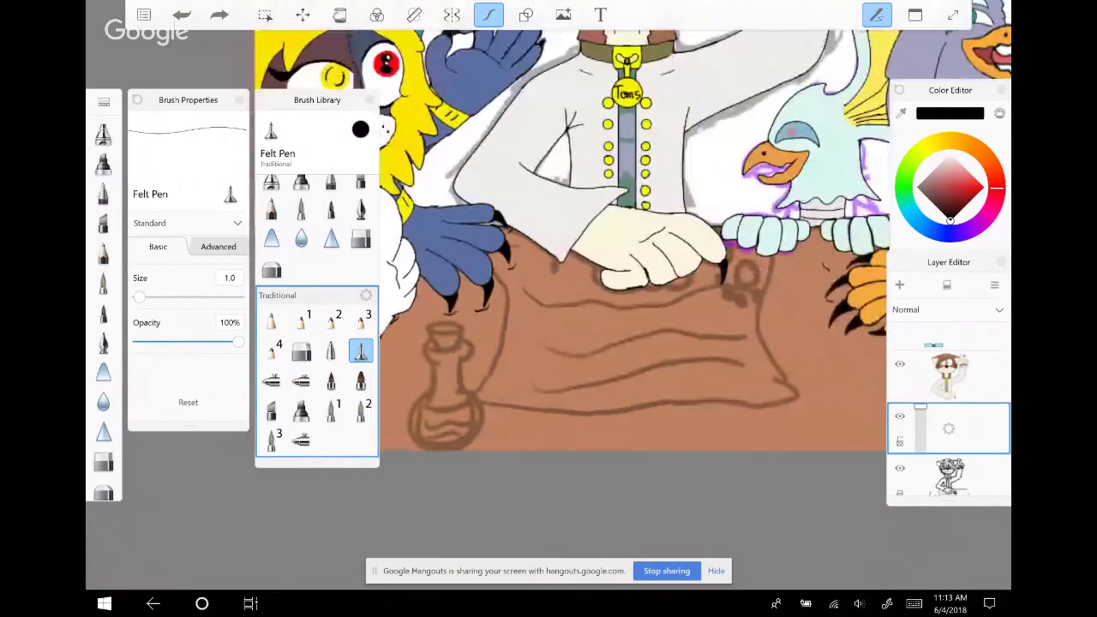
Lower the opacity of the white-coated character's layer and reselect the empty line layer beneath it
click(947, 376)
drag(920, 369, 920, 385)
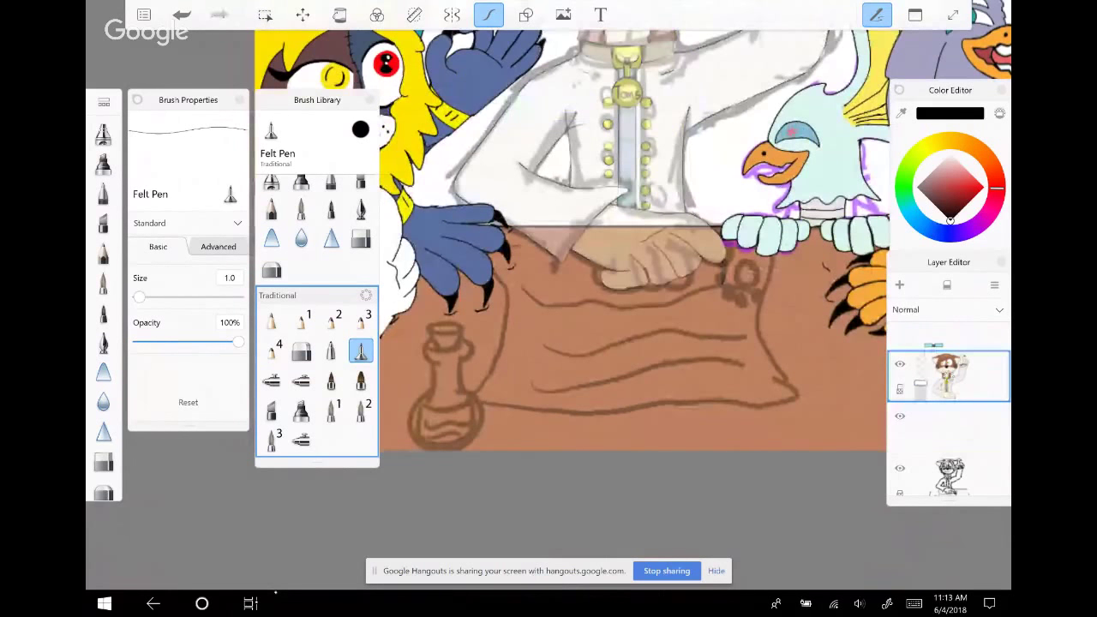
click(950, 427)
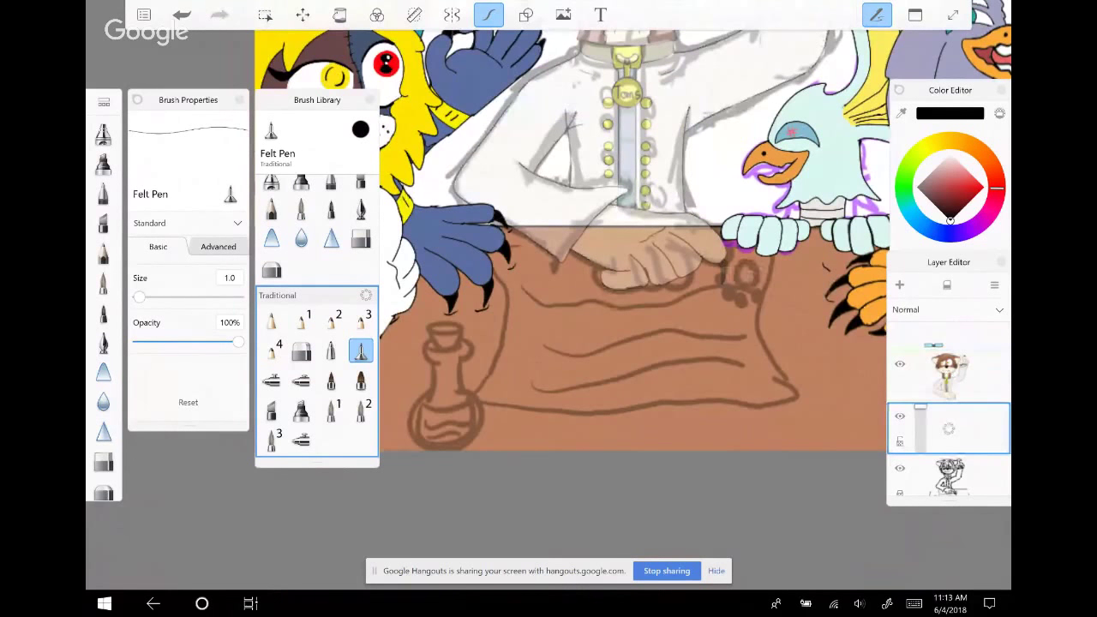
Ink the scroll's side edge near the bottle and its upper edge beneath the character's hand in black
drag(635, 257, 686, 326)
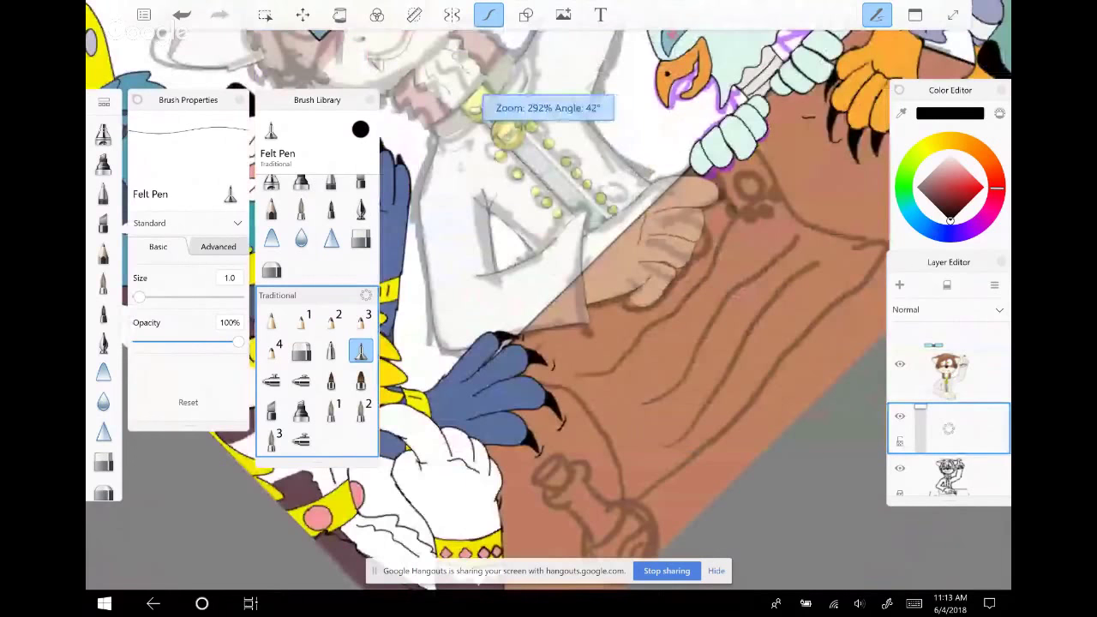
drag(600, 300, 566, 343)
mouse_move(660, 156)
mouse_down()
mouse_move(547, 406)
mouse_move(570, 434)
mouse_move(601, 432)
mouse_move(641, 455)
mouse_move(687, 527)
mouse_up()
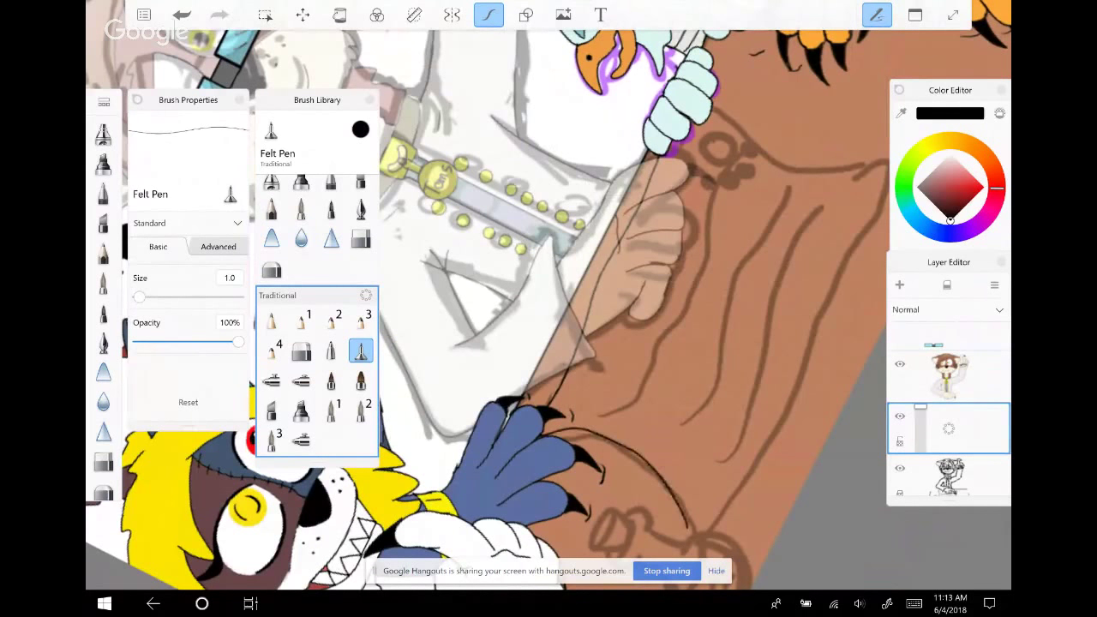
mouse_move(549, 342)
mouse_down()
mouse_move(489, 282)
mouse_move(549, 343)
mouse_up()
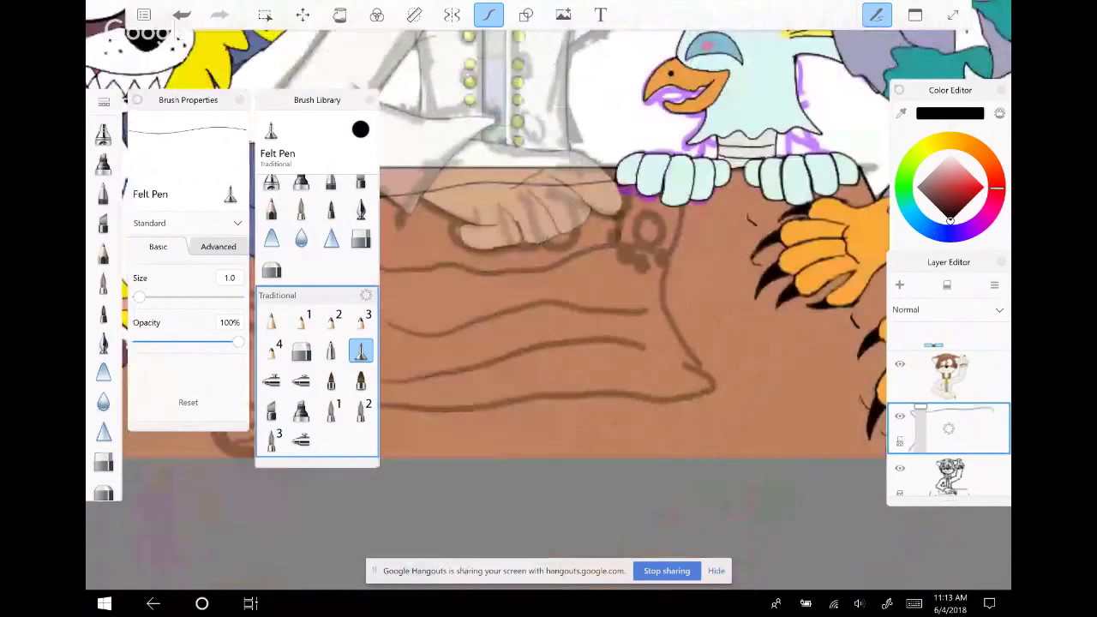
Hide the pale blue bird's coloured artwork, leaving its purple sketch, and reselect the scroll's line layer
drag(949, 348, 949, 467)
scroll(949, 411, down, 5)
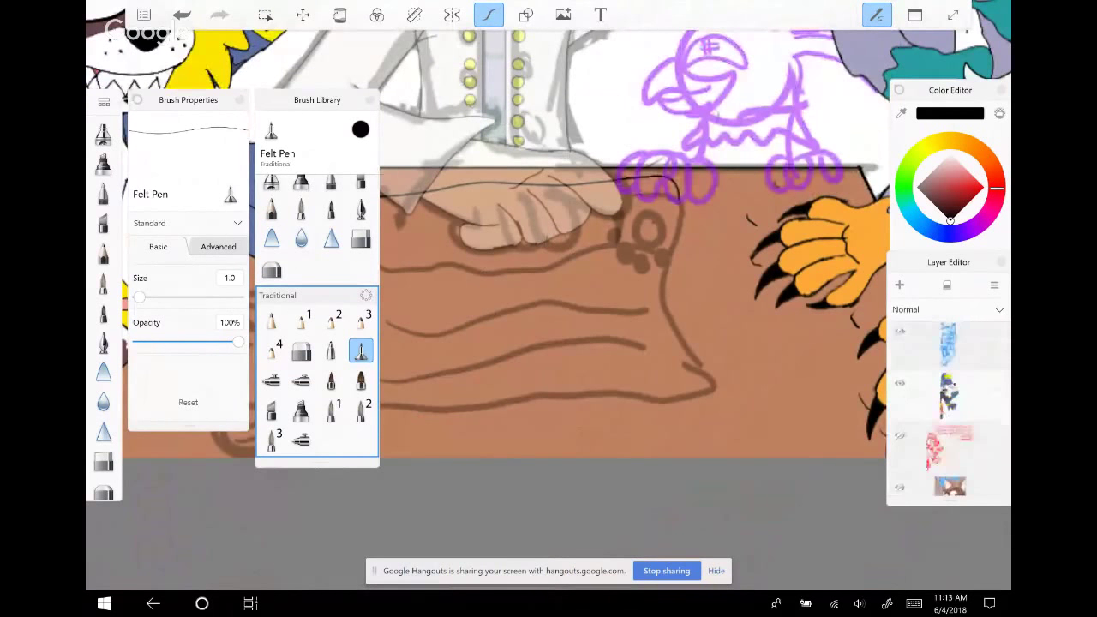
click(949, 375)
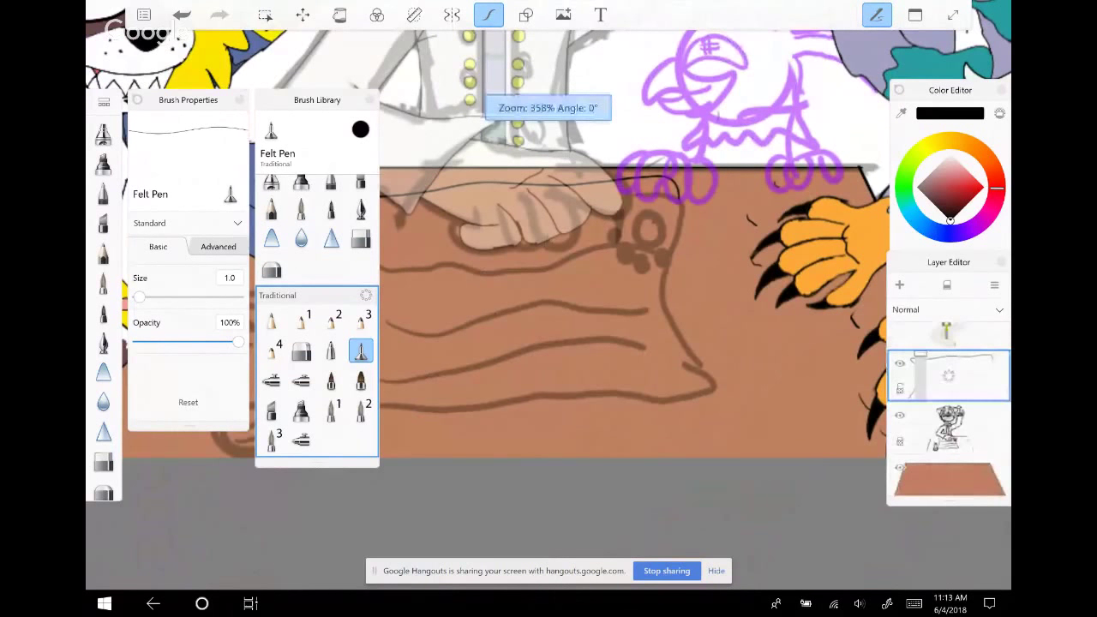
Ink the scroll's upper corner near the bird's hands and its curved side edge down to the lower corner
scroll(600, 257, up, 2)
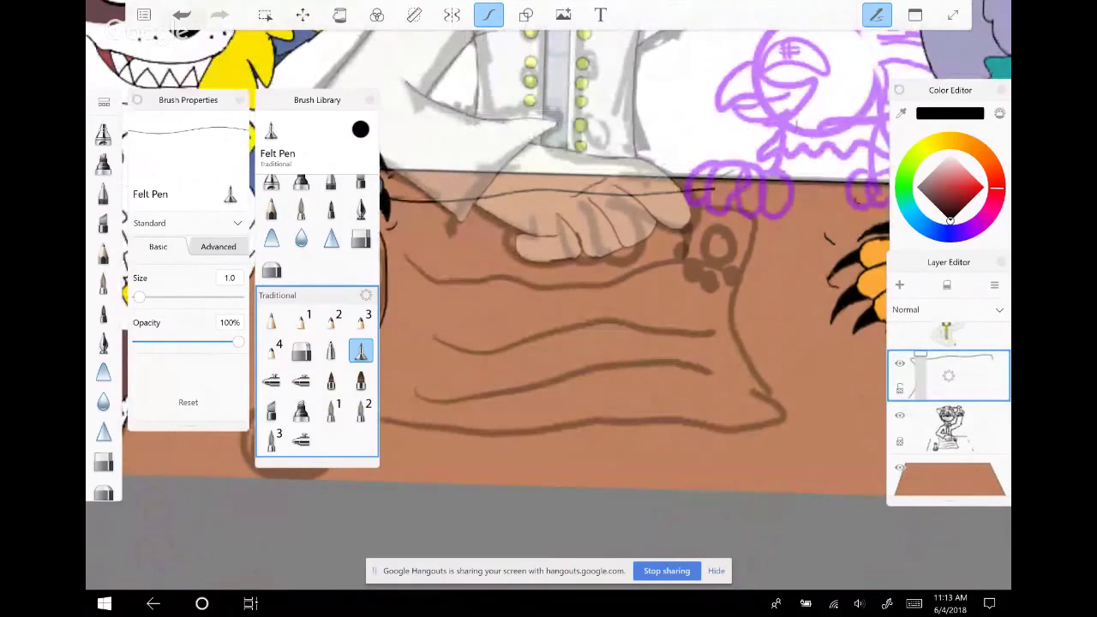
key(ctrl+z)
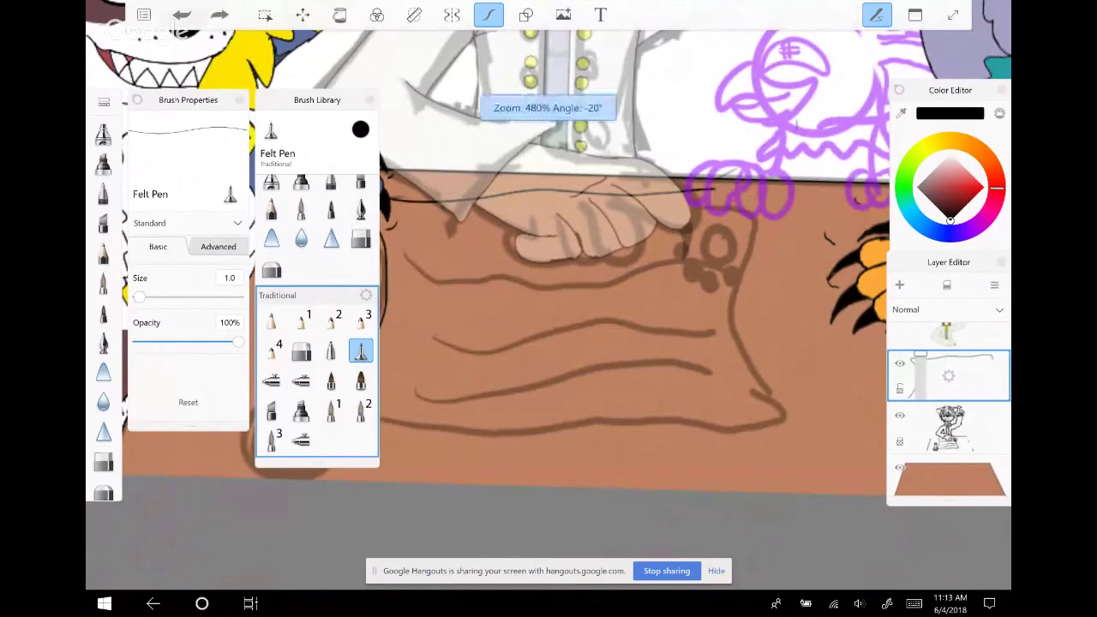
scroll(548, 300, up, 2)
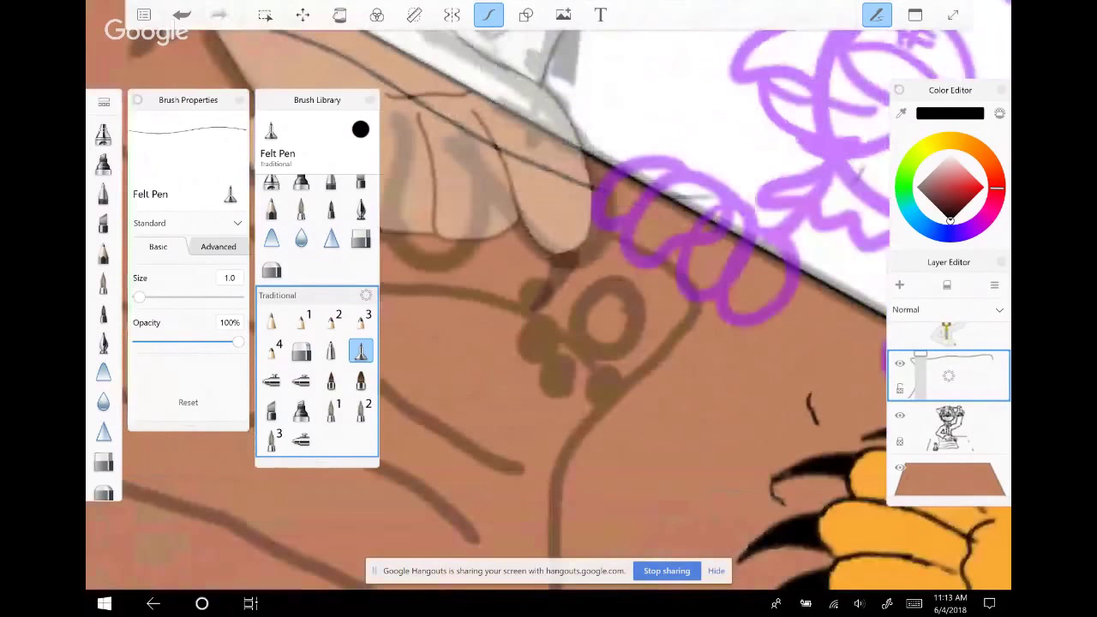
mouse_move(677, 238)
mouse_down()
mouse_move(734, 282)
mouse_move(603, 387)
mouse_move(559, 481)
mouse_up()
scroll(549, 300, up, 1)
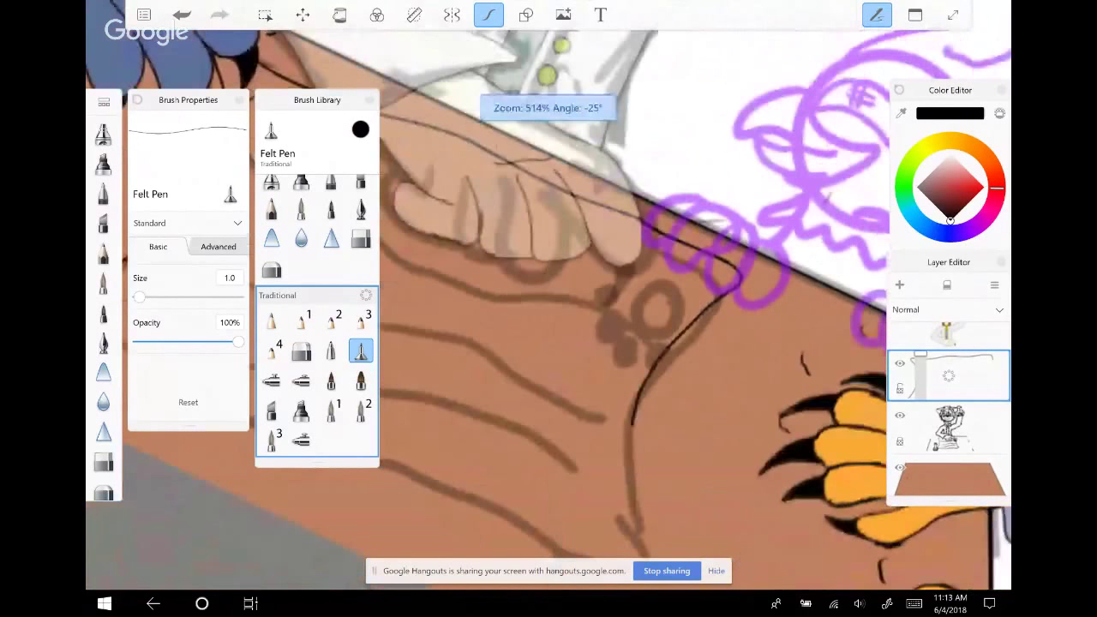
scroll(549, 300, down, 1)
drag(751, 240, 801, 339)
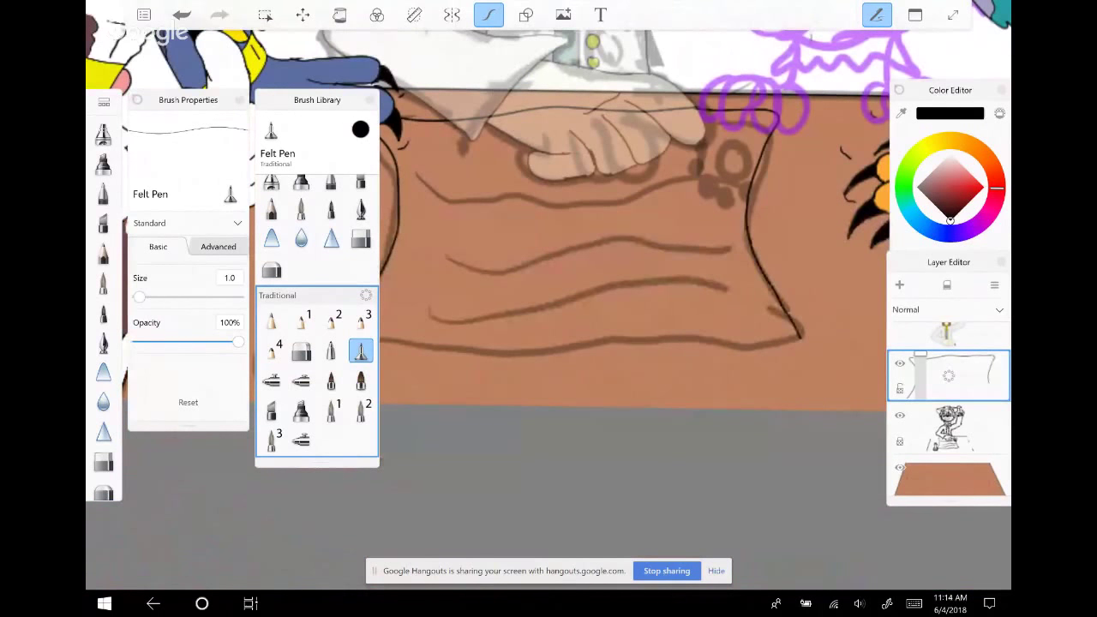
Ink the scroll's long wavy bottom edge and close the gap at its pointed corner, redoing the short joining stroke
scroll(549, 300, up, 2)
mouse_move(621, 110)
mouse_down()
mouse_move(602, 100)
mouse_move(590, 141)
mouse_move(575, 315)
mouse_move(592, 554)
mouse_up()
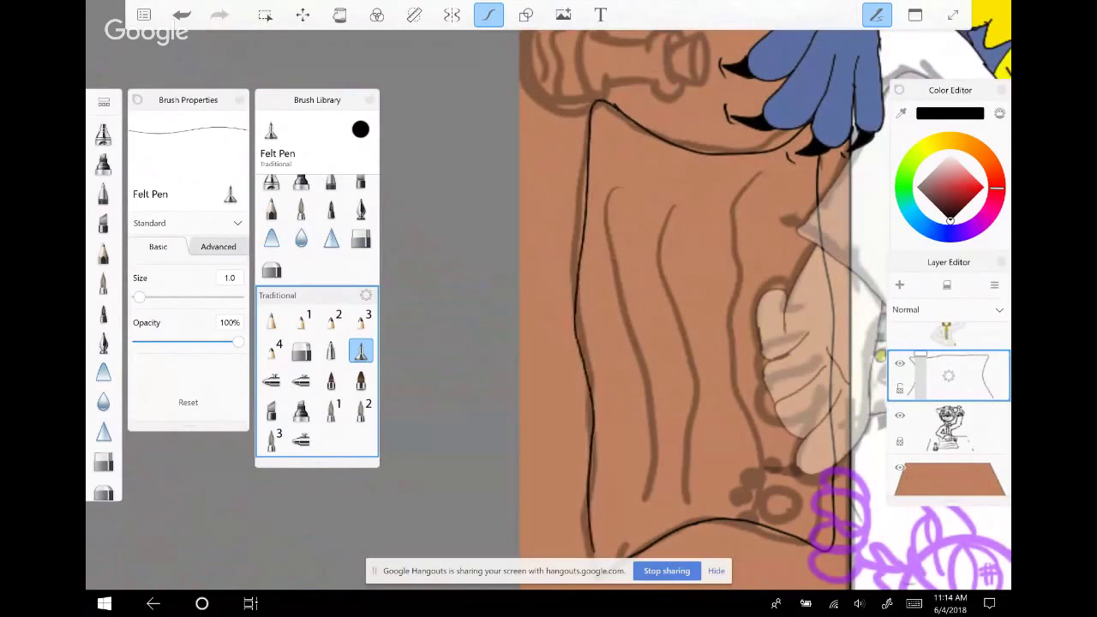
scroll(703, 300, up, 1)
drag(703, 386, 686, 257)
drag(535, 346, 524, 397)
click(181, 15)
drag(535, 350, 525, 396)
click(181, 15)
drag(533, 359, 529, 397)
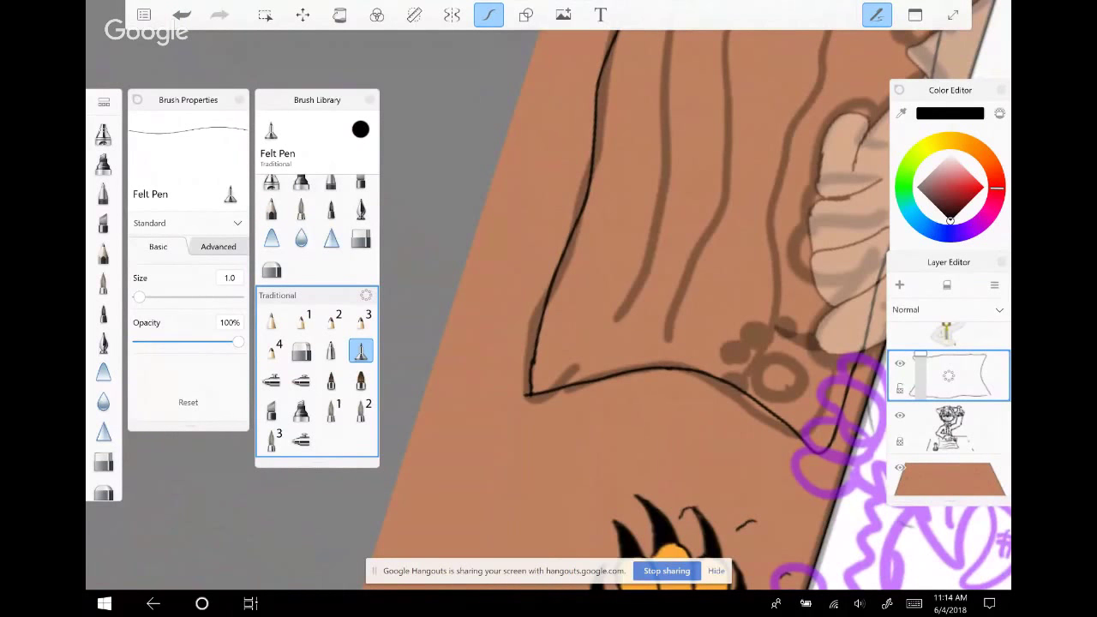
Draw four black wavy lines across the scroll to represent its writing
mouse_move(729, 257)
mouse_down()
mouse_move(710, 248)
mouse_move(651, 283)
mouse_move(618, 257)
mouse_up()
drag(501, 199, 741, 212)
drag(467, 227, 706, 233)
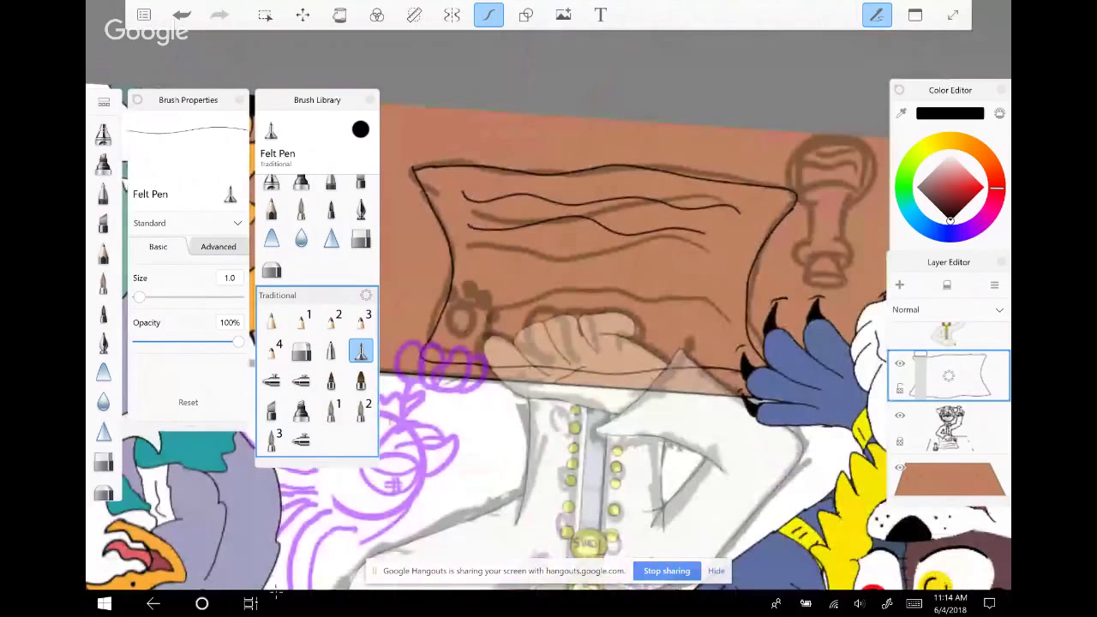
drag(476, 255, 705, 270)
drag(485, 280, 621, 292)
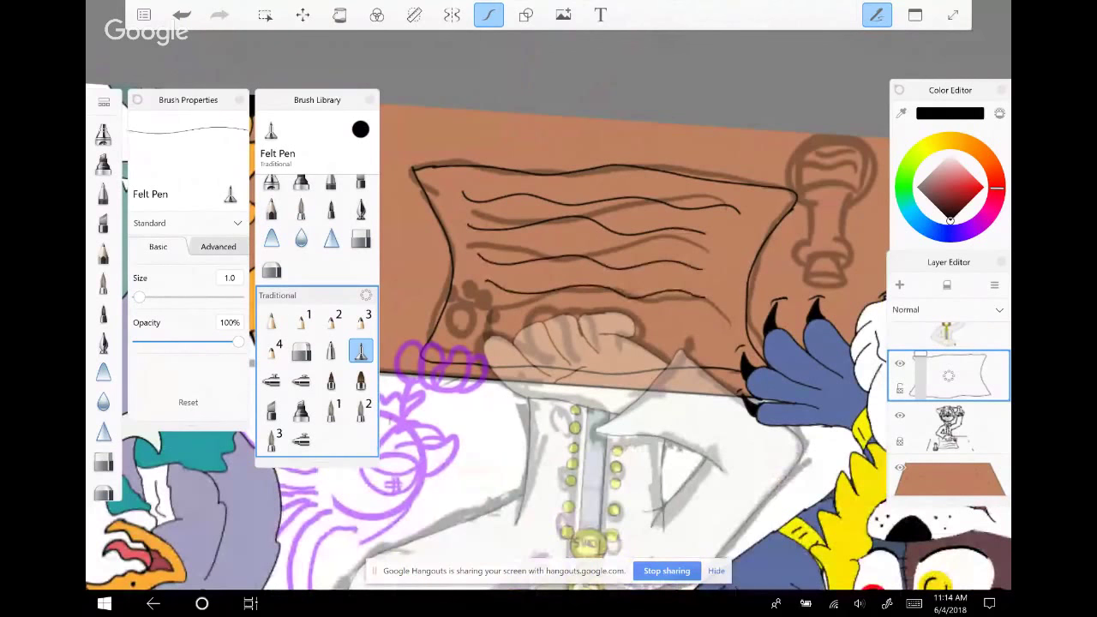
Draw the round main pad of a paw print in the scroll's corner beside the character's fingers
scroll(549, 317, up, 1)
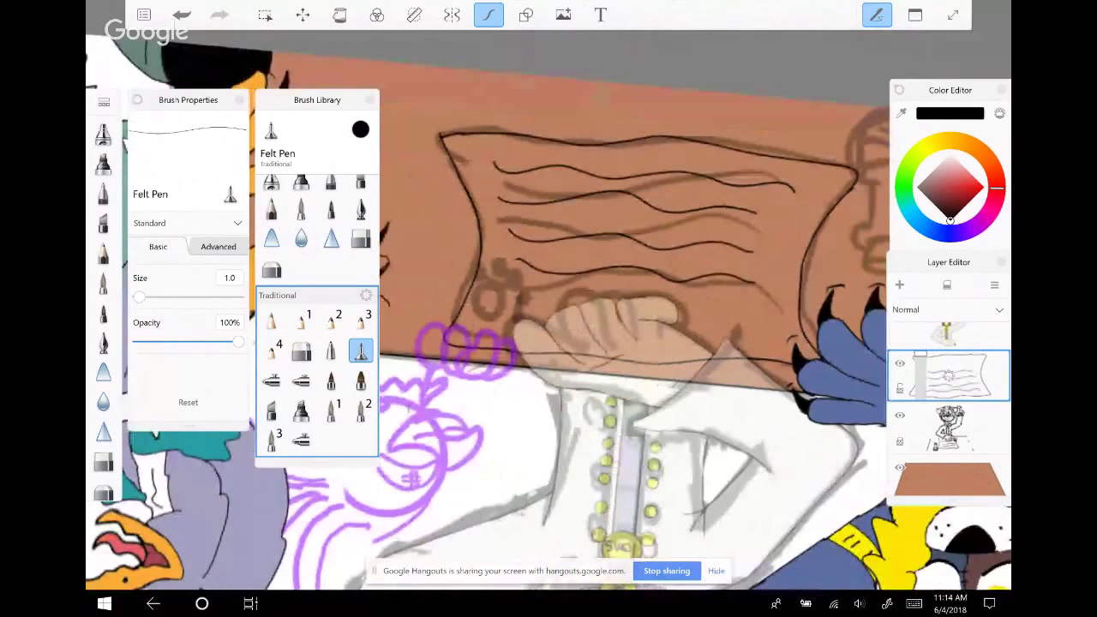
scroll(549, 318, up, 2)
drag(456, 313, 455, 315)
drag(453, 269, 451, 271)
drag(486, 281, 484, 283)
drag(515, 307, 512, 308)
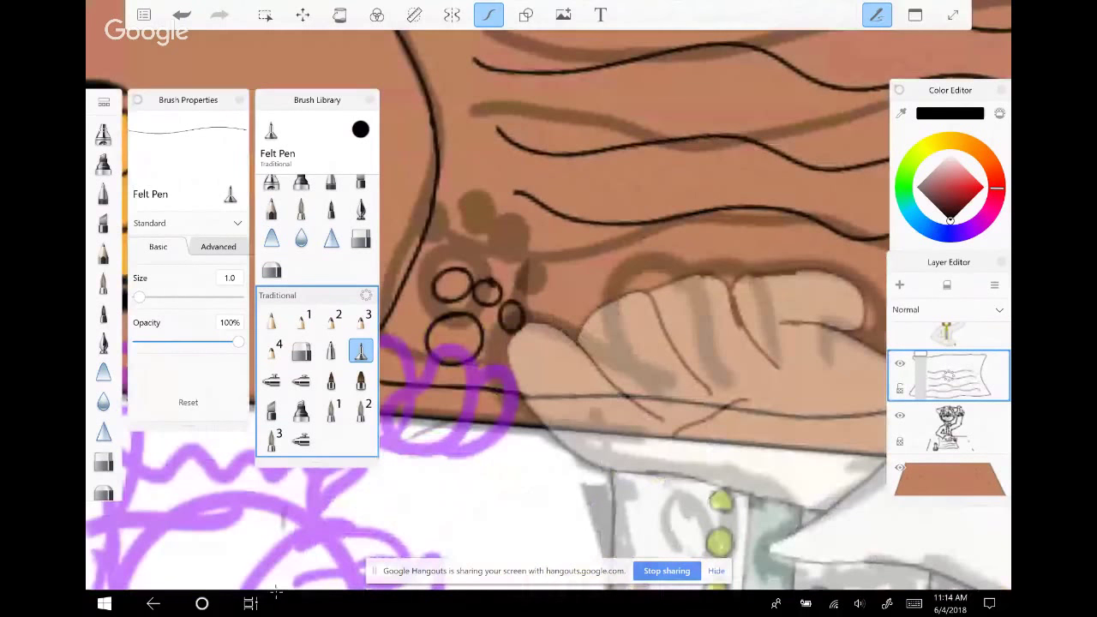
drag(410, 307, 408, 309)
drag(513, 340, 511, 343)
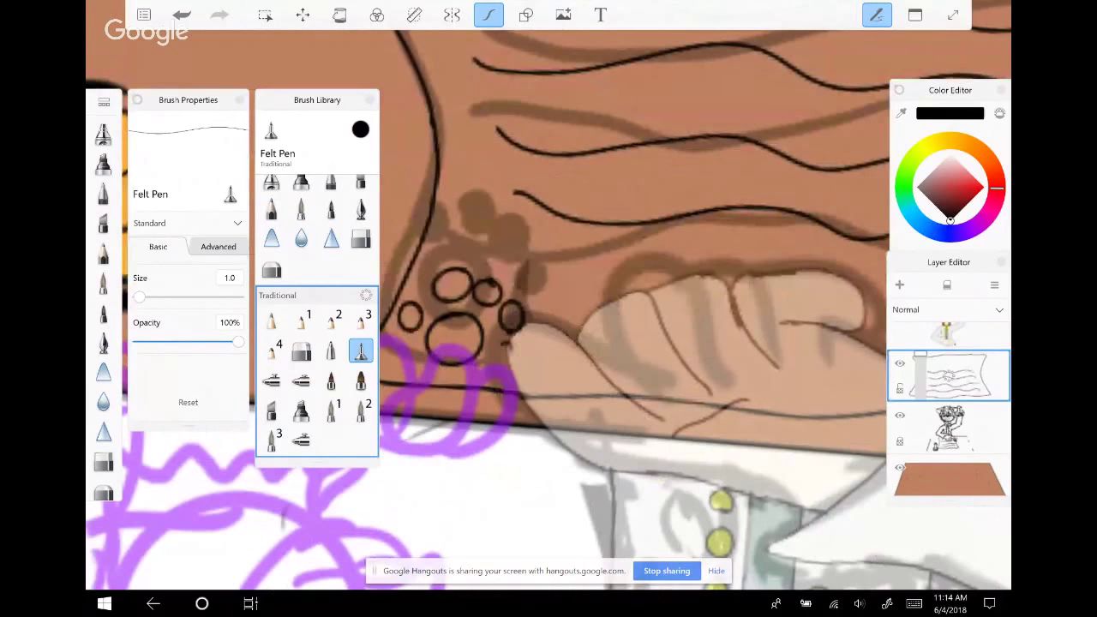
key(ctrl+z)
key(ctrl+z)
key(ctrl+z)
key(ctrl+z)
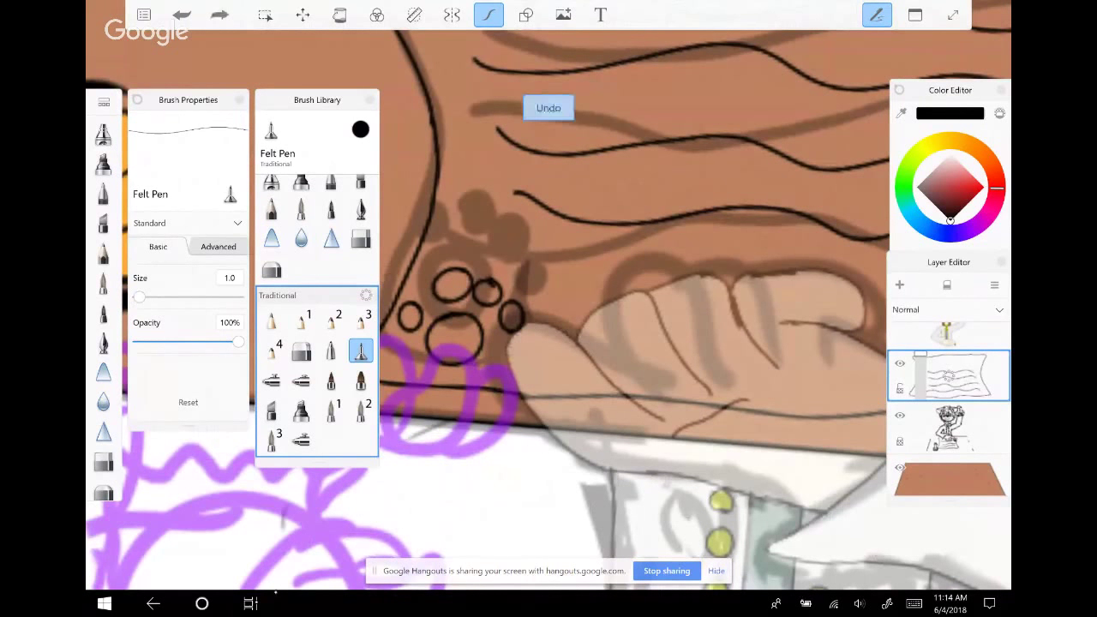
key(ctrl+z)
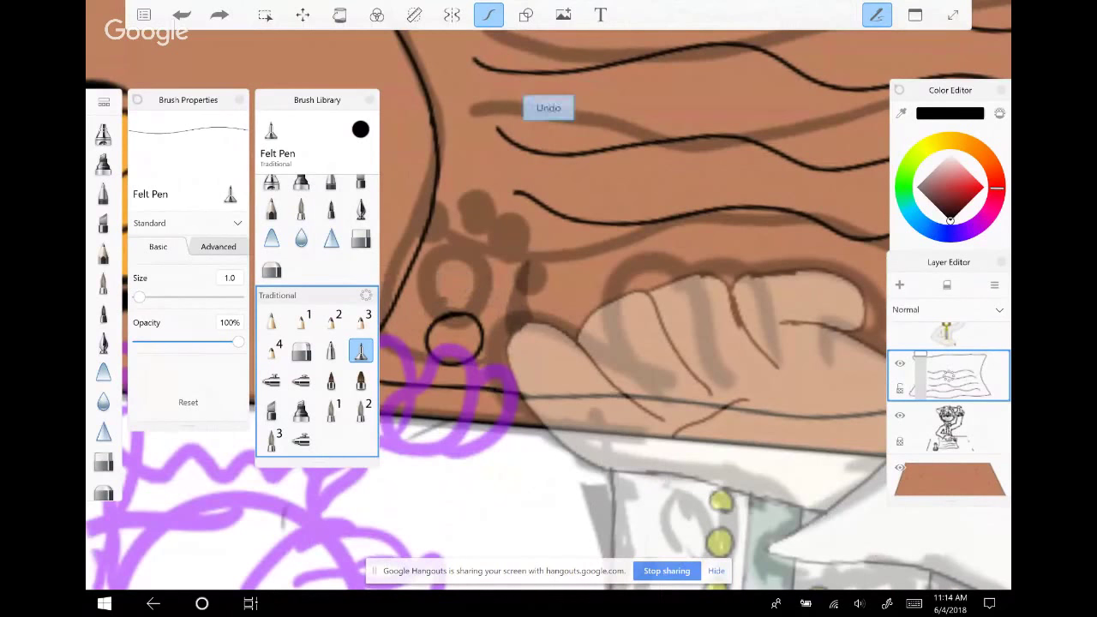
Draw the paw print's small toe circles around the main pad and add claw marks beyond the toes
mouse_move(410, 315)
mouse_down()
mouse_move(440, 308)
mouse_move(471, 282)
mouse_move(469, 296)
mouse_move(470, 278)
mouse_move(453, 284)
mouse_move(496, 313)
mouse_move(490, 293)
mouse_up()
click(495, 297)
key(ctrl+z)
mouse_move(508, 329)
mouse_down()
mouse_move(497, 335)
mouse_move(508, 331)
mouse_up()
mouse_move(436, 265)
mouse_down()
mouse_move(465, 272)
mouse_move(462, 257)
mouse_move(467, 270)
mouse_move(496, 274)
mouse_move(509, 326)
mouse_up()
drag(494, 274, 496, 283)
drag(405, 302, 408, 307)
Fill the paw print's toes and main pad with solid black, and return to brush drawing
click(340, 14)
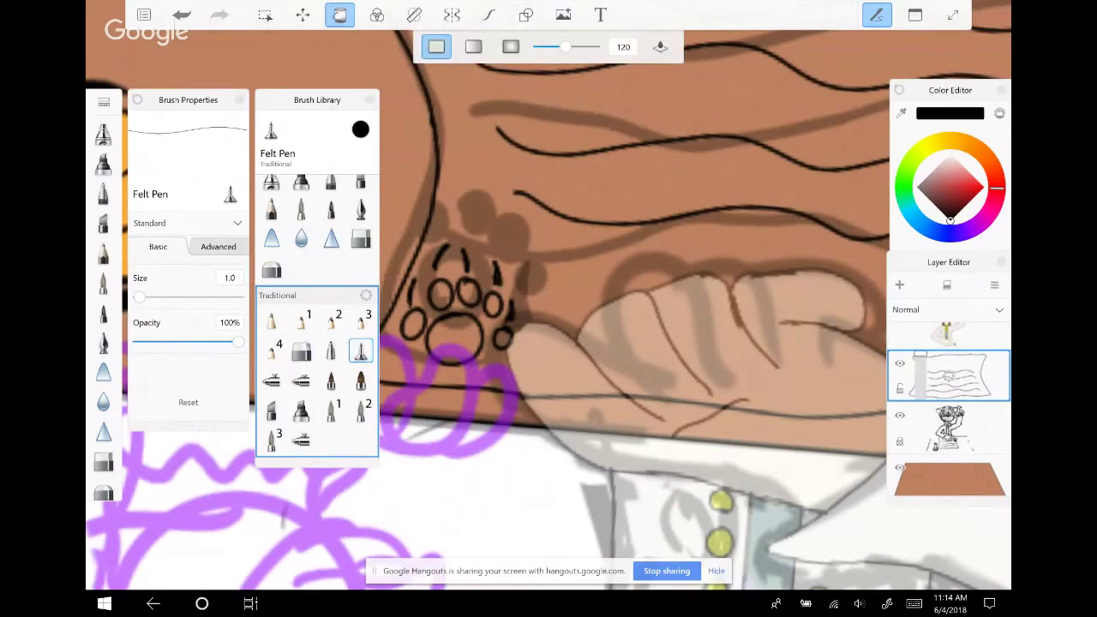
click(440, 293)
click(469, 293)
click(492, 304)
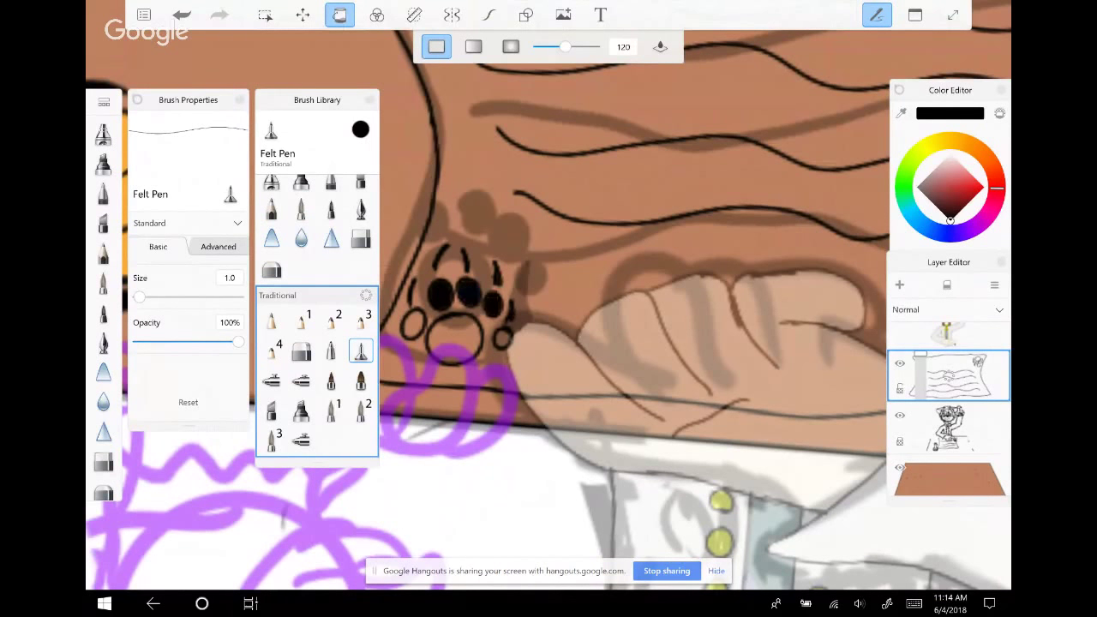
click(504, 339)
click(455, 340)
click(412, 325)
click(488, 14)
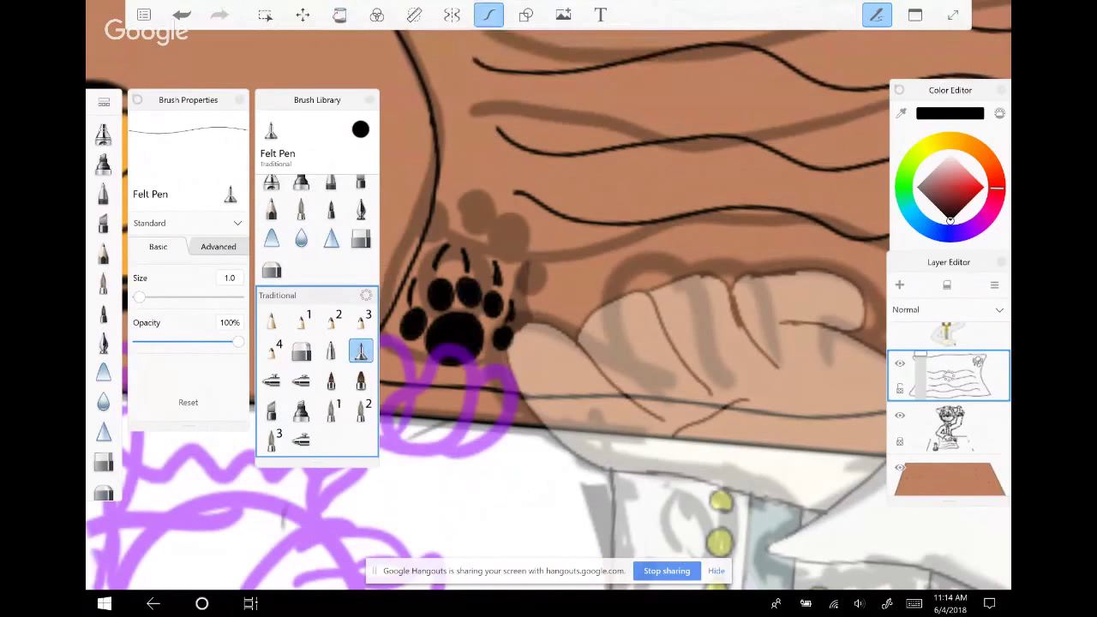
Draw another wavy writing line across the character's faded hand with the Inking Pen
scroll(690, 310, down, 1)
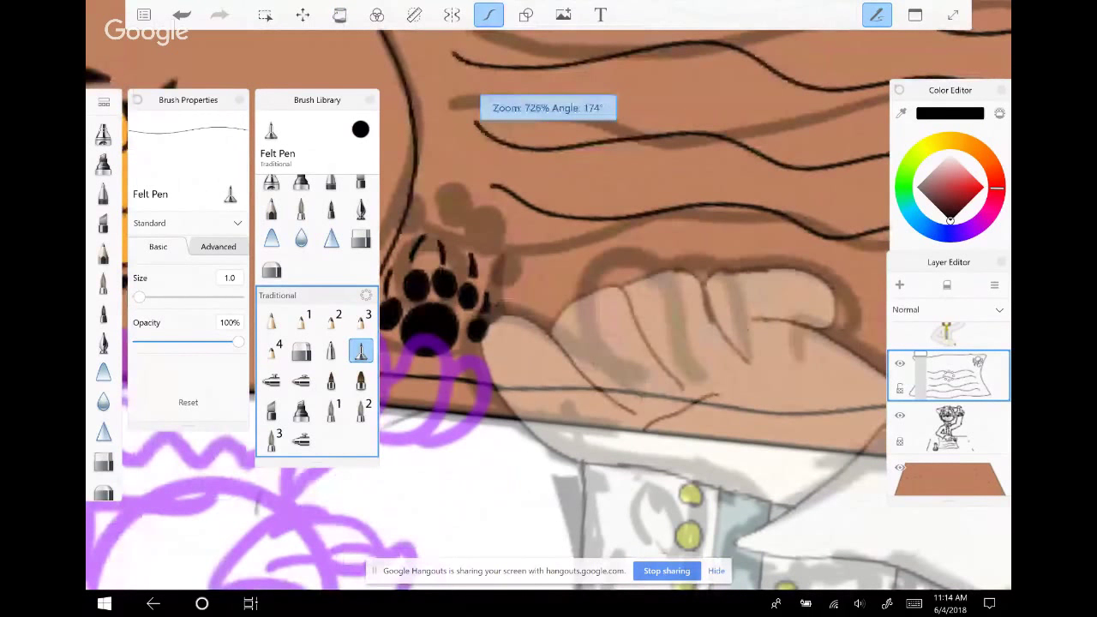
scroll(635, 301, down, 2)
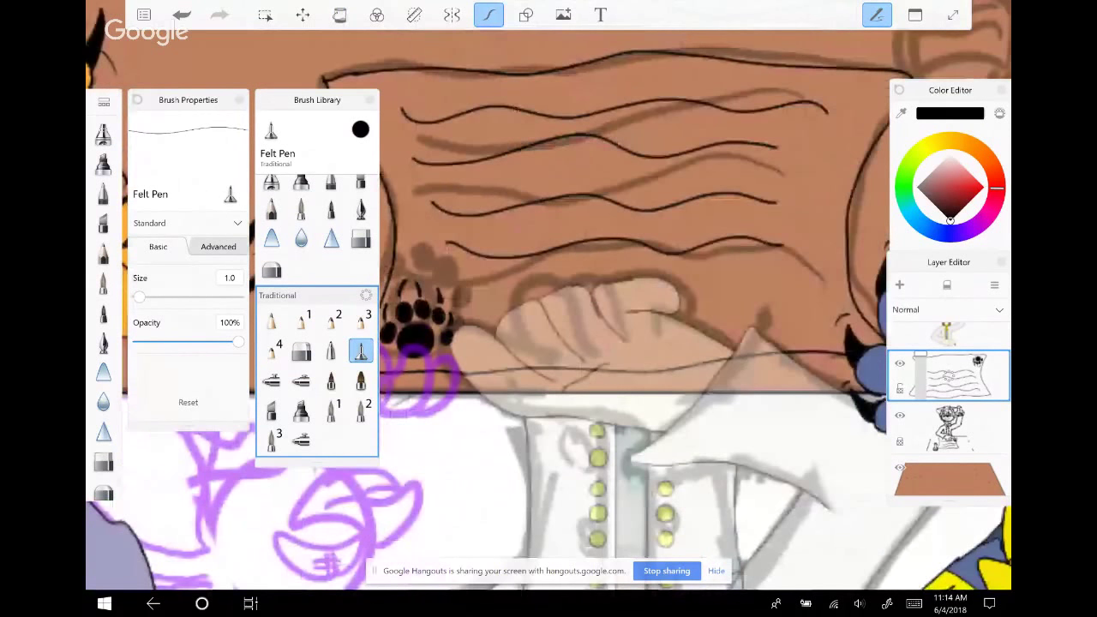
click(102, 341)
drag(441, 336, 755, 324)
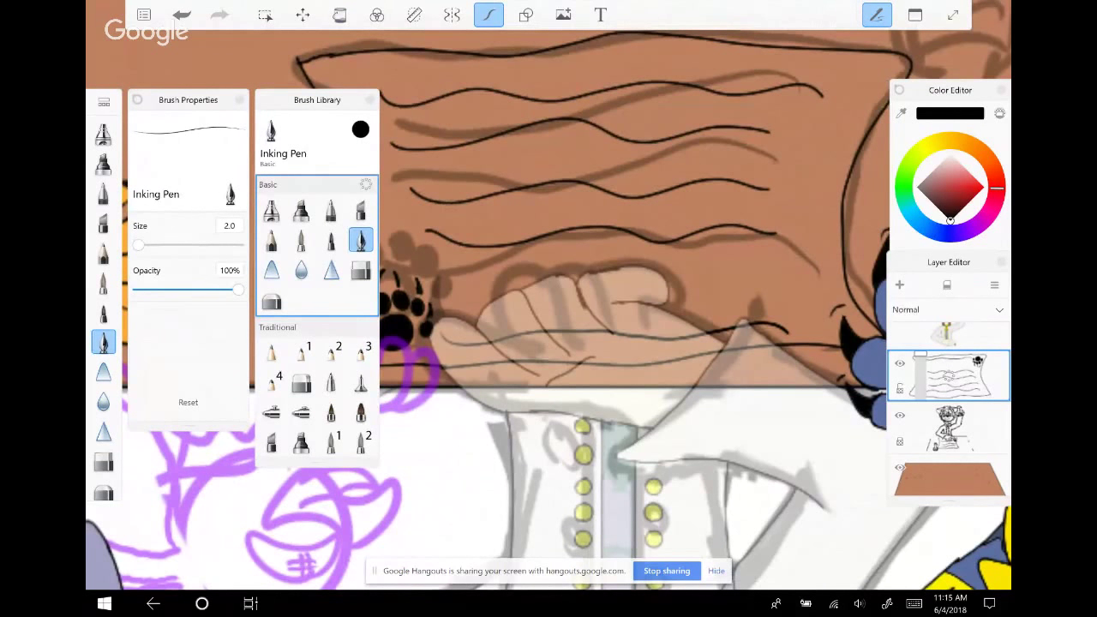
Add a wavy writing line with the Felt Pen between the hand's line and the earlier ones
scroll(600, 326, up, 2)
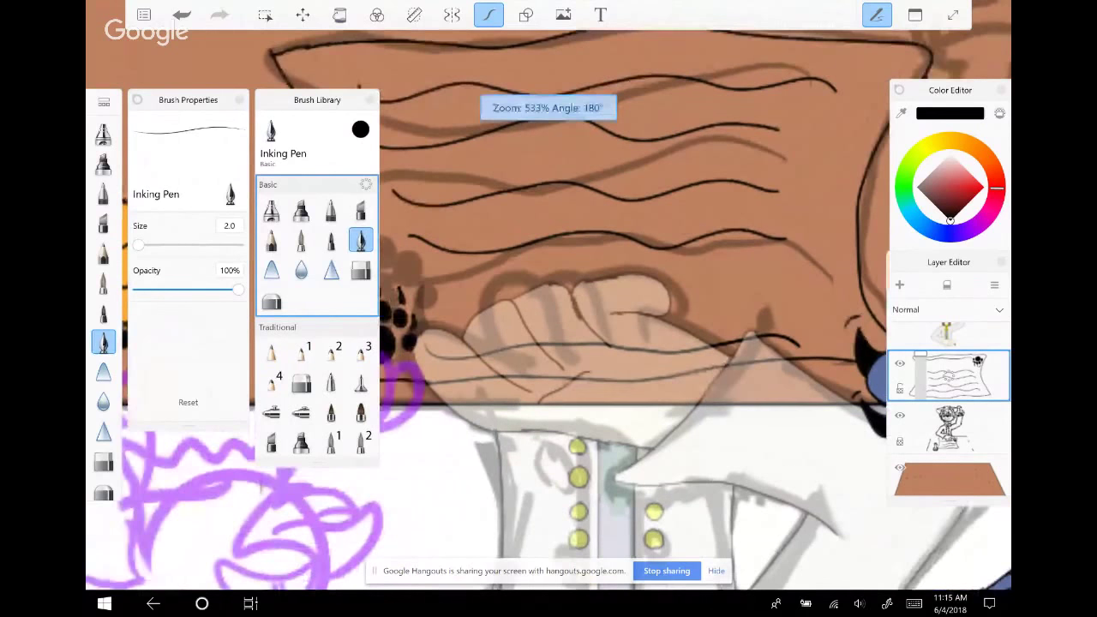
click(360, 384)
drag(437, 283, 815, 279)
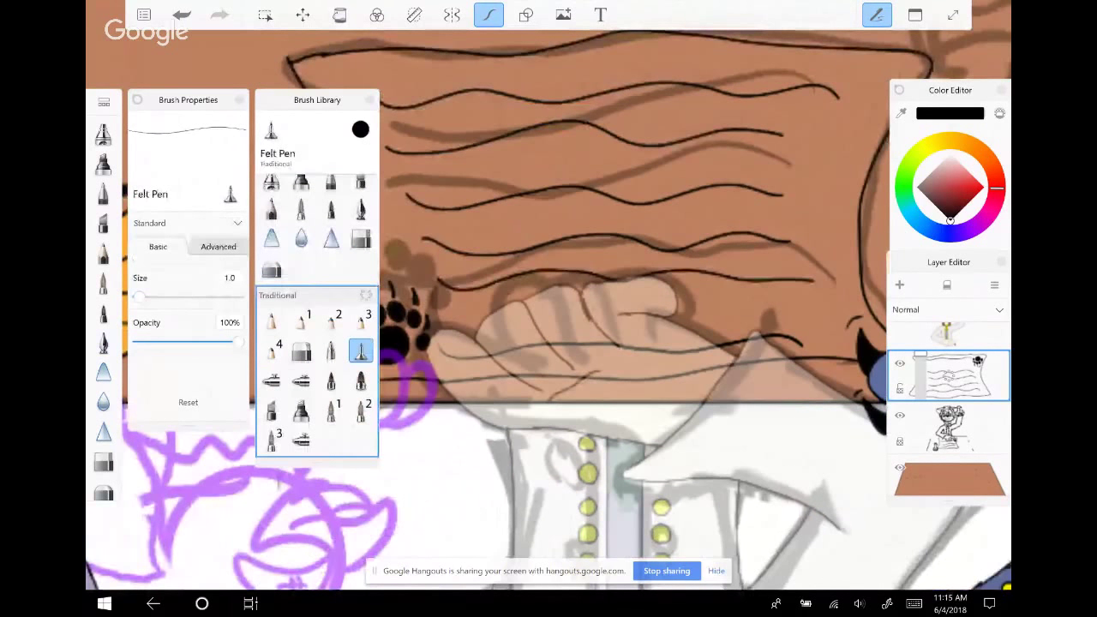
scroll(549, 309, down, 2)
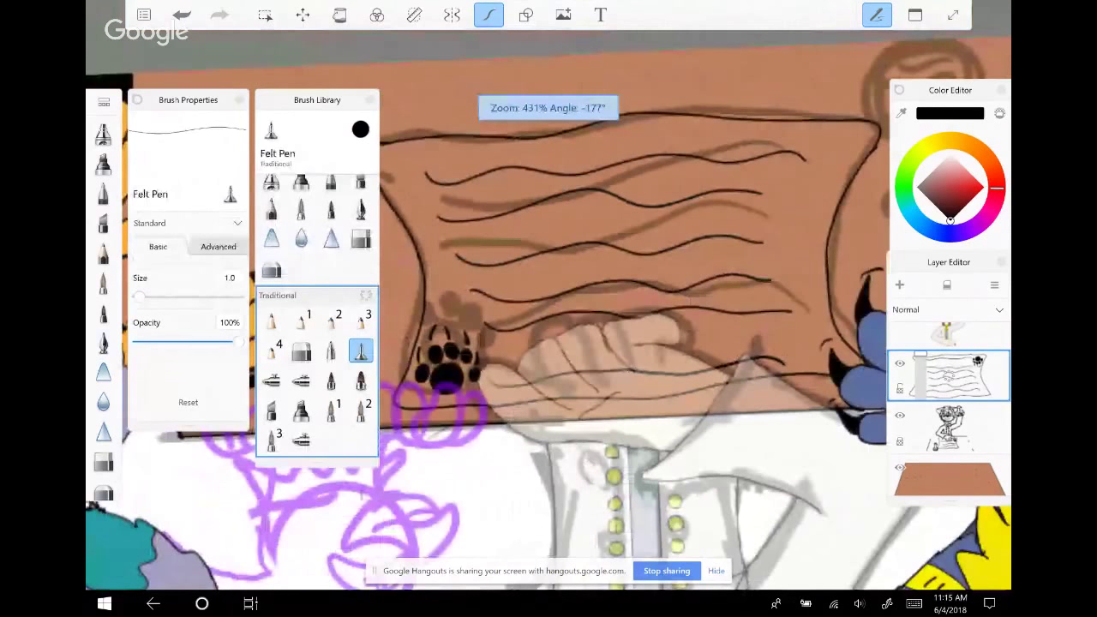
Trace over the wavy writing line across the character's faded hand in pink with the Felt Pen
scroll(549, 309, down, 10)
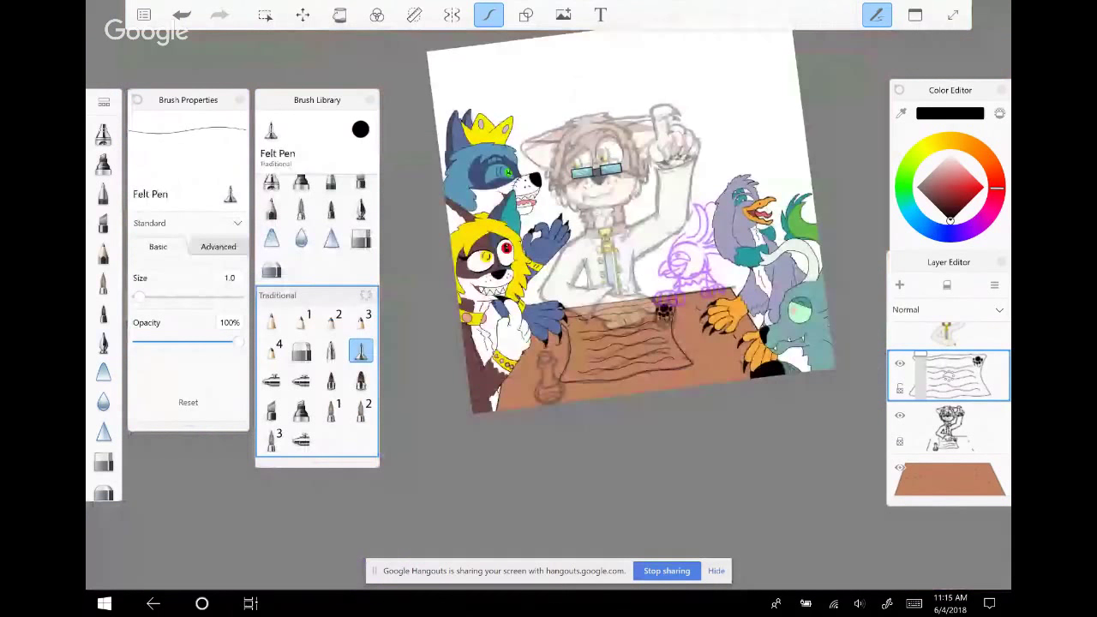
scroll(549, 309, up, 5)
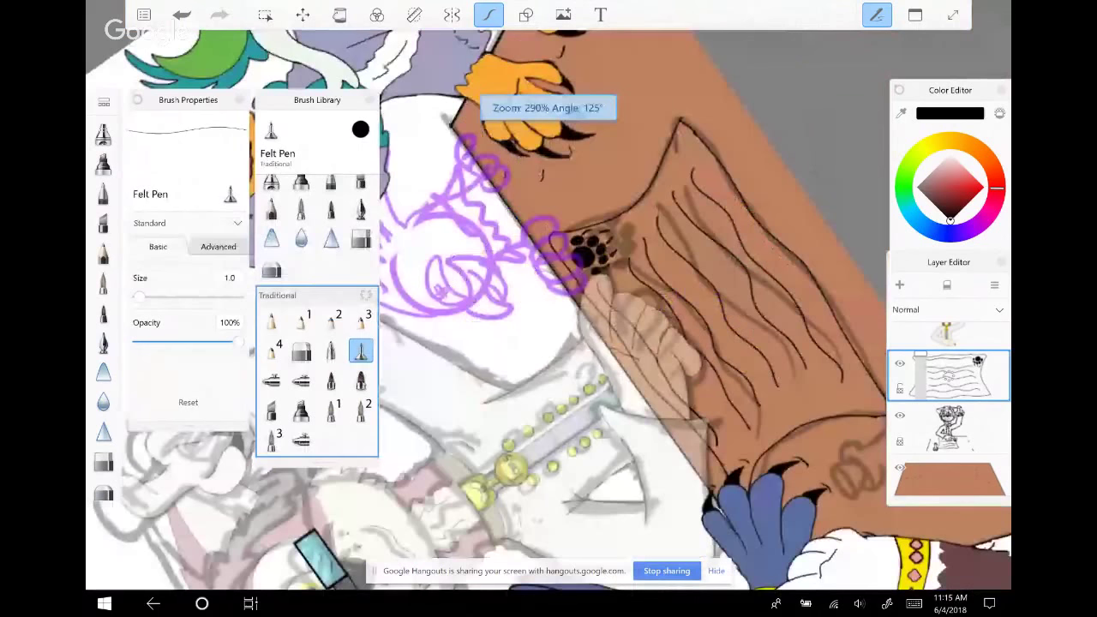
scroll(549, 308, up, 3)
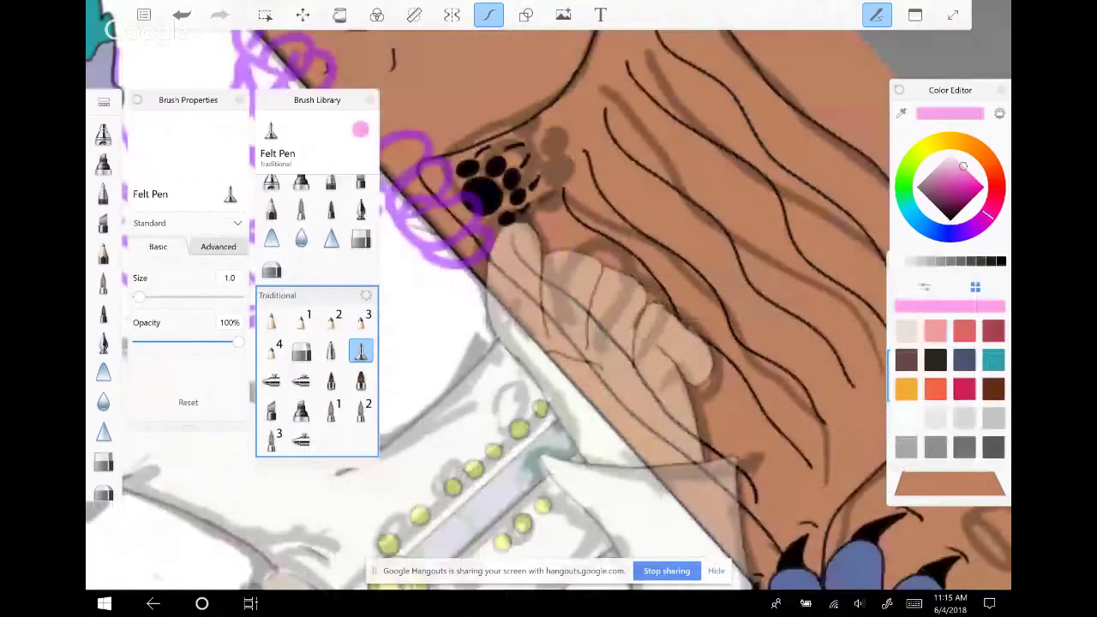
drag(511, 235, 758, 501)
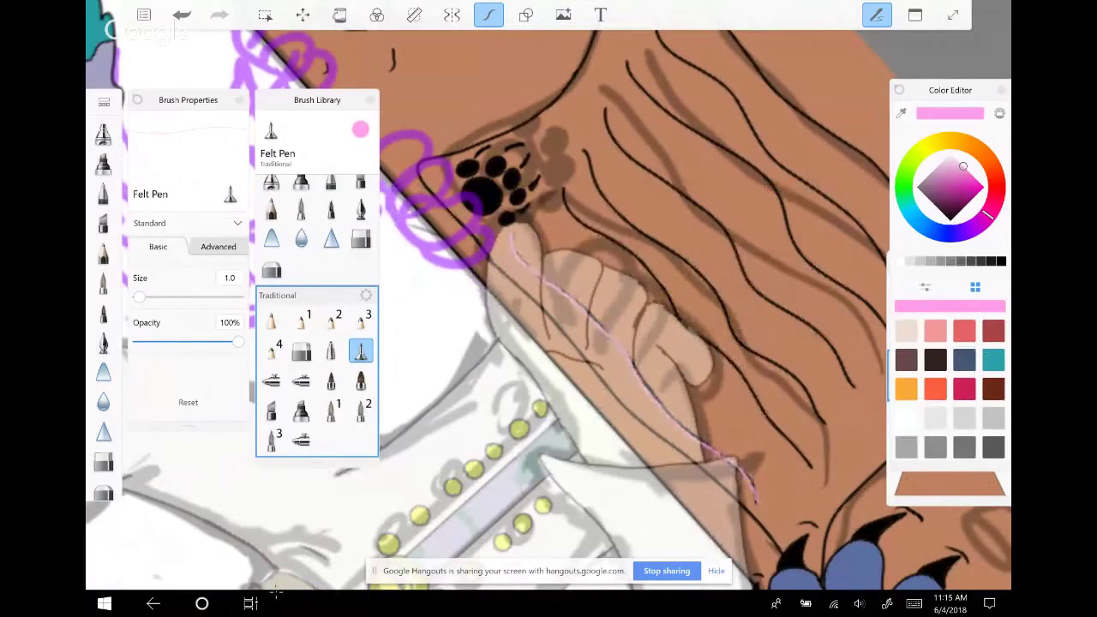
scroll(549, 309, down, 2)
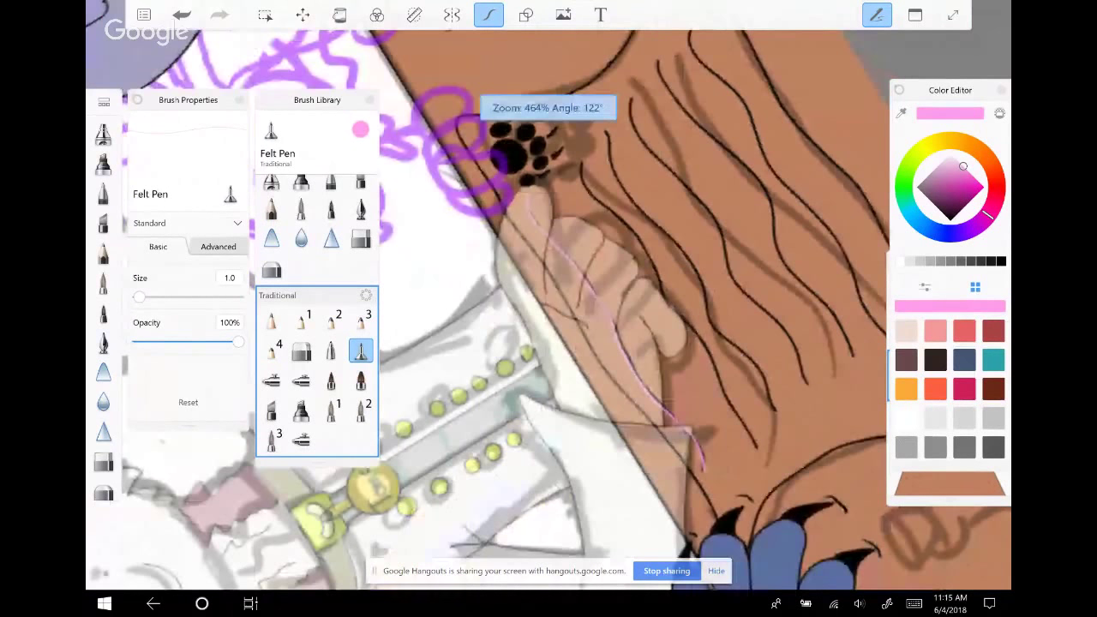
key(Home)
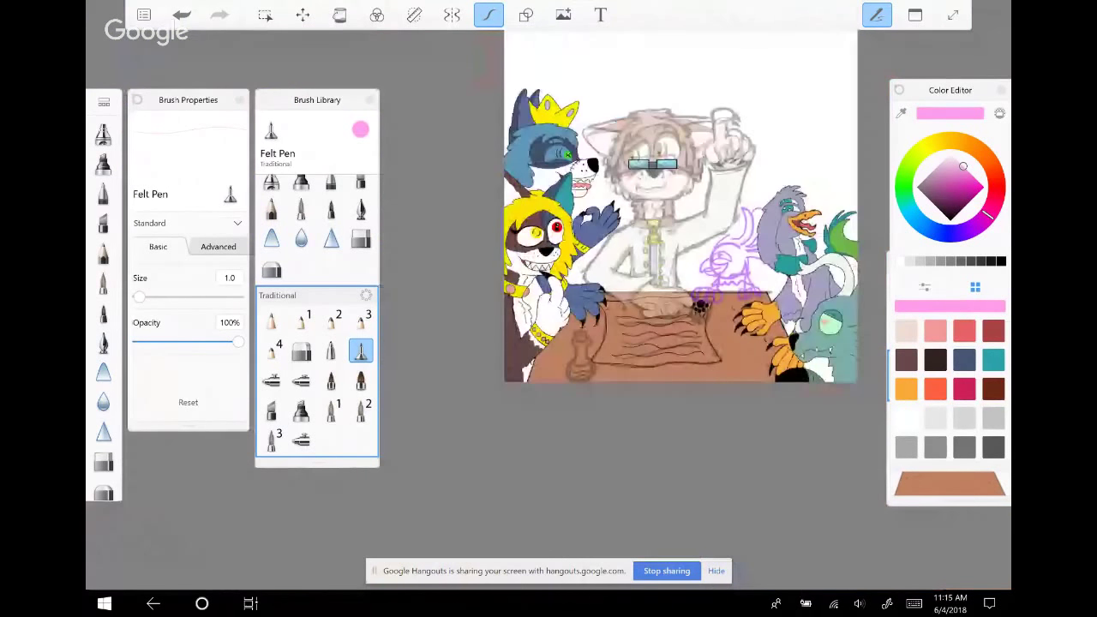
Show the Copic colours, choose W3 Warm Gray No.3, and flood-fill the scroll with it
click(915, 14)
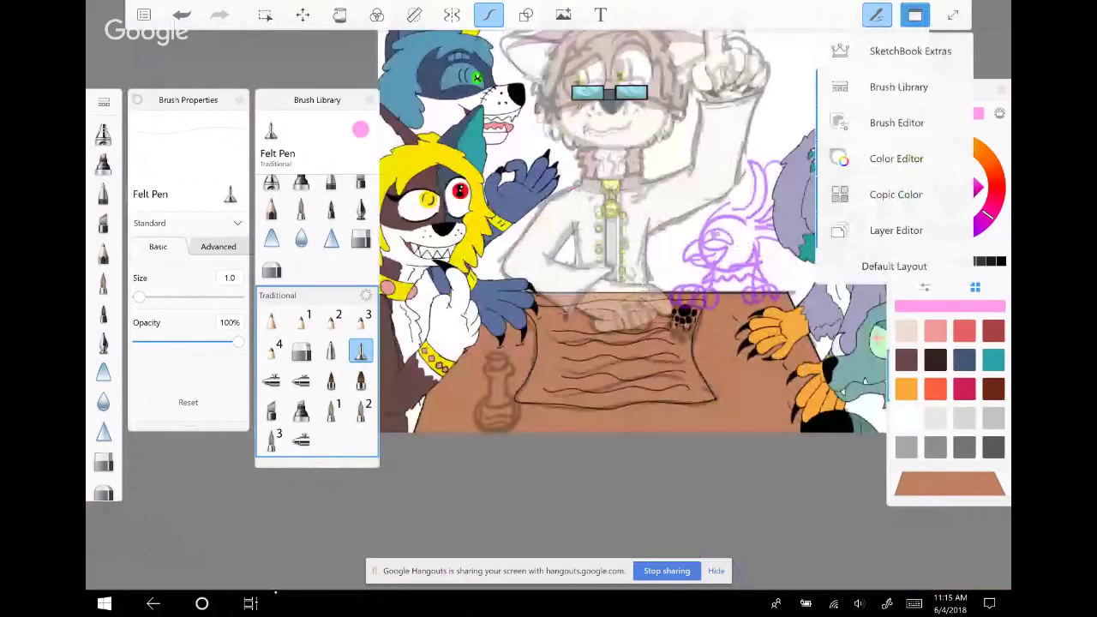
click(896, 195)
click(994, 170)
click(906, 283)
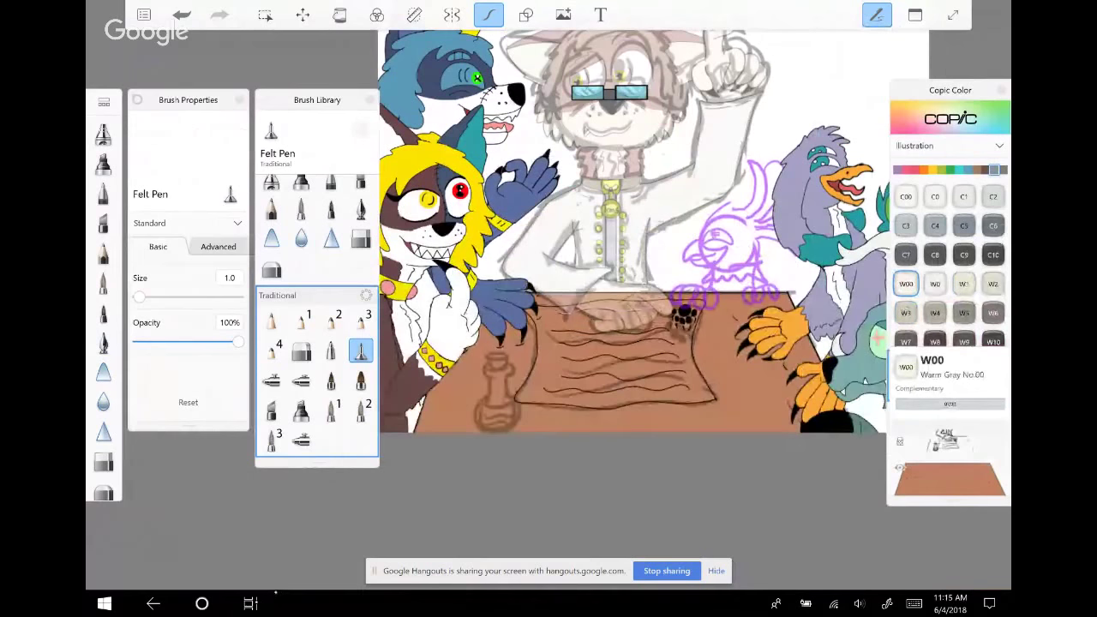
click(1003, 169)
click(995, 170)
click(906, 313)
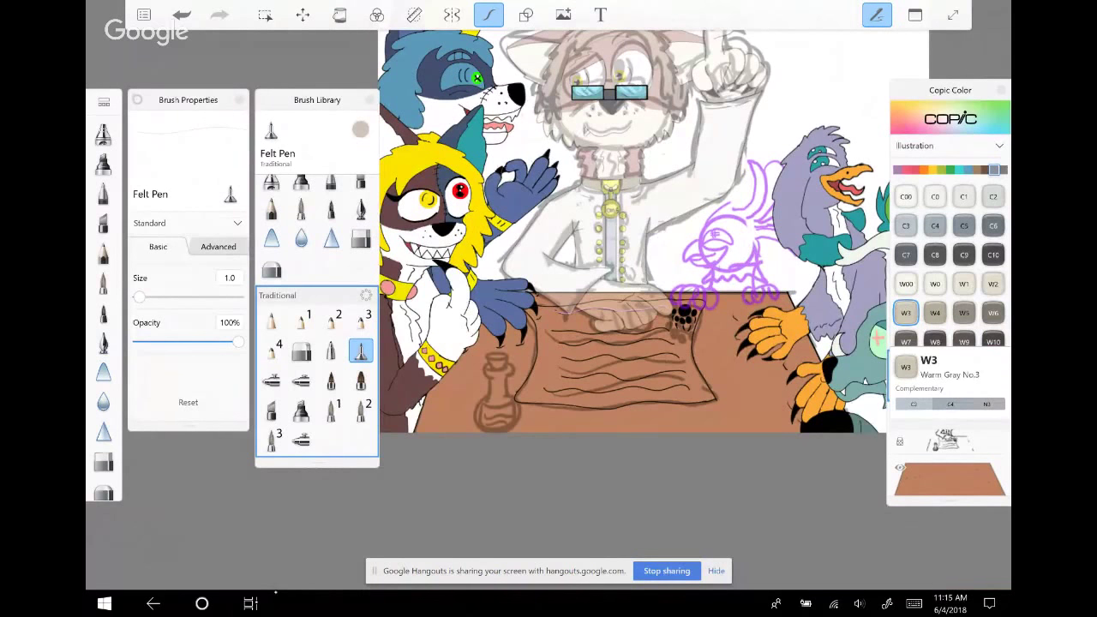
click(339, 15)
click(618, 360)
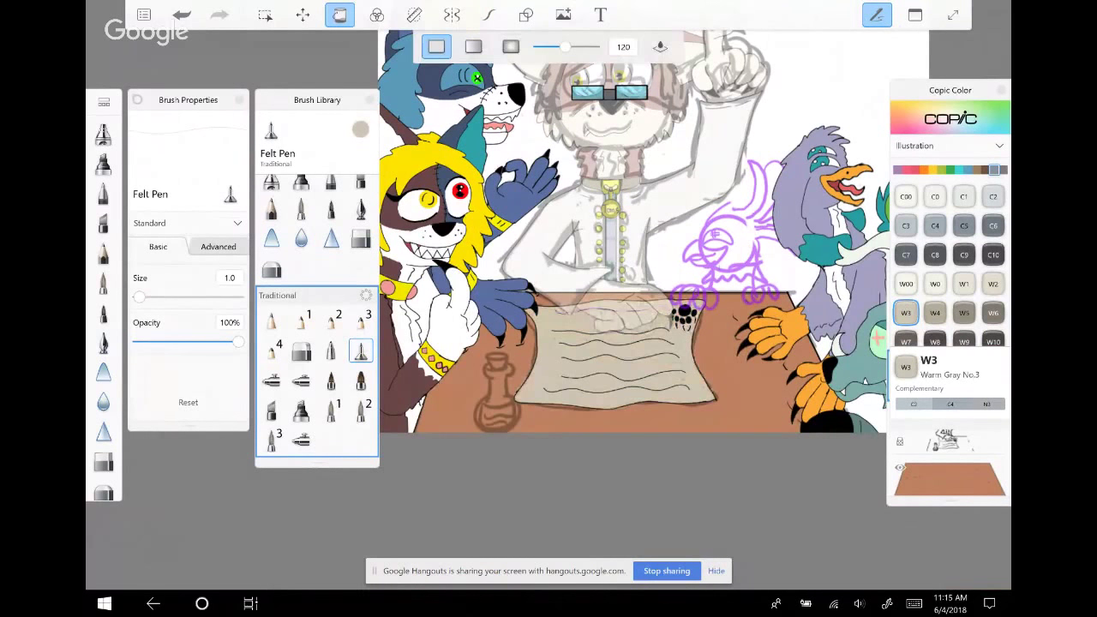
Switch to the Inking Pen in Copic B34 Manganese Blue and try a wavy line inside the scroll's left edge
scroll(495, 337, up, 1)
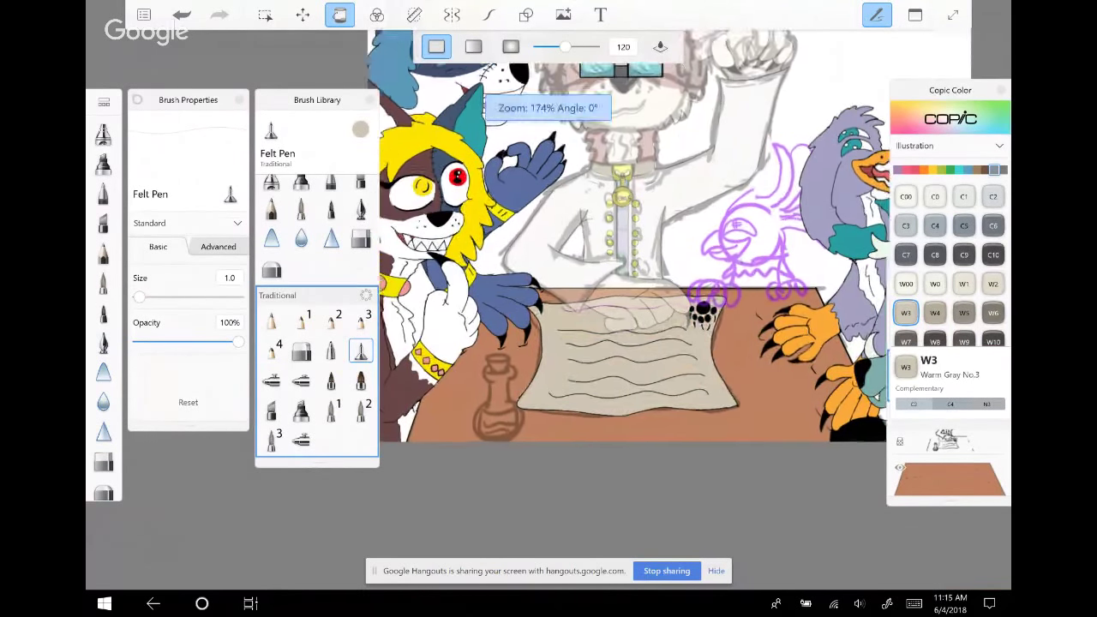
scroll(683, 305, up, 2)
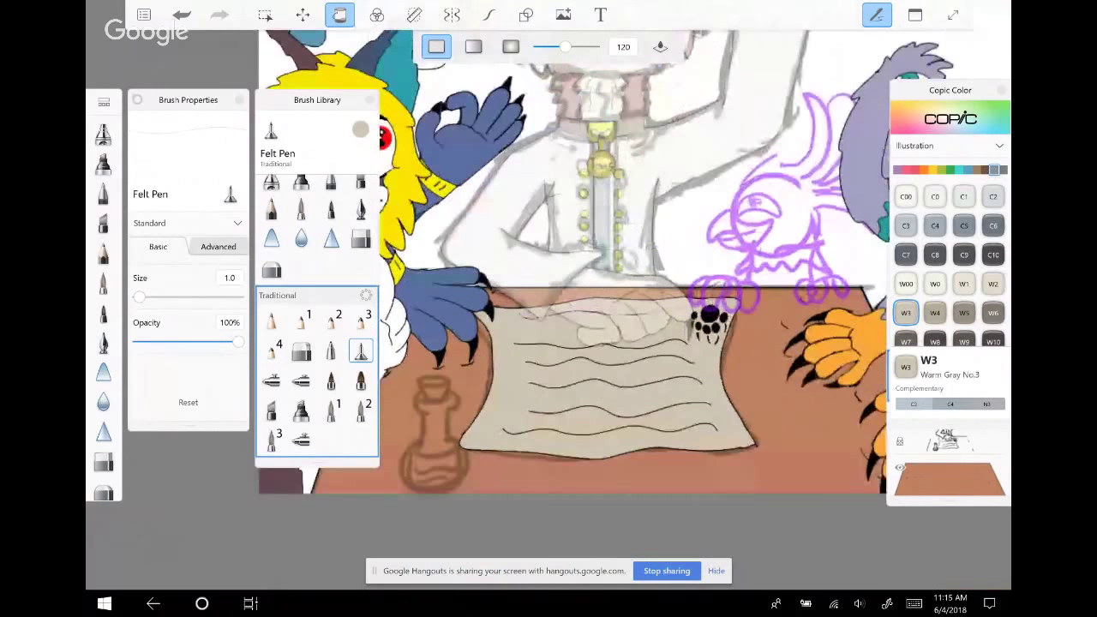
scroll(643, 343, up, 1)
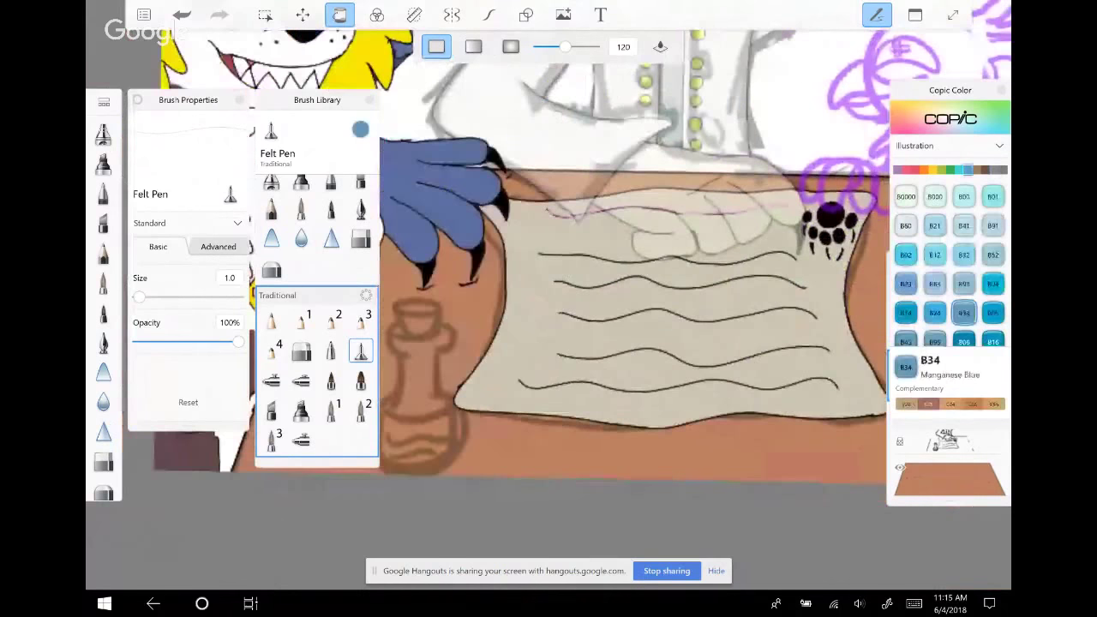
click(361, 209)
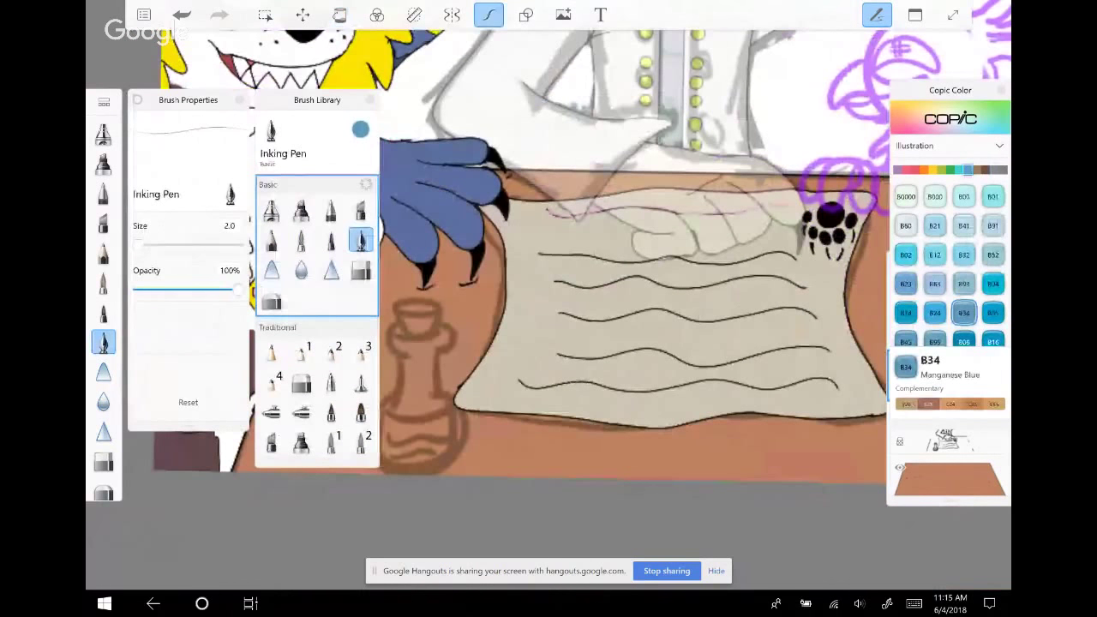
mouse_move(517, 232)
mouse_down()
mouse_move(514, 340)
mouse_move(491, 383)
mouse_up()
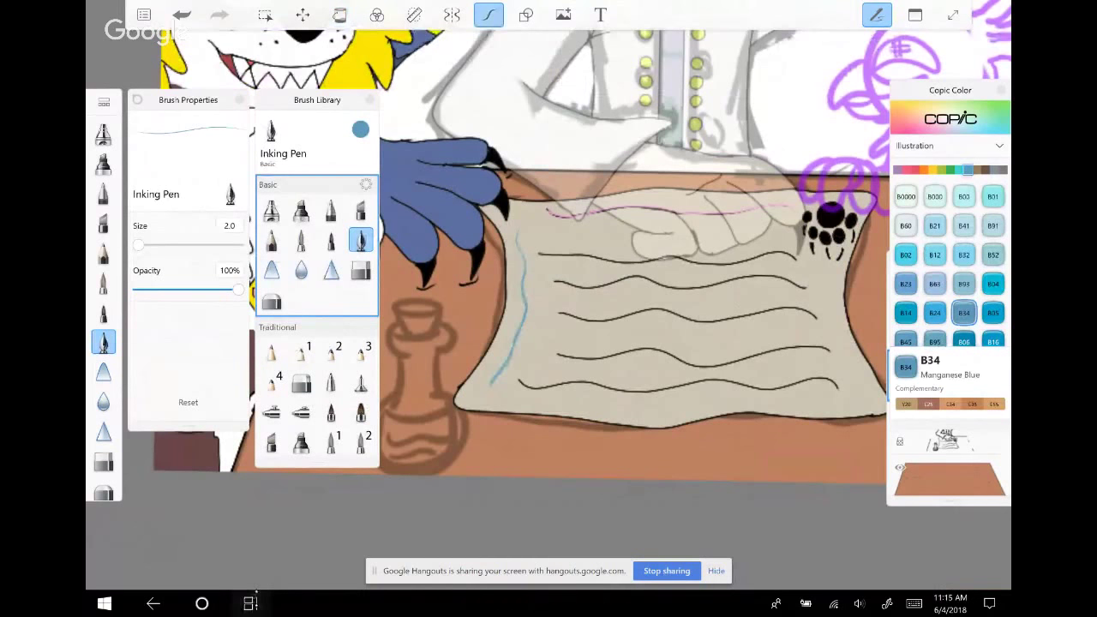
click(251, 603)
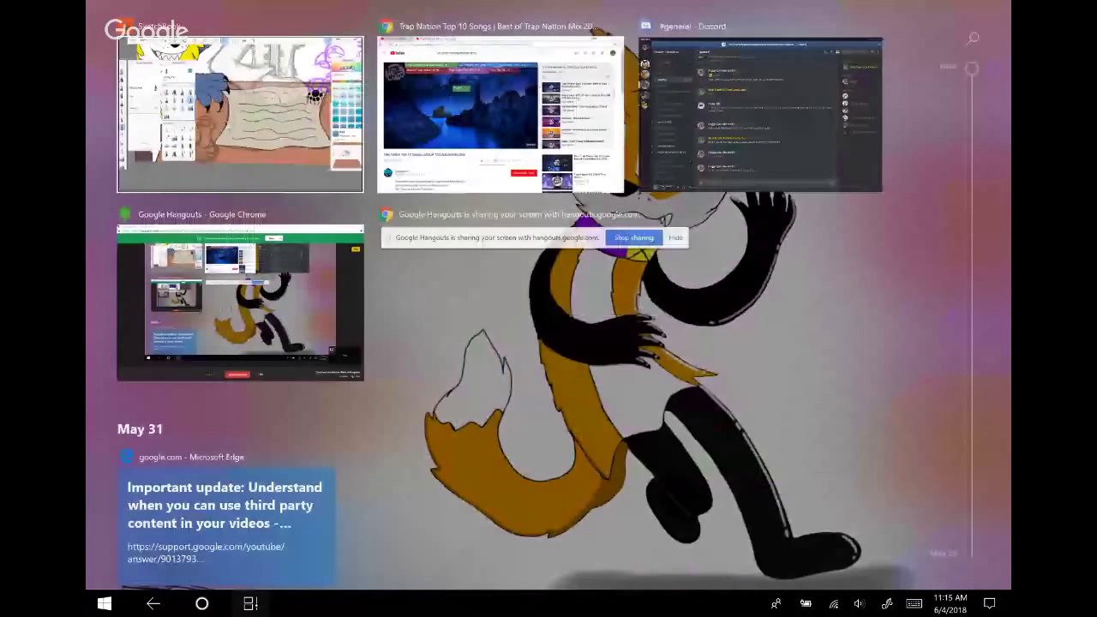
key(Escape)
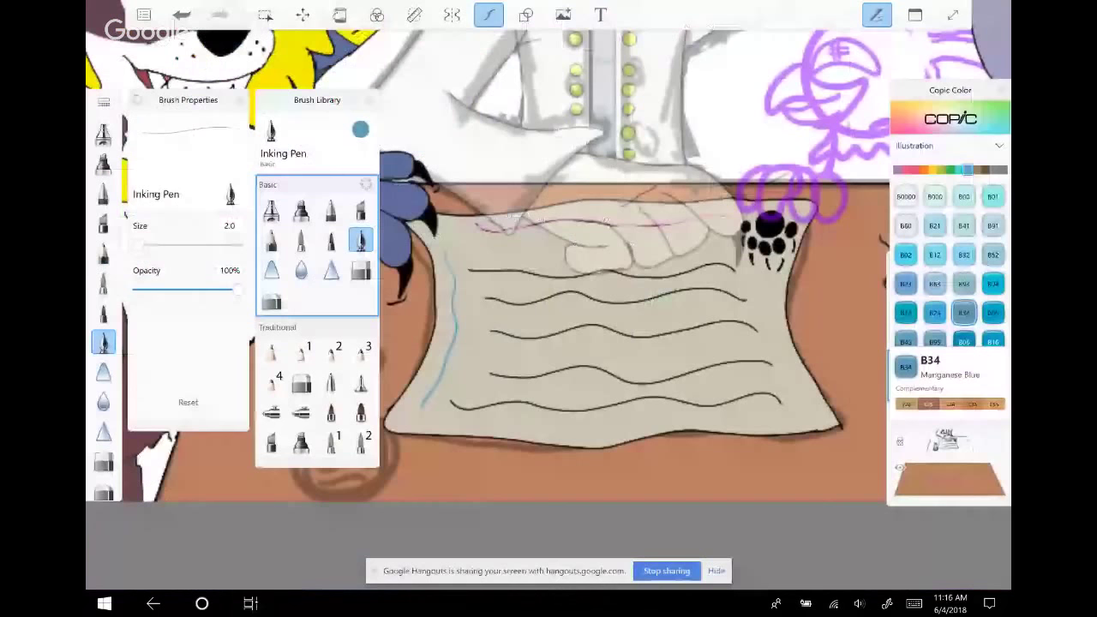
Draw a small blue spiral in each of the scroll's two lower corners
scroll(420, 416, up, 2)
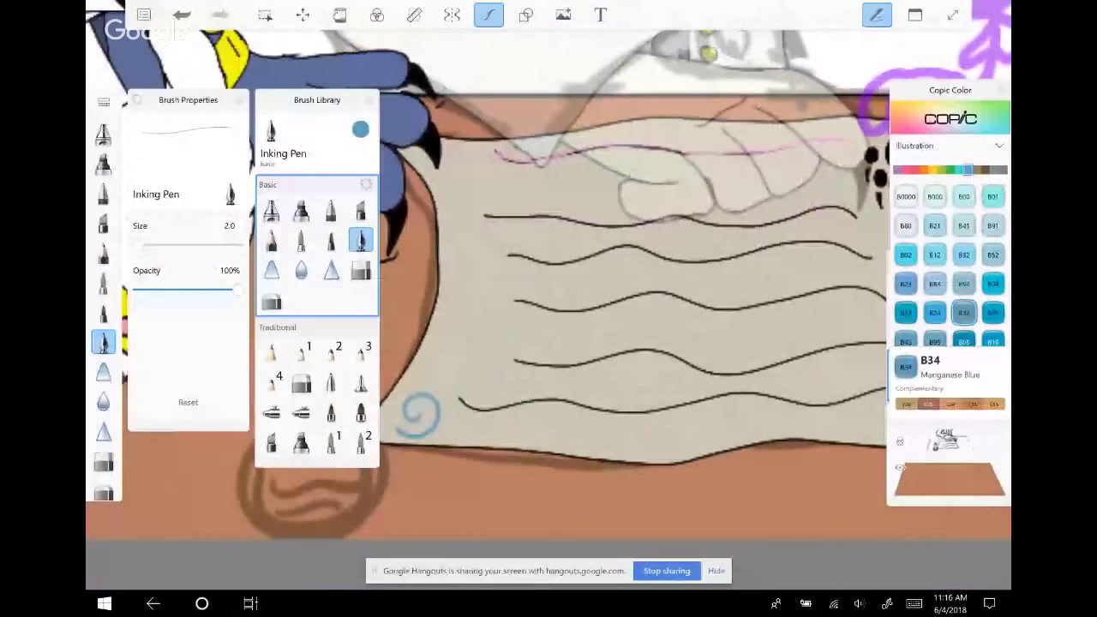
scroll(419, 414, down, 1)
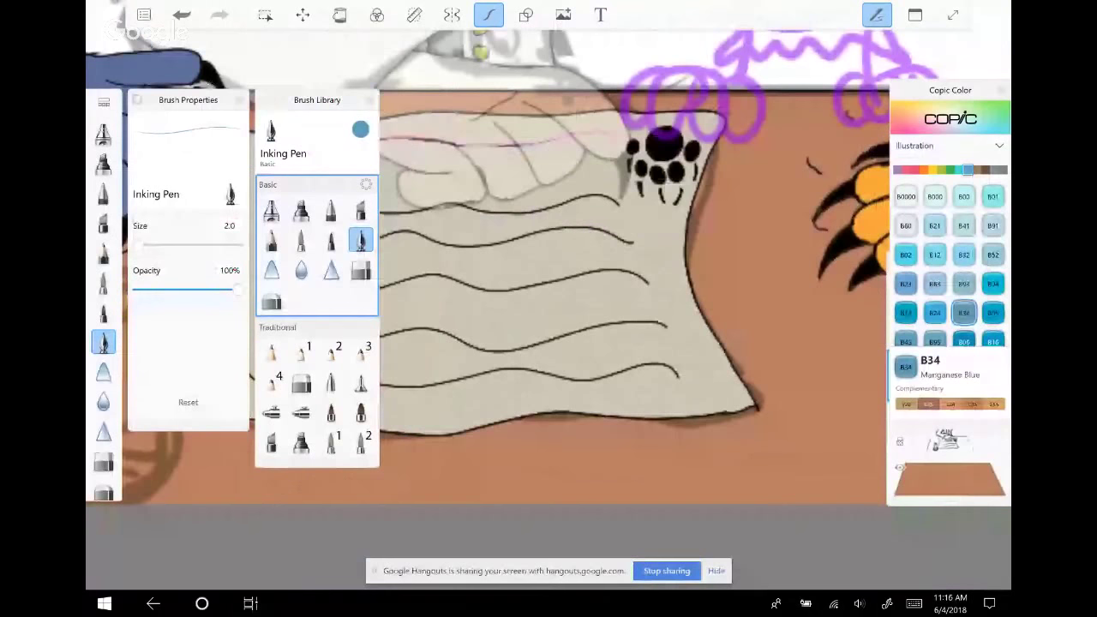
drag(699, 388, 683, 403)
Choose the Copic colour Y13 Lemon Yellow for the Inking Pen
click(940, 170)
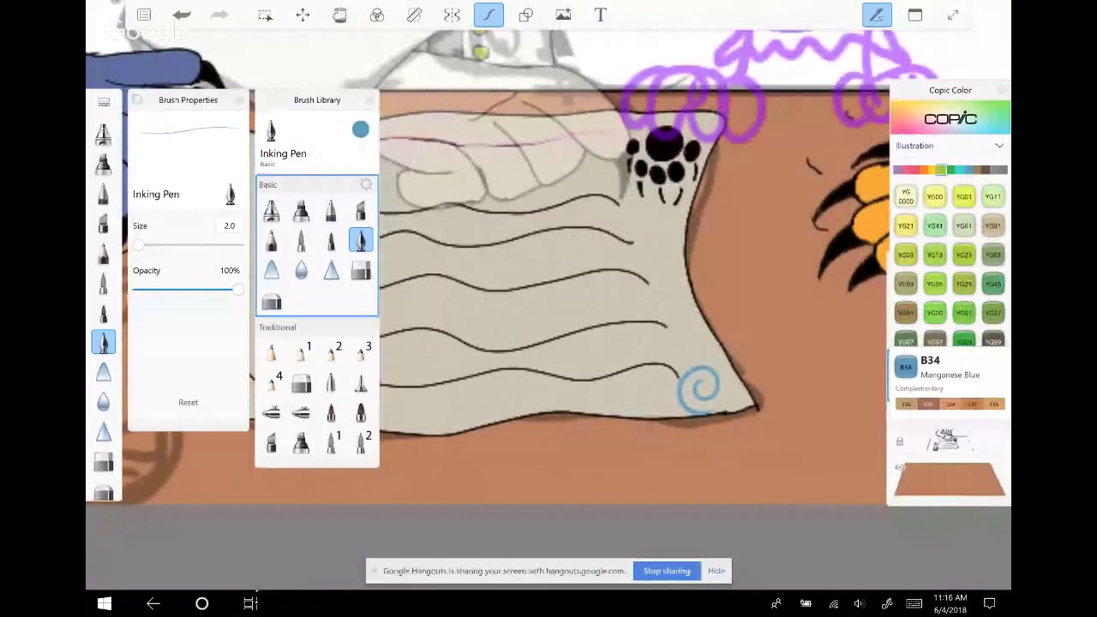
click(933, 169)
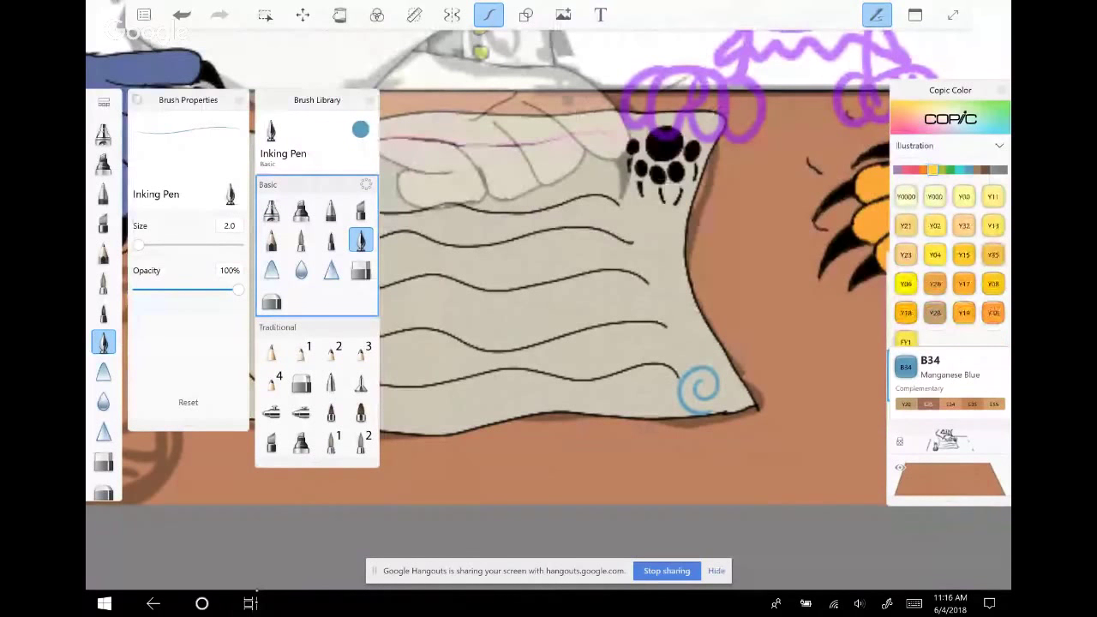
click(993, 225)
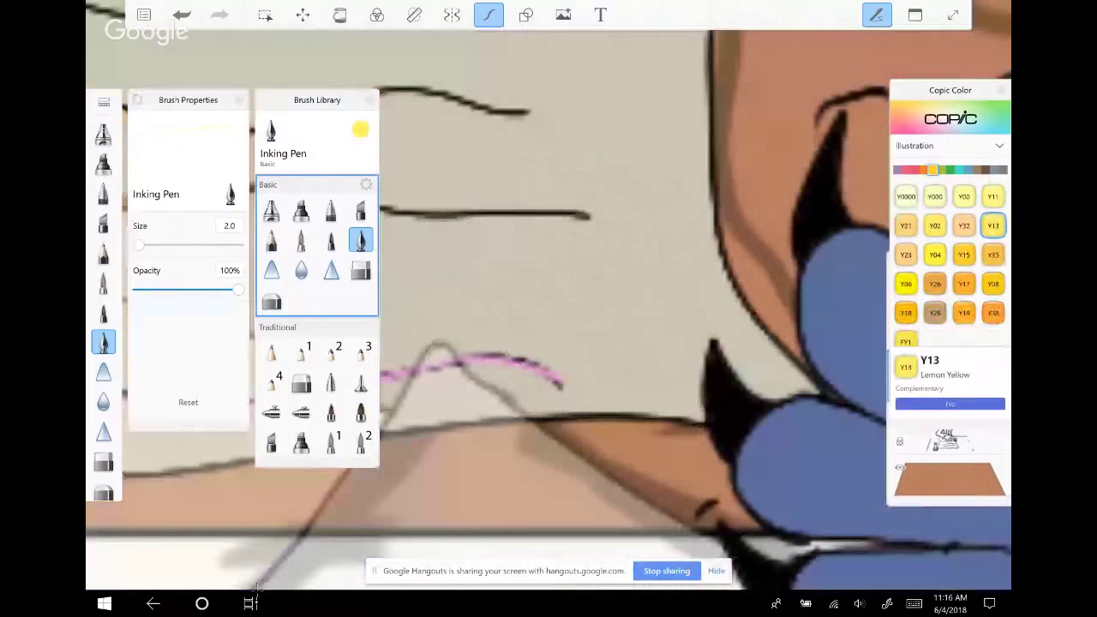
mouse_move(558, 299)
mouse_down()
mouse_move(632, 357)
mouse_move(711, 306)
mouse_up()
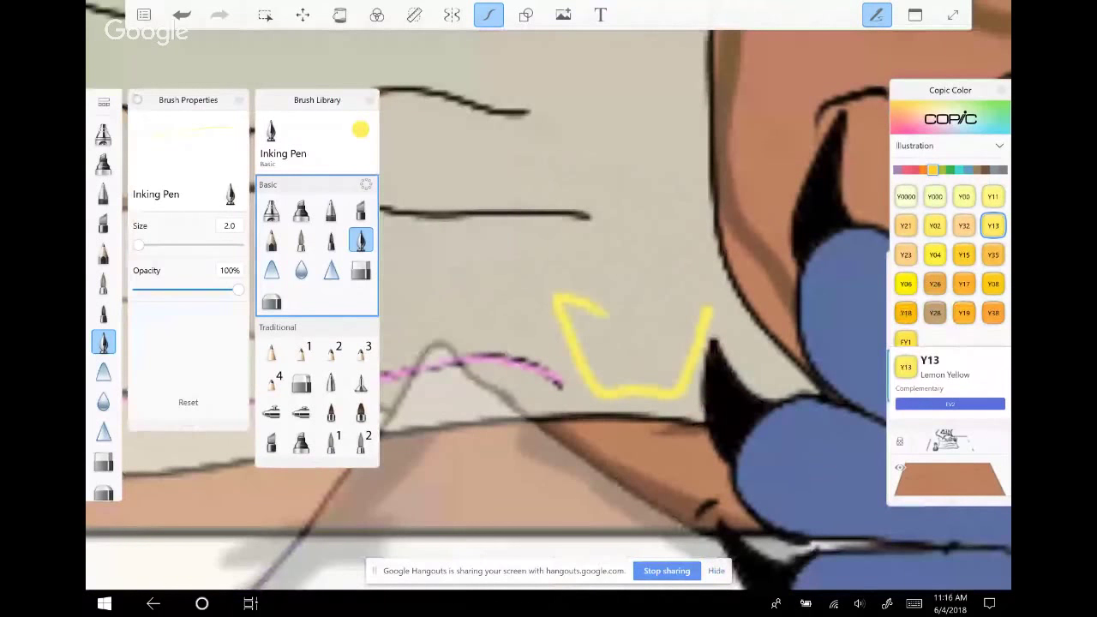
key(ctrl+z)
mouse_move(607, 324)
mouse_down()
mouse_move(556, 302)
mouse_move(579, 382)
mouse_move(713, 360)
mouse_move(677, 307)
mouse_up()
key(ctrl+z)
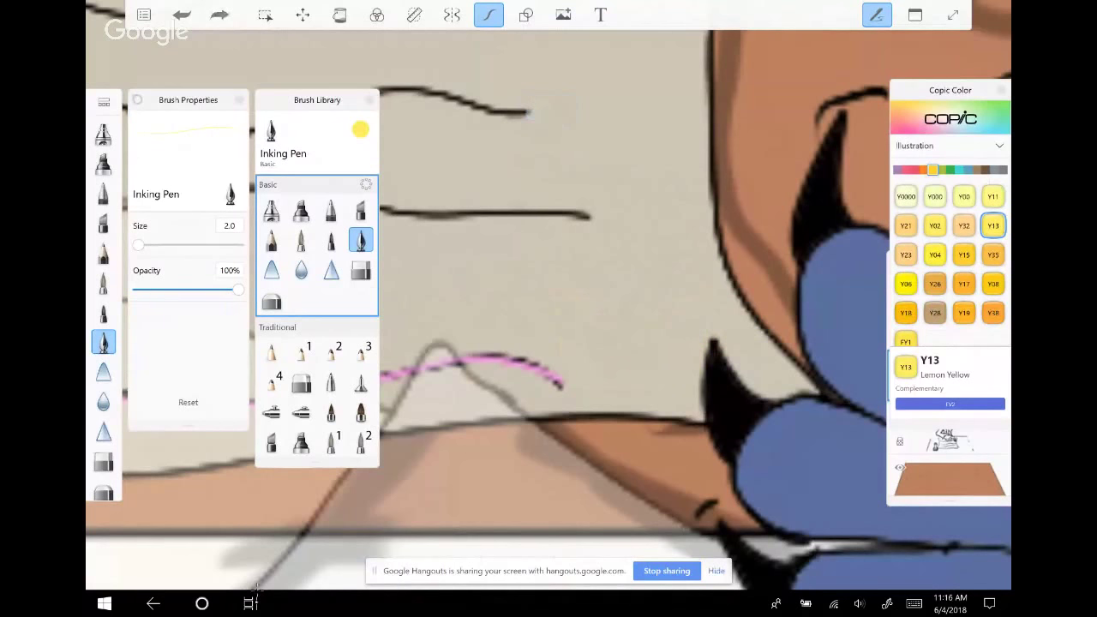
Draw a small three-pointed crown in the scroll's corner beside the blue claws, fill it with Lemon Yellow, and return to brush drawing
mouse_move(569, 317)
mouse_down()
mouse_move(610, 344)
mouse_move(634, 288)
mouse_move(667, 343)
mouse_move(692, 302)
mouse_move(696, 316)
mouse_move(618, 382)
mouse_move(576, 383)
mouse_move(561, 314)
mouse_move(580, 380)
mouse_up()
click(339, 15)
click(630, 343)
click(489, 14)
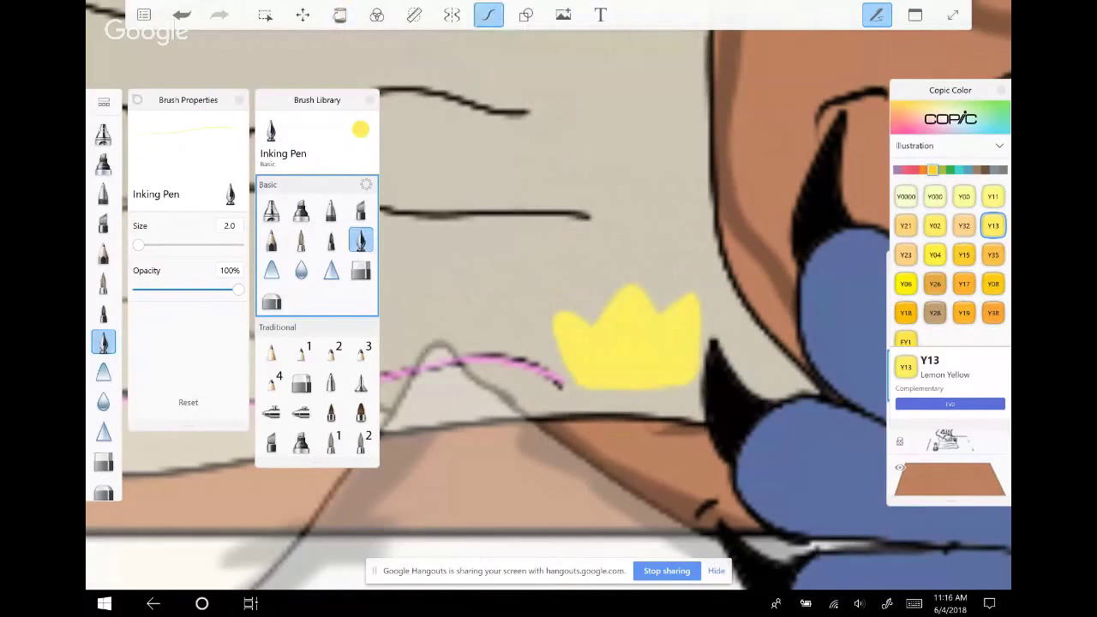
Set the brush to the Felt Pen with the Copic colour 110 Special Black
scroll(549, 309, down, 2)
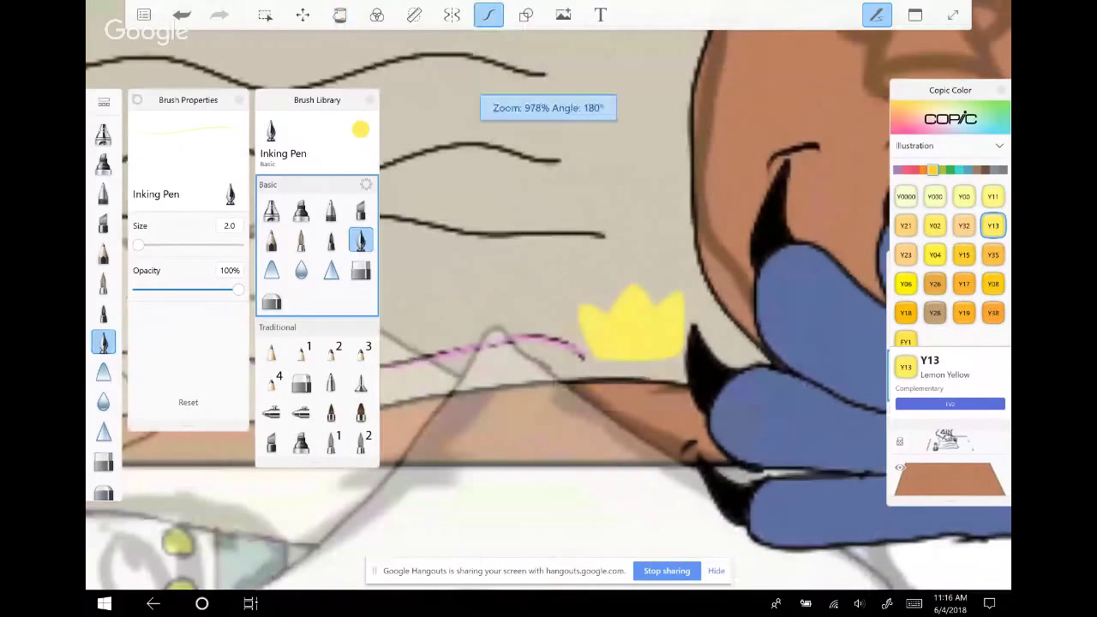
scroll(548, 309, down, 10)
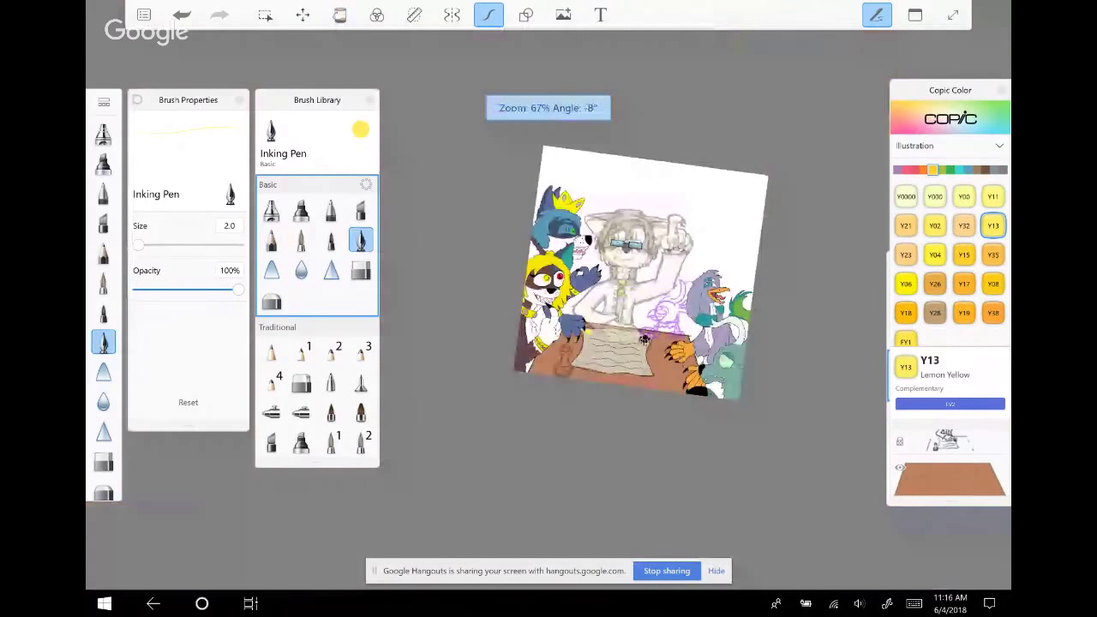
scroll(643, 275, up, 5)
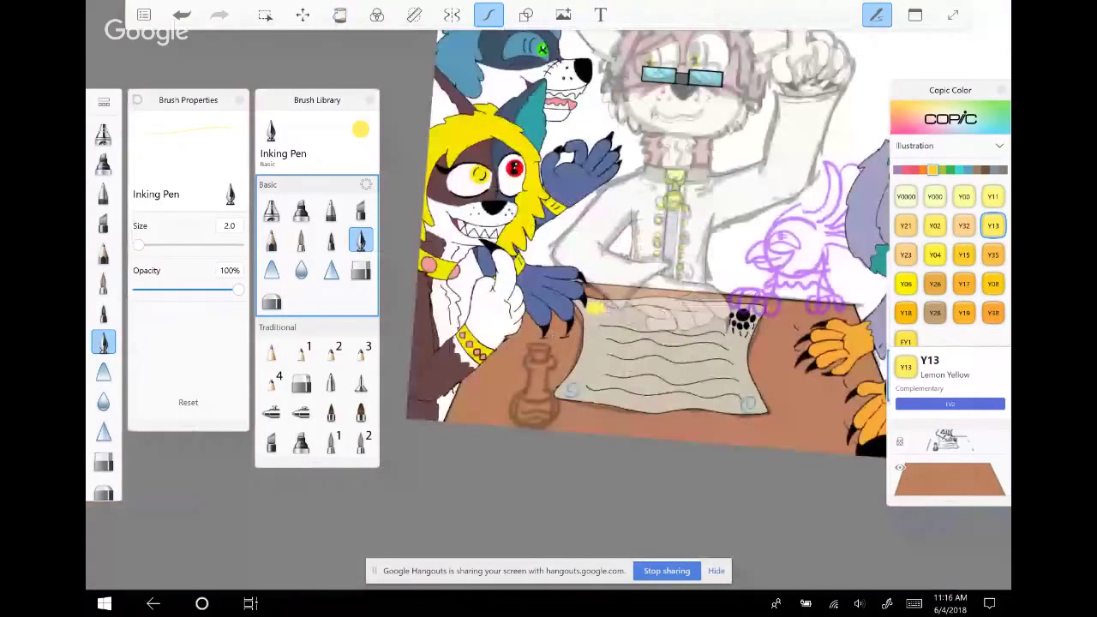
scroll(638, 244, up, 2)
click(993, 342)
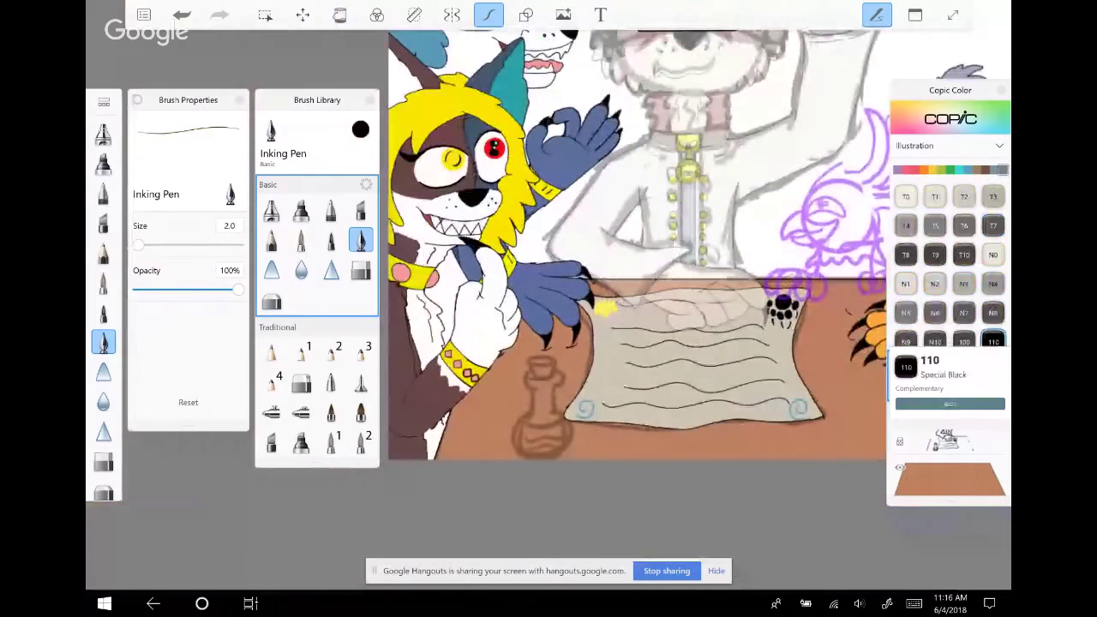
click(360, 384)
Draw the long, narrow tapering shaft of a feather quill on the table between the scroll and the orange paw
scroll(511, 411, up, 3)
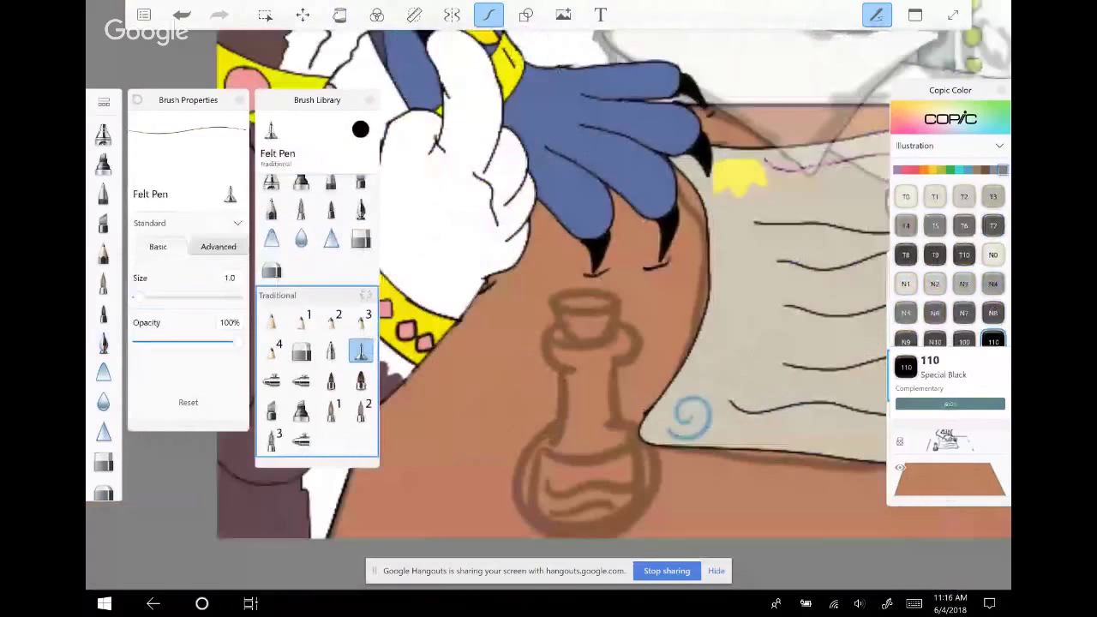
scroll(614, 270, down, 5)
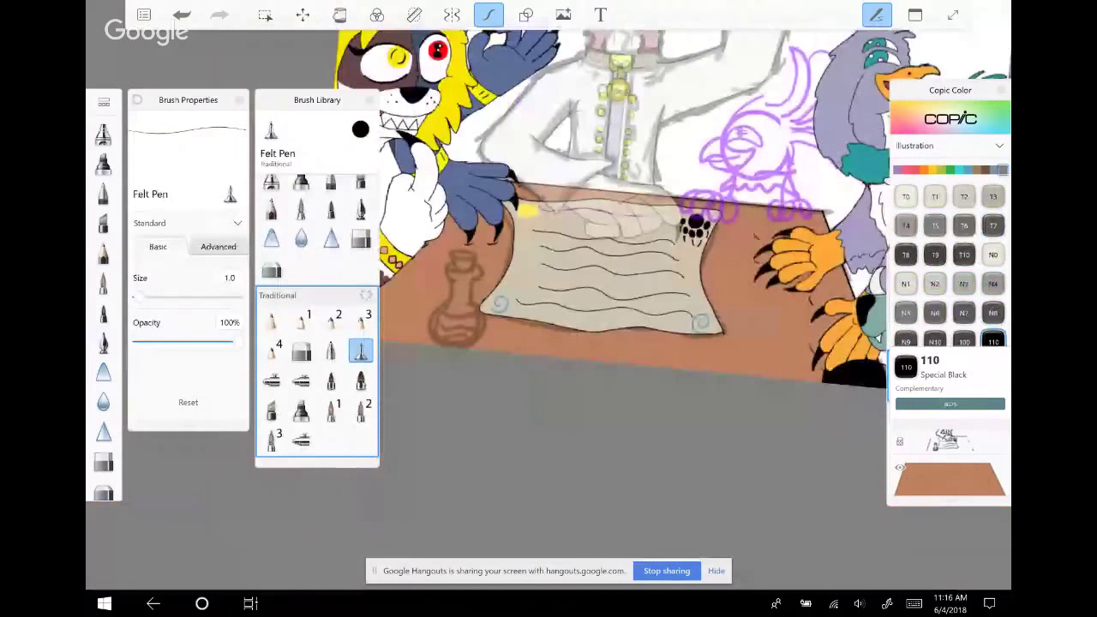
scroll(789, 288, up, 3)
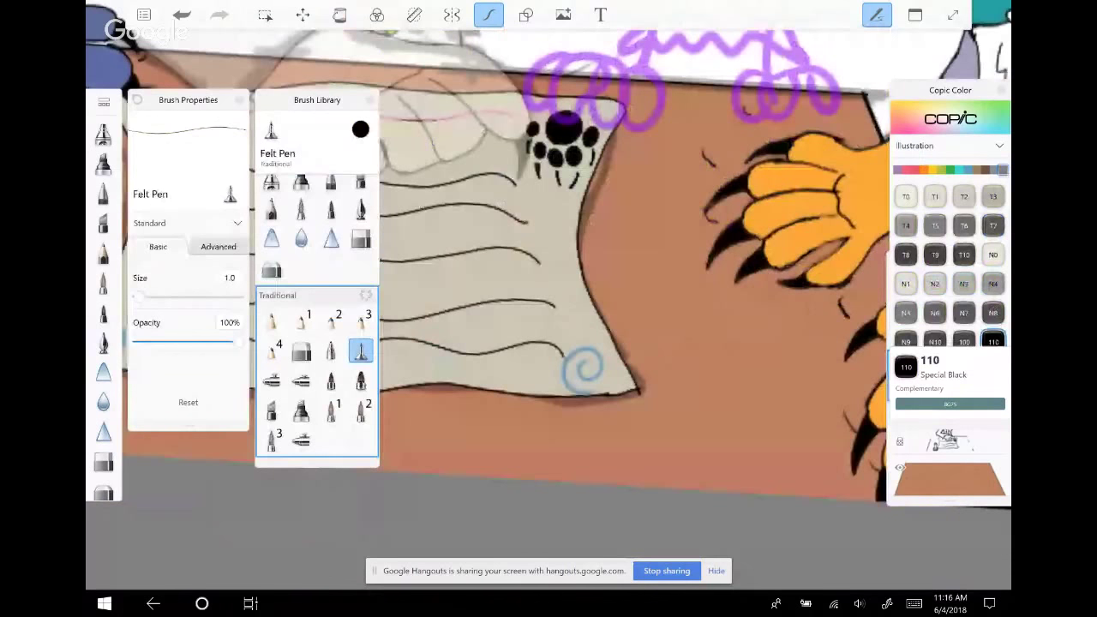
scroll(857, 68, up, 1)
mouse_move(593, 163)
mouse_down()
mouse_move(580, 192)
mouse_move(597, 240)
mouse_up()
drag(594, 185, 665, 415)
mouse_move(595, 237)
mouse_down()
mouse_move(609, 296)
mouse_move(665, 415)
mouse_up()
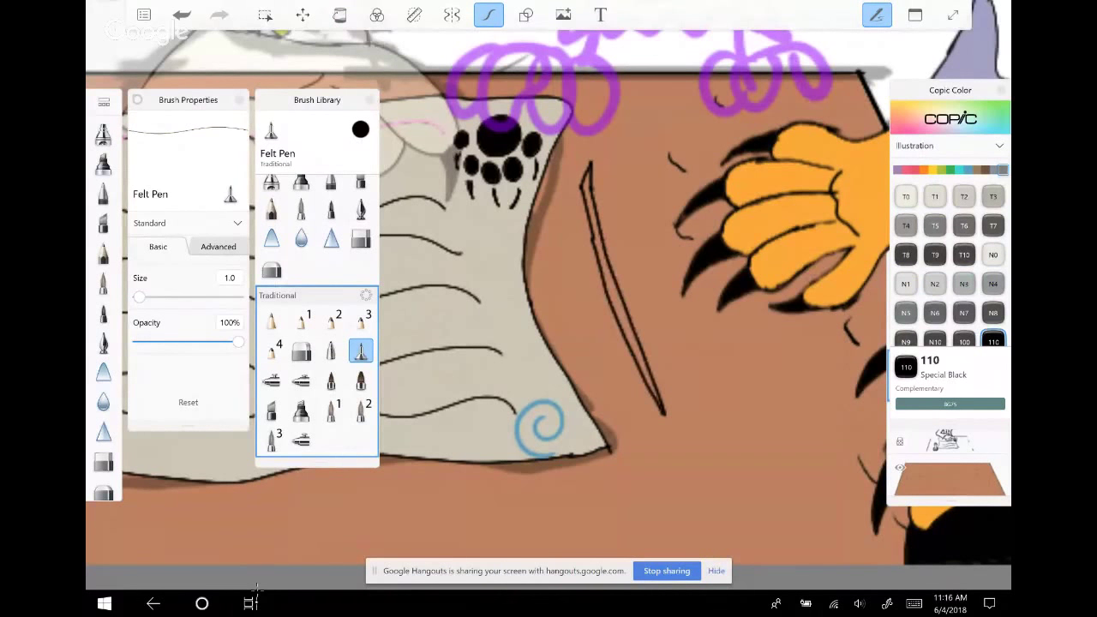
Draw the feather's jagged outline around the shaft and add short barb lines inside it
mouse_move(584, 199)
mouse_down()
mouse_move(556, 291)
mouse_move(614, 401)
mouse_move(689, 496)
mouse_move(635, 236)
mouse_move(675, 319)
mouse_move(699, 505)
mouse_up()
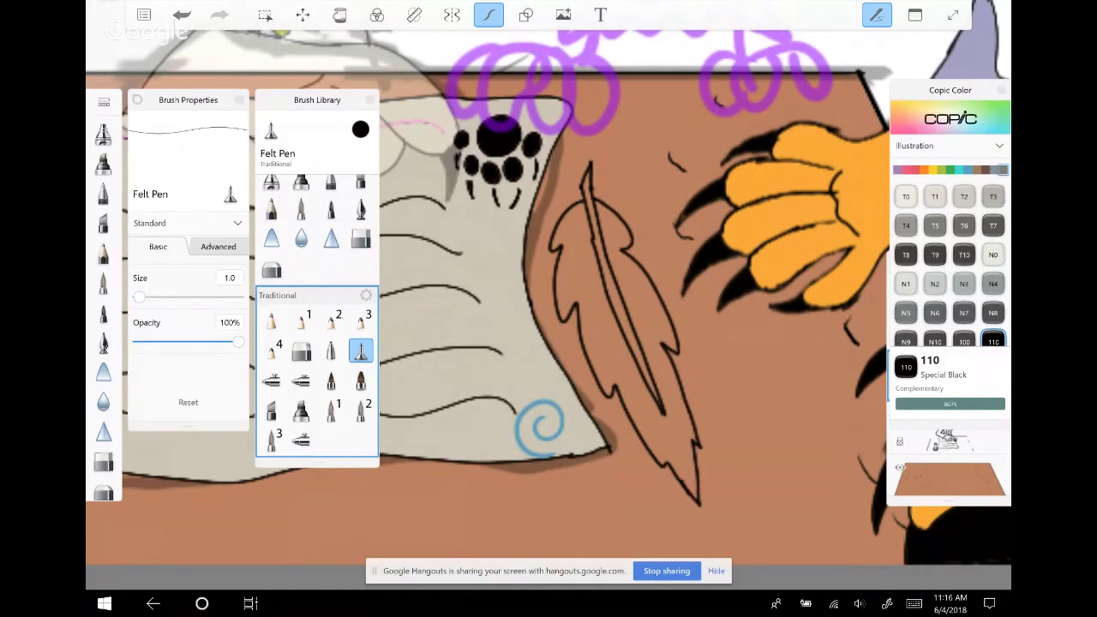
mouse_move(581, 220)
mouse_down()
mouse_move(566, 247)
mouse_move(585, 329)
mouse_up()
drag(609, 313, 602, 362)
mouse_move(624, 336)
mouse_down()
mouse_move(616, 382)
mouse_move(635, 436)
mouse_move(664, 442)
mouse_move(665, 458)
mouse_up()
drag(686, 432, 681, 444)
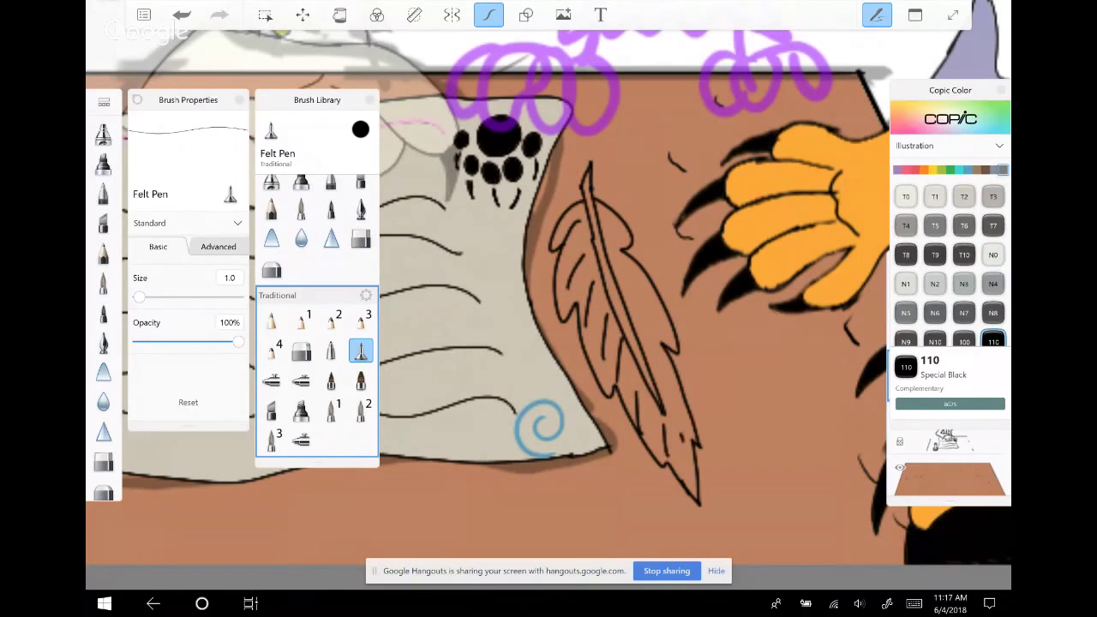
Finish the feather's barb lines and fill the vane on both sides of the shaft with T10 Toner Gray No.10
drag(601, 221, 619, 235)
drag(619, 269, 641, 282)
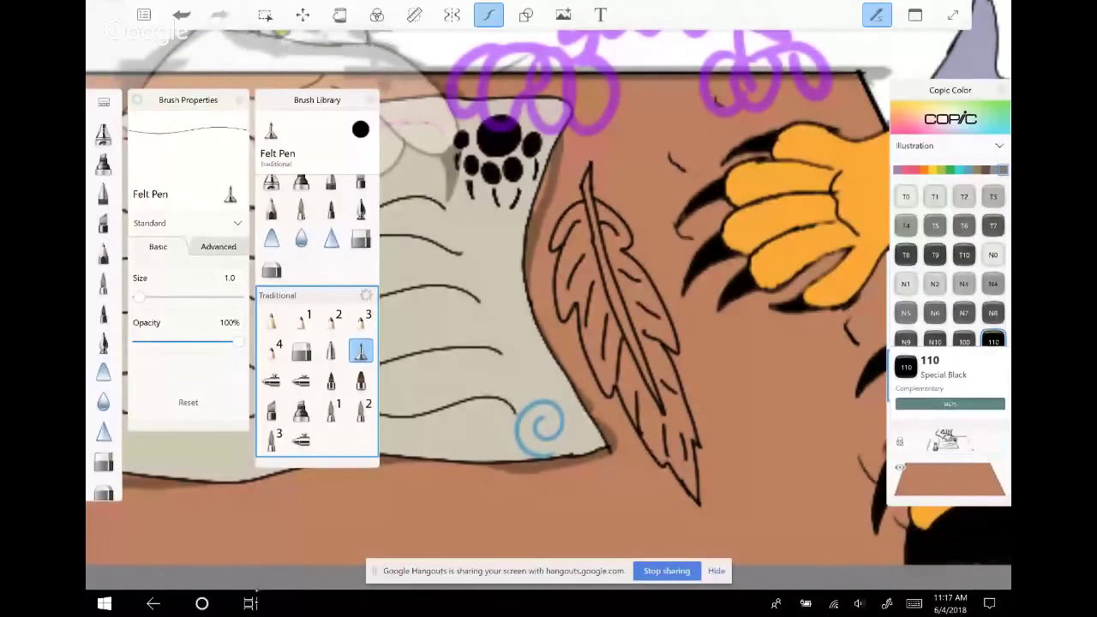
click(914, 169)
click(935, 313)
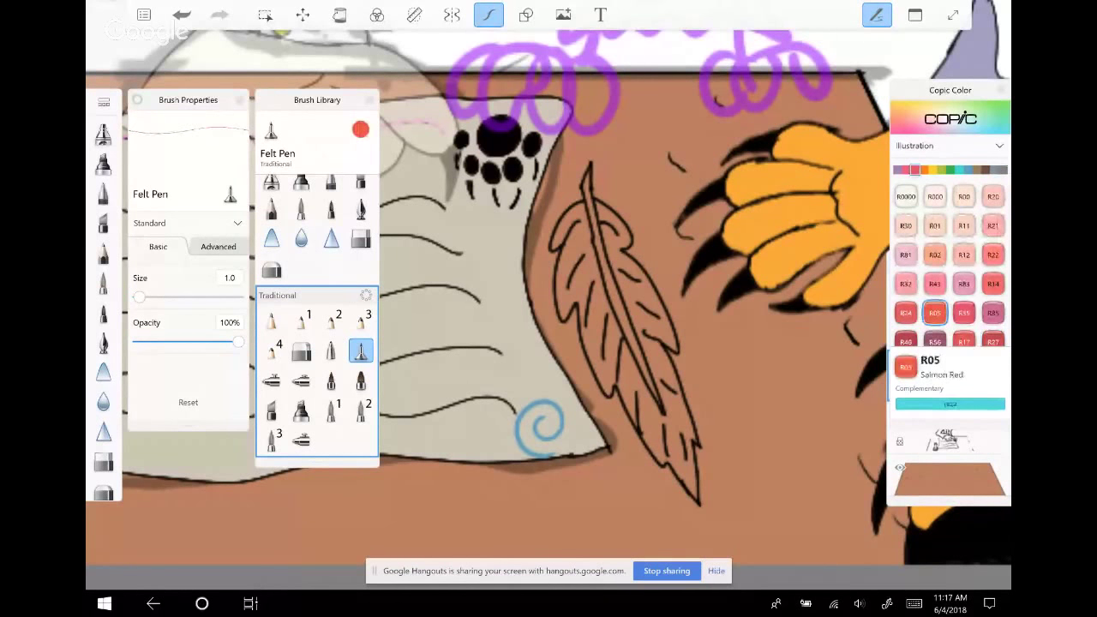
click(1003, 170)
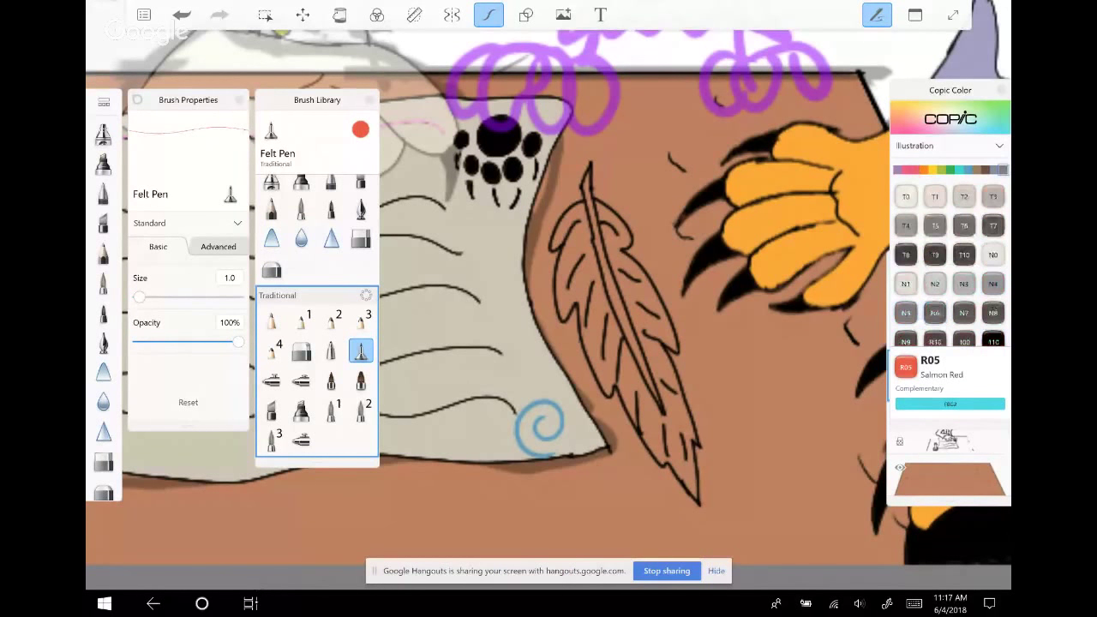
click(964, 255)
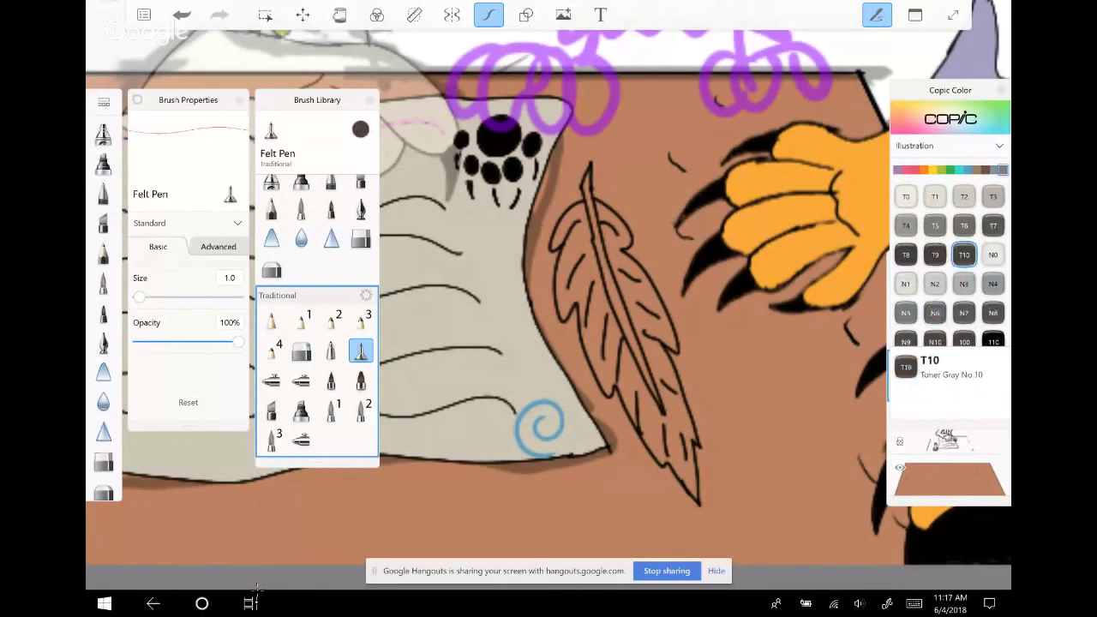
click(340, 15)
click(570, 283)
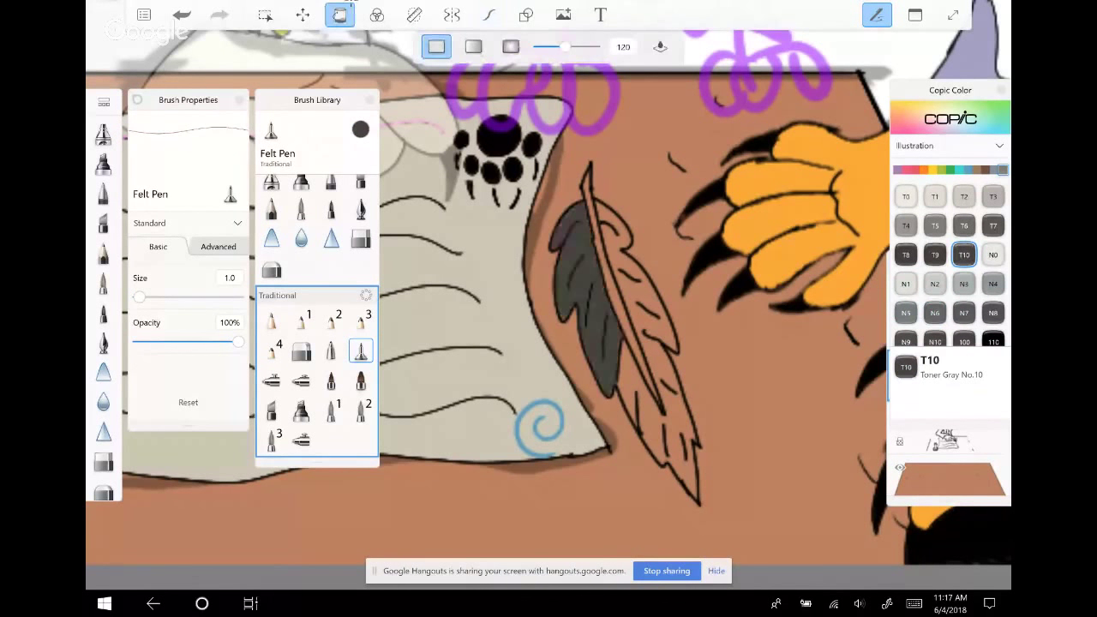
click(652, 343)
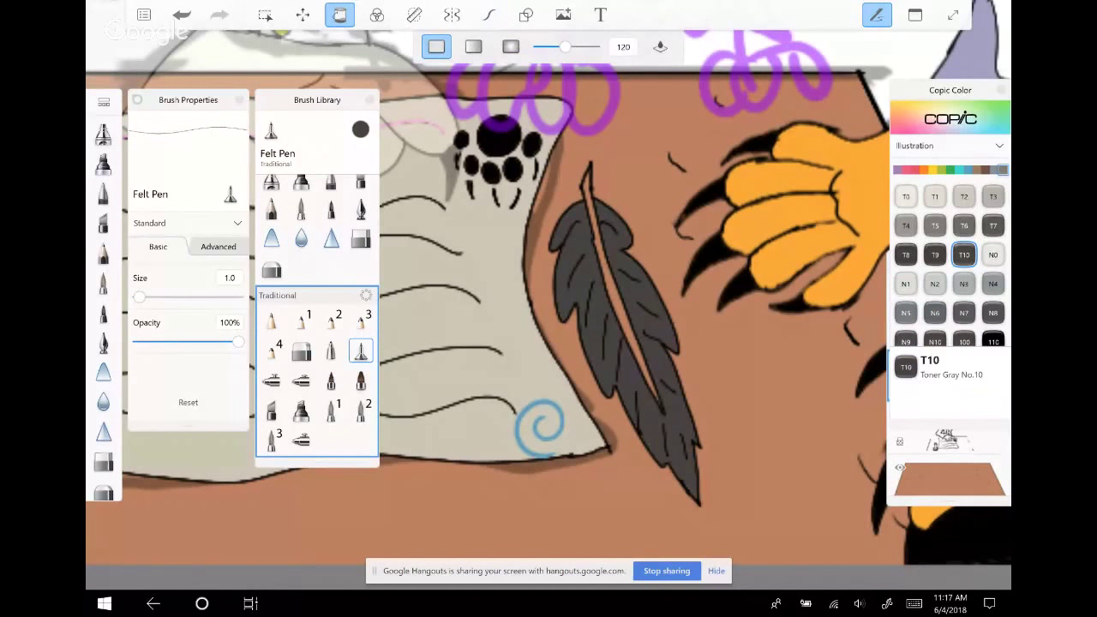
Select both grey halves of the feather, shade their lower part with the Hard Airbrush in R46 Strong Red, and deselect
click(265, 15)
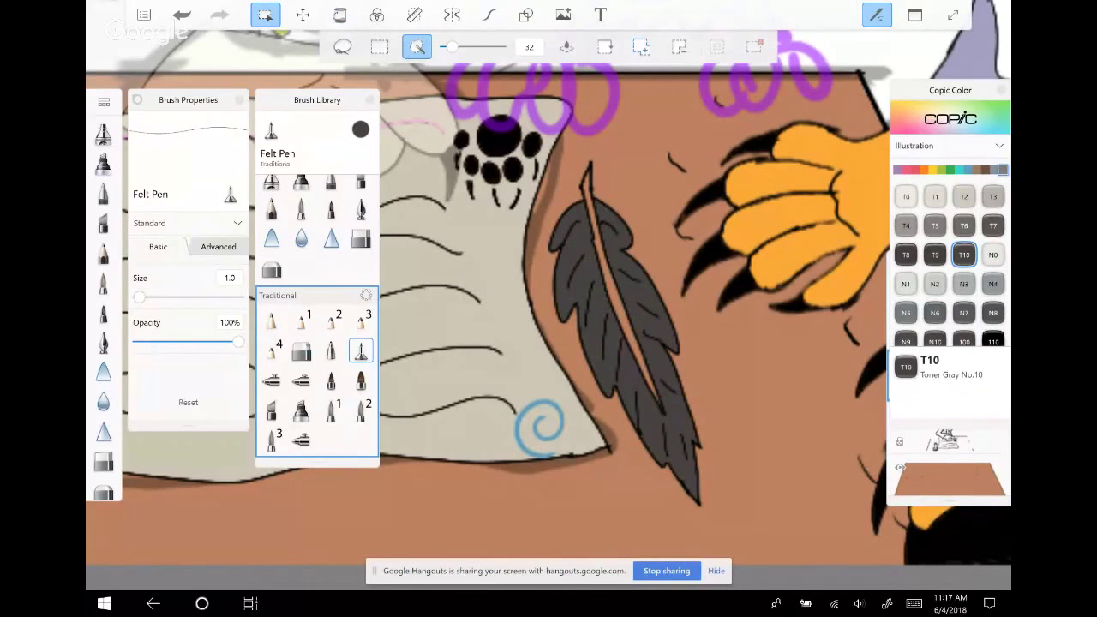
click(571, 283)
click(639, 369)
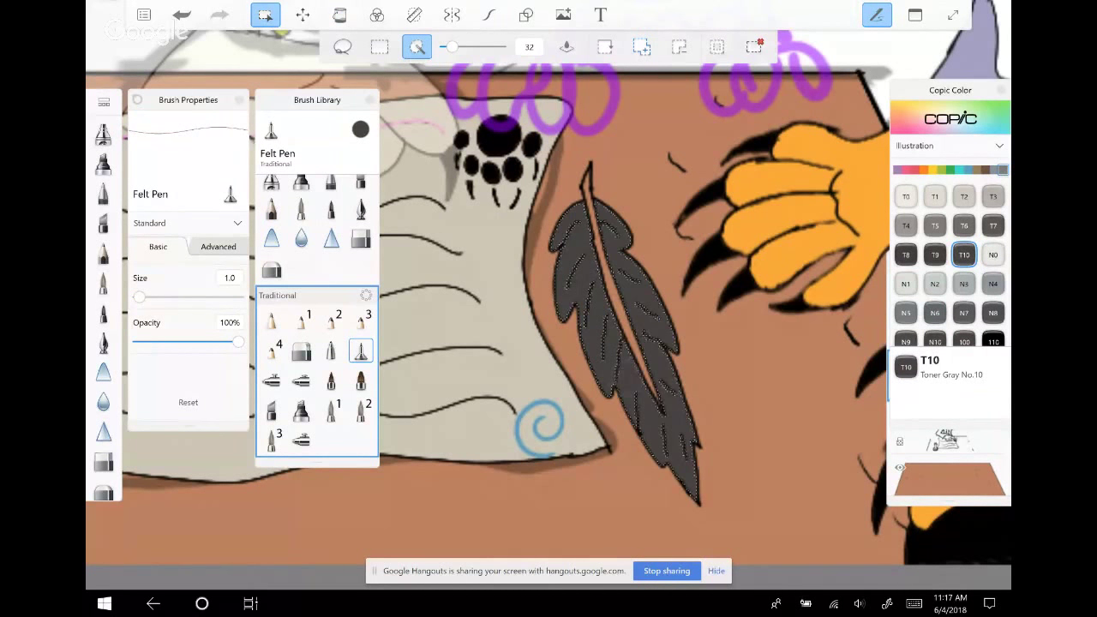
click(916, 169)
click(907, 341)
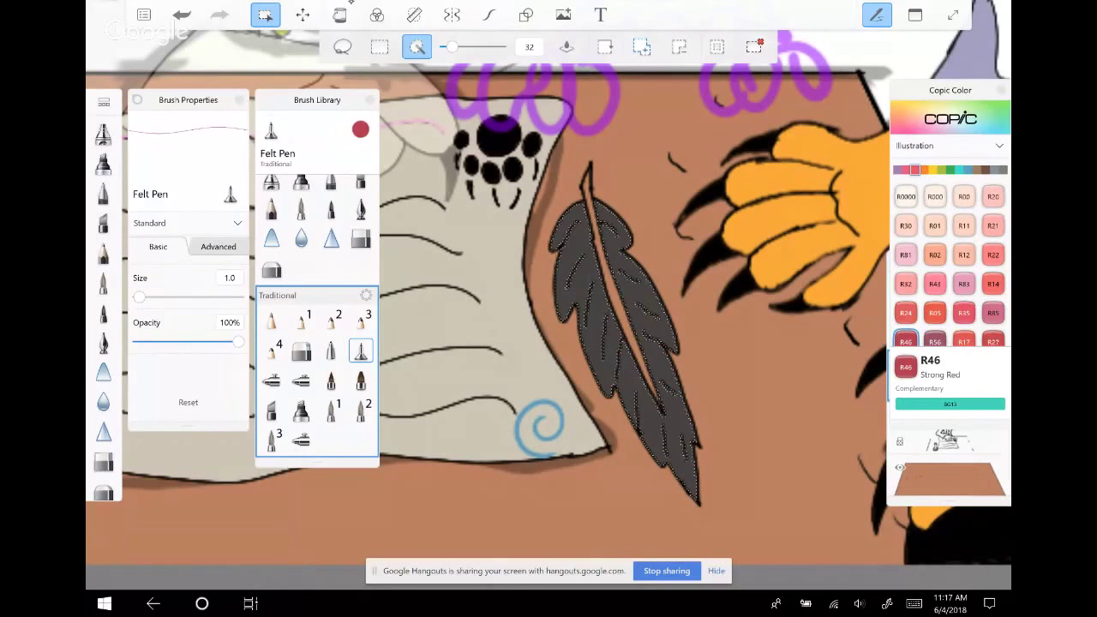
click(301, 381)
drag(648, 390, 673, 437)
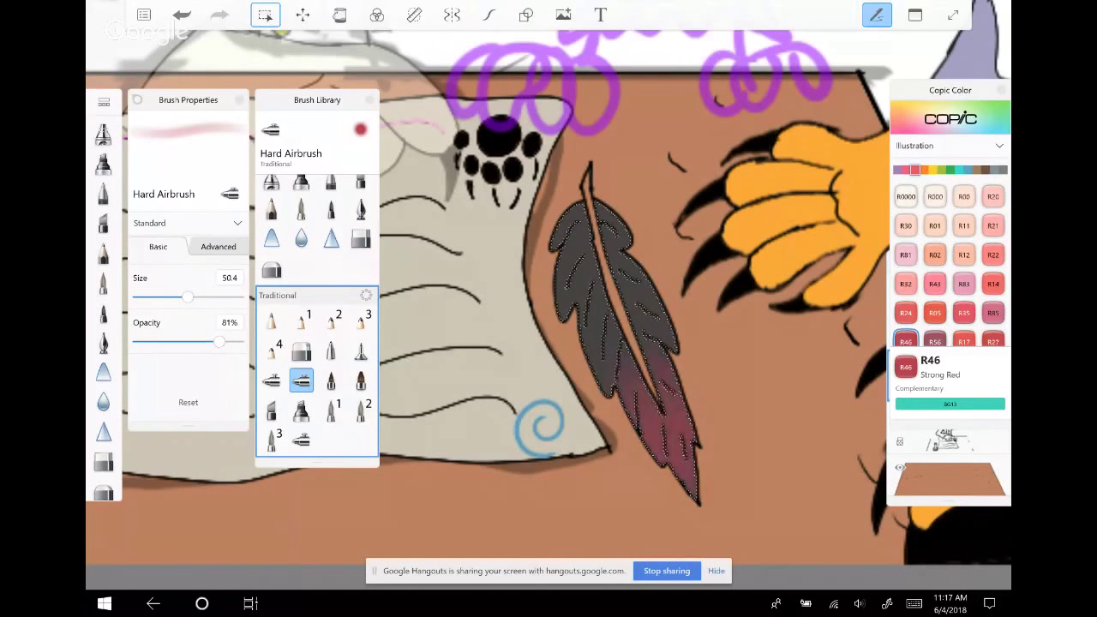
drag(661, 373, 657, 345)
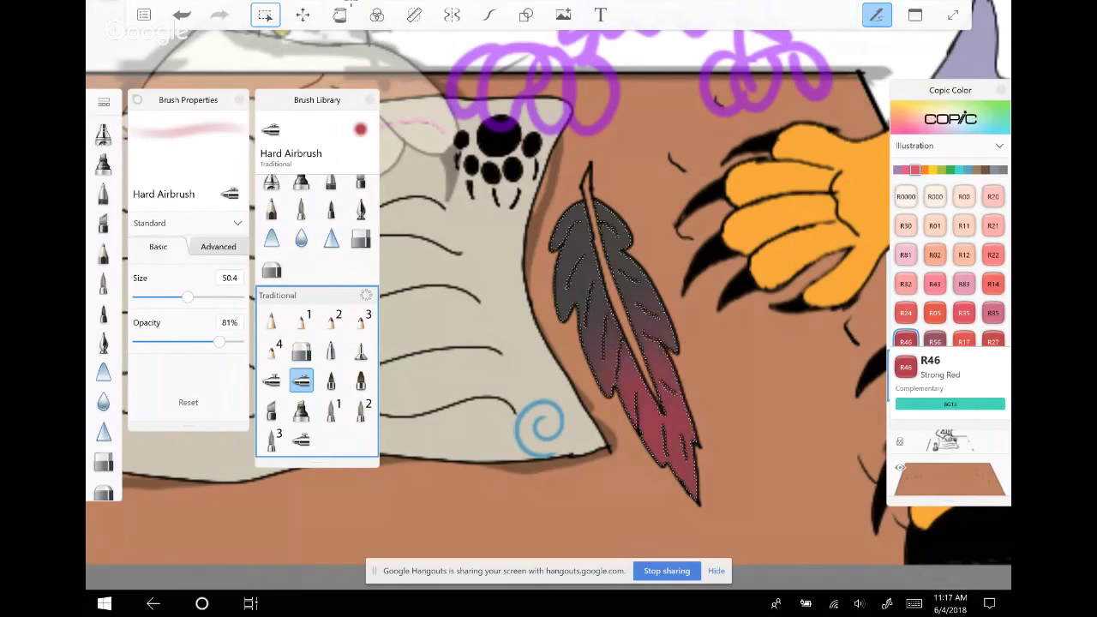
click(265, 14)
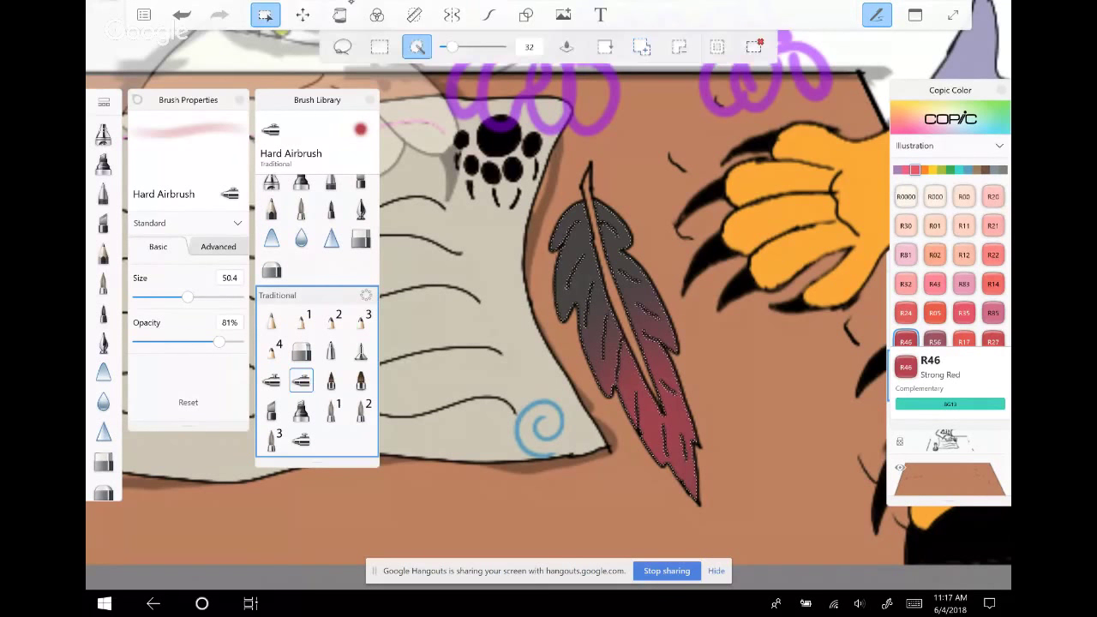
key(ctrl+d)
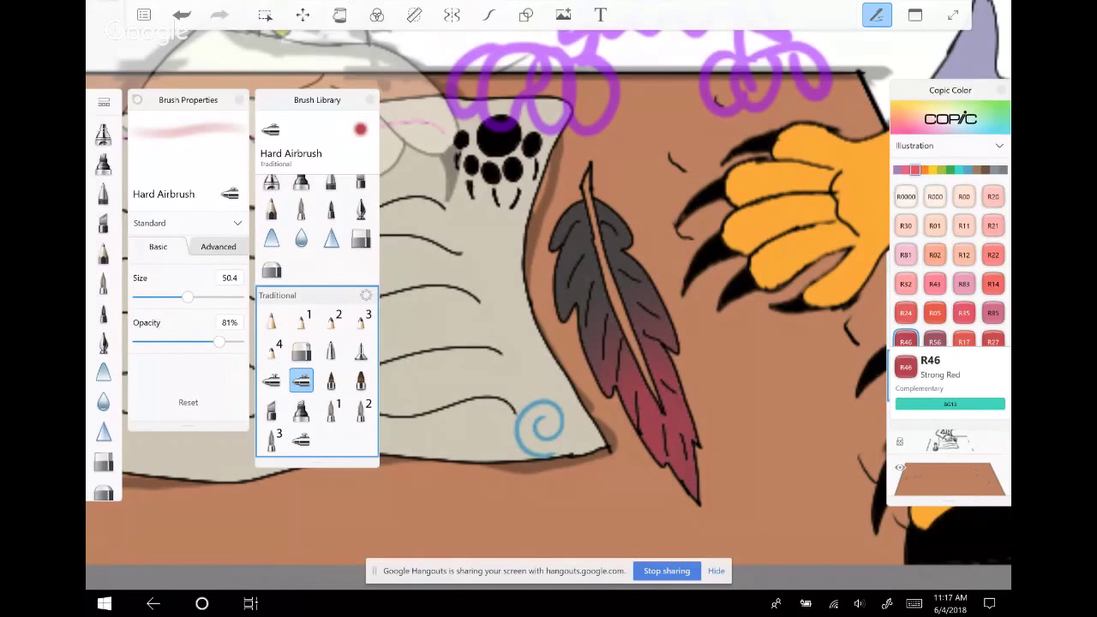
Fill the feather's central shaft with R0000 Pink Beryl
click(906, 196)
click(339, 14)
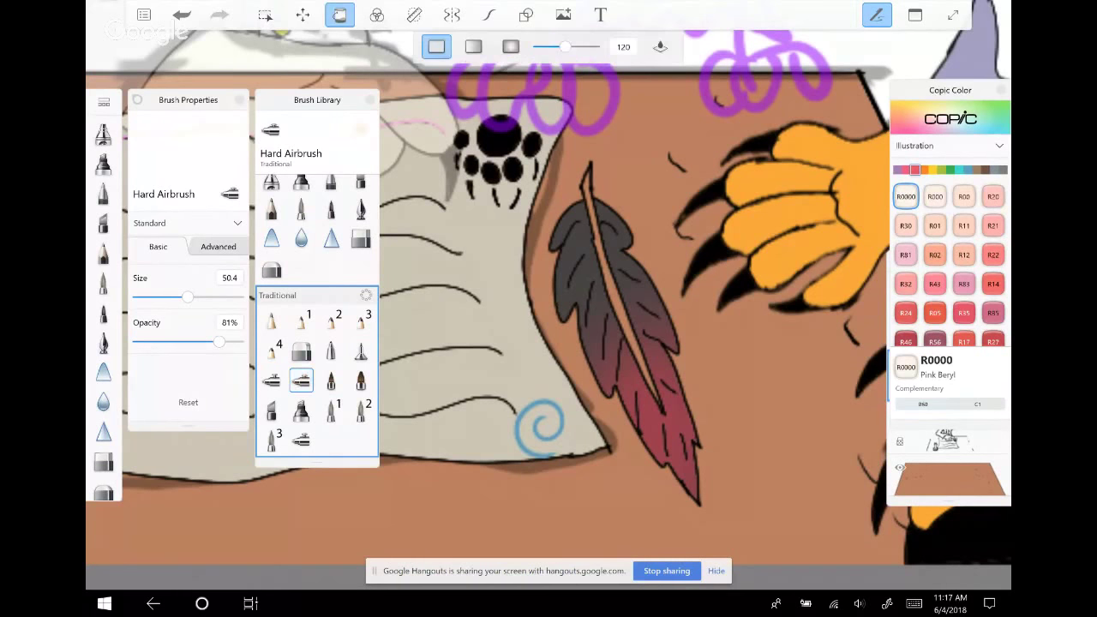
click(616, 274)
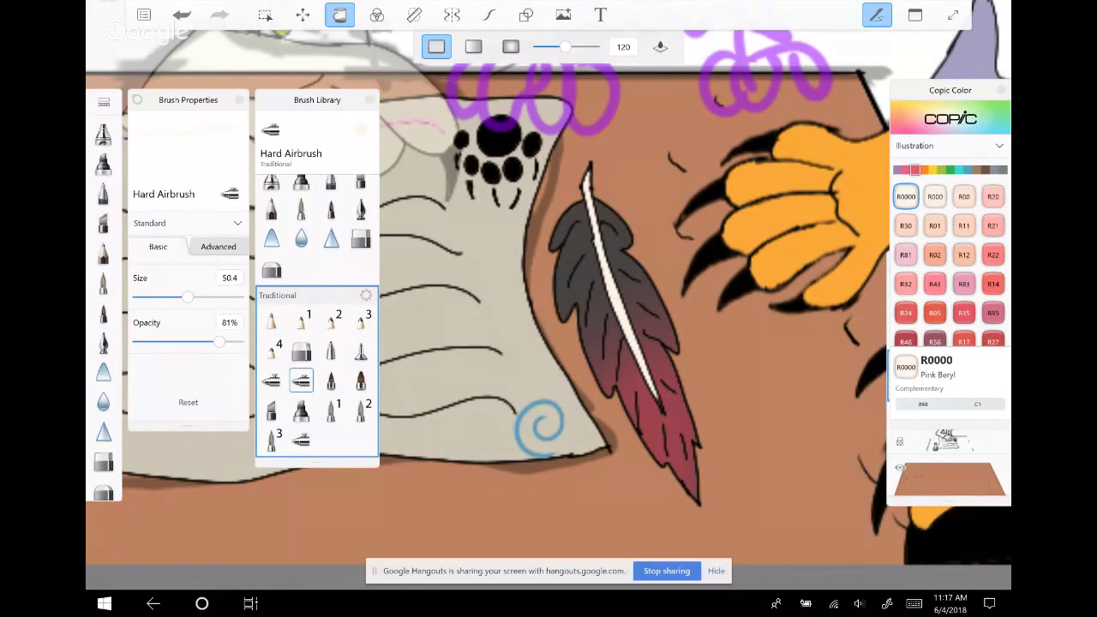
Set the brush to the Inking Pen with the Copic colour R05 Salmon Red for the quill's tip
scroll(566, 146, up, 5)
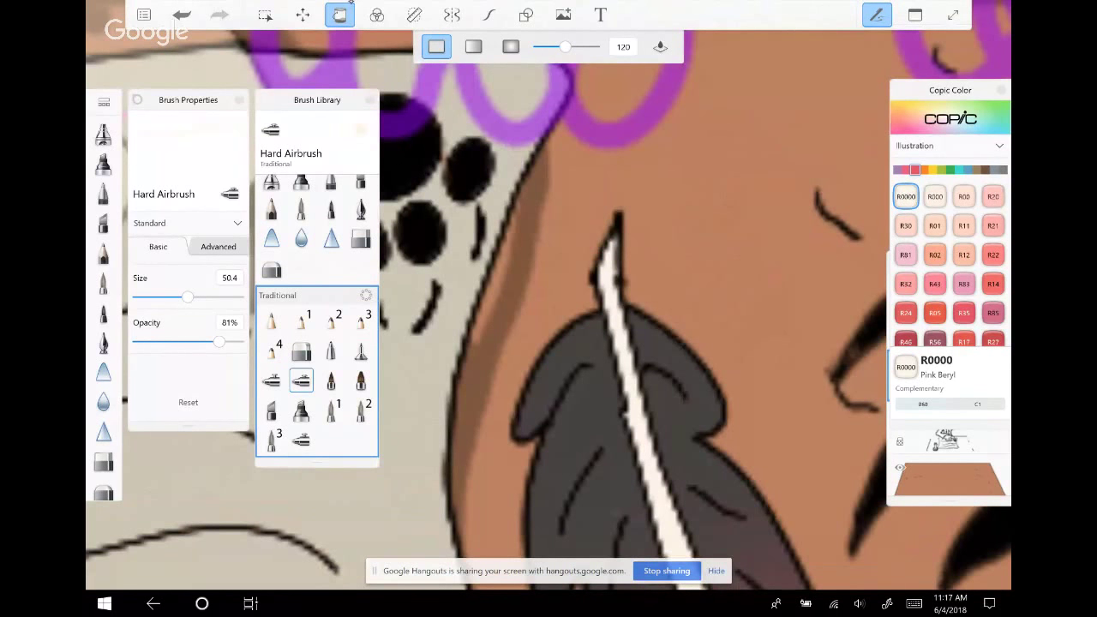
click(935, 313)
click(103, 341)
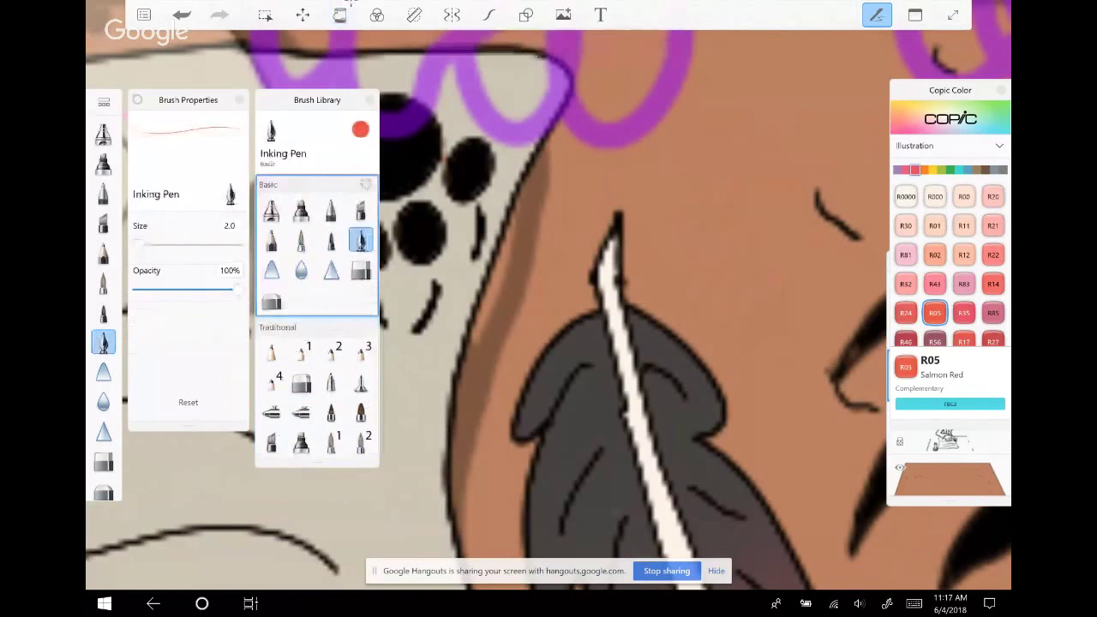
mouse_move(612, 225)
mouse_down()
mouse_move(593, 255)
mouse_move(631, 207)
mouse_up()
drag(600, 270, 591, 276)
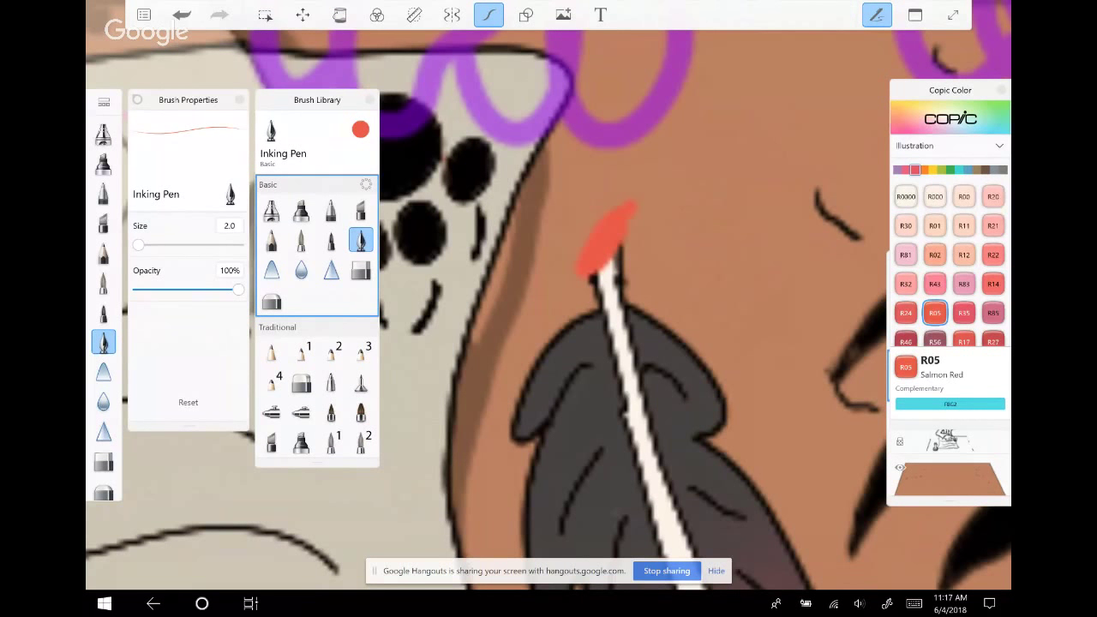
key(ctrl+z)
key(ctrl+z)
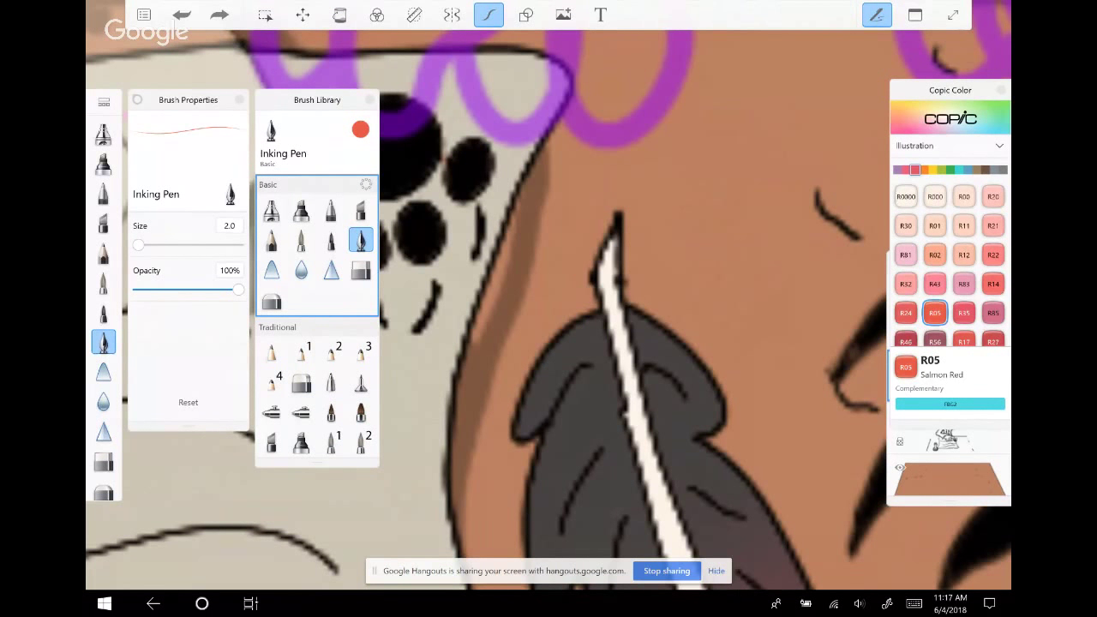
Paint the quill's pointed tip in R56 Currant and dot three small ink drops on the table beside it
click(936, 342)
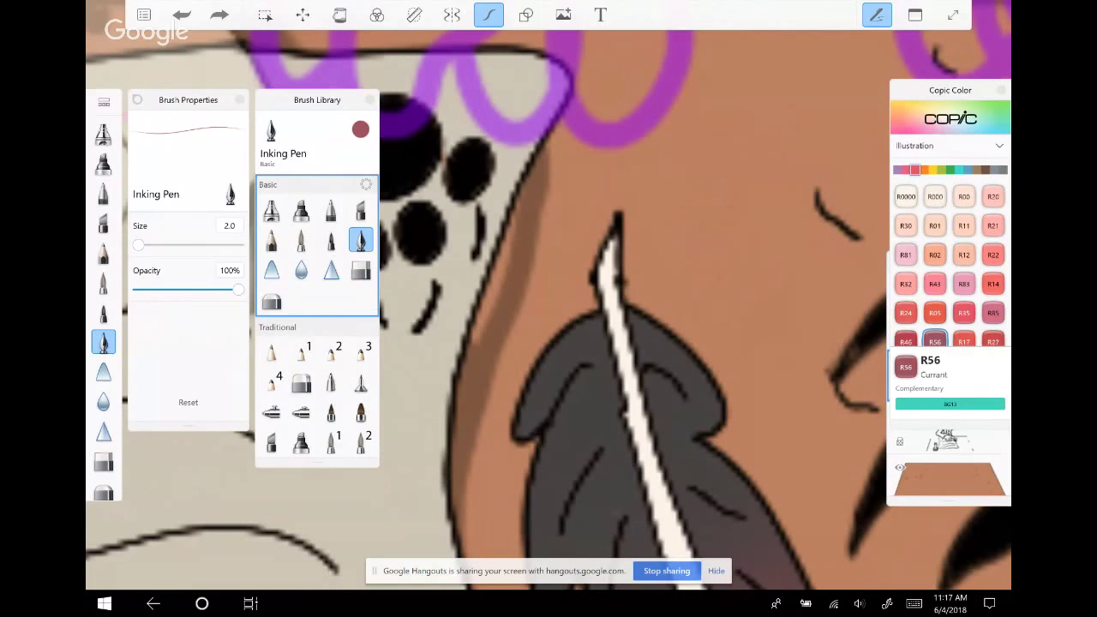
drag(620, 215, 588, 272)
drag(619, 212, 583, 276)
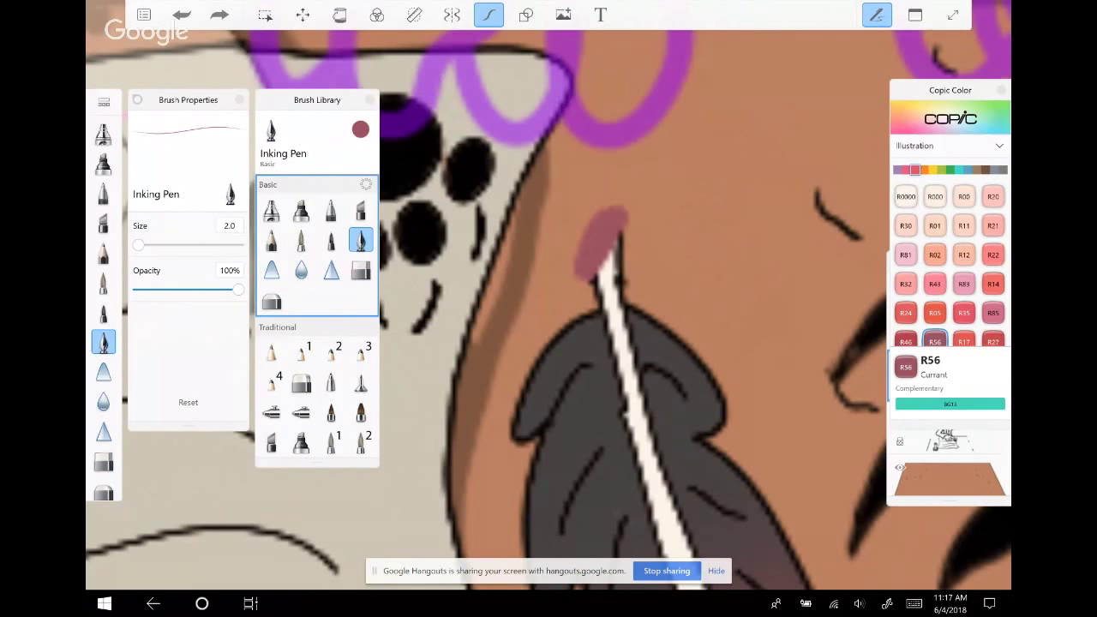
click(672, 195)
click(689, 232)
click(689, 278)
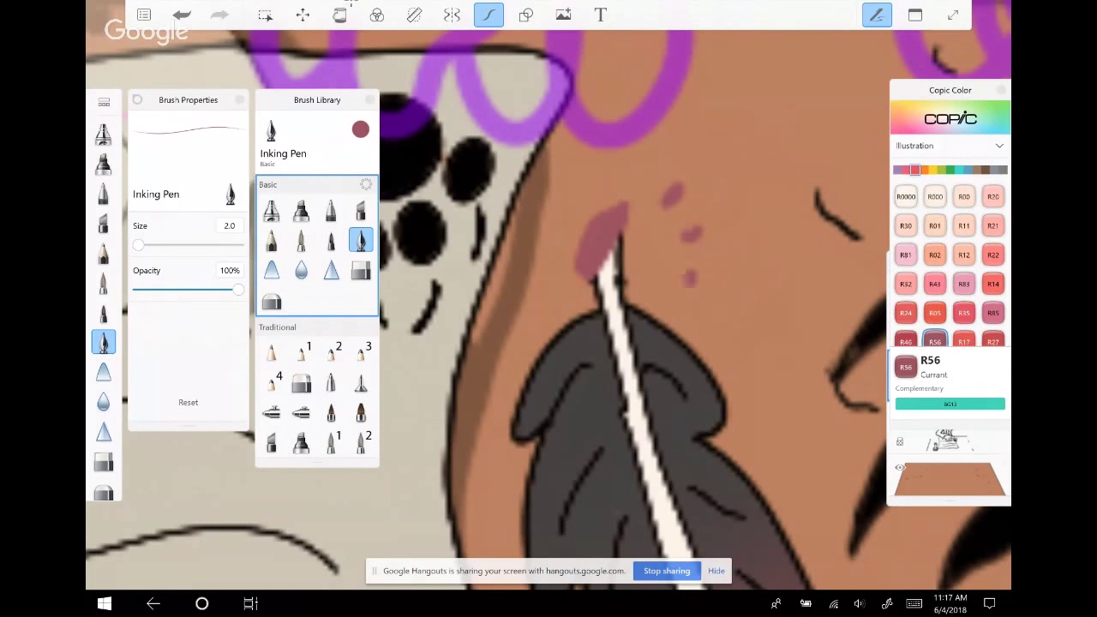
Set the brush to the Felt Pen with 110 Special Black for inking the sketched bottle beside the scroll
scroll(549, 309, down, 2)
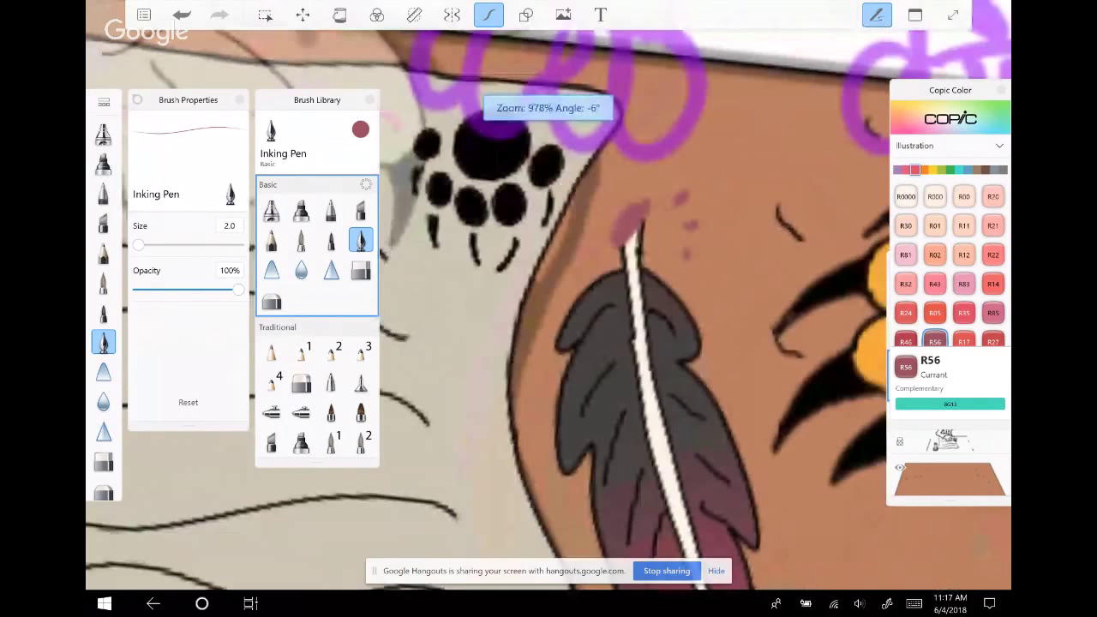
scroll(549, 309, down, 5)
scroll(549, 309, down, 1)
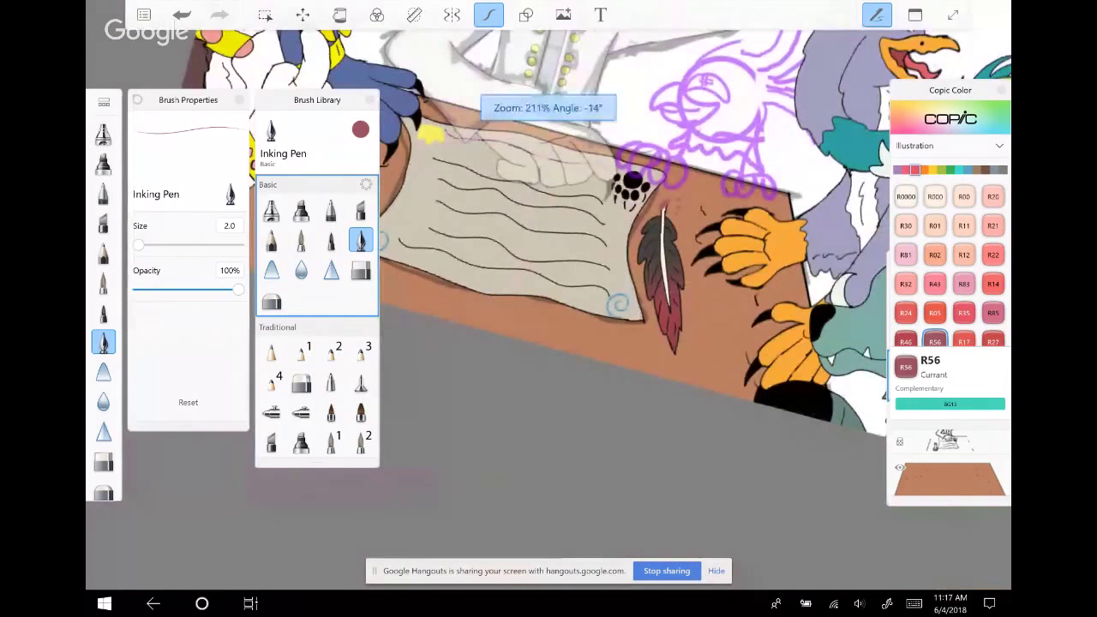
scroll(548, 257, down, 3)
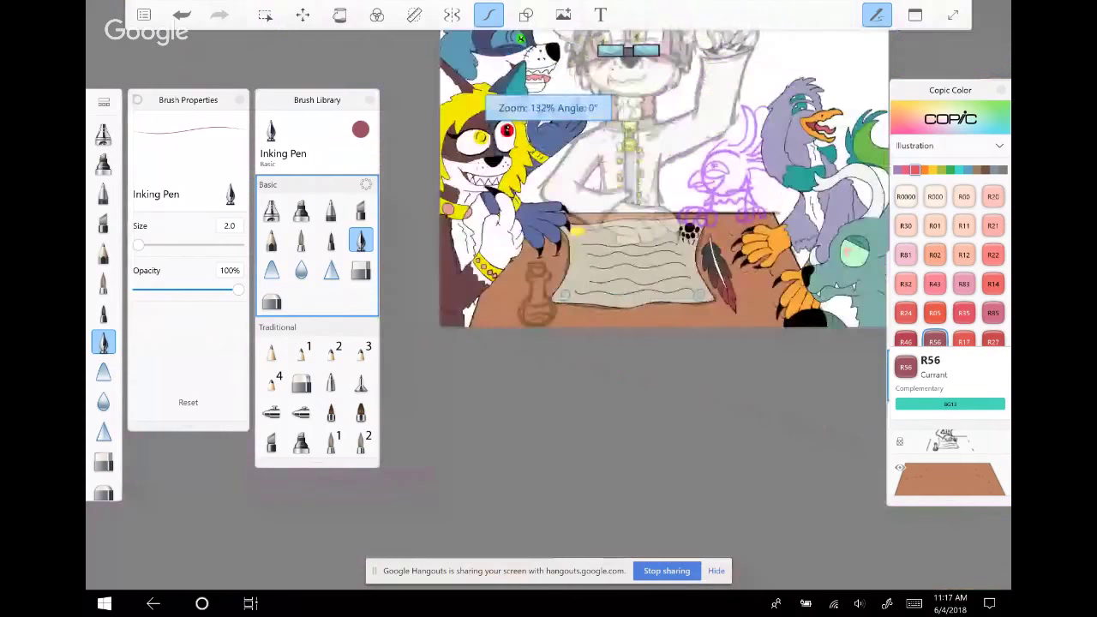
scroll(651, 214, up, 4)
click(1003, 170)
click(993, 341)
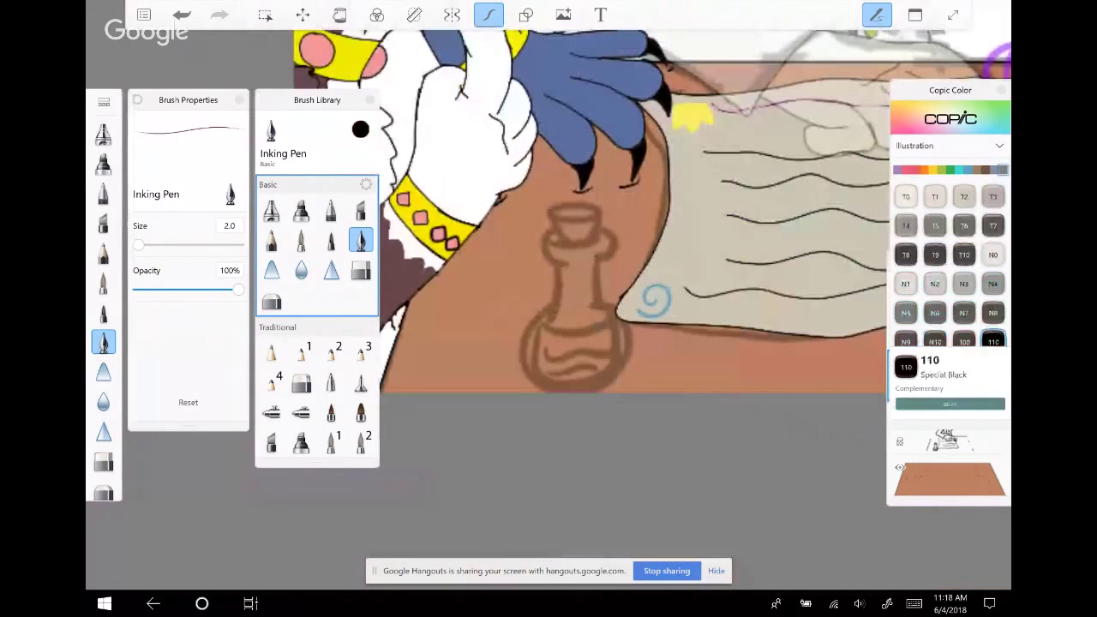
click(360, 383)
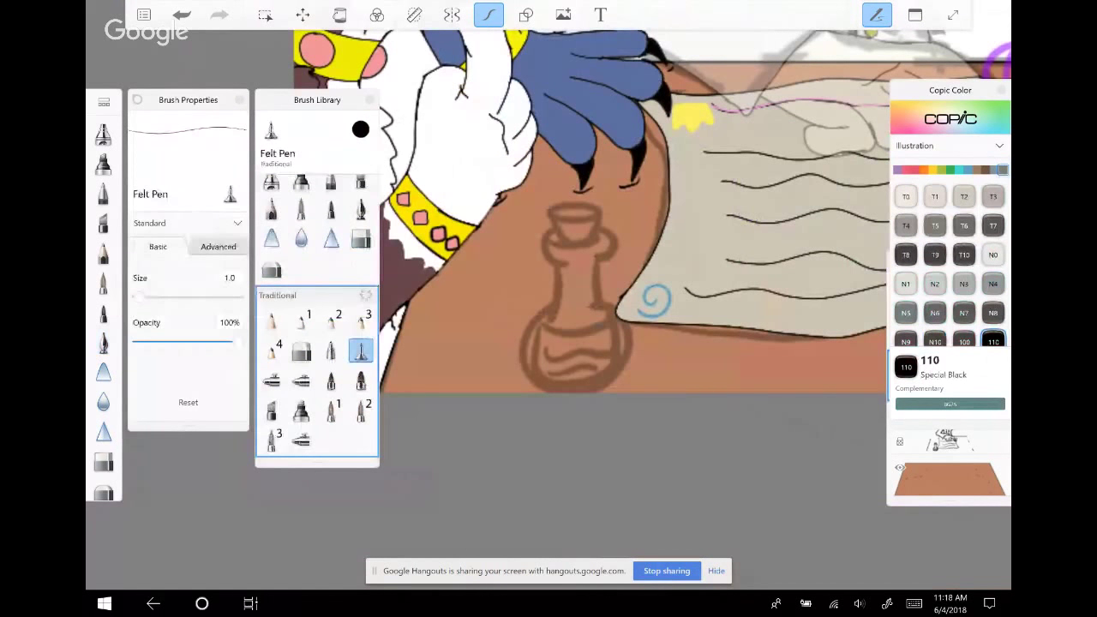
Ink the bottle's cork with an oval top, two inward-curving sides and a curved line where it meets the bottle
scroll(507, 210, up, 1)
scroll(549, 243, up, 2)
mouse_move(615, 165)
mouse_down()
mouse_move(574, 174)
mouse_move(593, 225)
mouse_up()
drag(660, 180, 644, 230)
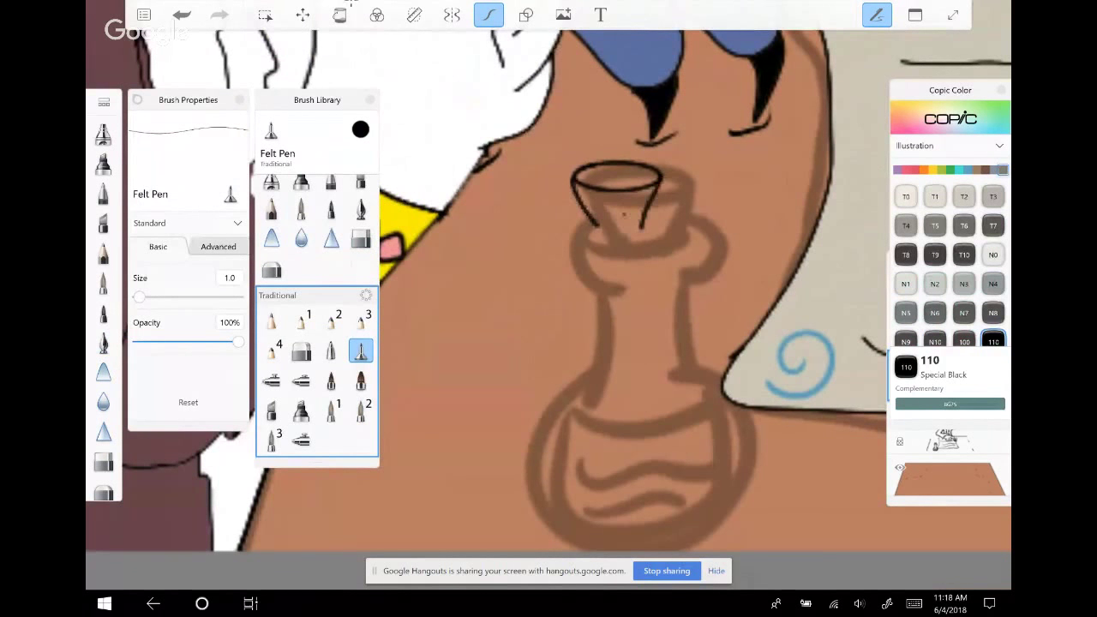
key(ctrl+z)
key(ctrl+z)
drag(573, 182, 585, 237)
drag(667, 180, 647, 235)
drag(566, 236, 665, 224)
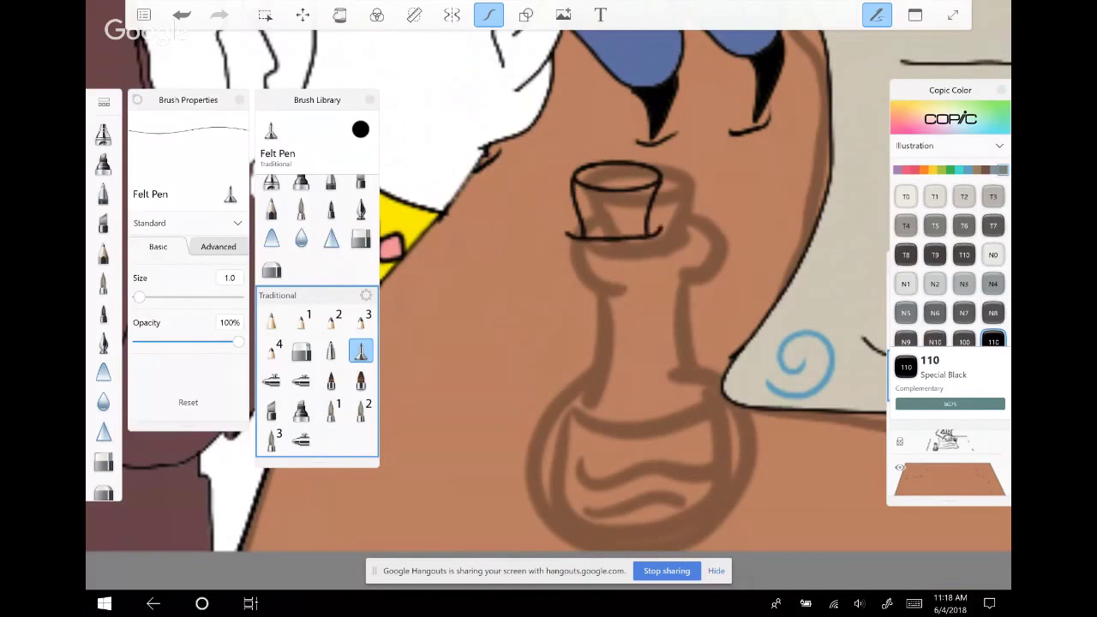
Draw the bottle's rounded lip around the cork's base and both sides of its narrow neck
mouse_move(573, 219)
mouse_down()
mouse_move(545, 238)
mouse_move(562, 265)
mouse_move(604, 271)
mouse_up()
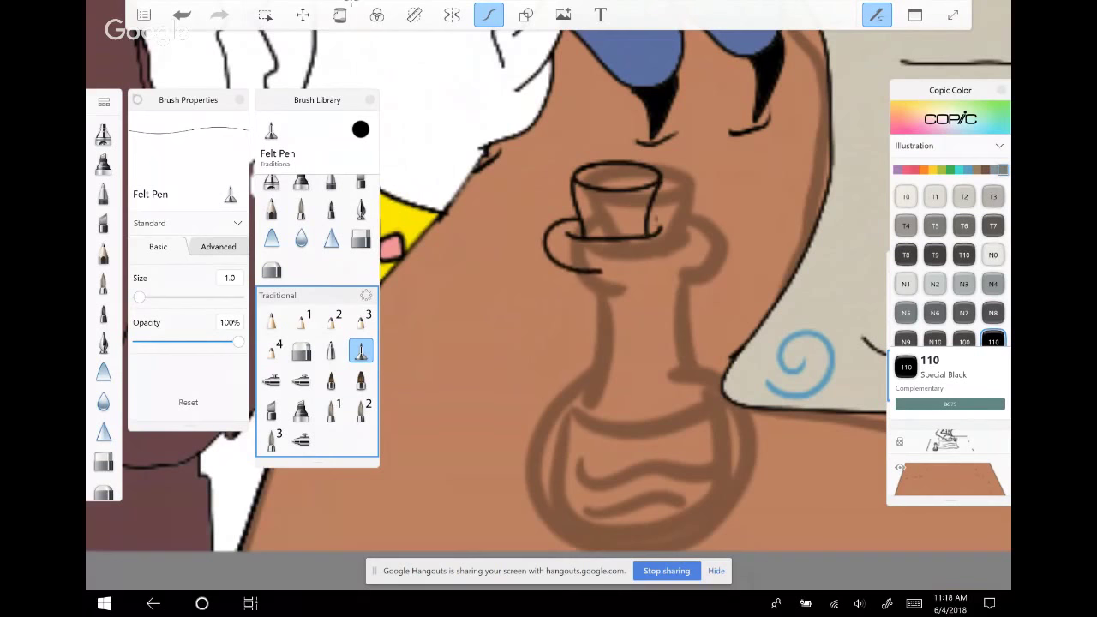
mouse_move(653, 216)
mouse_down()
mouse_move(684, 222)
mouse_move(689, 242)
mouse_move(658, 267)
mouse_move(597, 261)
mouse_move(605, 318)
mouse_move(589, 350)
mouse_up()
scroll(635, 283, up, 1)
mouse_move(687, 252)
mouse_down()
mouse_move(685, 339)
mouse_move(699, 351)
mouse_up()
click(614, 340)
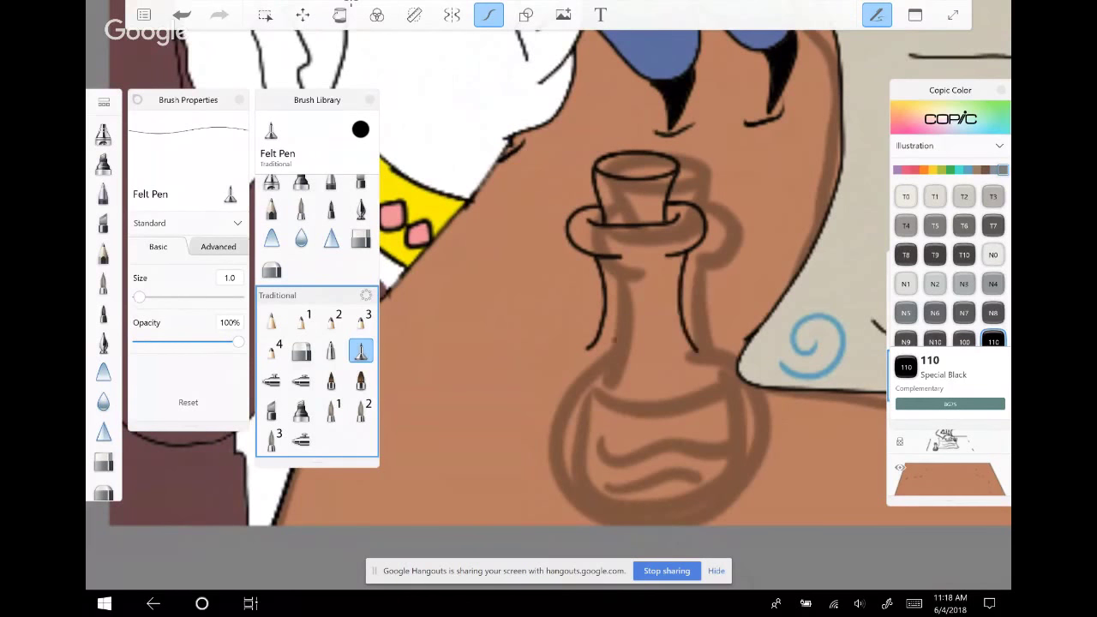
Outline the bottle's round body from both sides of the neck, redrawing the side nearest the scroll until the curves meet at the base
mouse_move(591, 343)
mouse_down()
mouse_move(542, 418)
mouse_move(612, 523)
mouse_move(649, 525)
mouse_up()
mouse_move(681, 342)
mouse_down()
mouse_move(740, 390)
mouse_move(746, 460)
mouse_move(698, 511)
mouse_move(652, 525)
mouse_up()
click(181, 14)
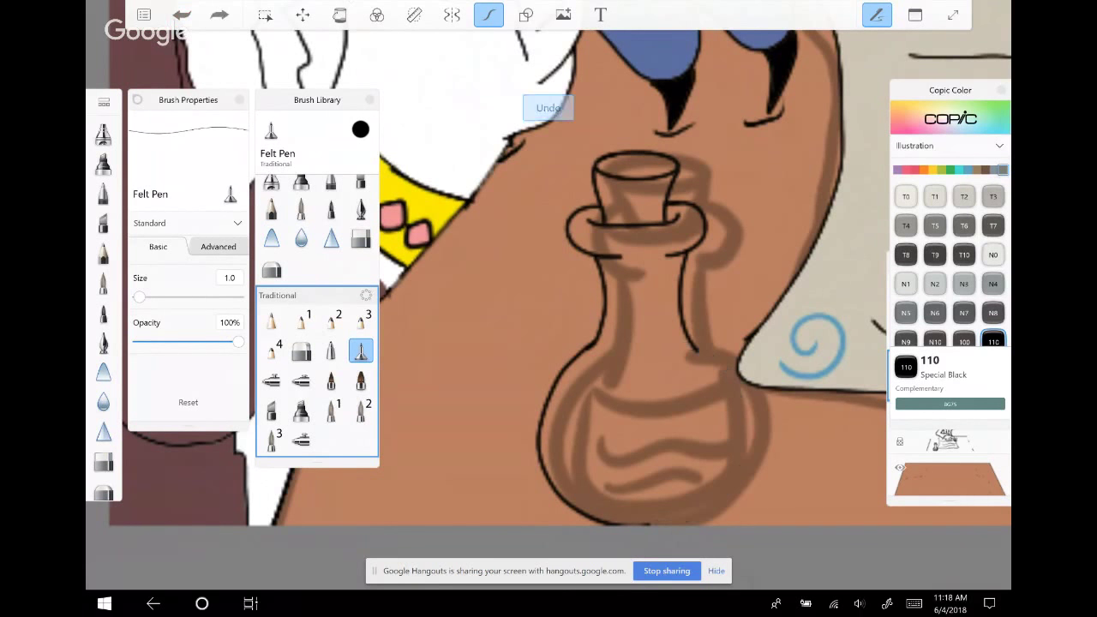
click(182, 15)
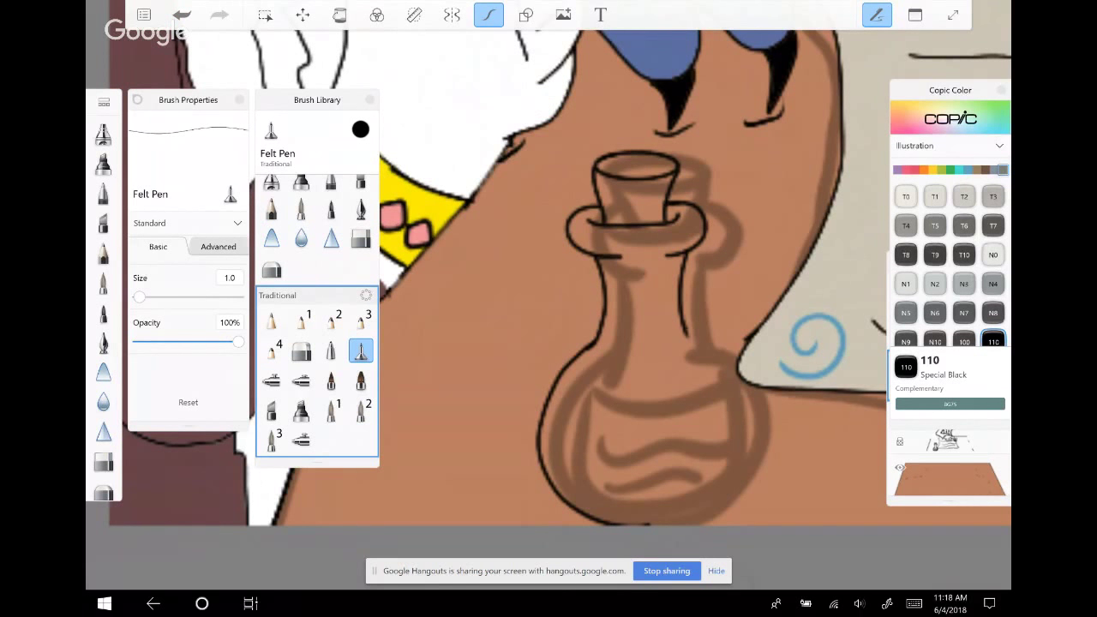
drag(686, 336, 739, 382)
mouse_move(753, 427)
mouse_down()
mouse_move(740, 467)
mouse_move(700, 508)
mouse_move(647, 520)
mouse_up()
key(ctrl+z)
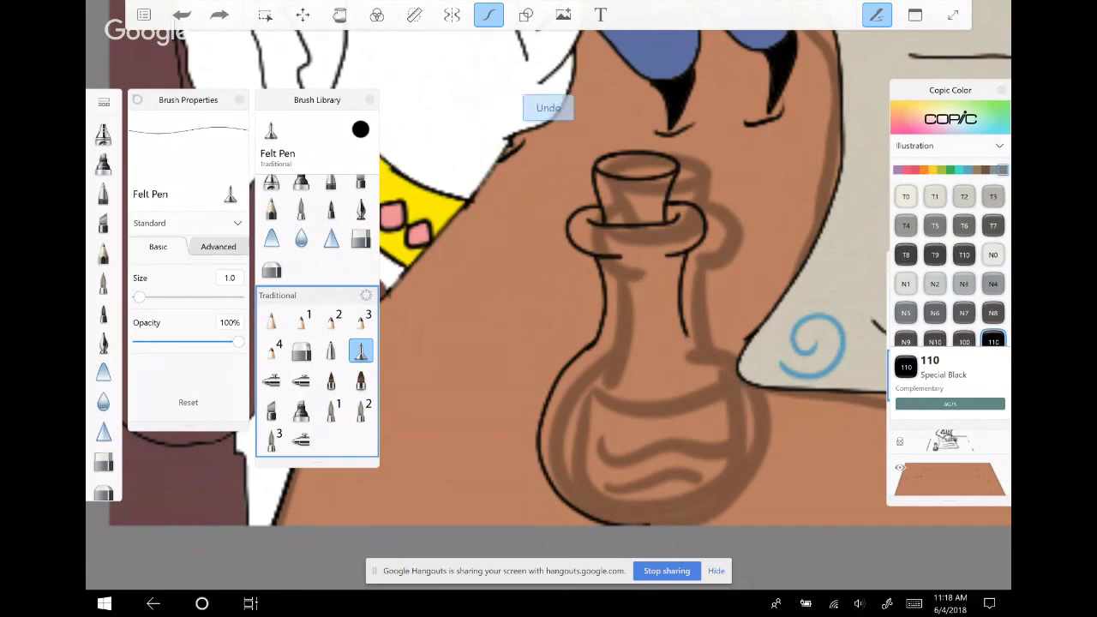
mouse_move(684, 335)
mouse_down()
mouse_move(734, 382)
mouse_move(746, 453)
mouse_move(669, 524)
mouse_up()
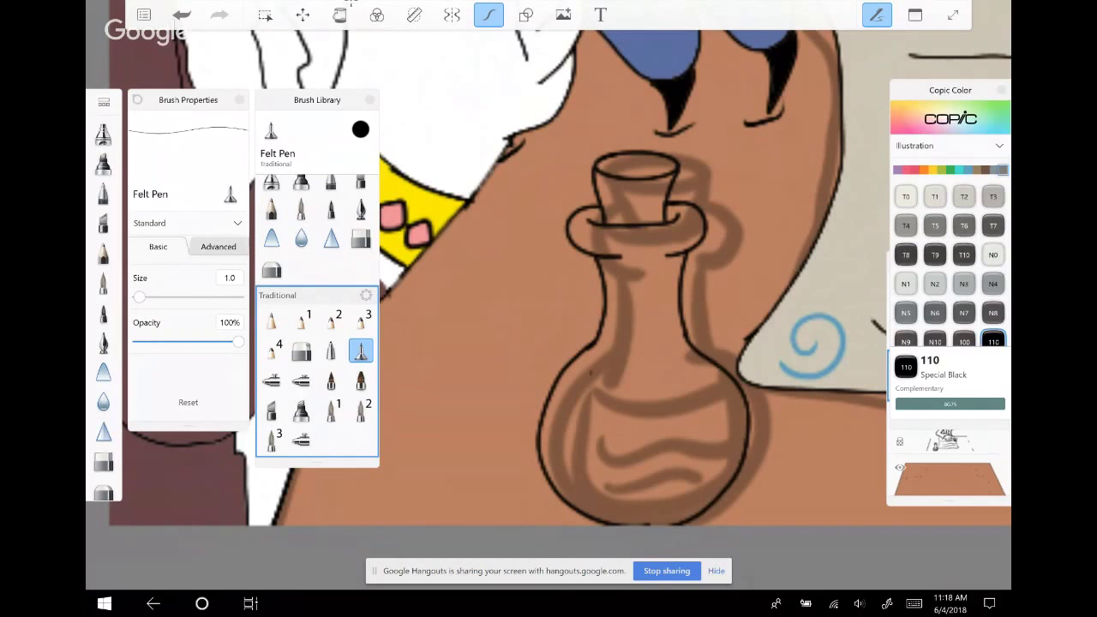
Ink a label outline on the bottle's round body, with a concave upper edge, pointed upper corners and a rounded base
mouse_move(580, 378)
mouse_down()
mouse_move(610, 386)
mouse_move(695, 374)
mouse_move(574, 383)
mouse_move(568, 470)
mouse_move(592, 498)
mouse_move(656, 505)
mouse_move(661, 493)
mouse_move(715, 479)
mouse_move(703, 374)
mouse_up()
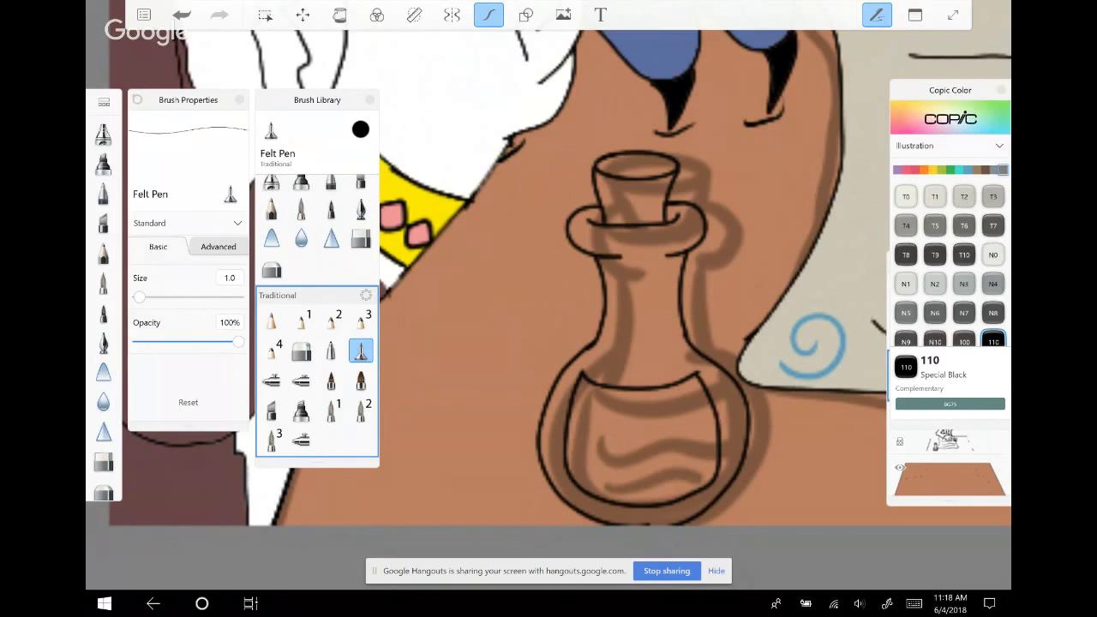
scroll(638, 437, up, 3)
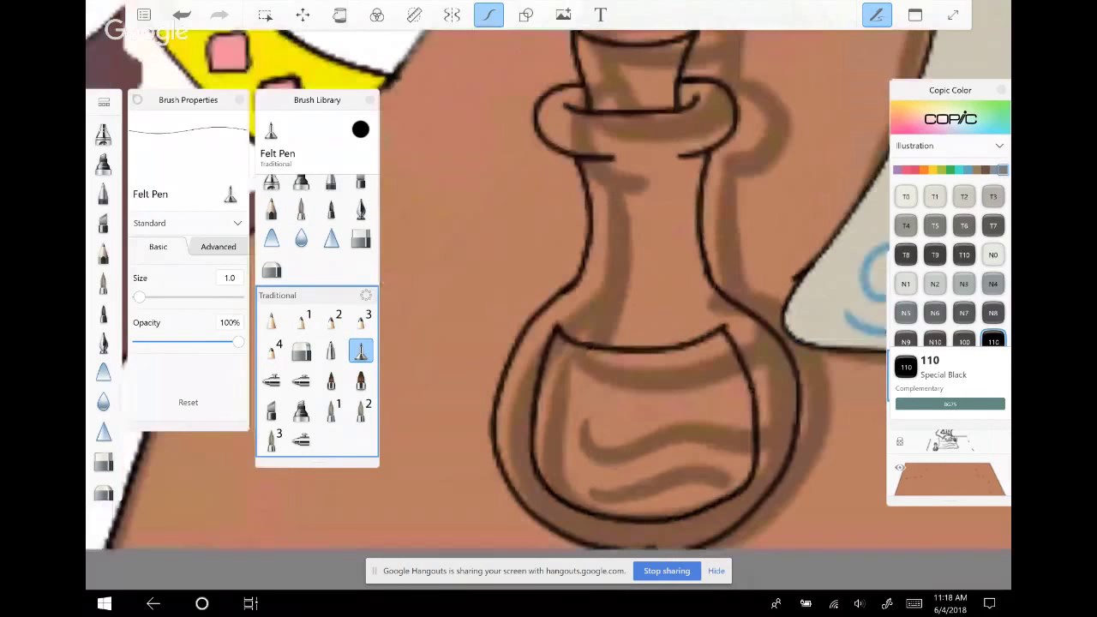
Sample the dusty red ink colour from the feather quill's tip for the bottle's contents
scroll(638, 411, up, 1)
scroll(389, 312, down, 4)
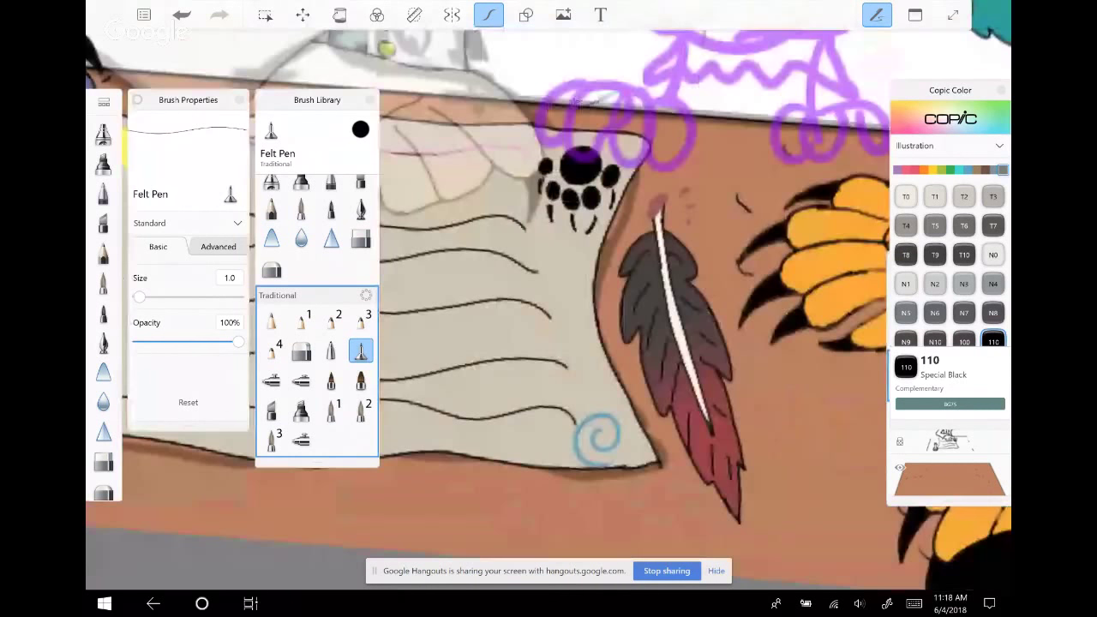
scroll(651, 257, up, 5)
click(915, 14)
click(897, 157)
click(546, 257)
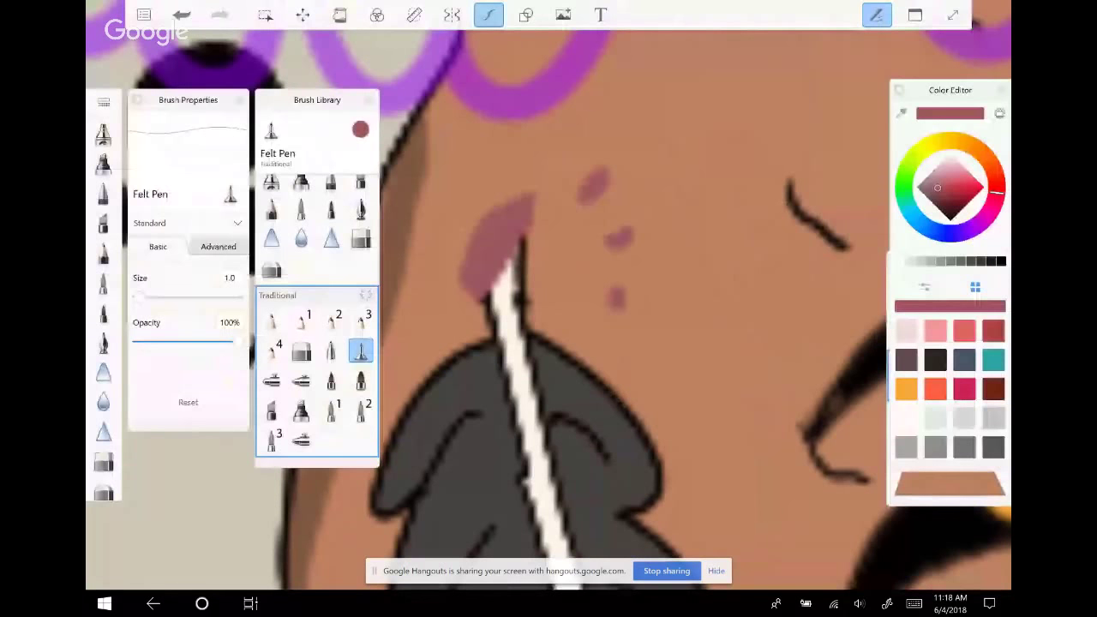
Draw a wavy liquid surface across the bottle's neck and fill the area below it around the label with the dusty red
scroll(548, 308, down, 5)
scroll(549, 309, down, 3)
scroll(476, 257, up, 5)
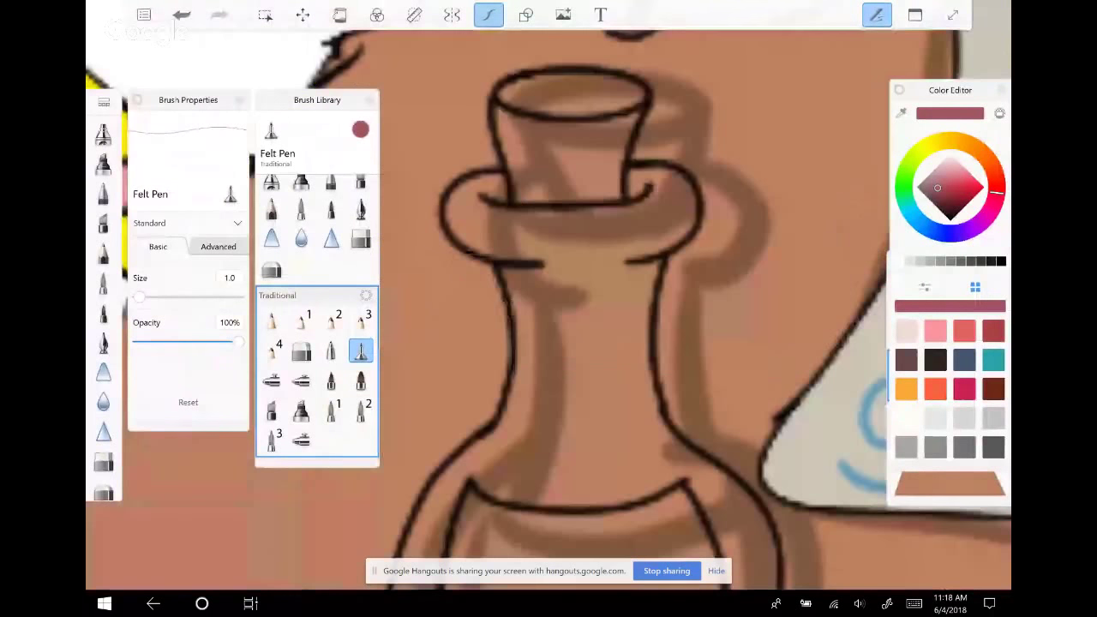
drag(487, 324, 679, 316)
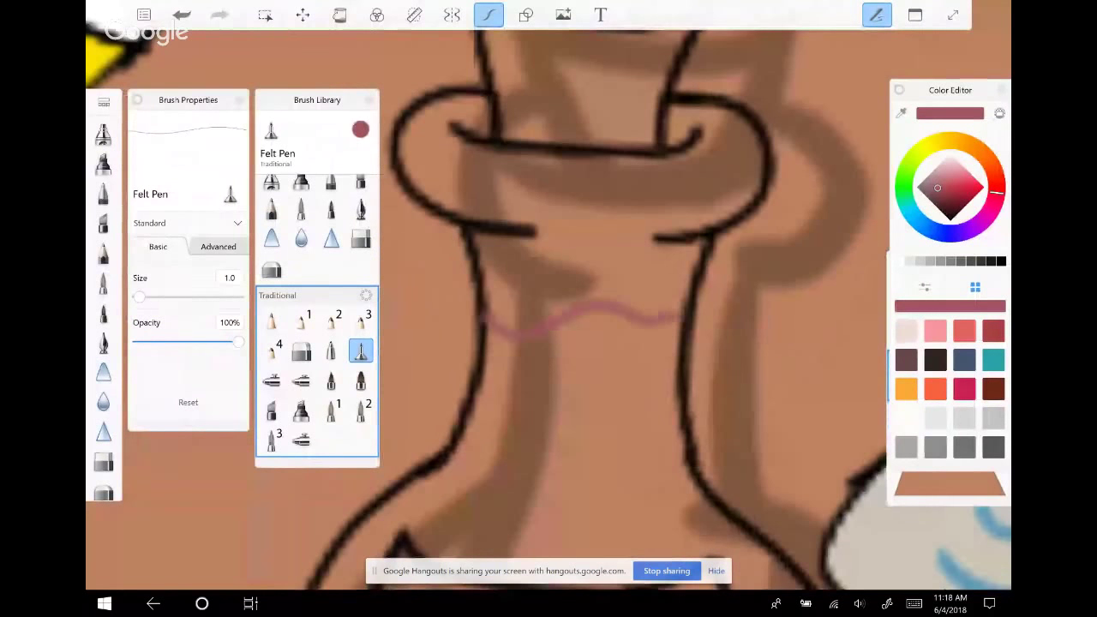
click(339, 15)
click(600, 412)
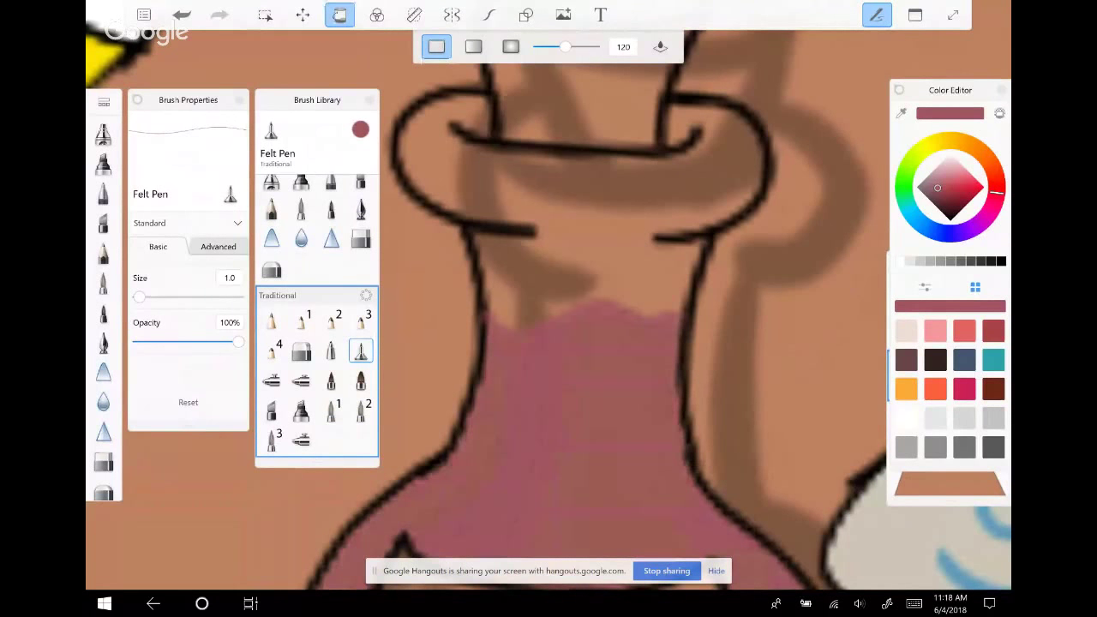
Set the colour to bright yellow, fill the bottle's label with it and undo that fill
scroll(549, 309, down, 3)
scroll(549, 308, up, 3)
click(948, 139)
click(984, 187)
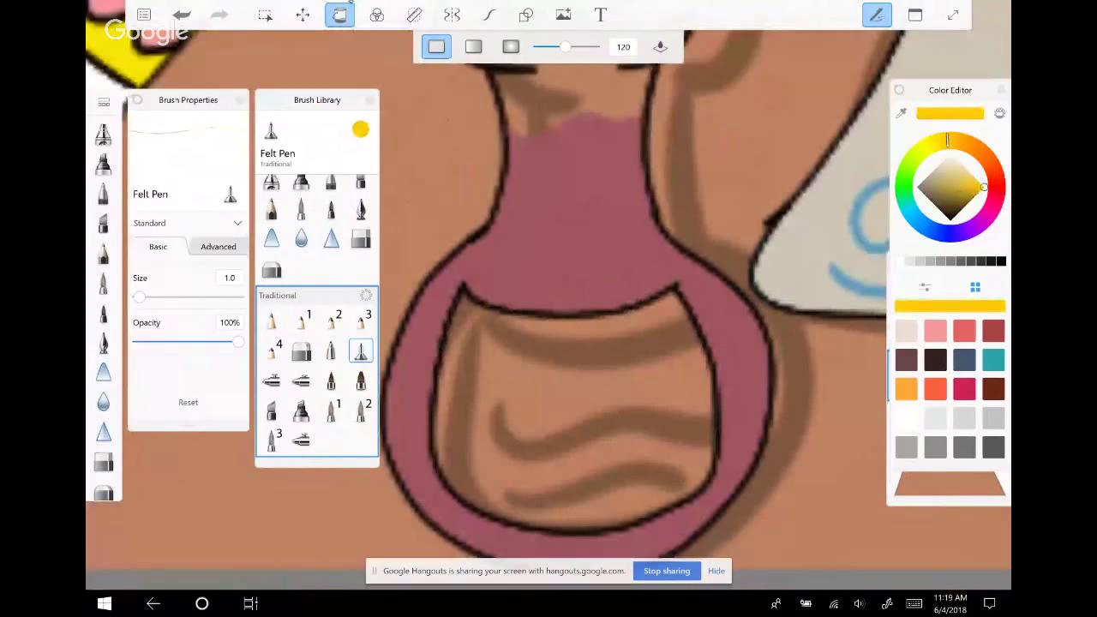
drag(948, 139, 929, 146)
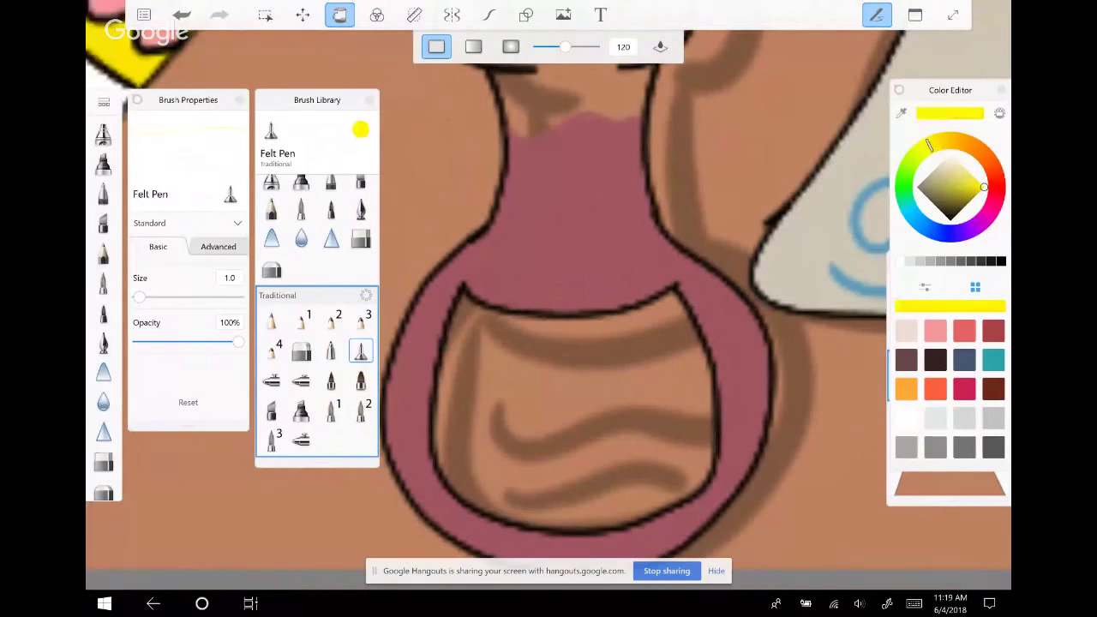
click(575, 403)
click(182, 14)
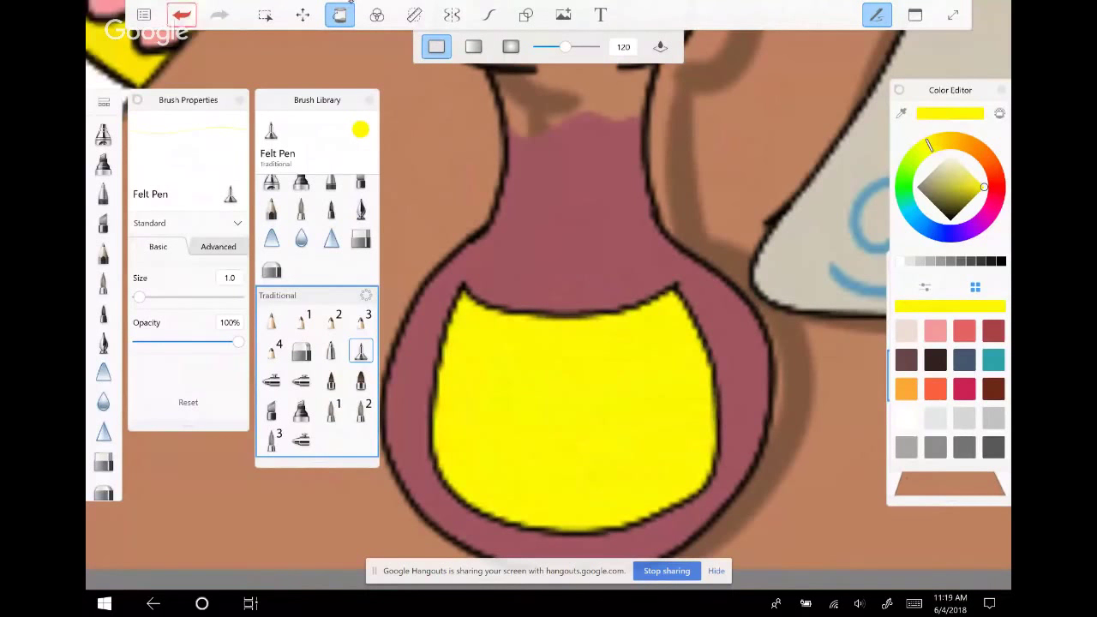
Draw a three-pointed crown in bright yellow on the upper part of the label and fill it with the same yellow
click(489, 14)
mouse_move(558, 358)
mouse_down()
mouse_move(489, 333)
mouse_move(523, 418)
mouse_move(641, 415)
mouse_move(659, 341)
mouse_move(557, 334)
mouse_move(556, 356)
mouse_up()
click(340, 15)
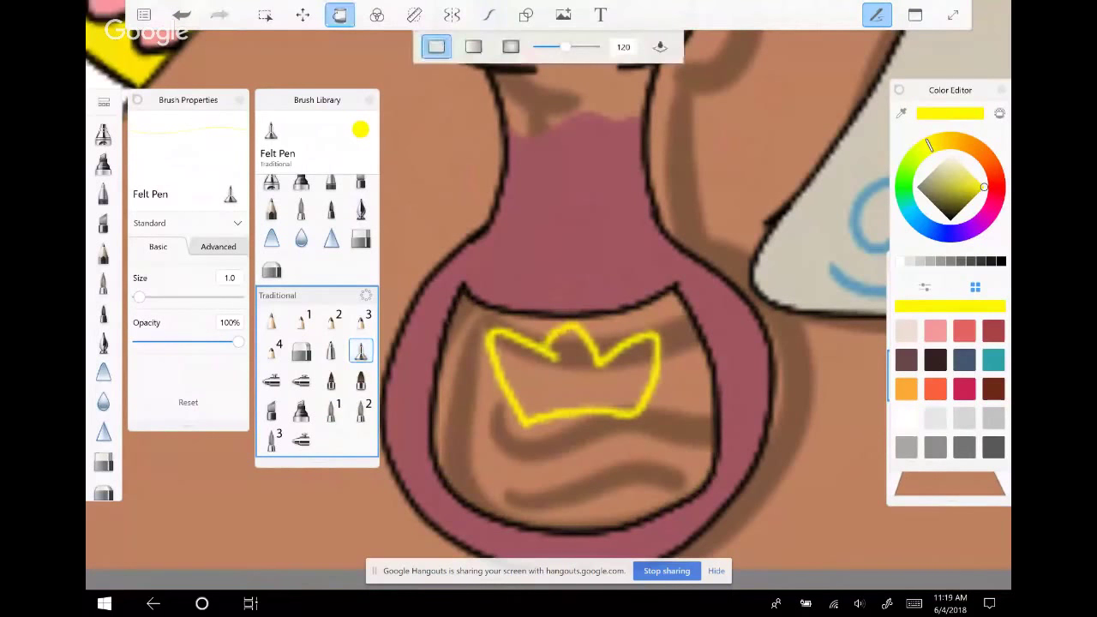
click(570, 377)
Draw a black wavy line beneath the crown and fill the label's background with teal
click(950, 220)
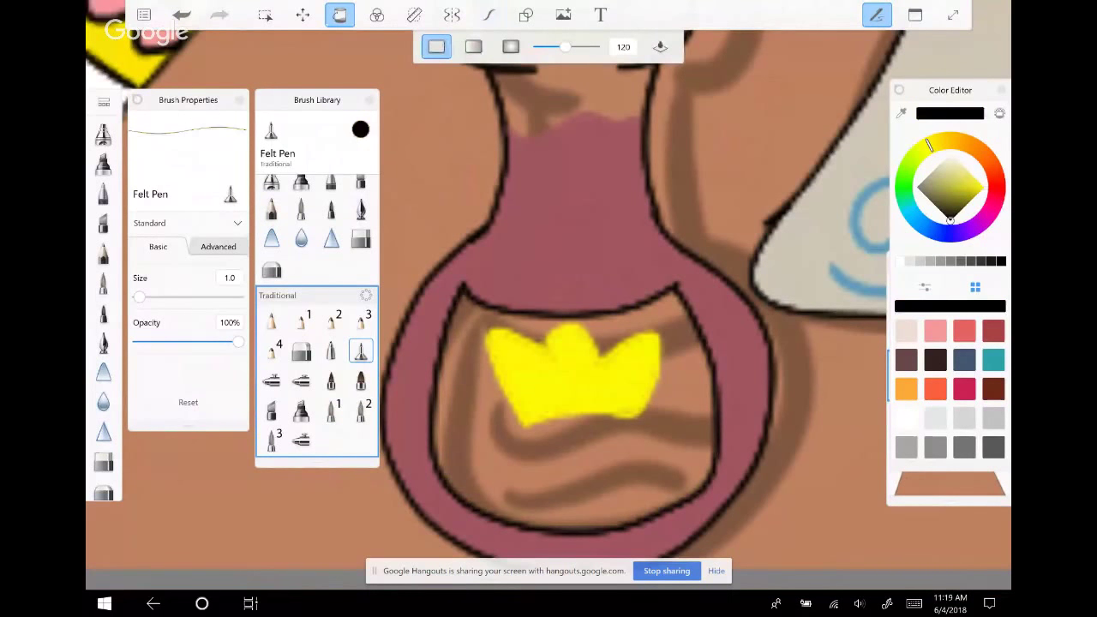
click(489, 15)
drag(480, 448, 686, 472)
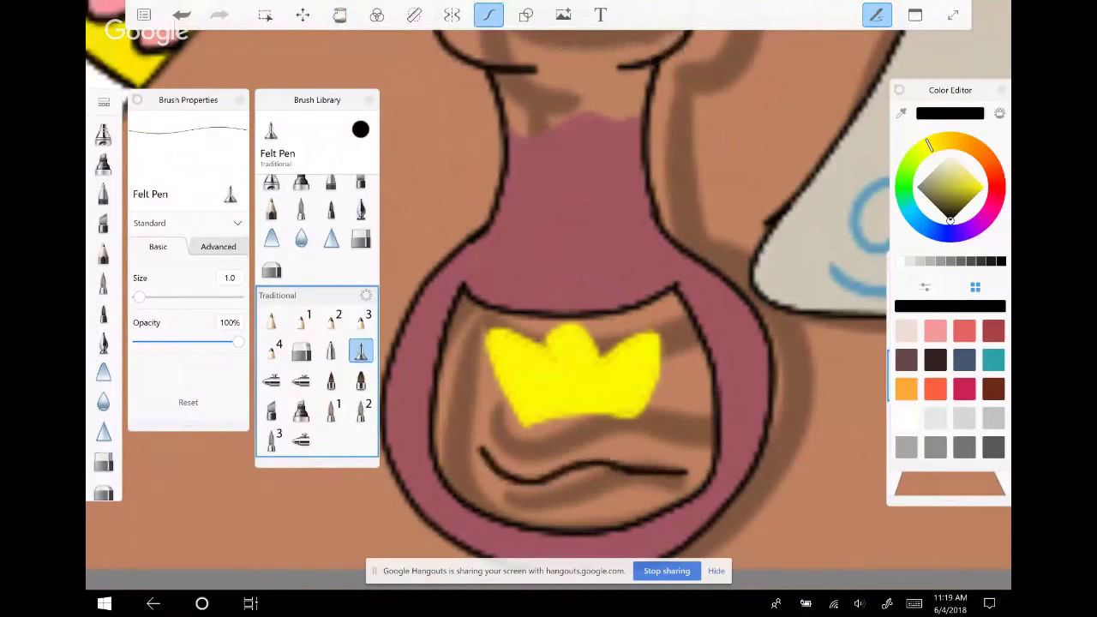
click(994, 360)
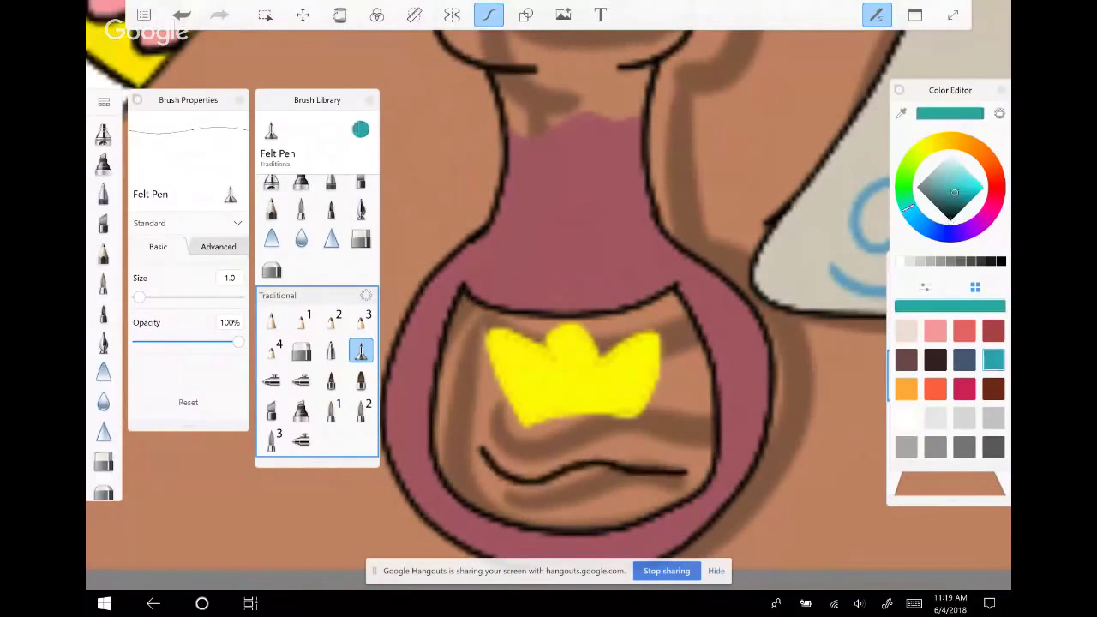
click(339, 14)
click(600, 498)
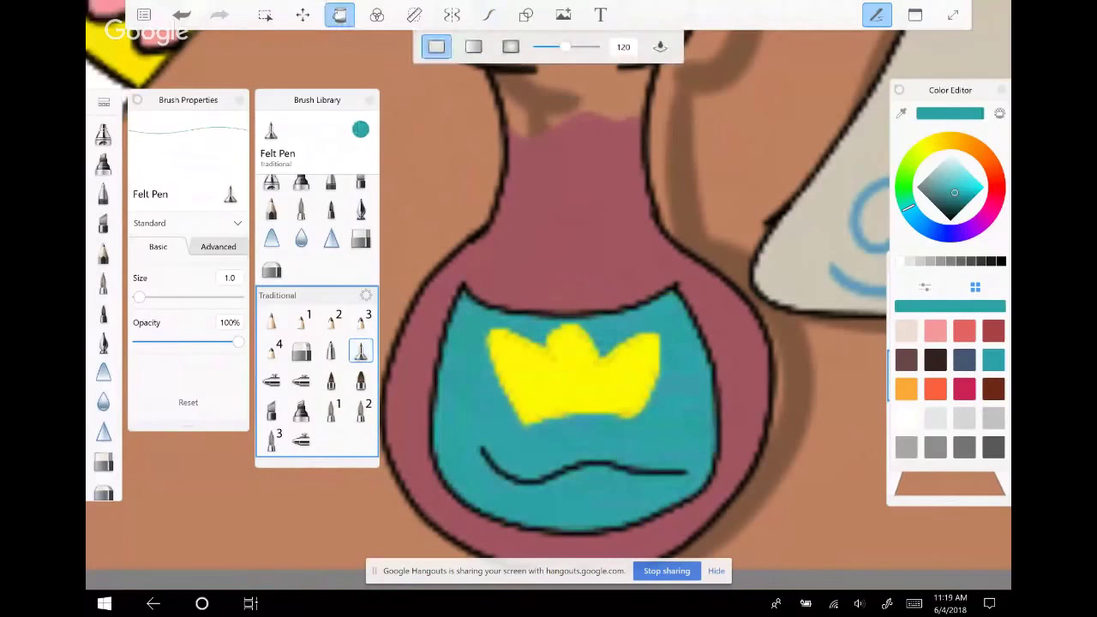
Fill the bottle's lip and empty upper neck with light cyan, and the cork with Copic E31 Brick Beige
scroll(540, 433, down, 3)
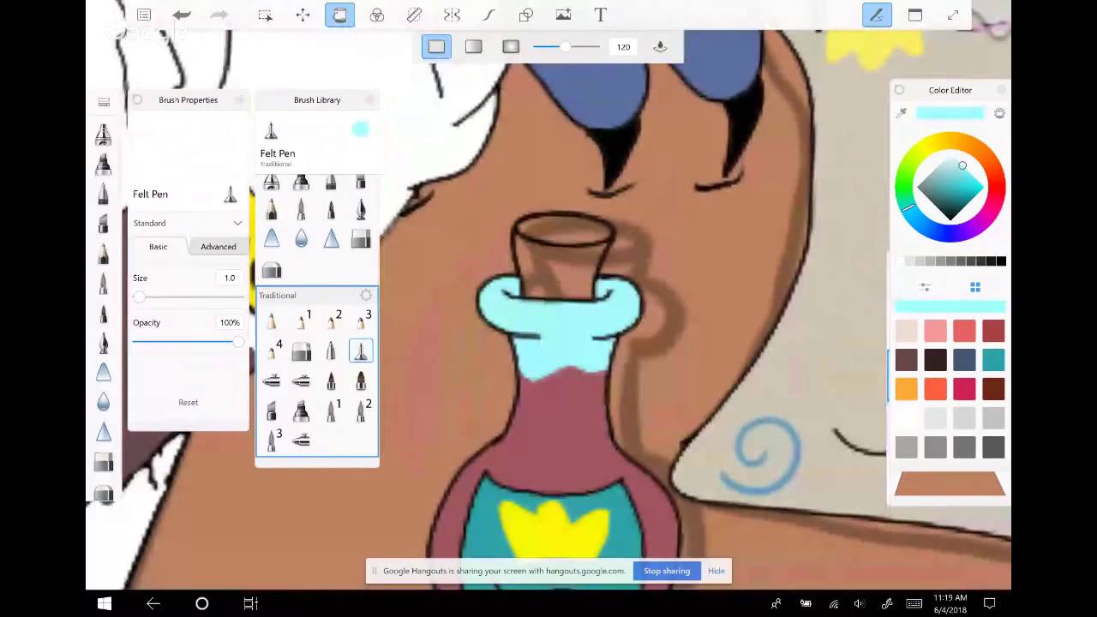
click(915, 15)
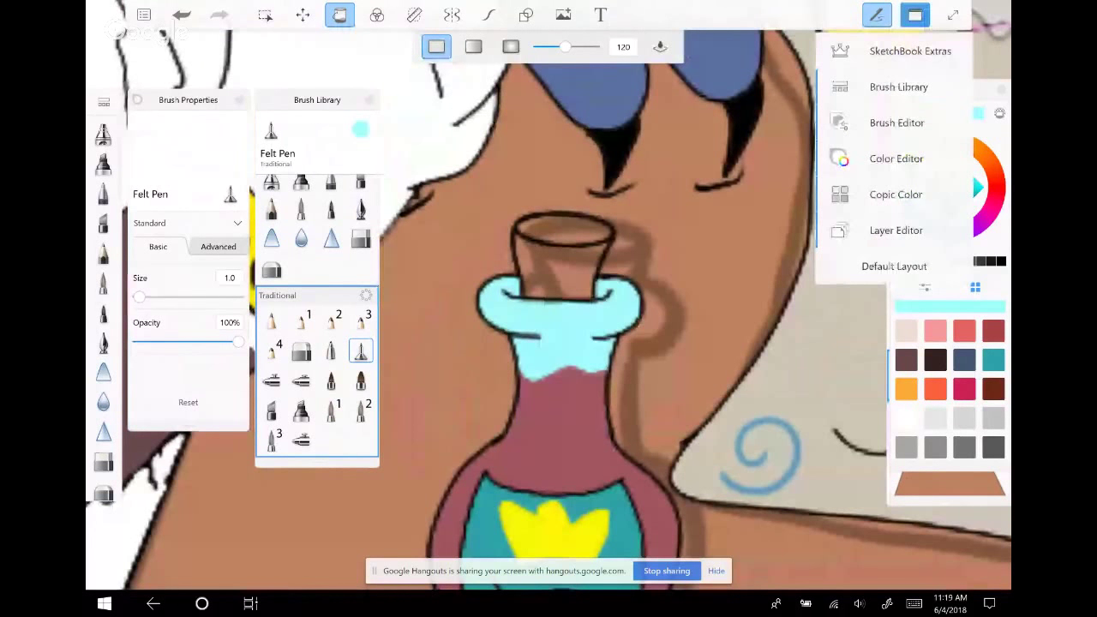
click(896, 195)
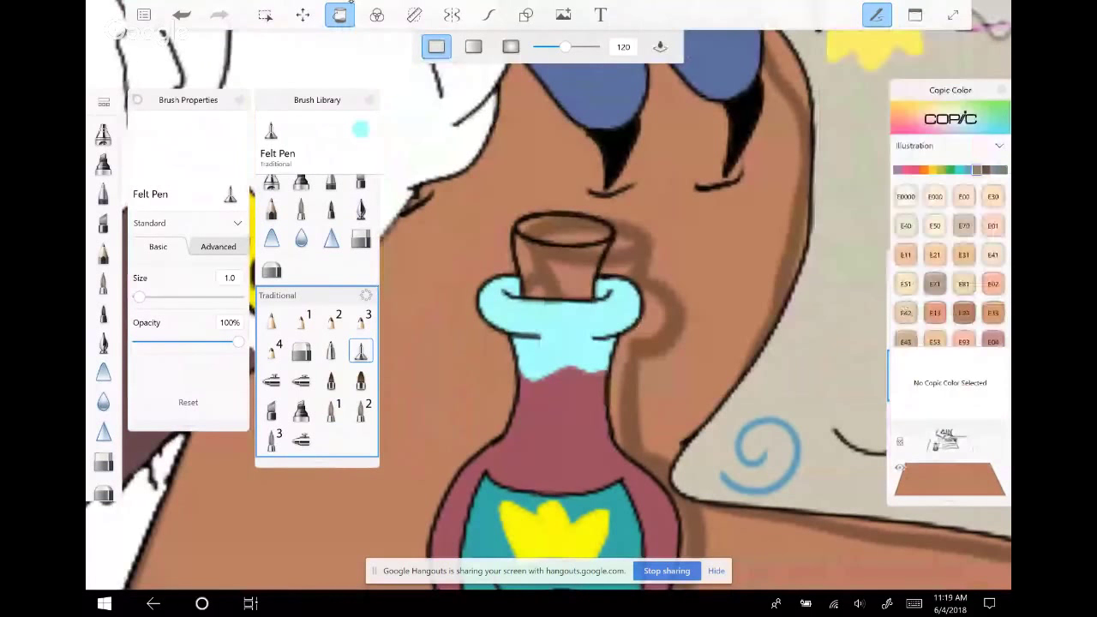
click(964, 255)
click(562, 257)
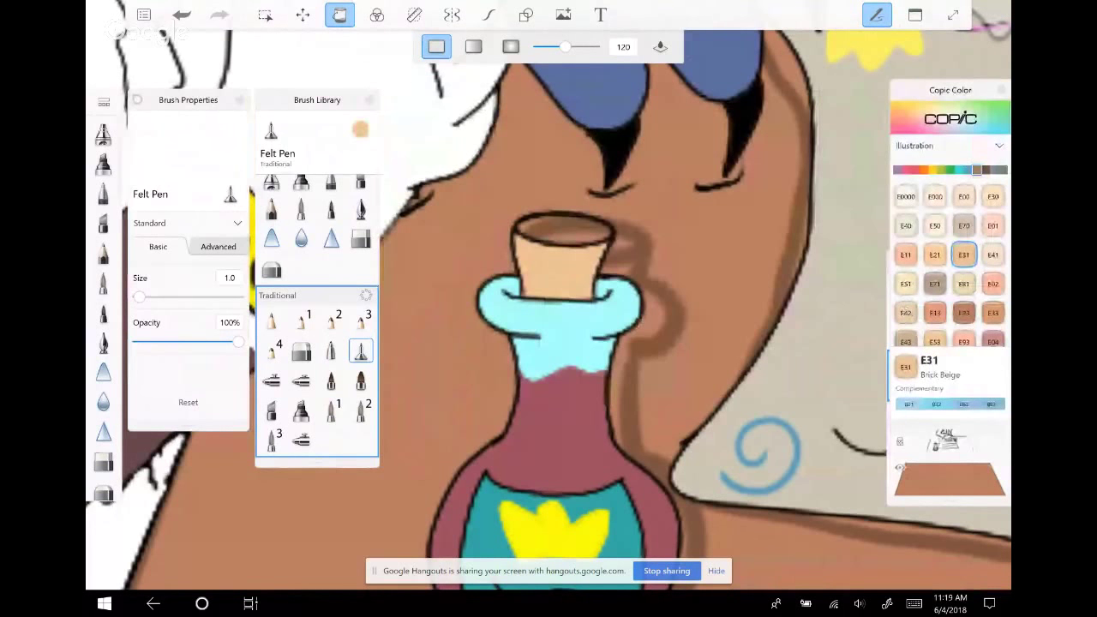
Dot the cork's oval top with four small black specks using the Inking Pen at size 2.0
click(360, 350)
click(360, 208)
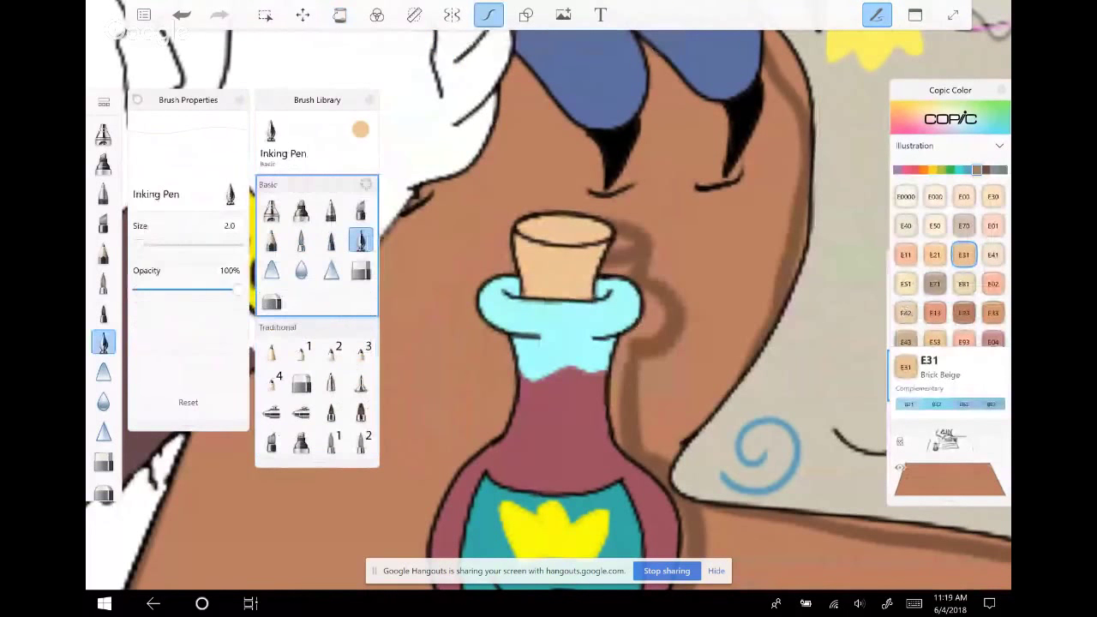
click(915, 15)
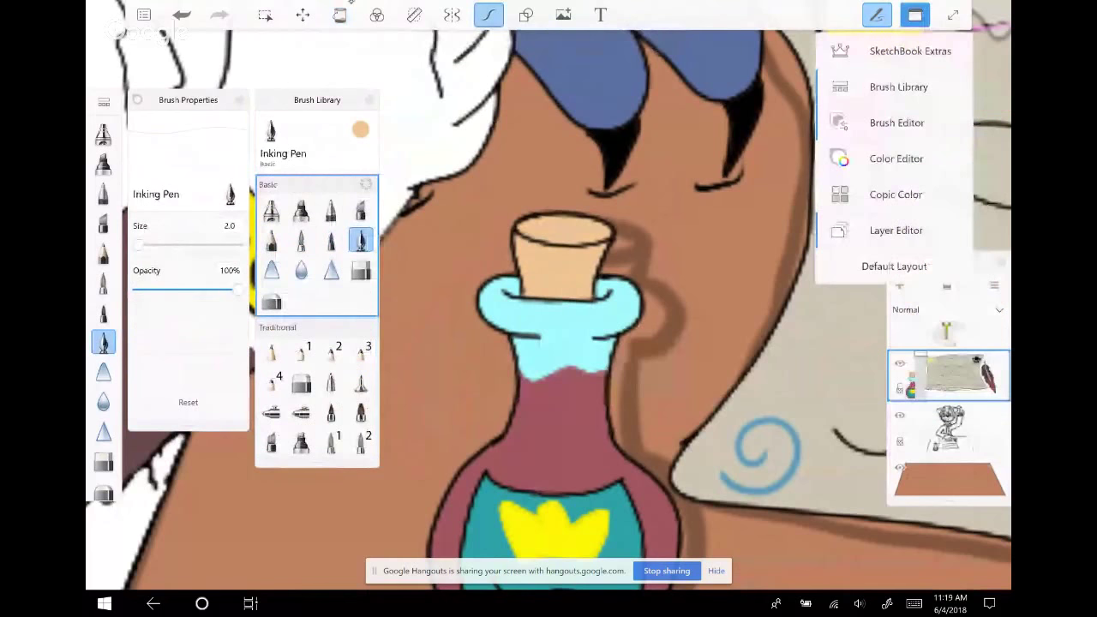
click(896, 195)
click(896, 159)
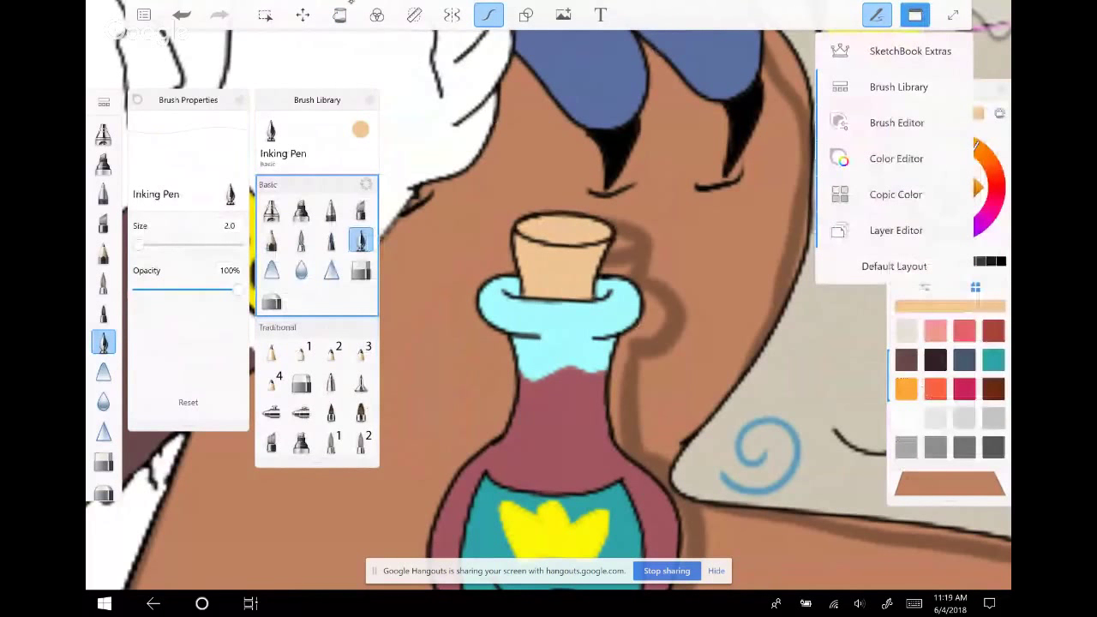
click(935, 360)
click(547, 227)
click(548, 240)
click(575, 237)
click(579, 224)
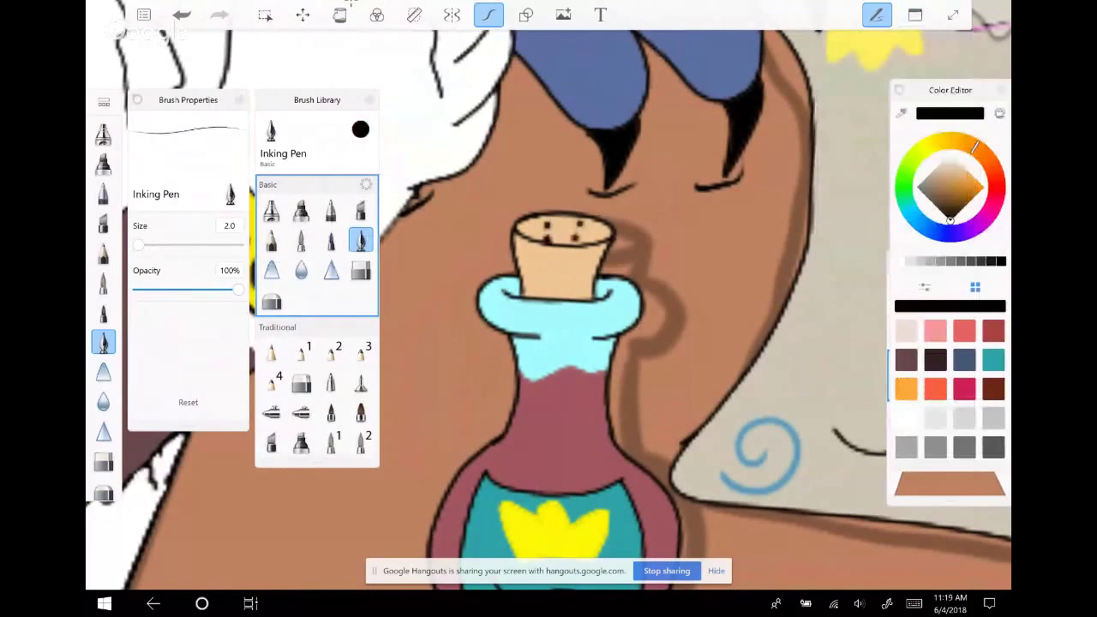
Scatter six black specks across the cork's side to finish its texture
click(531, 261)
click(557, 279)
click(534, 282)
click(564, 258)
click(577, 289)
click(590, 264)
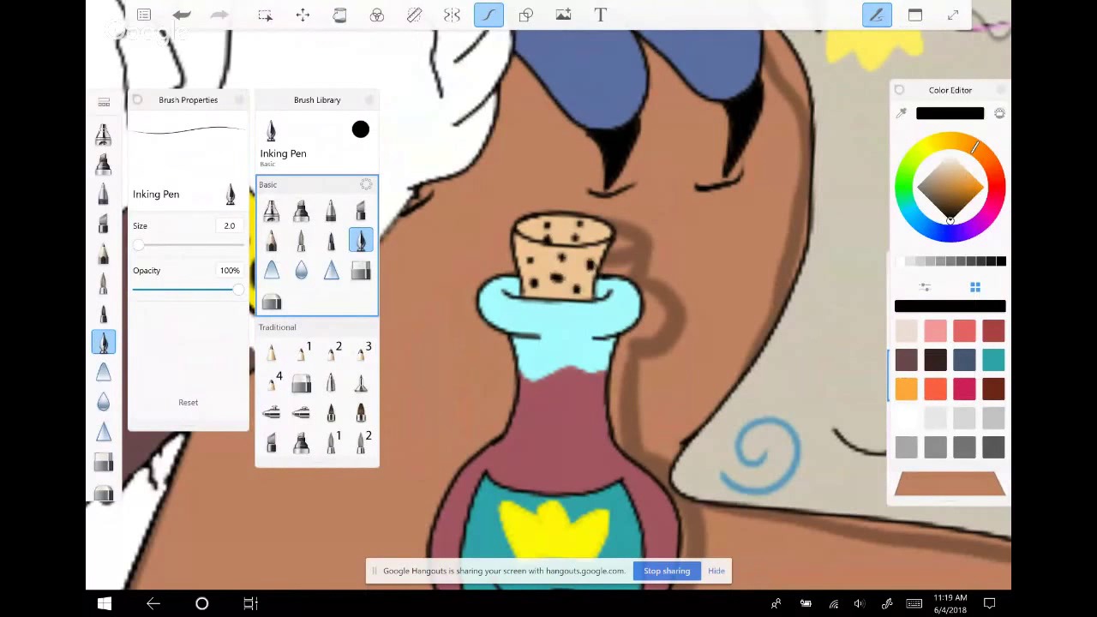
Restore the central character's layer to full opacity and hide the purple bird sketch layer
scroll(549, 309, down, 2)
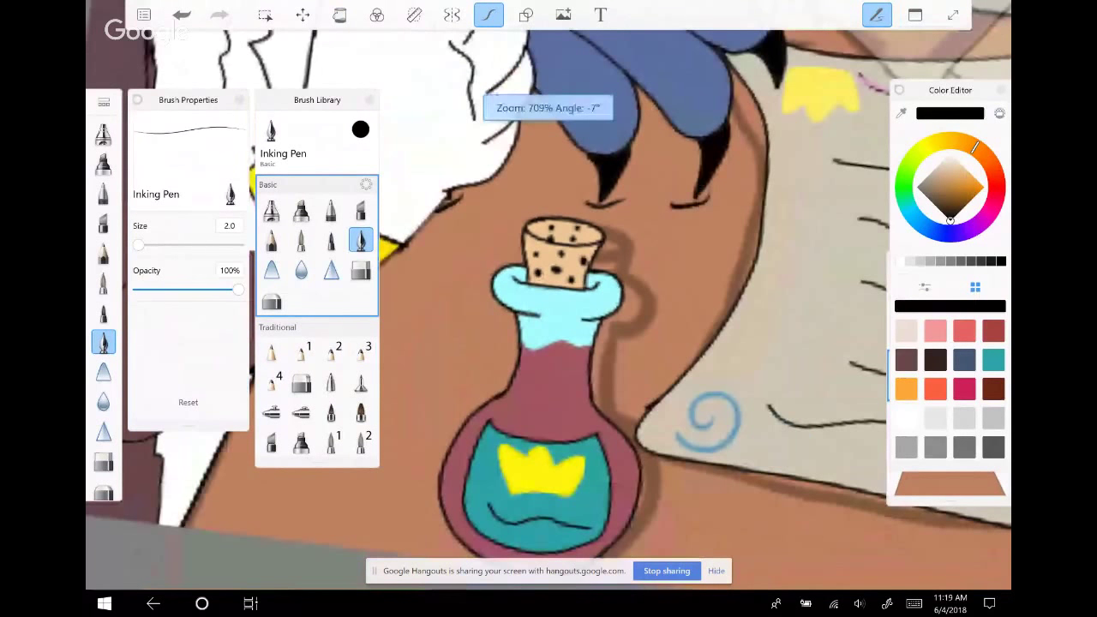
key(Home)
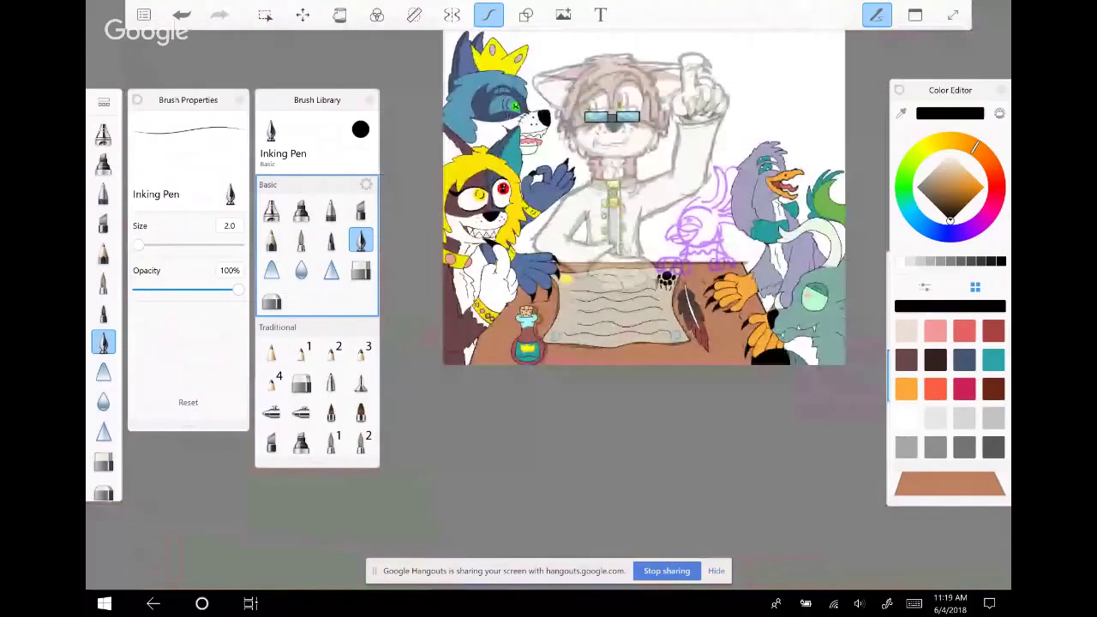
scroll(643, 206, up, 1)
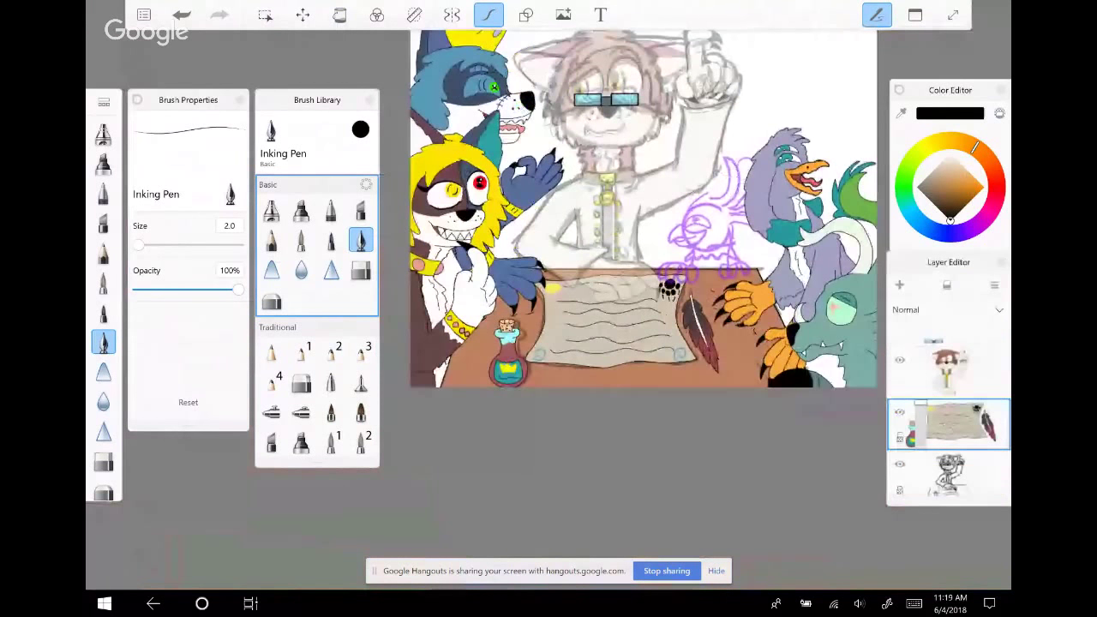
click(949, 371)
scroll(949, 412, up, 2)
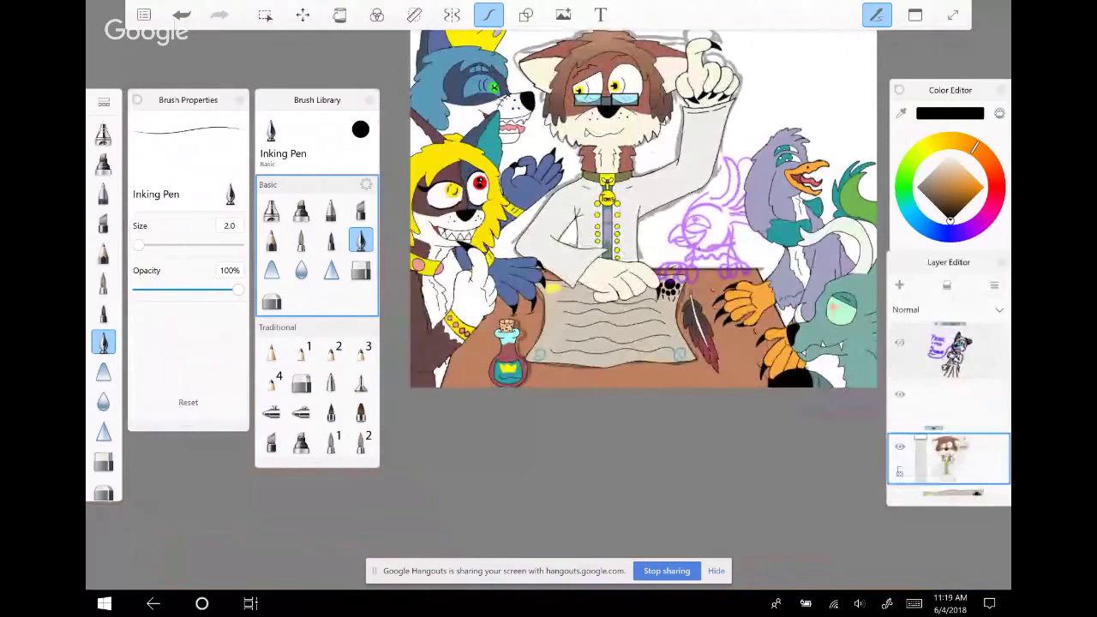
scroll(949, 412, up, 2)
click(900, 433)
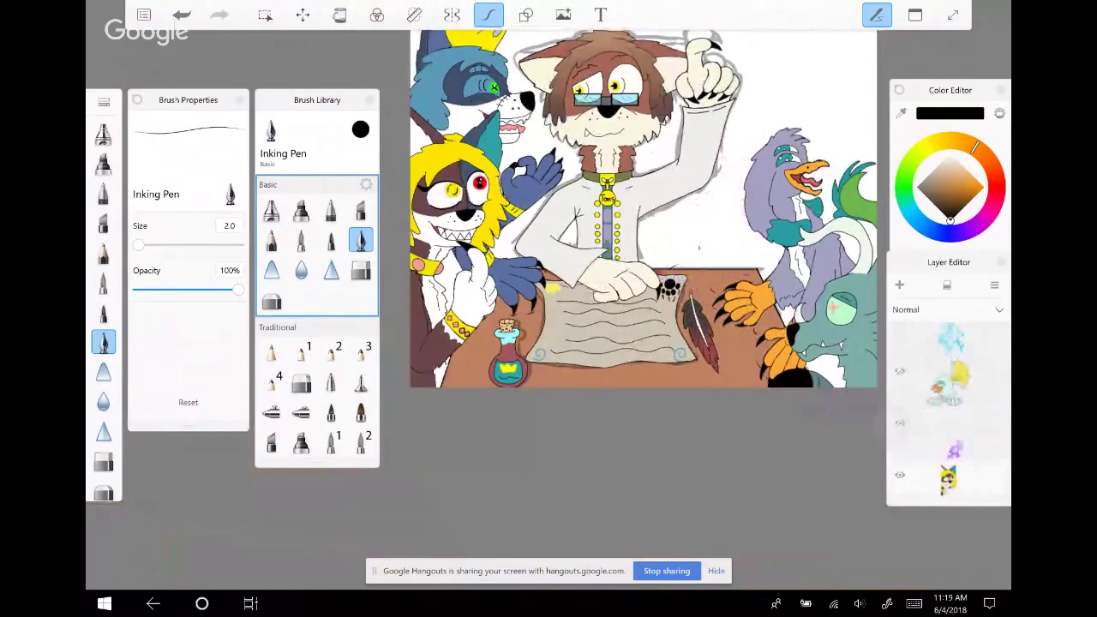
scroll(949, 412, up, 3)
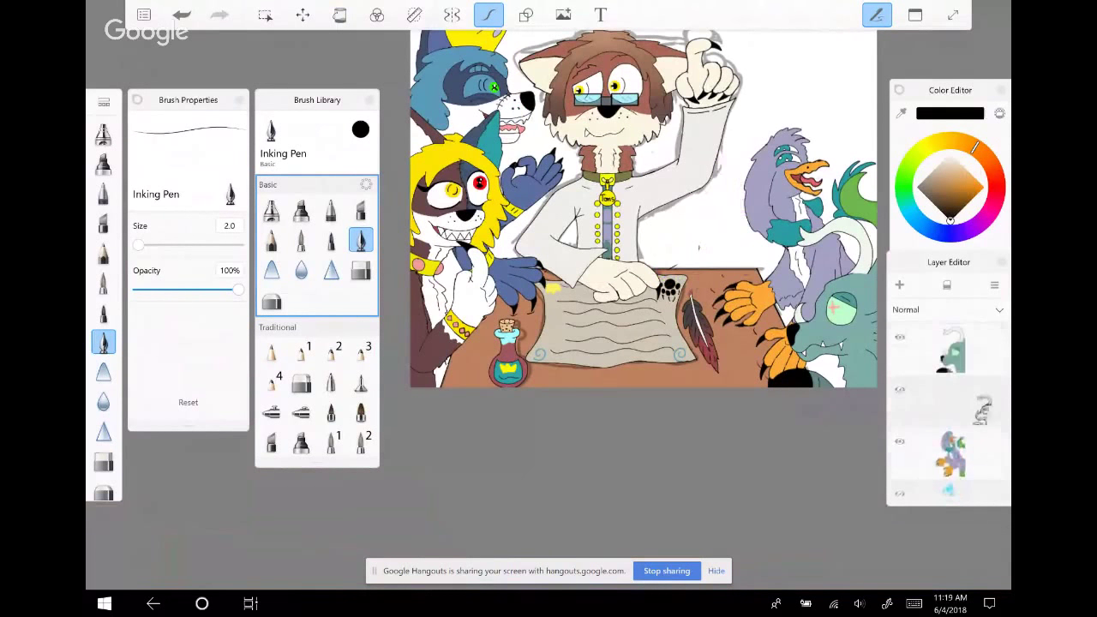
scroll(949, 412, down, 2)
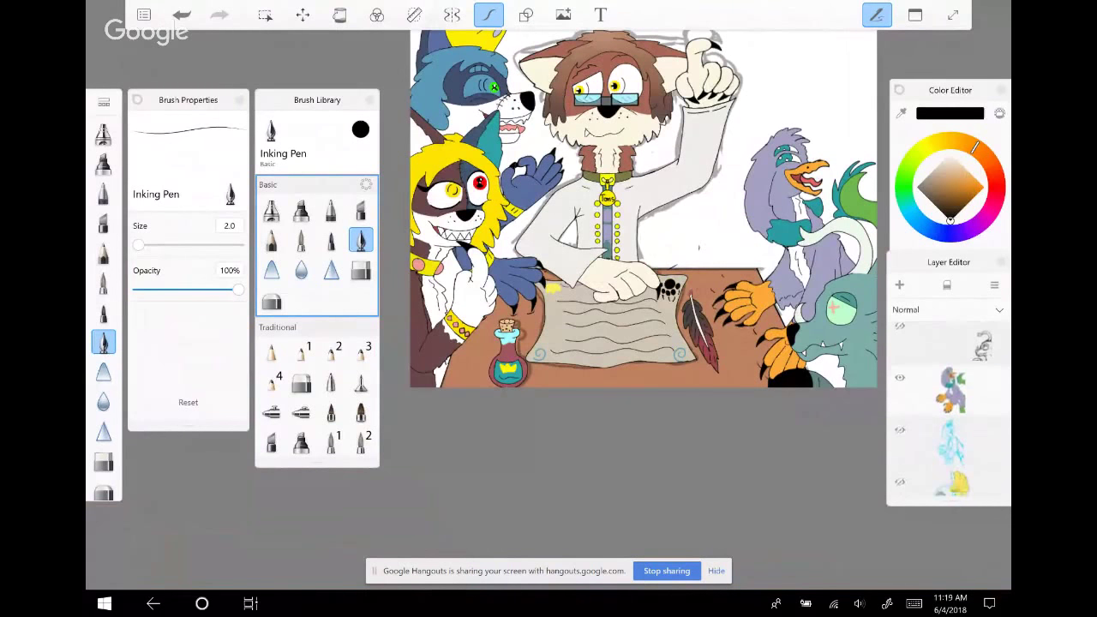
scroll(950, 412, up, 2)
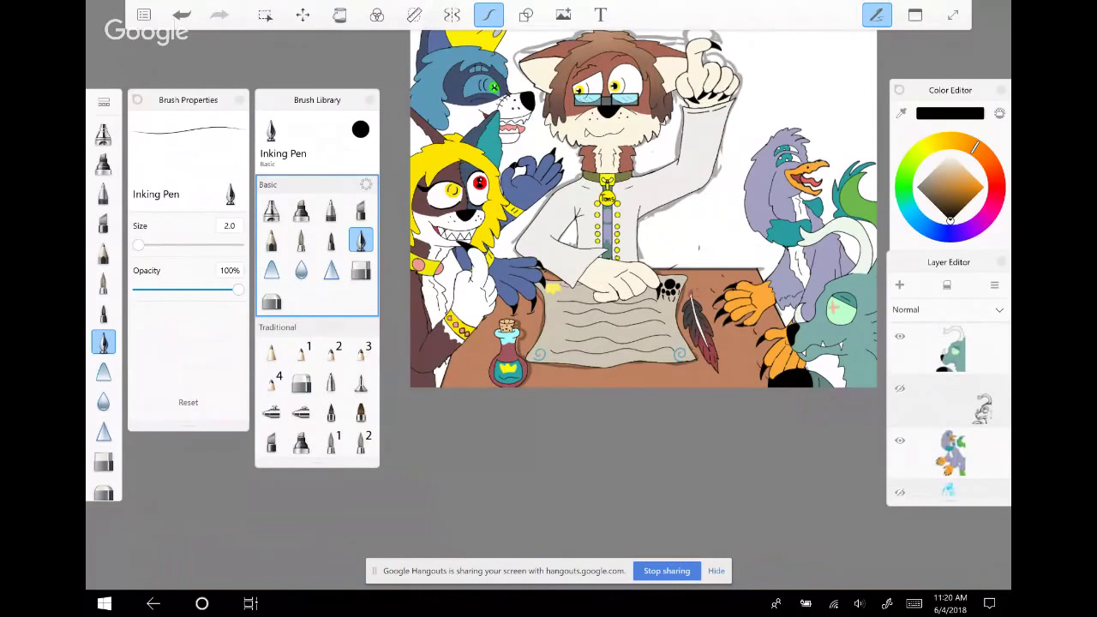
scroll(686, 197, up, 3)
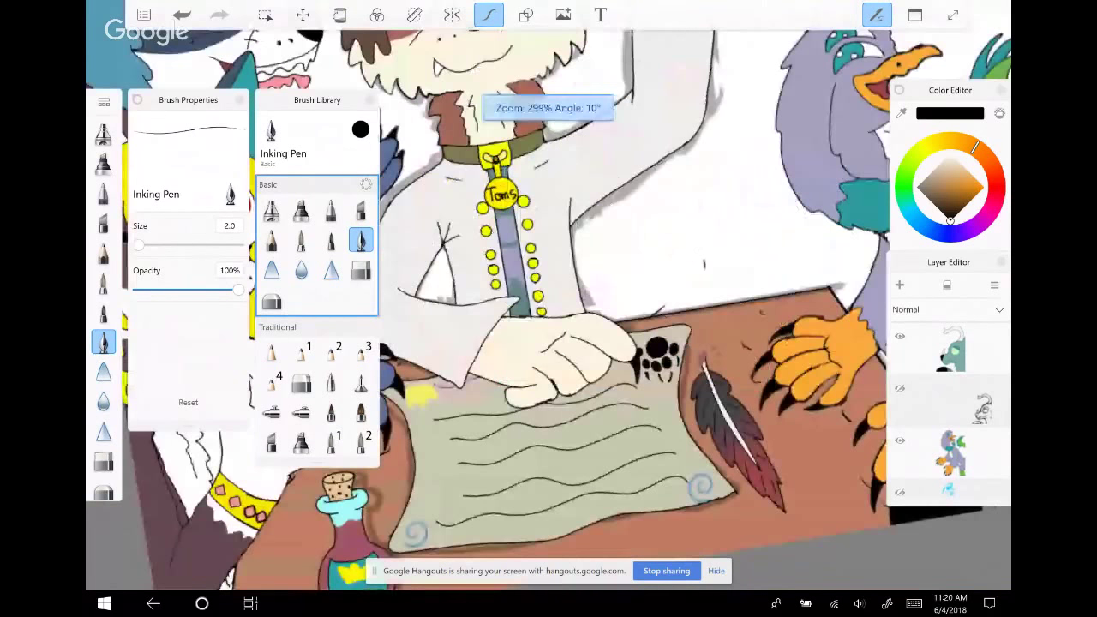
scroll(712, 318, up, 3)
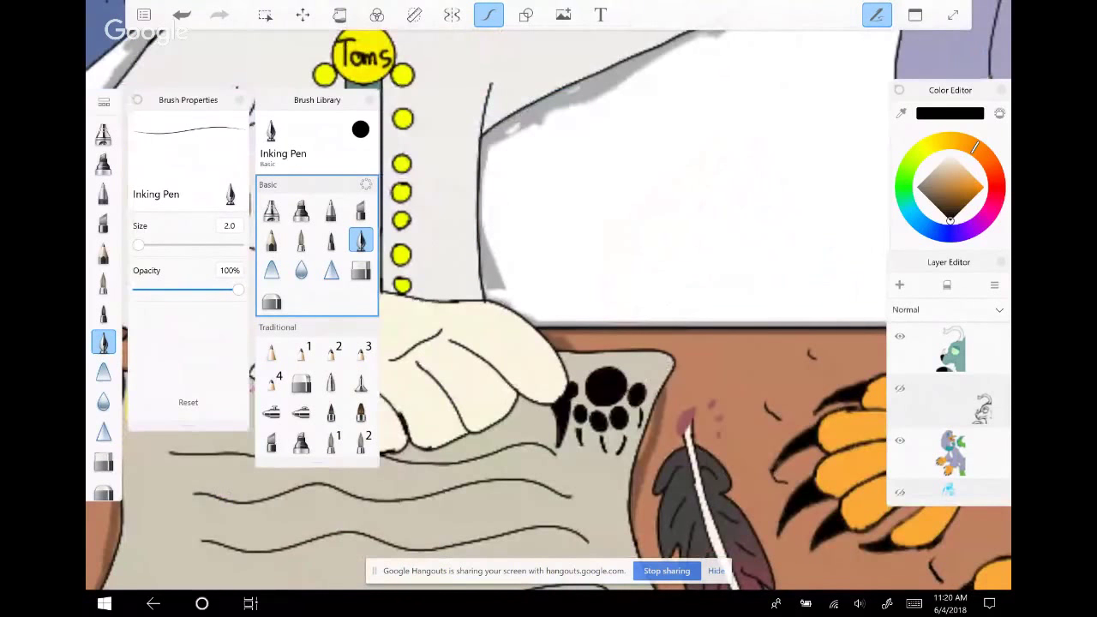
scroll(548, 309, down, 2)
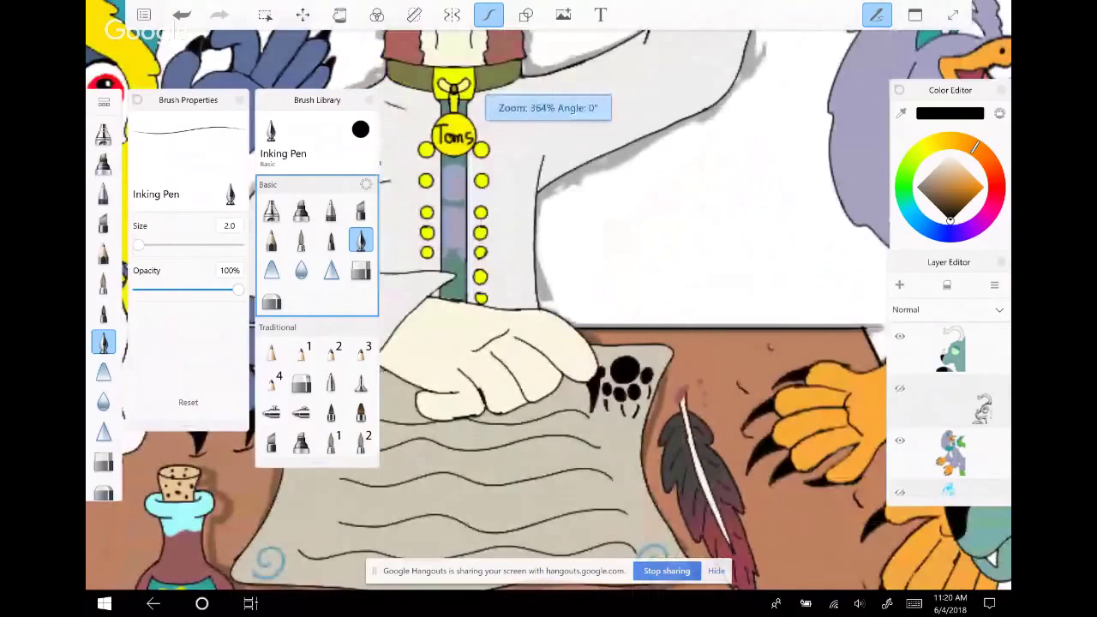
Hide the light blue bird sketch layer and the grey sketch layer behind the central character
scroll(548, 308, down, 5)
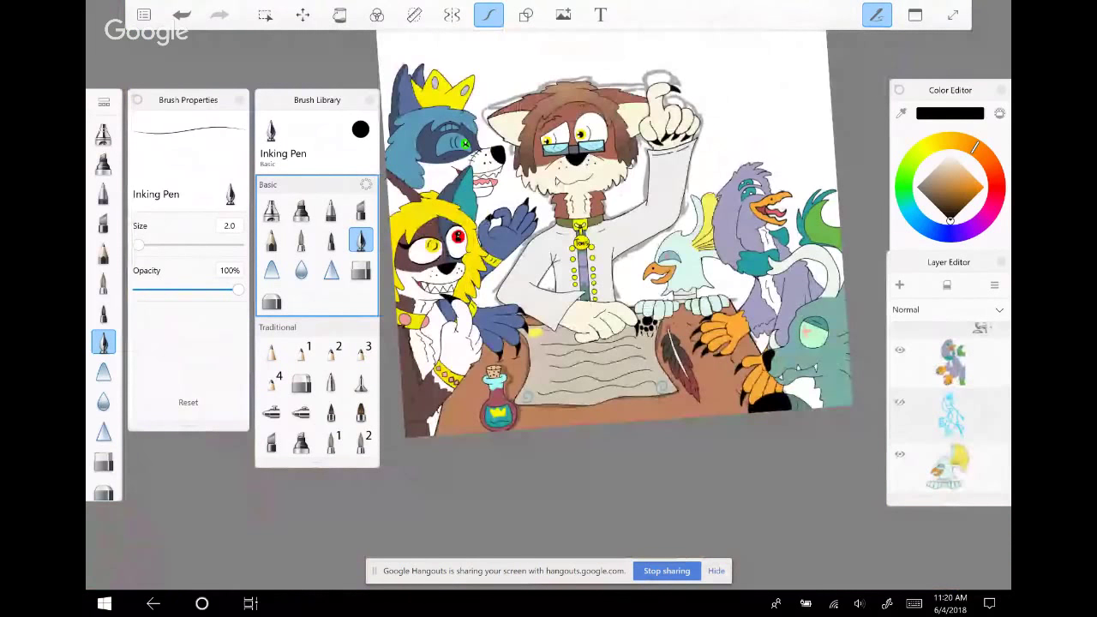
scroll(616, 231, up, 1)
click(949, 414)
scroll(625, 224, down, 2)
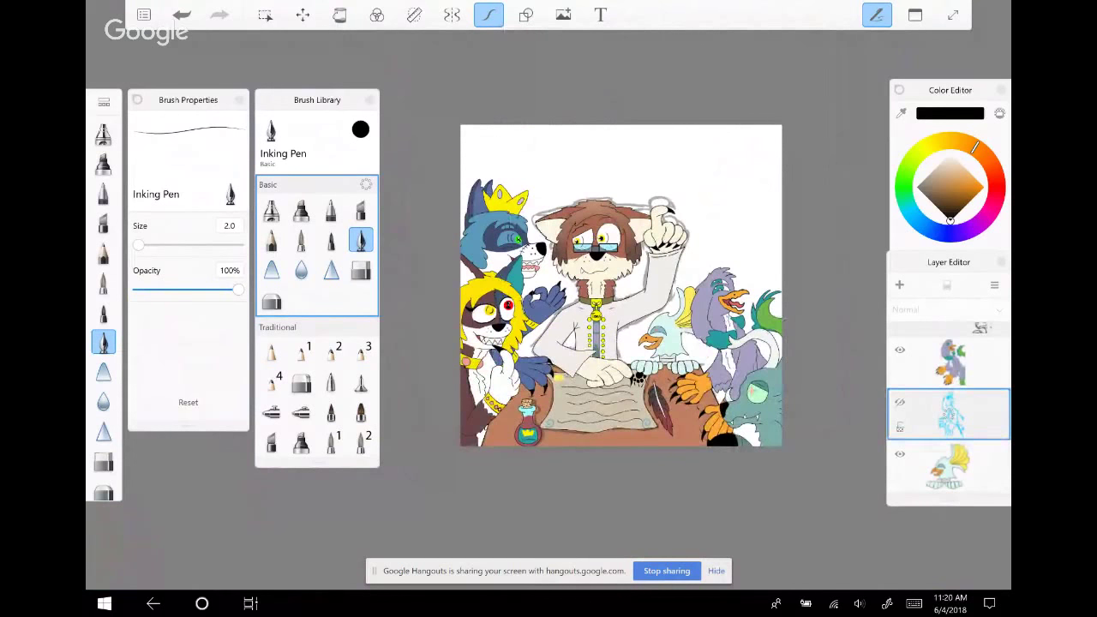
scroll(950, 410, down, 5)
scroll(949, 410, down, 3)
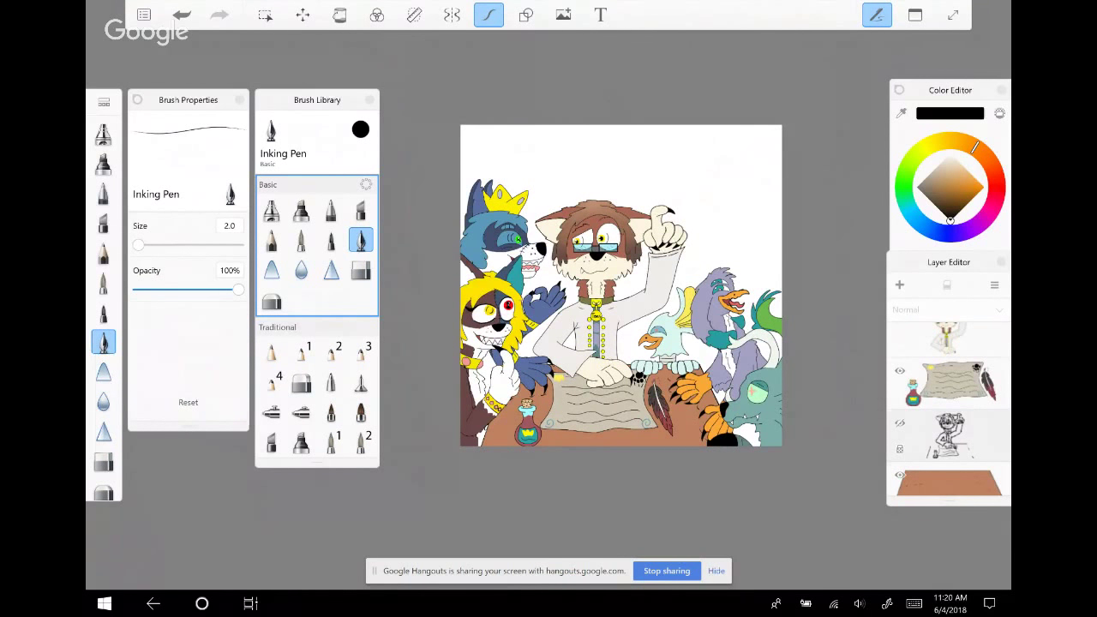
Show the red sketch layer that holds the handwritten speech text
scroll(949, 403, up, 5)
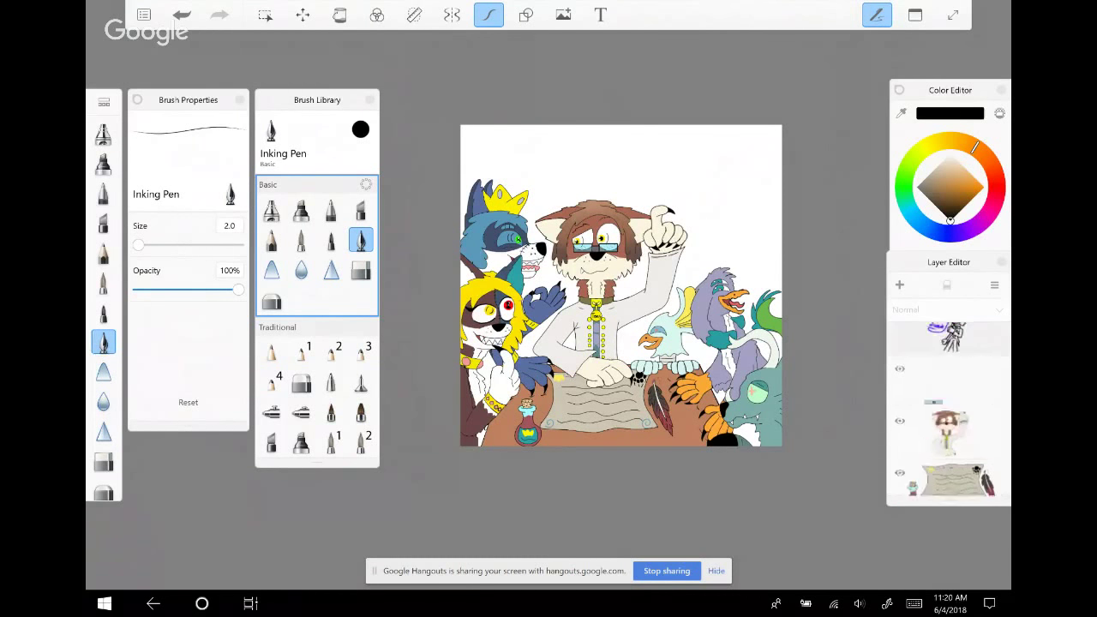
scroll(949, 403, up, 2)
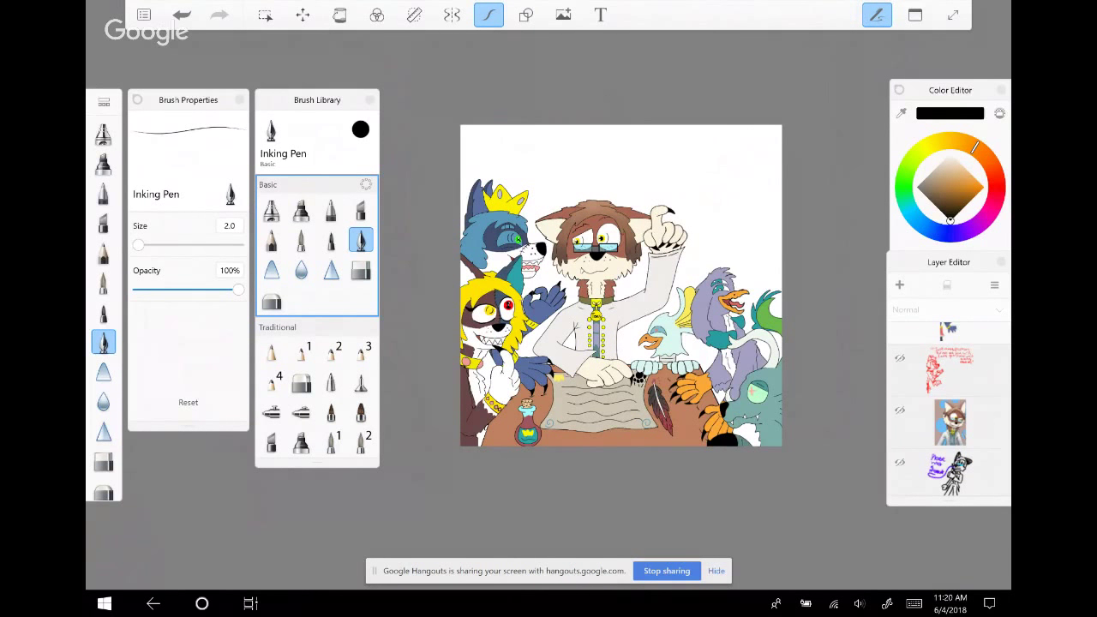
click(900, 358)
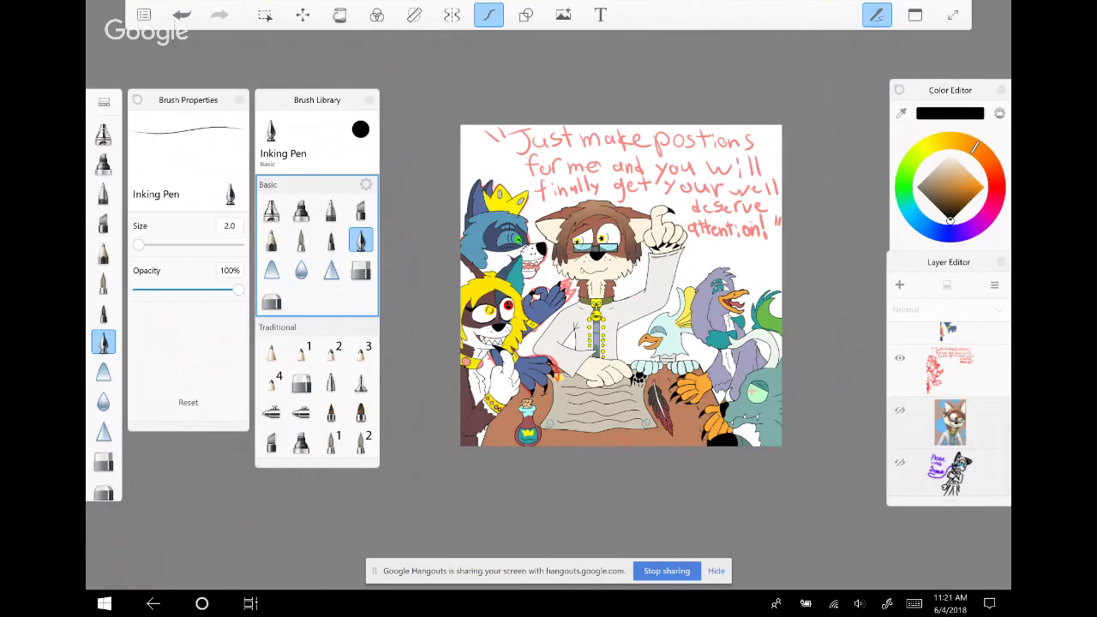
Add a new empty layer above the layer with the crowned and yellow-haired characters
scroll(949, 411, up, 2)
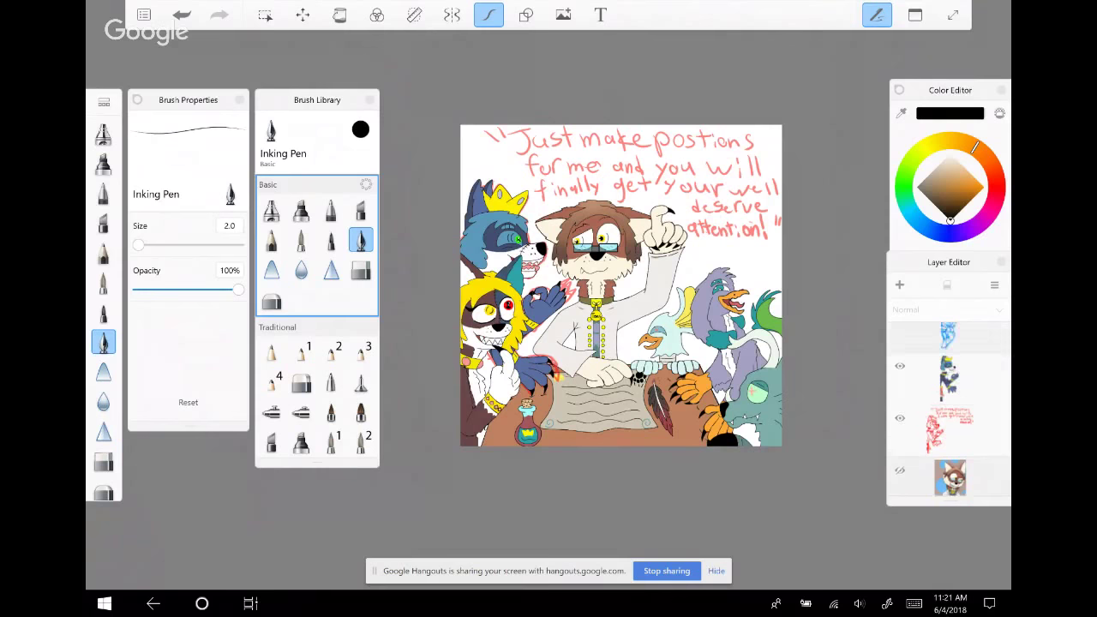
click(948, 378)
click(994, 285)
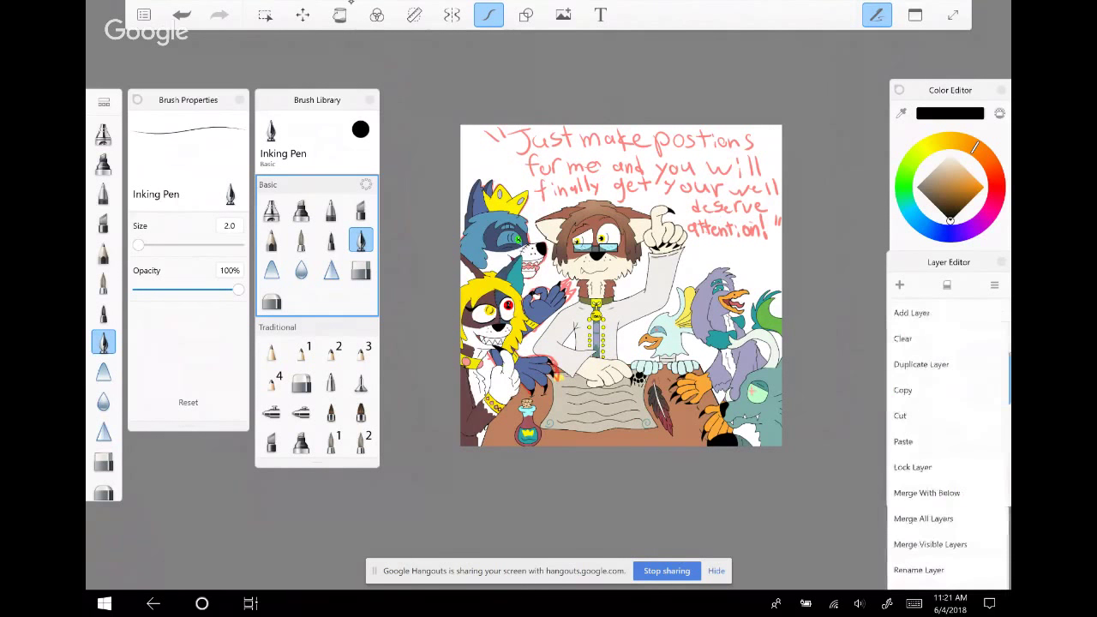
click(914, 311)
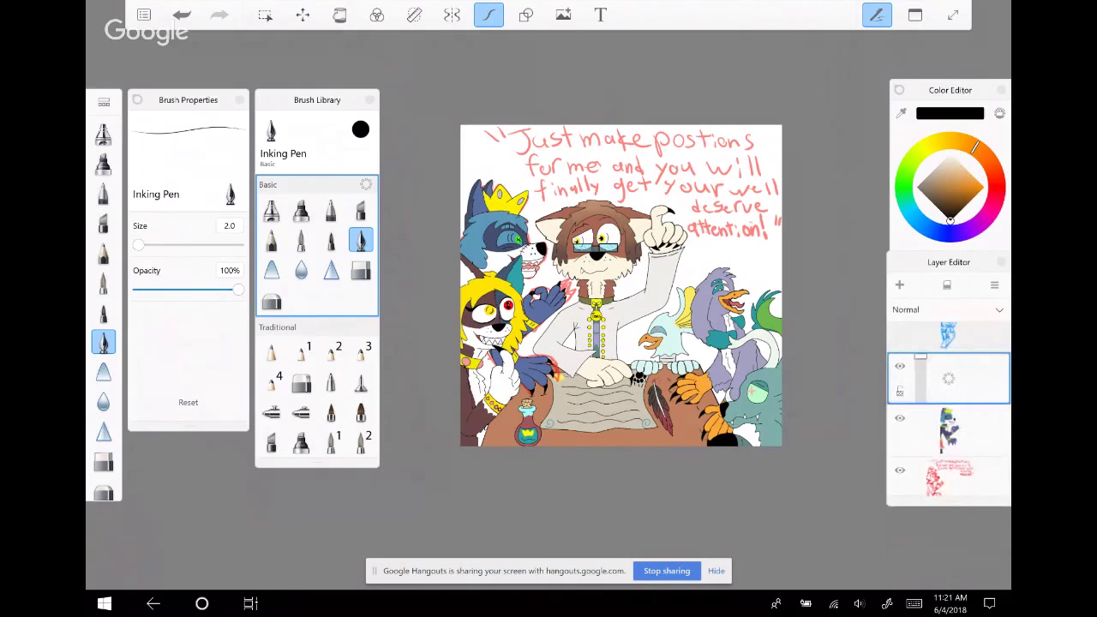
Try to ink the speech bubble's lower outline above the central character's head with the Inking Pen at size 2.0
scroll(639, 322, up, 2)
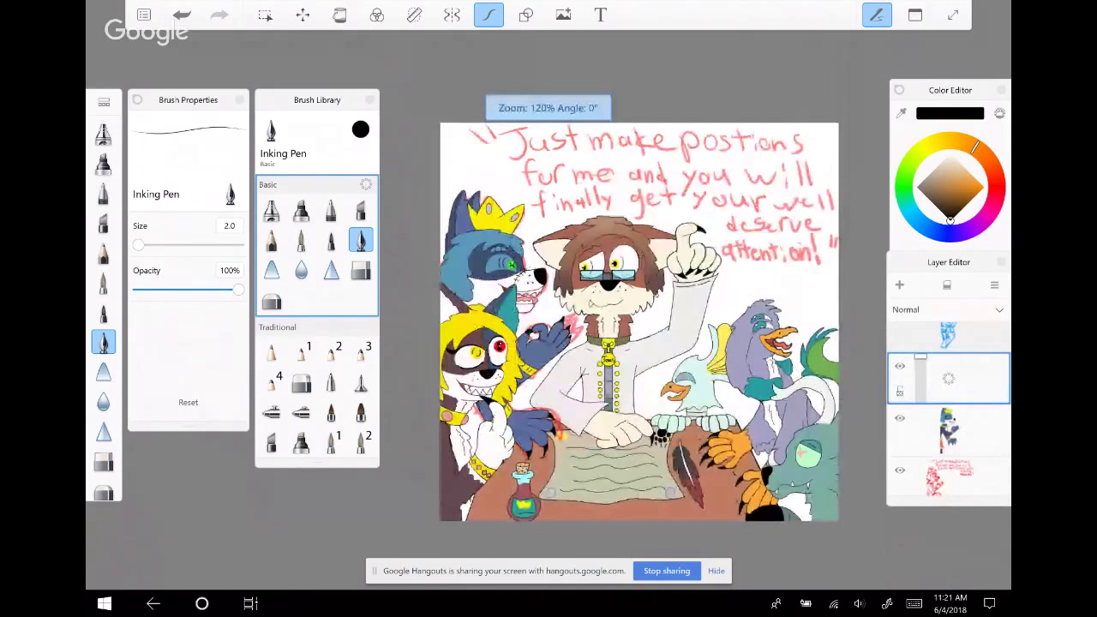
scroll(493, 155, up, 1)
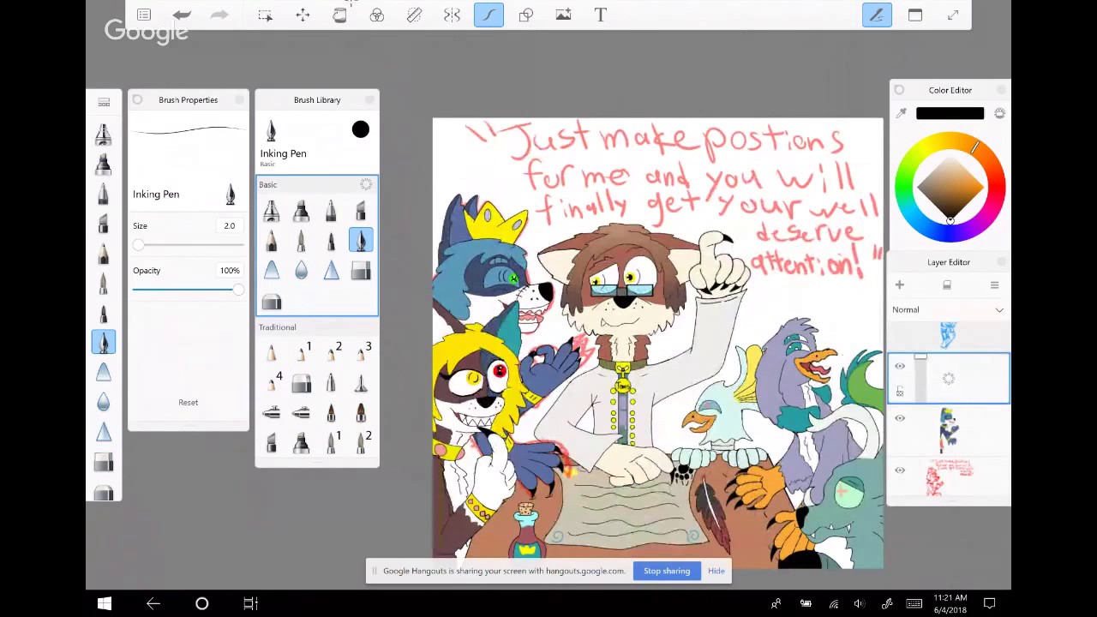
mouse_move(528, 241)
mouse_down()
mouse_move(541, 268)
mouse_move(545, 259)
mouse_up()
key(ctrl+z)
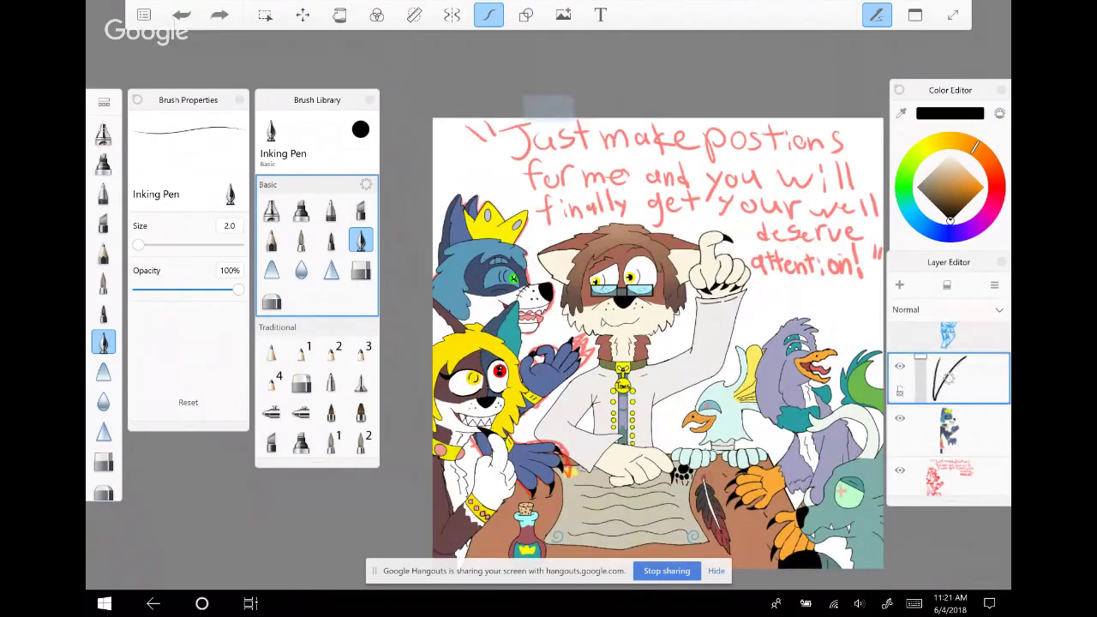
scroll(658, 343, up, 1)
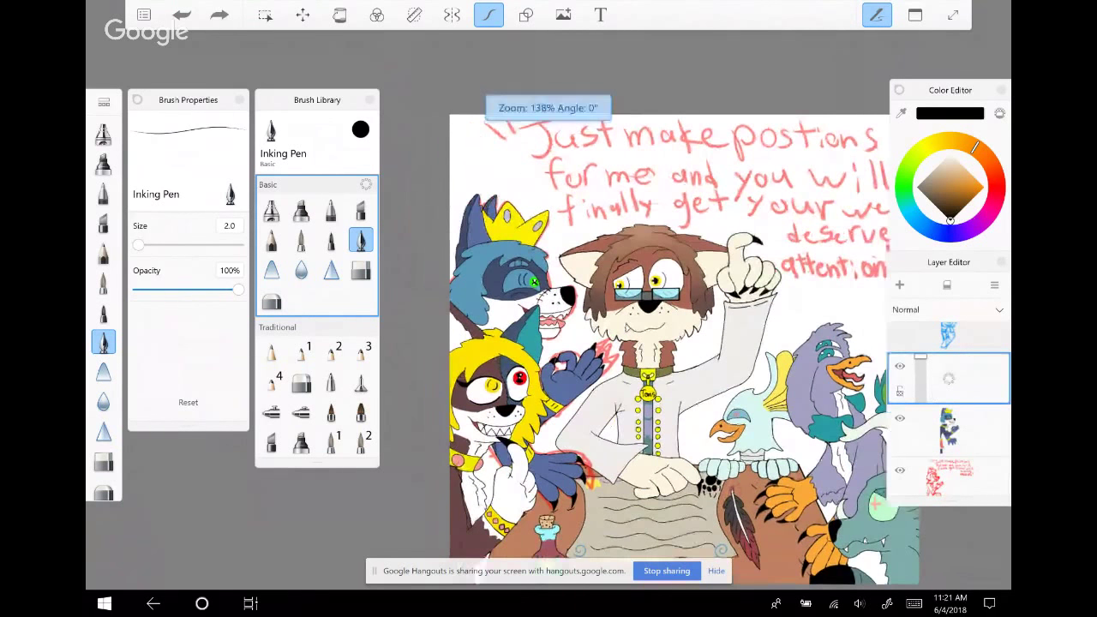
scroll(573, 220, up, 1)
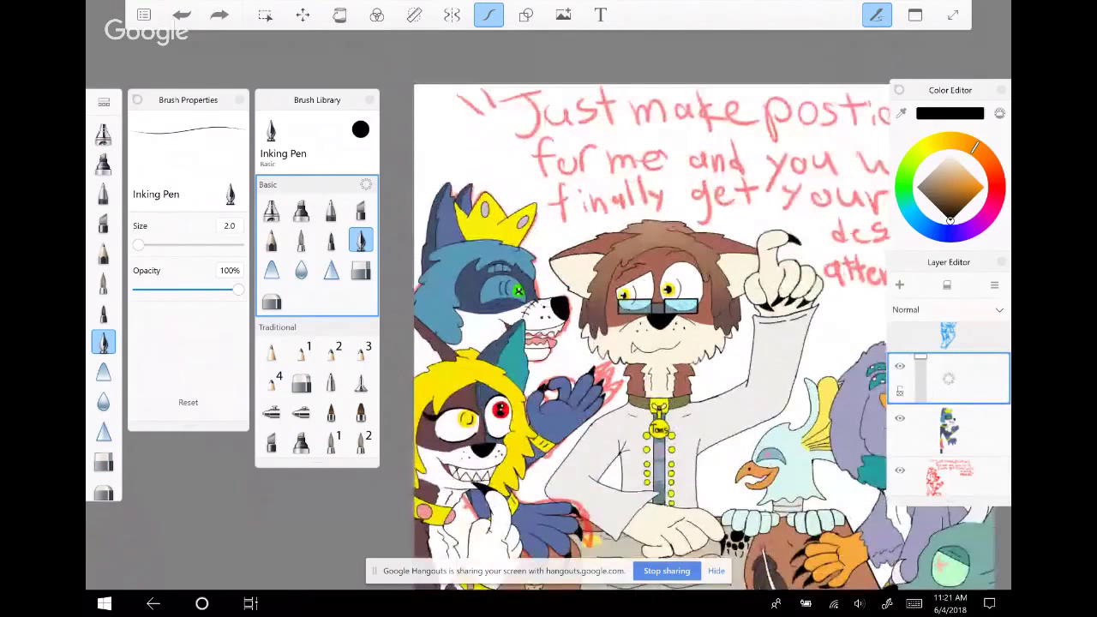
scroll(574, 220, up, 1)
mouse_move(559, 234)
mouse_down()
mouse_move(568, 266)
mouse_move(643, 232)
mouse_up()
drag(660, 230, 833, 232)
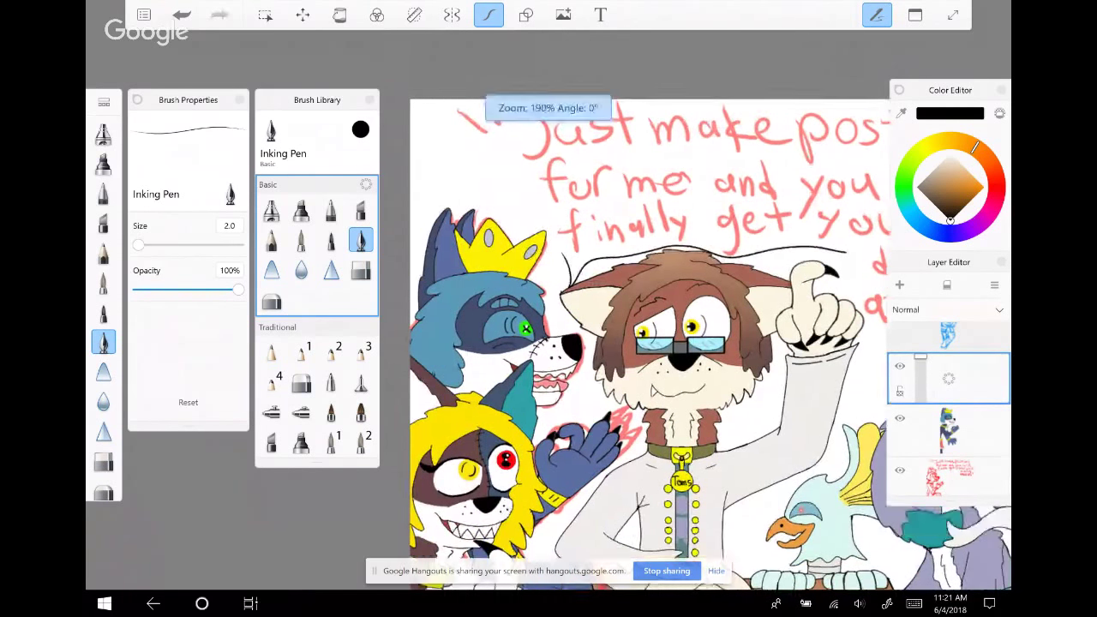
drag(571, 274, 456, 127)
key(ctrl+z)
key(ctrl+z)
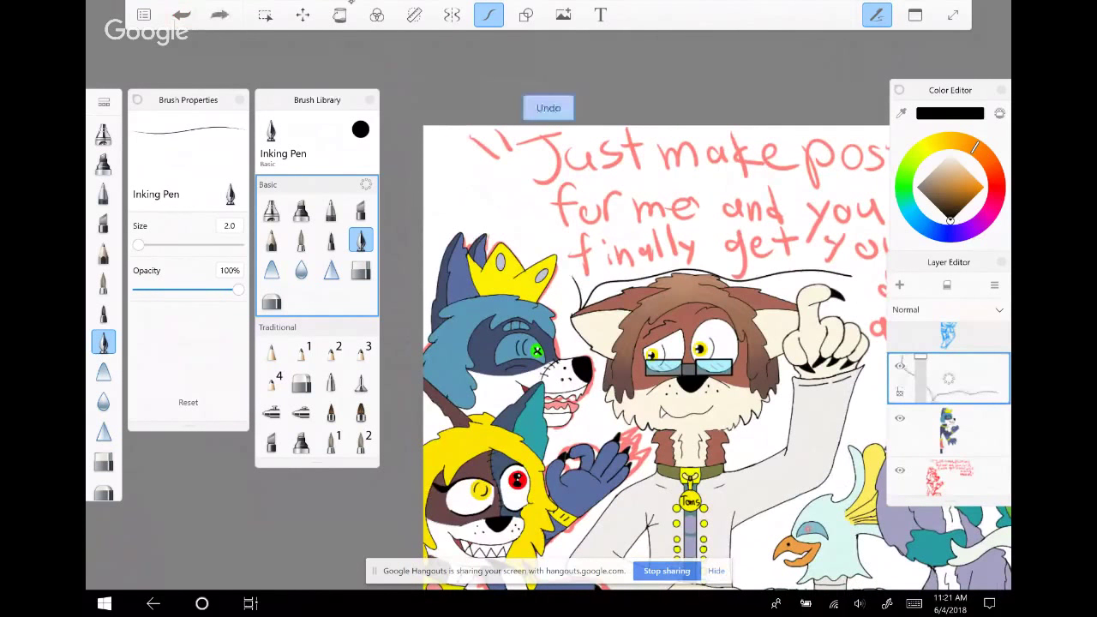
Try to ink a curved left edge of the speech bubble, from the canvas's upper edge to beside the crown
mouse_move(481, 127)
mouse_down()
mouse_move(470, 176)
mouse_move(485, 204)
mouse_move(552, 254)
mouse_up()
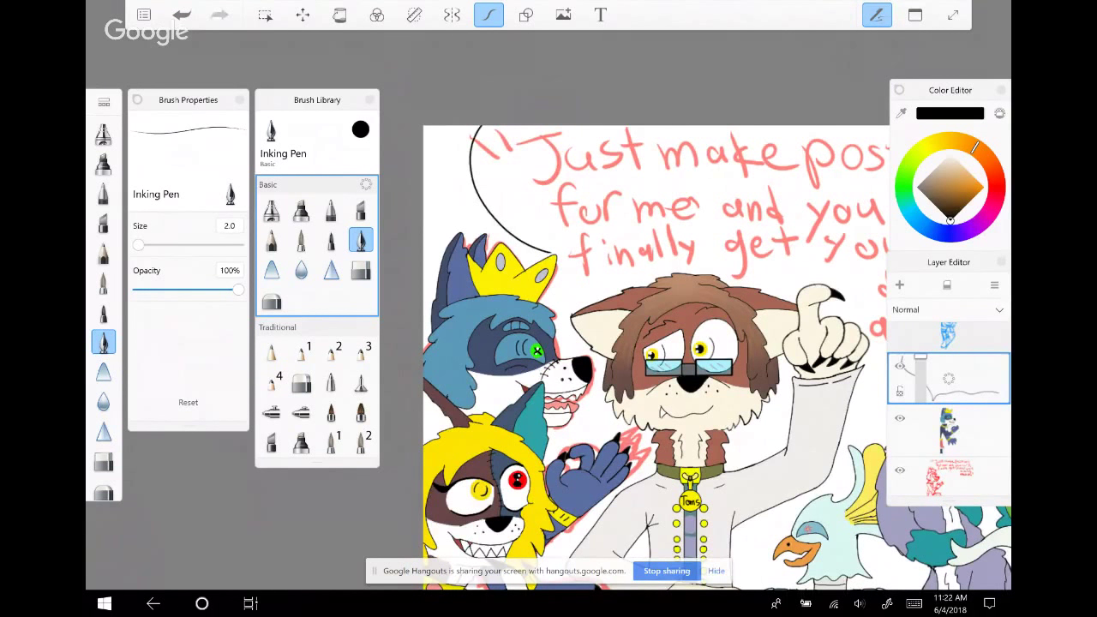
scroll(697, 354, down, 2)
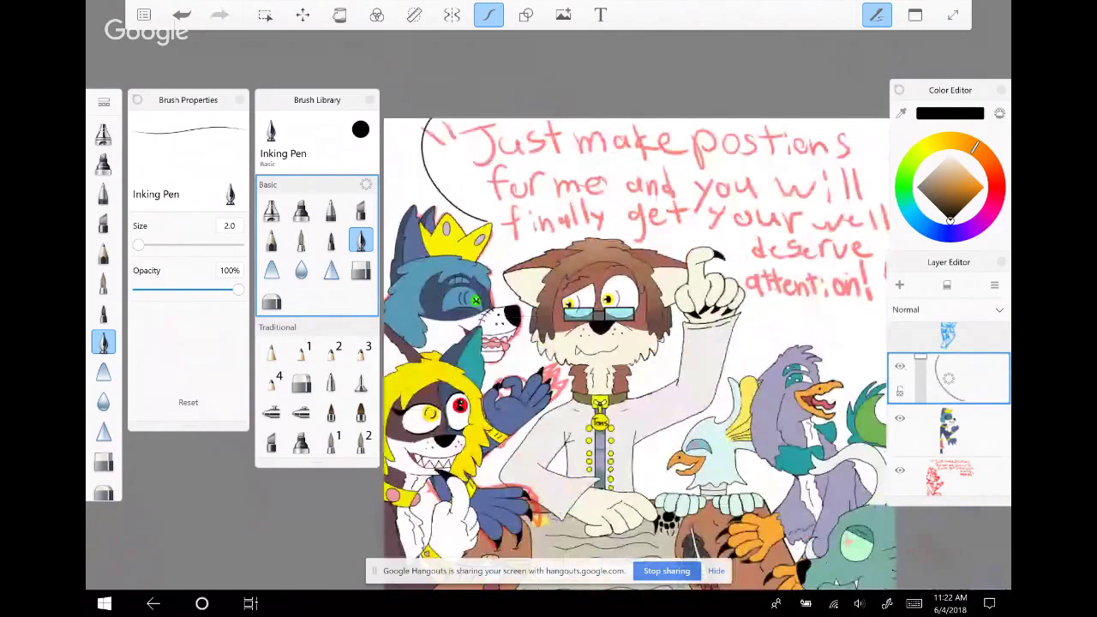
scroll(624, 360, down, 1)
key(ctrl+z)
Set the Inking Pen size to 4.0 with the empty layer active
click(950, 470)
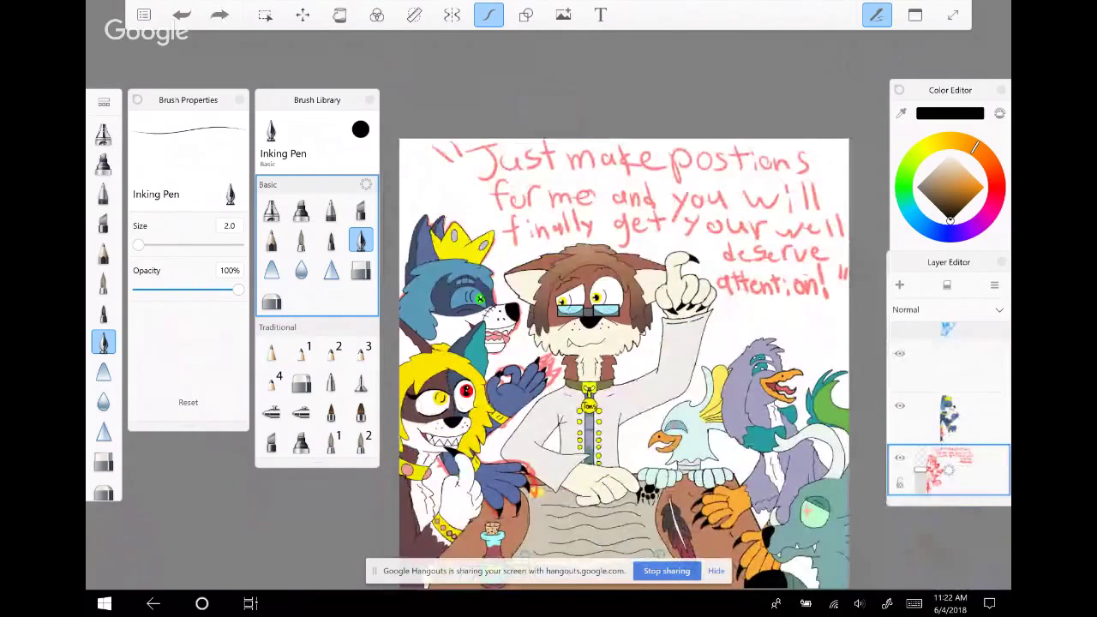
click(949, 366)
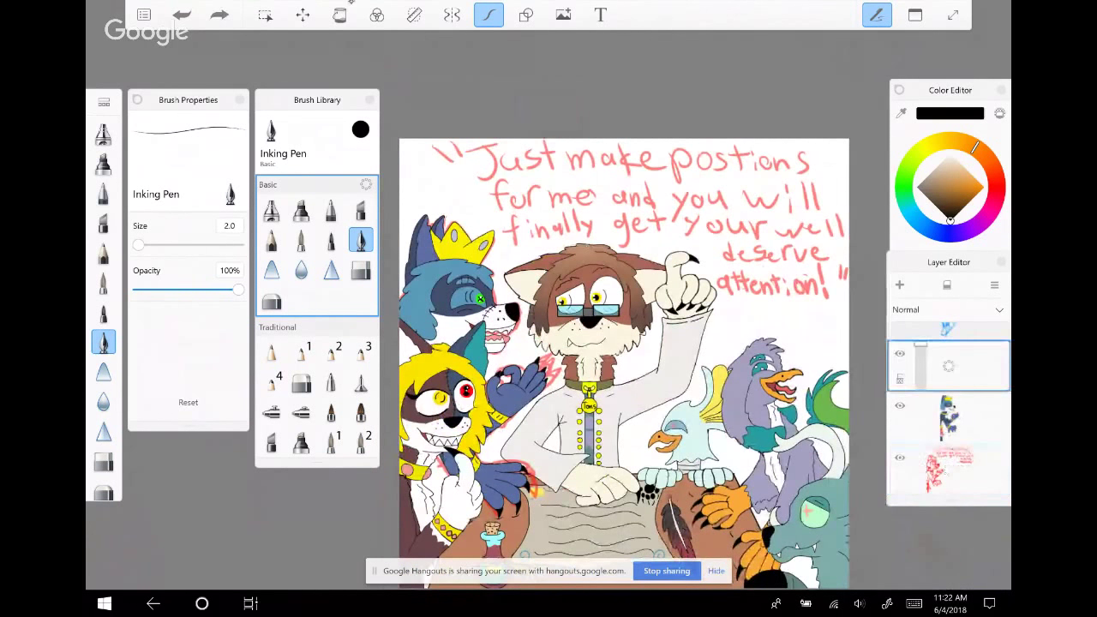
click(229, 226)
text(4.)
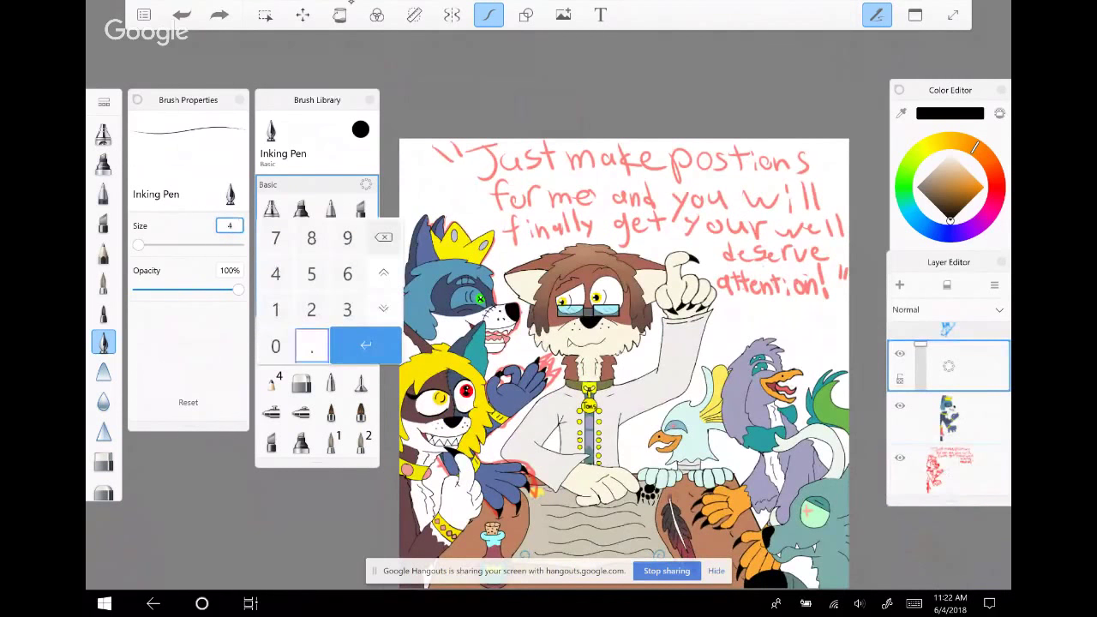
key(Return)
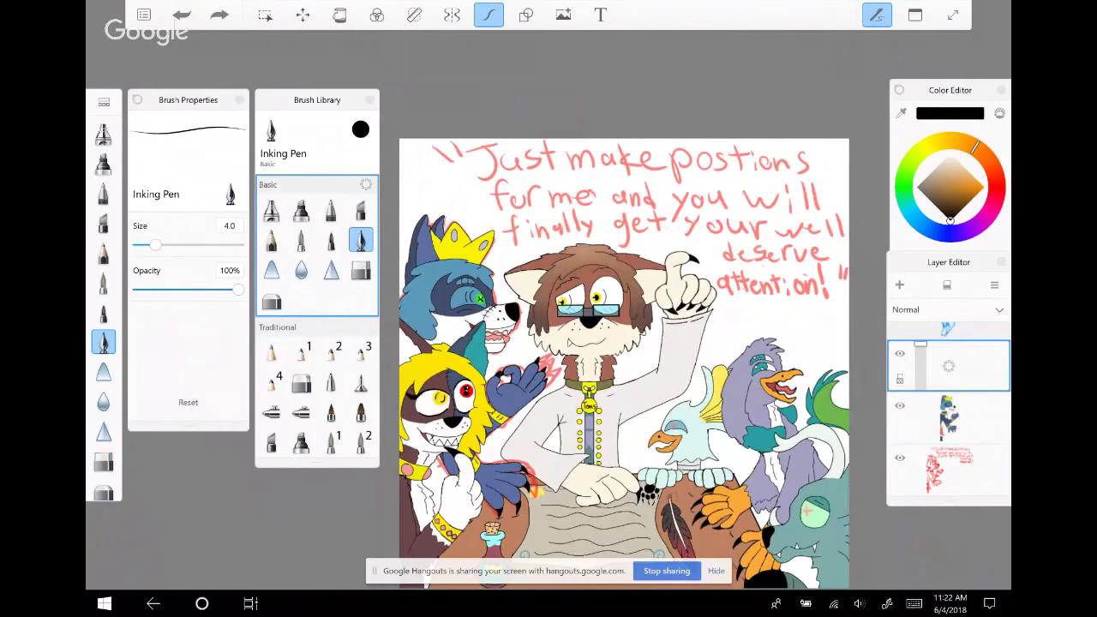
Try to ink the speech bubble's left edge again with the thicker 4.0 pen
scroll(635, 360, up, 2)
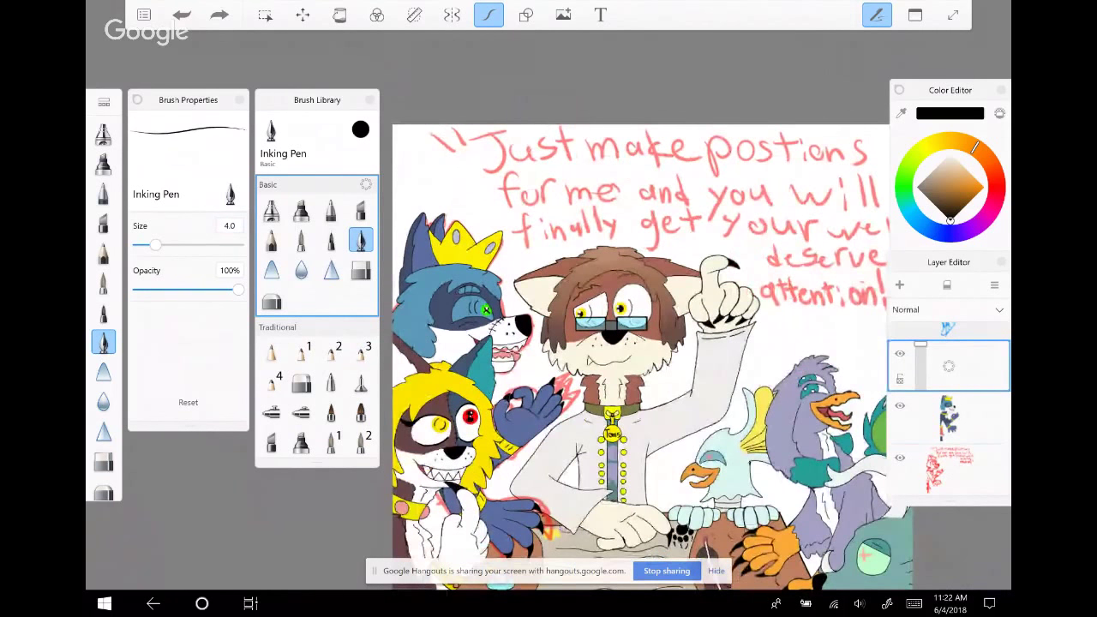
mouse_move(463, 126)
mouse_down()
mouse_move(481, 226)
mouse_move(530, 245)
mouse_up()
key(ctrl+z)
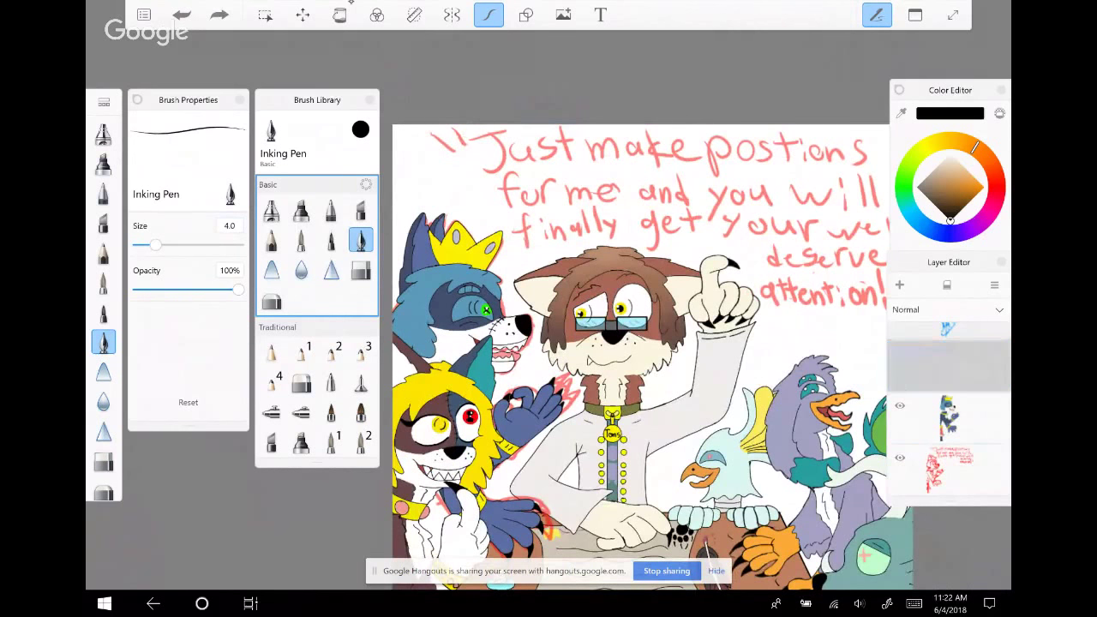
Move the empty layer below the crowned and yellow-haired characters' layer and try another curved bubble edge
drag(949, 366, 950, 427)
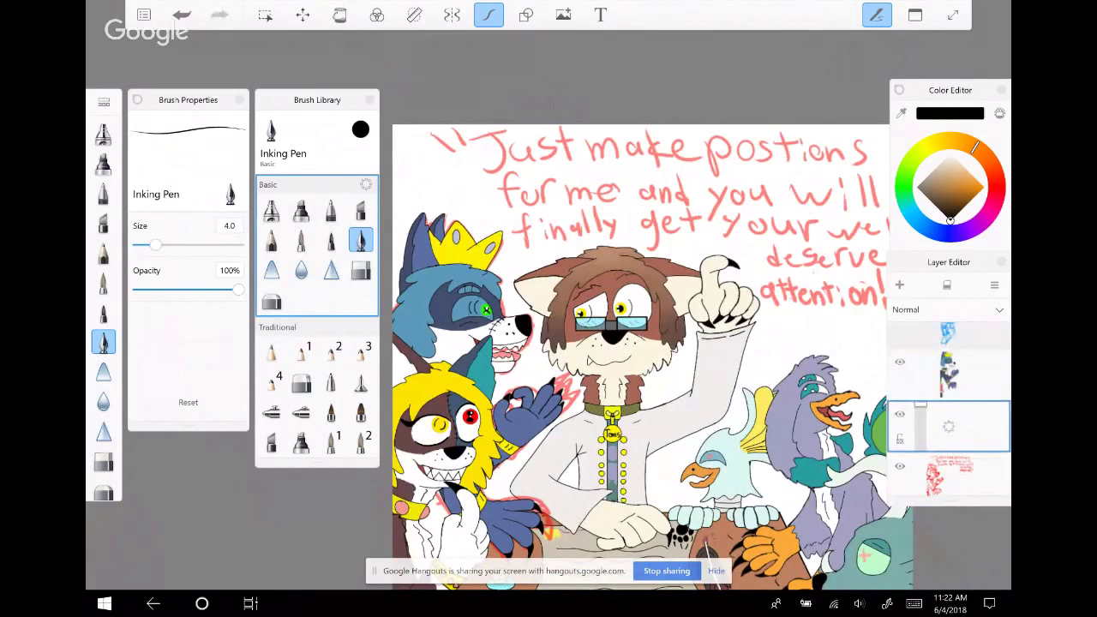
mouse_move(485, 125)
mouse_down()
mouse_move(467, 192)
mouse_move(506, 245)
mouse_up()
click(182, 14)
Try to frame the red speech text with a large black ellipse
click(526, 14)
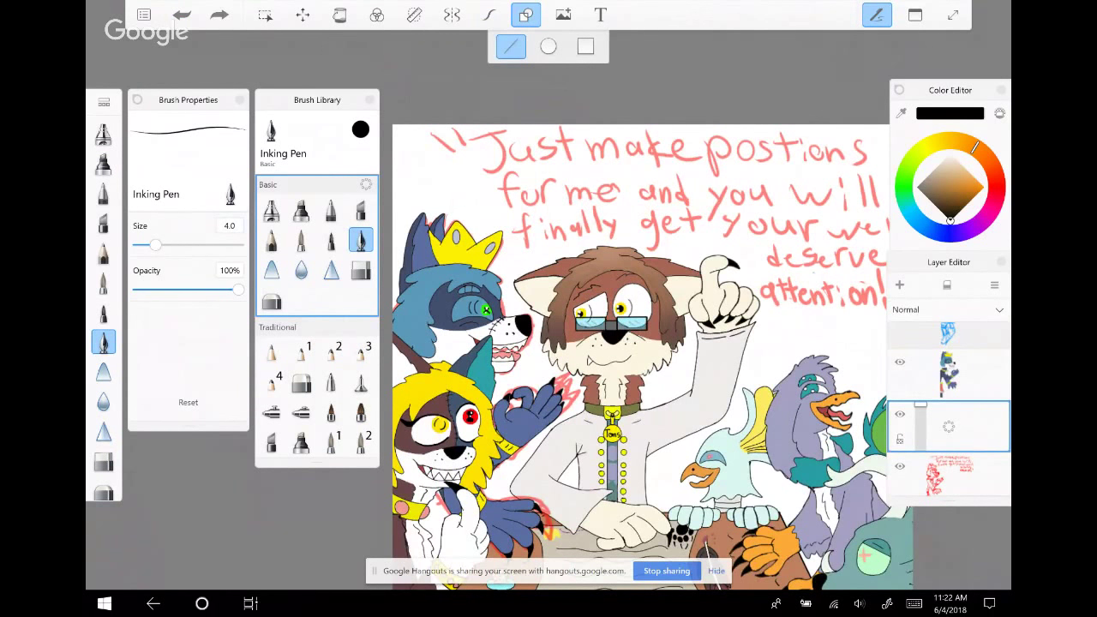
scroll(613, 354, down, 2)
scroll(613, 355, down, 1)
click(549, 46)
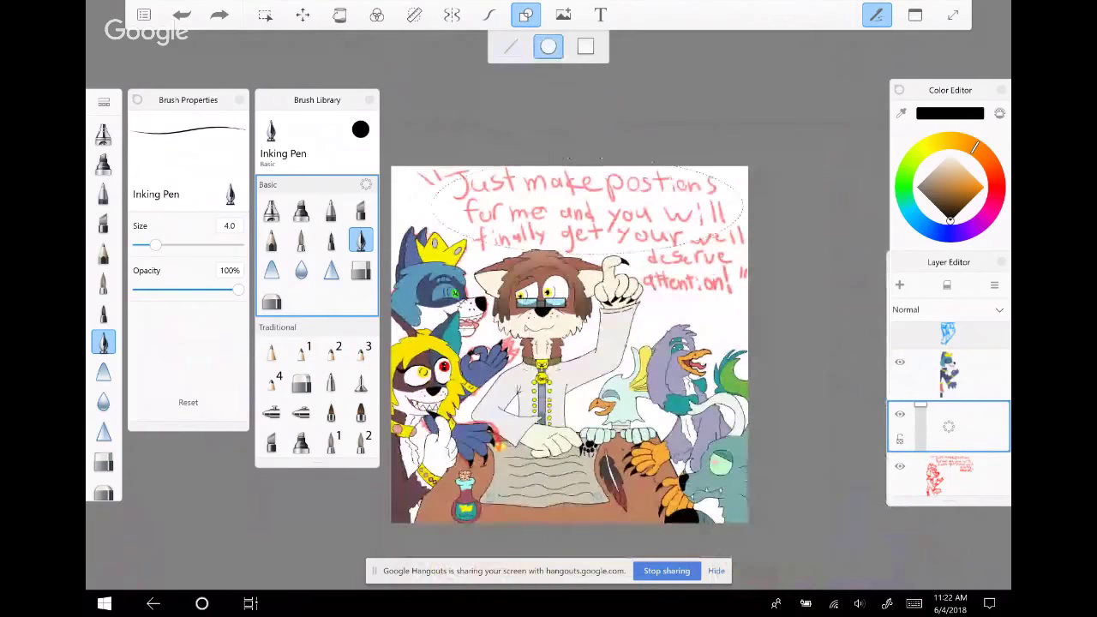
mouse_move(431, 166)
mouse_down()
mouse_move(720, 185)
mouse_move(751, 288)
mouse_up()
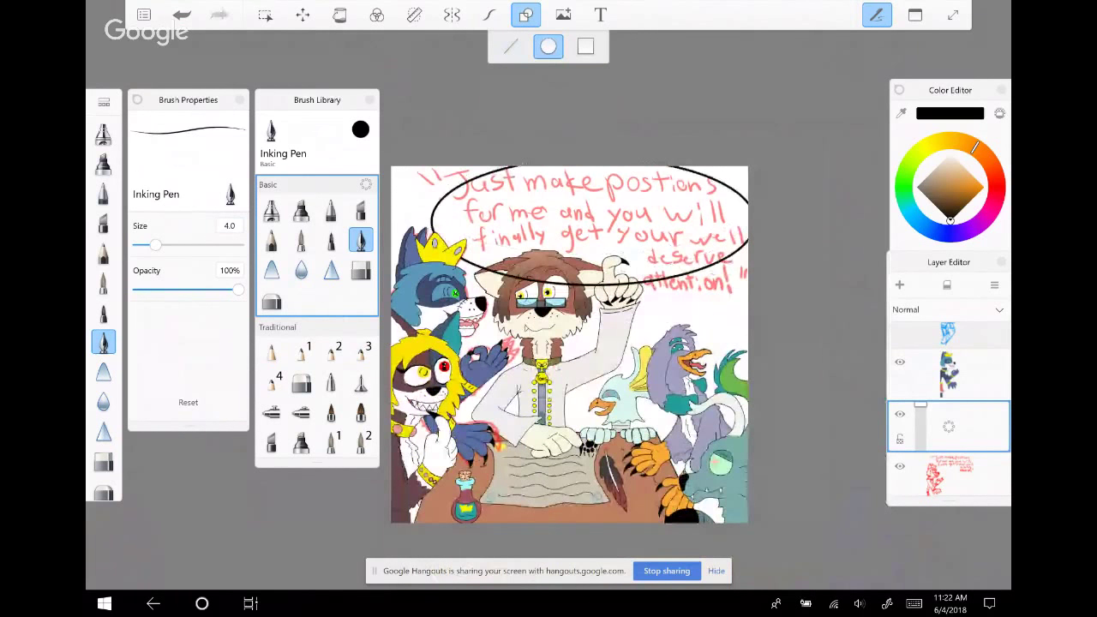
drag(410, 165, 754, 296)
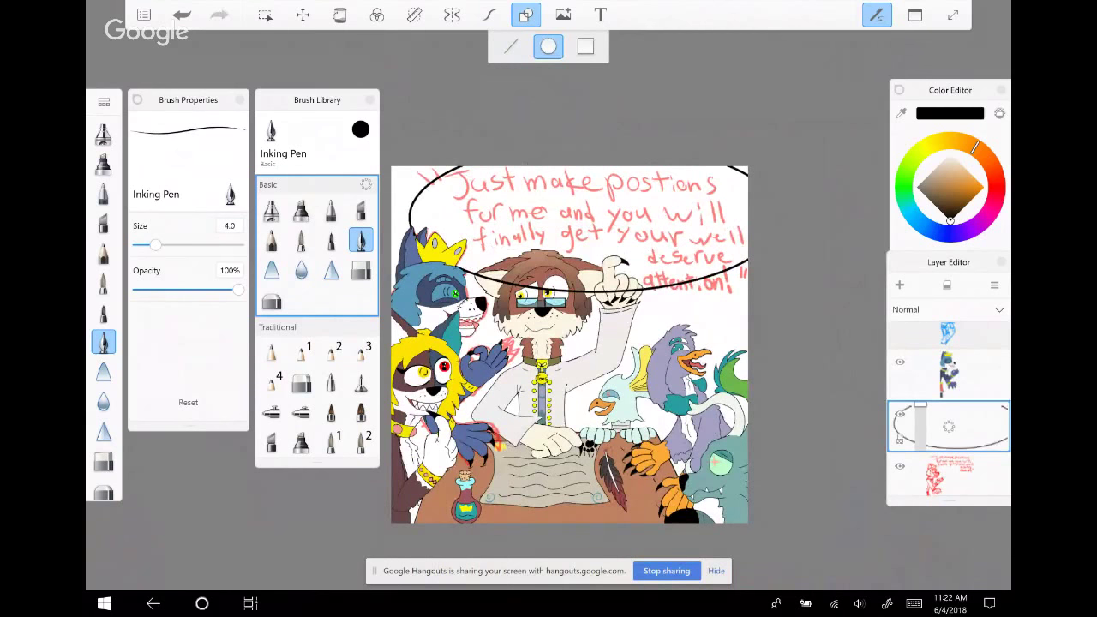
key(ctrl+z)
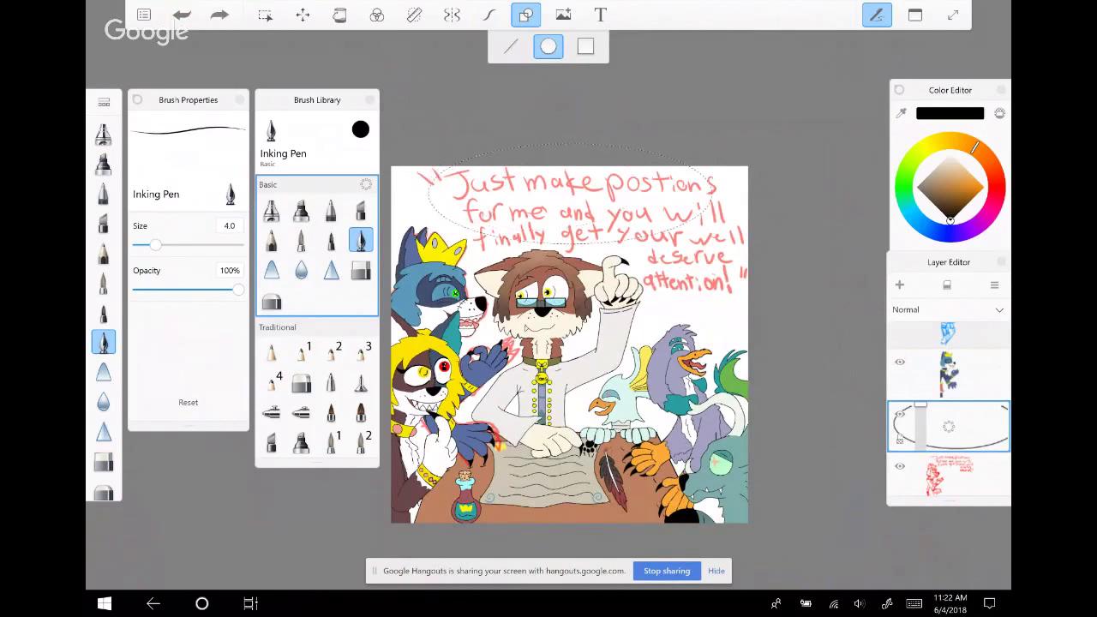
drag(427, 163, 754, 276)
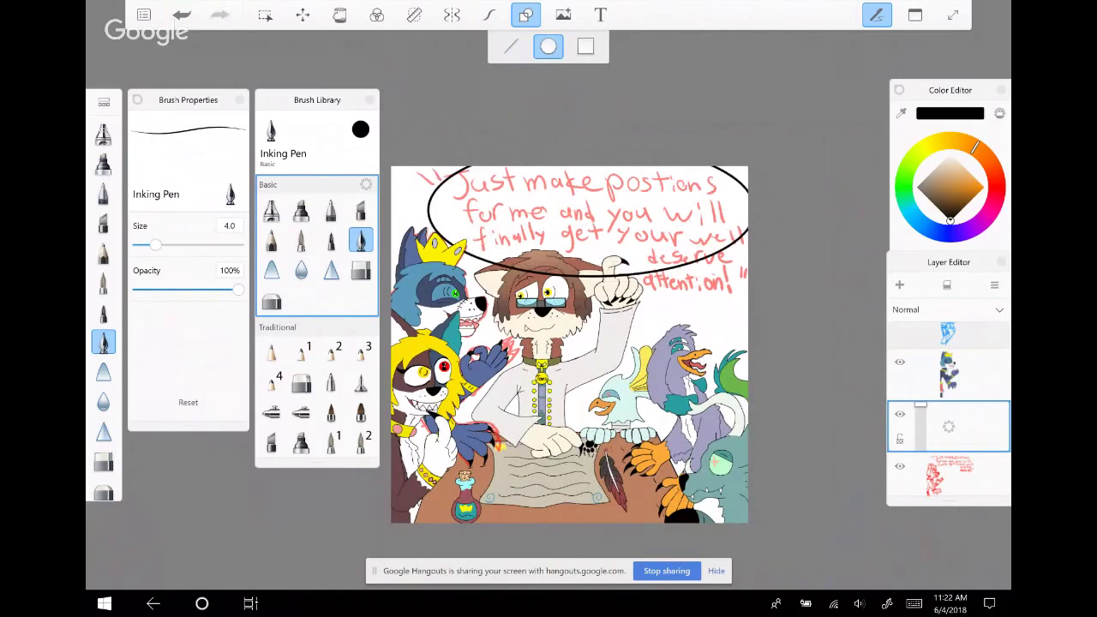
key(ctrl+z)
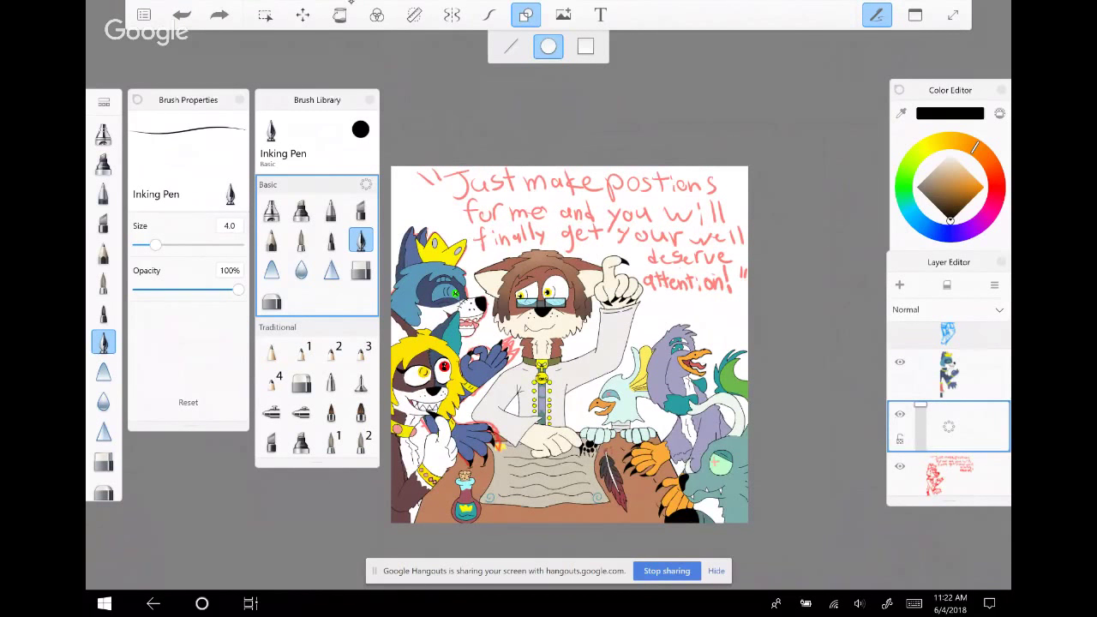
Fade the red speech text sketch by lowering its layer's opacity, and reactivate the empty layer for freehand inking
click(489, 15)
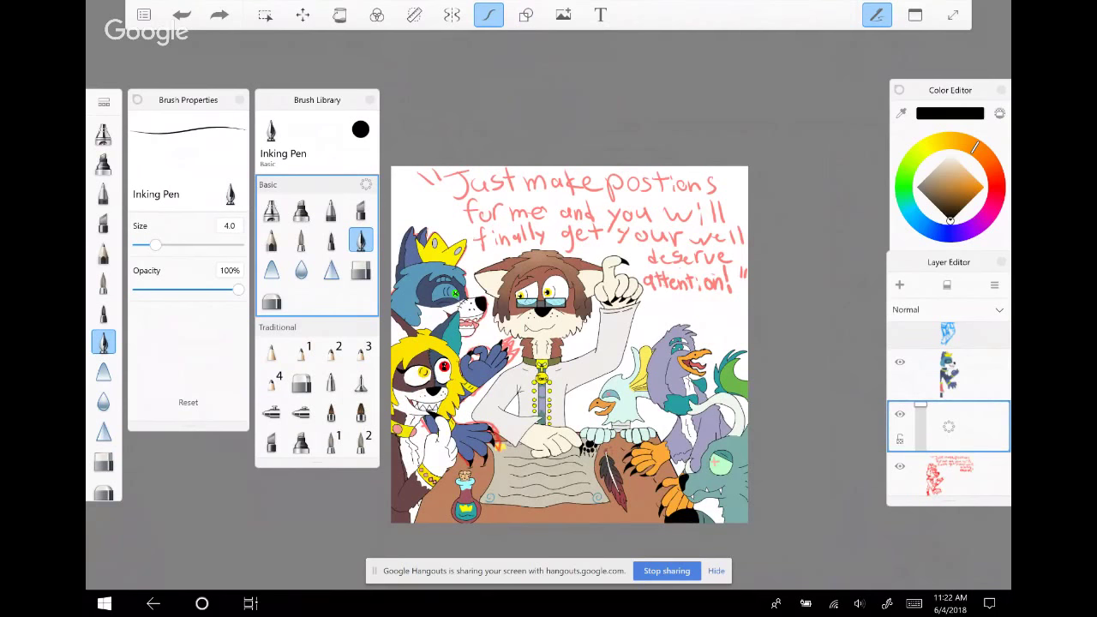
scroll(570, 344, up, 3)
scroll(569, 345, up, 2)
drag(949, 470, 909, 470)
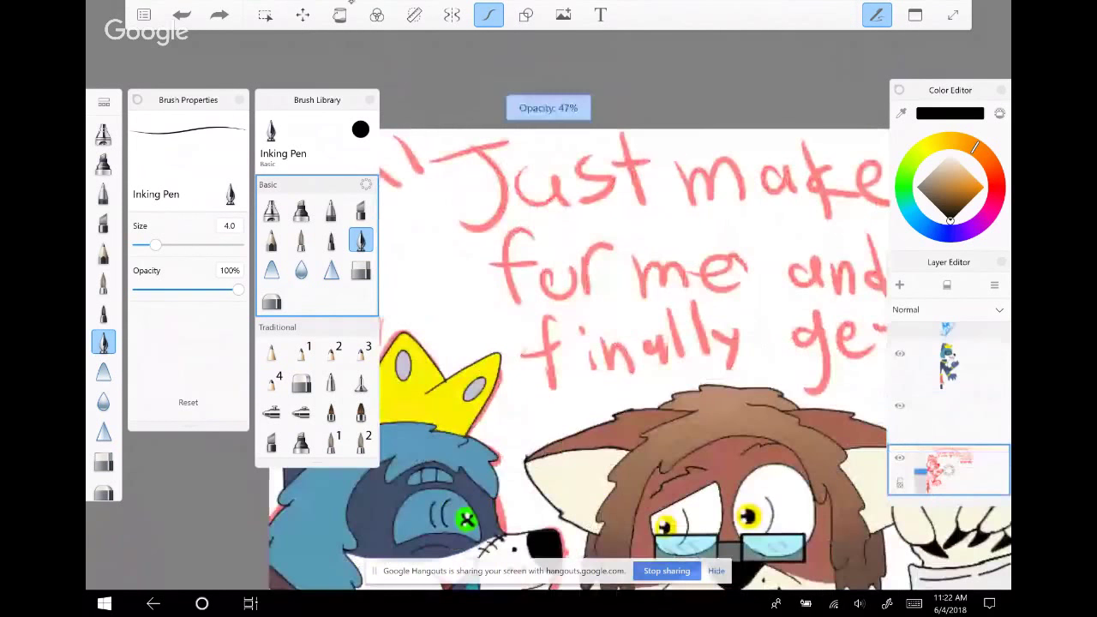
click(950, 419)
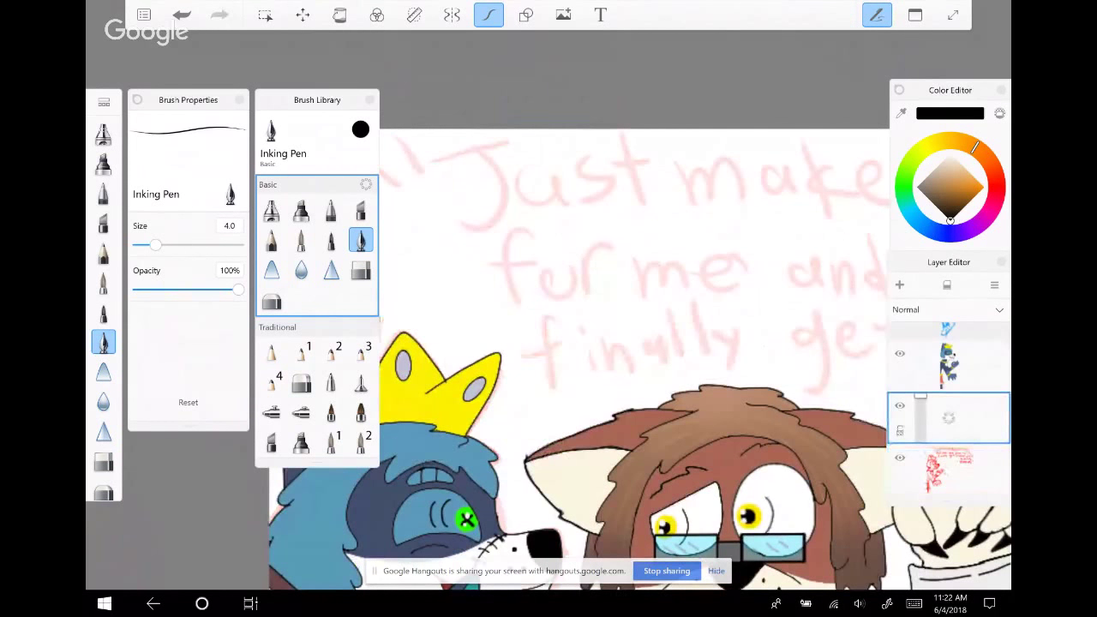
Hand-letter the word "Just" in black with the size 4.0 Inking Pen at the start of the faded speech text's first line
scroll(570, 344, down, 2)
scroll(570, 345, down, 3)
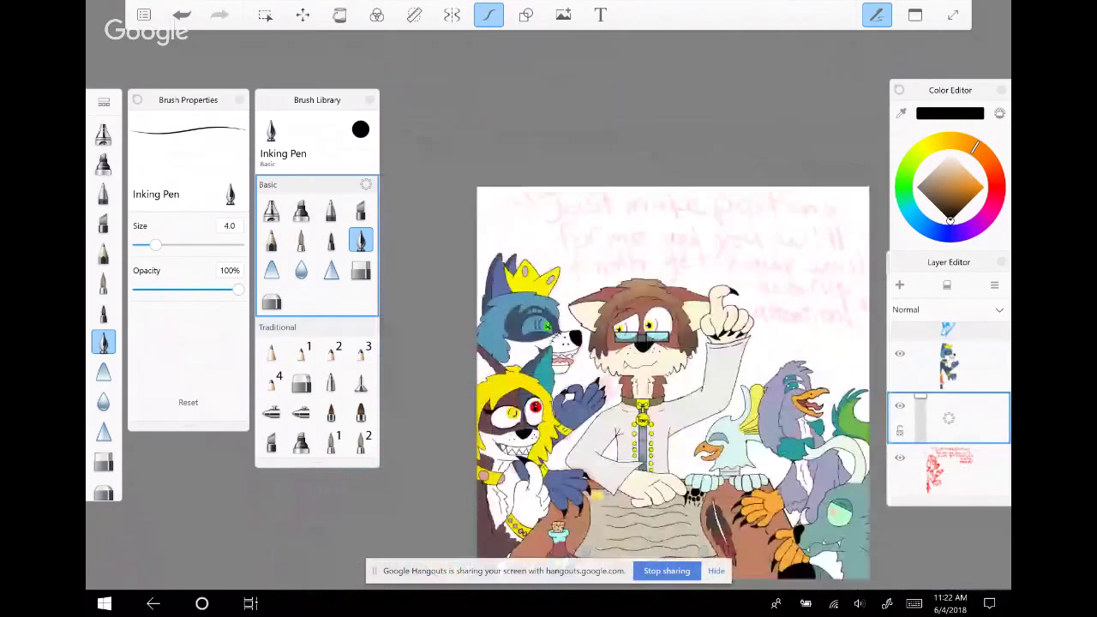
scroll(569, 345, up, 2)
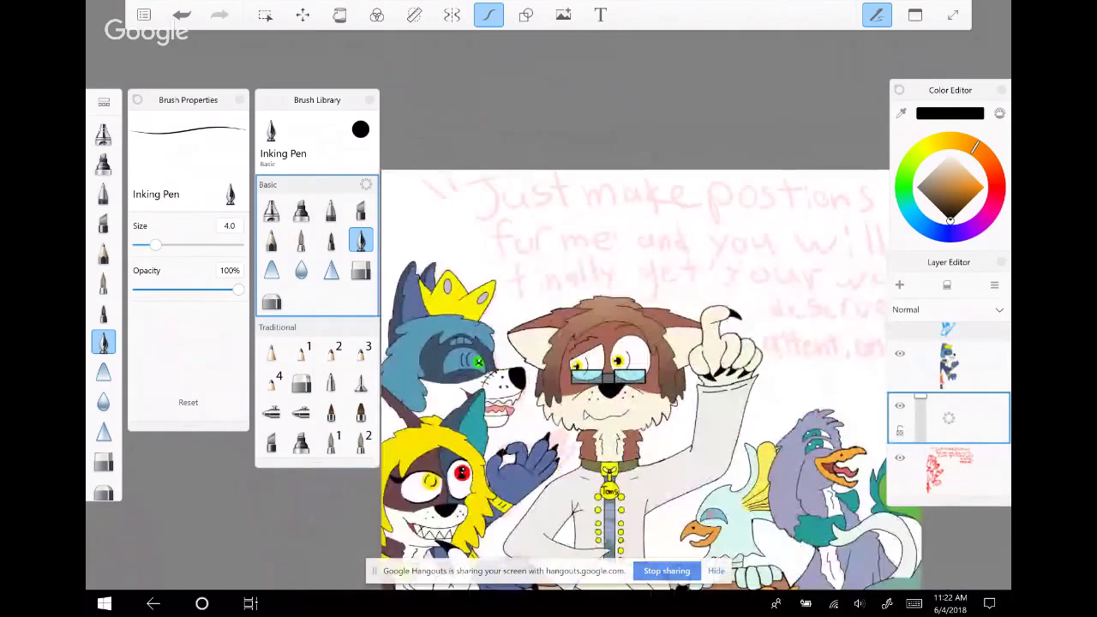
scroll(569, 345, up, 1)
scroll(570, 345, up, 1)
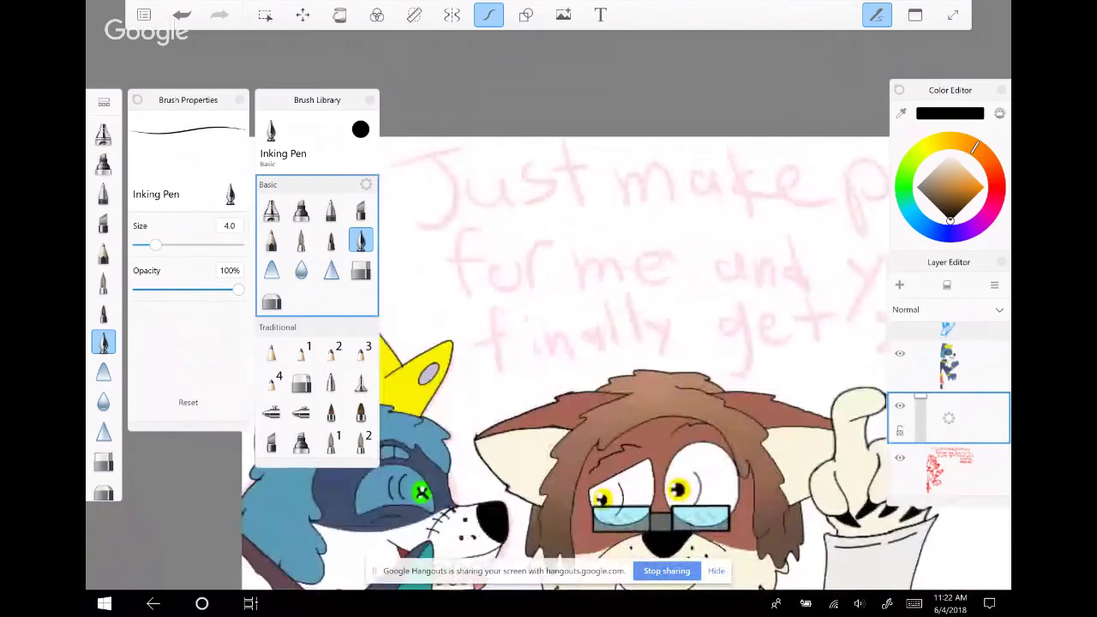
scroll(569, 345, down, 5)
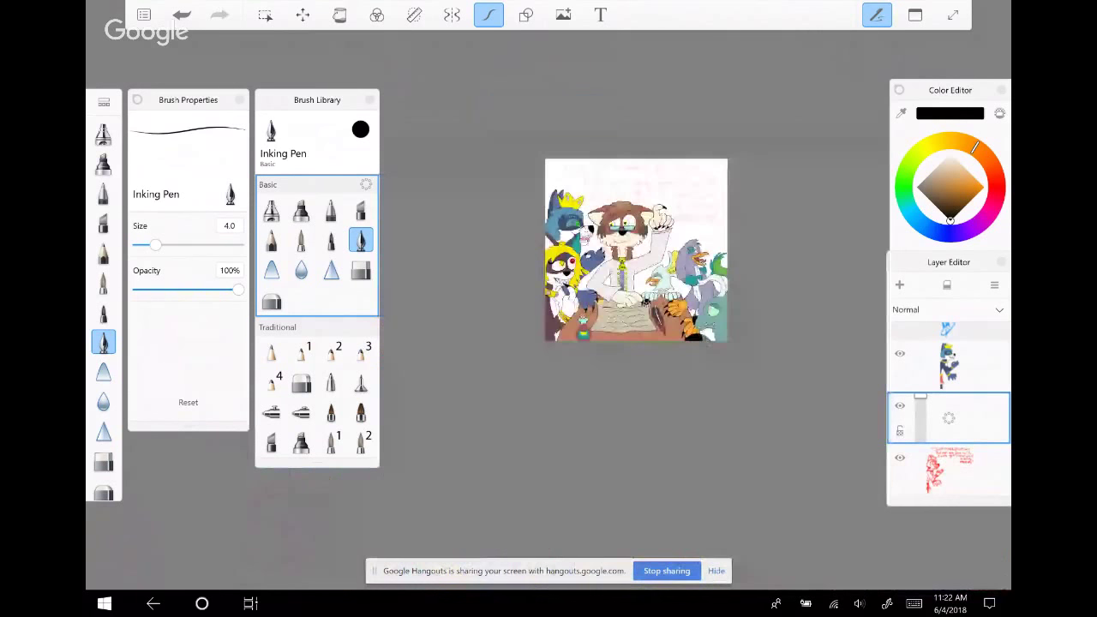
scroll(557, 150, up, 5)
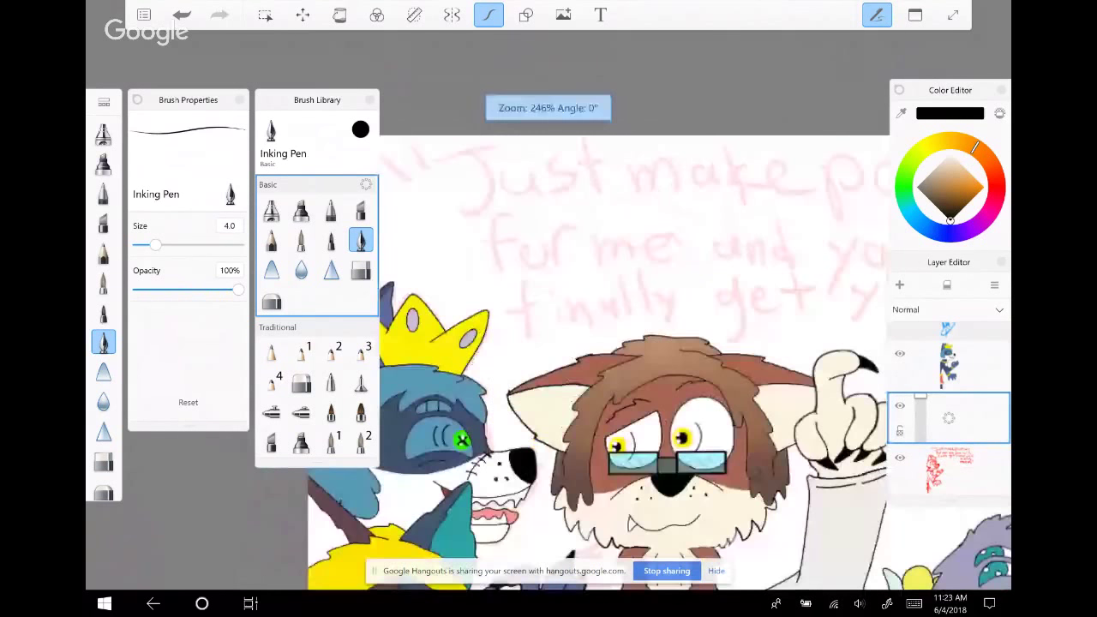
mouse_move(429, 184)
mouse_down()
mouse_move(499, 182)
mouse_move(450, 250)
mouse_up()
drag(493, 219, 542, 251)
drag(575, 214, 546, 248)
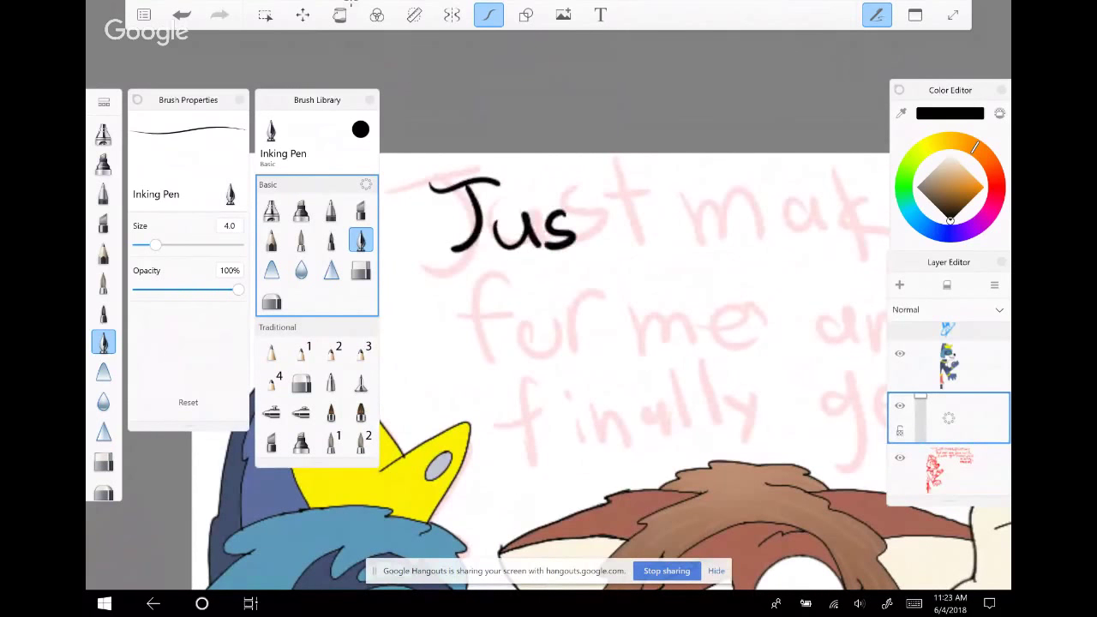
drag(593, 185, 608, 251)
drag(576, 214, 626, 215)
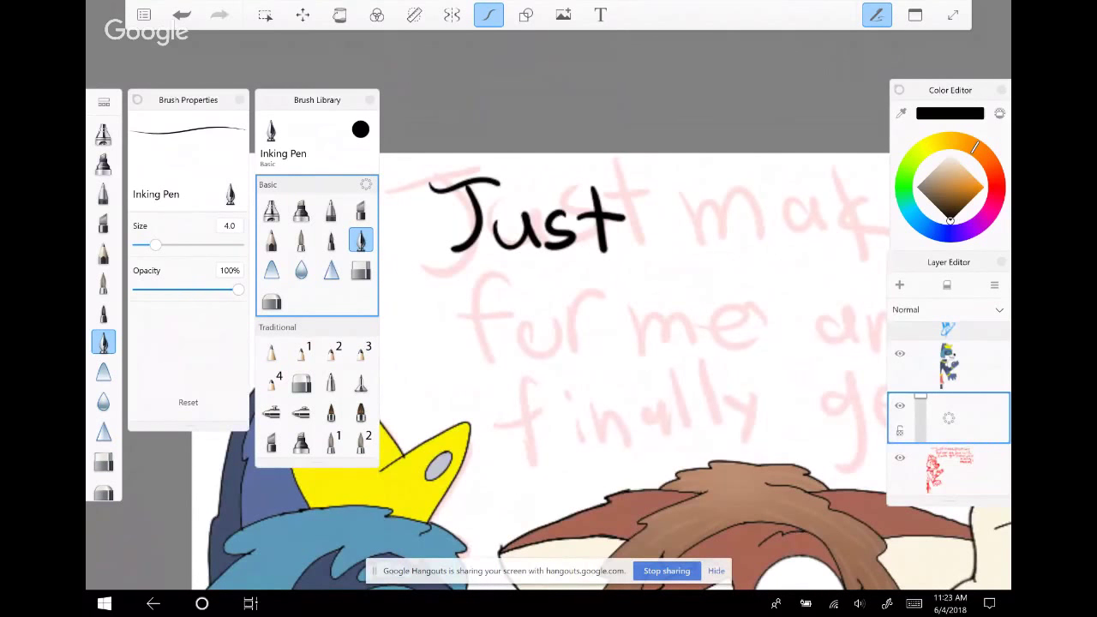
Hand-letter "make" in black after "Just" on the first line of the speech text
drag(600, 343, 523, 309)
mouse_move(559, 188)
mouse_down()
mouse_move(568, 230)
mouse_move(572, 206)
mouse_move(600, 227)
mouse_move(603, 199)
mouse_move(618, 228)
mouse_move(647, 233)
mouse_up()
drag(657, 165, 653, 229)
mouse_move(677, 190)
mouse_down()
mouse_move(691, 229)
mouse_move(708, 196)
mouse_move(718, 231)
mouse_up()
scroll(549, 343, down, 1)
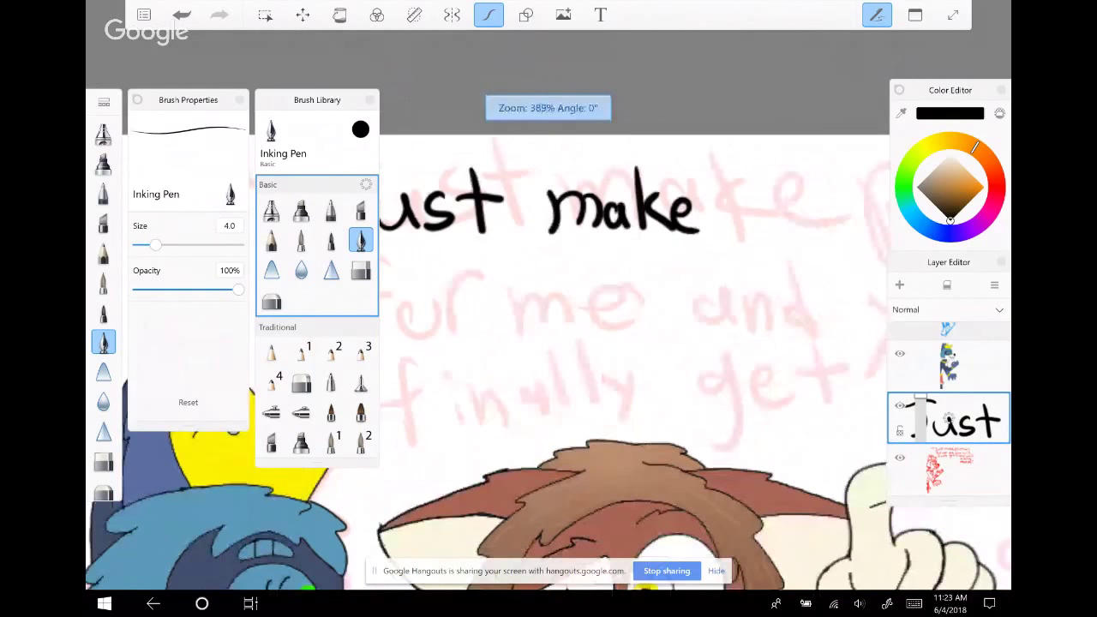
Hand-letter "postions" in black after "make" on the first line of the speech text
drag(600, 343, 433, 352)
drag(557, 203, 566, 273)
drag(561, 214, 566, 230)
drag(611, 203, 622, 228)
scroll(549, 343, down, 1)
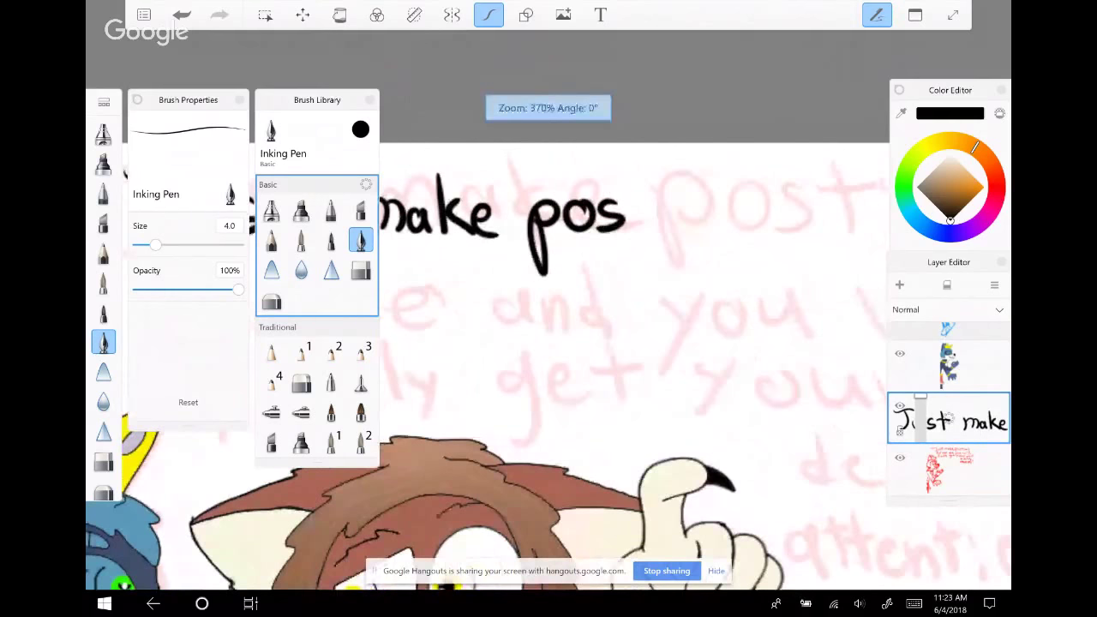
drag(600, 343, 497, 343)
drag(533, 182, 526, 221)
mouse_move(509, 205)
mouse_down()
mouse_move(552, 199)
mouse_move(562, 226)
mouse_up()
mouse_move(587, 204)
mouse_down()
mouse_move(607, 233)
mouse_move(624, 231)
mouse_up()
scroll(515, 343, down, 2)
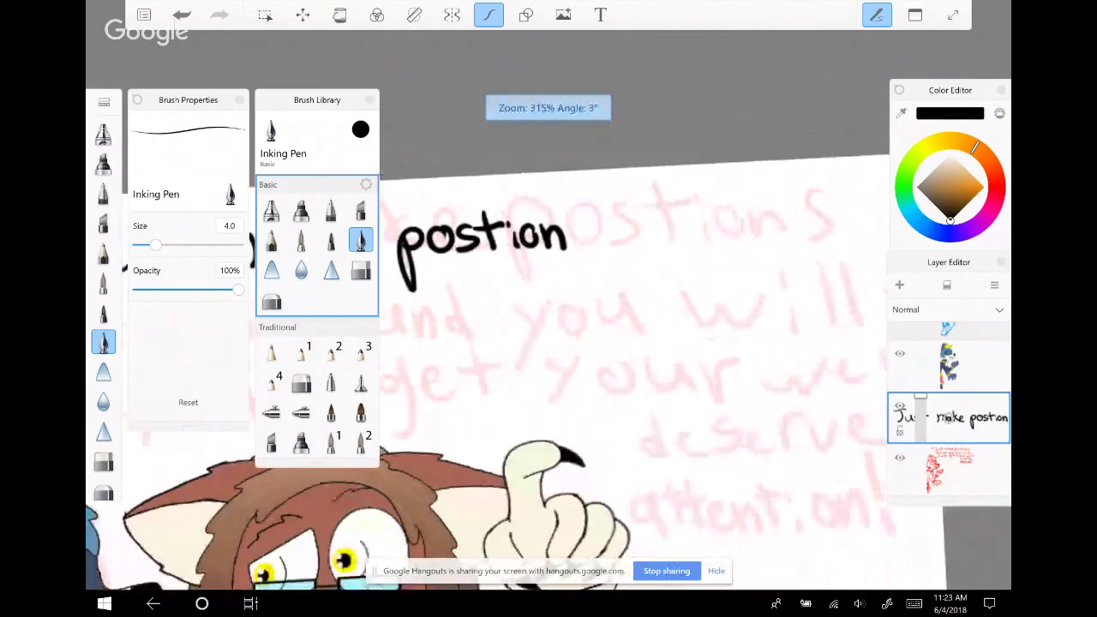
drag(514, 343, 493, 341)
drag(559, 221, 545, 249)
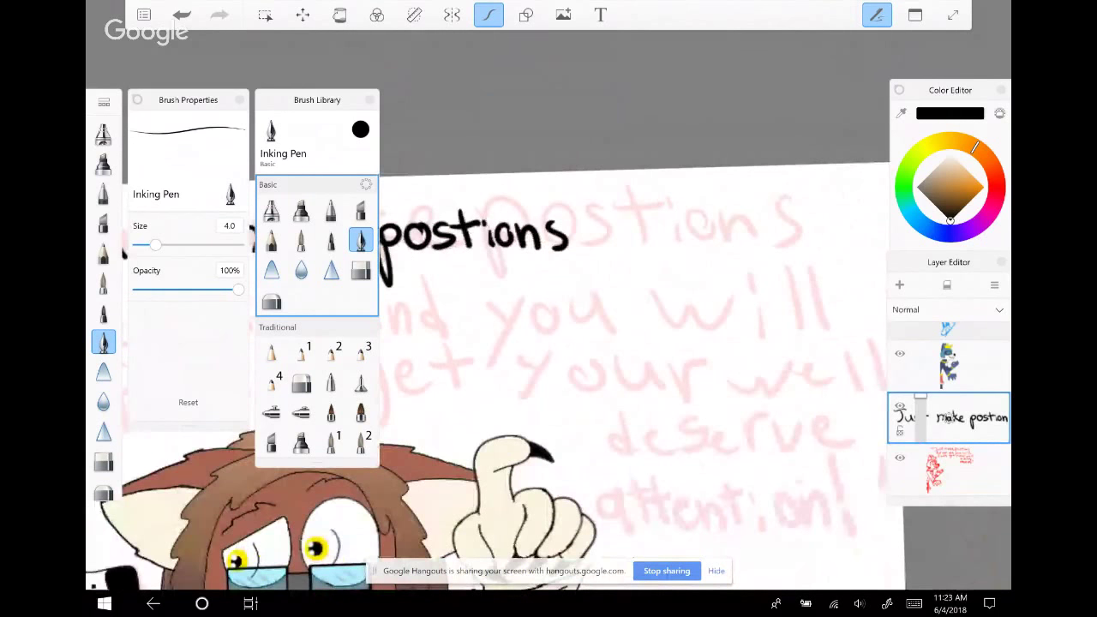
Continue the first line of black lettering with "for me", undoing the stray stroke made after "for"
scroll(514, 343, down, 2)
scroll(515, 343, up, 2)
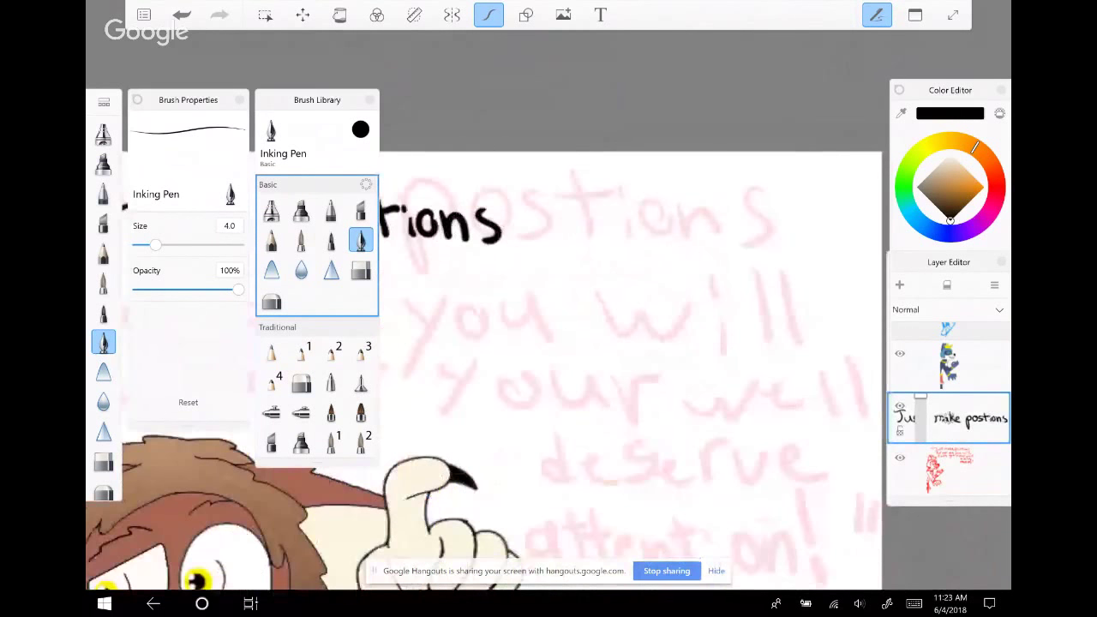
mouse_move(562, 180)
mouse_down()
mouse_move(553, 232)
mouse_move(559, 207)
mouse_move(589, 220)
mouse_move(620, 219)
mouse_up()
drag(552, 226, 550, 253)
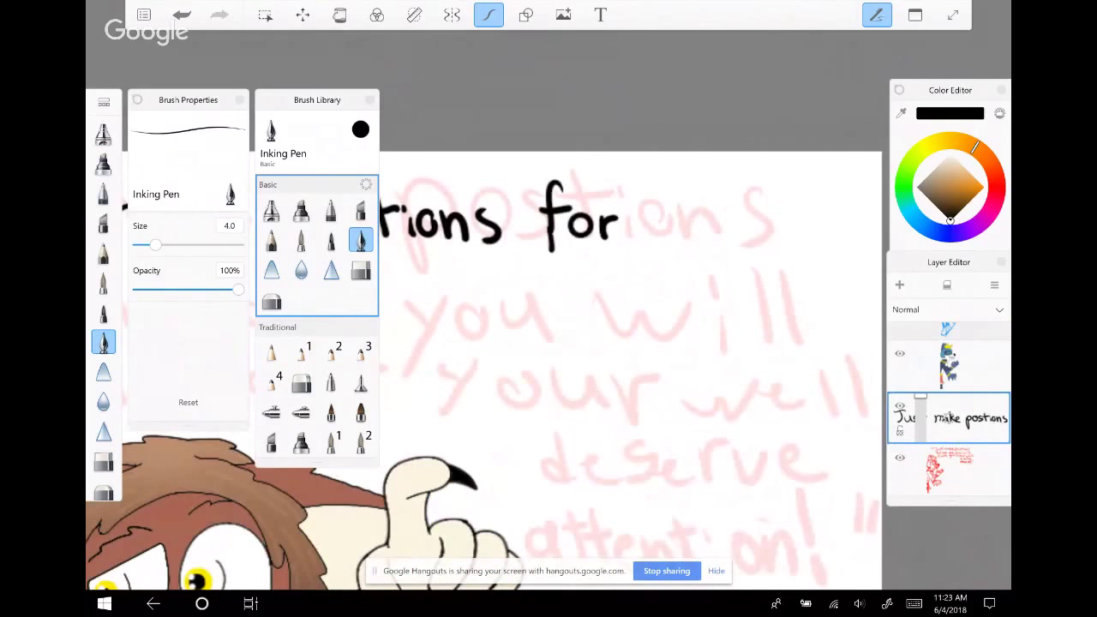
key(ctrl+z)
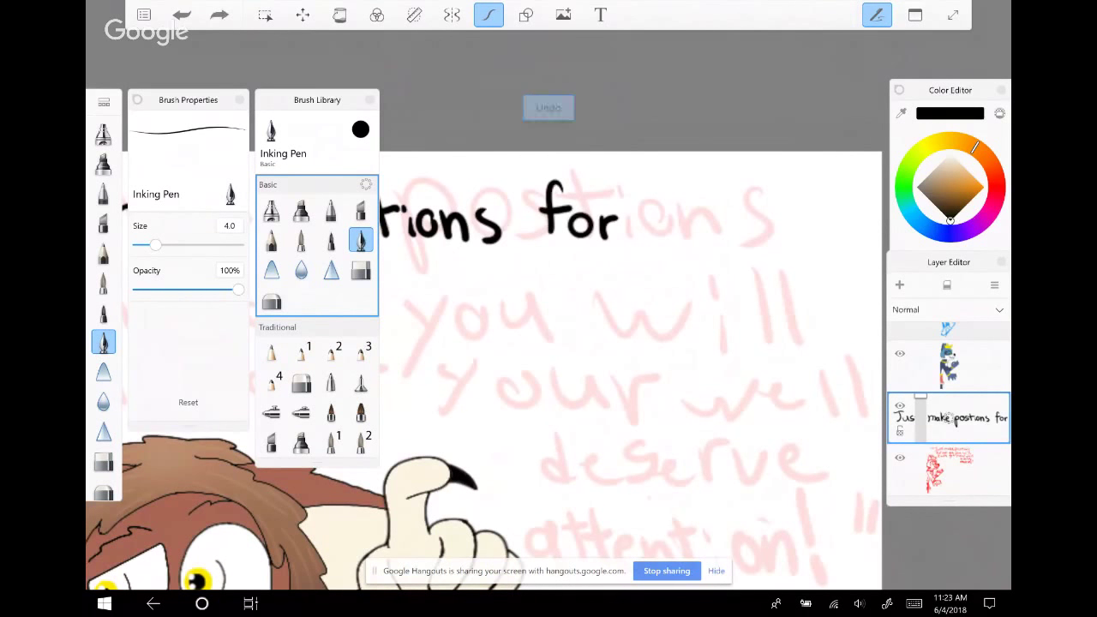
click(639, 219)
mouse_move(639, 221)
mouse_down()
mouse_move(674, 242)
mouse_move(710, 243)
mouse_up()
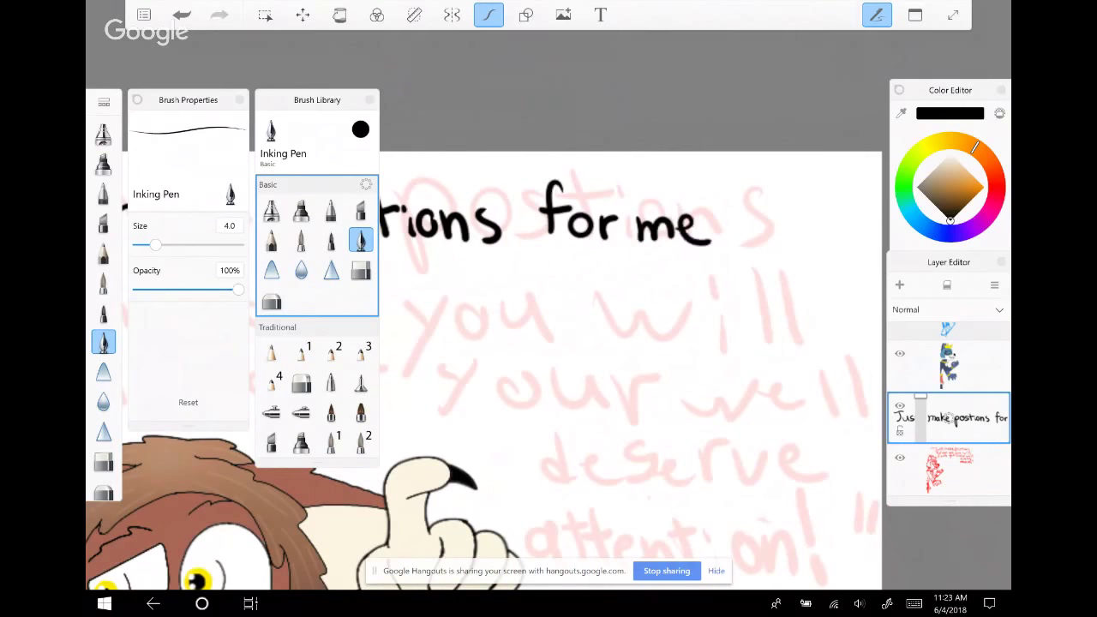
Finish the first line of lettering with "and" near the canvas's right edge
scroll(753, 225, down, 2)
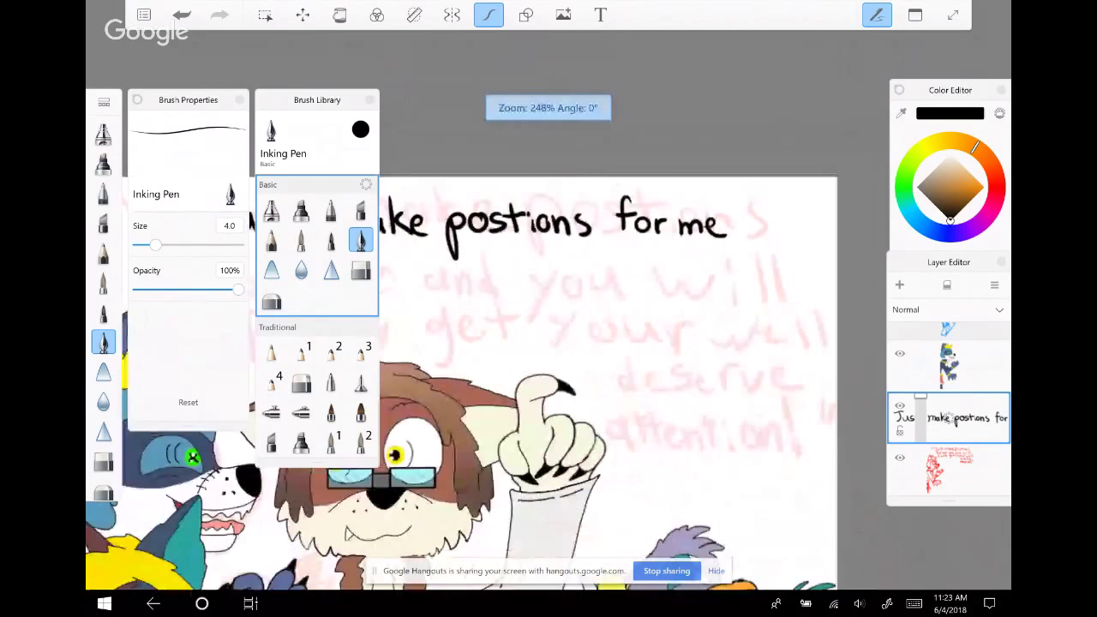
scroll(730, 194, down, 3)
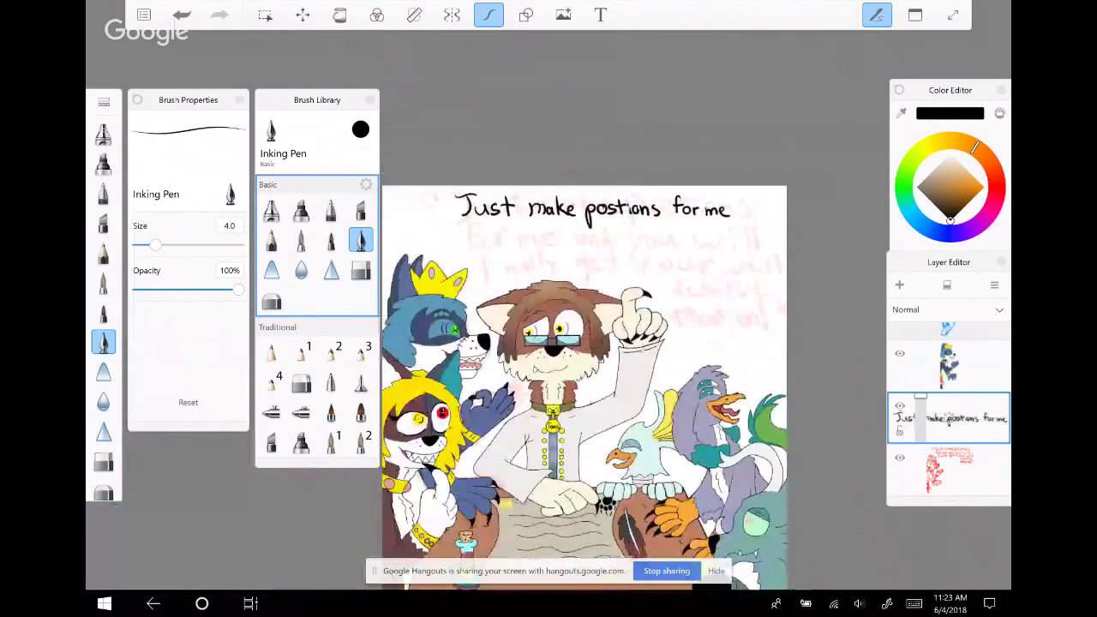
scroll(746, 220, up, 5)
drag(764, 183, 771, 214)
drag(777, 214, 815, 221)
drag(826, 165, 828, 224)
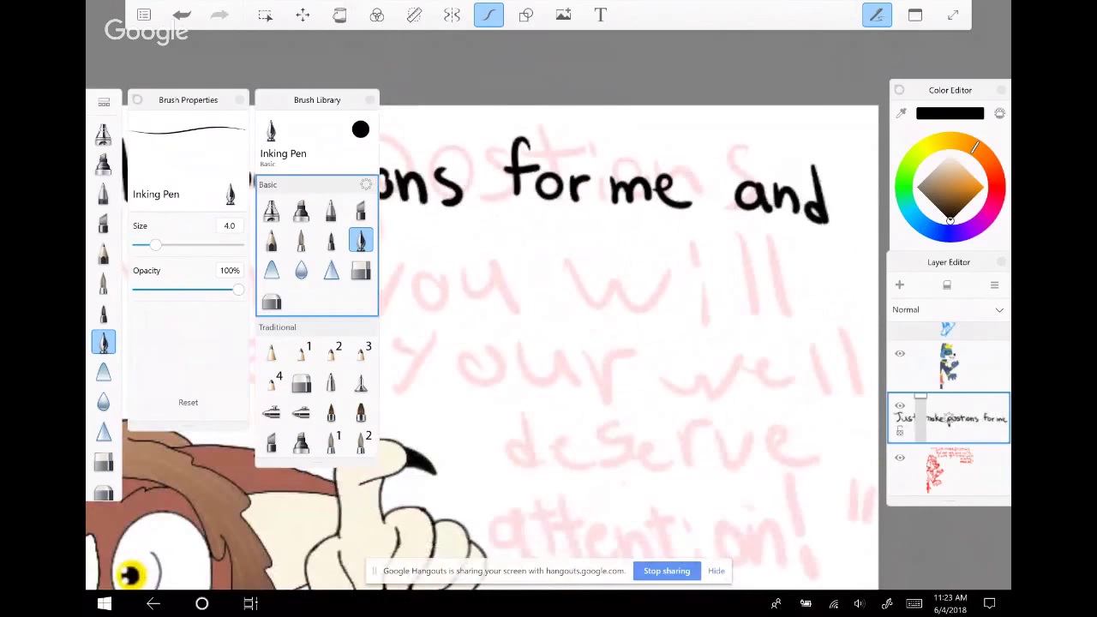
Start a second line of lettering beneath "Just" with the word "You"
scroll(745, 221, down, 3)
scroll(470, 178, up, 3)
mouse_move(477, 194)
mouse_down()
mouse_move(500, 221)
mouse_move(496, 259)
mouse_move(532, 219)
mouse_move(585, 256)
mouse_up()
key(ctrl+z)
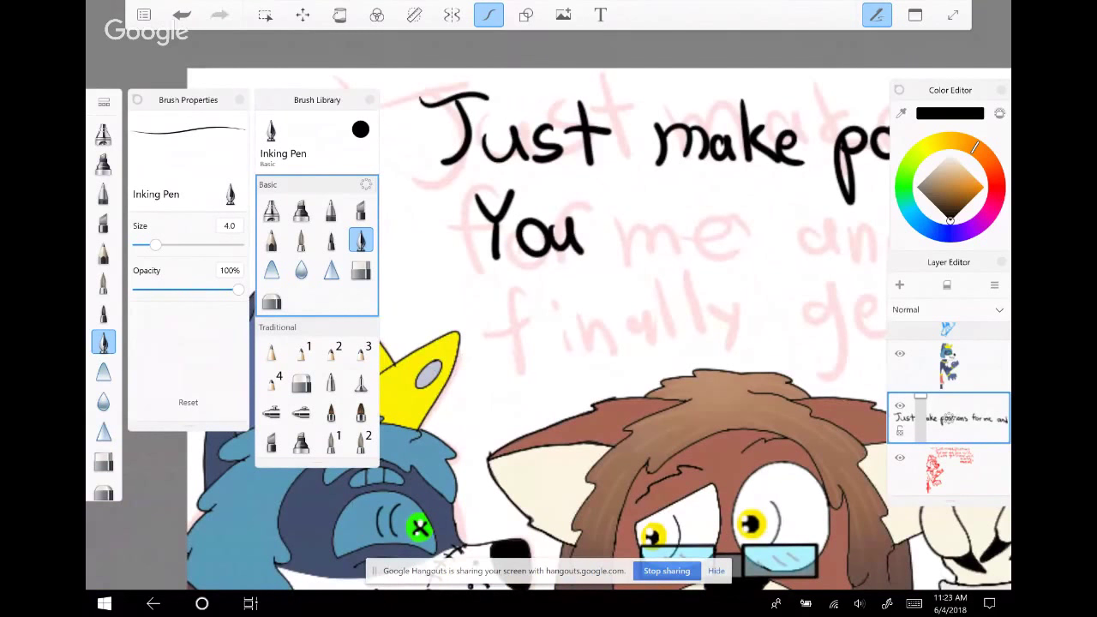
Hand-letter "will" in black after "You" on the second line
scroll(549, 343, down, 2)
scroll(548, 343, down, 2)
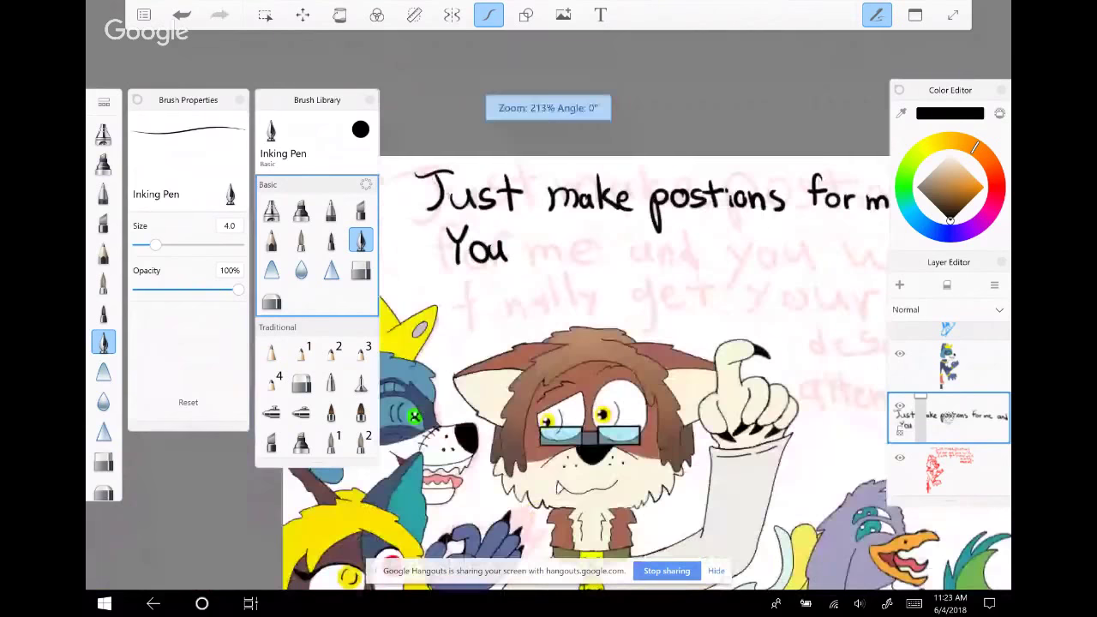
scroll(549, 343, up, 3)
mouse_move(492, 270)
mouse_down()
mouse_move(551, 269)
mouse_move(564, 300)
mouse_move(591, 296)
mouse_up()
mouse_move(601, 250)
mouse_down()
mouse_move(605, 238)
mouse_move(612, 296)
mouse_up()
scroll(549, 343, down, 2)
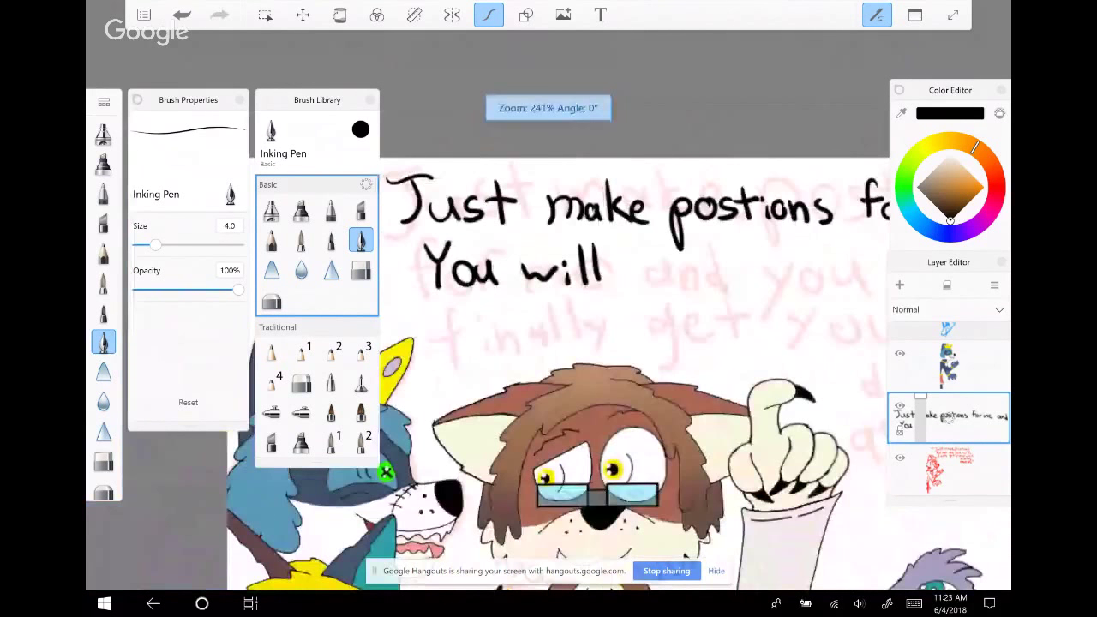
Hand-letter "finally" in black after "You will" on the second line
scroll(600, 369, down, 3)
scroll(588, 385, up, 1)
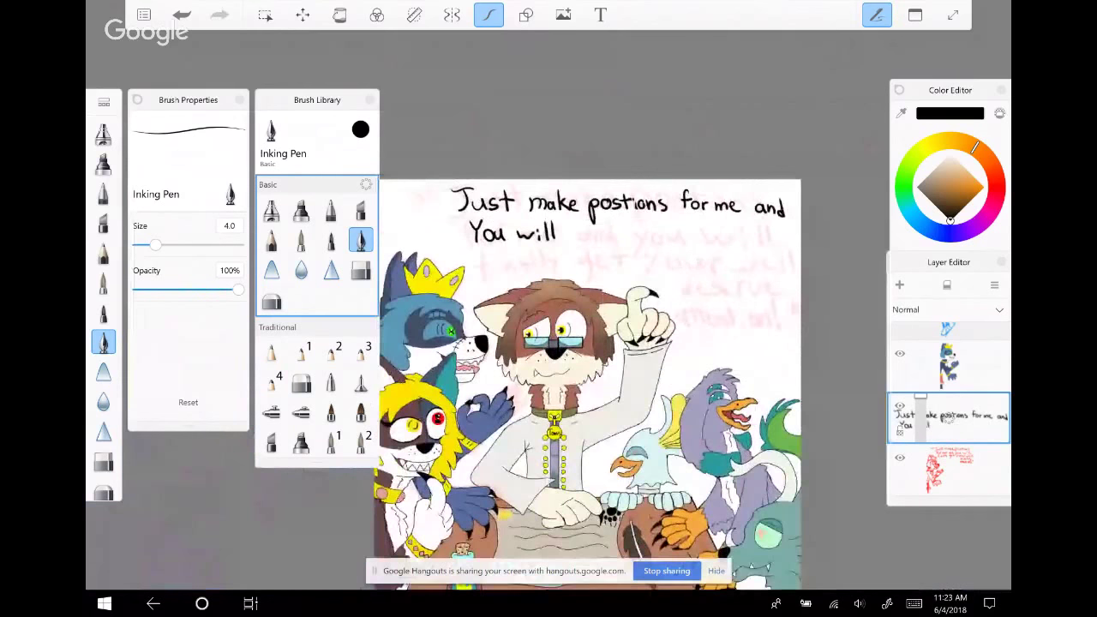
scroll(592, 386, up, 2)
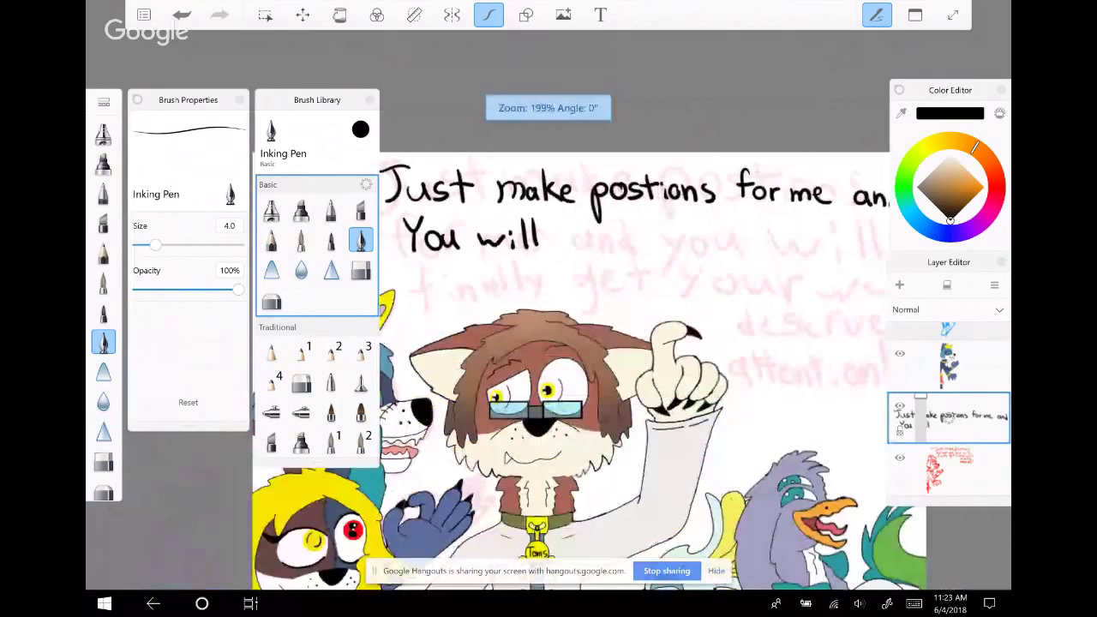
scroll(592, 385, up, 2)
drag(561, 214, 540, 267)
drag(528, 242, 556, 240)
mouse_move(570, 247)
mouse_down()
mouse_move(604, 261)
mouse_move(636, 267)
mouse_up()
drag(641, 219, 645, 267)
drag(655, 218, 659, 267)
mouse_move(681, 243)
mouse_down()
mouse_move(672, 287)
mouse_move(674, 265)
mouse_move(633, 293)
mouse_up()
Hand-letter "get" in black after "finally" on the second line
scroll(591, 386, up, 1)
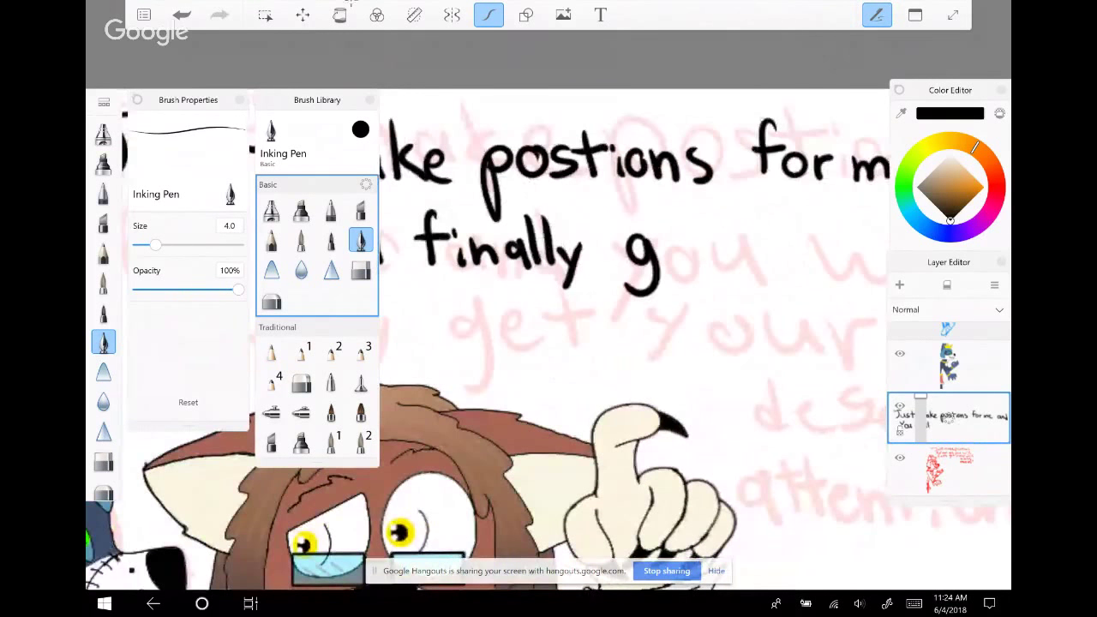
drag(665, 250, 683, 262)
drag(697, 225, 710, 267)
drag(686, 245, 717, 242)
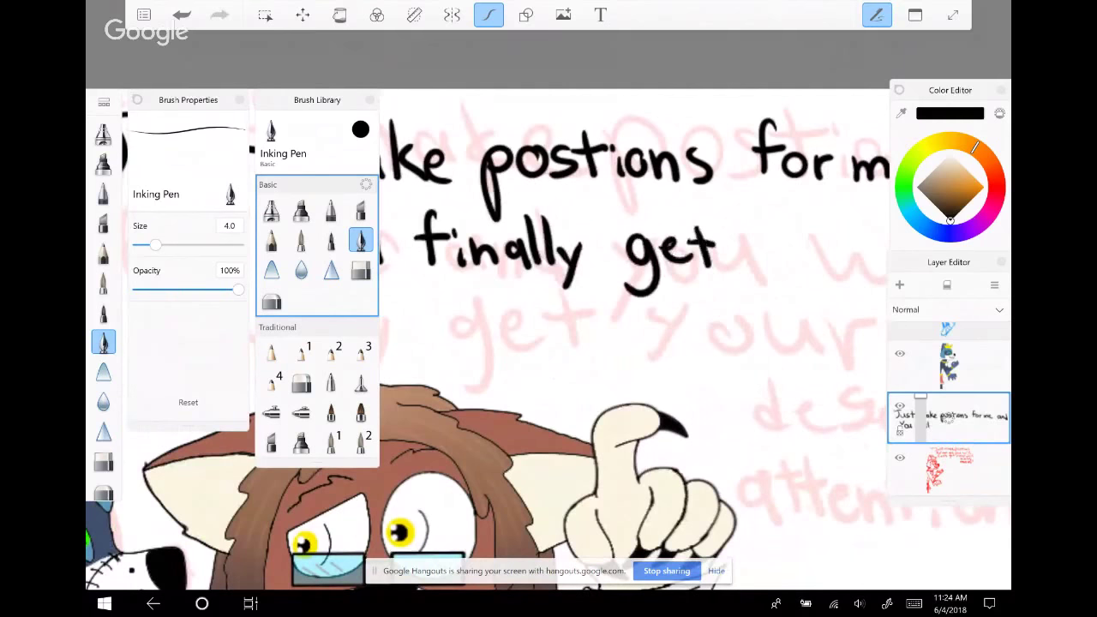
Finish the second line of lettering with "the attention", ending at the canvas's right edge
scroll(549, 343, right, 1)
scroll(549, 343, down, 2)
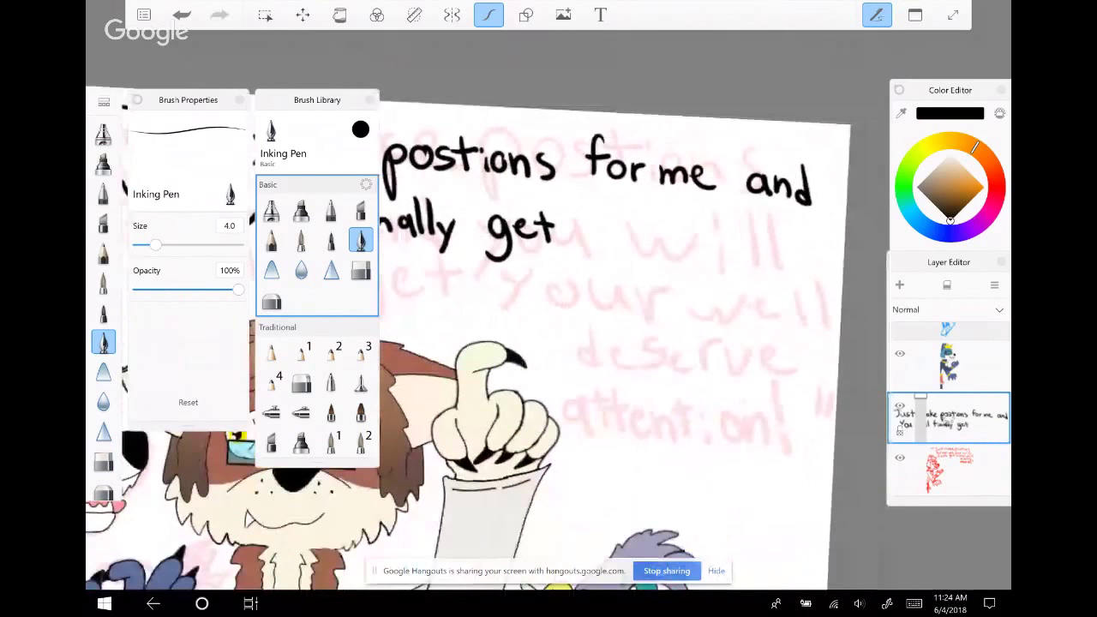
scroll(548, 343, right, 2)
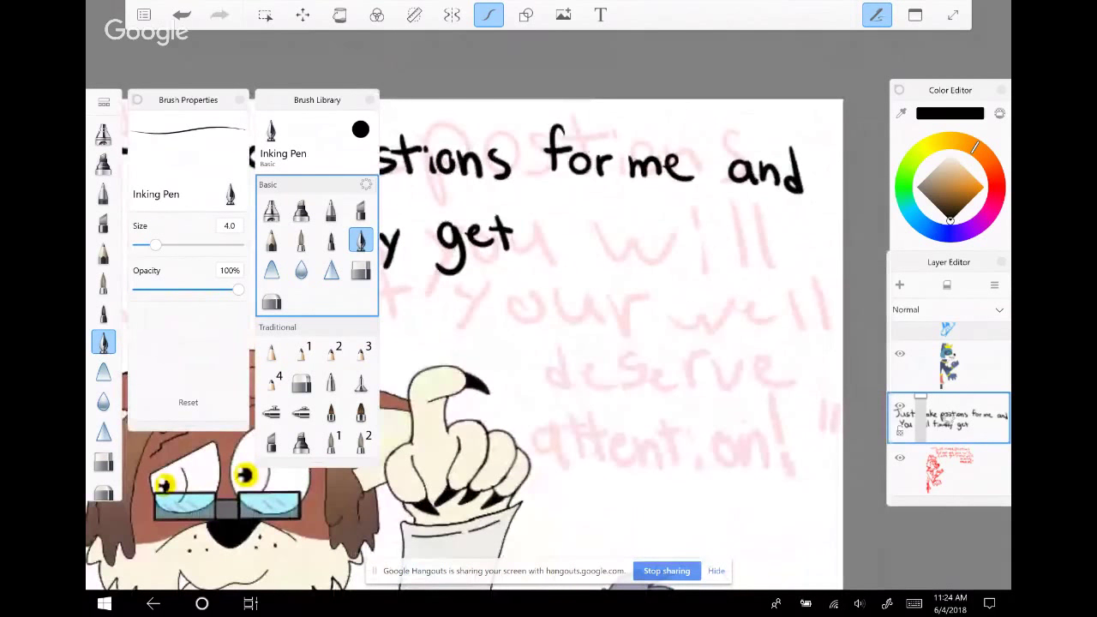
drag(553, 204, 558, 253)
mouse_move(538, 231)
mouse_down()
mouse_move(570, 228)
mouse_move(575, 256)
mouse_move(601, 254)
mouse_up()
drag(603, 242, 676, 256)
drag(686, 210, 687, 256)
mouse_move(675, 230)
mouse_down()
mouse_move(702, 228)
mouse_move(714, 256)
mouse_move(725, 227)
mouse_move(753, 259)
mouse_move(777, 262)
mouse_up()
drag(789, 225, 791, 266)
mouse_move(777, 243)
mouse_down()
mouse_move(802, 241)
mouse_move(808, 267)
mouse_up()
mouse_move(821, 250)
mouse_down()
mouse_move(820, 265)
mouse_move(840, 274)
mouse_up()
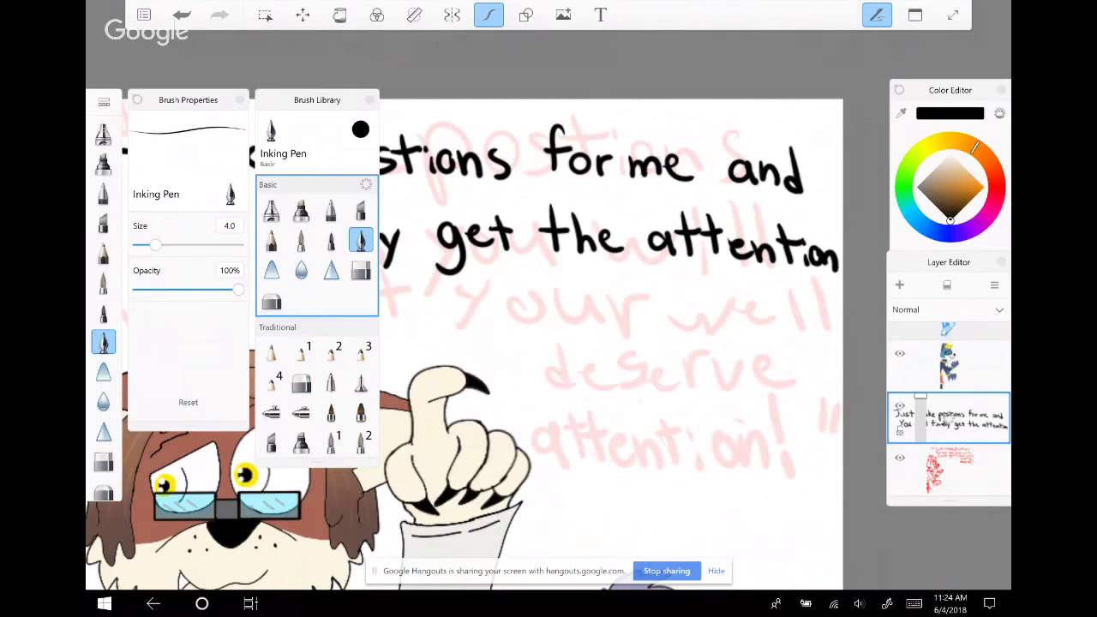
scroll(793, 249, down, 5)
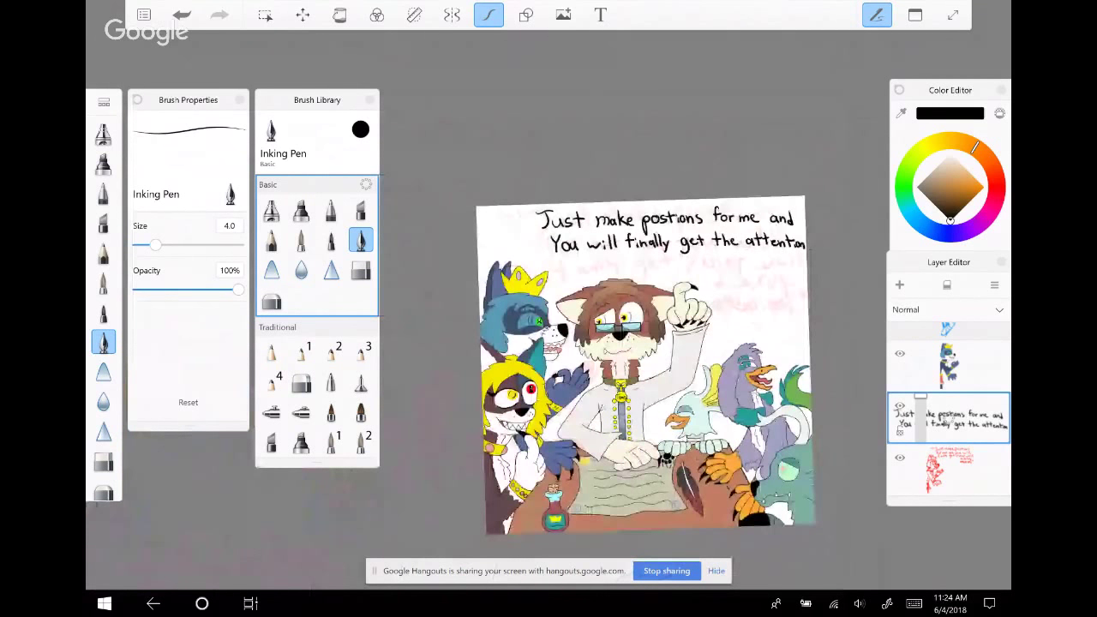
Start a third line of lettering above the central character's head with "you so"
scroll(608, 267, up, 5)
scroll(569, 274, up, 2)
mouse_move(482, 259)
mouse_down()
mouse_move(496, 283)
mouse_move(485, 300)
mouse_up()
drag(525, 261, 523, 262)
drag(540, 258, 567, 279)
drag(639, 254, 600, 276)
drag(655, 254, 658, 257)
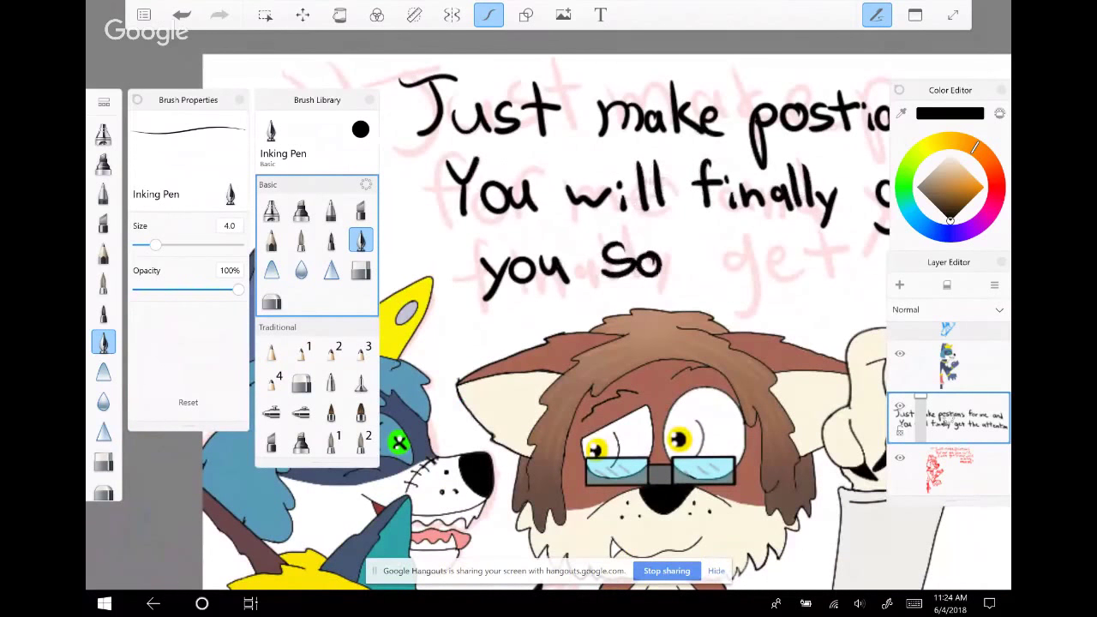
Hand-letter "deserve" in black after "you so" on the third line
scroll(595, 323, down, 1)
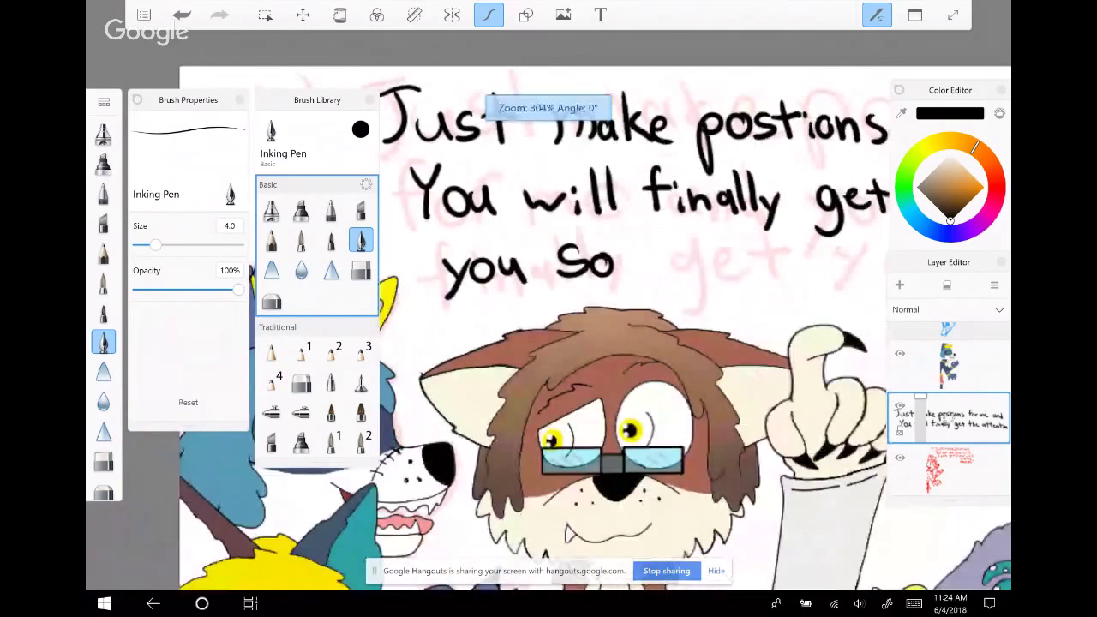
drag(600, 343, 450, 364)
mouse_move(520, 245)
mouse_down()
mouse_move(518, 295)
mouse_move(562, 281)
mouse_move(559, 293)
mouse_move(602, 295)
mouse_move(617, 282)
mouse_up()
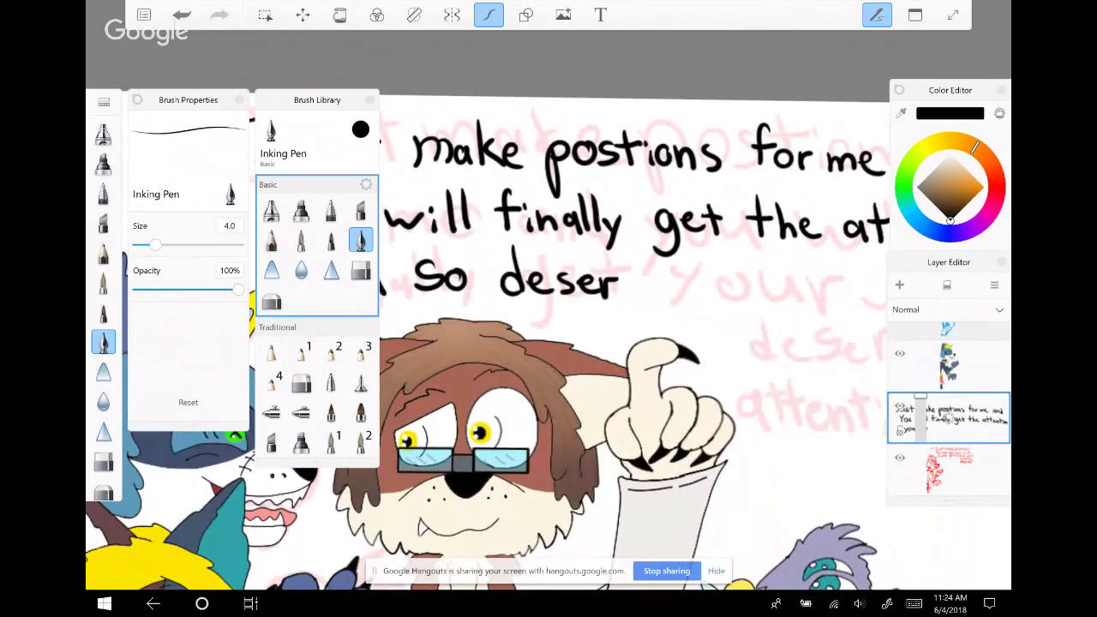
scroll(549, 343, down, 1)
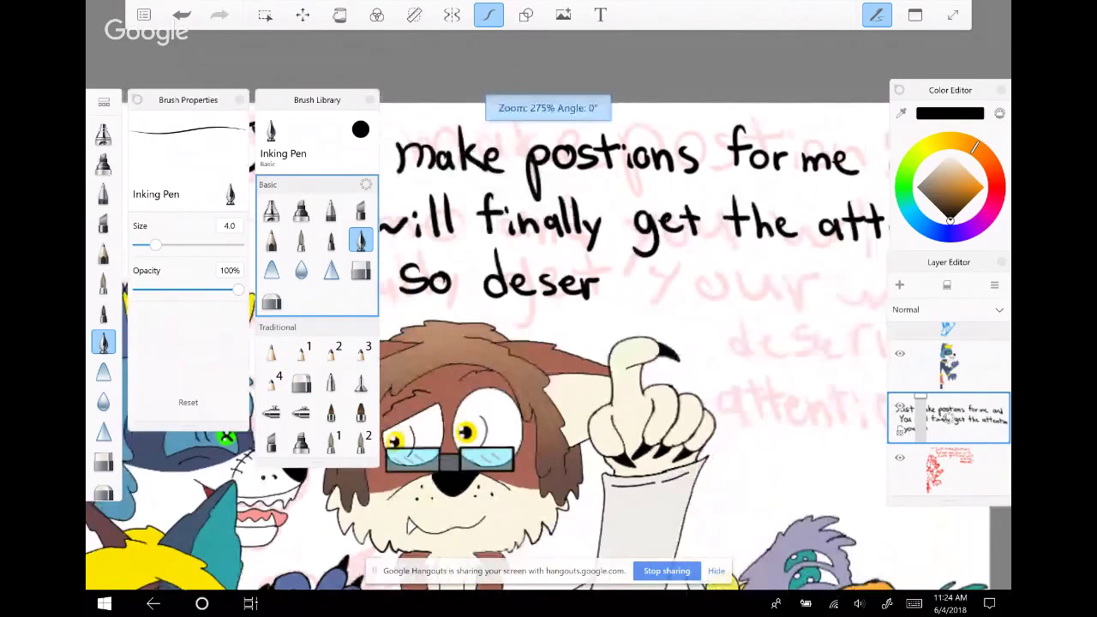
scroll(549, 343, down, 1)
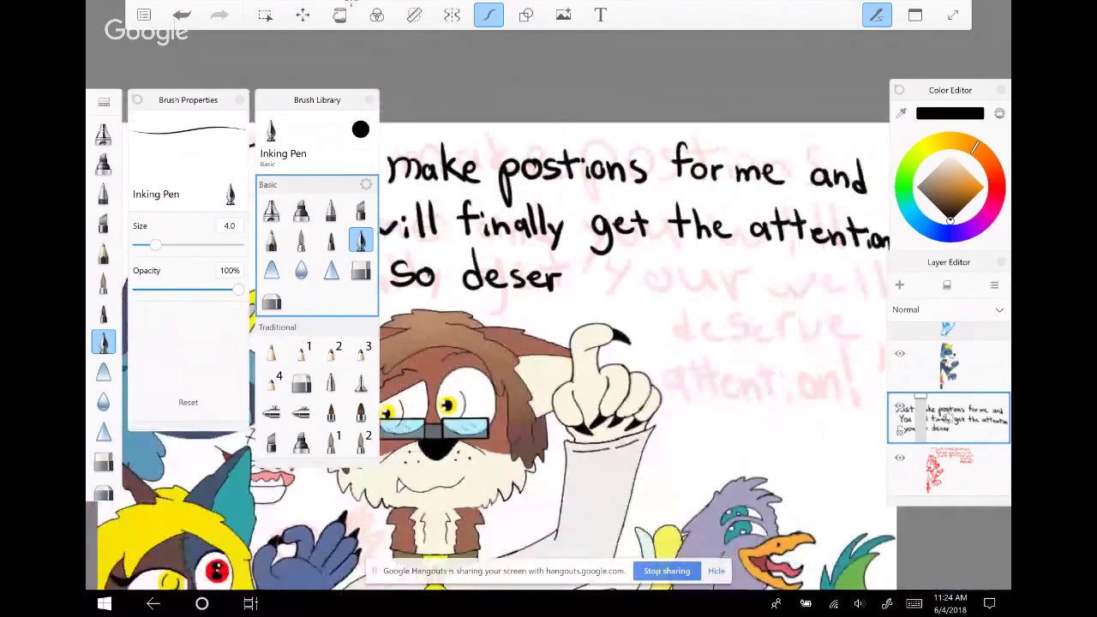
scroll(549, 343, down, 2)
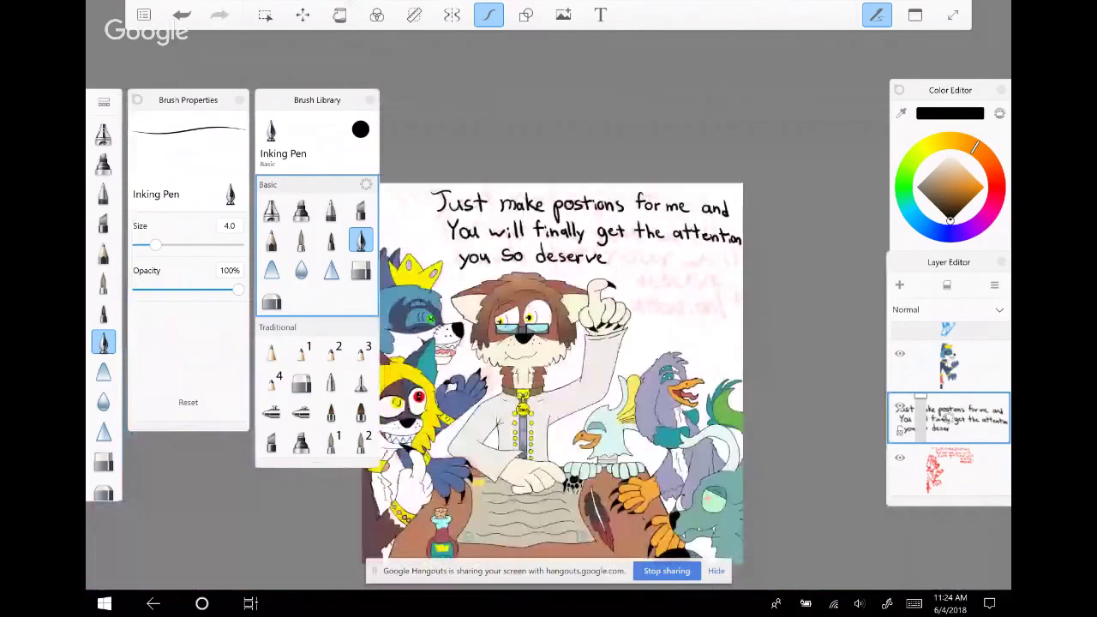
Hand-letter a black exclamation mark after "deserve" to close the third line of lettering
scroll(614, 249, up, 3)
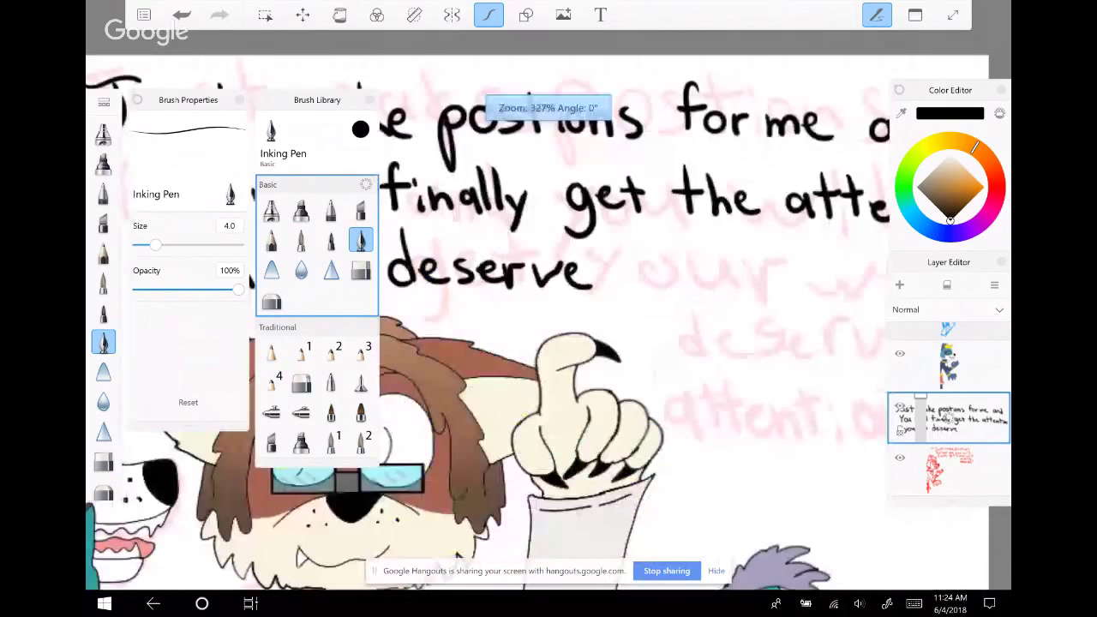
scroll(549, 308, up, 1)
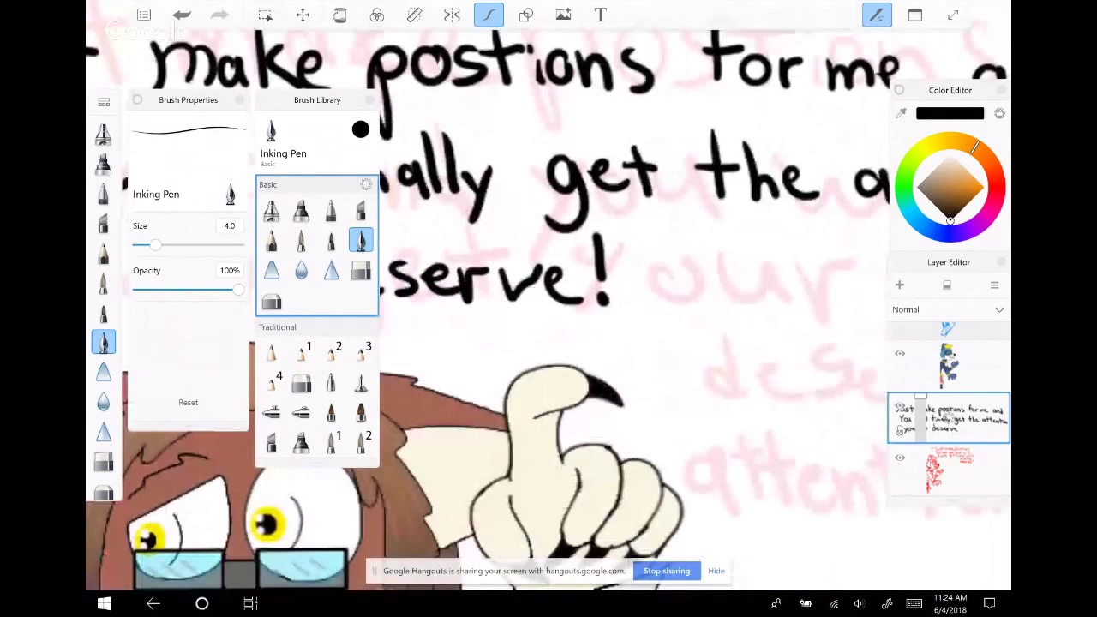
scroll(592, 373, down, 3)
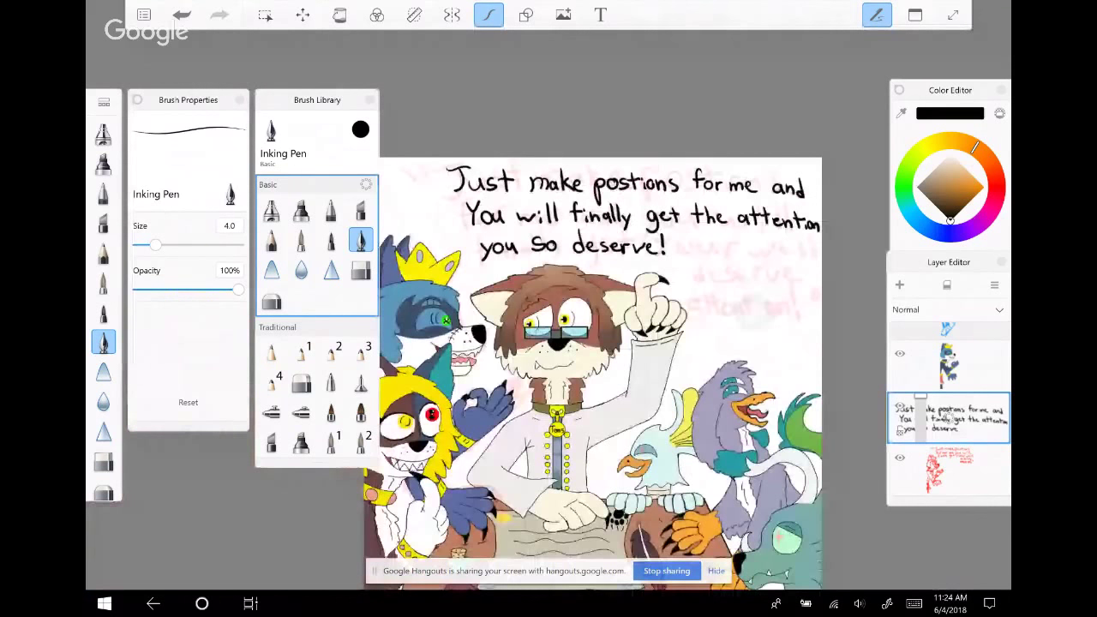
scroll(648, 239, up, 1)
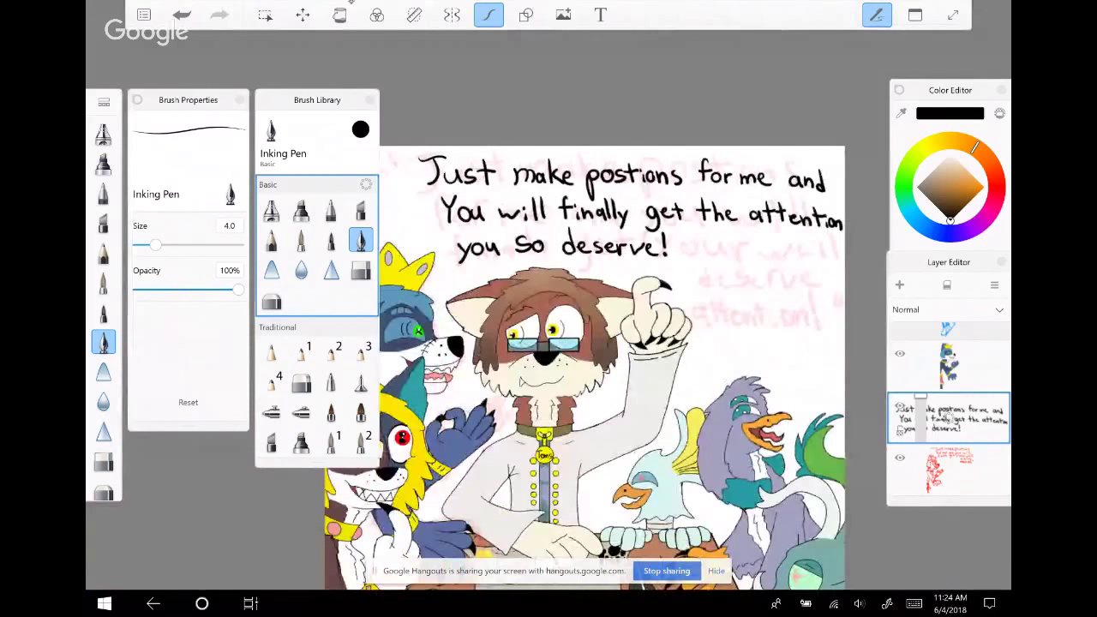
Duplicate the lettering layer and ready a solid flood fill in bright red
click(948, 418)
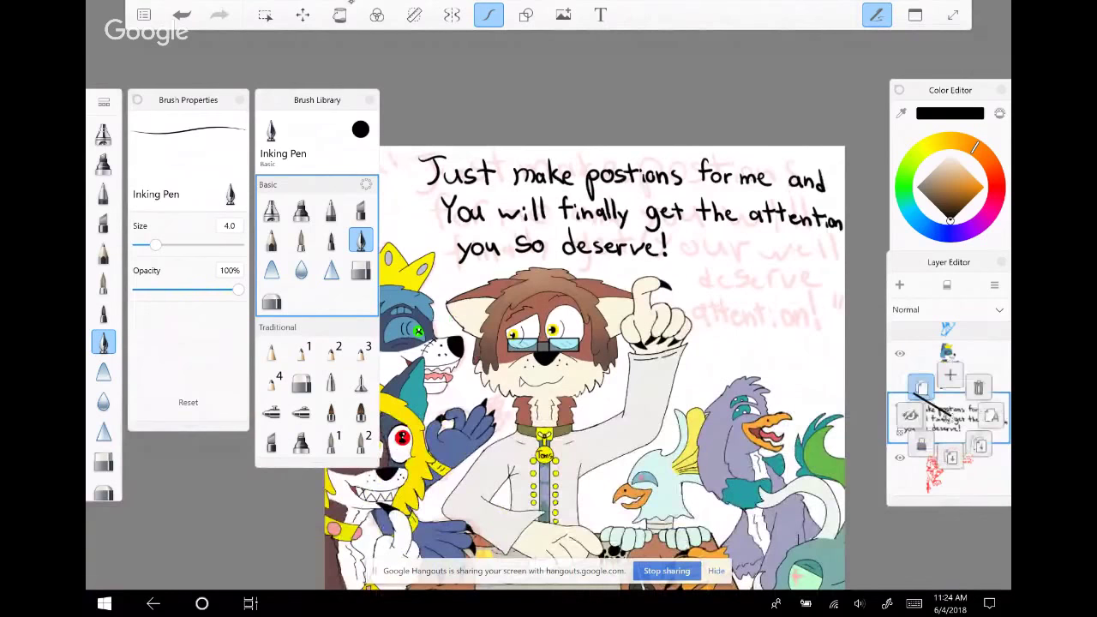
click(950, 244)
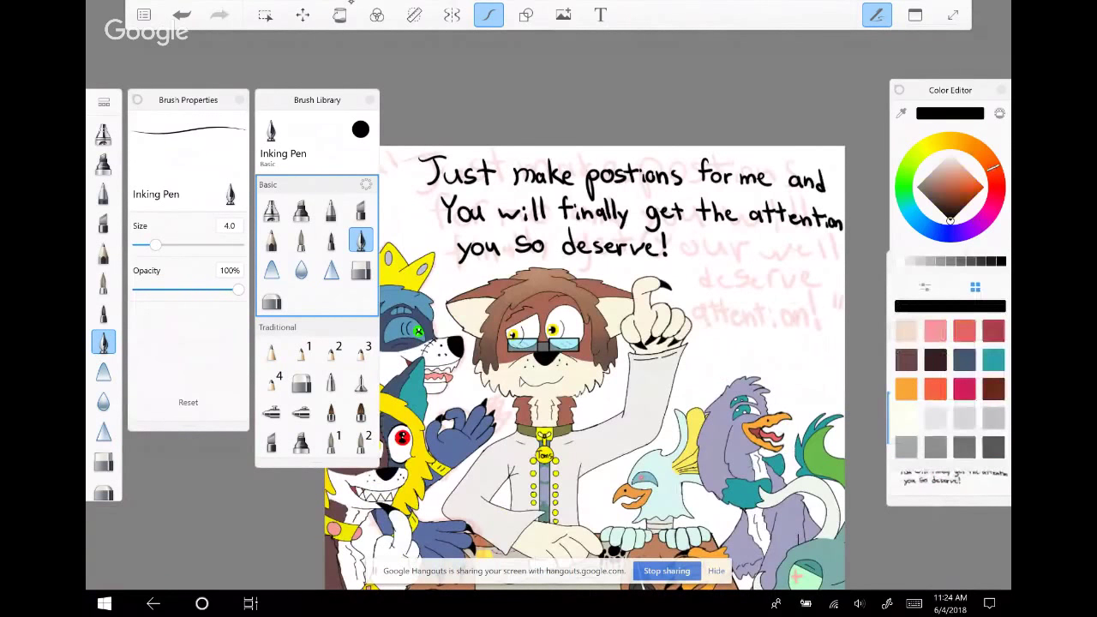
drag(950, 220, 999, 185)
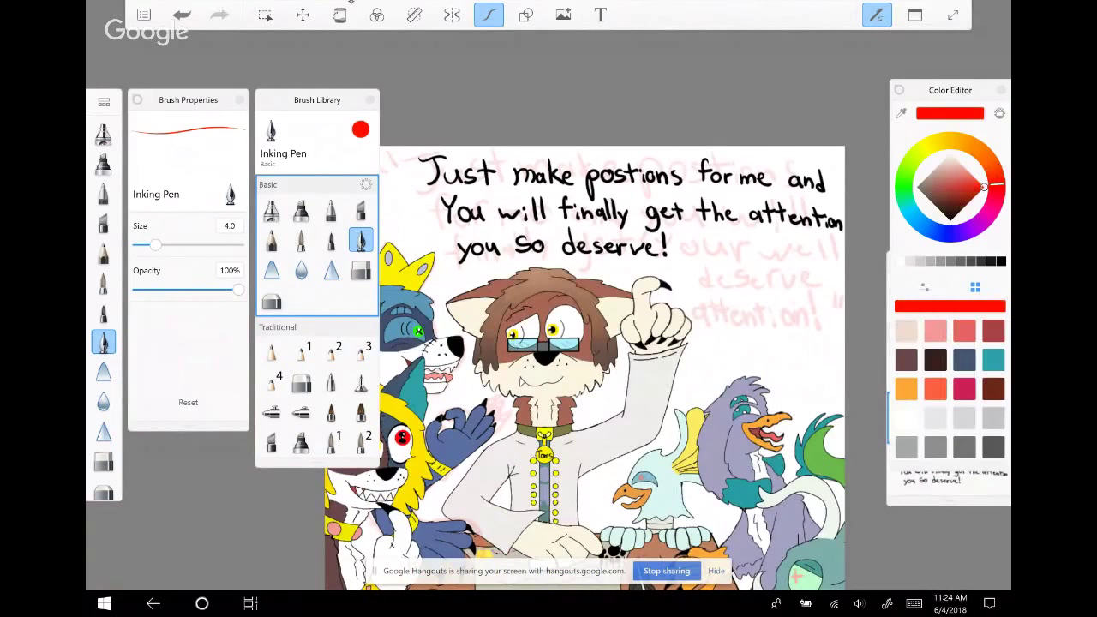
key(f)
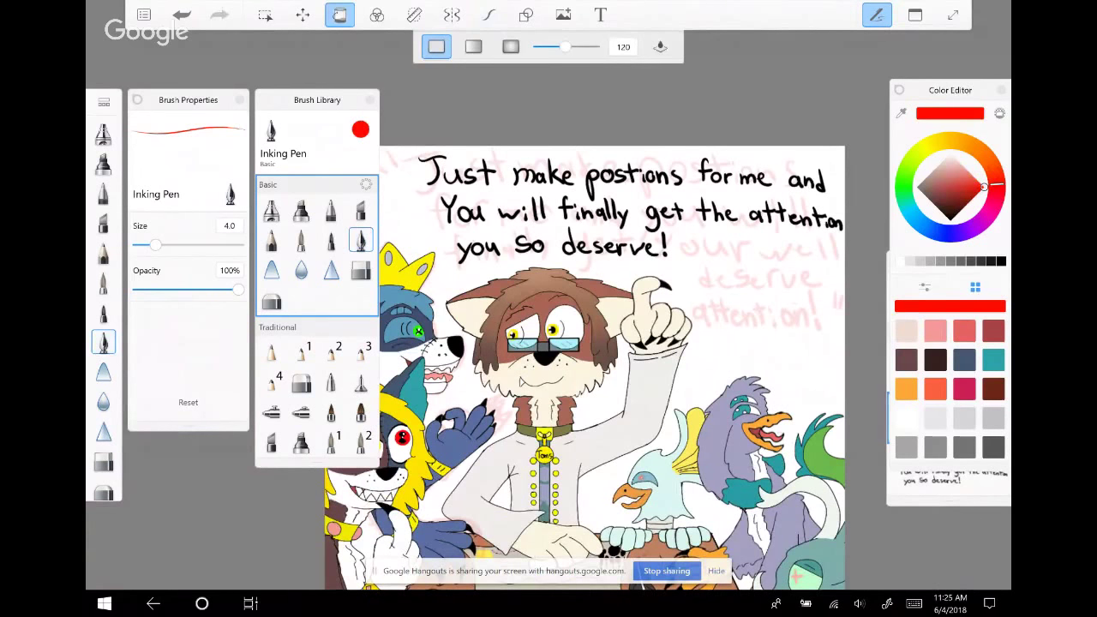
Flood-fill the letters of "Just" on the first line with red
scroll(446, 179, up, 3)
click(410, 167)
click(459, 176)
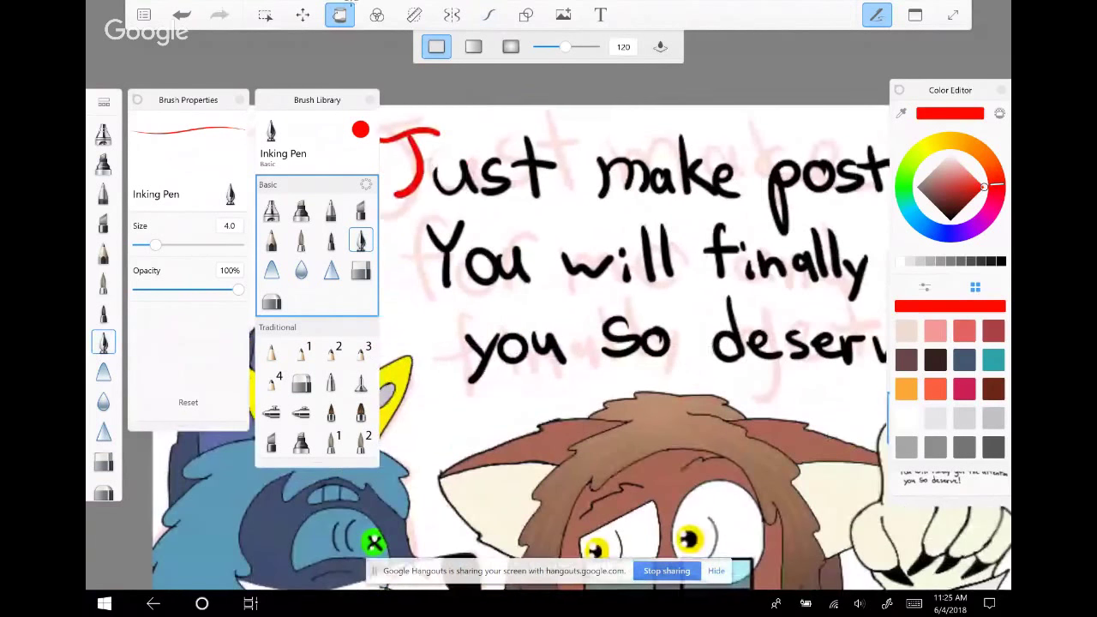
click(502, 171)
click(532, 167)
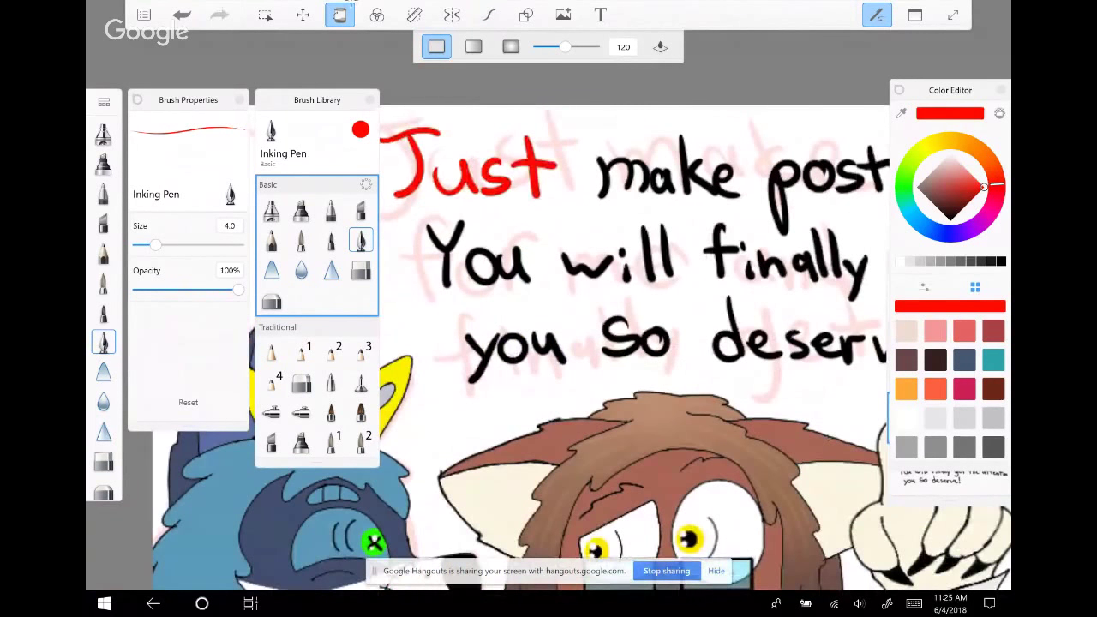
Recolour the word "make" on the first line red, filling it letter by letter
click(619, 171)
click(661, 182)
click(690, 172)
click(725, 176)
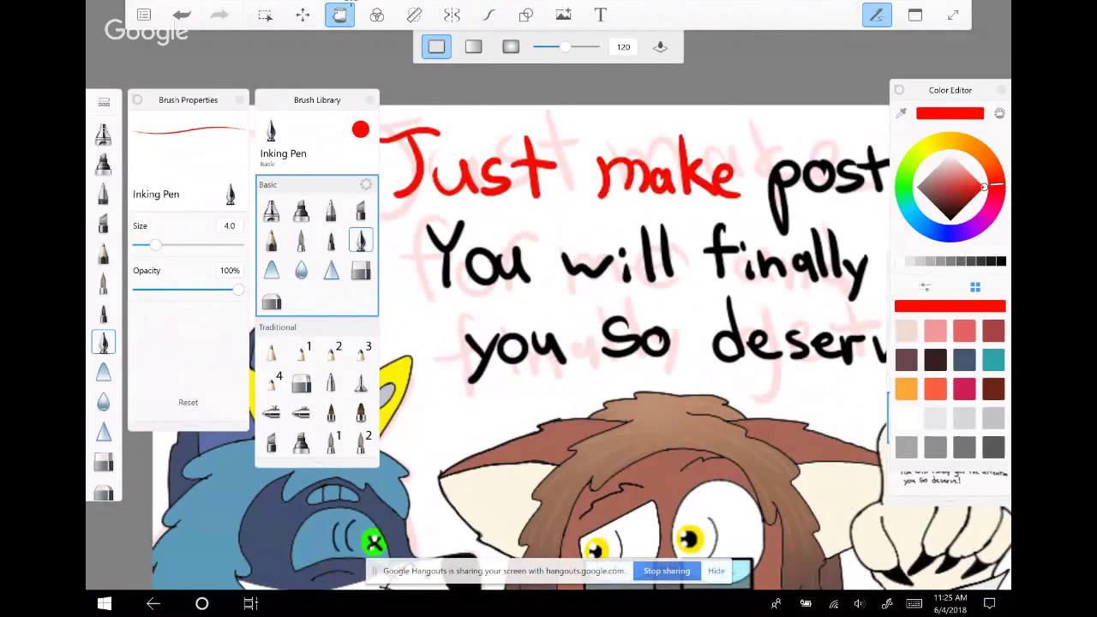
Fill "postions for" on the first line and the "f" of "finally" on the second line with red
click(776, 182)
click(819, 176)
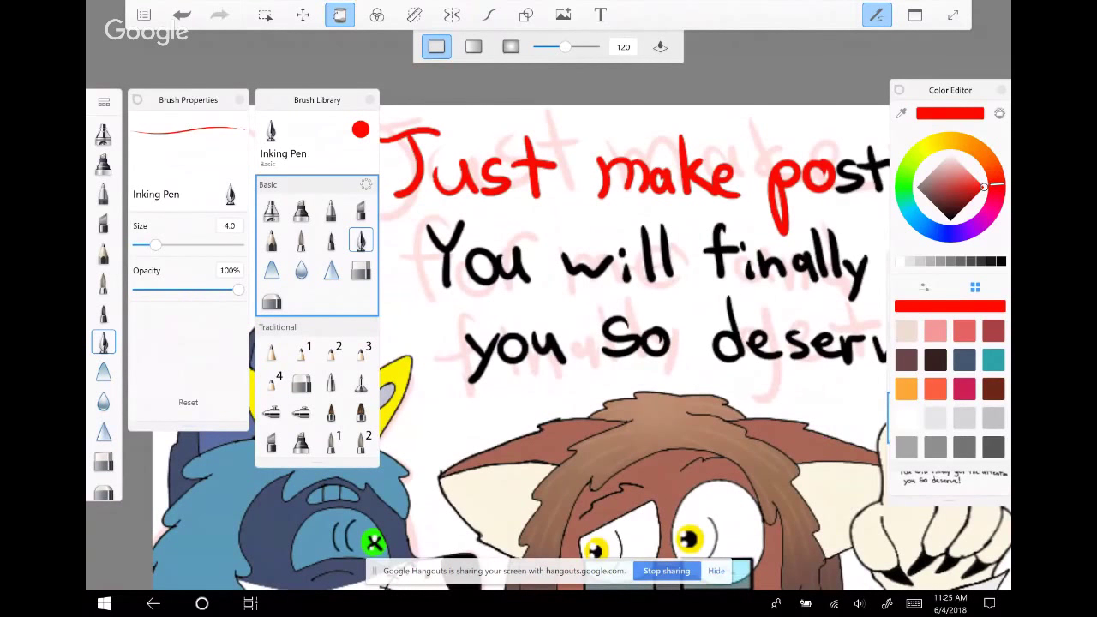
click(719, 253)
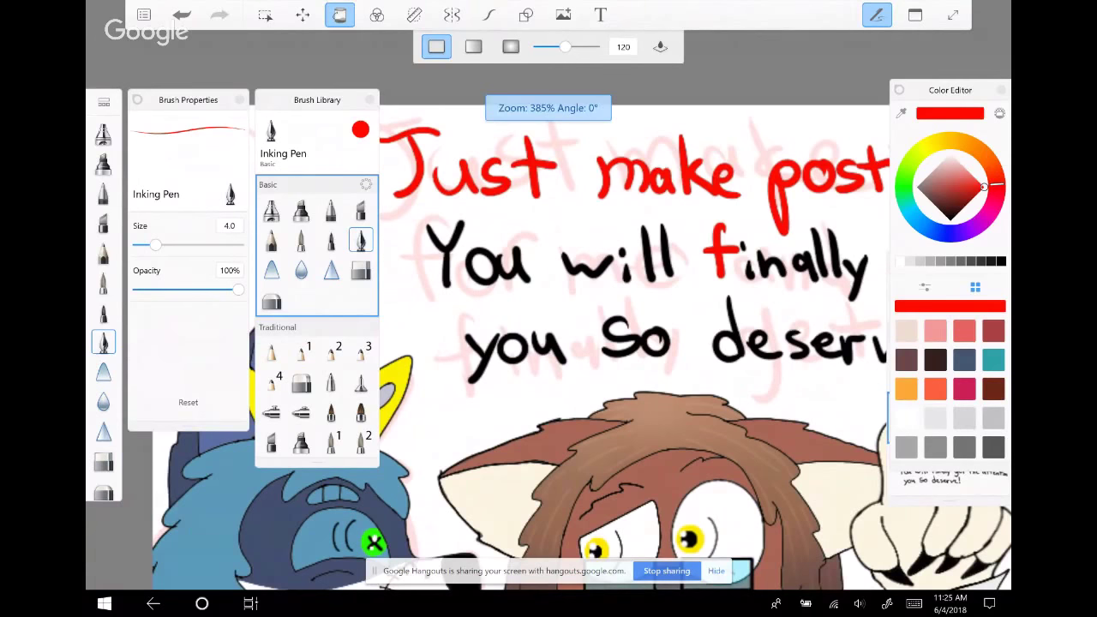
drag(549, 343, 326, 356)
drag(653, 193, 720, 212)
mouse_move(806, 161)
mouse_down()
mouse_move(791, 208)
mouse_move(852, 194)
mouse_up()
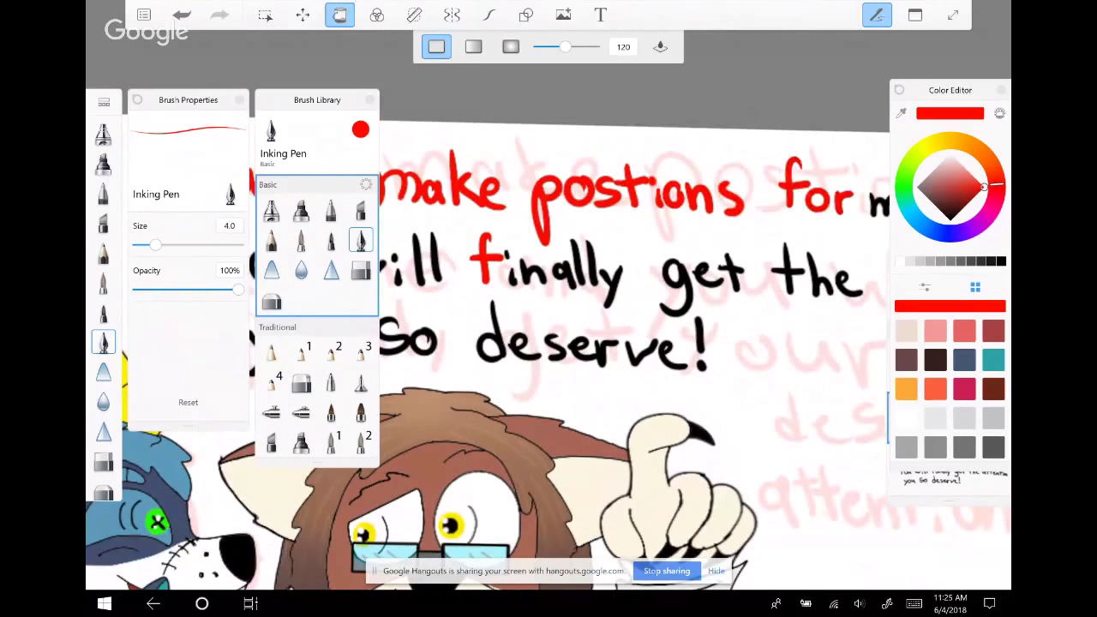
Finish recolouring the first line by filling "me and" with red
drag(643, 343, 476, 351)
drag(727, 206, 754, 216)
mouse_move(821, 202)
mouse_down()
mouse_move(796, 215)
mouse_move(857, 228)
mouse_up()
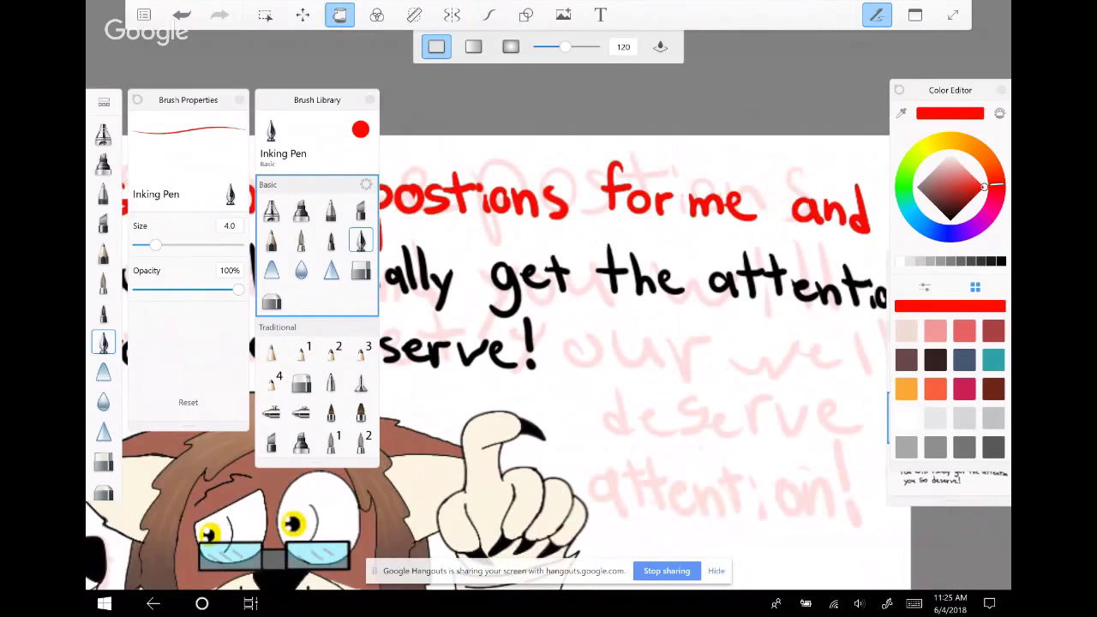
Fill "You will" on the second line with red, undoing the stray fills that flood the background
click(858, 257)
key(ctrl+z)
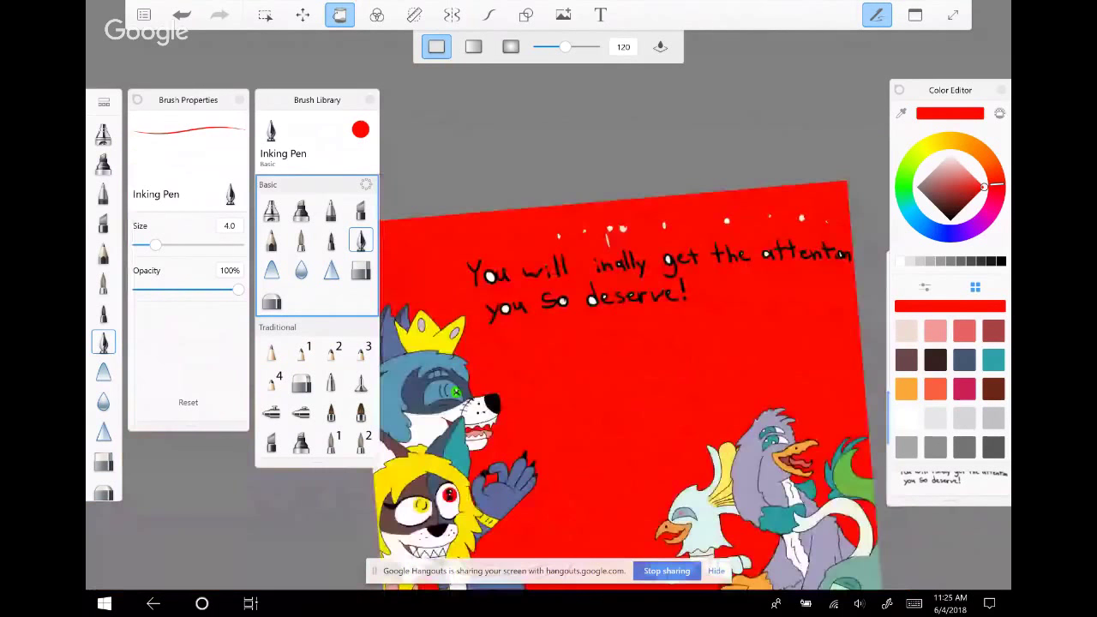
key(ctrl+z)
scroll(651, 360, up, 3)
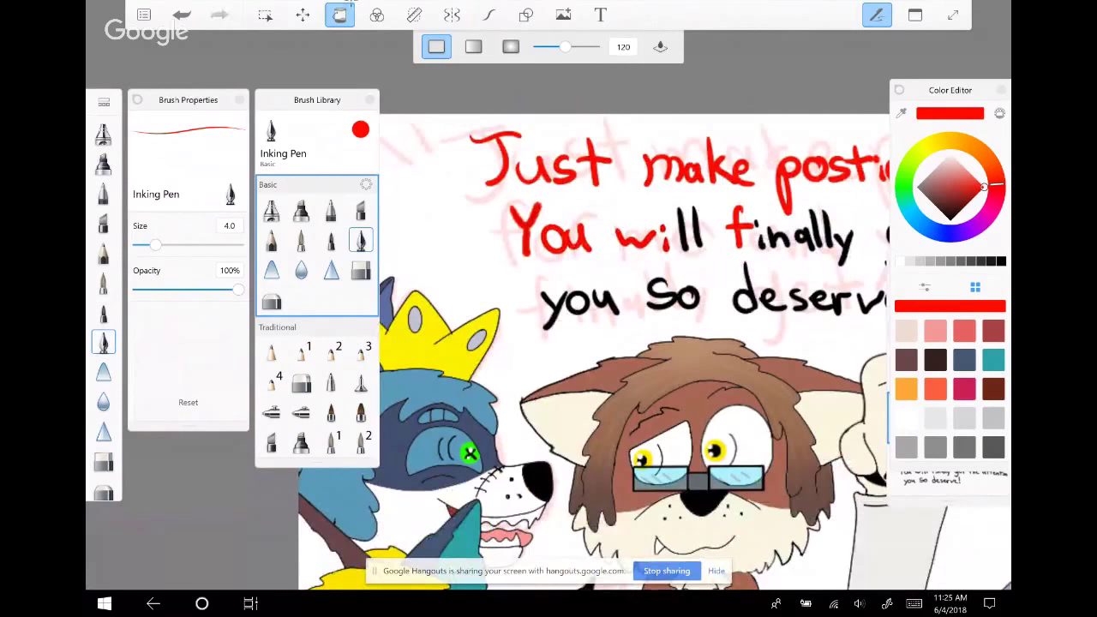
click(677, 240)
key(ctrl+z)
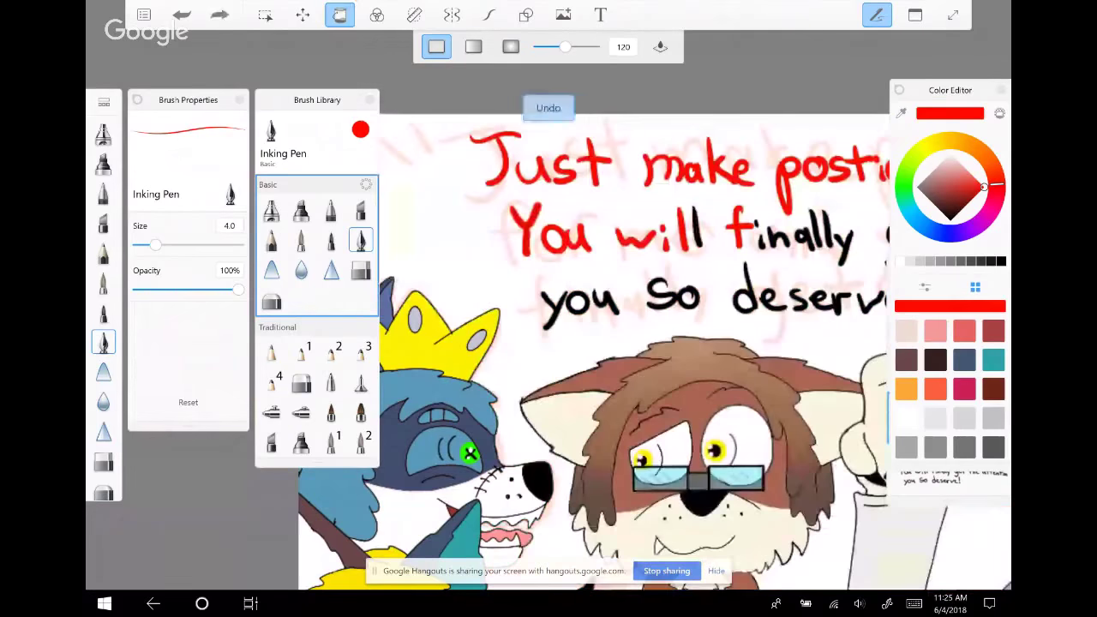
drag(696, 210, 698, 249)
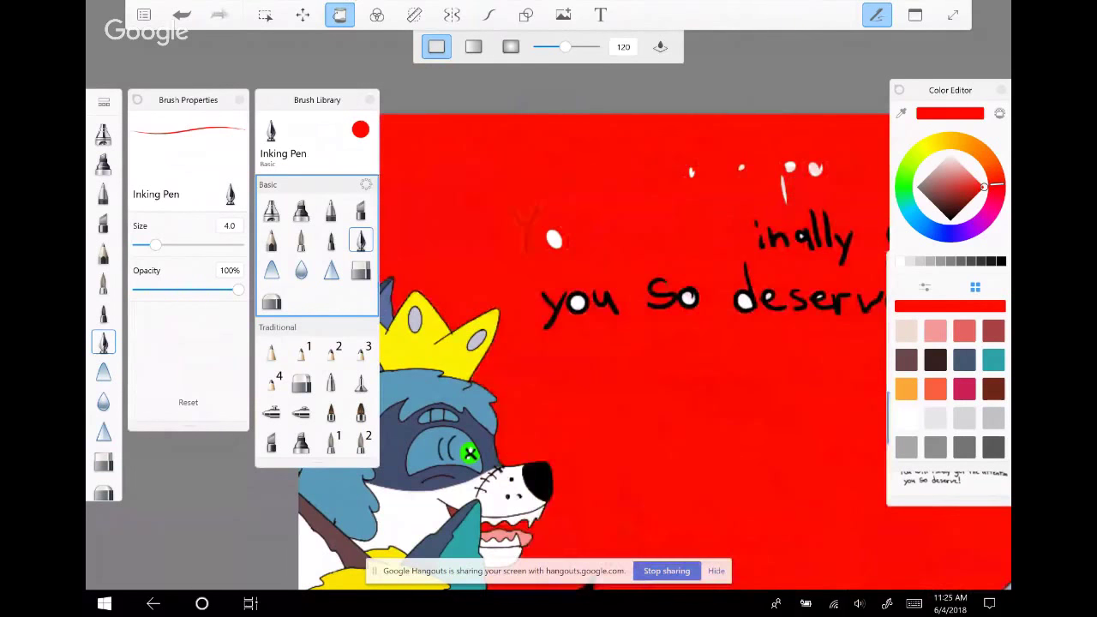
key(ctrl+z)
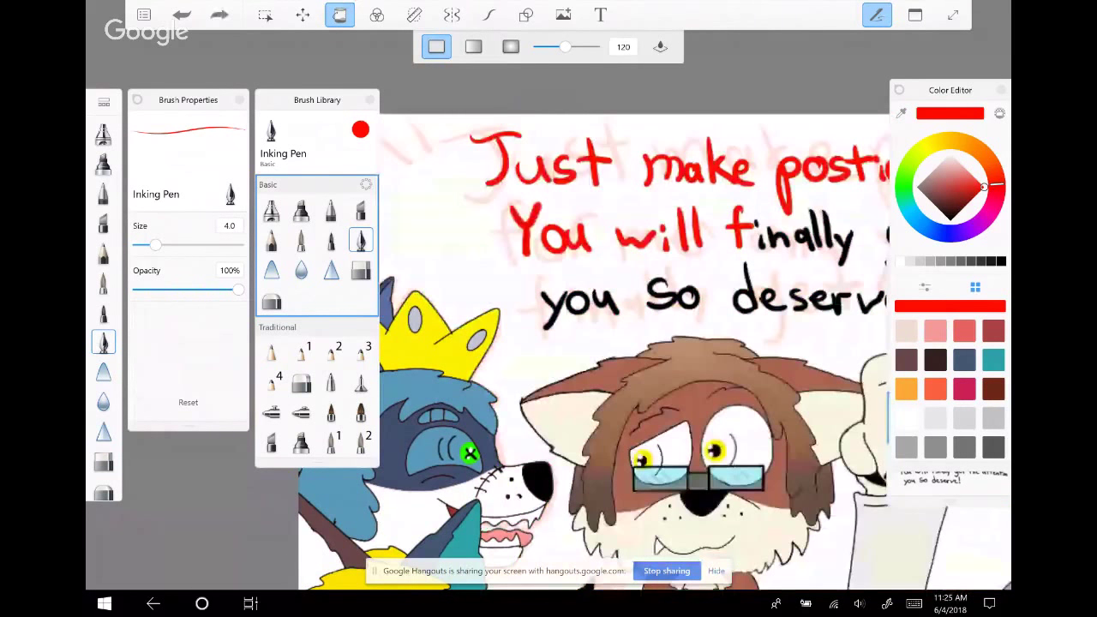
Fill the remaining black letters of "finally" with red, undoing each accidental background fill
scroll(549, 309, up, 3)
key(ctrl+y)
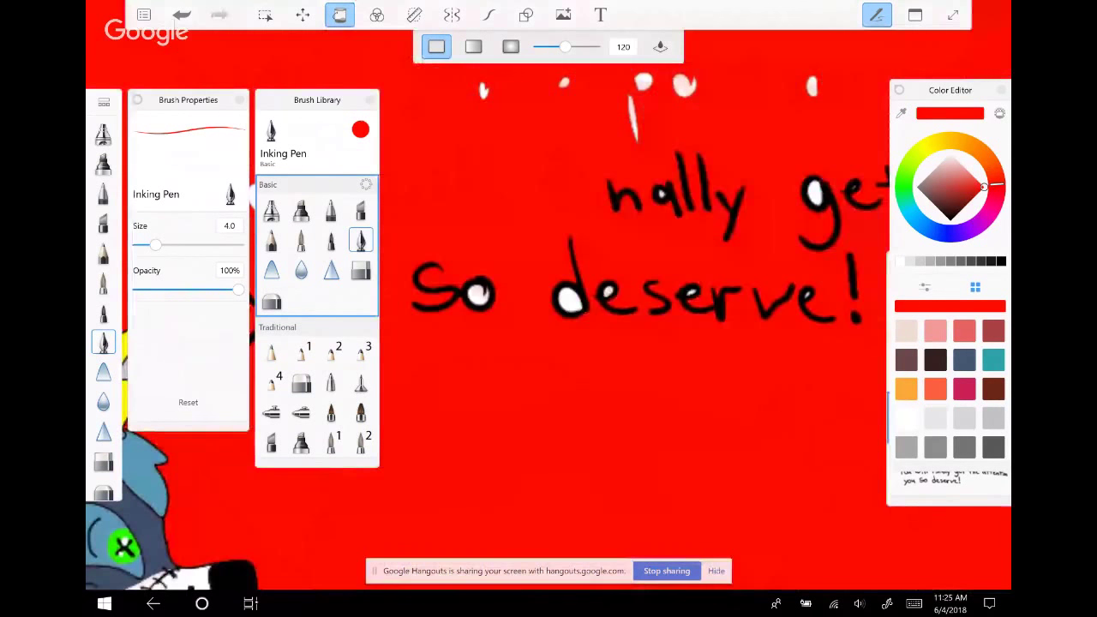
key(ctrl+z)
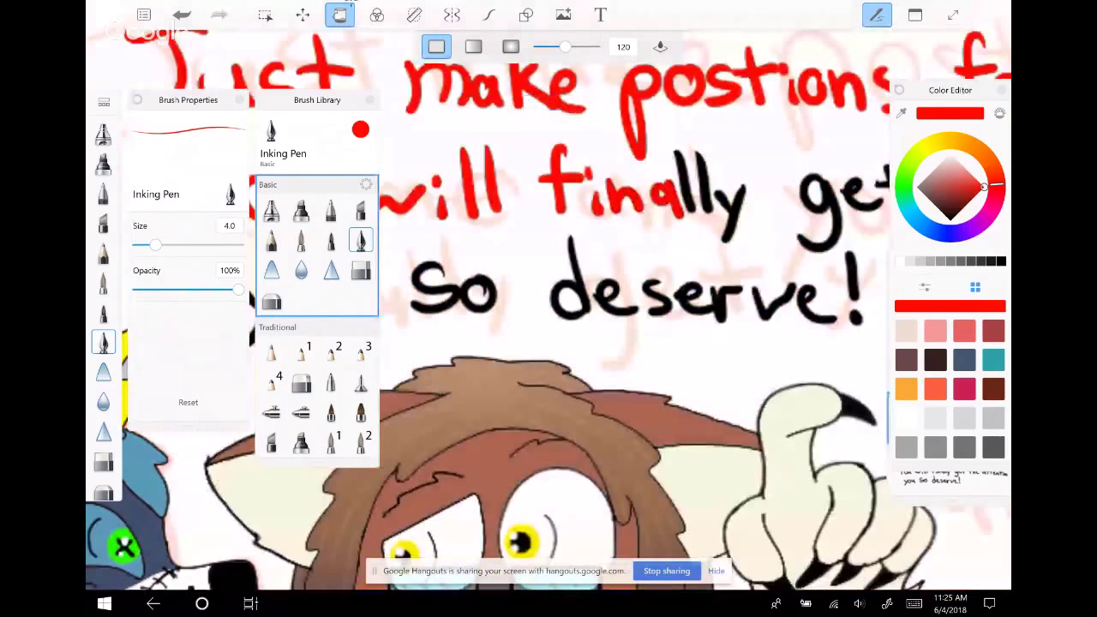
key(ctrl+y)
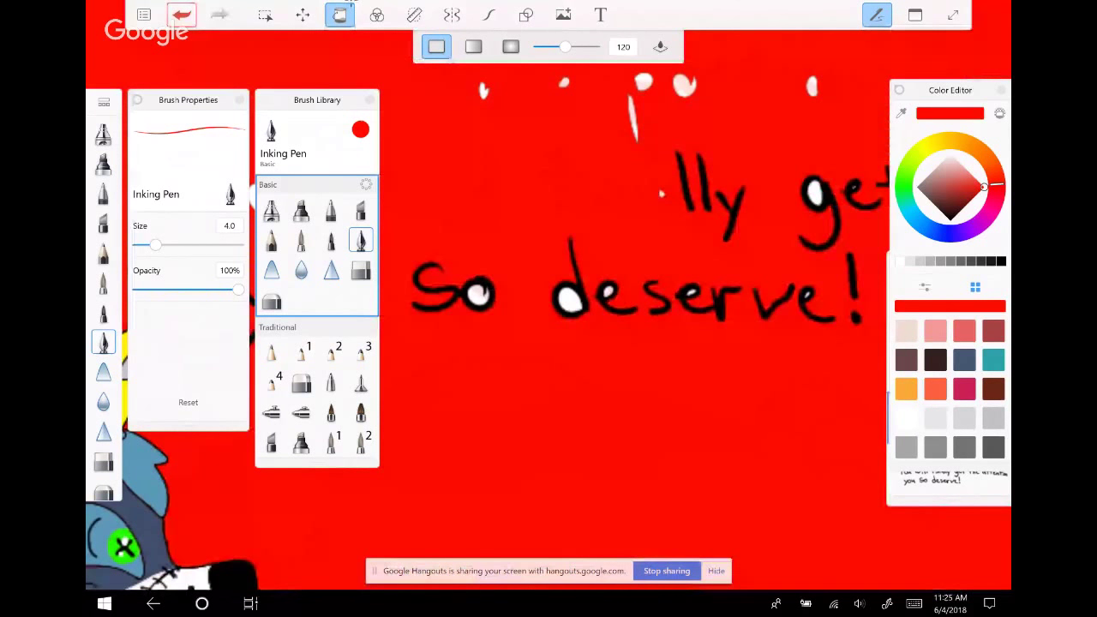
key(ctrl+z)
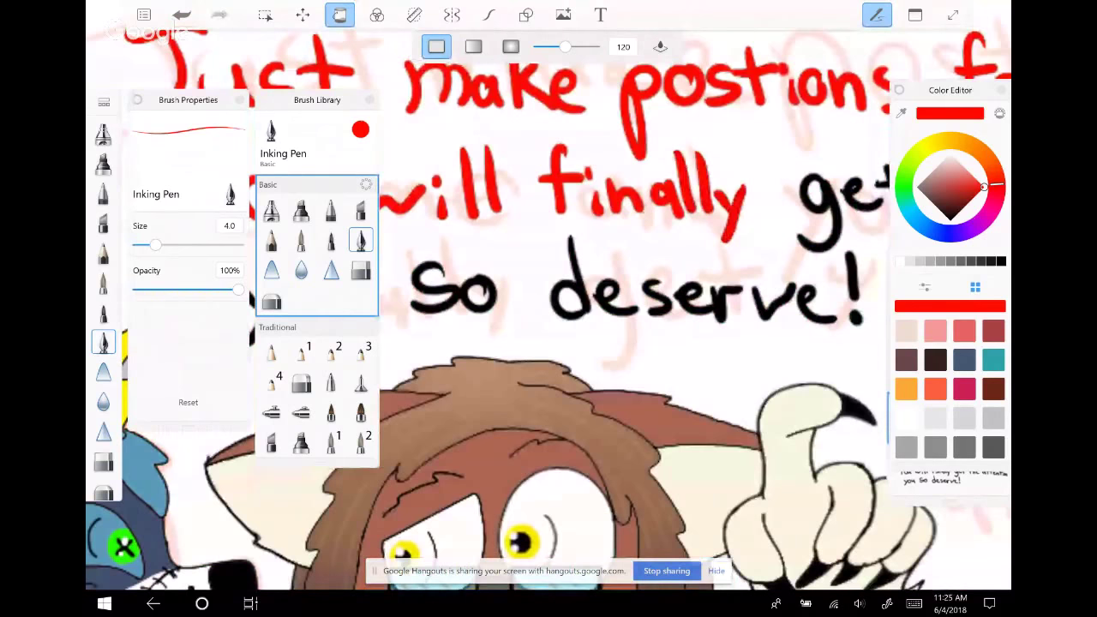
Recolour "get the" on the second line red and undo any fill that spills onto the background
scroll(548, 308, right, 5)
key(ctrl+y)
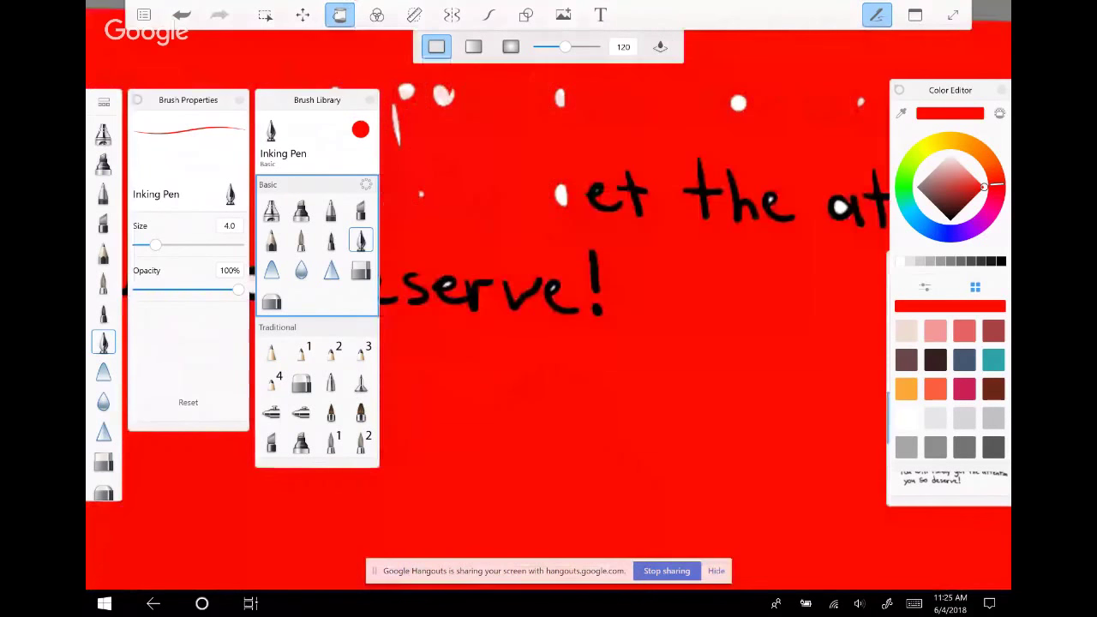
key(ctrl+z)
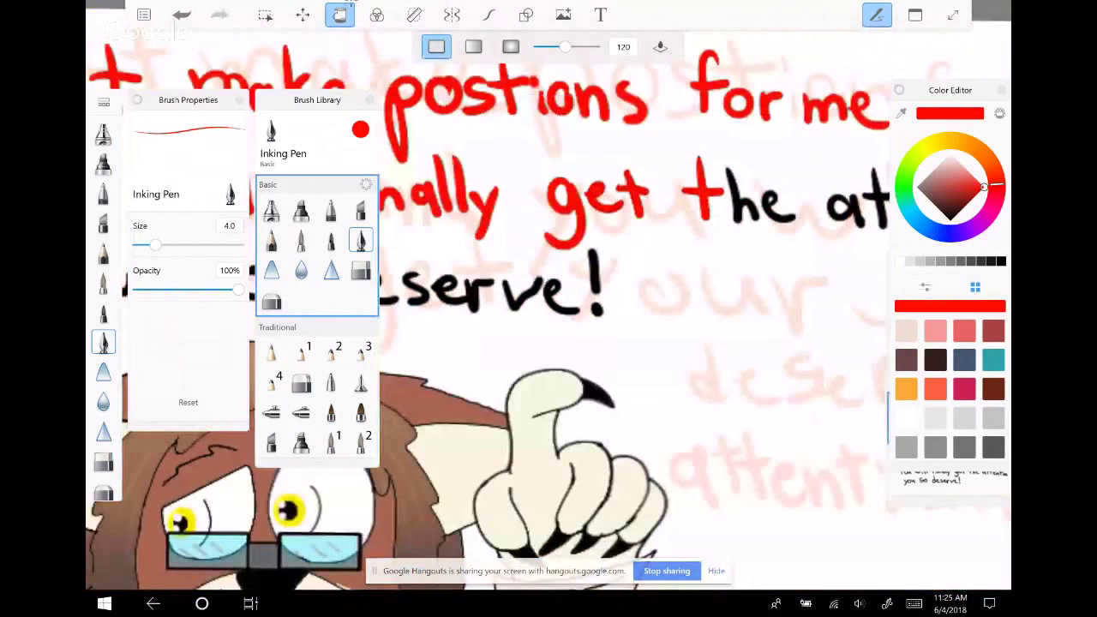
key(ctrl+z)
key(ctrl+z)
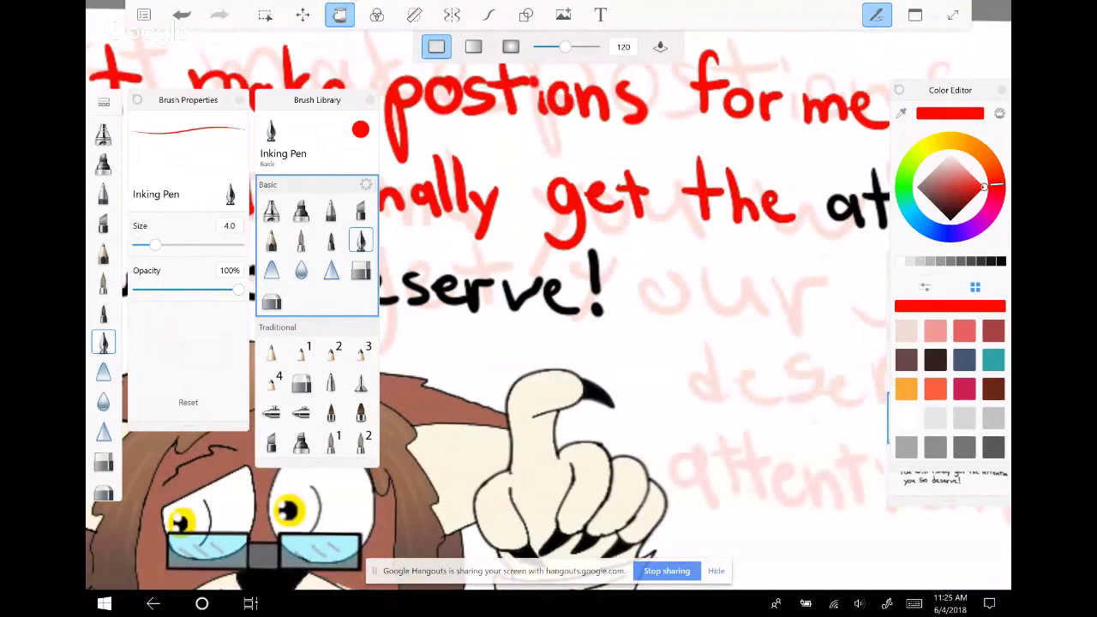
Fill every letter of "attention" at the end of the second line with red, undoing the misplaced background fills
scroll(549, 309, right, 3)
key(ctrl+y)
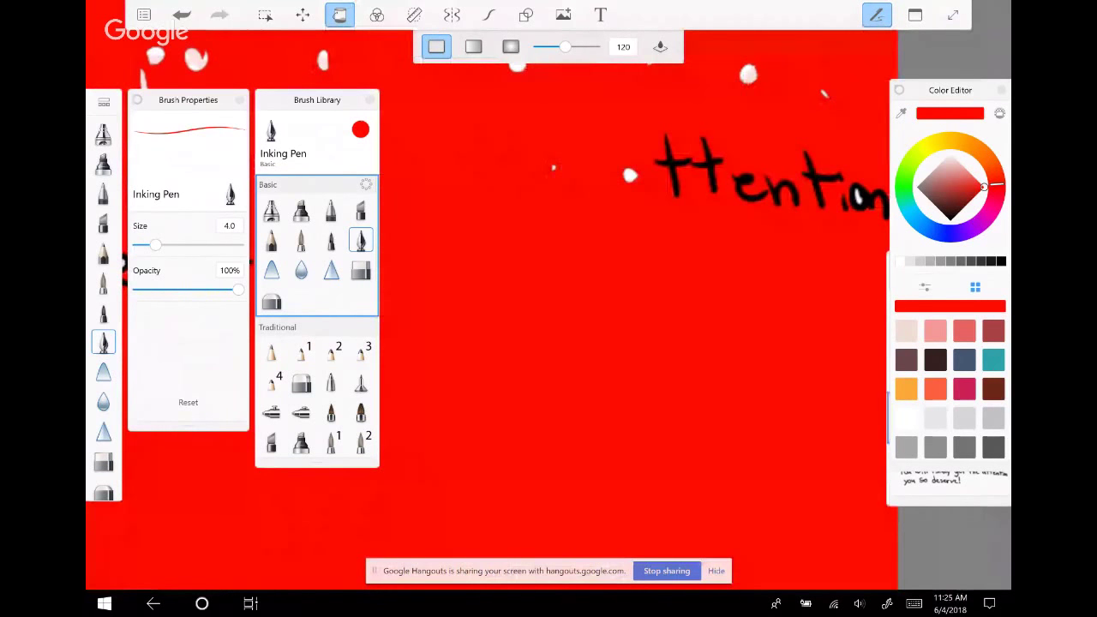
key(ctrl+z)
key(ctrl+z)
key(ctrl+z)
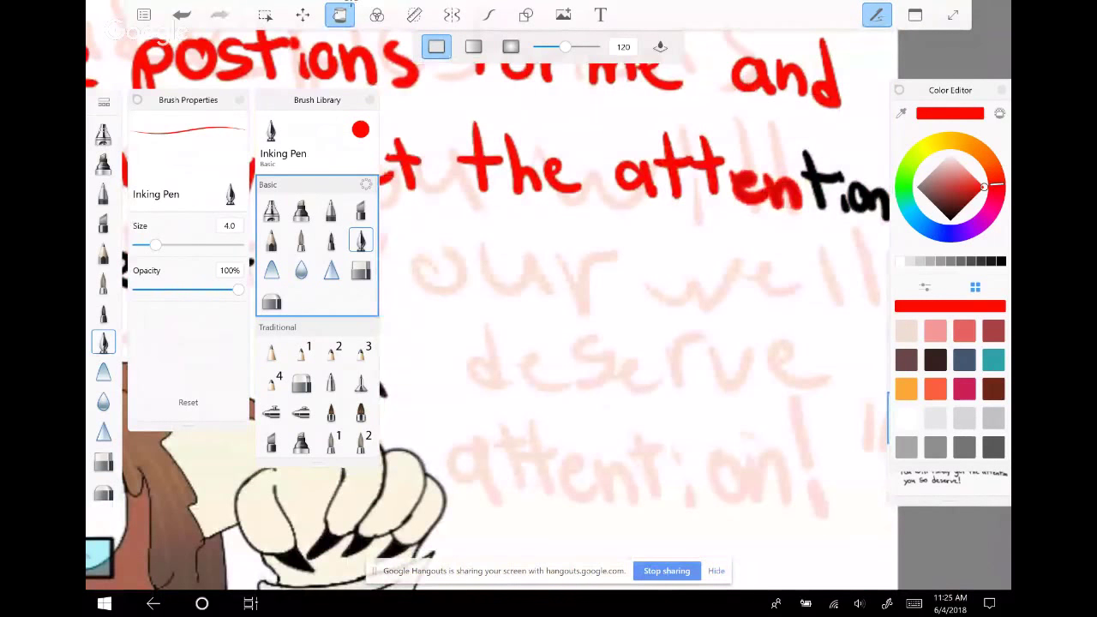
key(ctrl+y)
key(ctrl+z)
key(ctrl+z)
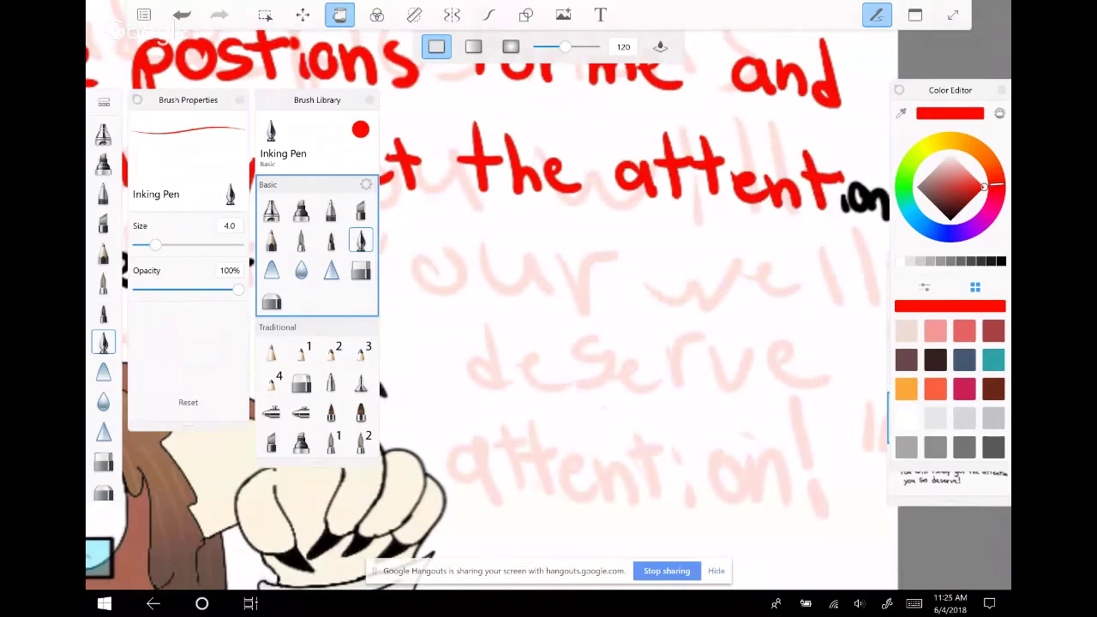
scroll(600, 257, up, 3)
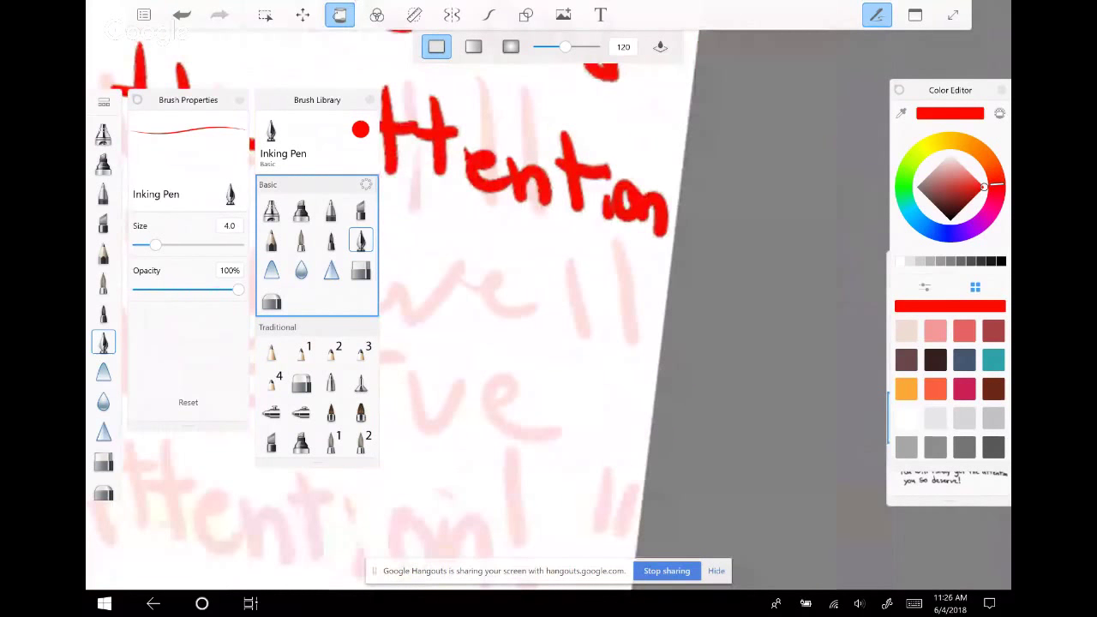
Fill the word "you" at the start of the third line with red, undoing the stray background fill
scroll(549, 318, down, 5)
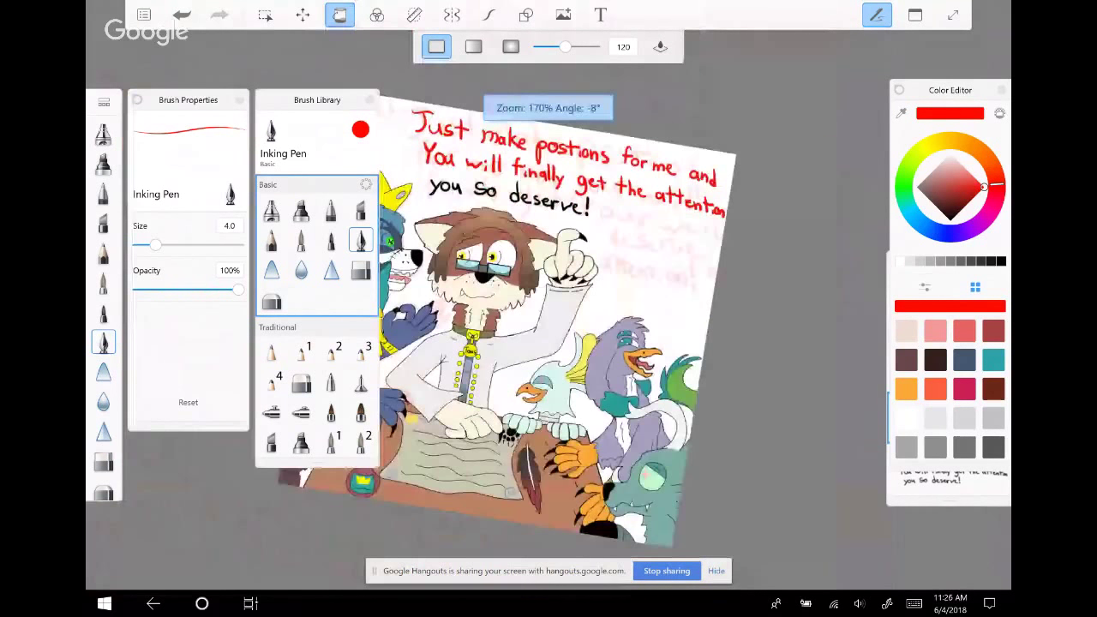
scroll(548, 318, up, 5)
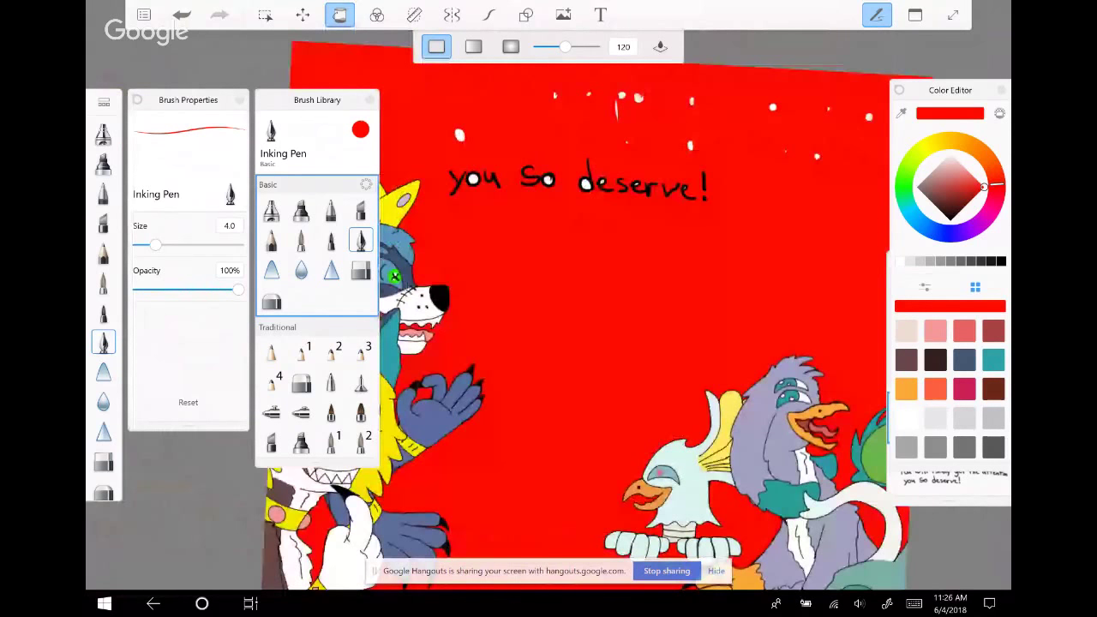
scroll(549, 318, up, 5)
key(ctrl+z)
key(ctrl+z)
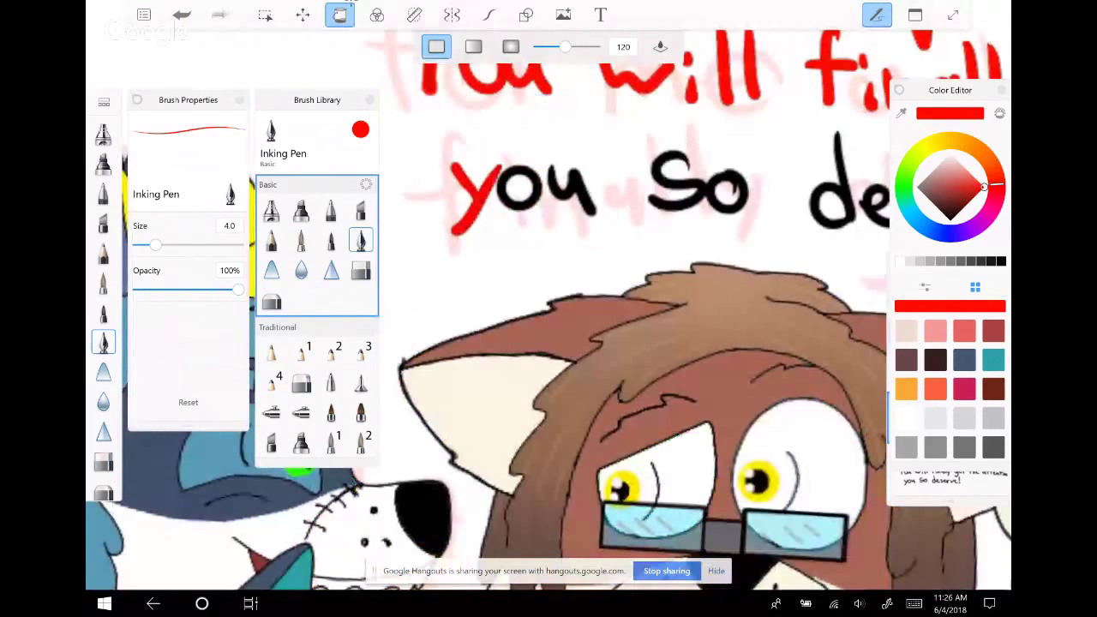
key(ctrl+z)
key(ctrl+z)
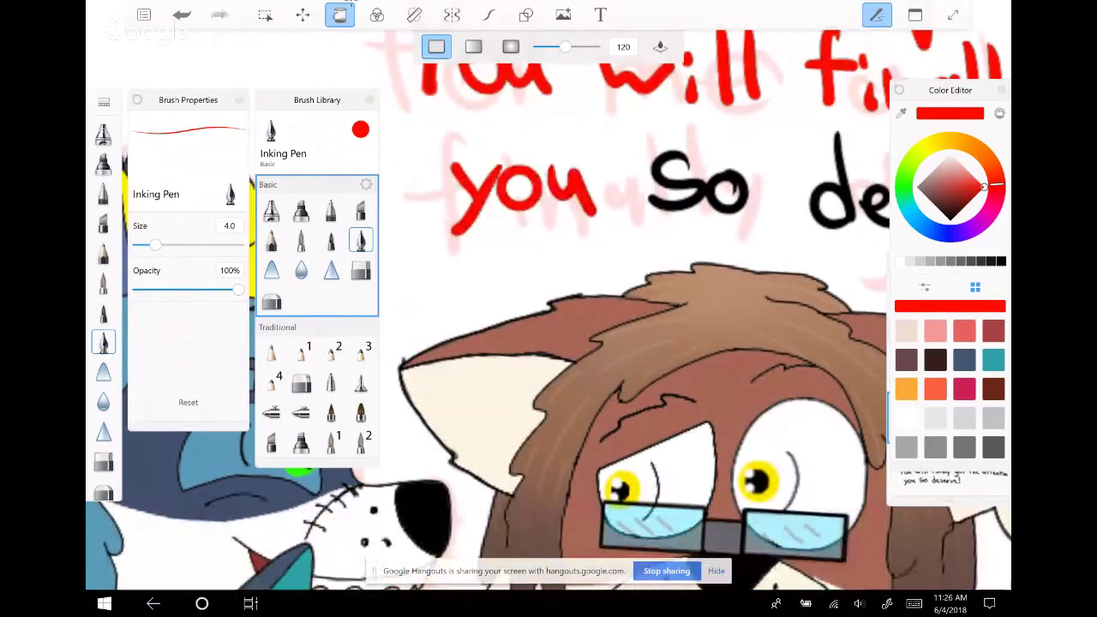
Fill the black words "so deserve!" on the third line with red, undoing the stray fills
key(ctrl+z)
key(ctrl+z)
key(ctrl+z)
scroll(549, 317, up, 1)
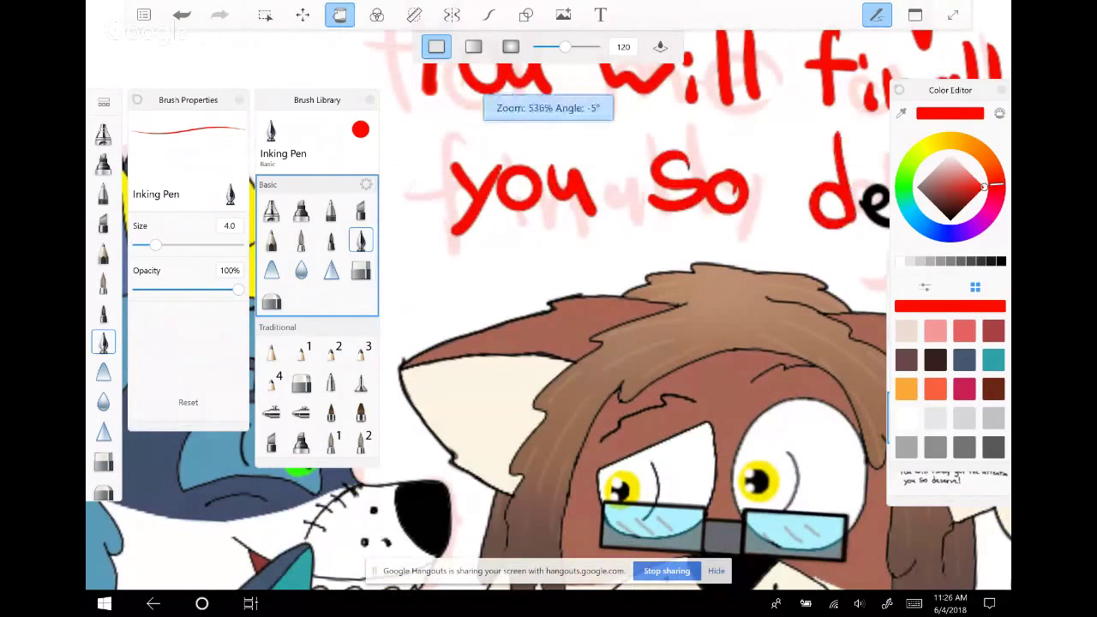
drag(549, 317, 360, 326)
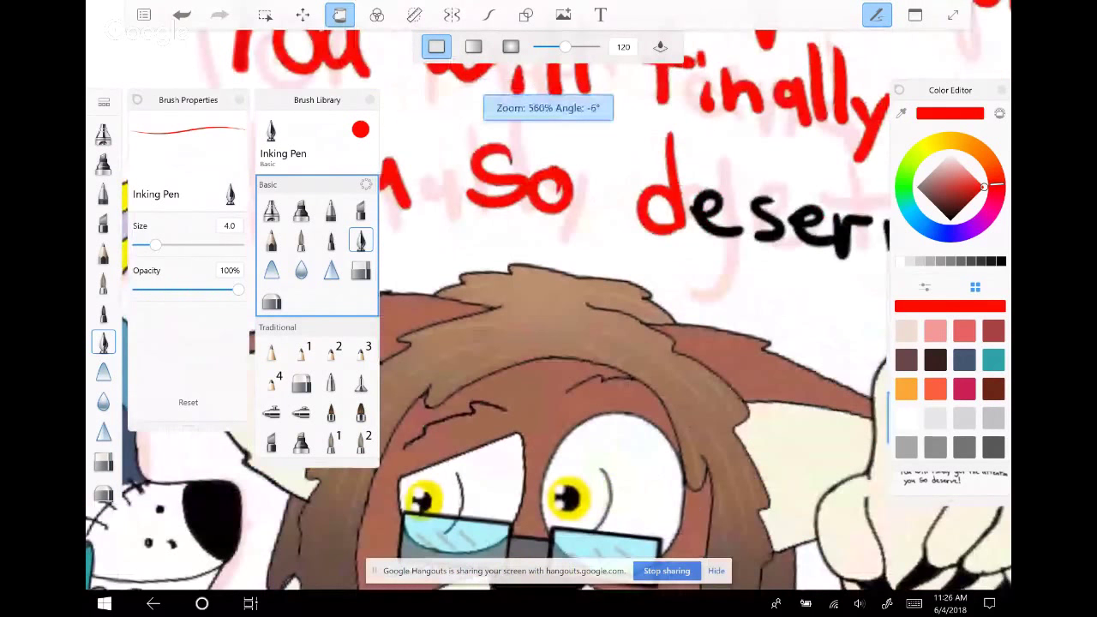
drag(549, 343, 385, 351)
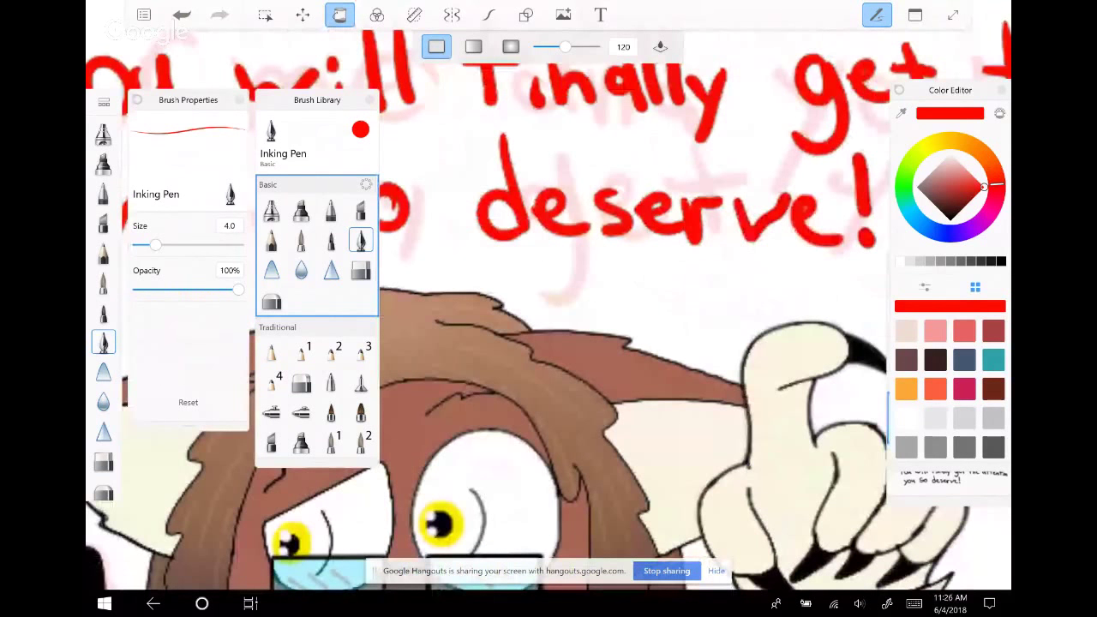
scroll(548, 308, down, 2)
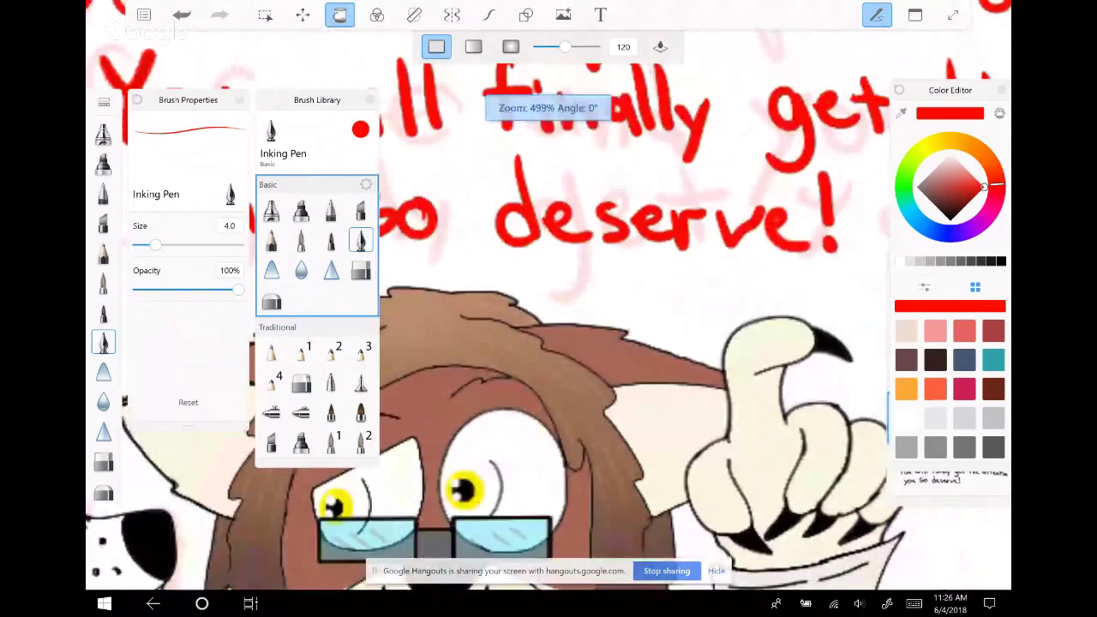
Nudge the red lettering layer slightly off the black copy so the black shows as a thin shadow edge
scroll(548, 308, down, 6)
click(303, 14)
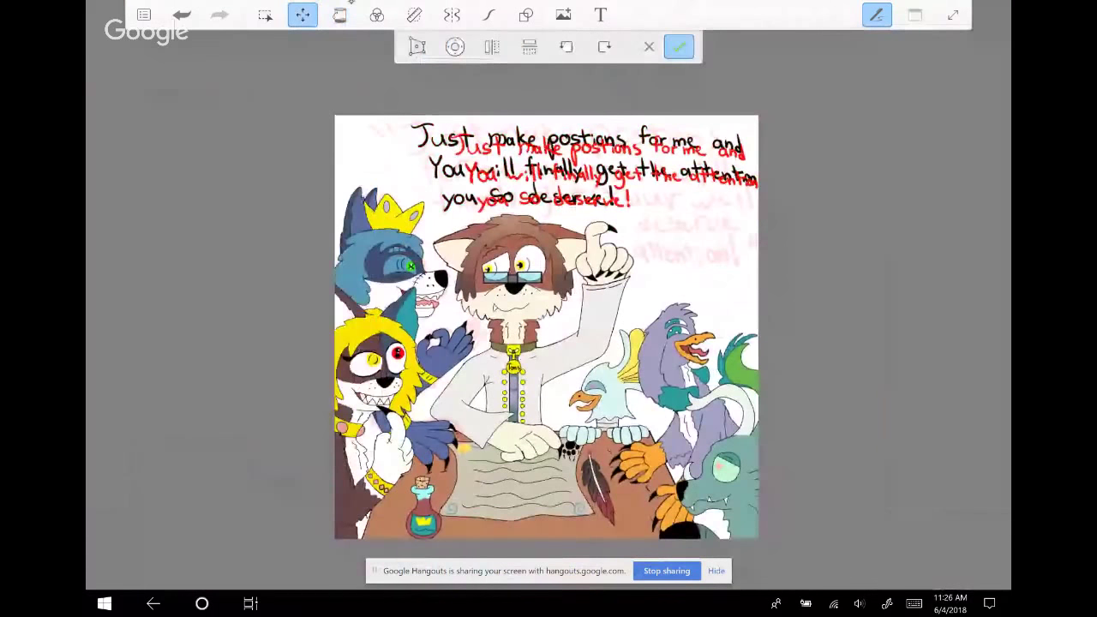
key(Escape)
scroll(595, 320, down, 2)
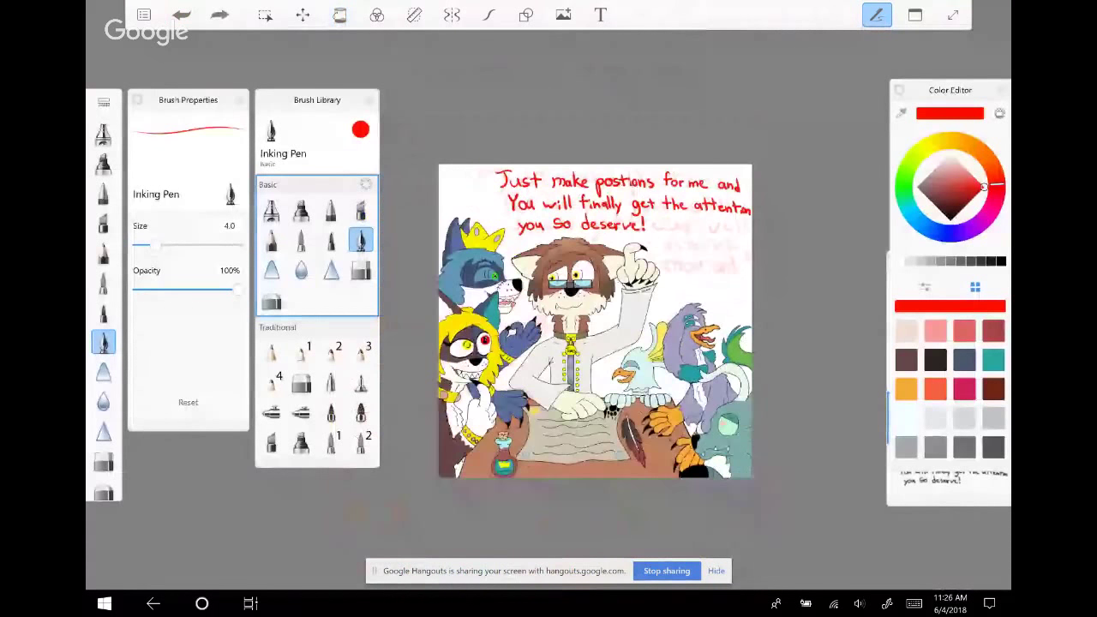
click(303, 15)
click(454, 47)
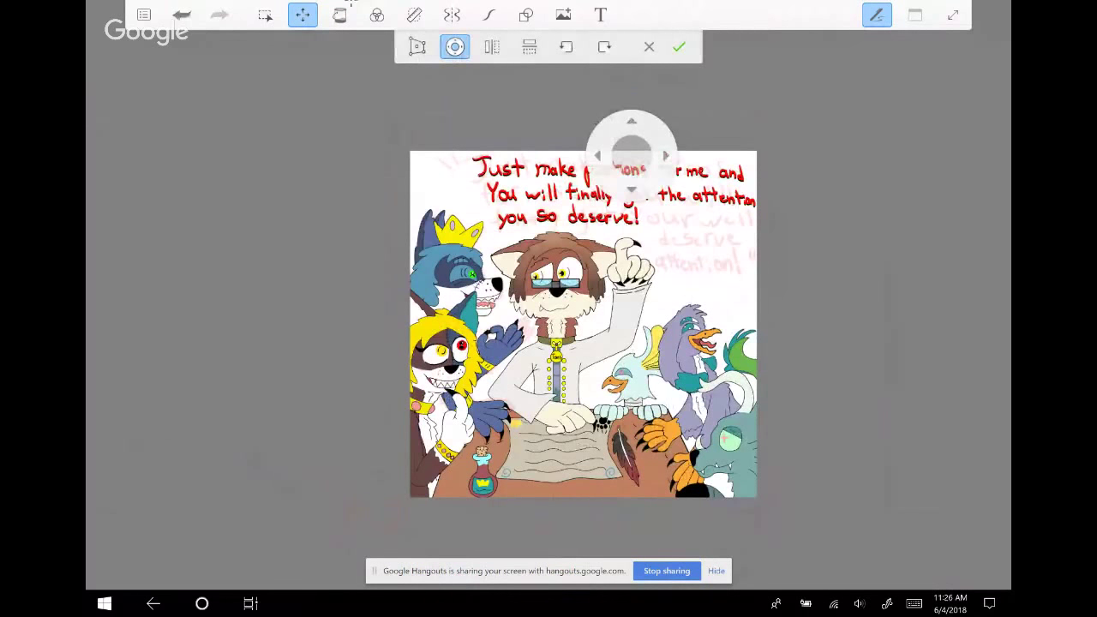
key(Return)
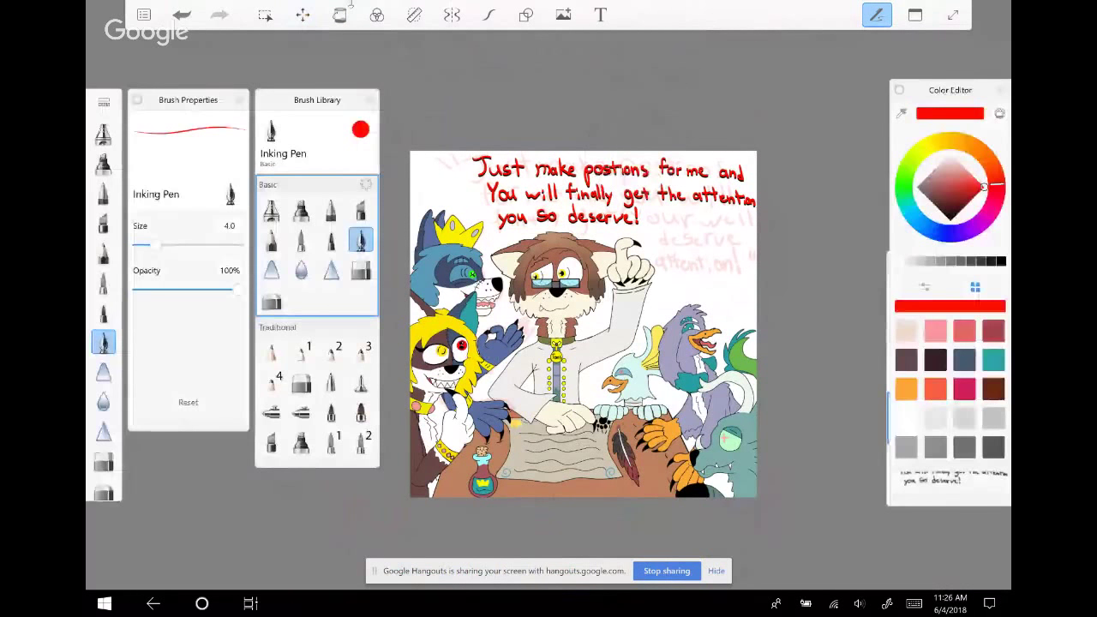
Add a new layer directly beneath the black lettering layer and set the drawing colour to black
scroll(948, 409, down, 2)
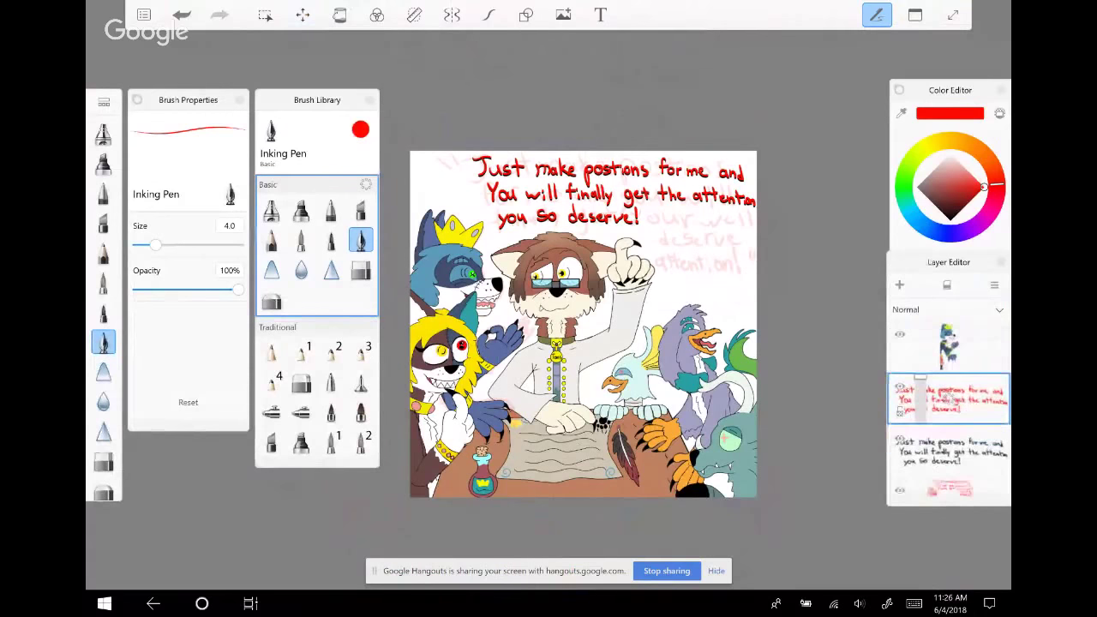
click(949, 419)
click(899, 285)
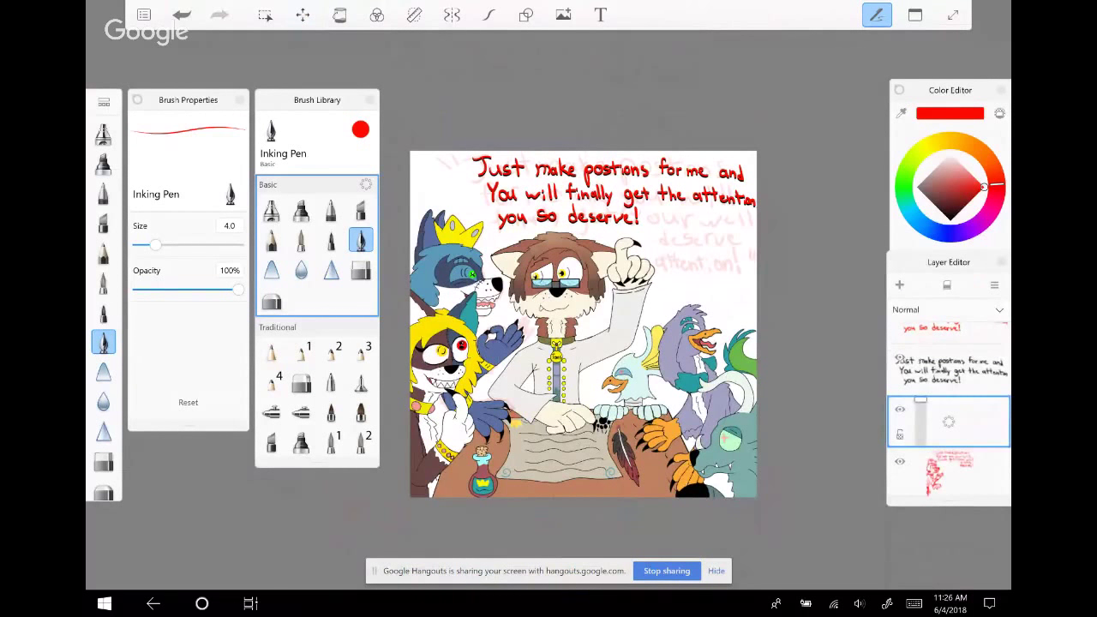
click(950, 113)
click(909, 307)
click(948, 470)
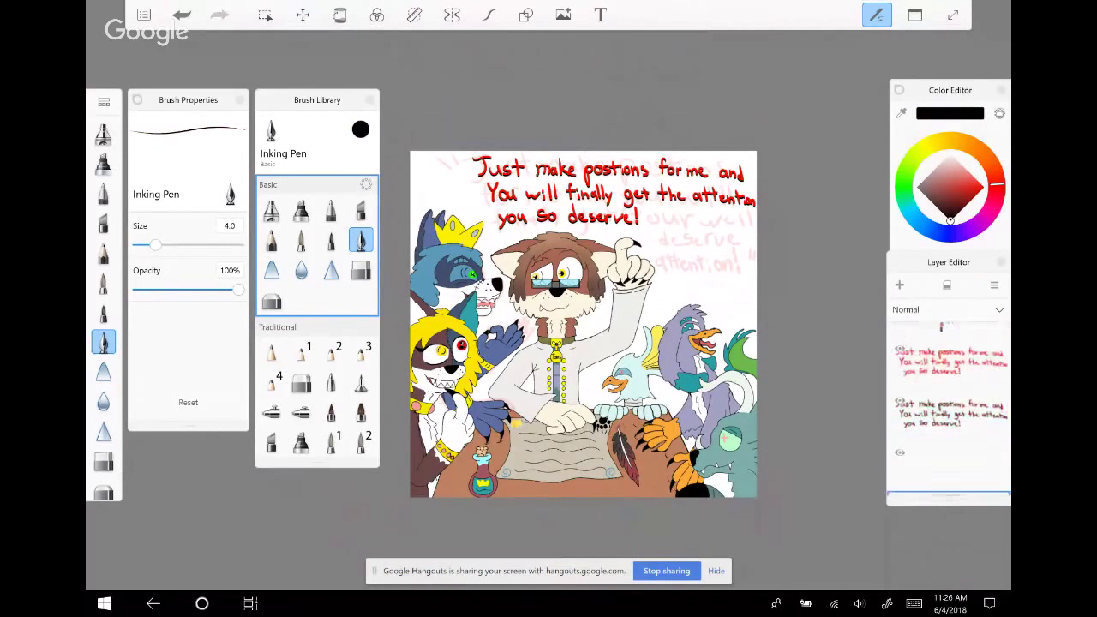
click(949, 436)
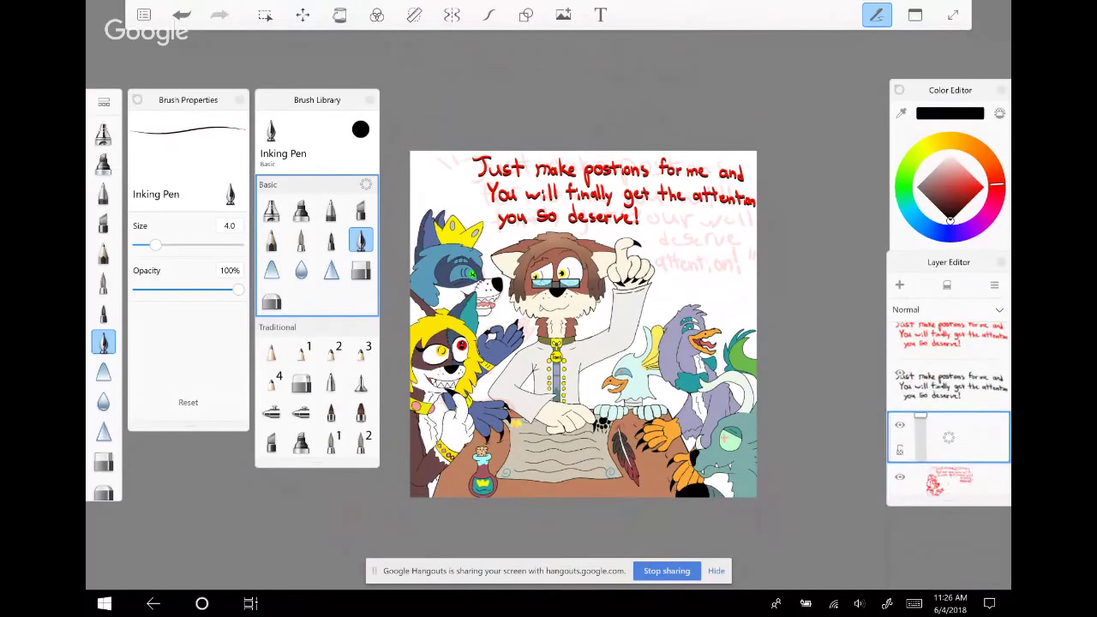
scroll(949, 403, down, 3)
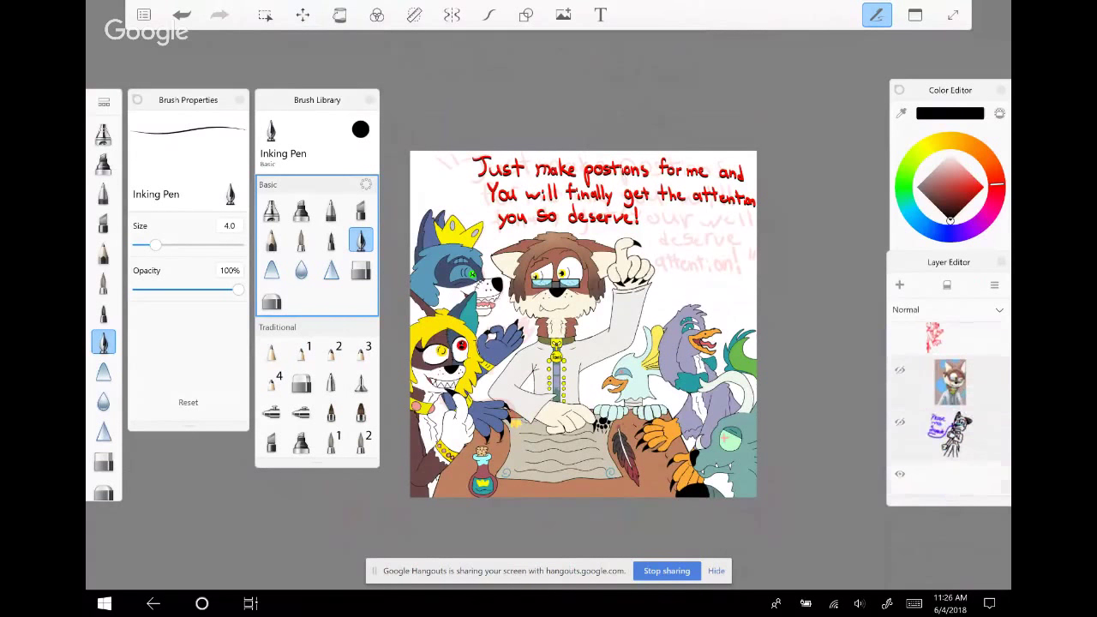
scroll(949, 403, up, 3)
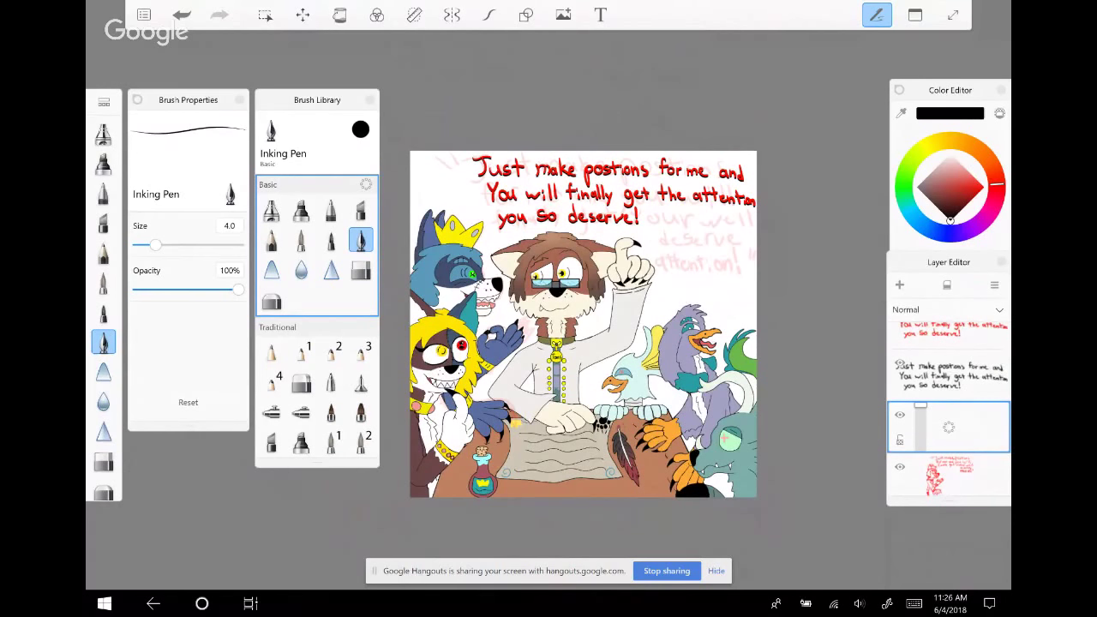
Try a steady-stroke curve under the lettering and an oval around it as a speech bubble, undoing both
click(489, 14)
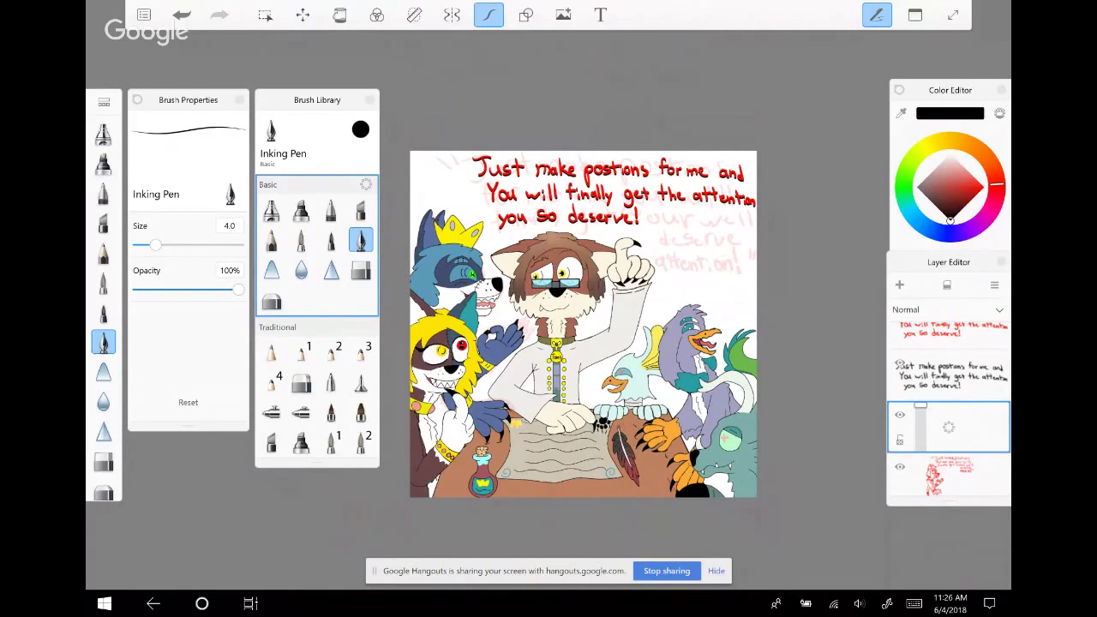
mouse_move(483, 236)
mouse_down()
mouse_move(487, 262)
mouse_move(519, 231)
mouse_move(666, 228)
mouse_move(756, 202)
mouse_up()
key(ctrl+z)
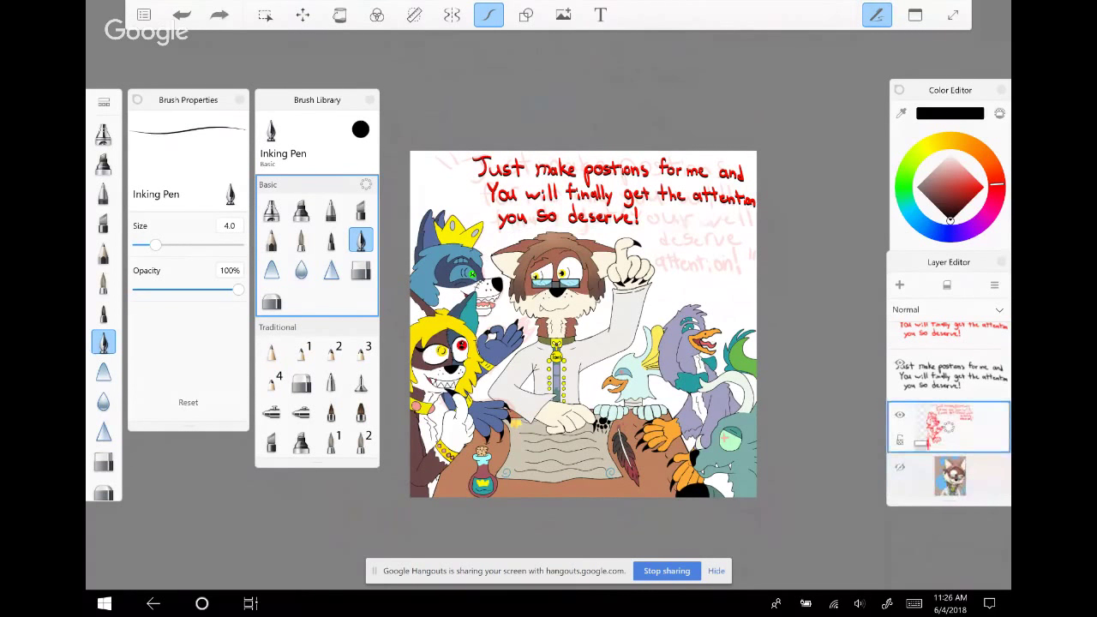
click(525, 14)
drag(463, 154, 756, 227)
click(182, 15)
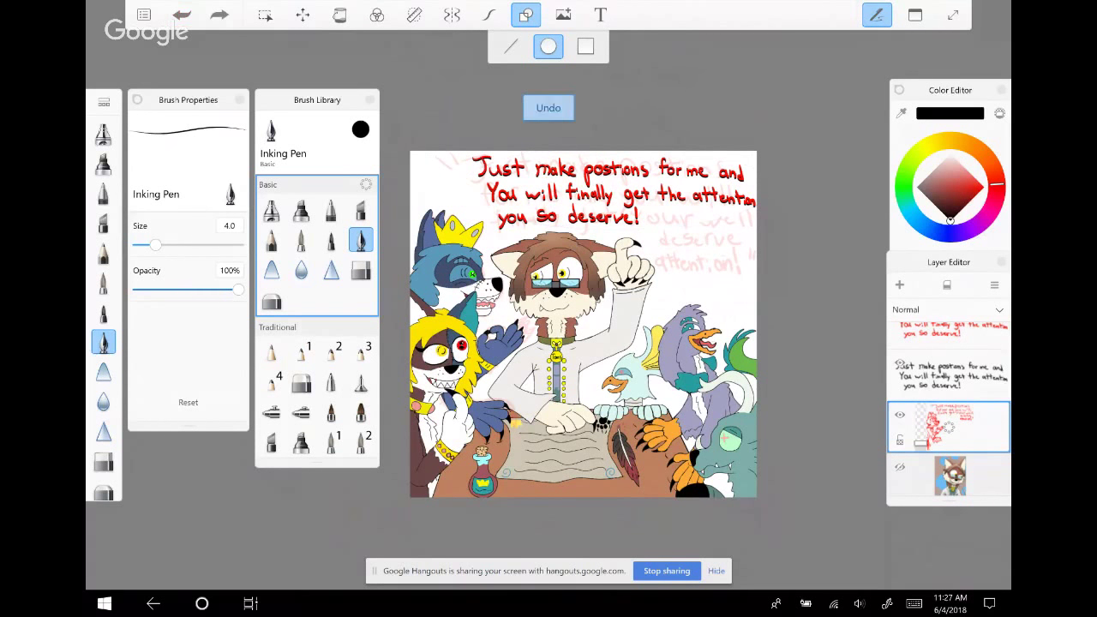
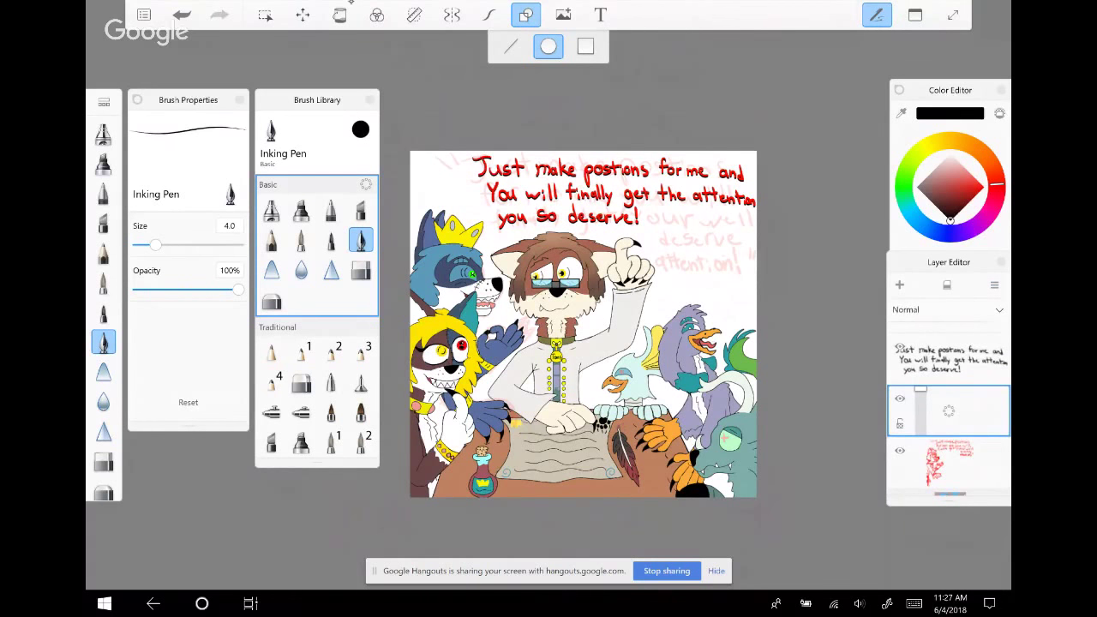
Set the inking pen size to 2.0
click(229, 226)
text(2.)
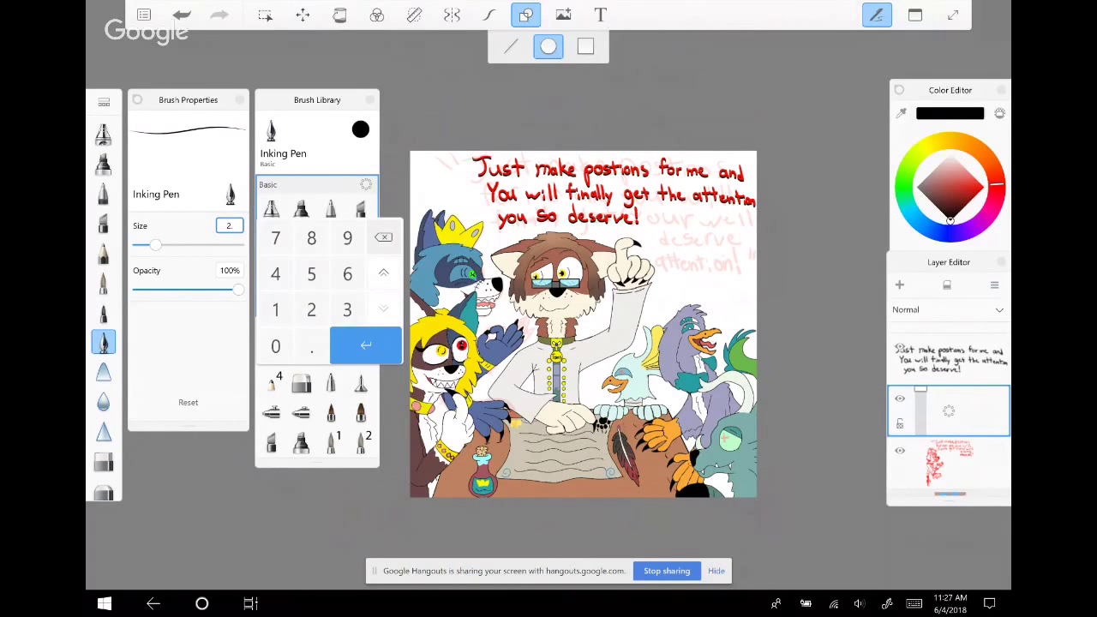
key(Return)
Try oval speech bubbles around the lettering, replacing the first with a larger one, and undo its slight sideways nudge
drag(468, 156, 747, 237)
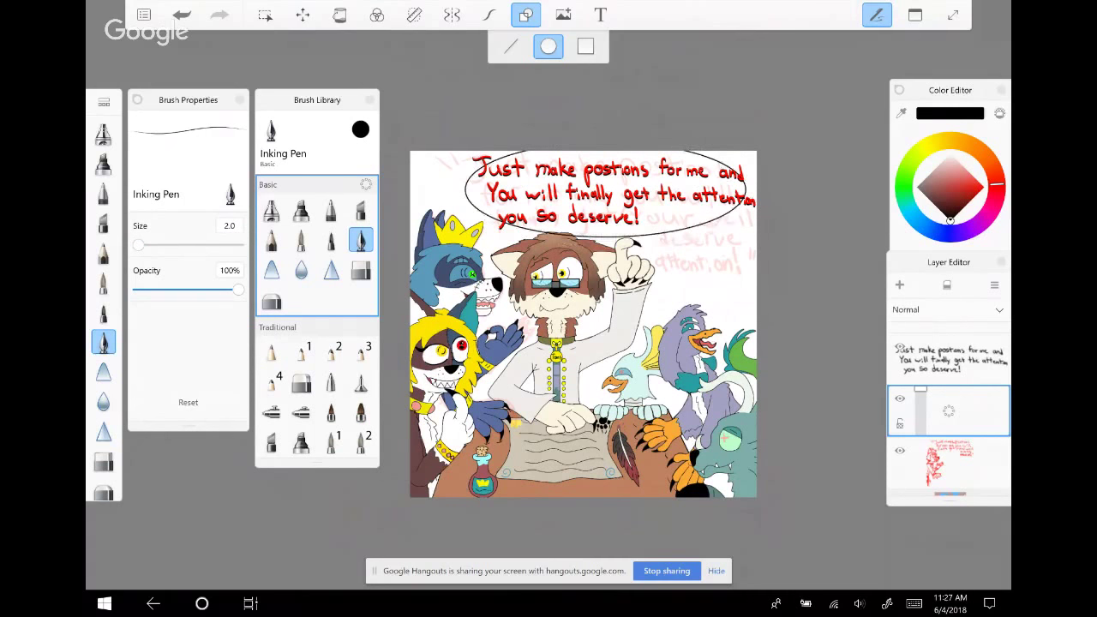
click(182, 15)
mouse_move(472, 128)
mouse_down()
mouse_move(746, 206)
mouse_move(752, 234)
mouse_move(767, 242)
mouse_move(758, 243)
mouse_up()
click(303, 15)
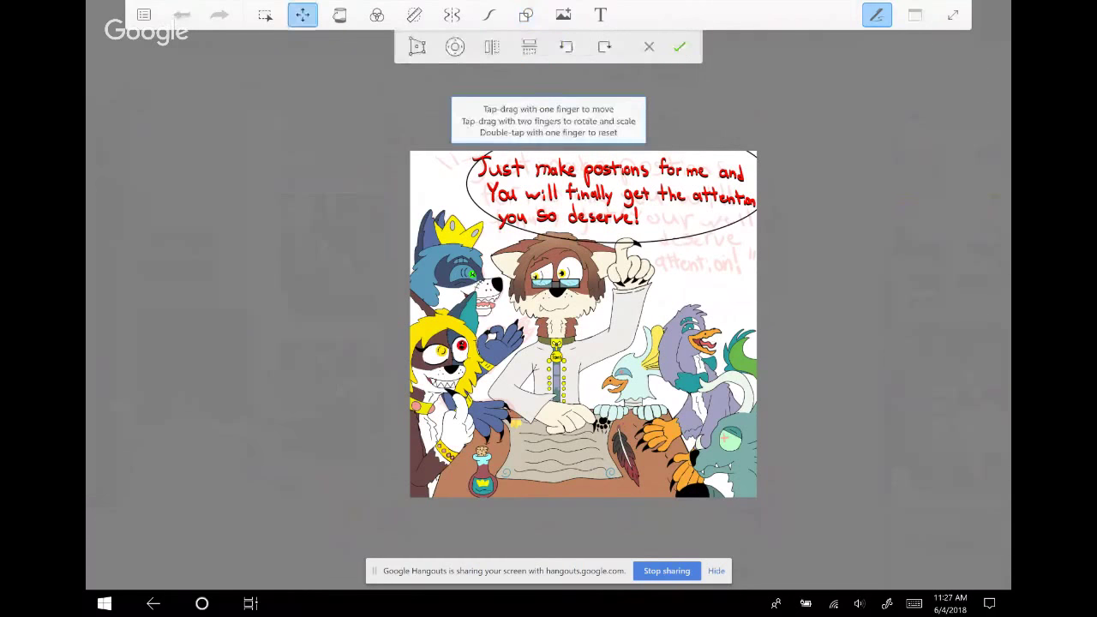
click(454, 46)
mouse_move(639, 161)
mouse_down()
mouse_move(628, 166)
mouse_move(644, 161)
mouse_up()
key(Return)
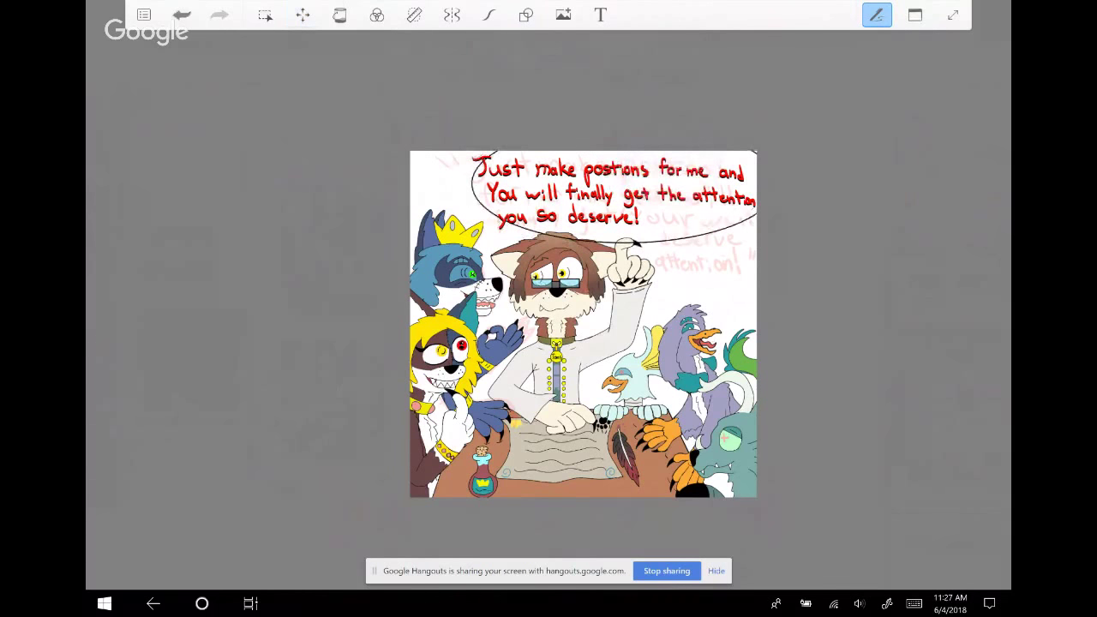
key(ctrl+z)
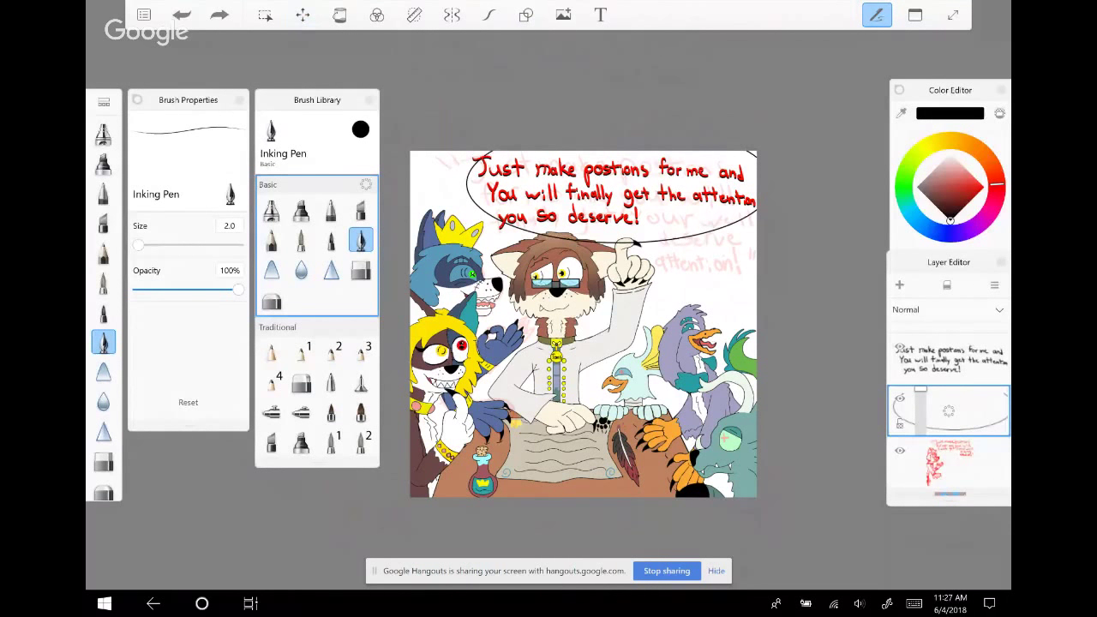
Try squashing the oval bubble's lower edge upward, and undo both the squash and the oval
click(265, 14)
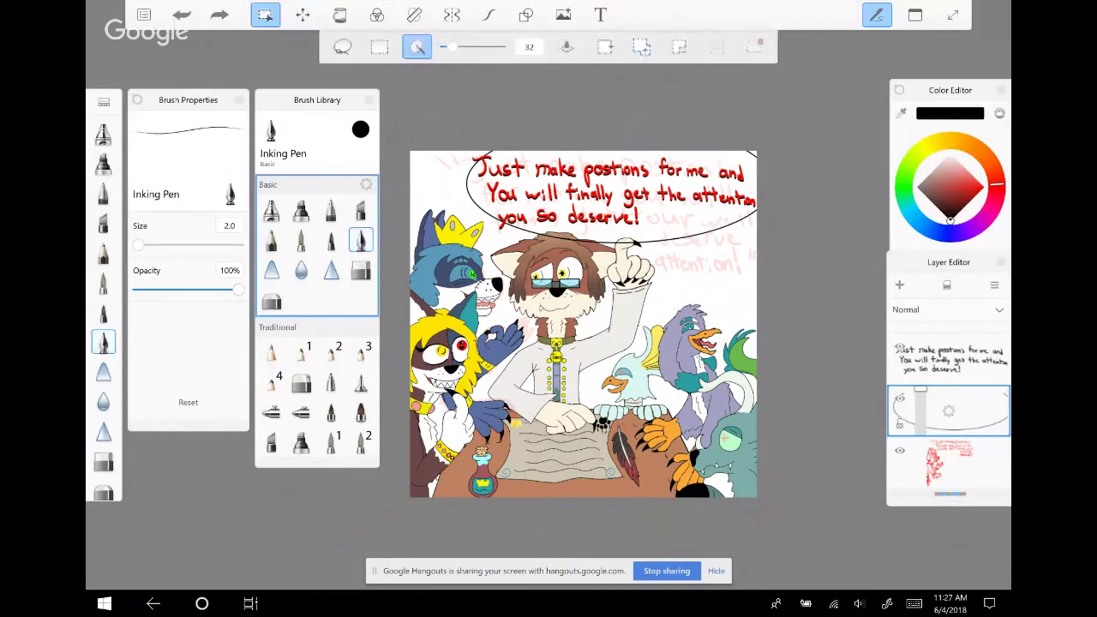
click(302, 15)
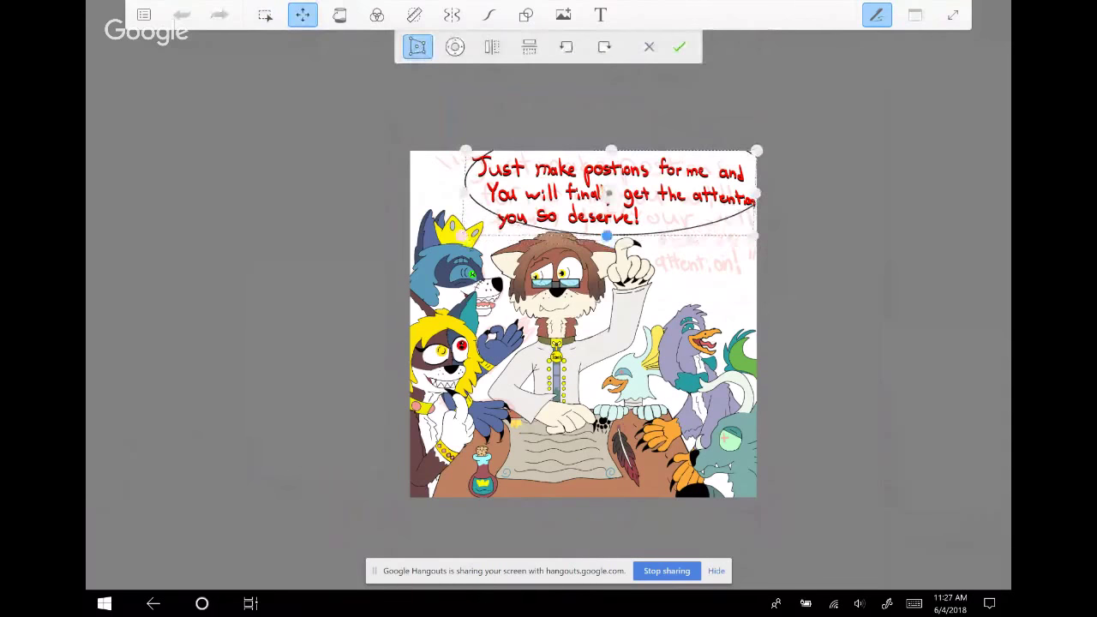
drag(607, 235, 607, 232)
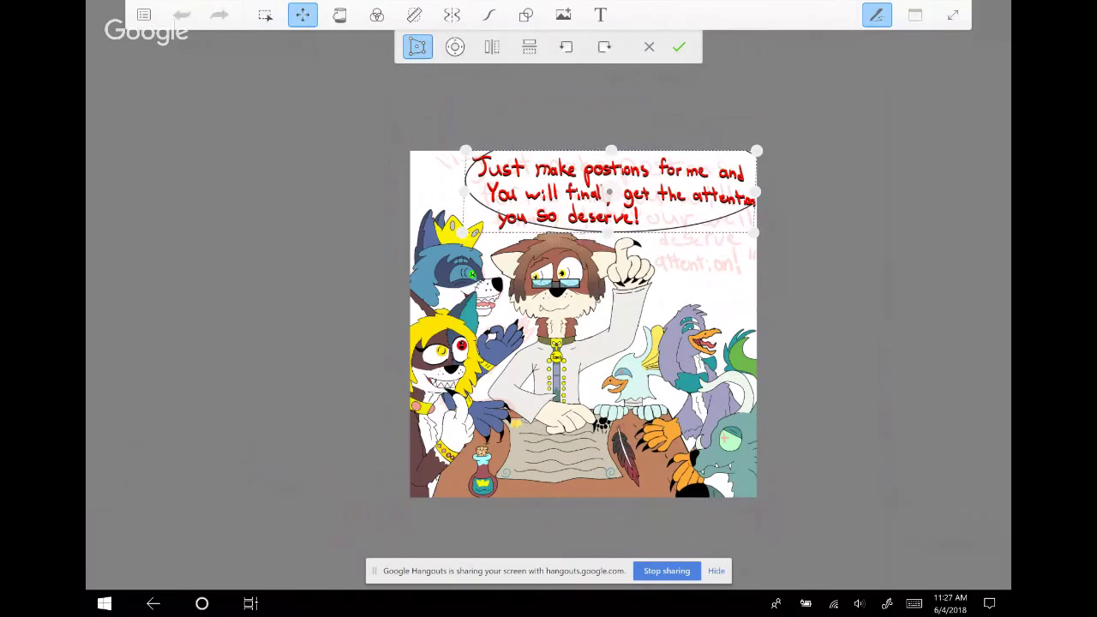
click(679, 46)
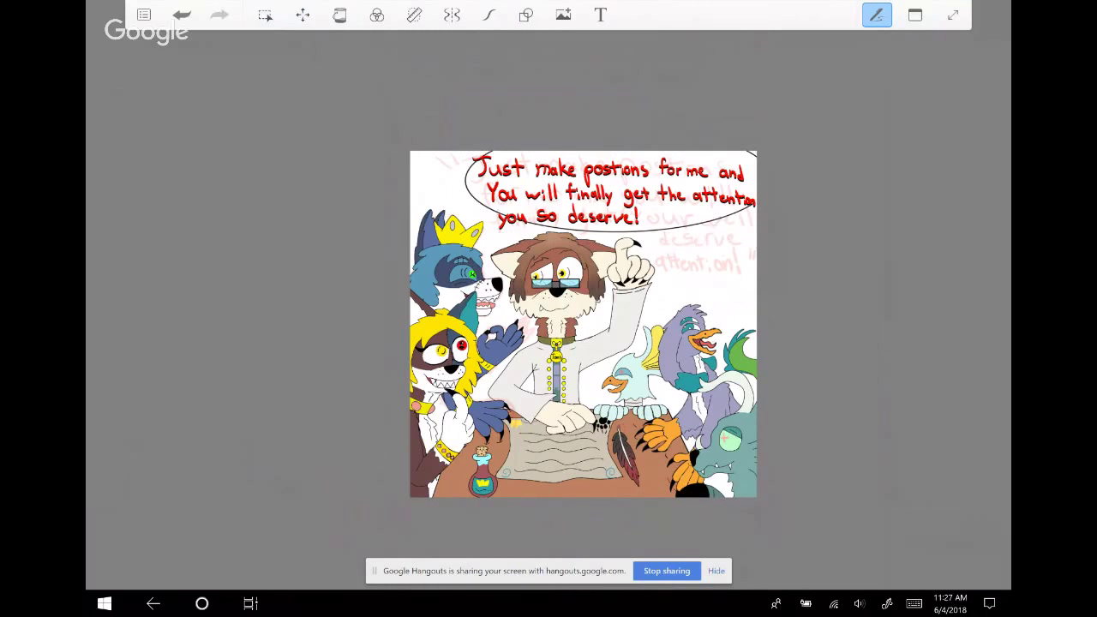
key(ctrl+z)
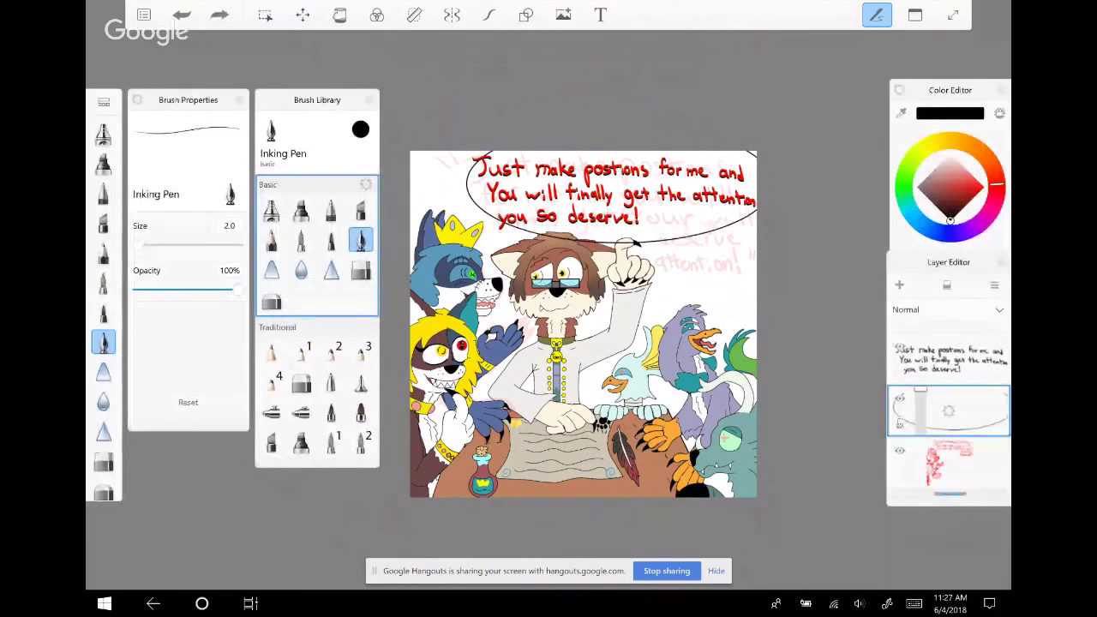
key(ctrl+z)
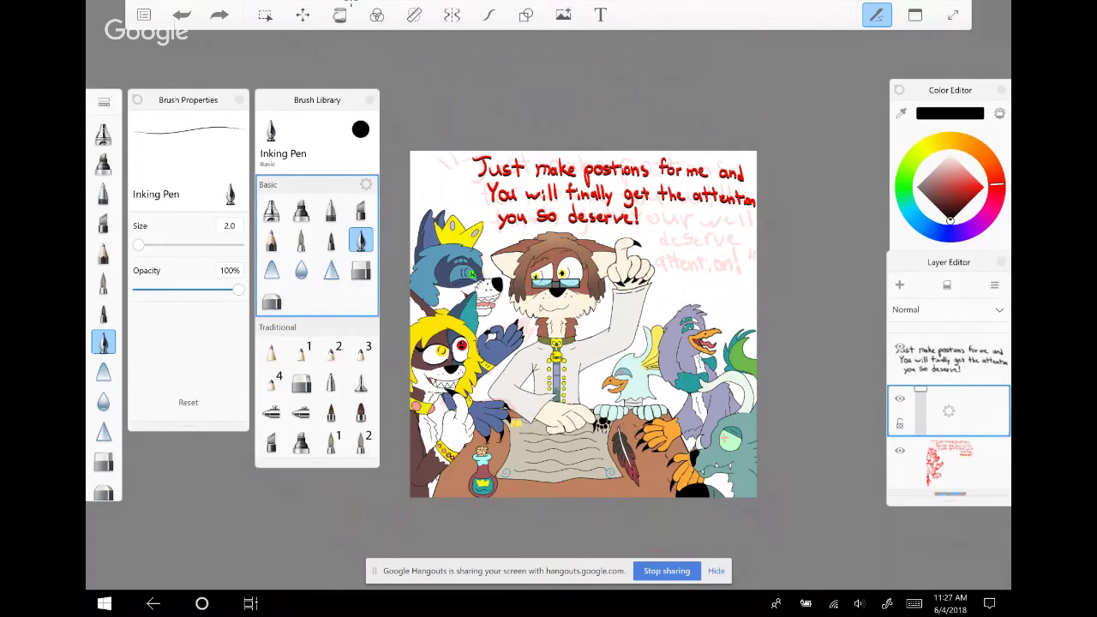
Draw the speech bubble's wavy left side and lower edge around the lettering with the steady stroke
click(489, 14)
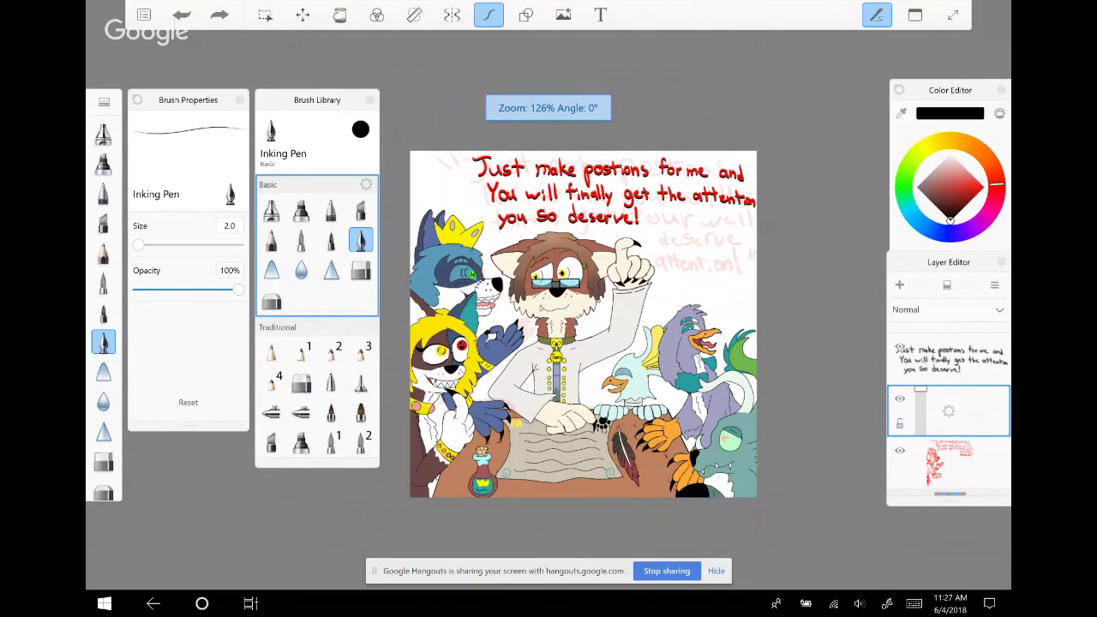
scroll(519, 214, up, 3)
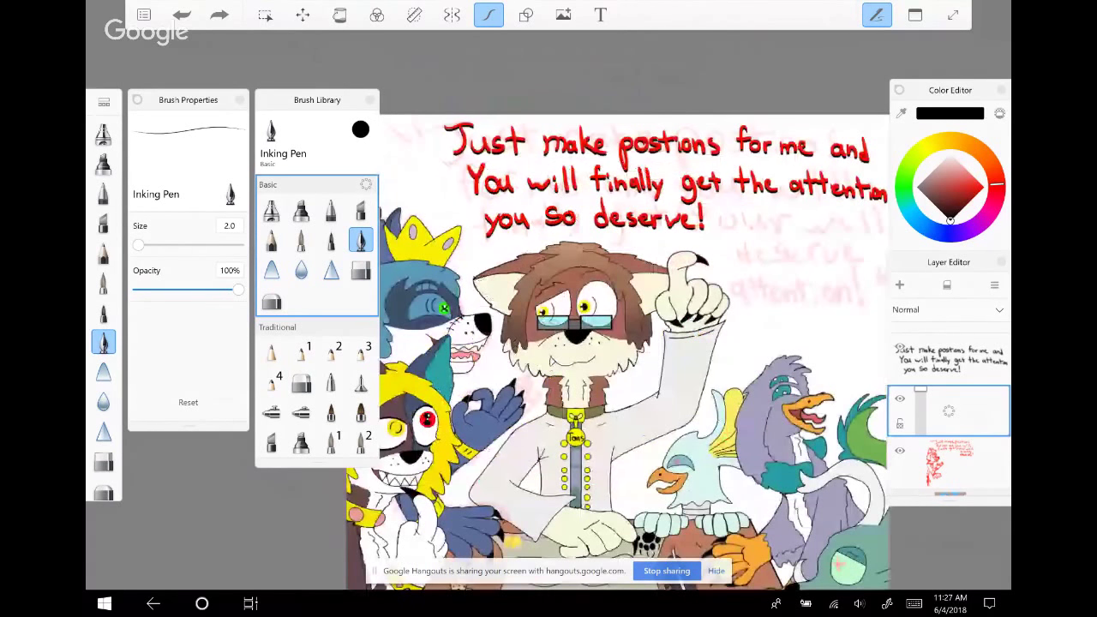
scroll(501, 205, up, 1)
drag(645, 228, 450, 292)
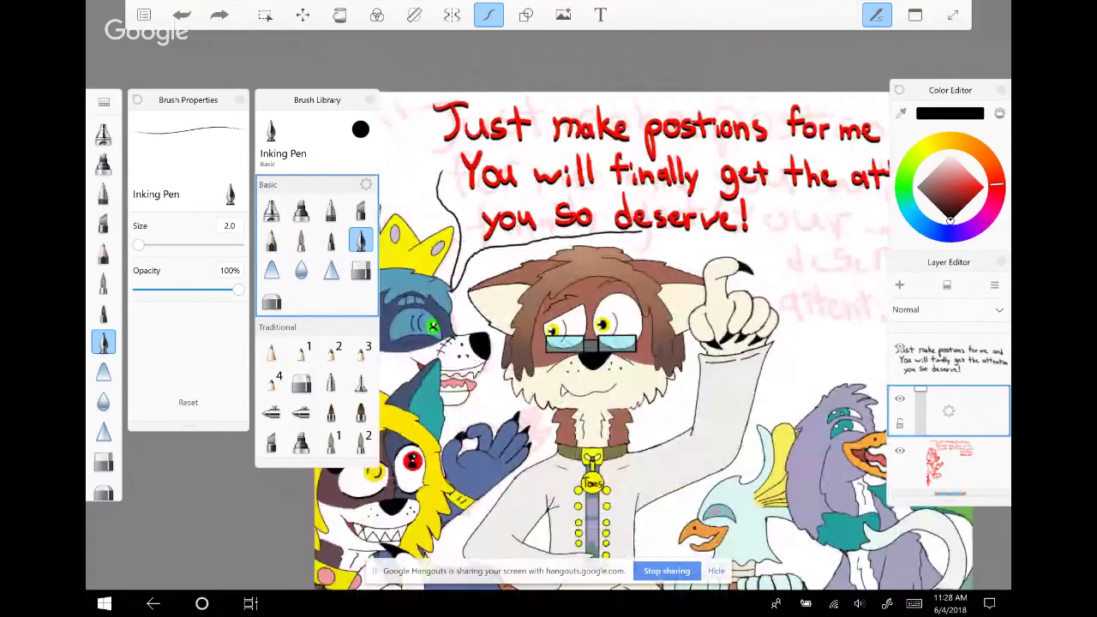
drag(645, 229, 866, 213)
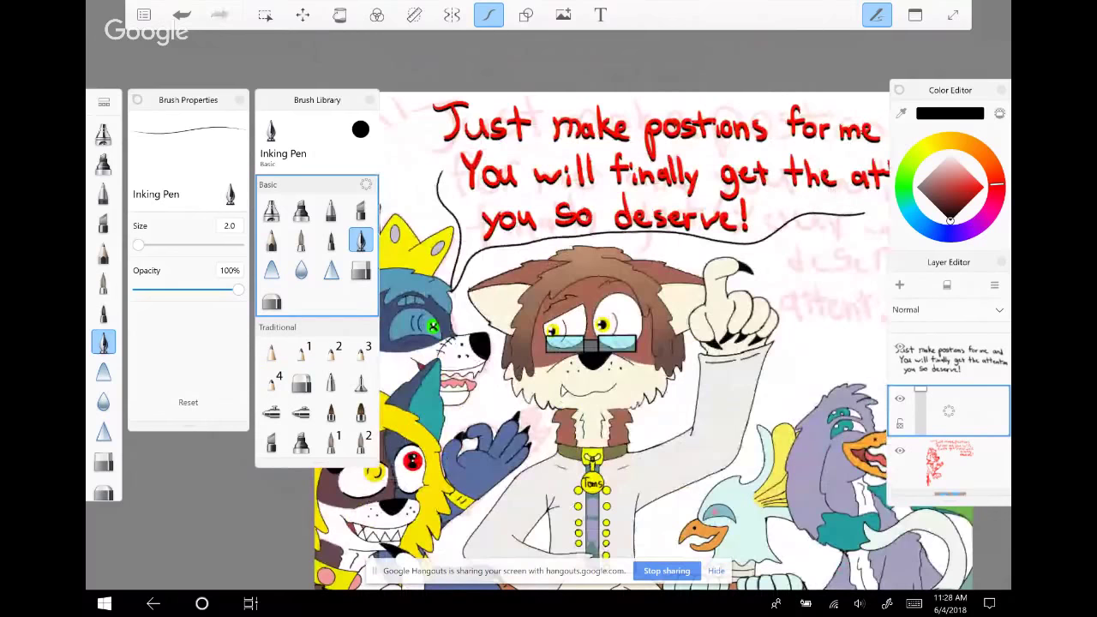
Extend the bubble's tail down between the two wolves to the crowned blue wolf's mouth, undoing and redrawing the first attempt
drag(601, 343, 446, 353)
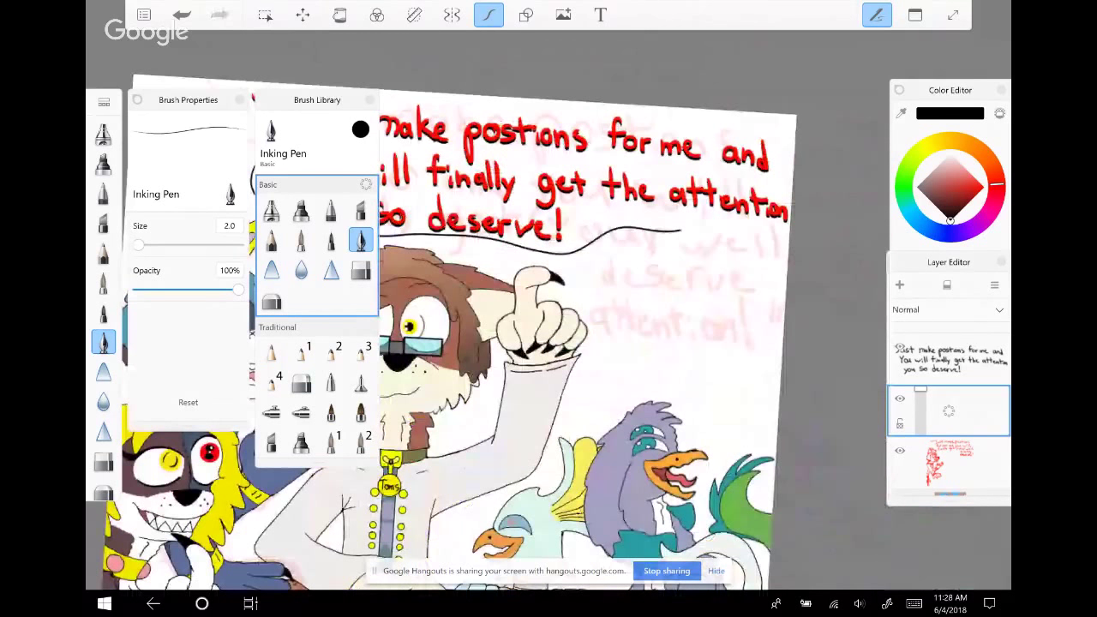
drag(410, 325, 691, 305)
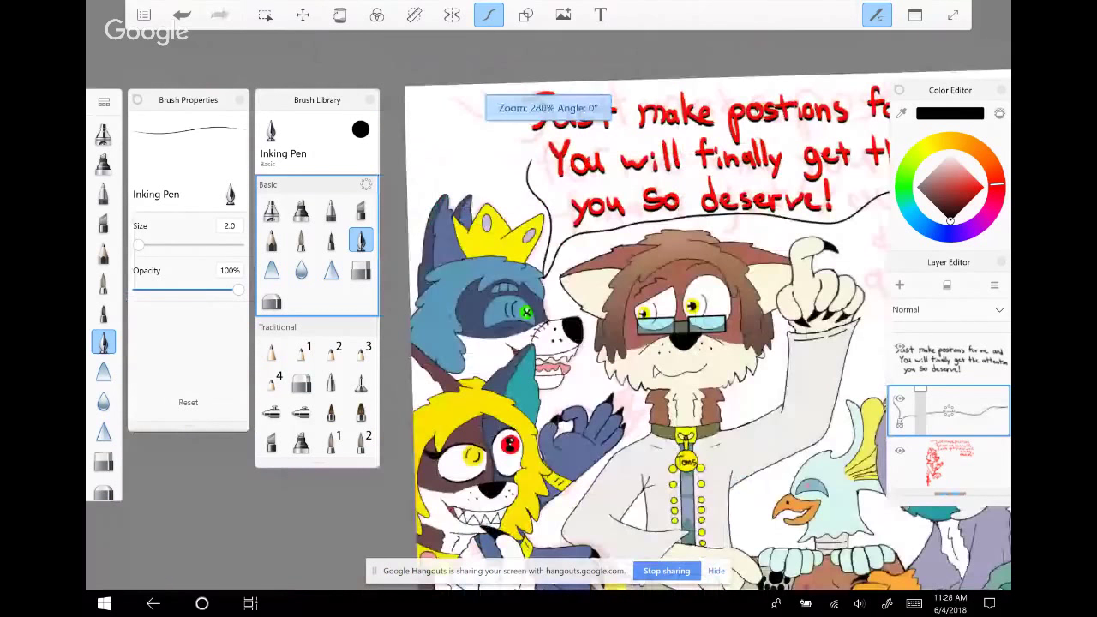
scroll(563, 289, up, 5)
mouse_move(540, 188)
mouse_down()
mouse_move(600, 355)
mouse_move(622, 480)
mouse_move(600, 499)
mouse_move(602, 360)
mouse_move(562, 347)
mouse_up()
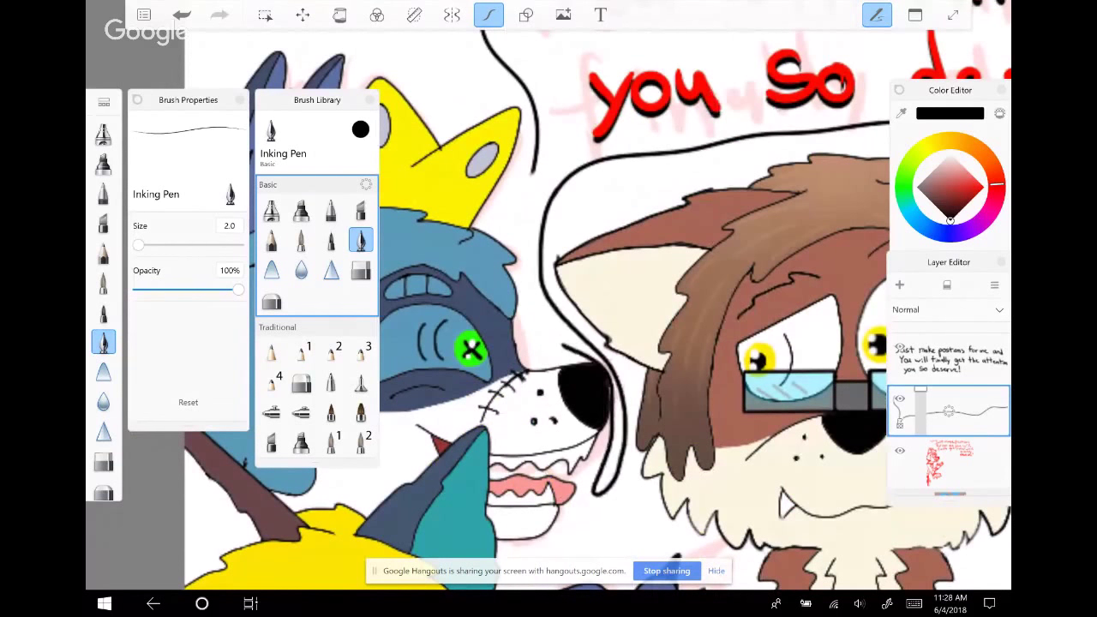
key(ctrl+z)
key(ctrl+z)
mouse_move(528, 166)
mouse_down()
mouse_move(522, 284)
mouse_move(568, 343)
mouse_move(606, 366)
mouse_move(593, 485)
mouse_move(575, 489)
mouse_move(614, 479)
mouse_move(634, 442)
mouse_move(633, 390)
mouse_move(561, 300)
mouse_move(548, 184)
mouse_up()
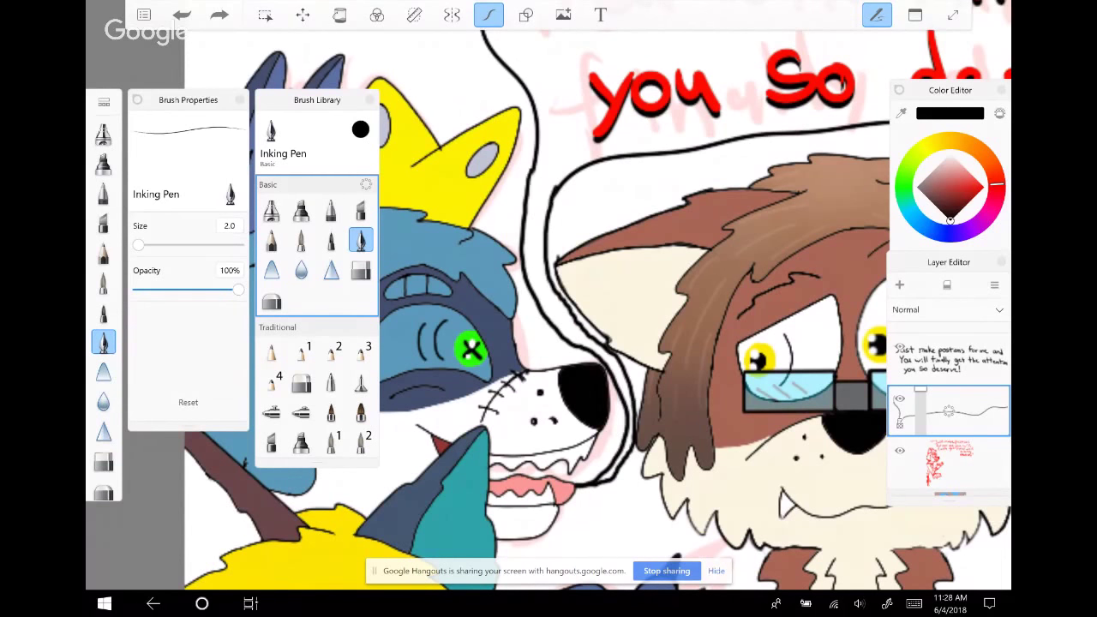
Continue the bubble outline up to the canvas's upper edge beside "Just" and out to its right edge below "attention"
scroll(548, 309, down, 2)
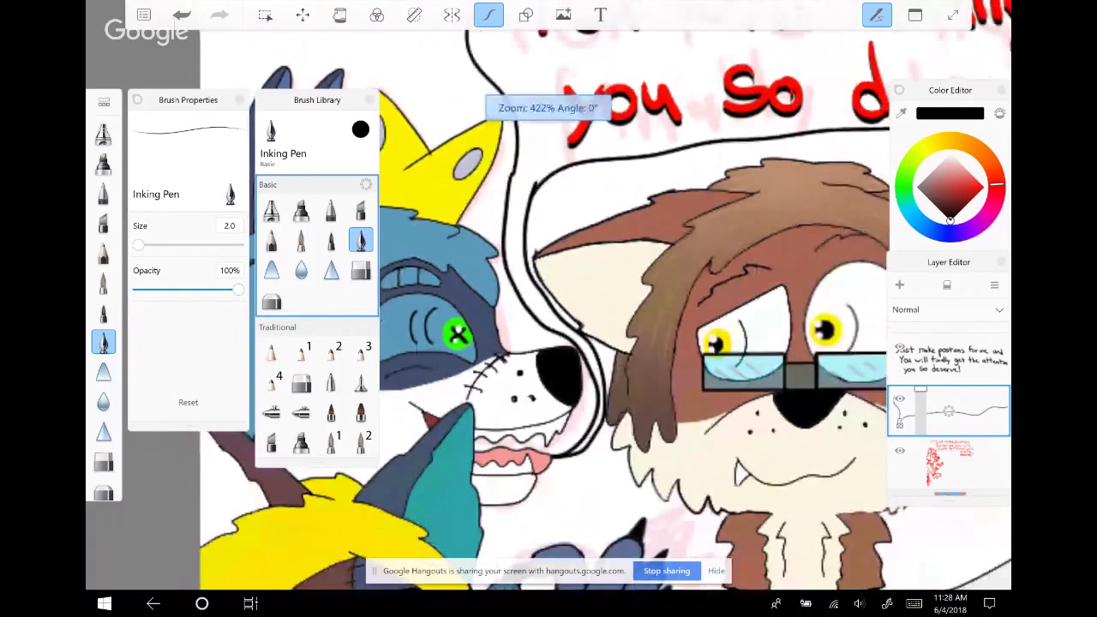
scroll(549, 309, down, 2)
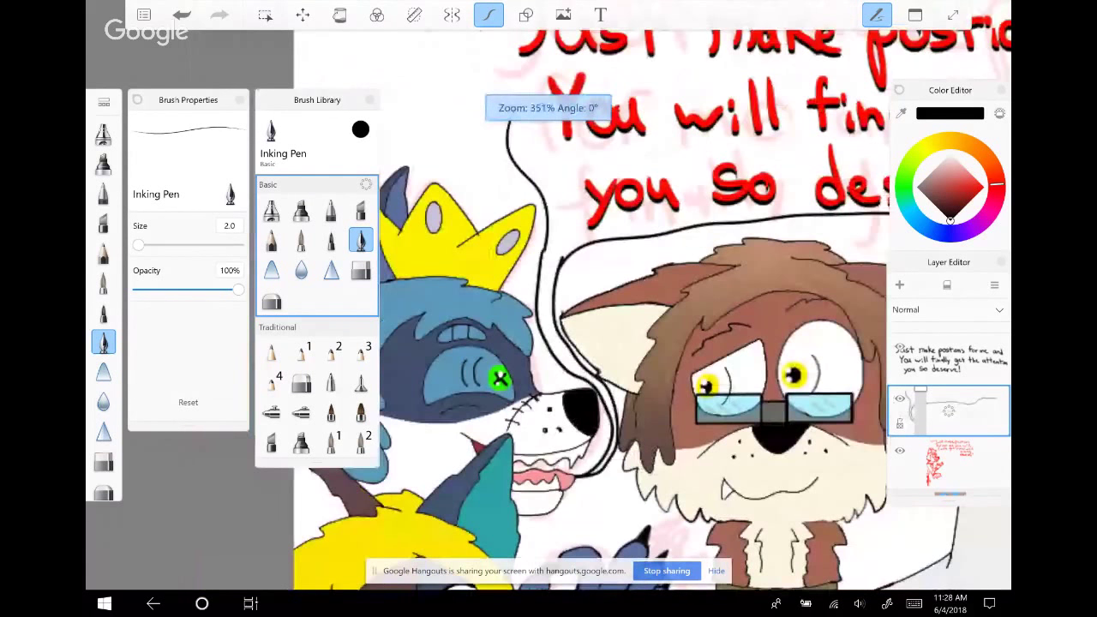
scroll(600, 275, up, 3)
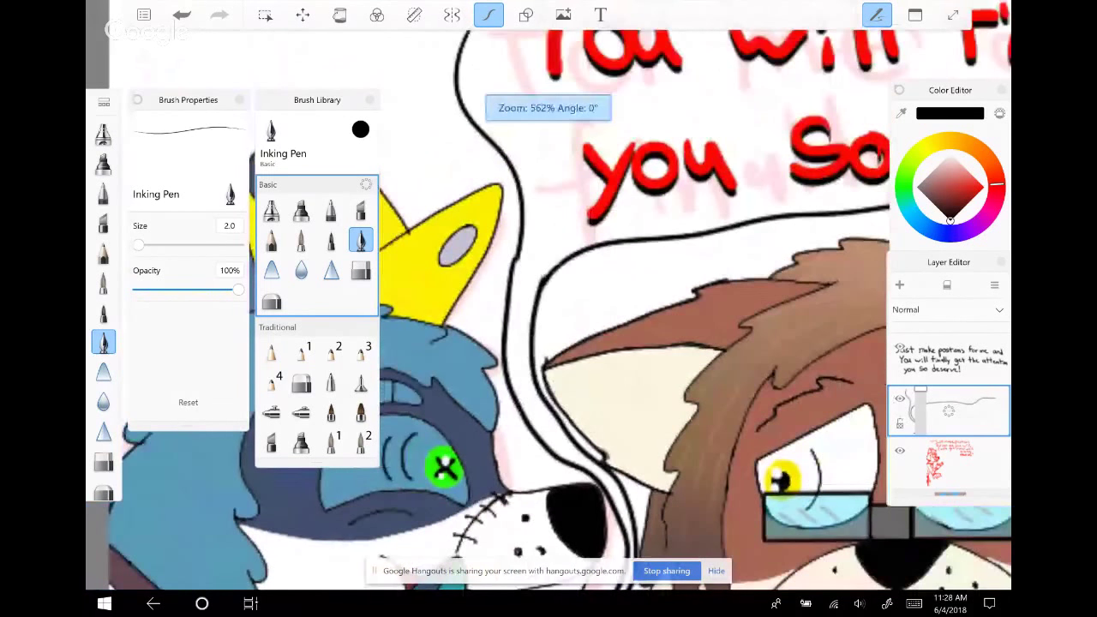
scroll(549, 308, up, 5)
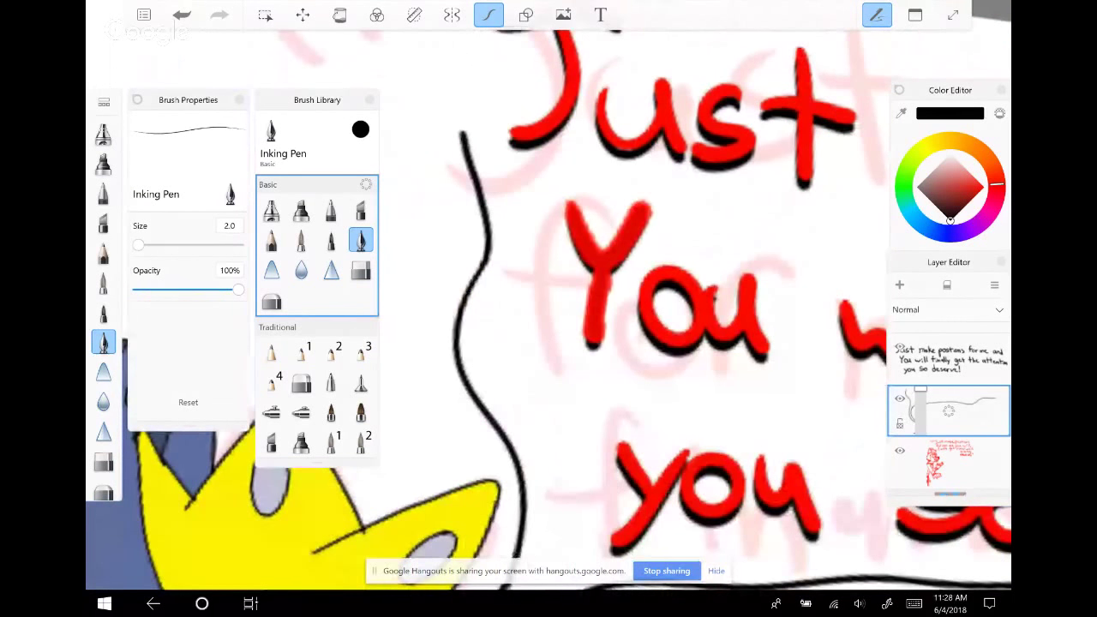
scroll(548, 309, down, 2)
scroll(548, 309, down, 2)
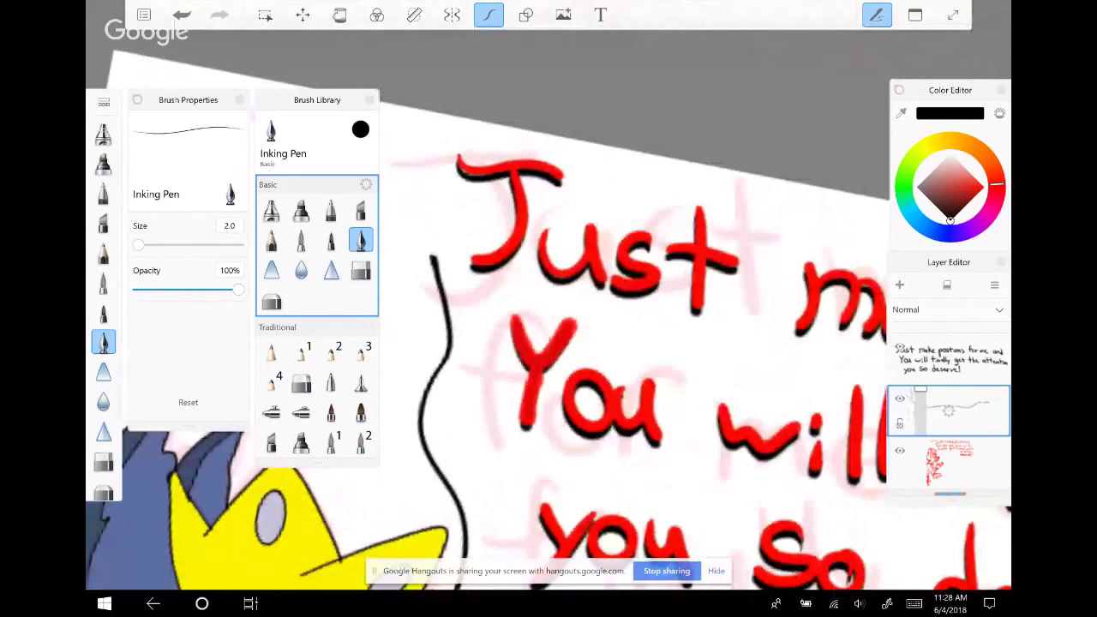
scroll(548, 308, down, 5)
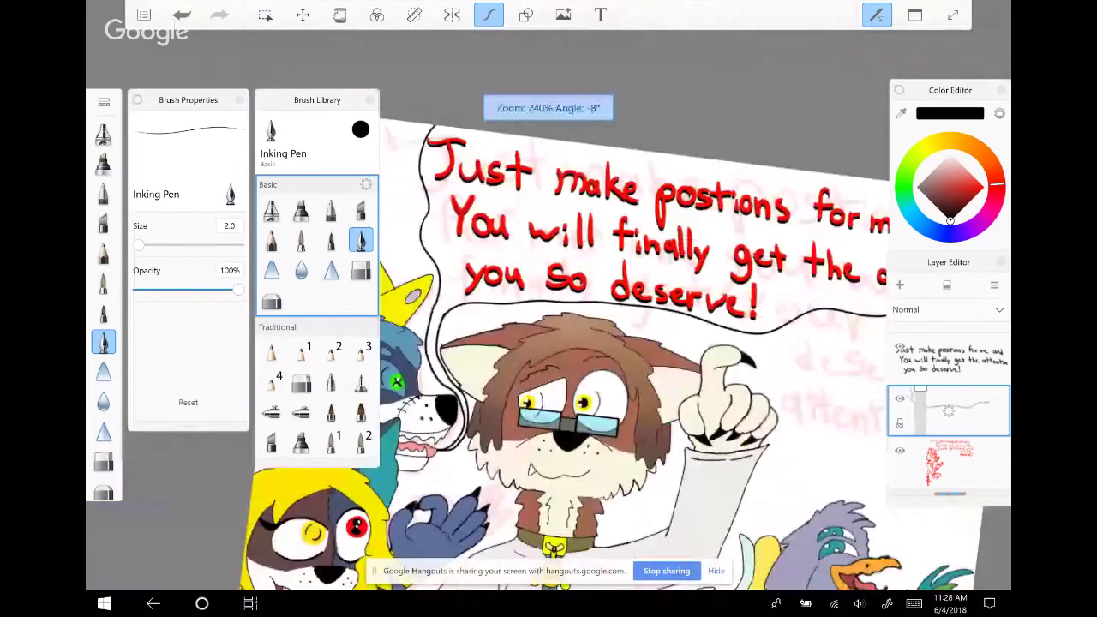
scroll(549, 309, up, 5)
mouse_move(463, 34)
mouse_down()
mouse_move(536, 155)
mouse_move(665, 322)
mouse_up()
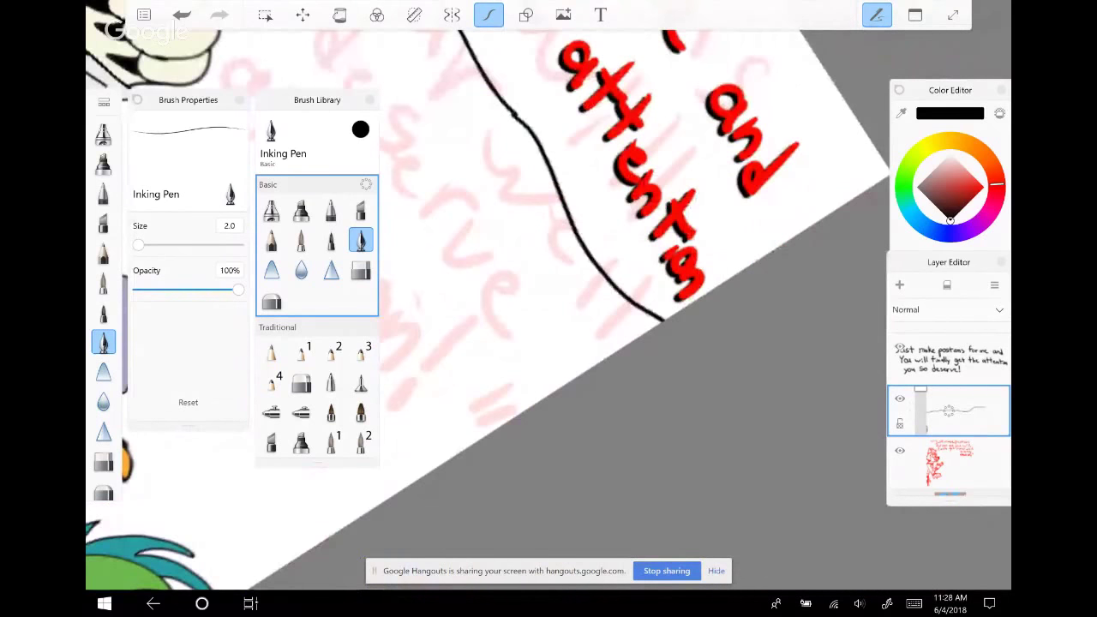
Fill the speech bubble's interior with solid white and return the canvas to its upright view
scroll(549, 309, down, 2)
scroll(549, 309, down, 3)
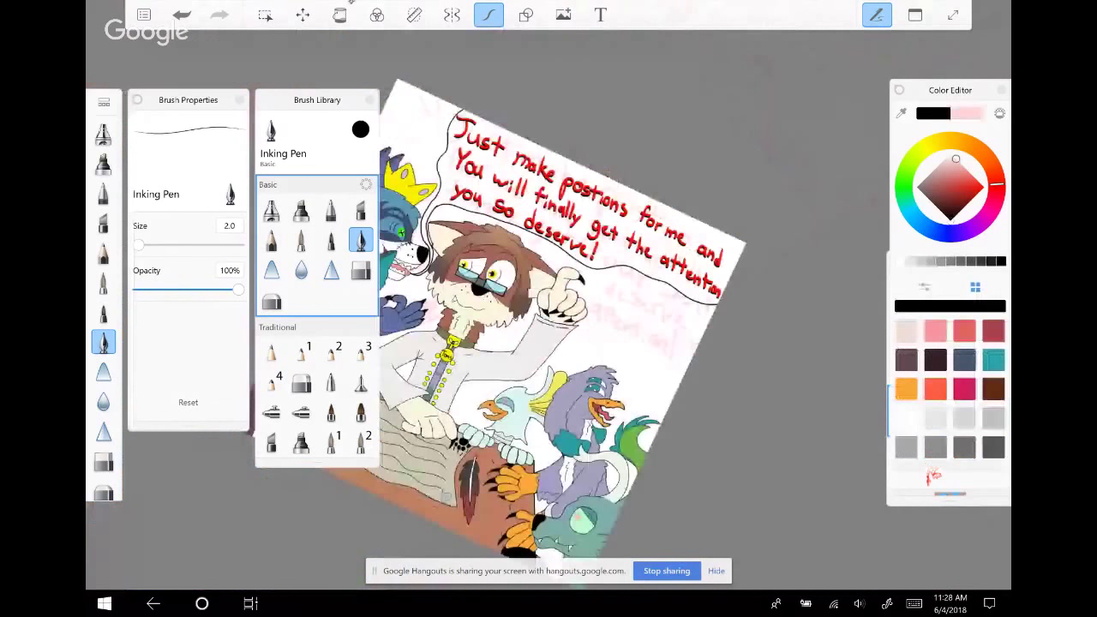
key(f)
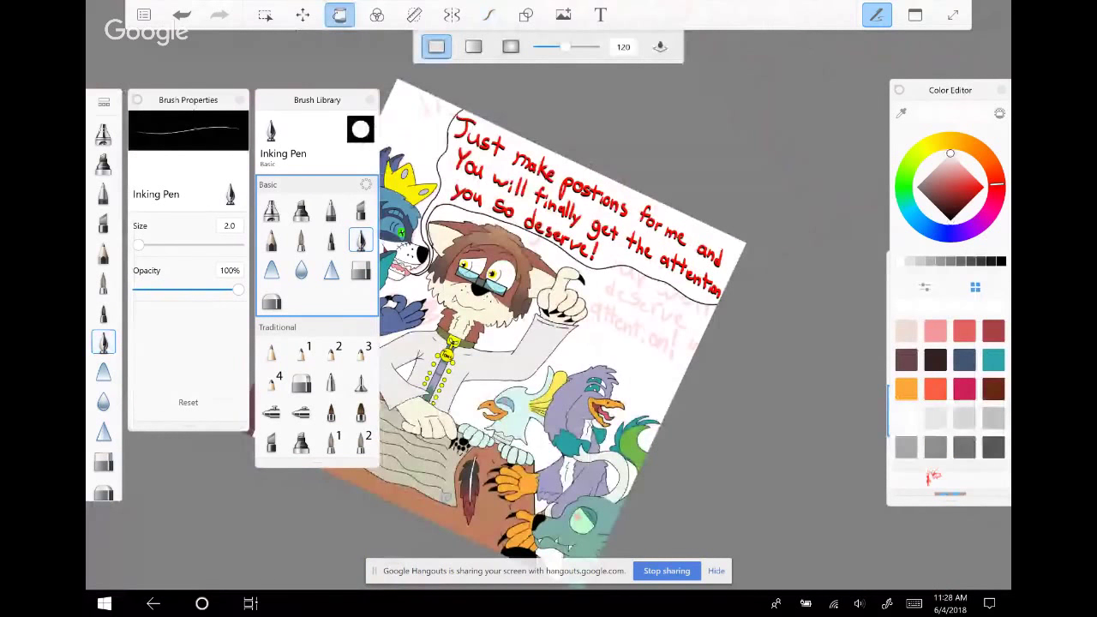
scroll(549, 326, up, 2)
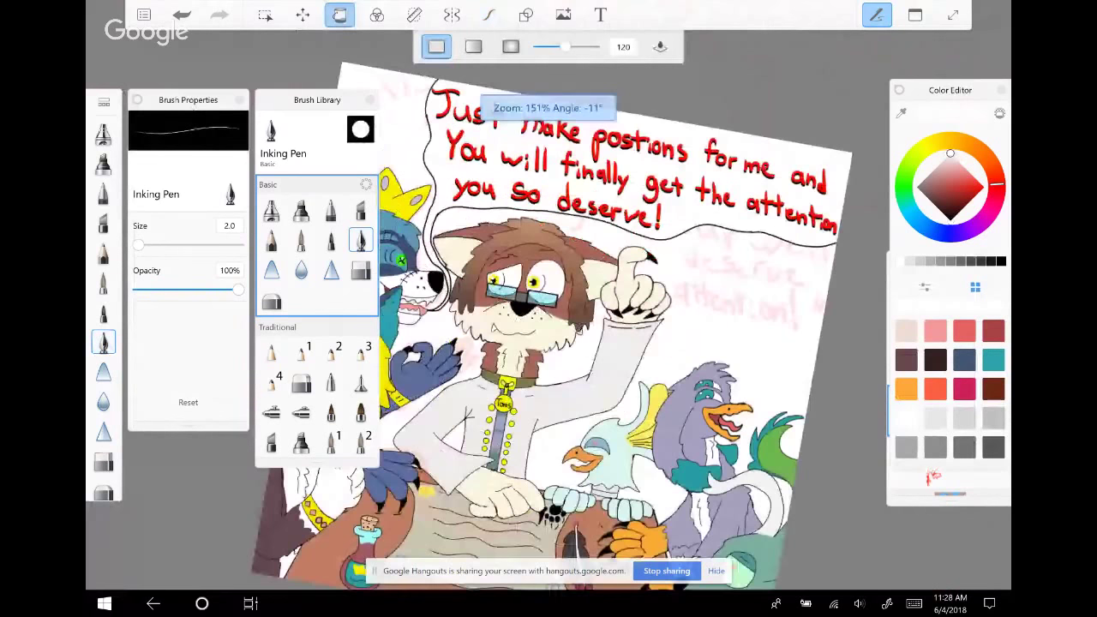
key(Home)
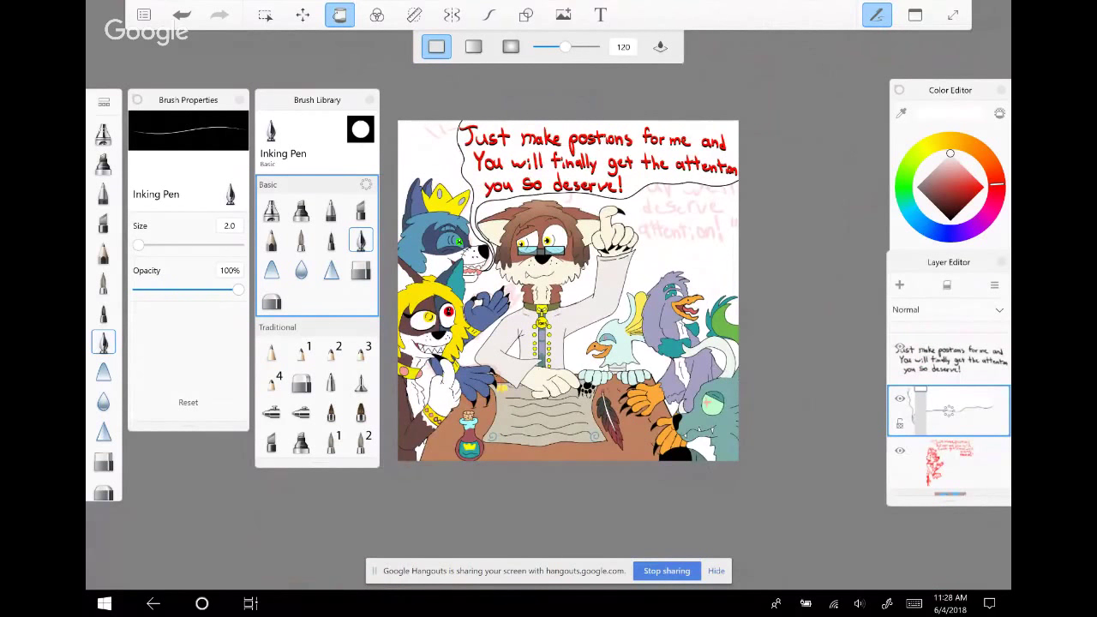
Adjust the speech bubble slightly with the Transform tool and merge it with the lettering into one layer
key(m)
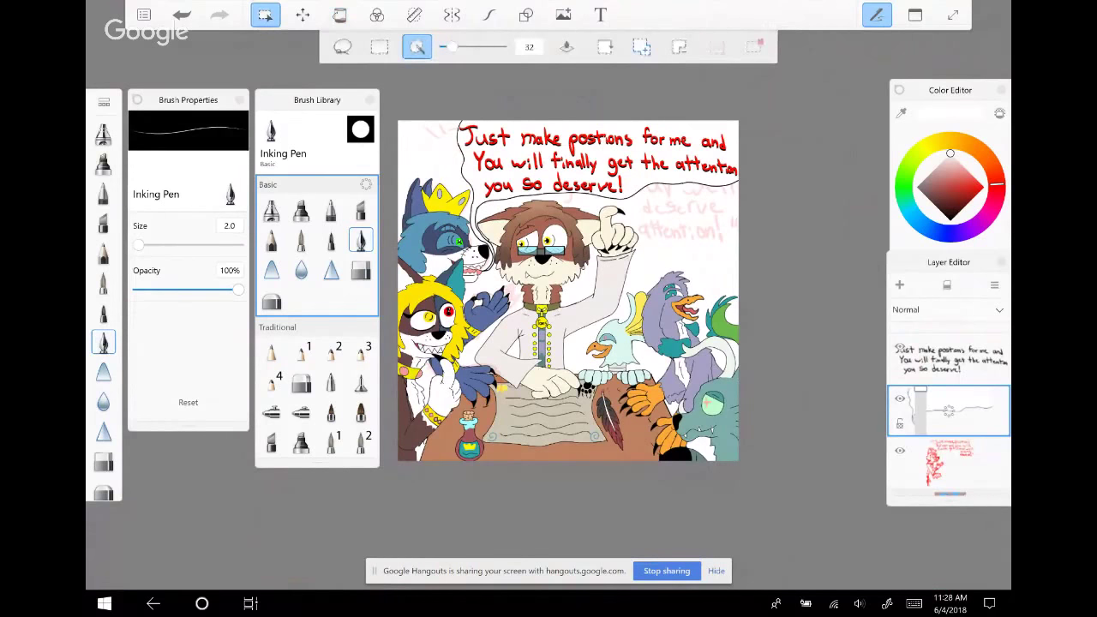
key(v)
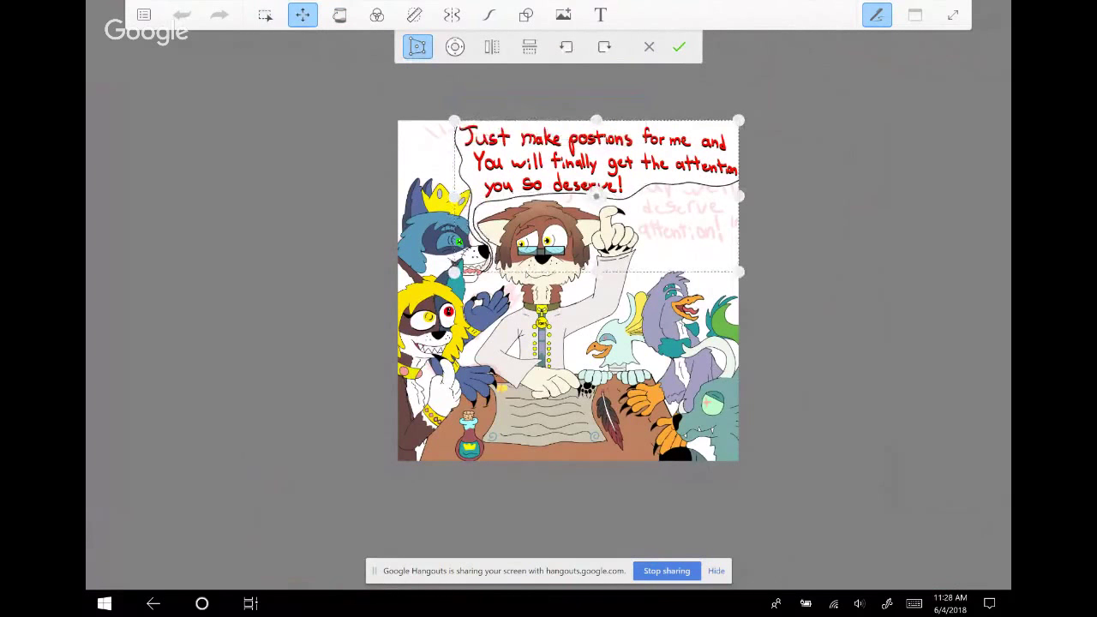
click(679, 47)
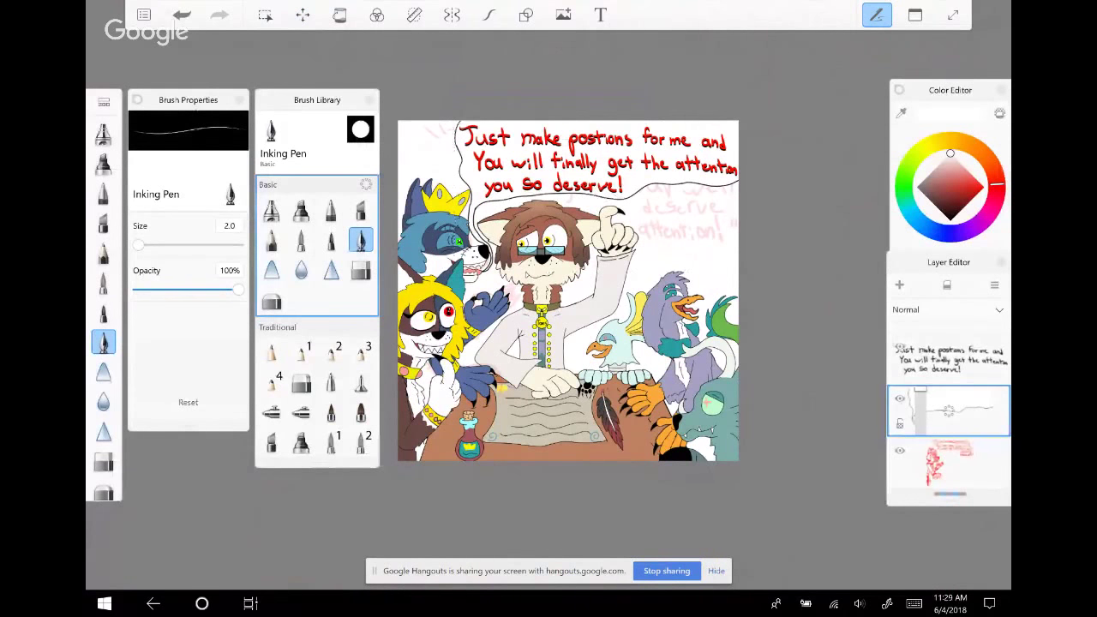
mouse_move(949, 412)
mouse_down()
mouse_move(949, 347)
mouse_move(949, 420)
mouse_move(949, 401)
mouse_up()
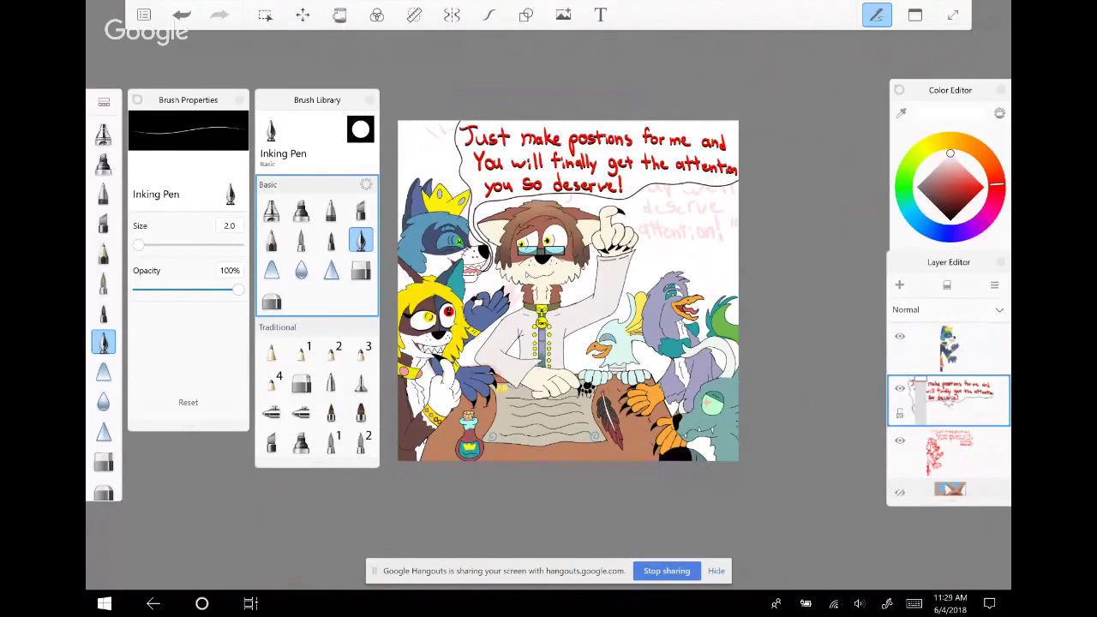
Delete the hidden reference picture and purple sketch layers, and merge the glasses into the brown-haired character's layer
scroll(949, 409, down, 3)
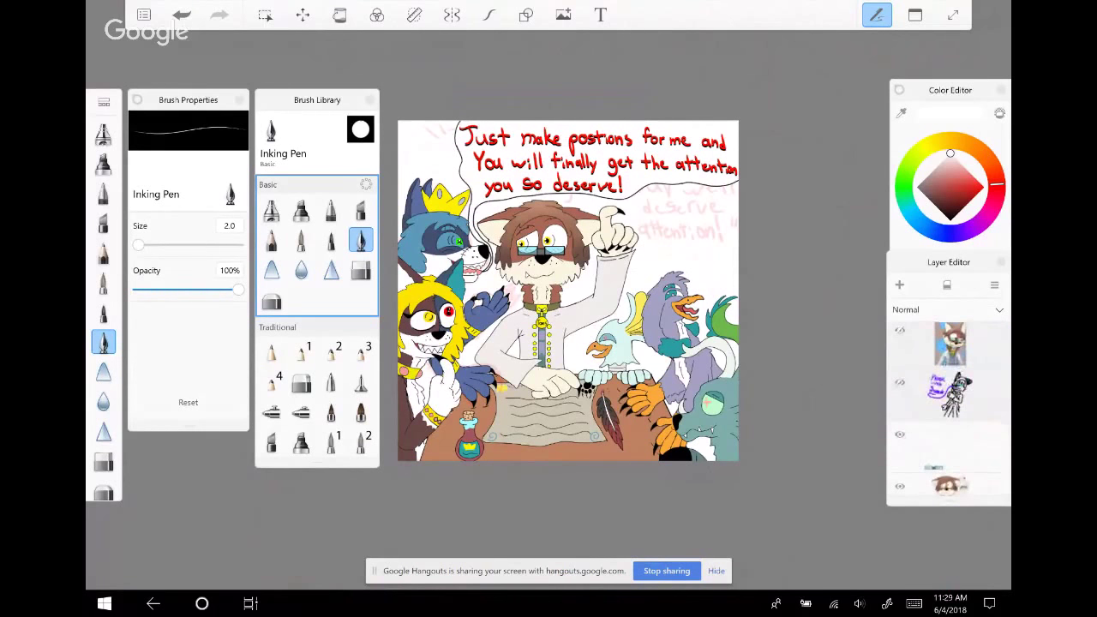
scroll(949, 378, up, 2)
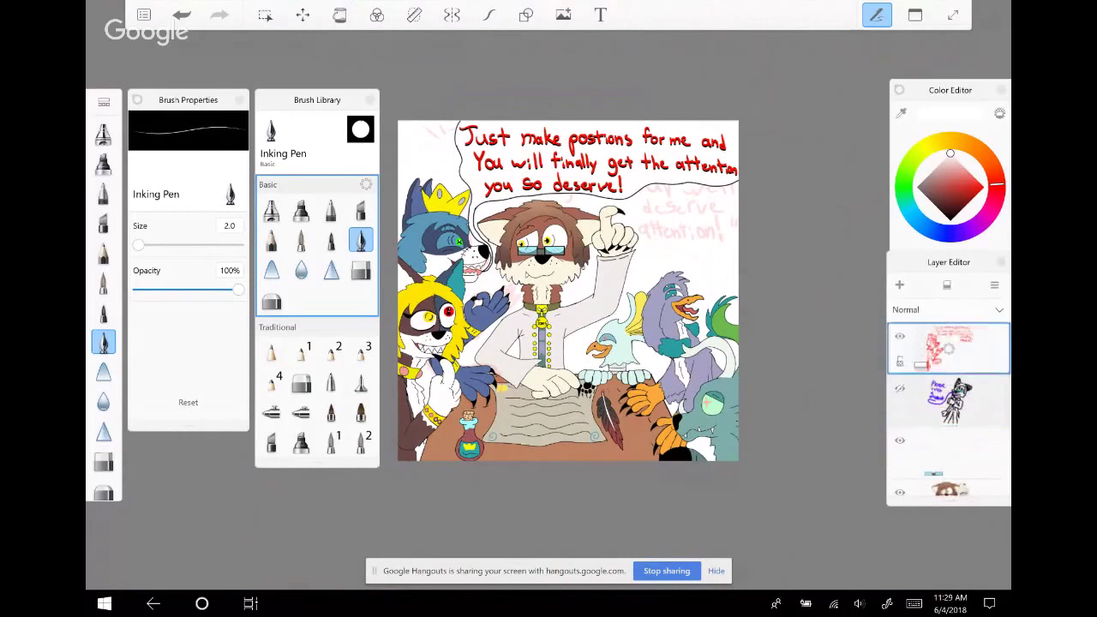
click(949, 400)
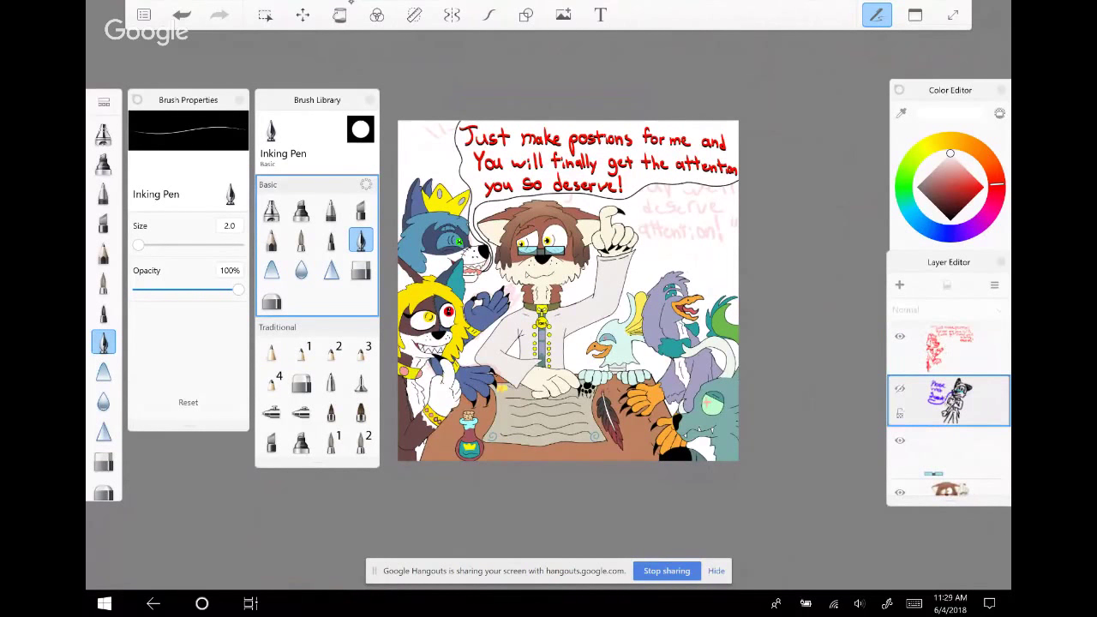
drag(949, 399, 986, 400)
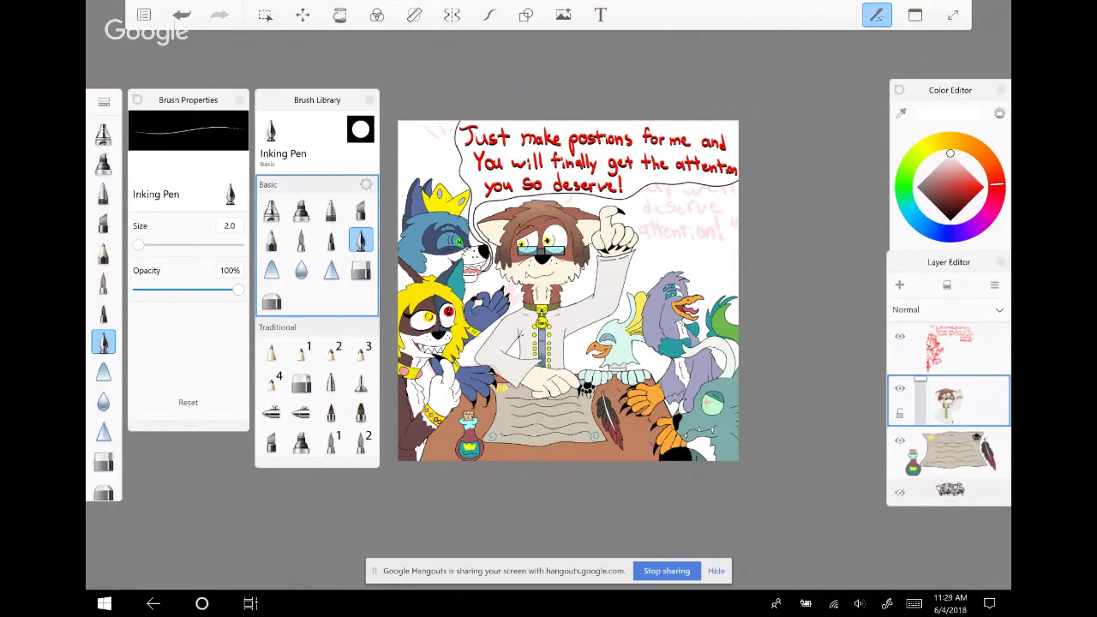
Merge the brown-haired character's layer with the parchment and potion layer
scroll(950, 412, down, 2)
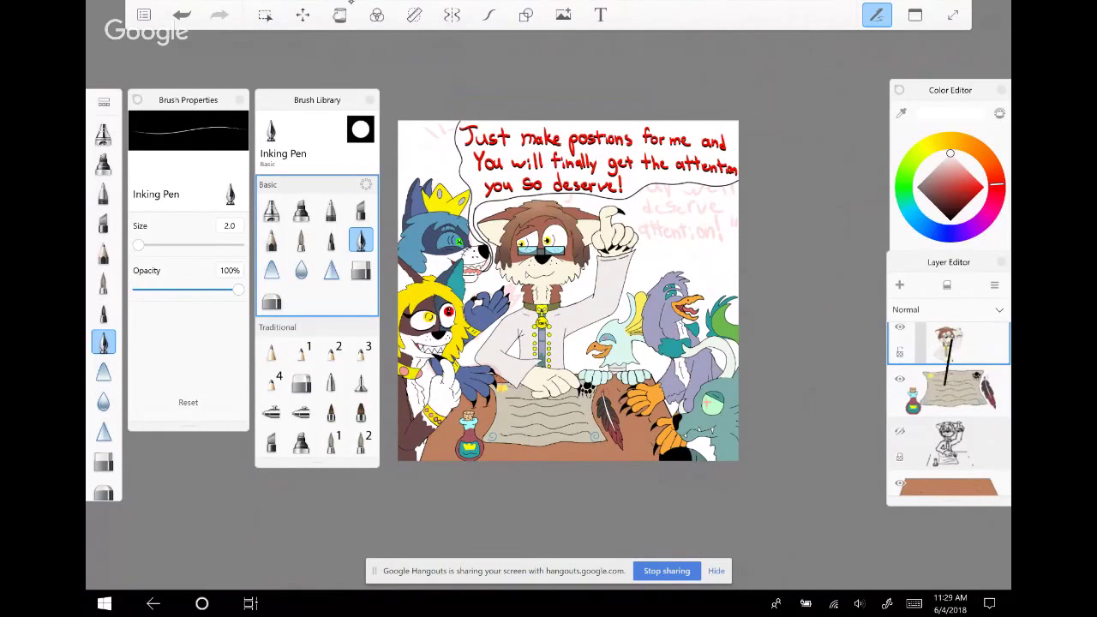
drag(949, 343, 949, 491)
scroll(949, 411, down, 2)
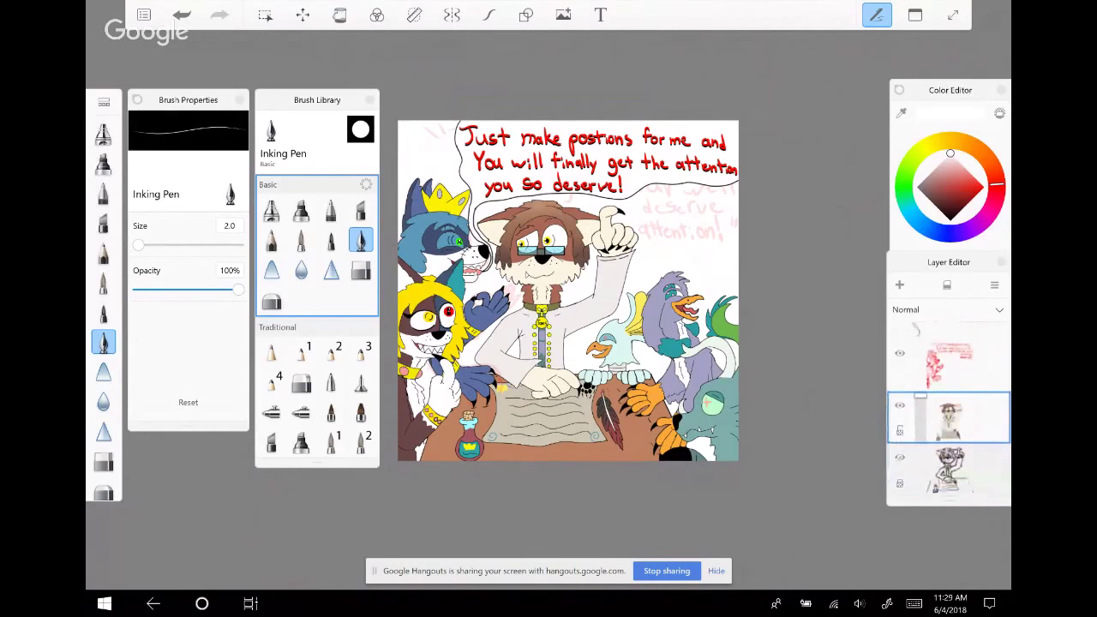
Move the hidden black character sketch beneath the red sketch, show both at stronger opacity and merge them
scroll(949, 412, down, 2)
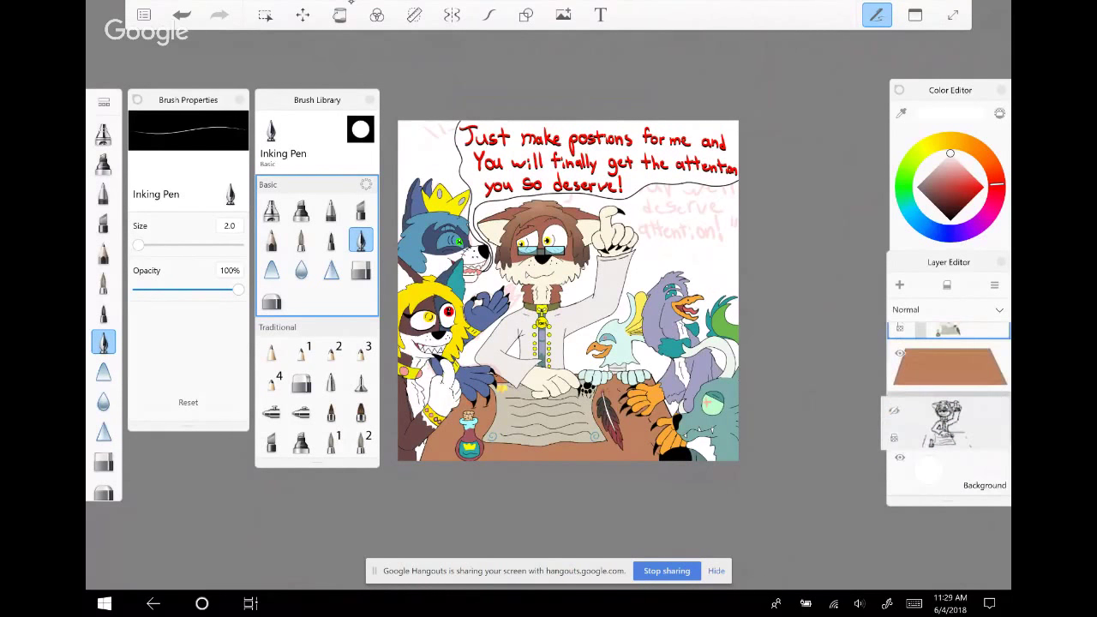
mouse_move(950, 454)
mouse_down()
mouse_move(949, 377)
mouse_move(949, 446)
mouse_up()
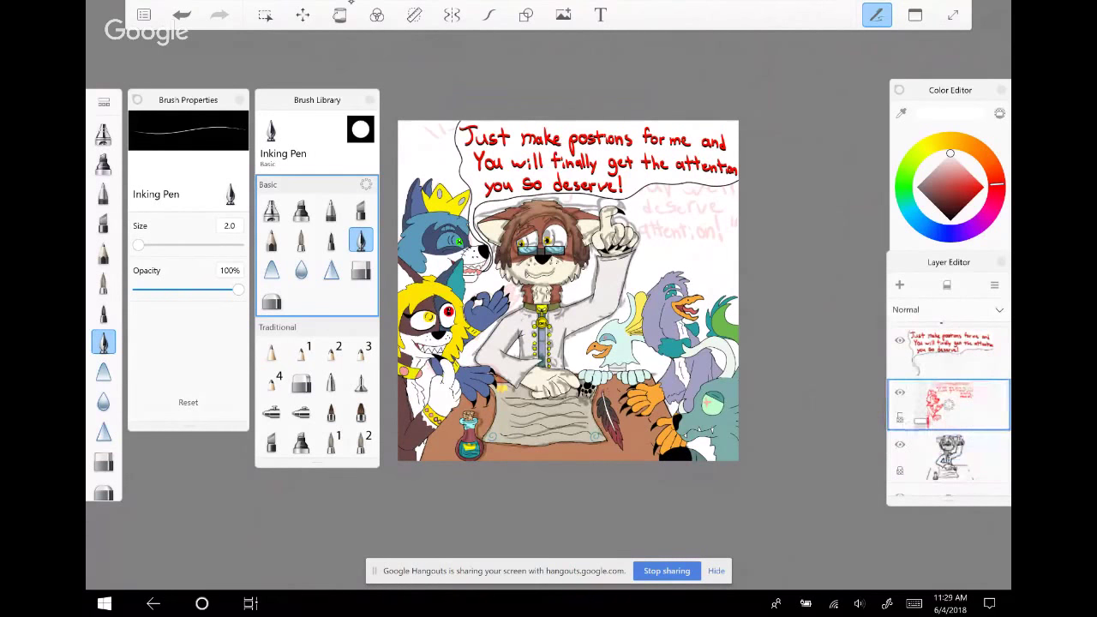
click(949, 403)
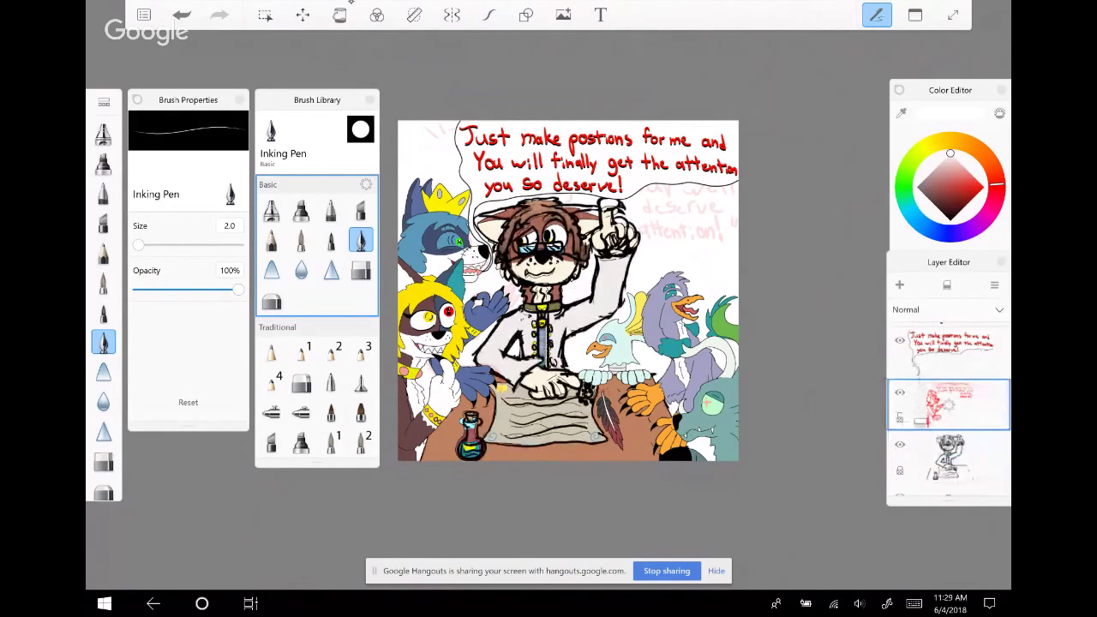
drag(943, 403, 943, 453)
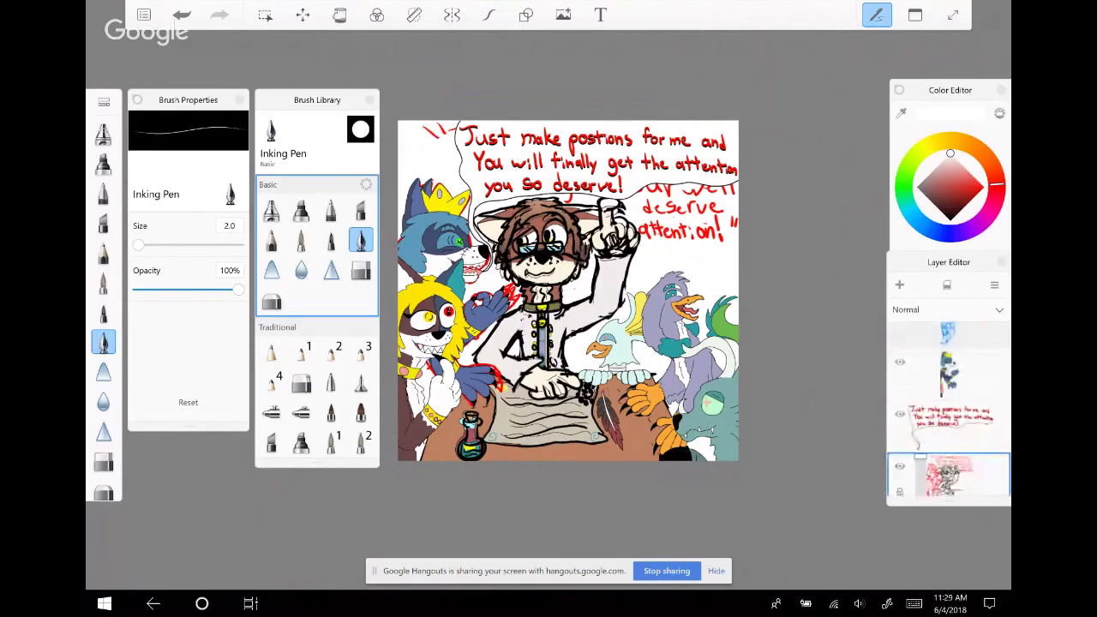
Move the hidden blue sketch layer directly beneath the lettering and speech bubble layer
scroll(949, 403, up, 3)
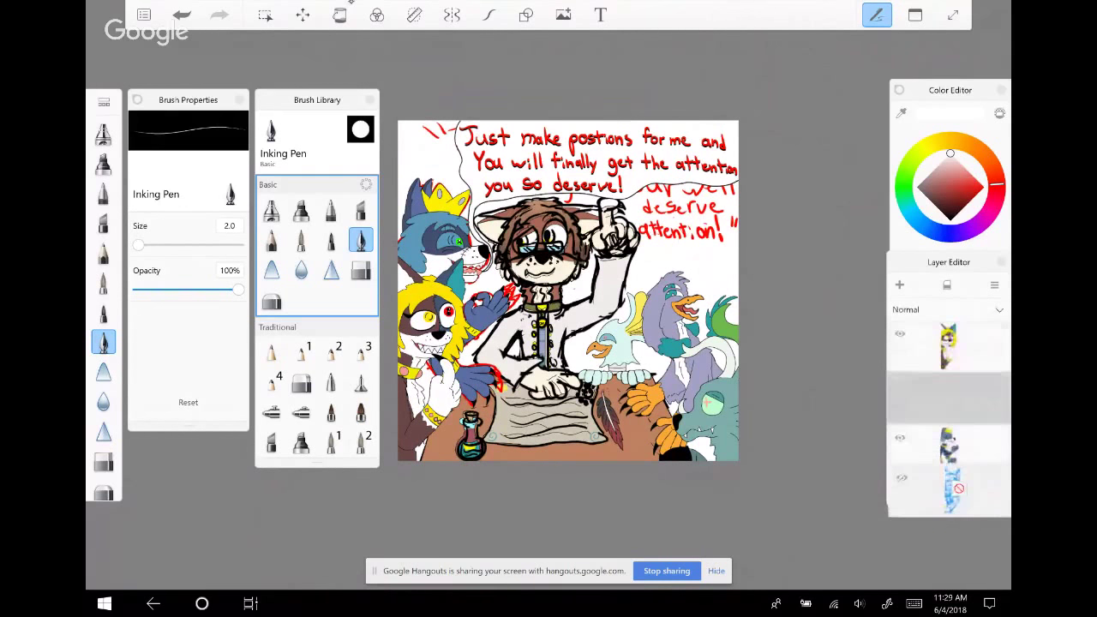
click(949, 488)
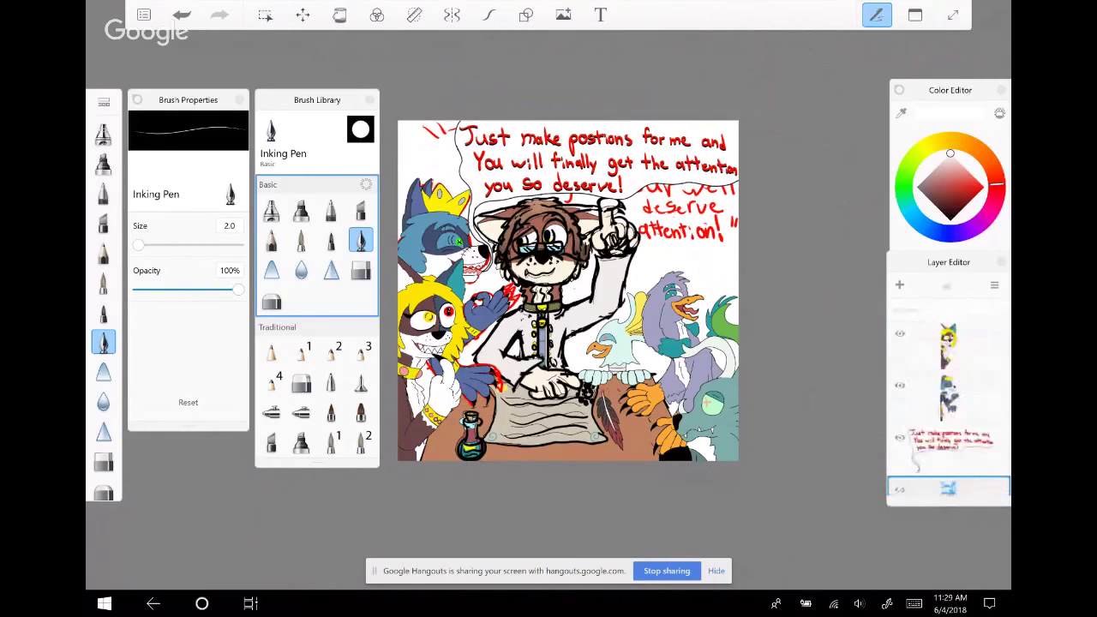
Show the blue sketch layer and merge it into the red and black sketch layer
scroll(950, 403, down, 3)
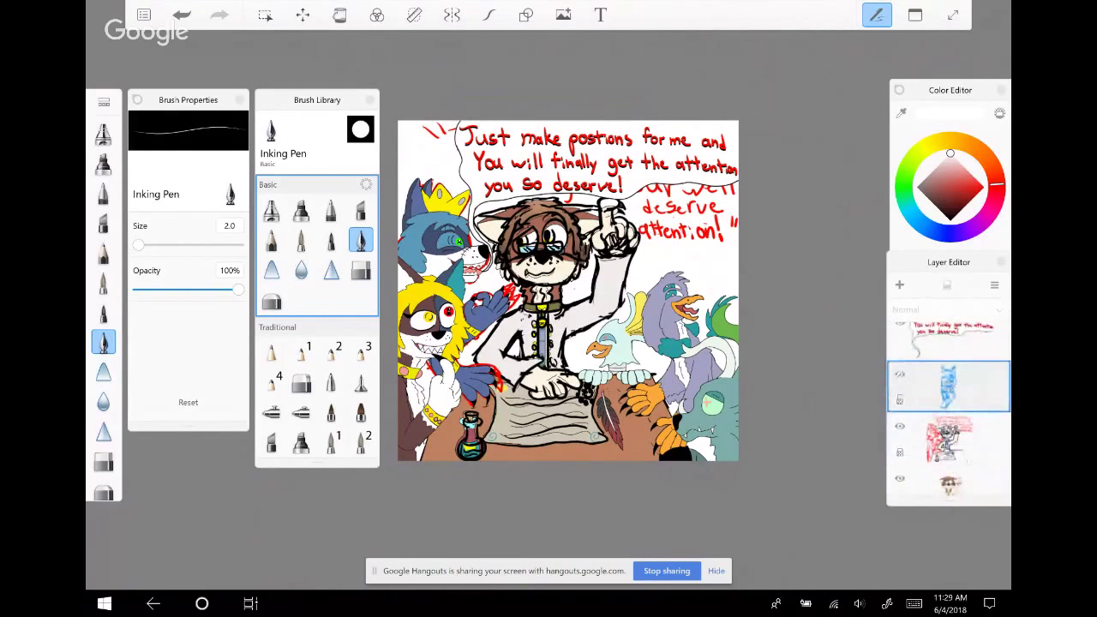
click(948, 385)
click(948, 386)
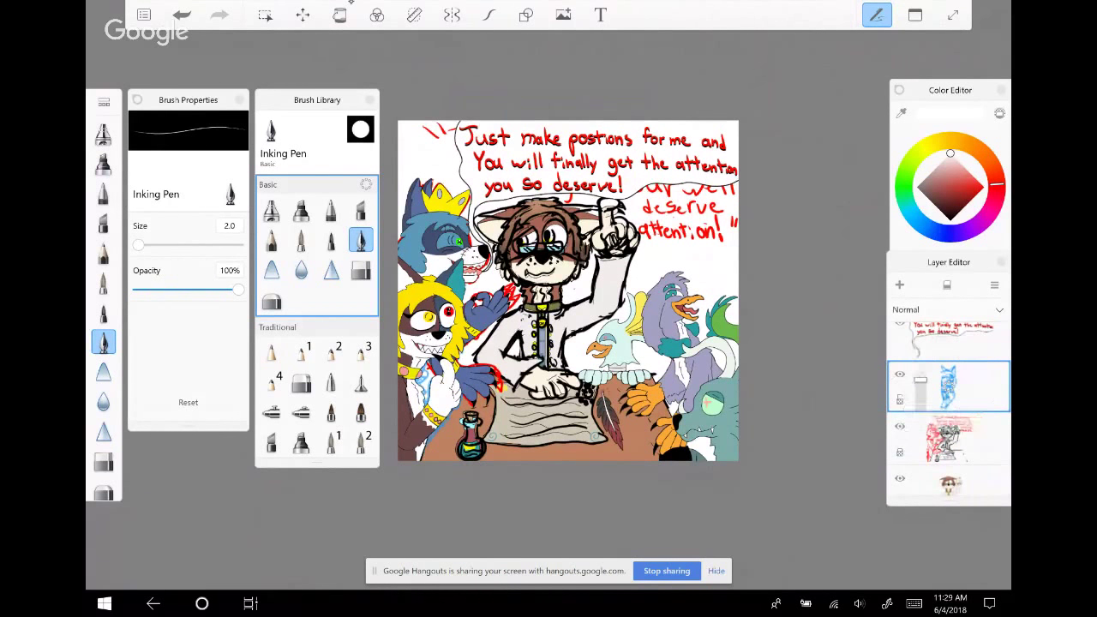
drag(948, 386, 948, 342)
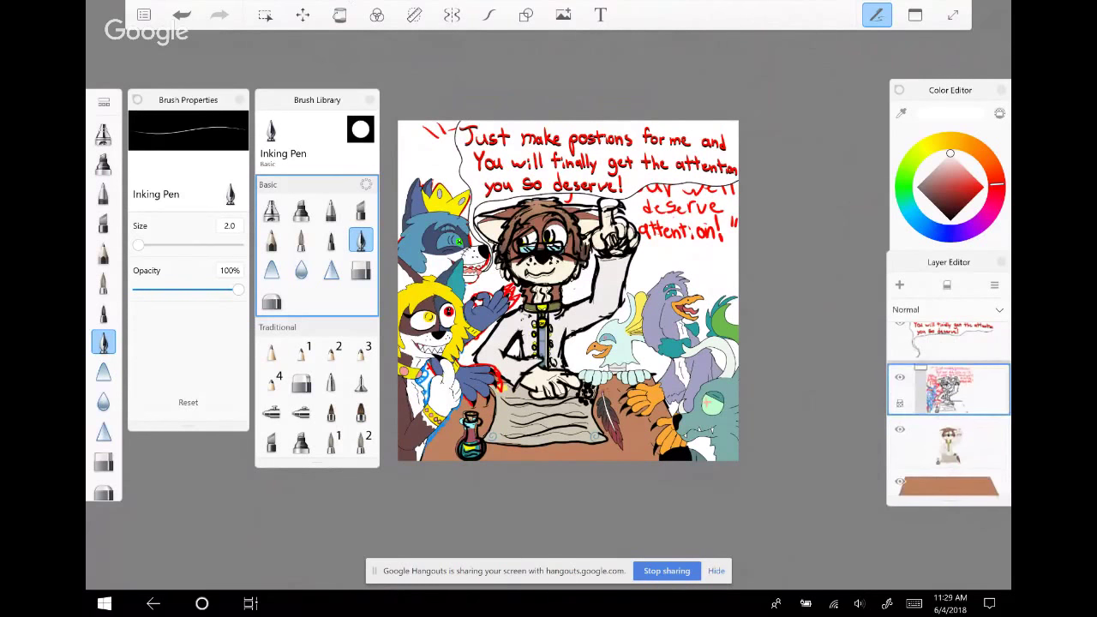
click(949, 446)
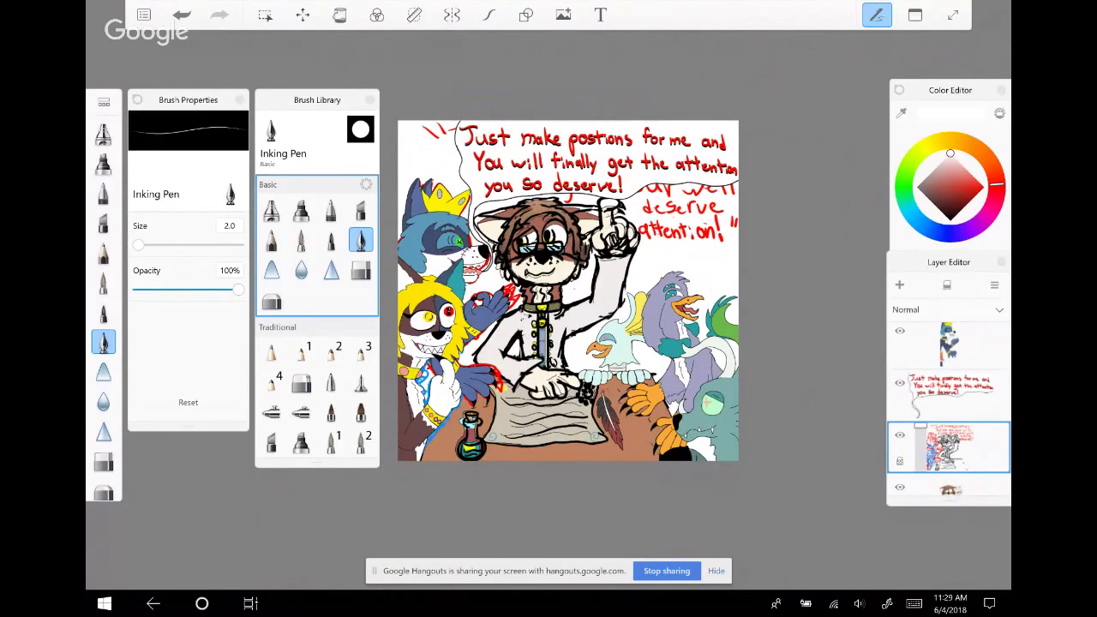
Undo the recent merging, reordering and opacity changes of the blue, red and black sketch layers
key(ctrl+z)
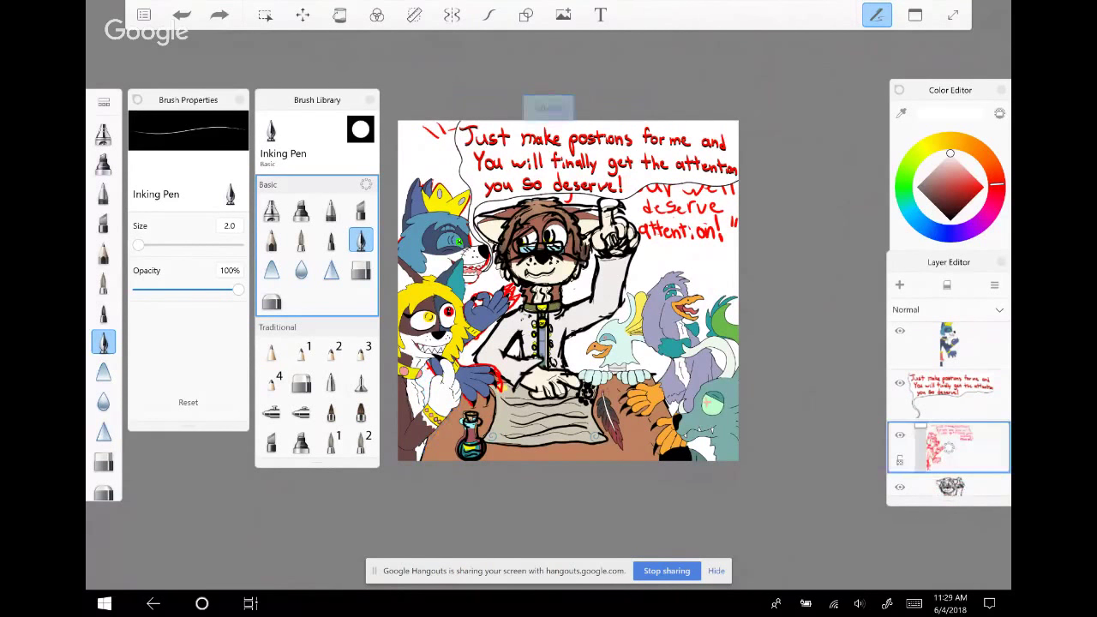
key(ctrl+z)
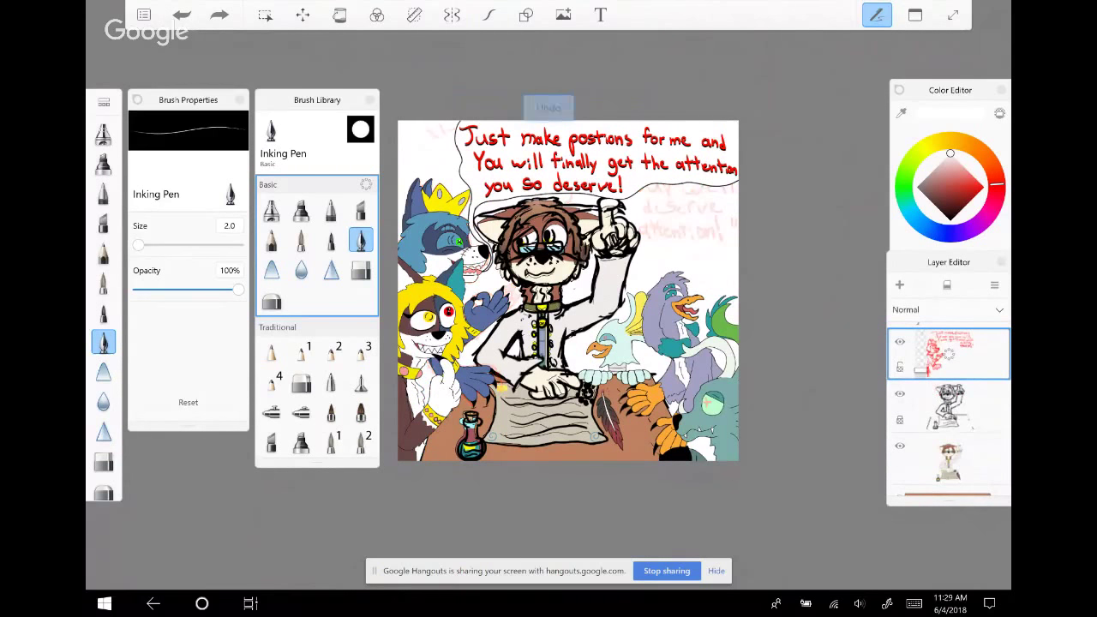
key(ctrl+z)
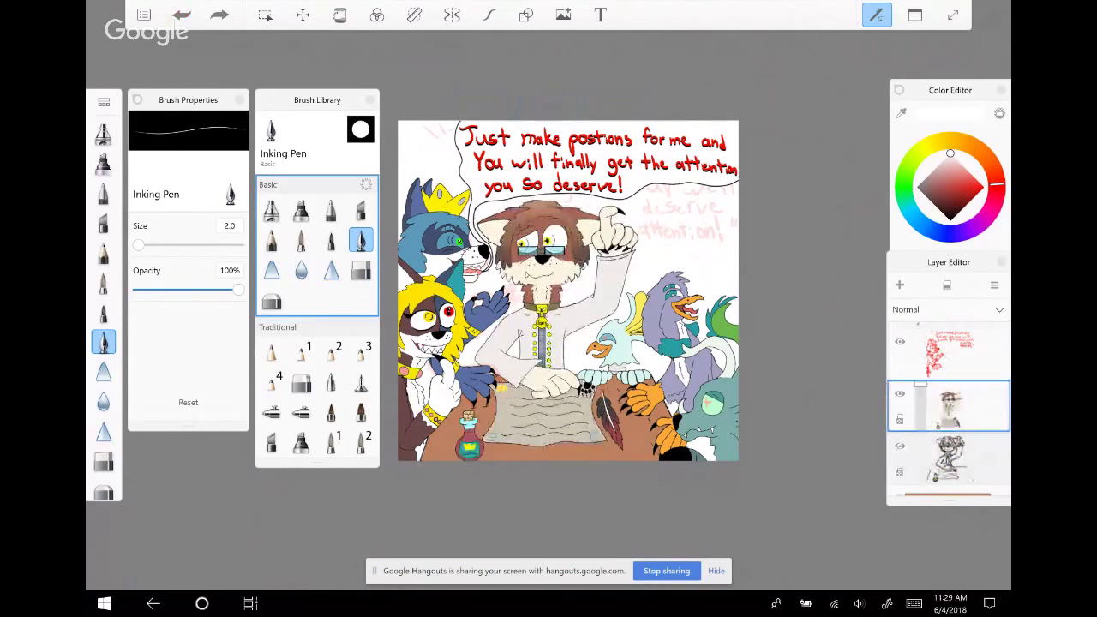
key(ctrl+z)
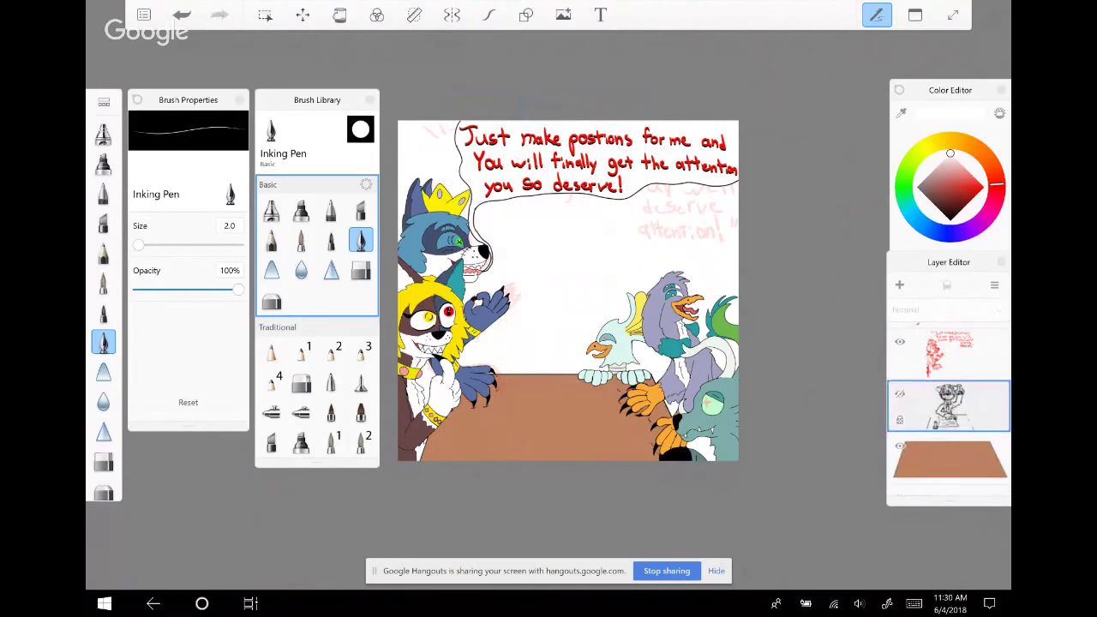
key(ctrl+z)
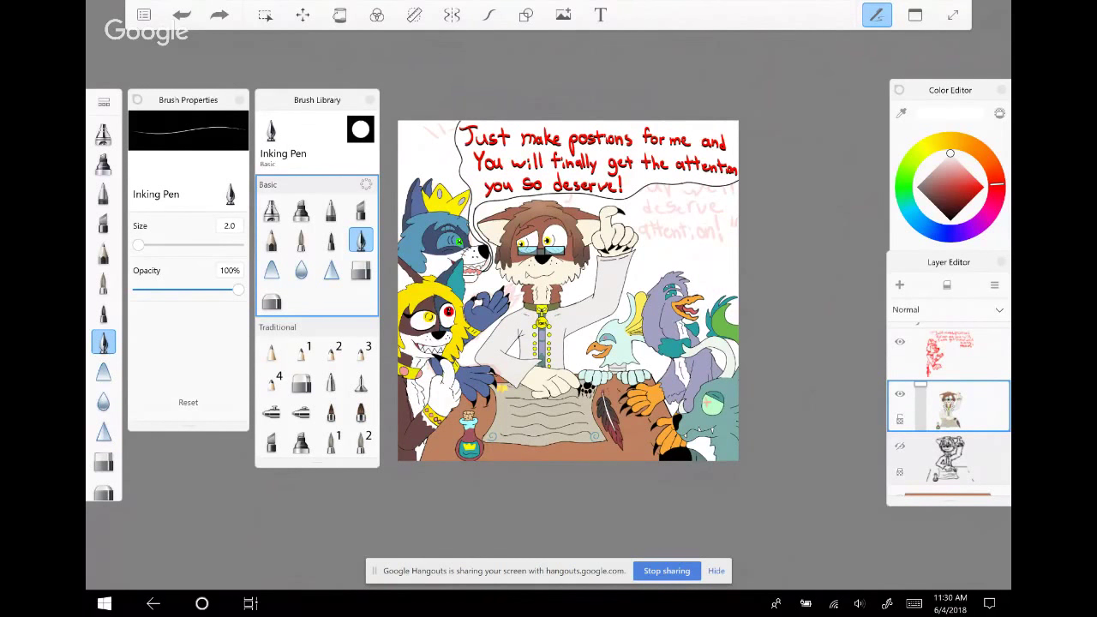
Show the hidden purple sketch layer and the hidden light blue bird sketch layer
scroll(950, 409, down, 5)
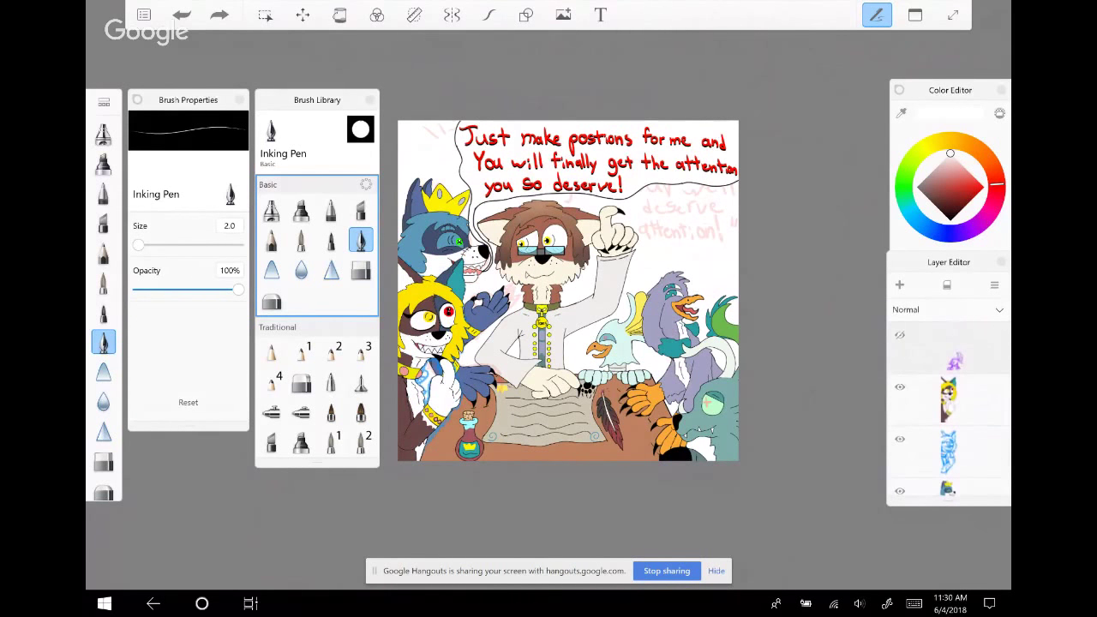
scroll(949, 409, up, 3)
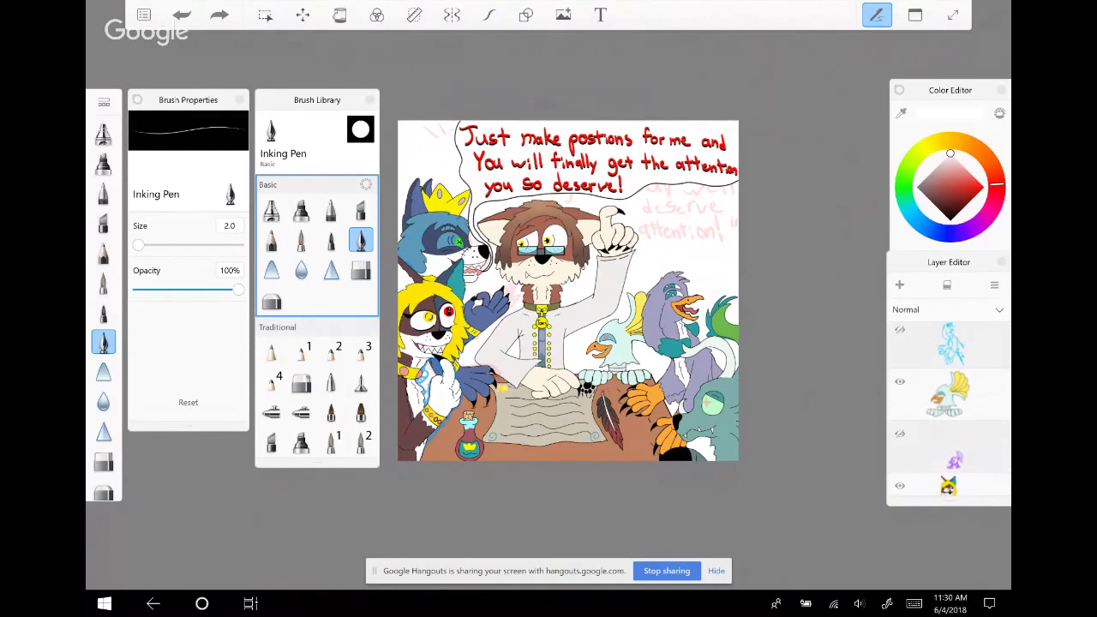
click(900, 434)
scroll(949, 394, up, 1)
click(901, 370)
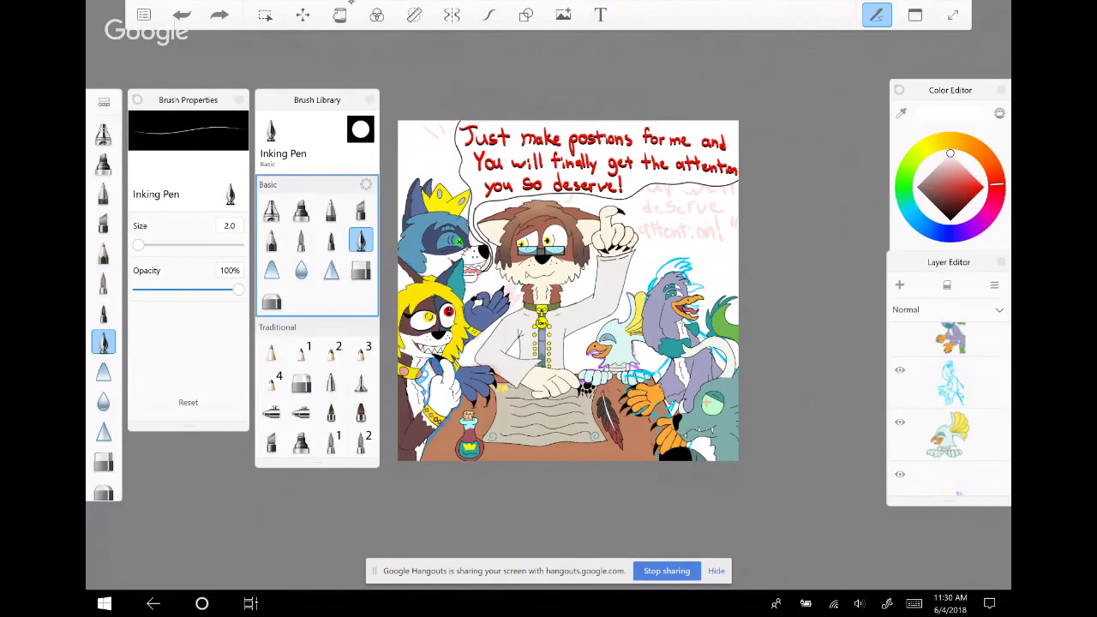
Set the brush colour to bright blue and turn on predictive stroke, leaving symmetry off
click(915, 219)
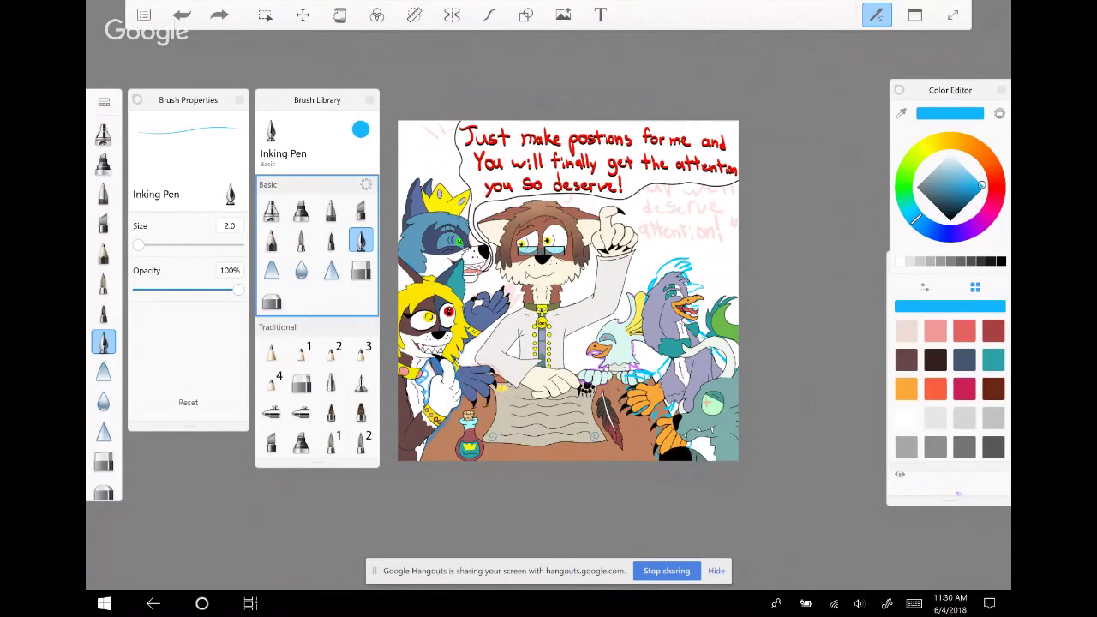
click(452, 15)
click(488, 14)
click(452, 14)
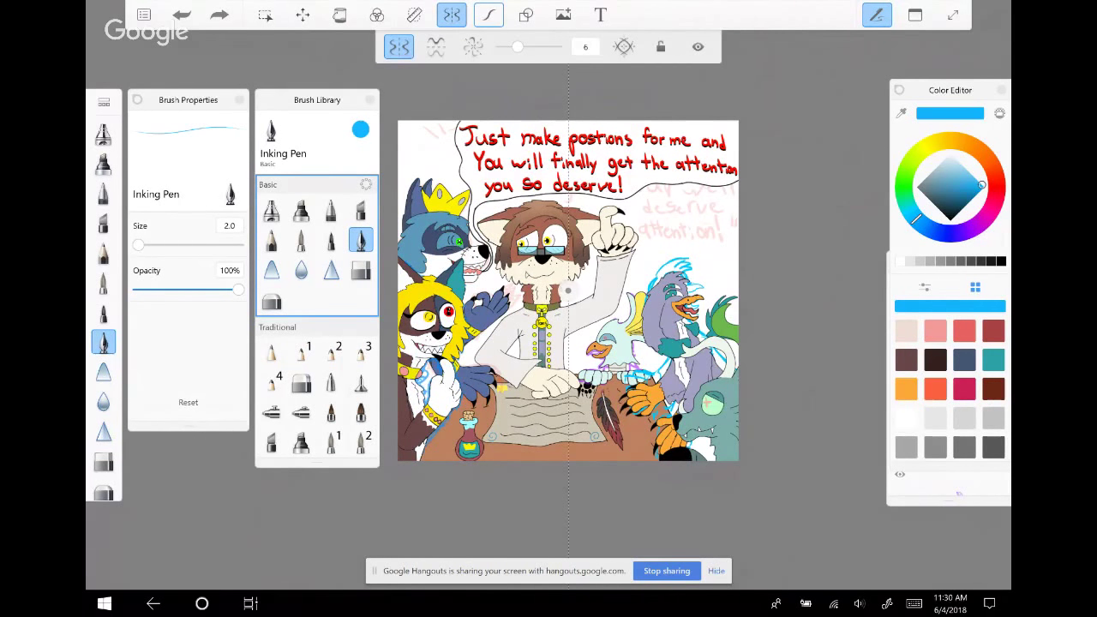
click(452, 14)
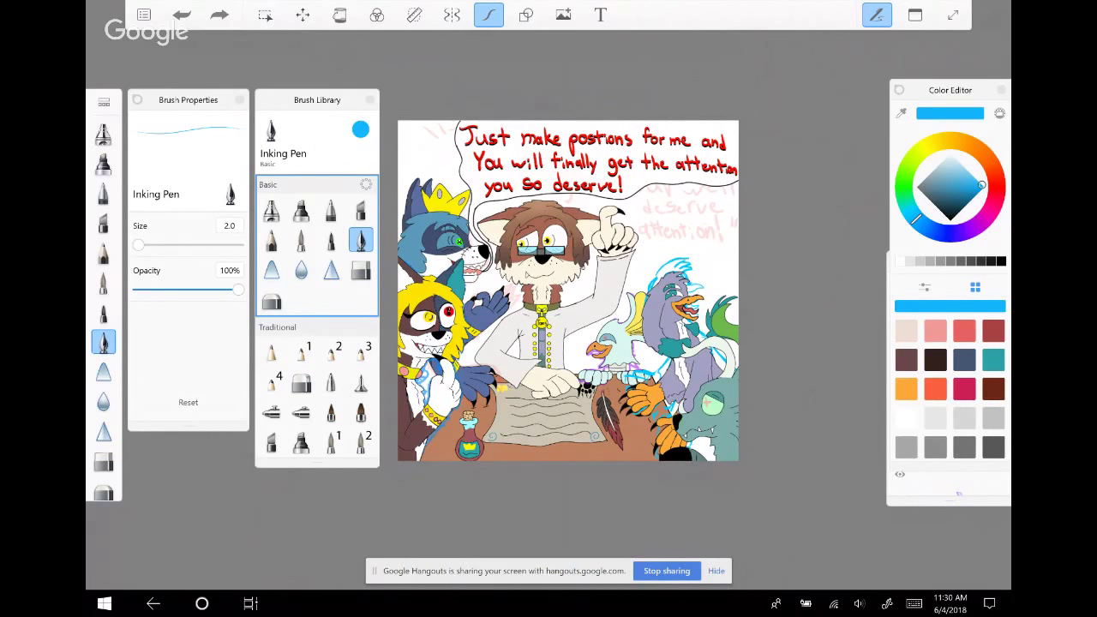
Letter "You will" in blue in the white space above the purple bird, beneath the speech bubble
scroll(701, 315, up, 3)
scroll(485, 291, down, 3)
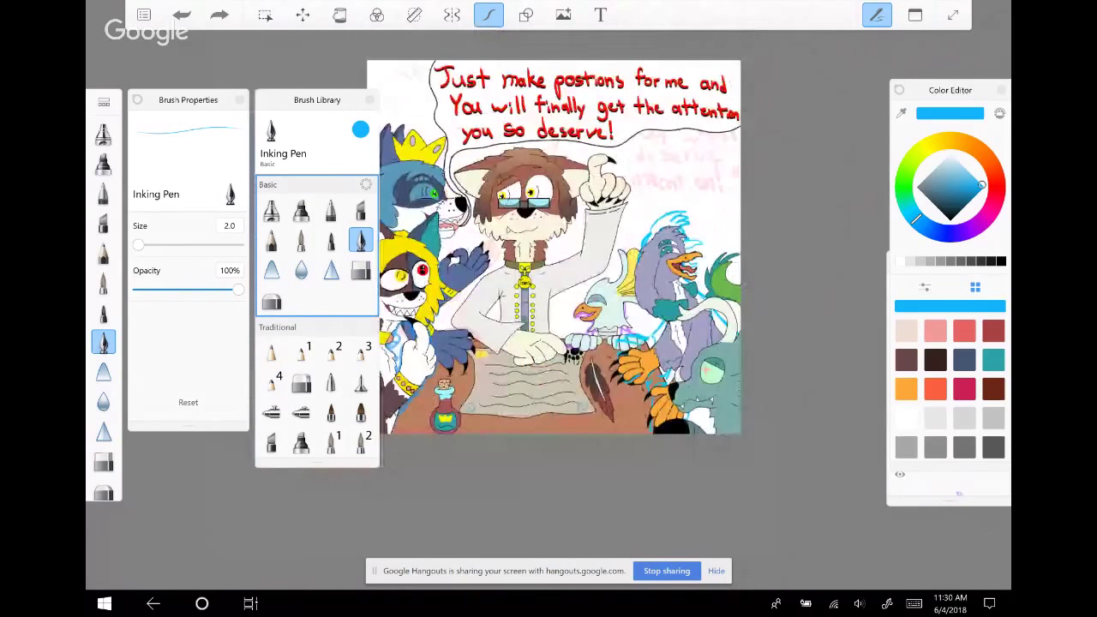
scroll(720, 189, up, 2)
scroll(738, 202, up, 3)
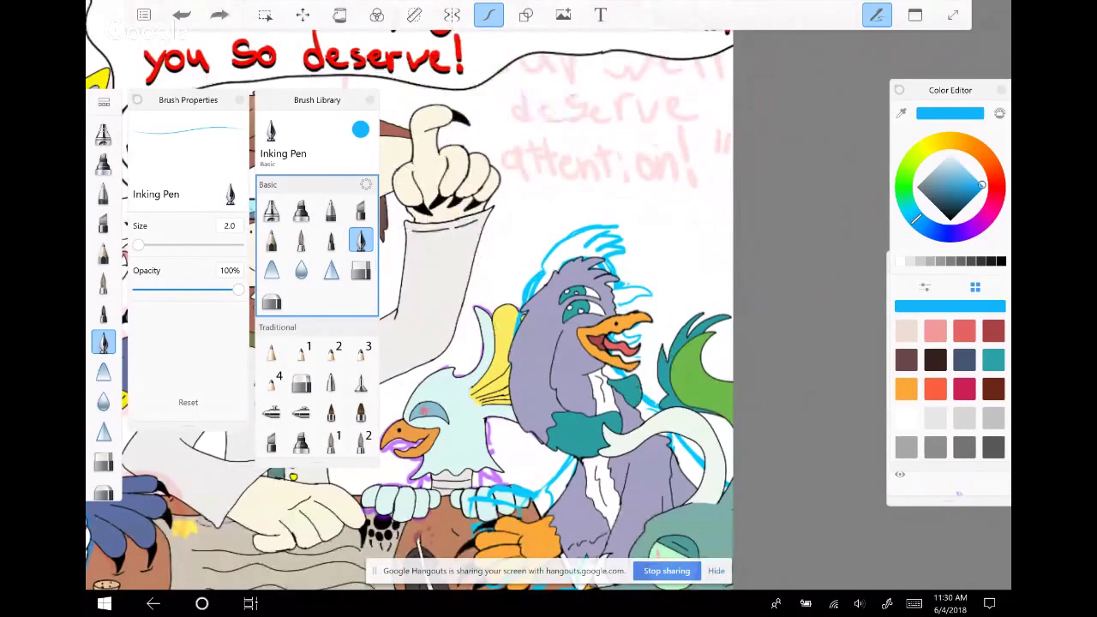
scroll(601, 300, down, 1)
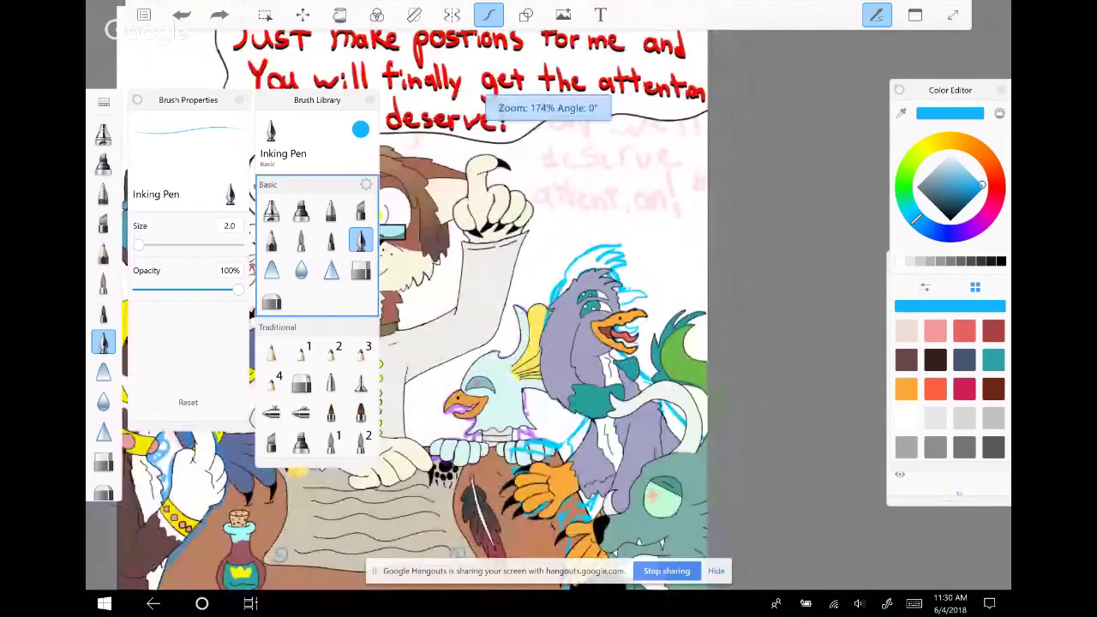
scroll(497, 300, down, 2)
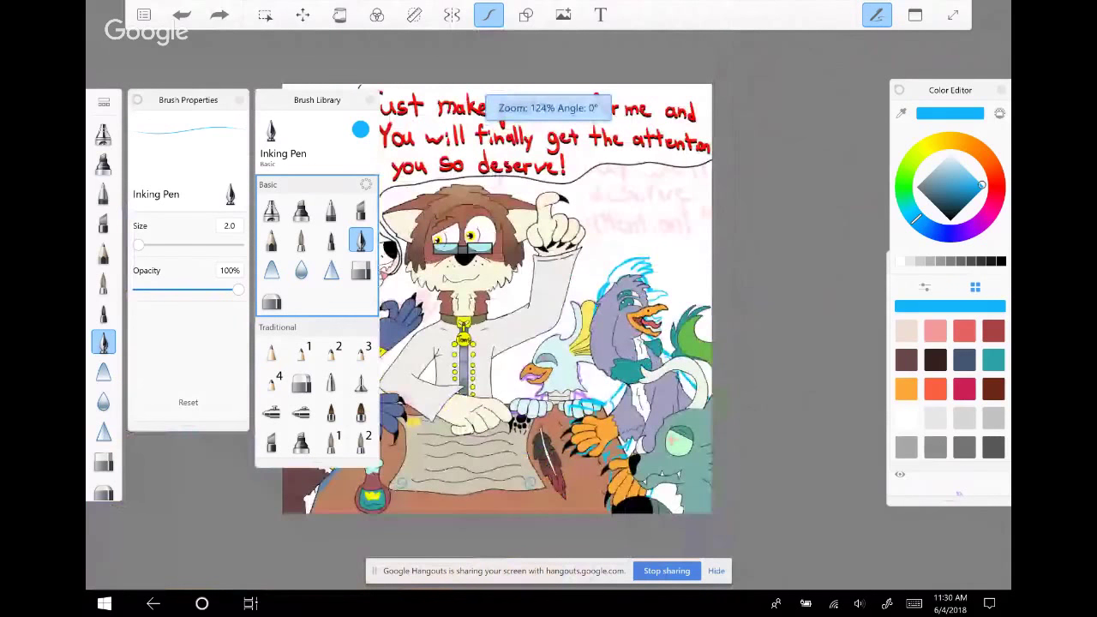
scroll(661, 167, up, 3)
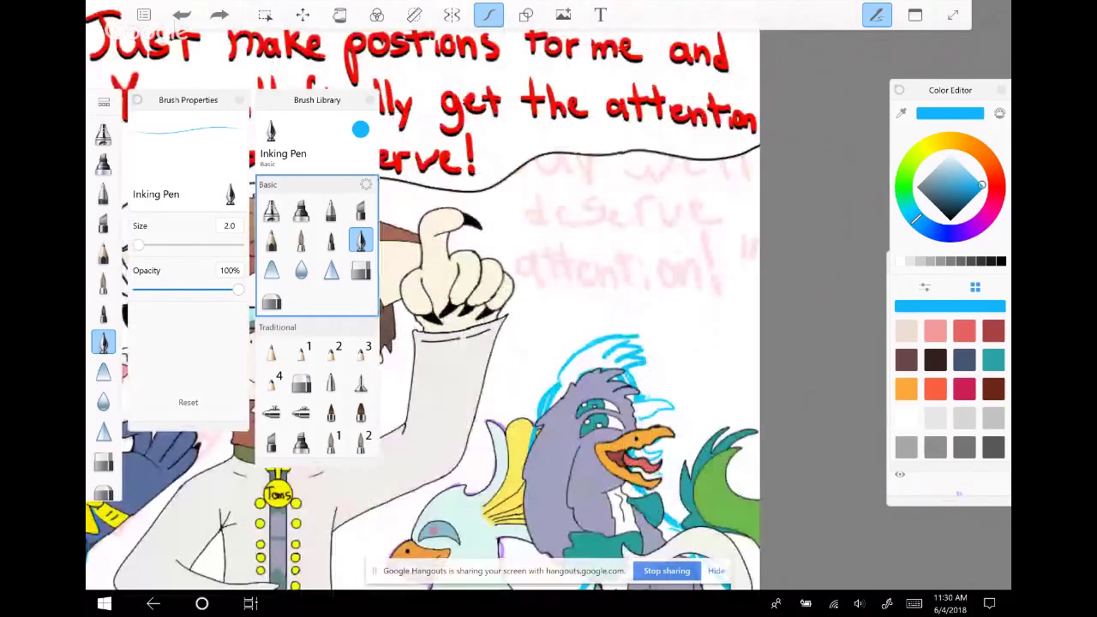
scroll(558, 300, down, 3)
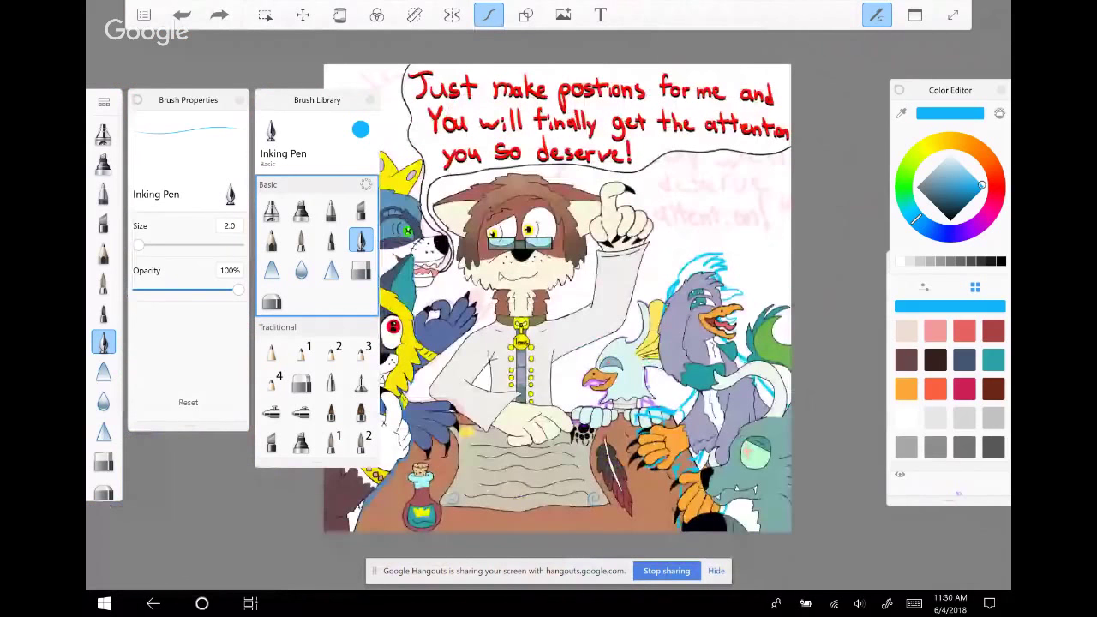
scroll(771, 165, up, 3)
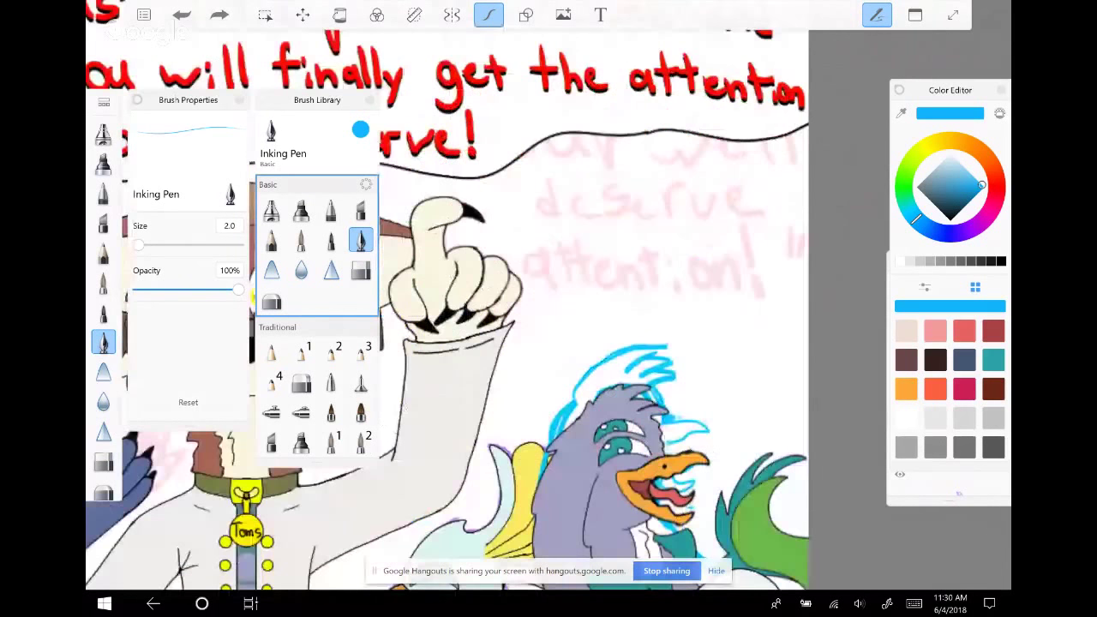
mouse_move(590, 188)
mouse_down()
mouse_move(592, 200)
mouse_move(628, 180)
mouse_move(609, 242)
mouse_move(639, 214)
mouse_up()
mouse_move(649, 218)
mouse_down()
mouse_move(673, 239)
mouse_move(697, 206)
mouse_move(733, 207)
mouse_move(746, 229)
mouse_up()
mouse_move(751, 178)
mouse_down()
mouse_move(758, 219)
mouse_move(770, 224)
mouse_up()
Letter "never be treated like" in blue on two lines beneath "You will"
mouse_move(590, 260)
mouse_down()
mouse_move(618, 292)
mouse_move(611, 271)
mouse_move(652, 283)
mouse_move(680, 257)
mouse_up()
mouse_move(683, 268)
mouse_down()
mouse_move(693, 276)
mouse_move(712, 258)
mouse_move(778, 273)
mouse_up()
mouse_move(624, 293)
mouse_down()
mouse_move(627, 326)
mouse_move(636, 305)
mouse_up()
mouse_move(641, 304)
mouse_down()
mouse_move(645, 324)
mouse_move(655, 303)
mouse_up()
drag(658, 312, 698, 316)
drag(686, 301, 727, 312)
mouse_move(742, 287)
mouse_down()
mouse_move(744, 314)
mouse_move(775, 293)
mouse_move(780, 312)
mouse_up()
click(765, 311)
click(778, 286)
mouse_move(787, 283)
mouse_down()
mouse_move(788, 314)
mouse_move(804, 313)
mouse_up()
Letter "trash" in blue on the line beneath "treated like"
drag(689, 331, 688, 353)
drag(682, 339, 712, 338)
mouse_move(713, 336)
mouse_down()
mouse_move(720, 350)
mouse_move(727, 336)
mouse_move(734, 350)
mouse_move(766, 348)
mouse_up()
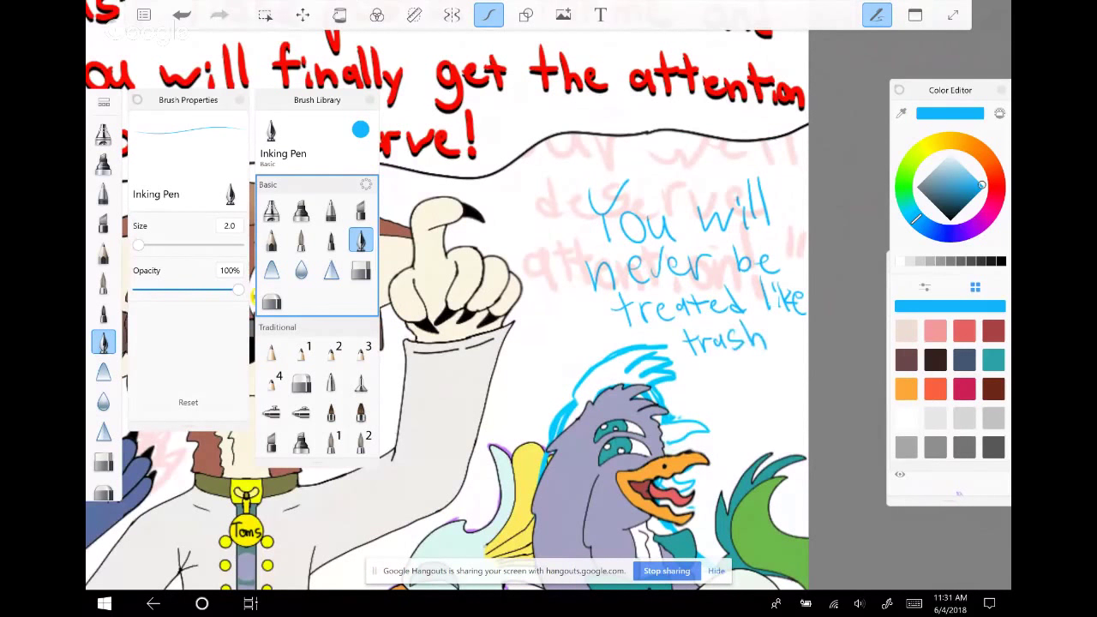
drag(705, 376, 697, 391)
drag(715, 363, 725, 406)
drag(744, 377, 745, 387)
click(745, 372)
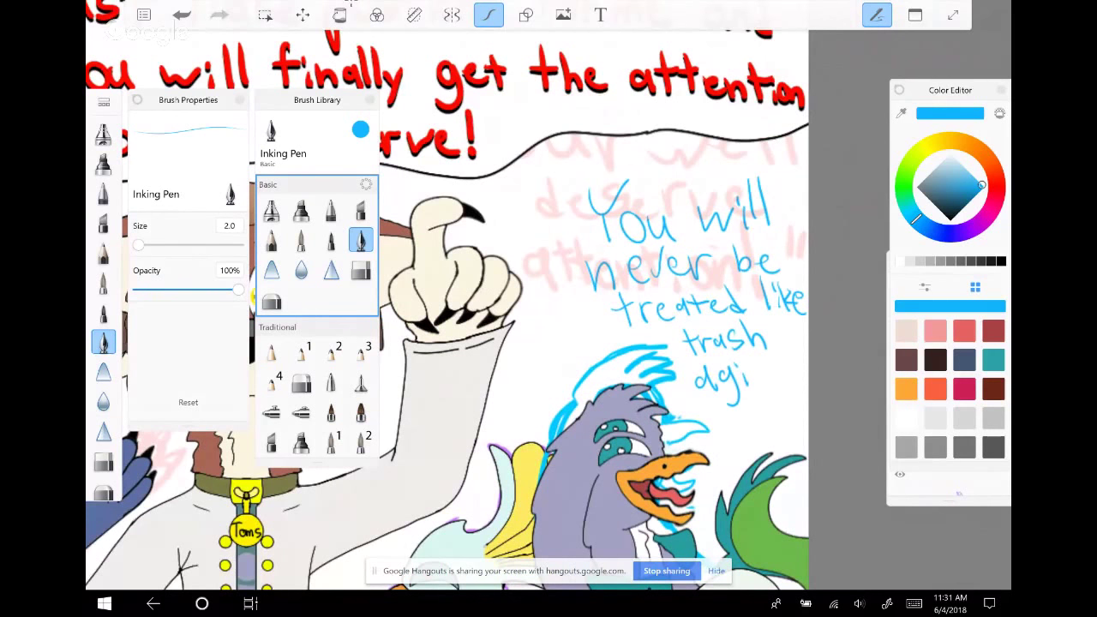
key(ctrl+z)
key(ctrl+z)
key(ctrl+z)
key(ctrl+z)
key(ctrl+z)
key(ctrl+z)
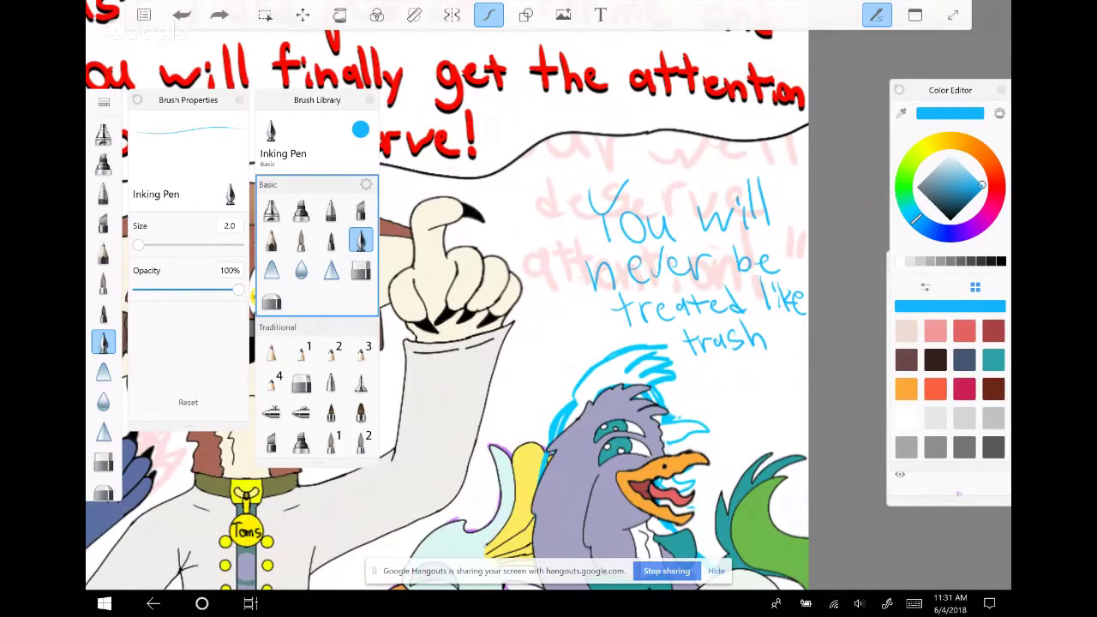
Letter "again!" in blue beneath "trash" to finish the sentence
mouse_move(703, 373)
mouse_down()
mouse_move(693, 386)
mouse_move(706, 389)
mouse_up()
drag(728, 371, 716, 384)
mouse_move(731, 369)
mouse_down()
mouse_move(706, 379)
mouse_move(719, 403)
mouse_up()
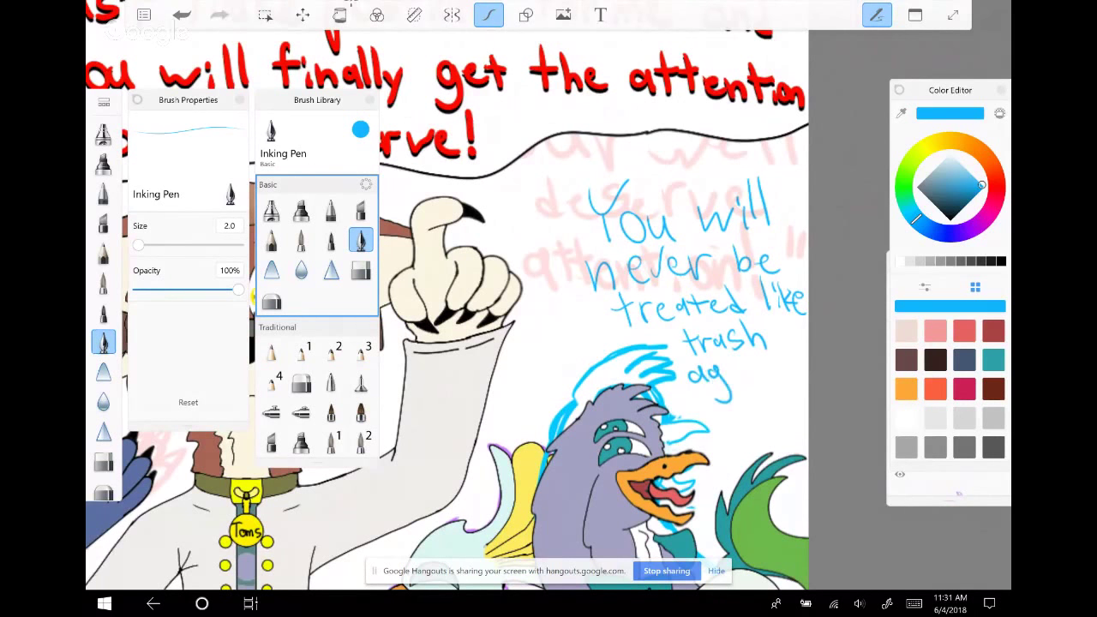
drag(744, 367, 758, 381)
drag(763, 370, 777, 382)
drag(764, 334, 784, 367)
click(782, 374)
click(794, 381)
Add an empty layer directly above the purple bird's coloured layer
click(959, 494)
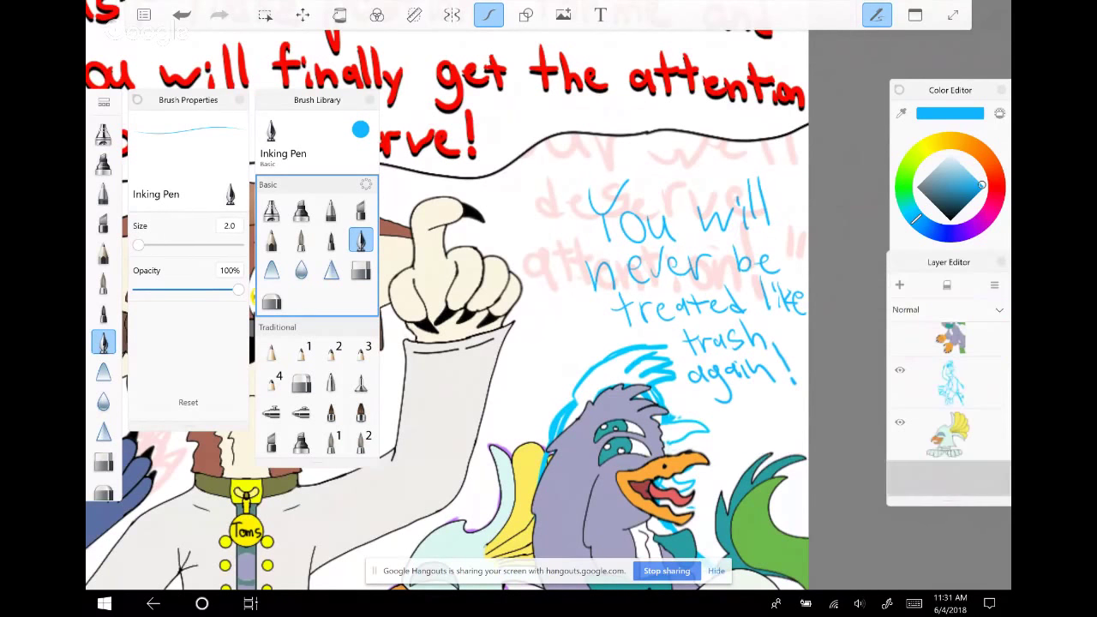
click(949, 400)
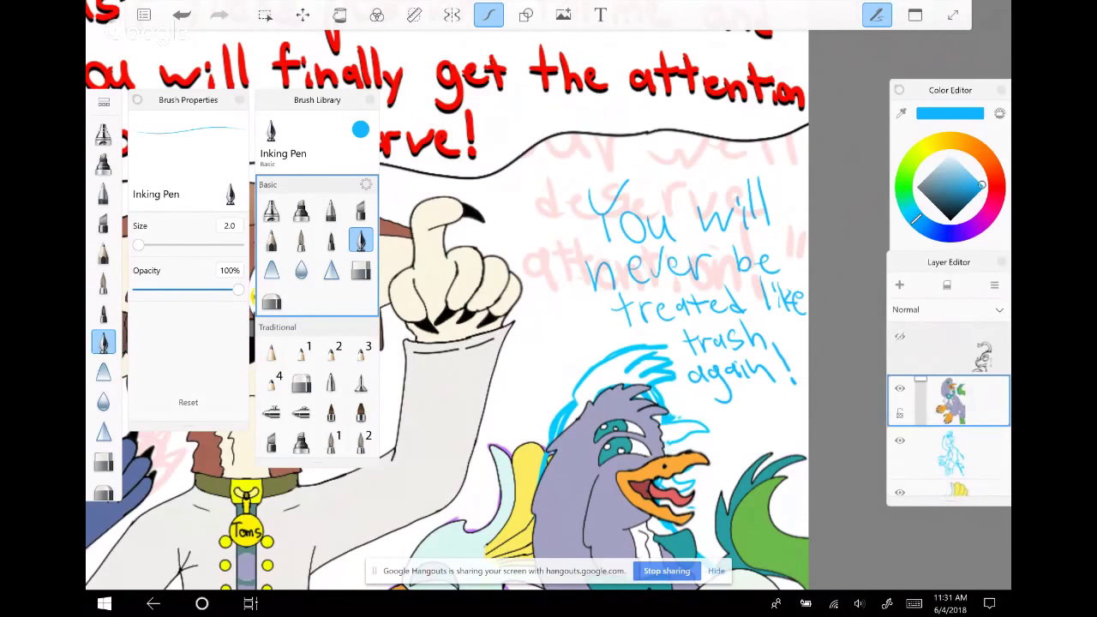
click(994, 285)
click(926, 312)
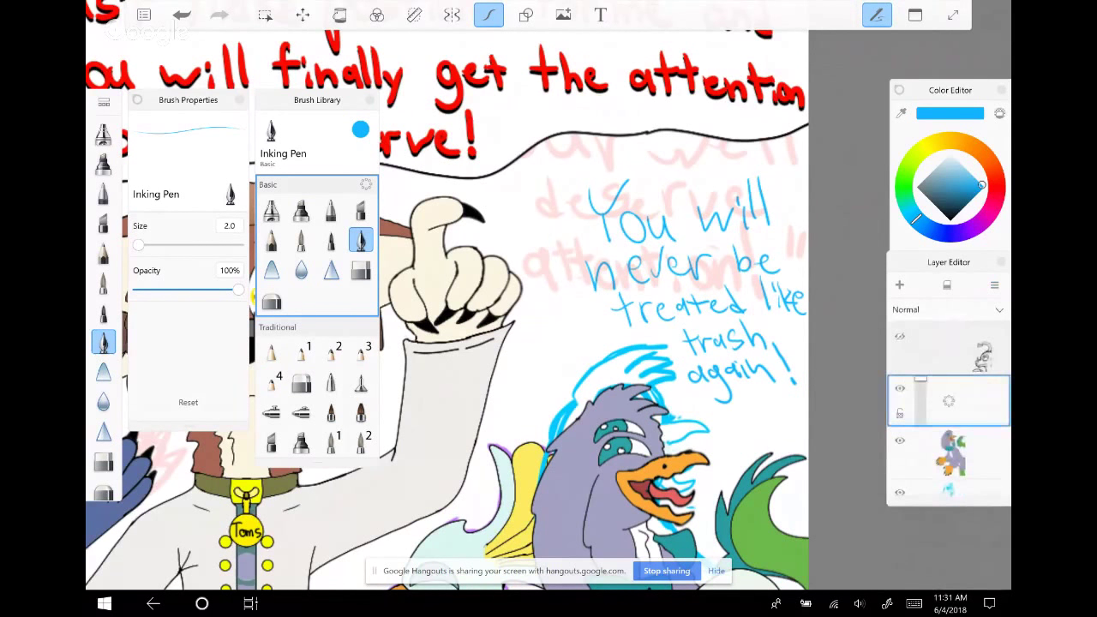
Check which layer holds the blue lettering, and undo the added layer and the words "trash again!"
scroll(949, 411, down, 1)
click(949, 457)
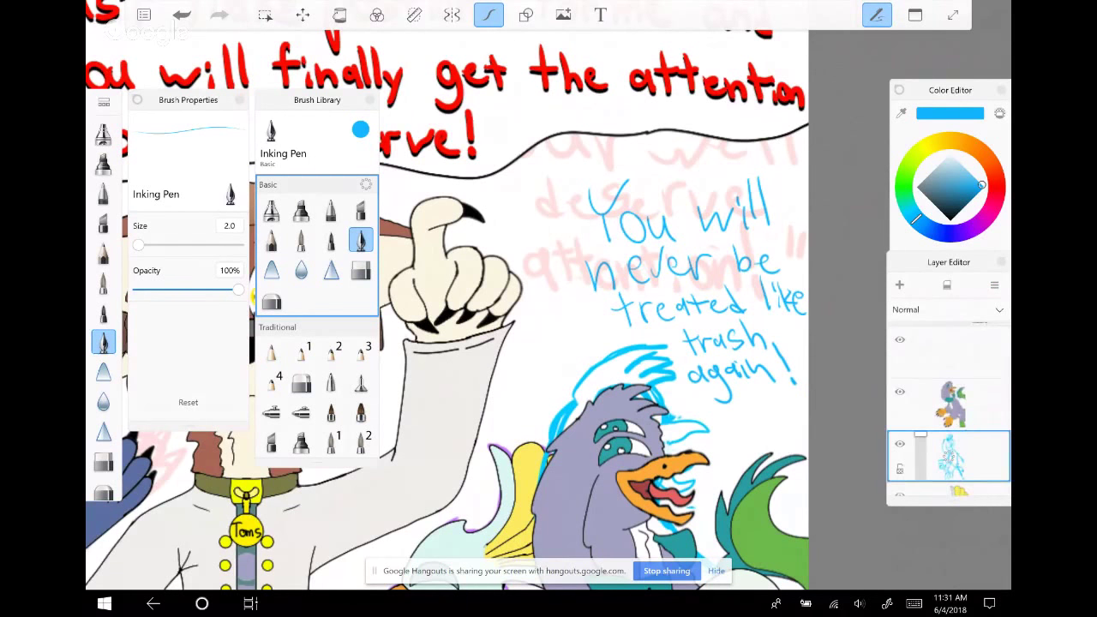
scroll(949, 412, down, 5)
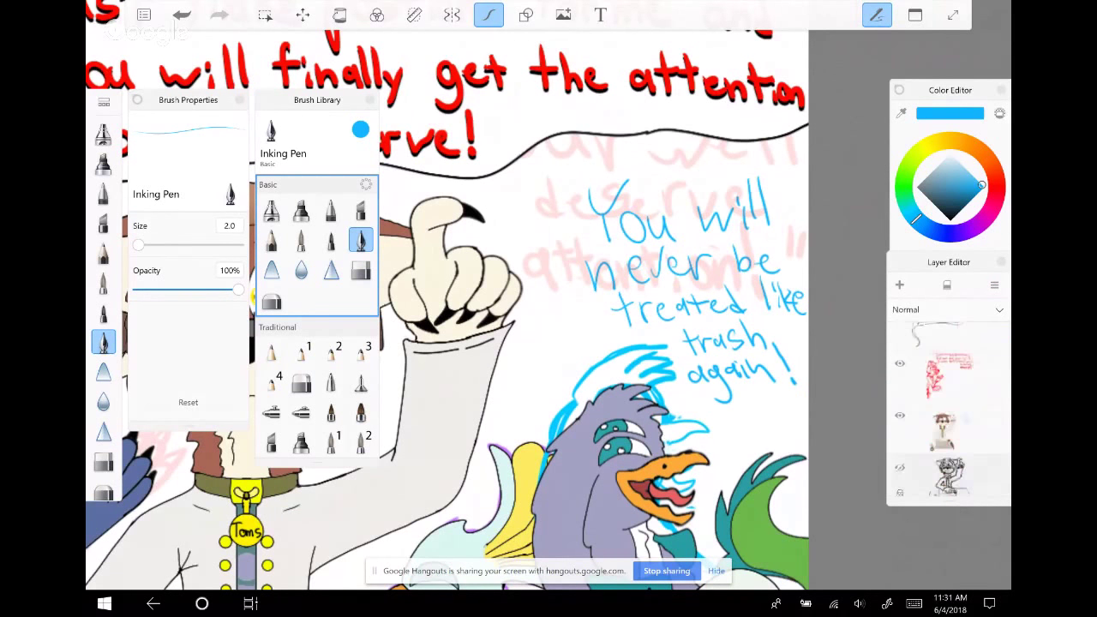
scroll(949, 411, down, 2)
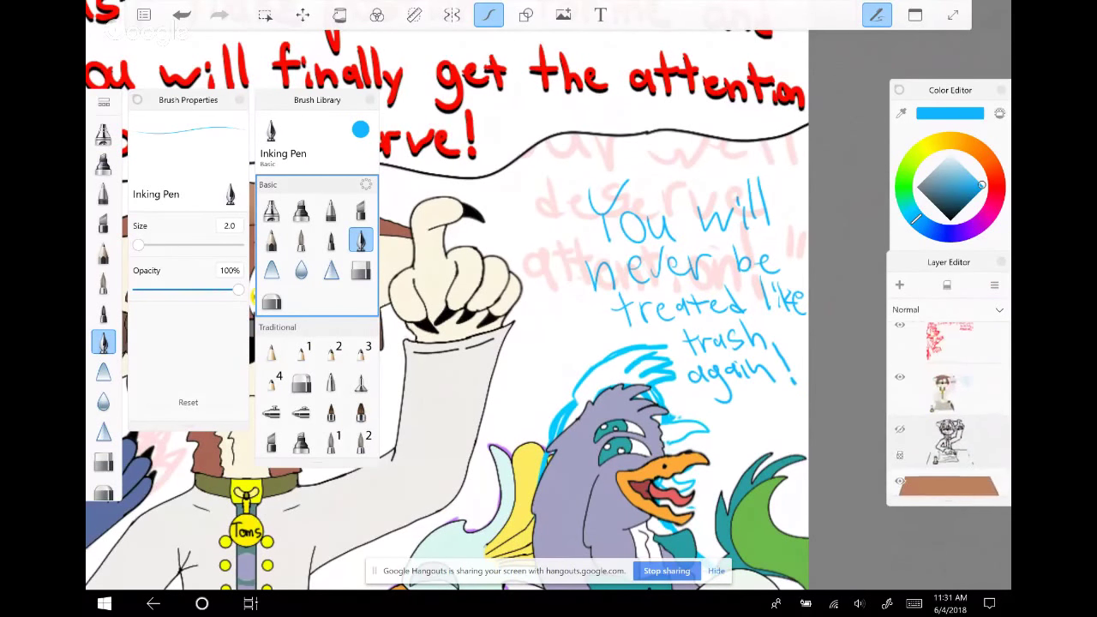
key(ctrl+z)
key(ctrl+z)
key(ctrl+z)
key(ctrl+z)
key(ctrl+z)
key(ctrl+z)
key(ctrl+z)
key(ctrl+z)
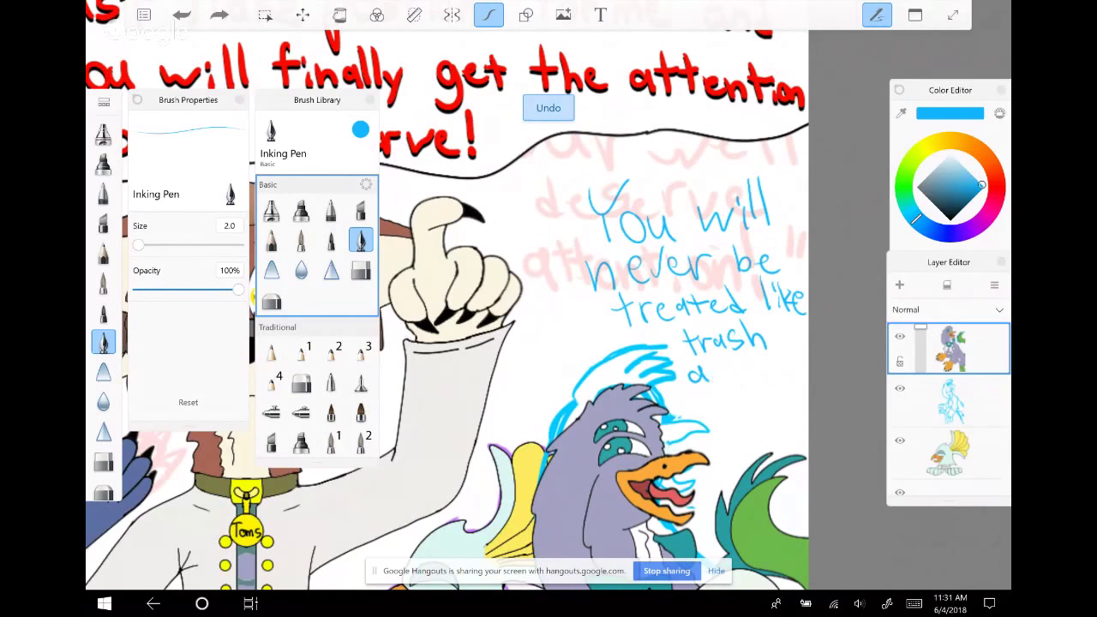
key(ctrl+z)
key(ctrl+z)
key(ctrl+z)
key(ctrl+z)
key(ctrl+z)
key(ctrl+z)
key(ctrl+z)
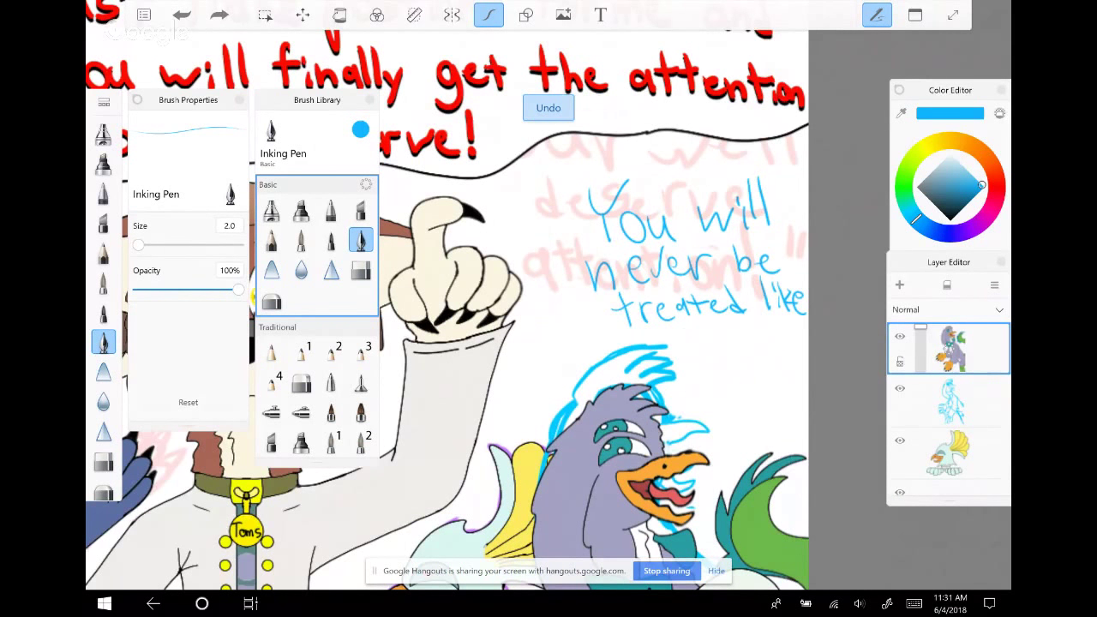
Undo the blue handwritten strokes of "You will never be treated like" above the purple bird
key(ctrl+z)
key(ctrl+z)
key(ctrl+z)
key(ctrl+z)
key(ctrl+z)
key(ctrl+z)
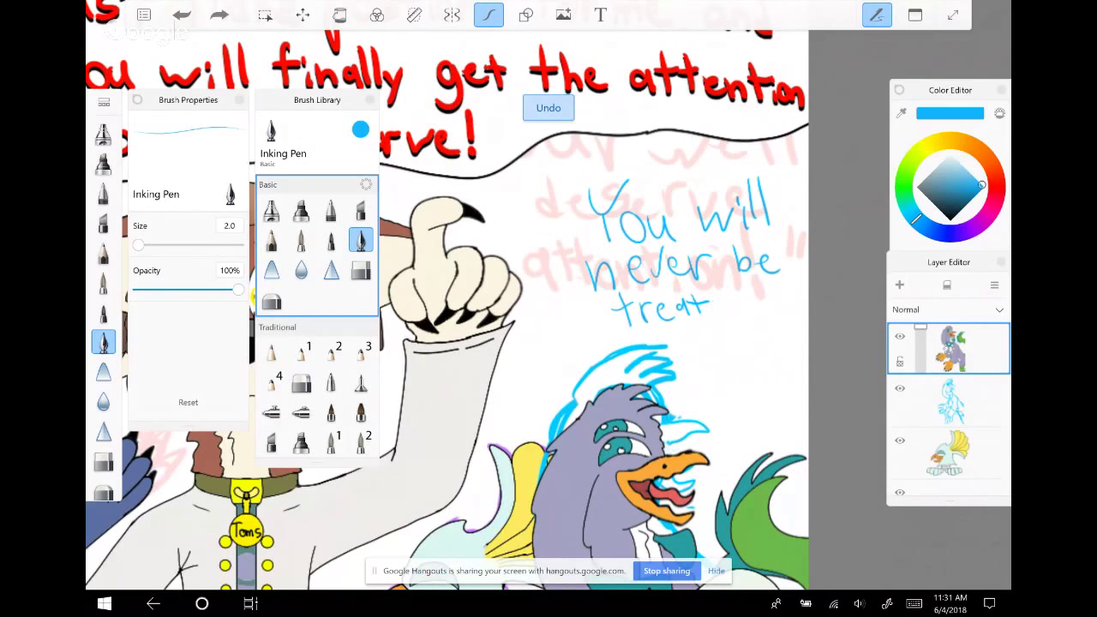
key(ctrl+z)
key(ctrl+z)
key(ctrl+z)
key(ctrl+z)
key(ctrl+z)
key(ctrl+z)
key(ctrl+z)
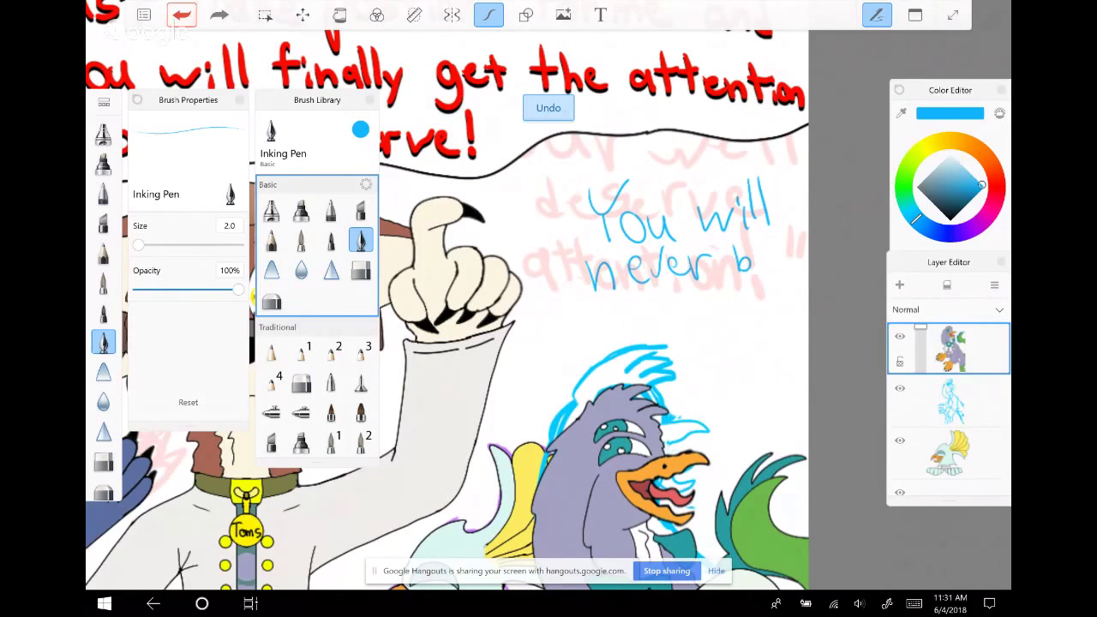
key(ctrl+z)
key(ctrl+z)
key(ctrl+z)
key(ctrl+z)
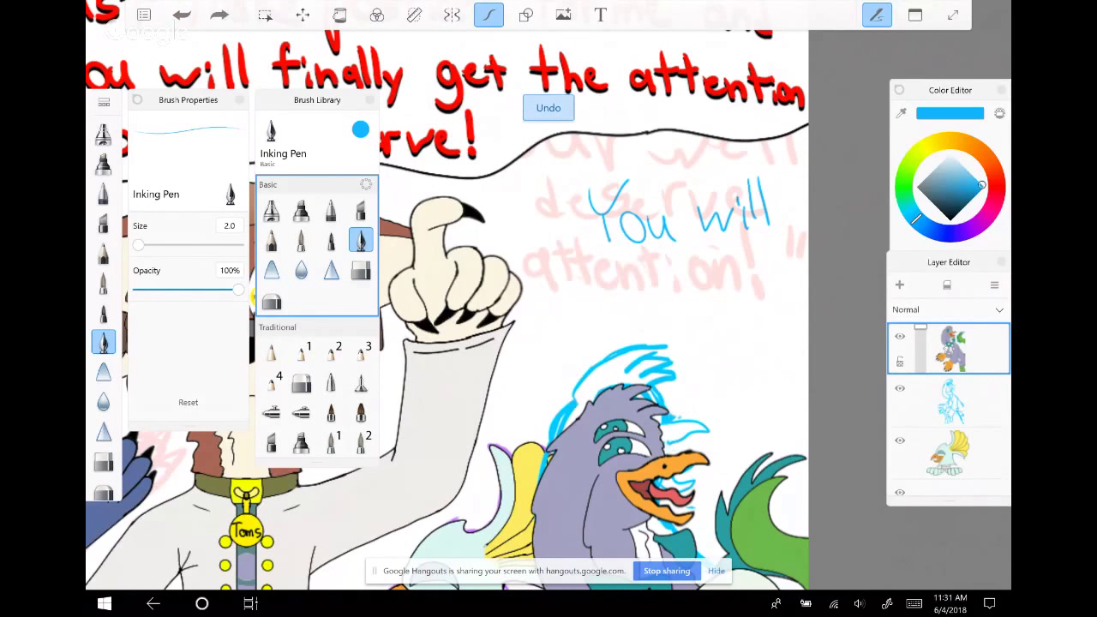
key(ctrl+z)
key(ctrl+z)
key(ctrl+z)
key(ctrl+z)
key(ctrl+z)
key(ctrl+z)
key(ctrl+z)
key(ctrl+z)
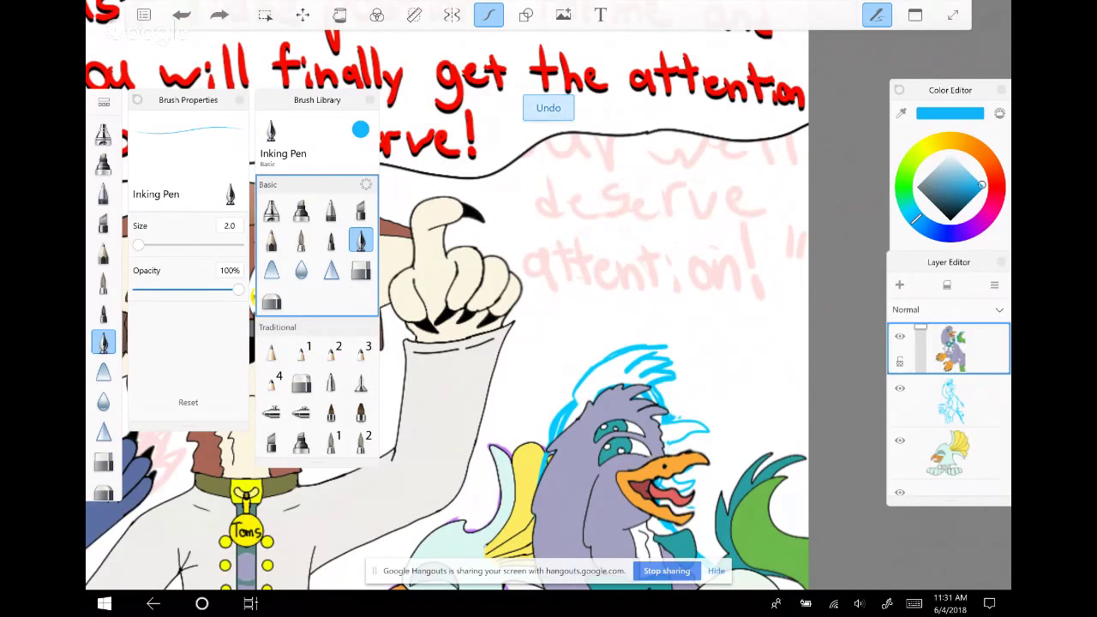
key(ctrl+y)
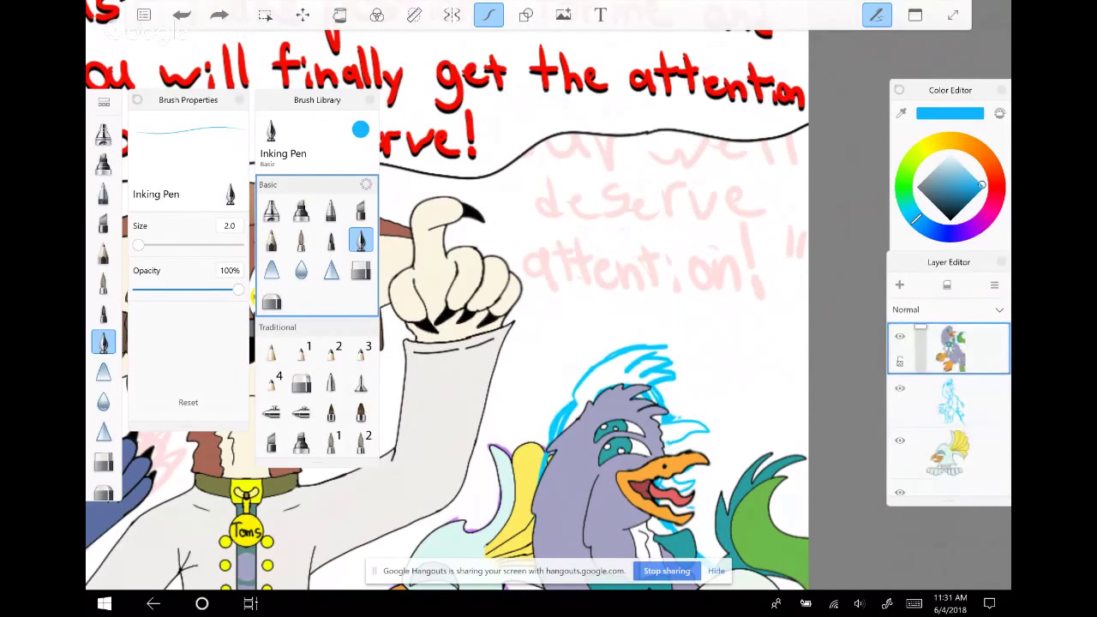
Select the blue sketch layer and handwrite "You will" above the purple bird with the 2.0 Inking Pen
click(950, 399)
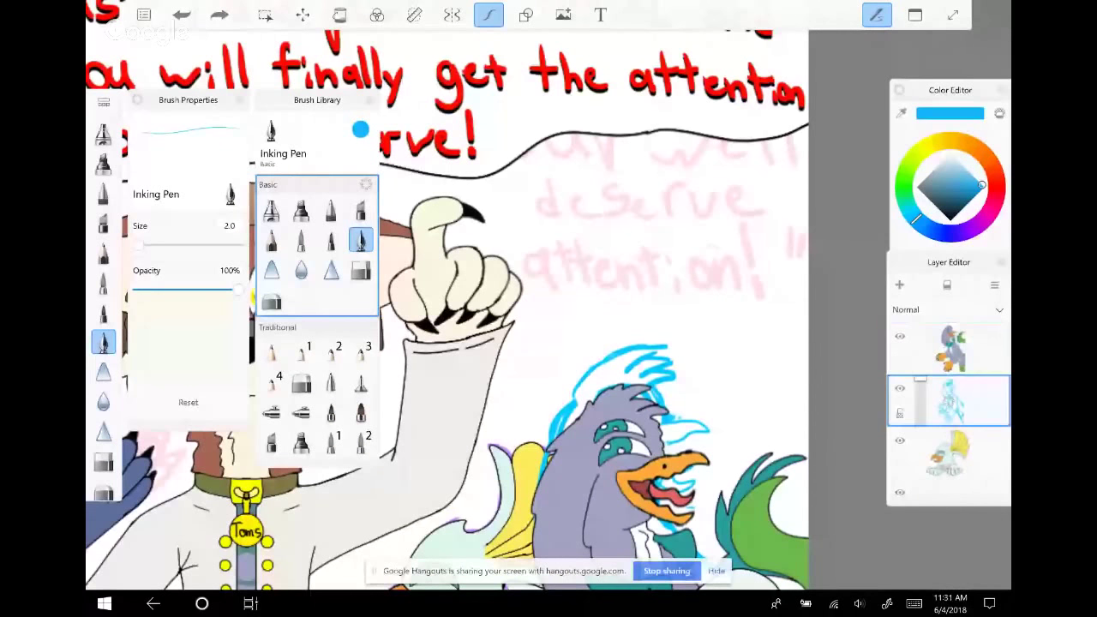
drag(614, 214, 655, 247)
drag(665, 192, 656, 267)
mouse_move(728, 226)
mouse_down()
mouse_move(734, 251)
mouse_move(758, 228)
mouse_up()
drag(766, 227, 766, 247)
click(770, 199)
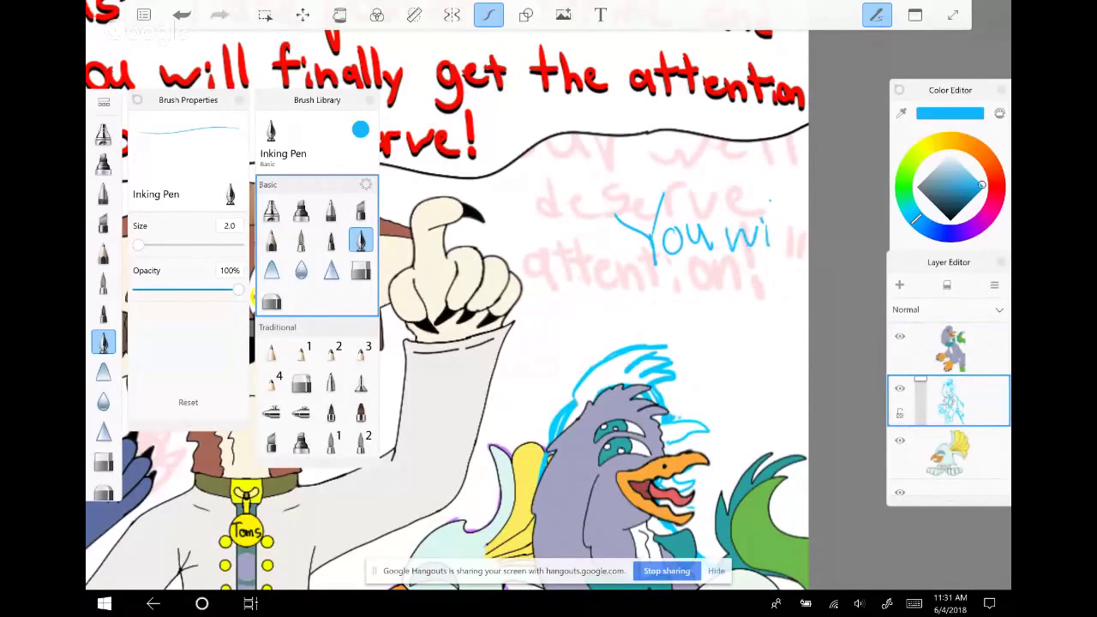
drag(775, 200, 776, 247)
drag(788, 193, 790, 248)
Handwrite "never be disrespted agion" in blue on the lines beneath "You will"
mouse_move(633, 279)
mouse_down()
mouse_move(660, 300)
mouse_move(739, 269)
mouse_move(775, 295)
mouse_move(787, 269)
mouse_move(795, 293)
mouse_up()
mouse_move(676, 304)
mouse_down()
mouse_move(679, 331)
mouse_move(698, 331)
mouse_up()
click(687, 312)
mouse_move(713, 331)
mouse_down()
mouse_move(736, 316)
mouse_move(765, 350)
mouse_up()
drag(773, 297, 777, 324)
click(792, 319)
mouse_move(769, 312)
mouse_down()
mouse_move(791, 310)
mouse_move(787, 331)
mouse_move(806, 329)
mouse_up()
mouse_move(709, 357)
mouse_down()
mouse_move(700, 367)
mouse_move(714, 377)
mouse_up()
mouse_move(734, 358)
mouse_down()
mouse_move(722, 403)
mouse_move(744, 351)
mouse_move(746, 364)
mouse_move(787, 380)
mouse_up()
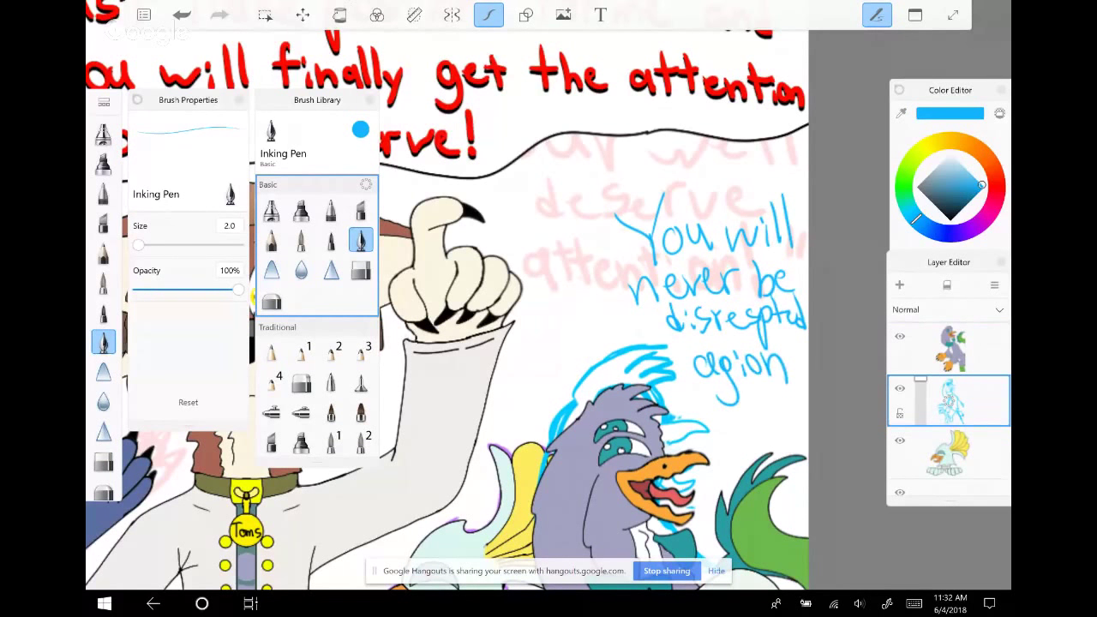
Undo the misspelled last word back to its first letter and rewrite it as "again!" in blue
key(ctrl+z)
key(ctrl+z)
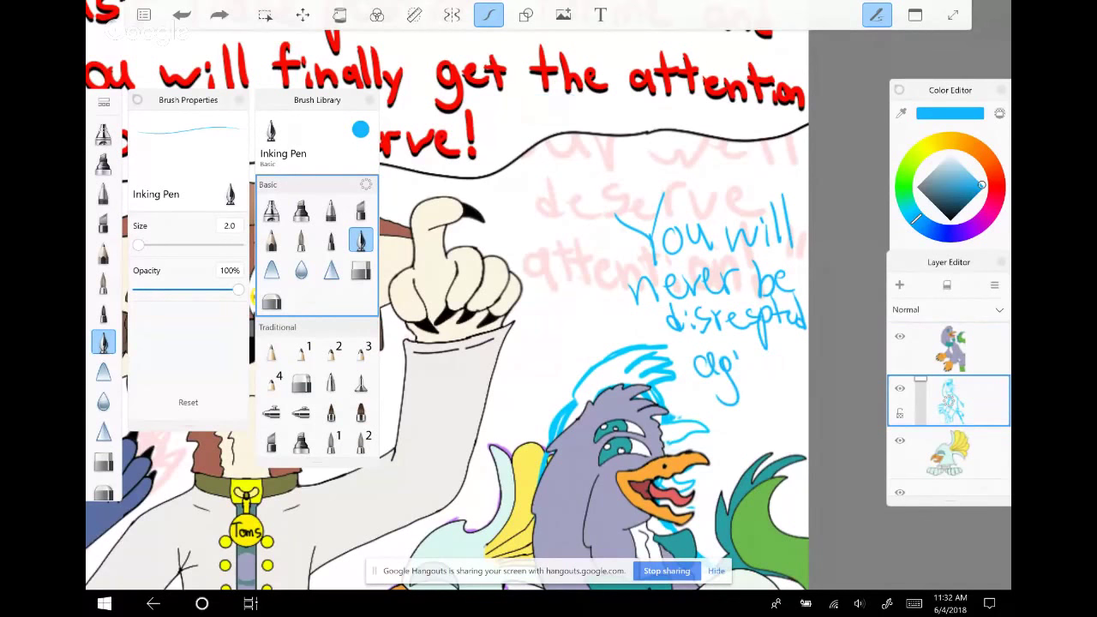
key(ctrl+z)
key(ctrl+z)
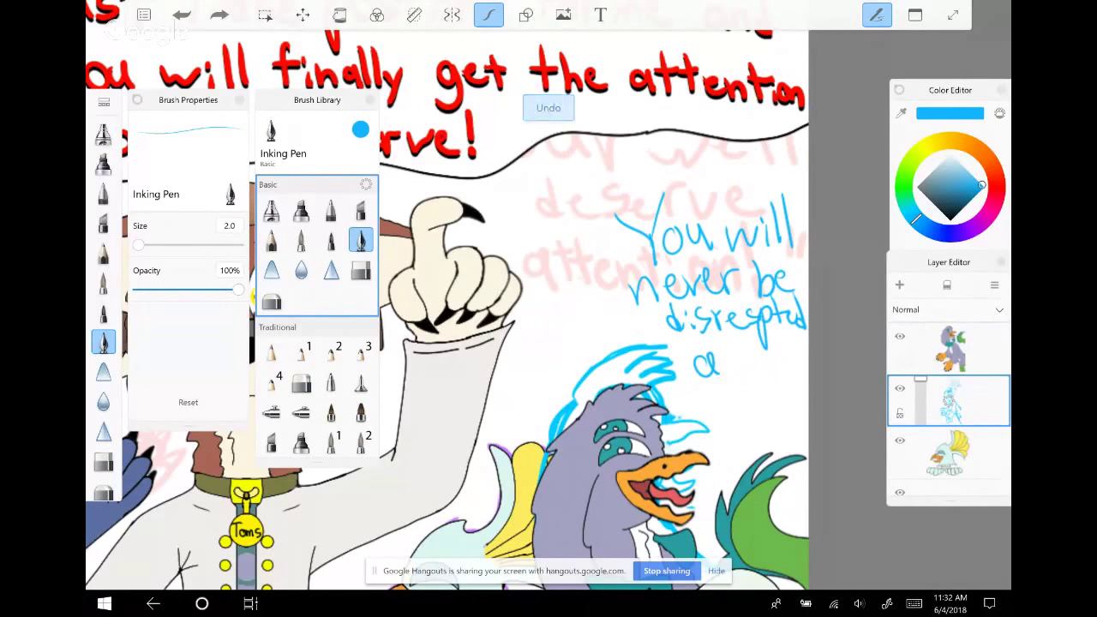
mouse_move(731, 360)
mouse_down()
mouse_move(719, 374)
mouse_move(726, 408)
mouse_move(744, 379)
mouse_move(776, 370)
mouse_up()
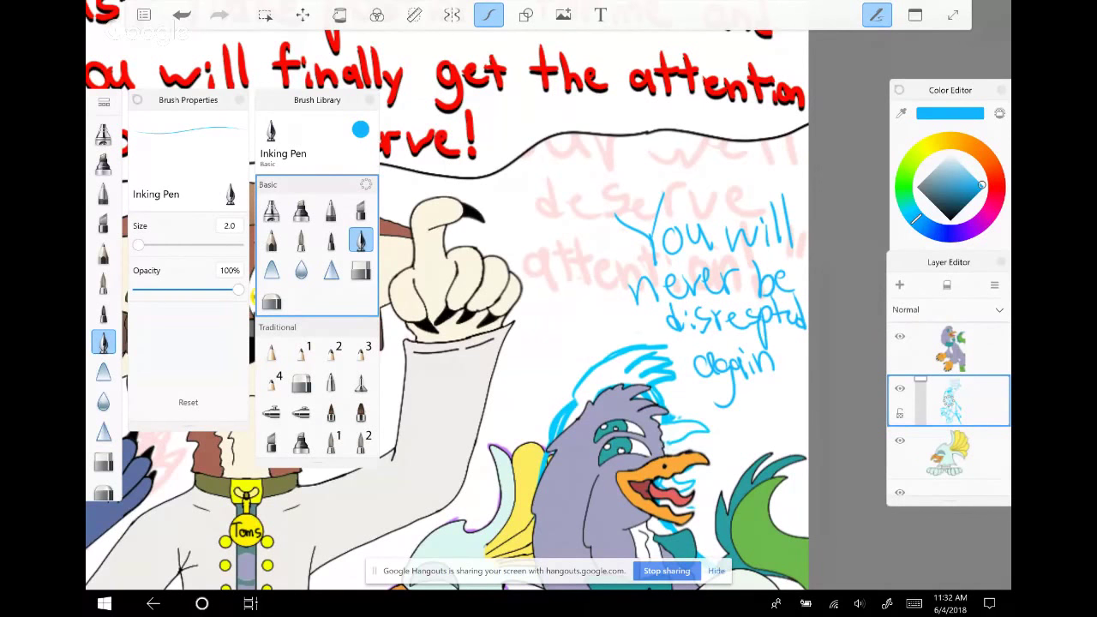
drag(785, 332, 780, 355)
click(779, 364)
Lower the blue sketch layer's opacity to about 72% and add a new layer above the purple bird's layer
drag(920, 386, 920, 405)
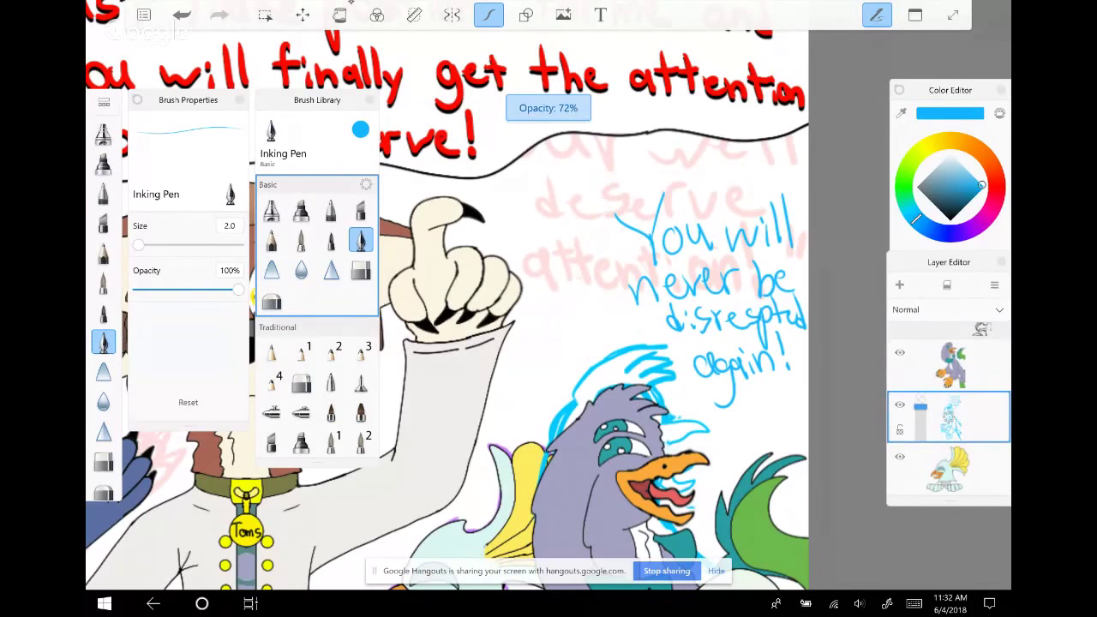
click(950, 348)
click(994, 284)
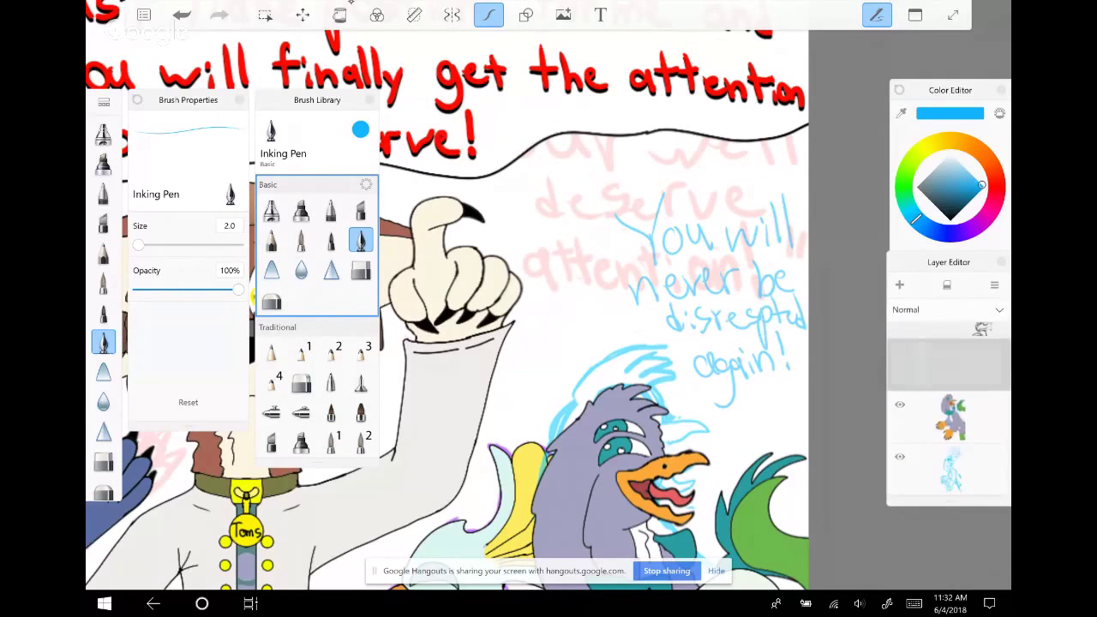
Draw a black speech bubble outline around the blue lettering, with its tail ending at the purple bird's beak
click(950, 219)
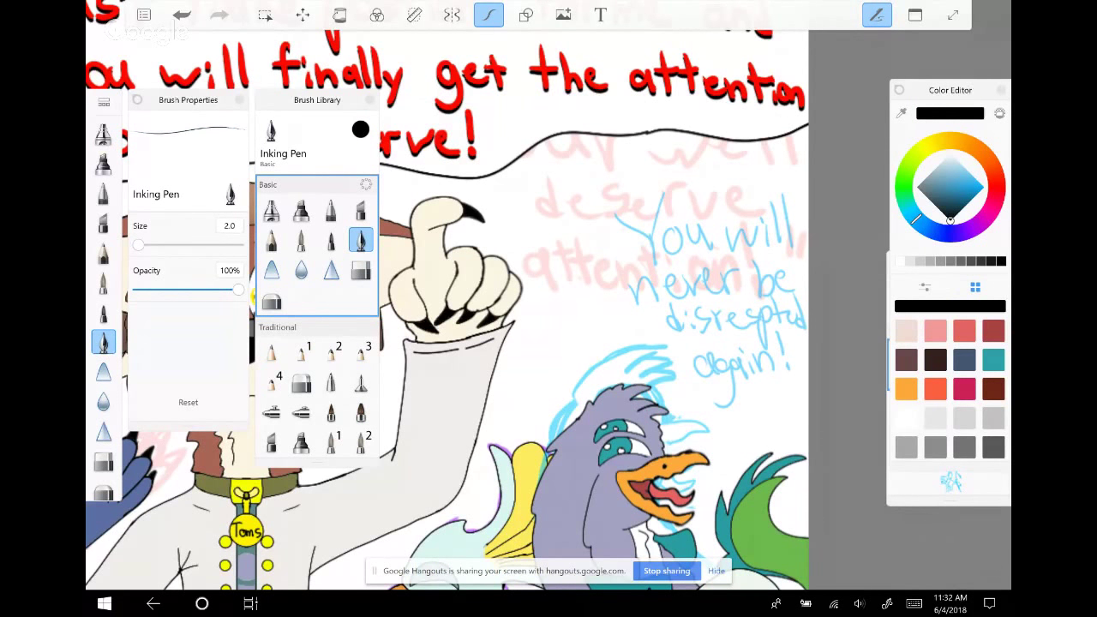
scroll(566, 308, up, 3)
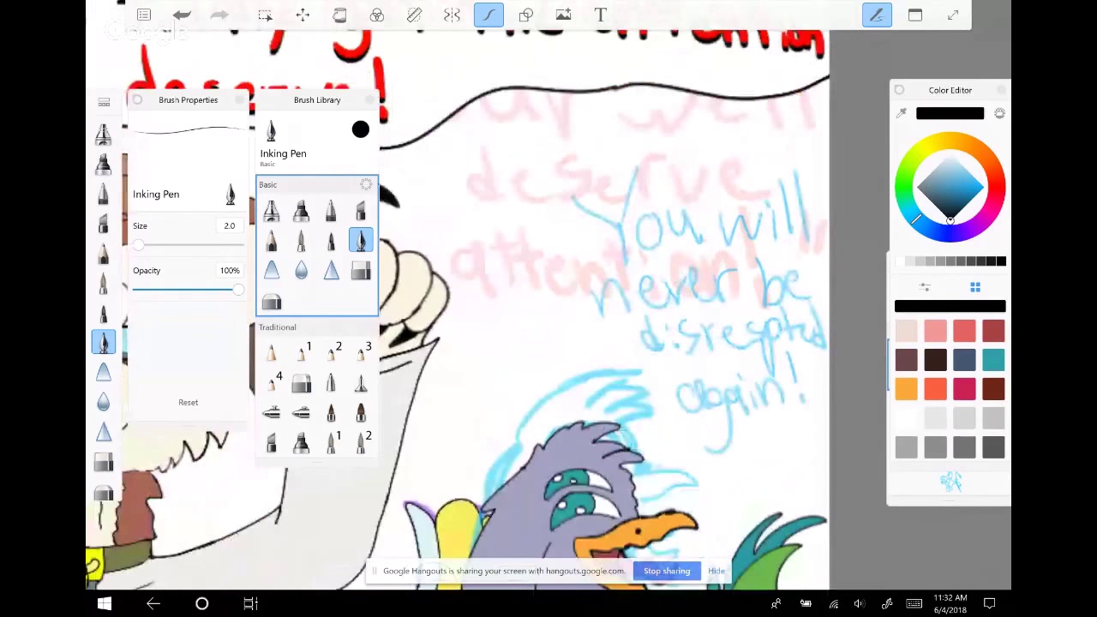
drag(542, 176, 592, 210)
key(ctrl+z)
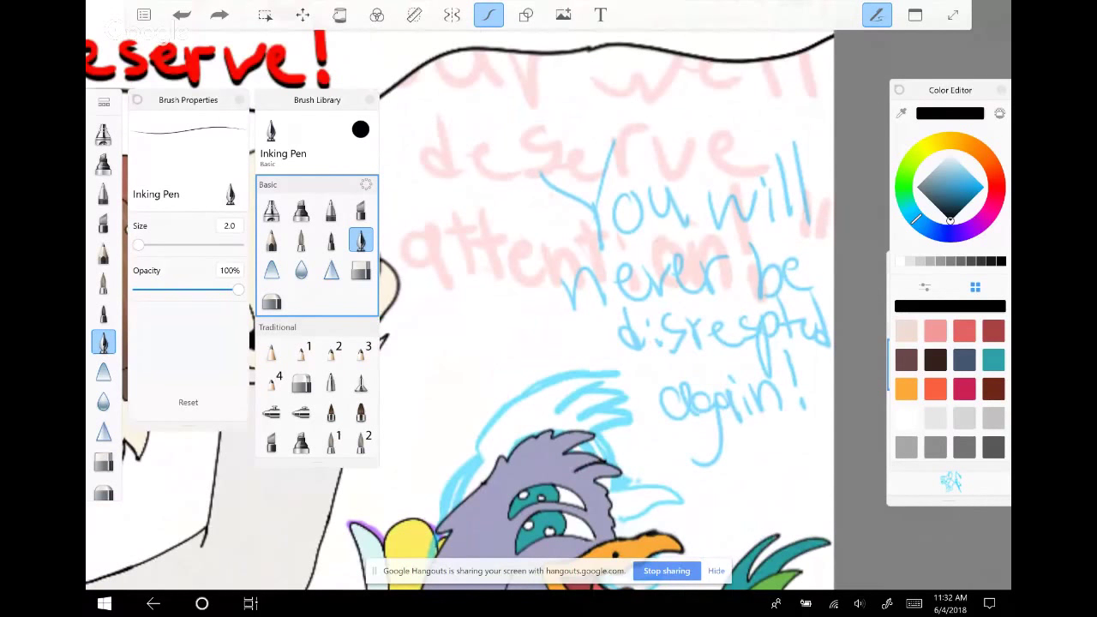
scroll(566, 308, down, 2)
mouse_move(660, 494)
mouse_down()
mouse_move(675, 420)
mouse_move(588, 332)
mouse_move(554, 272)
mouse_move(540, 199)
mouse_move(652, 127)
mouse_move(726, 129)
mouse_move(784, 168)
mouse_up()
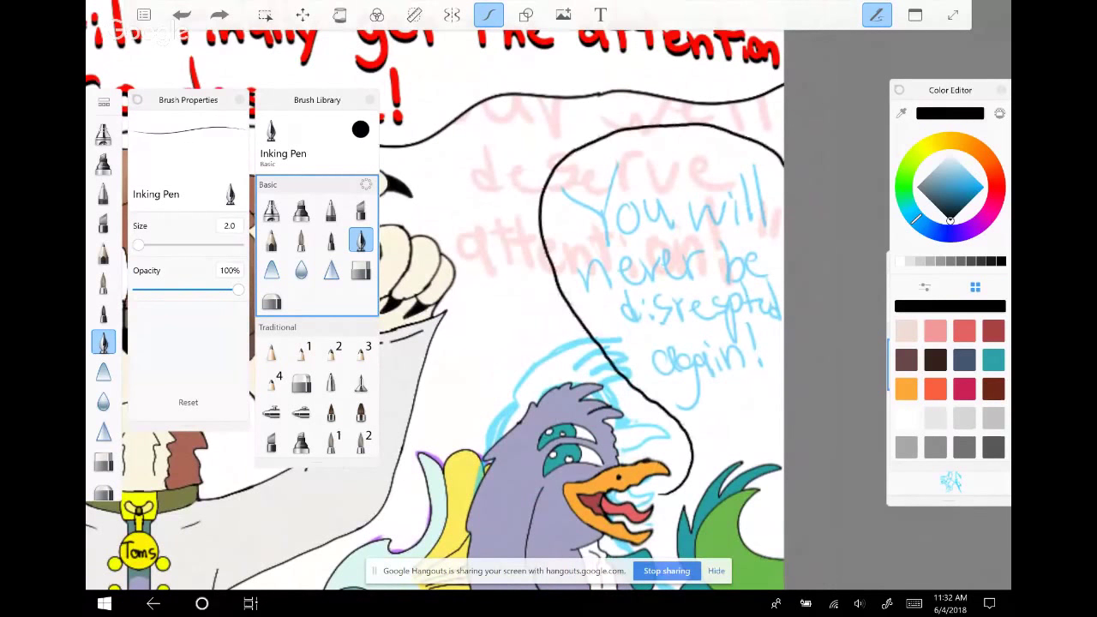
mouse_move(785, 312)
mouse_down()
mouse_move(711, 454)
mouse_move(686, 489)
mouse_move(659, 499)
mouse_up()
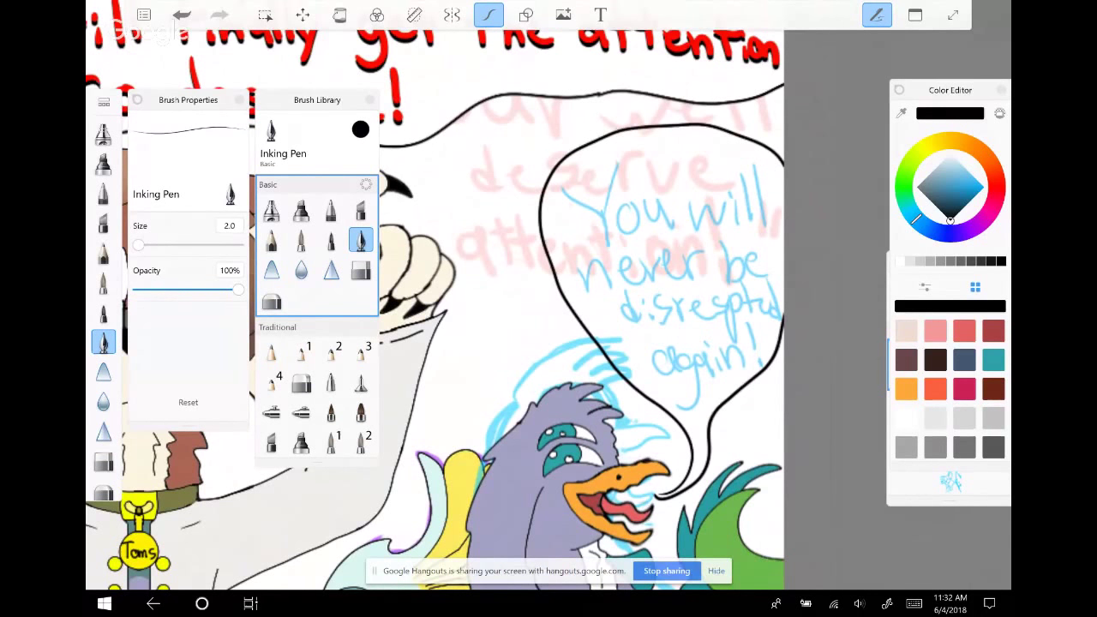
Add a new layer above the speech bubble and ink "You will" in black over the blue guide lettering
scroll(566, 308, up, 2)
scroll(669, 514, up, 3)
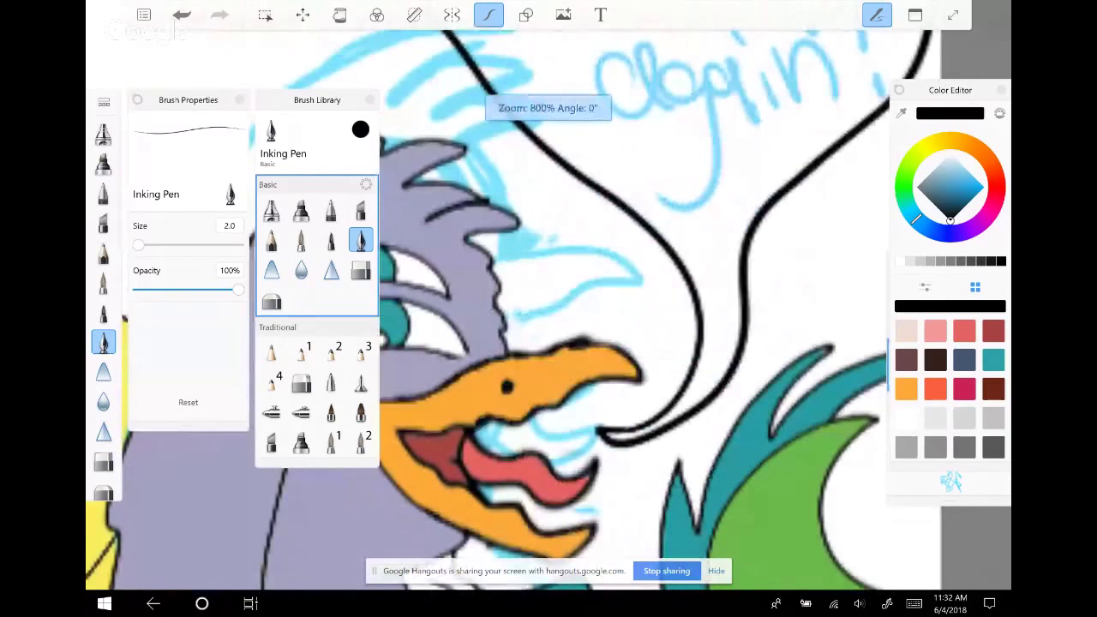
scroll(635, 395, down, 3)
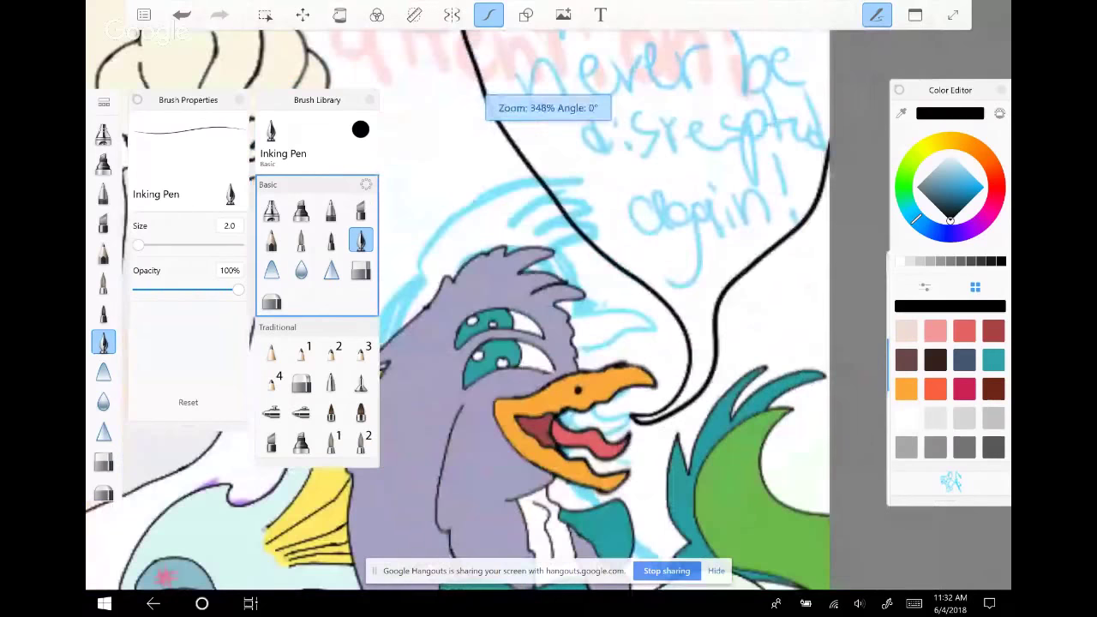
scroll(460, 309, up, 3)
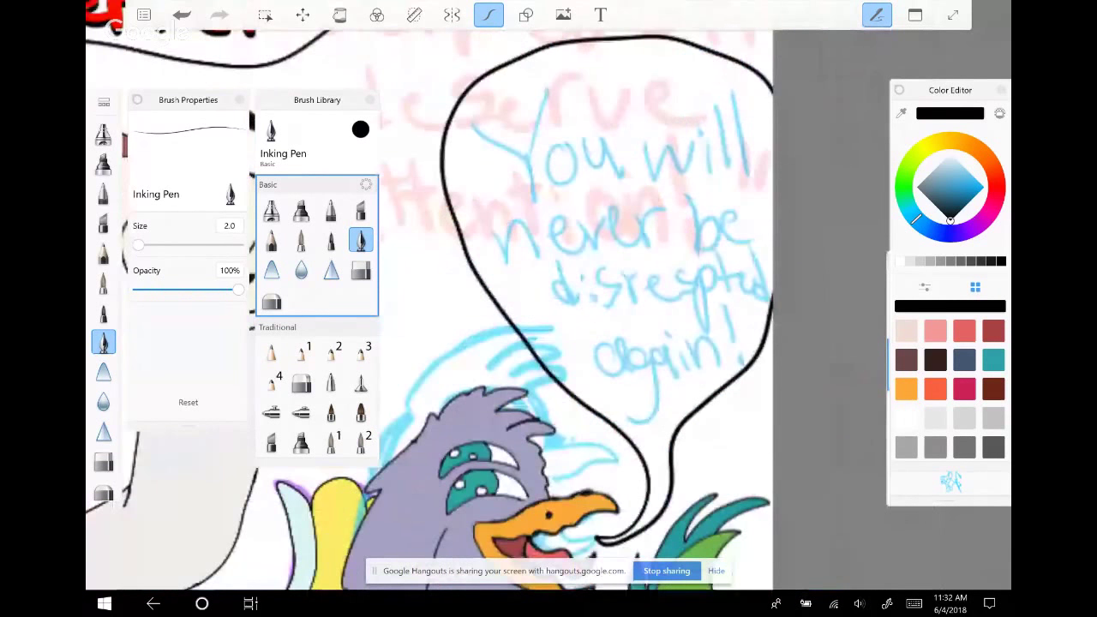
key(ctrl+l)
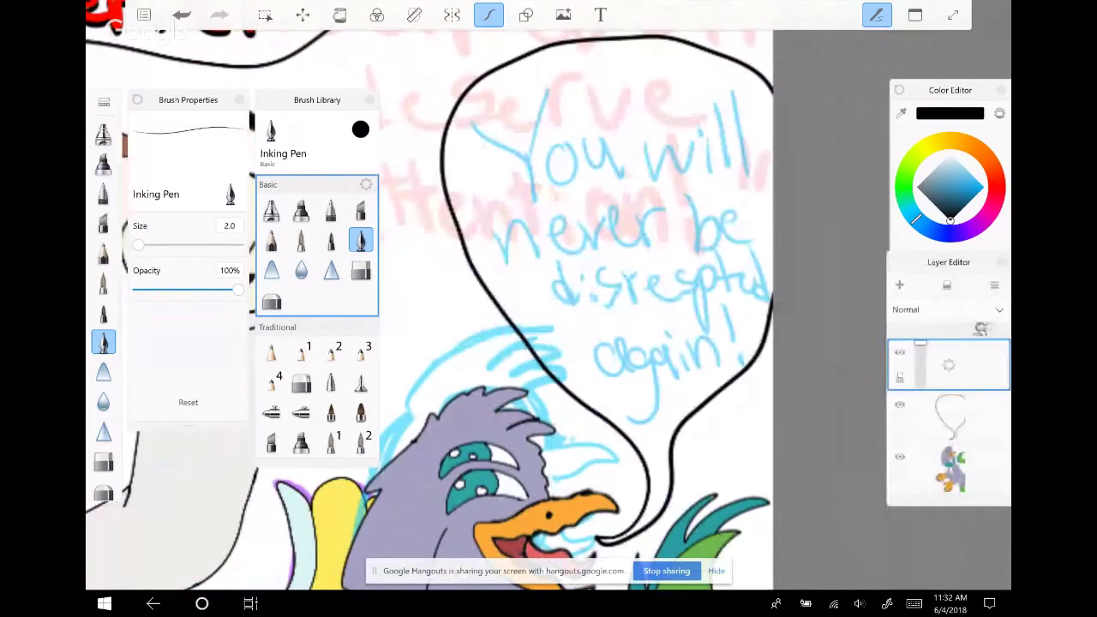
scroll(458, 309, up, 1)
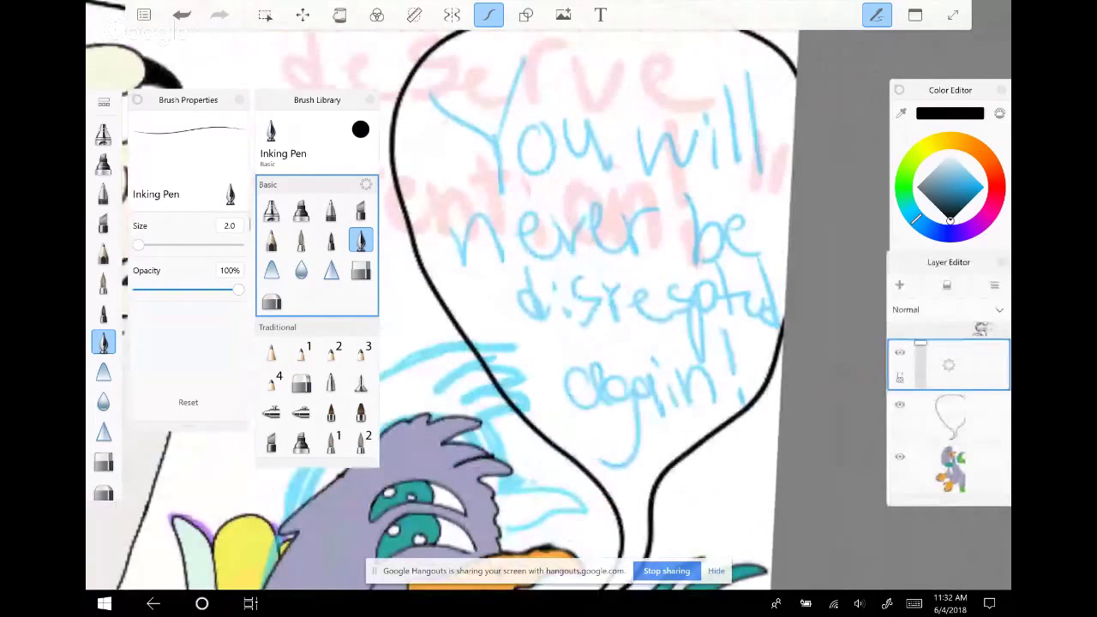
scroll(460, 308, up, 2)
drag(446, 180, 530, 148)
mouse_move(503, 216)
mouse_down()
mouse_move(511, 261)
mouse_move(546, 209)
mouse_move(607, 235)
mouse_move(679, 202)
mouse_move(698, 227)
mouse_up()
mouse_move(721, 161)
mouse_down()
mouse_move(712, 221)
mouse_move(737, 197)
mouse_move(736, 223)
mouse_up()
Ink "Never be disrespted" in black beneath "You will" inside the speech bubble
mouse_move(496, 286)
mouse_down()
mouse_move(520, 308)
mouse_move(540, 282)
mouse_up()
mouse_move(518, 319)
mouse_down()
mouse_move(537, 277)
mouse_move(588, 324)
mouse_move(613, 285)
mouse_up()
mouse_move(617, 291)
mouse_down()
mouse_move(621, 310)
mouse_move(643, 317)
mouse_up()
mouse_move(643, 302)
mouse_down()
mouse_move(660, 285)
mouse_move(697, 312)
mouse_move(748, 283)
mouse_move(754, 302)
mouse_up()
mouse_move(557, 349)
mouse_down()
mouse_move(559, 392)
mouse_move(626, 360)
mouse_up()
click(573, 358)
mouse_move(633, 371)
mouse_down()
mouse_move(655, 374)
mouse_move(674, 405)
mouse_up()
drag(674, 360, 676, 383)
drag(703, 334, 707, 370)
mouse_move(688, 353)
mouse_down()
mouse_move(736, 351)
mouse_move(739, 369)
mouse_up()
mouse_move(761, 327)
mouse_down()
mouse_move(764, 373)
mouse_move(748, 370)
mouse_up()
Ink "again!" in black as the last line of the speech bubble's lettering
mouse_move(600, 424)
mouse_down()
mouse_move(604, 455)
mouse_move(606, 430)
mouse_move(623, 423)
mouse_move(607, 473)
mouse_up()
mouse_move(650, 422)
mouse_down()
mouse_move(654, 448)
mouse_move(677, 443)
mouse_up()
drag(689, 422, 714, 444)
drag(731, 380, 737, 437)
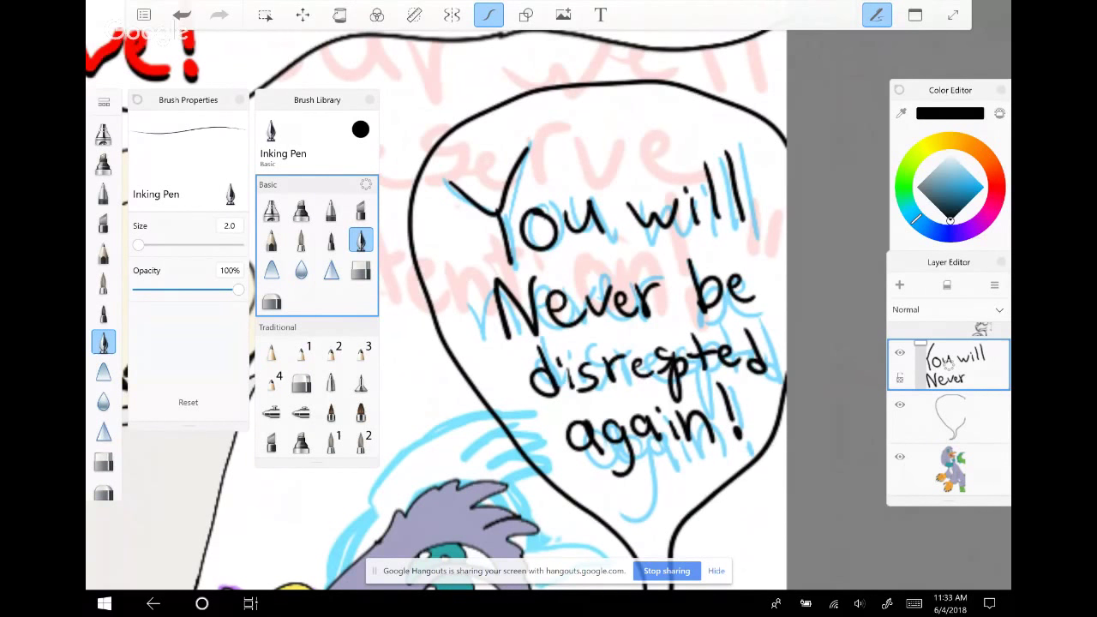
Fill the inside of the speech bubble with solid white on the bubble outline's layer
click(950, 418)
click(955, 205)
click(950, 155)
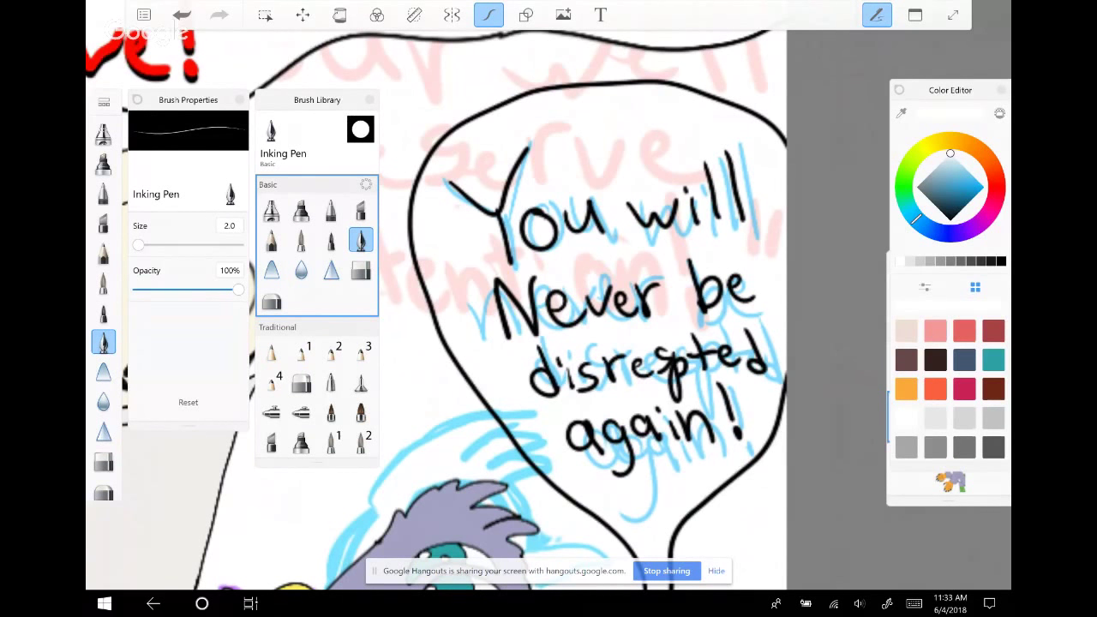
click(340, 14)
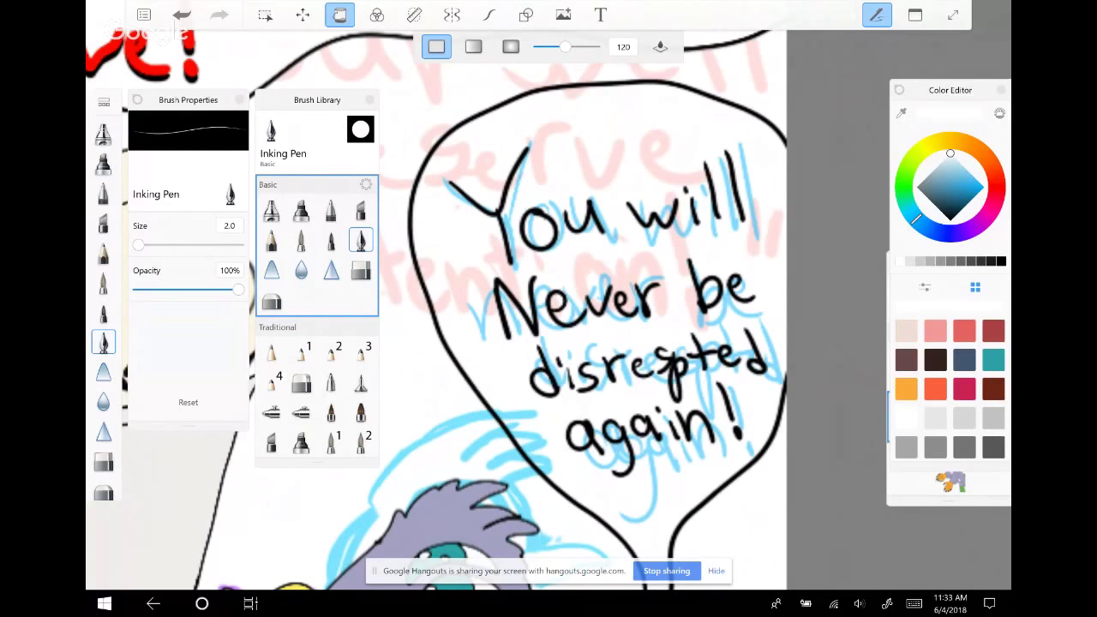
click(592, 283)
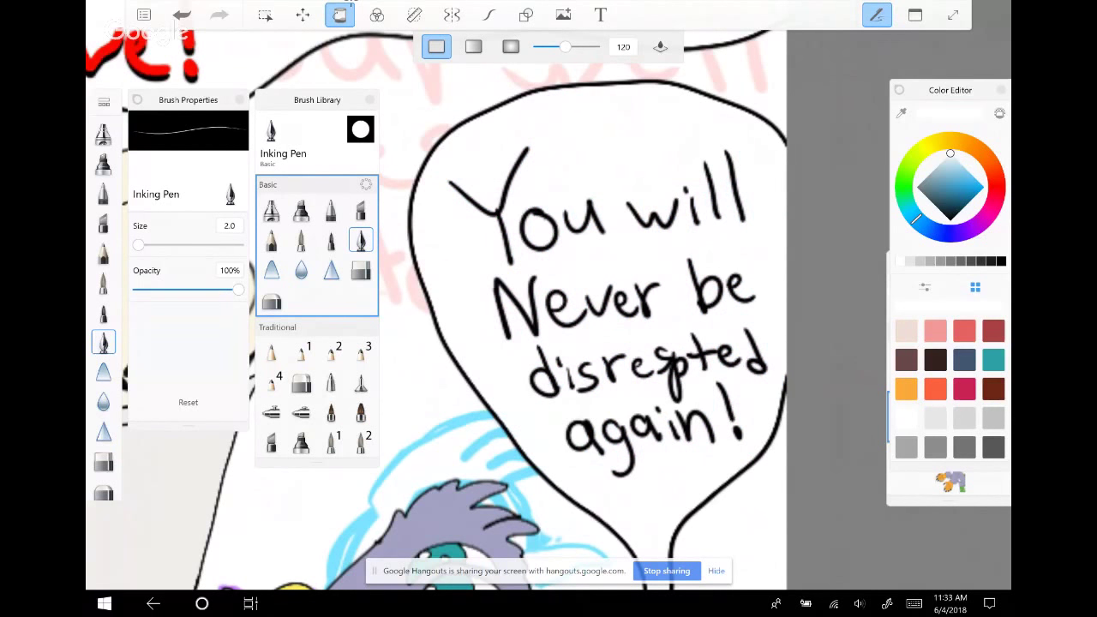
scroll(480, 291, down, 5)
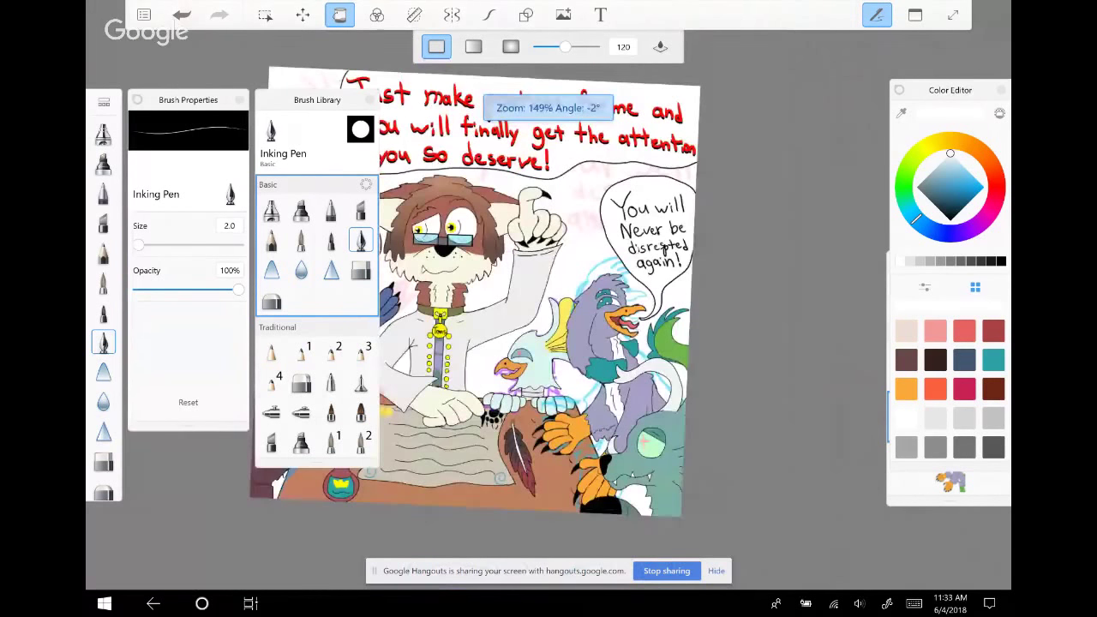
Rework the overlapping letters "sp" in "disrespted" on the lettering layer with the black Inking Pen
scroll(647, 231, up, 5)
scroll(549, 292, up, 2)
click(949, 365)
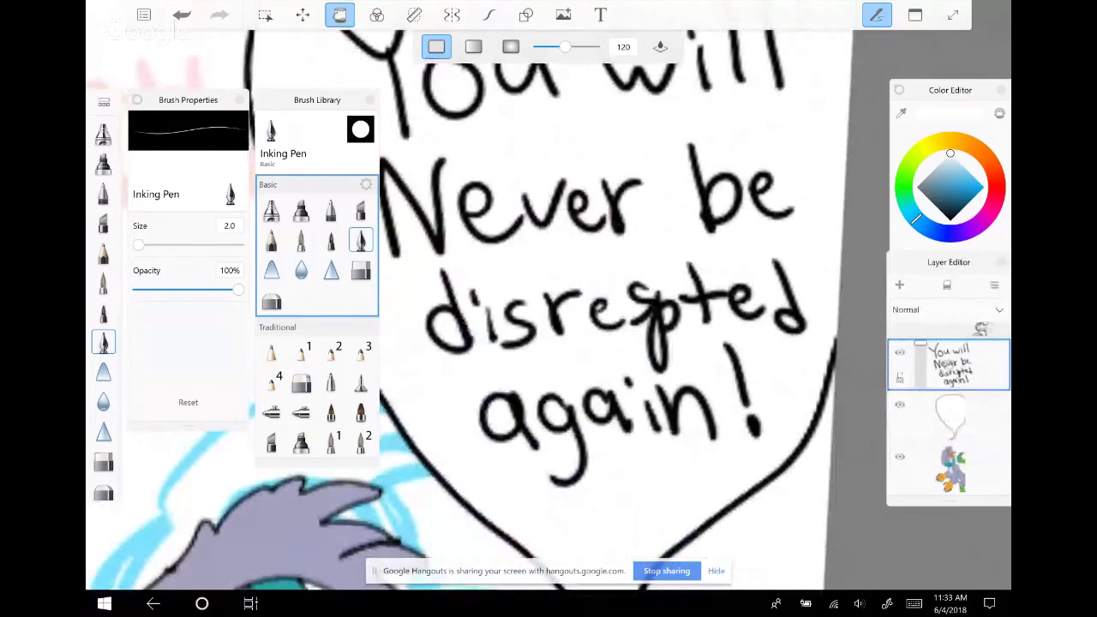
drag(643, 291, 661, 369)
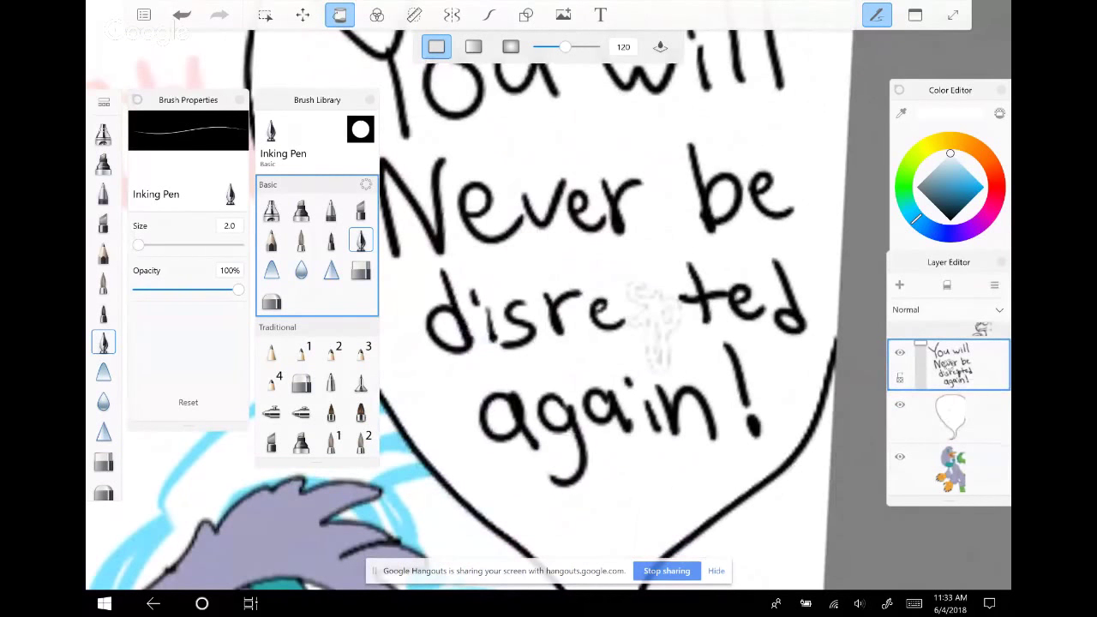
key(ctrl+z)
click(360, 241)
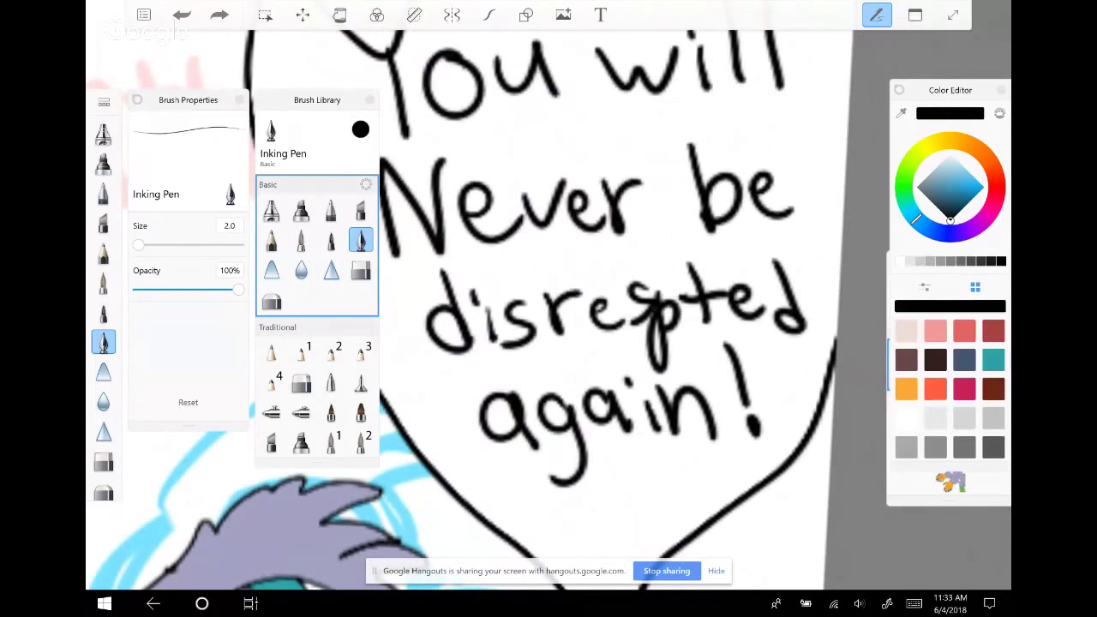
mouse_move(630, 283)
mouse_down()
mouse_move(660, 296)
mouse_move(652, 365)
mouse_move(677, 308)
mouse_move(623, 301)
mouse_move(619, 328)
mouse_up()
mouse_move(644, 291)
mouse_down()
mouse_move(655, 365)
mouse_move(657, 326)
mouse_up()
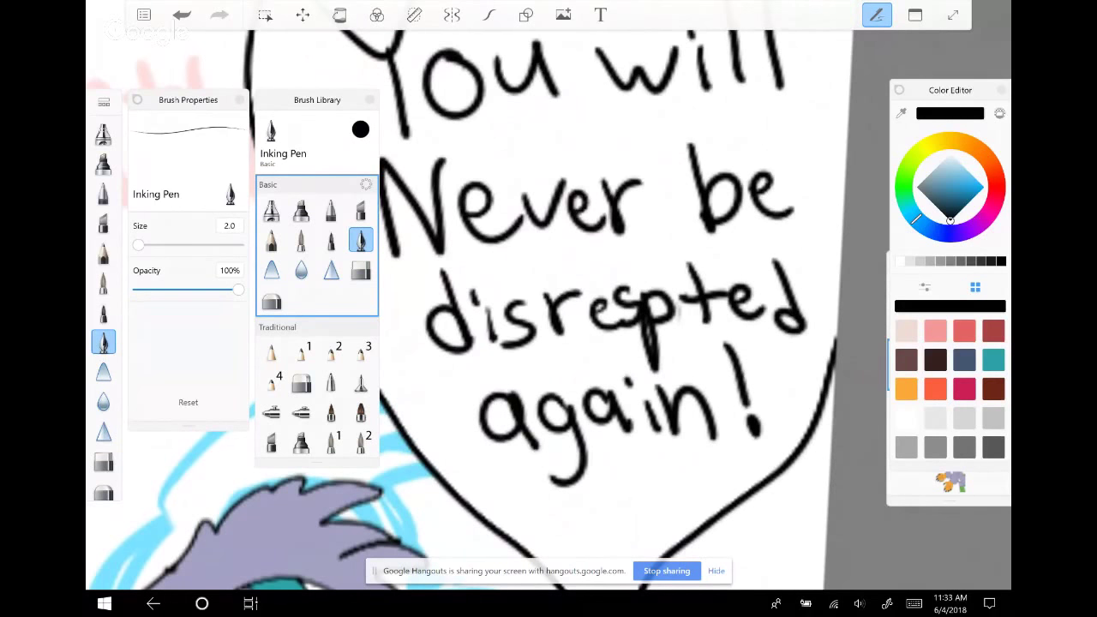
scroll(600, 309, down, 2)
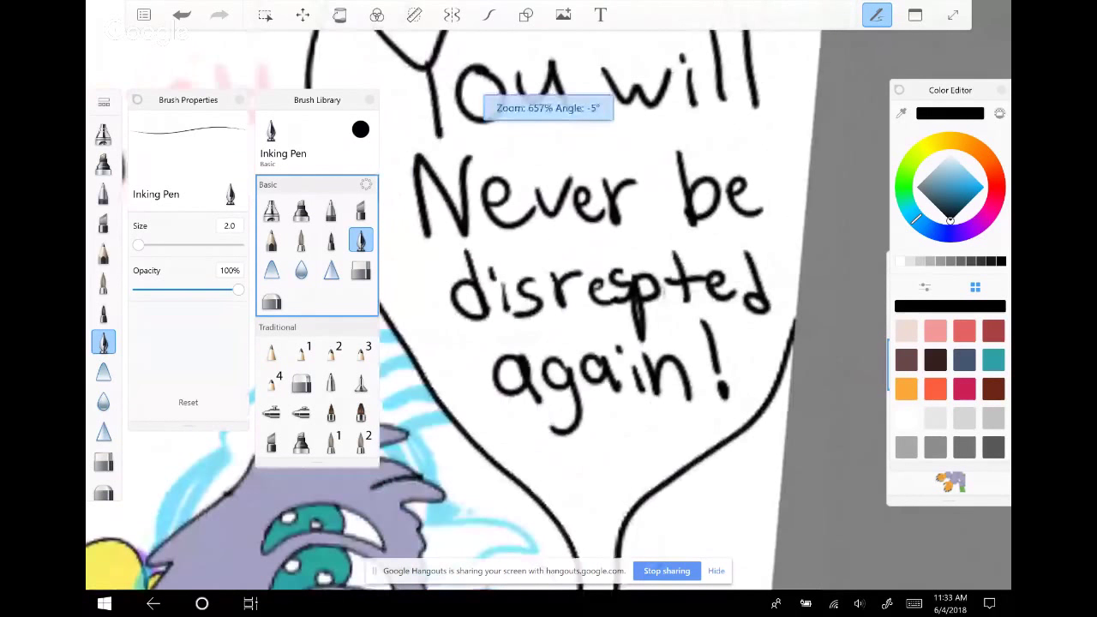
scroll(549, 308, down, 2)
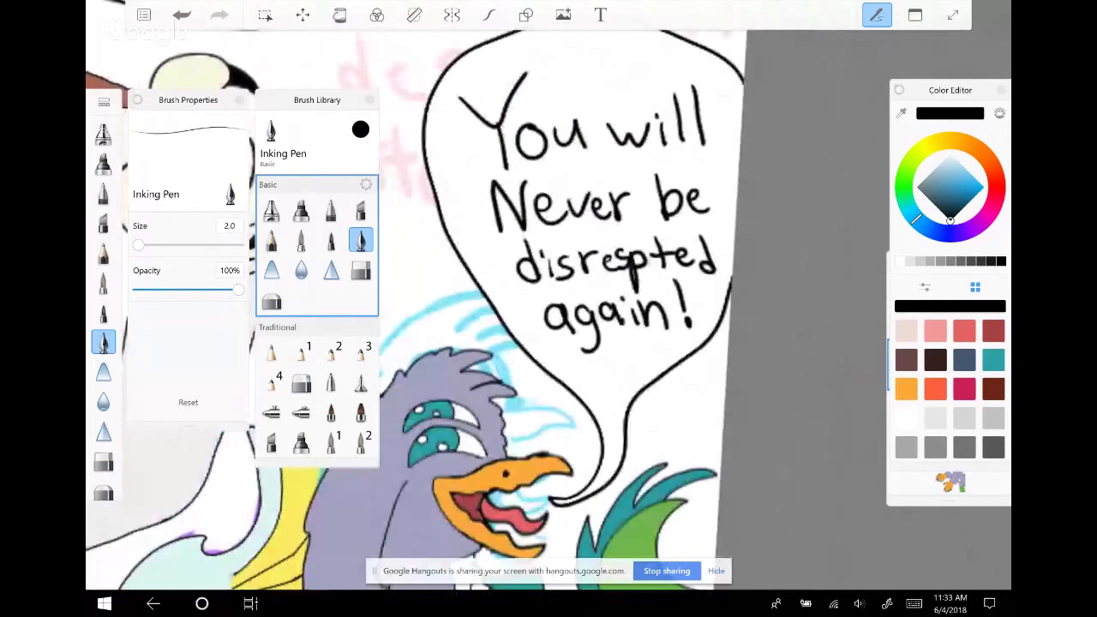
scroll(583, 257, up, 2)
scroll(600, 309, down, 1)
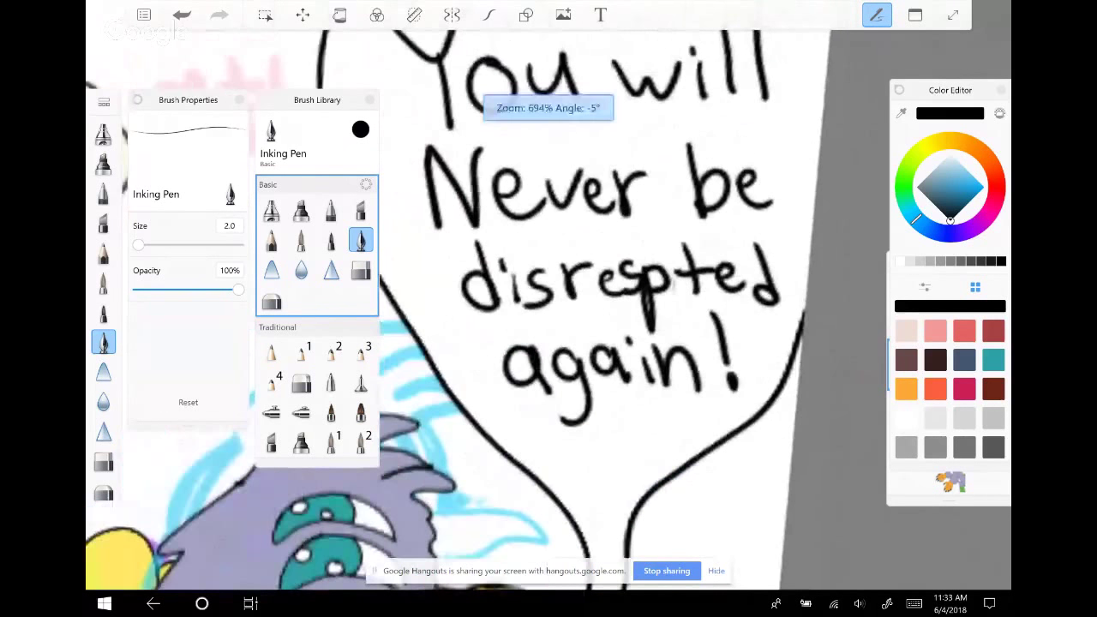
Remove the words "disrespted again!" from the speech bubble's lettering, leaving "You will Never be" in place
scroll(601, 308, down, 1)
mouse_move(514, 343)
mouse_down()
mouse_move(699, 343)
mouse_move(755, 283)
mouse_up()
click(513, 280)
click(510, 265)
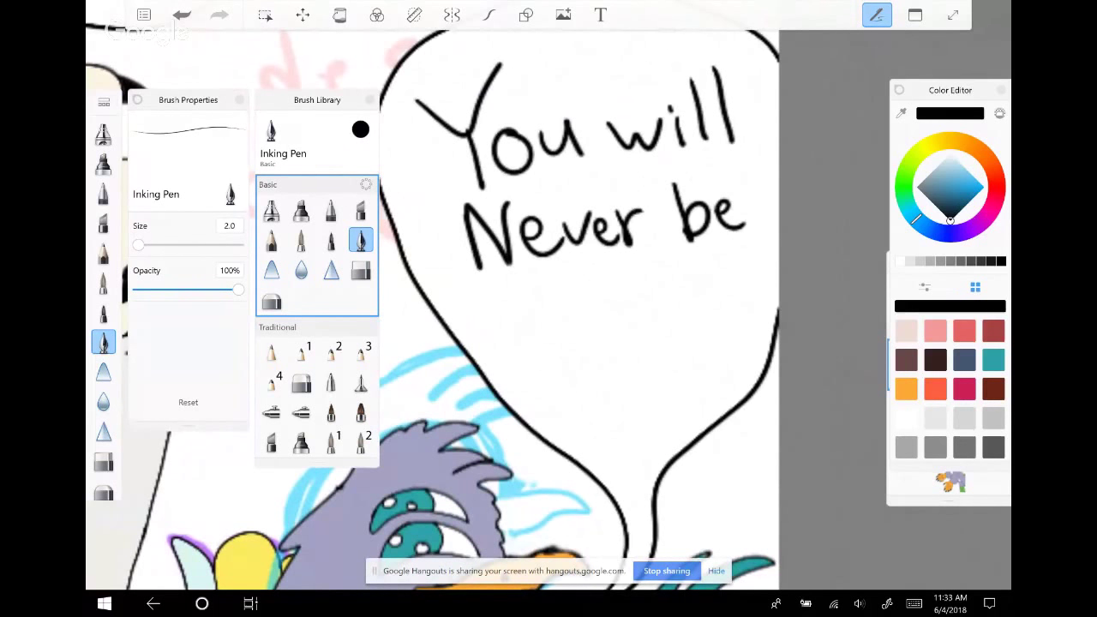
scroll(557, 258, up, 2)
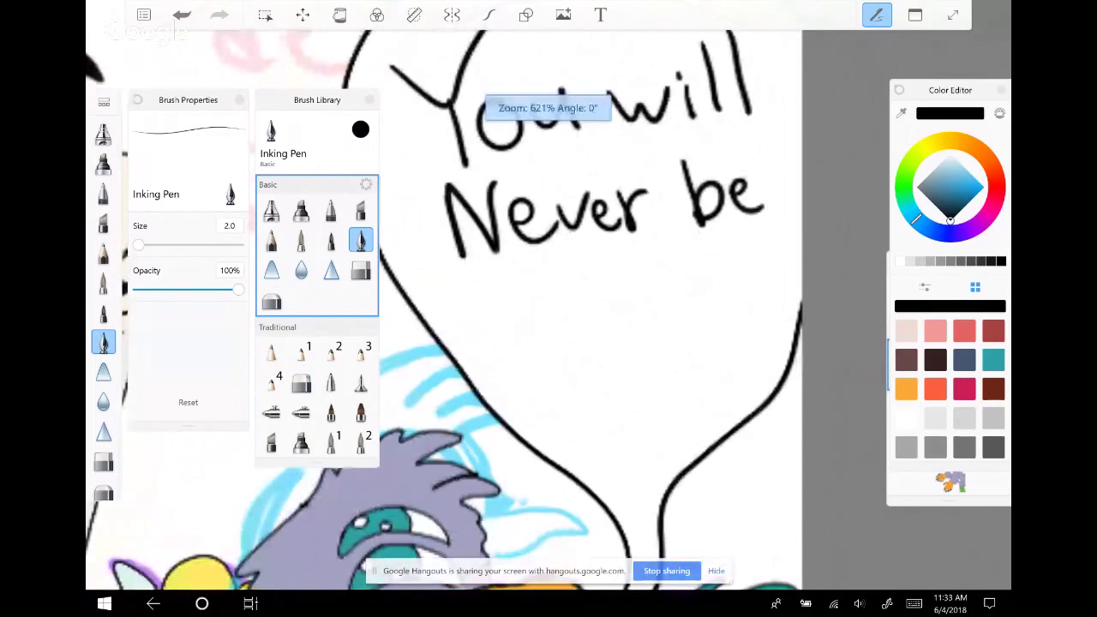
key(ctrl+z)
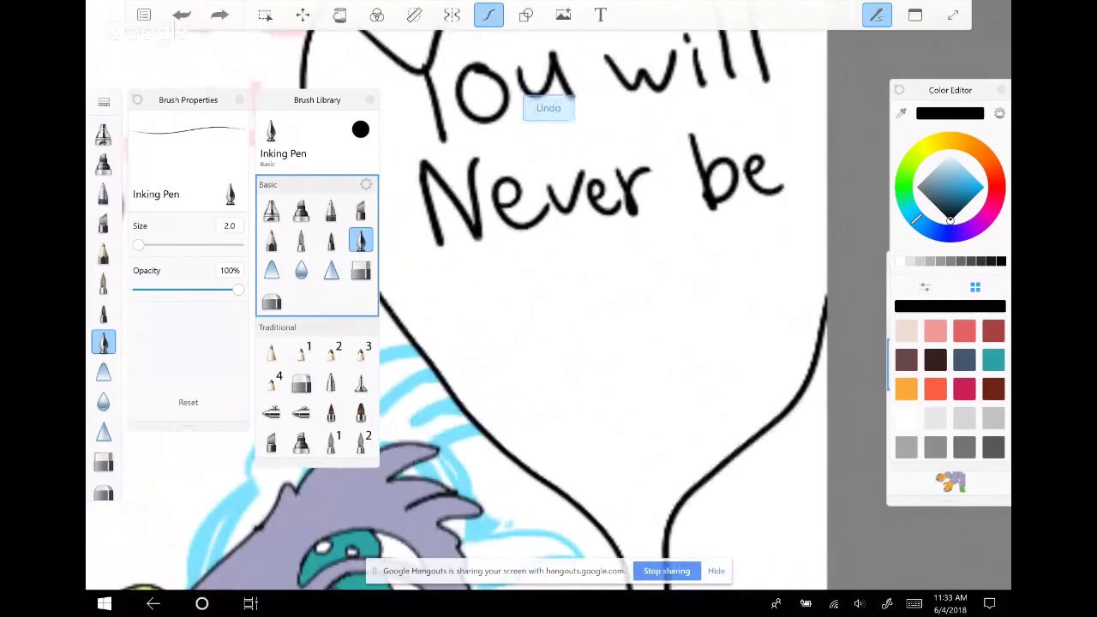
Ink "joked upon" in black beneath "Never be" inside the speech bubble
click(488, 268)
drag(499, 279, 482, 318)
mouse_move(535, 267)
mouse_down()
mouse_move(516, 279)
mouse_move(533, 266)
mouse_move(558, 298)
mouse_up()
mouse_move(587, 265)
mouse_down()
mouse_move(590, 293)
mouse_move(602, 271)
mouse_move(614, 294)
mouse_up()
mouse_move(614, 243)
mouse_down()
mouse_move(638, 286)
mouse_move(701, 288)
mouse_move(712, 339)
mouse_up()
drag(715, 260, 715, 290)
mouse_move(756, 257)
mouse_down()
mouse_move(746, 261)
mouse_move(797, 295)
mouse_up()
Ink "again!" in black beneath "joked upon" as the last line of the lettering
drag(525, 354, 562, 391)
drag(614, 347, 581, 429)
mouse_move(648, 341)
mouse_down()
mouse_move(627, 376)
mouse_move(668, 374)
mouse_up()
mouse_move(671, 326)
mouse_down()
mouse_move(667, 347)
mouse_move(687, 375)
mouse_up()
mouse_move(692, 342)
mouse_down()
mouse_move(697, 379)
mouse_move(741, 388)
mouse_up()
drag(772, 310, 773, 388)
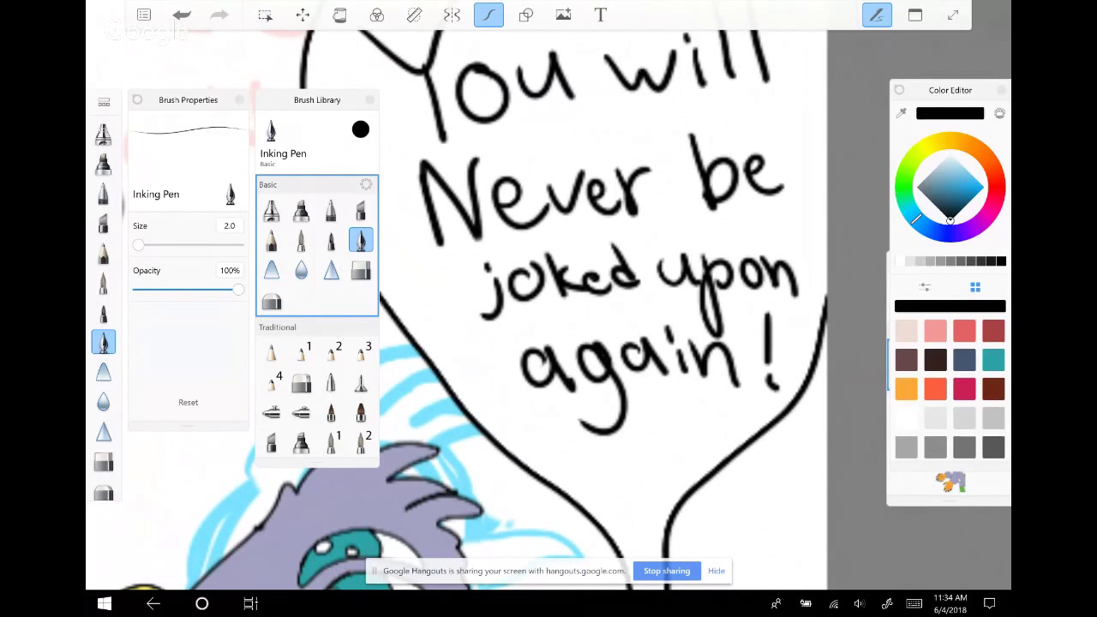
Erase all of the black lettering inside the speech bubble with the Hard Eraser, keeping the bubble outline
scroll(563, 309, down, 2)
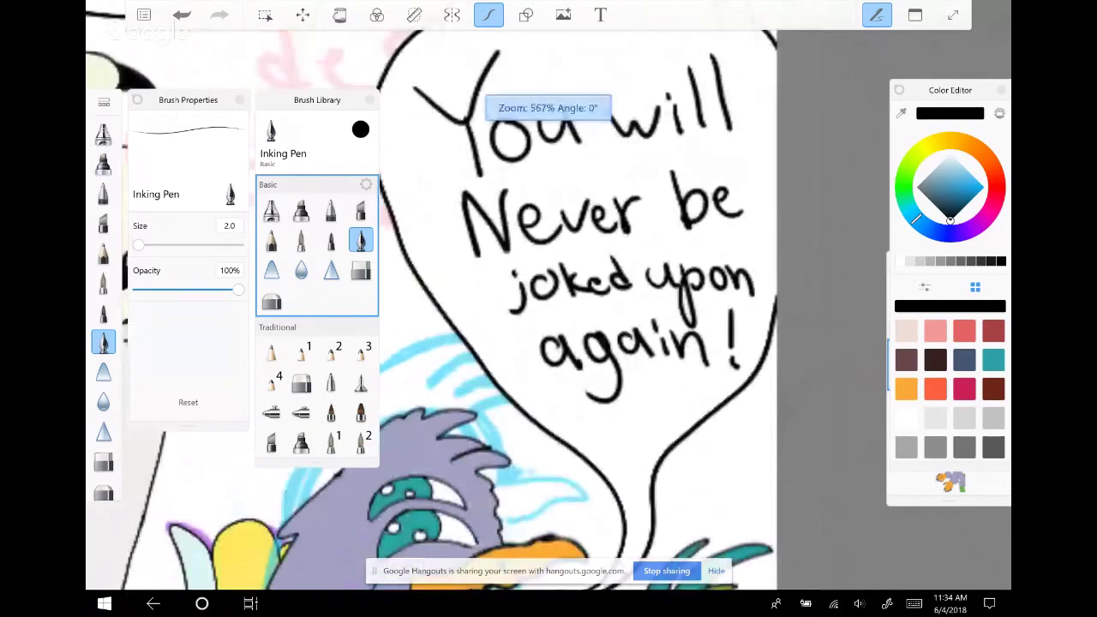
key(Home)
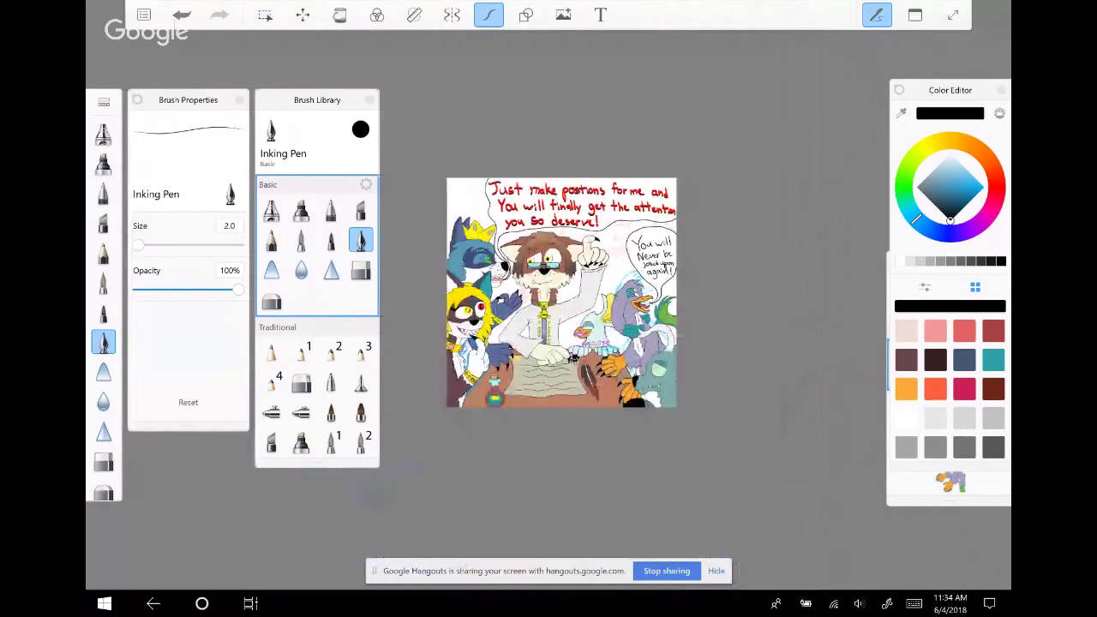
scroll(691, 251, up, 1)
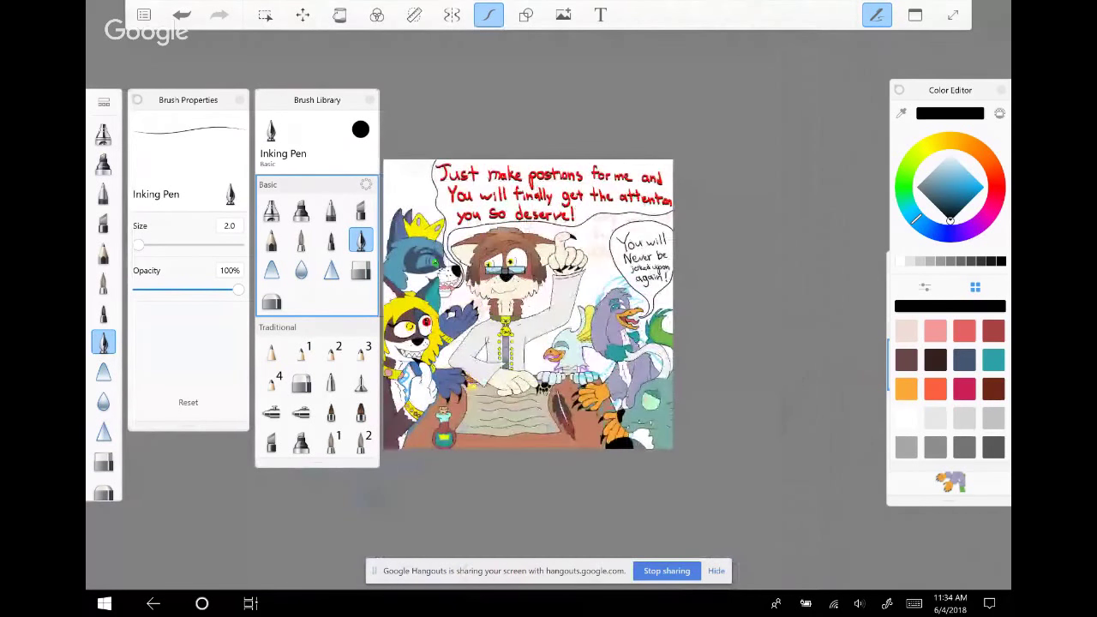
scroll(661, 260, up, 5)
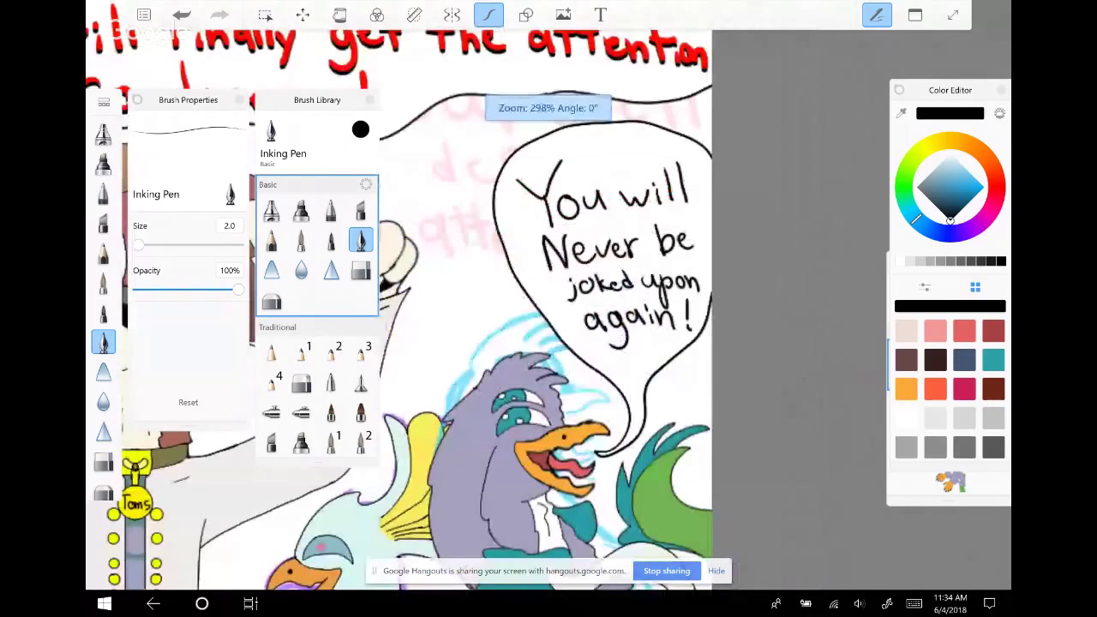
scroll(643, 236, up, 2)
mouse_move(480, 163)
mouse_down()
mouse_move(528, 271)
mouse_move(604, 368)
mouse_up()
drag(614, 244, 660, 343)
drag(682, 150, 686, 300)
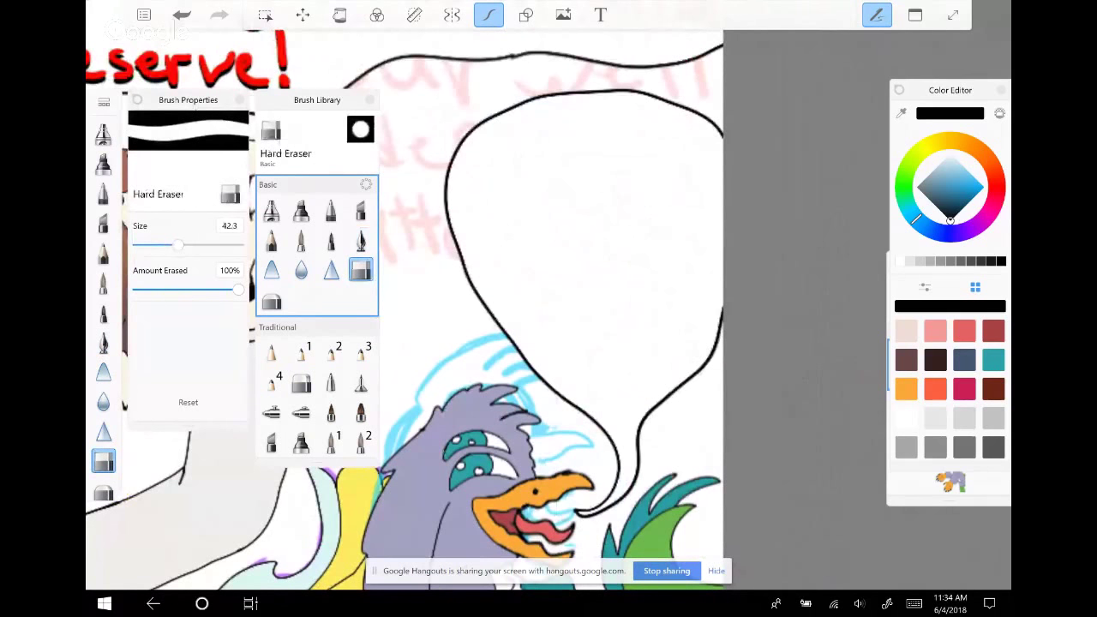
Switch back to the Inking Pen and set its size to 4.0
click(360, 240)
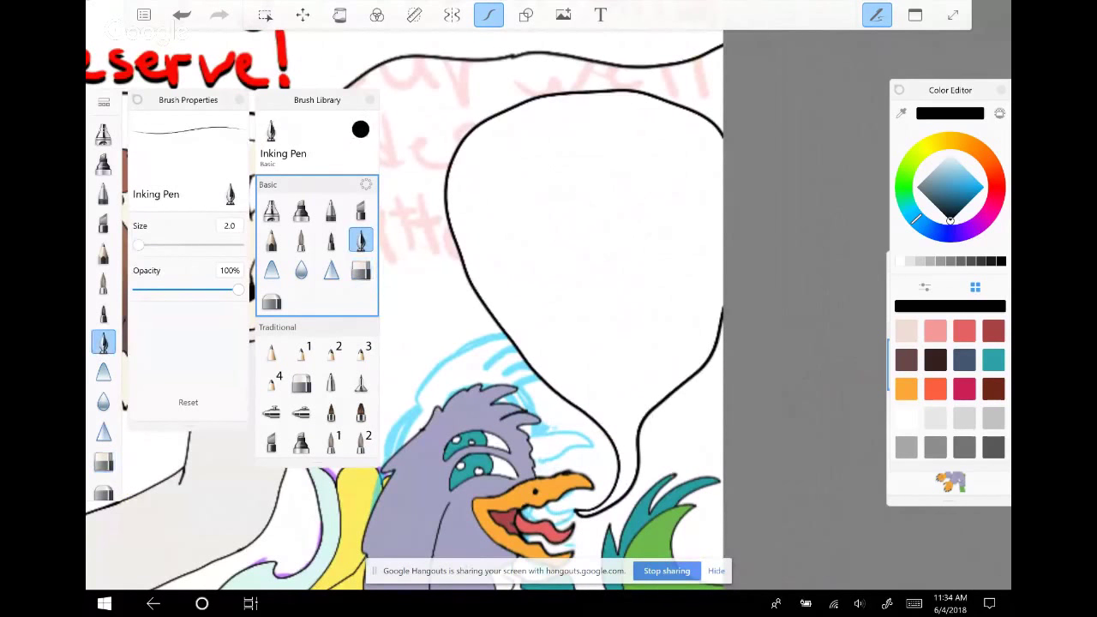
click(230, 226)
text(4)
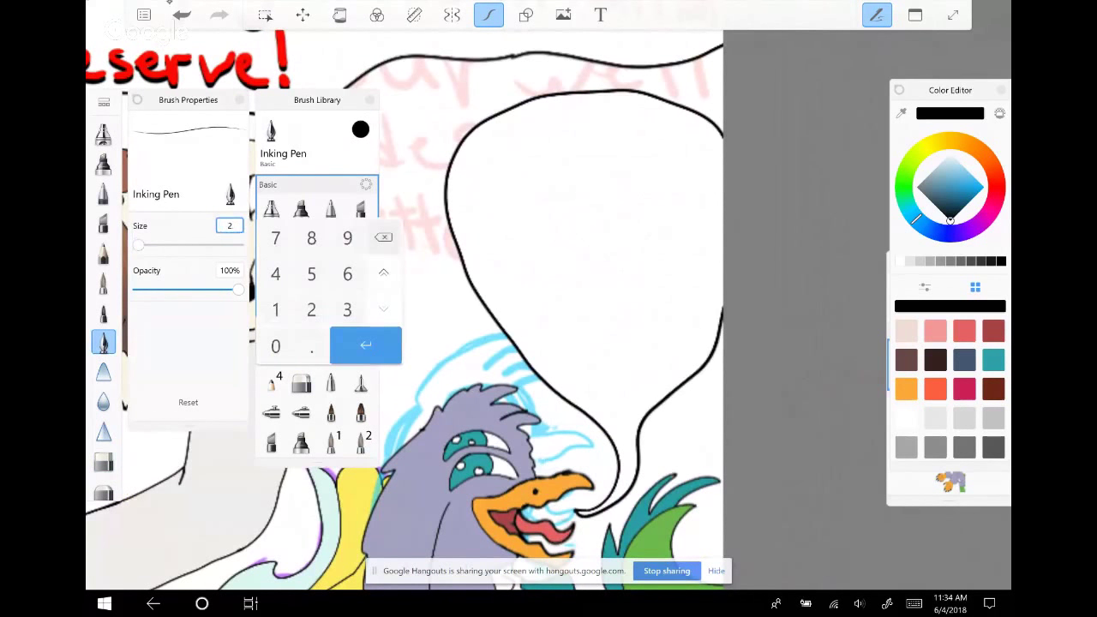
key(Return)
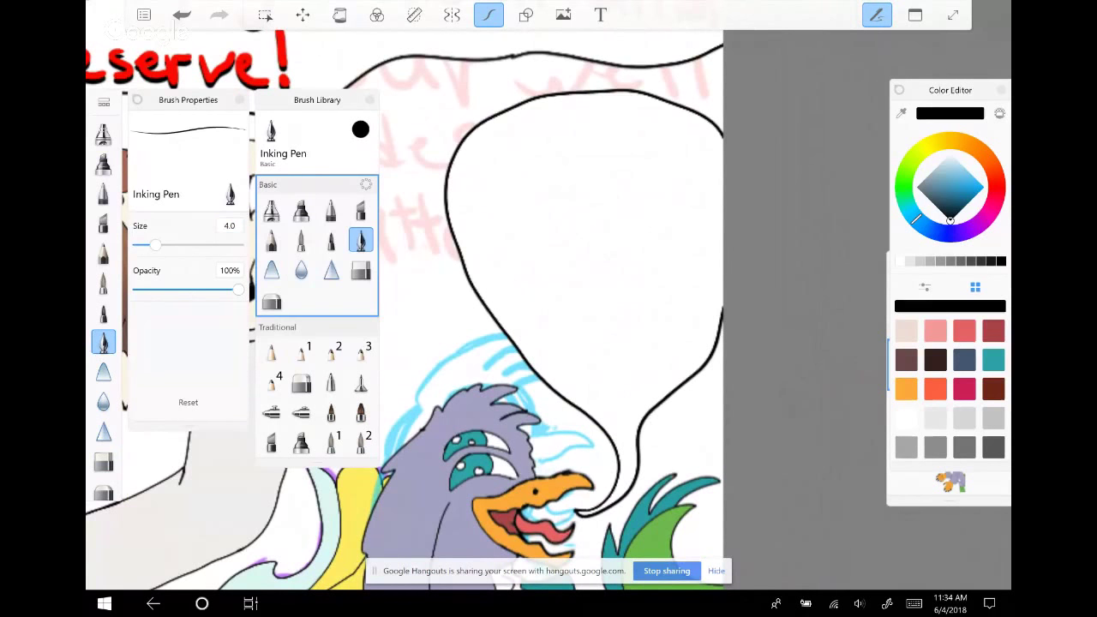
key(ctrl+l)
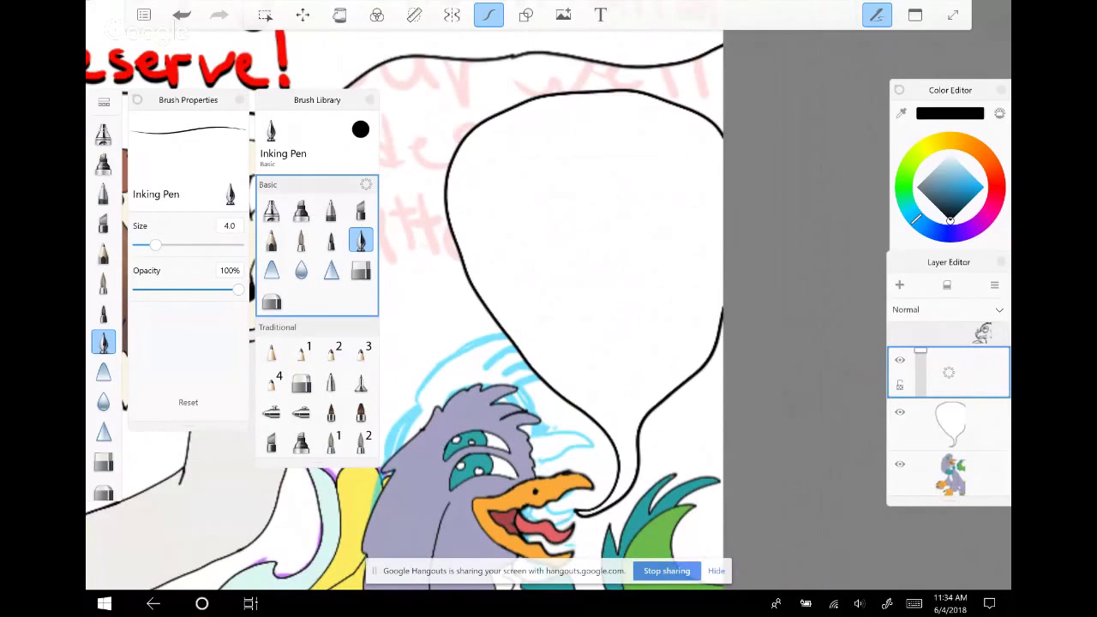
scroll(592, 137, up, 2)
scroll(591, 257, up, 1)
drag(446, 193, 533, 276)
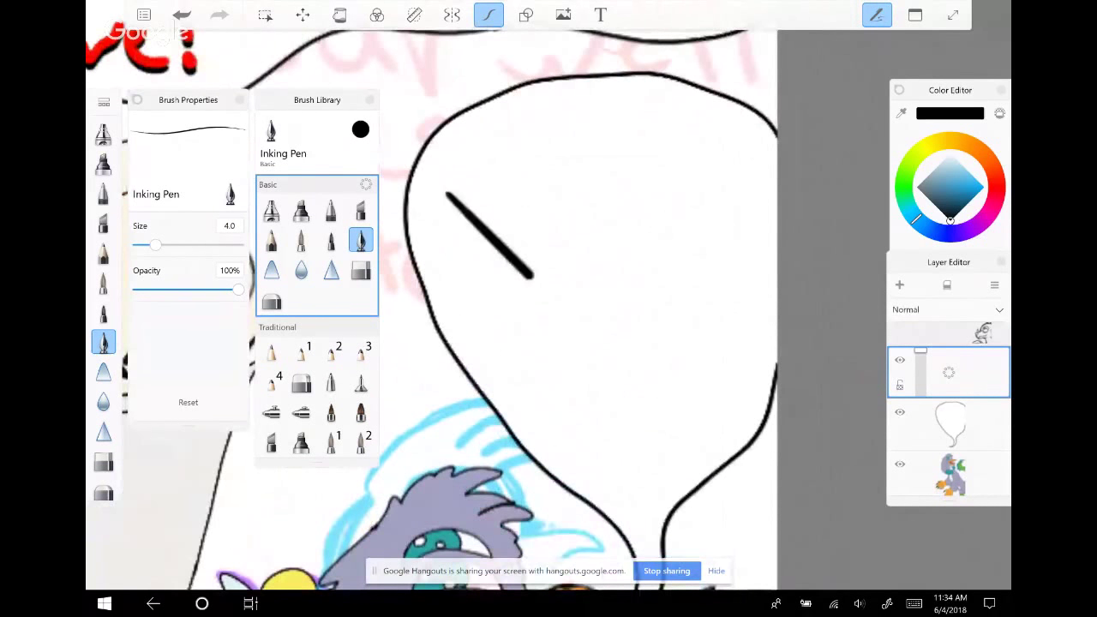
drag(511, 187, 487, 227)
click(182, 15)
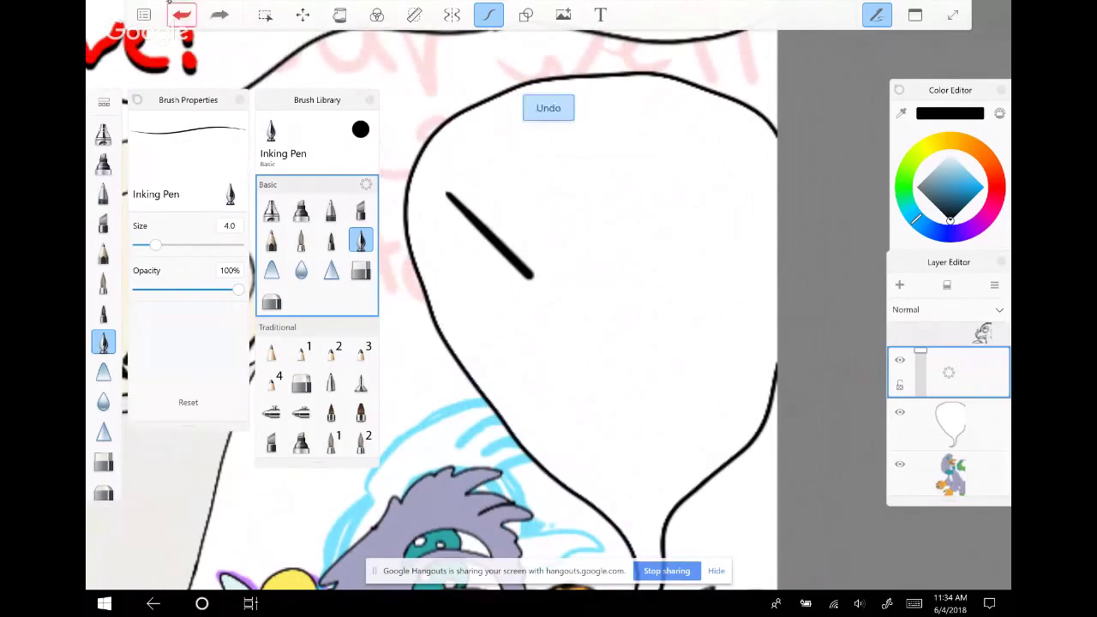
click(182, 14)
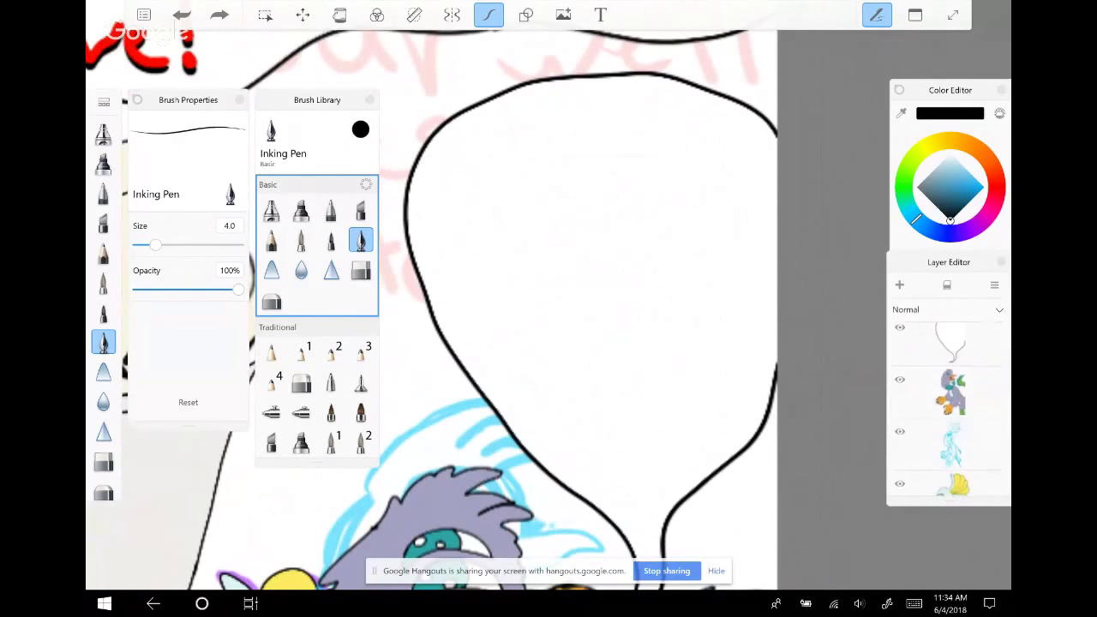
Fade the speech bubble layer to expose the blue lettering sketch, and ink "You will" in black on a new layer above it
click(949, 351)
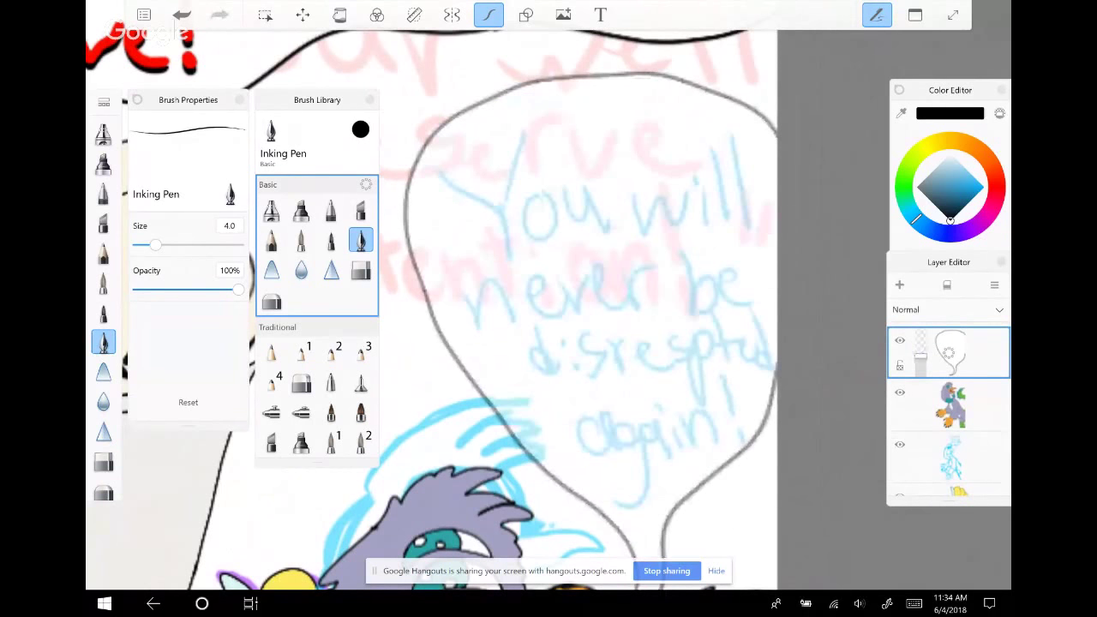
click(899, 285)
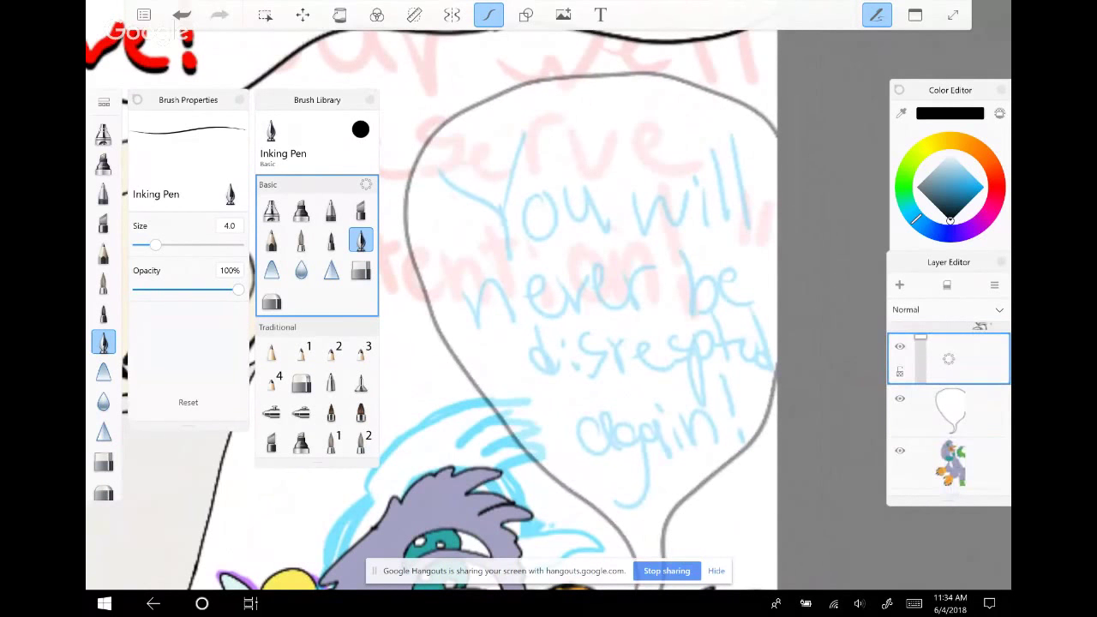
drag(439, 168, 499, 215)
drag(519, 149, 493, 254)
mouse_move(542, 189)
mouse_down()
mouse_move(540, 236)
mouse_move(547, 190)
mouse_move(567, 209)
mouse_move(606, 215)
mouse_move(677, 172)
mouse_move(689, 211)
mouse_up()
drag(704, 145, 714, 207)
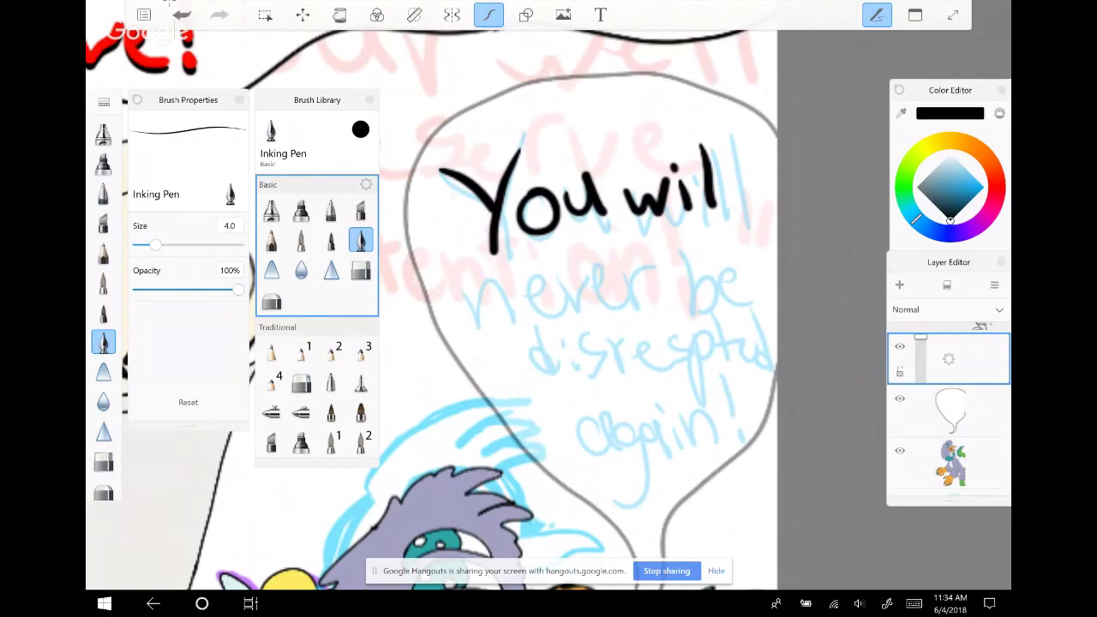
drag(730, 136, 742, 201)
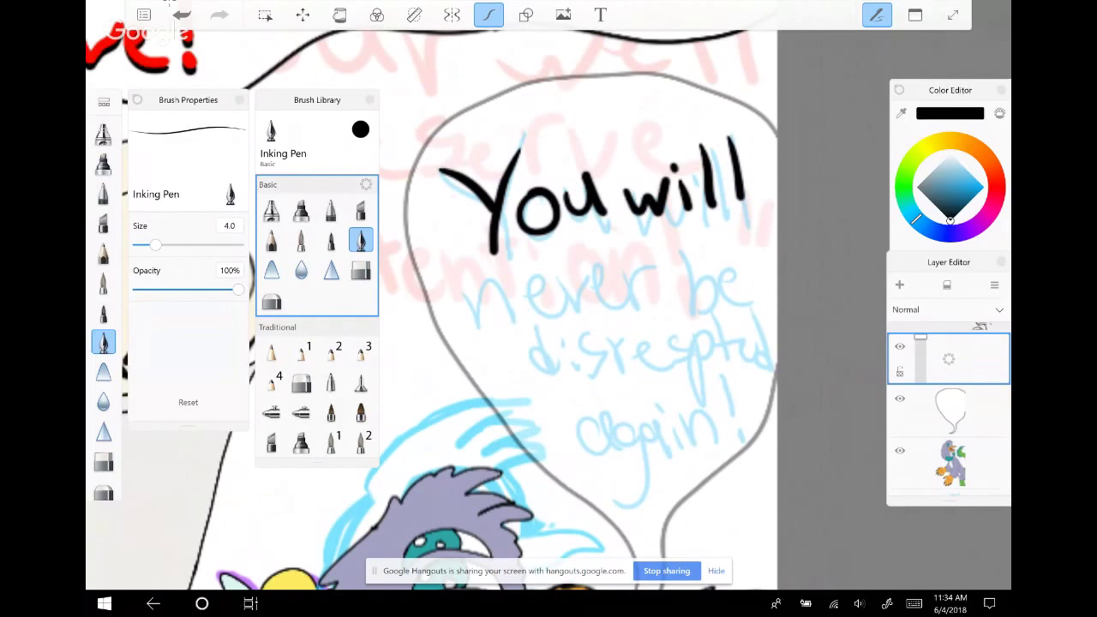
Ink "never be" in black beneath "You will", undoing faulty strokes along the way
mouse_move(477, 283)
mouse_down()
mouse_move(477, 322)
mouse_move(518, 323)
mouse_move(537, 273)
mouse_move(564, 305)
mouse_move(602, 271)
mouse_move(633, 300)
mouse_move(657, 274)
mouse_up()
click(182, 15)
click(181, 15)
mouse_move(686, 240)
mouse_down()
mouse_move(691, 295)
mouse_move(748, 288)
mouse_up()
Ink "mistreated" in black as the third line of the bubble's lettering
mouse_move(509, 351)
mouse_down()
mouse_move(538, 377)
mouse_move(575, 378)
mouse_up()
drag(613, 331, 619, 377)
mouse_move(603, 352)
mouse_down()
mouse_move(627, 350)
mouse_move(639, 376)
mouse_move(657, 346)
mouse_move(682, 372)
mouse_up()
mouse_move(686, 350)
mouse_down()
mouse_move(701, 348)
mouse_move(713, 369)
mouse_up()
mouse_move(720, 326)
mouse_down()
mouse_move(726, 368)
mouse_move(751, 350)
mouse_move(761, 367)
mouse_up()
drag(772, 321, 775, 363)
Ink "again!" in black beneath "mistreated" as the last line of the bubble's lettering
mouse_move(592, 401)
mouse_down()
mouse_move(567, 410)
mouse_move(595, 433)
mouse_move(633, 420)
mouse_move(610, 456)
mouse_up()
mouse_move(655, 399)
mouse_down()
mouse_move(643, 427)
mouse_move(674, 429)
mouse_up()
drag(684, 405, 710, 434)
drag(735, 377, 736, 422)
click(743, 435)
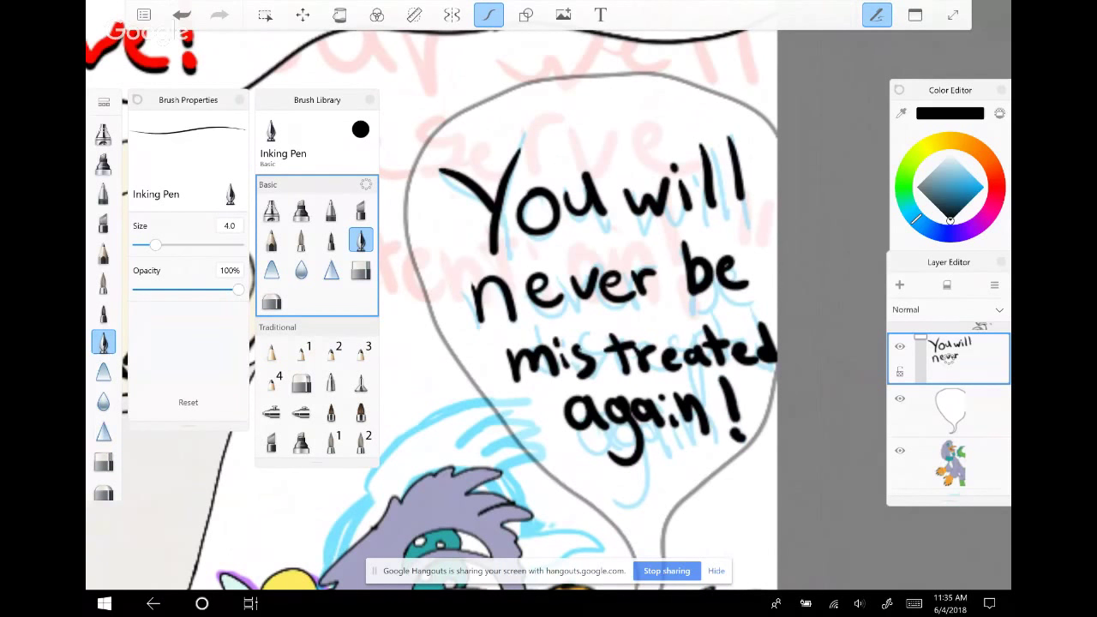
Restore the speech bubble layer to full opacity and merge the lettering layer down into it
click(949, 411)
drag(922, 414, 949, 412)
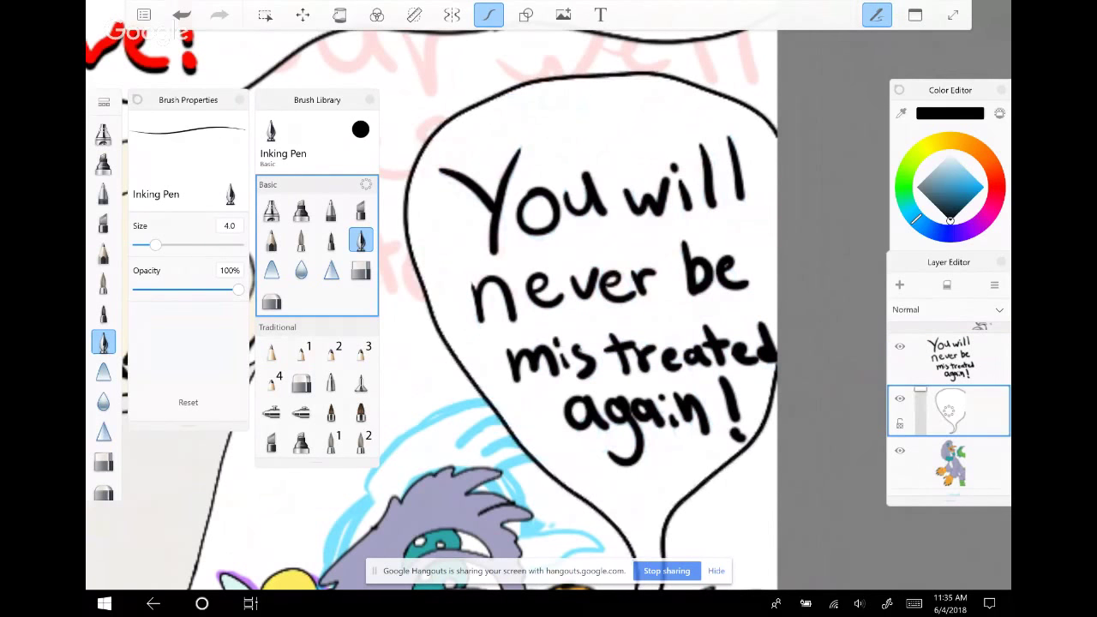
click(949, 358)
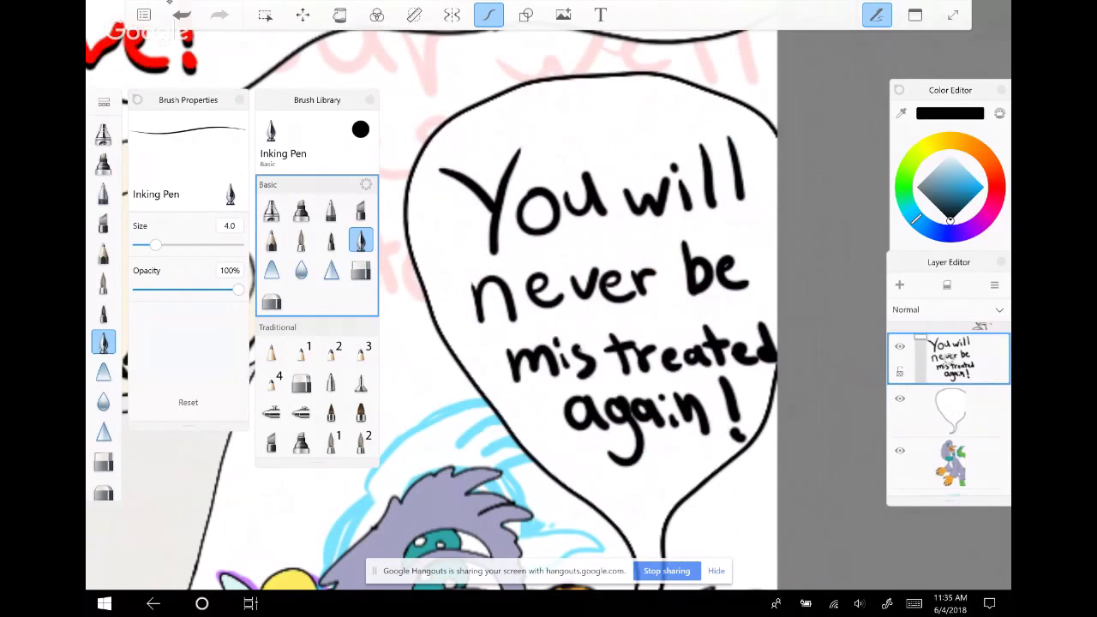
click(949, 359)
click(949, 395)
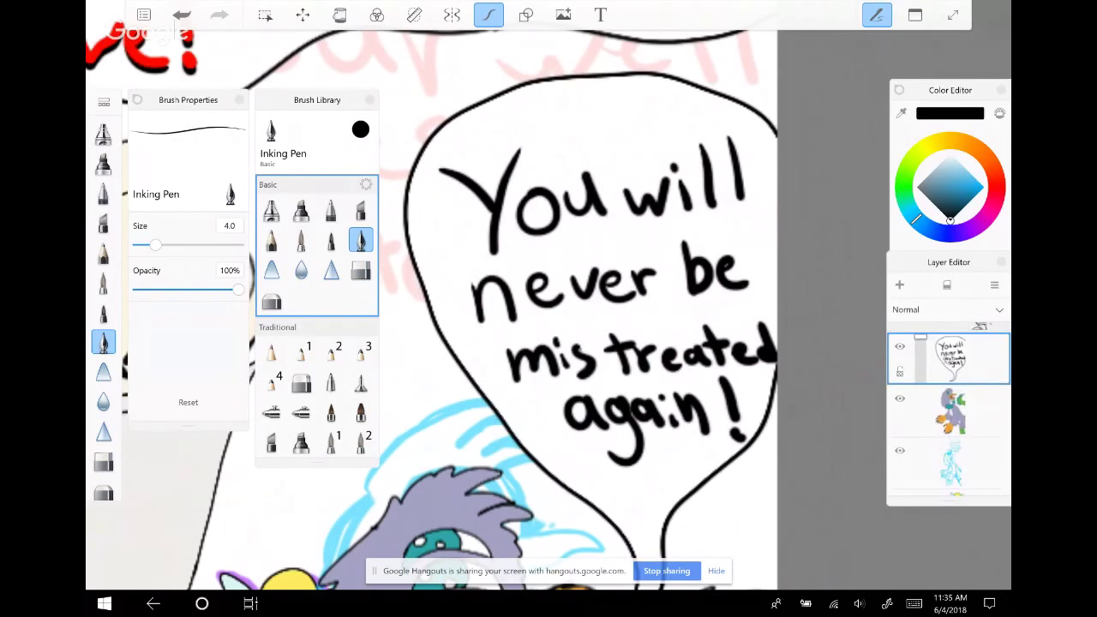
Hide the light blue sketch layer of the purple bird and the purple sketch layer
scroll(949, 412, down, 3)
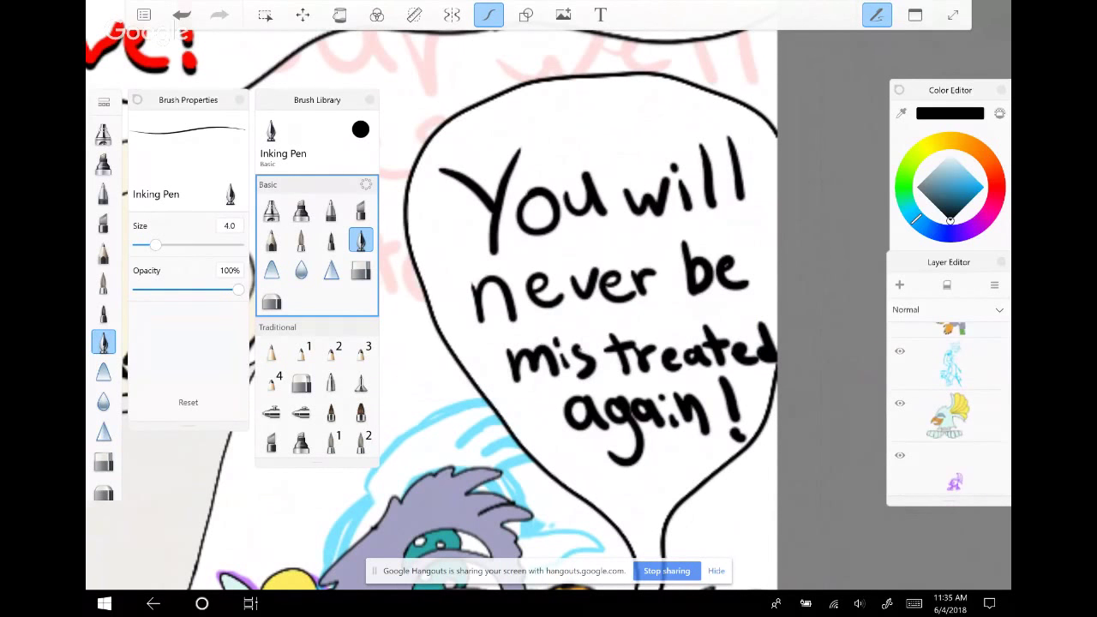
scroll(549, 308, down, 2)
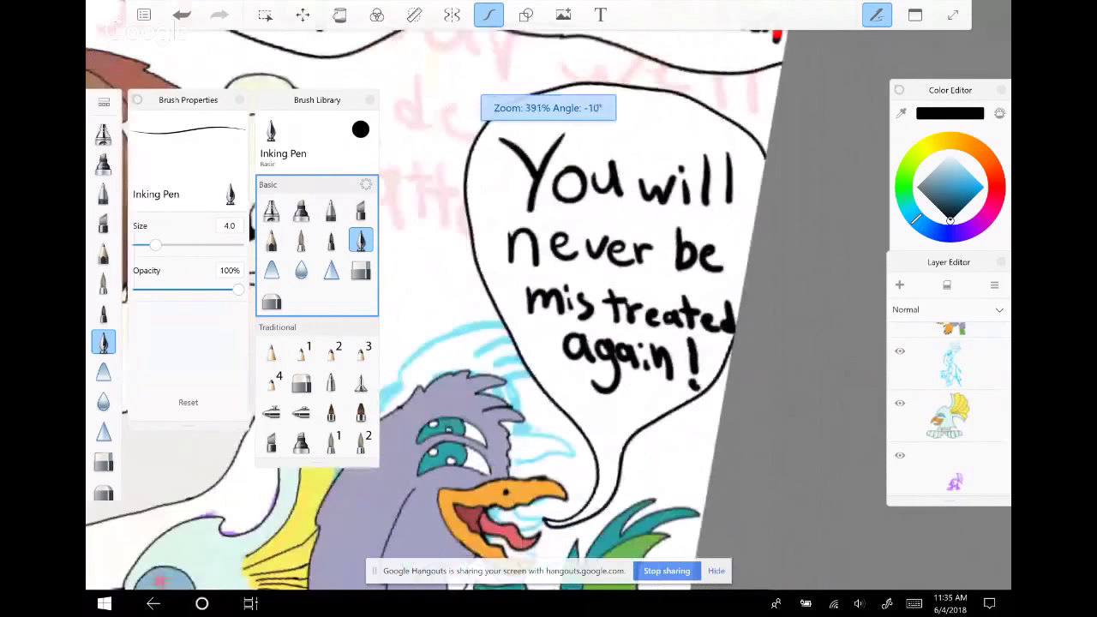
scroll(549, 309, down, 5)
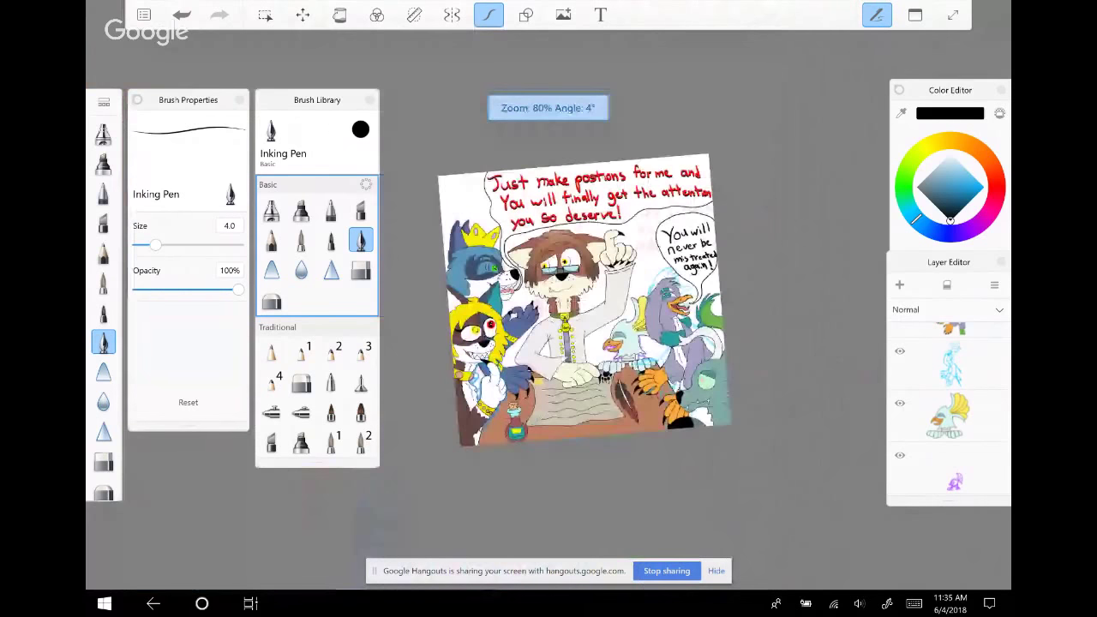
scroll(579, 300, up, 1)
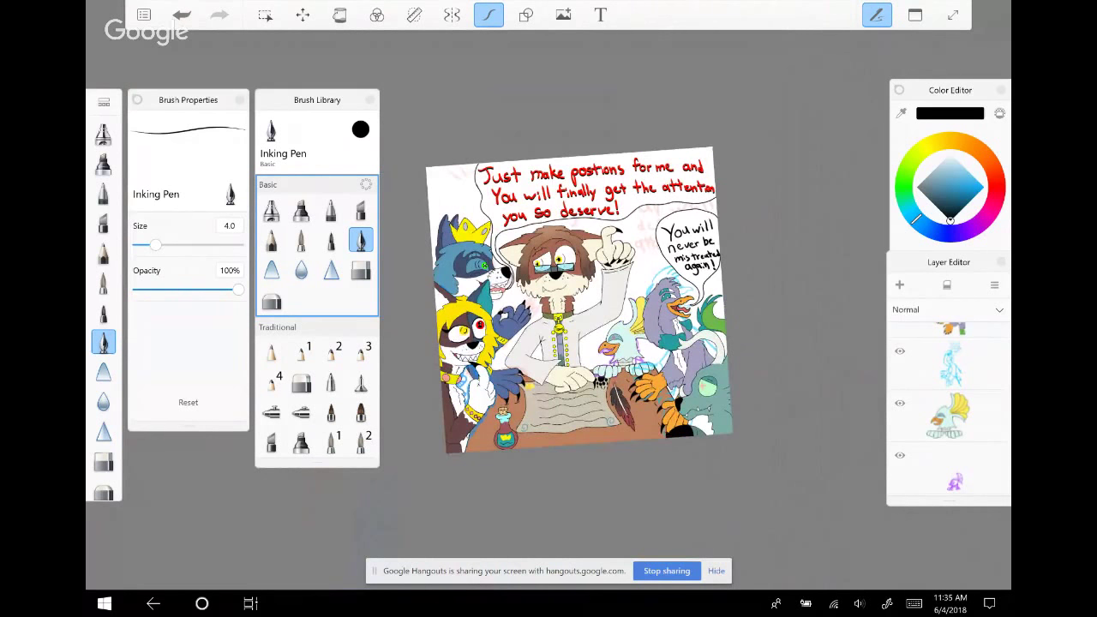
scroll(949, 411, up, 3)
click(949, 426)
scroll(949, 412, down, 4)
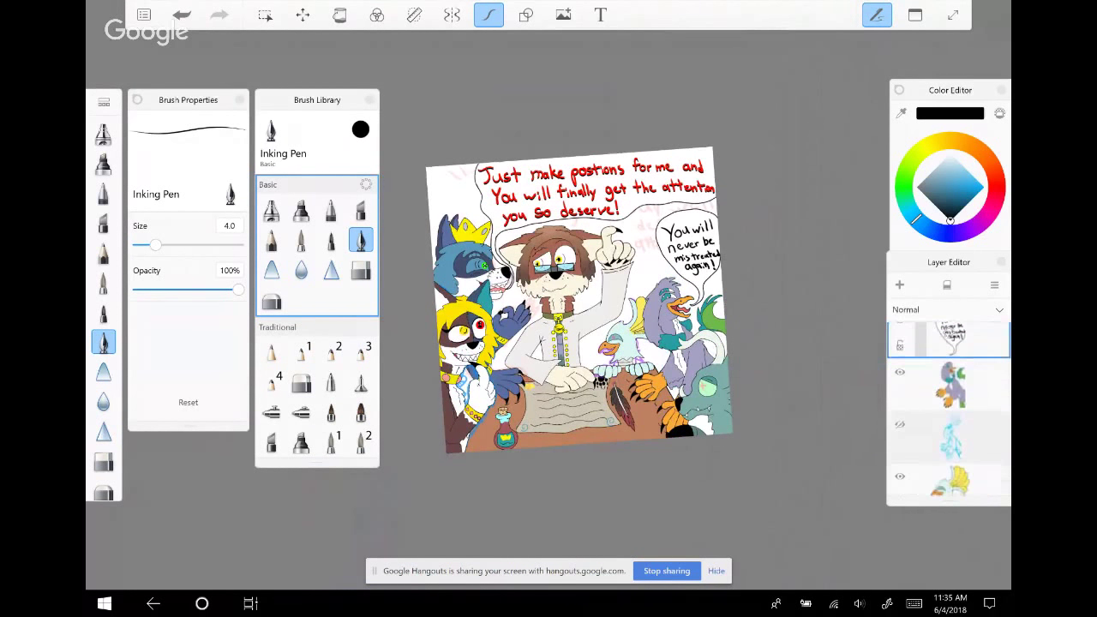
scroll(949, 412, up, 4)
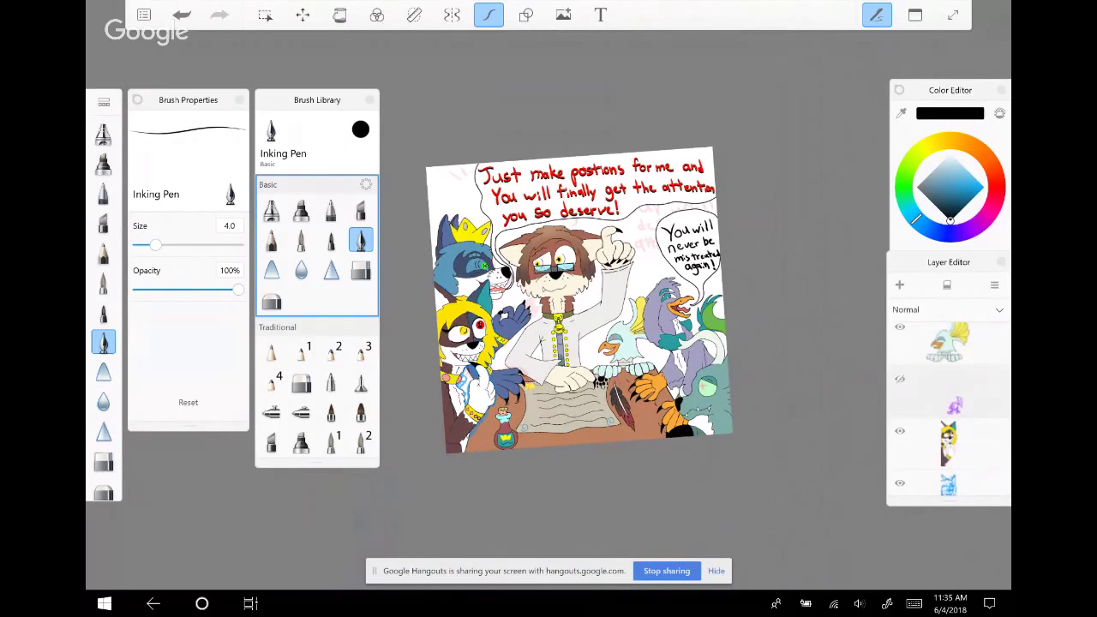
Hide the blue character sketch layer and the red sketch layer with the rough lettering
scroll(949, 412, down, 1)
click(949, 373)
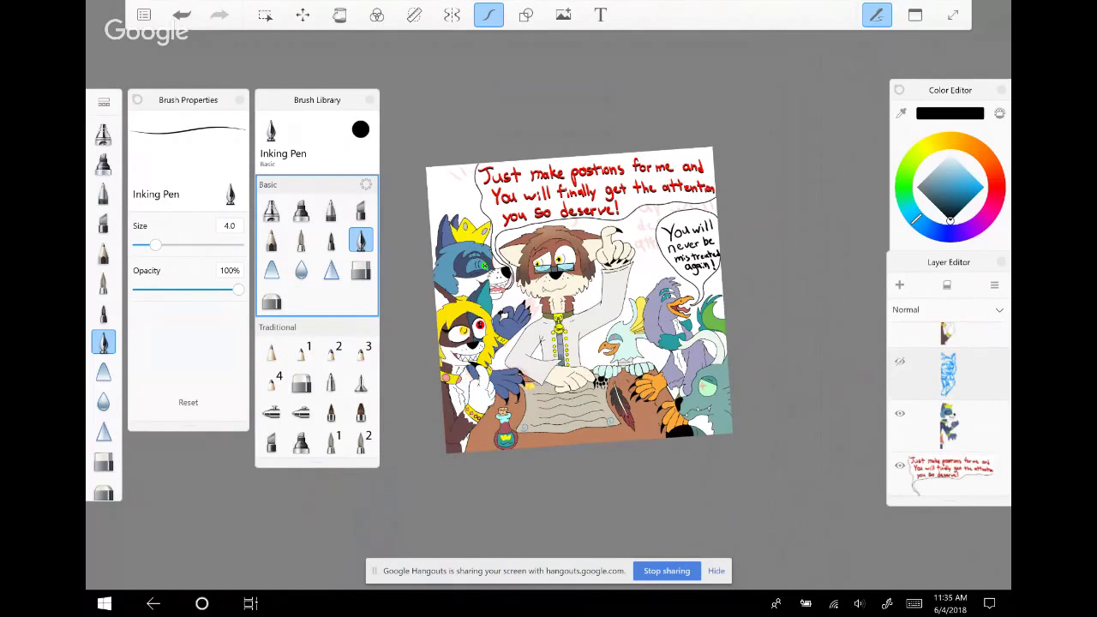
scroll(949, 403, down, 3)
click(949, 453)
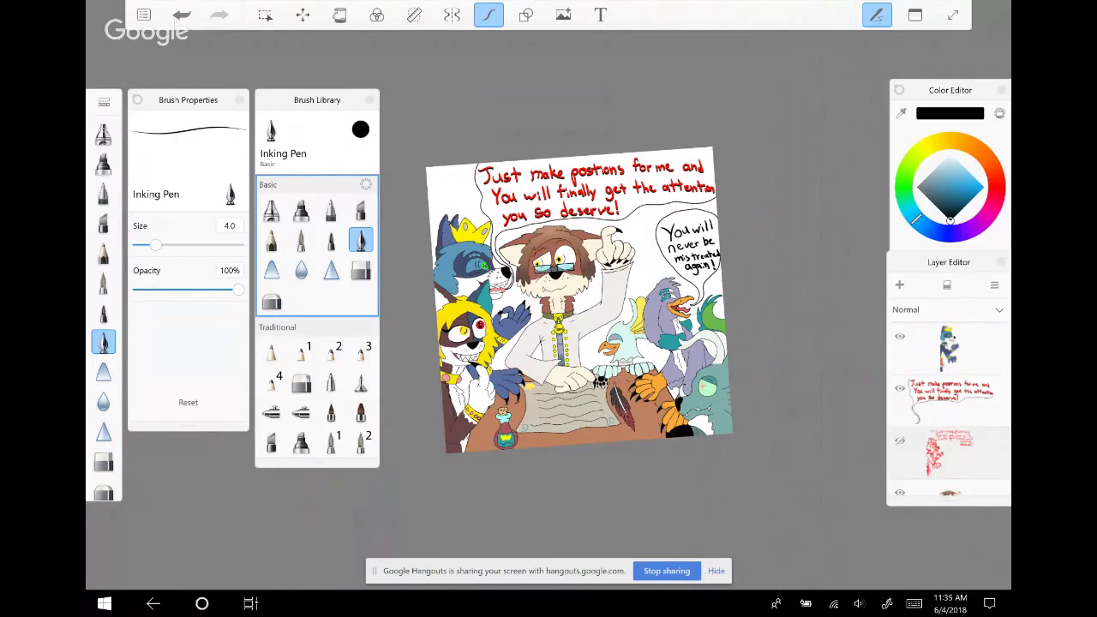
Create an empty layer between the brown table layer and the background
scroll(949, 403, down, 5)
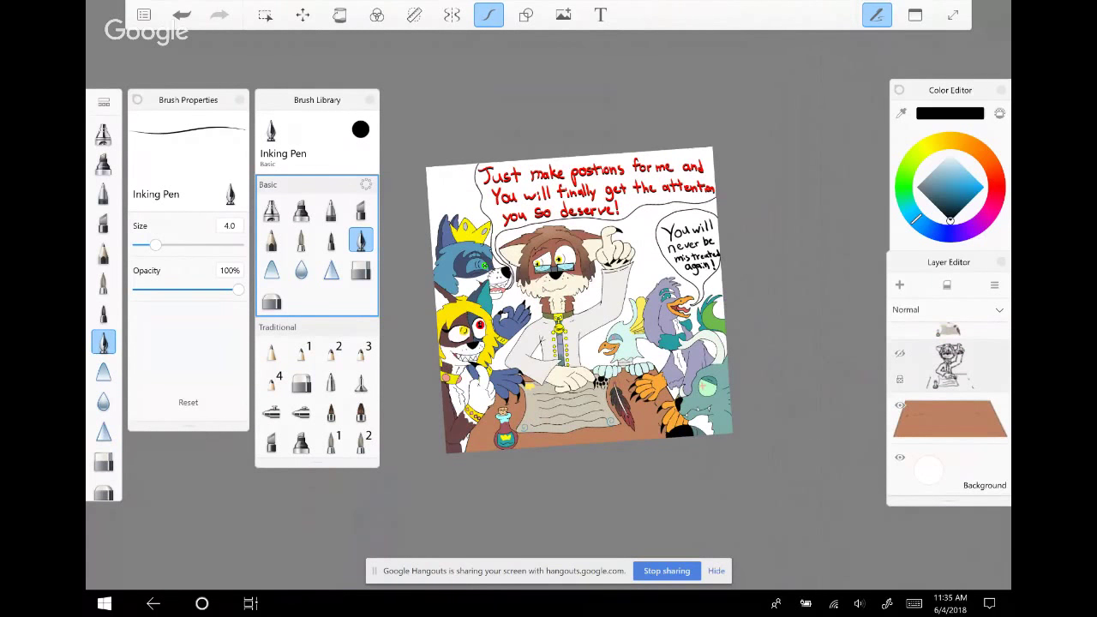
click(949, 418)
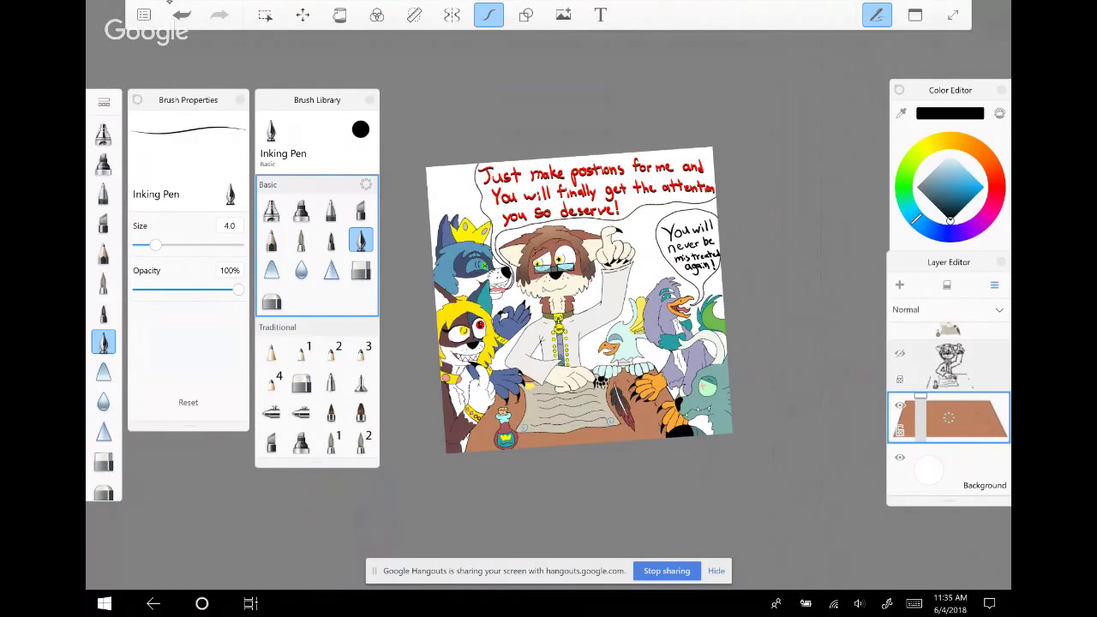
click(994, 285)
click(943, 363)
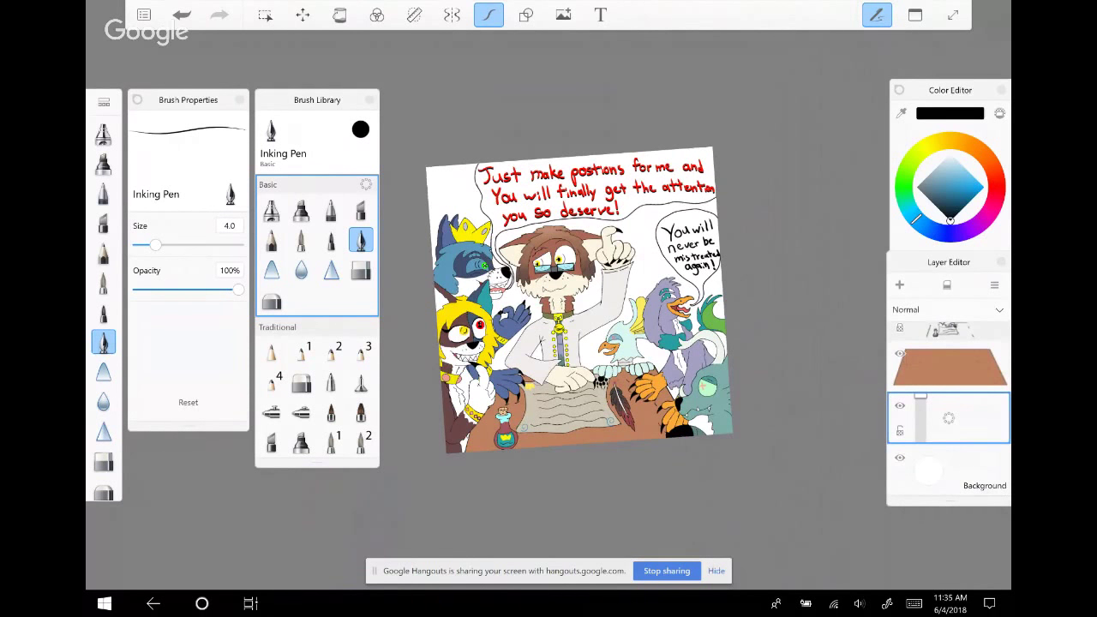
scroll(592, 321, up, 2)
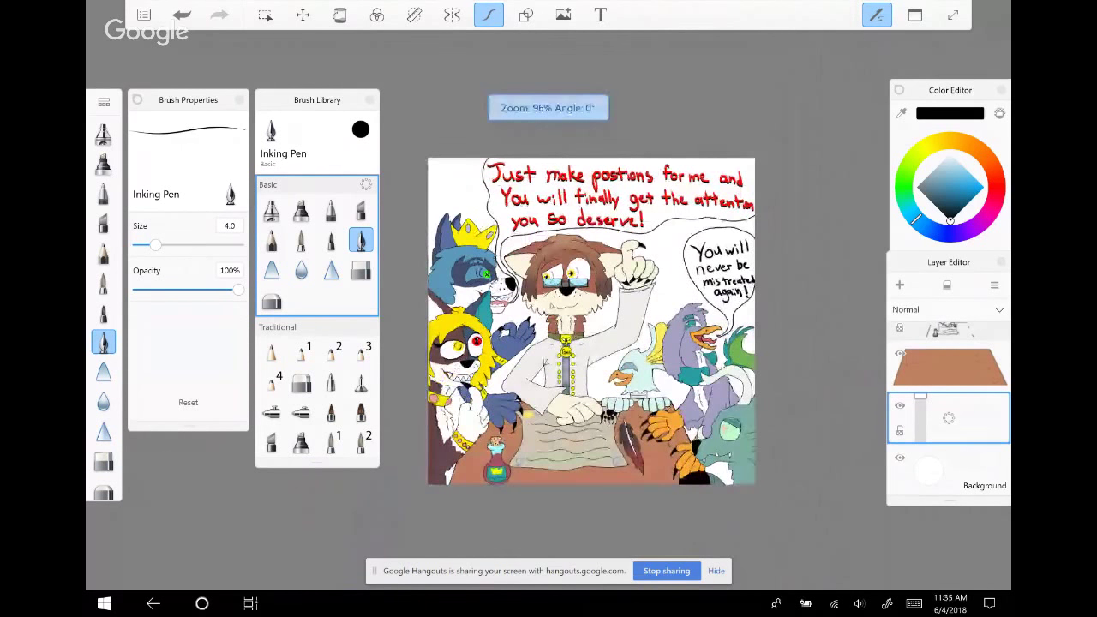
scroll(616, 322, down, 1)
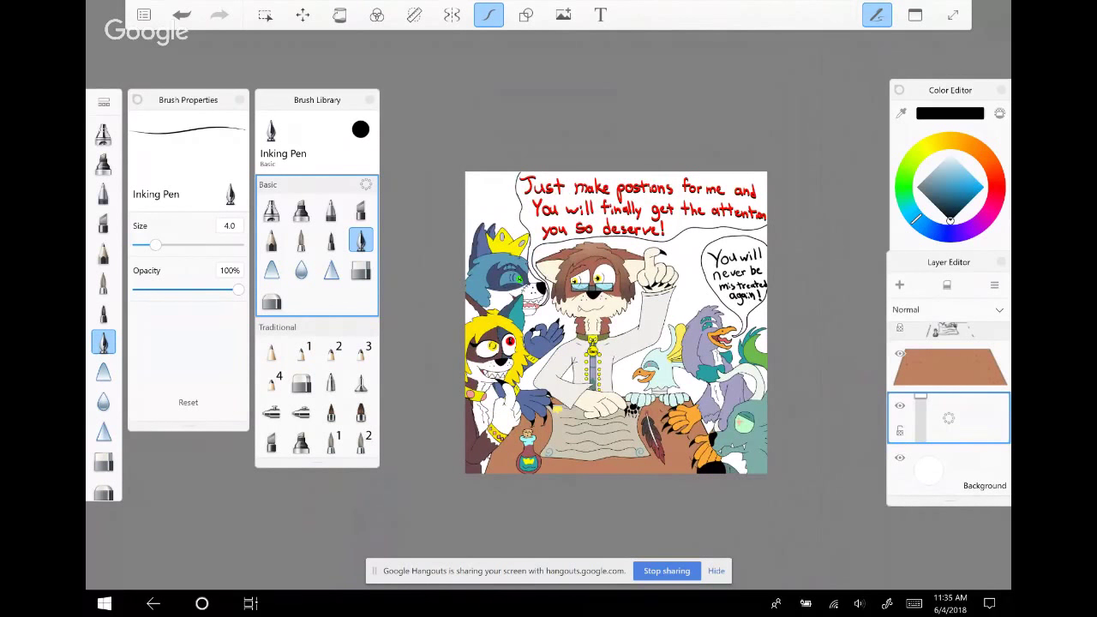
click(525, 14)
click(489, 14)
Hide the layers of the teal creature, the bird's speech bubble and the purple bird
scroll(950, 403, up, 5)
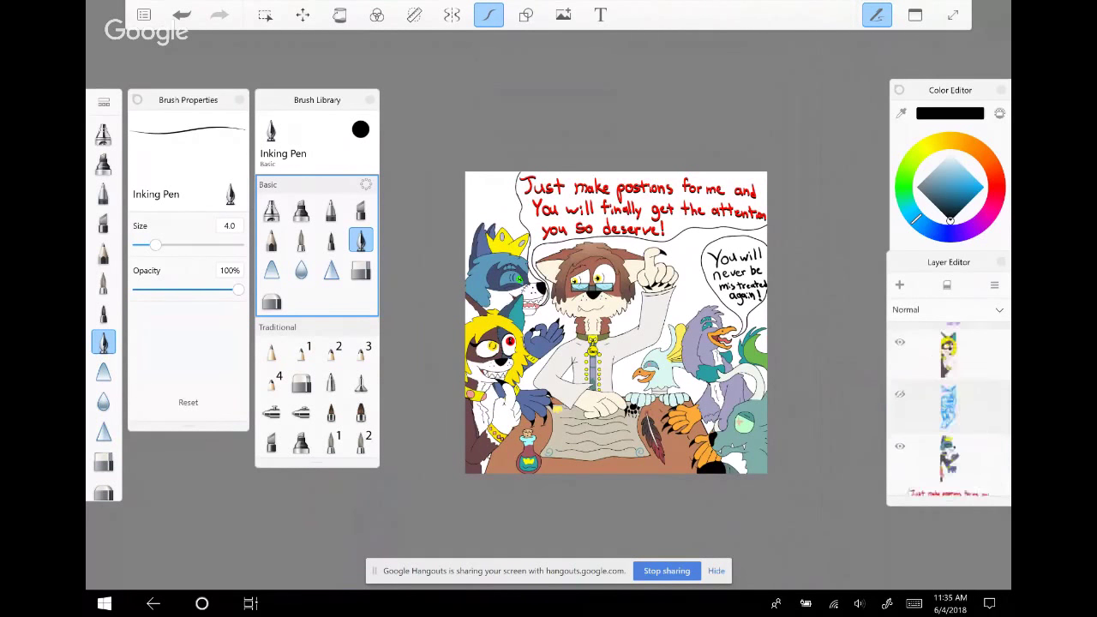
click(899, 337)
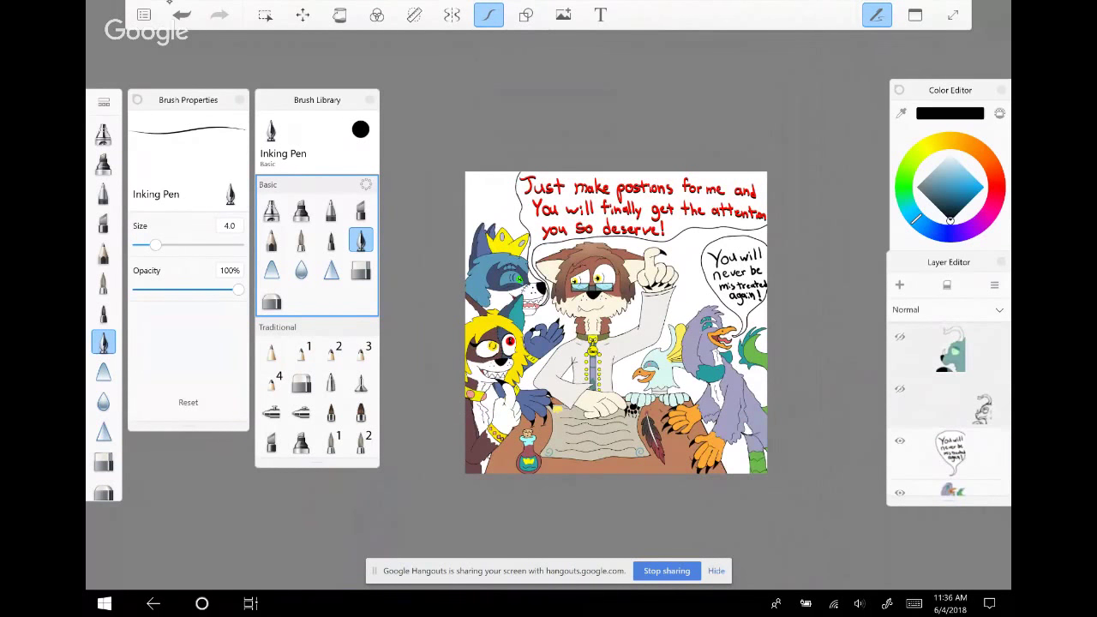
click(900, 337)
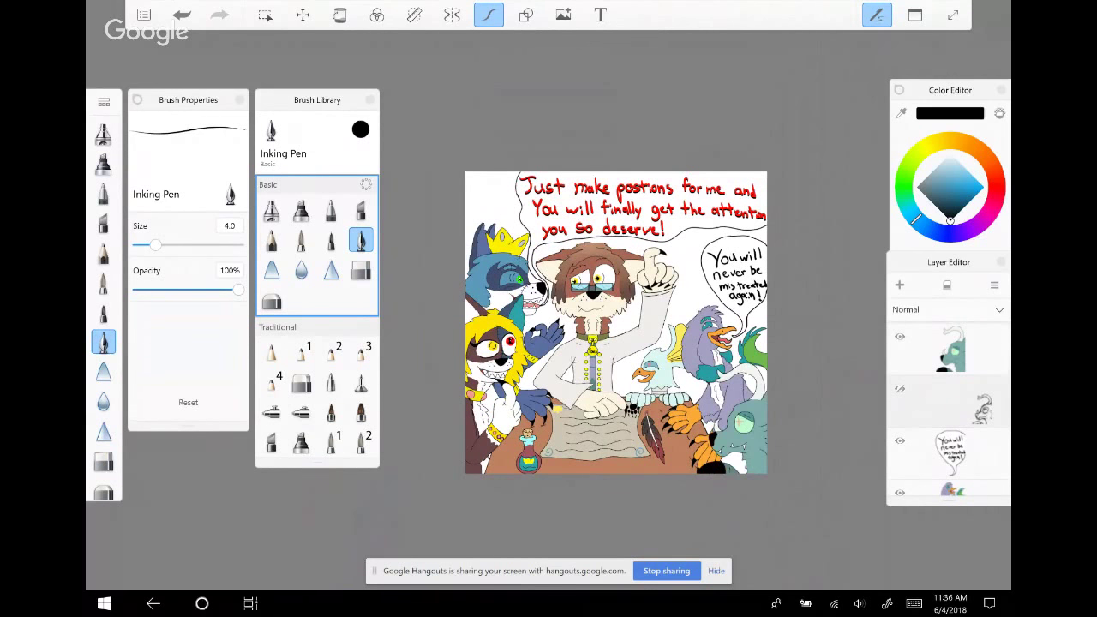
click(900, 337)
click(899, 441)
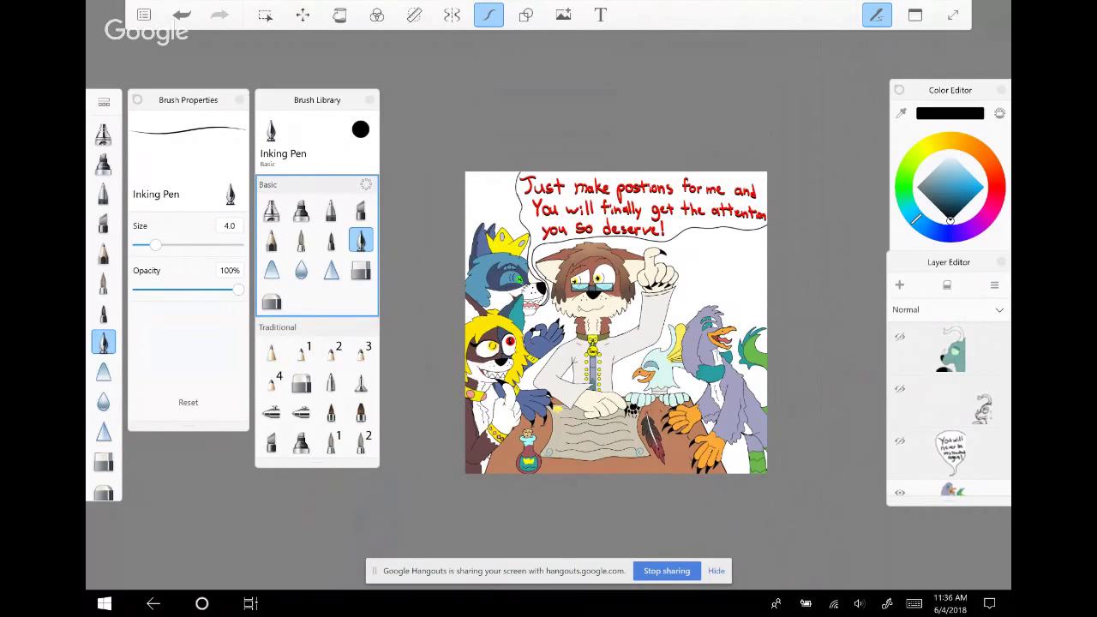
scroll(949, 412, down, 2)
click(900, 388)
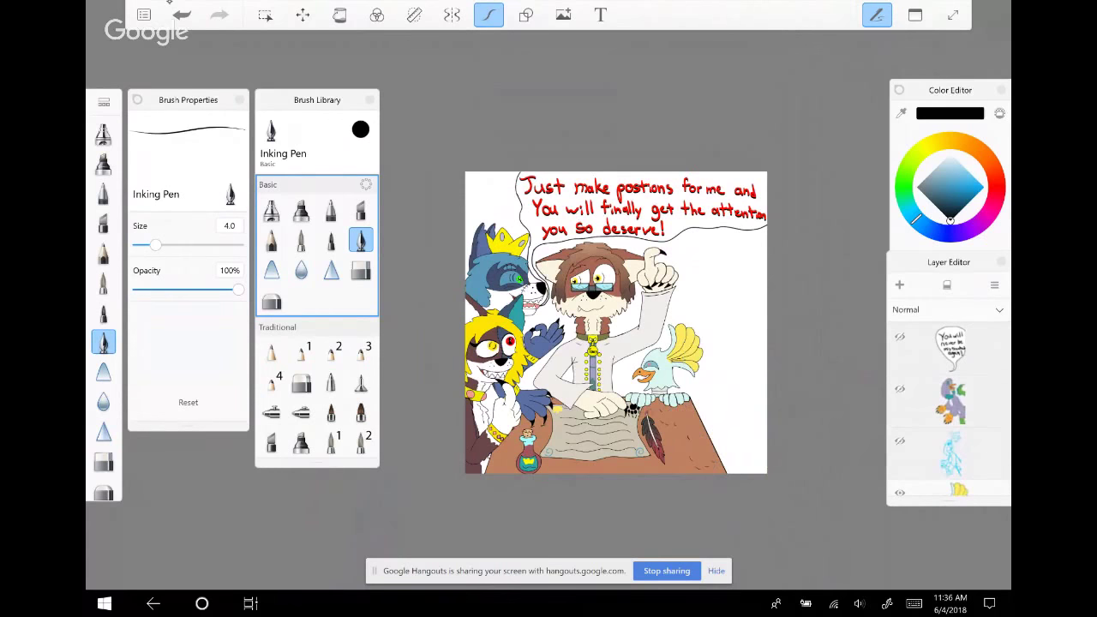
Hide the pale blue bird layer and the yellow-haired character layer
scroll(949, 411, down, 2)
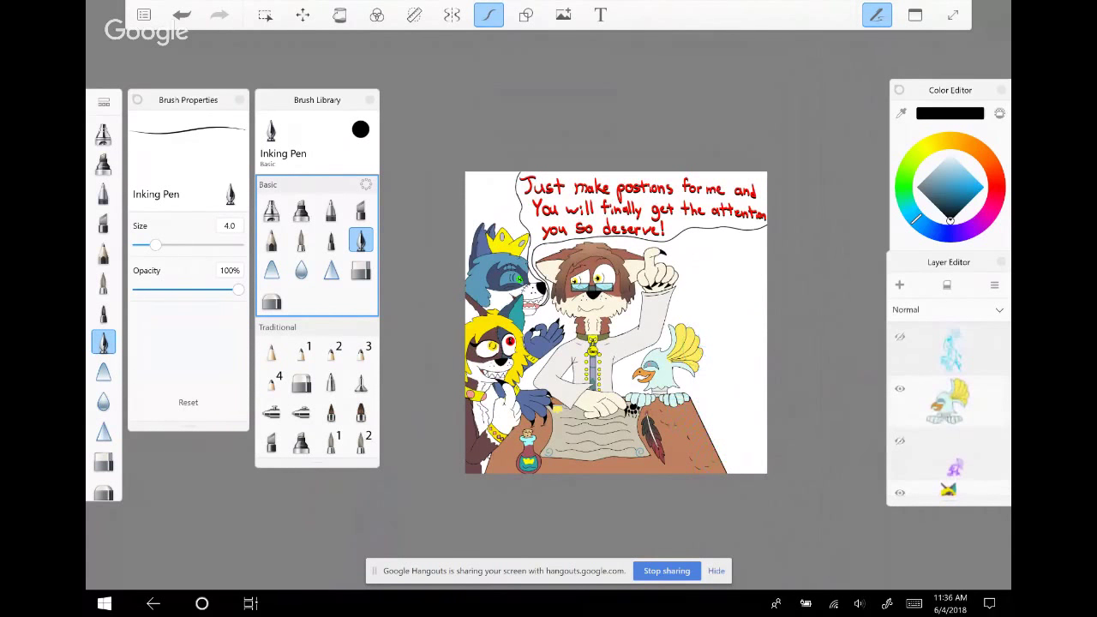
click(899, 389)
scroll(949, 412, down, 2)
click(899, 389)
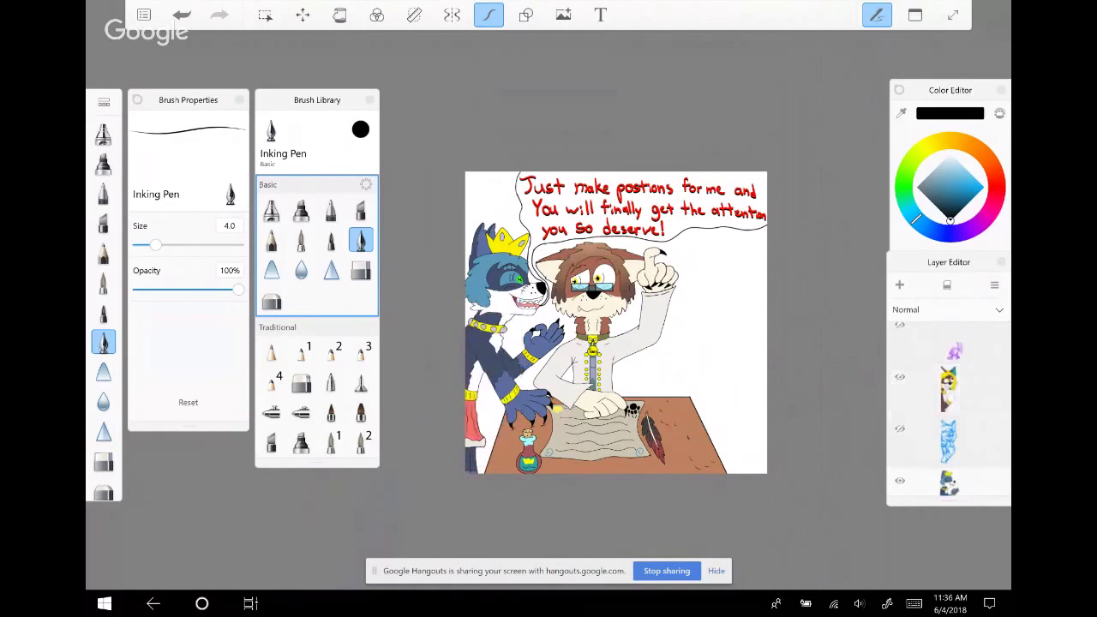
Hide the crowned blue wolf layer and the red-lettered speech bubble layer
scroll(949, 411, down, 2)
click(899, 402)
scroll(949, 411, down, 2)
click(900, 402)
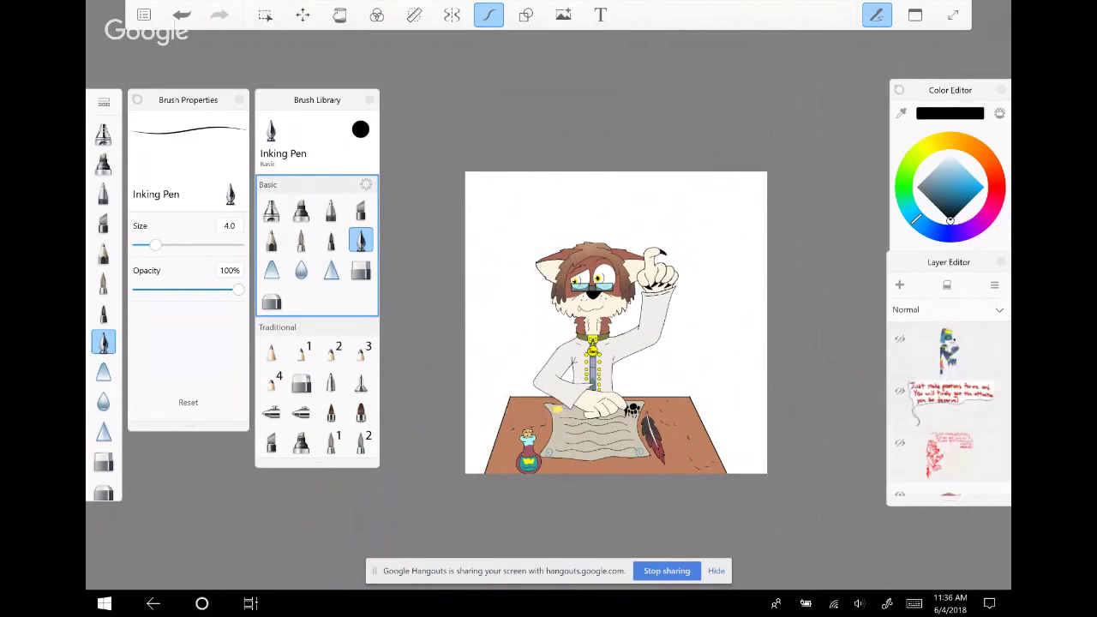
scroll(949, 411, down, 2)
scroll(949, 412, down, 4)
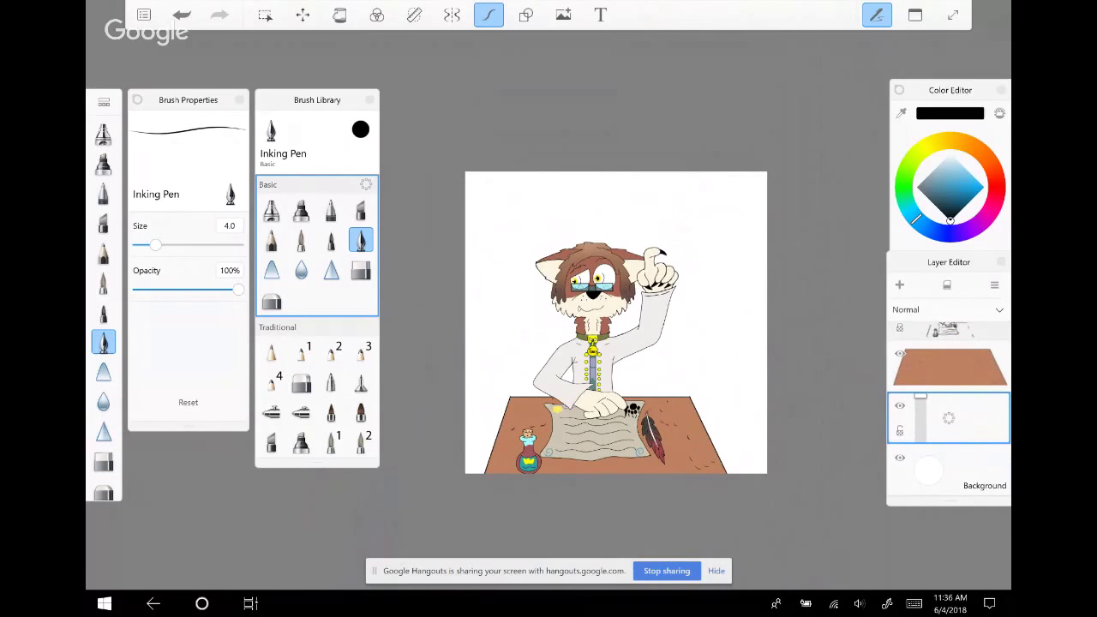
mouse_move(472, 294)
mouse_down()
mouse_move(491, 248)
mouse_move(516, 239)
mouse_move(508, 260)
mouse_move(536, 271)
mouse_move(518, 289)
mouse_move(539, 291)
mouse_move(508, 311)
mouse_move(507, 338)
mouse_up()
key(ctrl+z)
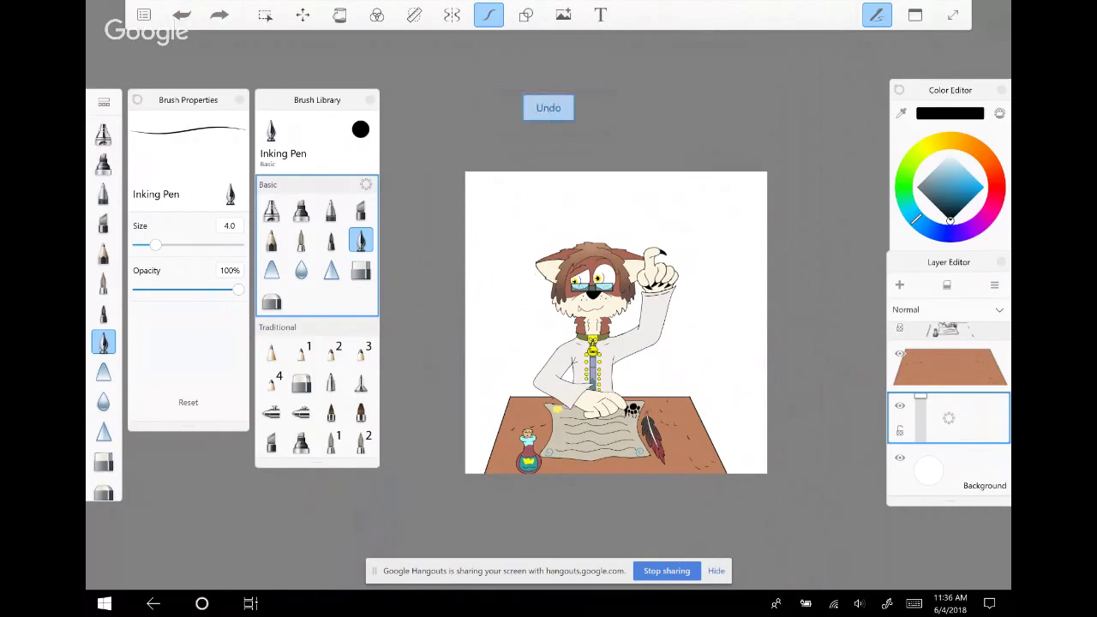
scroll(521, 235, up, 1)
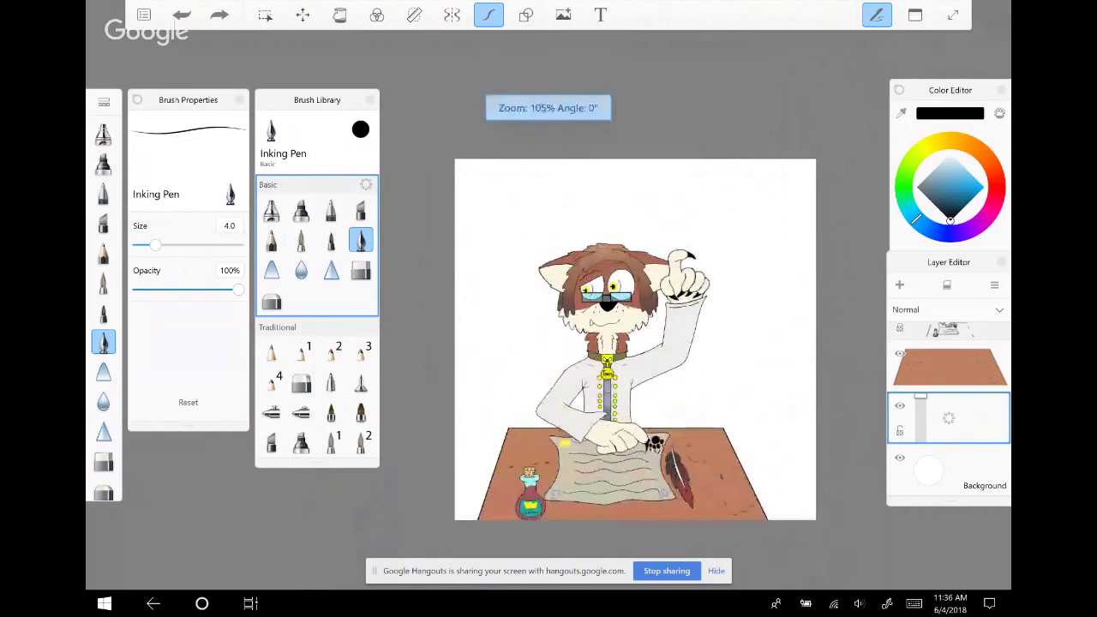
scroll(501, 268, up, 5)
mouse_move(480, 285)
mouse_down()
mouse_move(503, 213)
mouse_move(463, 302)
mouse_move(500, 288)
mouse_move(550, 326)
mouse_move(521, 348)
mouse_move(493, 328)
mouse_move(476, 333)
mouse_move(476, 312)
mouse_move(502, 356)
mouse_move(549, 345)
mouse_move(522, 377)
mouse_move(448, 387)
mouse_up()
drag(454, 302, 440, 329)
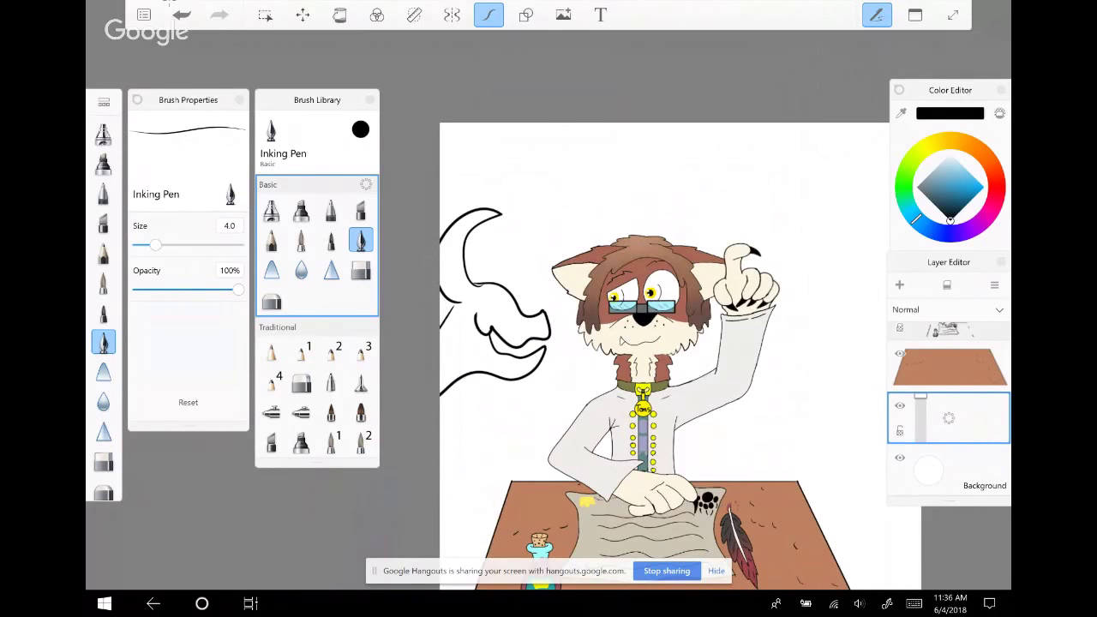
drag(494, 302, 510, 324)
key(ctrl+z)
key(ctrl+z)
key(ctrl+z)
key(ctrl+z)
key(ctrl+z)
key(ctrl+z)
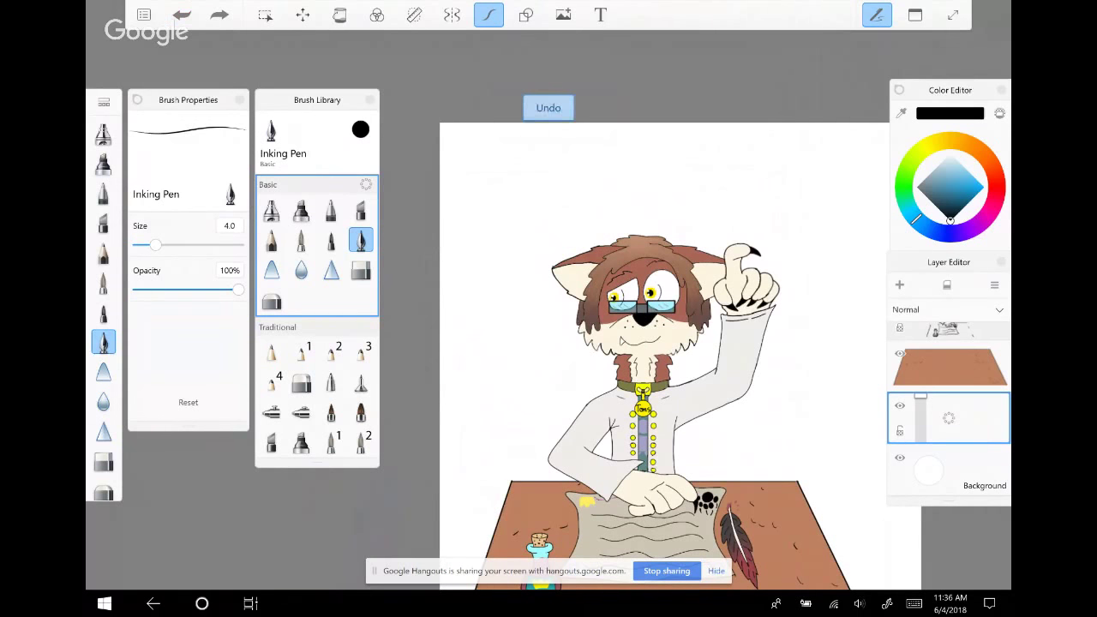
Ink five roughly evenly spaced horizontal lines across the full canvas width on the layer behind the table, using the Inking Pen
scroll(665, 356, down, 1)
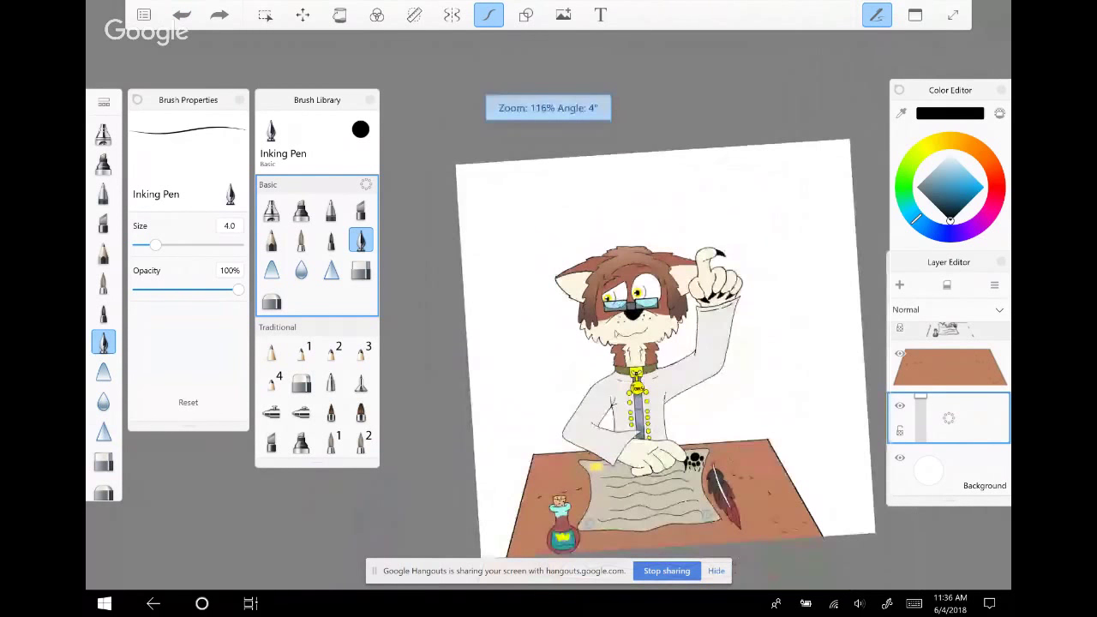
drag(447, 227, 790, 226)
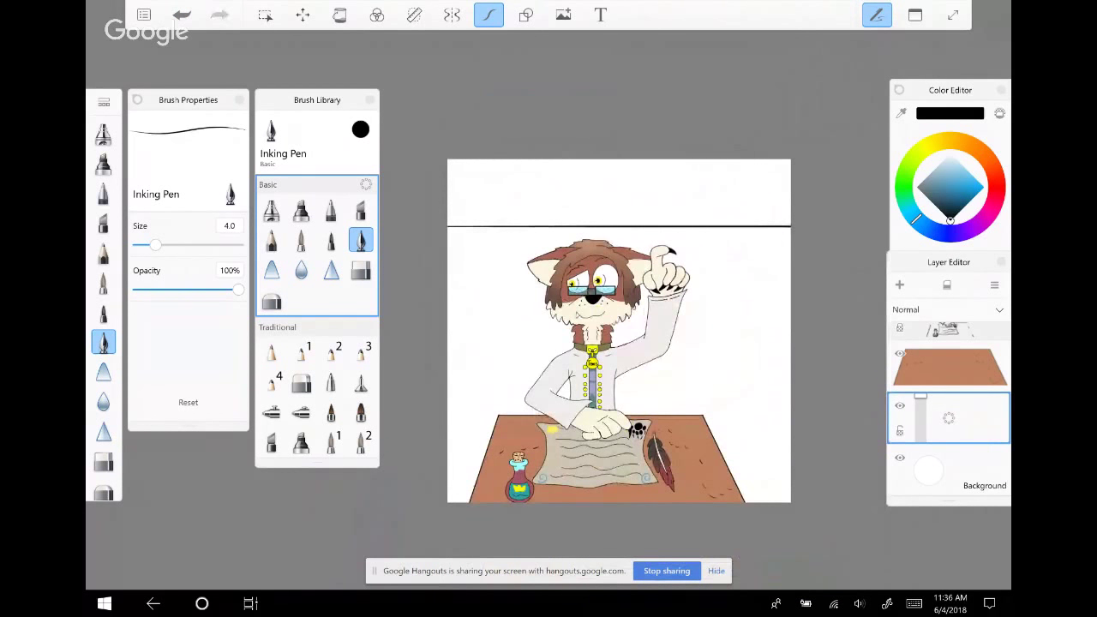
key(ctrl+z)
drag(448, 211, 791, 203)
key(ctrl+z)
drag(448, 205, 791, 206)
drag(448, 283, 791, 275)
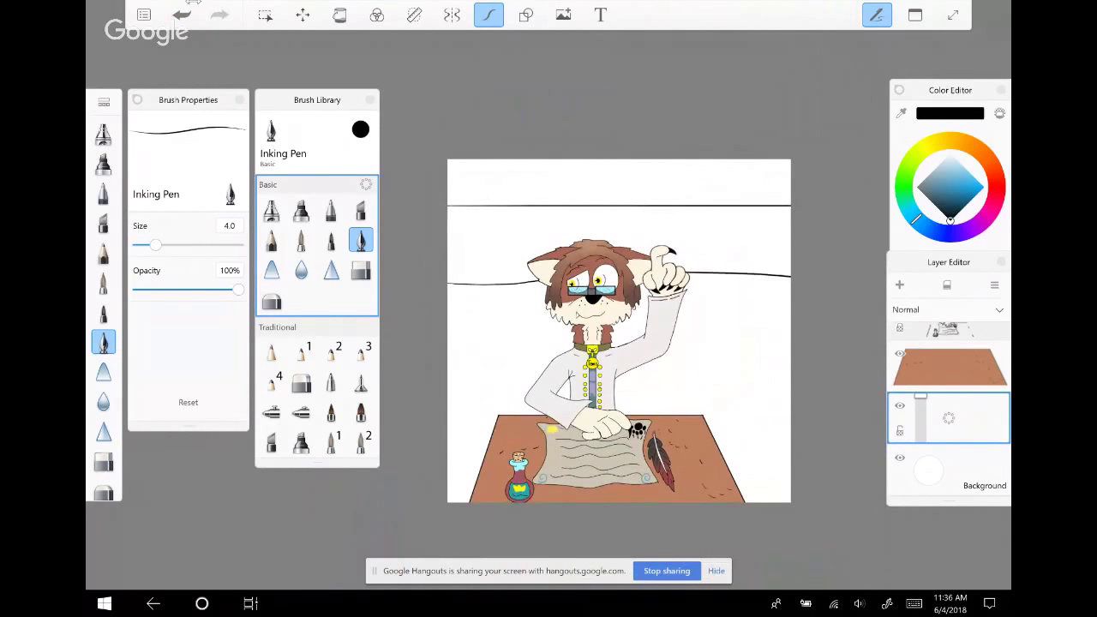
drag(447, 358, 790, 347)
drag(447, 414, 790, 410)
drag(455, 471, 791, 469)
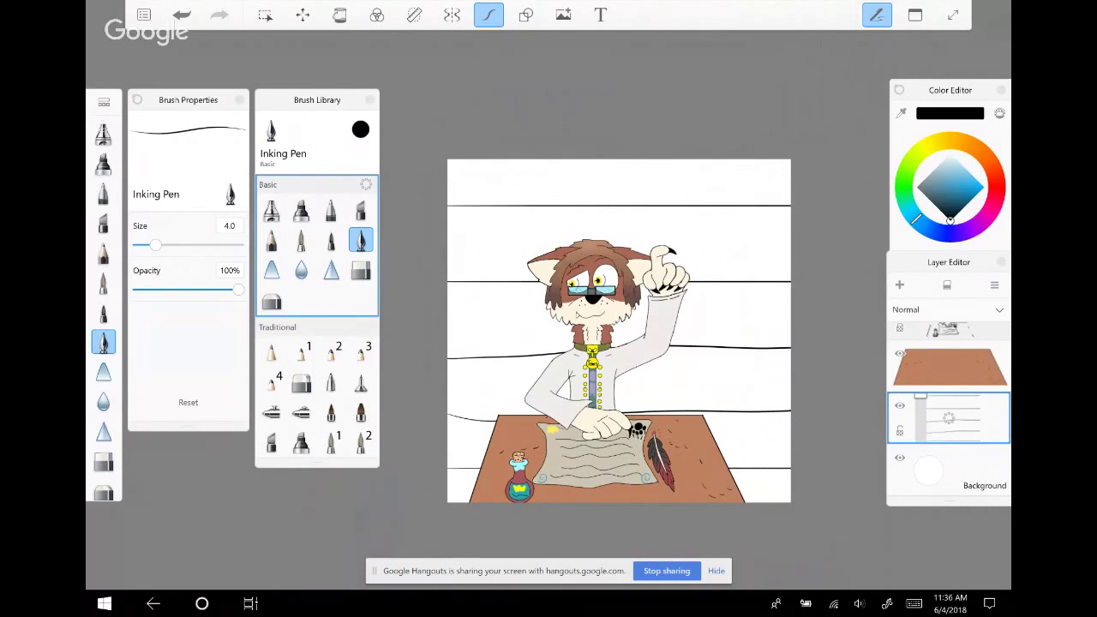
Magic-wand select the first, third and fifth wall rows and ink a vertical joint left of the character in the first and third
key(m)
click(619, 182)
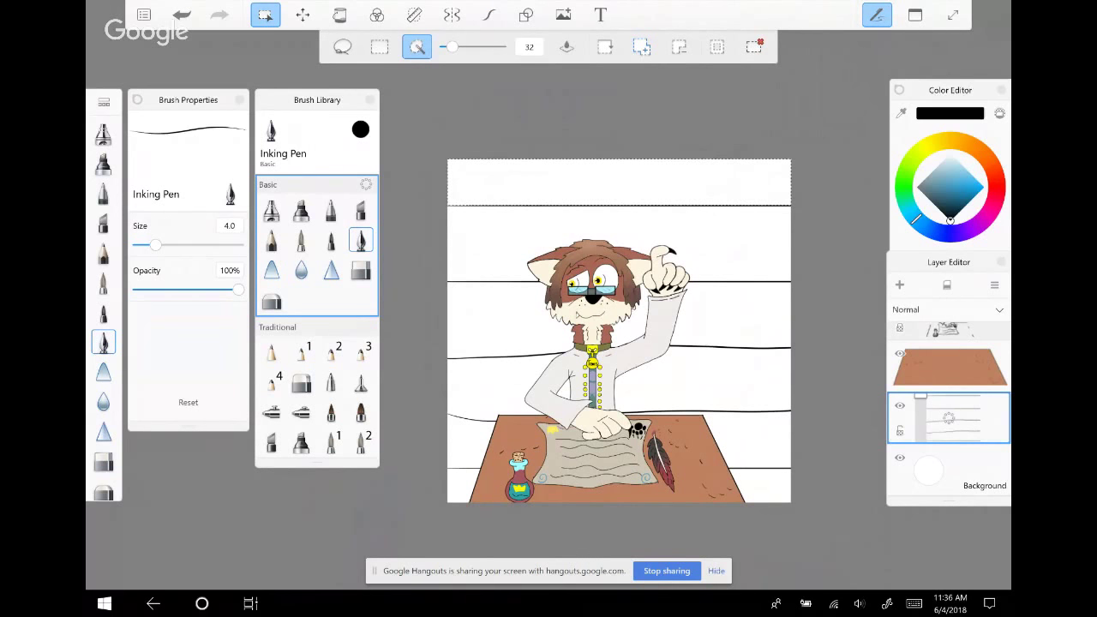
click(489, 316)
click(752, 439)
click(488, 14)
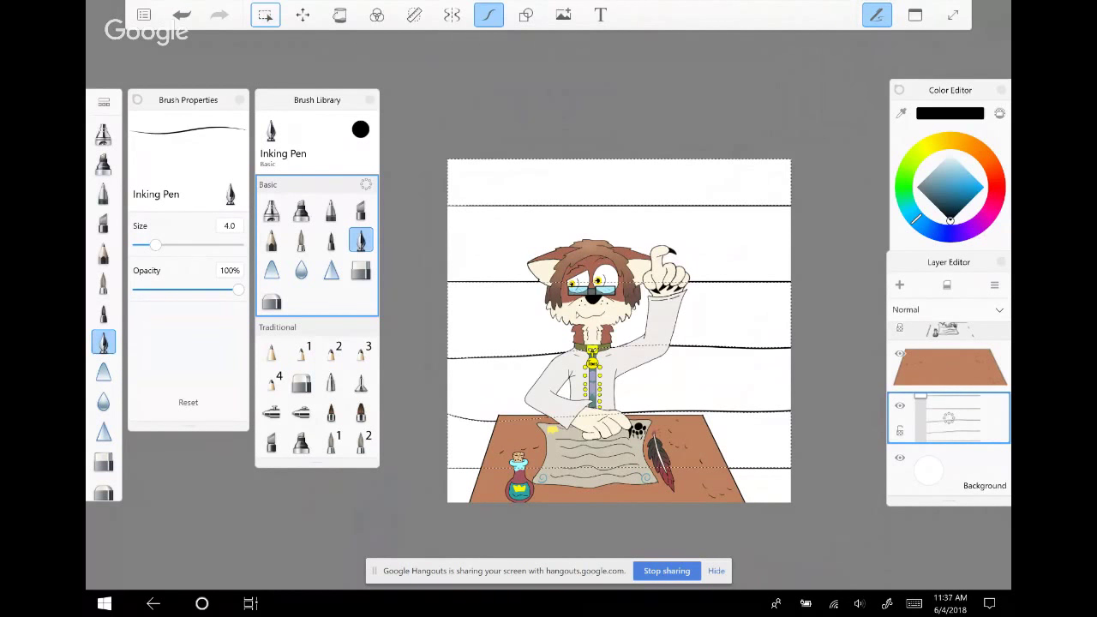
drag(507, 159, 507, 206)
drag(509, 283, 517, 355)
key(ctrl+z)
drag(507, 281, 506, 355)
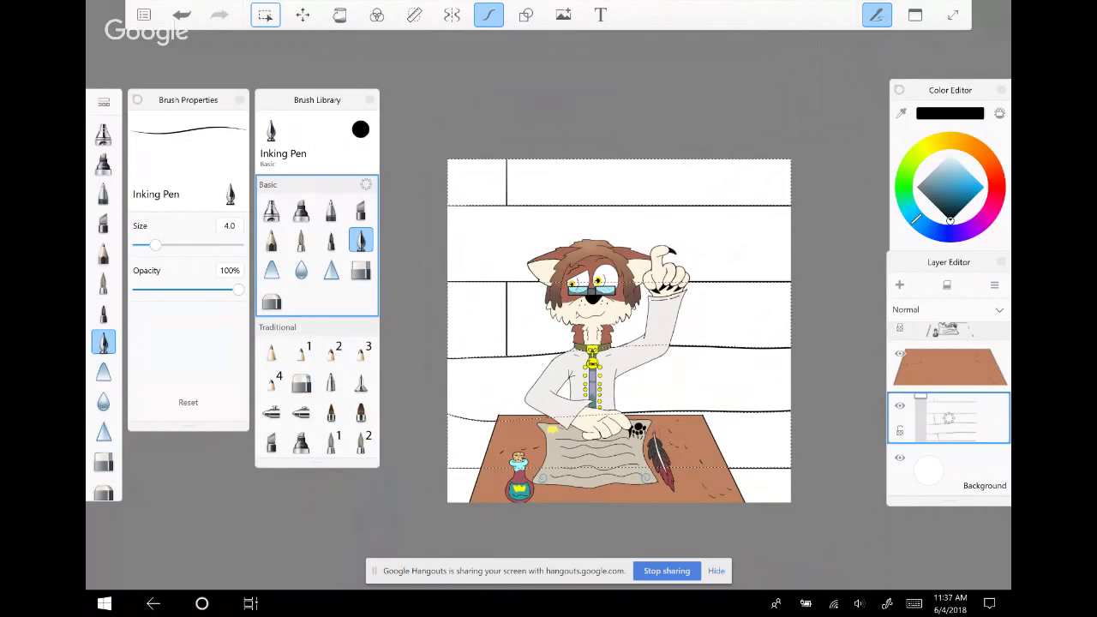
Ink middle vertical joints in the first and third wall rows and right-hand joints in the first, third and fifth
drag(642, 159, 642, 206)
drag(642, 283, 642, 353)
drag(765, 160, 761, 205)
drag(750, 283, 751, 348)
drag(754, 412, 757, 469)
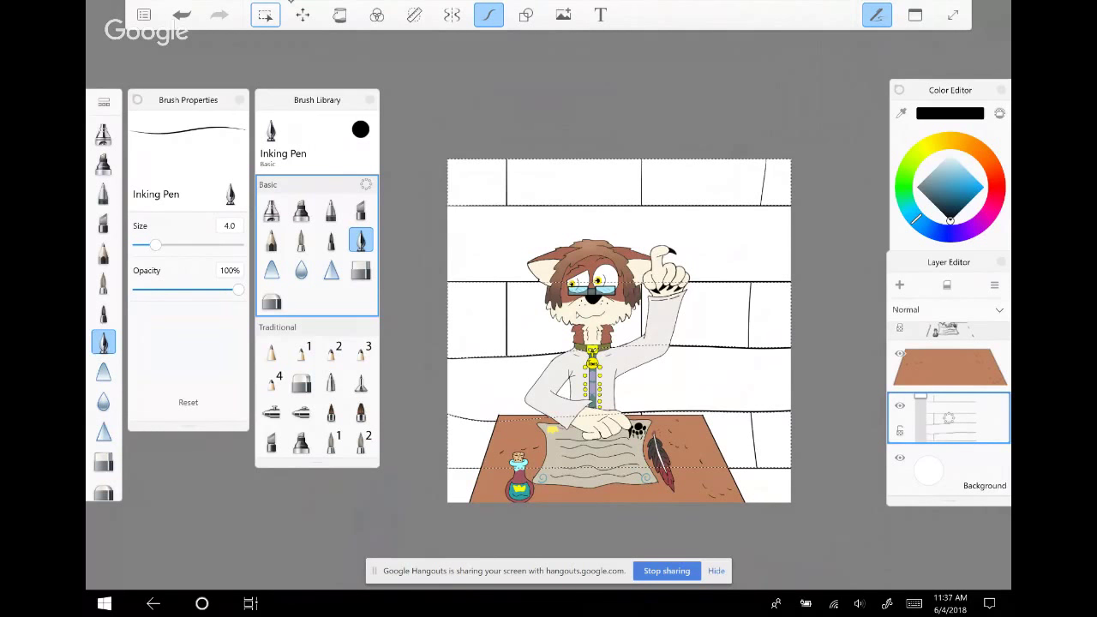
Reselect only the second, fourth and sixth wall rows and ink staggered joints: two in the second row and one in the fourth
click(264, 15)
key(ctrl+d)
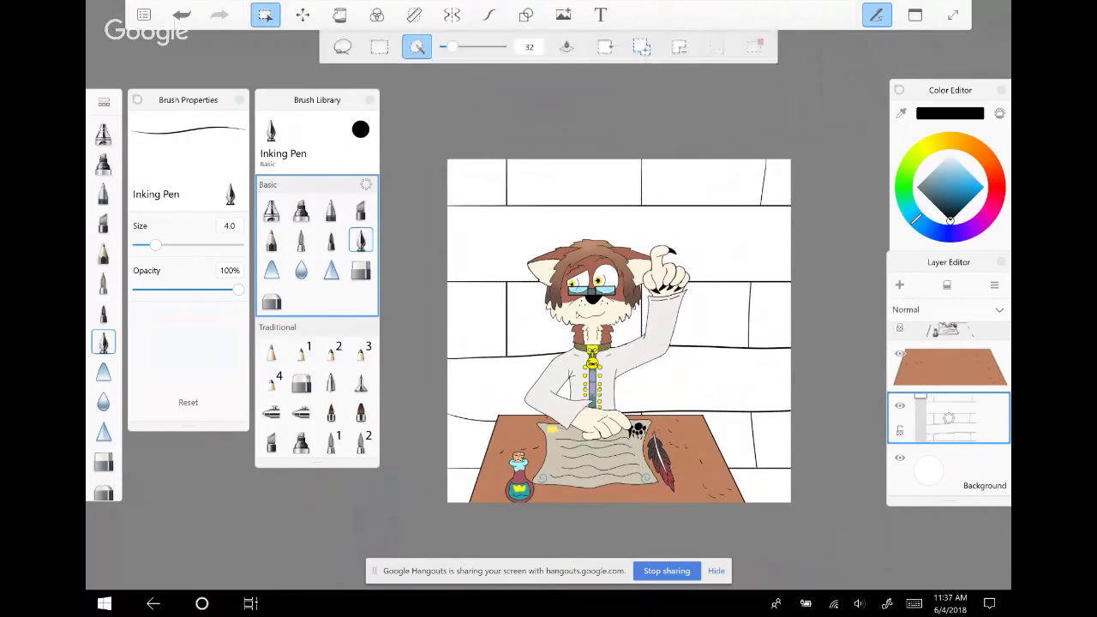
click(729, 244)
click(729, 381)
click(767, 484)
click(489, 15)
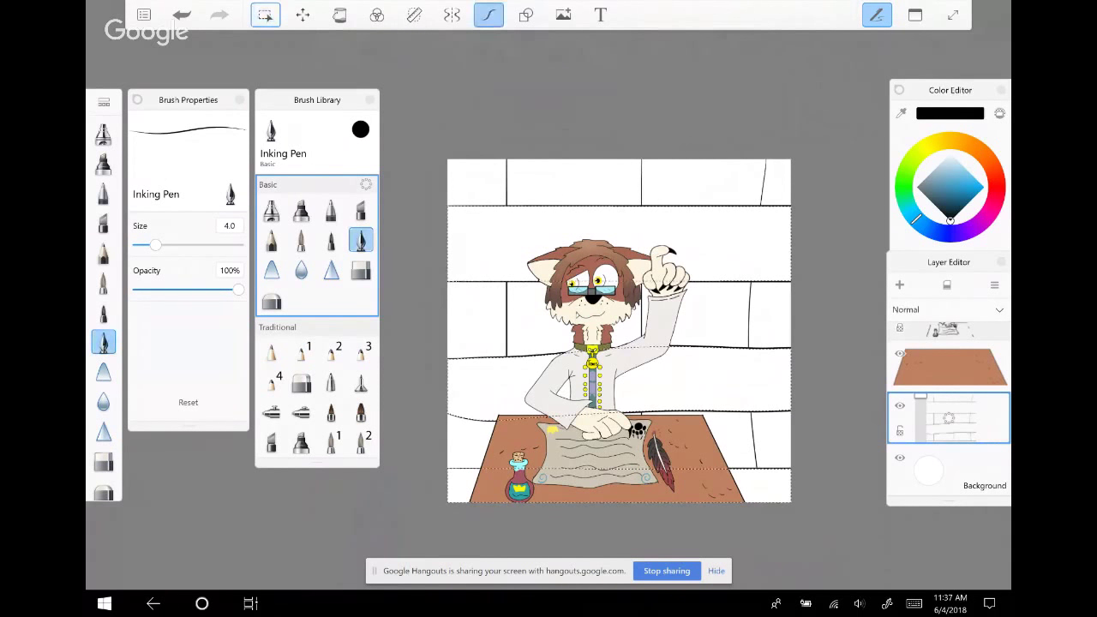
drag(582, 206, 580, 243)
drag(701, 206, 700, 281)
drag(709, 348, 718, 410)
key(ctrl+z)
key(ctrl+z)
key(ctrl+y)
key(ctrl+y)
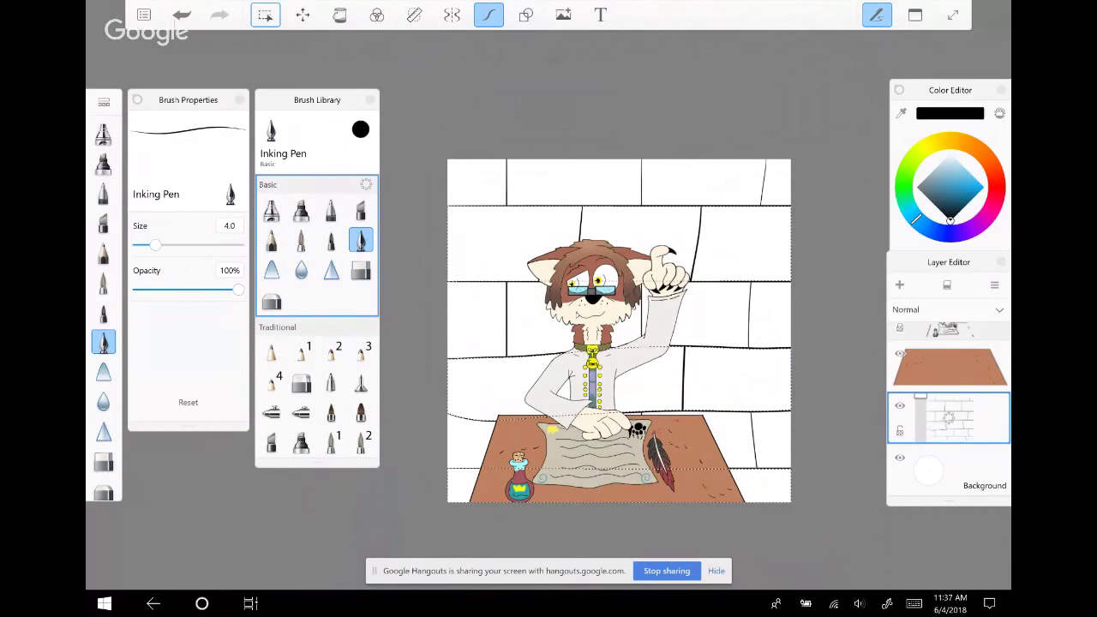
Ink joints near the wall's left side in the second, fourth and sixth rows and one at the right edge, and clear the selection
drag(461, 207, 461, 280)
drag(460, 360, 461, 417)
drag(462, 469, 462, 502)
drag(789, 207, 789, 280)
key(ctrl+z)
drag(790, 349, 790, 409)
click(265, 14)
click(265, 15)
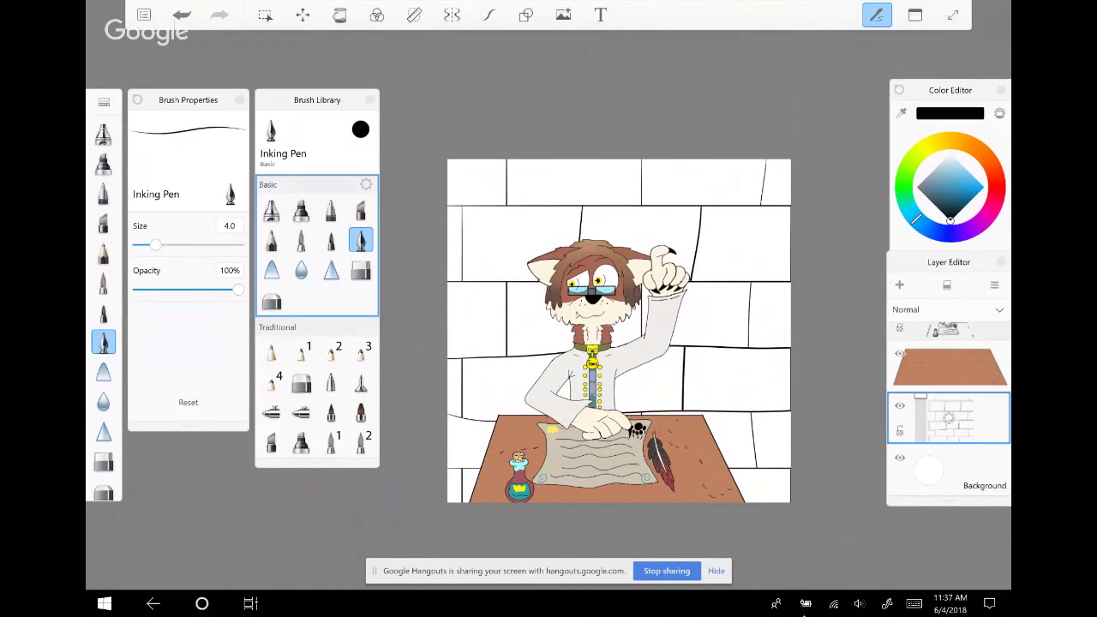
Open the Copic color library and choose the brown shade E08
click(915, 15)
click(896, 195)
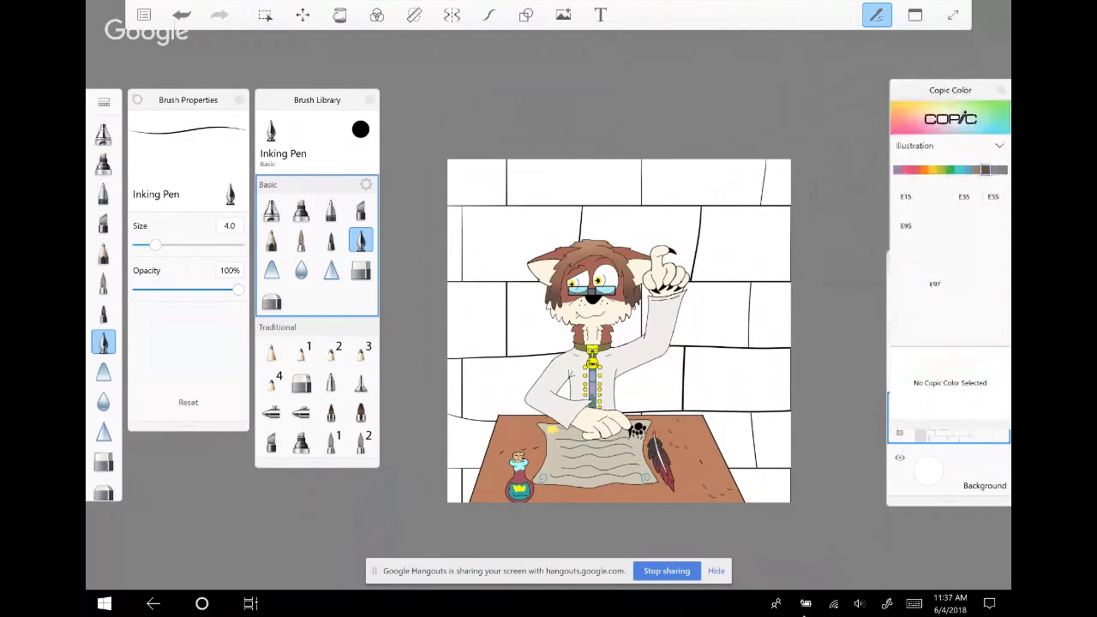
scroll(950, 266, down, 5)
click(965, 284)
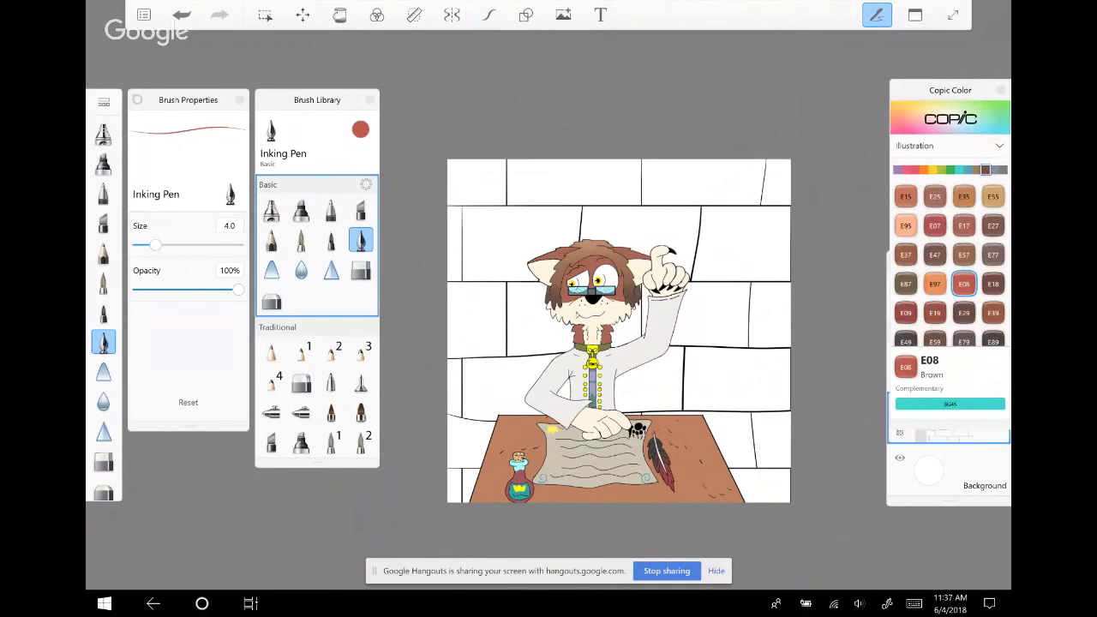
Transform the brick line layer by compressing it vertically until its bottom sits just above the table, and apply the change
click(949, 418)
click(265, 14)
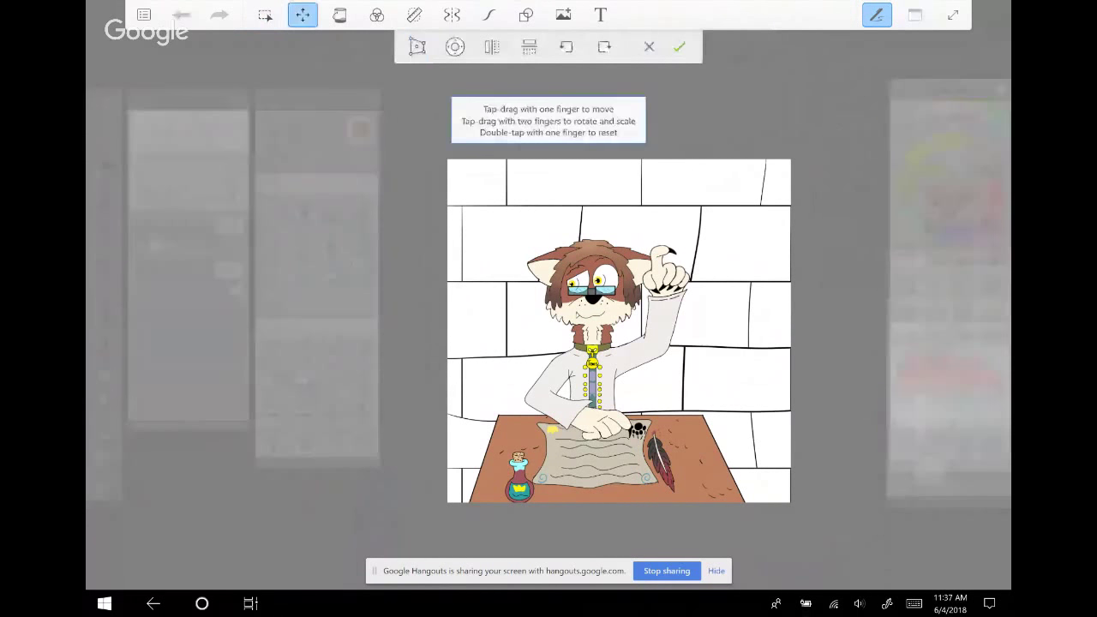
drag(616, 431, 617, 395)
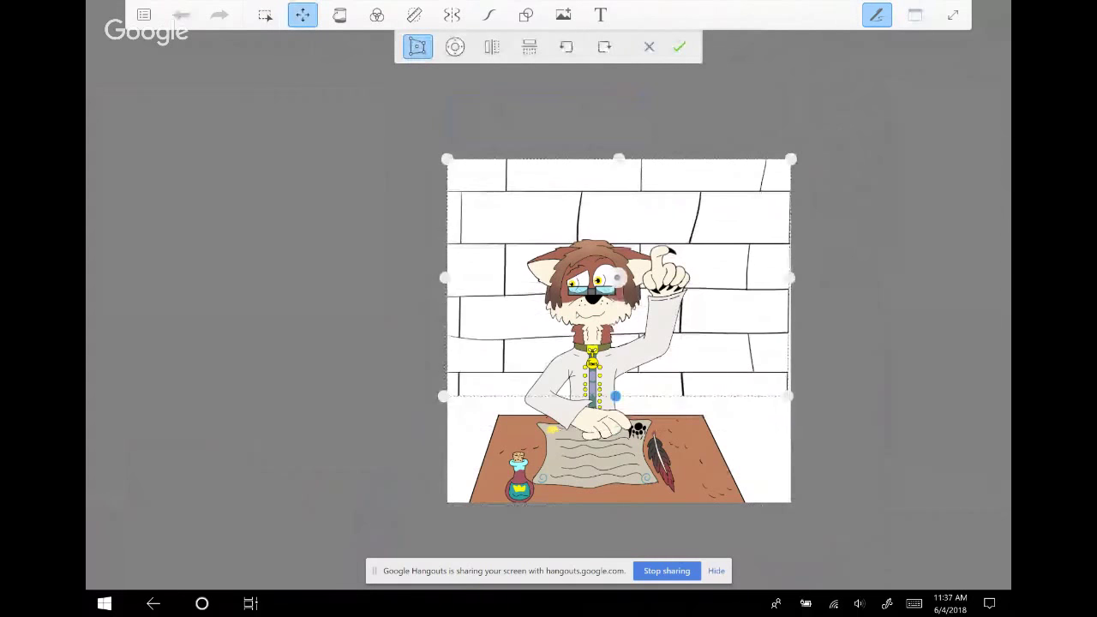
drag(619, 160, 645, 153)
click(455, 46)
click(645, 174)
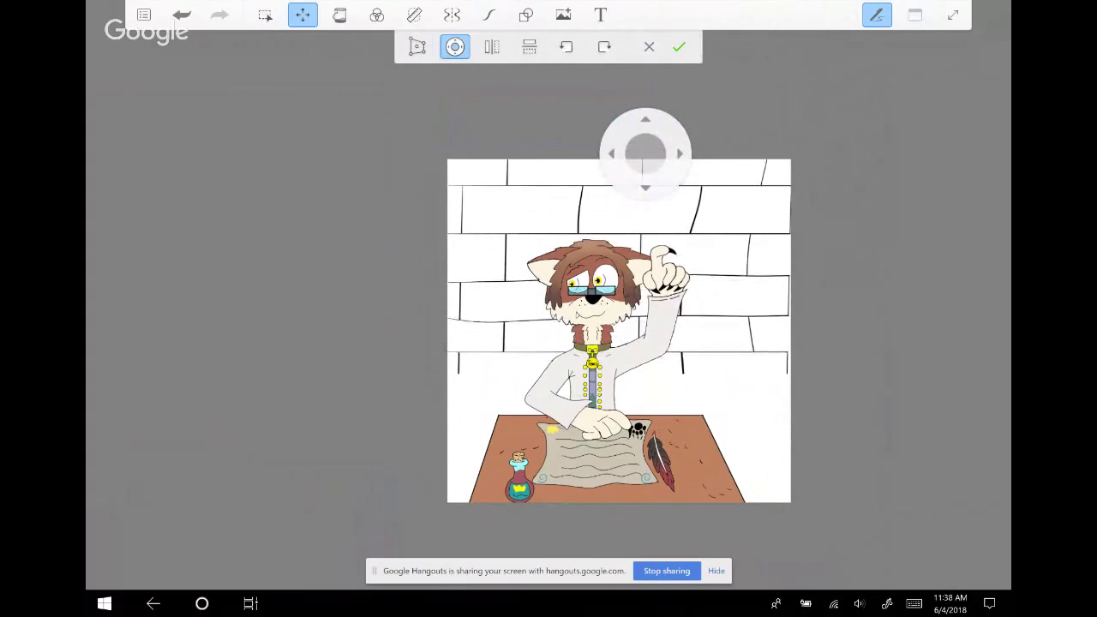
click(680, 46)
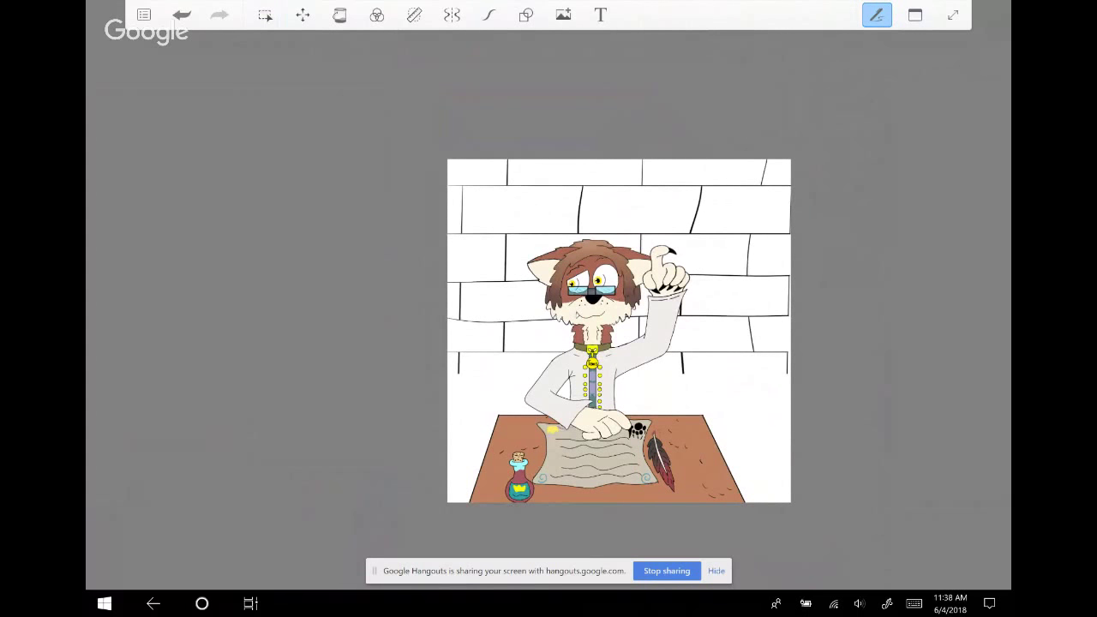
Ink a straight horizontal line in Special Black 110 along the ruler to close the bottom of the sixth brick row
click(526, 15)
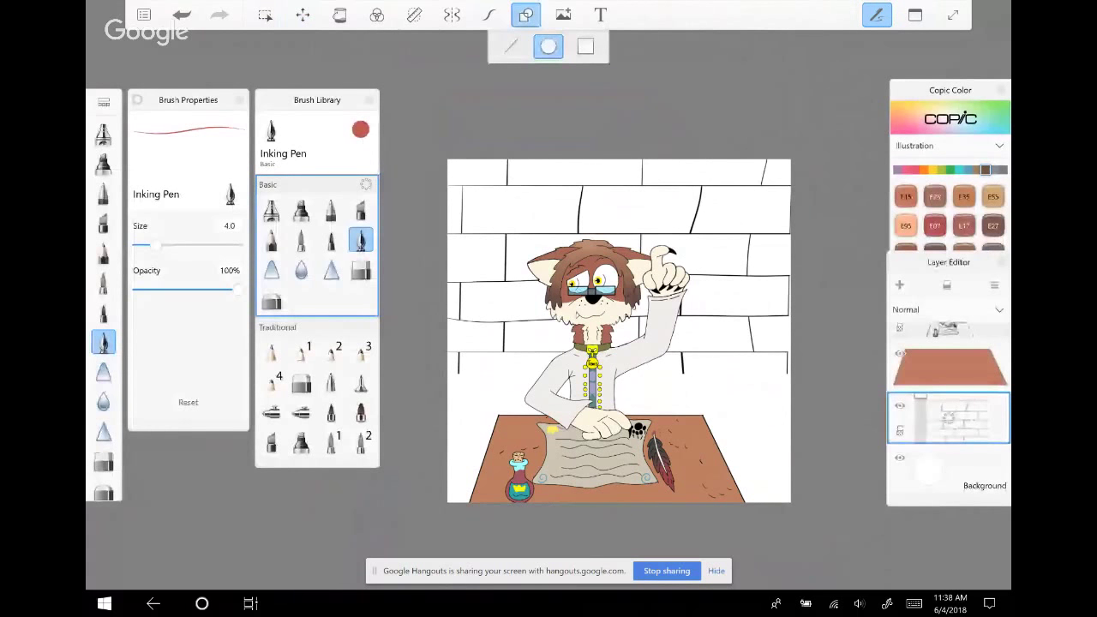
click(414, 14)
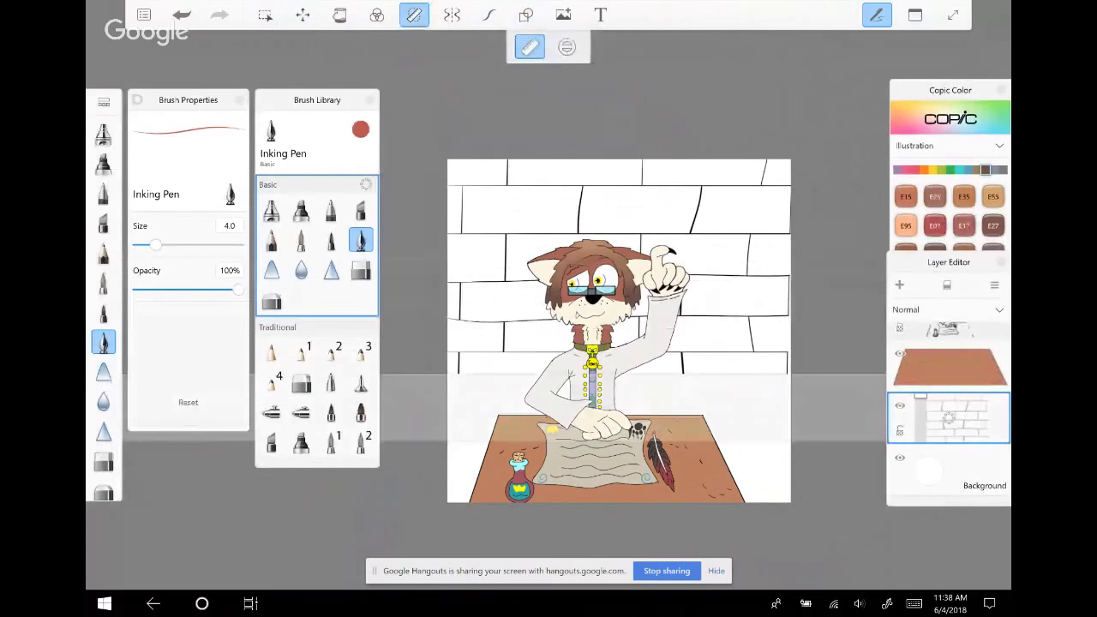
drag(450, 372, 789, 373)
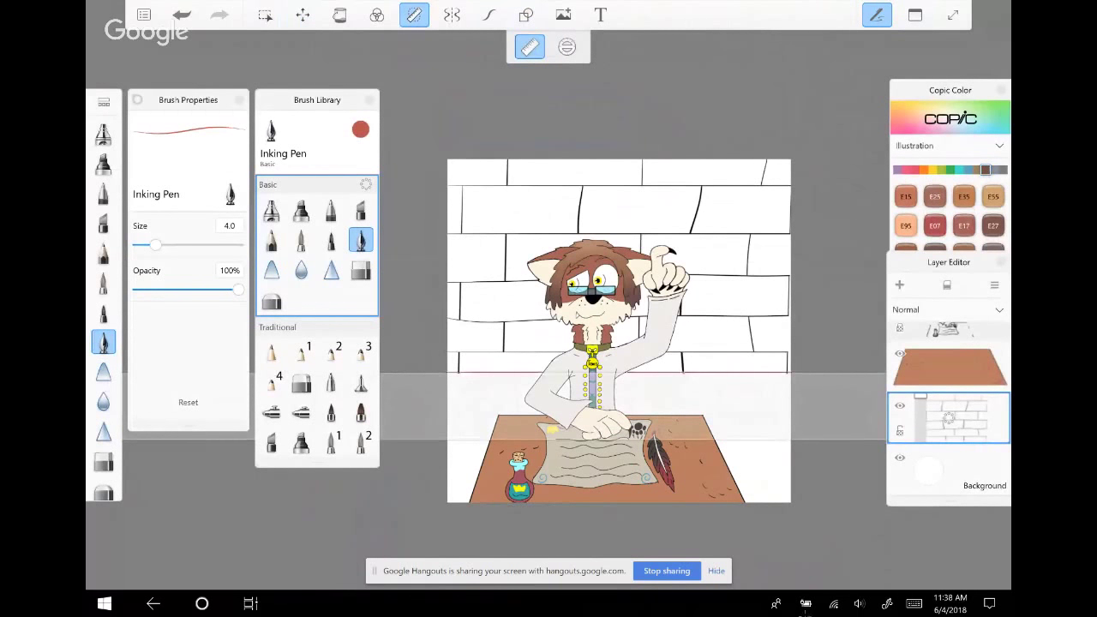
key(ctrl+z)
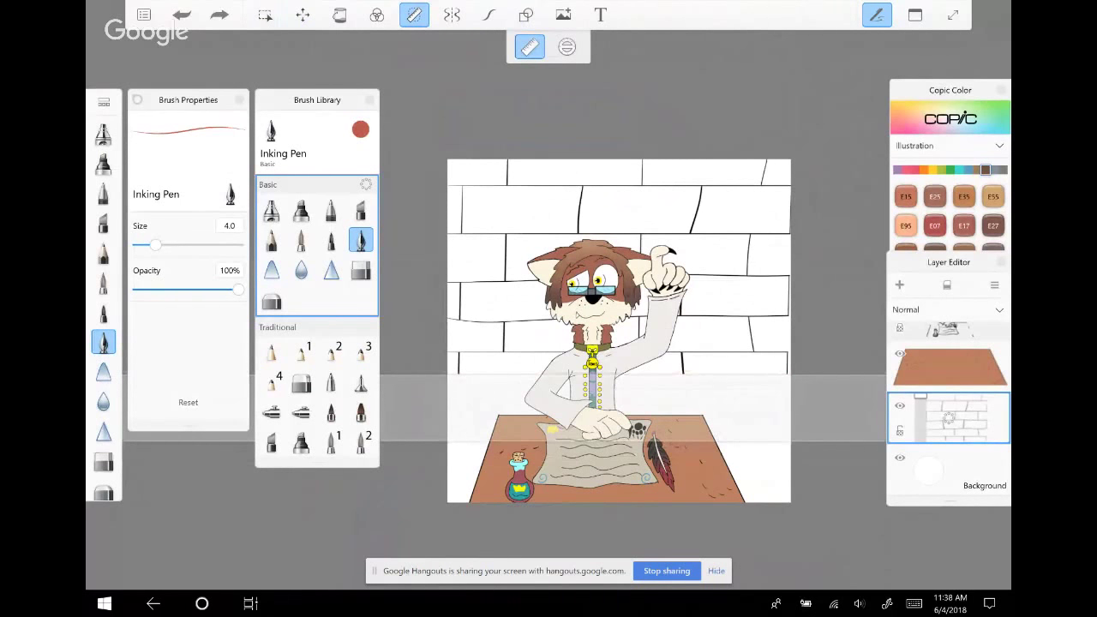
click(1003, 169)
click(994, 341)
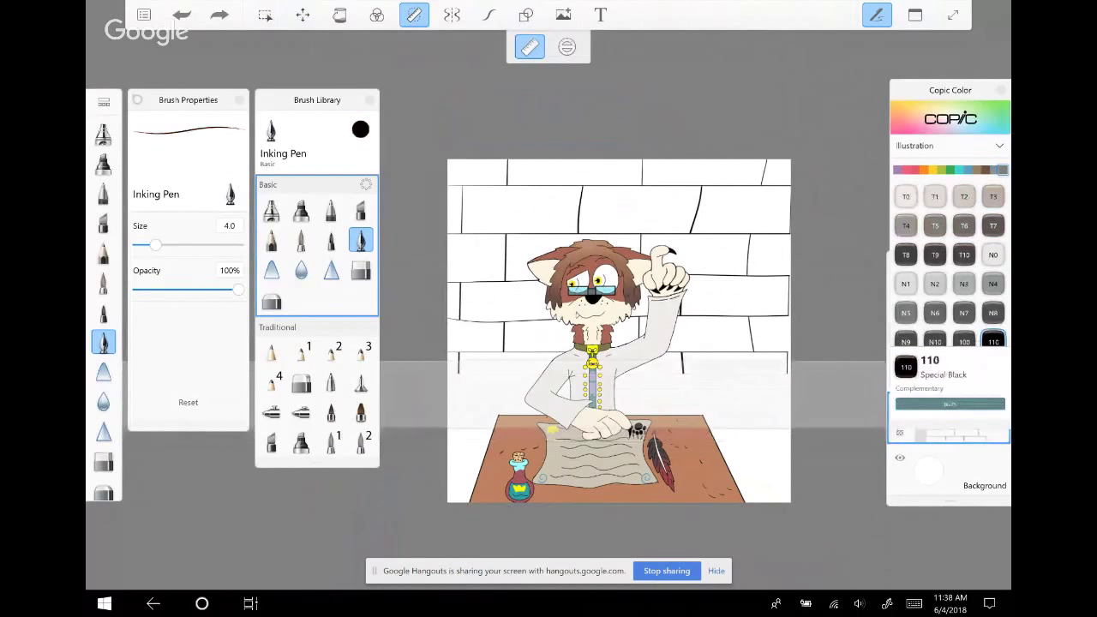
drag(459, 373, 787, 373)
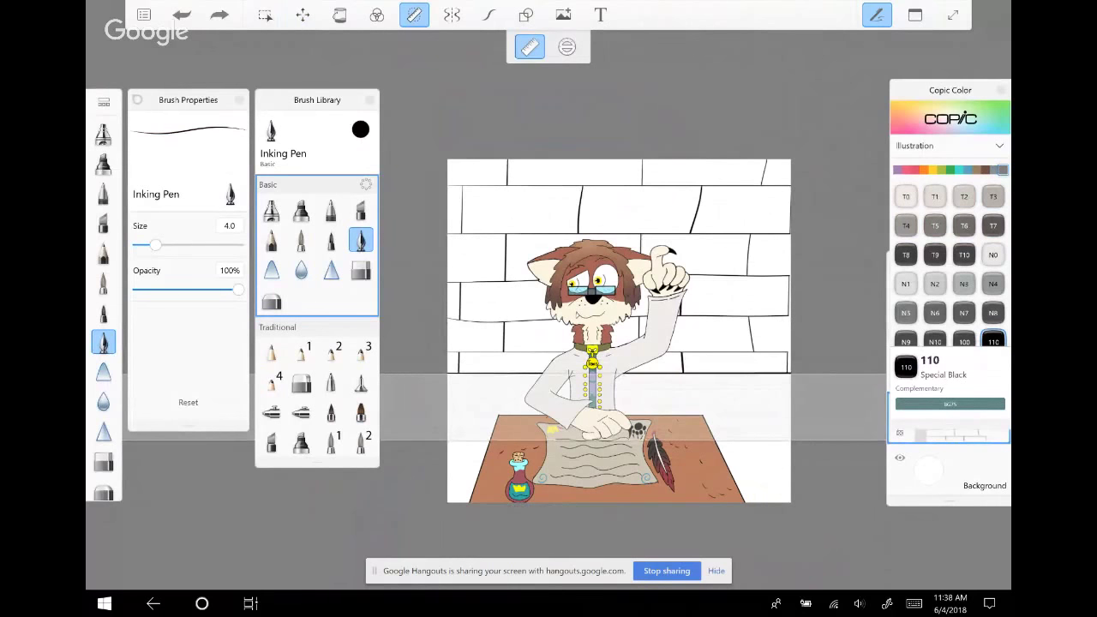
key(r)
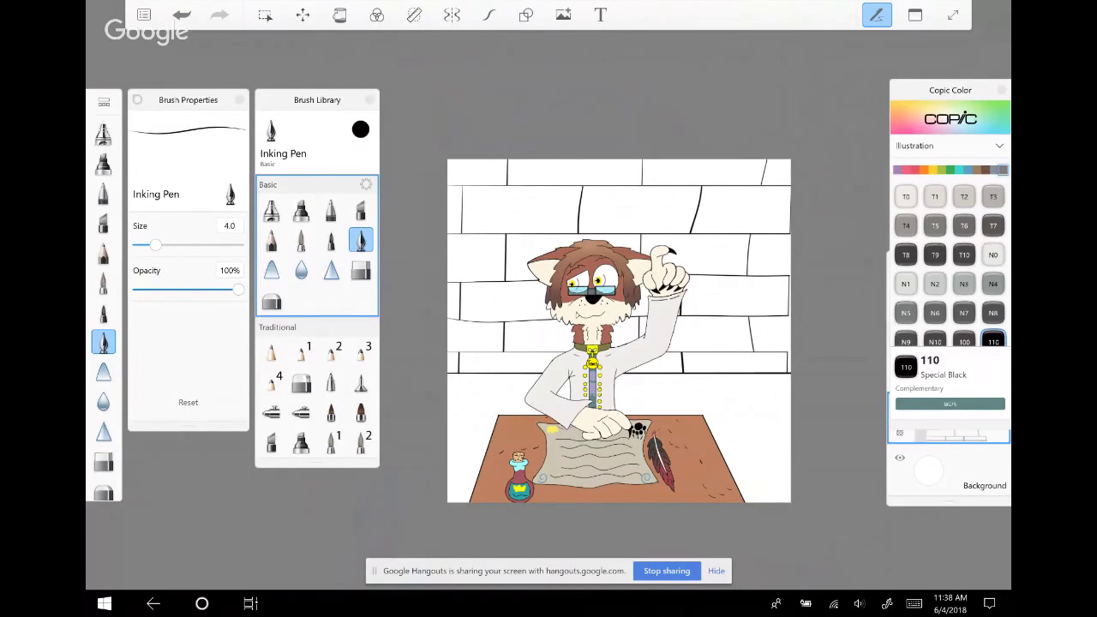
Choose Copic color E44 Clay and flood-fill the second brick of the top row
click(977, 170)
click(986, 170)
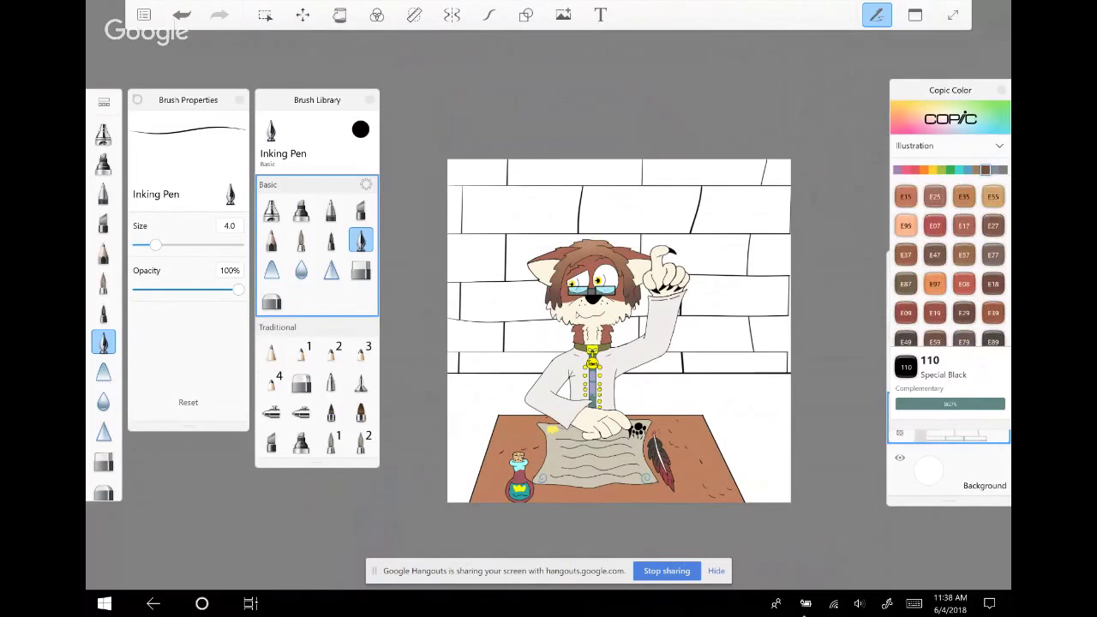
click(978, 170)
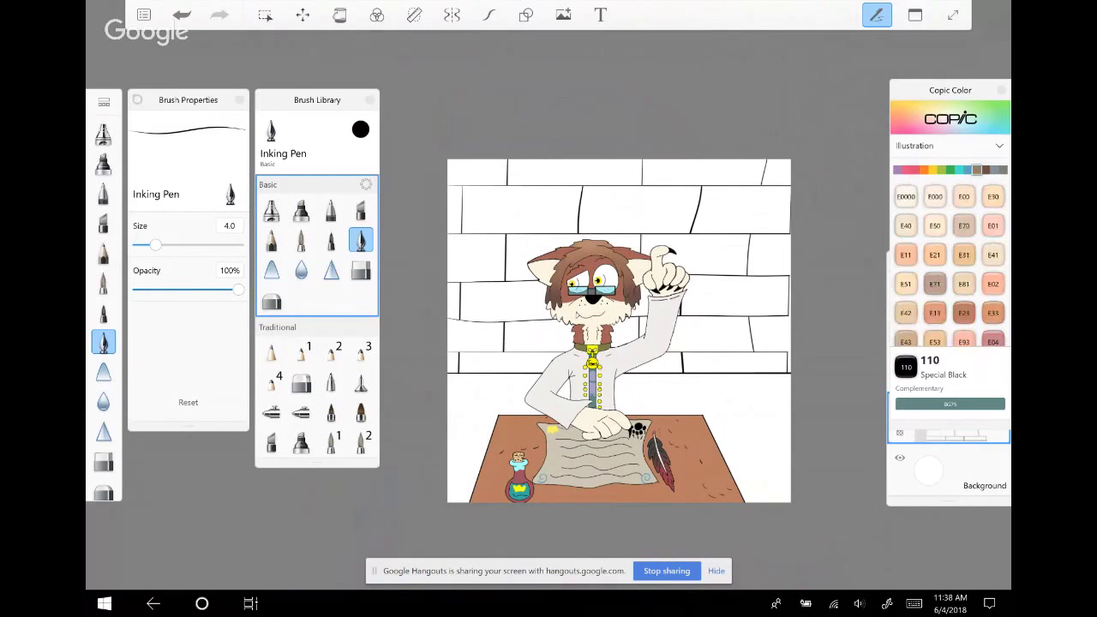
scroll(950, 265, down, 1)
click(935, 270)
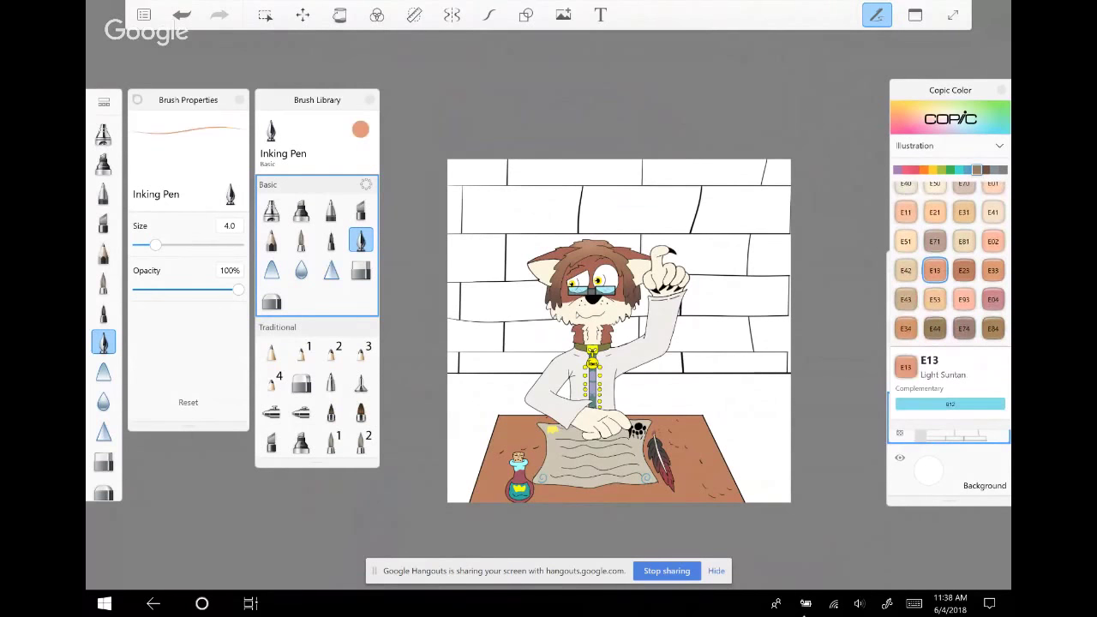
click(935, 328)
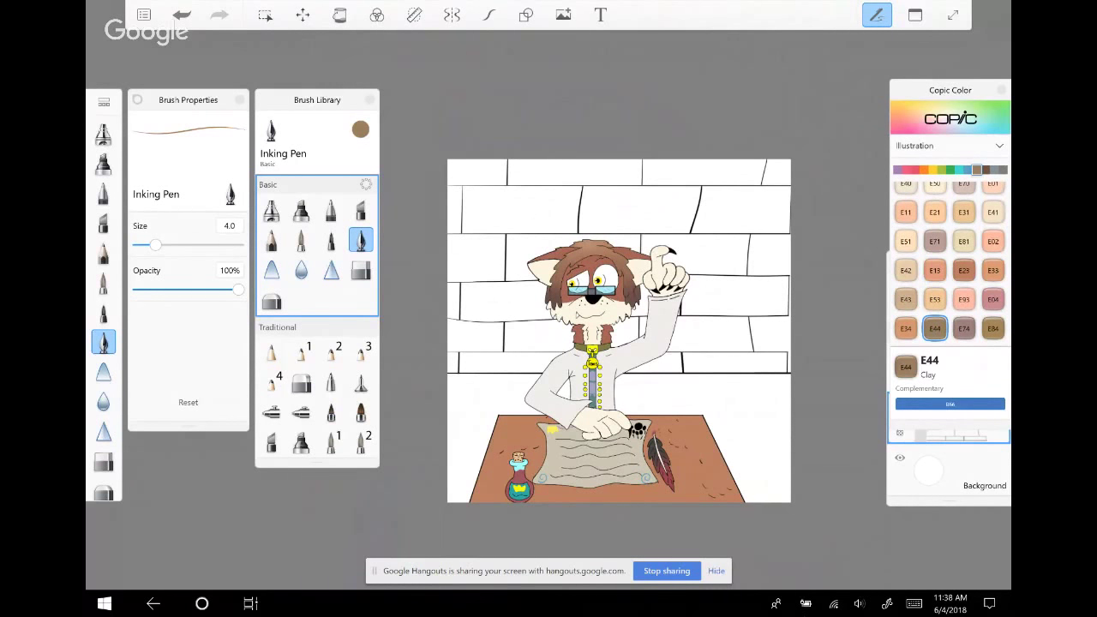
click(340, 15)
click(574, 173)
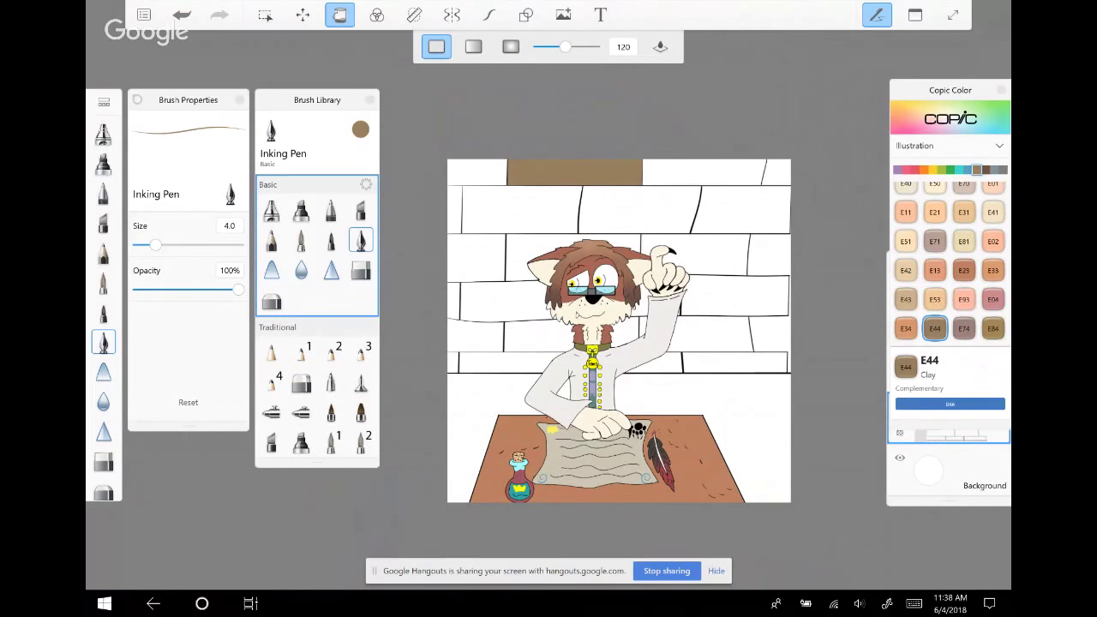
Flood-fill the third-row brick behind the character's head with E44, and undo the attempted fills in the second row and at the lower-left wall edge
click(518, 210)
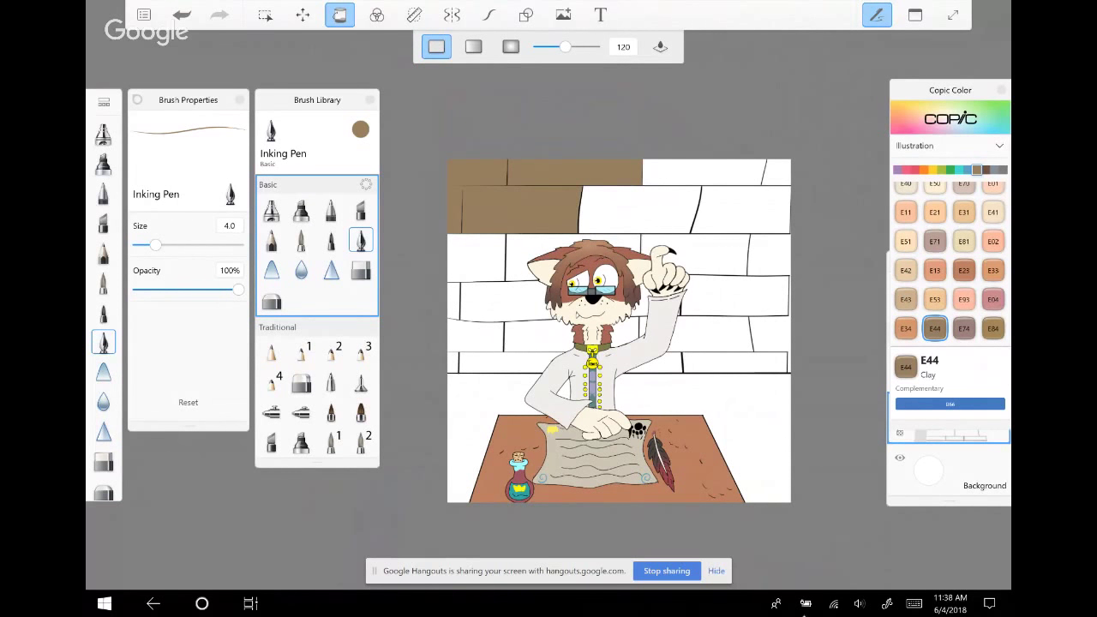
key(ctrl+z)
click(572, 257)
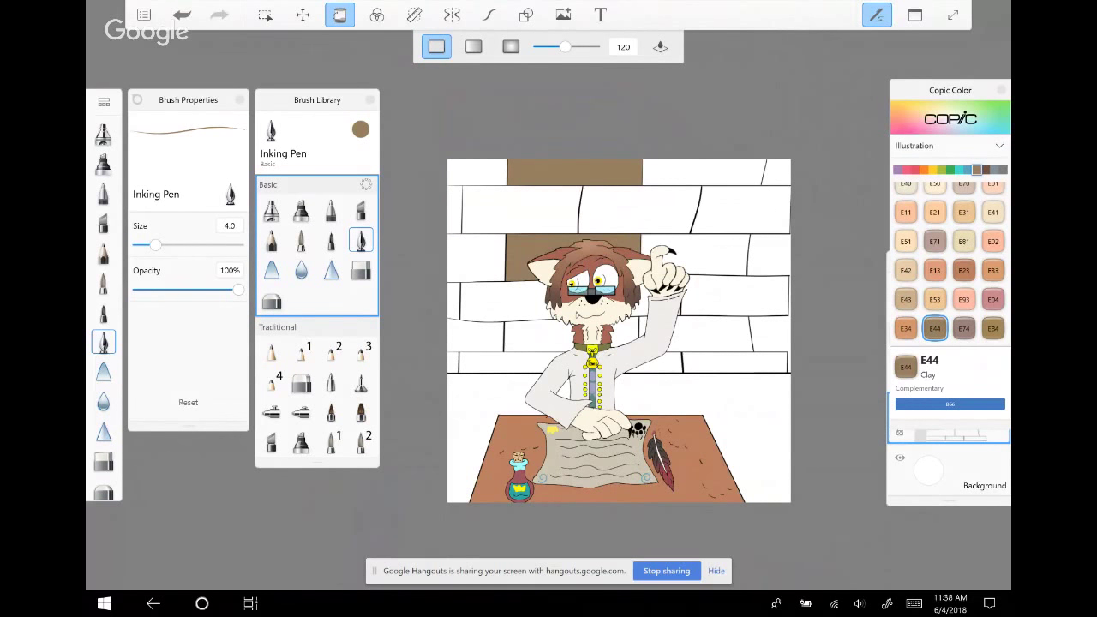
click(476, 334)
key(ctrl+z)
Choose Special Black 110 and ink over the second row's top-left corner with predictive stroke to close the line at the canvas edge
click(1003, 170)
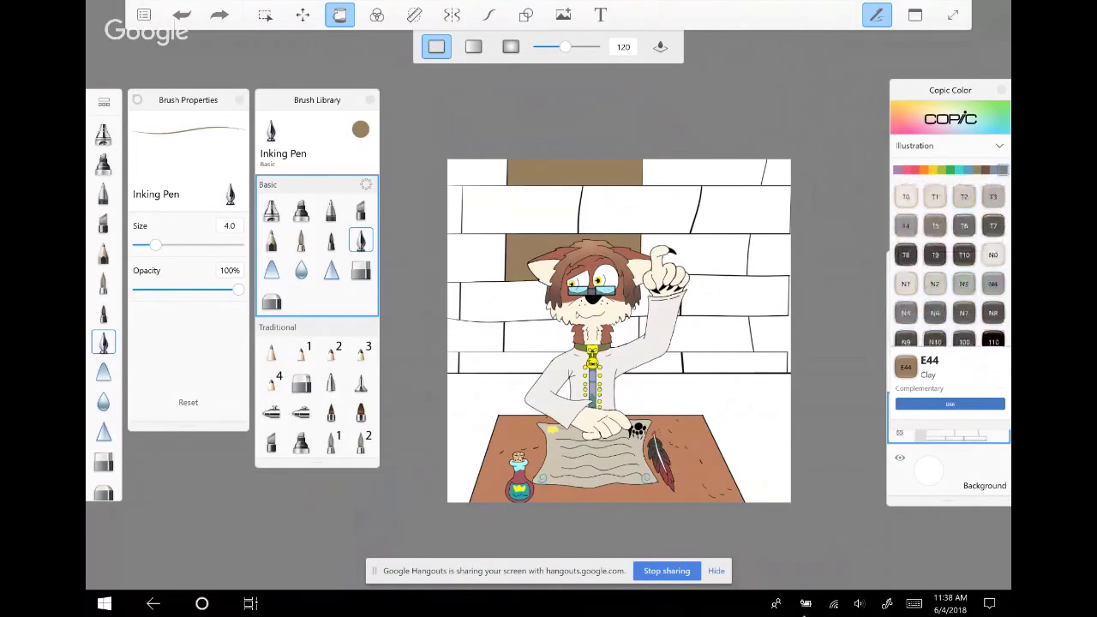
click(993, 341)
click(489, 14)
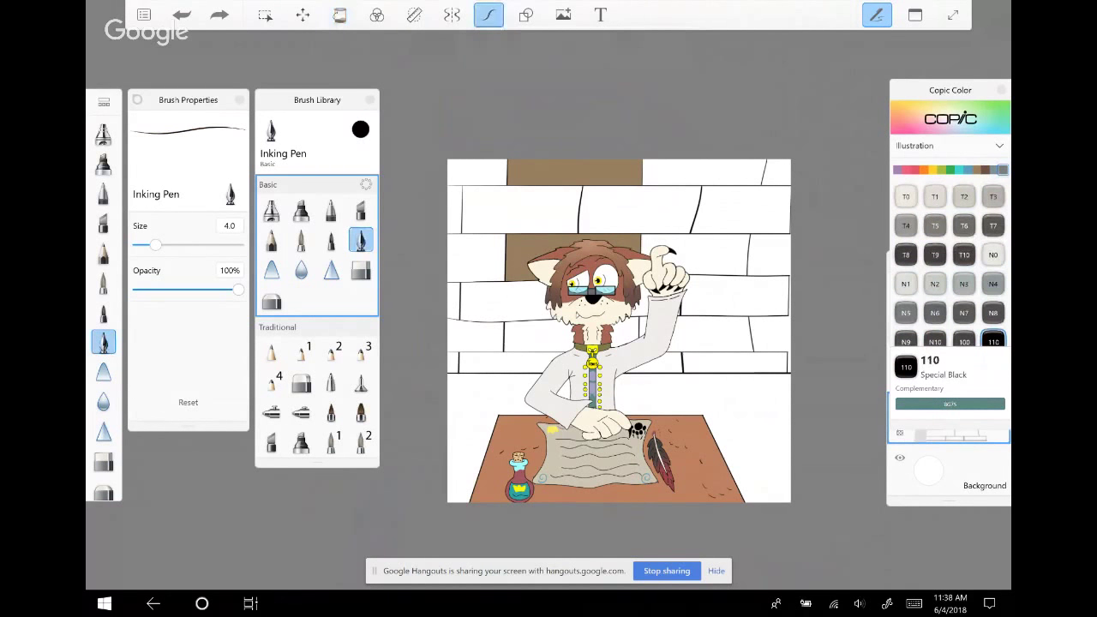
scroll(619, 331, up, 3)
scroll(619, 331, up, 5)
drag(432, 206, 515, 205)
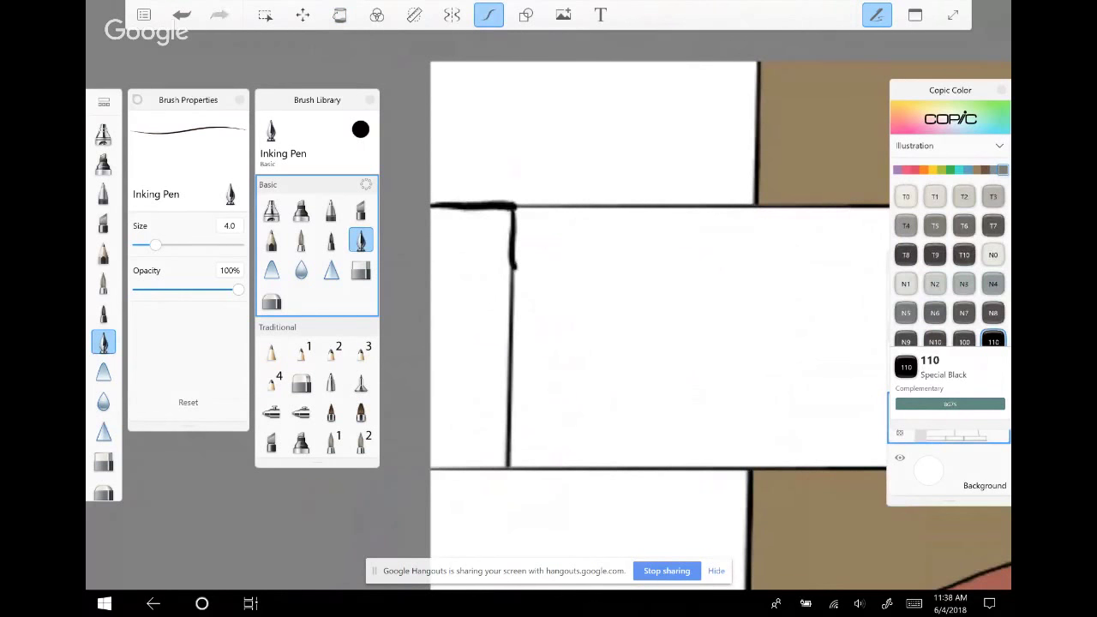
Extend the curved line between the fourth and fifth brick rows in black to the wall's left edge
scroll(619, 331, down, 5)
scroll(619, 331, up, 5)
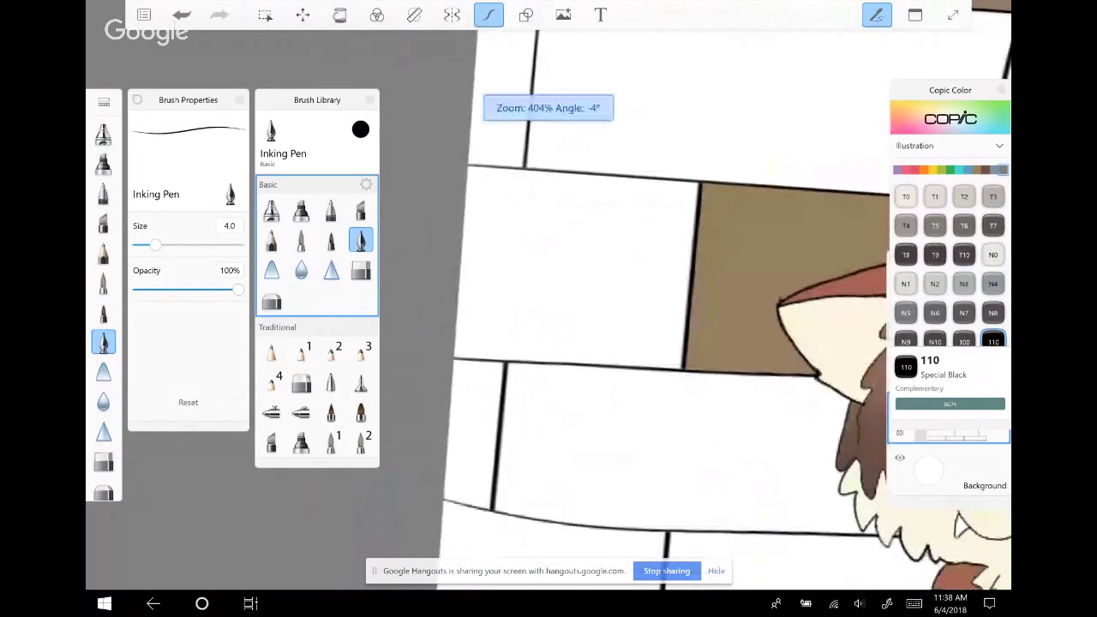
scroll(619, 331, down, 3)
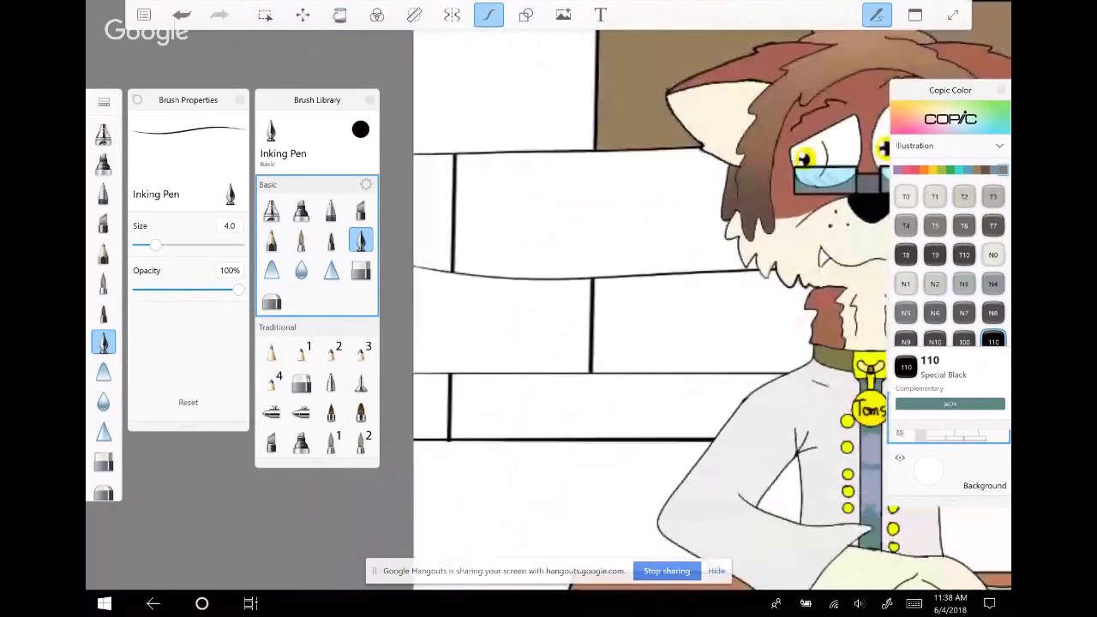
scroll(619, 331, down, 3)
scroll(619, 331, up, 6)
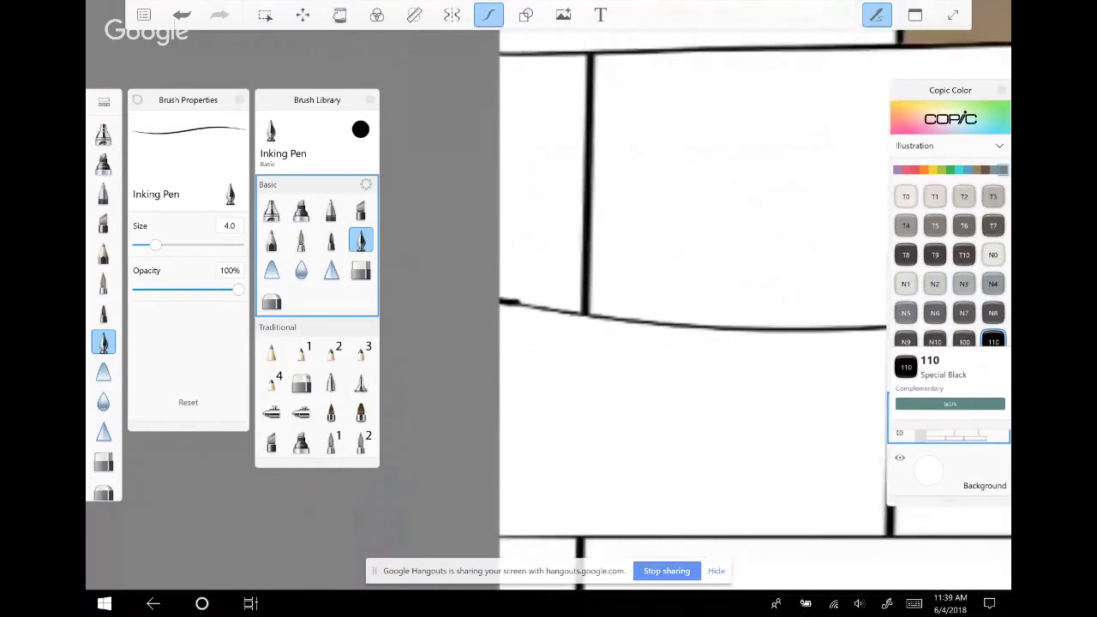
scroll(737, 326, down, 2)
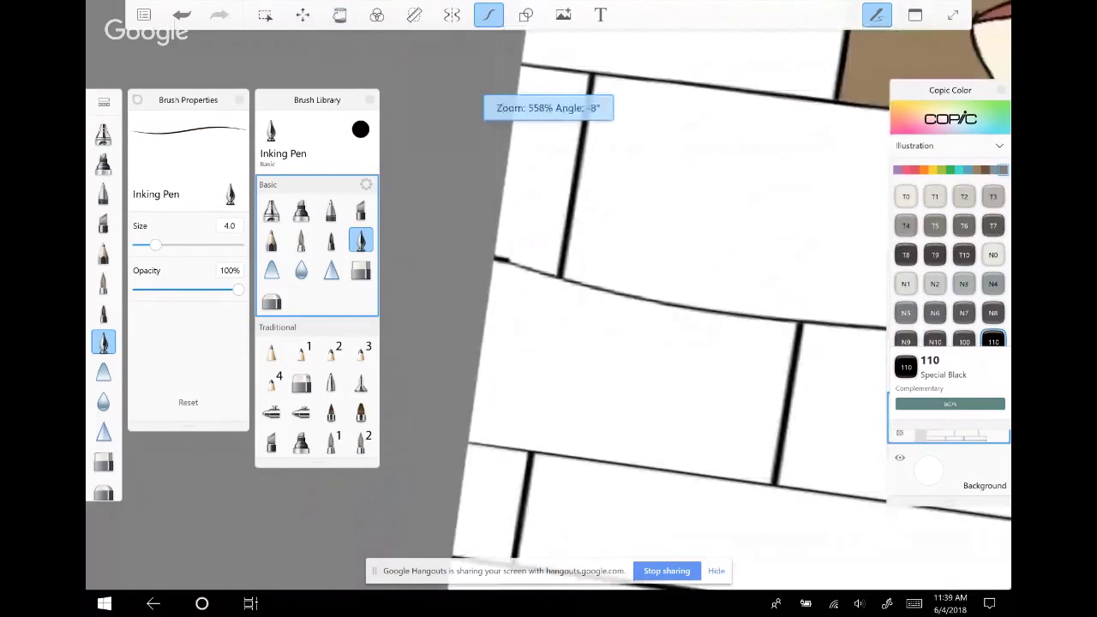
scroll(619, 331, down, 5)
Open the Color Editor, sample the brown of the filled bricks and flood-fill the top row's rightmost brick
key(m)
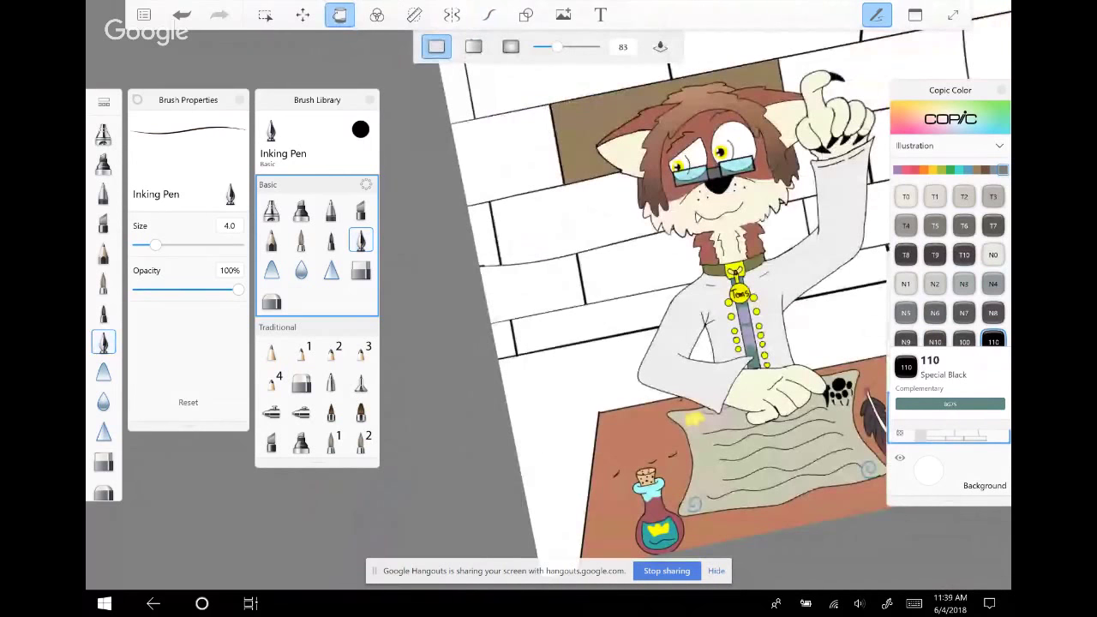
scroll(626, 313, down, 3)
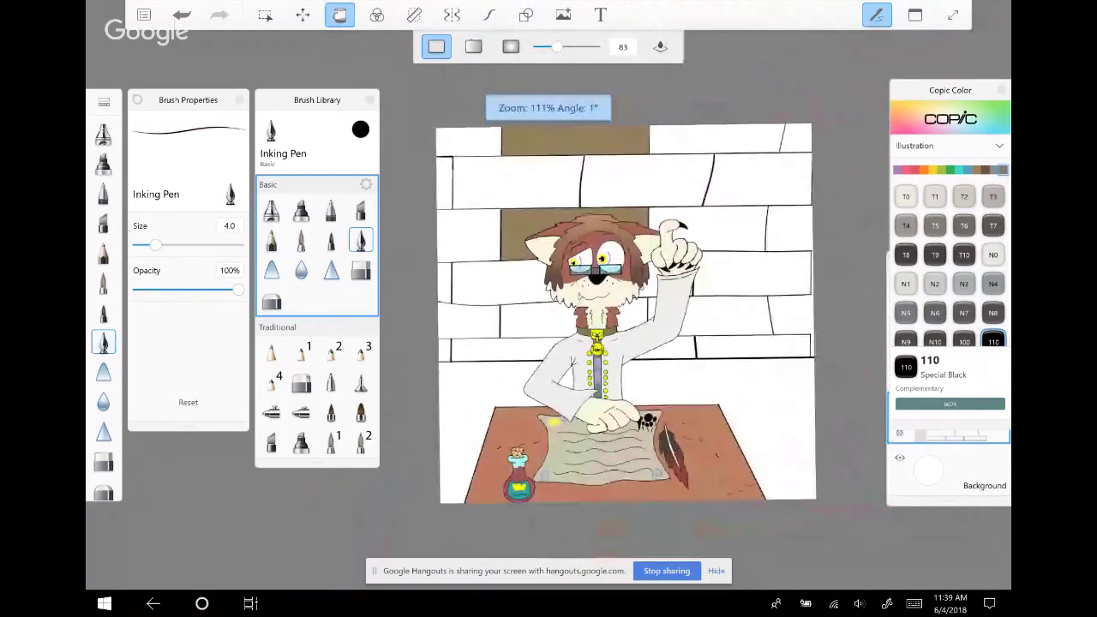
click(915, 14)
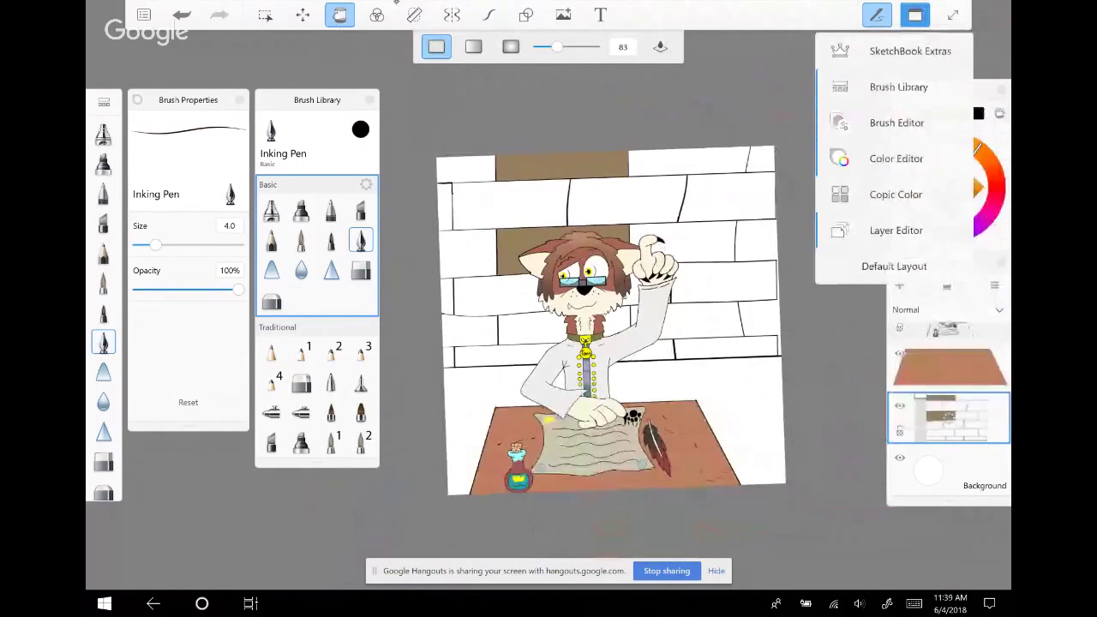
click(896, 158)
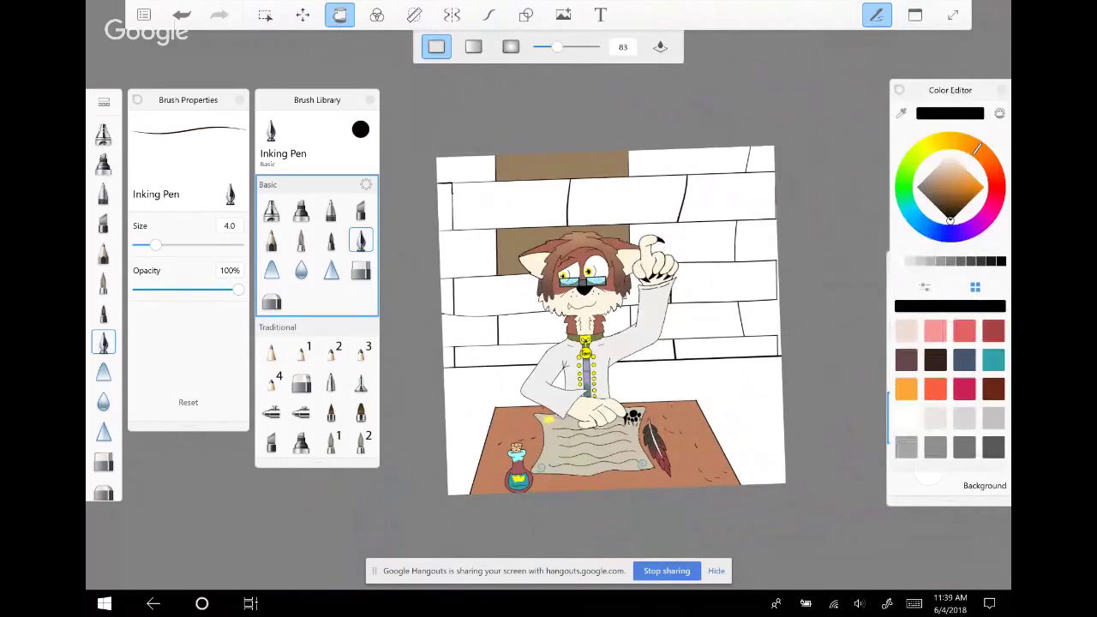
key(Tab)
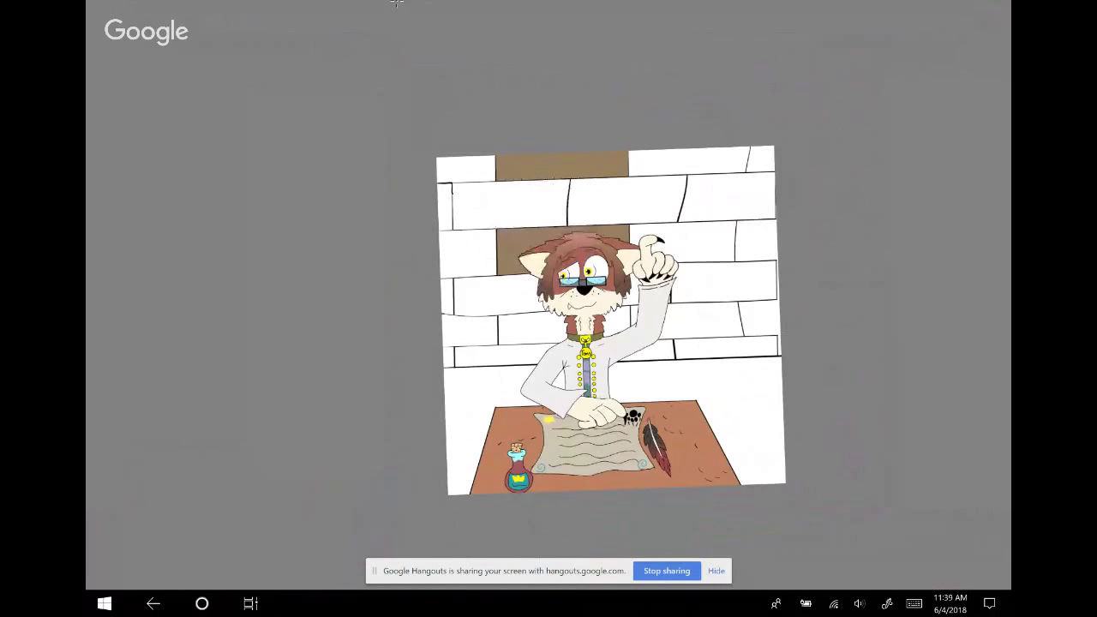
key(Tab)
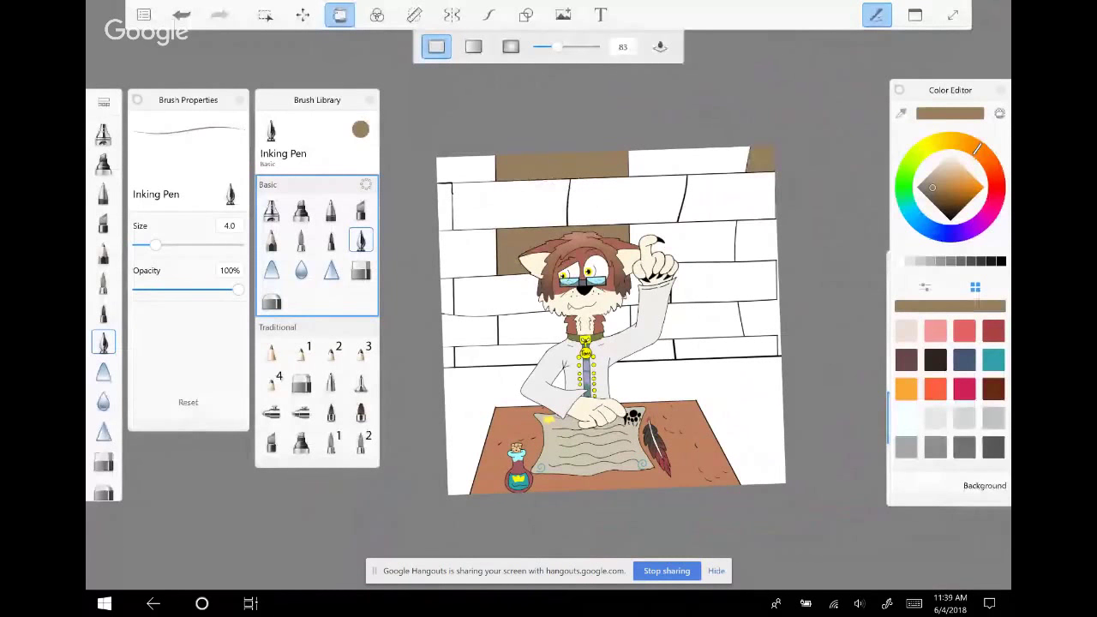
Flood-fill brown the third row's right-end brick, both end bricks and the one right of the arm in the fifth row, and the sixth row's second brick
scroll(611, 322, up, 2)
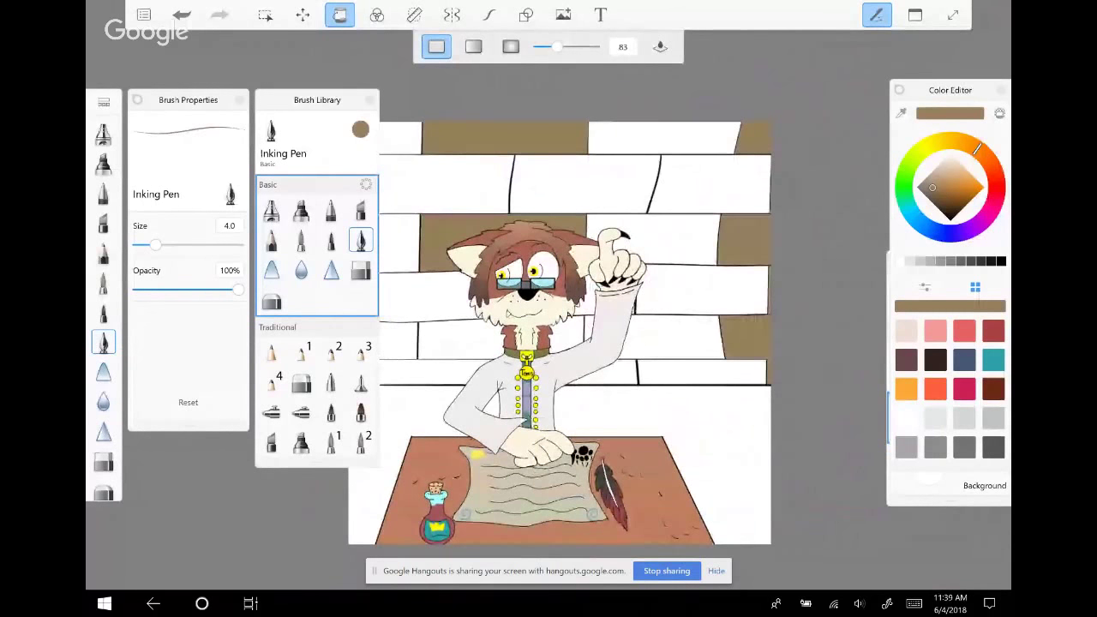
scroll(560, 333, down, 2)
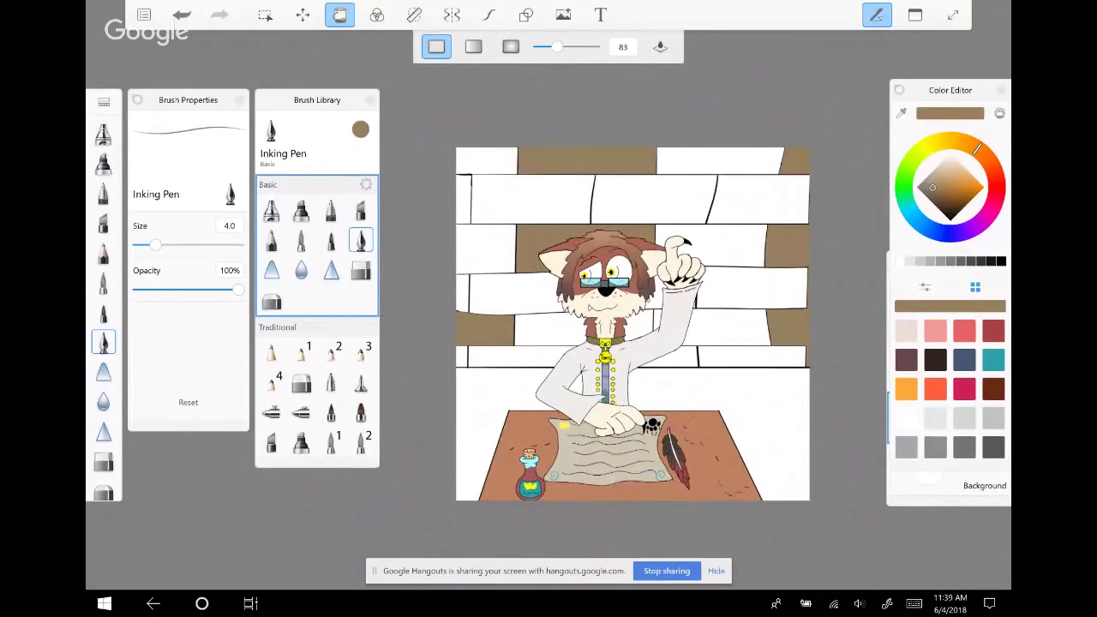
click(489, 356)
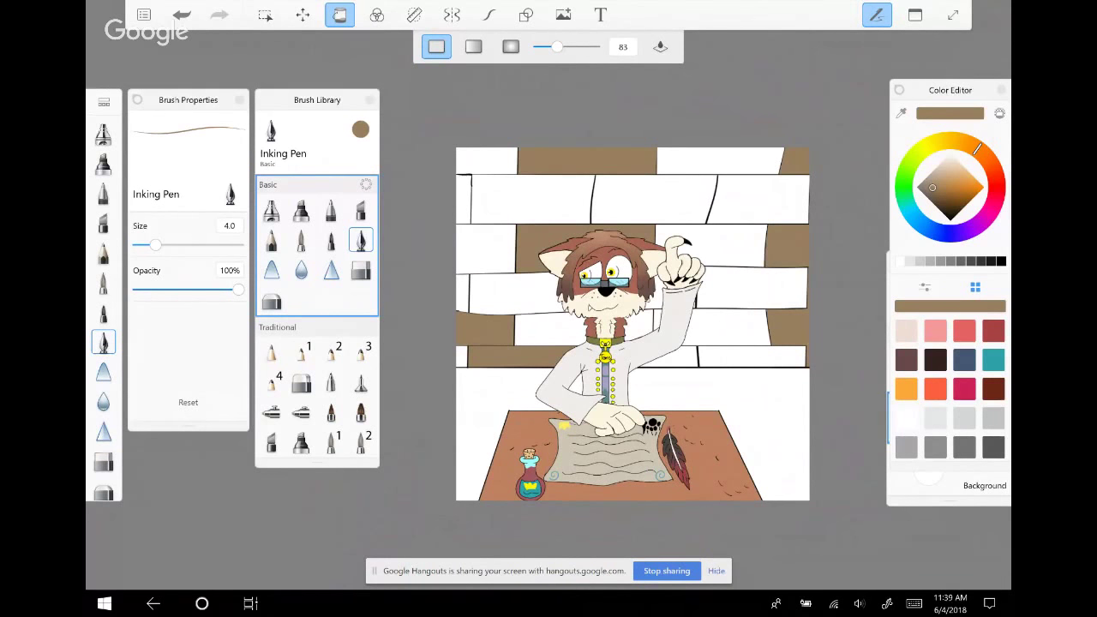
click(729, 327)
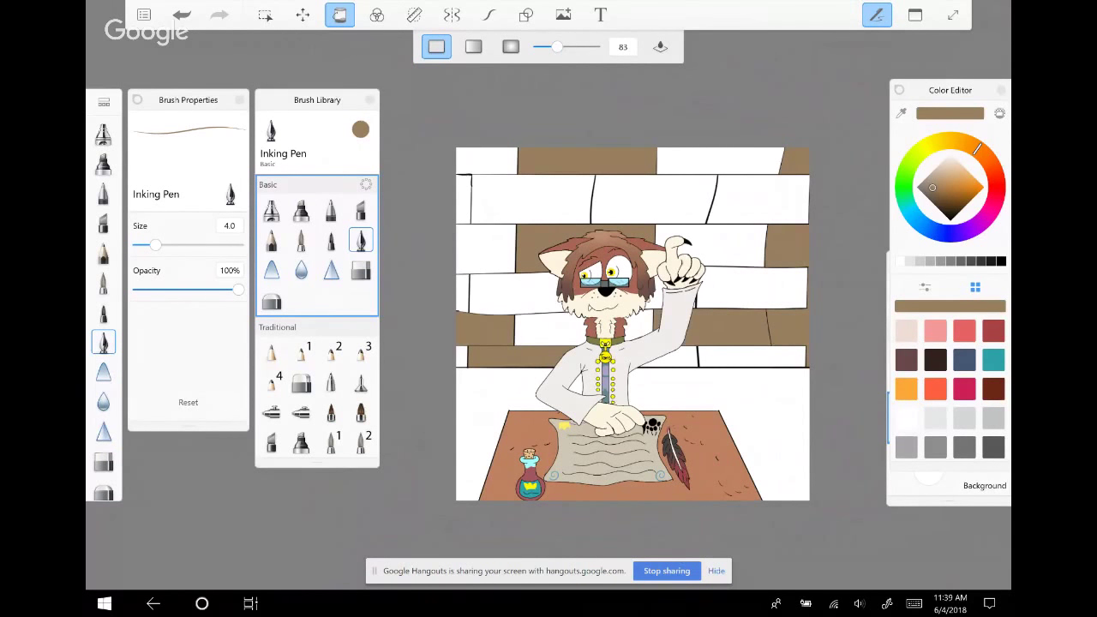
Switch back to the Copic color library, choose E17 Reddish Brass and flood-fill the third brick of the top row
click(965, 331)
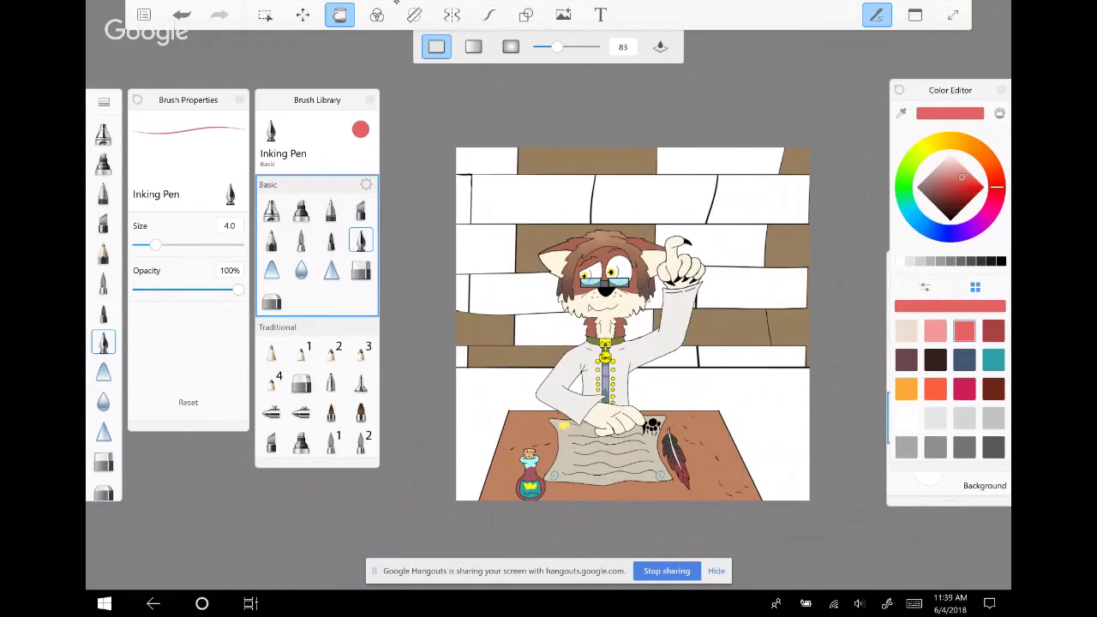
click(914, 14)
click(896, 231)
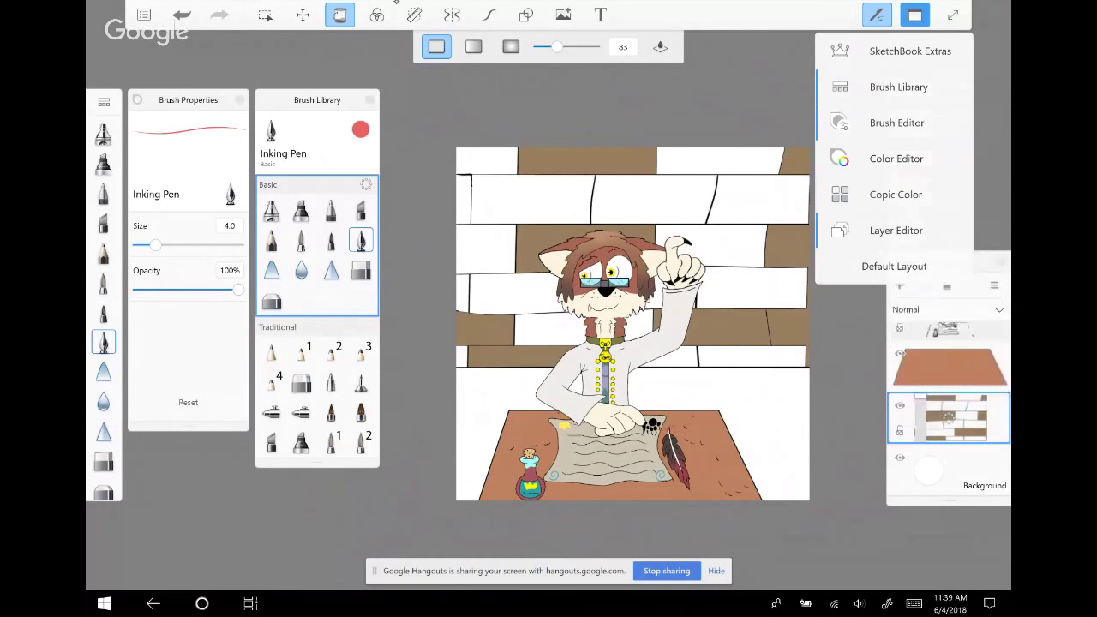
click(896, 194)
click(915, 14)
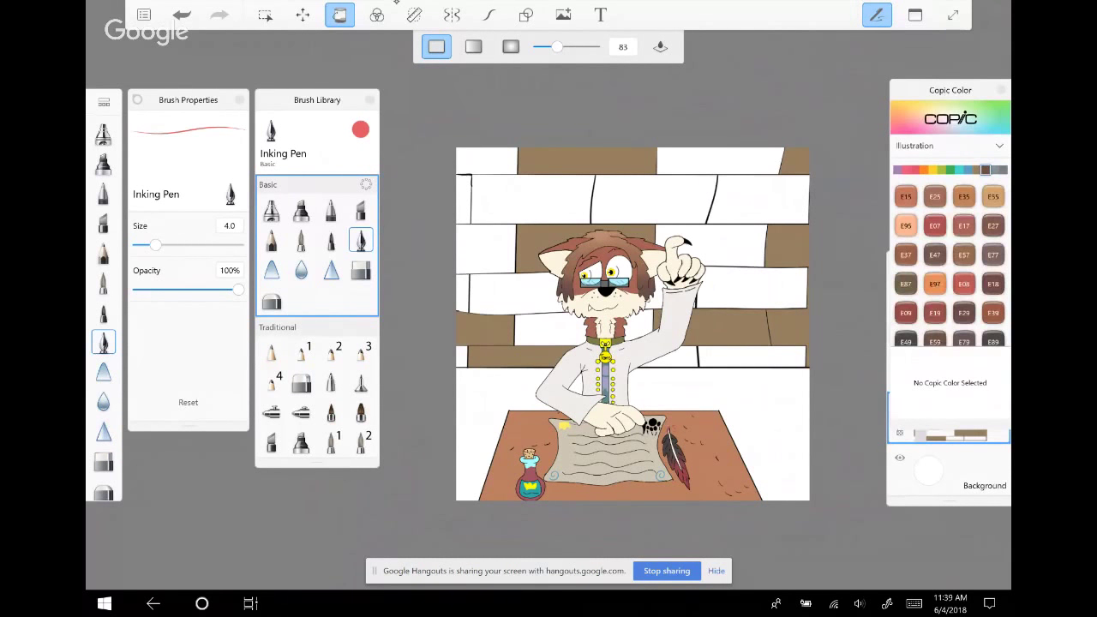
click(963, 225)
click(720, 162)
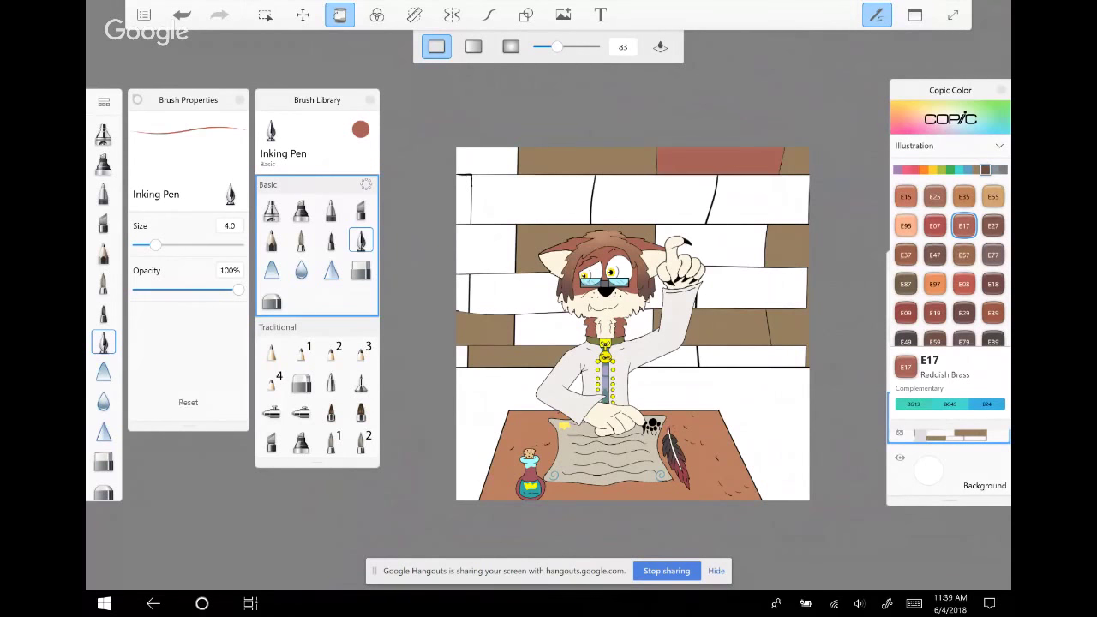
Flood-fill the top row's left-end brick and the second row's left-end and third bricks with E17 Reddish Brass
click(487, 162)
click(464, 200)
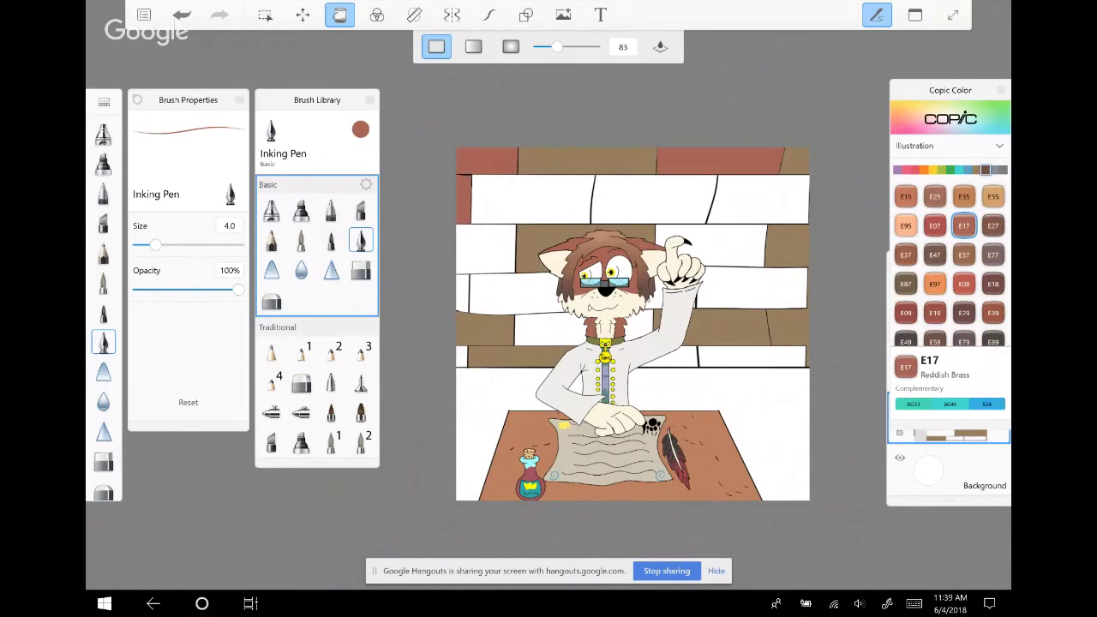
click(653, 199)
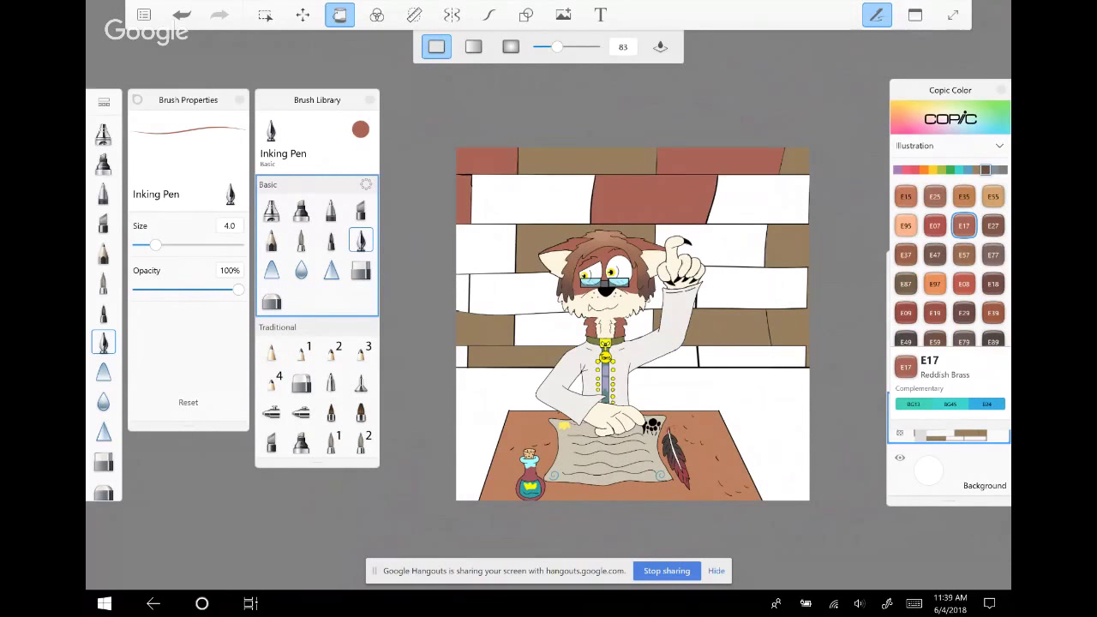
Flood-fill Reddish Brass the third- and fourth-row bricks right of the raised hand, the fifth row's second brick and the sixth row's bricks right of the sleeve
click(711, 246)
click(752, 287)
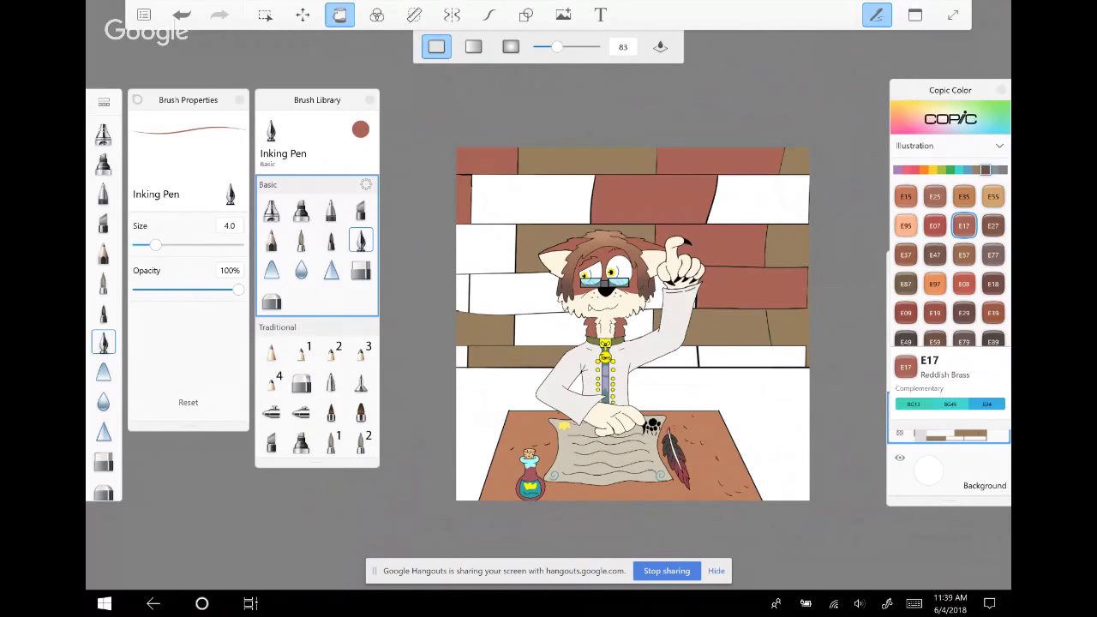
click(552, 329)
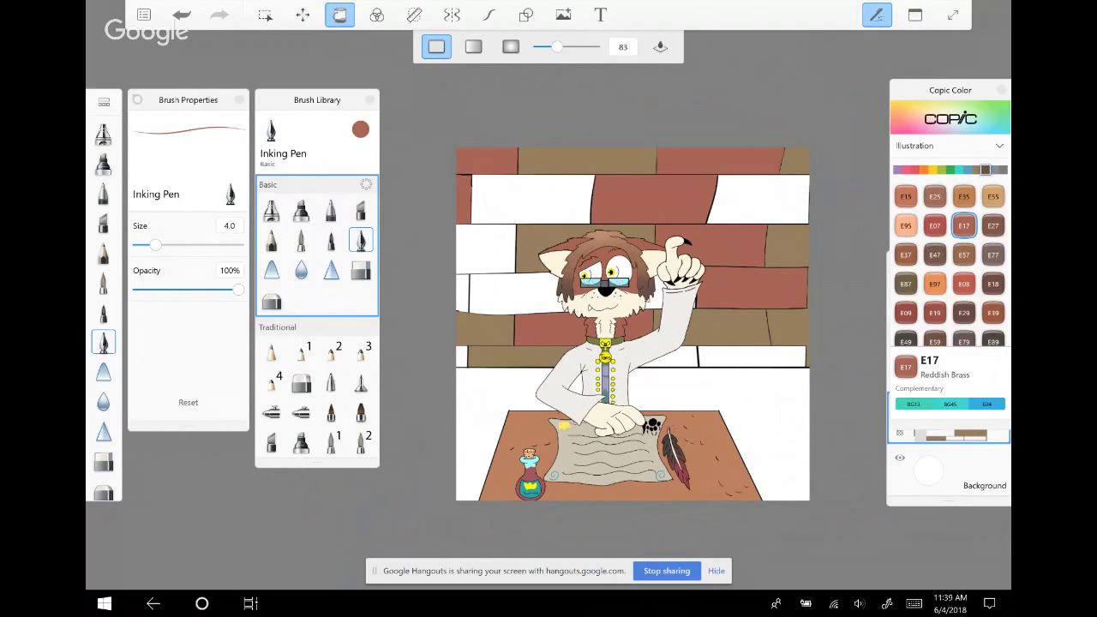
click(669, 357)
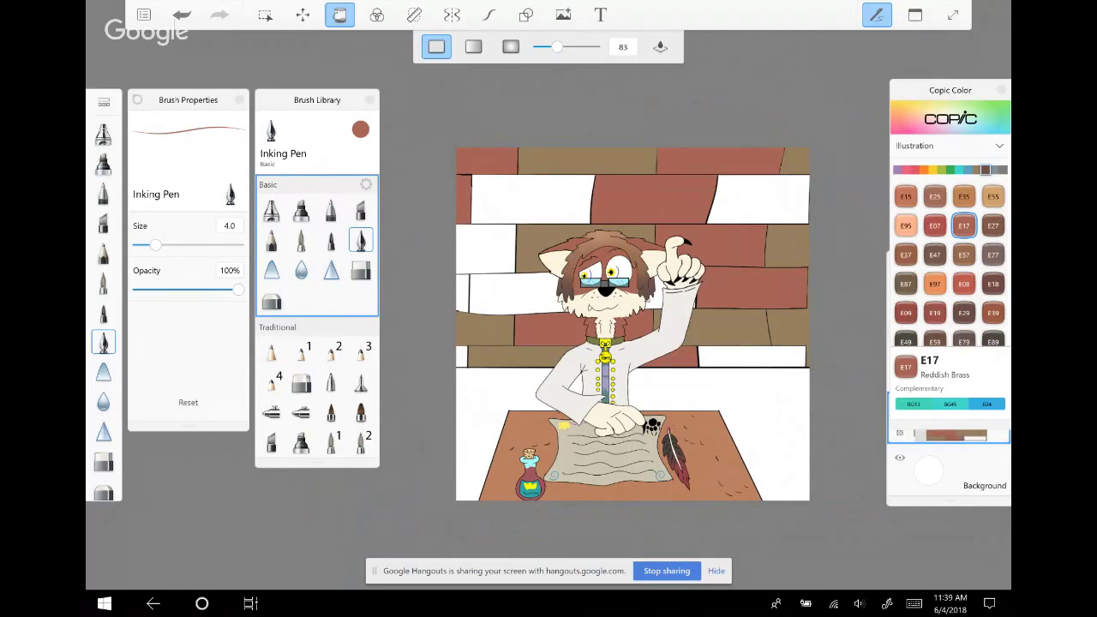
click(752, 356)
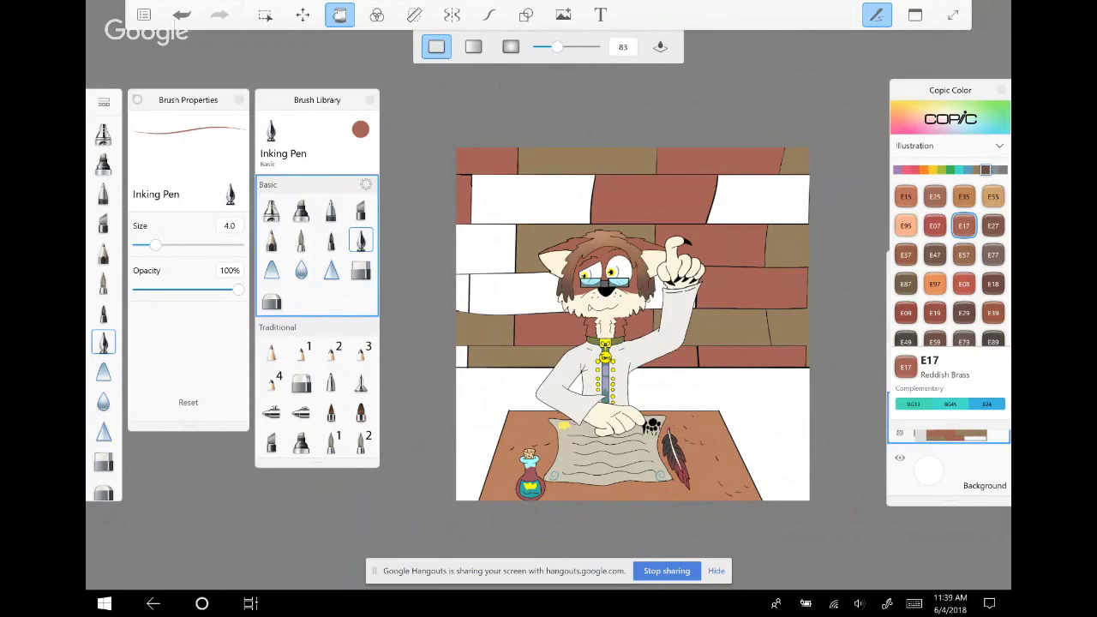
Return to the Color Editor, sample the brown of the filled bricks and flood-fill the second row's second brick and the third row's left-end brick
click(935, 341)
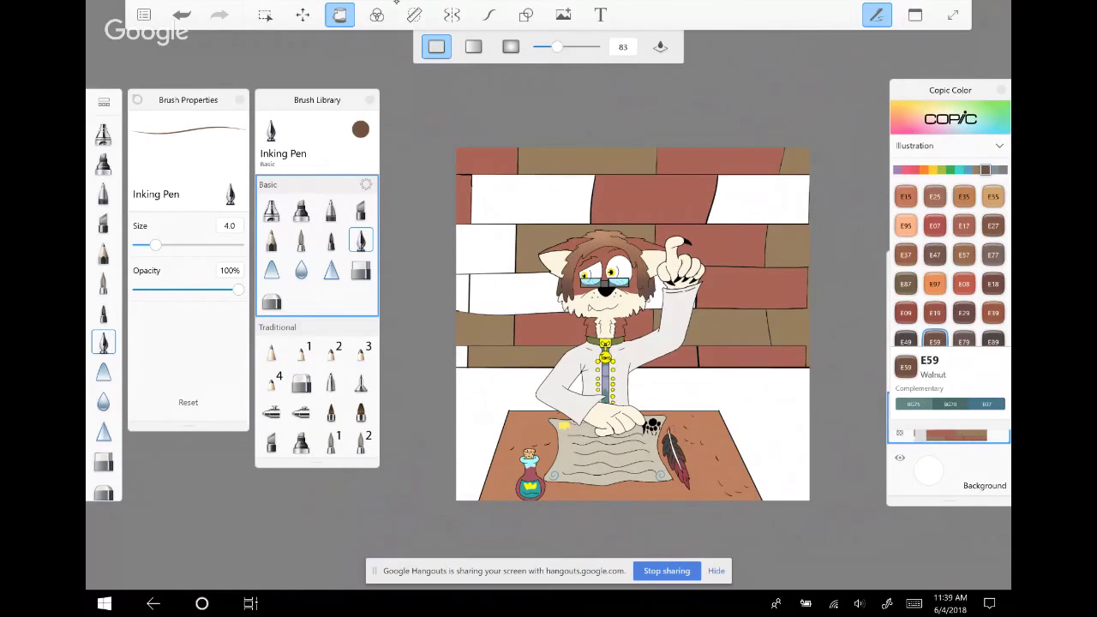
click(915, 15)
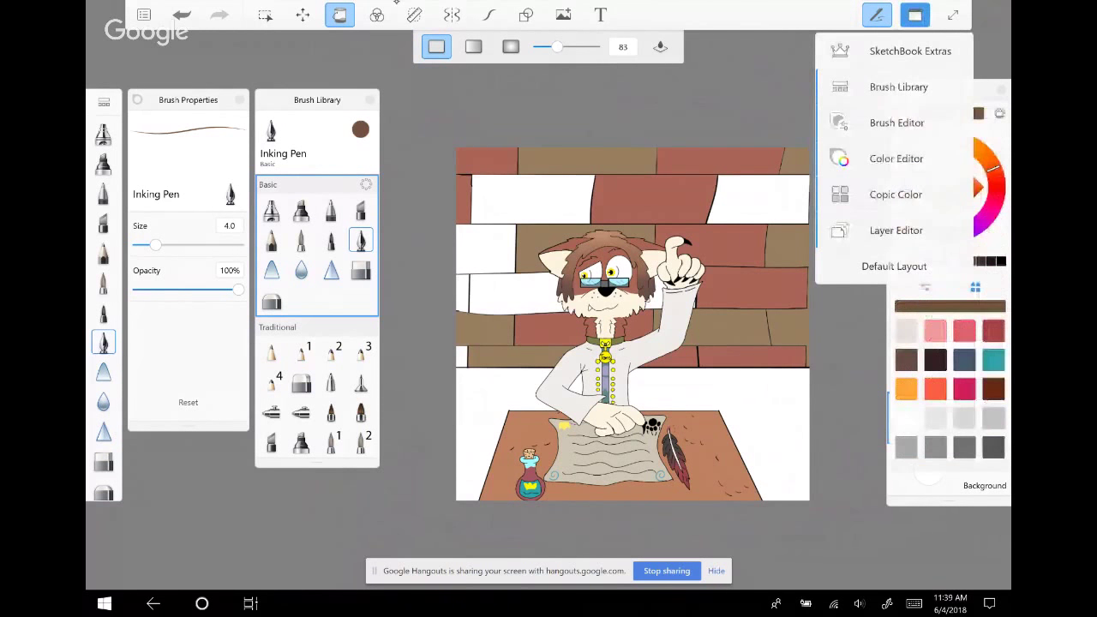
click(896, 158)
key(Tab)
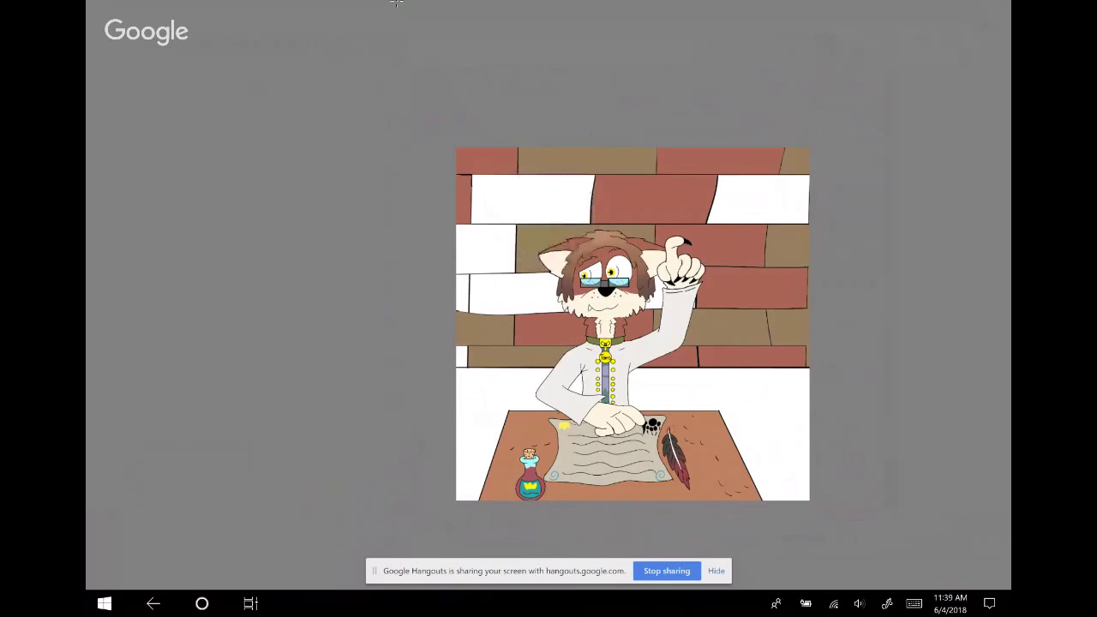
key(Tab)
click(531, 199)
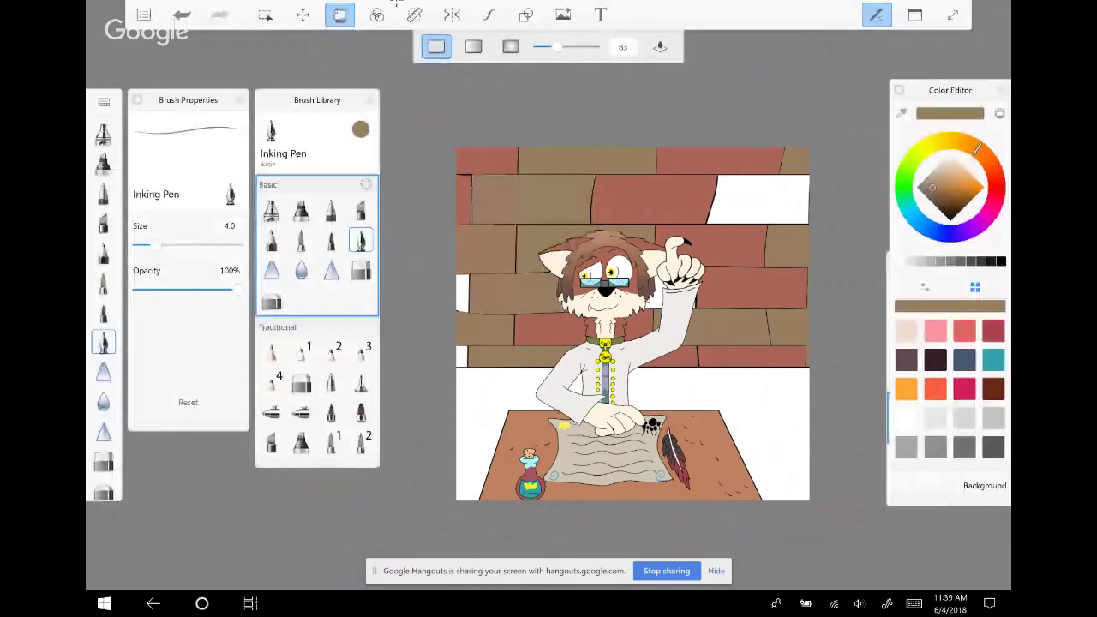
key(ctrl+z)
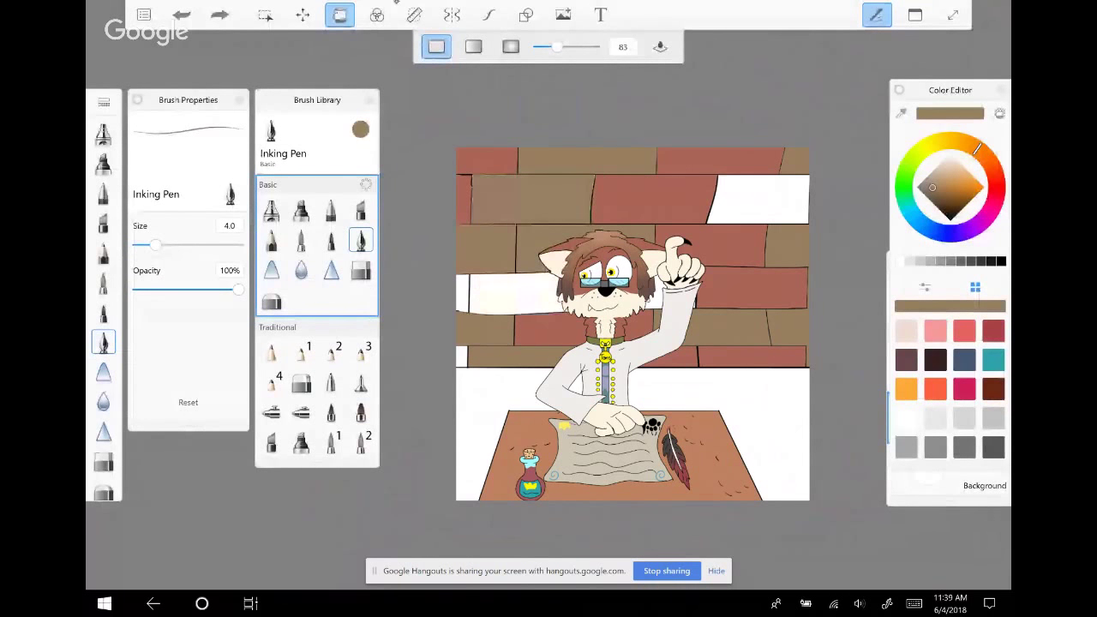
Flood-fill the fourth row's second brick with the sampled reddish color and the remaining white bricks with the sampled brown
drag(549, 217, 549, 217)
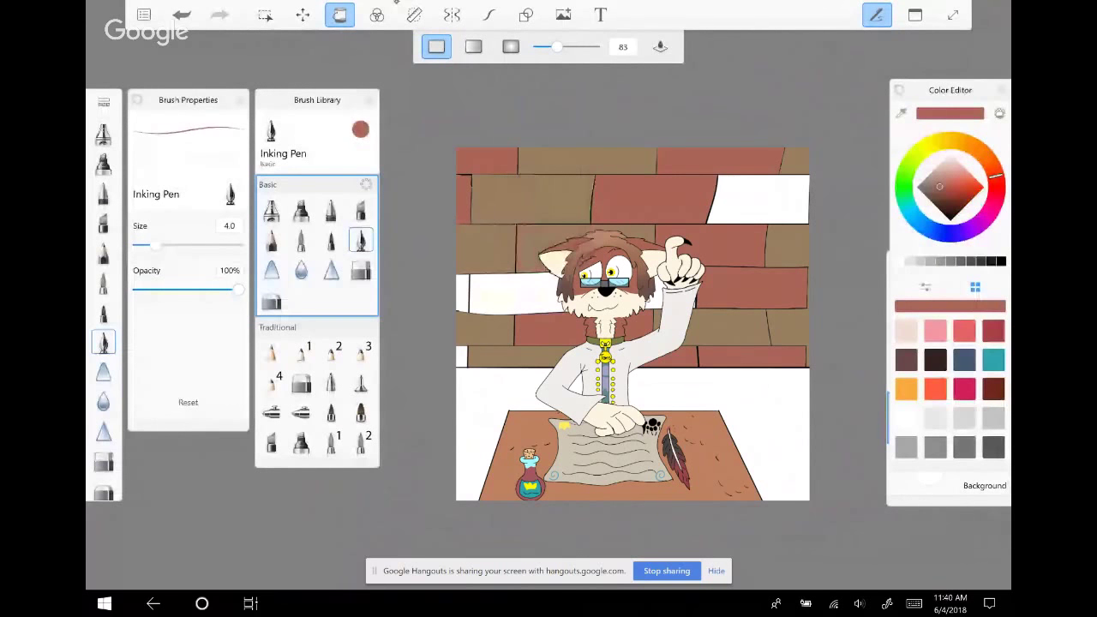
key(ctrl+z)
click(510, 294)
drag(543, 216, 543, 215)
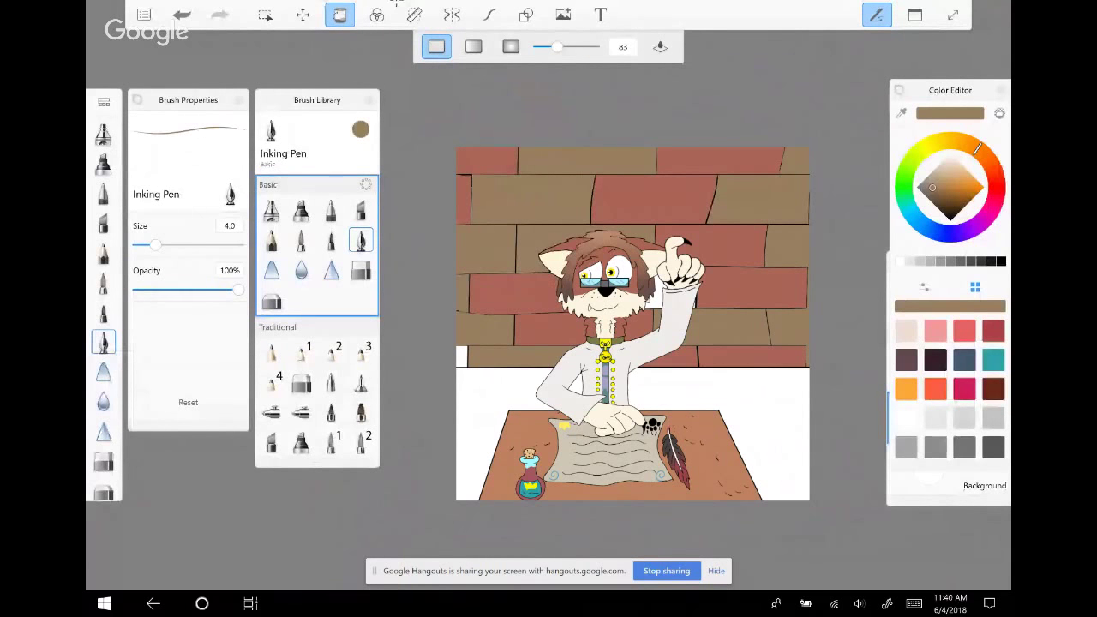
click(462, 357)
Switch to the Copic color library, choose E77 Maroon and flood-fill all the reddish bricks of the wall with it
scroll(629, 325, down, 1)
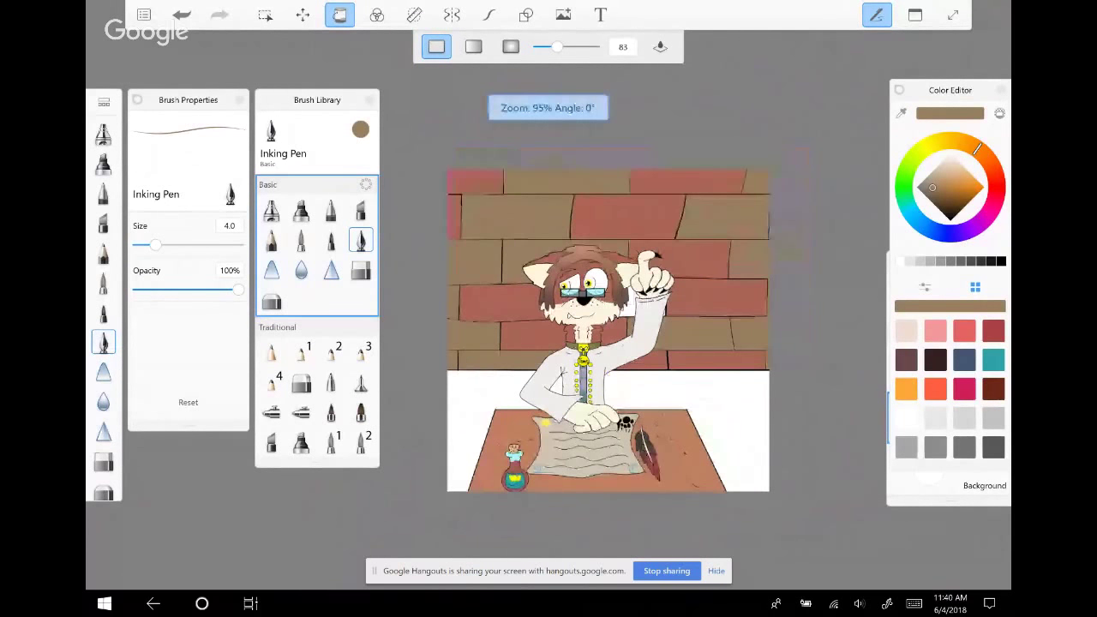
drag(608, 330, 583, 334)
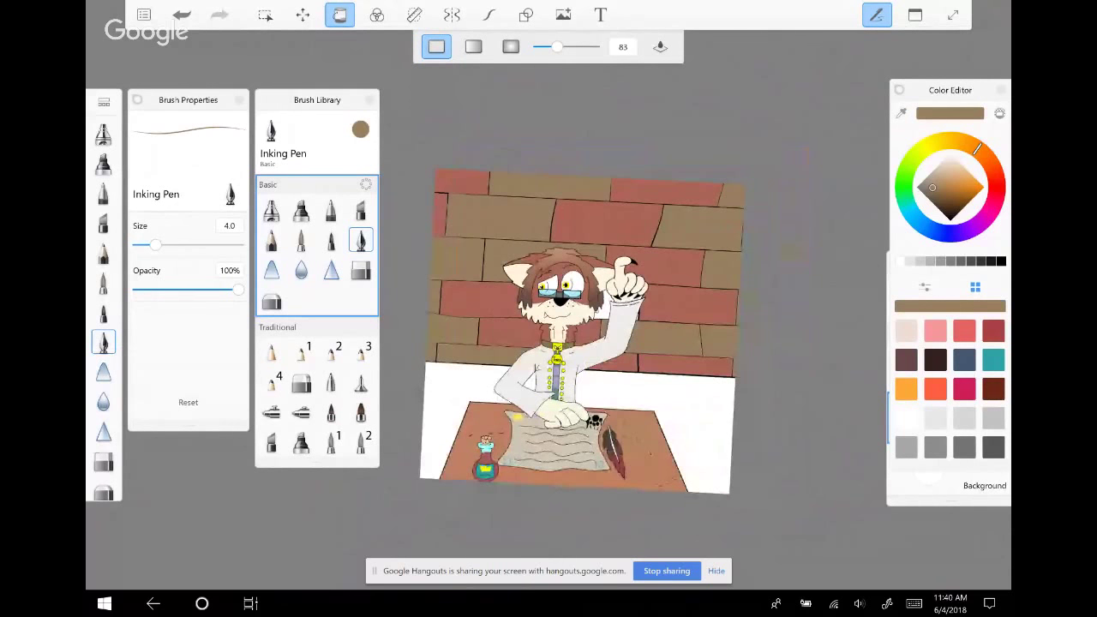
drag(576, 330, 597, 343)
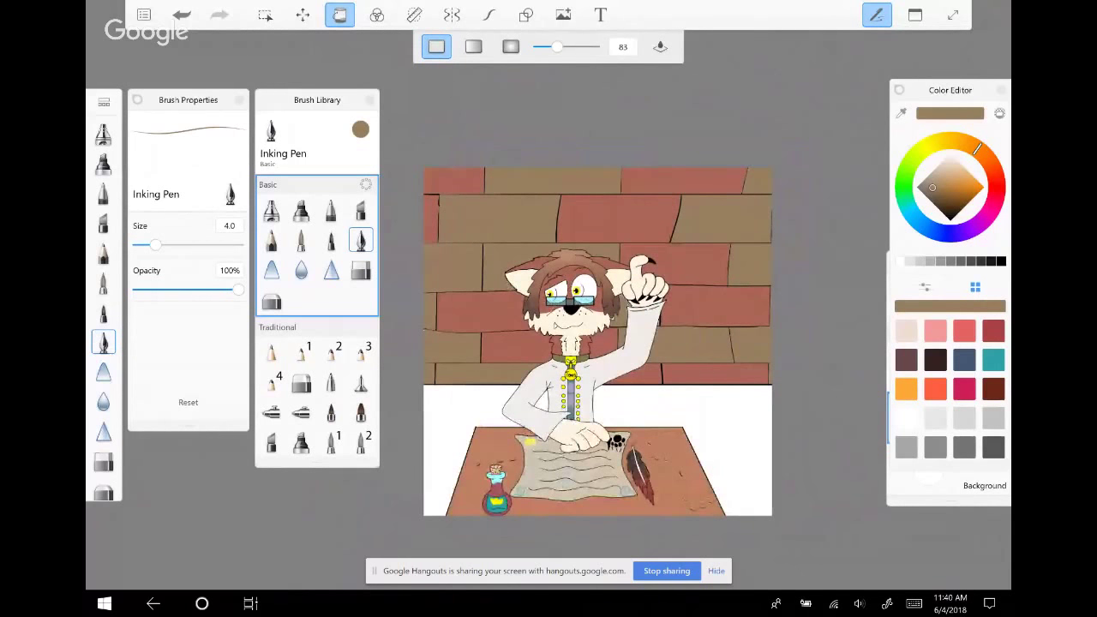
drag(548, 217, 548, 217)
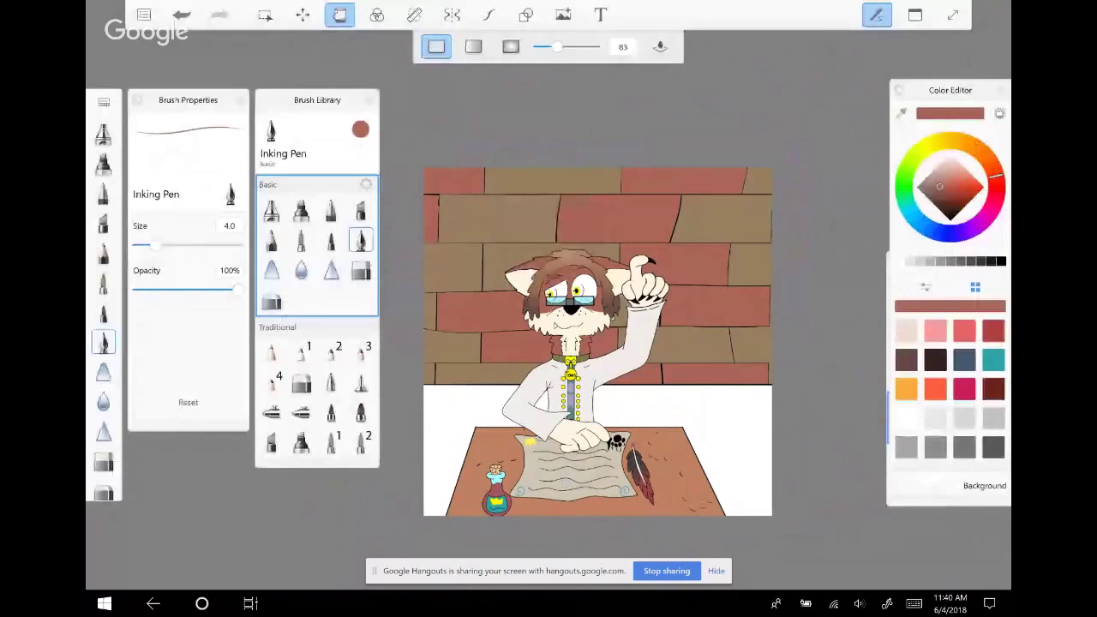
click(915, 15)
click(896, 194)
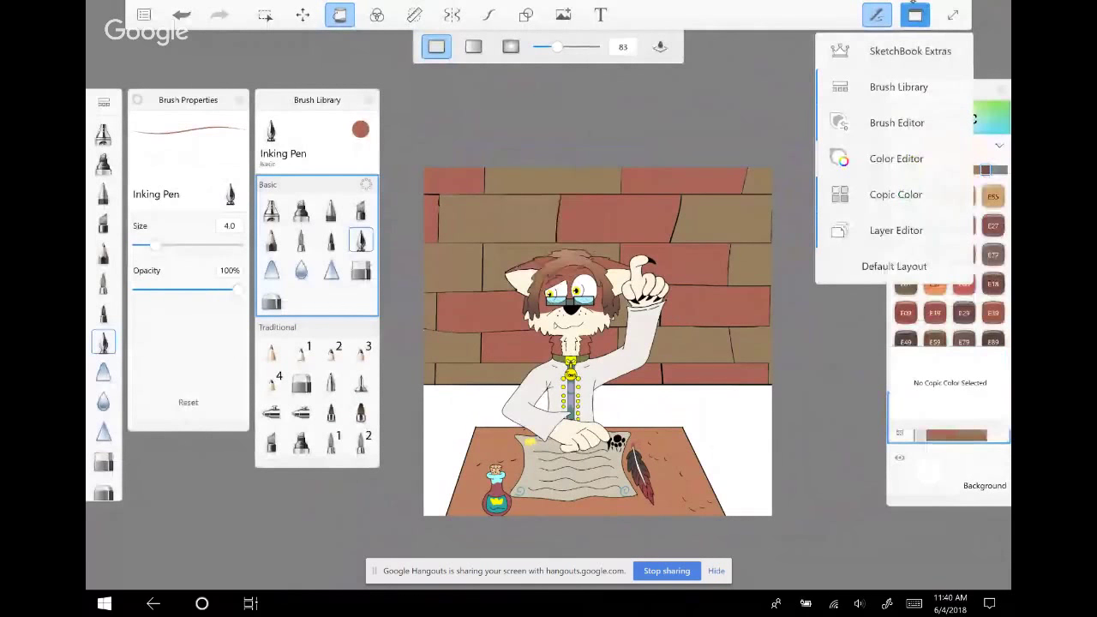
click(993, 255)
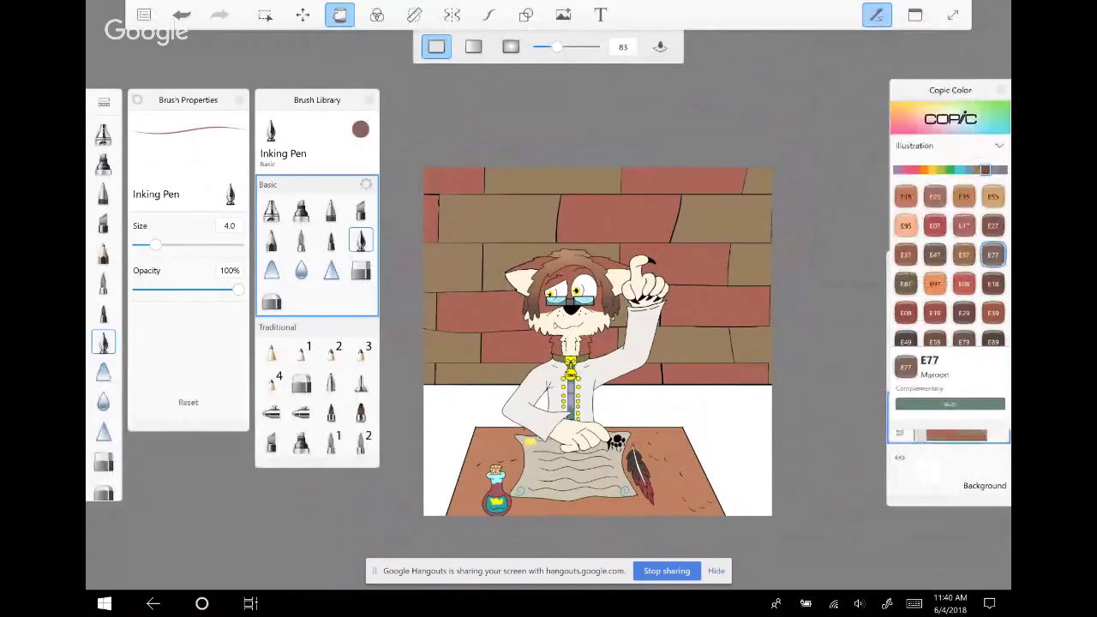
click(619, 218)
click(673, 264)
click(716, 306)
click(480, 310)
click(514, 346)
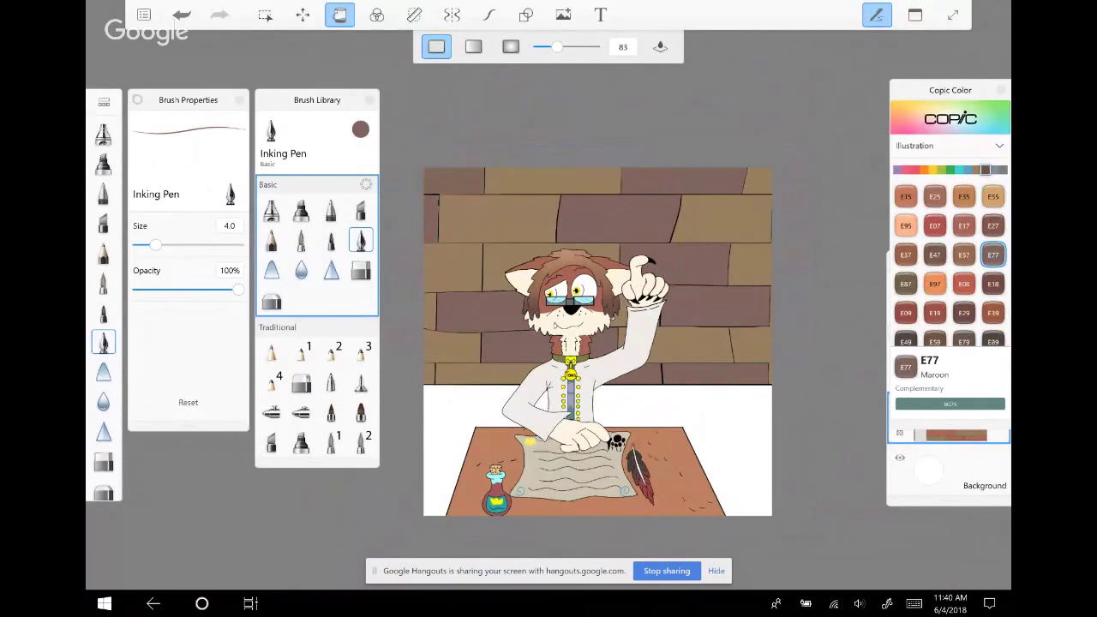
Choose T3 Toner Gray No.3 from the Copic grays and recolor the black lines between the bricks with it
click(1003, 169)
click(993, 196)
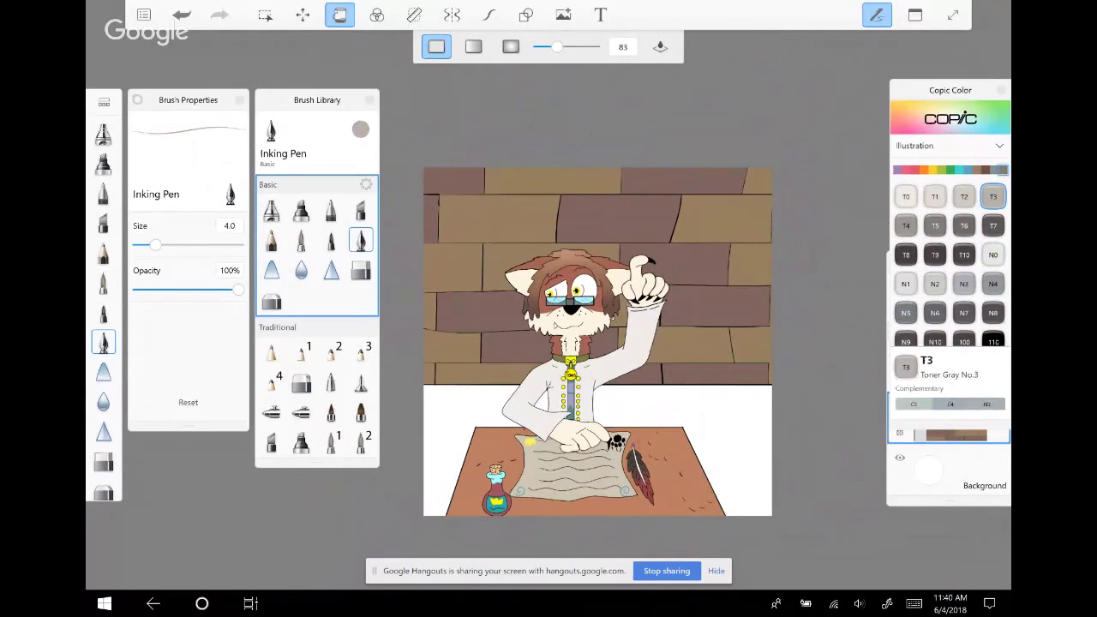
scroll(598, 257, up, 10)
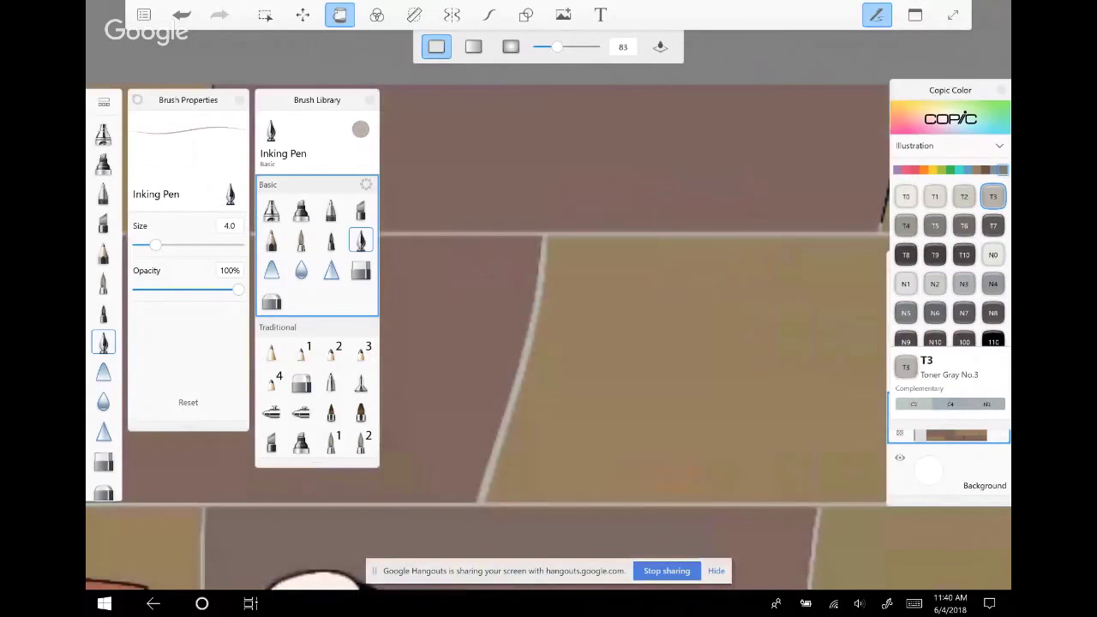
scroll(488, 343, down, 10)
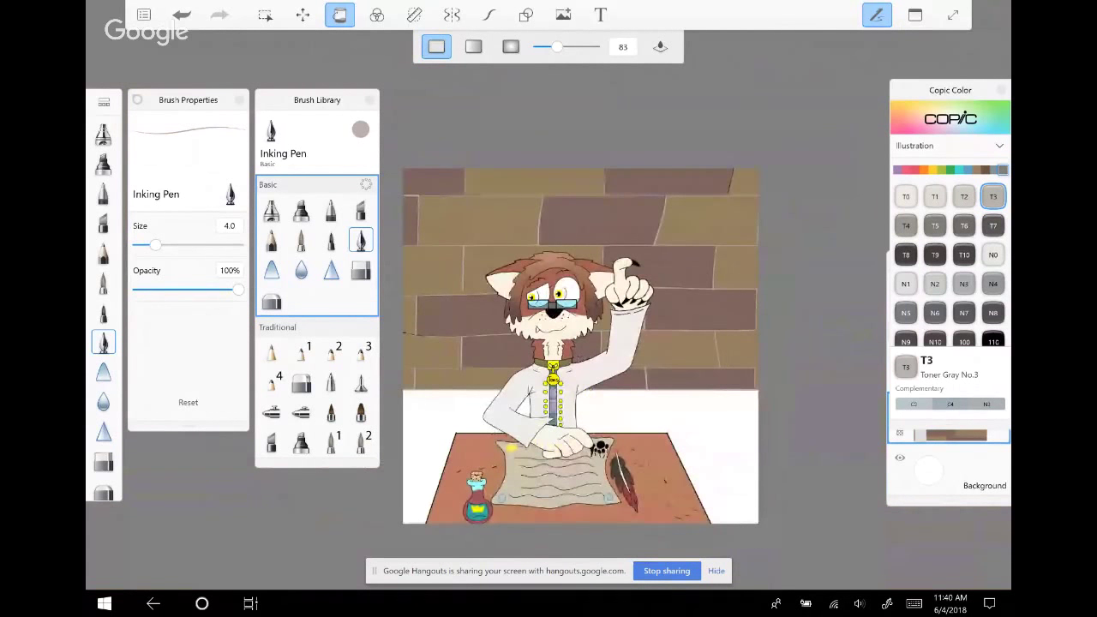
Choose the Copic color R56 Currant, try it as a flood fill on the white area below the brick wall, and undo the fill
click(995, 170)
click(916, 170)
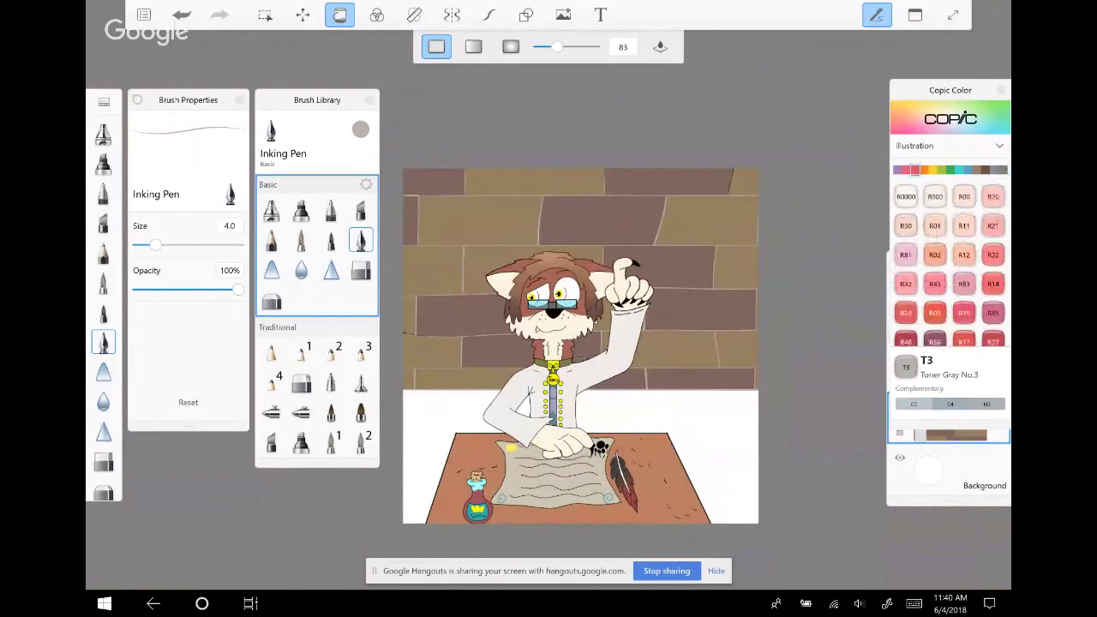
click(936, 341)
click(703, 411)
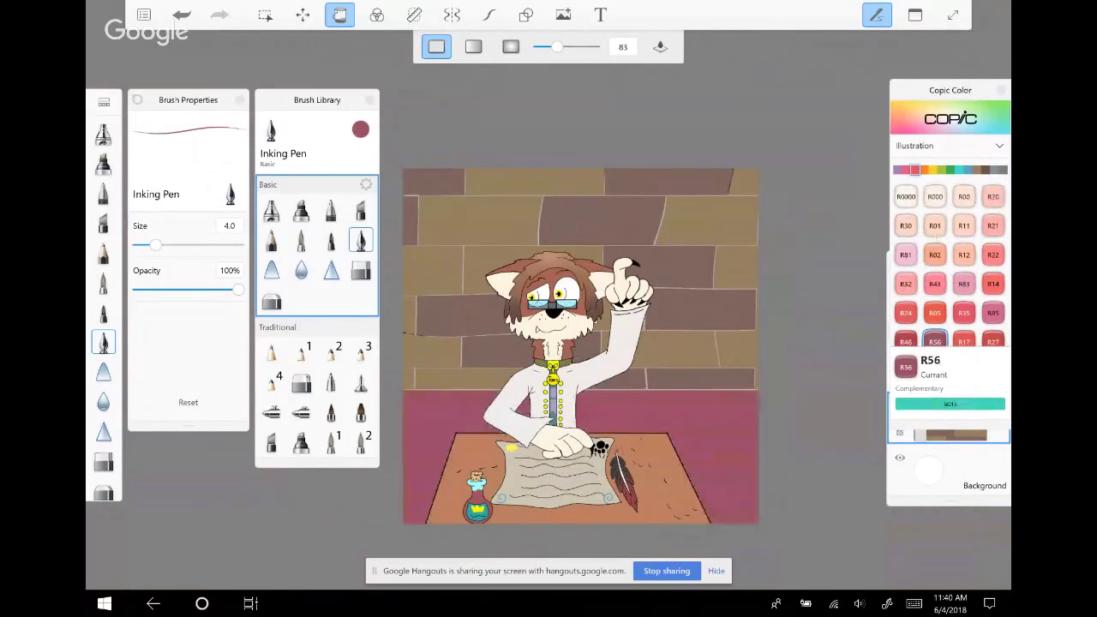
key(ctrl+z)
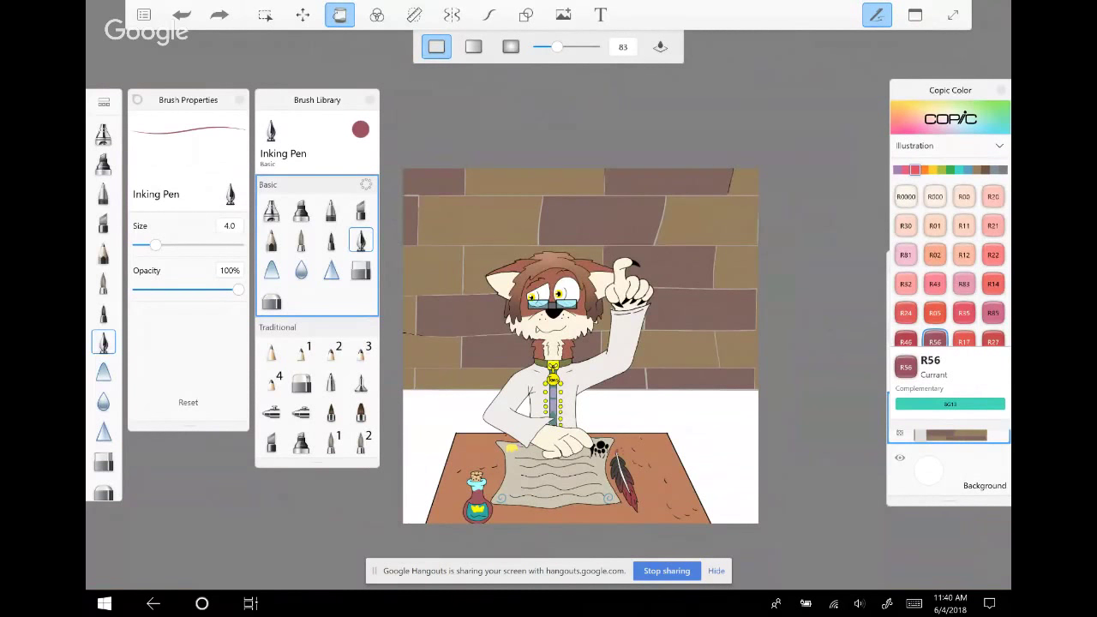
Stretch the brick wall downward toward the table and flood-fill the white area below it with R56 Currant
key(m)
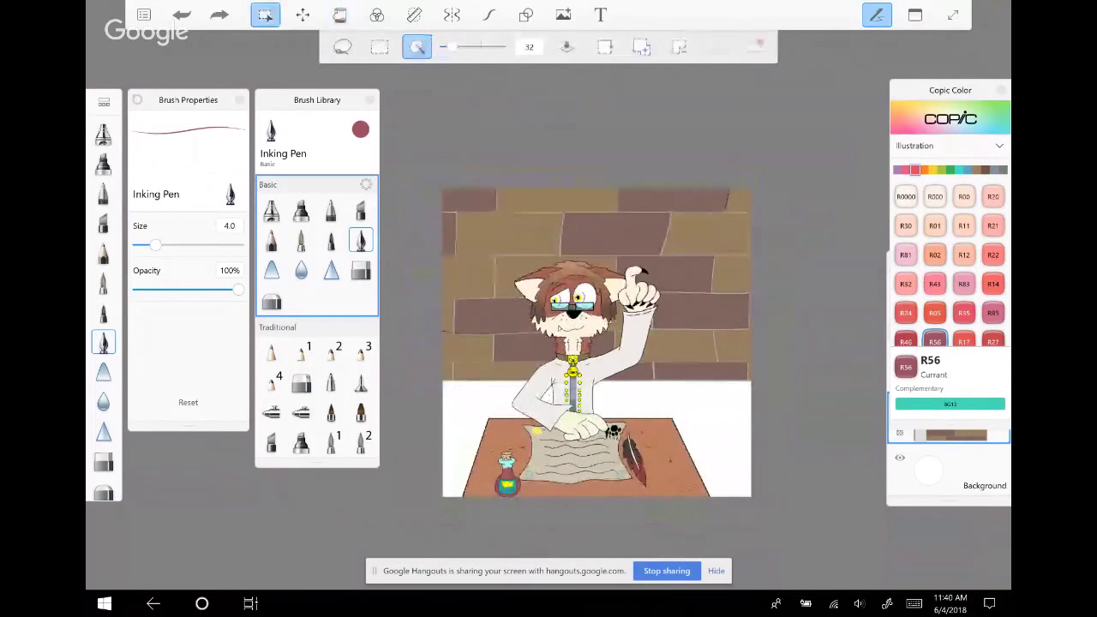
key(v)
drag(597, 382, 597, 397)
key(Return)
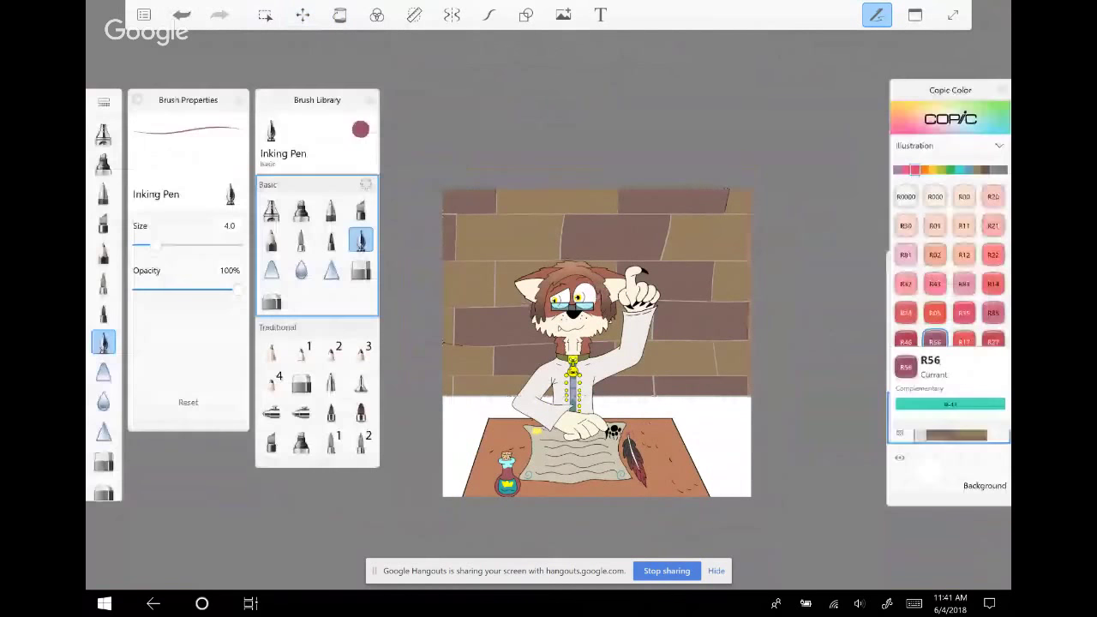
click(340, 15)
click(712, 429)
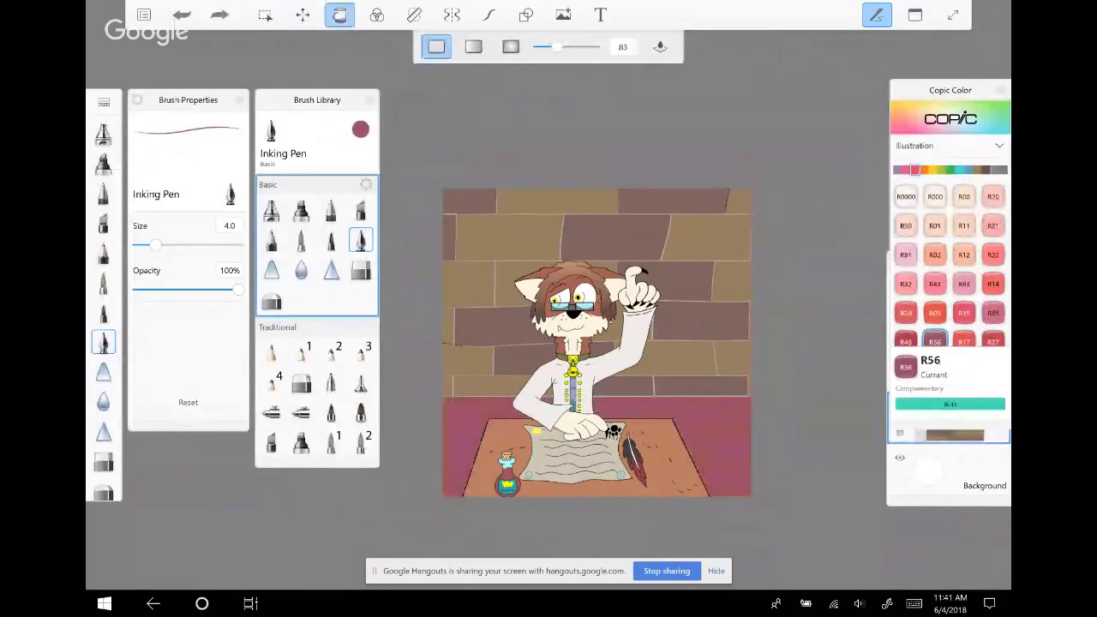
Open the layer list and show the layers of the crowned blue character and the yellow-haired character
click(951, 435)
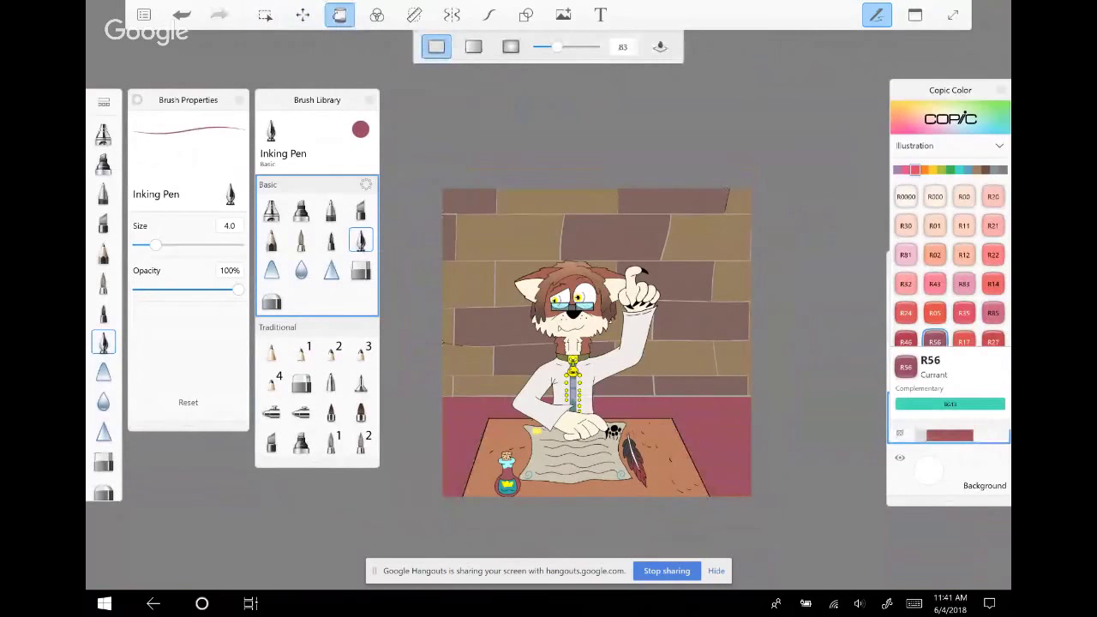
scroll(948, 407, up, 3)
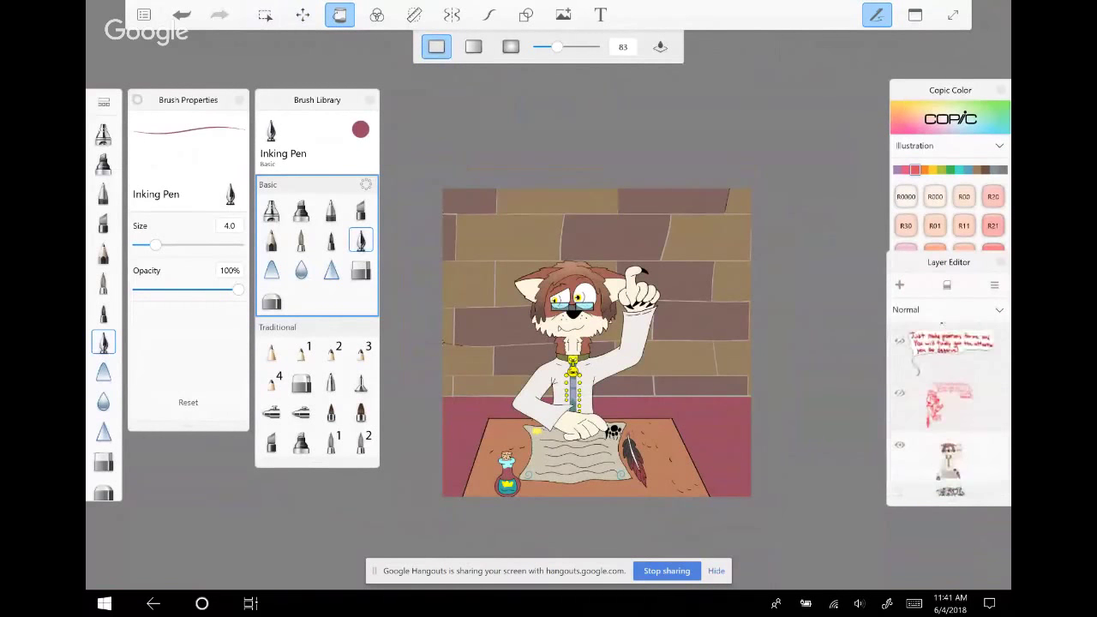
click(899, 379)
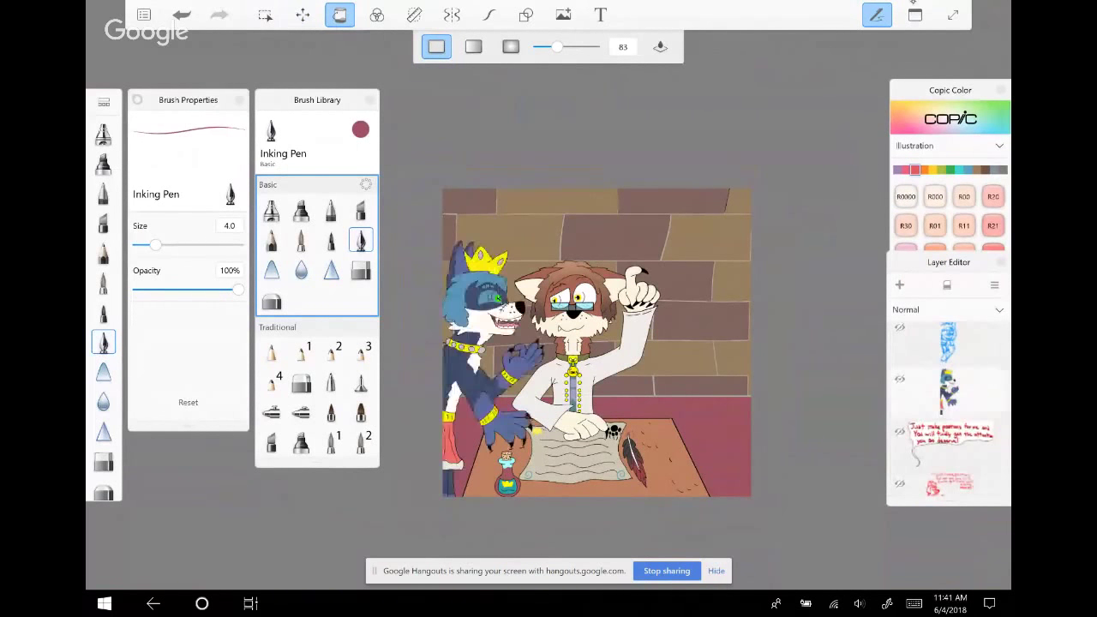
scroll(949, 408, up, 2)
click(900, 353)
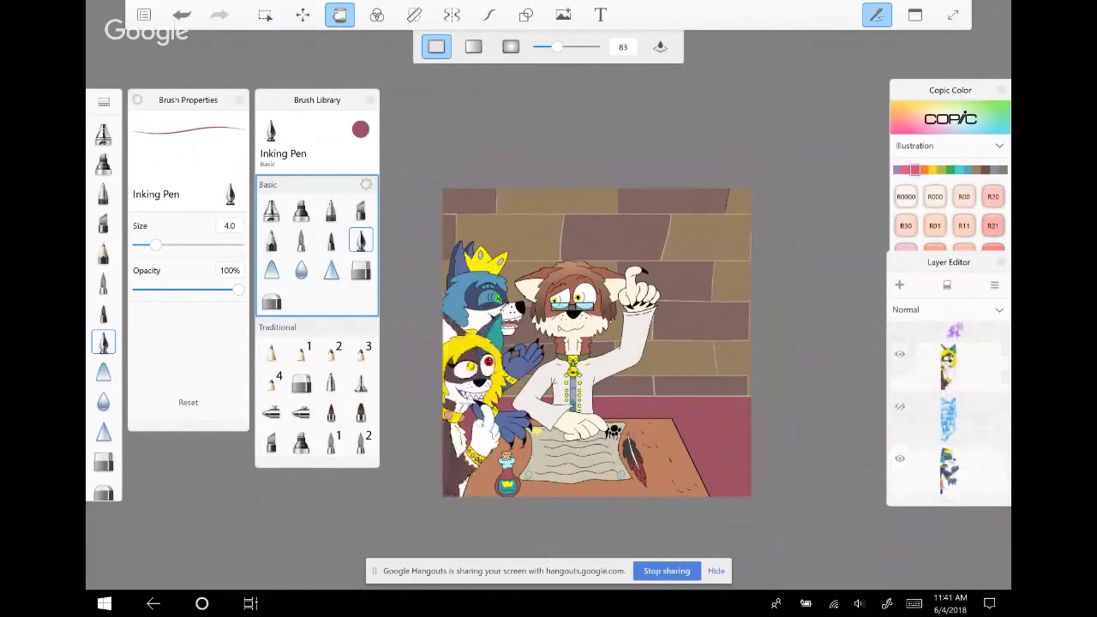
Show the layers of the bird characters and the "You will never be mistreated again!" speech bubble
scroll(948, 407, up, 2)
click(900, 370)
scroll(949, 407, up, 2)
click(899, 367)
scroll(949, 408, up, 2)
click(900, 441)
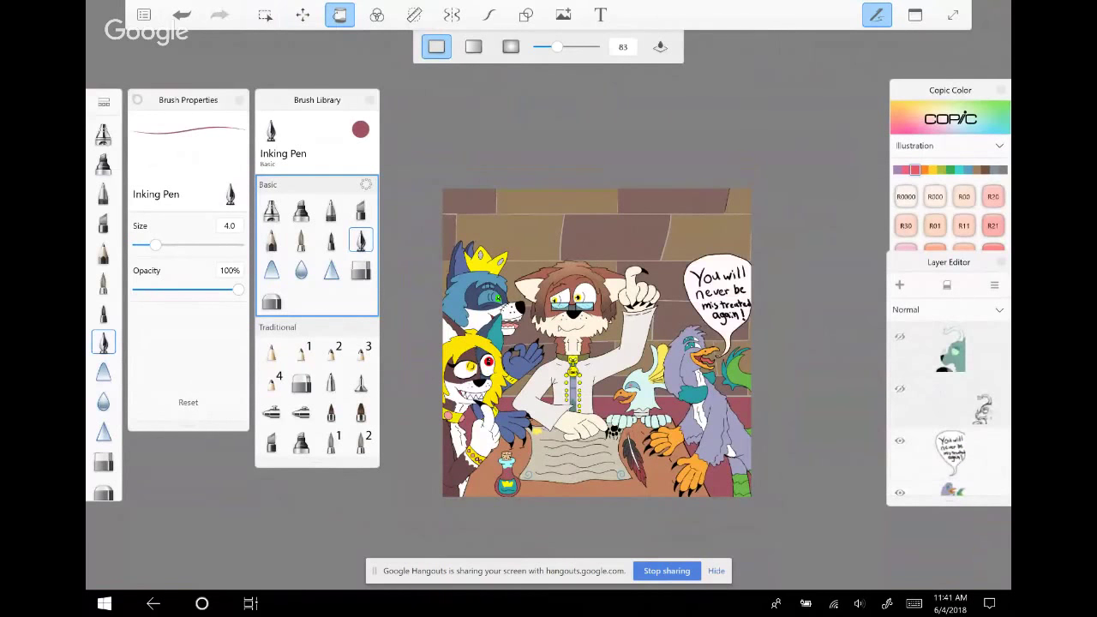
scroll(948, 407, up, 2)
scroll(949, 407, up, 2)
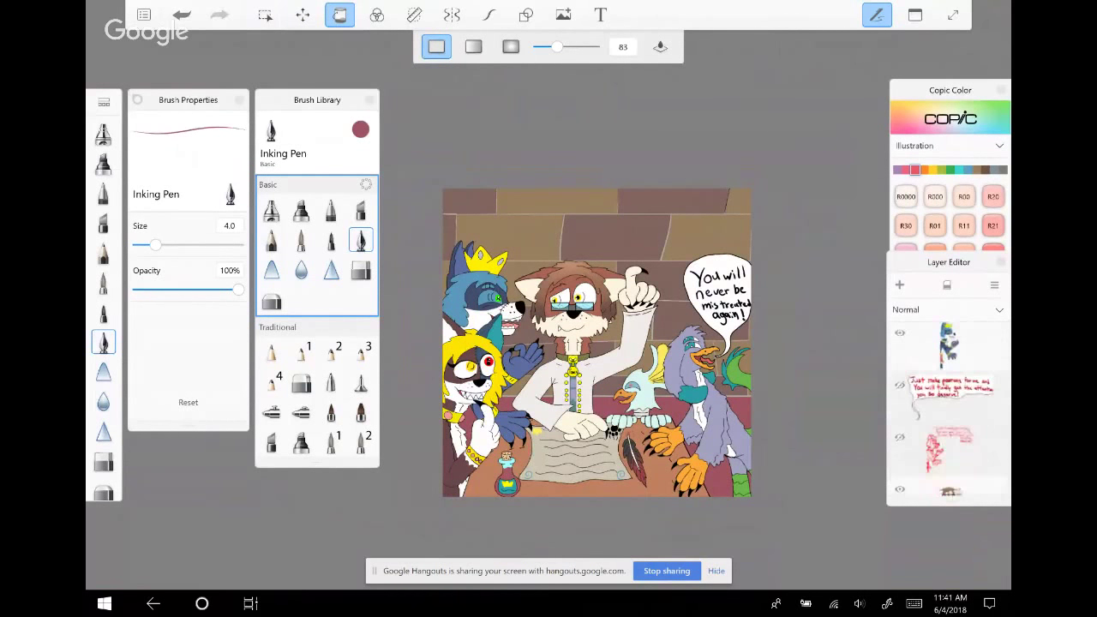
Show the "Just make postions for me" speech bubble layer and the layer of the teal creature in the lower-right corner
click(900, 386)
scroll(948, 408, down, 5)
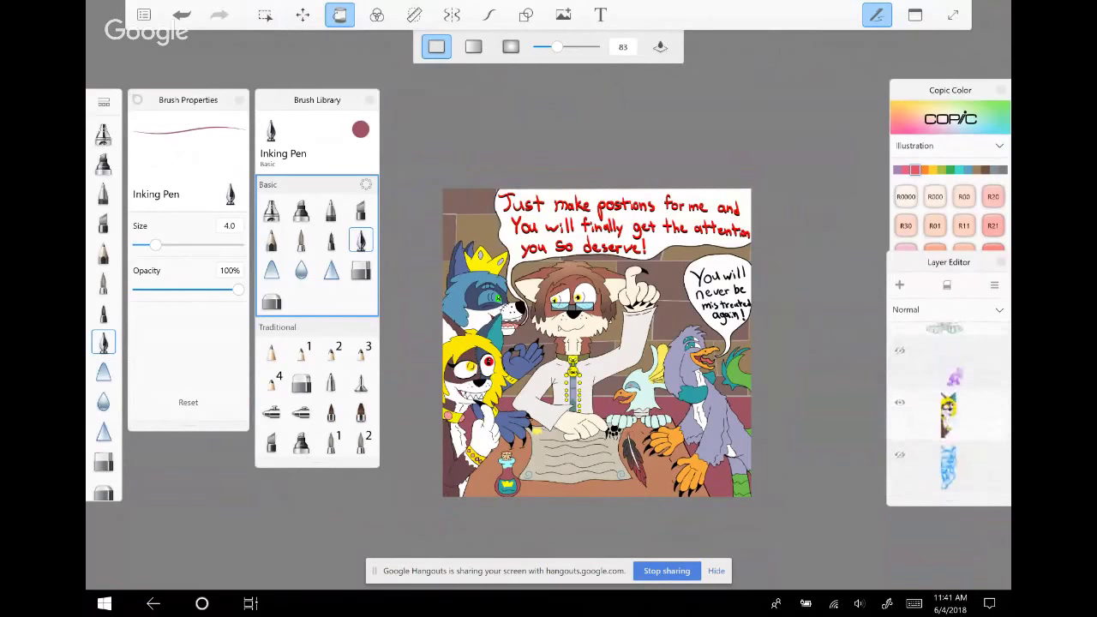
scroll(948, 407, up, 3)
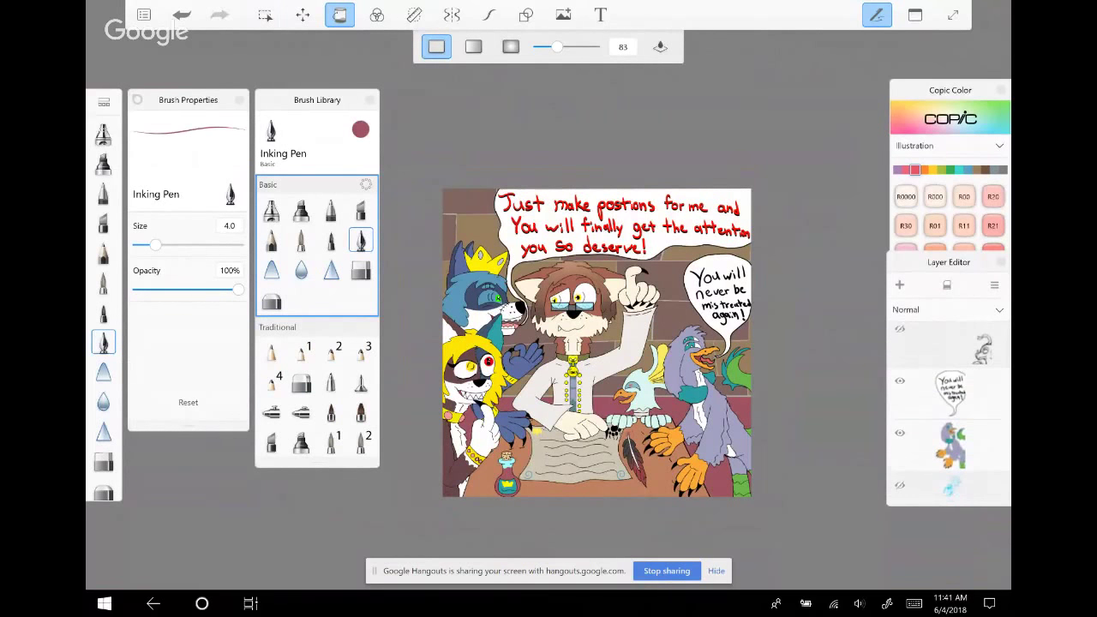
click(900, 336)
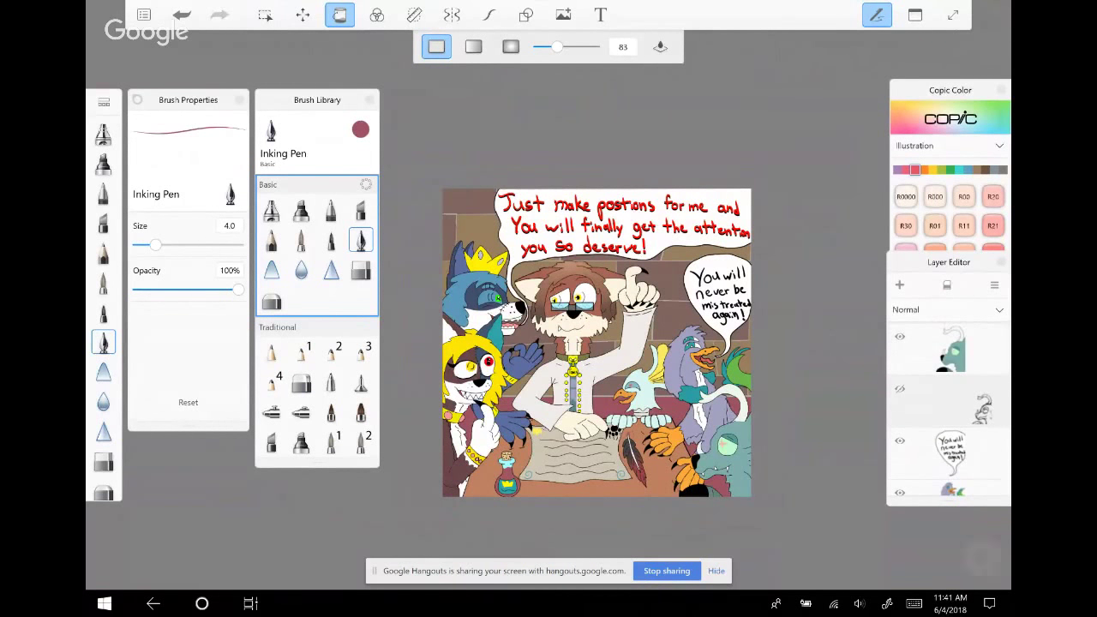
scroll(601, 343, down, 2)
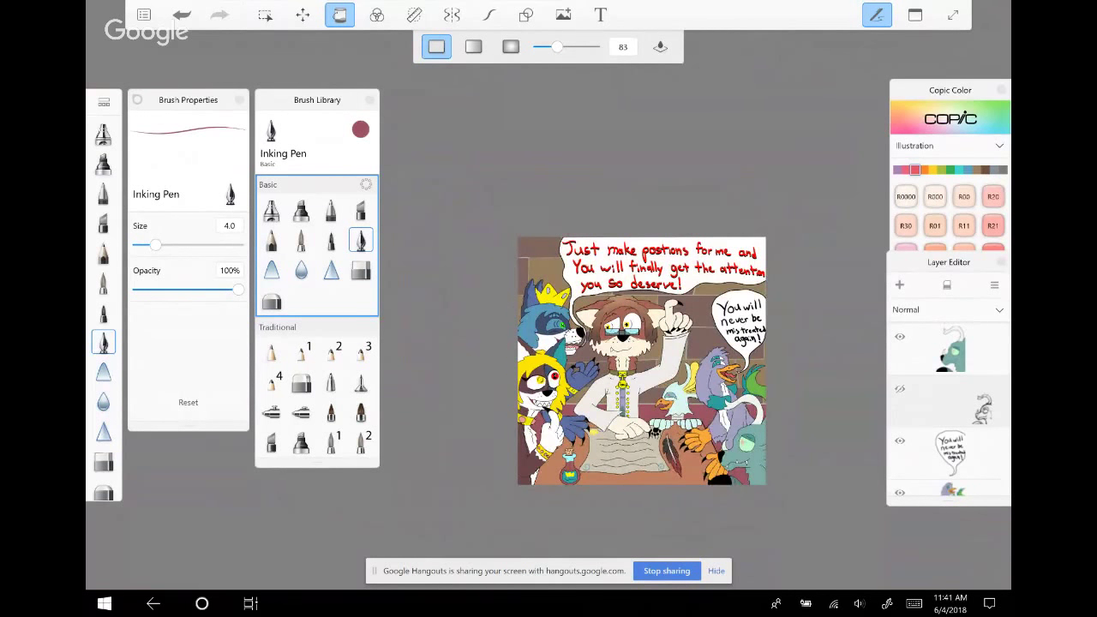
scroll(635, 343, up, 1)
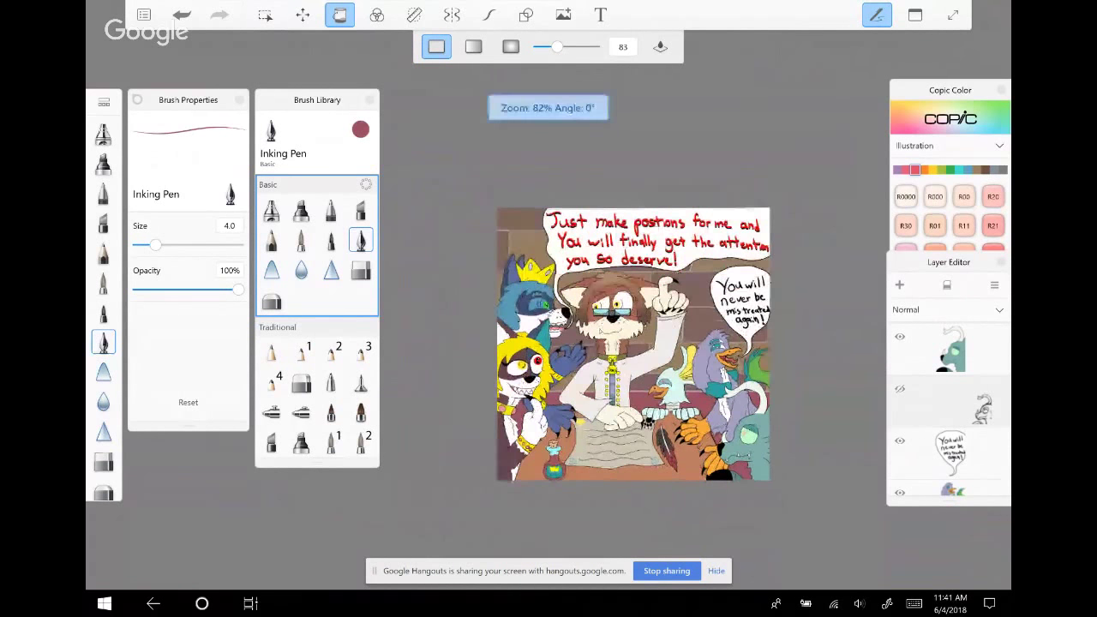
scroll(630, 335, up, 1)
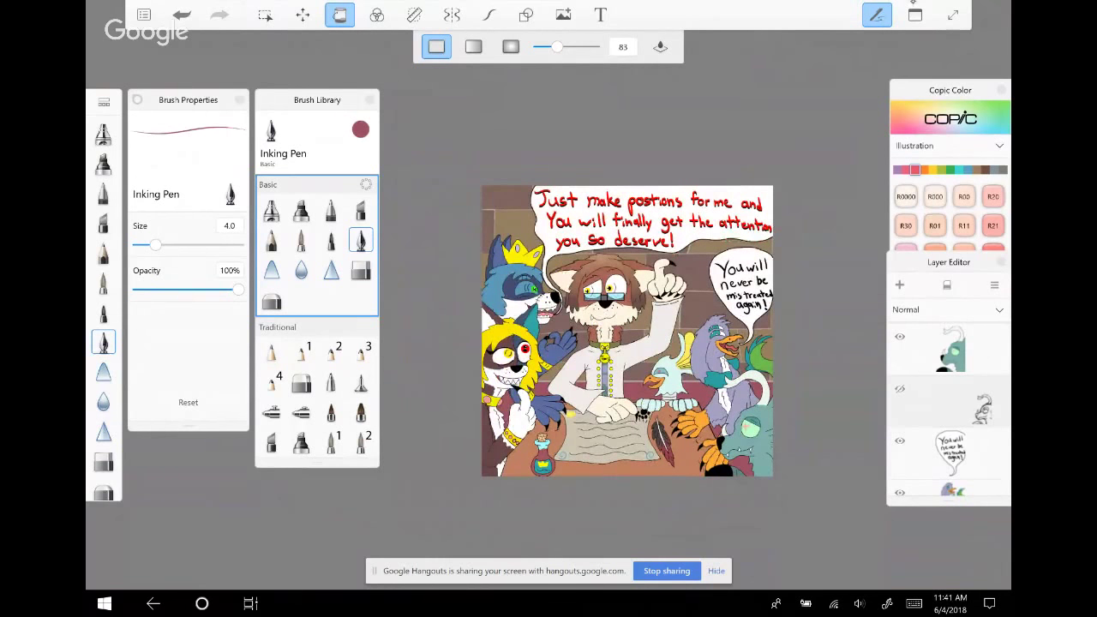
Merge the characters' rough sketch layers together, move the result below the red-lettered speech bubble, and merge it with the red sketch layer
drag(952, 403, 952, 484)
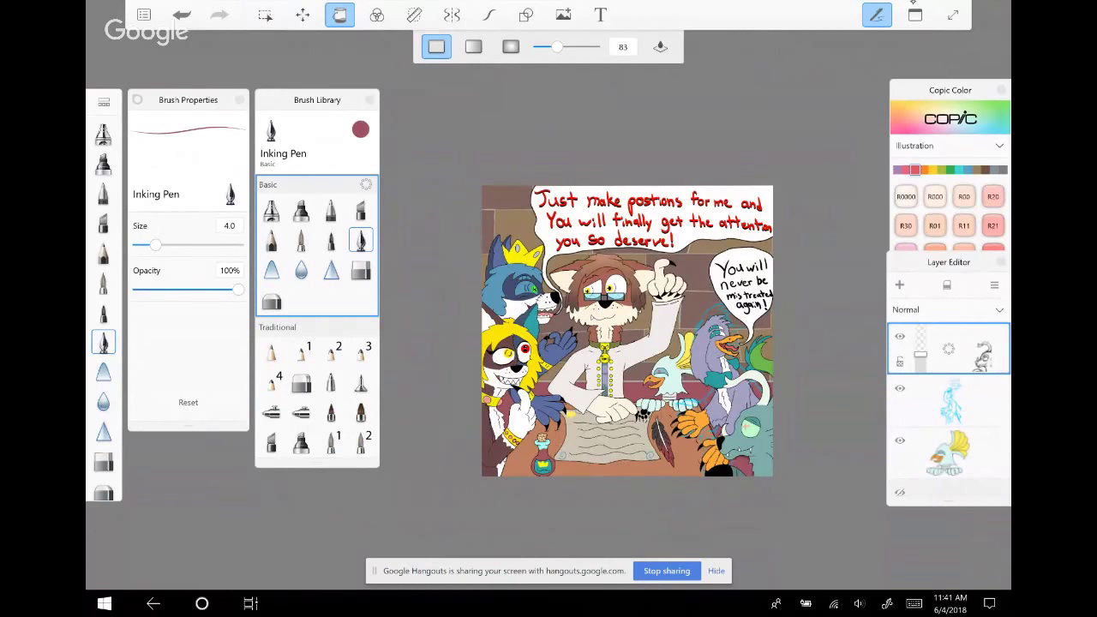
click(950, 401)
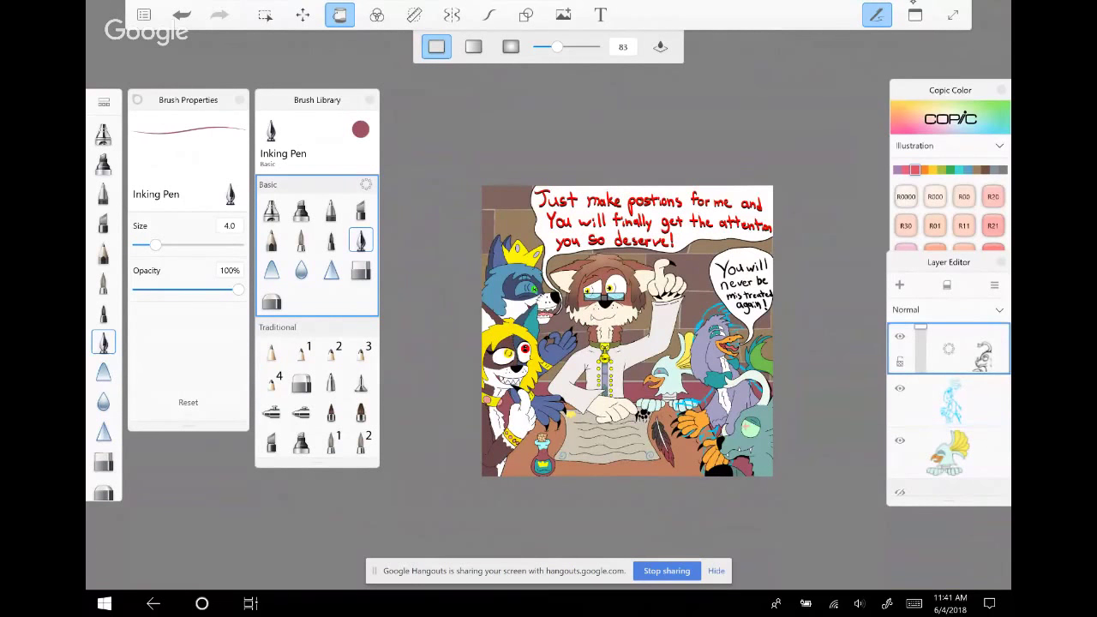
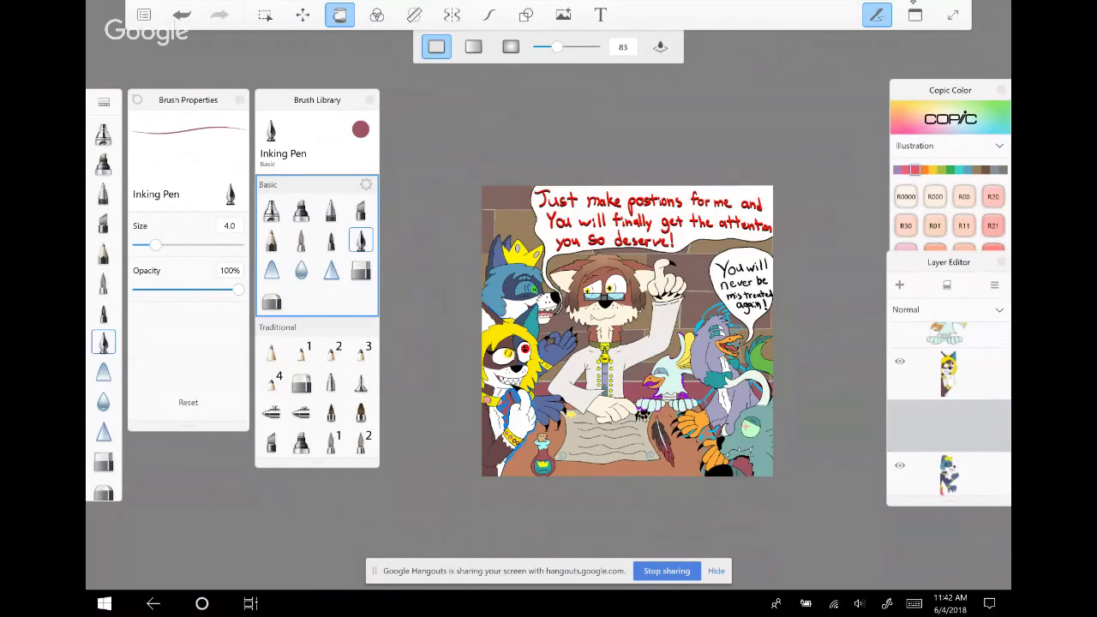
drag(949, 425, 947, 402)
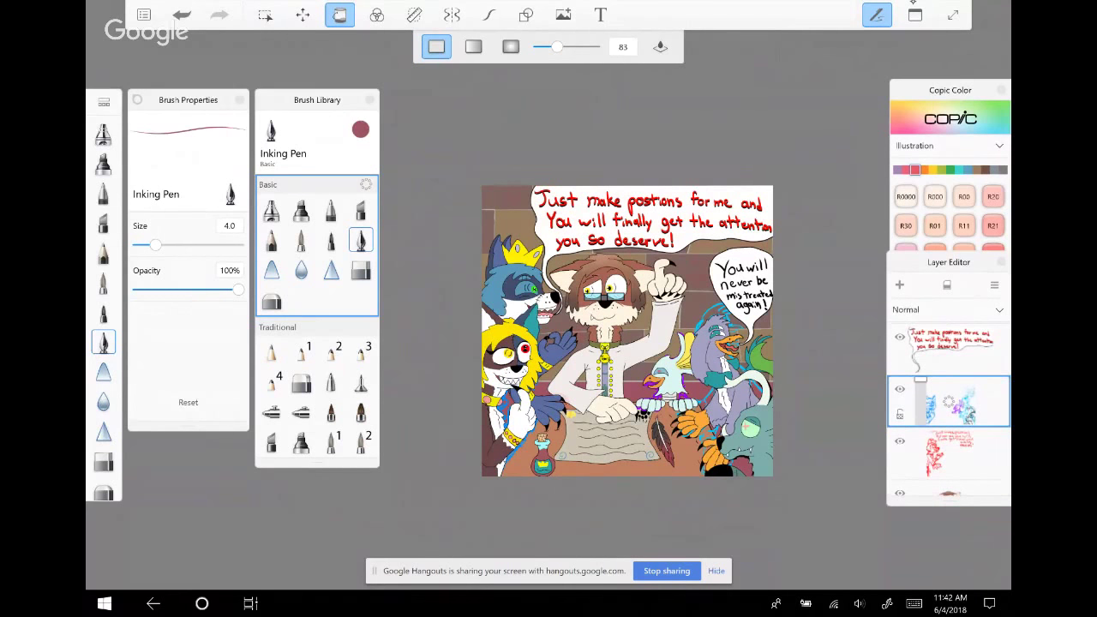
drag(920, 379, 920, 387)
key(ctrl+e)
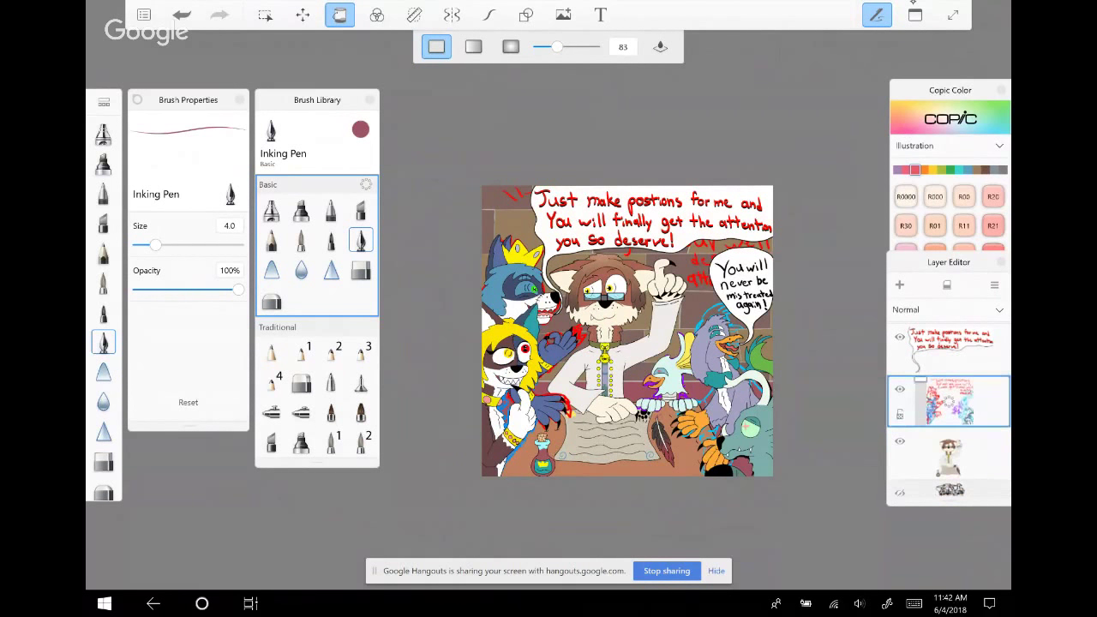
Merge the colored sketches with the black character sketch into one hidden layer and place it directly above the Background layer
click(900, 389)
mouse_move(949, 400)
mouse_down()
mouse_move(949, 455)
mouse_move(949, 394)
mouse_up()
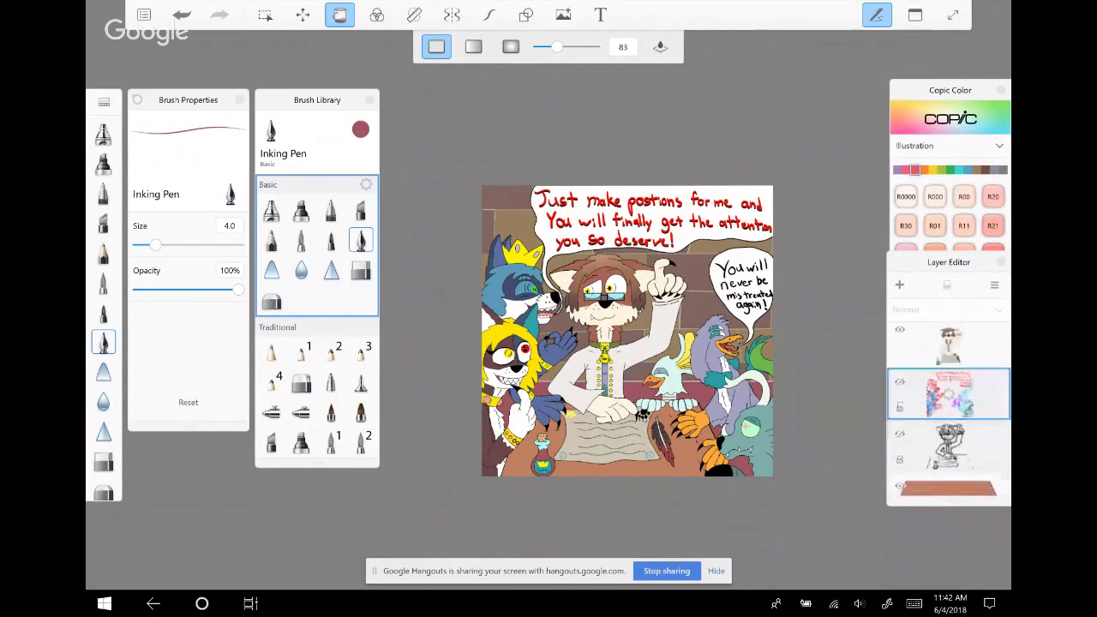
click(949, 444)
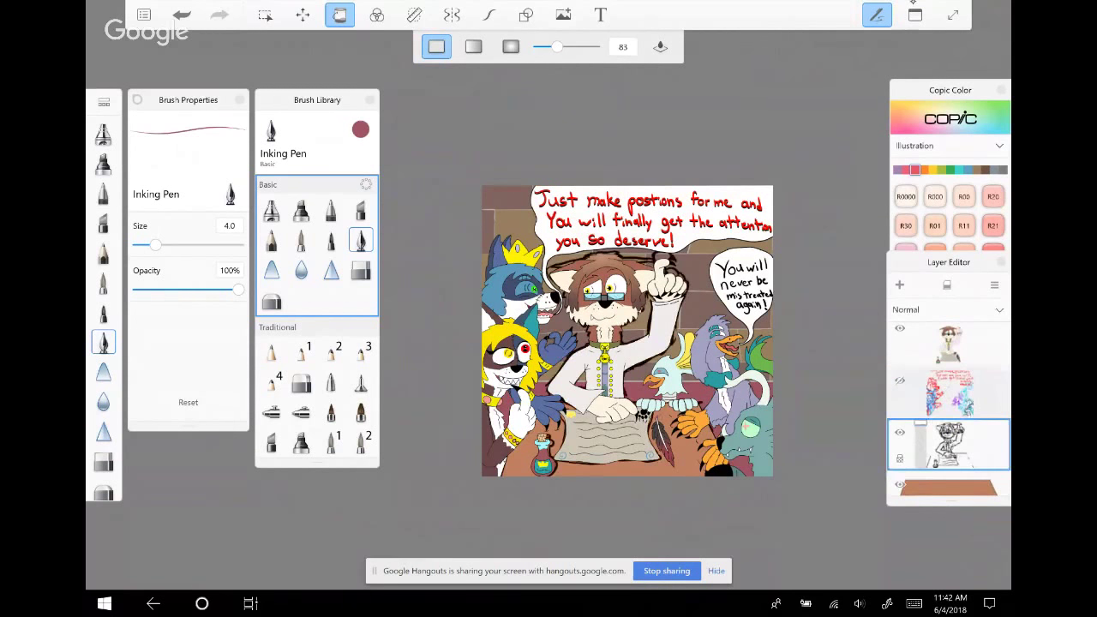
click(949, 392)
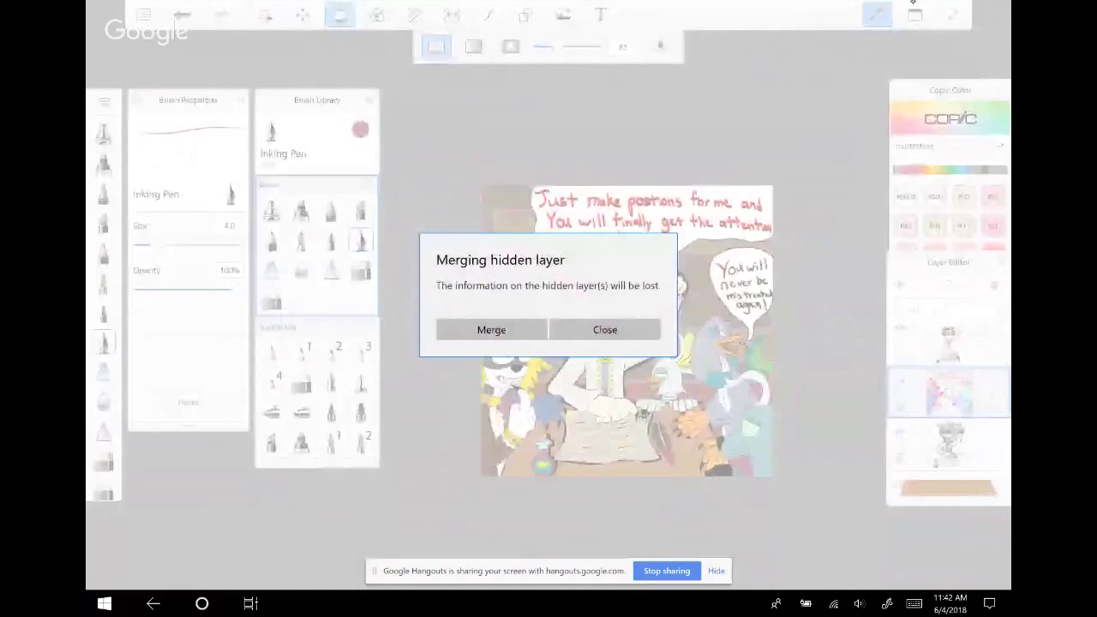
key(Escape)
click(950, 434)
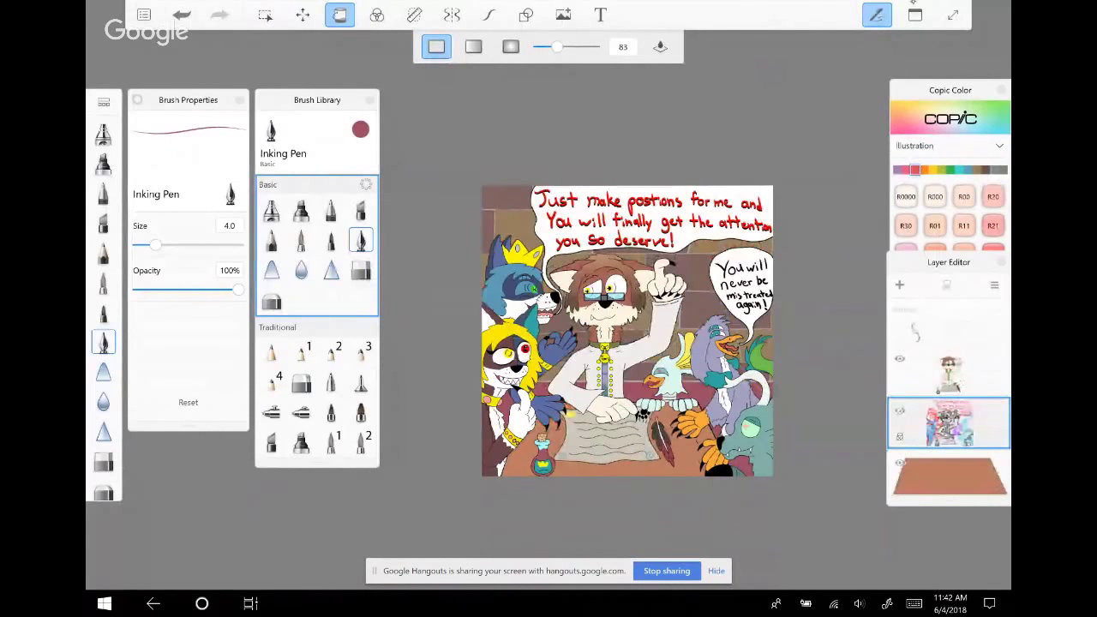
drag(950, 423, 950, 467)
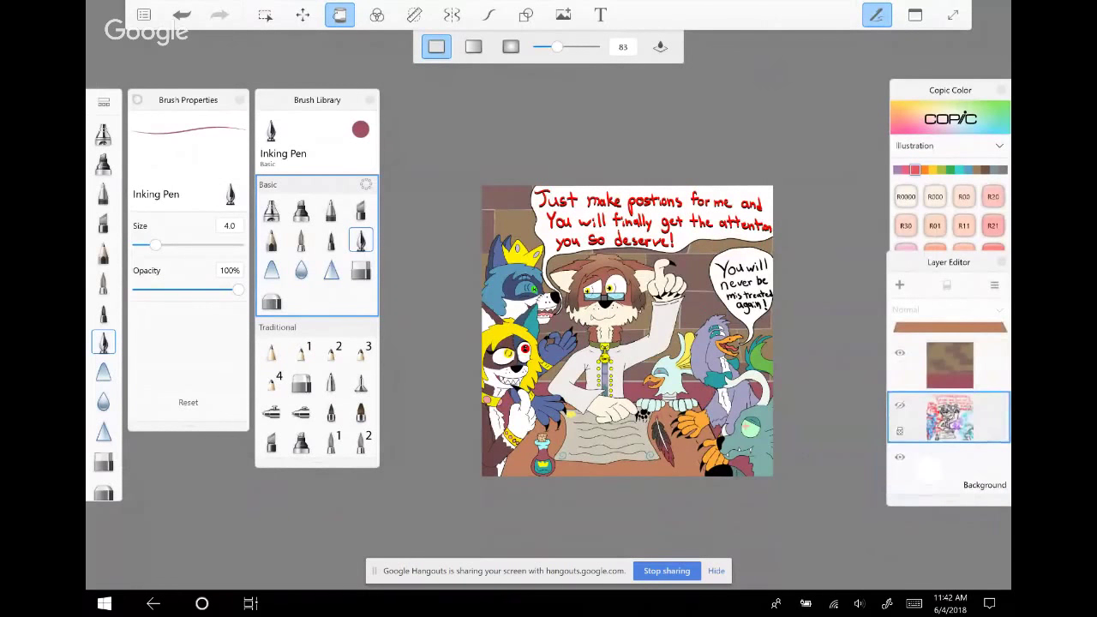
Merge the "You will never be mistreated again!" speech bubble layer with the purple bird's layer
scroll(950, 403, up, 5)
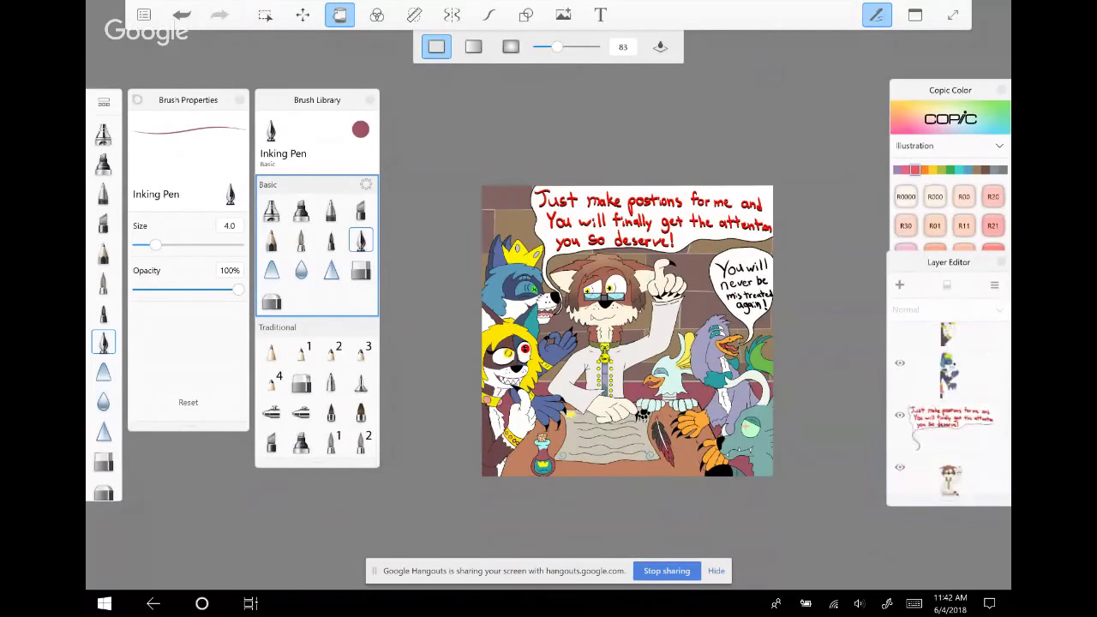
scroll(949, 403, up, 5)
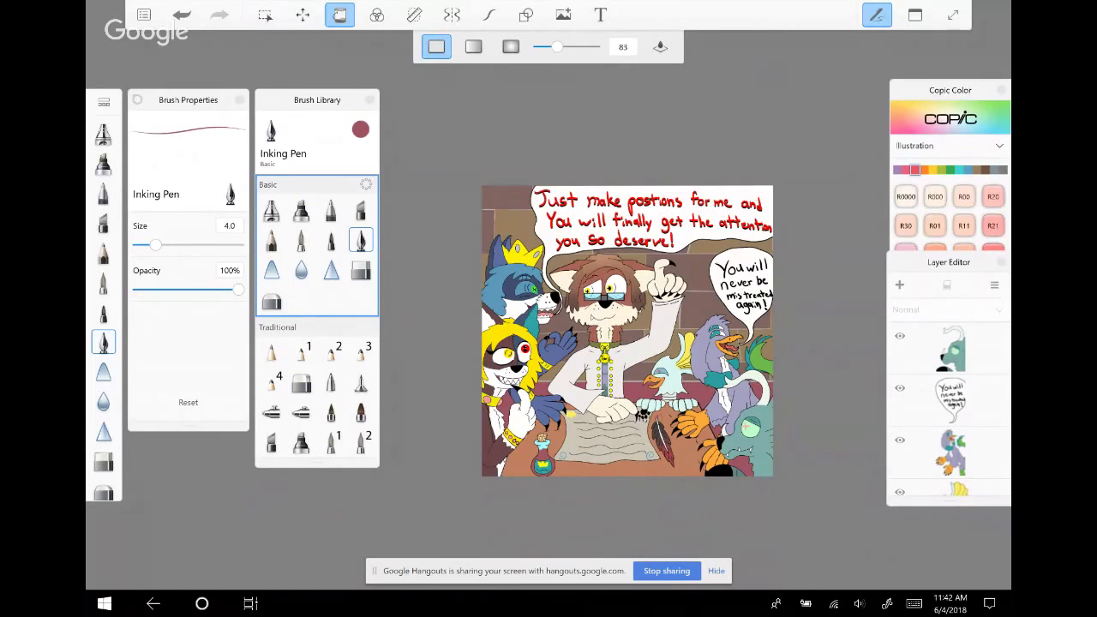
click(950, 400)
click(950, 400)
click(949, 429)
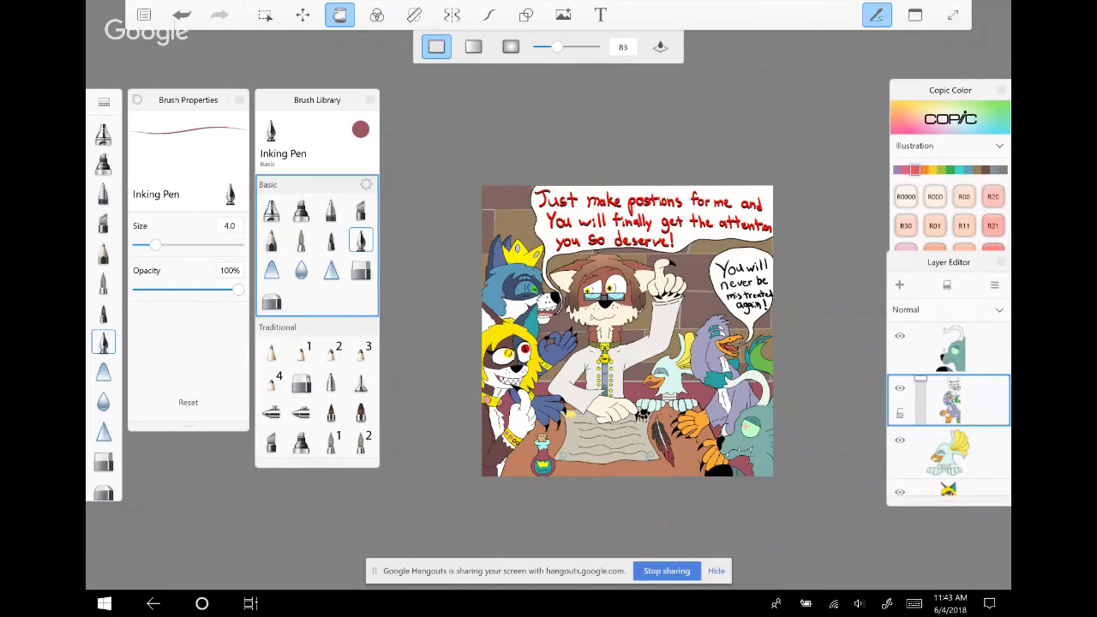
Select the brick wall layer and add a new empty layer above it, below the brown table layer
scroll(950, 403, down, 5)
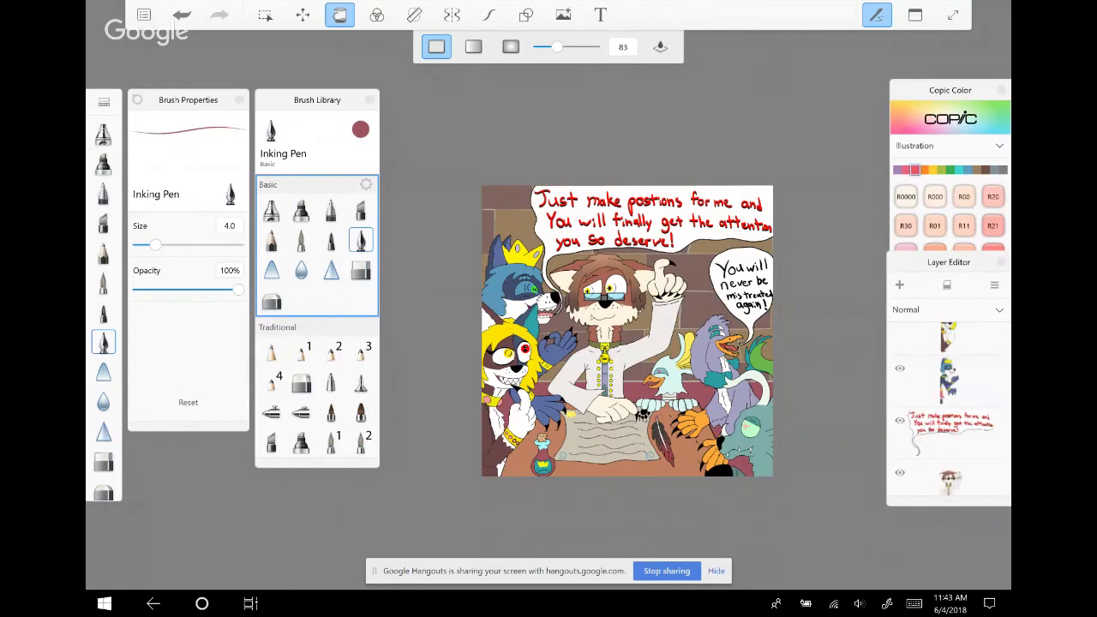
scroll(949, 403, down, 4)
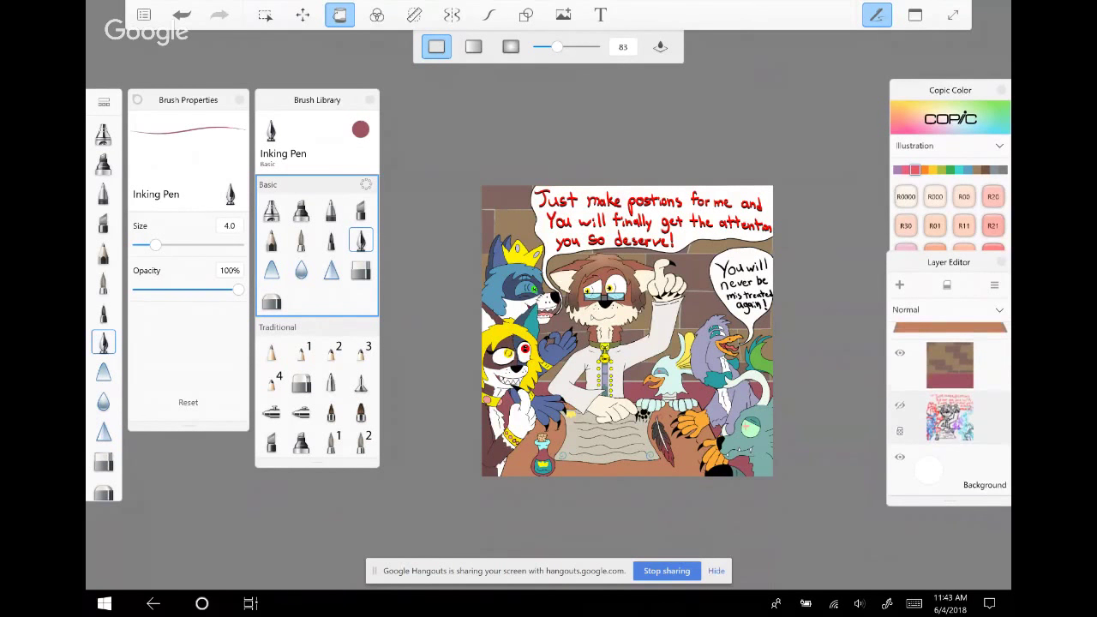
scroll(949, 403, up, 2)
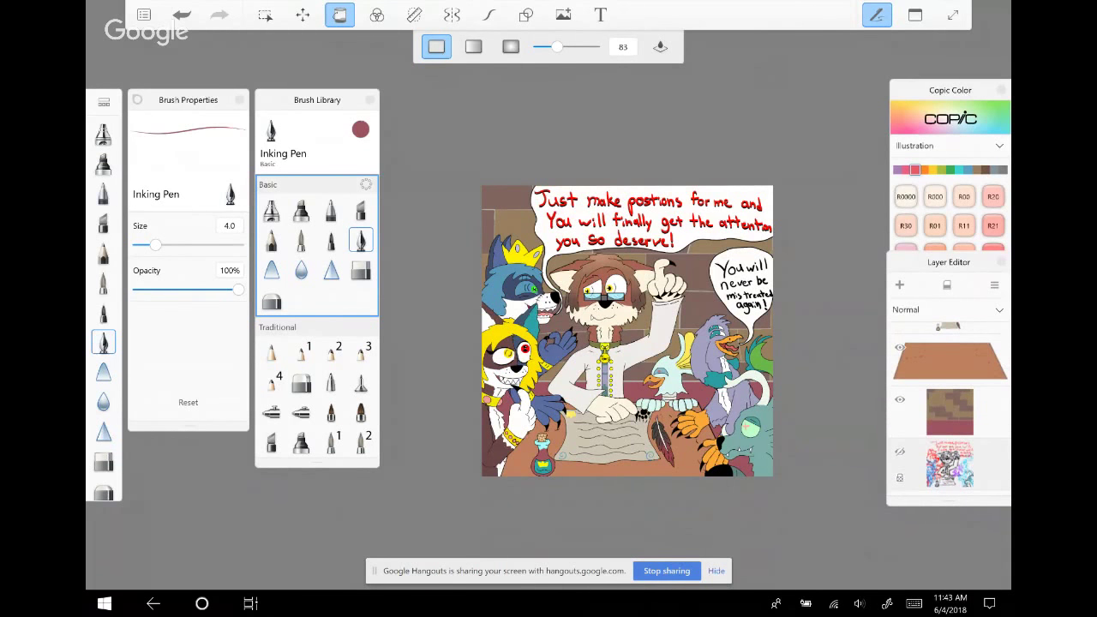
click(949, 411)
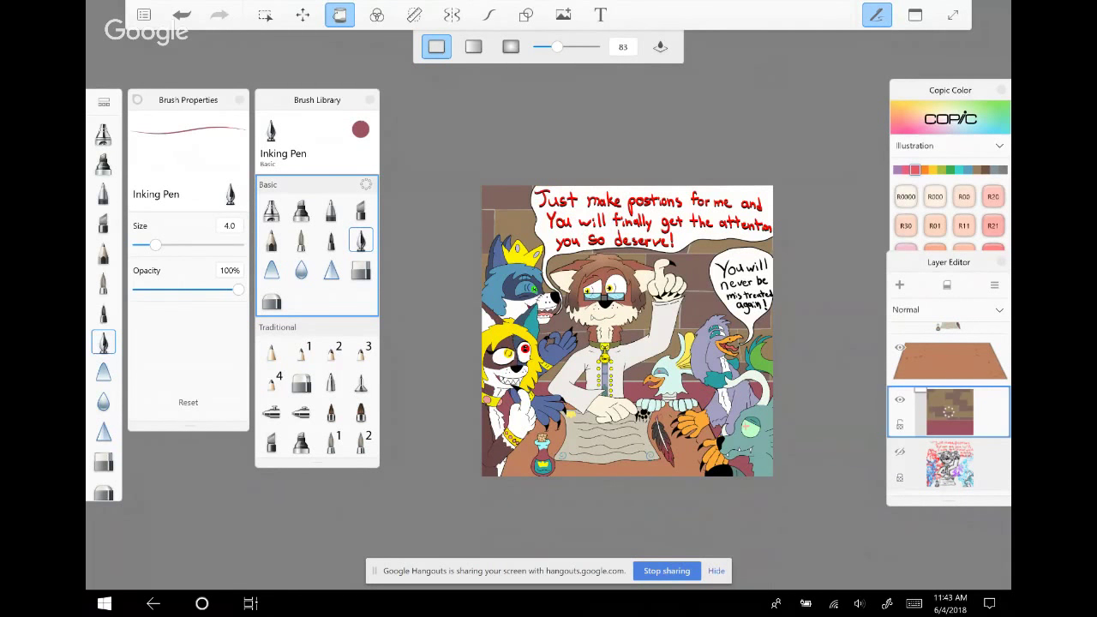
click(995, 285)
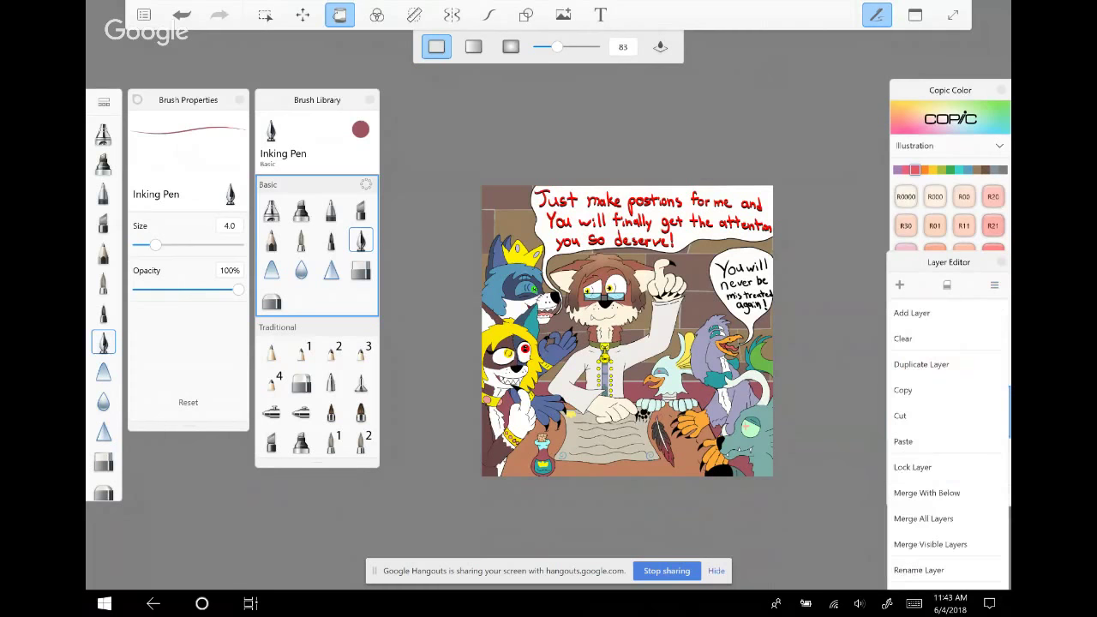
click(926, 313)
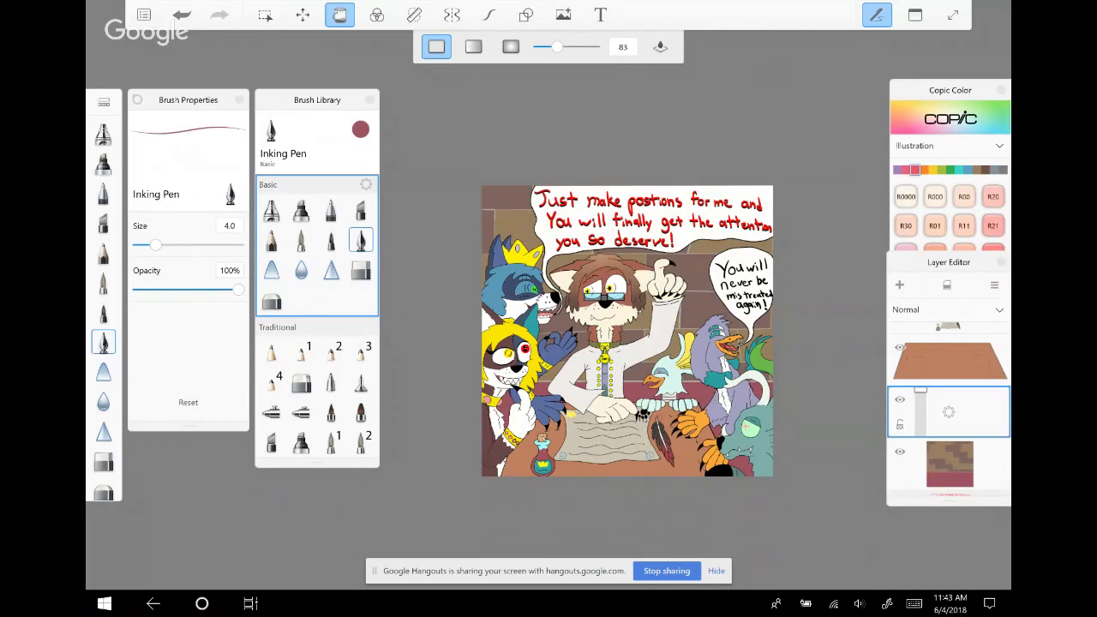
Replace the Copic palette with the Color Editor and set the drawing color to black
click(915, 14)
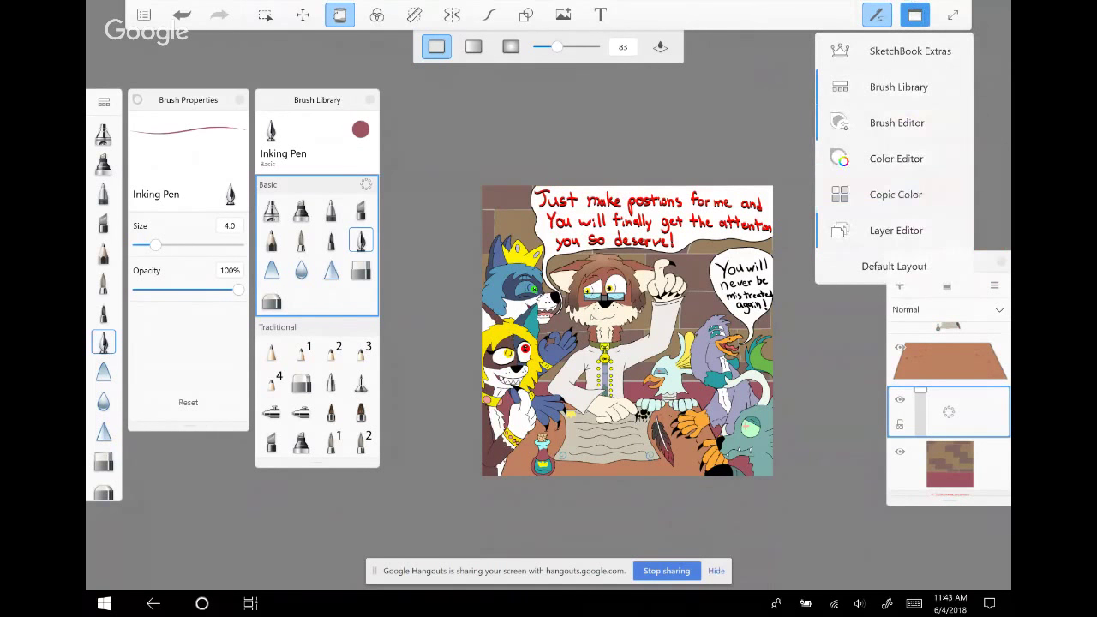
click(896, 158)
click(896, 158)
click(896, 159)
click(896, 159)
click(896, 159)
click(914, 15)
click(936, 360)
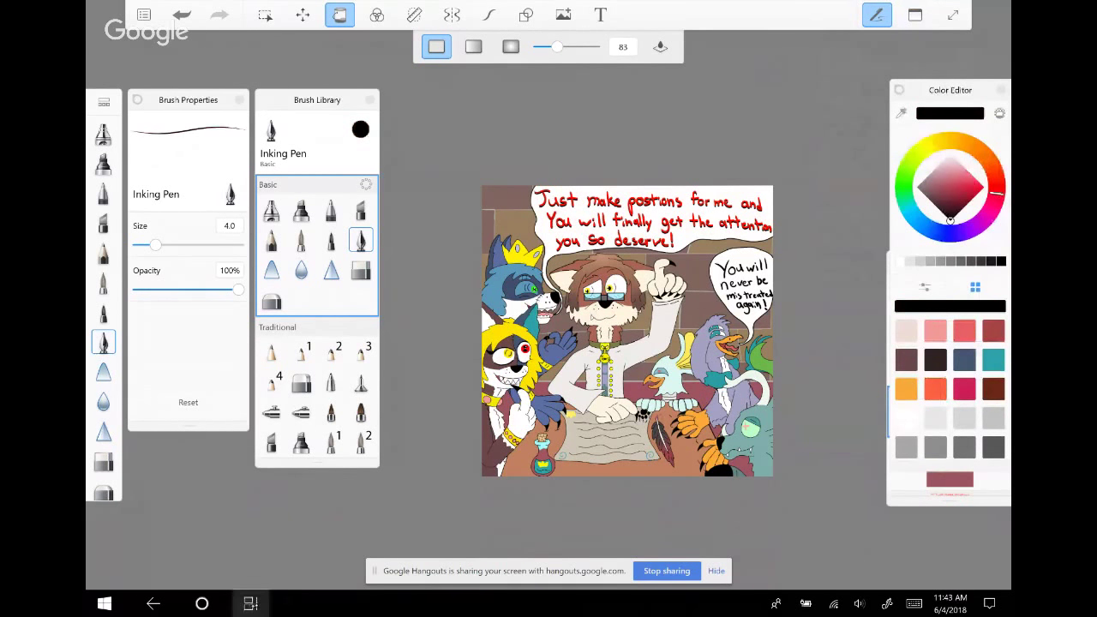
Switch to the YouTube music video in the browser and return to the drawing in SketchBook
key(super+Tab)
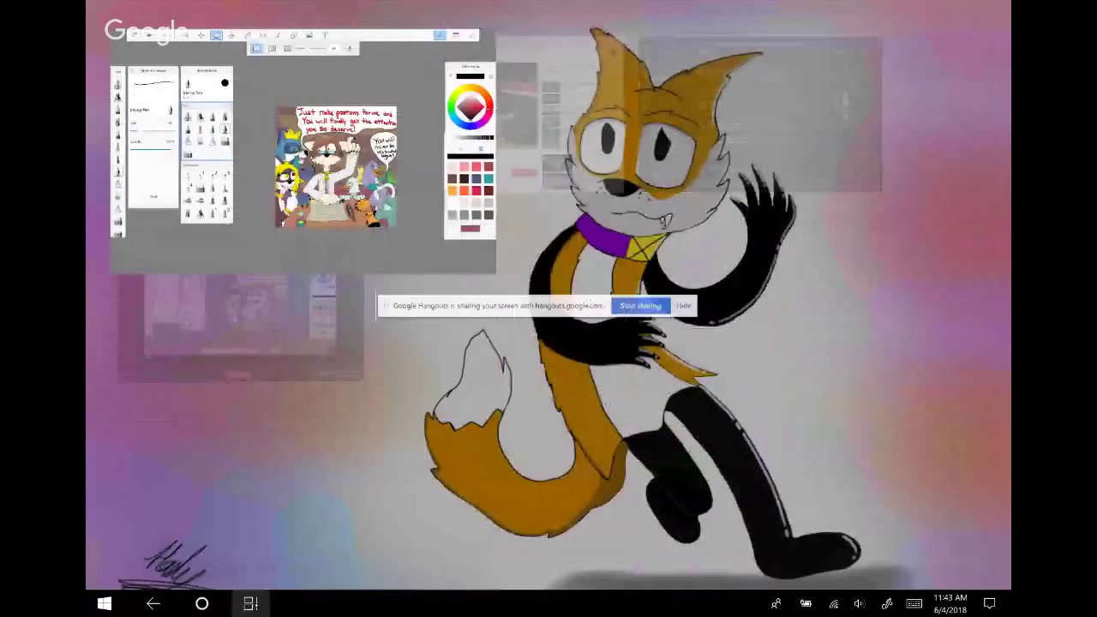
key(Right)
key(Return)
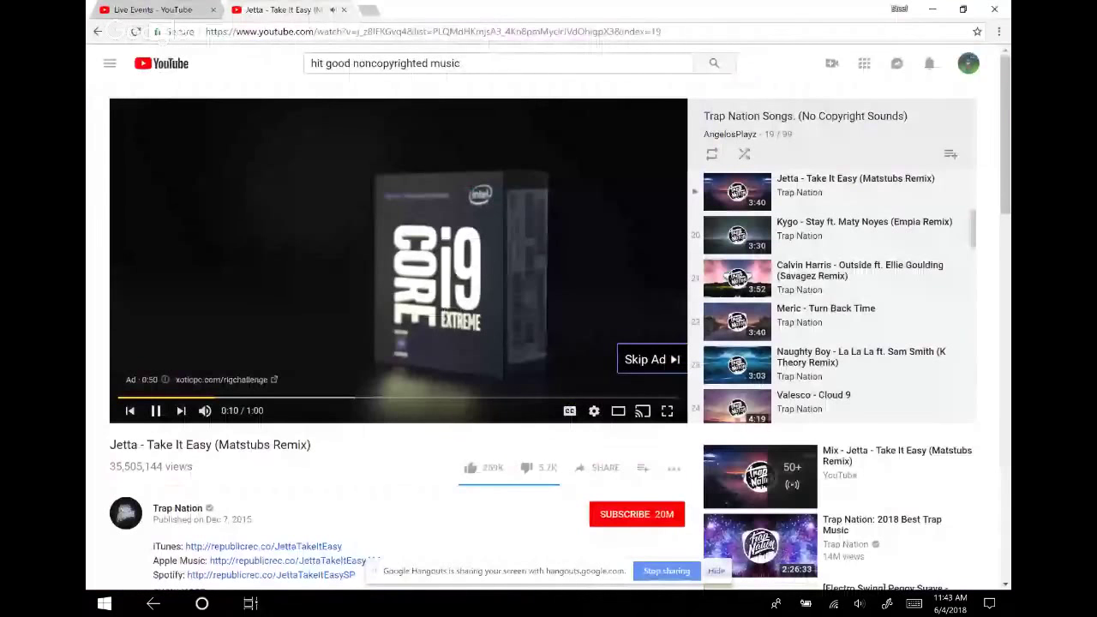
key(super+Tab)
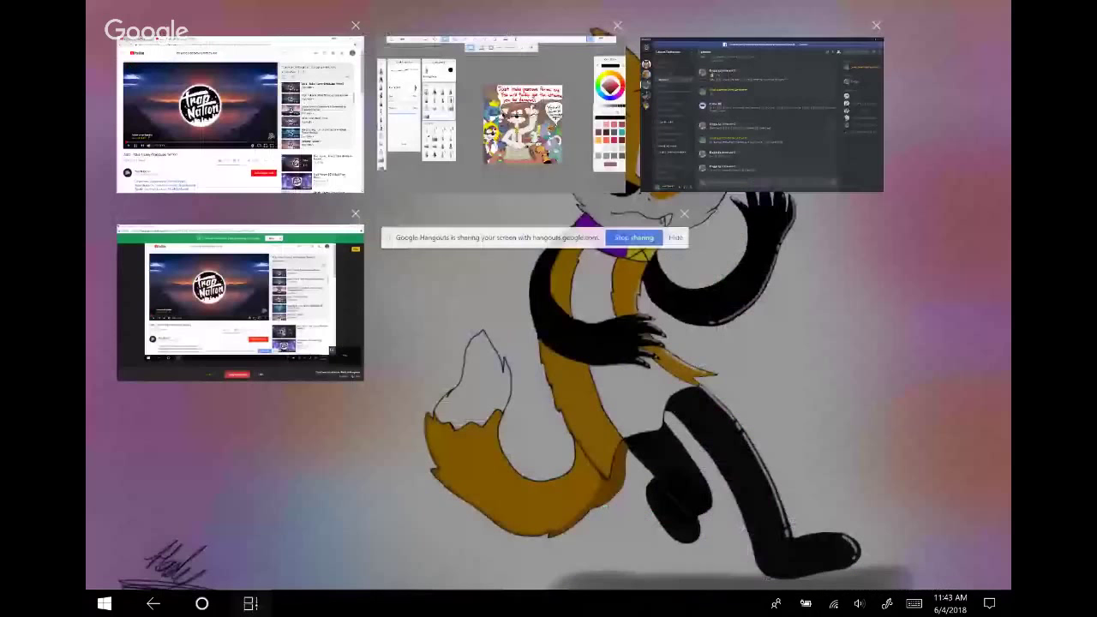
key(Right)
key(Return)
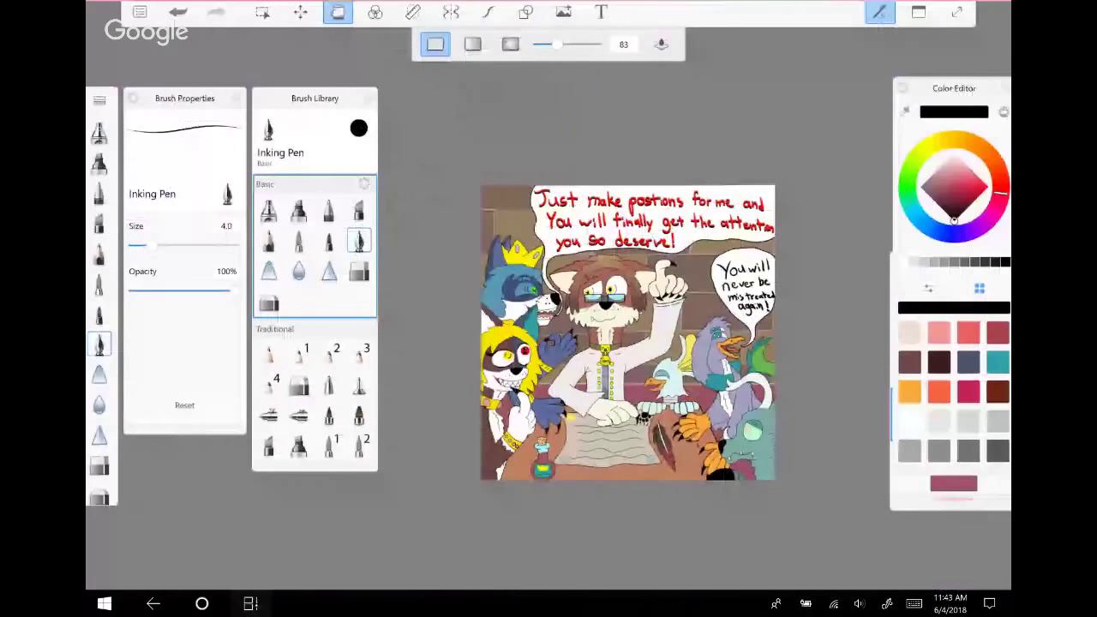
Select the basic Paintbrush with the rectangle shape tool, increase its size to 23.4, and bring the Layer Editor to the front
click(298, 242)
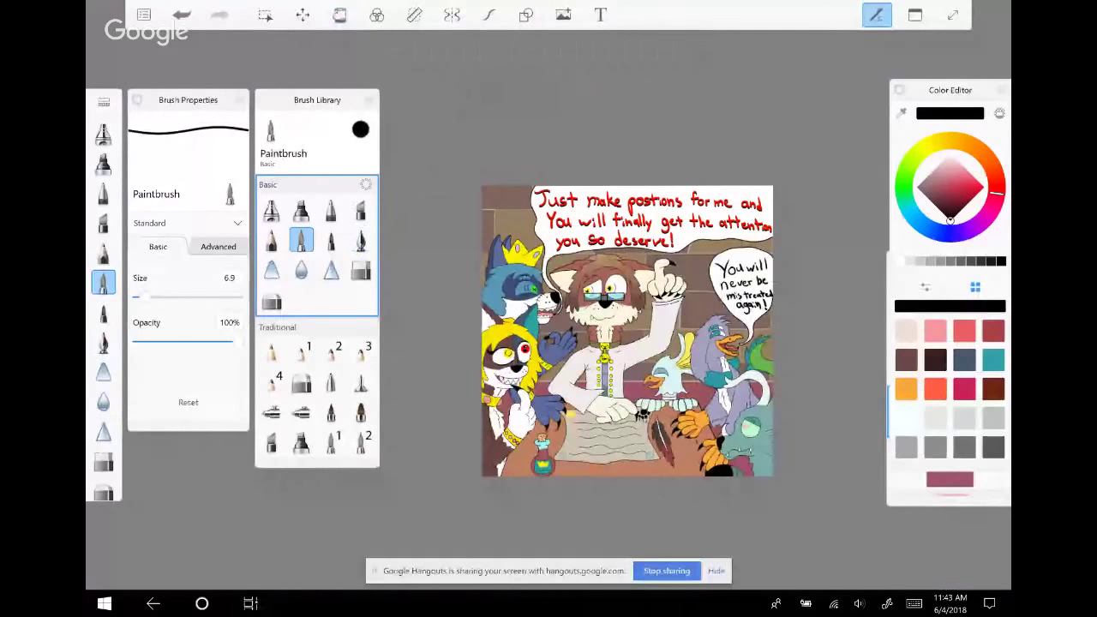
click(526, 15)
click(586, 46)
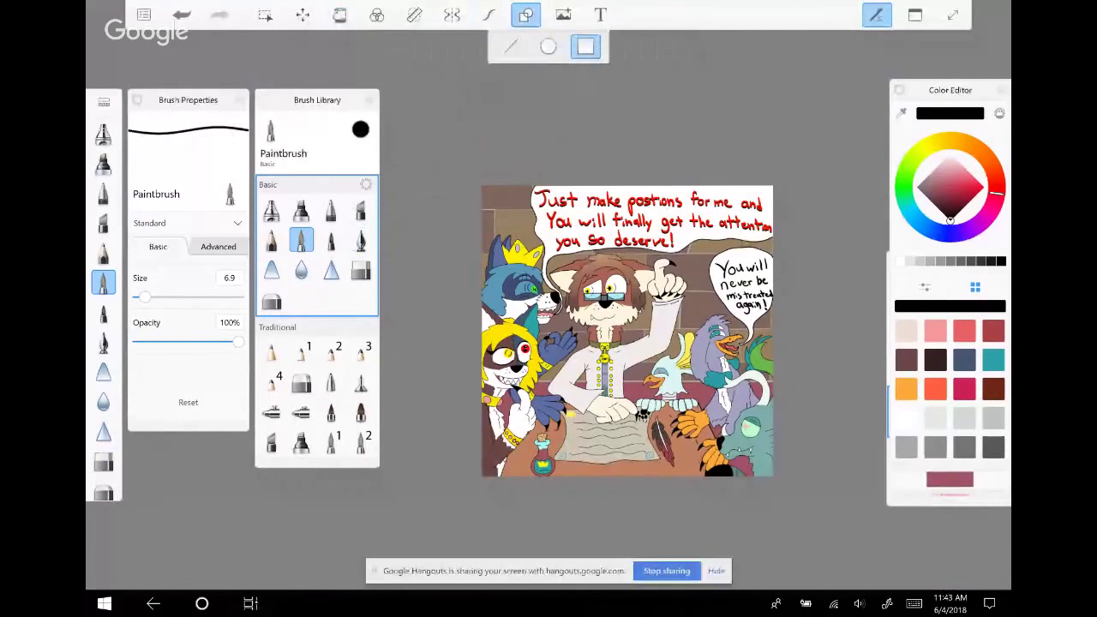
drag(144, 296, 163, 297)
key(ctrl+l)
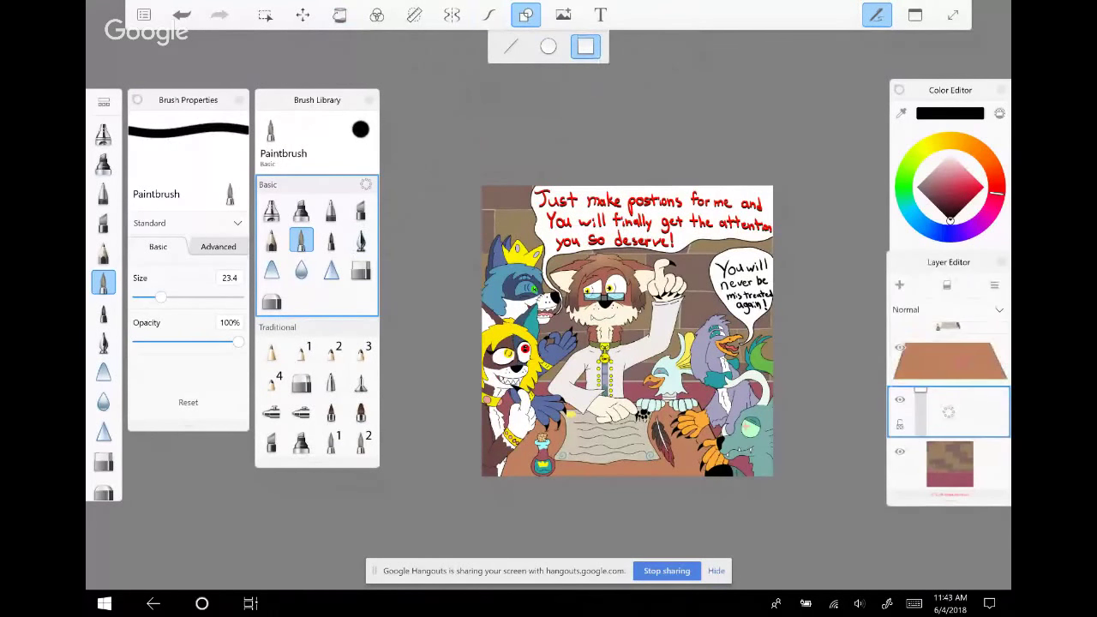
Draw thick black bars along all four canvas edges on the empty layer placed above the brown table, undoing and redrawing misaligned ones
scroll(625, 331, down, 2)
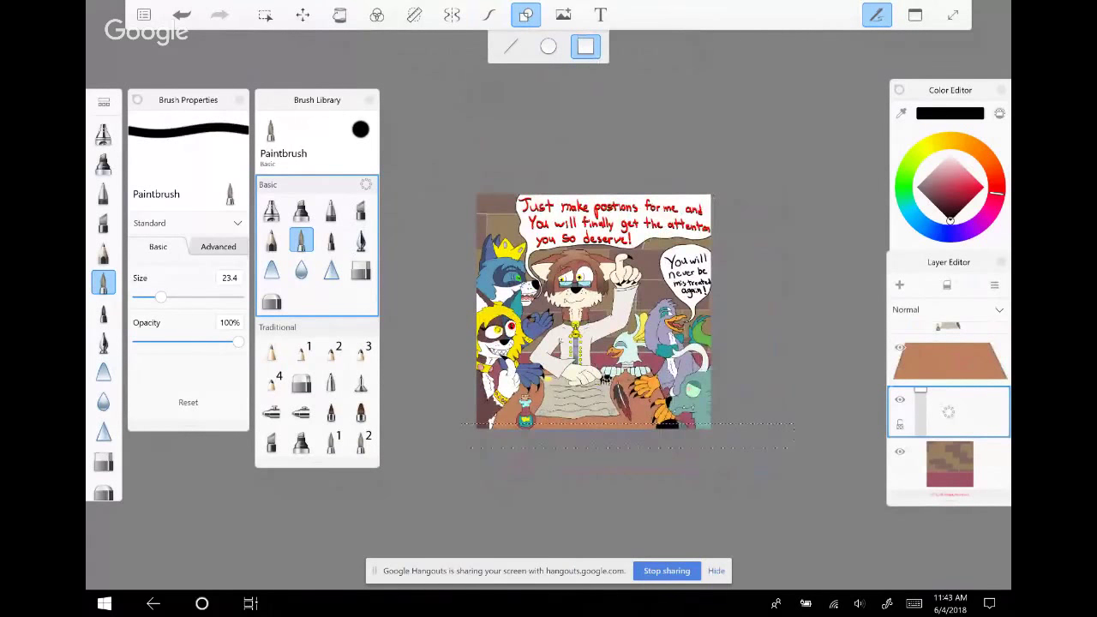
key(ctrl+z)
key(ctrl+y)
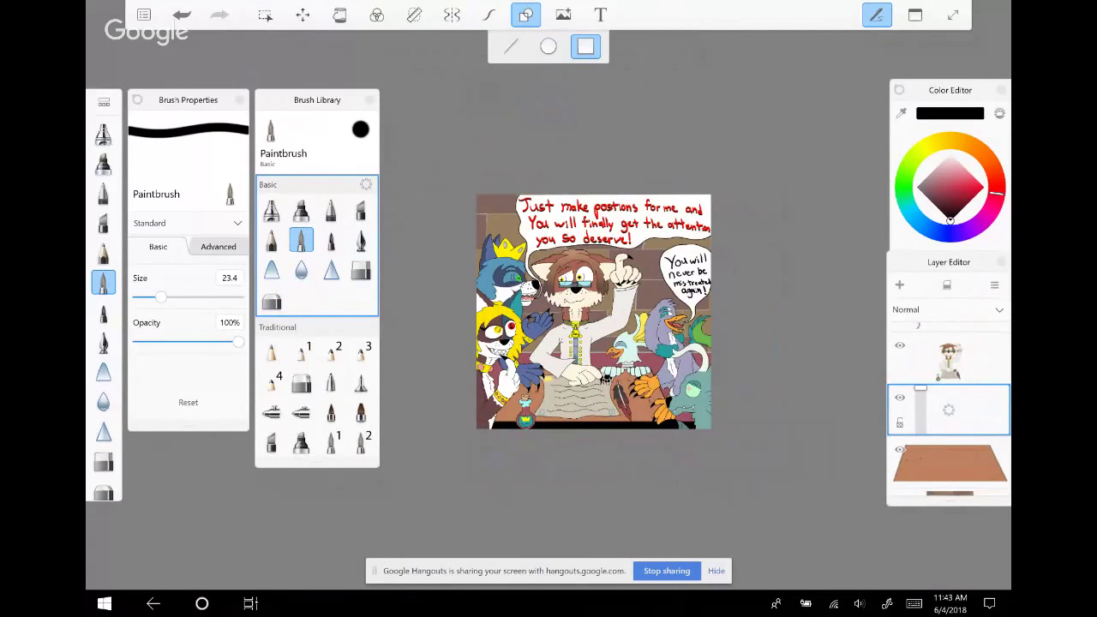
key(ctrl+z)
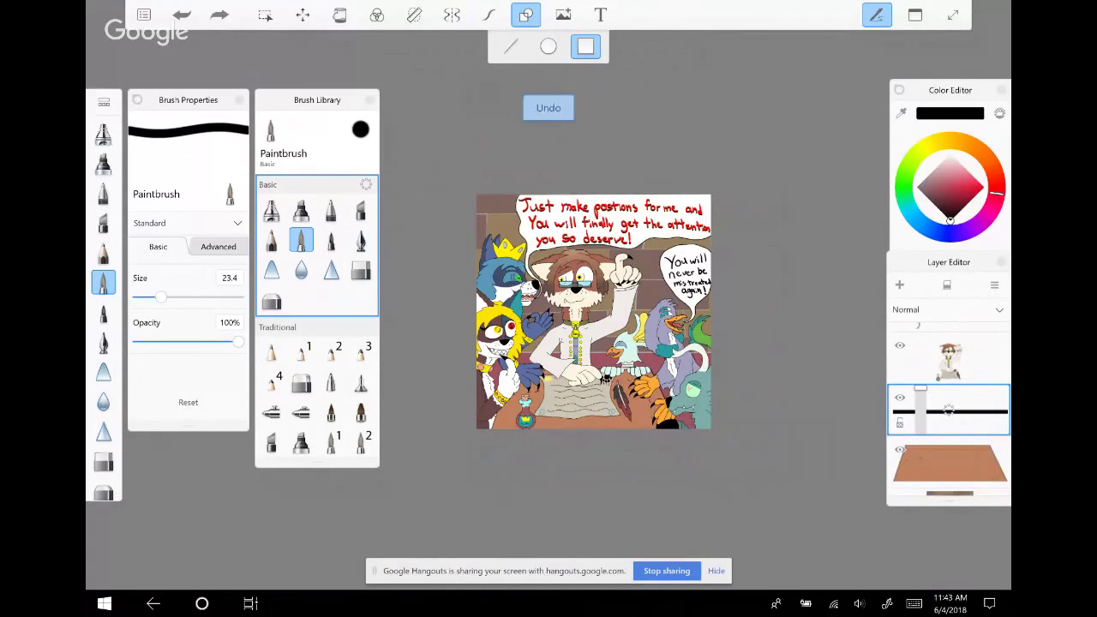
key(ctrl+y)
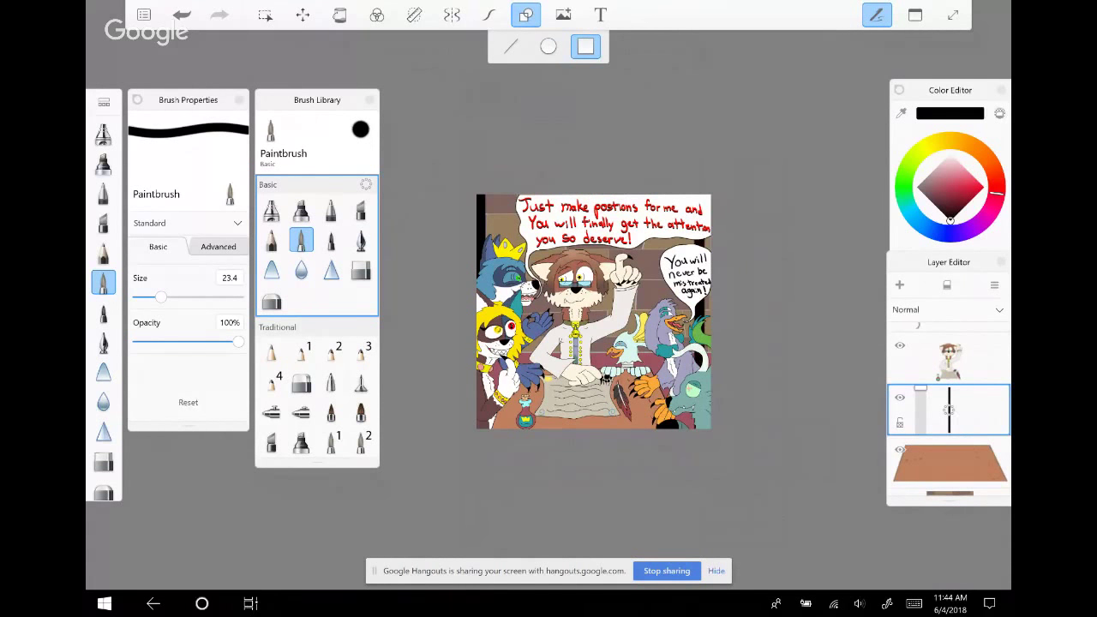
key(ctrl+z)
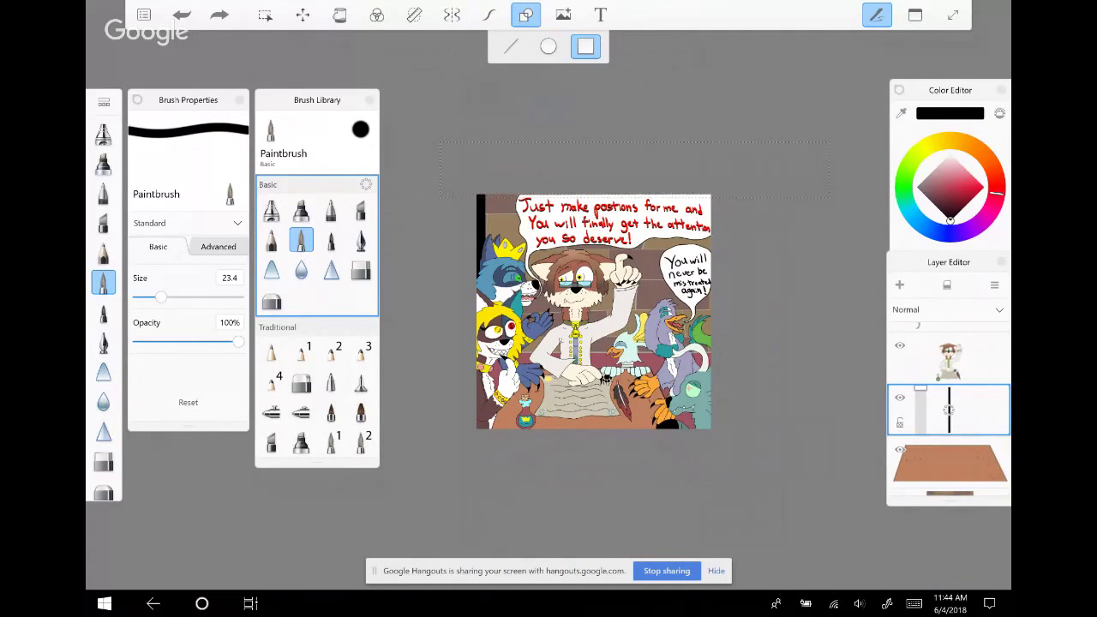
key(ctrl+y)
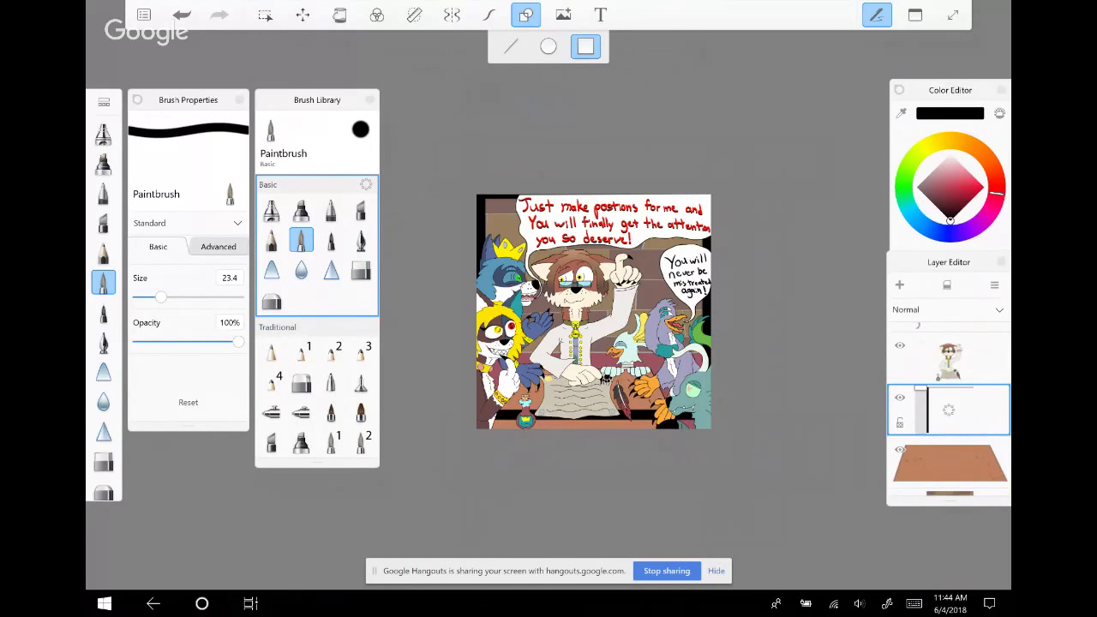
key(ctrl+z)
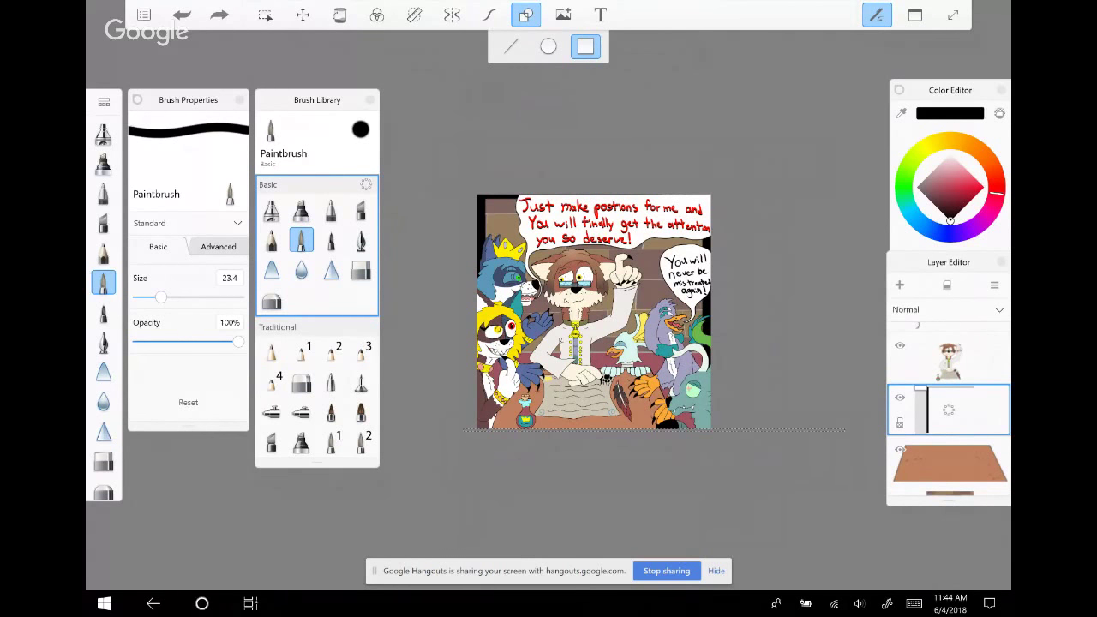
key(ctrl+y)
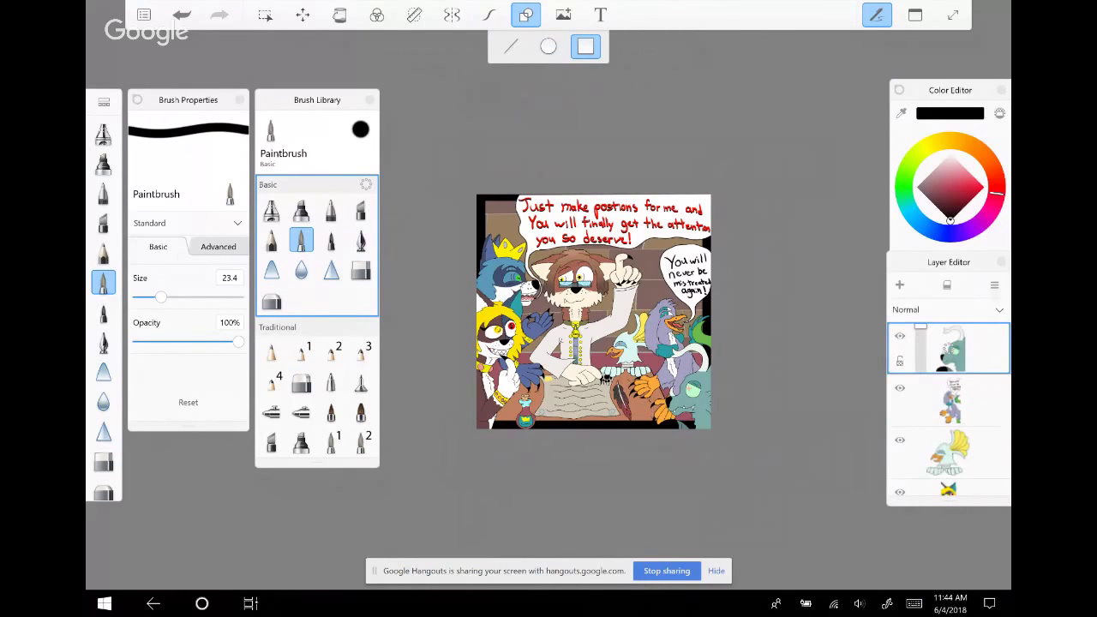
Add a new layer above the green creature's layer and flood fill it with bright red
click(995, 285)
click(950, 113)
click(979, 192)
click(985, 188)
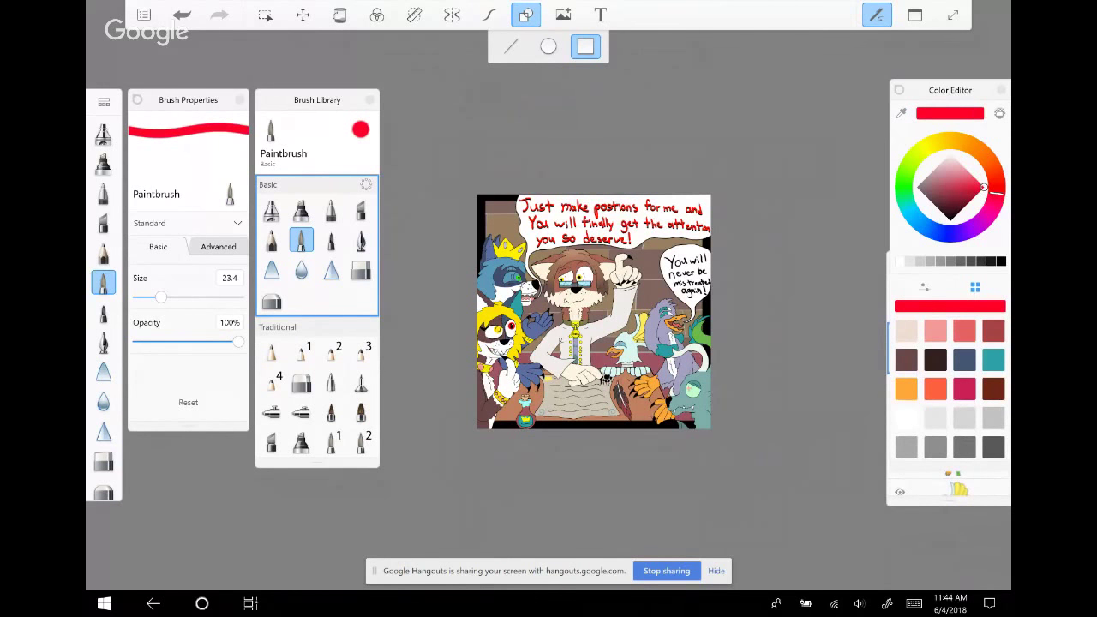
click(339, 15)
click(641, 272)
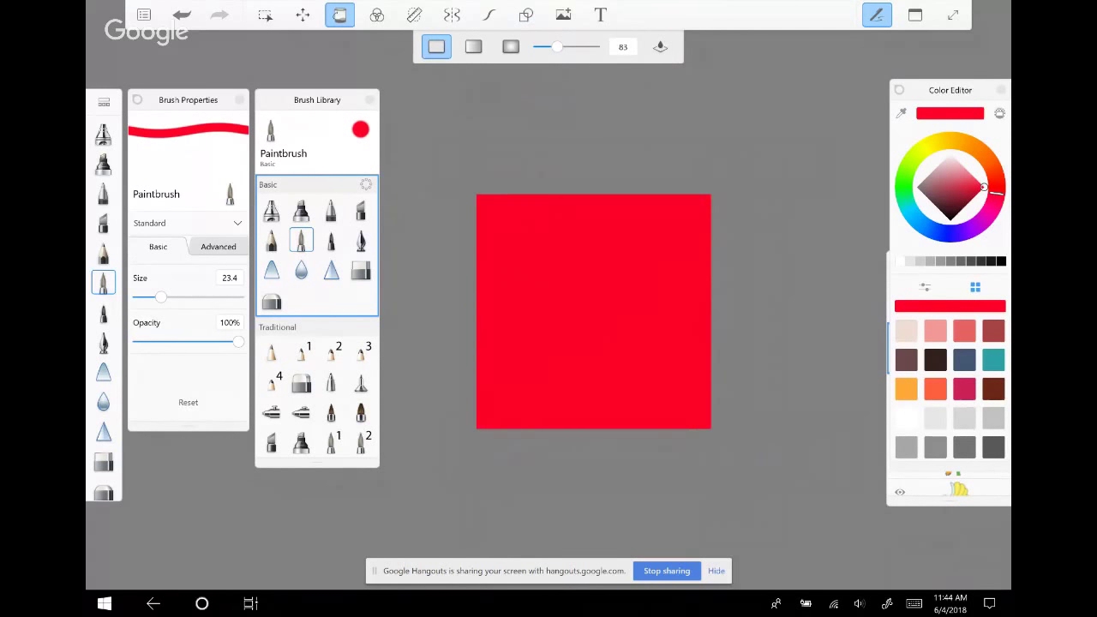
Replace the Color Editor with the Copic Color palette and bring the Layer Editor back to the front
click(915, 15)
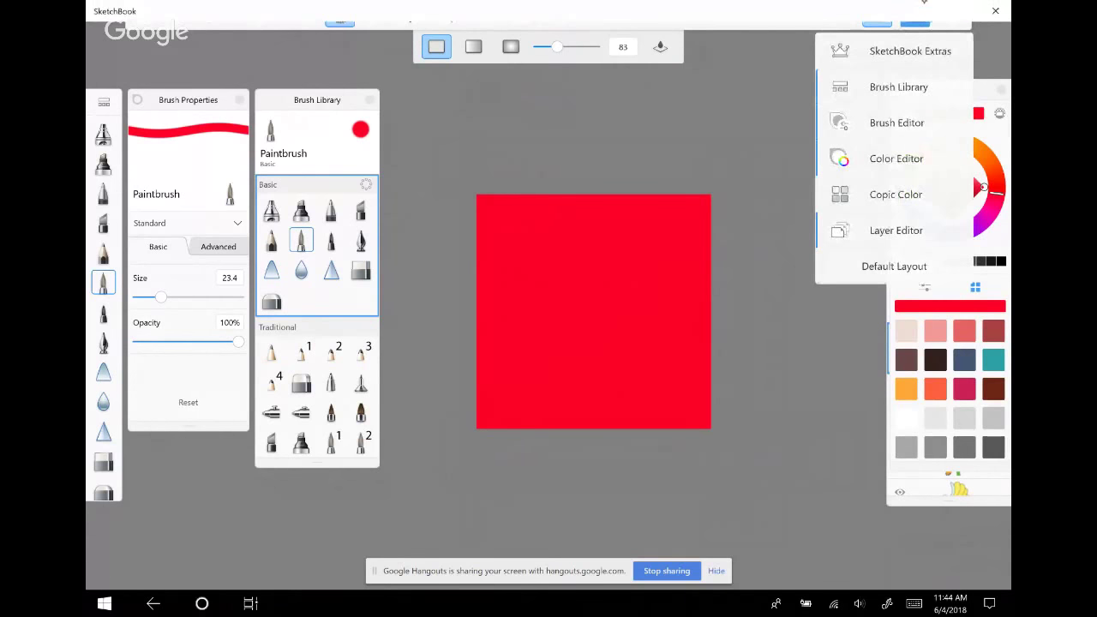
click(921, 7)
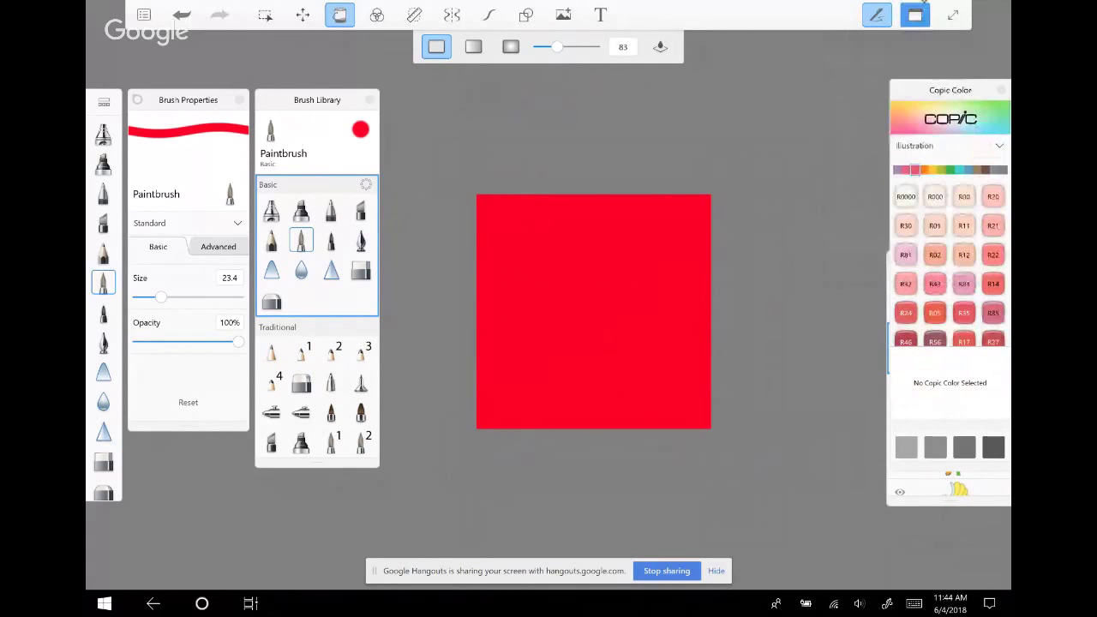
click(922, 7)
click(895, 230)
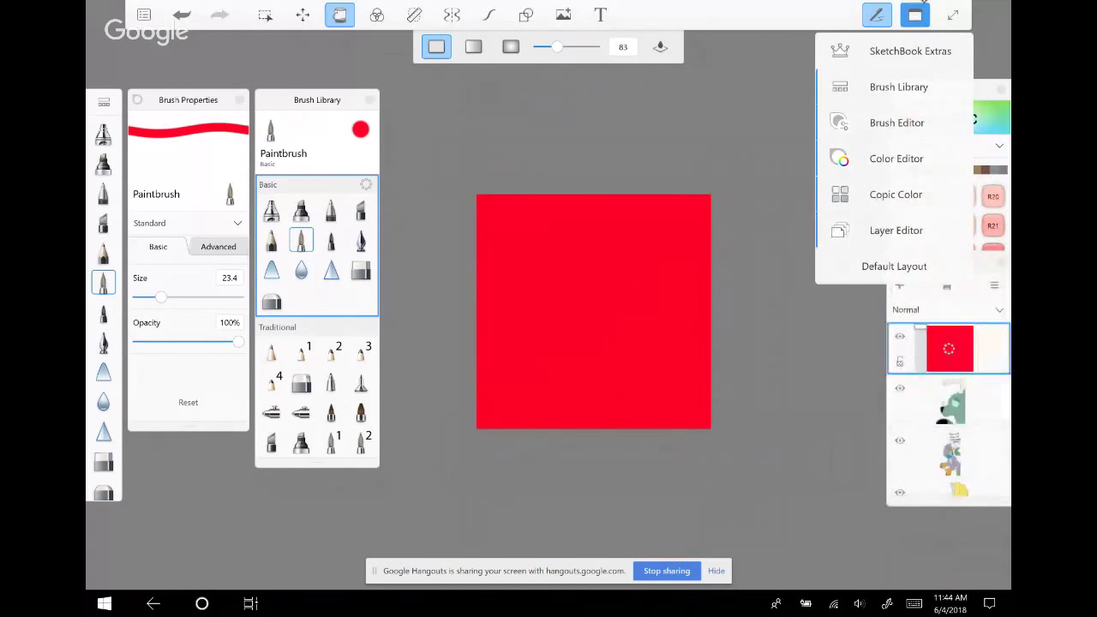
click(922, 7)
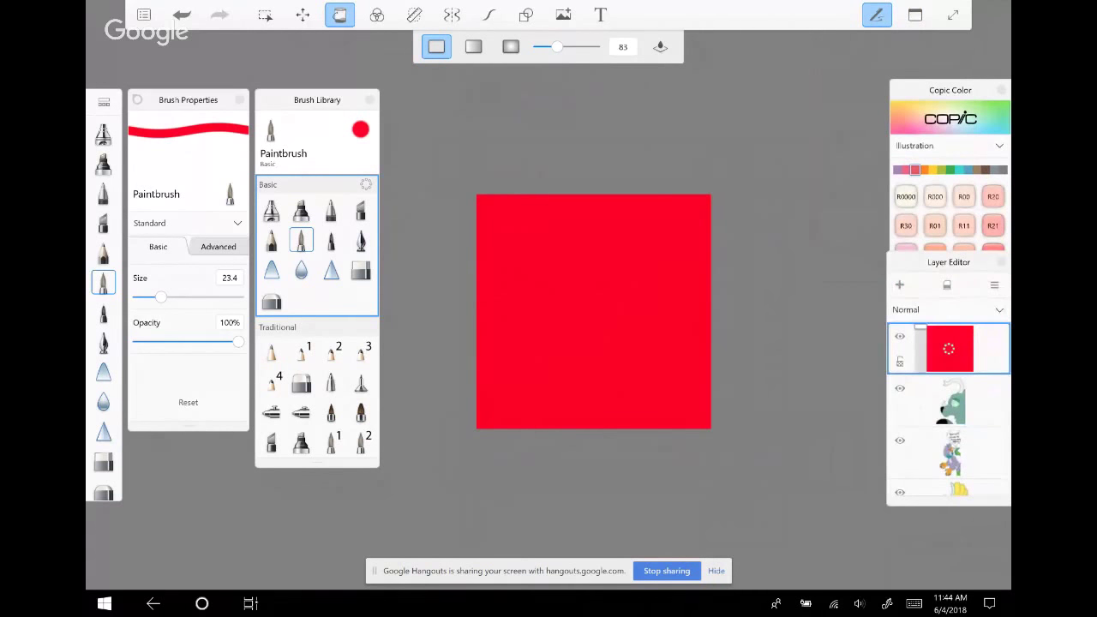
Try the Darken, Color Burn and Linear Burn blending modes on the red layer
click(947, 310)
click(918, 346)
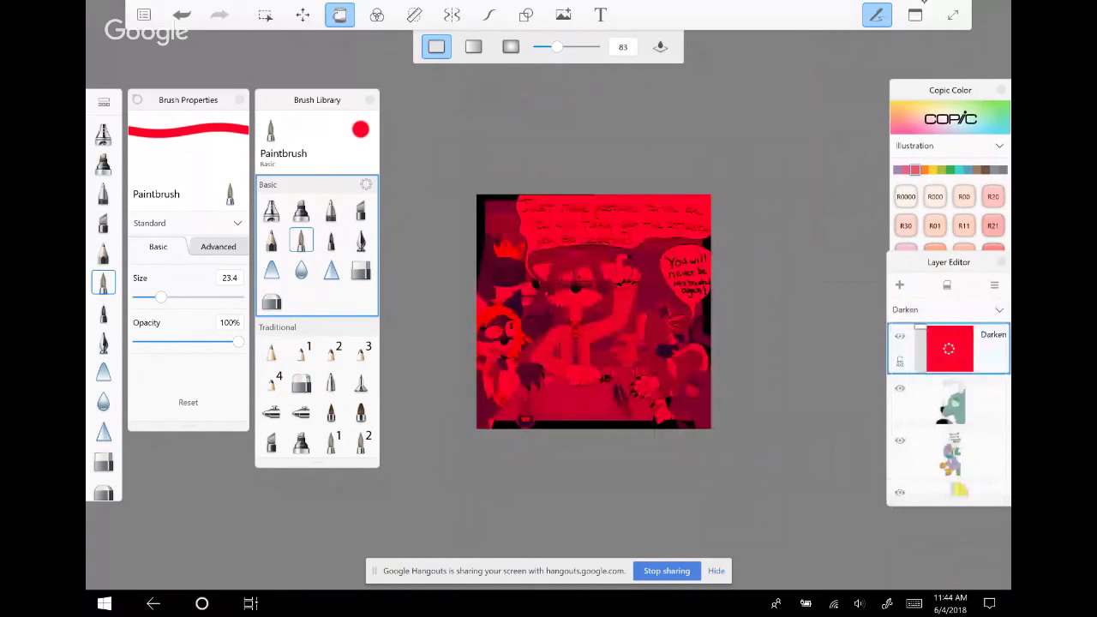
mouse_move(920, 328)
mouse_down()
mouse_move(919, 362)
mouse_move(919, 328)
mouse_up()
click(948, 310)
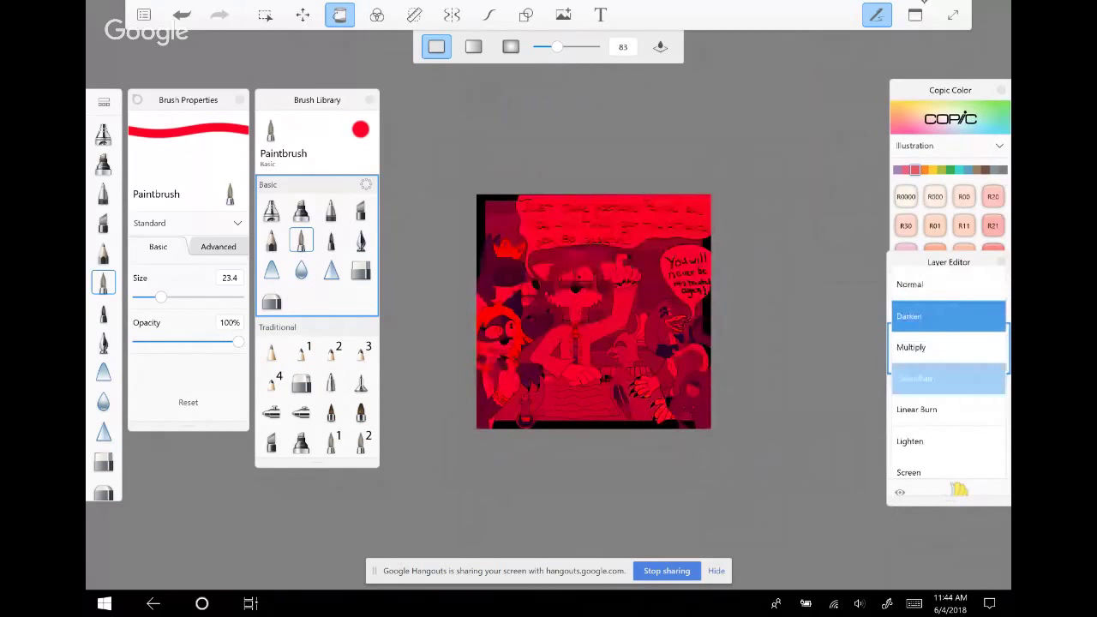
click(949, 378)
click(948, 309)
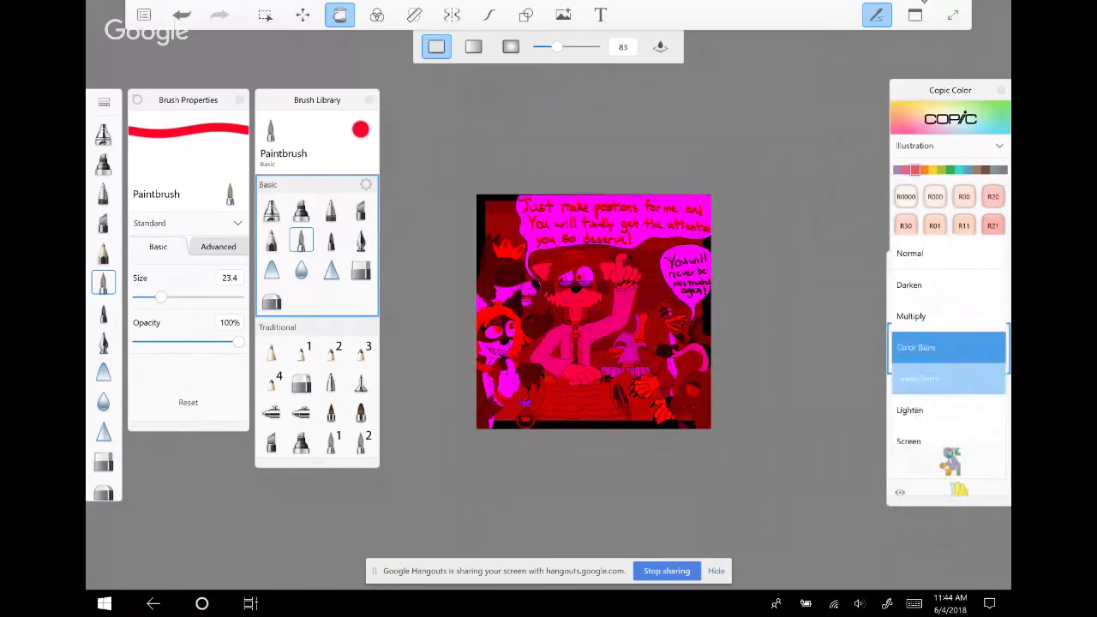
click(948, 378)
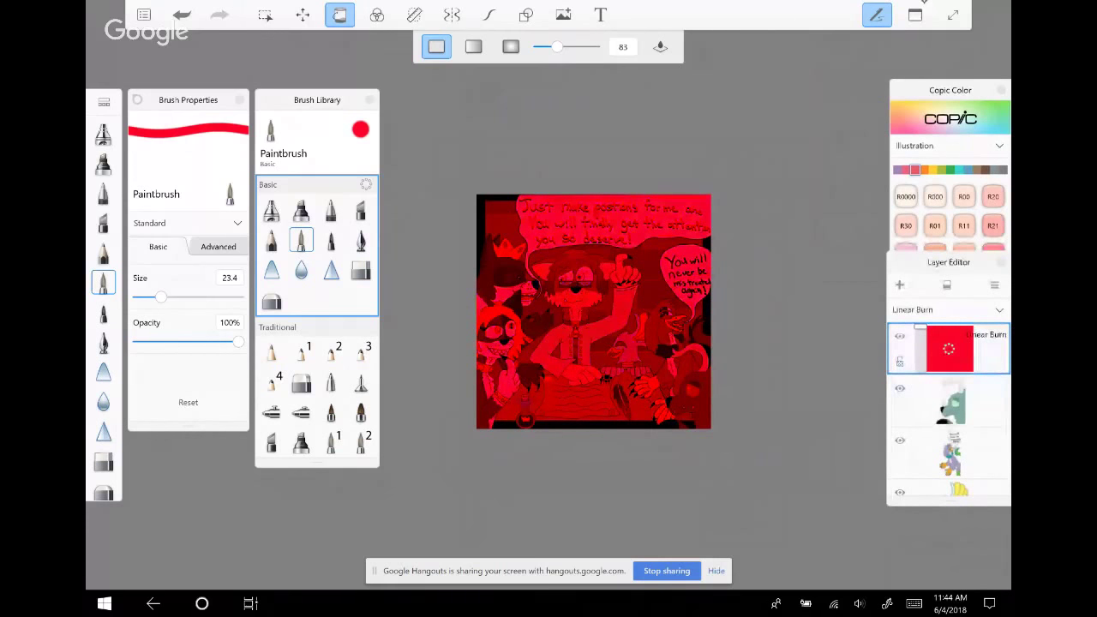
Try the Screen, Color Dodge and Linear Dodge (Add) blending modes on the red layer
click(947, 309)
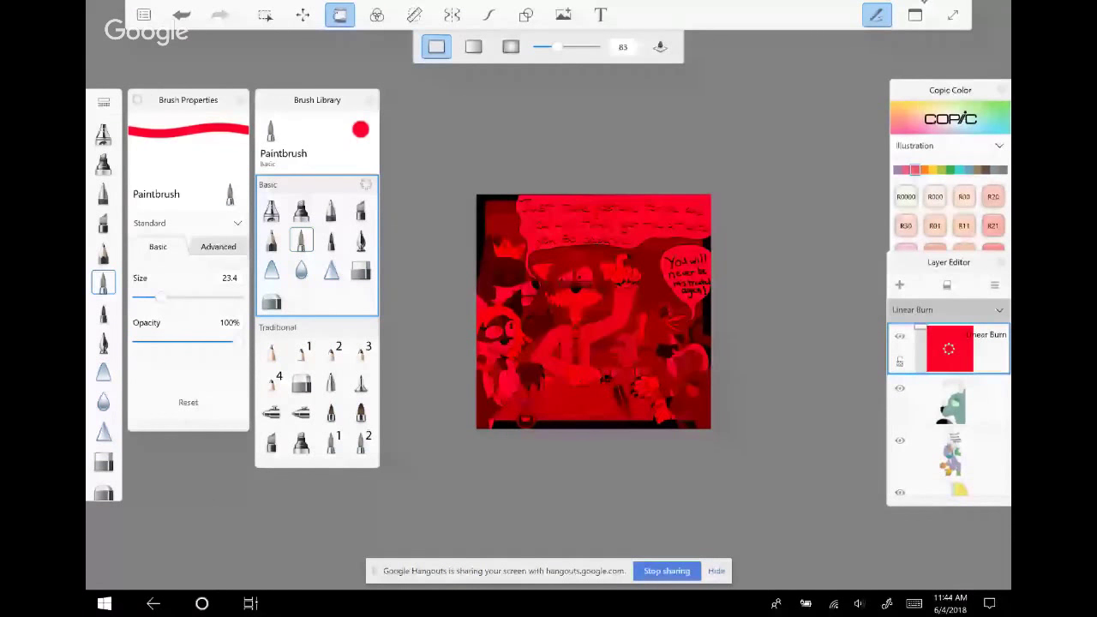
click(948, 373)
click(947, 309)
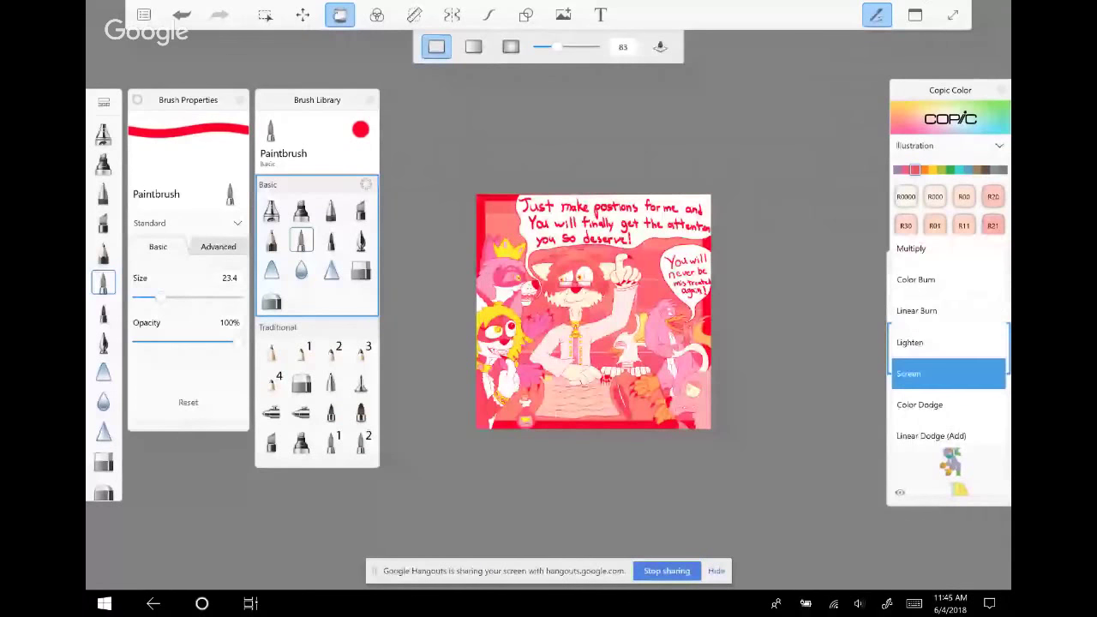
click(920, 404)
click(948, 334)
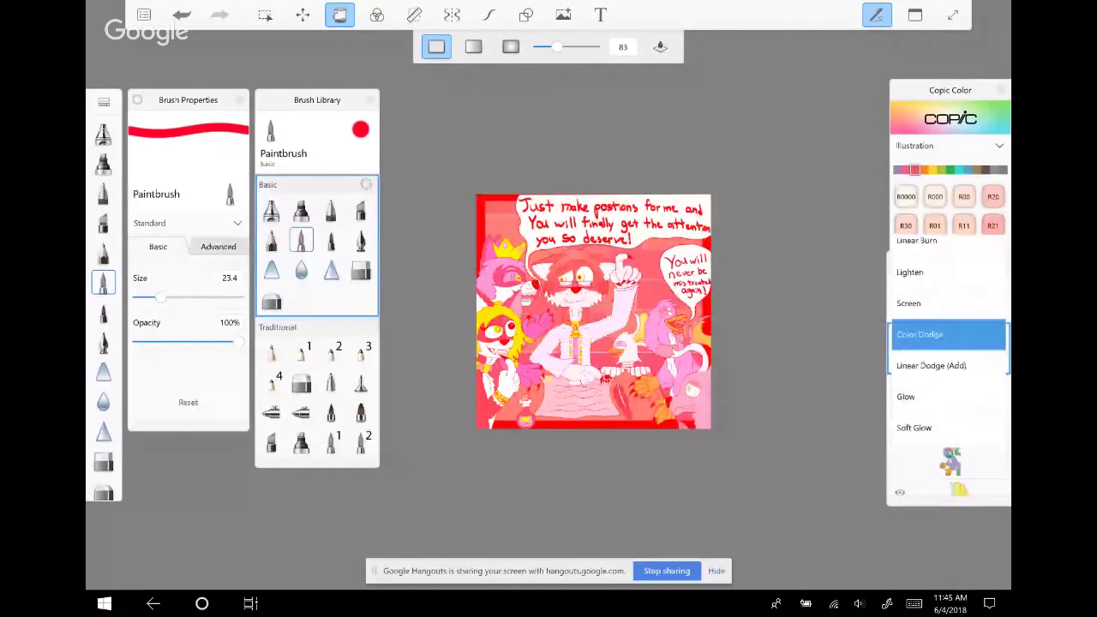
click(931, 365)
Try the Soft Glow and Overlay blending modes on the red layer, lowering and raising its opacity under Overlay
click(948, 309)
click(949, 382)
click(948, 309)
drag(948, 401, 948, 339)
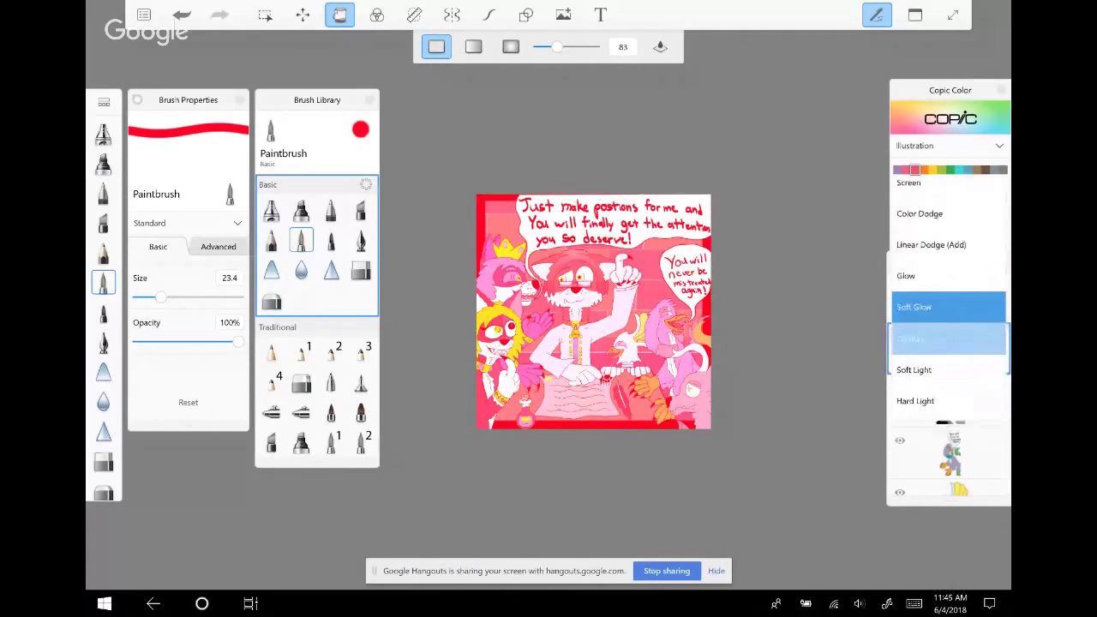
click(948, 340)
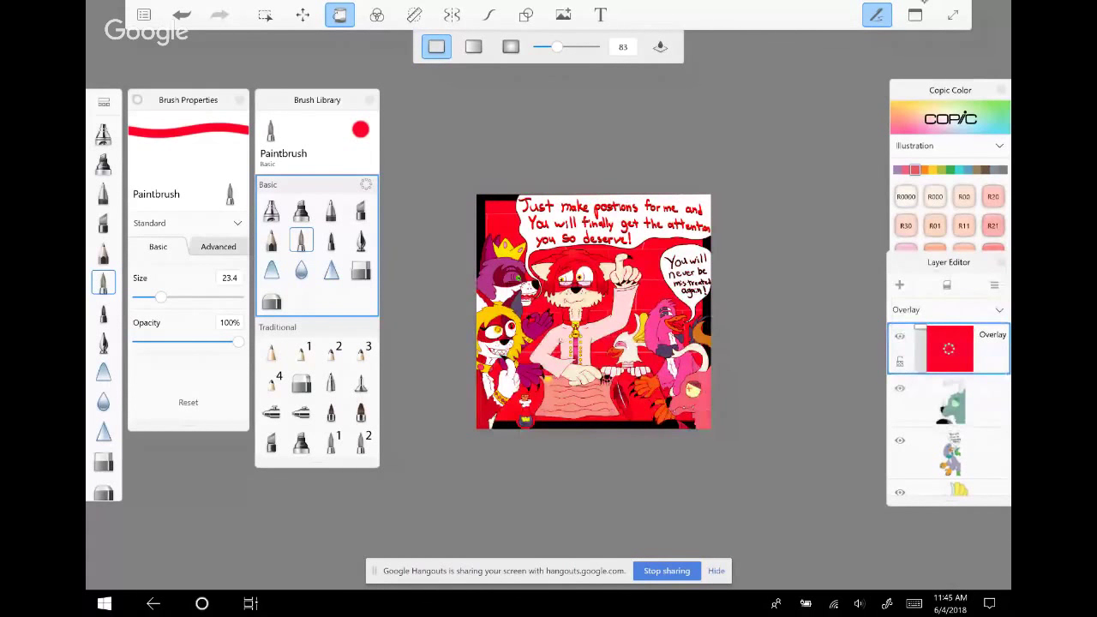
drag(950, 349, 919, 350)
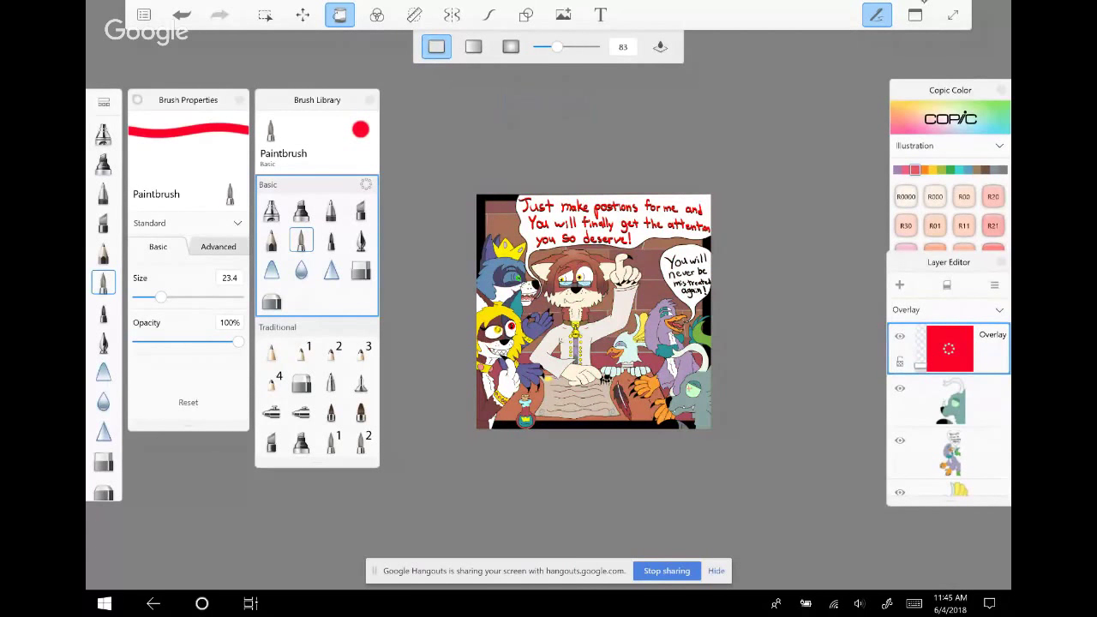
drag(919, 365, 919, 343)
Try the Soft Light and Hard Light blending modes on the red layer, varying its opacity under Hard Light
click(943, 309)
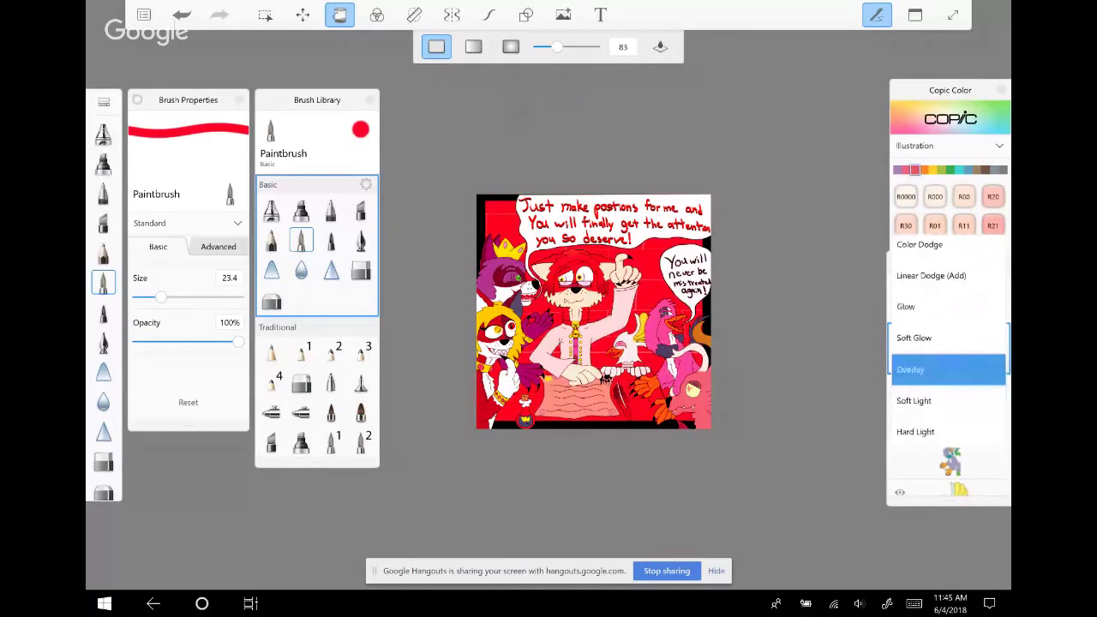
click(914, 400)
click(943, 310)
click(916, 389)
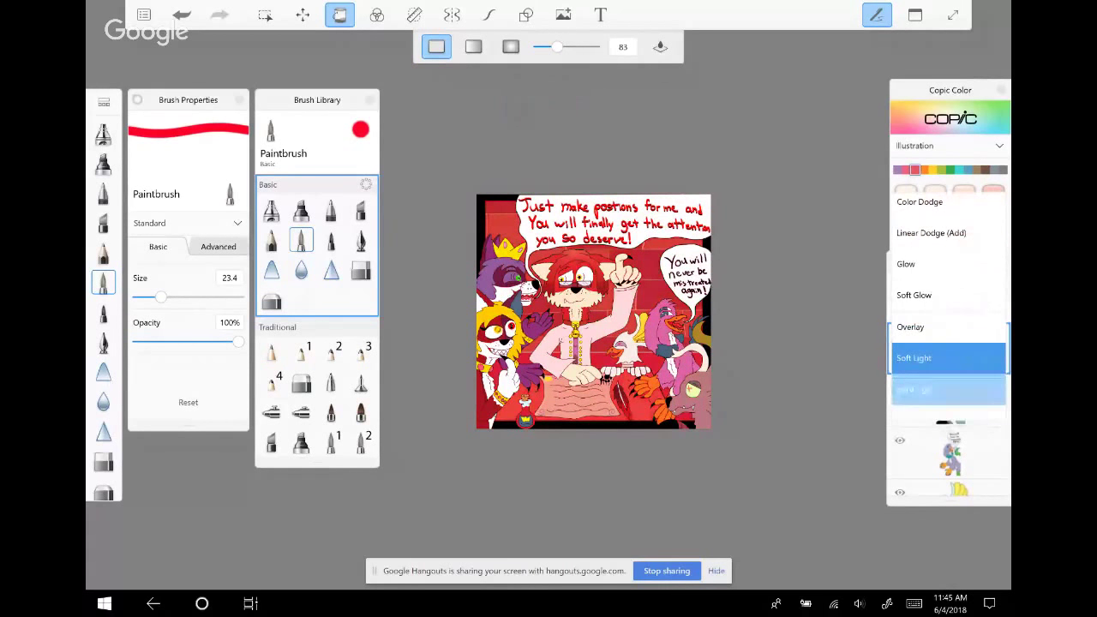
click(919, 349)
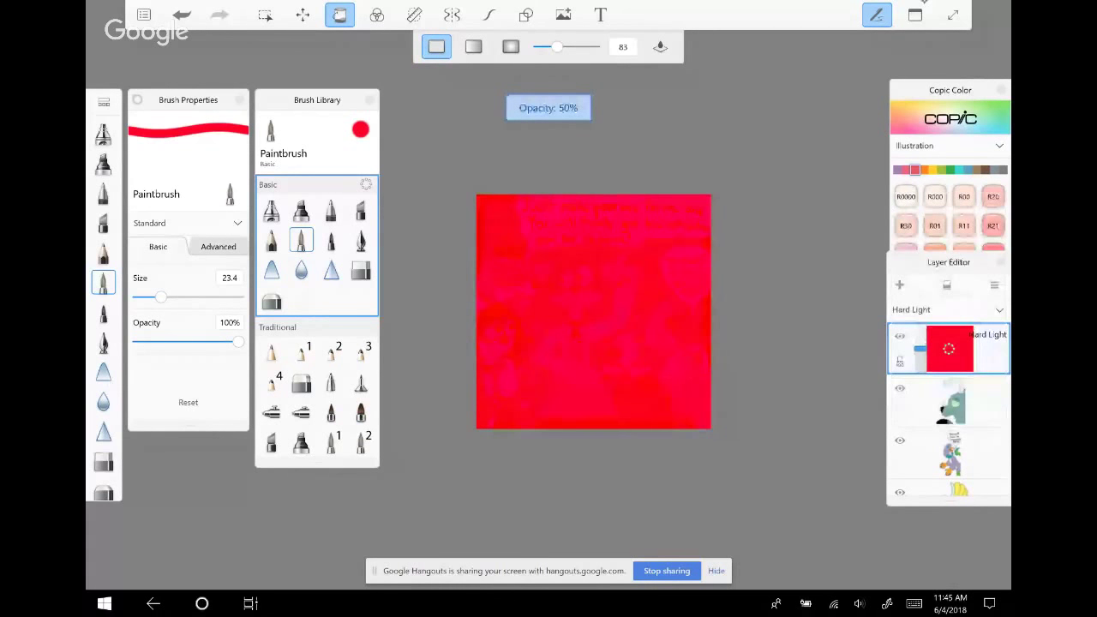
mouse_move(919, 352)
mouse_down()
mouse_move(920, 370)
mouse_move(919, 334)
mouse_up()
Try the Hue and Saturation blending modes on the red layer, checking them at full opacity
click(948, 309)
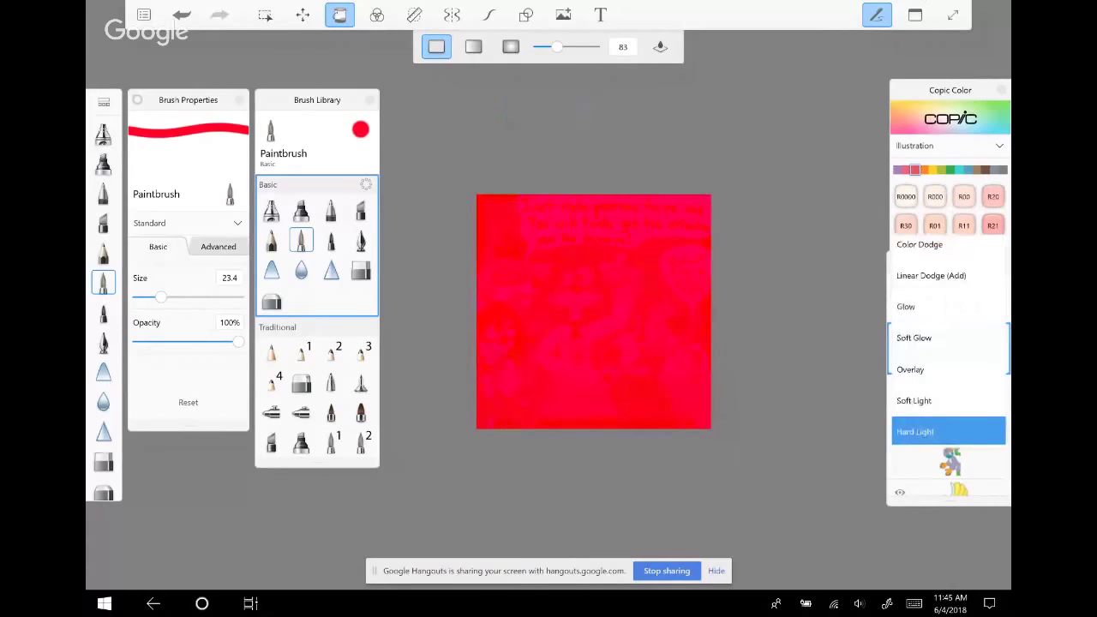
click(905, 379)
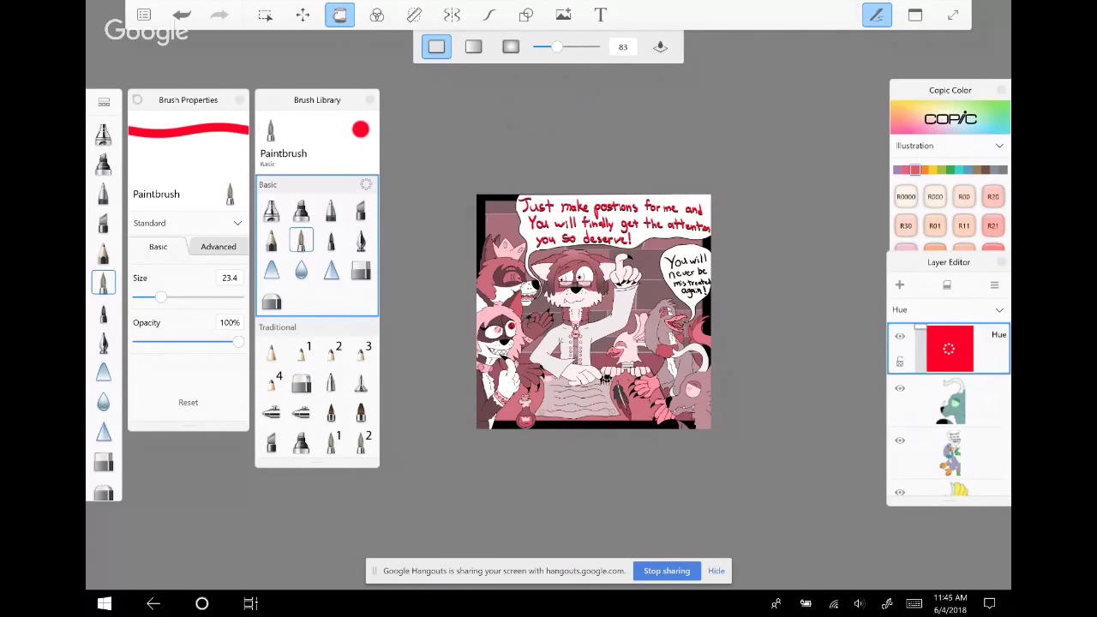
mouse_move(920, 326)
mouse_down()
mouse_move(920, 362)
mouse_move(920, 327)
mouse_up()
click(949, 309)
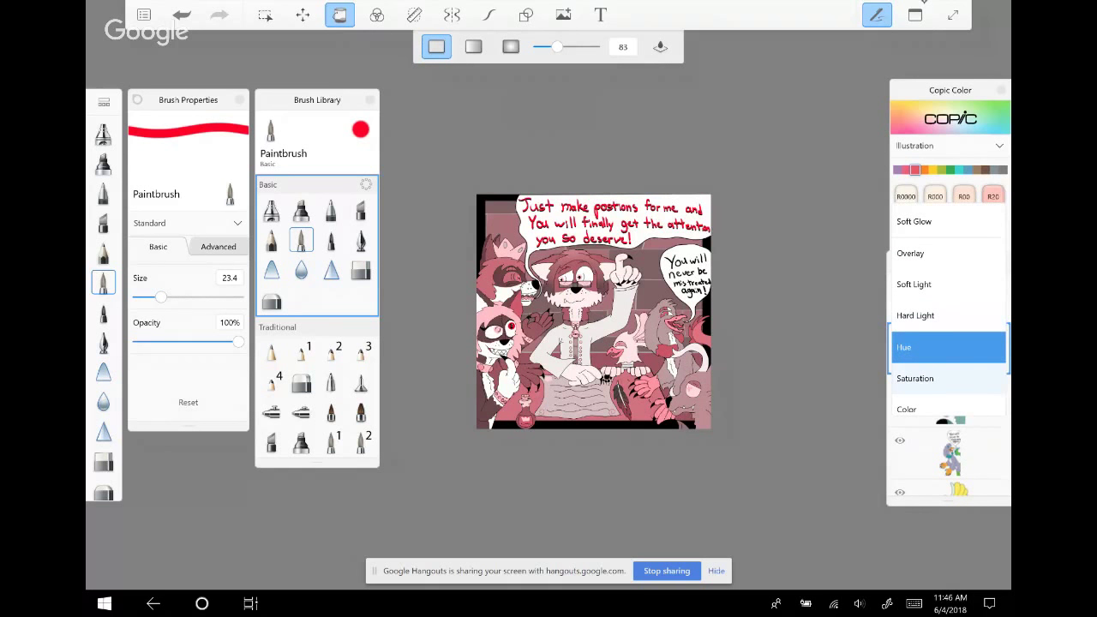
click(916, 378)
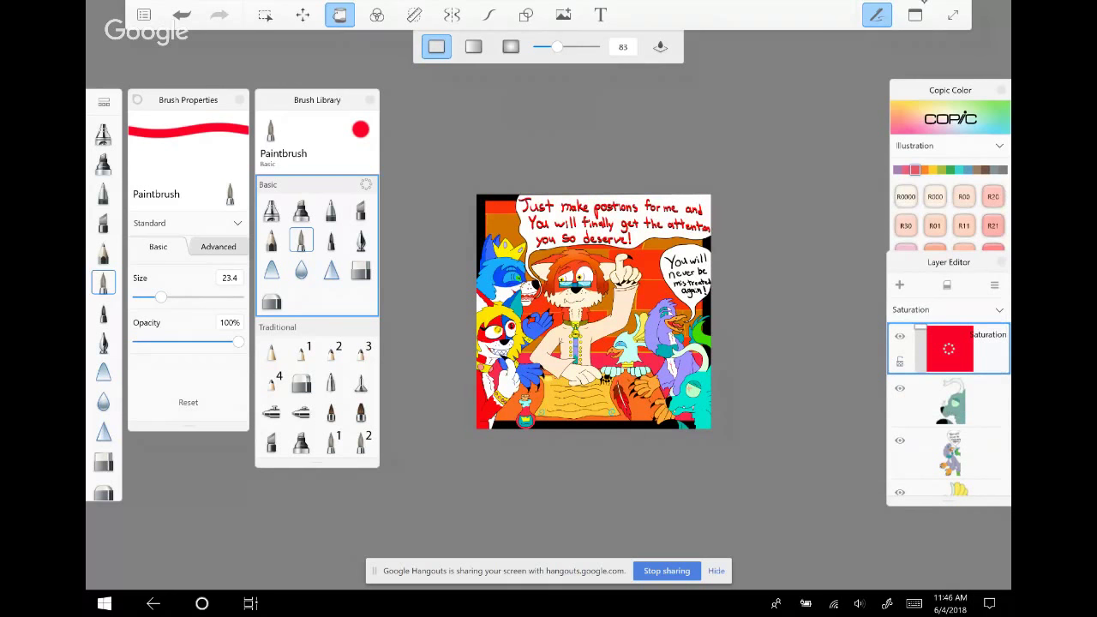
drag(950, 349, 930, 349)
mouse_move(950, 349)
mouse_down()
mouse_move(921, 349)
mouse_move(950, 349)
mouse_up()
Try the Color blending mode on the red layer and lower its opacity
click(948, 309)
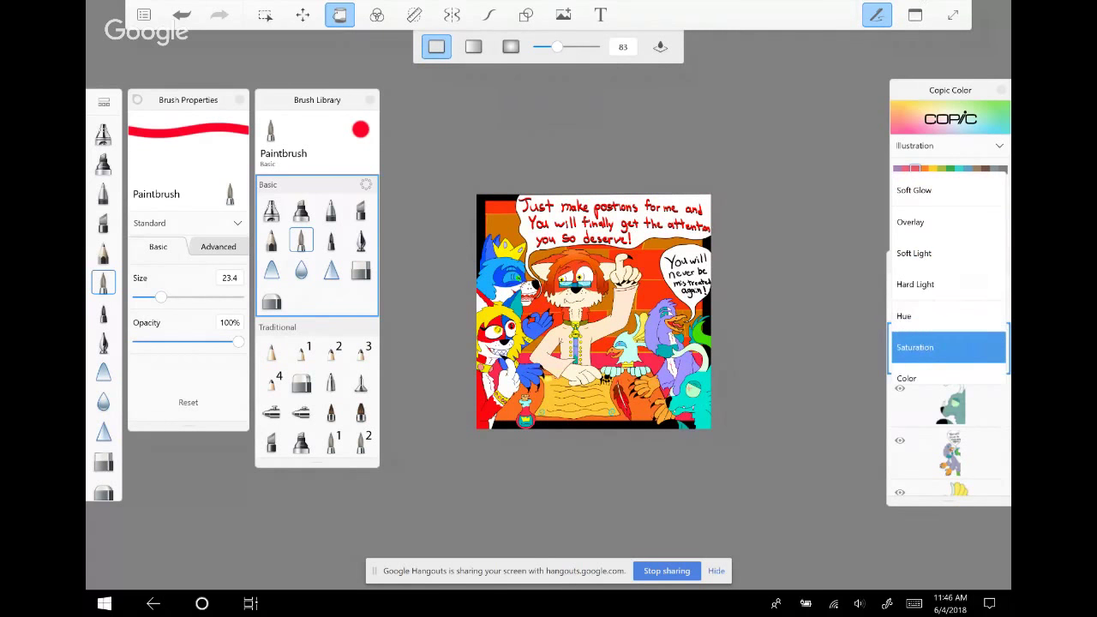
click(907, 336)
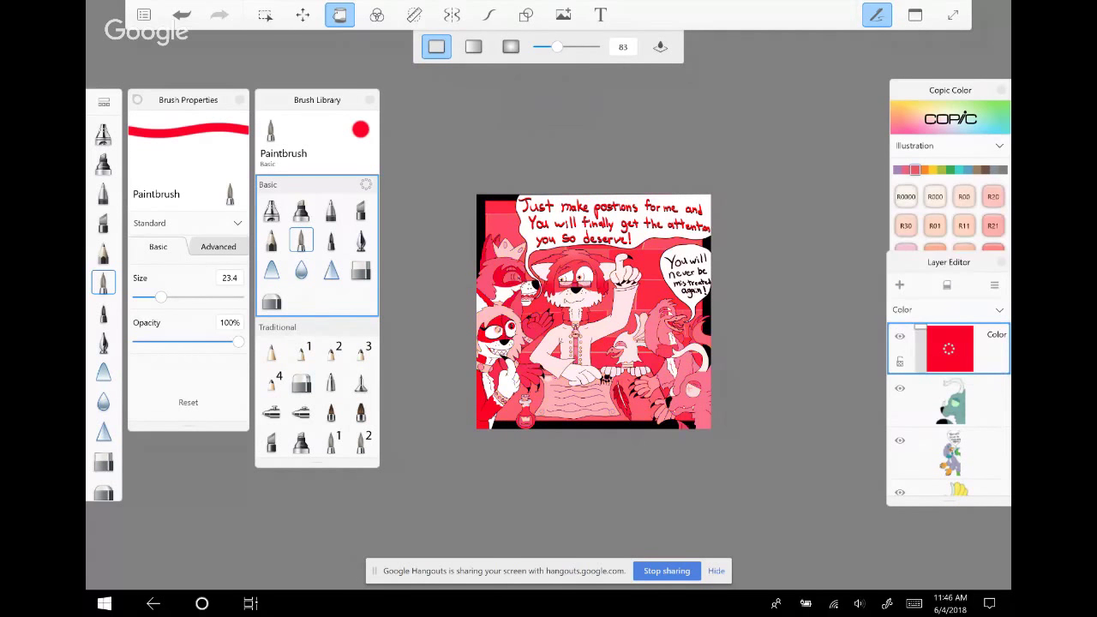
drag(950, 349, 921, 349)
Delete the red layer and add a new top layer filled with solid red
click(950, 309)
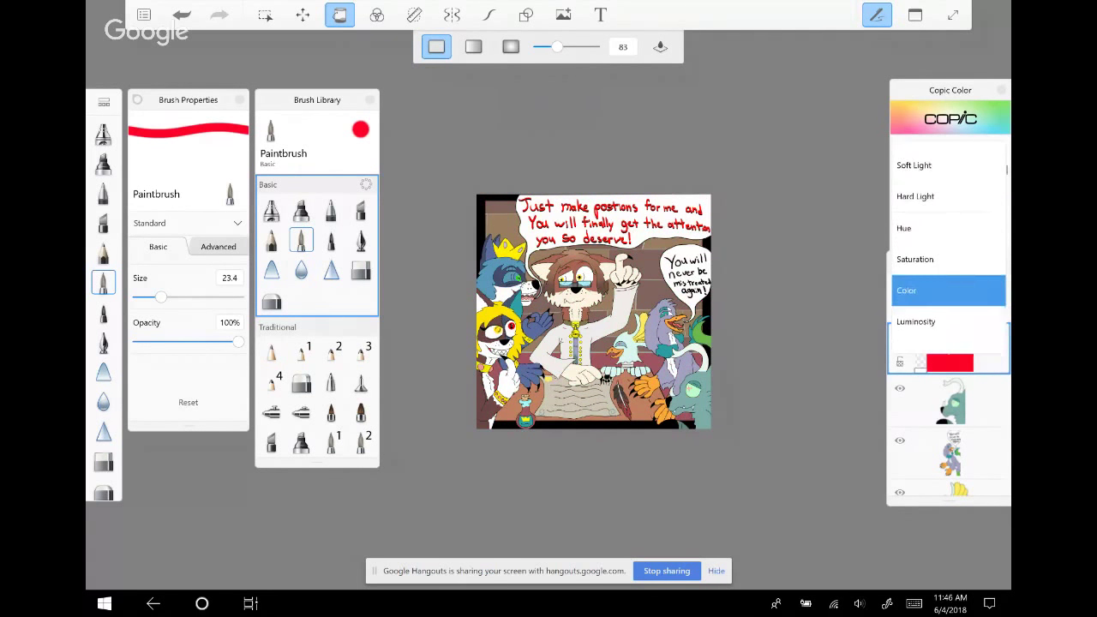
click(948, 303)
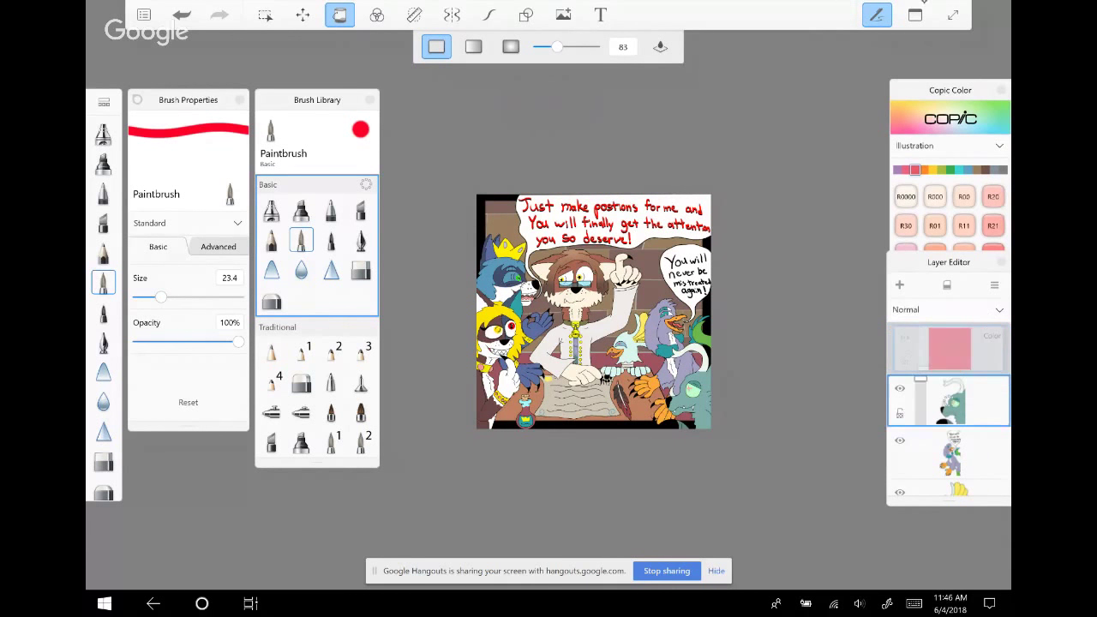
click(994, 284)
click(913, 313)
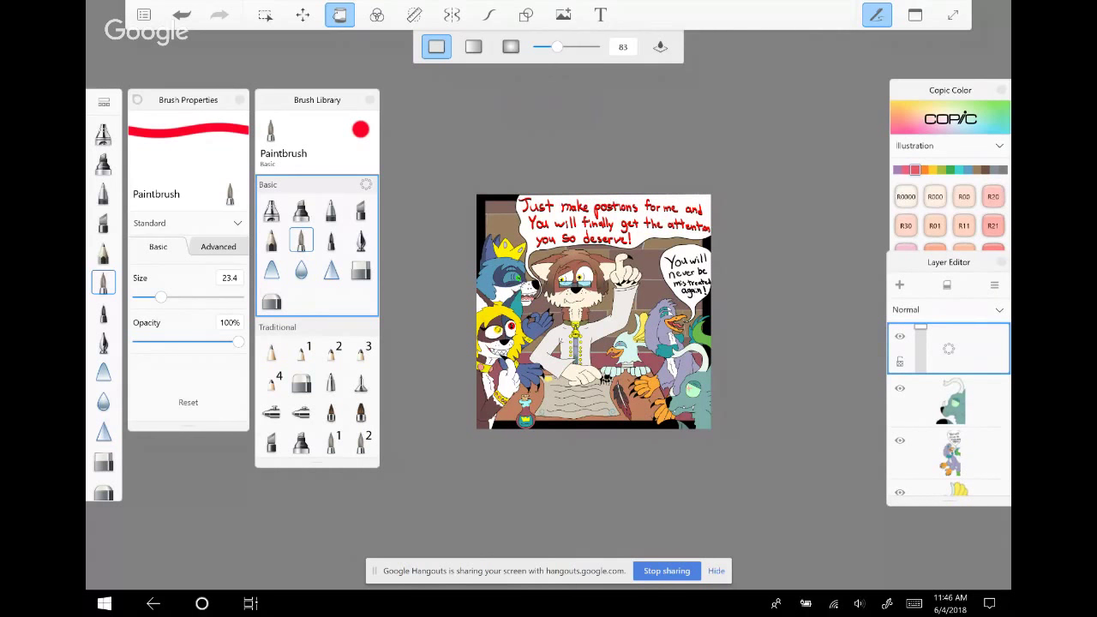
click(593, 312)
Try the Overlay, Soft Light and Hard Light blending modes on the new red layer, varying its opacity
click(946, 309)
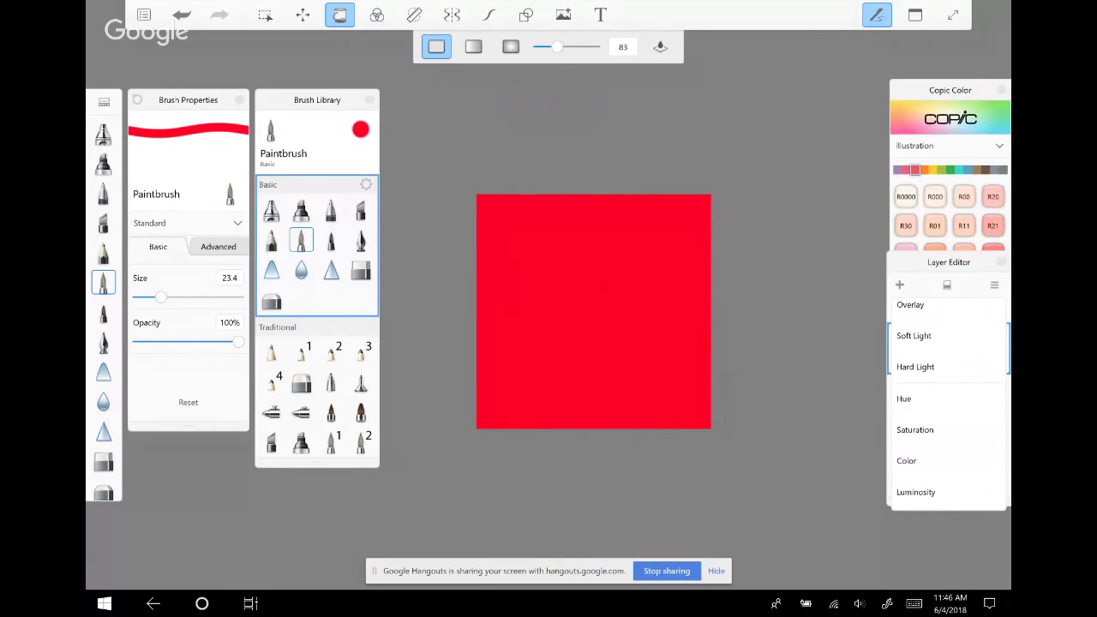
click(911, 305)
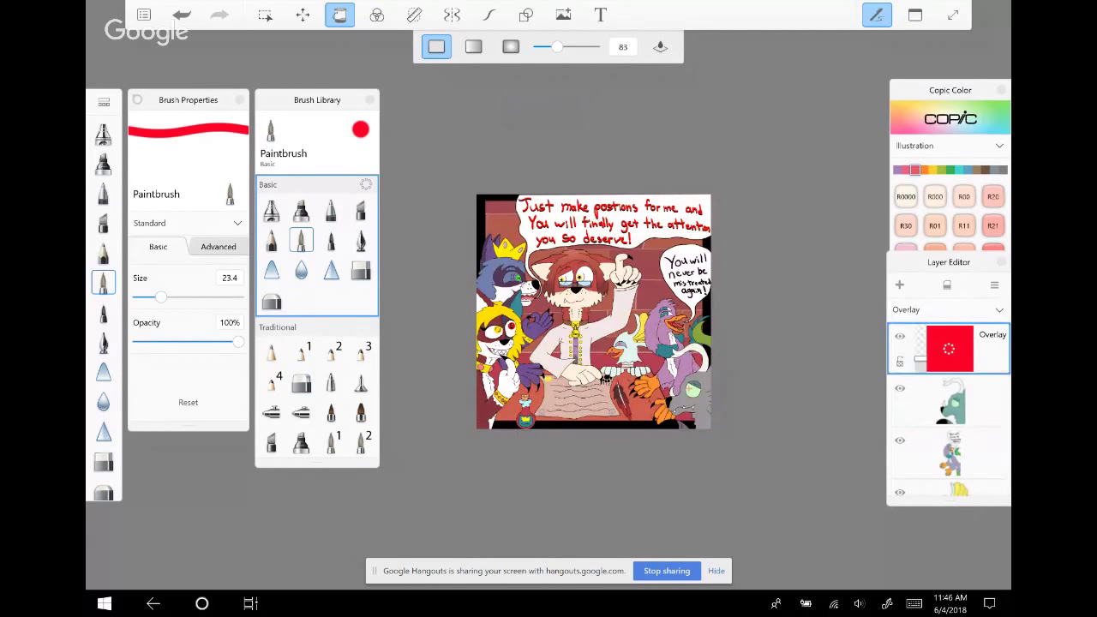
click(948, 309)
click(918, 283)
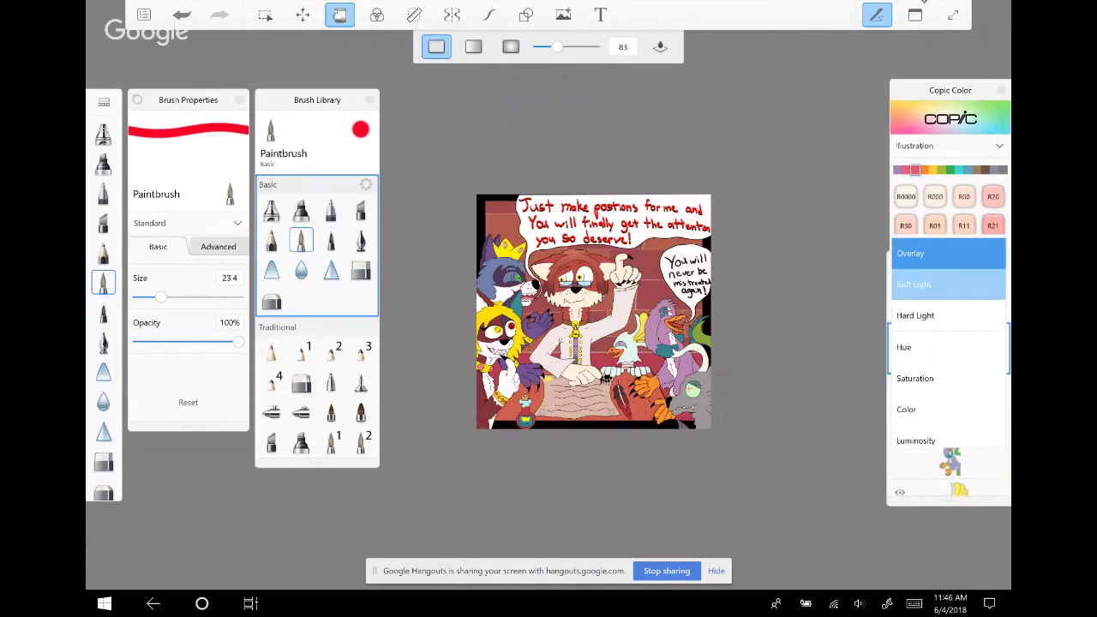
click(947, 310)
click(916, 315)
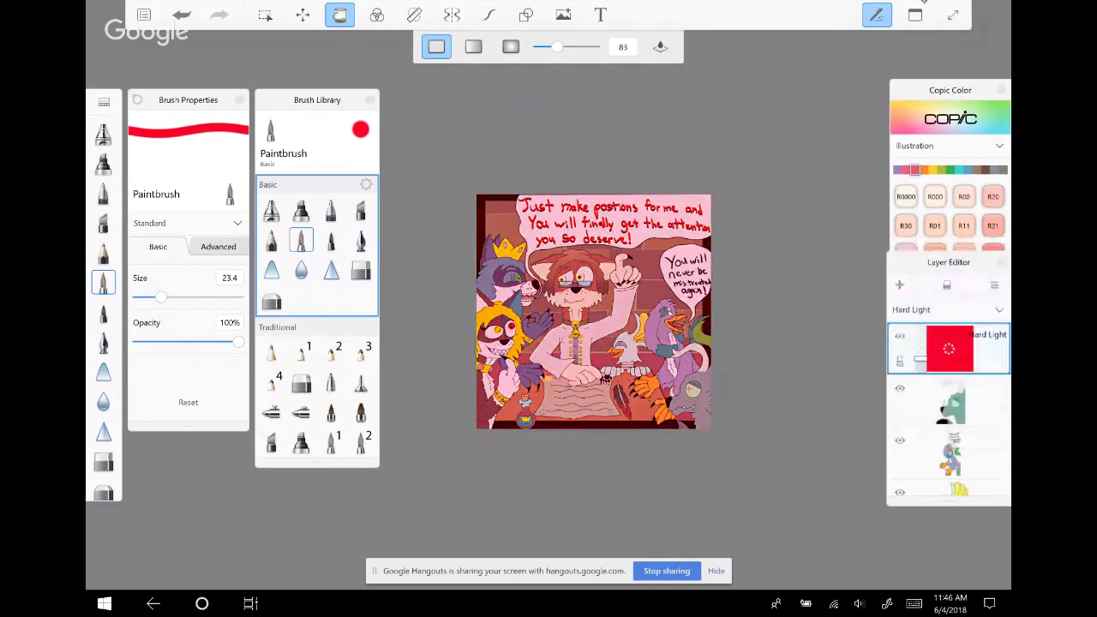
mouse_move(950, 349)
mouse_down()
mouse_move(949, 403)
mouse_move(949, 343)
mouse_up()
Switch the red layer back to Soft Light and lower its opacity
click(948, 309)
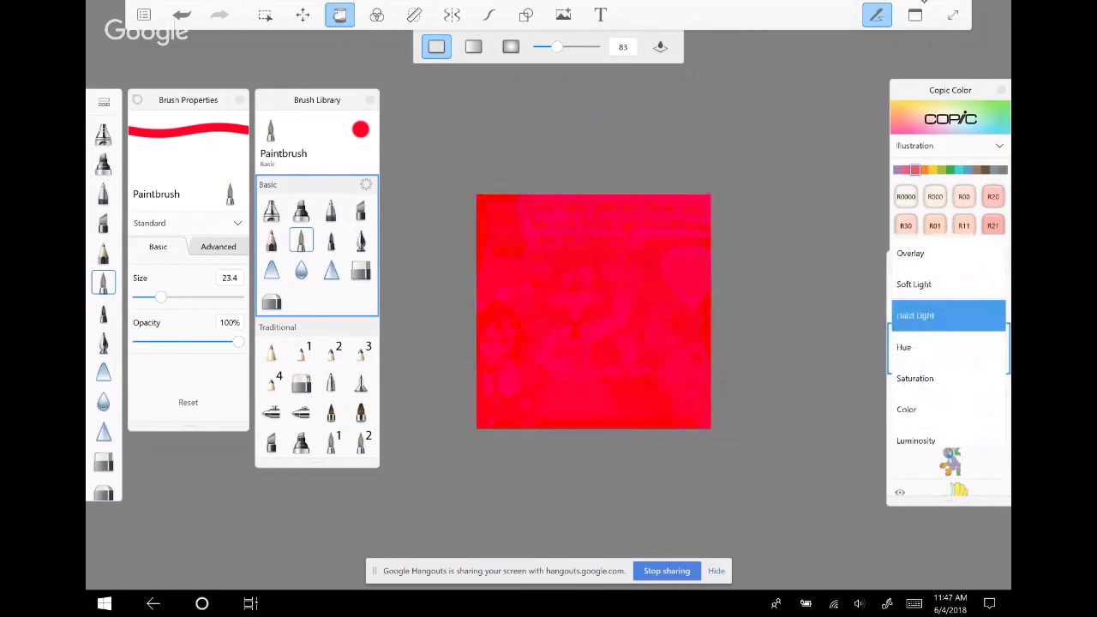
click(914, 284)
drag(949, 349, 949, 393)
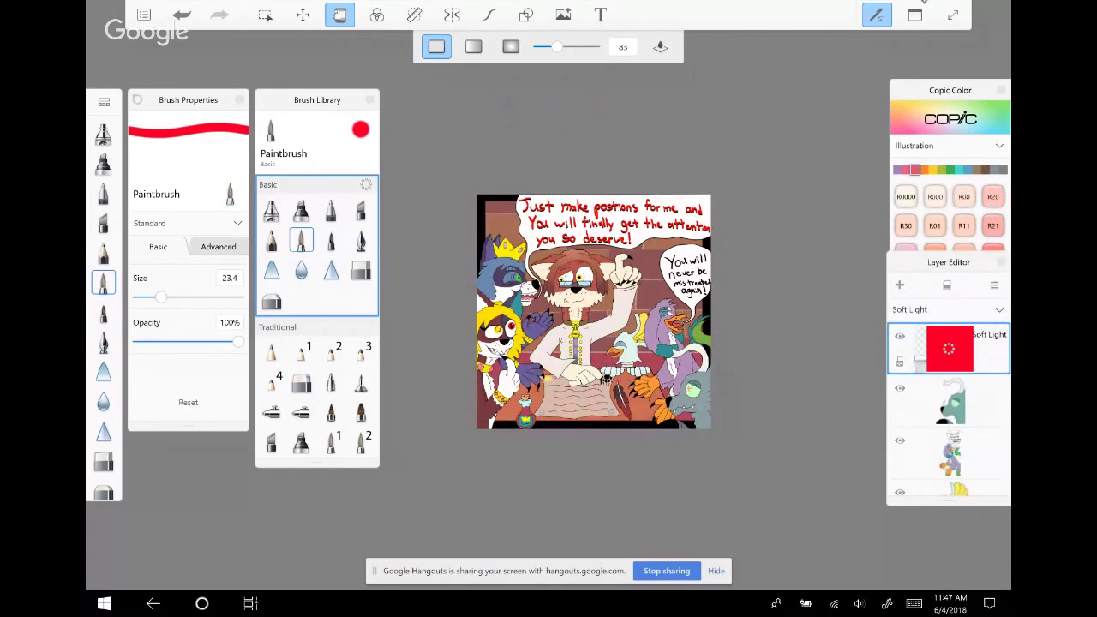
click(949, 349)
click(949, 349)
Try the Color blending mode on the red layer and raise its opacity to 100%
click(999, 309)
click(935, 408)
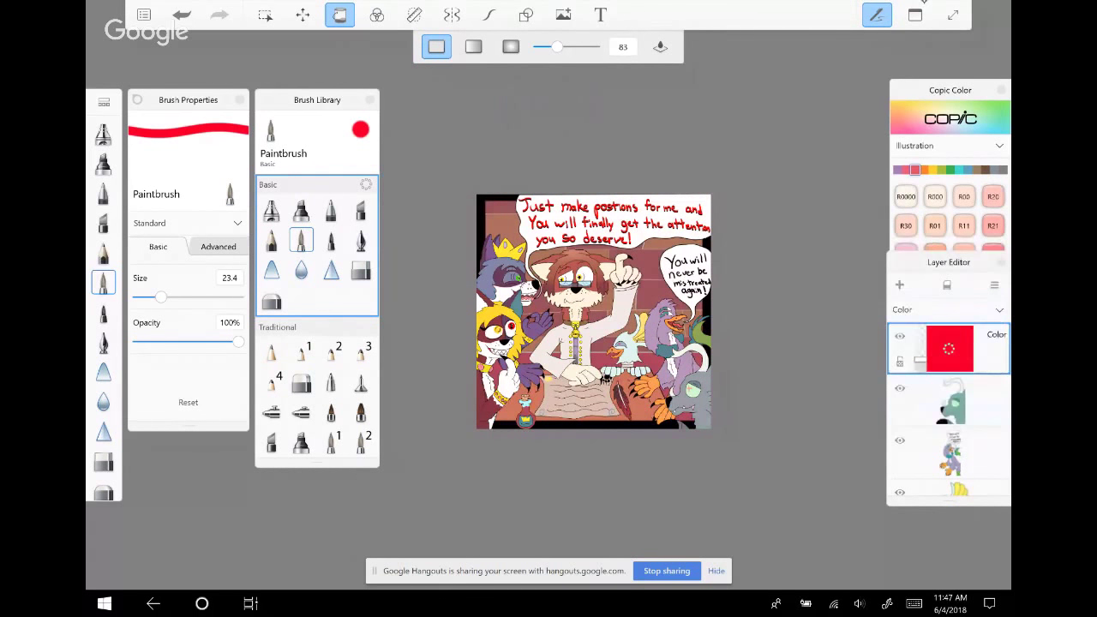
click(949, 349)
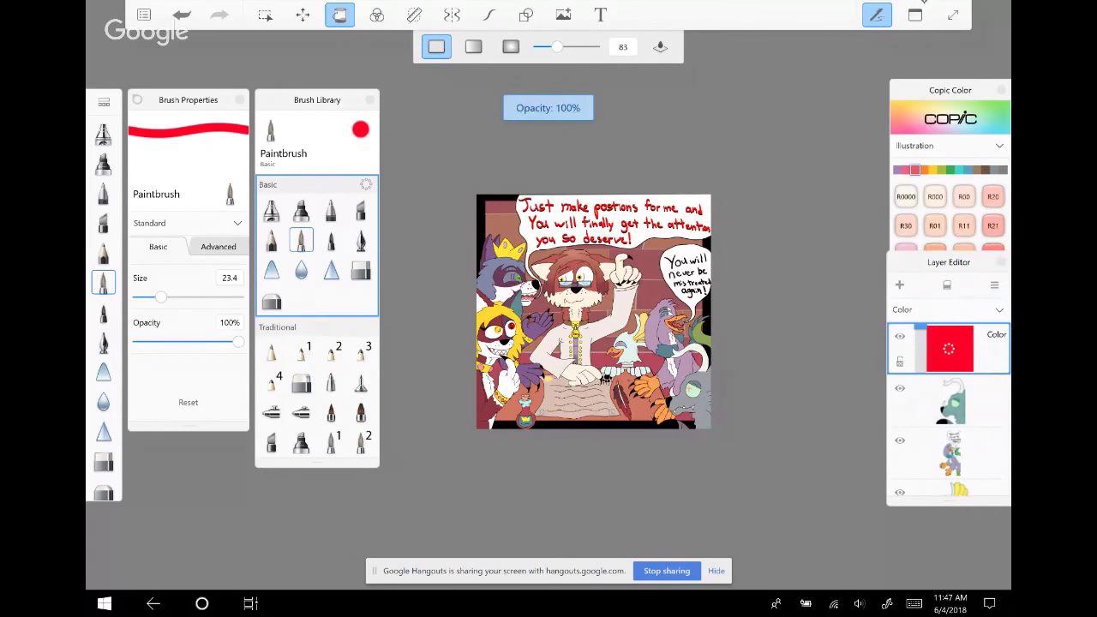
Try the Luminosity blending mode on the red layer, varying its opacity down to about 11%
click(1000, 309)
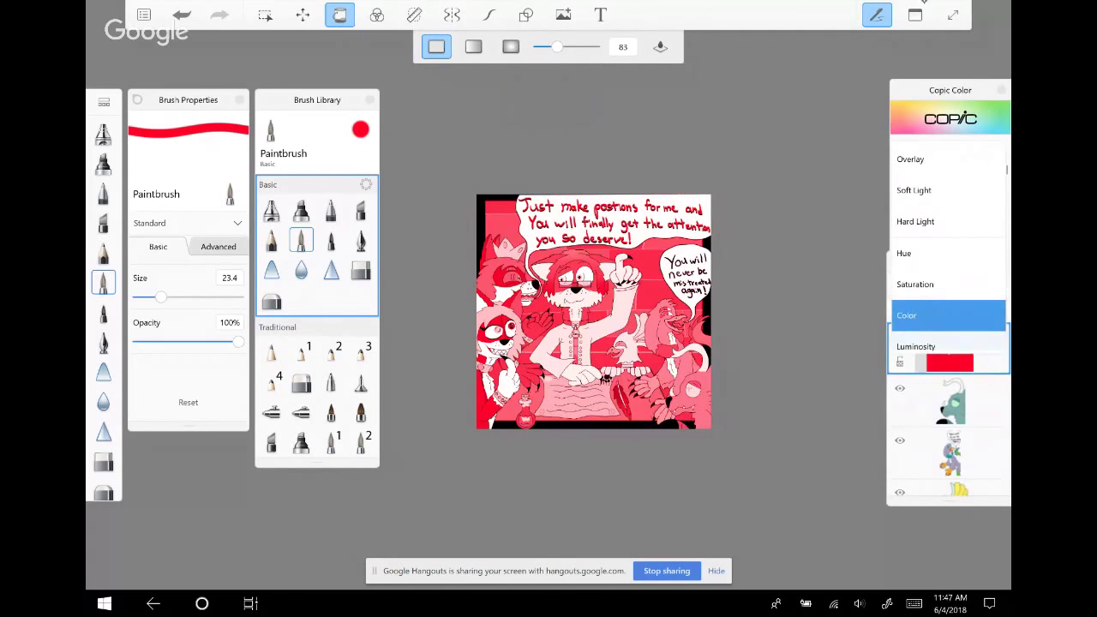
click(915, 346)
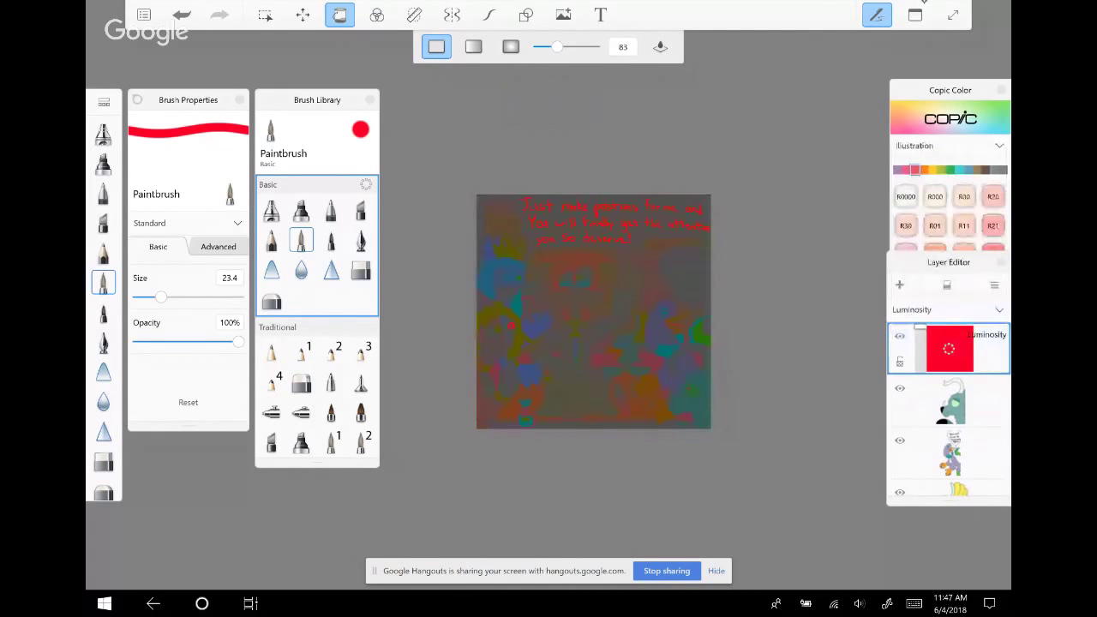
click(949, 349)
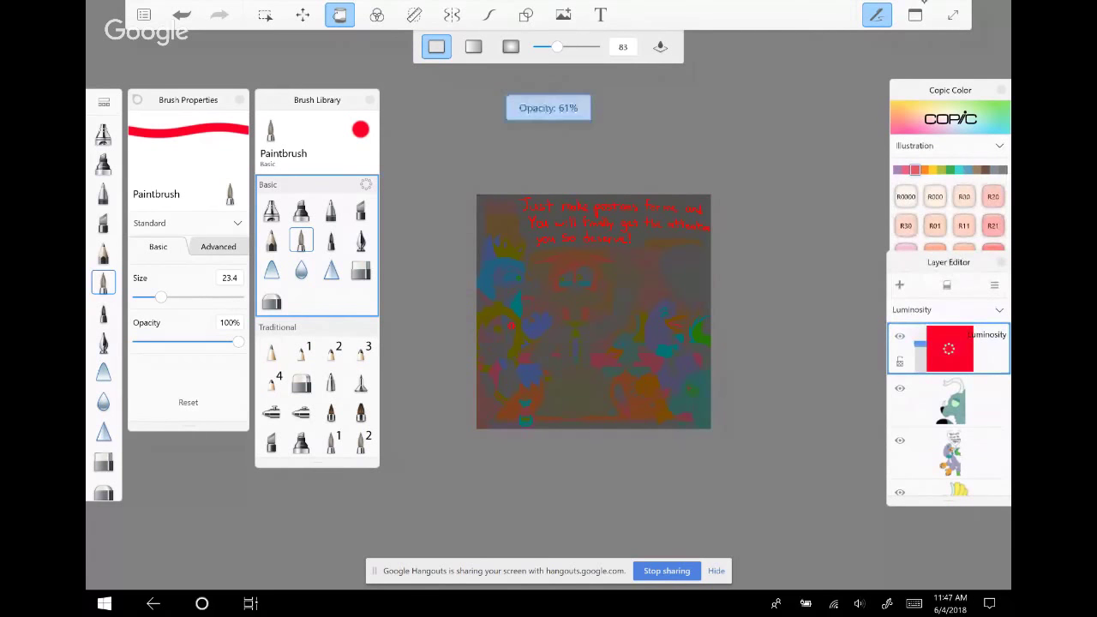
mouse_move(949, 349)
mouse_down()
mouse_move(922, 350)
mouse_move(949, 349)
mouse_up()
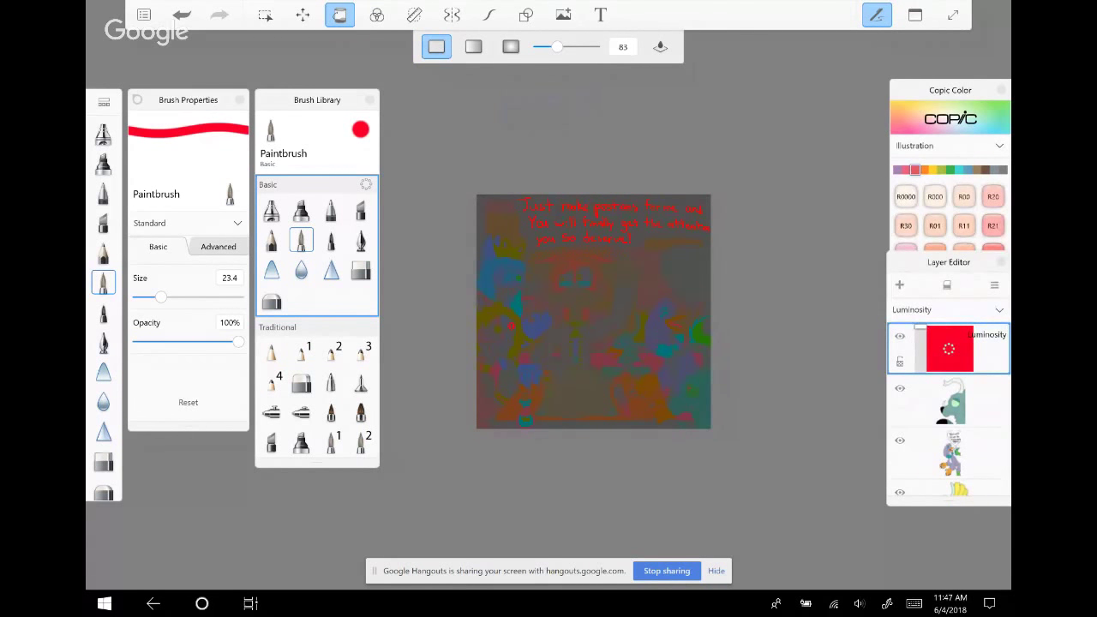
scroll(594, 312, up, 3)
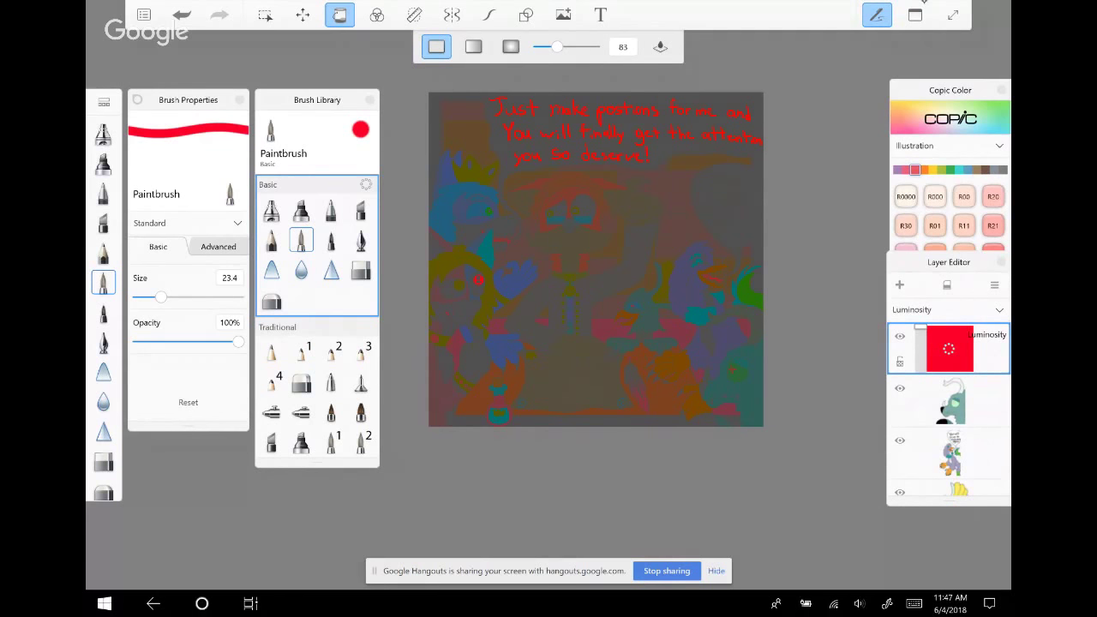
drag(949, 347, 922, 347)
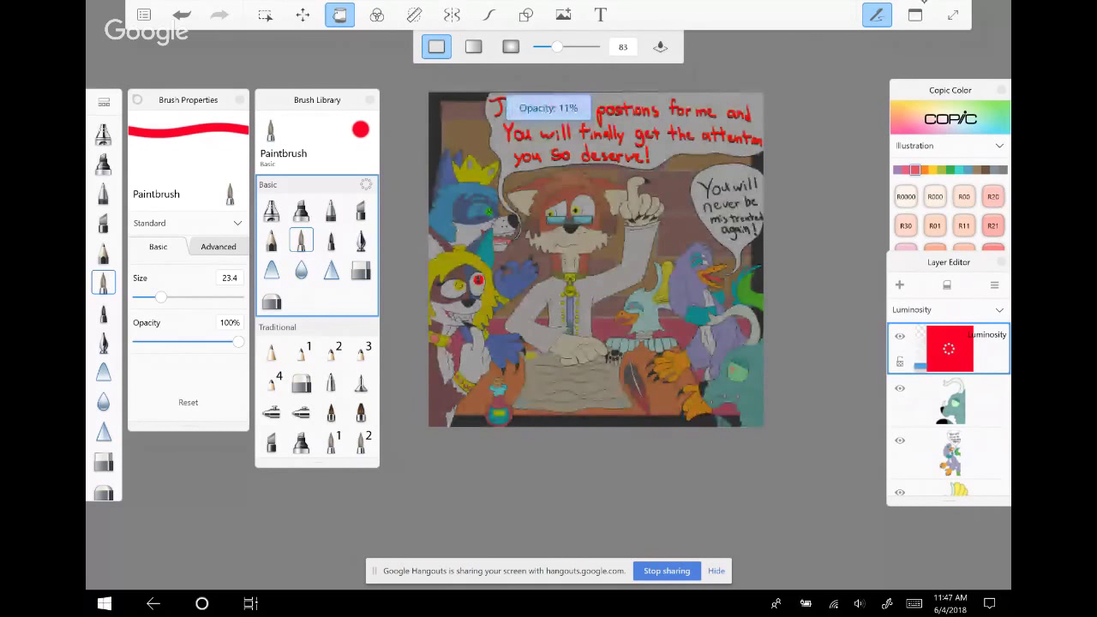
Try the Lighten and Screen blending modes on the red layer
click(945, 309)
scroll(949, 214, up, 5)
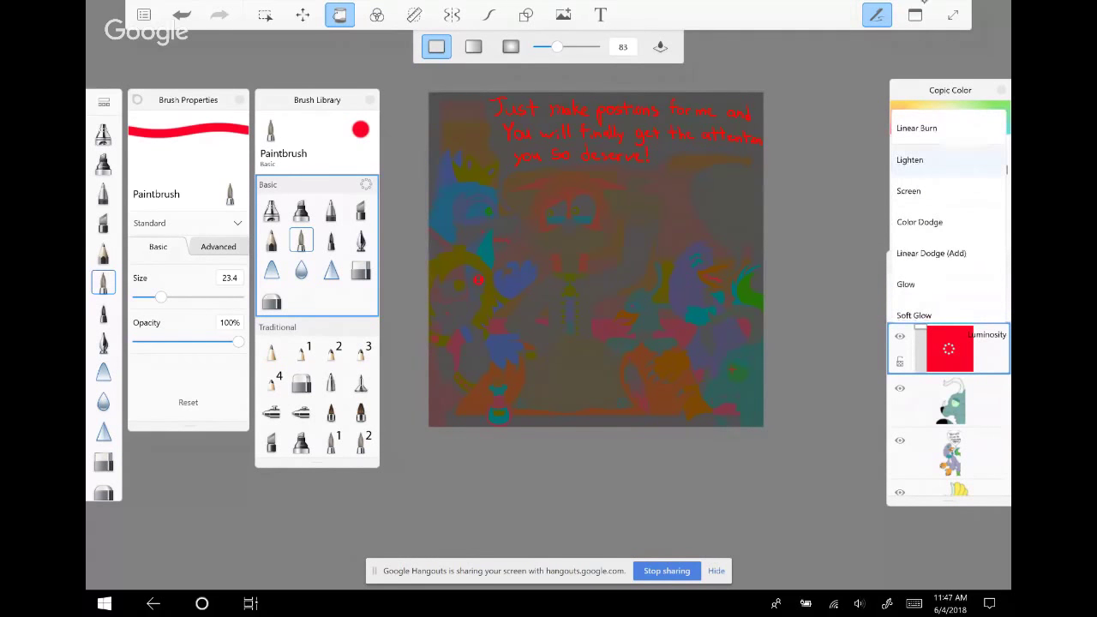
click(910, 160)
click(946, 309)
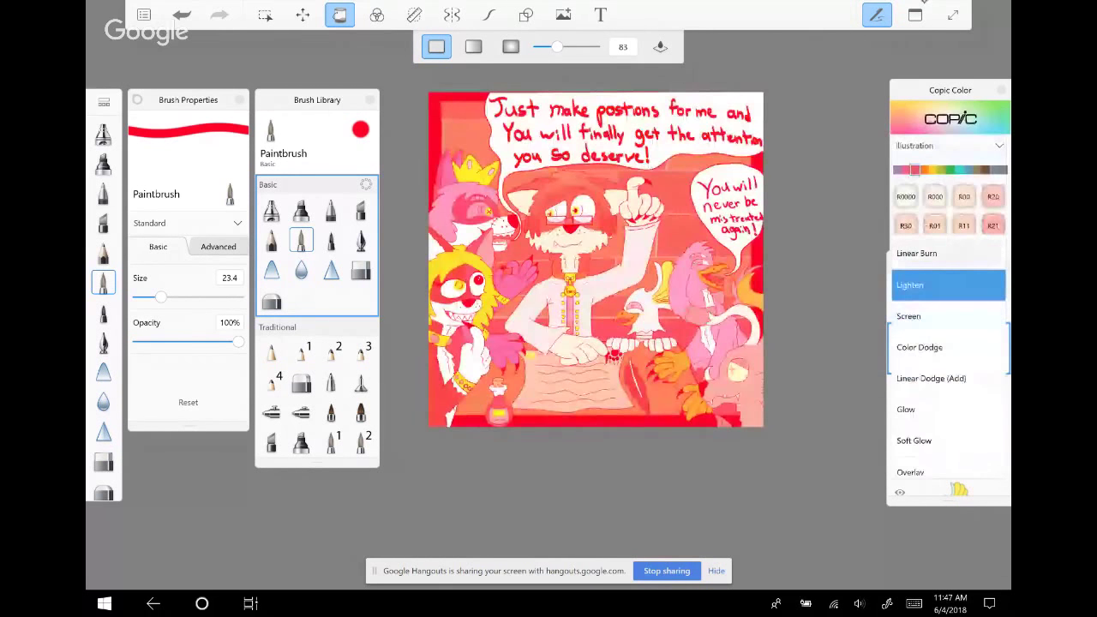
click(908, 316)
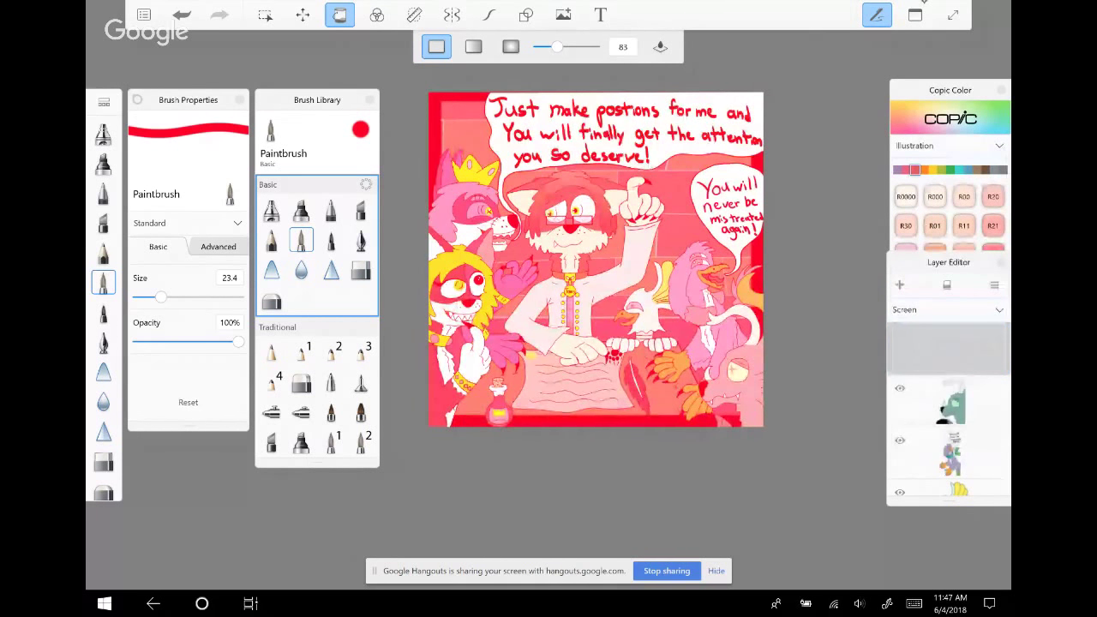
Try the Color Dodge, Linear Dodge (Add) and Glow blending modes on the red layer, raising its opacity to 100% under Glow
click(945, 310)
click(918, 345)
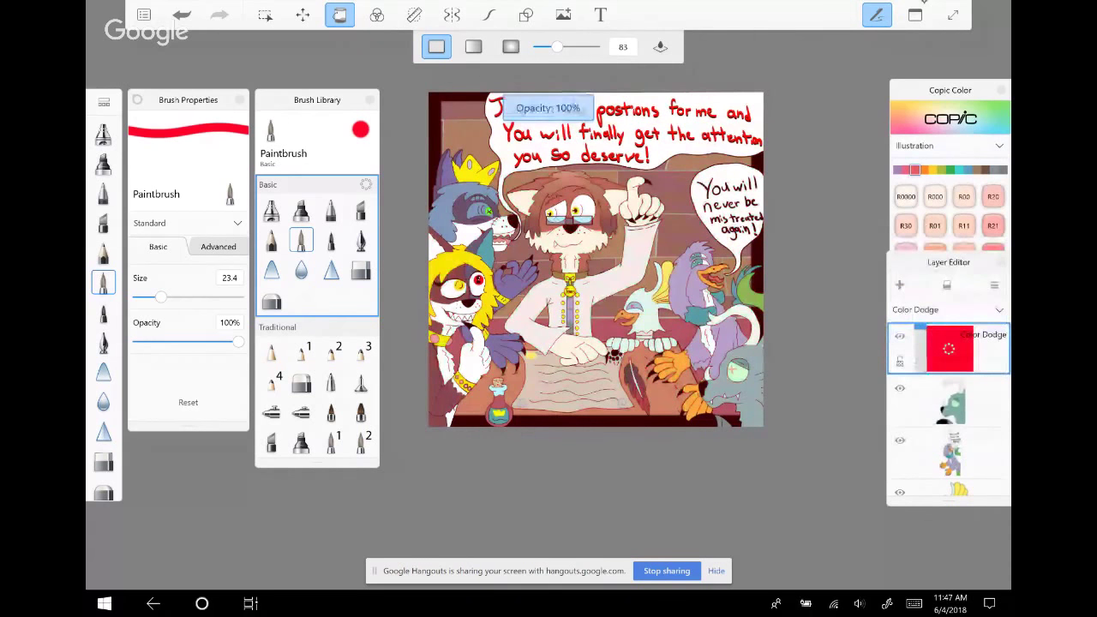
click(946, 310)
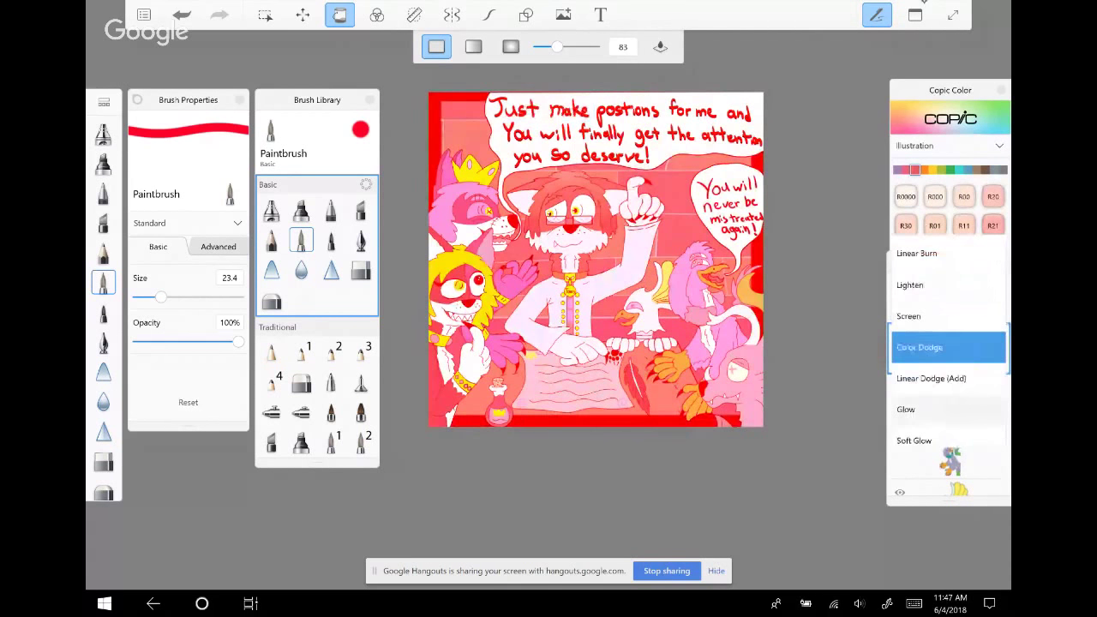
click(931, 378)
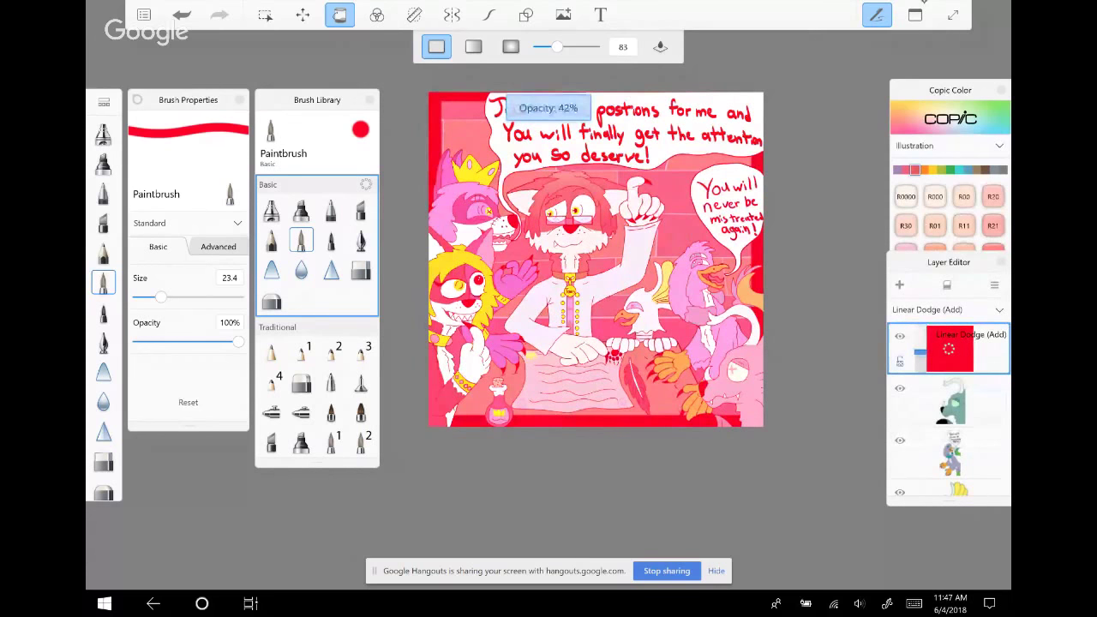
click(946, 309)
click(917, 379)
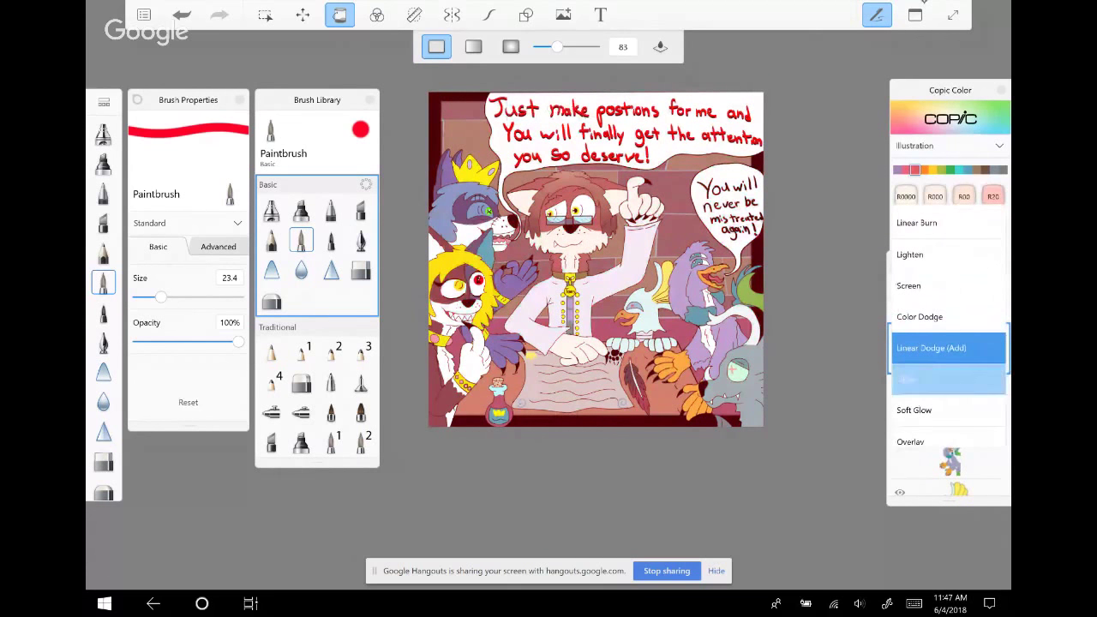
drag(918, 360, 918, 326)
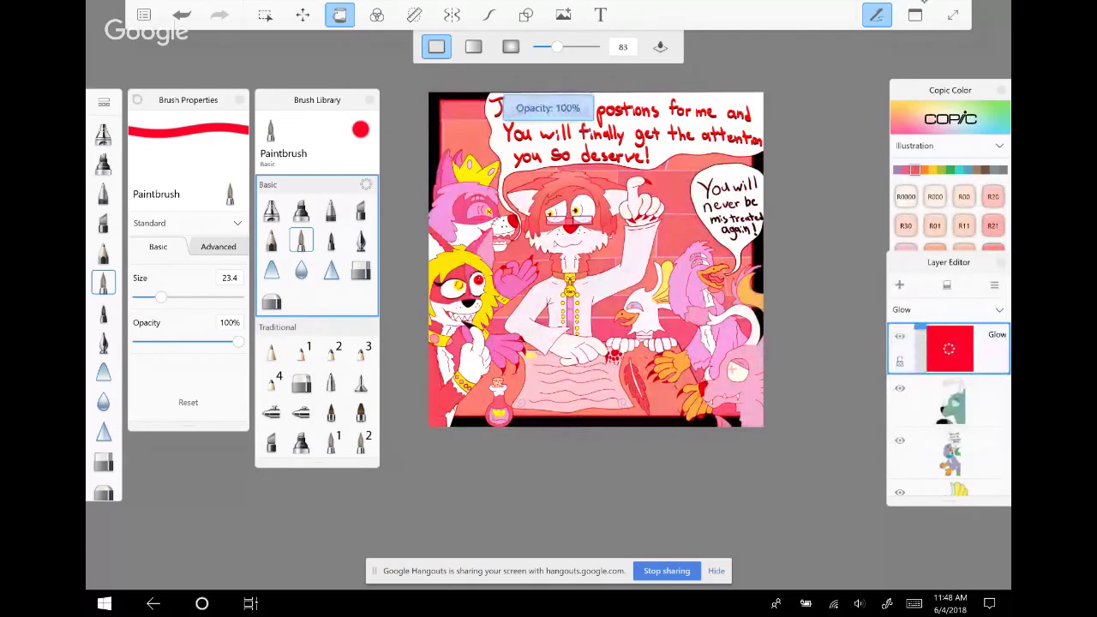
Set the red layer's blending mode to Darken and lower its opacity
click(946, 310)
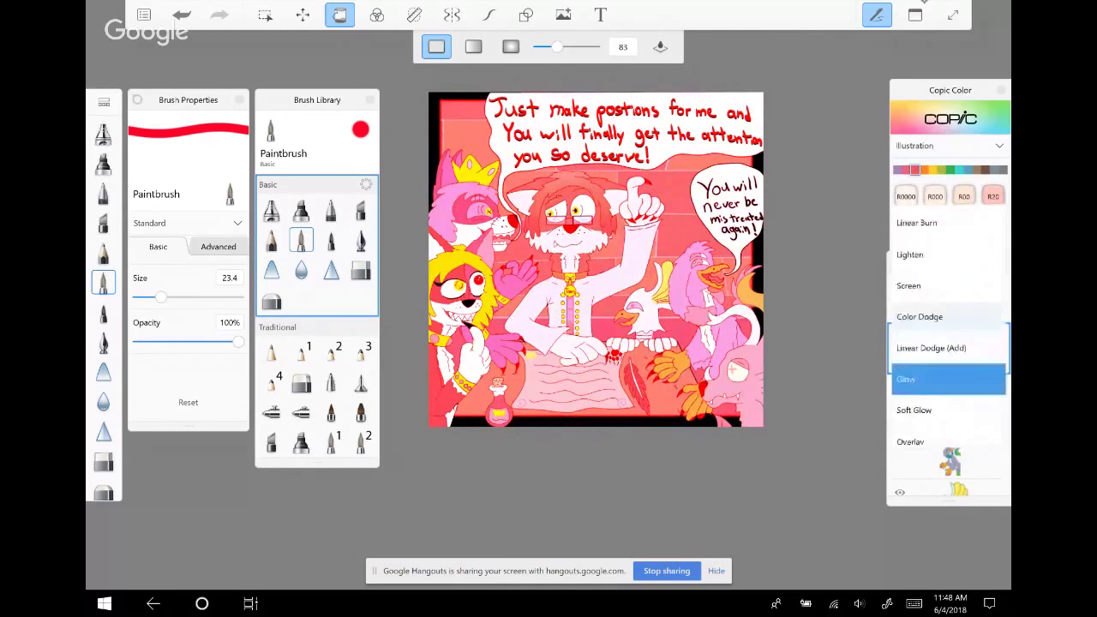
scroll(948, 360, up, 3)
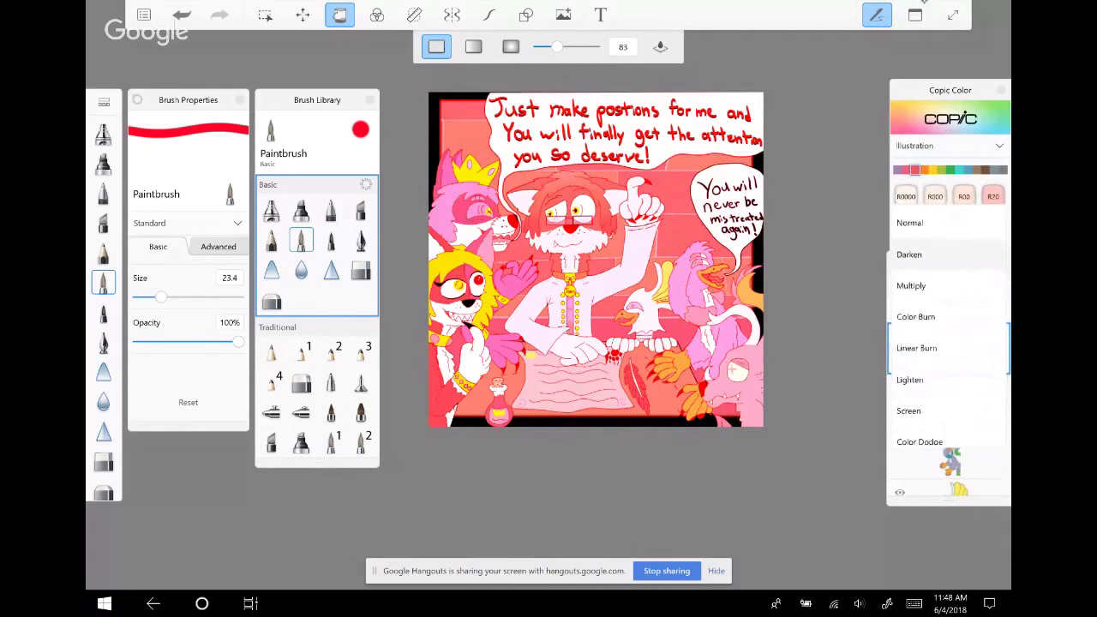
click(910, 255)
drag(918, 330, 917, 351)
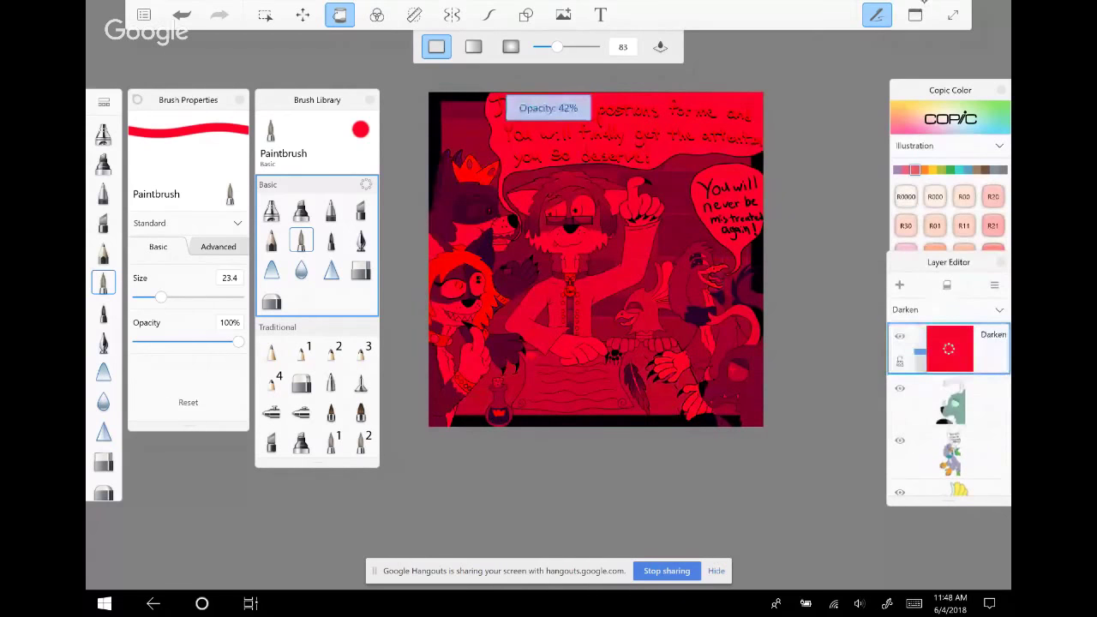
key(ctrl+z)
key(ctrl+z)
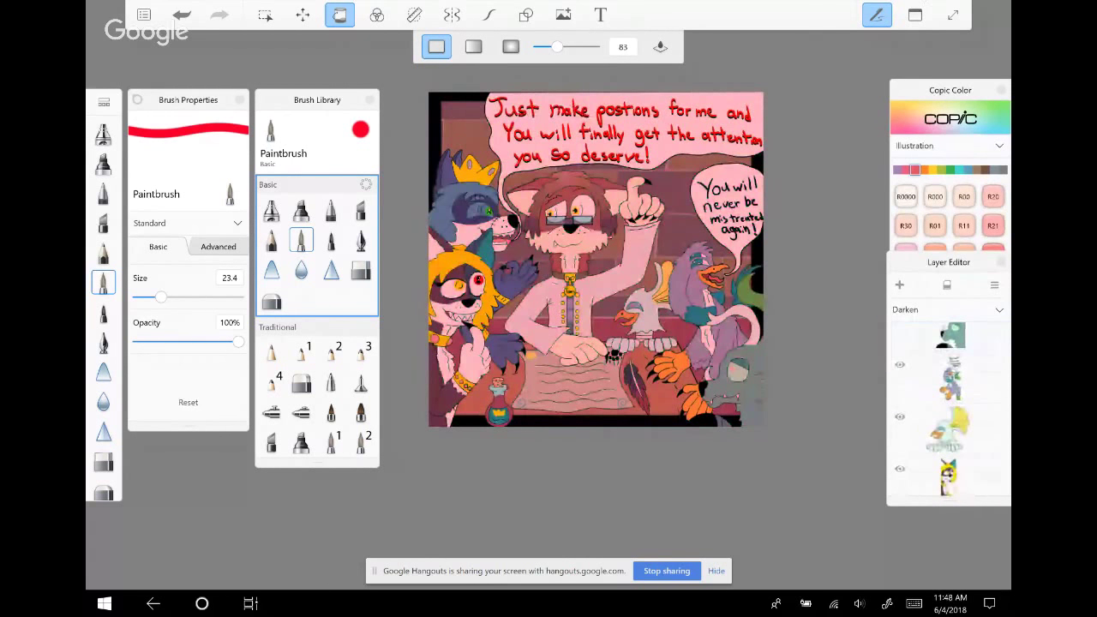
Restore the red Darken layer over the scene and lower its opacity
key(ctrl+y)
key(ctrl+y)
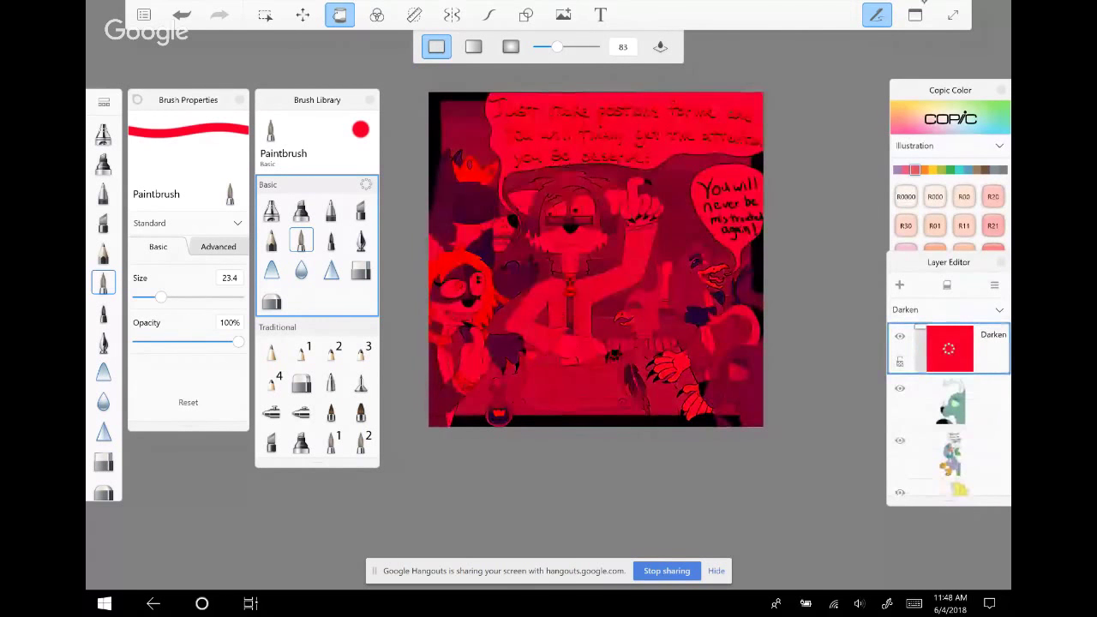
drag(919, 335, 919, 367)
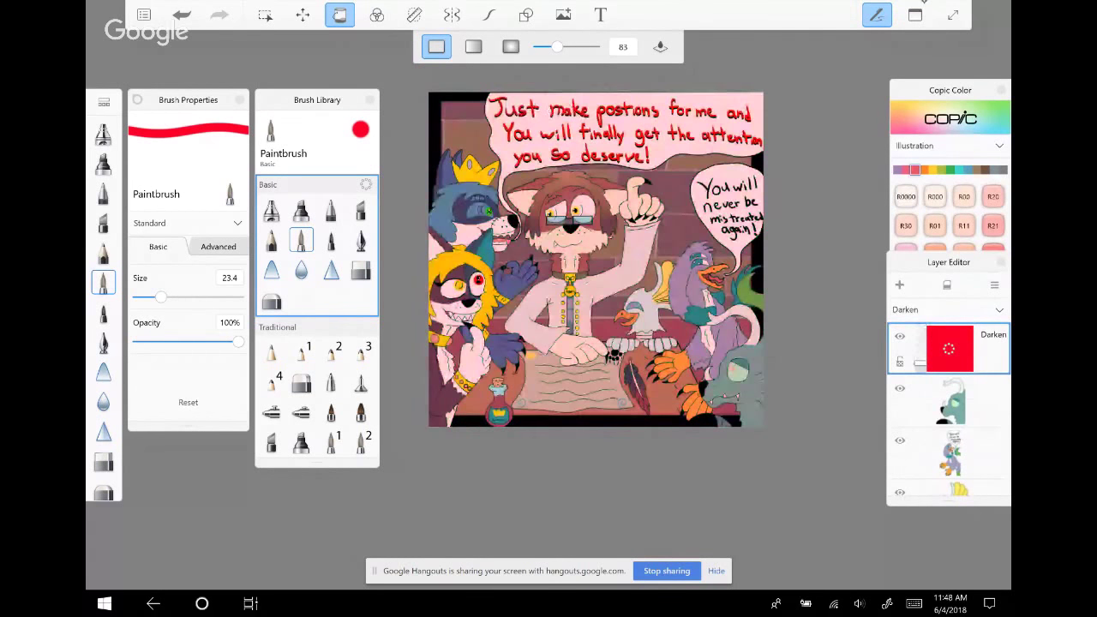
Try a small hue shift on the red layer with the HSL adjustment and undo it
click(376, 14)
click(530, 45)
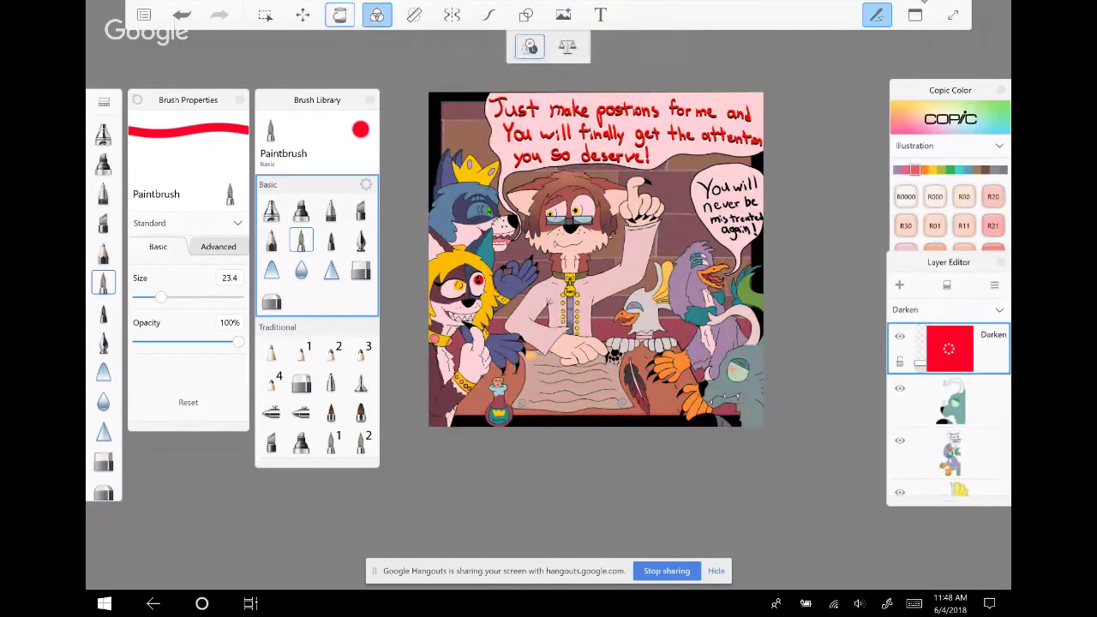
mouse_move(895, 132)
mouse_down()
mouse_move(866, 132)
mouse_move(935, 132)
mouse_move(909, 132)
mouse_up()
click(935, 259)
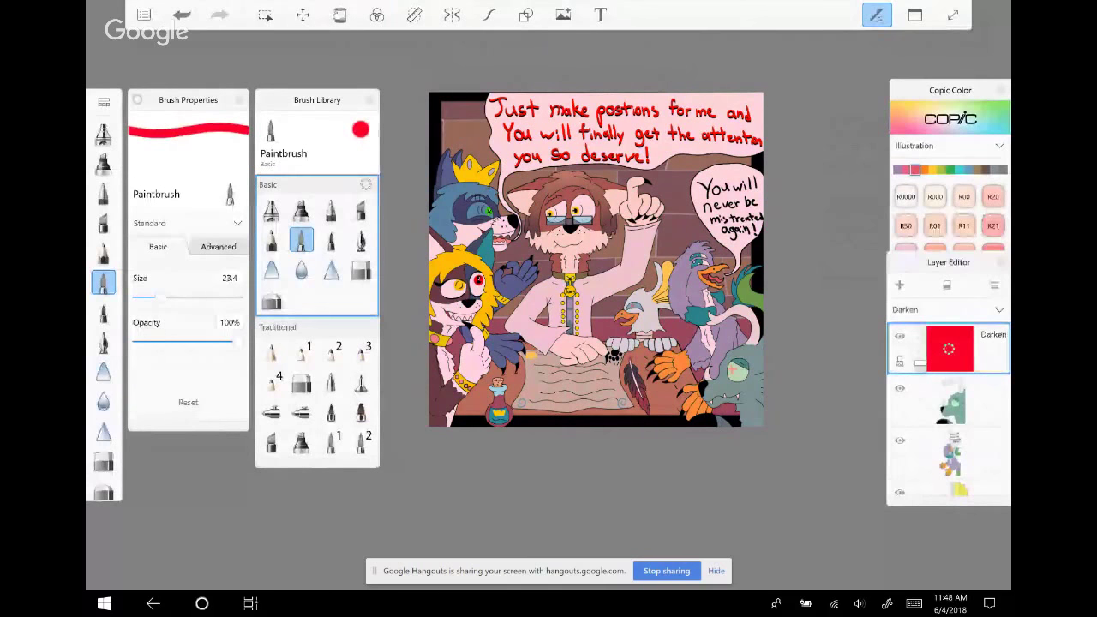
key(ctrl+z)
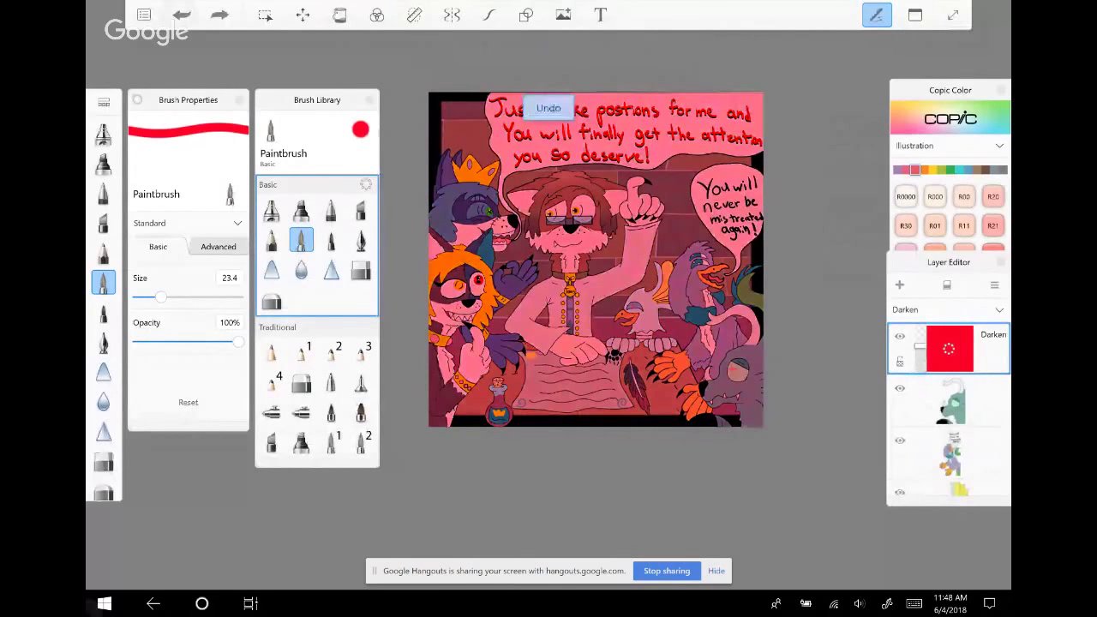
Raise the red layer's opacity and try an HSL adjustment of hue 54, saturation -22 and luminance -35
drag(920, 346, 920, 326)
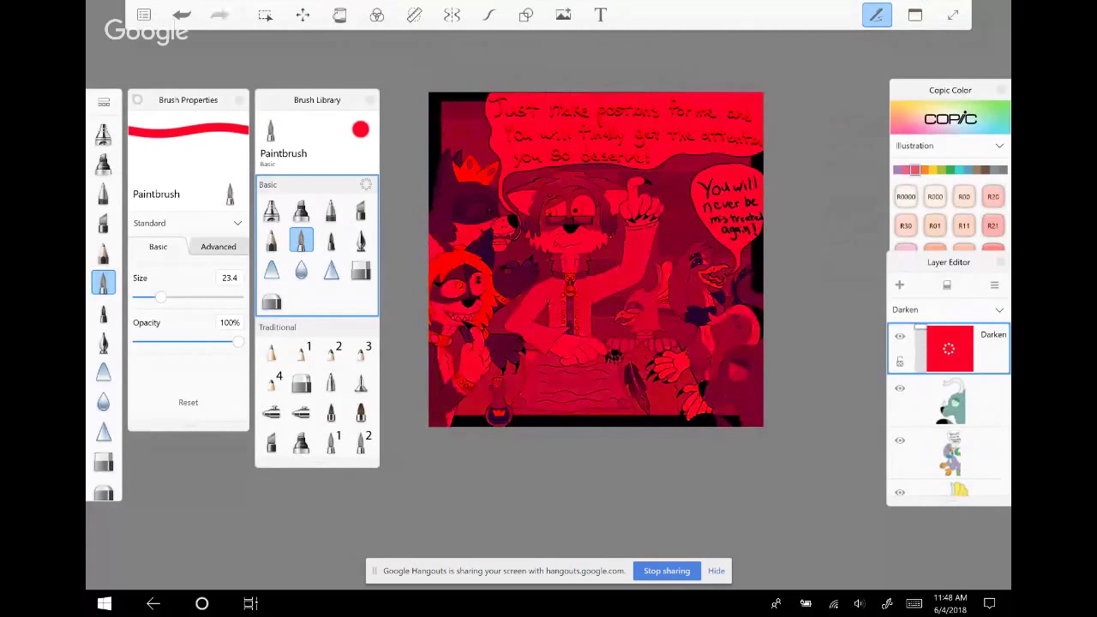
click(377, 14)
click(530, 45)
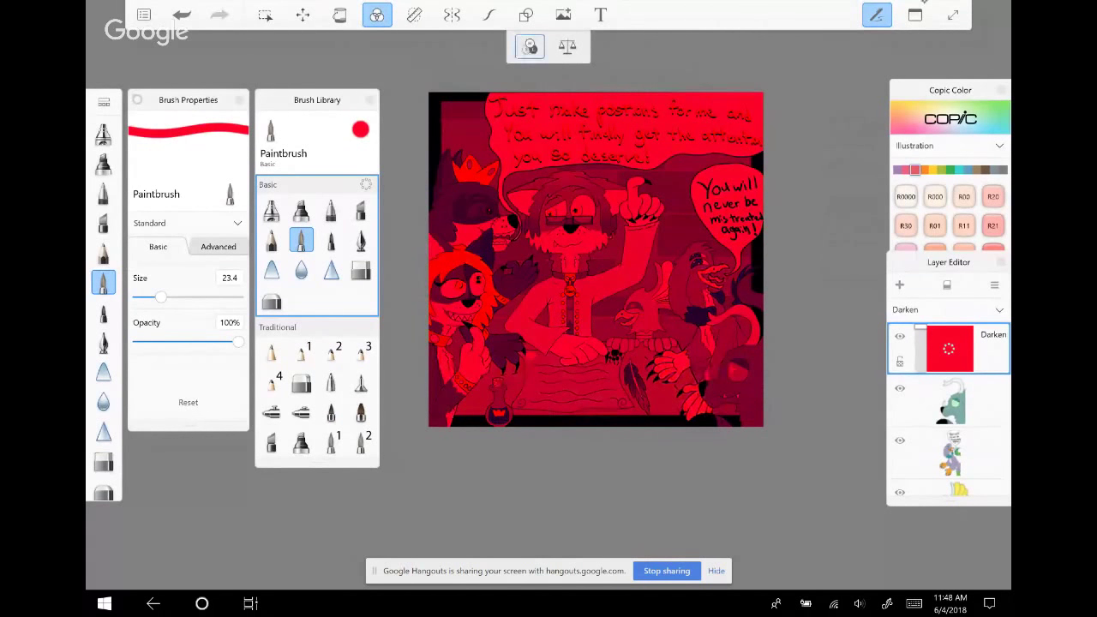
drag(896, 222, 864, 222)
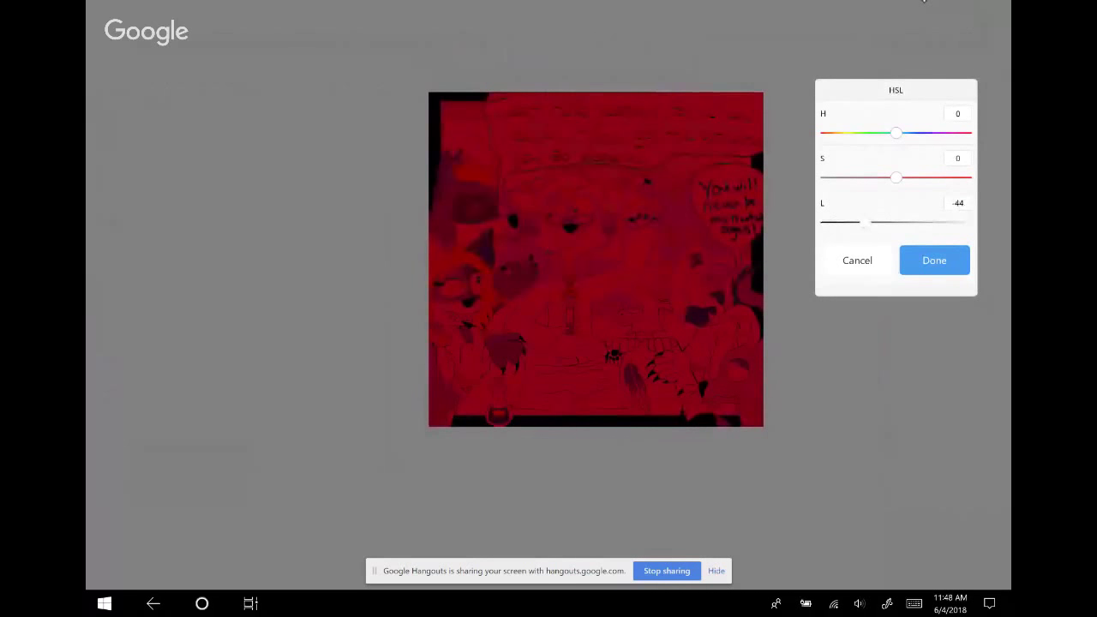
mouse_move(896, 178)
mouse_down()
mouse_move(923, 177)
mouse_move(825, 178)
mouse_move(907, 178)
mouse_up()
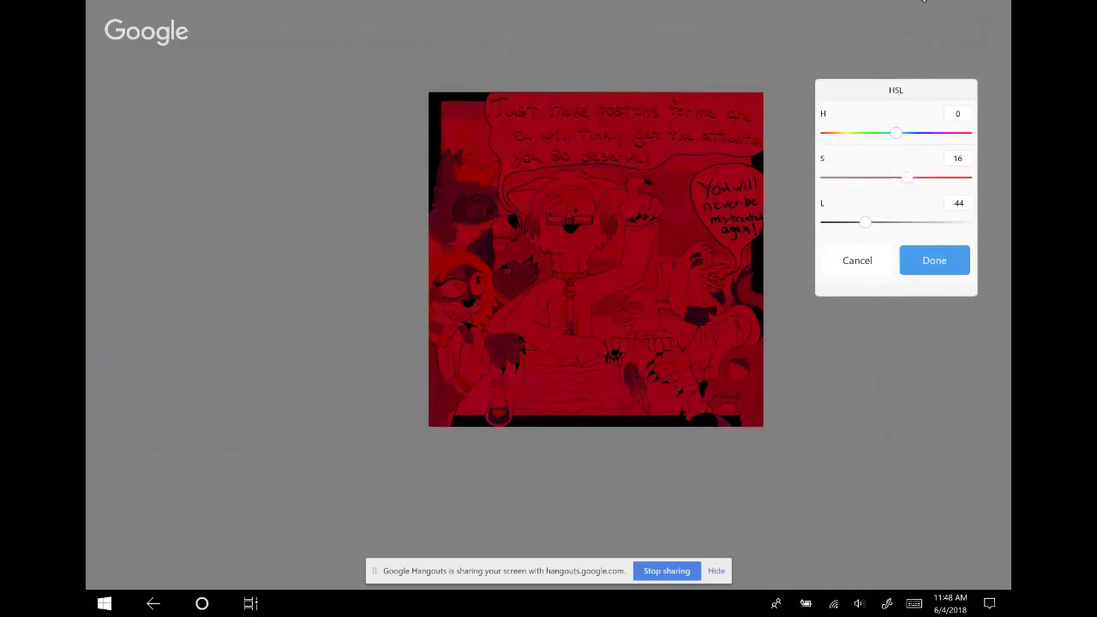
drag(864, 222, 873, 222)
mouse_move(896, 133)
mouse_down()
mouse_move(877, 133)
mouse_move(941, 133)
mouse_move(918, 133)
mouse_up()
drag(907, 178, 881, 177)
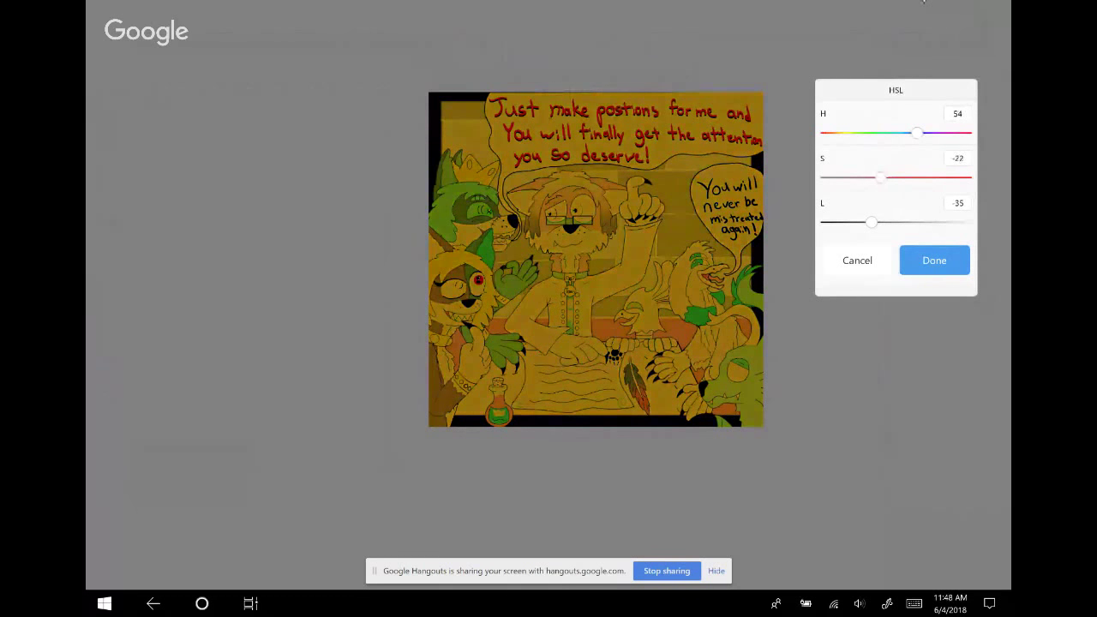
click(934, 260)
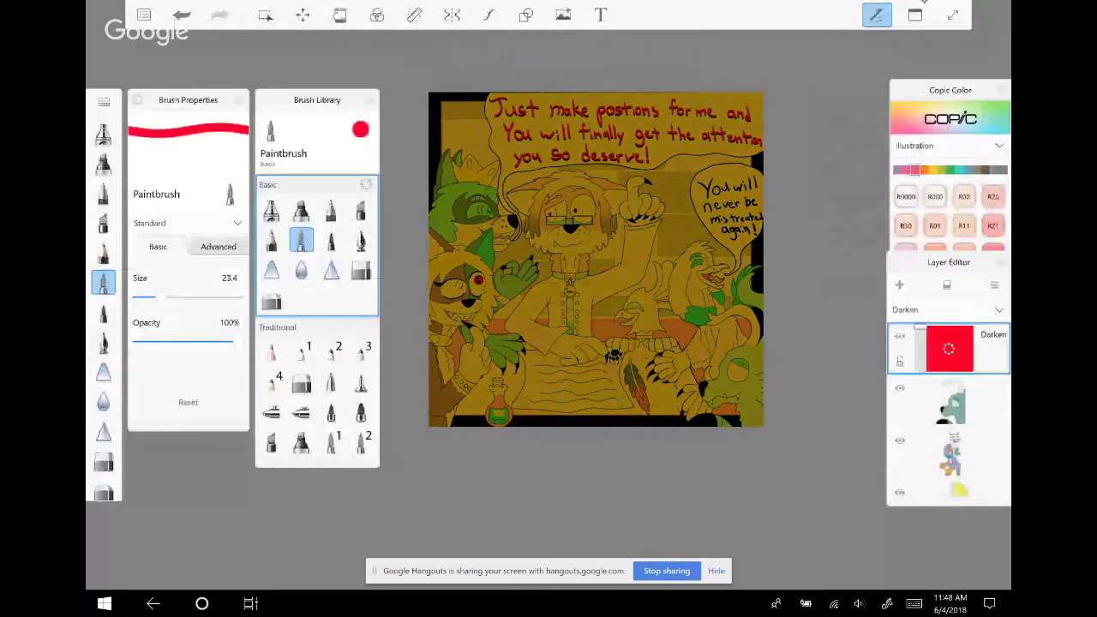
mouse_move(926, 348)
mouse_down()
mouse_move(915, 348)
mouse_move(920, 368)
mouse_move(920, 328)
mouse_up()
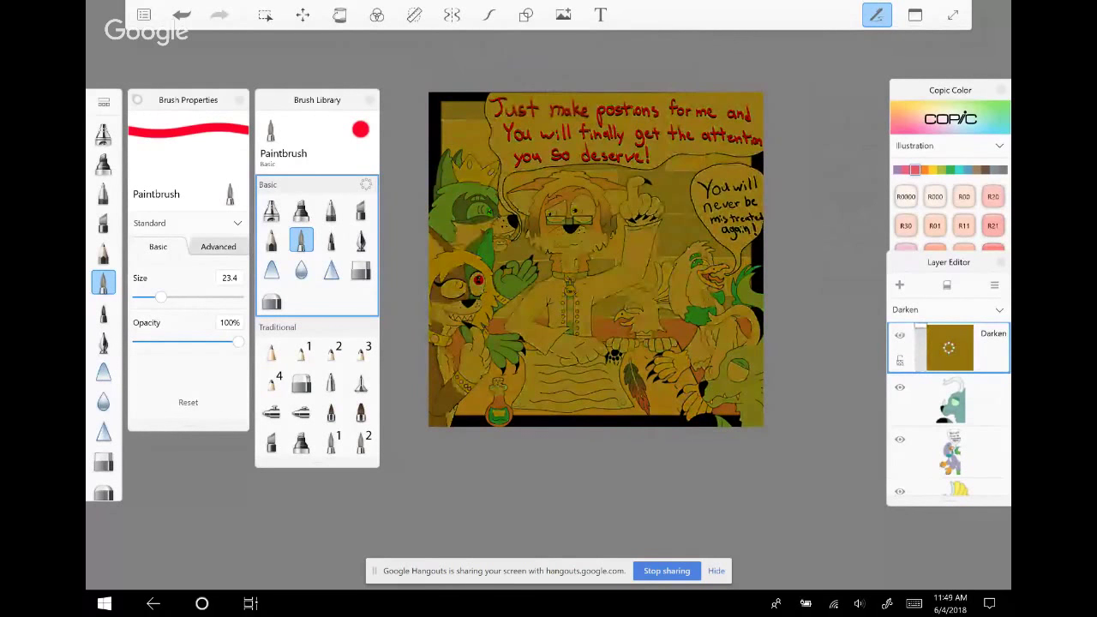
Try a second HSL adjustment of hue -121, saturation 23 and luminance 34 on the fill layer, and undo back to red
click(377, 14)
click(530, 45)
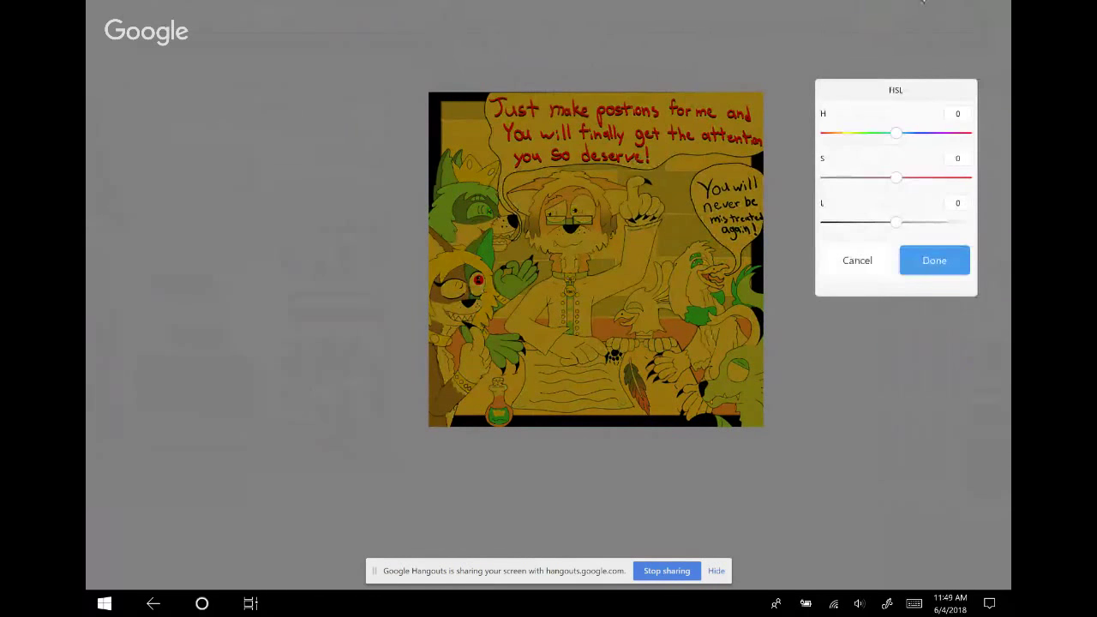
drag(894, 133, 844, 133)
drag(896, 177, 938, 178)
mouse_move(844, 133)
mouse_down()
mouse_move(896, 133)
mouse_move(849, 133)
mouse_up()
drag(938, 177, 913, 177)
drag(896, 223, 920, 222)
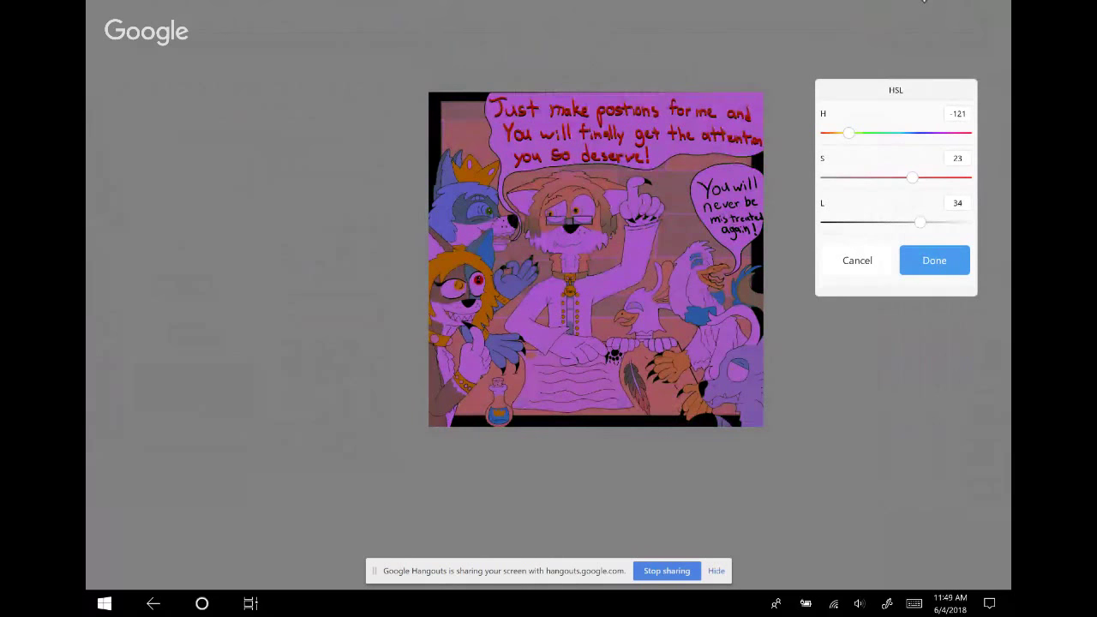
click(926, 7)
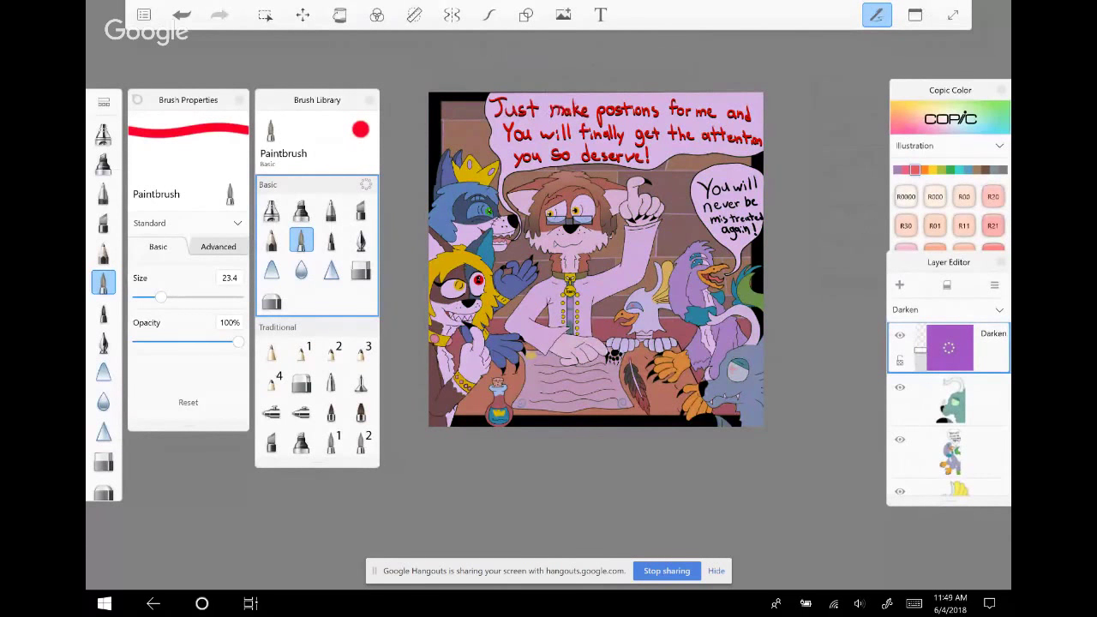
key(ctrl+z)
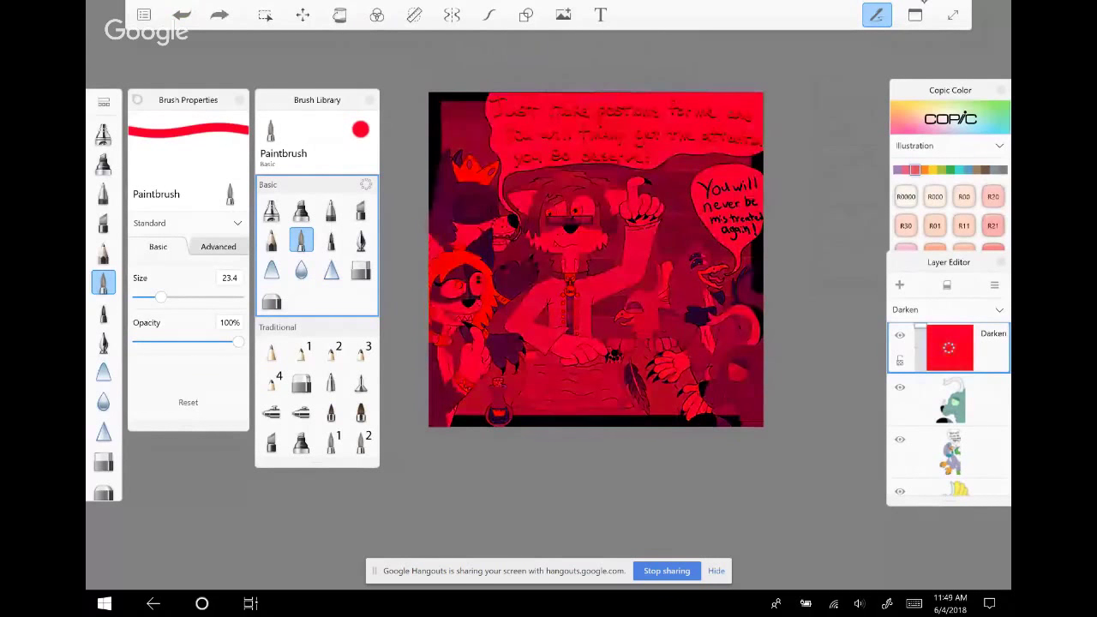
Lower the red layer's opacity and apply a Color Balance, shifting its midtones toward red and its highlights toward green
drag(920, 343, 920, 361)
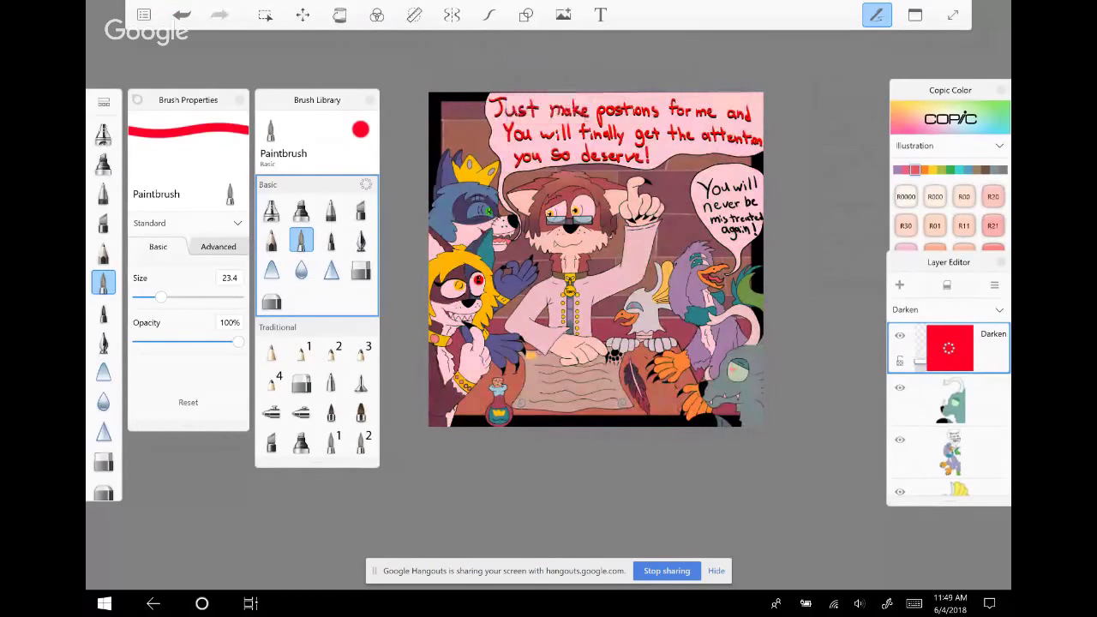
click(376, 15)
click(567, 48)
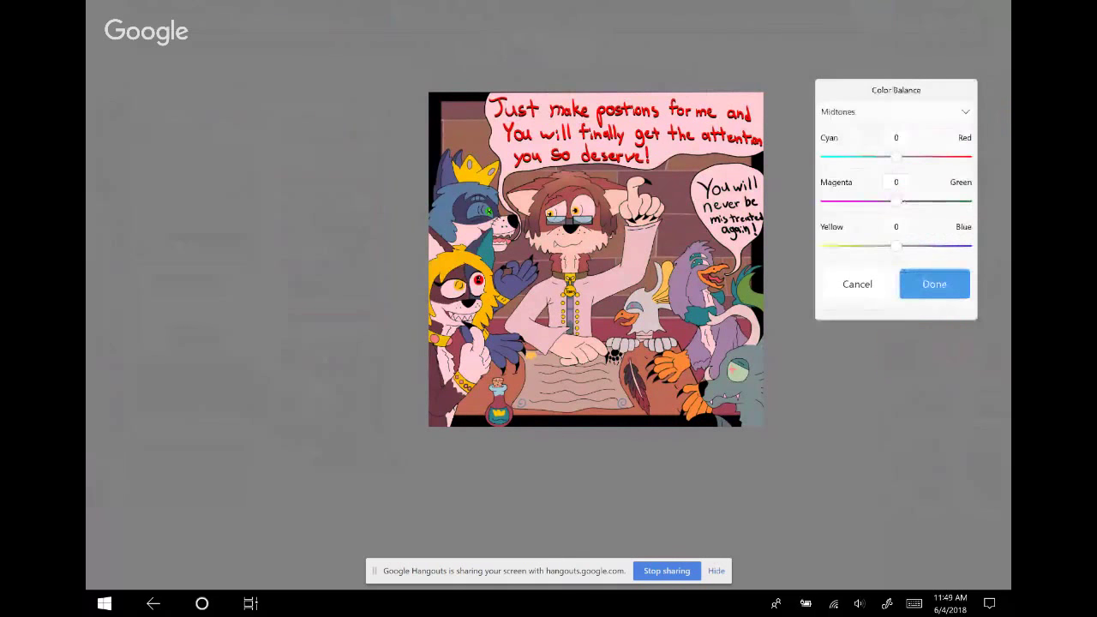
drag(896, 156, 948, 157)
click(896, 112)
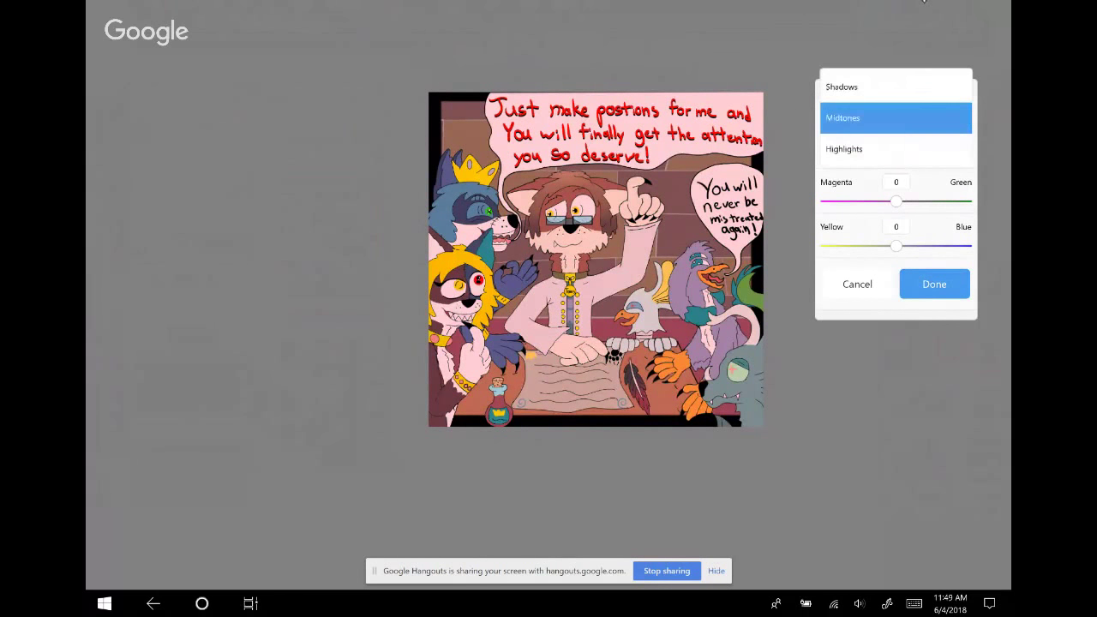
click(896, 146)
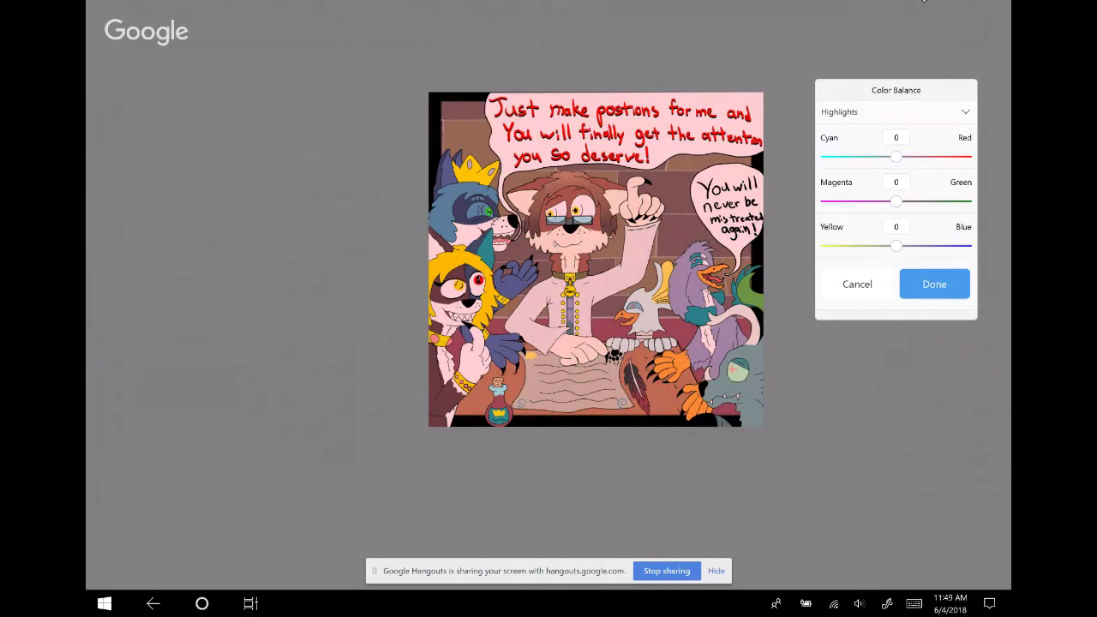
drag(896, 201, 968, 201)
click(934, 284)
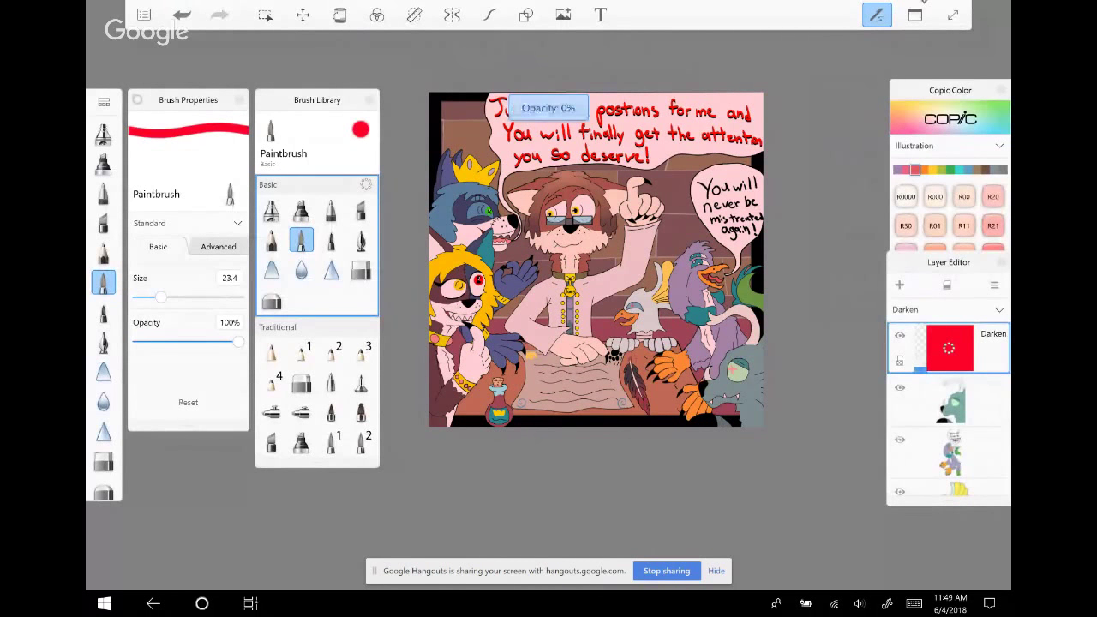
Try the Color Burn and Screen blending modes on the red layer, raising its opacity under Screen
click(948, 310)
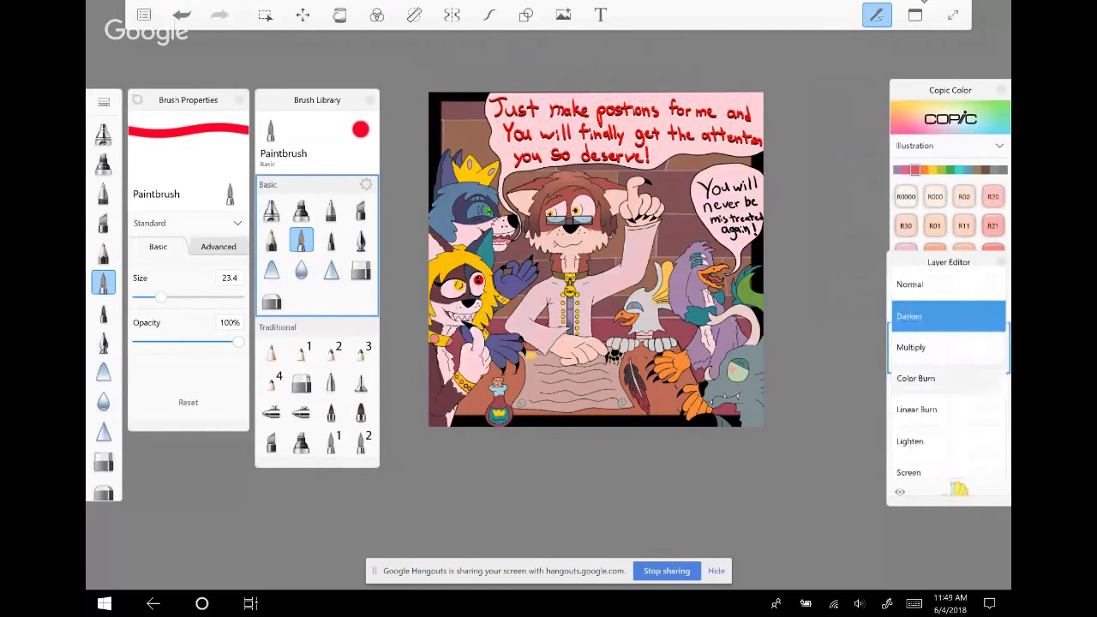
click(916, 378)
click(944, 309)
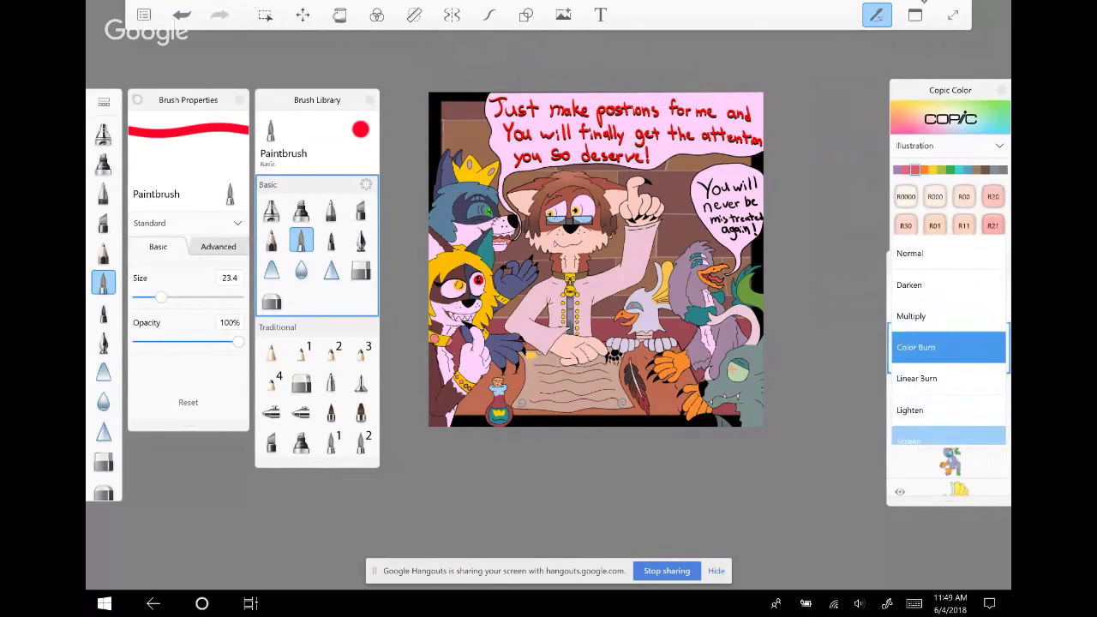
click(949, 439)
drag(920, 364, 920, 336)
Try the Linear Dodge (Add) and Glow blending modes on the red layer, lowering its opacity under Glow
click(949, 309)
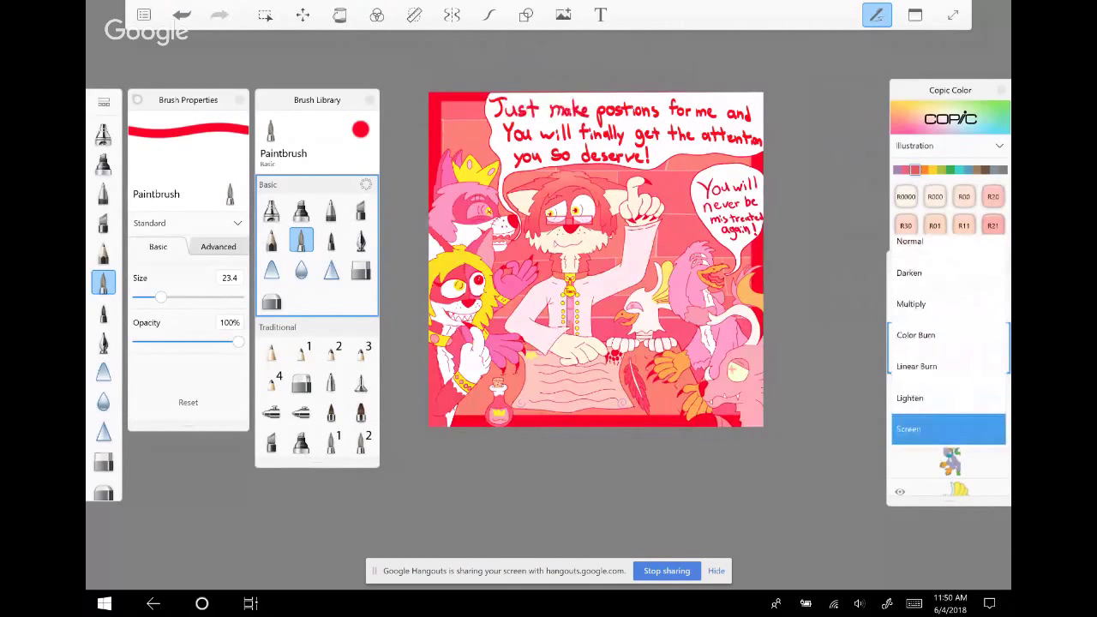
scroll(949, 369, down, 2)
click(934, 412)
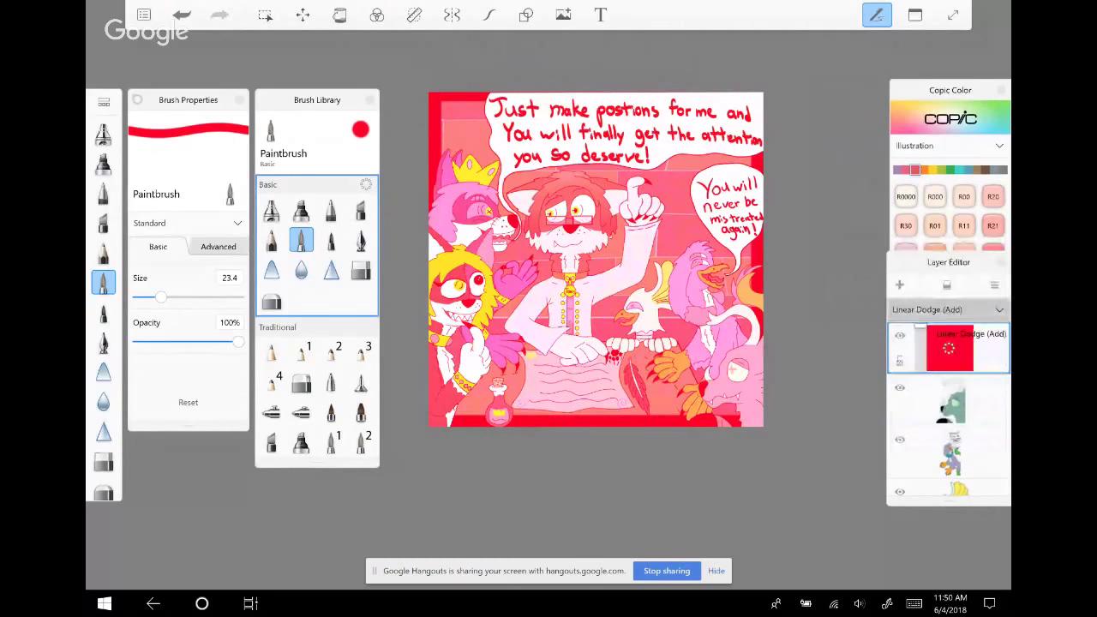
click(950, 309)
click(934, 335)
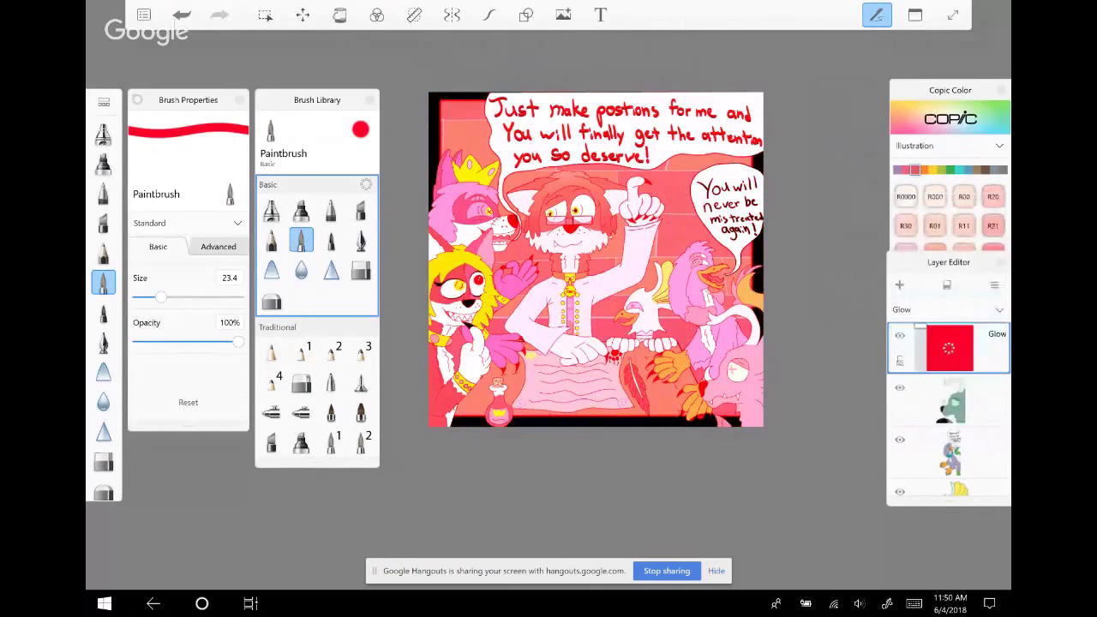
mouse_move(920, 336)
mouse_down()
mouse_move(920, 371)
mouse_move(920, 349)
mouse_up()
Set the red layer's blending mode to Hard Light and keep its opacity low
click(949, 310)
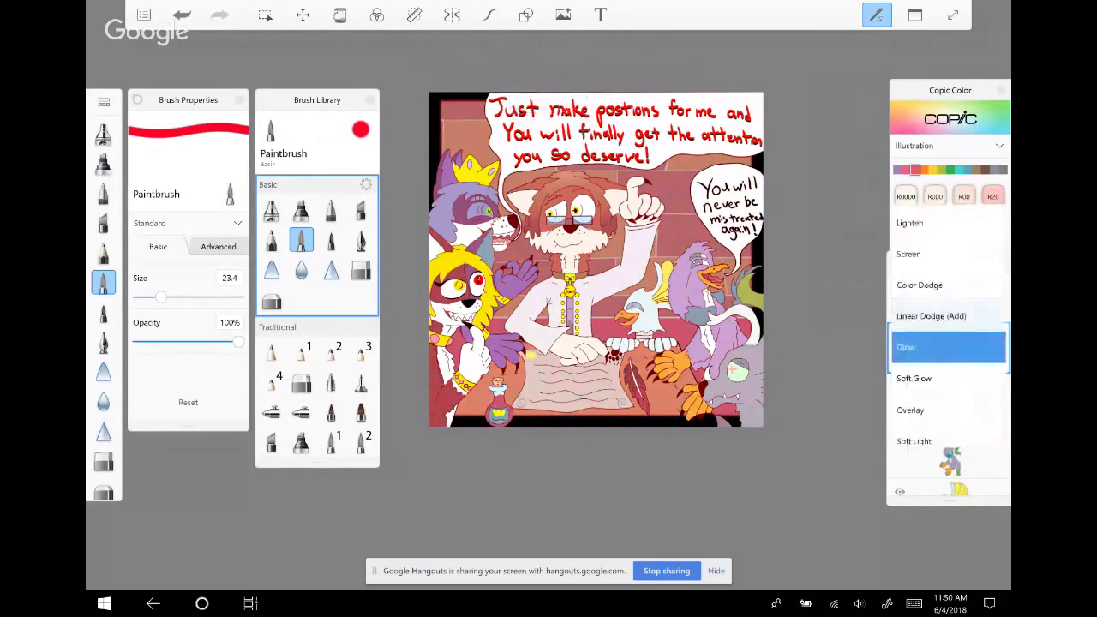
scroll(949, 343, down, 2)
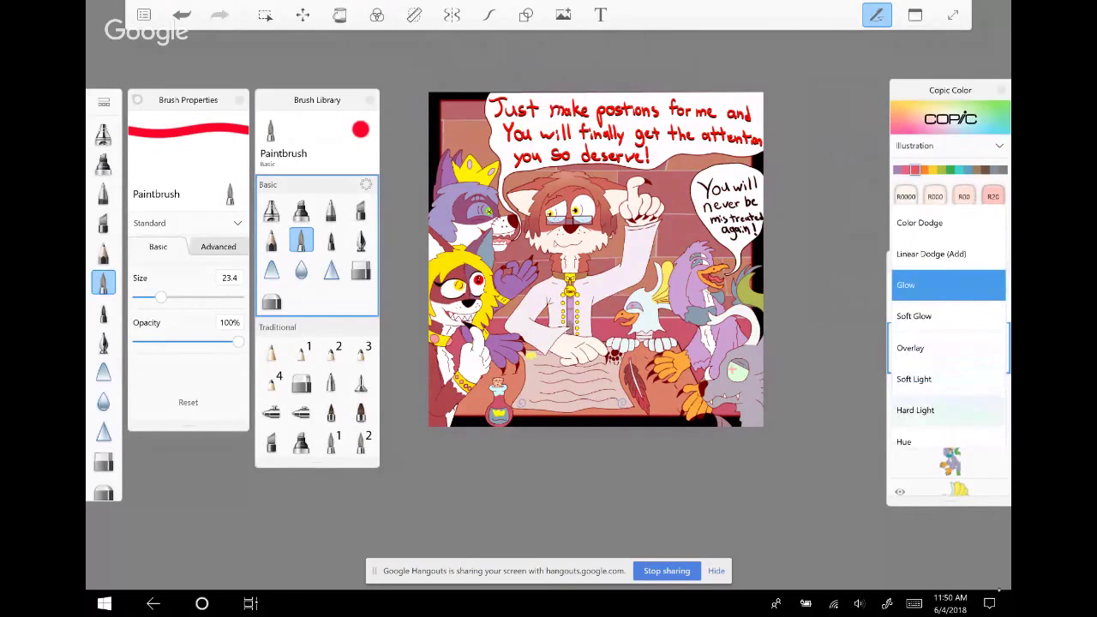
click(916, 410)
drag(920, 361, 920, 364)
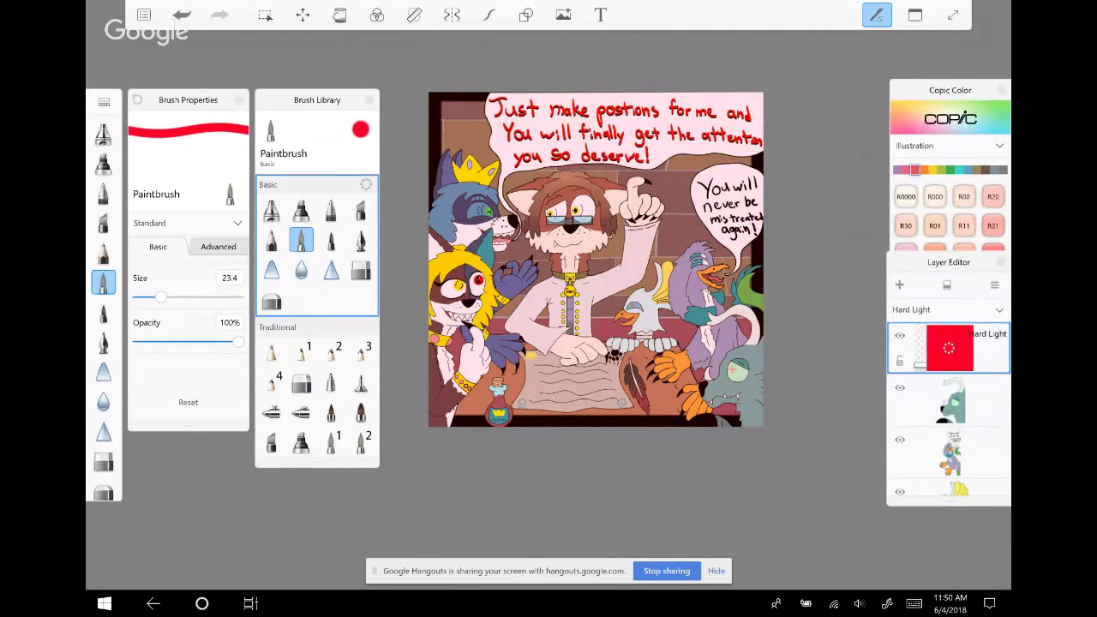
Delete the red layer and undo the deletion
click(949, 348)
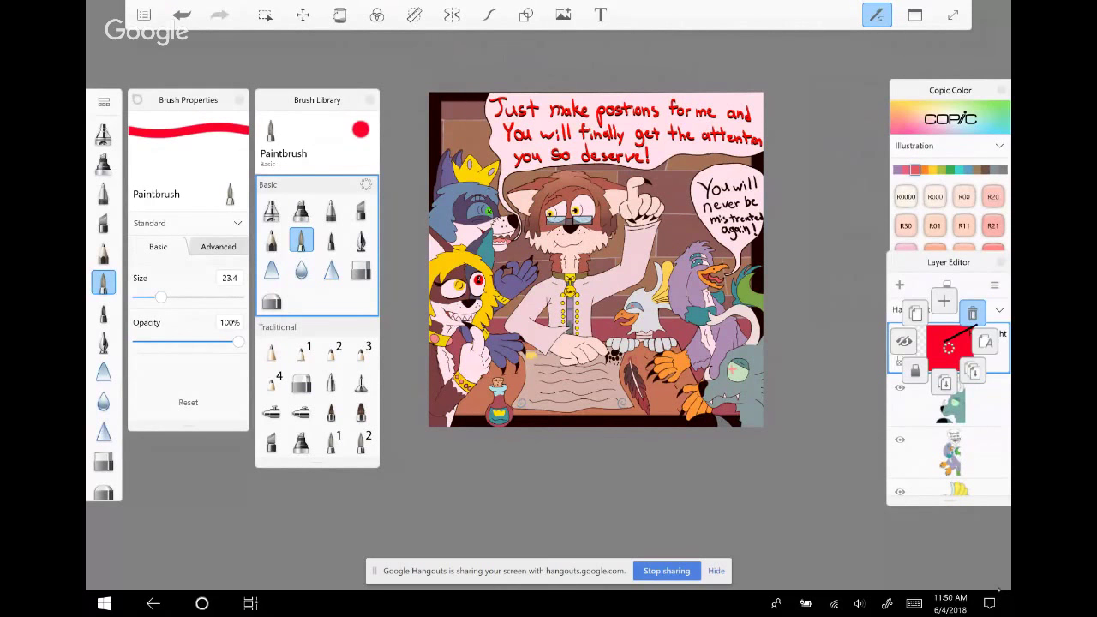
click(972, 313)
click(182, 15)
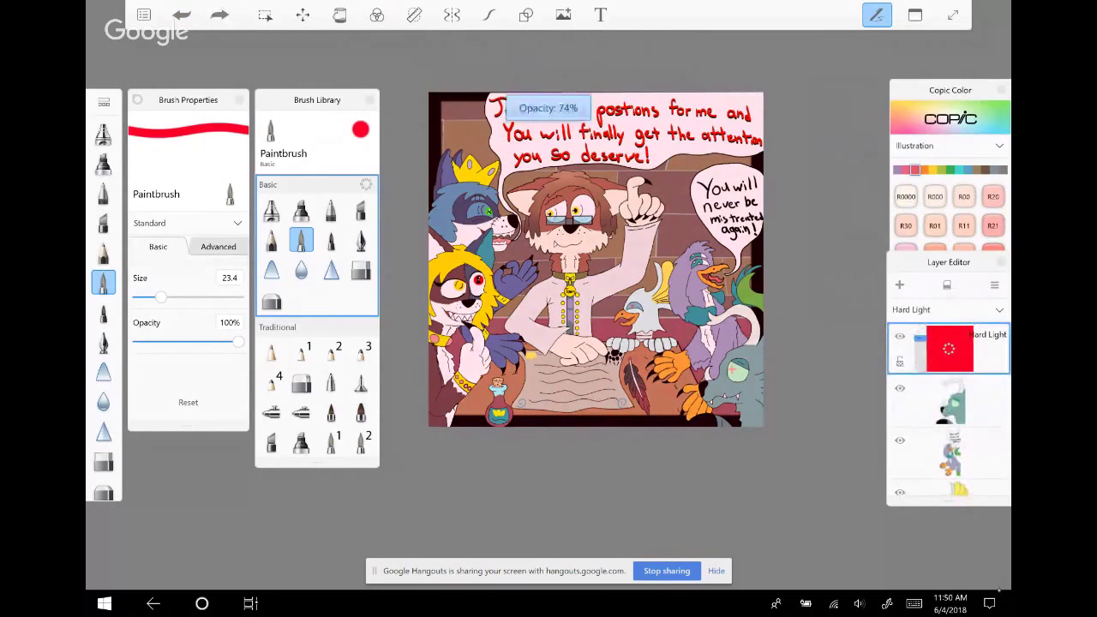
Lower the Hard Light layer's opacity and select the Soft Airbrush with the transparent color from the Color Editor
drag(926, 355, 914, 355)
click(271, 413)
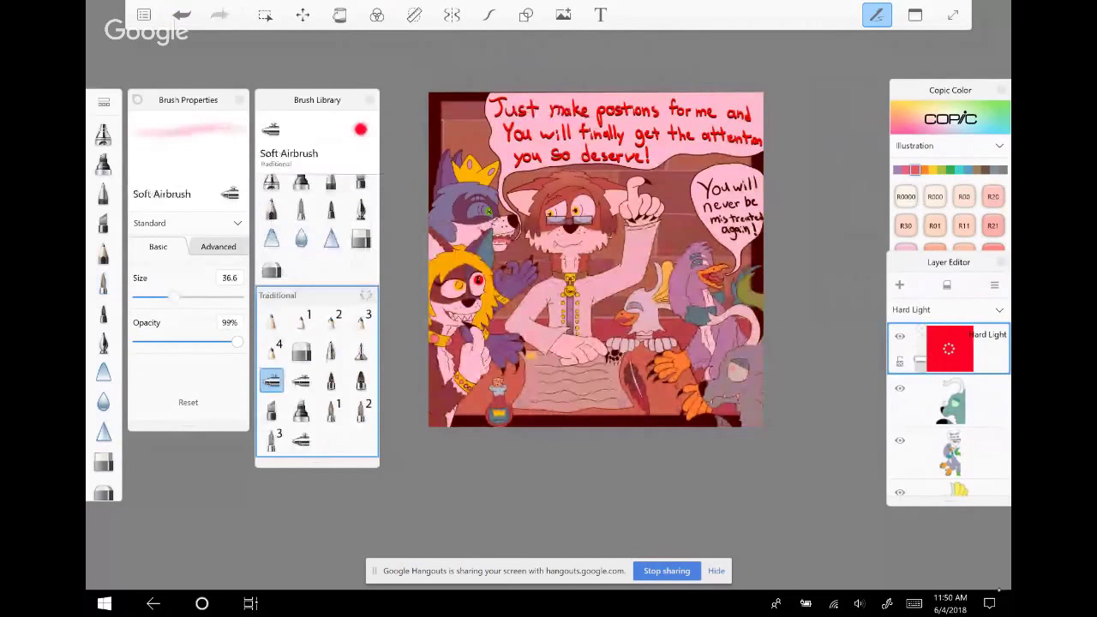
click(914, 15)
click(896, 159)
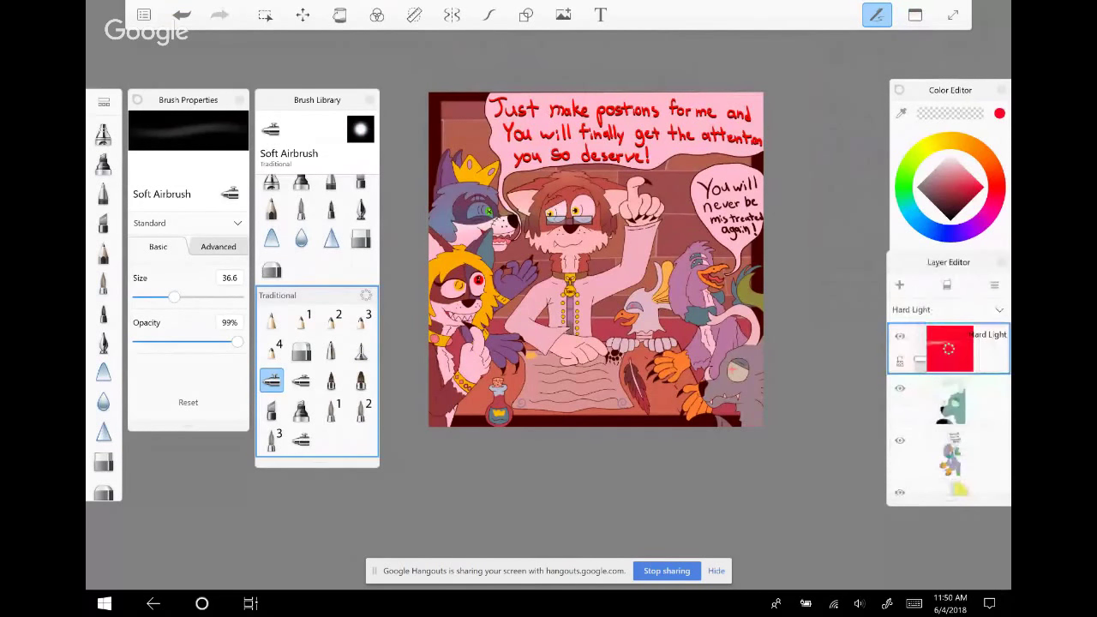
Undo the last erasing stroke, set the Soft Airbrush to size 68.4 and 61% opacity, and softly erase over the blue wolf's face
key(ctrl+z)
drag(174, 296, 197, 297)
drag(237, 341, 199, 341)
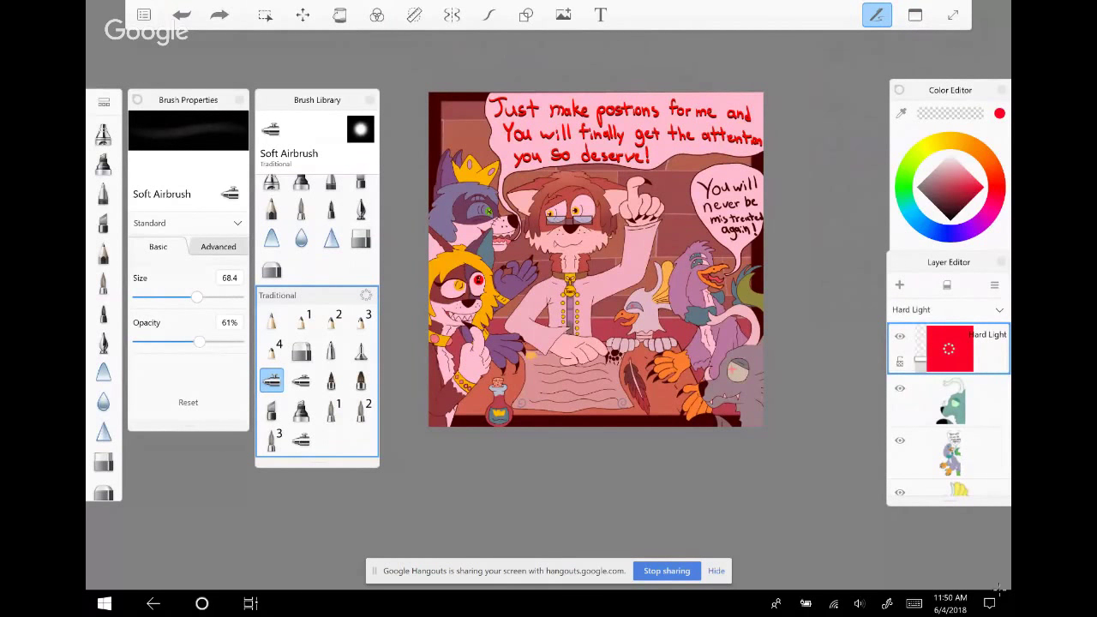
drag(522, 206, 503, 221)
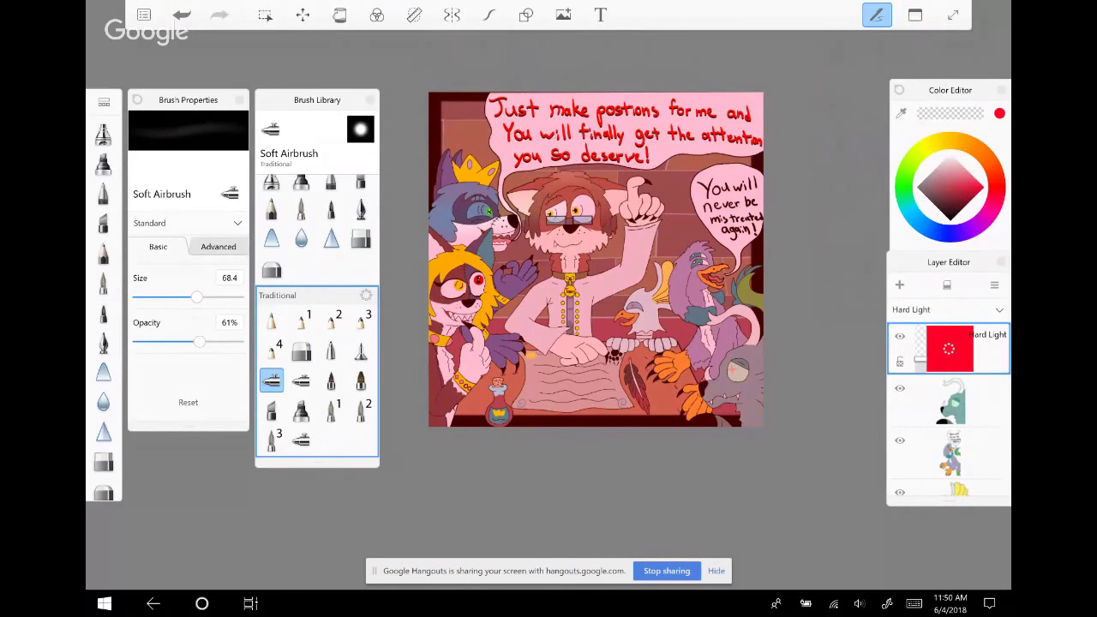
Raise the red Hard Light layer's opacity to full strength and softly erase the red over all the characters' faces
drag(949, 349, 921, 343)
key(ctrl+z)
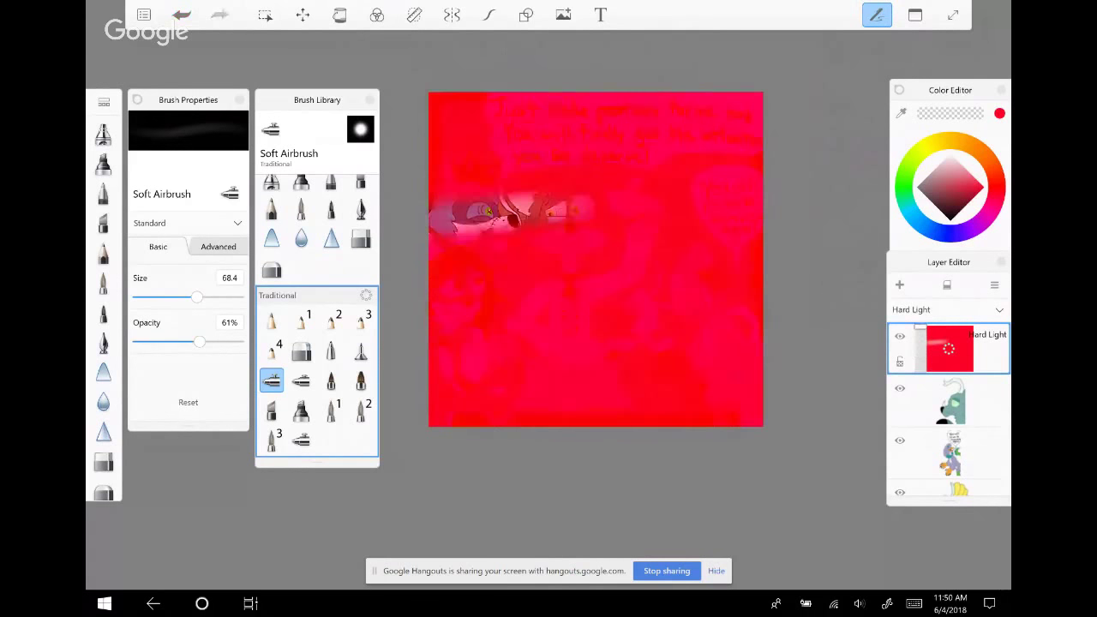
mouse_move(531, 249)
mouse_down()
mouse_move(628, 253)
mouse_move(604, 267)
mouse_up()
mouse_move(454, 287)
mouse_down()
mouse_move(480, 300)
mouse_move(450, 334)
mouse_up()
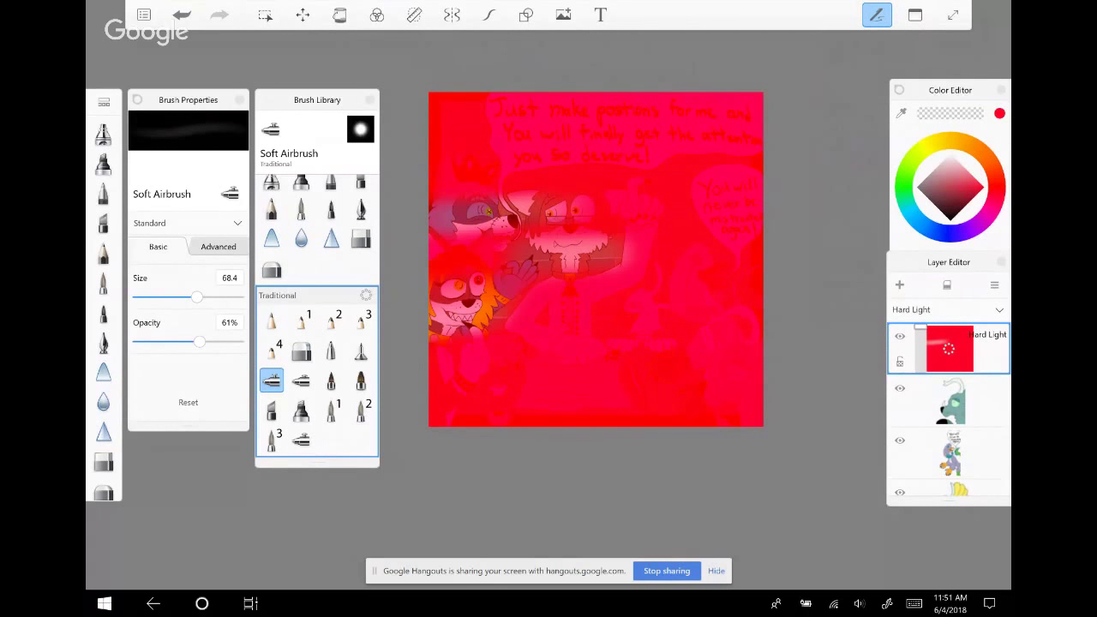
mouse_move(750, 364)
mouse_down()
mouse_move(699, 403)
mouse_move(690, 395)
mouse_up()
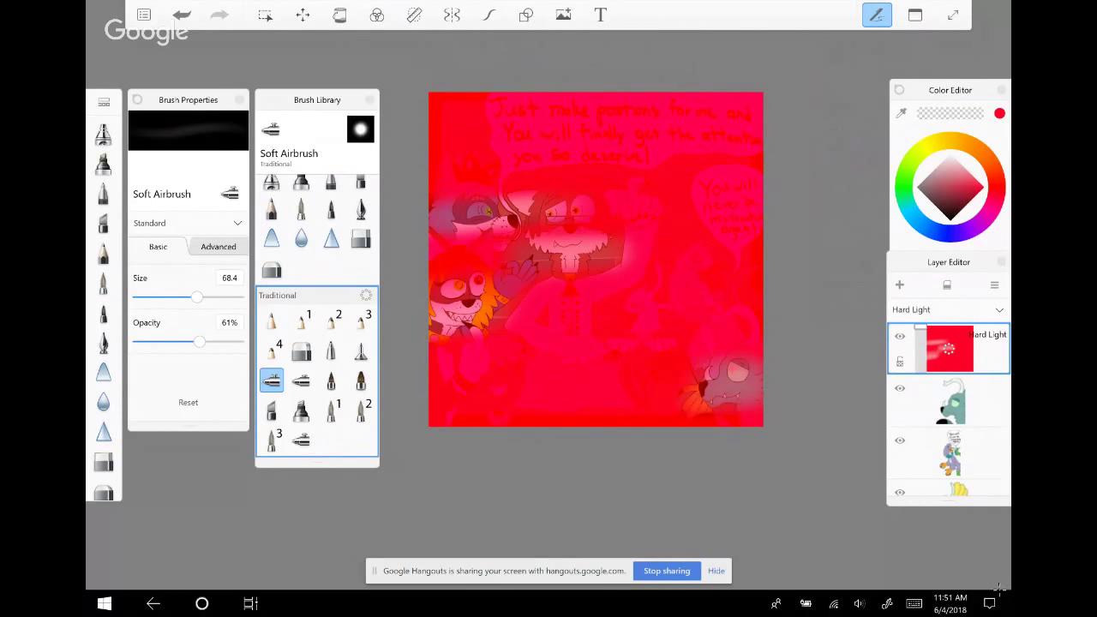
mouse_move(720, 250)
mouse_down()
mouse_move(695, 270)
mouse_move(733, 287)
mouse_move(639, 316)
mouse_move(643, 300)
mouse_move(637, 327)
mouse_up()
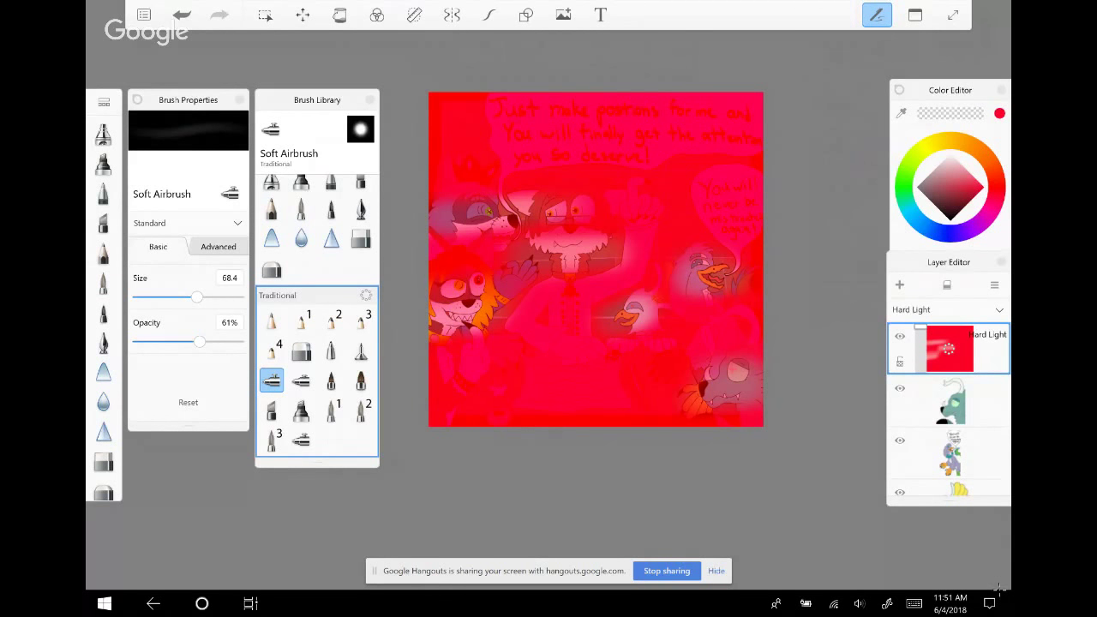
mouse_move(561, 210)
mouse_down()
mouse_move(578, 203)
mouse_move(553, 219)
mouse_move(592, 236)
mouse_move(570, 253)
mouse_move(614, 210)
mouse_up()
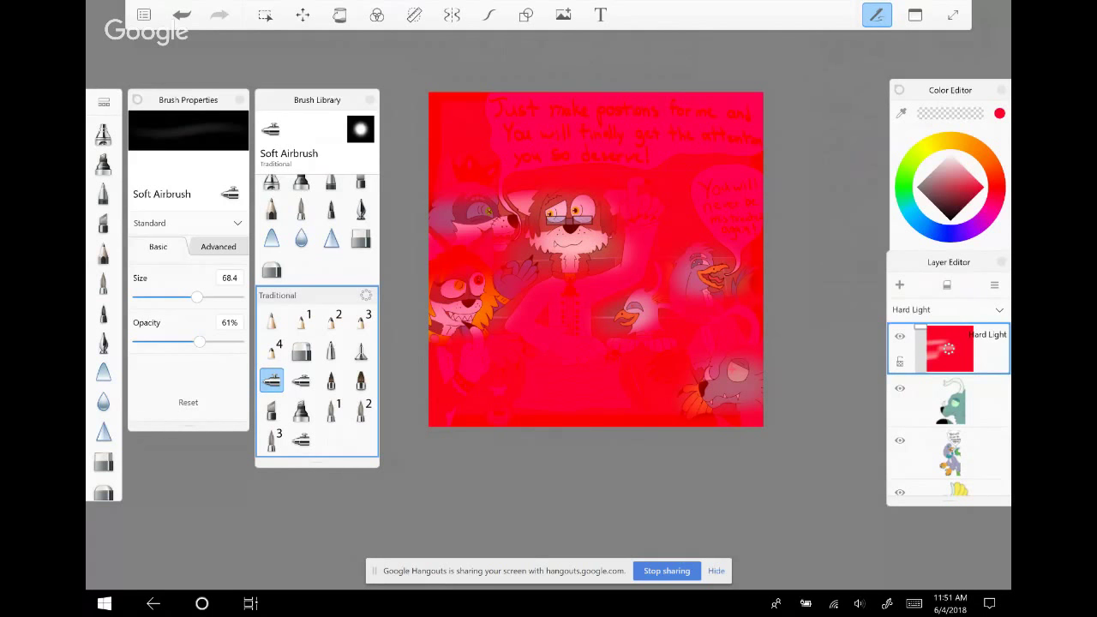
mouse_move(437, 268)
mouse_down()
mouse_move(454, 290)
mouse_move(484, 262)
mouse_up()
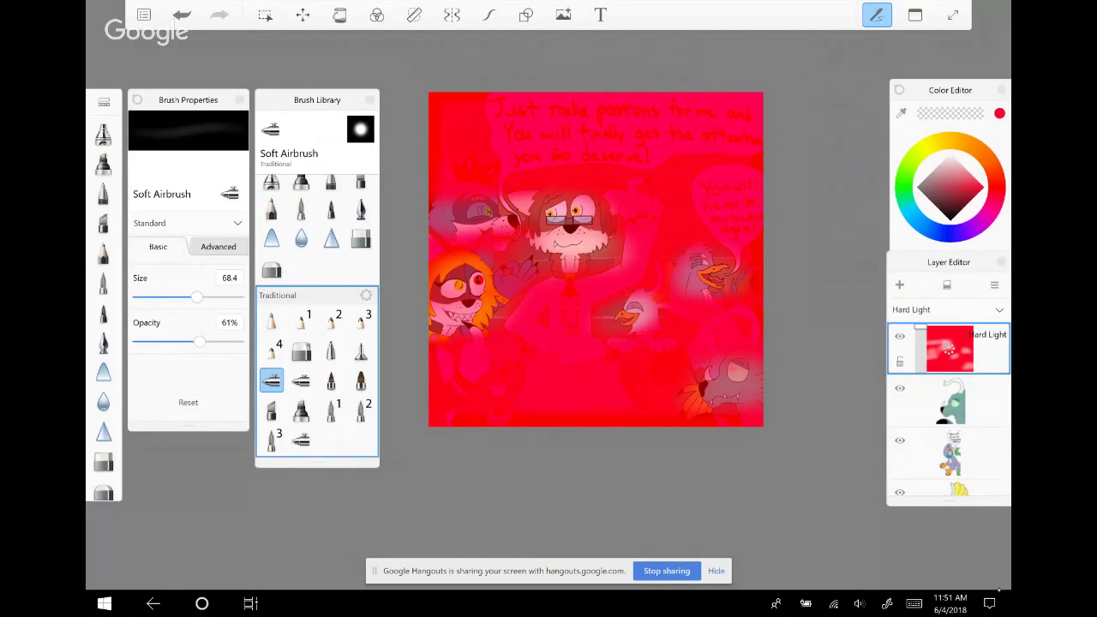
Lower the Hard Light layer's opacity until only a faint red tint covers the scene
drag(943, 344, 902, 344)
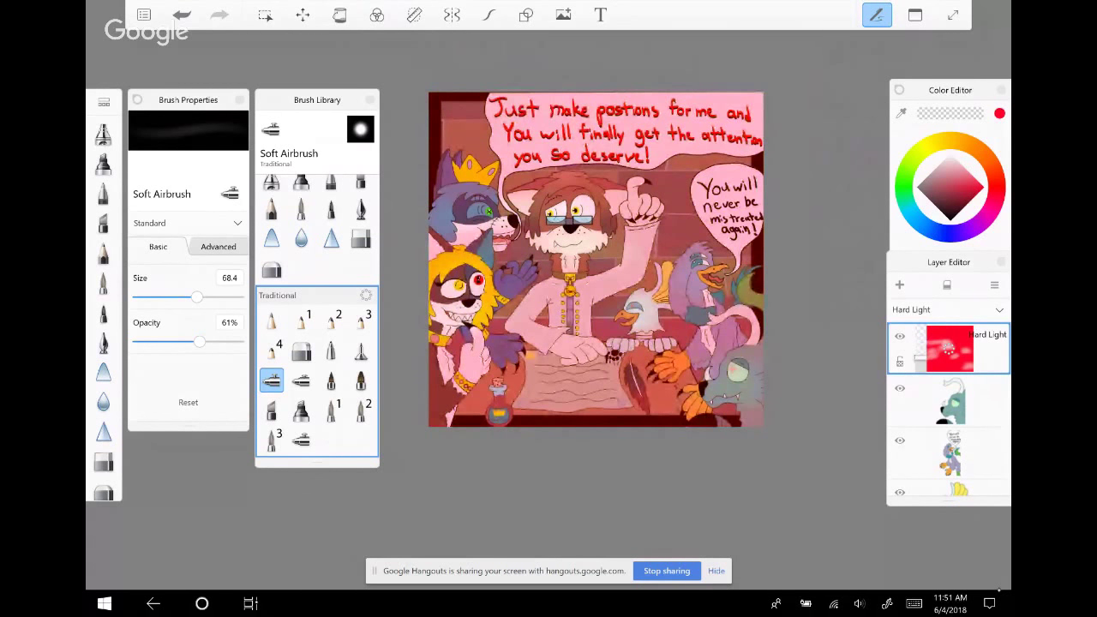
drag(902, 345, 897, 344)
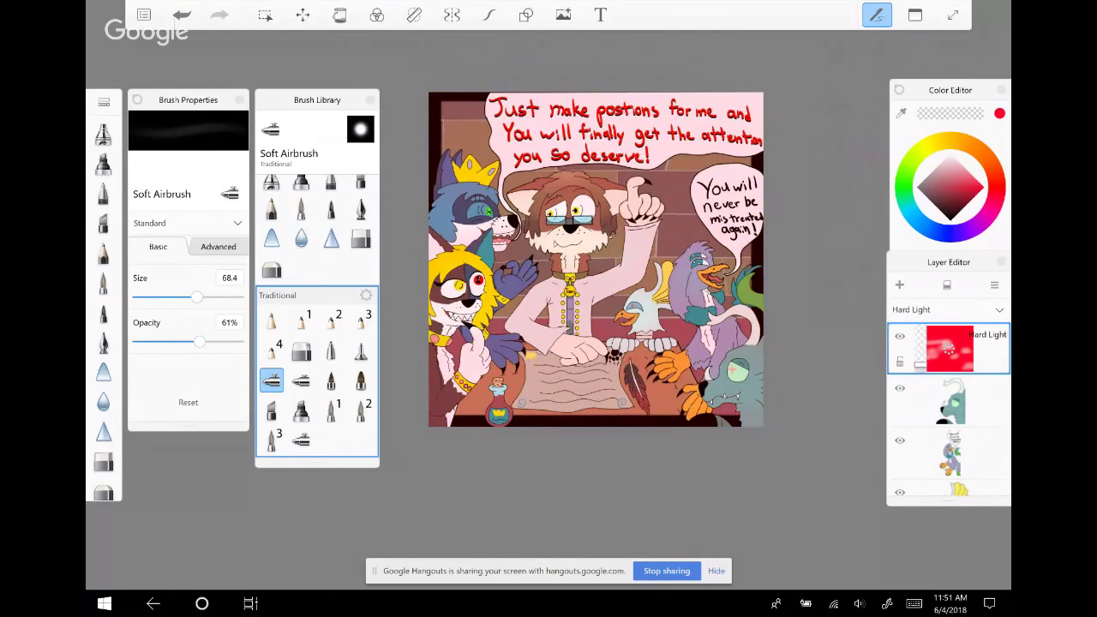
Select the black frame layer, choose the Felt Pen at size 1.0 with black, and turn on stroke smoothing
scroll(949, 412, down, 5)
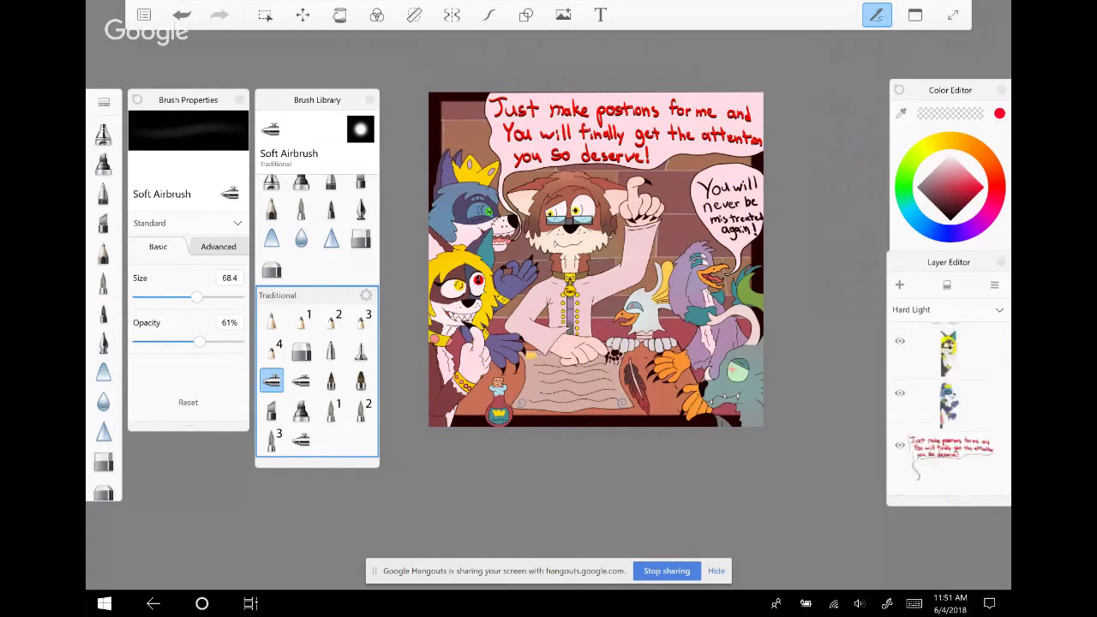
click(949, 371)
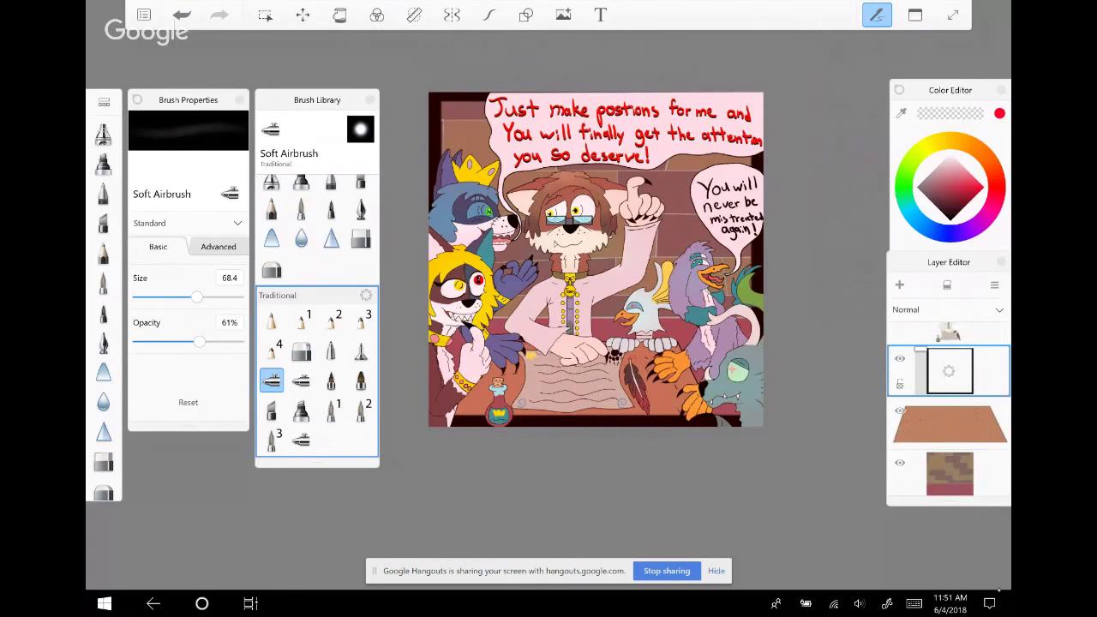
click(1000, 113)
click(361, 350)
click(488, 15)
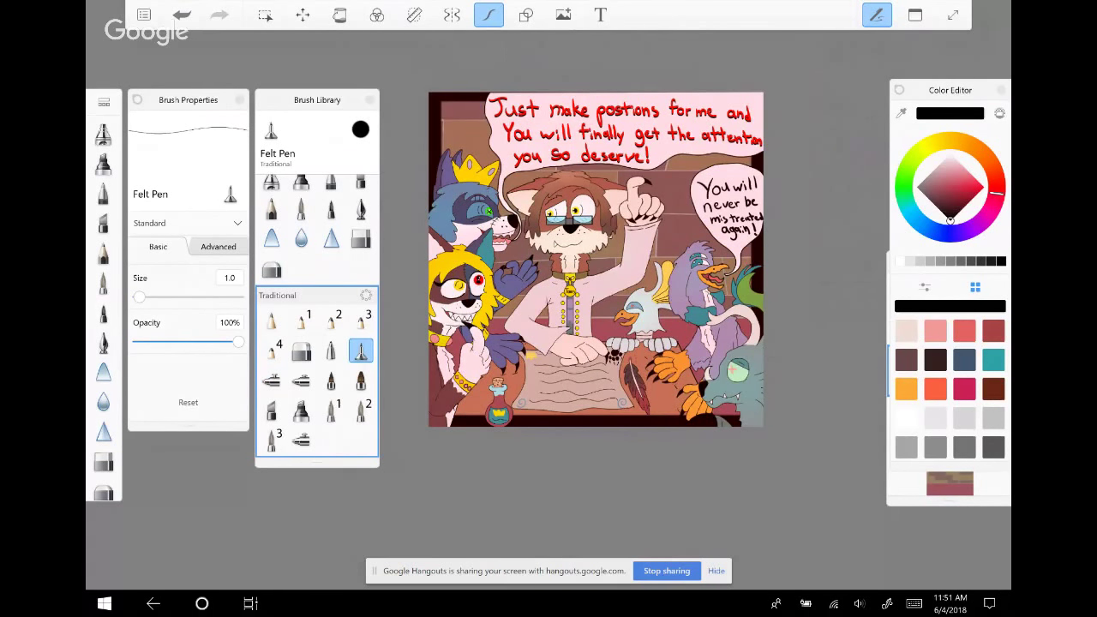
Sign the drawing in black in the picture's upper-left corner and underline the signature with several long strokes
drag(596, 257, 609, 248)
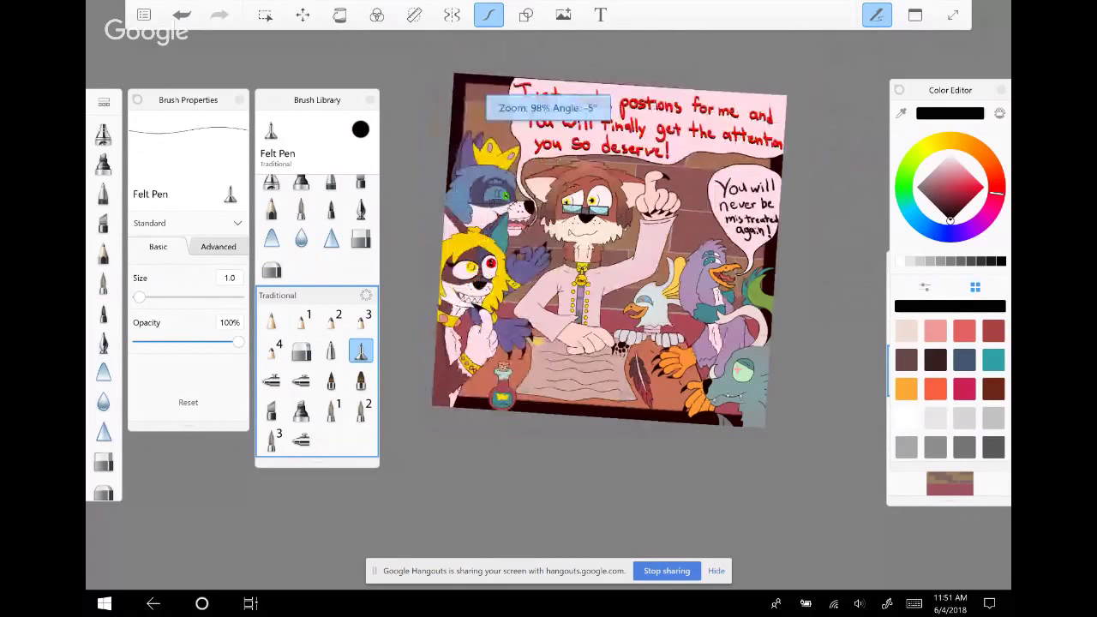
drag(514, 215, 480, 257)
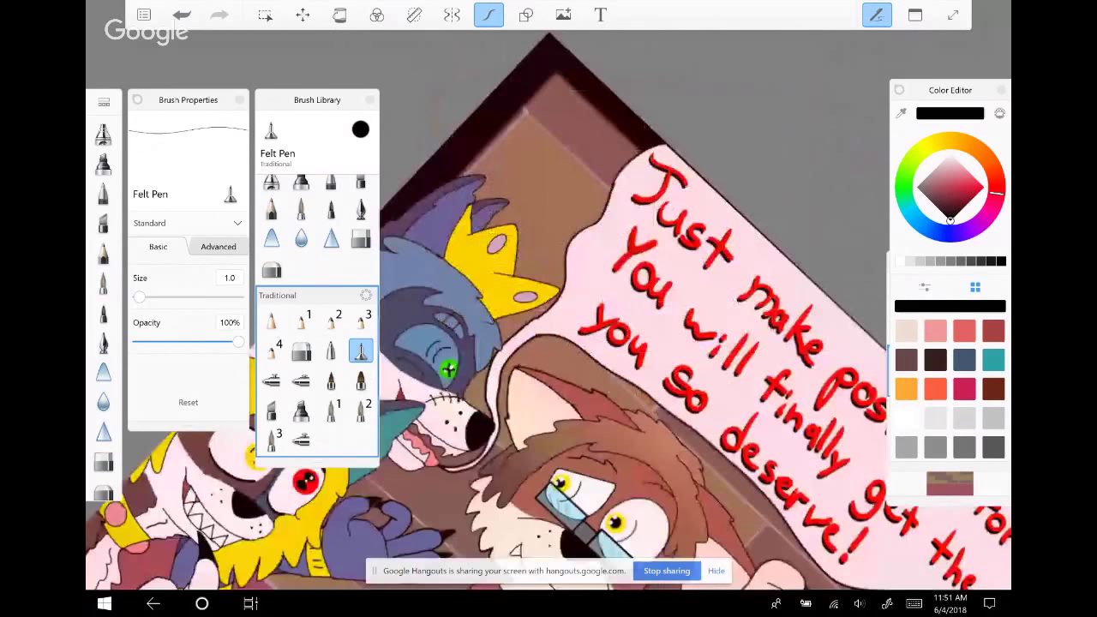
scroll(448, 369, up, 3)
mouse_move(617, 154)
mouse_down()
mouse_move(624, 204)
mouse_move(660, 202)
mouse_up()
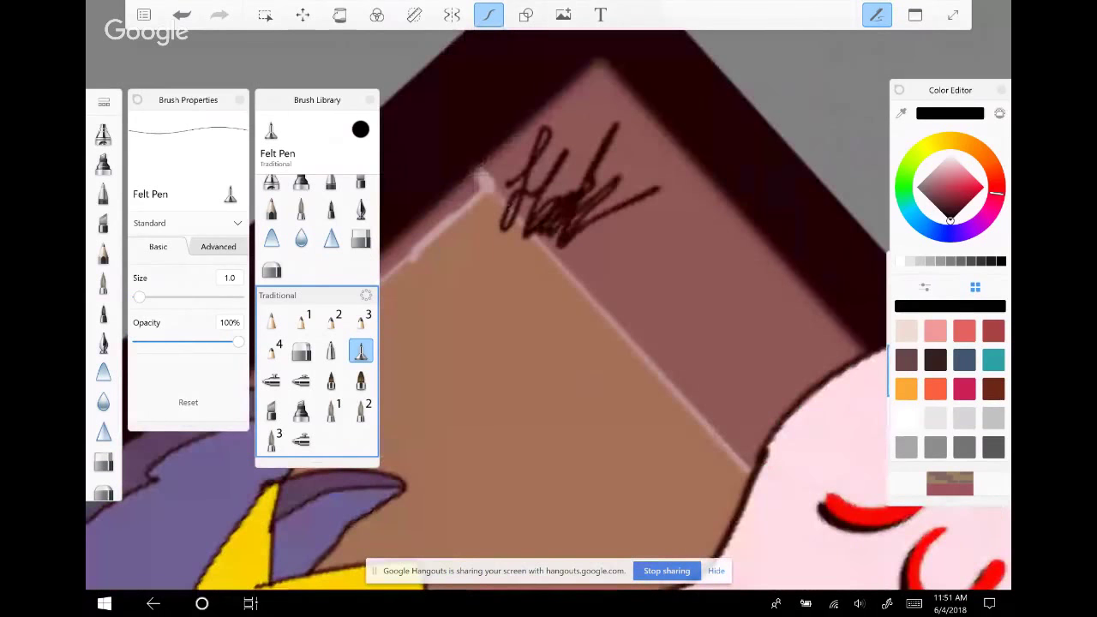
mouse_move(571, 242)
mouse_down()
mouse_move(615, 213)
mouse_move(672, 225)
mouse_up()
drag(566, 214, 720, 233)
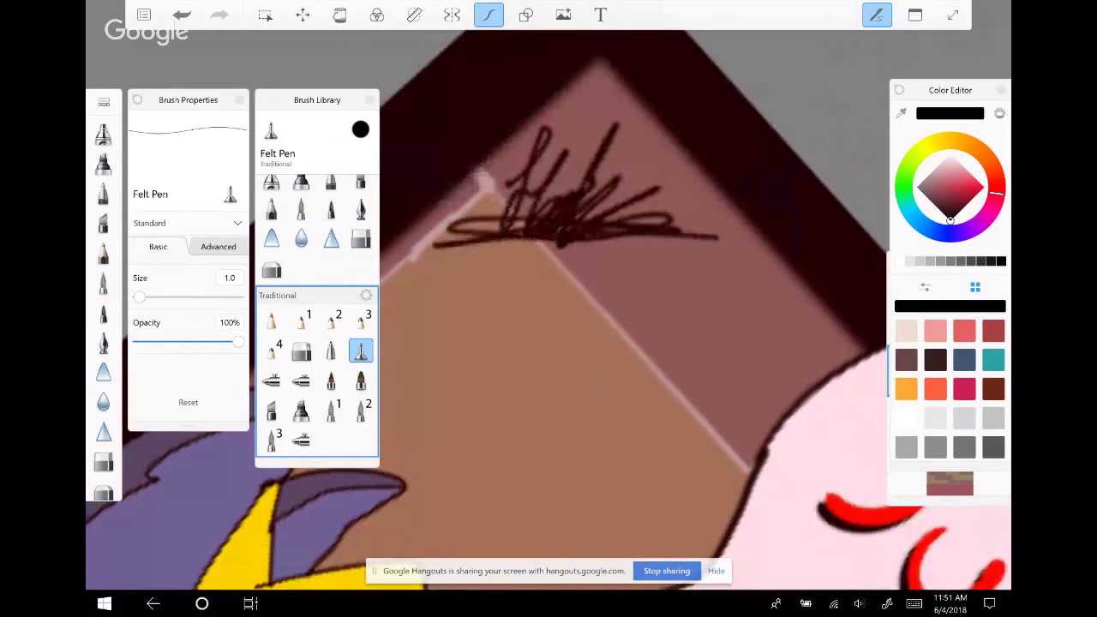
drag(437, 245, 763, 237)
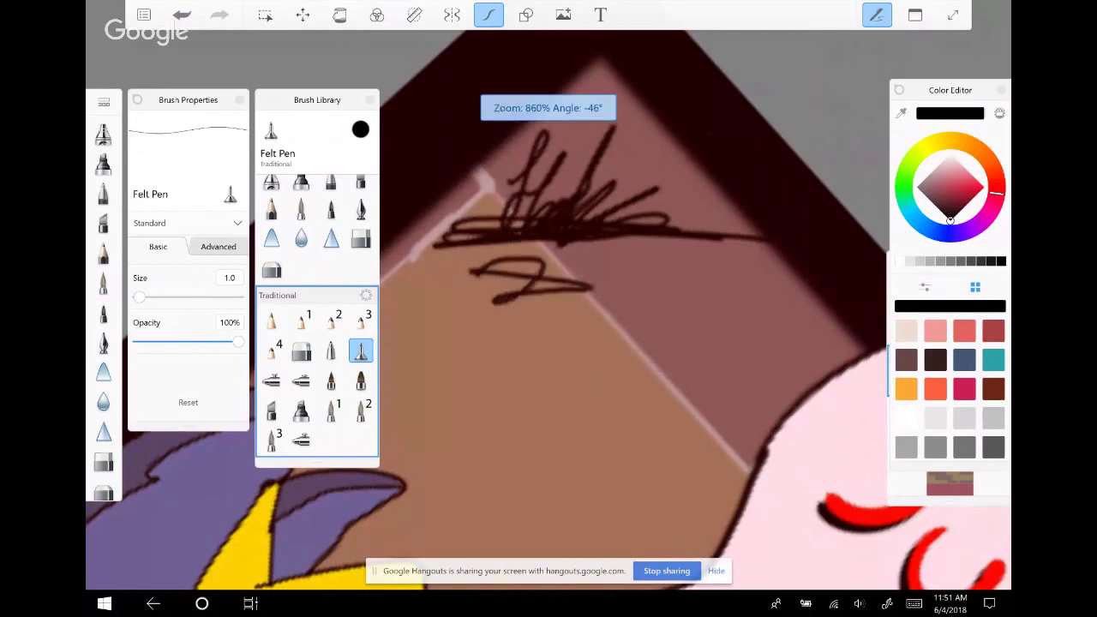
Undo the last stroke and write the year 2018 by hand beneath the signature
key(ctrl+z)
mouse_move(454, 254)
mouse_down()
mouse_move(451, 300)
mouse_move(558, 271)
mouse_move(553, 242)
mouse_move(591, 289)
mouse_up()
drag(623, 237, 619, 239)
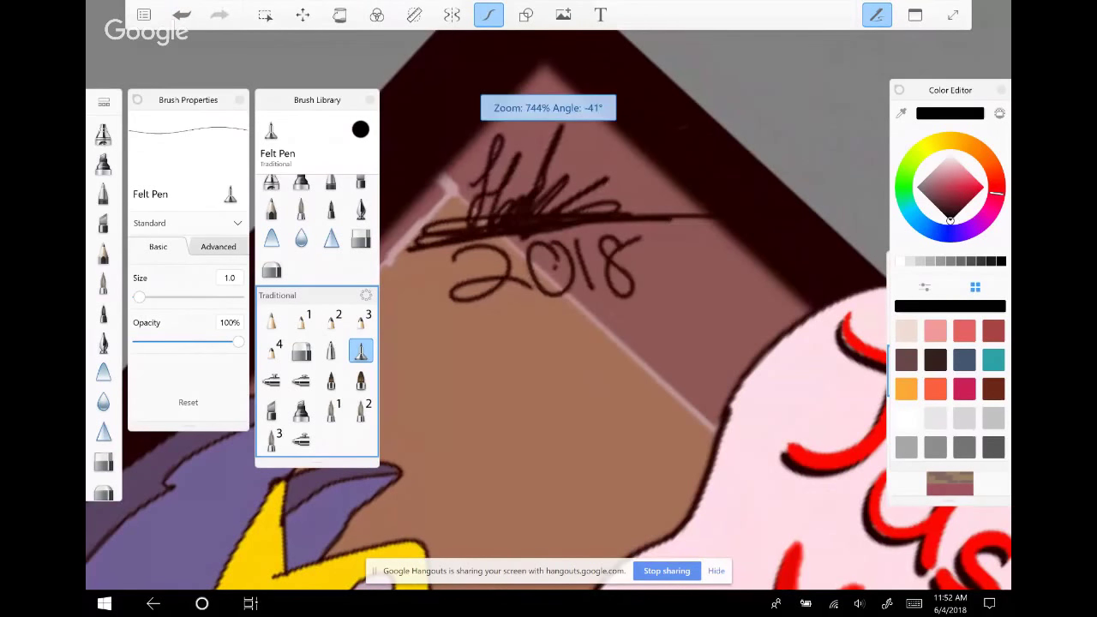
scroll(548, 308, down, 3)
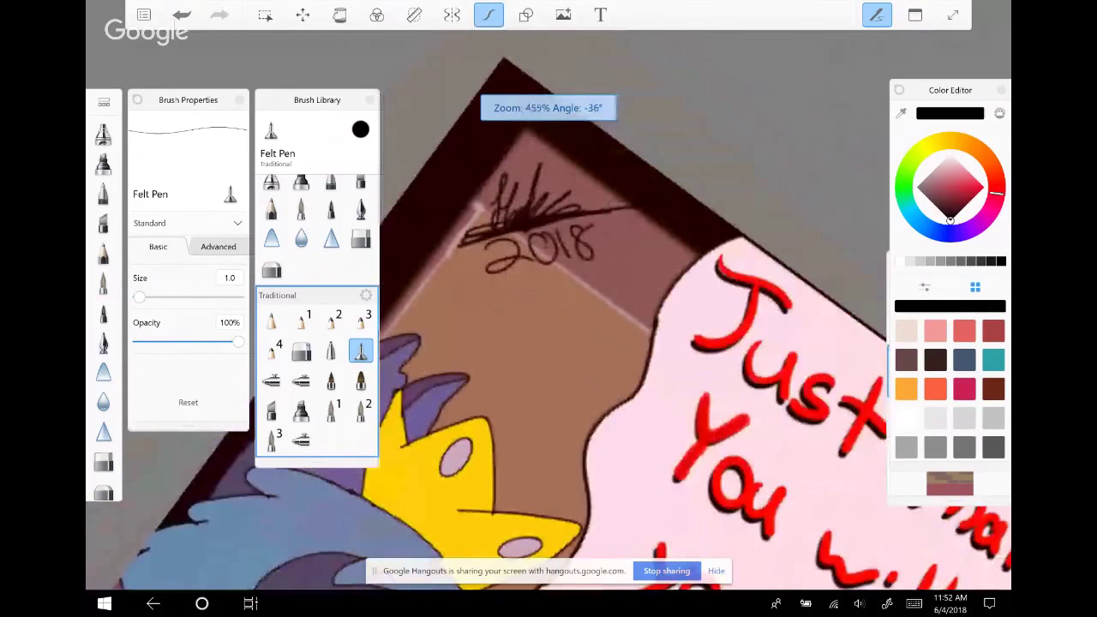
scroll(644, 324, down, 5)
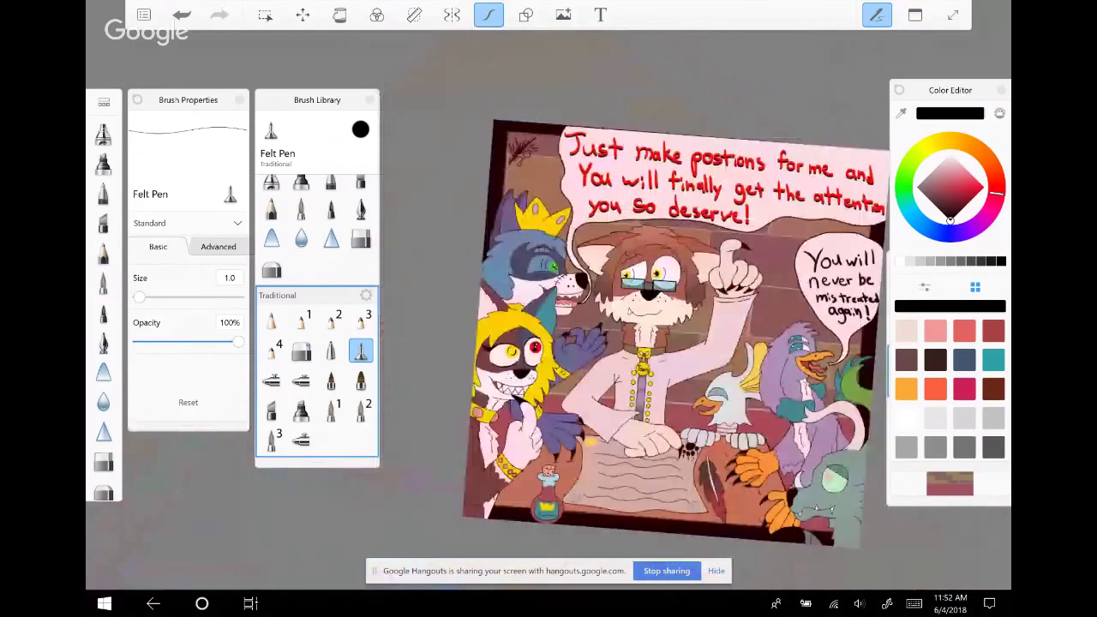
scroll(676, 331, down, 2)
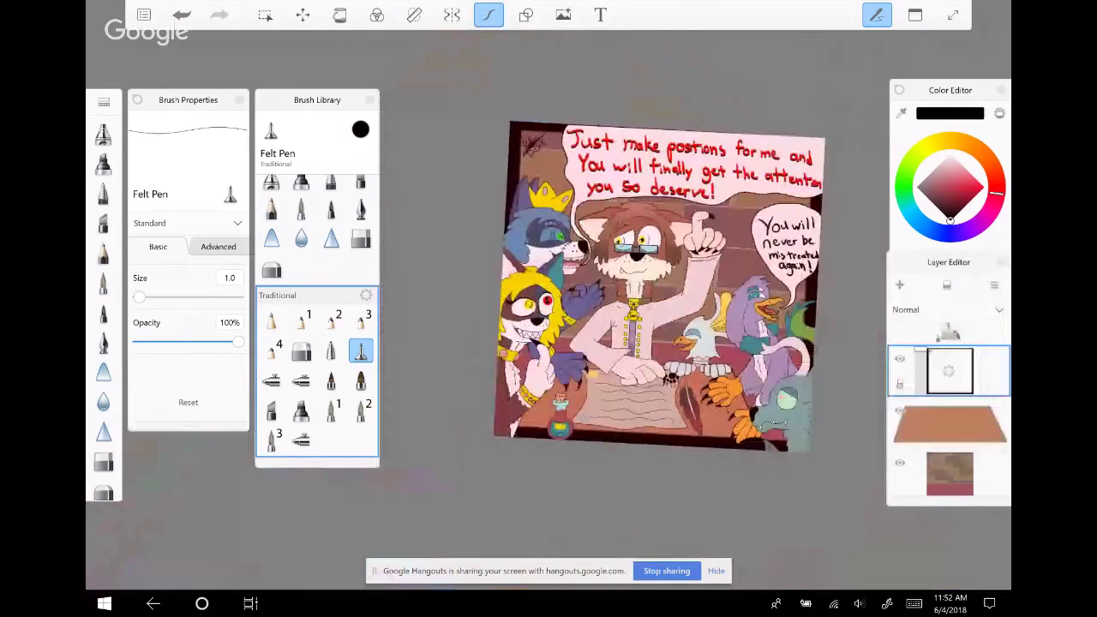
scroll(646, 272, up, 1)
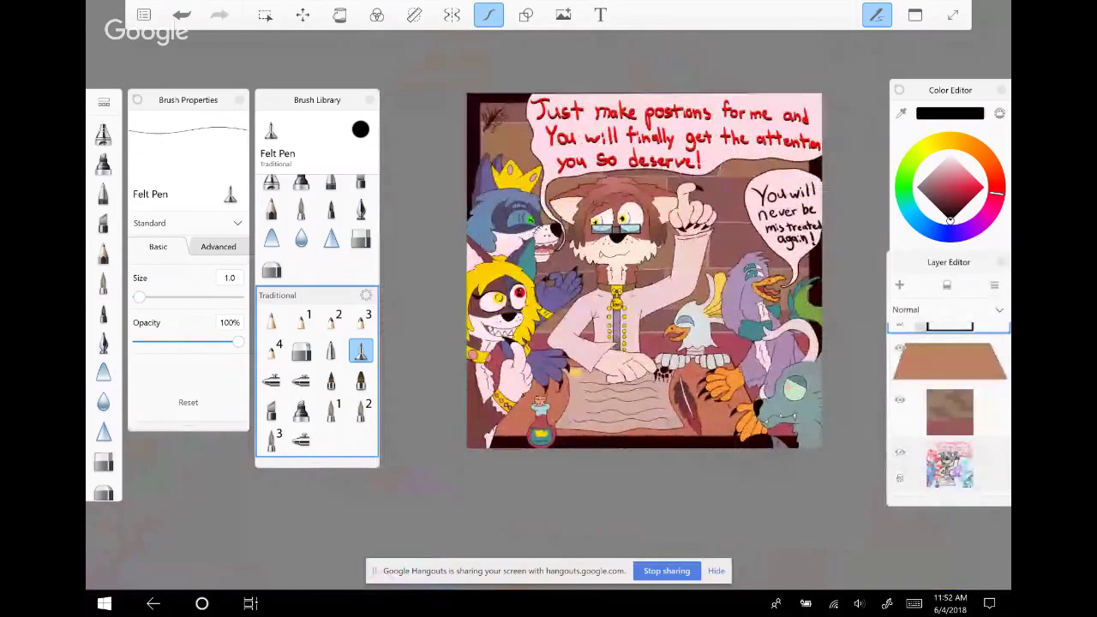
Save the drawing as a TIFF in the Drawings folder, replacing the existing file The contracted Soul
key(ctrl+s)
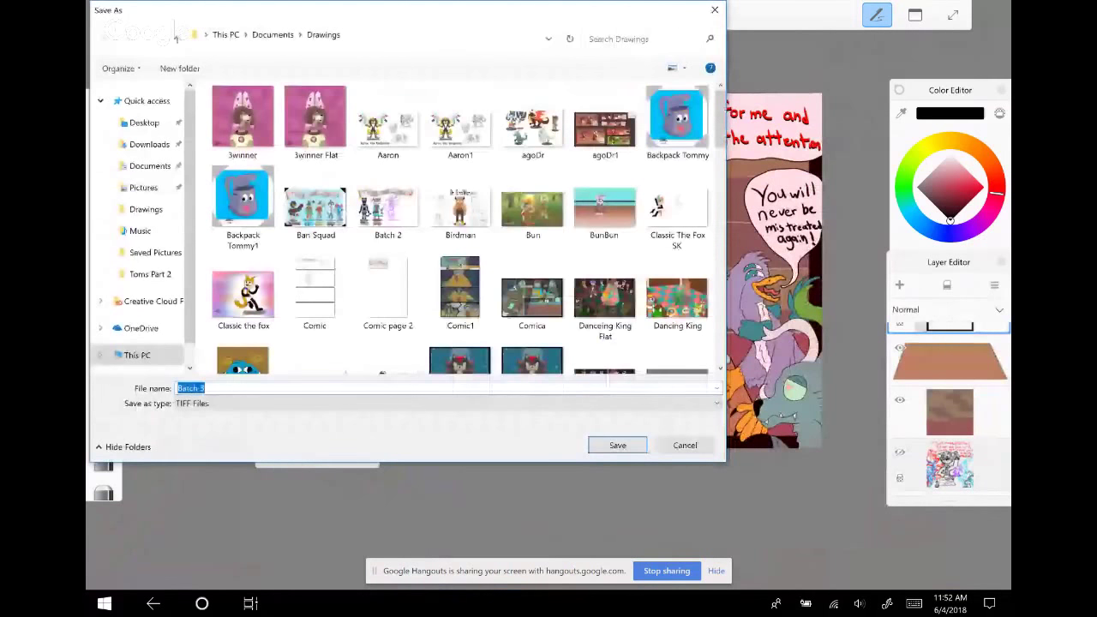
scroll(680, 204, down, 1)
scroll(680, 205, down, 5)
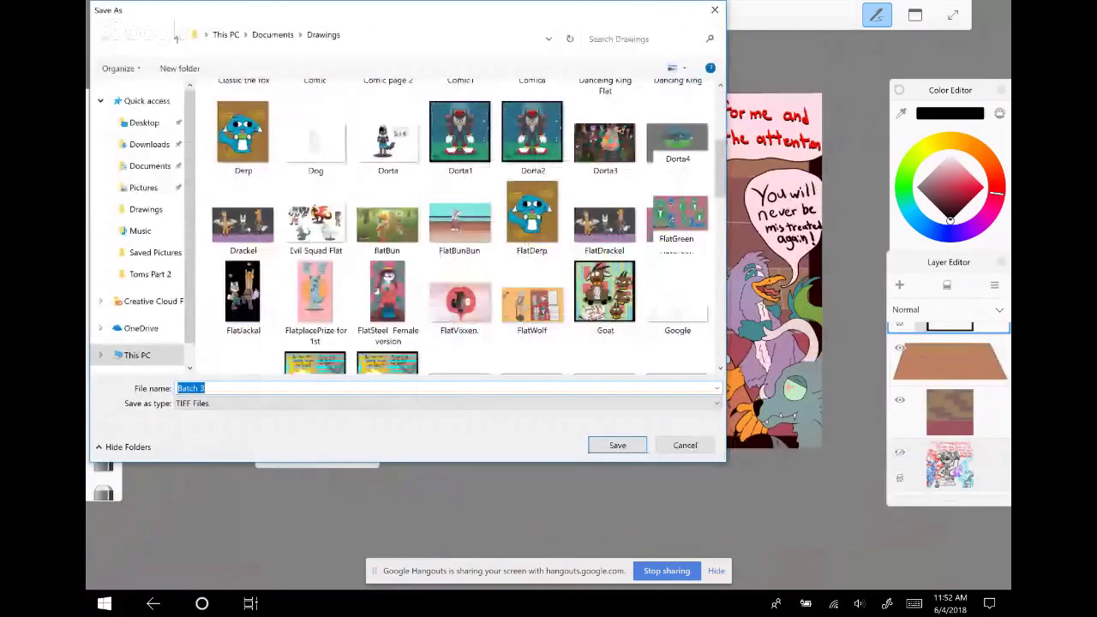
scroll(680, 205, down, 5)
scroll(454, 227, down, 5)
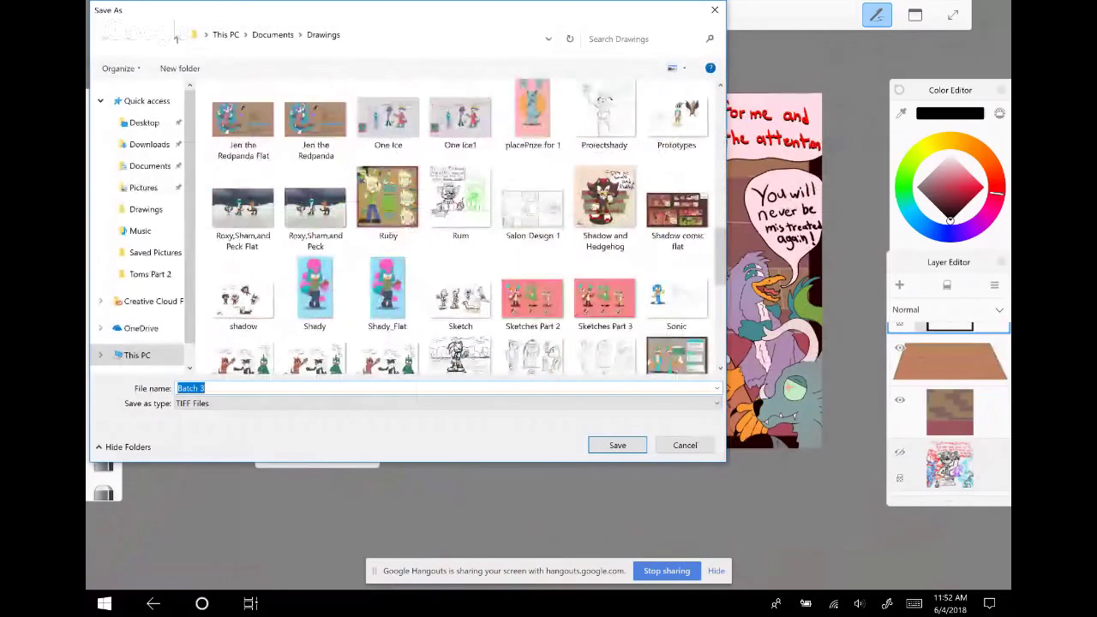
scroll(454, 227, down, 1)
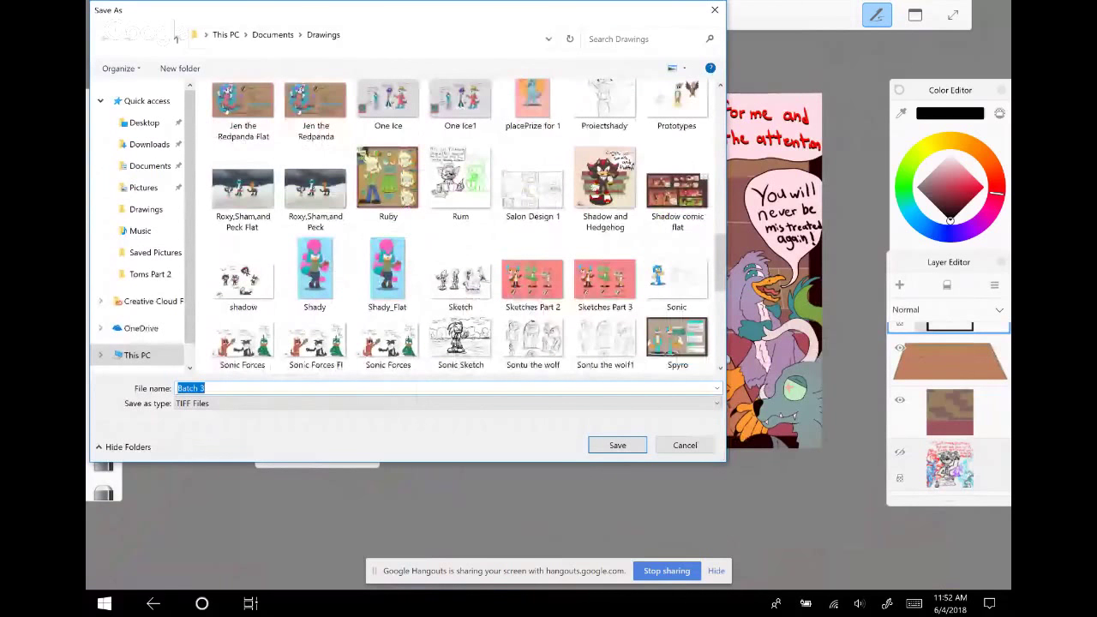
scroll(454, 228, down, 4)
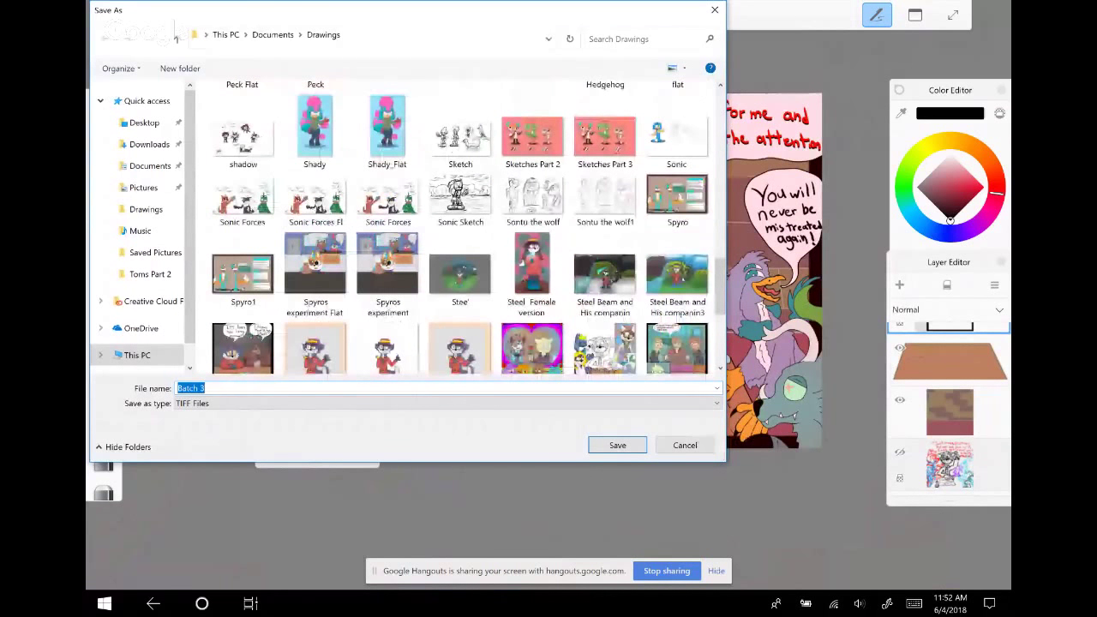
scroll(455, 227, down, 4)
double_click(605, 206)
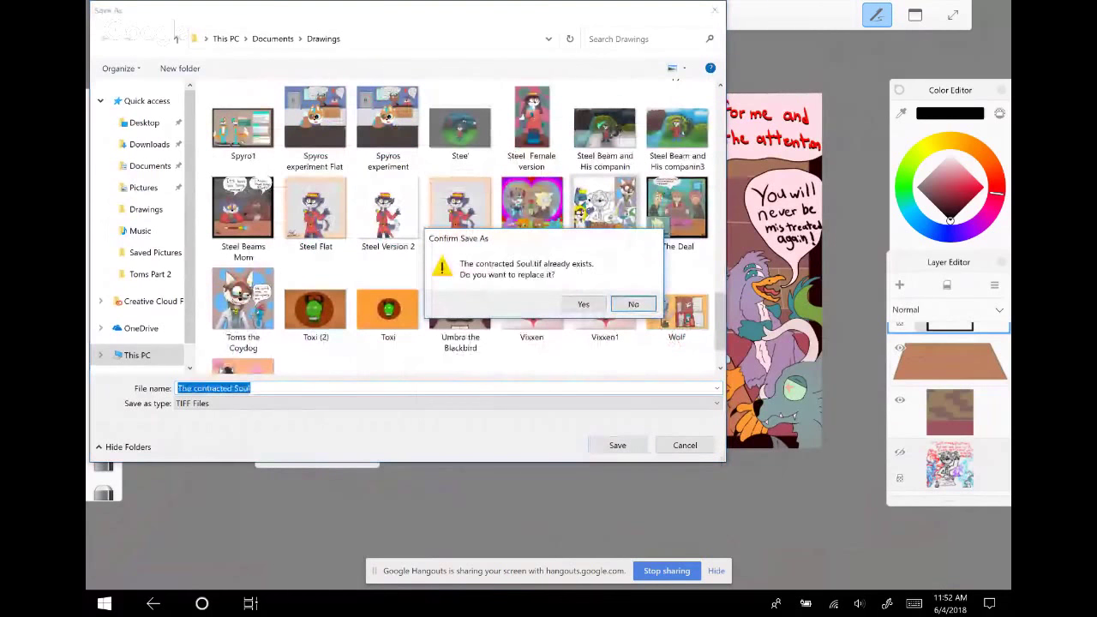
key(y)
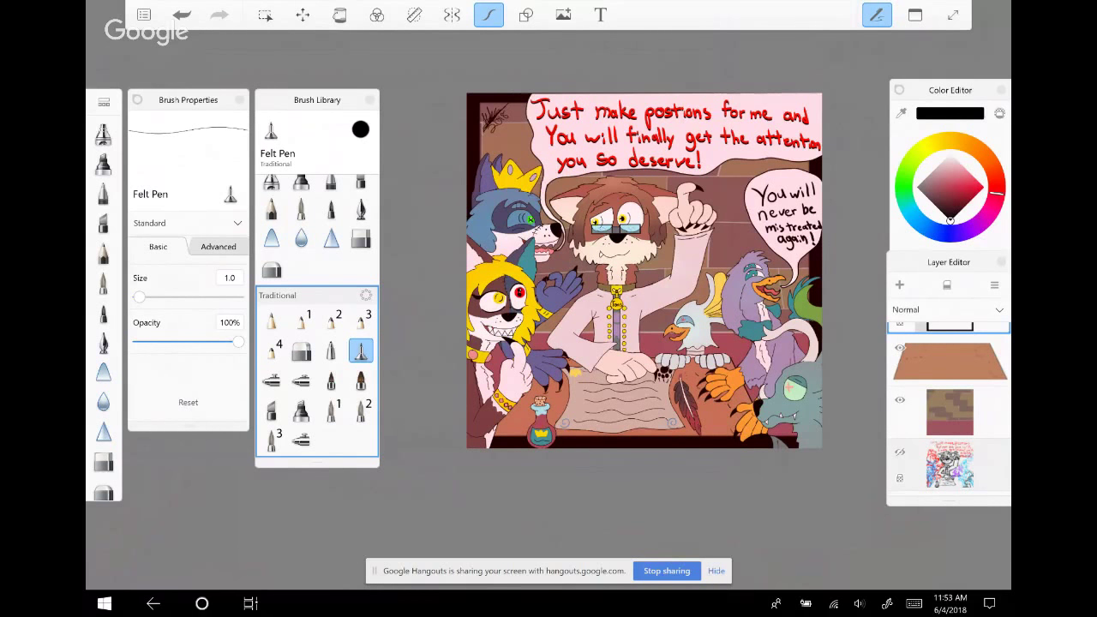
Make the teal creature's layer, directly below the red Hard Light layer, the active layer
scroll(949, 411, up, 1)
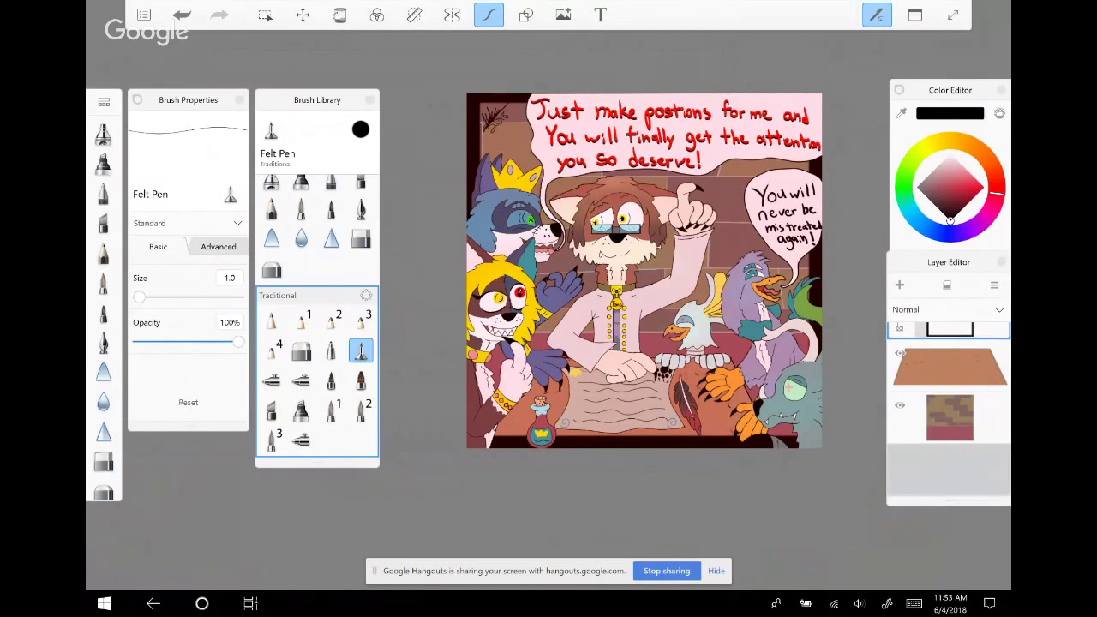
scroll(949, 411, up, 10)
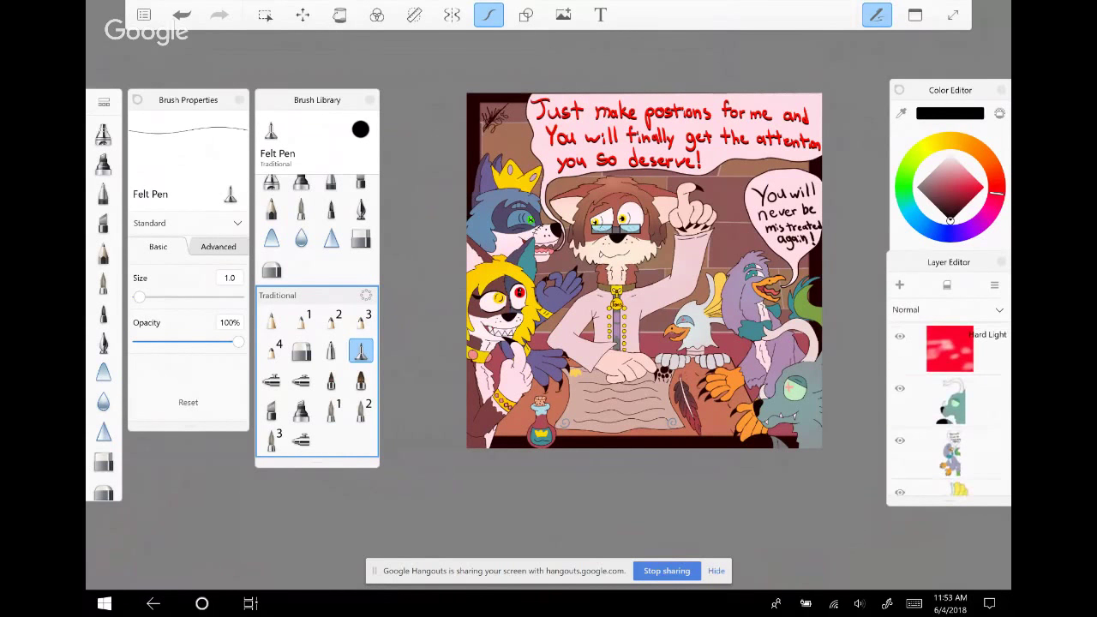
click(949, 400)
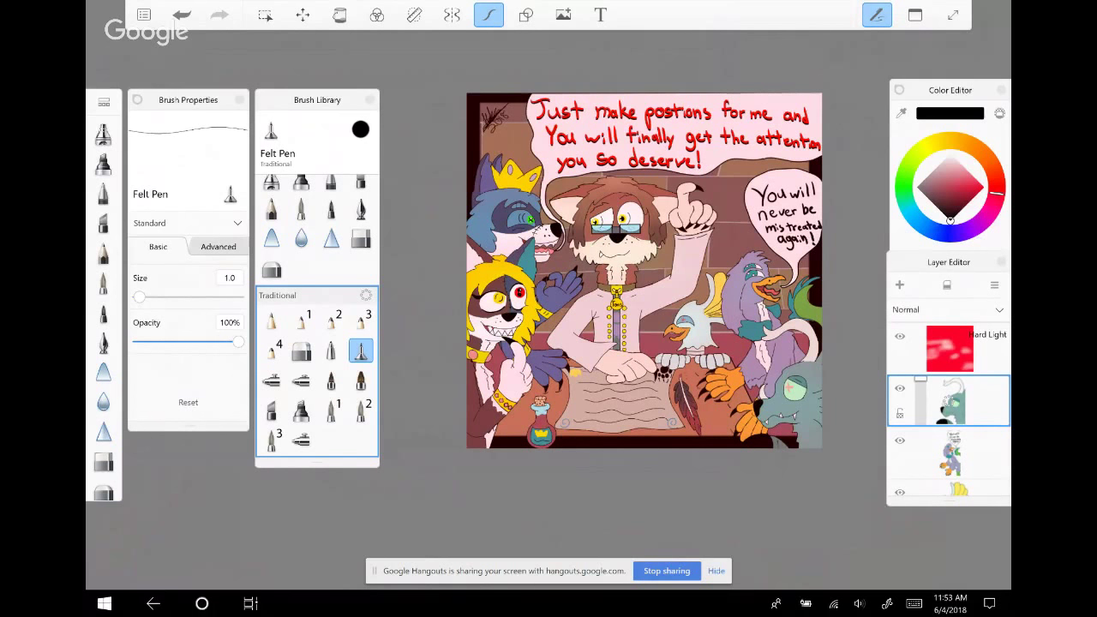
Try adding a curved black crease line to the teal creature's snout, between the purple paw and the eye
scroll(643, 343, up, 5)
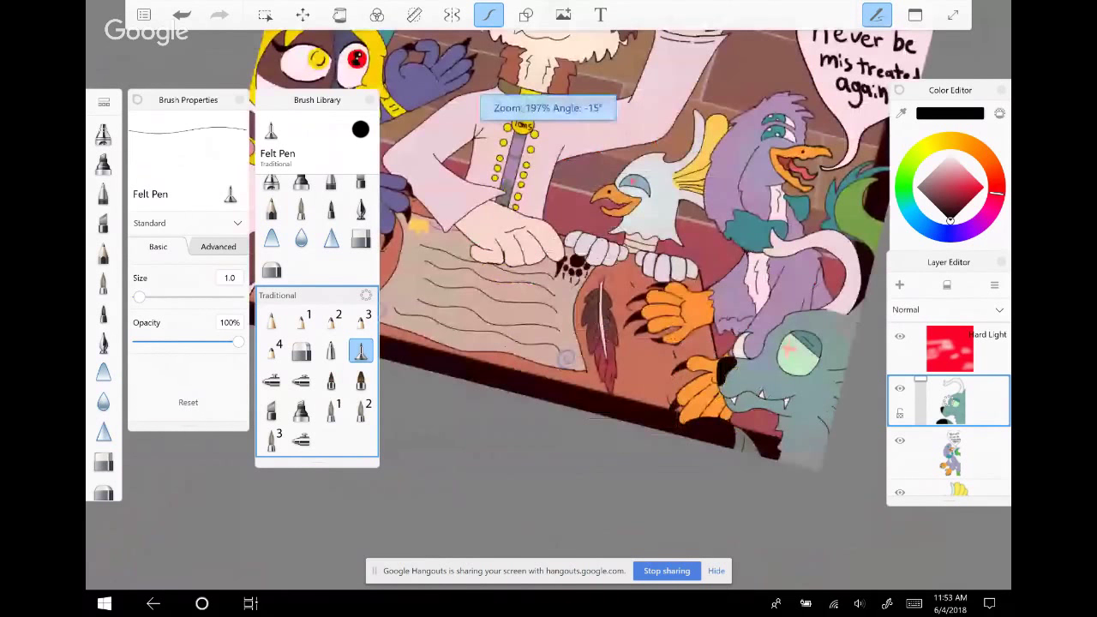
scroll(566, 358, up, 5)
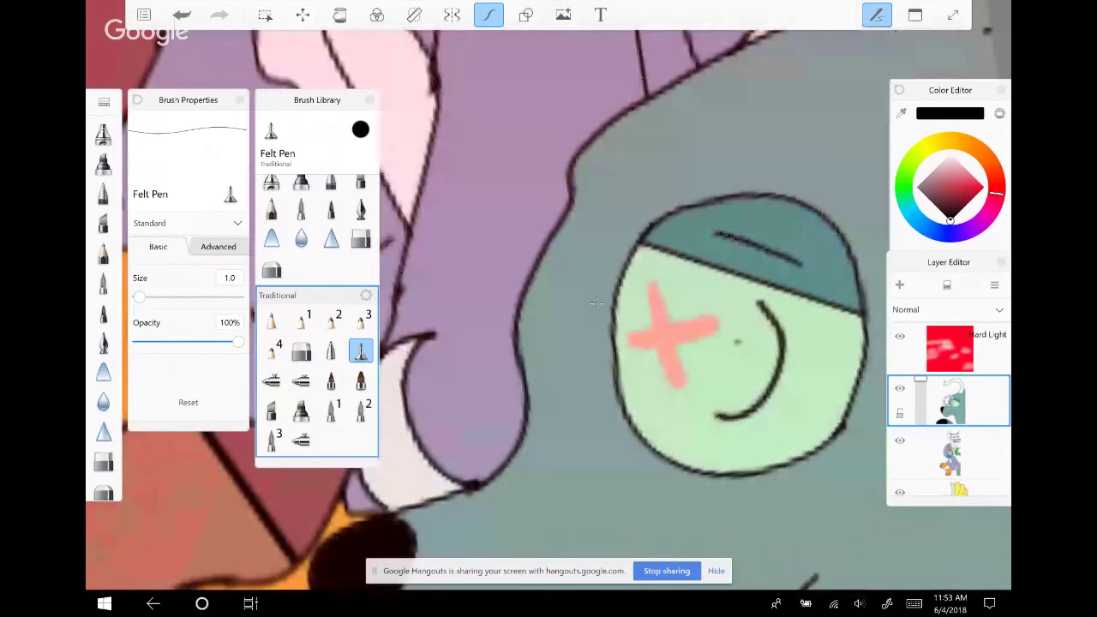
scroll(596, 302, down, 3)
scroll(579, 421, up, 2)
drag(600, 283, 602, 410)
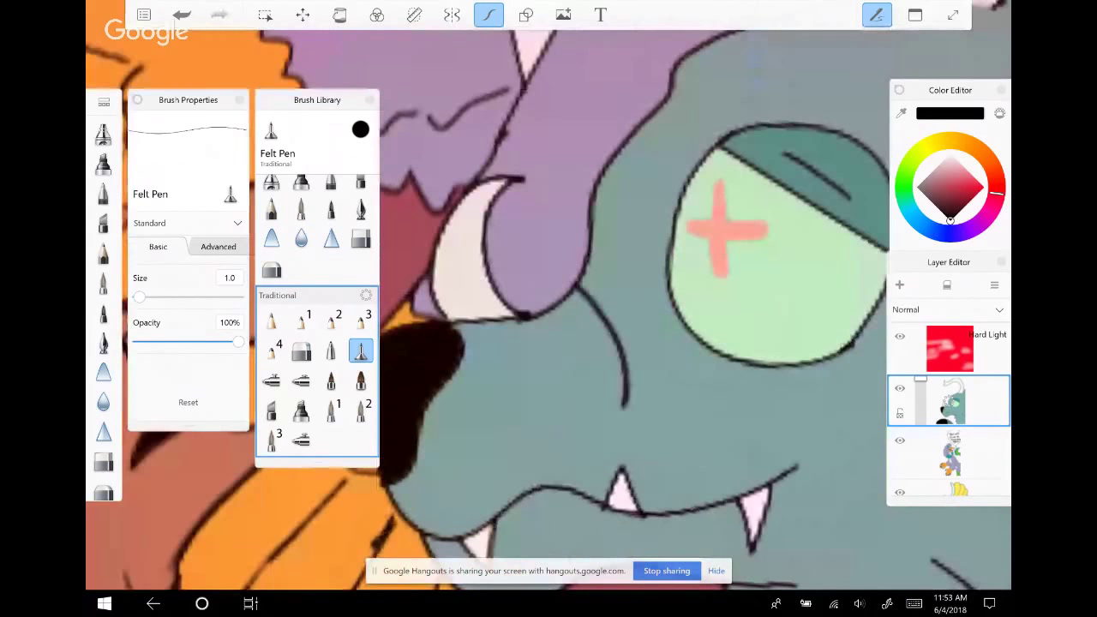
key(ctrl+z)
mouse_move(529, 316)
mouse_down()
mouse_move(598, 398)
mouse_move(600, 418)
mouse_up()
drag(597, 415, 568, 293)
key(ctrl+z)
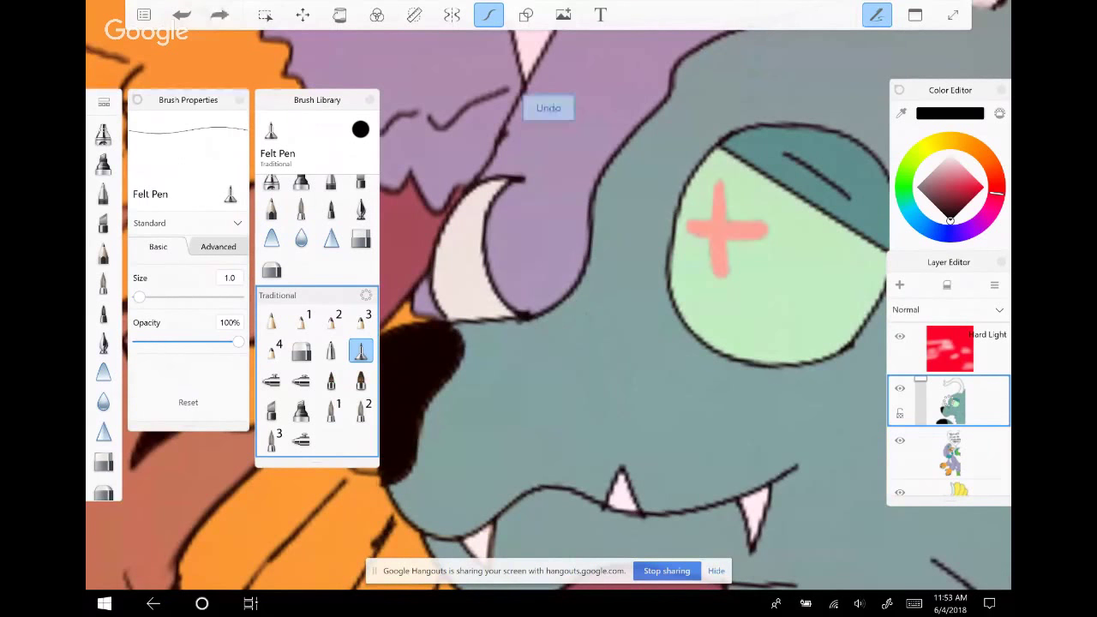
scroll(549, 308, down, 1)
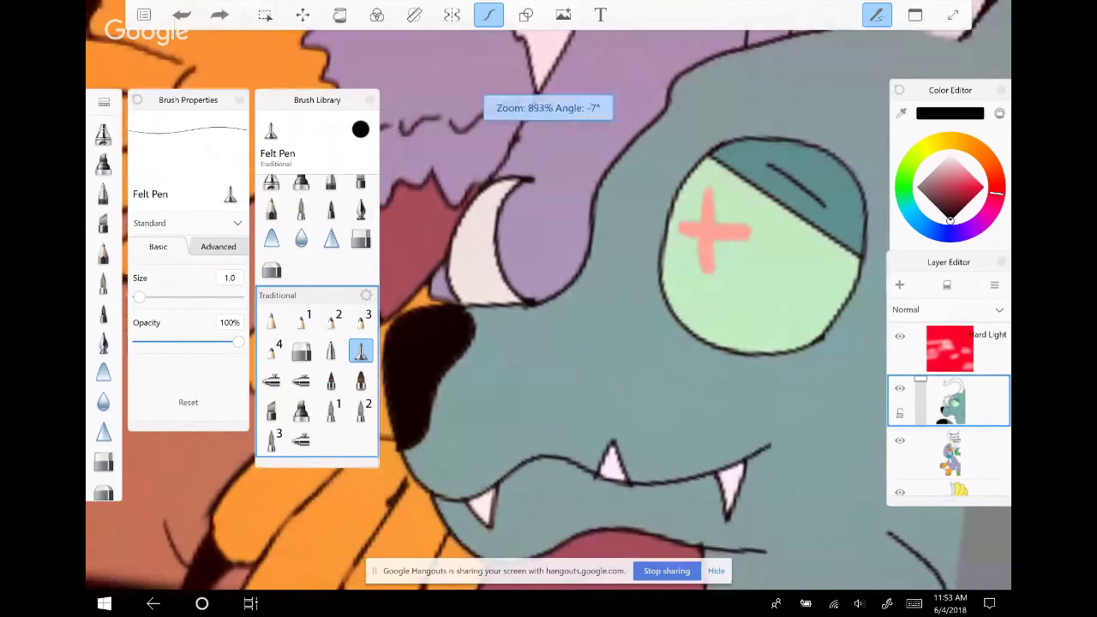
scroll(548, 309, down, 10)
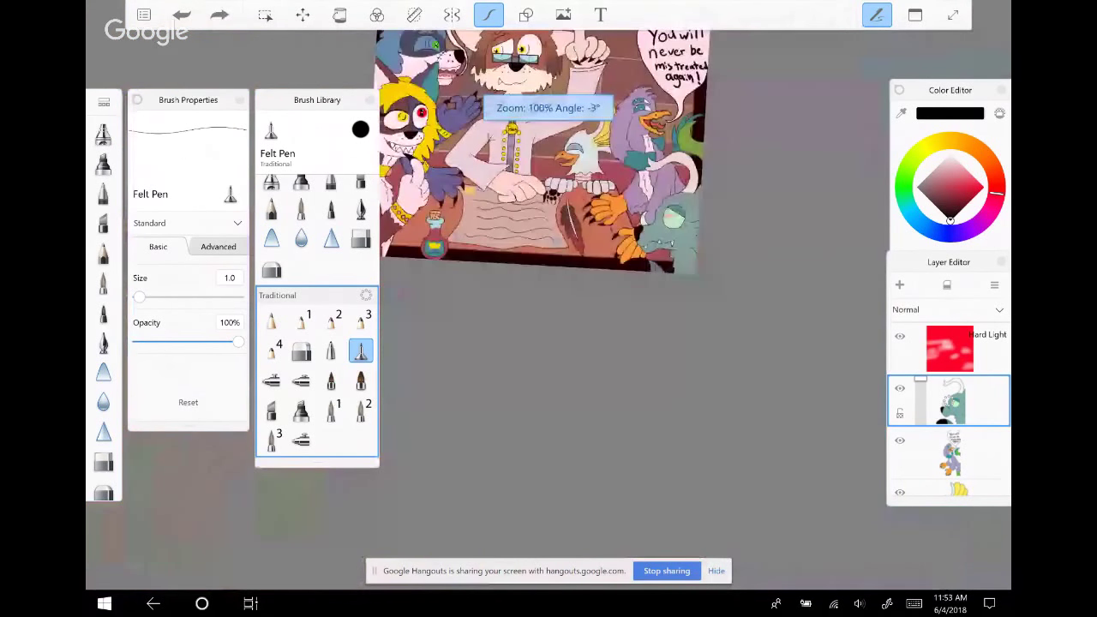
scroll(548, 309, up, 3)
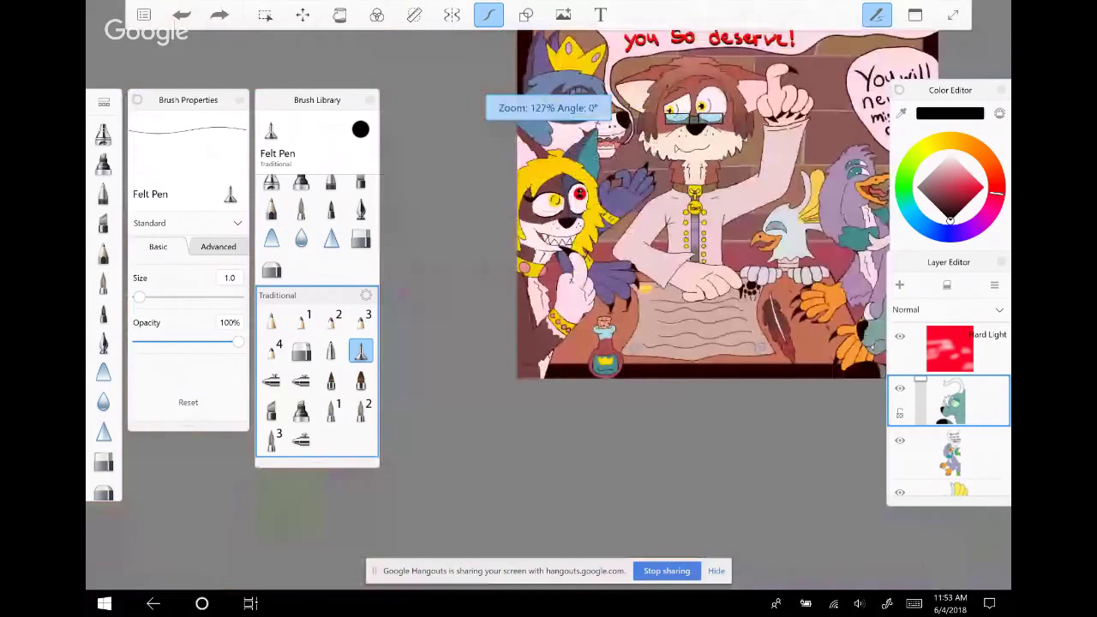
scroll(731, 222, up, 2)
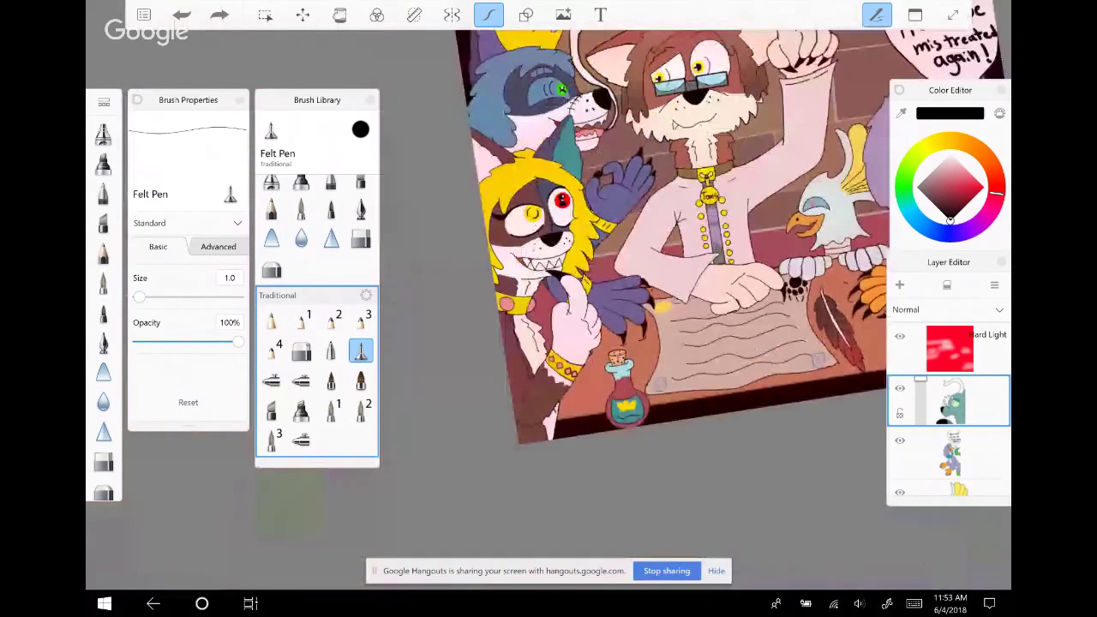
scroll(652, 240, down, 2)
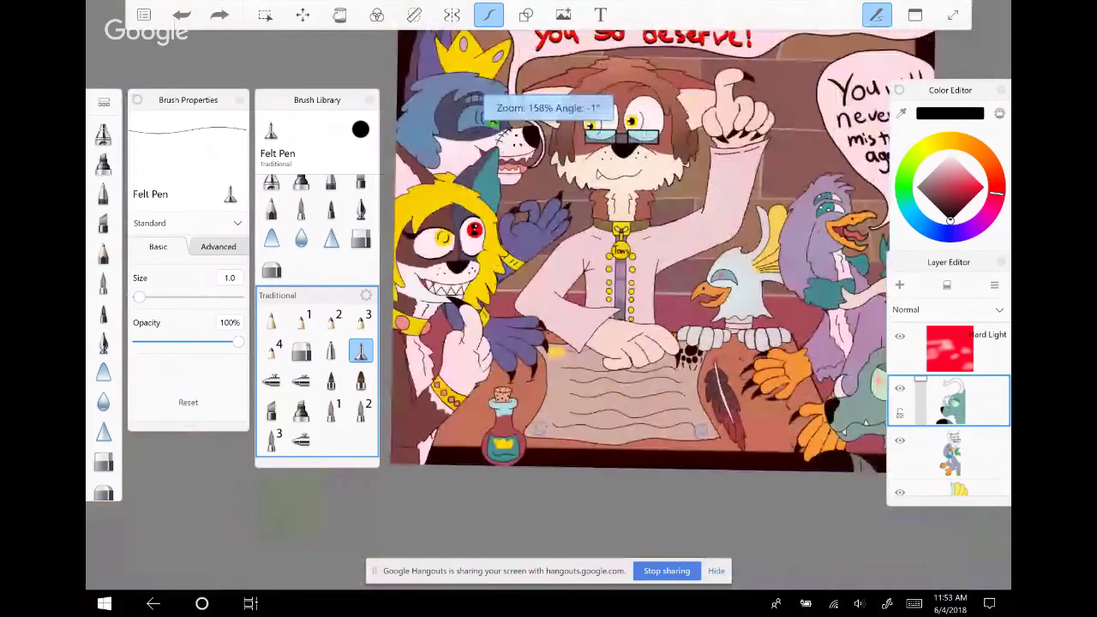